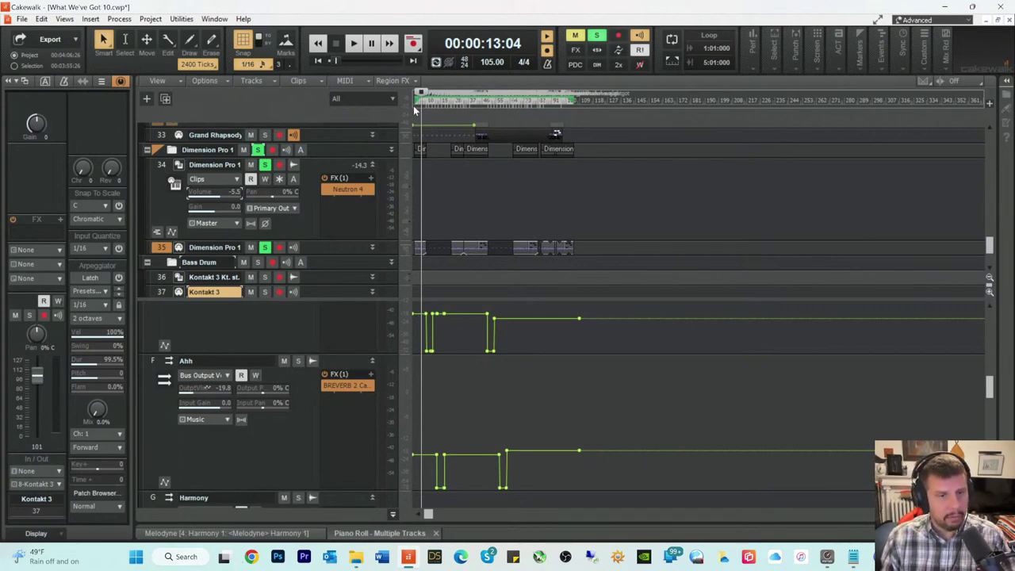
# Step: Play the soloed Dimension Pro 1 drums from near the song's start and raise audio track 34's volume to -0.6
pyautogui.click(413, 110)
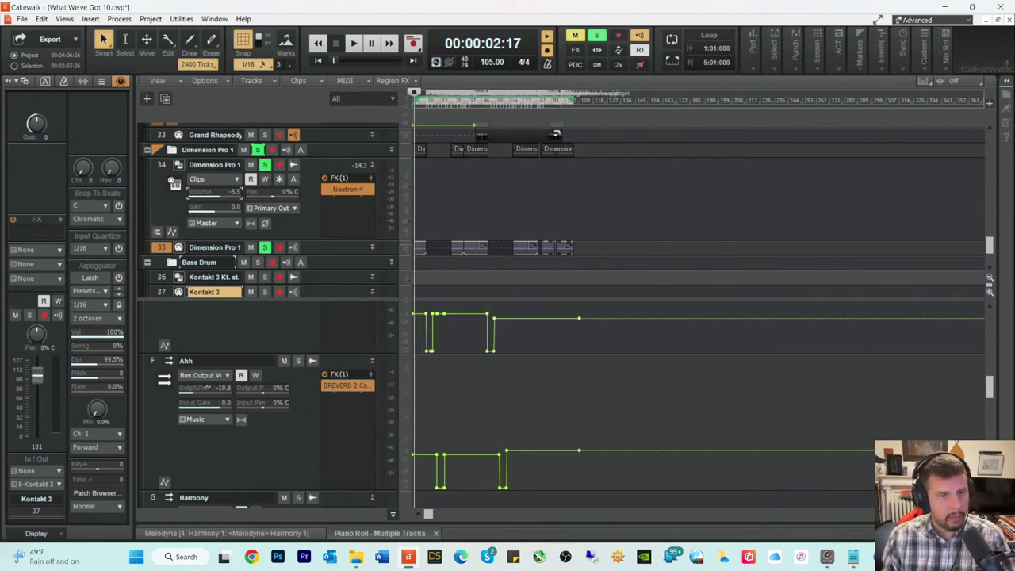
pyautogui.scroll(5, 413, 103)
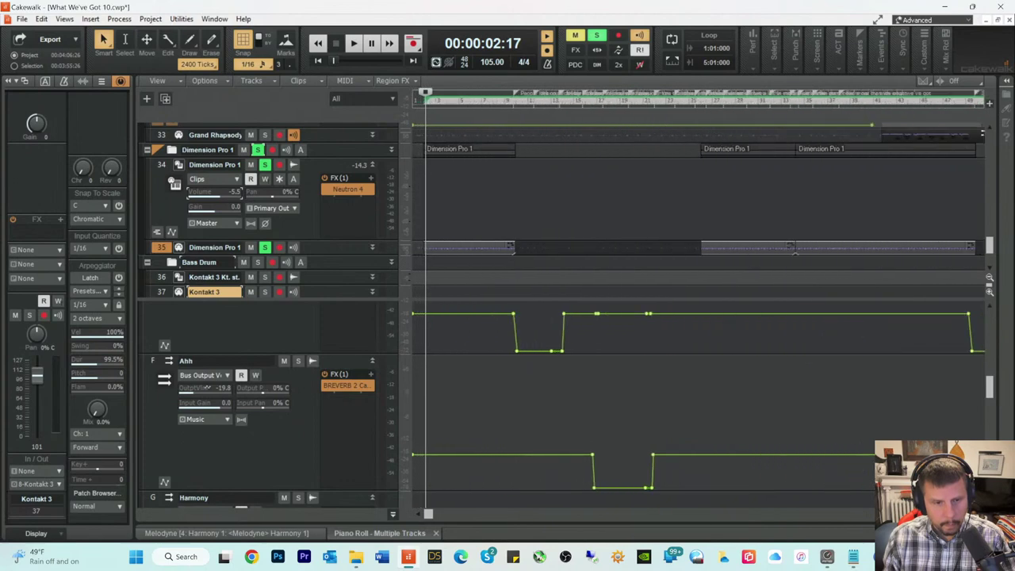
pyautogui.press('space')
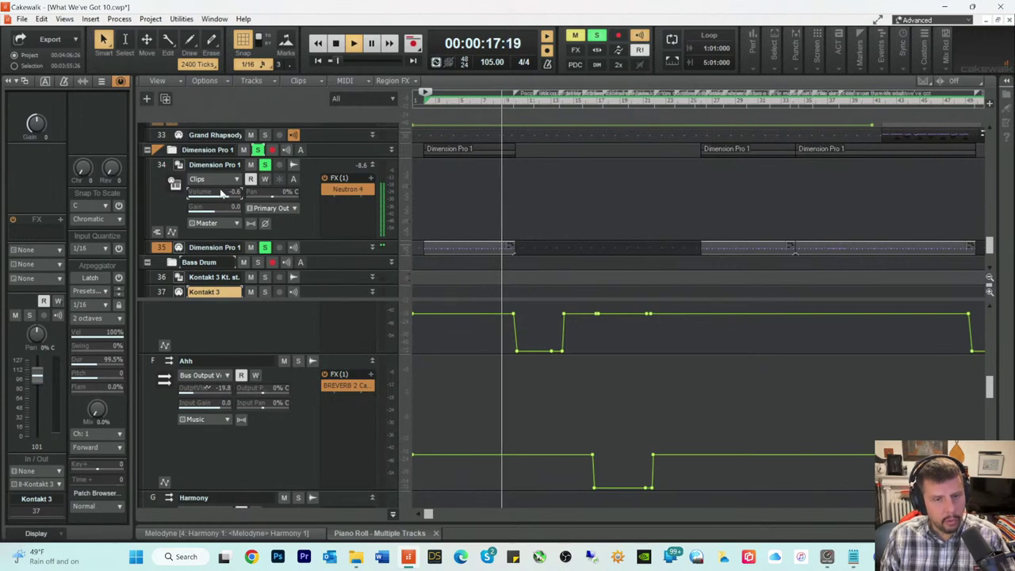
pyautogui.press('space')
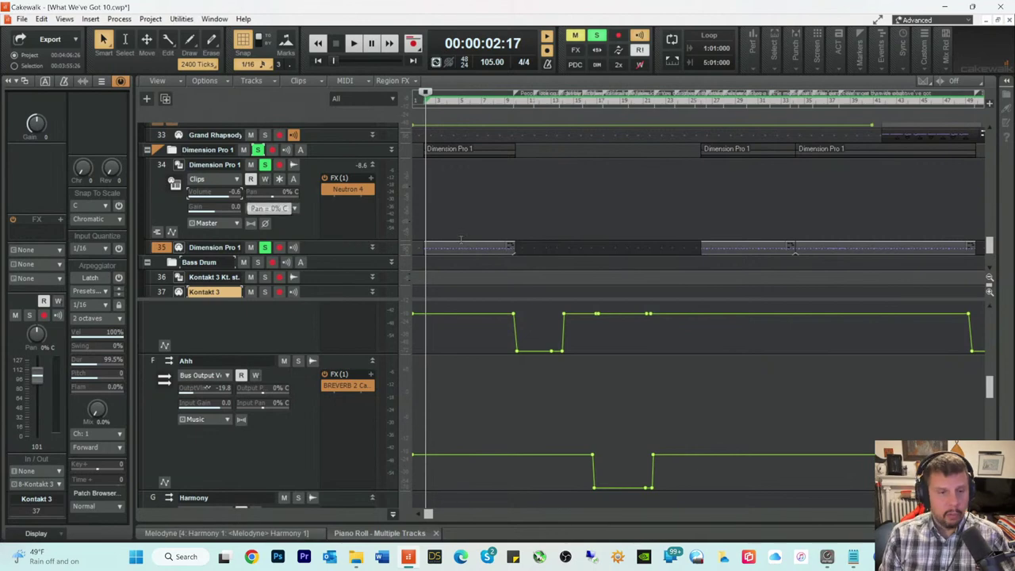
# Step: Open the first Dimension Pro 1 MIDI clip in the piano roll and briefly play it from just before bar 2
pyautogui.click(435, 241)
pyautogui.doubleClick(435, 241)
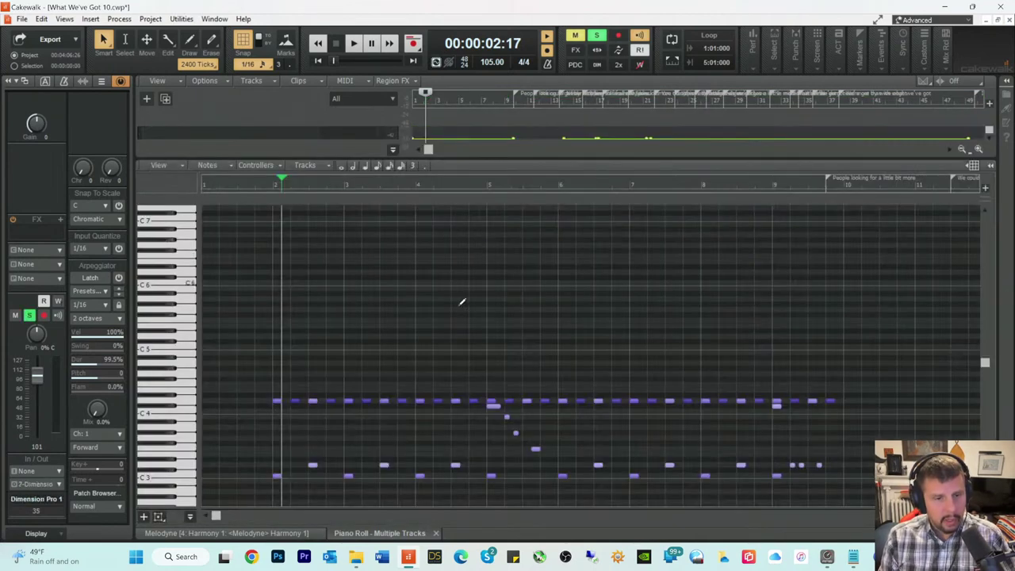
pyautogui.scroll(-3, 333, 293)
pyautogui.scroll(-1, 321, 319)
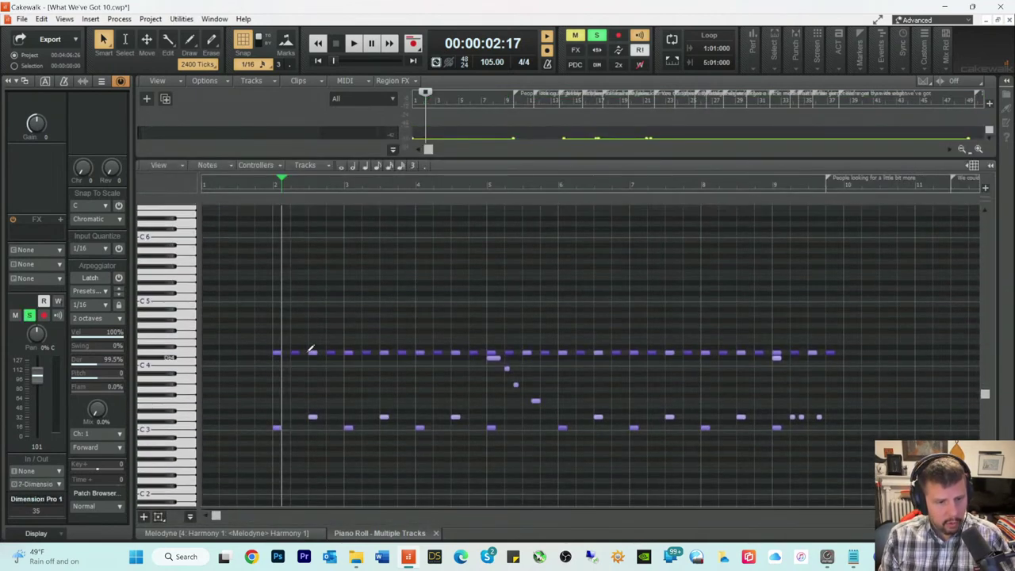
pyautogui.click(256, 184)
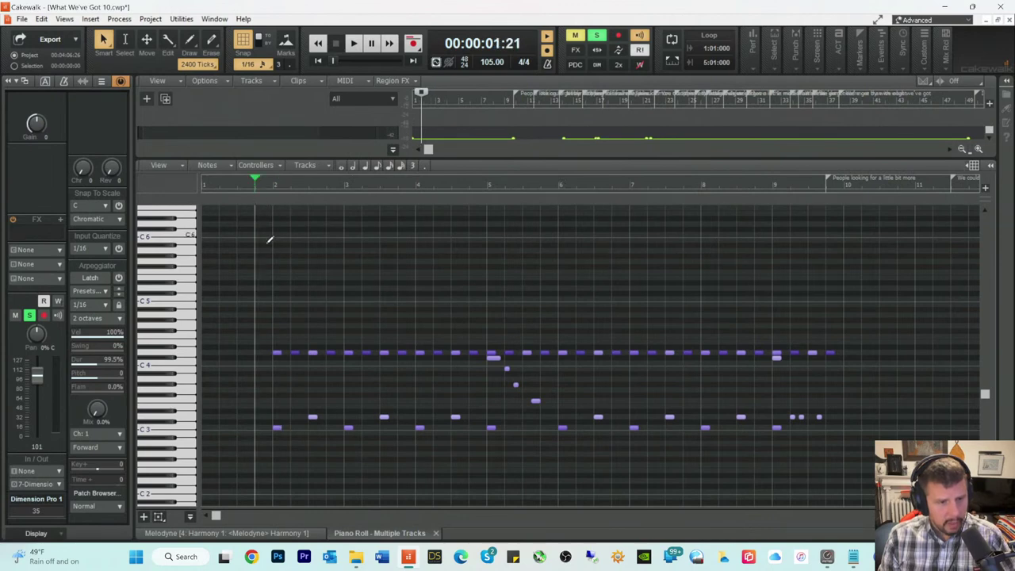
pyautogui.press('space')
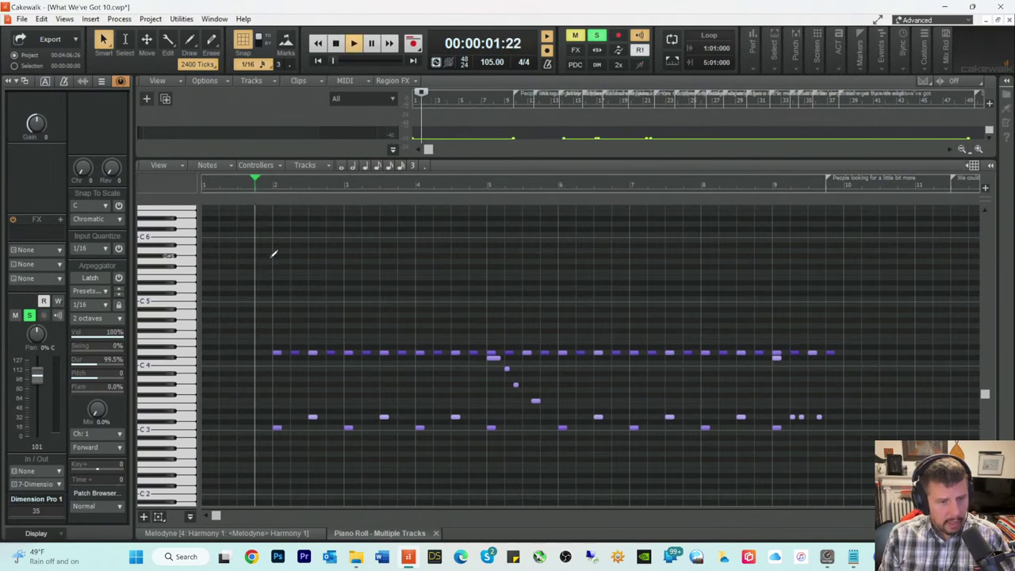
pyautogui.press('space')
# Step: Select all the D4 notes of Dimension Pro 1, set the playhead to bar 2 and close the piano roll
pyautogui.click(277, 352)
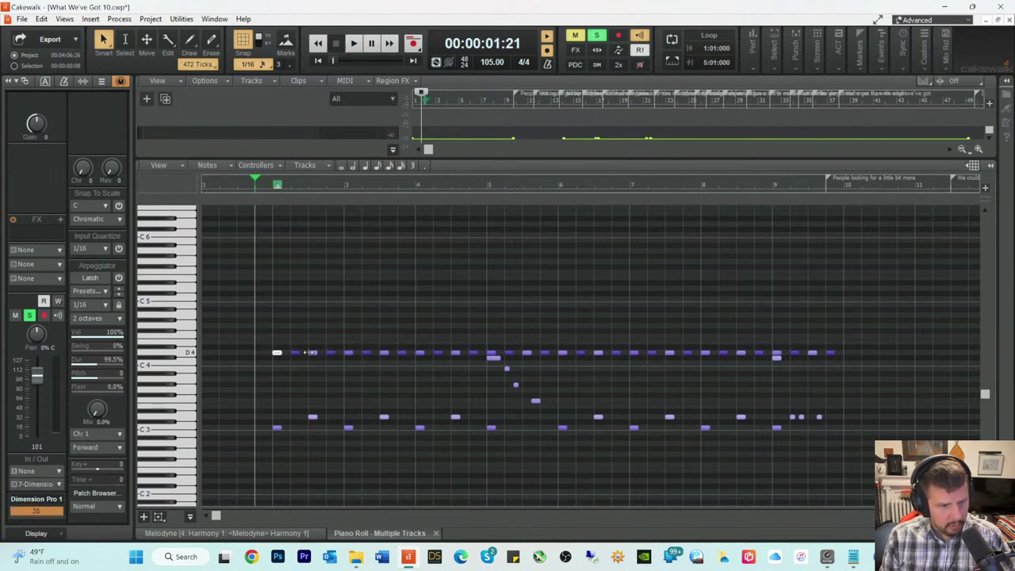
pyautogui.click(192, 357)
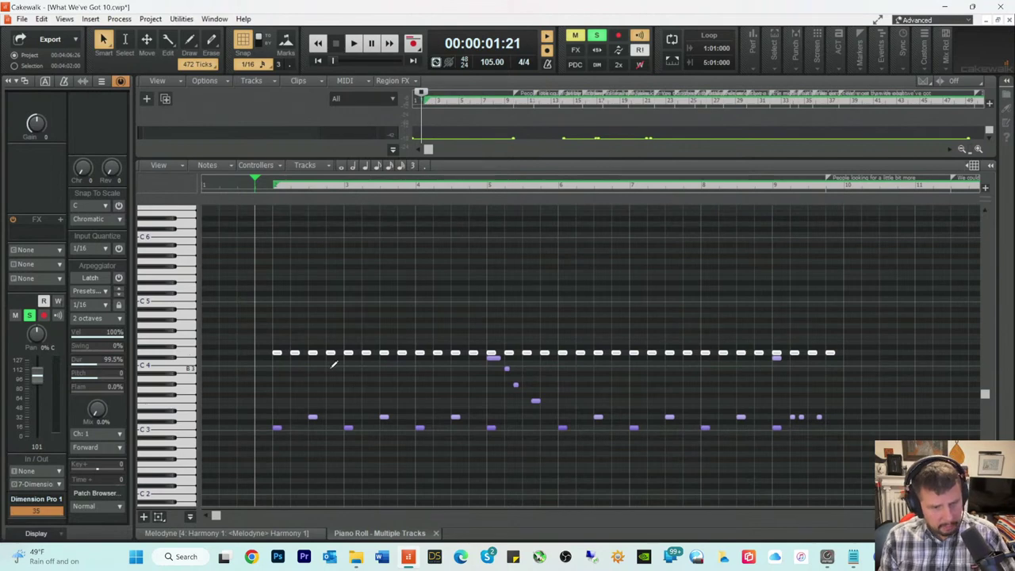
pyautogui.click(272, 187)
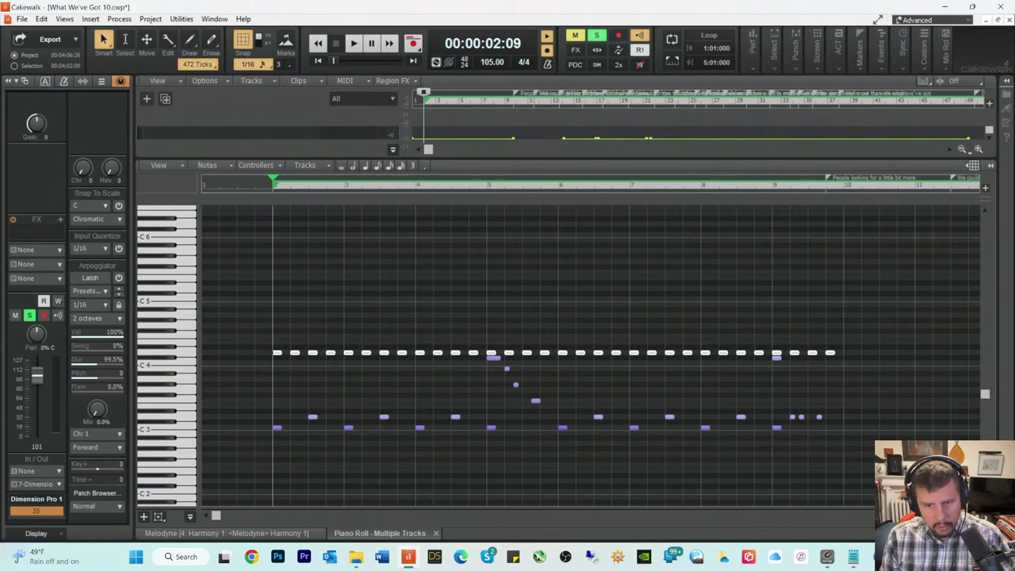
pyautogui.press('d')
# Step: Enlarge the track area by lowering the divider above the bus area, with the Bass Drum tracks in view
pyautogui.scroll(-2, 560, 318)
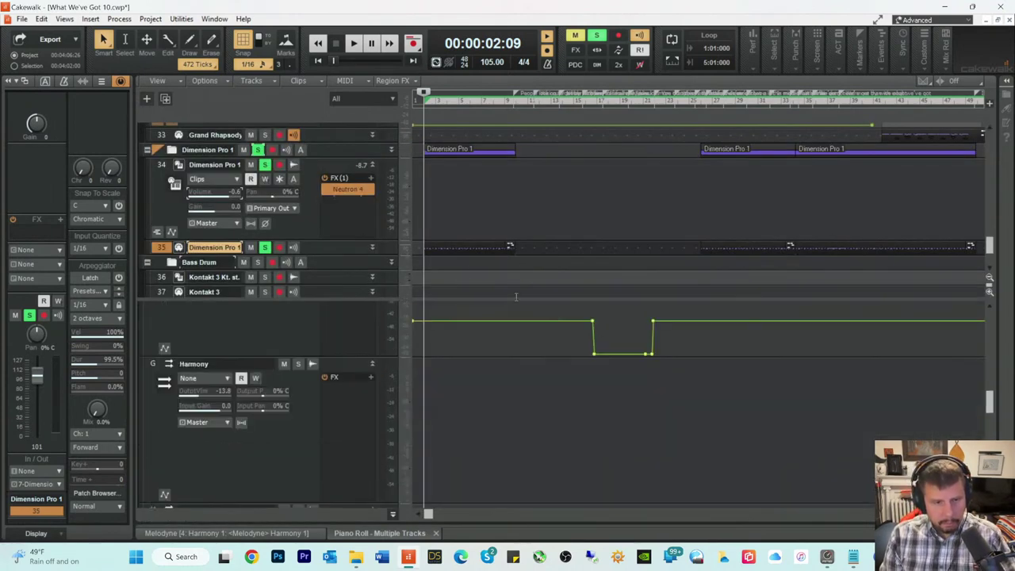
pyautogui.scroll(-3, 372, 272)
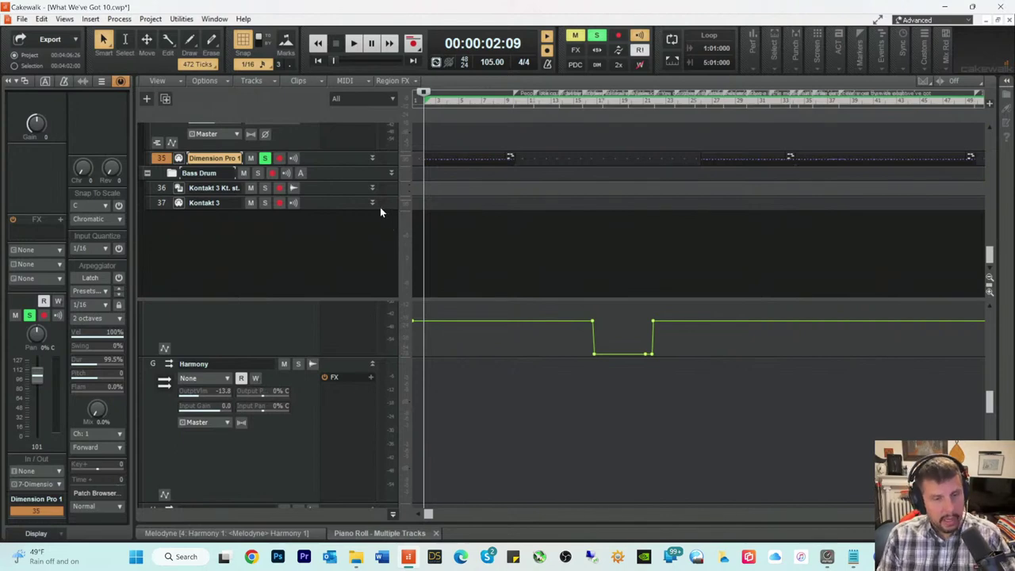
pyautogui.scroll(3, 571, 226)
pyautogui.scroll(-3, 317, 264)
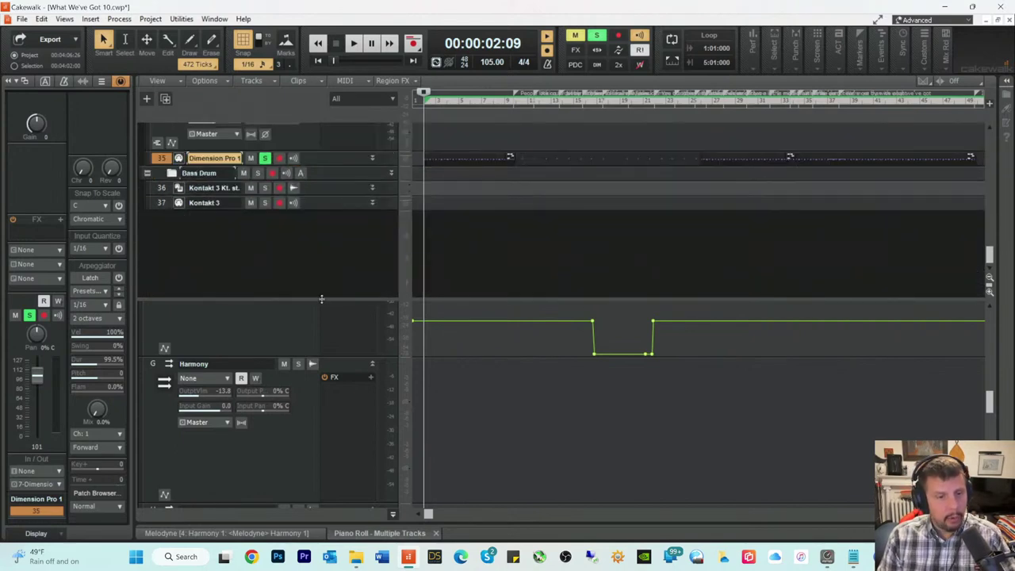
pyautogui.moveTo(324, 297); pyautogui.dragTo(328, 442)
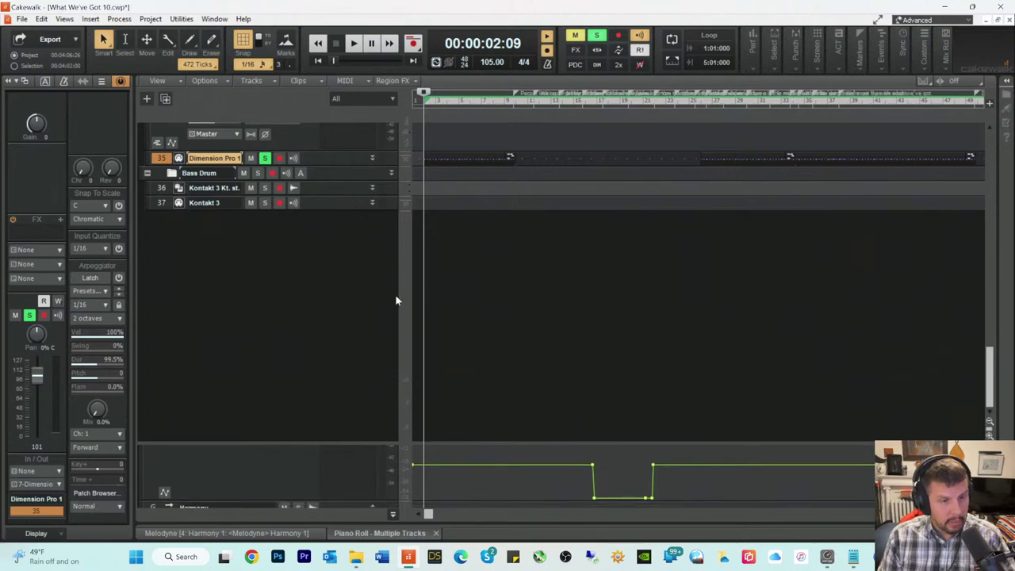
# Step: Review the instrument tracks from Drums down to Dimension Pro 1 and Bass Drum
pyautogui.scroll(3, 518, 290)
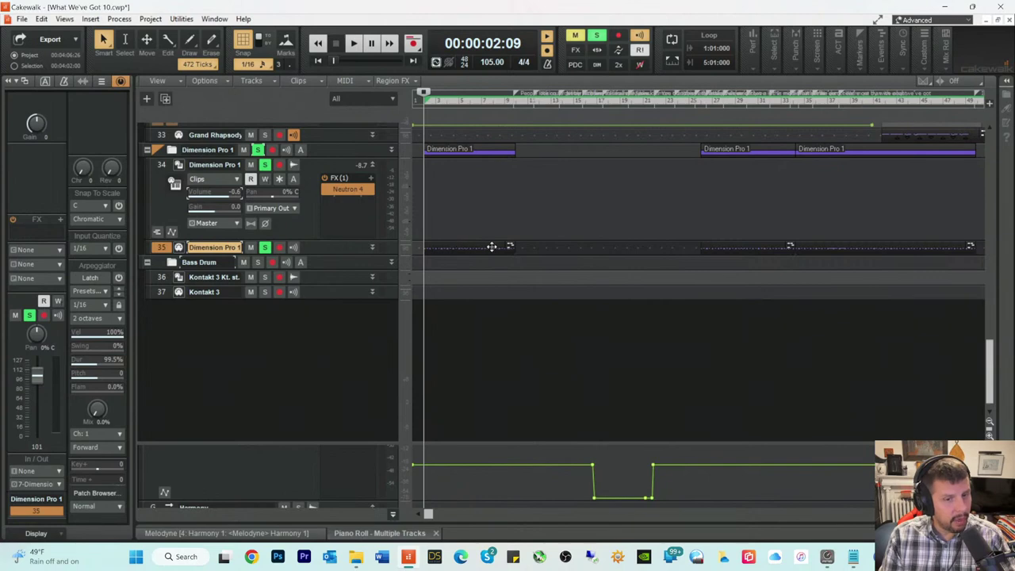
pyautogui.scroll(3, 431, 211)
pyautogui.scroll(6, 432, 211)
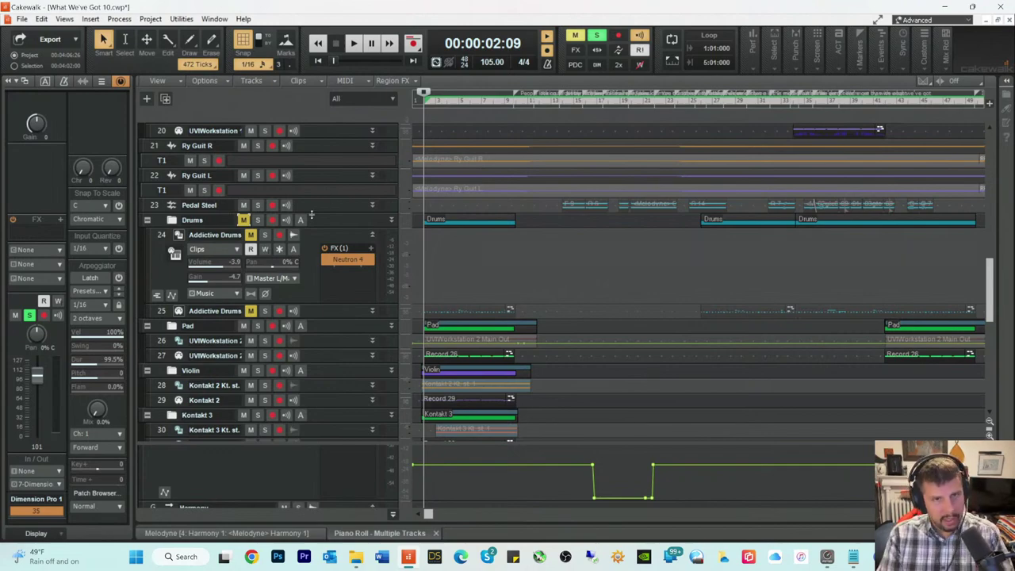
pyautogui.scroll(-8, 400, 192)
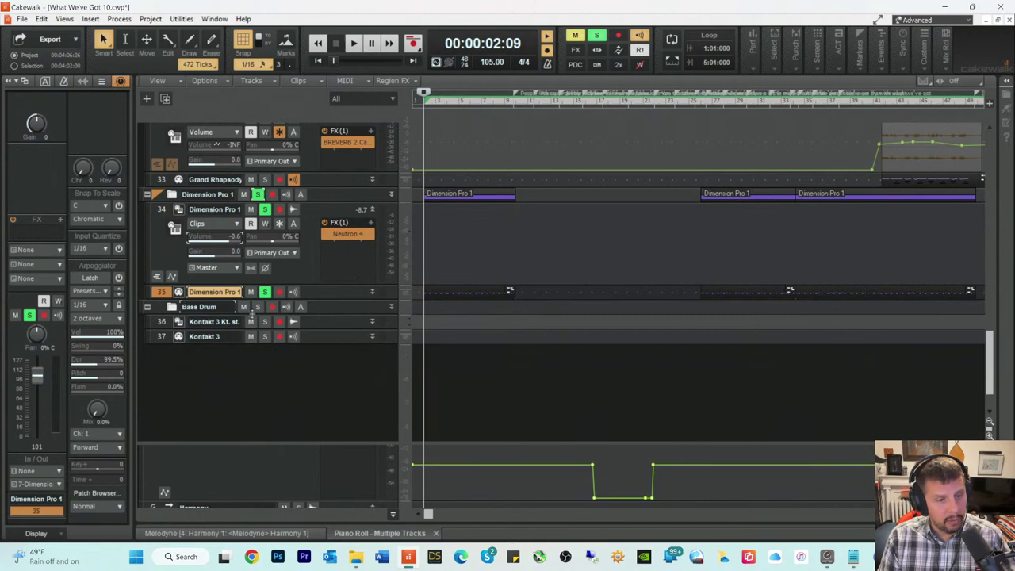
pyautogui.scroll(5, 444, 303)
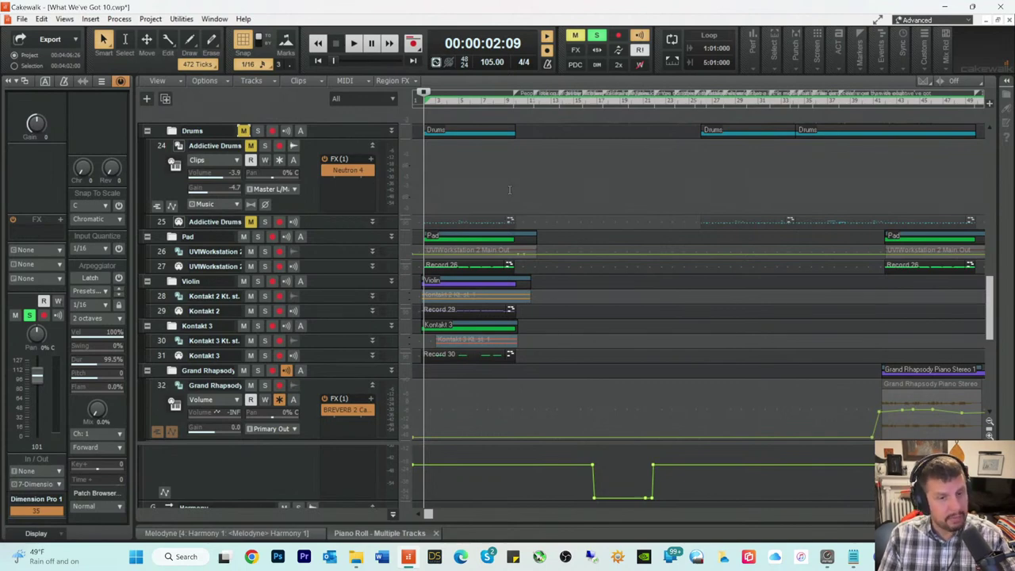
pyautogui.scroll(-5, 510, 190)
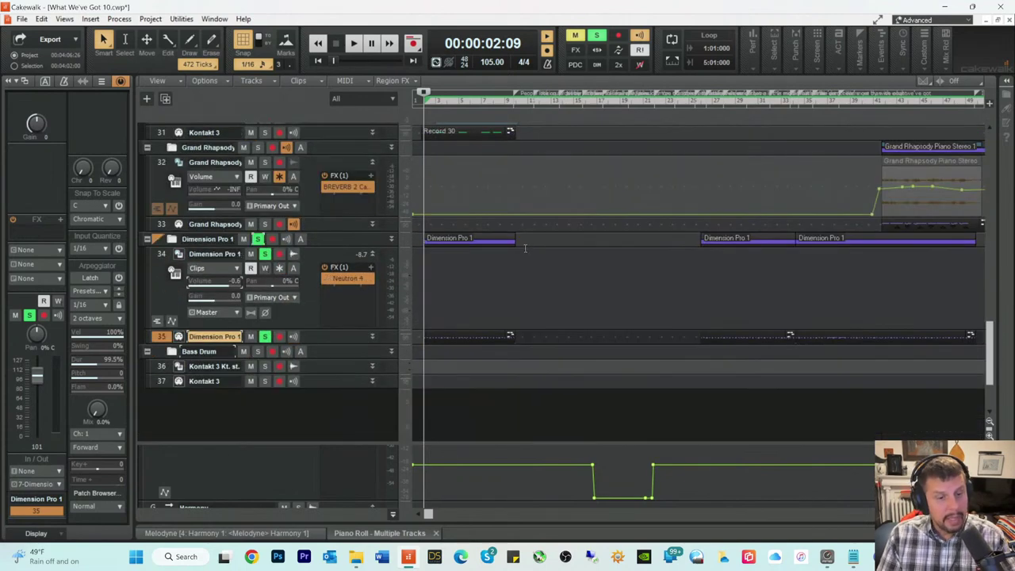
pyautogui.scroll(3, 519, 234)
pyautogui.scroll(1, 443, 194)
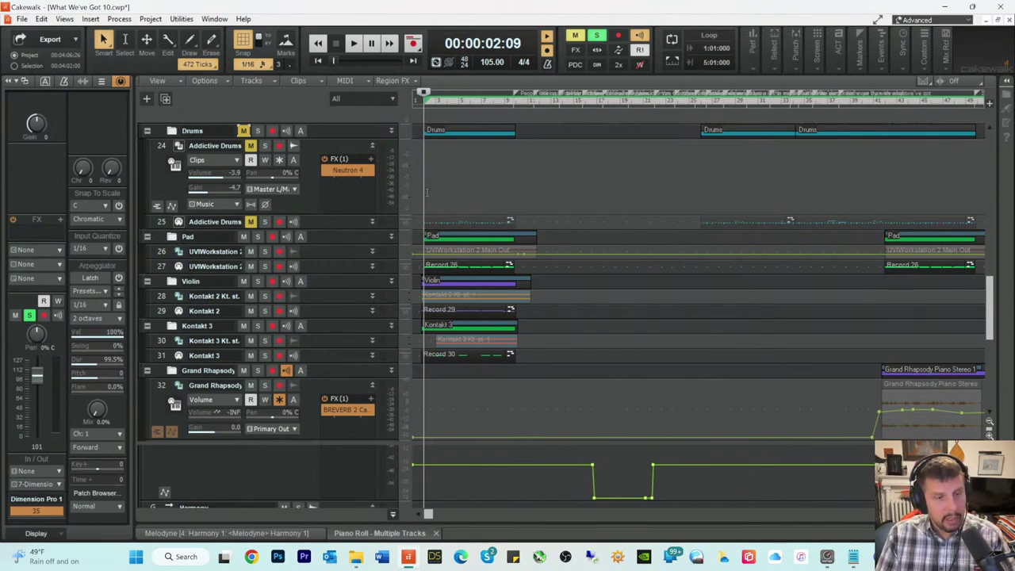
pyautogui.scroll(-6, 548, 333)
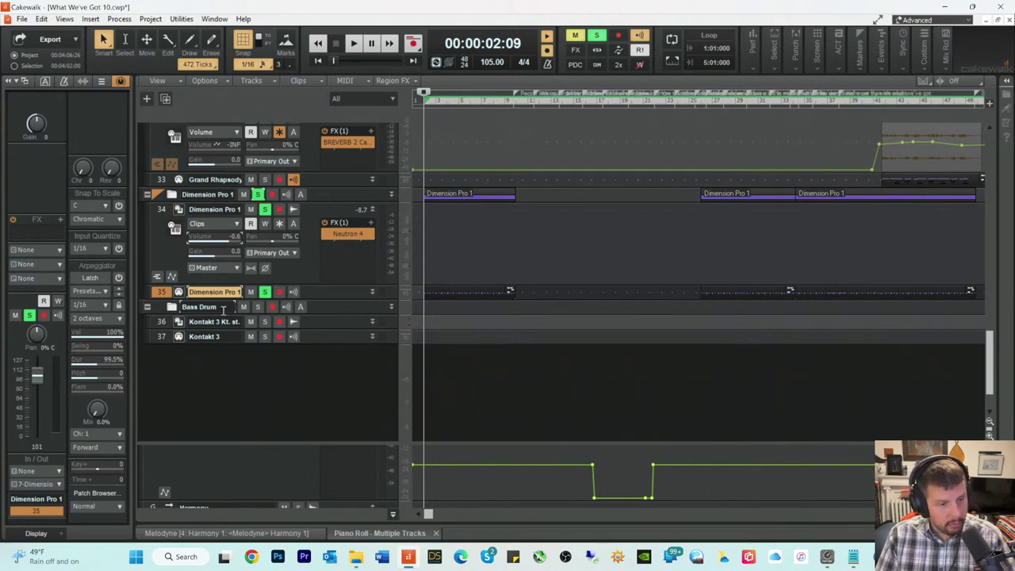
# Step: Reopen the Dimension Pro 1 MIDI in the piano roll, set the playhead to bar 2 and check the C3 and D3 notes
pyautogui.doubleClick(428, 293)
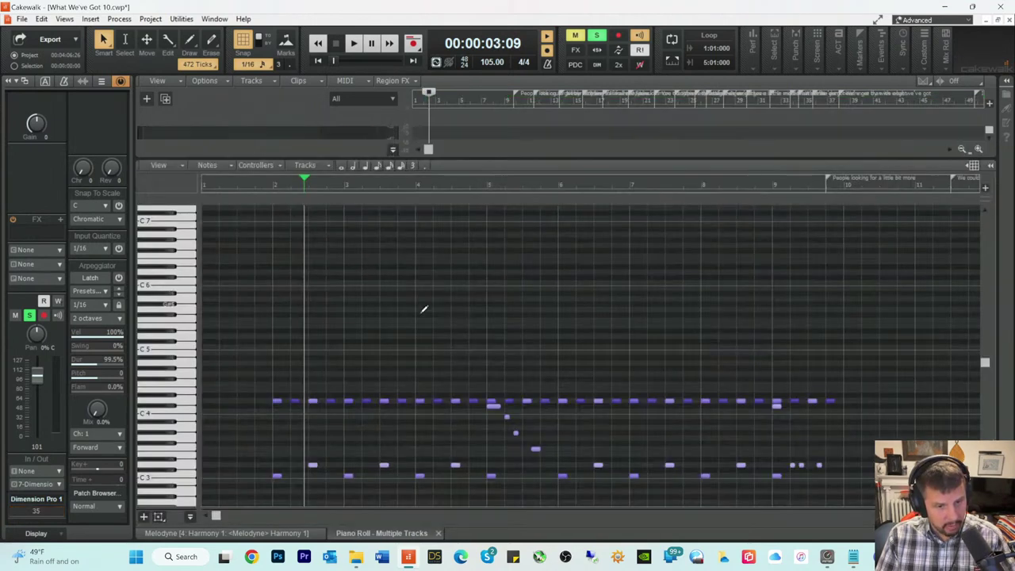
pyautogui.click(271, 187)
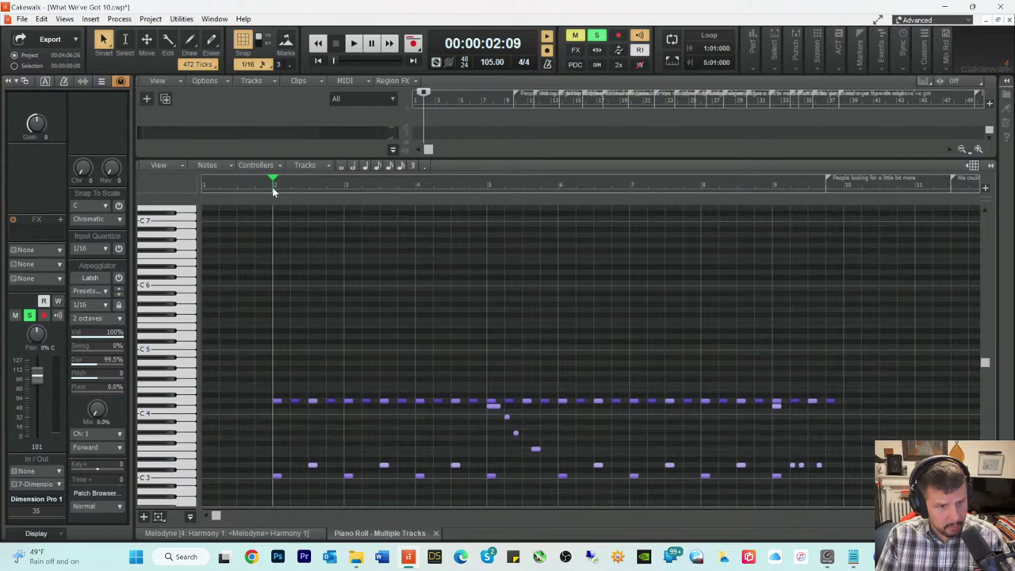
pyautogui.click(186, 476)
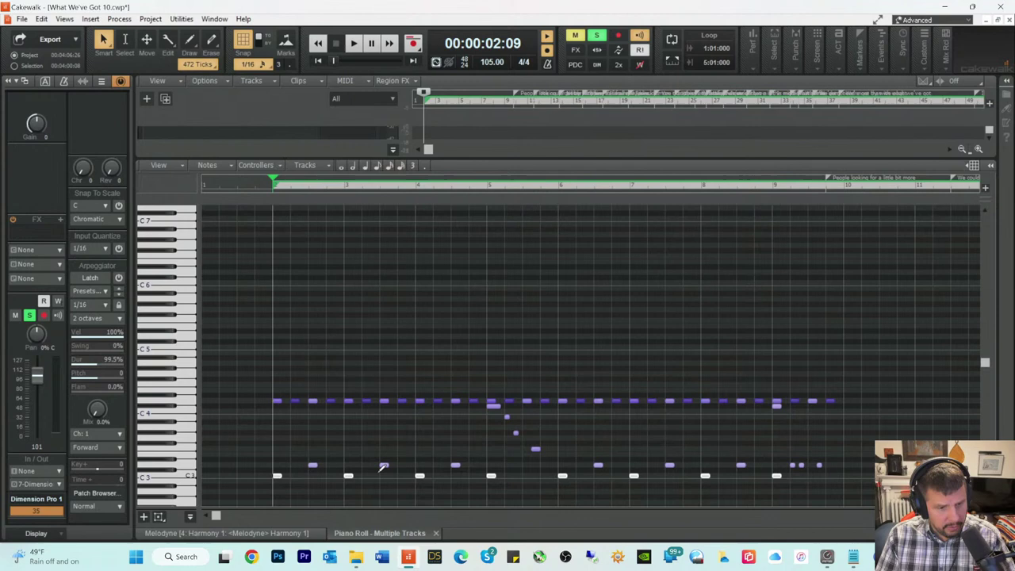
pyautogui.click(183, 479)
pyautogui.click(186, 476)
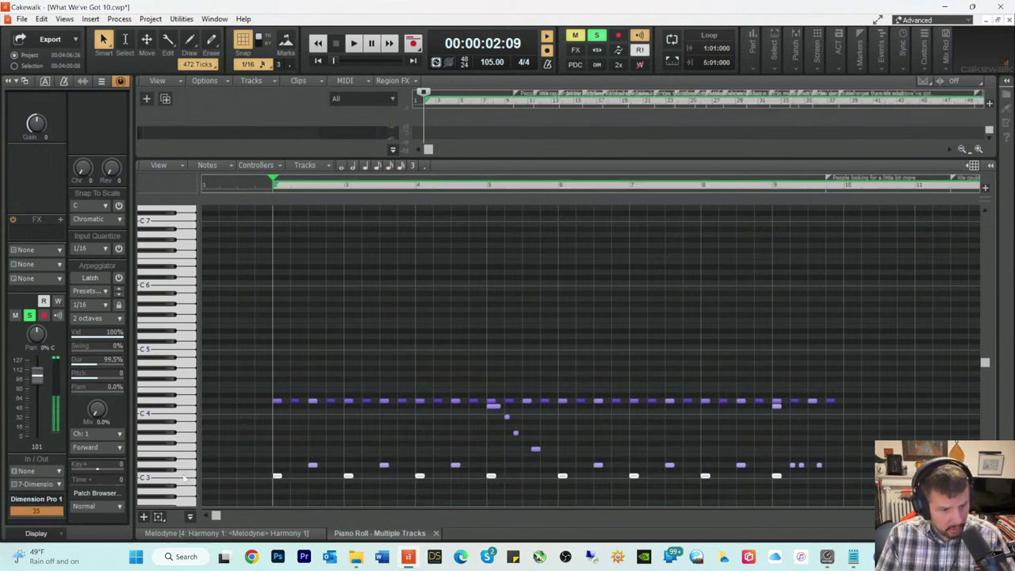
pyautogui.click(188, 466)
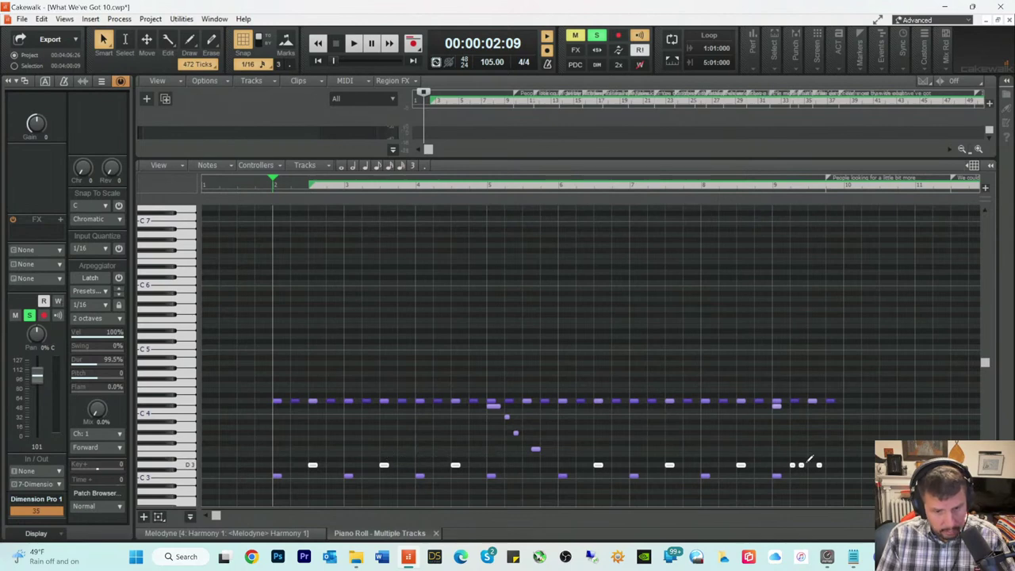
# Step: Cut all the C3 notes from Dimension Pro 1 and paste them at bar 2 into Kontakt 3 MIDI track 37 under Bass Drum
pyautogui.click(189, 478)
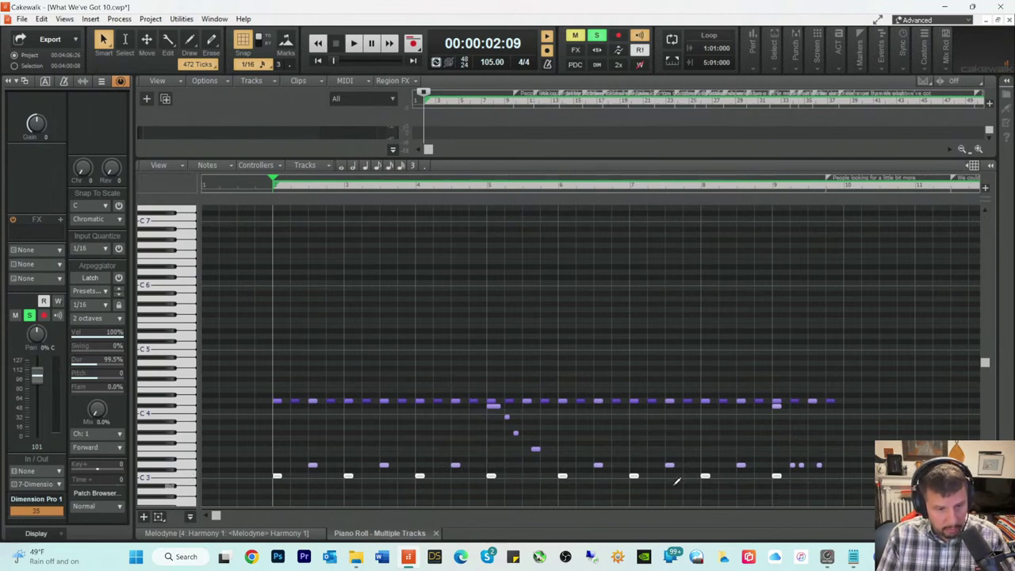
pyautogui.press('Delete')
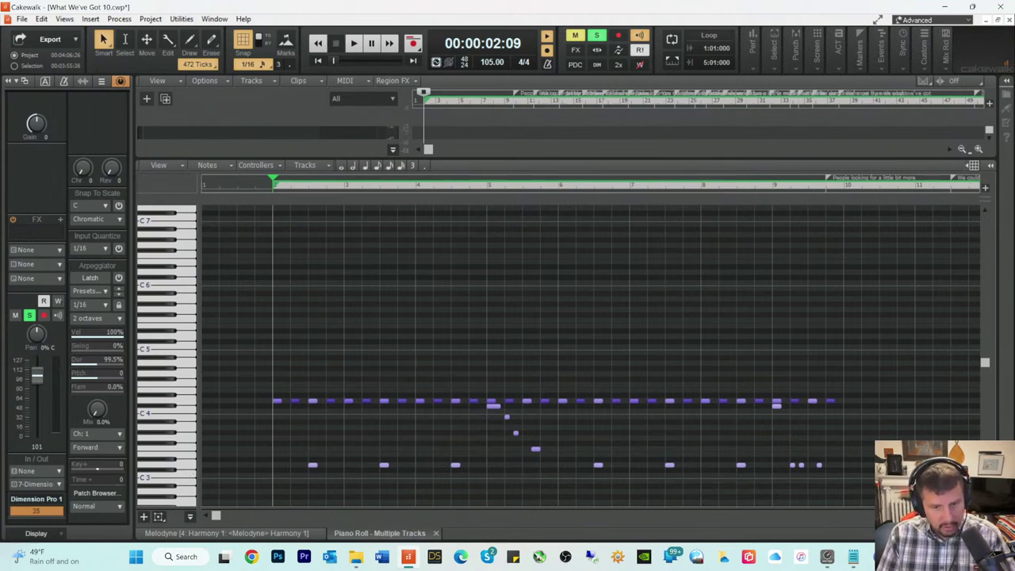
pyautogui.press('d')
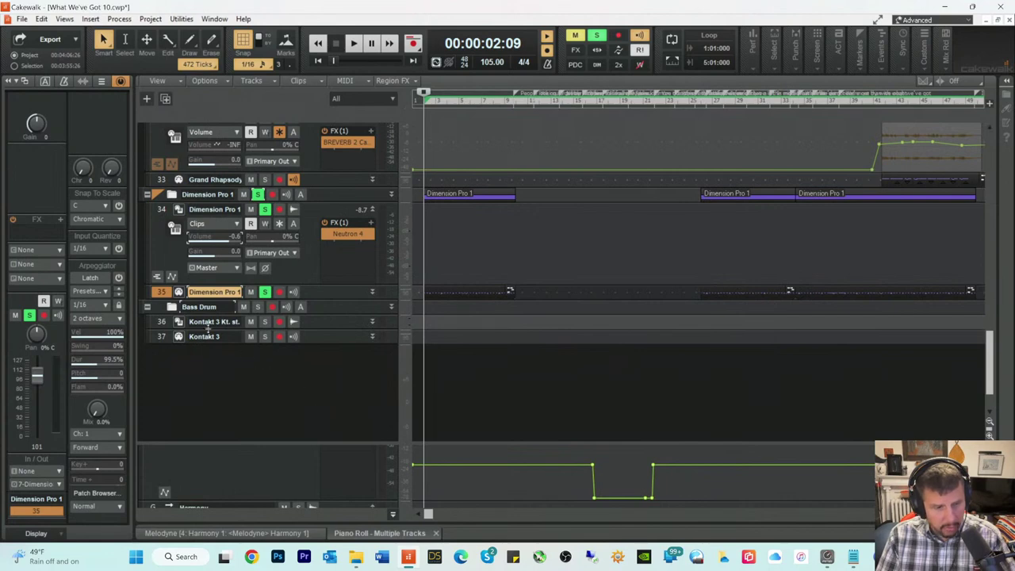
pyautogui.click(162, 339)
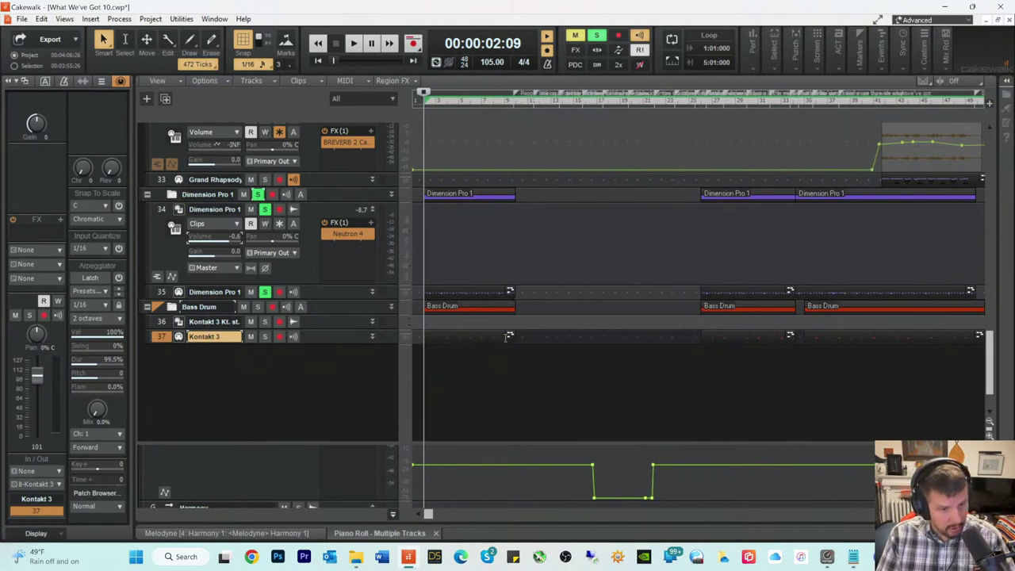
# Step: Insert another Kontakt soft synth with a MIDI source, synth track folder and first synth audio output, and select its MIDI track 39
pyautogui.click(91, 18)
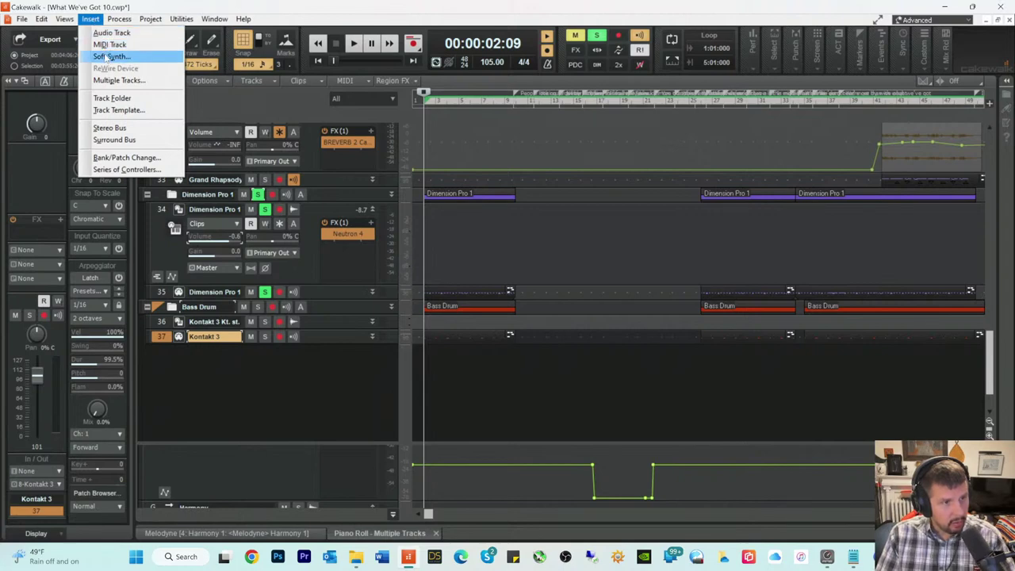
pyautogui.moveTo(109, 57)
pyautogui.click(162, 81)
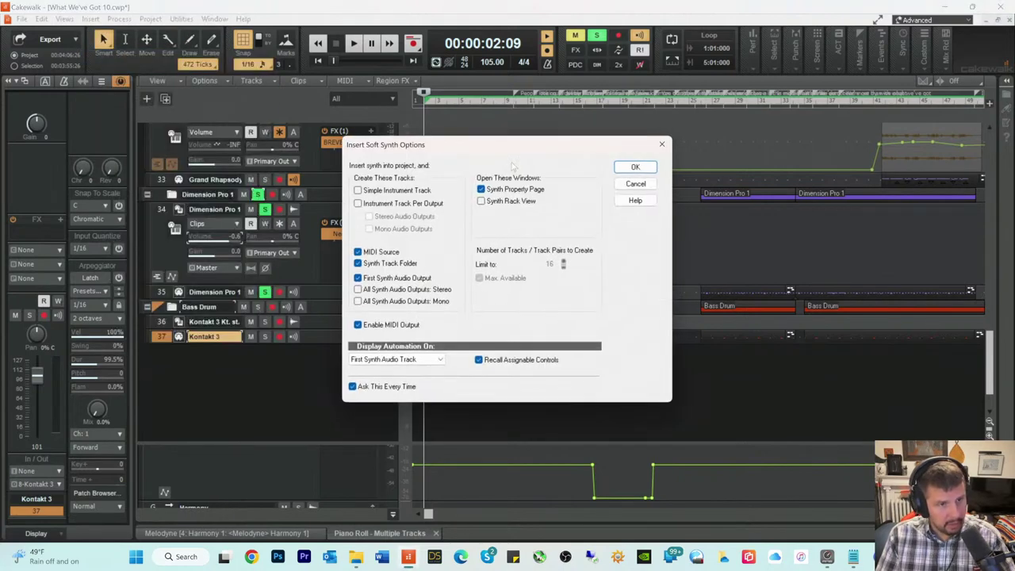
pyautogui.click(635, 167)
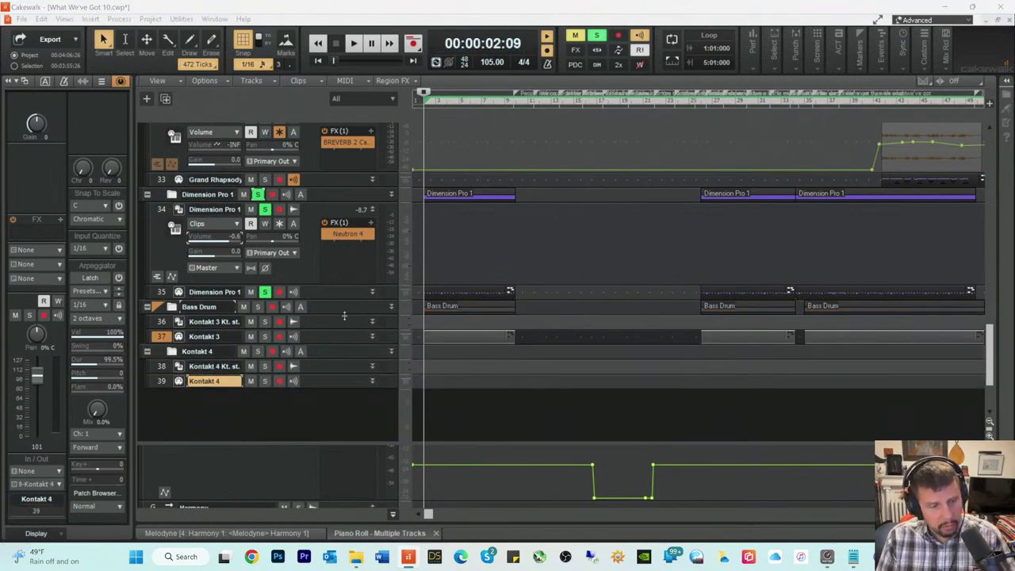
pyautogui.click(163, 382)
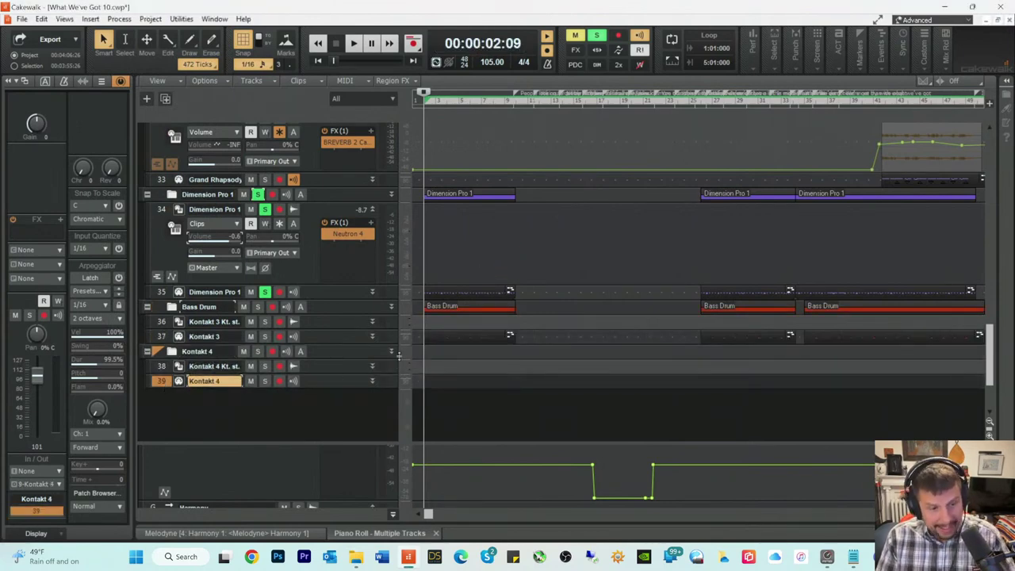
# Step: Cut all the D3 notes from Dimension Pro 1 and paste them at 00:00:03:13 into Kontakt 4 MIDI track 39
pyautogui.doubleClick(432, 292)
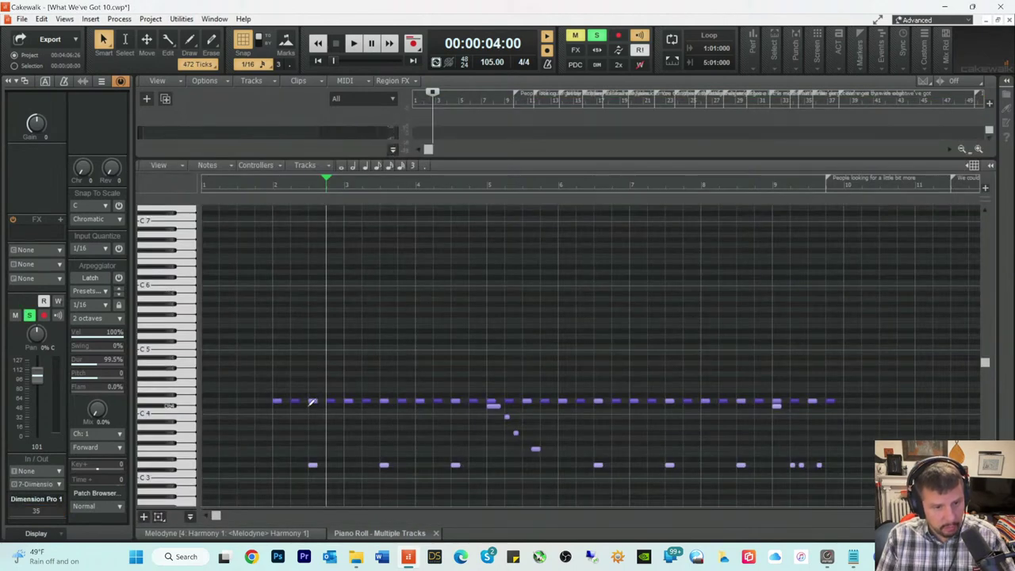
pyautogui.click(192, 466)
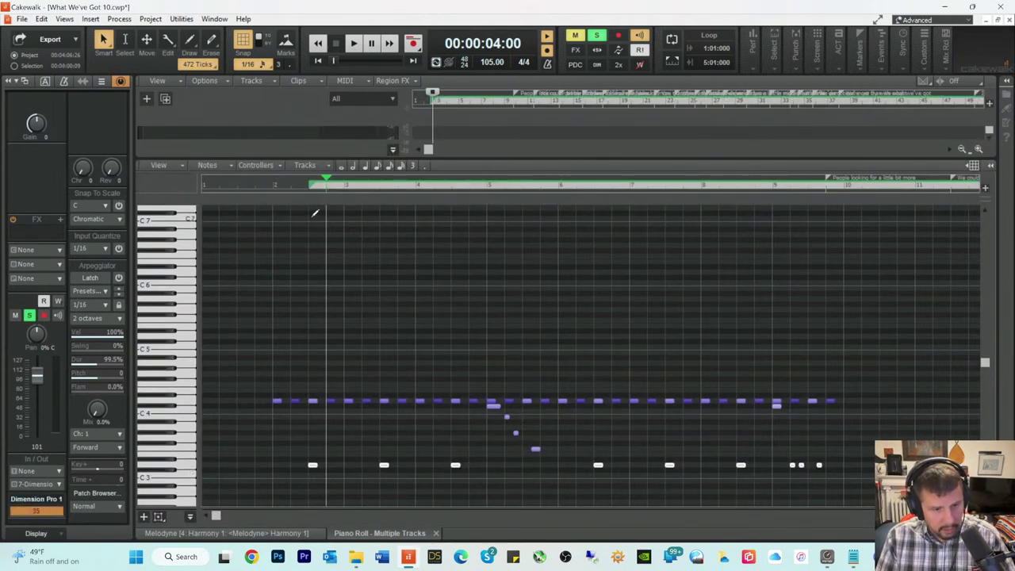
pyautogui.click(309, 184)
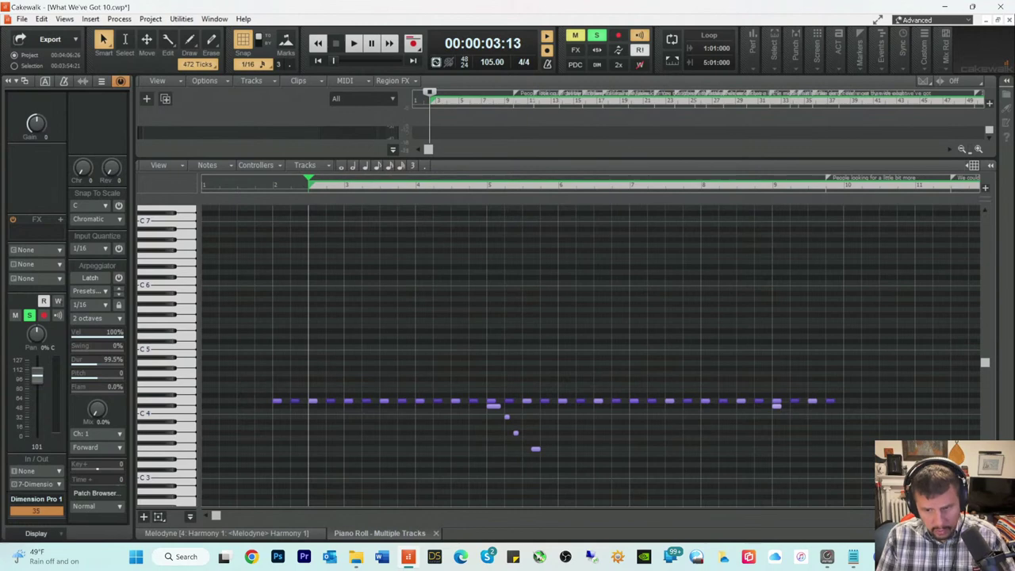
pyautogui.press('d')
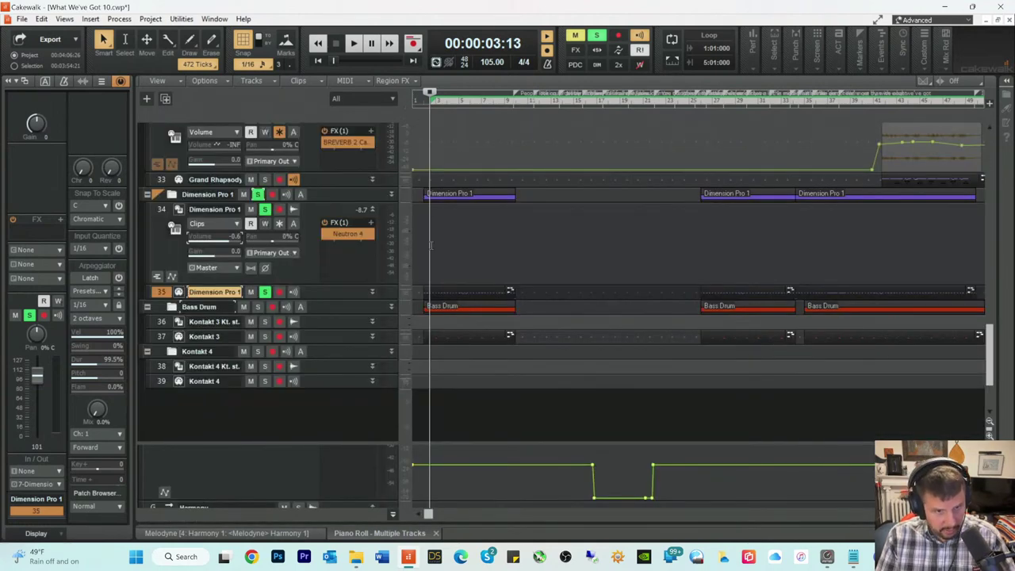
pyautogui.click(162, 381)
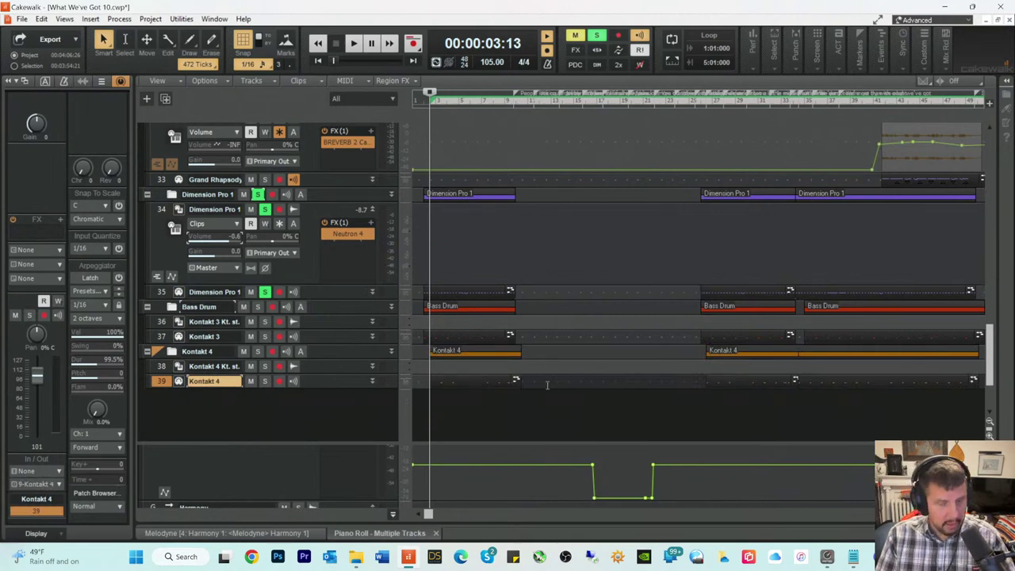
# Step: Rename the Kontakt 4 track folder as Snare Drum
pyautogui.doubleClick(200, 352)
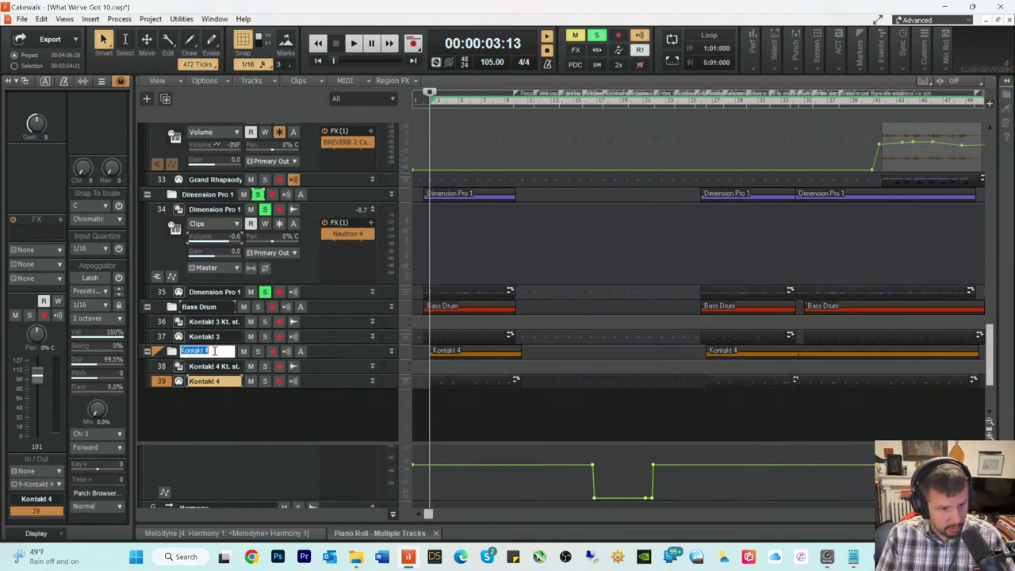
pyautogui.write('S')
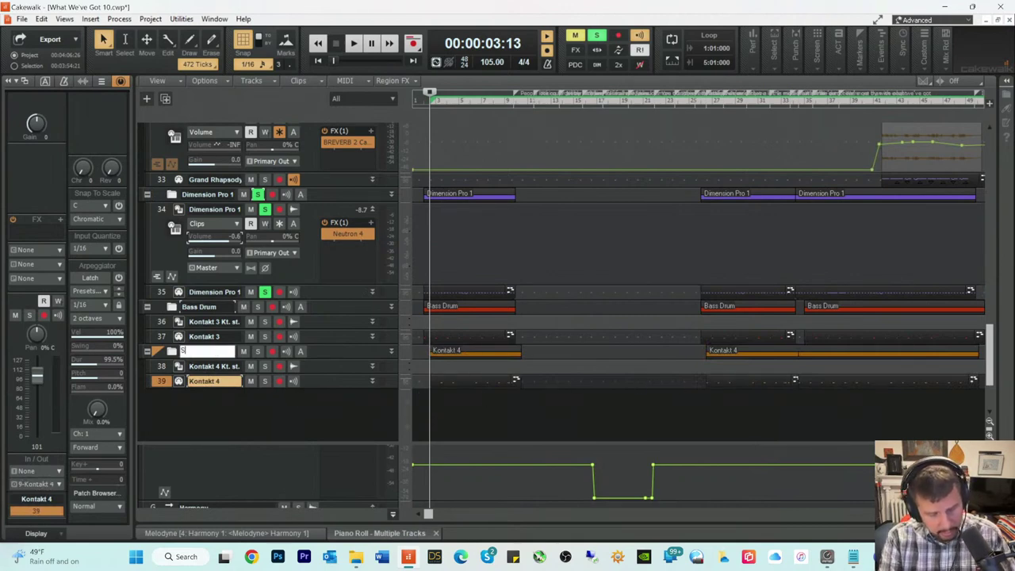
pyautogui.write('nare Drum')
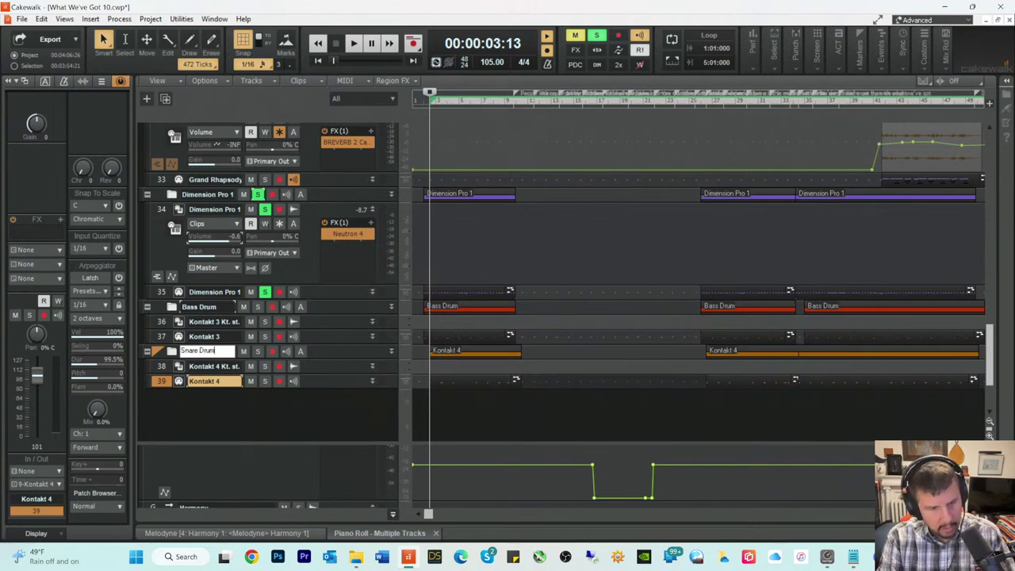
pyautogui.press('Return')
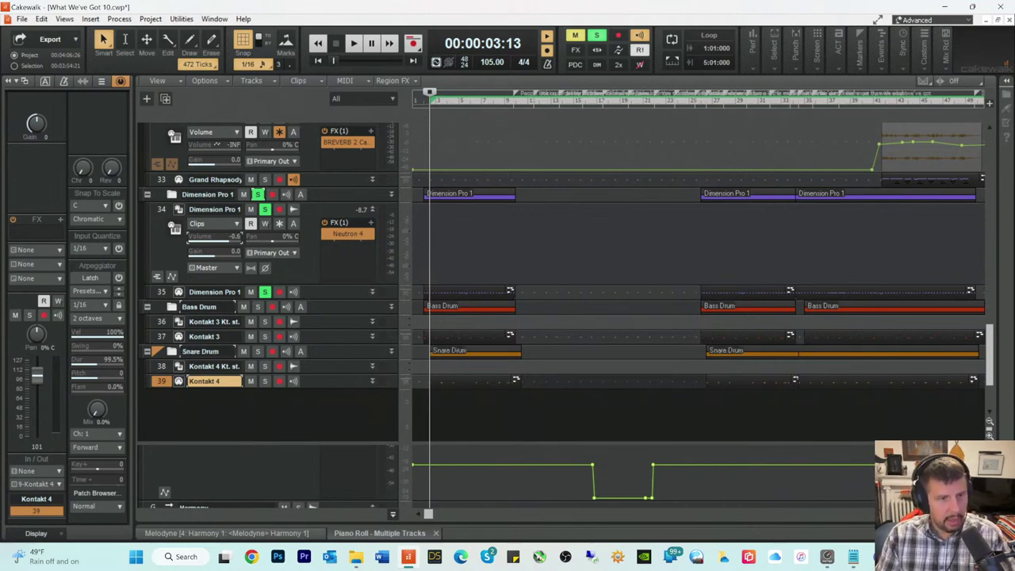
# Step: Insert another Kontakt soft synth with a MIDI source, synth track folder and first synth audio output, and rename its folder HH
pyautogui.click(90, 18)
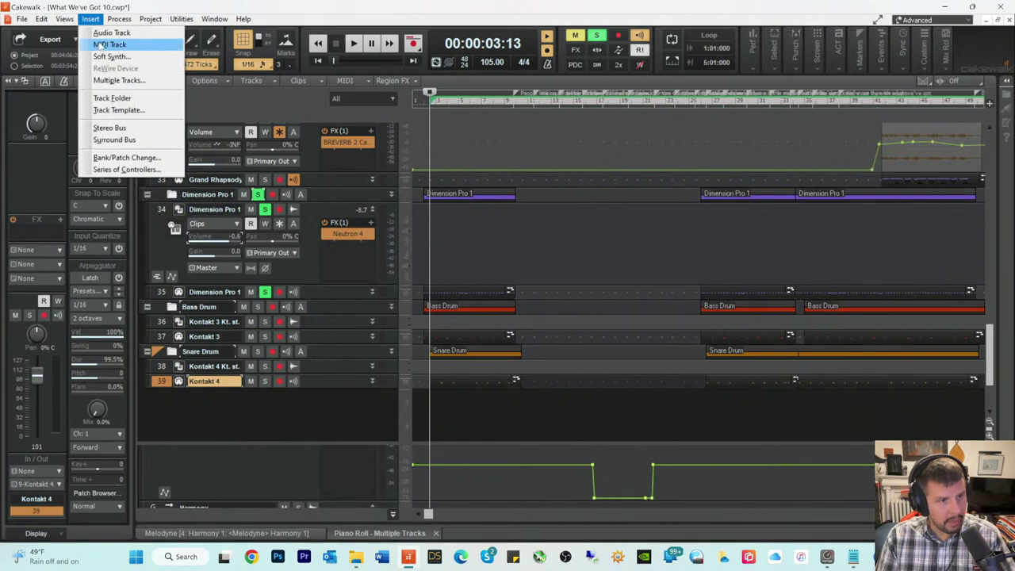
pyautogui.click(111, 56)
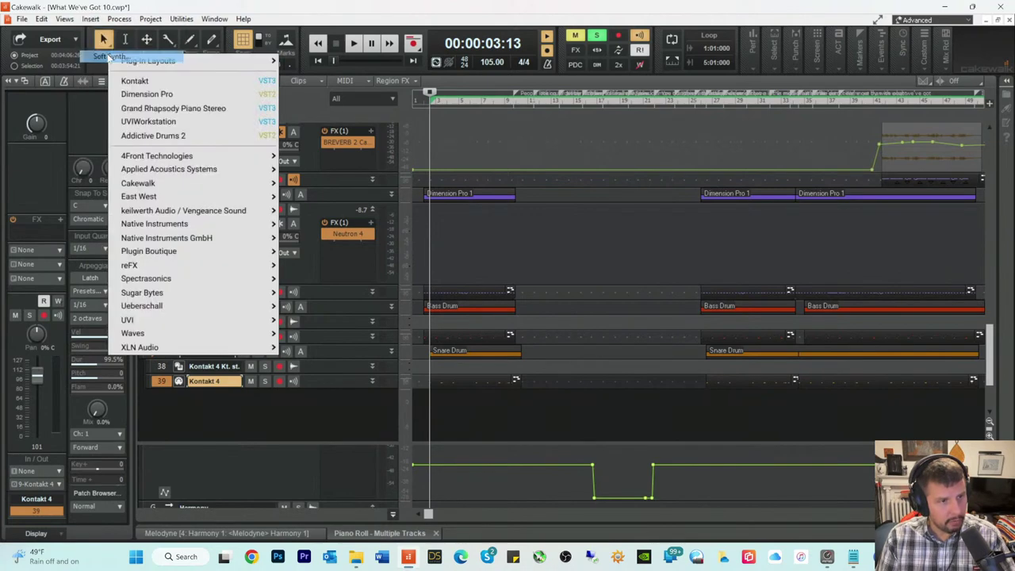
pyautogui.click(149, 80)
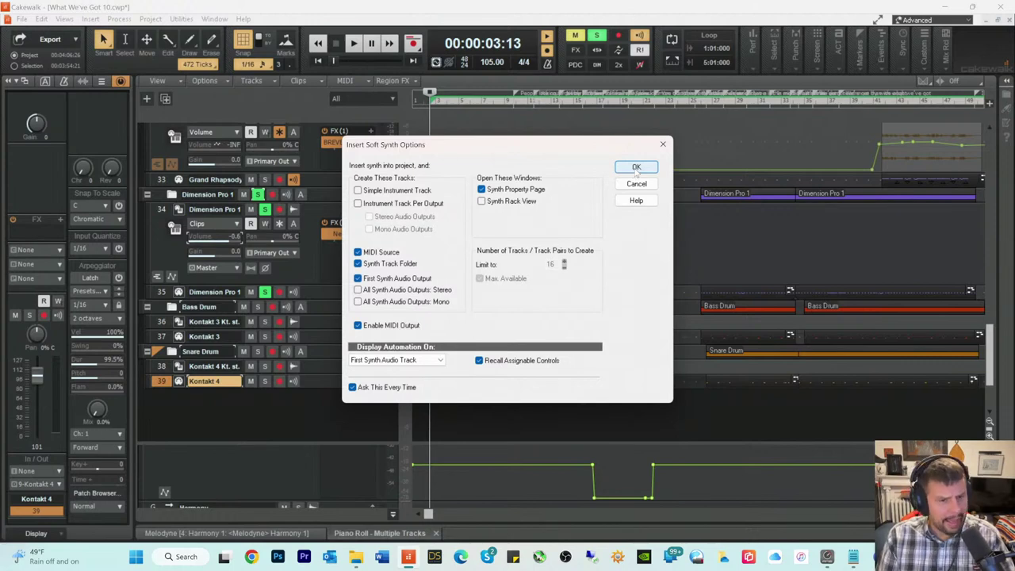
pyautogui.click(636, 168)
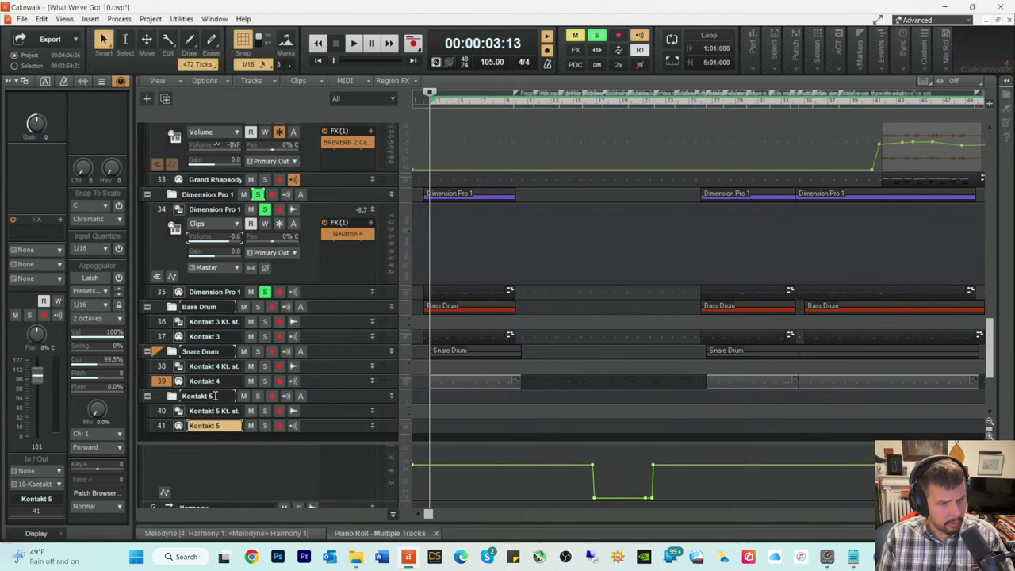
pyautogui.doubleClick(214, 396)
pyautogui.write('HH')
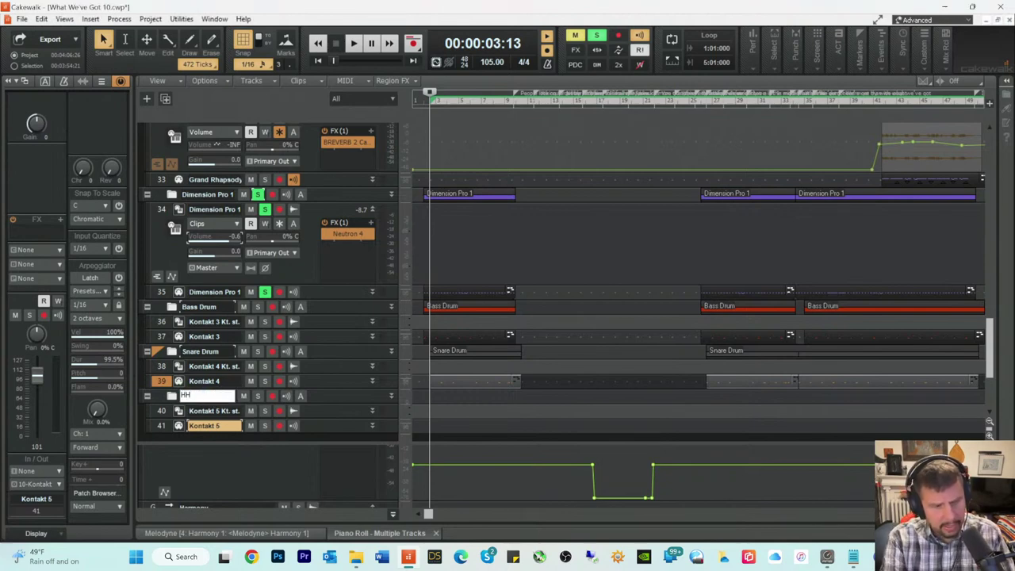
pyautogui.press('Return')
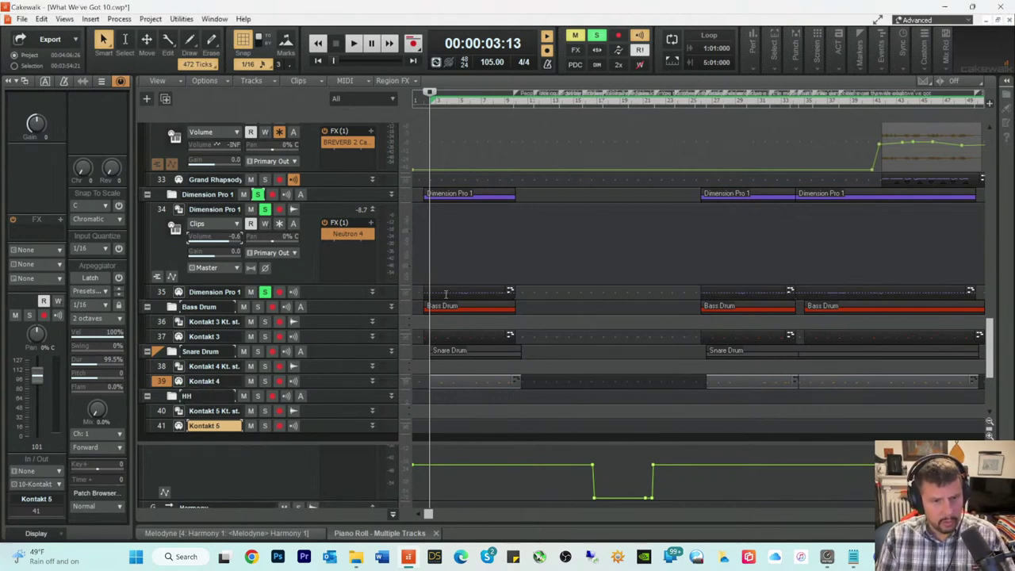
# Step: Cut all the D4 notes from Dimension Pro 1 and paste them at bar 2 into Kontakt 5 MIDI track 41 under HH
pyautogui.doubleClick(446, 294)
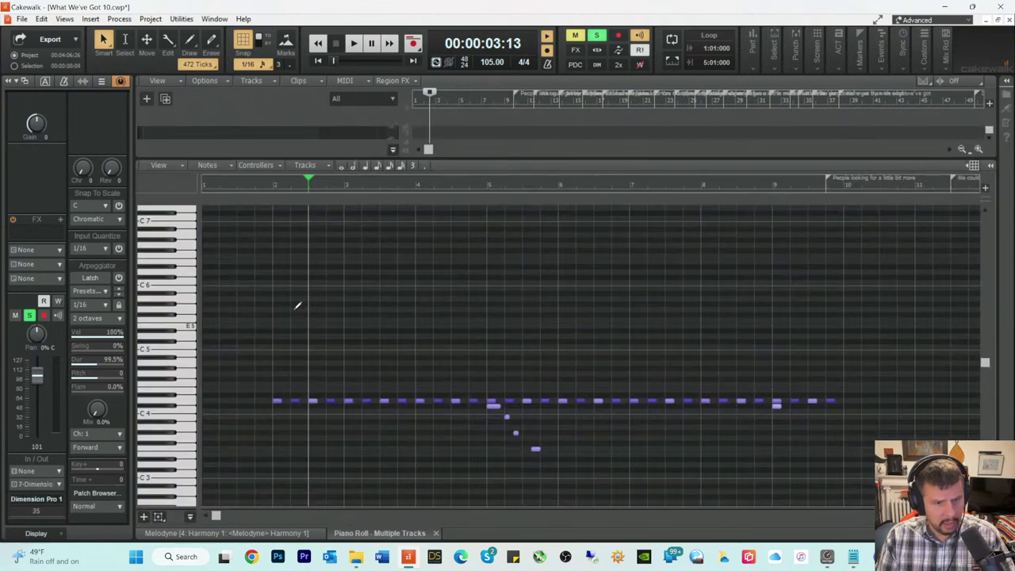
pyautogui.click(273, 184)
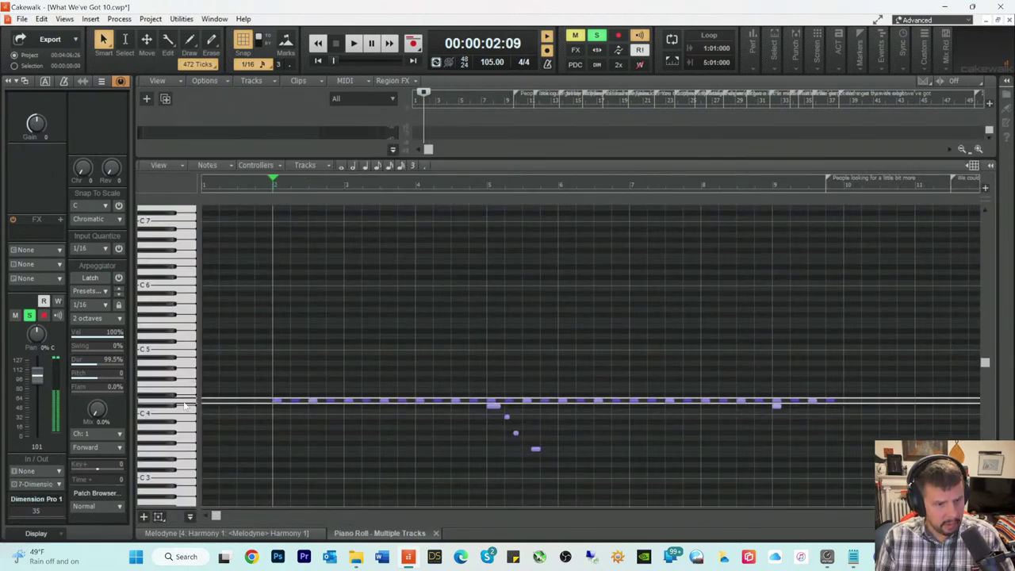
pyautogui.click(184, 400)
pyautogui.press('Delete')
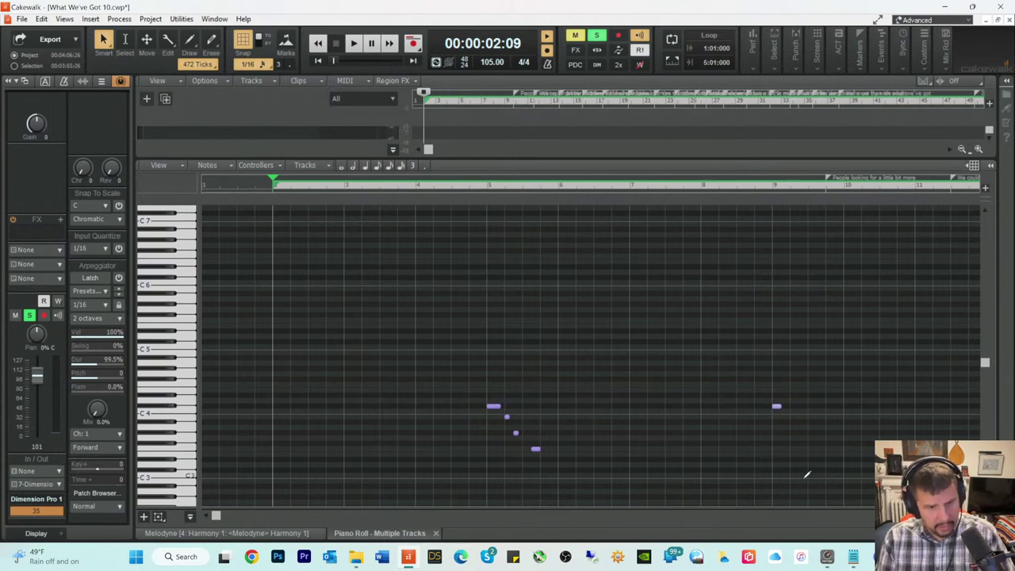
pyautogui.press('d')
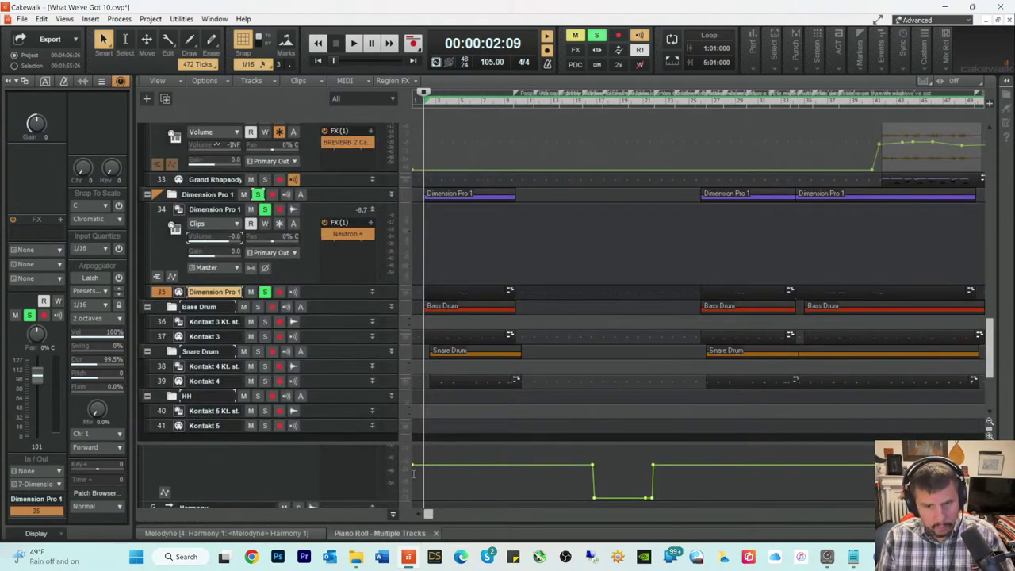
pyautogui.click(161, 425)
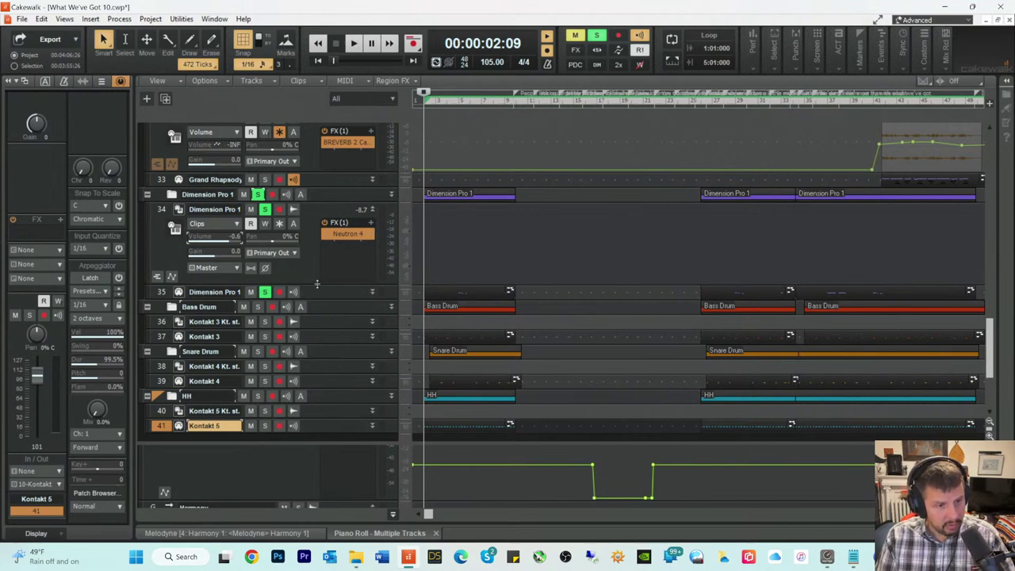
# Step: Select the B3 notes of Dimension Pro 1 in the piano roll and set the playhead at the first one, 00:00:09:21
pyautogui.doubleClick(444, 292)
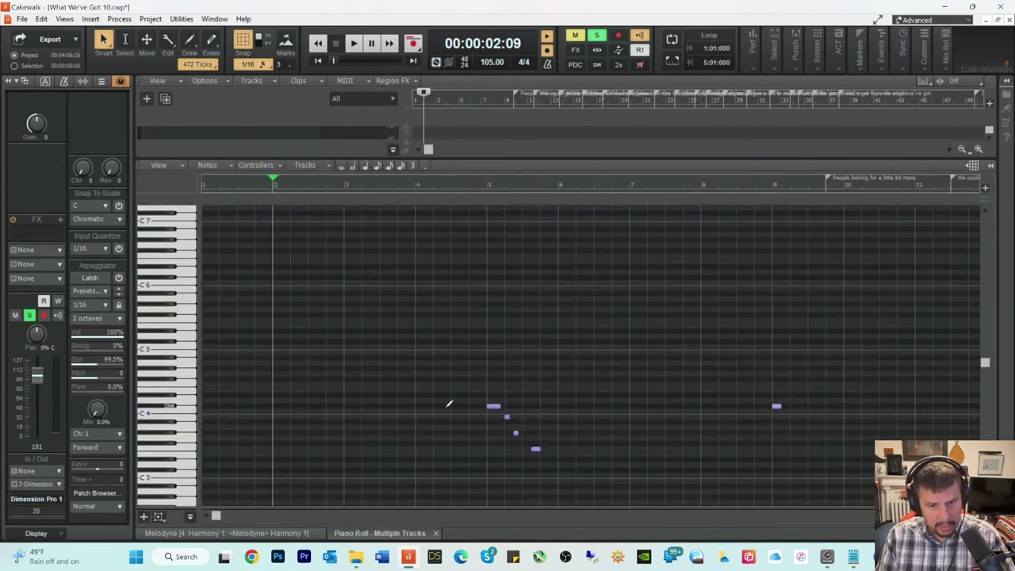
pyautogui.click(183, 421)
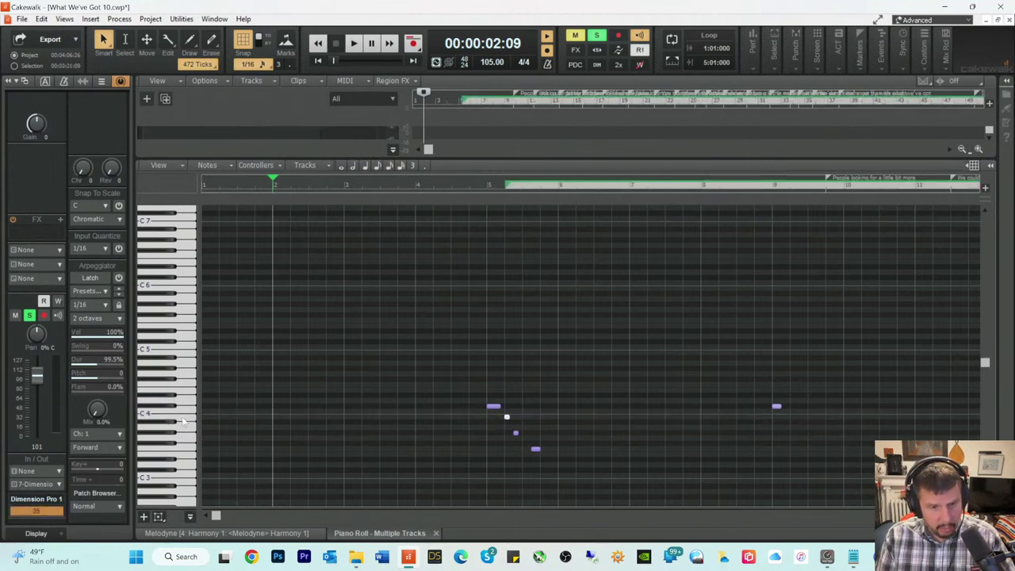
pyautogui.click(503, 188)
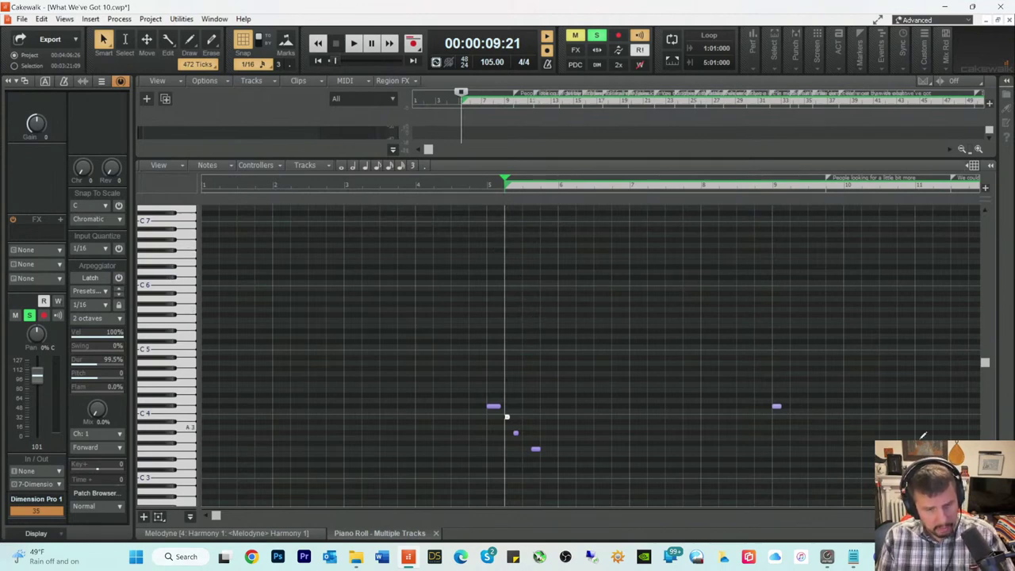
pyautogui.press('d')
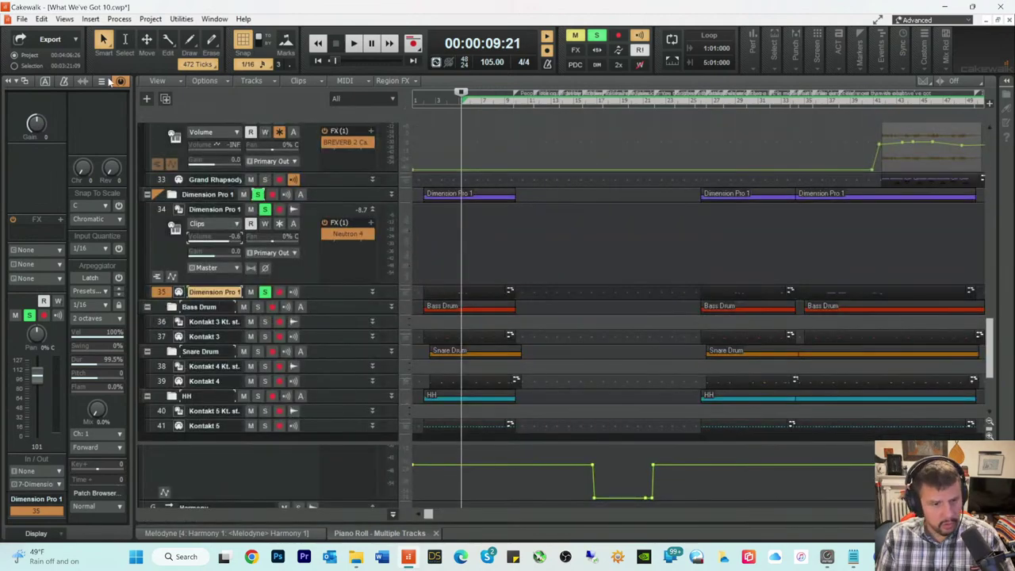
# Step: Insert a further Kontakt soft synth with a MIDI source, synth track folder and first synth audio output, and select its MIDI track 43
pyautogui.click(91, 19)
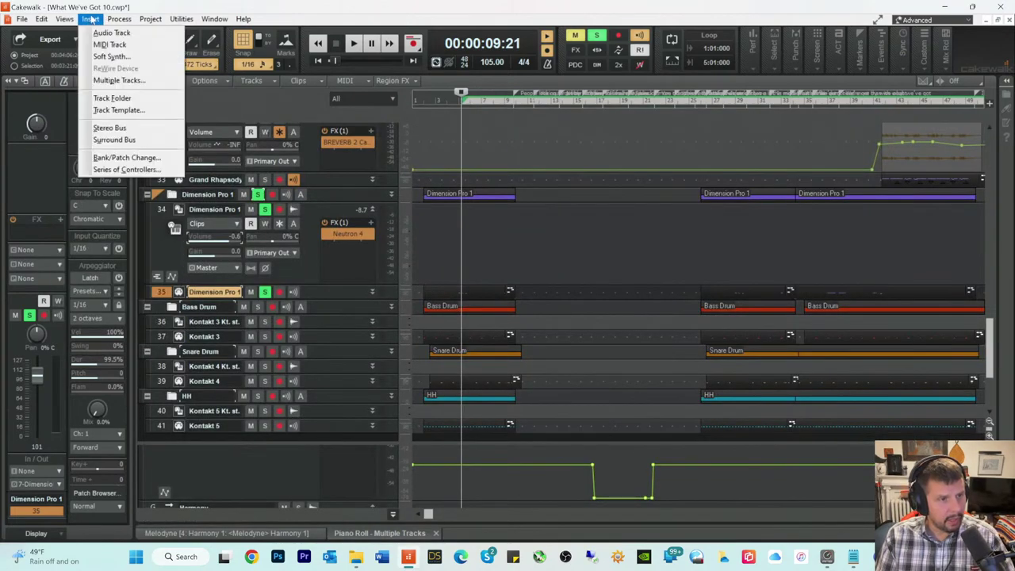
pyautogui.click(111, 56)
pyautogui.click(148, 81)
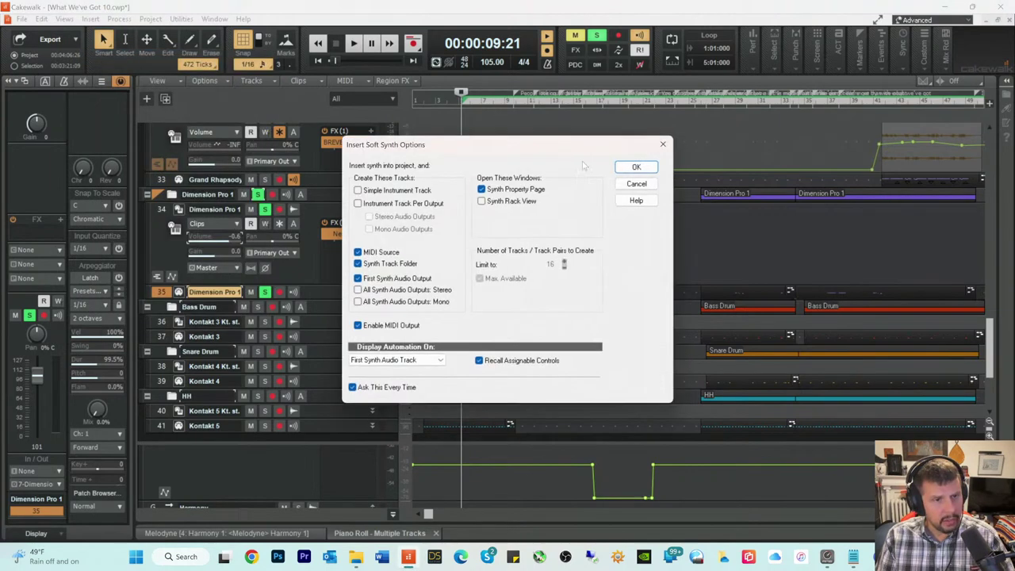
pyautogui.click(630, 170)
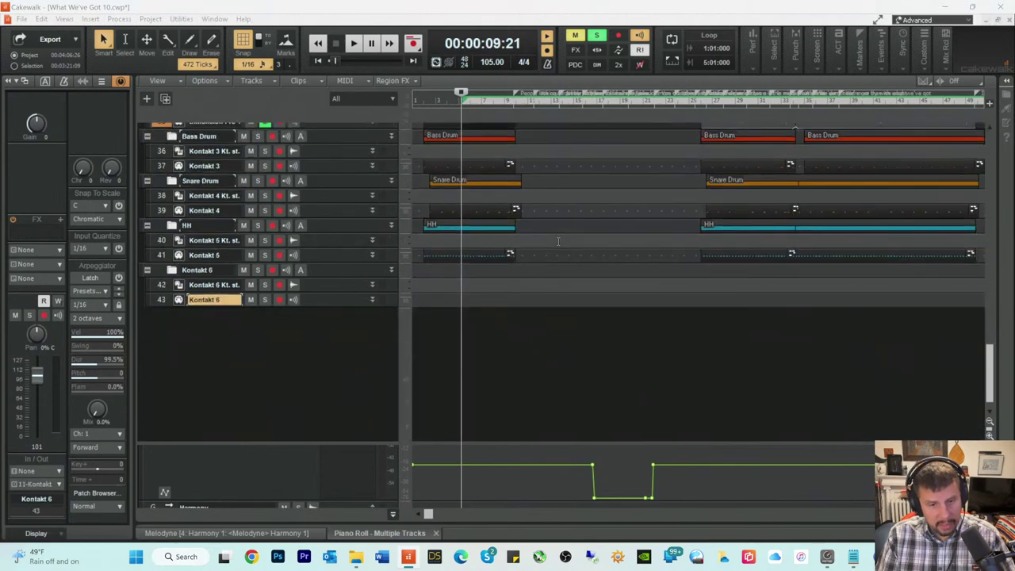
pyautogui.click(161, 300)
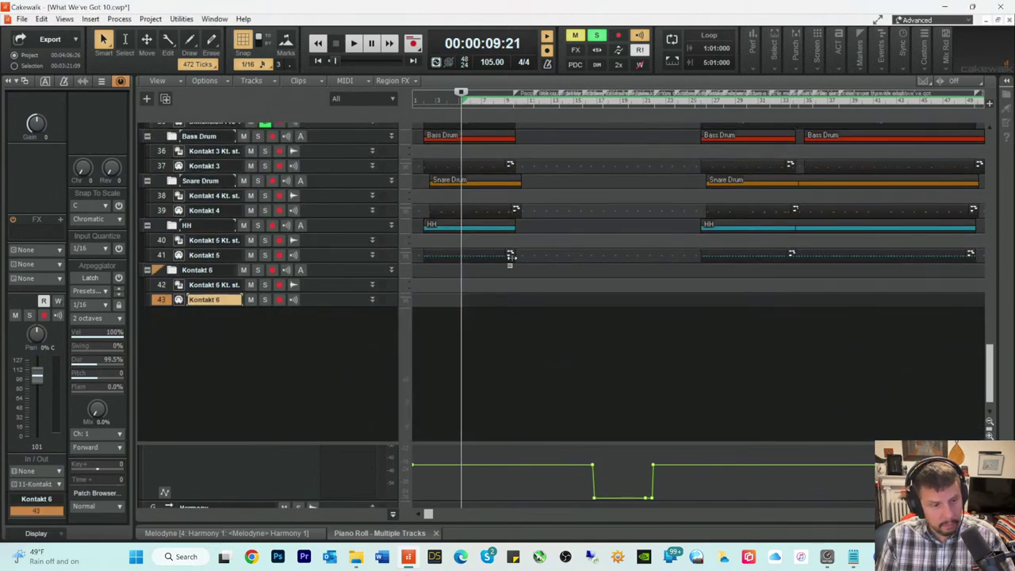
# Step: Cut all the B3 notes from Dimension Pro 1 and paste them at 00:00:09:21 into Kontakt 6 MIDI track 43
pyautogui.scroll(3, 516, 253)
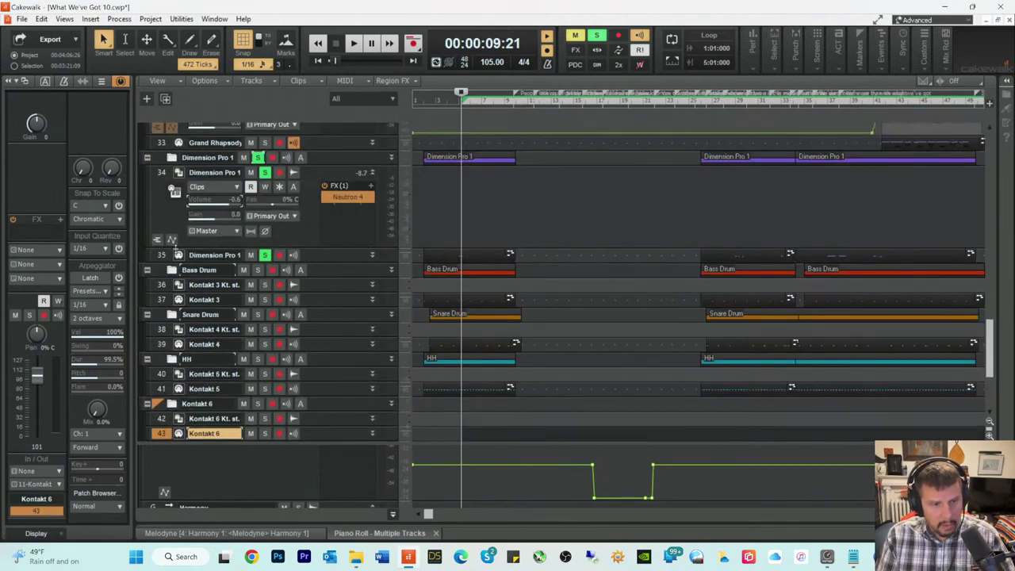
pyautogui.click(160, 257)
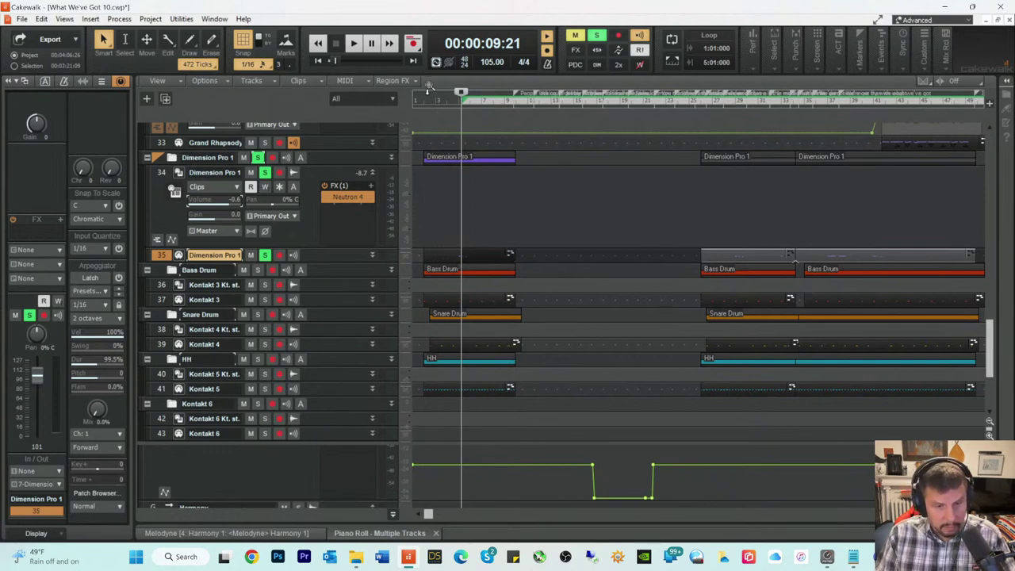
pyautogui.doubleClick(457, 254)
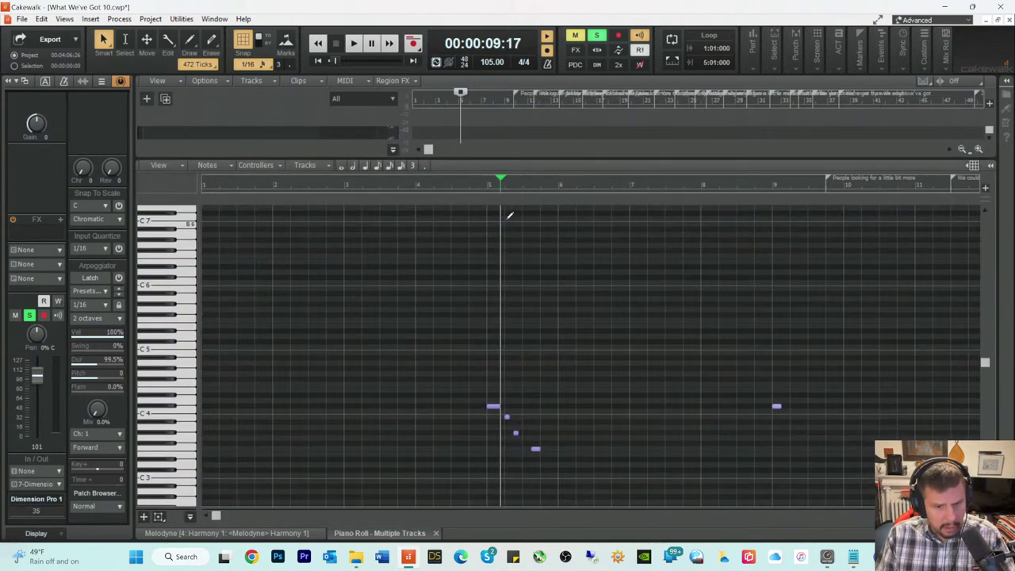
pyautogui.click(503, 188)
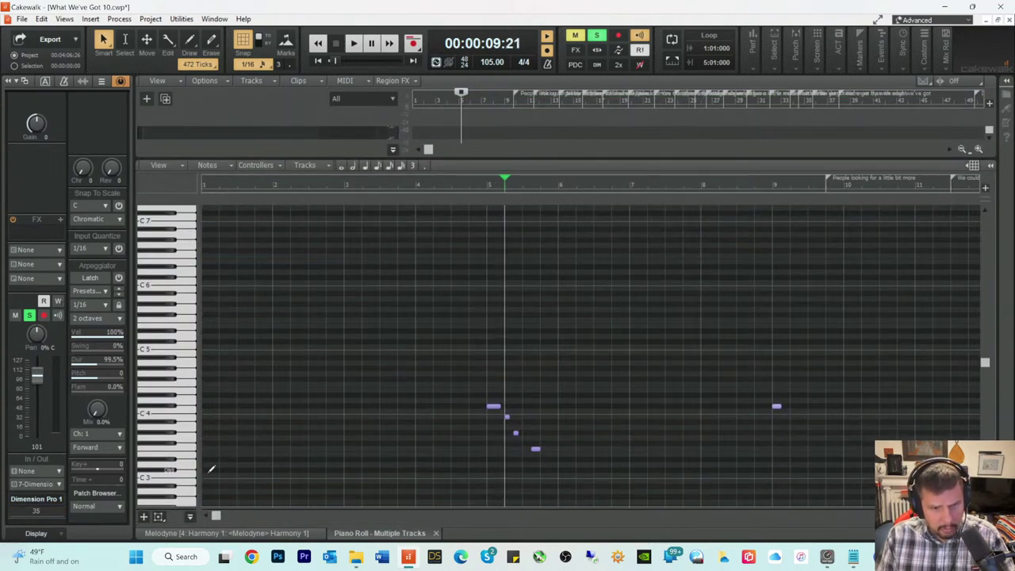
pyautogui.click(186, 424)
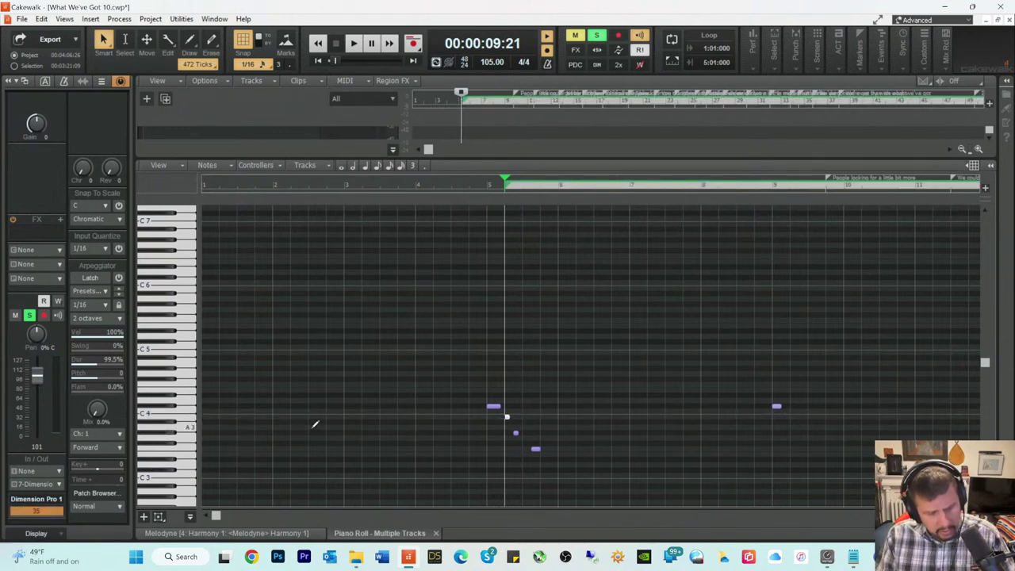
pyautogui.press('Delete')
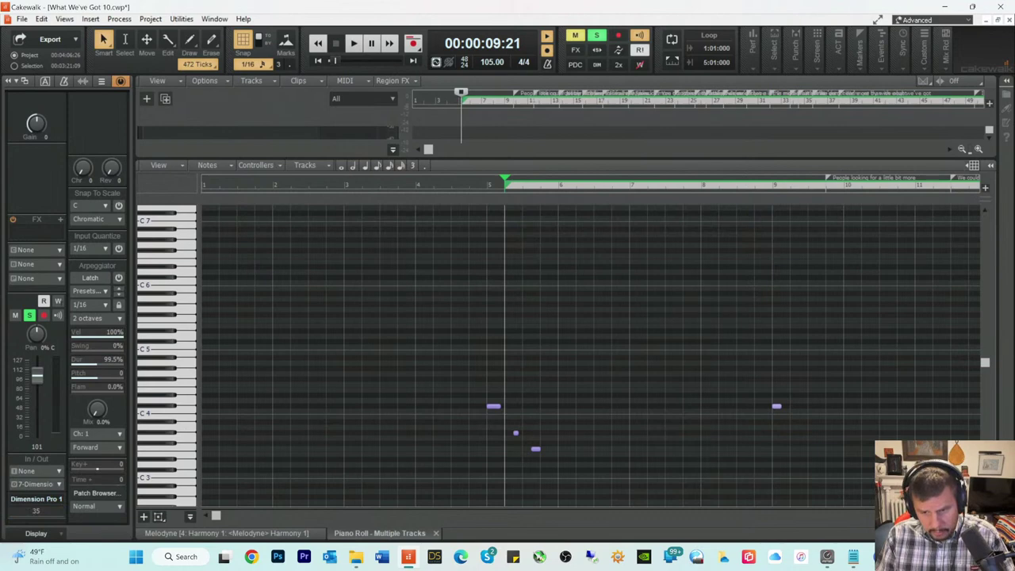
pyautogui.press('d')
pyautogui.scroll(-3, 230, 360)
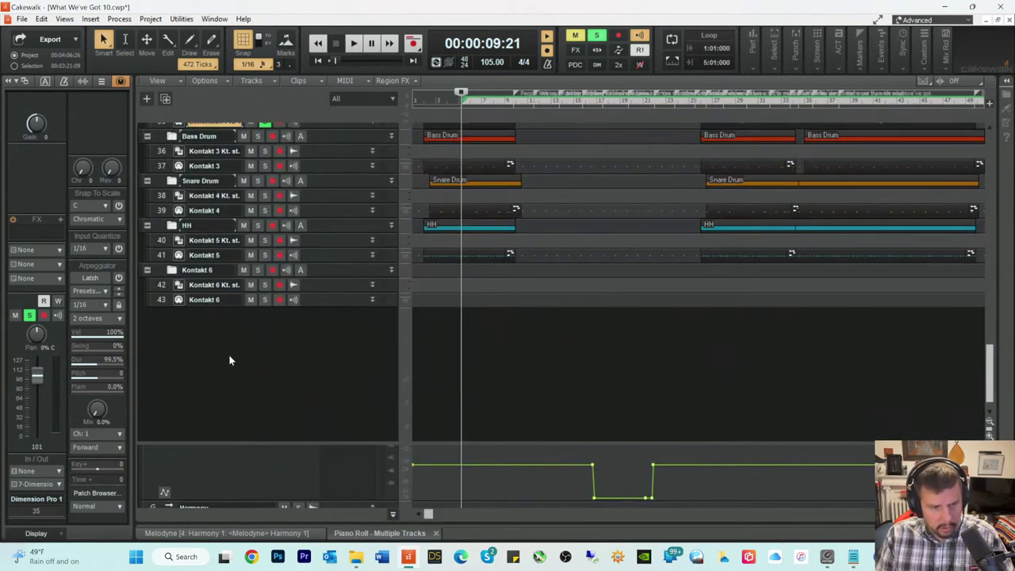
pyautogui.click(164, 299)
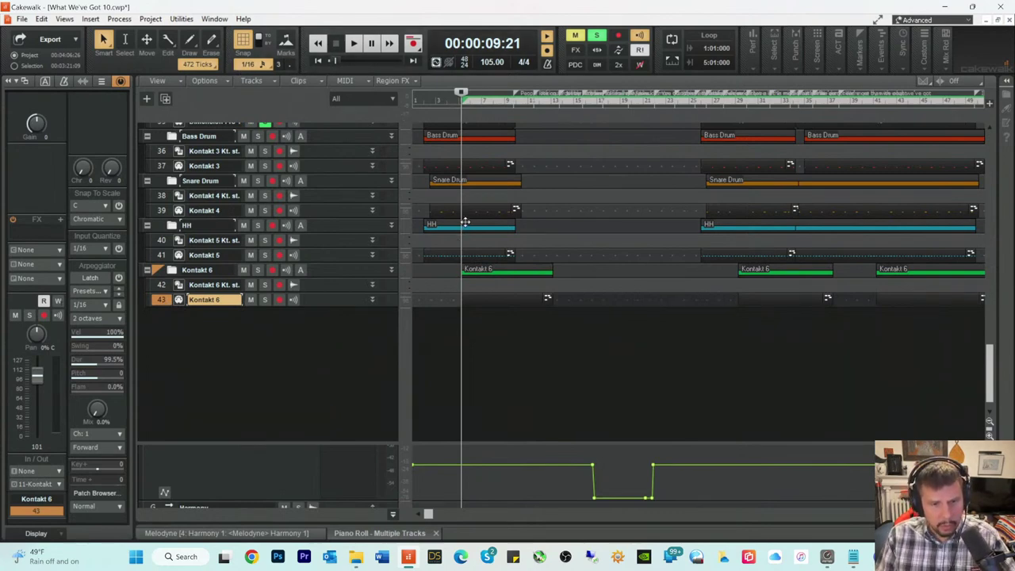
# Step: Rename the Kontakt 6 track folder as High Tom
pyautogui.scroll(3, 474, 222)
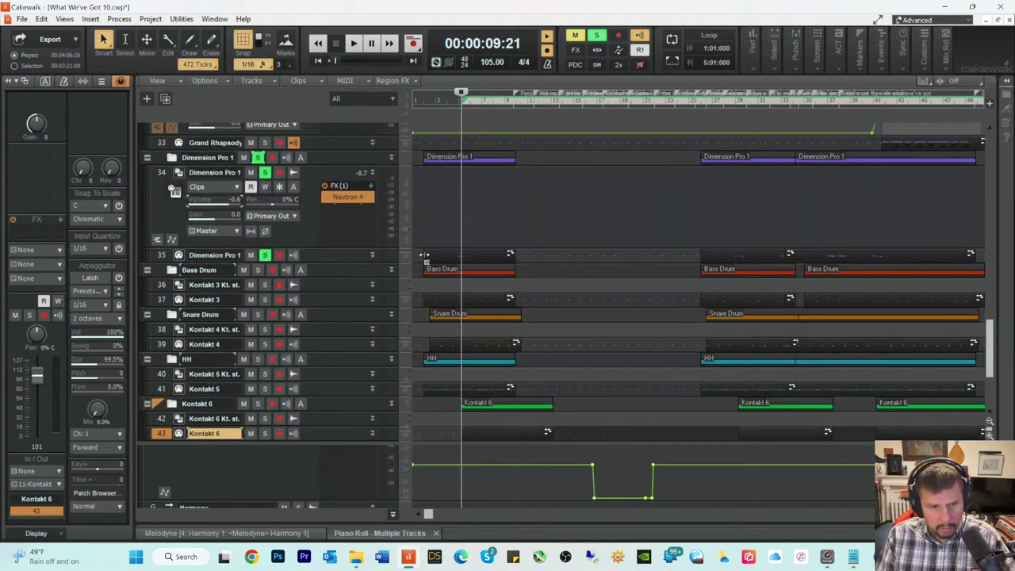
pyautogui.scroll(-2, 477, 294)
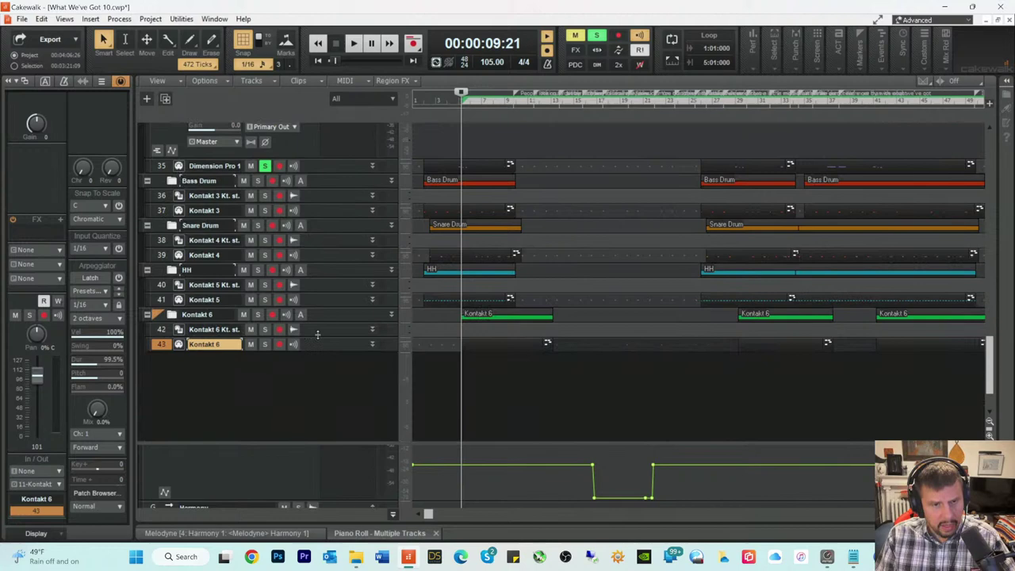
pyautogui.doubleClick(215, 315)
pyautogui.write('H')
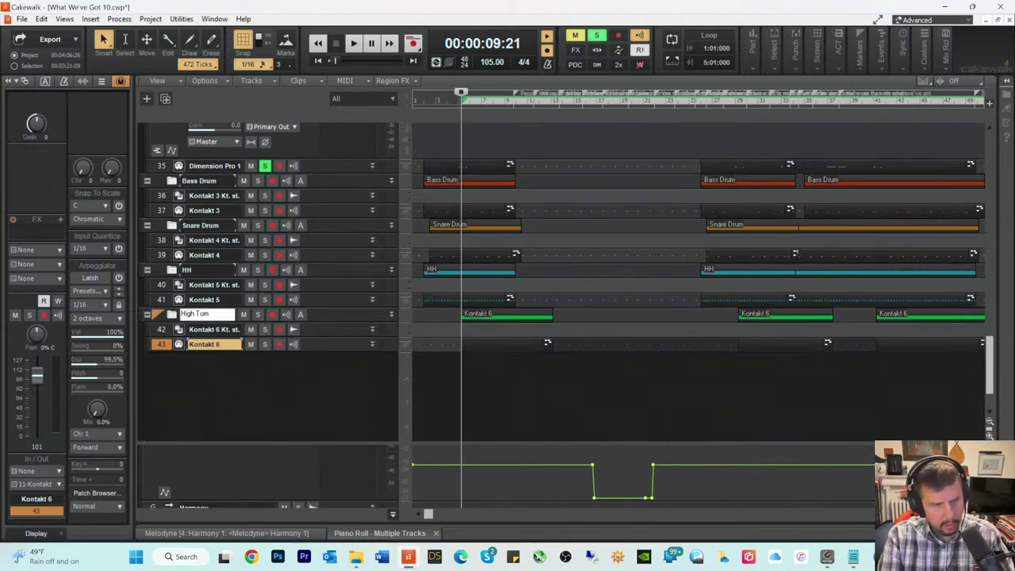
pyautogui.write('igh Tom')
pyautogui.press('Return')
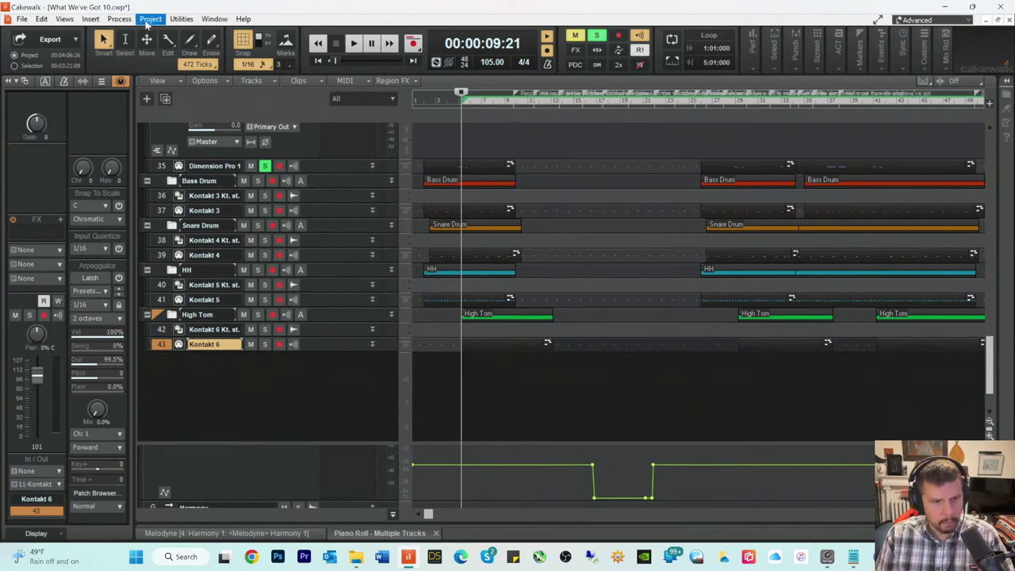
# Step: Insert another Kontakt soft synth with a track folder, audio output and MIDI track, and rename its folder Mid Tom
pyautogui.click(98, 24)
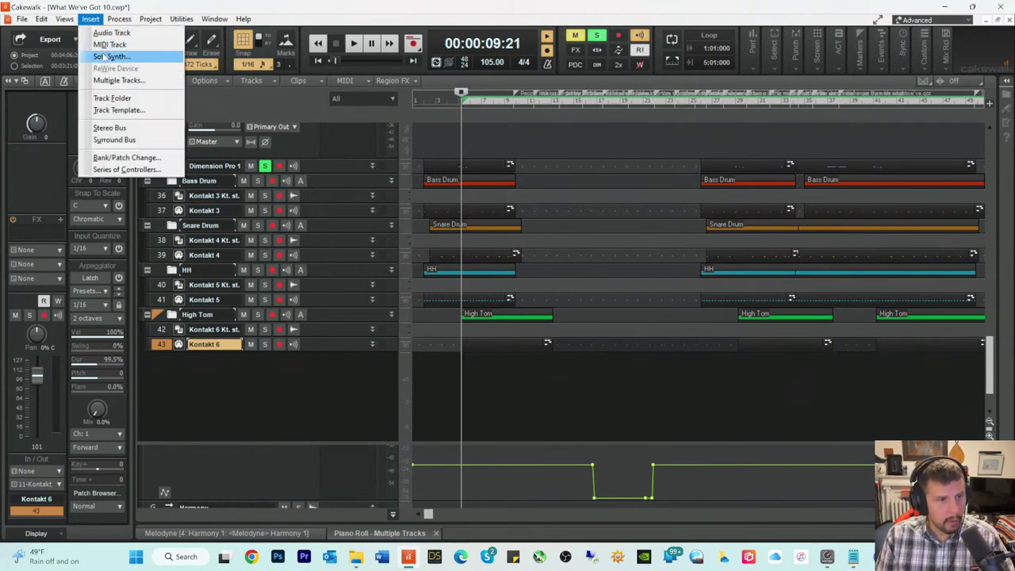
pyautogui.click(103, 57)
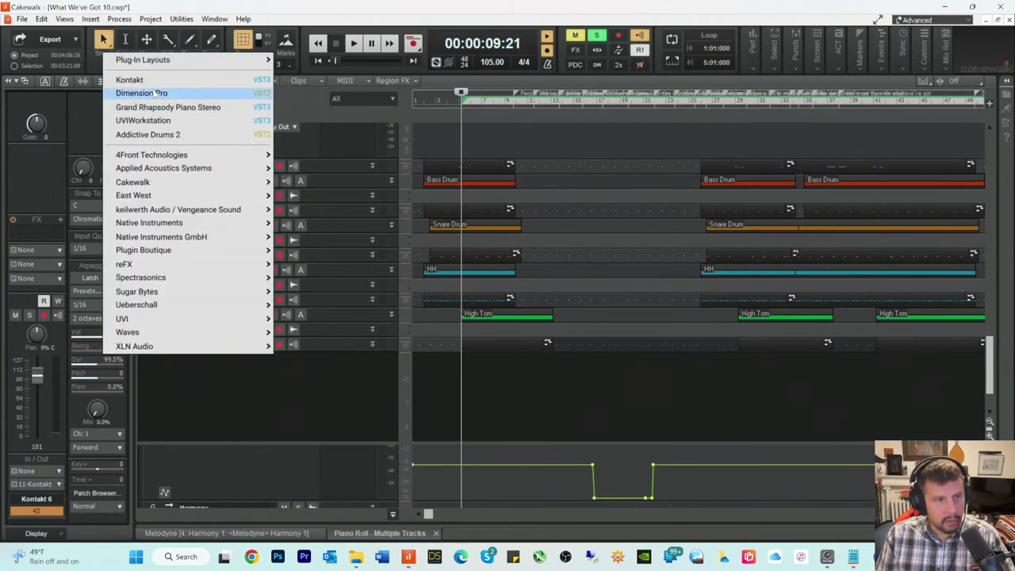
pyautogui.click(143, 82)
pyautogui.click(638, 167)
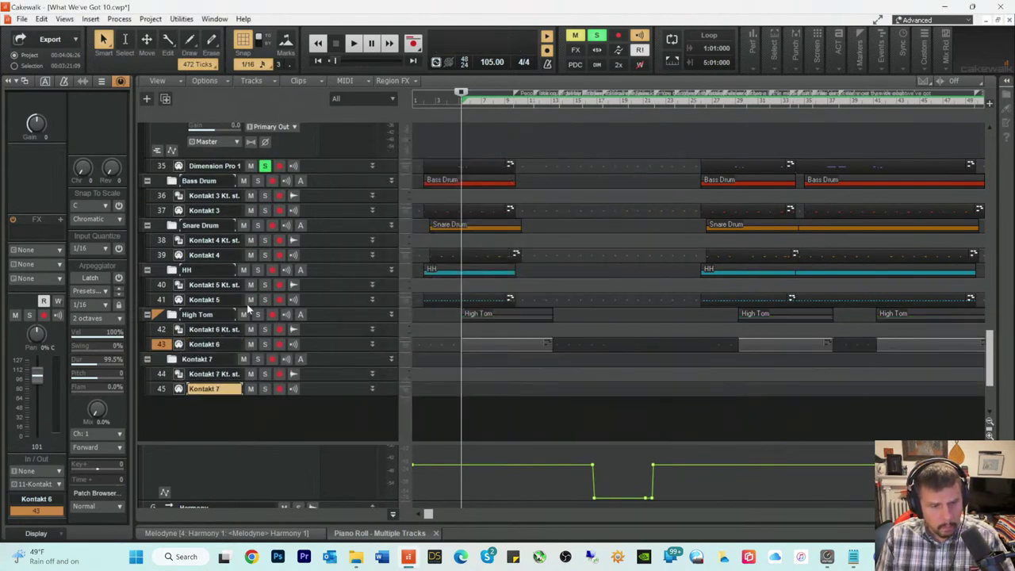
pyautogui.doubleClick(188, 361)
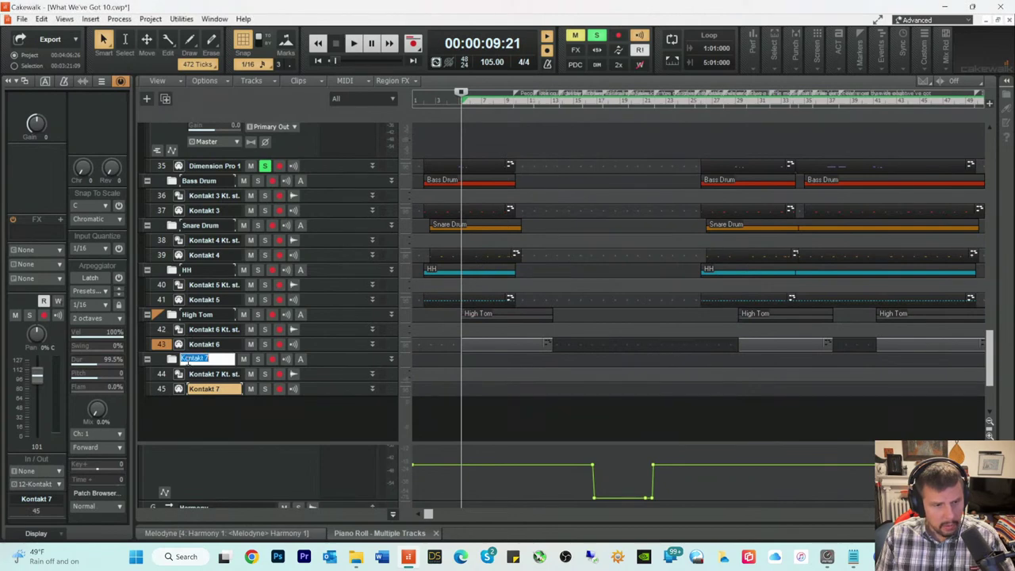
pyautogui.write('Mid')
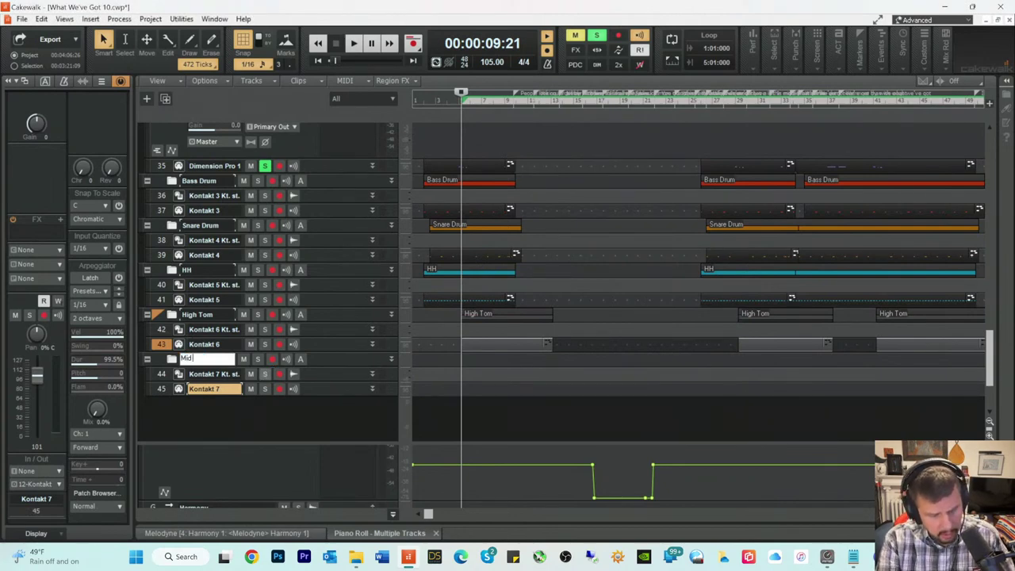
pyautogui.write(' Tom')
pyautogui.press('Return')
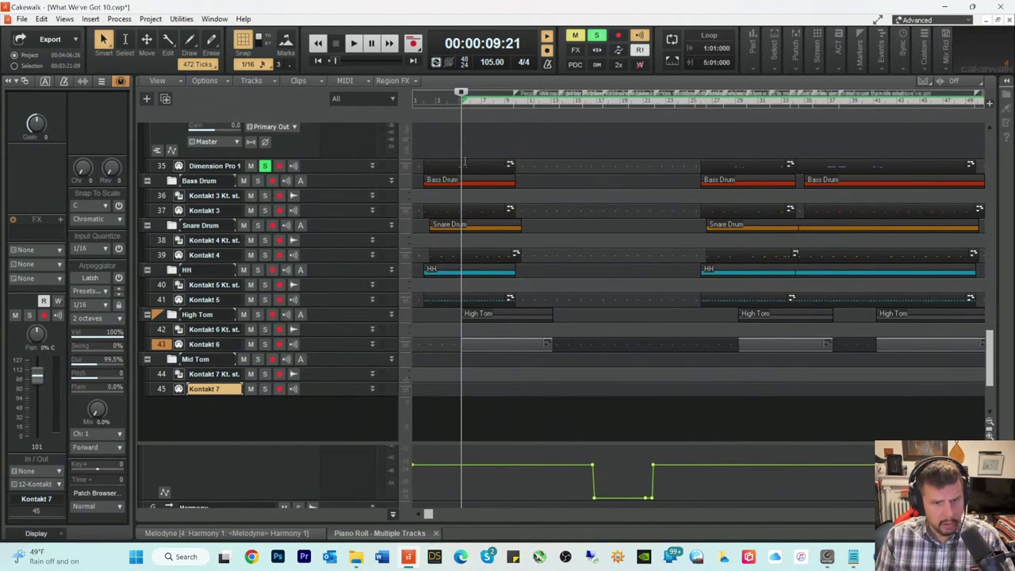
# Step: Cut all the G#3 notes from Dimension Pro 1 and paste them at 00:00:10:00 into Kontakt 7 MIDI track 45 under Mid Tom
pyautogui.scroll(3, 465, 163)
pyautogui.doubleClick(460, 257)
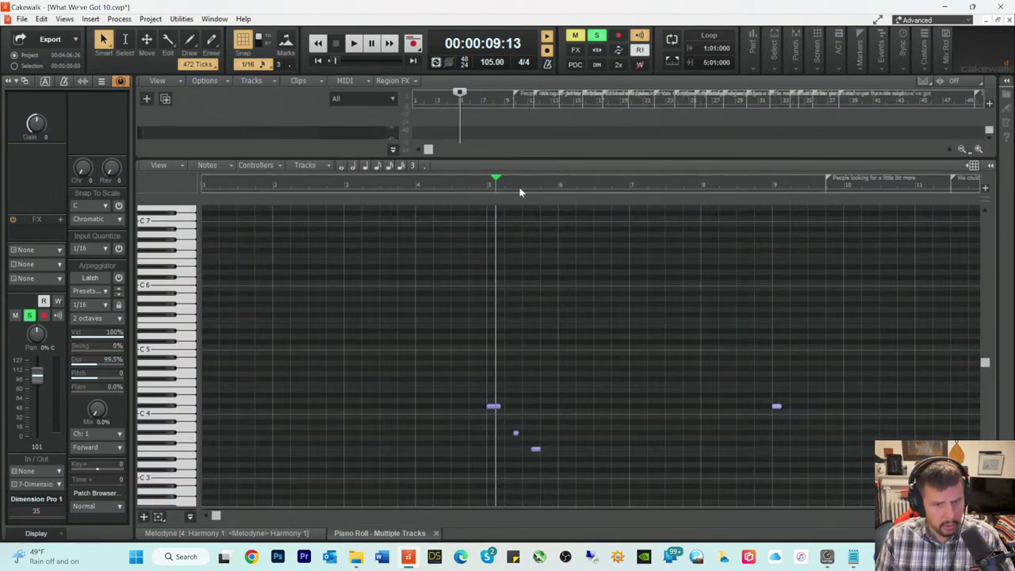
pyautogui.click(513, 185)
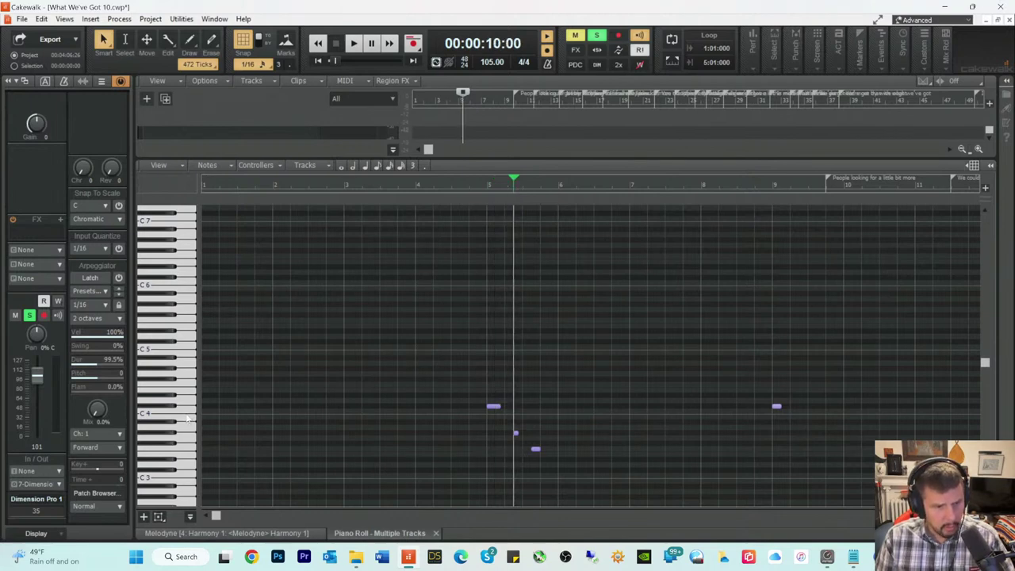
pyautogui.click(189, 420)
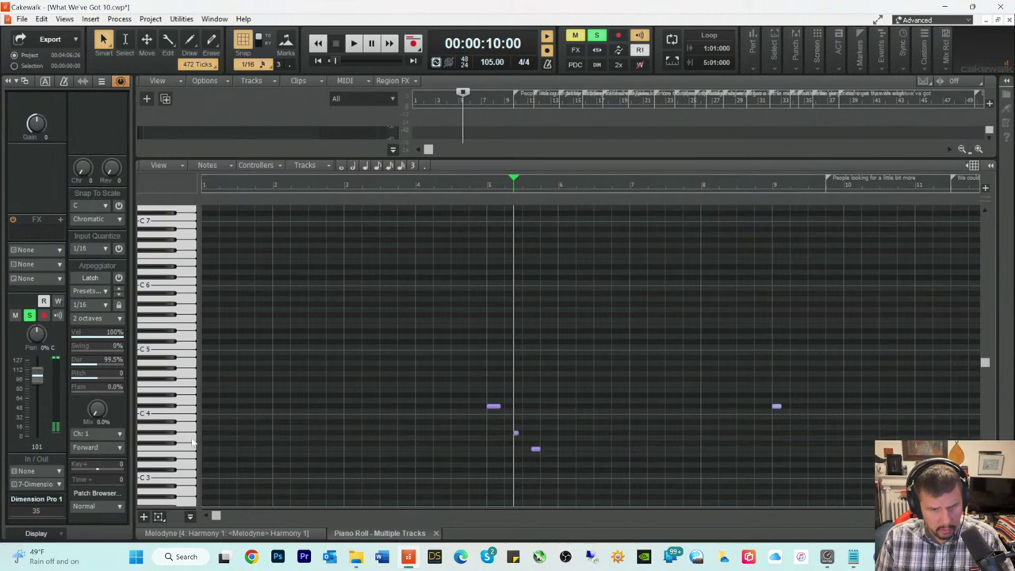
pyautogui.click(172, 434)
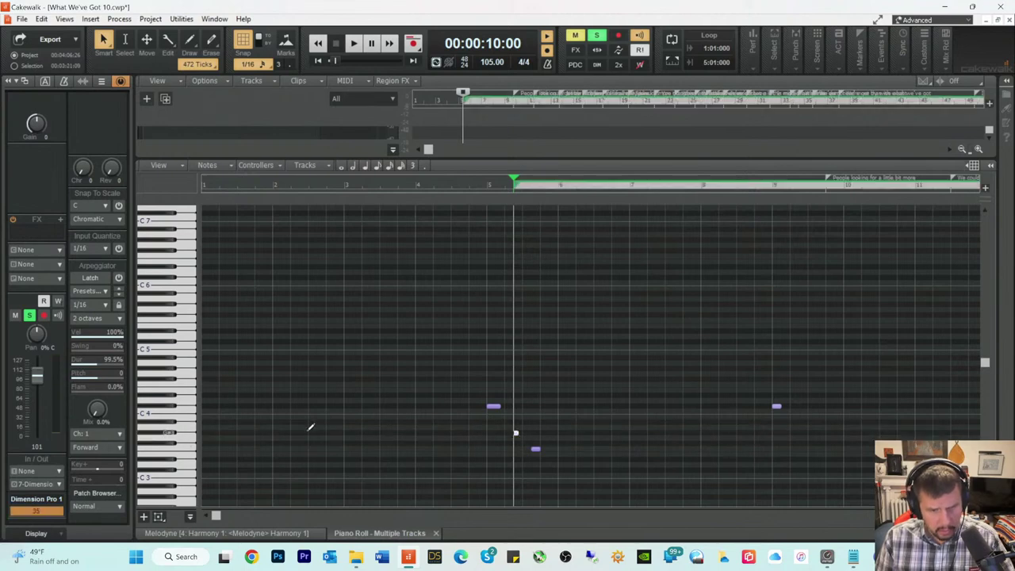
pyautogui.press('Delete')
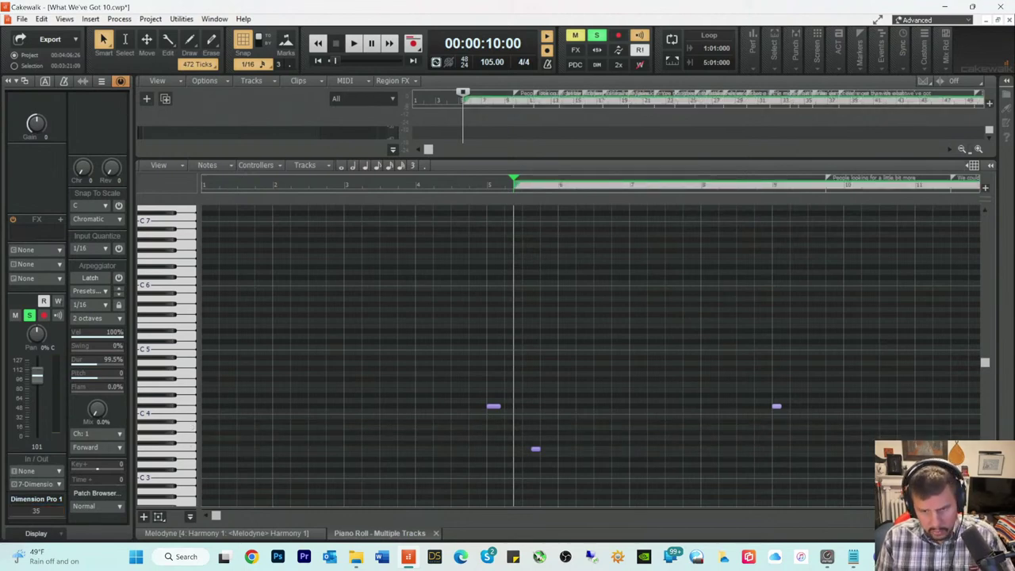
pyautogui.press('d')
pyautogui.scroll(-5, 218, 405)
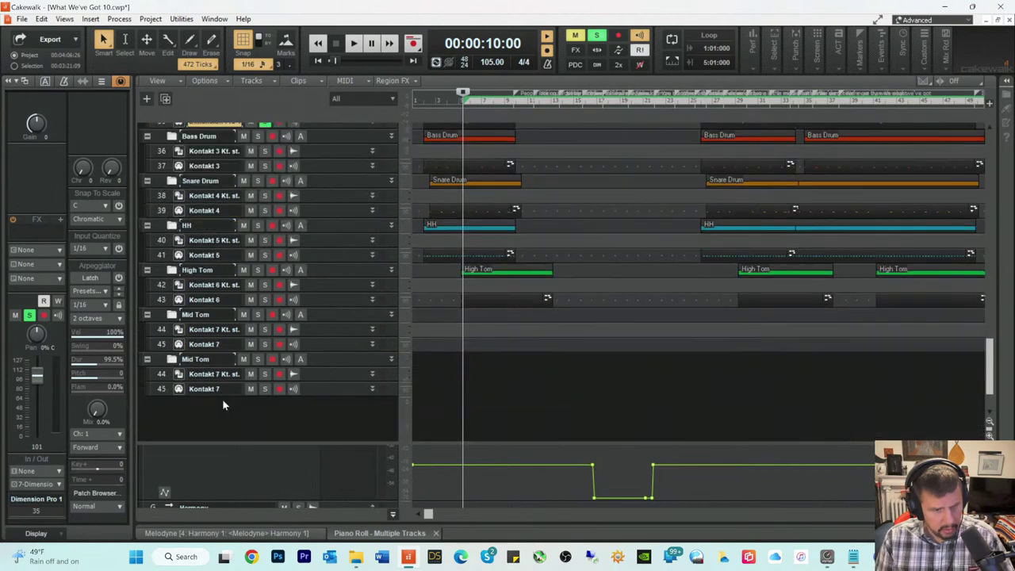
pyautogui.click(160, 344)
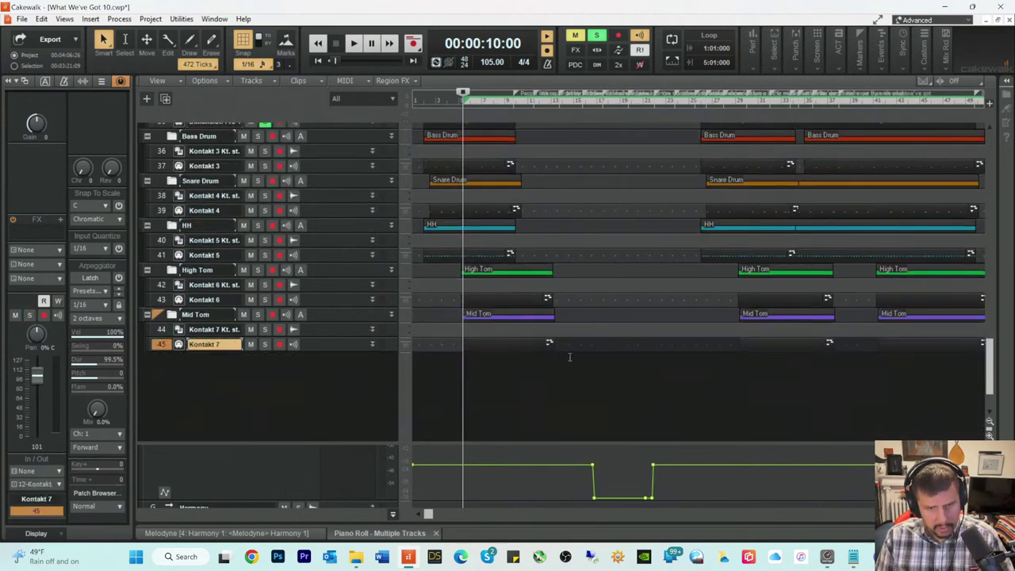
# Step: Insert a Kontakt soft synth with MIDI source, synth track folder and first synth audio output, and rename its folder Low Tom
pyautogui.scroll(3, 344, 249)
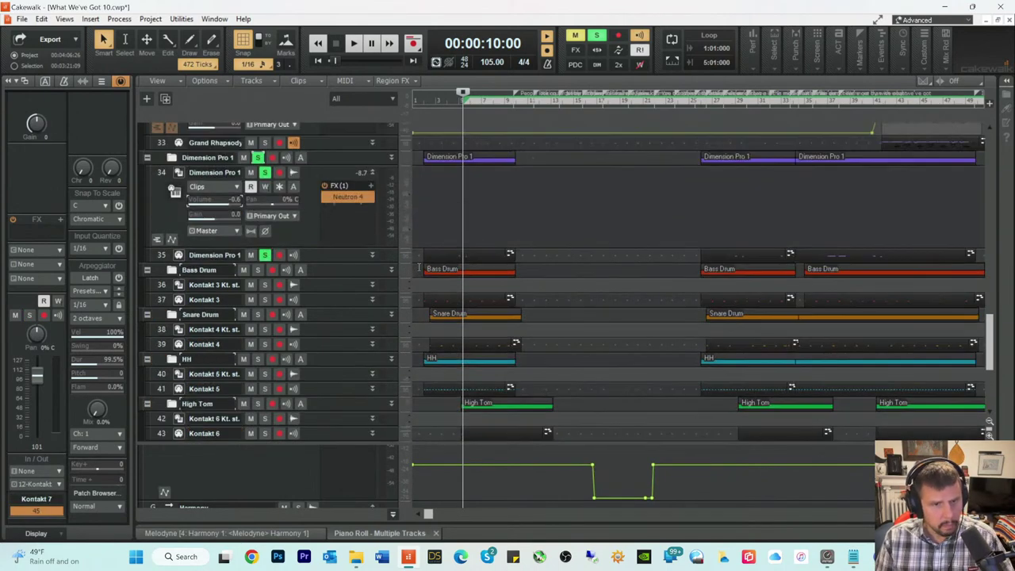
pyautogui.scroll(-3, 344, 249)
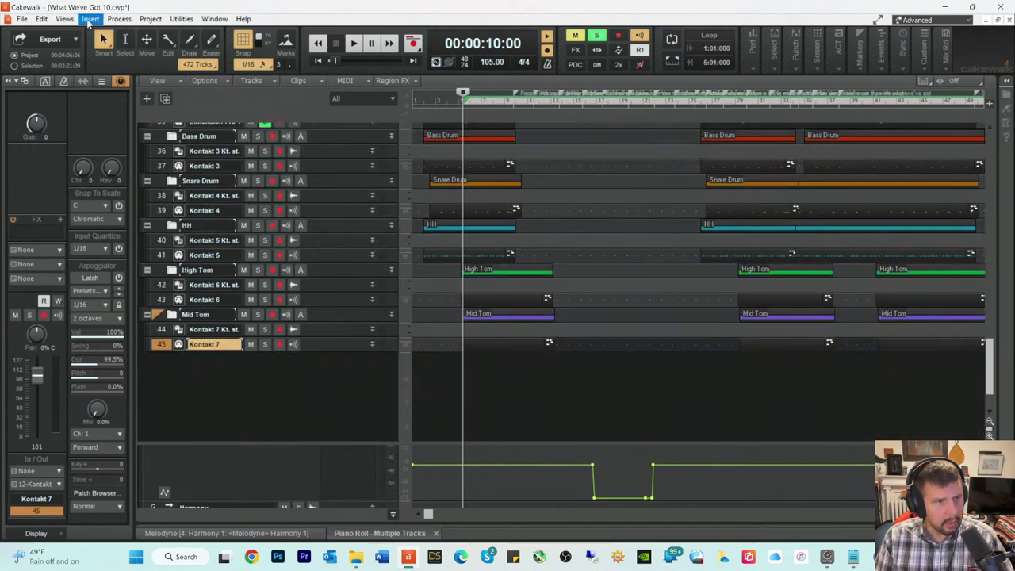
pyautogui.click(90, 19)
pyautogui.click(104, 57)
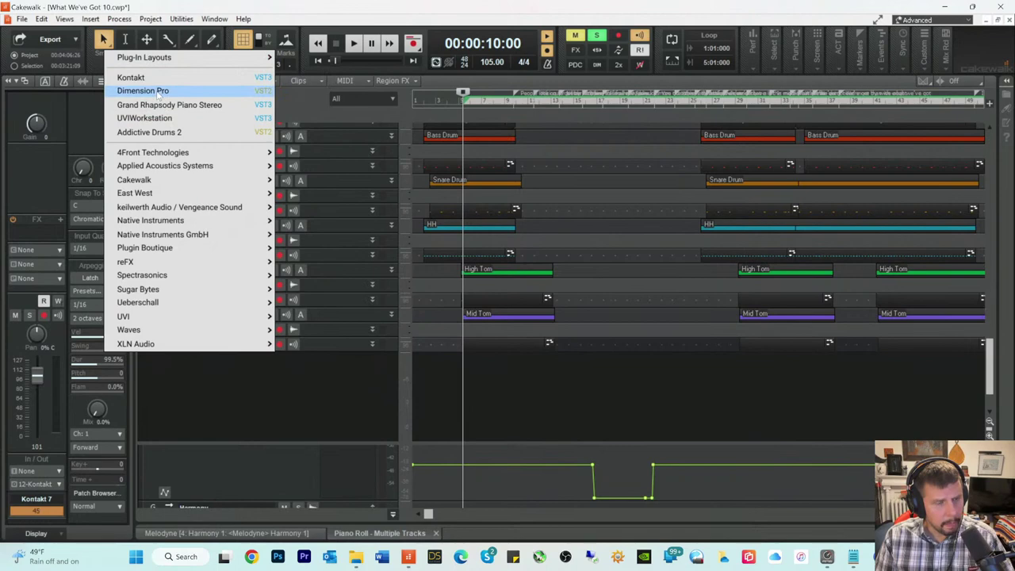
pyautogui.click(130, 77)
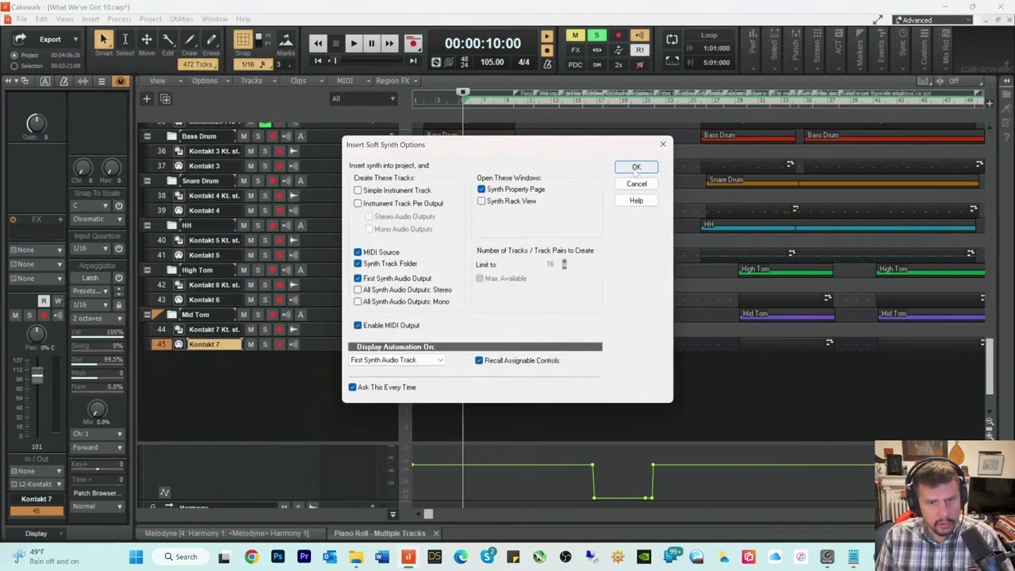
pyautogui.click(636, 168)
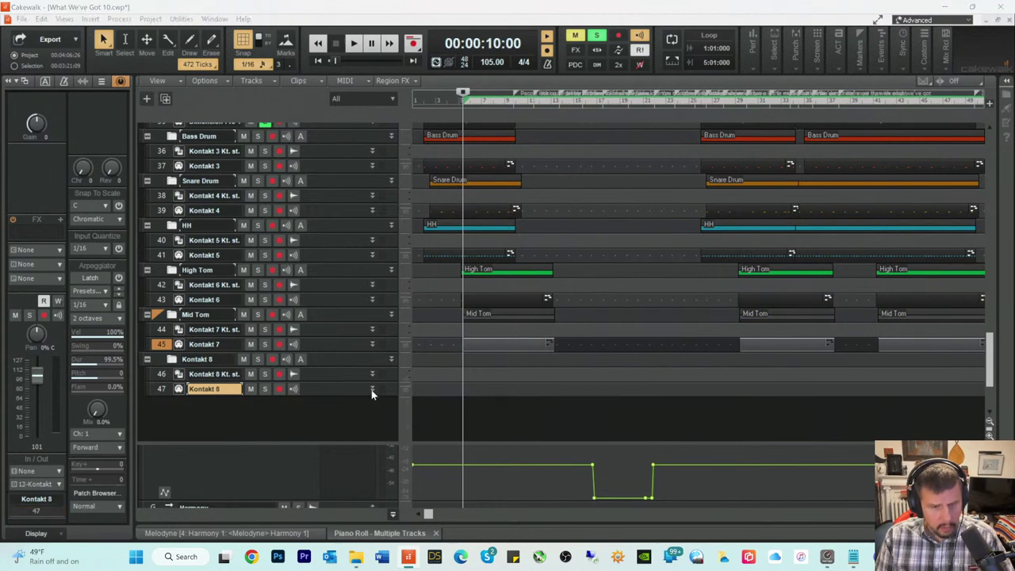
pyautogui.doubleClick(200, 361)
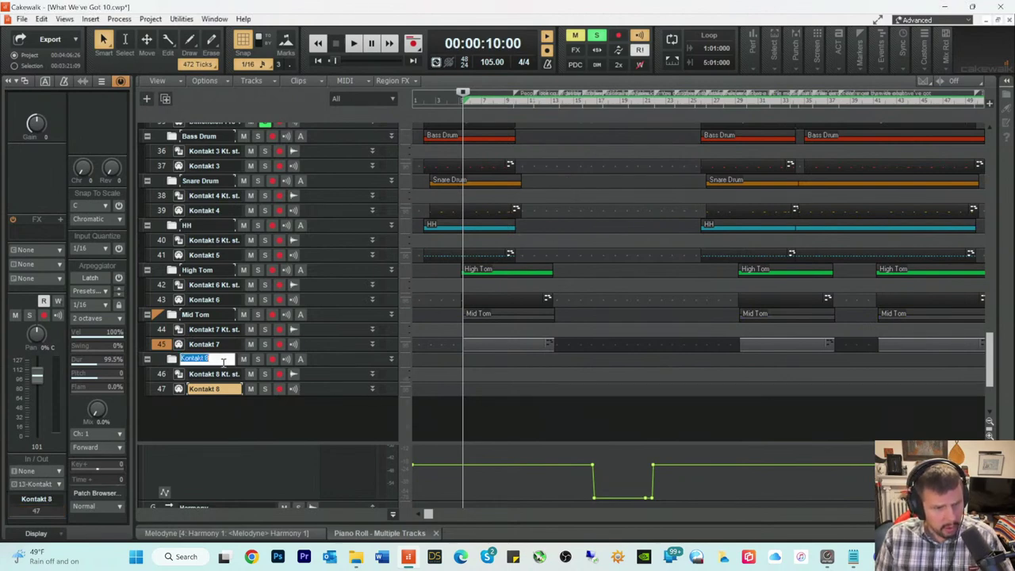
pyautogui.write('Low Tom')
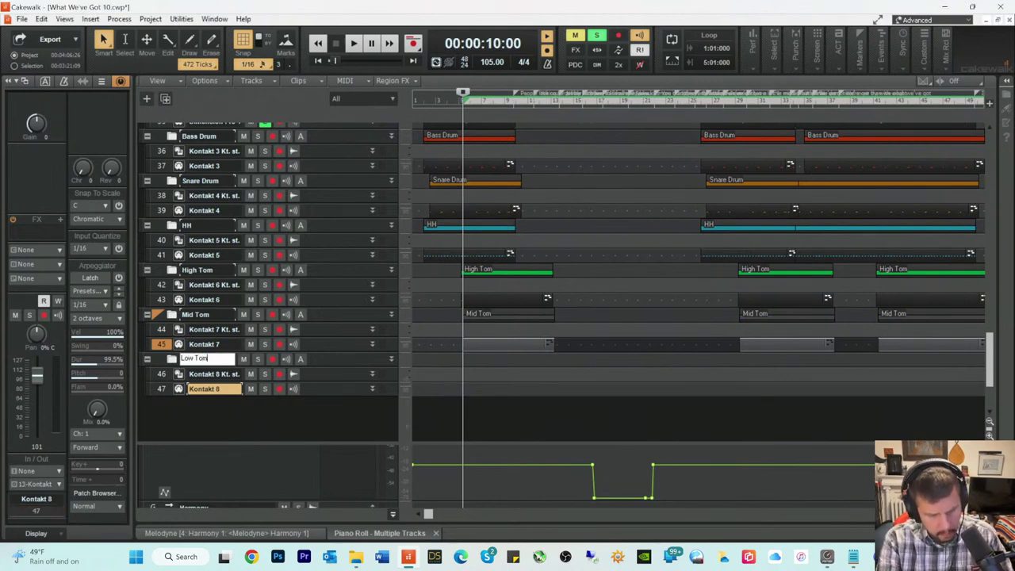
pyautogui.press('Return')
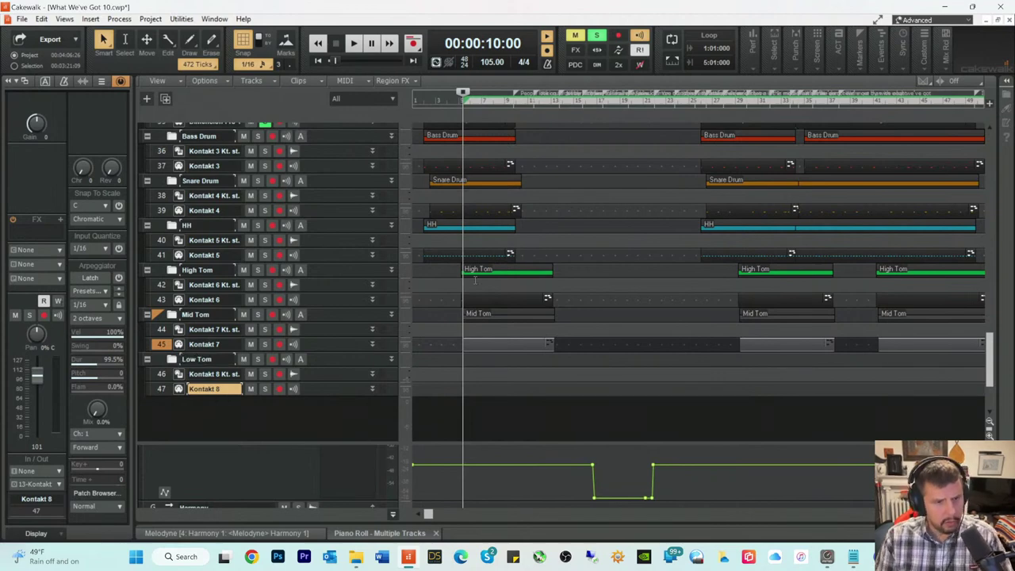
# Step: Cut all the F3 notes from Dimension Pro 1 and paste them at 00:00:10:17 into Kontakt 8 MIDI track 47 under Low Tom
pyautogui.scroll(3, 492, 280)
pyautogui.doubleClick(460, 255)
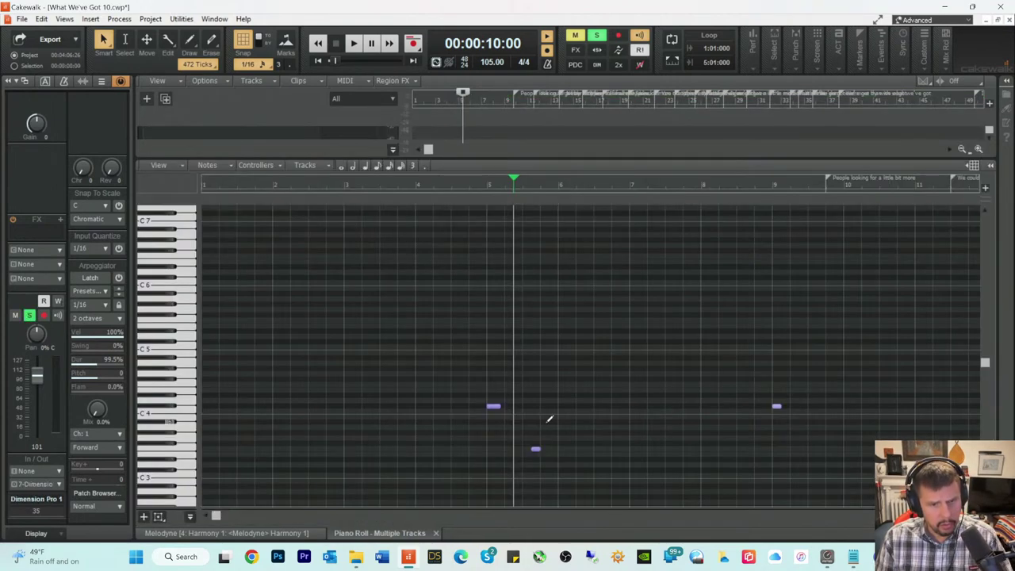
pyautogui.click(530, 187)
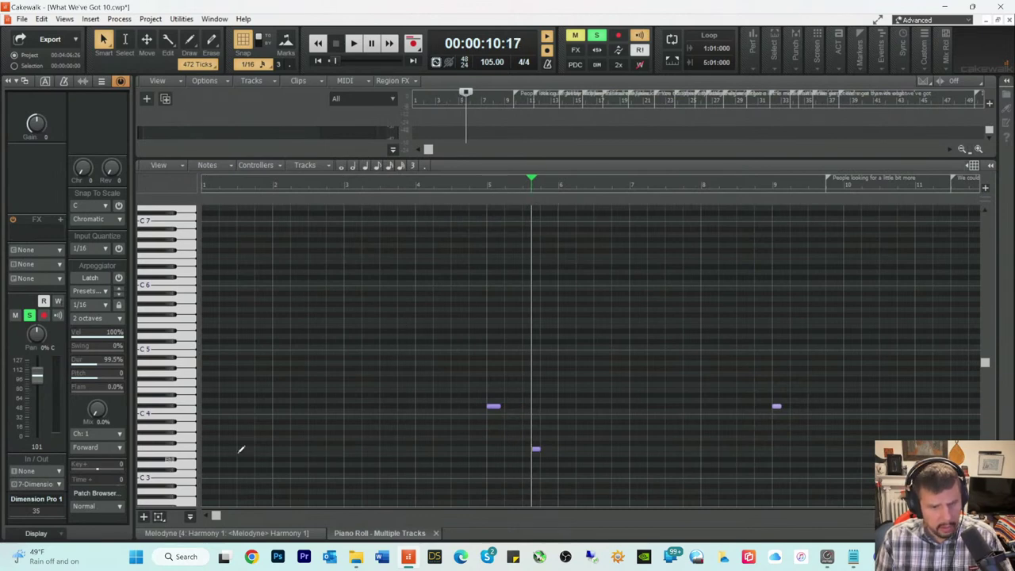
pyautogui.click(179, 448)
pyautogui.press('Delete')
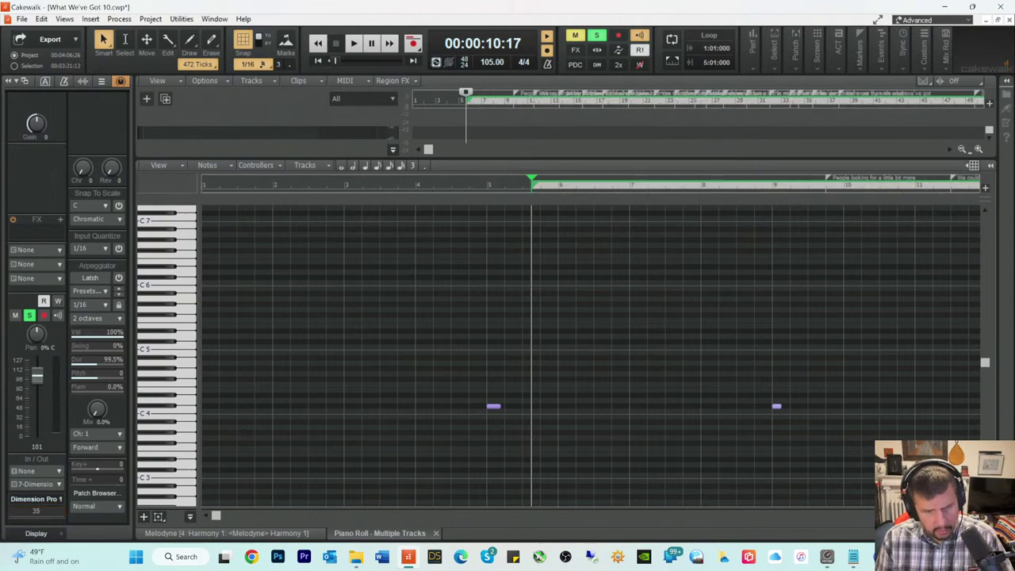
pyautogui.press('d')
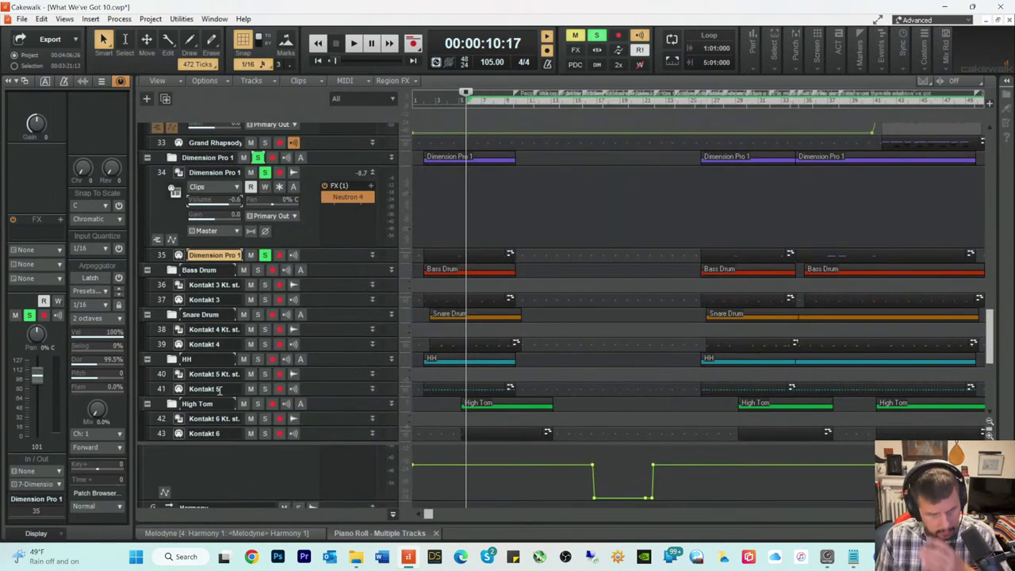
pyautogui.scroll(-10, 190, 394)
pyautogui.click(162, 388)
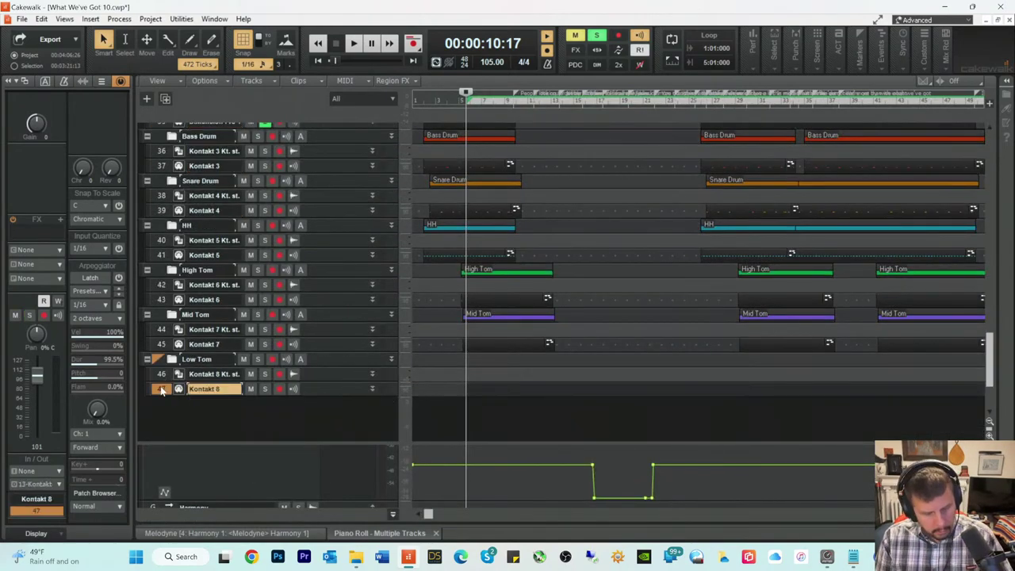
# Step: Check in the piano roll which notes are left on the Dimension Pro 1 MIDI track
pyautogui.scroll(4, 502, 289)
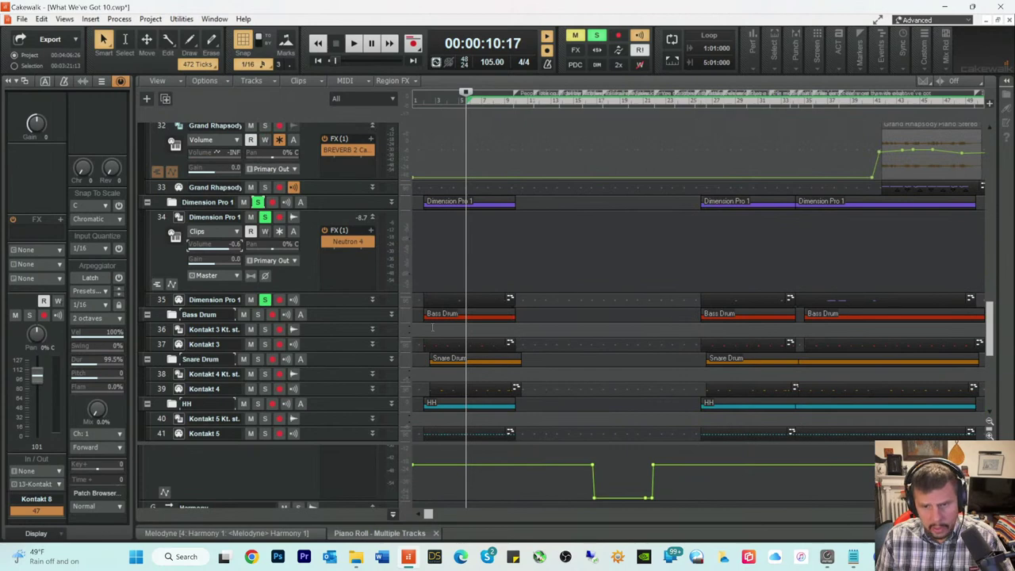
pyautogui.doubleClick(458, 304)
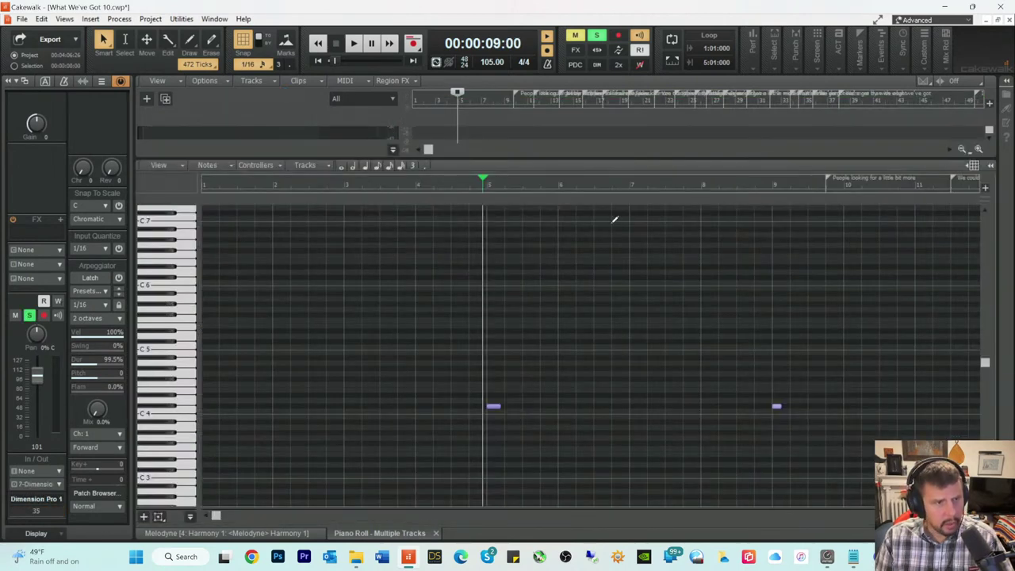
pyautogui.press('d')
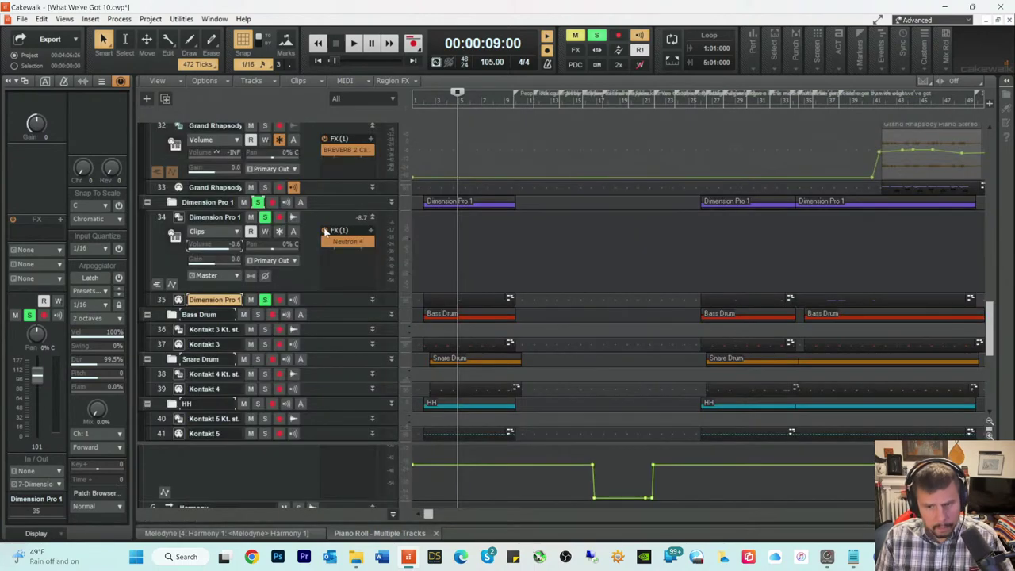
# Step: Insert another Kontakt soft synth with its track folder, audio output and MIDI track, and rename its folder Cymbals
pyautogui.click(90, 18)
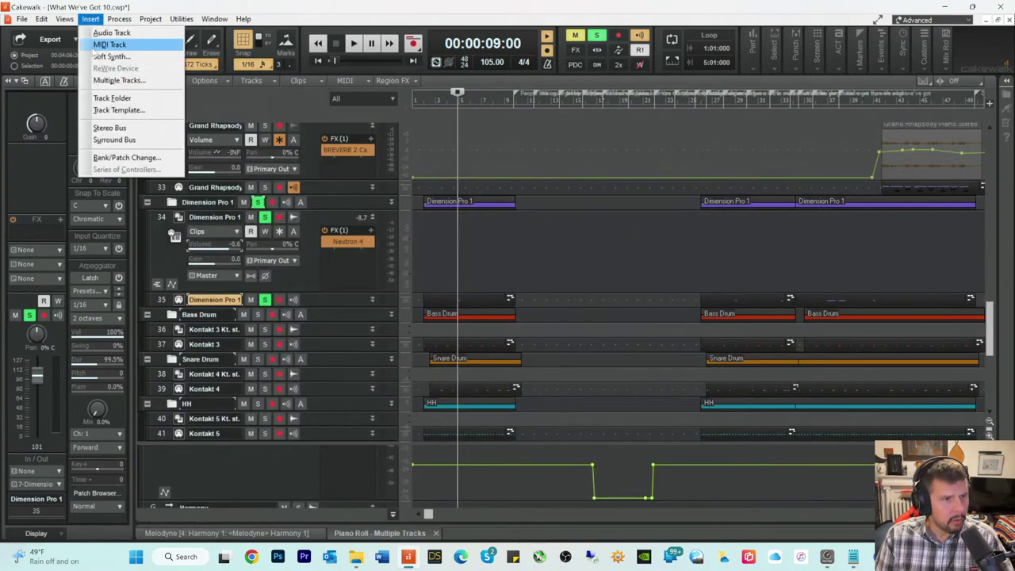
pyautogui.click(111, 56)
pyautogui.click(141, 95)
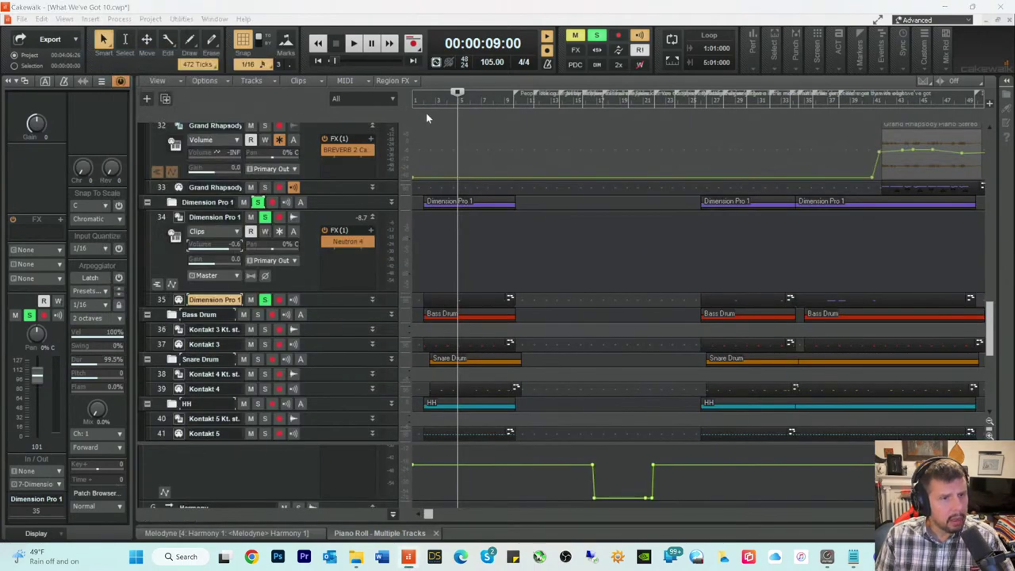
pyautogui.click(641, 167)
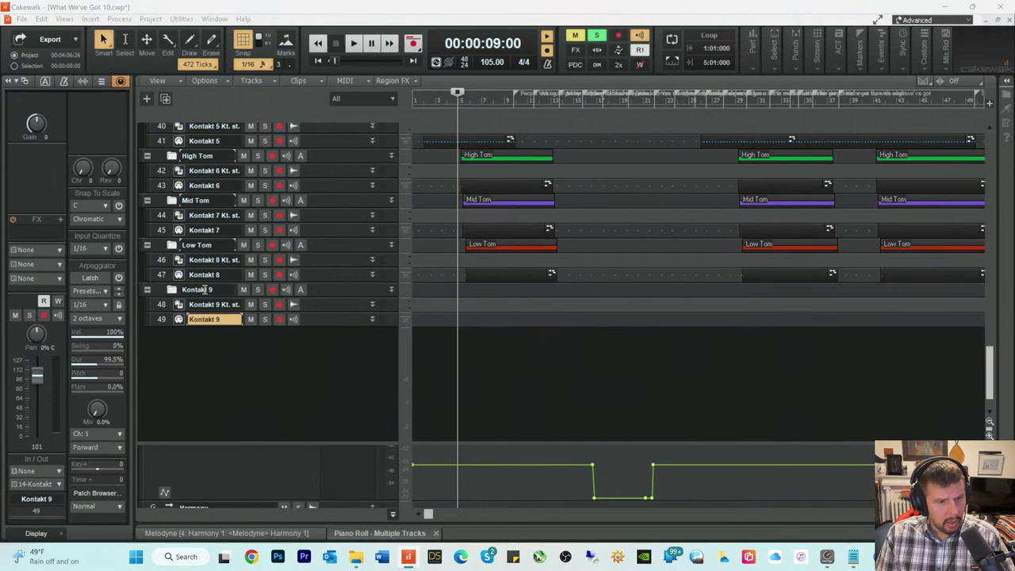
pyautogui.doubleClick(205, 290)
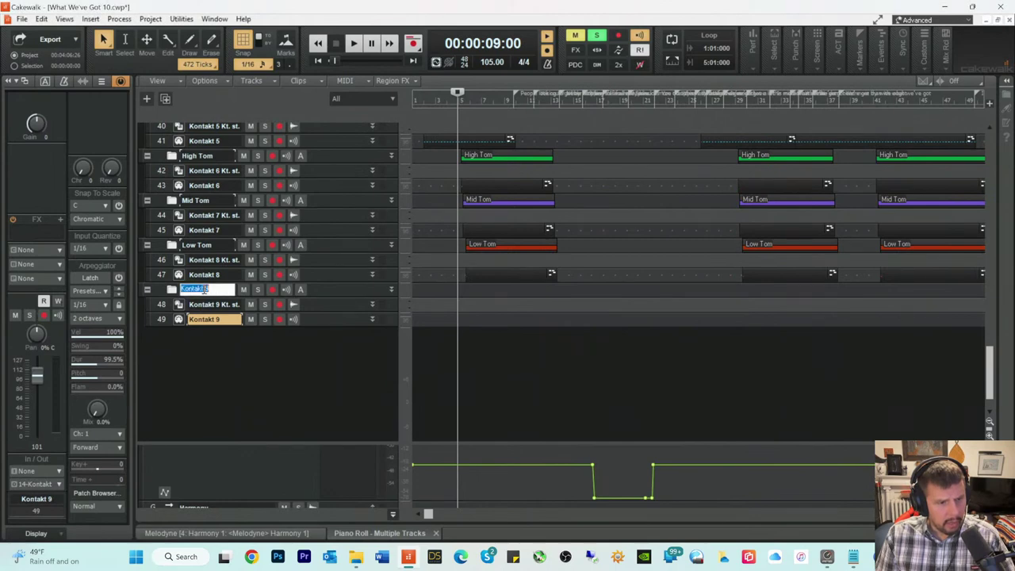
pyautogui.press('BackSpace')
pyautogui.write('Cymbals')
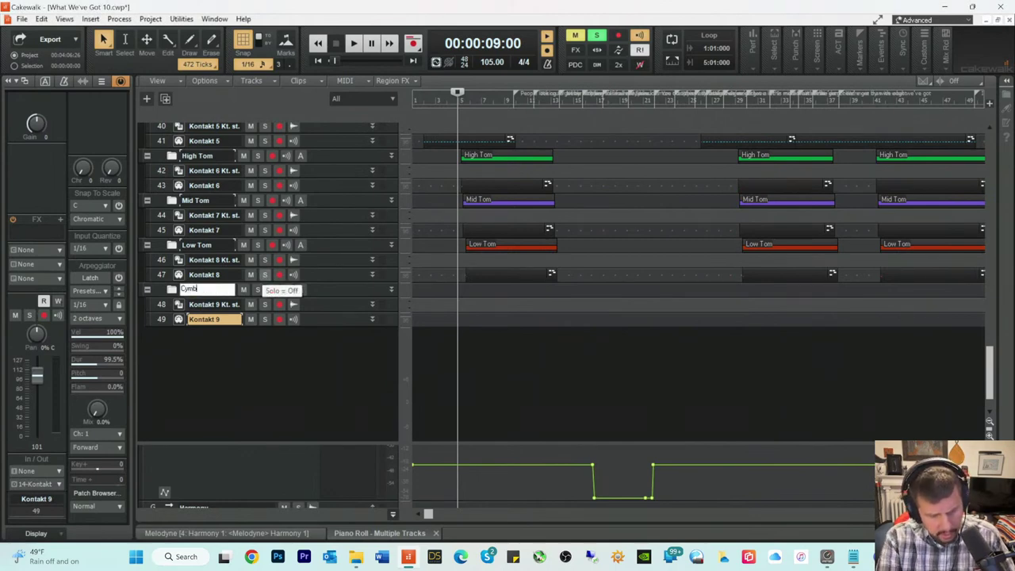
pyautogui.press('Return')
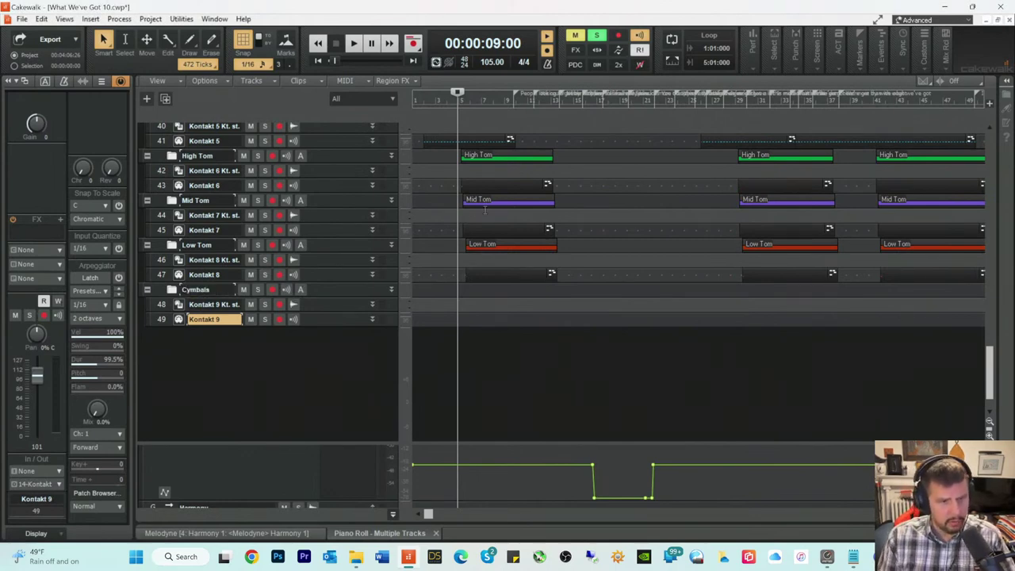
# Step: Cut all the C#4 notes from Dimension Pro 1 and paste them at 00:00:09:04 into Kontakt 9 MIDI track 49 under Cymbals
pyautogui.scroll(5, 504, 244)
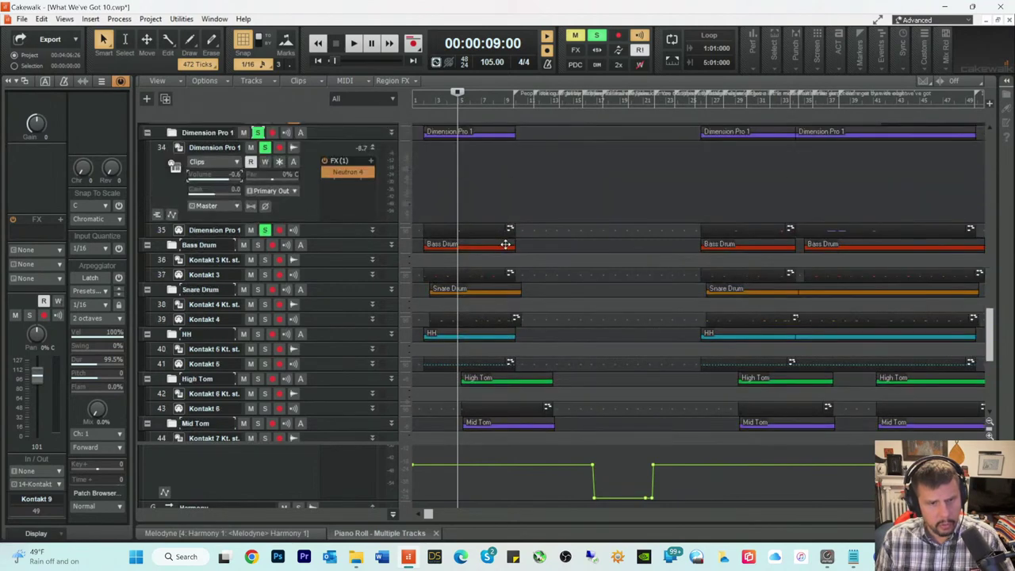
pyautogui.doubleClick(455, 229)
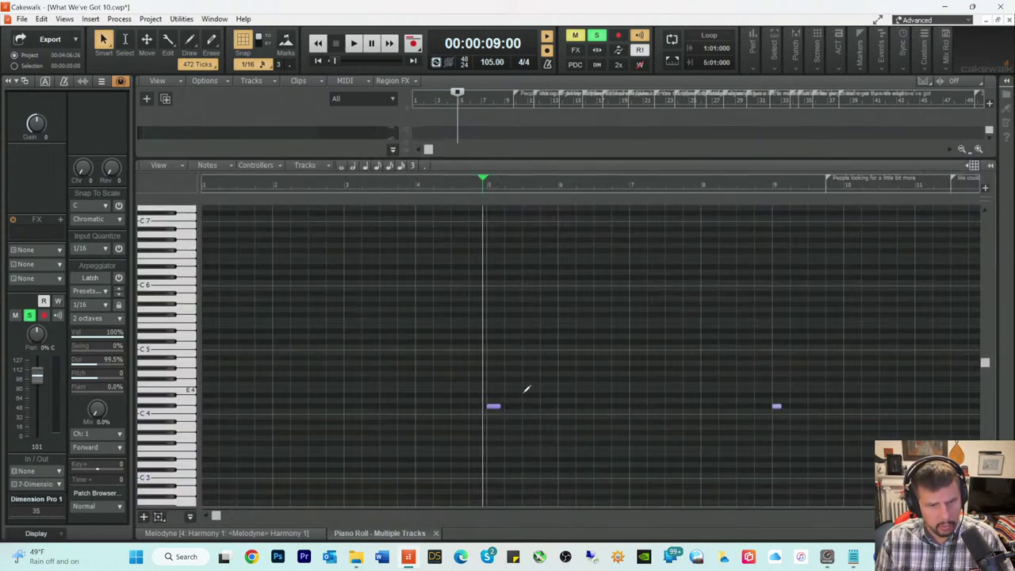
pyautogui.click(487, 185)
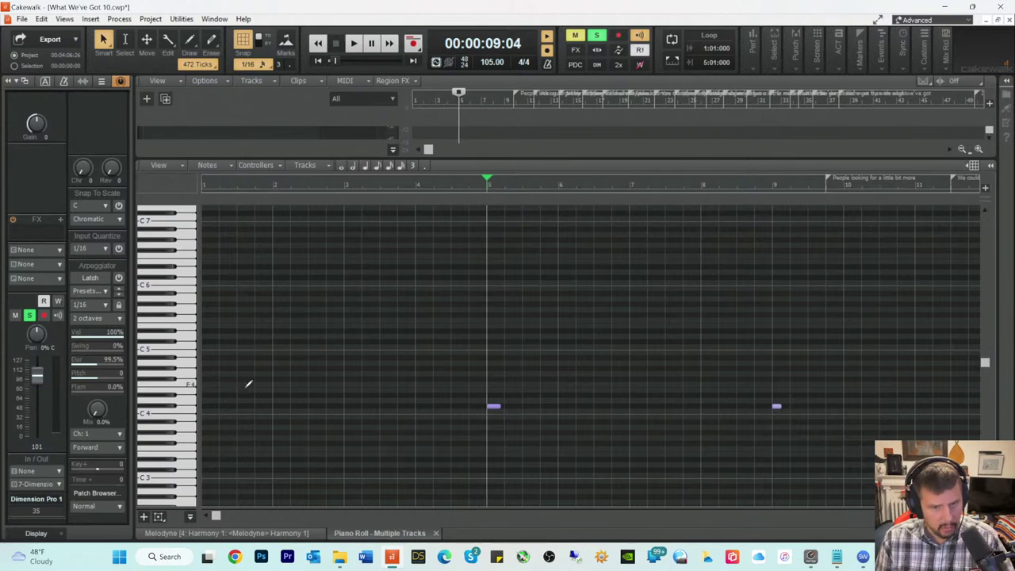
pyautogui.click(176, 407)
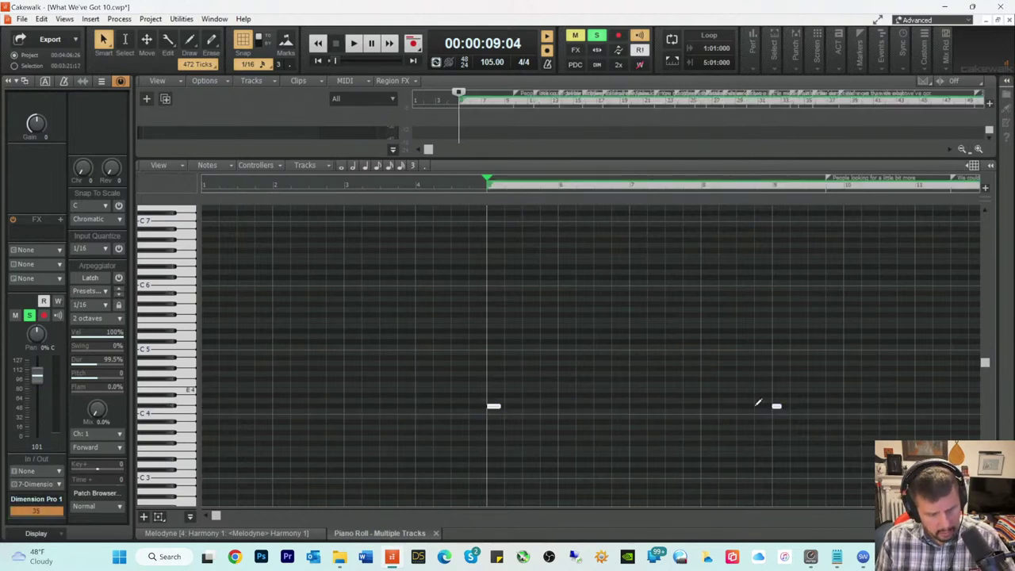
pyautogui.press('Delete')
pyautogui.hotkey('shift', 'd')
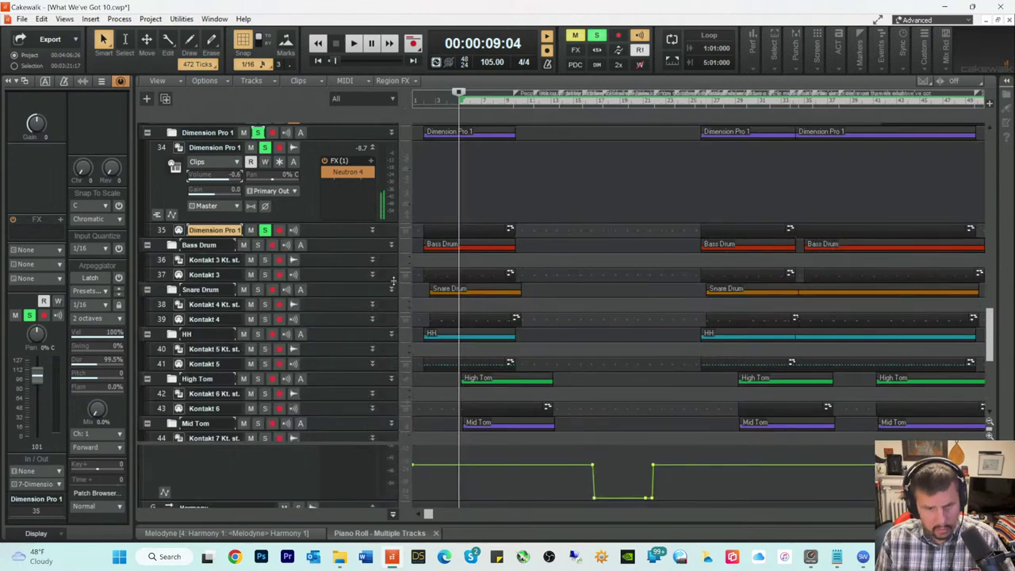
pyautogui.scroll(-10, 395, 307)
pyautogui.click(157, 408)
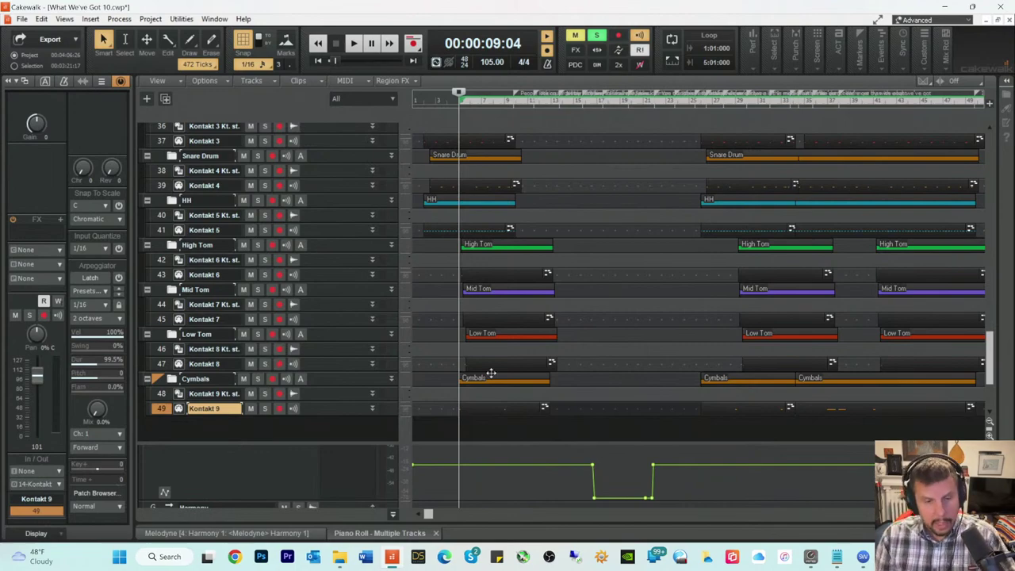
# Step: Delete the Dimension Pro 1 track folder together with the tracks it contains
pyautogui.scroll(3, 630, 342)
pyautogui.scroll(3, 568, 307)
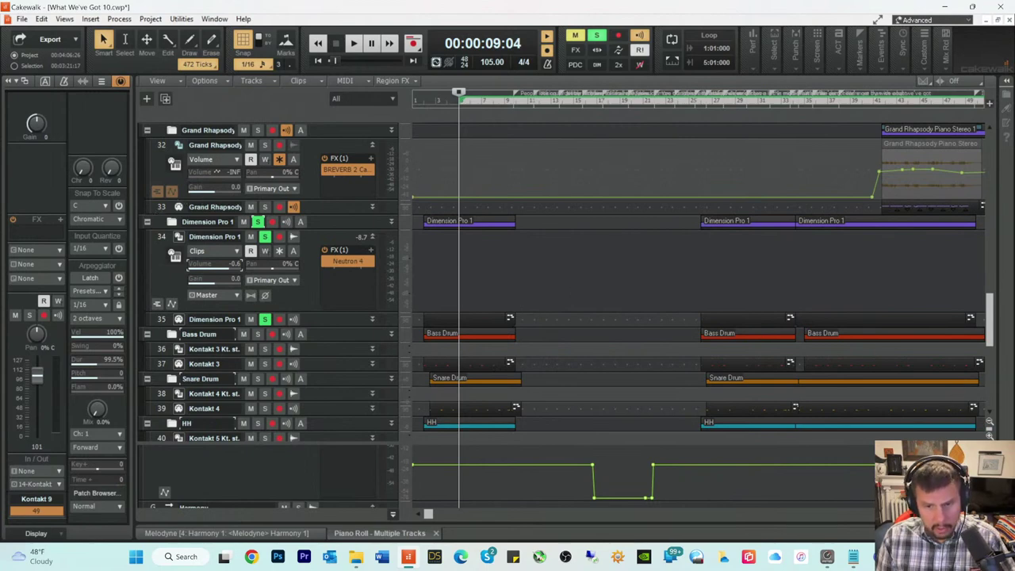
pyautogui.scroll(-2, 738, 324)
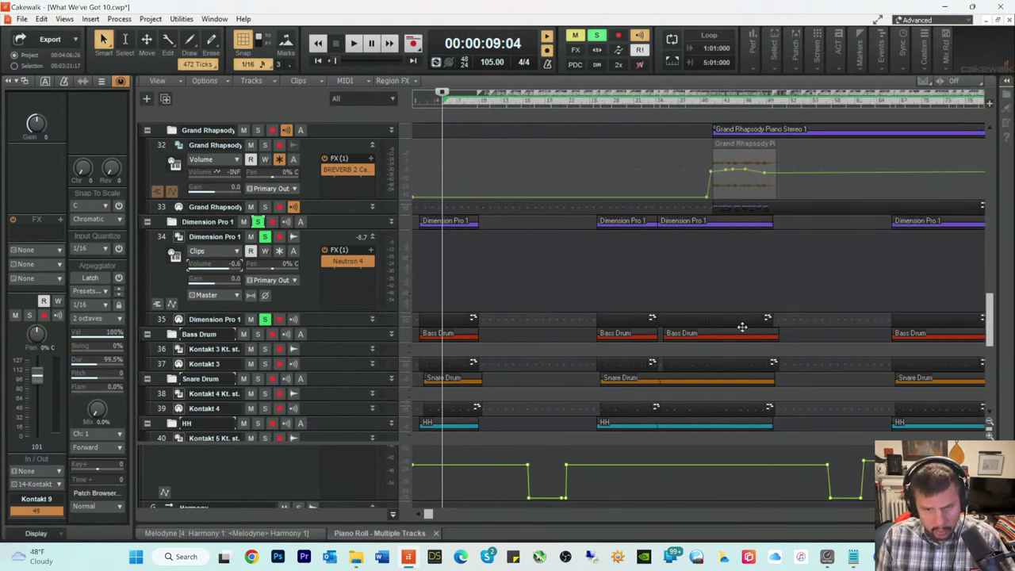
pyautogui.scroll(-2, 606, 316)
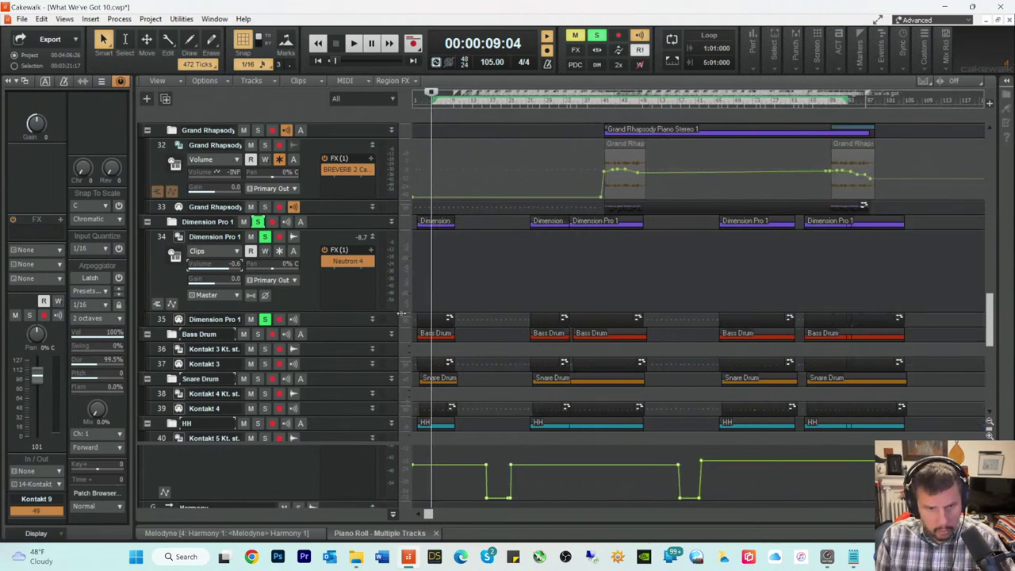
pyautogui.click(151, 223)
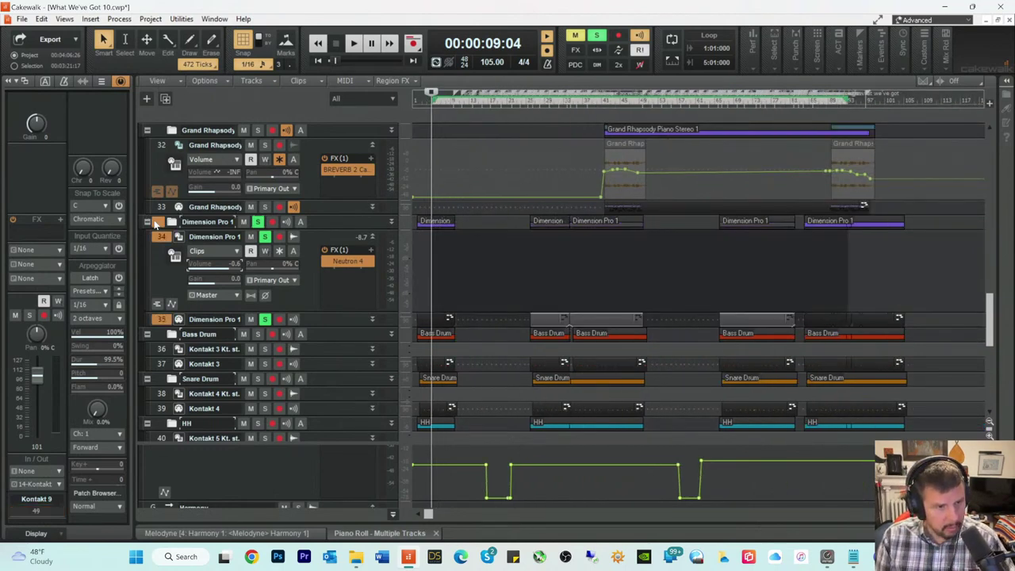
pyautogui.rightClick(321, 222)
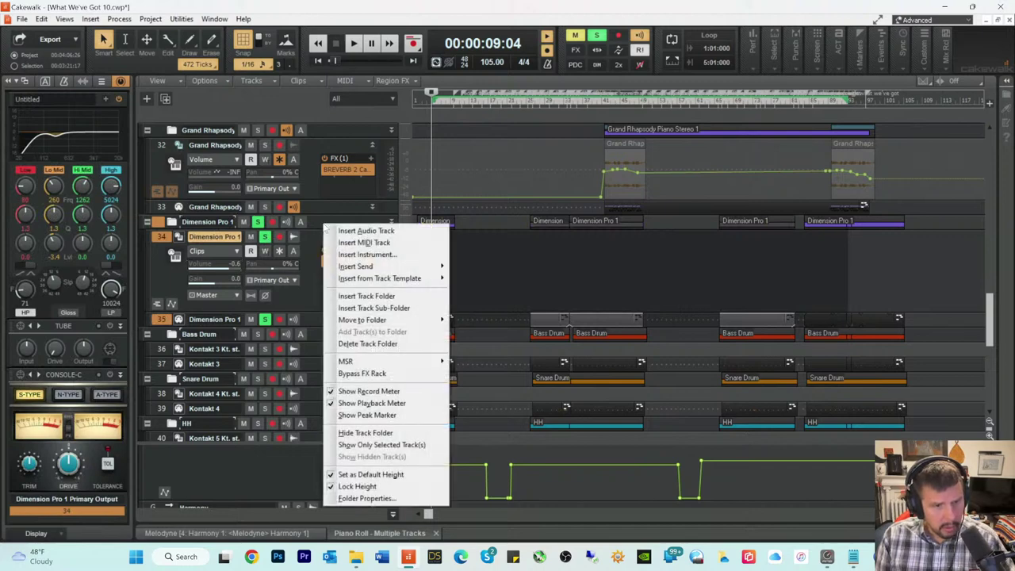
pyautogui.click(372, 343)
pyautogui.click(466, 301)
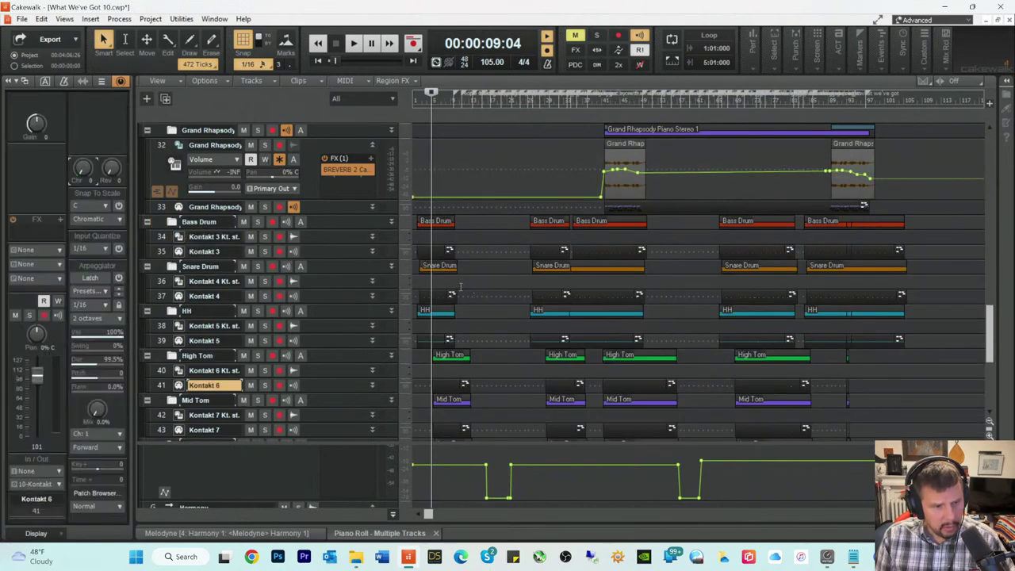
# Step: Look over the split drum tracks and move the playhead to 00:00:01:13 near the start of the project
pyautogui.scroll(-5, 361, 328)
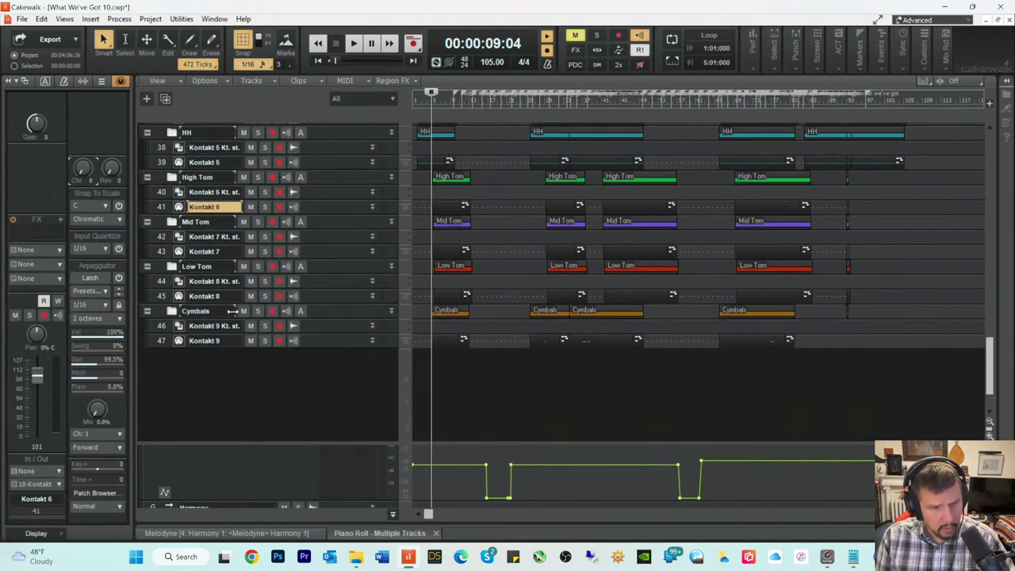
pyautogui.scroll(3, 233, 310)
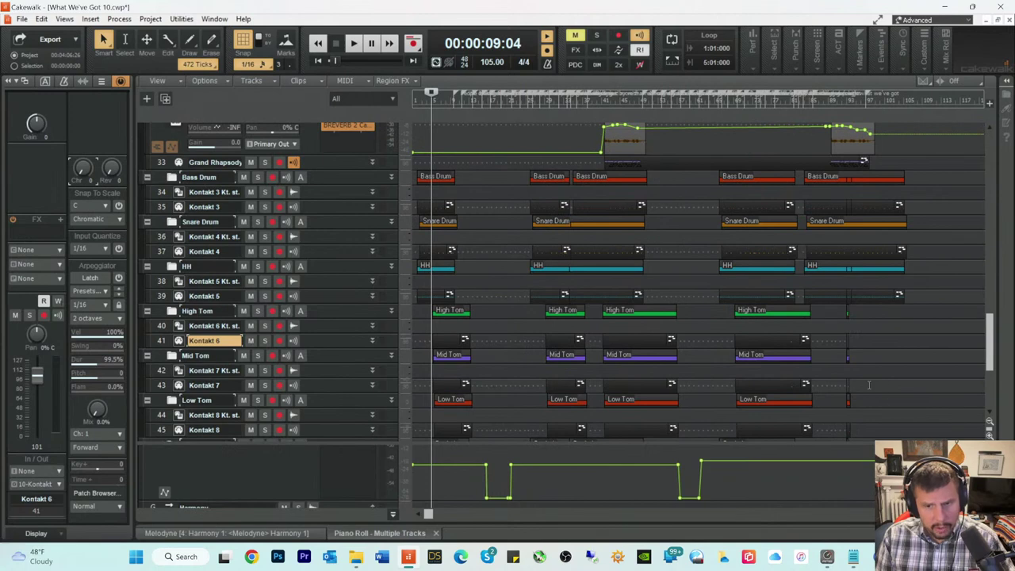
pyautogui.scroll(-3, 866, 375)
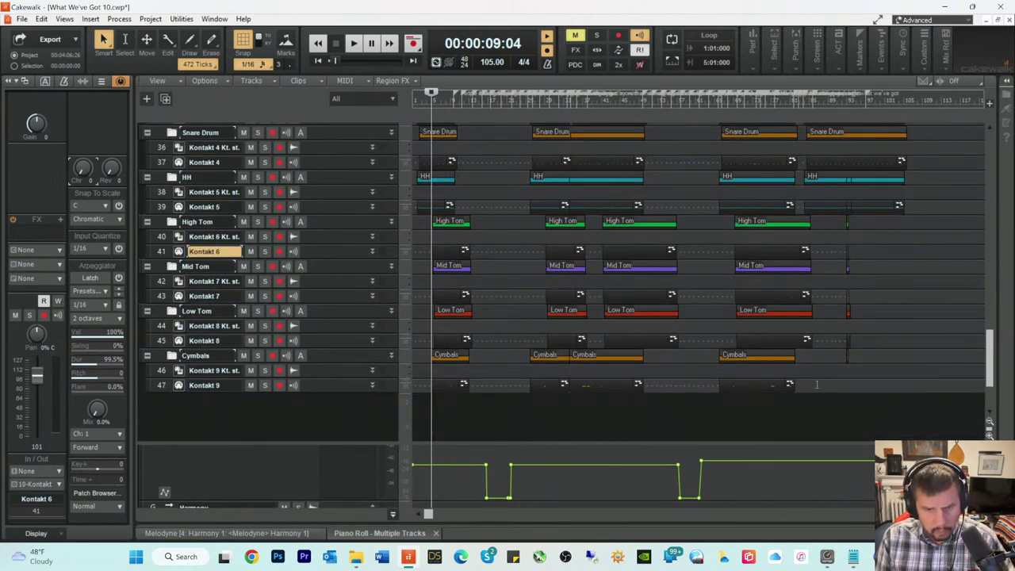
pyautogui.scroll(3, 483, 287)
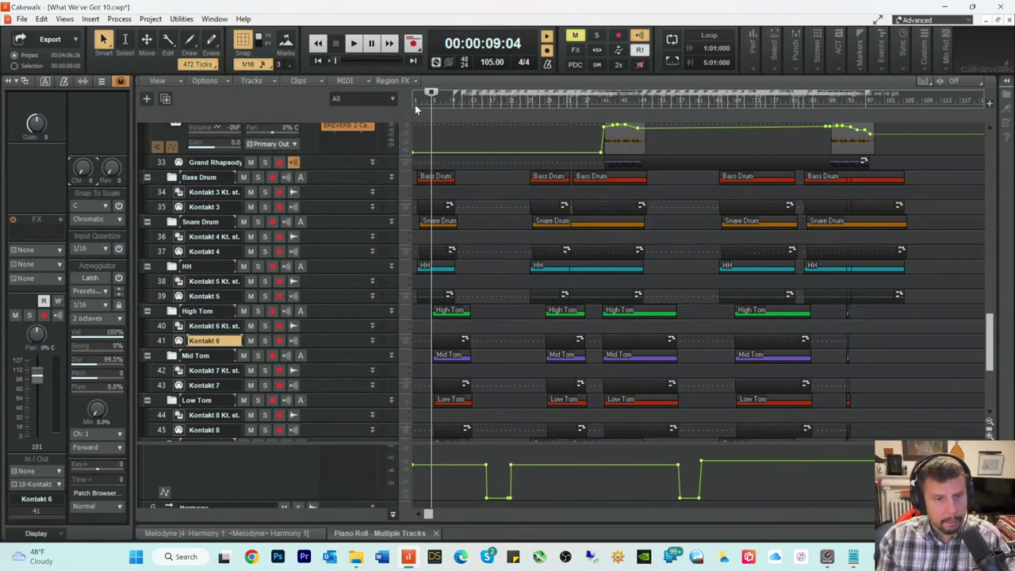
pyautogui.click(415, 105)
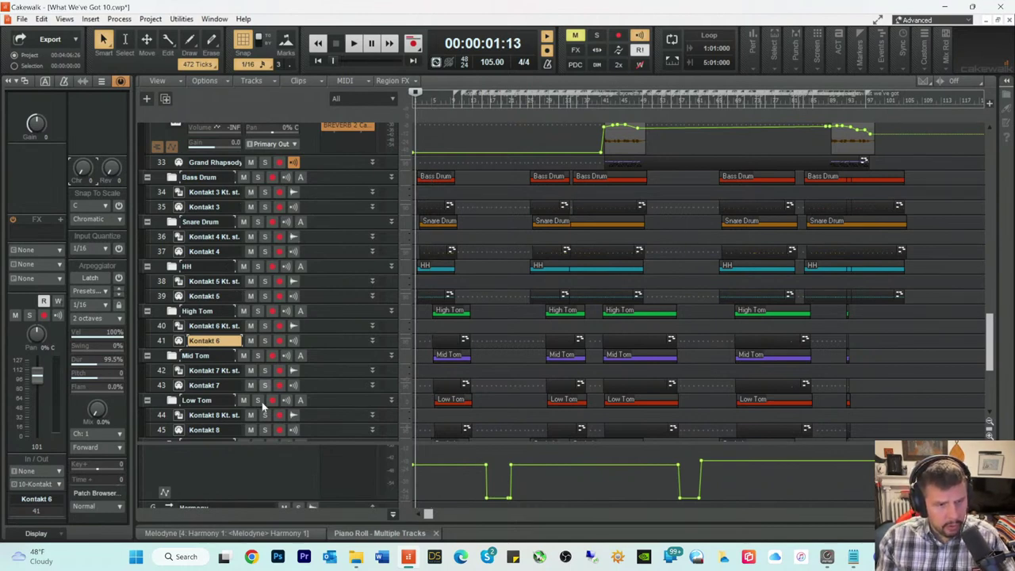
# Step: Enlarge the bus pane and insert a new bus below Bus K
pyautogui.moveTo(270, 442); pyautogui.dragTo(292, 193)
pyautogui.scroll(-8, 269, 349)
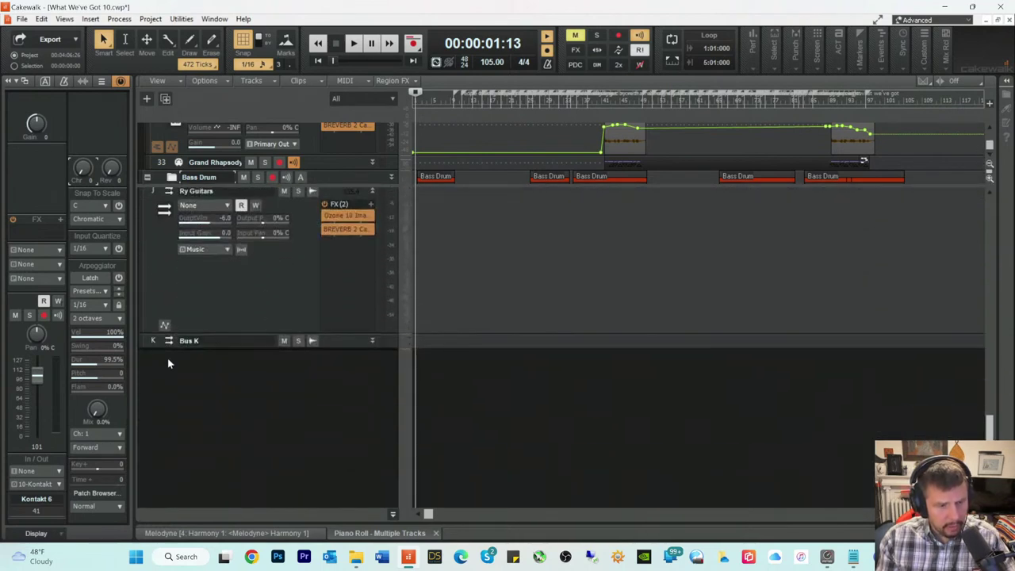
pyautogui.rightClick(168, 360)
pyautogui.click(194, 366)
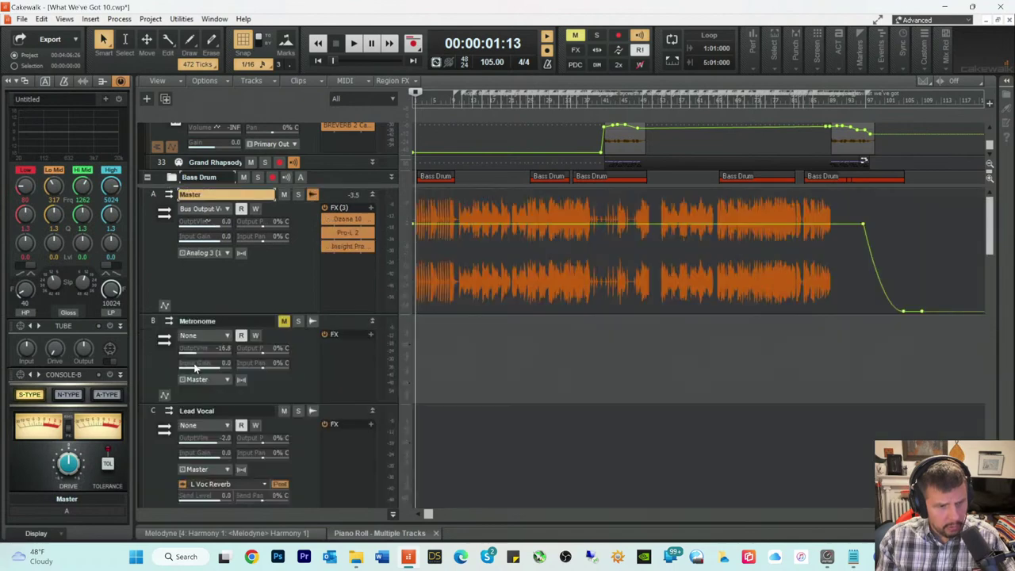
pyautogui.scroll(-6, 229, 378)
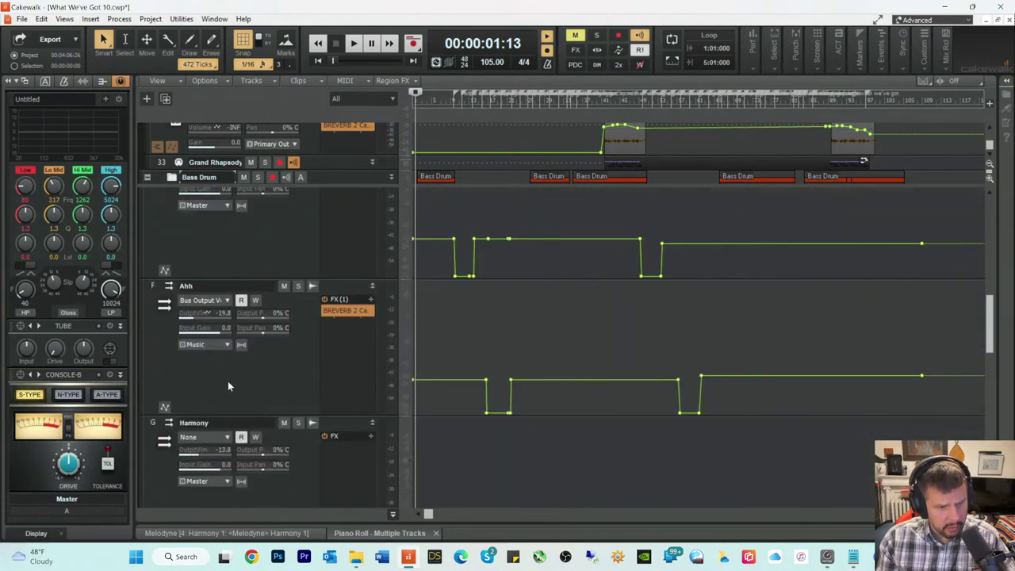
pyautogui.scroll(-2, 227, 383)
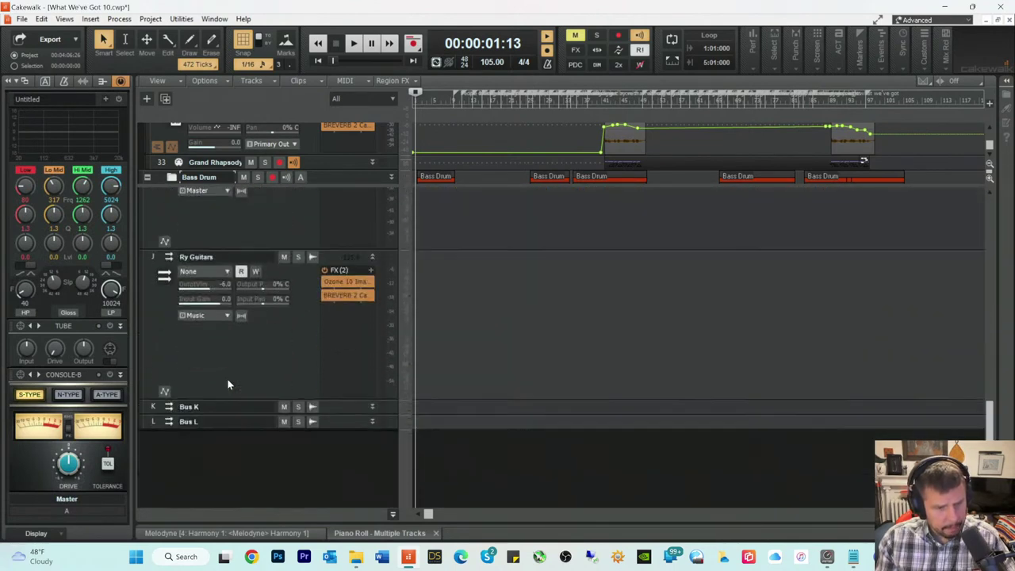
# Step: Rename Bus K as Drums and shrink the bus pane to make room for the track list
pyautogui.doubleClick(222, 361)
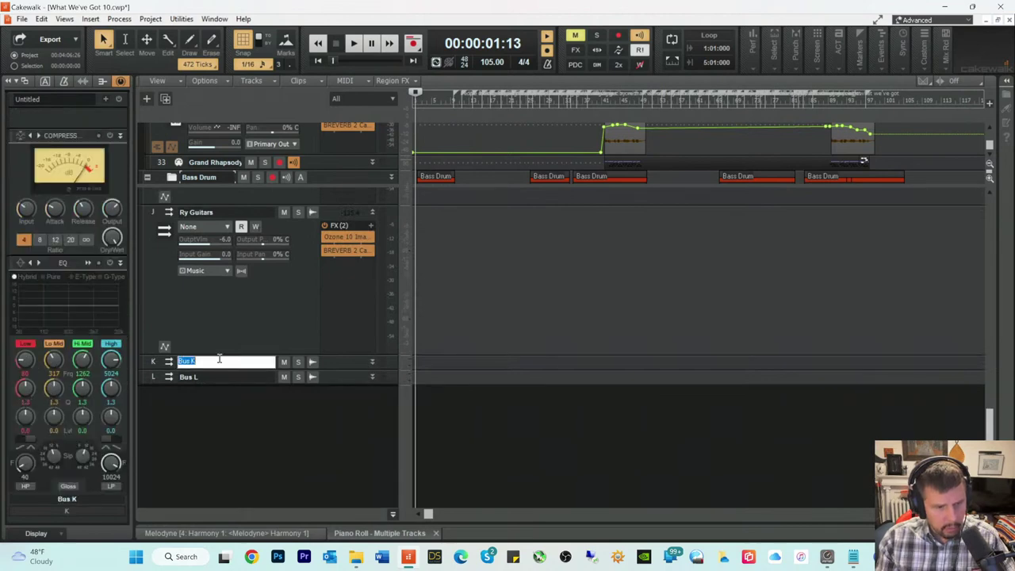
pyautogui.write('Drums')
pyautogui.press('Return')
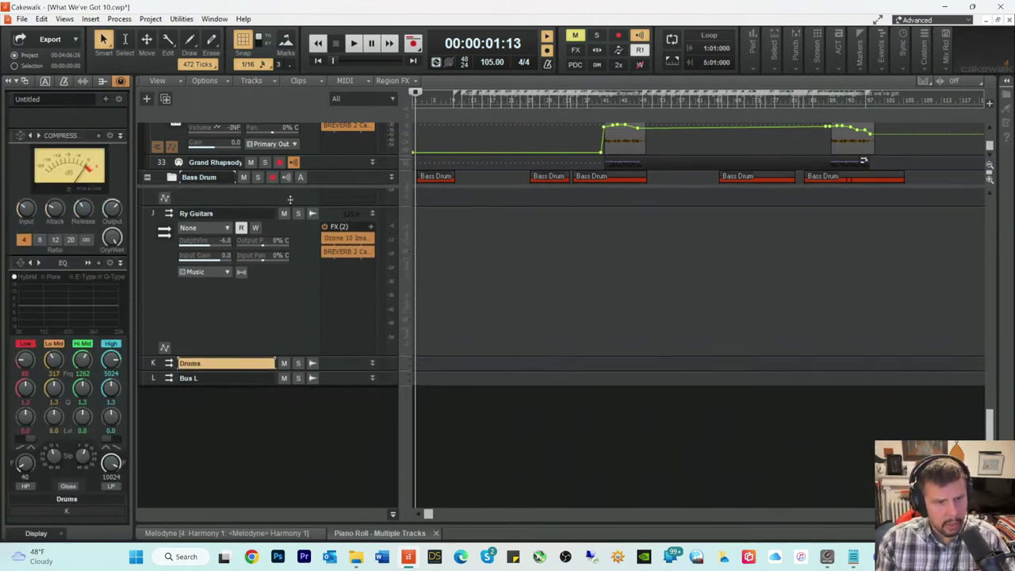
pyautogui.moveTo(295, 181); pyautogui.dragTo(317, 432)
# Step: Rename the Grand Rhapsody Piano track folder above the Bass Drum folder as Piano Solo
pyautogui.scroll(1, 362, 249)
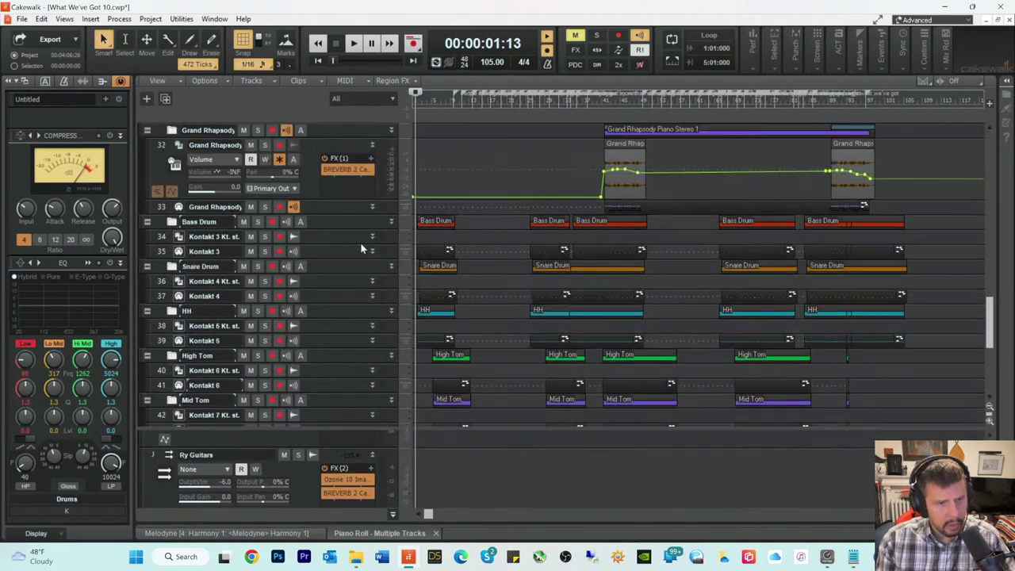
pyautogui.scroll(-1, 334, 249)
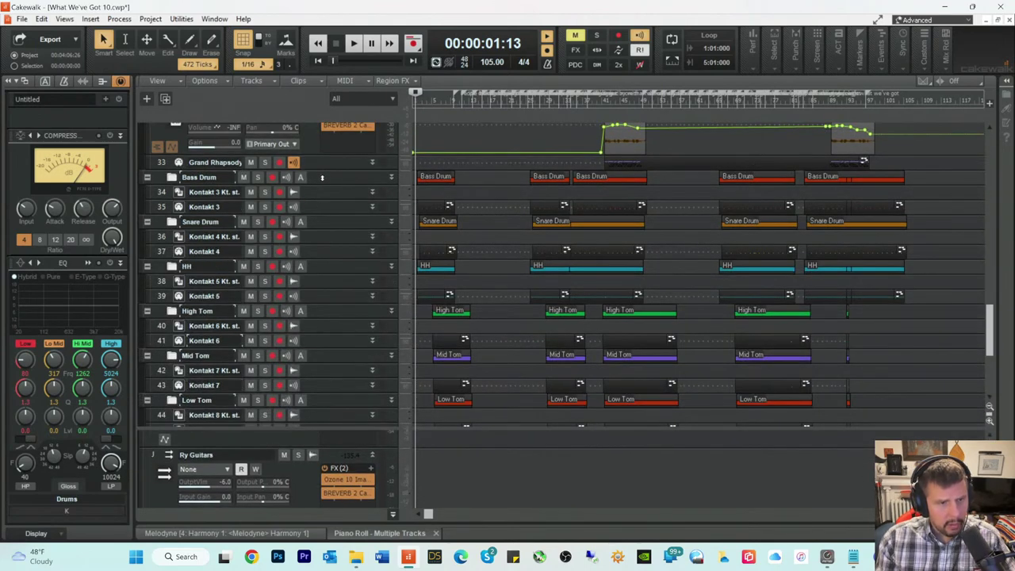
pyautogui.scroll(3, 321, 178)
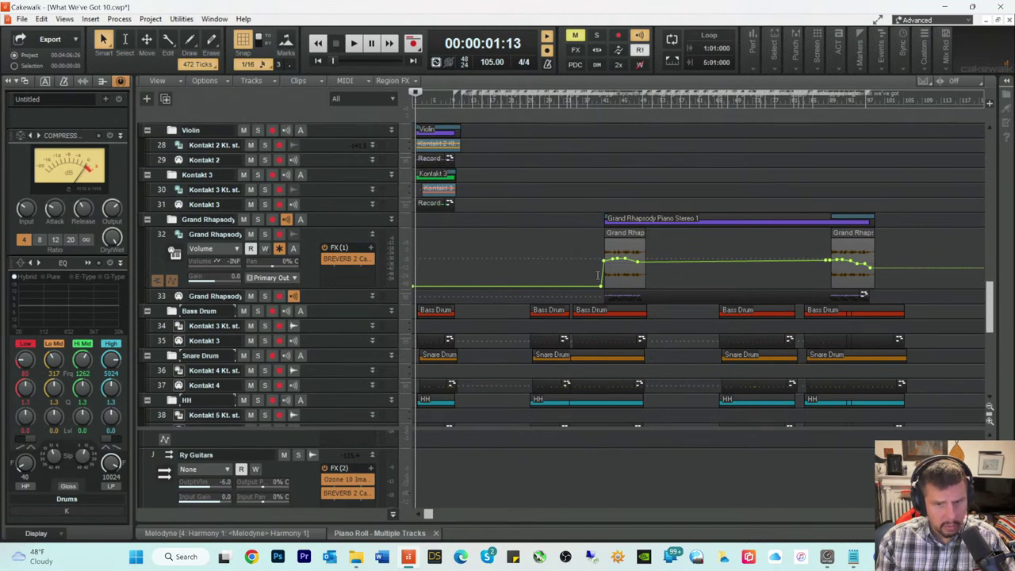
pyautogui.scroll(-2, 279, 285)
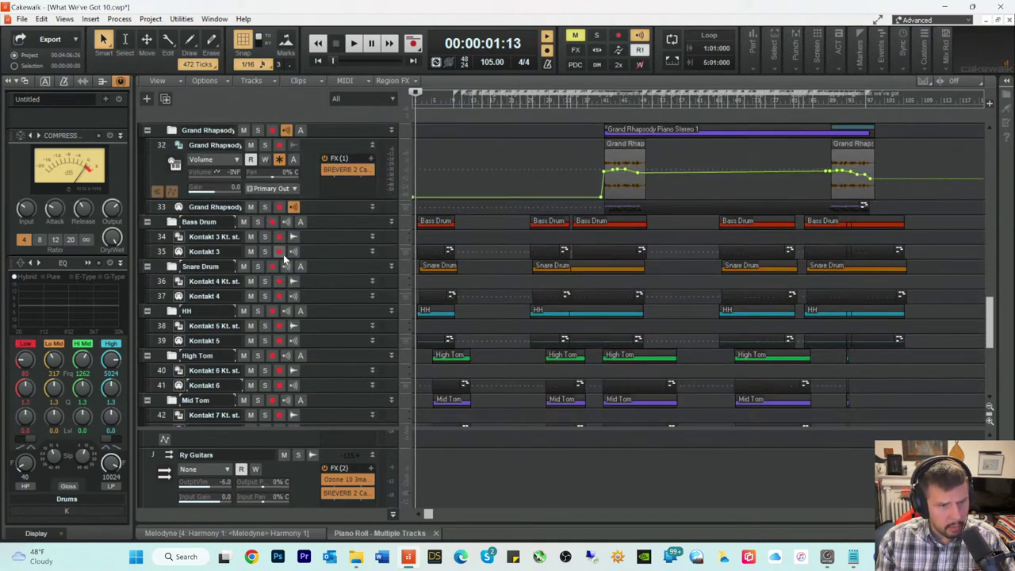
pyautogui.scroll(1, 241, 200)
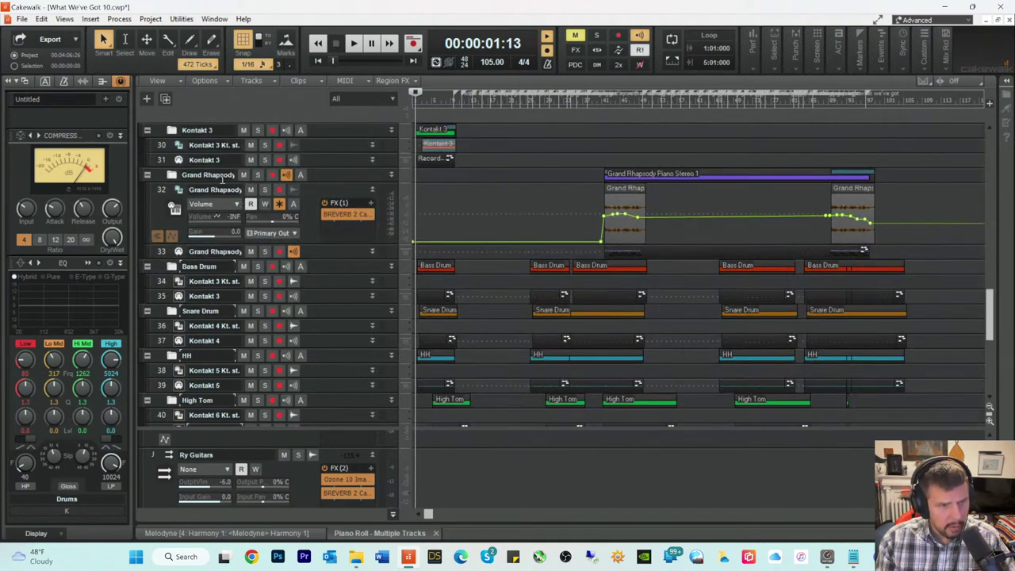
pyautogui.doubleClick(214, 175)
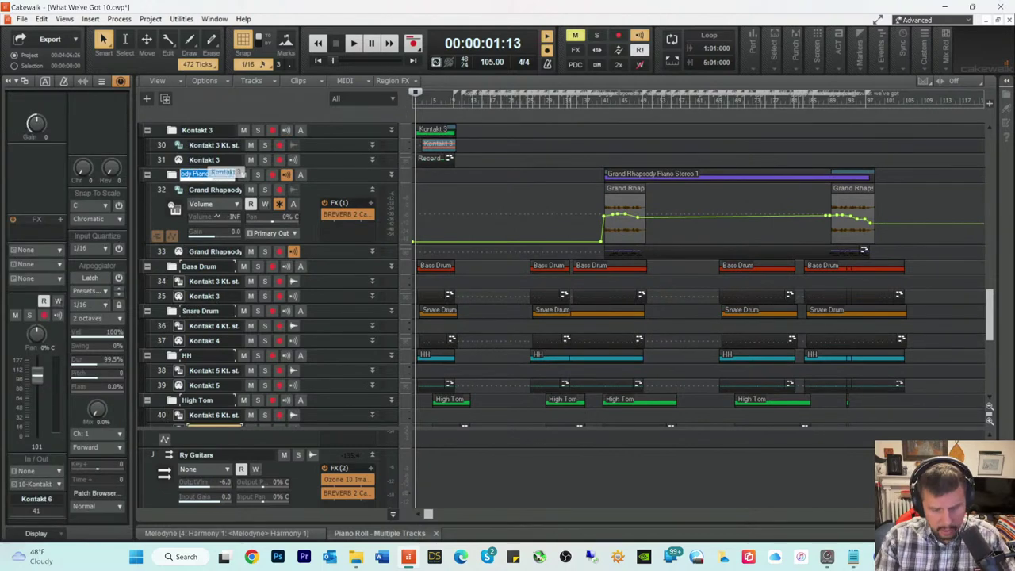
pyautogui.write('Pia')
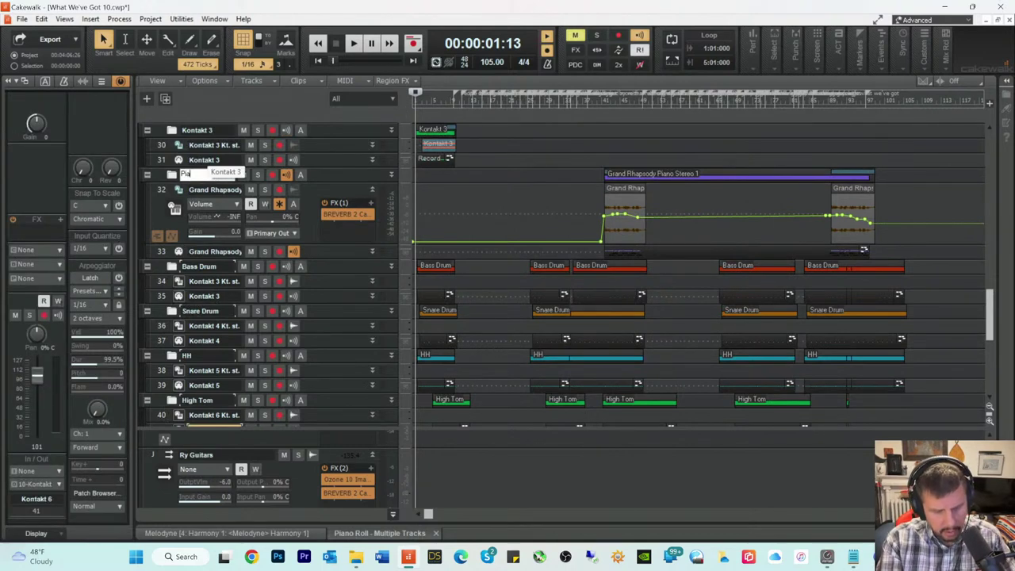
pyautogui.write('no So')
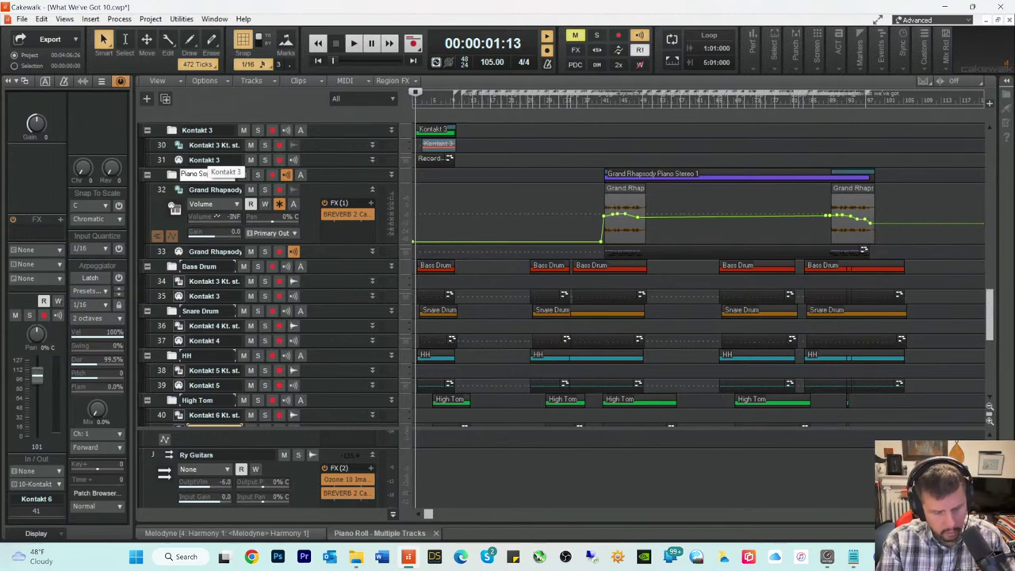
pyautogui.write('pra')
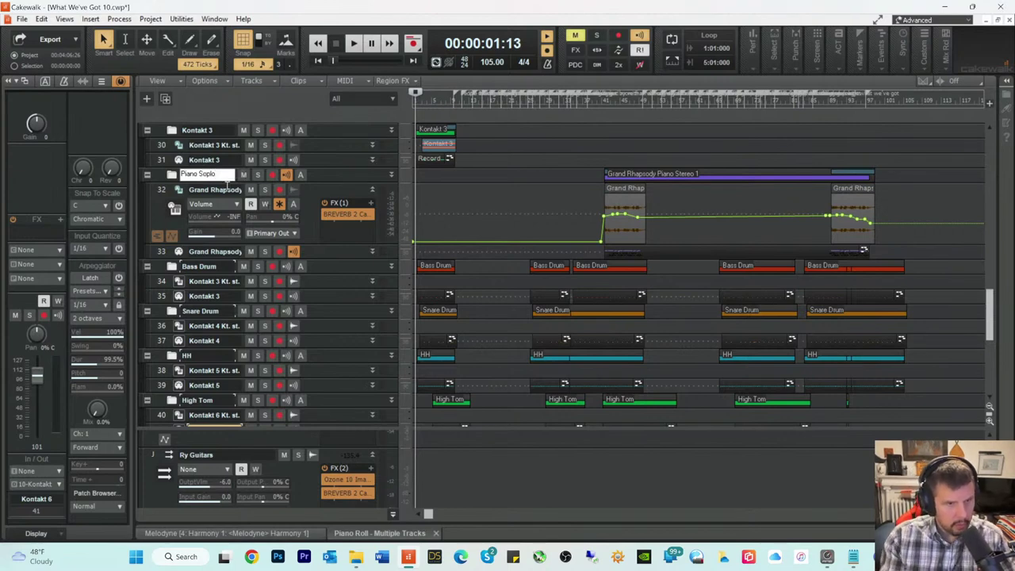
pyautogui.press('Return')
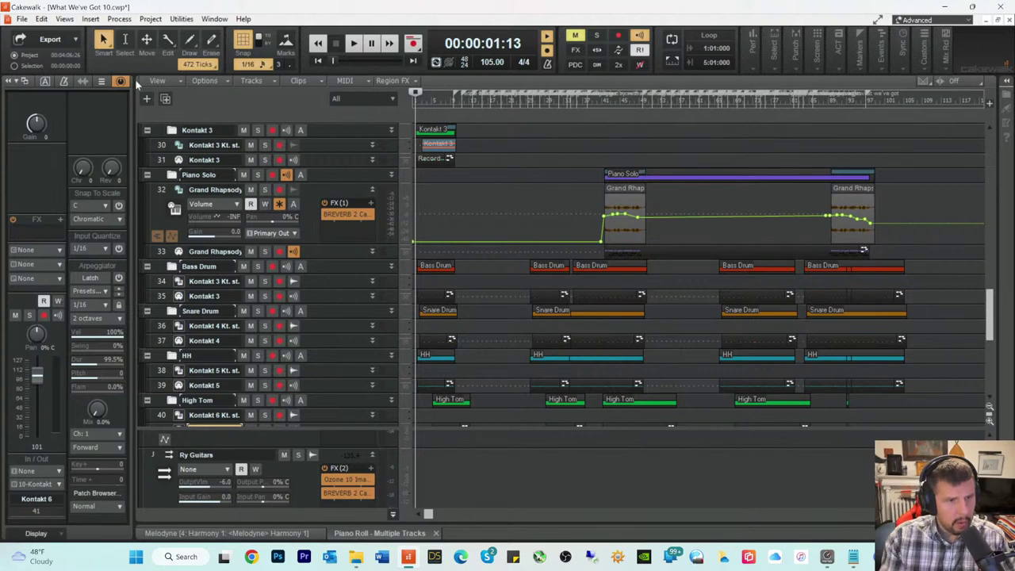
# Step: Expand Kontakt 3 audio track 34 under Bass Drum and route its output to the Drums bus
pyautogui.scroll(-1, 291, 251)
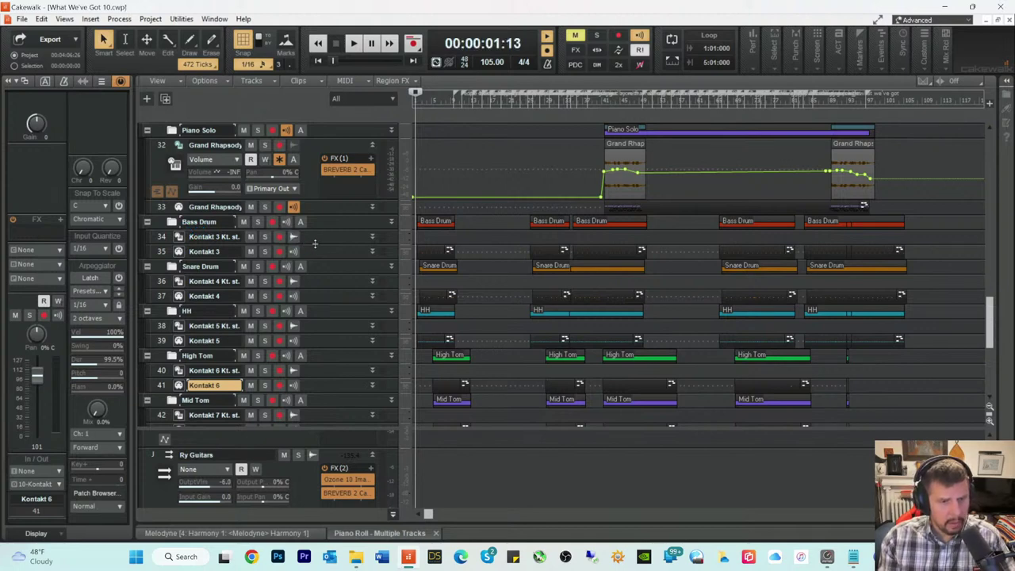
pyautogui.moveTo(314, 244); pyautogui.dragTo(320, 313)
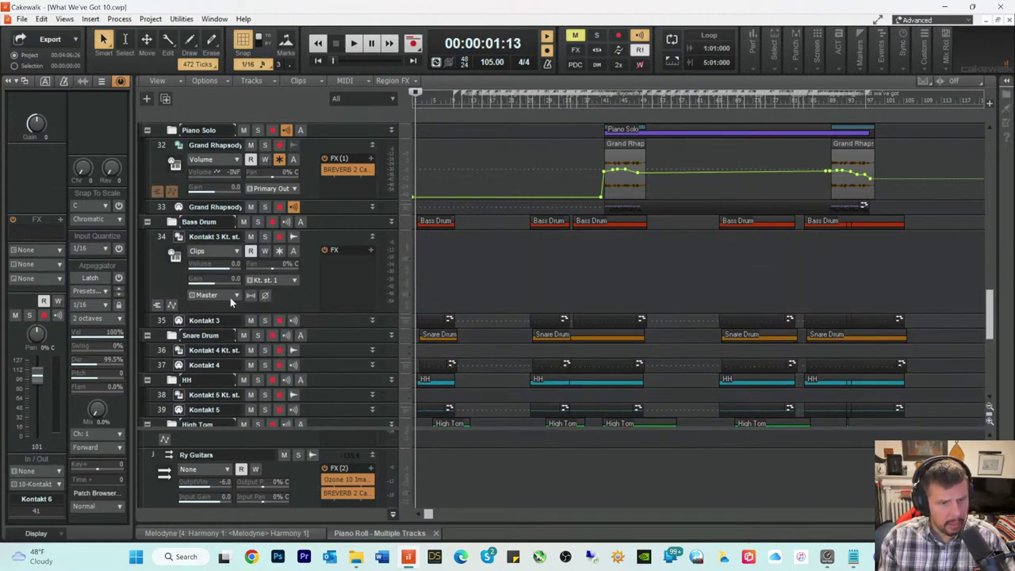
pyautogui.click(232, 294)
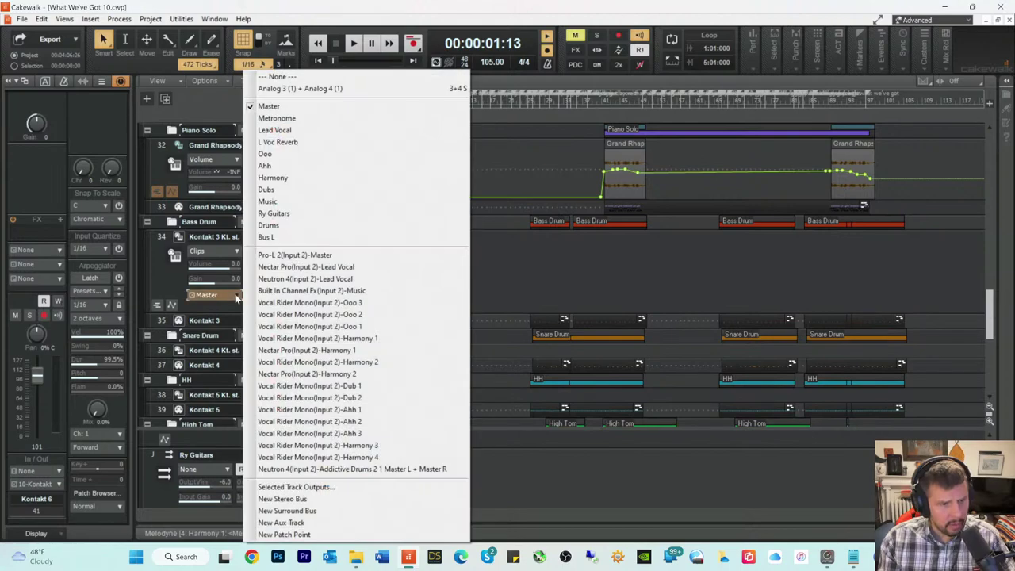
pyautogui.click(273, 226)
# Step: Expand Kontakt 4 audio track 36 under Snare Drum and route its output to the Drums bus
pyautogui.scroll(-5, 369, 268)
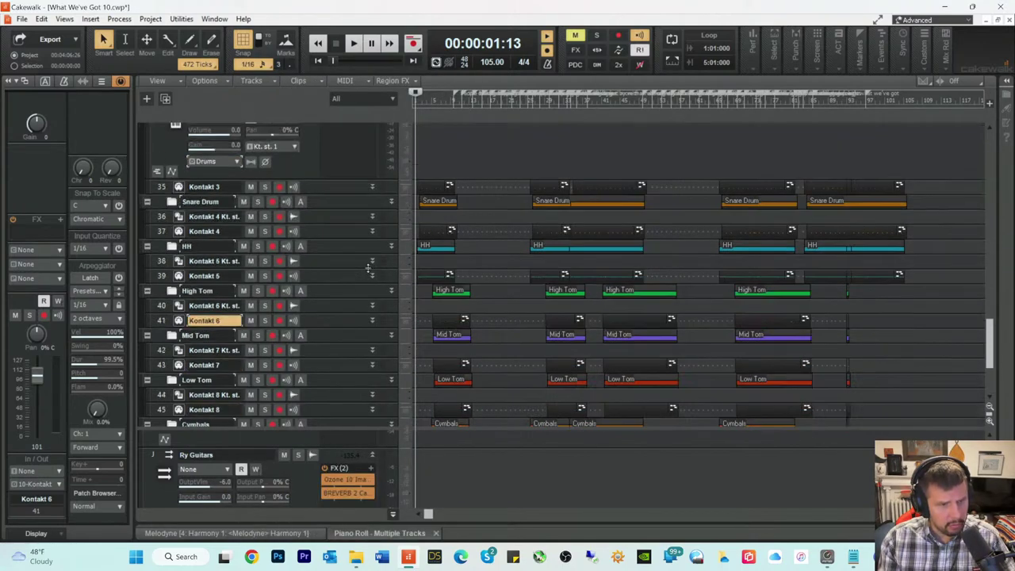
pyautogui.scroll(-1, 341, 241)
pyautogui.moveTo(321, 178); pyautogui.dragTo(326, 246)
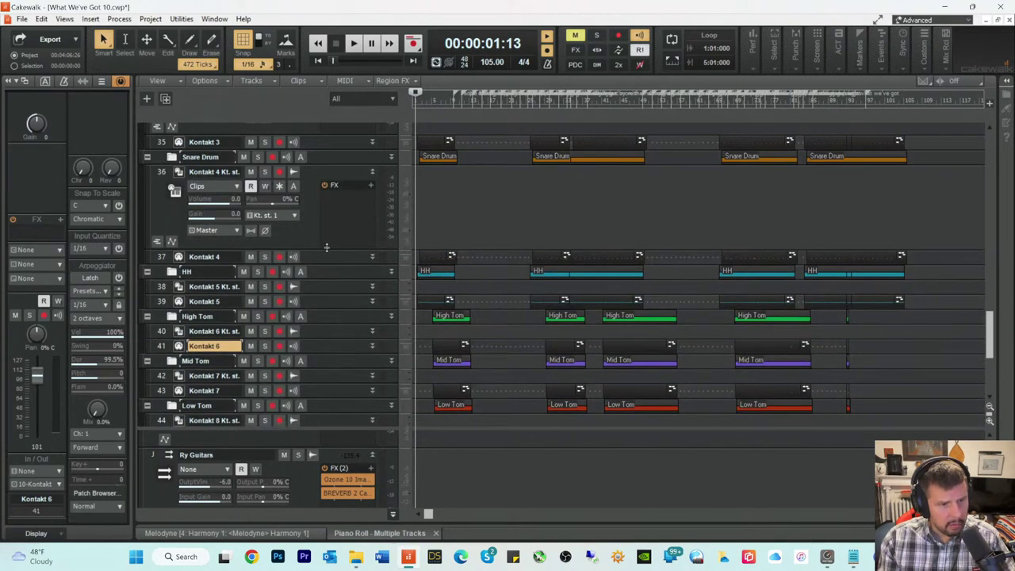
pyautogui.click(220, 231)
pyautogui.click(268, 225)
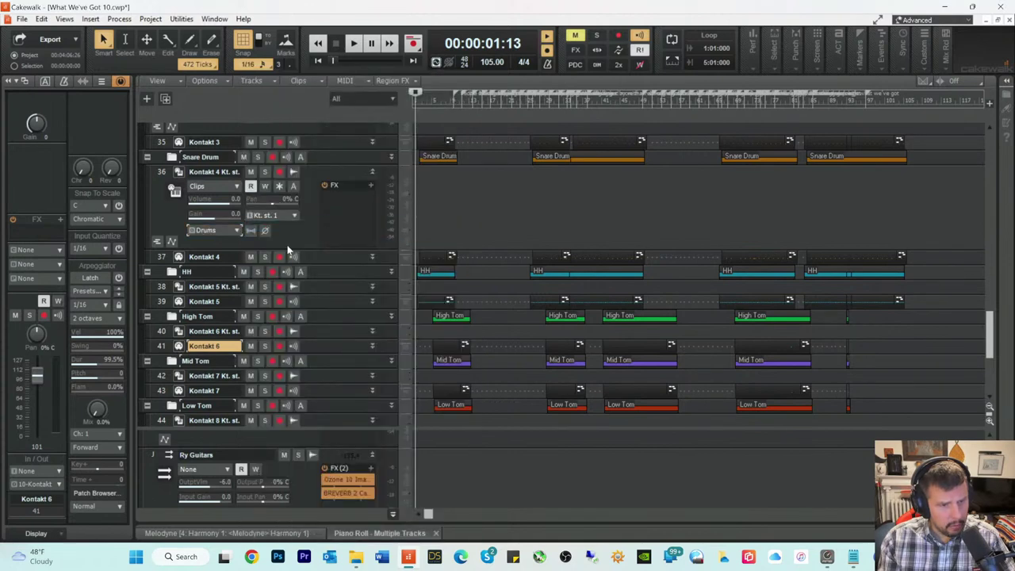
# Step: Expand Kontakt 5 audio track 38 under HH and route its output to the Drums bus
pyautogui.scroll(-3, 289, 250)
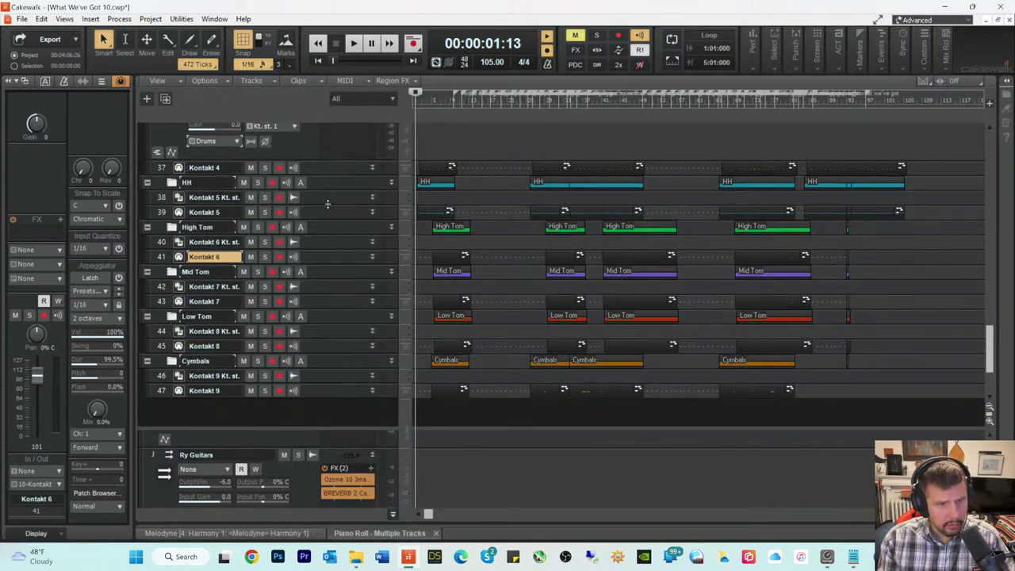
pyautogui.moveTo(327, 205); pyautogui.dragTo(317, 279)
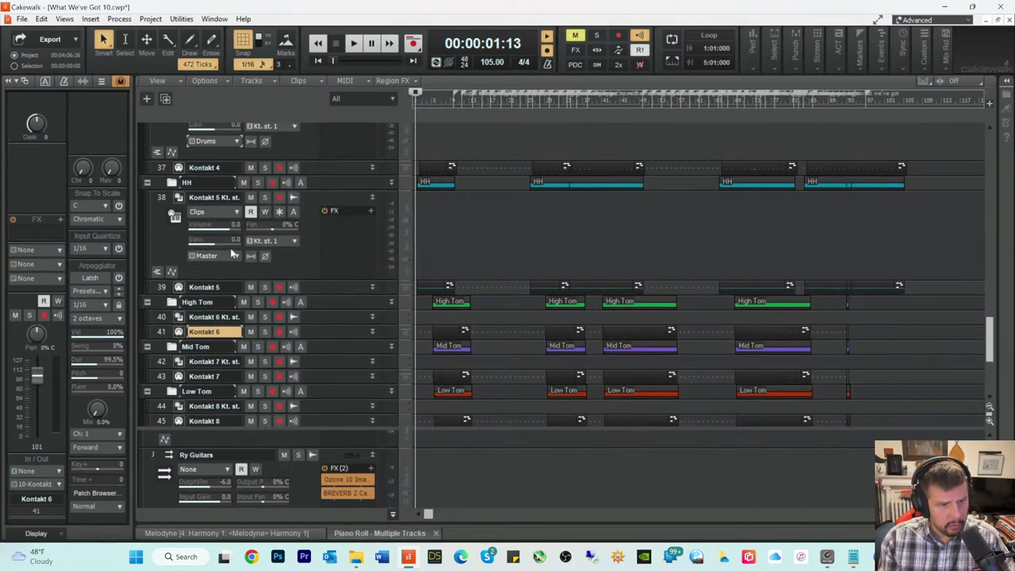
pyautogui.click(235, 255)
pyautogui.click(262, 227)
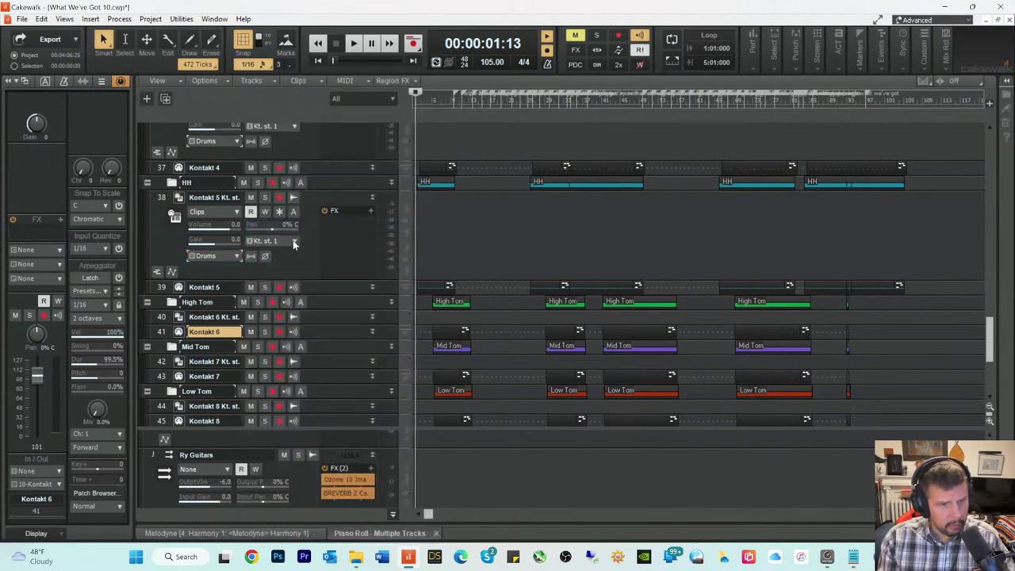
# Step: Expand Kontakt 6 audio track 40 under High Tom and route its output to the Drums bus
pyautogui.scroll(-3, 301, 241)
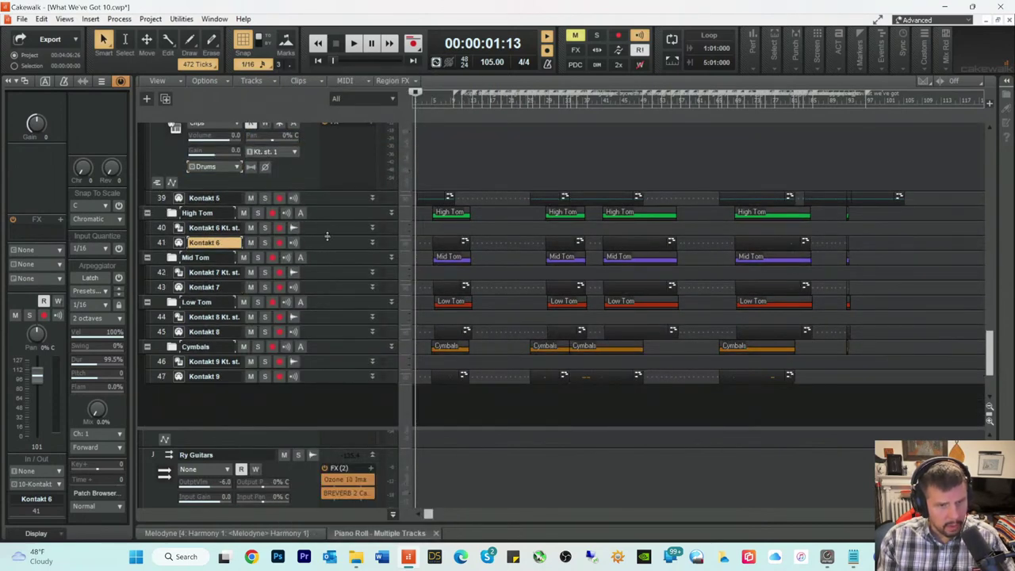
pyautogui.moveTo(327, 235); pyautogui.dragTo(329, 308)
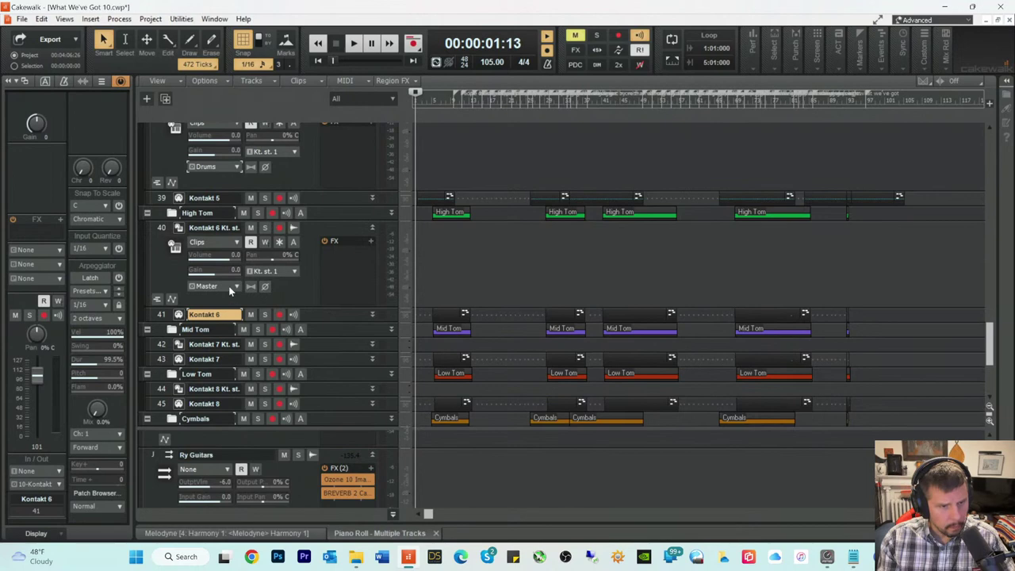
pyautogui.click(232, 288)
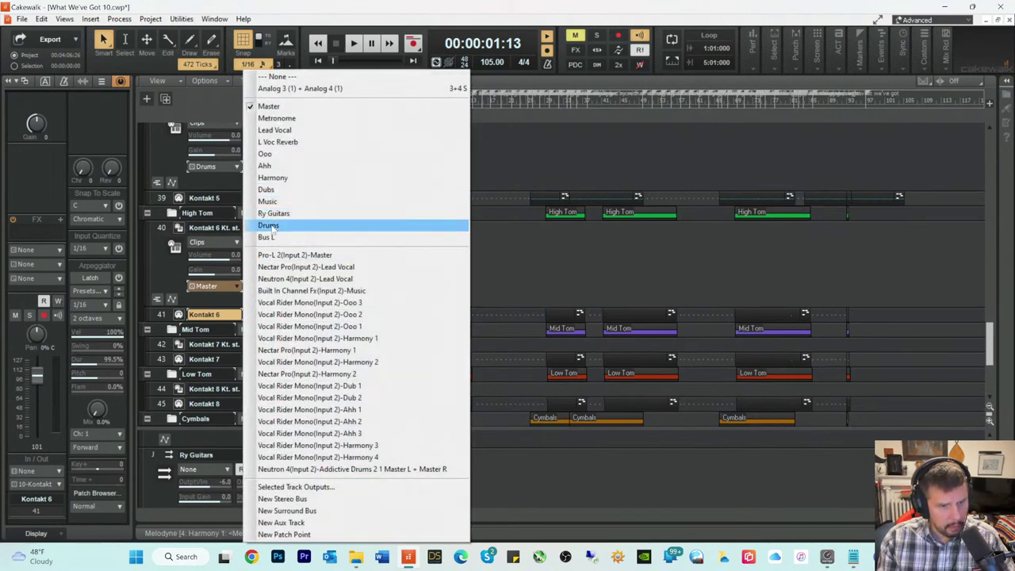
pyautogui.click(268, 226)
# Step: Expand Kontakt 7 audio track 42 under Mid Tom and route its output to the Drums bus
pyautogui.scroll(-3, 301, 229)
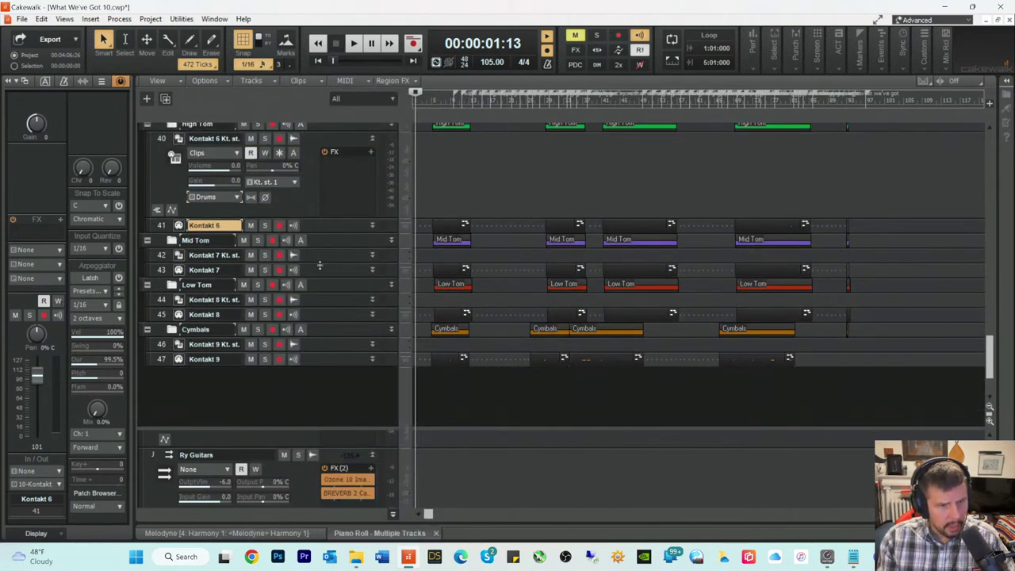
pyautogui.moveTo(319, 262); pyautogui.dragTo(320, 331)
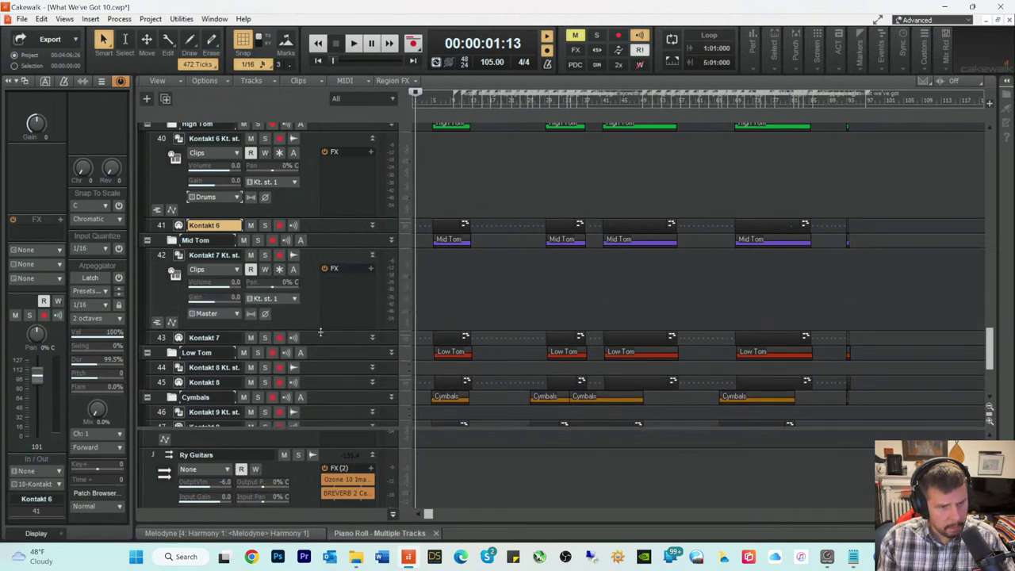
pyautogui.click(235, 315)
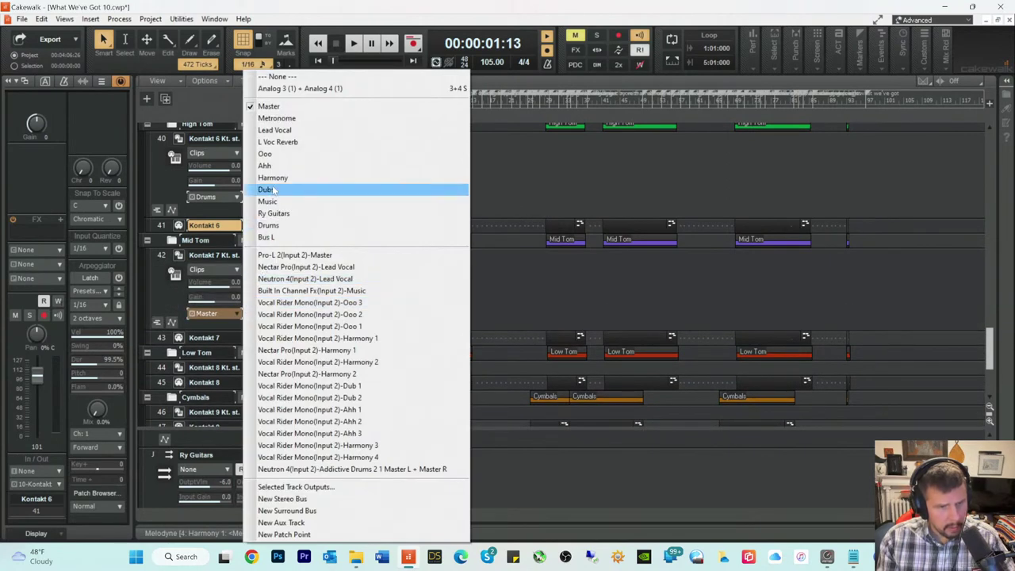
pyautogui.click(268, 225)
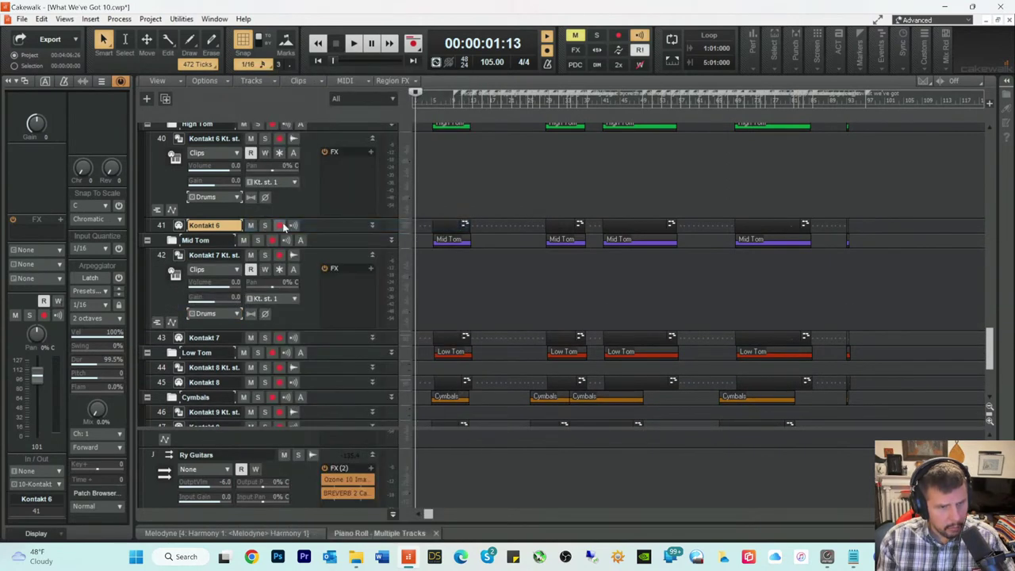
# Step: Expand Kontakt 8 audio track 44 under Low Tom and route its output to the Drums bus
pyautogui.scroll(-3, 366, 309)
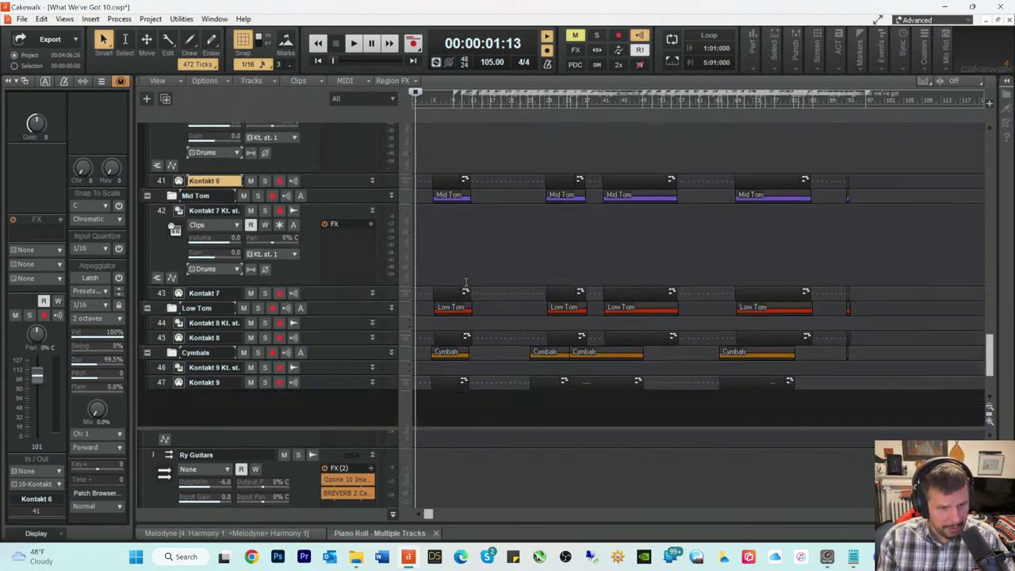
pyautogui.moveTo(328, 283); pyautogui.dragTo(328, 357)
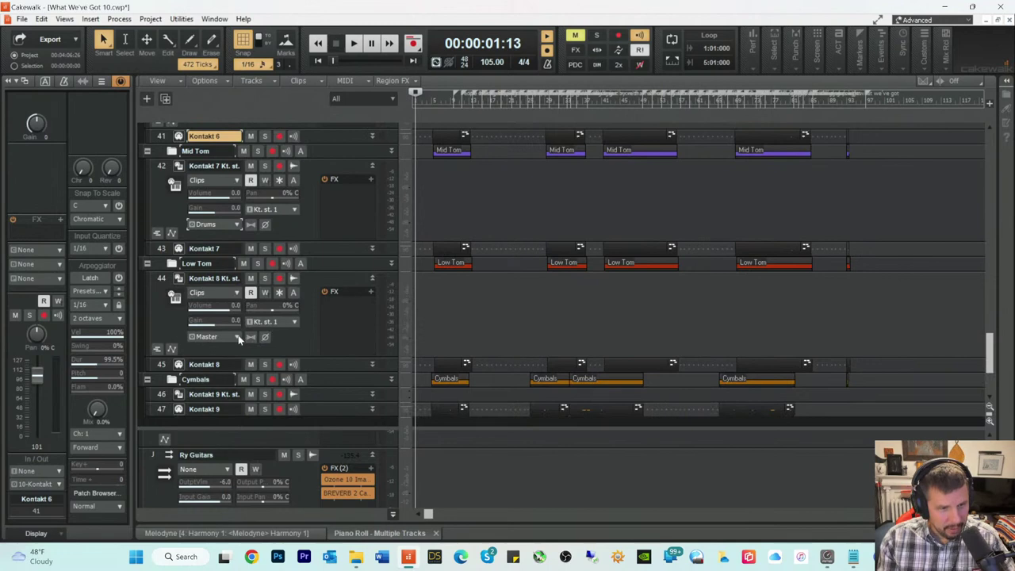
pyautogui.click(212, 336)
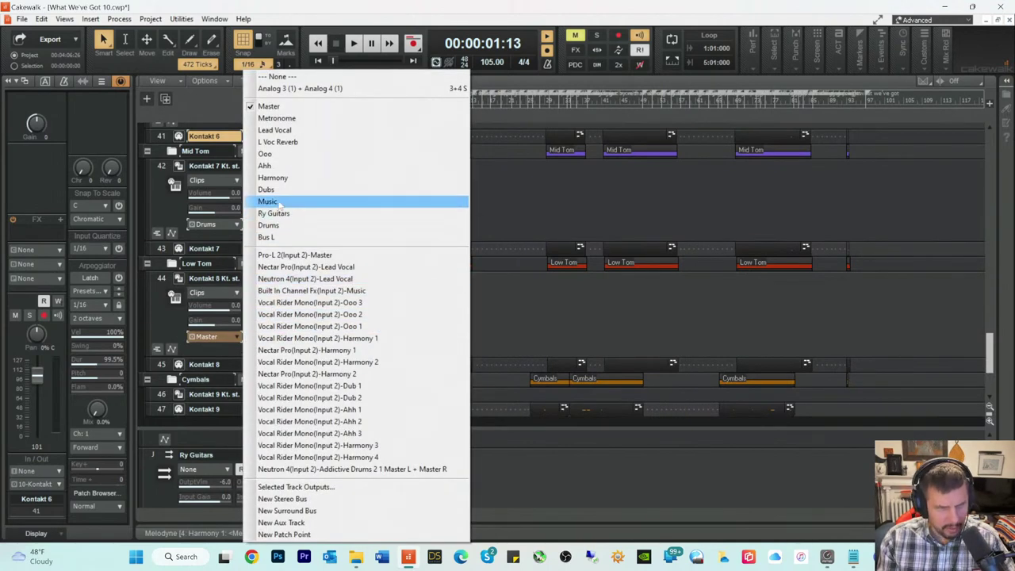
pyautogui.click(268, 226)
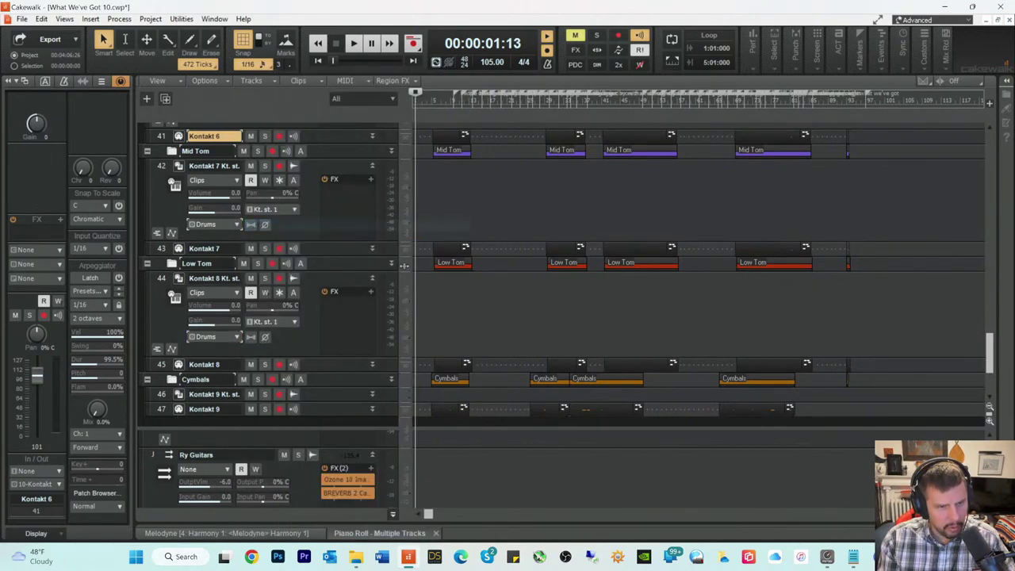
# Step: Expand Kontakt 9 audio track 46 under Cymbals and route its output to the Drums bus
pyautogui.scroll(-3, 379, 301)
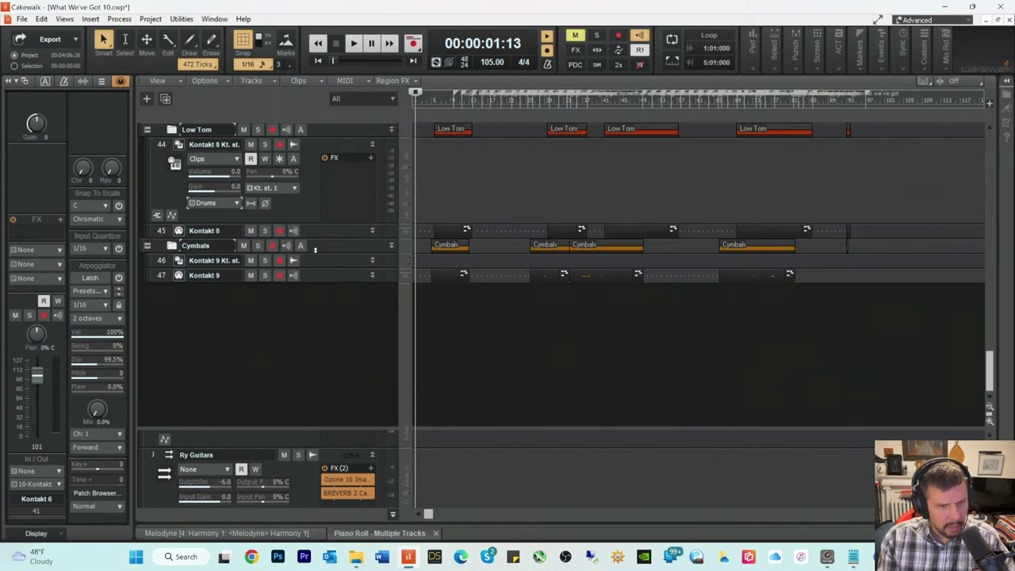
pyautogui.moveTo(318, 268); pyautogui.dragTo(248, 343)
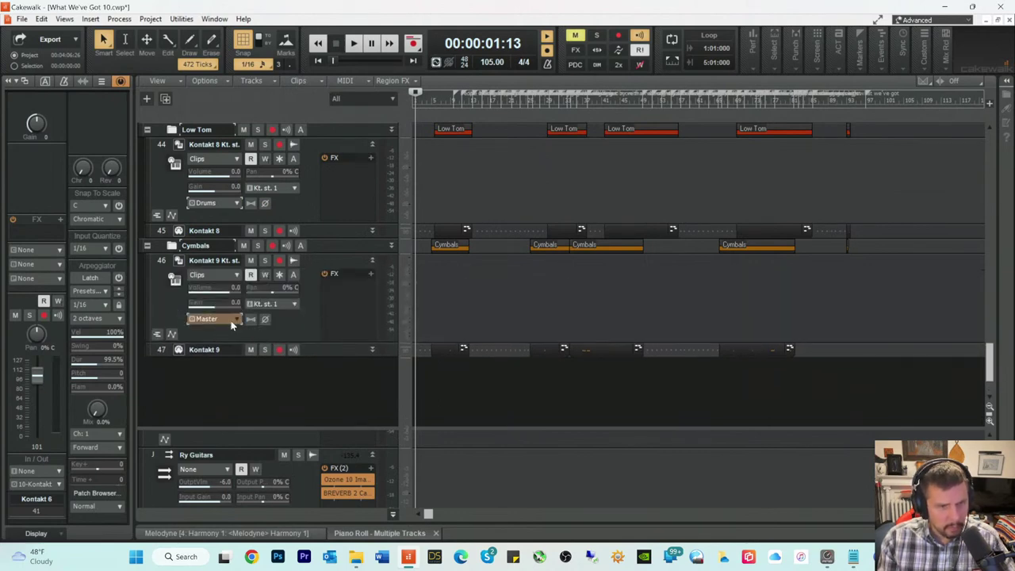
pyautogui.click(228, 319)
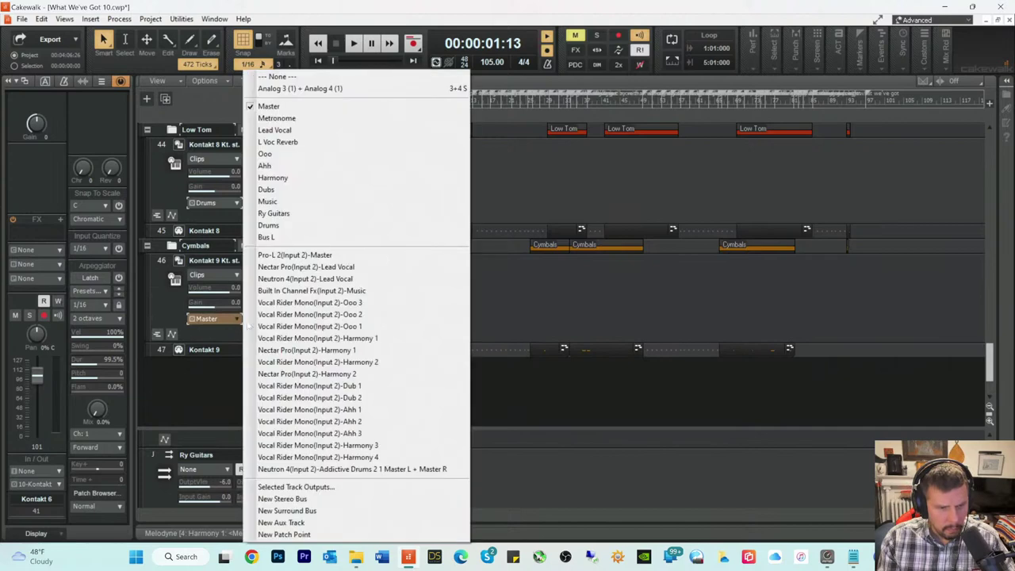
pyautogui.click(269, 225)
# Step: Expand the Drums bus strip and enlarge the bus pane upward to show the strip's controls down to its output
pyautogui.scroll(4, 457, 285)
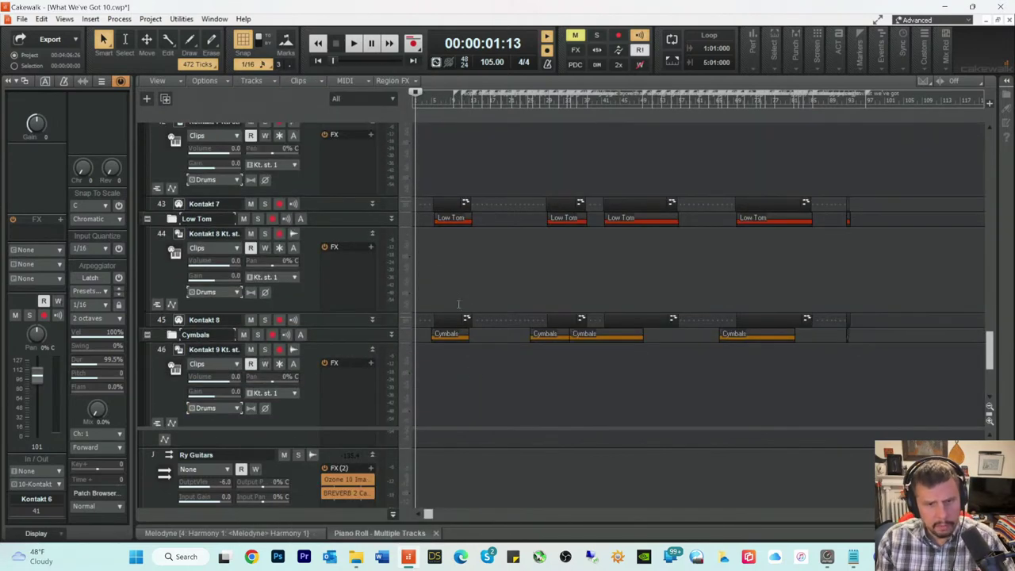
pyautogui.scroll(5, 458, 286)
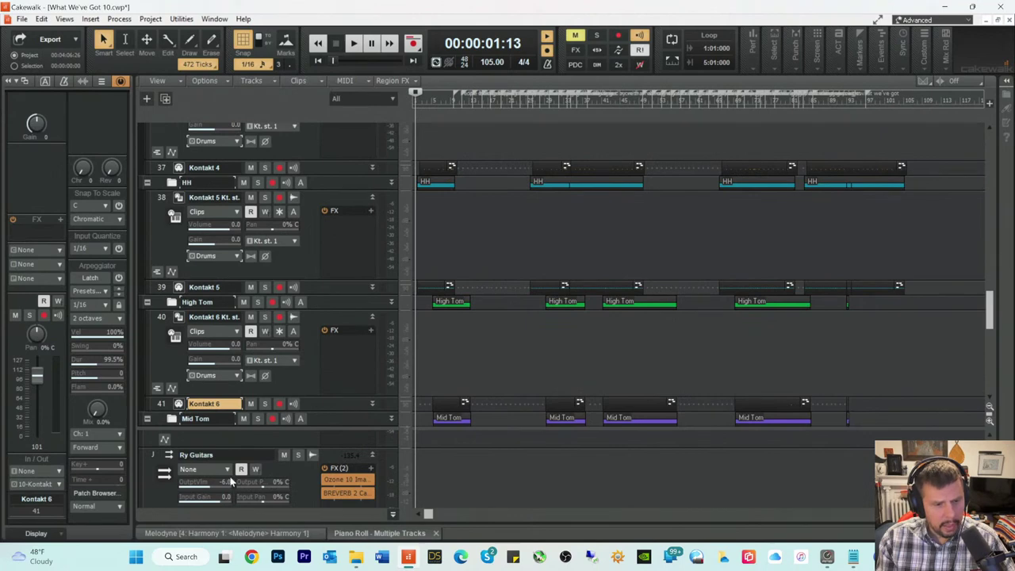
pyautogui.scroll(-2, 284, 464)
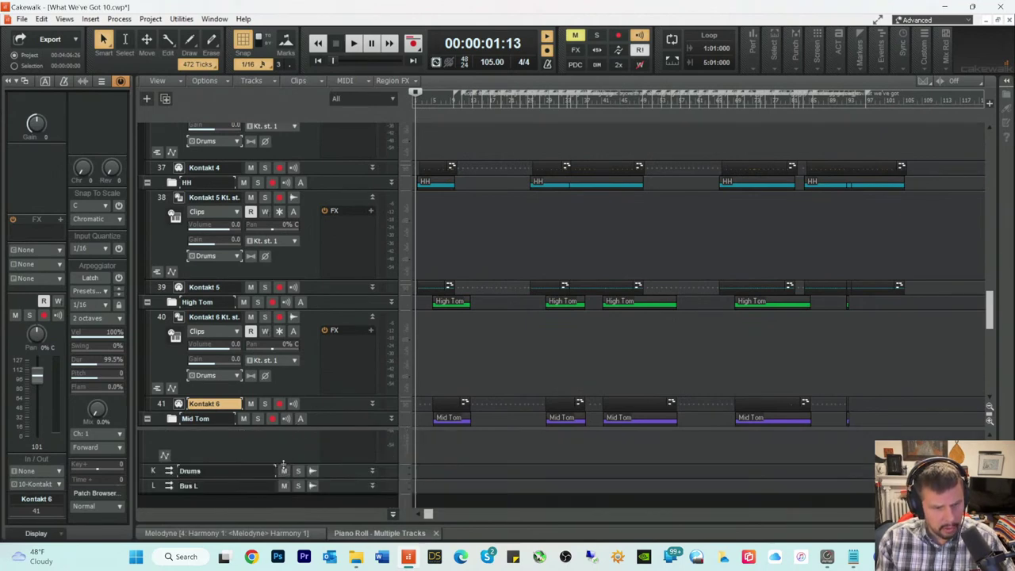
pyautogui.doubleClick(342, 478)
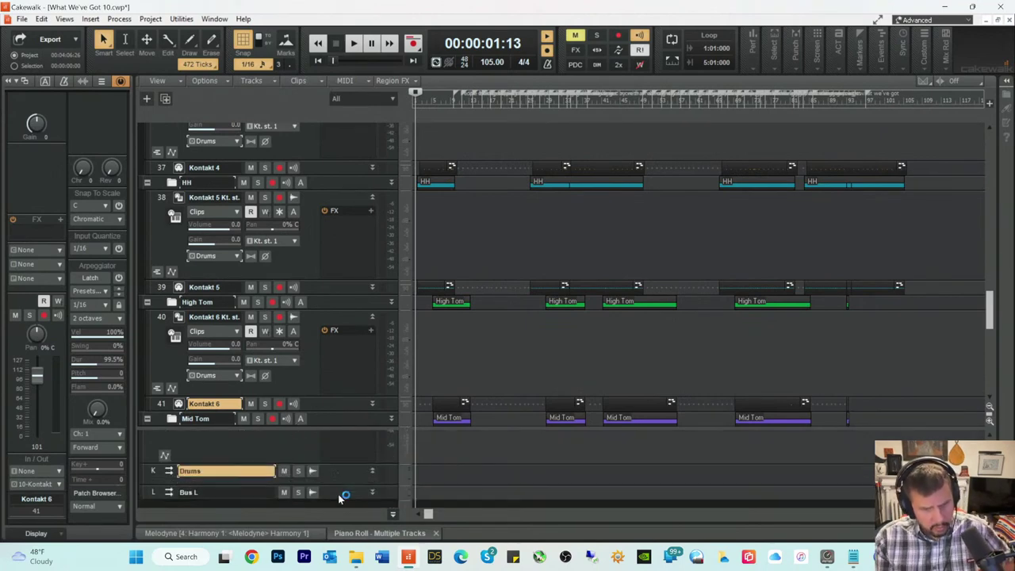
pyautogui.scroll(-1, 310, 448)
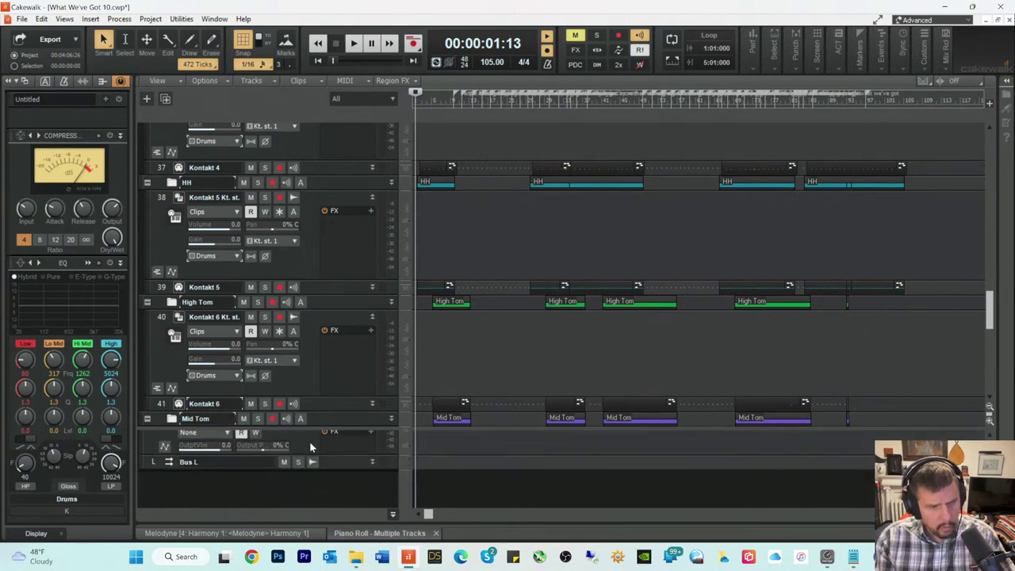
pyautogui.scroll(1, 311, 448)
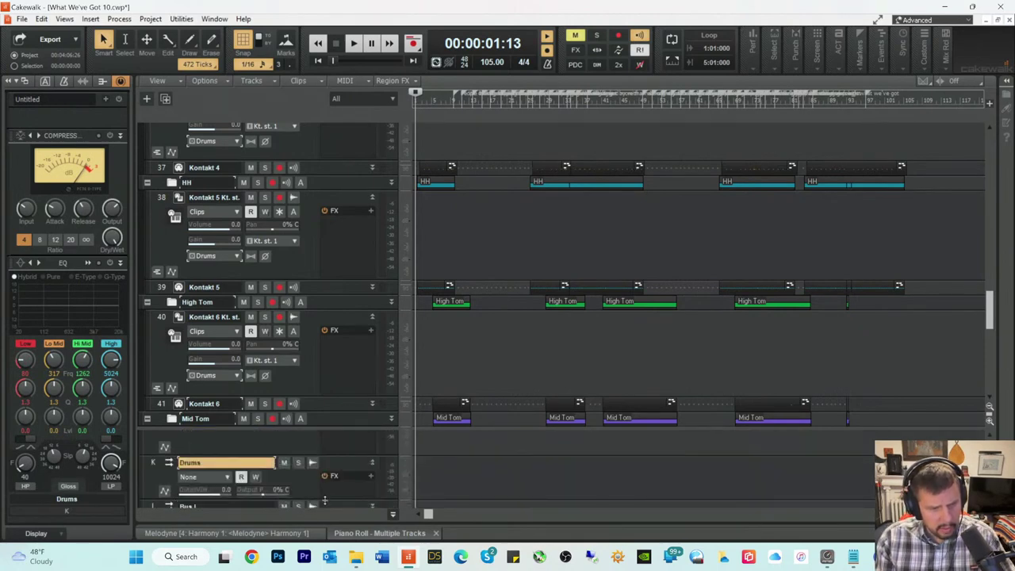
pyautogui.scroll(-1, 311, 447)
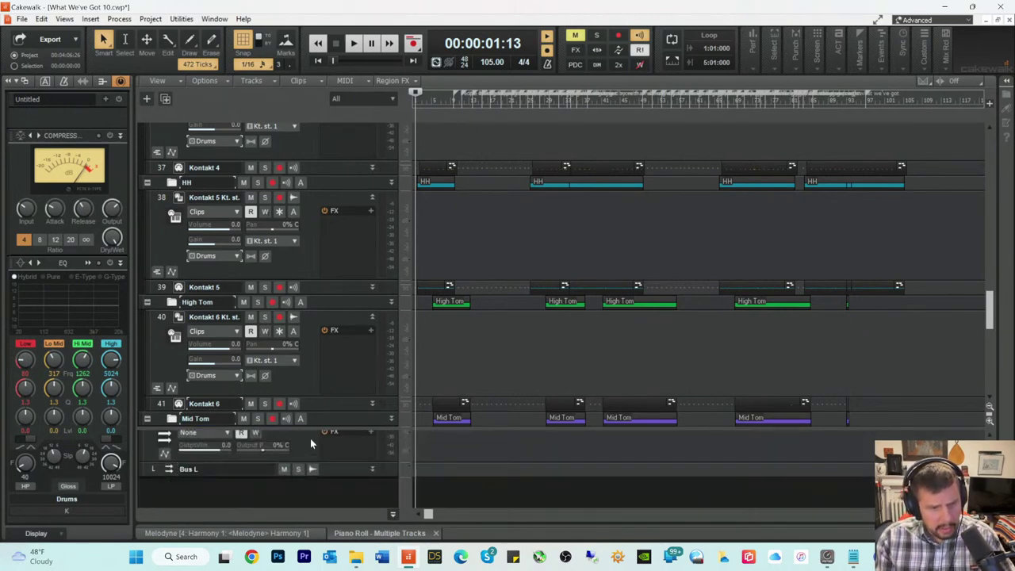
pyautogui.moveTo(324, 430); pyautogui.dragTo(325, 363)
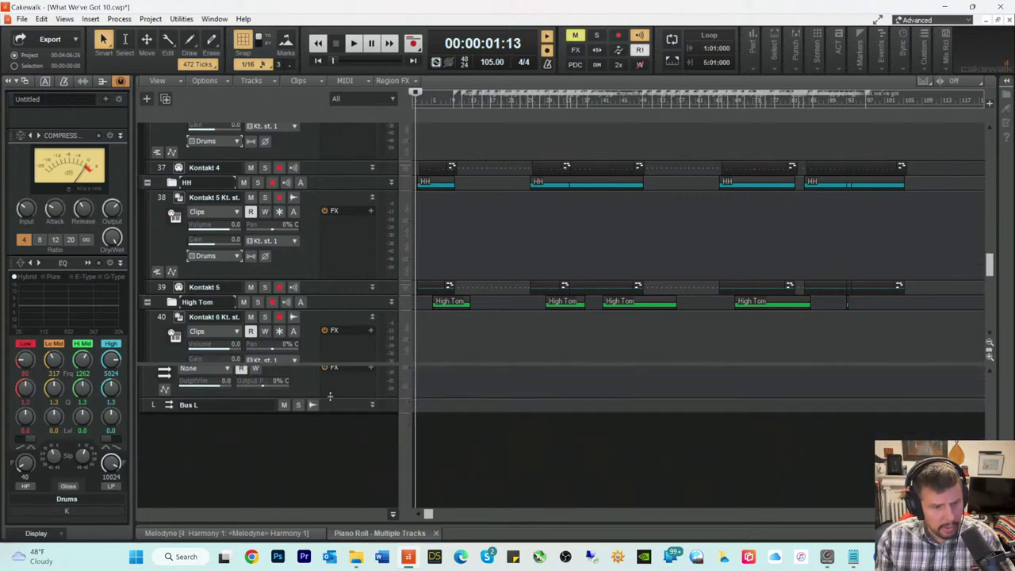
pyautogui.scroll(1, 324, 427)
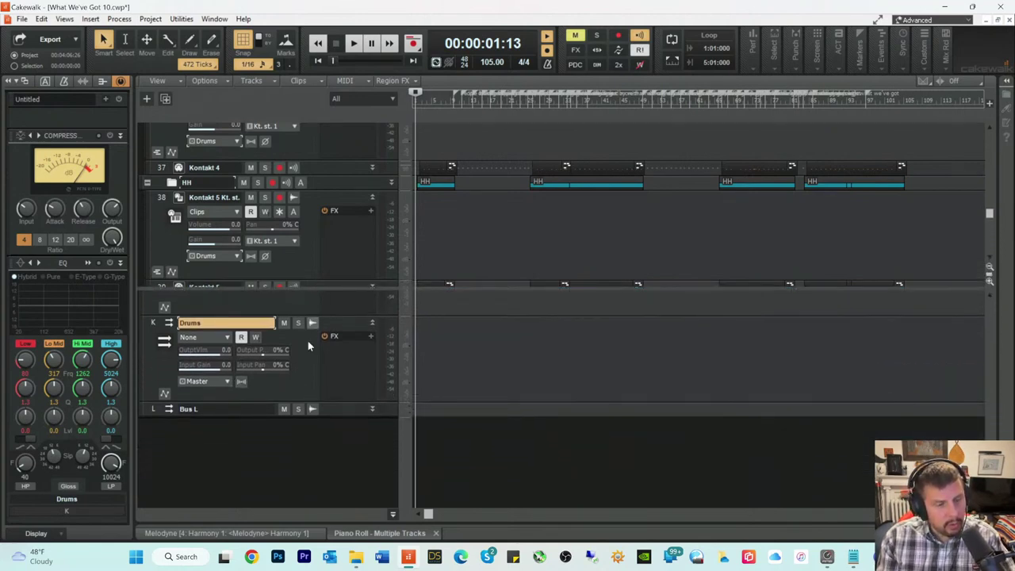
# Step: Reduce the heights of the Ry Guitars, Music and Dubs bus strips so each ends just below its output control
pyautogui.scroll(2, 310, 371)
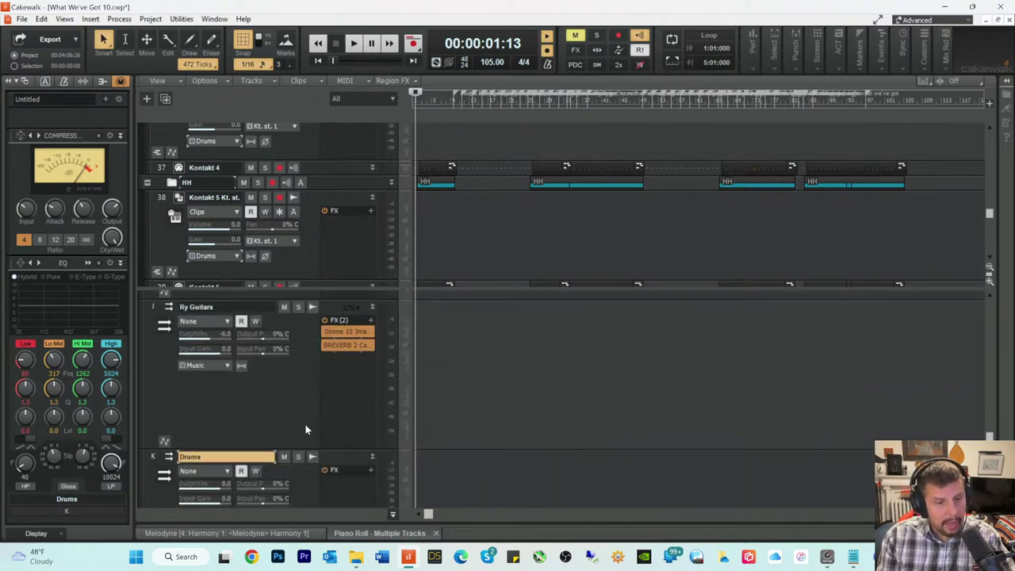
pyautogui.moveTo(328, 447); pyautogui.dragTo(331, 377)
pyautogui.scroll(1, 335, 354)
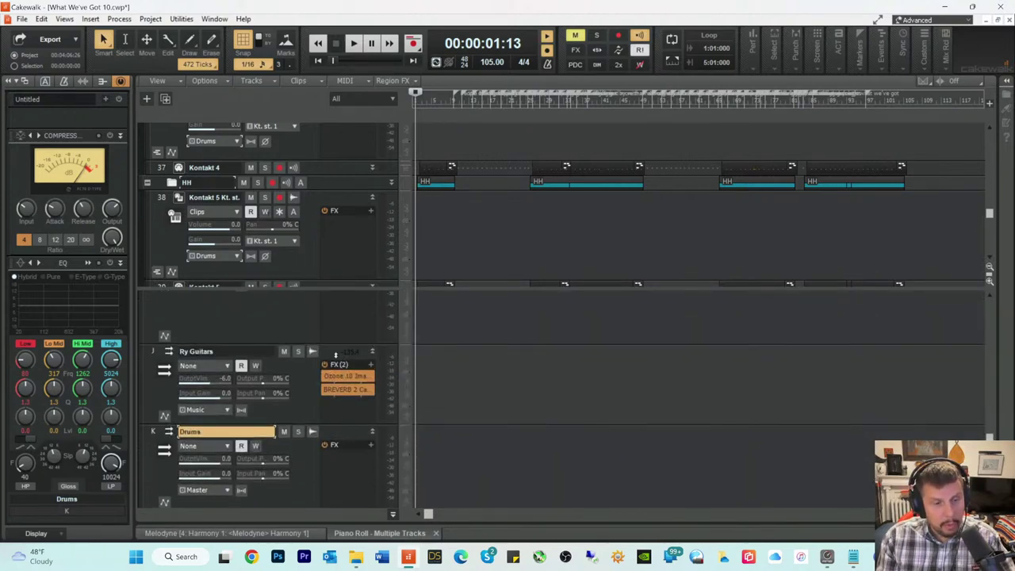
pyautogui.scroll(2, 341, 351)
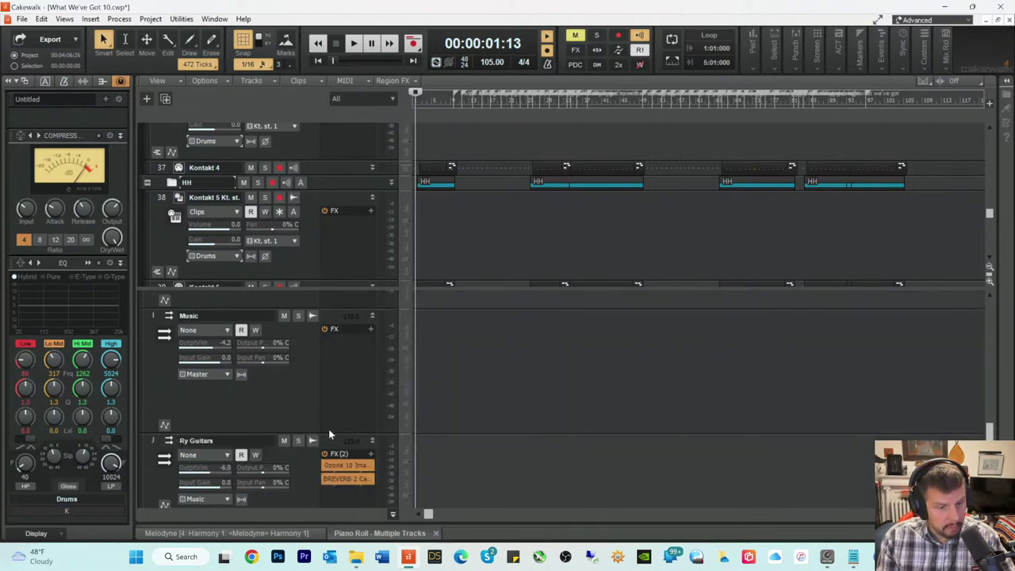
pyautogui.moveTo(330, 431); pyautogui.dragTo(328, 387)
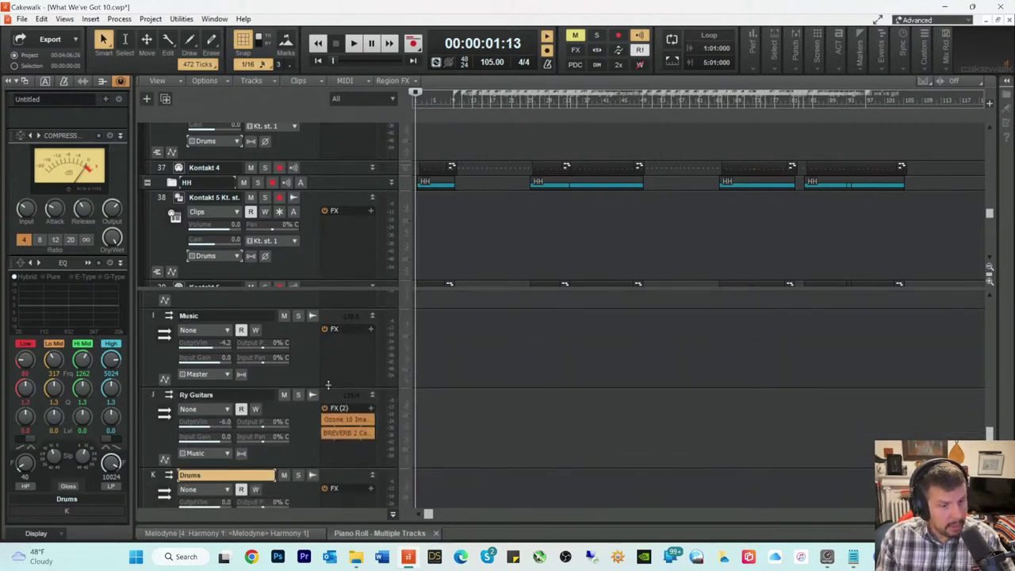
pyautogui.scroll(2, 509, 347)
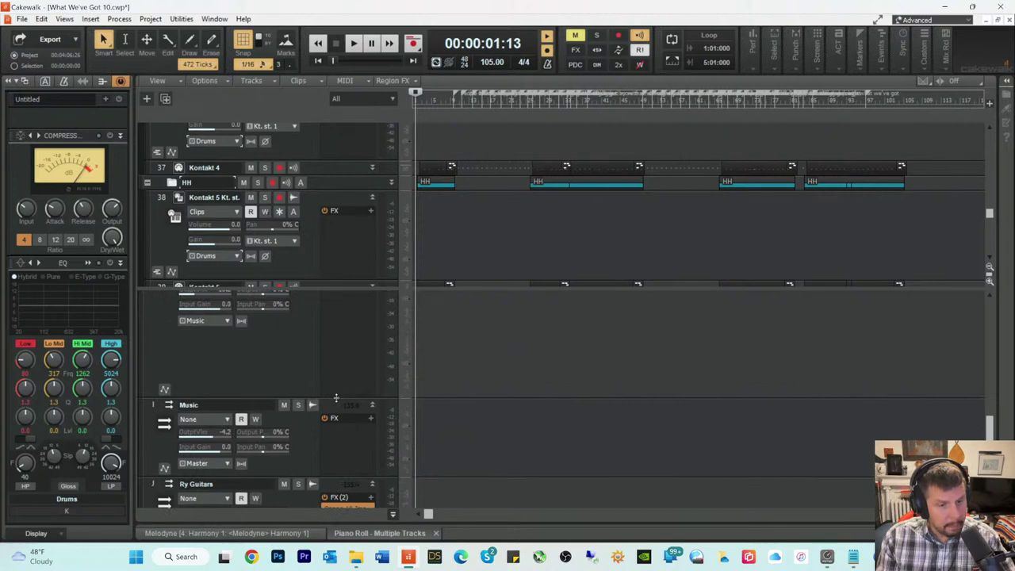
pyautogui.moveTo(335, 398); pyautogui.dragTo(334, 331)
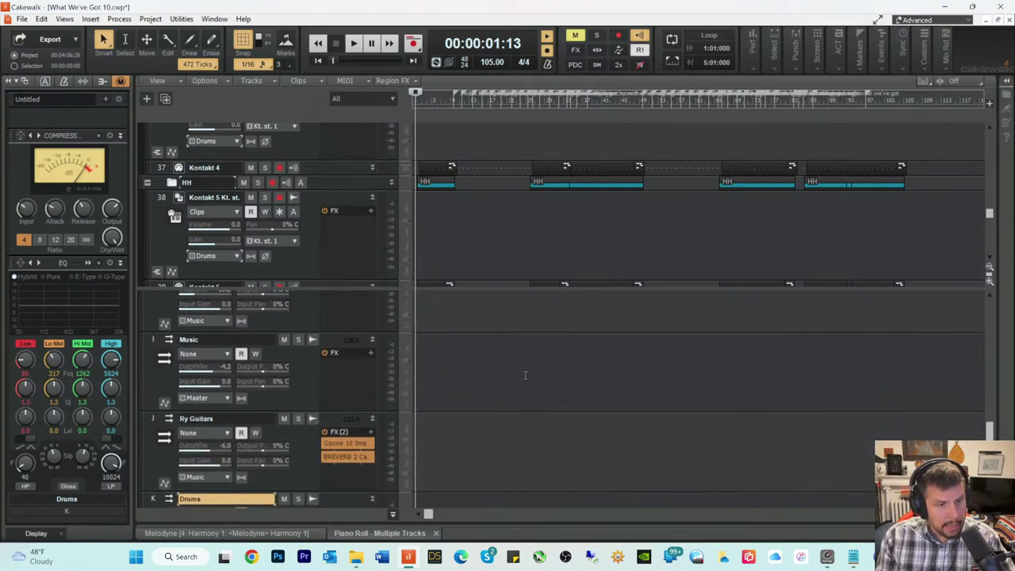
# Step: Reduce the heights of the Harmony, Ahh and Ooo bus strips so each ends just below its output control
pyautogui.scroll(2, 525, 375)
pyautogui.scroll(1, 358, 361)
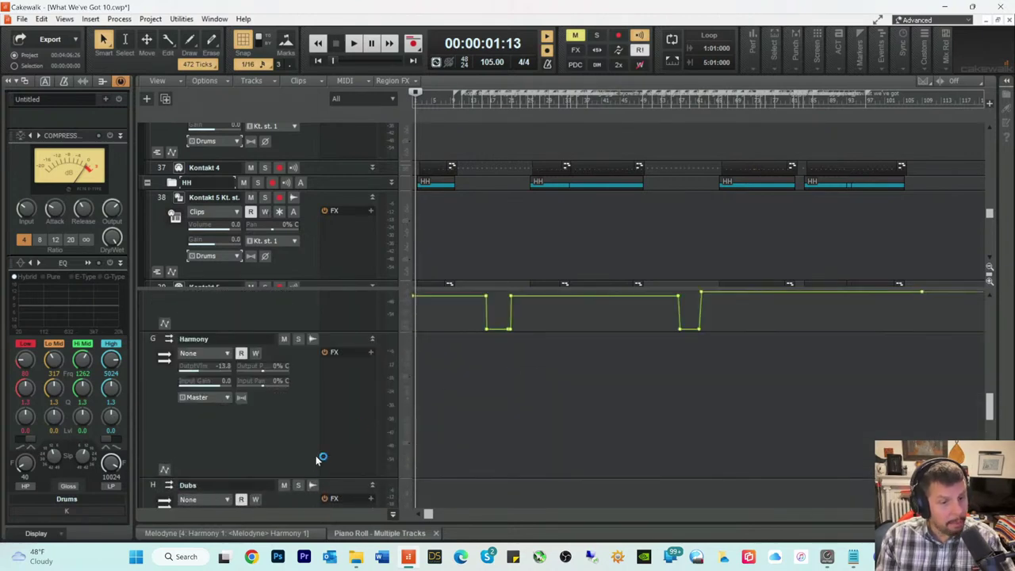
pyautogui.moveTo(333, 478); pyautogui.dragTo(325, 409)
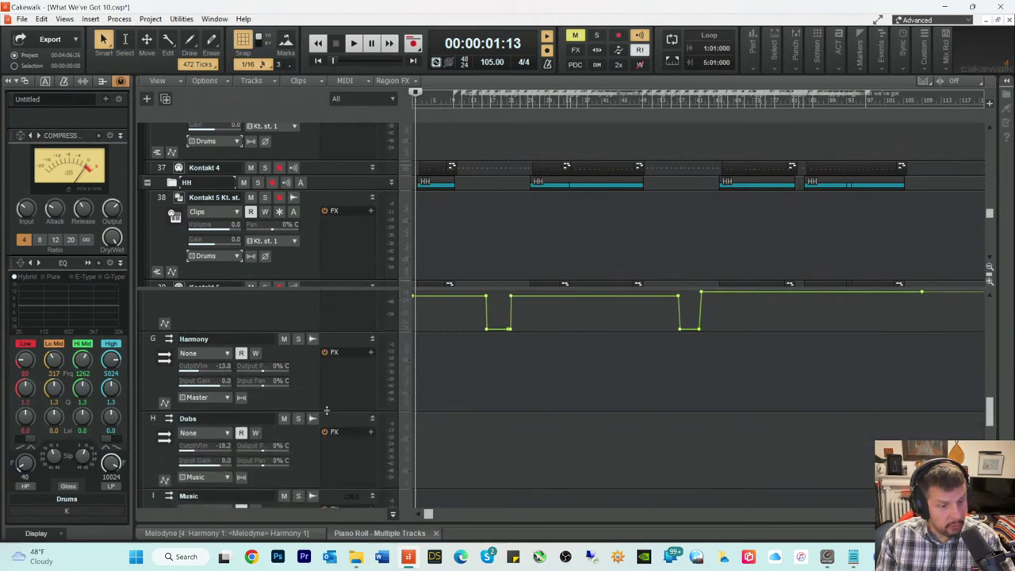
pyautogui.scroll(1, 503, 385)
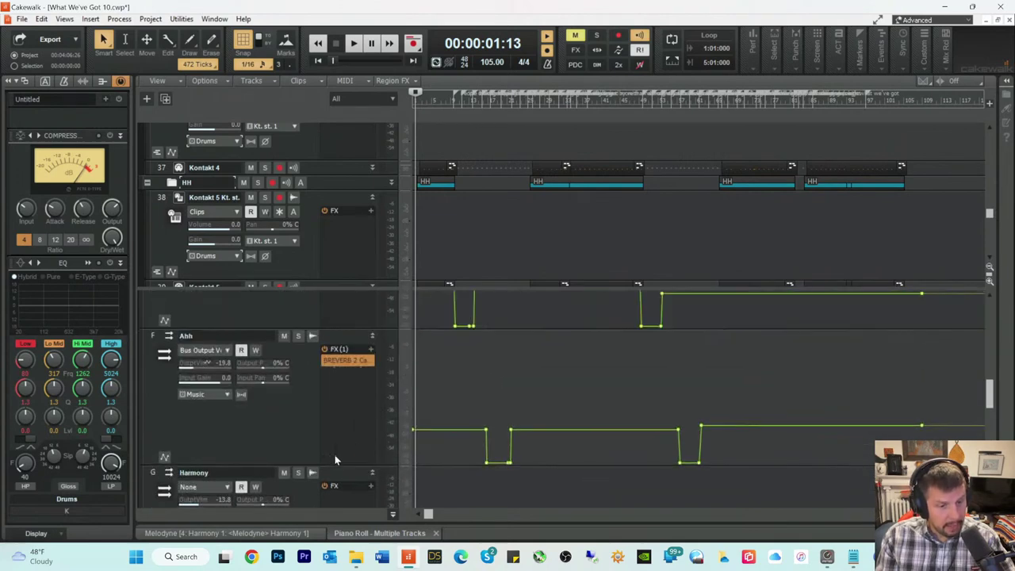
pyautogui.moveTo(332, 463); pyautogui.dragTo(335, 404)
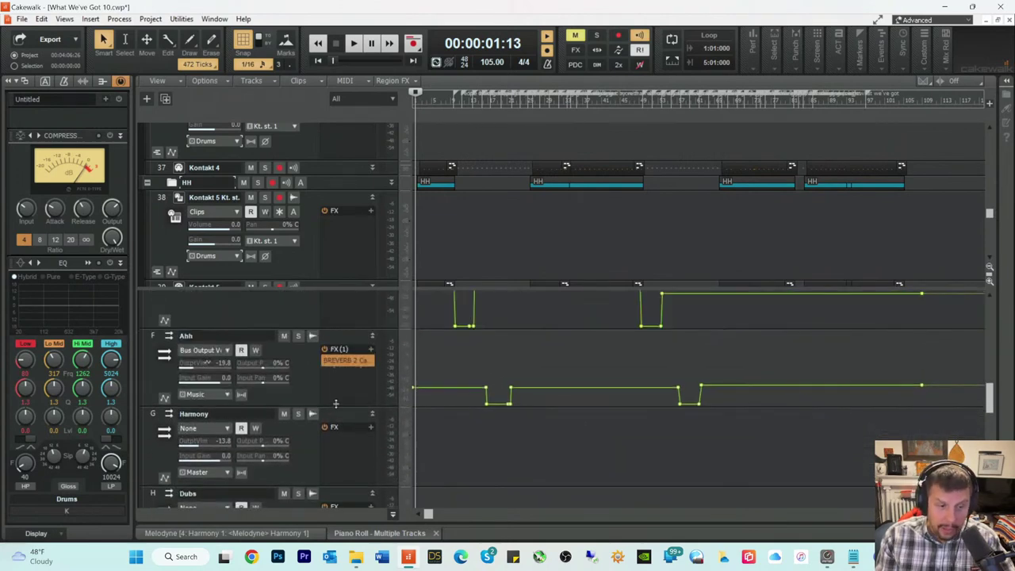
pyautogui.scroll(1, 612, 425)
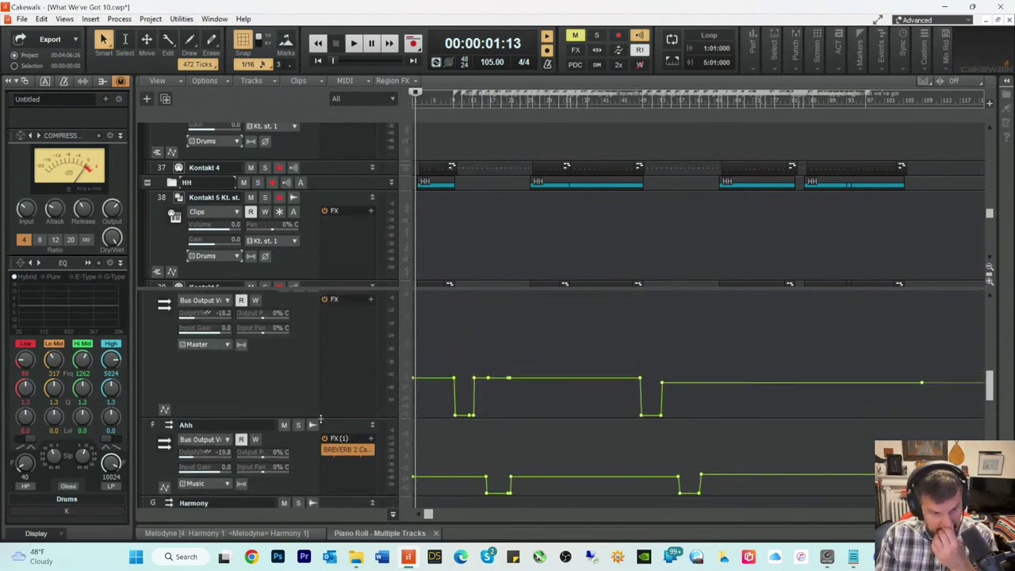
pyautogui.moveTo(321, 417); pyautogui.dragTo(315, 357)
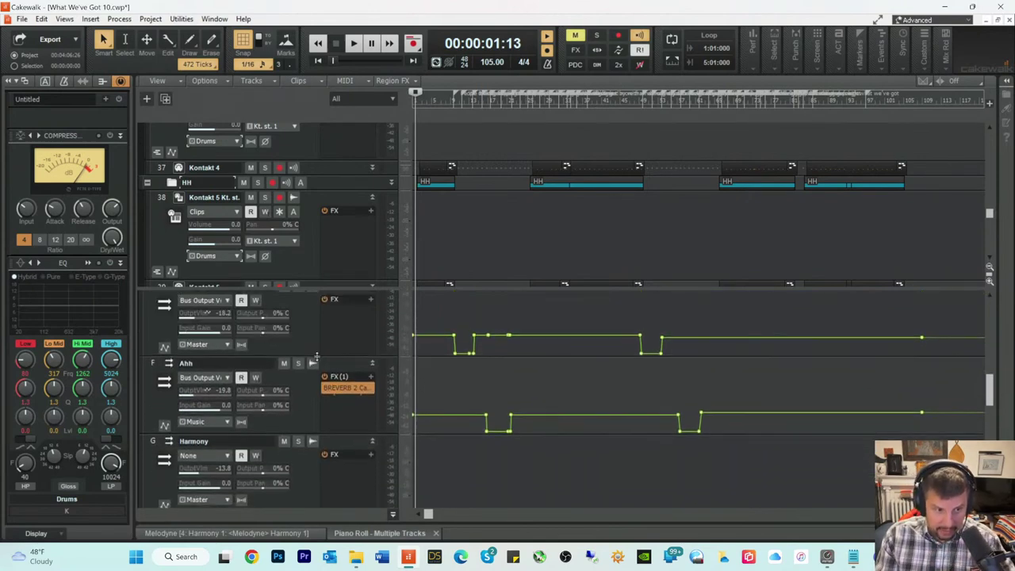
# Step: Reduce the heights of the L Voc Reverb, Lead Vocal and Master bus strips to fit their controls
pyautogui.scroll(1, 498, 400)
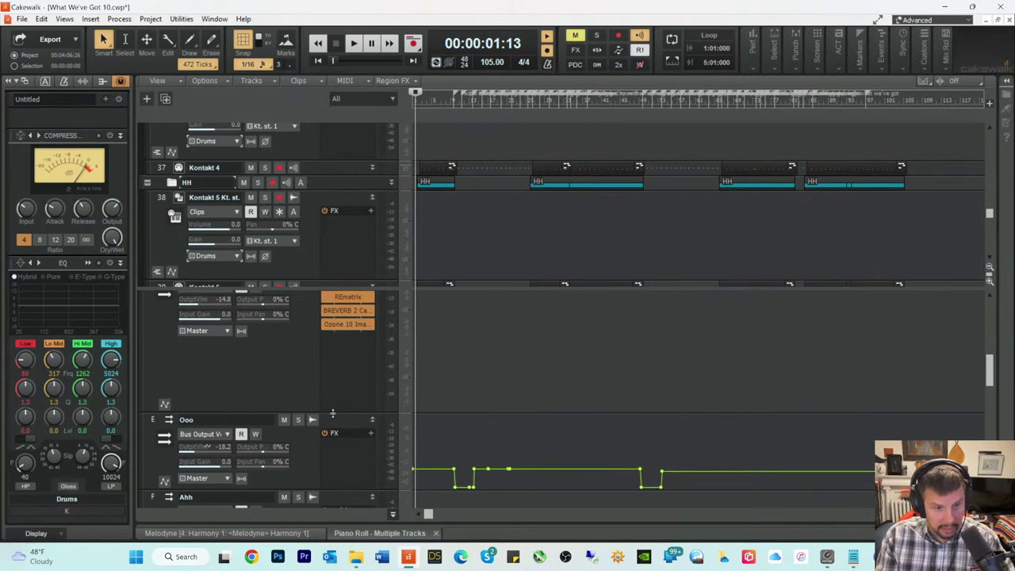
pyautogui.moveTo(333, 413); pyautogui.dragTo(341, 345)
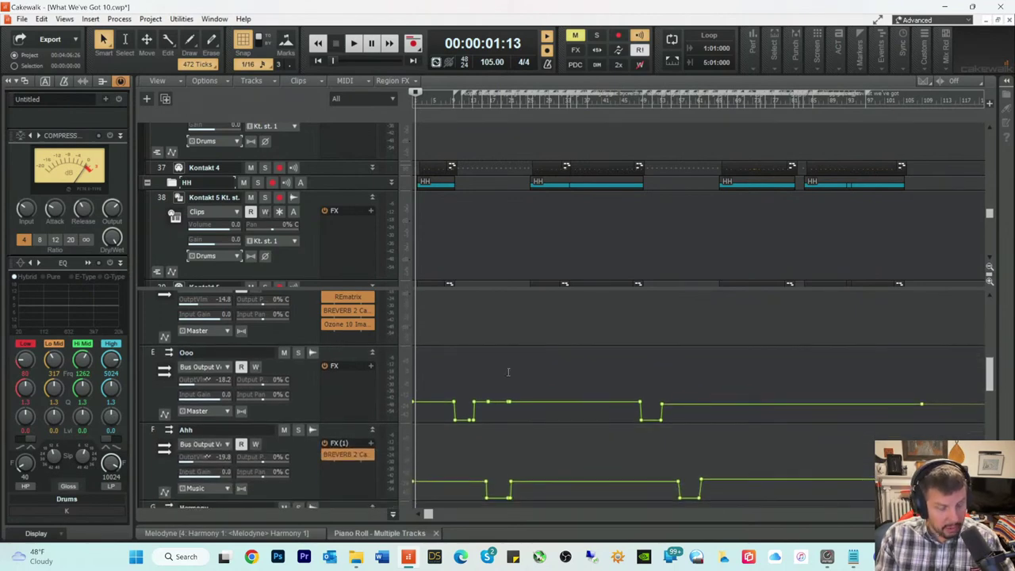
pyautogui.scroll(1, 508, 372)
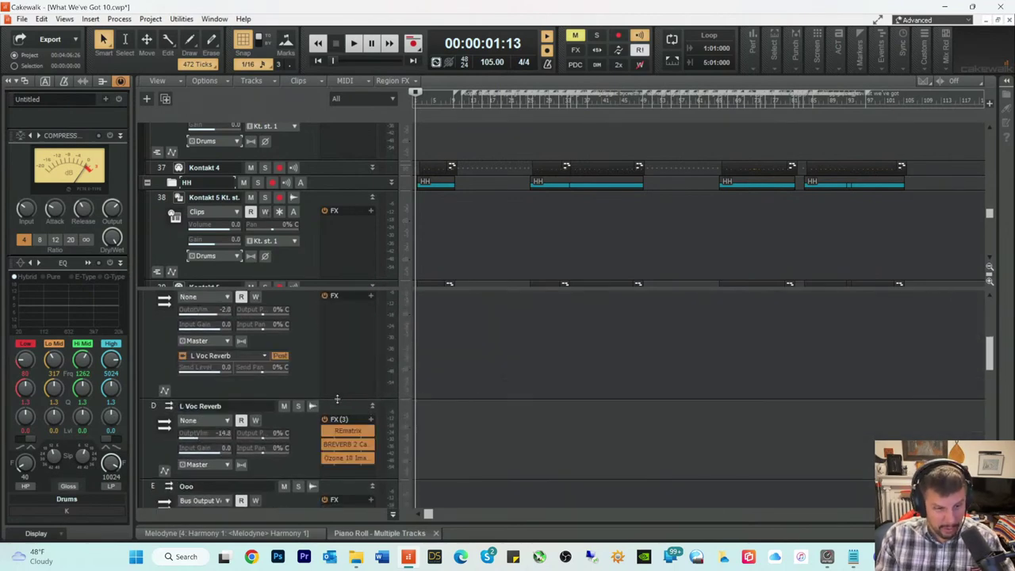
pyautogui.moveTo(337, 395); pyautogui.dragTo(343, 351)
pyautogui.scroll(1, 592, 385)
pyautogui.scroll(1, 425, 426)
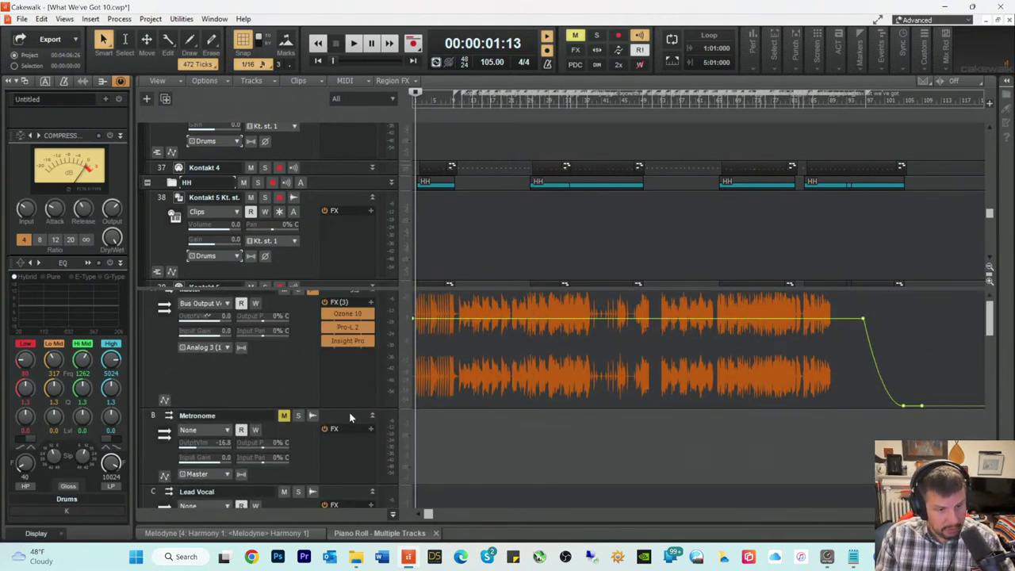
pyautogui.moveTo(347, 410); pyautogui.dragTo(357, 361)
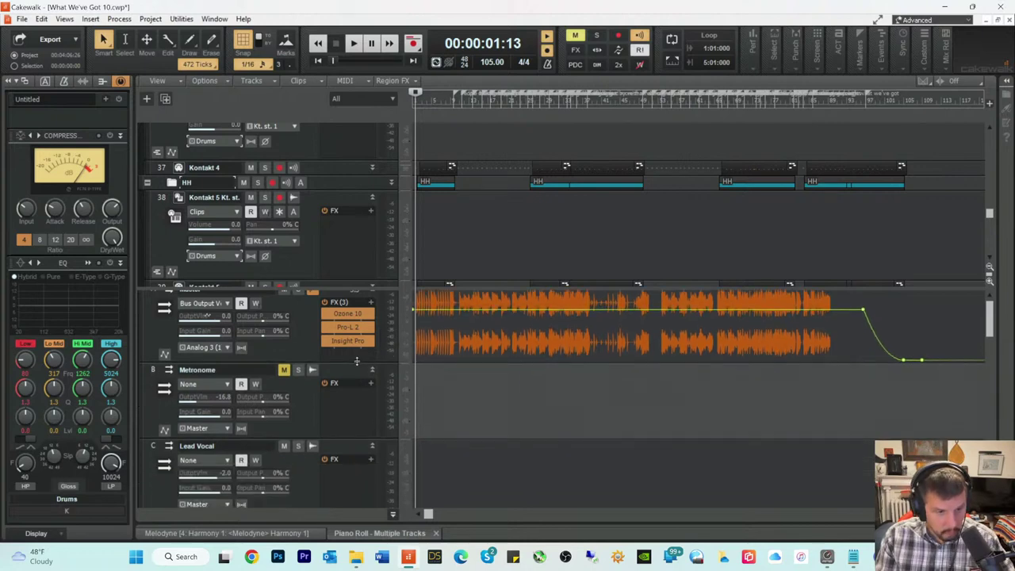
pyautogui.scroll(1, 480, 416)
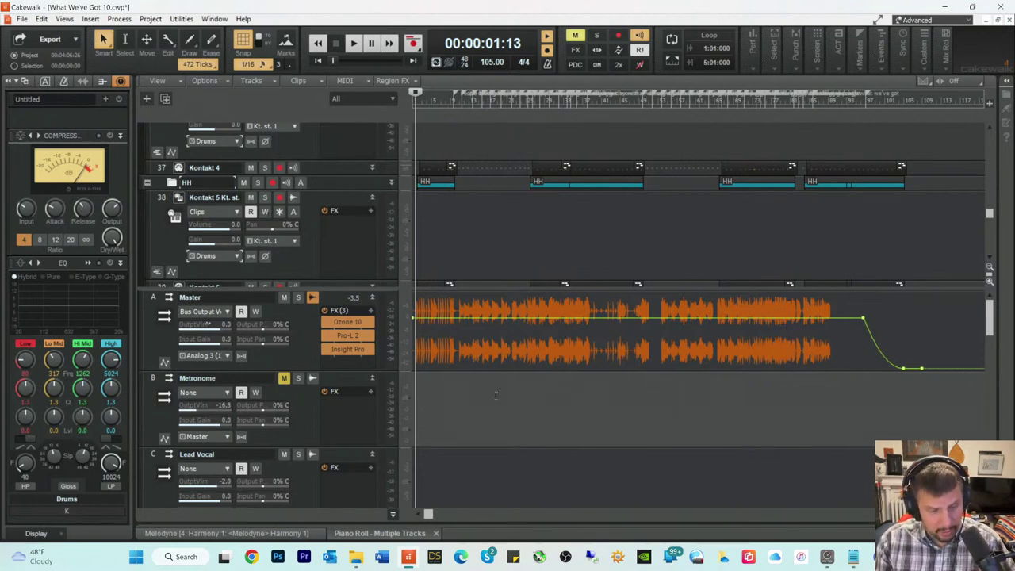
pyautogui.scroll(-10, 496, 394)
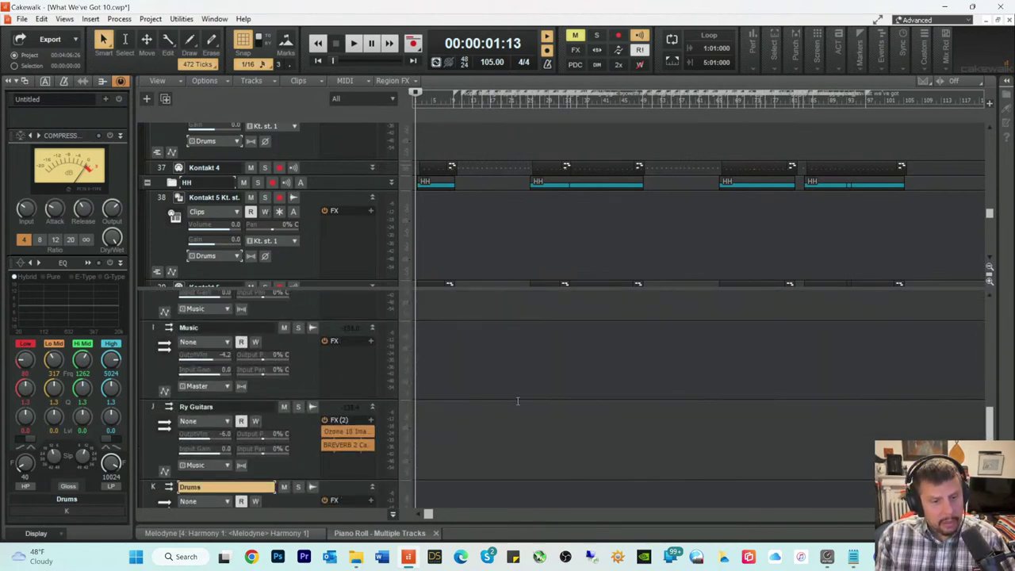
pyautogui.scroll(-2, 517, 400)
pyautogui.scroll(6, 515, 400)
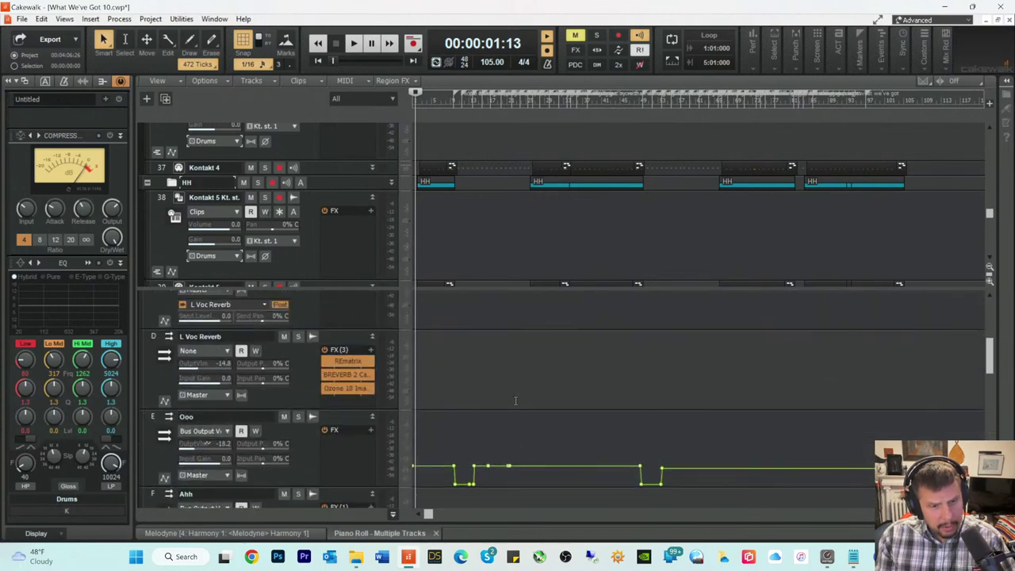
pyautogui.scroll(5, 515, 400)
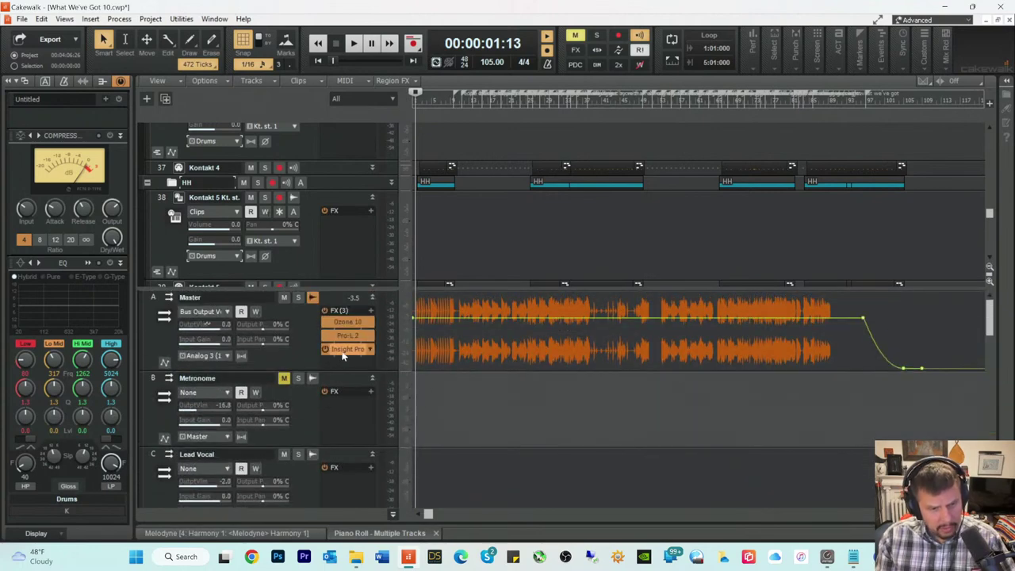
pyautogui.rightClick(322, 356)
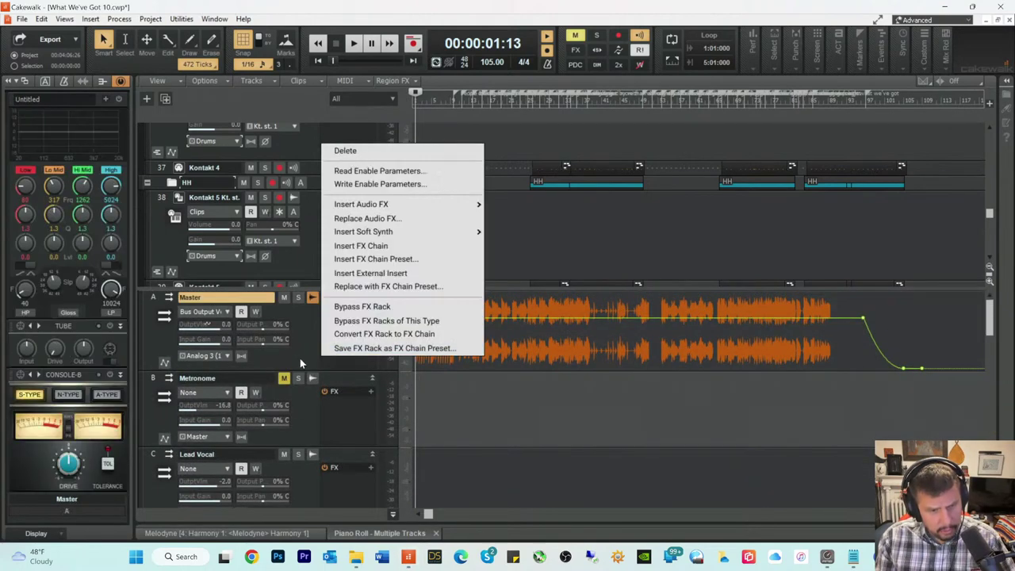
pyautogui.click(300, 358)
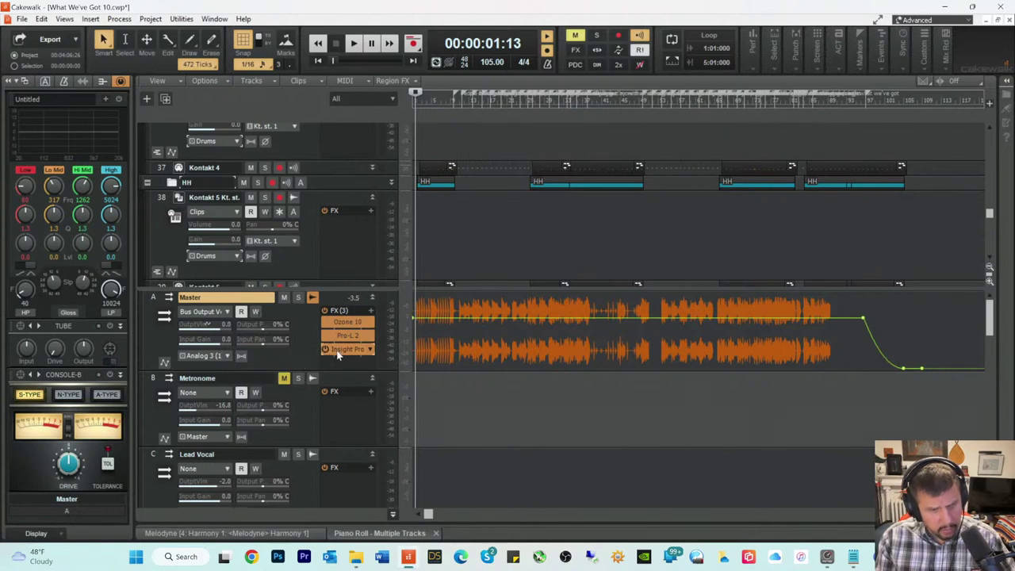
# Step: Delete the Insight Pro effect from the Master bus and save the project
pyautogui.doubleClick(338, 354)
pyautogui.rightClick(340, 353)
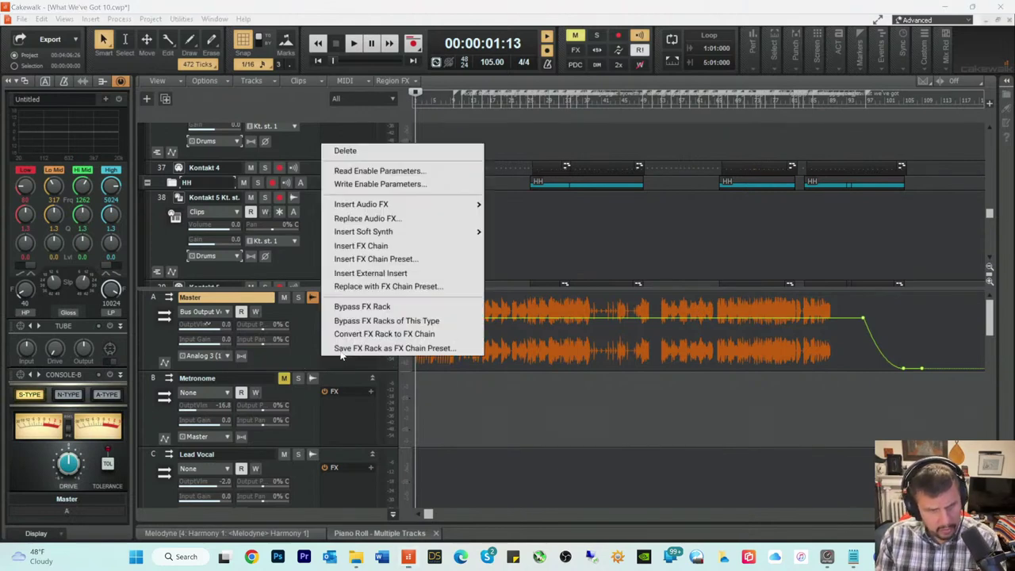
pyautogui.click(352, 151)
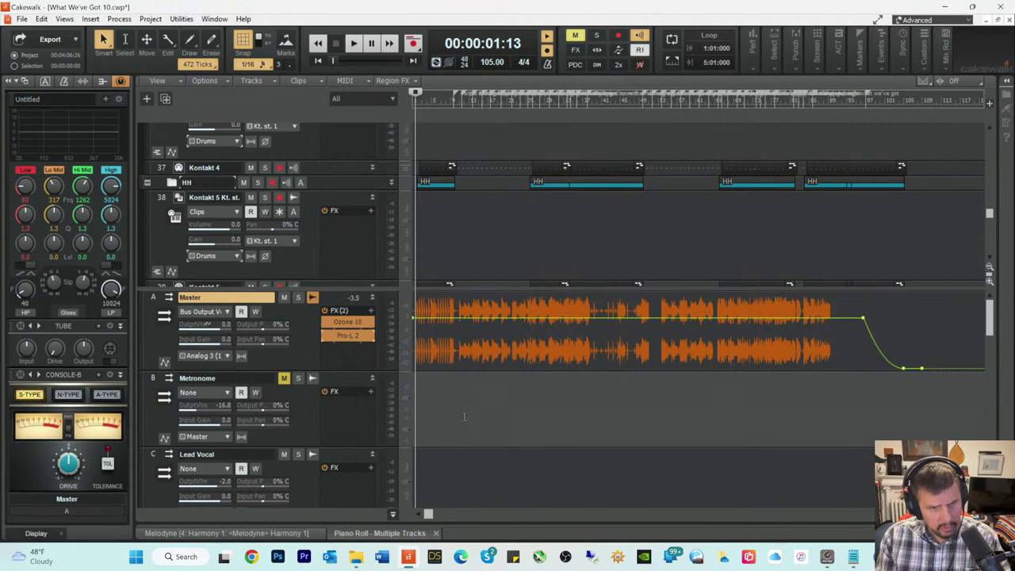
pyautogui.hotkey('ctrl', 's')
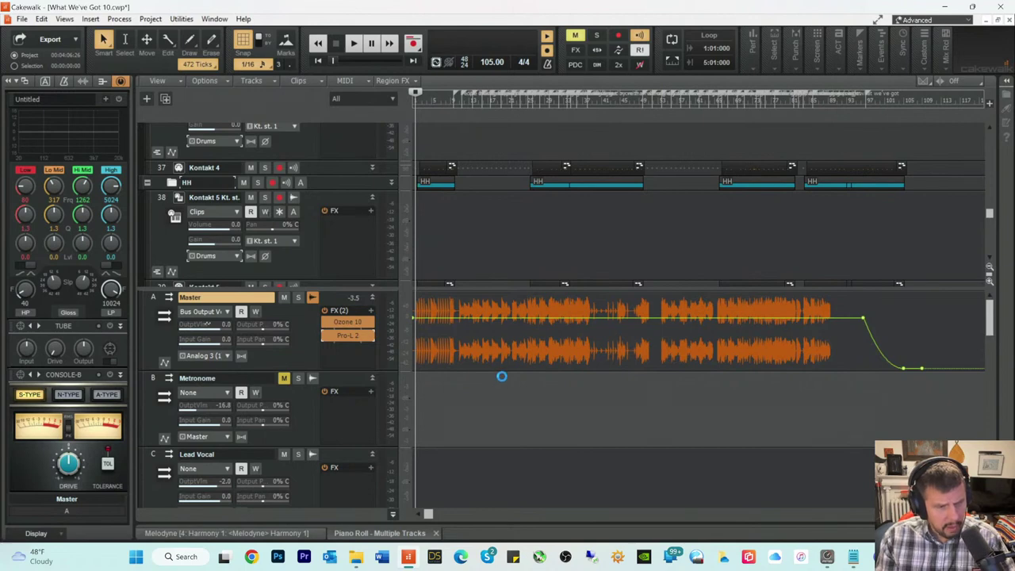
# Step: Delete the unused Bus L below the Drums bus
pyautogui.scroll(-8, 501, 376)
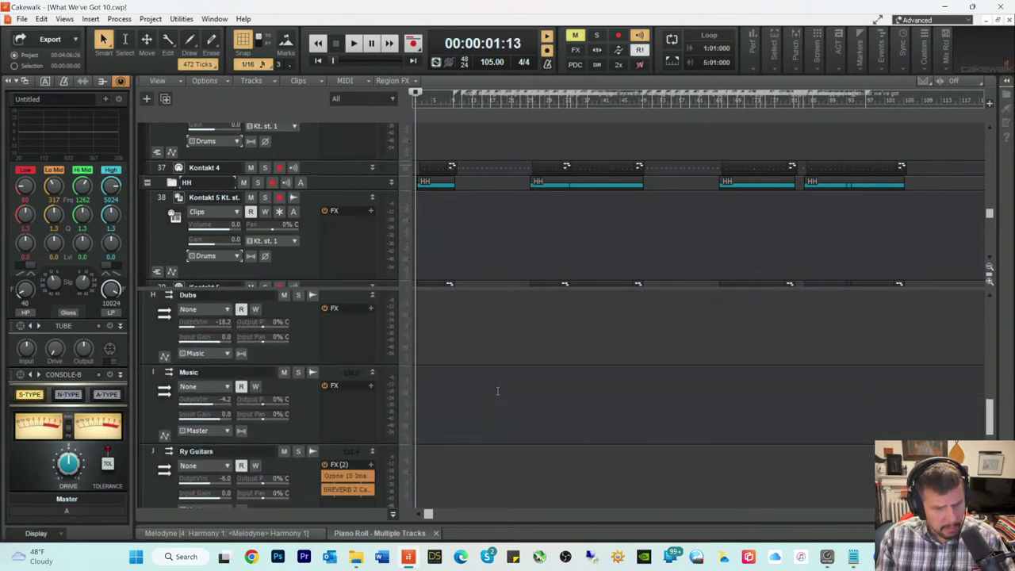
pyautogui.scroll(-5, 497, 390)
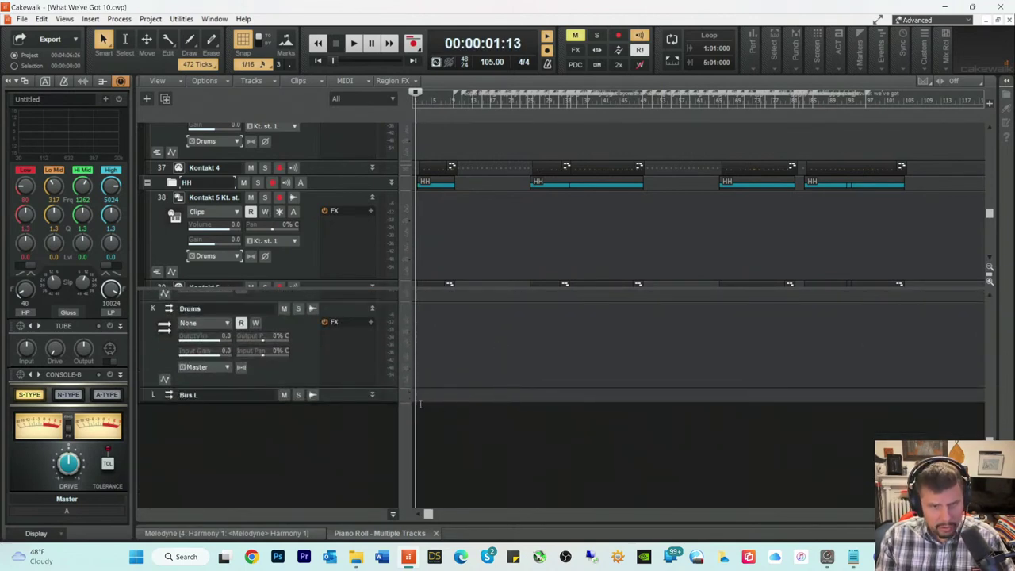
pyautogui.click(155, 394)
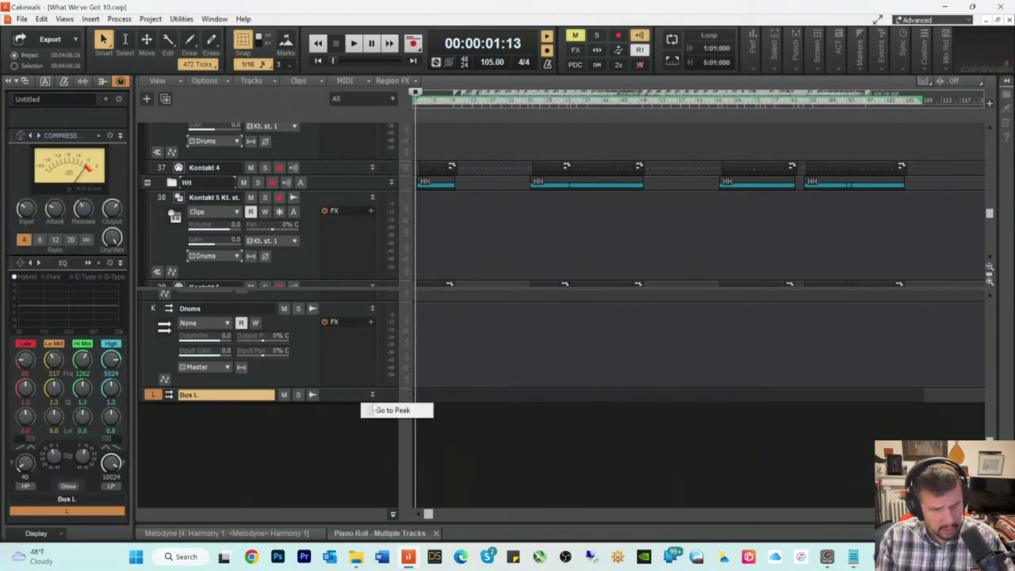
pyautogui.rightClick(324, 396)
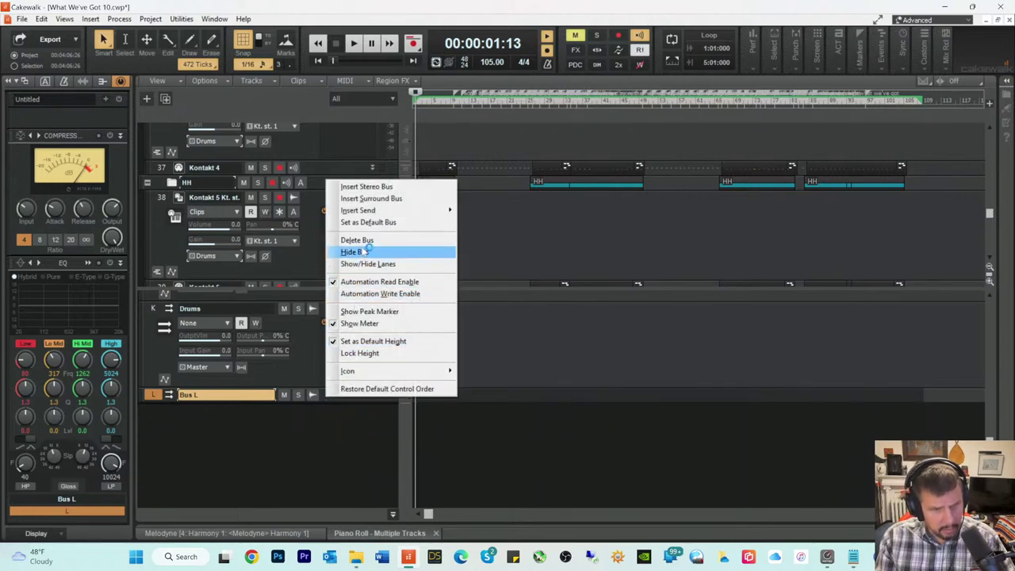
pyautogui.press('Escape')
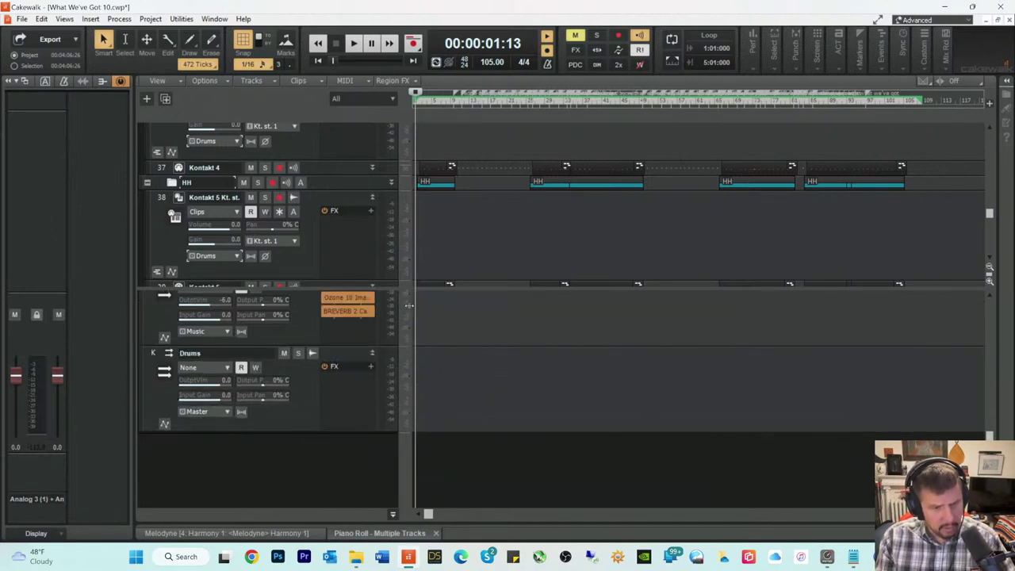
# Step: Collapse the bus pane so the tracks fill the view, and bring the Bass Drum folder's tracks into view
pyautogui.moveTo(349, 291); pyautogui.dragTo(337, 507)
pyautogui.scroll(-1, 485, 412)
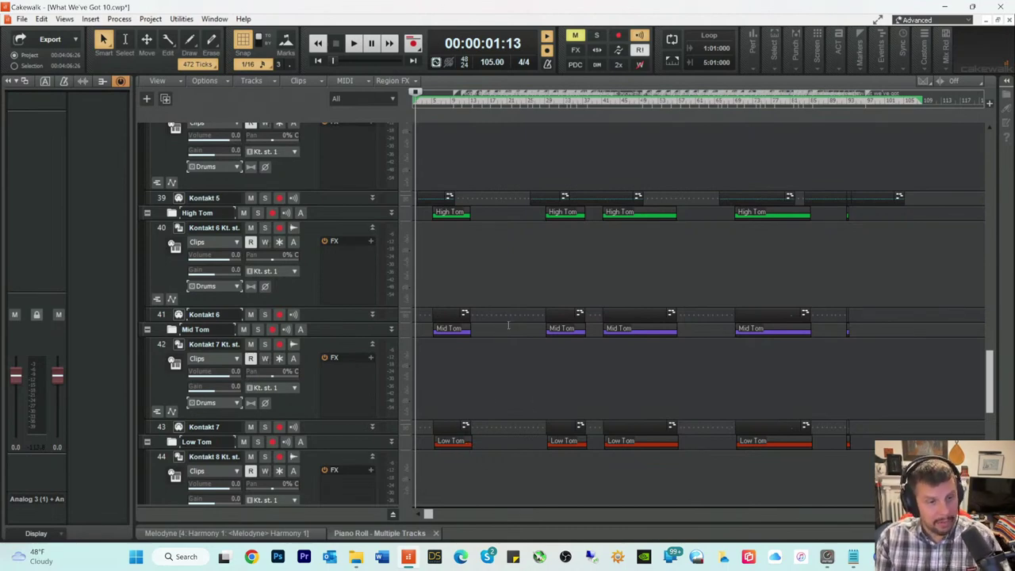
pyautogui.scroll(2, 527, 206)
pyautogui.scroll(1, 526, 218)
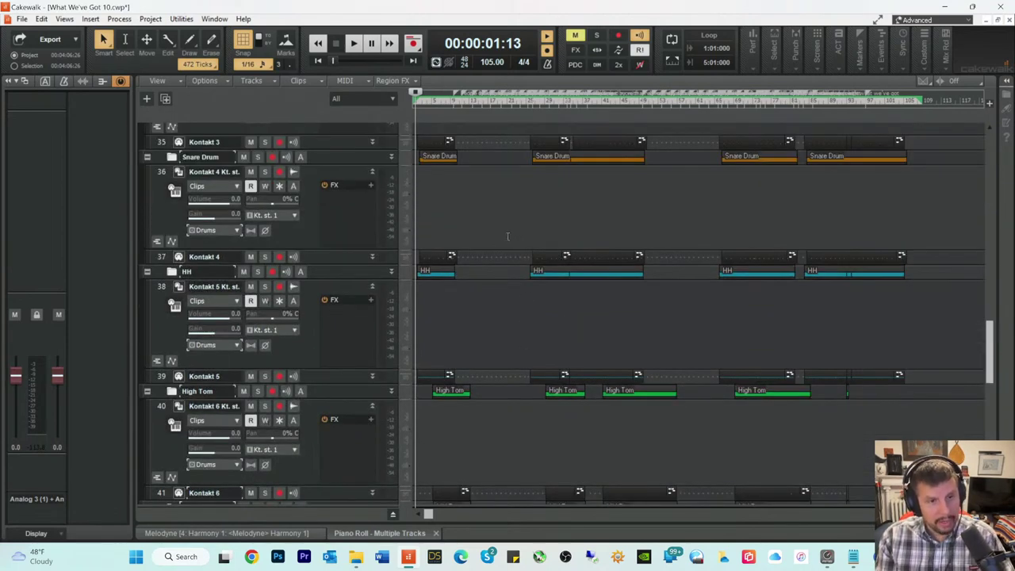
pyautogui.scroll(1, 505, 234)
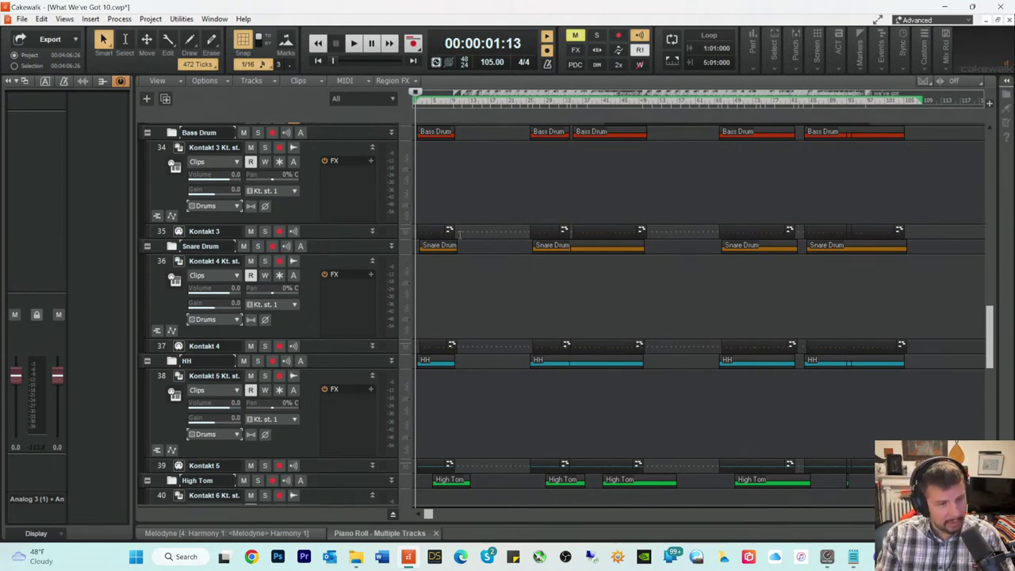
pyautogui.scroll(1, 515, 269)
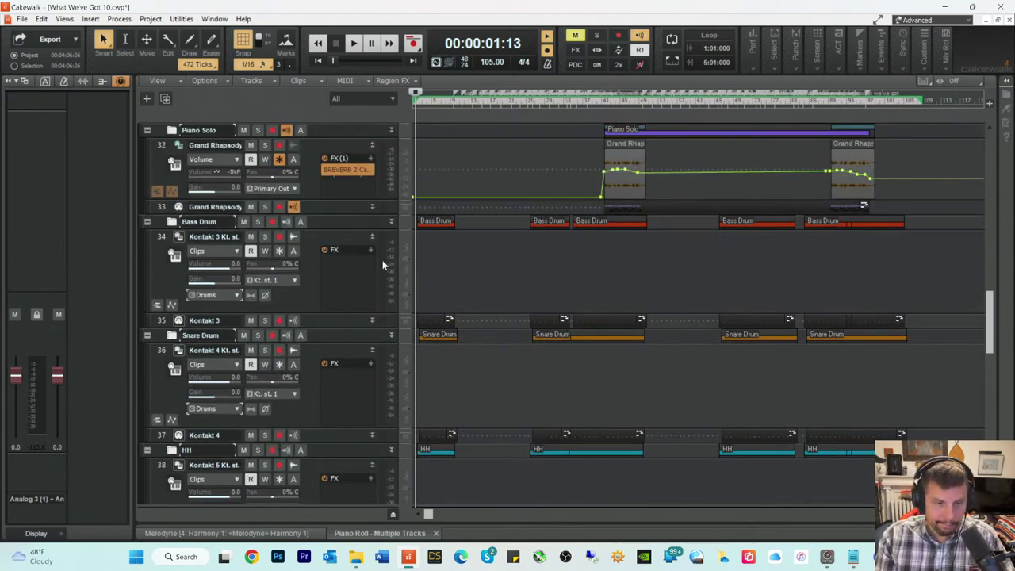
# Step: Try to open the Kontakt 3 instrument from the tracks in the Bass Drum folder
pyautogui.click(178, 237)
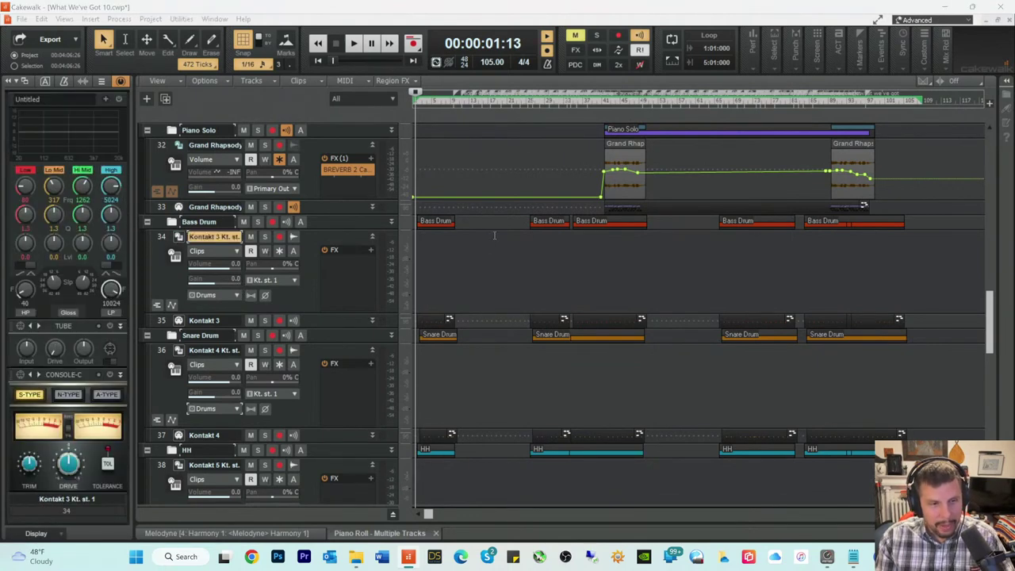
pyautogui.click(175, 254)
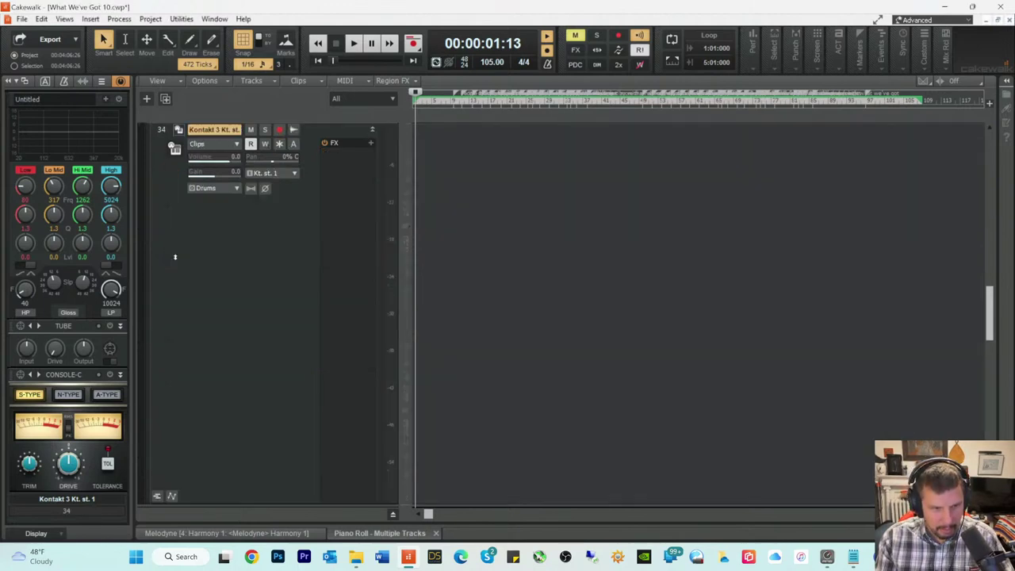
pyautogui.click(174, 153)
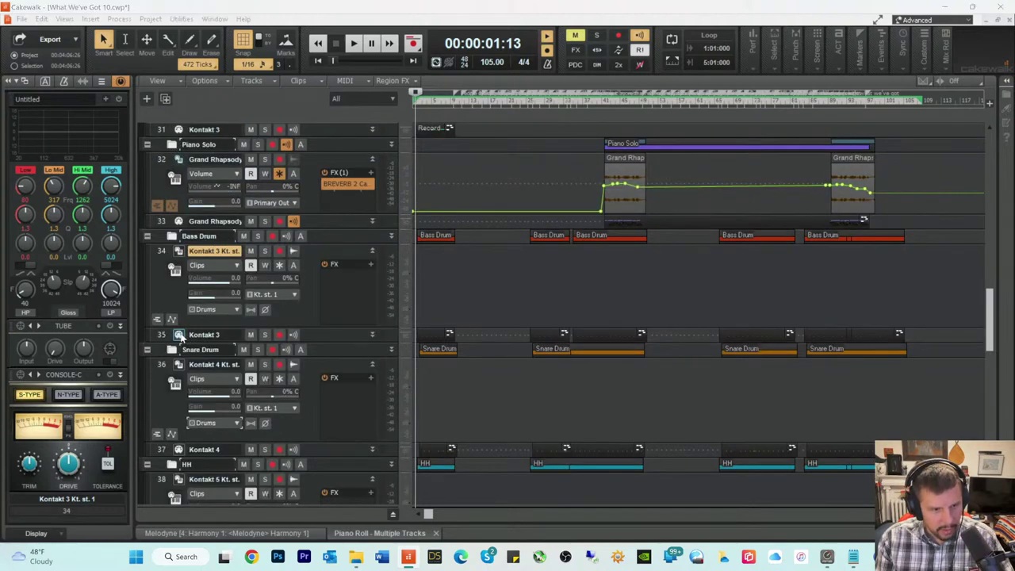
pyautogui.click(179, 335)
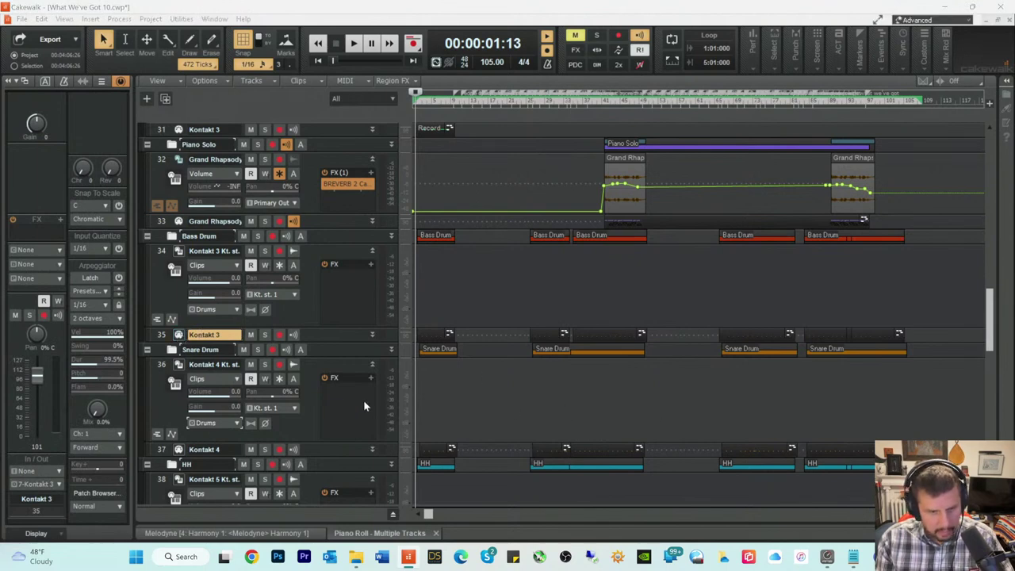
# Step: Open the Kontakt 4 instrument from the audio track in the Snare Drum folder
pyautogui.scroll(-3, 333, 244)
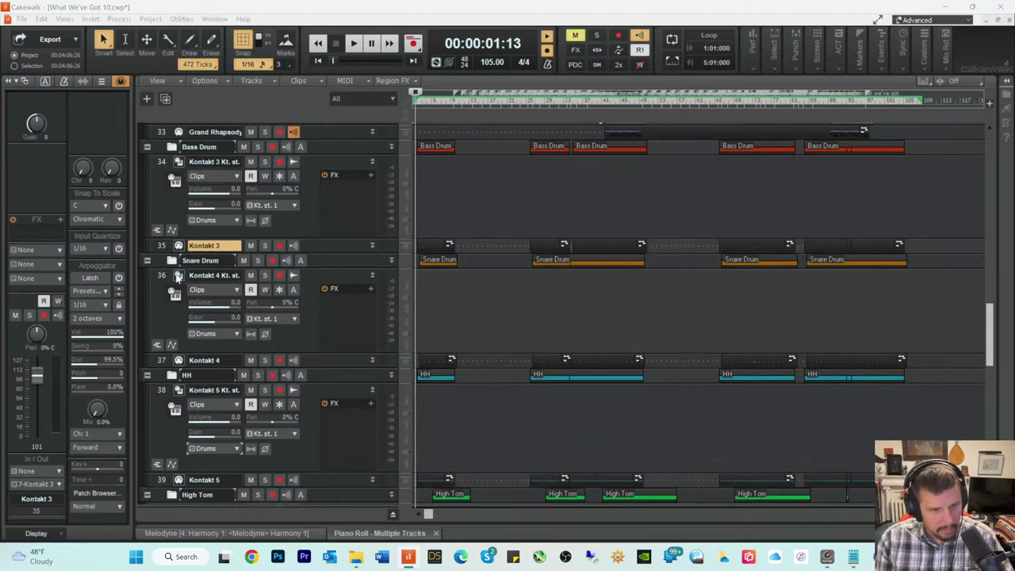
pyautogui.click(178, 276)
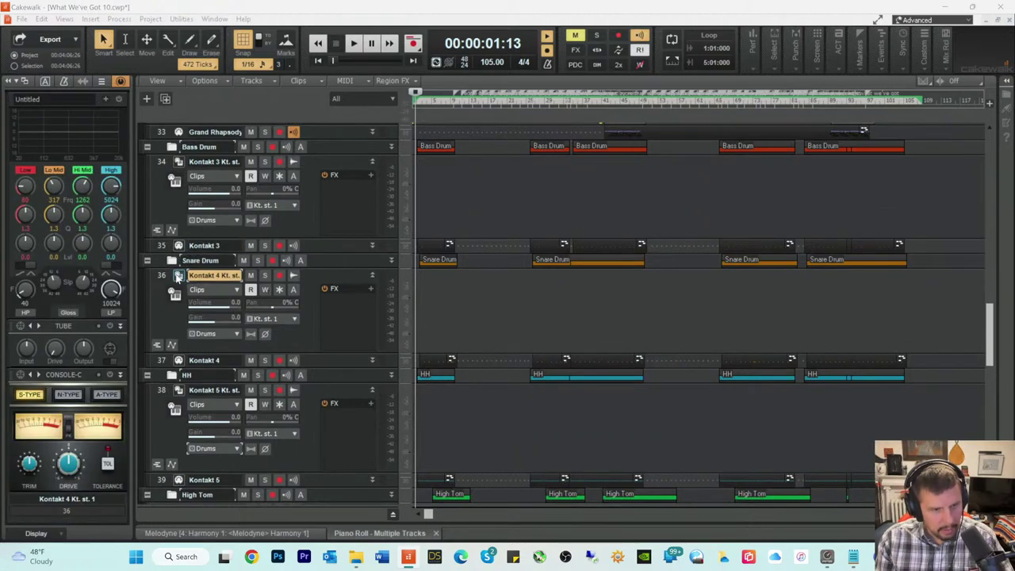
pyautogui.scroll(3, 499, 325)
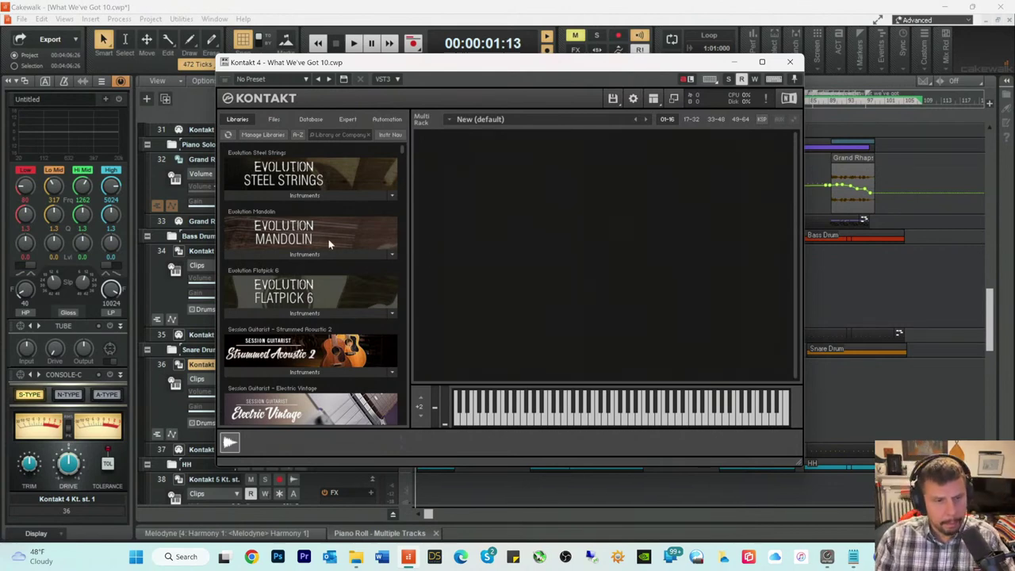
# Step: Look through the Kontakt 4 library list for drum libraries such as Studio Drummer and Abbey Road, and close the instrument window
pyautogui.scroll(-2, 333, 246)
pyautogui.scroll(-4, 341, 258)
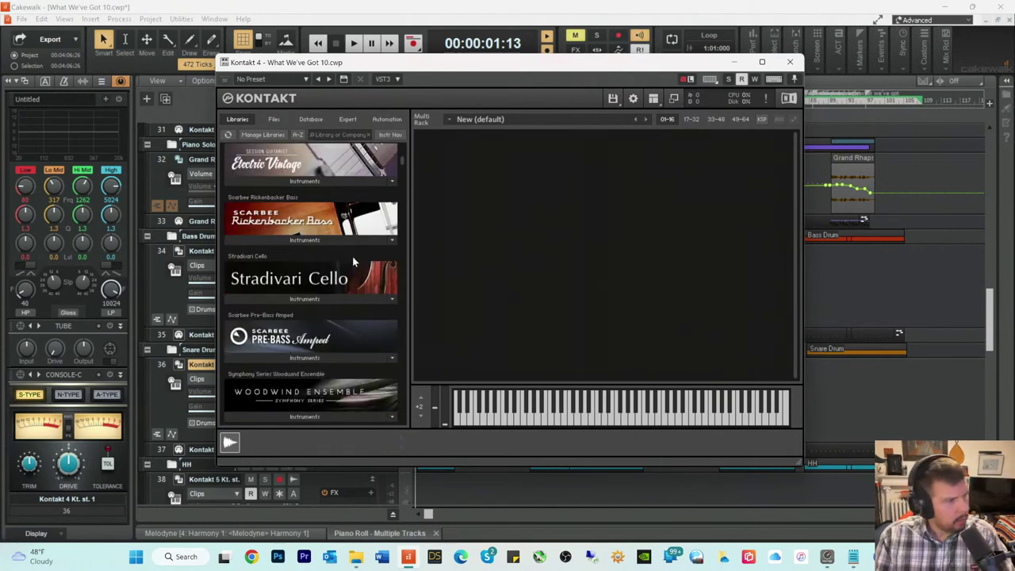
pyautogui.scroll(-4, 353, 261)
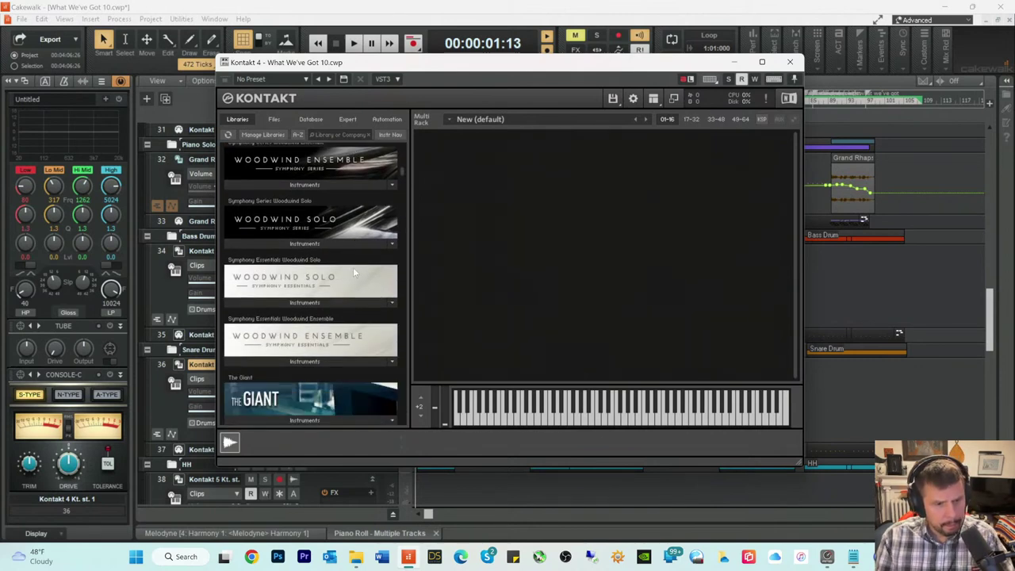
pyautogui.scroll(-5, 359, 262)
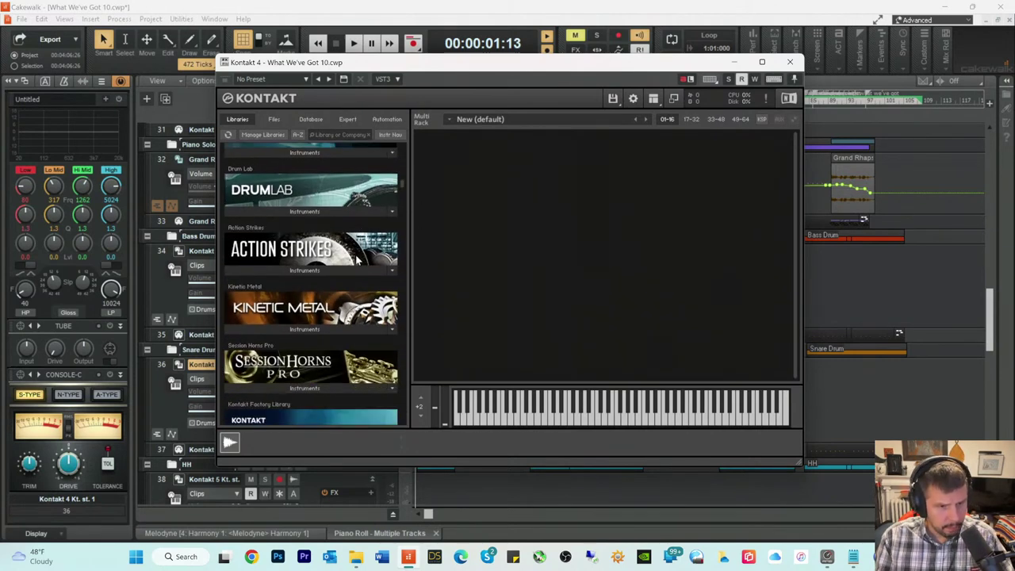
pyautogui.scroll(-2, 303, 271)
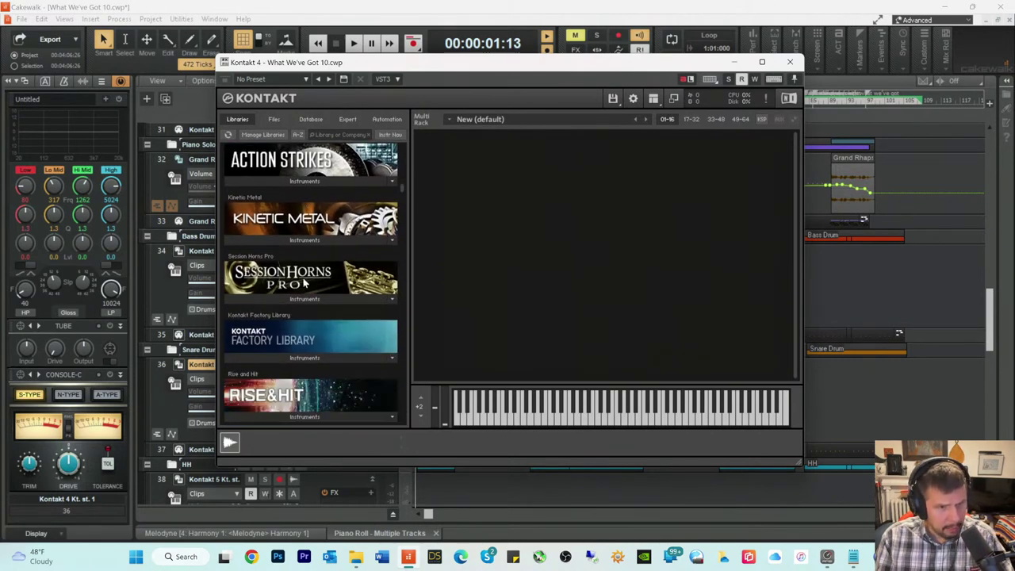
pyautogui.scroll(-2, 307, 276)
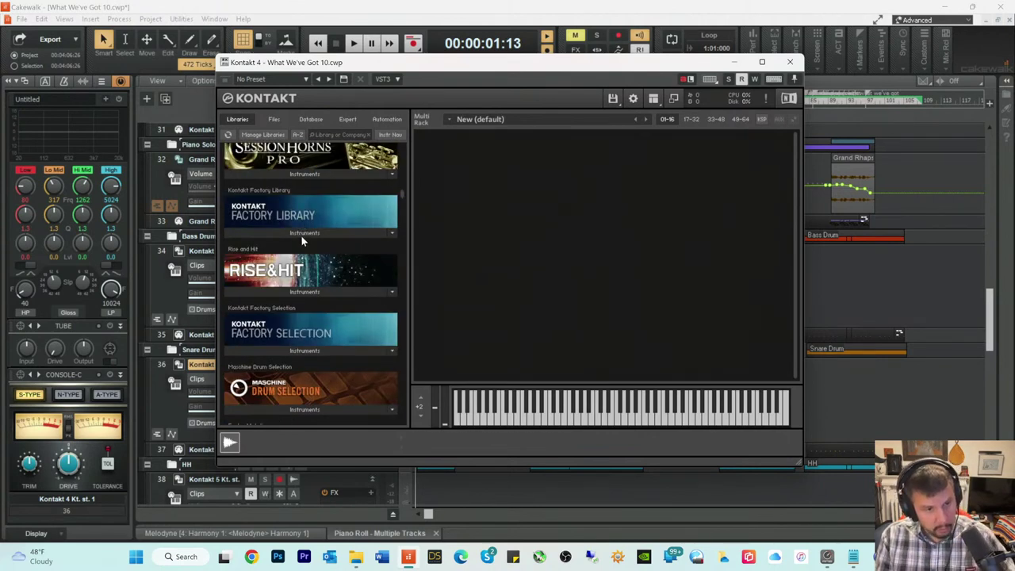
pyautogui.scroll(-2, 302, 254)
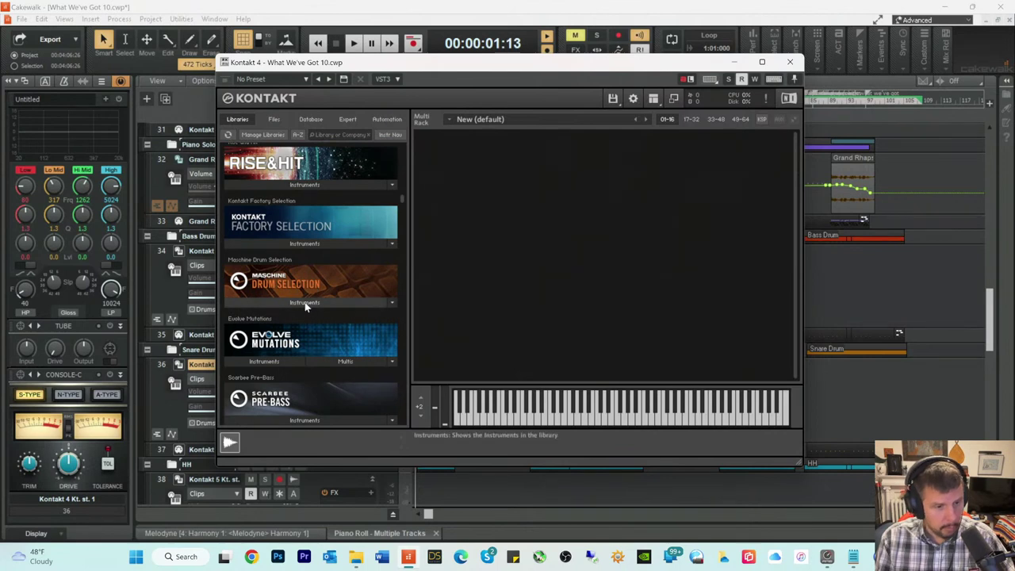
pyautogui.scroll(-2, 309, 286)
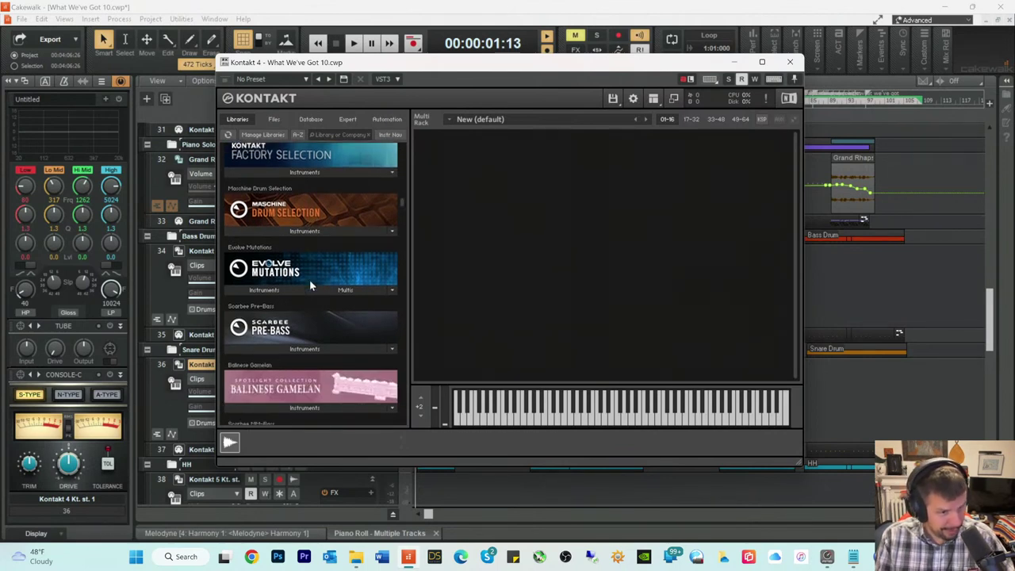
pyautogui.scroll(-5, 310, 285)
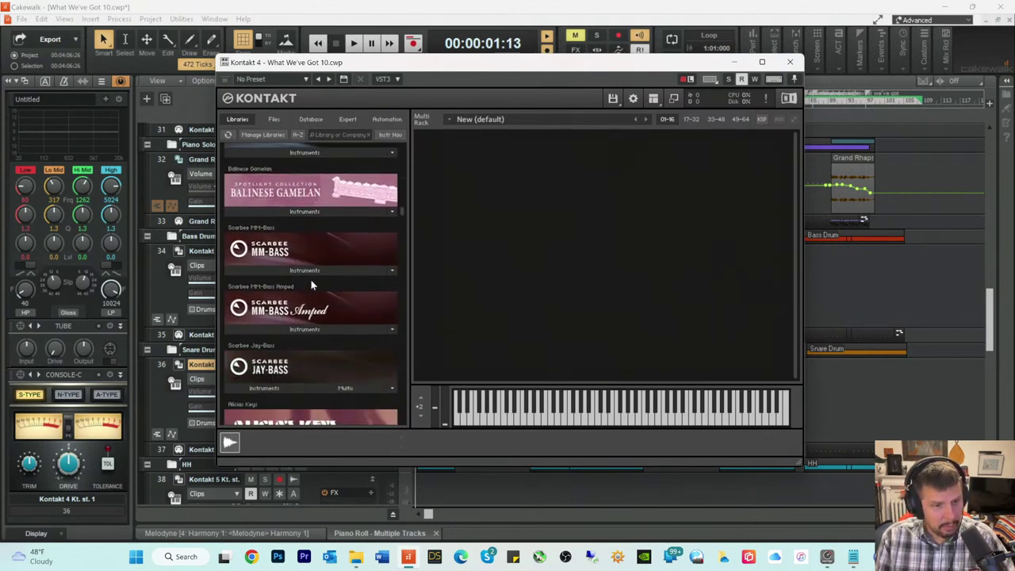
pyautogui.scroll(-6, 311, 284)
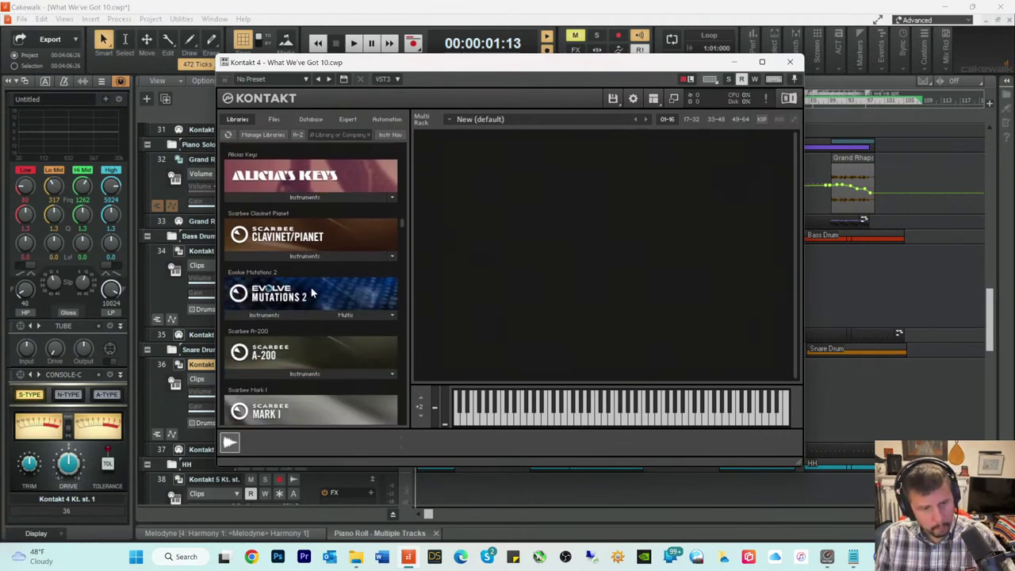
pyautogui.scroll(-7, 311, 291)
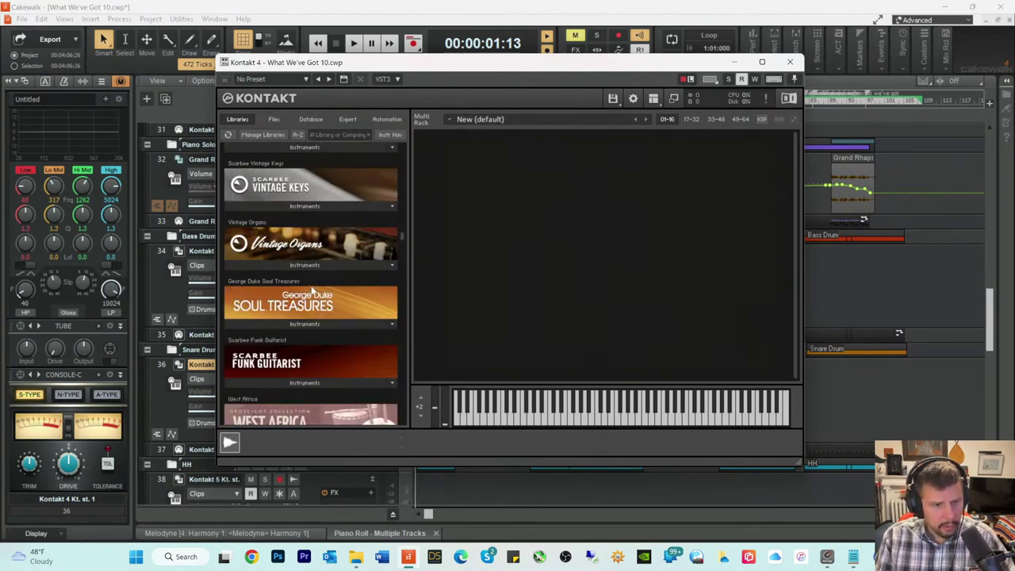
pyautogui.scroll(-6, 312, 290)
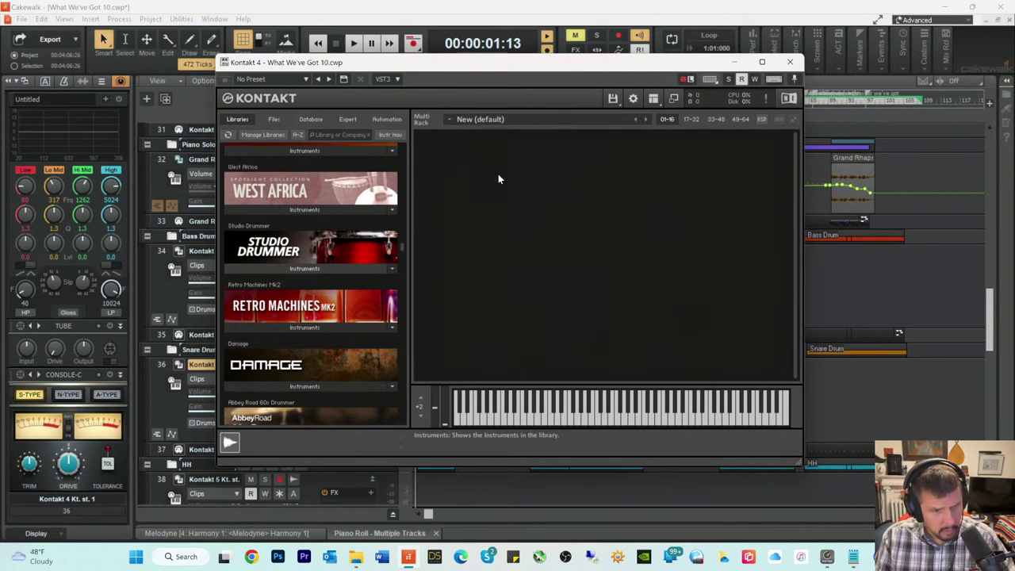
pyautogui.click(791, 62)
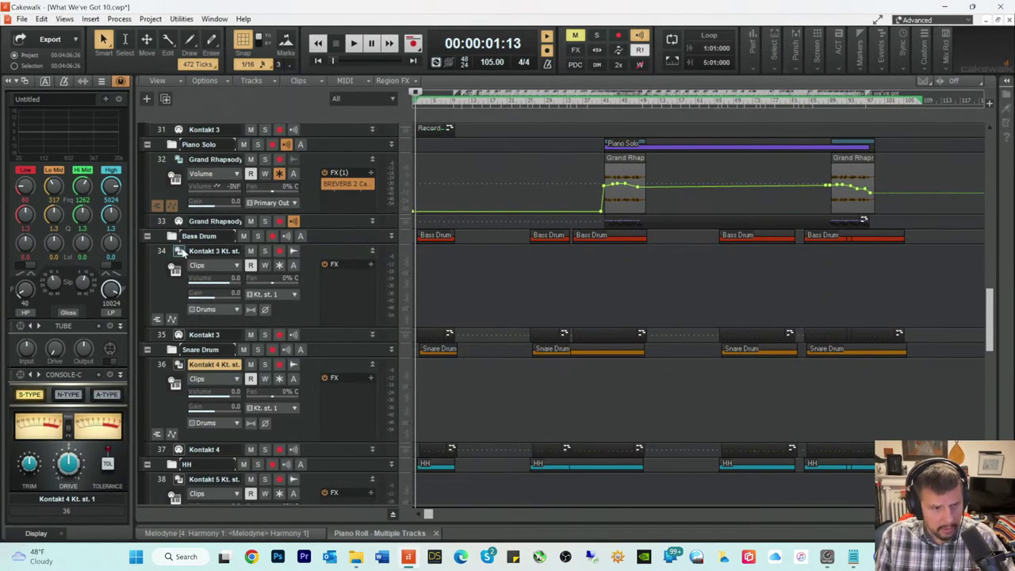
# Step: Open the Kontakt 3 instrument in the Bass Drum folder and load AR Modern Sparkle Kit Full from the Abbey Road Modern Drummer library
pyautogui.click(179, 251)
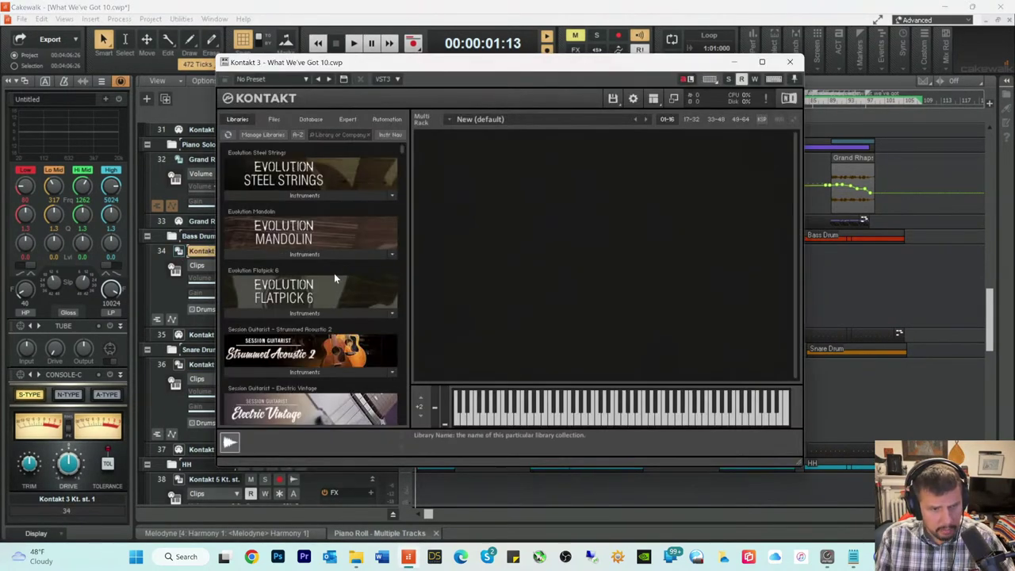
pyautogui.scroll(-2, 333, 273)
pyautogui.moveTo(400, 162); pyautogui.dragTo(397, 272)
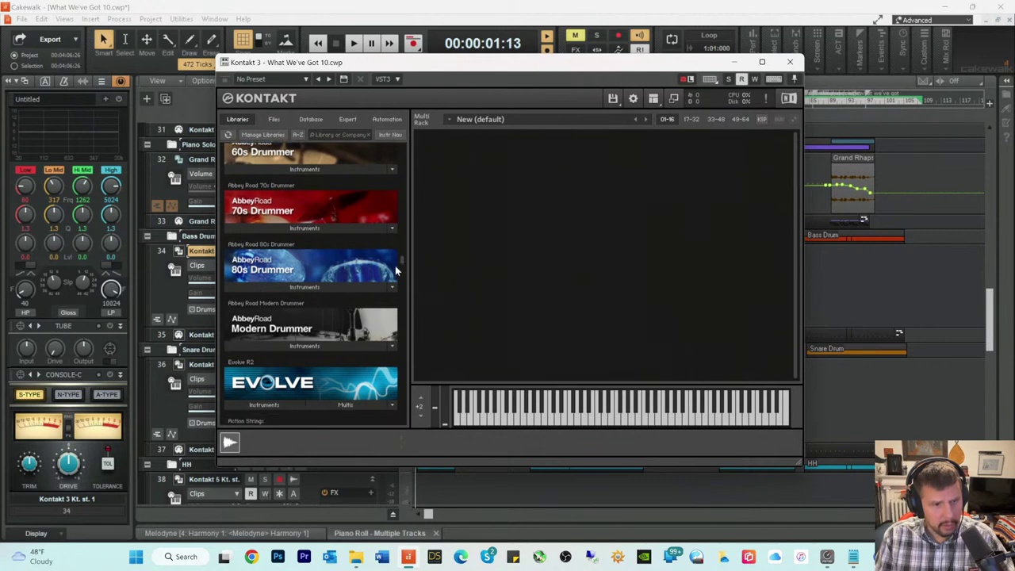
pyautogui.scroll(-1, 308, 289)
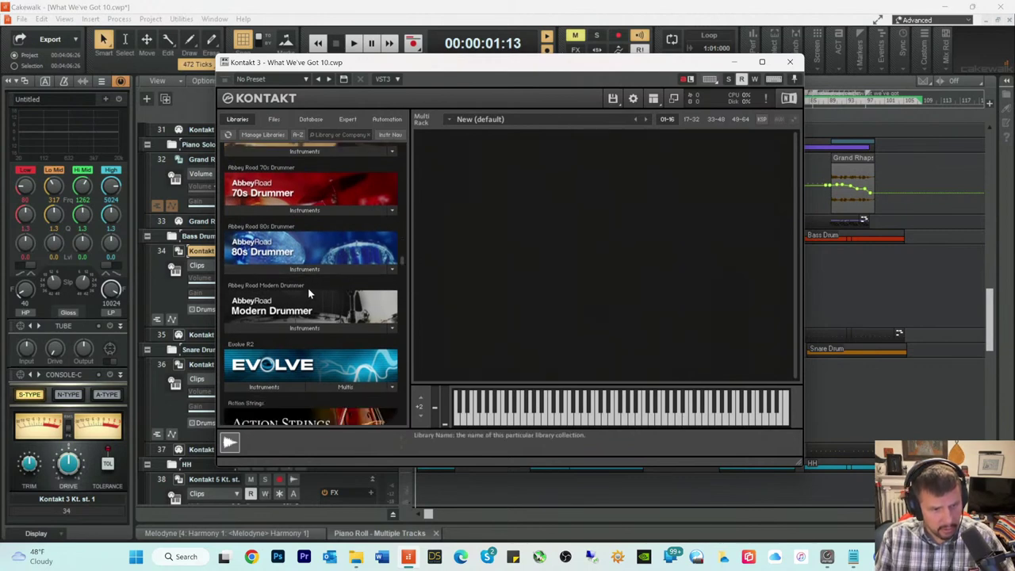
pyautogui.click(304, 326)
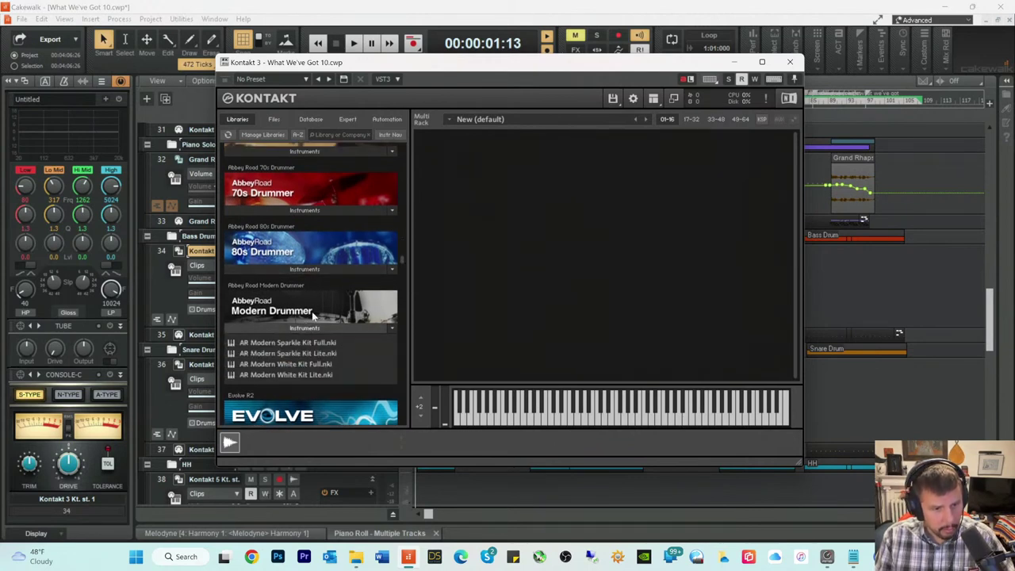
pyautogui.scroll(-2, 313, 317)
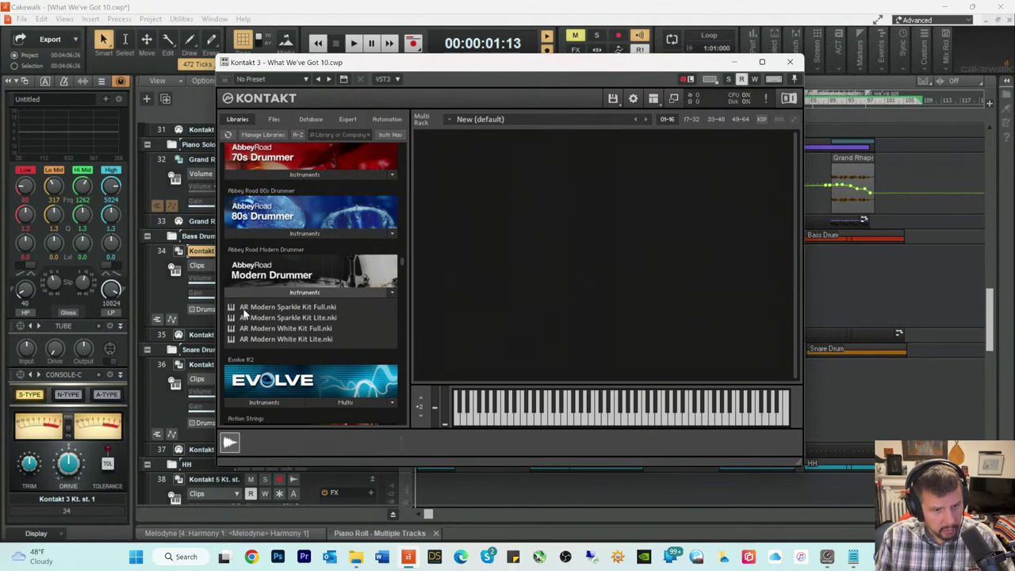
pyautogui.click(246, 308)
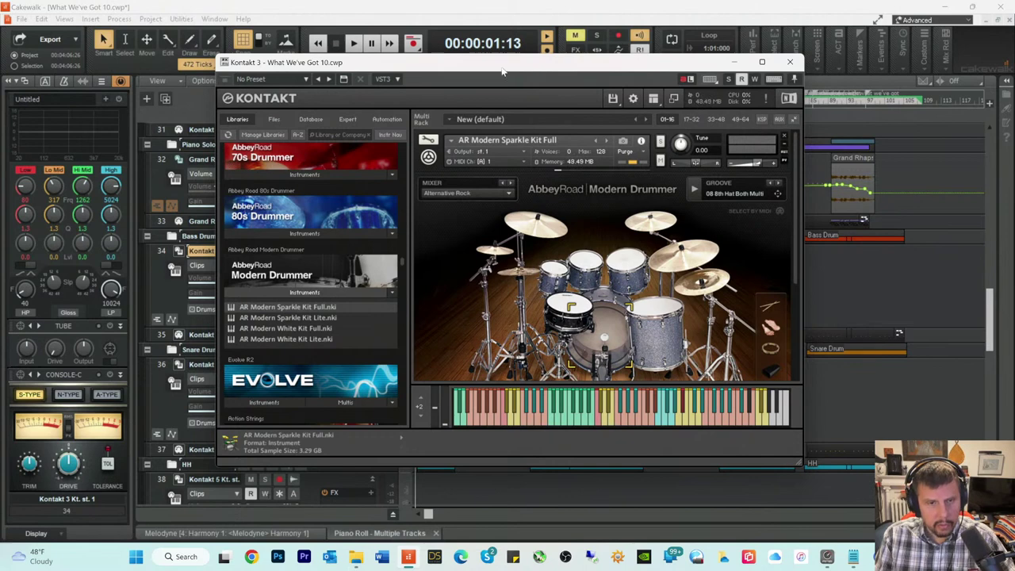
# Step: Uncover the track controls, turn off input echo on the Grand Rhapsody MIDI track and turn it on for the Kontakt 3 MIDI track
pyautogui.moveTo(504, 71); pyautogui.dragTo(694, 72)
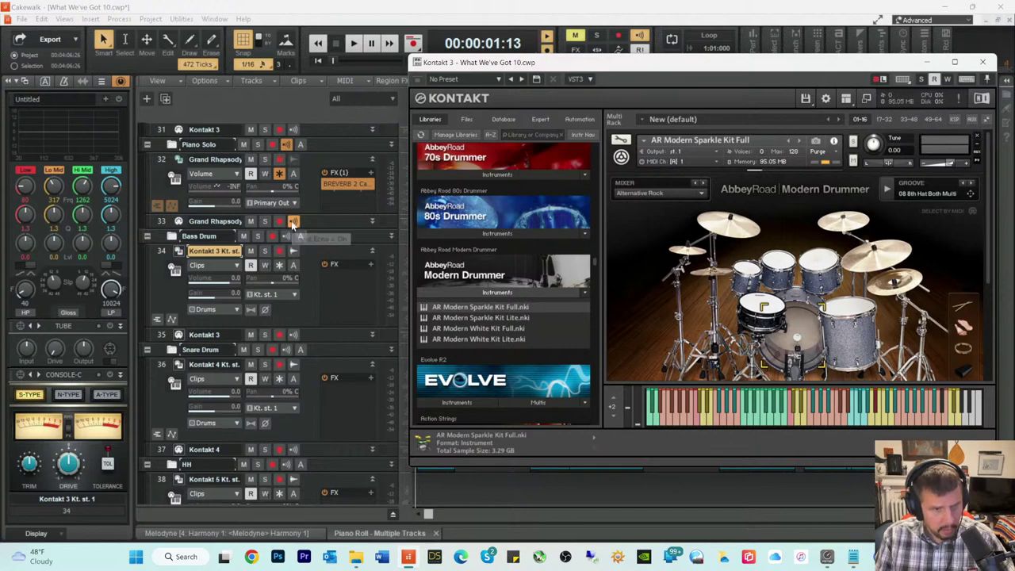
pyautogui.click(294, 220)
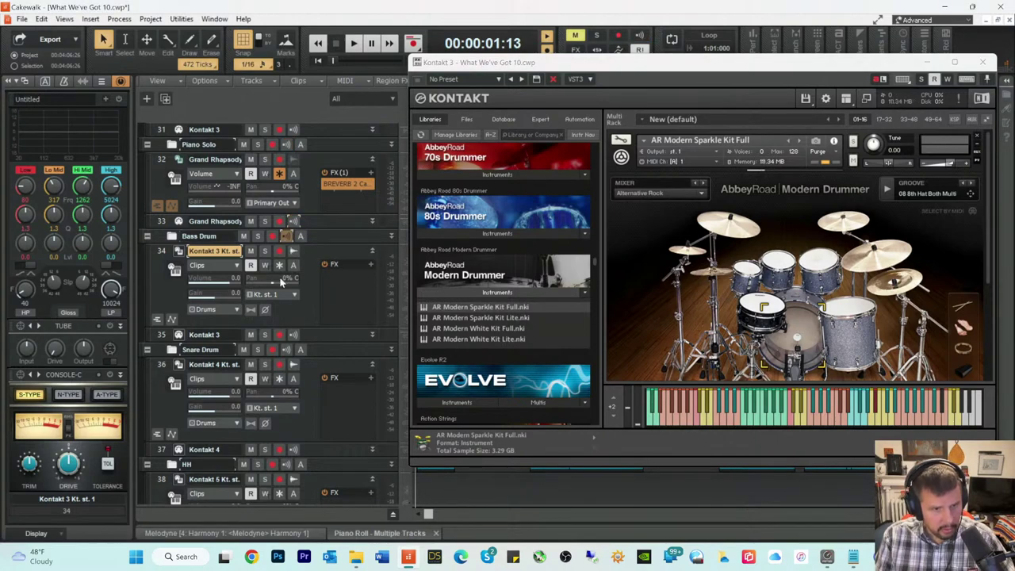
pyautogui.click(238, 311)
pyautogui.click(262, 297)
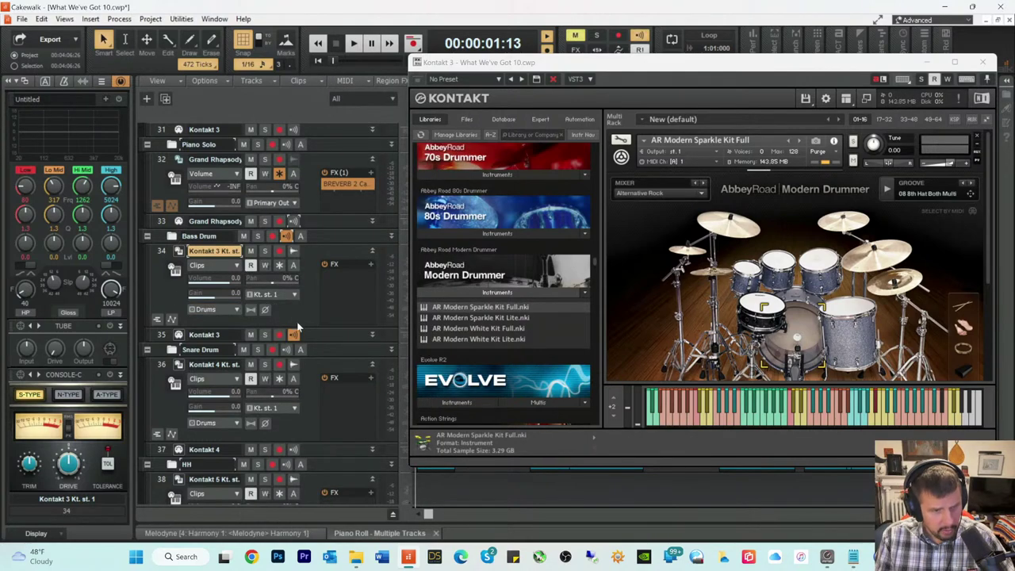
# Step: Expand the Kontakt 3 MIDI track in the Bass Drum folder and set its MIDI channel to 1: Kontakt
pyautogui.moveTo(313, 339); pyautogui.dragTo(316, 454)
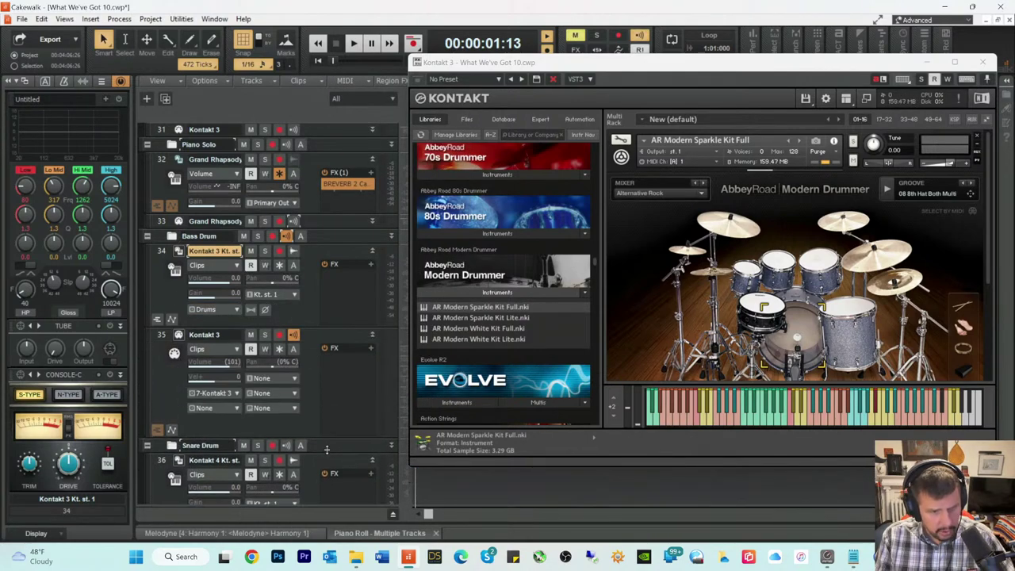
pyautogui.click(292, 393)
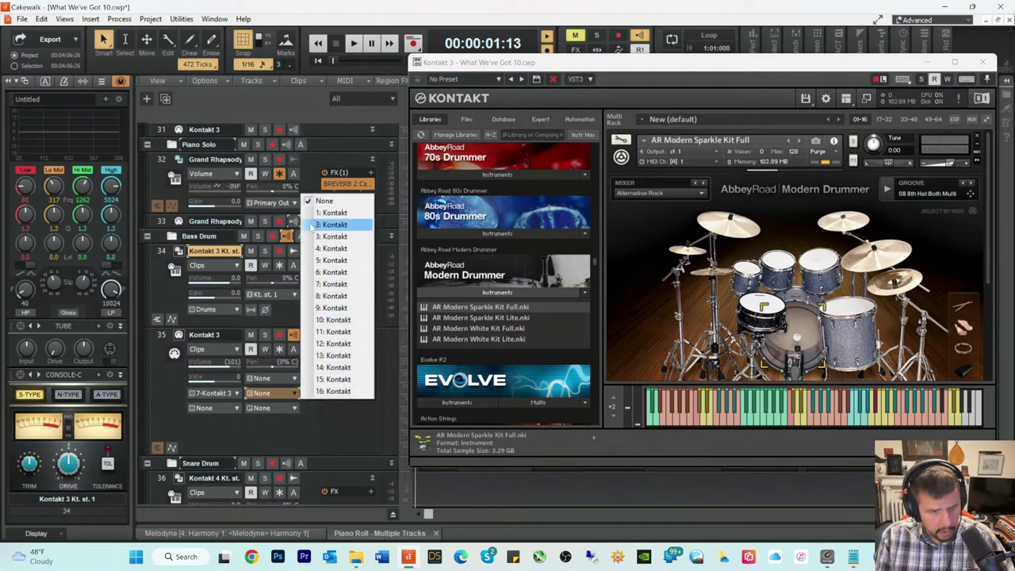
pyautogui.click(333, 212)
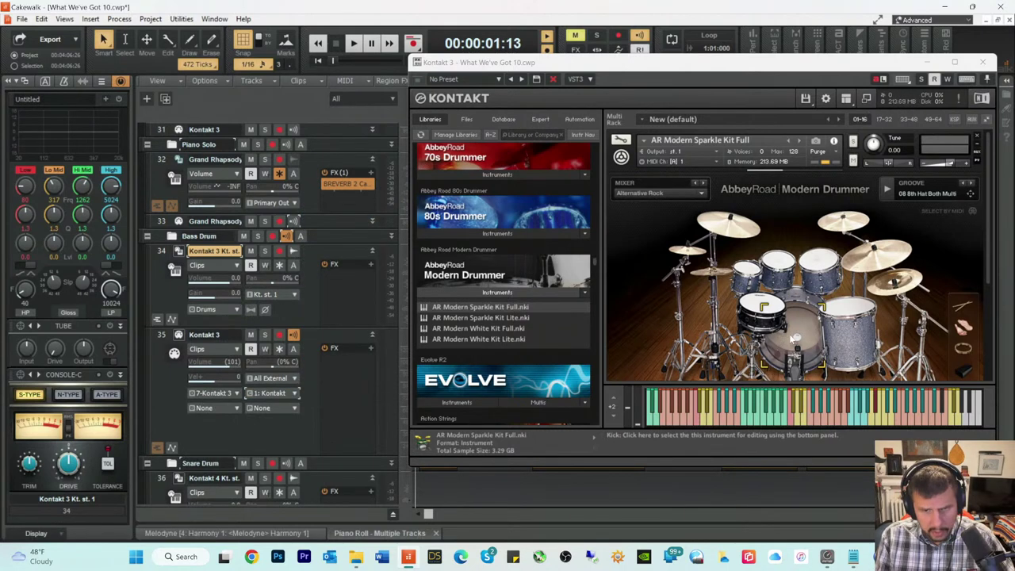
# Step: Audition the lower half of the kit's keyboard to locate the kick drum sound
pyautogui.click(788, 382)
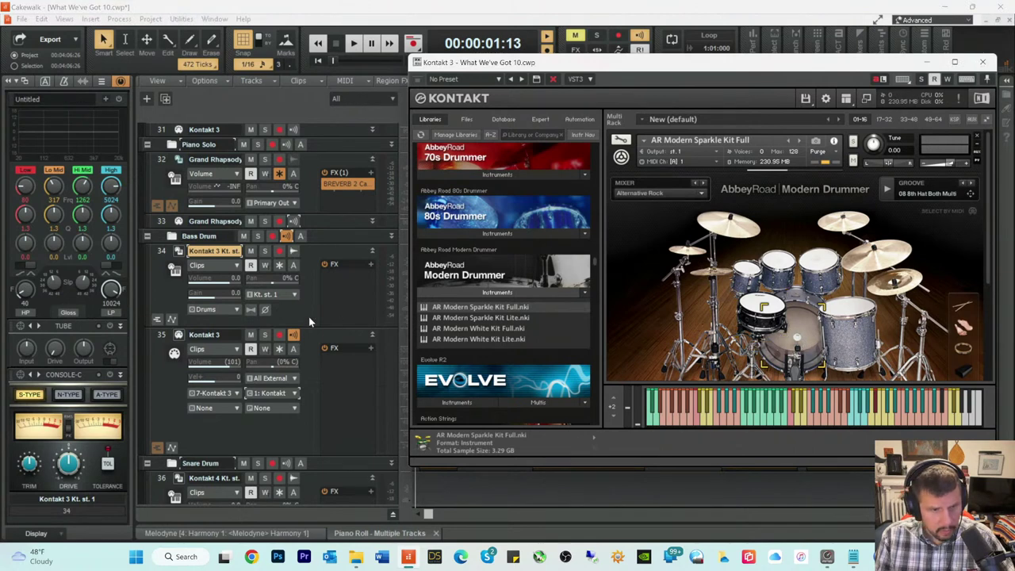
pyautogui.click(769, 418)
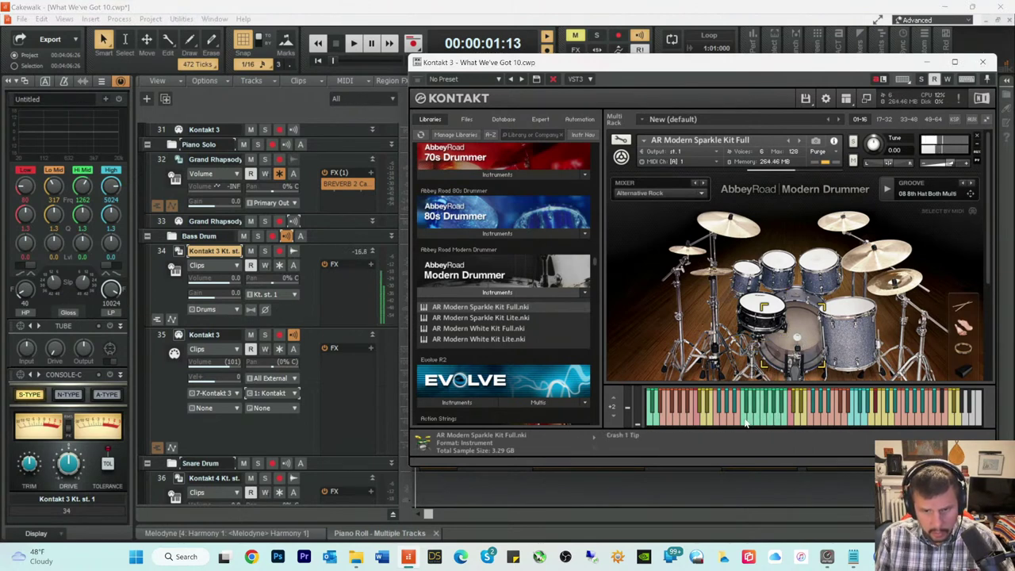
pyautogui.click(743, 420)
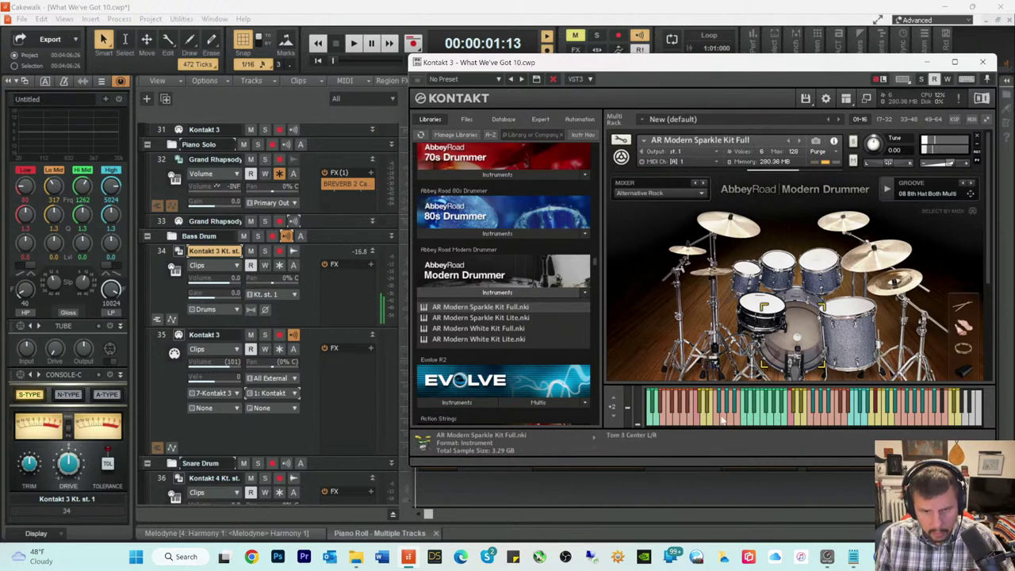
pyautogui.click(719, 420)
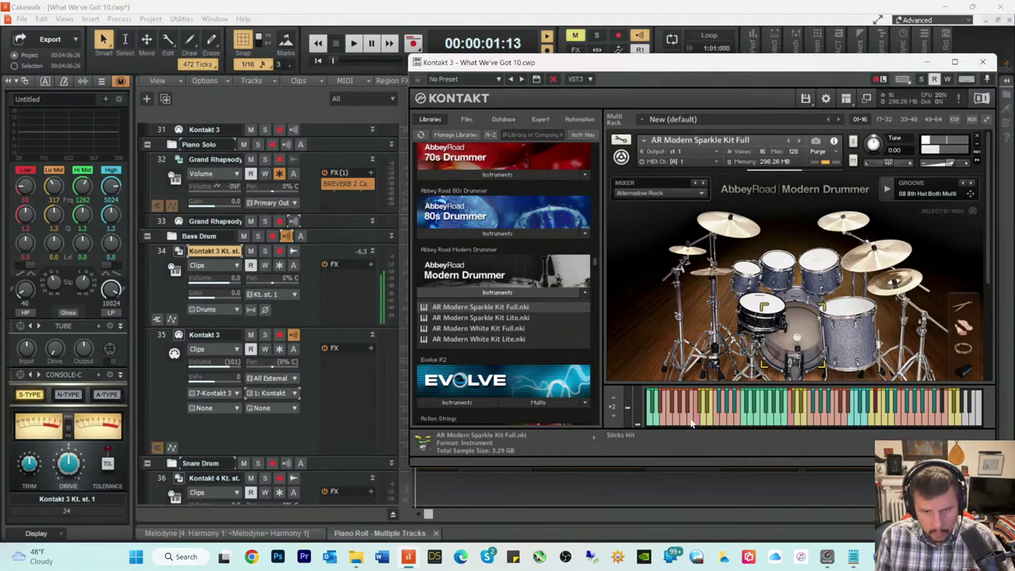
pyautogui.click(697, 420)
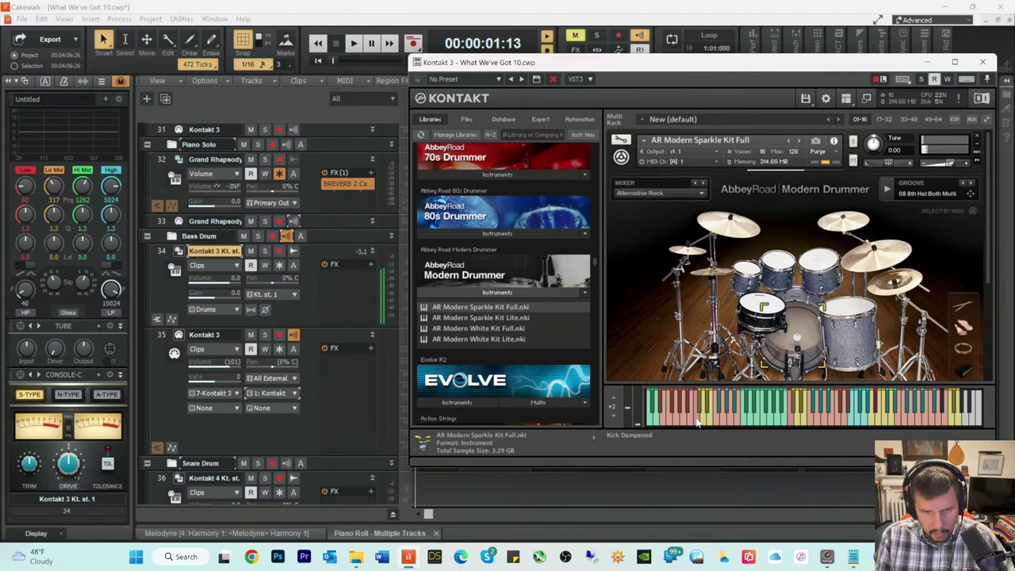
pyautogui.click(698, 420)
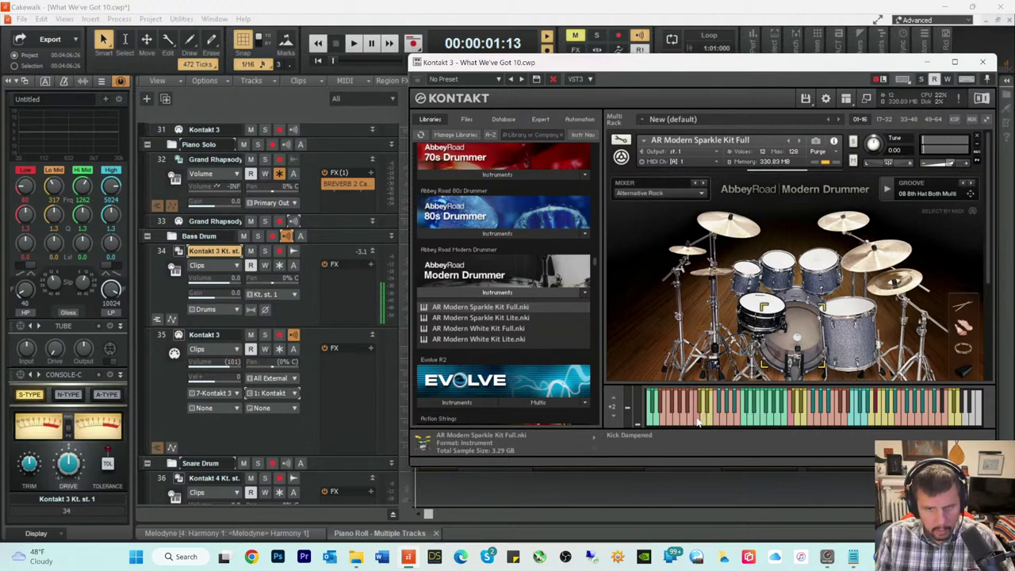
pyautogui.click(697, 420)
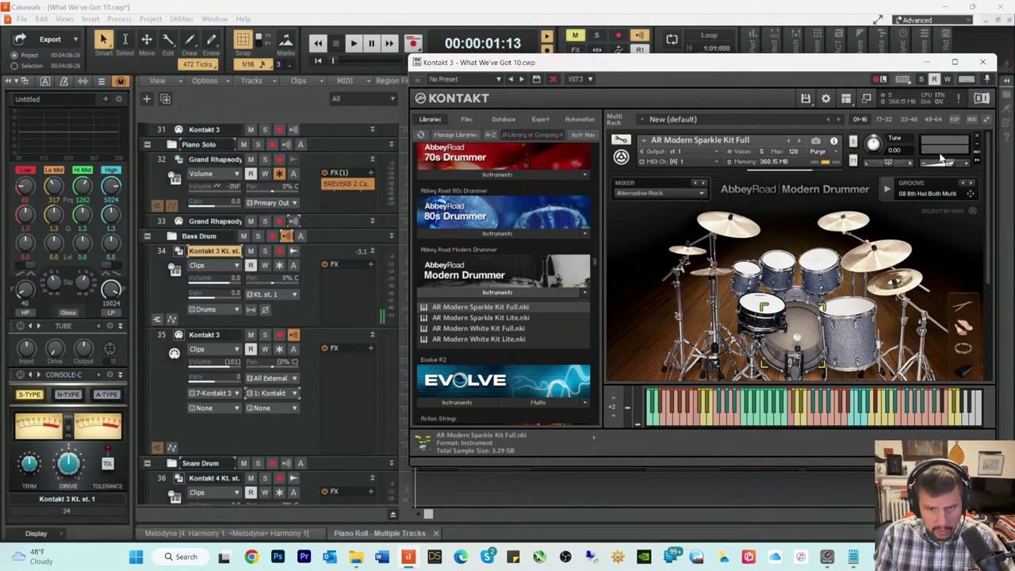
# Step: Reposition the Kontakt 3 window so its whole keyboard is in reach, and audition the tom and hi-hat keys
pyautogui.moveTo(797, 67); pyautogui.dragTo(735, 52)
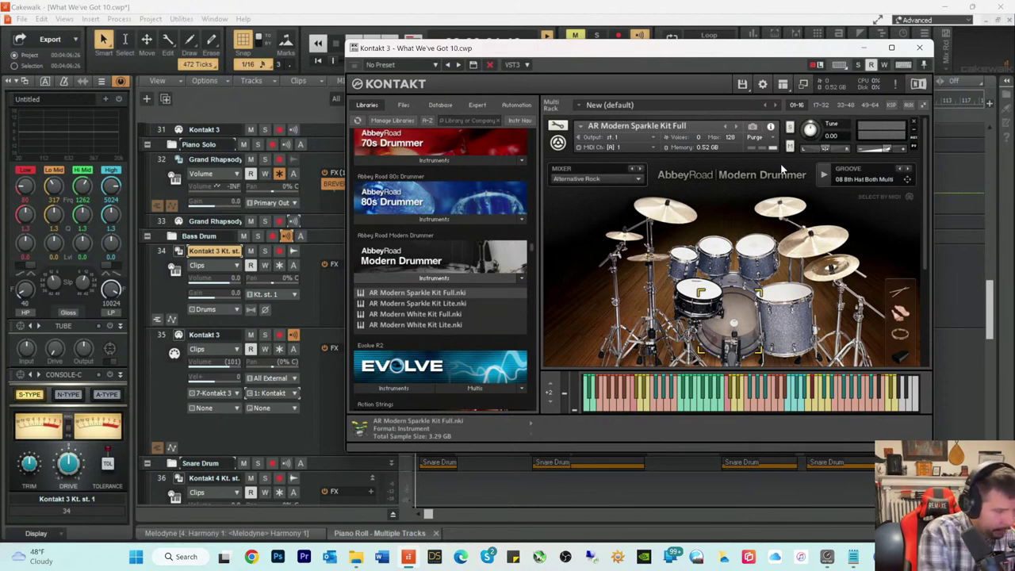
pyautogui.click(769, 404)
pyautogui.click(772, 405)
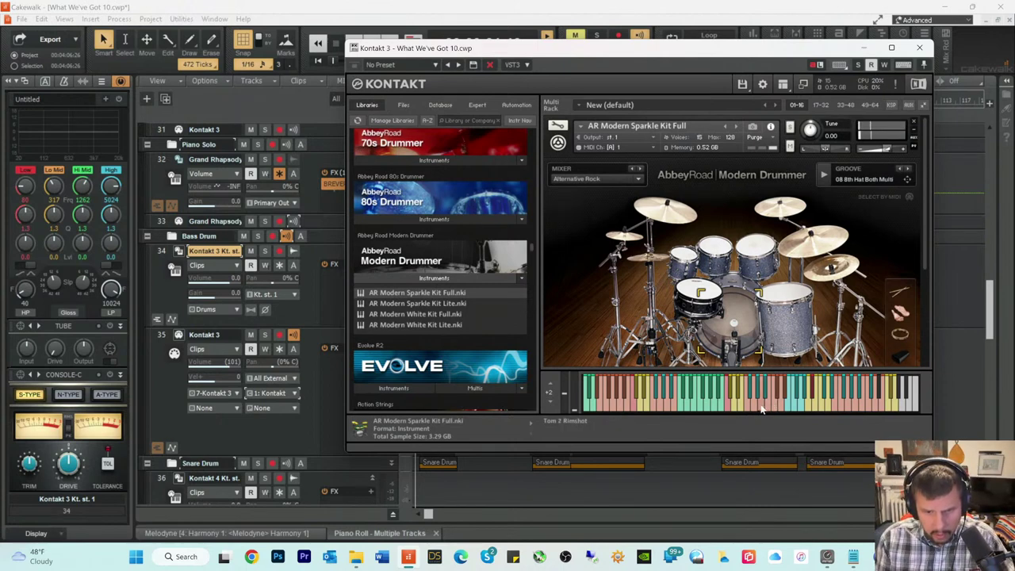
pyautogui.click(761, 406)
pyautogui.click(755, 409)
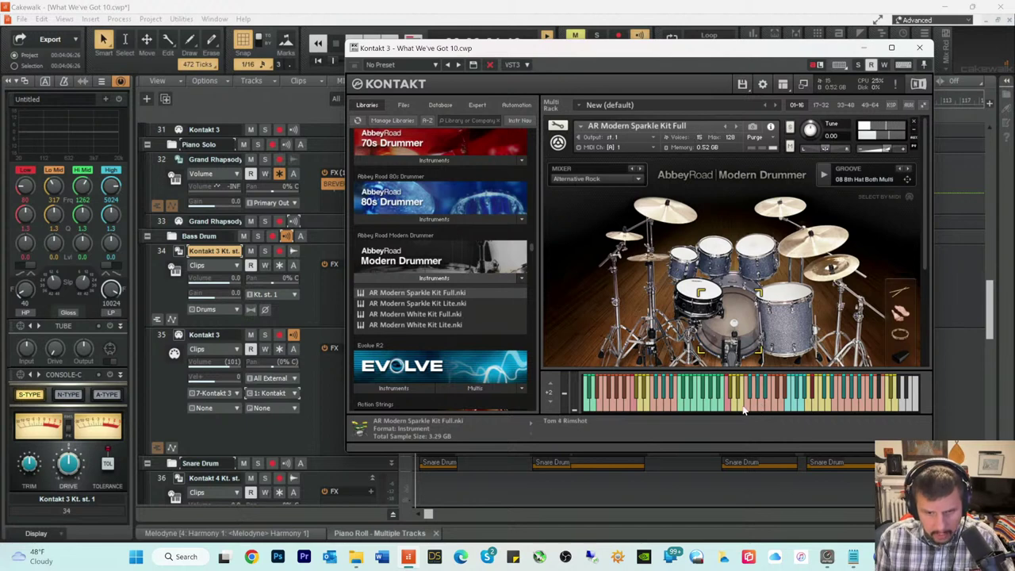
pyautogui.click(746, 409)
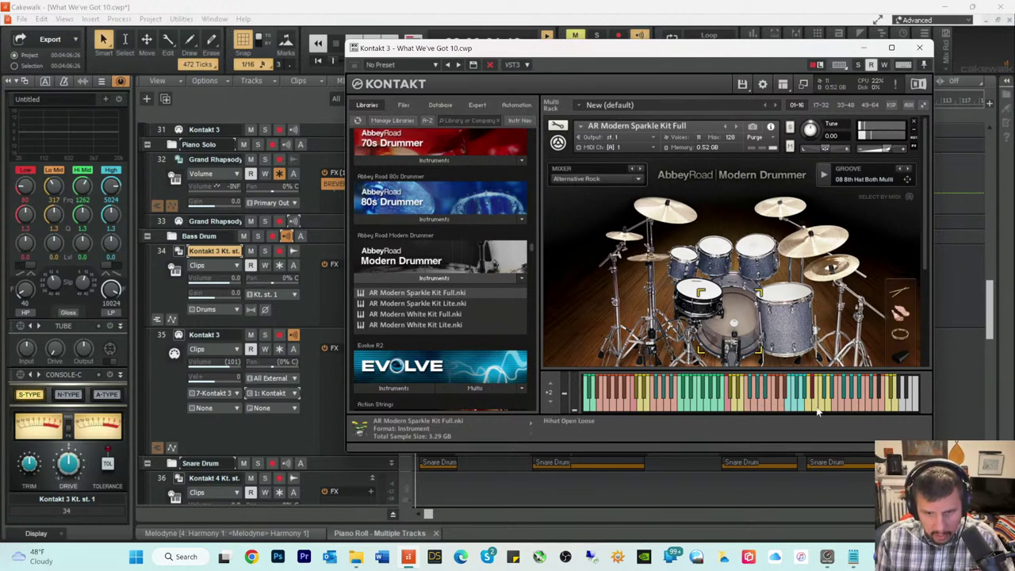
pyautogui.click(821, 407)
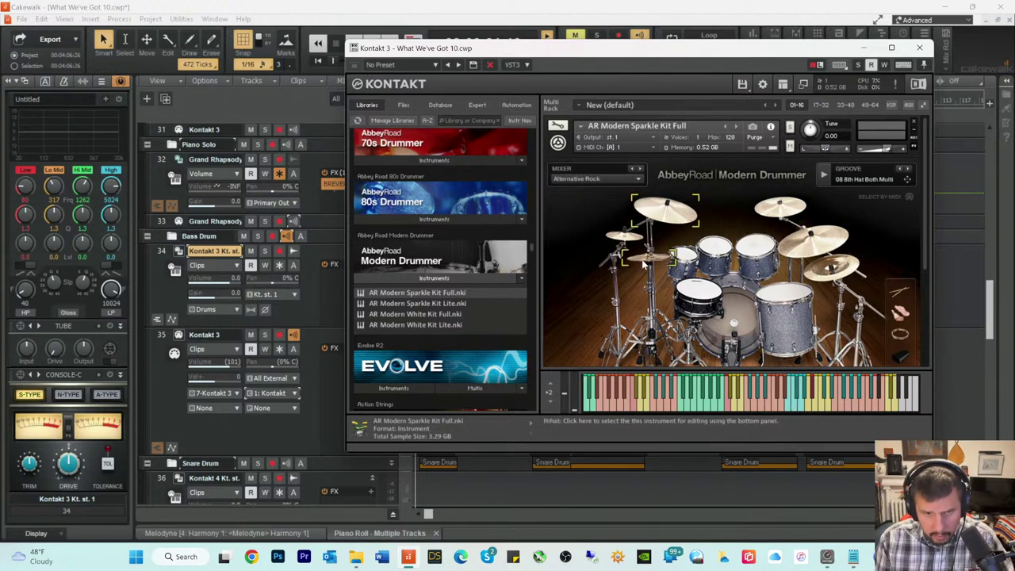
# Step: Audition the kit's sounds up to the highest mapped keys and back down to the kick and snare keys
pyautogui.click(836, 400)
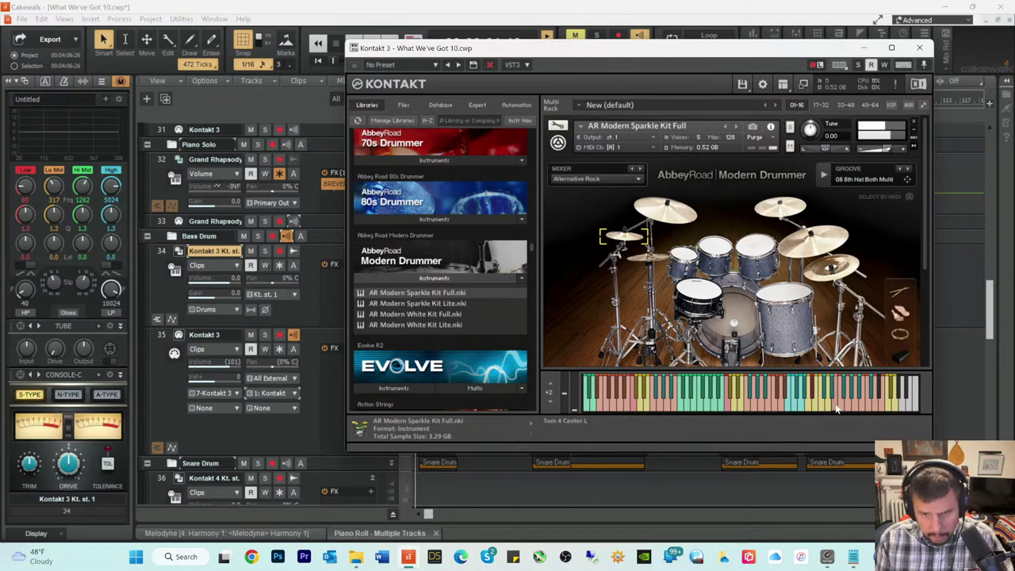
pyautogui.click(869, 403)
pyautogui.click(877, 402)
pyautogui.click(888, 403)
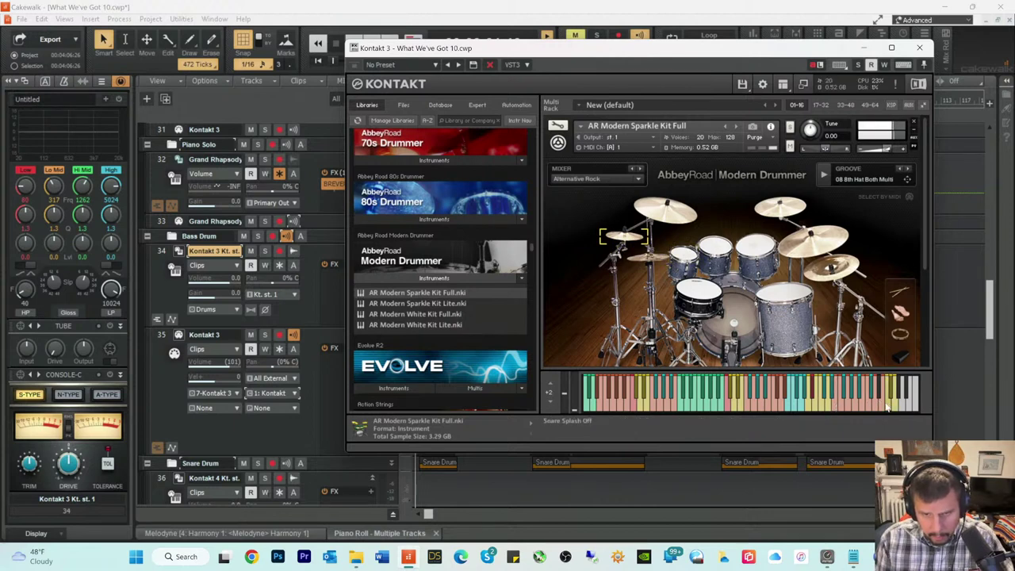
pyautogui.click(849, 408)
pyautogui.click(828, 400)
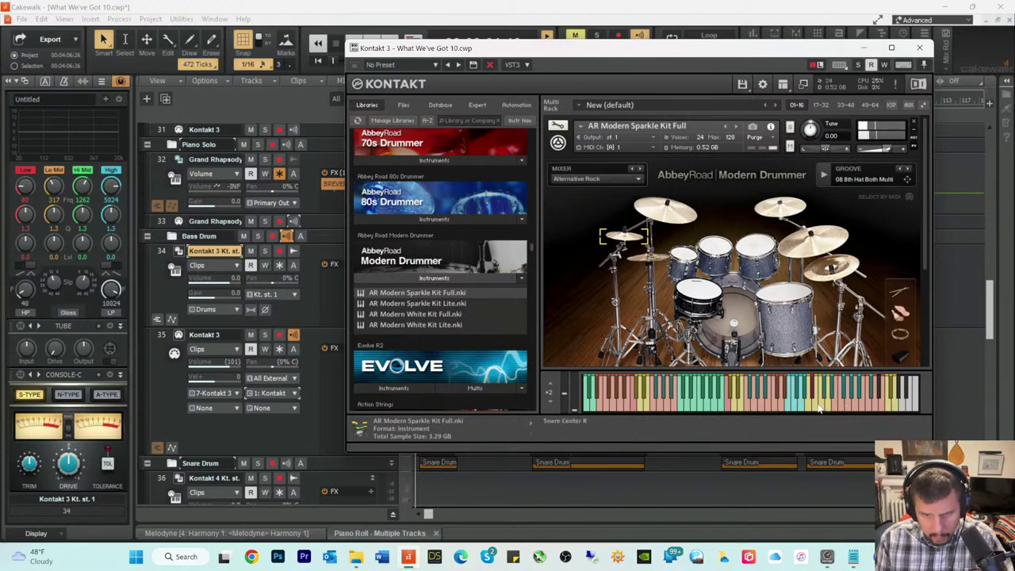
pyautogui.click(815, 401)
pyautogui.click(802, 405)
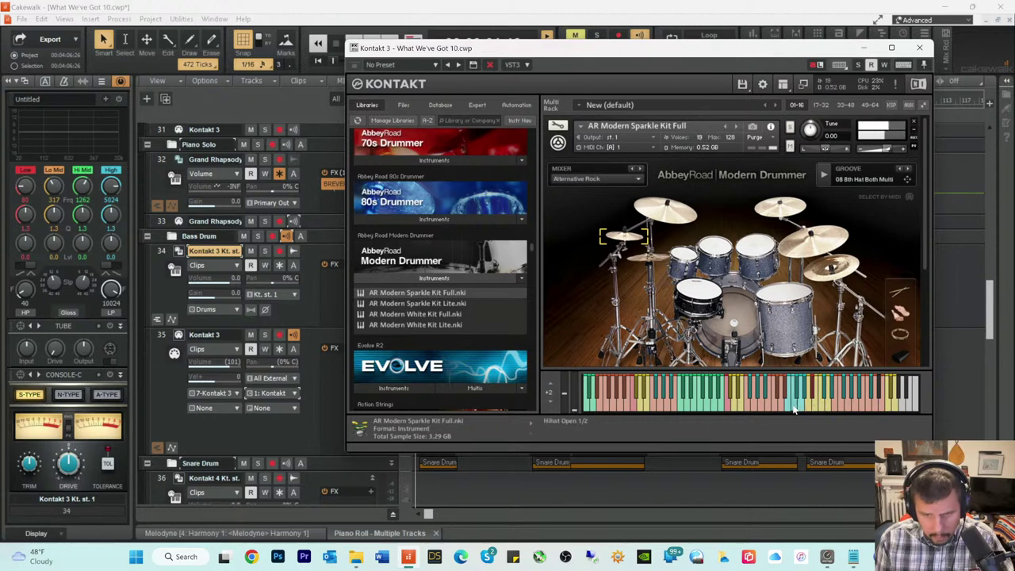
pyautogui.click(789, 406)
pyautogui.click(775, 406)
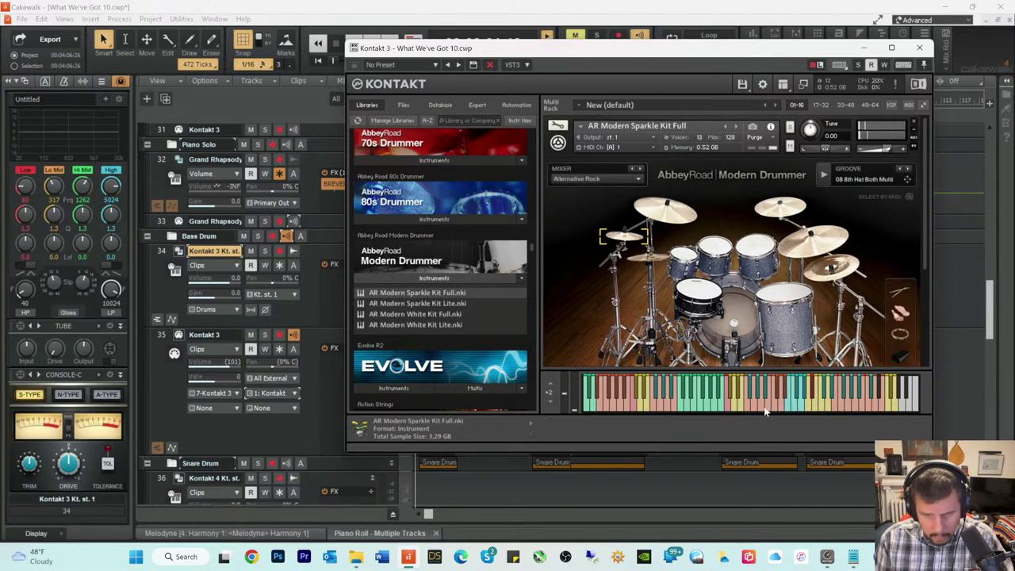
pyautogui.click(761, 408)
pyautogui.click(759, 408)
pyautogui.click(754, 408)
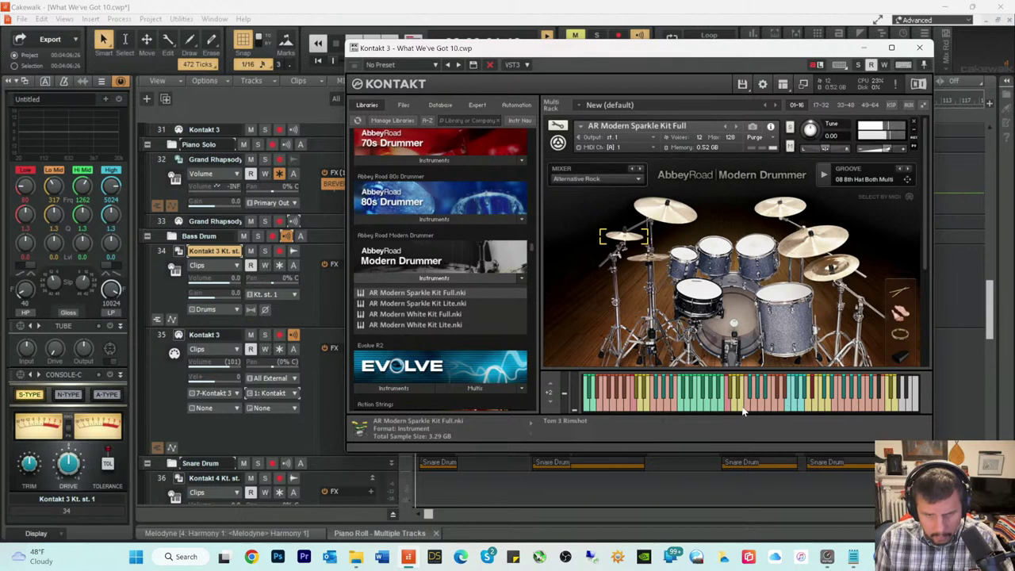
pyautogui.click(746, 408)
pyautogui.click(734, 408)
pyautogui.click(723, 408)
pyautogui.click(728, 408)
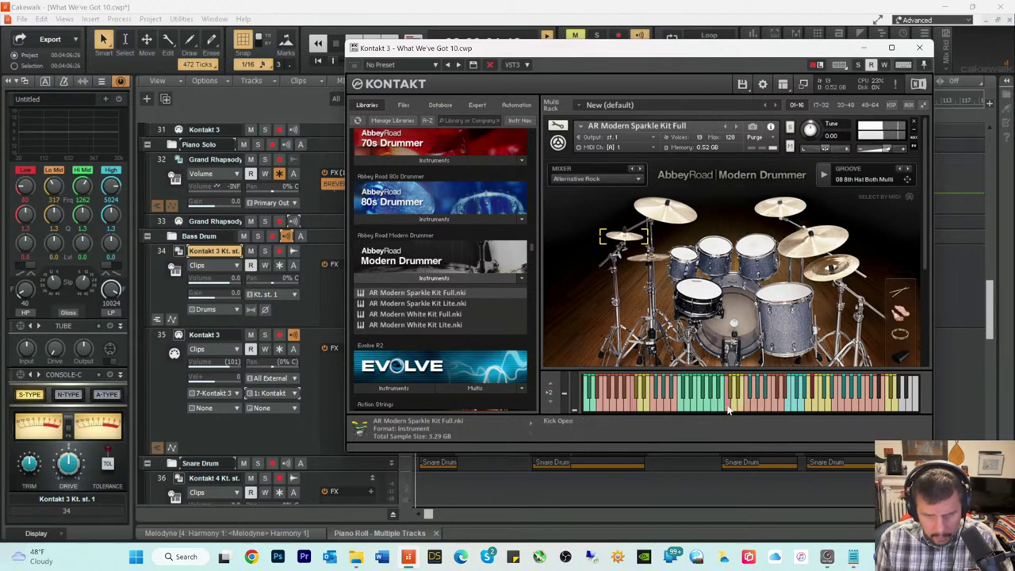
pyautogui.click(731, 408)
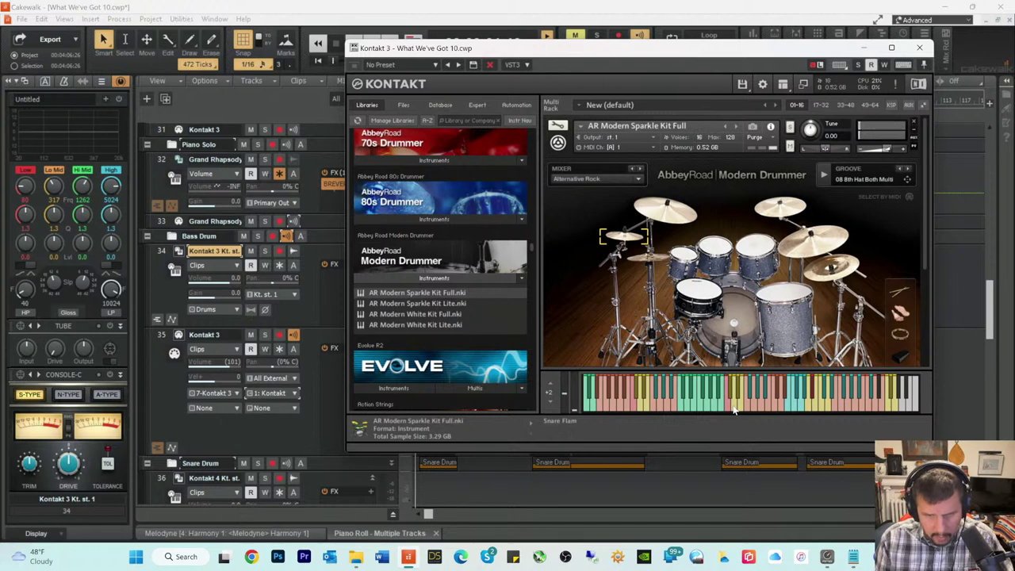
pyautogui.click(734, 408)
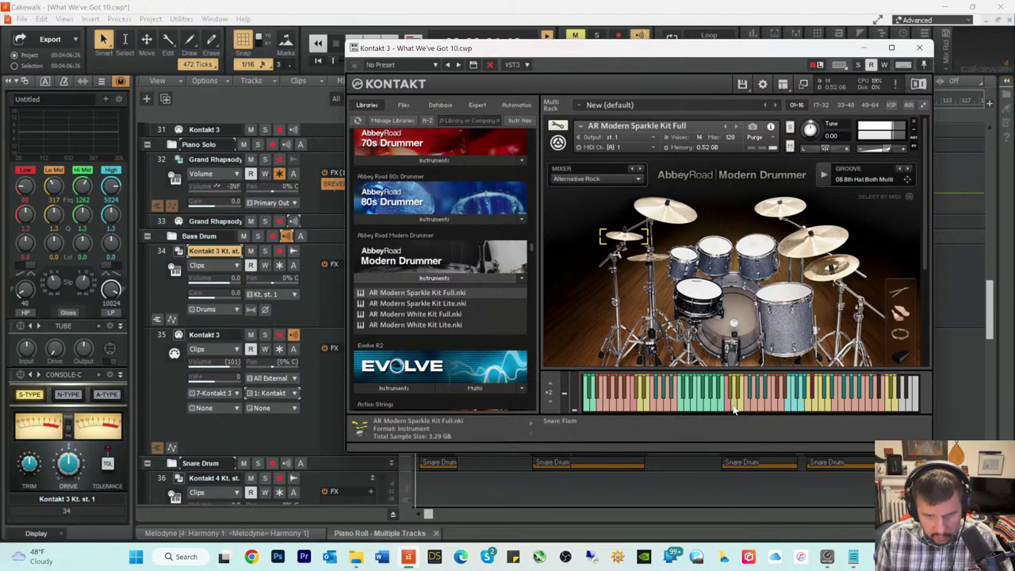
pyautogui.click(736, 408)
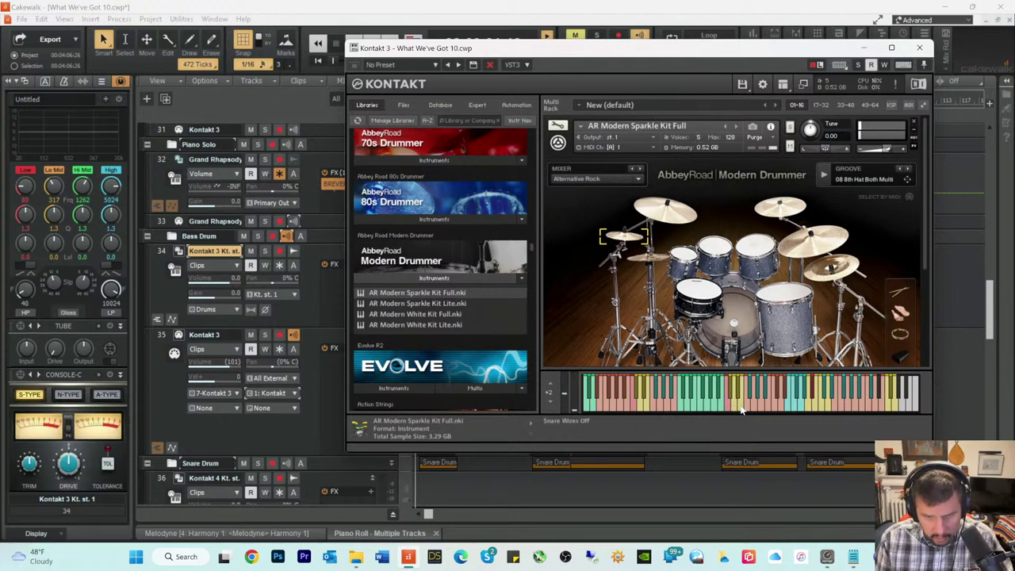
pyautogui.click(735, 408)
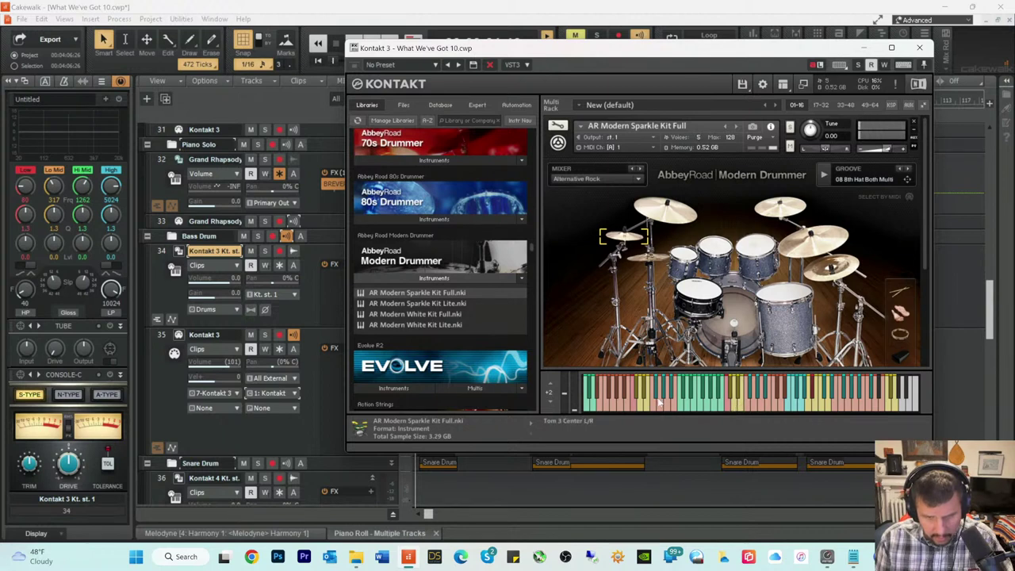
# Step: Audition the Sparkle Kit's kick and snare keys once more
pyautogui.click(638, 408)
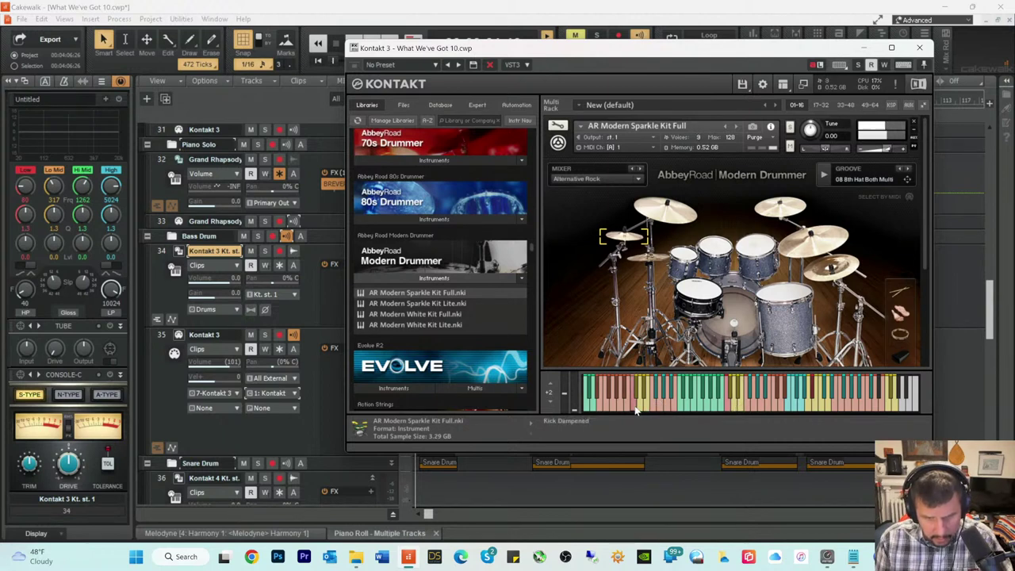
pyautogui.click(639, 409)
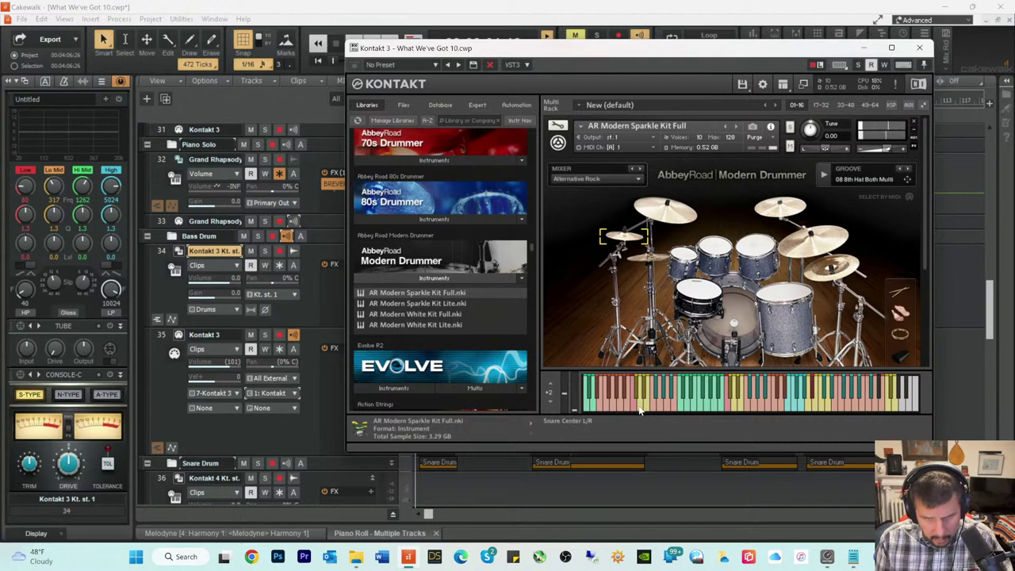
pyautogui.click(641, 409)
pyautogui.click(642, 409)
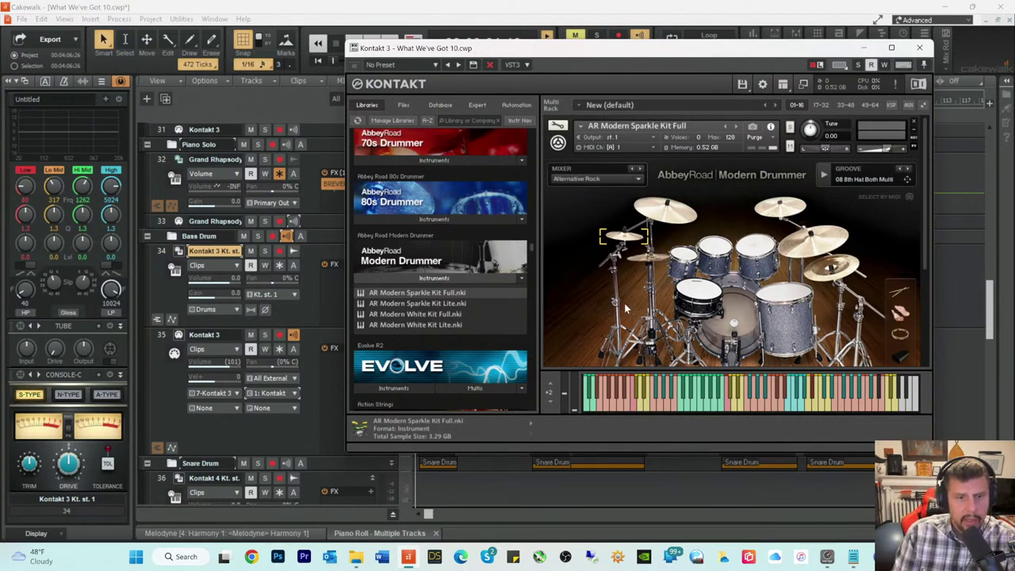
# Step: Remove AR Modern Sparkle Kit Full without saving changes and load AR Modern White Kit Full in its place
pyautogui.click(915, 124)
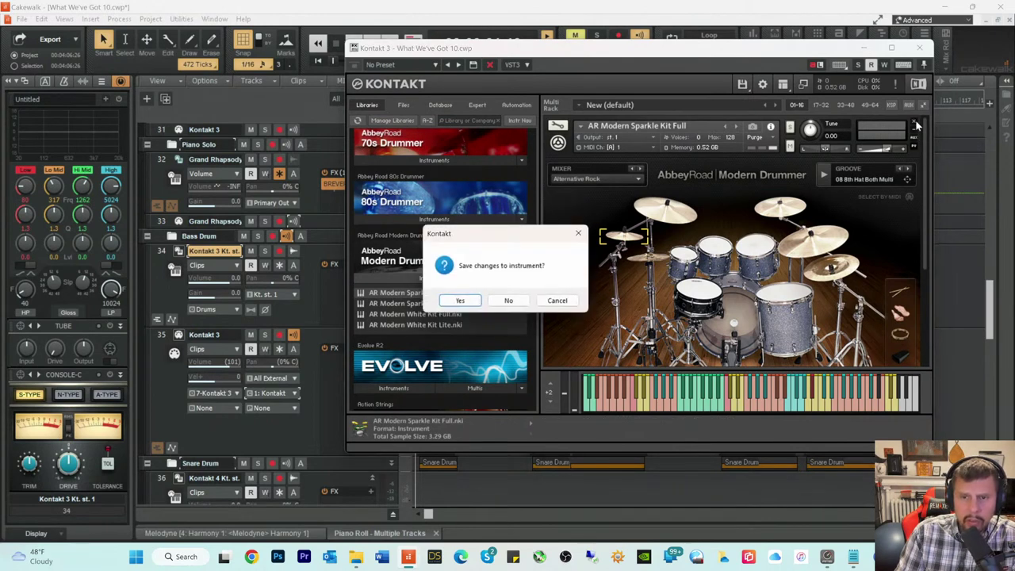
pyautogui.click(507, 300)
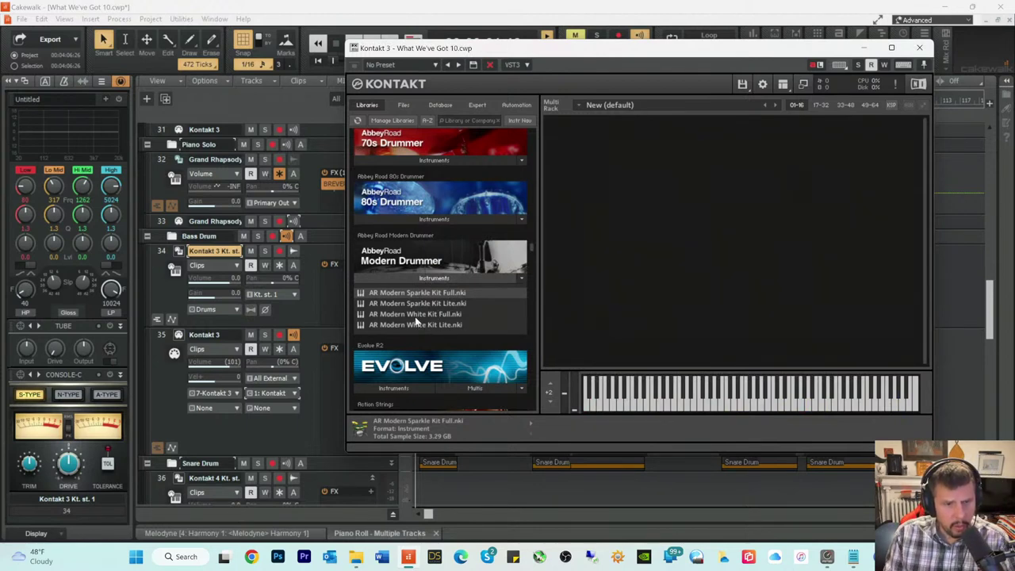
pyautogui.click(416, 315)
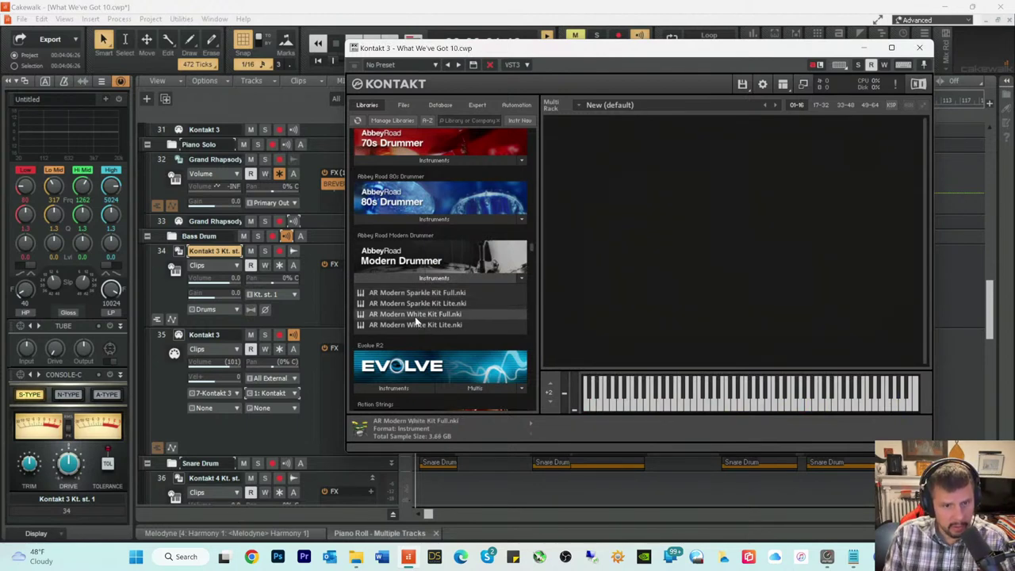
pyautogui.doubleClick(387, 316)
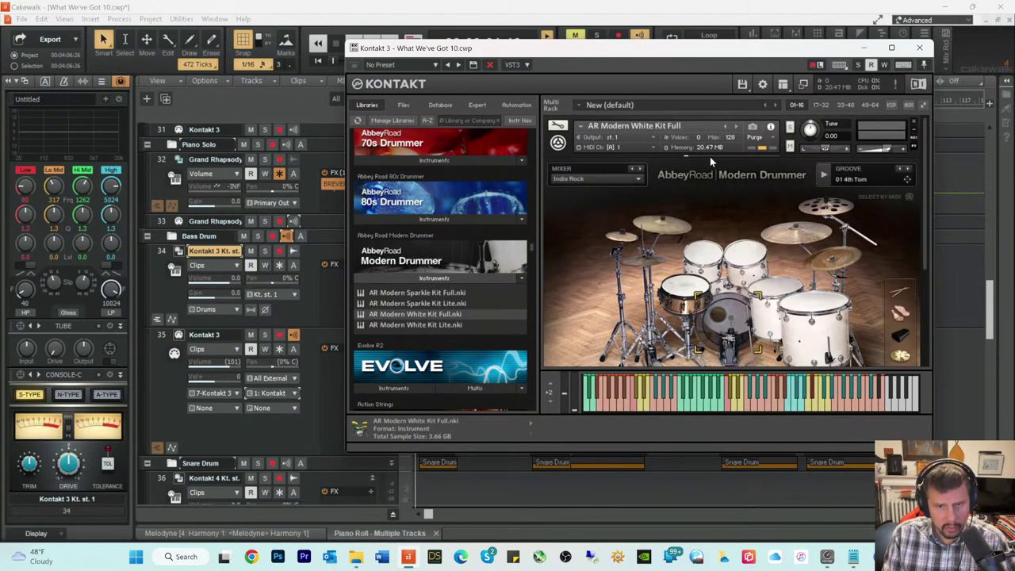
# Step: Audition the White Kit's keys from the kick and snare up to the highest Tom 1 keys
pyautogui.click(635, 406)
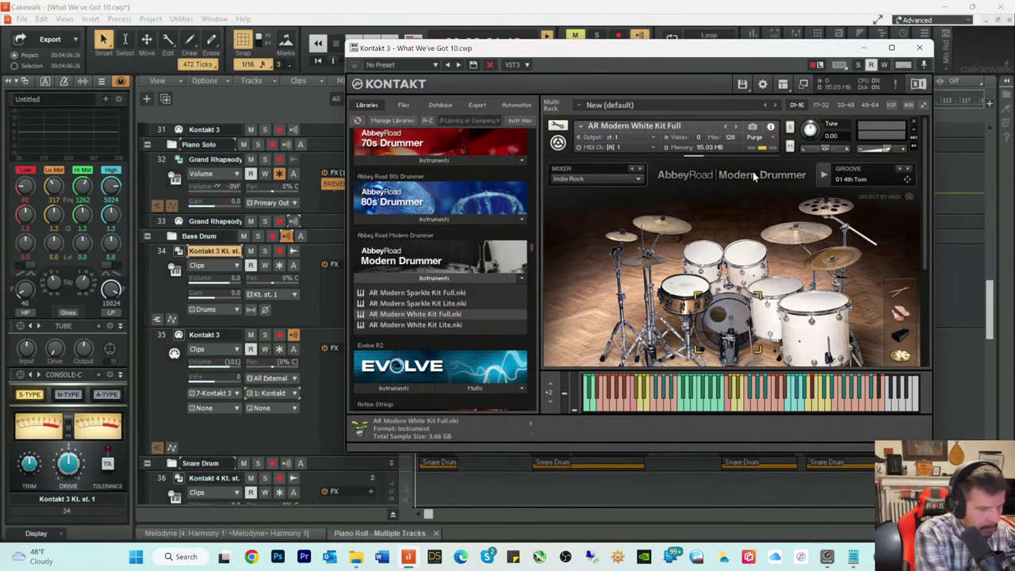
pyautogui.click(633, 404)
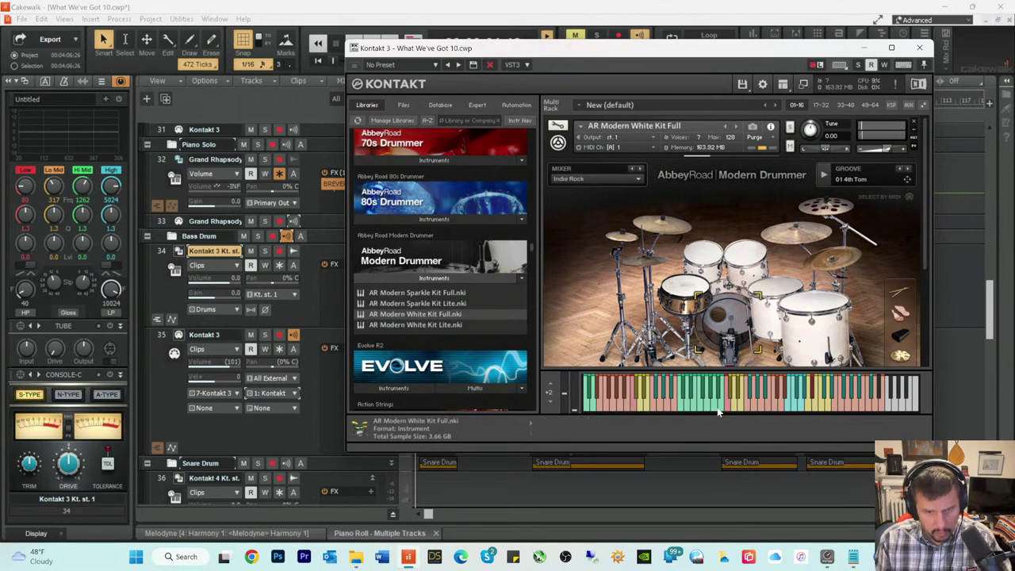
pyautogui.click(640, 407)
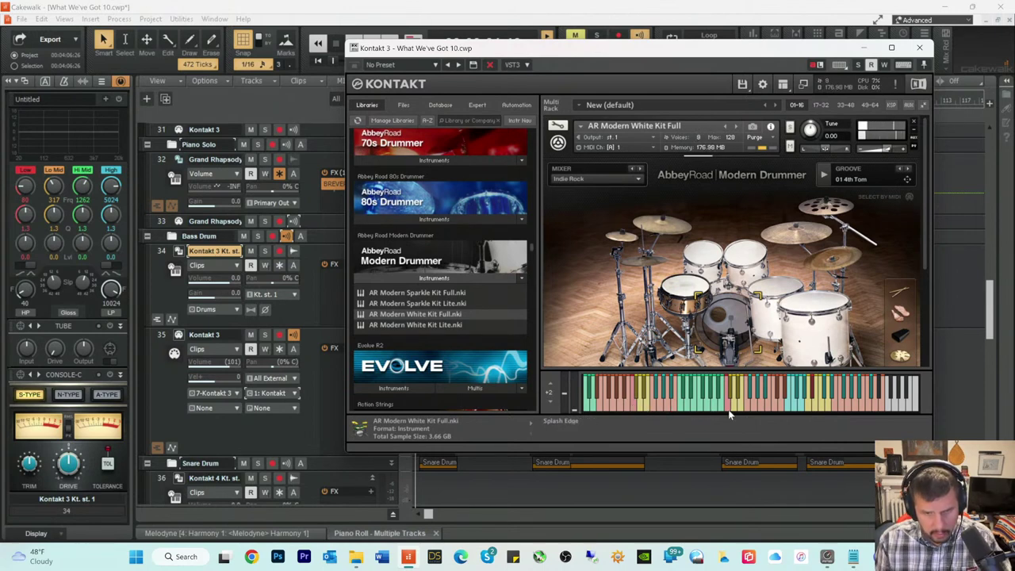
pyautogui.click(768, 409)
pyautogui.click(769, 409)
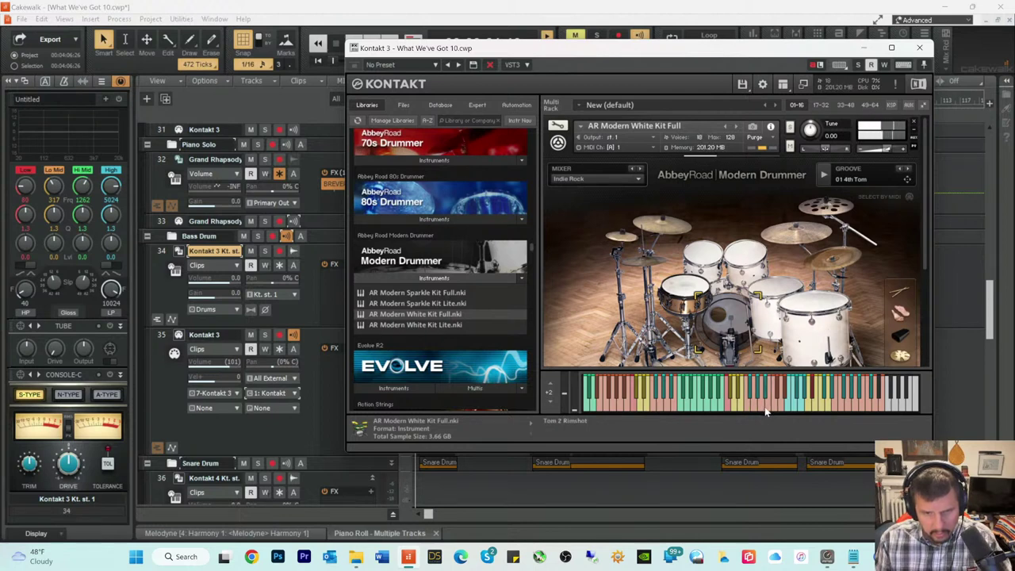
pyautogui.click(769, 409)
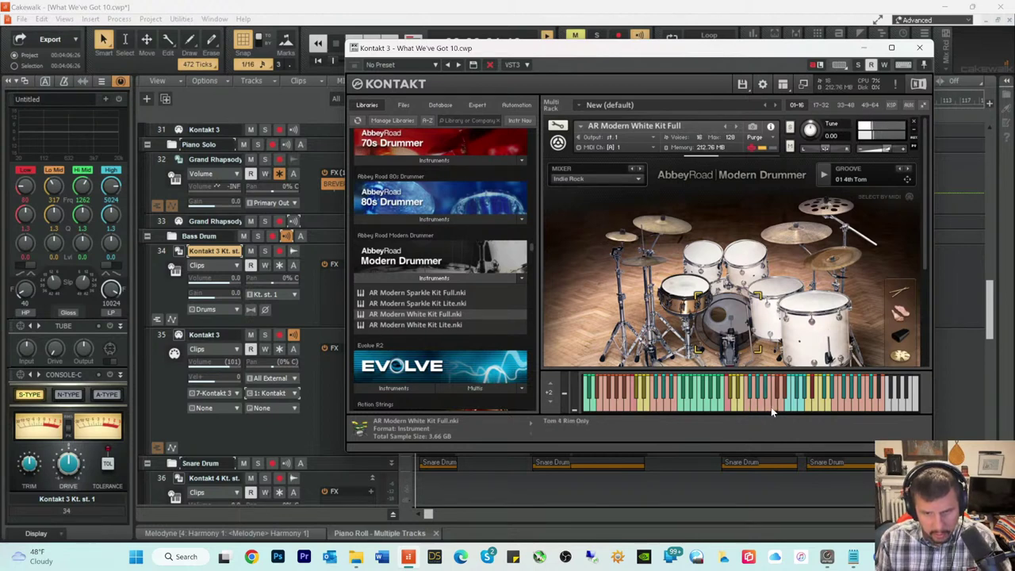
pyautogui.click(841, 409)
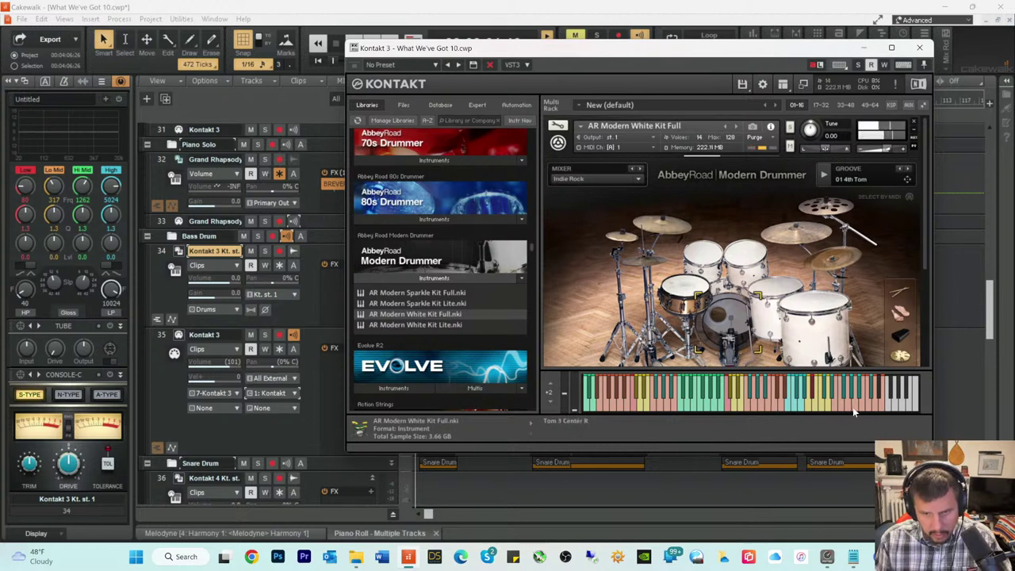
pyautogui.click(860, 410)
pyautogui.click(869, 411)
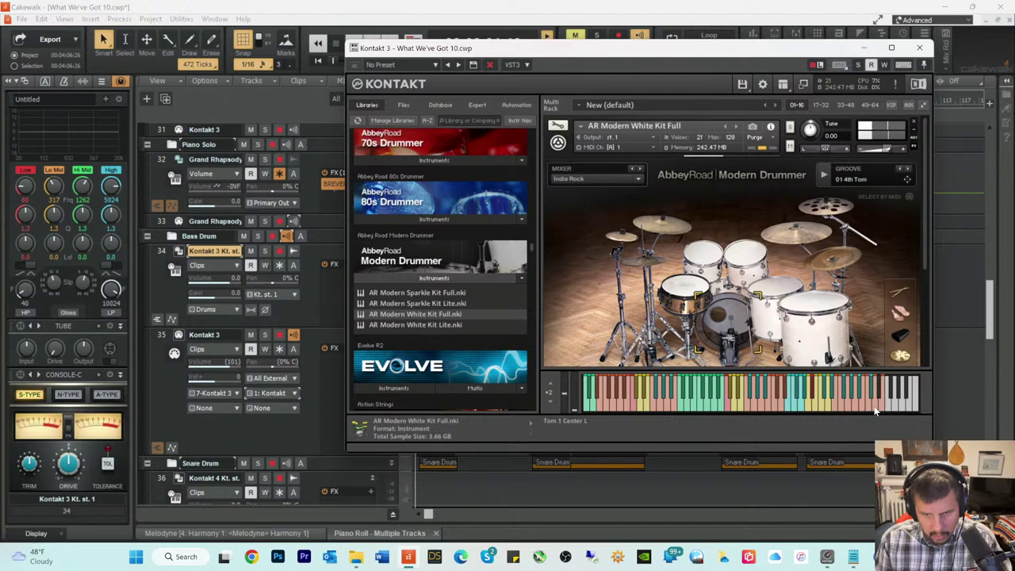
pyautogui.click(882, 410)
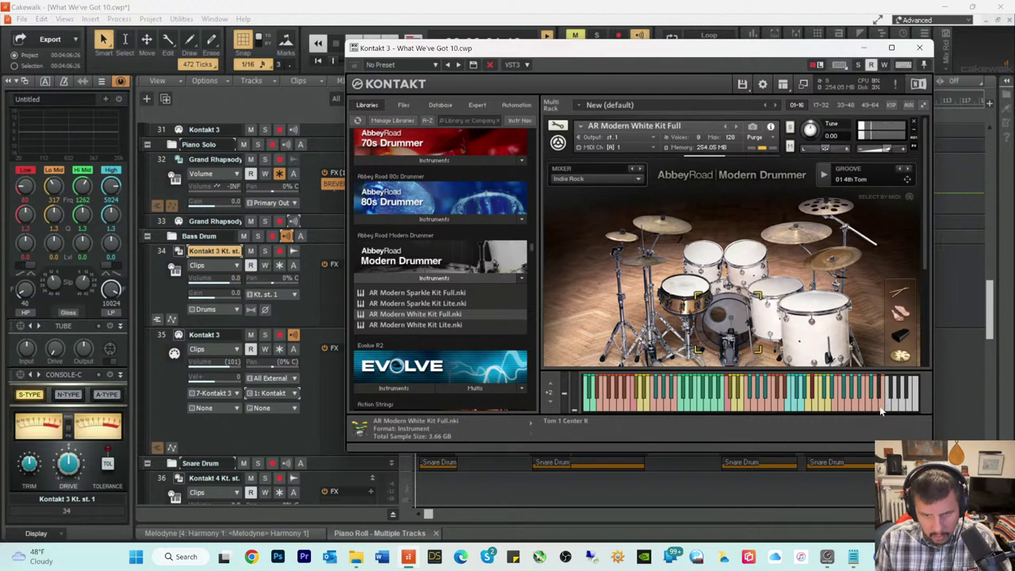
# Step: Audition the White Kit's tom keys back down from Tom 1 through the rimshots to the middle of the keyboard
pyautogui.click(880, 409)
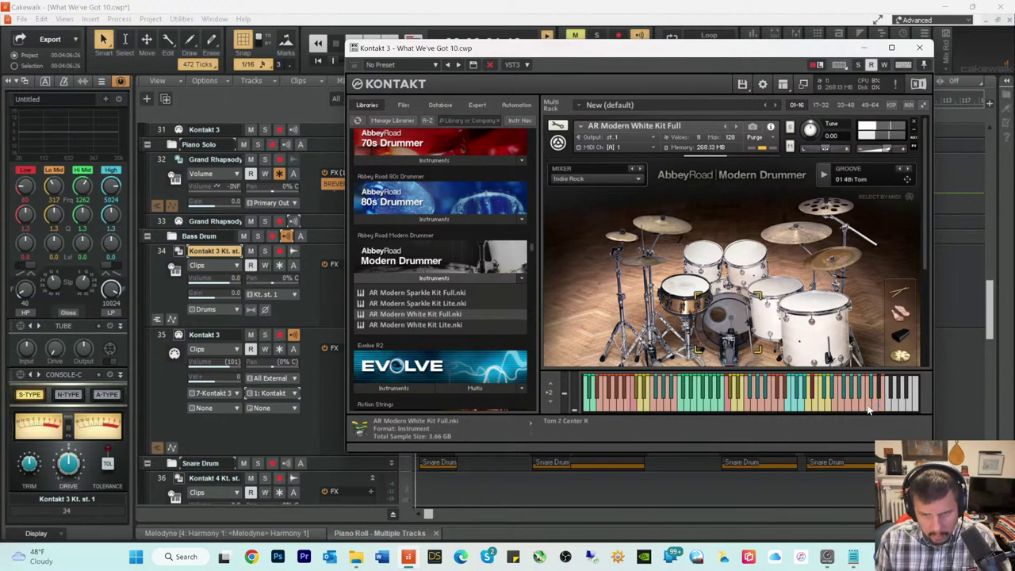
pyautogui.click(869, 410)
pyautogui.click(855, 409)
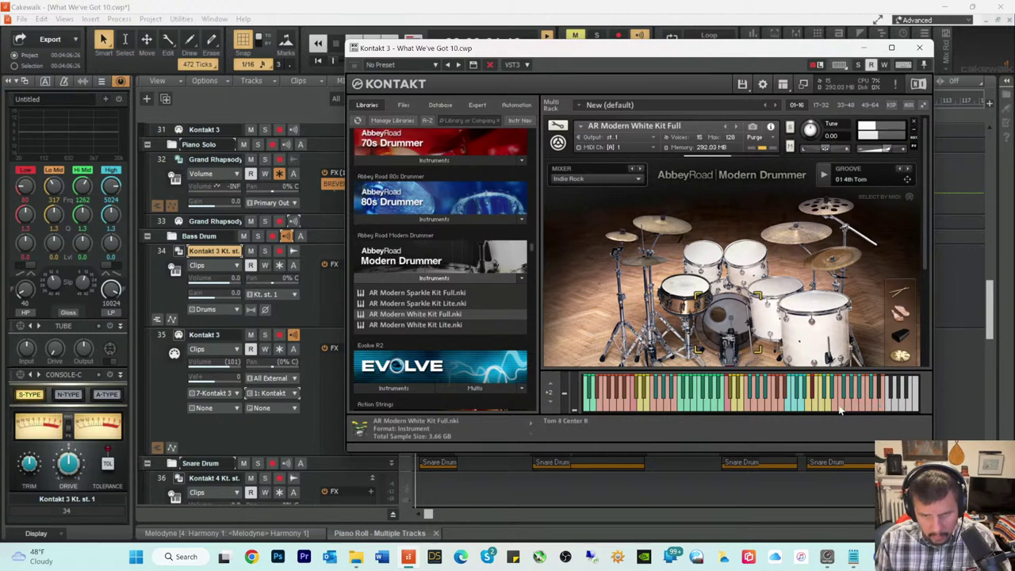
pyautogui.click(841, 409)
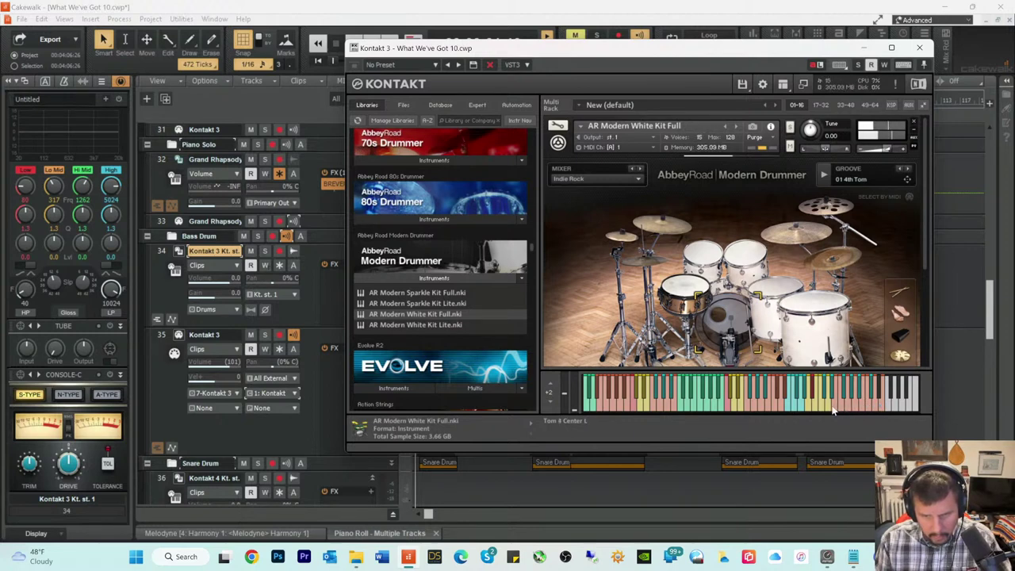
pyautogui.click(782, 410)
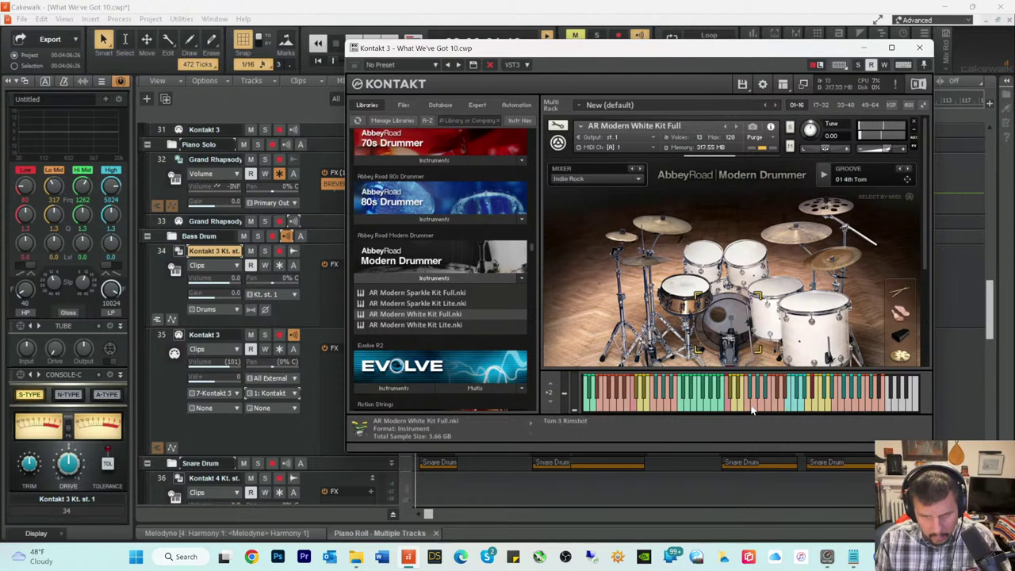
pyautogui.click(753, 410)
pyautogui.click(754, 410)
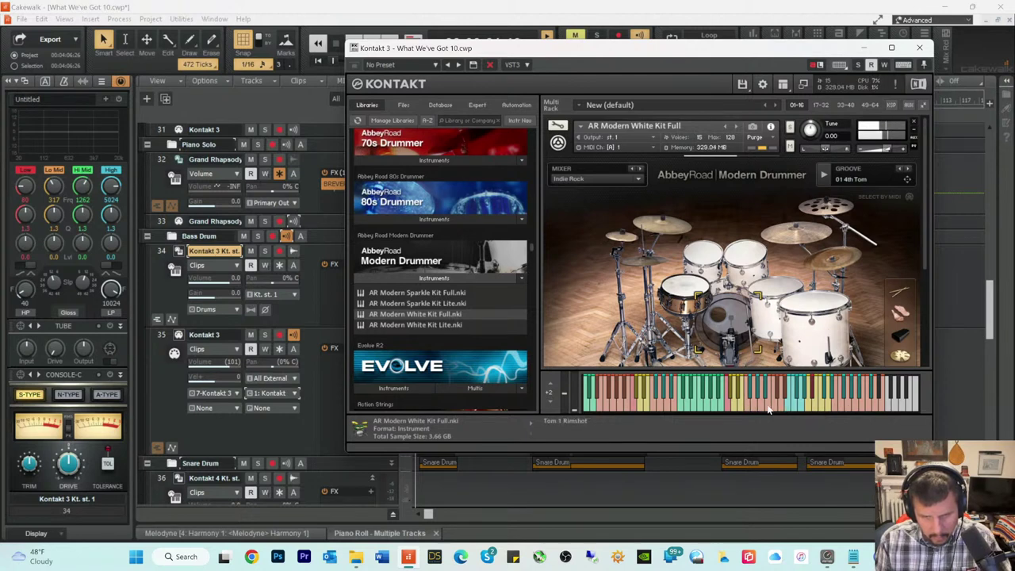
pyautogui.click(767, 410)
pyautogui.click(766, 410)
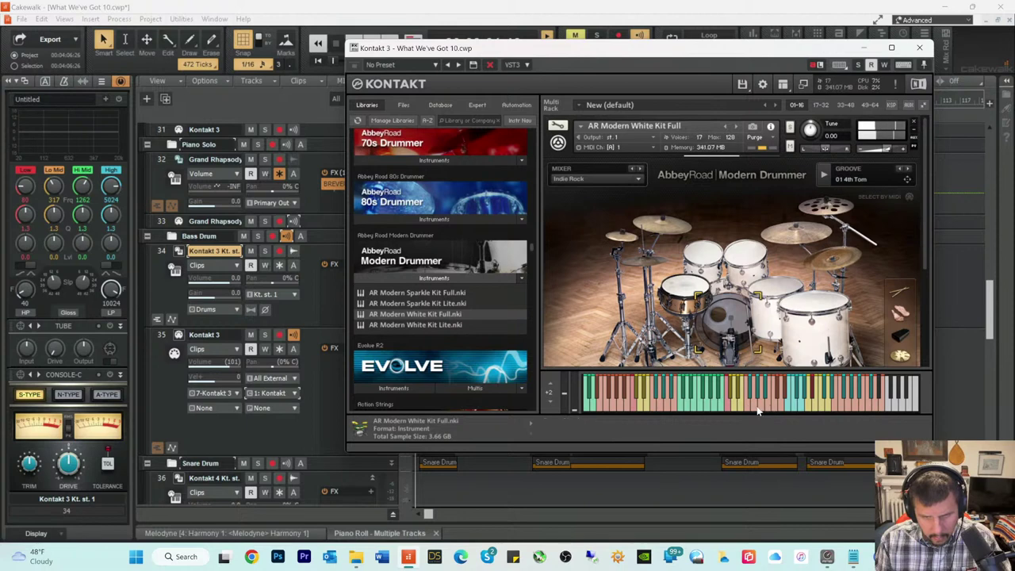
pyautogui.click(761, 410)
pyautogui.click(681, 403)
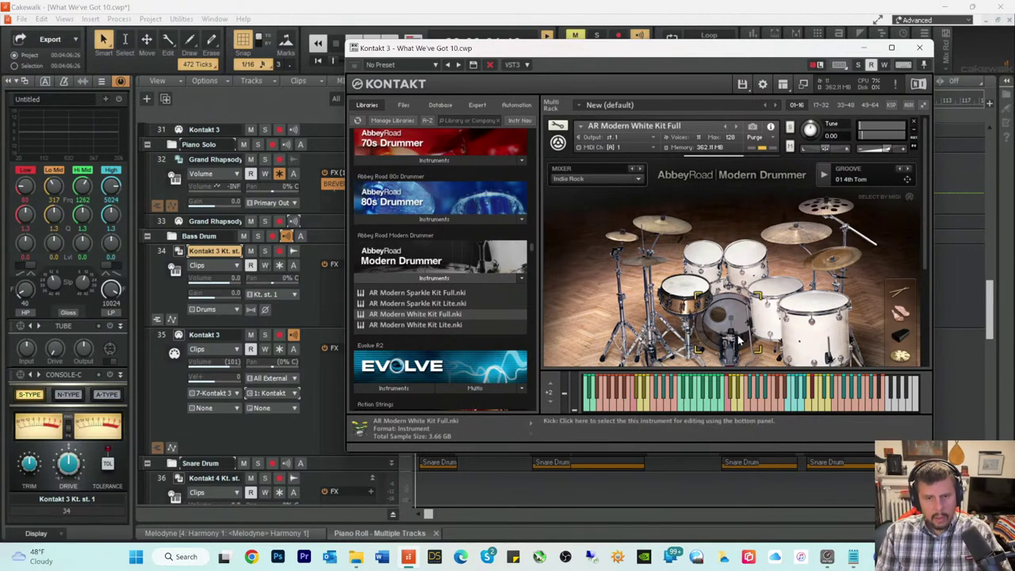
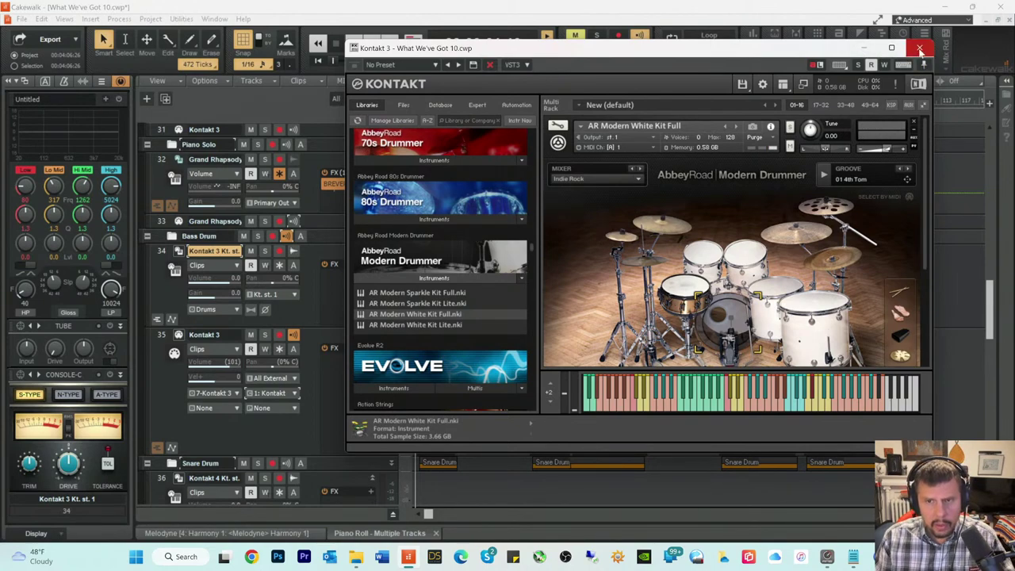
# Step: Close the Kontakt 3 window and check the first Bass Drum clip's C3 notes in the piano roll with playback from just before bar 2
pyautogui.click(919, 50)
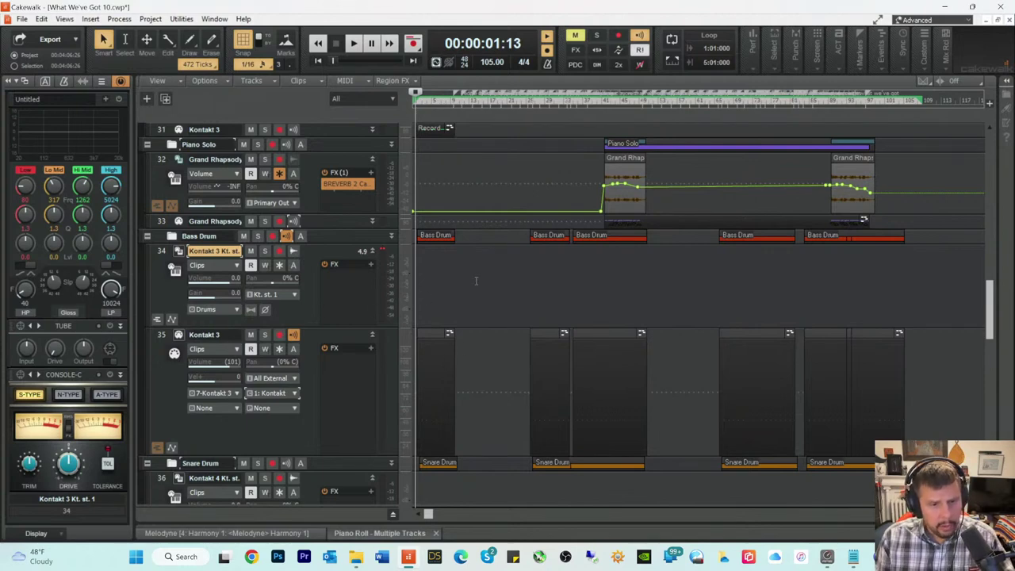
pyautogui.doubleClick(433, 436)
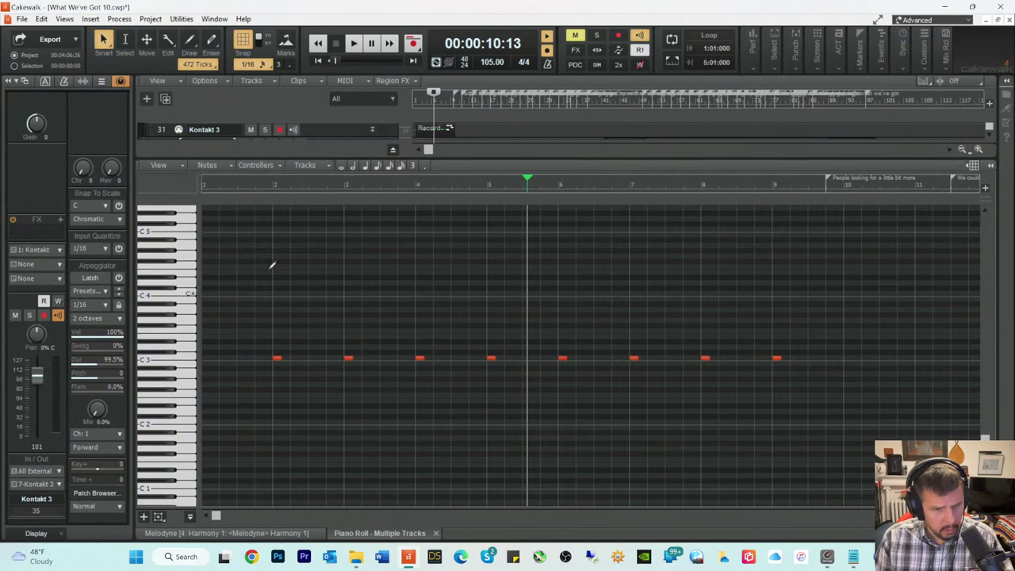
pyautogui.click(267, 184)
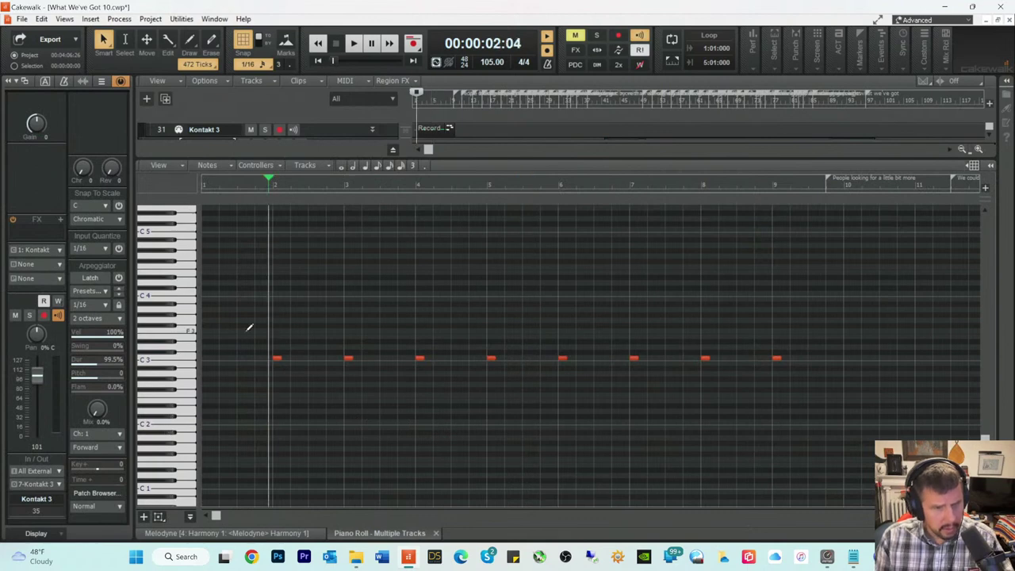
pyautogui.click(193, 359)
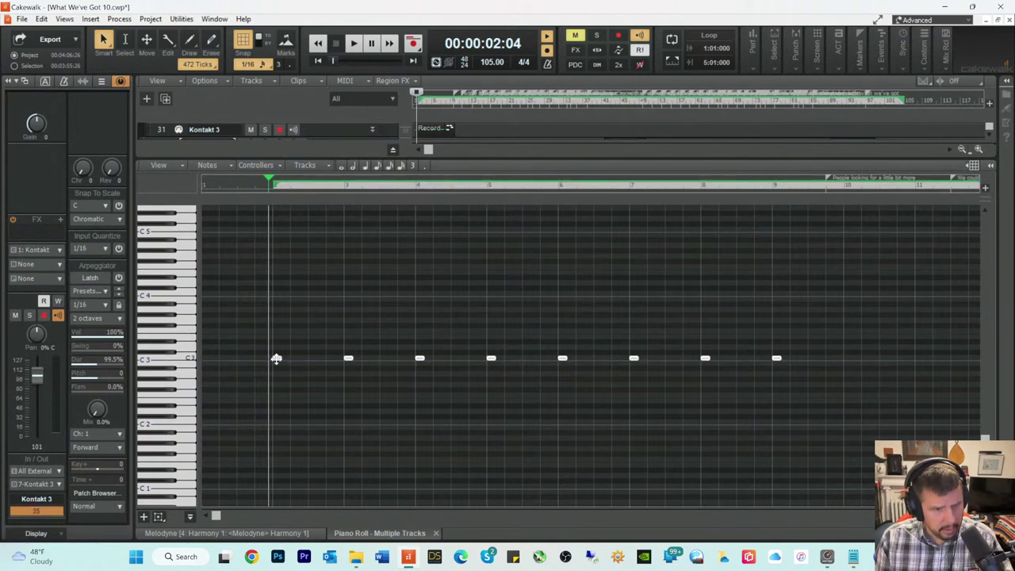
pyautogui.press('space')
pyautogui.press('space')
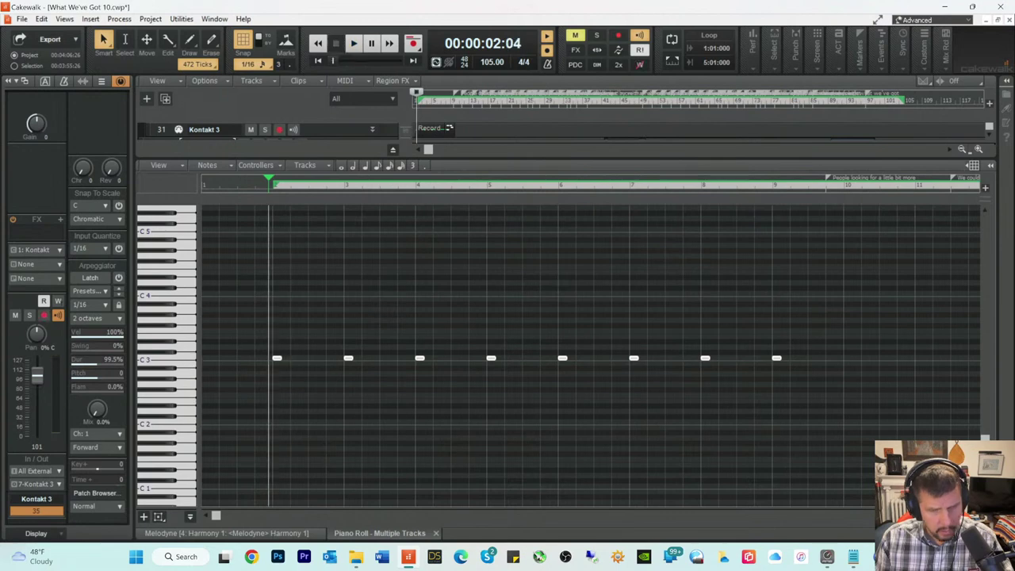
pyautogui.press('d')
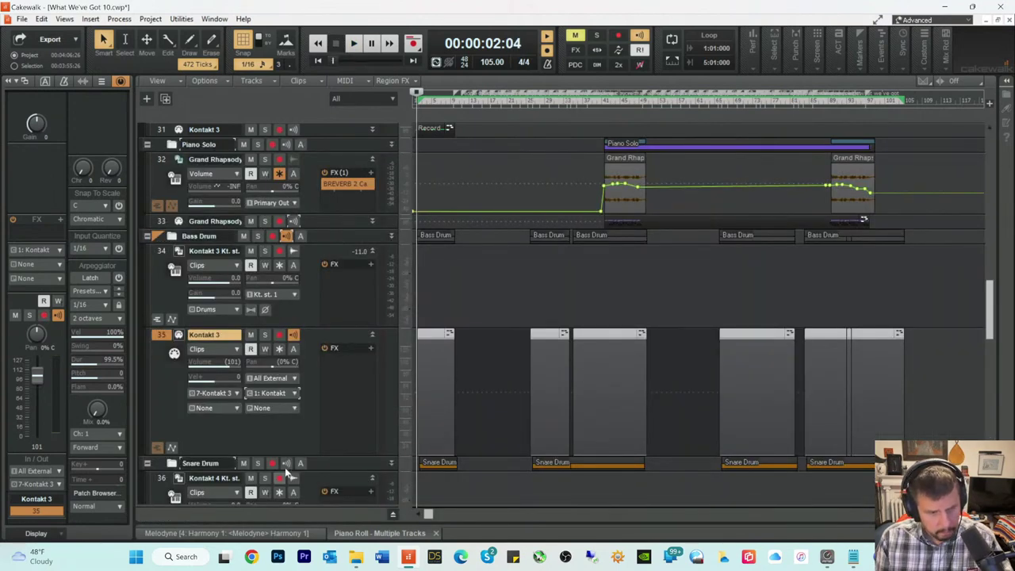
# Step: Reveal the bus pane, solo the Drums bus and play the song to hear the bass drum
pyautogui.moveTo(306, 506); pyautogui.dragTo(302, 354)
pyautogui.click(297, 423)
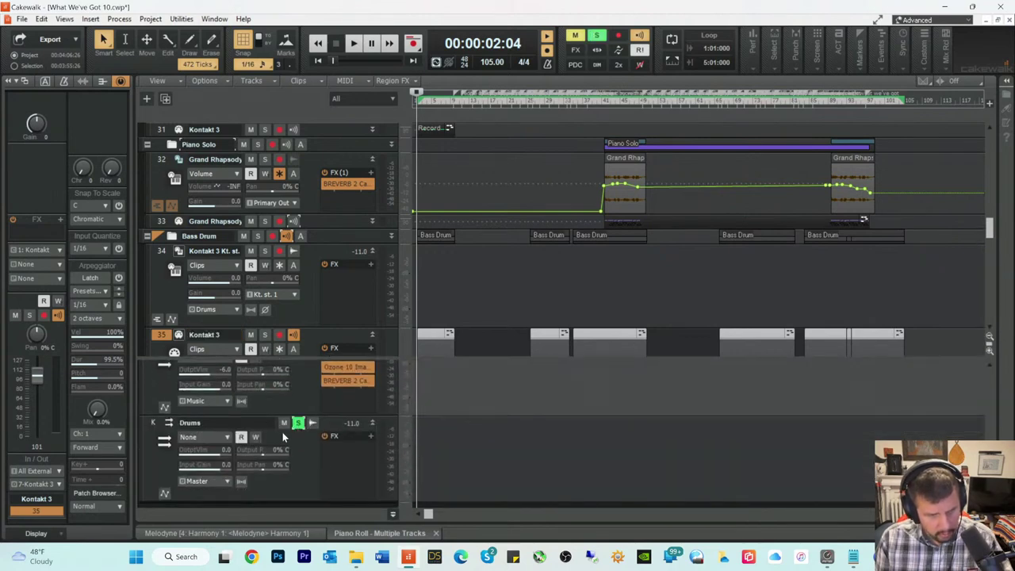
pyautogui.press('space')
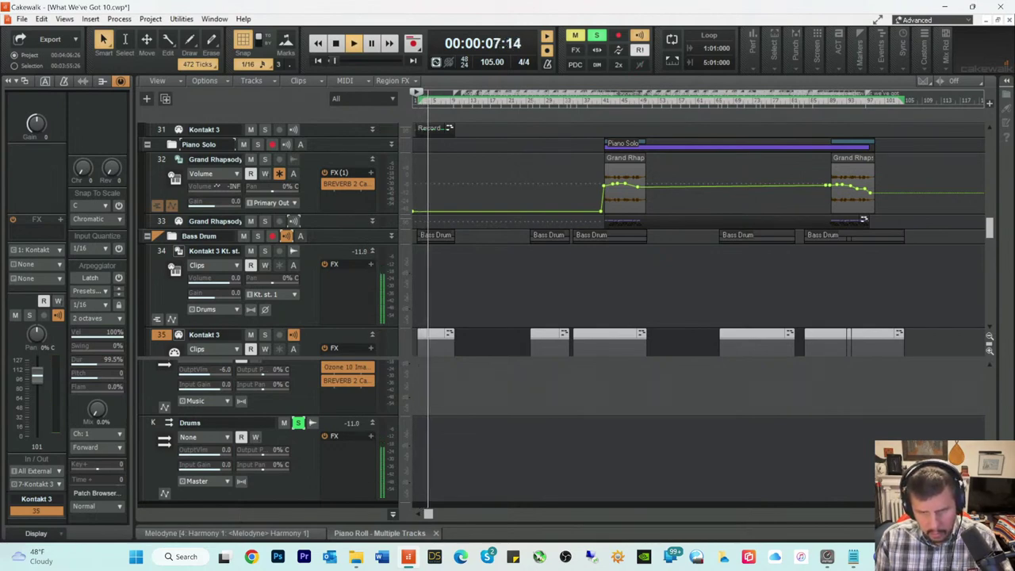
pyautogui.press('space')
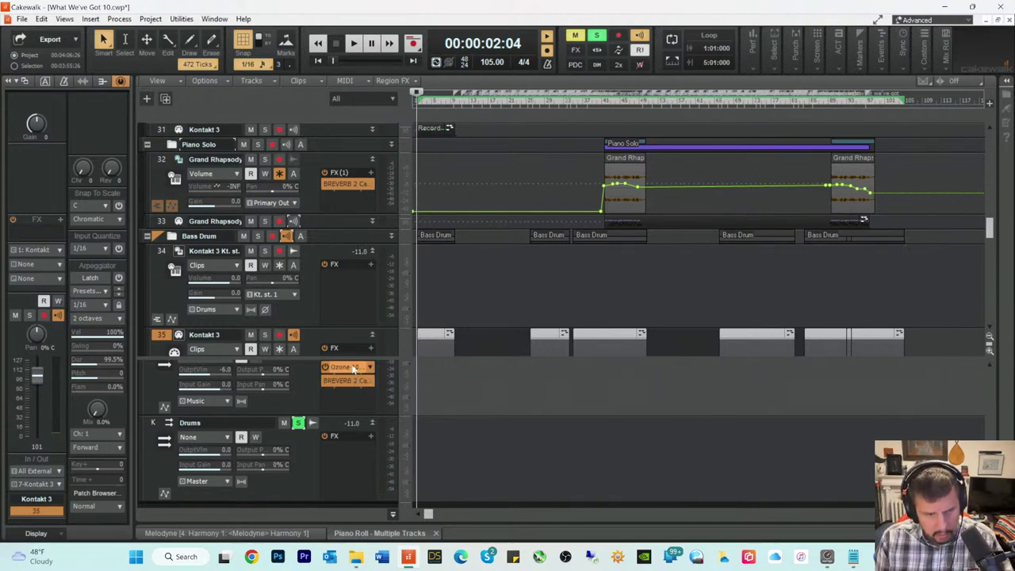
# Step: Hide the bus pane, then select all the C3 notes of the first Bass Drum clip in the piano roll
pyautogui.moveTo(405, 409); pyautogui.dragTo(400, 457)
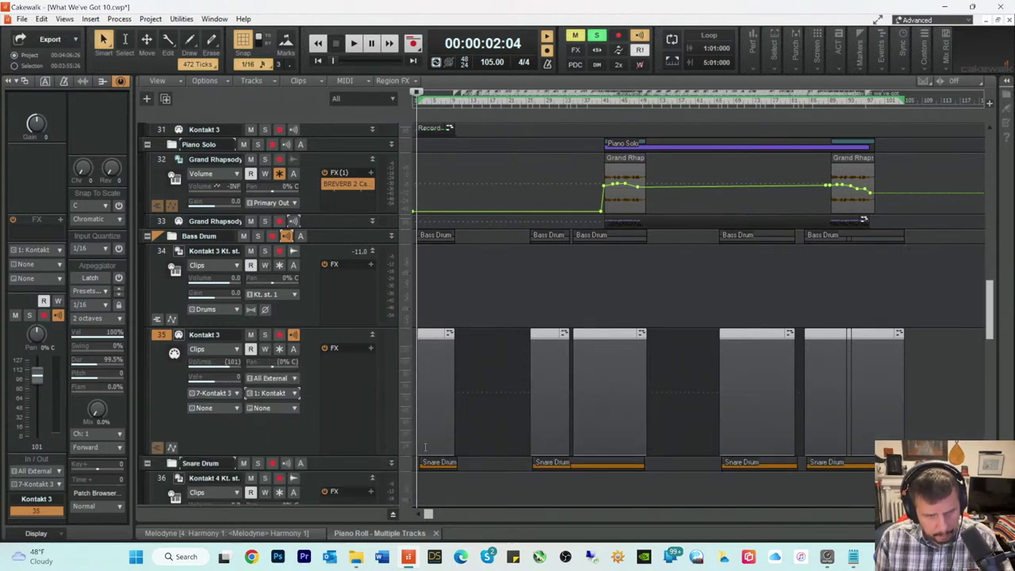
pyautogui.doubleClick(425, 446)
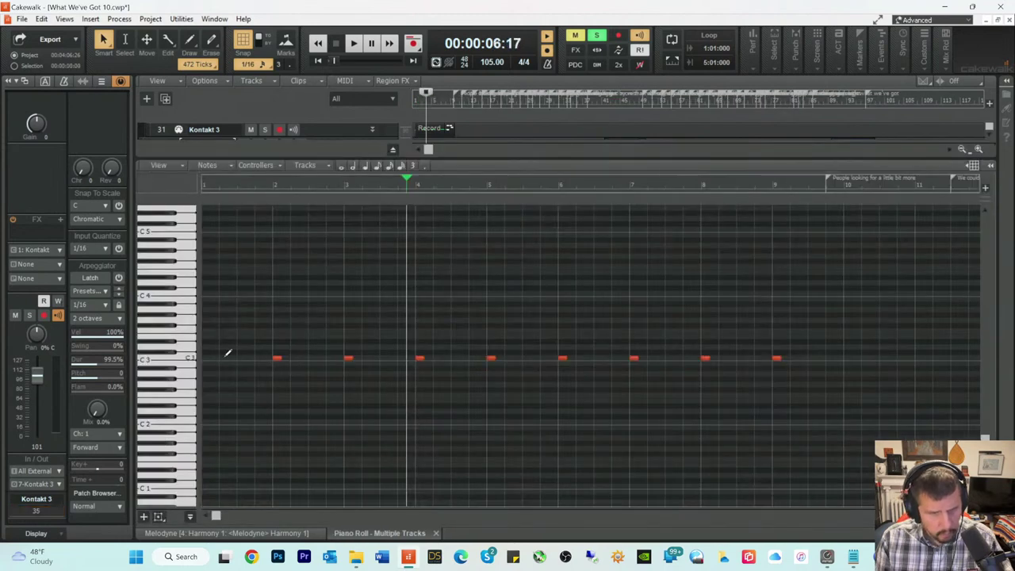
pyautogui.click(195, 362)
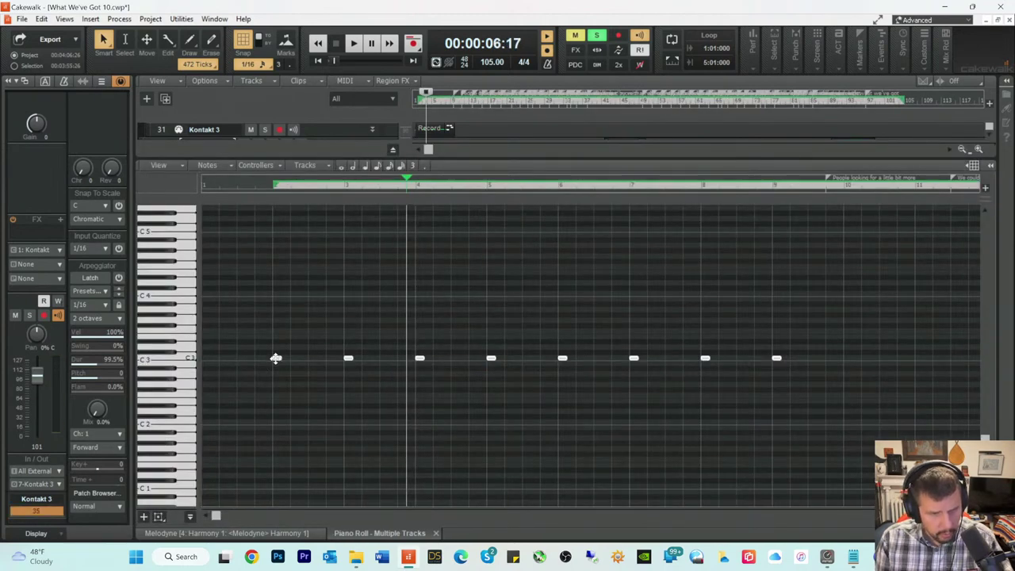
pyautogui.moveTo(275, 358); pyautogui.dragTo(278, 390)
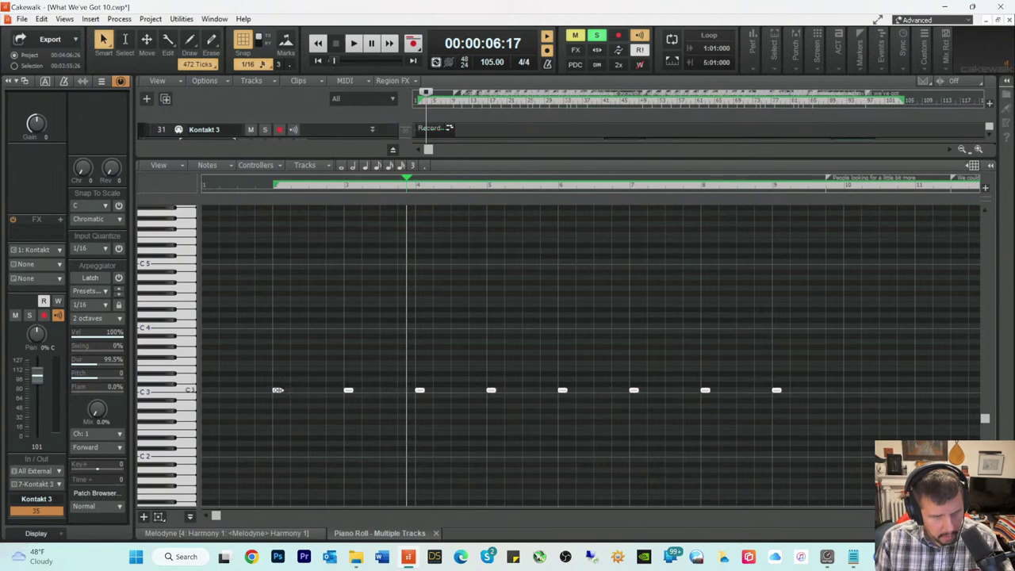
# Step: Play the selected bass drum notes in the piano roll twice from just before bar 2
pyautogui.click(263, 188)
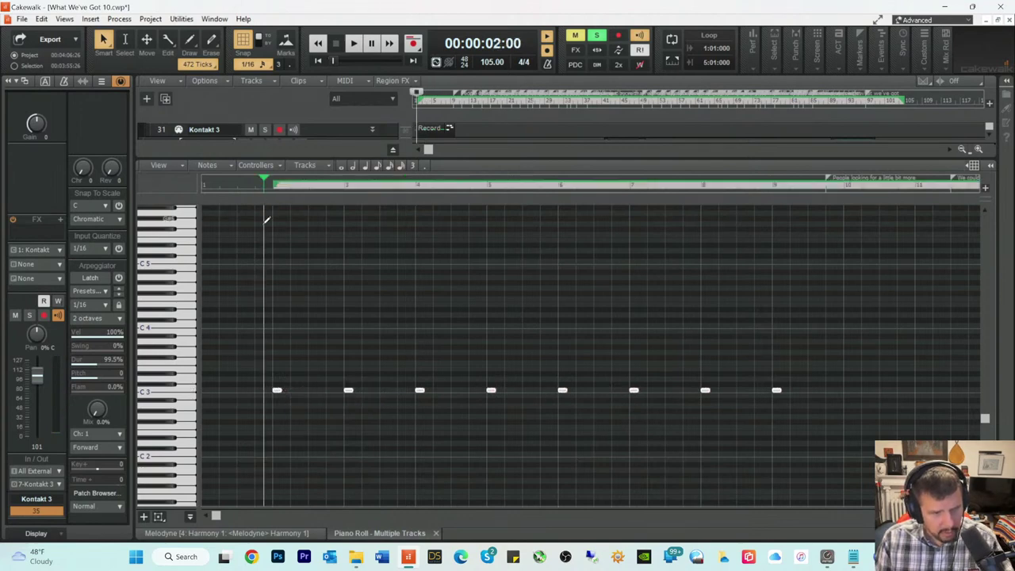
pyautogui.press('space')
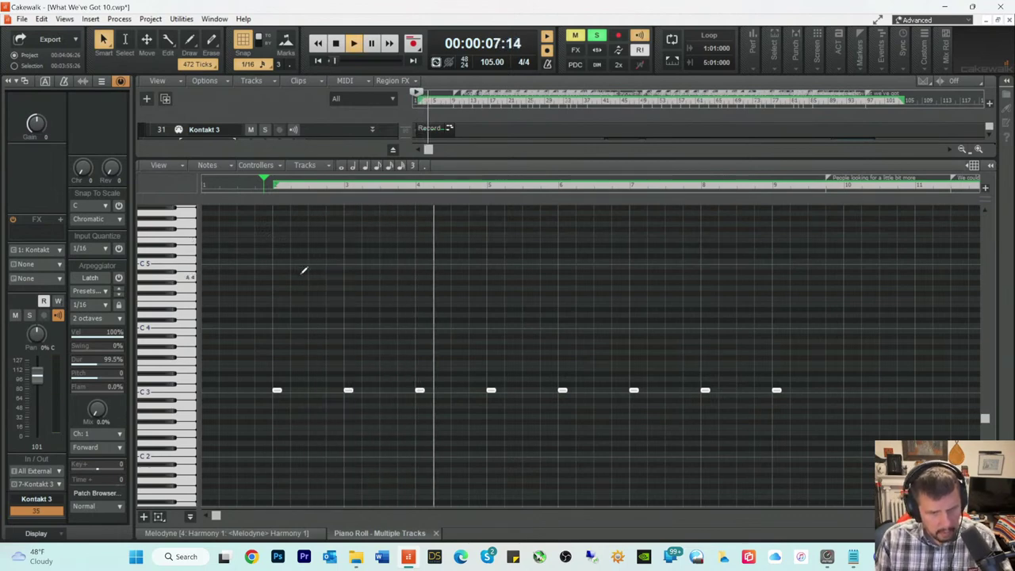
pyautogui.press('space')
pyautogui.press('space')
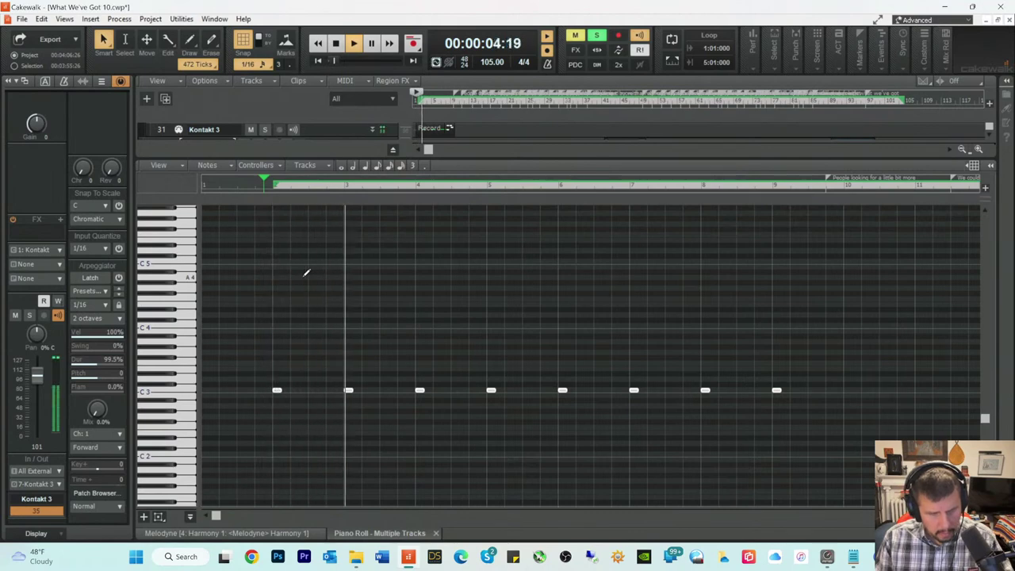
pyautogui.press('space')
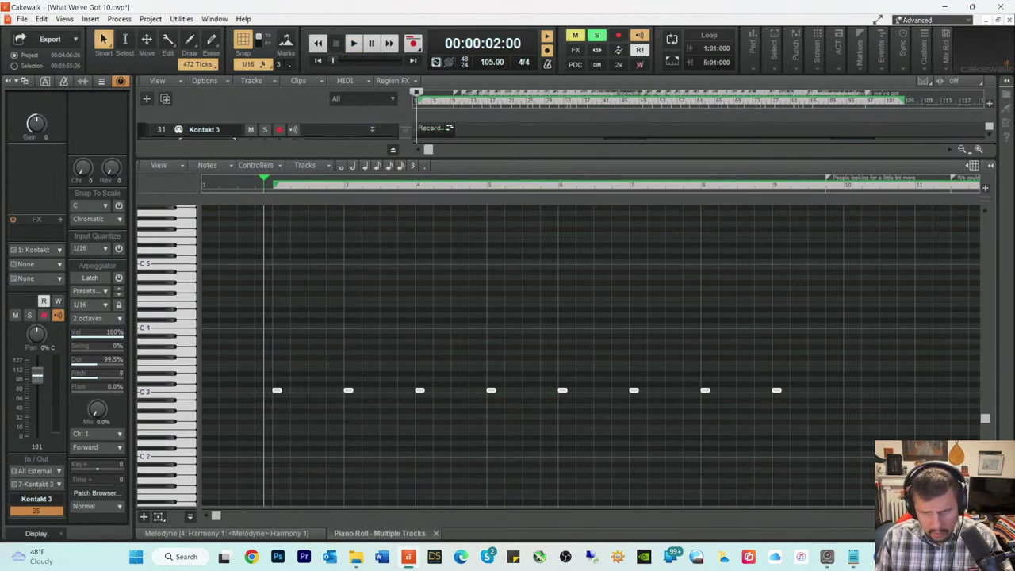
# Step: Recheck the bass drum playback from just before bar 2, alternating between the track view and the piano roll
pyautogui.press('d')
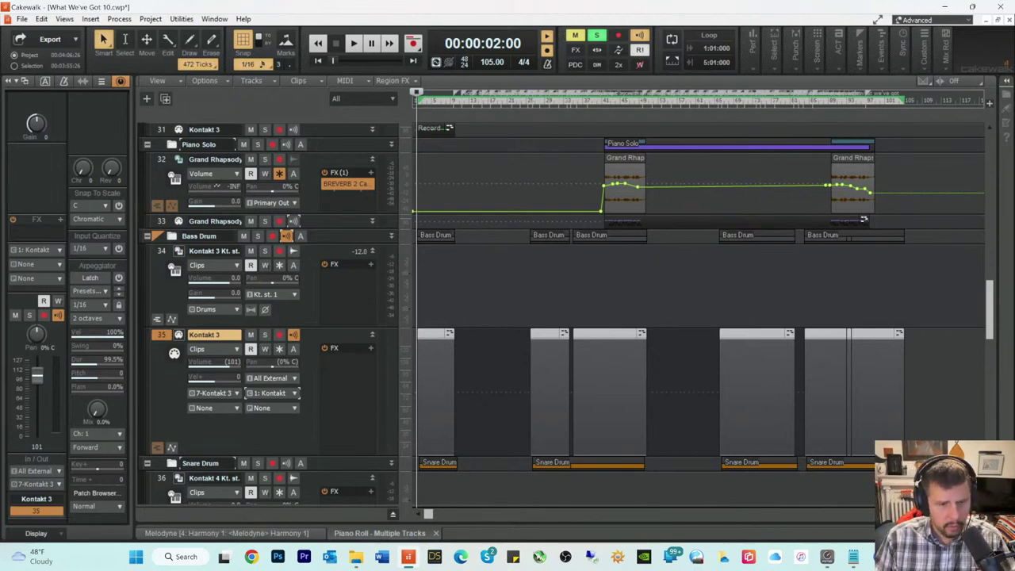
pyautogui.press('space')
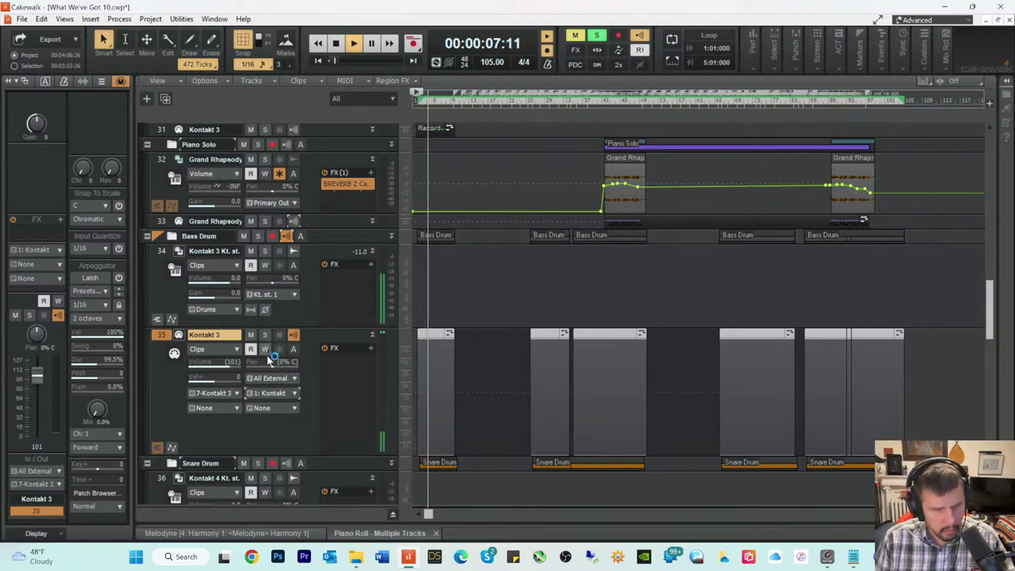
pyautogui.press('space')
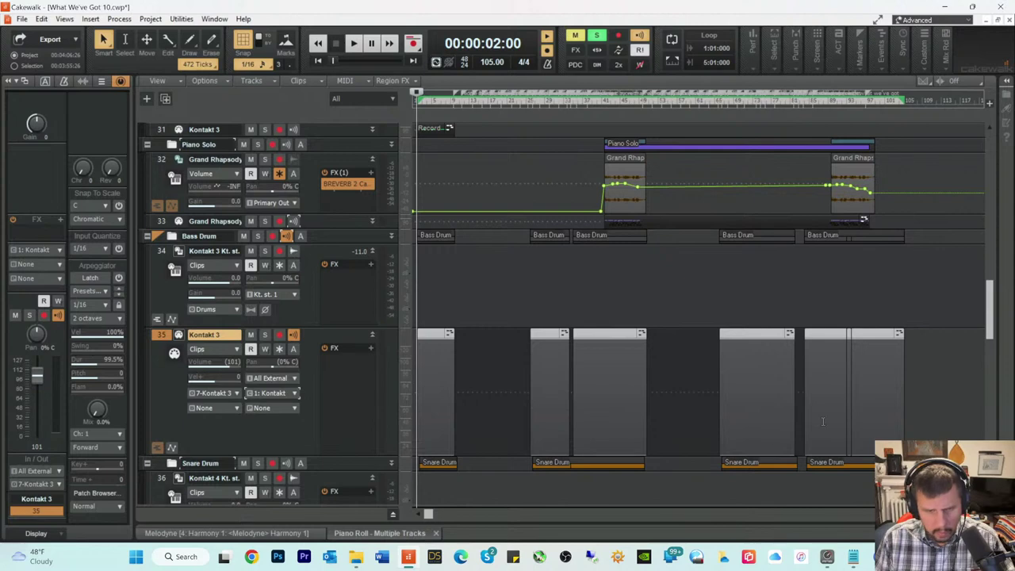
pyautogui.hotkey('alt', '3')
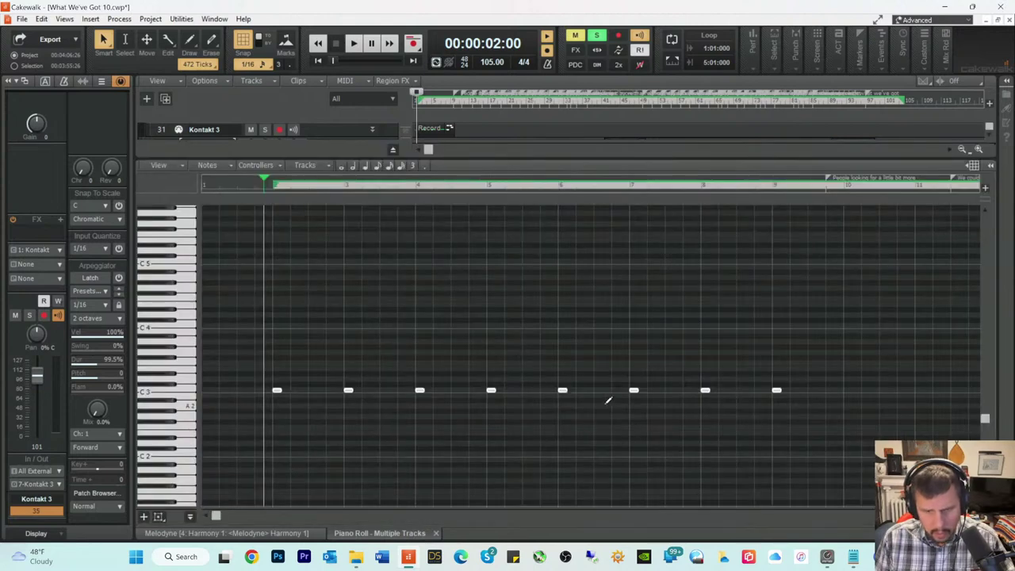
pyautogui.press('space')
pyautogui.press('space')
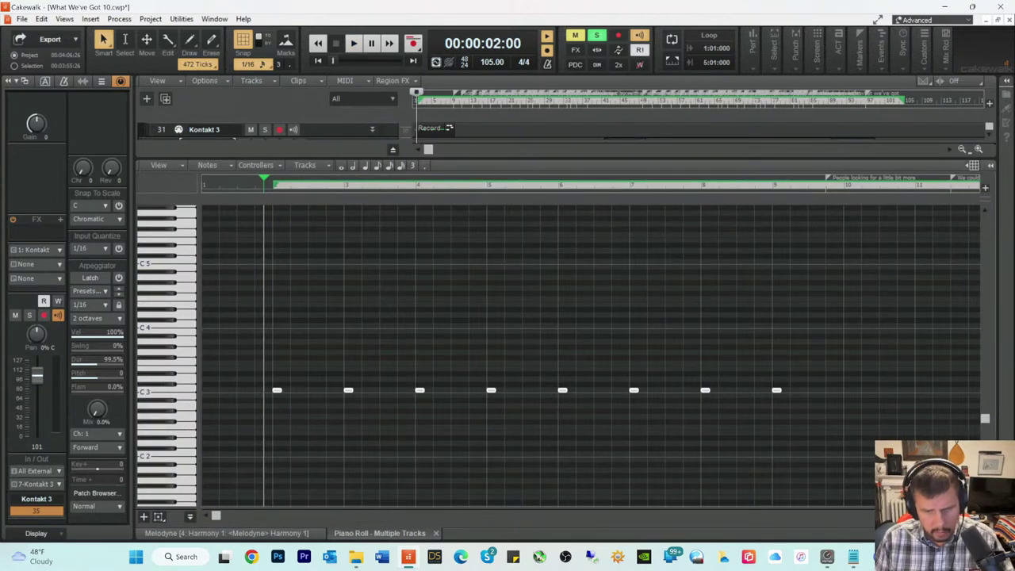
pyautogui.press('d')
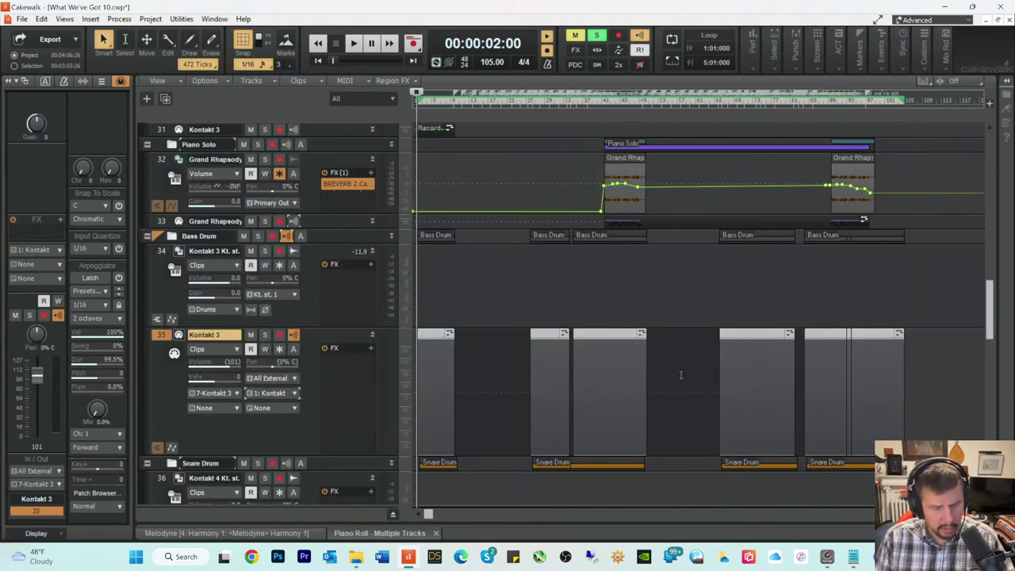
pyautogui.press('space')
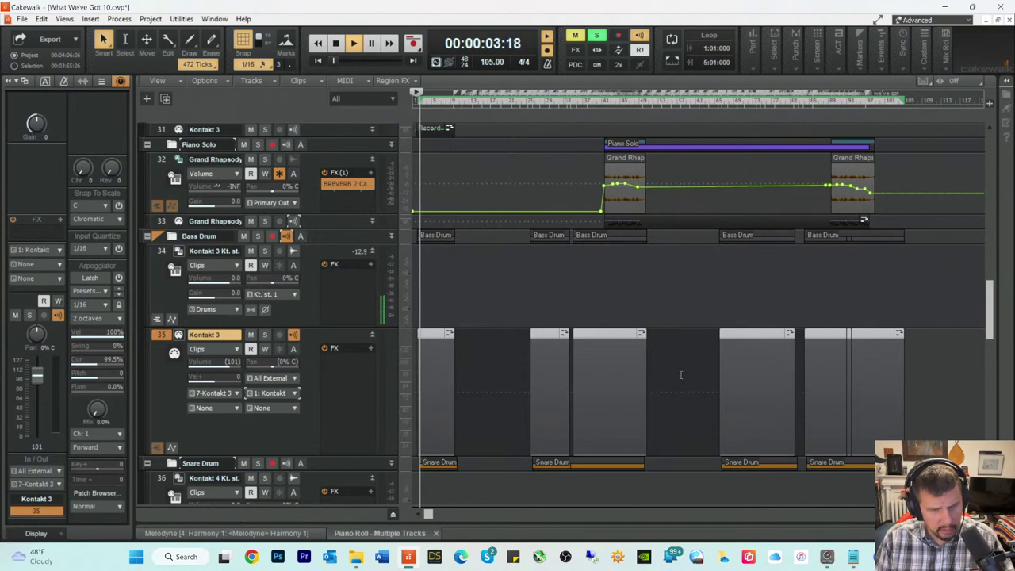
pyautogui.press('space')
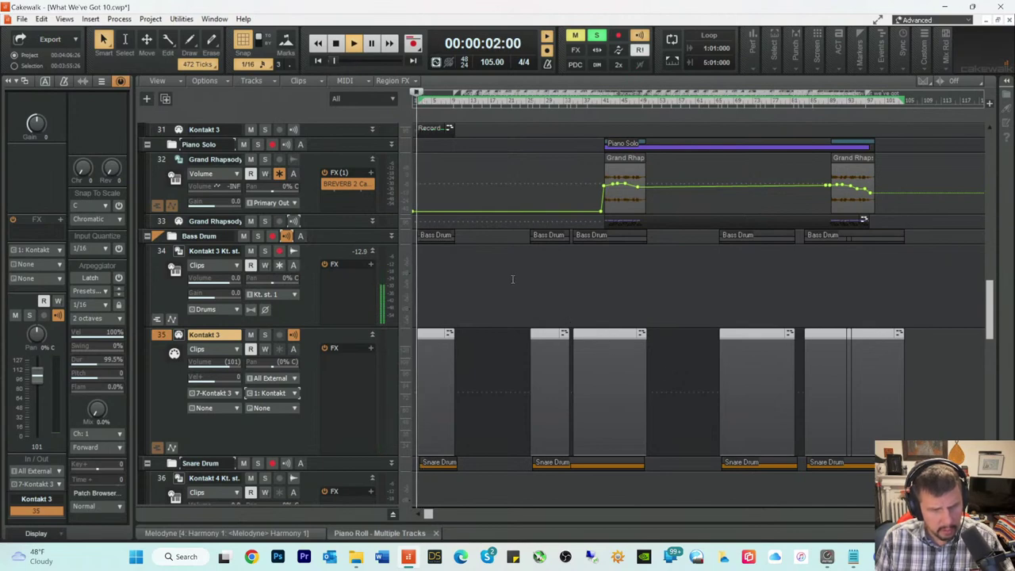
# Step: Load AR Modern White Kit Full from Abbey Road Modern Drummer into the Snare Drum folder's Kontakt 4 and close its window
pyautogui.scroll(-4, 463, 294)
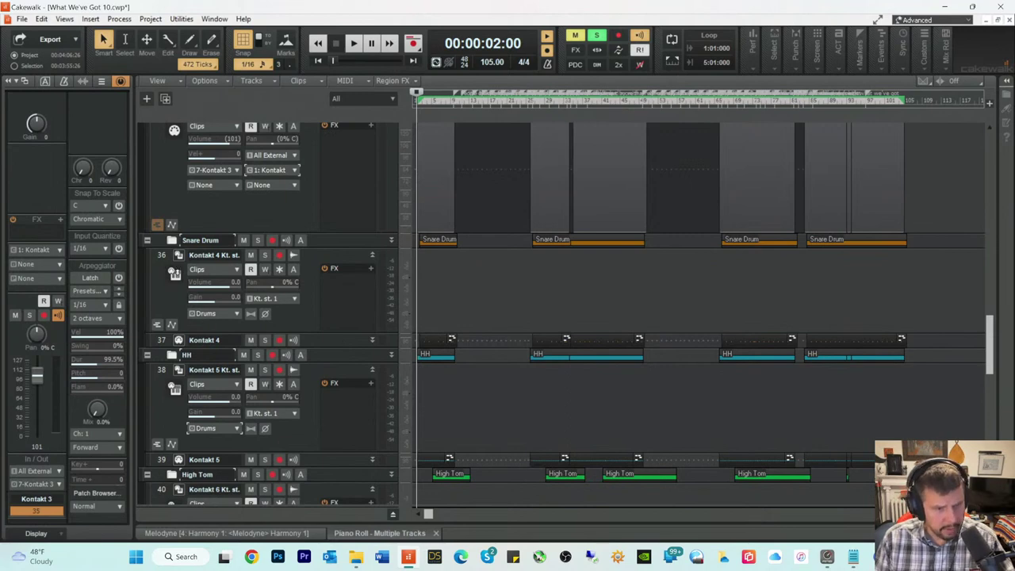
pyautogui.click(179, 254)
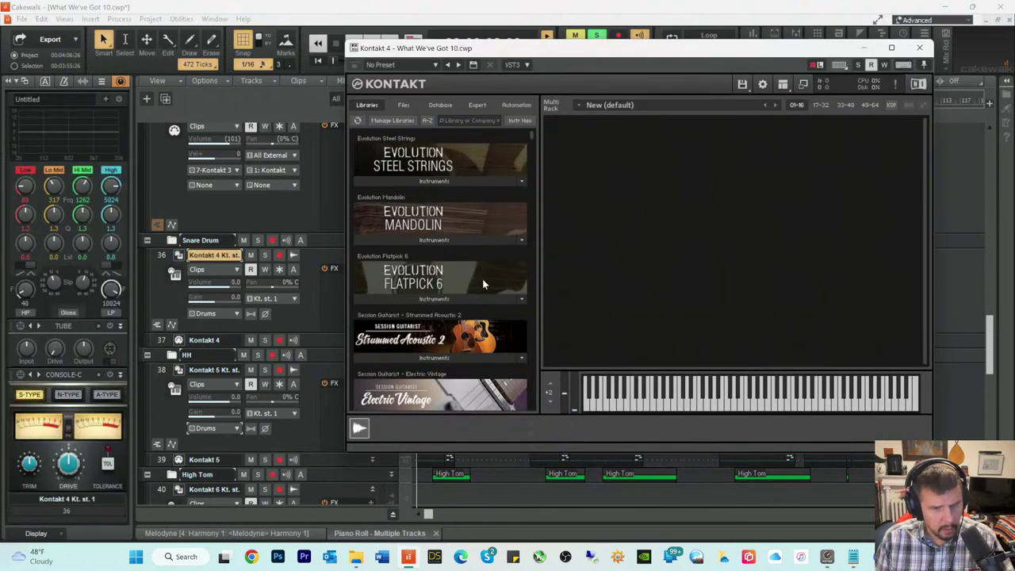
pyautogui.moveTo(531, 139); pyautogui.dragTo(520, 263)
pyautogui.click(432, 320)
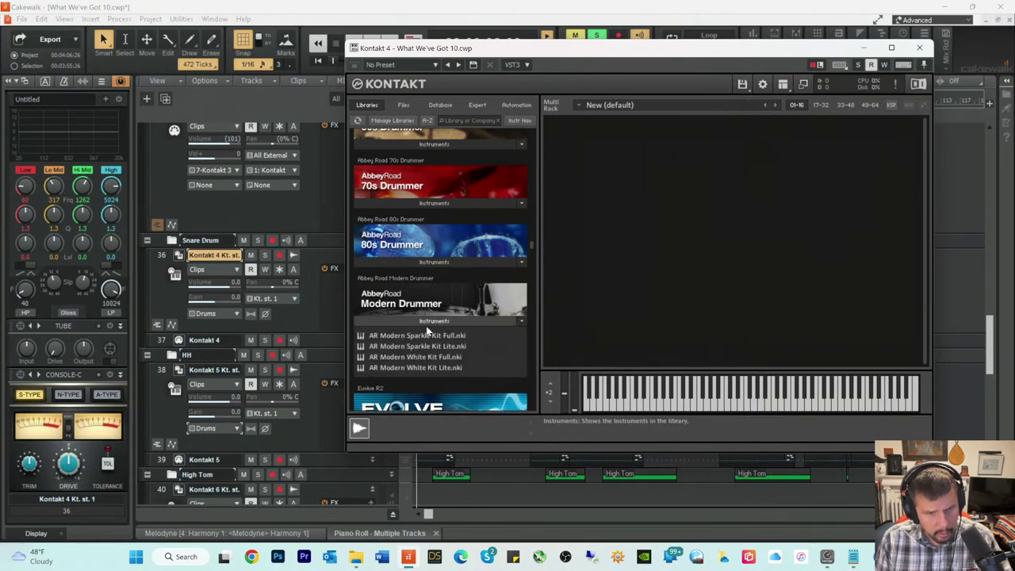
pyautogui.click(384, 358)
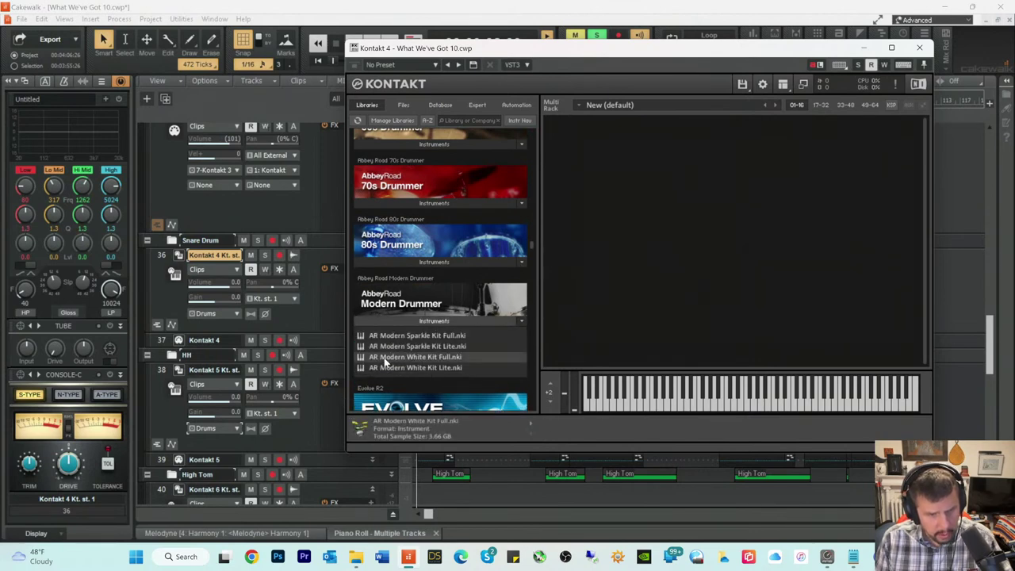
pyautogui.doubleClick(385, 358)
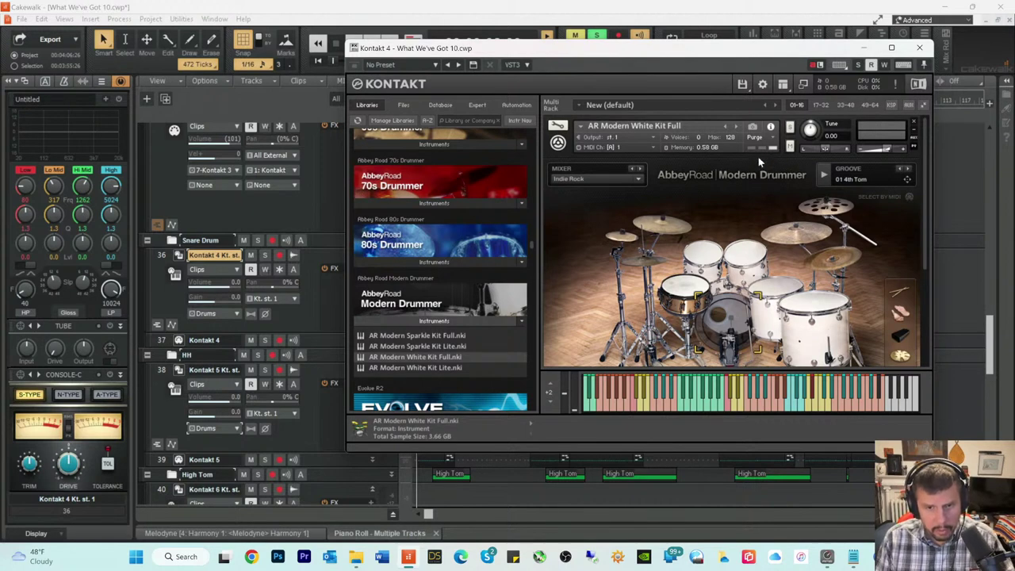
pyautogui.click(919, 49)
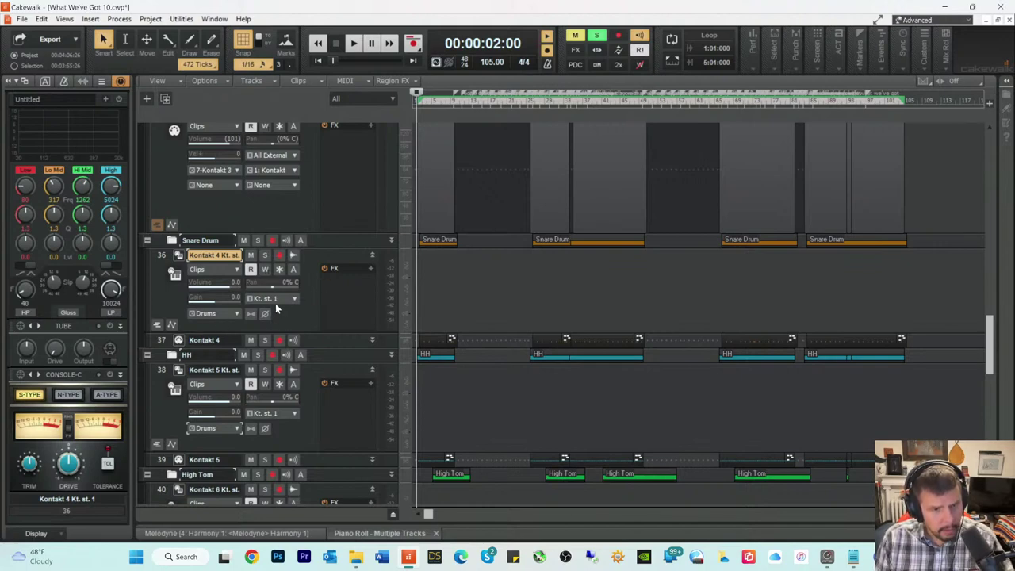
# Step: Check the first Snare Drum clip's D3 notes in the piano roll with playback from just before bar 2, then hide the piano roll
pyautogui.click(426, 340)
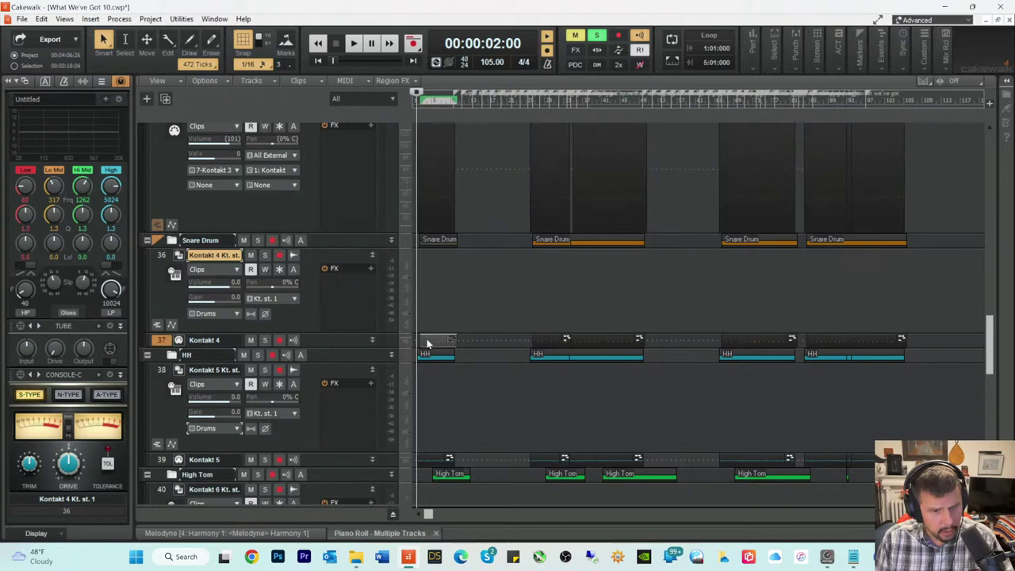
pyautogui.doubleClick(426, 339)
pyautogui.click(193, 358)
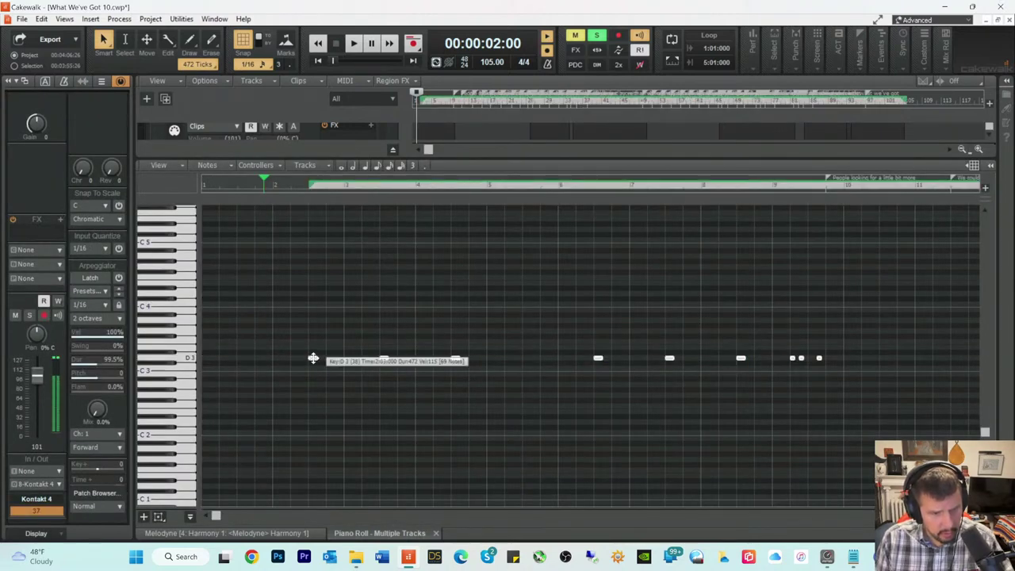
pyautogui.moveTo(313, 358); pyautogui.dragTo(313, 358)
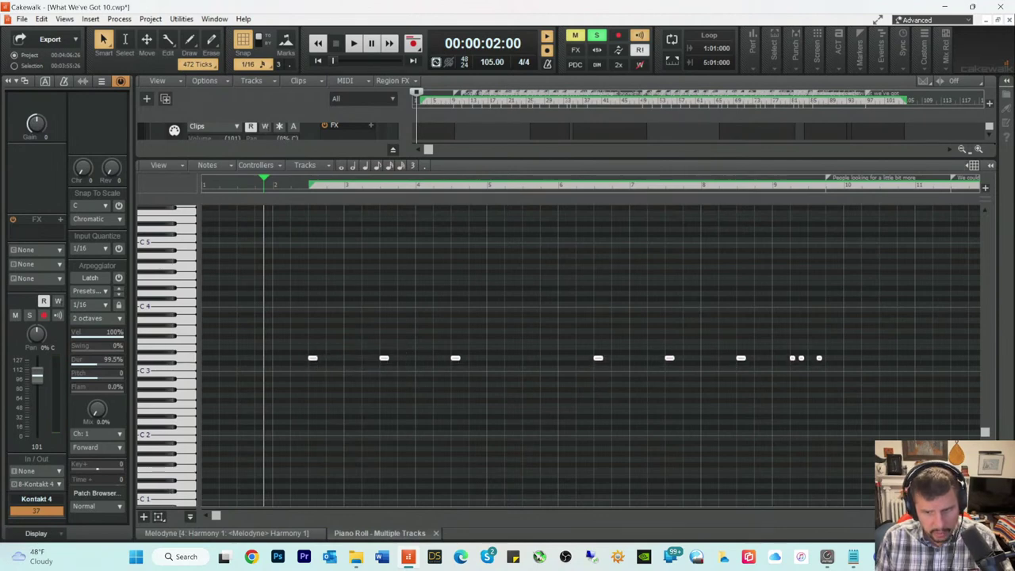
pyautogui.press('space')
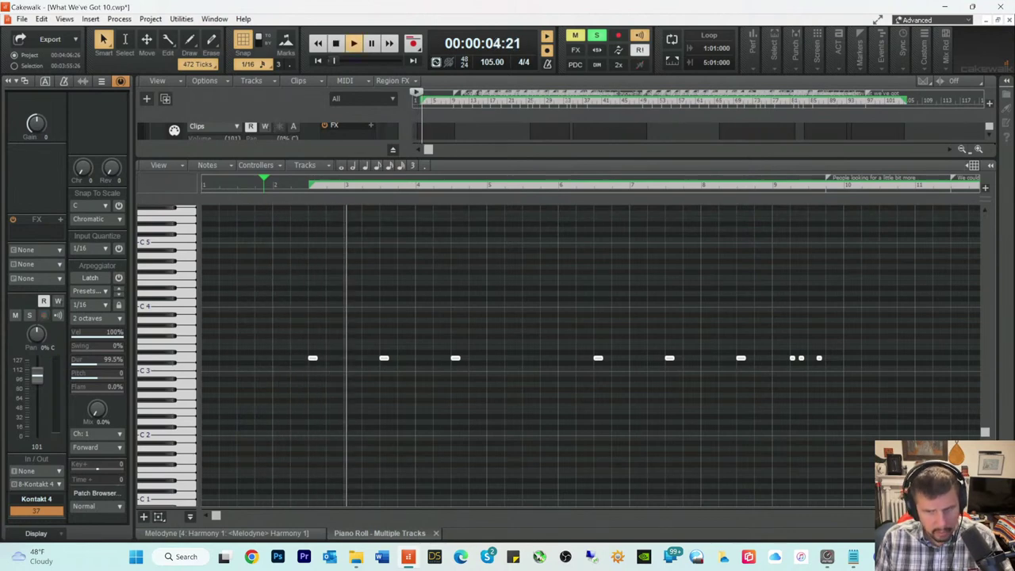
pyautogui.press('space')
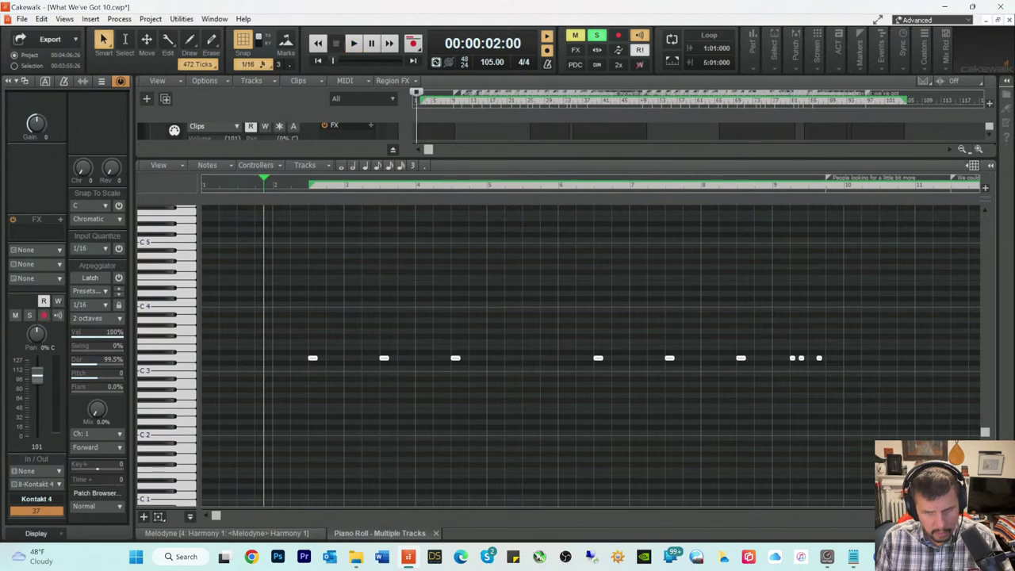
pyautogui.press('d')
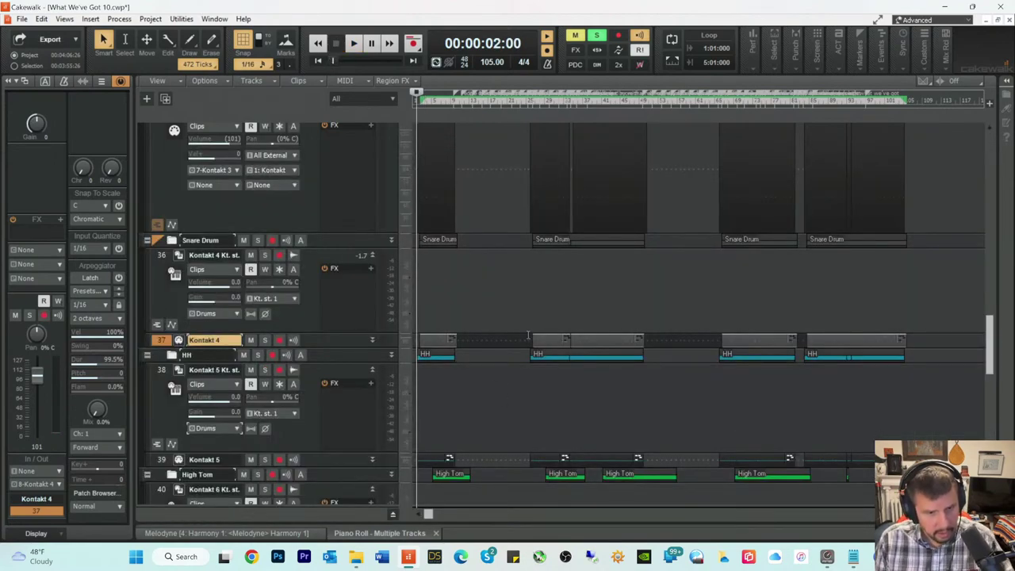
# Step: Set the playhead just before the first High Tom clip and load AR Modern White Kit Full into the High Tom folder's Kontakt 6
pyautogui.scroll(-4, 527, 336)
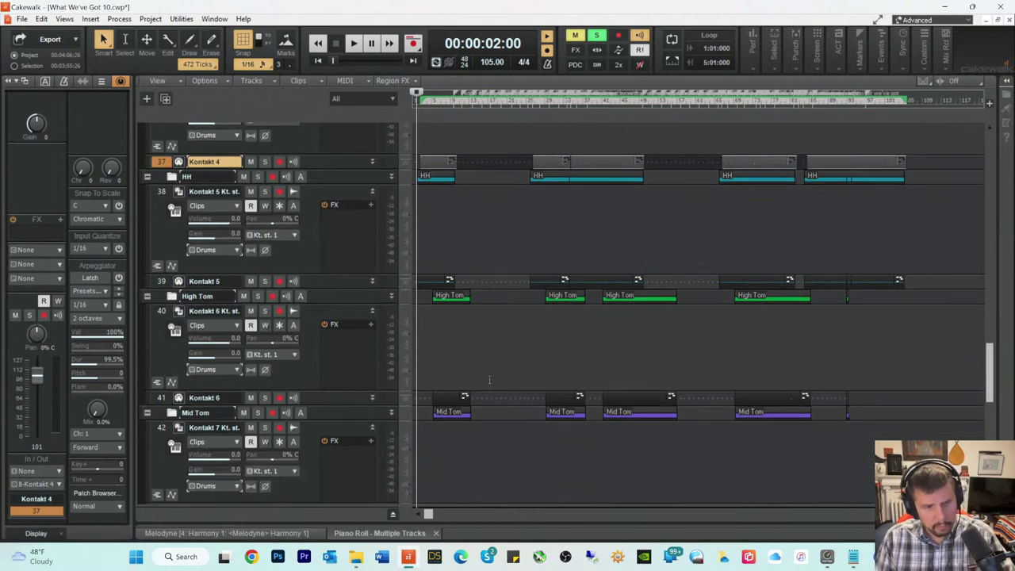
pyautogui.click(434, 103)
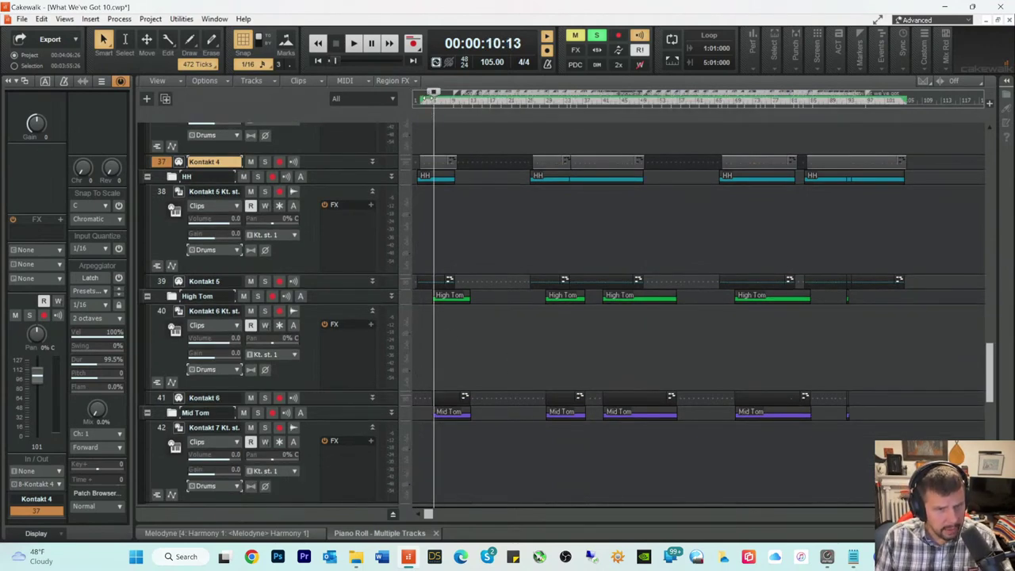
pyautogui.click(430, 103)
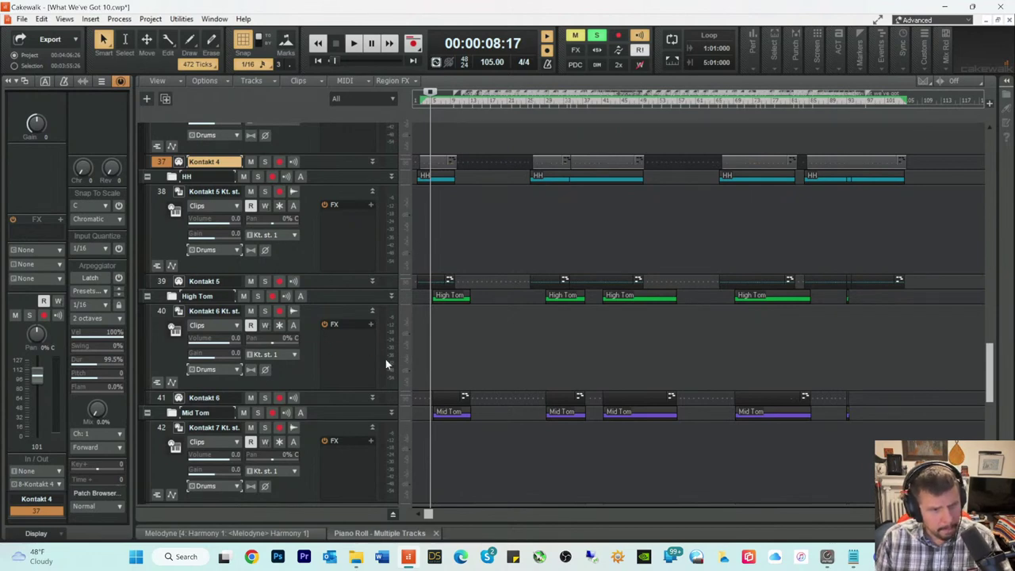
pyautogui.click(437, 396)
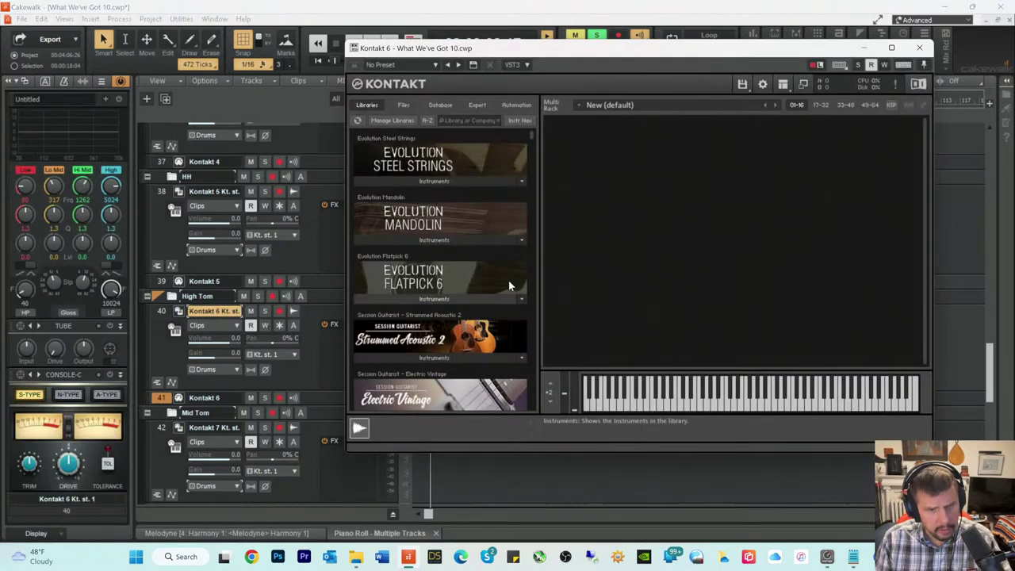
pyautogui.moveTo(532, 137); pyautogui.dragTo(532, 245)
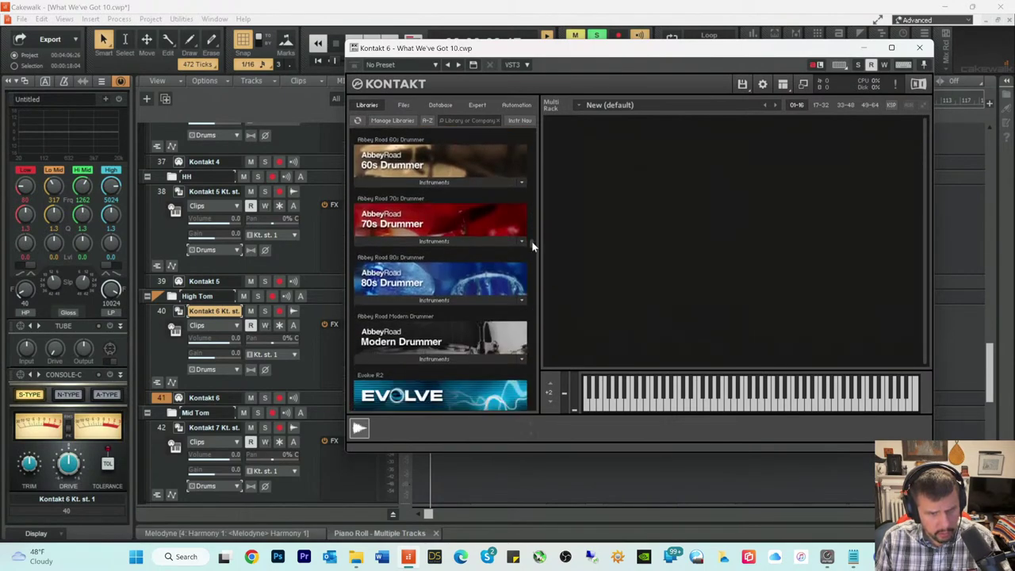
pyautogui.click(432, 358)
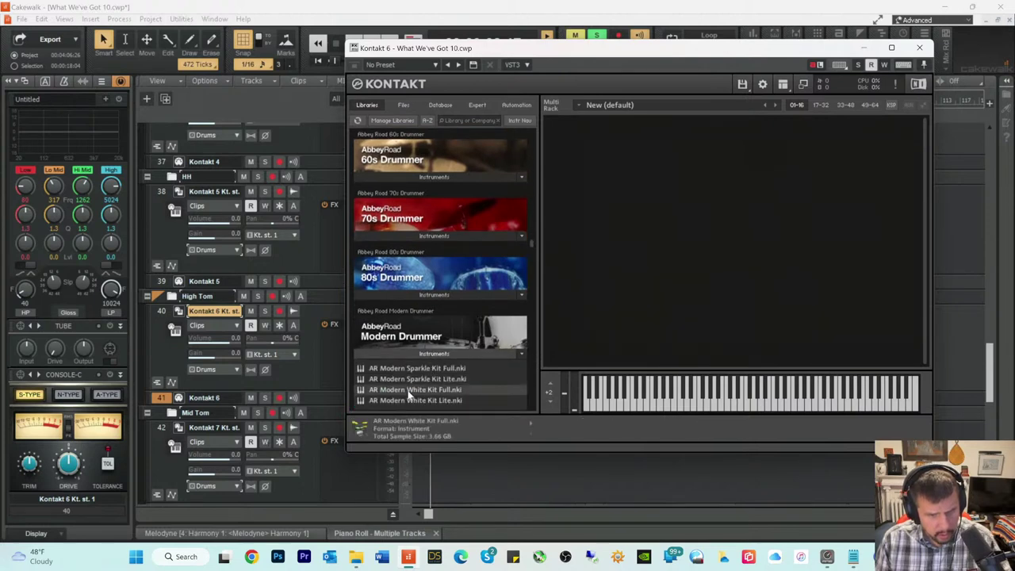
pyautogui.moveTo(409, 392); pyautogui.dragTo(593, 364)
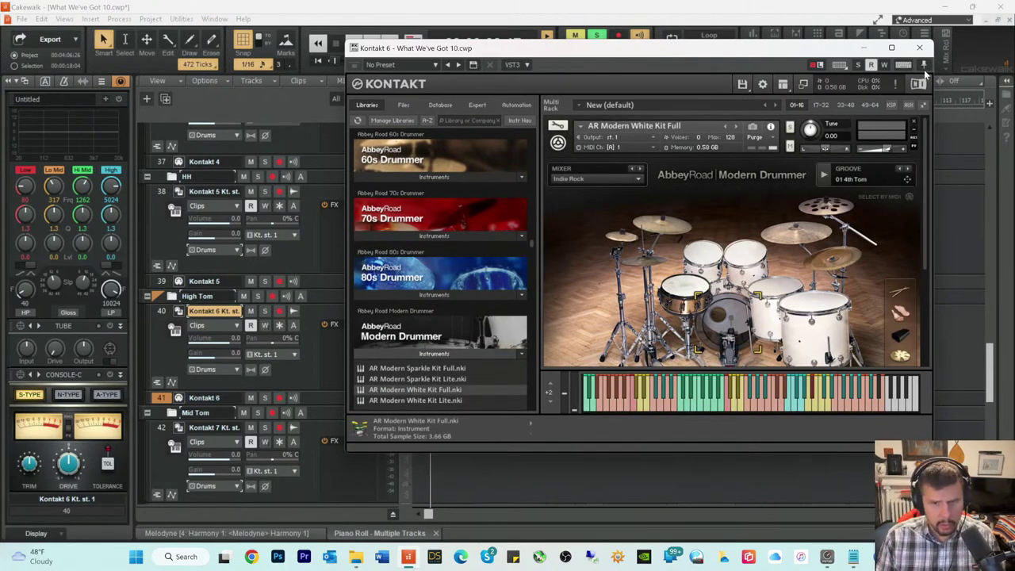
# Step: Close the Kontakt 6 window and check the first High Tom clip's notes in the piano roll
pyautogui.click(917, 49)
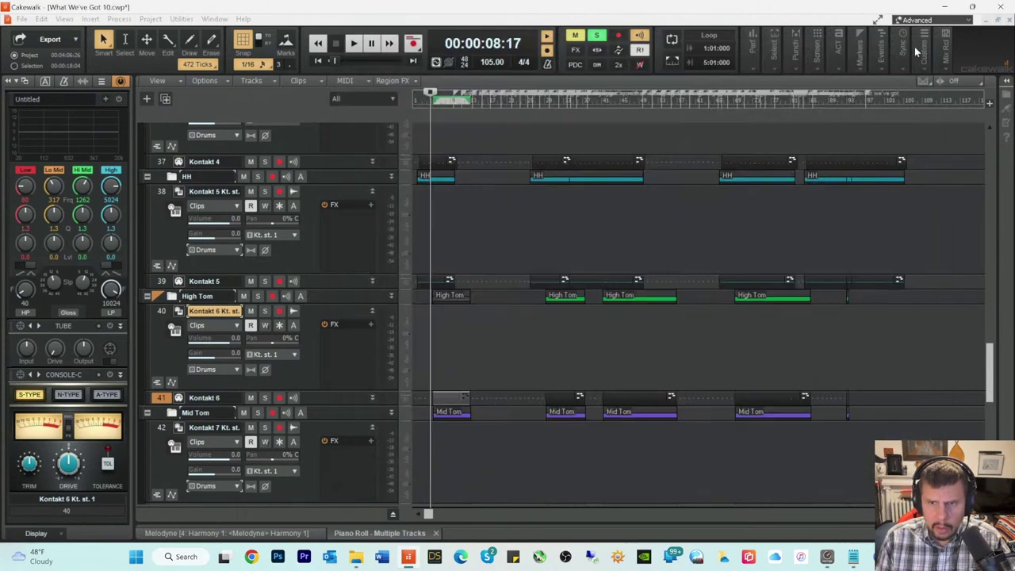
pyautogui.doubleClick(440, 400)
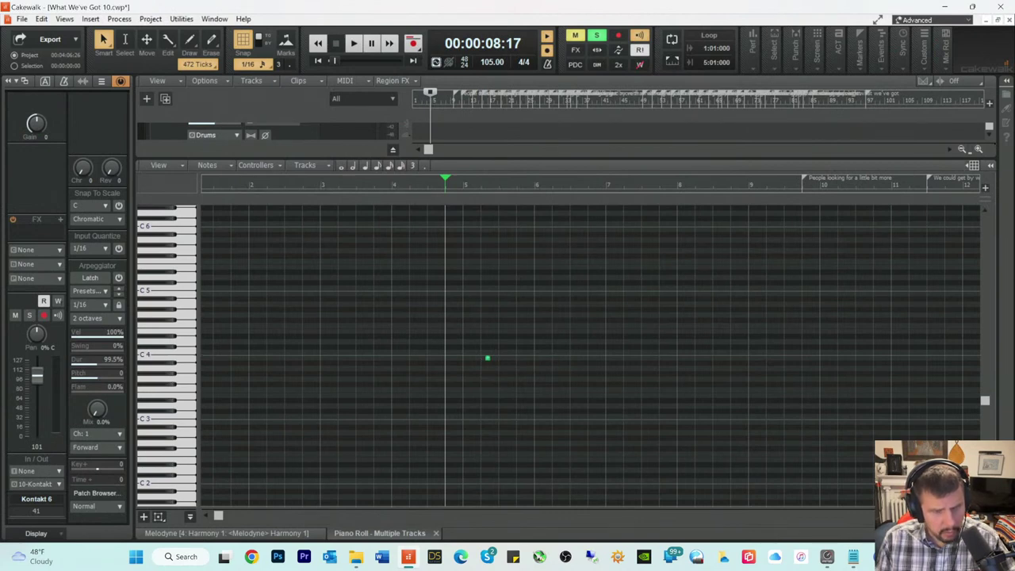
pyautogui.press('d')
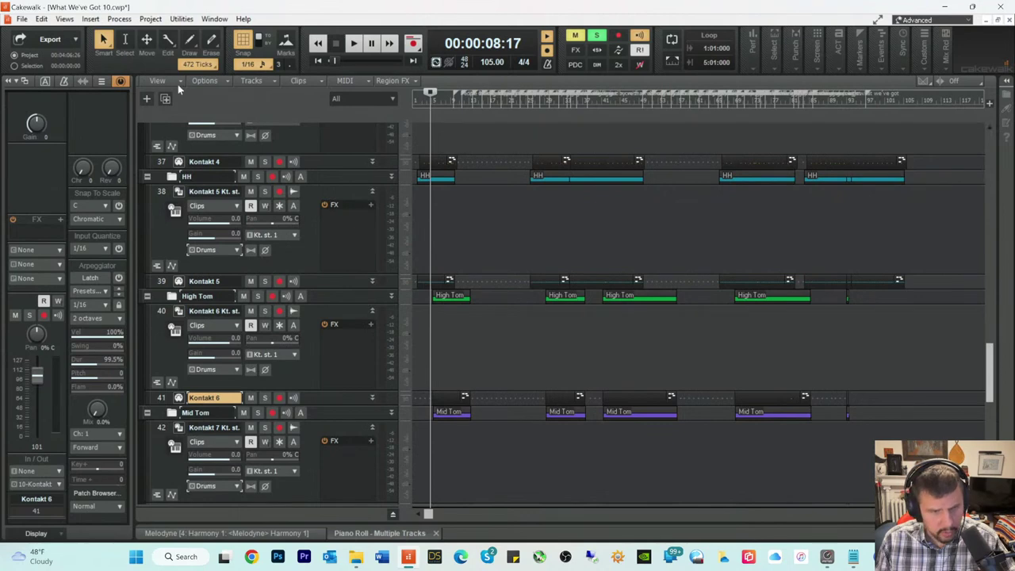
# Step: Play back the arrangement in the track view from 00:00:03:21, then again from 00:00:13:00
pyautogui.click(41, 18)
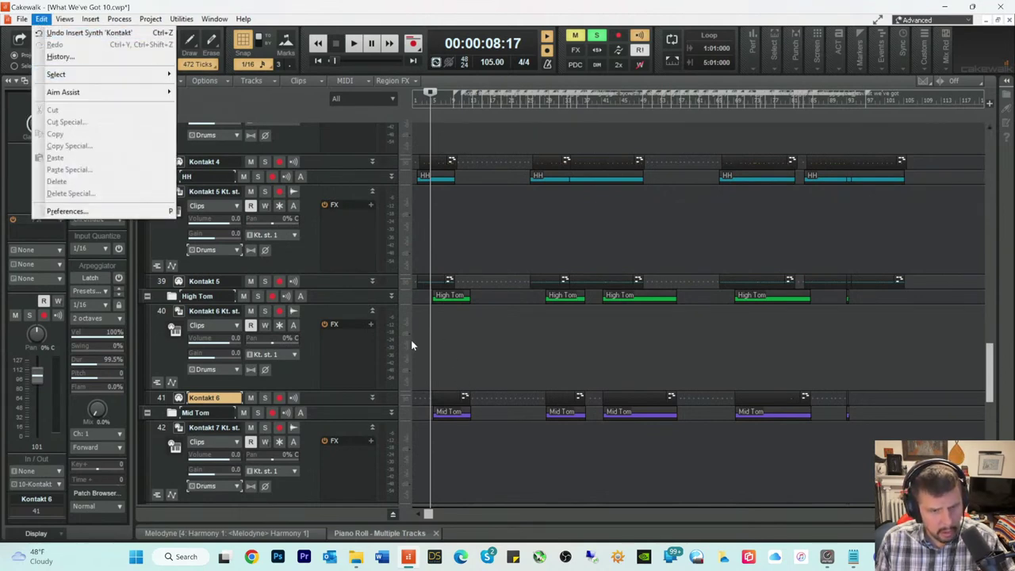
pyautogui.click(419, 314)
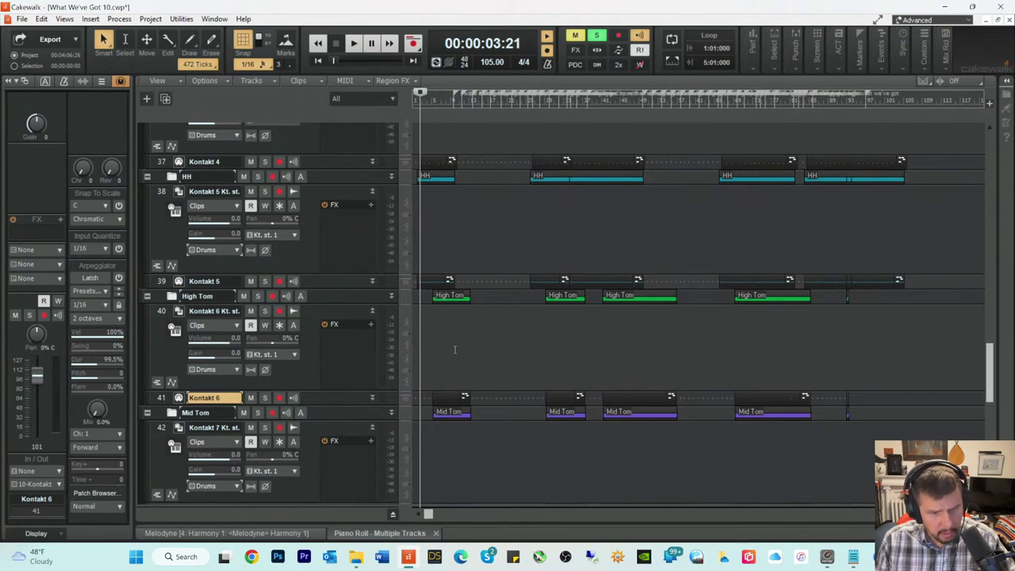
pyautogui.press('space')
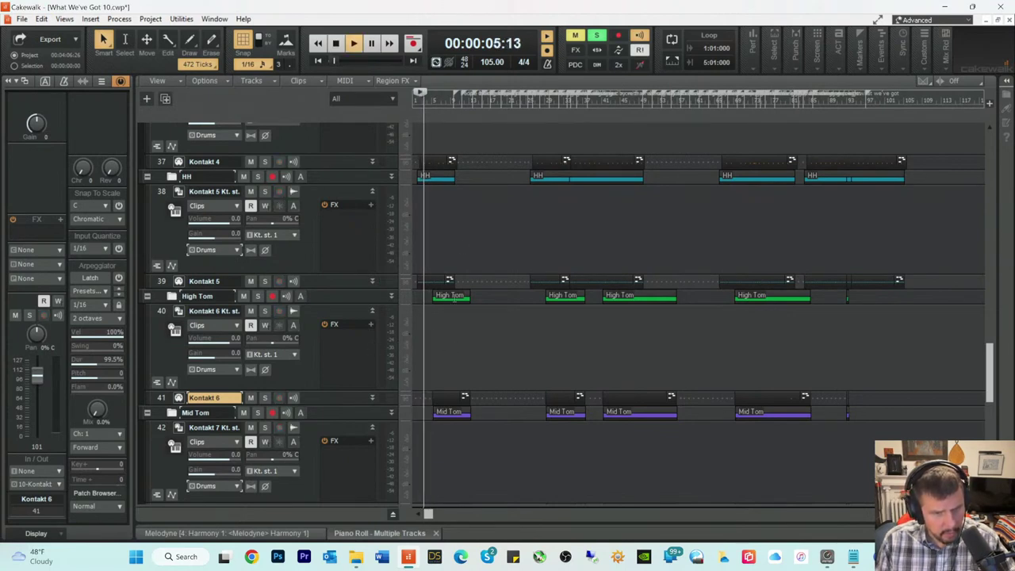
pyautogui.press('space')
pyautogui.click(437, 102)
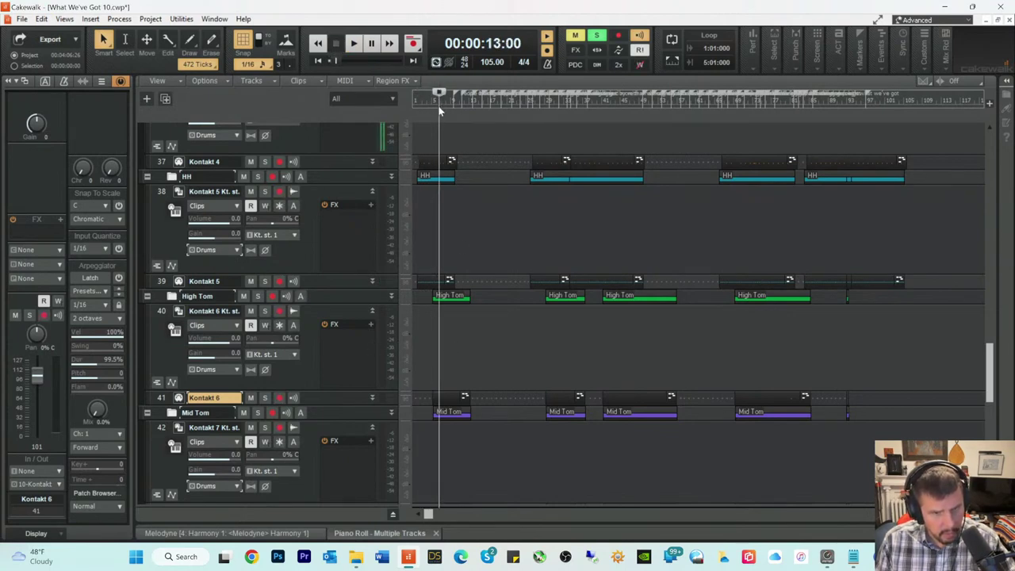
pyautogui.press('space')
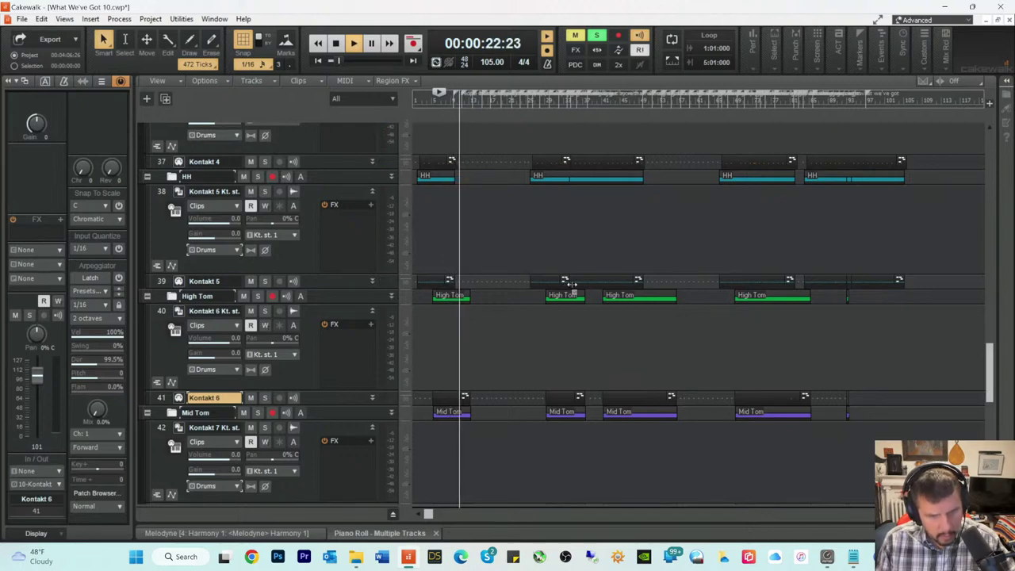
pyautogui.press('space')
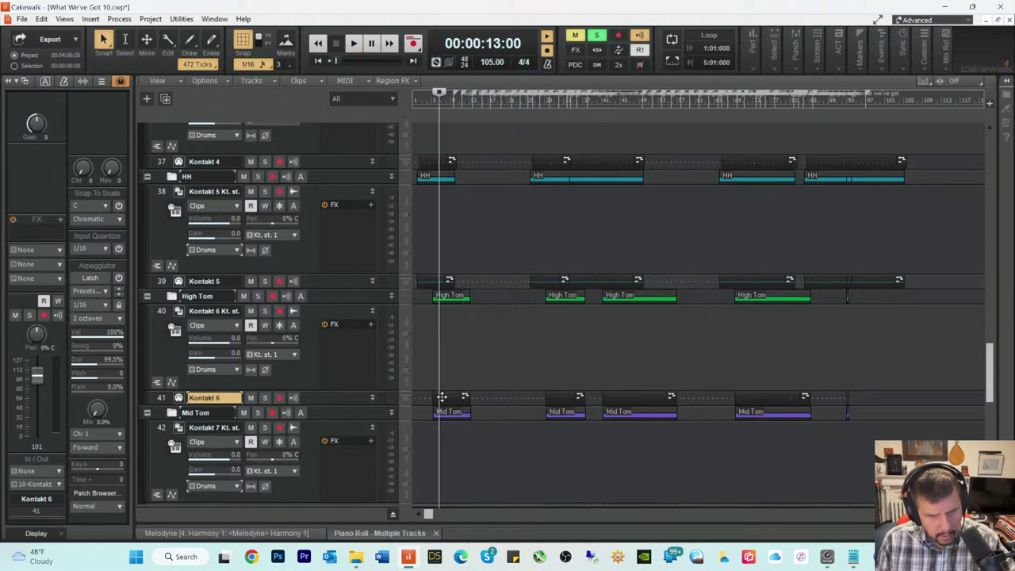
# Step: Open the first High Tom clip in the piano roll and check its B3 note with playback from late in bar 4
pyautogui.doubleClick(442, 396)
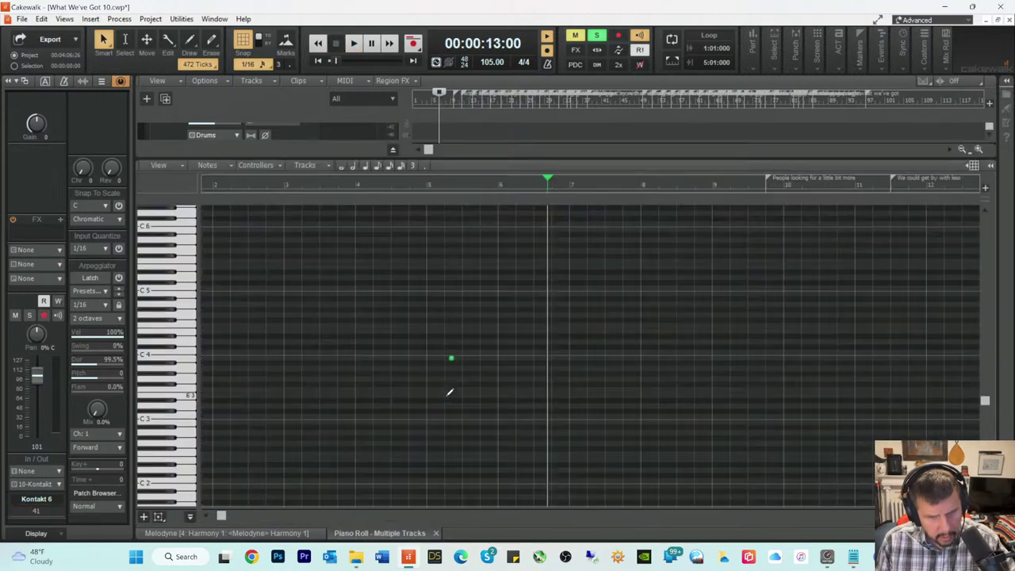
pyautogui.click(406, 184)
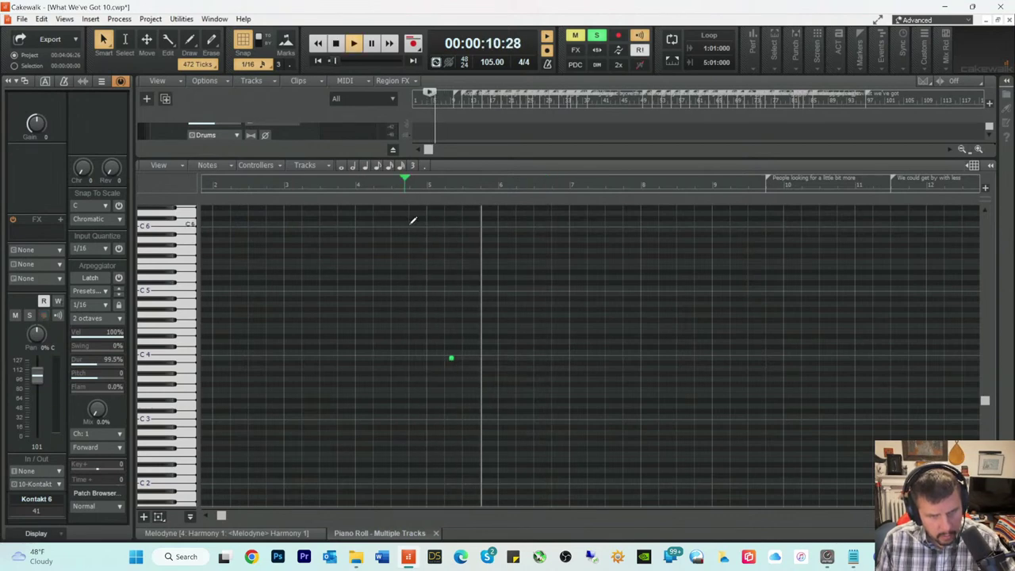
pyautogui.press('space')
pyautogui.press('space')
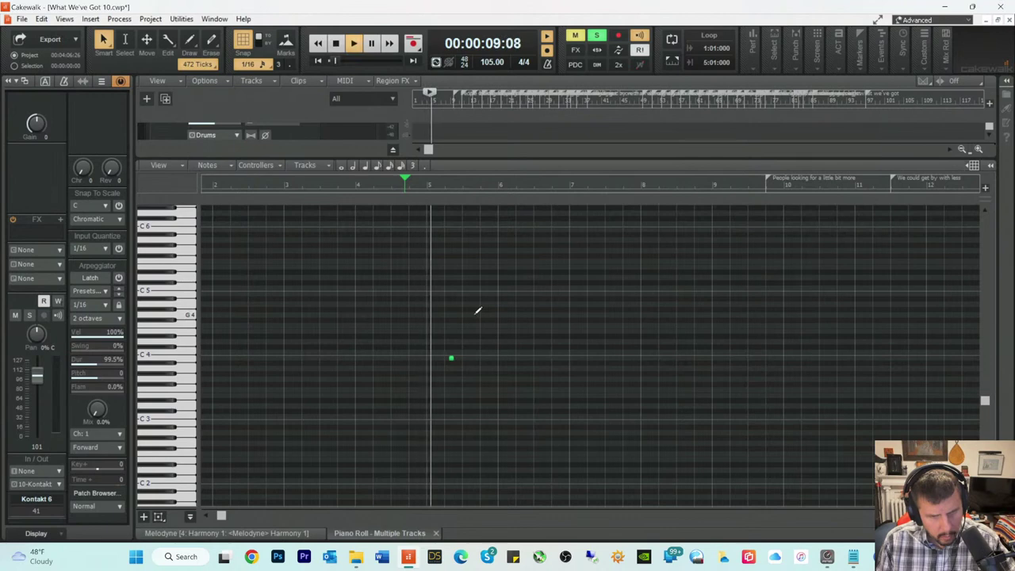
pyautogui.press('space')
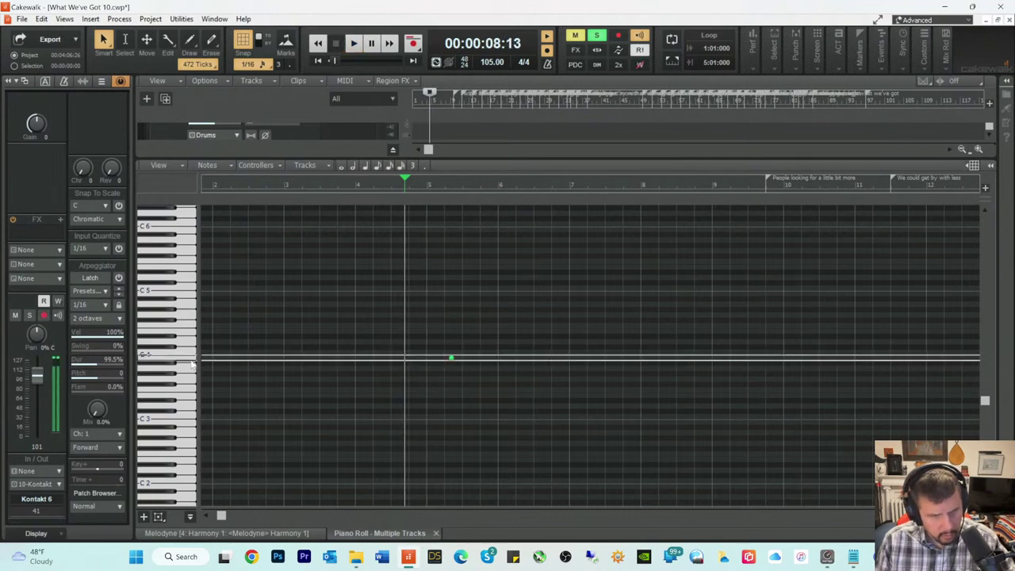
# Step: Select the High Tom track's B3 notes, audition them from late in bar 4, and hide the piano roll
pyautogui.click(451, 357)
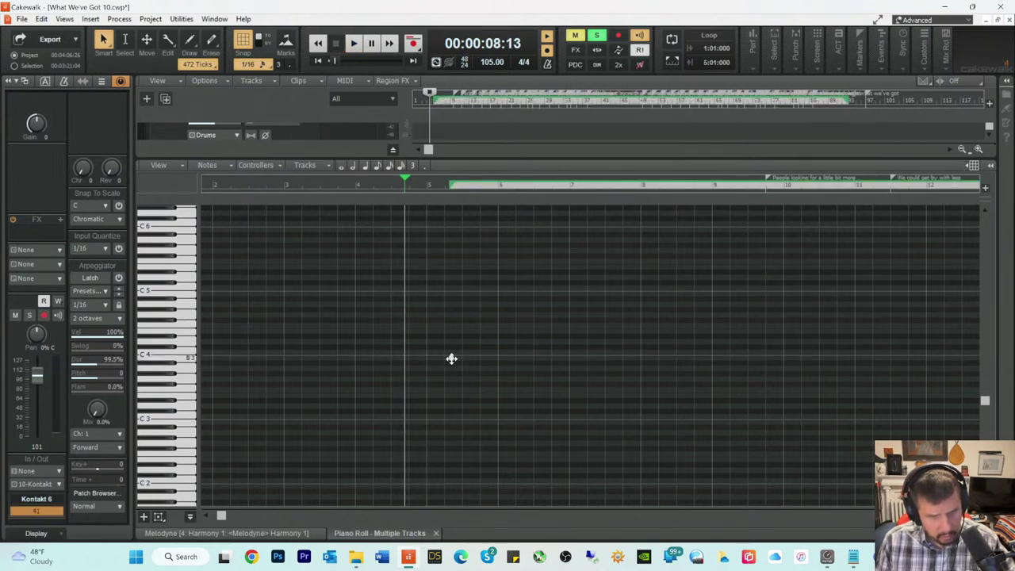
pyautogui.moveTo(451, 359)
pyautogui.mouseDown()
pyautogui.moveTo(451, 380)
pyautogui.moveTo(451, 357)
pyautogui.mouseUp()
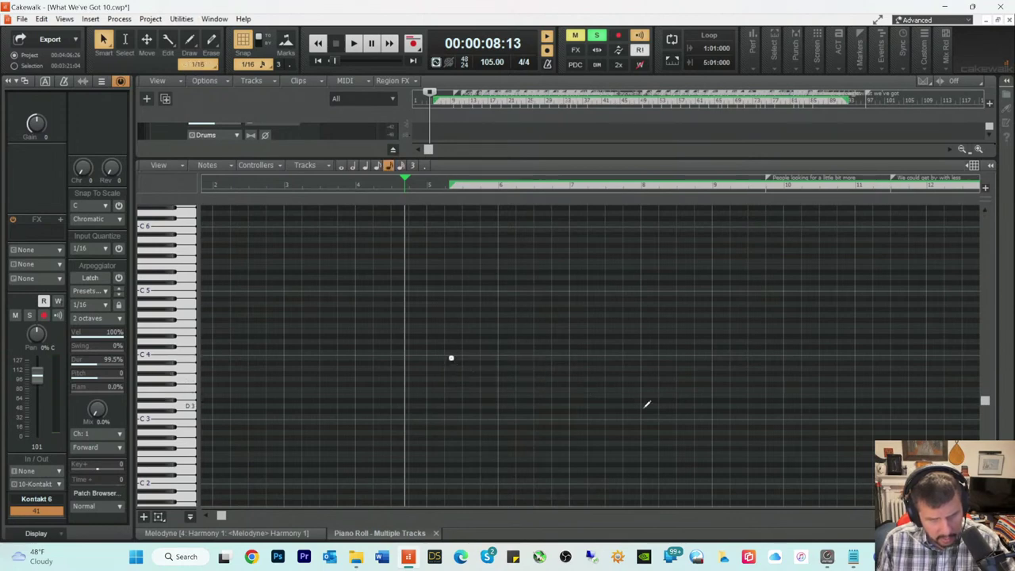
pyautogui.press('space')
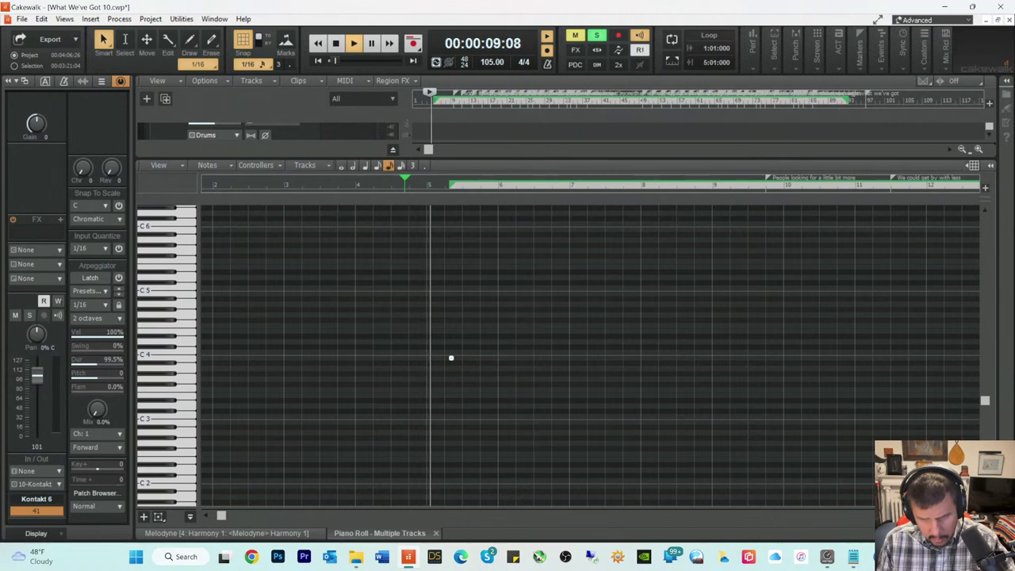
pyautogui.press('space')
pyautogui.press('d')
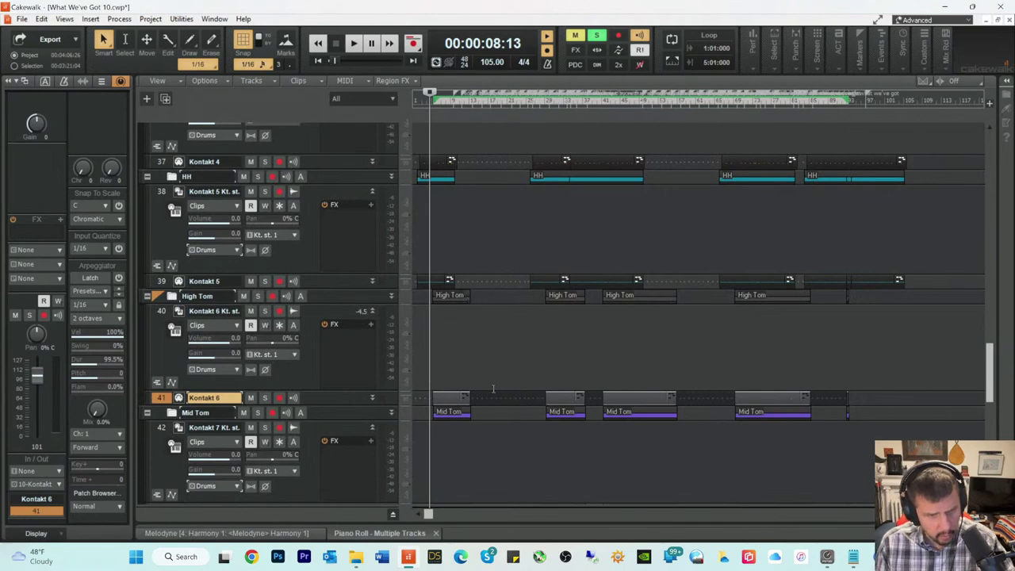
# Step: Load AR Modern White Kit Full from Abbey Road Modern Drummer into the Mid Tom folder's Kontakt 7 and close its window
pyautogui.scroll(-2, 465, 347)
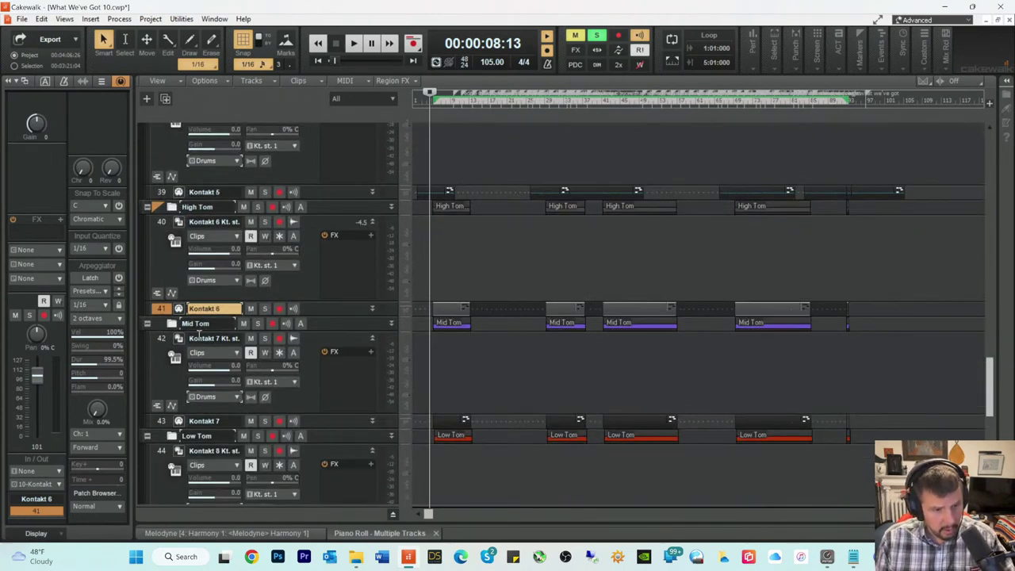
pyautogui.click(179, 340)
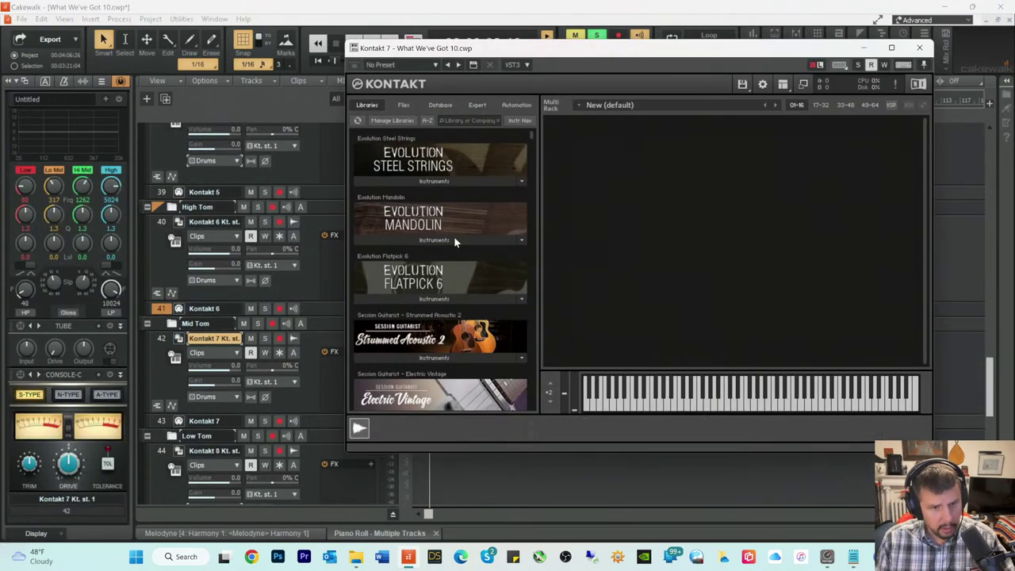
pyautogui.moveTo(531, 140); pyautogui.dragTo(525, 248)
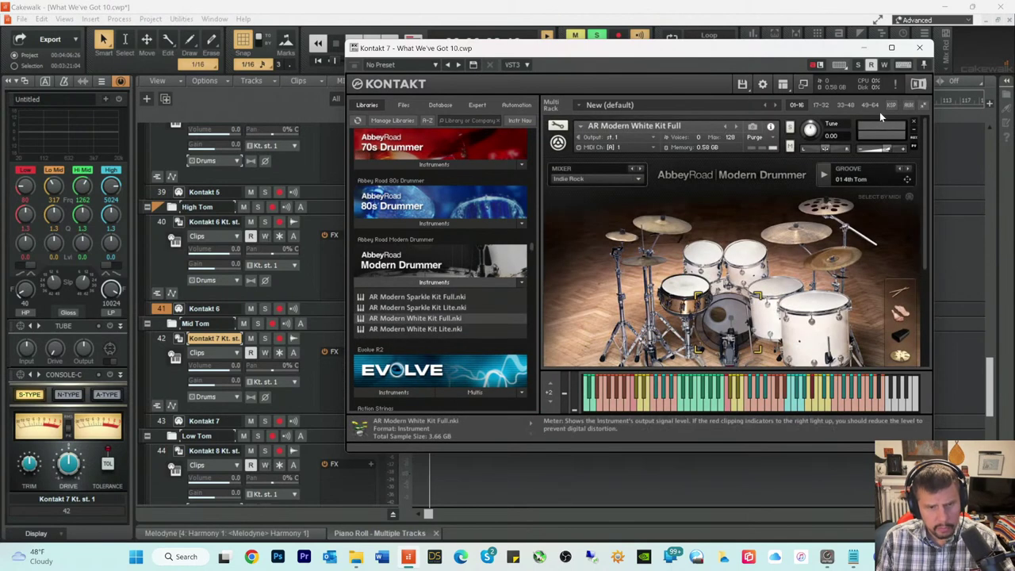
pyautogui.click(913, 51)
# Step: Audition the Mid Tom part, move all its notes down one semitone to G3 in the piano roll, and hide the piano roll
pyautogui.press('space')
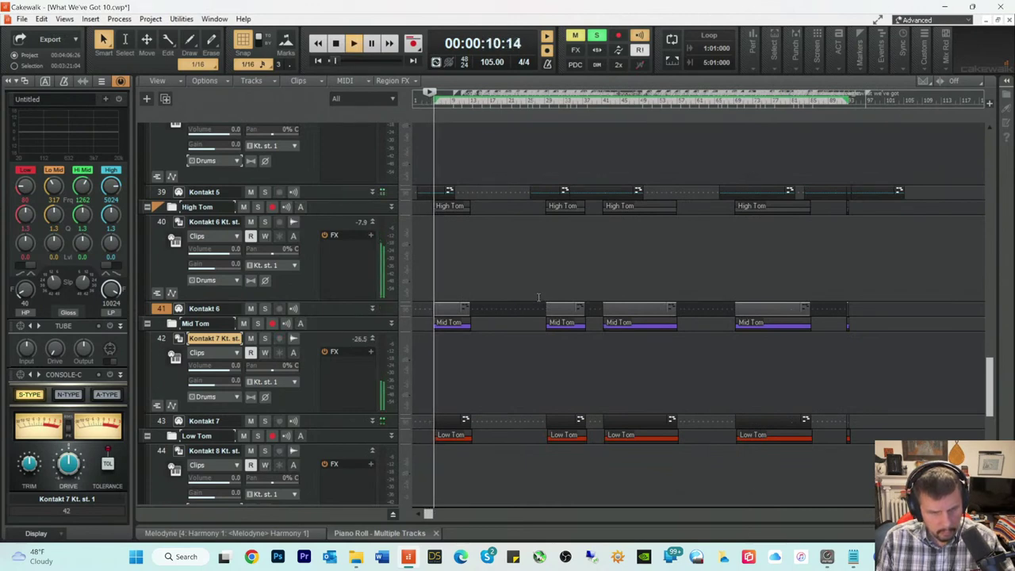
pyautogui.press('space')
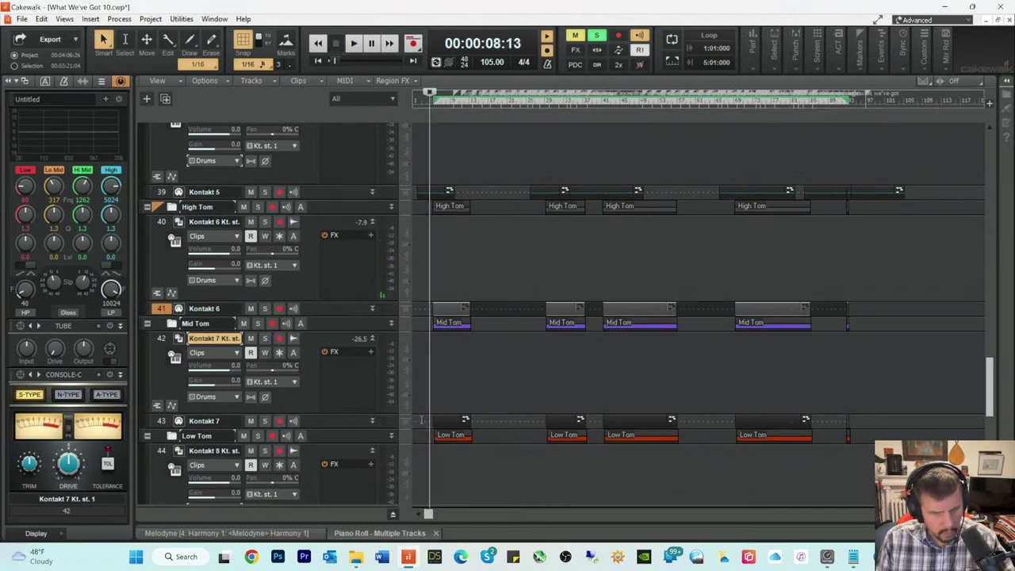
pyautogui.doubleClick(440, 423)
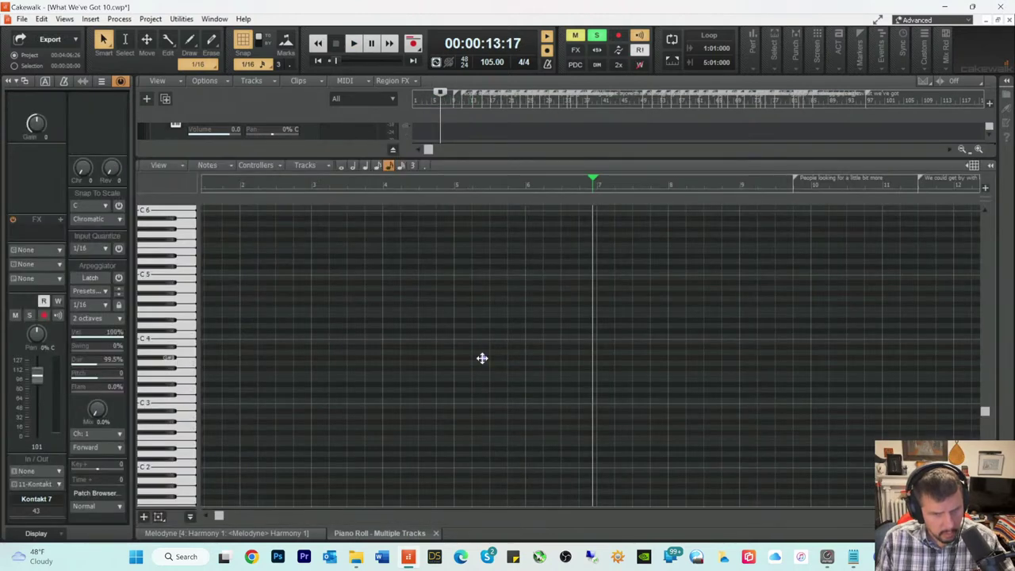
pyautogui.click(482, 357)
pyautogui.click(188, 361)
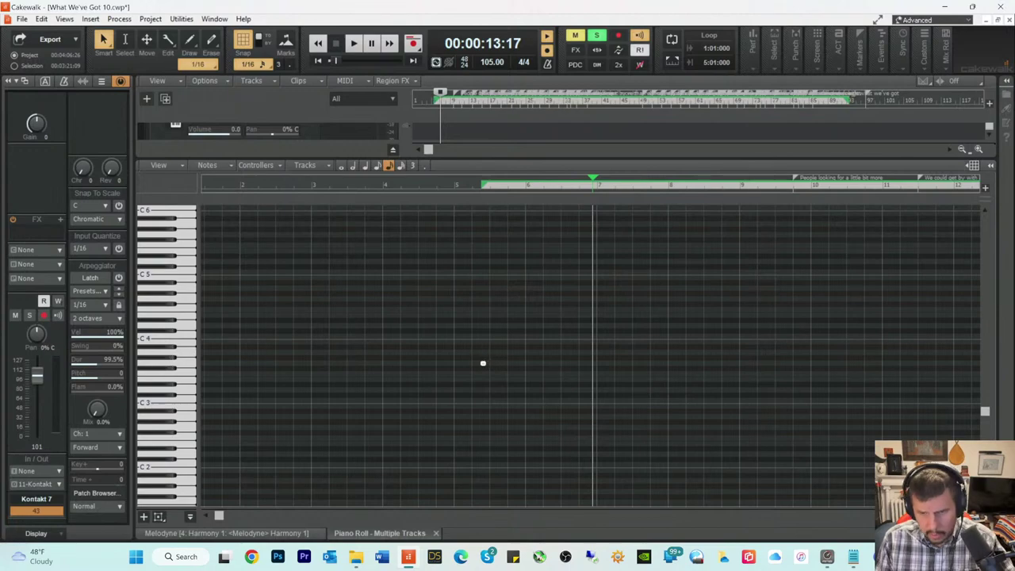
pyautogui.press('d')
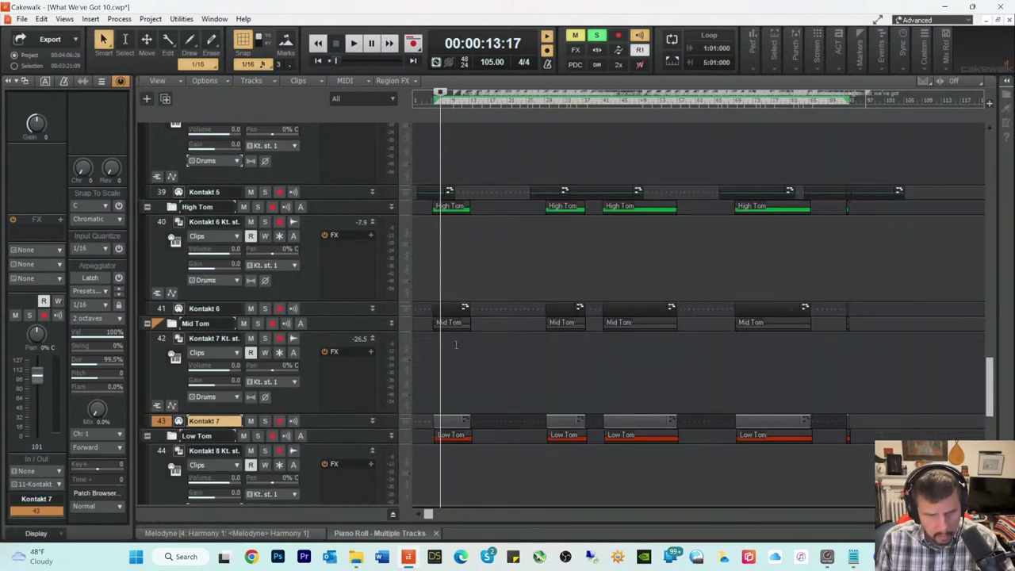
# Step: Load AR Modern White Kit Full from Abbey Road Modern Drummer into the Low Tom folder's Kontakt 8 and close its window
pyautogui.scroll(-3, 456, 344)
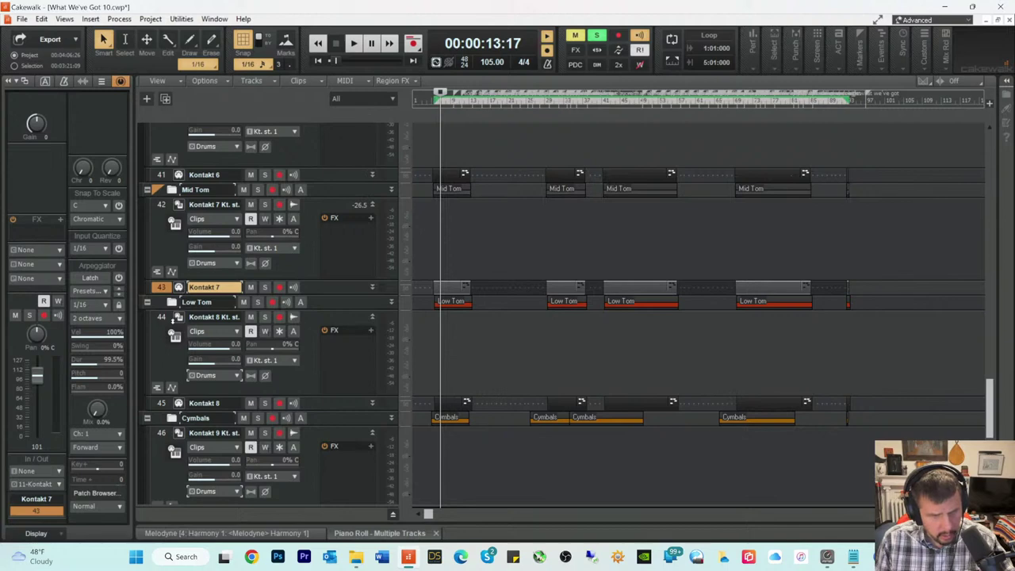
pyautogui.click(180, 317)
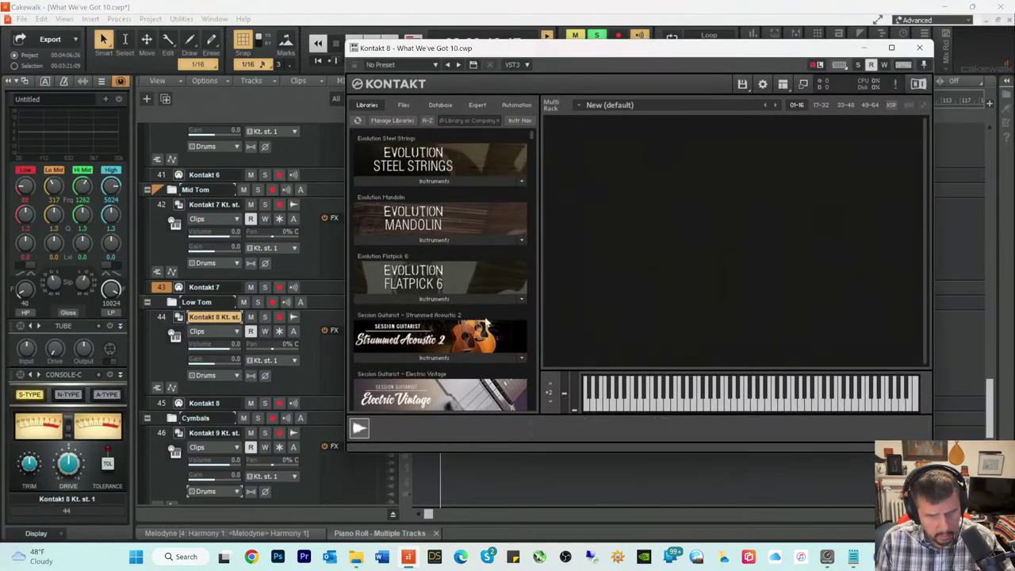
pyautogui.scroll(-10, 469, 279)
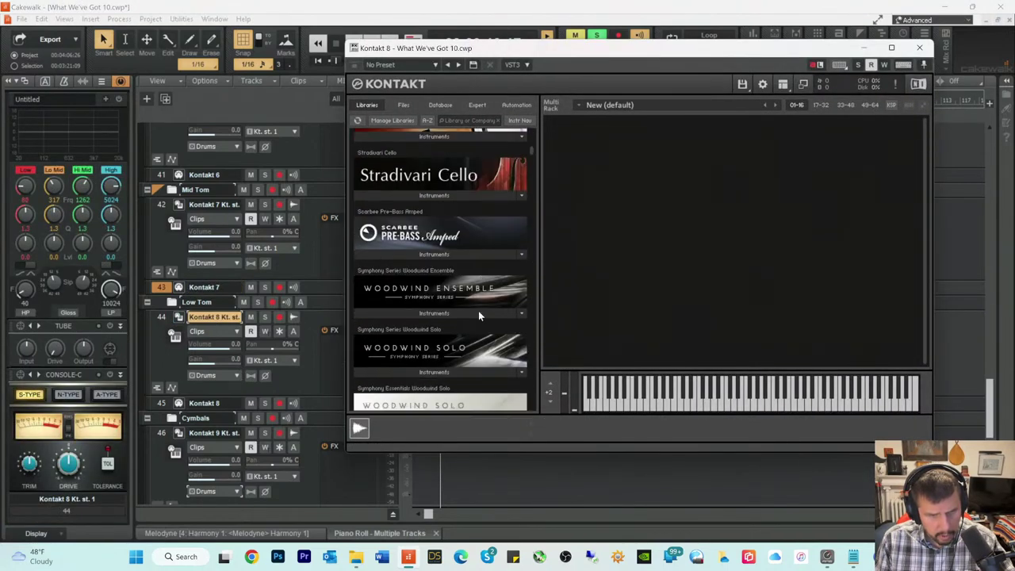
pyautogui.scroll(-10, 478, 316)
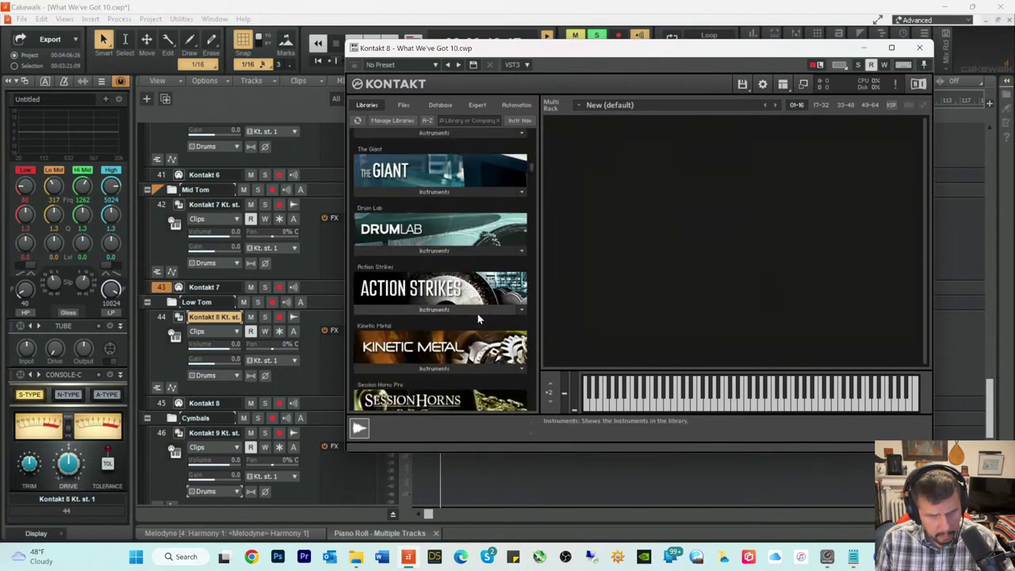
pyautogui.scroll(-4, 477, 318)
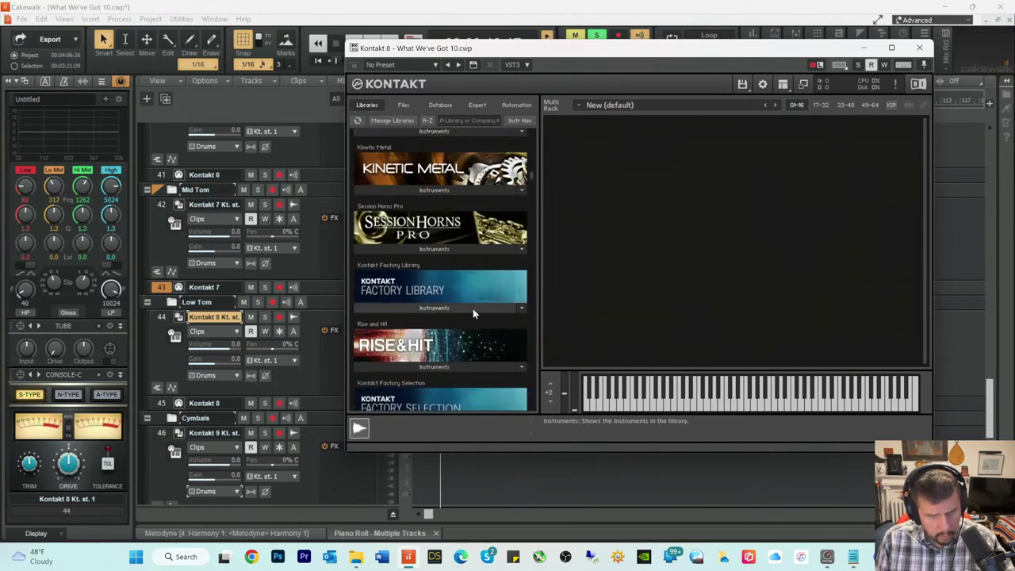
pyautogui.scroll(-4, 446, 287)
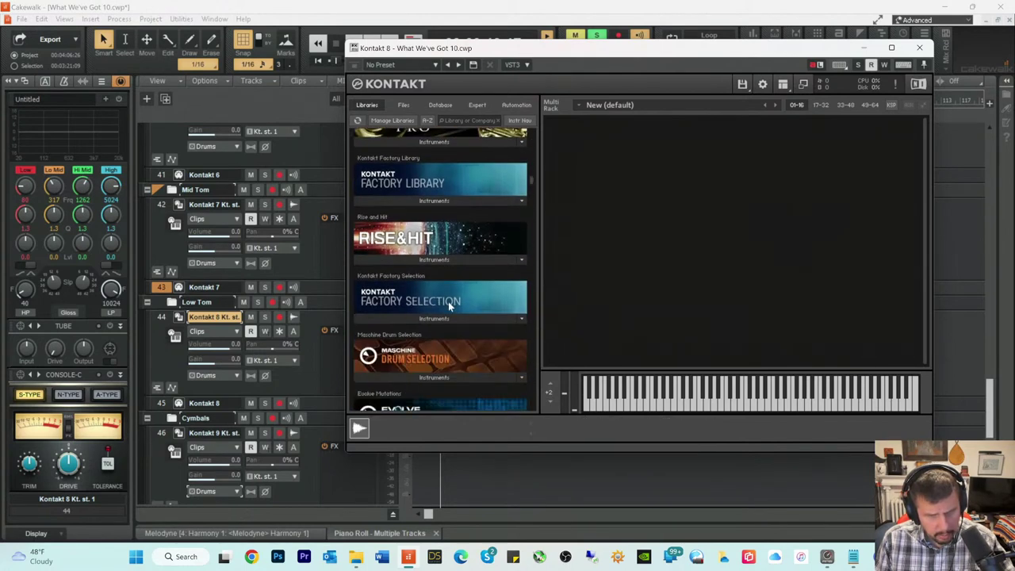
pyautogui.scroll(-5, 451, 317)
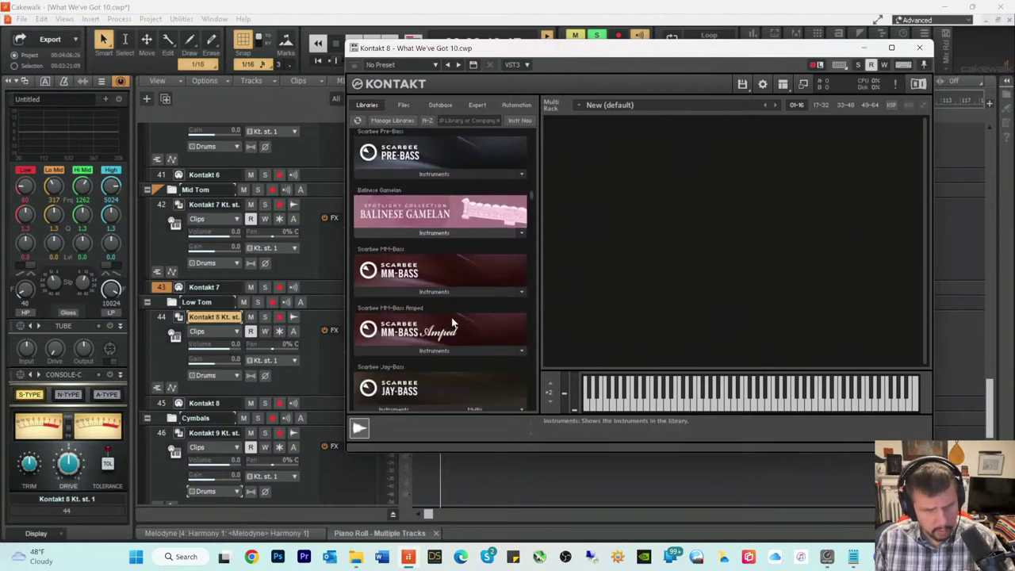
pyautogui.scroll(-5, 451, 323)
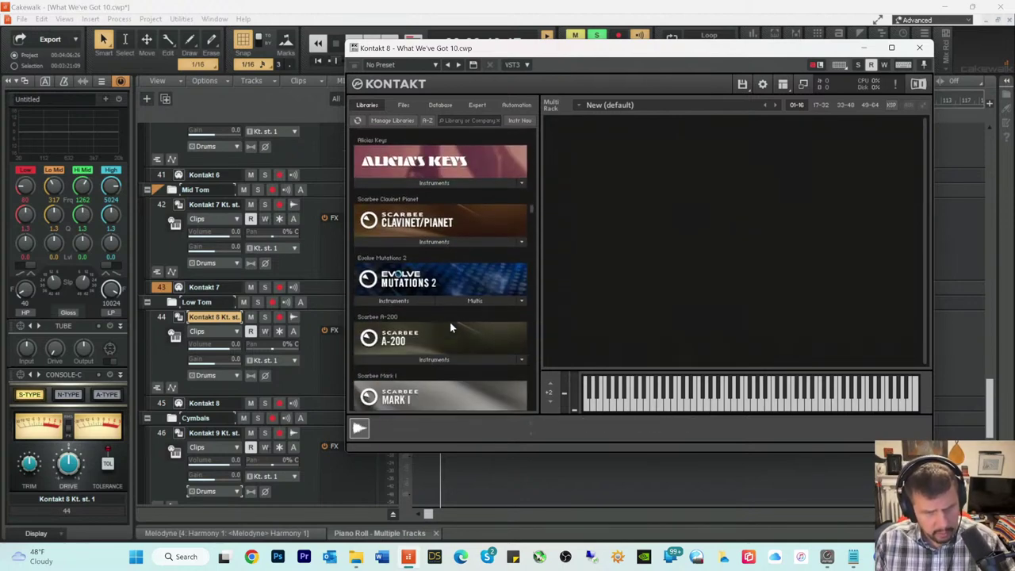
pyautogui.scroll(-1, 451, 329)
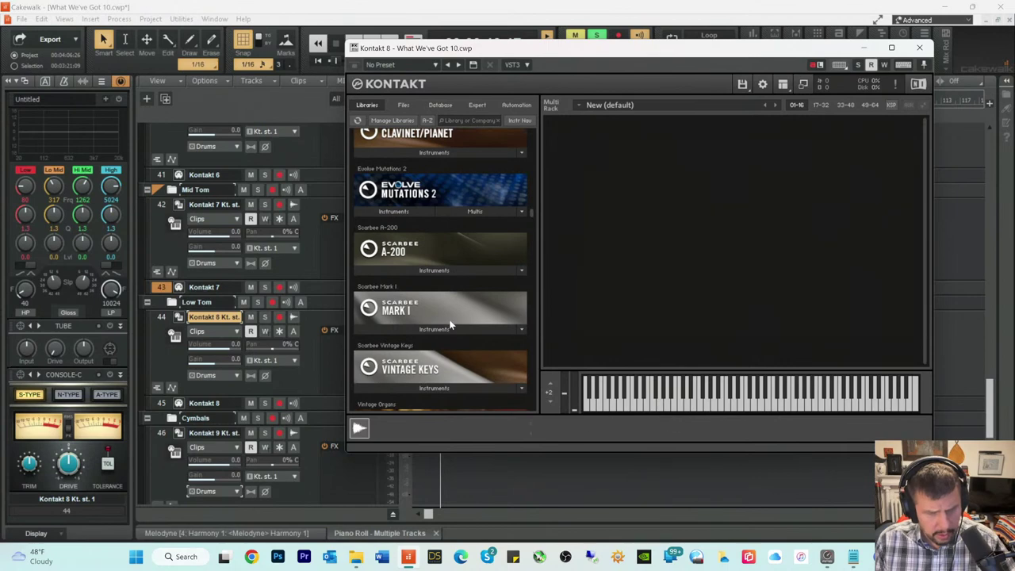
pyautogui.scroll(-2, 450, 325)
pyautogui.scroll(-4, 449, 325)
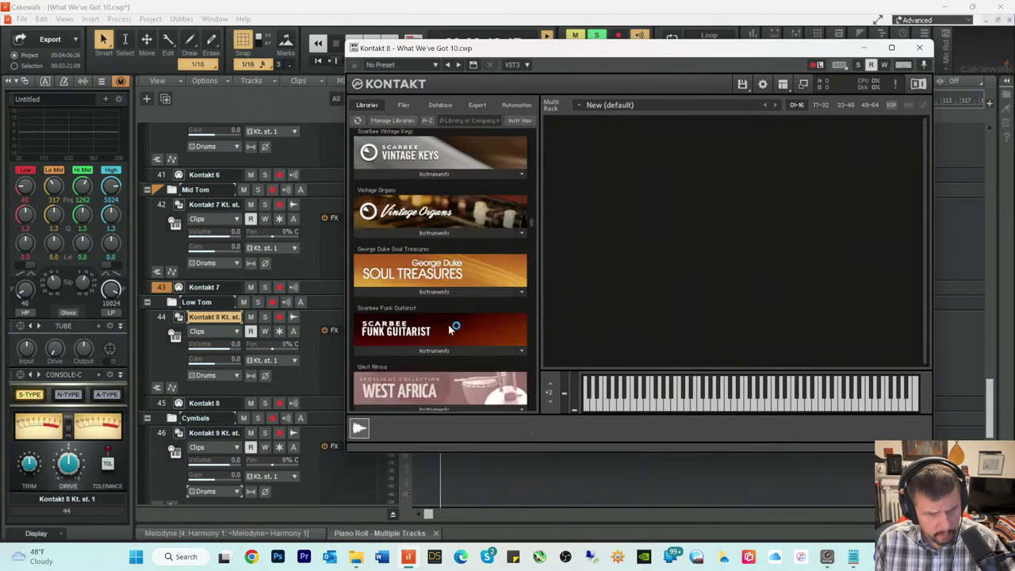
pyautogui.scroll(-6, 449, 329)
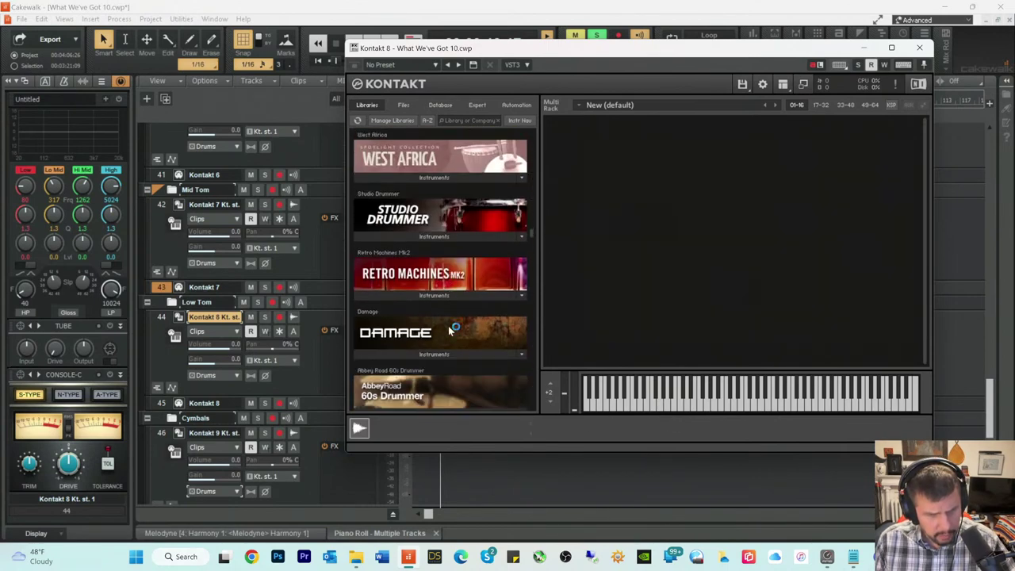
pyautogui.scroll(-5, 449, 330)
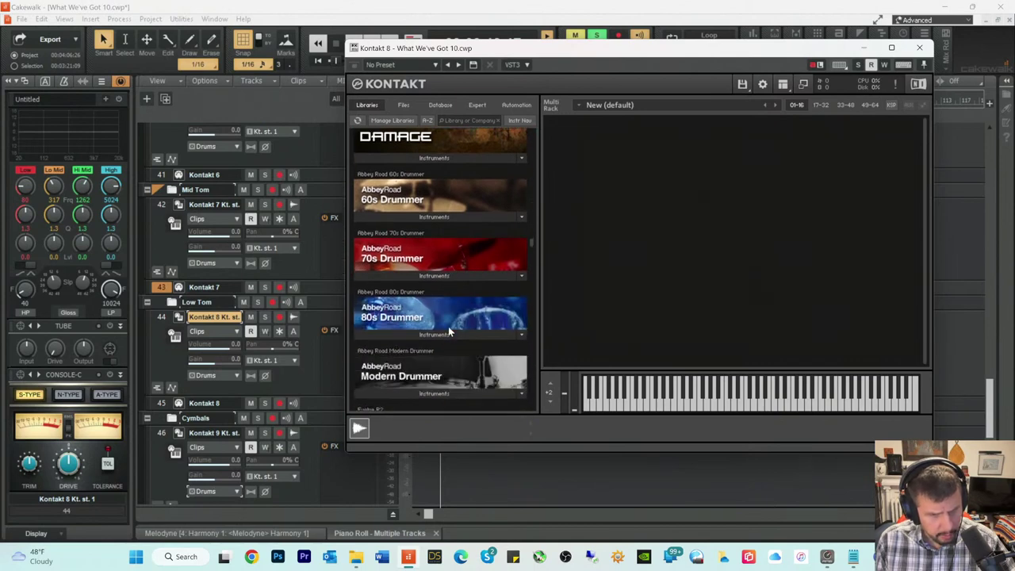
pyautogui.scroll(-2, 447, 329)
pyautogui.click(429, 359)
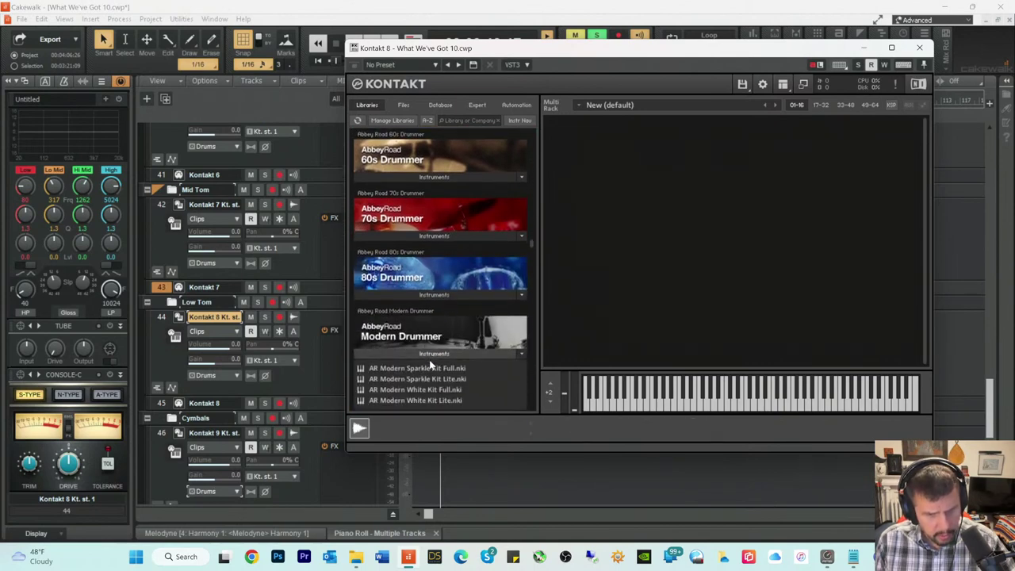
pyautogui.moveTo(419, 387); pyautogui.dragTo(678, 368)
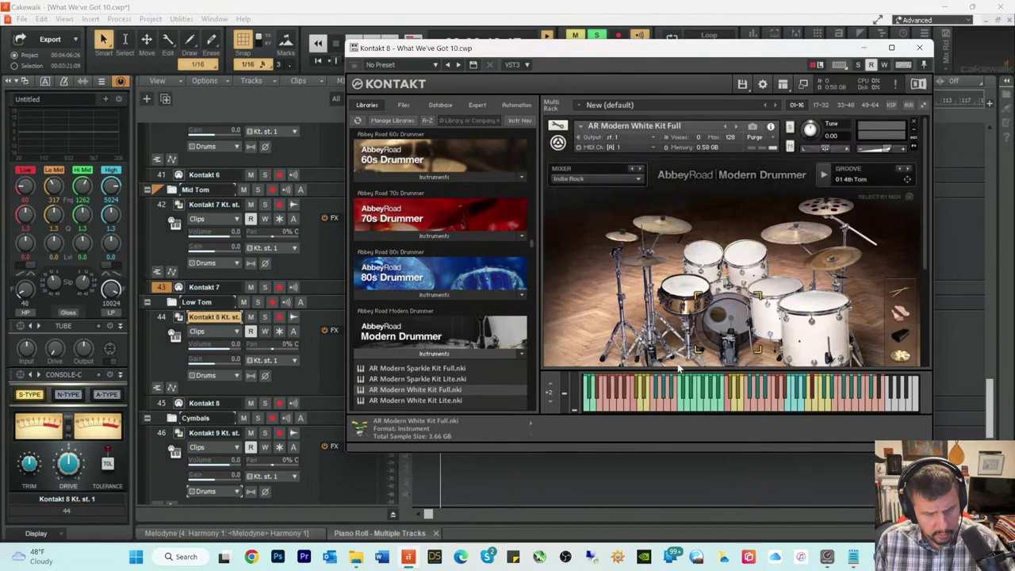
pyautogui.click(919, 47)
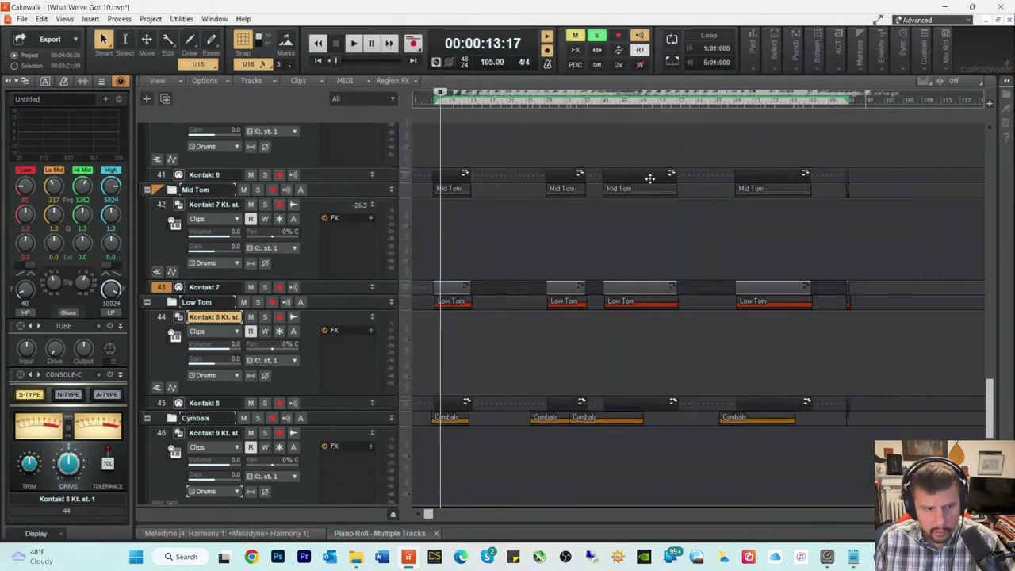
# Step: Open the first Low Tom clip in the piano roll, audition the keys around its F3 note, and hide the piano roll
pyautogui.doubleClick(444, 406)
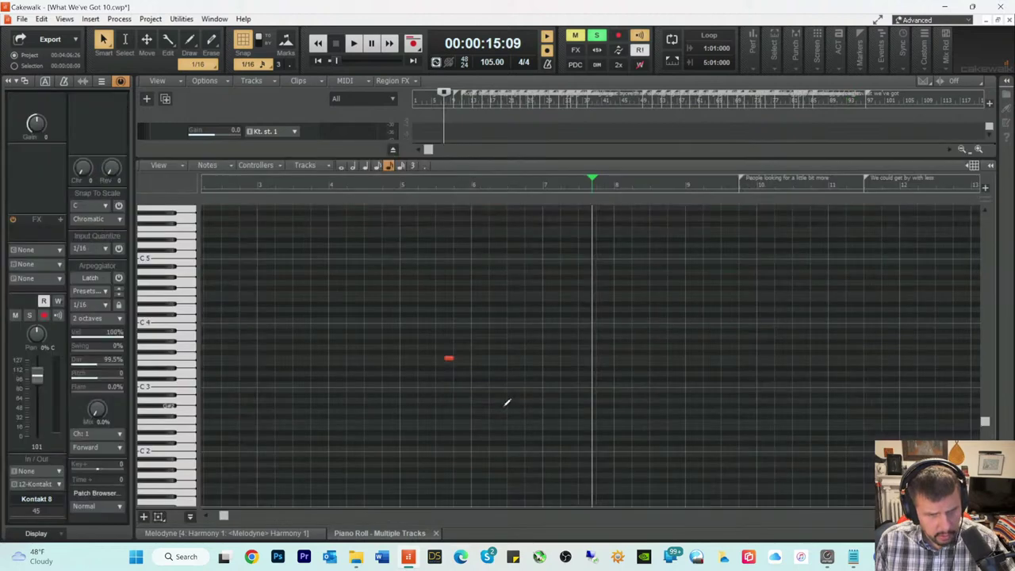
pyautogui.click(189, 362)
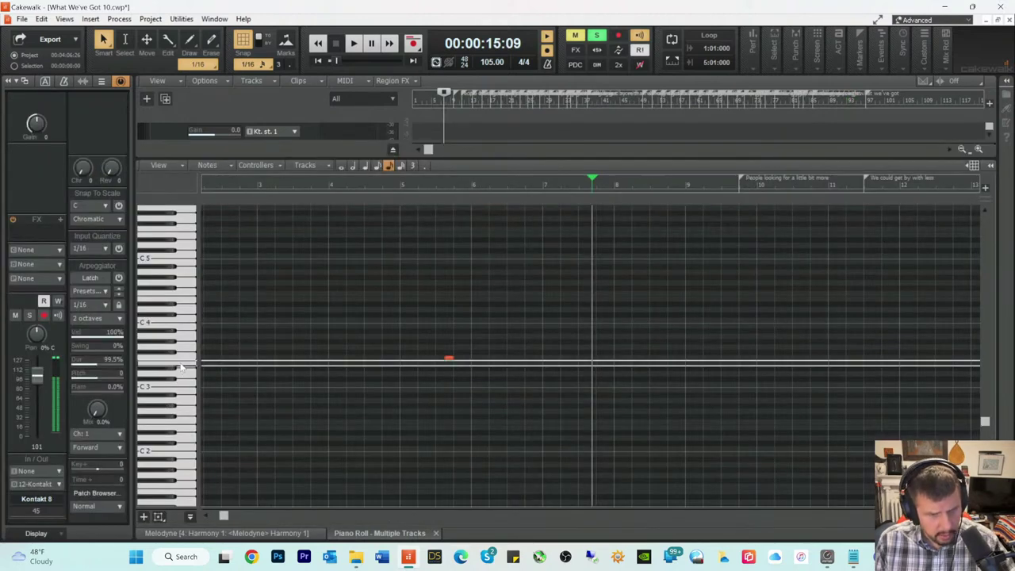
pyautogui.click(188, 360)
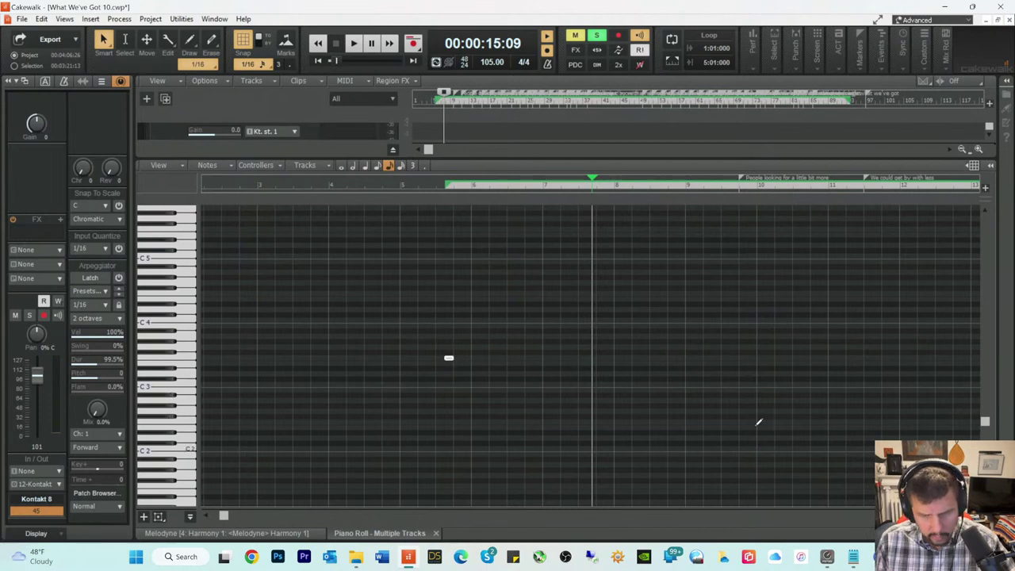
pyautogui.press('d')
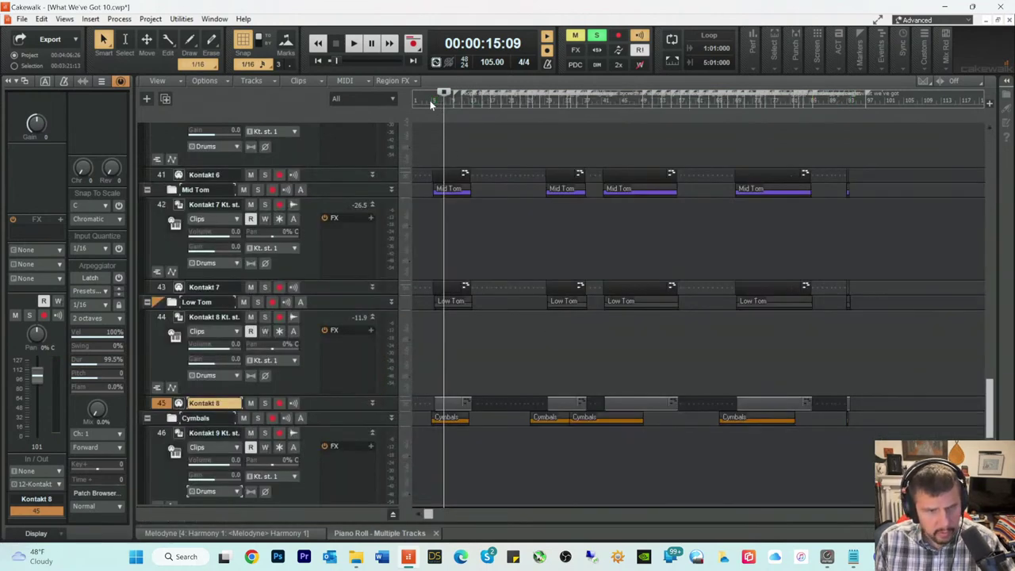
# Step: Audition the High, Mid and Low Tom parts together with repeated playback through the first tom fill
pyautogui.click(438, 113)
pyautogui.press('space')
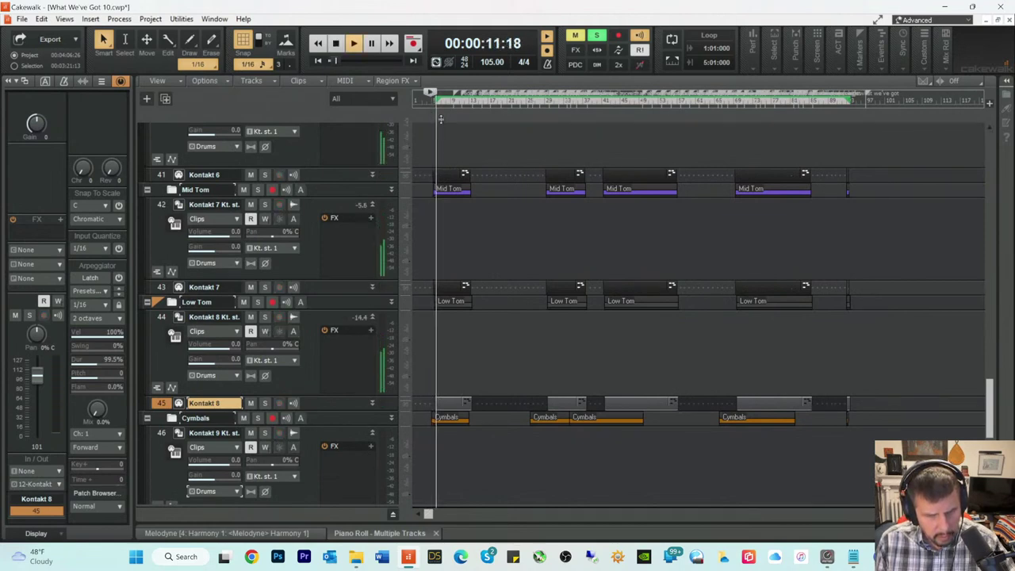
pyautogui.press('space')
pyautogui.press('space')
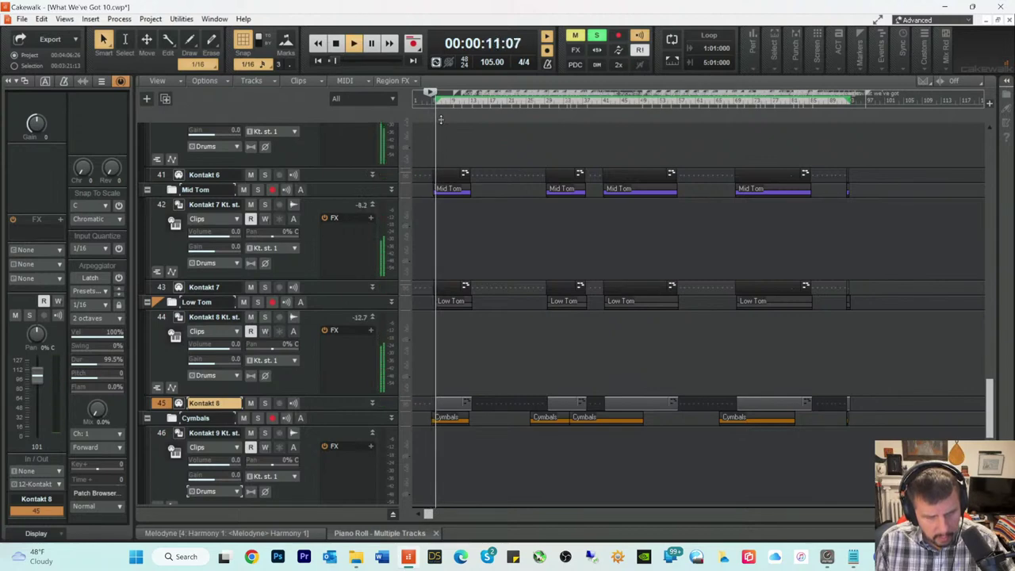
pyautogui.press('space')
pyautogui.press('space')
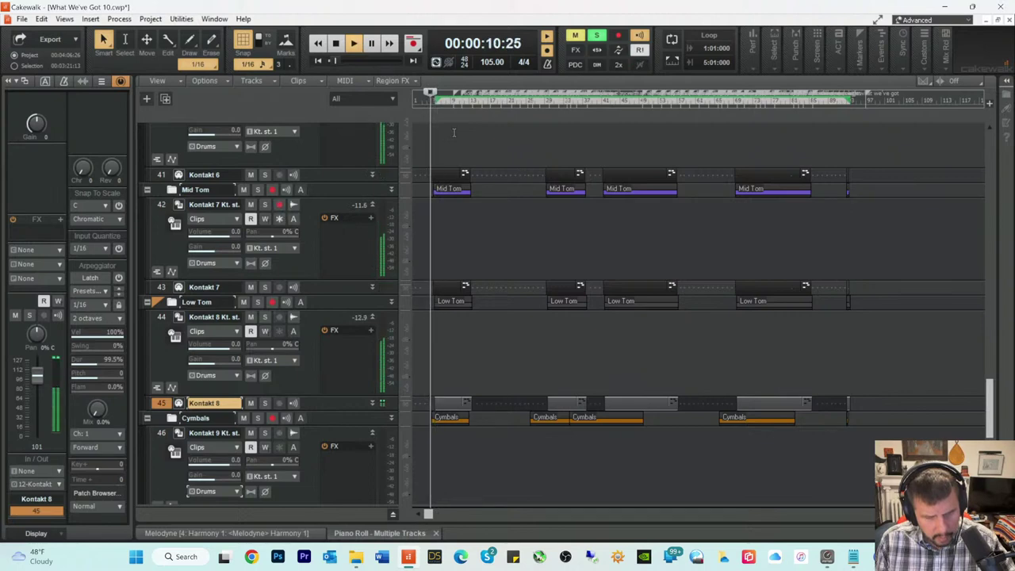
pyautogui.press('space')
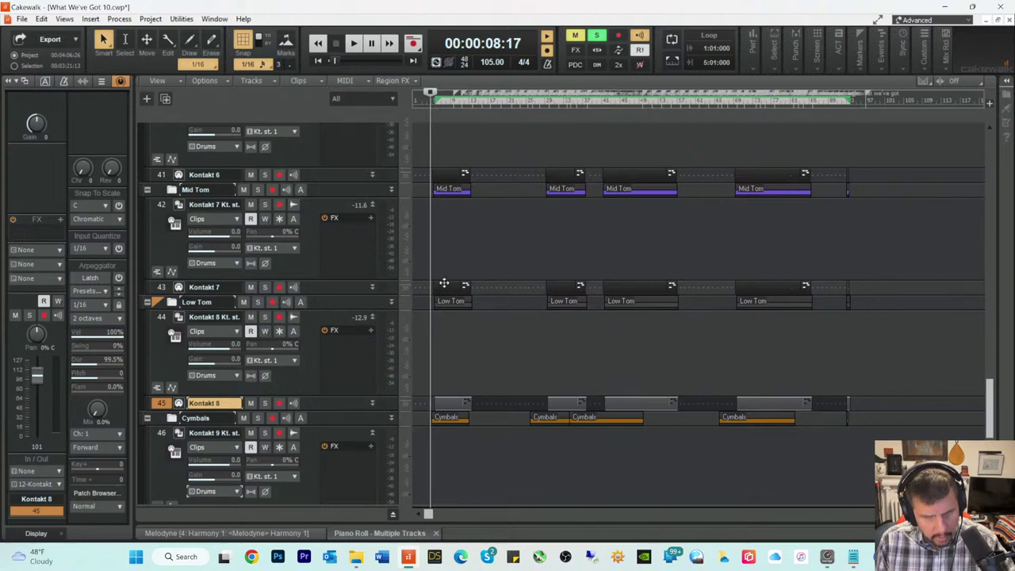
# Step: Shift the High Tom notes about one sixteenth earlier in the piano roll, audition them from late in bar 4, and hide the piano roll
pyautogui.scroll(3, 440, 228)
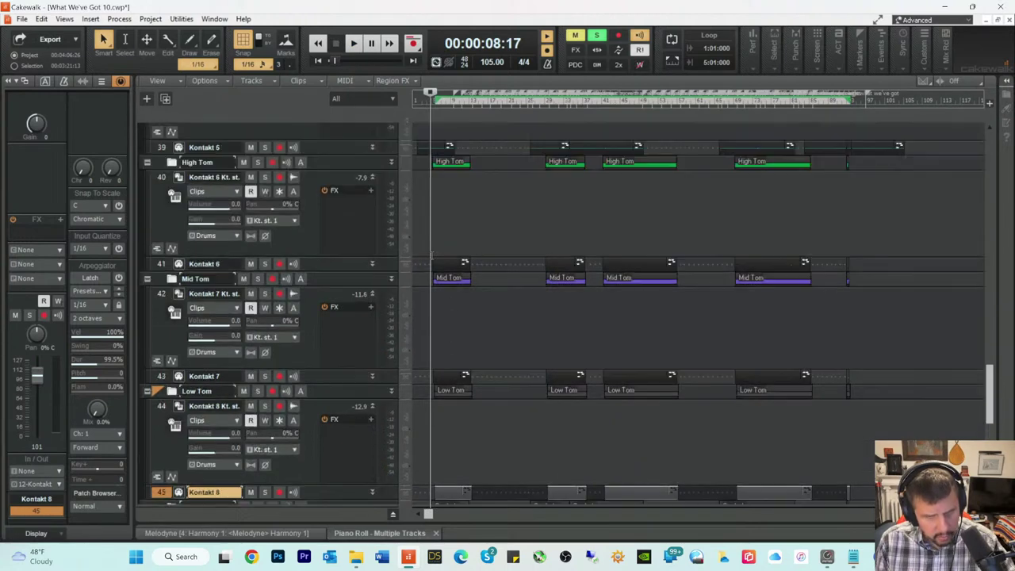
pyautogui.doubleClick(442, 261)
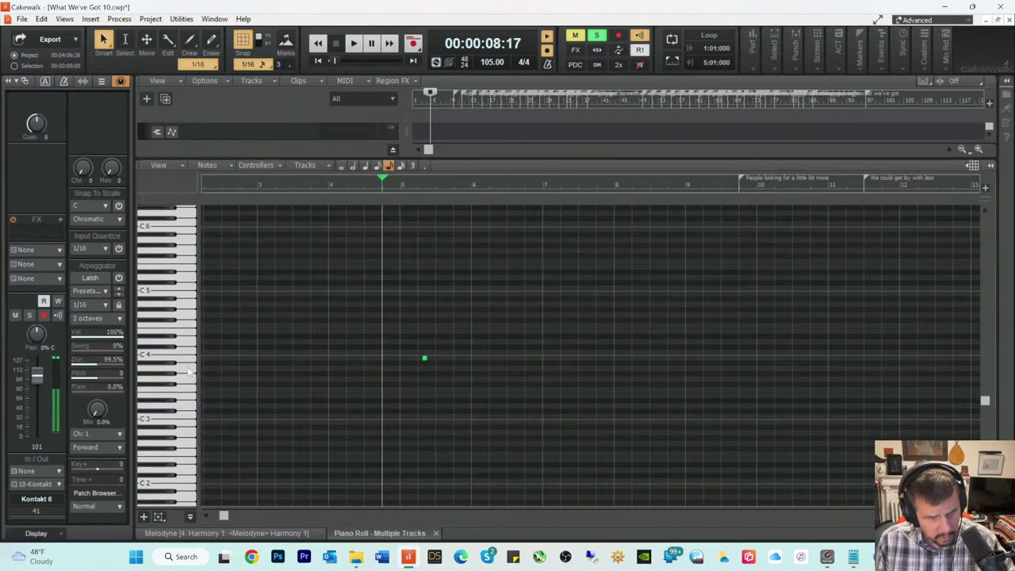
pyautogui.click(425, 358)
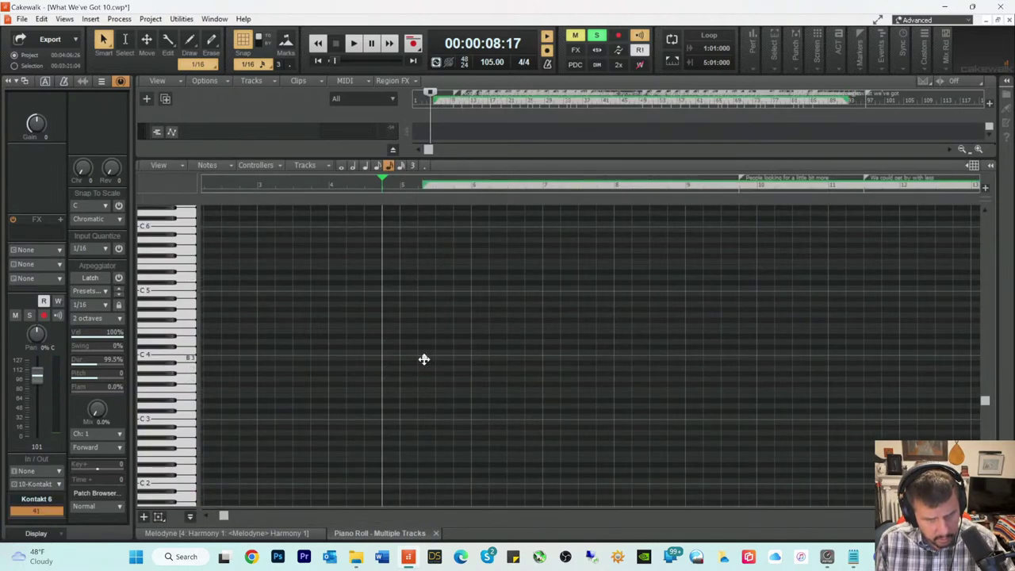
pyautogui.moveTo(423, 359); pyautogui.dragTo(418, 358)
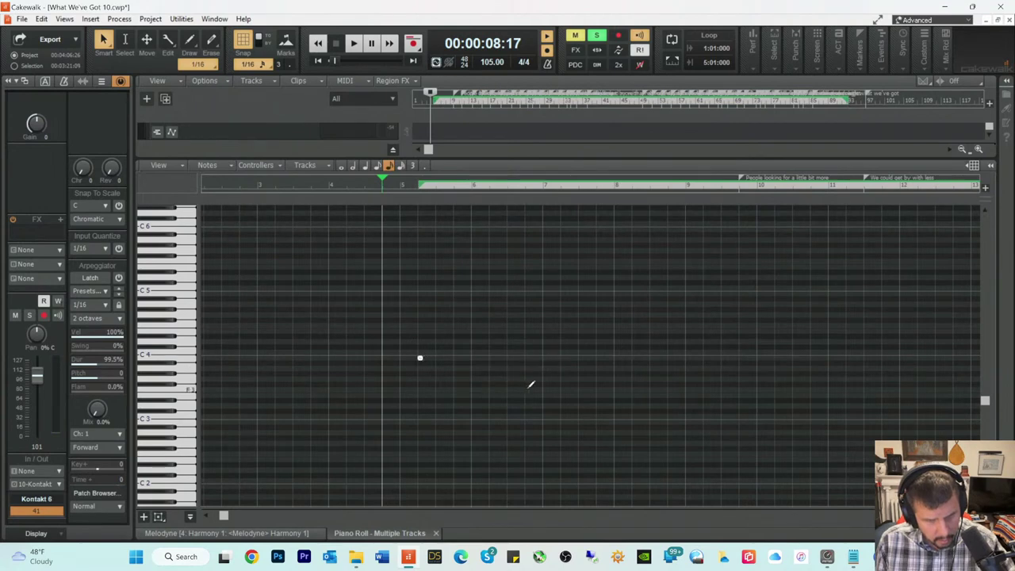
pyautogui.press('space')
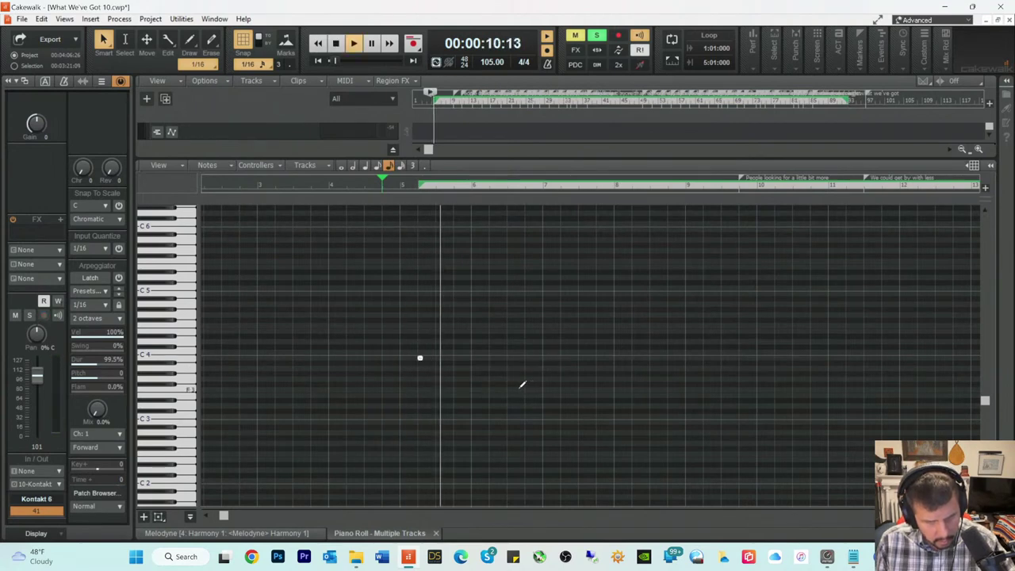
pyautogui.press('space')
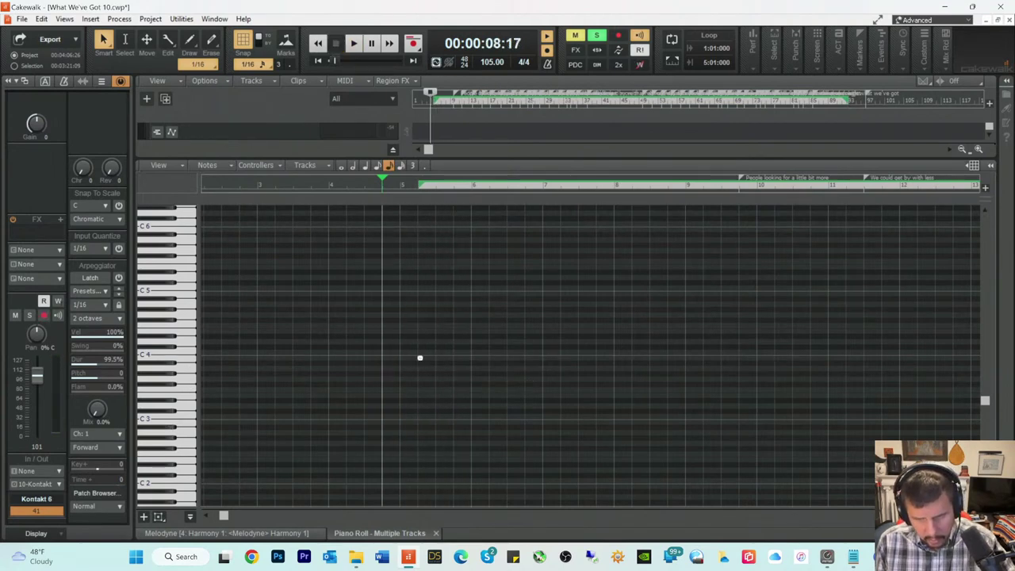
pyautogui.press('d')
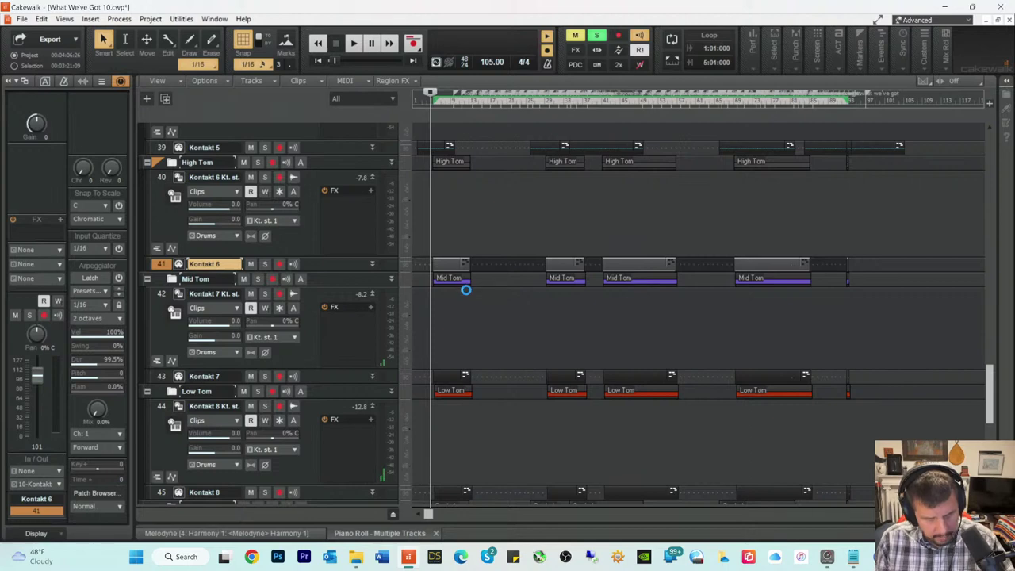
# Step: Load AR Modern White Kit Full from Abbey Road Modern Drummer into the HH folder's Kontakt 5 and close its window
pyautogui.scroll(-3, 470, 296)
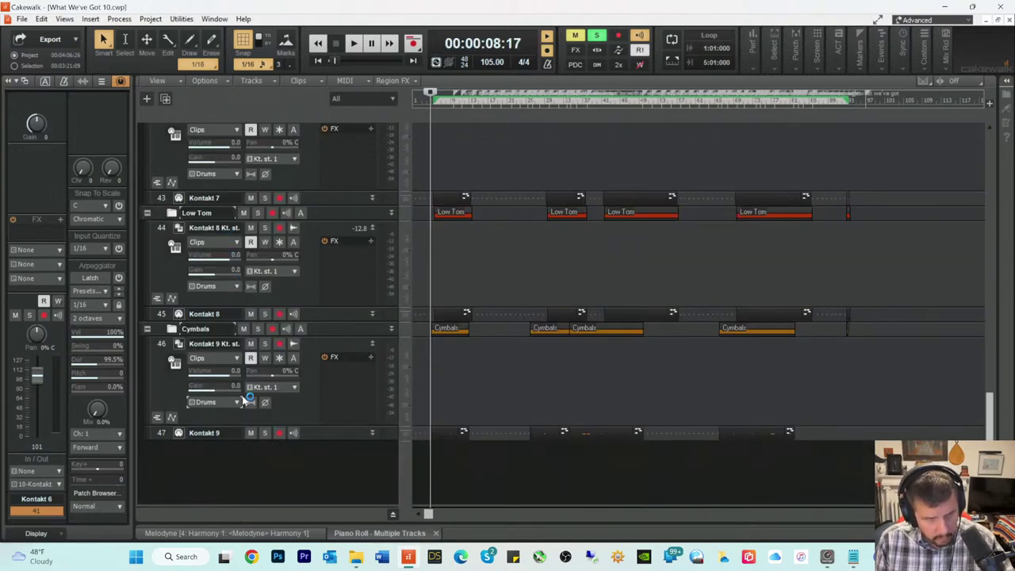
pyautogui.scroll(2, 309, 349)
pyautogui.scroll(2, 311, 338)
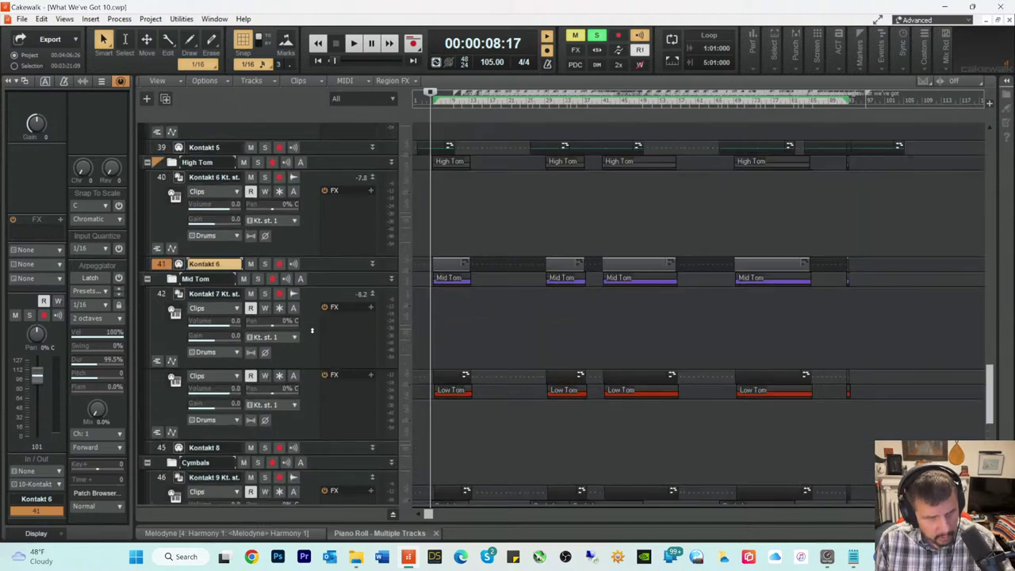
pyautogui.scroll(2, 312, 335)
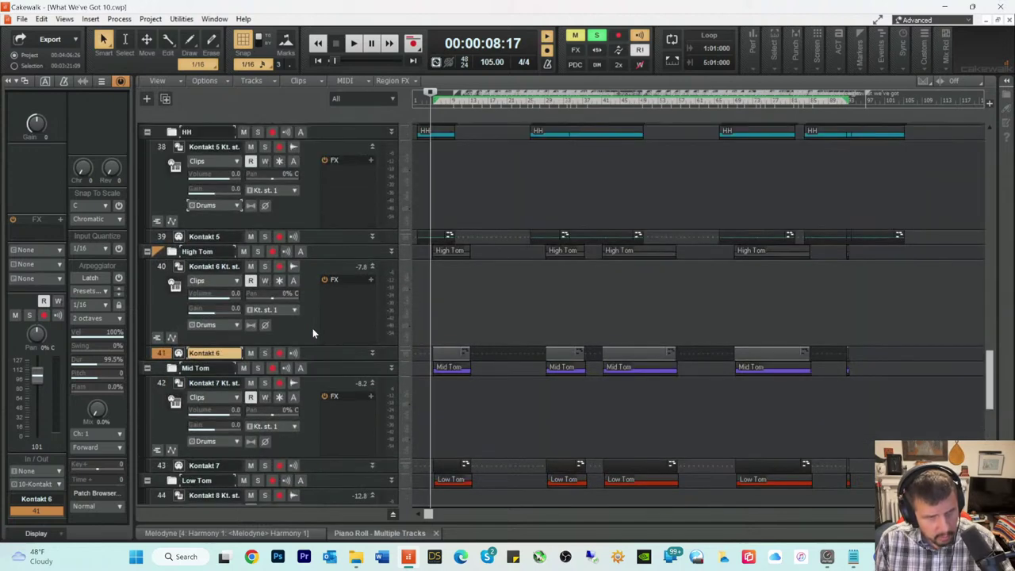
pyautogui.scroll(2, 312, 329)
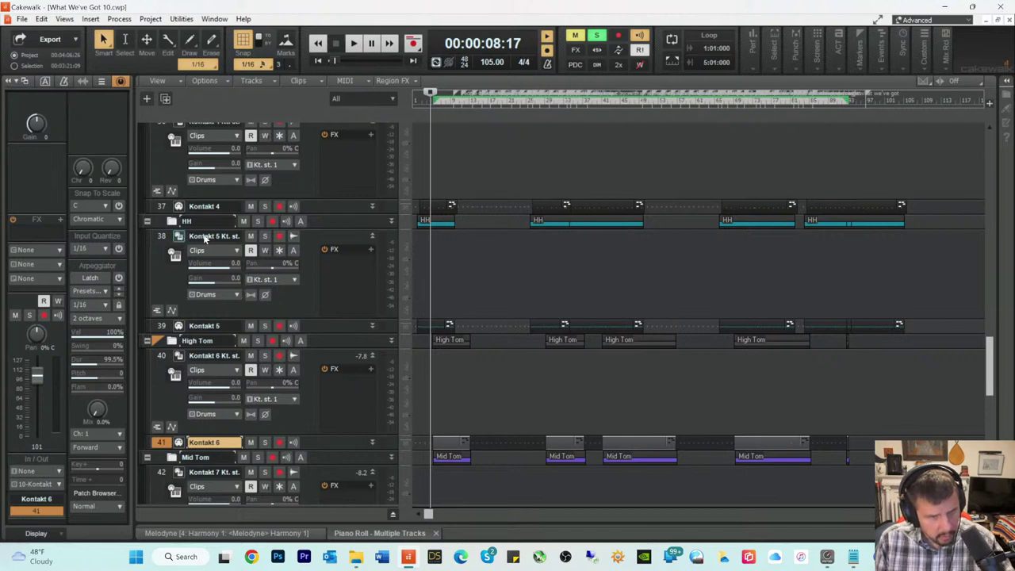
pyautogui.click(179, 236)
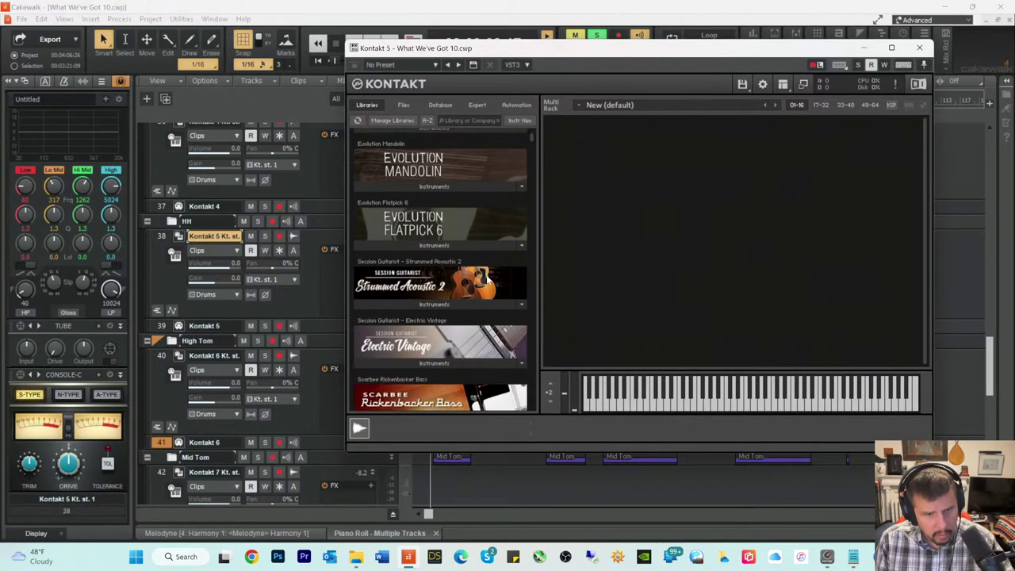
pyautogui.scroll(-1, 525, 229)
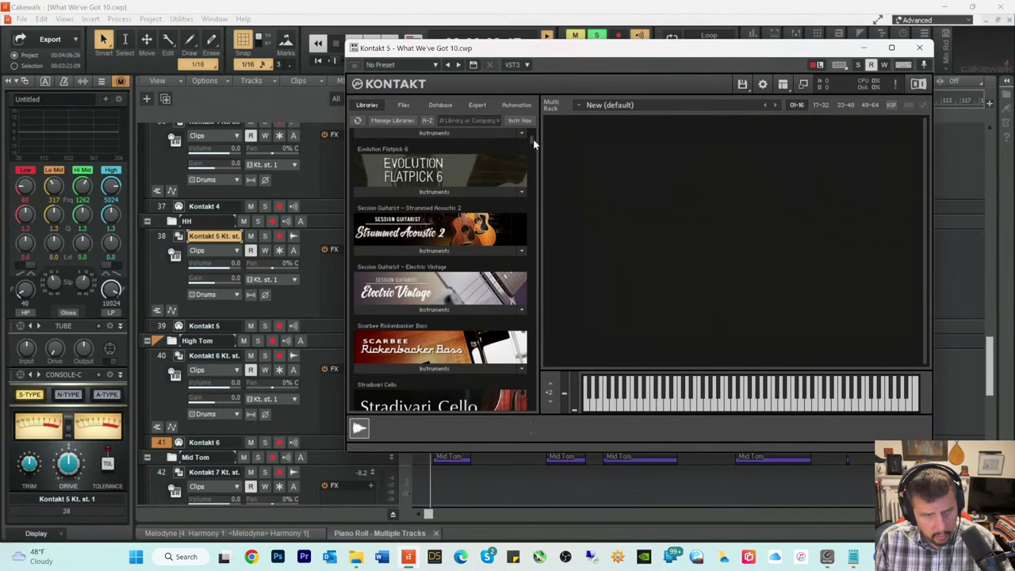
pyautogui.moveTo(532, 138); pyautogui.dragTo(530, 247)
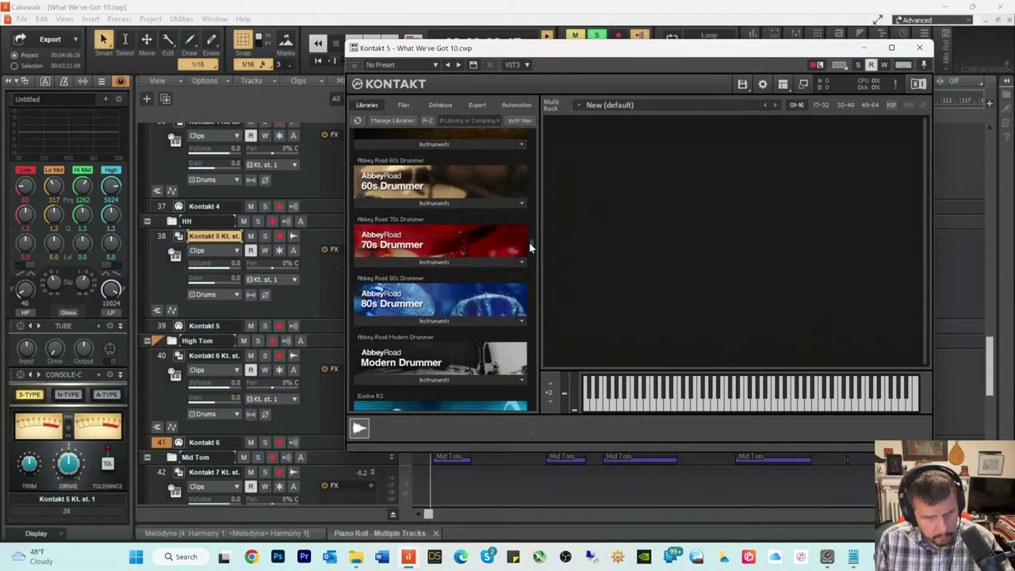
pyautogui.click(416, 379)
pyautogui.scroll(-1, 412, 357)
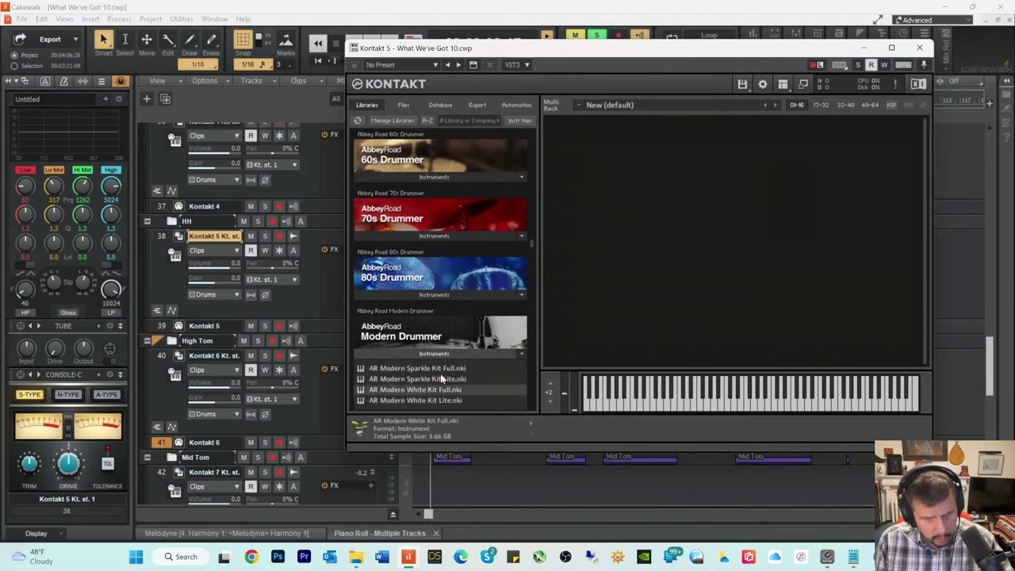
pyautogui.doubleClick(440, 379)
pyautogui.click(921, 49)
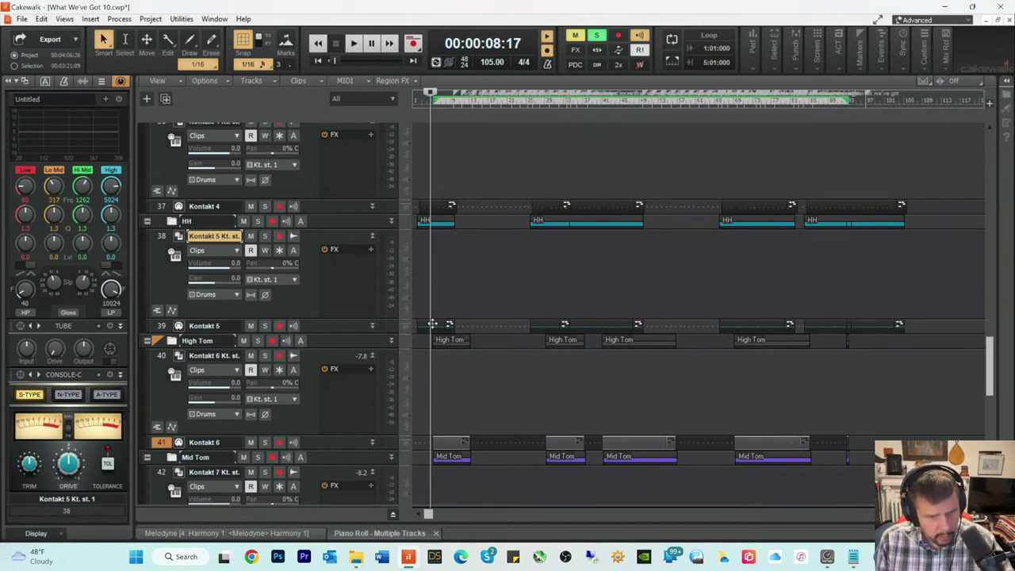
# Step: Open the first hi-hat clip on the Kontakt 5 MIDI track in the piano roll
pyautogui.press('t')
pyautogui.click(401, 312)
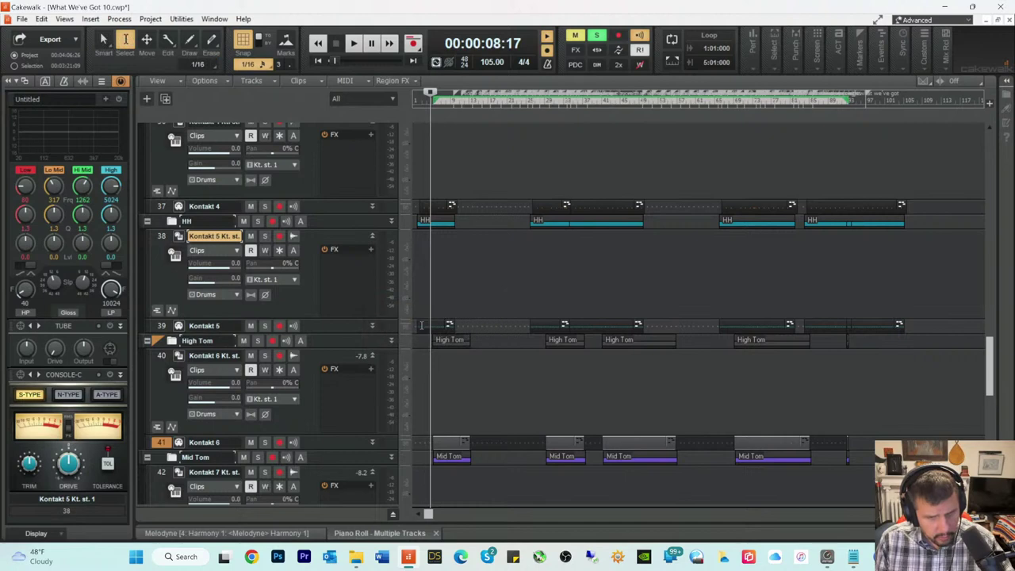
pyautogui.doubleClick(421, 325)
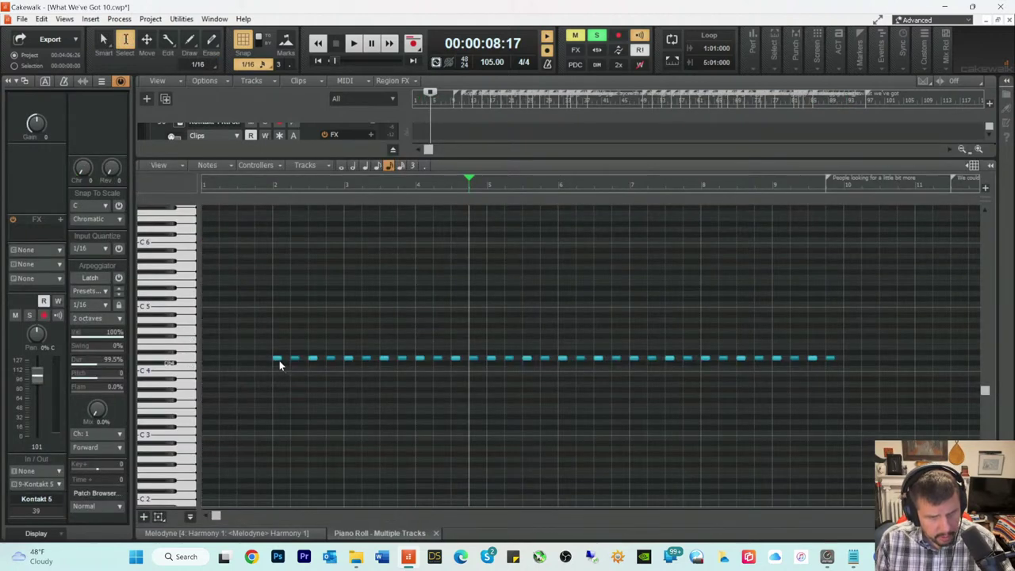
# Step: Move all the hi-hat notes down four semitones to A#3 with the Smart tool and play them back
pyautogui.hotkey('ctrl', 'a')
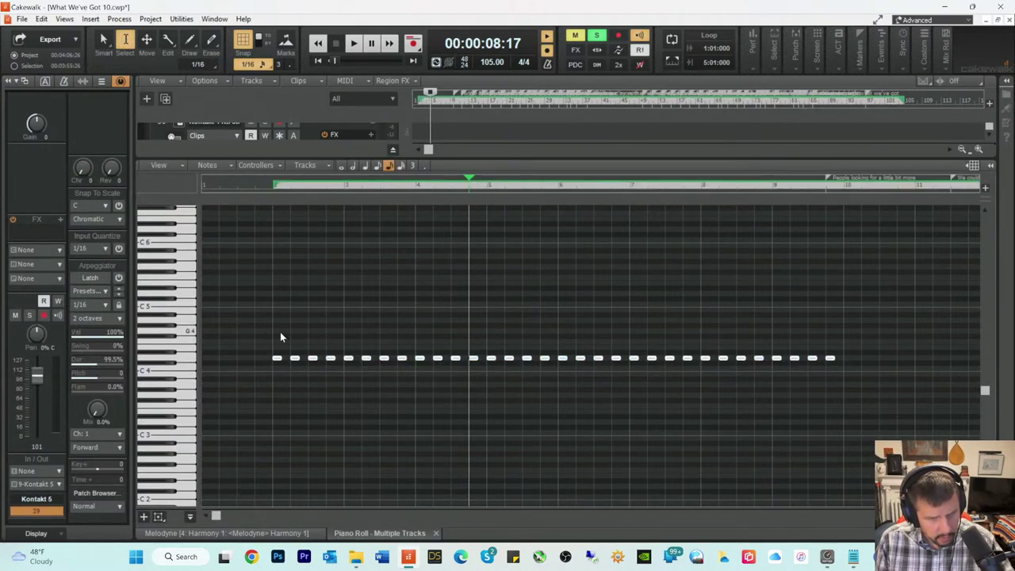
pyautogui.press('t')
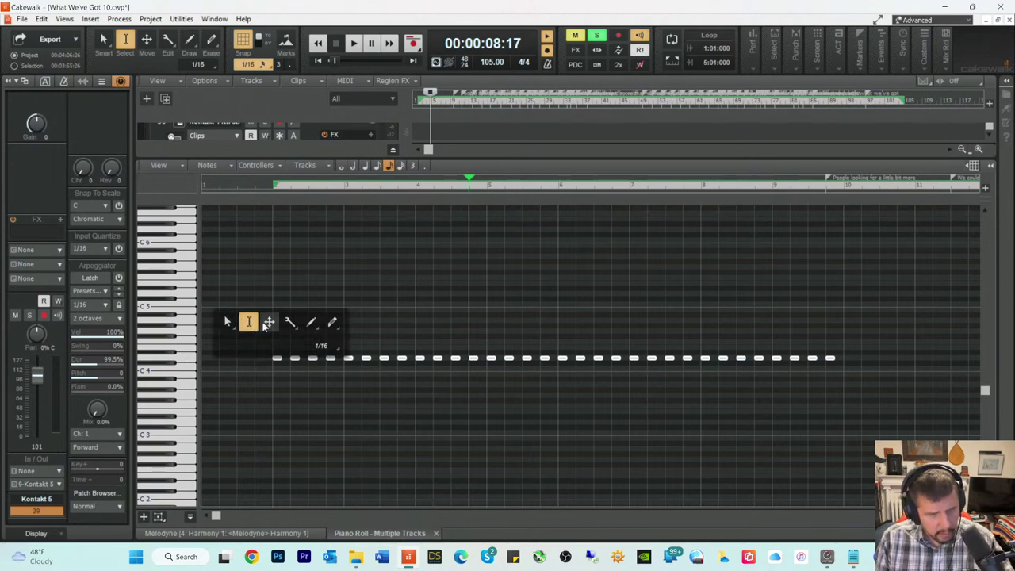
pyautogui.click(226, 323)
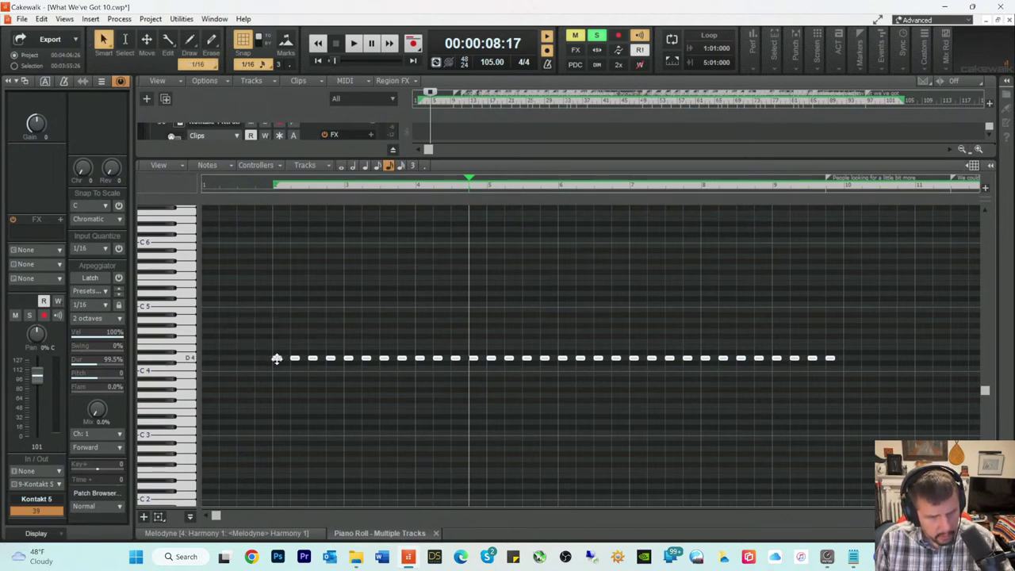
pyautogui.moveTo(276, 358); pyautogui.dragTo(275, 380)
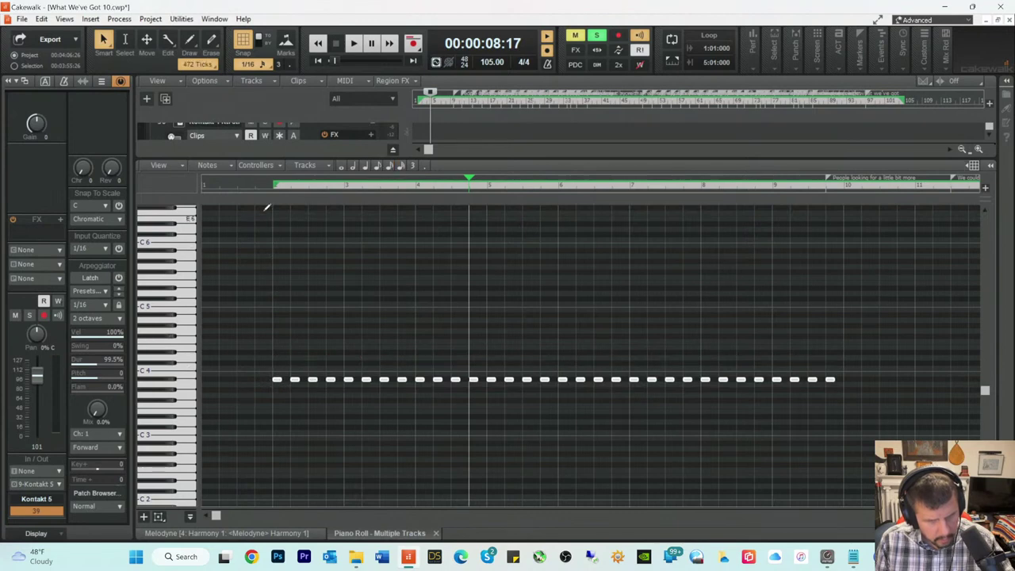
pyautogui.click(249, 187)
pyautogui.press('space')
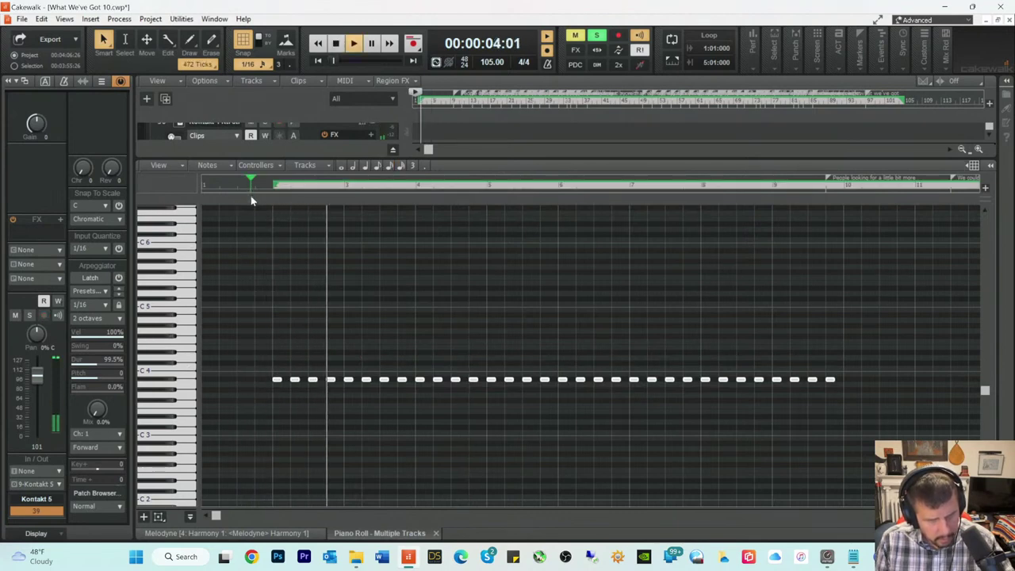
pyautogui.press('space')
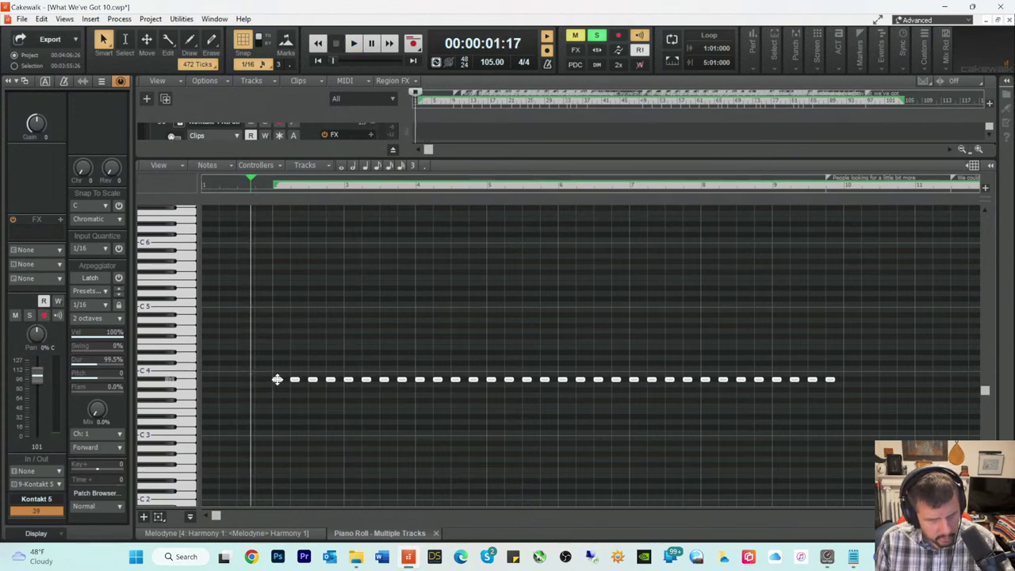
# Step: Lower the selected hi-hat notes in two-semitone moves to F#3, auditioning each pitch
pyautogui.moveTo(277, 379); pyautogui.dragTo(276, 390)
pyautogui.press('space')
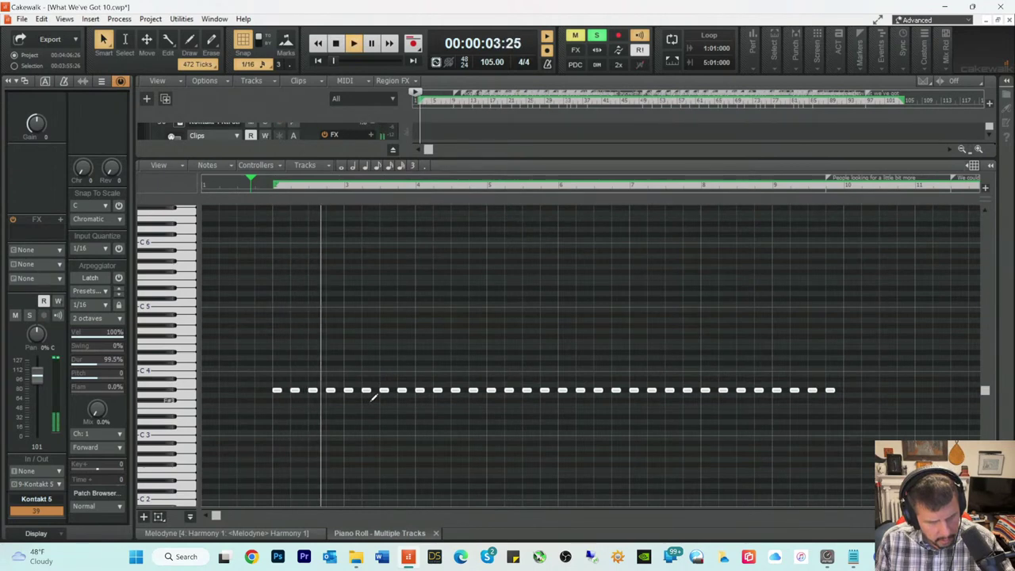
pyautogui.press('space')
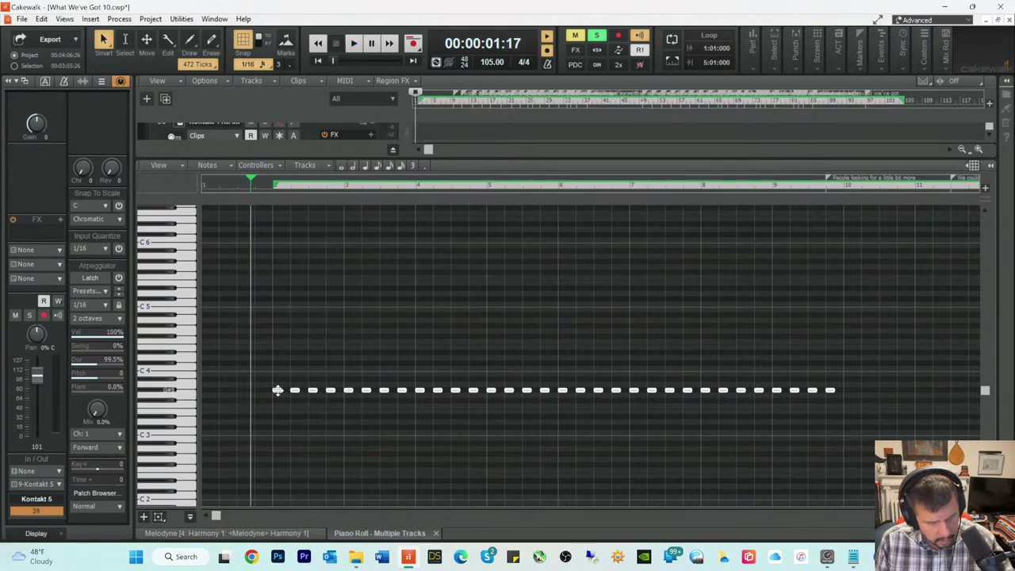
pyautogui.moveTo(276, 389)
pyautogui.mouseDown()
pyautogui.moveTo(276, 500)
pyautogui.moveTo(275, 399)
pyautogui.mouseUp()
pyautogui.press('space')
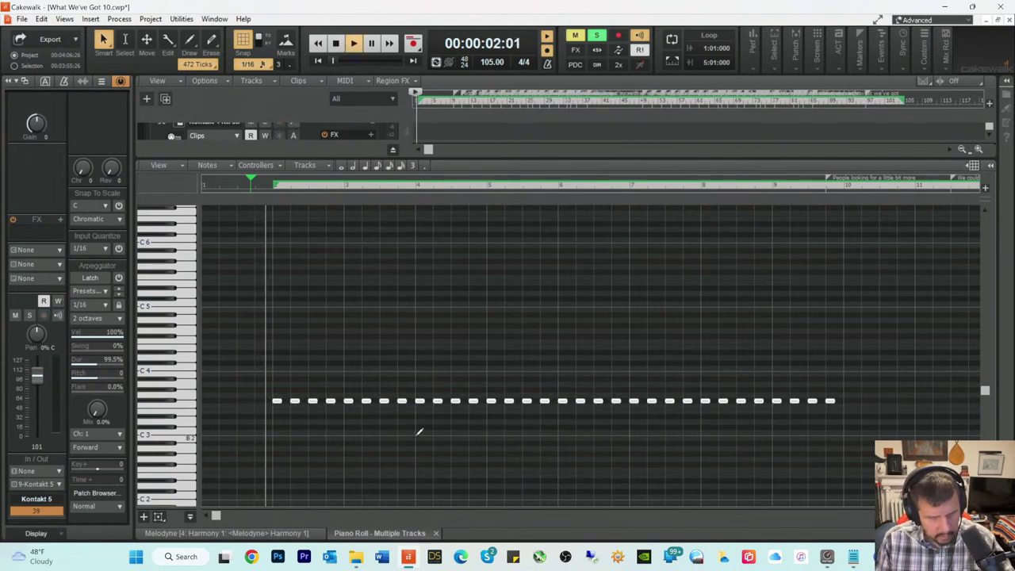
pyautogui.press('space')
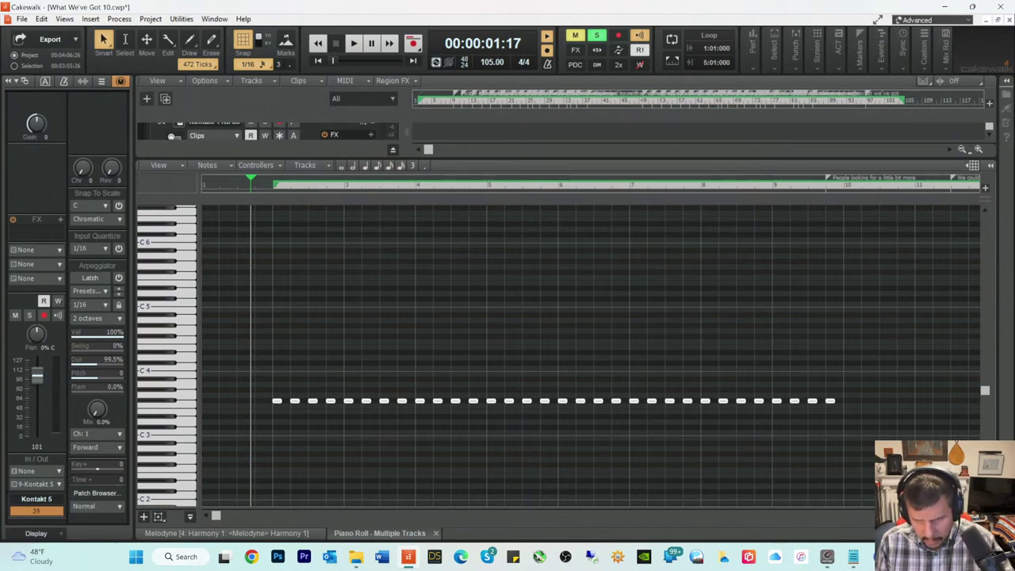
# Step: Return to the track view, solo the Kontakt 5 hi-hat audio track and set its gain to 12.5 during playback
pyautogui.press('d')
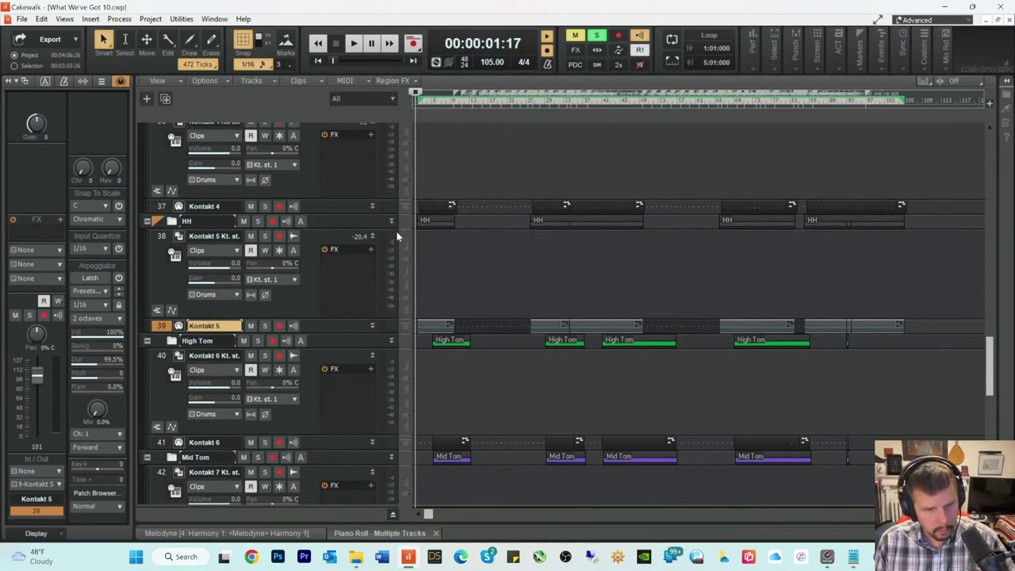
pyautogui.click(266, 238)
pyautogui.press('space')
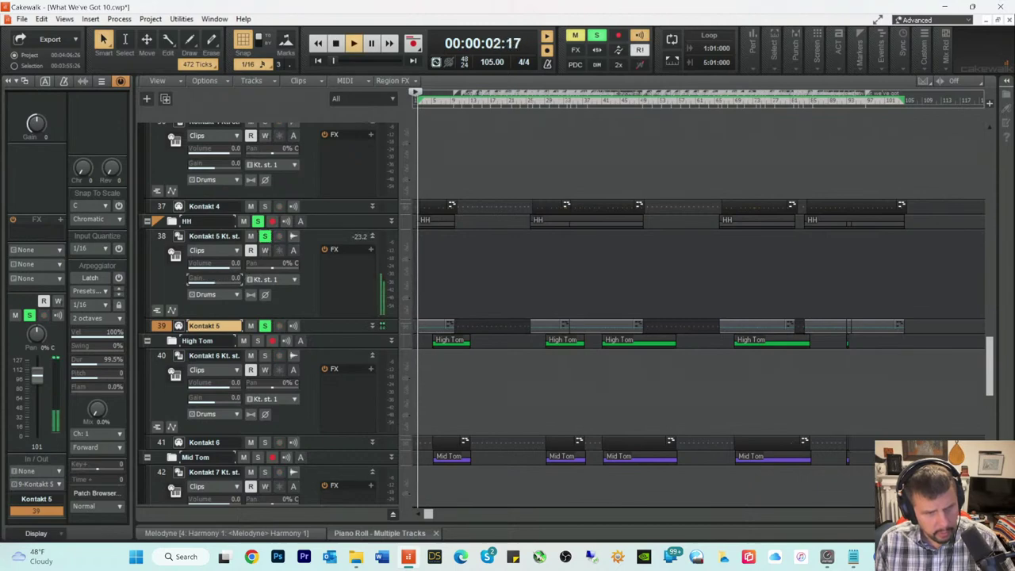
pyautogui.moveTo(230, 279); pyautogui.dragTo(244, 275)
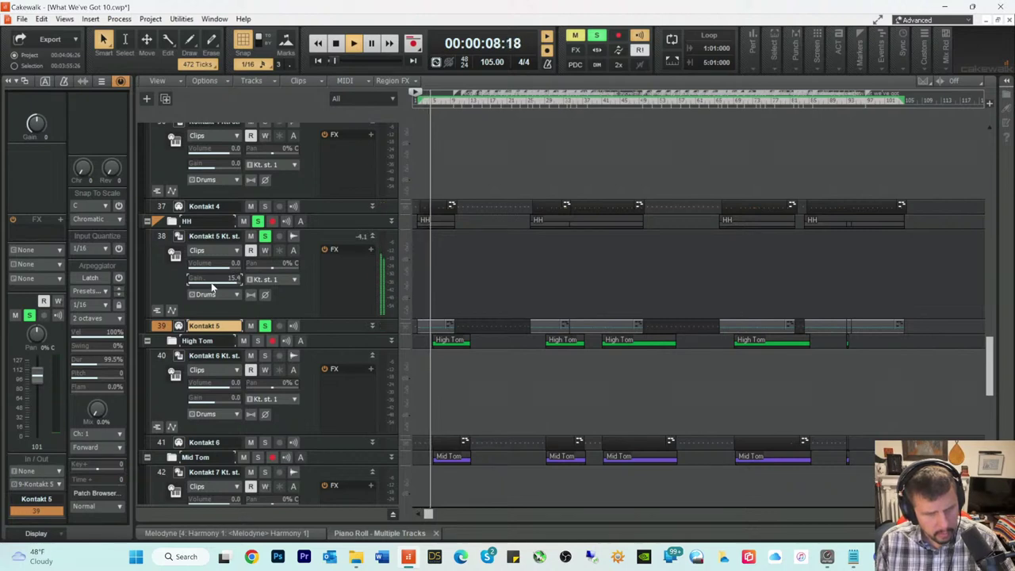
pyautogui.scroll(-3, 213, 287)
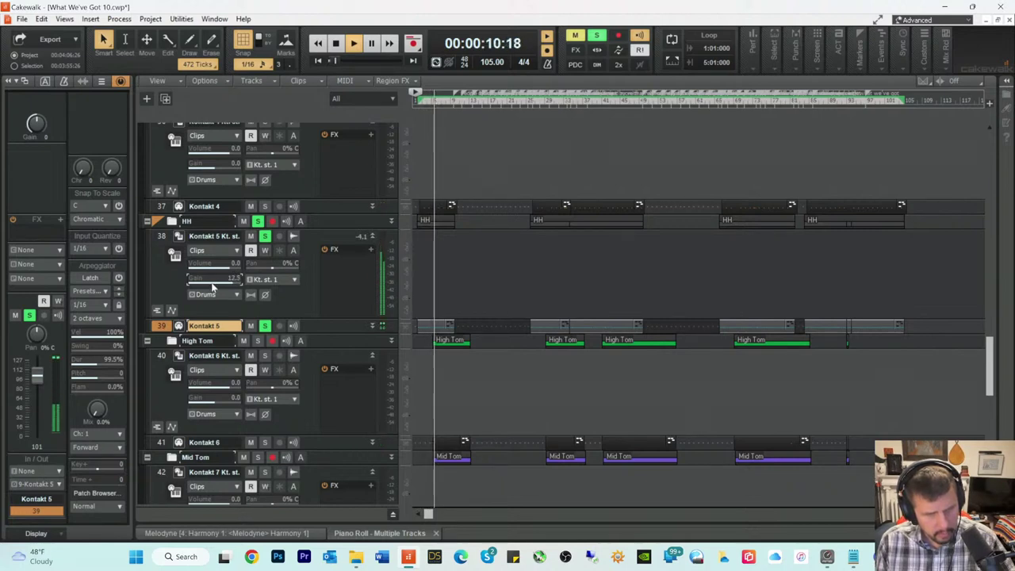
pyautogui.press('space')
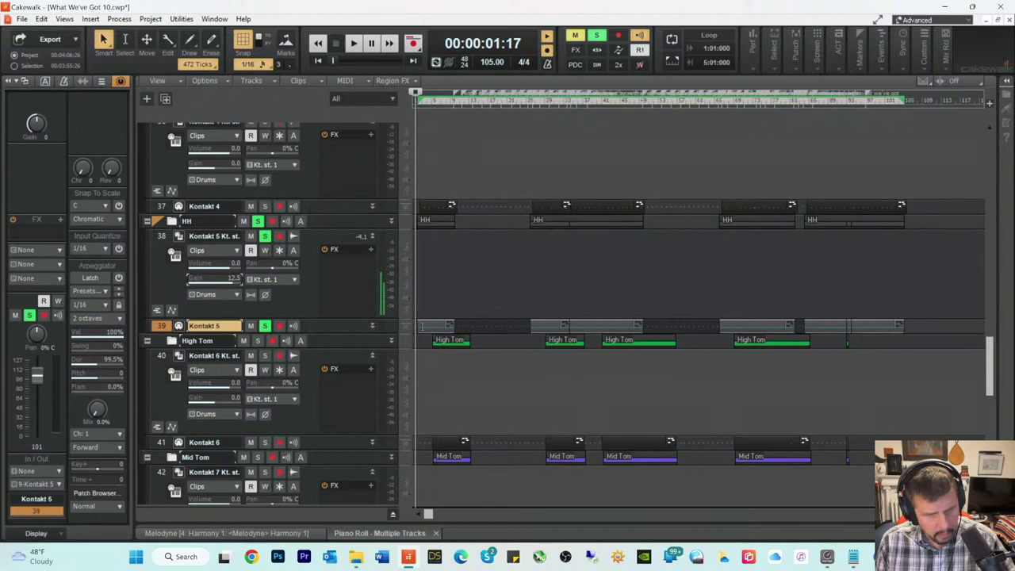
# Step: Open the first HH clip in the Piano Roll, play it from bar 1 and reveal the velocity lane to check the note velocities
pyautogui.doubleClick(423, 326)
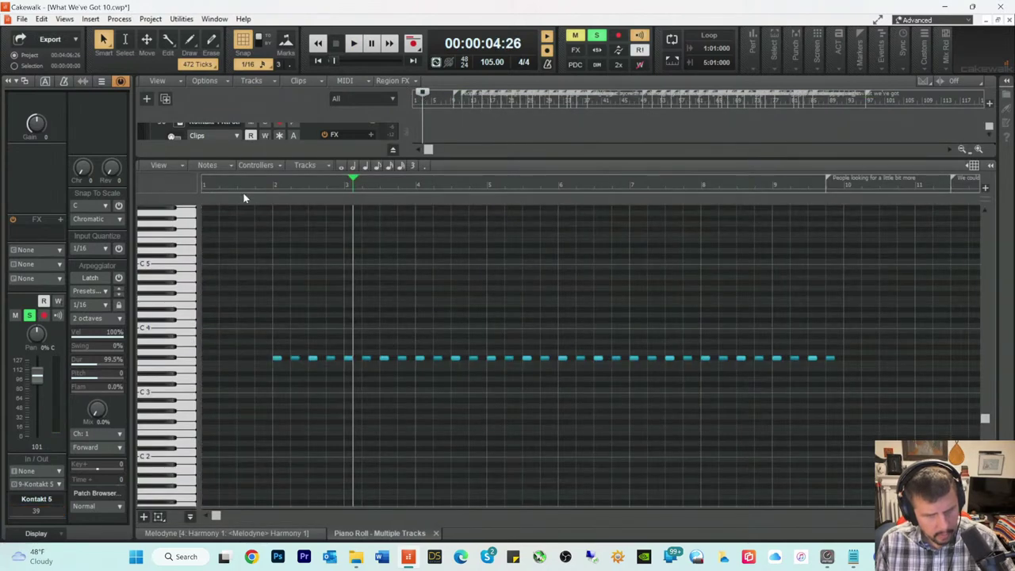
pyautogui.click(246, 194)
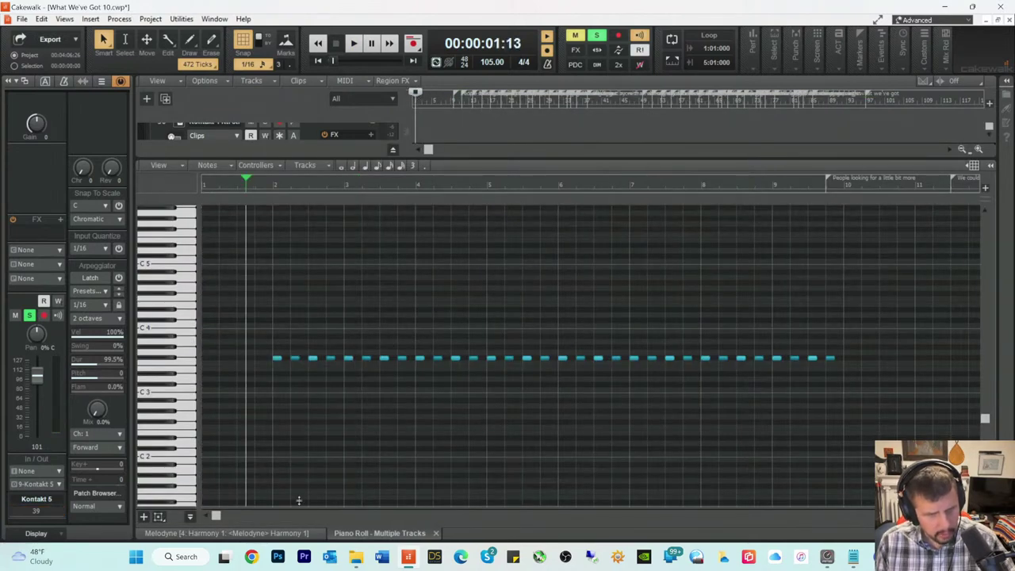
pyautogui.press('space')
pyautogui.moveTo(299, 499); pyautogui.dragTo(317, 431)
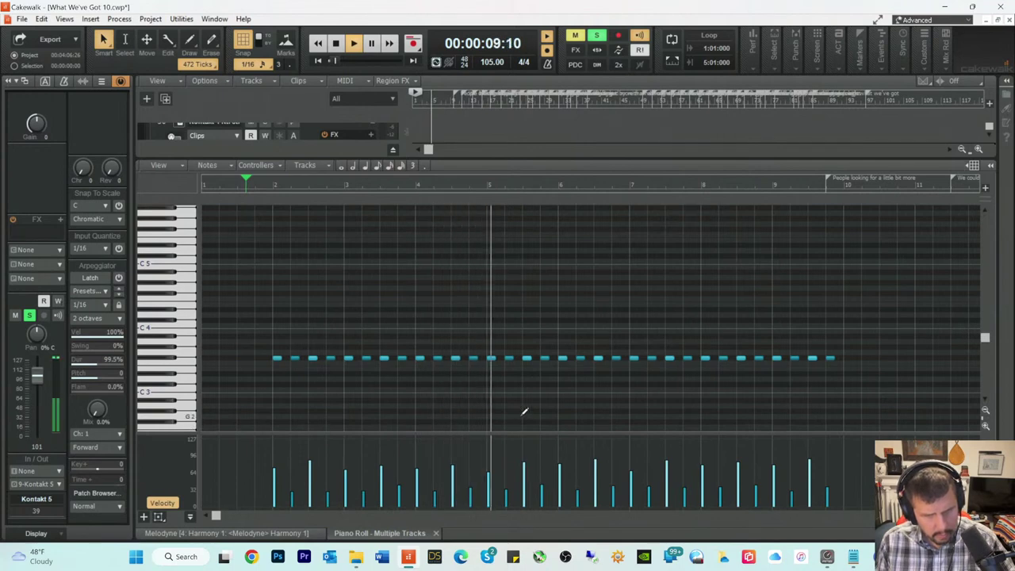
pyautogui.press('space')
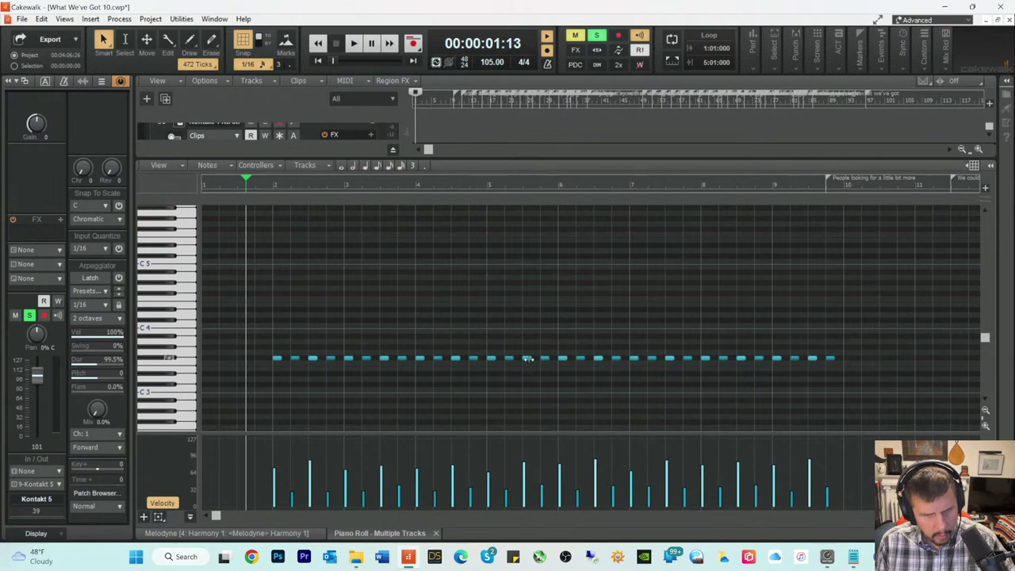
pyautogui.moveTo(527, 358)
pyautogui.mouseDown()
pyautogui.moveTo(527, 370)
pyautogui.moveTo(527, 249)
pyautogui.moveTo(527, 357)
pyautogui.mouseUp()
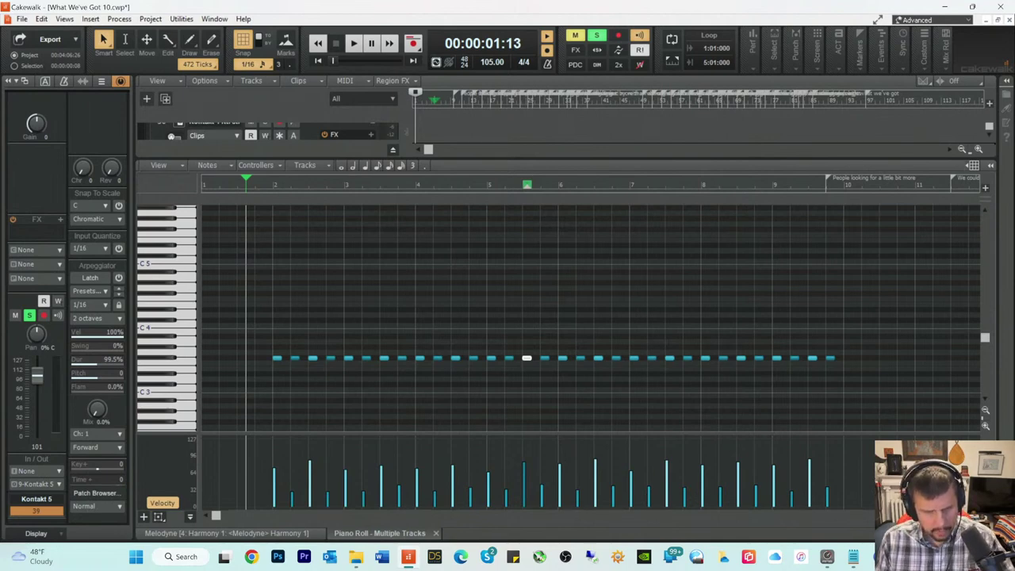
# Step: Unsolo the hi-hat audio track and lower the Kontakt 4 snare track's volume to -5.8 while playing the full mix
pyautogui.press('d')
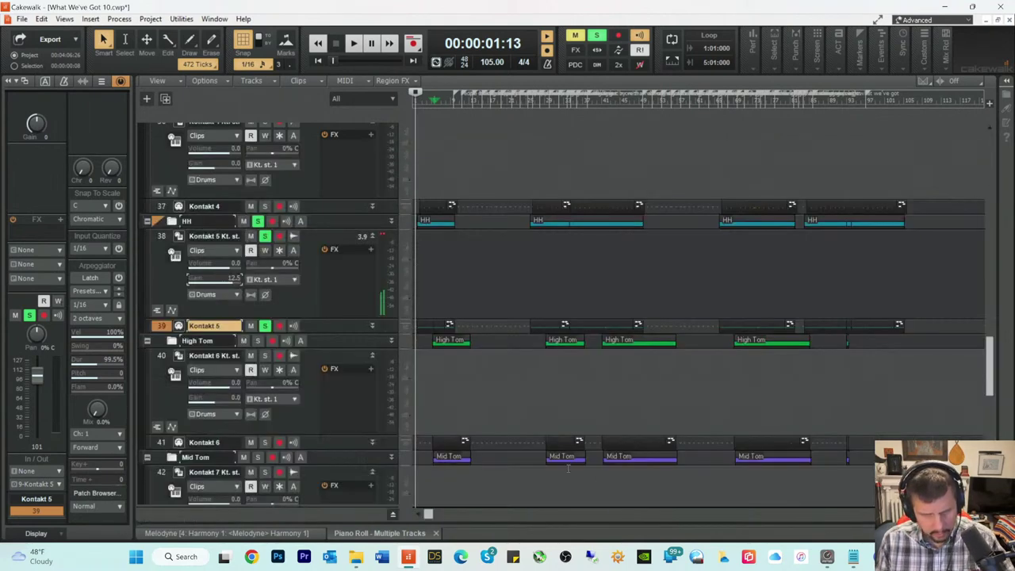
pyautogui.press('space')
pyautogui.click(265, 235)
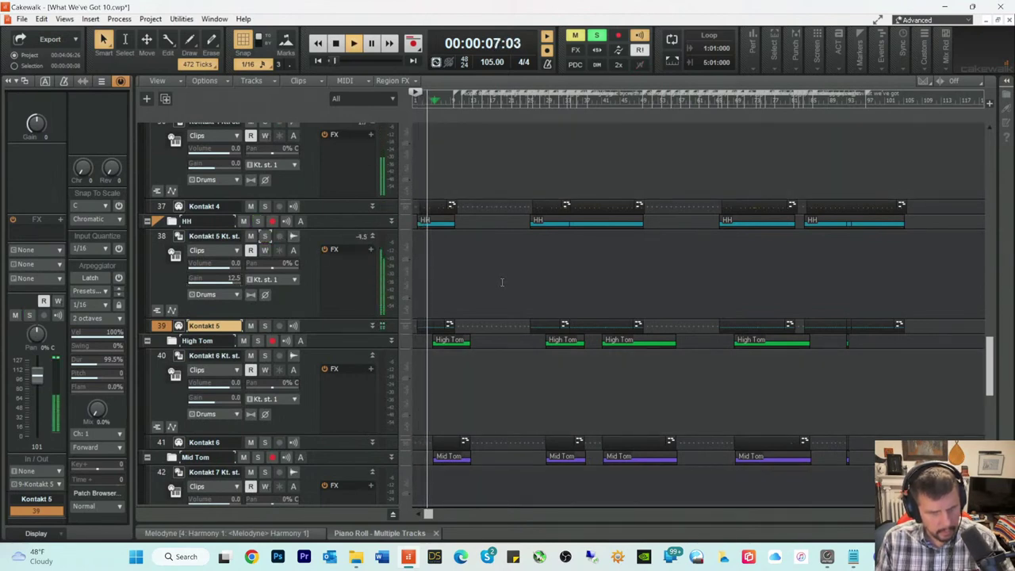
pyautogui.scroll(3, 502, 281)
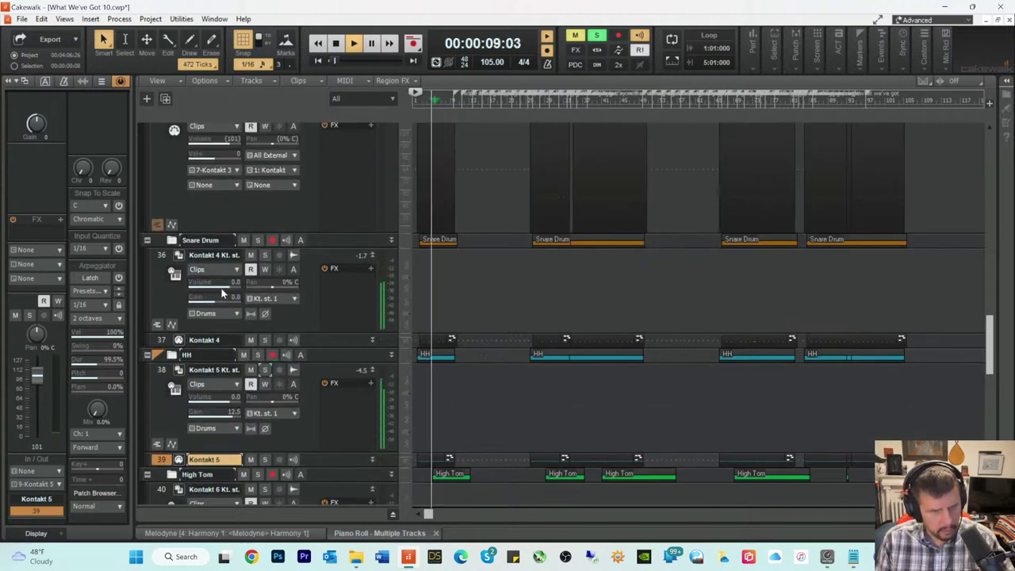
pyautogui.moveTo(219, 282); pyautogui.dragTo(208, 282)
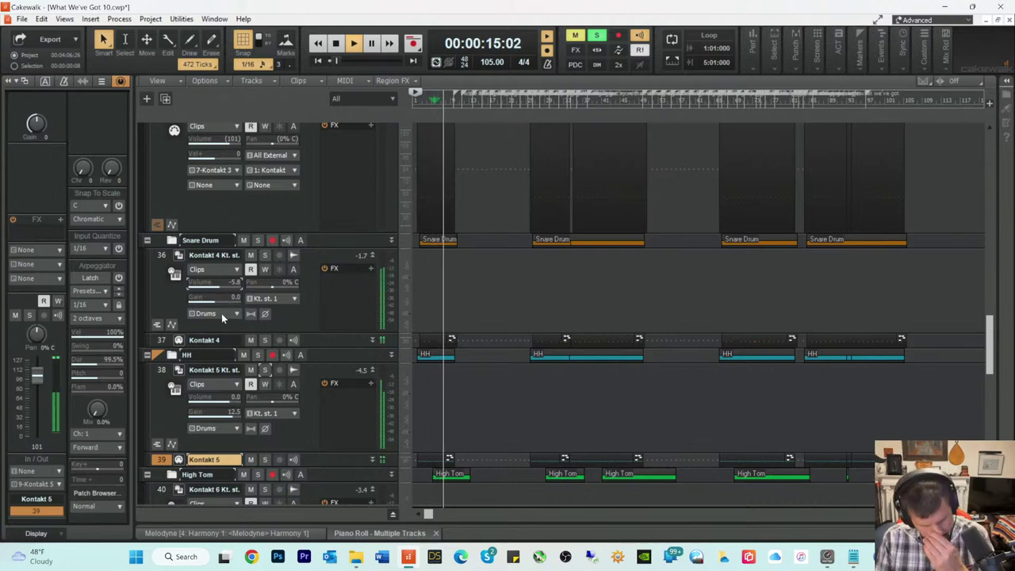
pyautogui.press('space')
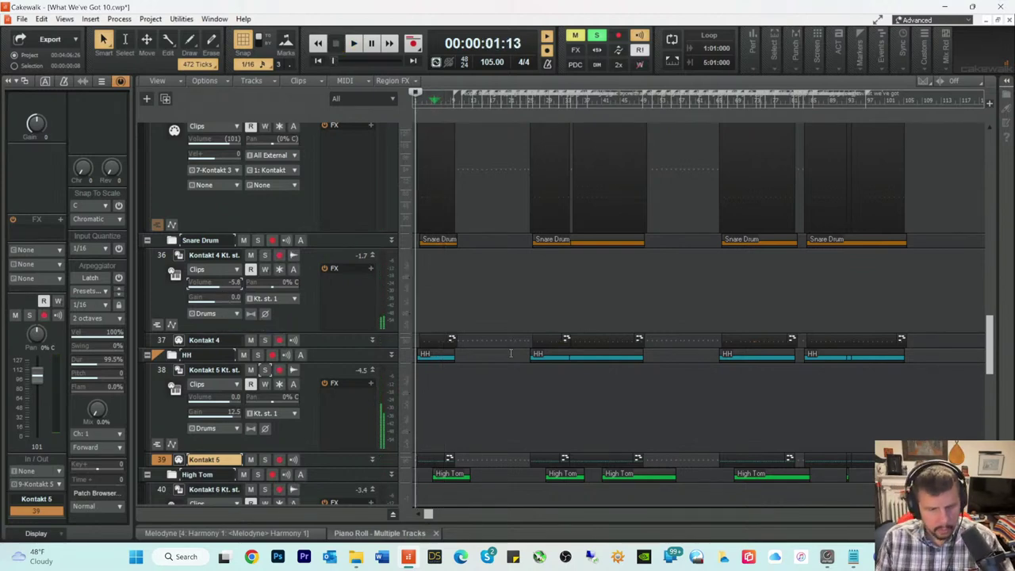
# Step: Open the first Kontakt 9 cymbals clip in the Piano Roll with the Select tool active
pyautogui.scroll(-5, 510, 354)
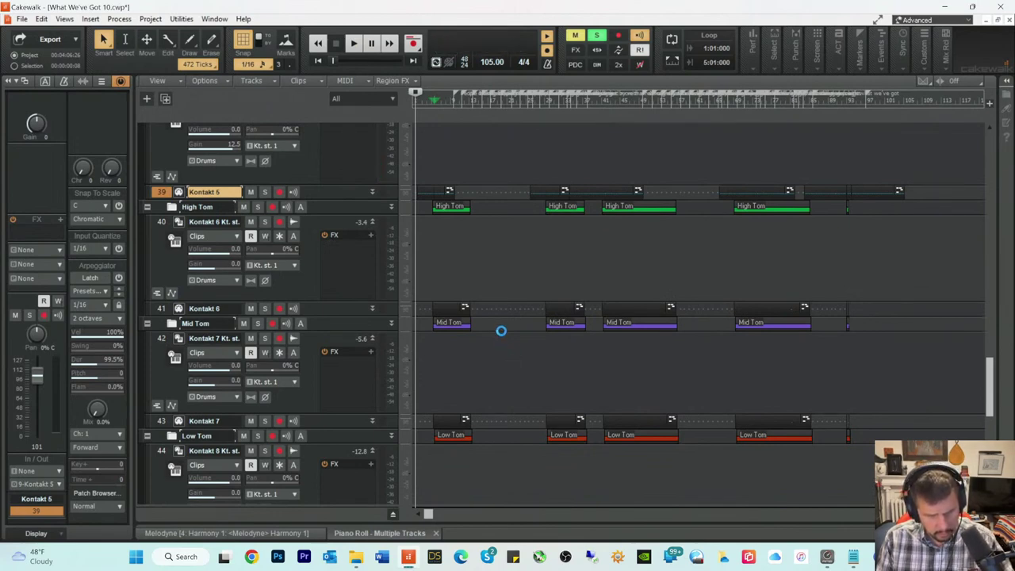
pyautogui.scroll(-2, 502, 327)
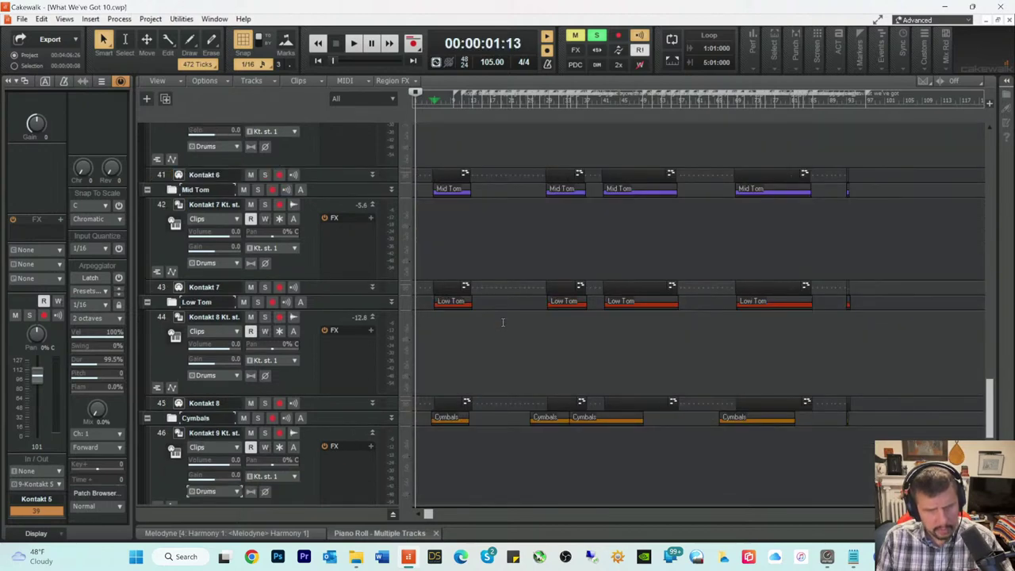
pyautogui.scroll(-2, 501, 332)
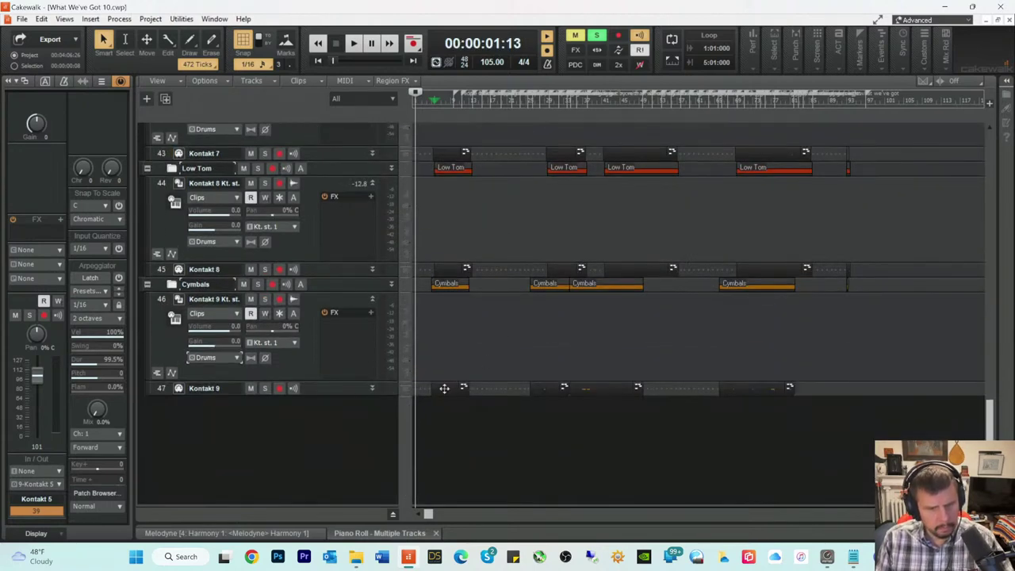
pyautogui.press('t')
pyautogui.click(410, 380)
pyautogui.click(439, 388)
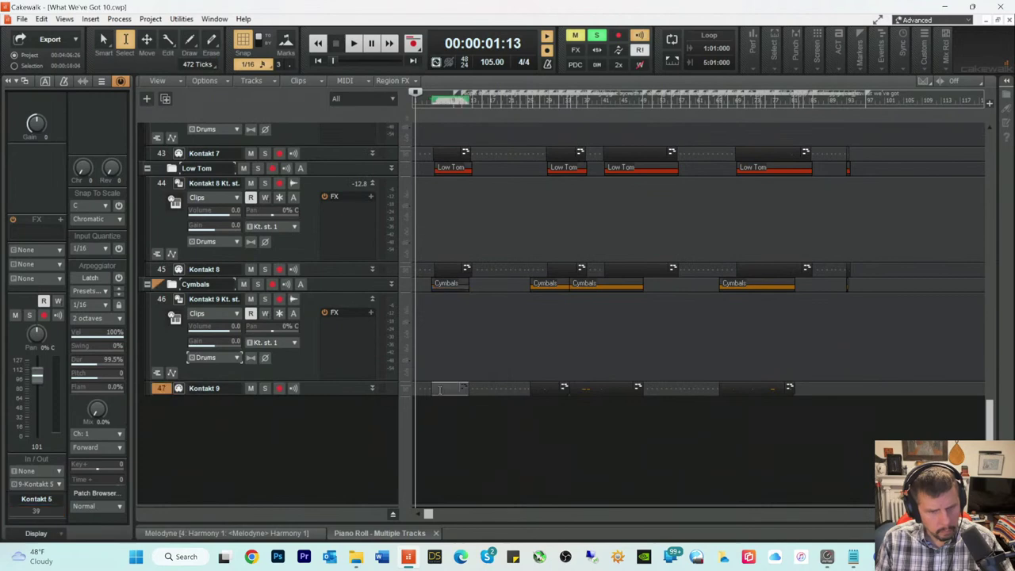
pyautogui.doubleClick(439, 389)
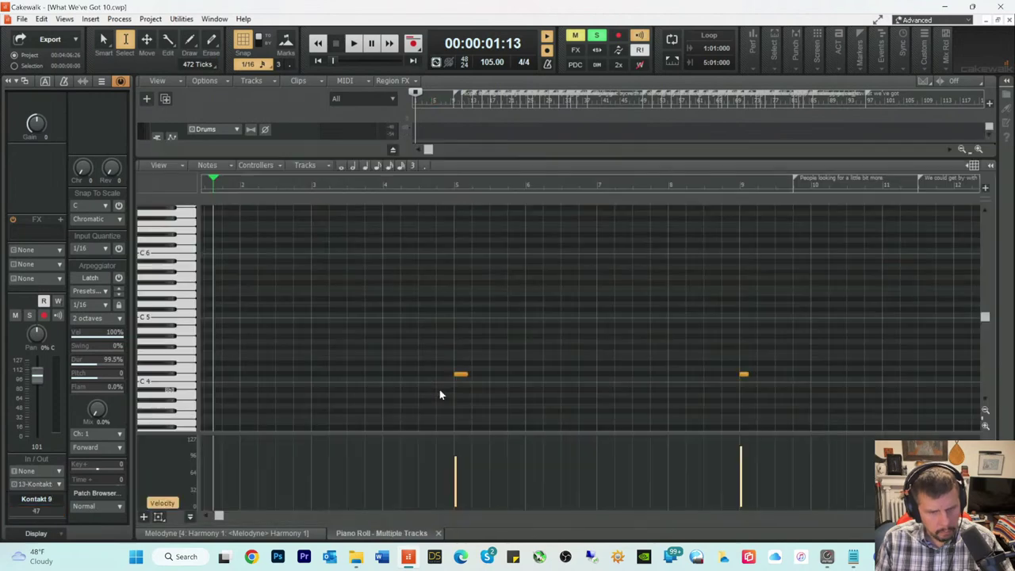
# Step: Select all the C#4 cymbal notes and try to shift them to another pitch with the Smart tool
pyautogui.click(184, 377)
pyautogui.press('t')
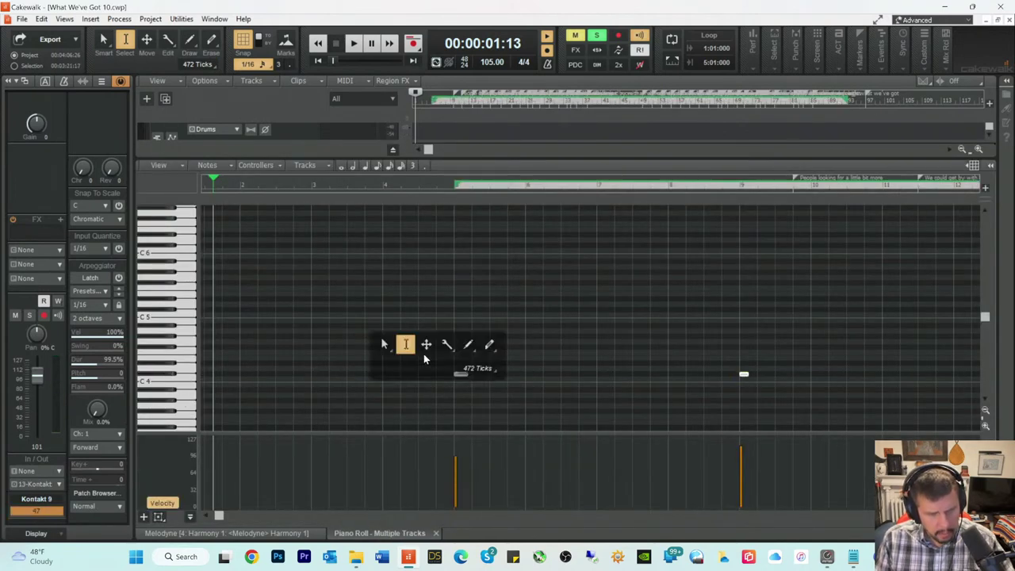
pyautogui.click(383, 344)
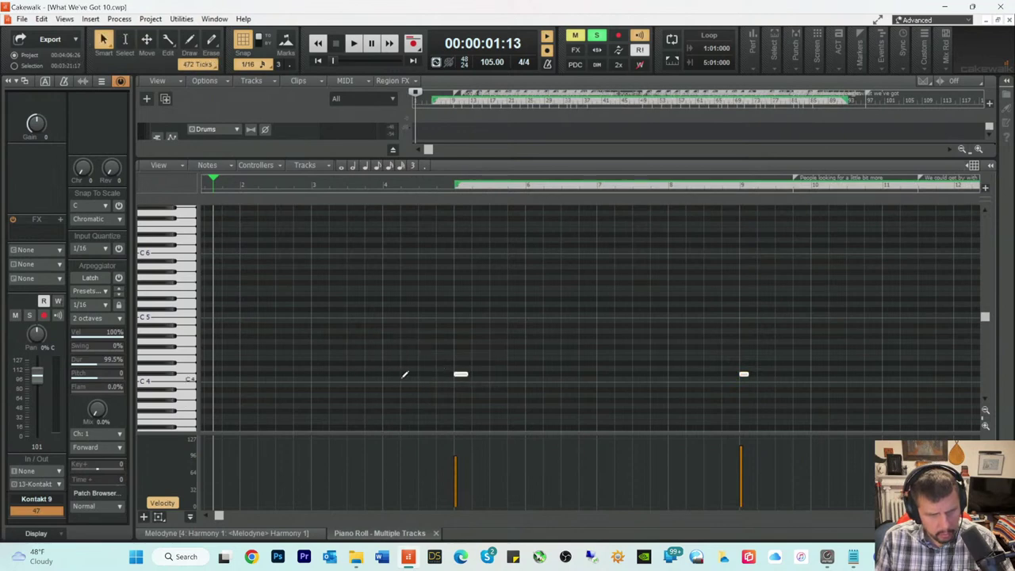
pyautogui.moveTo(462, 375); pyautogui.dragTo(463, 325)
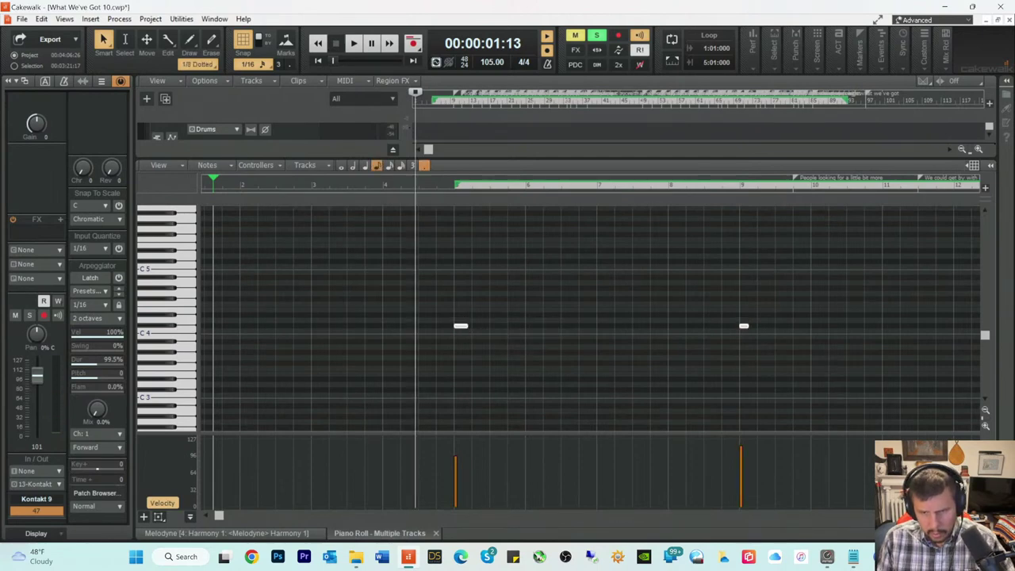
# Step: Load the AR Modern White Kit Full instrument from Abbey Road Modern Drummer into the Kontakt 9 cymbals instrument and close its window
pyautogui.press('d')
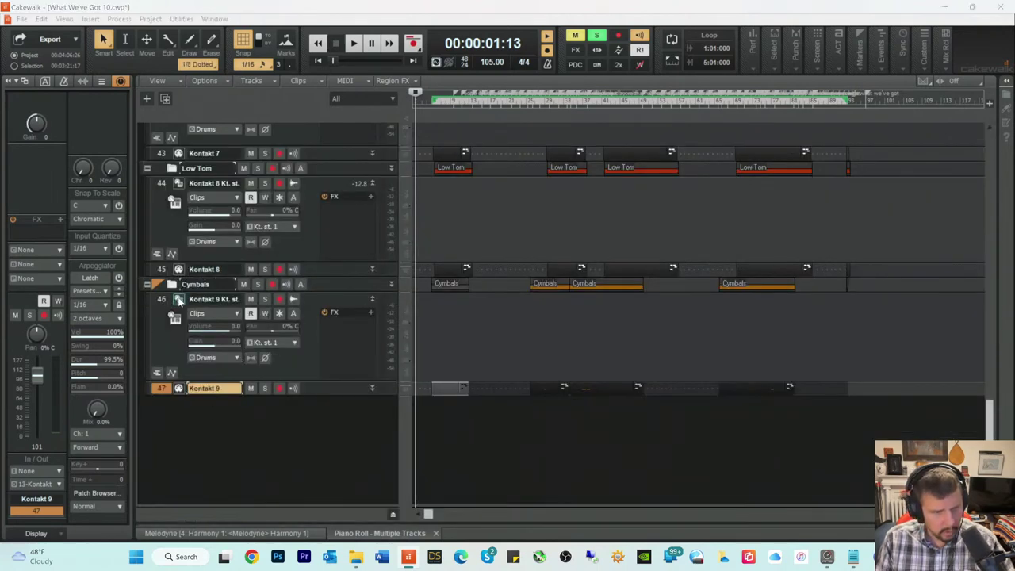
pyautogui.click(178, 299)
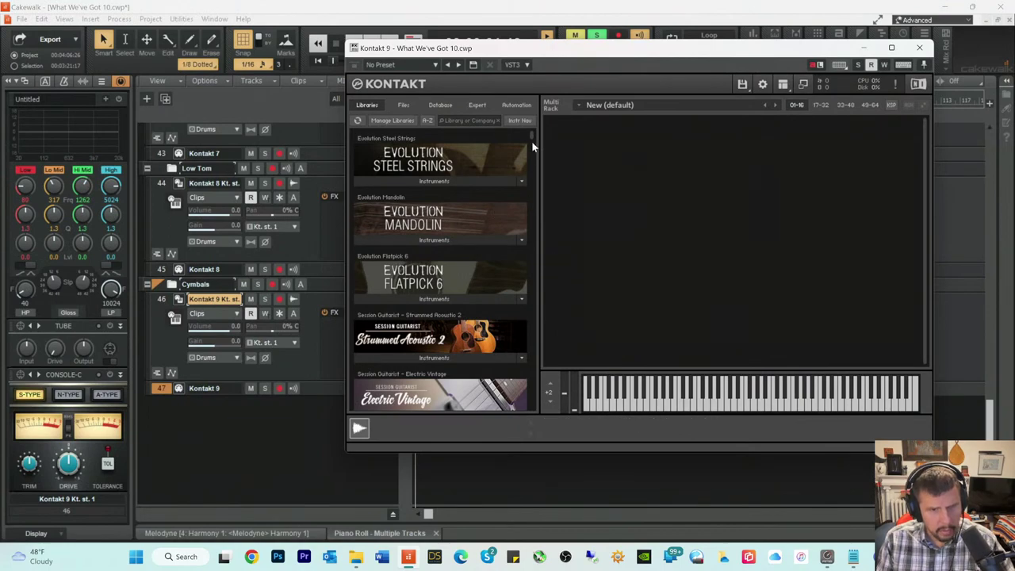
pyautogui.moveTo(531, 137); pyautogui.dragTo(528, 254)
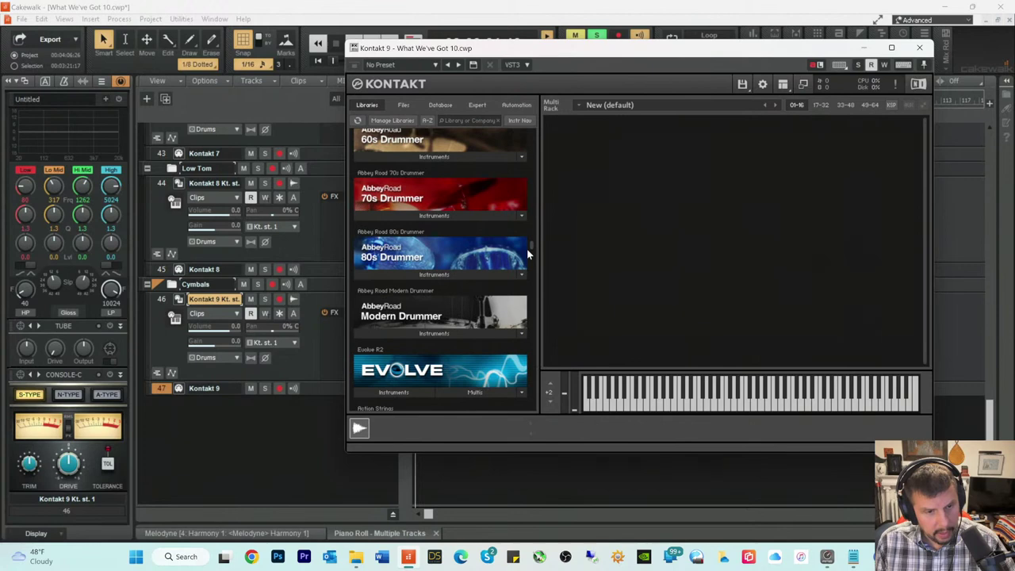
pyautogui.click(432, 334)
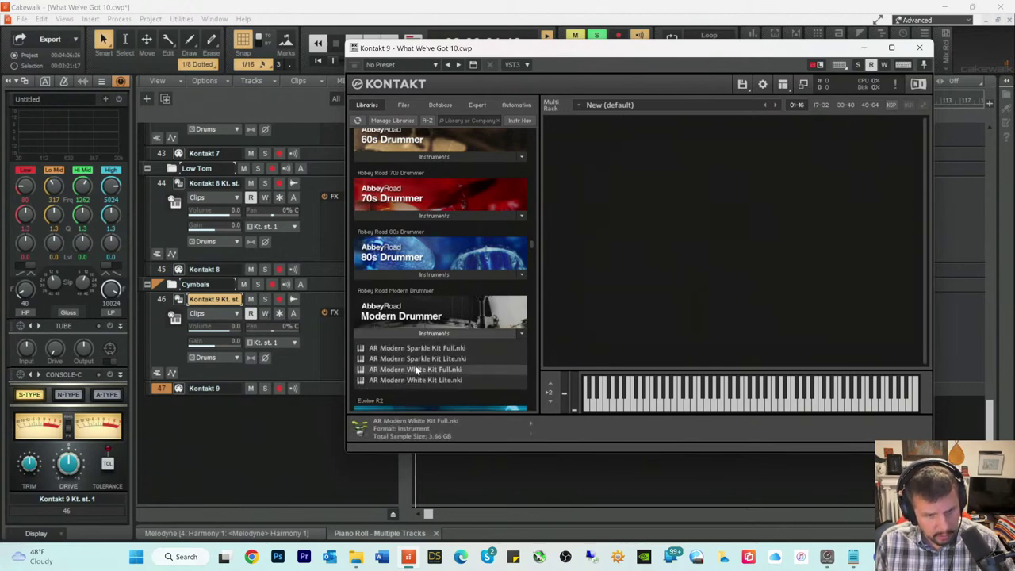
pyautogui.moveTo(415, 369); pyautogui.dragTo(605, 292)
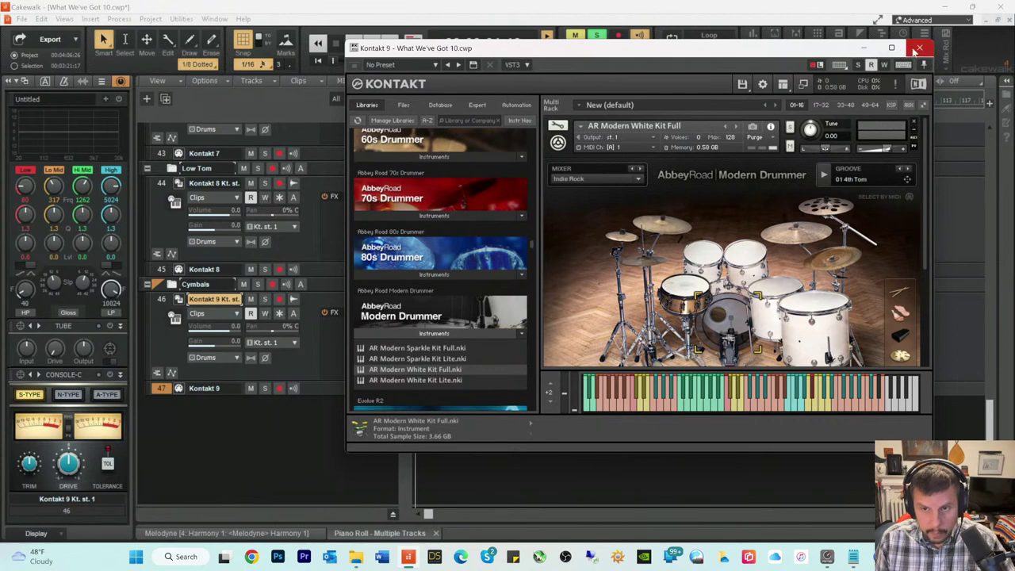
pyautogui.click(917, 49)
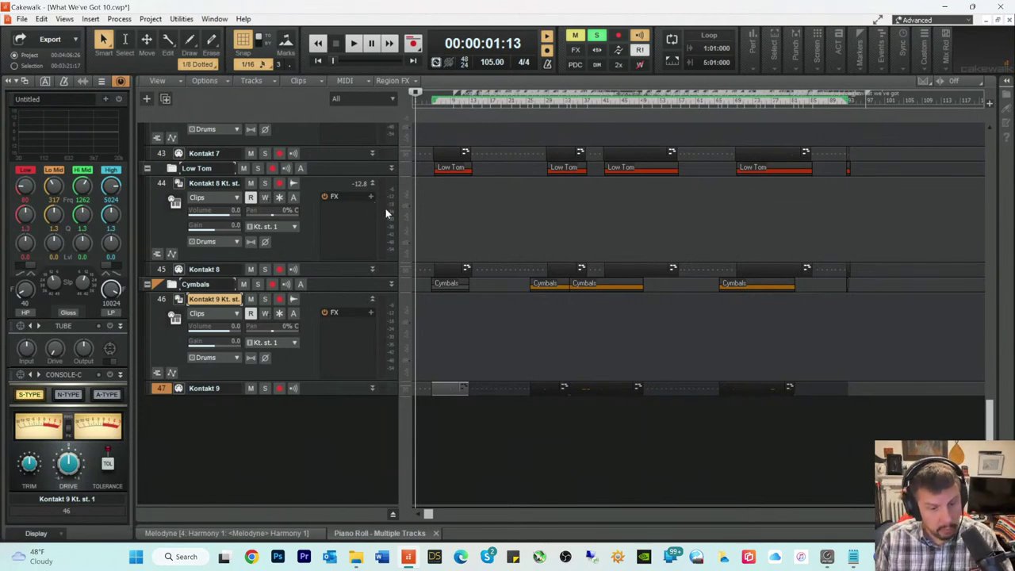
# Step: Play the soloed tracks from about bar 3 to hear the cymbals with the newly loaded kit
pyautogui.click(424, 102)
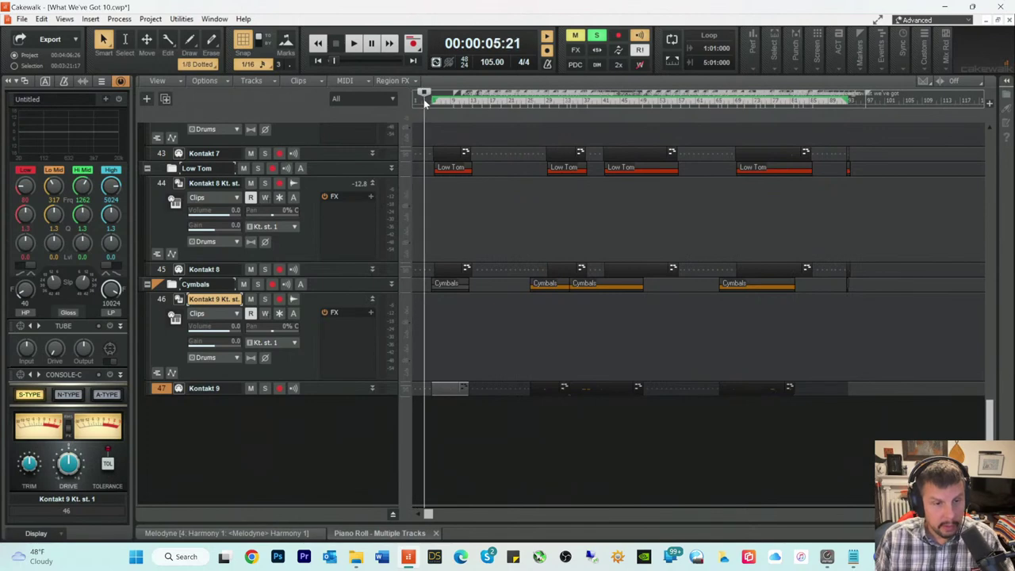
pyautogui.press('space')
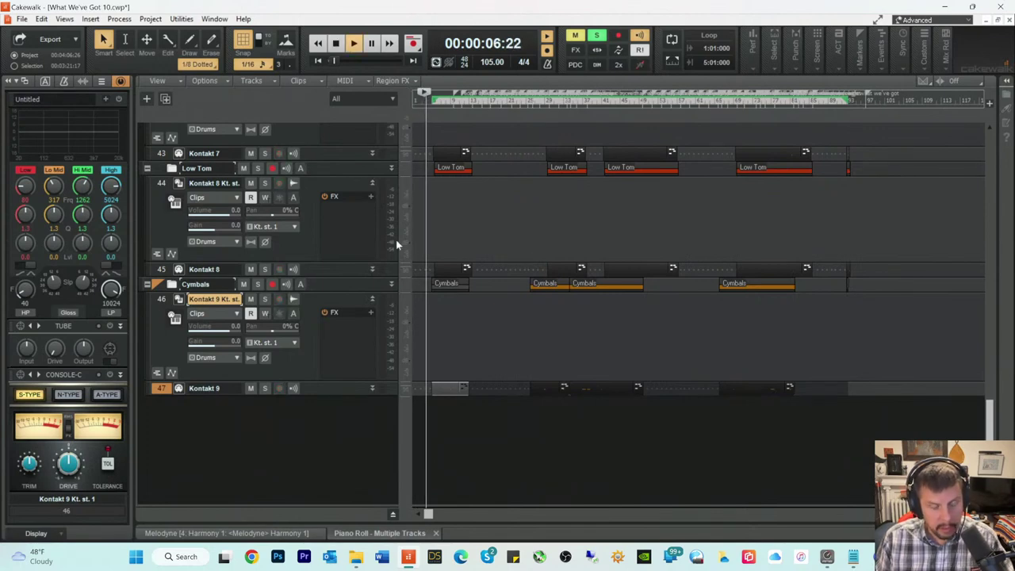
pyautogui.press('space')
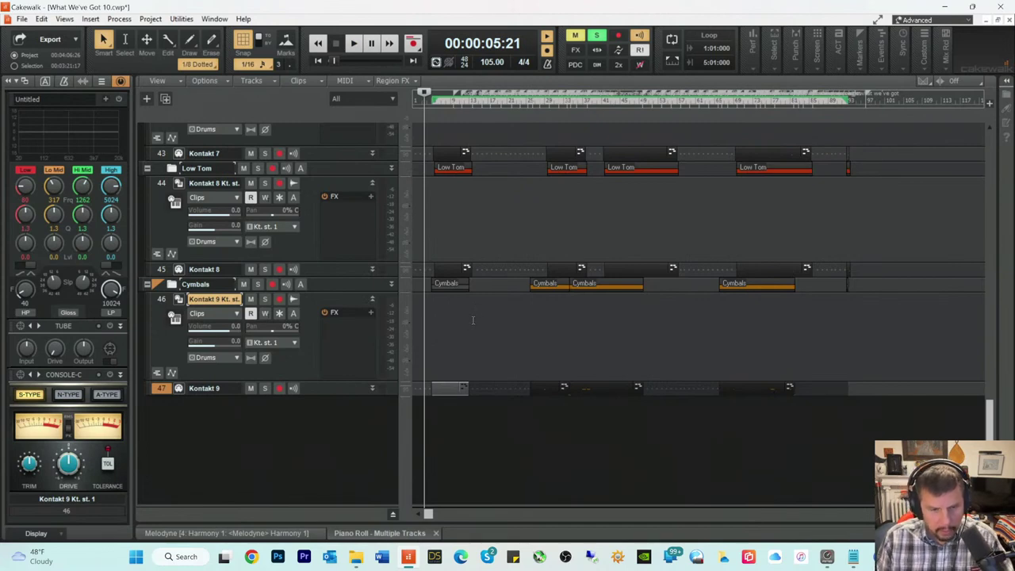
# Step: Open the first Kontakt 9 cymbals clip in the Piano Roll with the Select tool and select all its C#4 notes
pyautogui.press('t')
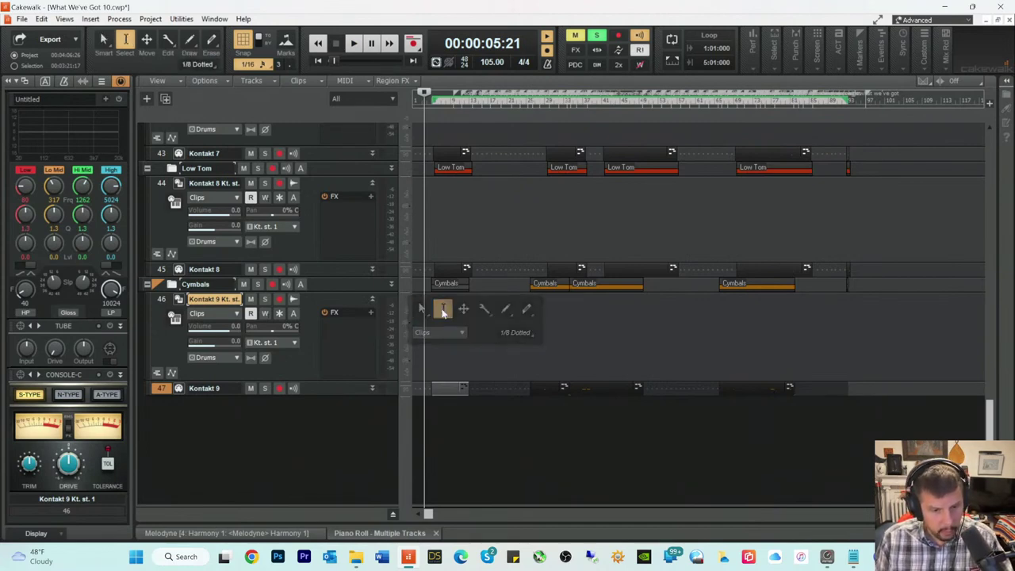
pyautogui.click(443, 309)
pyautogui.doubleClick(437, 388)
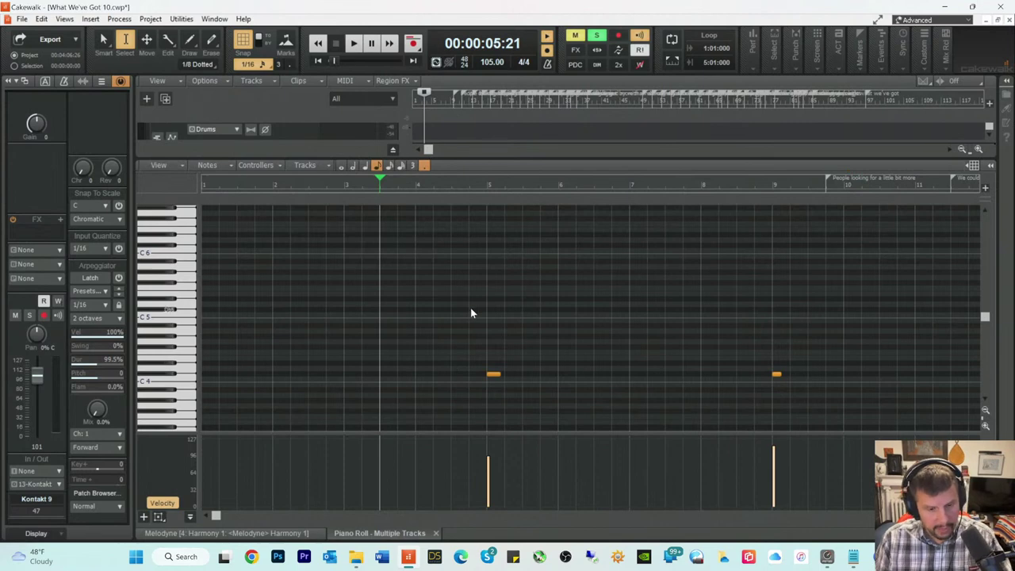
pyautogui.click(184, 372)
pyautogui.click(175, 377)
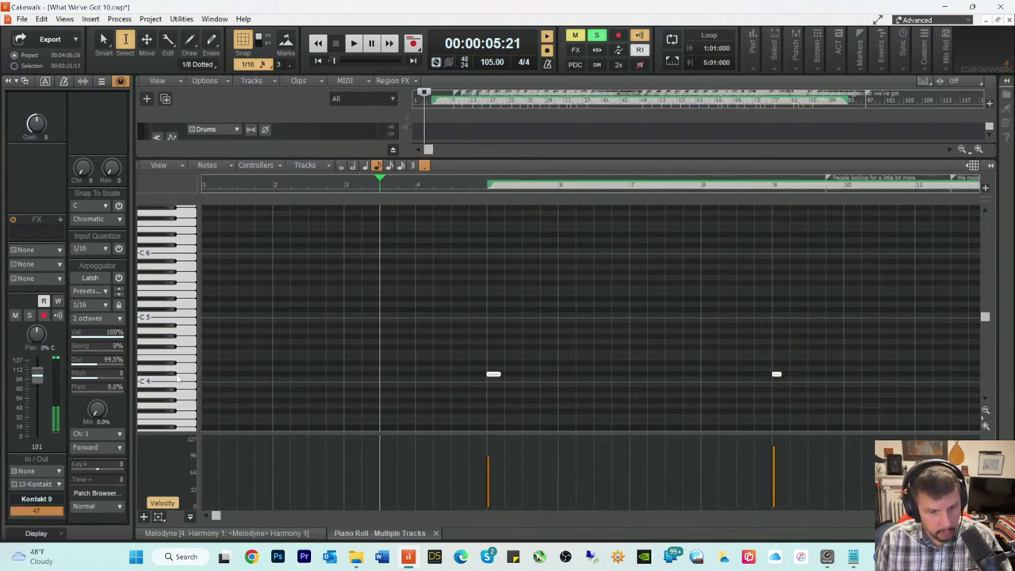
# Step: Move the selected cymbal notes up three semitones to E4 with the Smart tool, play them back and return to the track view
pyautogui.press('t')
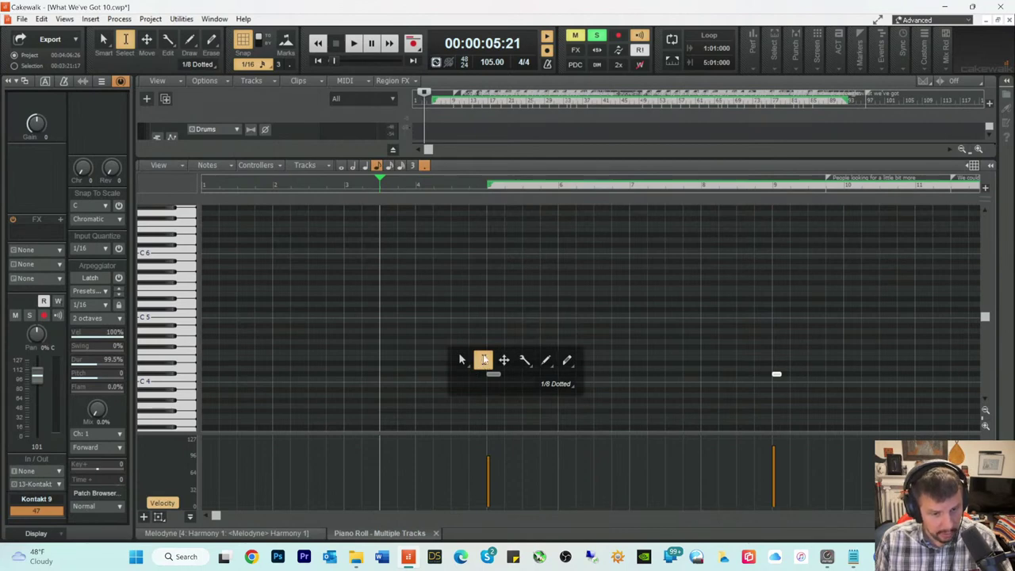
pyautogui.click(462, 359)
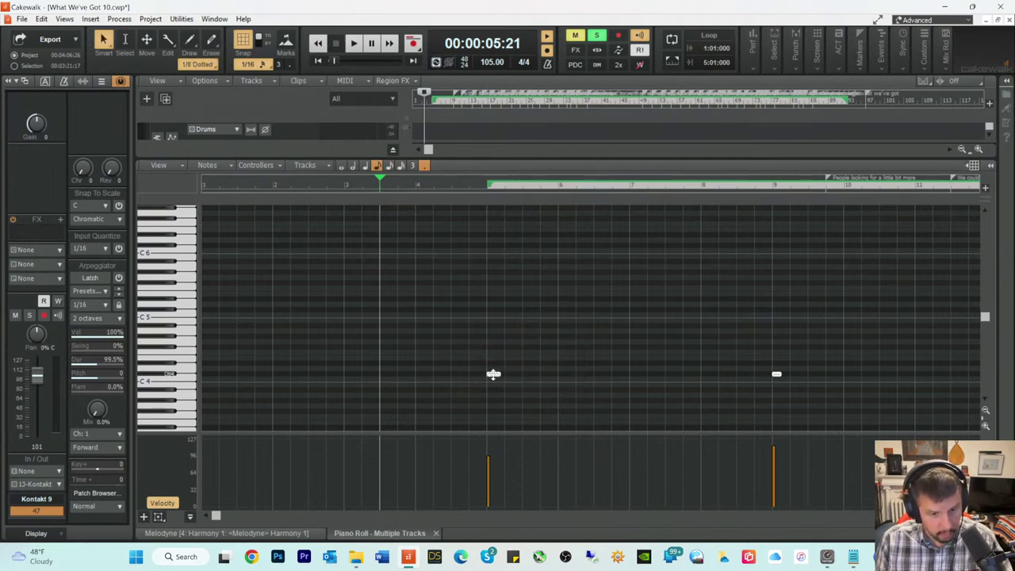
pyautogui.moveTo(493, 375)
pyautogui.mouseDown()
pyautogui.moveTo(493, 301)
pyautogui.moveTo(490, 386)
pyautogui.moveTo(493, 361)
pyautogui.mouseUp()
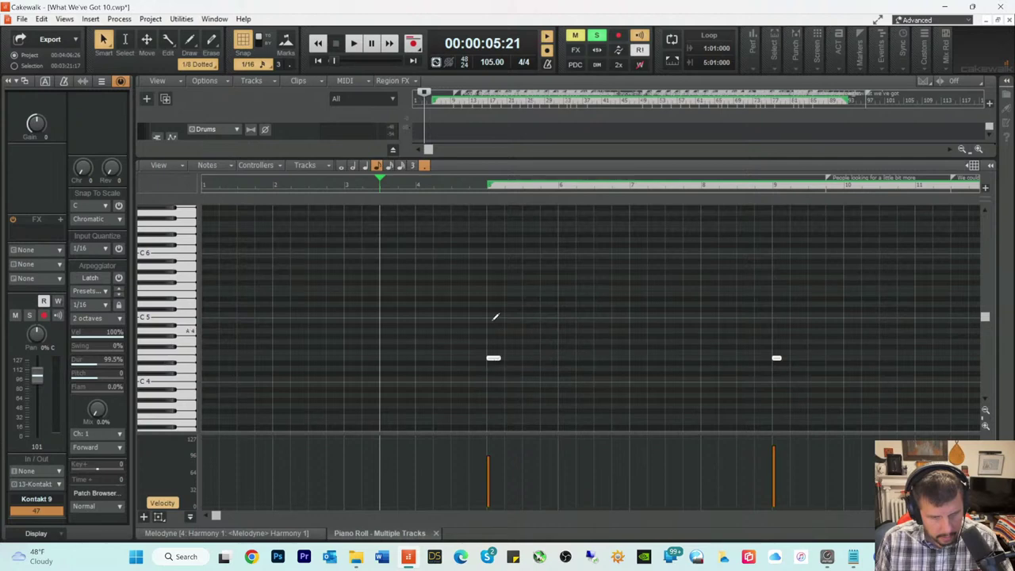
pyautogui.press('space')
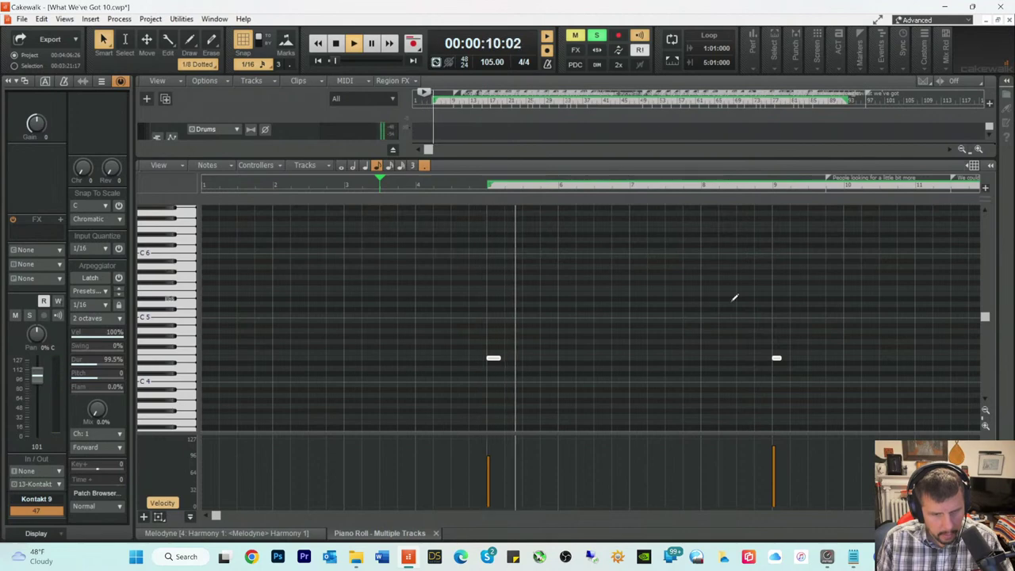
pyautogui.press('d')
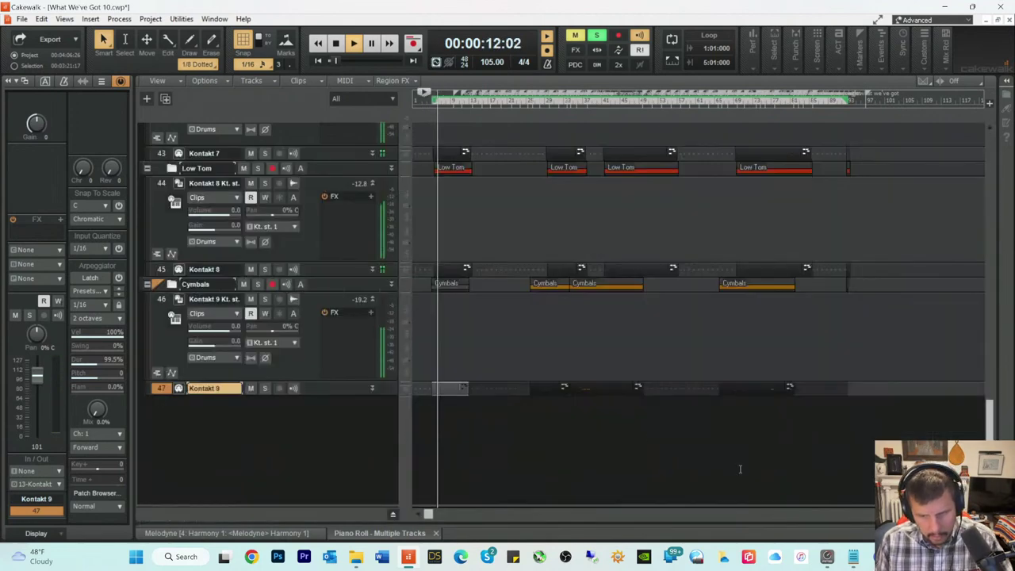
pyautogui.press('space')
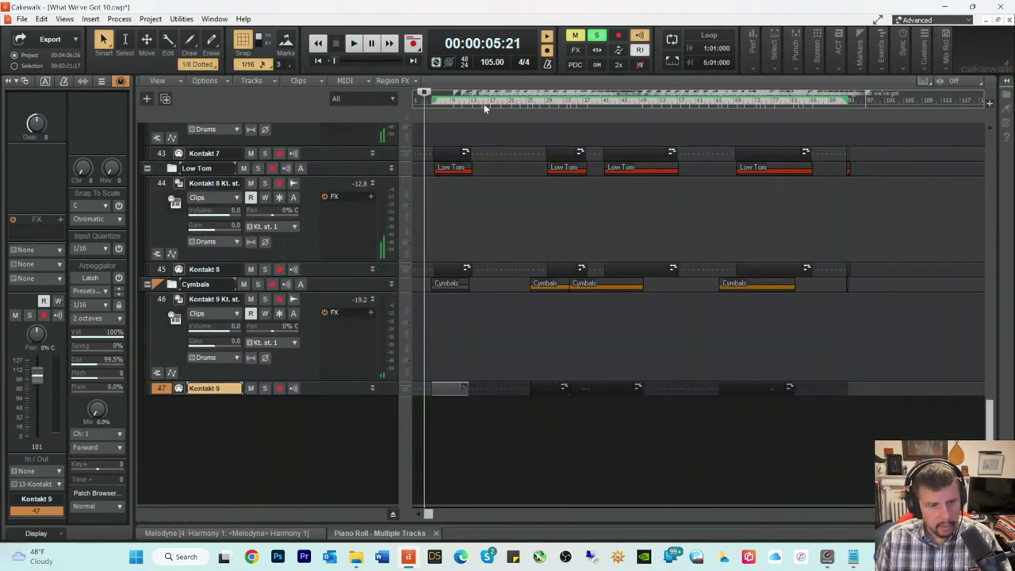
# Step: Clear all solos and play the full mix from about bar 3 while checking the drum tracks
pyautogui.click(596, 36)
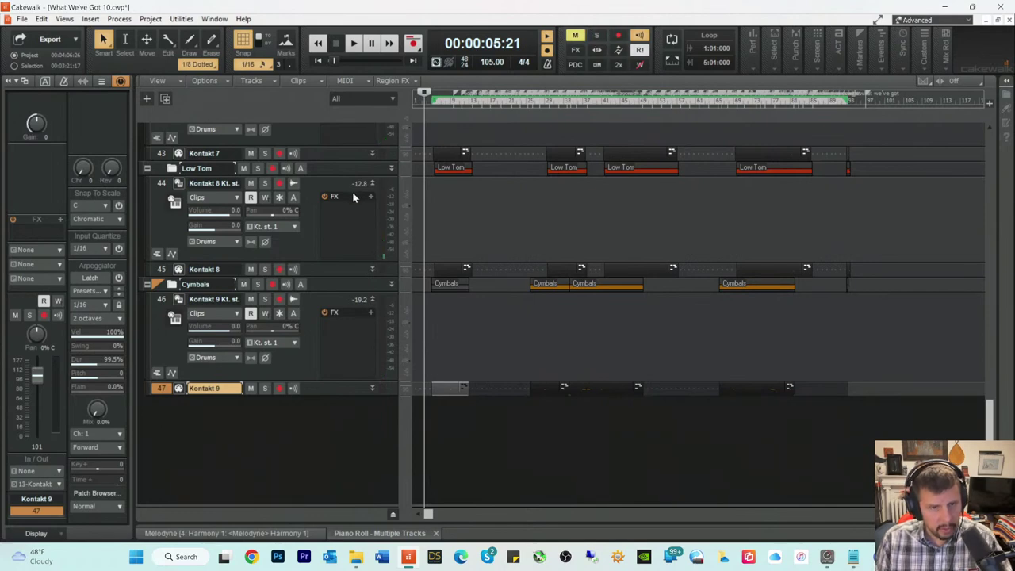
pyautogui.press('space')
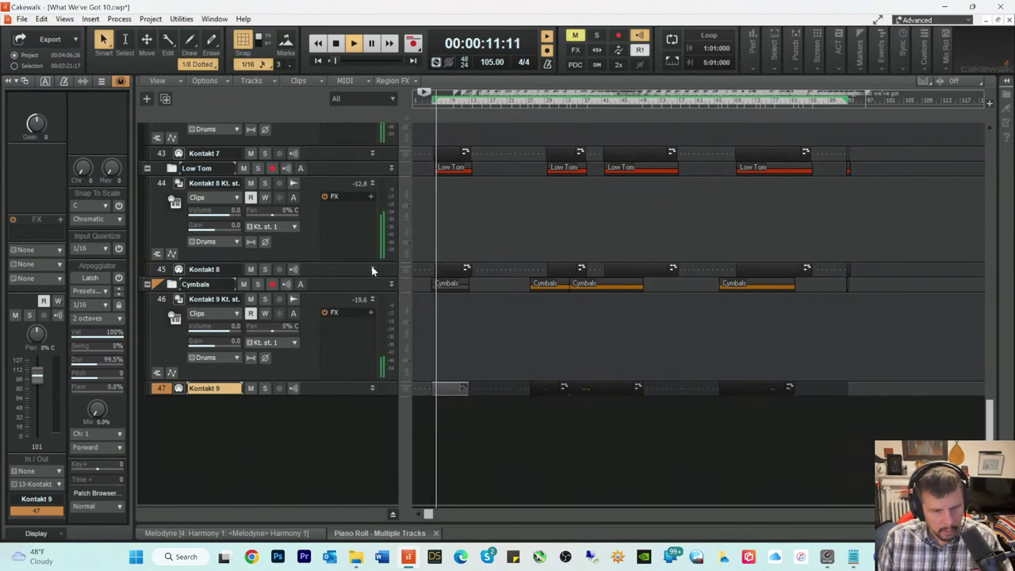
pyautogui.scroll(3, 448, 258)
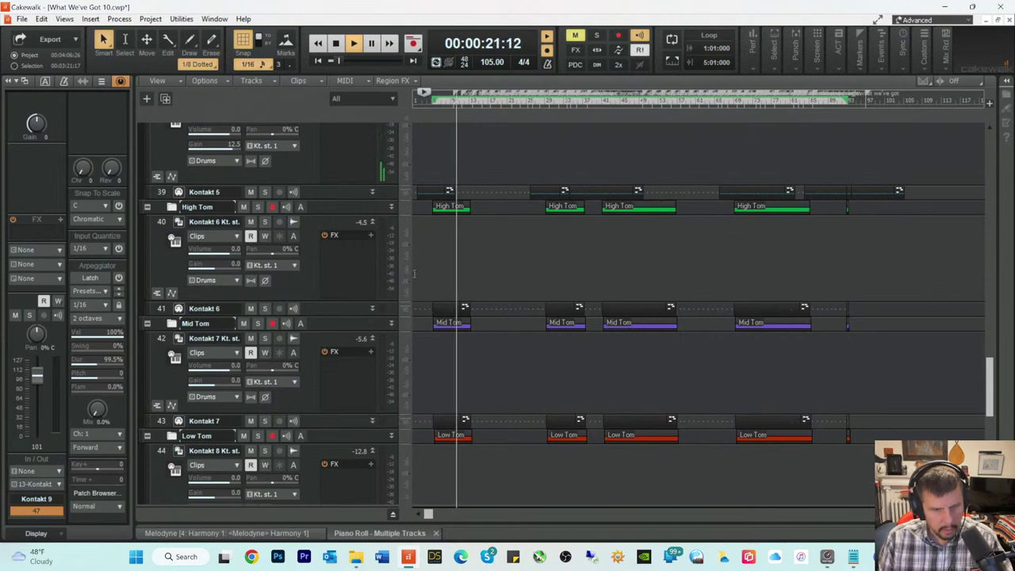
pyautogui.press('space')
pyautogui.press('space')
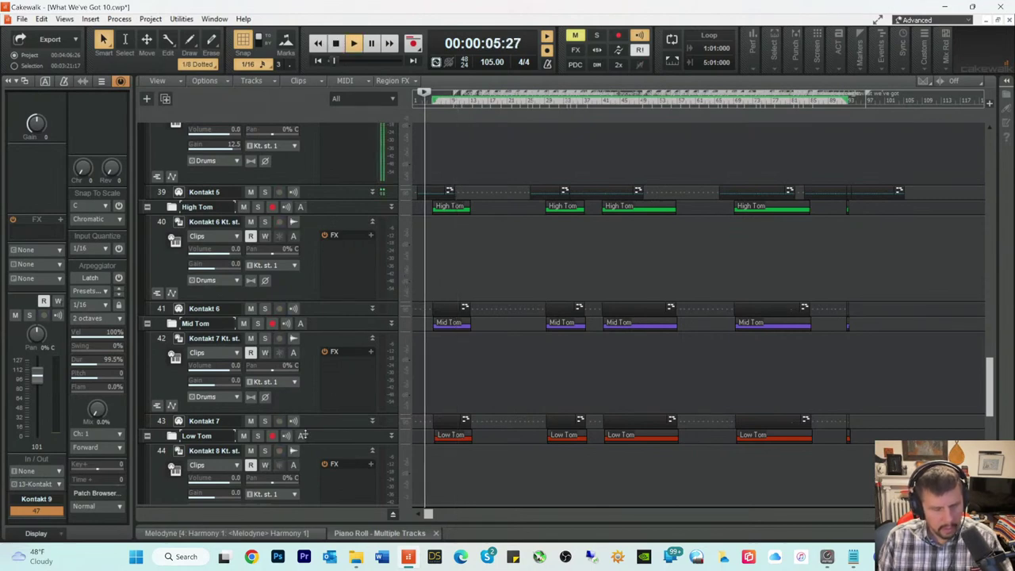
# Step: Lower the Drums bus output volume to -7.5 while the full mix plays
pyautogui.scroll(-5, 303, 505)
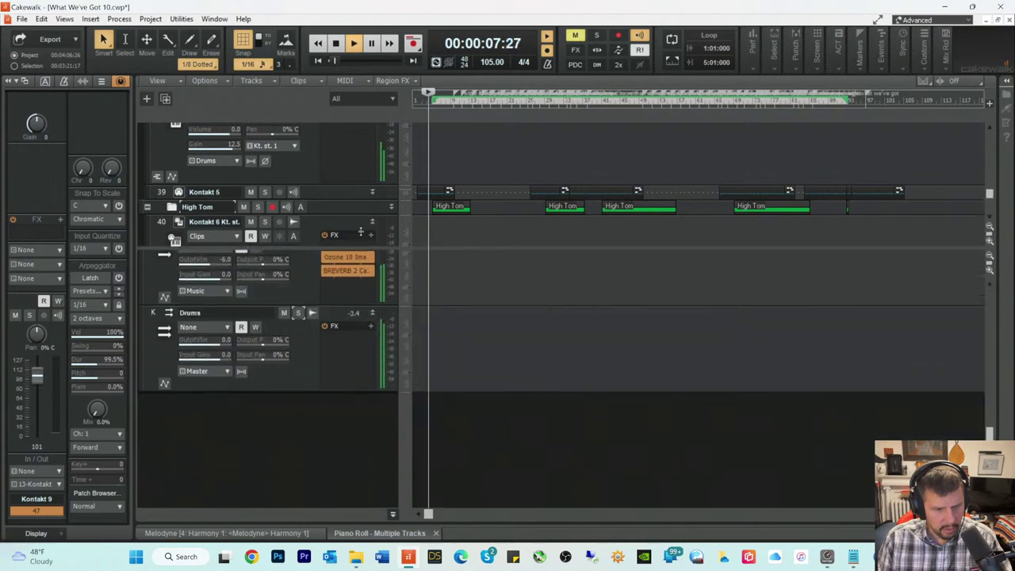
pyautogui.moveTo(198, 328); pyautogui.dragTo(197, 328)
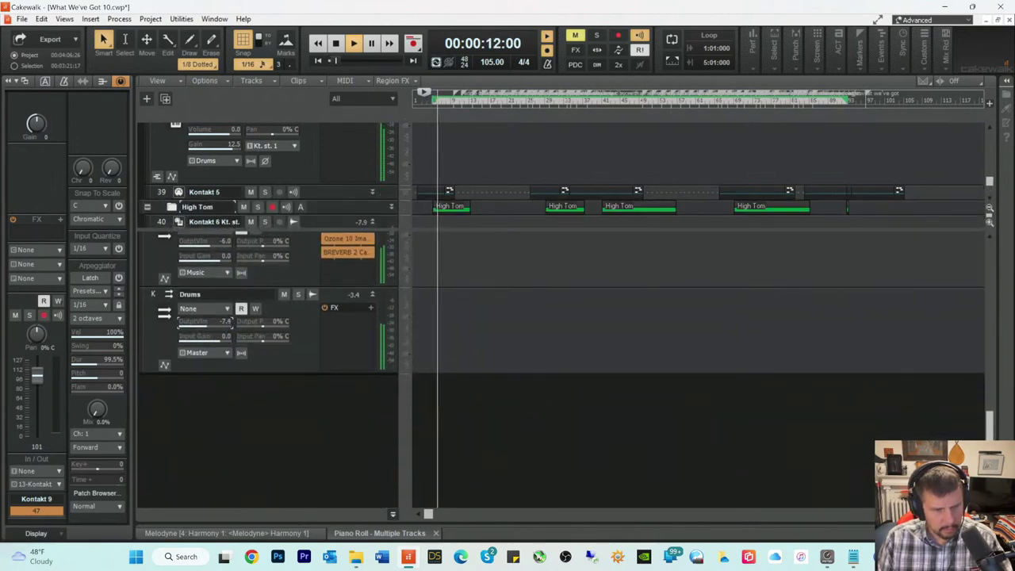
pyautogui.moveTo(223, 324); pyautogui.dragTo(221, 326)
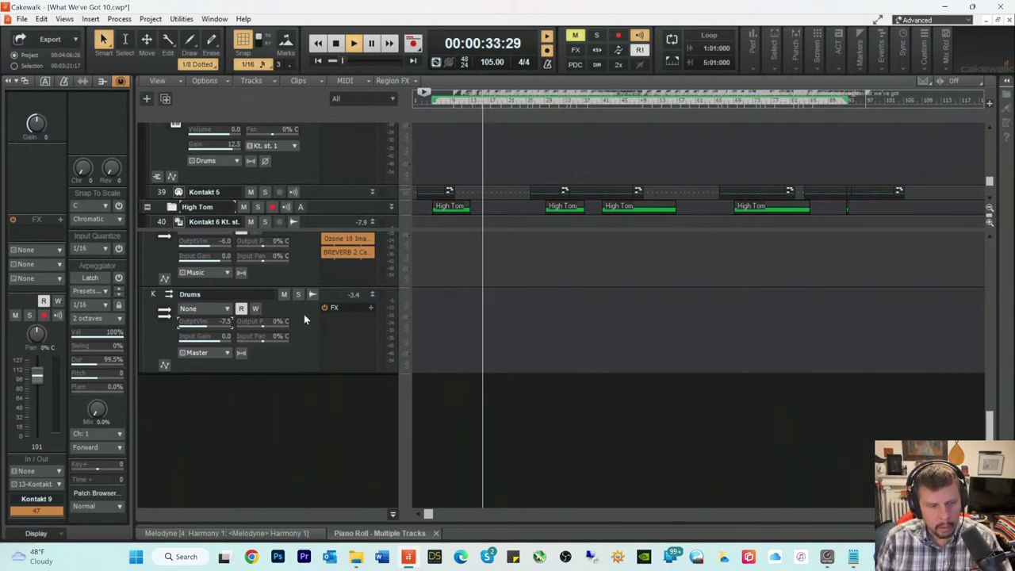
# Step: Play the song from the beginning and lower the Drums bus output volume to -13.2
pyautogui.press('space')
pyautogui.press('space')
pyautogui.press('space')
pyautogui.press('w')
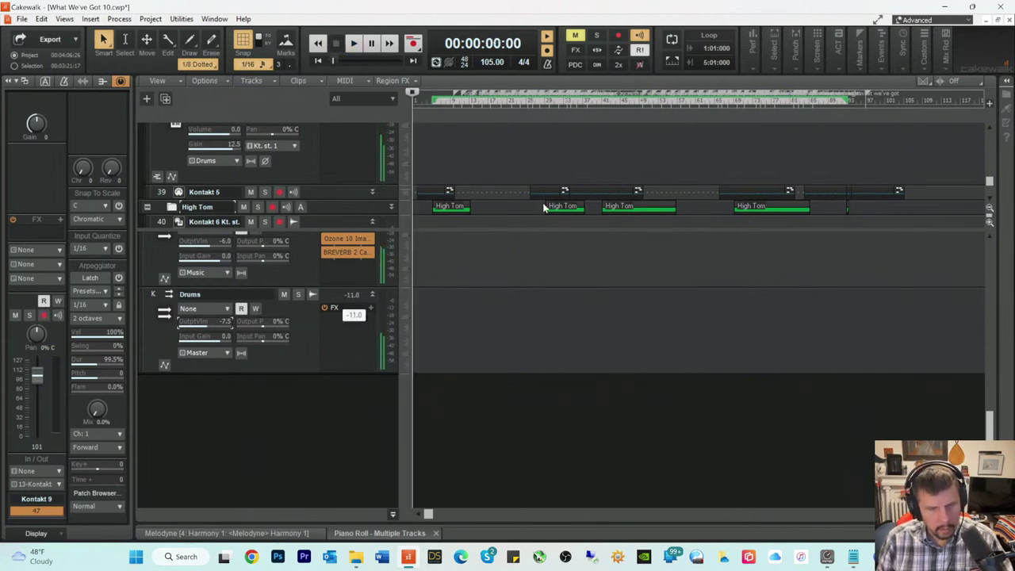
pyautogui.press('space')
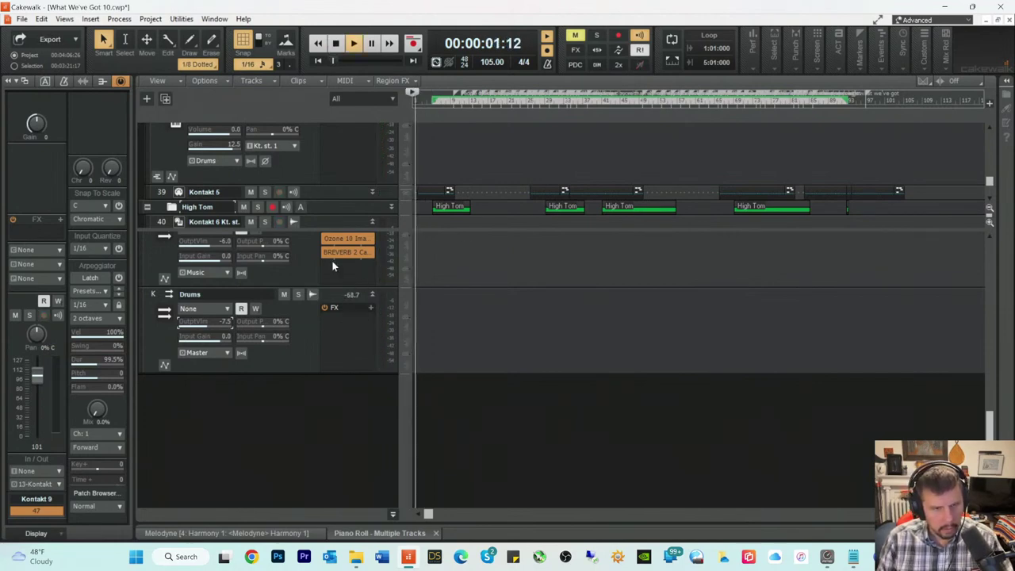
pyautogui.moveTo(230, 321)
pyautogui.mouseDown()
pyautogui.moveTo(207, 322)
pyautogui.moveTo(221, 328)
pyautogui.mouseUp()
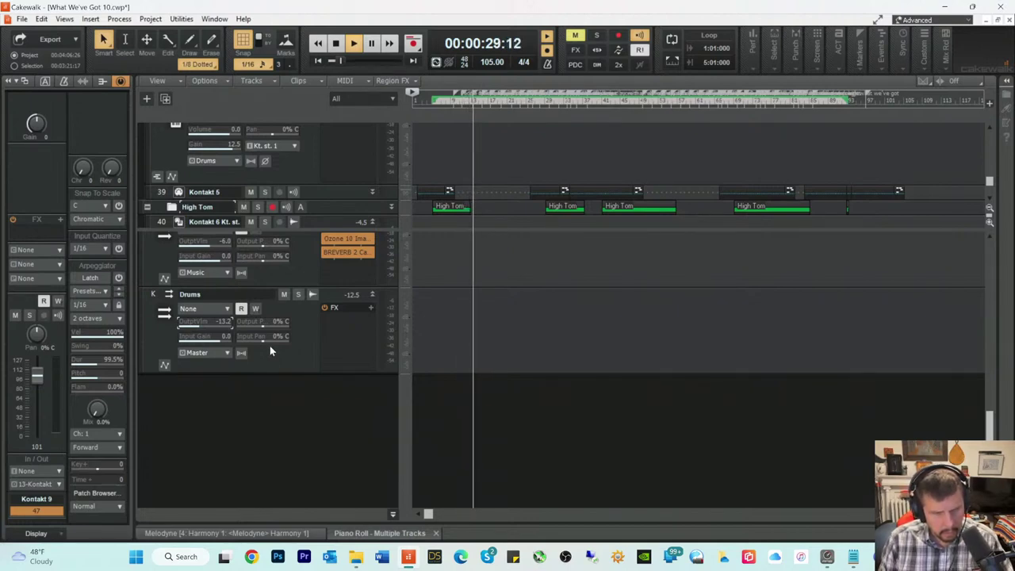
# Step: Set the playback position to about bar 13, open the Melodyne editor and select the Lead Vocal track to examine its notes
pyautogui.click(468, 103)
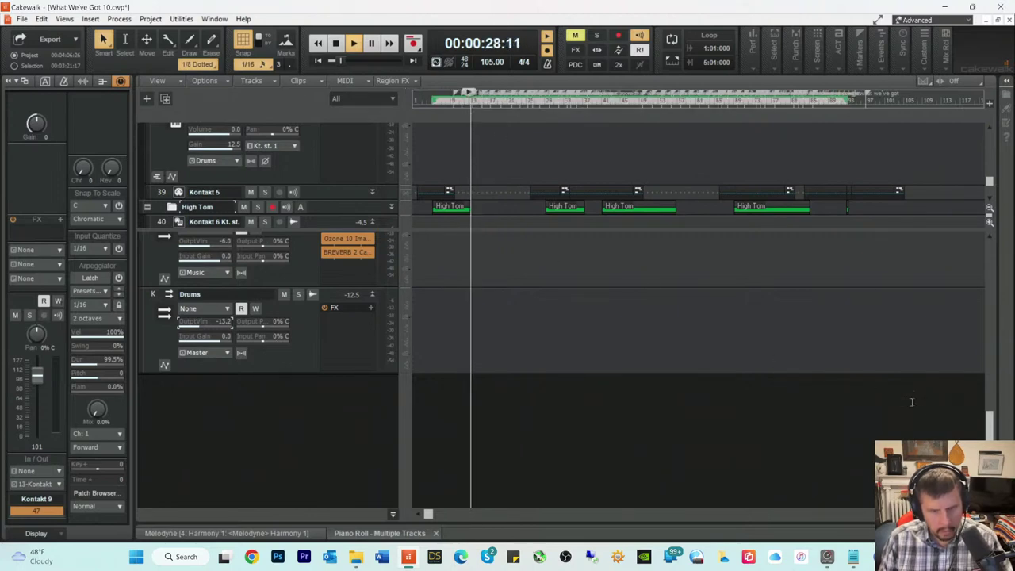
pyautogui.press('space')
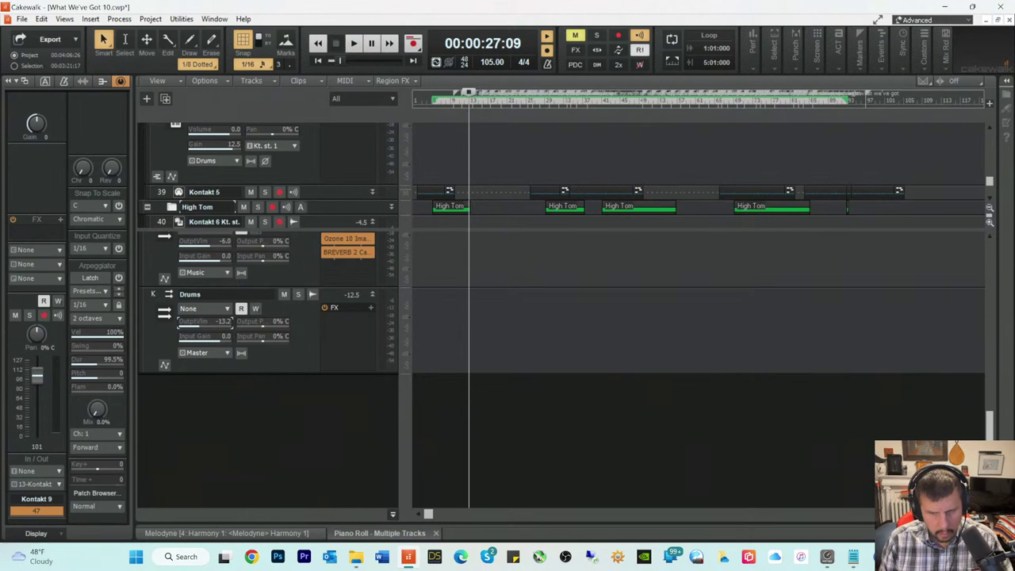
pyautogui.click(293, 535)
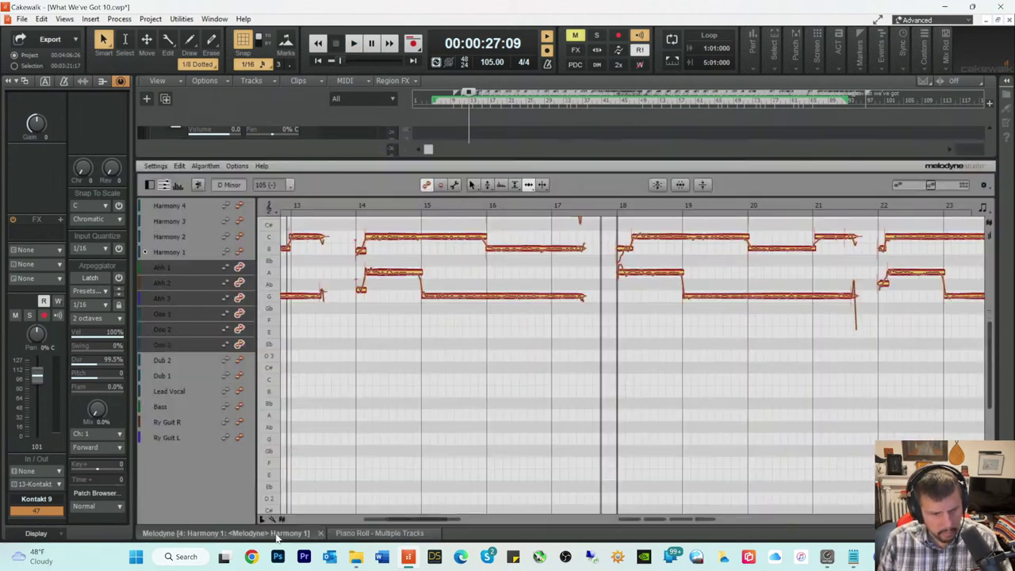
pyautogui.press('space')
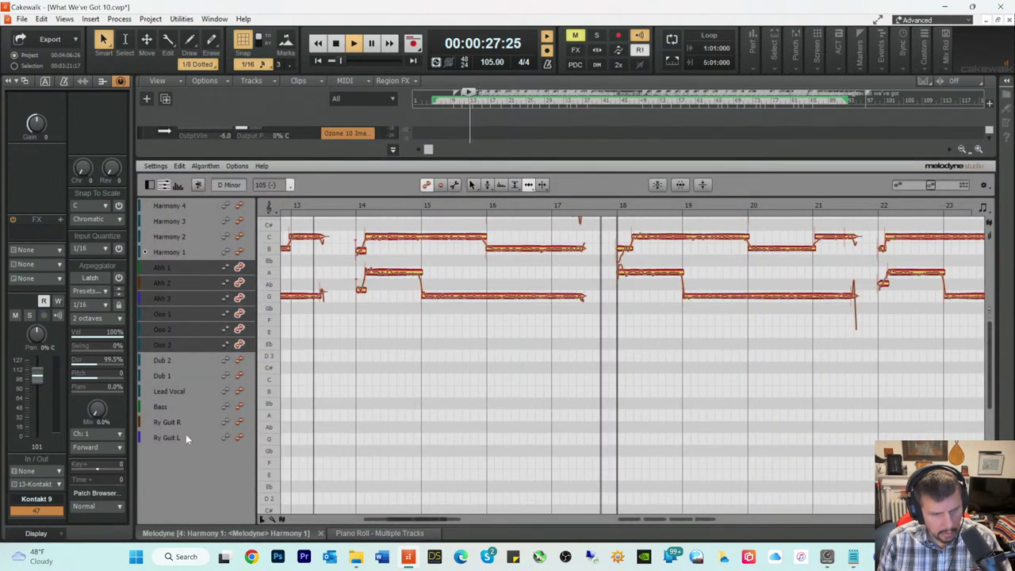
pyautogui.press('space')
pyautogui.click(174, 392)
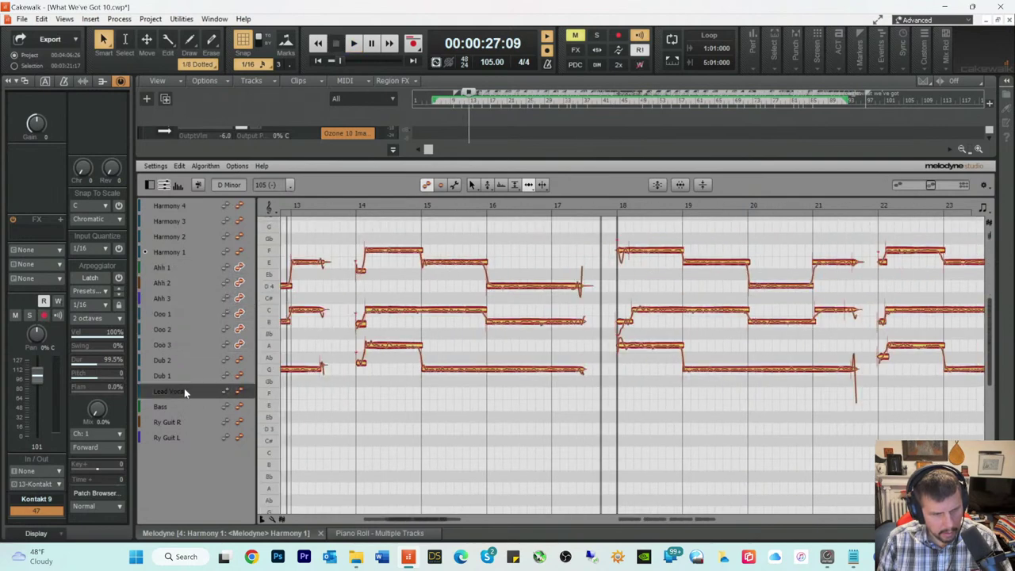
pyautogui.press('space')
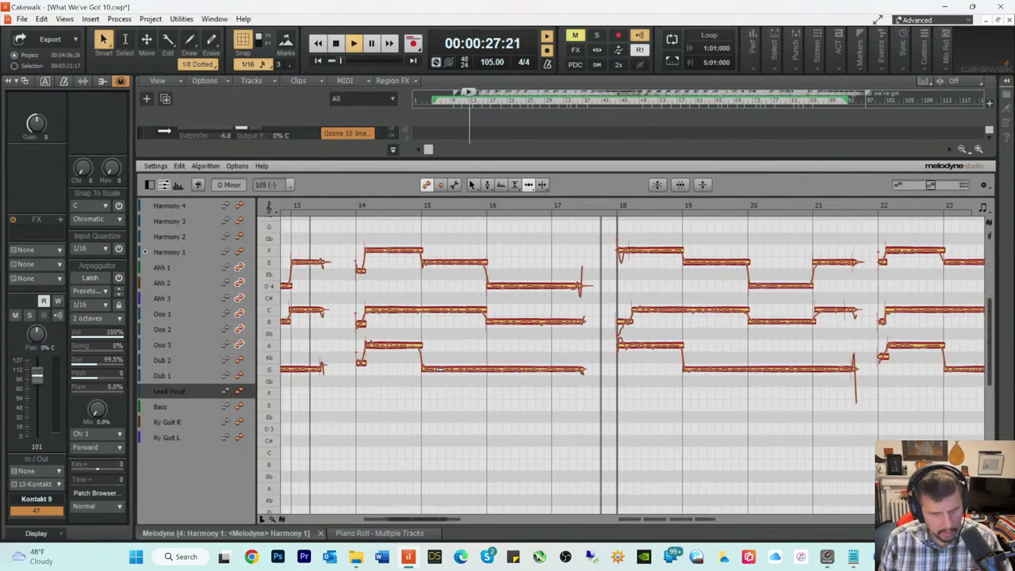
pyautogui.press('space')
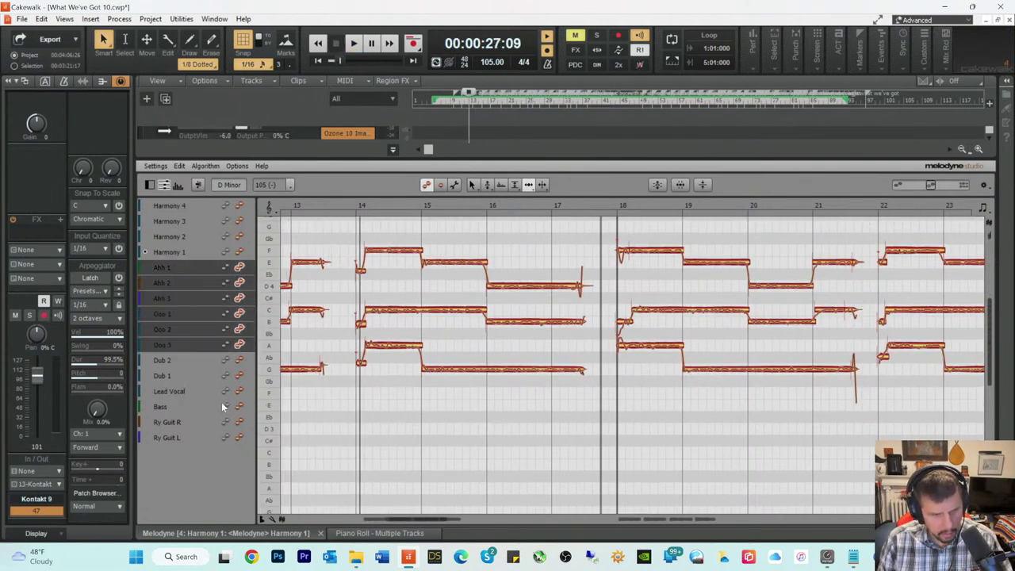
# Step: Show the Lead Vocal notes for editing in Melodyne and play the phrase from about bar 13
pyautogui.click(239, 390)
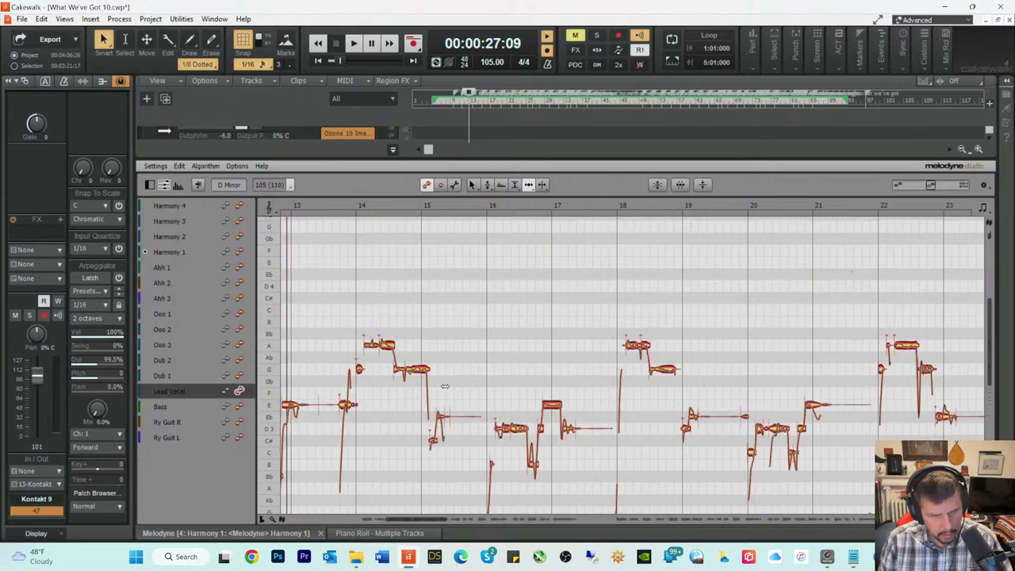
pyautogui.press('space')
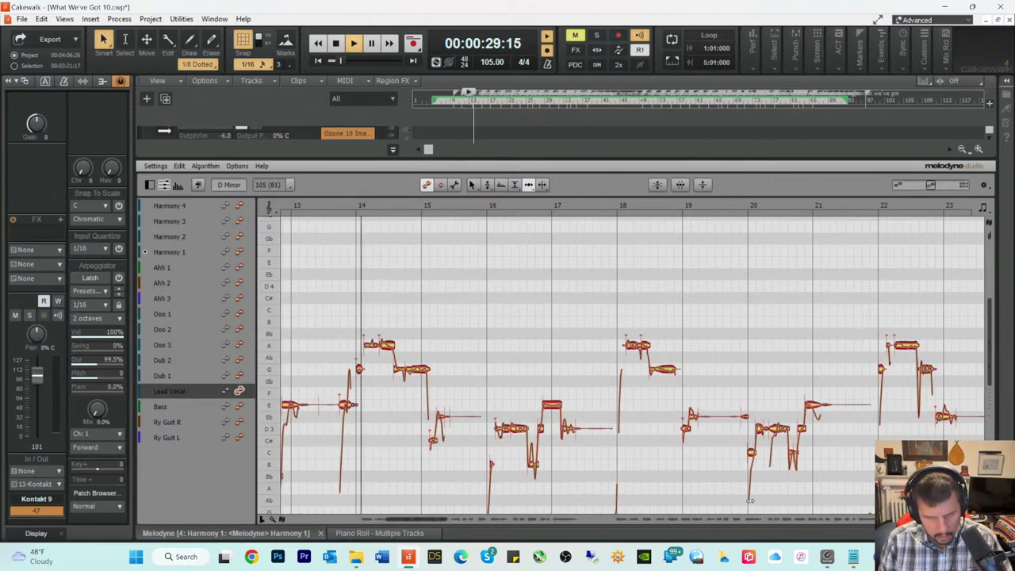
pyautogui.press('space')
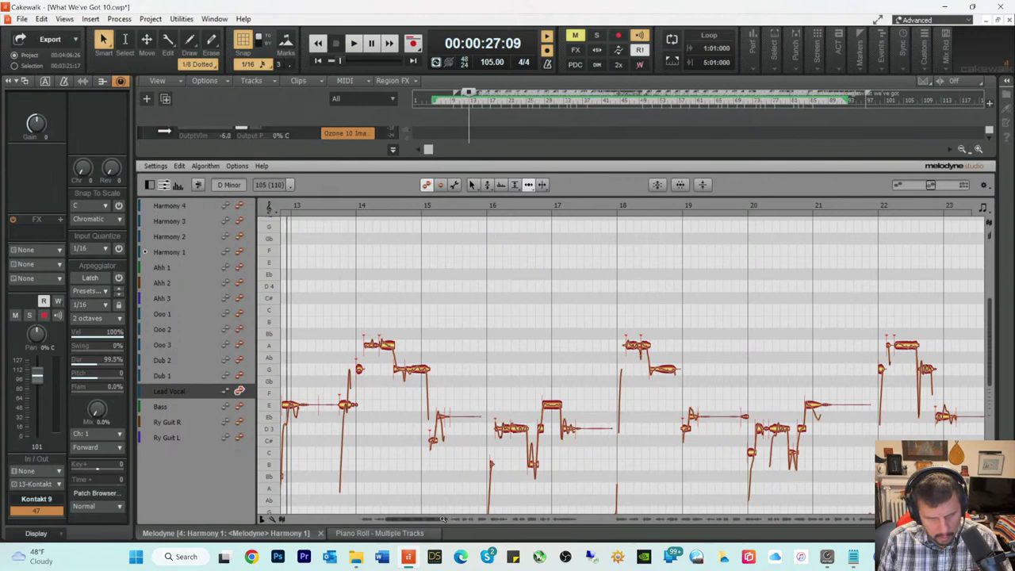
# Step: Split the Lead Vocal E note just before bar 14 into two notes and play the phrase
pyautogui.moveTo(442, 519); pyautogui.dragTo(381, 519)
pyautogui.rightClick(603, 406)
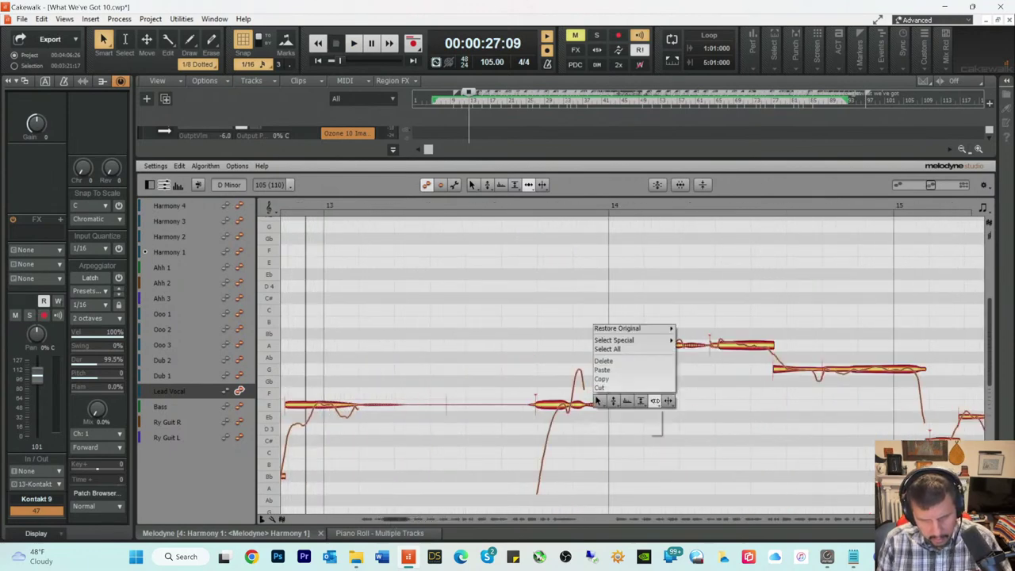
pyautogui.click(603, 409)
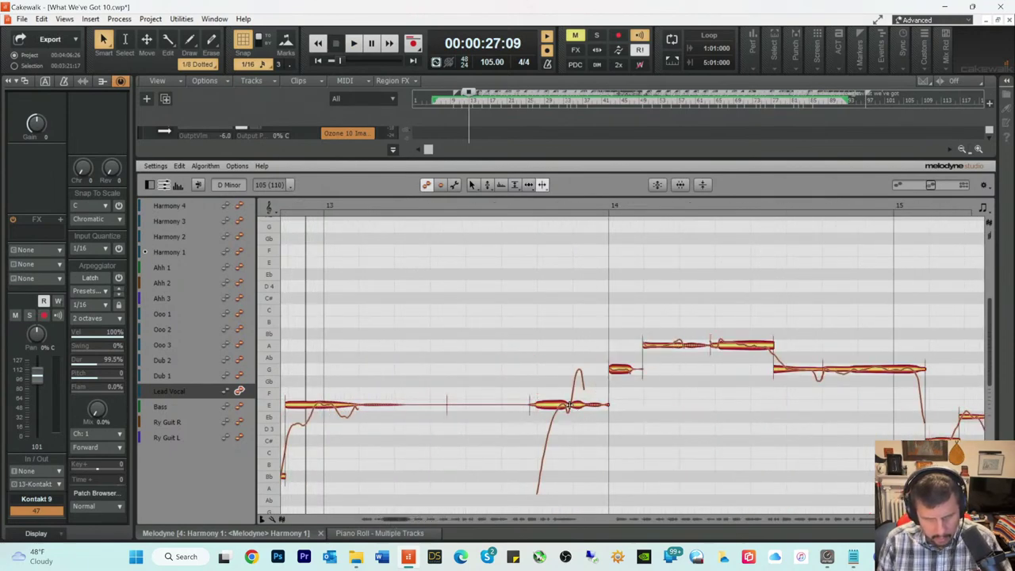
pyautogui.press('space')
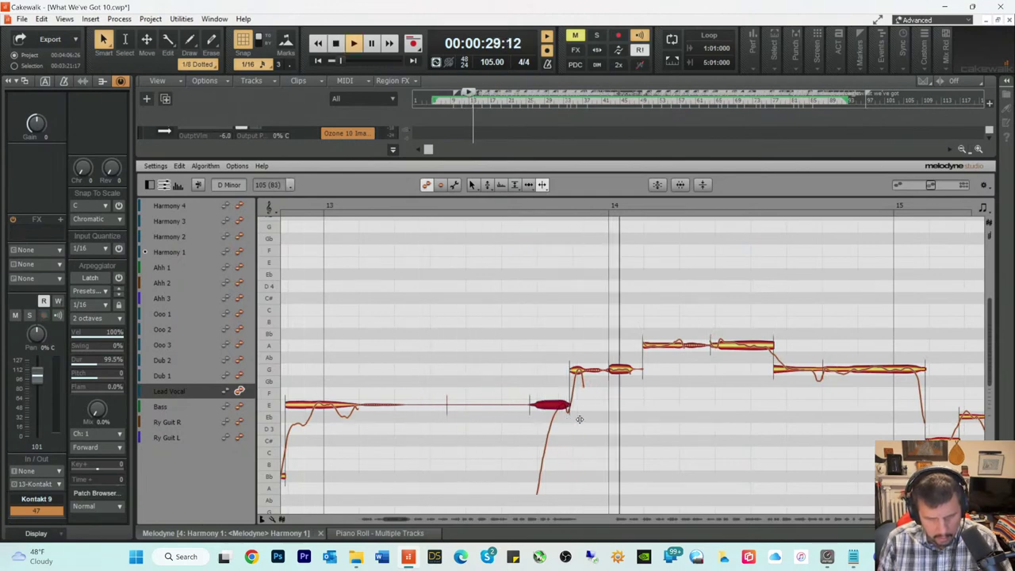
pyautogui.press('space')
# Step: Set the second part of the split Lead Vocal note to G3 with 0 ct offset and listen to it
pyautogui.rightClick(537, 419)
pyautogui.click(537, 419)
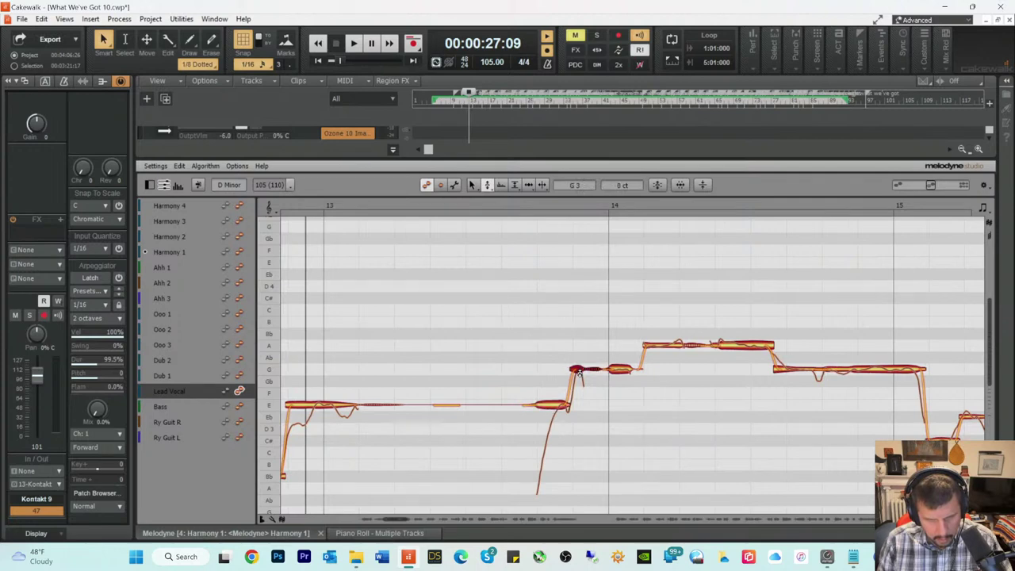
pyautogui.press('space')
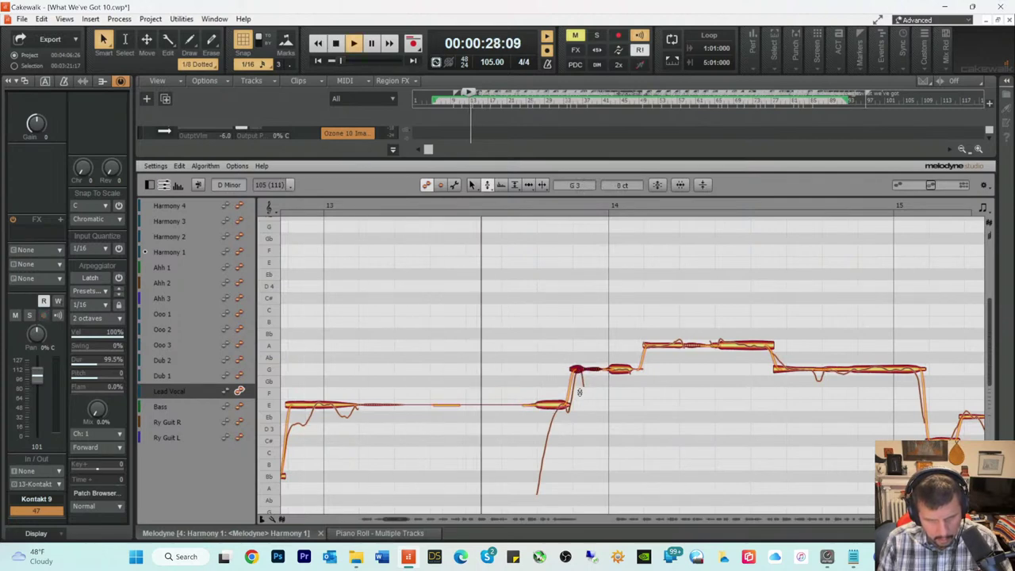
pyautogui.press('space')
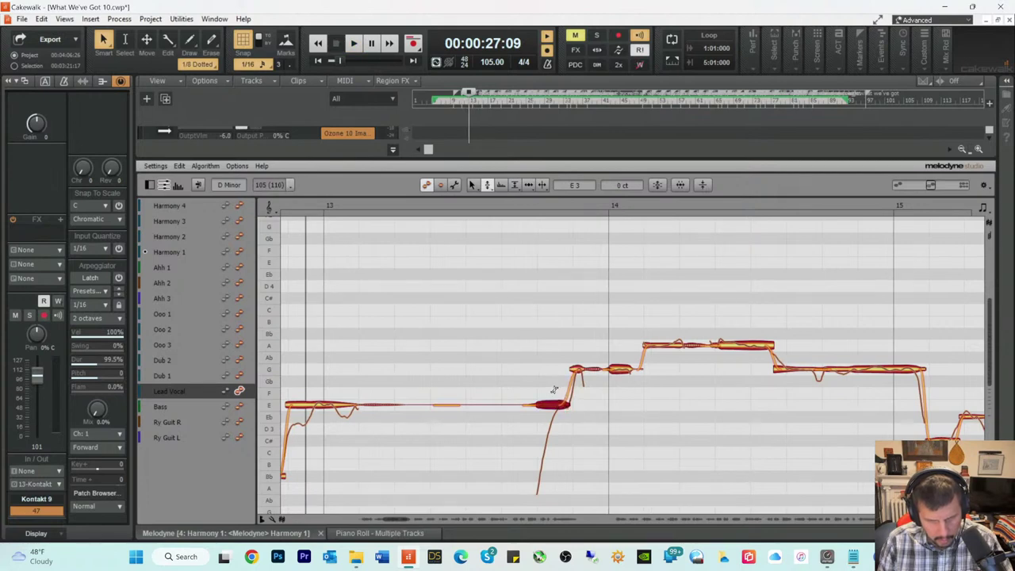
# Step: Smooth the pitch transition from the E3 note into the G3 note before bar 14 while replaying the phrase
pyautogui.press('space')
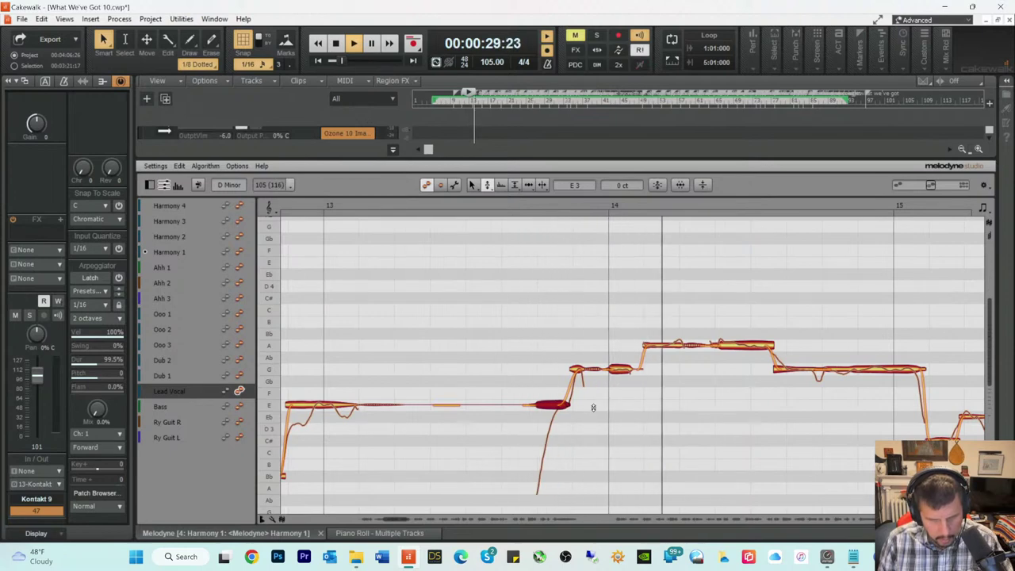
pyautogui.press('space')
pyautogui.press('space')
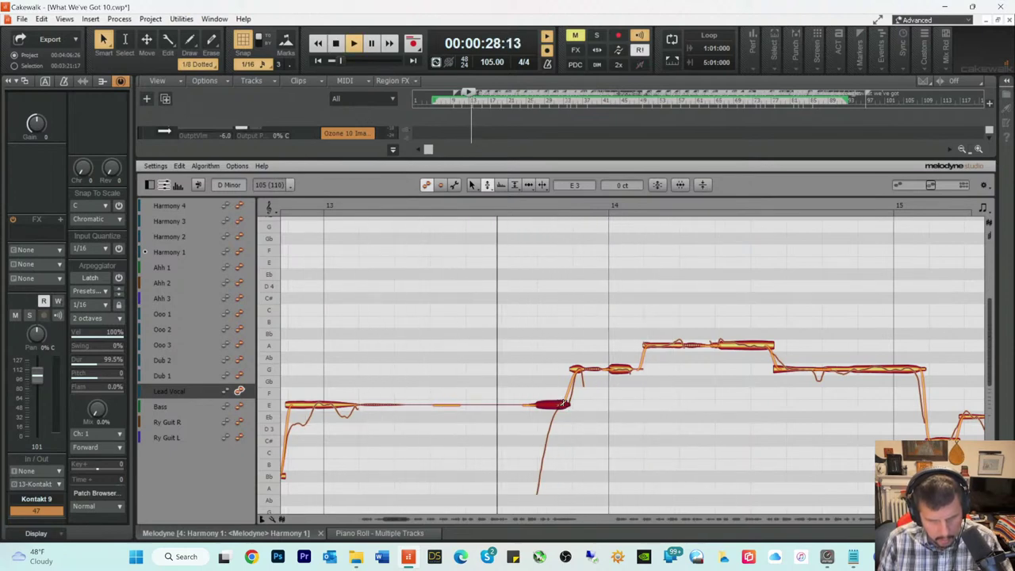
pyautogui.press('space')
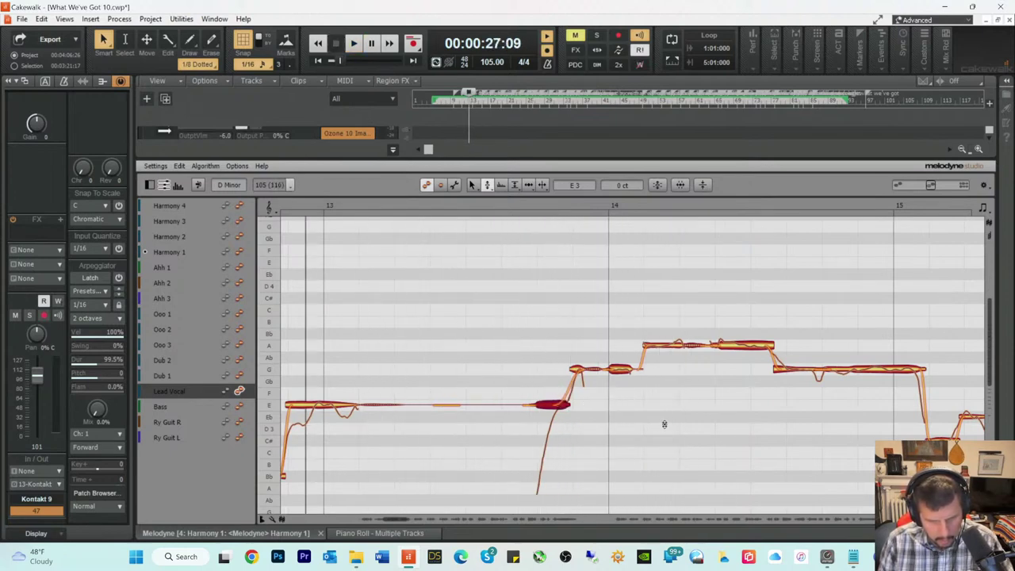
pyautogui.press('space')
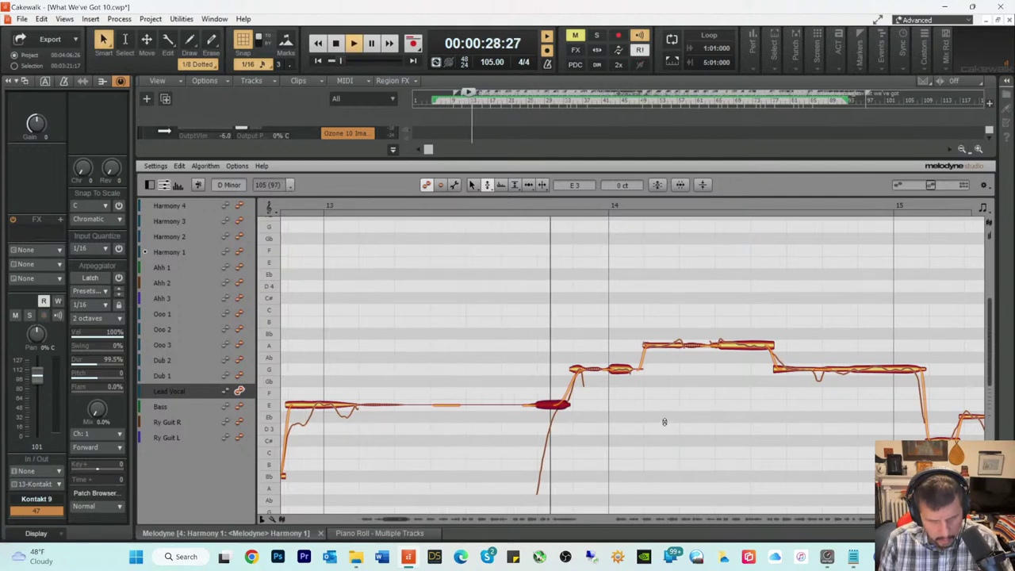
pyautogui.press('space')
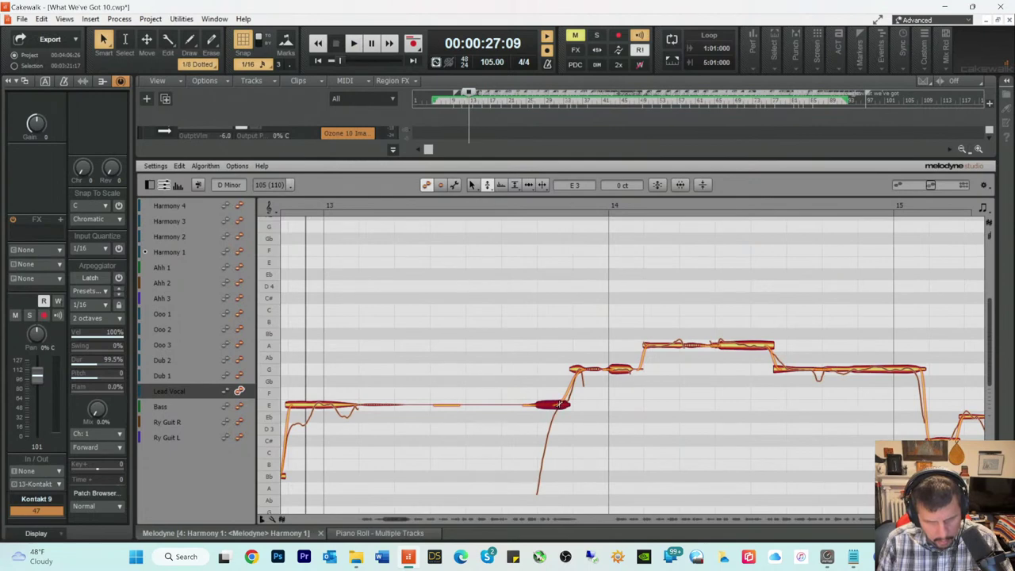
pyautogui.press('space')
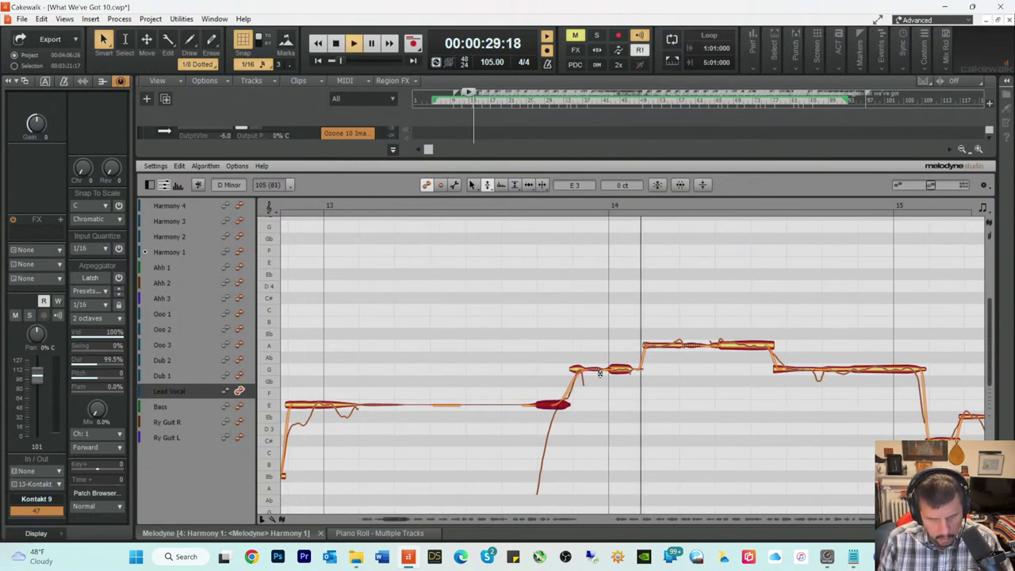
# Step: Adjust the start timing of the E3 note just before bar 14 with the Time tool and replay the phrase
pyautogui.rightClick(600, 384)
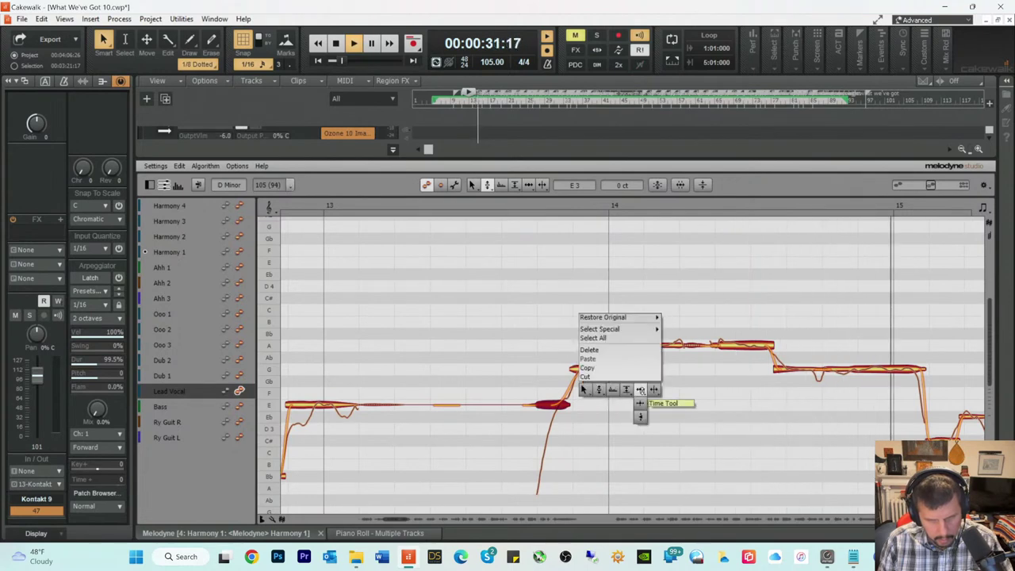
pyautogui.click(625, 389)
pyautogui.press('space')
pyautogui.press('space')
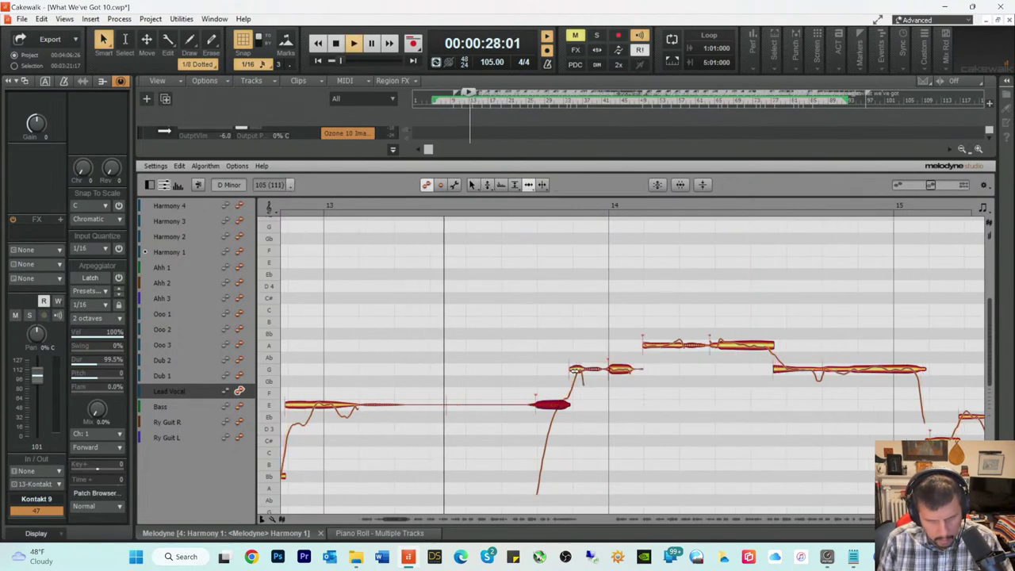
pyautogui.press('space')
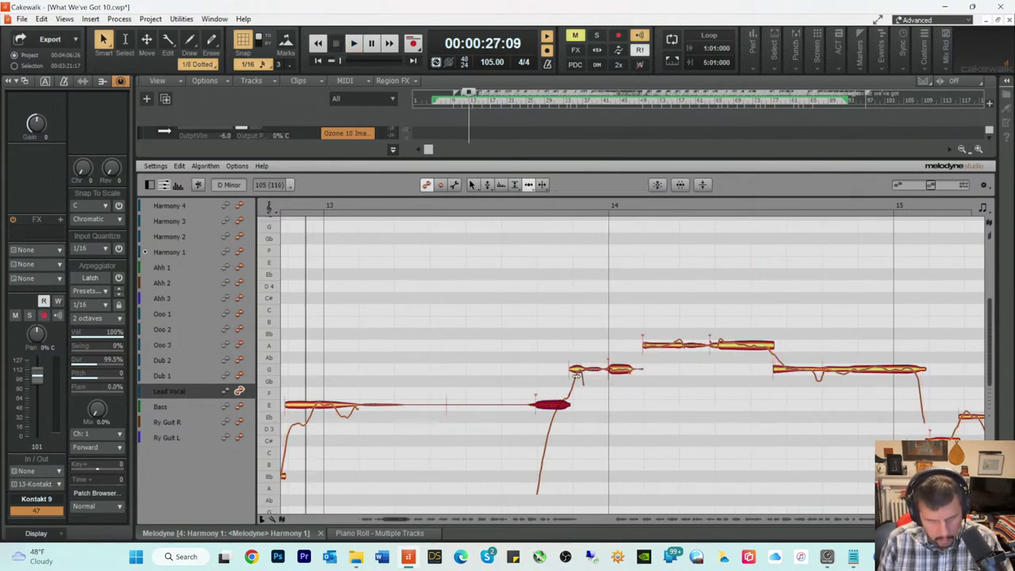
pyautogui.press('space')
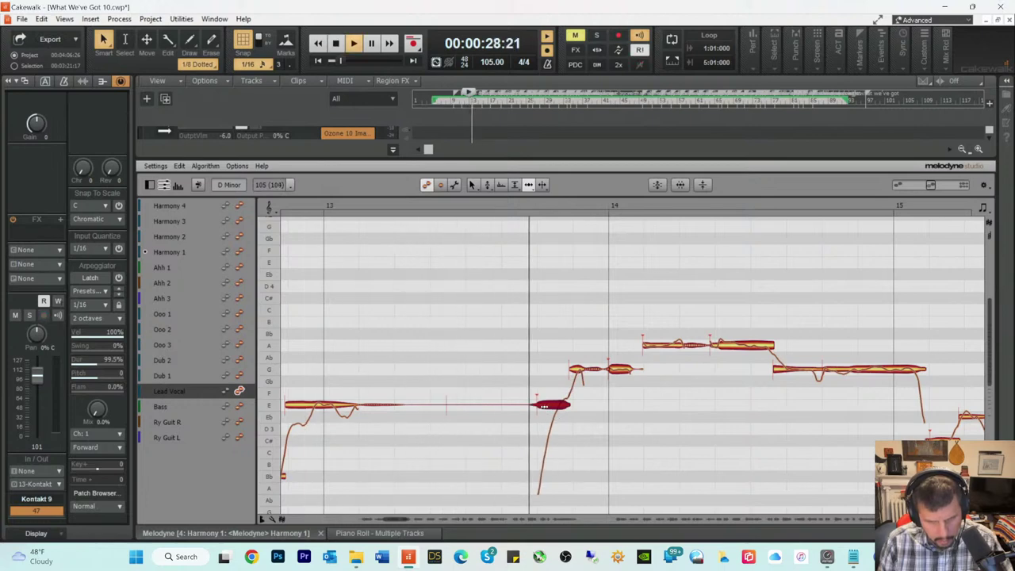
pyautogui.press('space')
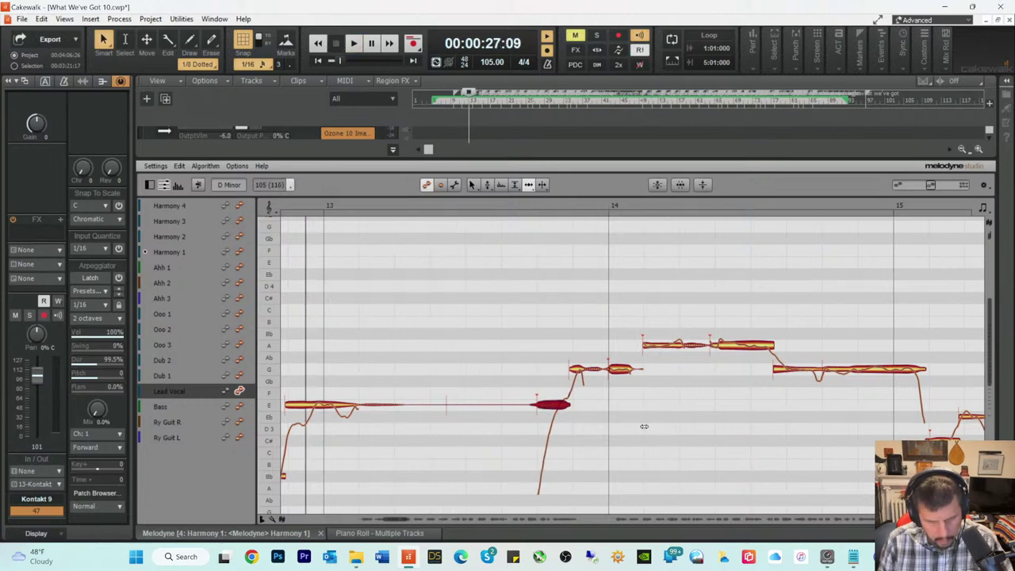
pyautogui.press('space')
pyautogui.press('space')
# Step: Close the Melodyne editor and enlarge the Lead Vocal track so its strip shows the inserted effects
pyautogui.press('d')
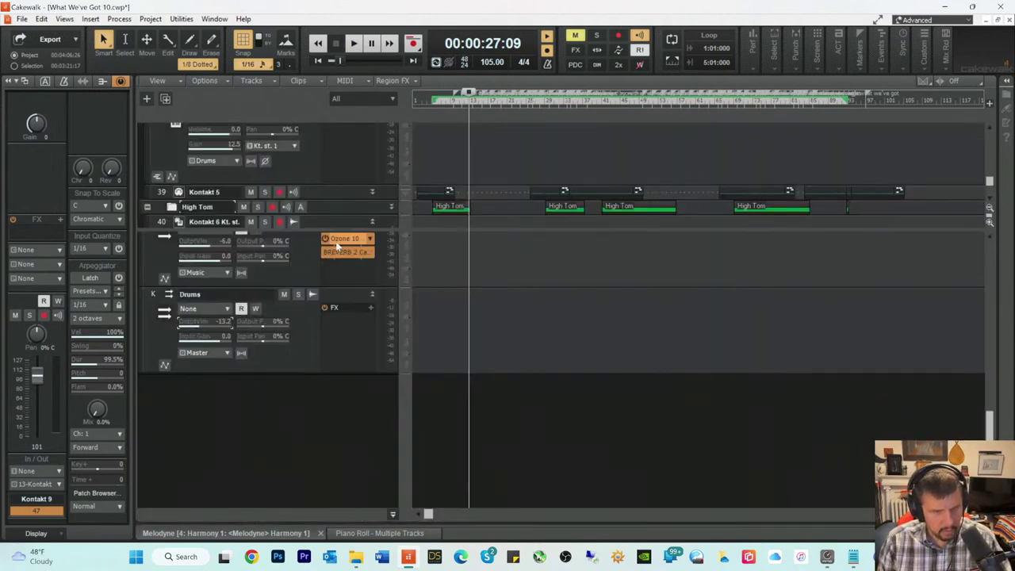
pyautogui.scroll(2, 336, 188)
pyautogui.scroll(1, 336, 188)
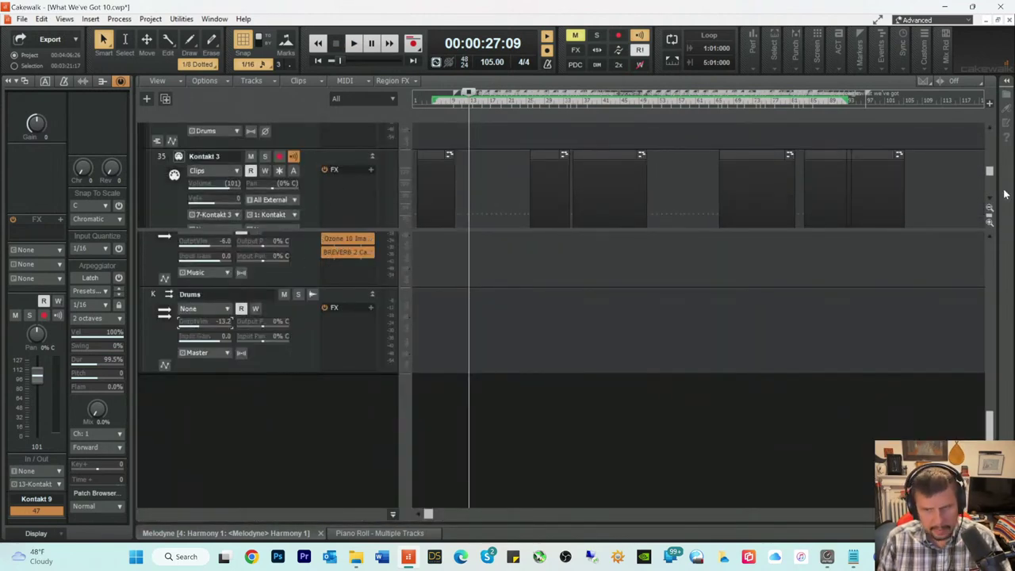
pyautogui.moveTo(994, 176); pyautogui.dragTo(990, 131)
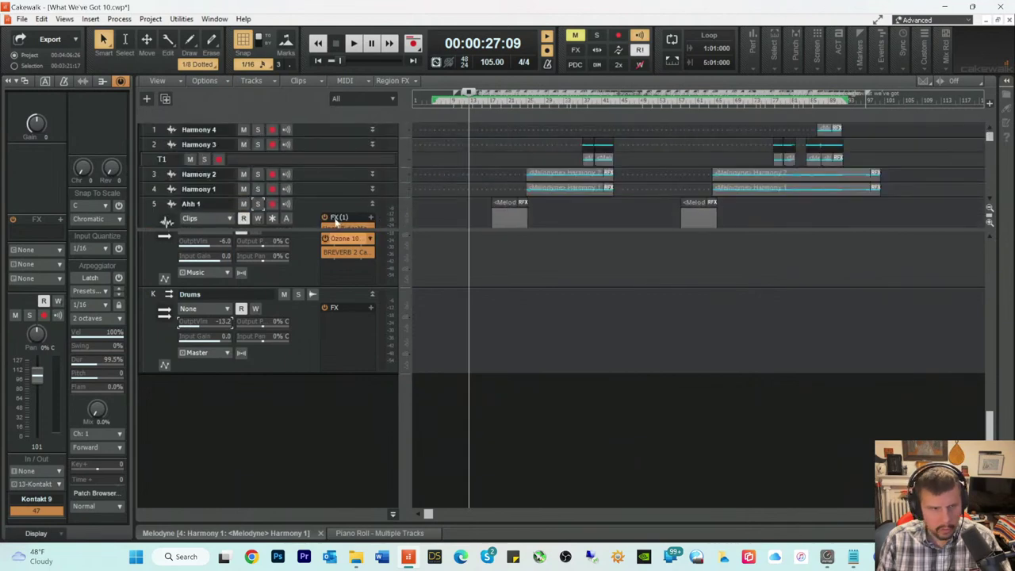
pyautogui.scroll(-5, 298, 188)
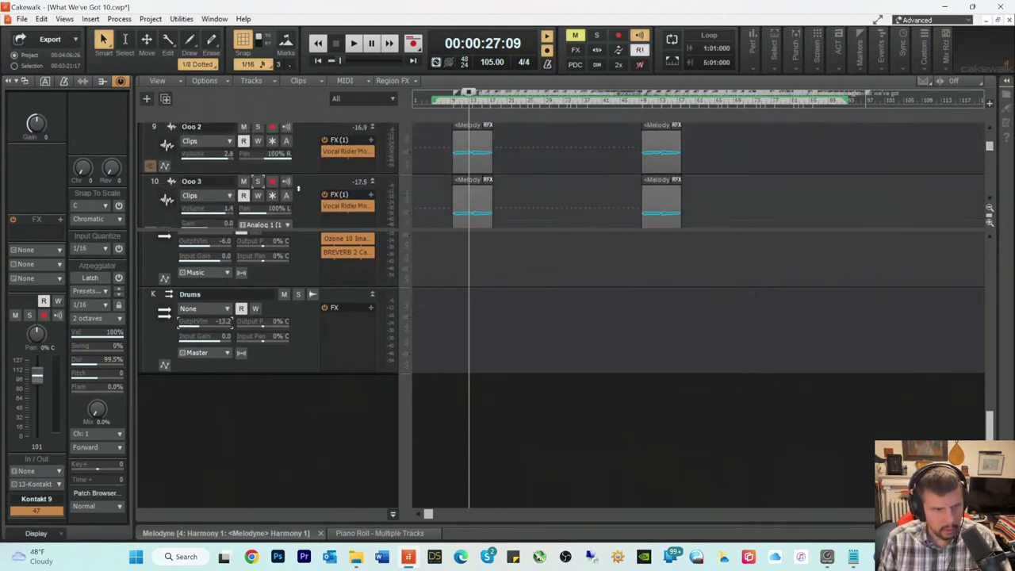
pyautogui.scroll(-1, 298, 188)
pyautogui.scroll(1, 298, 190)
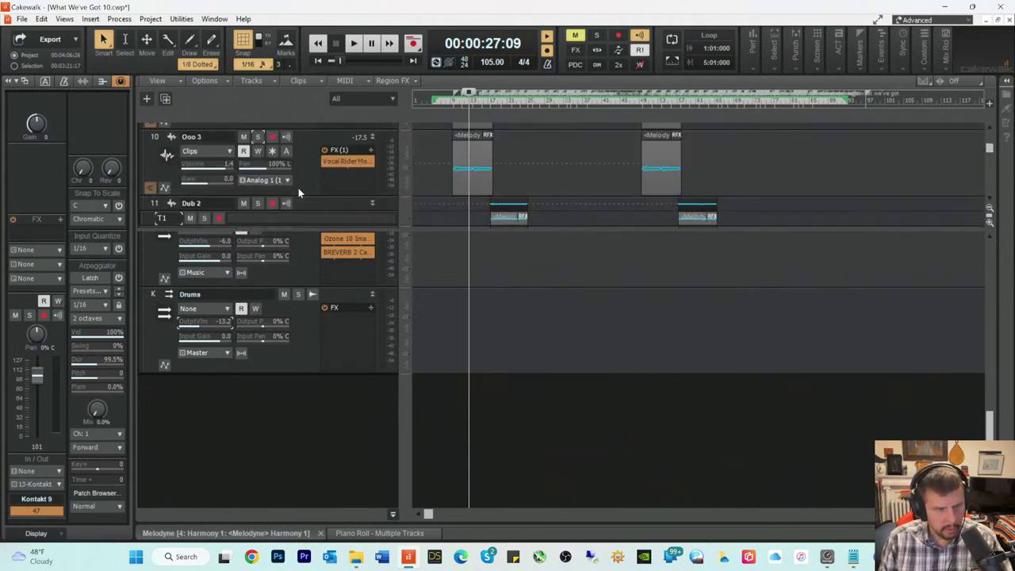
pyautogui.scroll(-2, 307, 175)
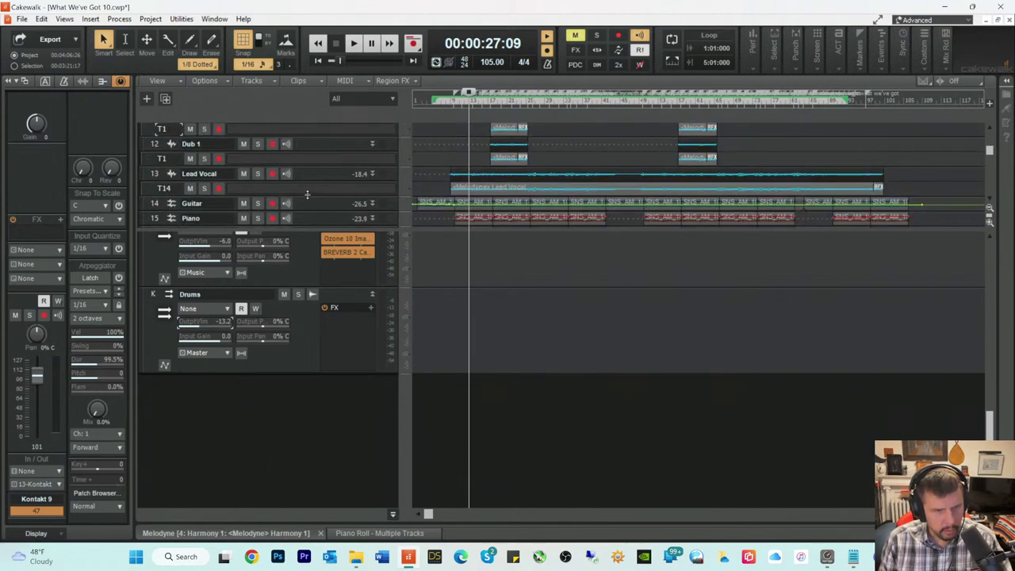
pyautogui.moveTo(301, 195); pyautogui.dragTo(313, 229)
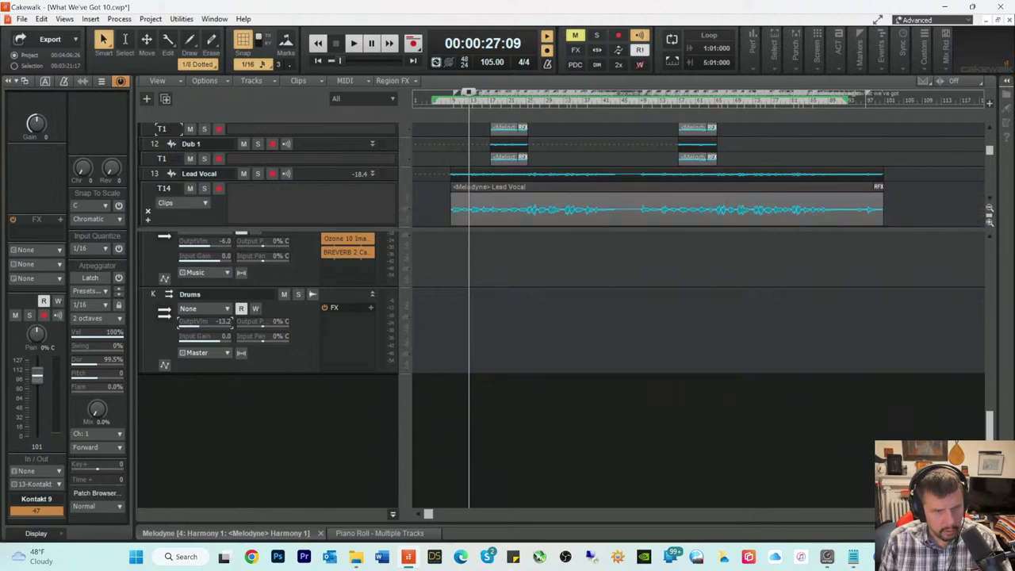
pyautogui.scroll(-3, 320, 186)
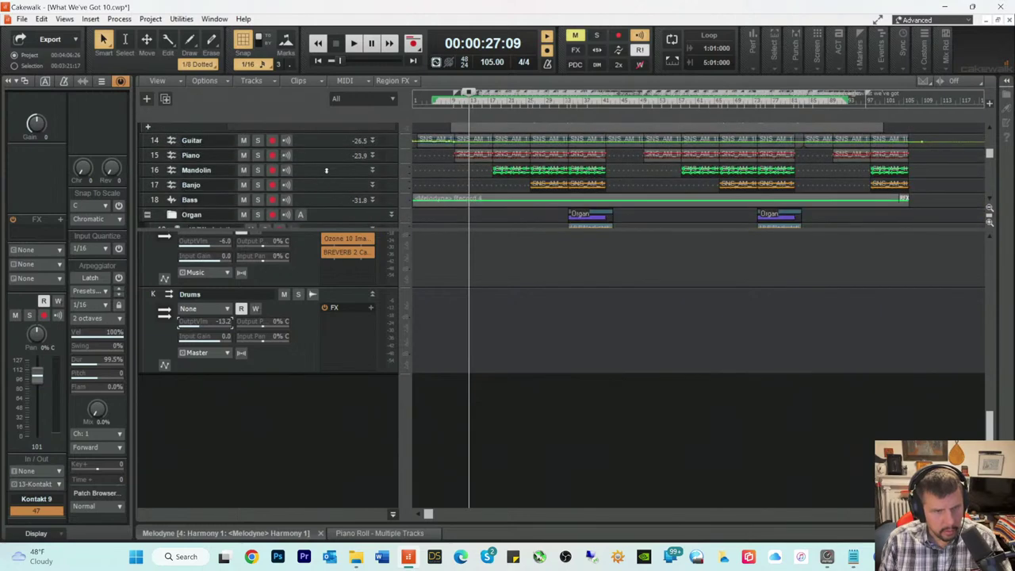
pyautogui.scroll(1, 325, 174)
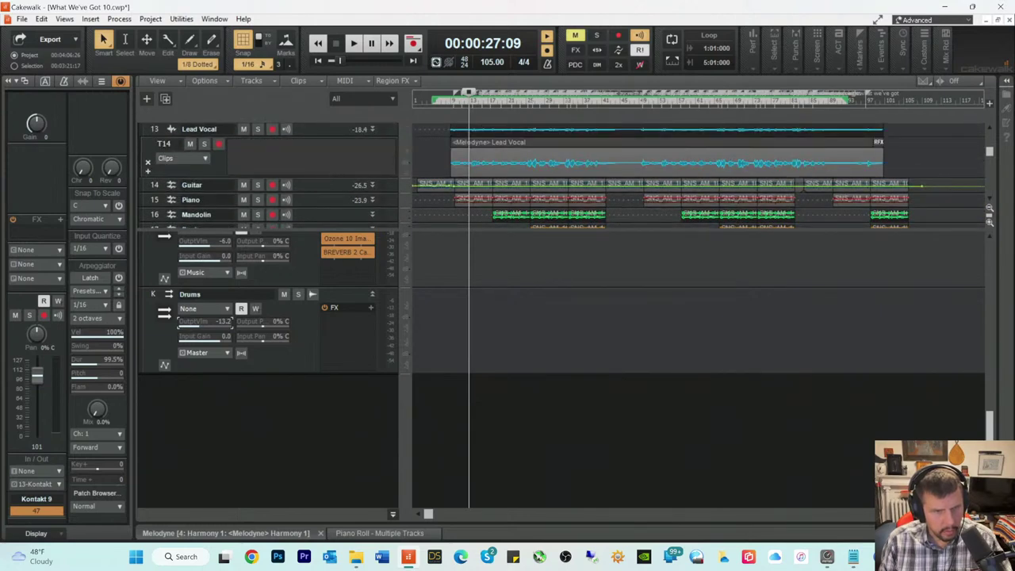
pyautogui.moveTo(326, 176); pyautogui.dragTo(325, 198)
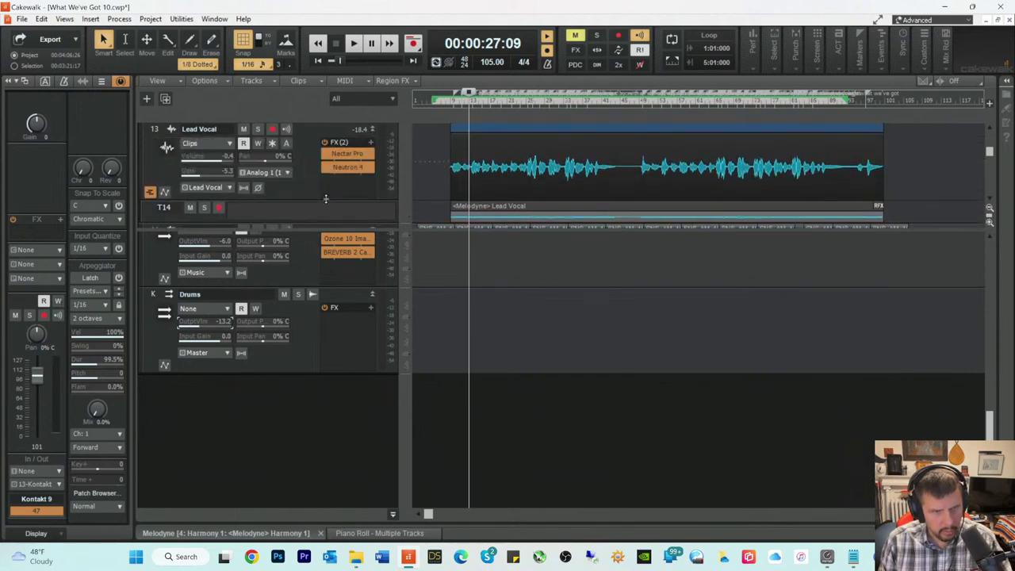
# Step: Open Nectar Pro's Pitch module on the Lead Vocal track and raise the correction Speed while the song plays
pyautogui.doubleClick(343, 155)
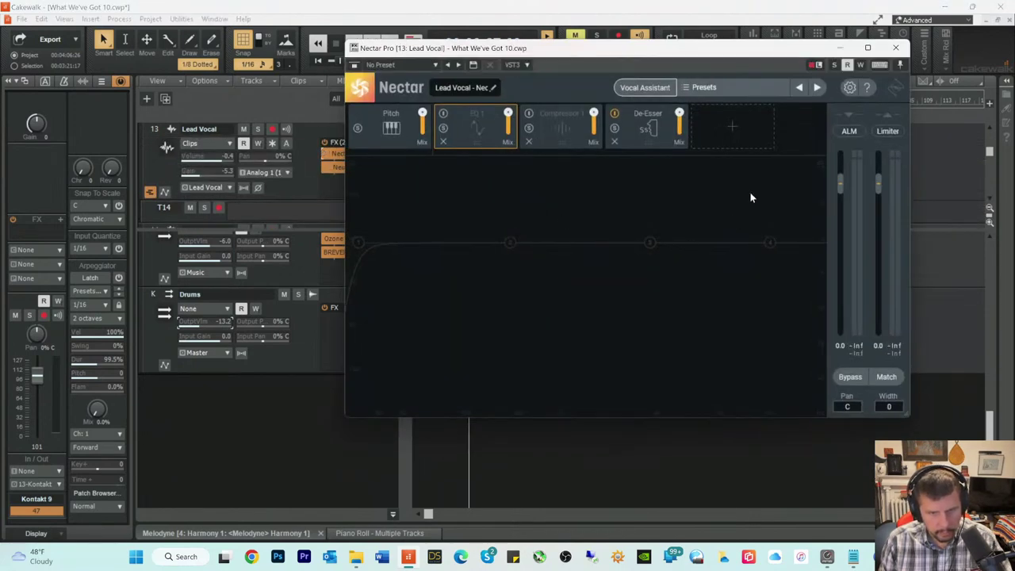
pyautogui.click(390, 127)
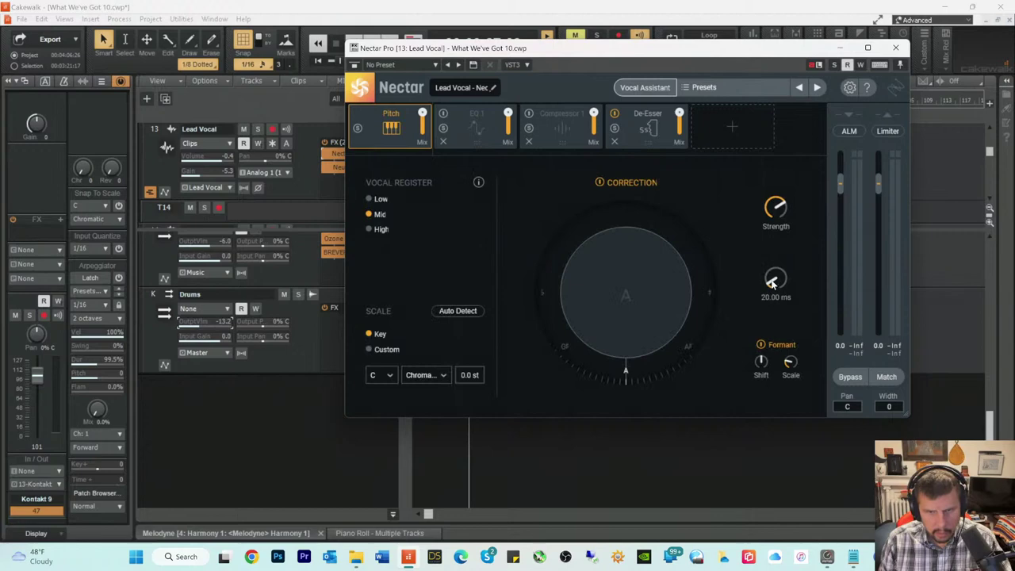
pyautogui.press('space')
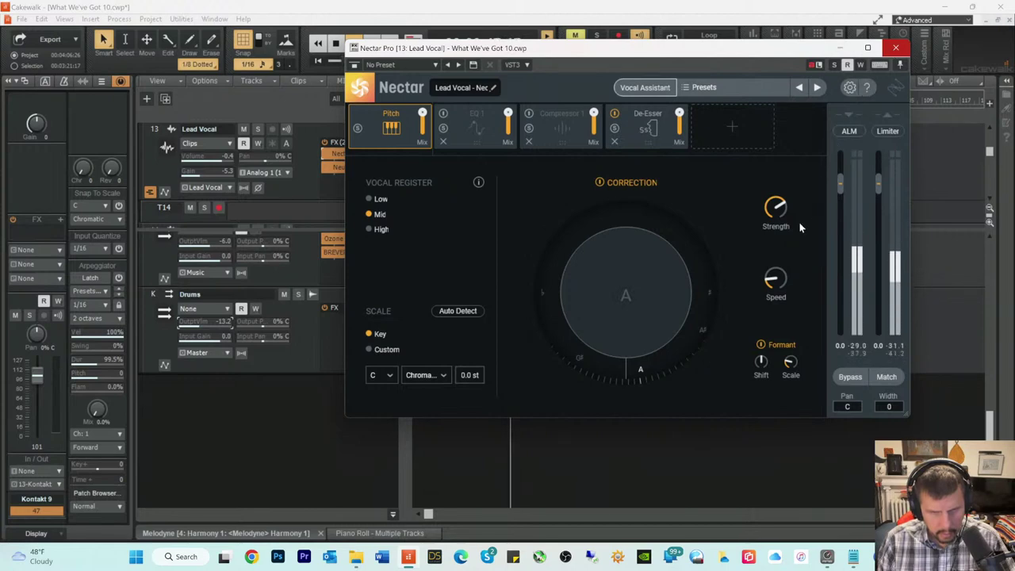
pyautogui.moveTo(773, 285)
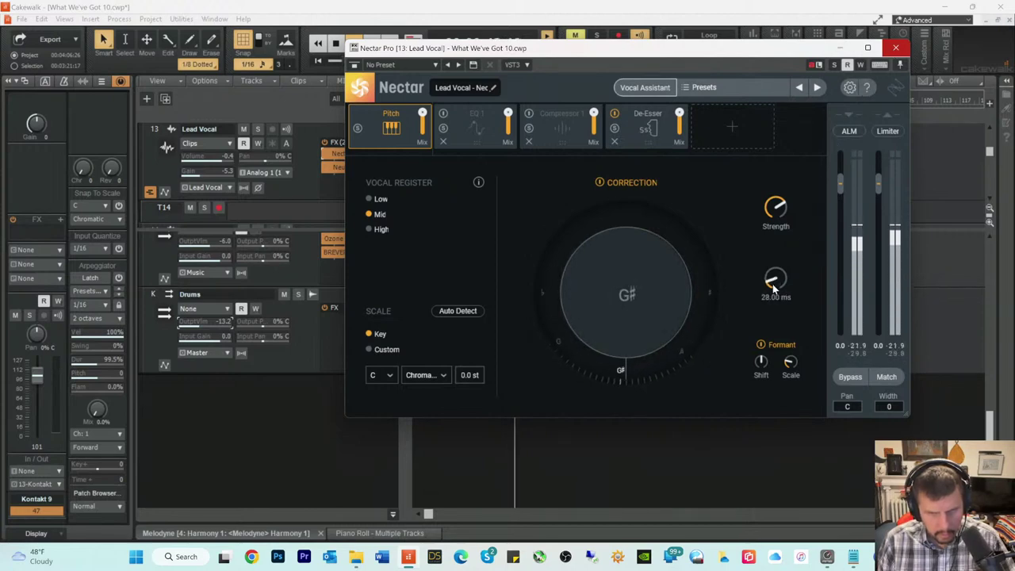
pyautogui.moveTo(774, 289)
pyautogui.mouseDown()
pyautogui.moveTo(770, 296)
pyautogui.moveTo(767, 272)
pyautogui.mouseUp()
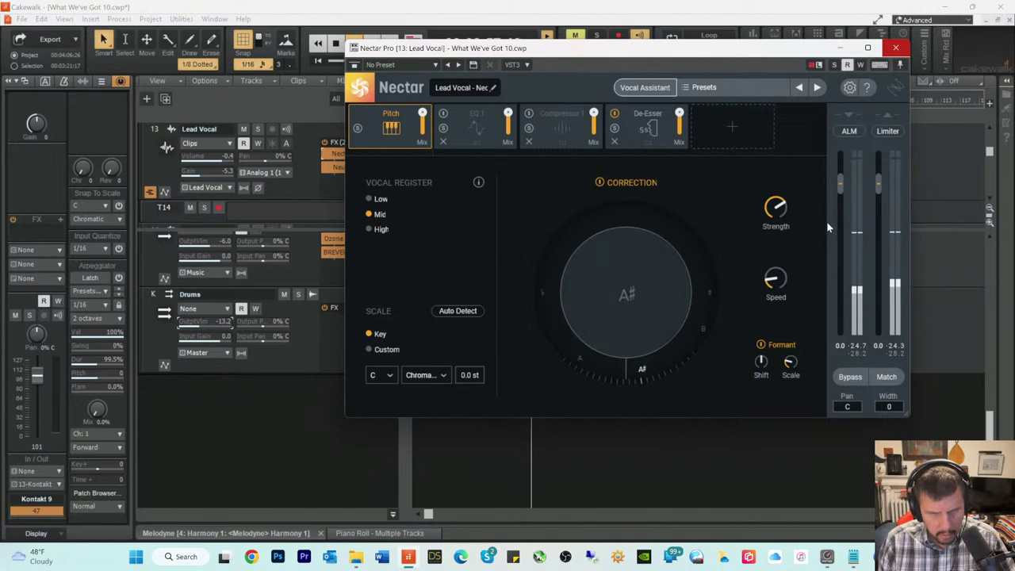
# Step: Close the Nectar Pro window and move the playback position to about bar 25, leaving the Melodyne editor closed
pyautogui.click(895, 49)
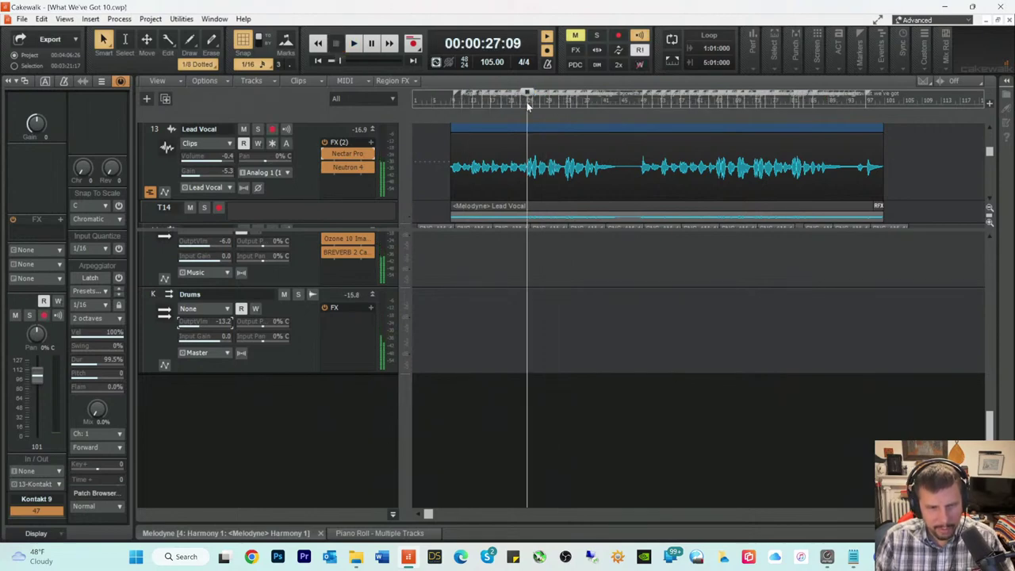
pyautogui.click(526, 103)
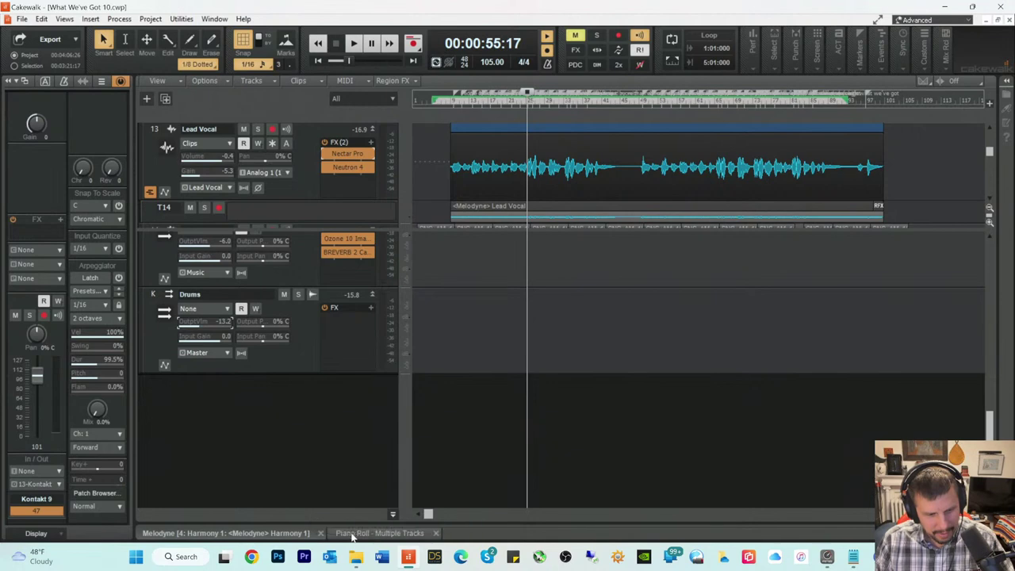
pyautogui.click(273, 534)
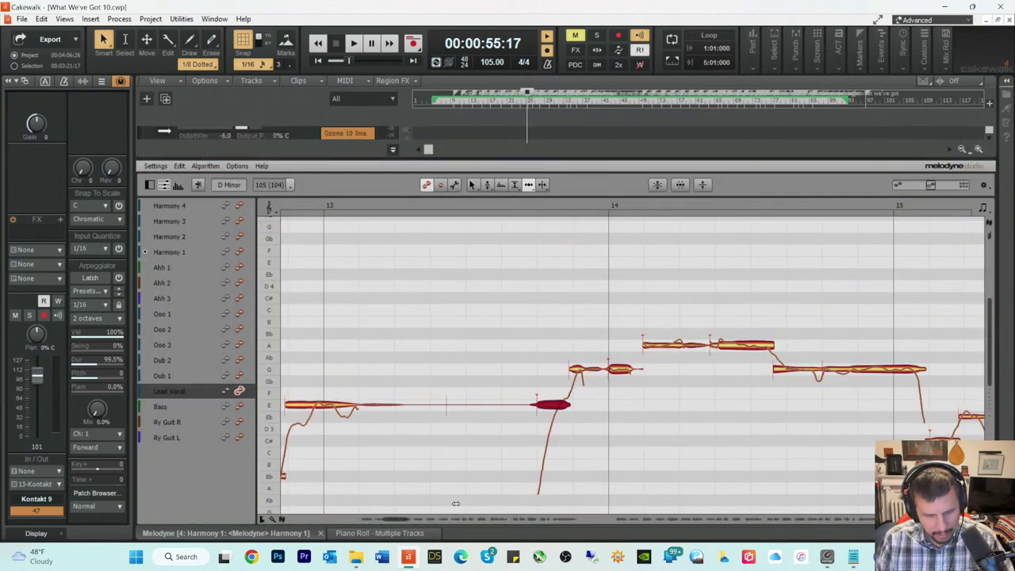
pyautogui.press('d')
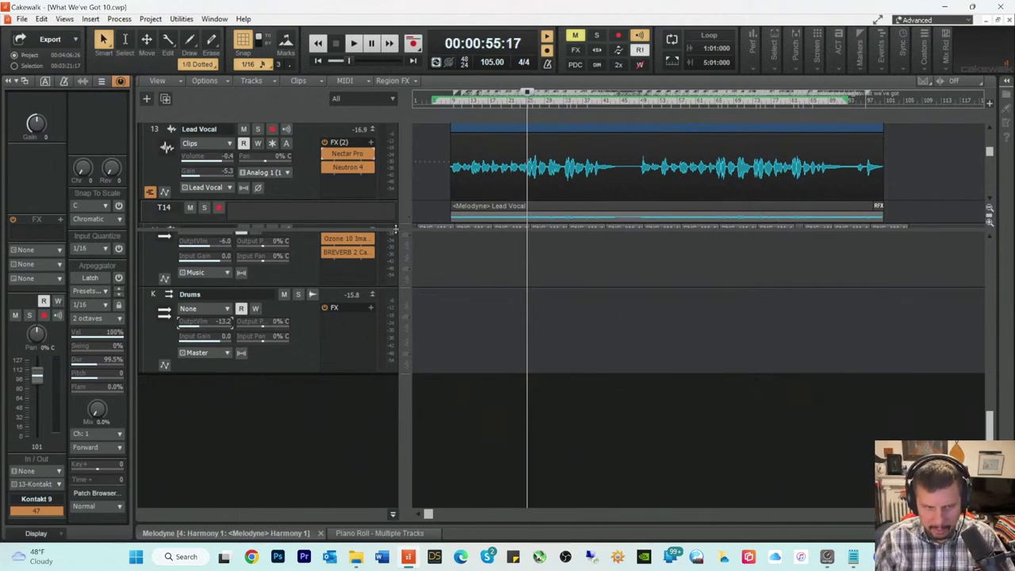
# Step: Enlarge the track area and open the High Tom's Kontakt 6 clip around bar 29 in the Piano Roll
pyautogui.moveTo(395, 229); pyautogui.dragTo(395, 428)
pyautogui.scroll(-5, 507, 303)
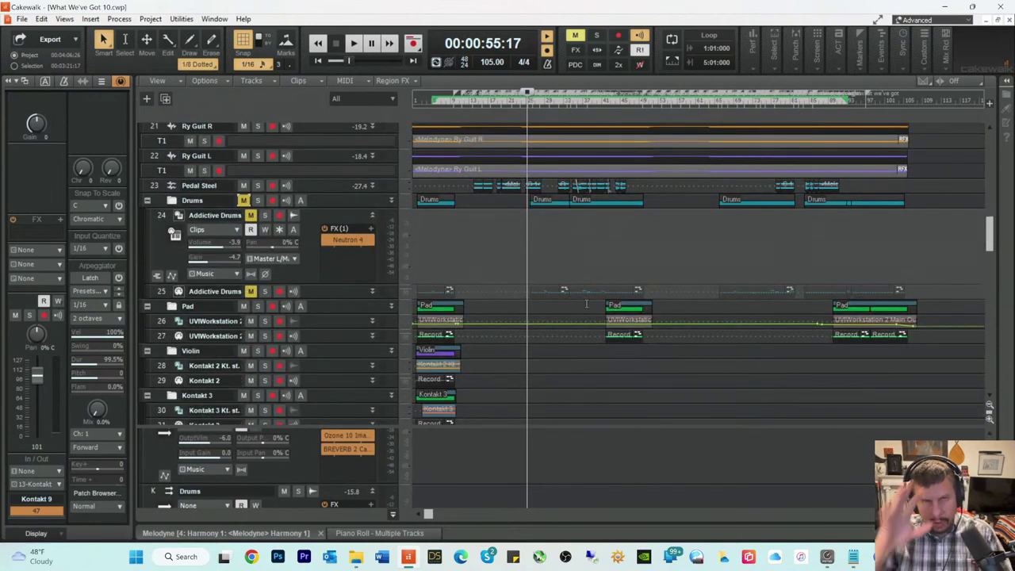
pyautogui.scroll(-5, 586, 304)
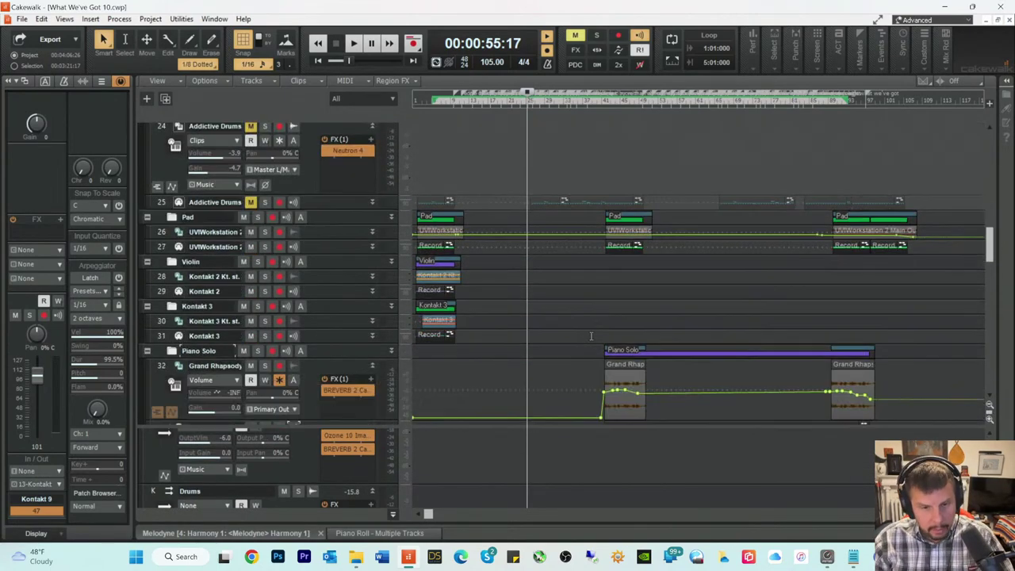
pyautogui.scroll(-4, 602, 334)
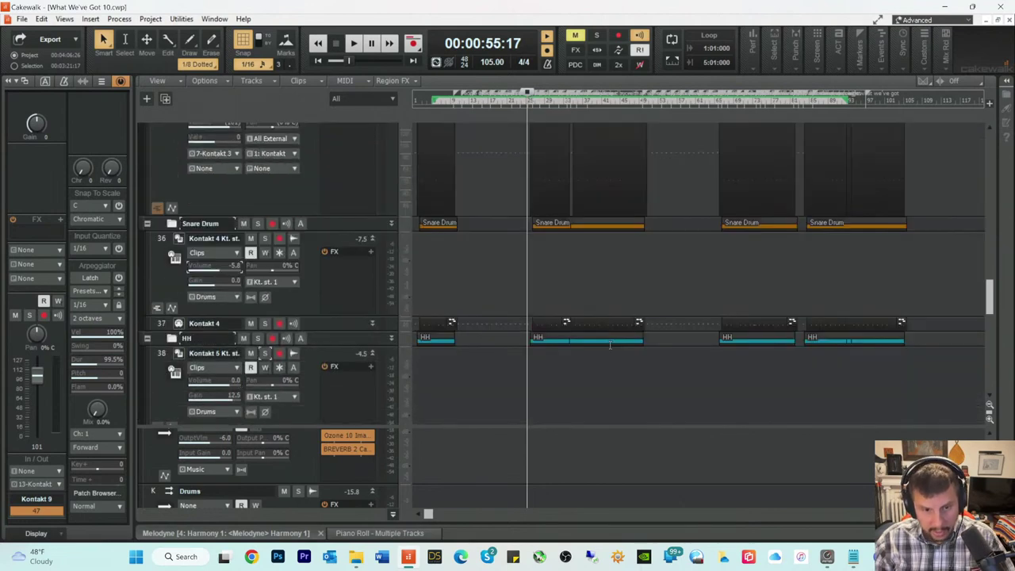
pyautogui.scroll(-4, 606, 322)
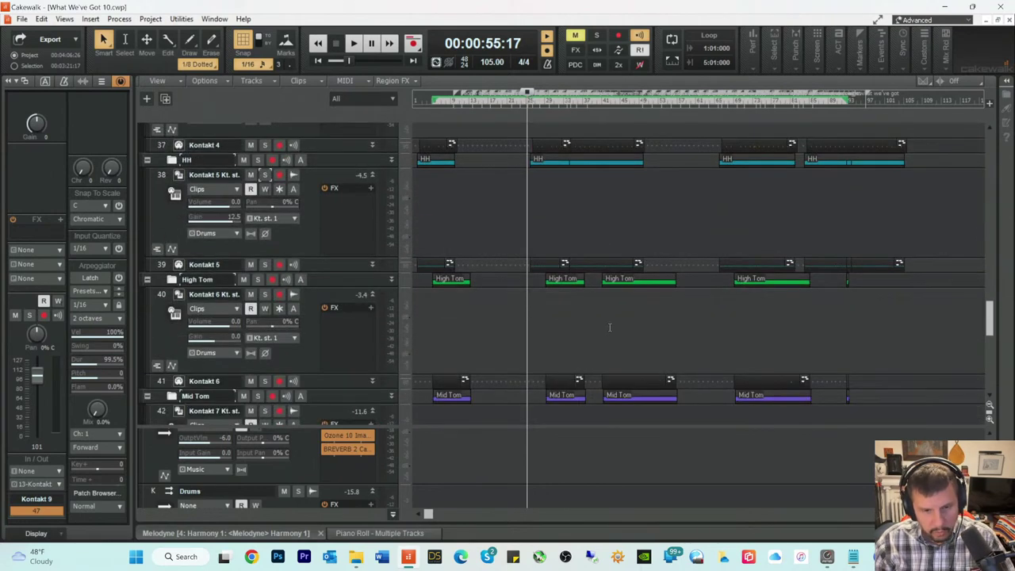
pyautogui.scroll(-3, 610, 328)
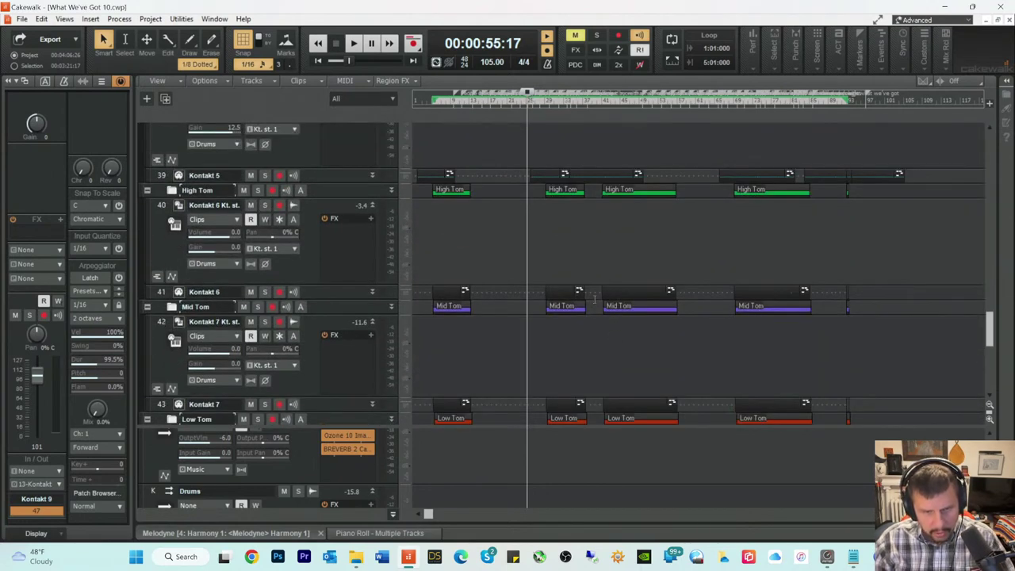
pyautogui.click(559, 191)
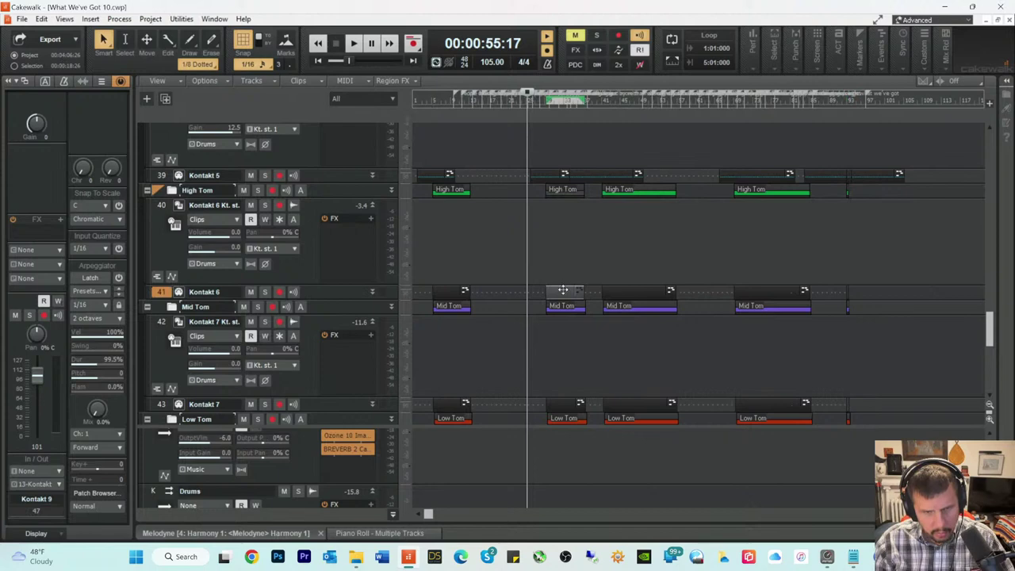
pyautogui.press('t')
pyautogui.click(535, 281)
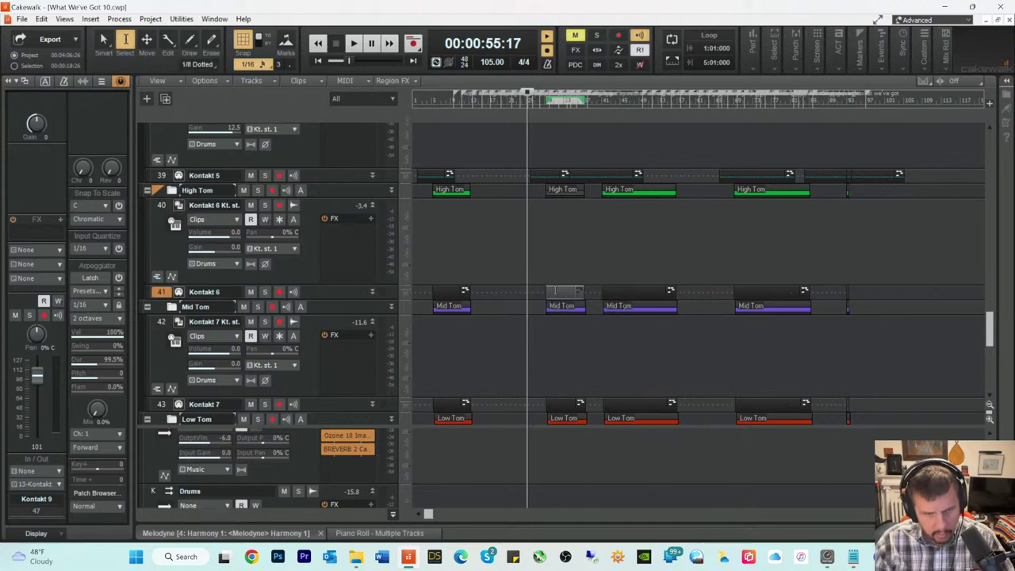
pyautogui.doubleClick(555, 291)
# Step: Play the passage around bar 29 to check the timing of the high tom's B3 note
pyautogui.press('space')
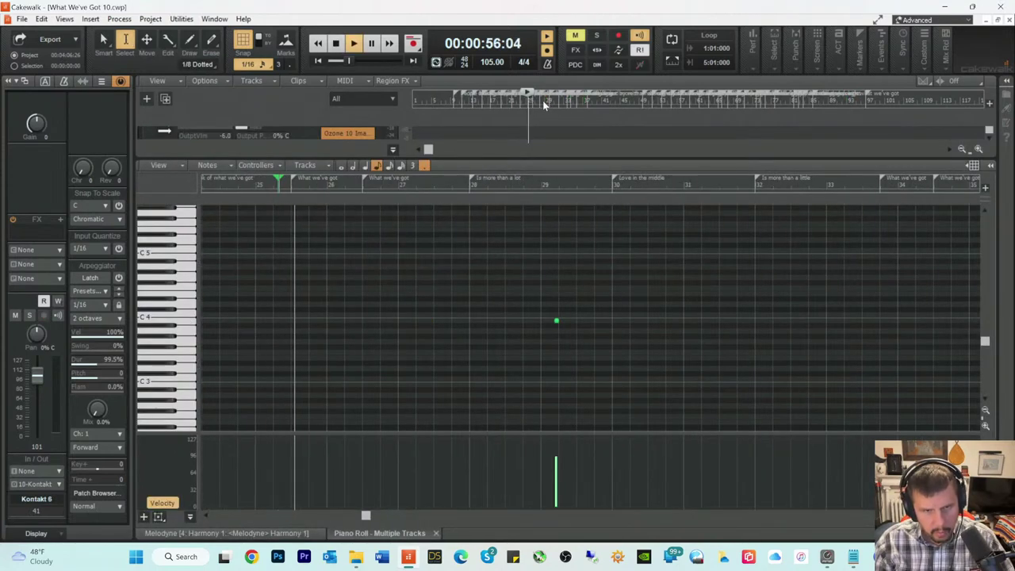
pyautogui.click(542, 99)
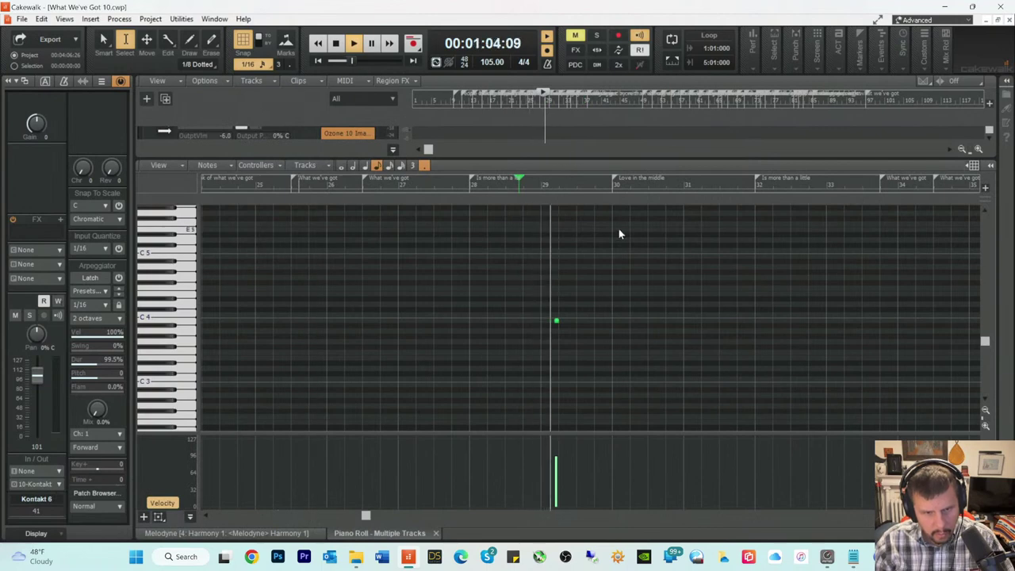
pyautogui.press('space')
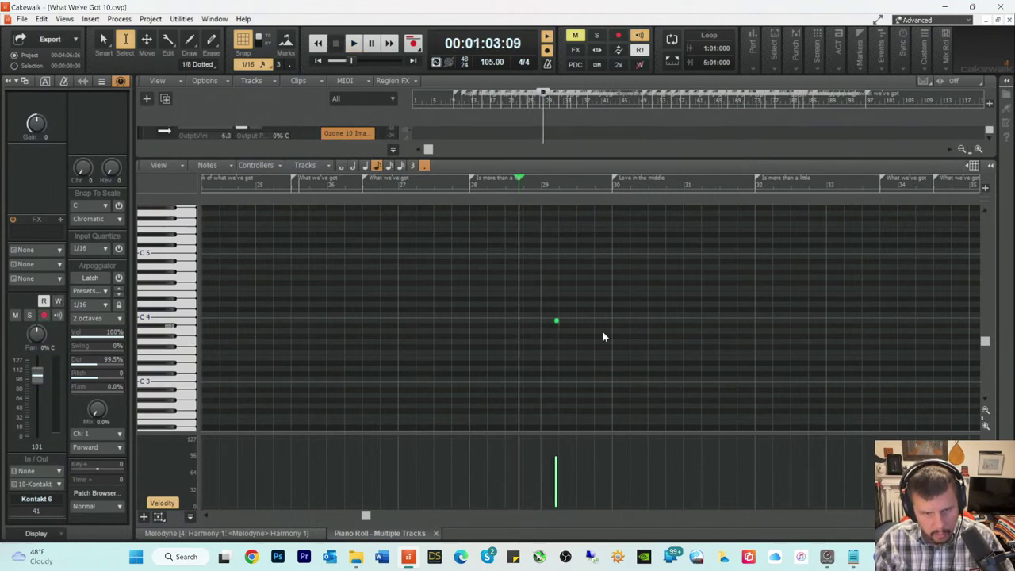
pyautogui.click(191, 325)
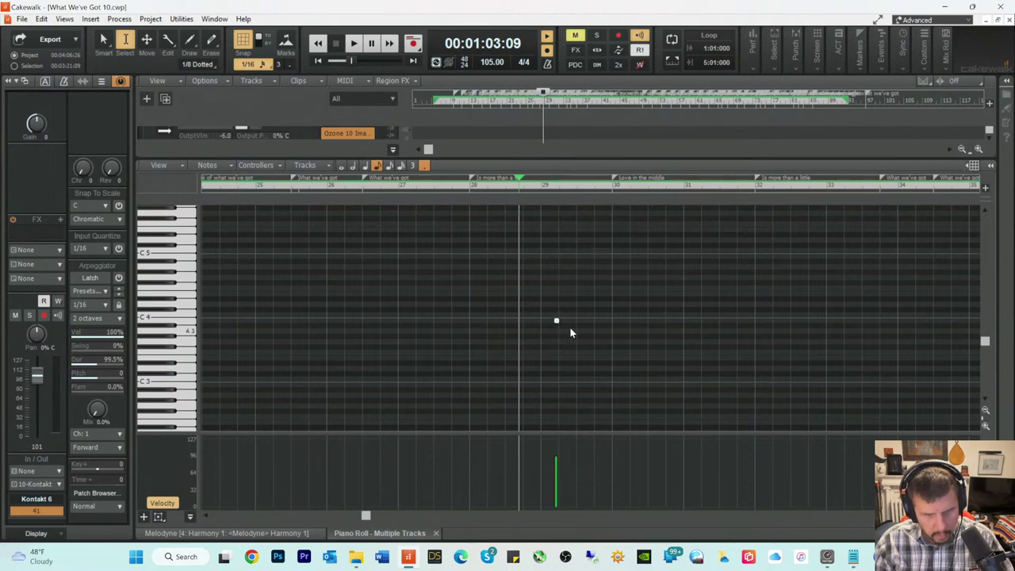
pyautogui.press('space')
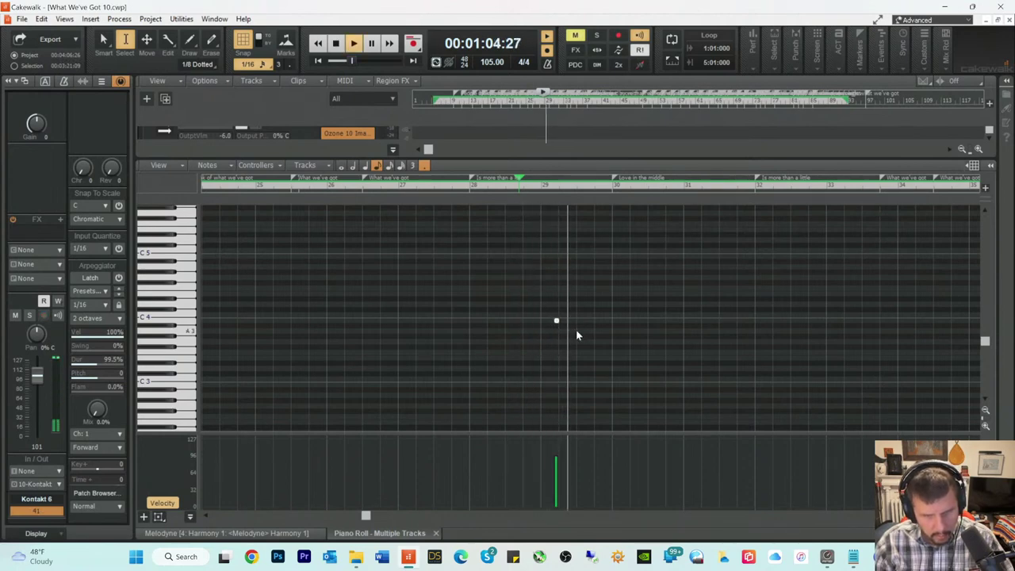
pyautogui.press('space')
pyautogui.rightClick(569, 324)
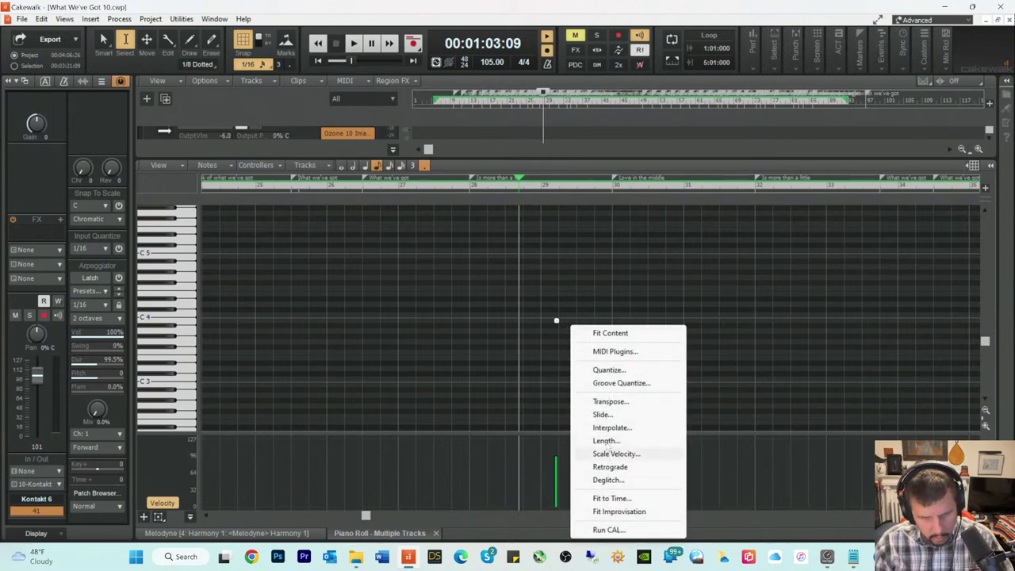
pyautogui.click(191, 322)
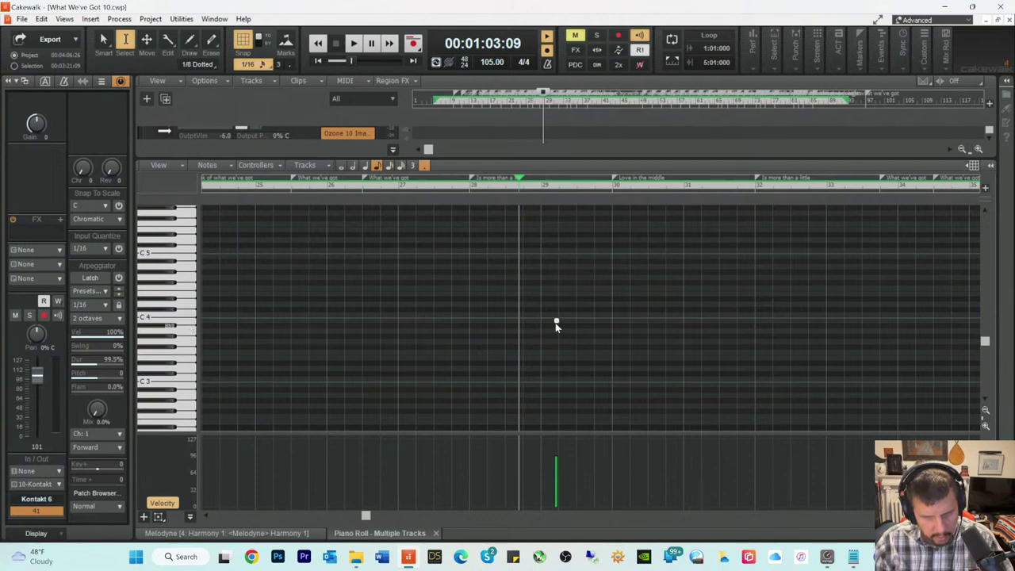
pyautogui.rightClick(554, 322)
pyautogui.click(474, 346)
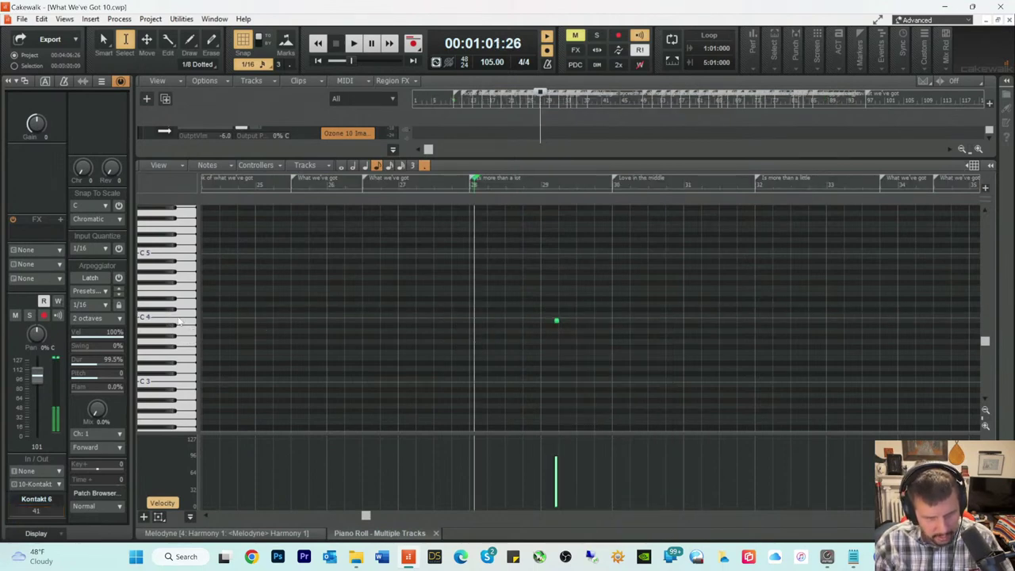
# Step: Select all the high tom notes and shift them about a sixteenth note later with the Smart tool and 1/16 snap
pyautogui.hotkey('ctrl', 'a')
pyautogui.press('t')
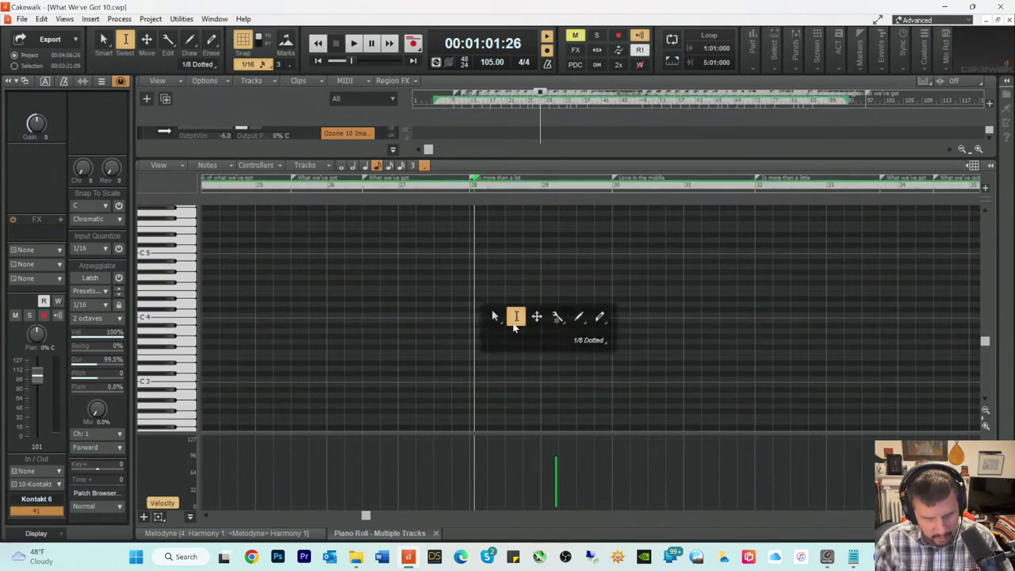
pyautogui.click(497, 317)
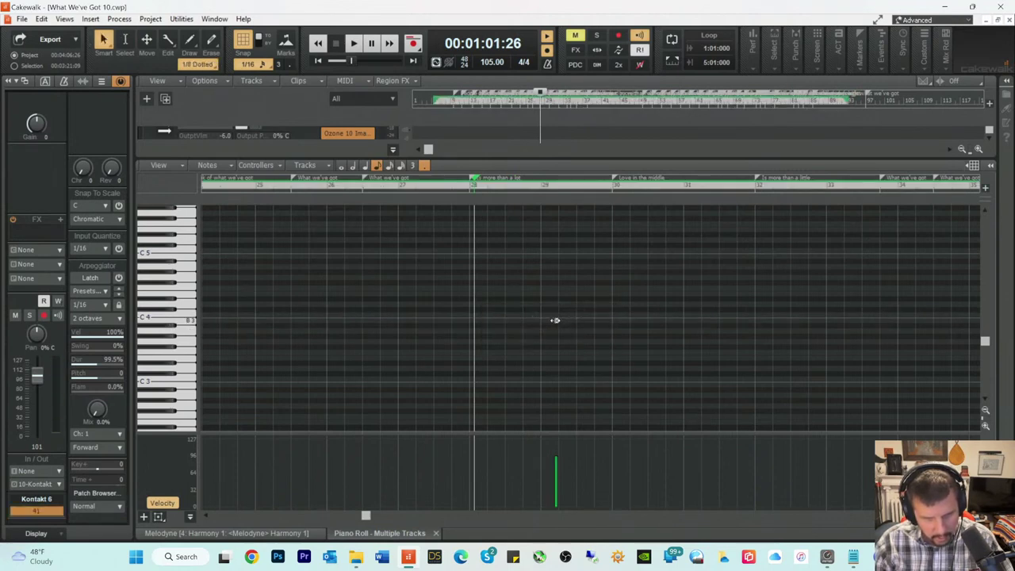
pyautogui.moveTo(556, 320); pyautogui.dragTo(560, 320)
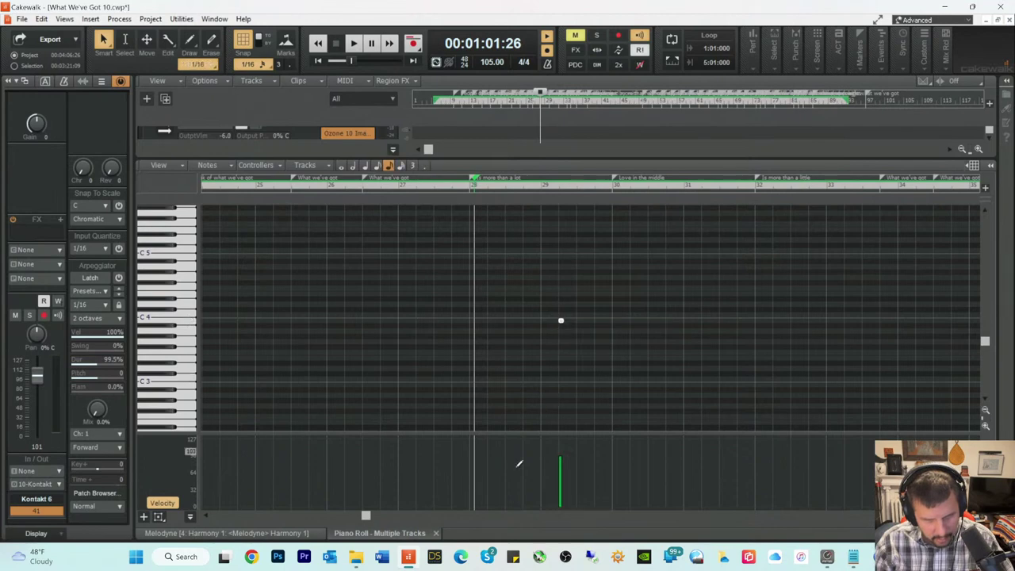
# Step: Move the high tom note in bar 5 about a sixteenth note earlier and replay the passage from bar 4
pyautogui.moveTo(365, 515); pyautogui.dragTo(215, 513)
pyautogui.click(509, 322)
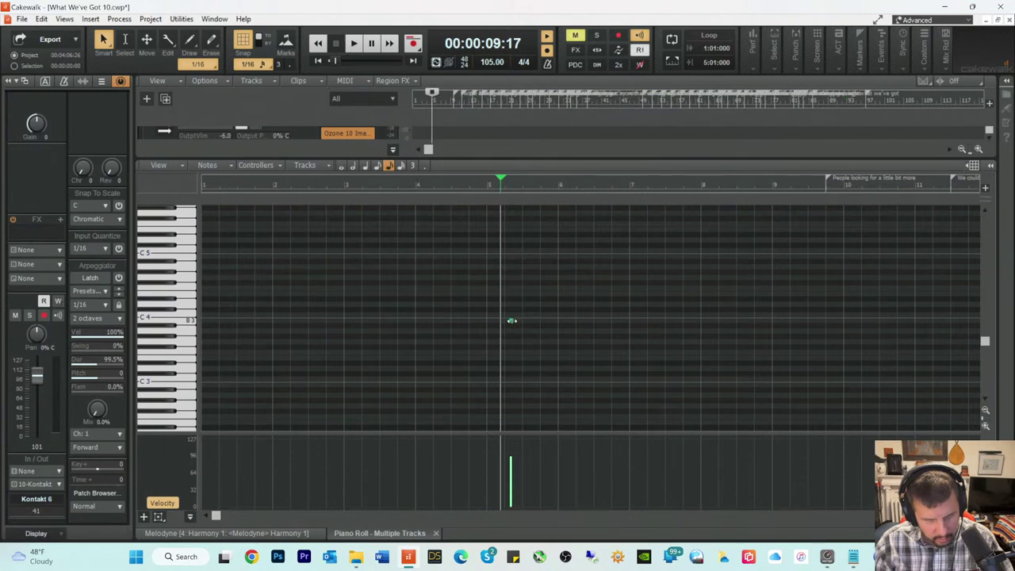
pyautogui.moveTo(511, 323); pyautogui.dragTo(506, 320)
pyautogui.click(420, 192)
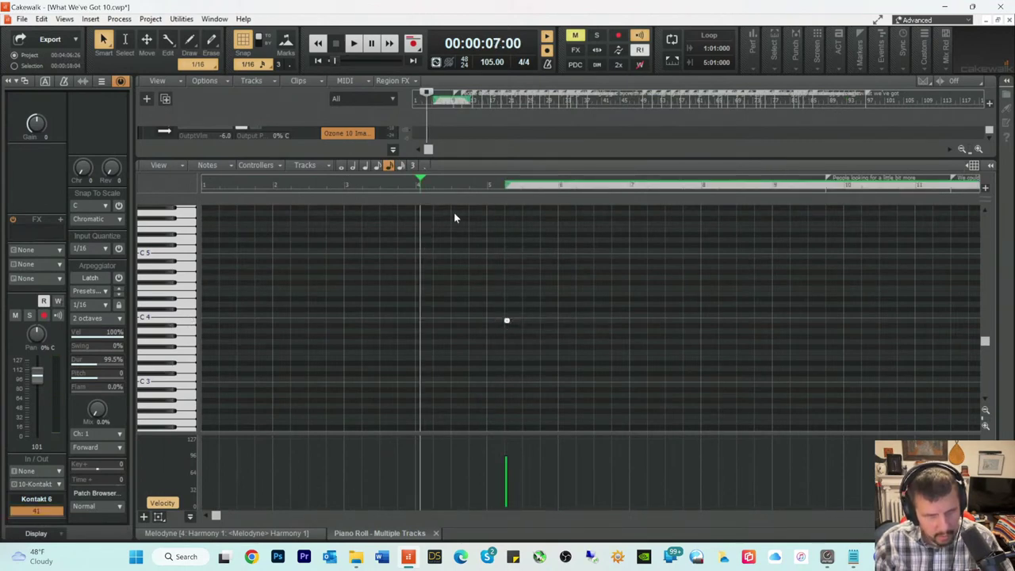
pyautogui.press('space')
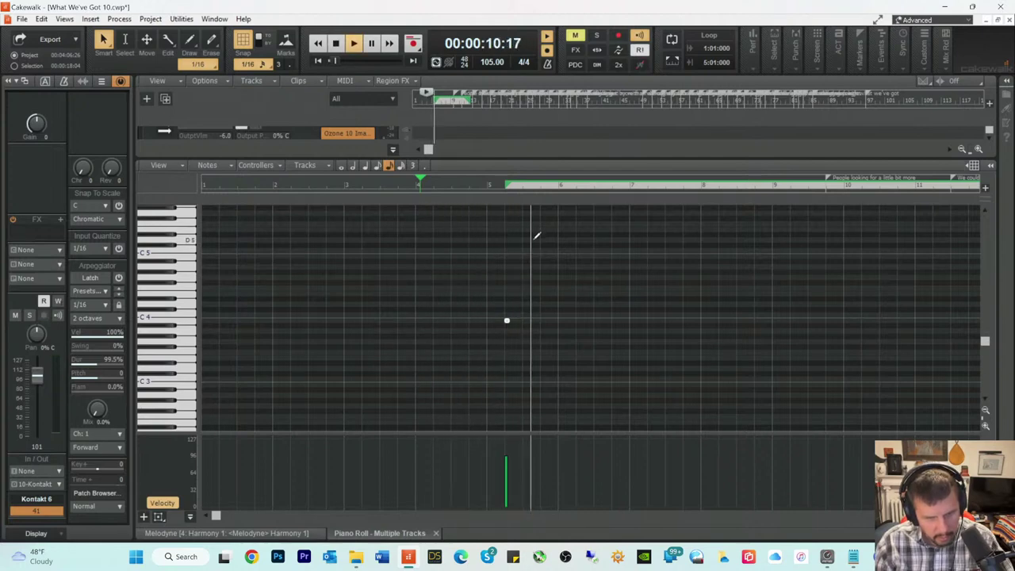
pyautogui.press('space')
# Step: Replay the passage from bar 28 to check the timing of the shifted high tom note in bar 29
pyautogui.moveTo(223, 517); pyautogui.dragTo(355, 519)
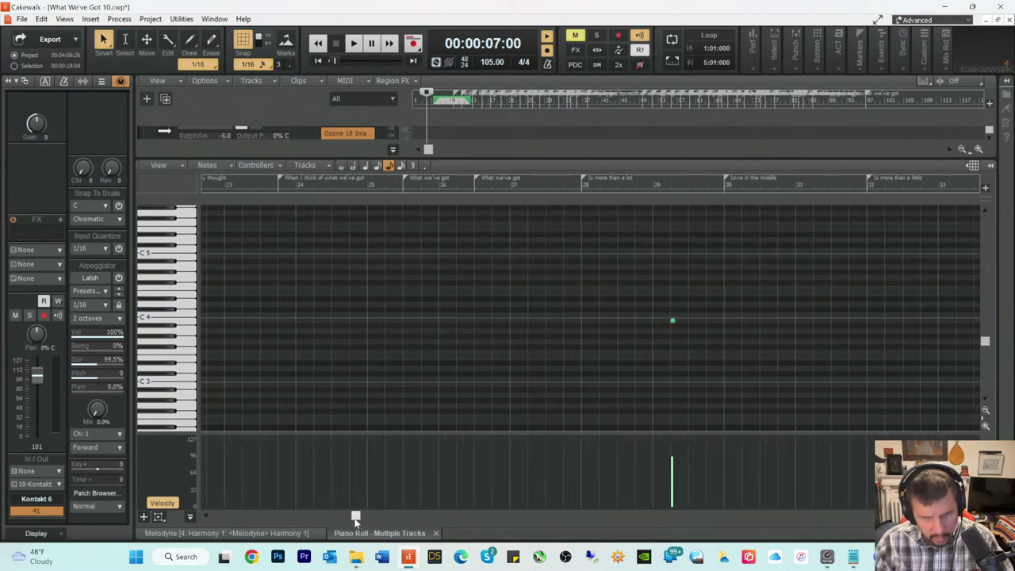
pyautogui.click(611, 187)
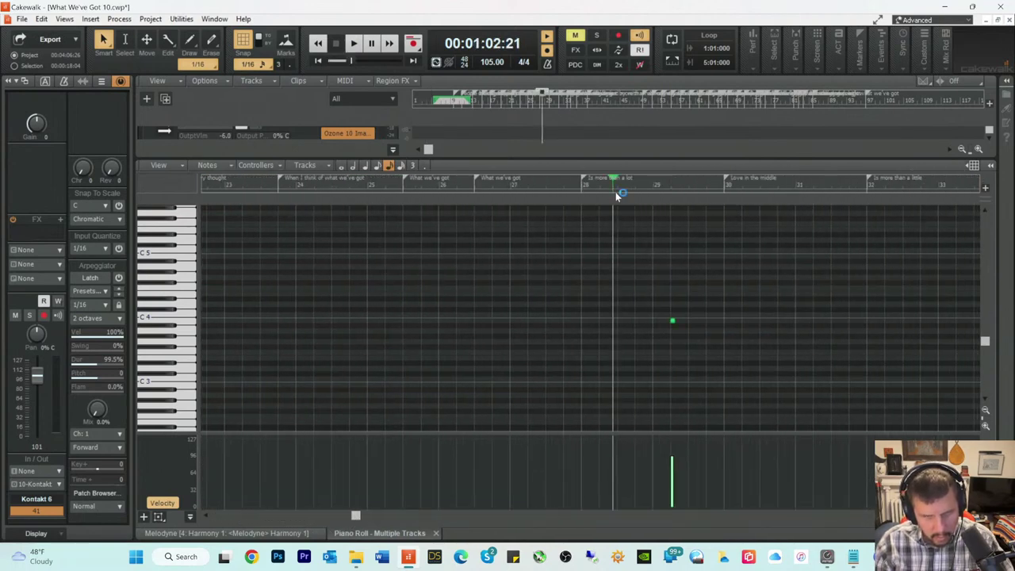
pyautogui.press('space')
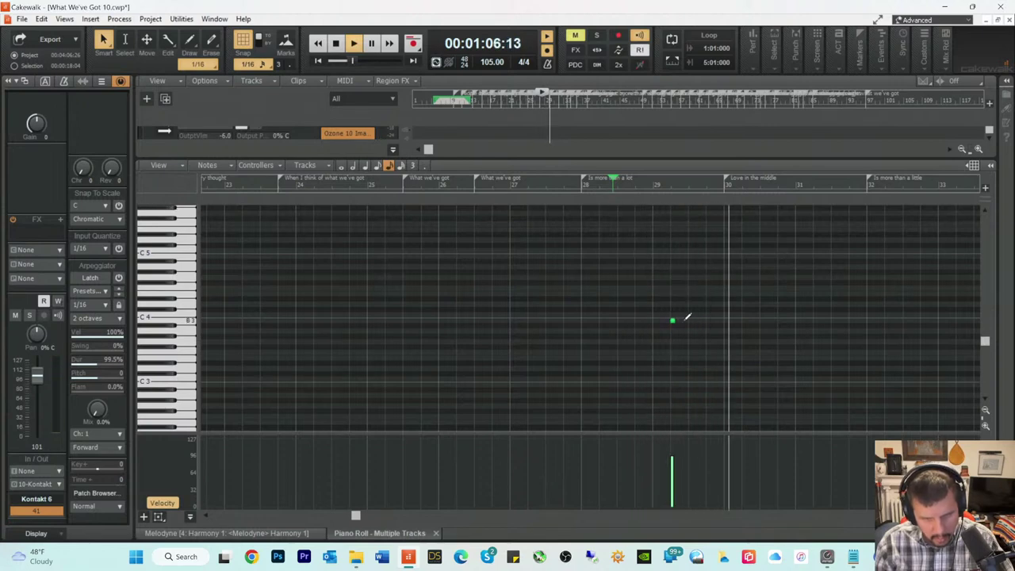
pyautogui.press('space')
pyautogui.press('space')
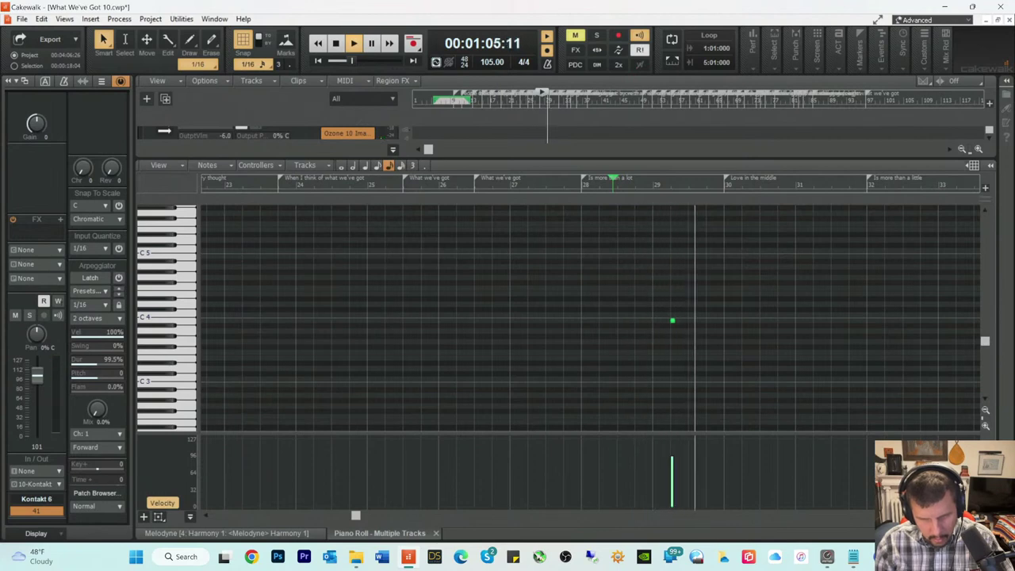
pyautogui.press('space')
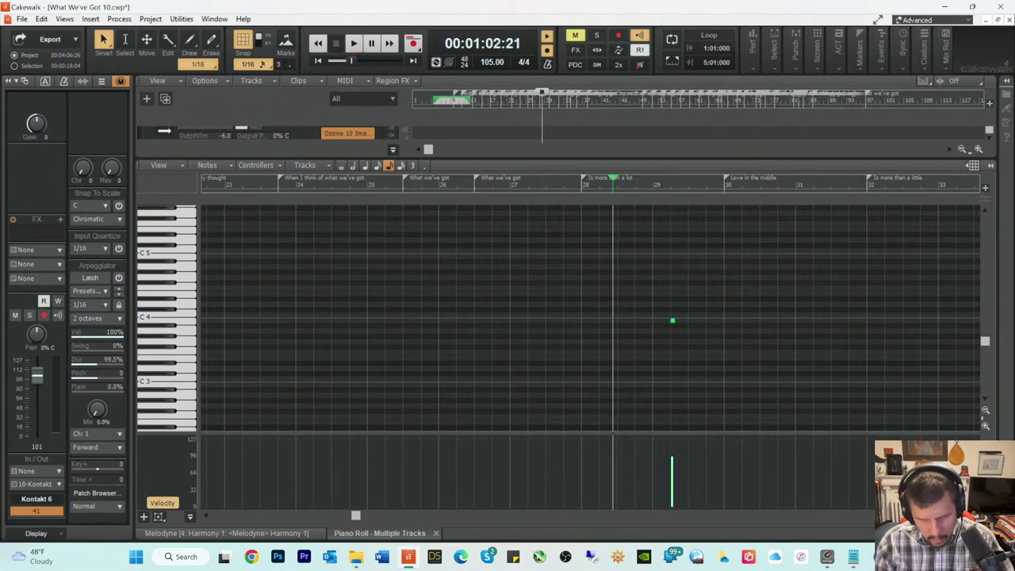
# Step: Close the Piano Roll and play the song from bar 28, replaying from about bar 33 while inspecting the tom and cymbal tracks
pyautogui.press('d')
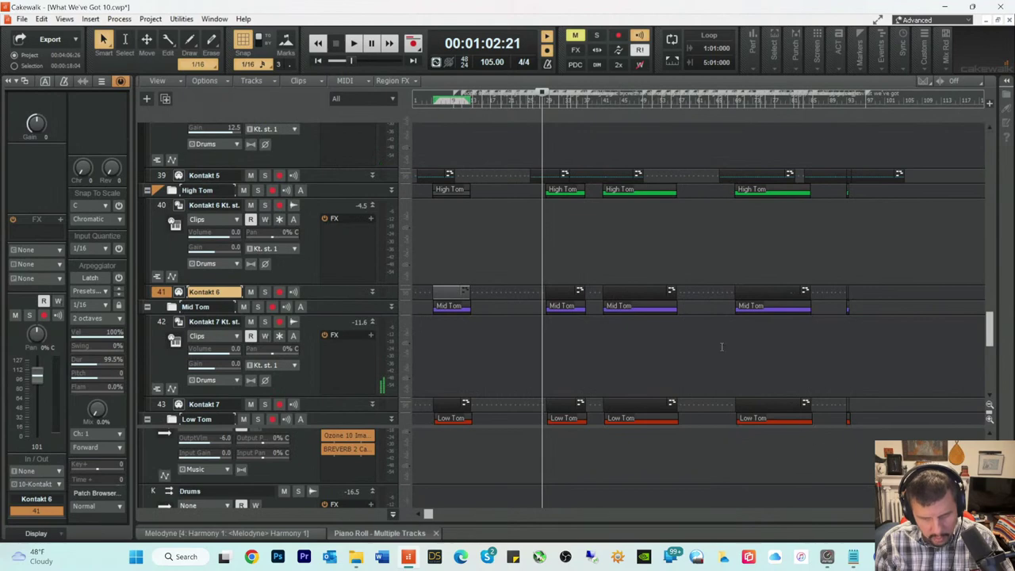
pyautogui.press('space')
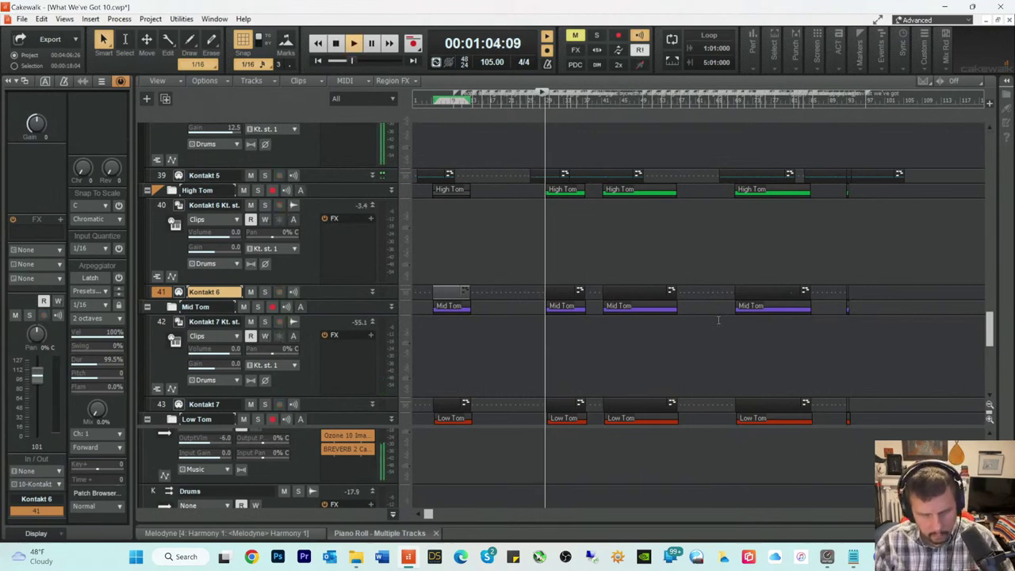
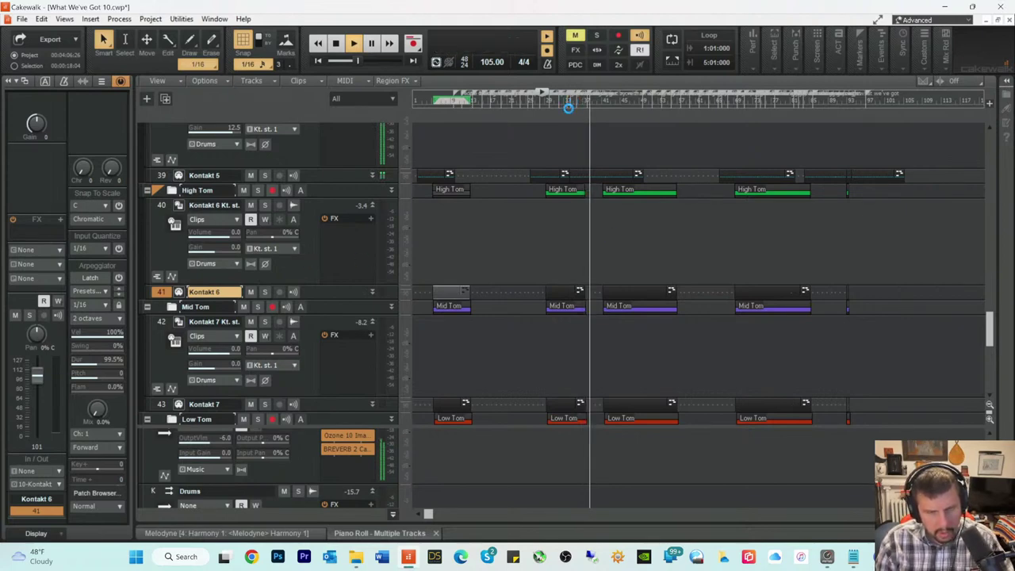
pyautogui.click(567, 104)
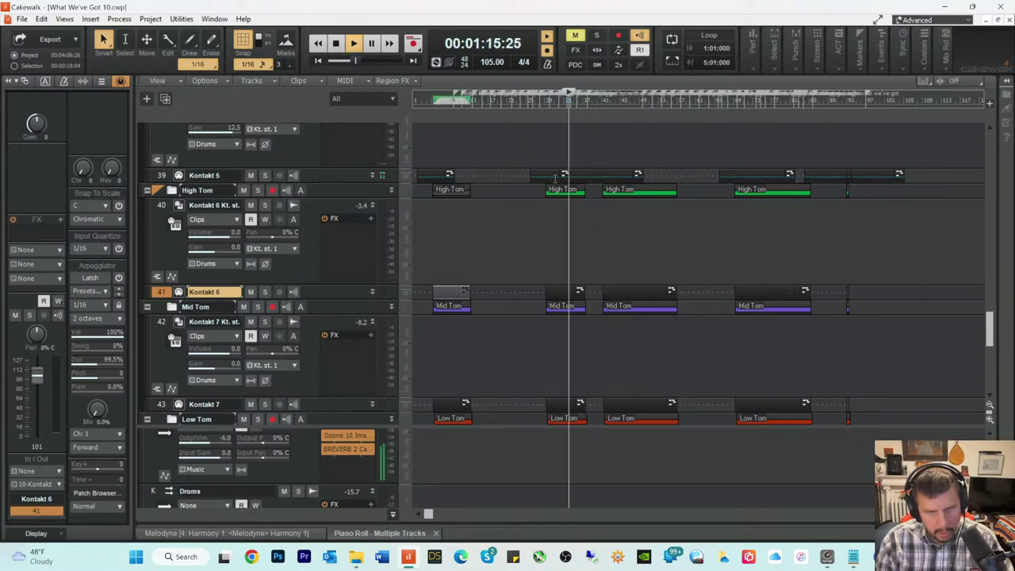
pyautogui.scroll(-6, 587, 255)
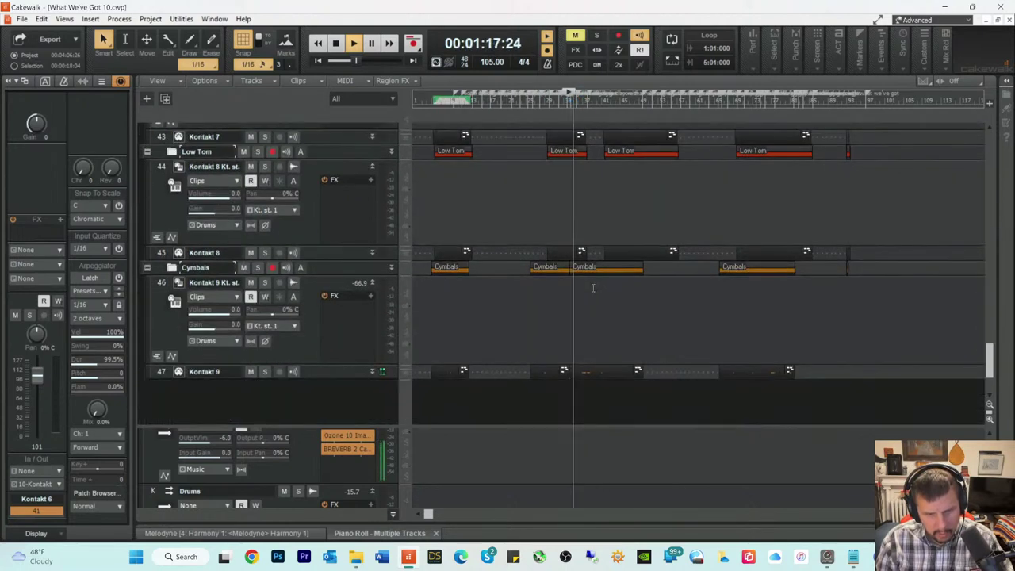
# Step: Open the Cymbals clip starting around bar 33 in the Piano Roll and delete the cymbal note at bar 38
pyautogui.doubleClick(589, 372)
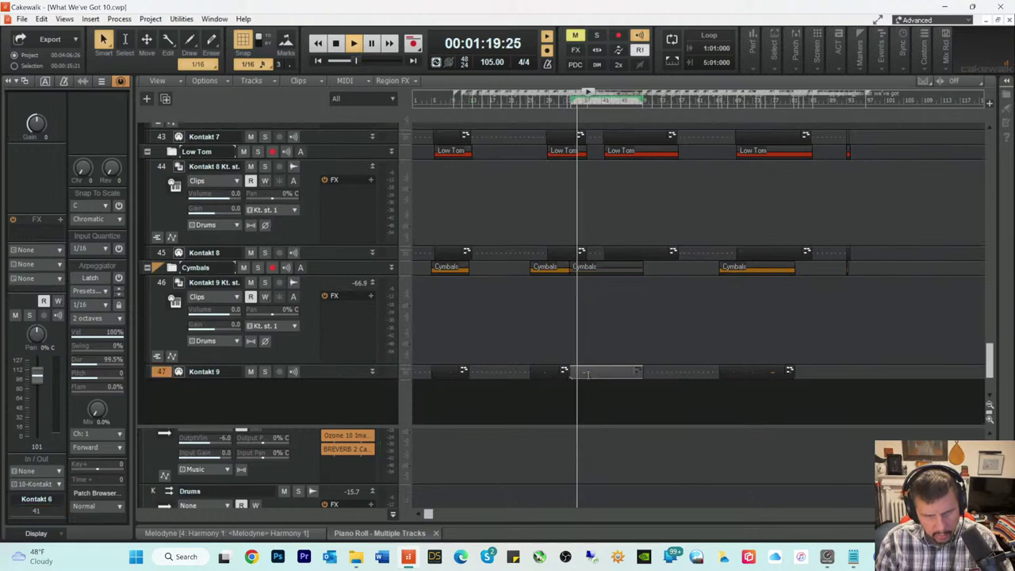
pyautogui.press('space')
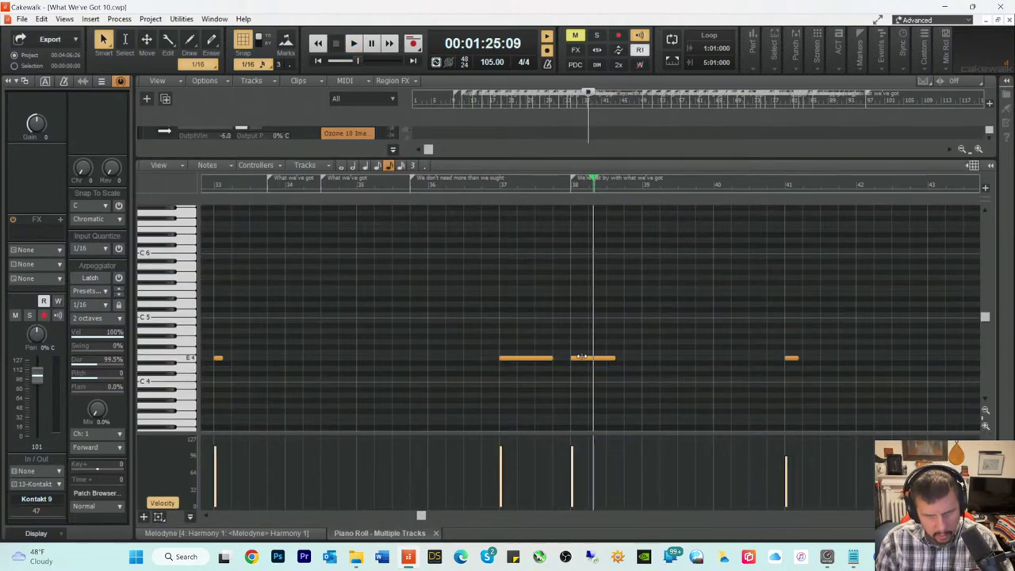
pyautogui.click(586, 360)
pyautogui.press('Delete')
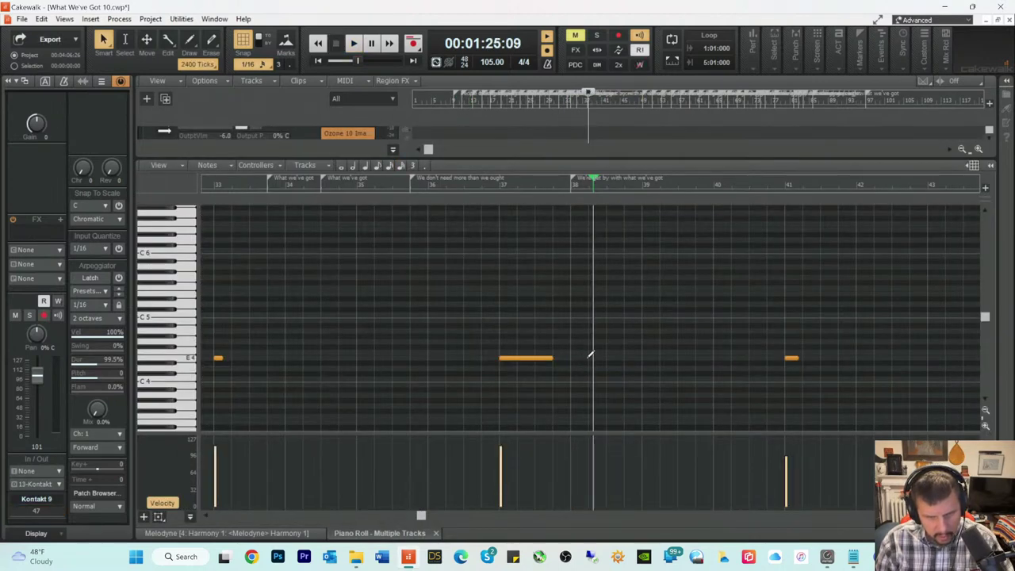
# Step: Lengthen the cymbal note at bar 41 to 2640 ticks and raise its velocity to about 107, checking it in playback
pyautogui.click(451, 183)
pyautogui.press('space')
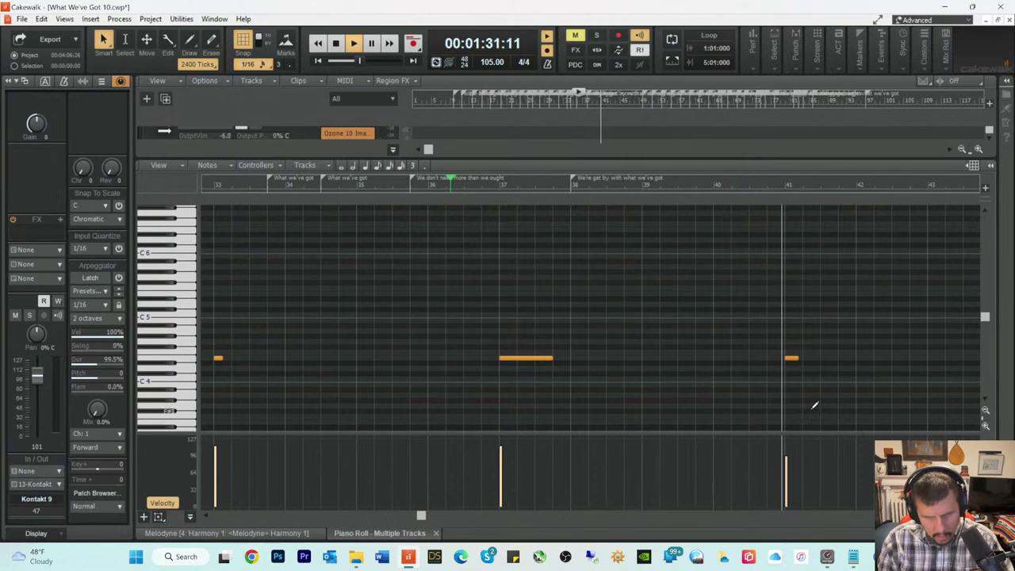
pyautogui.moveTo(798, 357); pyautogui.dragTo(834, 356)
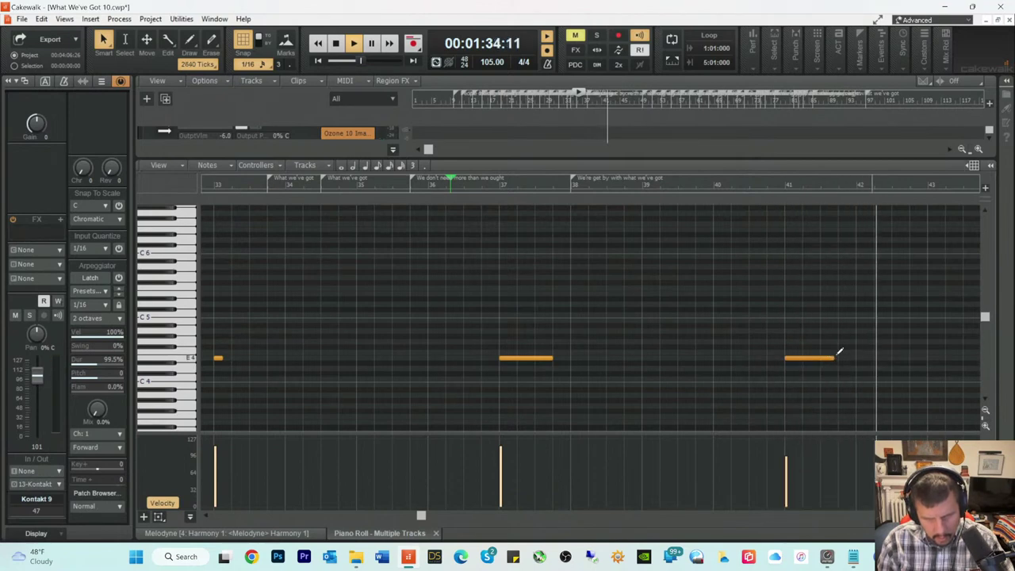
pyautogui.click(745, 186)
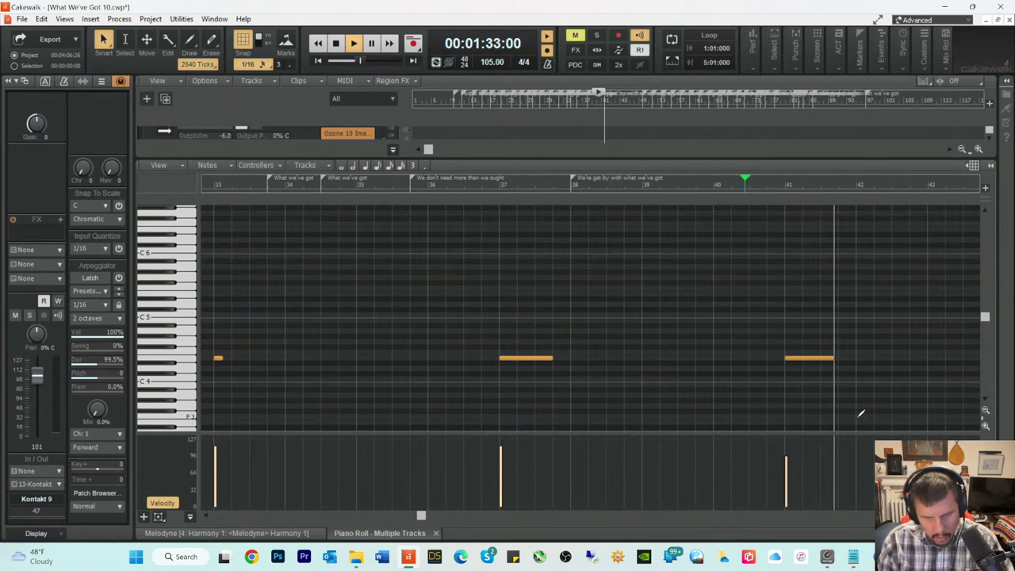
pyautogui.press('space')
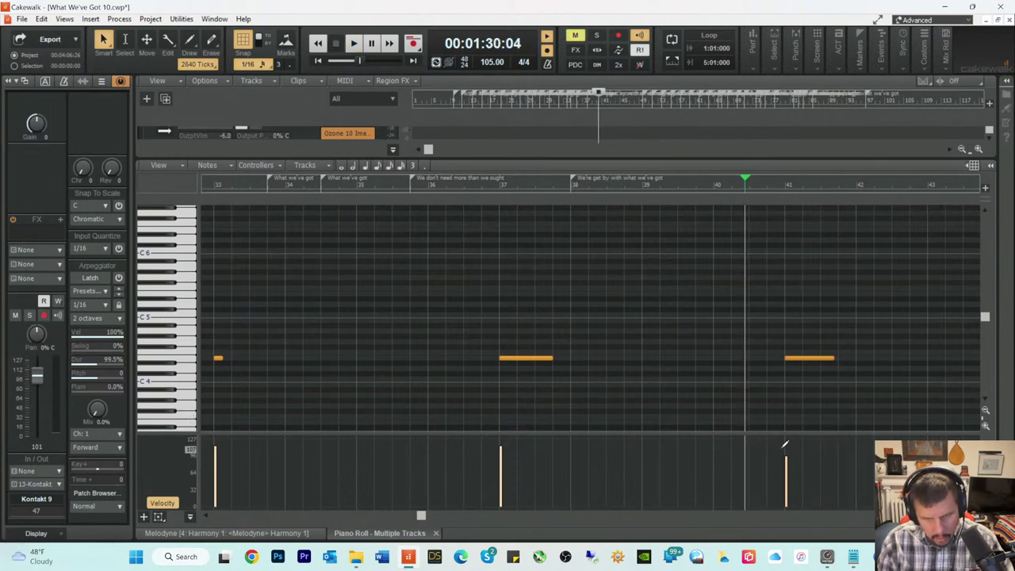
pyautogui.press('space')
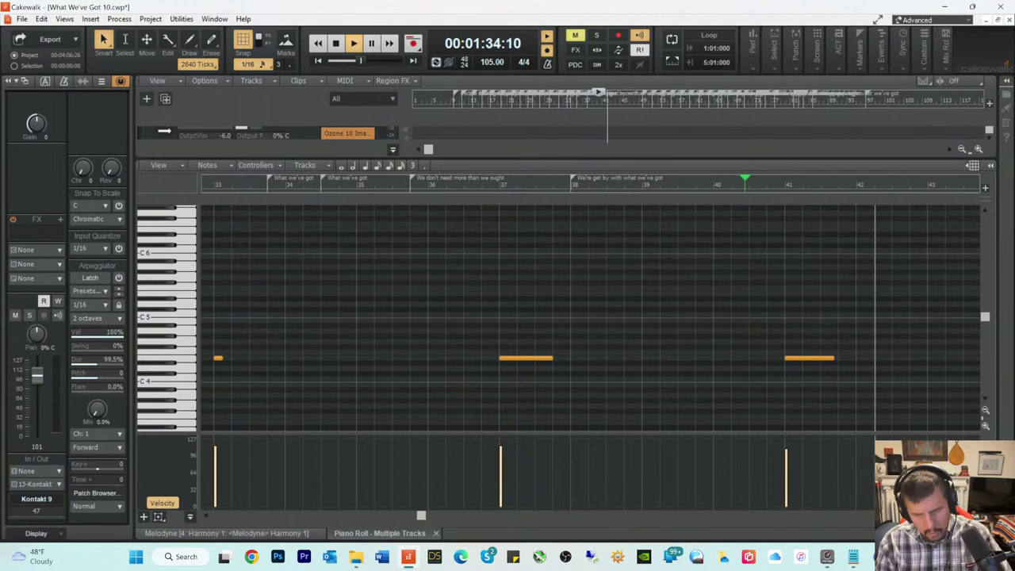
# Step: Close the Piano Roll and listen to the song from bar 41, jumping to about bar 63 and replaying from bar 72
pyautogui.press('d')
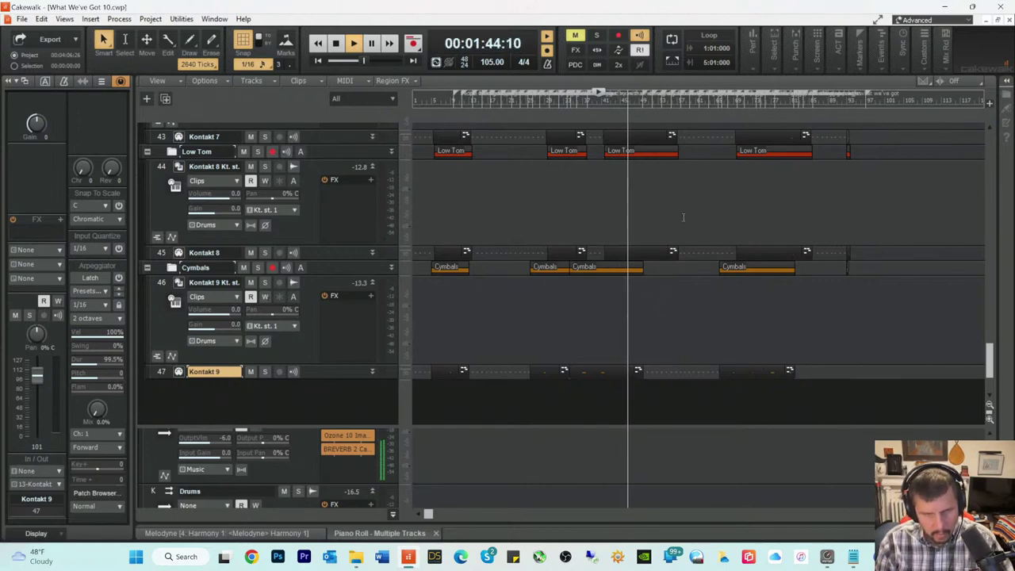
pyautogui.scroll(4, 682, 216)
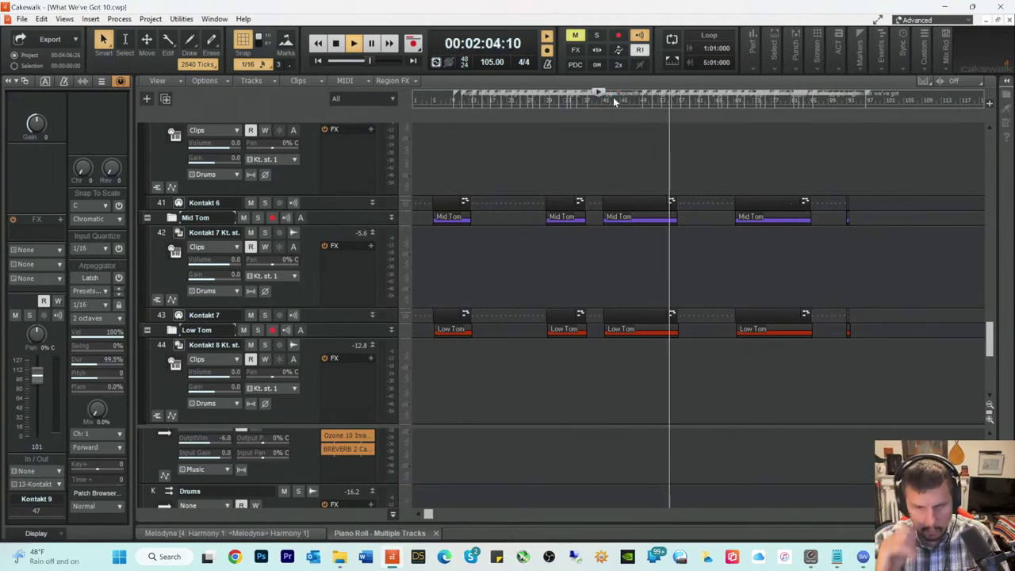
pyautogui.click(718, 103)
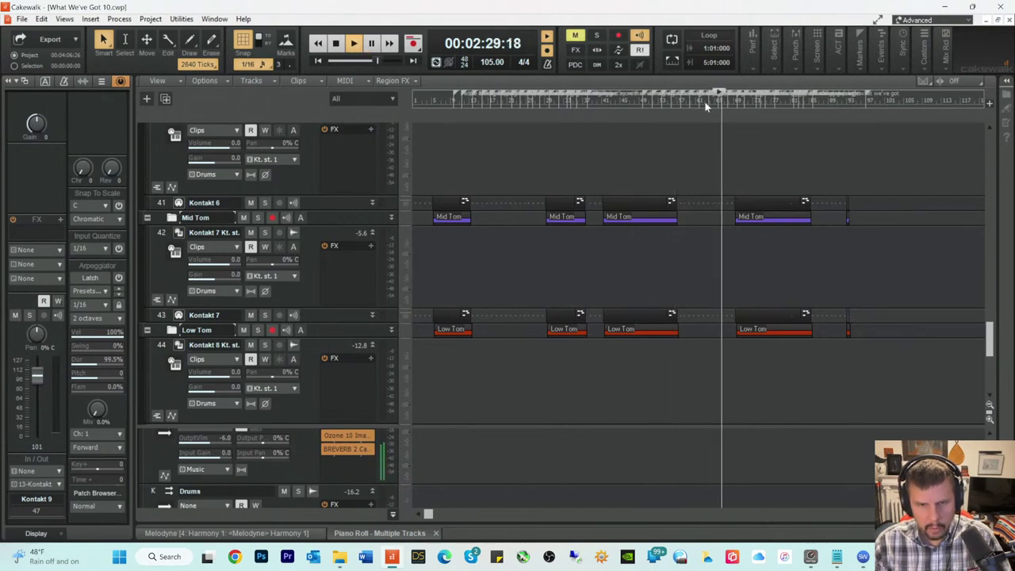
pyautogui.click(706, 103)
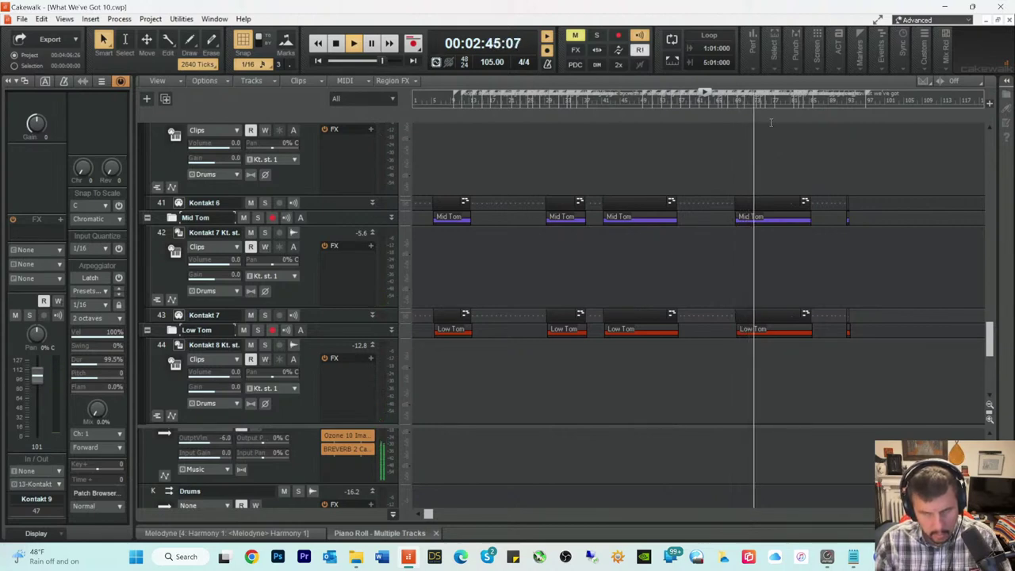
pyautogui.press('space')
pyautogui.click(749, 102)
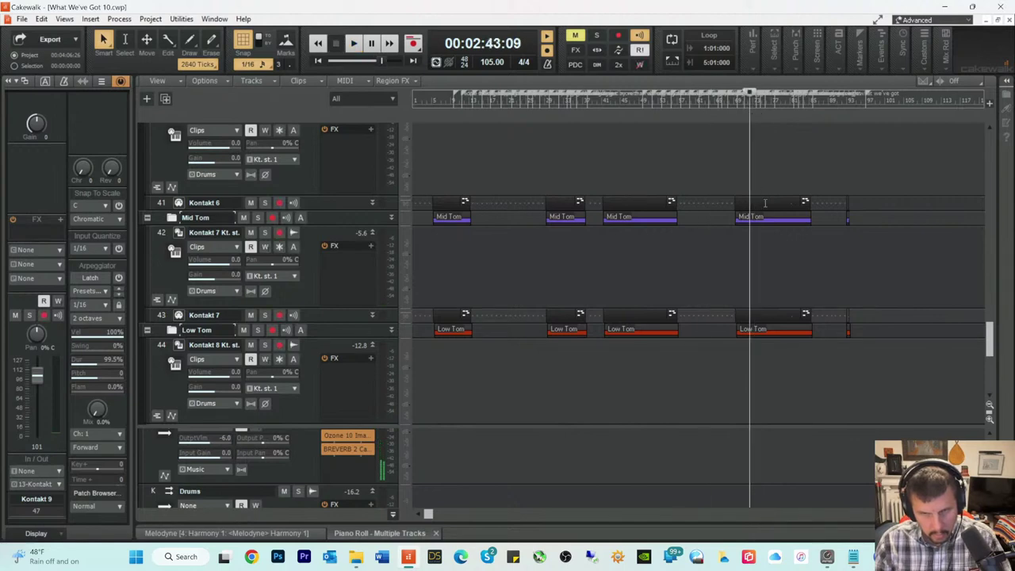
pyautogui.press('space')
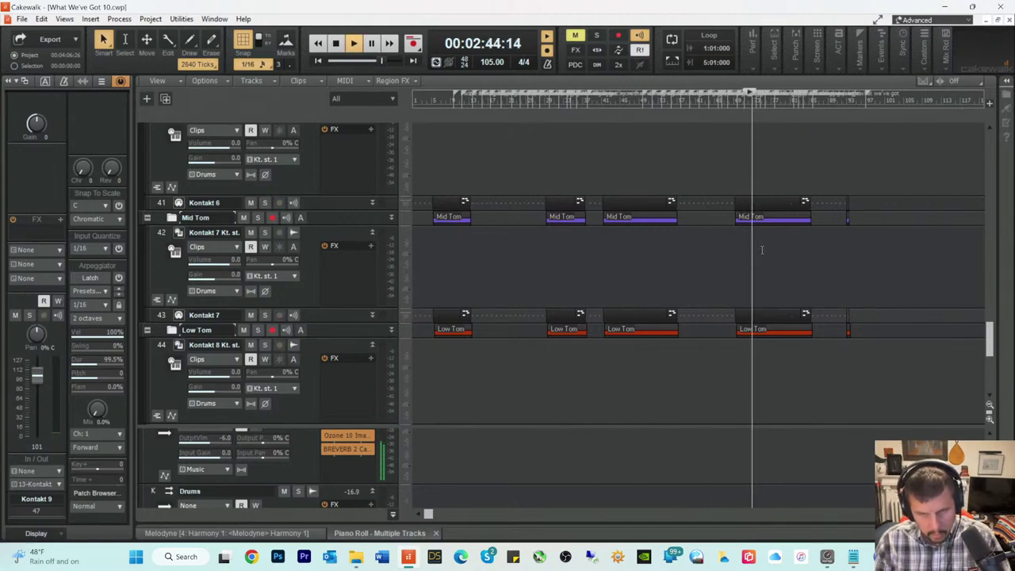
pyautogui.press('space')
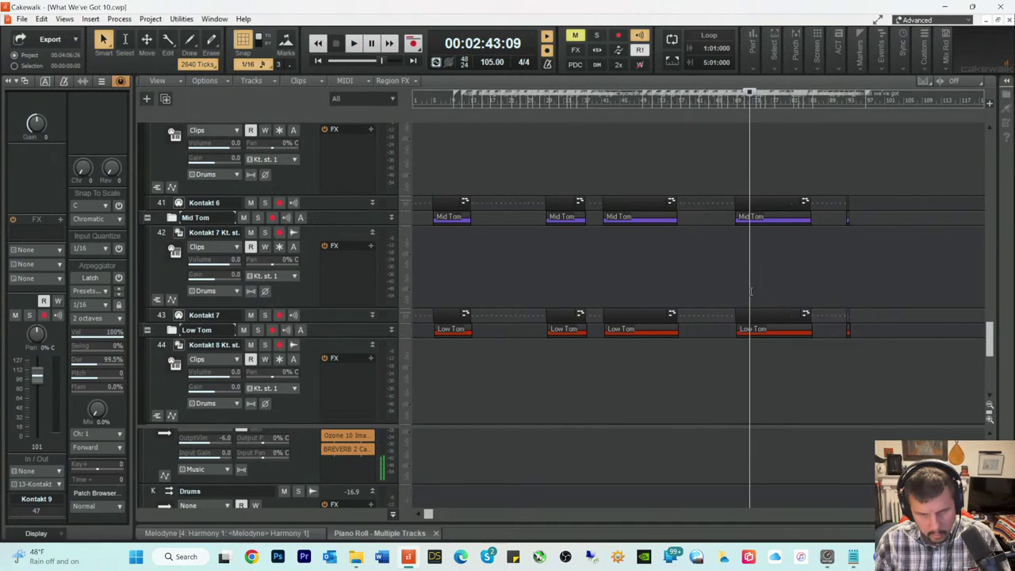
# Step: Open the Snare Drum clip spanning bar 72 in the Piano Roll and play the snare fill in bar 73
pyautogui.scroll(3, 750, 291)
pyautogui.scroll(6, 750, 245)
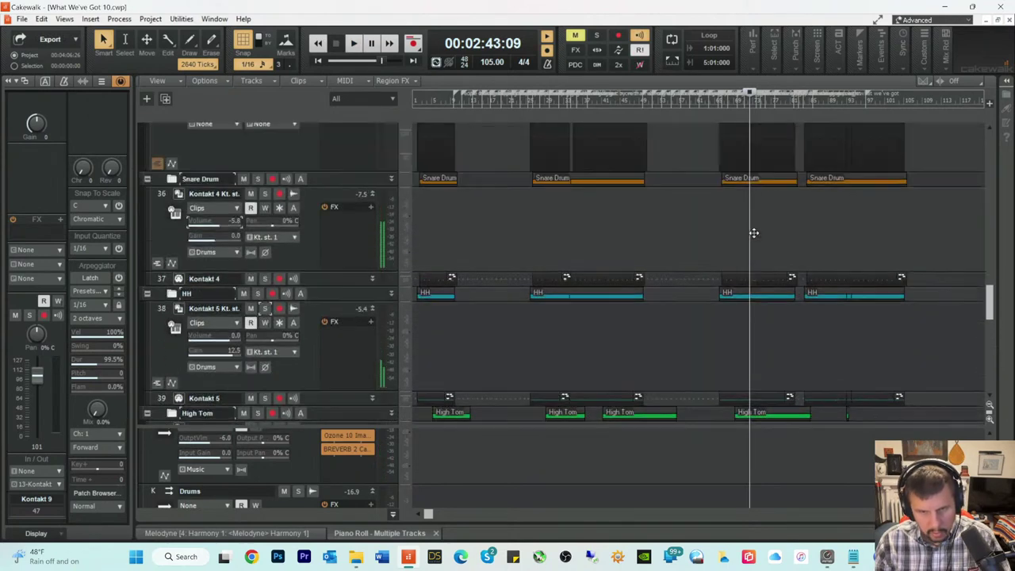
pyautogui.press('t')
pyautogui.click(725, 233)
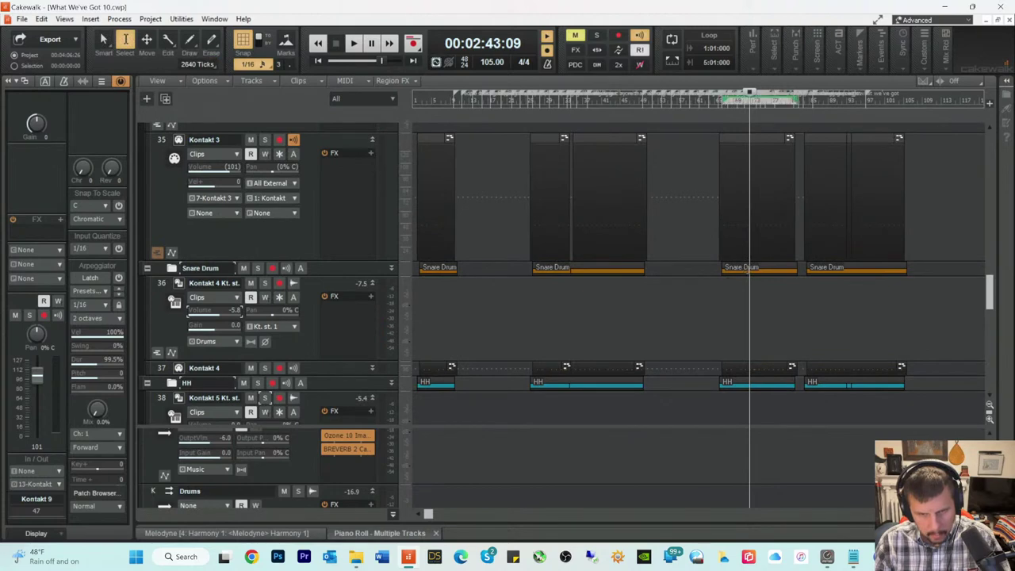
pyautogui.click(757, 368)
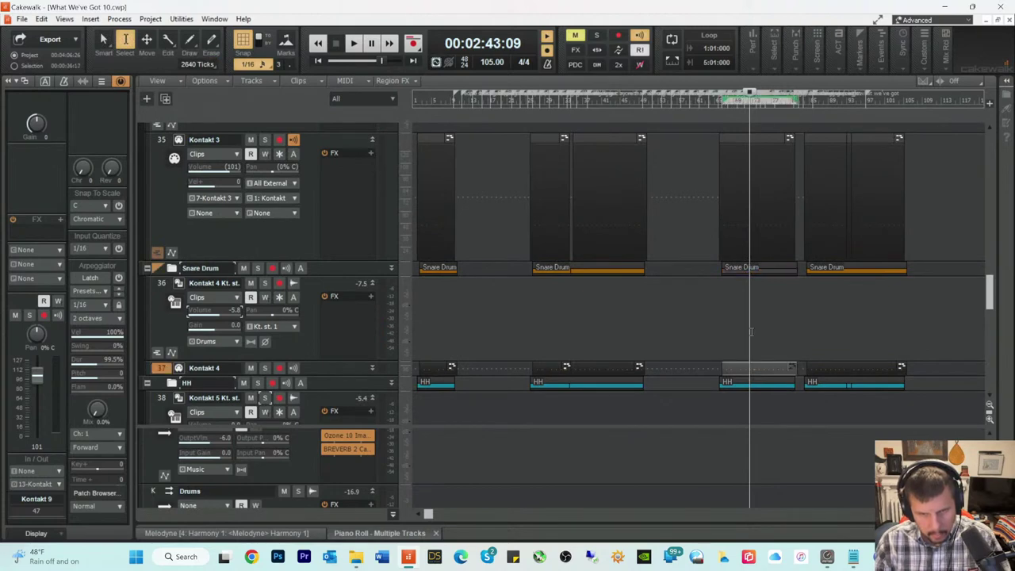
pyautogui.doubleClick(750, 373)
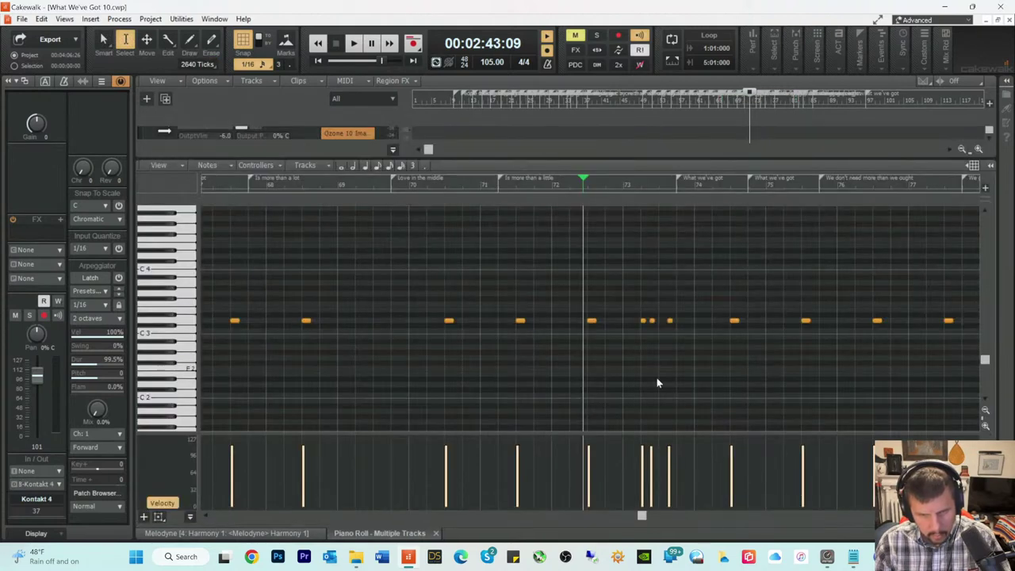
pyautogui.press('space')
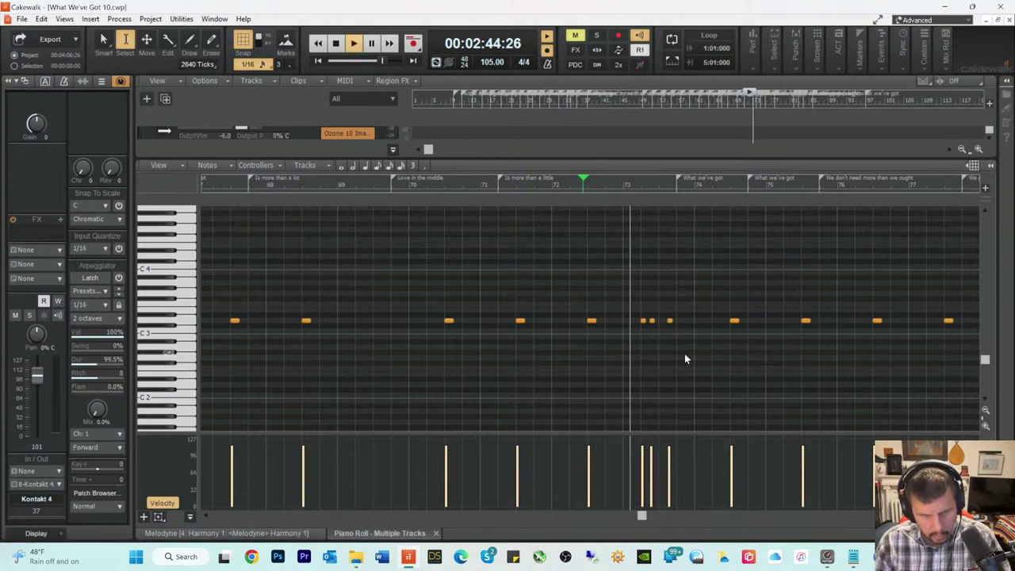
pyautogui.press('space')
# Step: Add a sixteenth-length snare note about an eighth note before the bar 73 fill with the Smart tool and replay from bar 72
pyautogui.press('t')
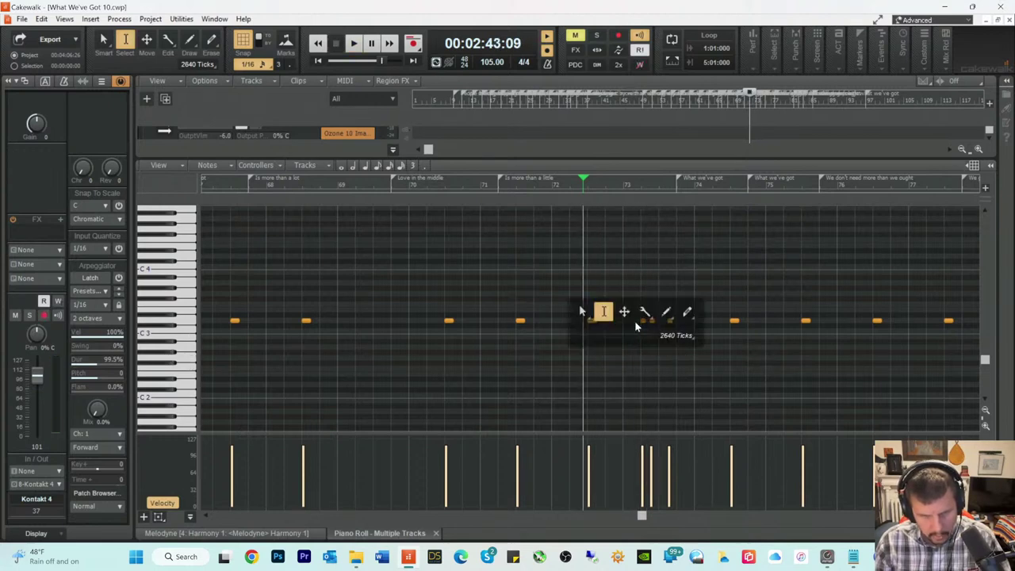
pyautogui.click(581, 312)
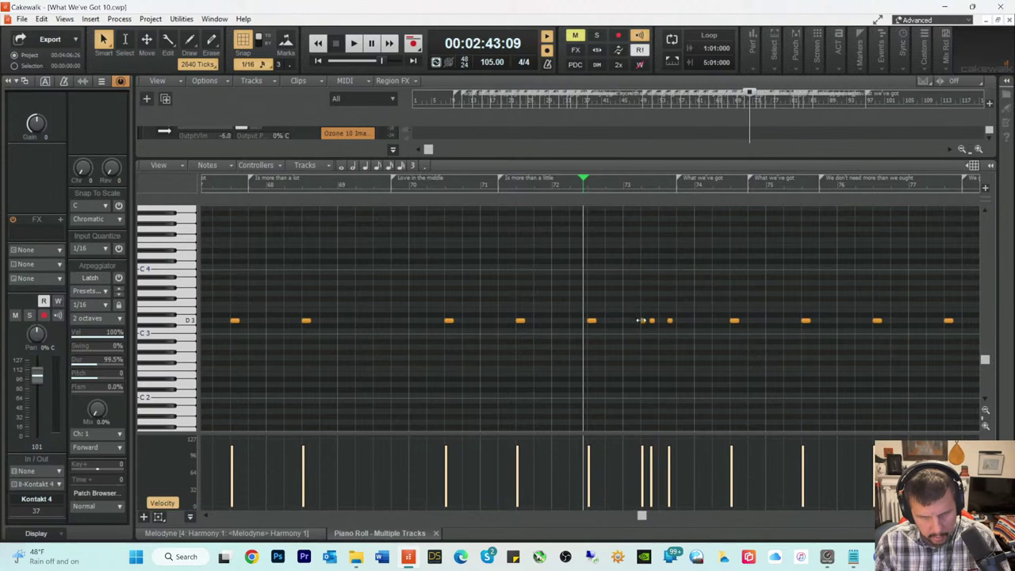
pyautogui.moveTo(642, 320)
pyautogui.mouseDown()
pyautogui.moveTo(633, 320)
pyautogui.moveTo(643, 320)
pyautogui.mouseUp()
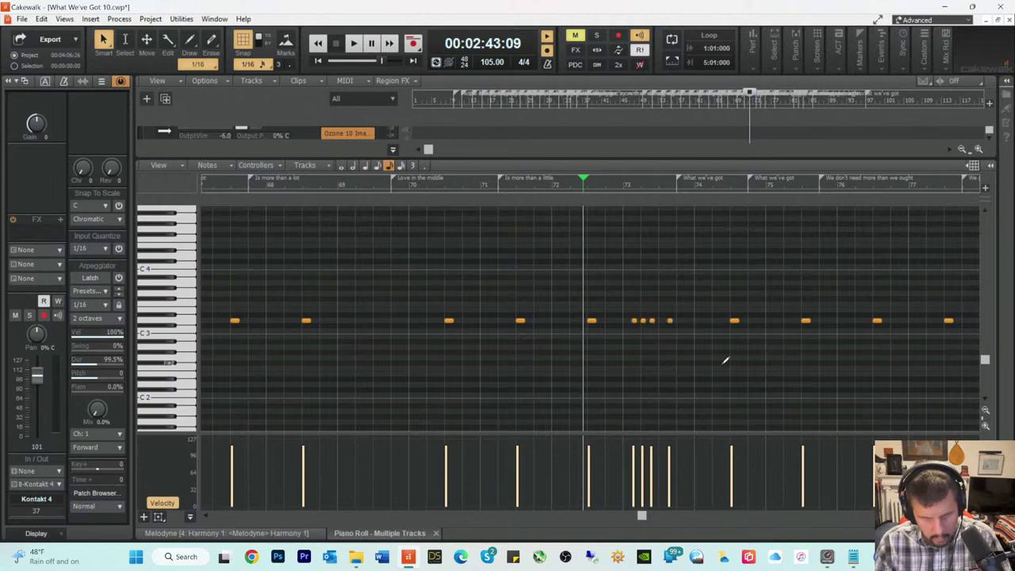
pyautogui.press('space')
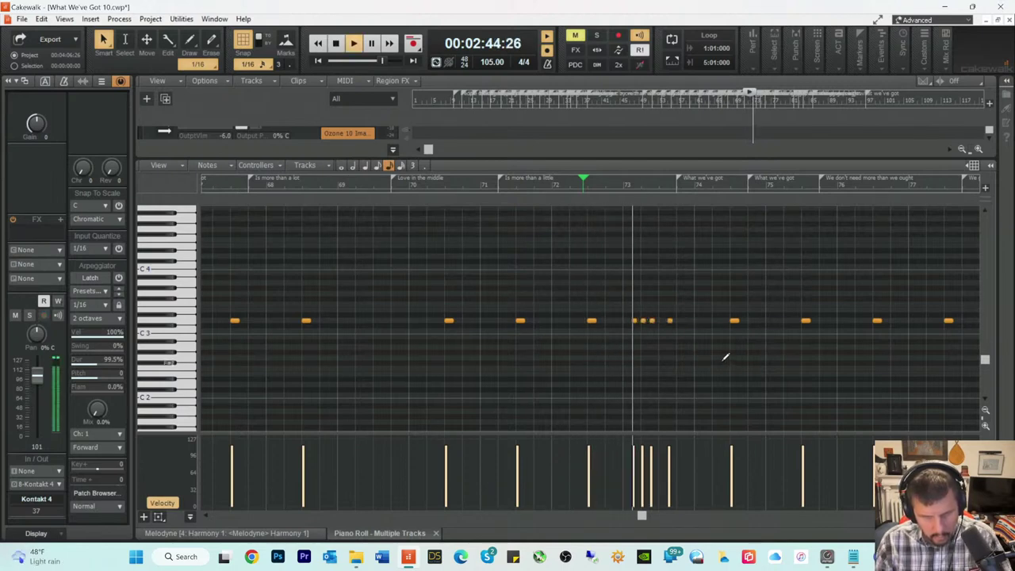
pyautogui.press('space')
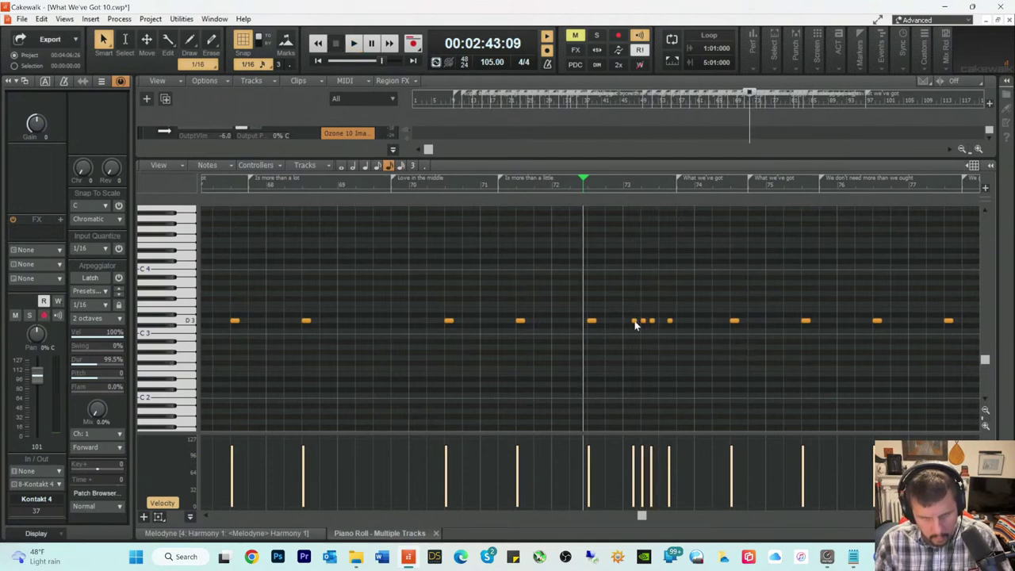
# Step: Try the added snare note about an eighth note earlier, at the start of bar 73, and replay the passage
pyautogui.moveTo(634, 323); pyautogui.dragTo(618, 321)
pyautogui.press('space')
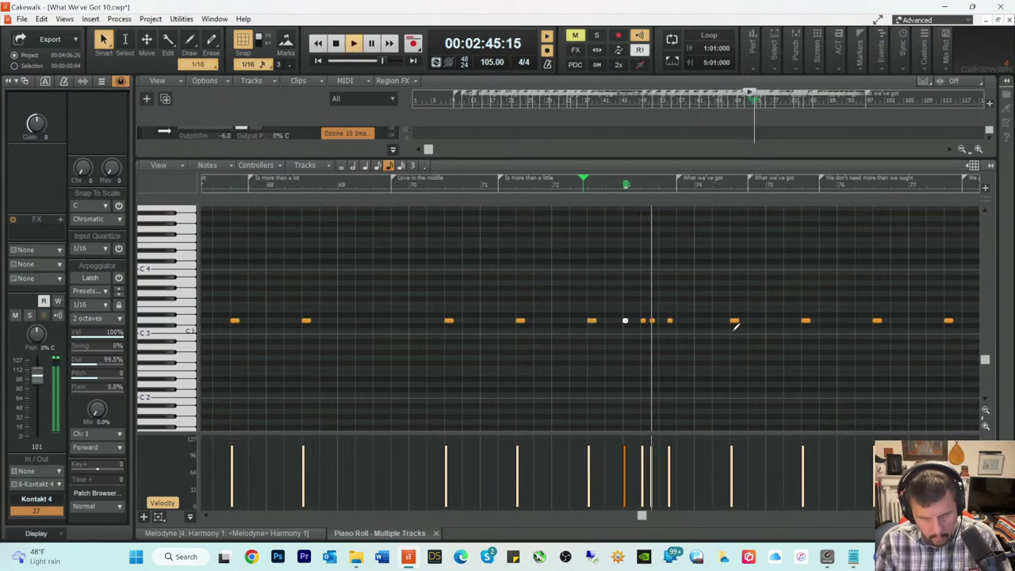
pyautogui.press('space')
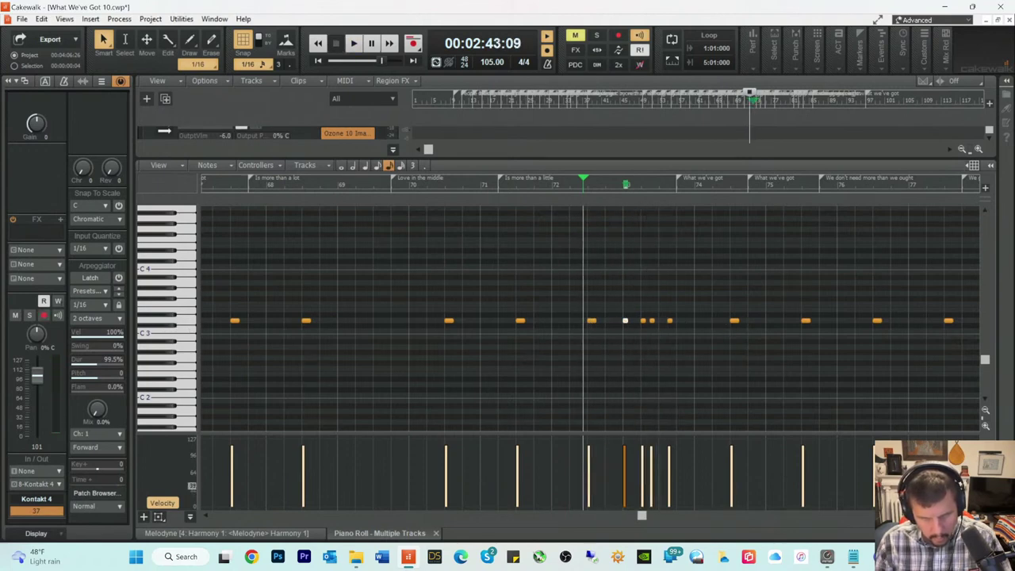
# Step: Set the snap resolution to 1/32, shorten the added snare note to 1/32 and place it about a sixteenth before the bar 73 fill
pyautogui.hotkey('ctrl', 'Right')
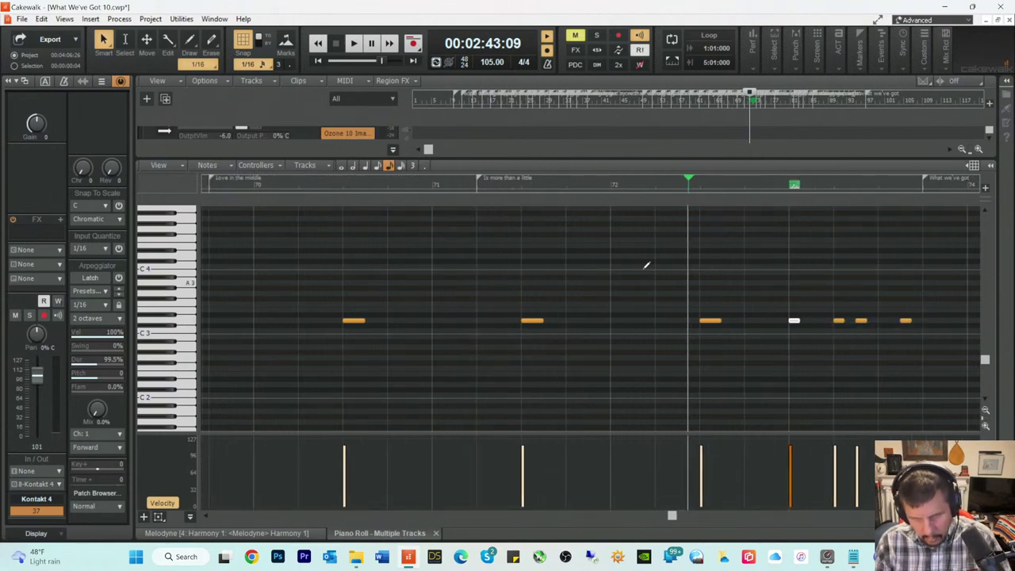
pyautogui.click(253, 69)
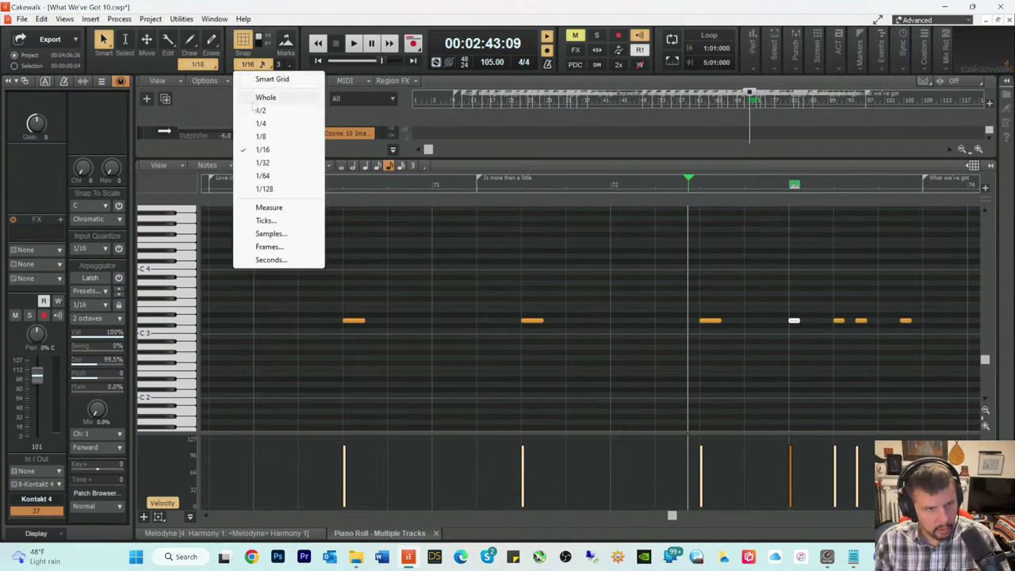
pyautogui.click(282, 167)
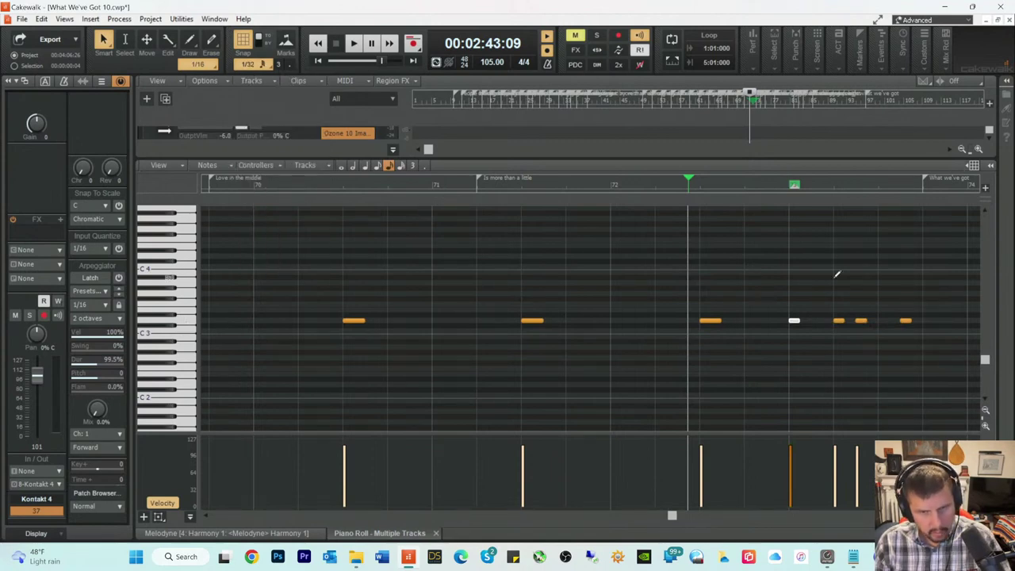
pyautogui.moveTo(796, 320); pyautogui.dragTo(824, 320)
# Step: Replay the passage from bar 72 several times to check the timing of the adjusted snare note
pyautogui.press('space')
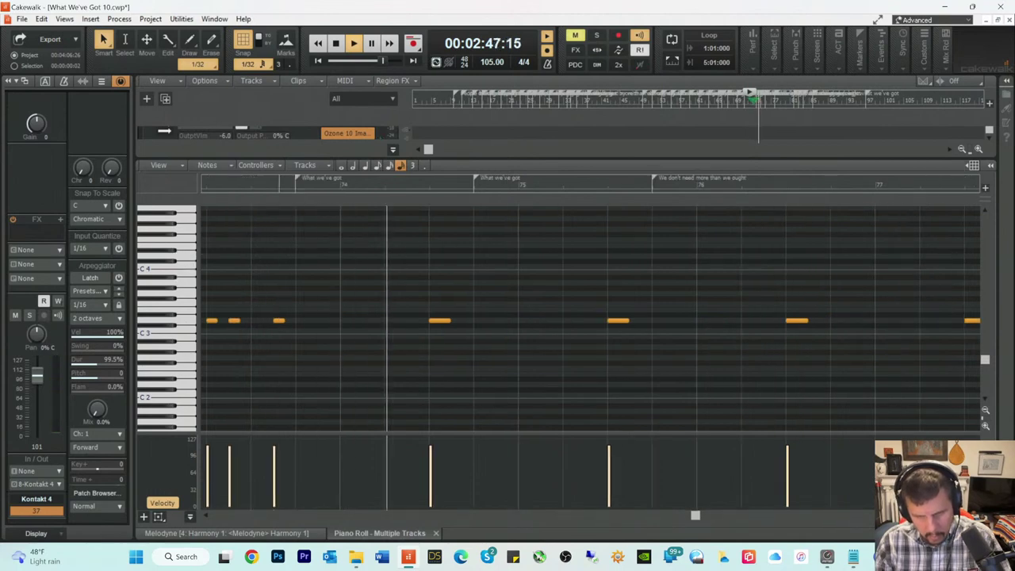
pyautogui.press('space')
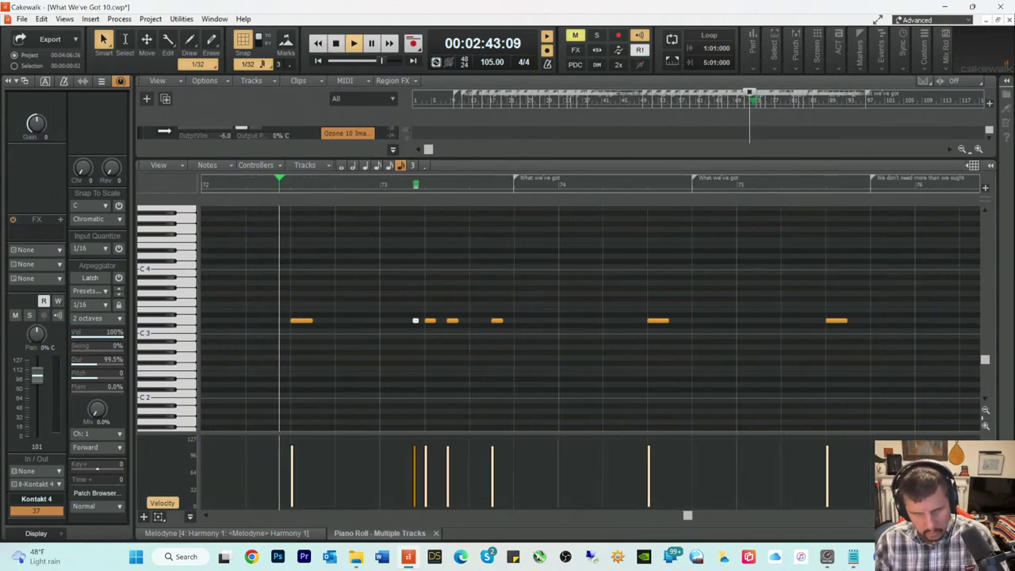
pyautogui.press('space')
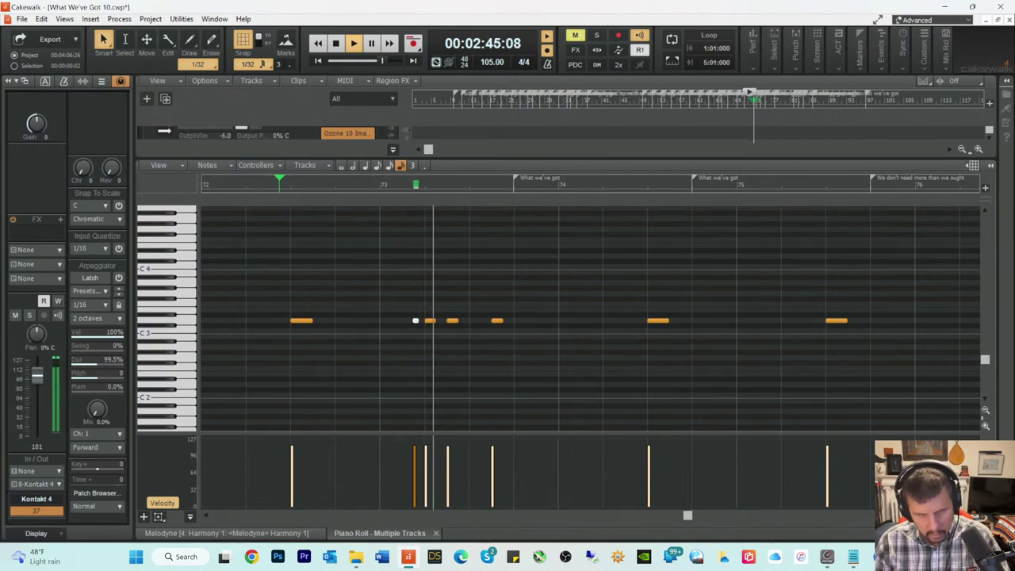
pyautogui.press('space')
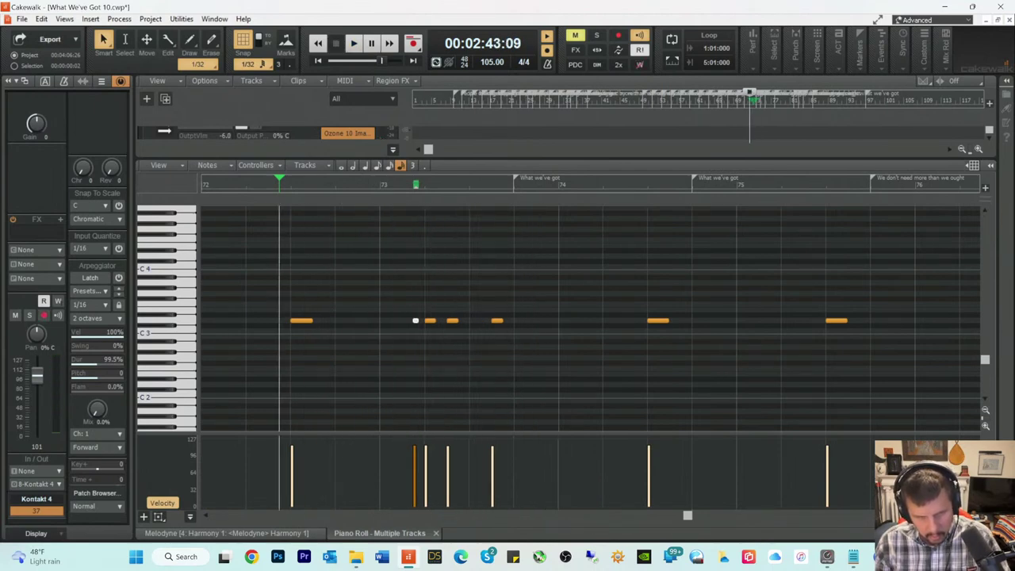
pyautogui.press('space')
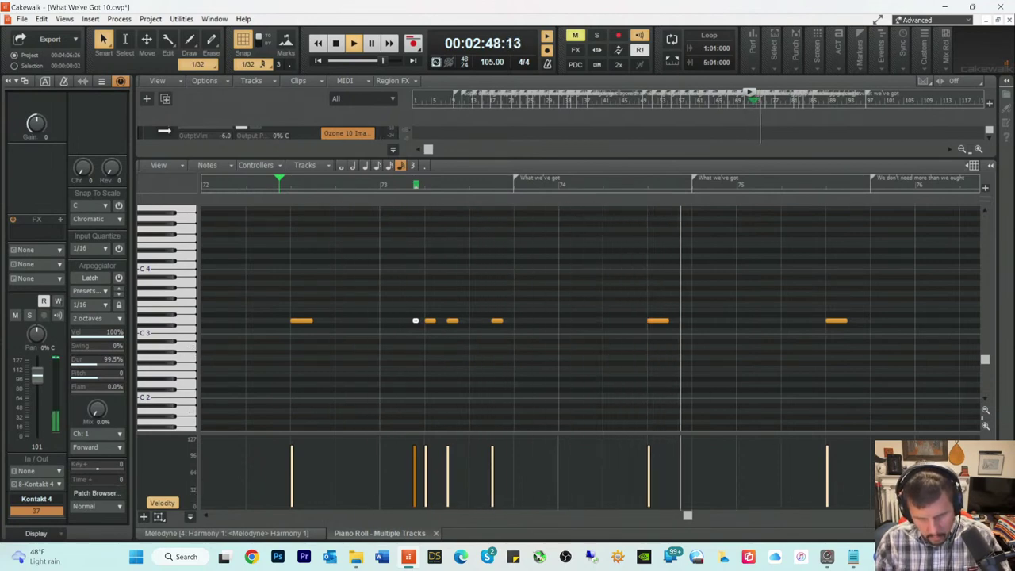
# Step: Return to the track view, let the passage play on, and replay it from around bar 80
pyautogui.hotkey('alt', '1')
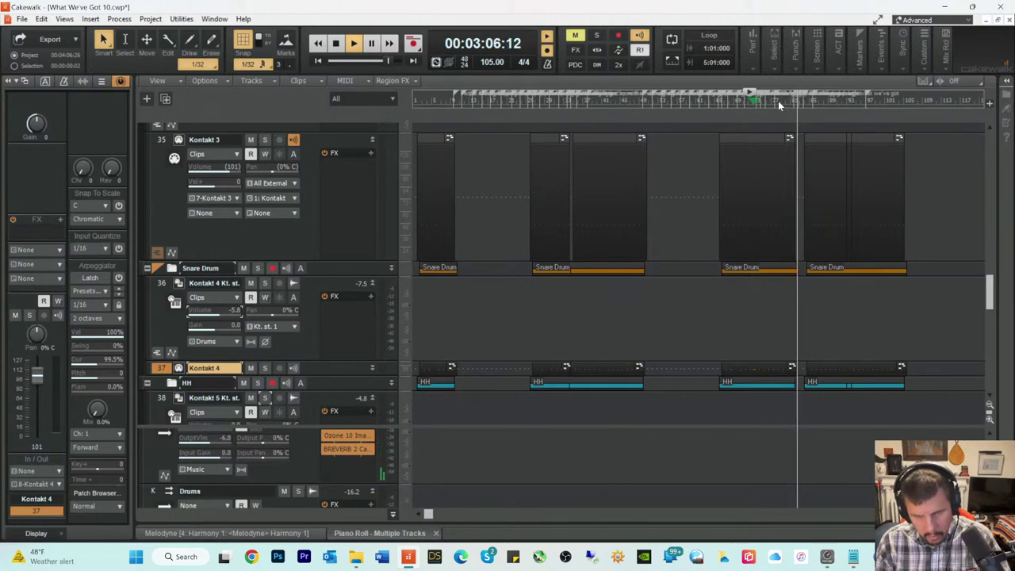
pyautogui.press('space')
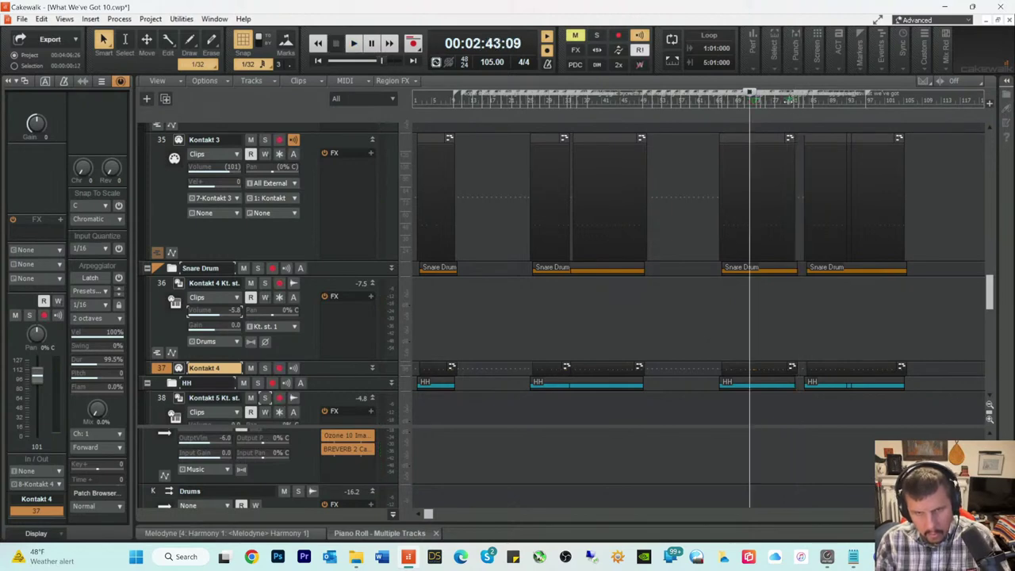
pyautogui.click(785, 104)
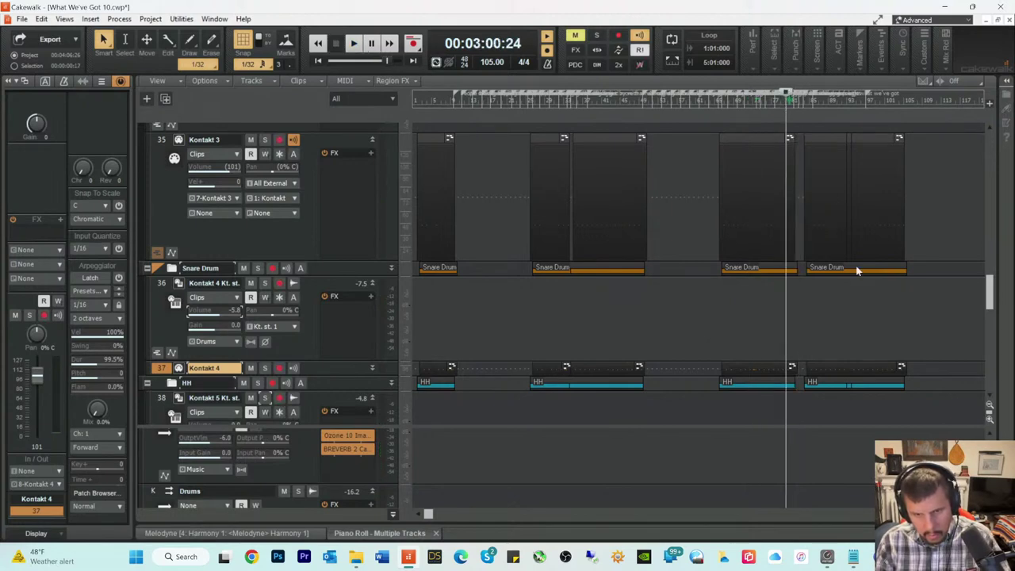
pyautogui.press('space')
pyautogui.press('space')
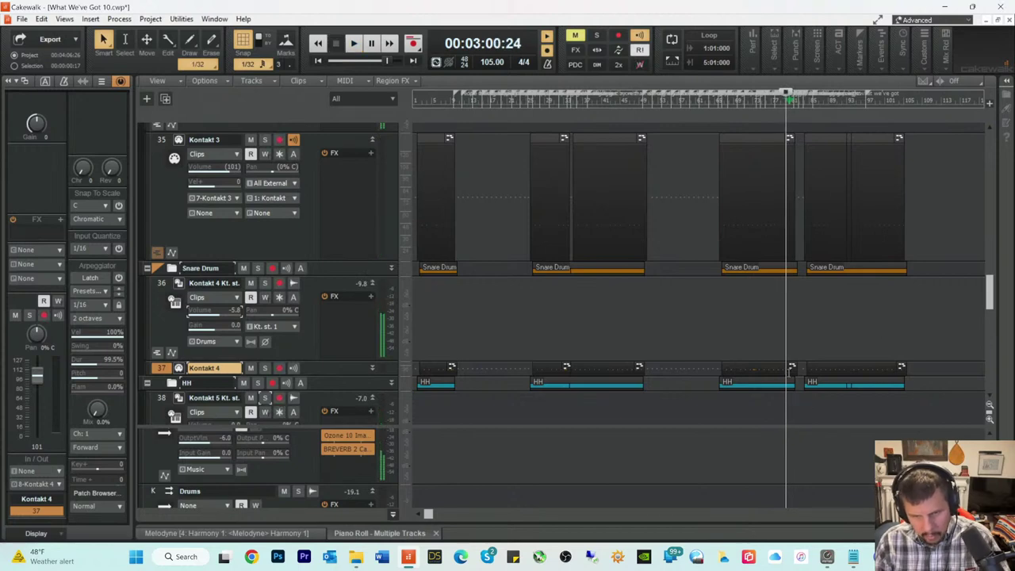
# Step: Open the cymbals clip on the Kontakt 9 track in the piano roll and play it from just before bar 80
pyautogui.click(788, 370)
pyautogui.scroll(-6, 806, 318)
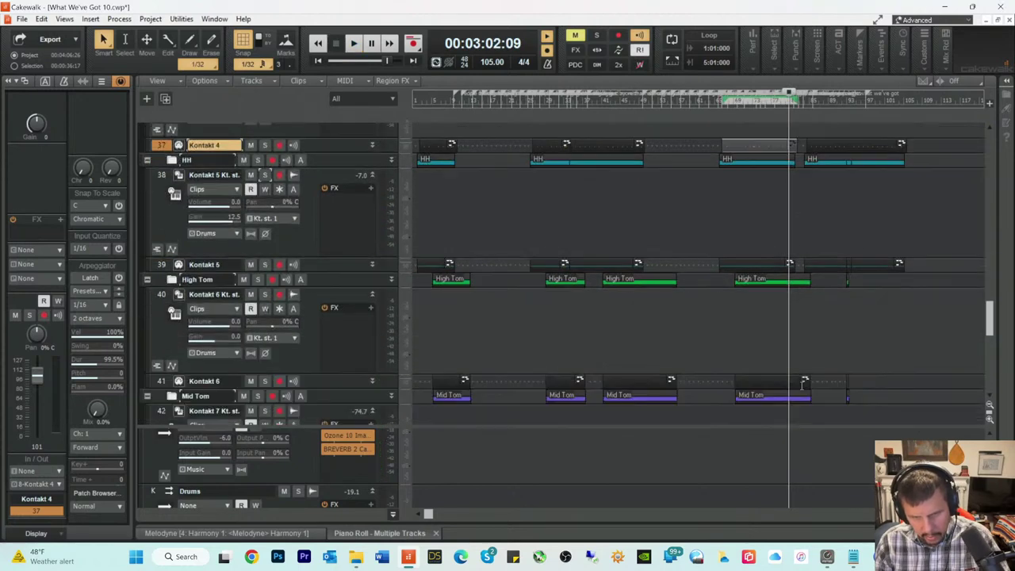
pyautogui.scroll(-3, 801, 385)
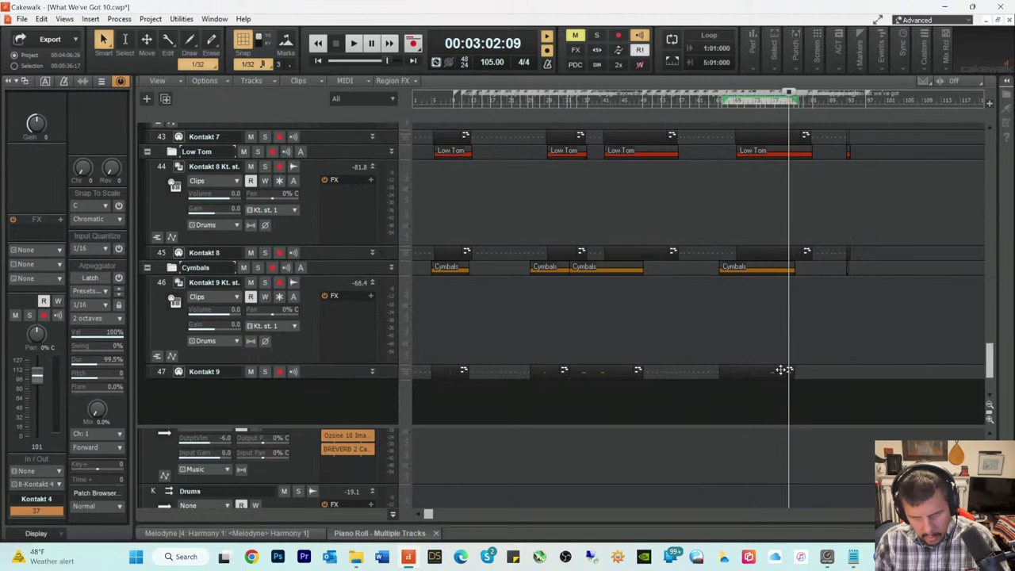
pyautogui.doubleClick(787, 371)
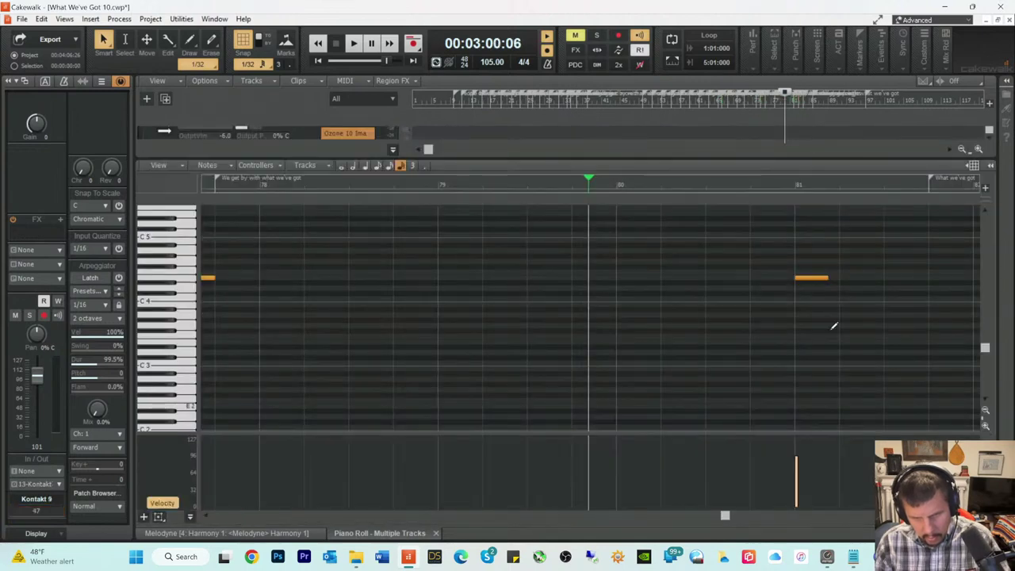
pyautogui.press('space')
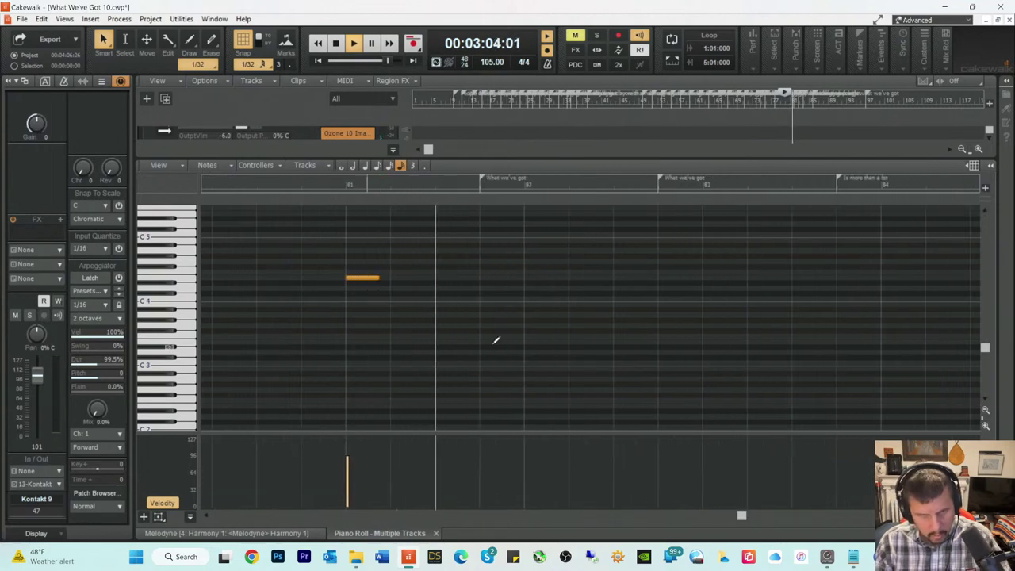
pyautogui.press('space')
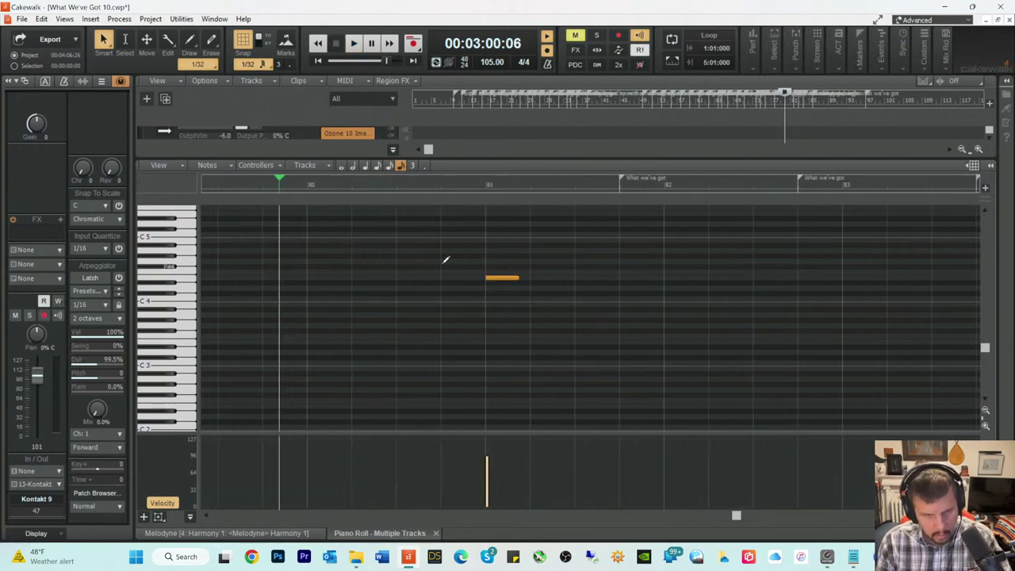
# Step: Try a copy of the bar 81 cymbal note at the start of bar 82 and play it in context
pyautogui.click(499, 278)
pyautogui.moveTo(497, 279); pyautogui.dragTo(674, 278)
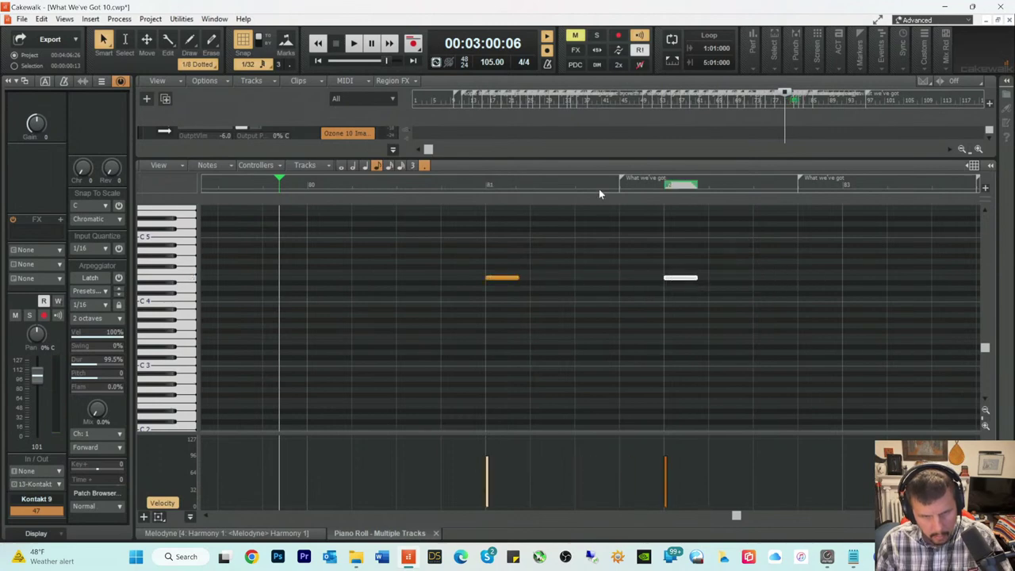
pyautogui.click(597, 187)
pyautogui.press('space')
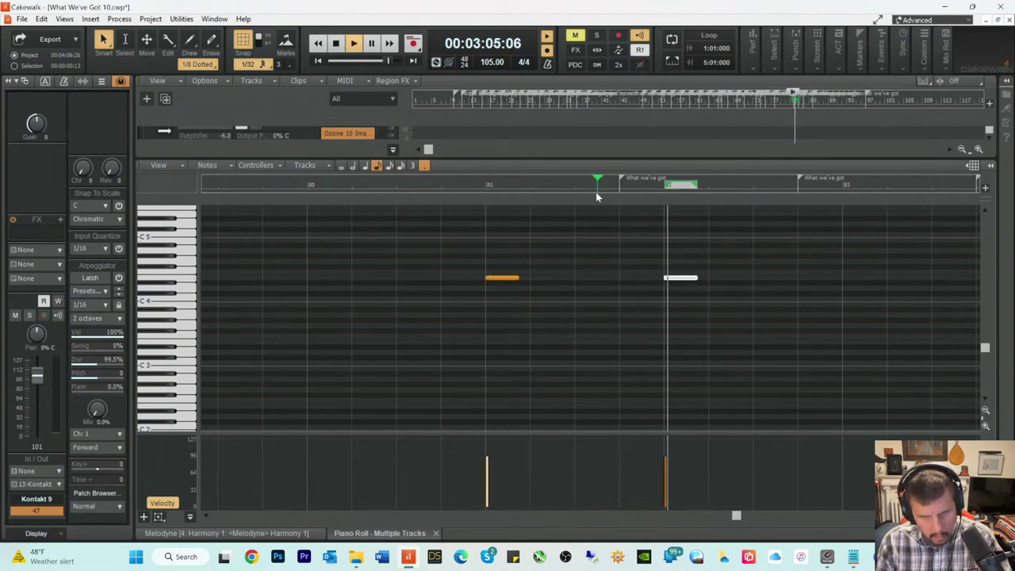
pyautogui.press('space')
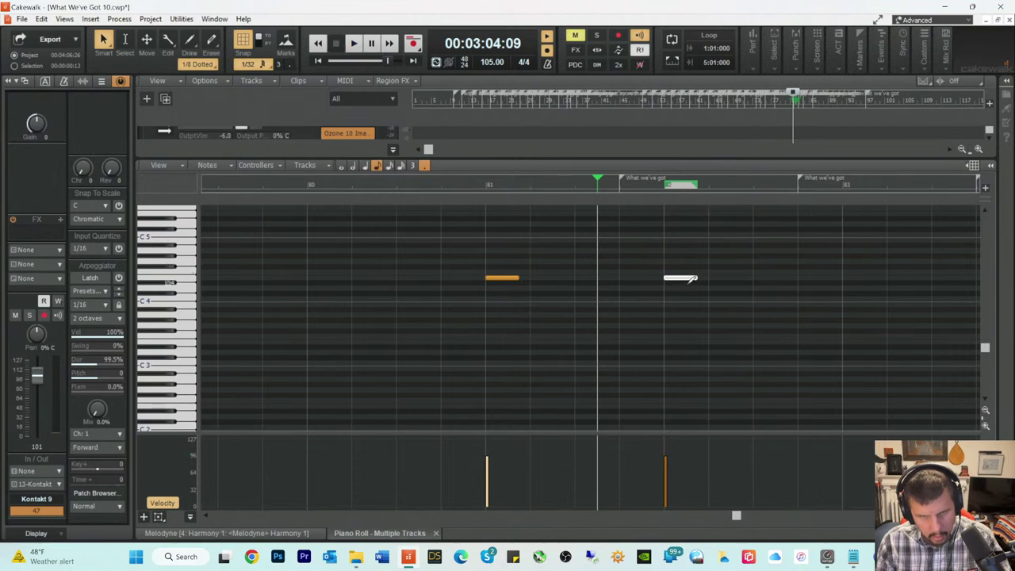
# Step: Try the copied bar 82 cymbal note on C#4 and replay the passage
pyautogui.moveTo(682, 279)
pyautogui.mouseDown()
pyautogui.moveTo(682, 309)
pyautogui.moveTo(681, 293)
pyautogui.mouseUp()
pyautogui.press('space')
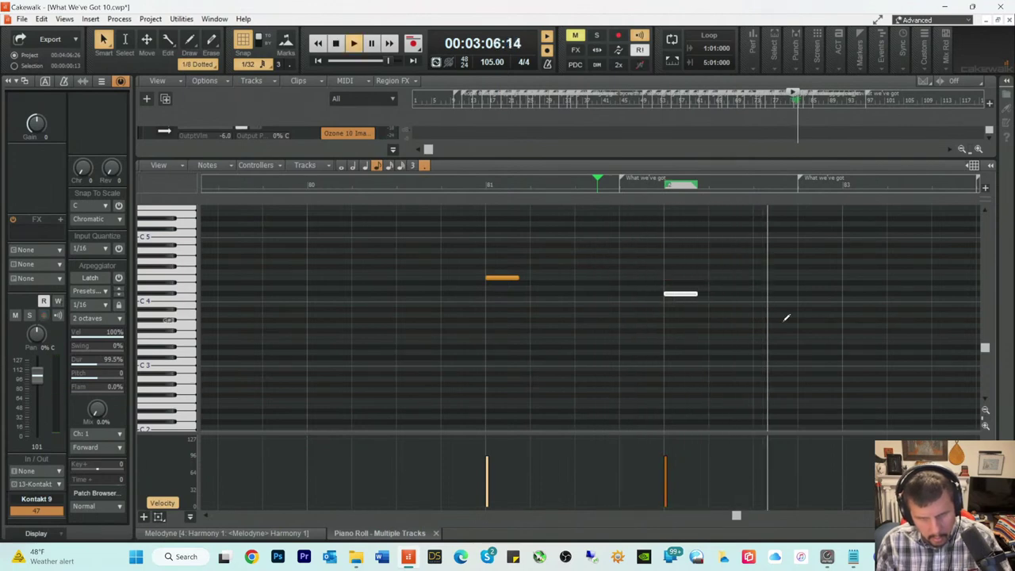
pyautogui.press('space')
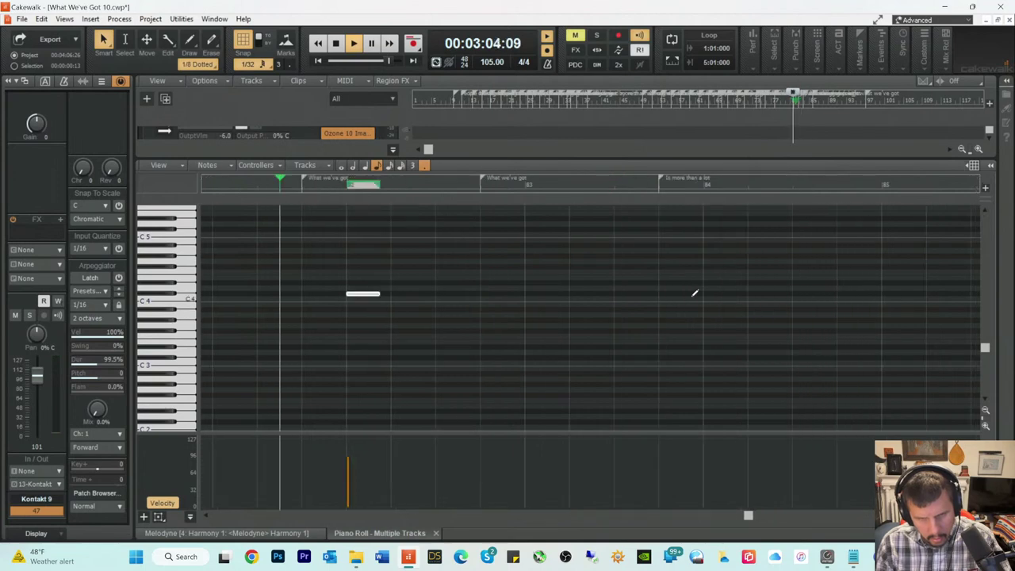
# Step: Try the copied bar 82 cymbal note on G4, replaying it with velocities from about 124 down to about 96
pyautogui.moveTo(361, 296); pyautogui.dragTo(361, 264)
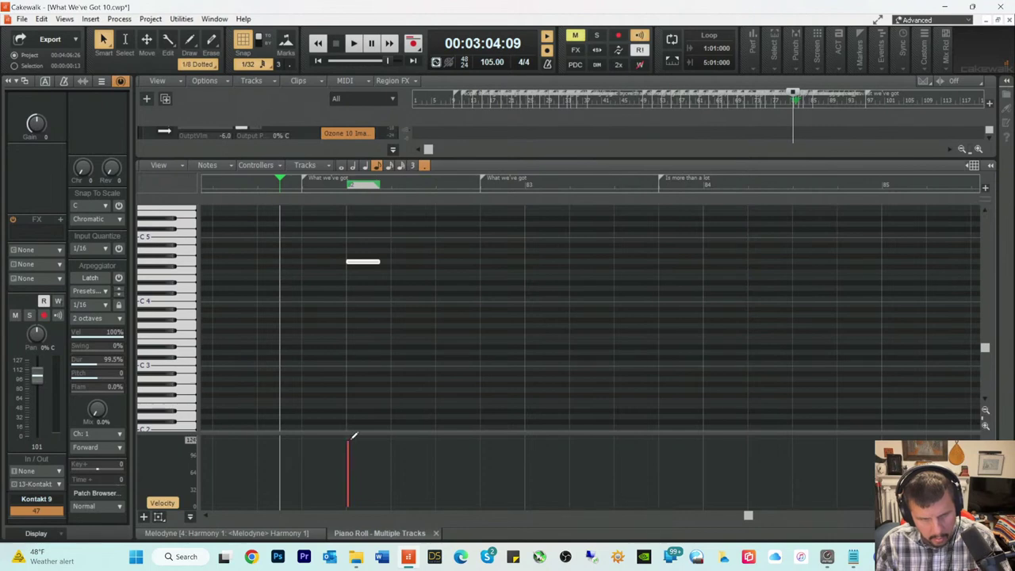
pyautogui.press('space')
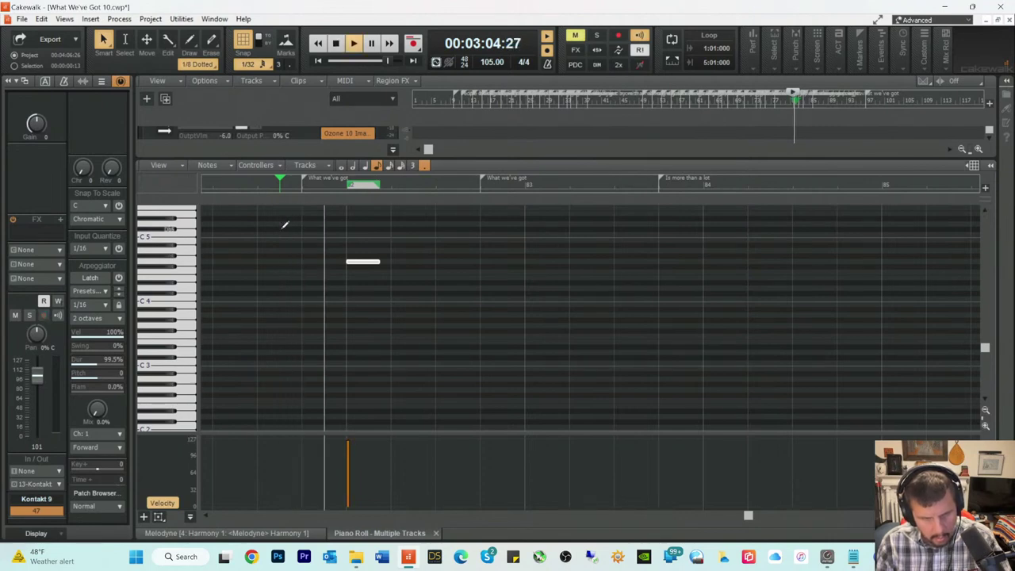
pyautogui.press('space')
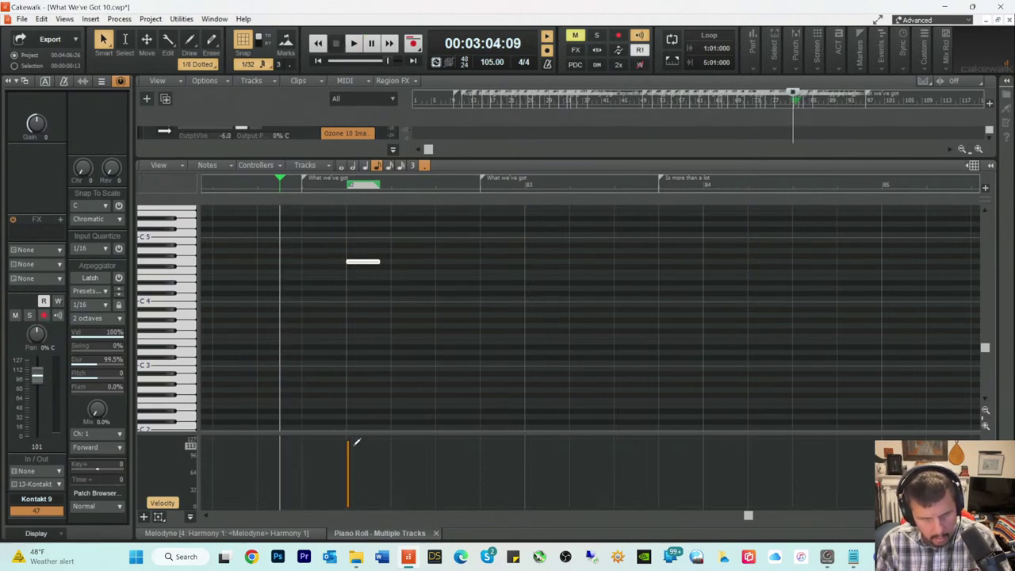
pyautogui.press('space')
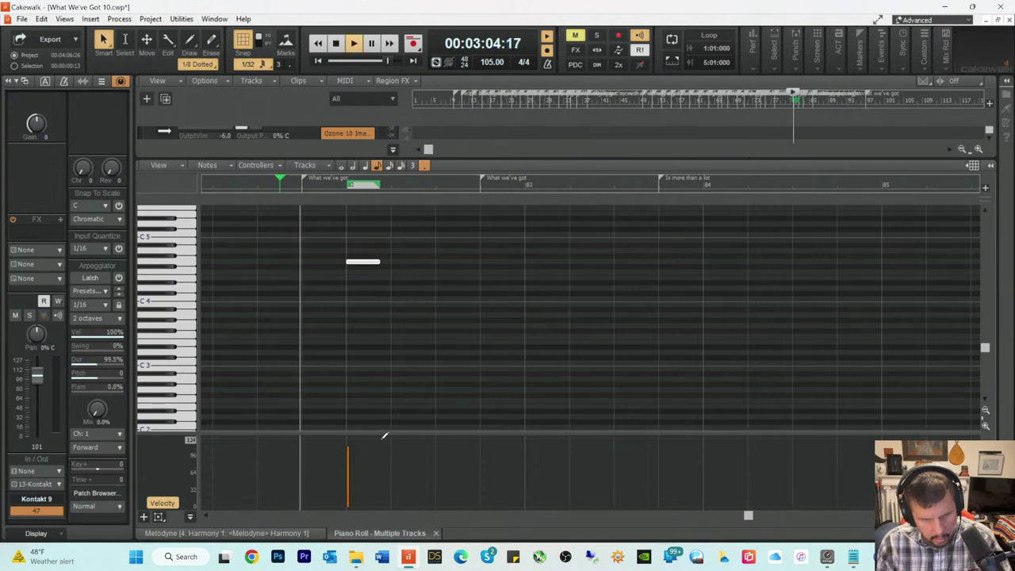
pyautogui.press('space')
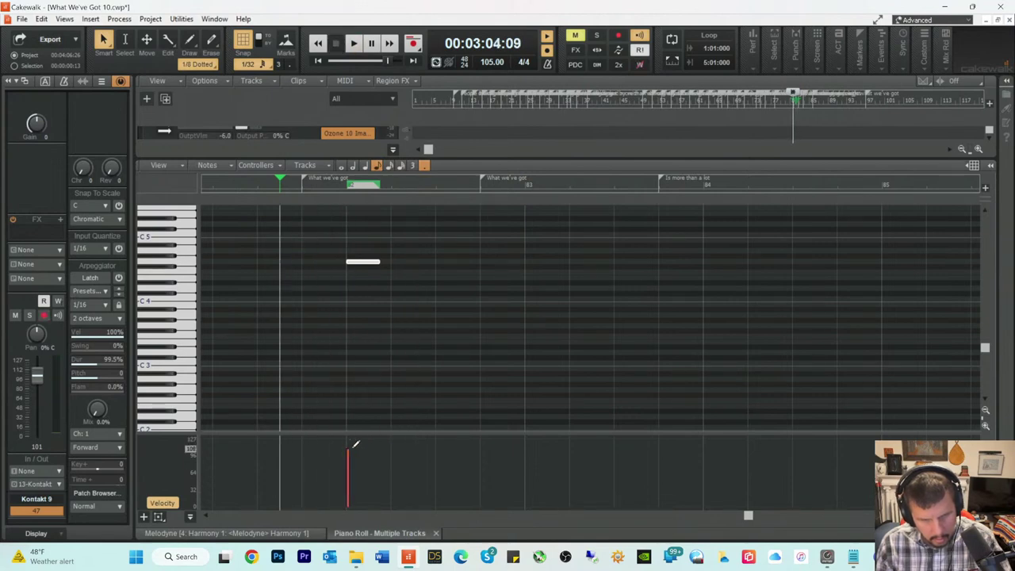
pyautogui.press('space')
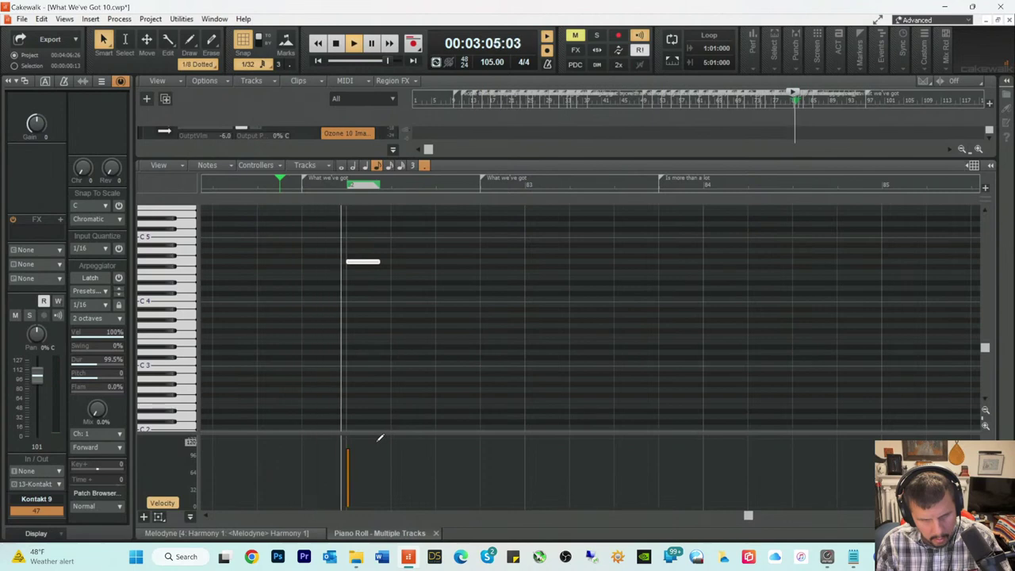
pyautogui.press('space')
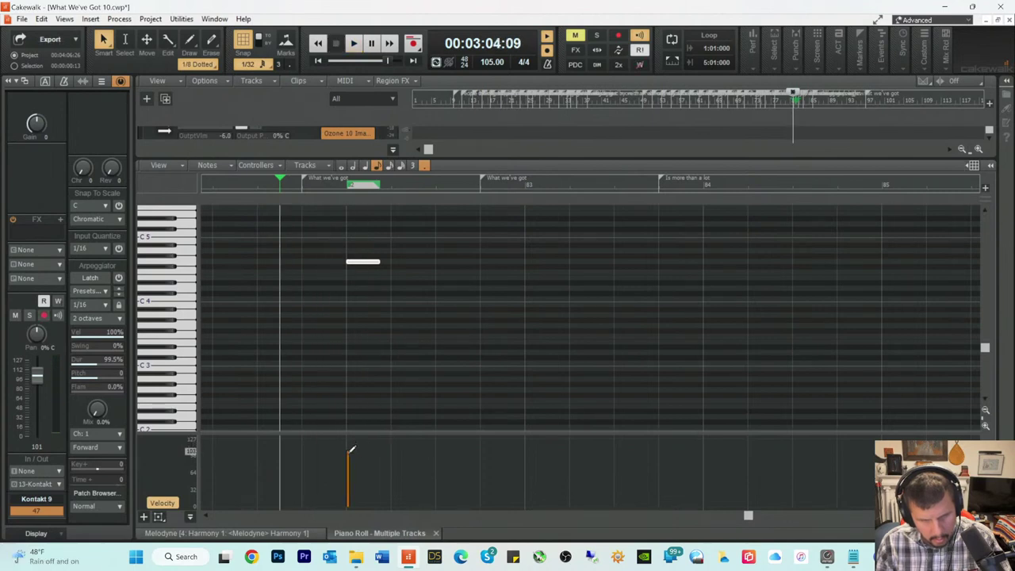
pyautogui.press('space')
pyautogui.press('space')
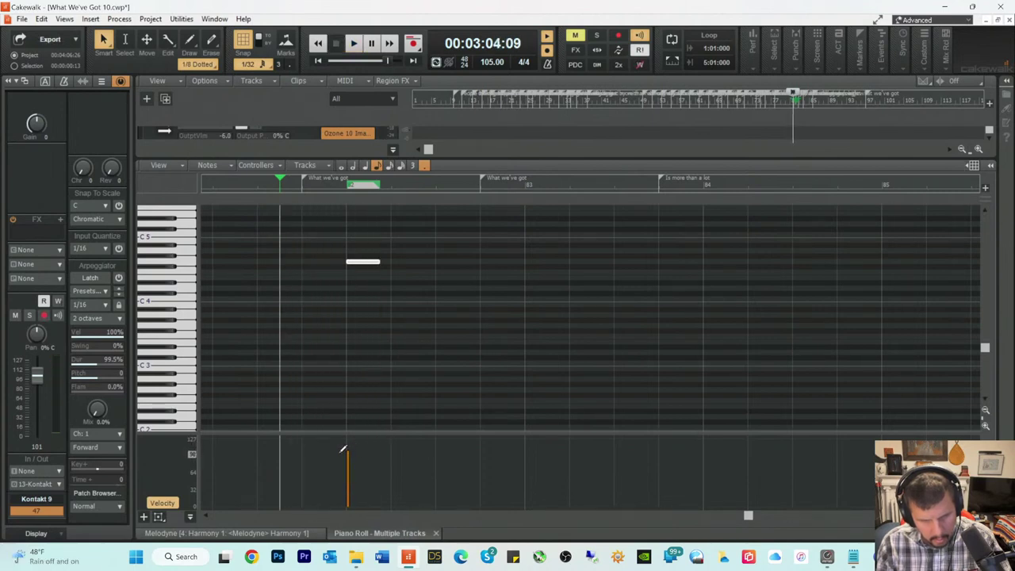
pyautogui.press('space')
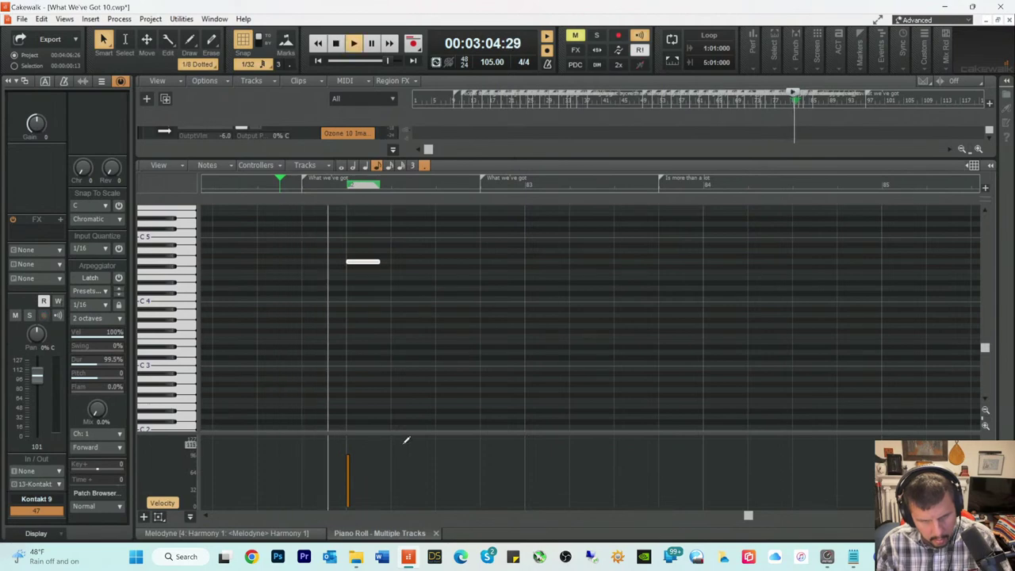
pyautogui.press('space')
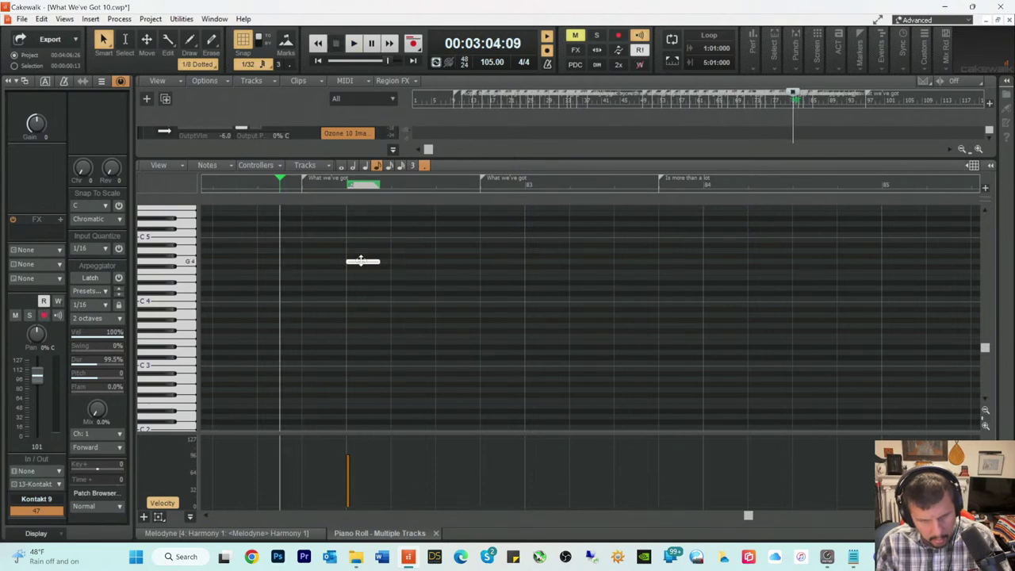
# Step: Try the copied bar 82 cymbal note on E4 with a velocity of about 120 and replay it
pyautogui.moveTo(361, 261); pyautogui.dragTo(361, 281)
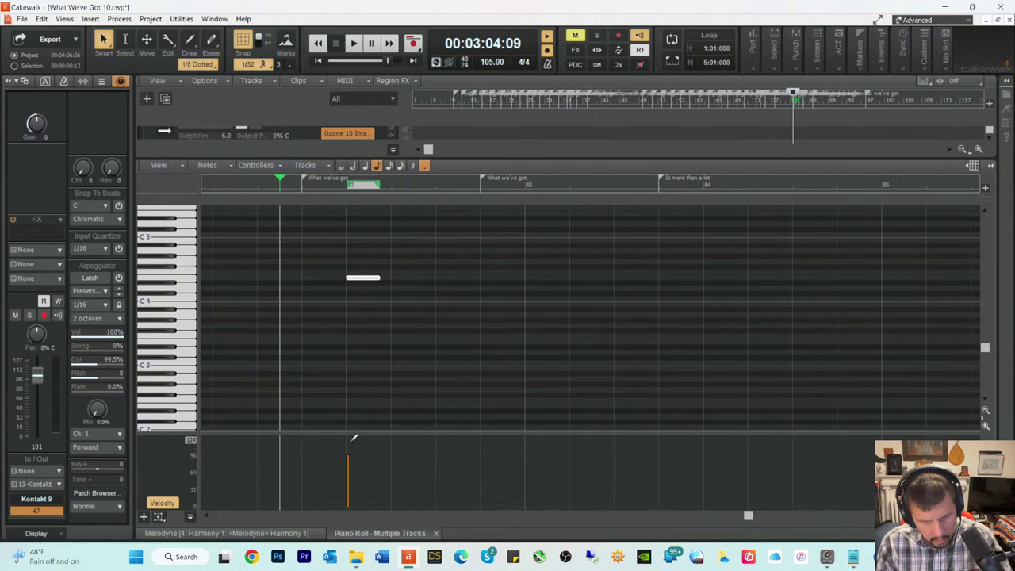
pyautogui.press('space')
pyautogui.click(346, 439)
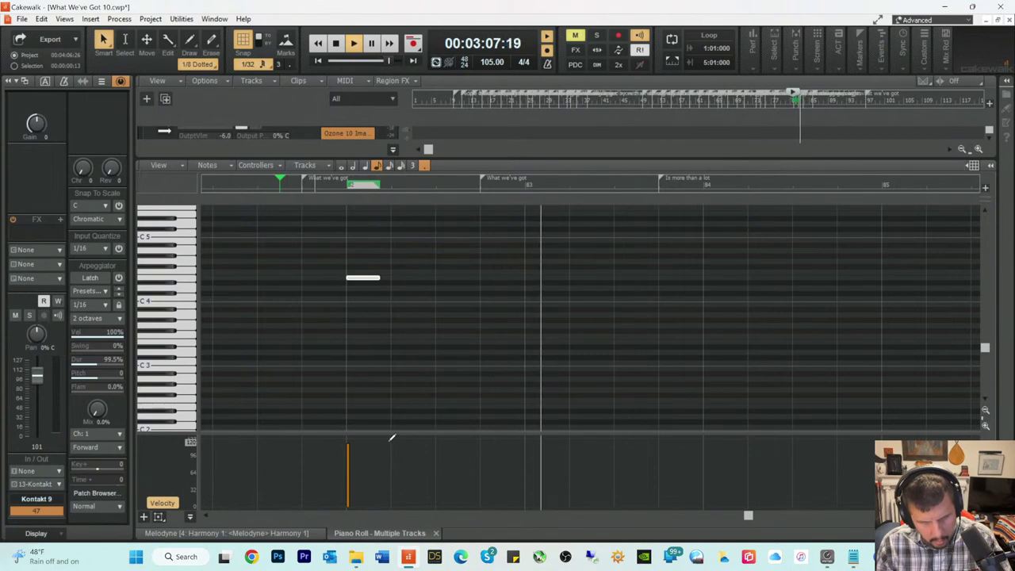
pyautogui.press('space')
pyautogui.press('space')
pyautogui.press('space')
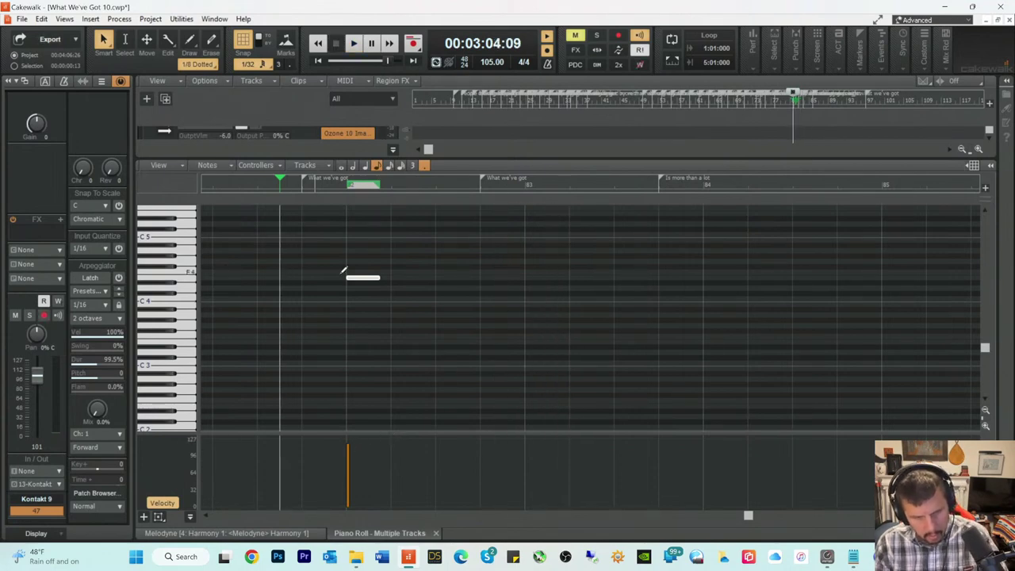
# Step: Delete the copied bar 82 cymbal note and play the passage without it
pyautogui.rightClick(362, 277)
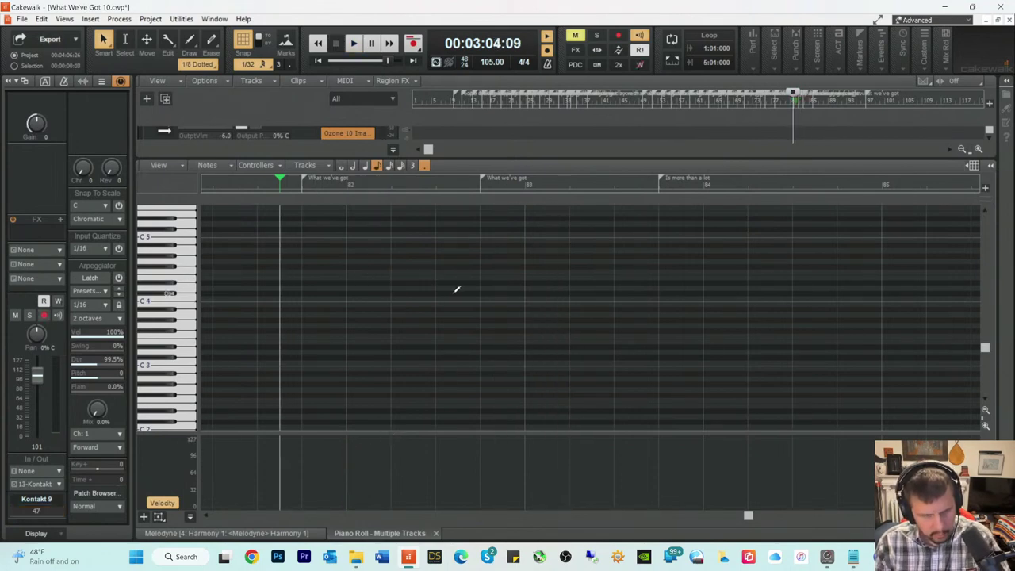
pyautogui.press('space')
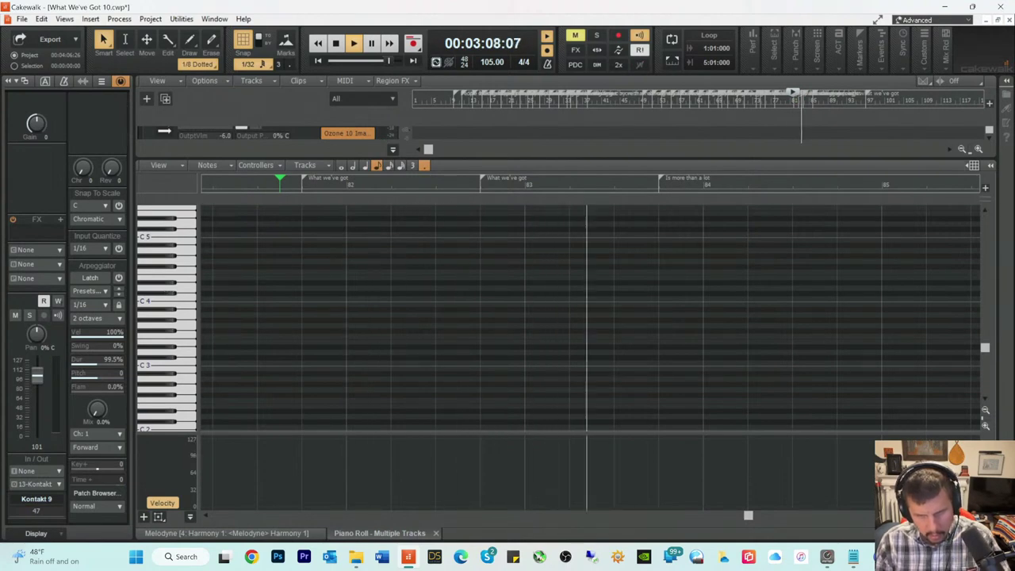
pyautogui.press('space')
# Step: Return to the track view, save the project, and play the song's opening with the snare and hi-hat tracks in view
pyautogui.press('d')
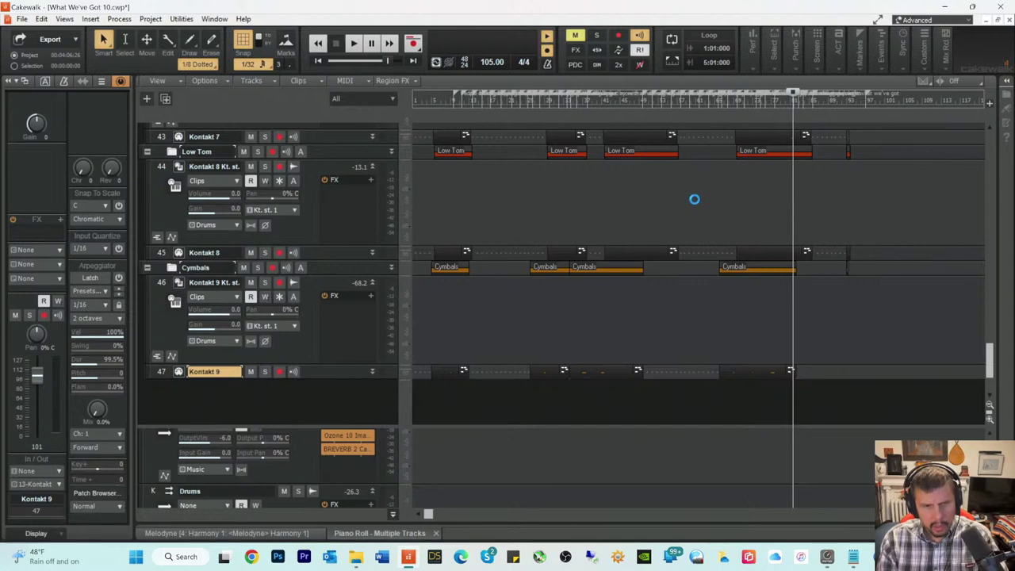
pyautogui.scroll(3, 678, 202)
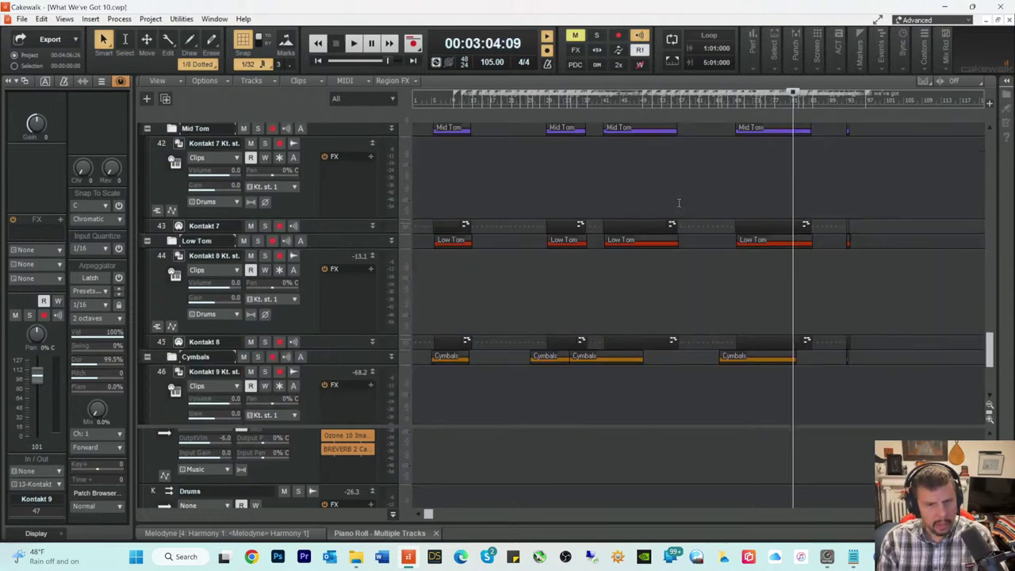
pyautogui.click(419, 98)
pyautogui.scroll(3, 483, 174)
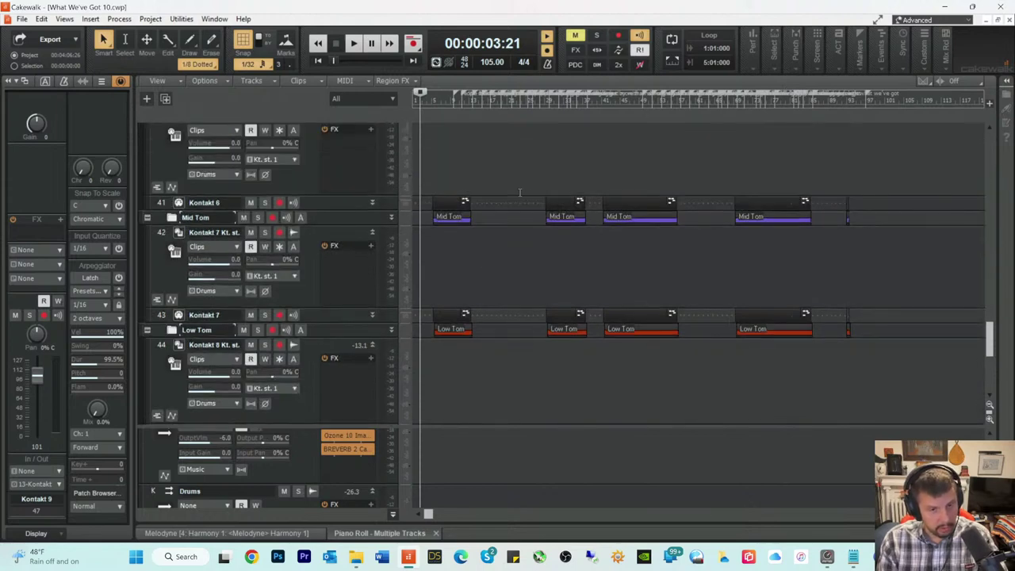
pyautogui.scroll(4, 519, 192)
pyautogui.scroll(4, 519, 192)
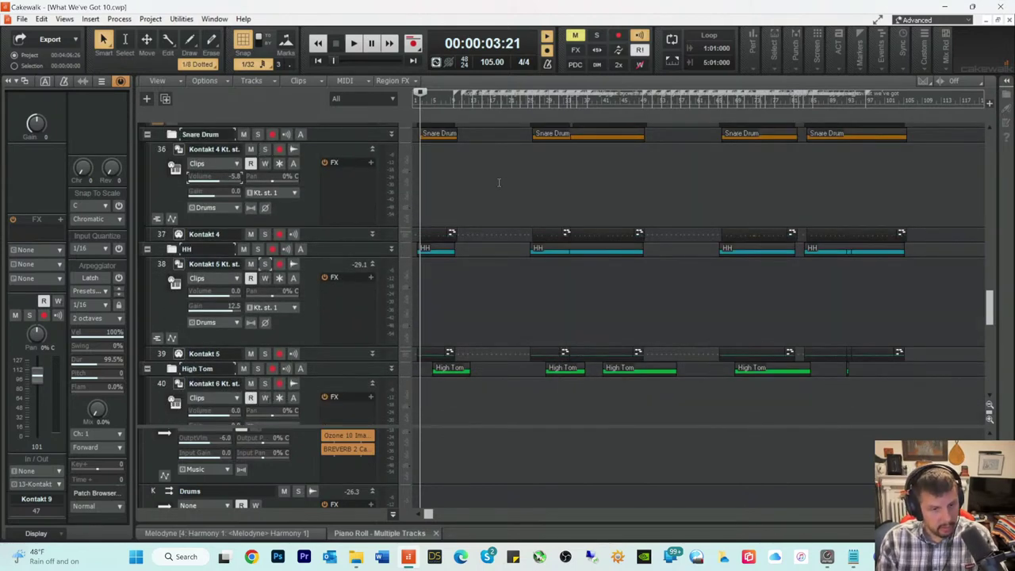
pyautogui.press('space')
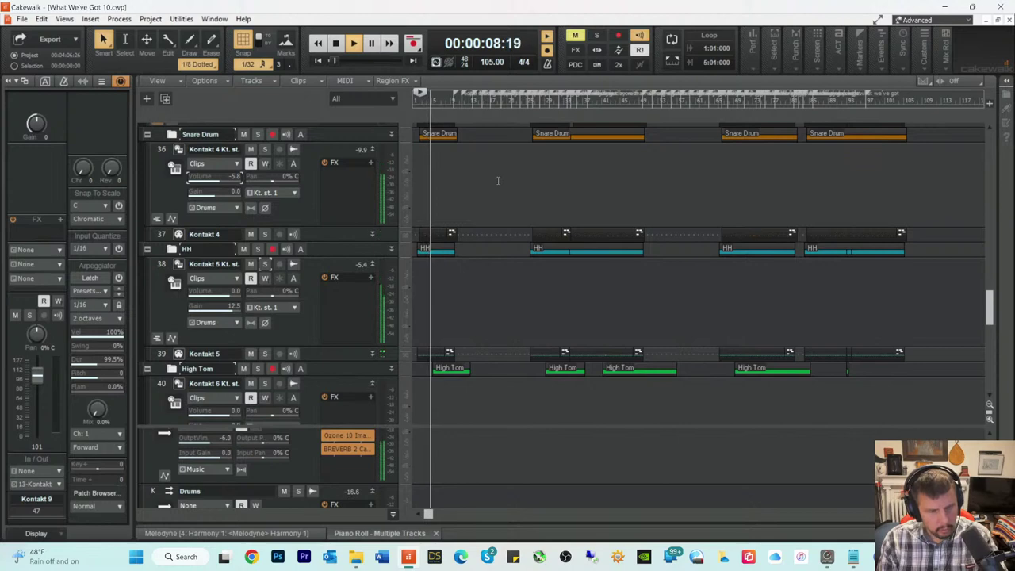
pyautogui.press('space')
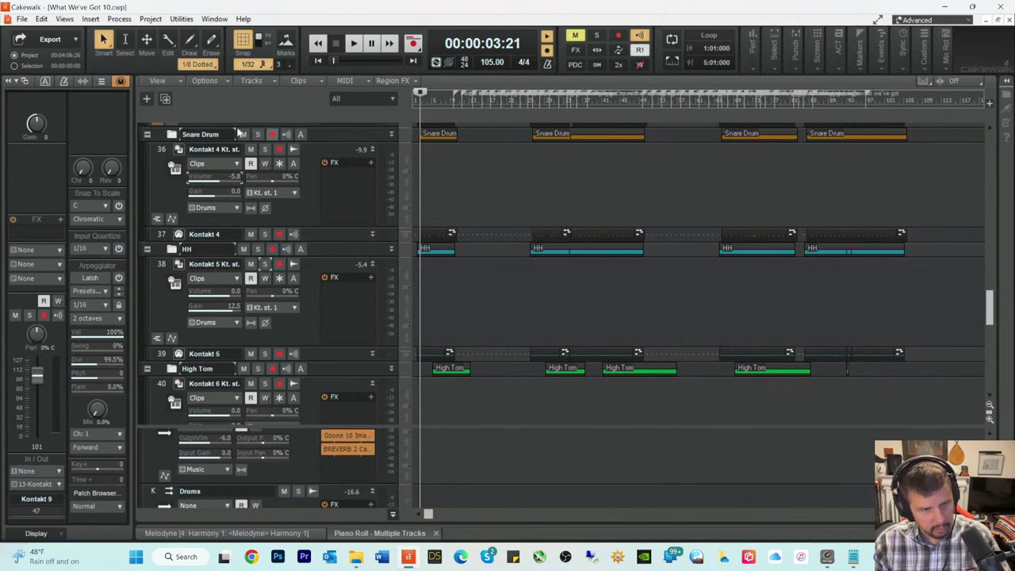
# Step: Insert an East West Opus soft synth with a MIDI source, synth track folder and first audio output, and reposition its window for browsing
pyautogui.click(91, 18)
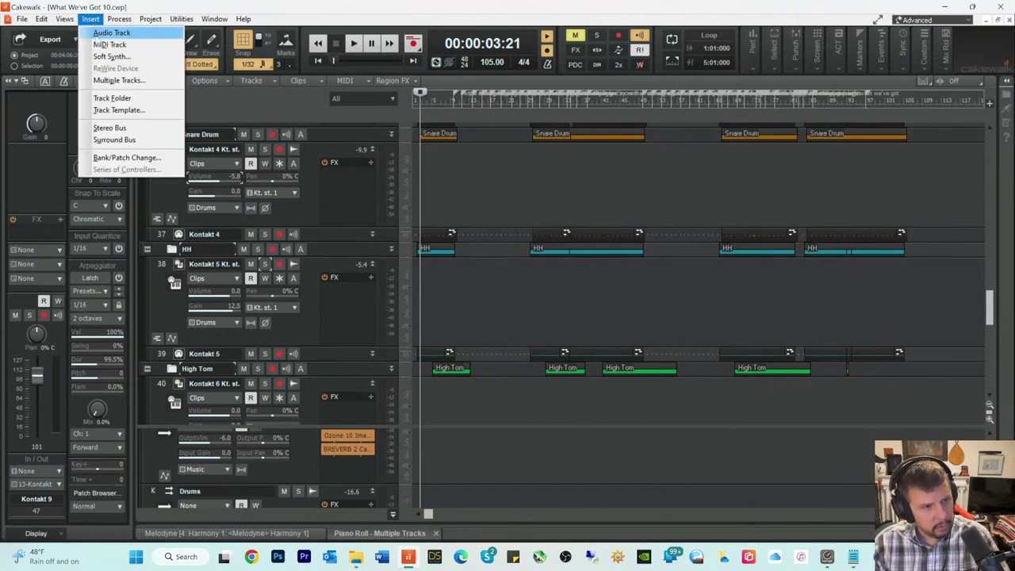
pyautogui.click(101, 57)
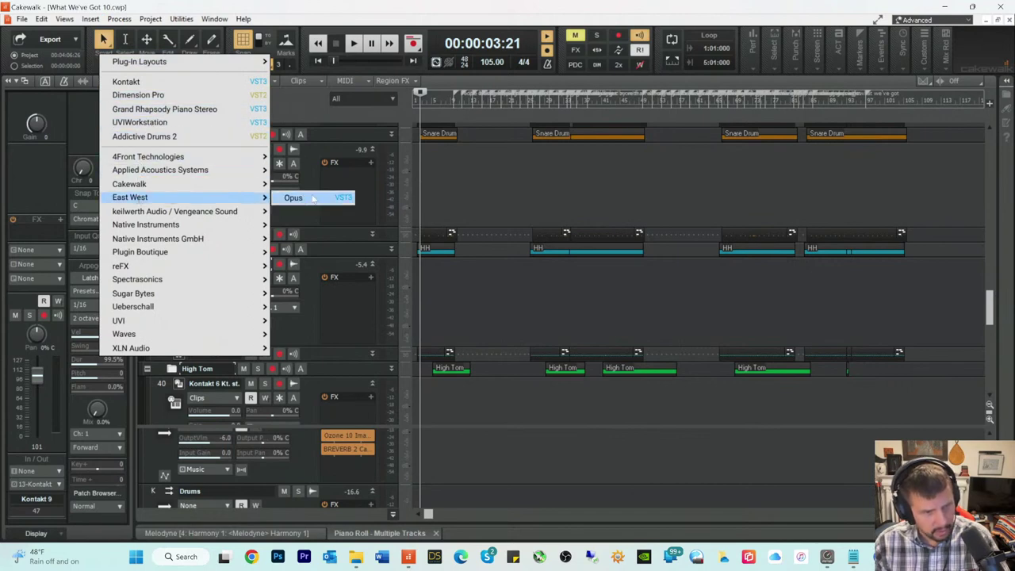
pyautogui.click(311, 195)
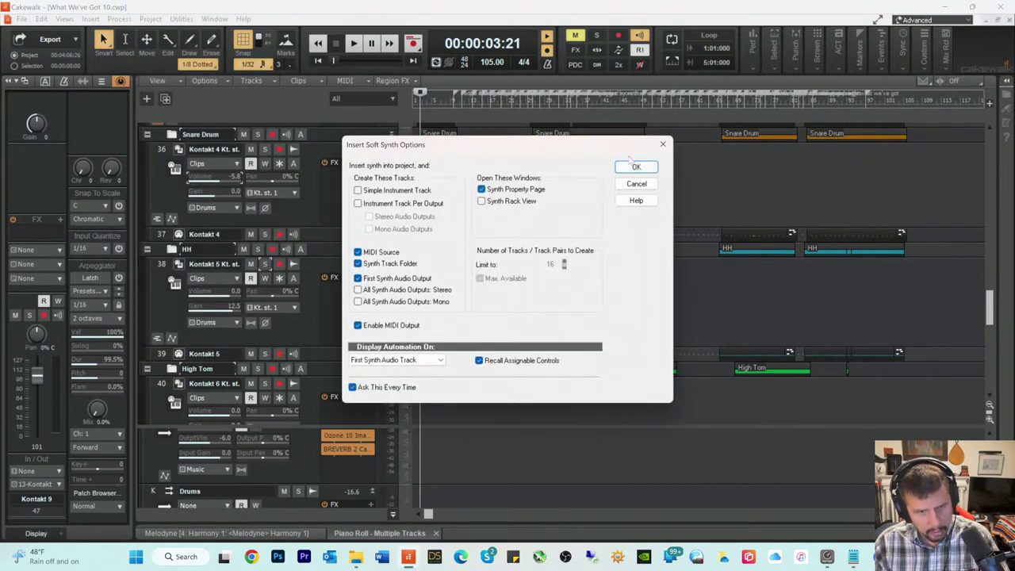
pyautogui.click(635, 167)
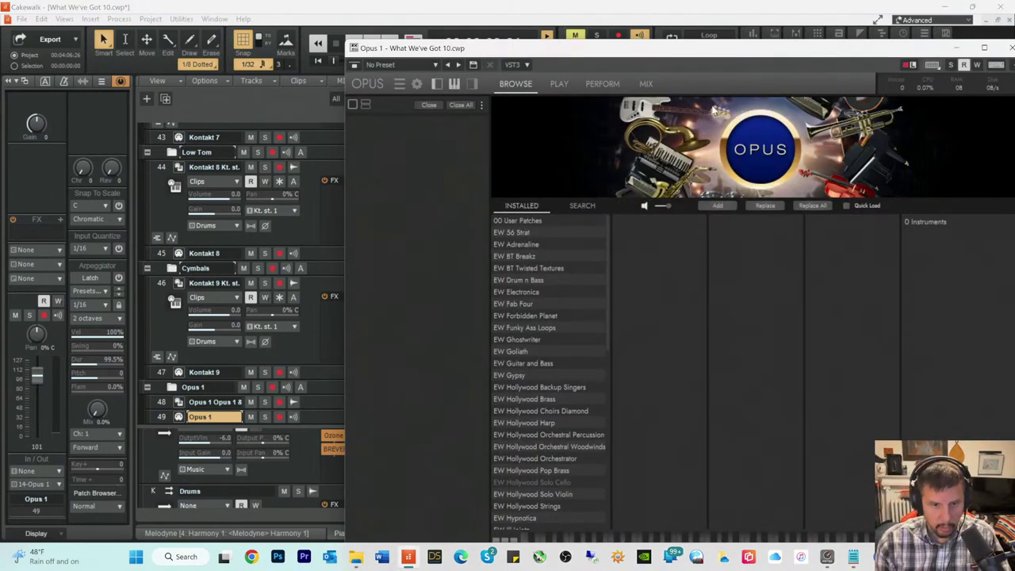
pyautogui.moveTo(635, 56); pyautogui.dragTo(504, 17)
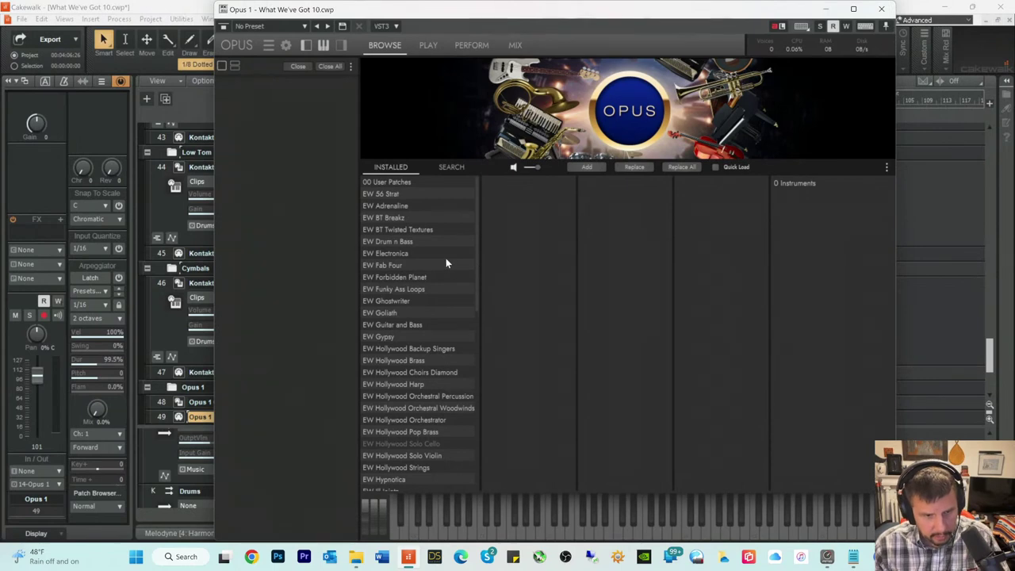
# Step: Browse the installed Opus libraries and open Kit 3 - EW Studio 2 in EW ProDrummer Spike Stent
pyautogui.scroll(-10, 414, 235)
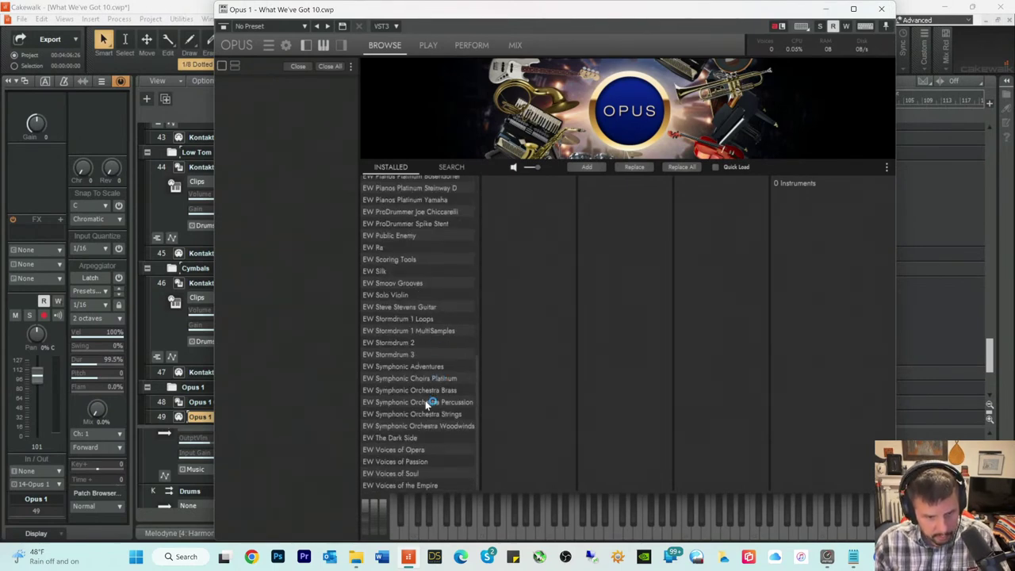
pyautogui.click(408, 438)
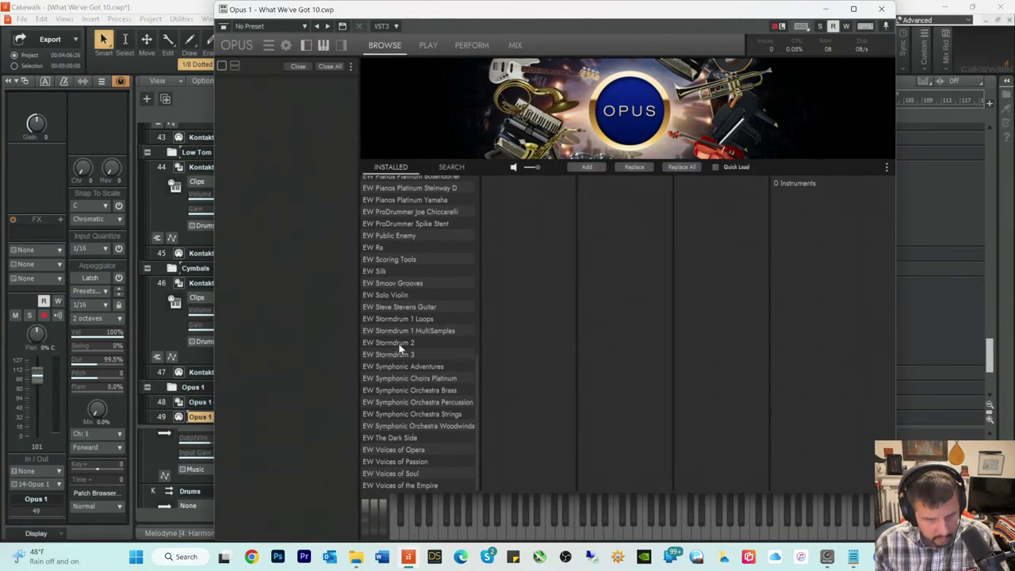
pyautogui.scroll(2, 396, 325)
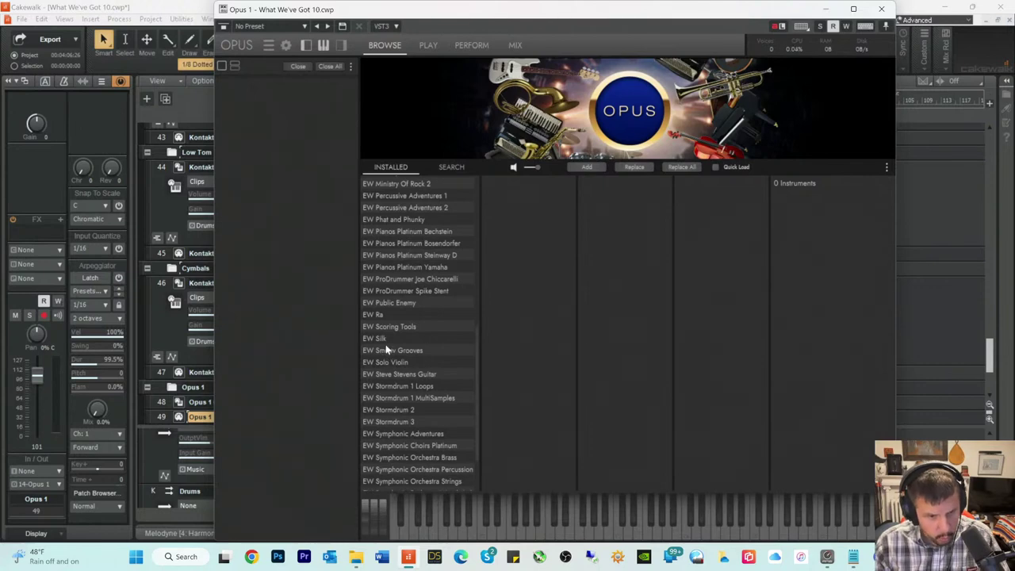
pyautogui.scroll(5, 391, 329)
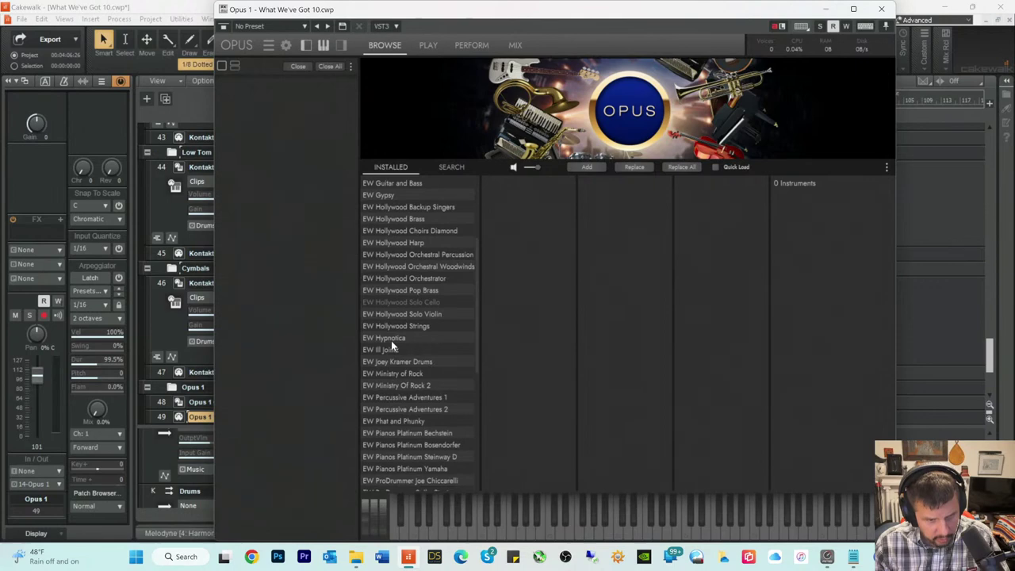
pyautogui.scroll(-4, 396, 381)
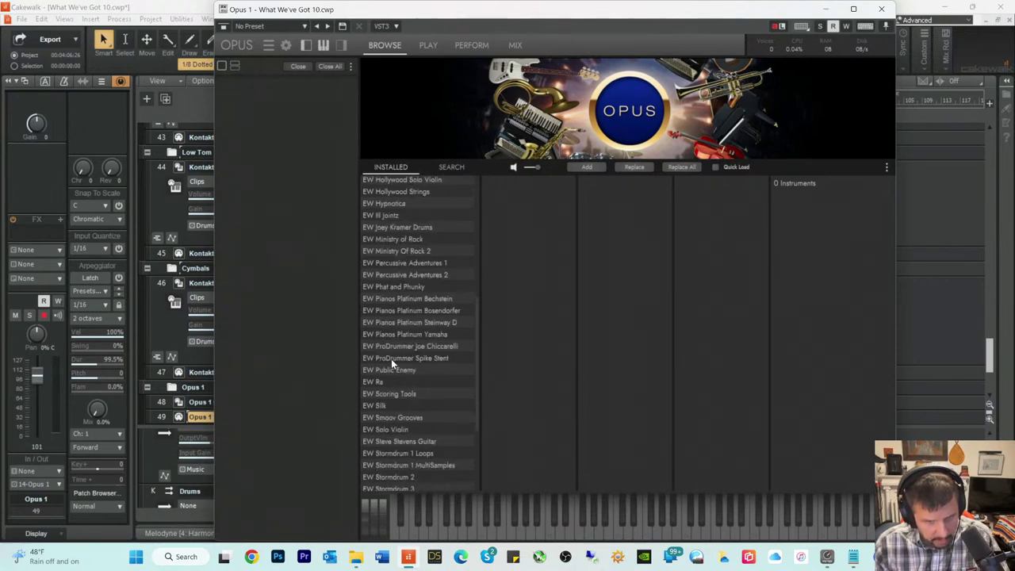
pyautogui.click(391, 358)
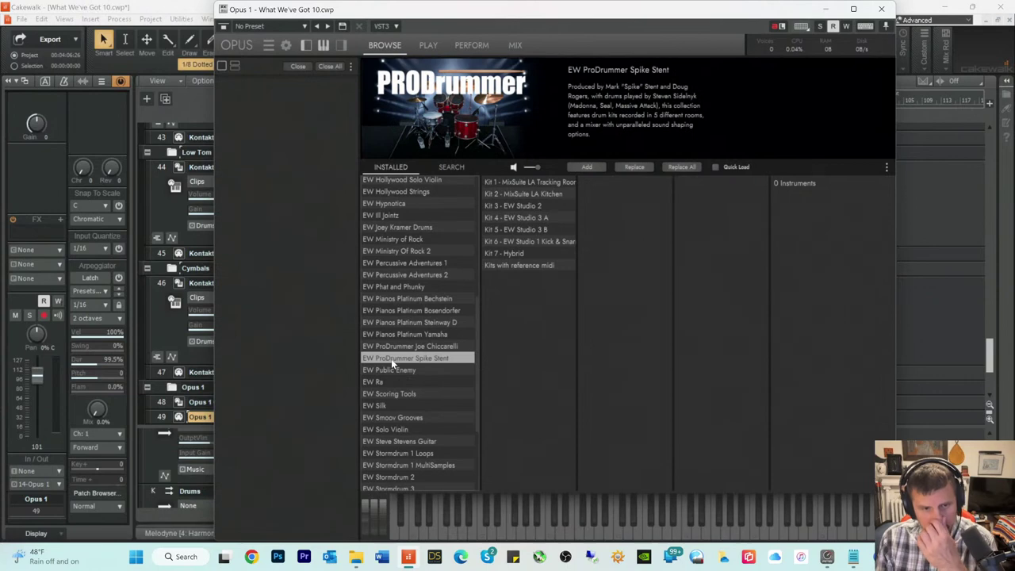
pyautogui.click(517, 206)
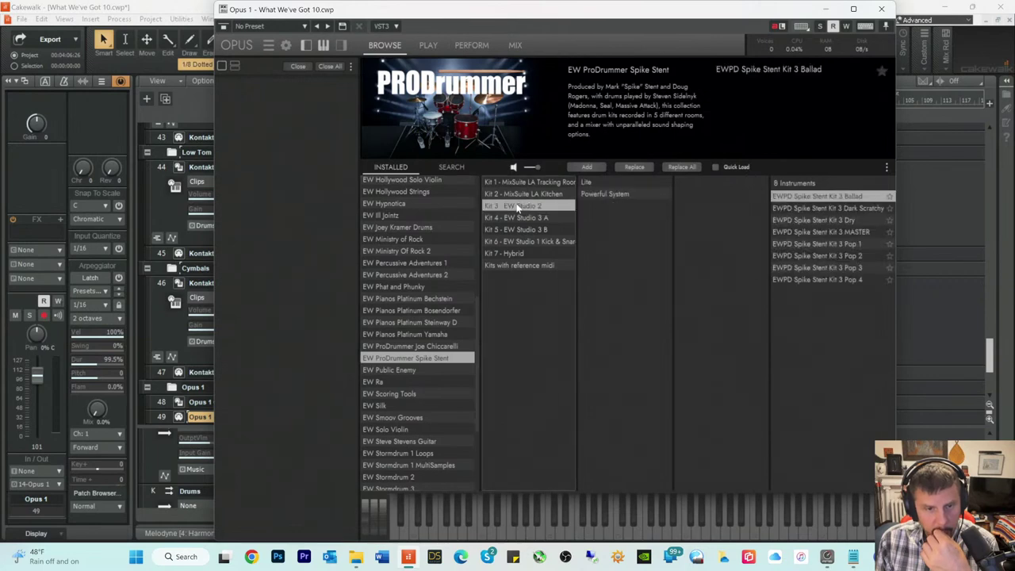
# Step: Load EWPD Spike Stent Kit 3 Pop 1 and audition its snare on the virtual keyboard
pyautogui.click(811, 244)
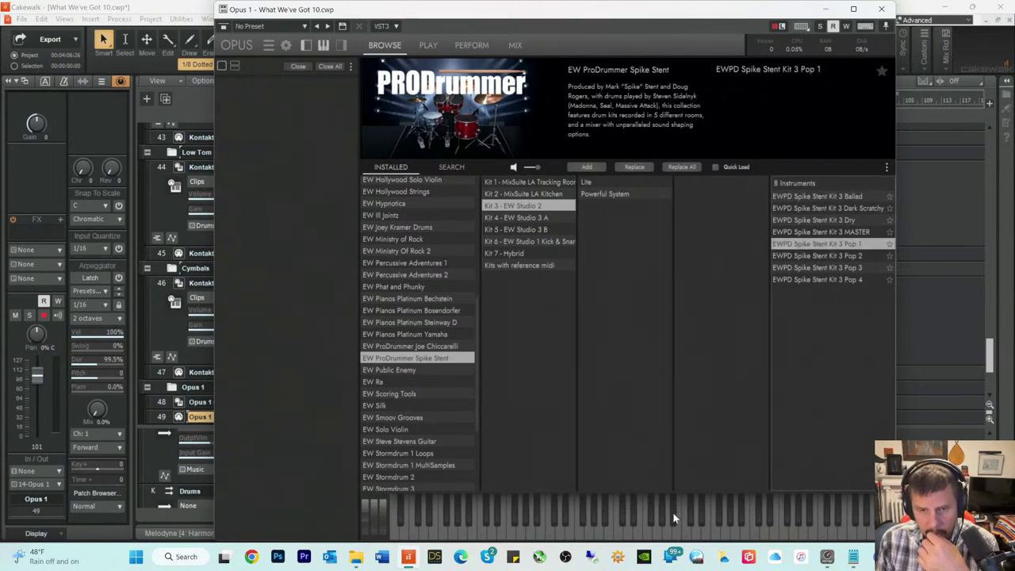
pyautogui.doubleClick(783, 246)
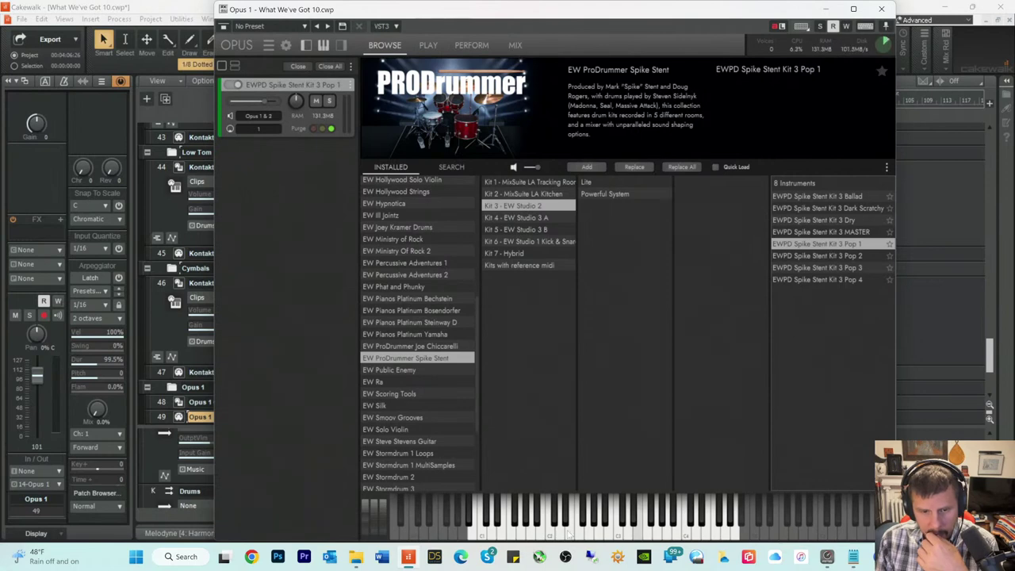
pyautogui.click(493, 533)
pyautogui.click(490, 536)
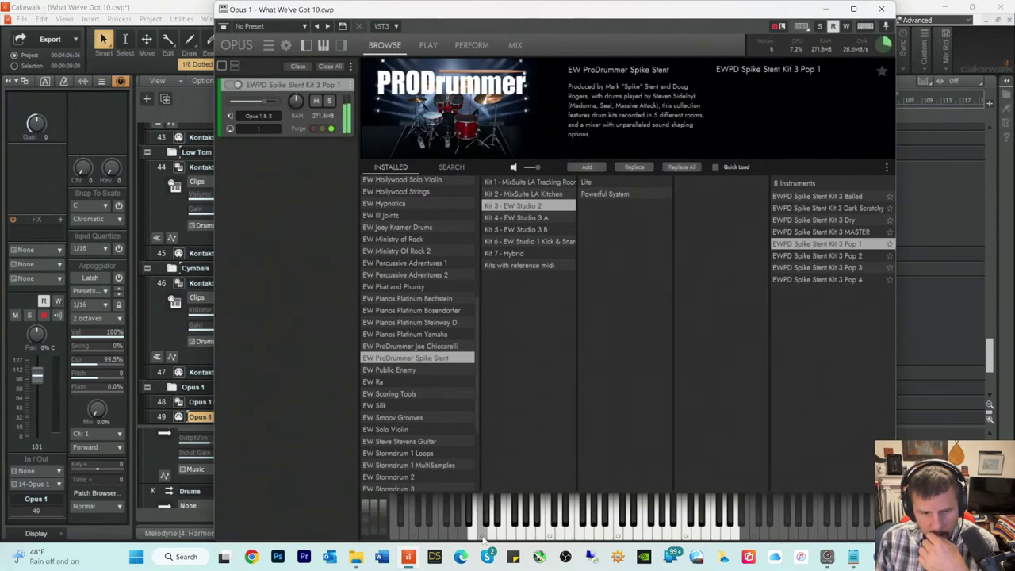
pyautogui.click(490, 536)
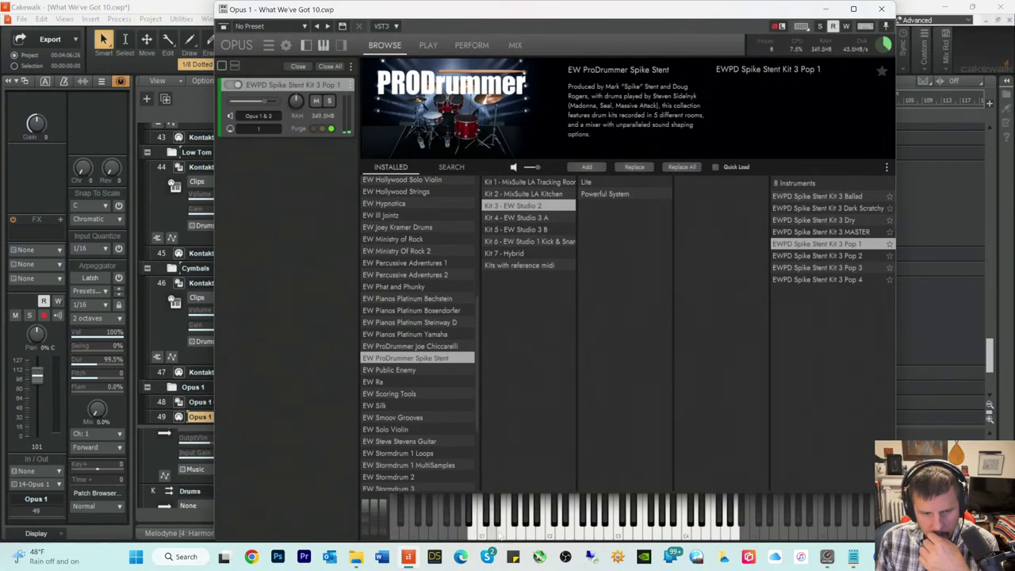
# Step: Try the Kit 3 Pop 2 and Pop 3 instruments, auditioning the snare of each on the virtual keyboard
pyautogui.click(816, 256)
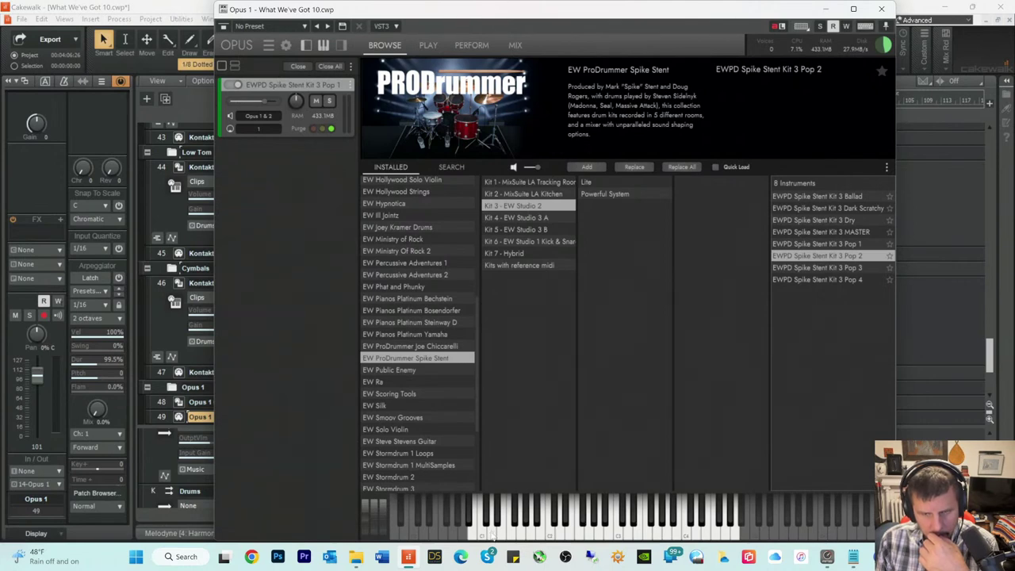
pyautogui.click(490, 537)
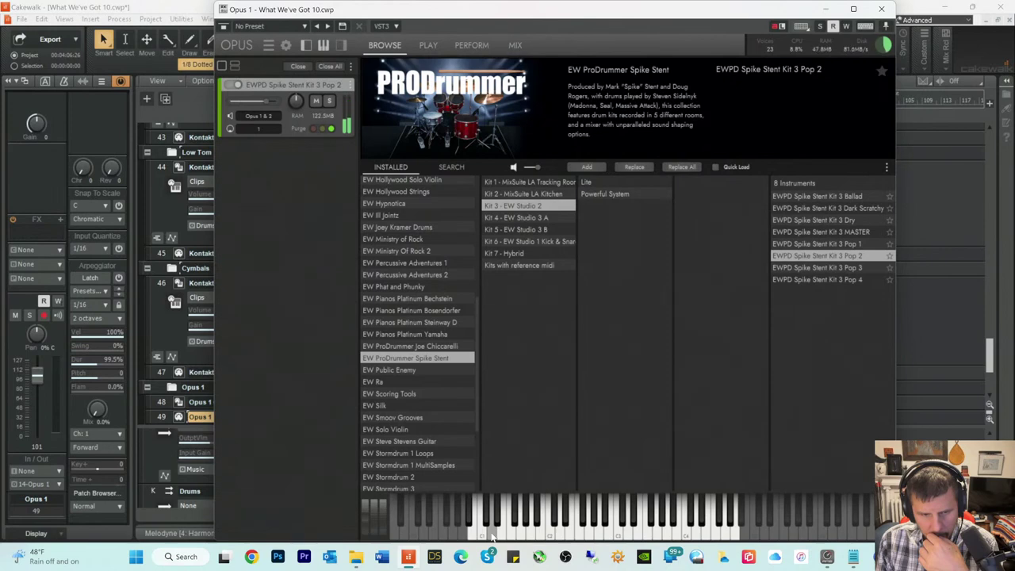
pyautogui.press('Down')
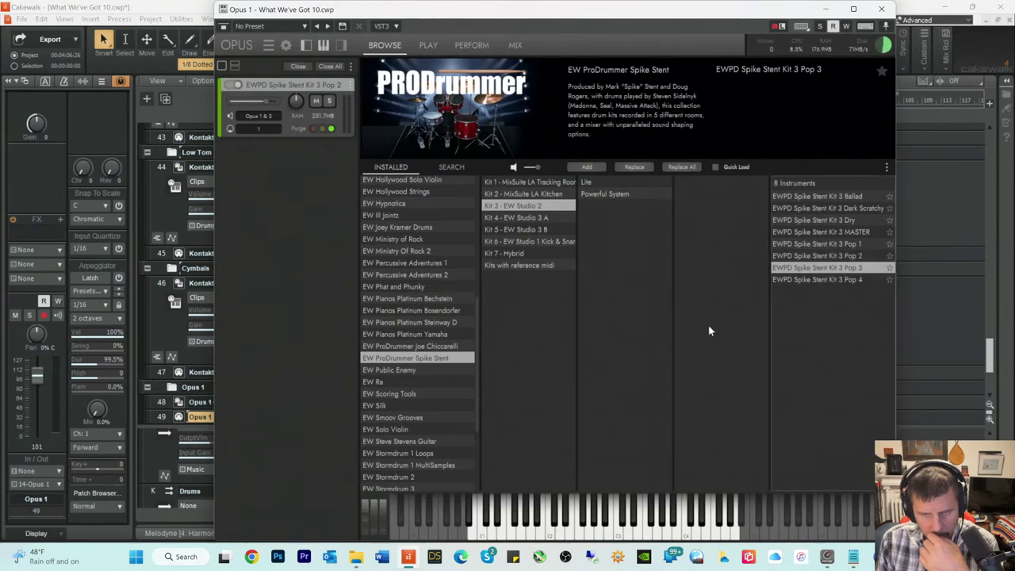
pyautogui.click(492, 537)
pyautogui.click(492, 537)
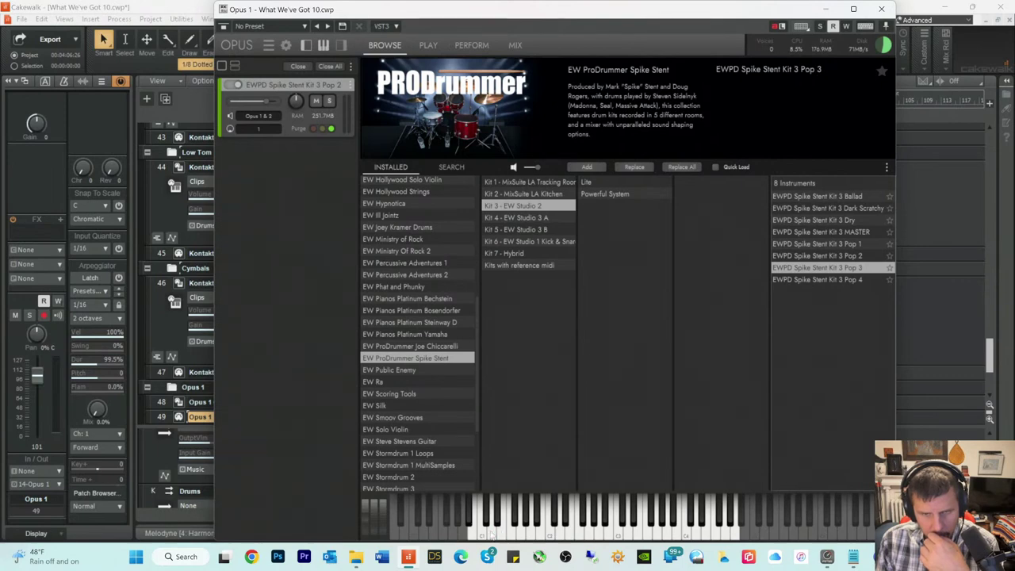
pyautogui.click(492, 537)
pyautogui.click(492, 537)
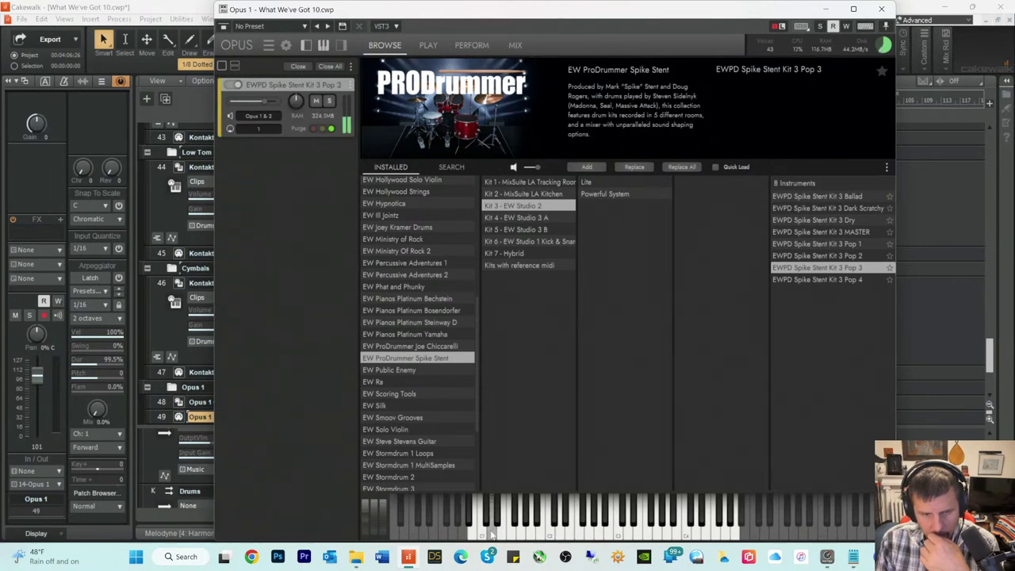
pyautogui.click(492, 537)
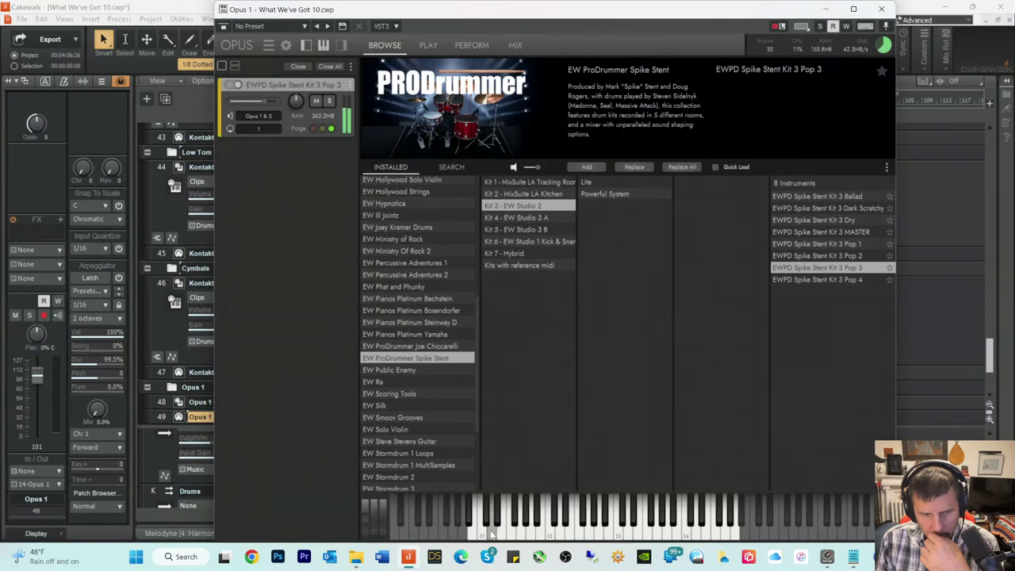
# Step: Try EWPD Spike Stent Kit 3 MASTER and audition its snare on the virtual keyboard
pyautogui.click(811, 231)
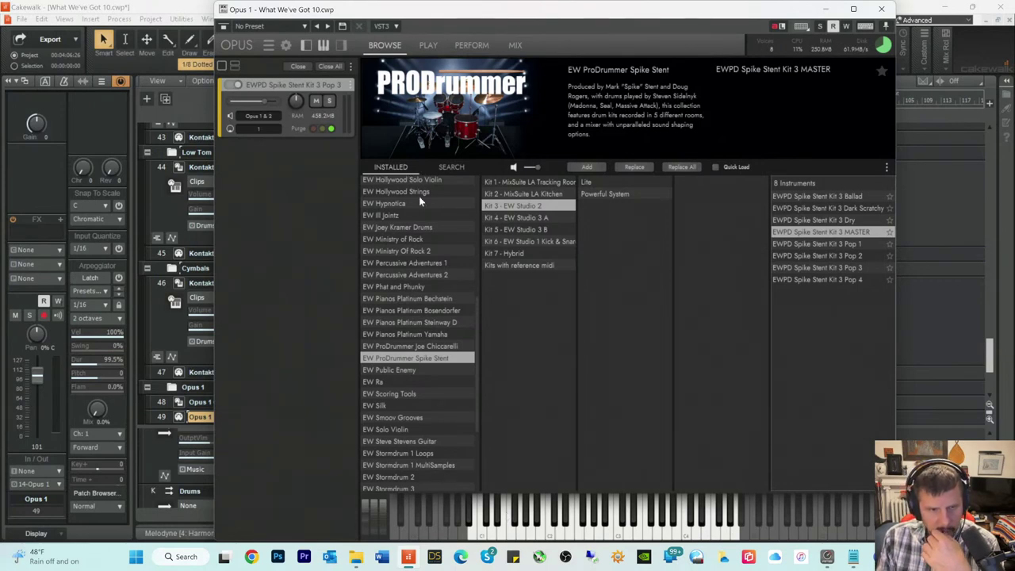
pyautogui.click(491, 537)
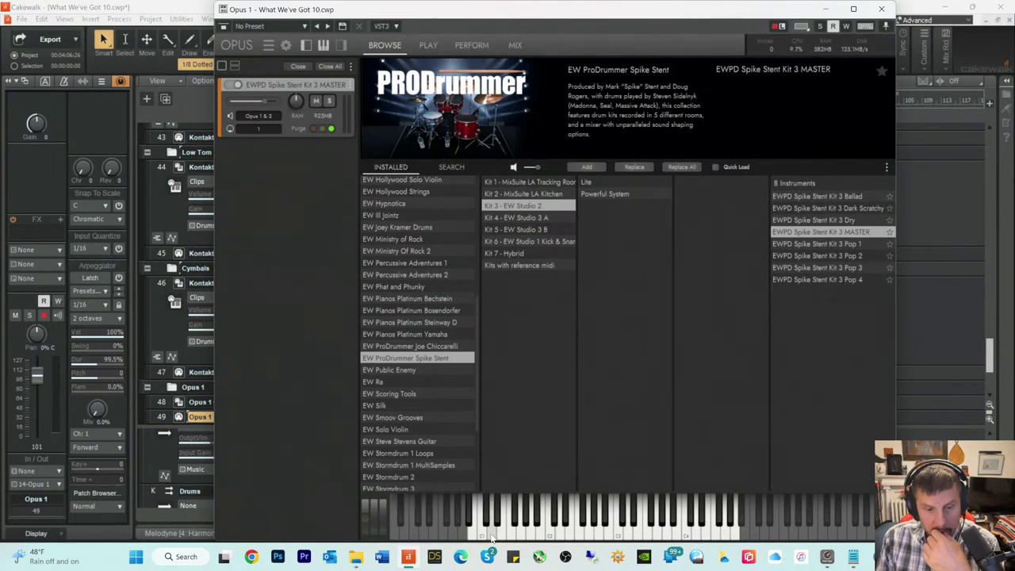
pyautogui.click(492, 537)
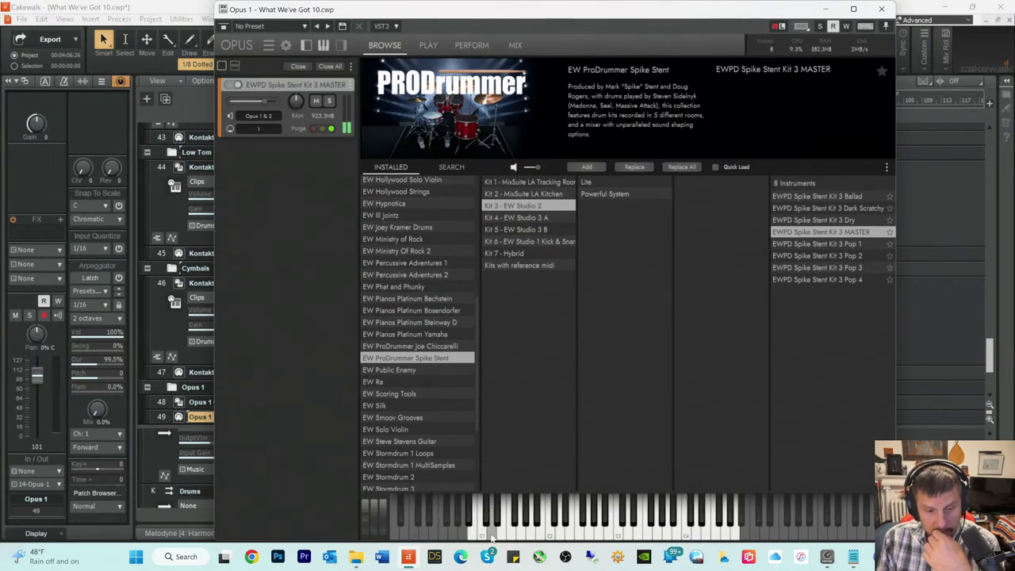
# Step: Load EWPD Spike Stent Kit 3 Ballad, audition its snare, and close the Opus window
pyautogui.click(807, 197)
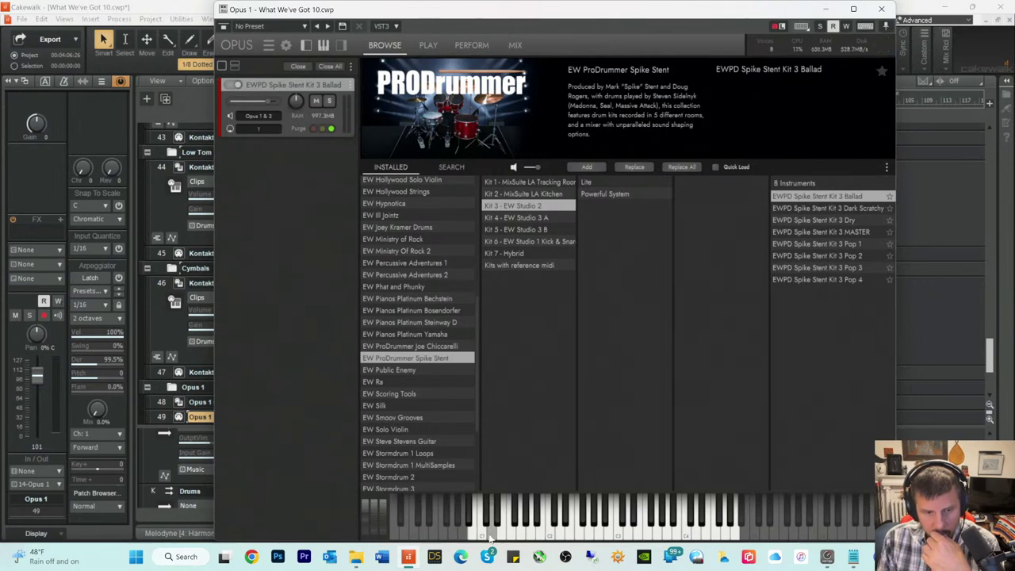
pyautogui.click(489, 535)
pyautogui.click(881, 10)
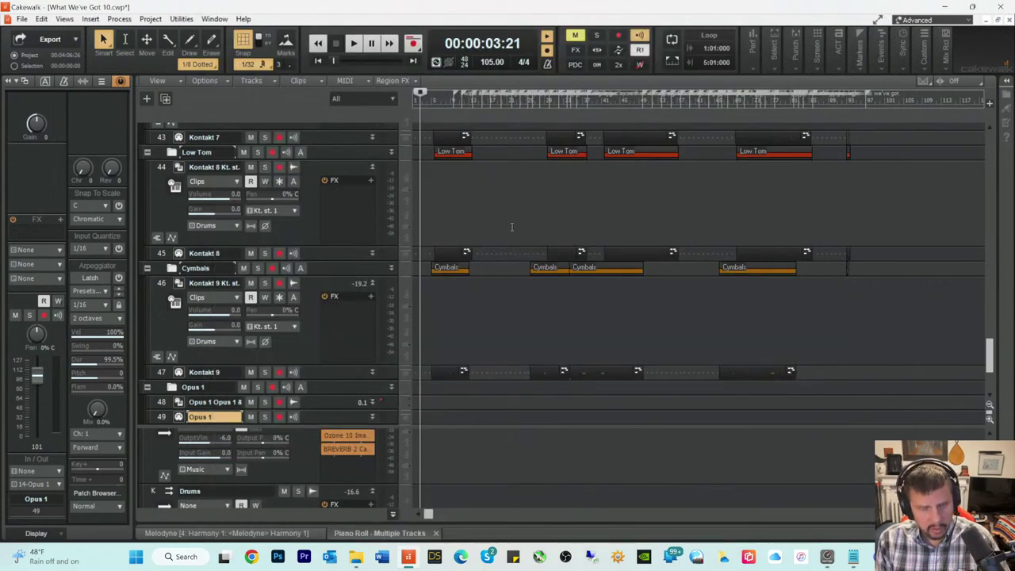
# Step: Copy all snare MIDI clips from the Kontakt 4 track to the Opus 1 MIDI track at the same positions and save the project
pyautogui.scroll(-1, 482, 284)
pyautogui.scroll(5, 486, 269)
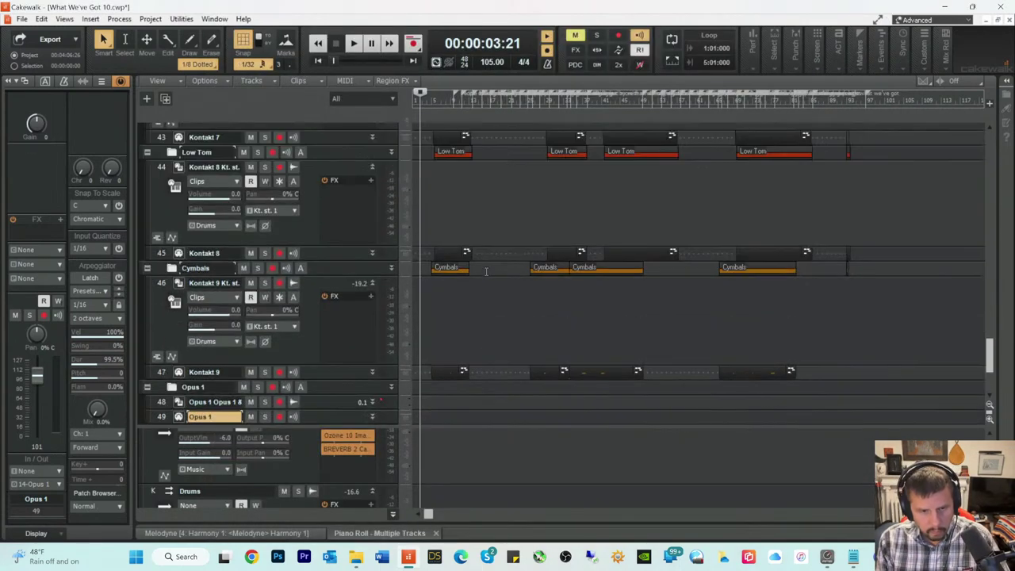
pyautogui.scroll(4, 486, 268)
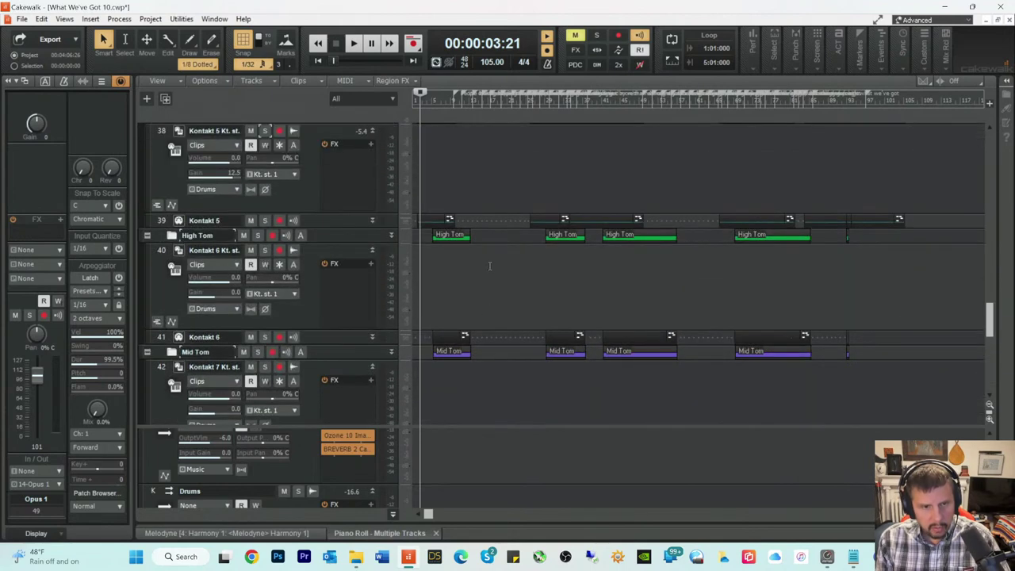
pyautogui.scroll(2, 489, 260)
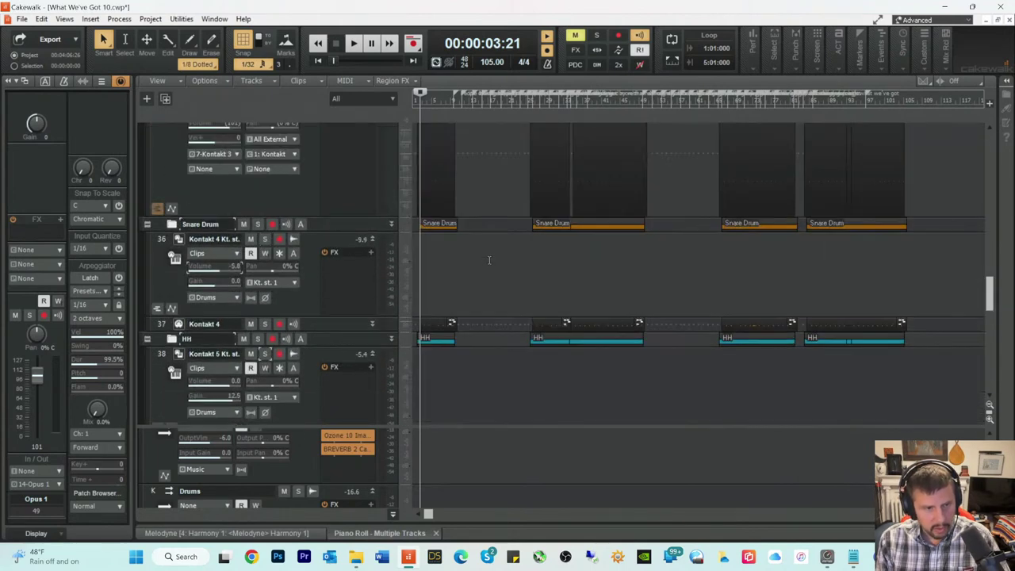
pyautogui.moveTo(928, 322); pyautogui.dragTo(422, 324)
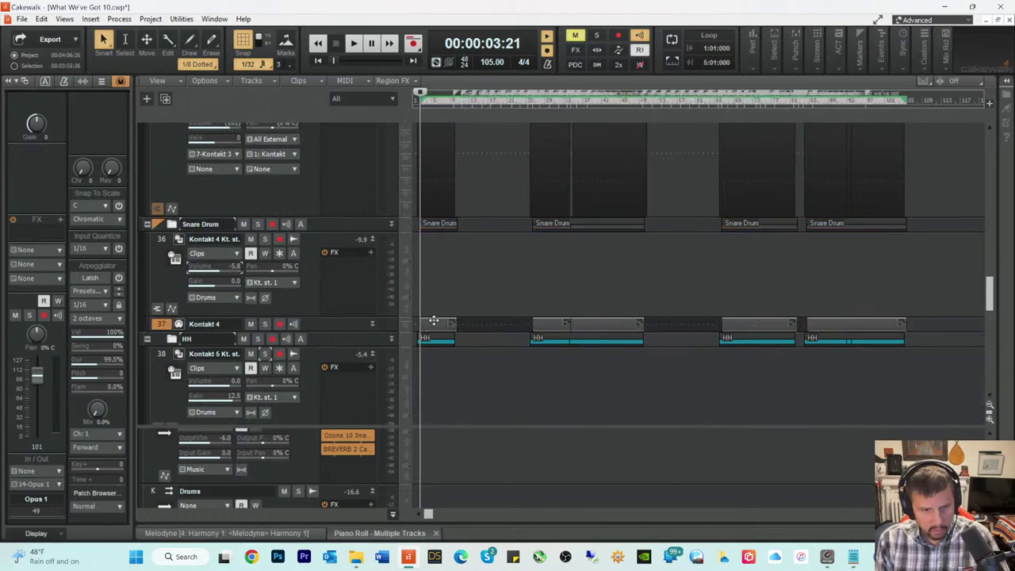
pyautogui.scroll(-1, 431, 427)
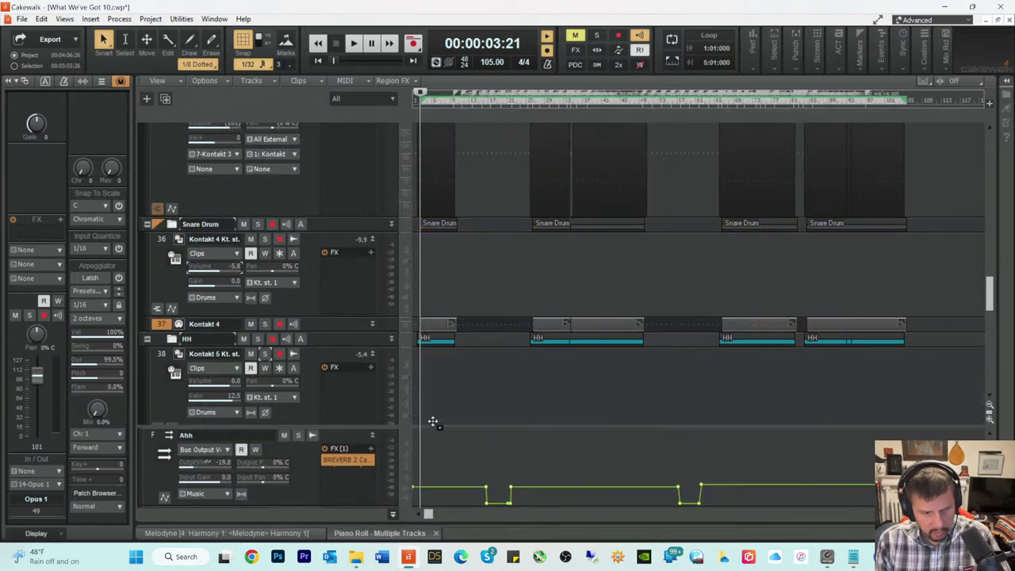
pyautogui.scroll(-3, 432, 422)
pyautogui.scroll(-5, 432, 422)
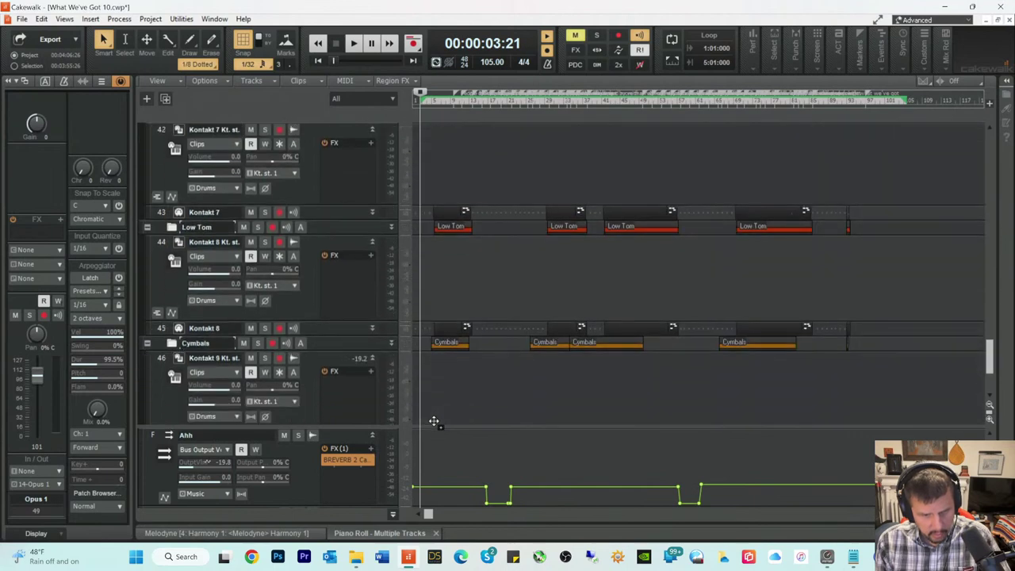
pyautogui.click(430, 268)
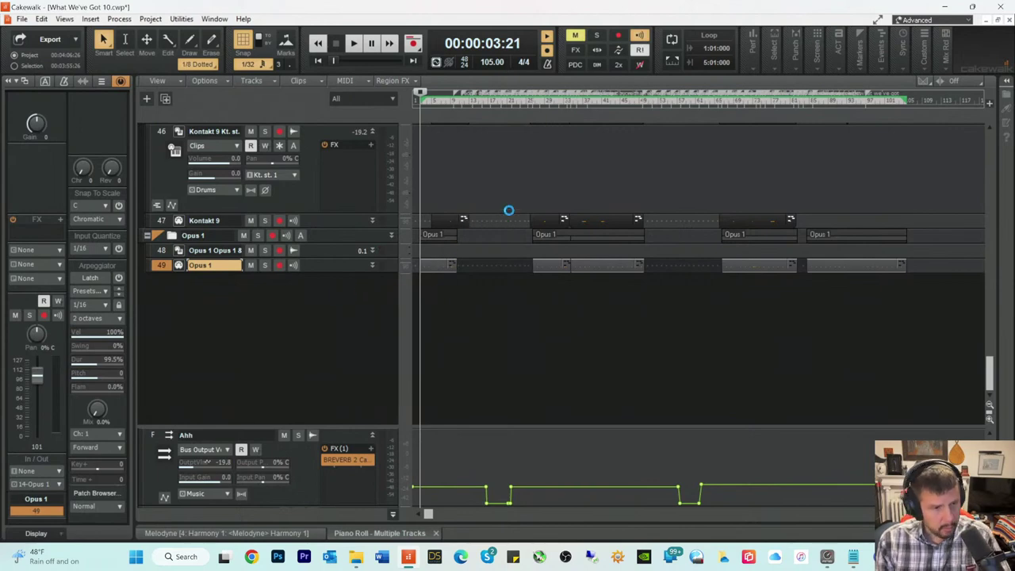
pyautogui.hotkey('ctrl', 's')
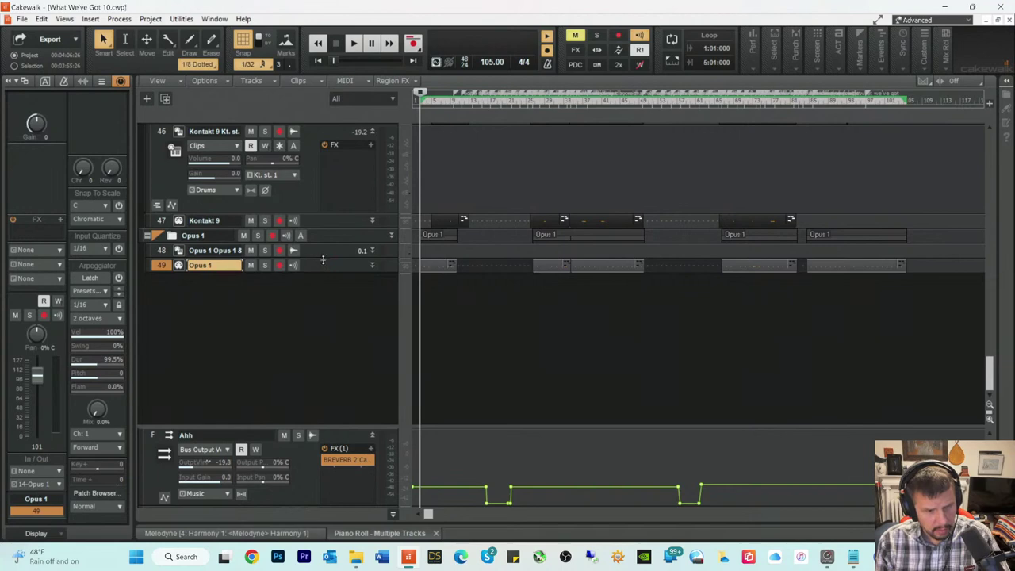
# Step: Expand the Opus 1 audio track and route its output to the Drums bus
pyautogui.moveTo(317, 263); pyautogui.dragTo(320, 344)
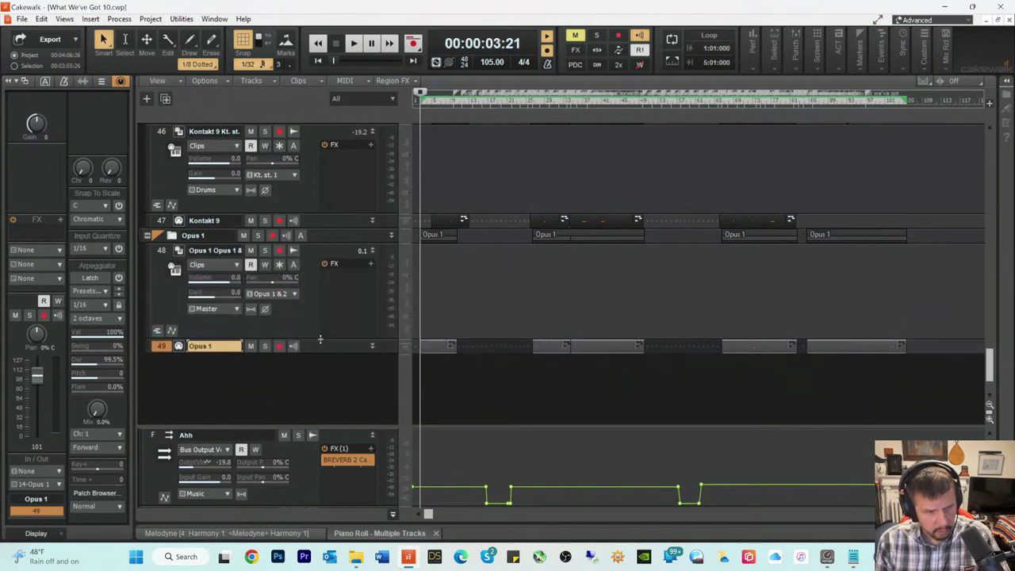
pyautogui.click(230, 309)
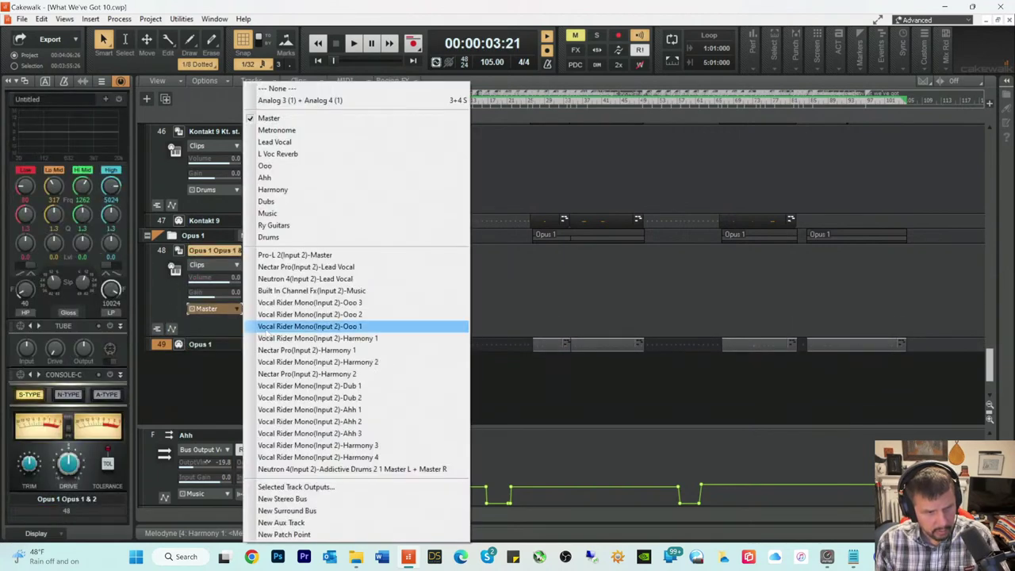
pyautogui.click(275, 237)
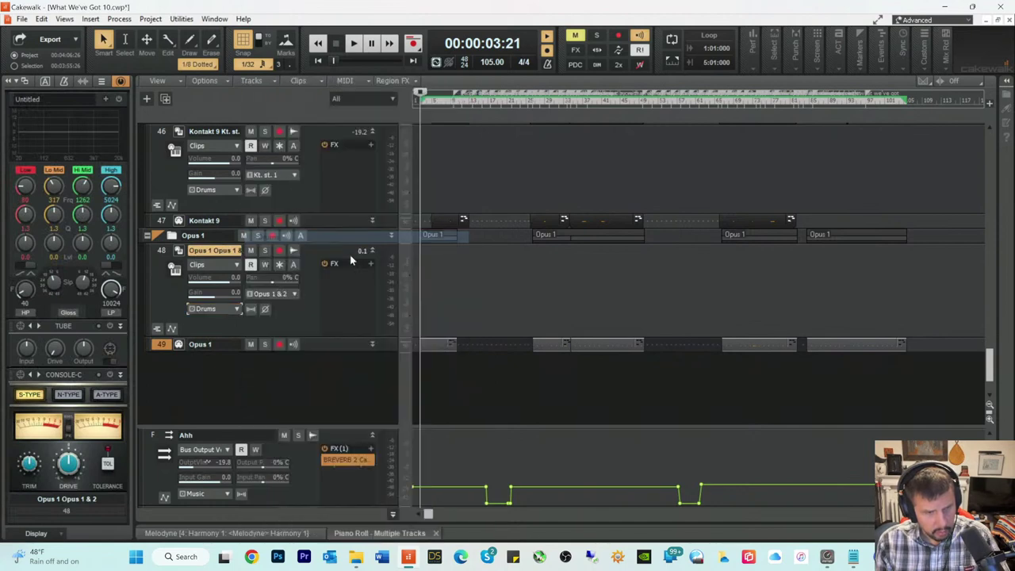
# Step: Mute the Snare Drum folder with its Kontakt 4 tracks and play the song to hear the Opus 1 snare in its place
pyautogui.scroll(3, 491, 265)
pyautogui.scroll(5, 480, 262)
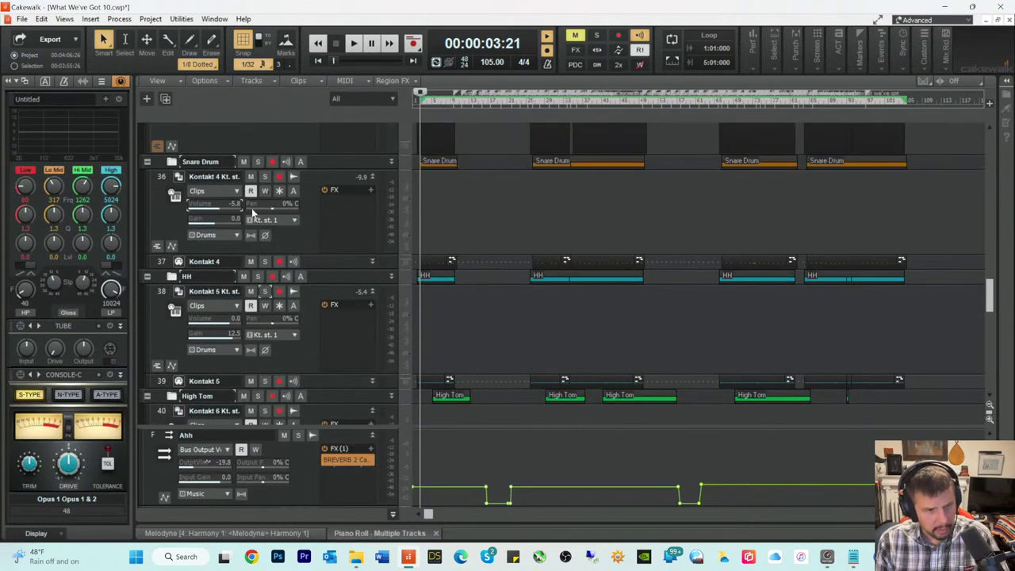
pyautogui.click(244, 162)
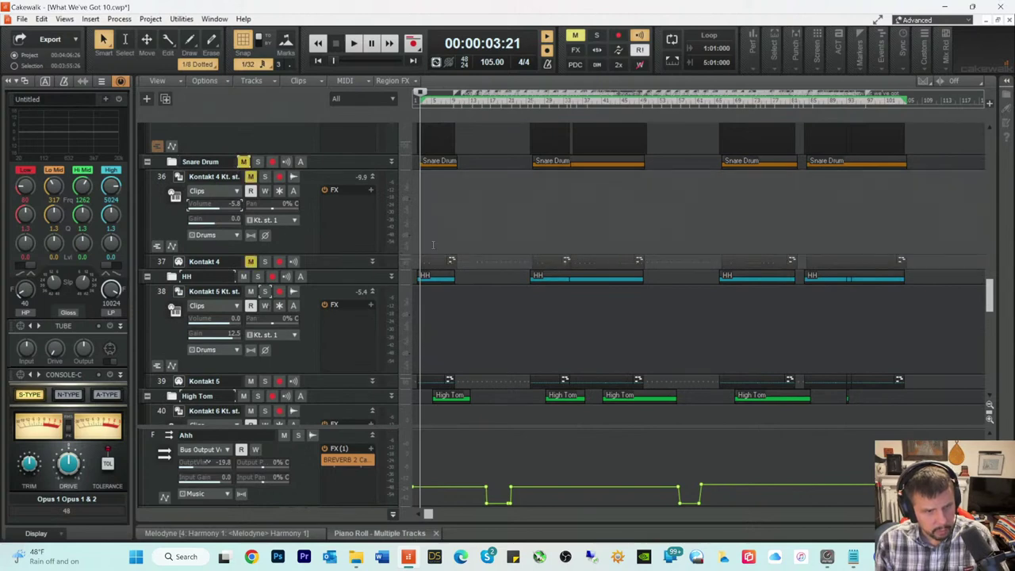
pyautogui.scroll(-4, 436, 264)
pyautogui.scroll(-4, 436, 264)
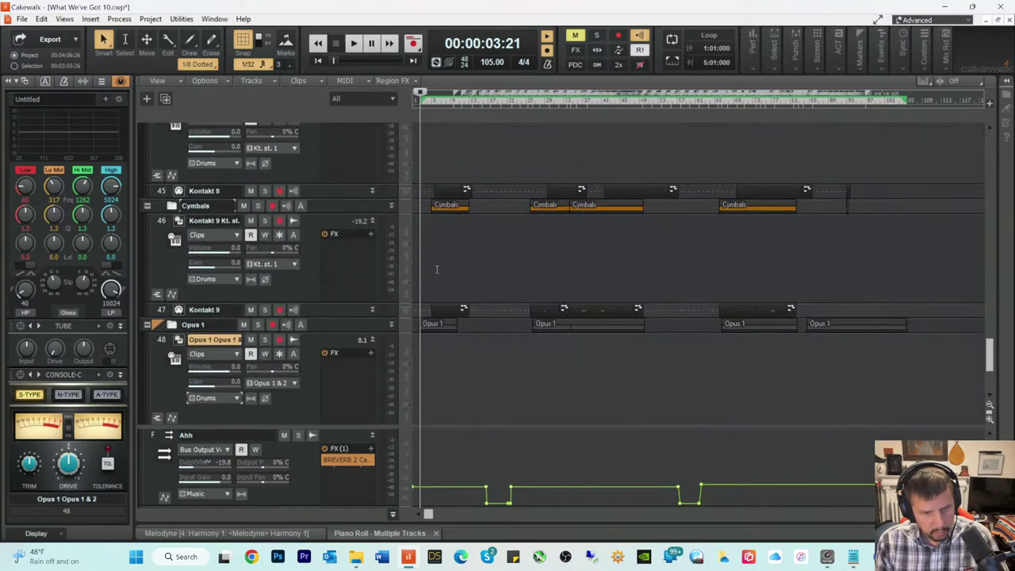
pyautogui.scroll(-2, 436, 273)
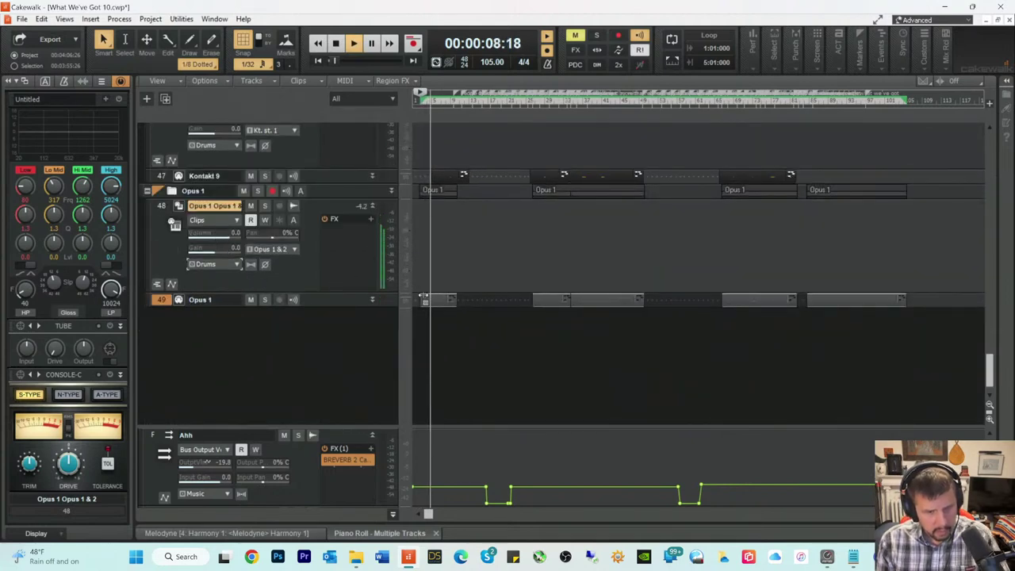
pyautogui.press('space')
# Step: Open the first Opus 1 MIDI clip in the Piano Roll and audition the keys from C3 to C4 around its snare notes
pyautogui.doubleClick(424, 301)
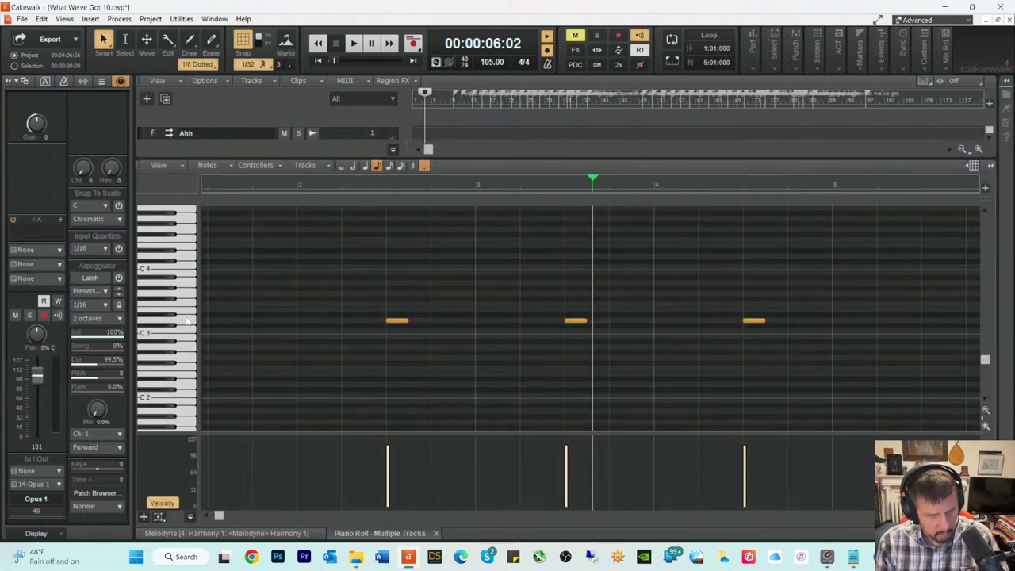
pyautogui.click(184, 323)
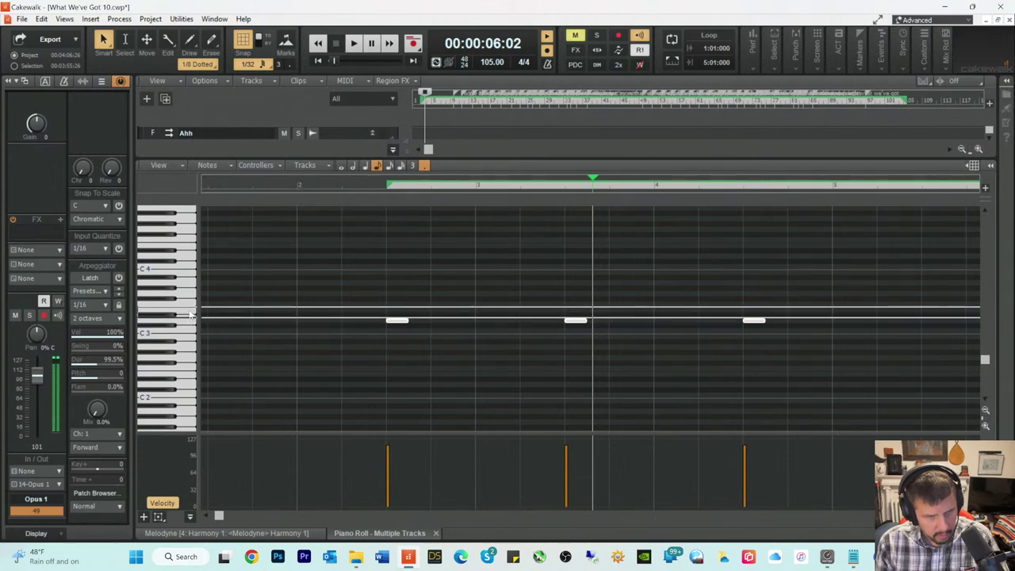
pyautogui.click(190, 309)
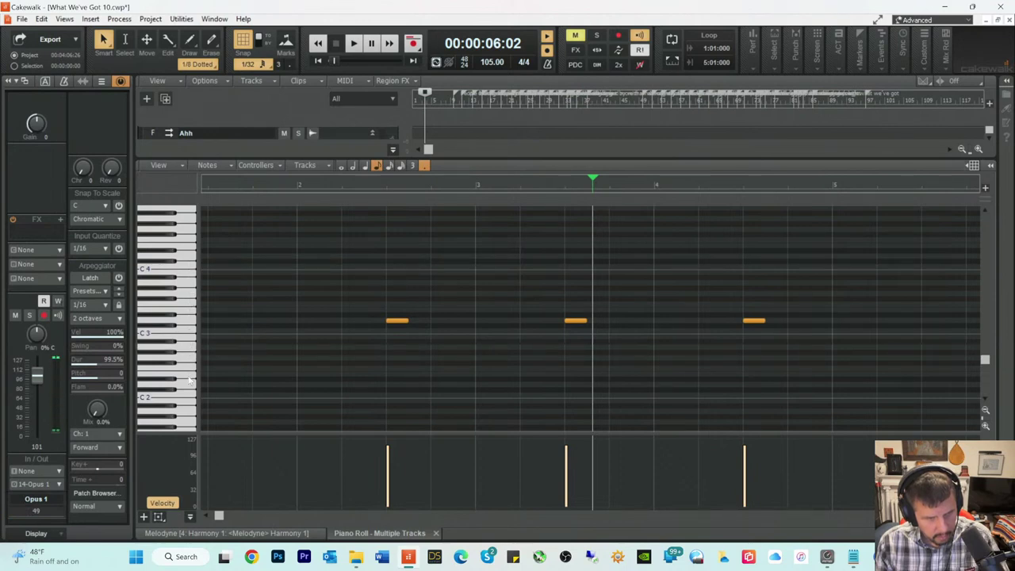
pyautogui.click(181, 322)
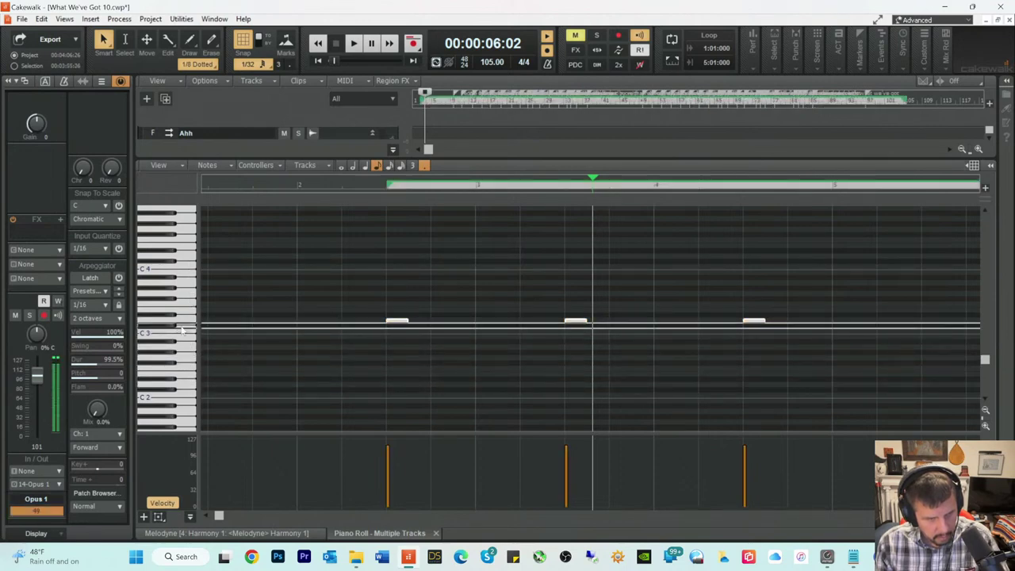
pyautogui.click(184, 331)
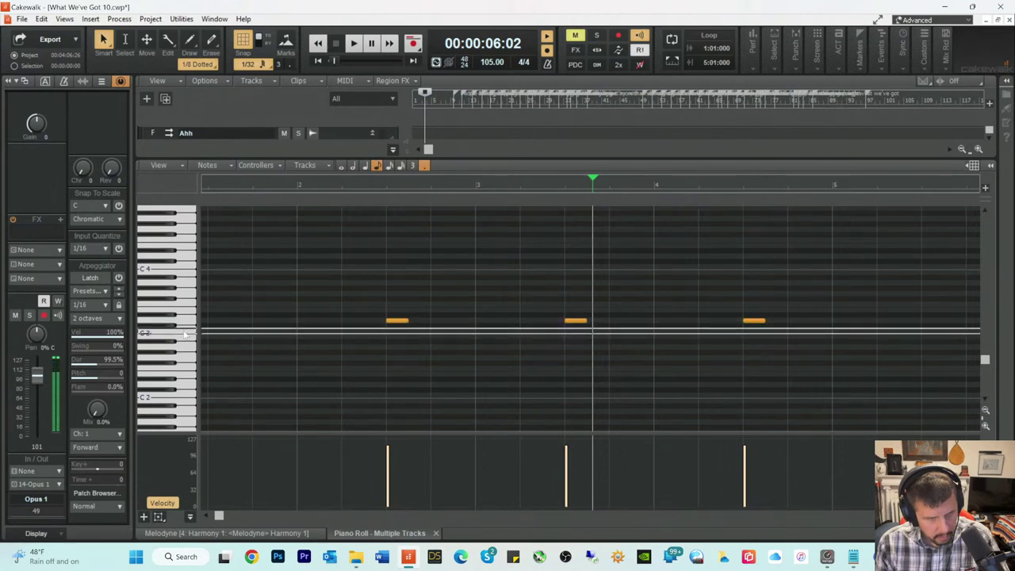
pyautogui.click(186, 322)
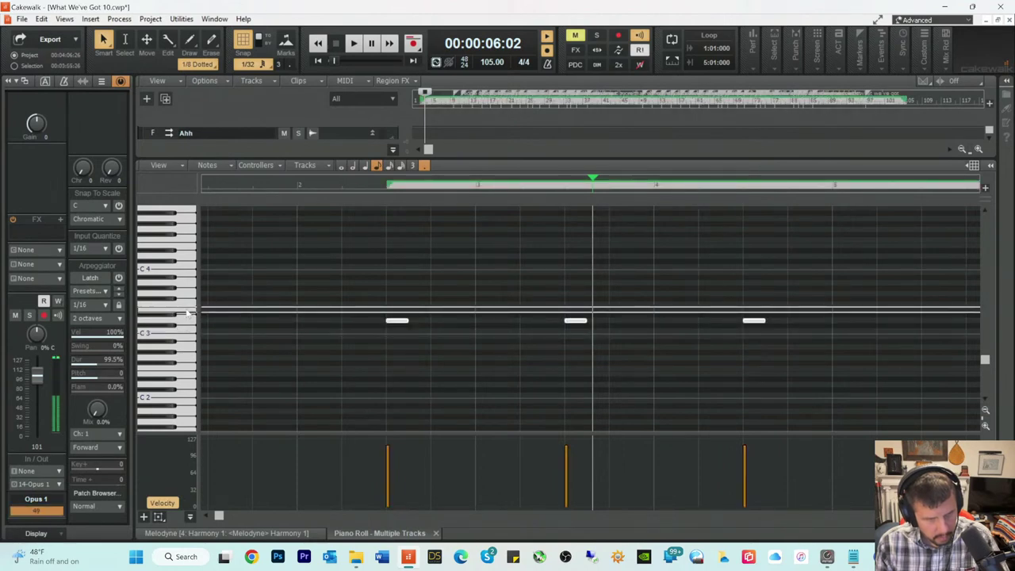
pyautogui.click(188, 268)
pyautogui.scroll(1, 189, 274)
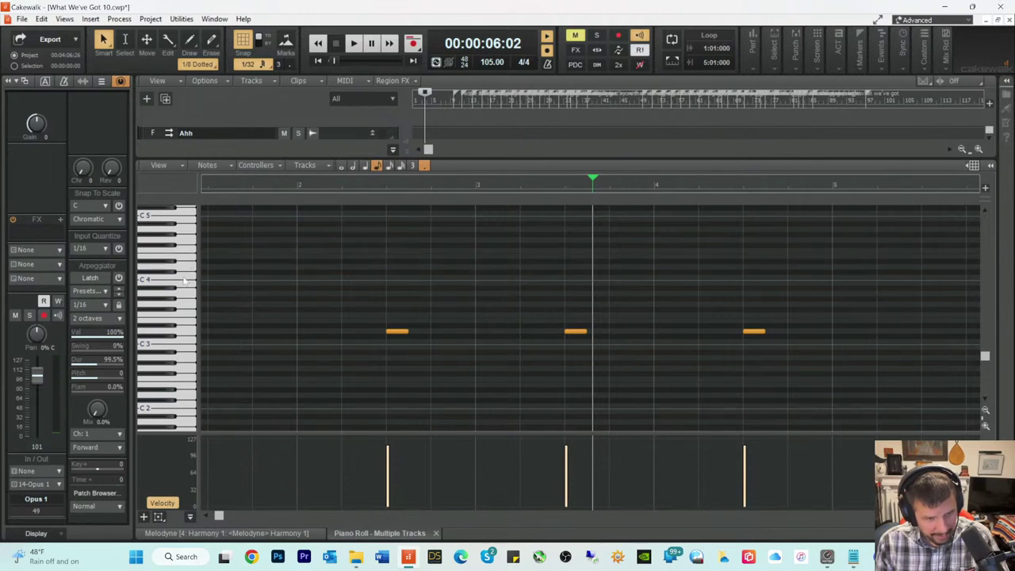
pyautogui.click(189, 281)
pyautogui.click(189, 298)
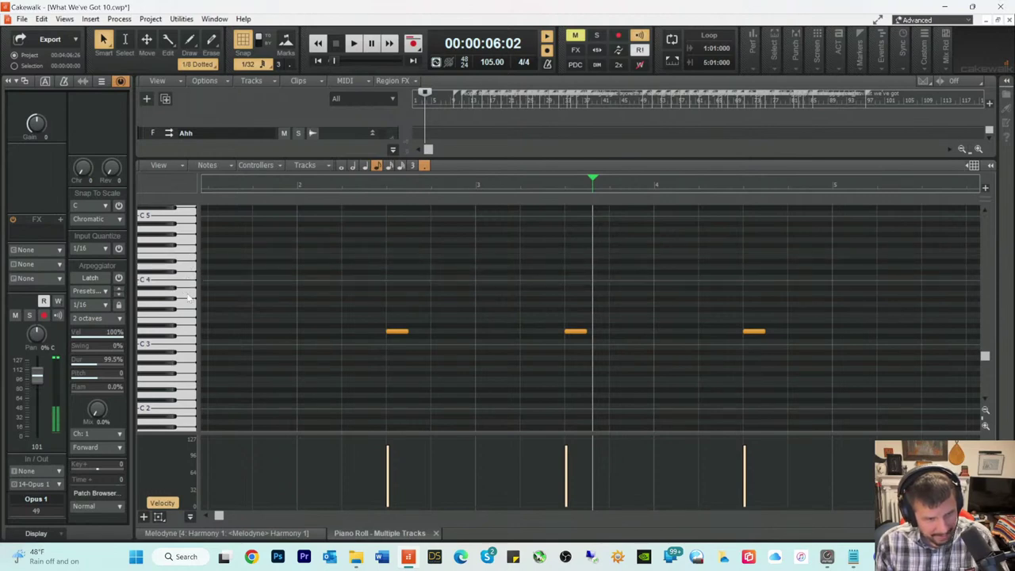
pyautogui.click(184, 317)
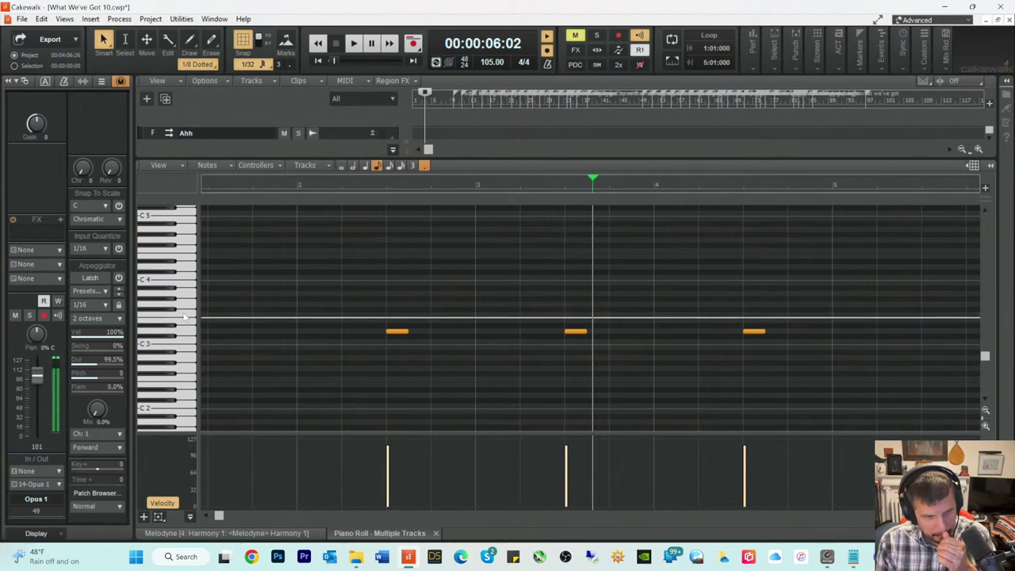
pyautogui.click(186, 323)
pyautogui.click(185, 333)
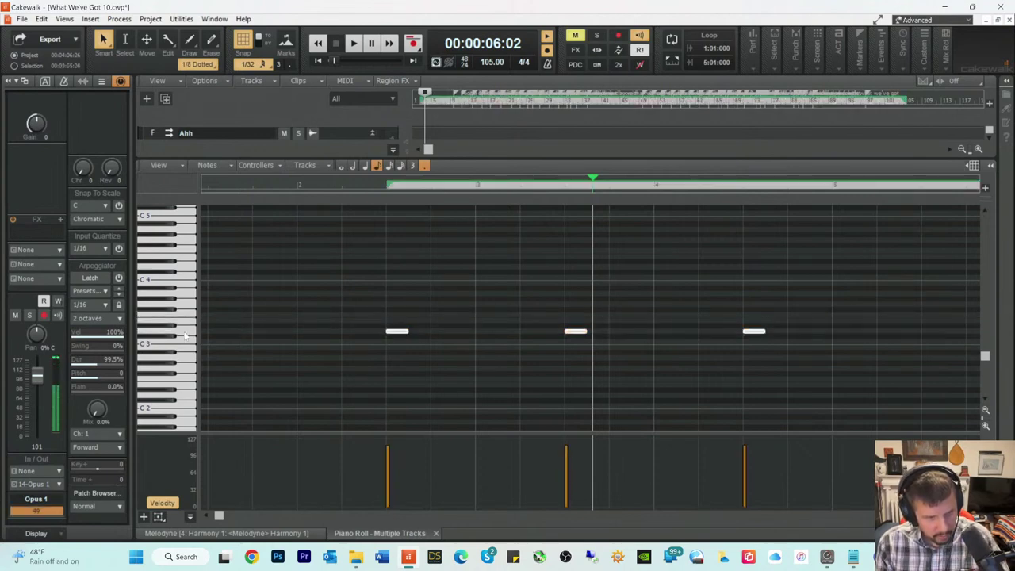
# Step: Audition the keys around C5, replay the key the snare notes sit on, and close the Piano Roll
pyautogui.scroll(1, 192, 309)
pyautogui.click(191, 219)
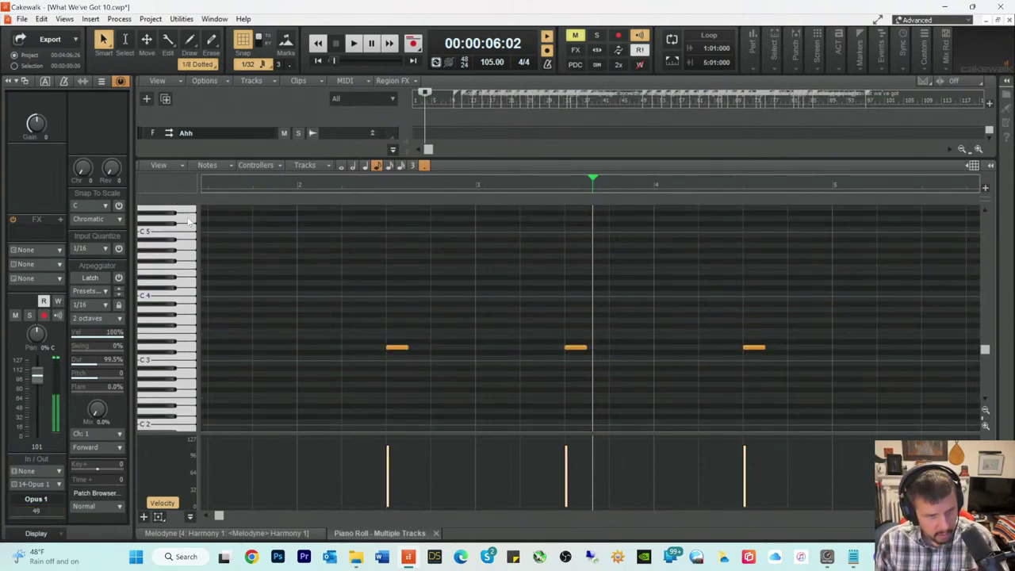
pyautogui.click(187, 230)
pyautogui.click(187, 240)
pyautogui.click(187, 248)
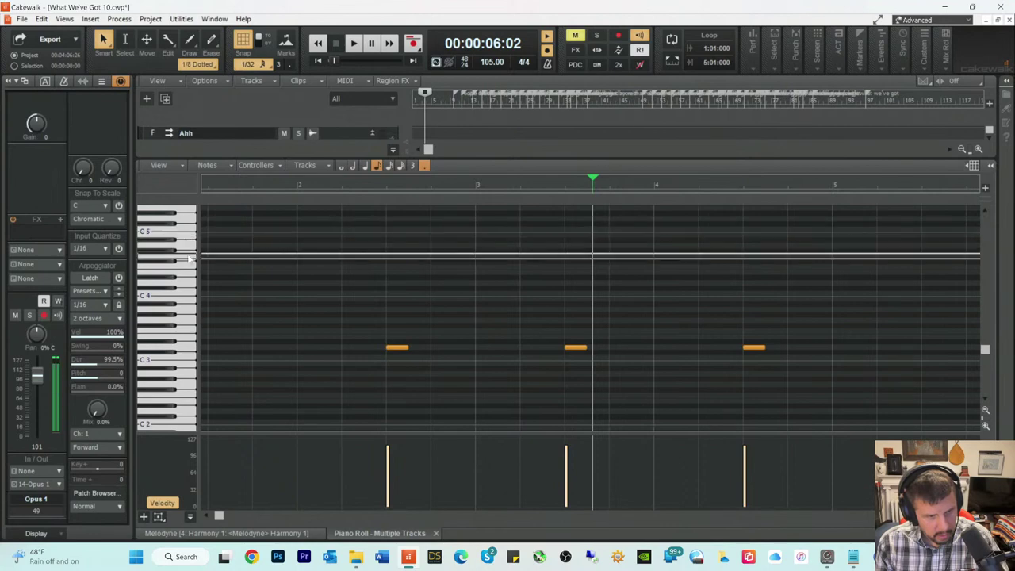
pyautogui.moveTo(196, 412)
pyautogui.mouseDown()
pyautogui.moveTo(181, 450)
pyautogui.moveTo(183, 255)
pyautogui.moveTo(184, 266)
pyautogui.mouseUp()
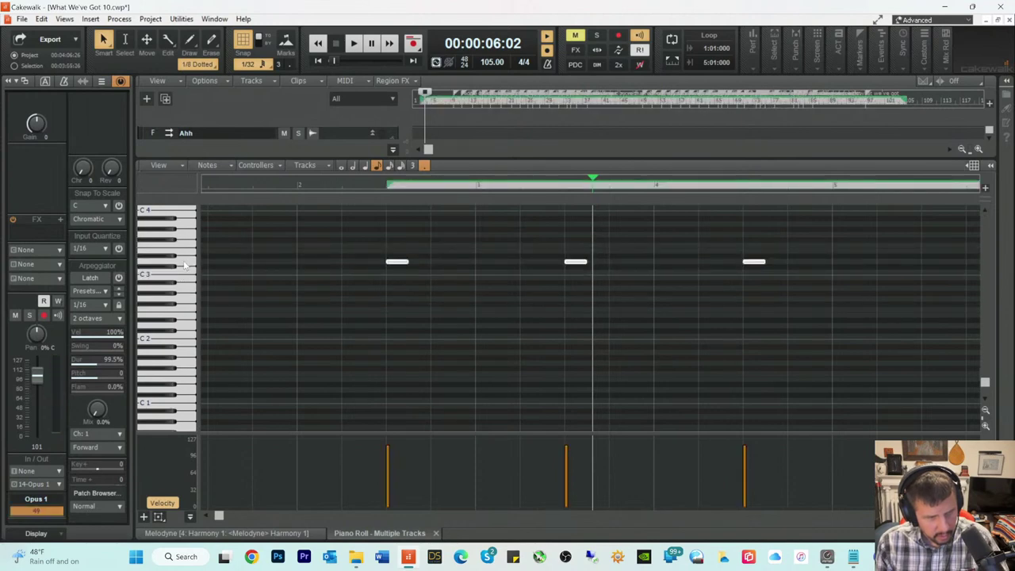
pyautogui.click(184, 265)
pyautogui.click(184, 265)
pyautogui.click(184, 265)
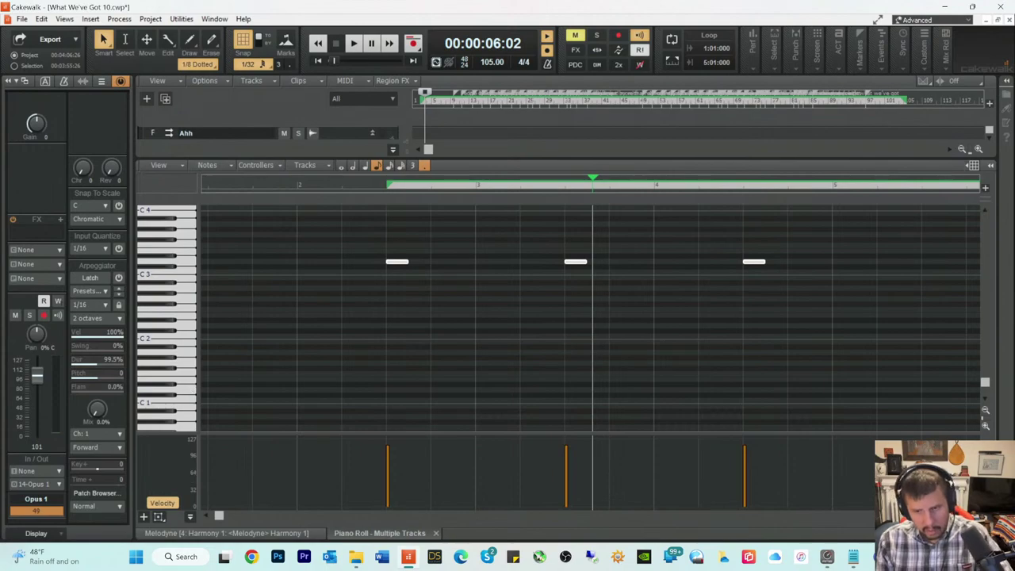
pyautogui.press('d')
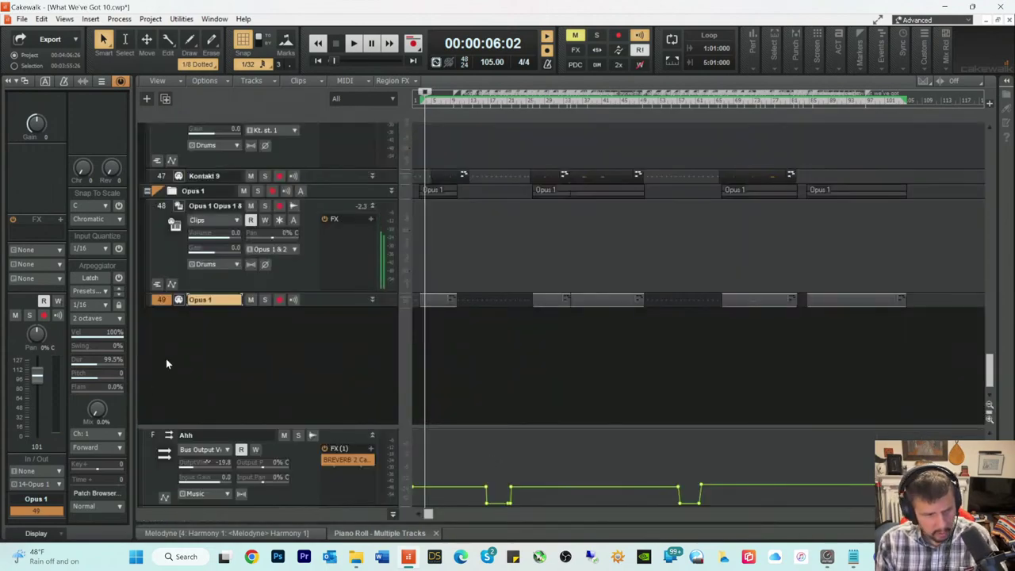
# Step: Reopen the Opus instrument, load EWPD Spike Stent Kit 3 Dark Scratchy, and audition its snare on the virtual keyboard
pyautogui.click(177, 208)
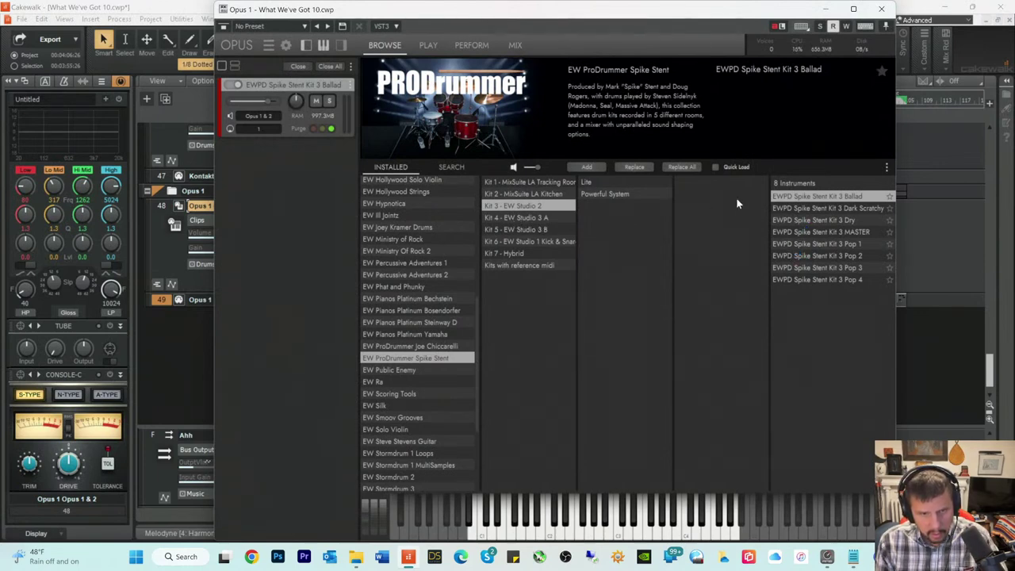
pyautogui.click(812, 208)
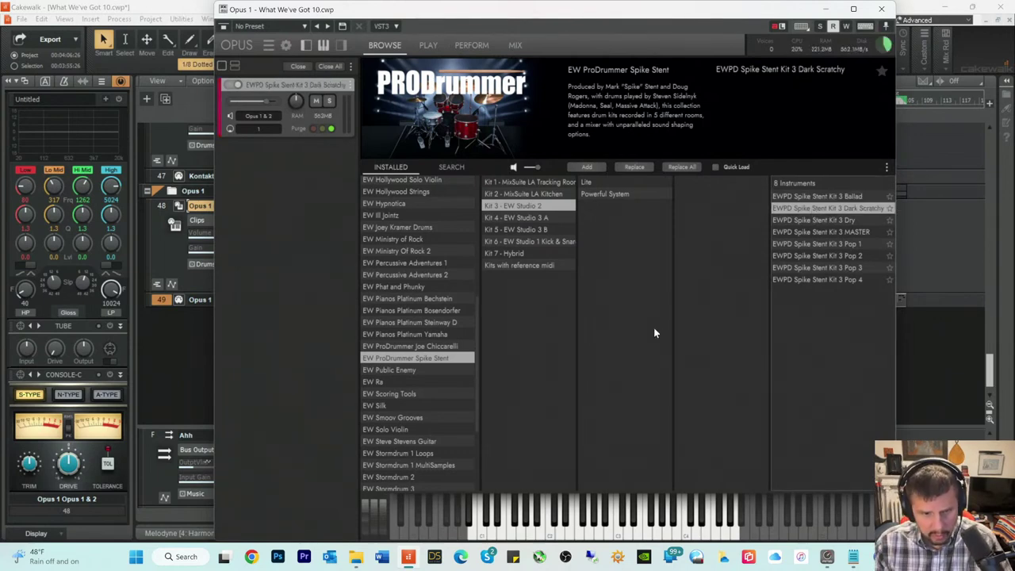
pyautogui.click(491, 538)
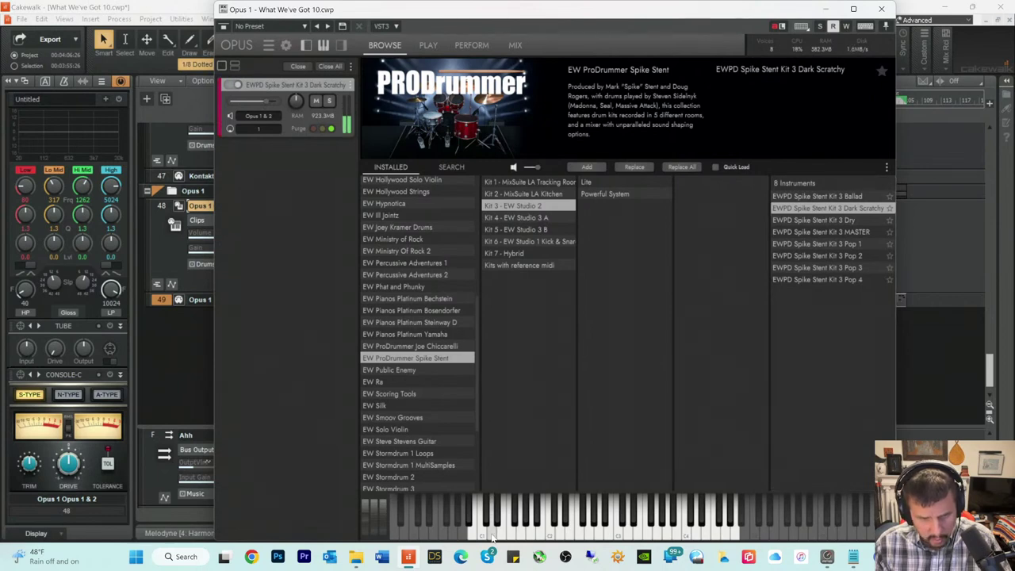
pyautogui.click(491, 538)
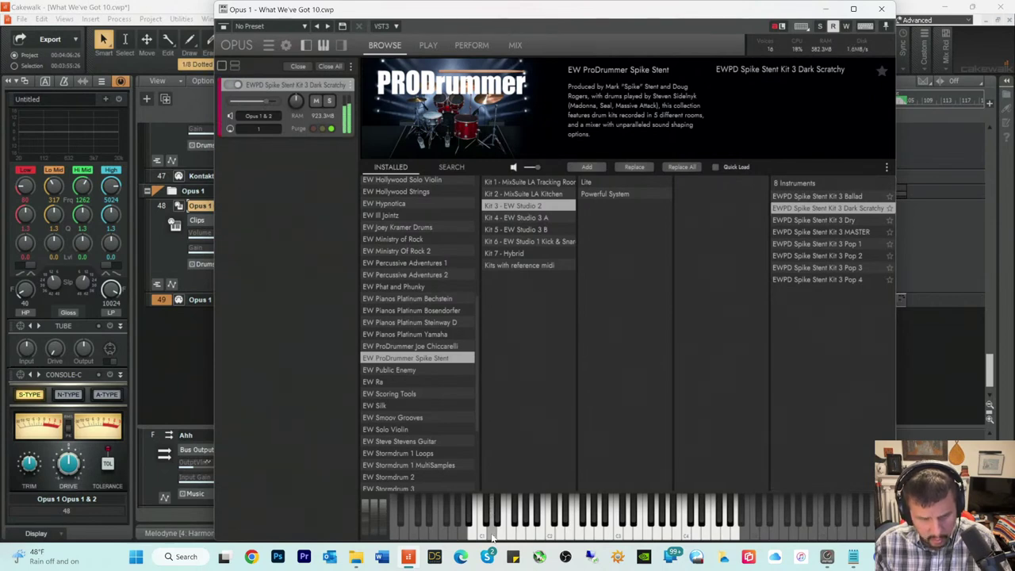
# Step: Browse the Kit 6 - EW Studio 1 instruments, load EWPD Spike Stent Kit 6 MASTER, and audition its snare
pyautogui.click(513, 242)
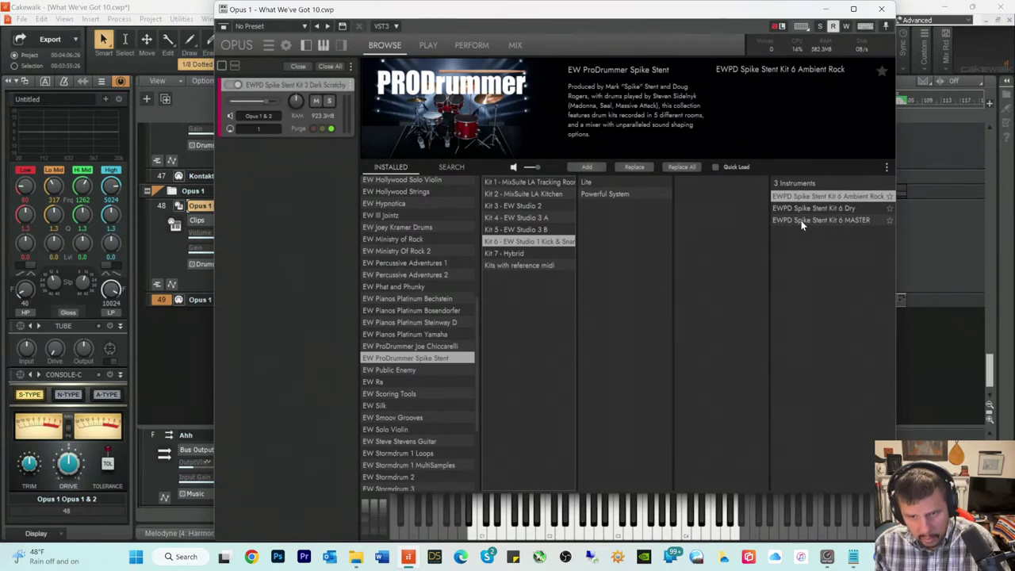
pyautogui.click(491, 539)
pyautogui.click(491, 539)
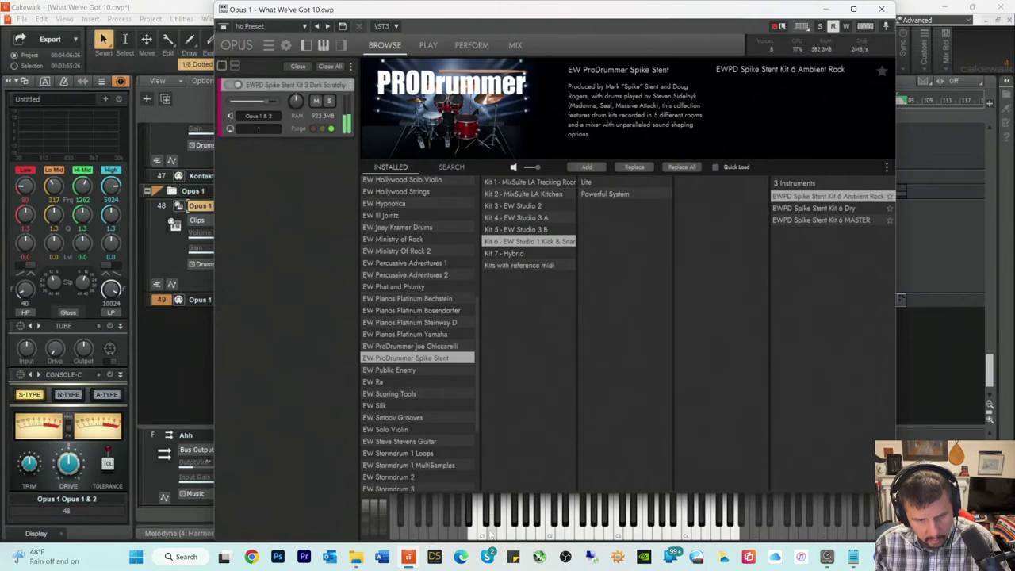
pyautogui.click(798, 222)
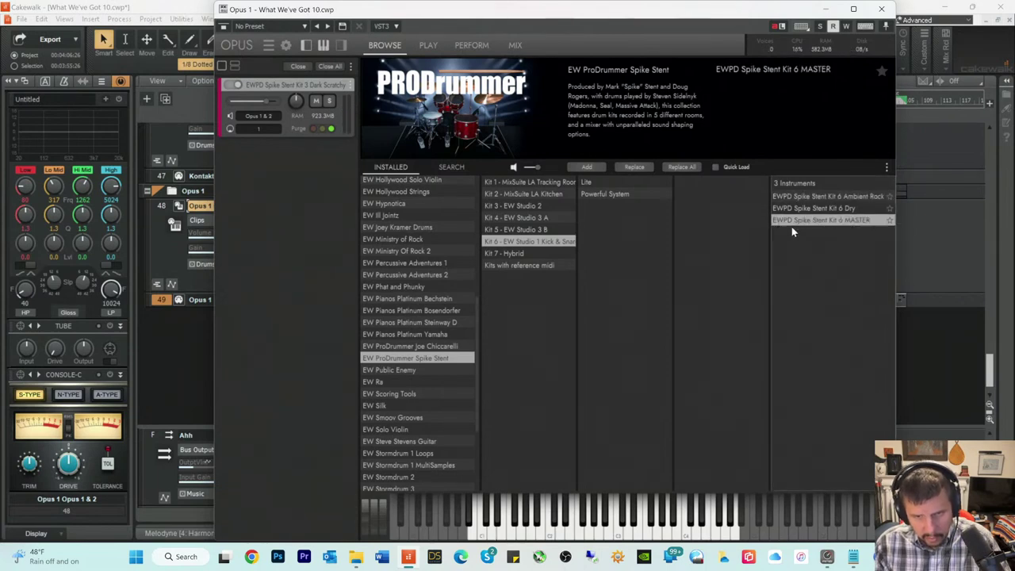
pyautogui.click(492, 537)
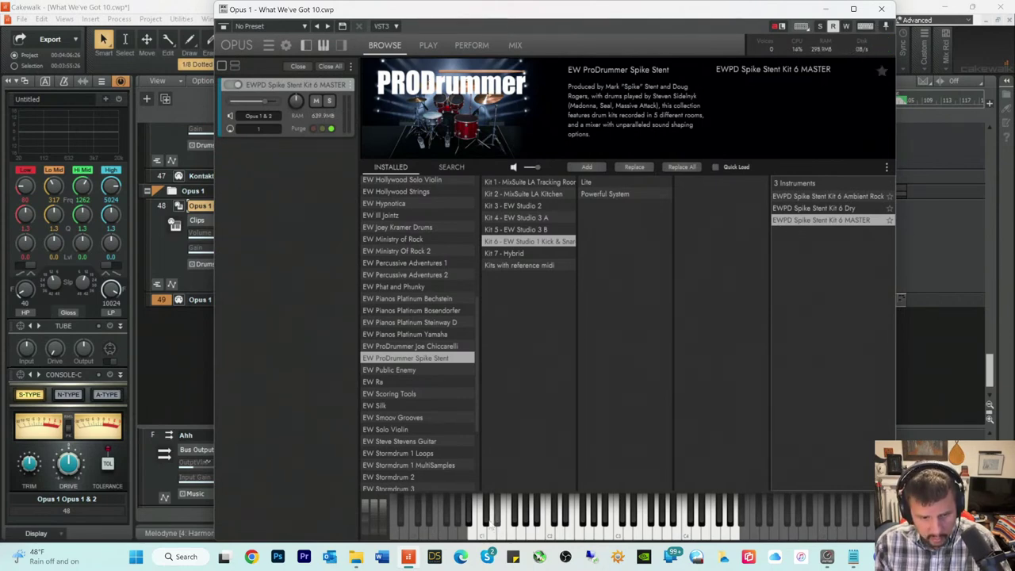
pyautogui.click(490, 538)
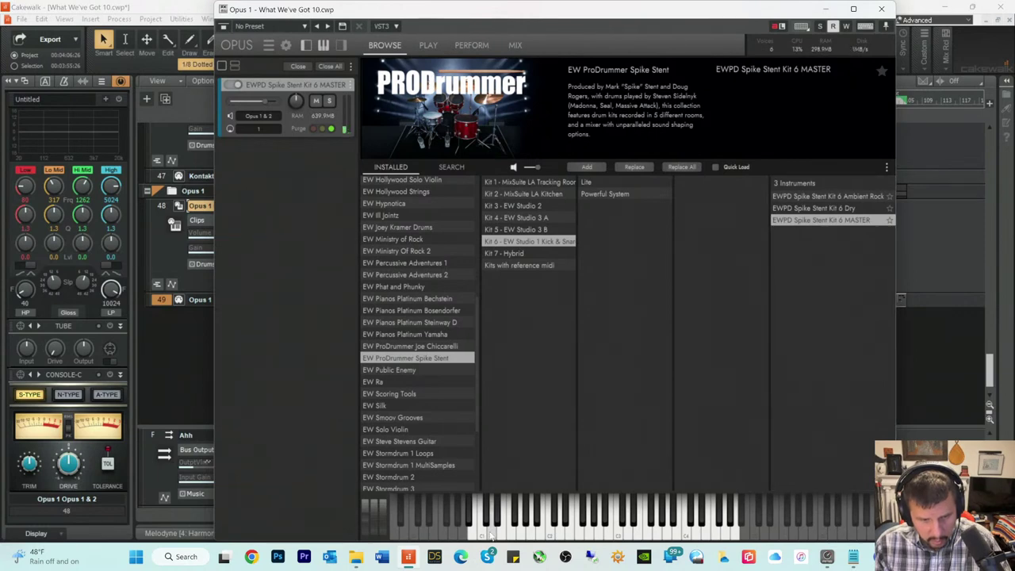
pyautogui.click(490, 537)
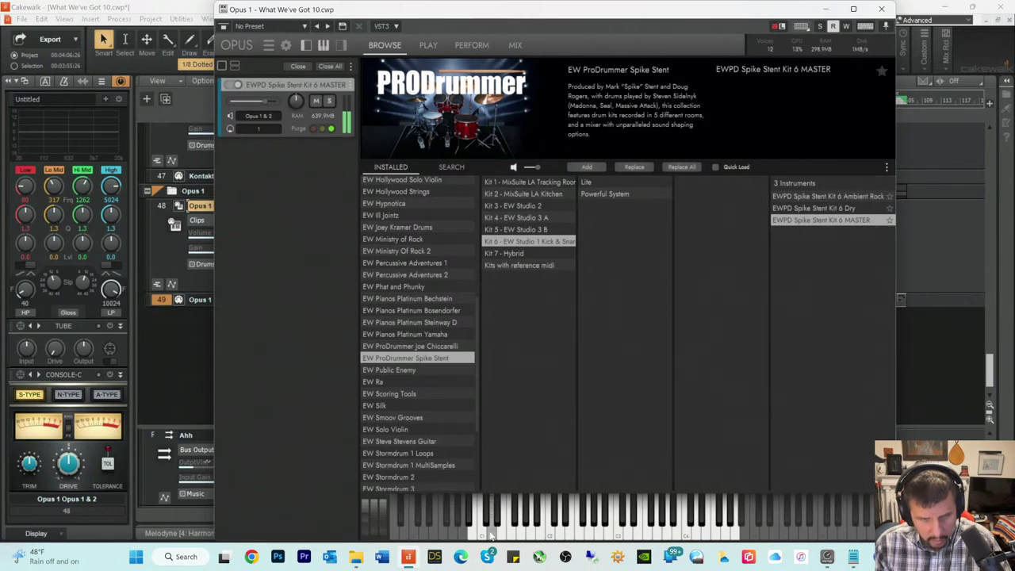
# Step: Load EWPD Spike Stent Hybrid Kit 5 from the Kit 7 - Hybrid group and audition its snare on the virtual keyboard
pyautogui.click(512, 254)
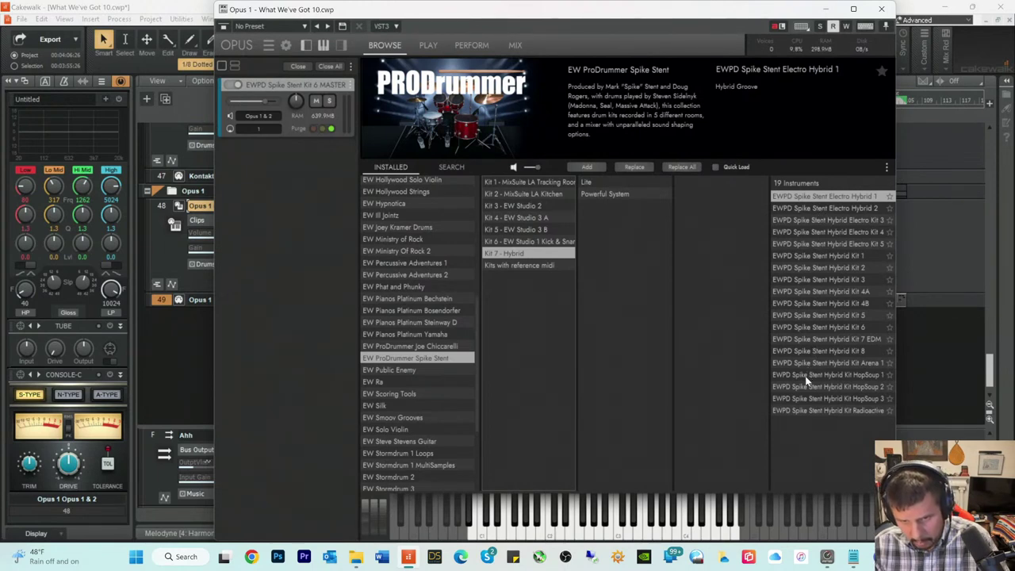
pyautogui.click(817, 317)
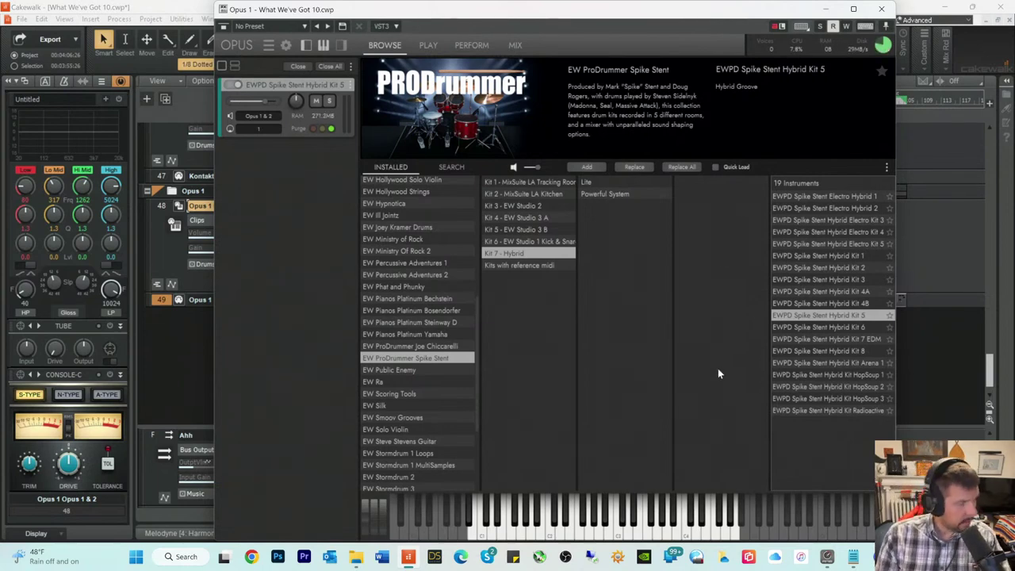
pyautogui.click(497, 531)
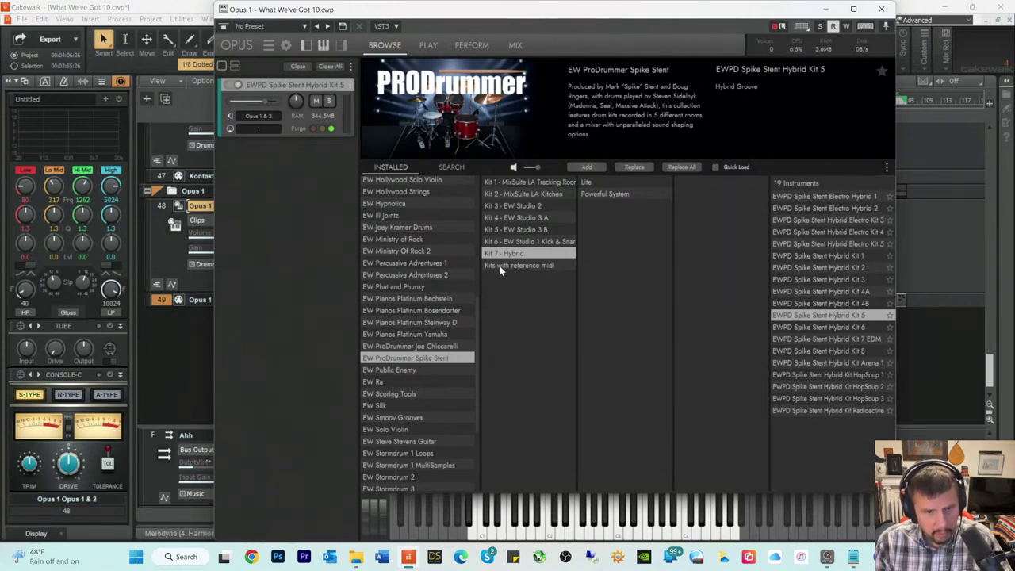
# Step: Load EWPD Spike Stent Kit 6 MASTER from the Kit 6 - EW Studio 1 group again and audition its snare
pyautogui.click(517, 241)
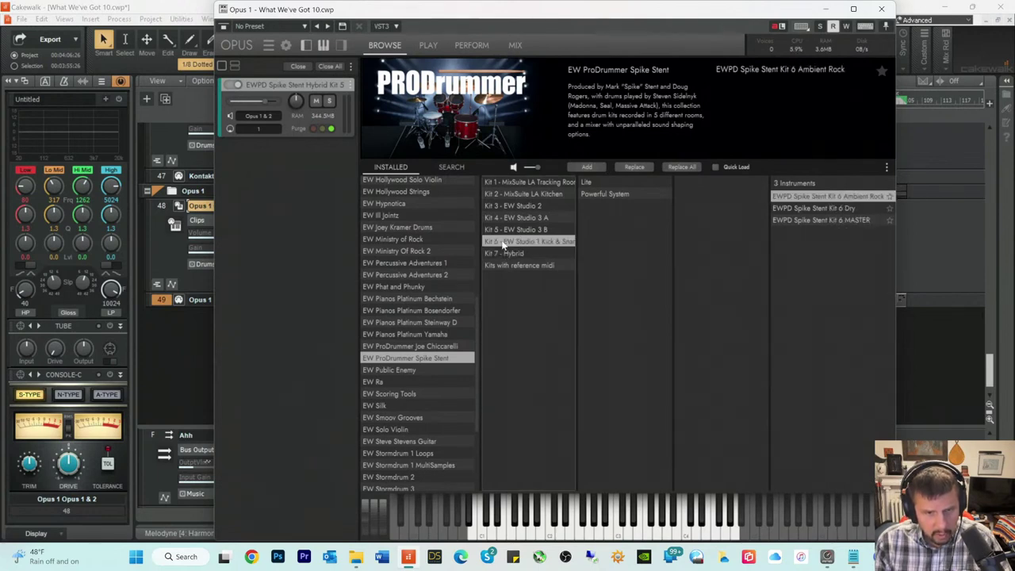
pyautogui.click(805, 221)
pyautogui.doubleClick(805, 221)
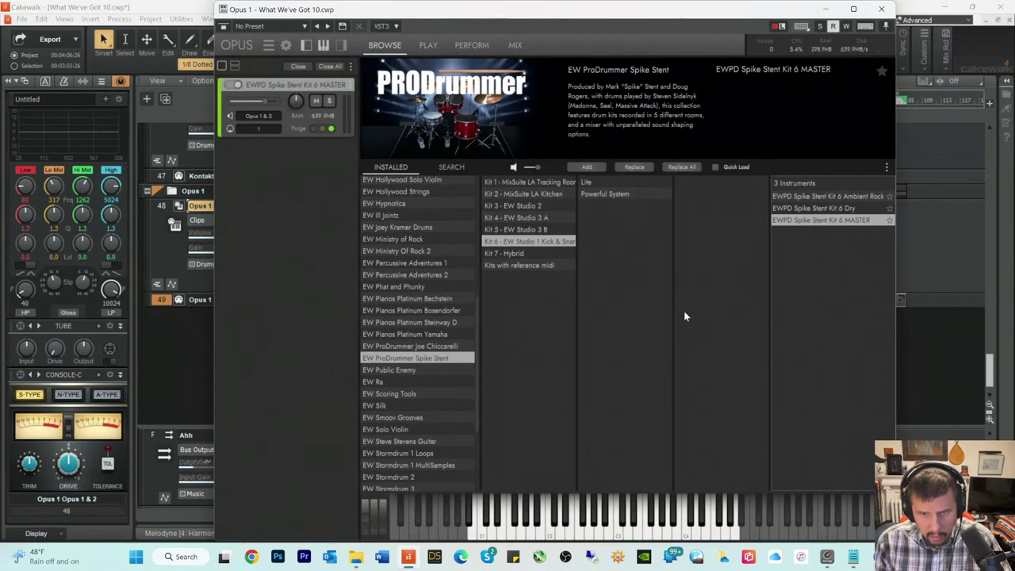
pyautogui.click(492, 527)
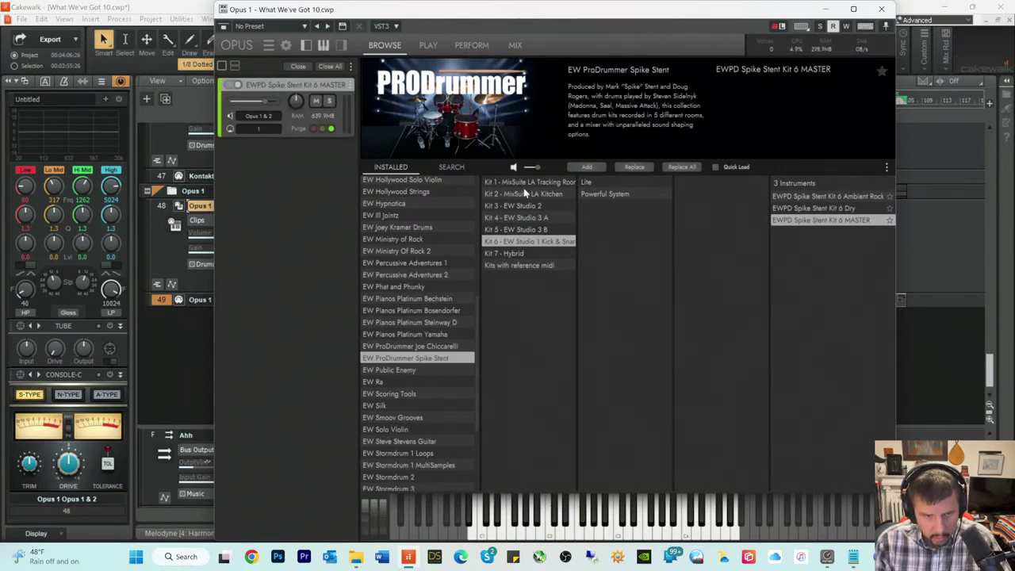
# Step: Browse the Kit 1, Kit 3 and Kit 4 groups and load EWPD Spike Stent Kit 4 MASTER
pyautogui.click(523, 183)
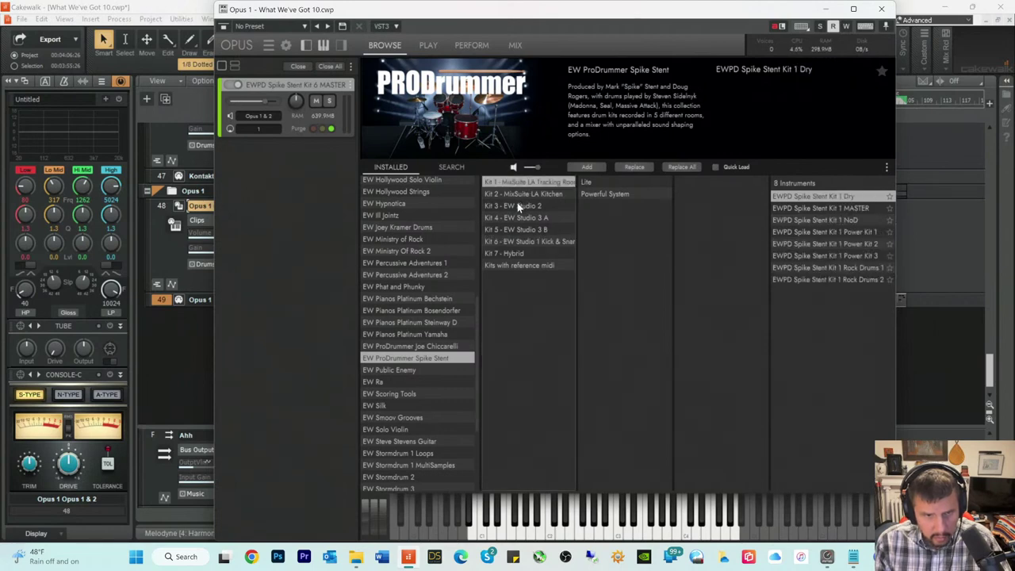
pyautogui.click(519, 206)
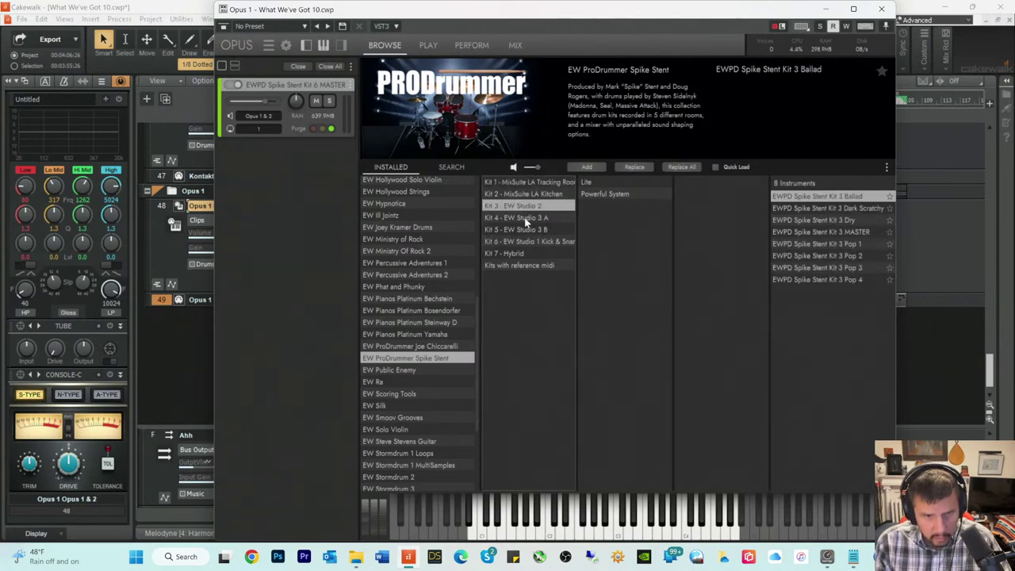
pyautogui.click(523, 218)
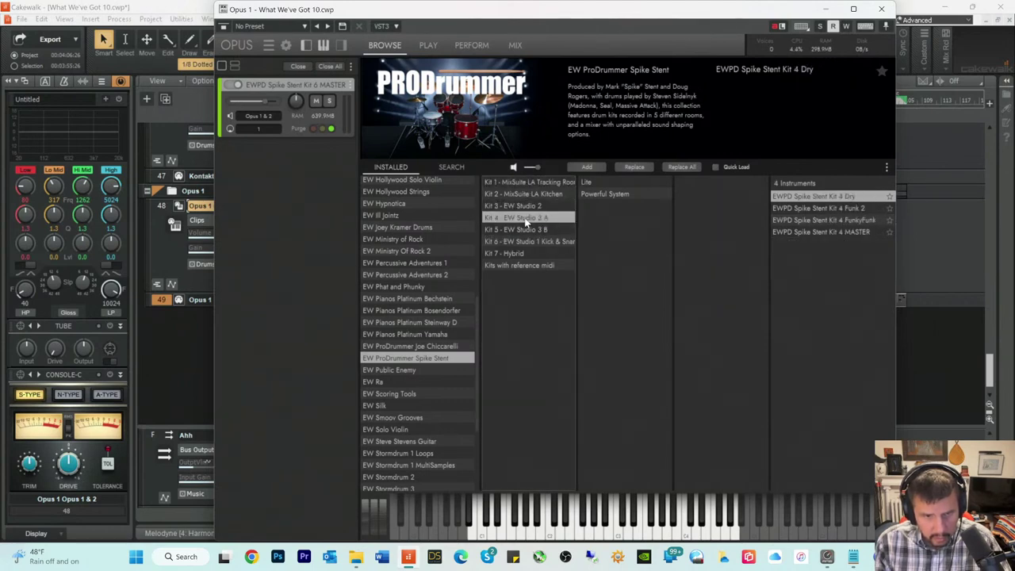
pyautogui.click(808, 232)
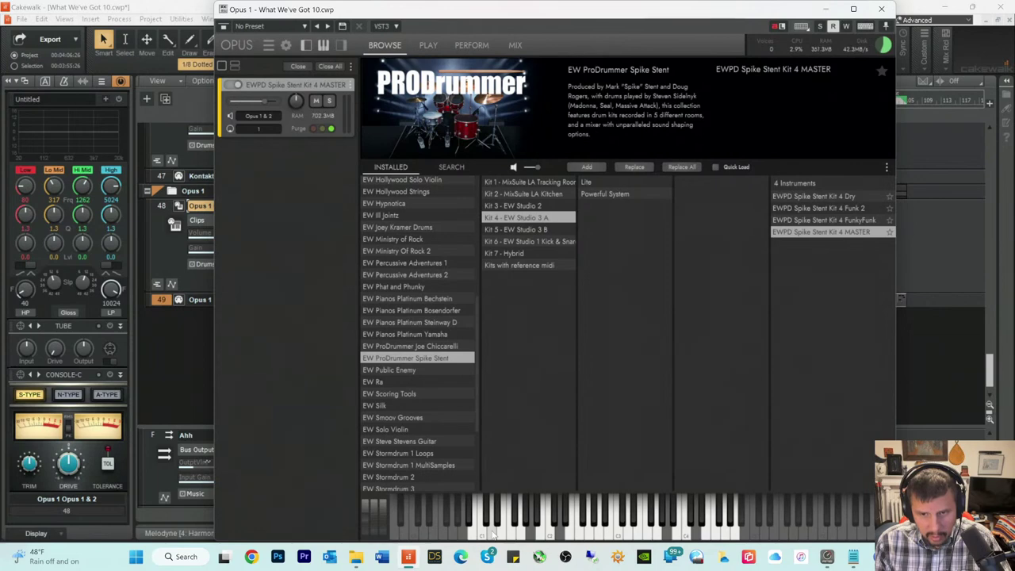
# Step: Audition the snare and neighbouring drum sounds of Kit 4 MASTER in the lowest octave of the virtual keyboard
pyautogui.click(492, 531)
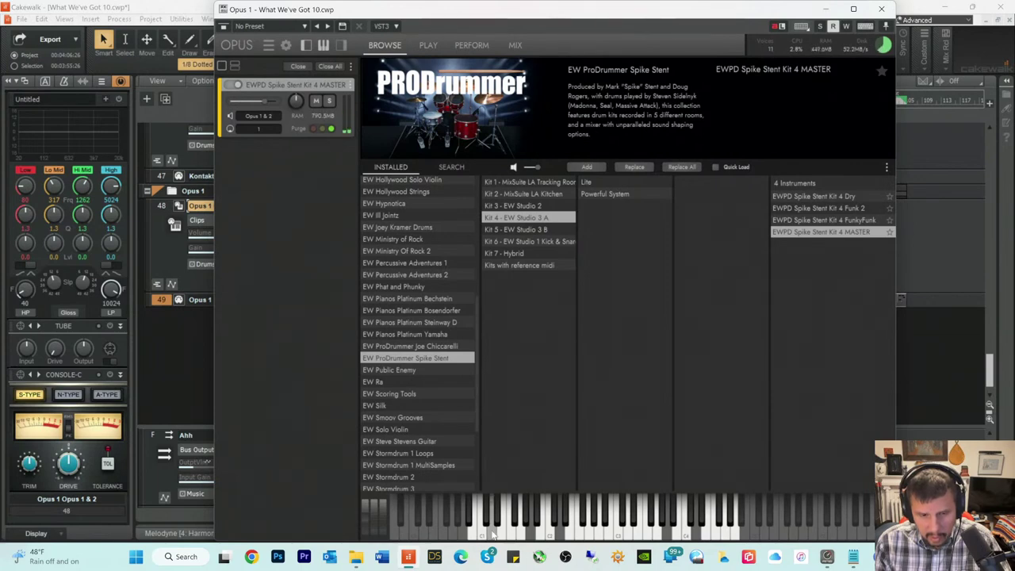
pyautogui.click(509, 538)
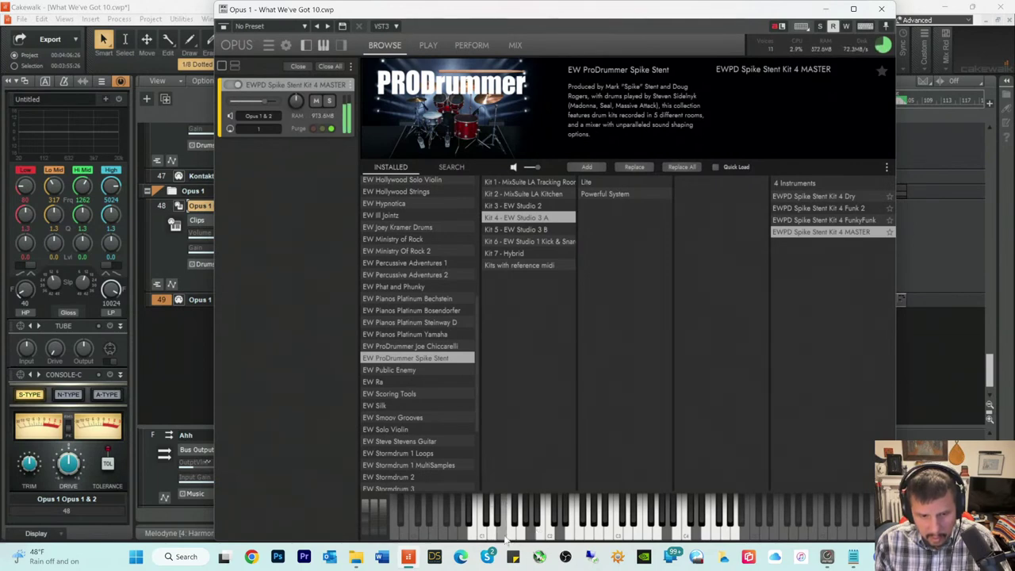
pyautogui.click(509, 539)
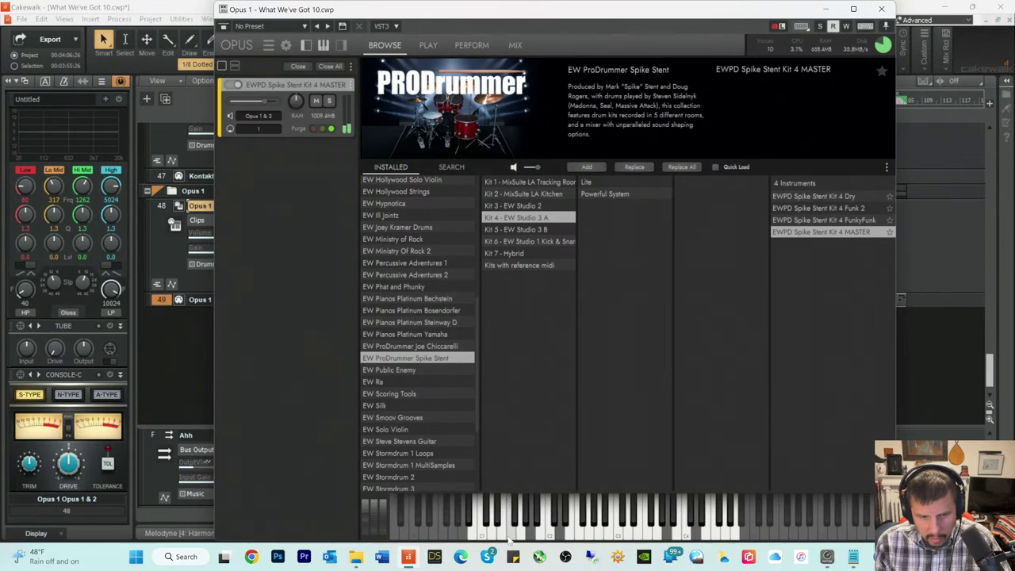
pyautogui.click(509, 538)
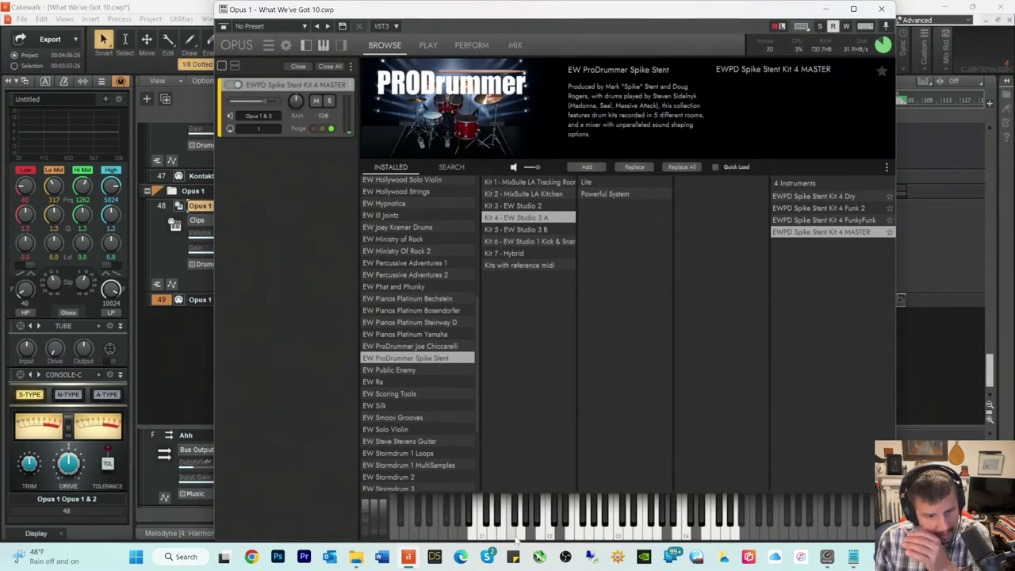
pyautogui.click(518, 538)
pyautogui.click(540, 538)
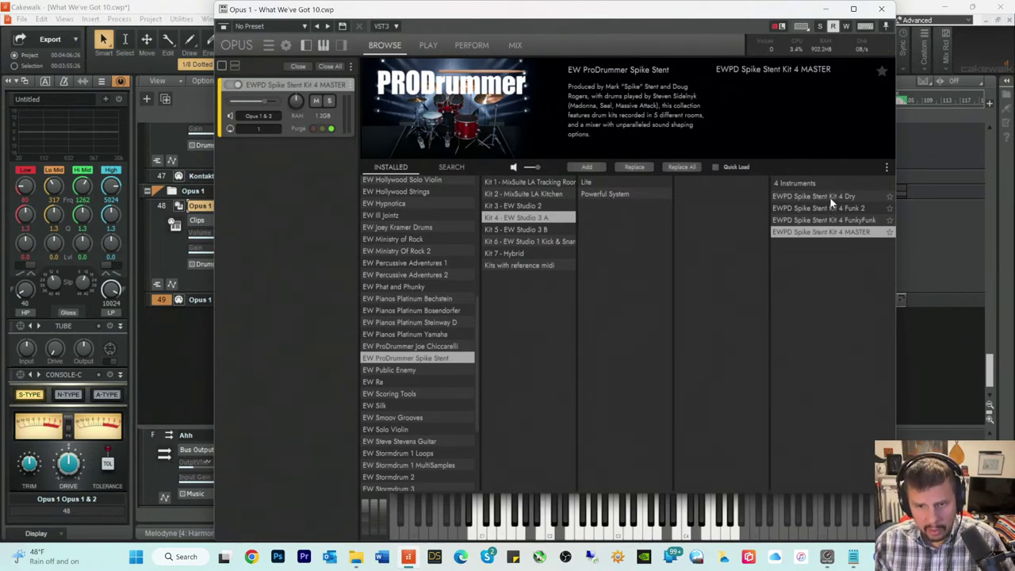
pyautogui.click(490, 534)
pyautogui.click(490, 533)
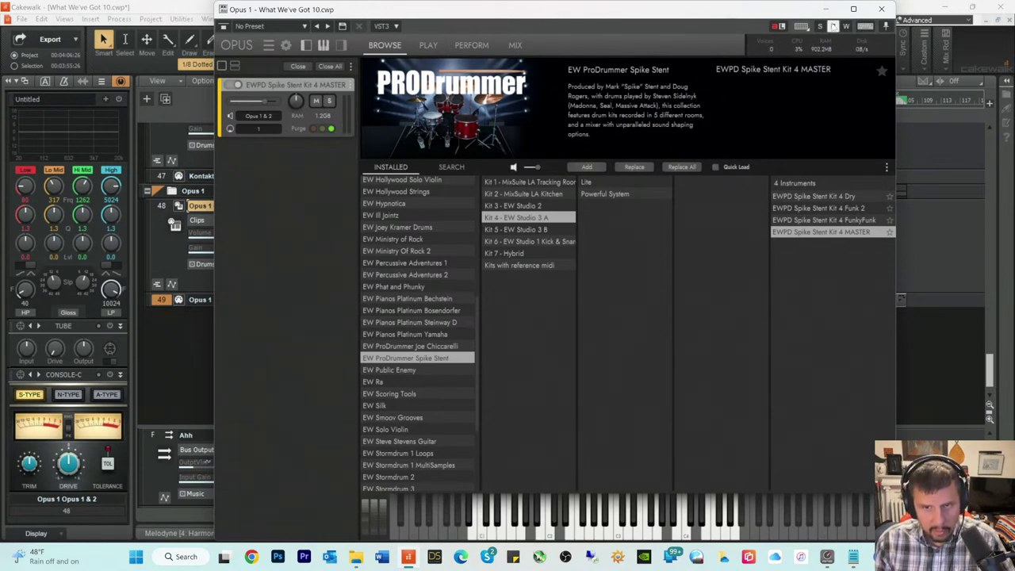
# Step: Minimize the Opus instrument and play the mix from the start of the second Opus clip
pyautogui.click(826, 10)
pyautogui.press('space')
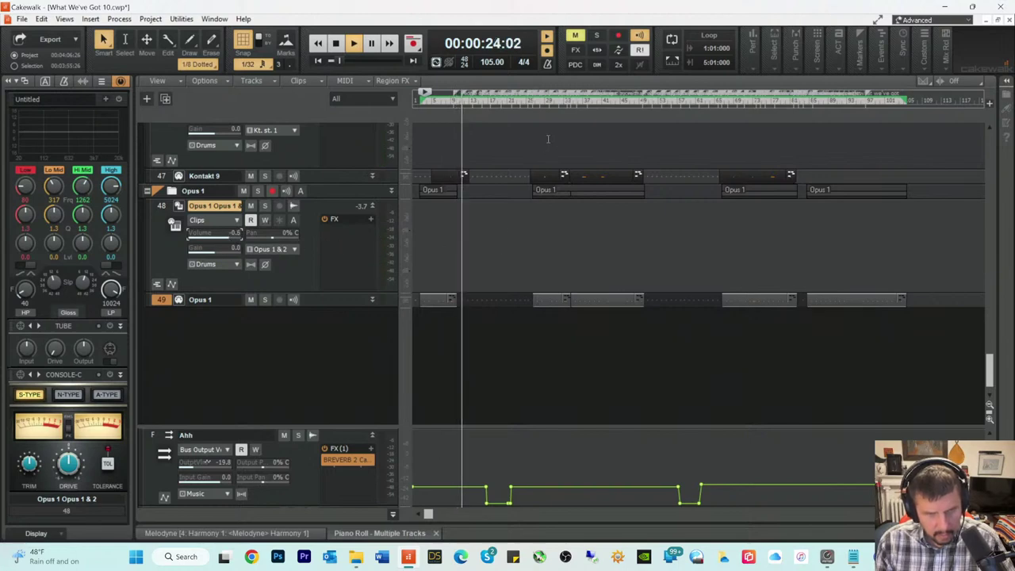
pyautogui.click(537, 101)
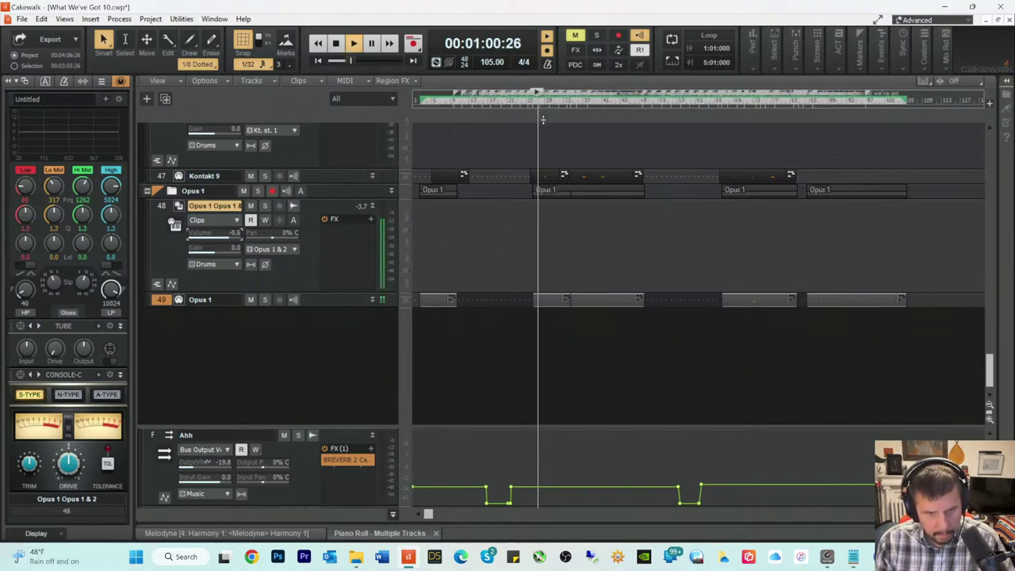
# Step: Insert the BREVERB 2 Cakewalk effect on Opus track 48 and switch its preset bank to Room
pyautogui.rightClick(335, 232)
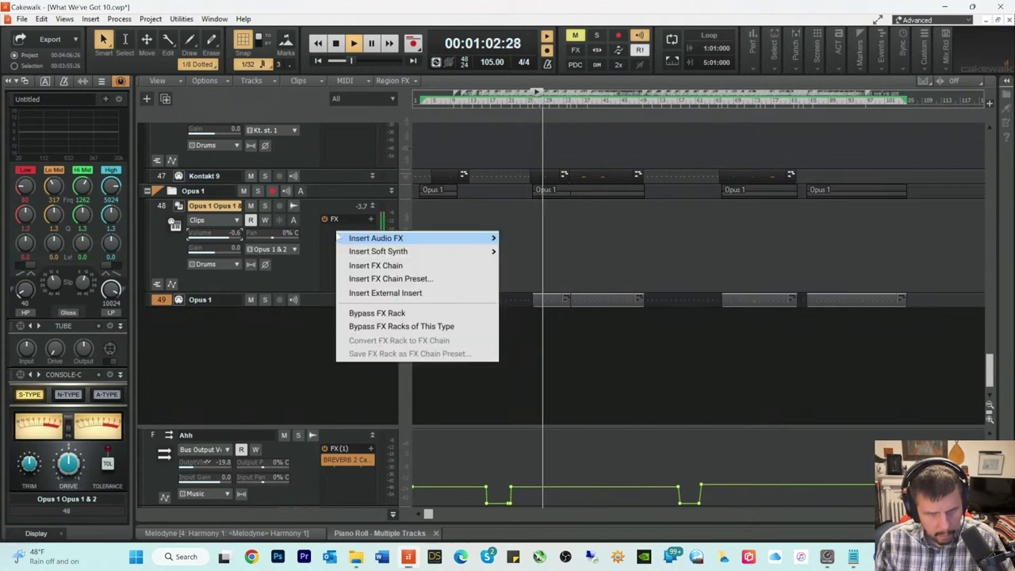
pyautogui.moveTo(376, 238)
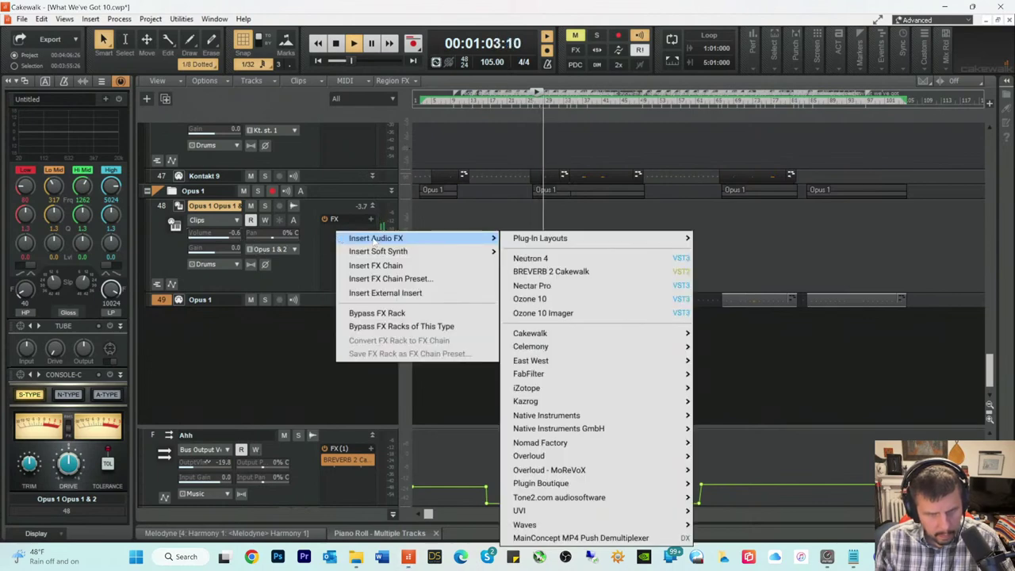
pyautogui.click(547, 272)
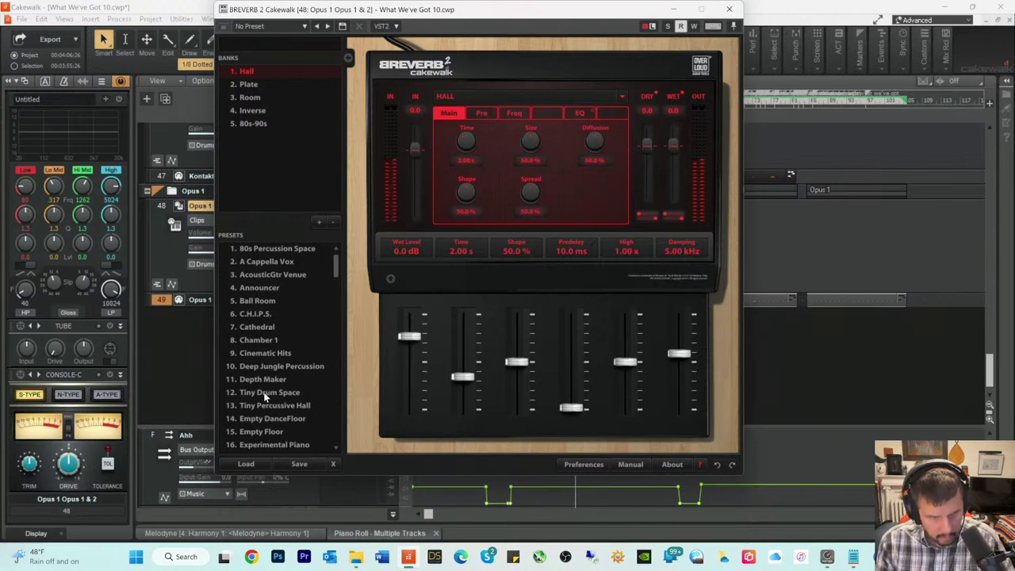
pyautogui.scroll(-4, 278, 361)
pyautogui.scroll(-3, 278, 363)
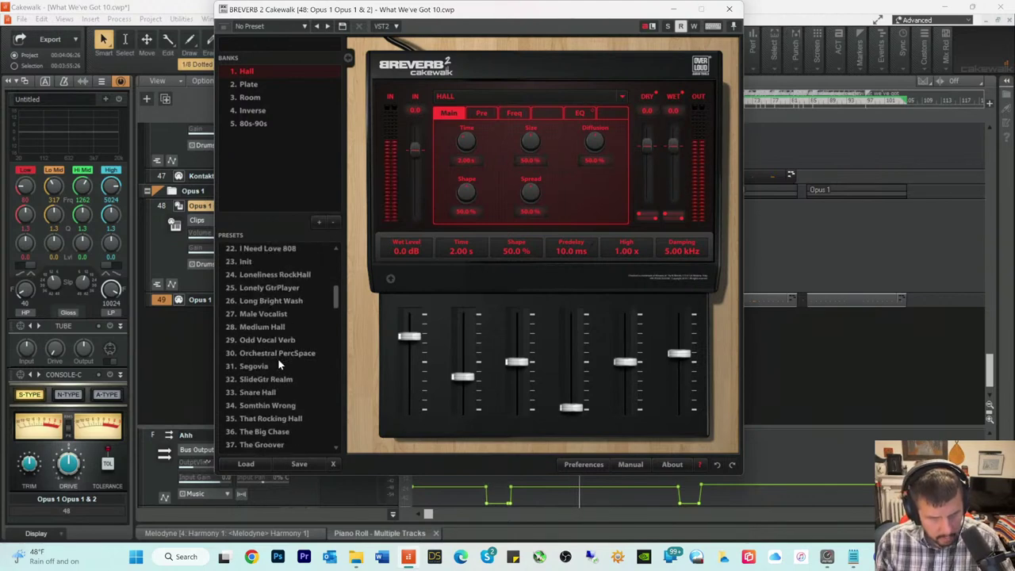
pyautogui.click(250, 97)
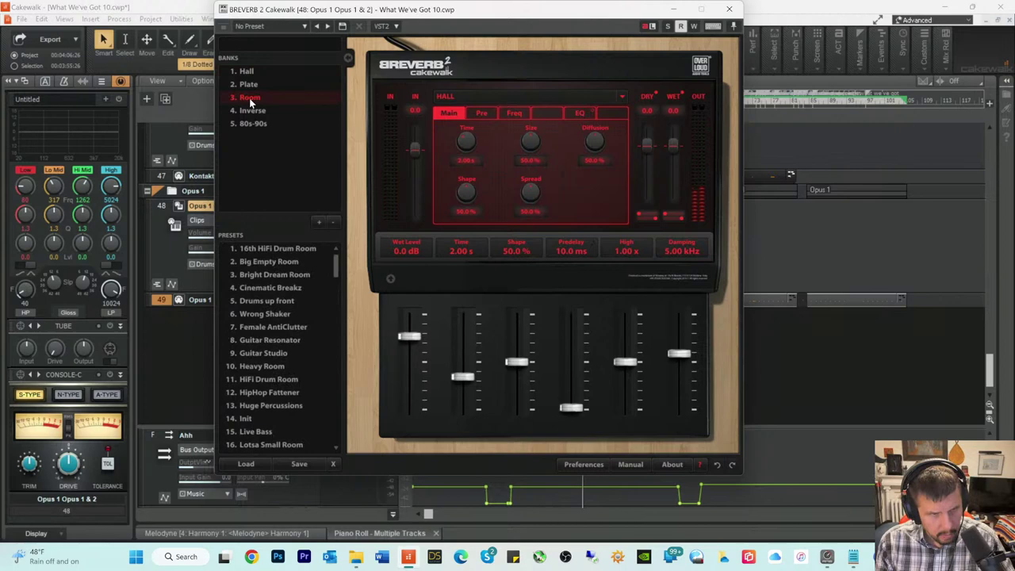
# Step: Try the 16th HiFi Drum Room, Big Empty Room and Bright Dream Room presets, lowering the wet level to -11.0 dB
pyautogui.click(272, 248)
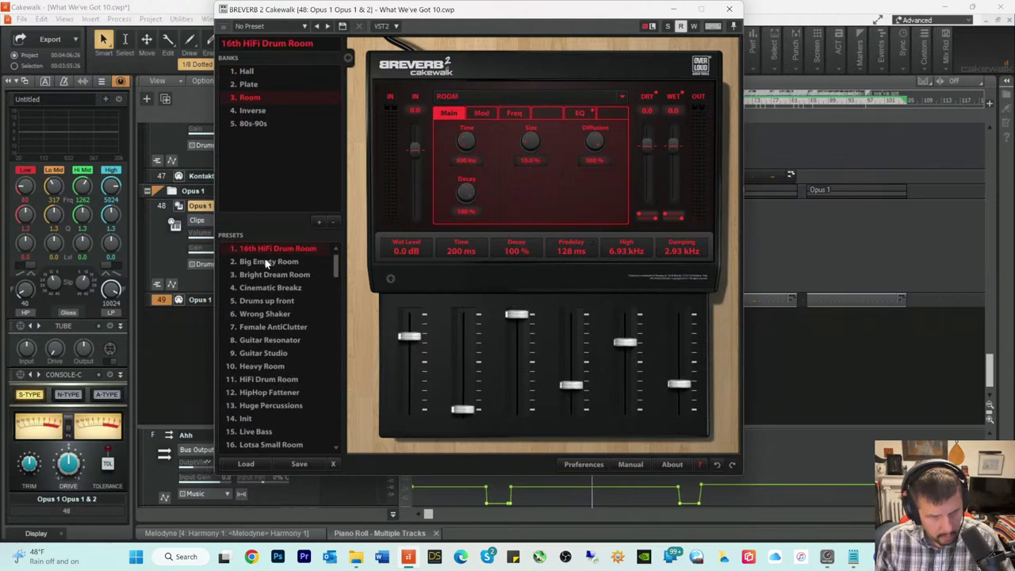
pyautogui.click(266, 262)
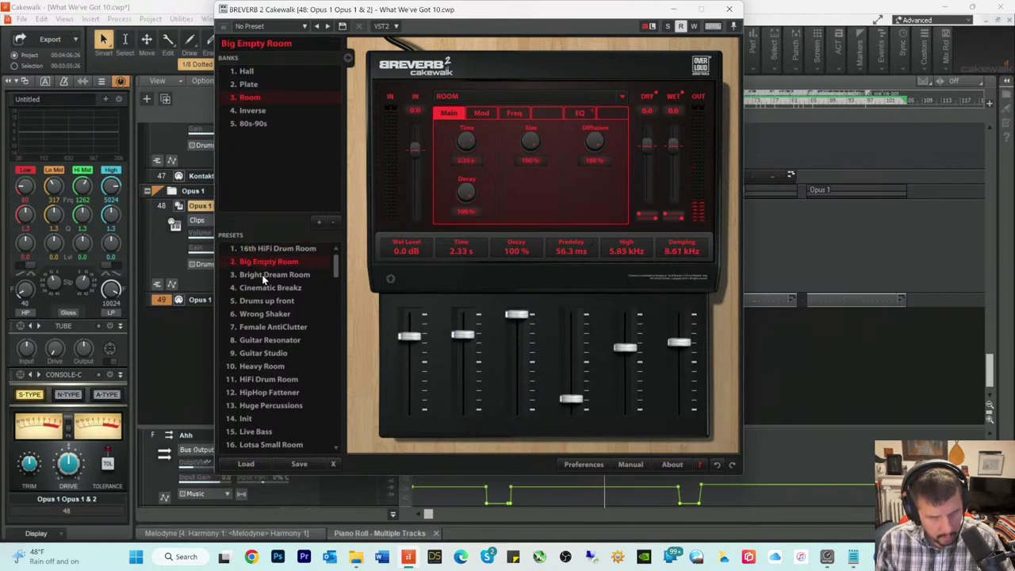
pyautogui.click(262, 274)
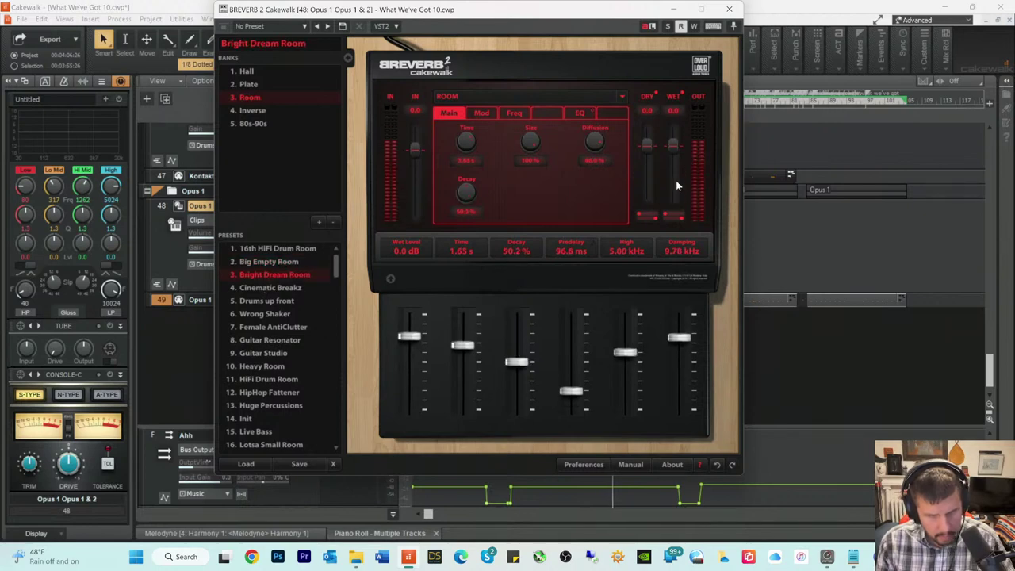
pyautogui.moveTo(671, 147)
pyautogui.mouseDown()
pyautogui.moveTo(673, 199)
pyautogui.moveTo(673, 165)
pyautogui.mouseUp()
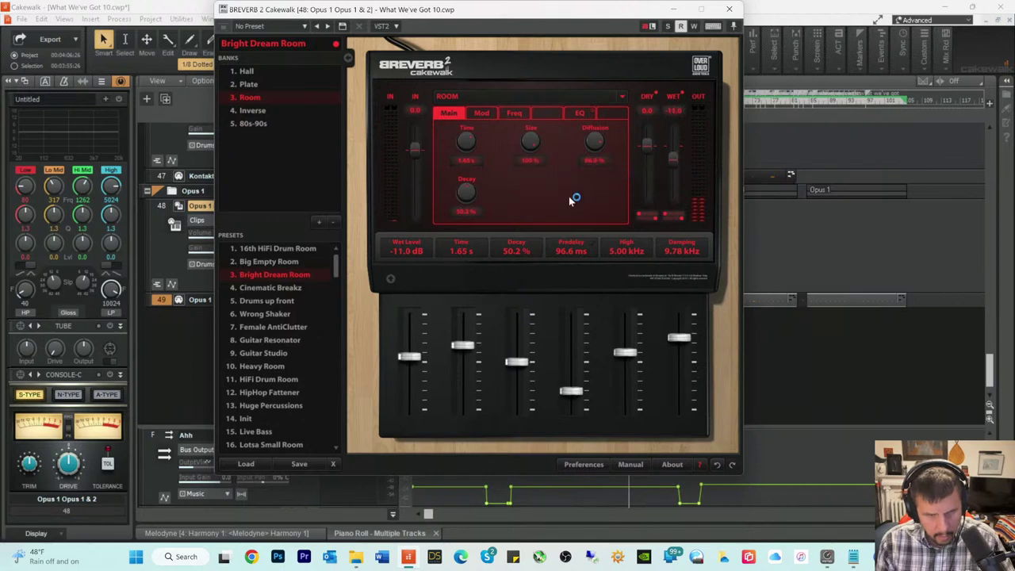
# Step: Load the Drums up front preset, discarding the unsaved changes, and raise the wet level to -6.9 dB
pyautogui.click(267, 301)
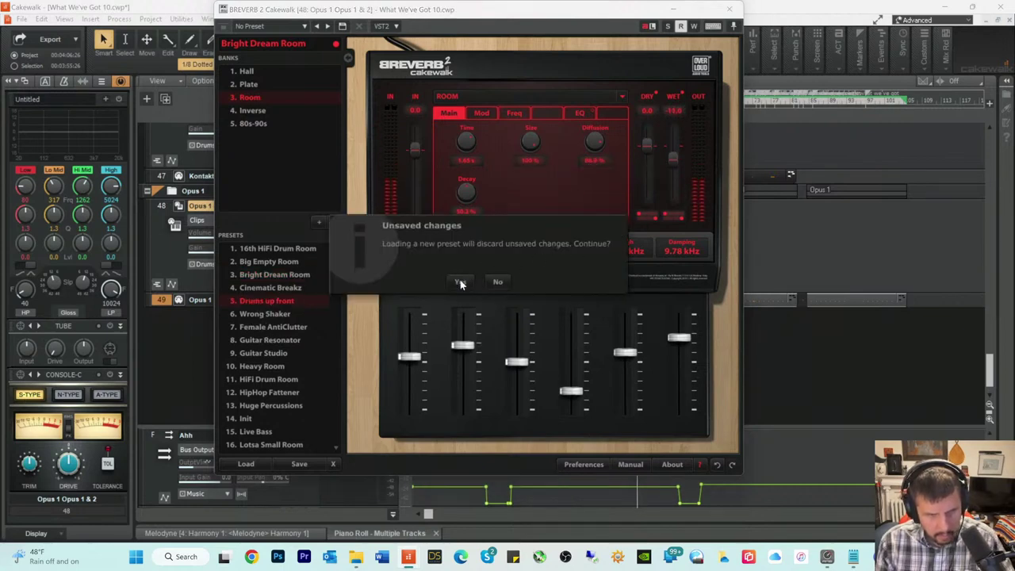
pyautogui.click(459, 282)
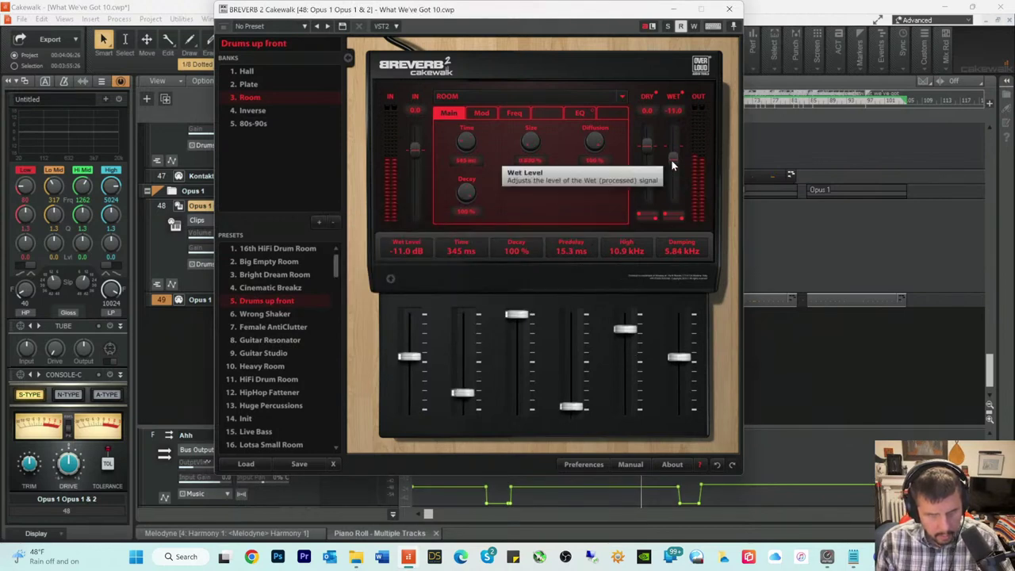
pyautogui.moveTo(672, 165); pyautogui.dragTo(672, 159)
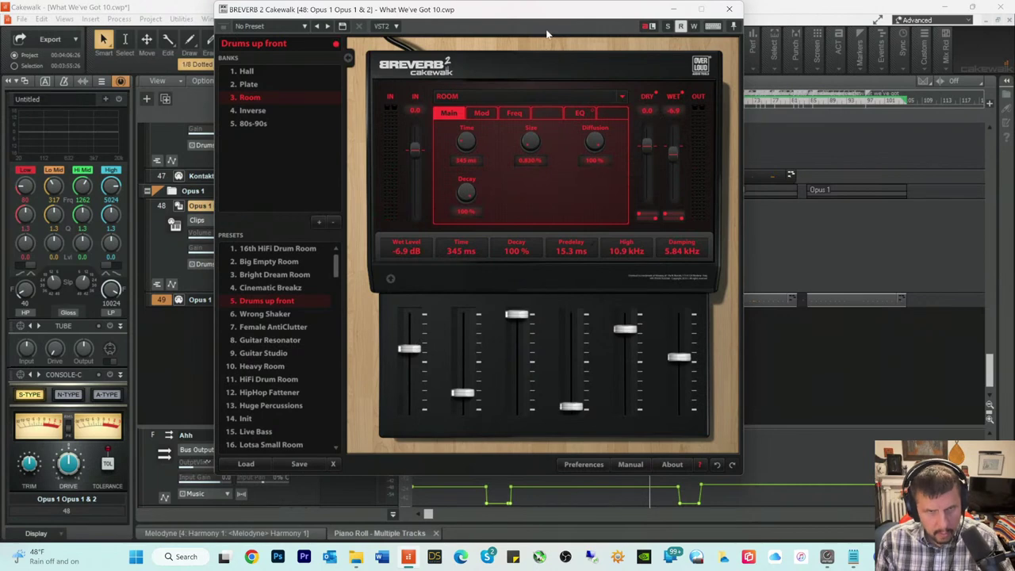
# Step: Play the mix from the start of the third Opus clip and fine-tune the reverb's wet level to -4.6 dB
pyautogui.moveTo(537, 20); pyautogui.dragTo(415, 49)
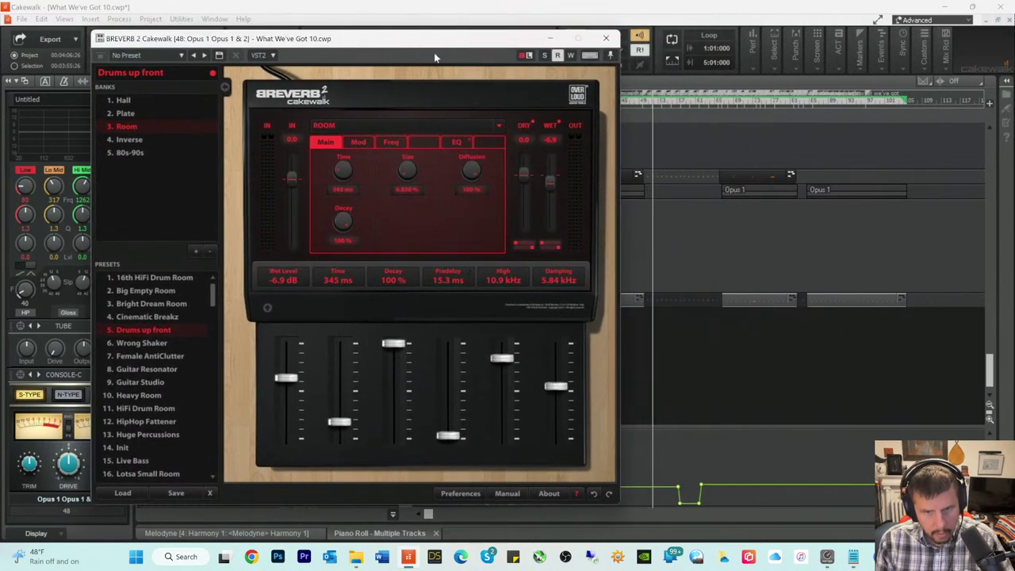
pyautogui.click(718, 106)
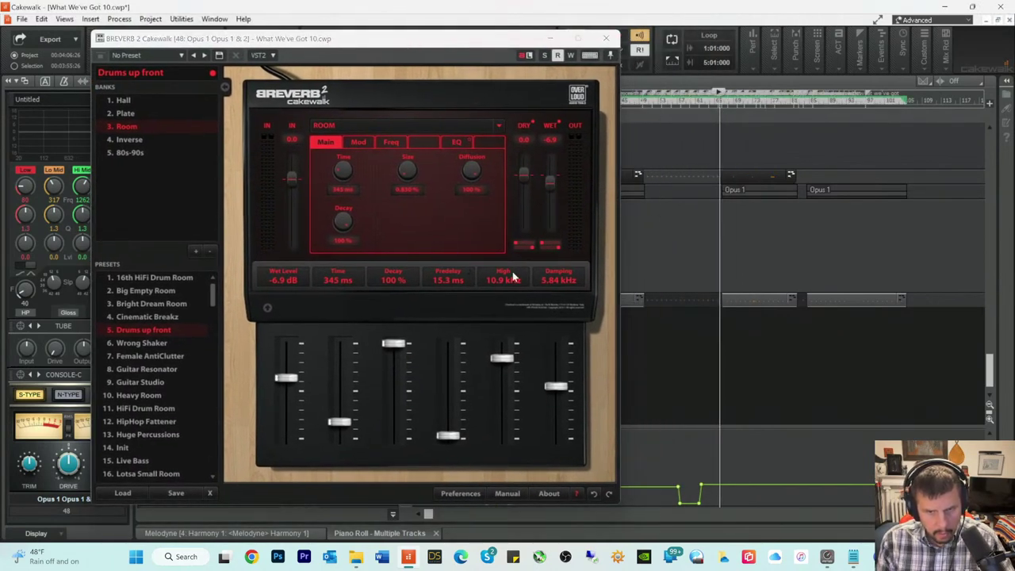
pyautogui.moveTo(546, 186); pyautogui.dragTo(550, 176)
pyautogui.moveTo(498, 54); pyautogui.dragTo(615, 55)
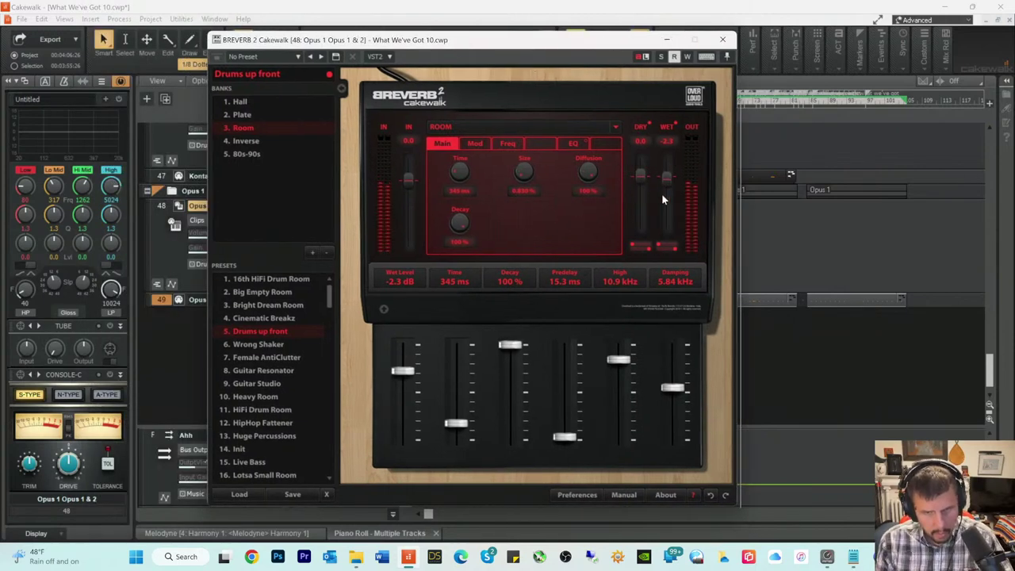
pyautogui.moveTo(663, 183); pyautogui.dragTo(665, 192)
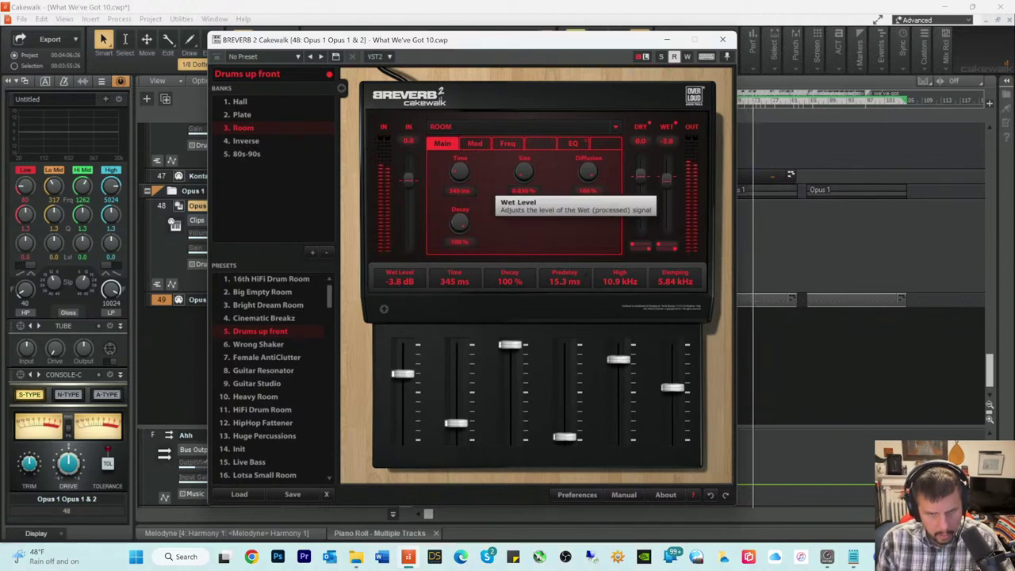
pyautogui.moveTo(664, 180); pyautogui.dragTo(666, 184)
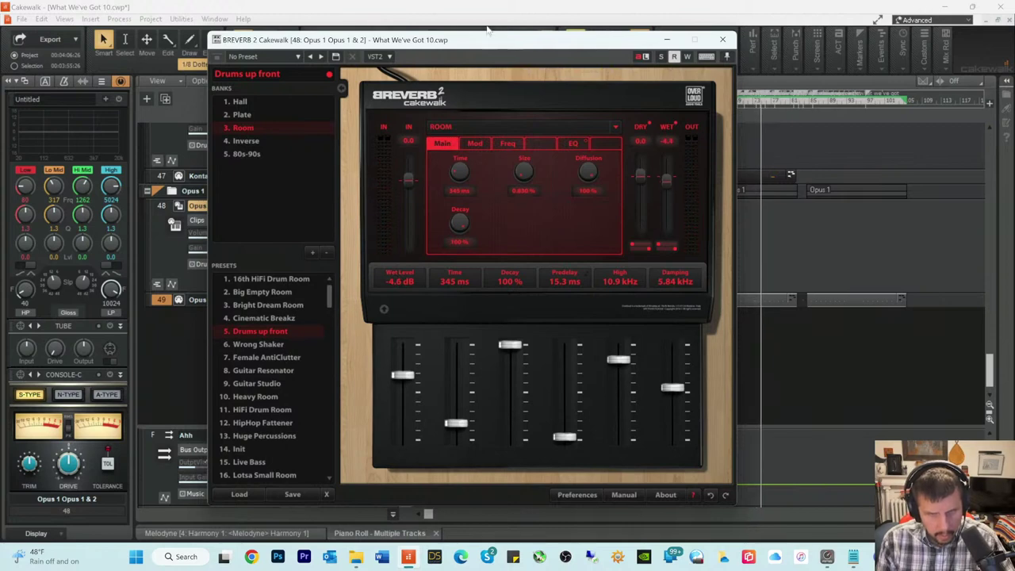
# Step: Move the reverb window clear of the track controls and lower the volume of Opus track 48 to -2.3
pyautogui.moveTo(488, 40); pyautogui.dragTo(665, 54)
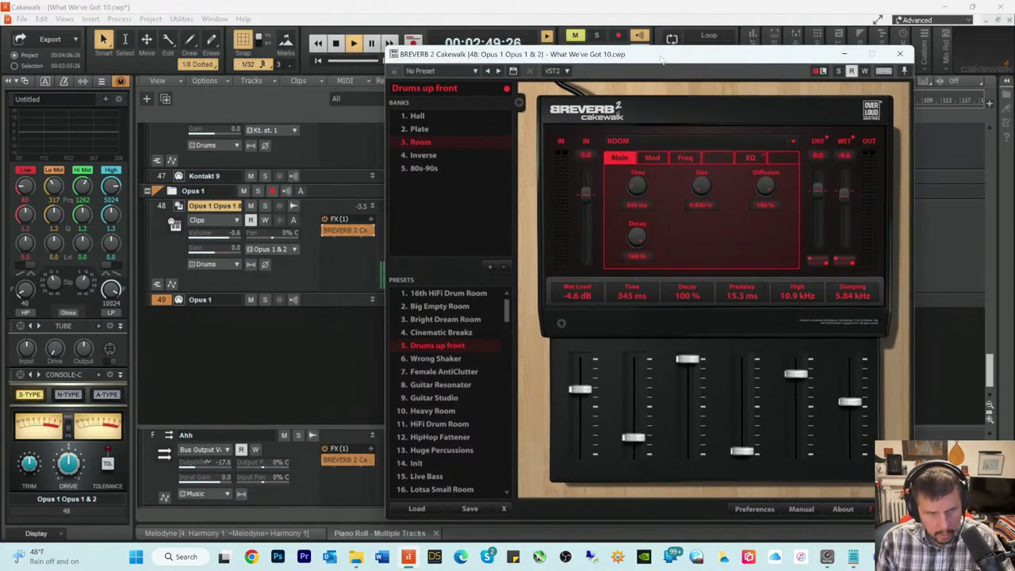
pyautogui.click(230, 240)
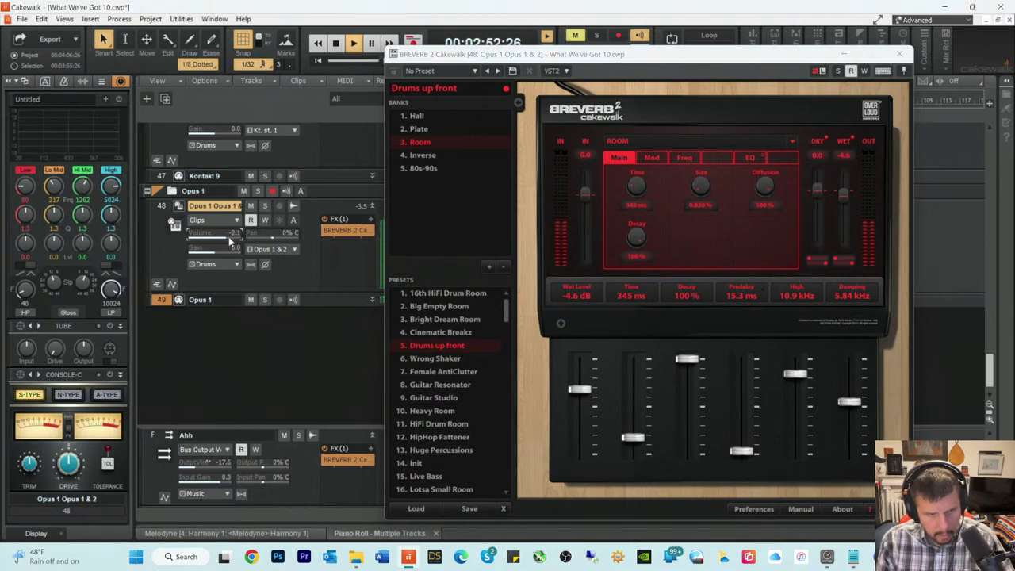
pyautogui.moveTo(230, 240); pyautogui.dragTo(232, 240)
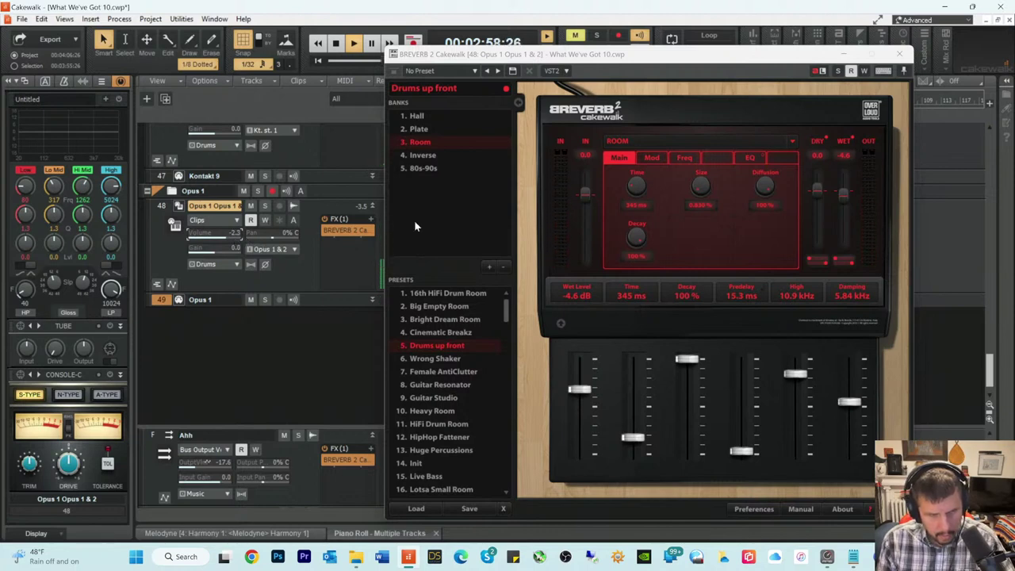
# Step: Close the reverb window and adjust the Harmony bus output volume to -11.1 while the mix plays
pyautogui.moveTo(822, 60); pyautogui.dragTo(776, 57)
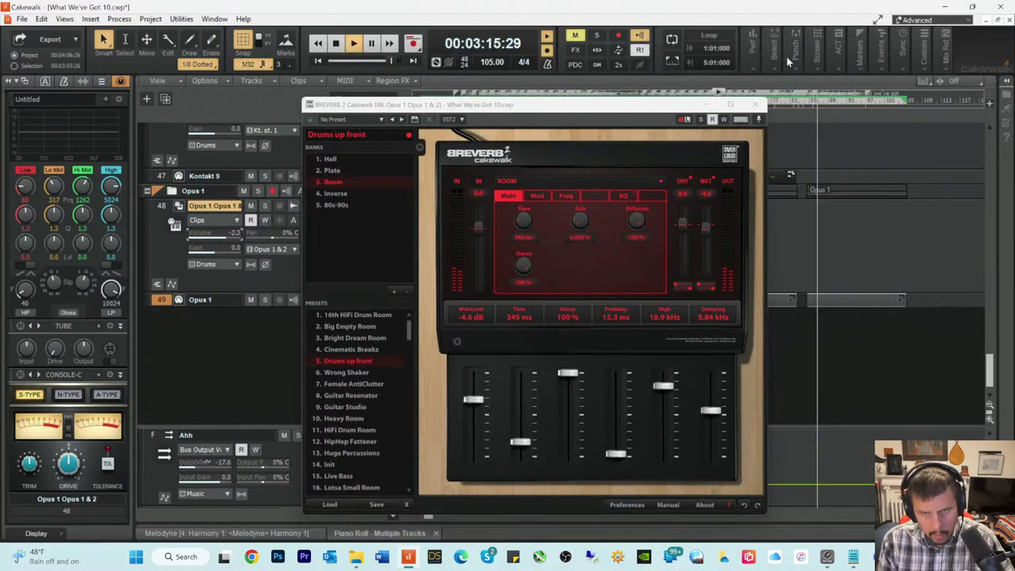
pyautogui.click(801, 54)
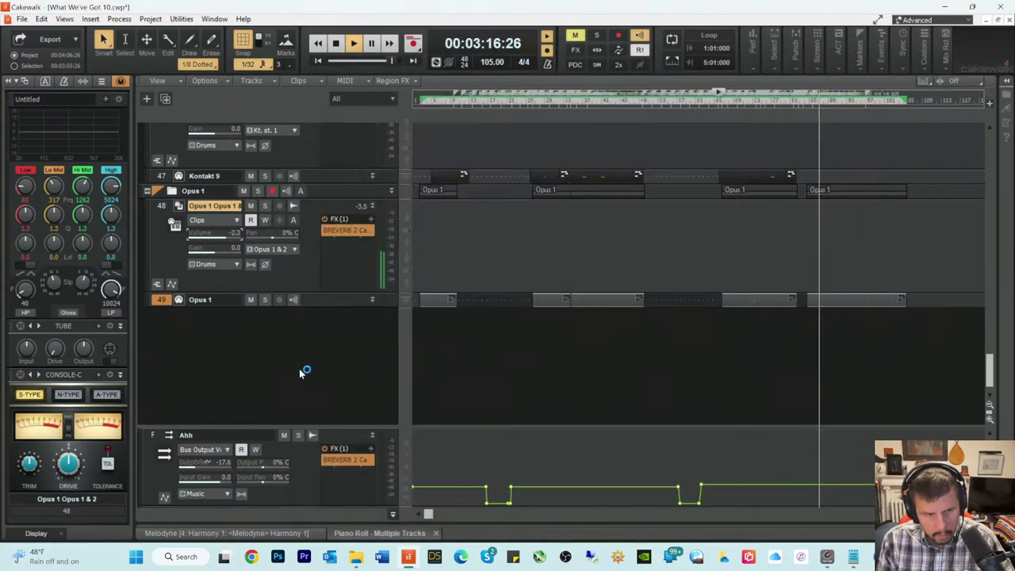
pyautogui.scroll(-1, 536, 379)
pyautogui.scroll(-3, 301, 447)
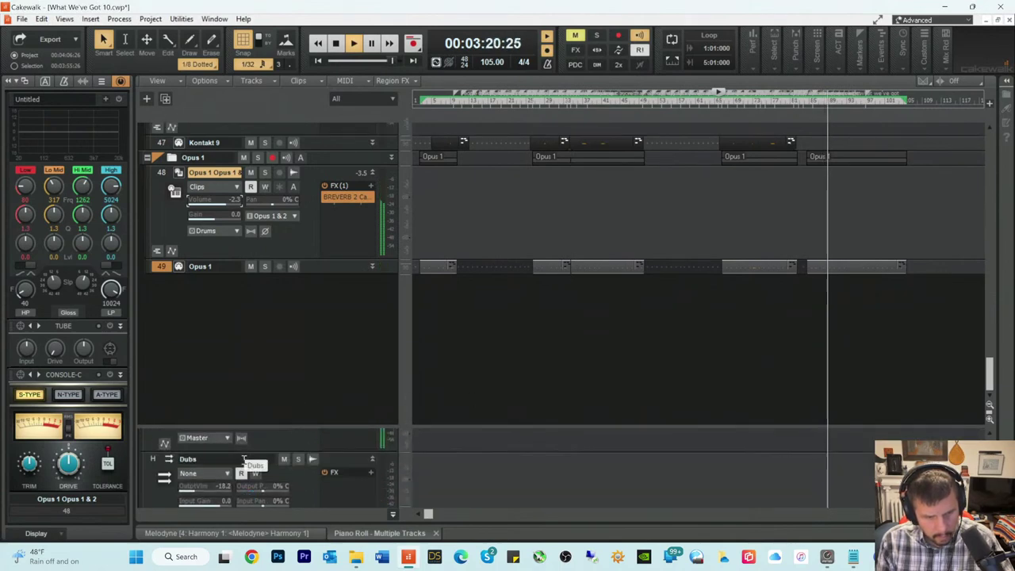
pyautogui.scroll(-2, 243, 457)
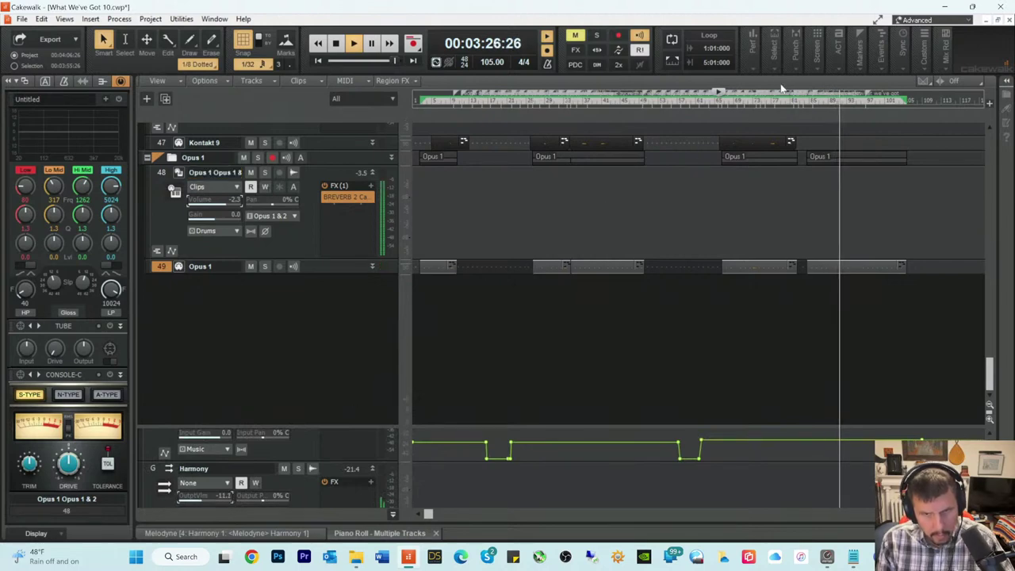
pyautogui.press('space')
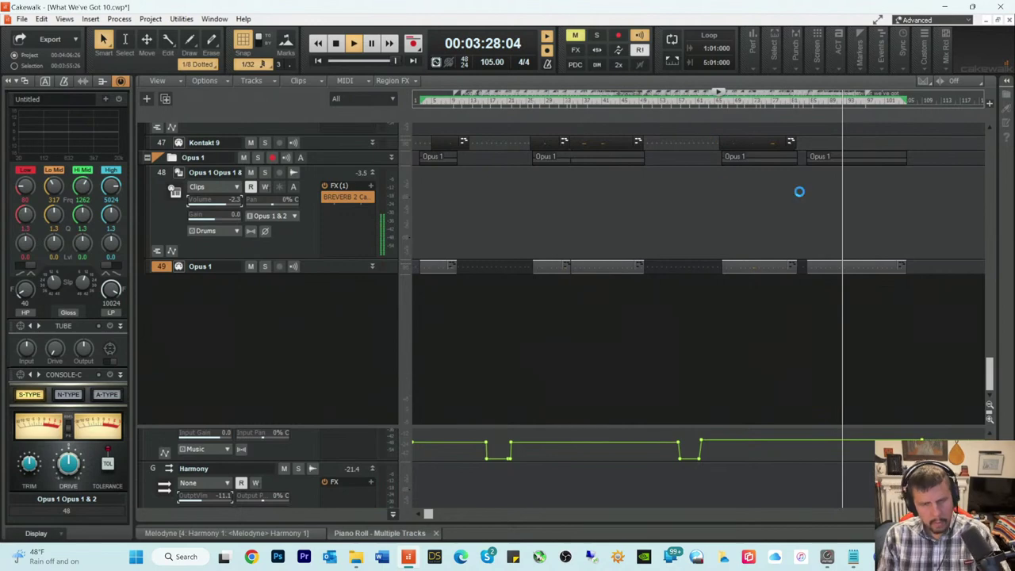
# Step: Lower the volume of Opus track 48 to -3.0 and stop playback
pyautogui.click(238, 208)
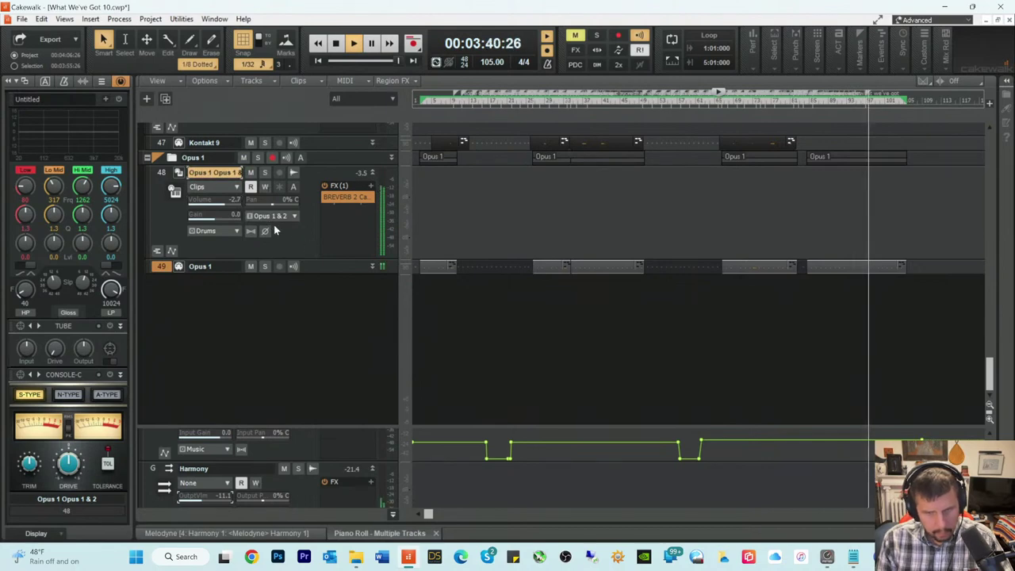
pyautogui.moveTo(233, 203); pyautogui.dragTo(231, 204)
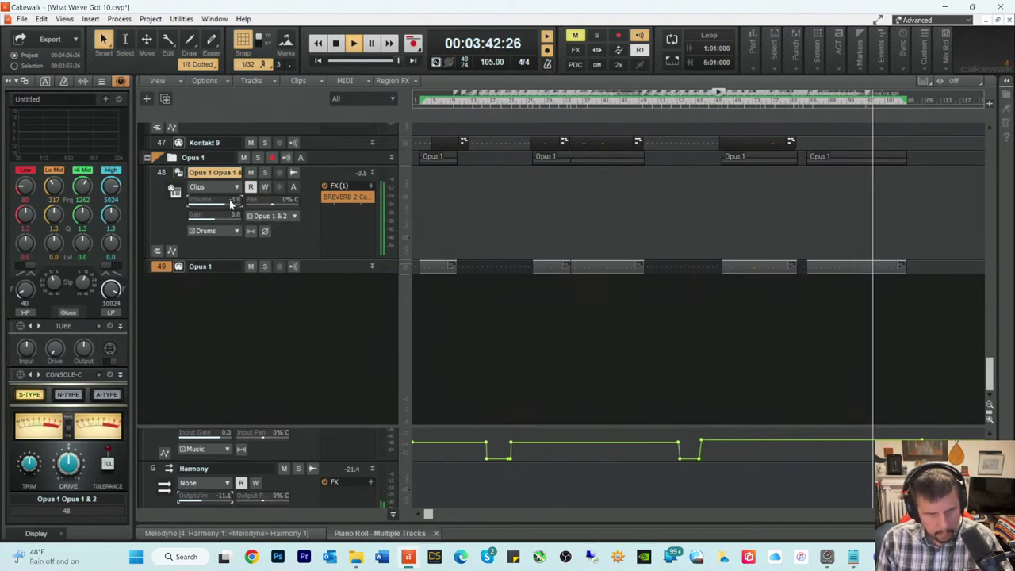
pyautogui.press('space')
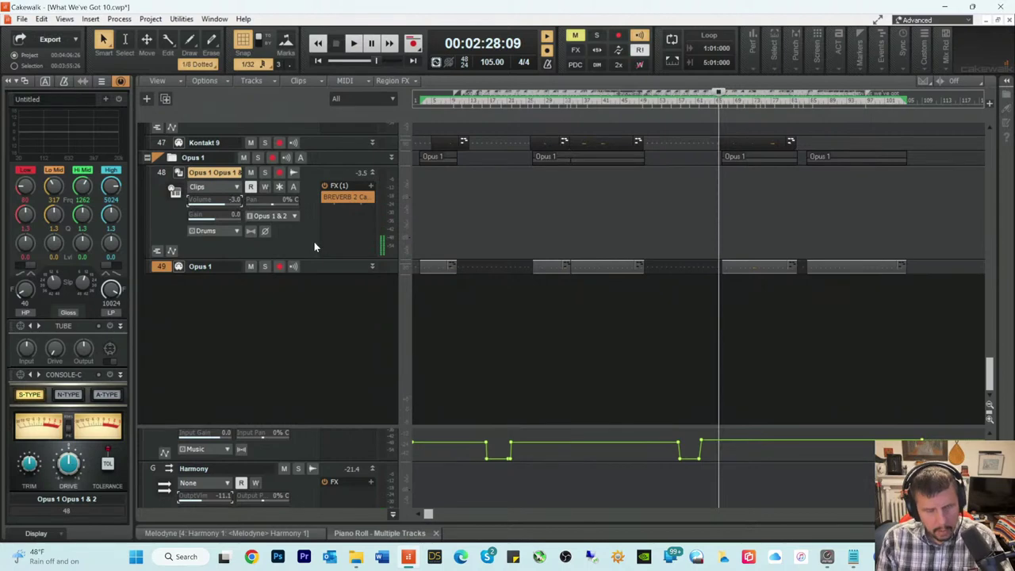
# Step: Play the mix from the start of the third Opus clip and mute Opus track 48
pyautogui.press('space')
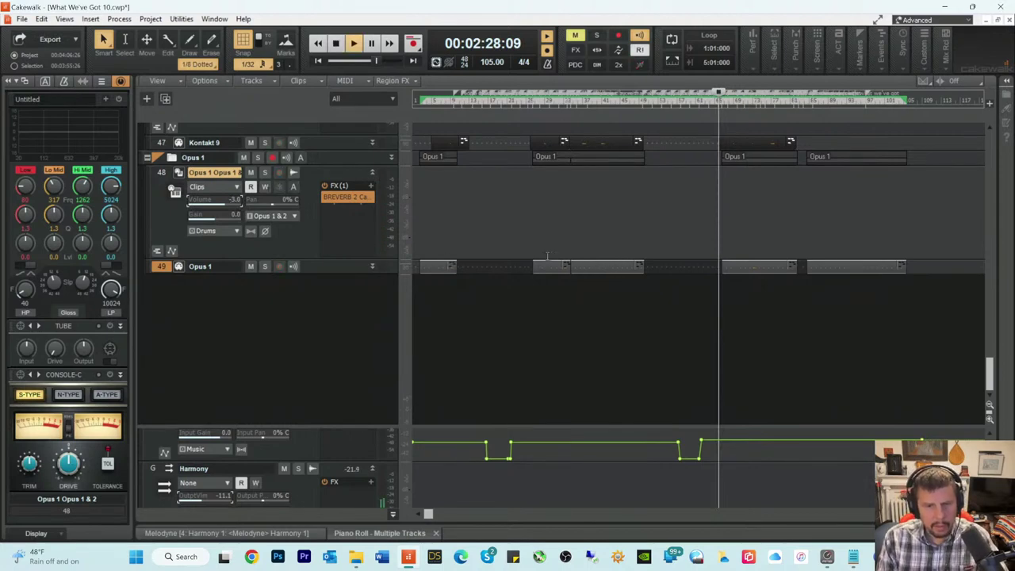
pyautogui.scroll(3, 449, 211)
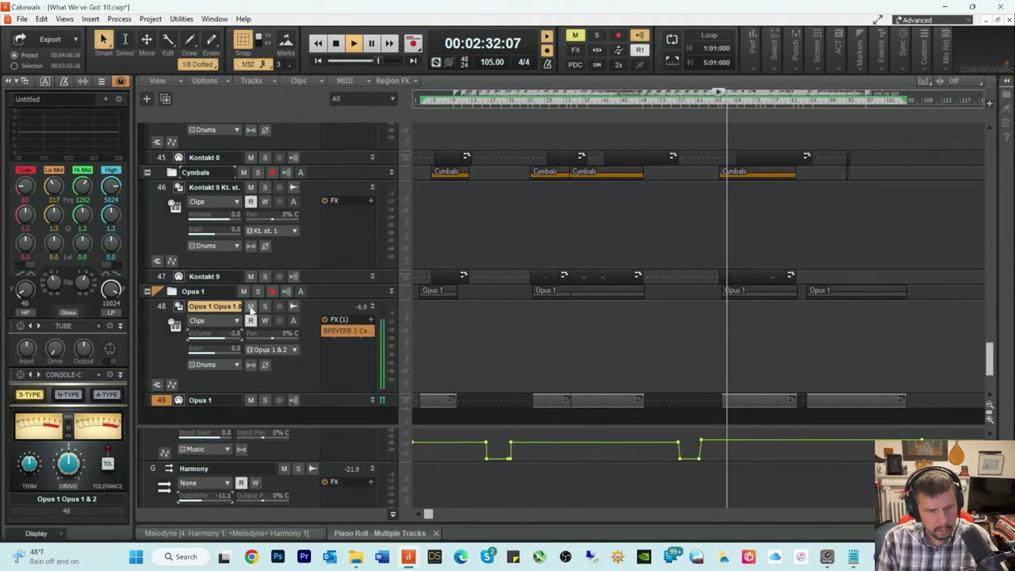
pyautogui.click(250, 307)
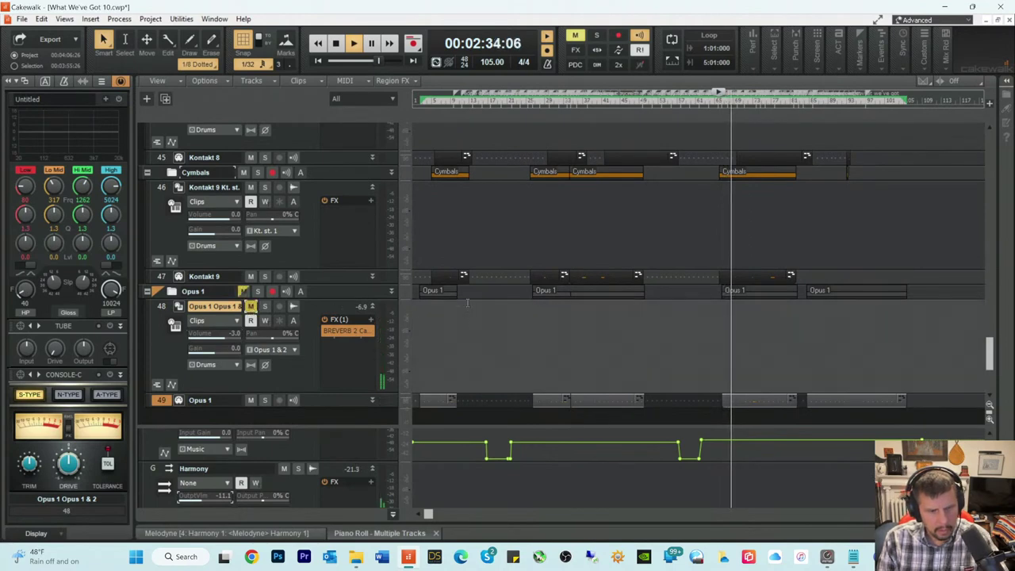
# Step: Unmute the Snare Drum folder, raise Kontakt 4 track 36 to a volume of -2.0, and stop playback
pyautogui.scroll(6, 230, 261)
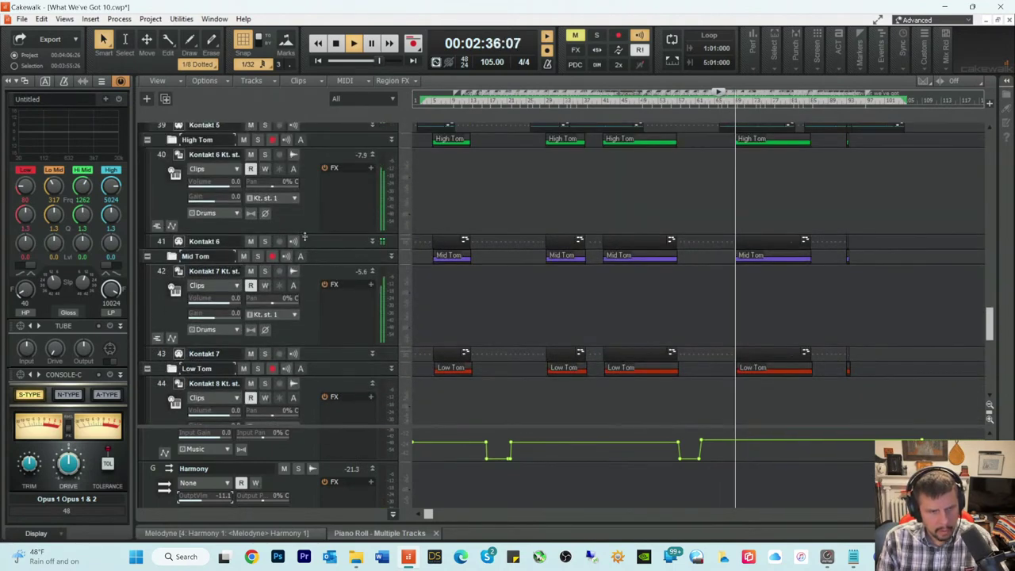
pyautogui.scroll(2, 302, 230)
pyautogui.scroll(1, 349, 238)
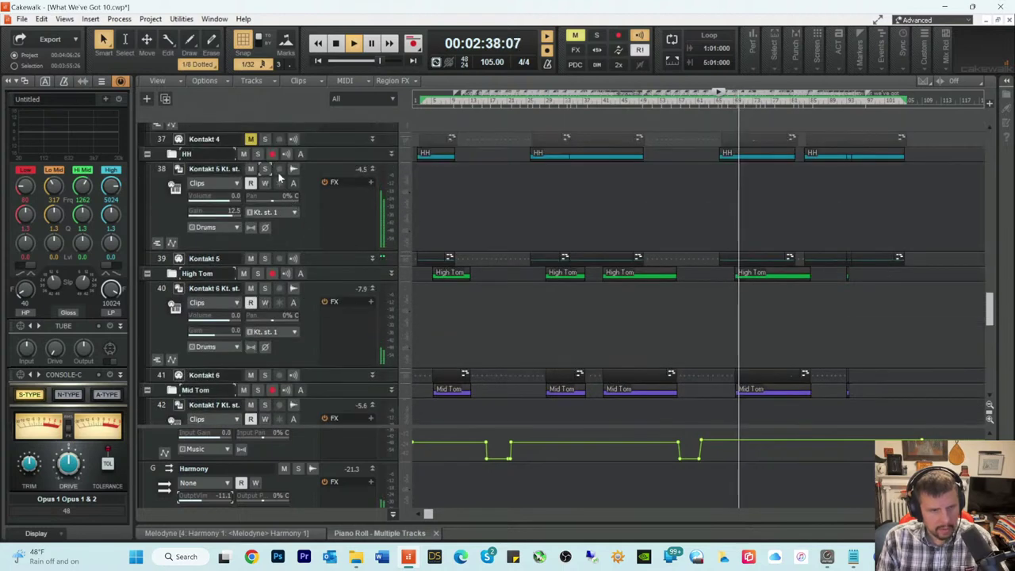
pyautogui.scroll(2, 410, 212)
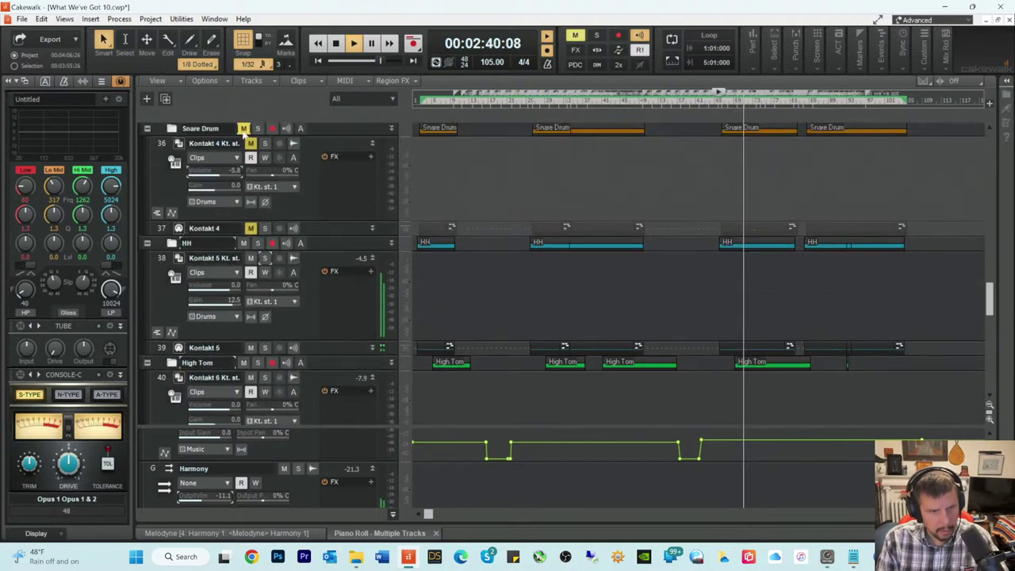
pyautogui.click(244, 129)
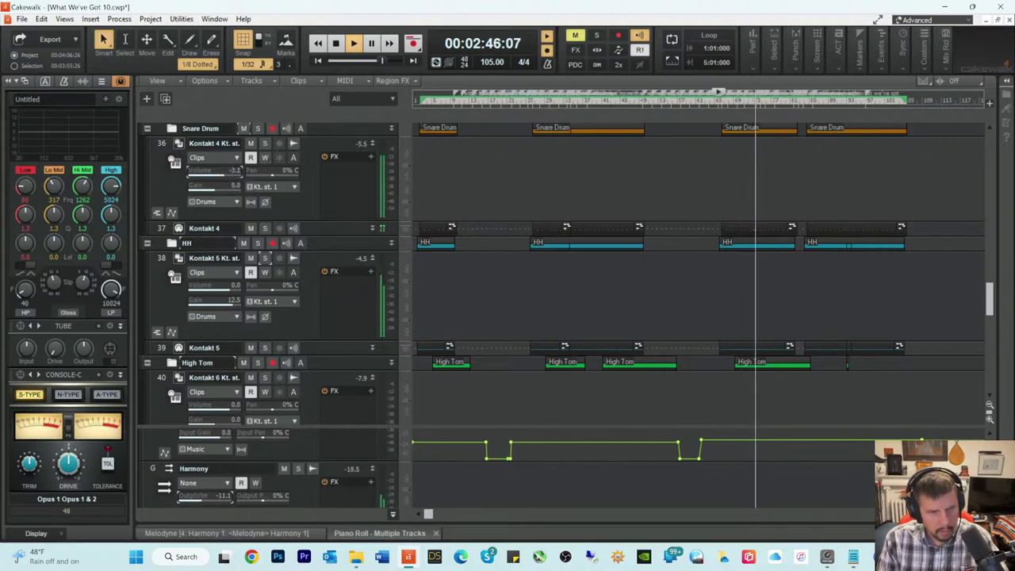
pyautogui.moveTo(226, 178); pyautogui.dragTo(229, 176)
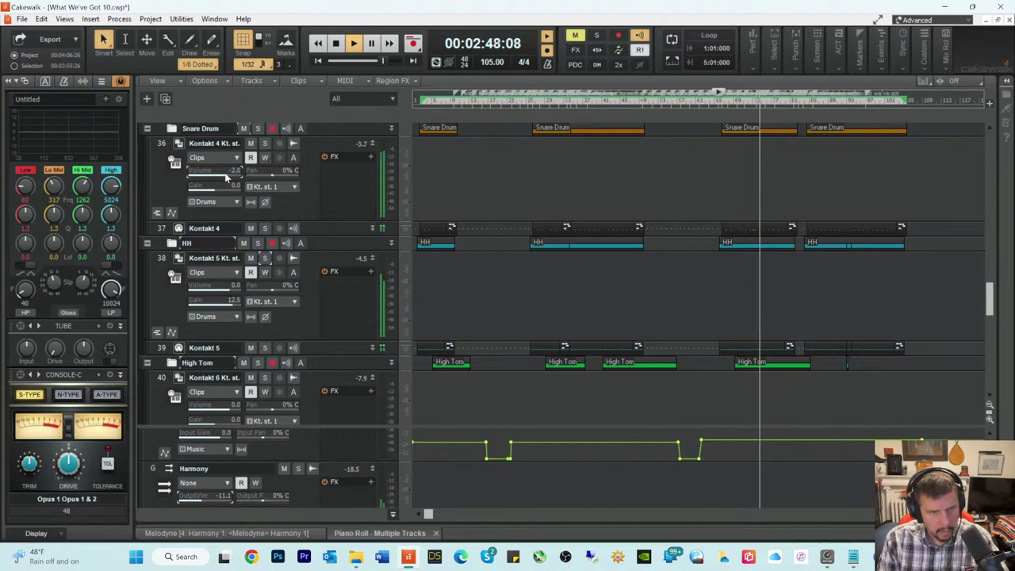
pyautogui.press('space')
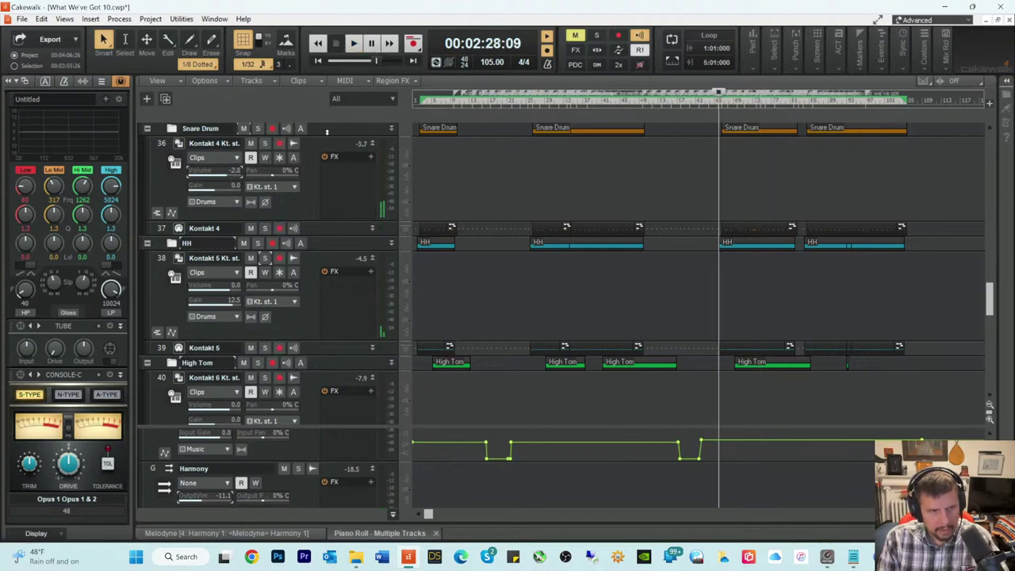
pyautogui.click(335, 131)
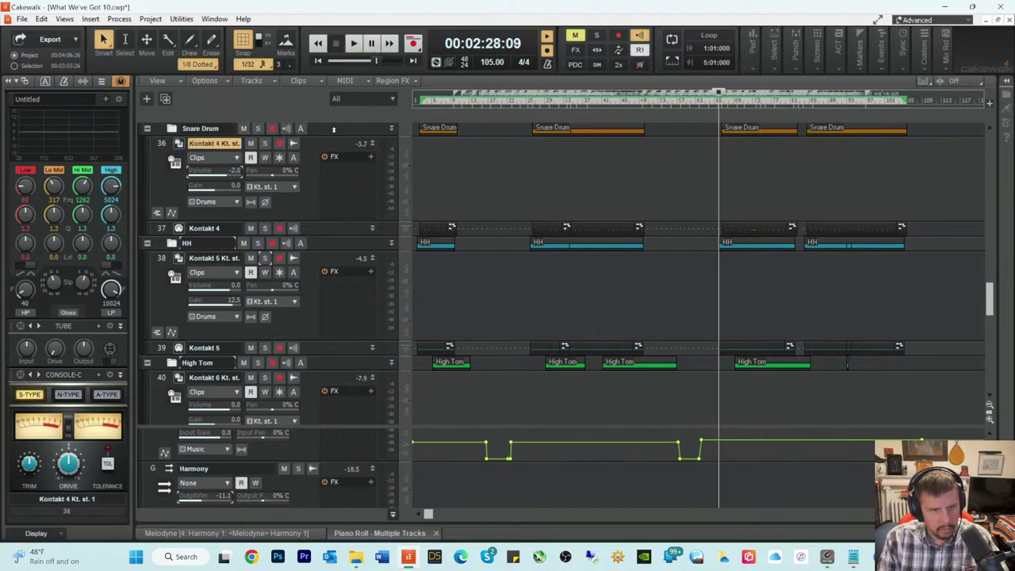
pyautogui.scroll(1, 333, 139)
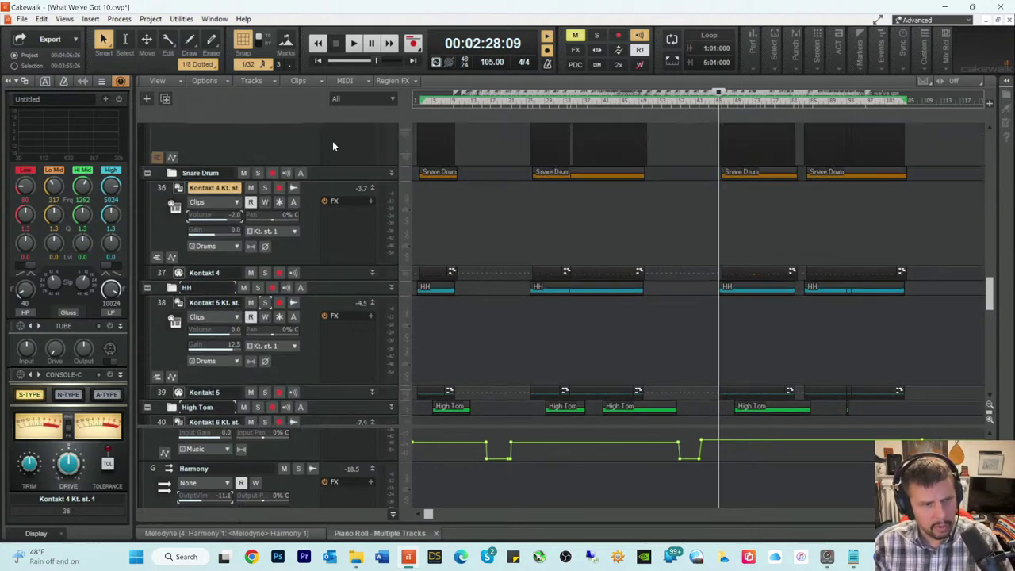
pyautogui.rightClick(329, 172)
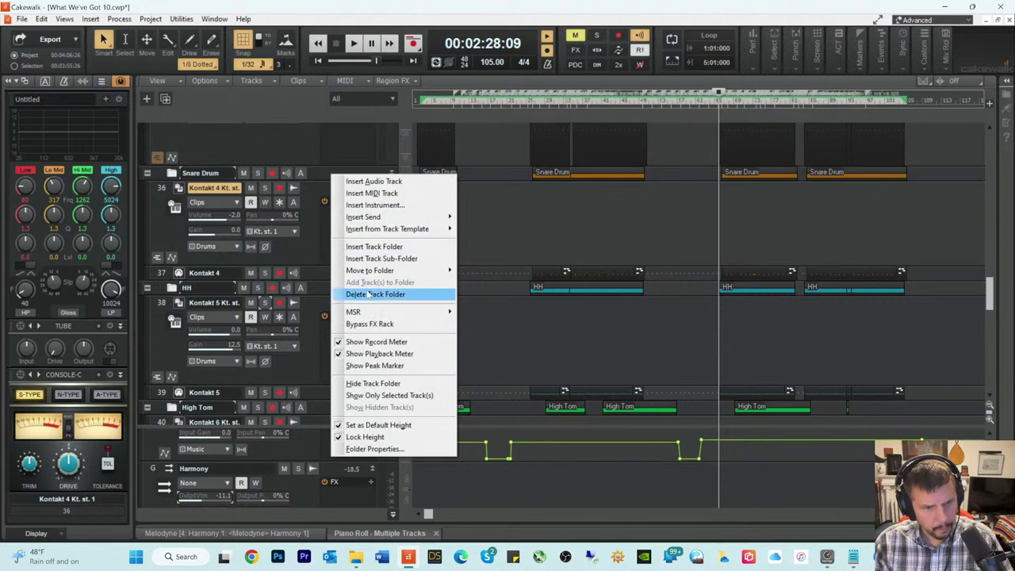
pyautogui.click(369, 294)
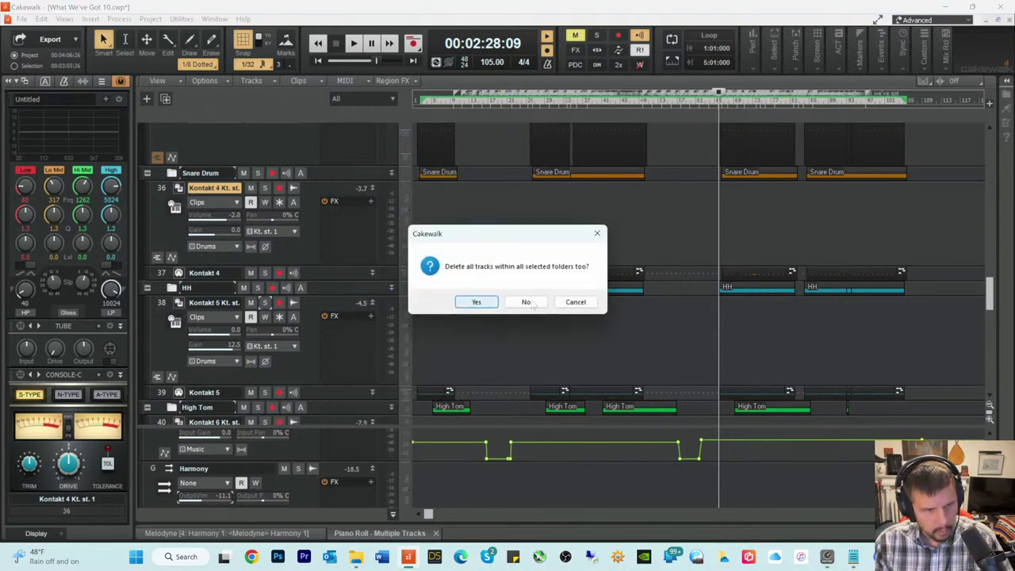
pyautogui.click(576, 302)
# Step: Delete only the Snare Drum track folder together with all the tracks inside it
pyautogui.click(155, 174)
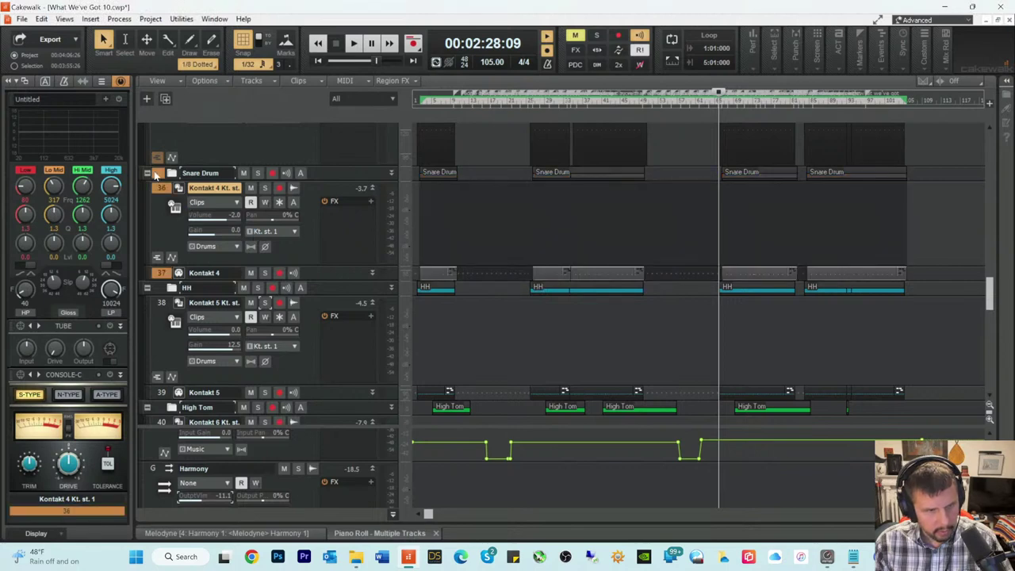
pyautogui.rightClick(328, 176)
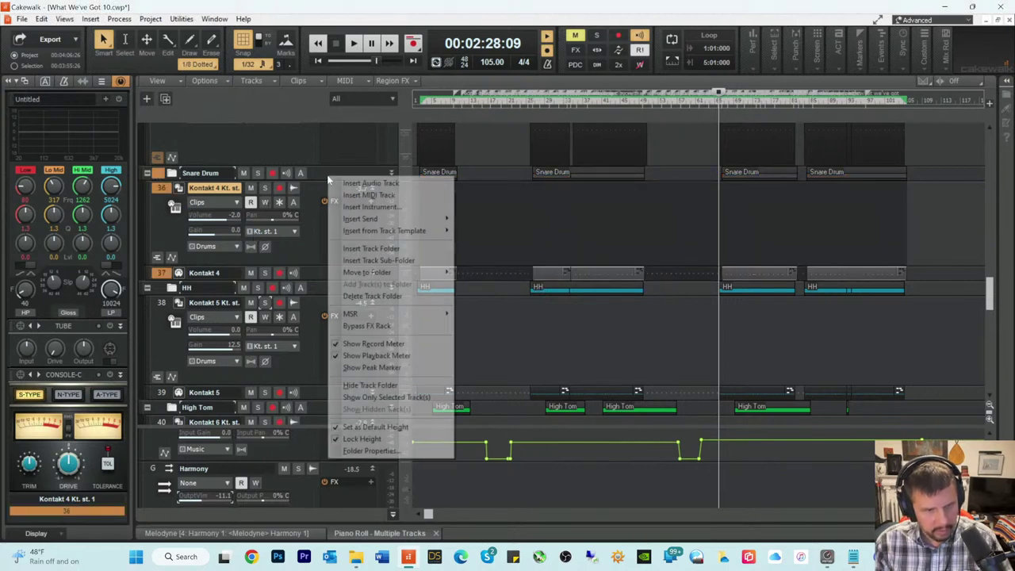
pyautogui.click(365, 296)
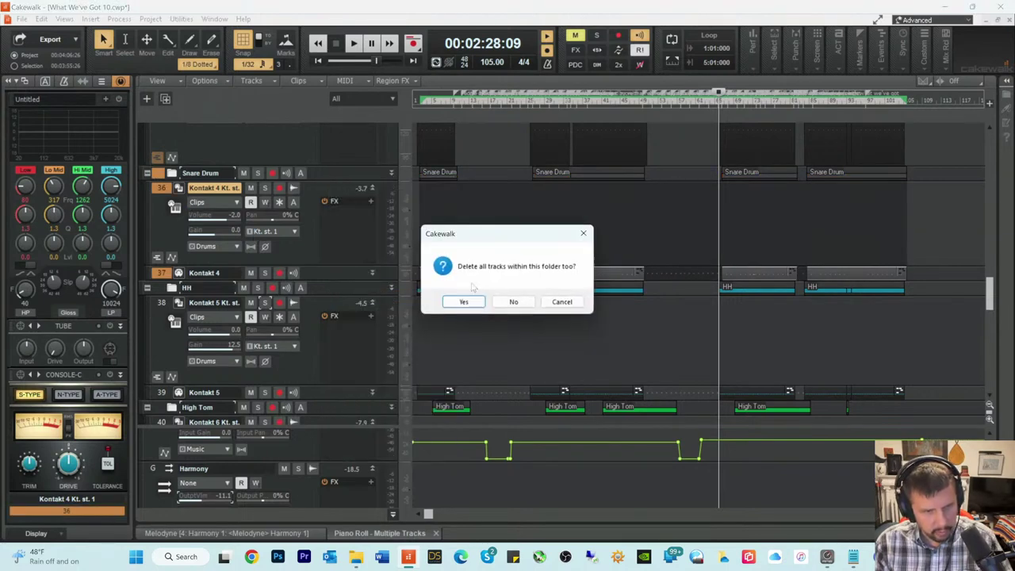
pyautogui.click(478, 303)
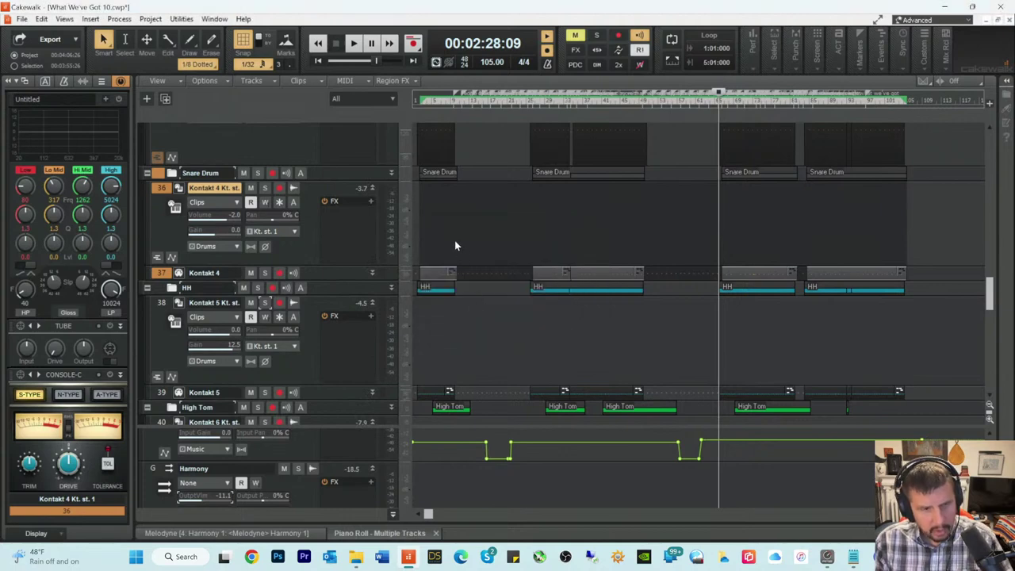
# Step: Set the playback position to the start of the first Opus clip and unmute the Opus 1 folder
pyautogui.scroll(-3, 463, 270)
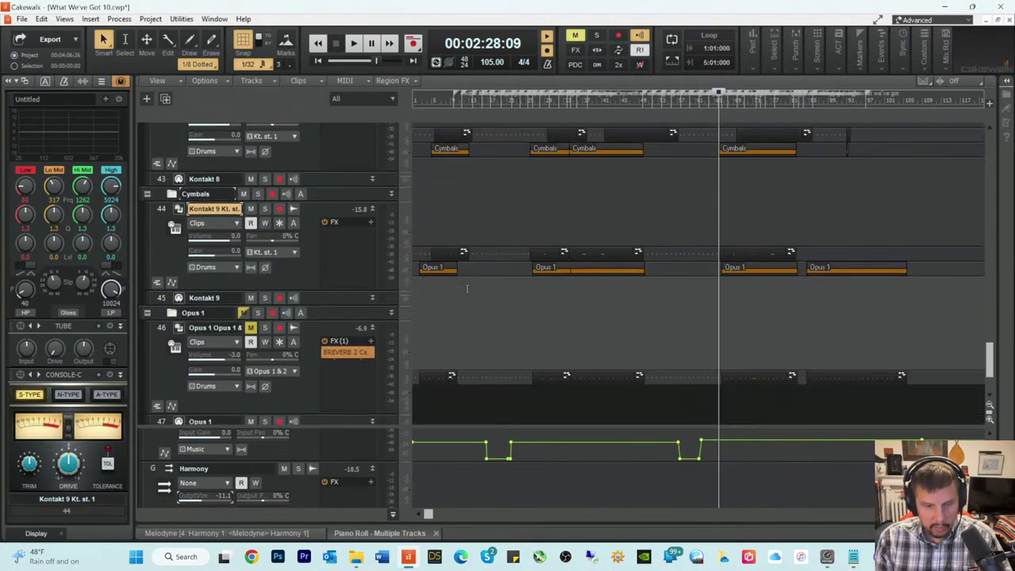
pyautogui.scroll(-3, 466, 287)
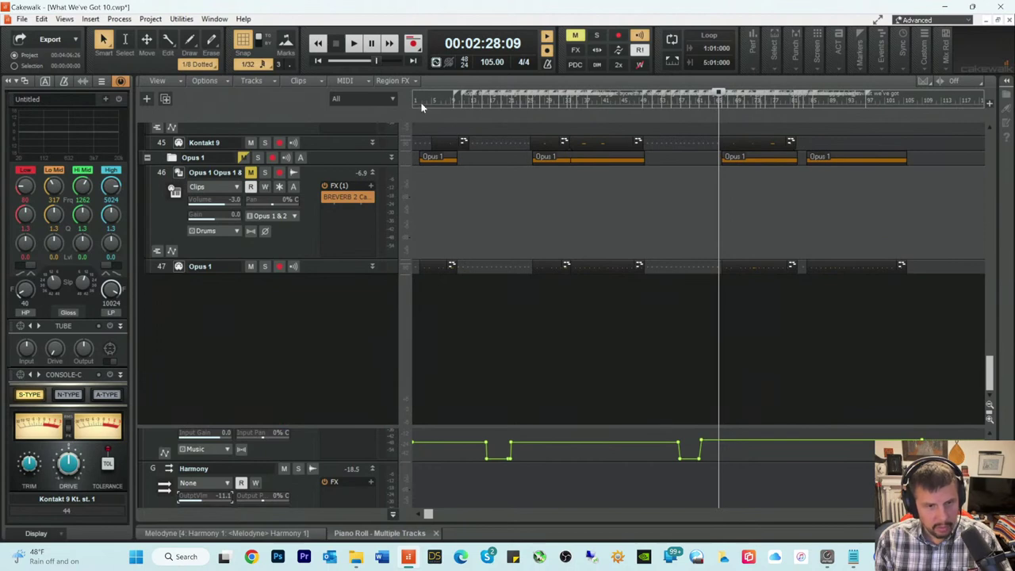
pyautogui.click(420, 101)
pyautogui.press('space')
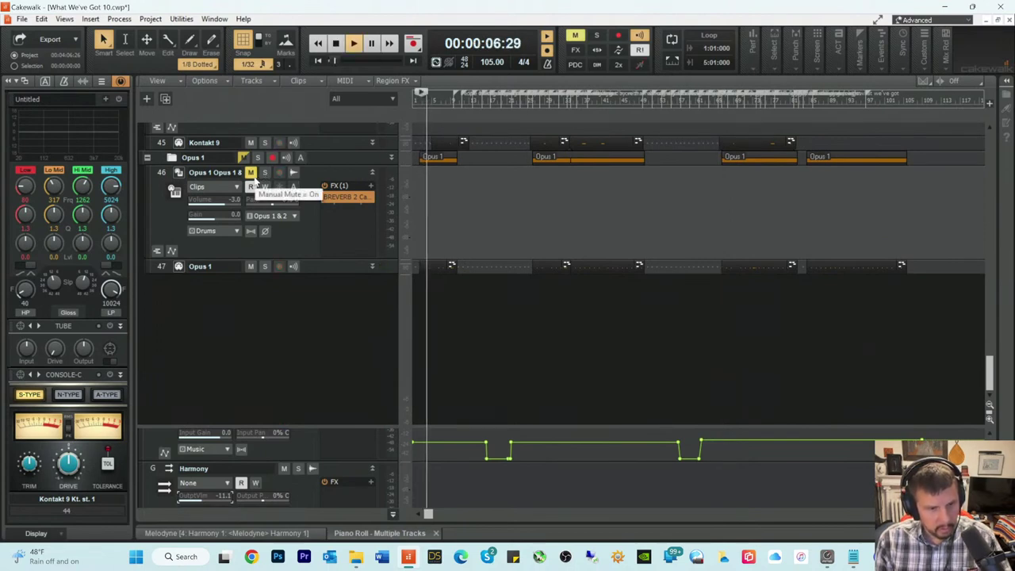
pyautogui.press('space')
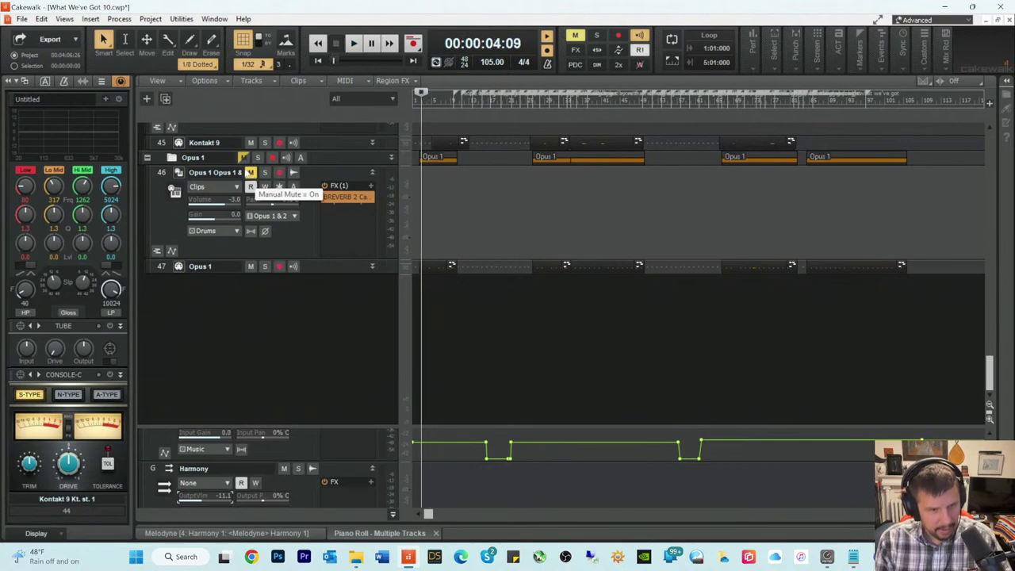
pyautogui.click(244, 158)
# Step: Play the first Opus section, set the volume of Opus track 46 to -4.4, and stop playback
pyautogui.press('space')
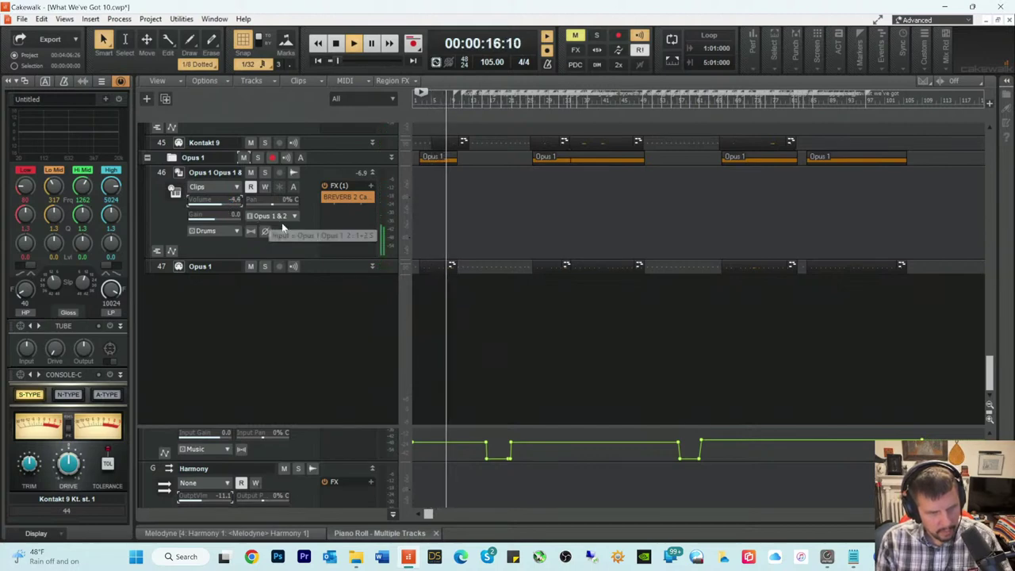
pyautogui.click(297, 238)
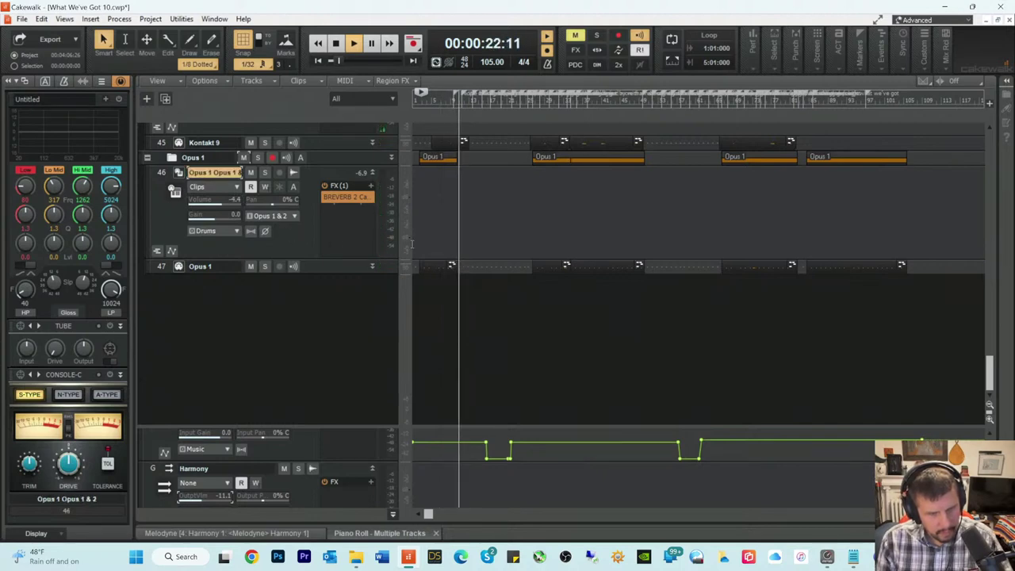
pyautogui.press('space')
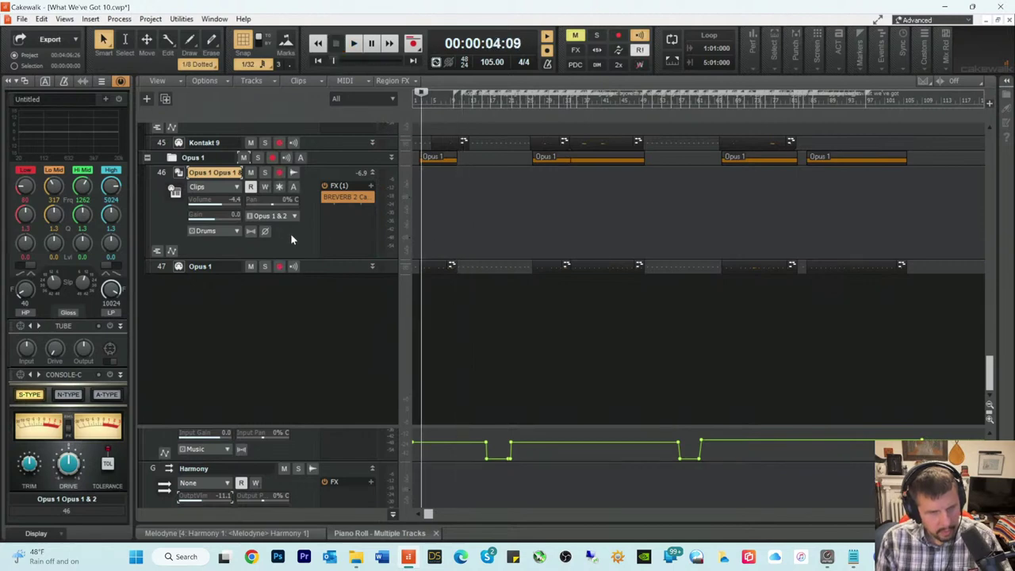
# Step: Listen to the first Opus section again and bring the EQ module of Opus track 46 into view
pyautogui.press('space')
pyautogui.click(87, 122)
pyautogui.scroll(1, 87, 122)
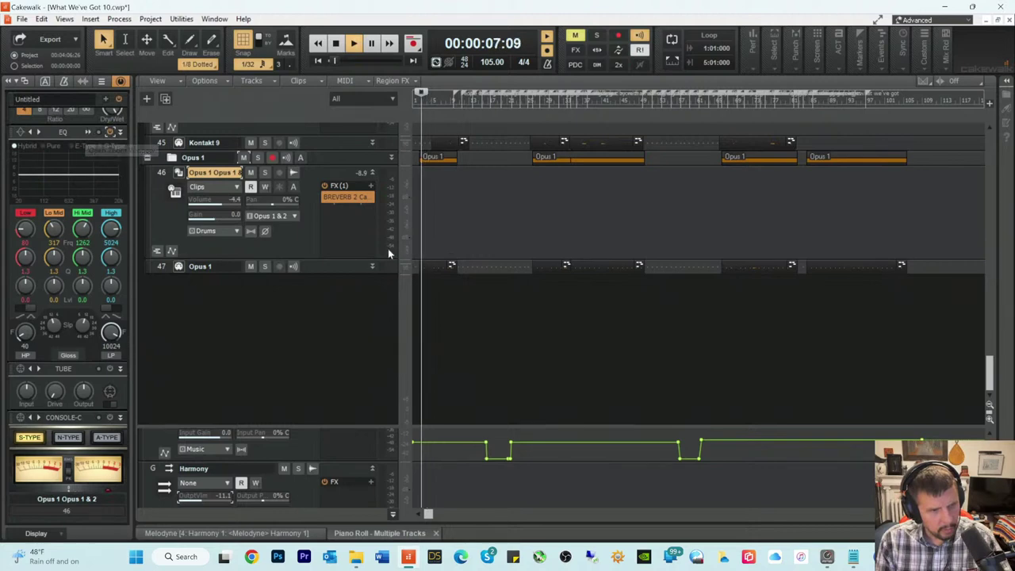
pyautogui.press('space')
# Step: Add the Neutron 4 plug-in to the effects of Opus track 46
pyautogui.click(335, 204)
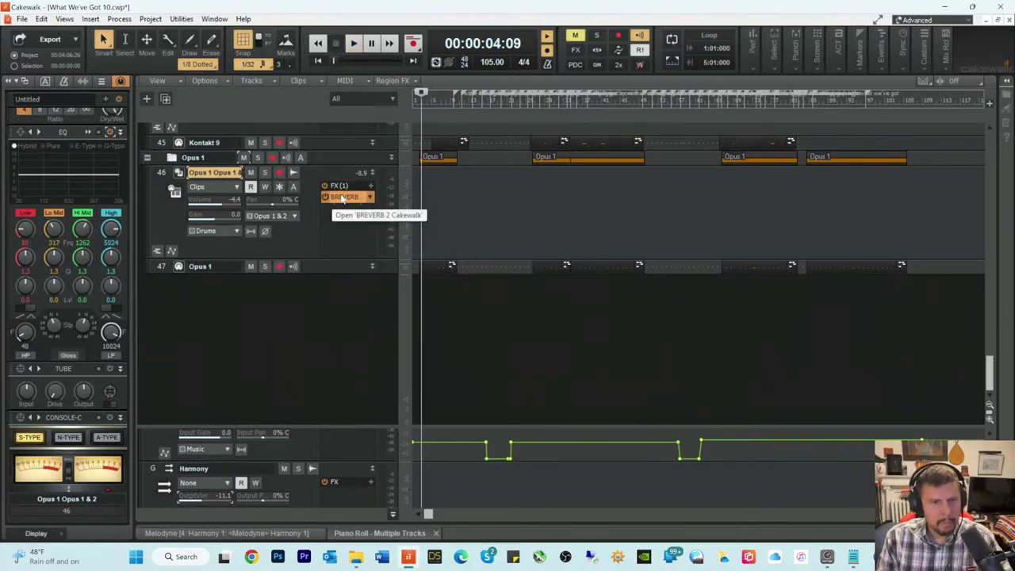
pyautogui.rightClick(337, 211)
pyautogui.moveTo(369, 218)
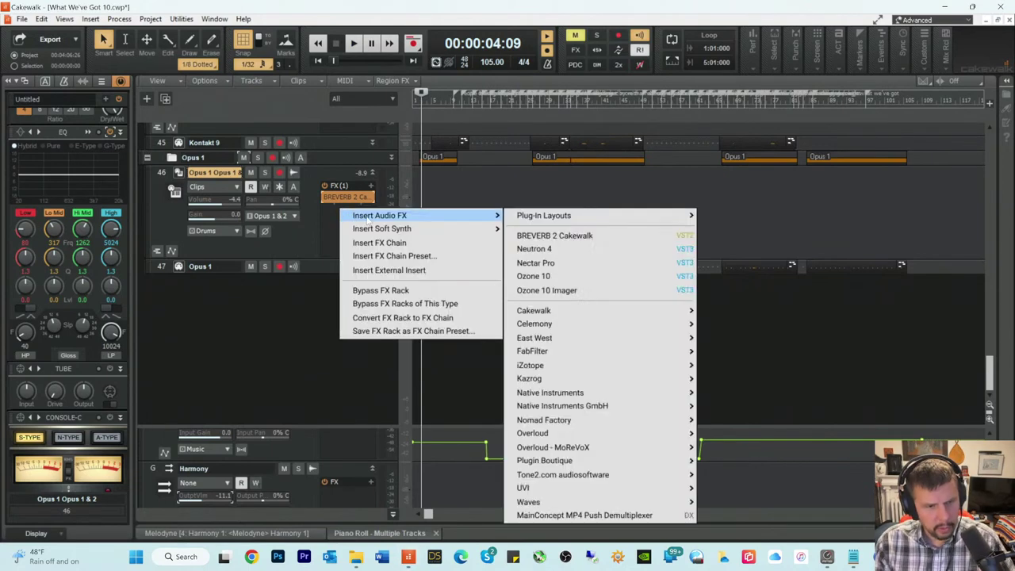
pyautogui.click(536, 247)
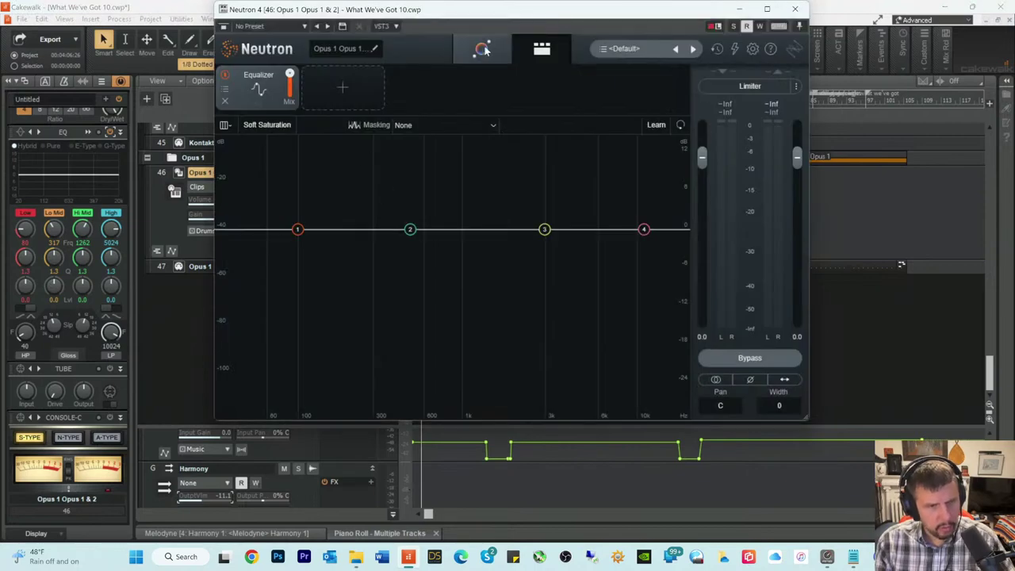
# Step: Run Neutron's assistant on the playing track with the Percussion Snare target, and close the plug-in window
pyautogui.click(484, 49)
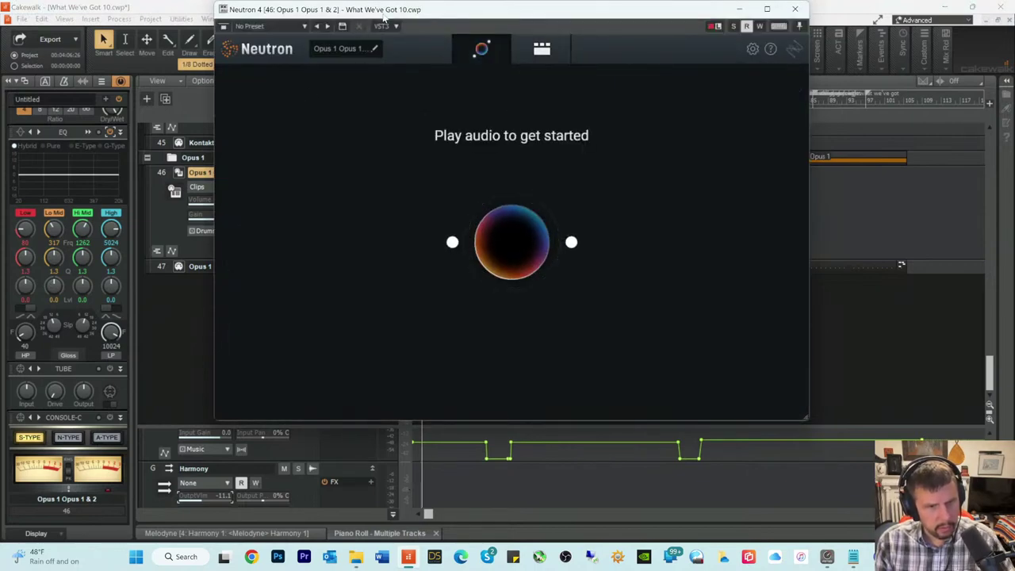
pyautogui.moveTo(387, 19); pyautogui.dragTo(519, 112)
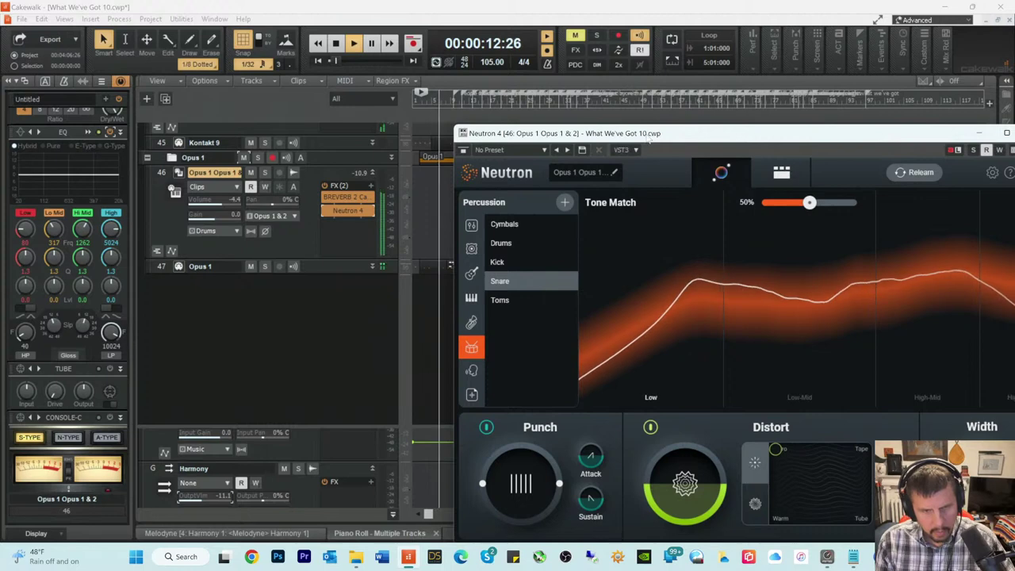
pyautogui.moveTo(674, 136); pyautogui.dragTo(579, 127)
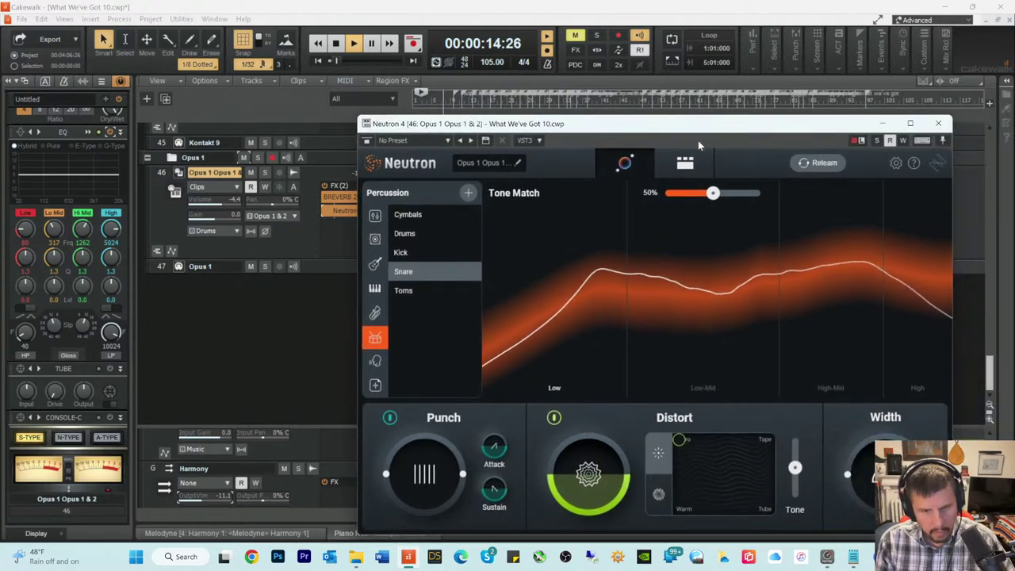
pyautogui.click(938, 123)
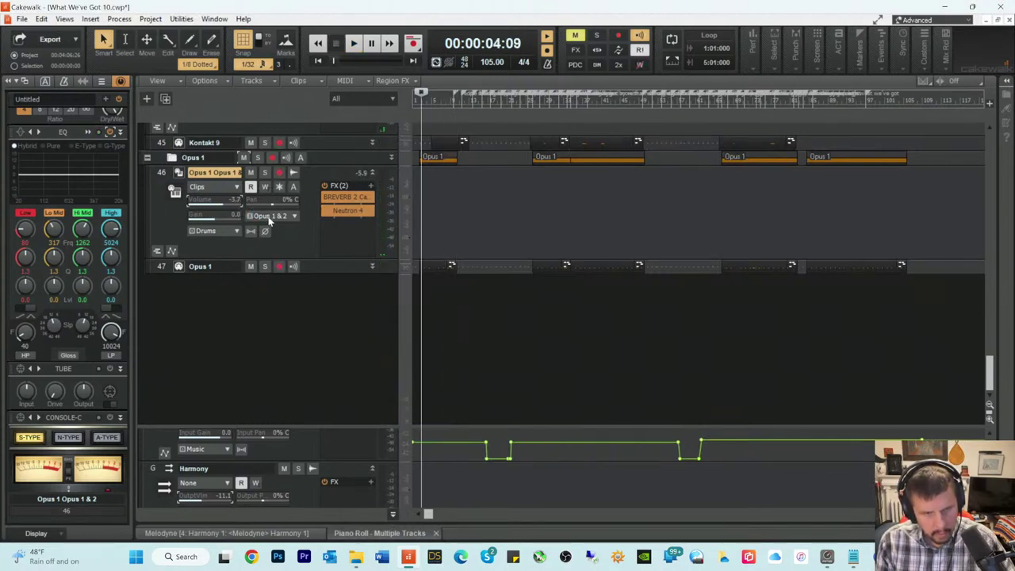
# Step: Set the volume of Opus track 46 to -3.1 during playback, and continue listening from the start of the second Opus clip
pyautogui.press('space')
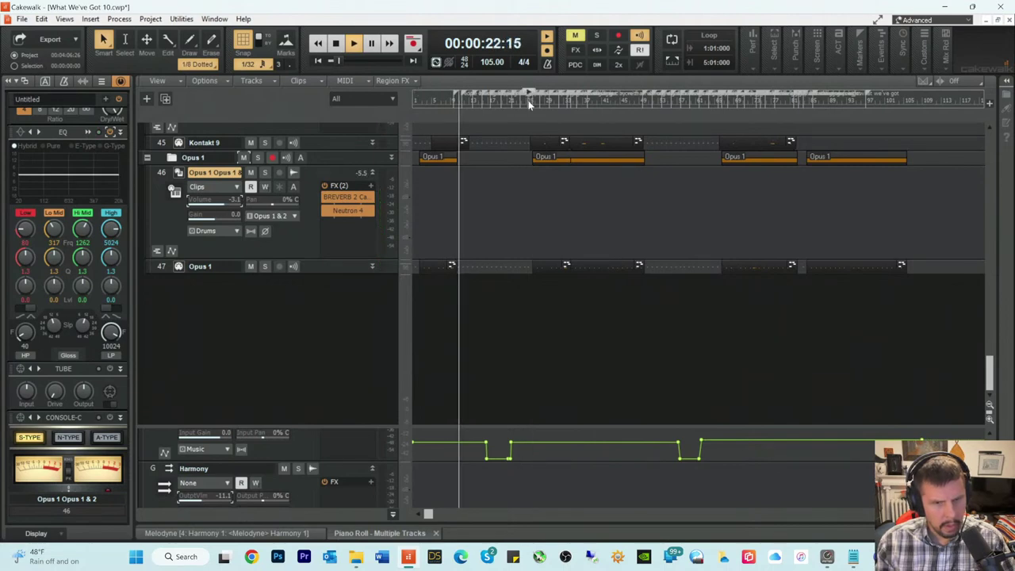
pyautogui.click(529, 104)
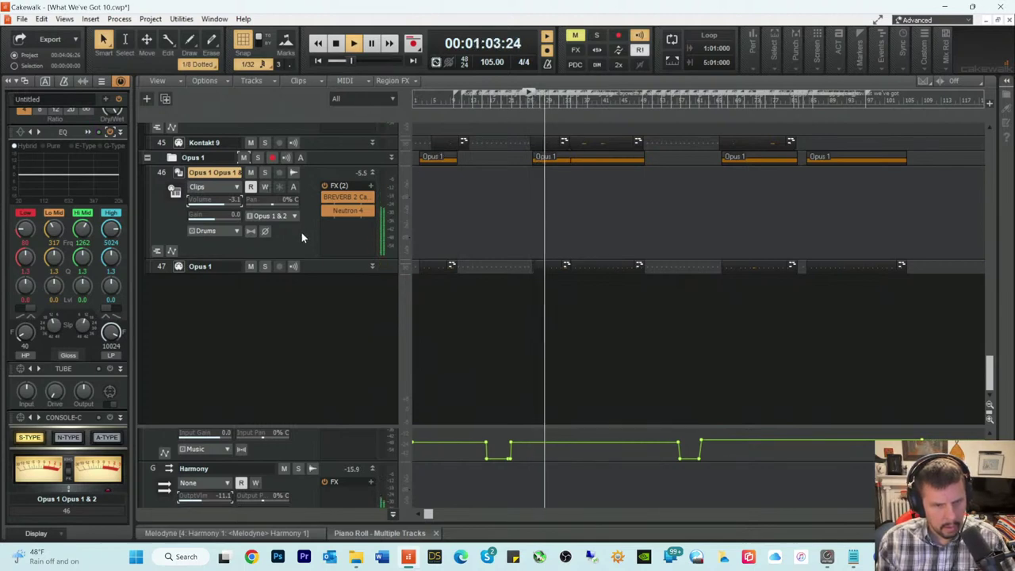
# Step: Place Neutron 4 ahead of BREVERB 2 on track 46 and raise the reverb's wet level to about -0.5 dB
pyautogui.moveTo(347, 210); pyautogui.dragTo(342, 197)
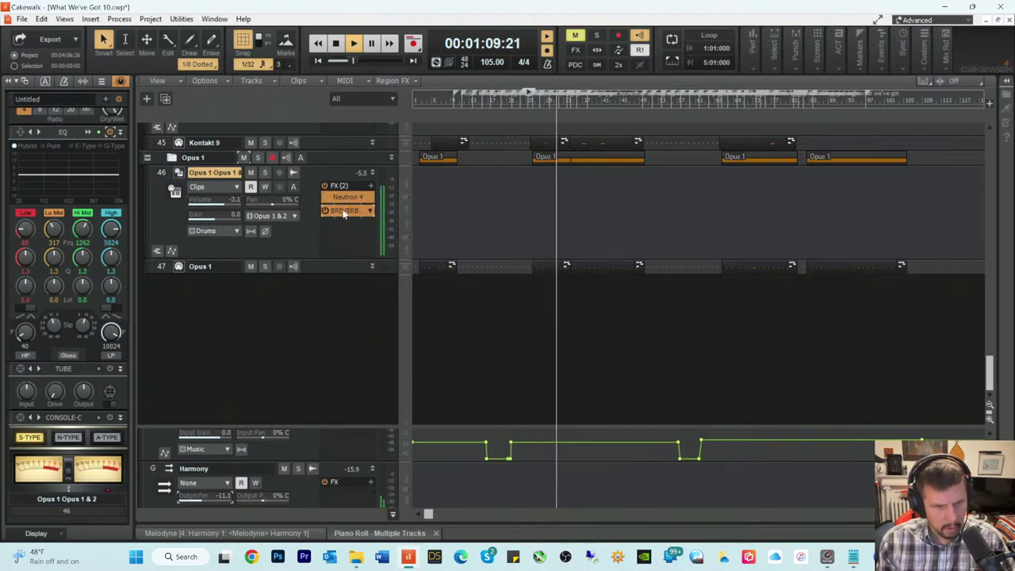
pyautogui.doubleClick(344, 211)
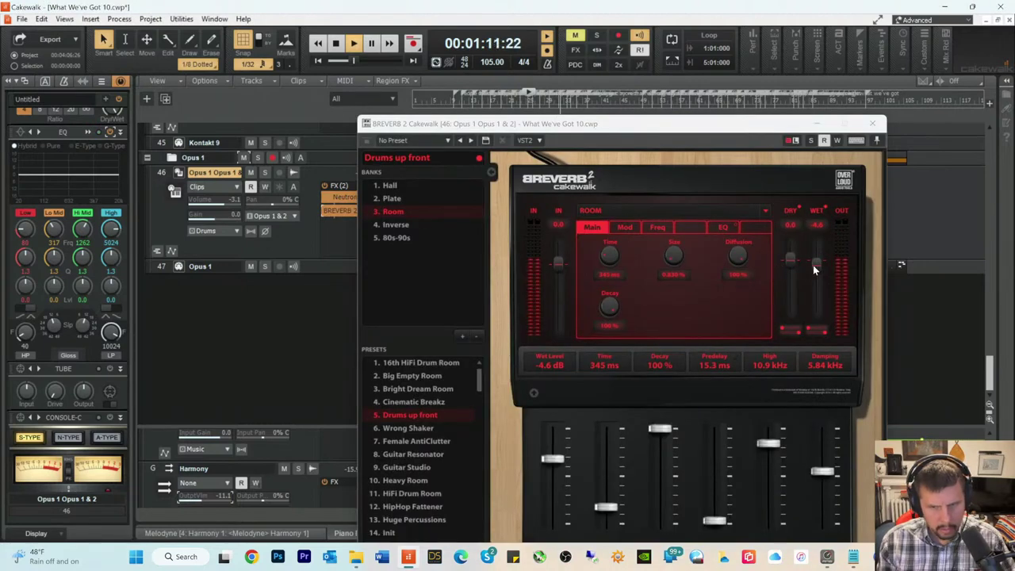
pyautogui.moveTo(812, 264); pyautogui.dragTo(815, 257)
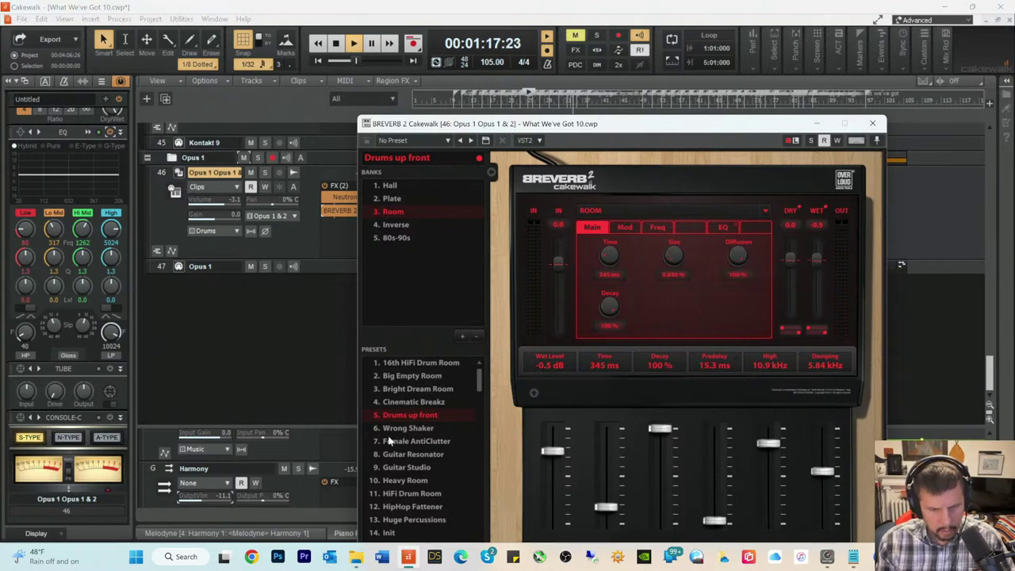
# Step: Audition other Room presets on the snare reverb, including HiFi Drum Room, Big Empty Room, 16th HiFi Drum Room and Bright Dream Room
pyautogui.click(407, 493)
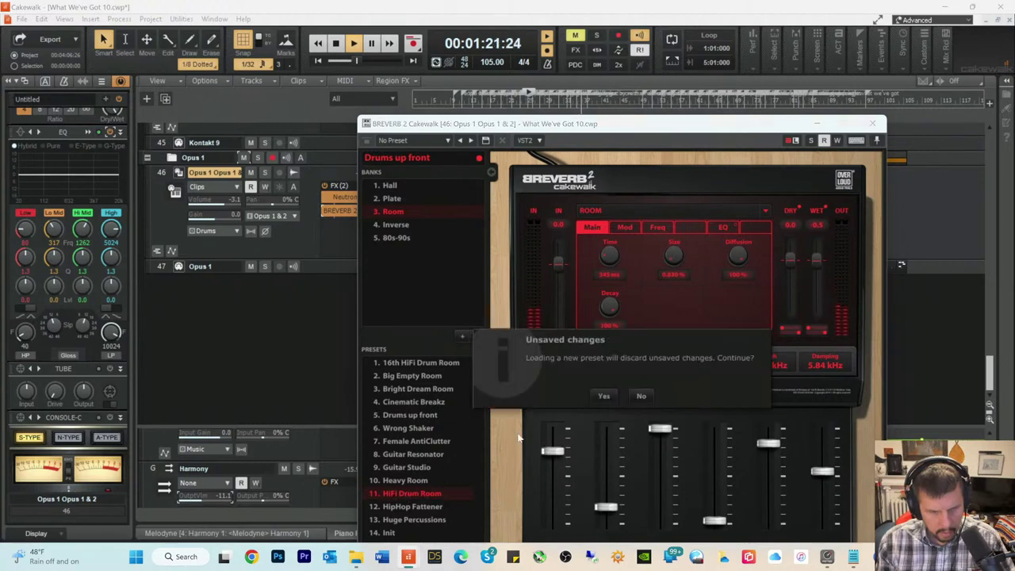
pyautogui.click(602, 396)
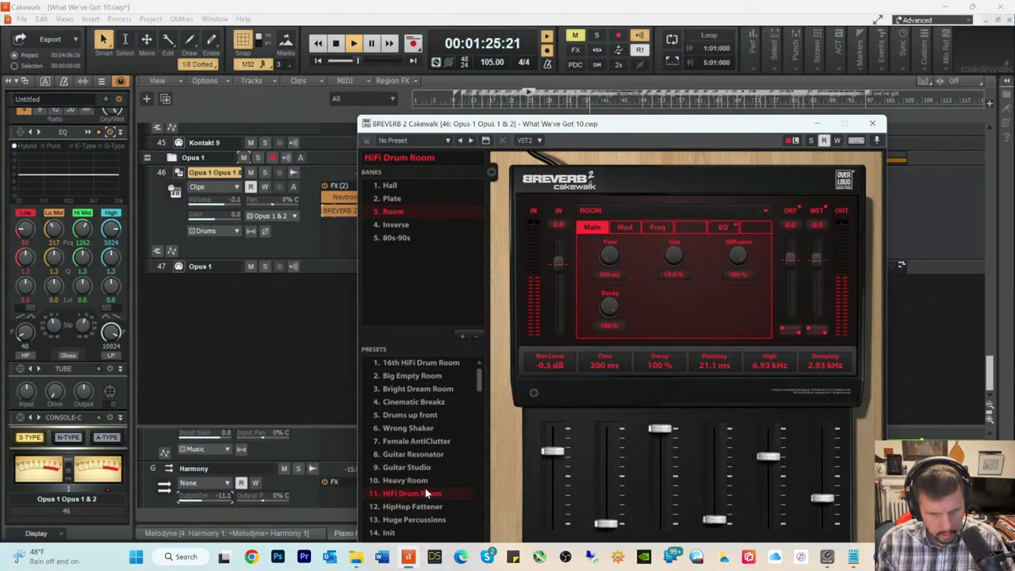
pyautogui.click(403, 522)
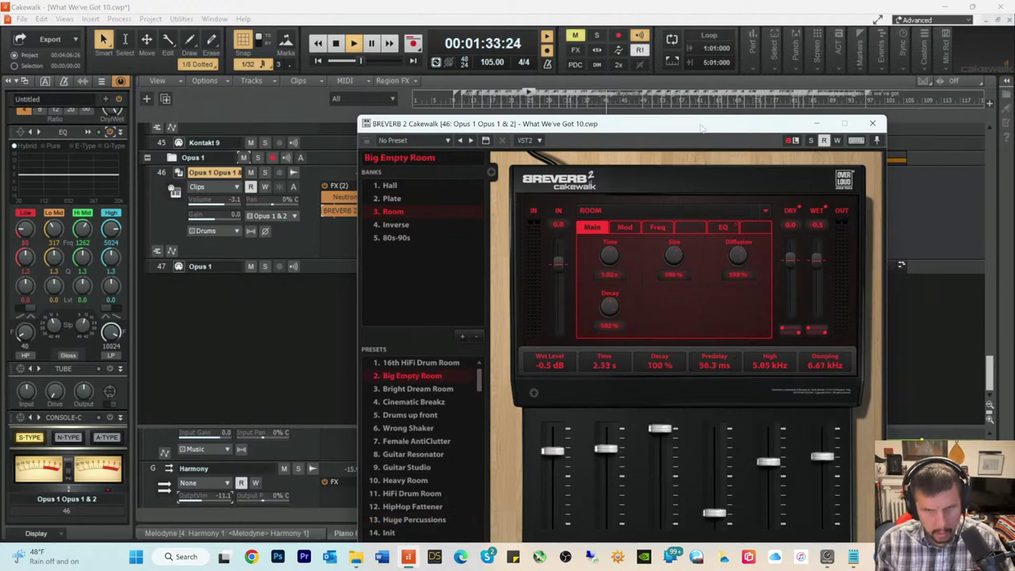
pyautogui.moveTo(701, 128); pyautogui.dragTo(382, 167)
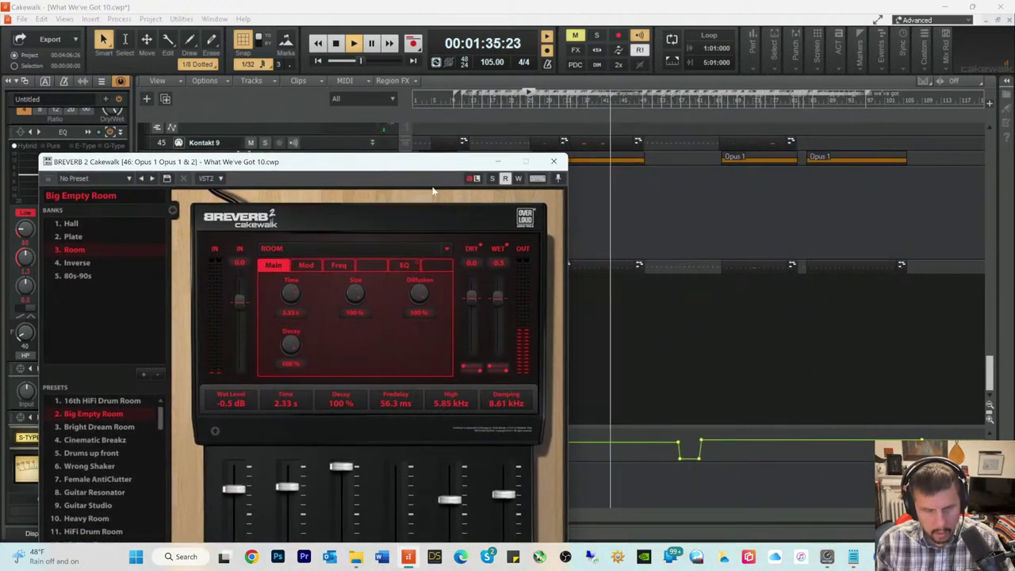
pyautogui.moveTo(328, 167); pyautogui.dragTo(425, 146)
pyautogui.click(195, 378)
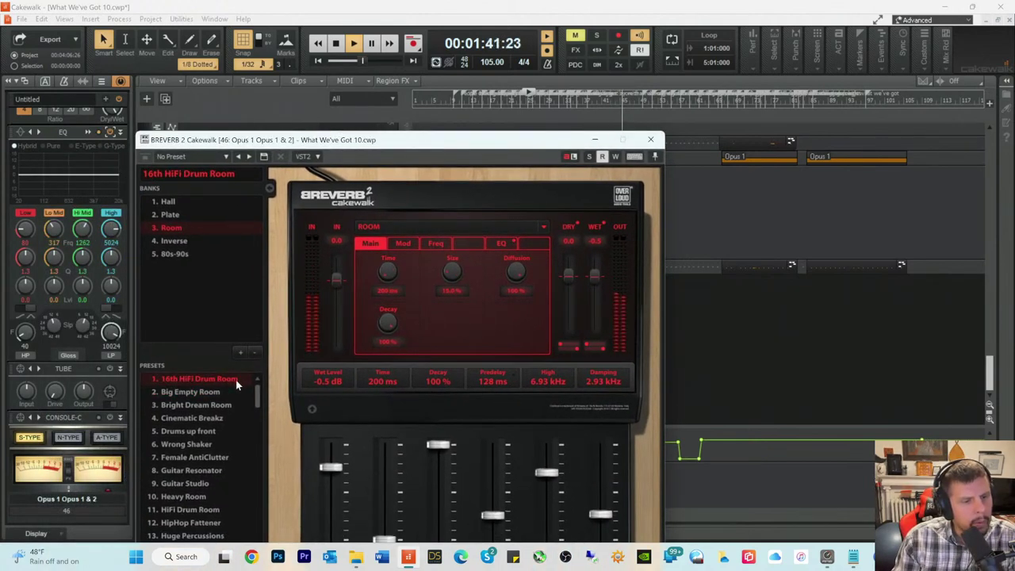
pyautogui.click(202, 404)
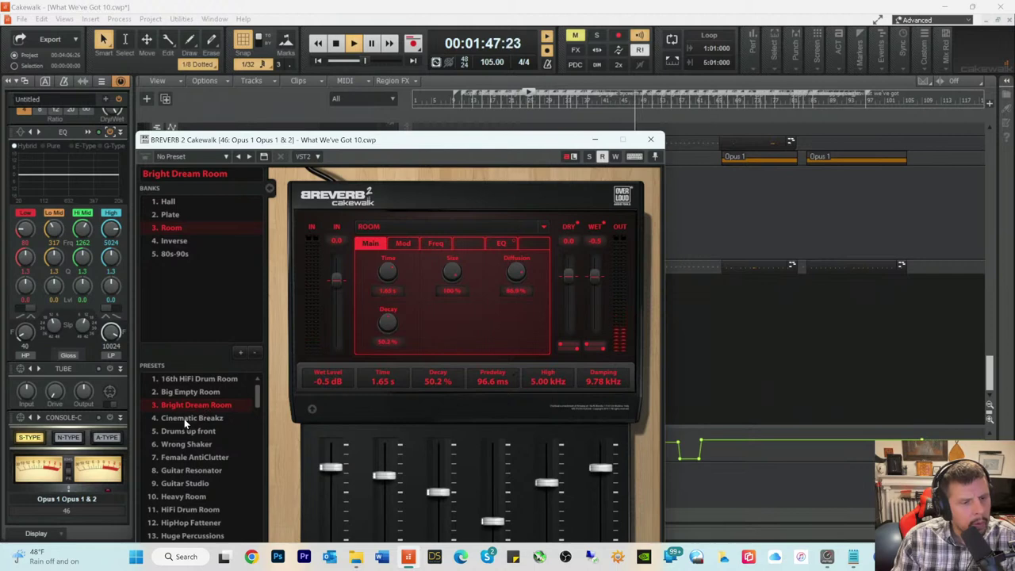
# Step: Load the Drums up front preset in BREVERB 2 and put the reverb window away
pyautogui.click(181, 432)
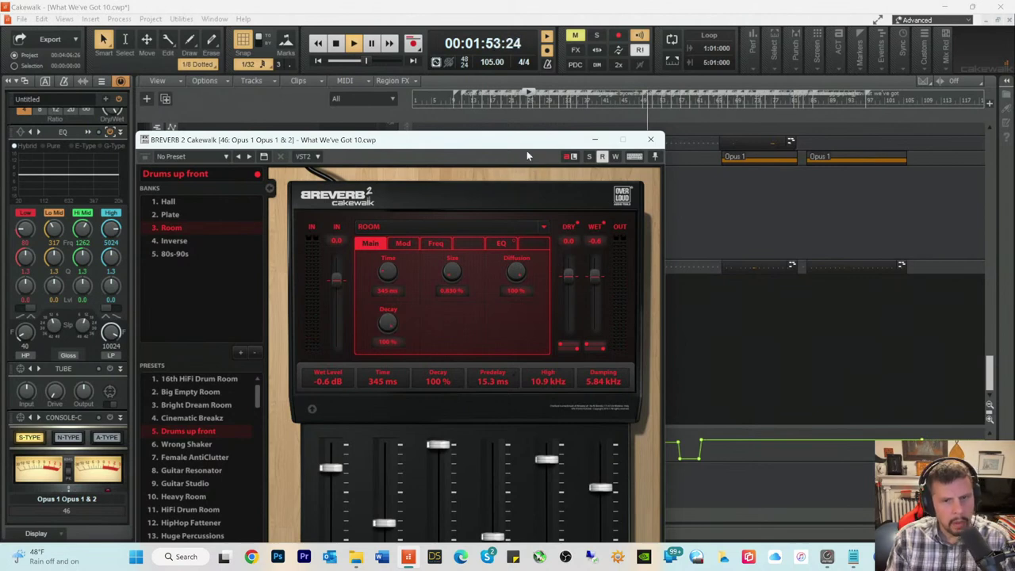
pyautogui.moveTo(524, 146); pyautogui.dragTo(491, 147)
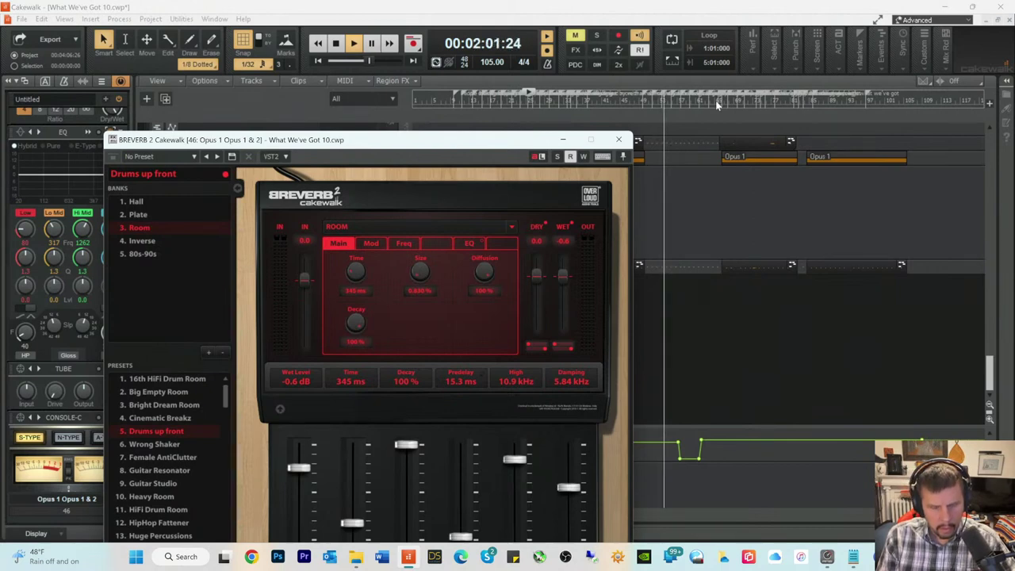
pyautogui.click(563, 141)
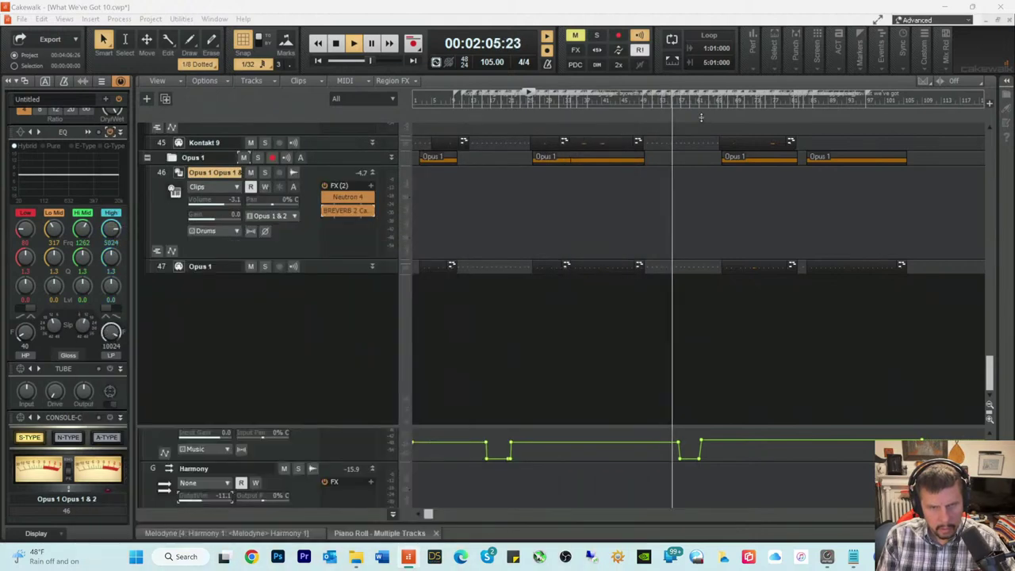
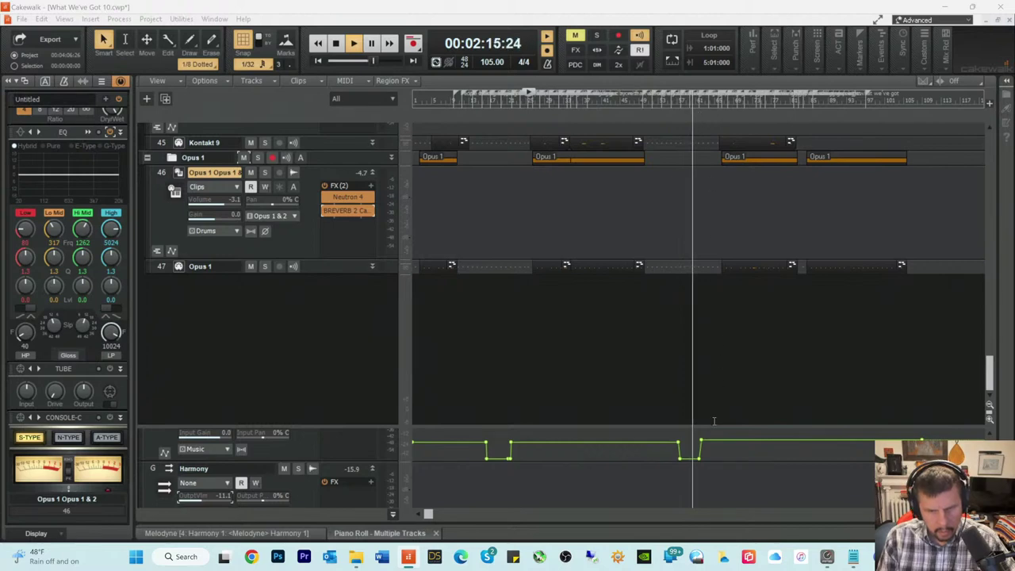
# Step: Raise the middle section of the output volume automation on the bus above Harmony slightly, and select the envelope's last section
pyautogui.press('t')
pyautogui.click(536, 432)
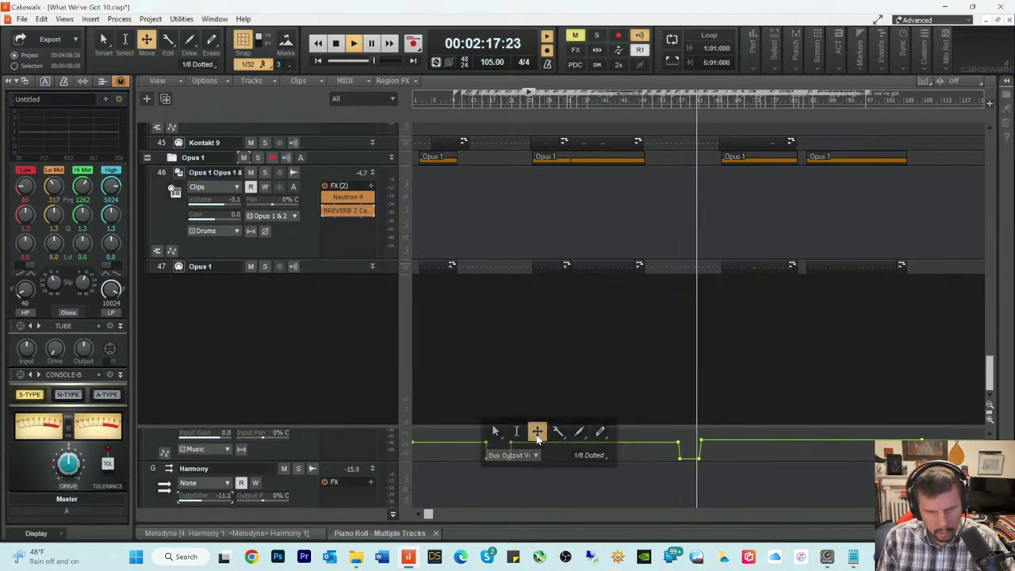
pyautogui.moveTo(511, 444); pyautogui.dragTo(678, 444)
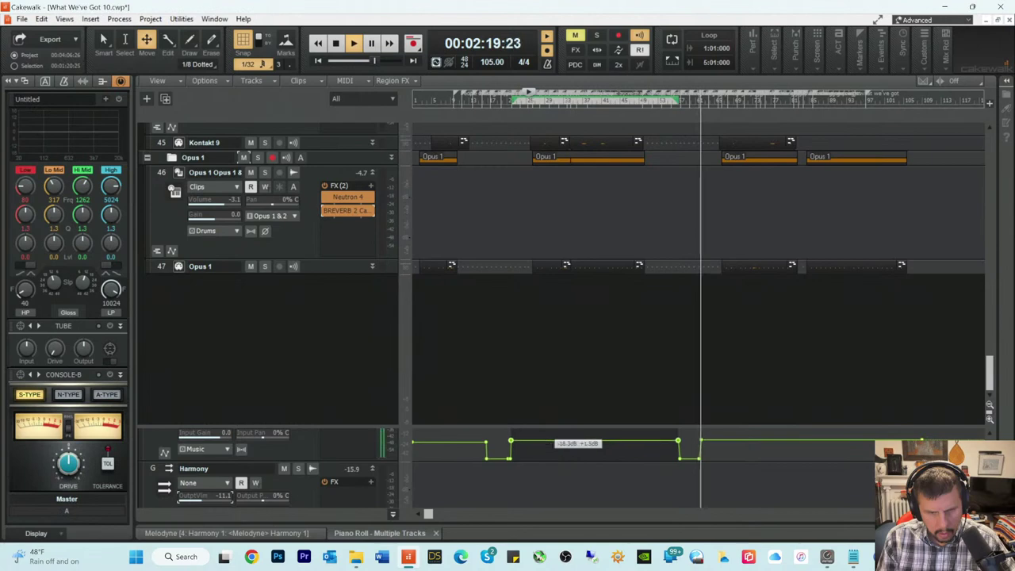
pyautogui.click(566, 442)
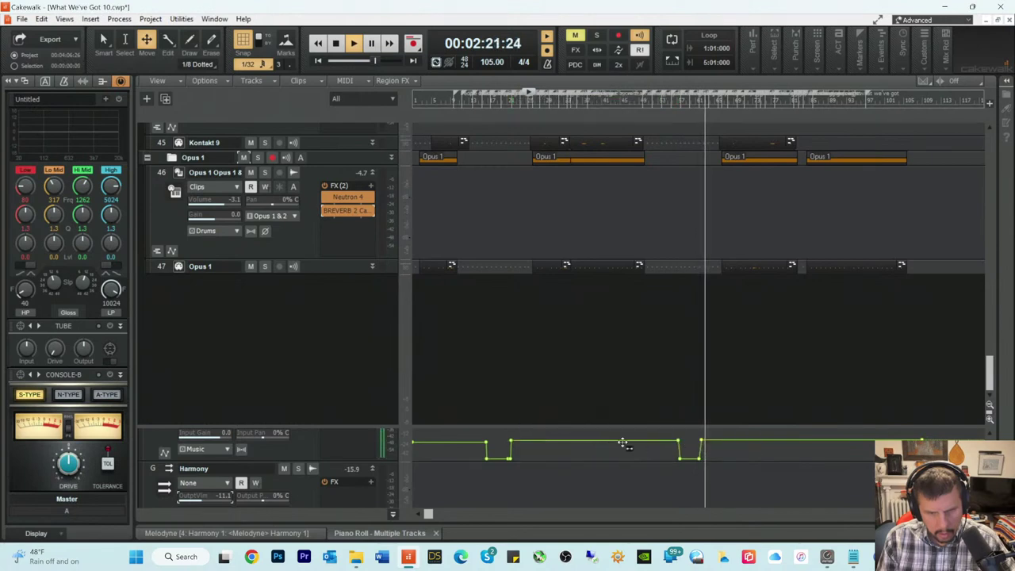
pyautogui.moveTo(623, 443); pyautogui.dragTo(625, 439)
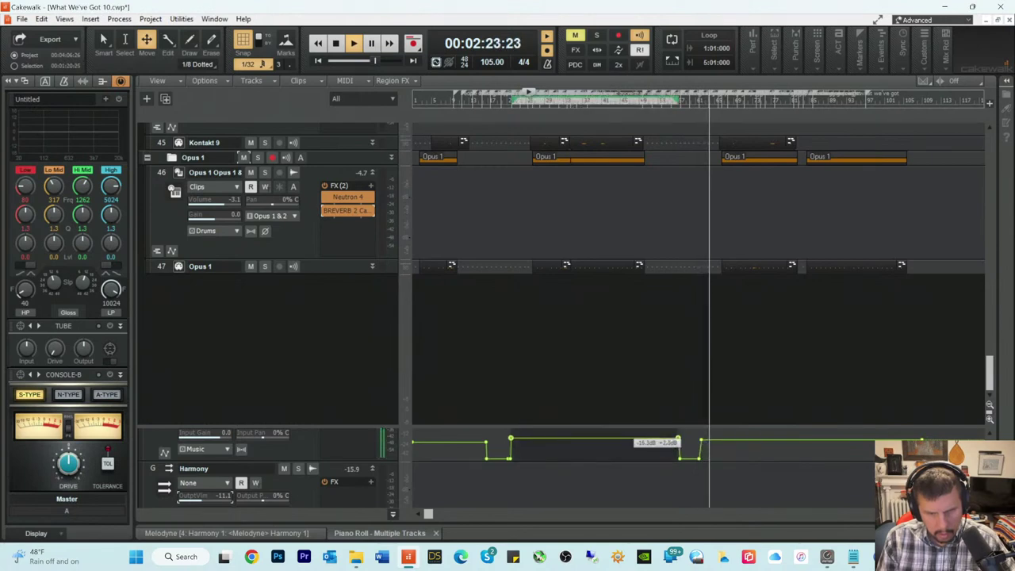
pyautogui.click(765, 441)
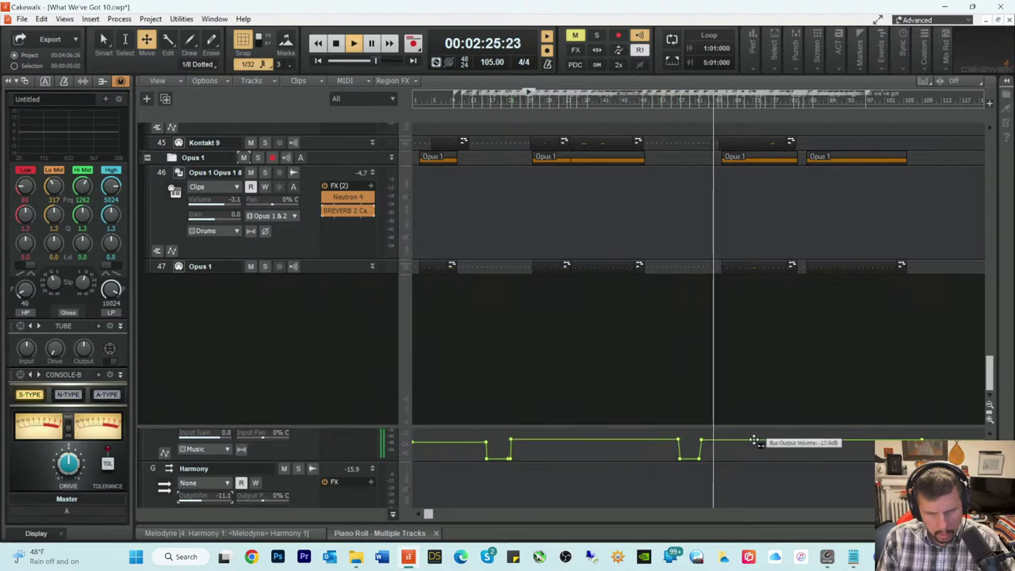
pyautogui.click(753, 441)
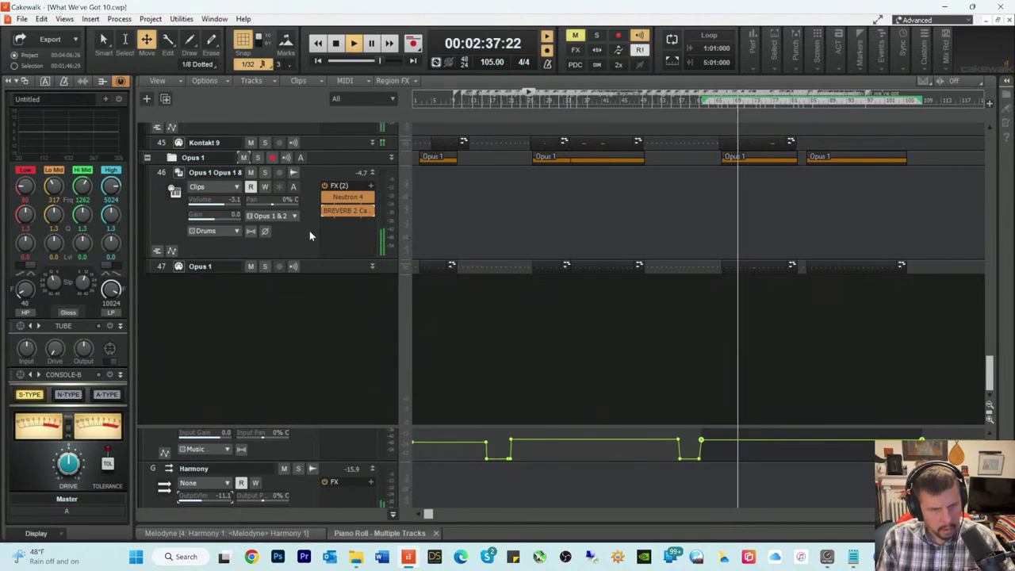
# Step: Set the Compressor 1 threshold to -24.4 dB in Neutron 4 on track 46, and bring up the Sculptor module
pyautogui.click(341, 197)
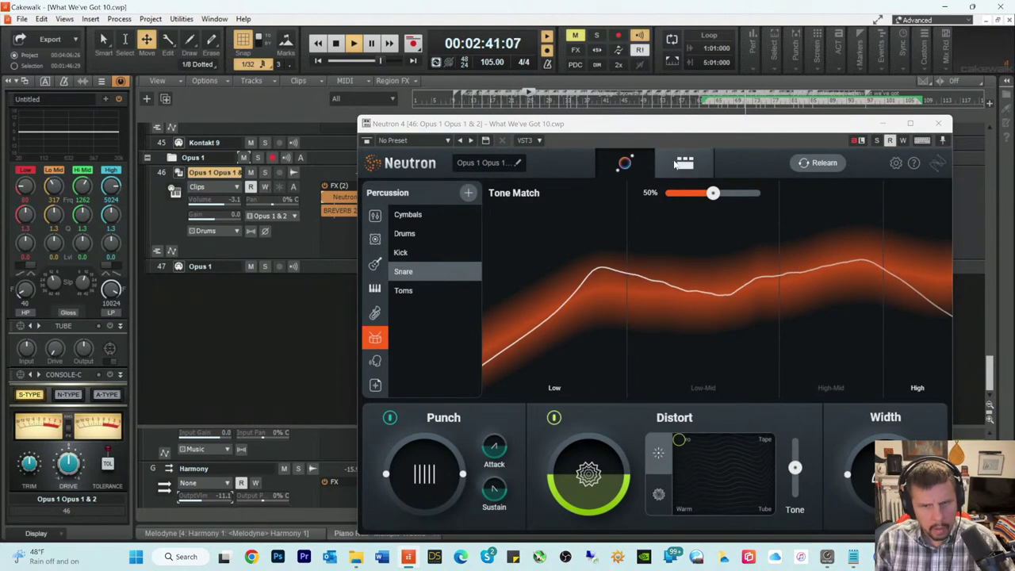
pyautogui.click(683, 164)
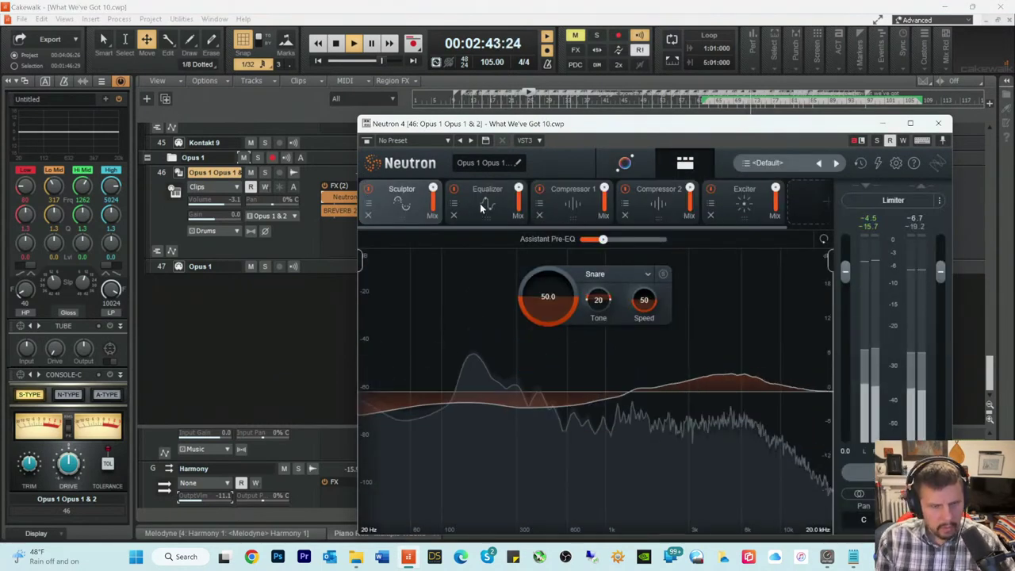
pyautogui.click(660, 200)
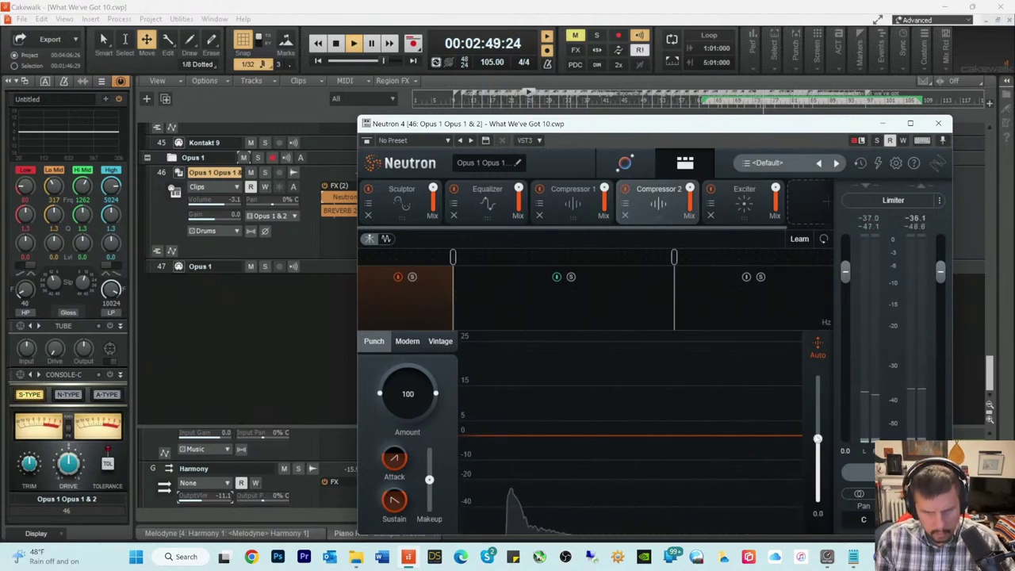
pyautogui.click(545, 202)
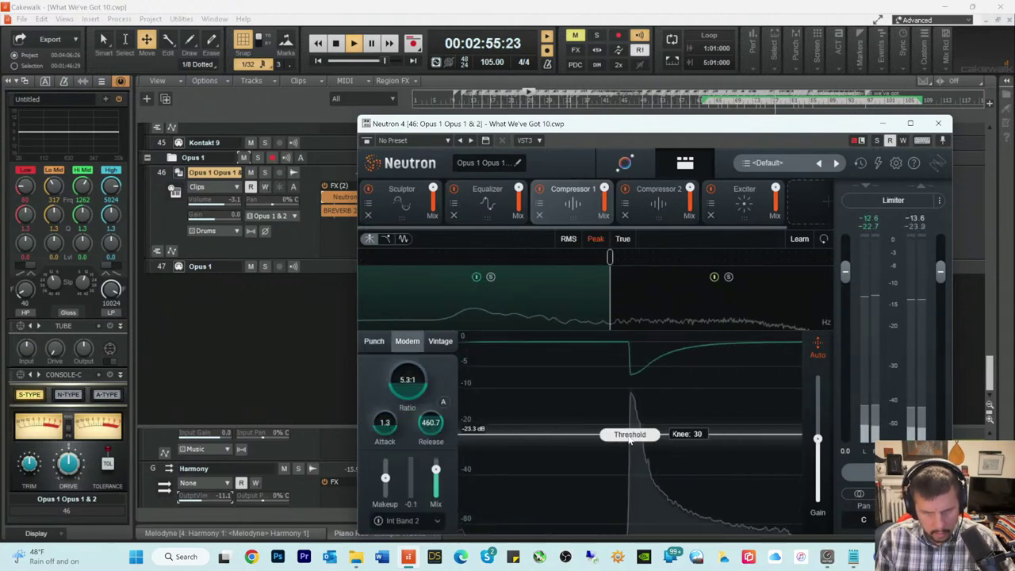
pyautogui.moveTo(629, 441); pyautogui.dragTo(627, 448)
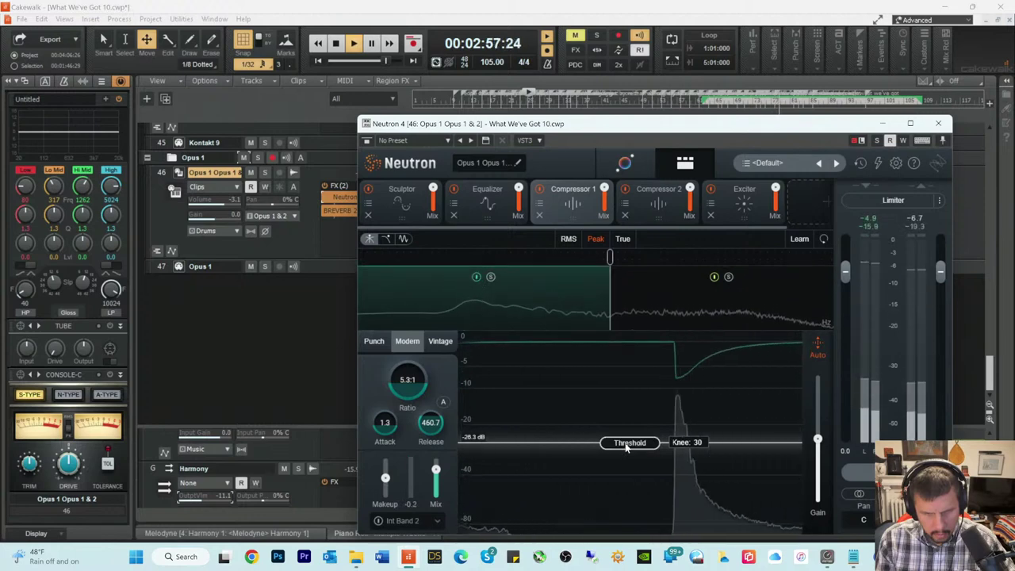
pyautogui.moveTo(626, 448)
pyautogui.mouseDown()
pyautogui.moveTo(631, 435)
pyautogui.moveTo(628, 444)
pyautogui.mouseUp()
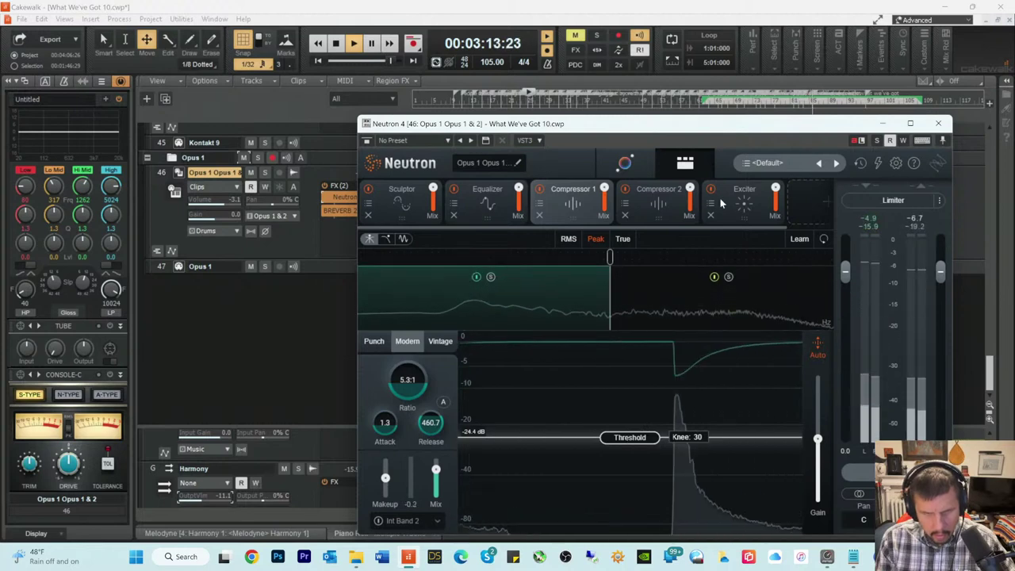
pyautogui.click(403, 202)
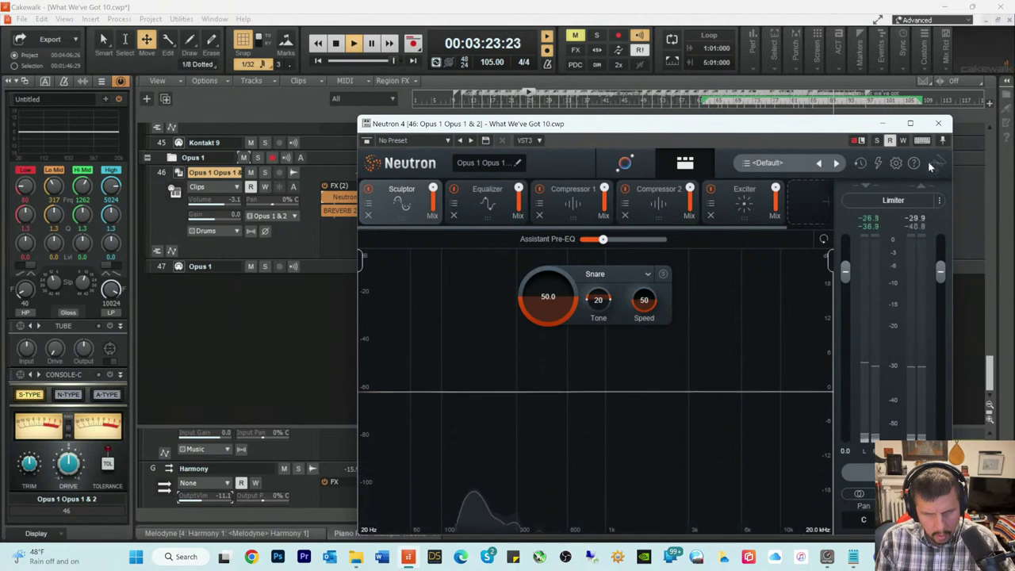
# Step: Close the Neutron 4 window and replay the song from just before bar 89
pyautogui.click(935, 125)
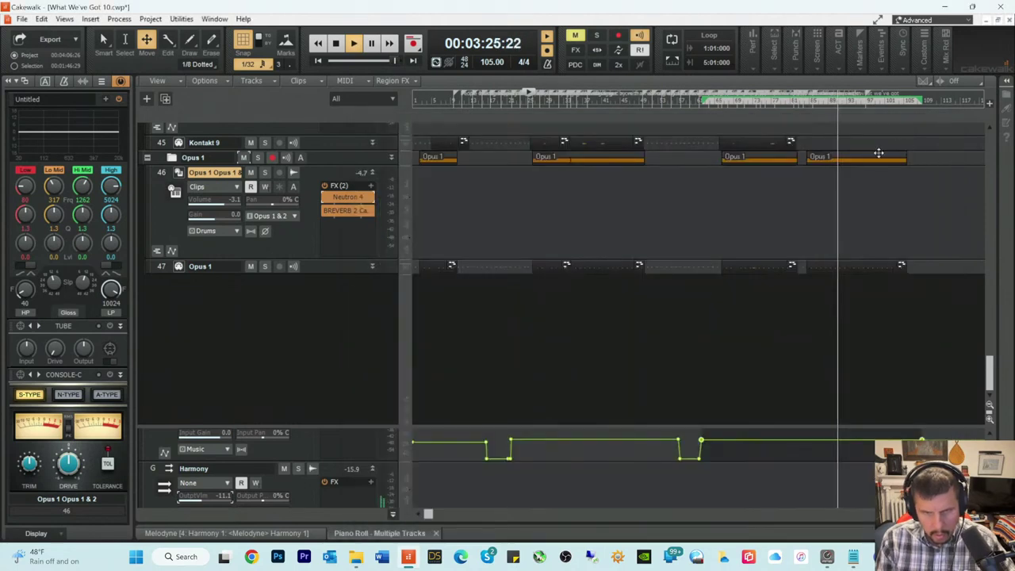
pyautogui.click(827, 101)
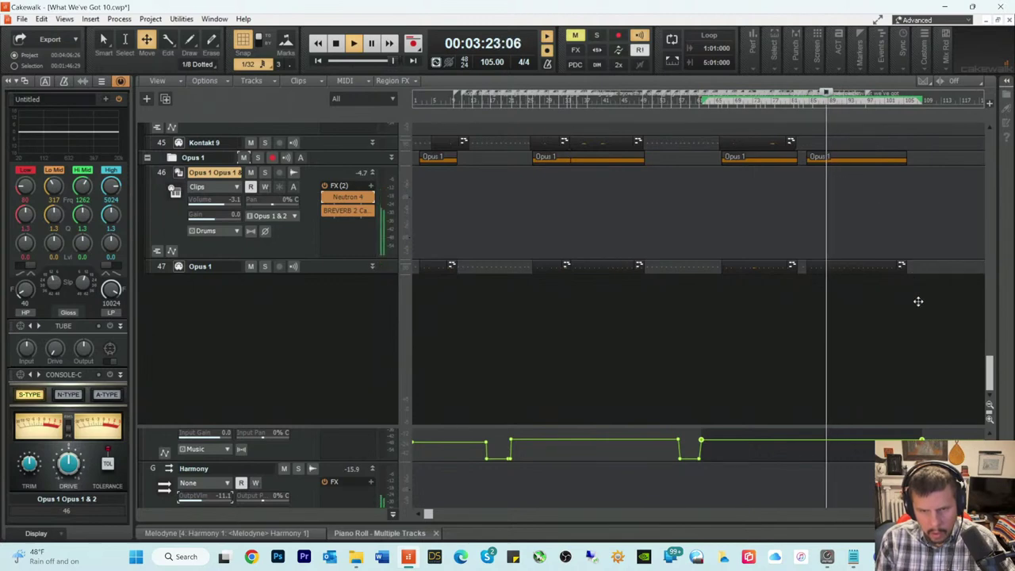
pyautogui.press('space')
pyautogui.press('space')
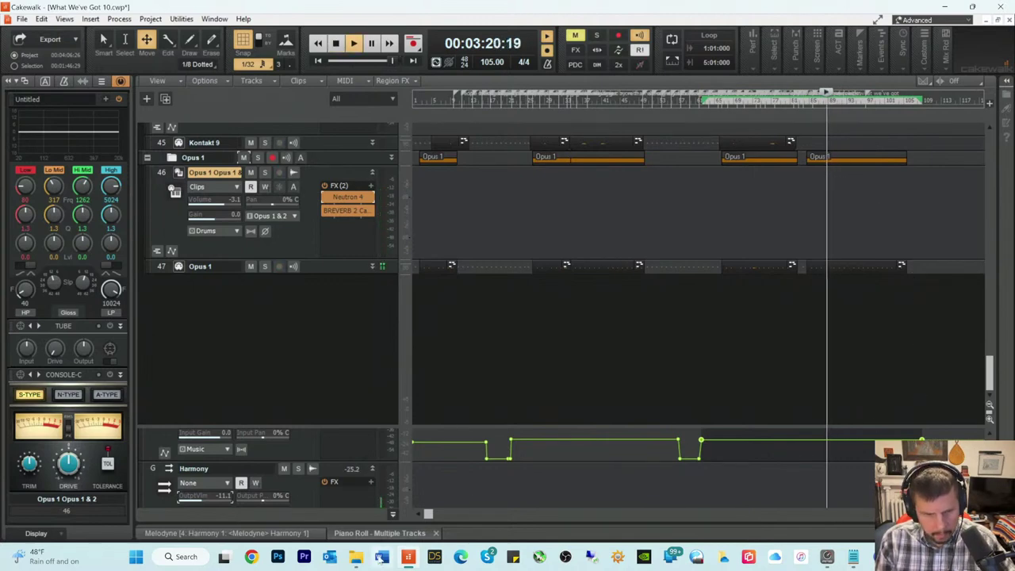
# Step: Show the snare notes in the Piano Roll and listen to the passage around bar 89, starting just before and just after the barline
pyautogui.click(279, 533)
pyautogui.press('space')
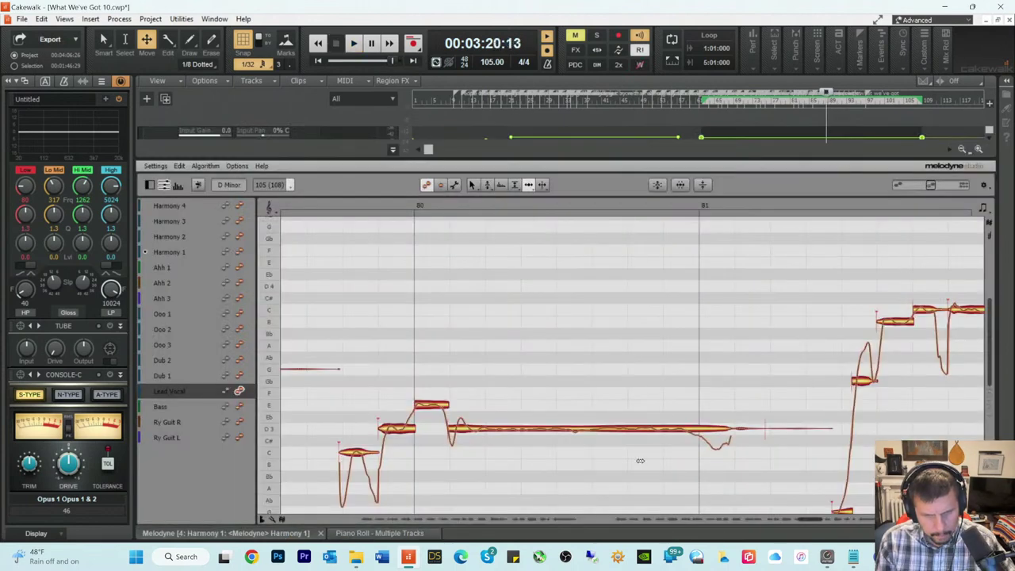
pyautogui.click(458, 527)
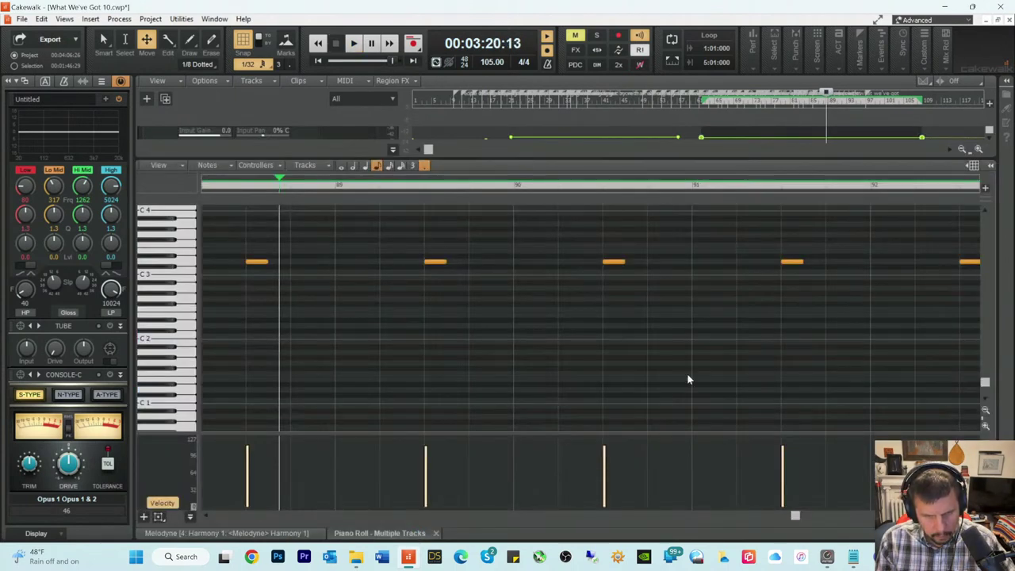
pyautogui.press('space')
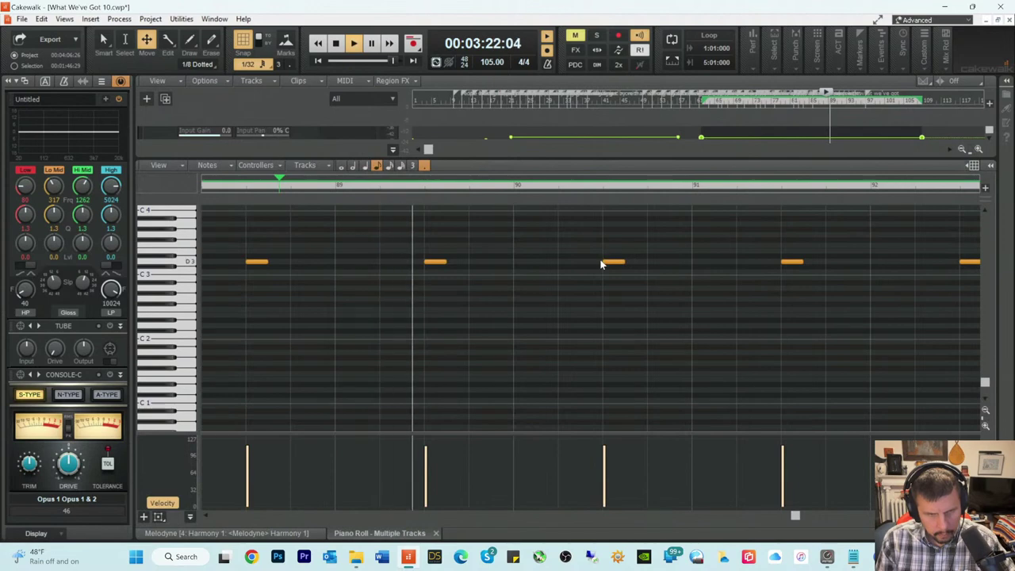
pyautogui.press('space')
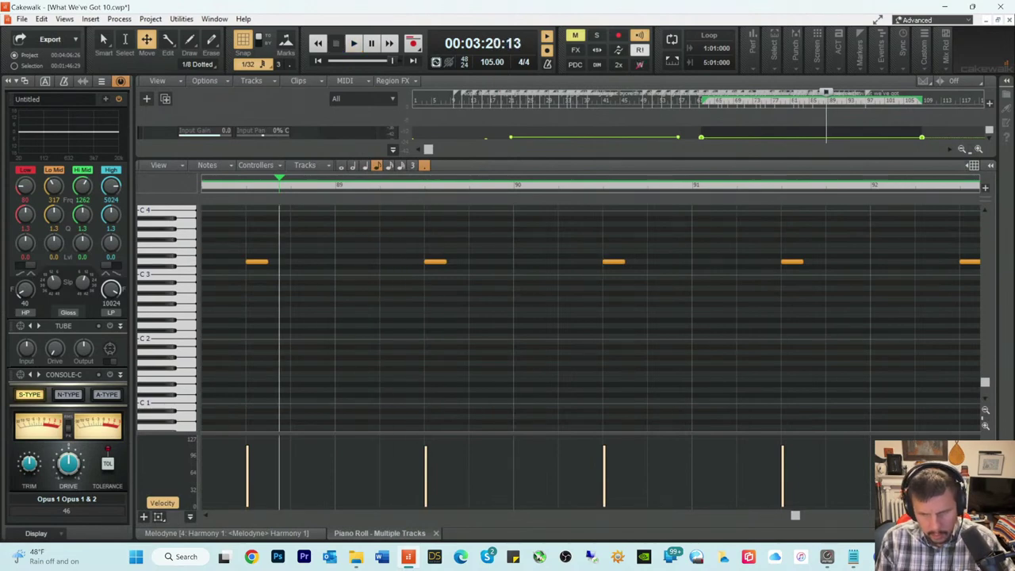
pyautogui.click(367, 187)
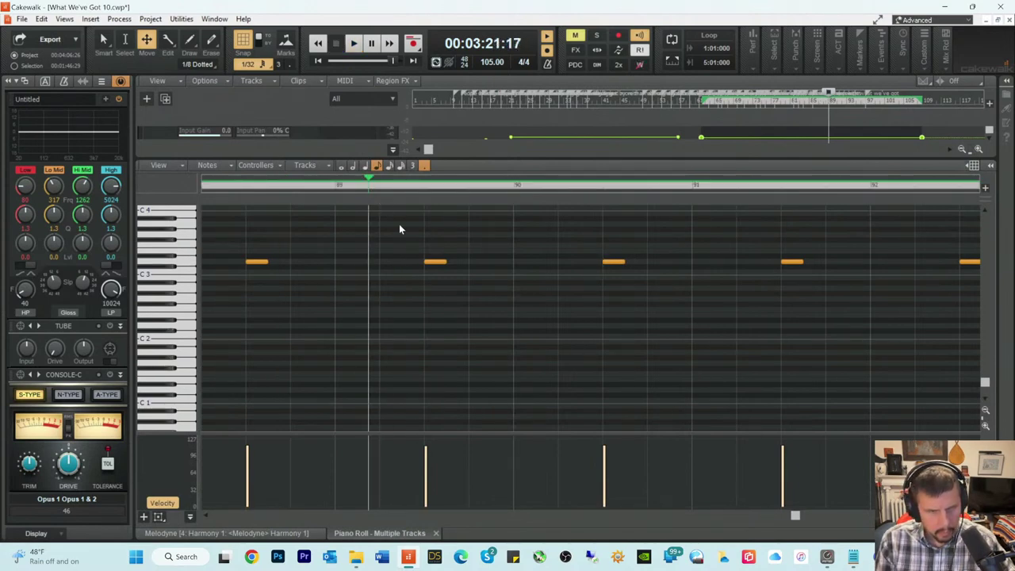
pyautogui.press('space')
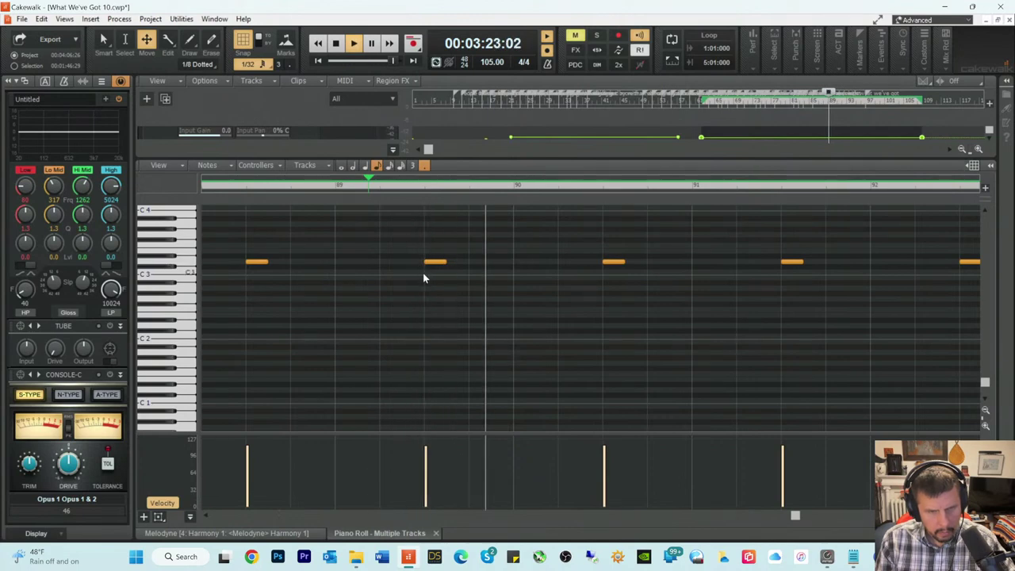
pyautogui.press('space')
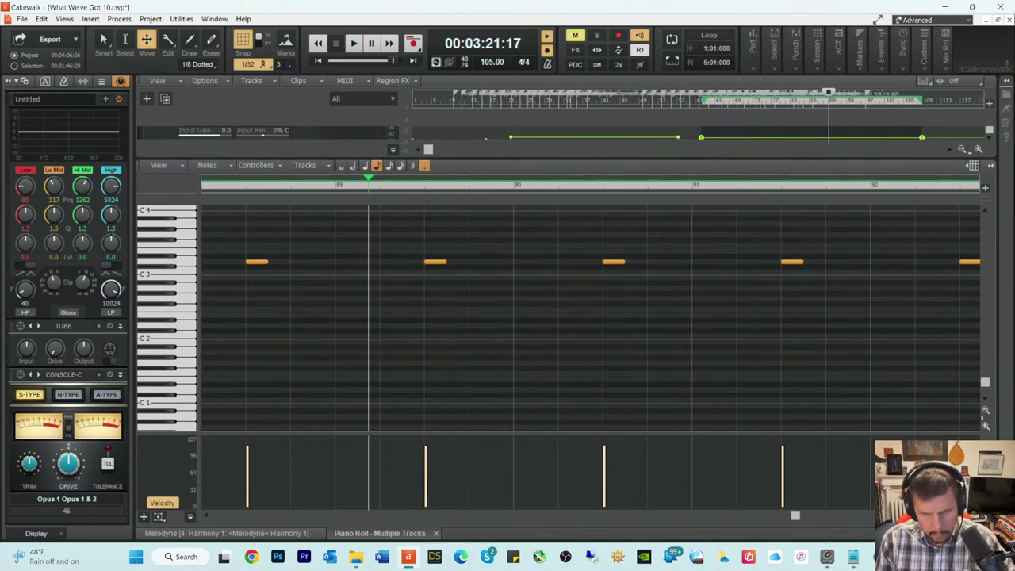
# Step: Select the closely spaced snare fill notes near bar 73 in the Piano Roll with the Smart tool
pyautogui.hotkey('ctrl', 'Left')
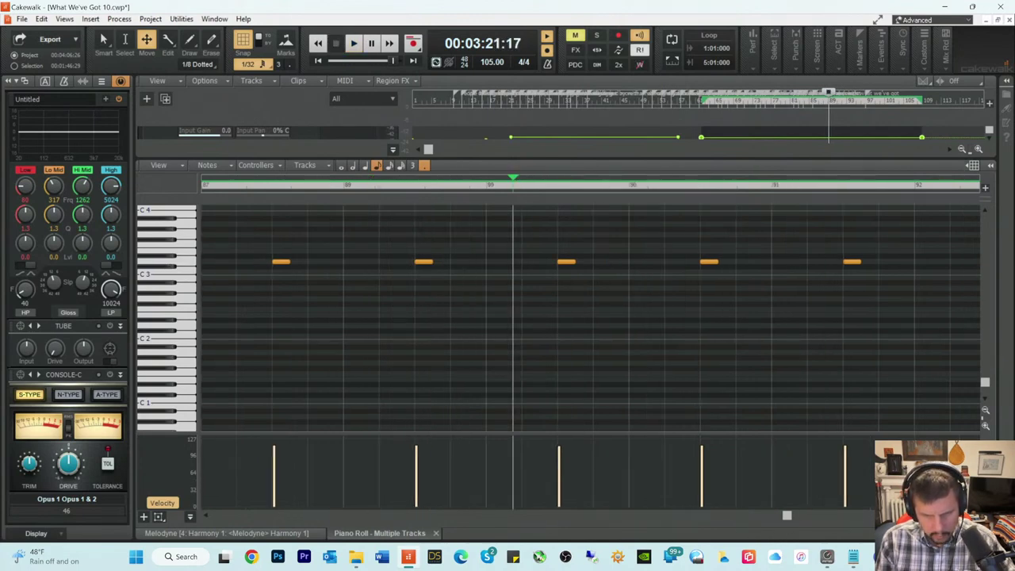
pyautogui.hotkey('ctrl', 'Left')
pyautogui.hotkey('ctrl', 'Left')
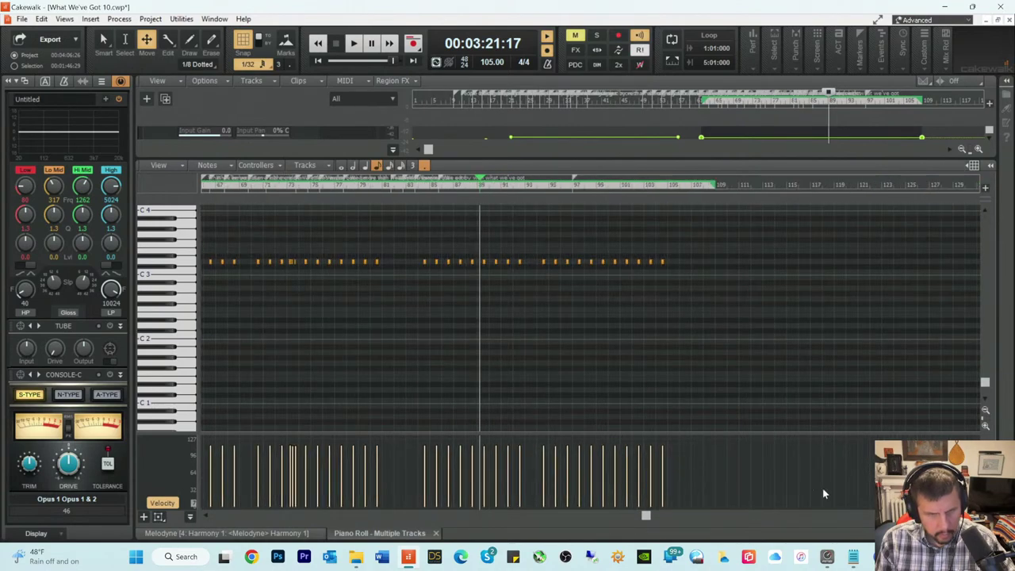
pyautogui.click(293, 266)
pyautogui.press('t')
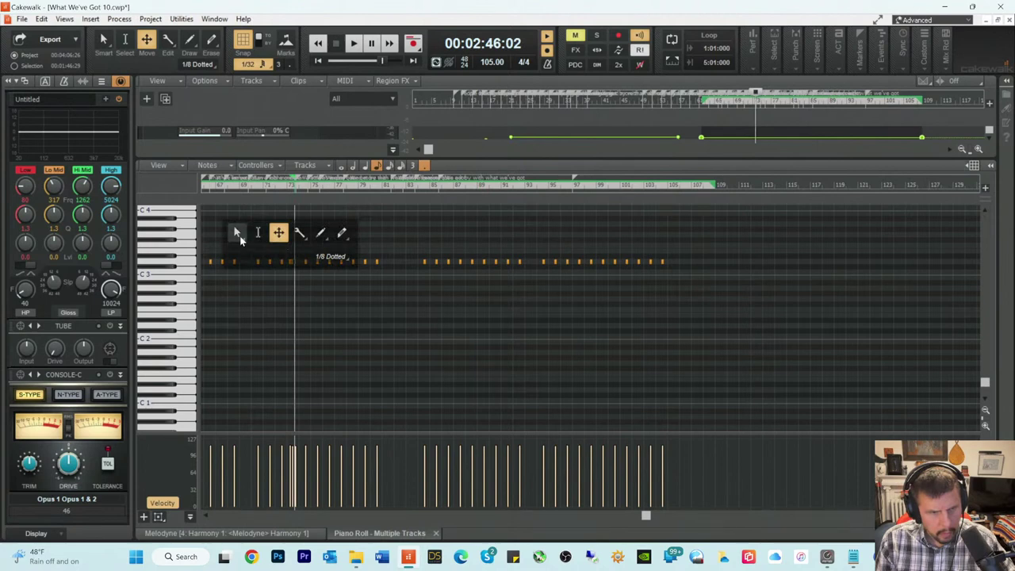
pyautogui.click(238, 234)
pyautogui.click(293, 261)
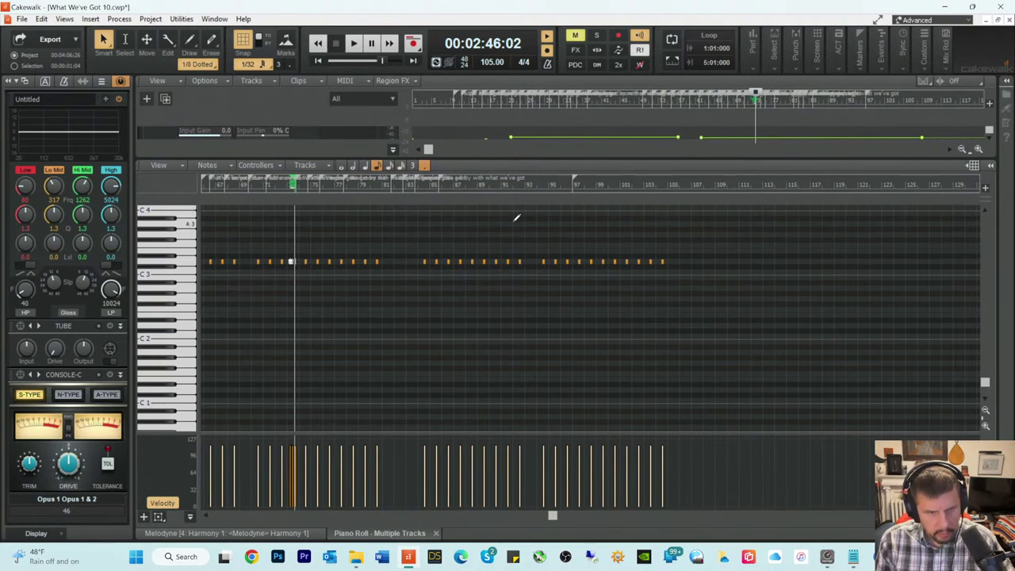
# Step: Play the song from about bar 90 and again from bar 87 to examine the snare part there
pyautogui.click(488, 184)
pyautogui.press('space')
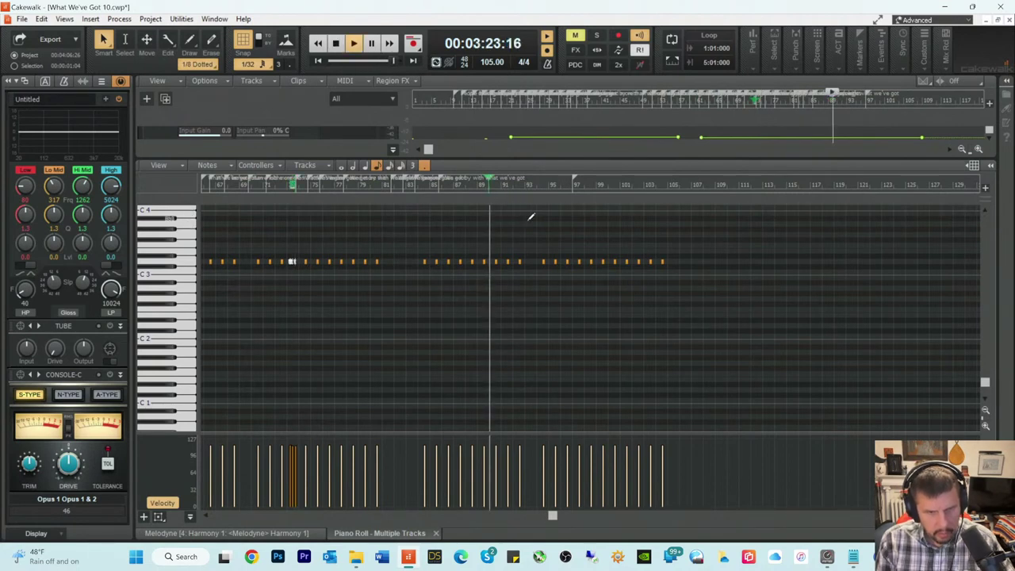
pyautogui.press('space')
pyautogui.click(458, 188)
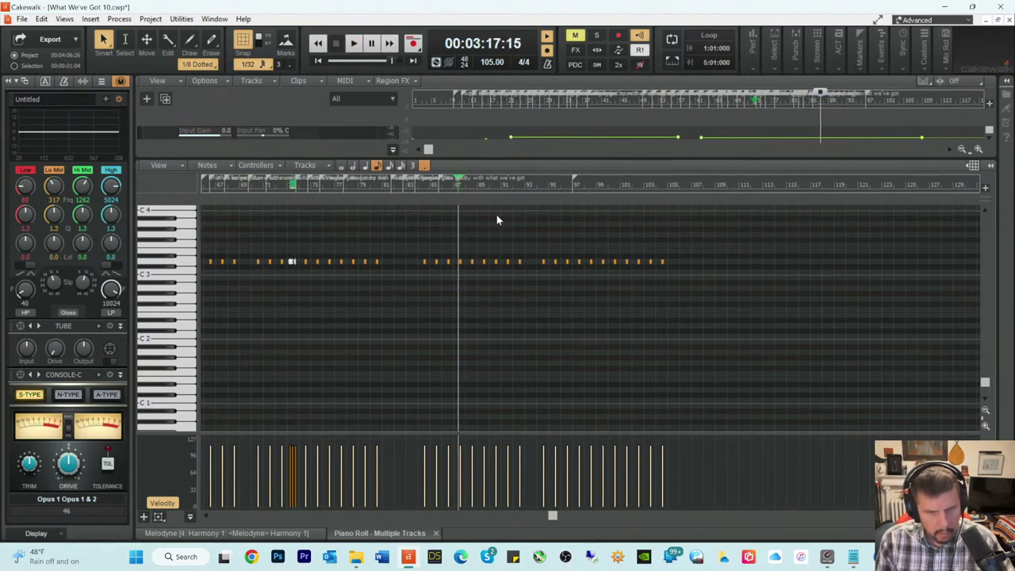
pyautogui.press('space')
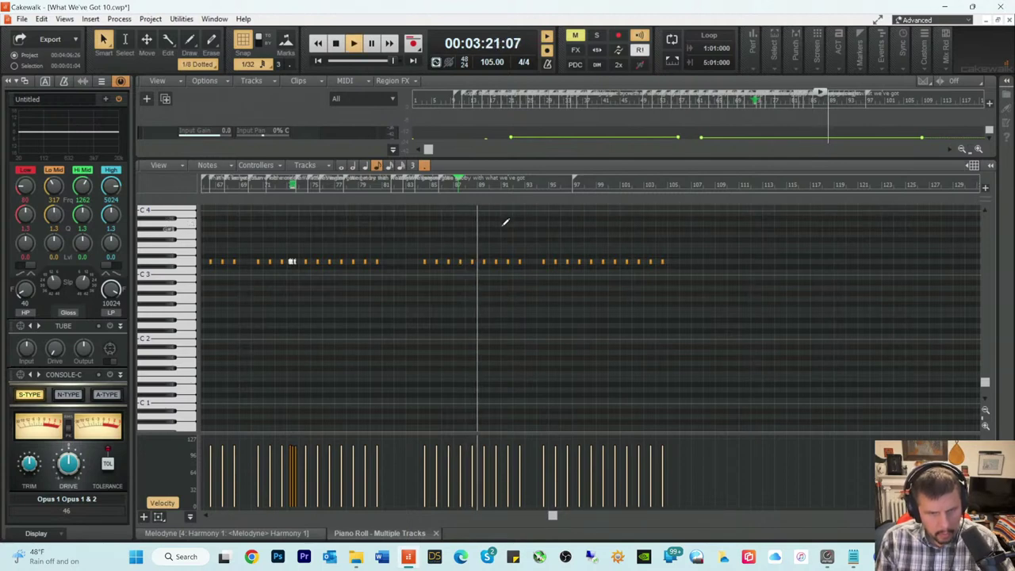
# Step: Stop playback, delete the single note at bar 89 and place the playhead at that spot
pyautogui.press('space')
pyautogui.click(484, 262)
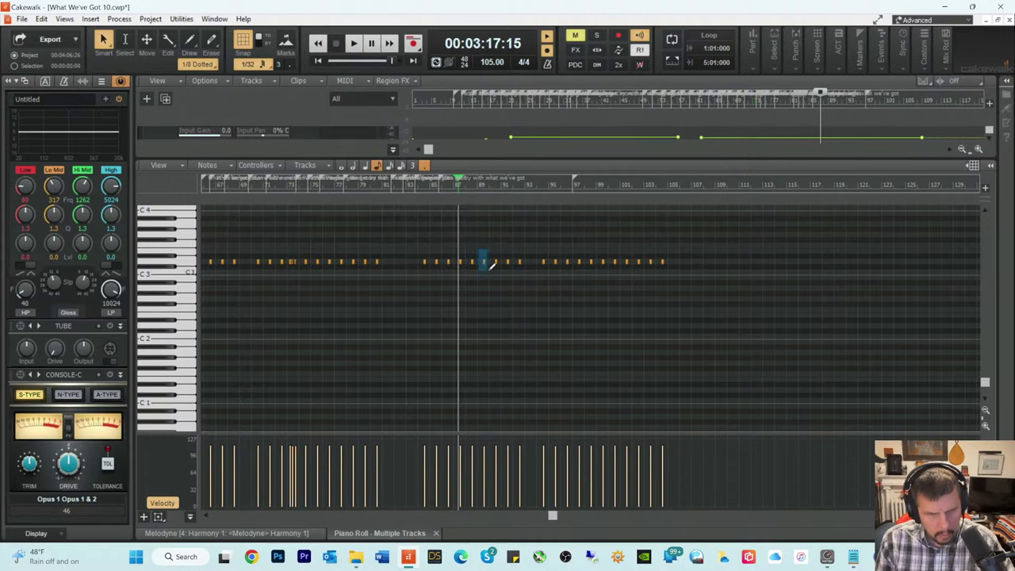
pyautogui.click(489, 263)
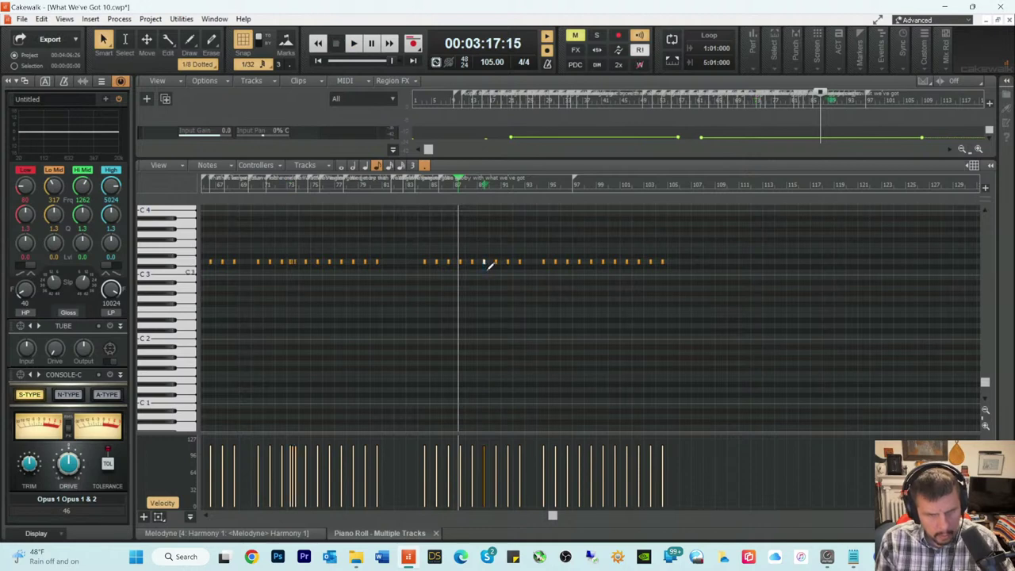
pyautogui.click(480, 185)
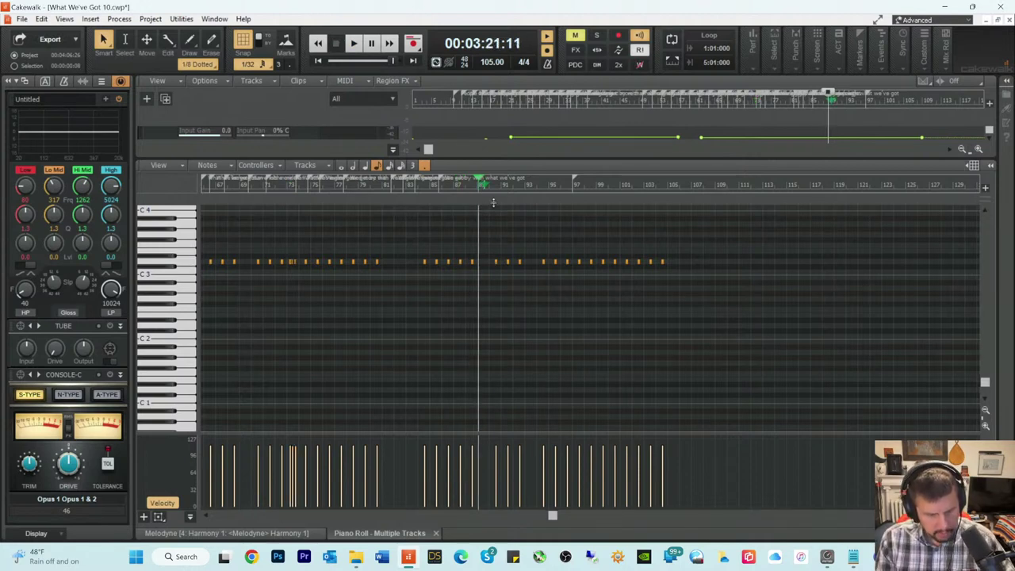
# Step: Copy the close group of notes near bar 73 and make MIDI track 47, Opus 1, the active track
pyautogui.click(298, 262)
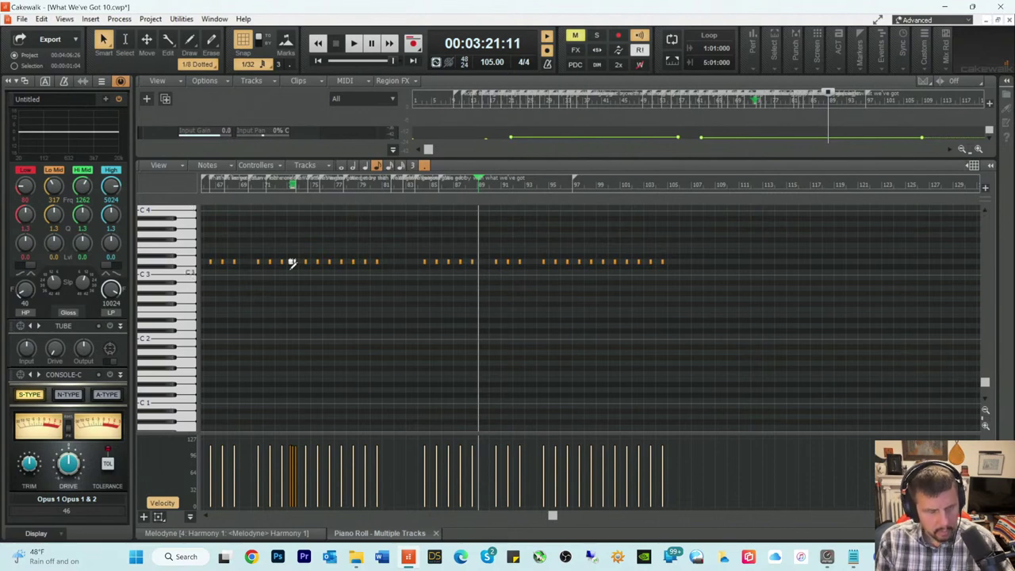
pyautogui.press('d')
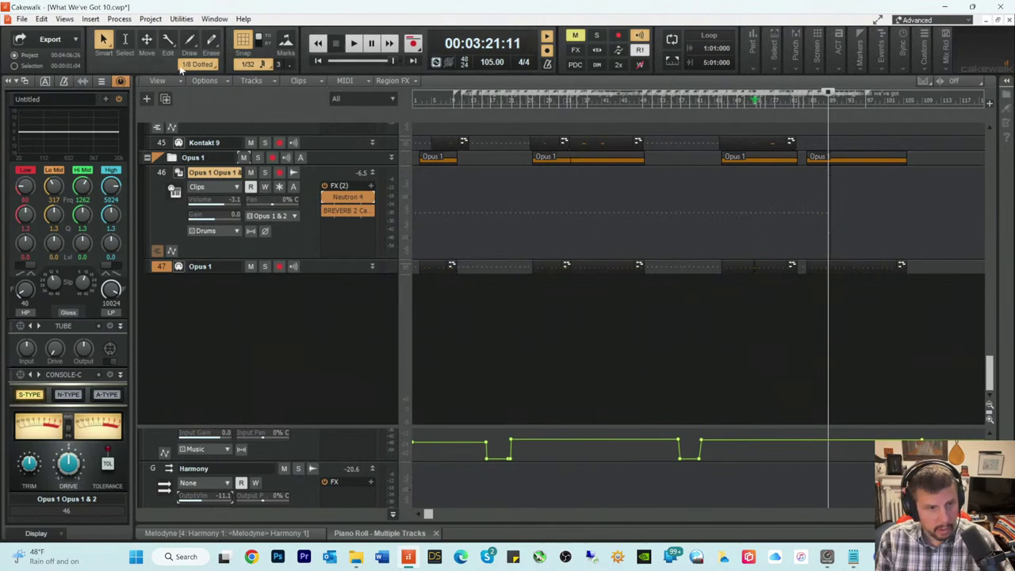
pyautogui.click(41, 18)
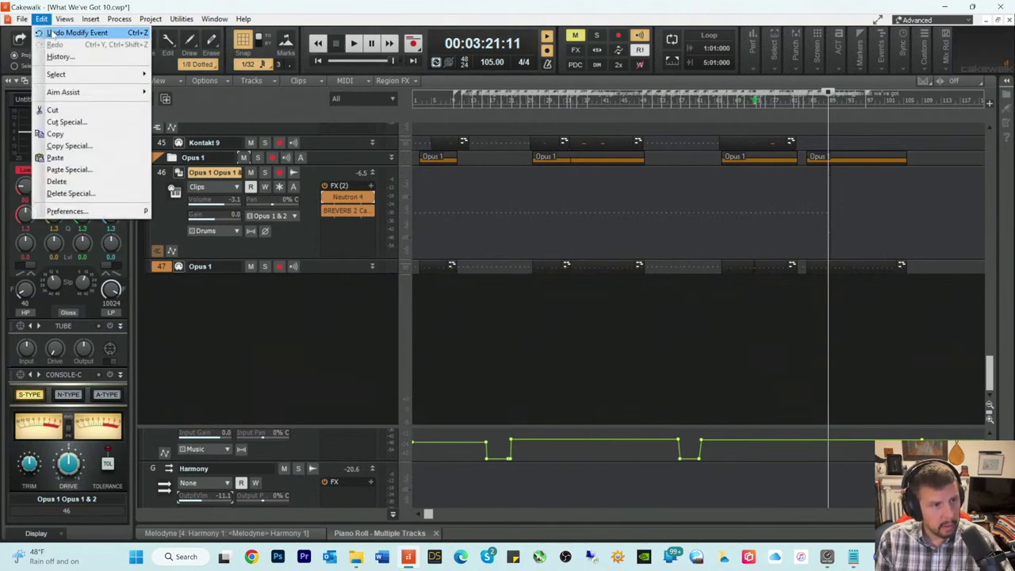
pyautogui.click(163, 267)
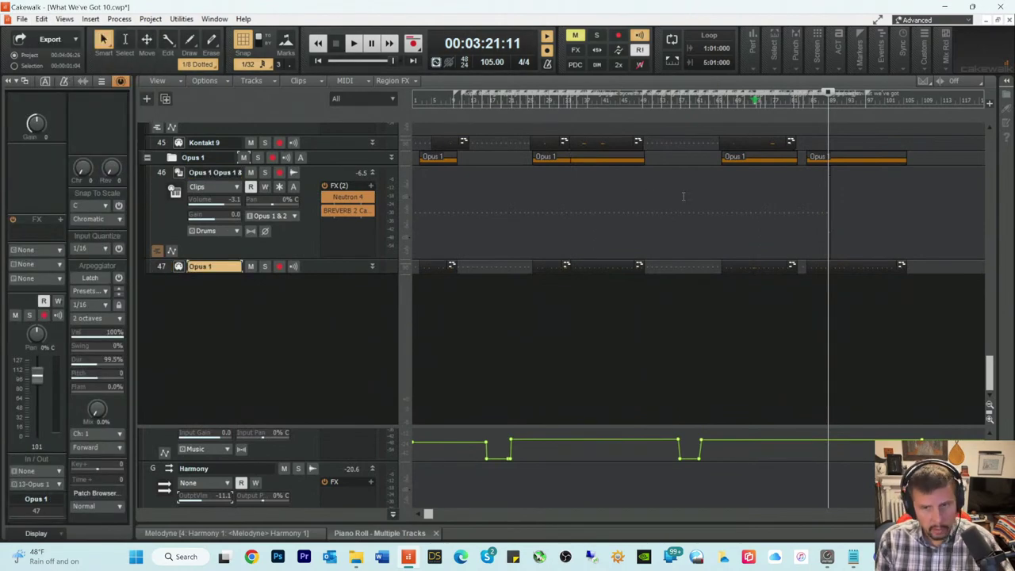
# Step: Look through the whole track list up to Harmony 4 and back down to the Opus 1 tracks
pyautogui.scroll(3, 682, 196)
pyautogui.scroll(10, 813, 210)
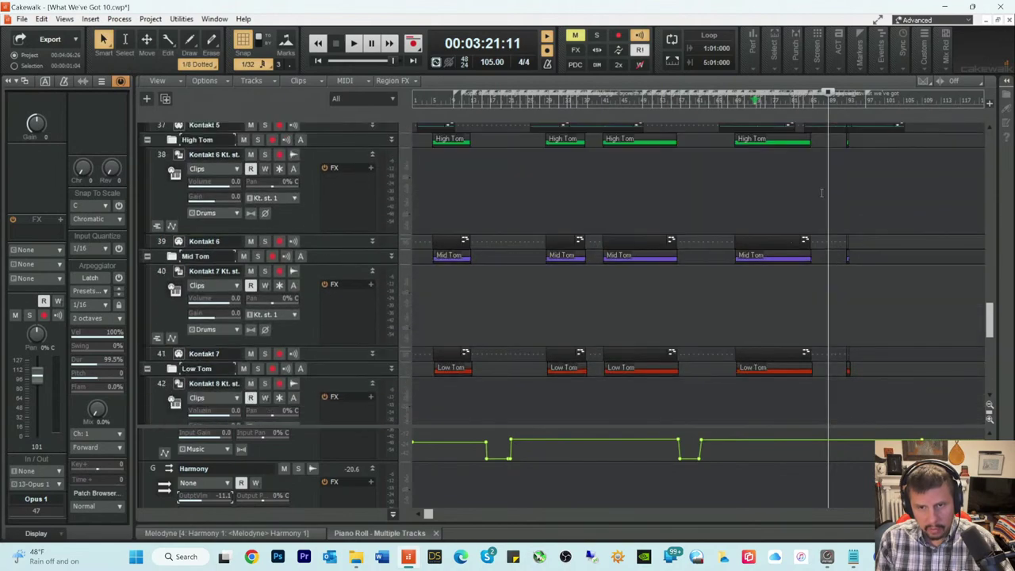
pyautogui.scroll(10, 822, 194)
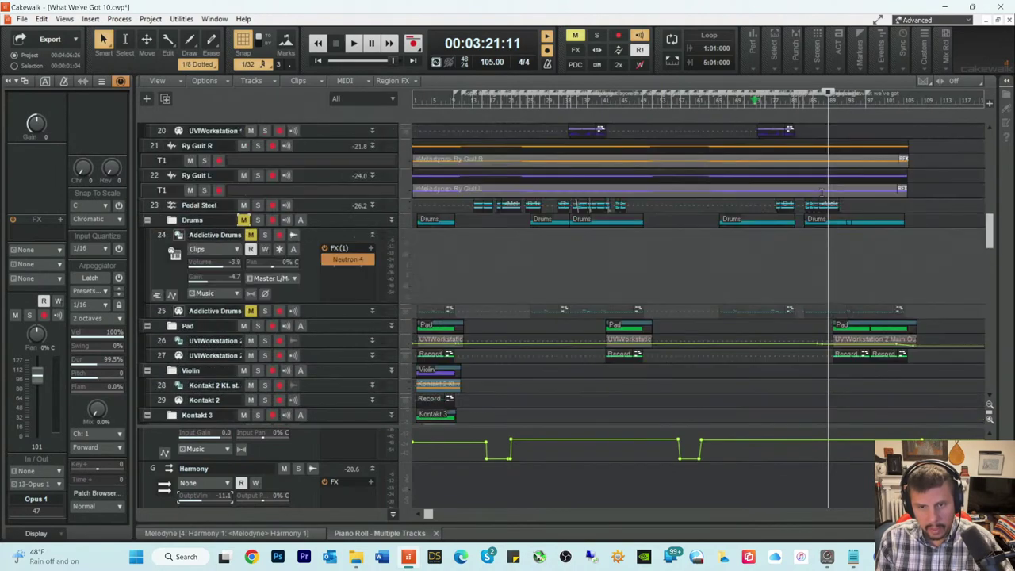
pyautogui.scroll(10, 822, 194)
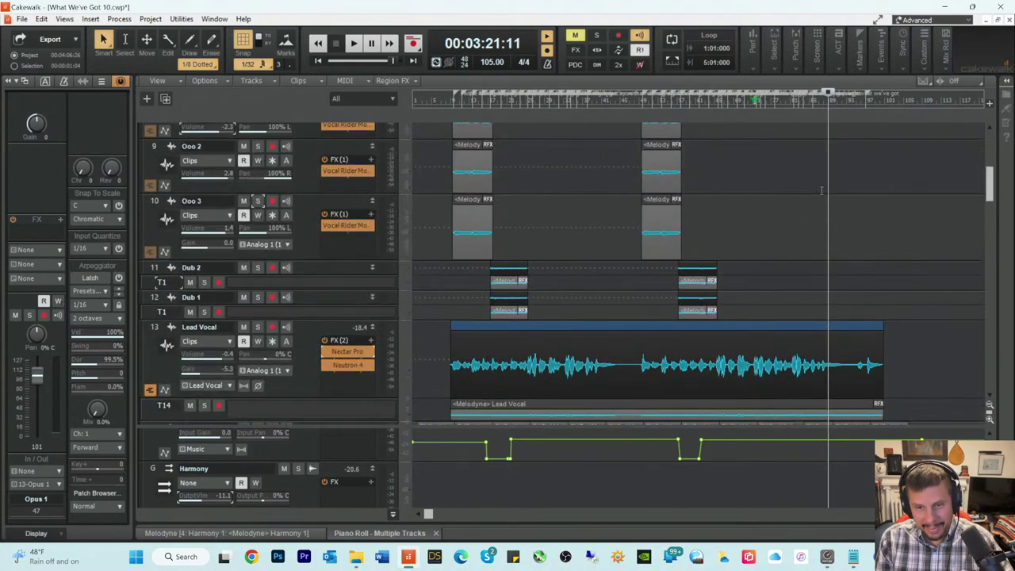
pyautogui.scroll(3, 823, 189)
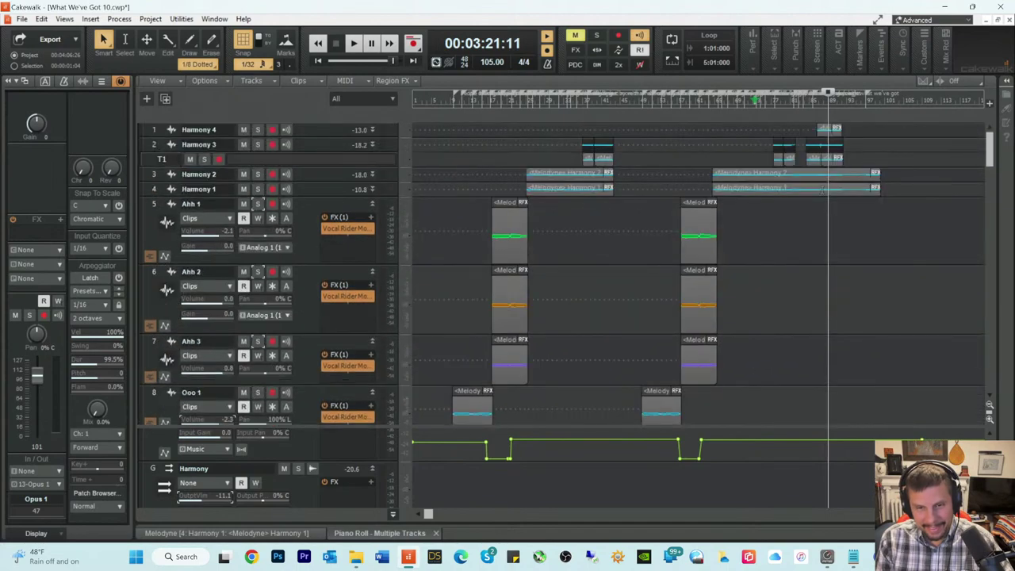
pyautogui.scroll(-8, 821, 188)
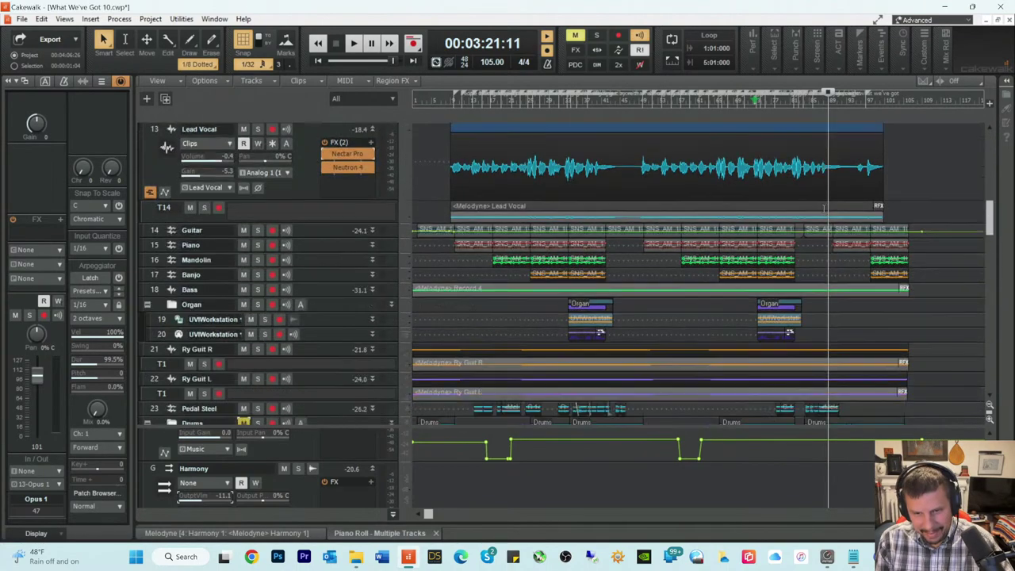
pyautogui.scroll(-10, 824, 207)
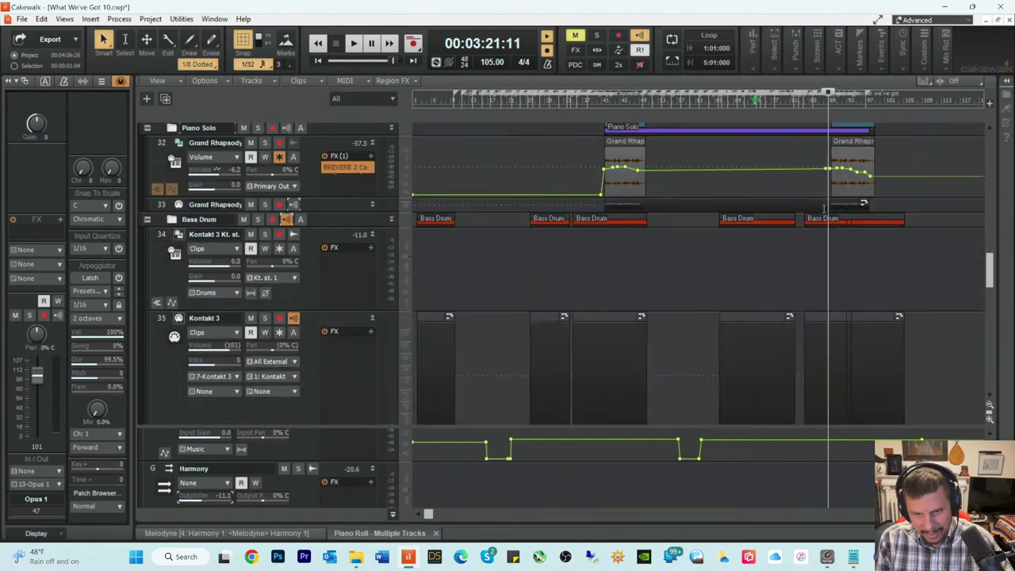
pyautogui.scroll(-4, 824, 207)
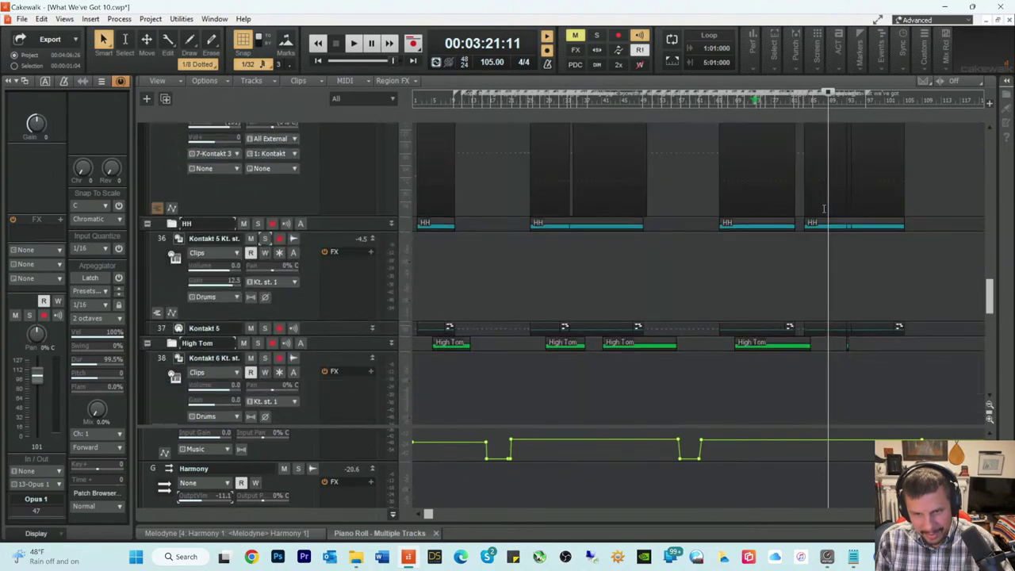
pyautogui.scroll(-5, 824, 207)
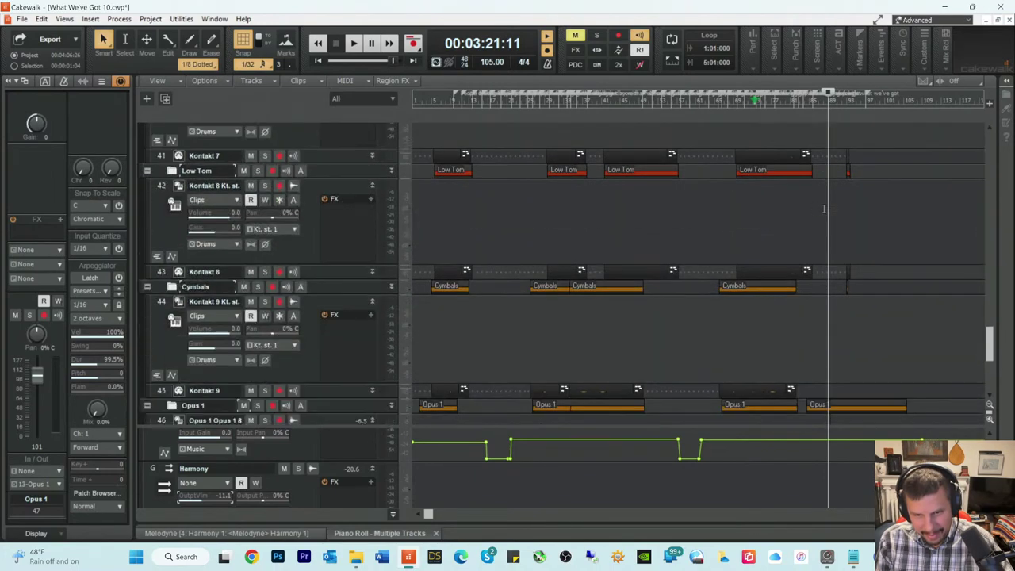
pyautogui.scroll(-1, 824, 208)
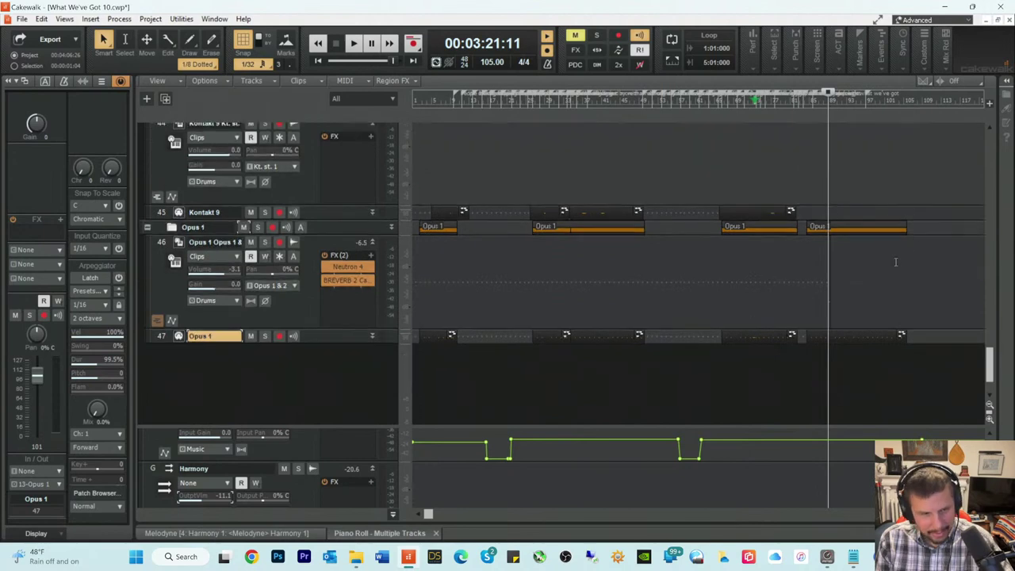
# Step: Paste the copied notes into MIDI track 47, Opus 1, at the playhead near bar 89 in the piano roll
pyautogui.moveTo(882, 277); pyautogui.dragTo(800, 279)
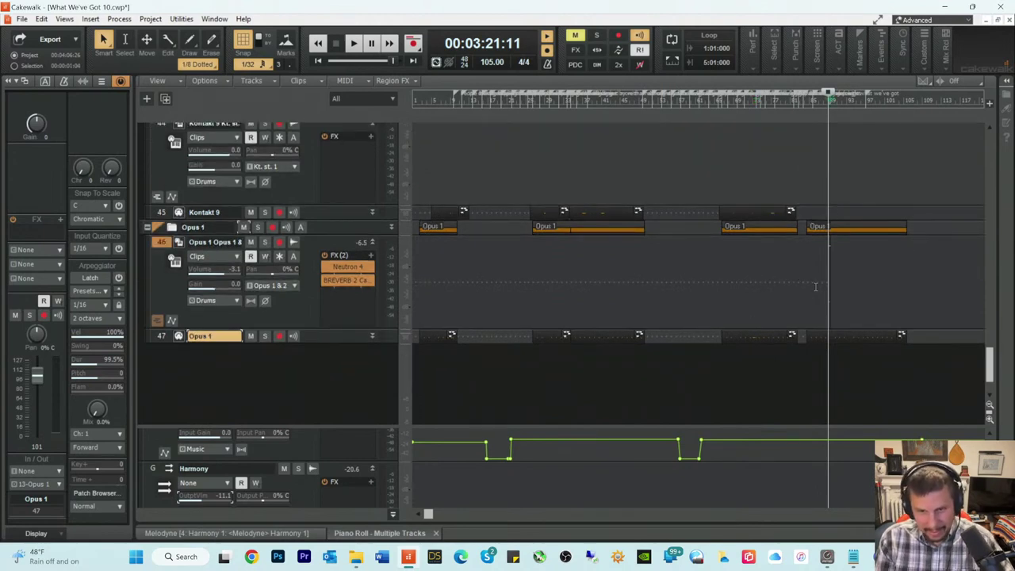
pyautogui.click(815, 286)
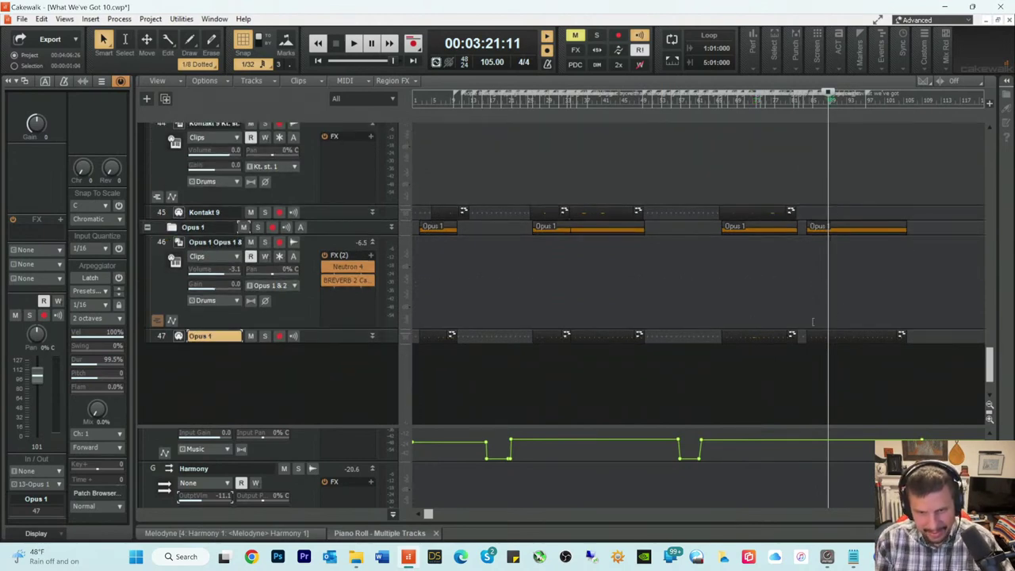
pyautogui.click(161, 338)
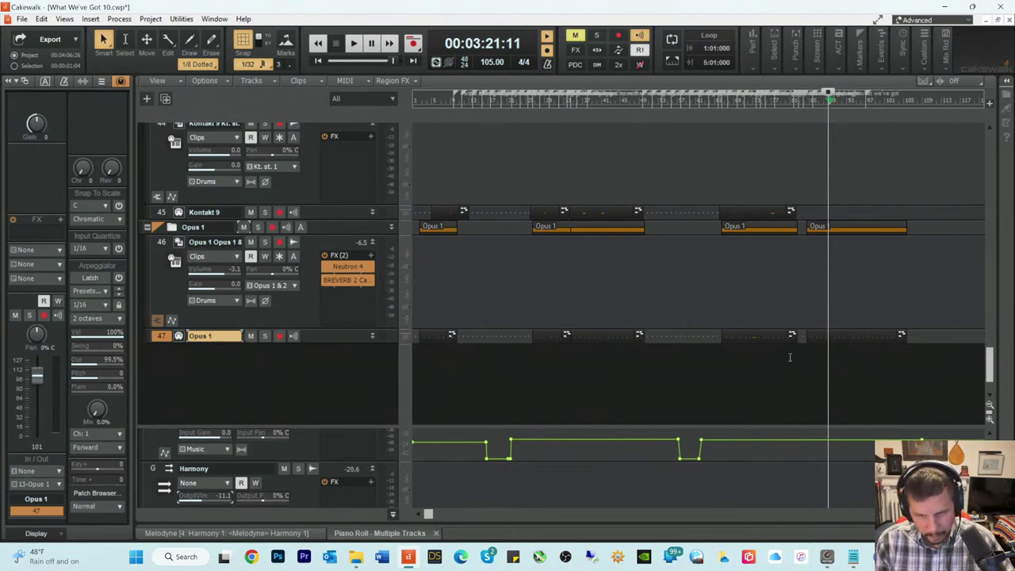
pyautogui.click(402, 533)
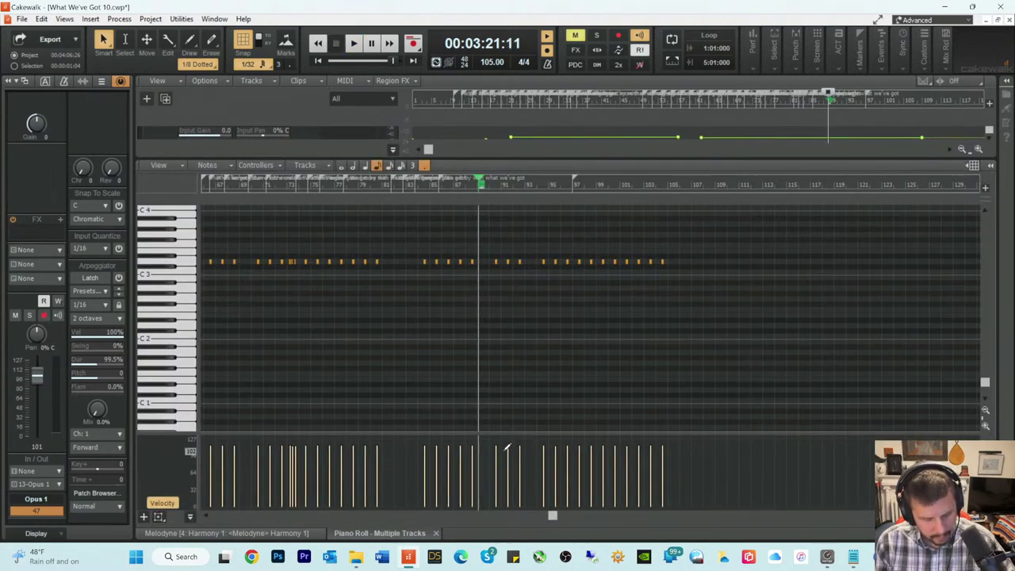
pyautogui.hotkey('ctrl', 'v')
# Step: Audition the pasted notes around bar 89, starting playback again from just after bar 88 in the track view
pyautogui.press('space')
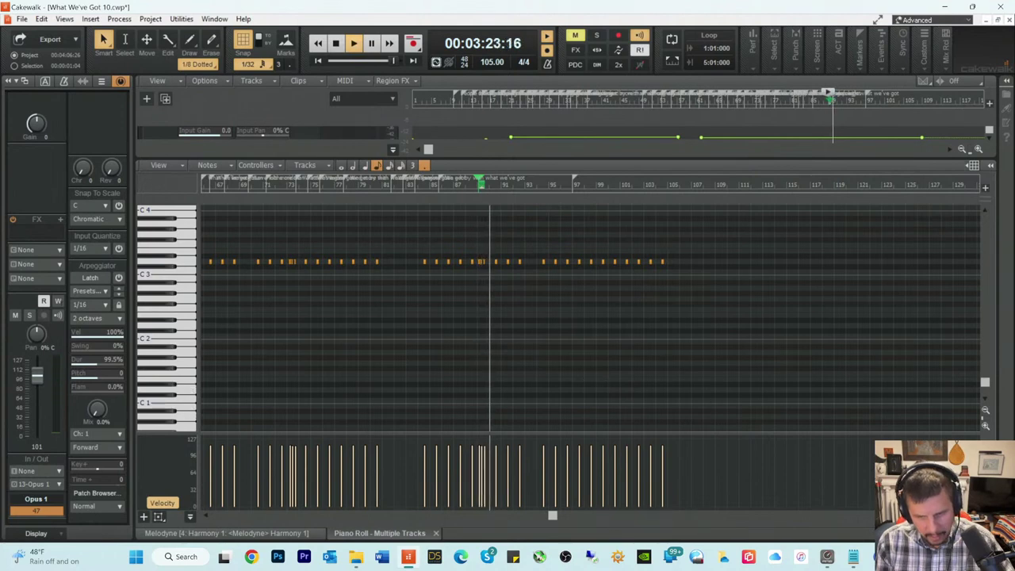
pyautogui.press('space')
pyautogui.press('d')
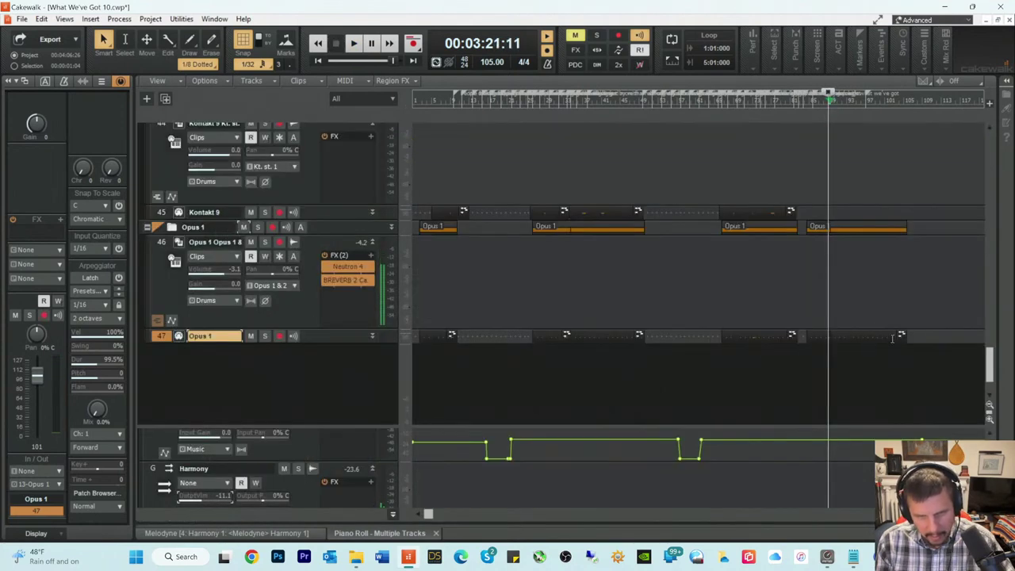
pyautogui.press('space')
pyautogui.press('space')
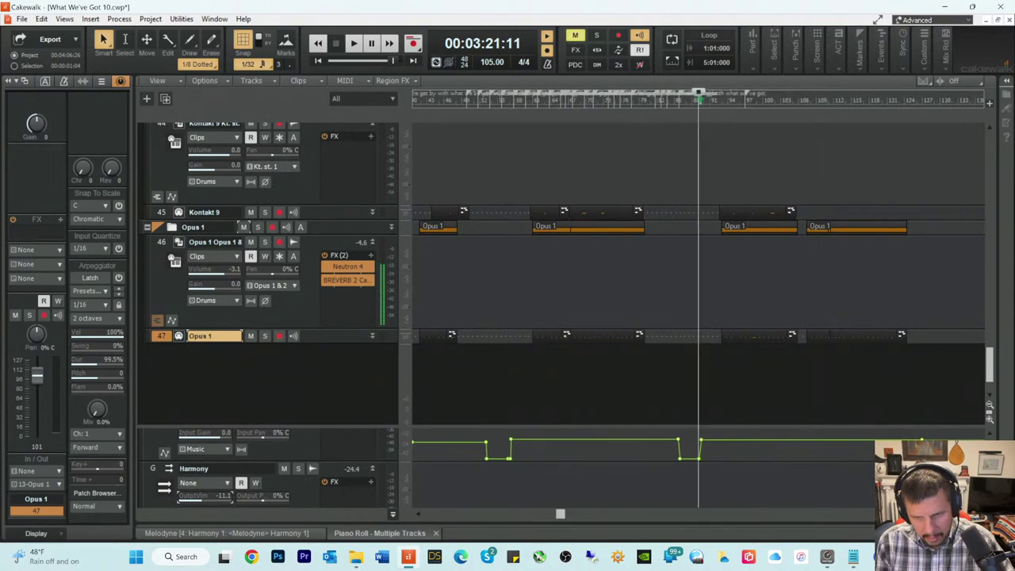
pyautogui.scroll(2, 714, 334)
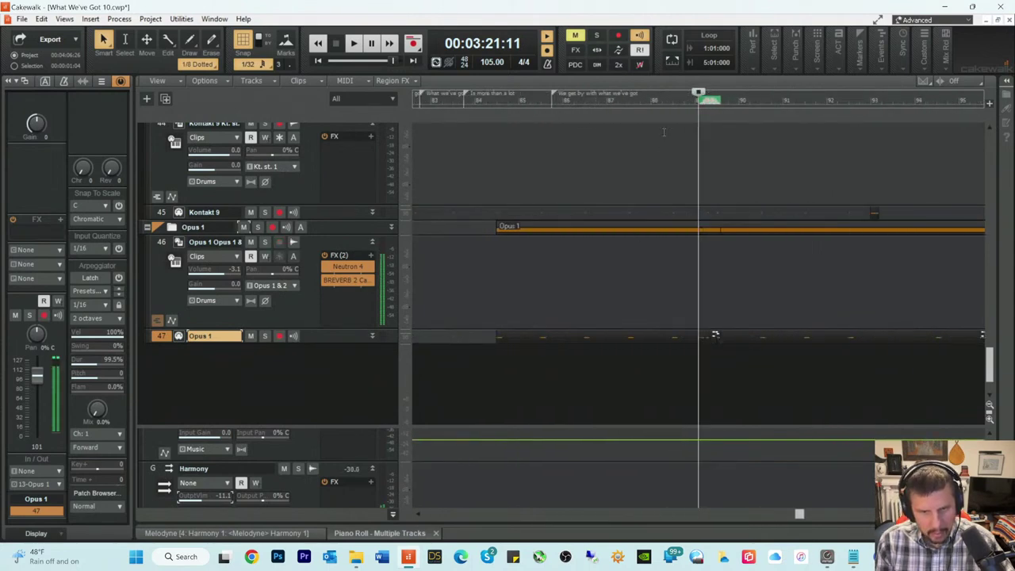
pyautogui.click(659, 102)
pyautogui.press('space')
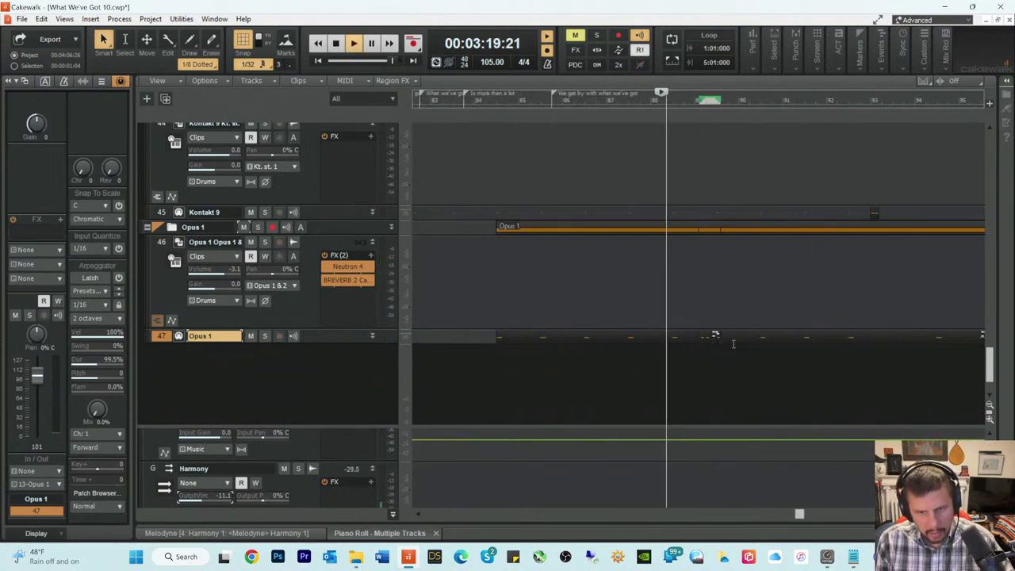
pyautogui.press('space')
pyautogui.moveTo(674, 310); pyautogui.dragTo(704, 365)
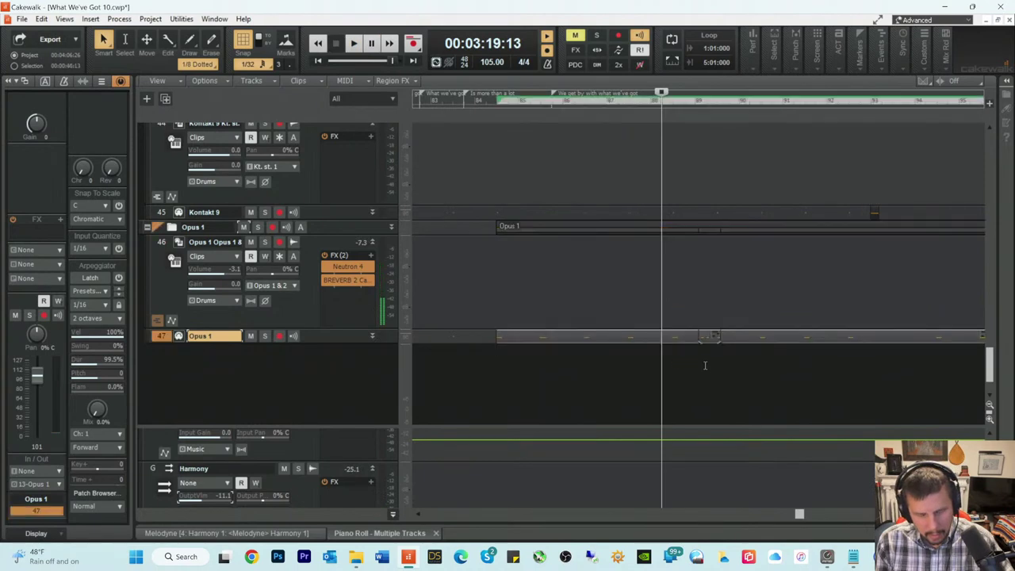
pyautogui.click(708, 365)
pyautogui.moveTo(679, 307); pyautogui.dragTo(725, 337)
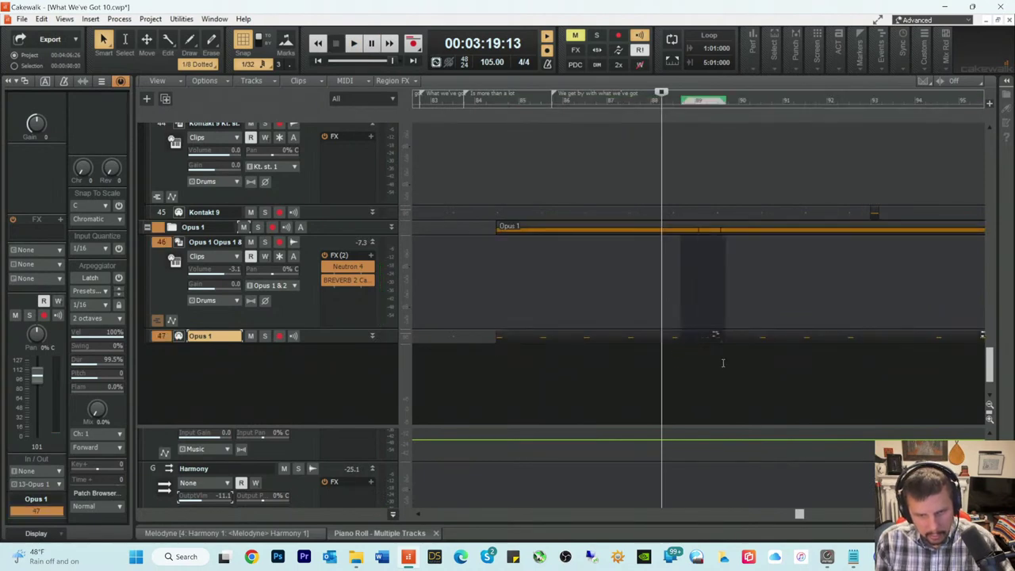
pyautogui.rightClick(708, 336)
pyautogui.press('Escape')
pyautogui.click(652, 325)
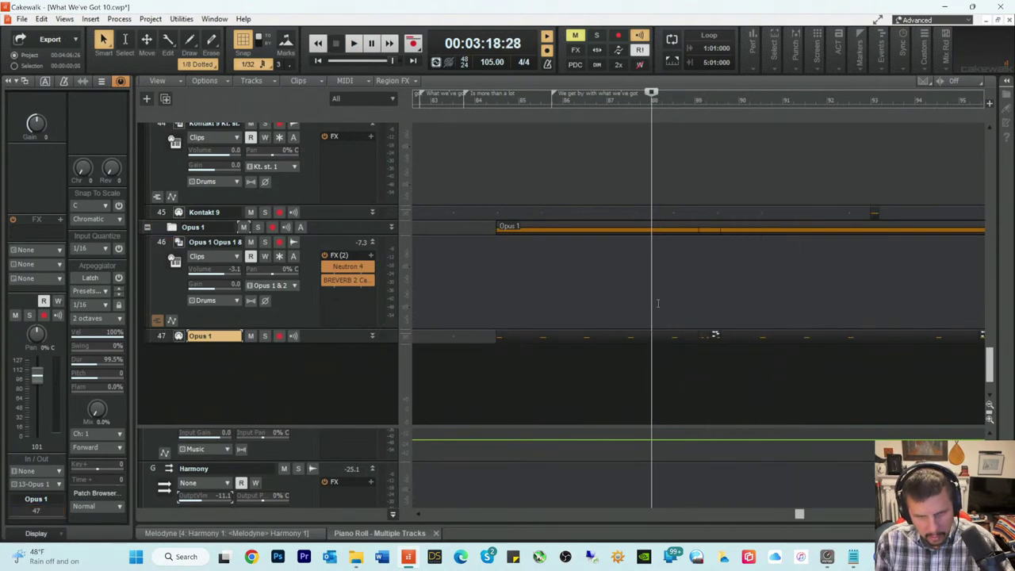
# Step: Bounce the pasted clip and the long Opus 1 MIDI clip around bar 89 into one clip
pyautogui.moveTo(660, 306); pyautogui.dragTo(732, 358)
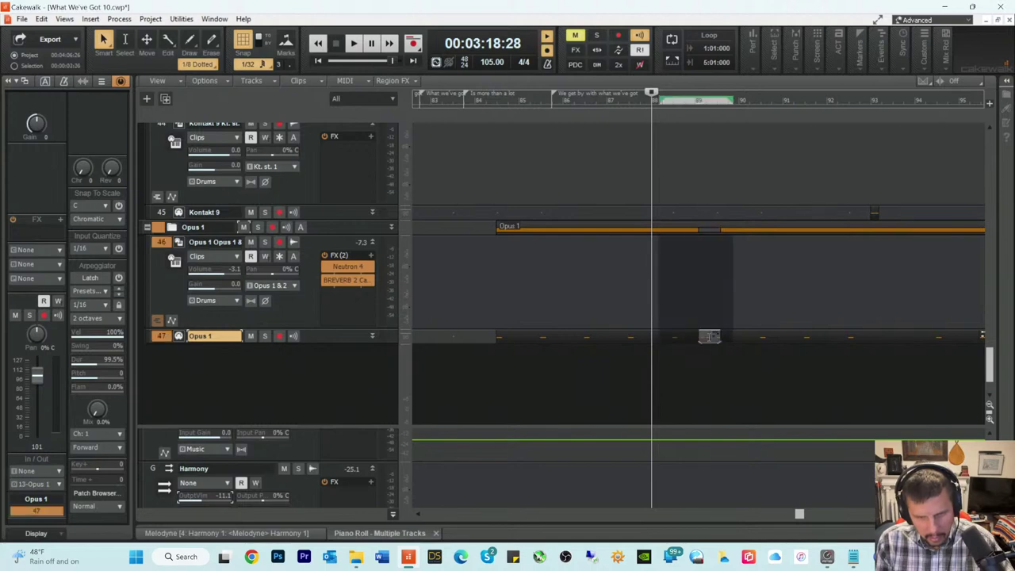
pyautogui.moveTo(468, 297); pyautogui.dragTo(754, 353)
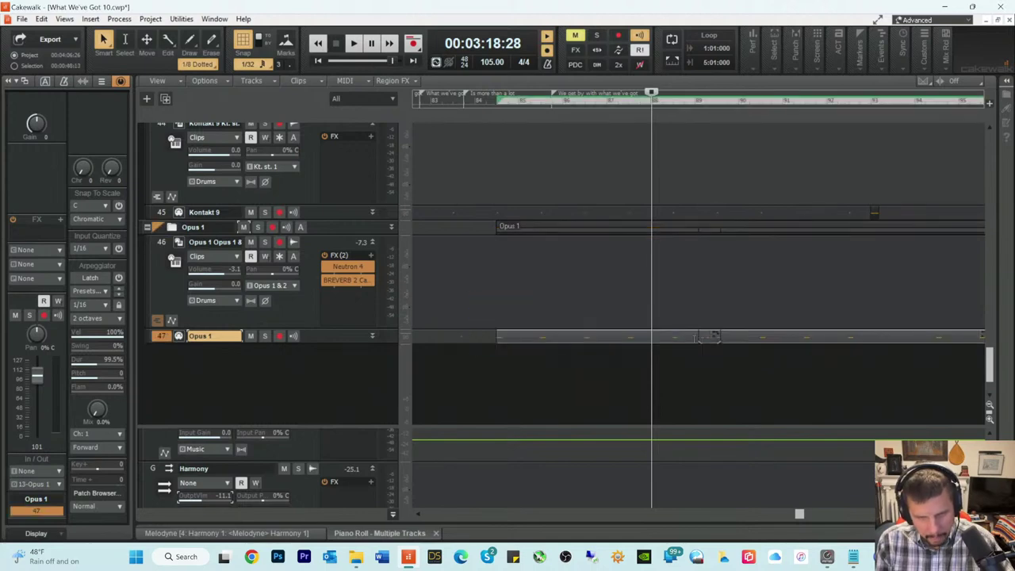
pyautogui.rightClick(682, 337)
pyautogui.click(701, 363)
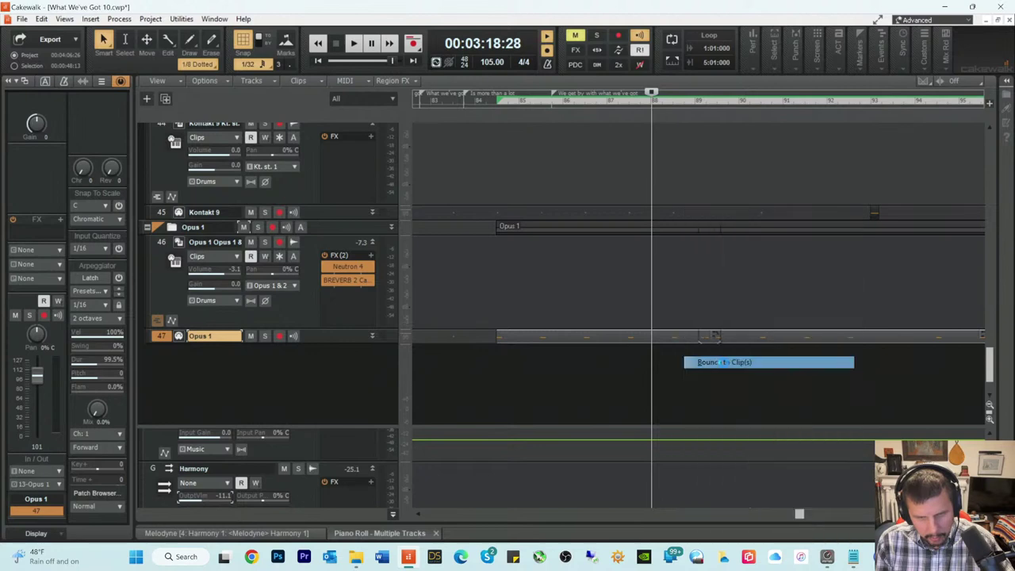
# Step: Examine the bounced clip's notes around bar 89 in the piano roll and up close in the track view
pyautogui.doubleClick(699, 339)
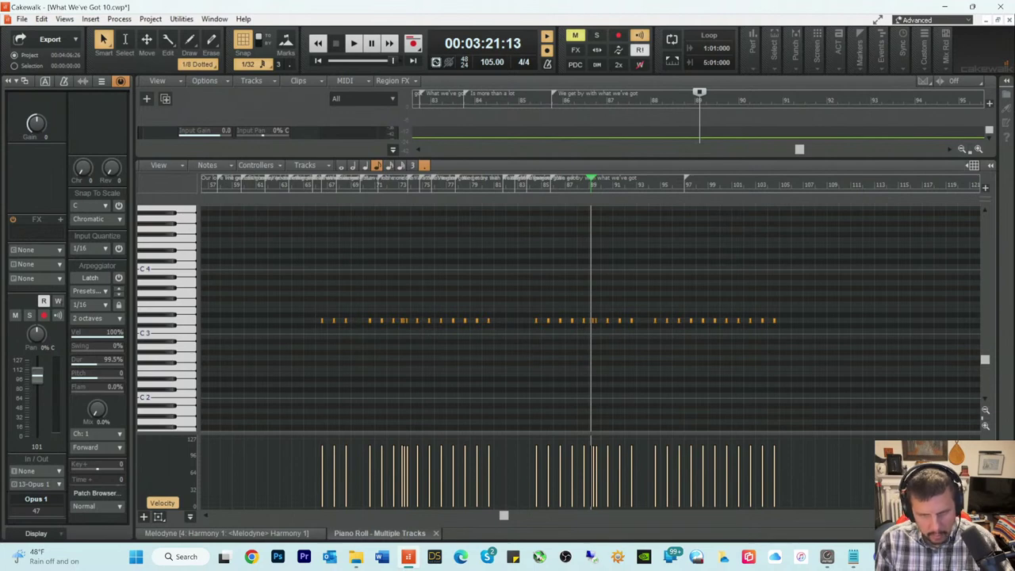
pyautogui.press('d')
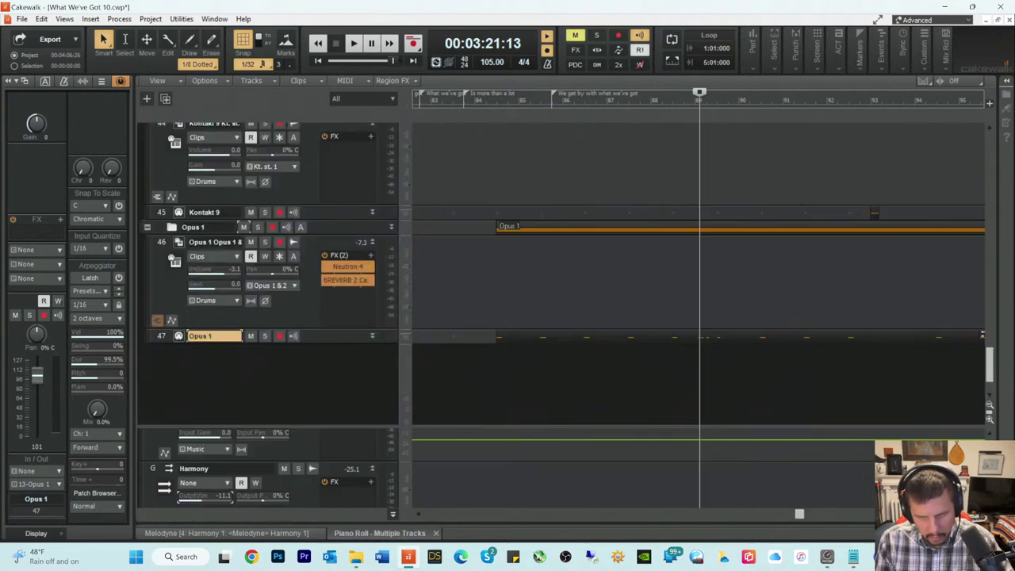
pyautogui.press('d')
pyautogui.press('d')
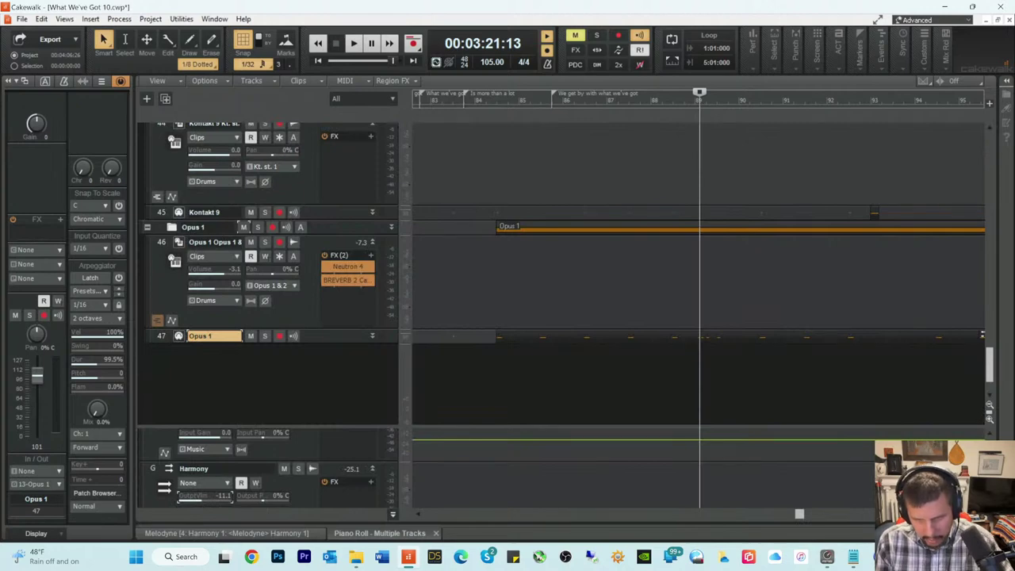
pyautogui.hotkey('ctrl', 'Right')
pyautogui.hotkey('ctrl', 'Right')
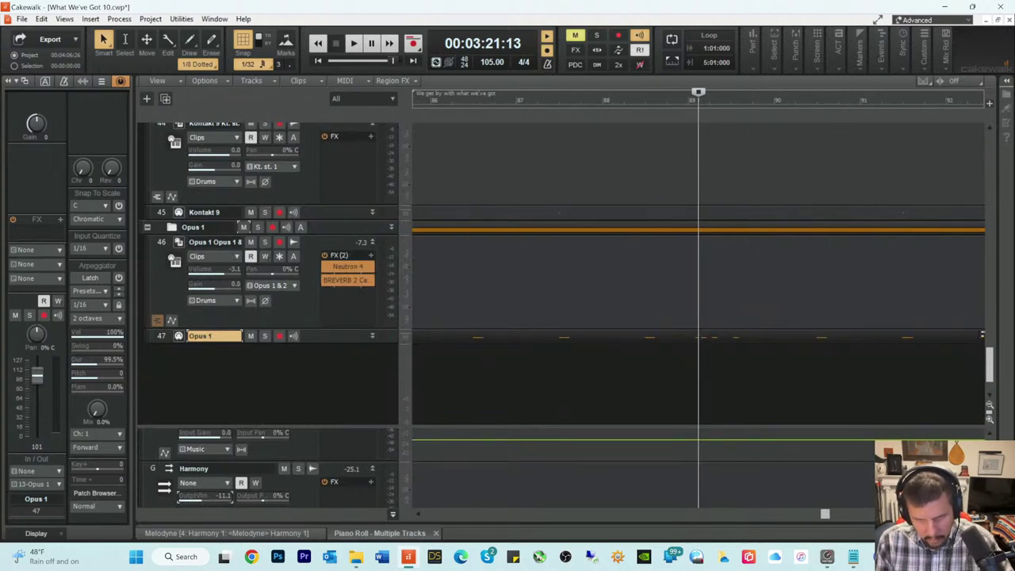
# Step: Audition the Opus 1 notes around bar 89 in the piano roll, starting playback from just after bar 88
pyautogui.hotkey('ctrl', 'Right')
pyautogui.hotkey('ctrl', 'Right')
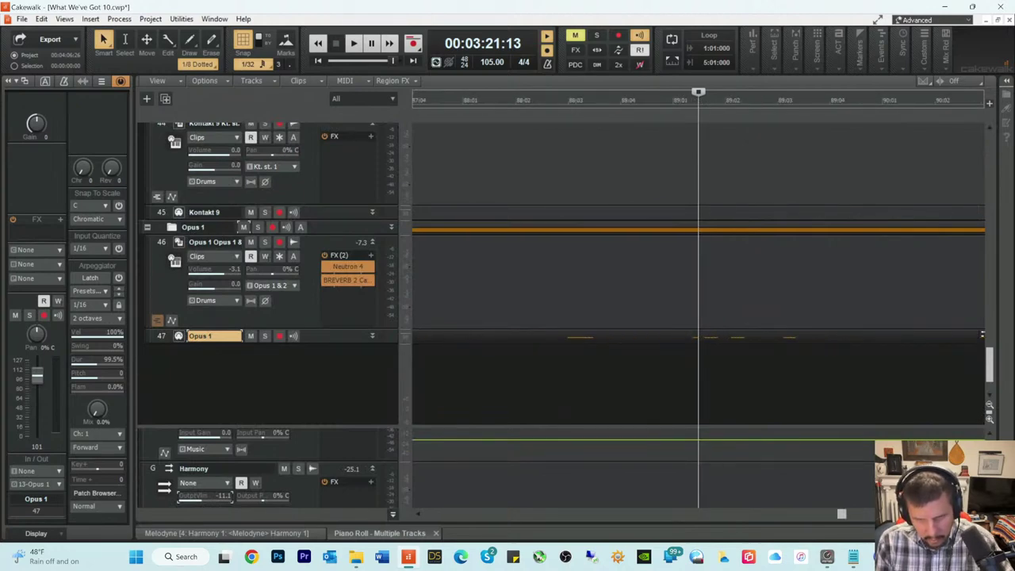
pyautogui.click(388, 532)
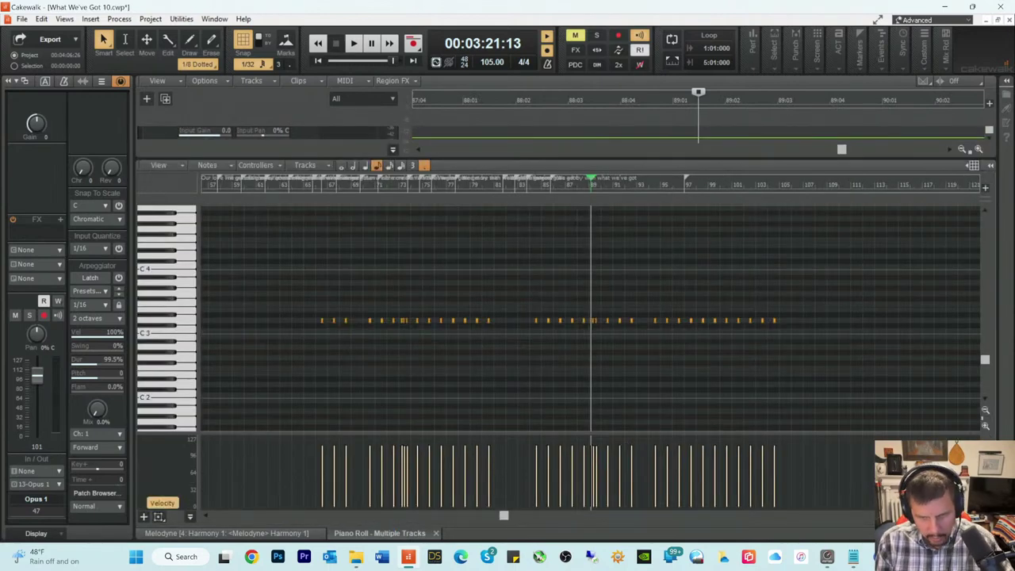
pyautogui.hotkey('ctrl', 'Right')
pyautogui.hotkey('ctrl', 'Right')
pyautogui.hotkey('ctrl', 'Right')
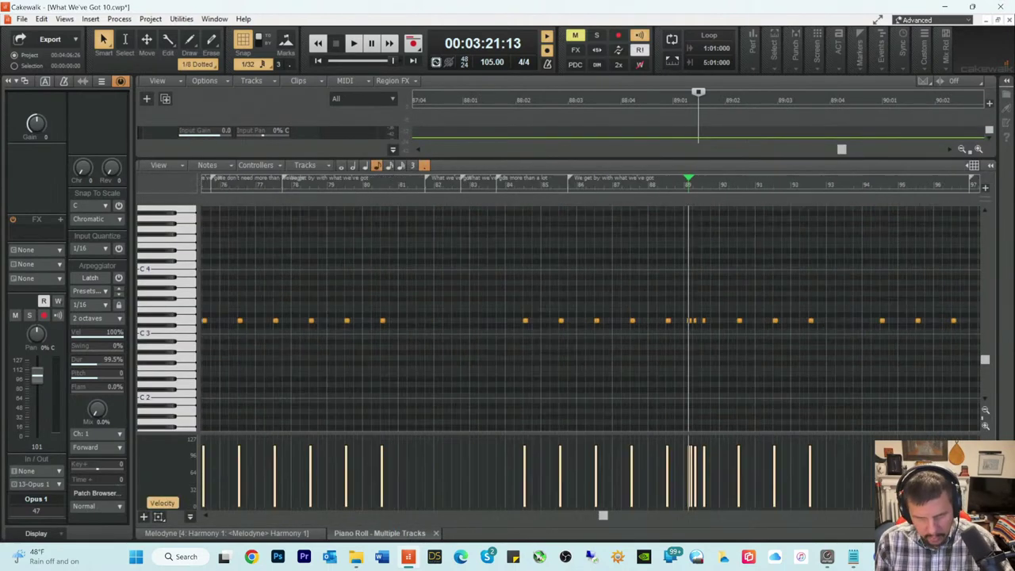
pyautogui.click(575, 188)
pyautogui.press('space')
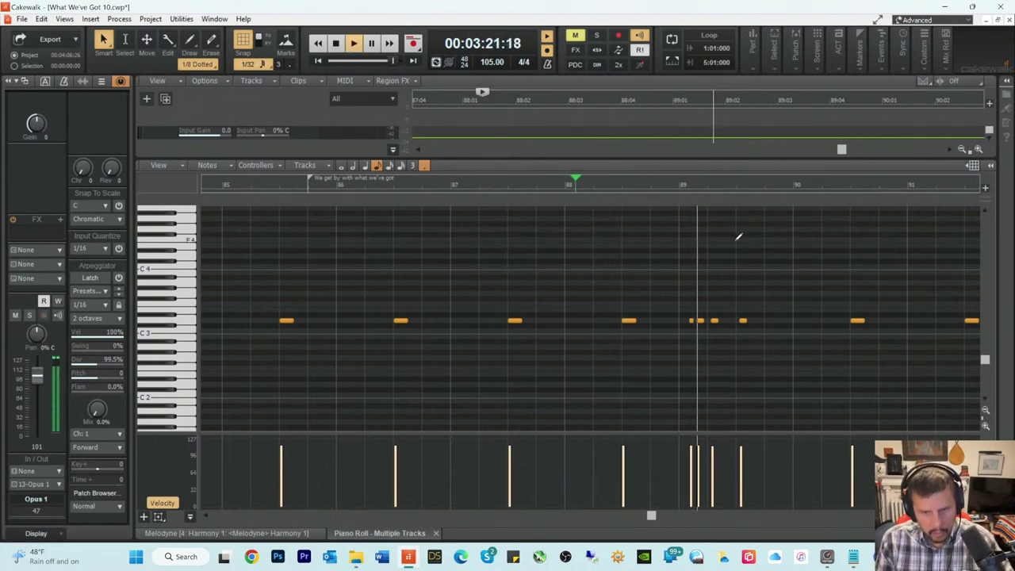
pyautogui.press('space')
# Step: Move the group of four D3 notes in bar 89 slightly later and audition it from just after bar 88
pyautogui.moveTo(666, 278); pyautogui.dragTo(726, 321)
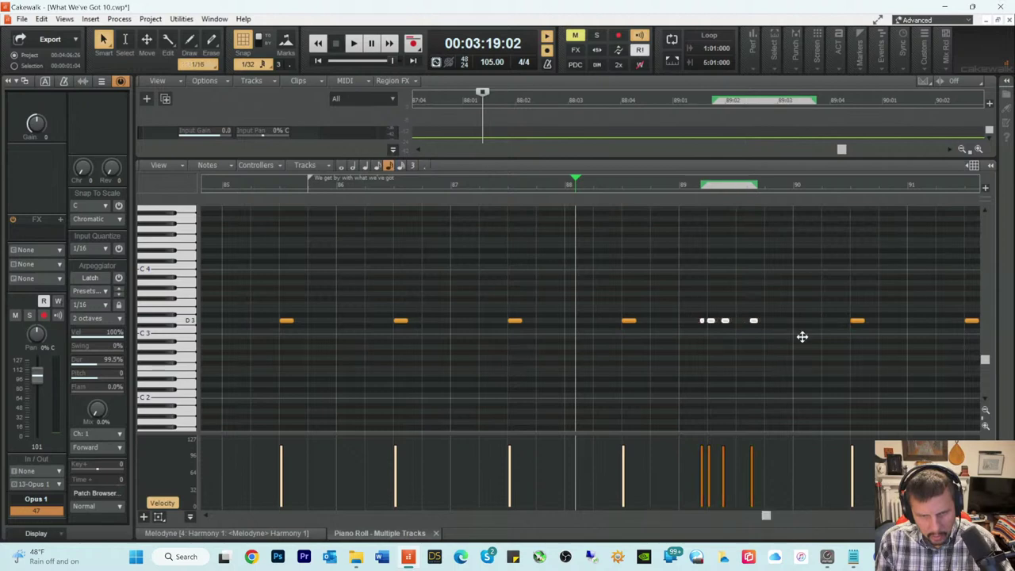
pyautogui.press('space')
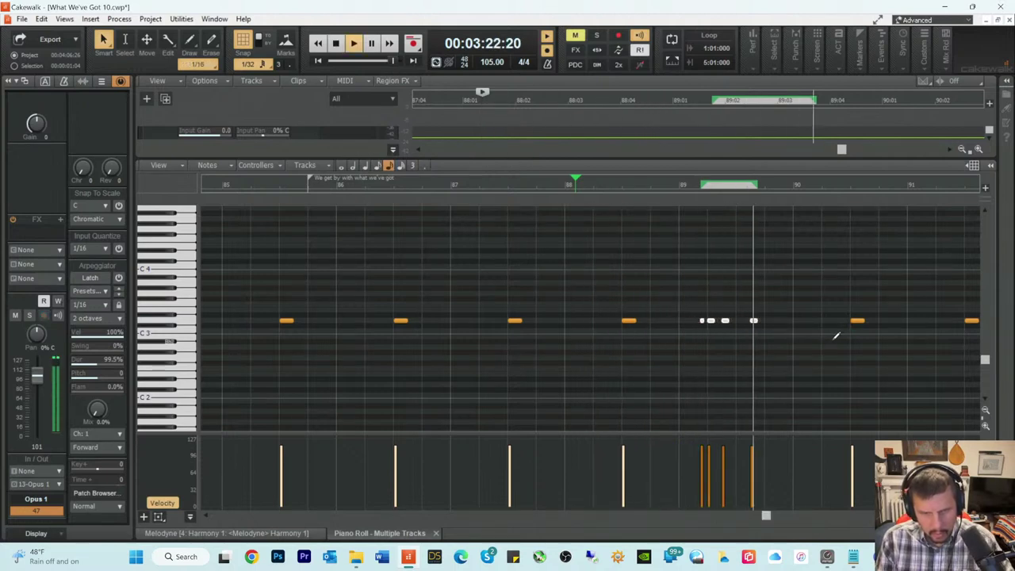
pyautogui.press('space')
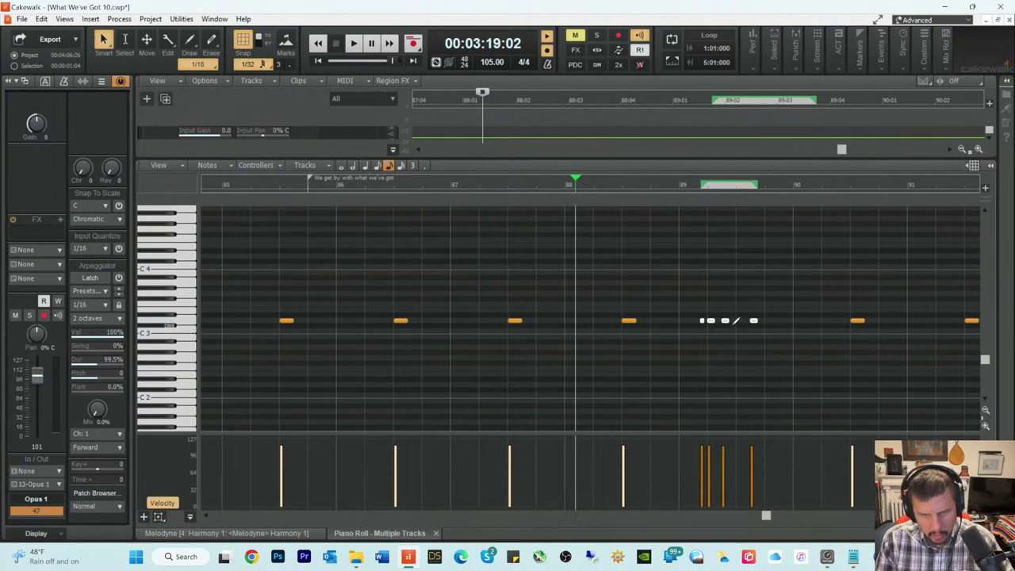
pyautogui.press('space')
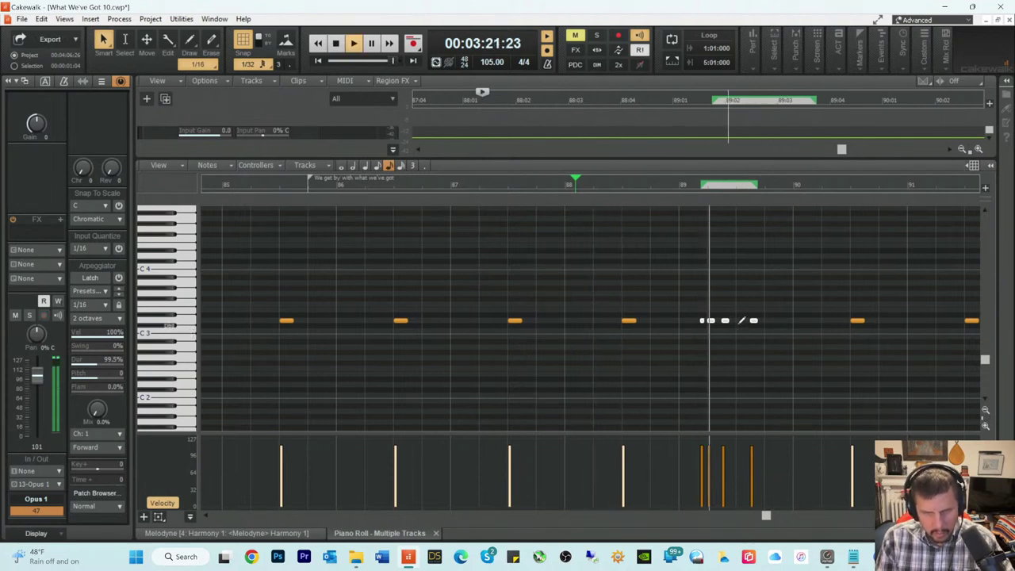
pyautogui.press('space')
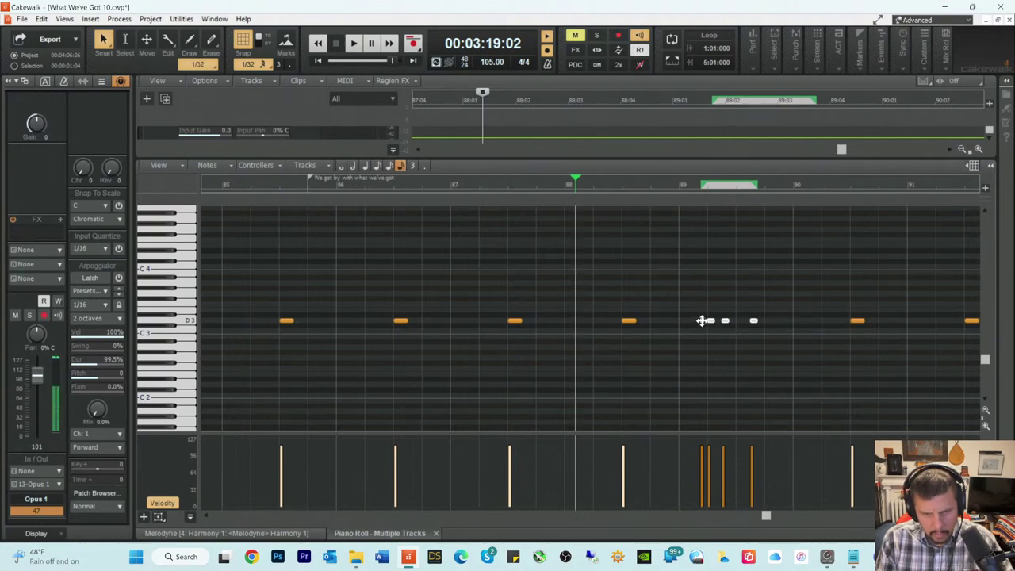
# Step: Move the group's first short note to 89:02:720, shorten the note before it to end at 89:02:600, and audition the change
pyautogui.click(703, 295)
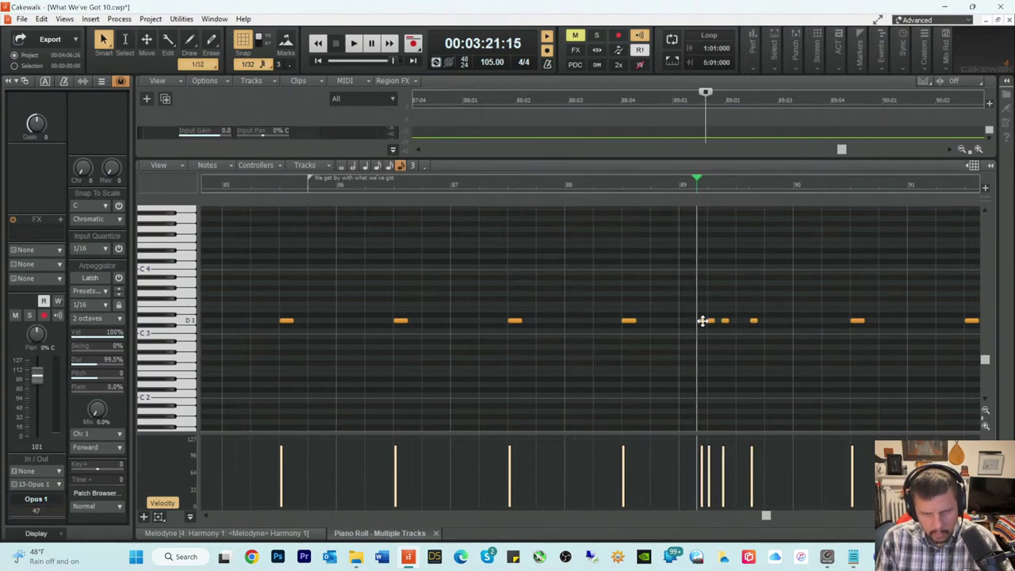
pyautogui.moveTo(702, 320); pyautogui.dragTo(734, 323)
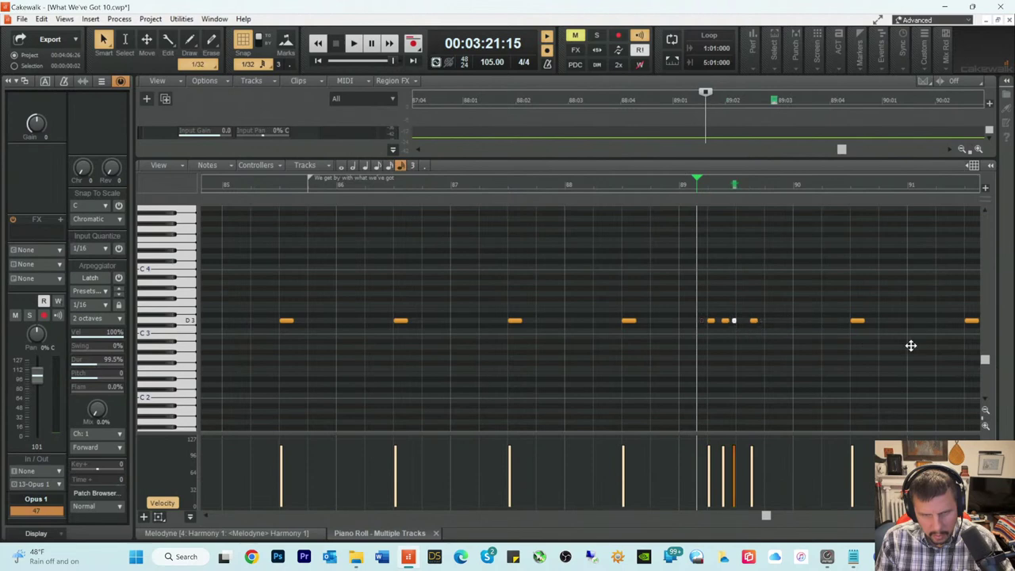
pyautogui.press('space')
pyautogui.press('space')
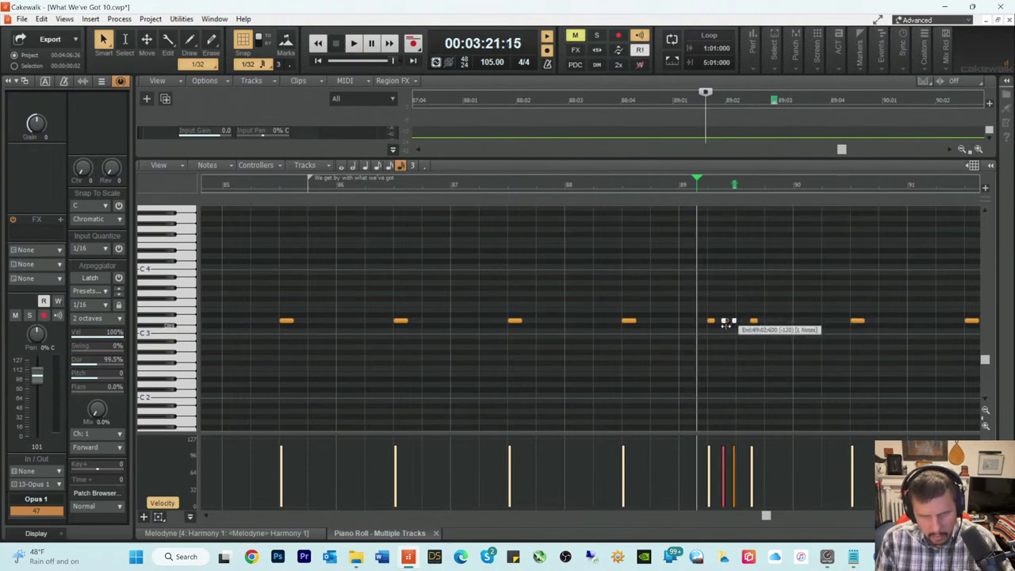
pyautogui.moveTo(734, 320); pyautogui.dragTo(729, 322)
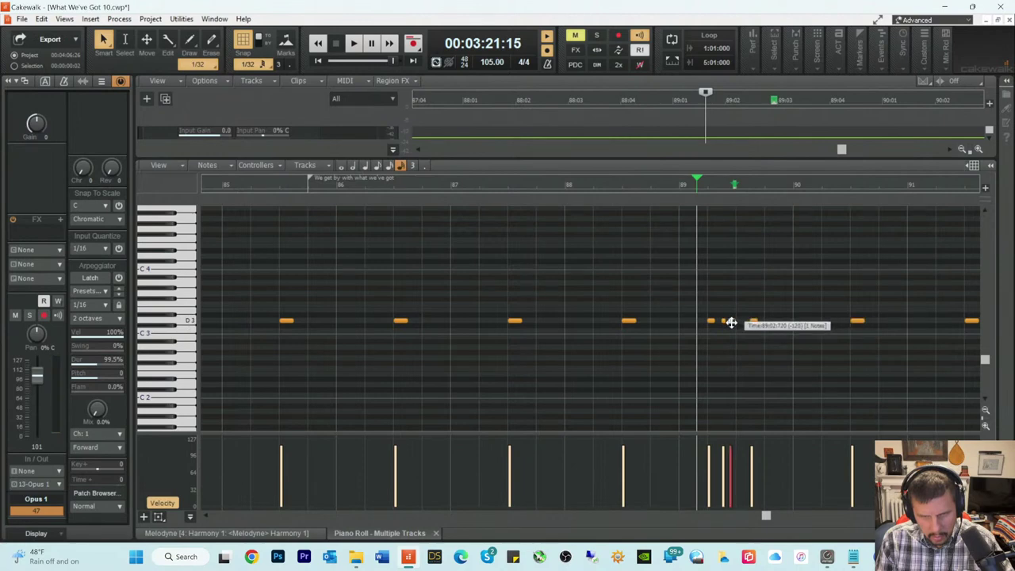
pyautogui.press('space')
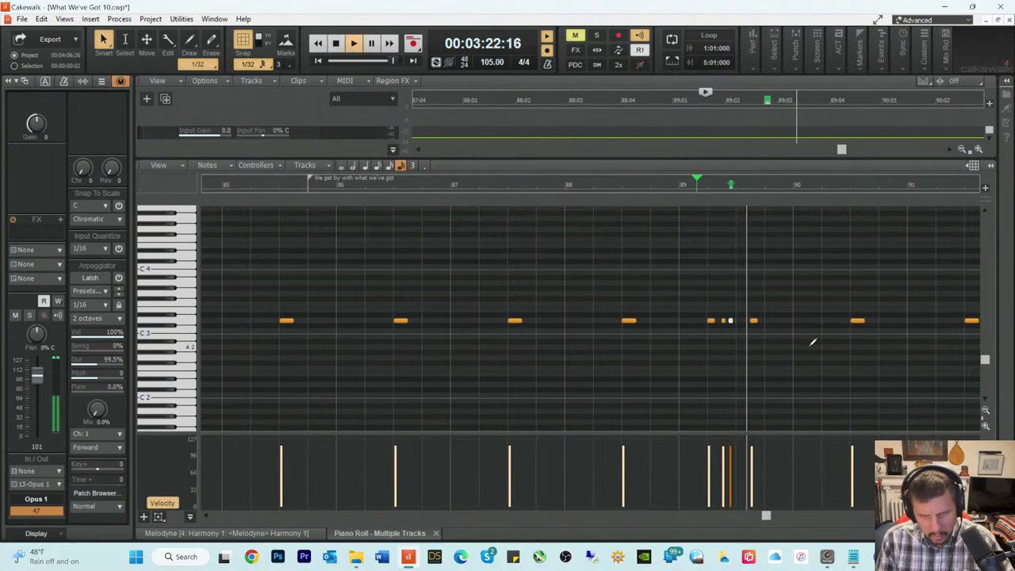
pyautogui.press('space')
# Step: Add a short D3 note right after the two short notes in the middle of bar 89 and audition it
pyautogui.click(737, 321)
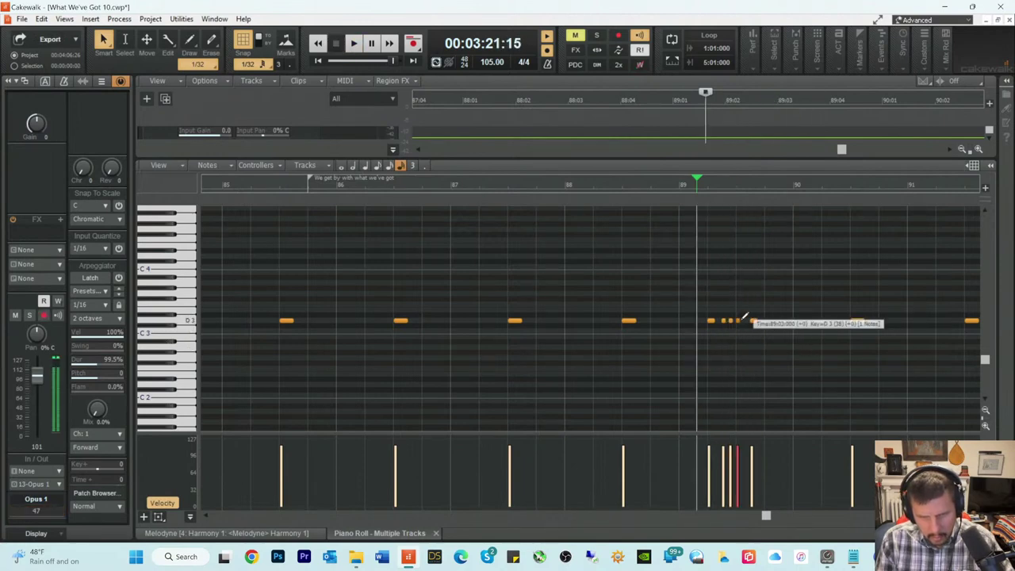
pyautogui.press('space')
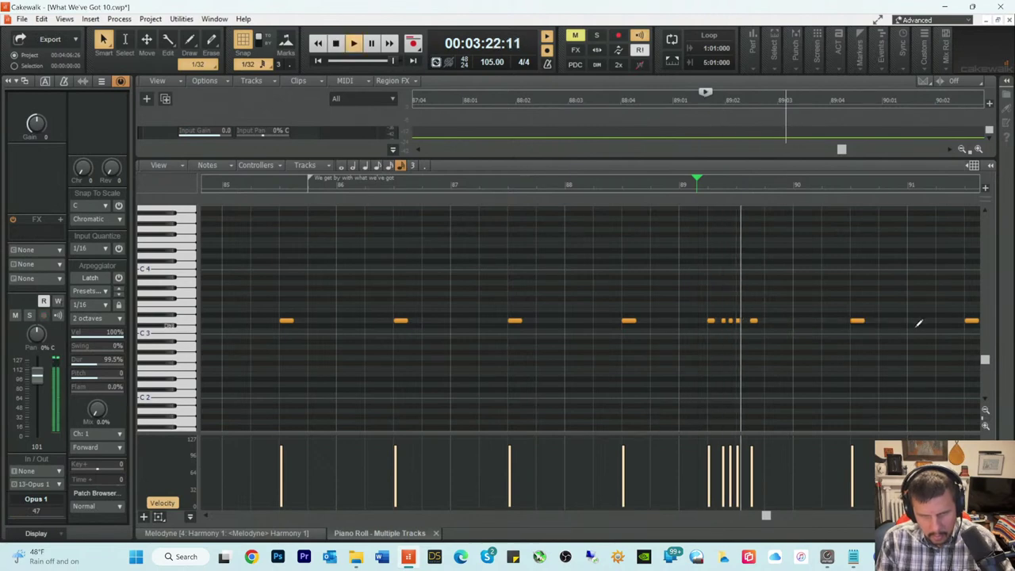
pyautogui.press('space')
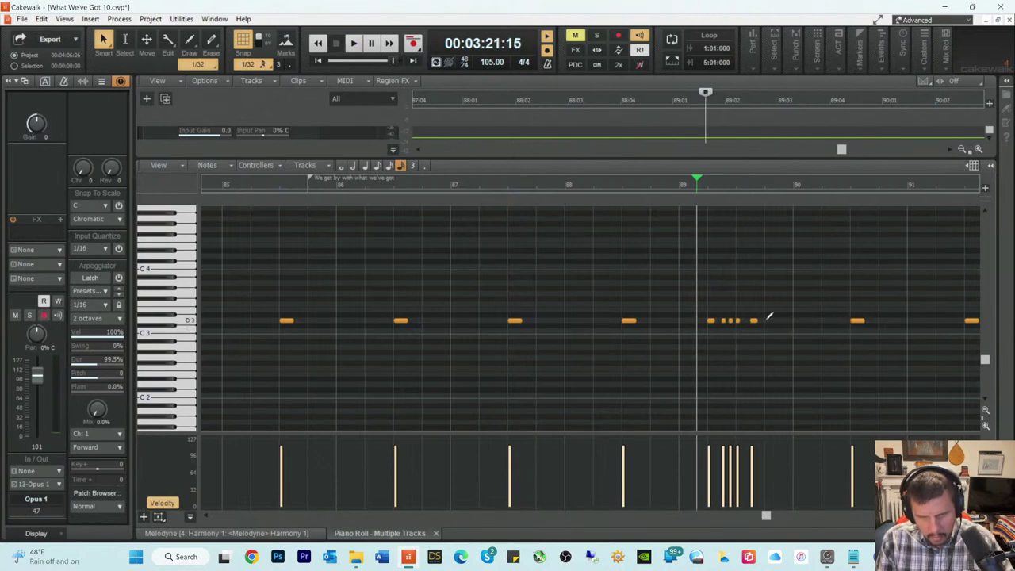
# Step: Extend the fill with three evenly spaced D3 notes up to just past bar 90, using 1/16 resolution, and audition it
pyautogui.click(767, 320)
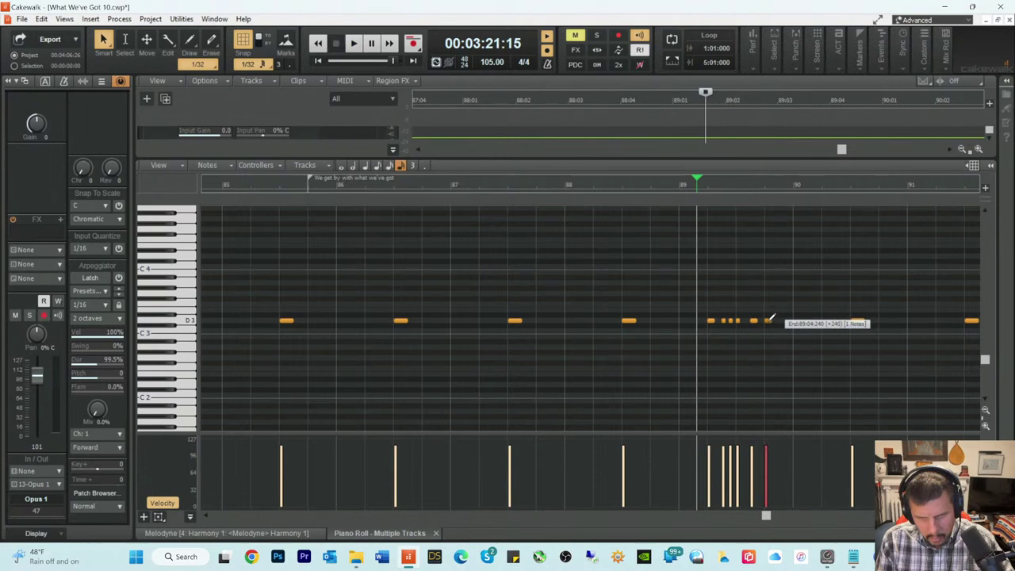
pyautogui.press('5')
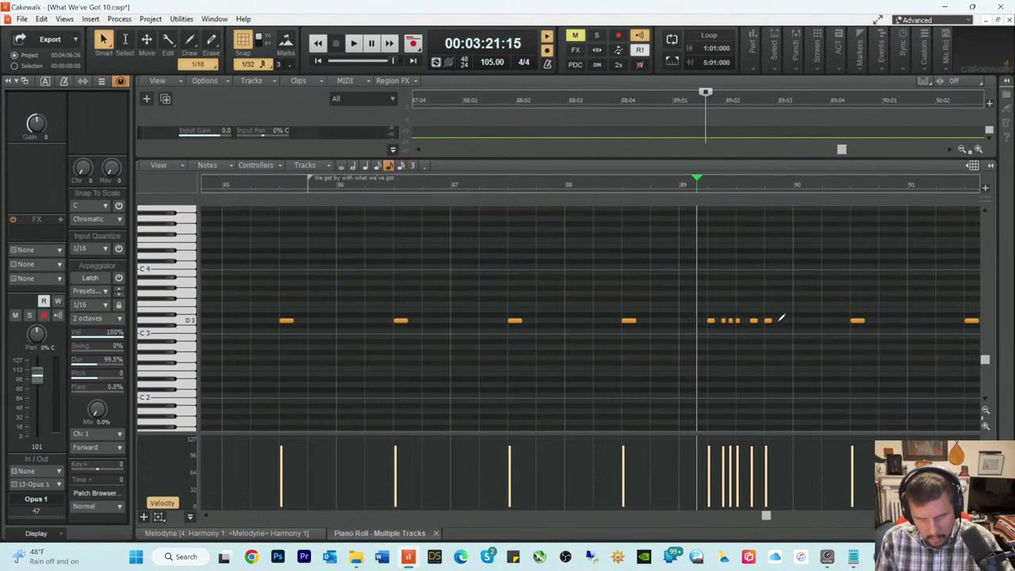
pyautogui.click(781, 320)
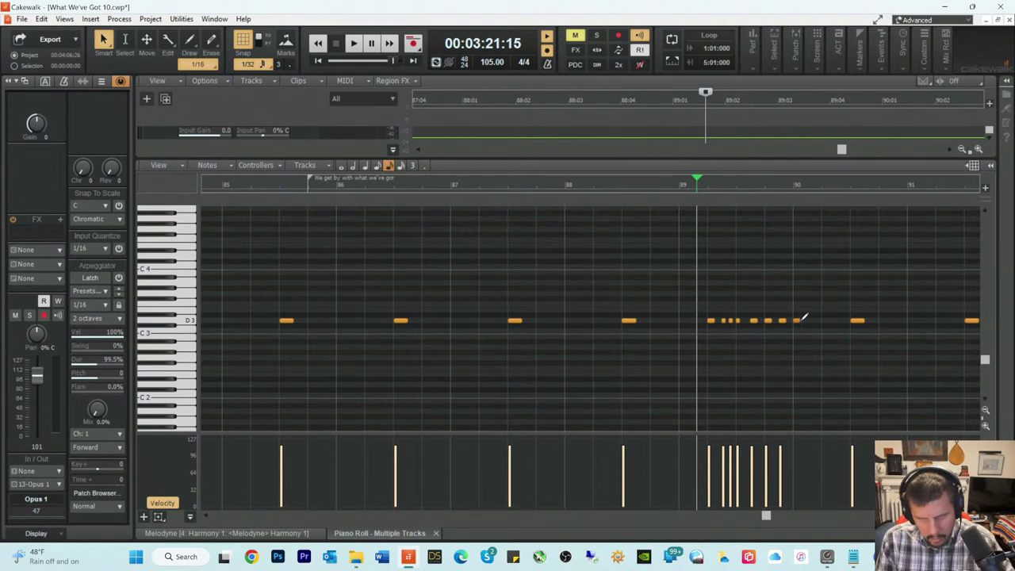
pyautogui.press('space')
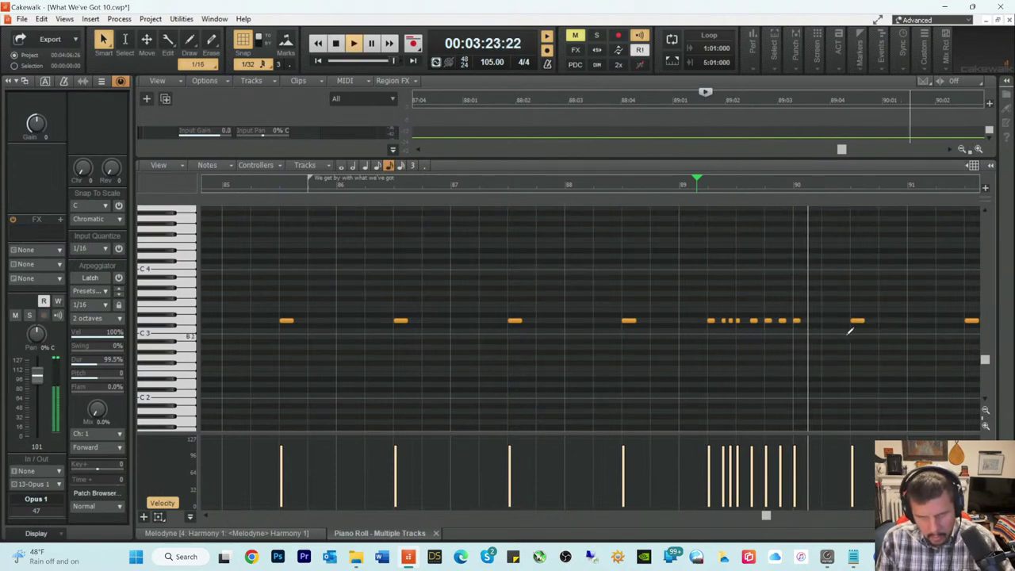
pyautogui.press('space')
# Step: Delete the fill's last D3 note just after bar 90 and audition the shortened fill
pyautogui.click(795, 321)
pyautogui.press('Delete')
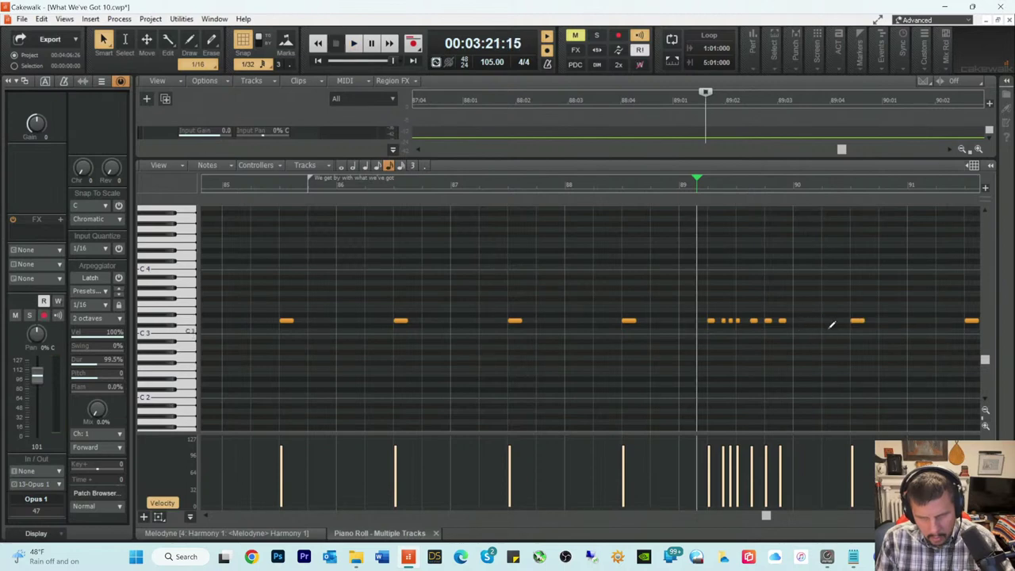
pyautogui.press('space')
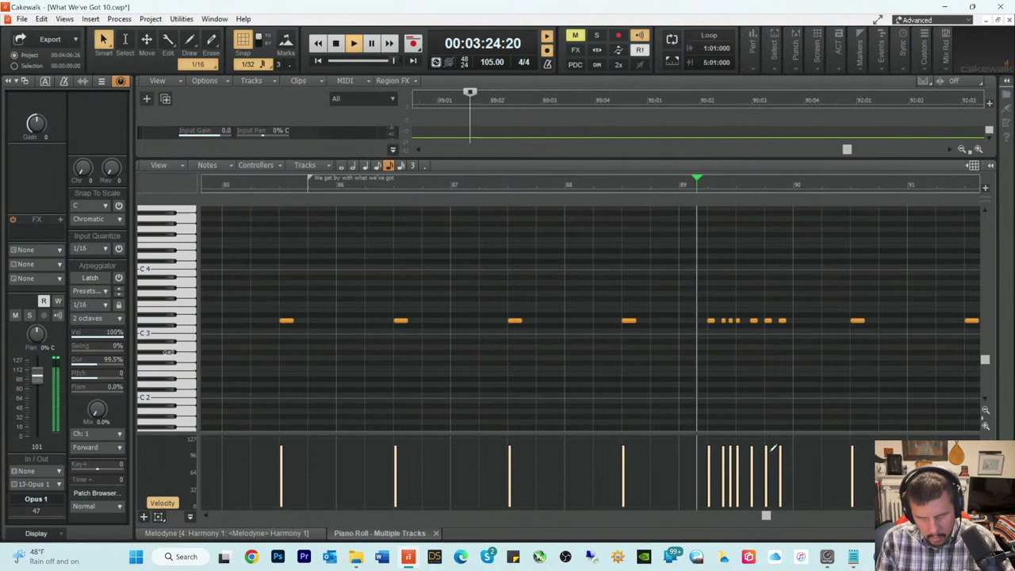
pyautogui.press('space')
pyautogui.press('space')
pyautogui.press('space')
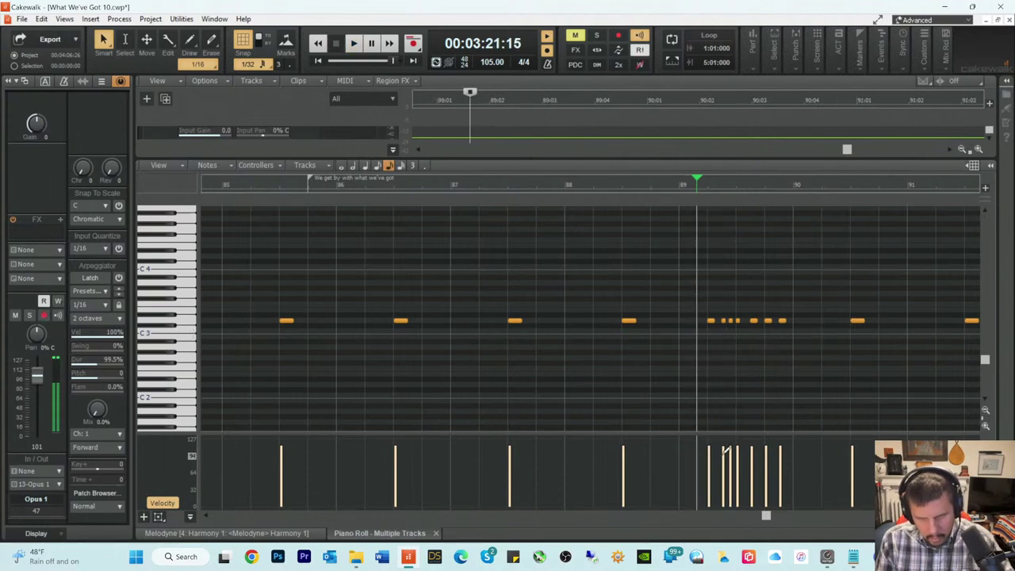
# Step: Lower the velocities of the fill's first four notes to around 96, auditioning the changes
pyautogui.moveTo(720, 476); pyautogui.dragTo(747, 446)
pyautogui.press('space')
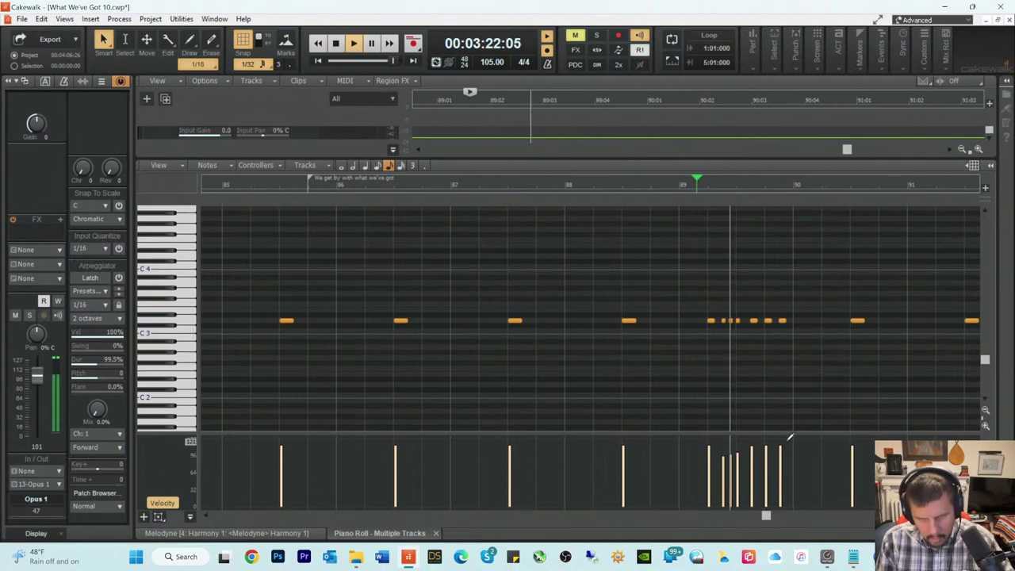
pyautogui.press('space')
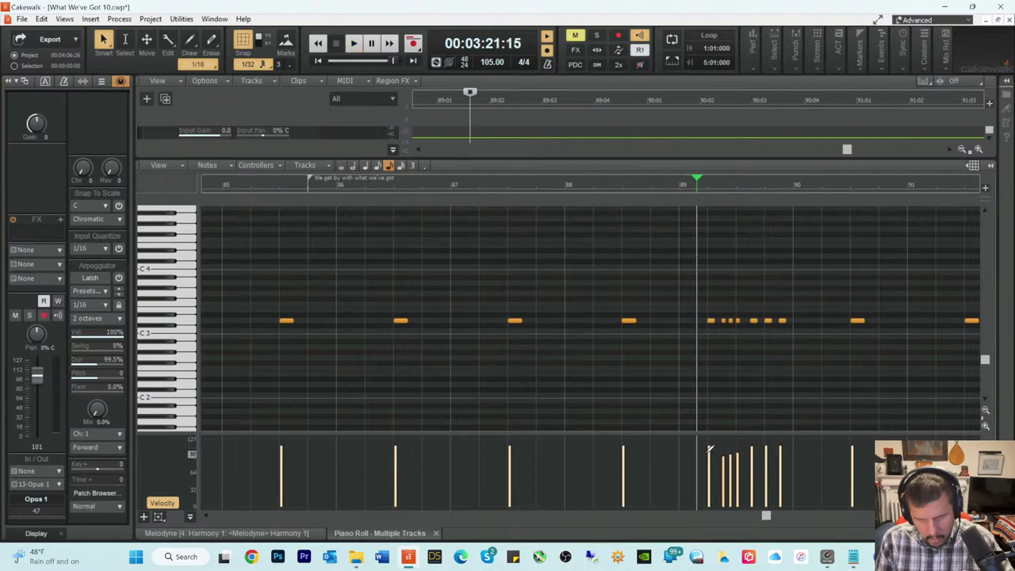
pyautogui.moveTo(710, 449); pyautogui.dragTo(750, 447)
pyautogui.press('space')
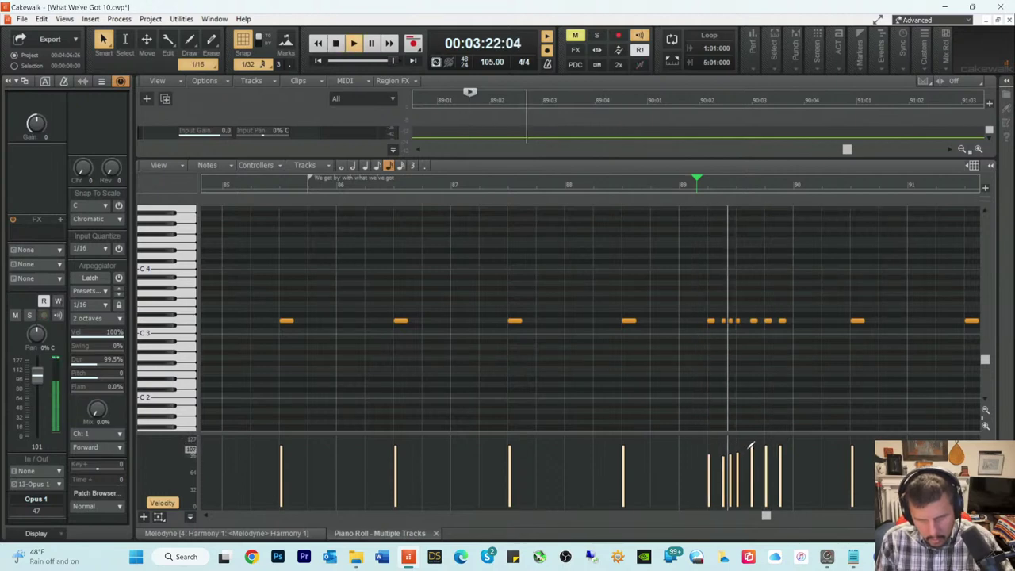
pyautogui.press('space')
# Step: Lower the velocities of the fill's last three notes below those of the surrounding single hits, auditioning the changes
pyautogui.moveTo(763, 451); pyautogui.dragTo(793, 449)
pyautogui.press('space')
pyautogui.press('space')
pyautogui.press('space')
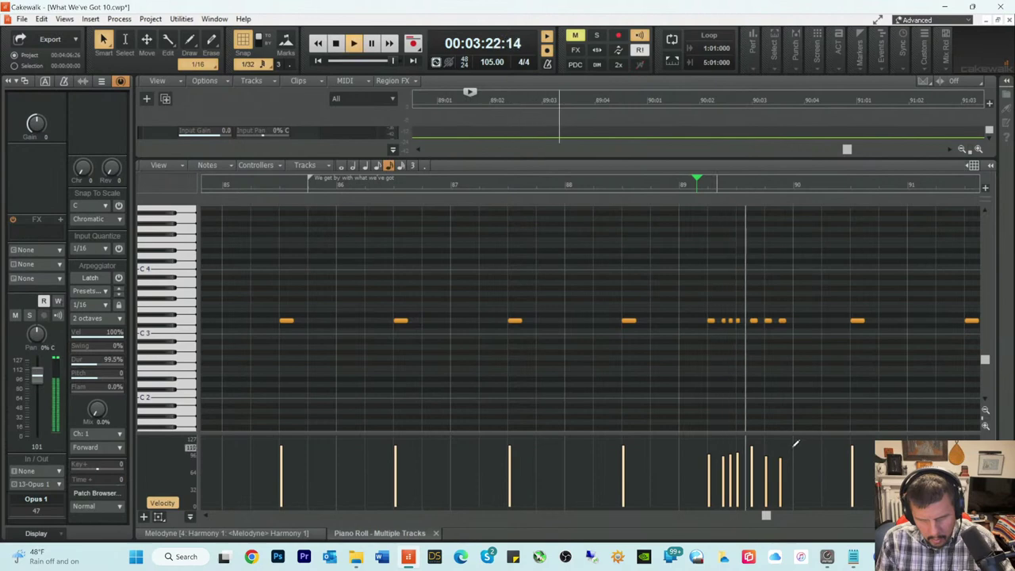
pyautogui.press('space')
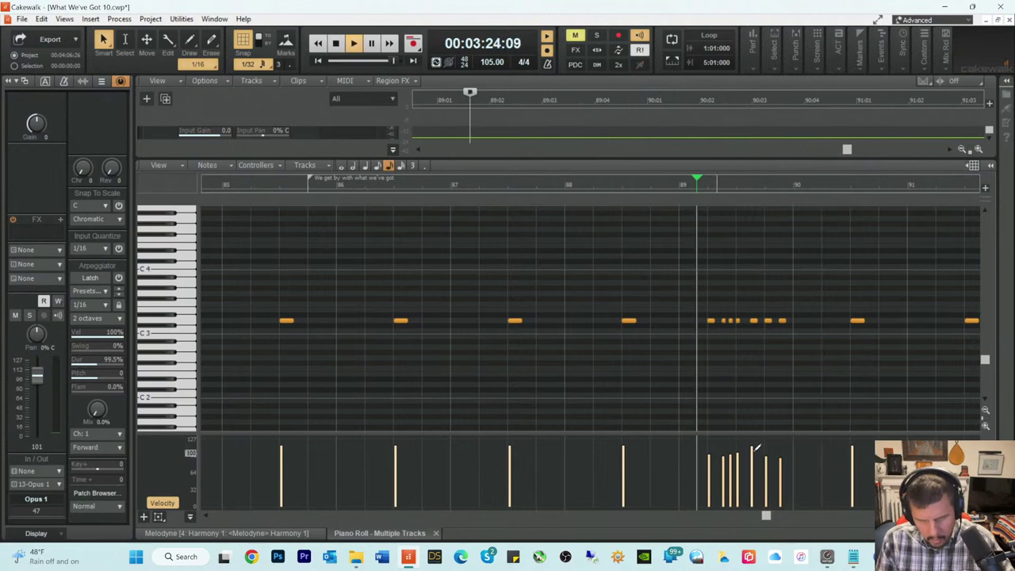
pyautogui.press('space')
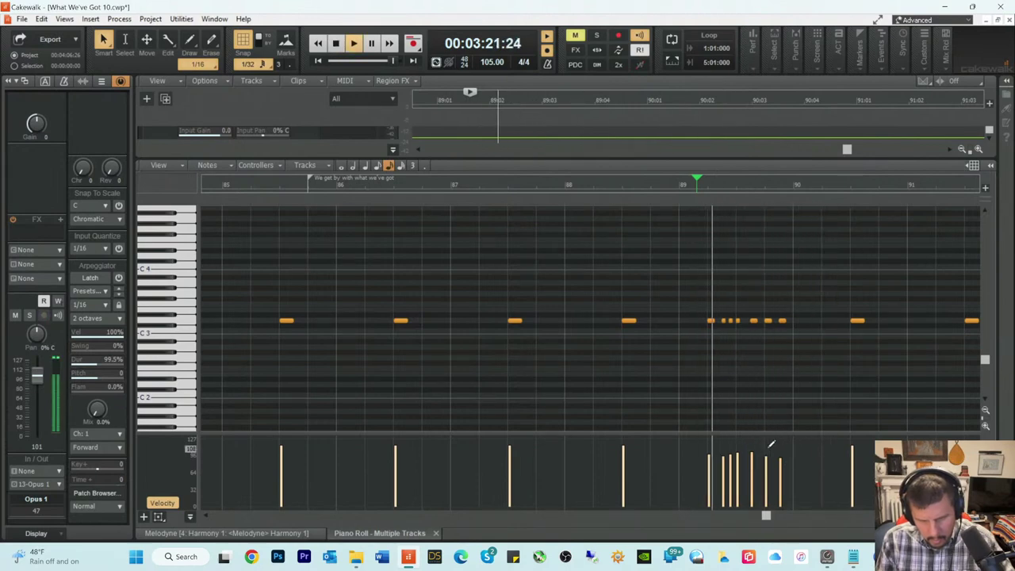
pyautogui.press('space')
# Step: Redraw the velocities of the fill's first five notes slightly lower, around 90, and audition the fill
pyautogui.moveTo(706, 457)
pyautogui.mouseDown()
pyautogui.moveTo(740, 453)
pyautogui.moveTo(722, 462)
pyautogui.moveTo(707, 452)
pyautogui.moveTo(762, 454)
pyautogui.mouseUp()
pyautogui.press('space')
pyautogui.press('space')
pyautogui.press('space')
pyautogui.press('space')
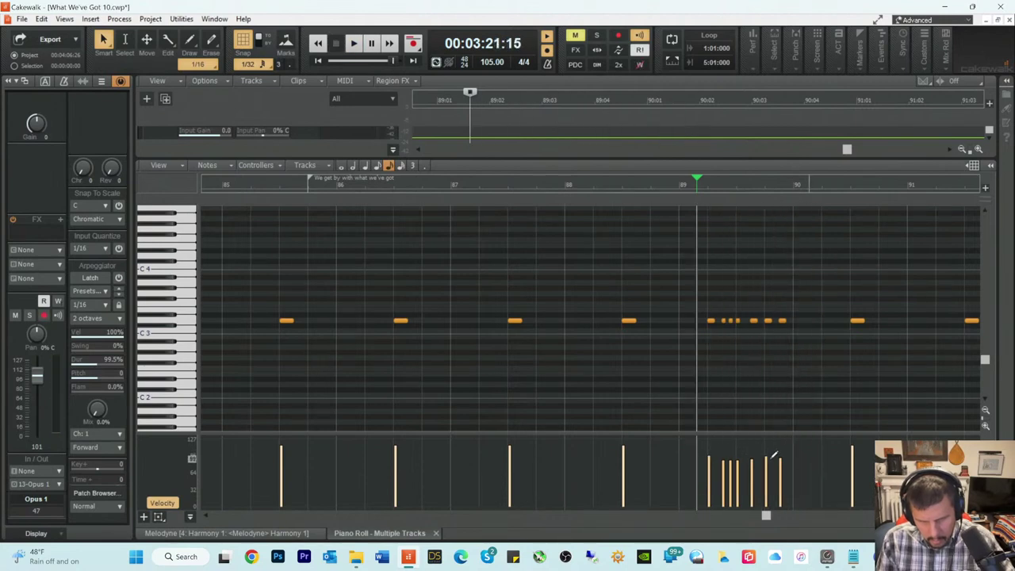
pyautogui.press('space')
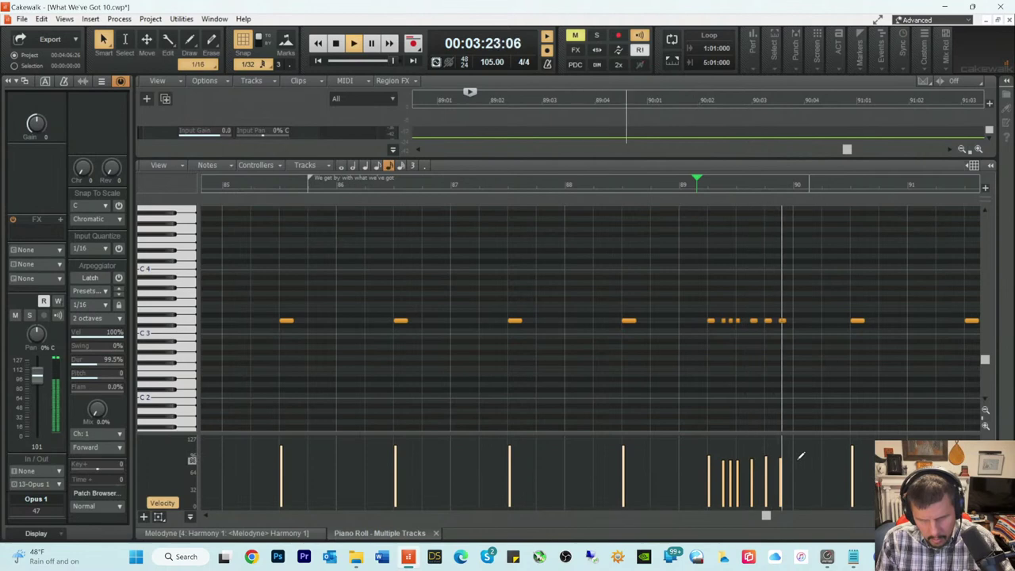
# Step: Lower the velocity of the fill's last note to about 83 and audition the fill
pyautogui.press('space')
pyautogui.moveTo(779, 456); pyautogui.dragTo(790, 458)
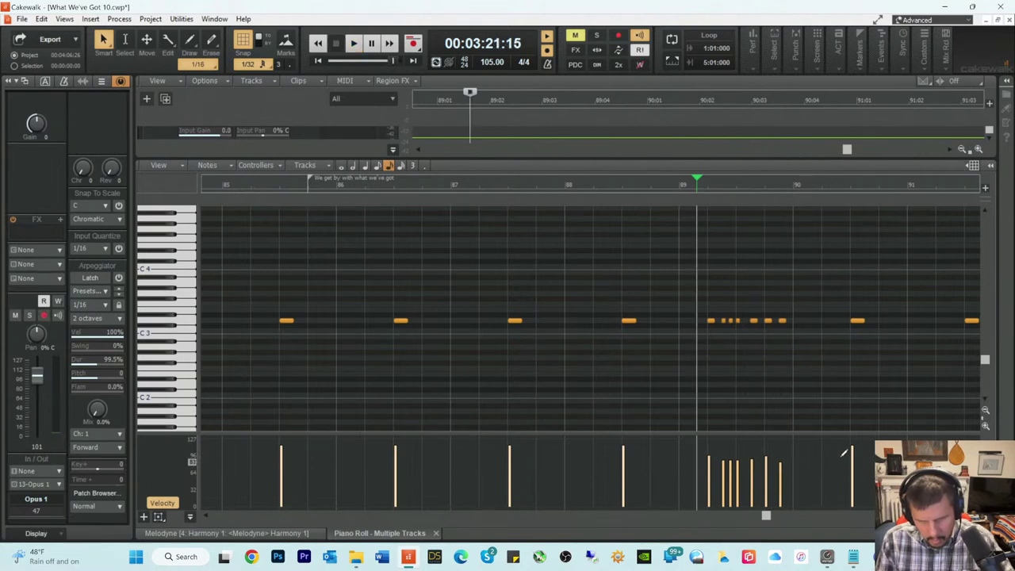
pyautogui.press('space')
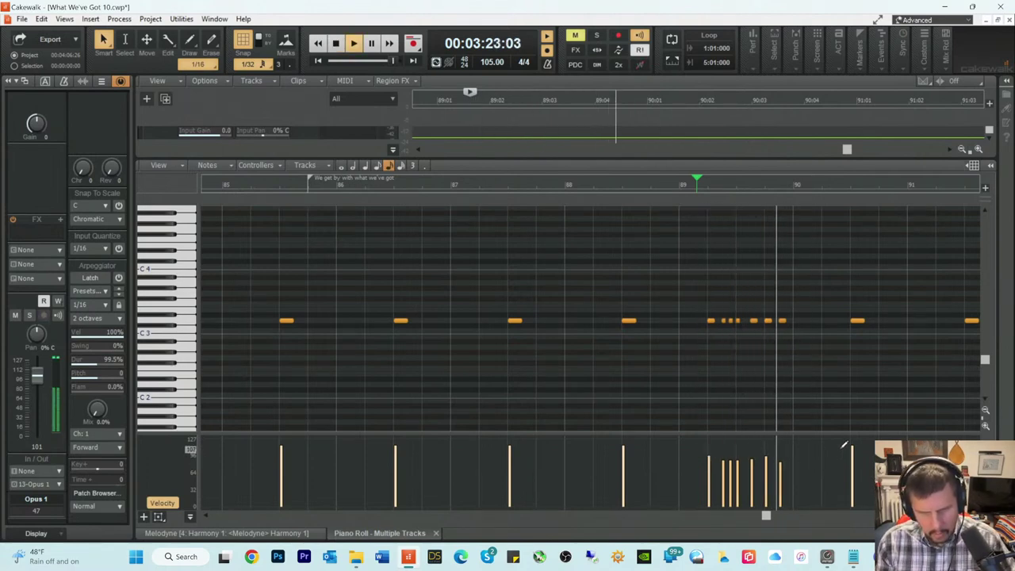
pyautogui.press('space')
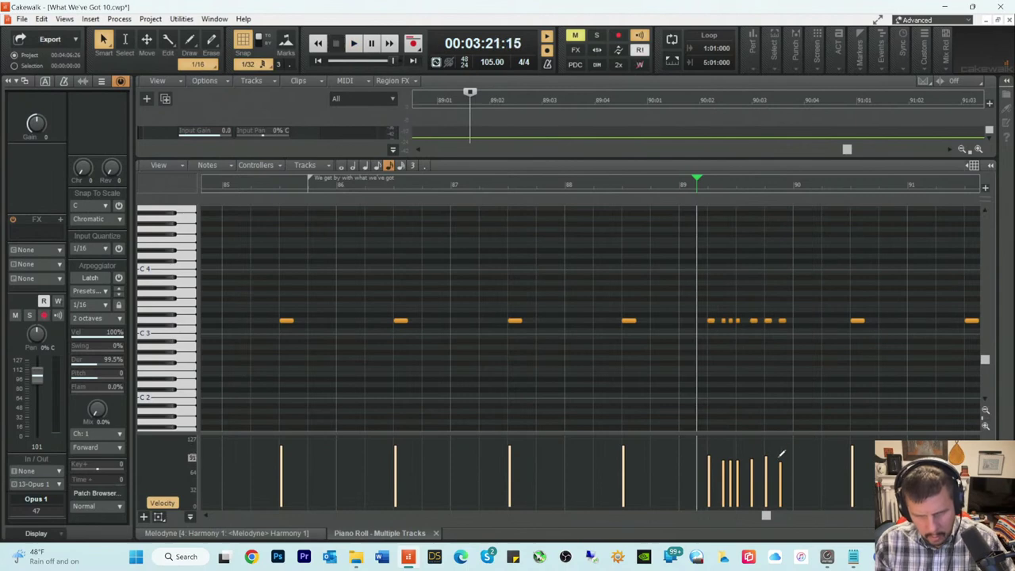
# Step: Lower the velocity of the fill's sixth note and raise the last note's slightly, auditioning the fill after each change
pyautogui.press('space')
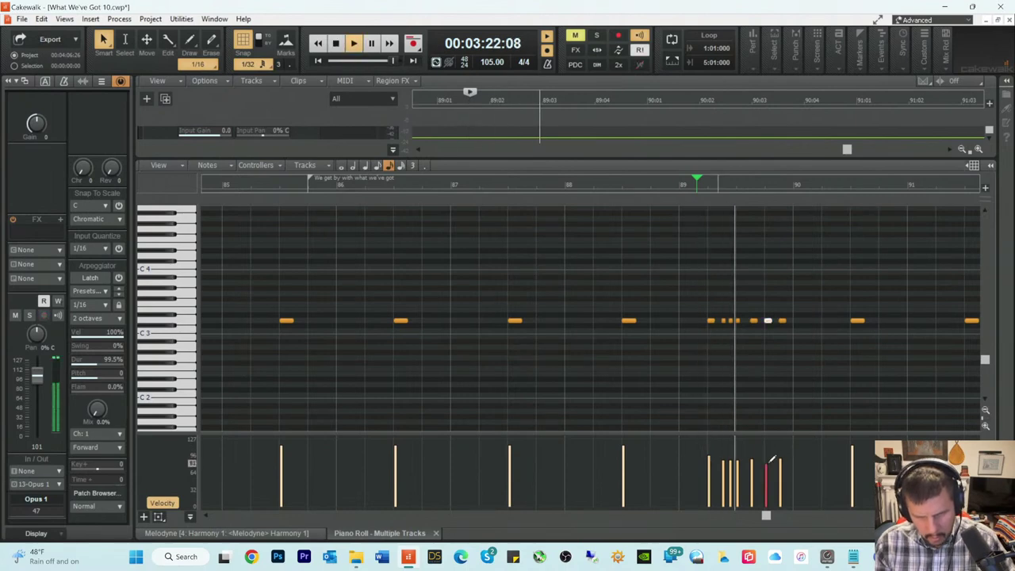
pyautogui.press('space')
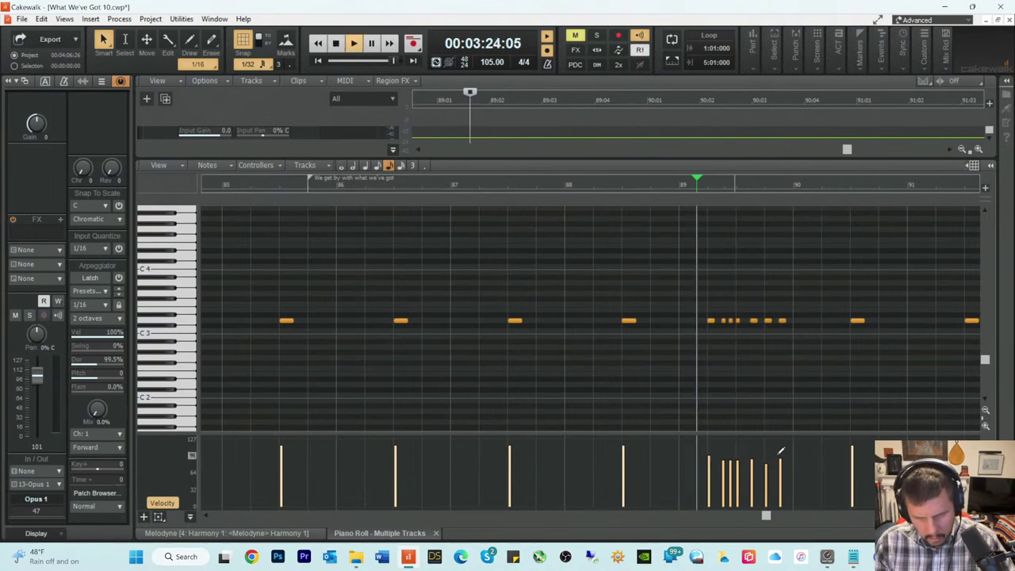
pyautogui.press('space')
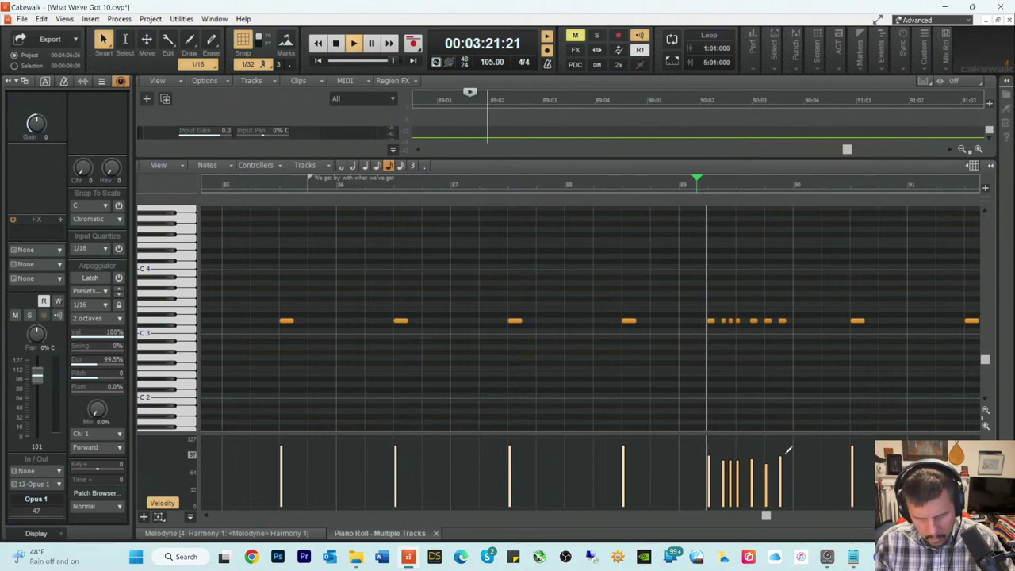
pyautogui.press('space')
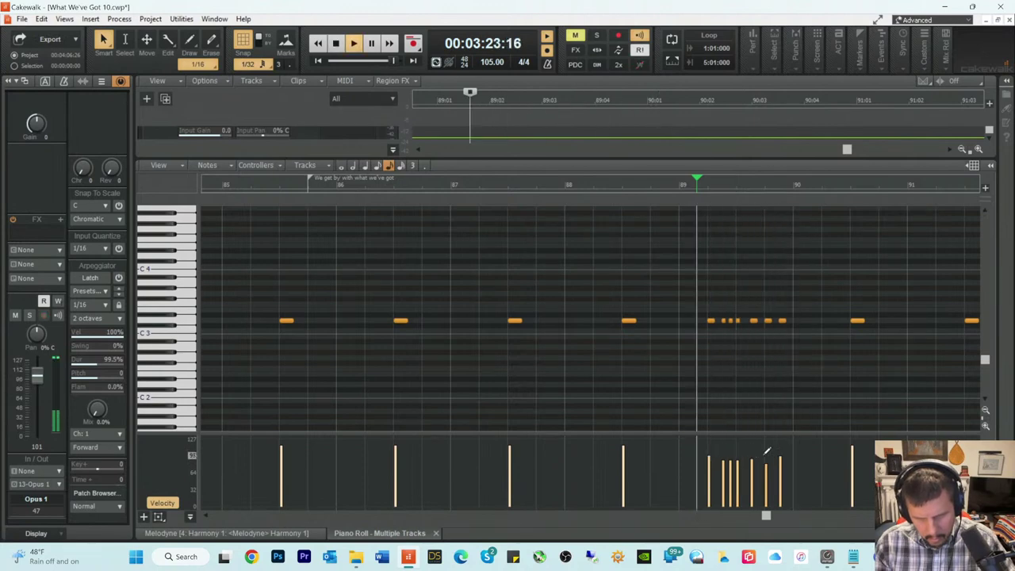
pyautogui.press('space')
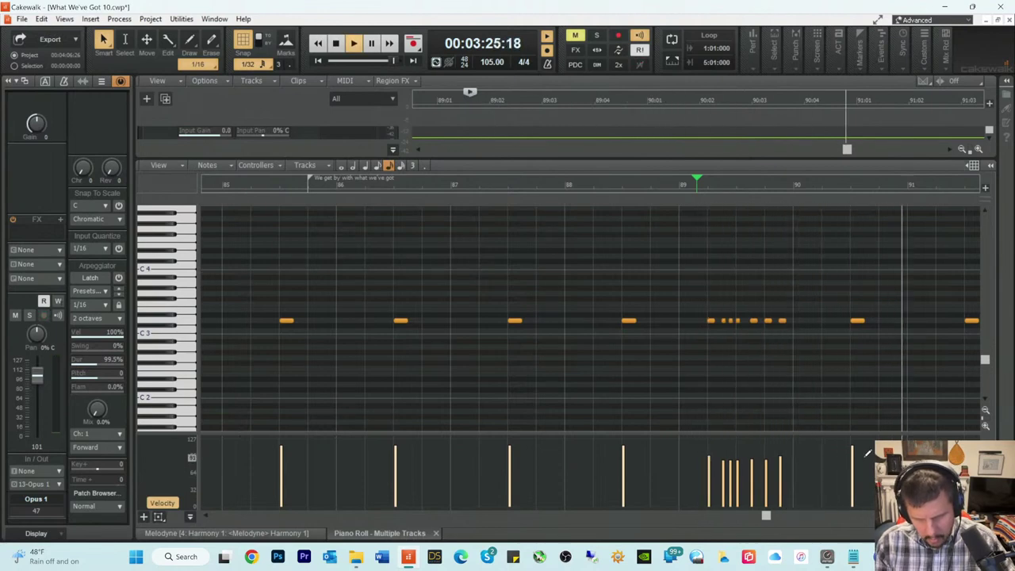
pyautogui.press('space')
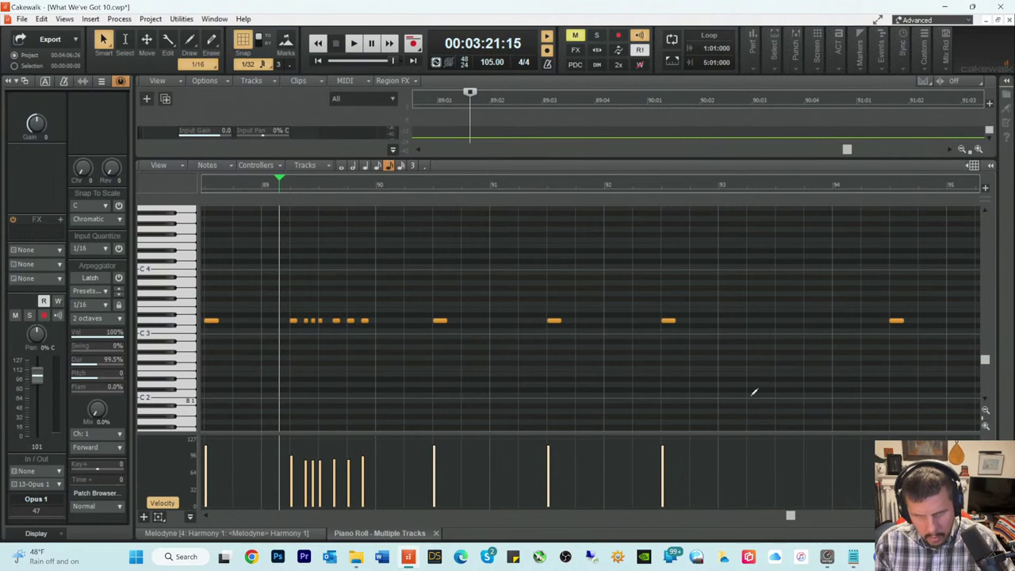
# Step: Check the single D3 hits in bars 90 and 91 against the fill and audition the passage
pyautogui.click(441, 322)
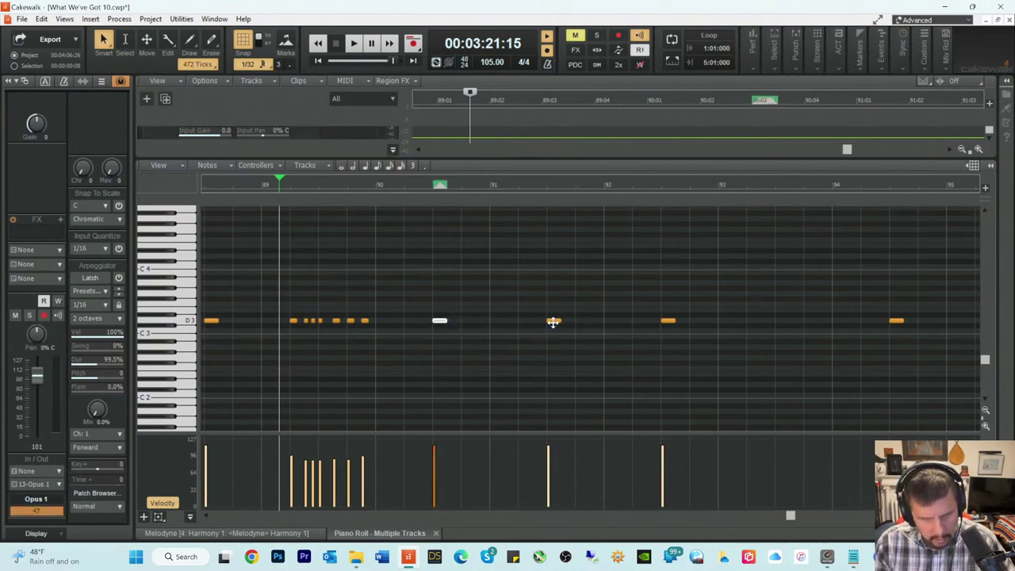
pyautogui.moveTo(553, 321); pyautogui.dragTo(553, 321)
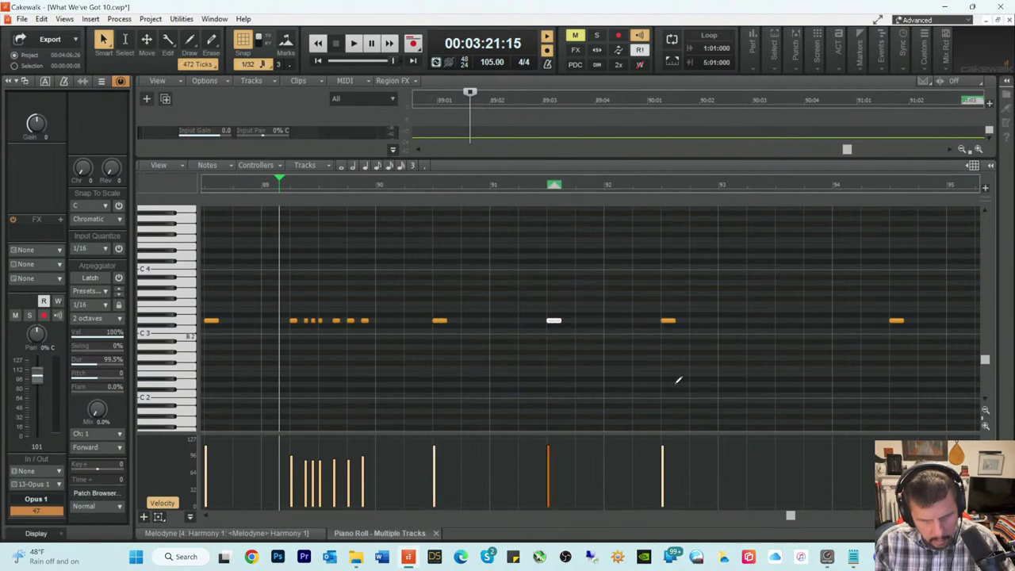
pyautogui.press('space')
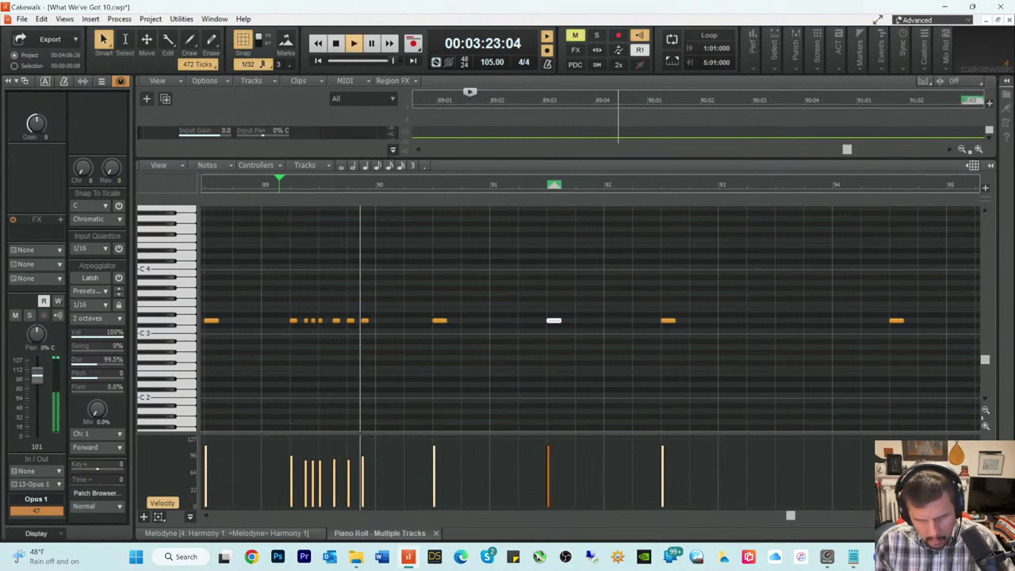
pyautogui.press('space')
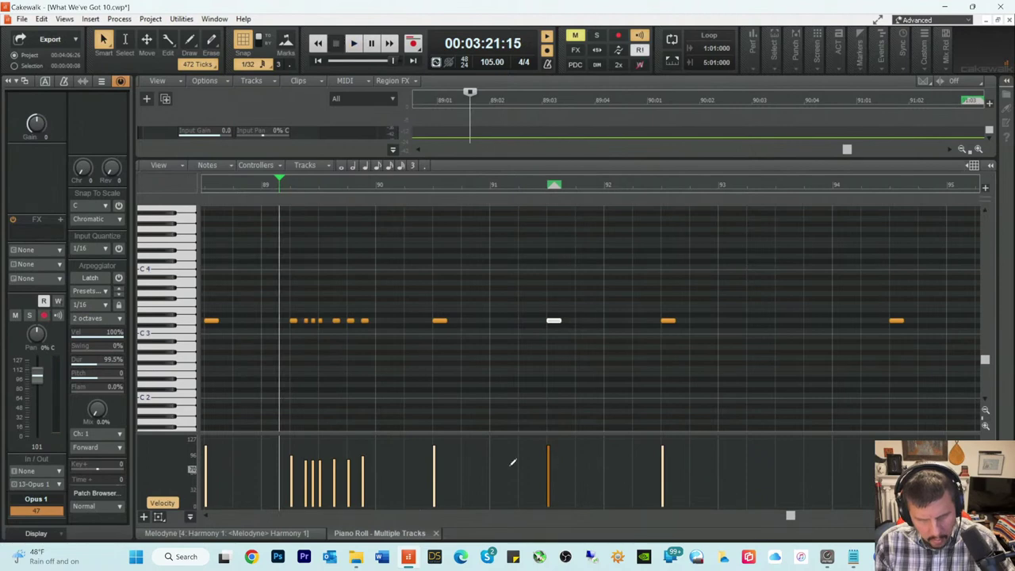
# Step: Return to the full track view and check which drum kit is loaded in the Opus 1 instrument
pyautogui.press('d')
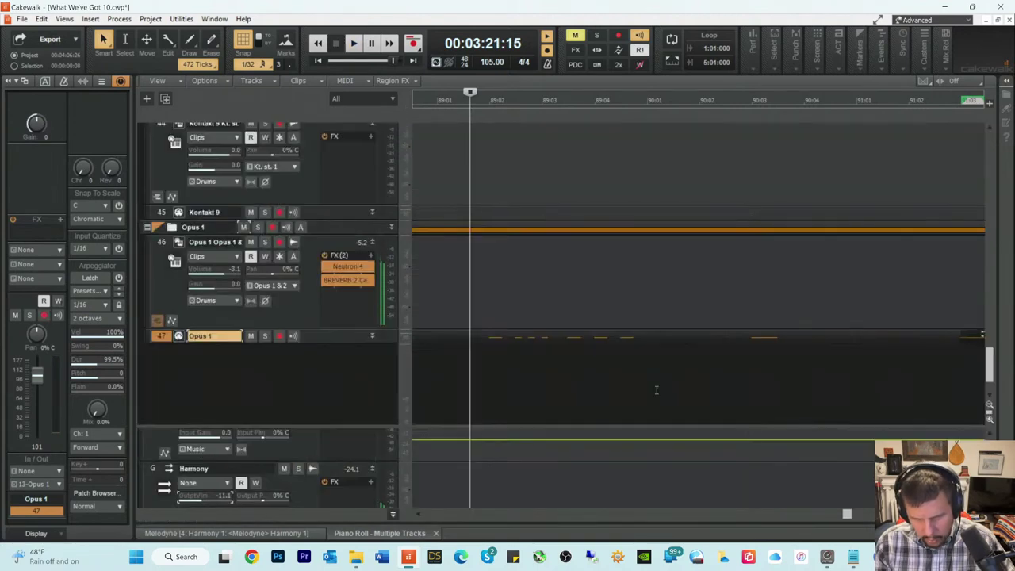
pyautogui.press('space')
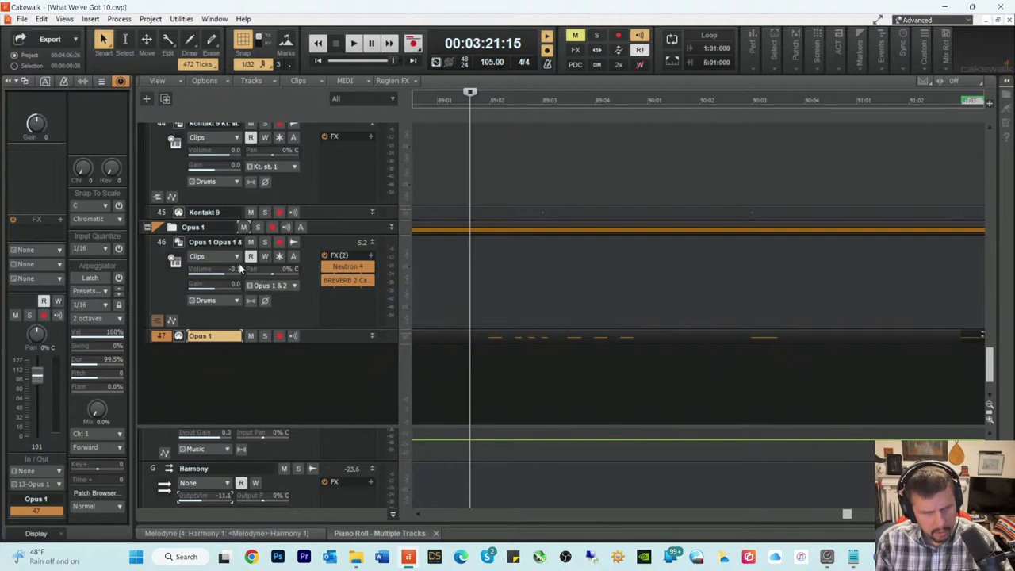
pyautogui.click(176, 243)
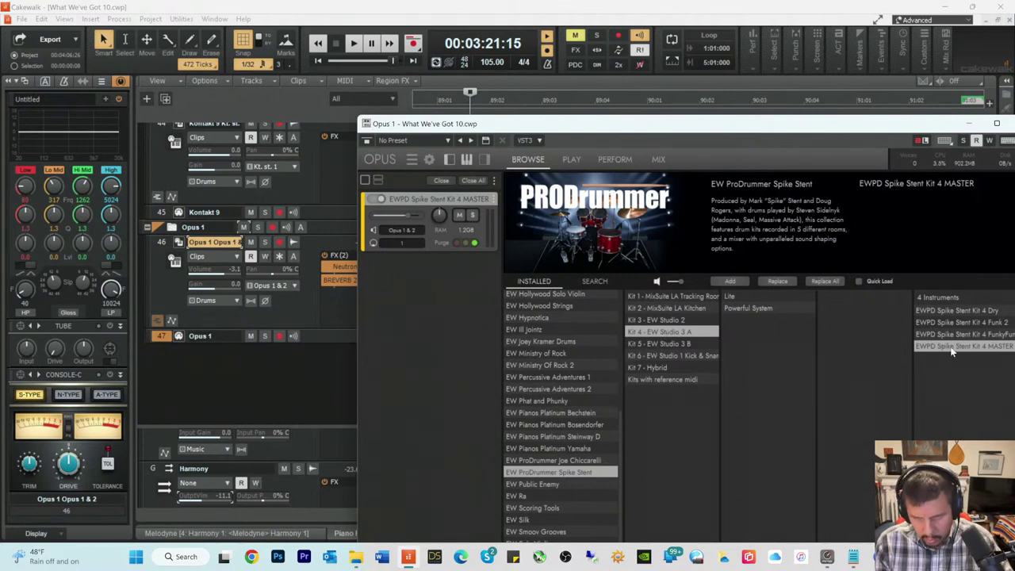
pyautogui.moveTo(847, 123); pyautogui.dragTo(734, 106)
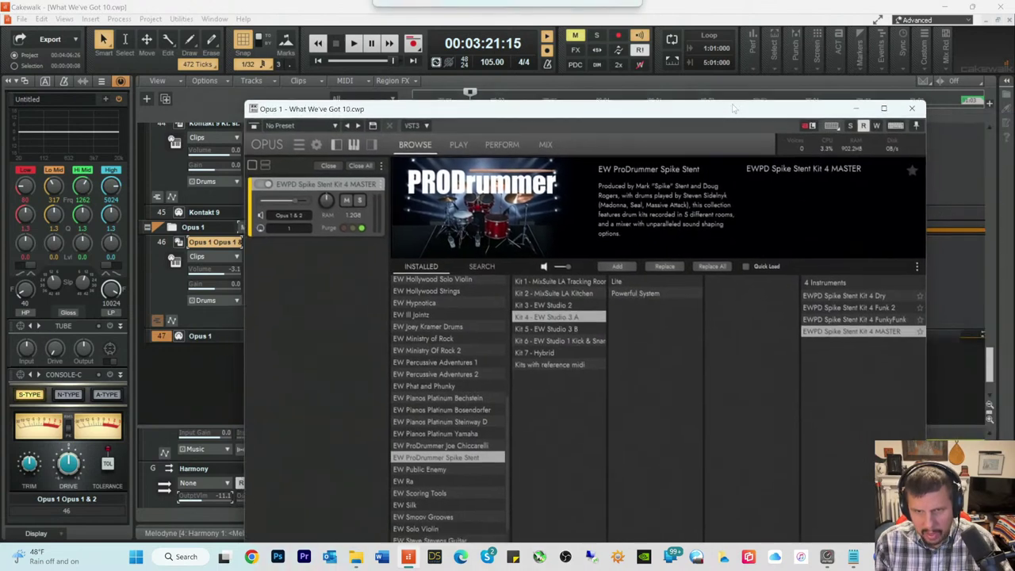
pyautogui.click(262, 245)
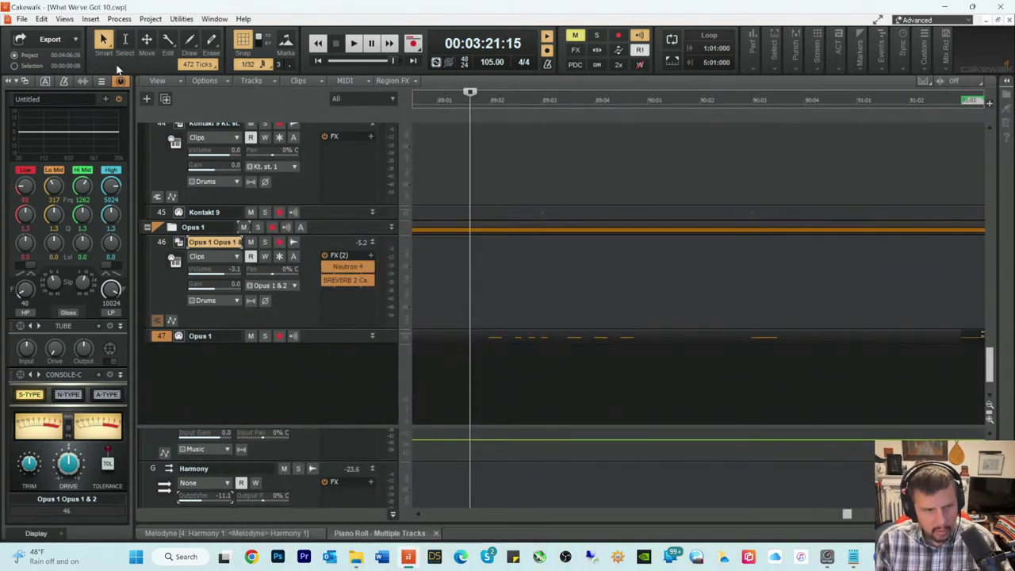
# Step: Insert a second East West Opus soft synth with a MIDI source, synth track folder and first audio output, and put its window away
pyautogui.click(90, 18)
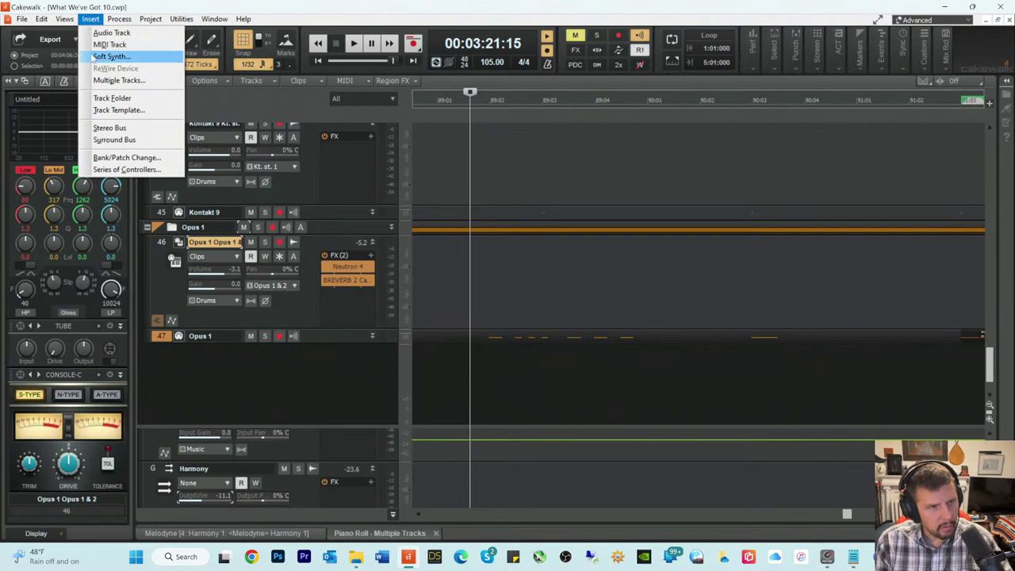
pyautogui.click(107, 57)
pyautogui.moveTo(123, 195)
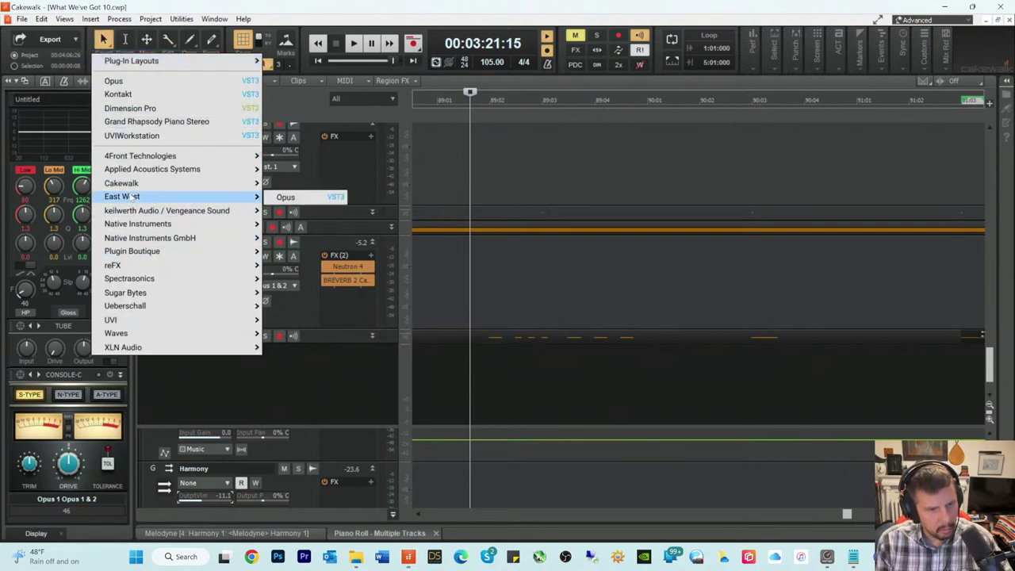
pyautogui.click(297, 197)
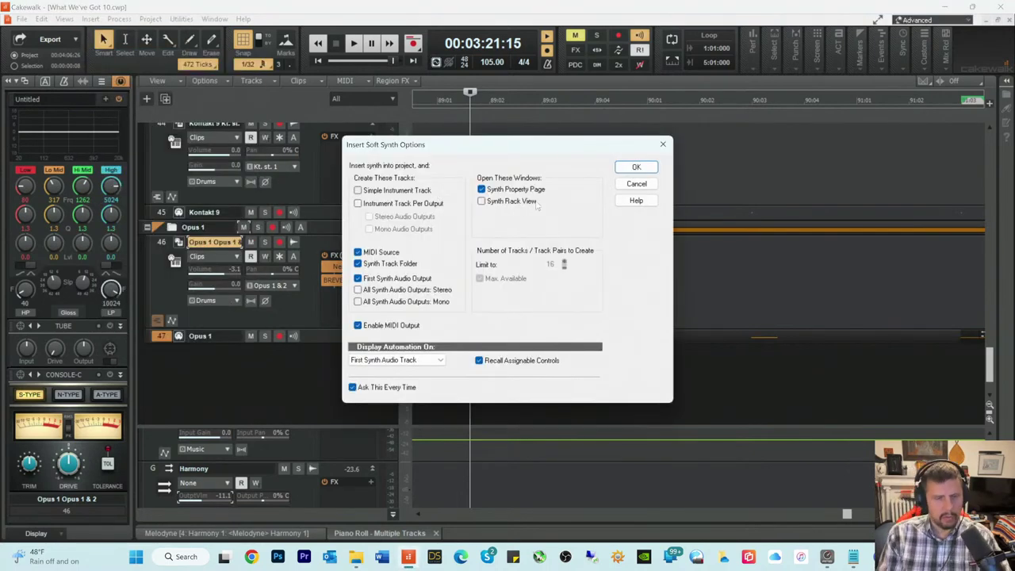
pyautogui.click(636, 166)
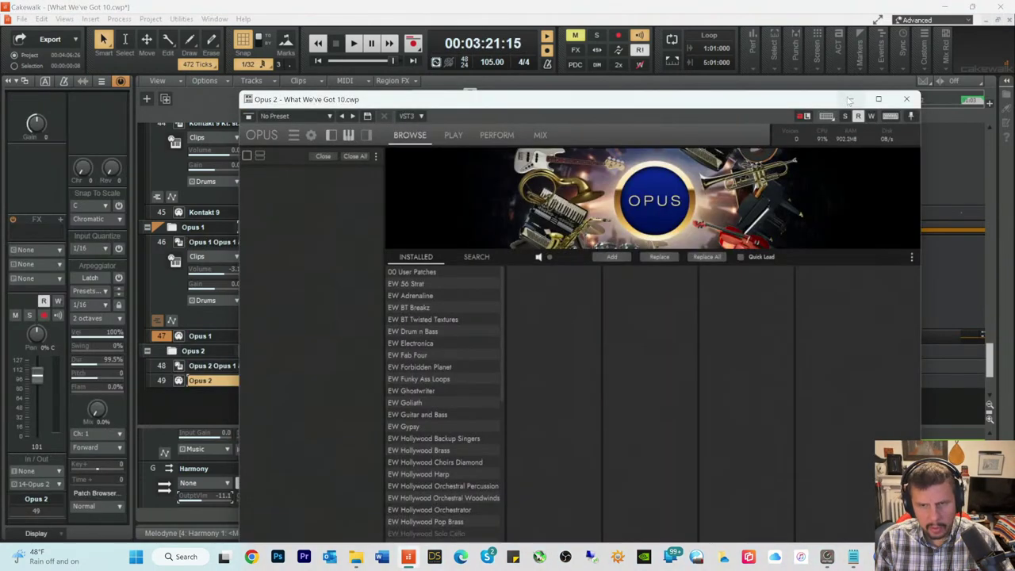
pyautogui.click(851, 101)
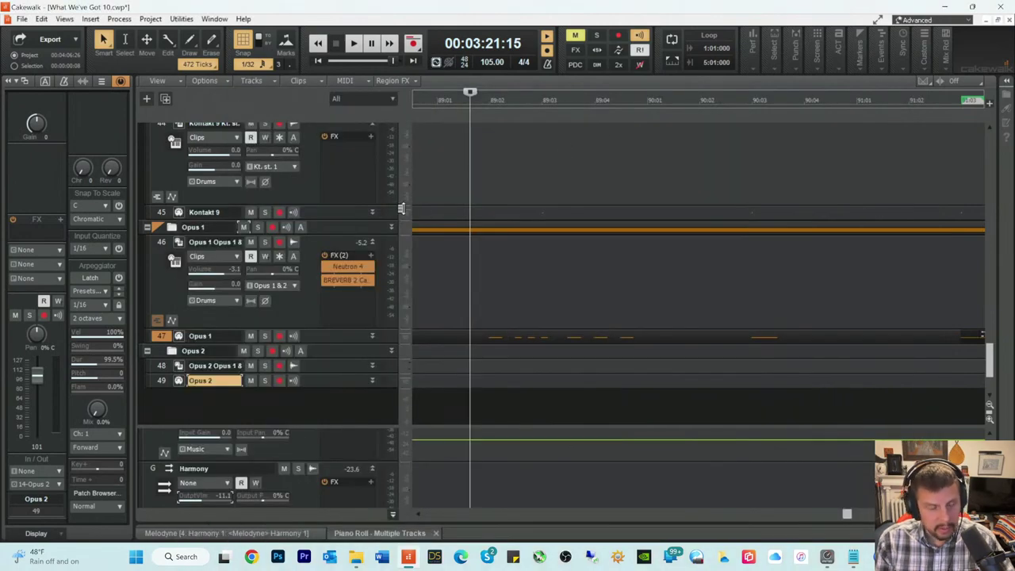
# Step: Copy all the bass drum clips from the Kontakt 3 MIDI track to the Opus 2 MIDI track at the same time positions
pyautogui.scroll(10, 536, 191)
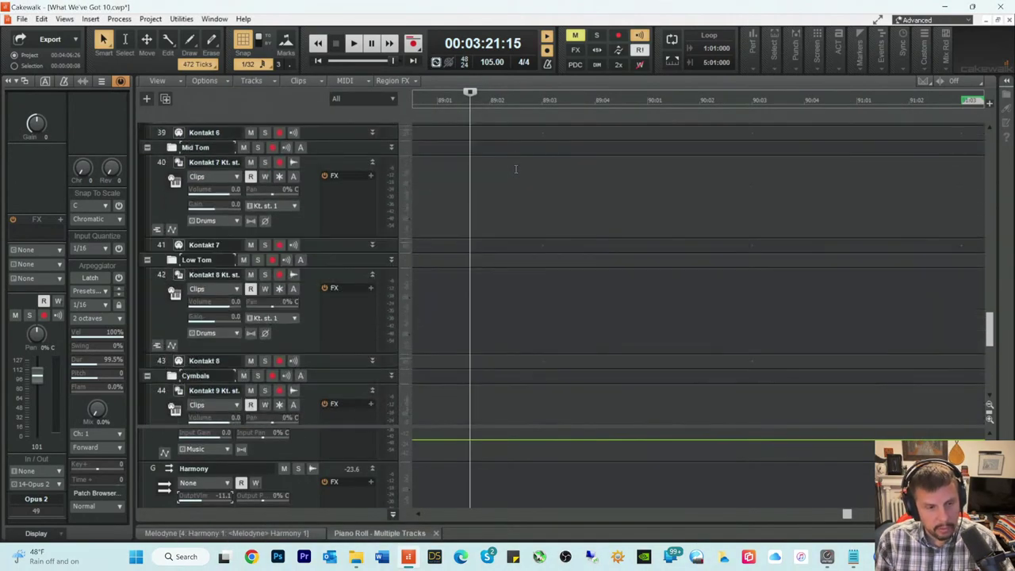
pyautogui.scroll(2, 515, 170)
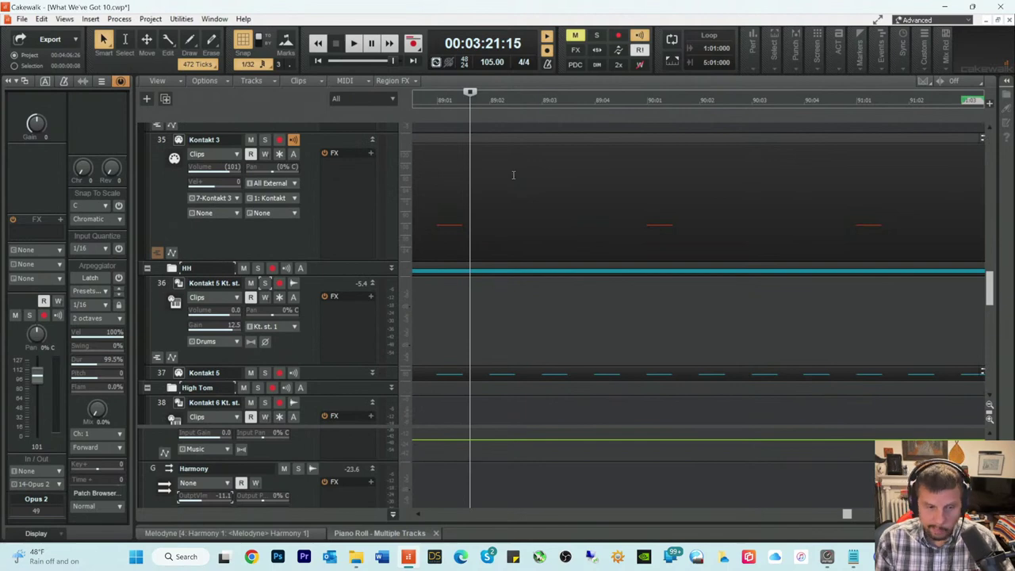
pyautogui.scroll(5, 513, 174)
pyautogui.scroll(1, 513, 171)
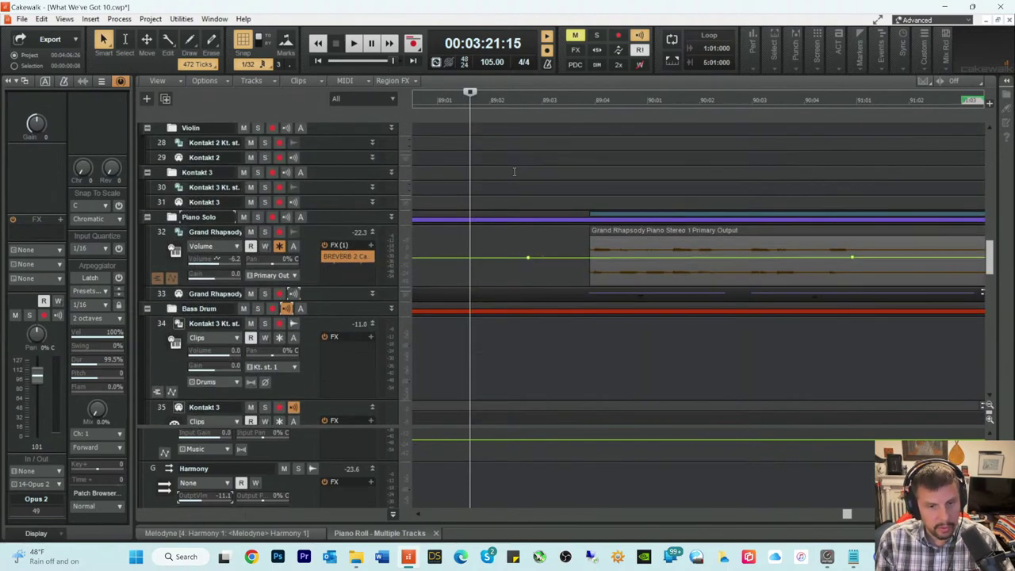
pyautogui.scroll(-2, 512, 174)
pyautogui.scroll(-2, 512, 218)
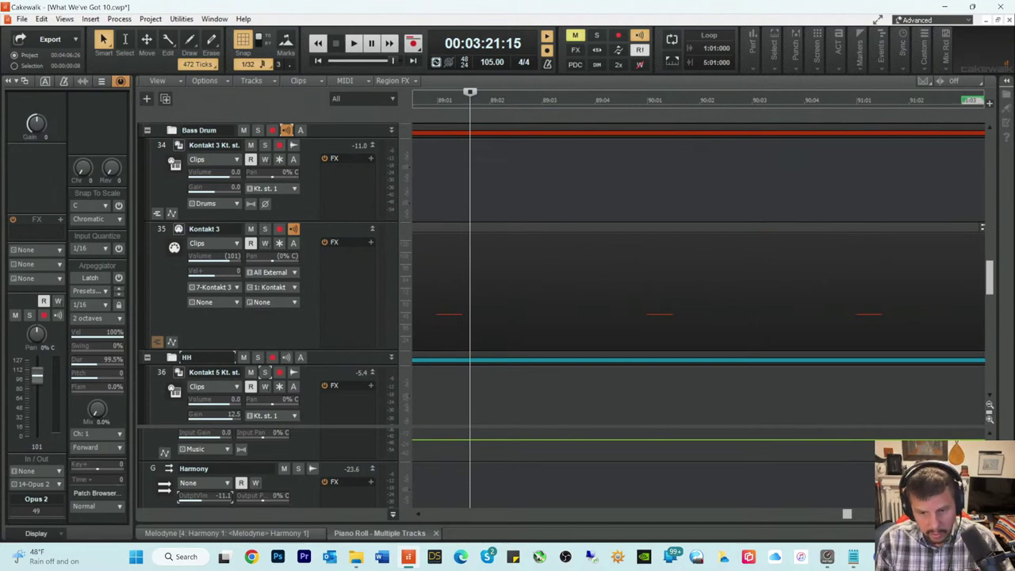
pyautogui.scroll(-5, 748, 238)
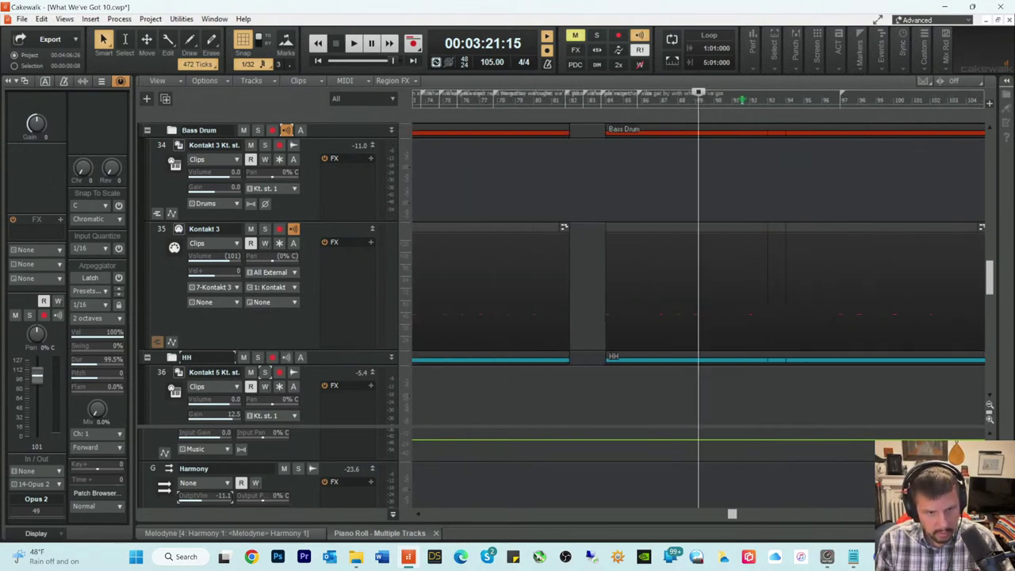
pyautogui.scroll(-3, 853, 421)
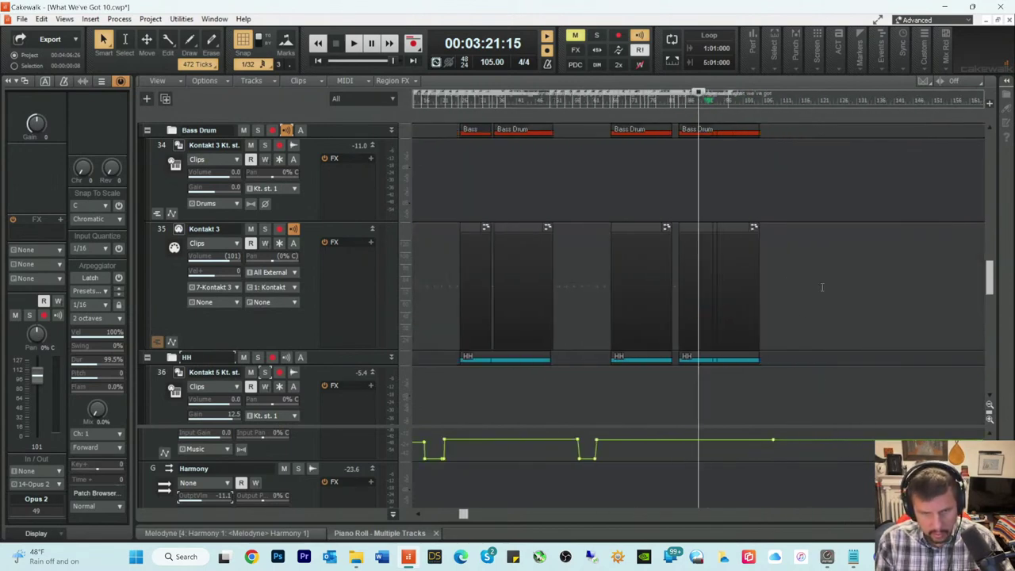
pyautogui.hscroll(-2, 821, 287)
pyautogui.click(212, 271)
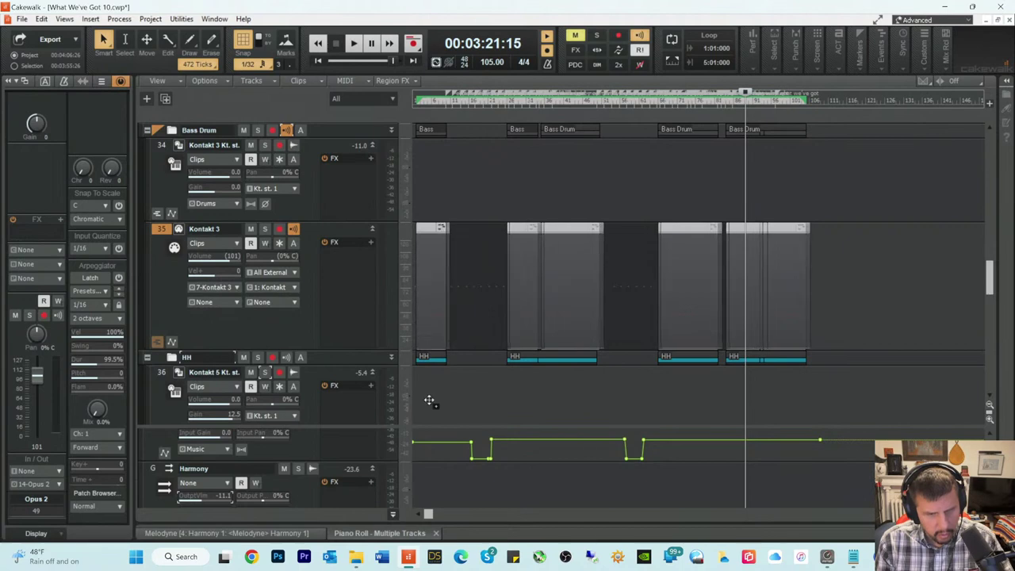
pyautogui.click(42, 18)
pyautogui.click(49, 32)
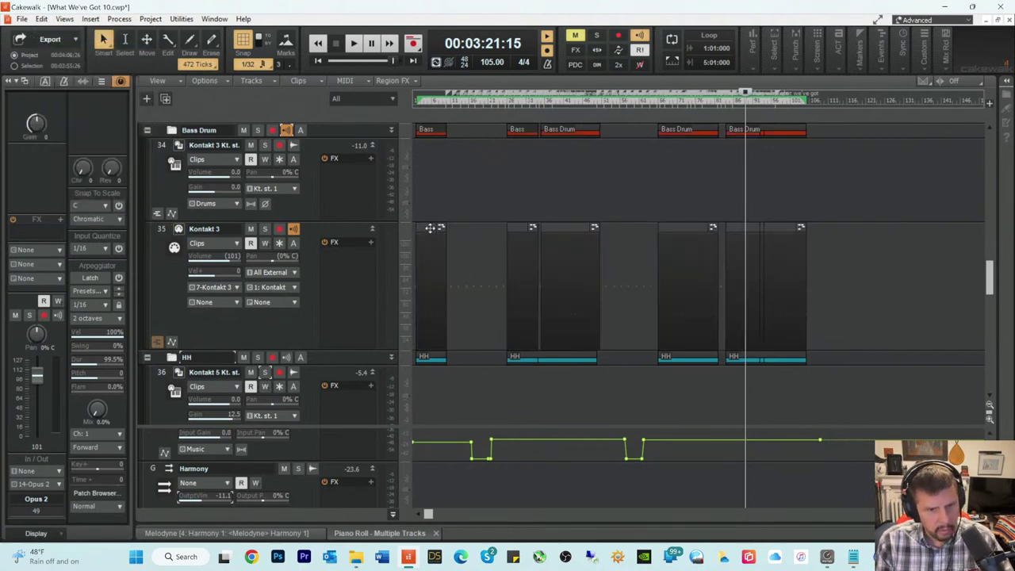
pyautogui.hotkey('ctrl', 'y')
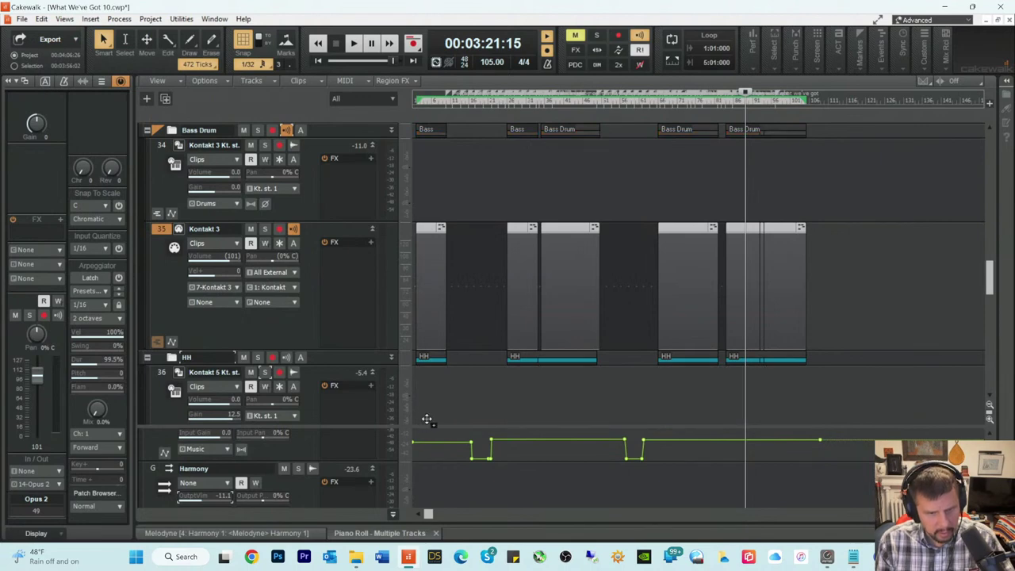
pyautogui.scroll(-10, 426, 419)
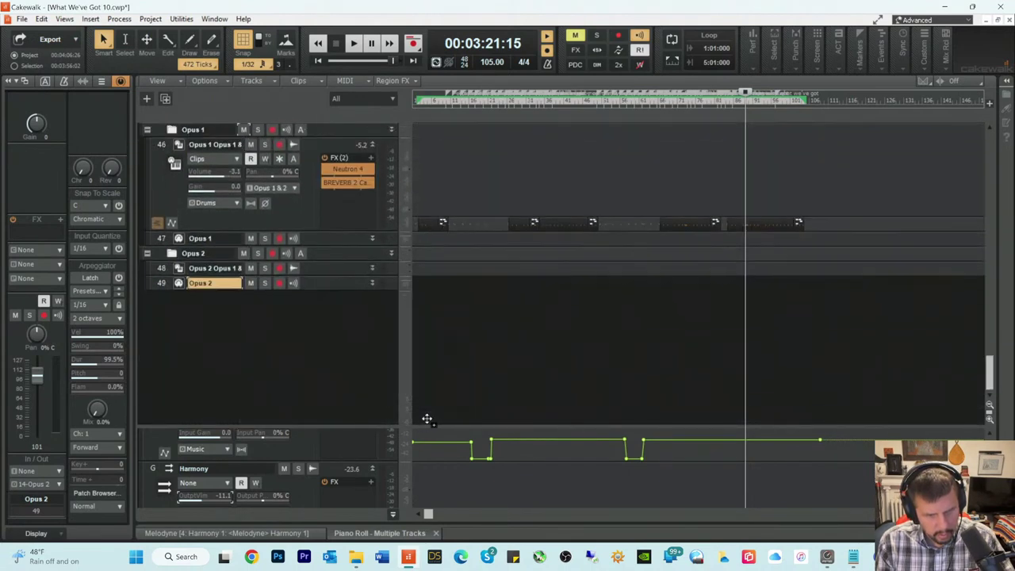
pyautogui.click(418, 265)
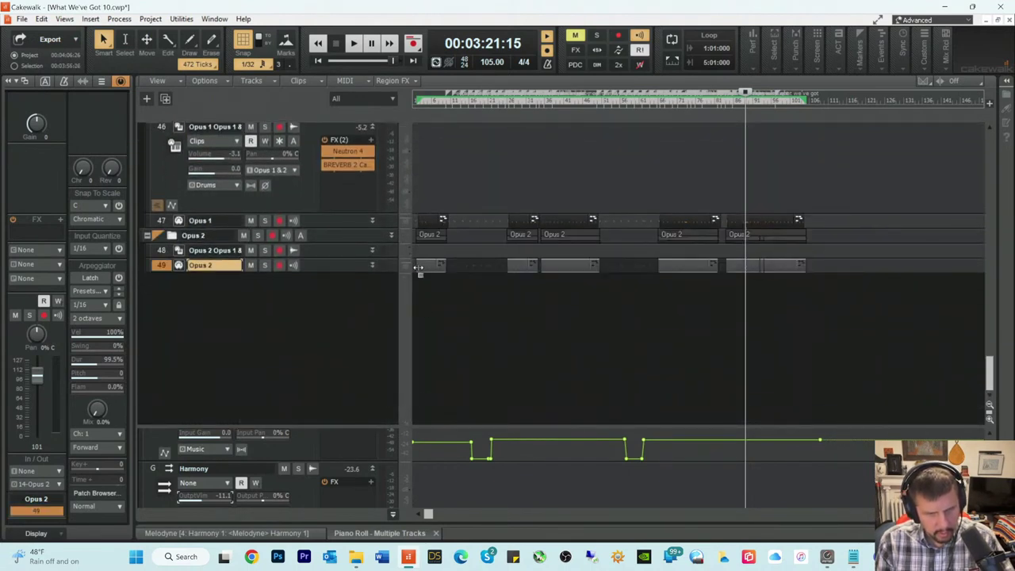
# Step: Open the Opus 2 instrument and browse its EW ProDrummer Spike Stent library to Kit 4 - EW Studio 3 A
pyautogui.click(179, 251)
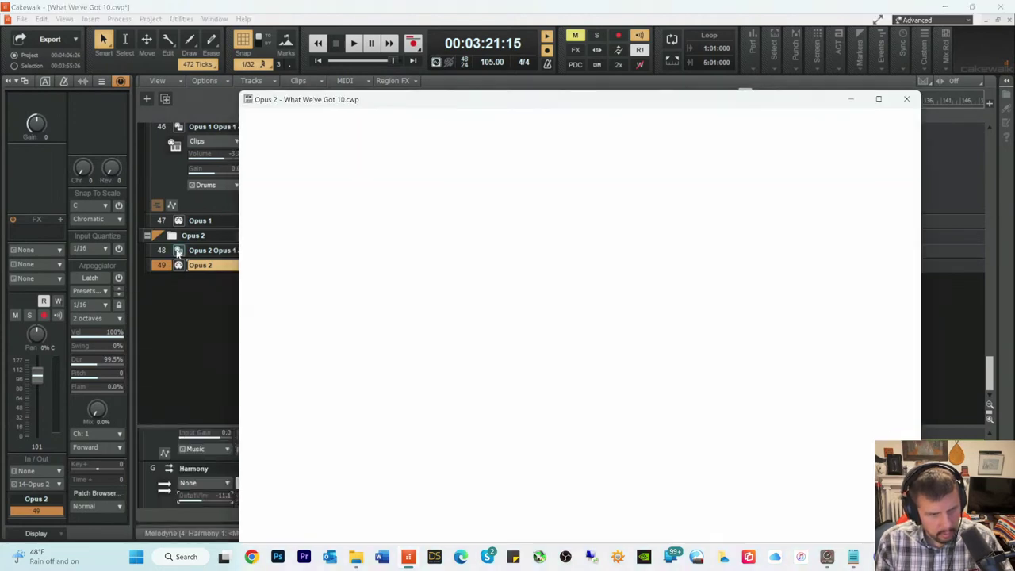
pyautogui.moveTo(484, 103); pyautogui.dragTo(487, 24)
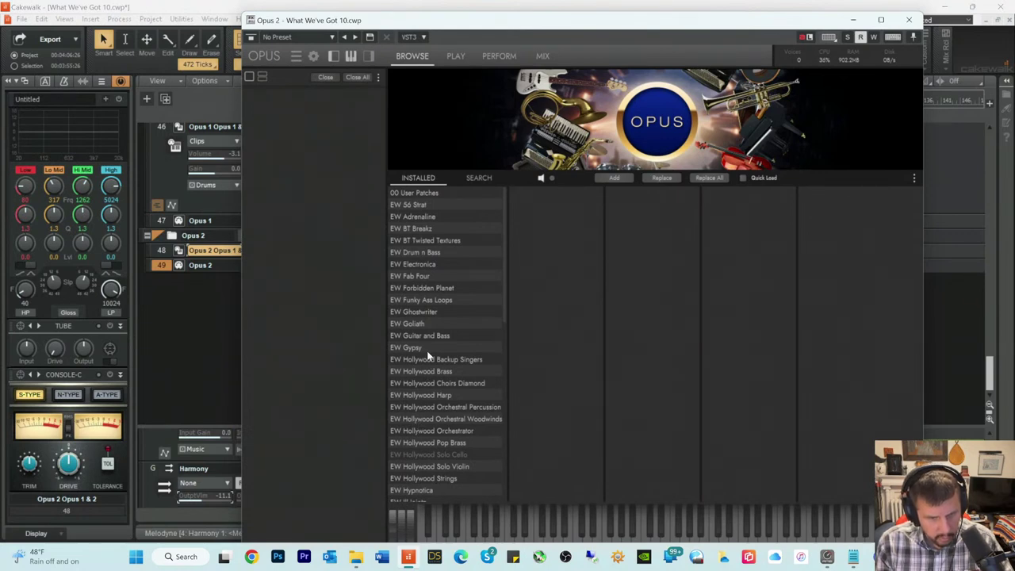
pyautogui.scroll(-10, 436, 419)
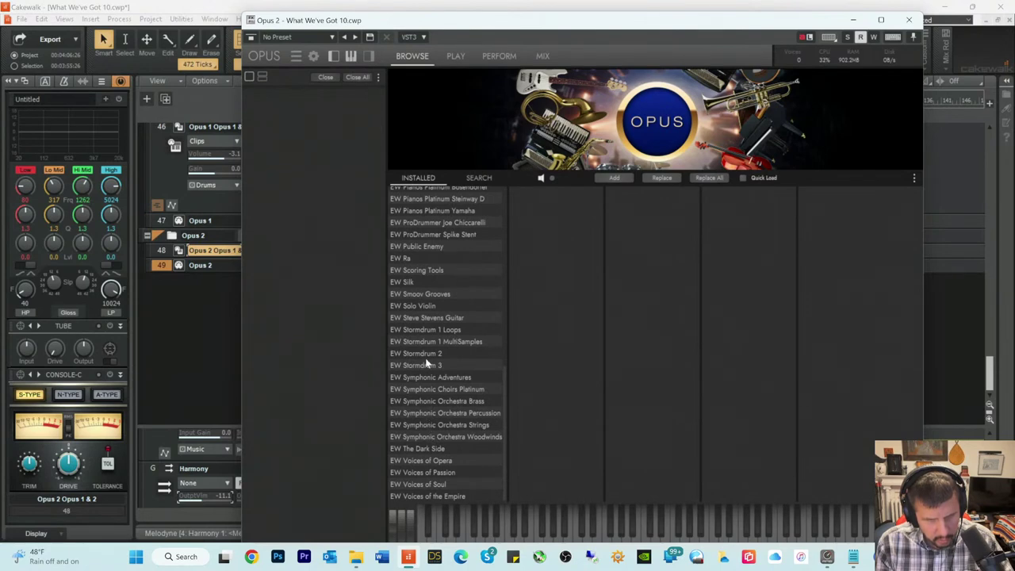
pyautogui.click(430, 235)
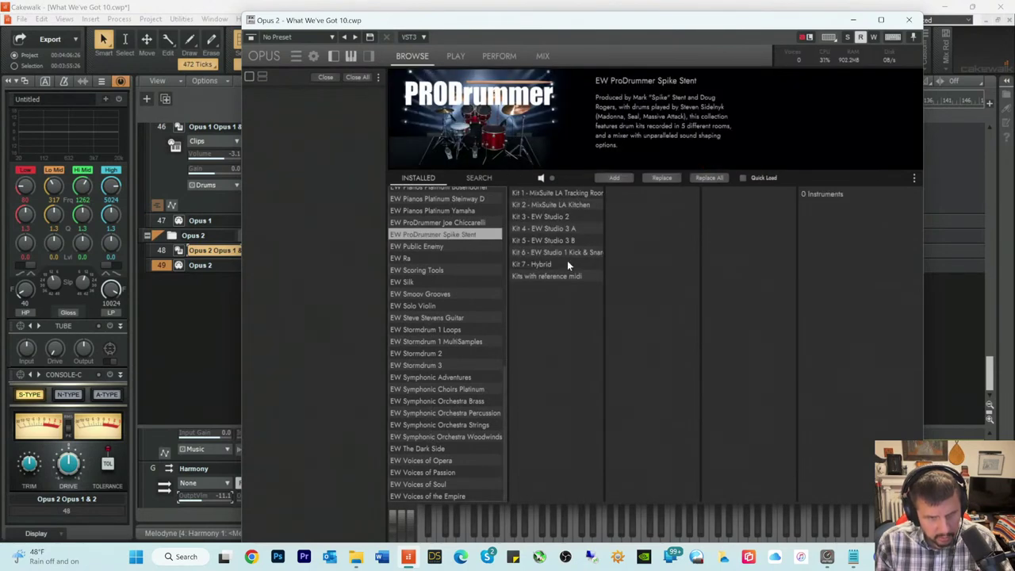
pyautogui.click(545, 241)
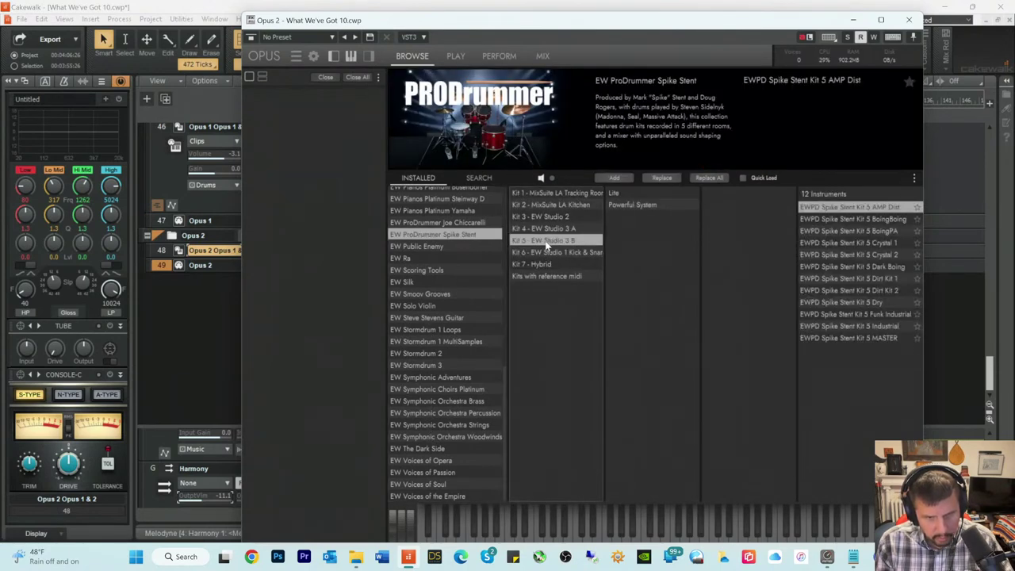
pyautogui.click(547, 228)
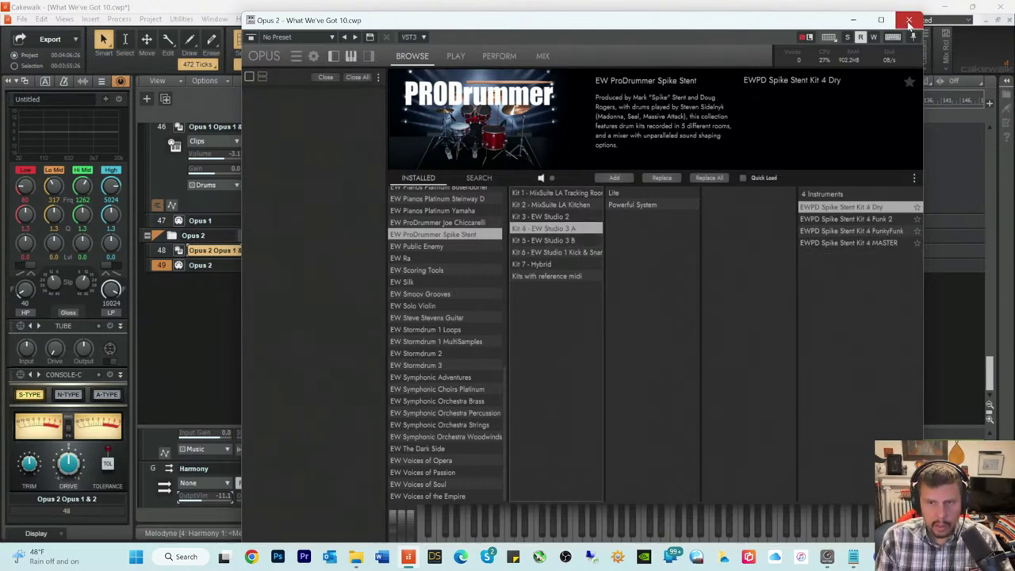
# Step: Put the Opus 2 window away and check which Kit 4 patch the Opus 1 instrument uses
pyautogui.click(909, 22)
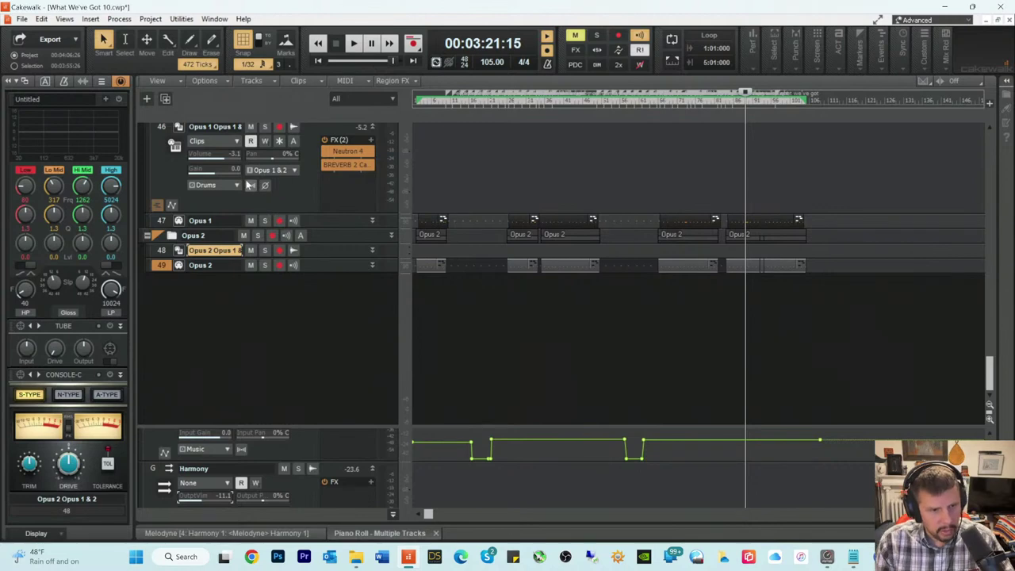
pyautogui.scroll(3, 225, 178)
pyautogui.click(179, 217)
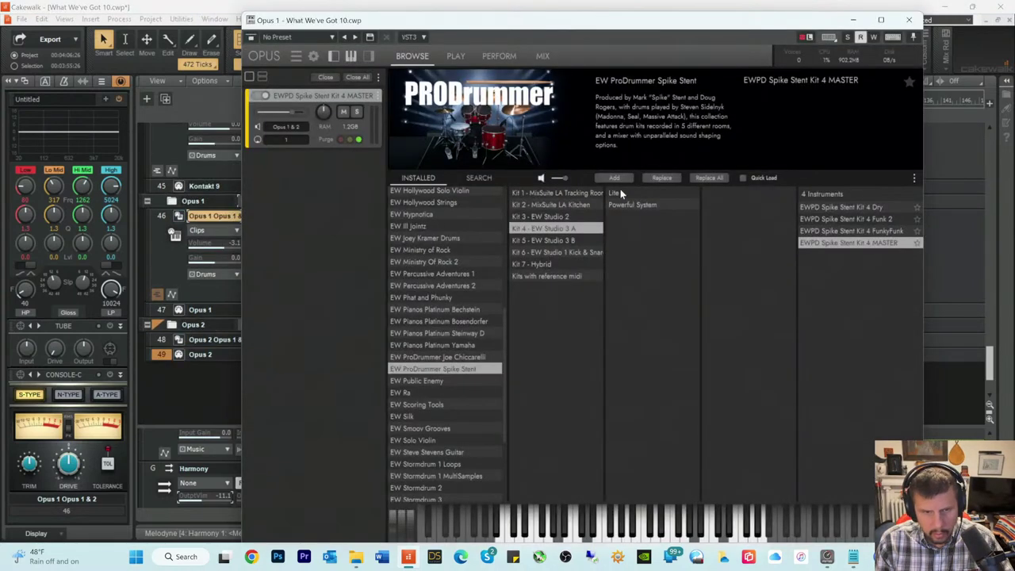
pyautogui.click(909, 22)
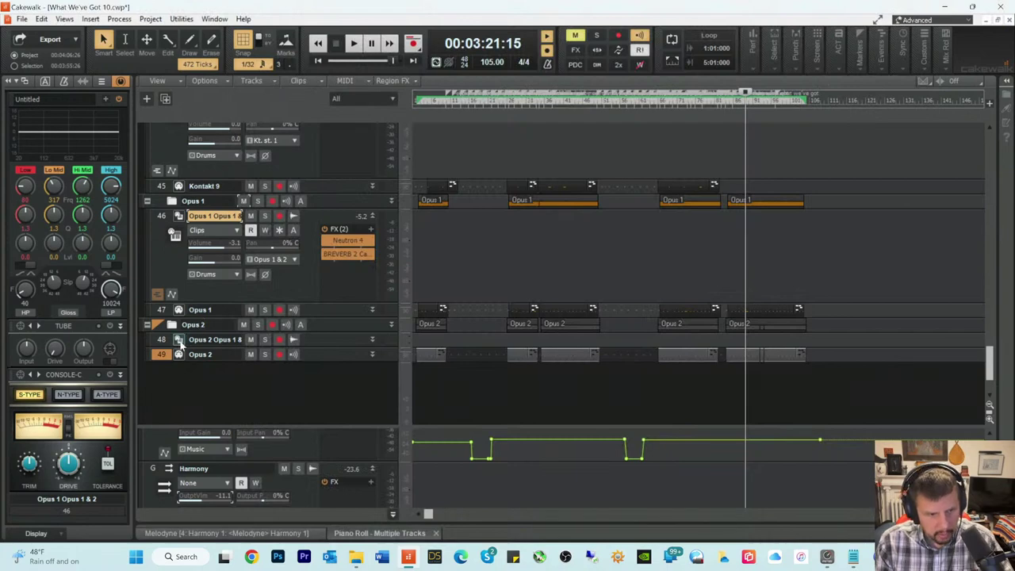
# Step: Load EWPD Spike Stent Kit 4 MASTER into Opus 2, test a drum note and put its window away
pyautogui.click(179, 340)
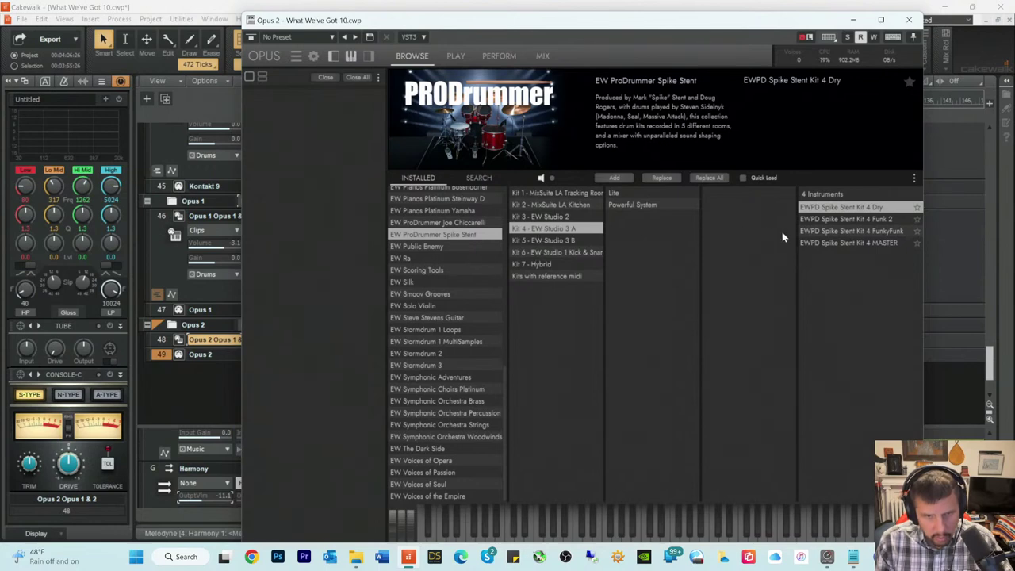
pyautogui.click(832, 242)
pyautogui.doubleClick(830, 245)
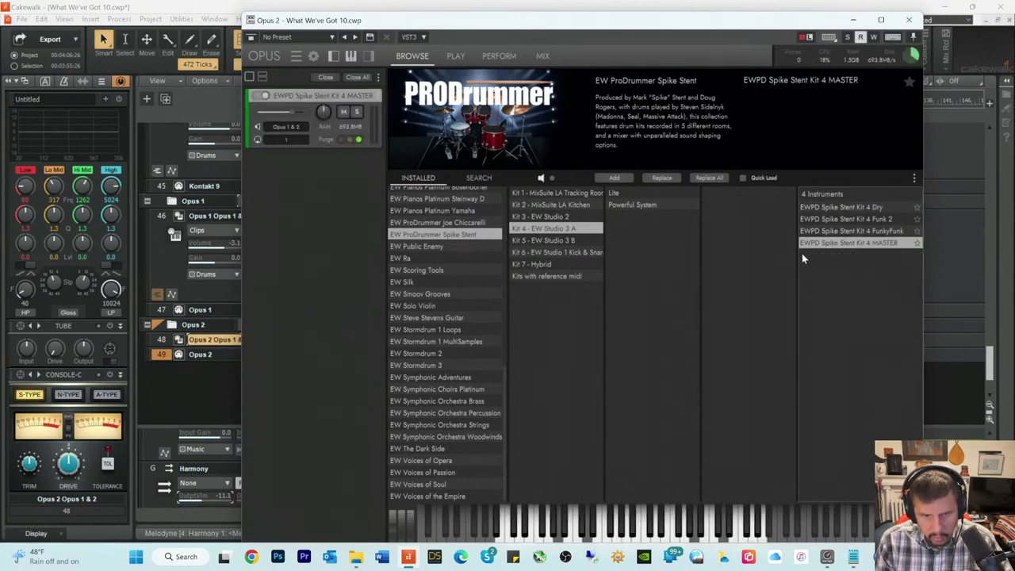
pyautogui.click(542, 519)
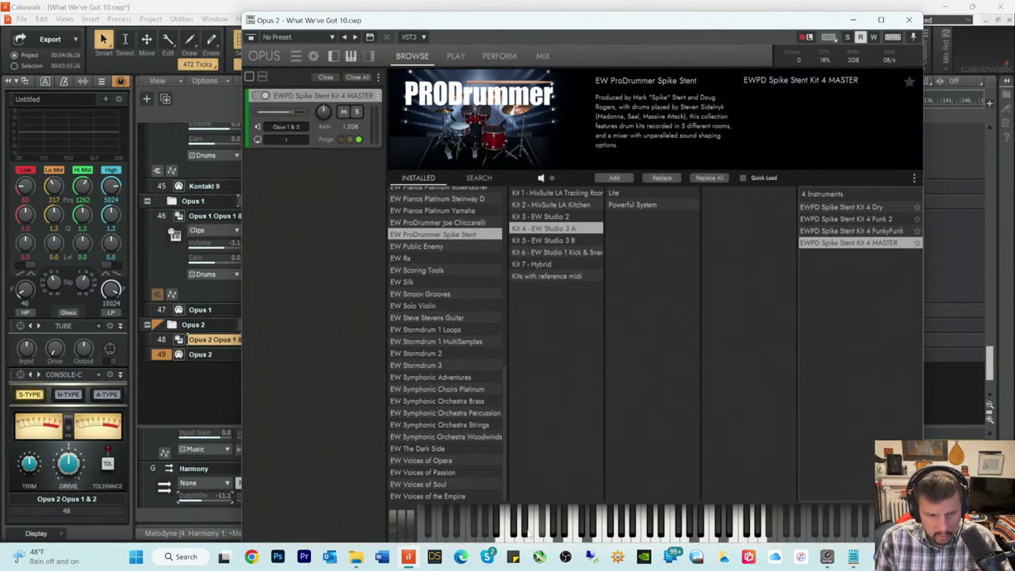
pyautogui.click(910, 20)
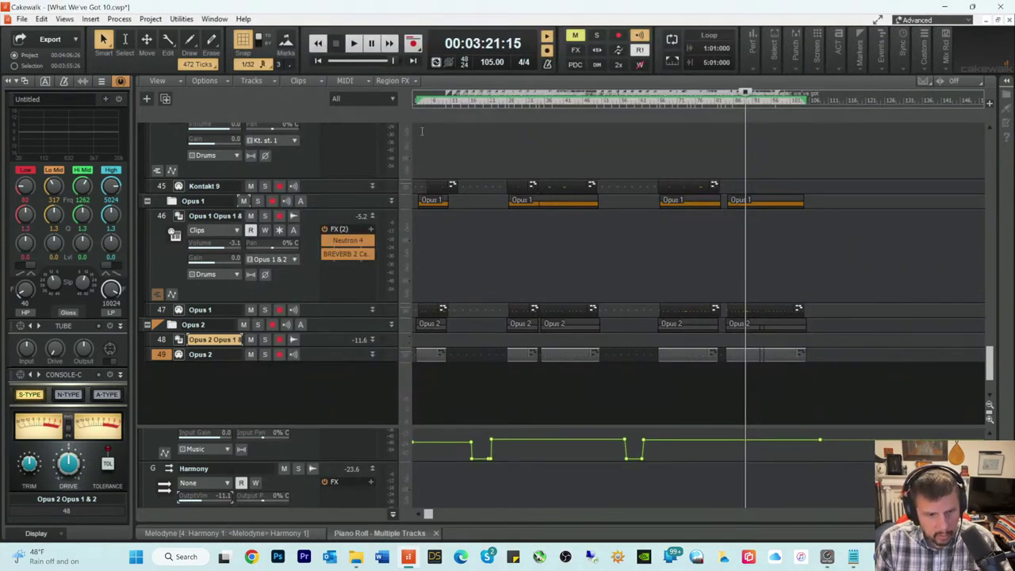
# Step: Mute the original Bass Drum track folder and return to the Opus 2 tracks
pyautogui.click(417, 104)
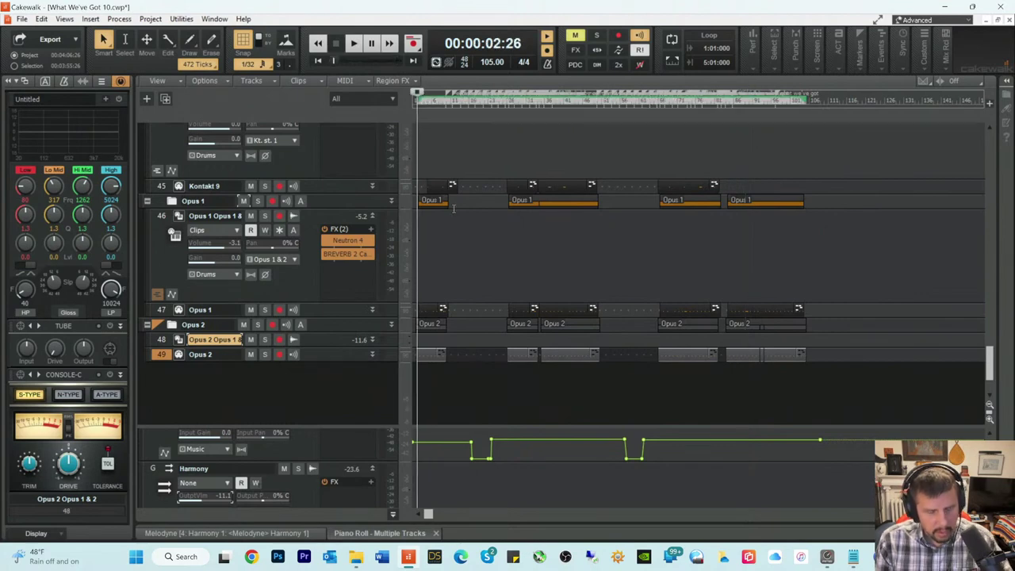
pyautogui.scroll(6, 453, 207)
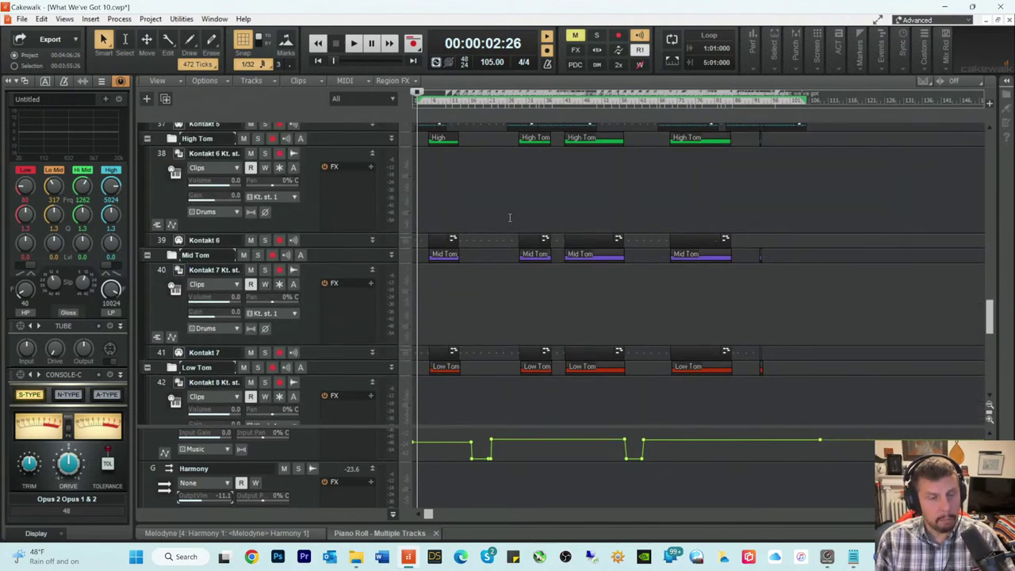
pyautogui.scroll(4, 510, 215)
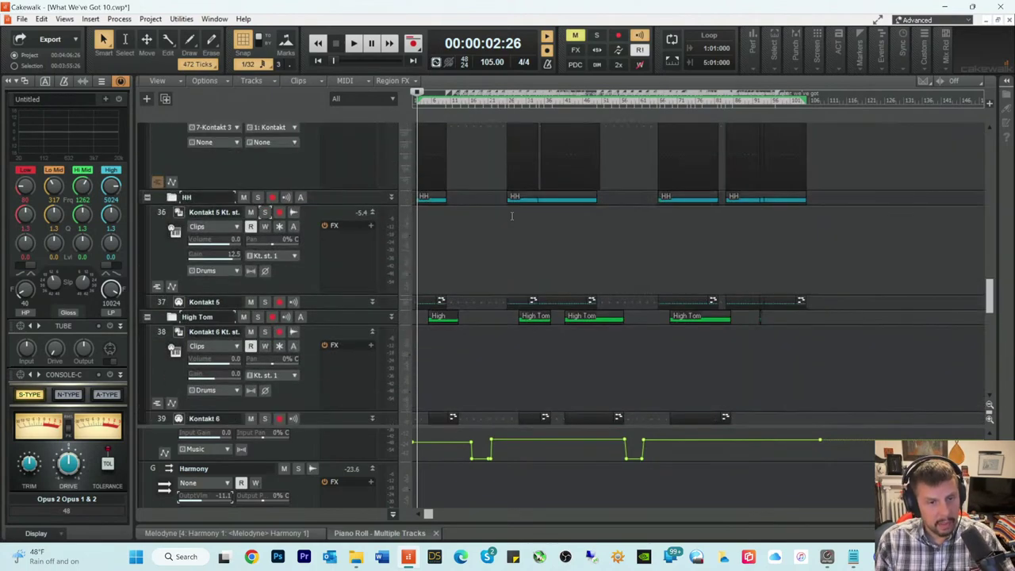
pyautogui.scroll(1, 444, 222)
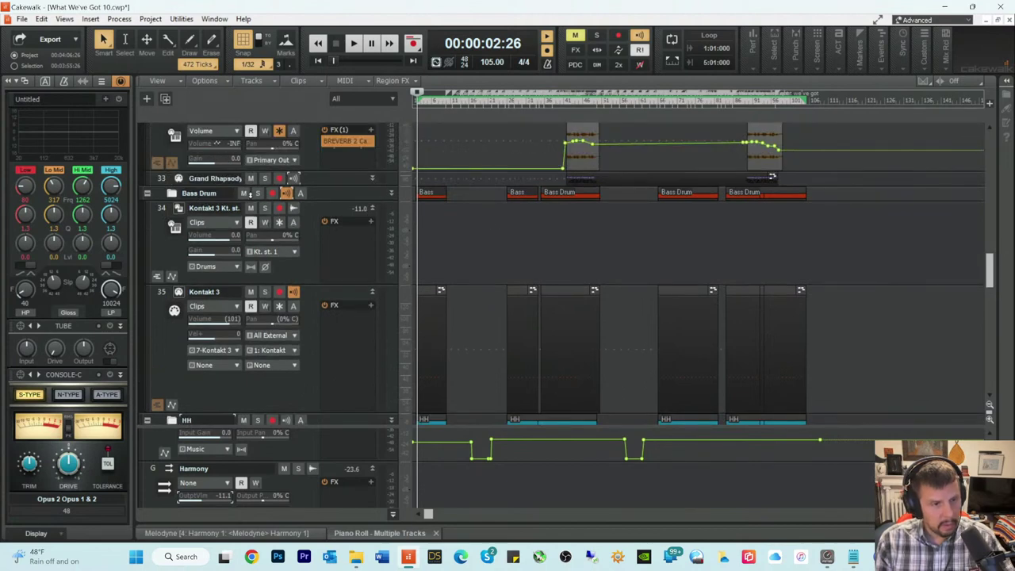
pyautogui.click(243, 193)
pyautogui.scroll(-6, 481, 254)
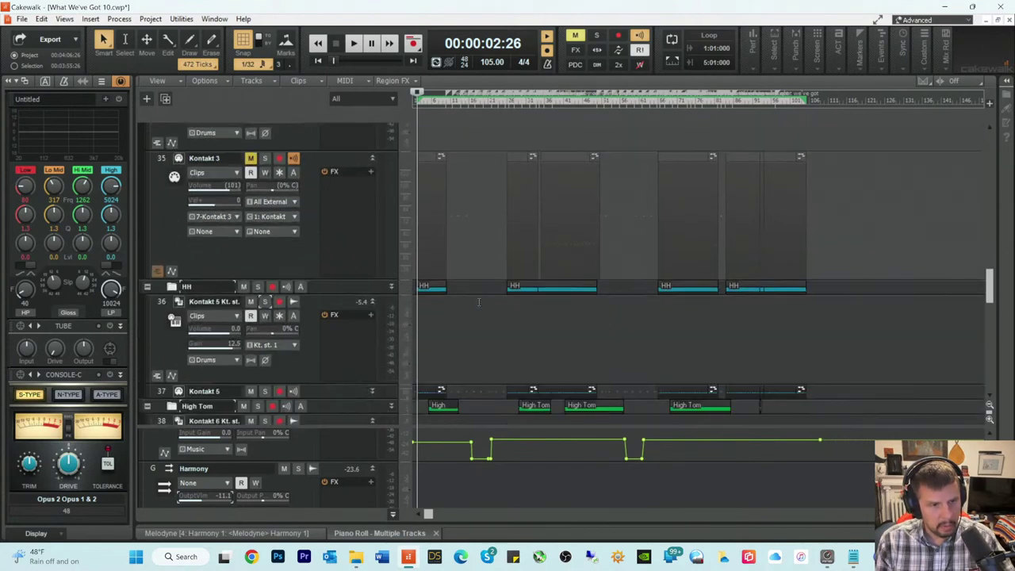
pyautogui.scroll(-5, 479, 298)
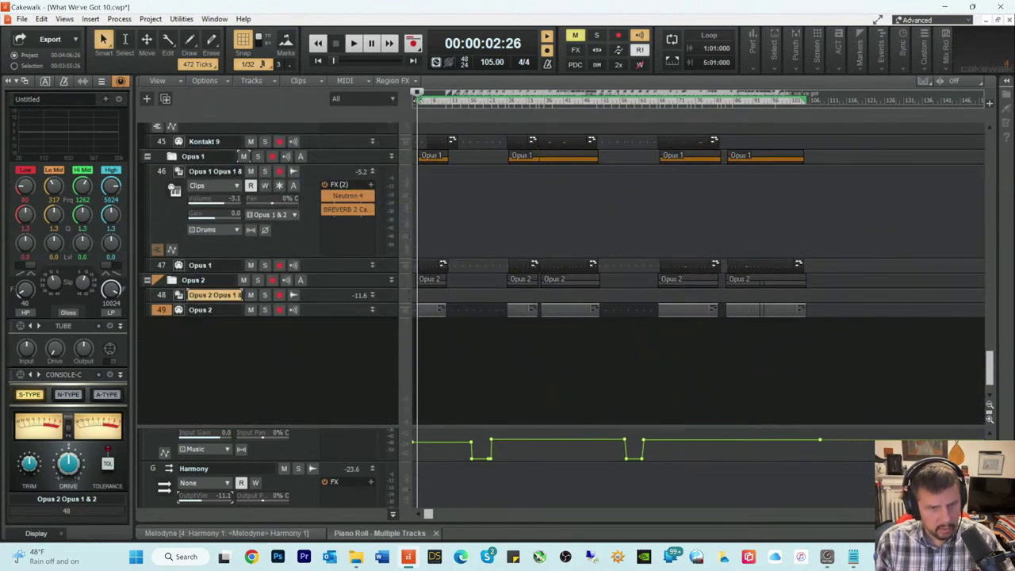
# Step: Play from the song's start with the Opus 2 audio track expanded and soloed, and raise its gain to 6.3
pyautogui.click(415, 106)
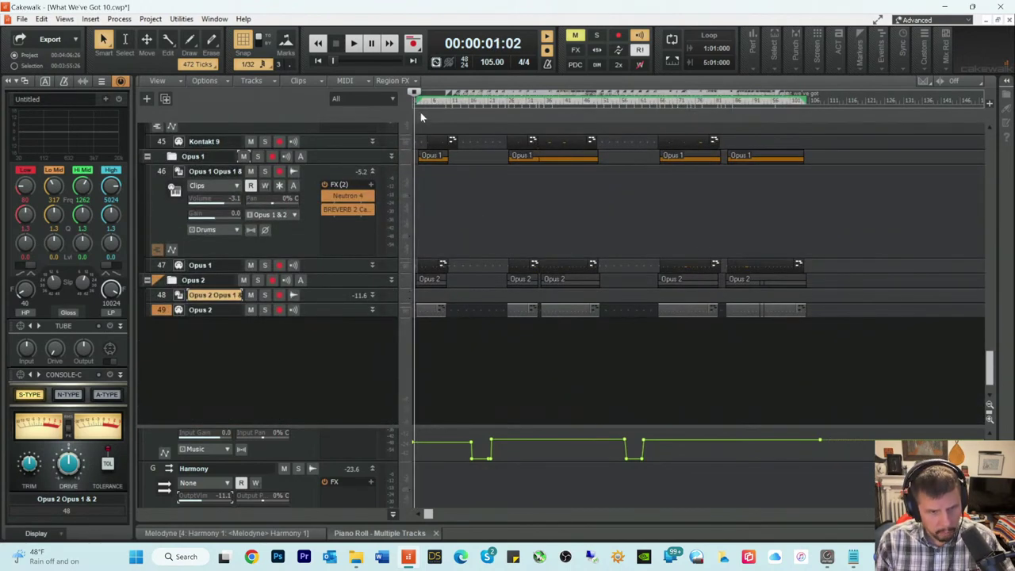
pyautogui.press('space')
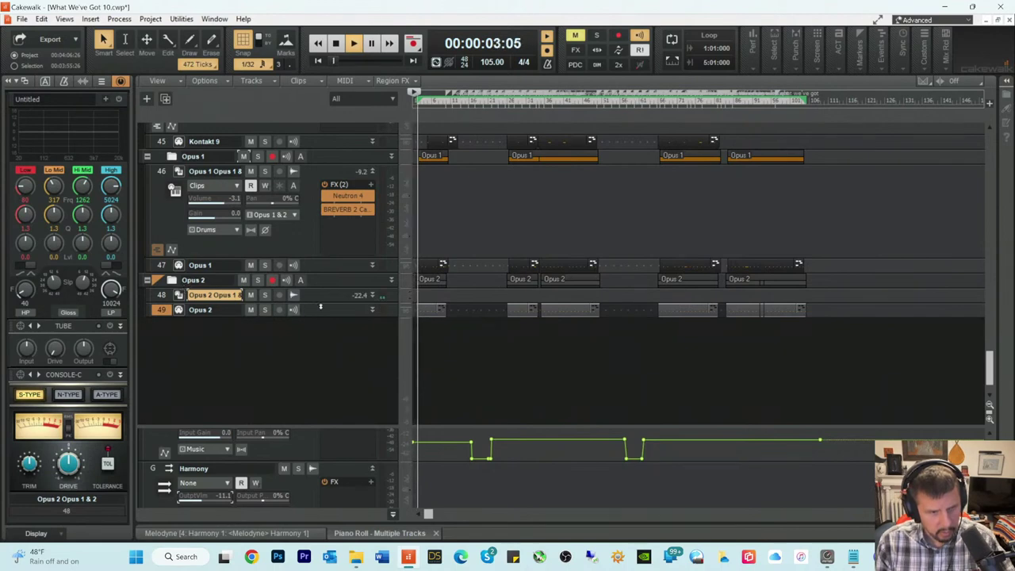
pyautogui.moveTo(323, 317); pyautogui.dragTo(323, 370)
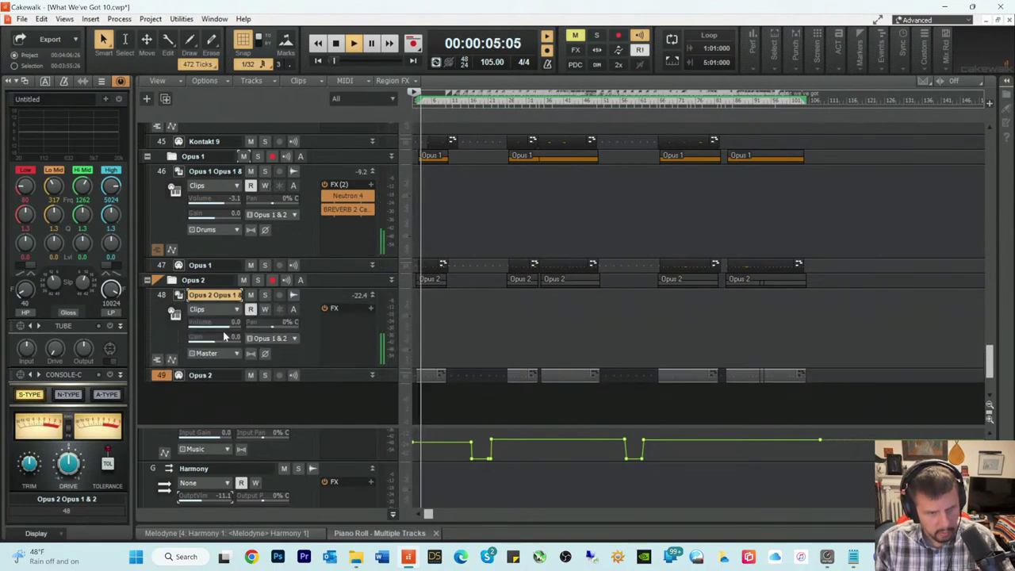
pyautogui.click(265, 296)
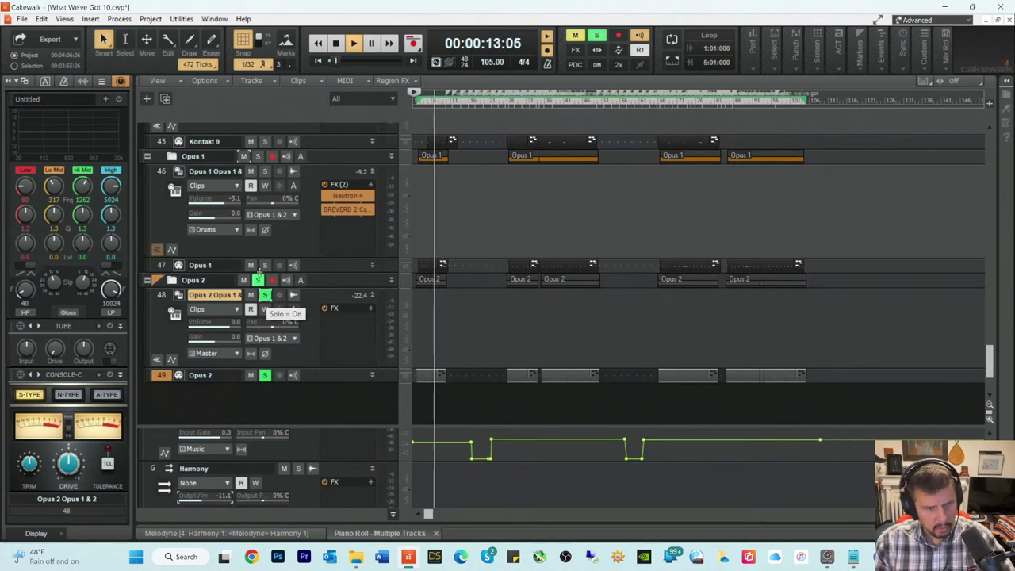
pyautogui.moveTo(220, 338); pyautogui.dragTo(234, 338)
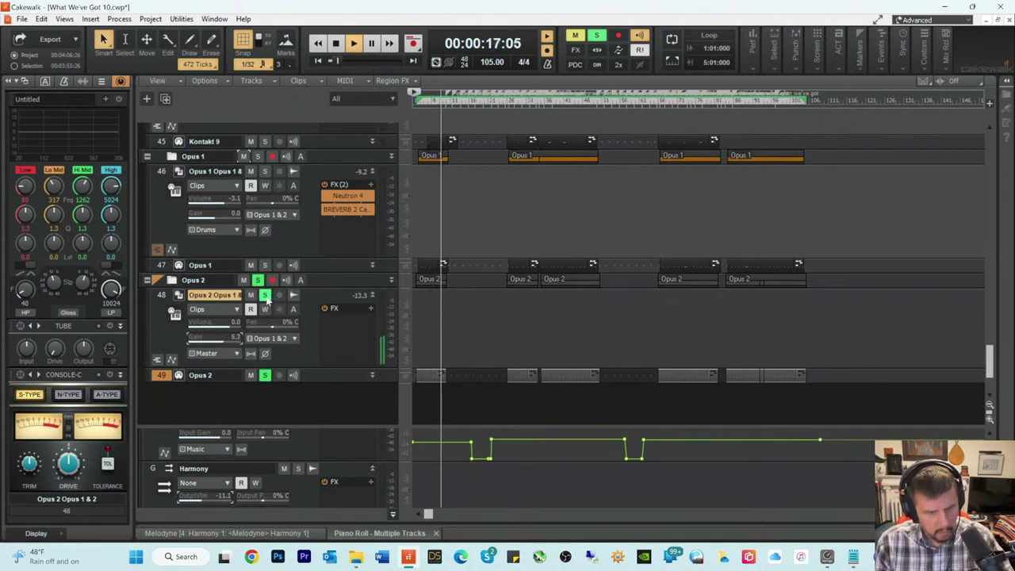
pyautogui.press('space')
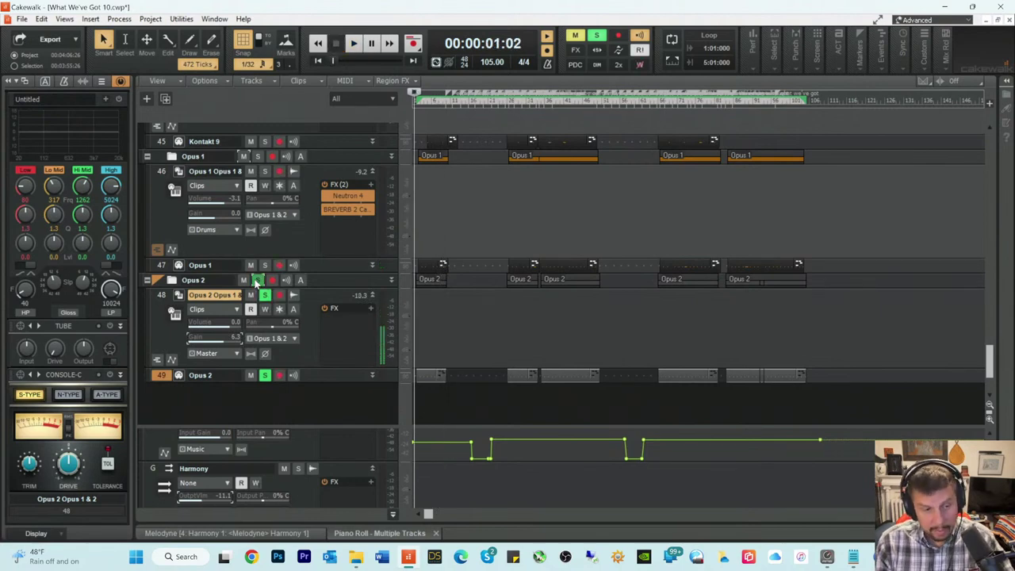
# Step: Unsolo the Opus 2 folder and set the Opus 2 audio track's volume to 1.8 while auditioning it in the mix
pyautogui.click(257, 280)
pyautogui.press('space')
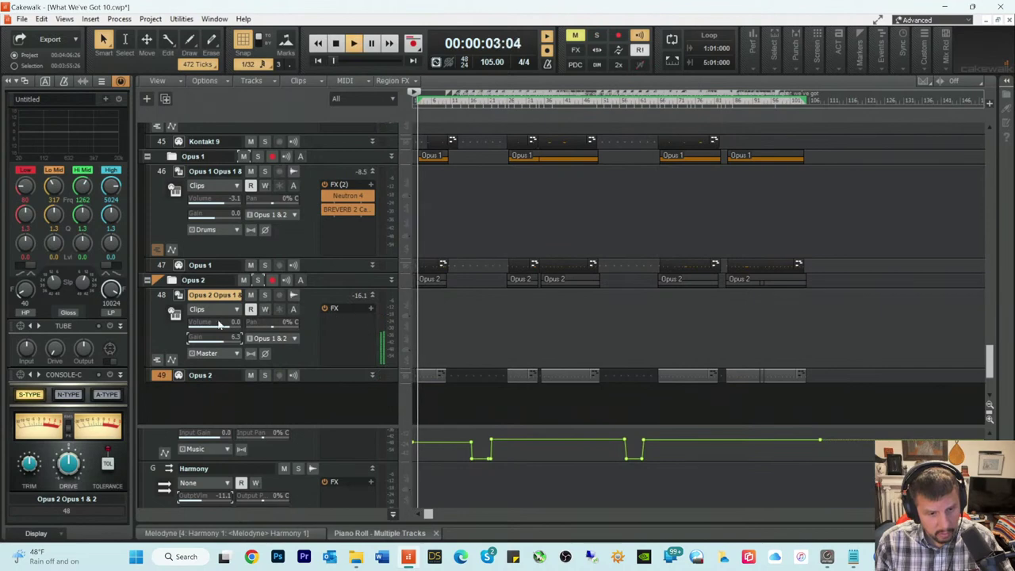
pyautogui.press('space')
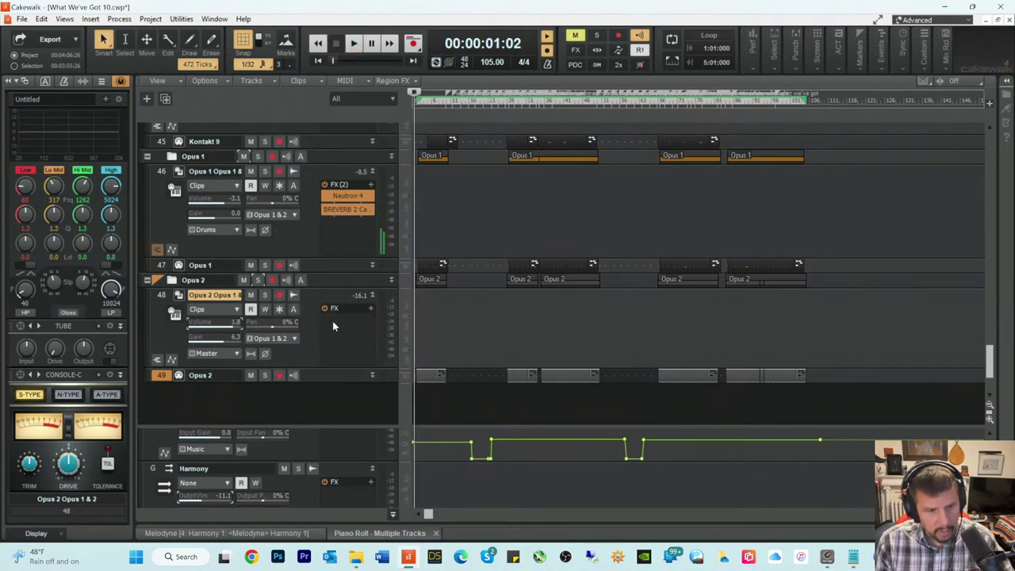
# Step: Insert Neutron 4 on the Opus 2 audio track and open its assistant view
pyautogui.rightClick(332, 320)
pyautogui.moveTo(380, 203)
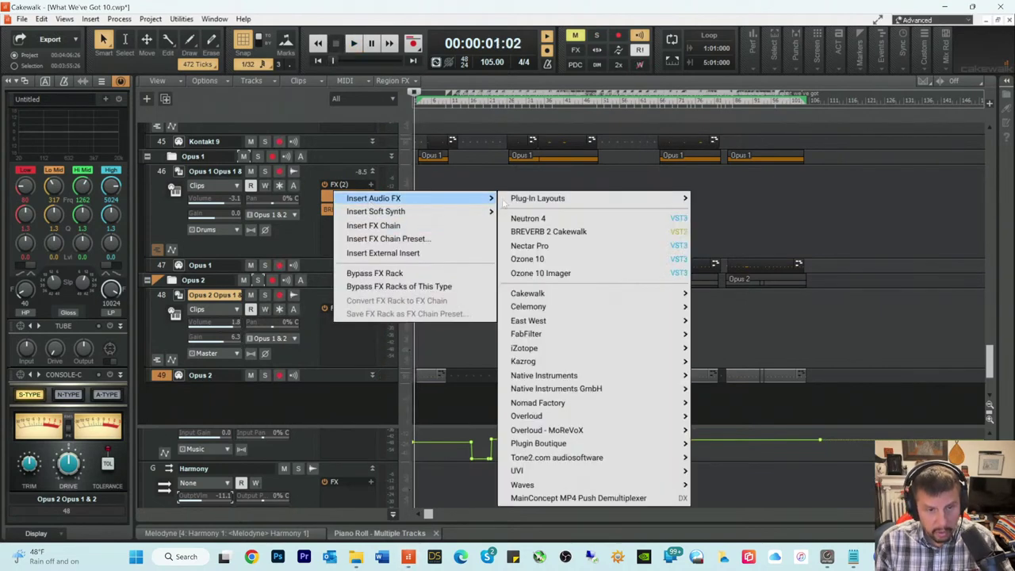
pyautogui.click(528, 218)
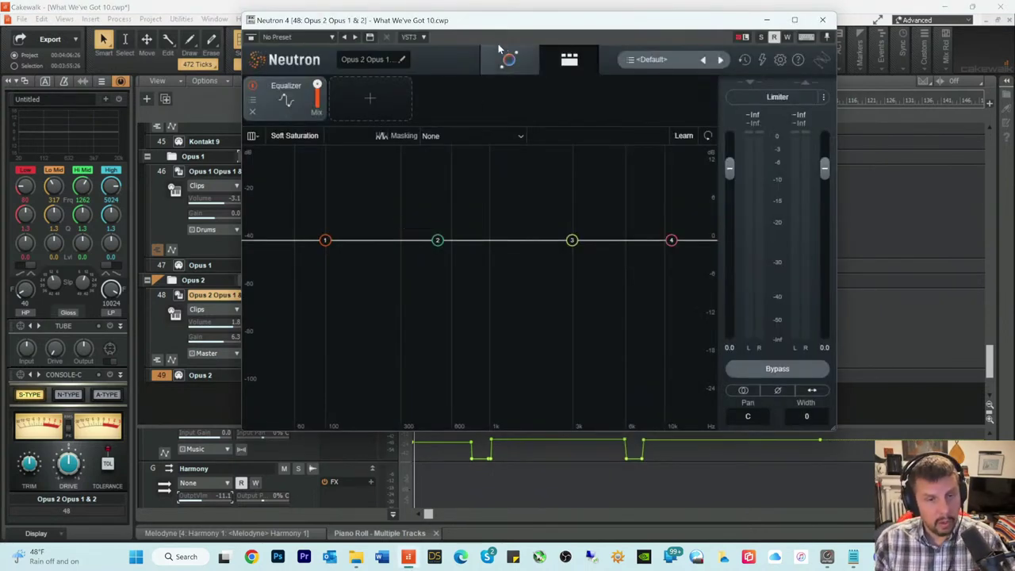
pyautogui.moveTo(488, 24); pyautogui.dragTo(299, 49)
pyautogui.click(321, 84)
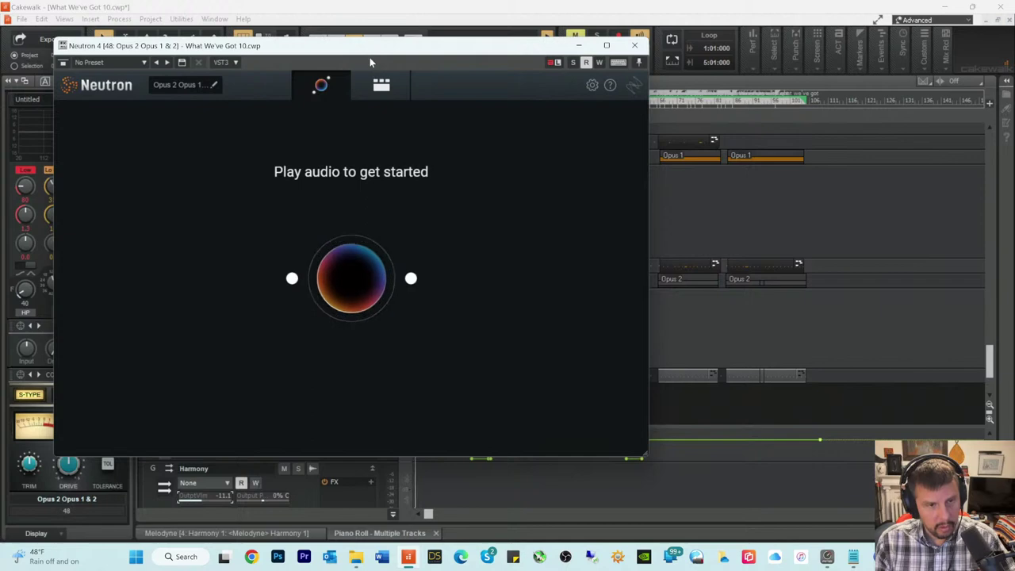
# Step: Let Neutron's assistant learn from playback, choose the Deep Bass tone target, then close the plug-in and stop playback
pyautogui.press('space')
pyautogui.moveTo(370, 57); pyautogui.dragTo(678, 100)
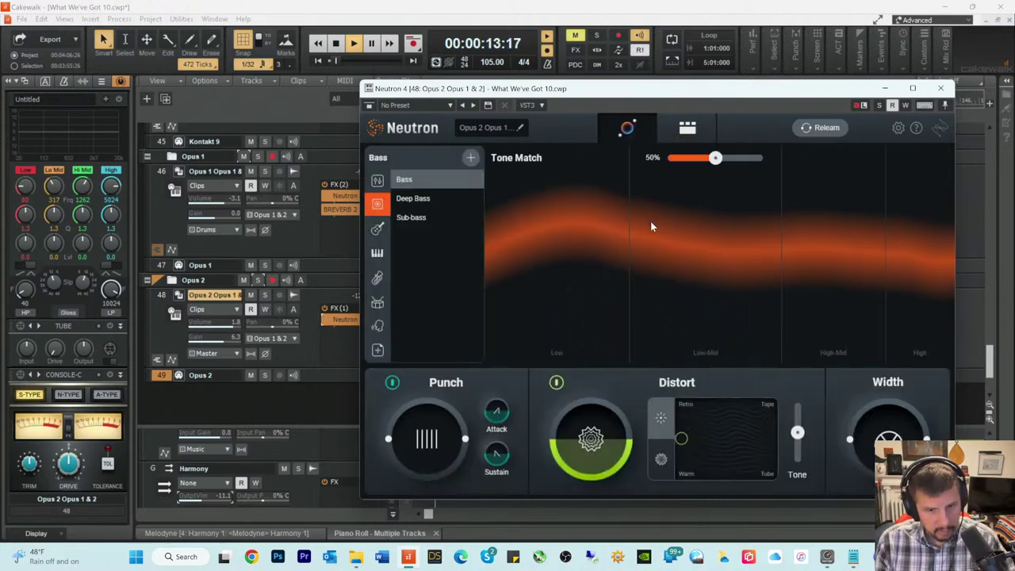
pyautogui.click(406, 198)
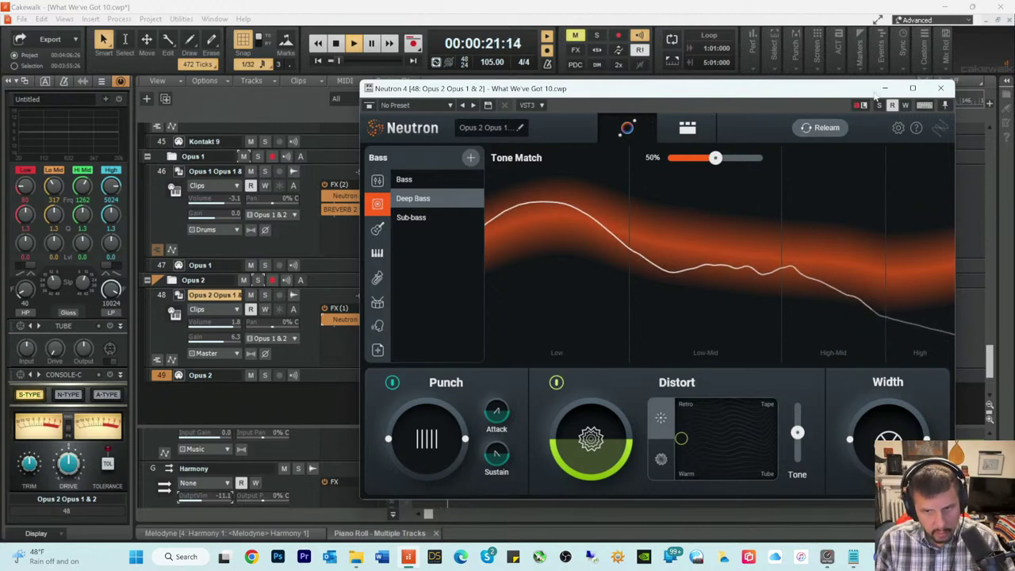
pyautogui.click(940, 88)
pyautogui.press('space')
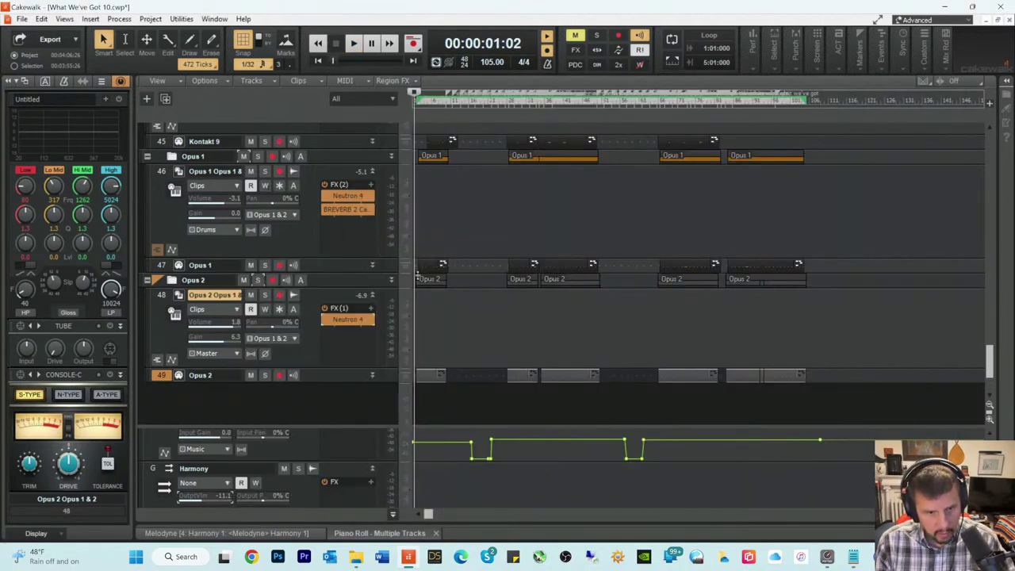
# Step: Open the assistant view of Neutron 4 on the Opus 1 audio track during playback and adjust Punch to moderately above centre
pyautogui.press('space')
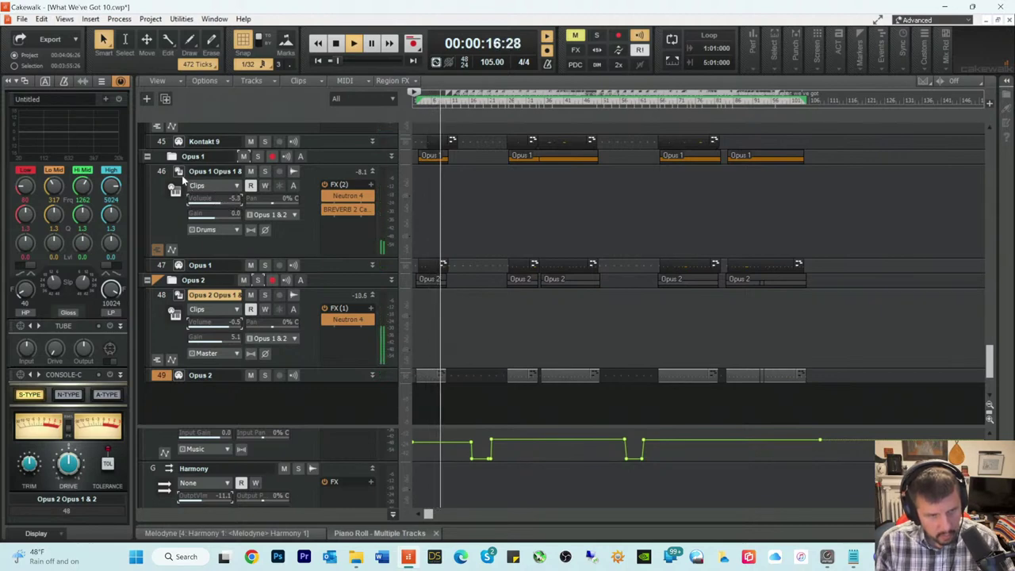
pyautogui.doubleClick(341, 197)
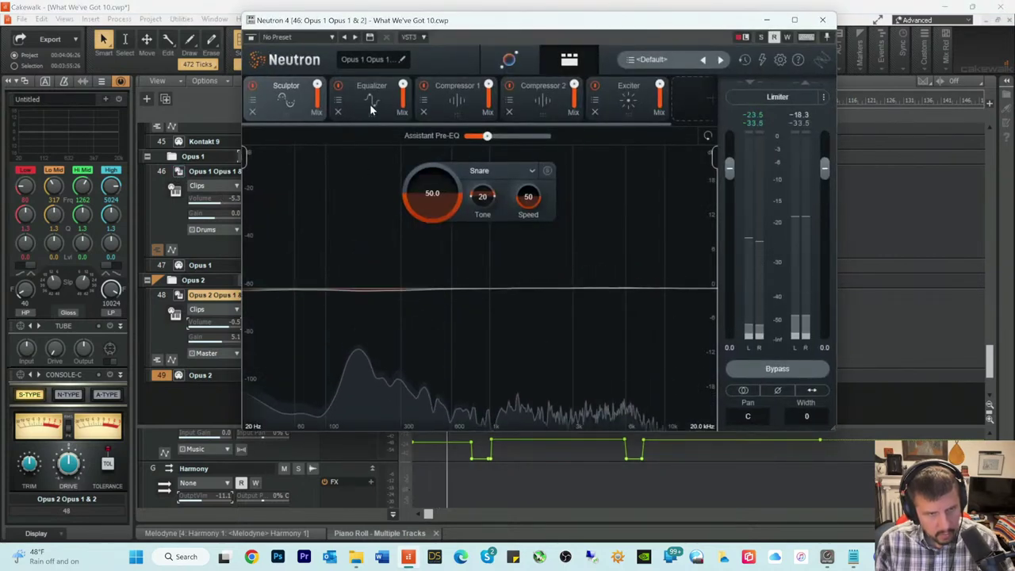
pyautogui.click(492, 64)
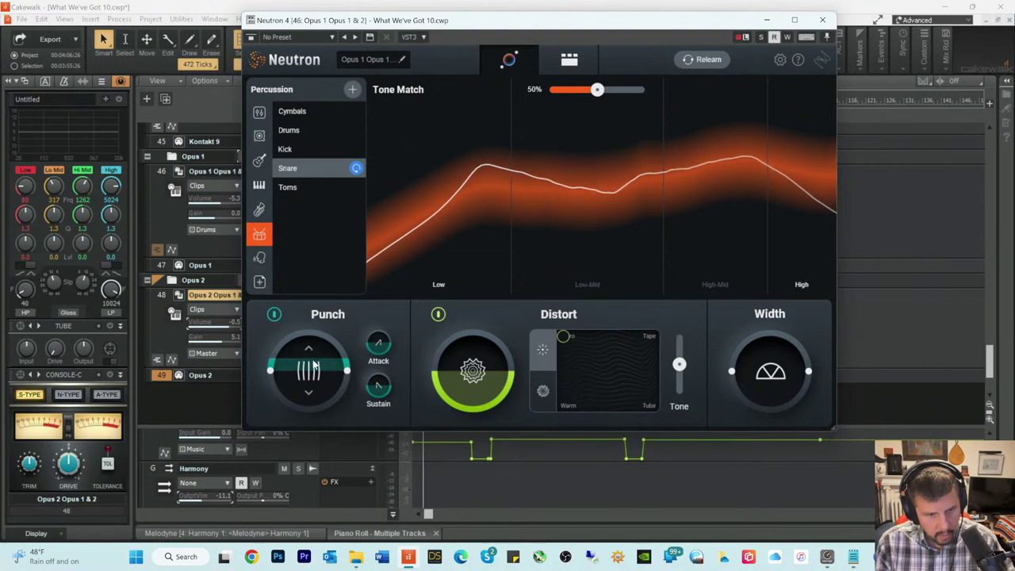
pyautogui.scroll(2, 311, 349)
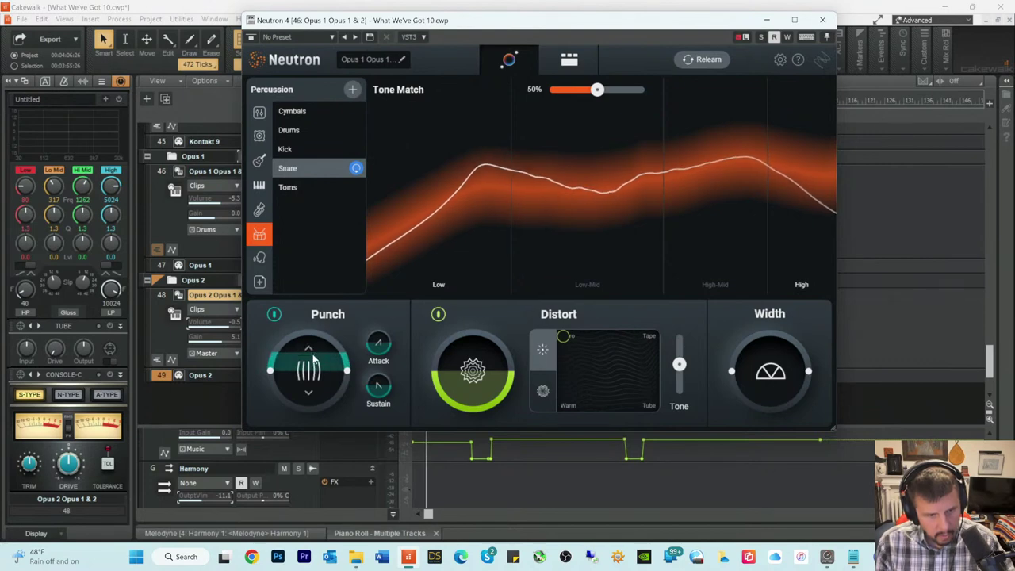
pyautogui.moveTo(311, 355); pyautogui.dragTo(302, 405)
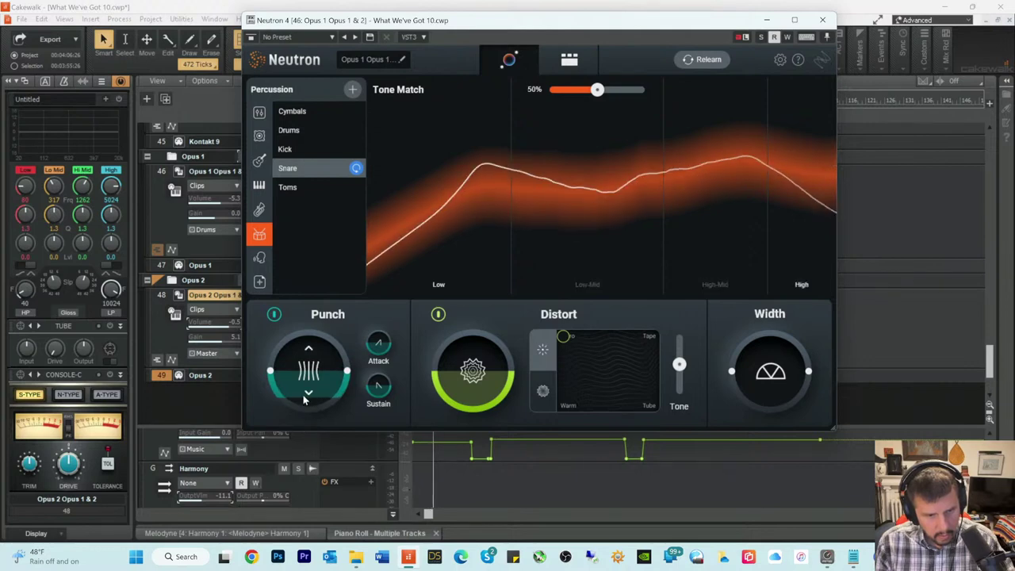
pyautogui.moveTo(308, 386); pyautogui.dragTo(323, 315)
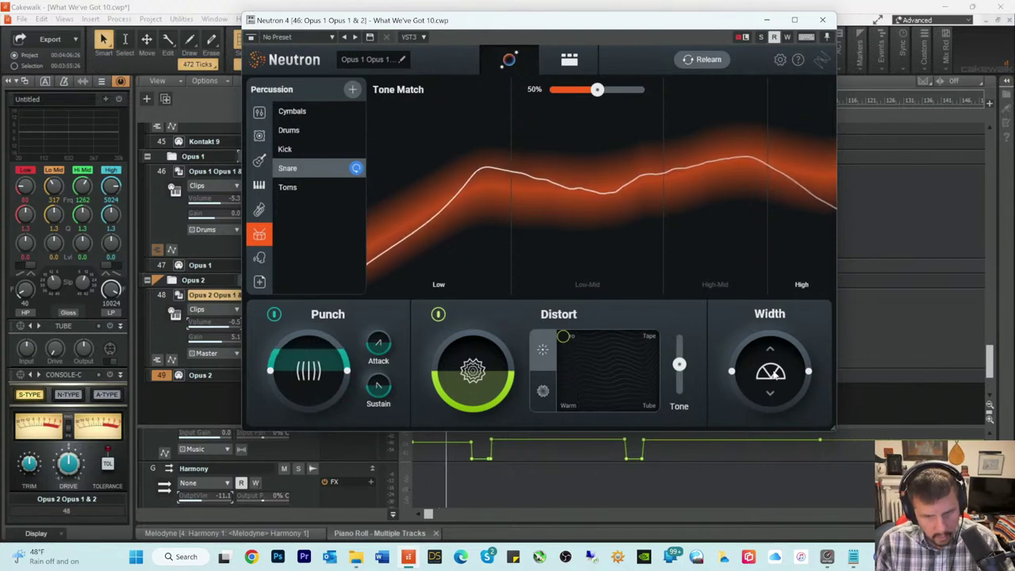
# Step: Raise Neutron's Width and Distort amounts, move the distortion character to Warm, close the plug-in, and set the Opus 1 audio track's volume to -6.9
pyautogui.moveTo(773, 378); pyautogui.dragTo(773, 346)
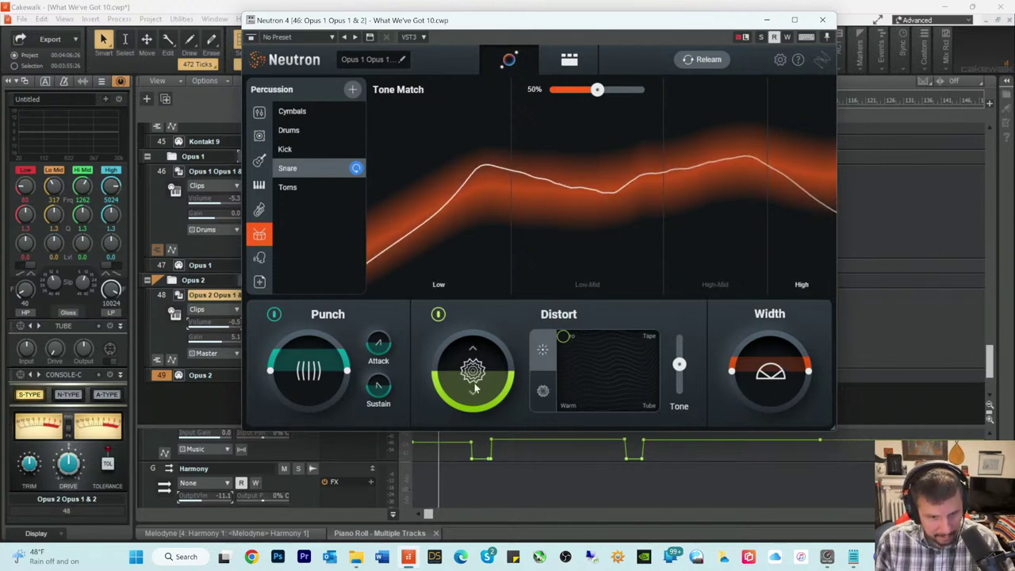
pyautogui.moveTo(471, 379); pyautogui.dragTo(476, 352)
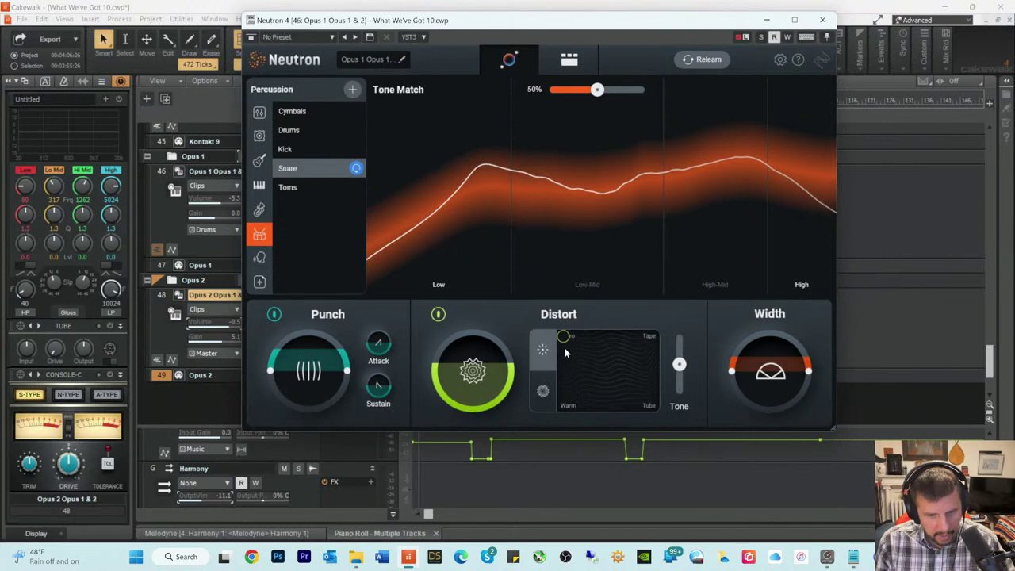
pyautogui.moveTo(564, 338); pyautogui.dragTo(642, 404)
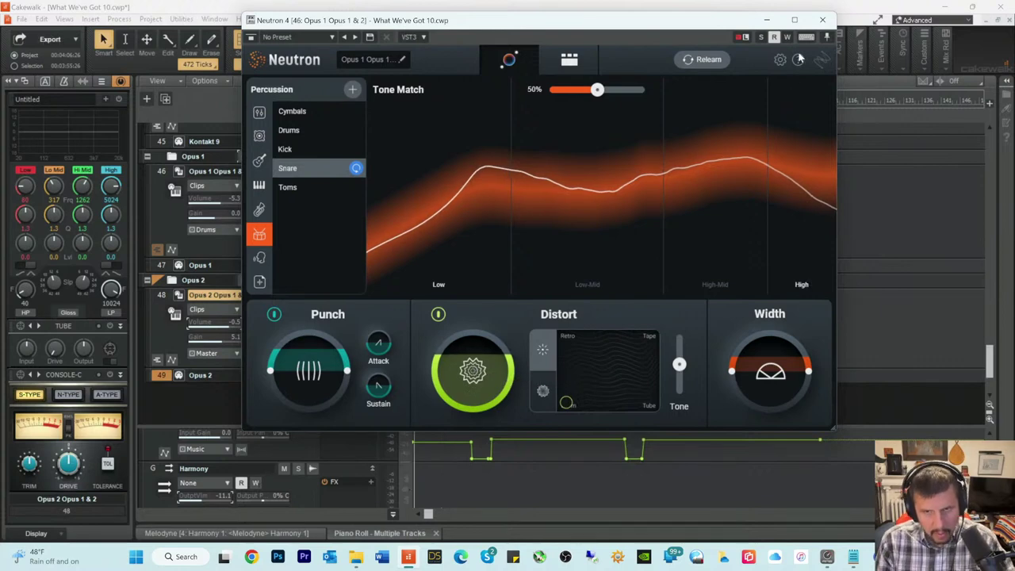
pyautogui.click(822, 19)
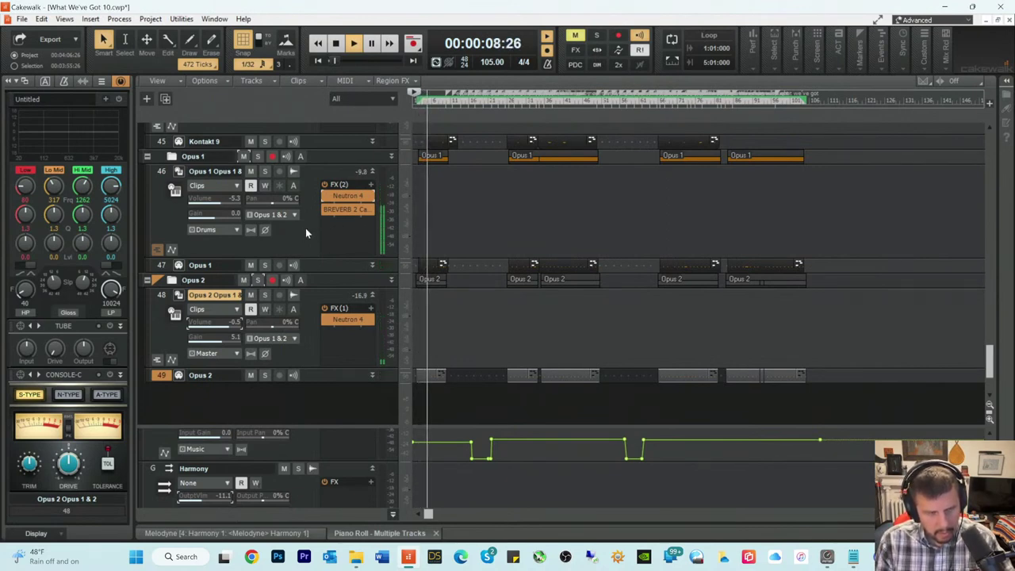
pyautogui.moveTo(222, 204); pyautogui.dragTo(218, 204)
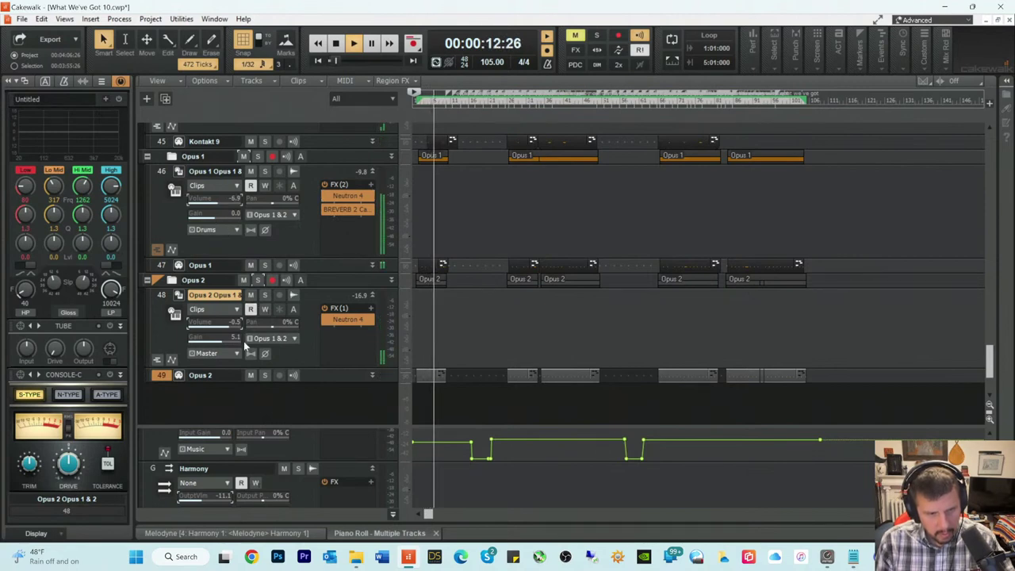
# Step: Enable the high-pass filter in the Opus 2 audio track's QuadCurve equalizer, steepen its slope, and set its frequency to 34 Hz
pyautogui.scroll(2, 37, 120)
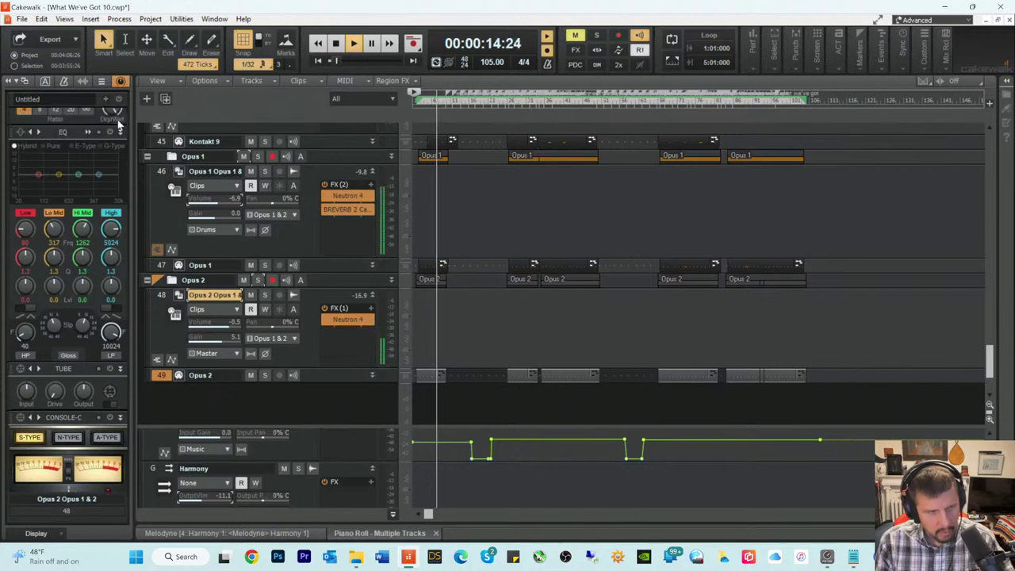
pyautogui.click(89, 134)
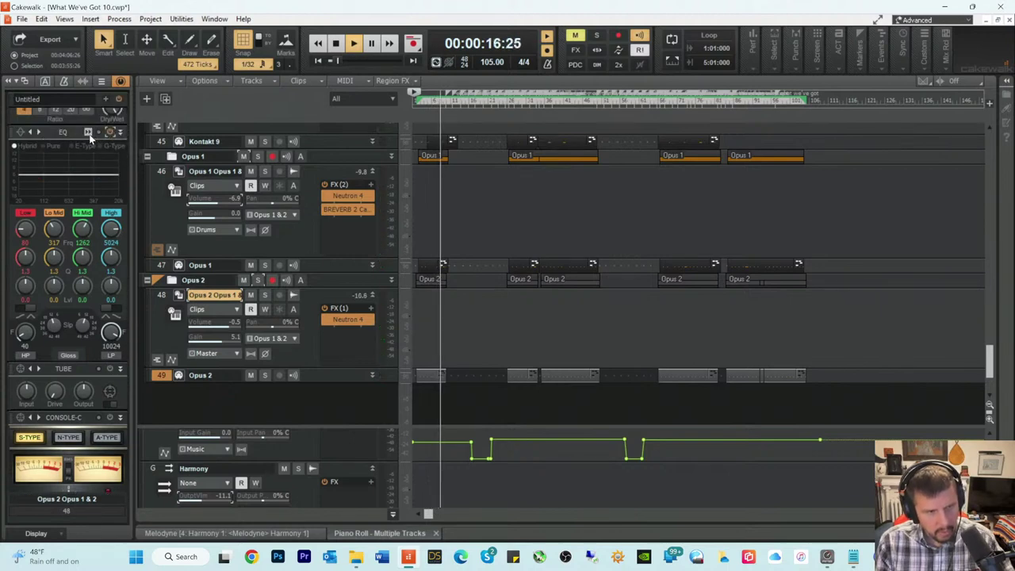
pyautogui.click(89, 133)
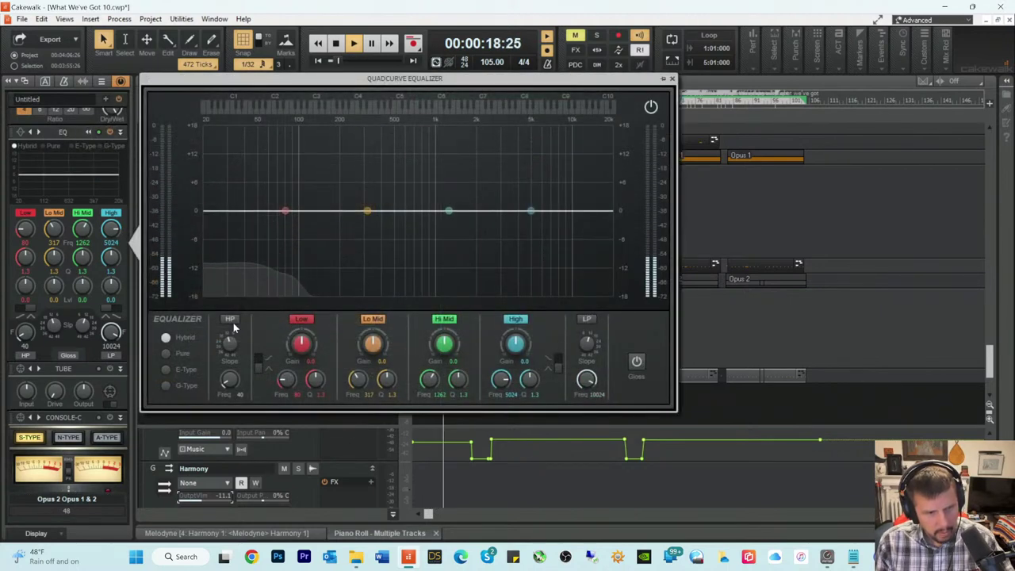
pyautogui.click(231, 321)
pyautogui.moveTo(229, 381); pyautogui.dragTo(229, 373)
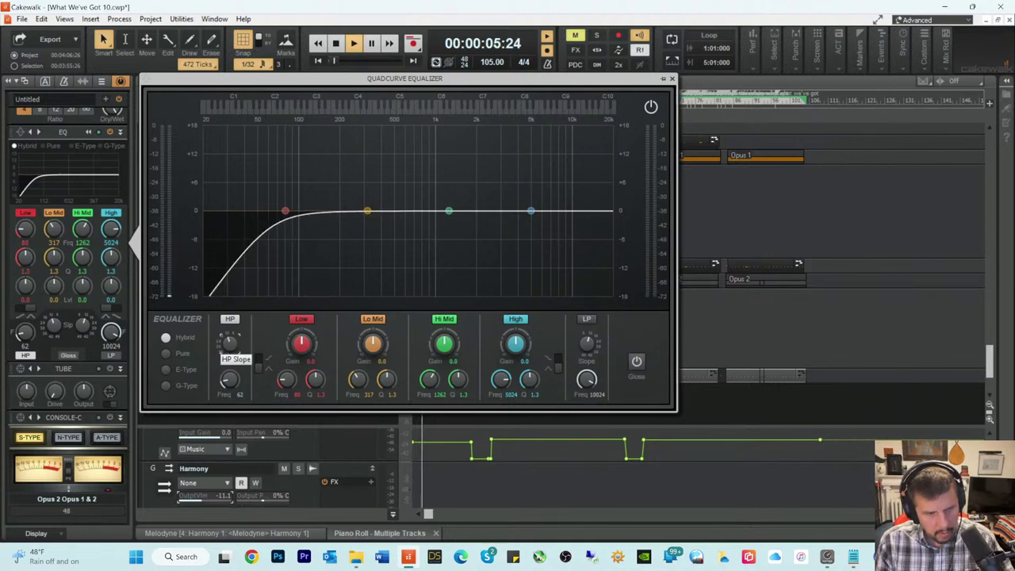
pyautogui.scroll(1, 229, 343)
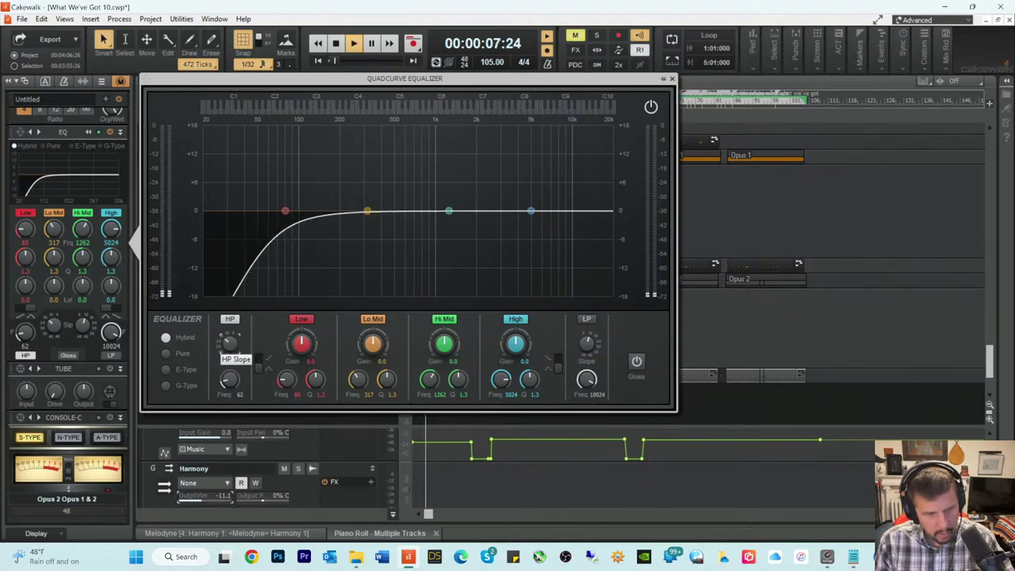
pyautogui.scroll(-3, 229, 379)
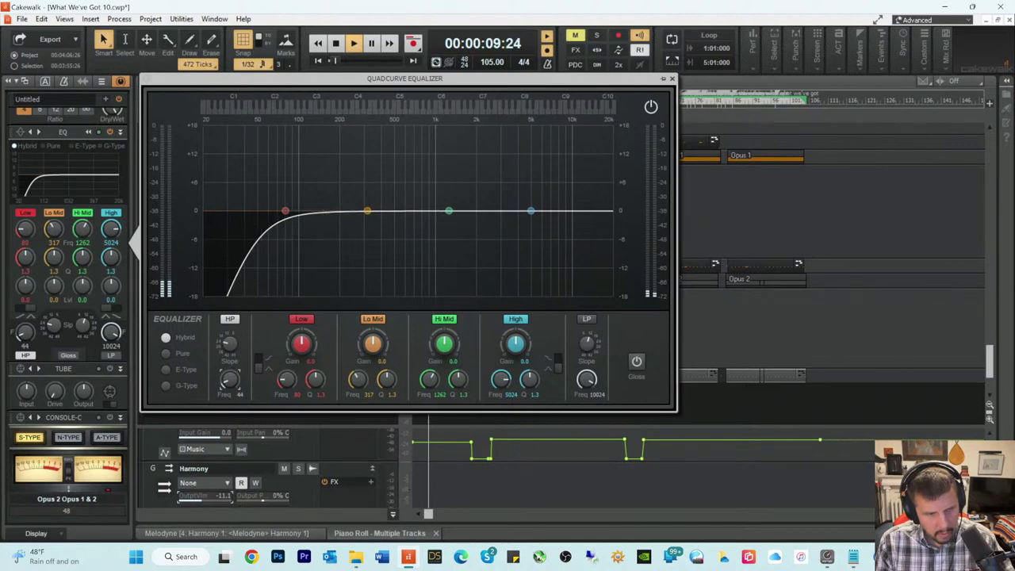
pyautogui.scroll(-1, 229, 379)
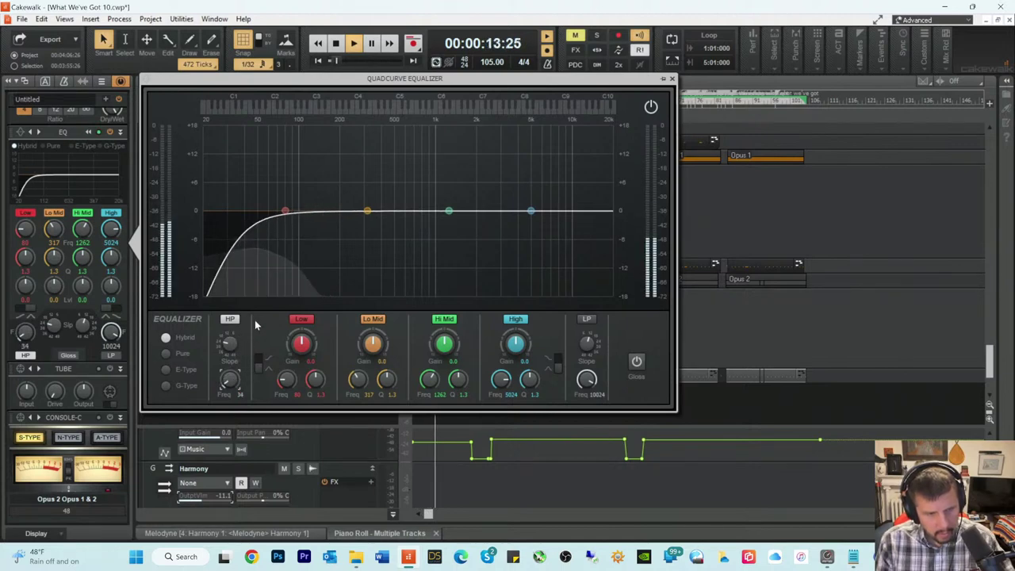
pyautogui.click(670, 80)
# Step: Set the Opus 2 audio track's volume to -2.0 and restart playback from the song's start
pyautogui.scroll(-3, 212, 332)
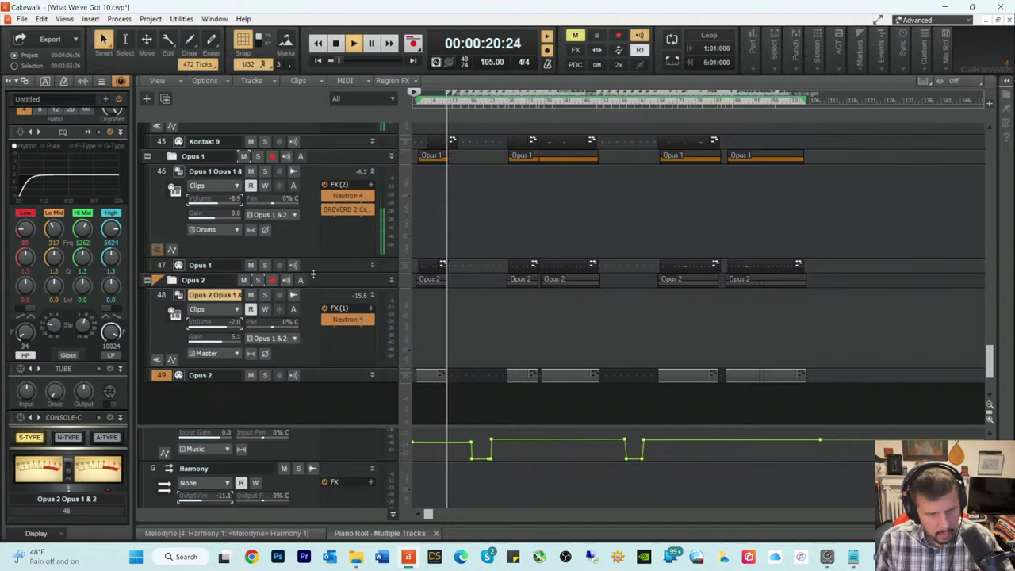
pyautogui.press('space')
pyautogui.press('space')
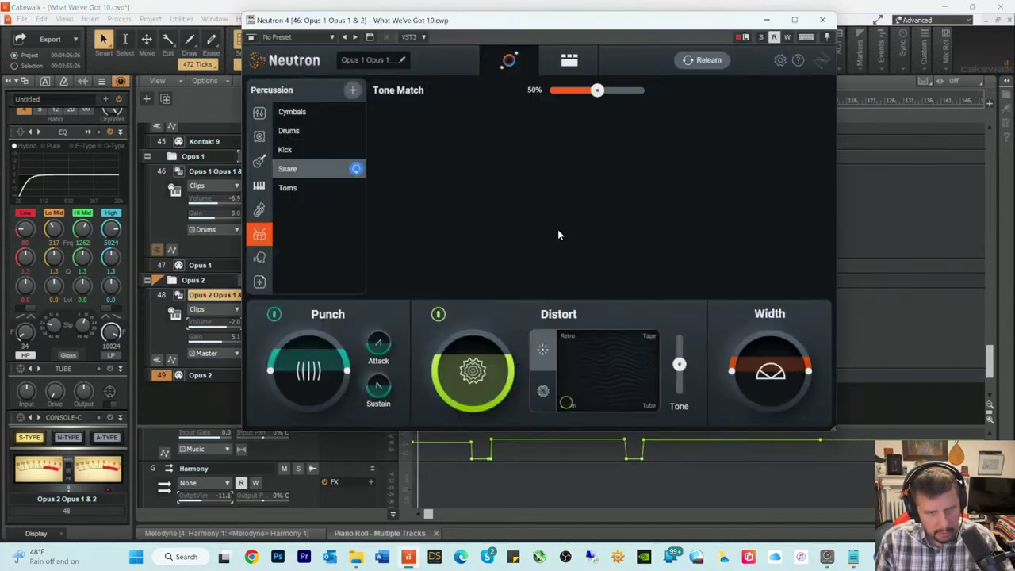
# Step: Set band 7 of the Opus 1 track's Neutron Equalizer to 1.5 dB and move the plug-in window clear of the track controls
pyautogui.click(570, 63)
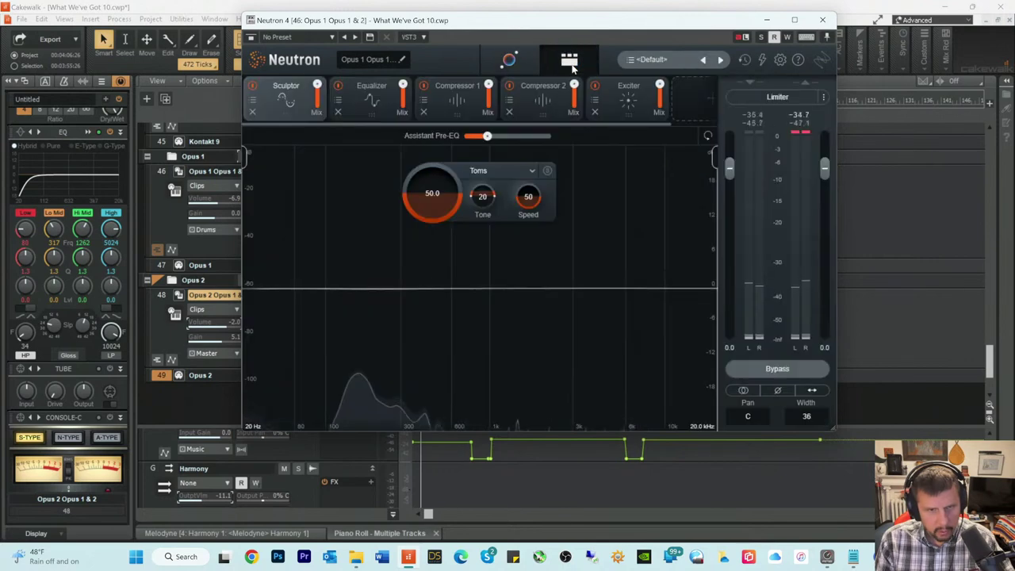
pyautogui.click(371, 97)
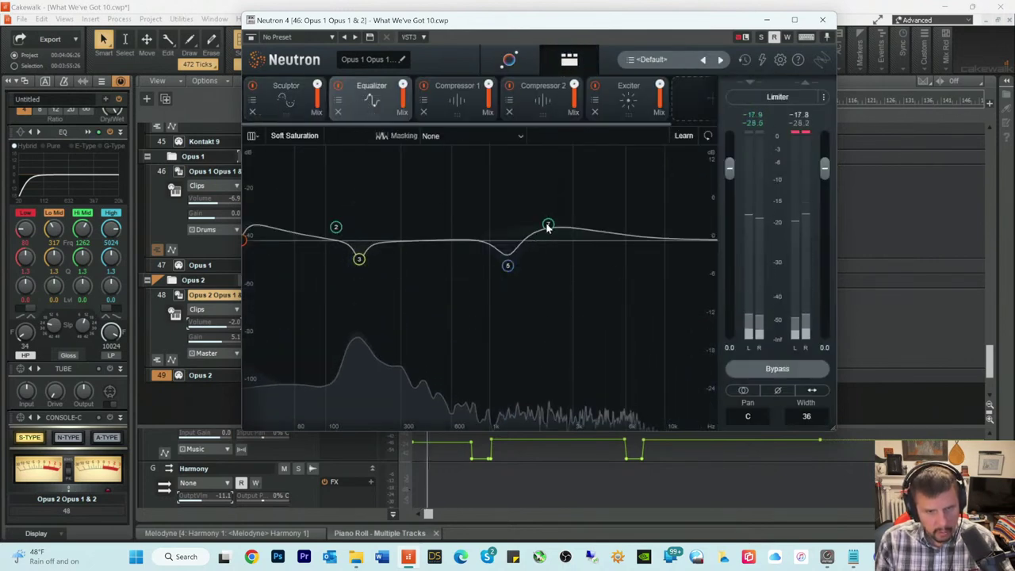
pyautogui.moveTo(547, 224); pyautogui.dragTo(548, 230)
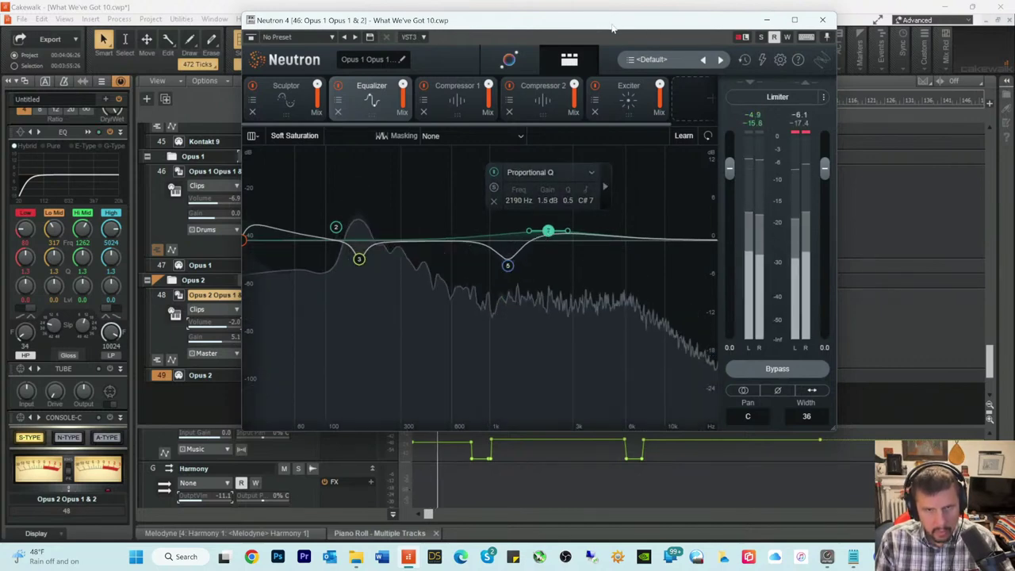
pyautogui.moveTo(611, 23); pyautogui.dragTo(769, 33)
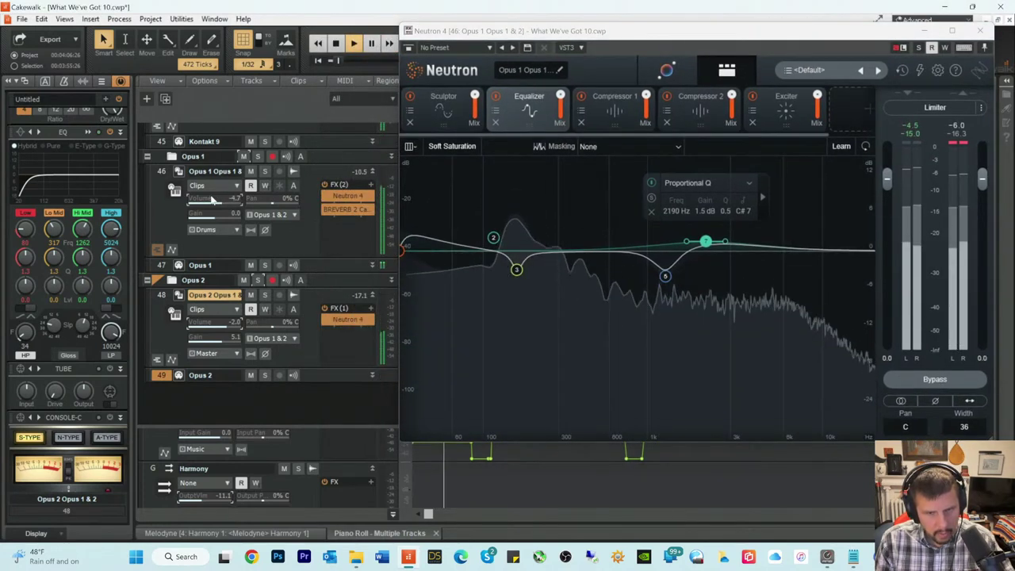
# Step: Restart playback and set Neutron Equalizer band 7 on the Opus 1 track to 2483 Hz with a 3.6 dB boost
pyautogui.press('space')
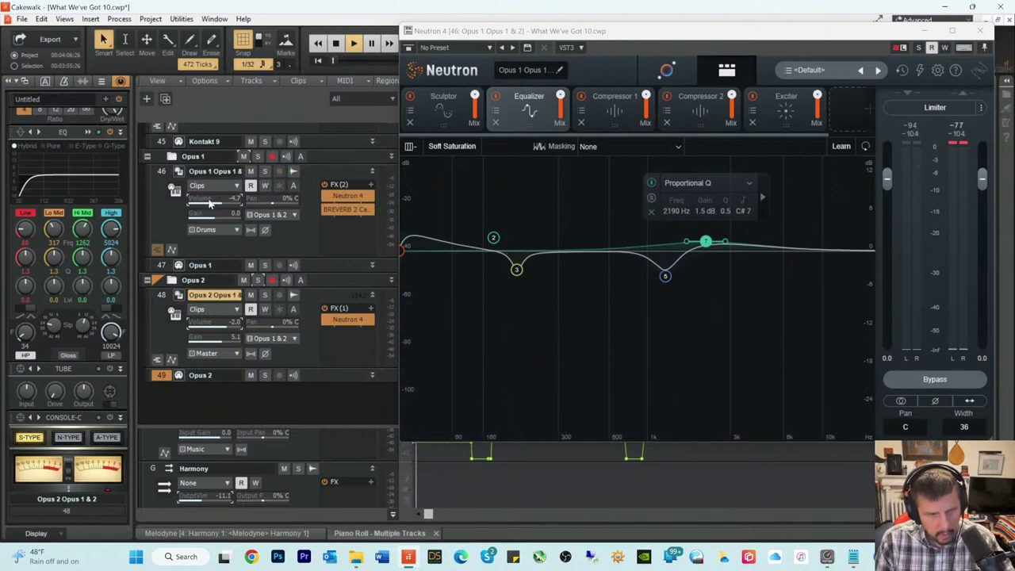
pyautogui.press('space')
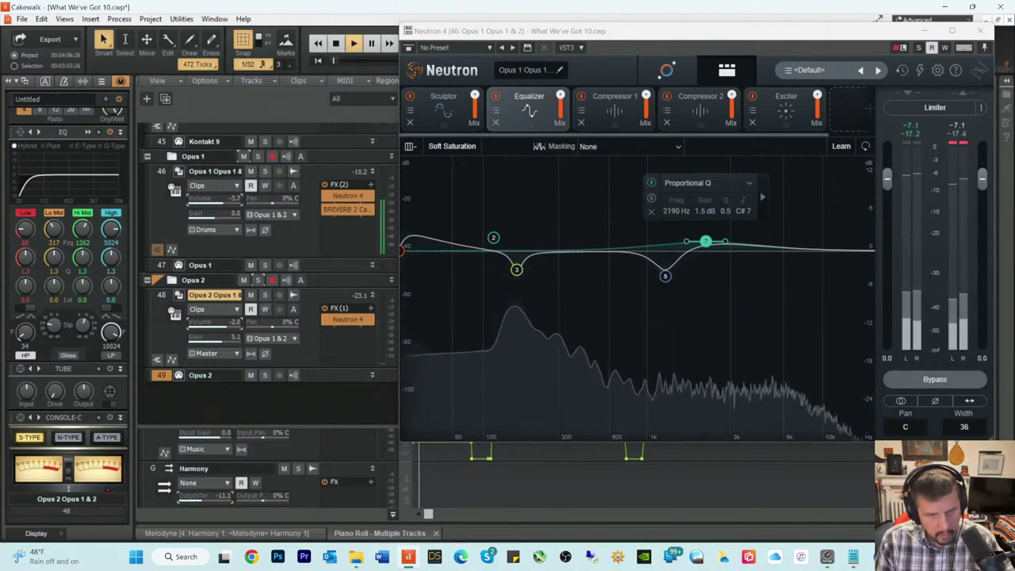
pyautogui.moveTo(706, 241); pyautogui.dragTo(711, 235)
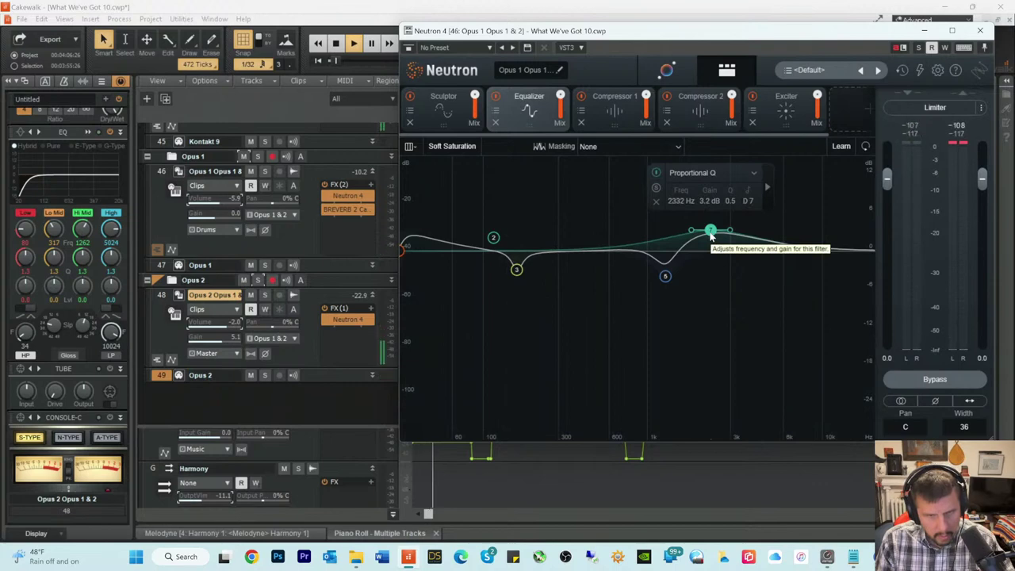
pyautogui.moveTo(711, 235); pyautogui.dragTo(716, 232)
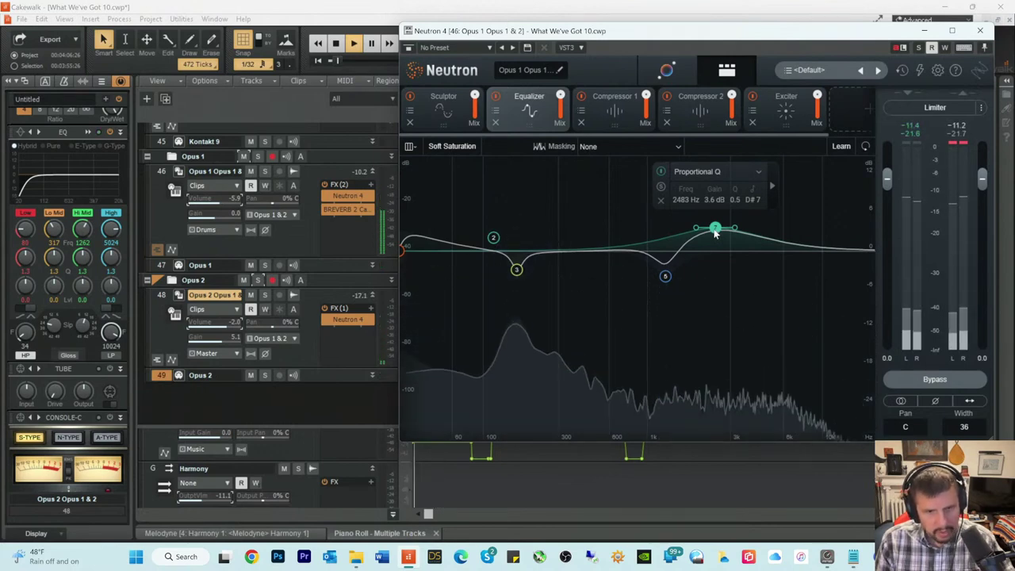
# Step: Set the Opus 1 audio track's volume to -2.9, reduce Equalizer band 7 to 2.7 dB while auditioning, and stop playback
pyautogui.press('space')
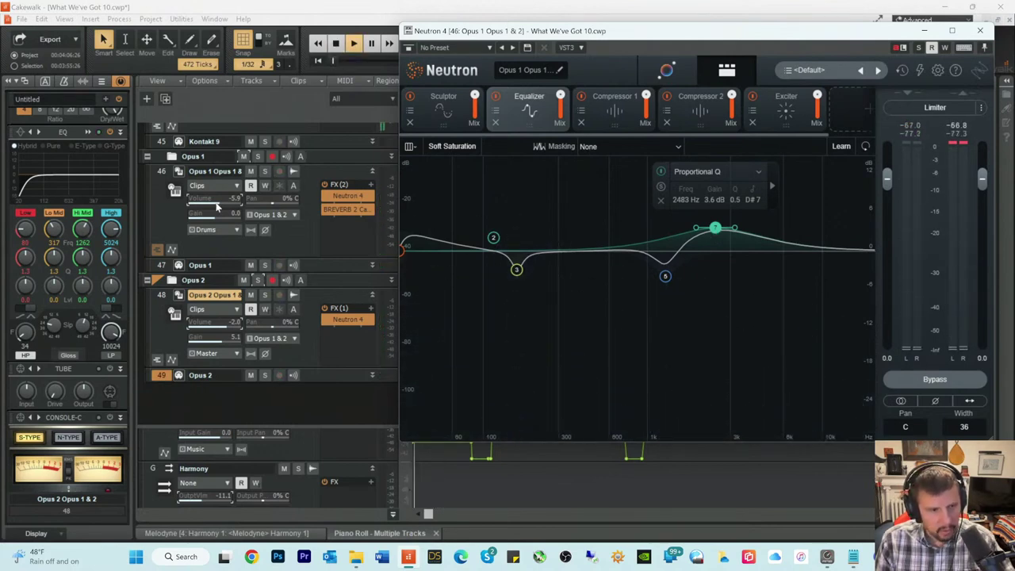
pyautogui.moveTo(216, 207); pyautogui.dragTo(226, 206)
pyautogui.press('space')
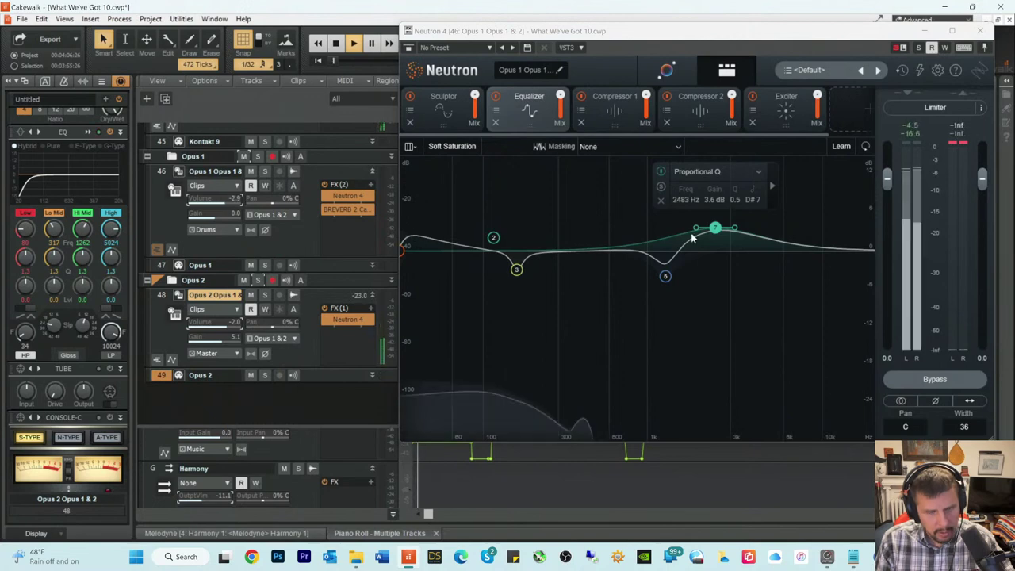
pyautogui.moveTo(715, 229); pyautogui.dragTo(715, 237)
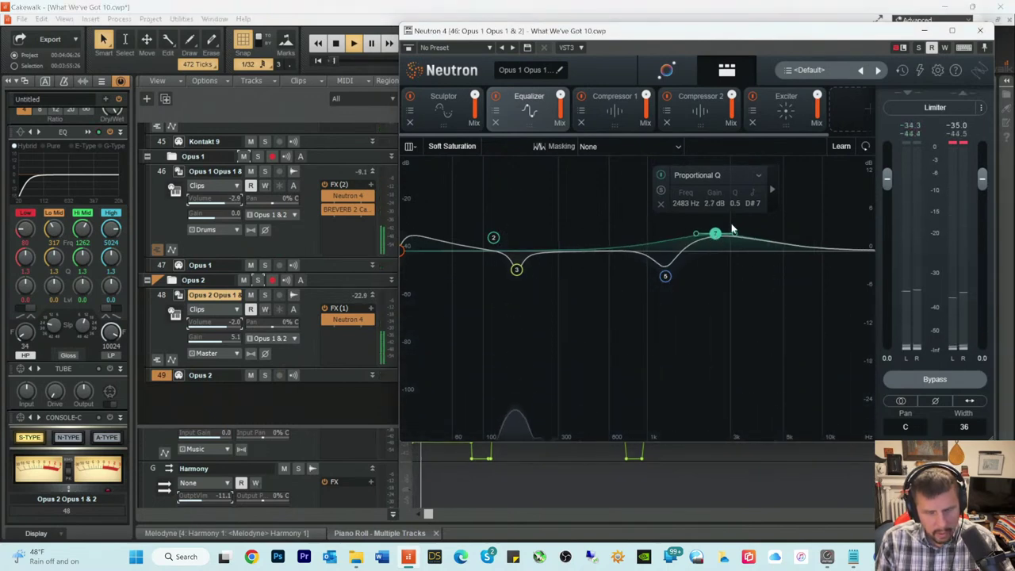
pyautogui.press('space')
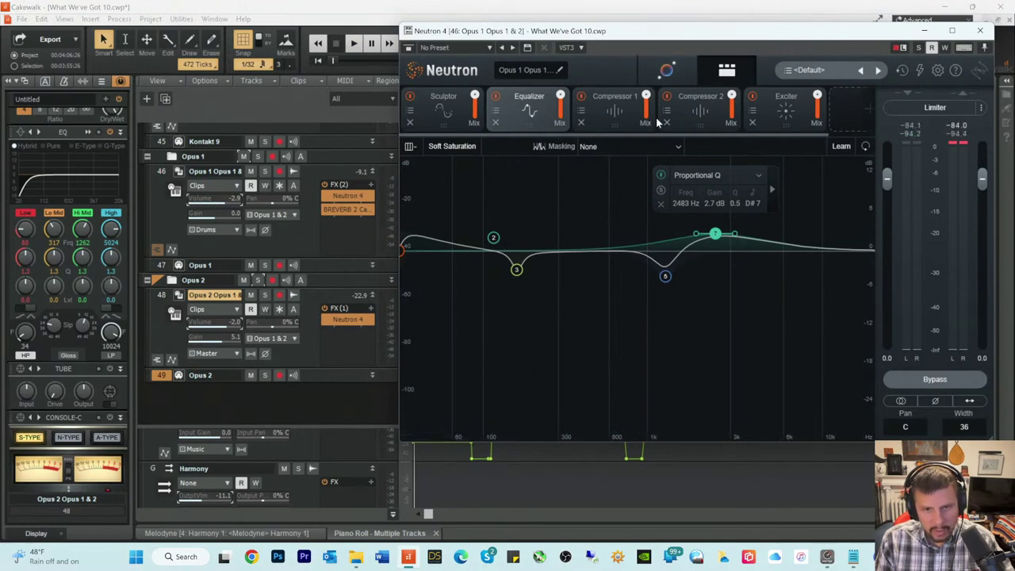
# Step: Have Neutron's assistant relearn the Opus 1 track during playback with the Snare tone target, and return to the detailed module view
pyautogui.click(668, 71)
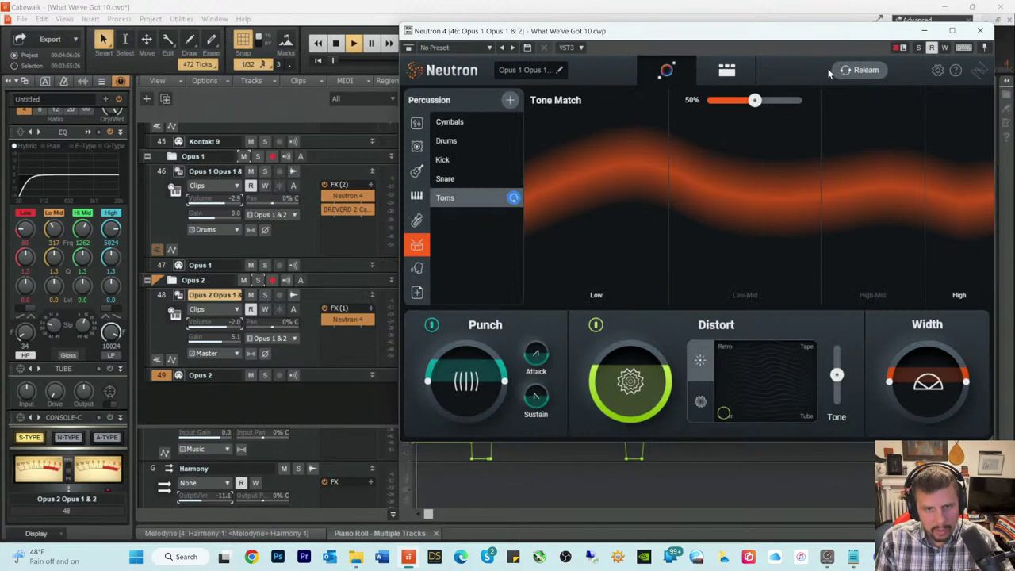
pyautogui.click(858, 70)
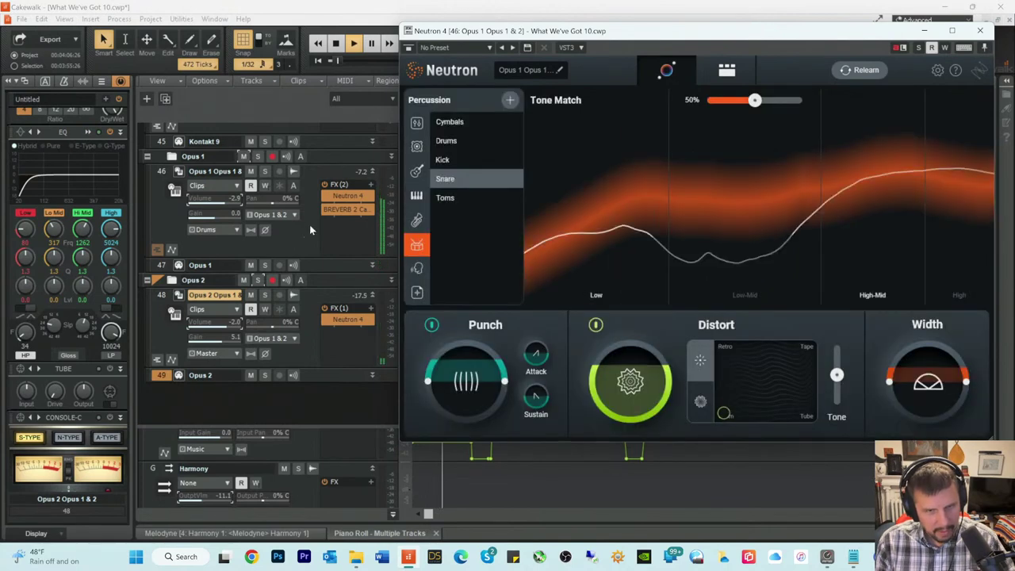
pyautogui.click(726, 70)
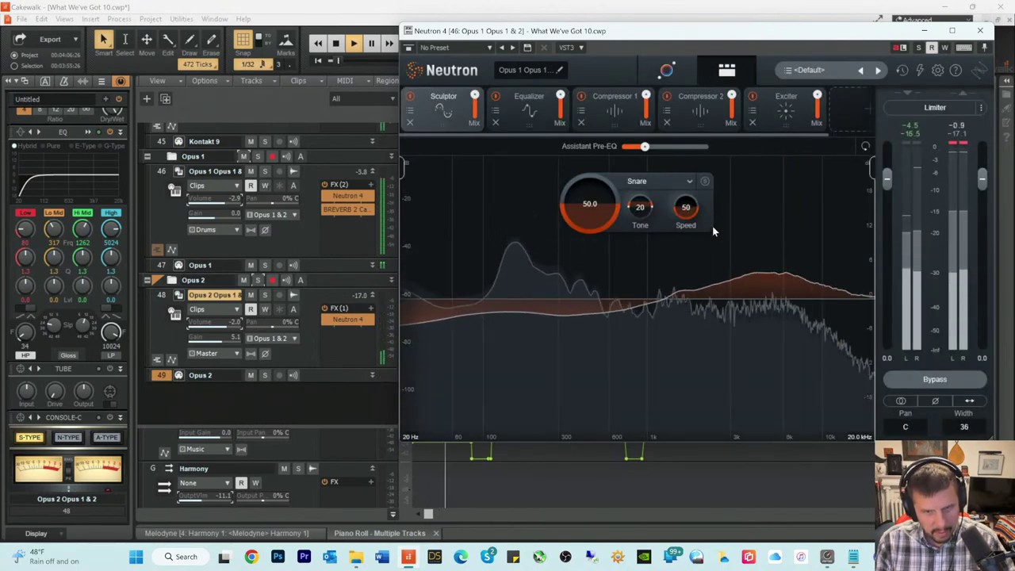
# Step: Restart playback and set Neutron Equalizer band 7 on the Opus 1 track to 2305 Hz with a 1.7 dB boost
pyautogui.click(528, 107)
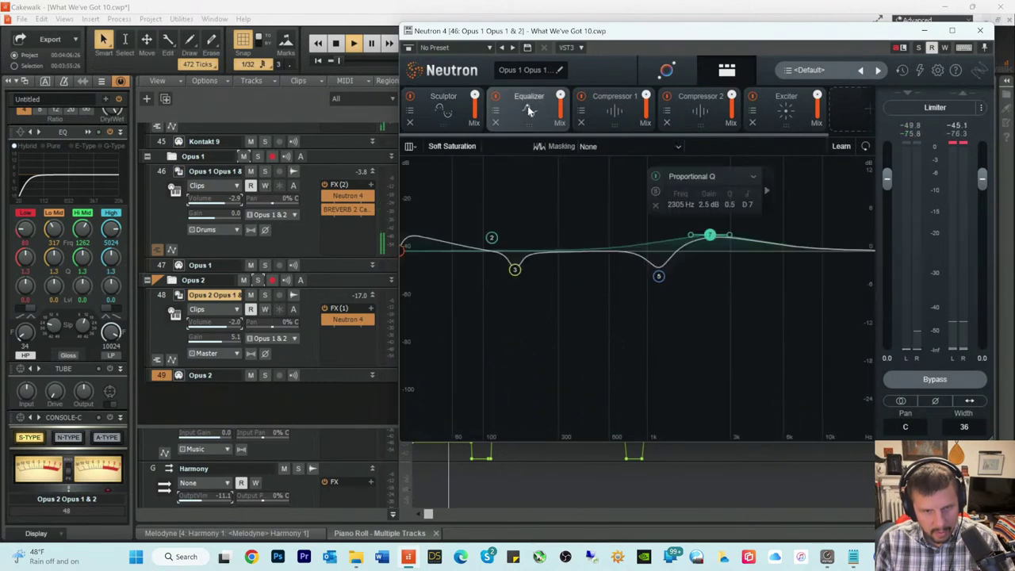
pyautogui.press('space')
pyautogui.press('space')
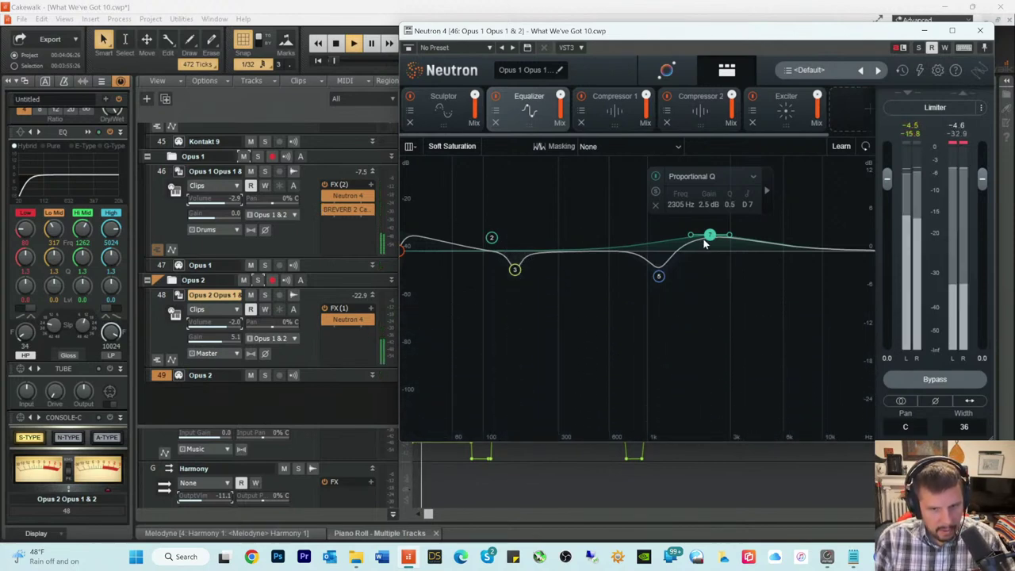
pyautogui.moveTo(710, 241); pyautogui.dragTo(710, 243)
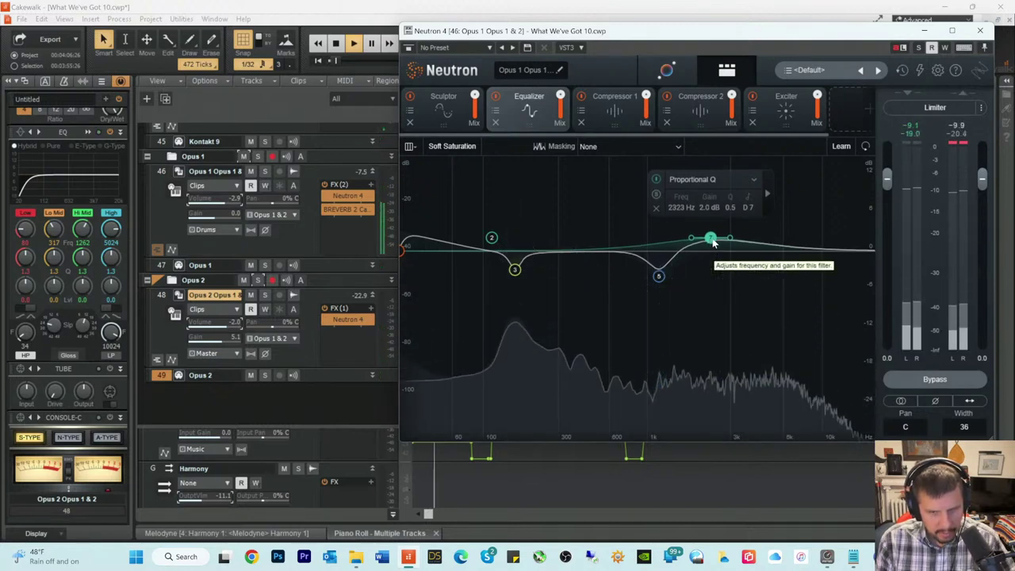
pyautogui.moveTo(713, 243); pyautogui.dragTo(713, 244)
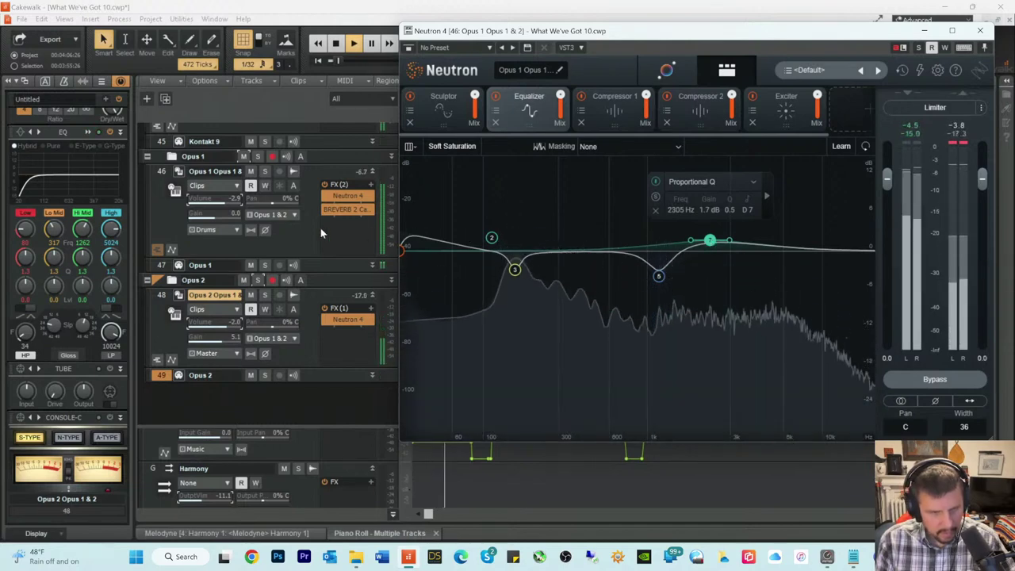
# Step: Set the Opus 1 audio track's volume to -4.1, restart playback, and close the Neutron window
pyautogui.press('space')
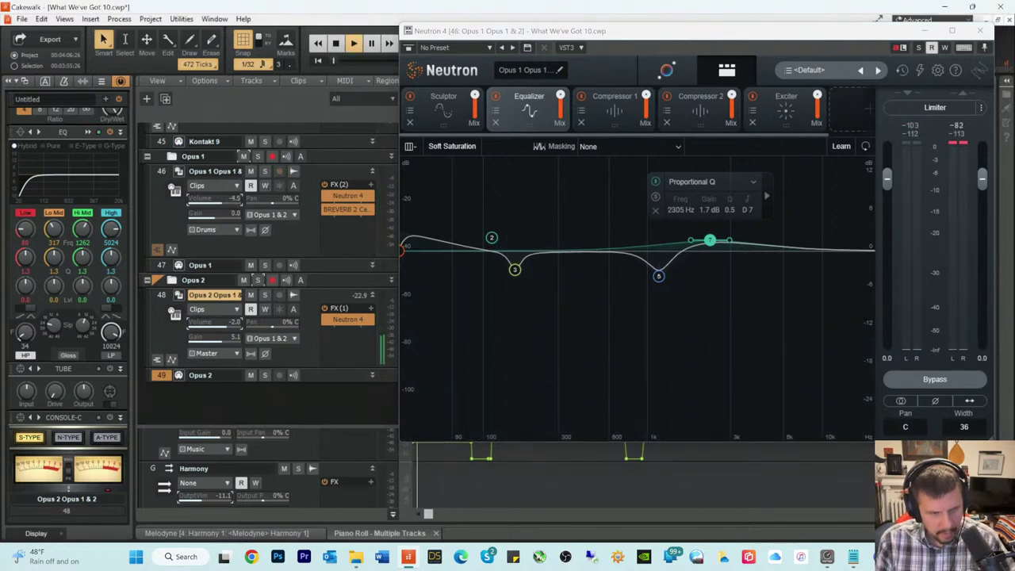
pyautogui.press('space')
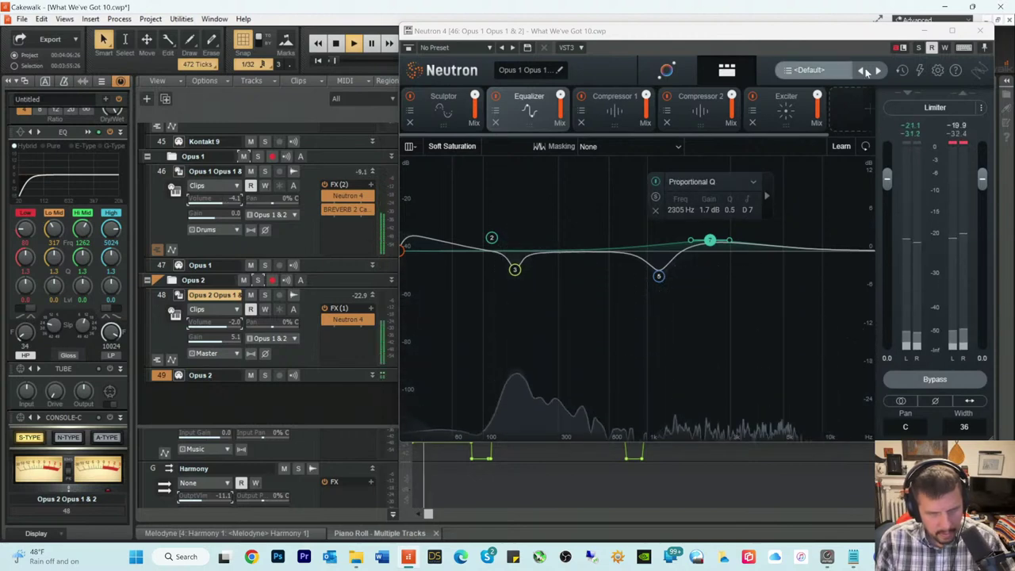
pyautogui.click(978, 32)
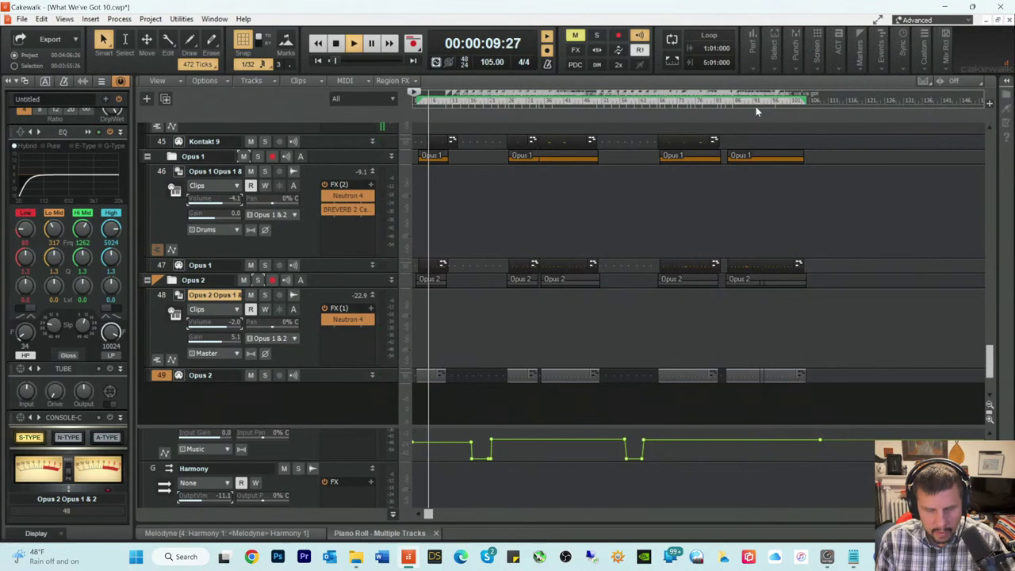
# Step: Open BREVERB 2 on the Opus 1 track and load the Plate preset 80ies drum grain 1 during playback, discarding unsaved changes
pyautogui.doubleClick(344, 211)
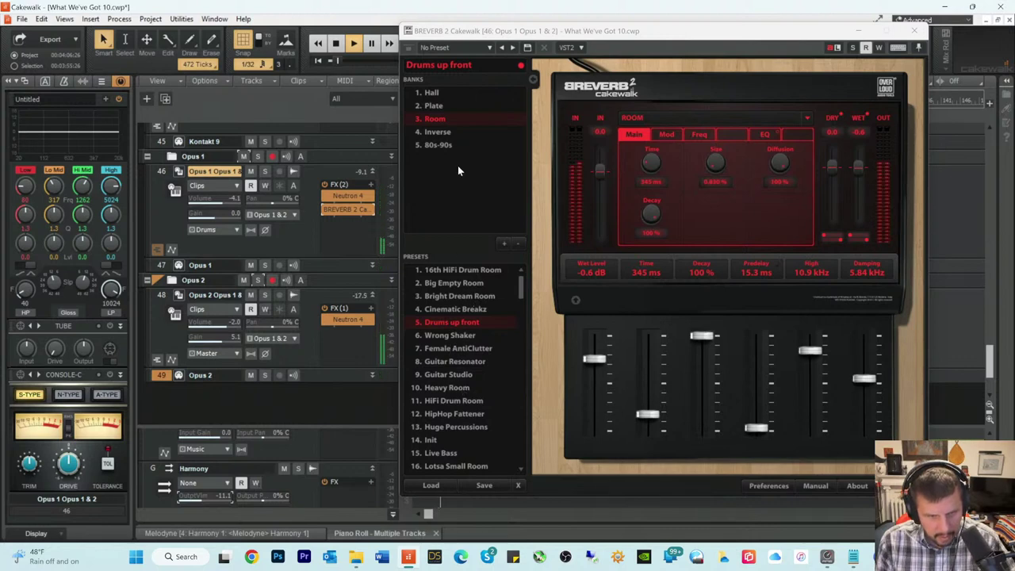
pyautogui.click(437, 131)
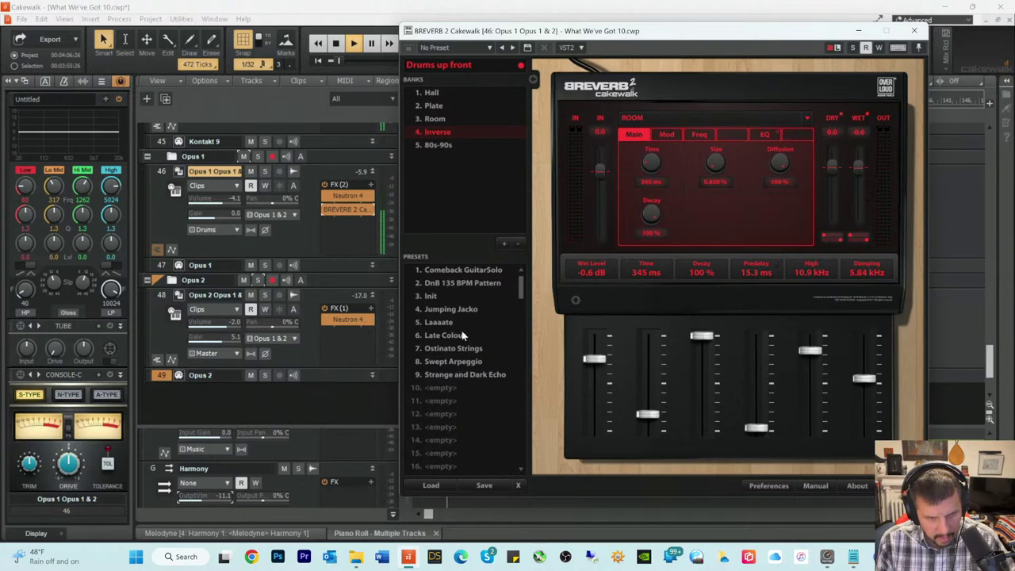
pyautogui.press('space')
pyautogui.click(433, 107)
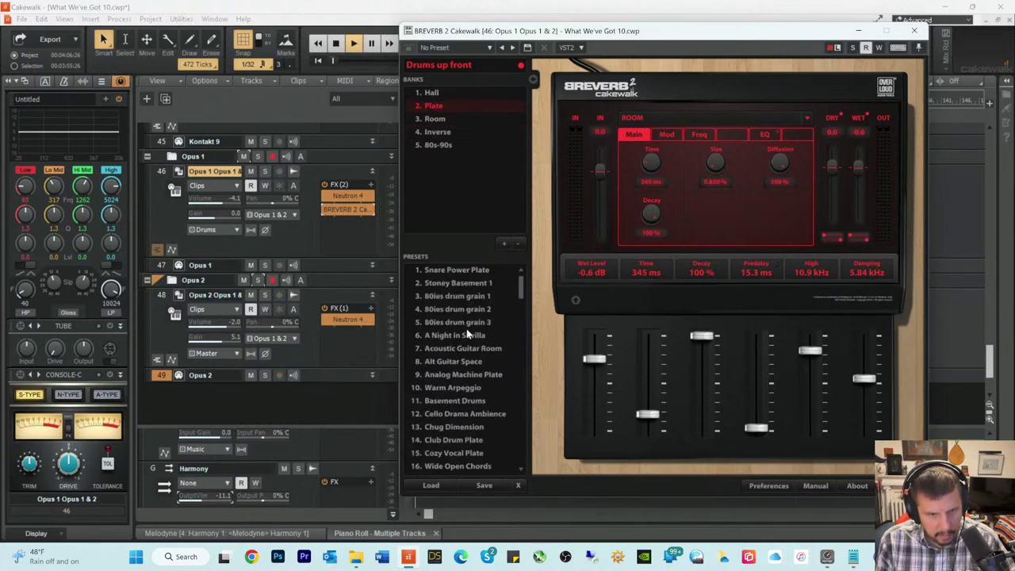
pyautogui.press('space')
pyautogui.click(451, 296)
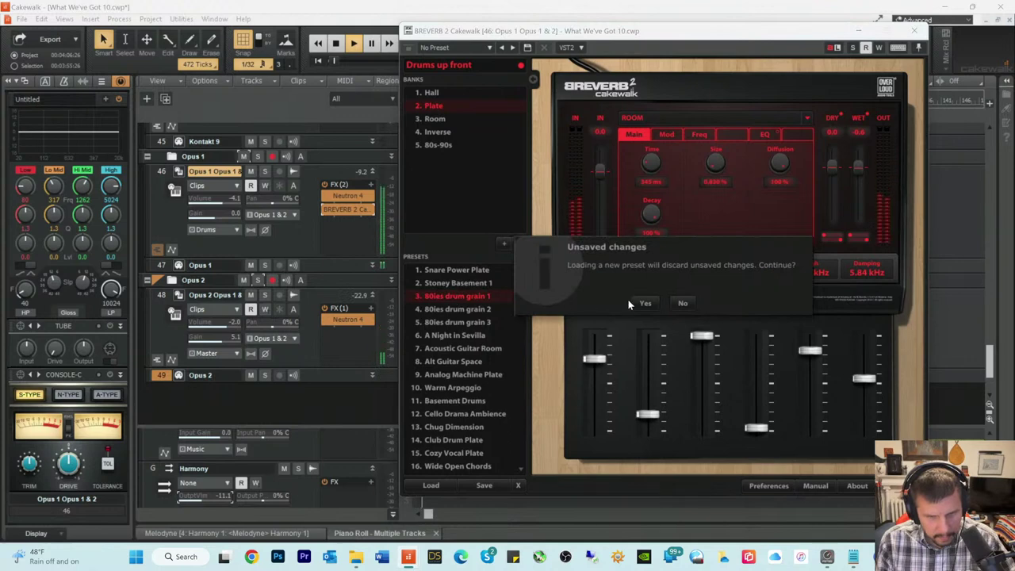
pyautogui.click(643, 303)
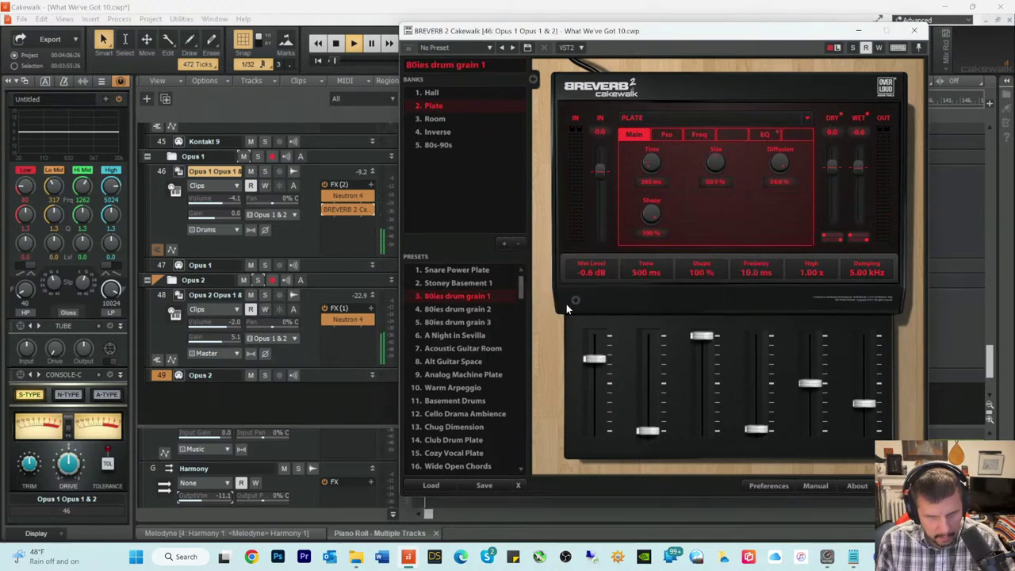
# Step: Audition the BREVERB 2 Plate presets Snare Power Plate, Stoney Basement 1 and 80ies drum grain 3 on the Opus 1 track
pyautogui.click(453, 271)
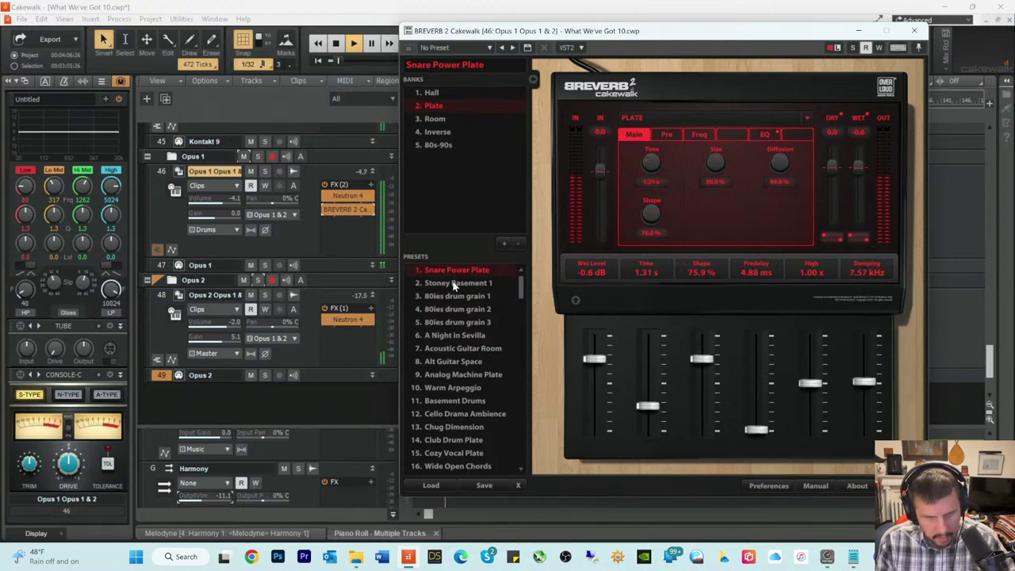
pyautogui.click(448, 281)
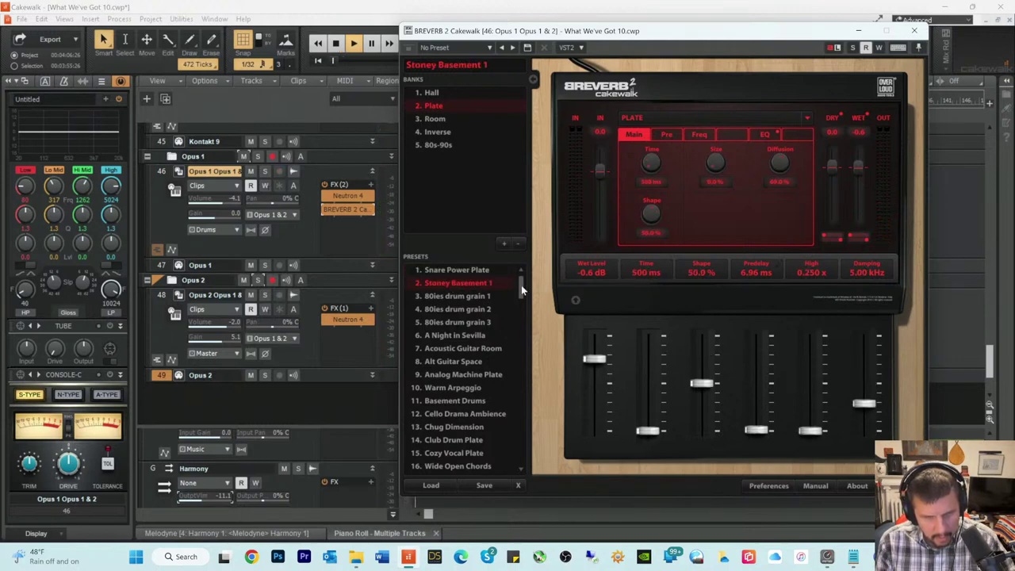
pyautogui.click(446, 322)
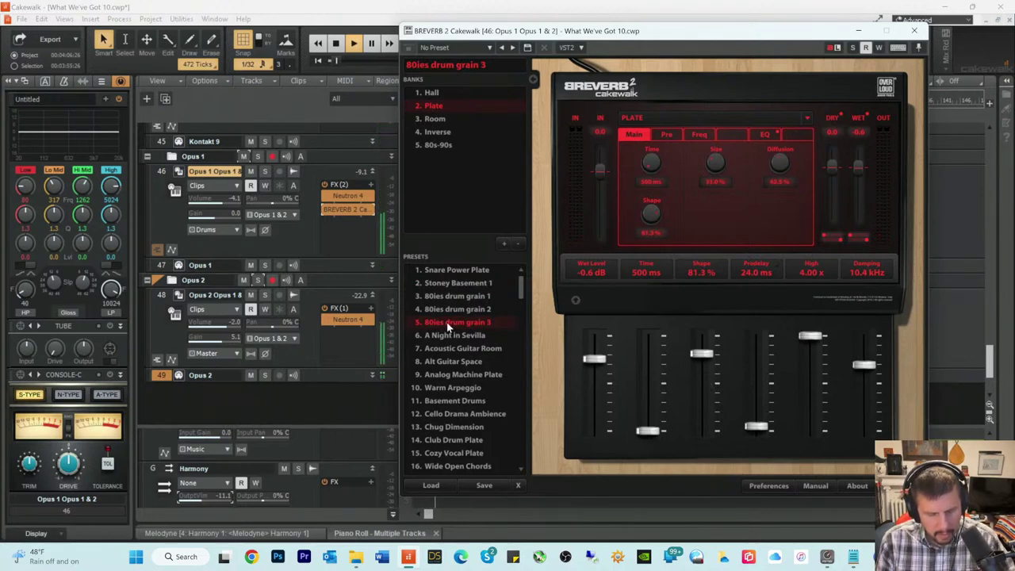
# Step: Set the Opus 1 audio track's volume to -3.8 and stop playback
pyautogui.click(210, 204)
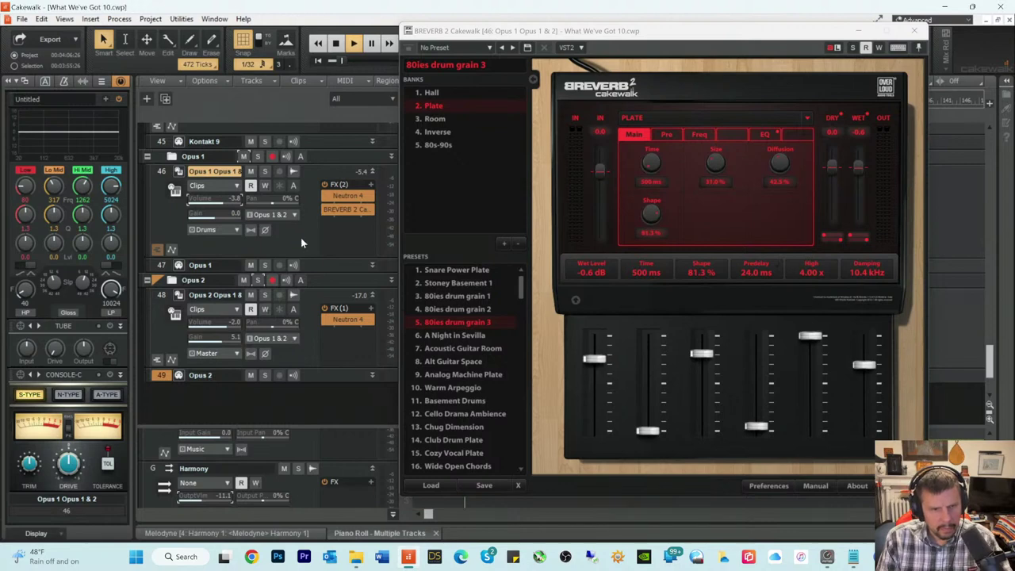
pyautogui.press('space')
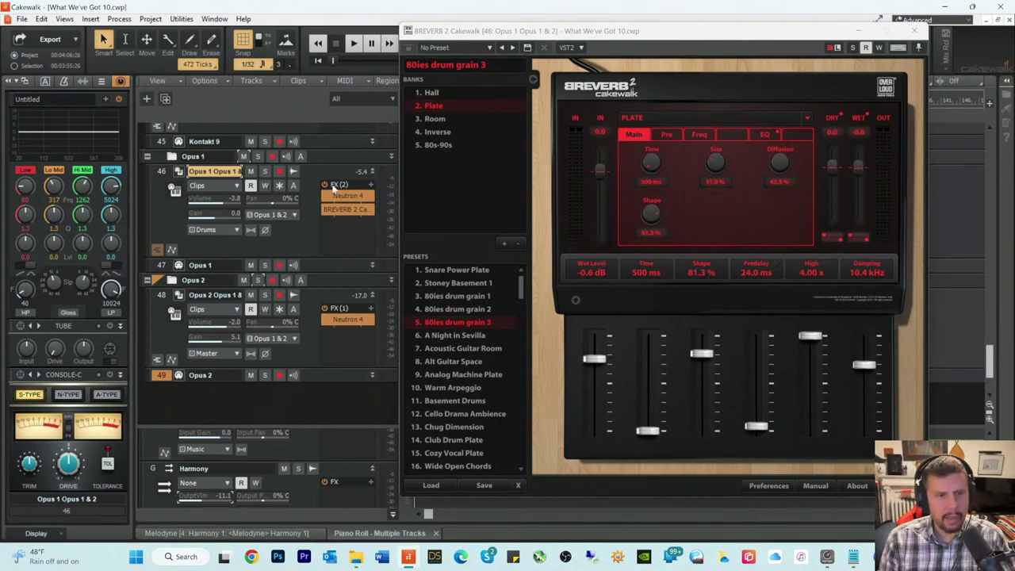
# Step: Rename the Opus 1 track folder as Snare and delete BREVERB 2 from its audio track's effects
pyautogui.doubleClick(220, 157)
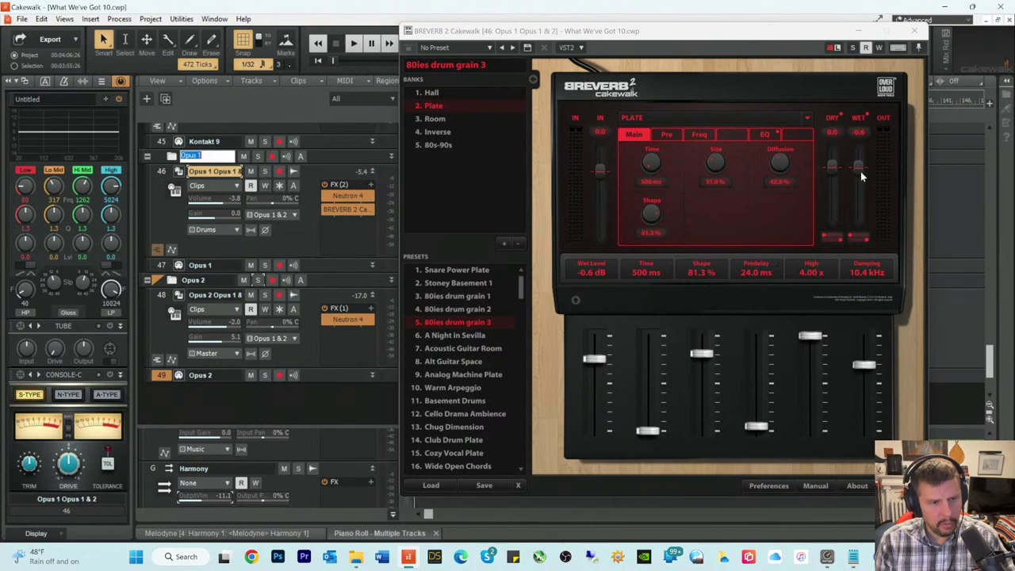
pyautogui.write('Snare')
pyautogui.press('Return')
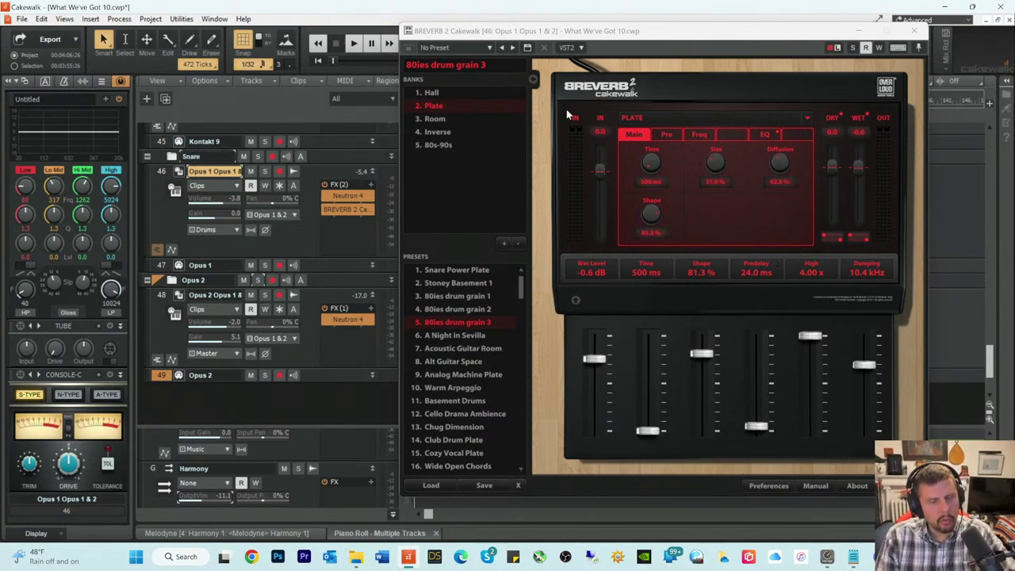
pyautogui.rightClick(343, 212)
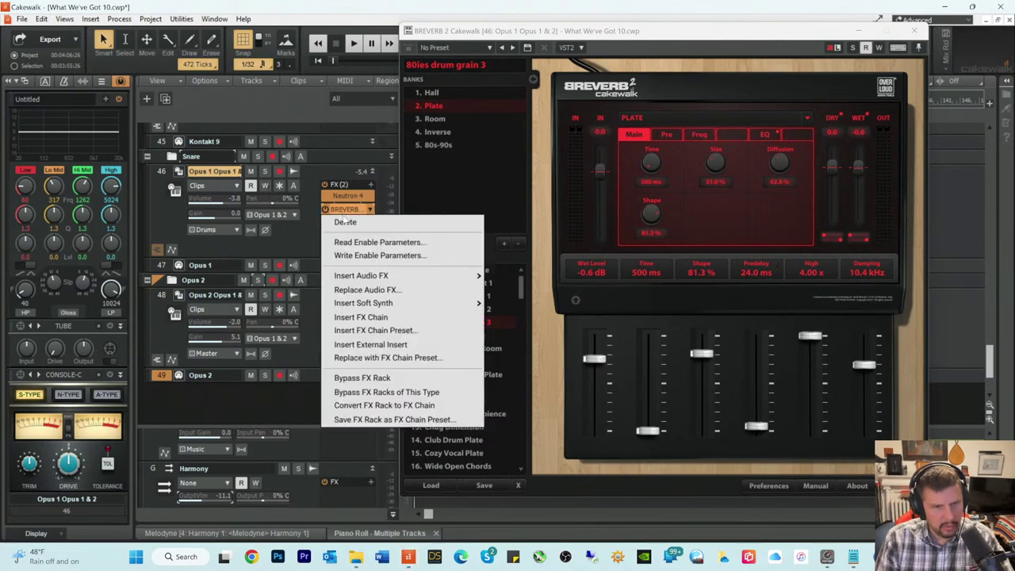
pyautogui.click(331, 219)
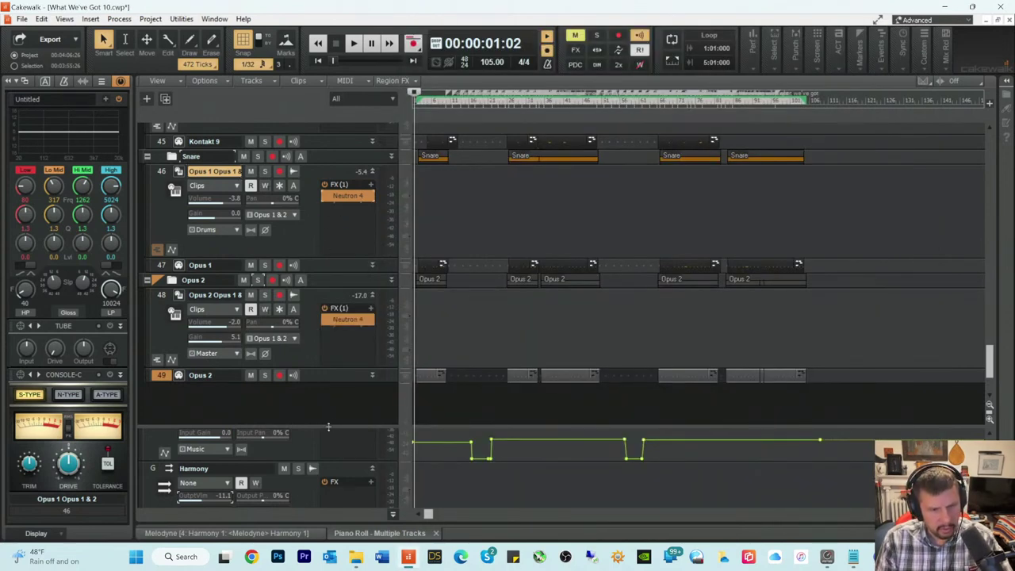
# Step: Enlarge the bus pane and insert two new stereo buses below the Drums bus
pyautogui.moveTo(331, 425); pyautogui.dragTo(401, 105)
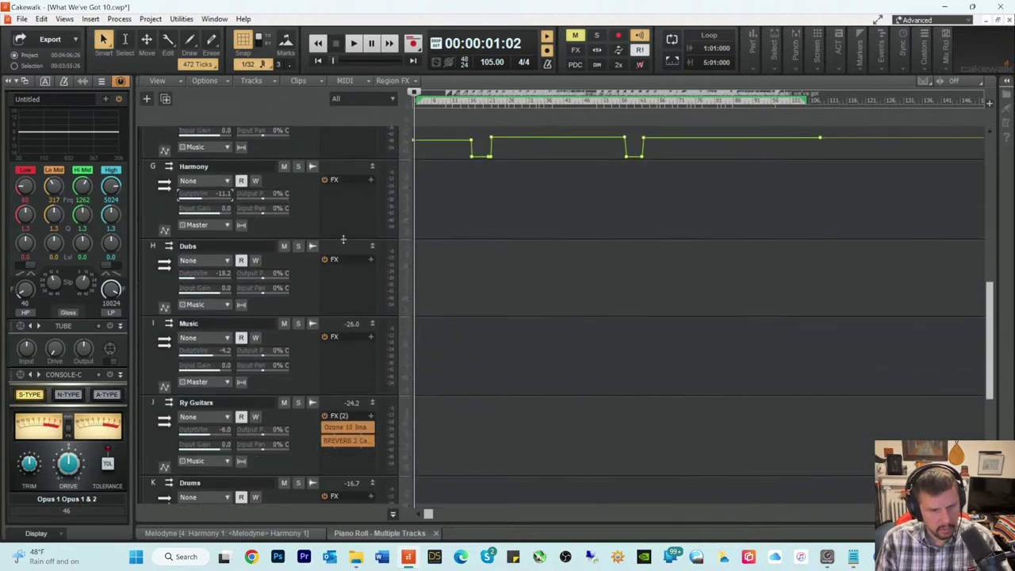
pyautogui.scroll(-5, 324, 346)
pyautogui.rightClick(225, 344)
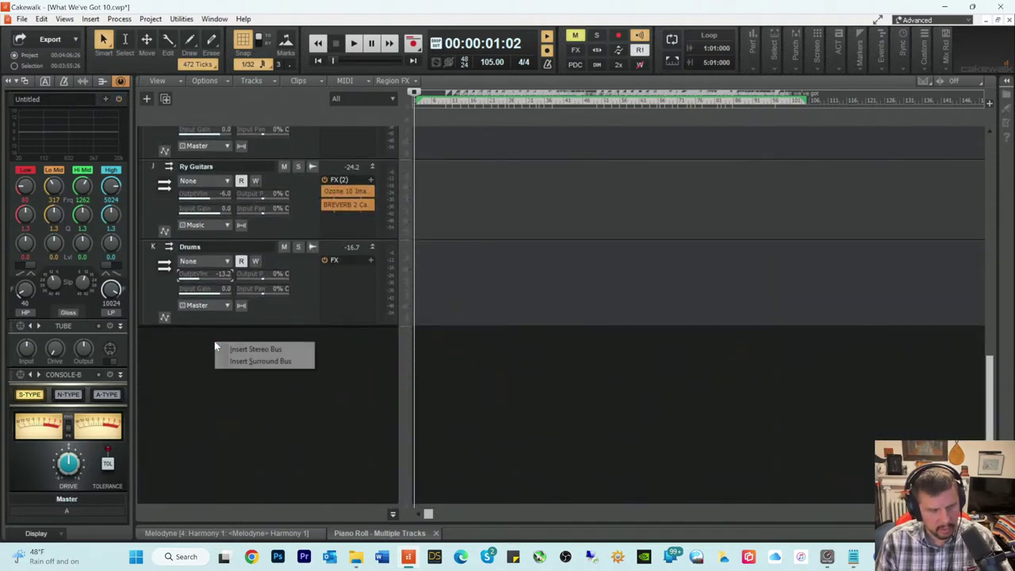
pyautogui.press('Escape')
pyautogui.scroll(10, 571, 356)
pyautogui.scroll(-10, 204, 342)
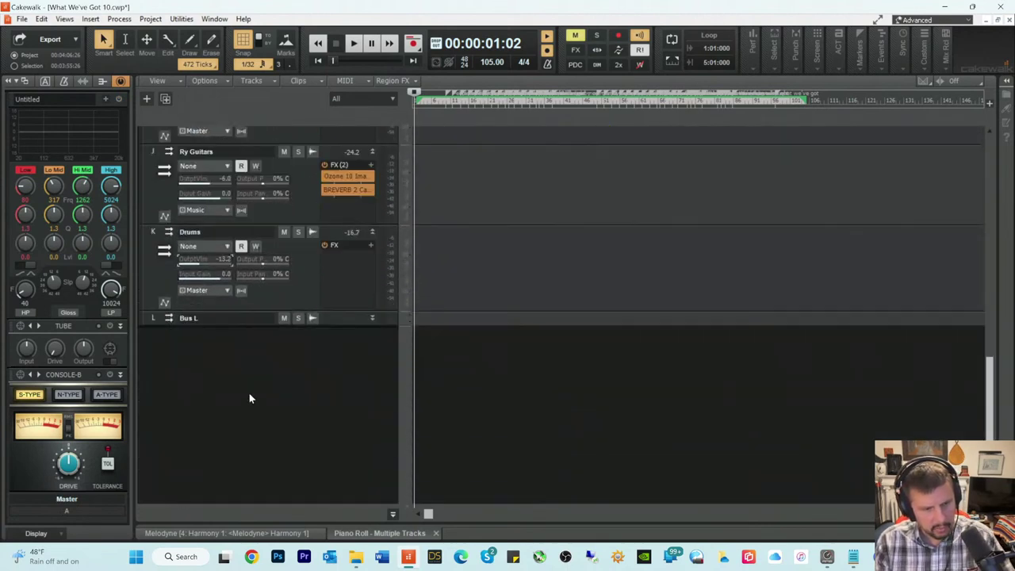
pyautogui.rightClick(211, 351)
pyautogui.press('Escape')
pyautogui.scroll(10, 256, 361)
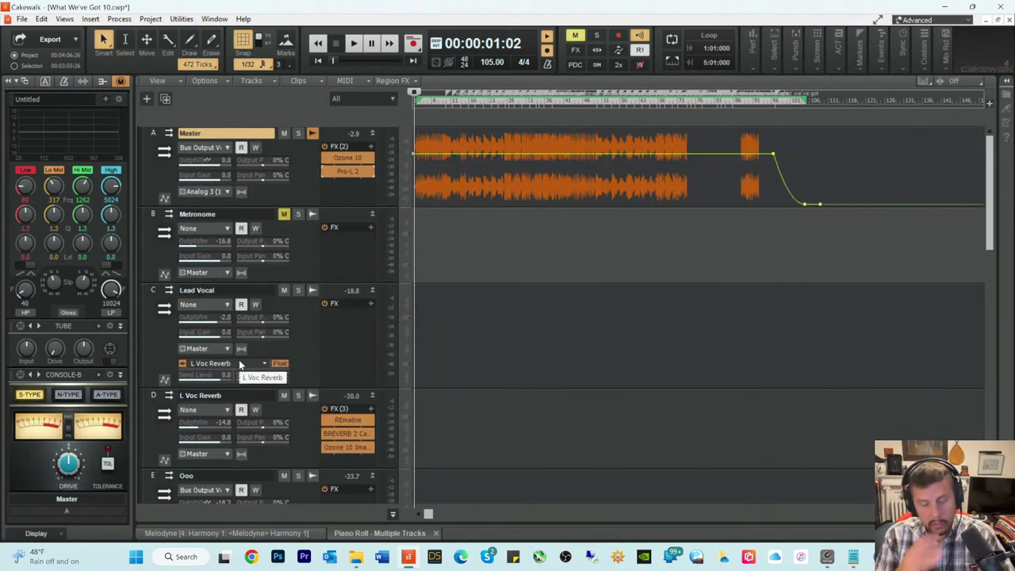
pyautogui.scroll(-5, 240, 361)
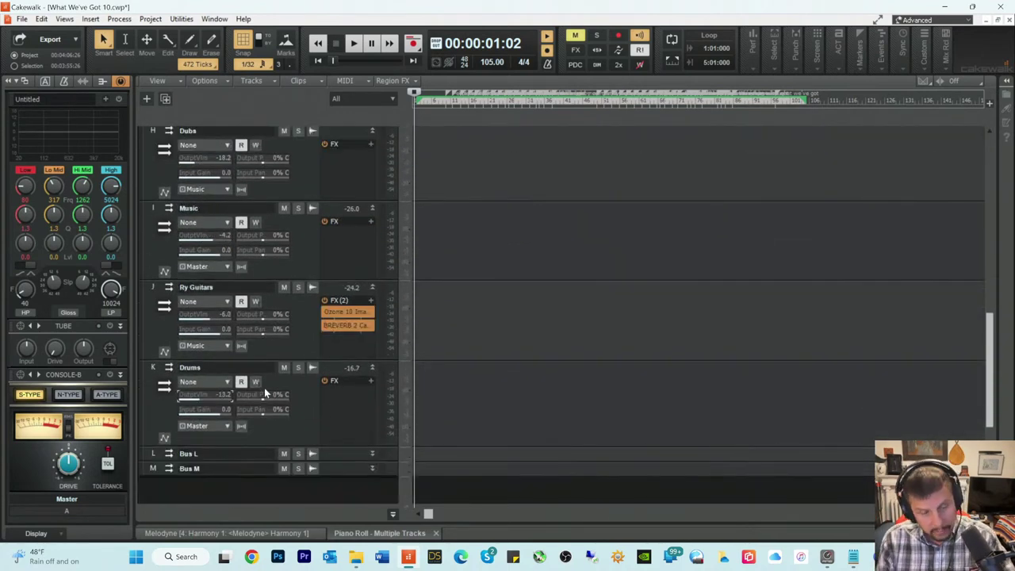
# Step: Rename bus L as Snare and bus M as Snare Reverb
pyautogui.doubleClick(190, 452)
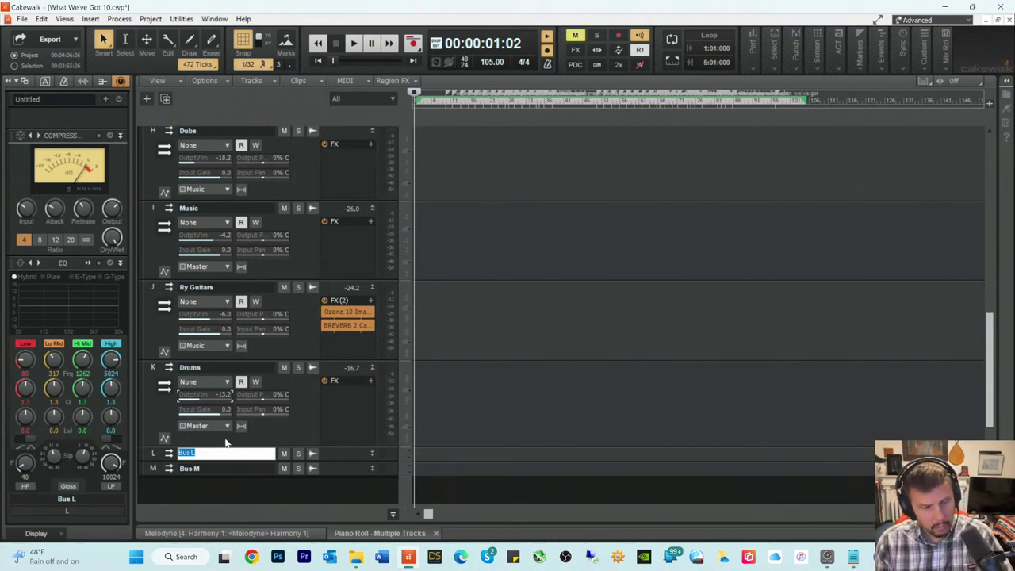
pyautogui.write('S')
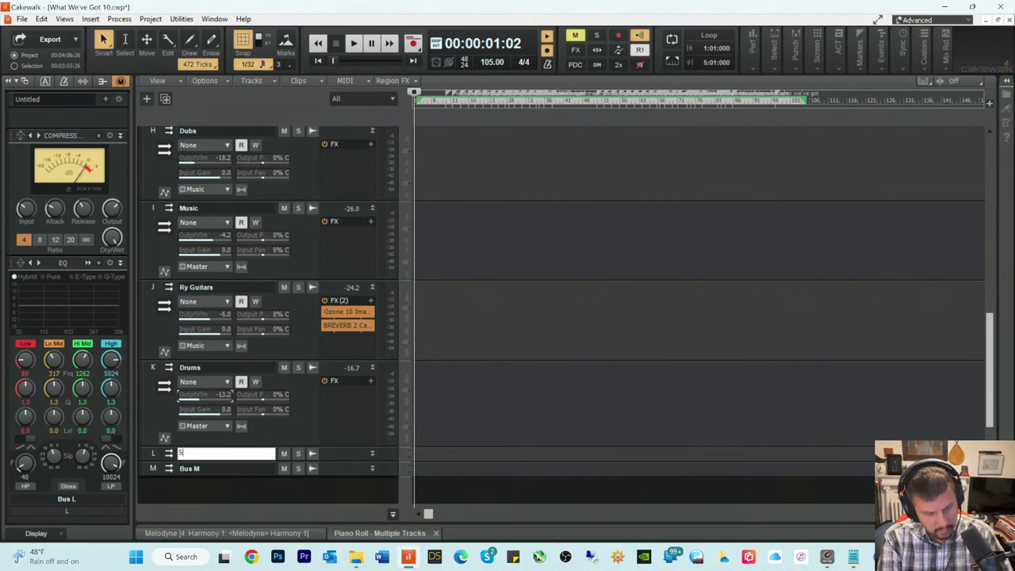
pyautogui.write('nare')
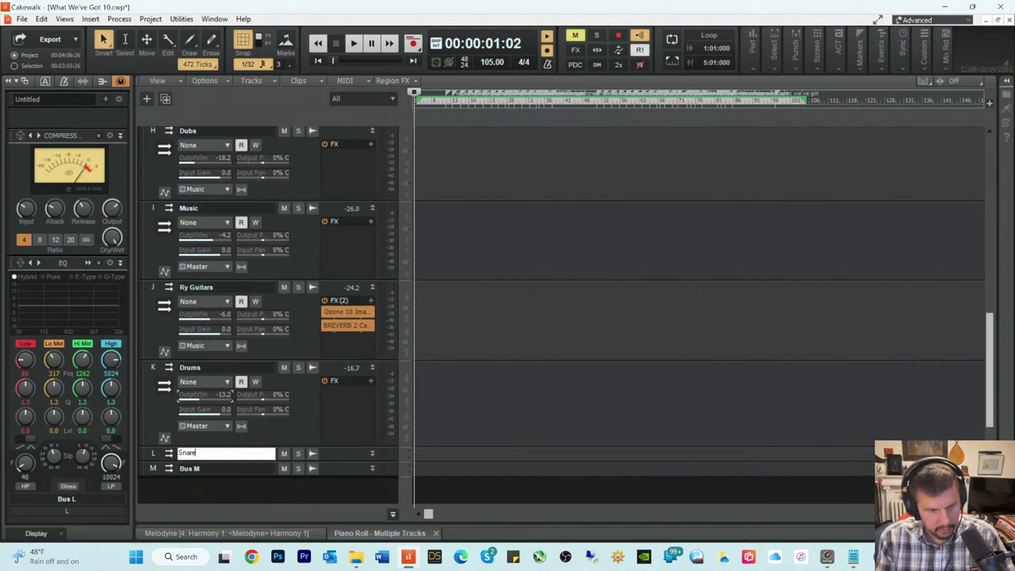
pyautogui.doubleClick(213, 468)
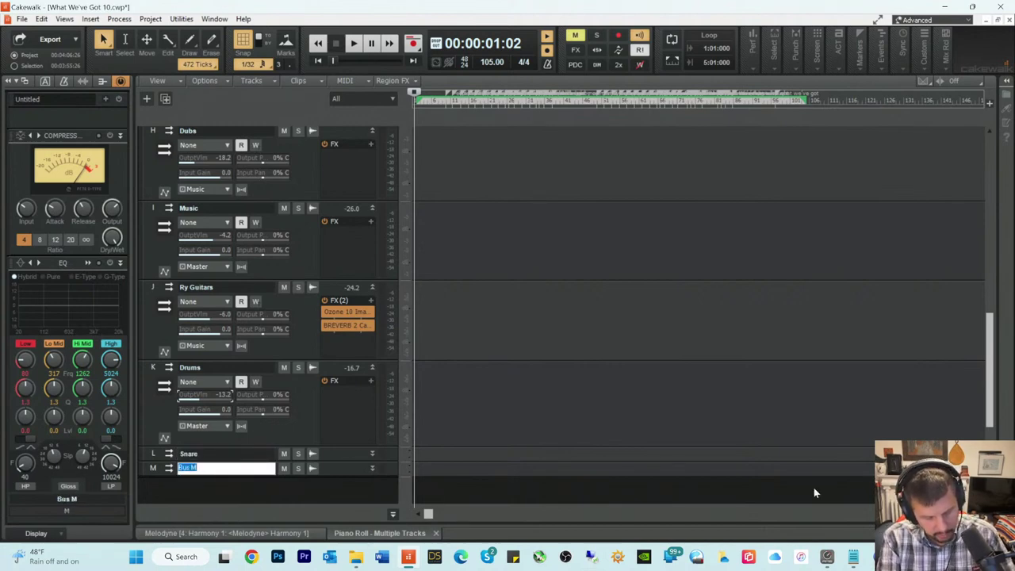
pyautogui.write('Snare')
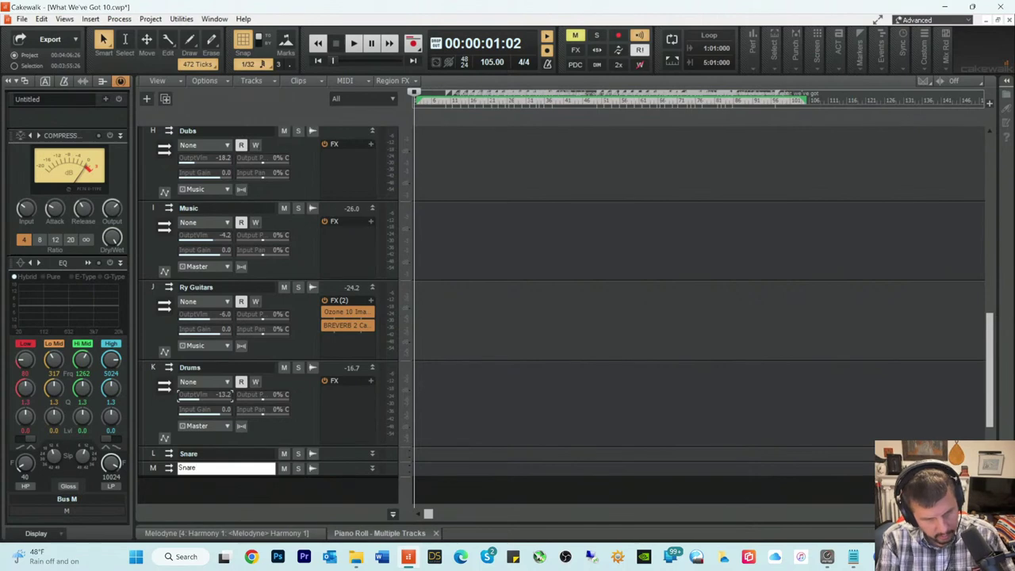
pyautogui.write(' Reverb')
pyautogui.press('Return')
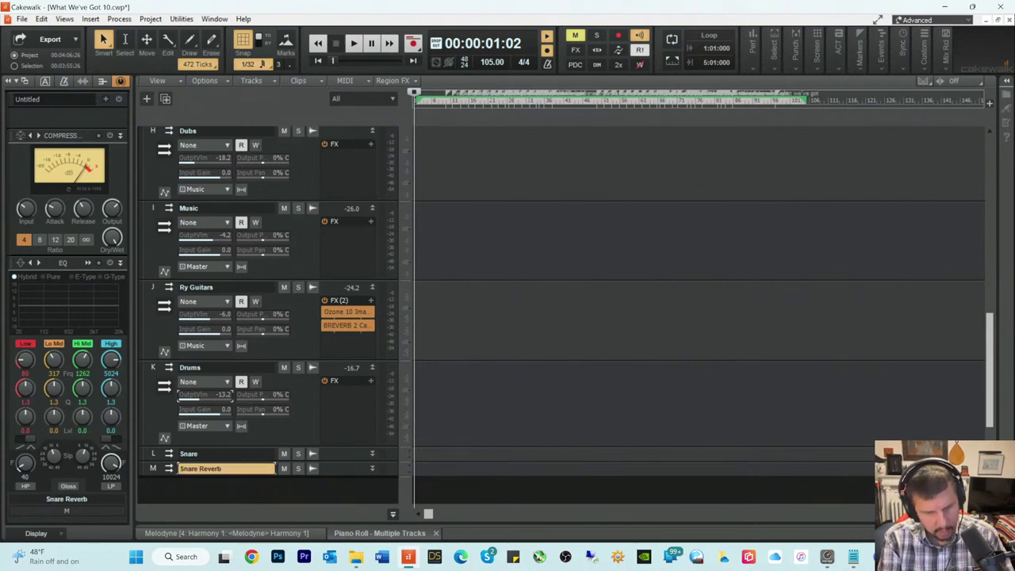
# Step: Expand the Snare bus and insert a send from it to the Snare Reverb bus
pyautogui.scroll(-3, 349, 331)
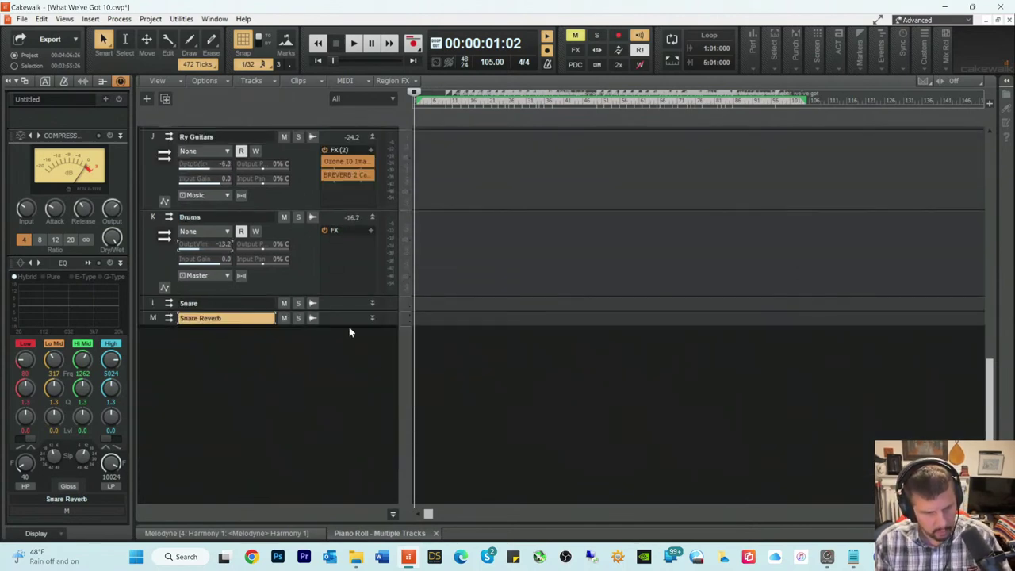
pyautogui.moveTo(338, 313); pyautogui.dragTo(342, 401)
pyautogui.rightClick(205, 376)
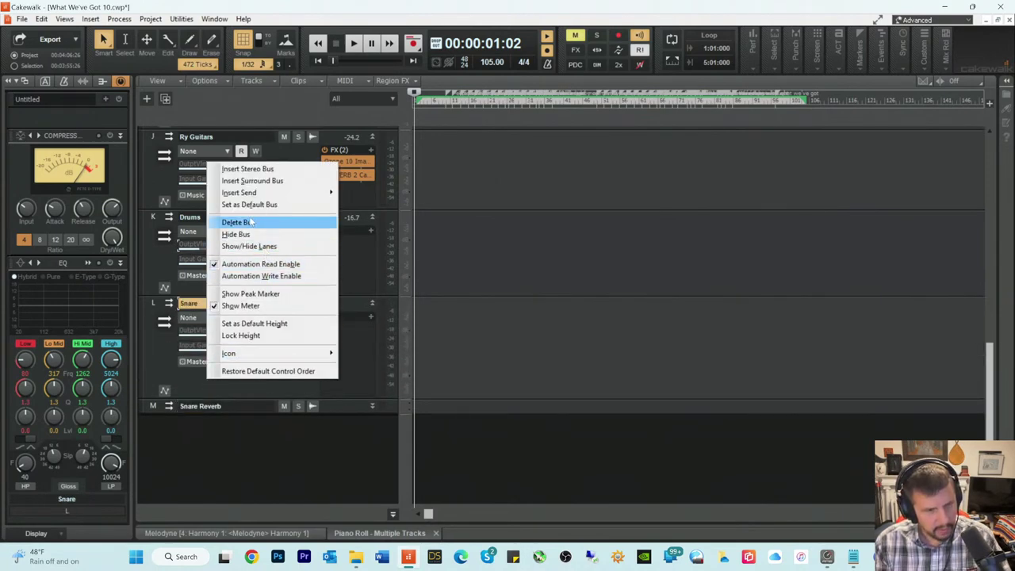
pyautogui.moveTo(252, 193)
pyautogui.click(370, 235)
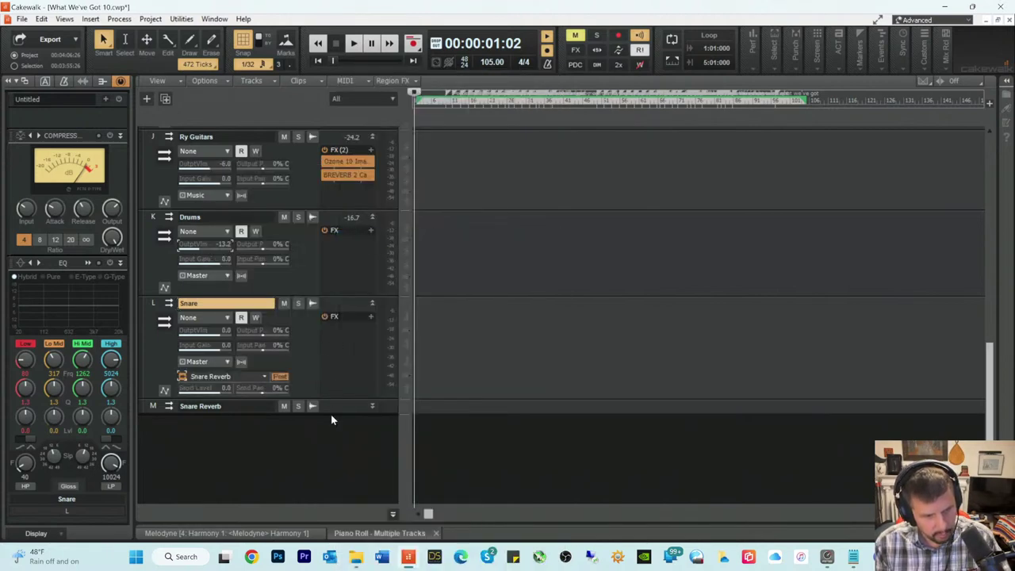
# Step: Expand the Snare Reverb bus and insert the Overloud - MoReVoX REmatrix plug-in in its effects
pyautogui.moveTo(333, 411); pyautogui.dragTo(335, 486)
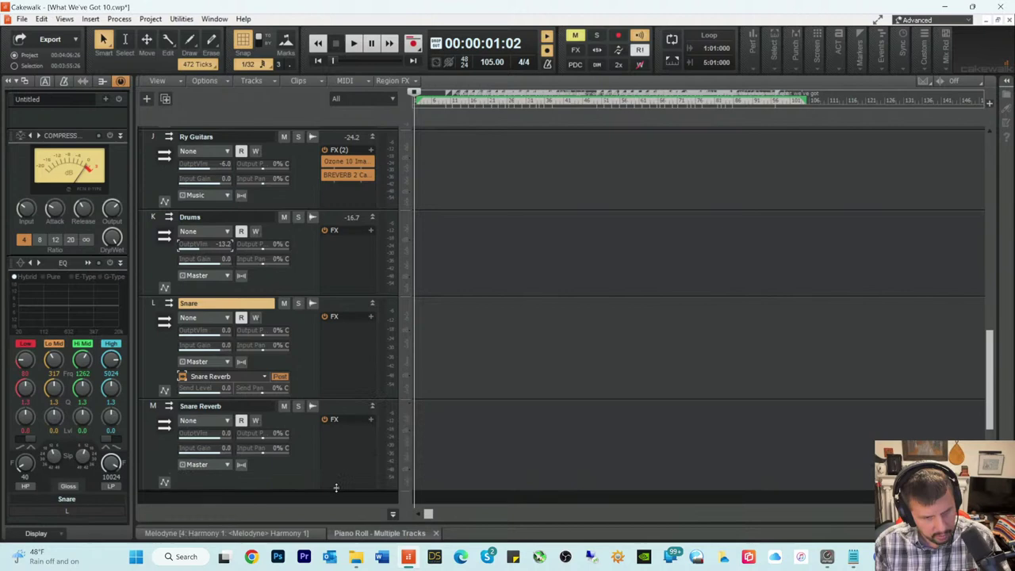
pyautogui.rightClick(334, 436)
pyautogui.moveTo(373, 316)
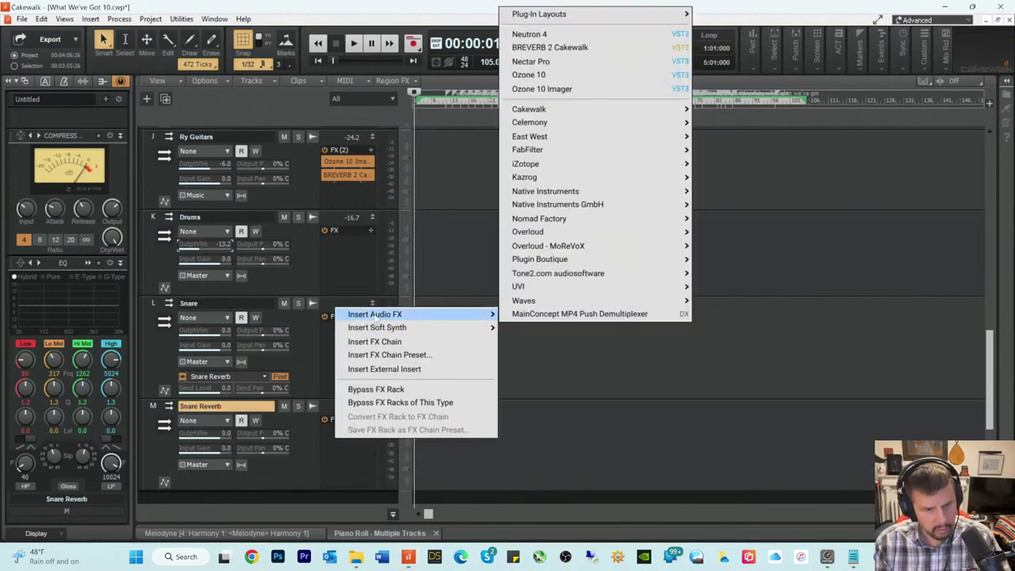
pyautogui.moveTo(583, 248)
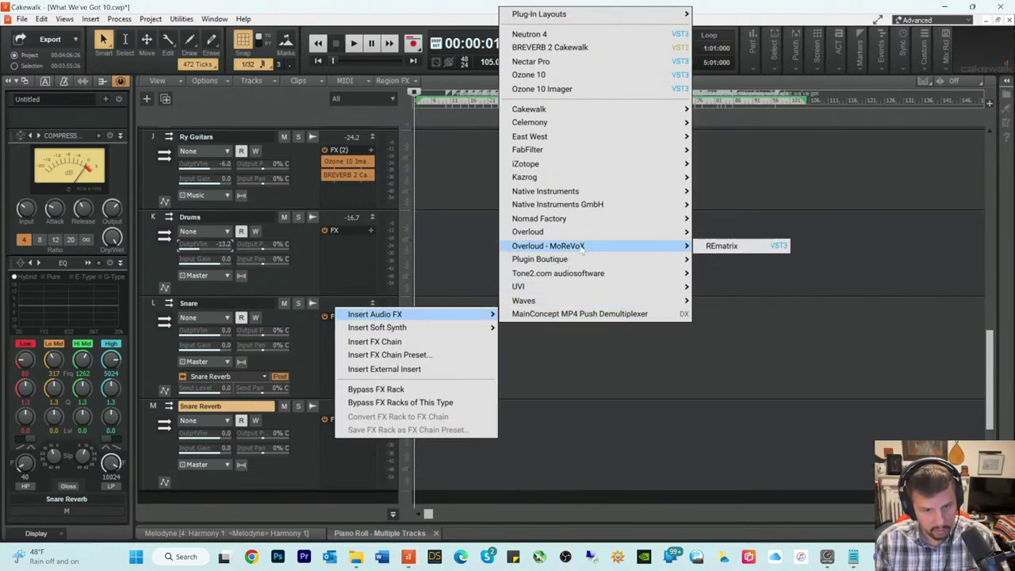
pyautogui.click(720, 245)
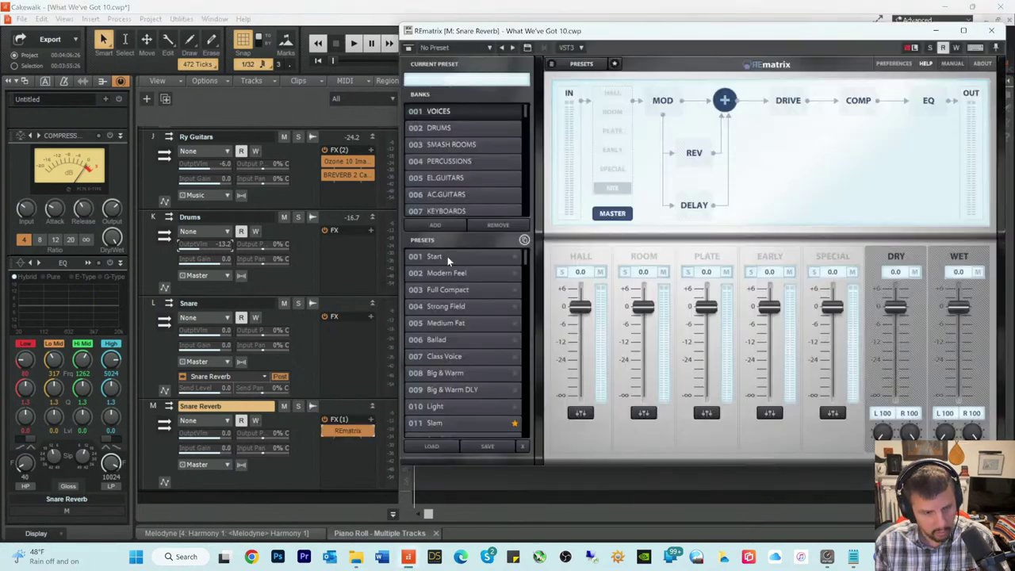
pyautogui.moveTo(528, 32); pyautogui.dragTo(510, 84)
# Step: Enlarge the track pane and route the output of the Snare folder's Opus 1 audio track to the Snare bus
pyautogui.scroll(10, 293, 219)
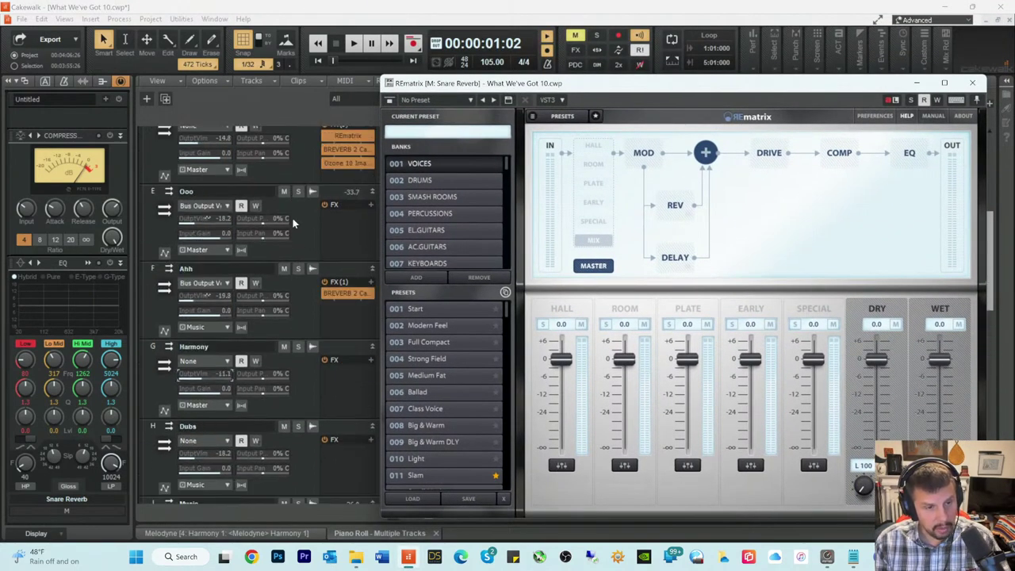
pyautogui.scroll(3, 293, 220)
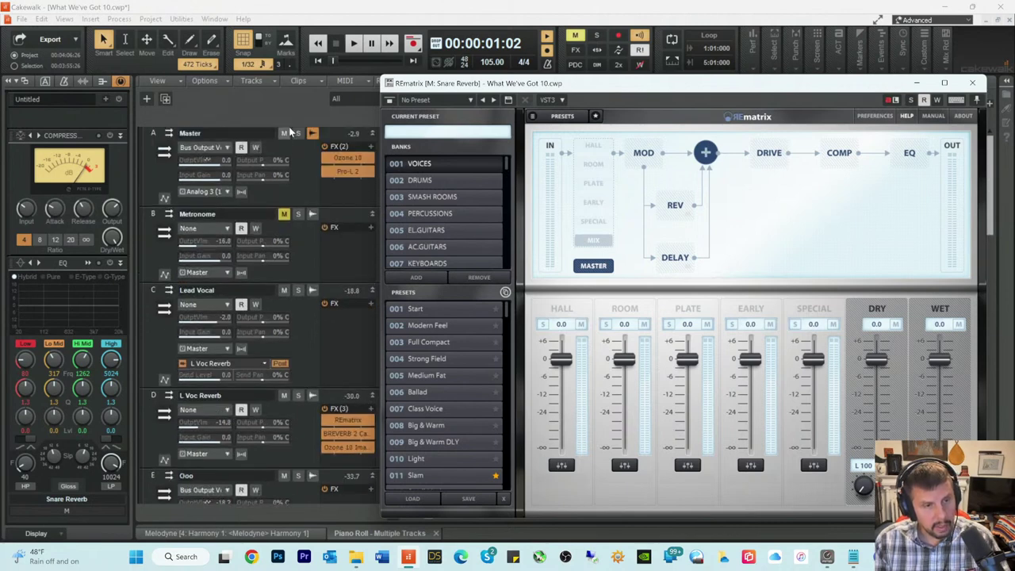
pyautogui.moveTo(309, 123); pyautogui.dragTo(302, 389)
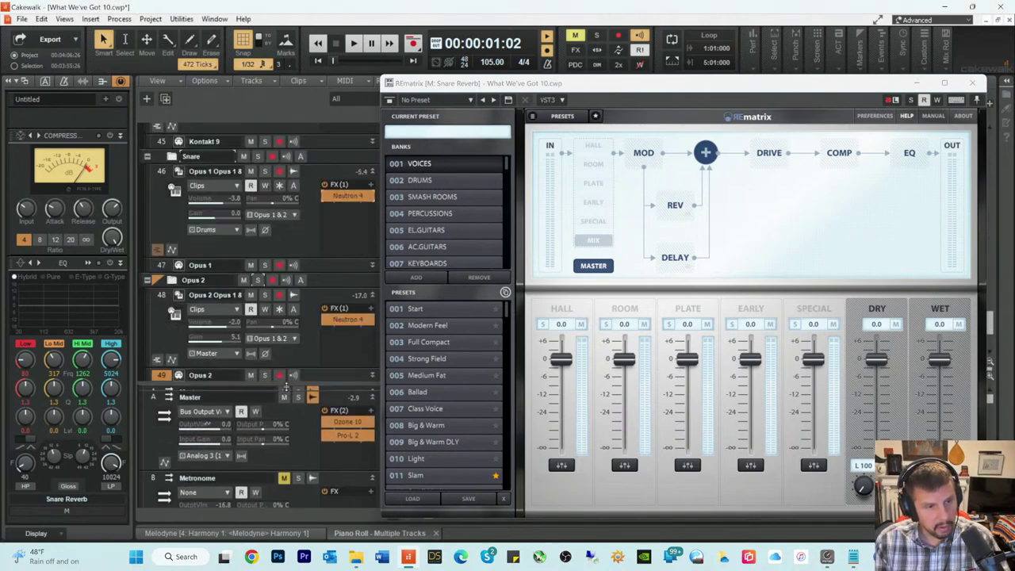
pyautogui.scroll(-3, 276, 262)
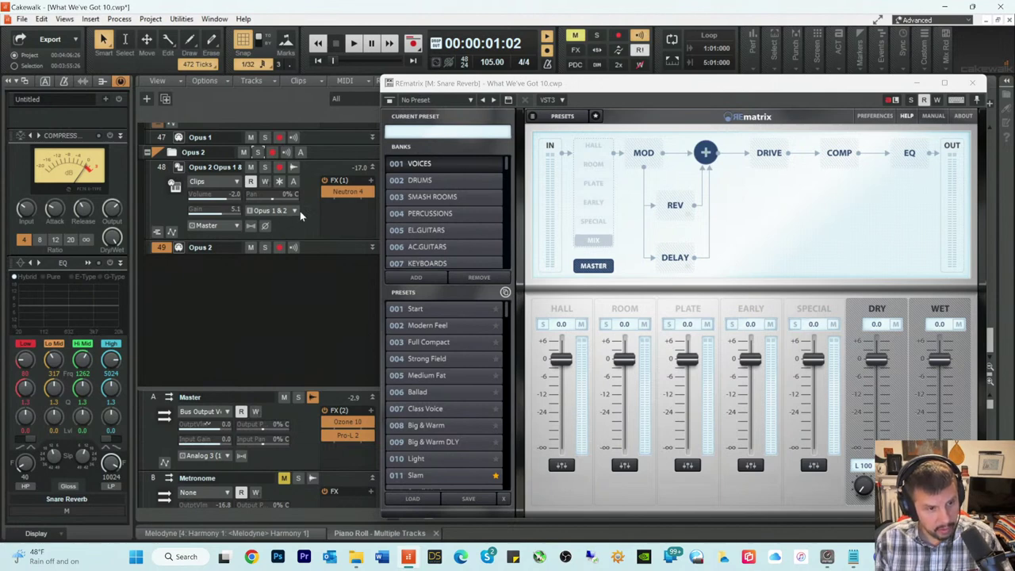
pyautogui.scroll(4, 318, 186)
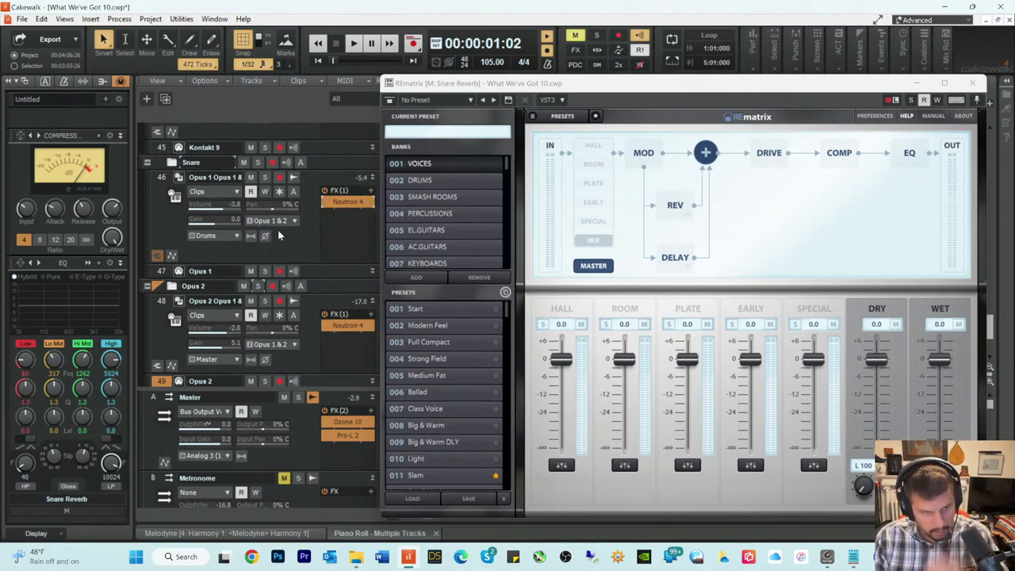
pyautogui.click(237, 236)
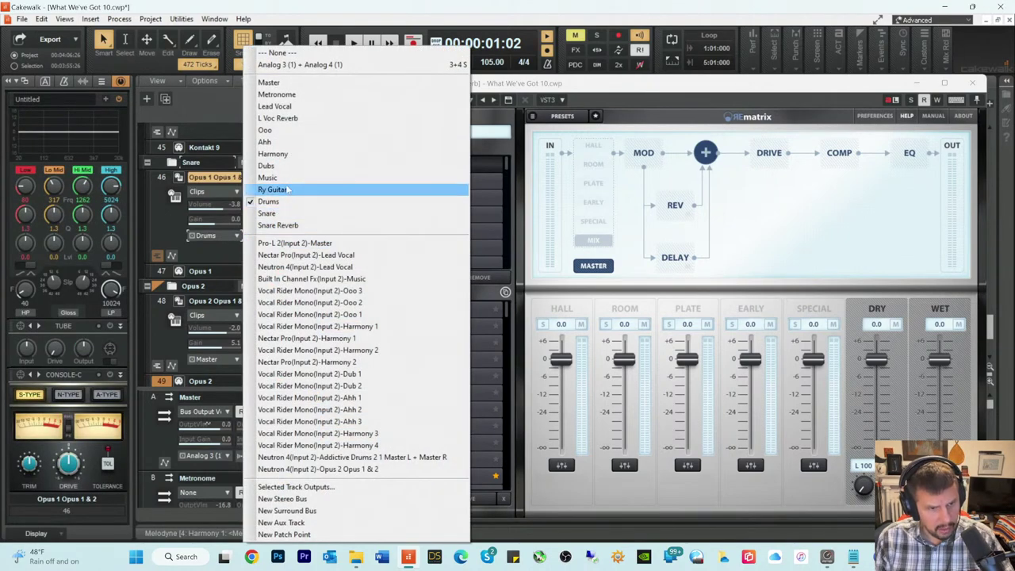
pyautogui.click(276, 214)
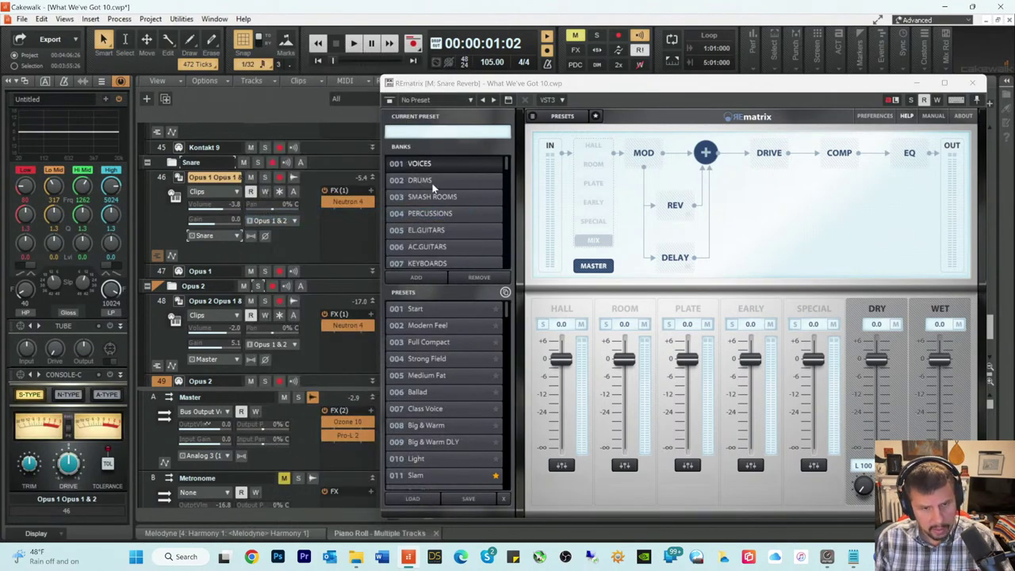
# Step: Load the Drum Extender preset from the JPVerbs Drums bank in the snare's REmatrix
pyautogui.scroll(-15, 442, 200)
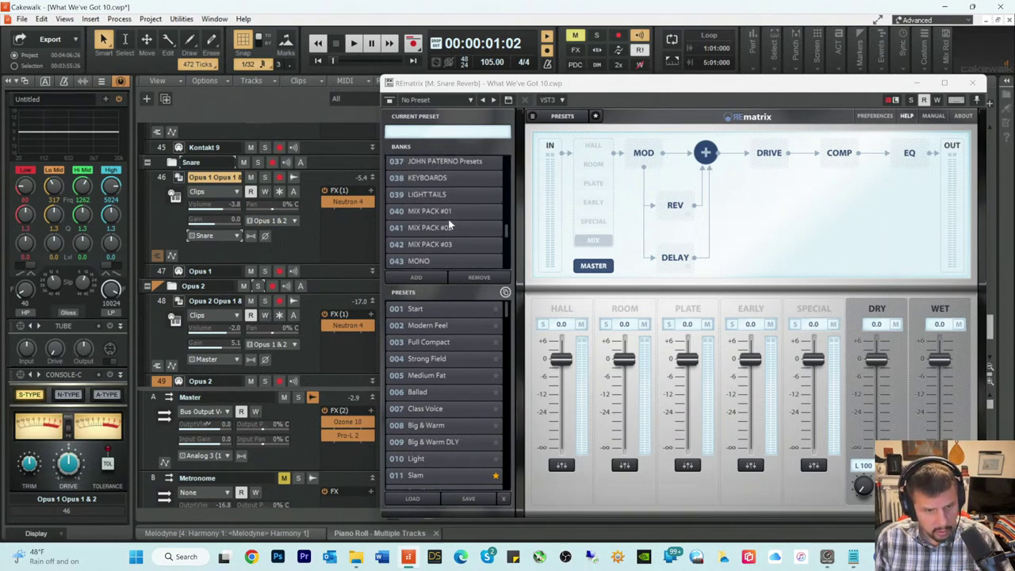
pyautogui.scroll(-2, 448, 219)
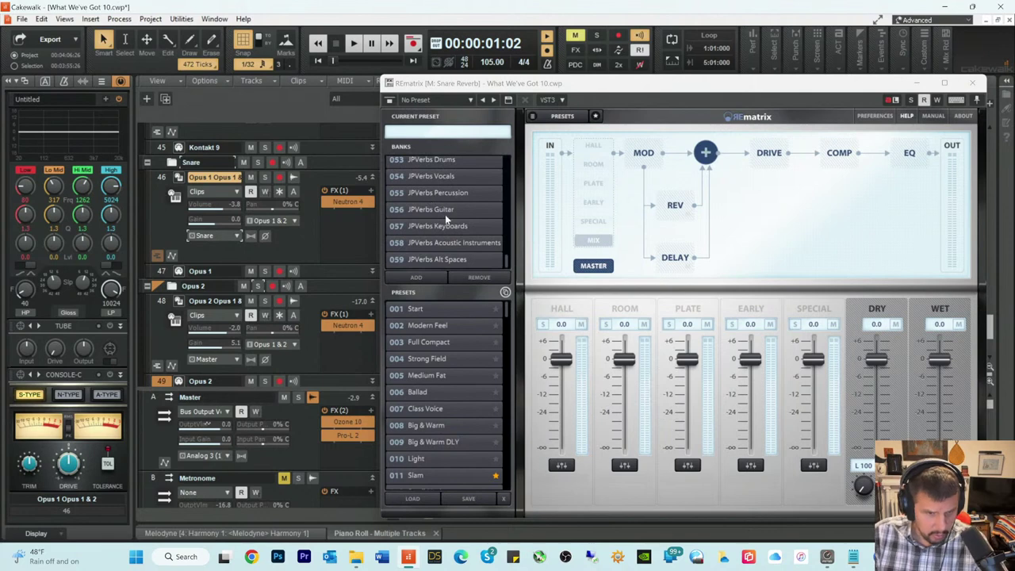
pyautogui.click(432, 165)
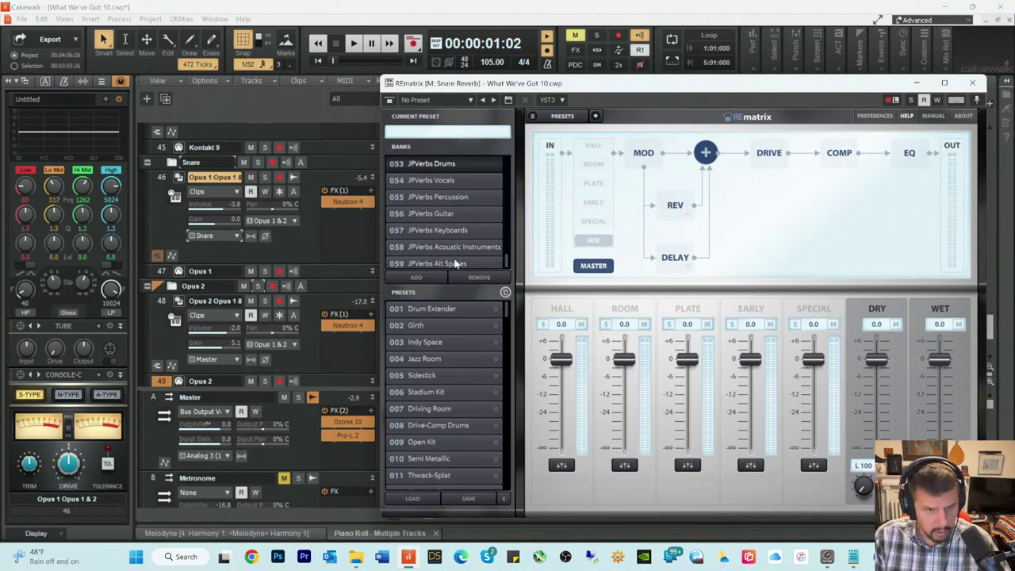
pyautogui.click(428, 312)
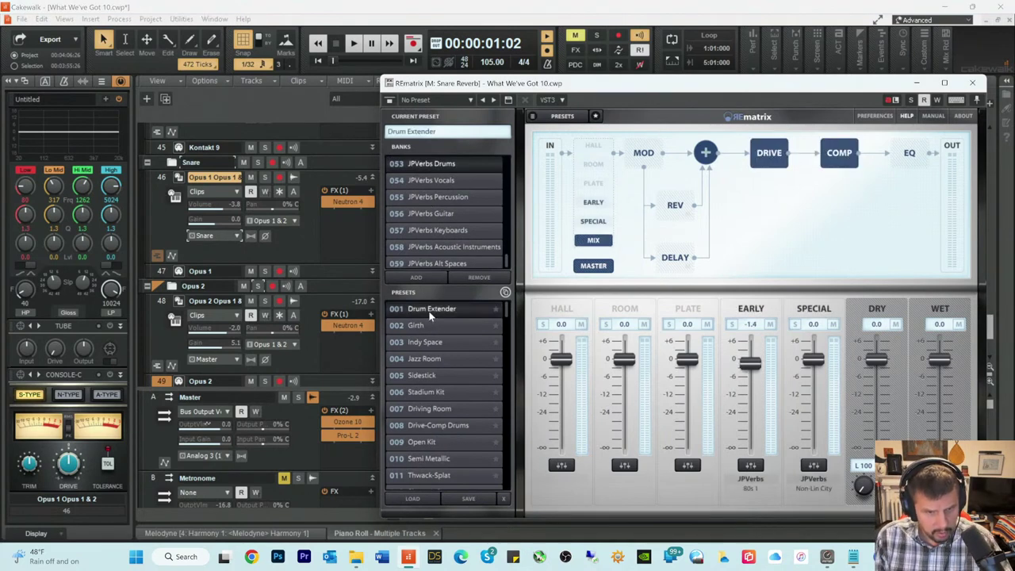
# Step: Play the song, enlarge the bus pane and set the Snare bus's output volume to -11.1
pyautogui.press('space')
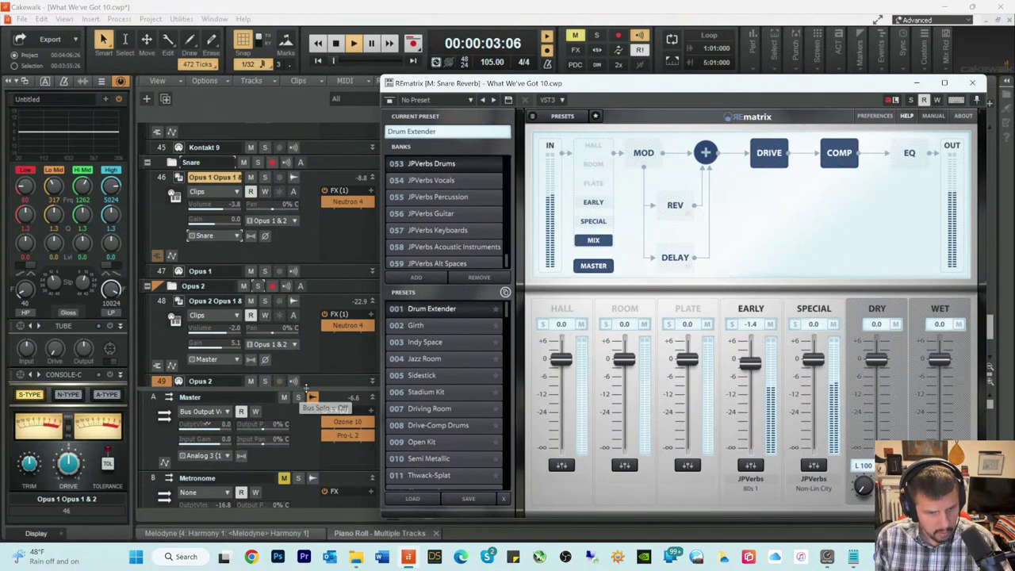
pyautogui.moveTo(299, 393); pyautogui.dragTo(333, 215)
pyautogui.scroll(-4, 283, 416)
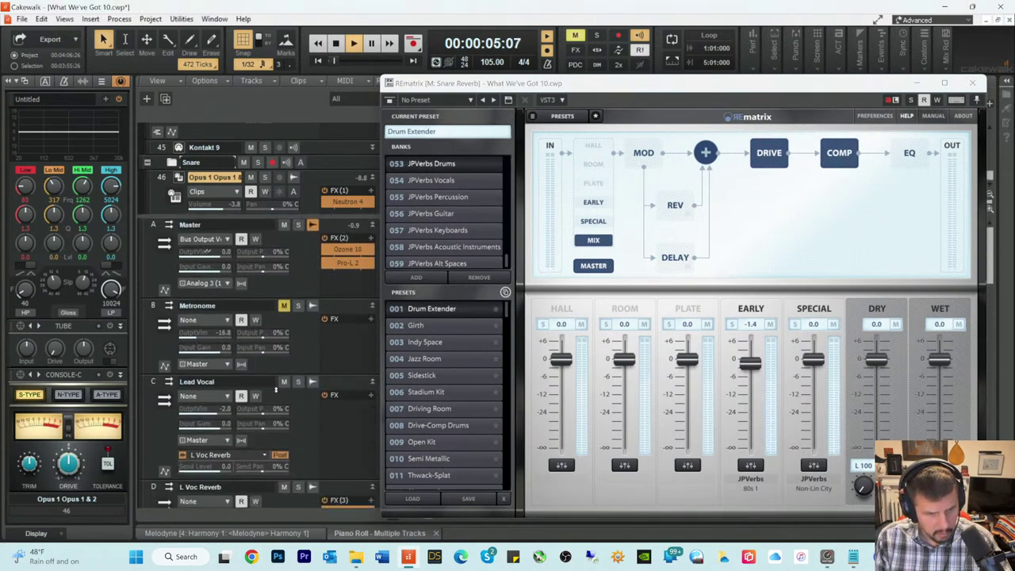
pyautogui.press('space')
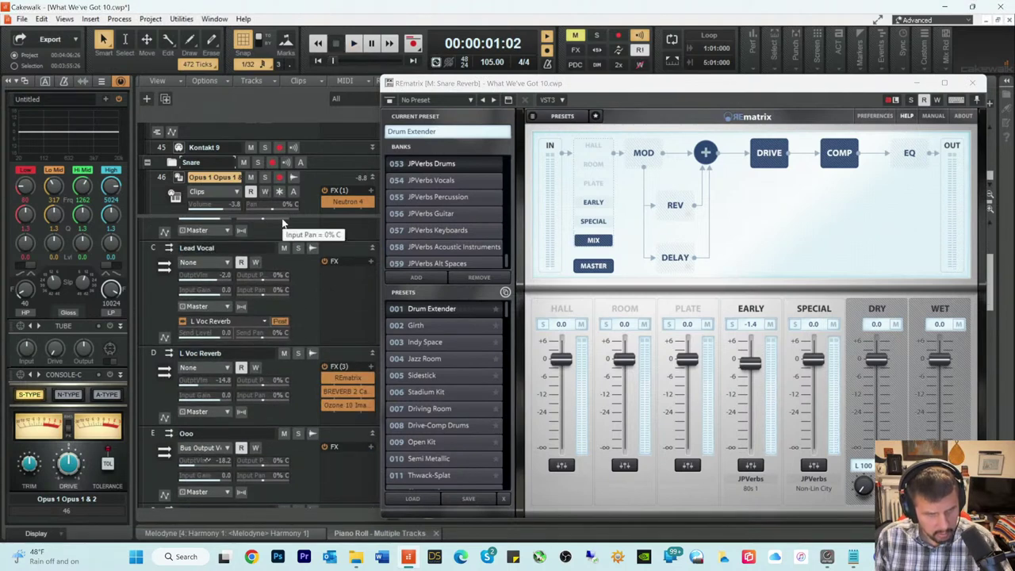
pyautogui.scroll(-4, 271, 401)
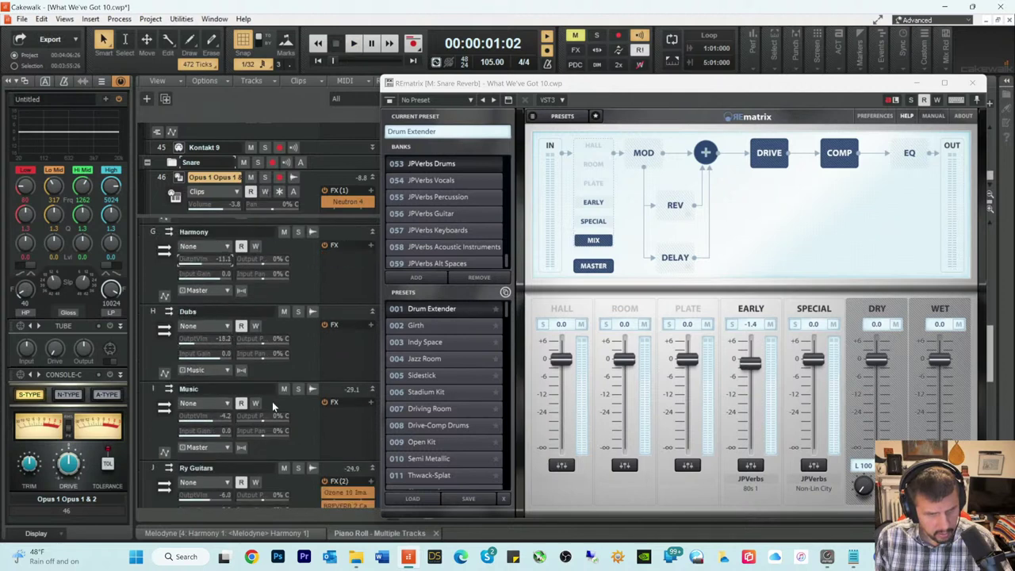
pyautogui.scroll(-5, 272, 401)
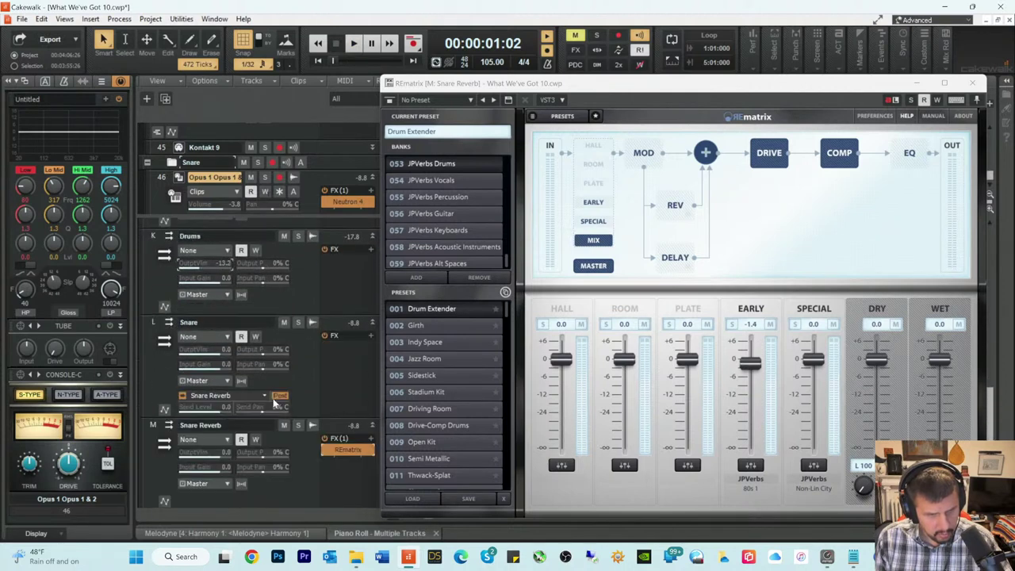
pyautogui.click(230, 428)
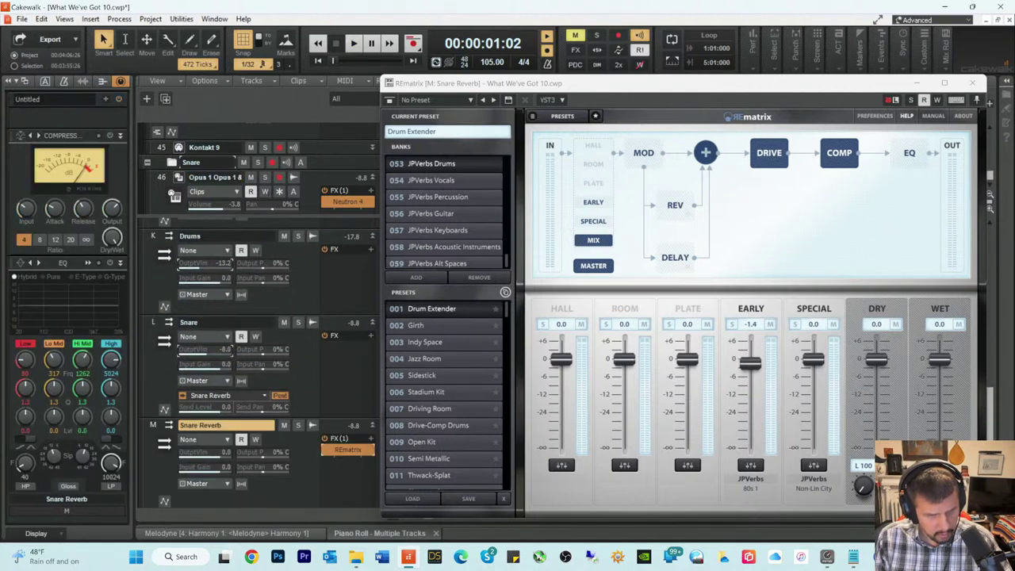
pyautogui.press('space')
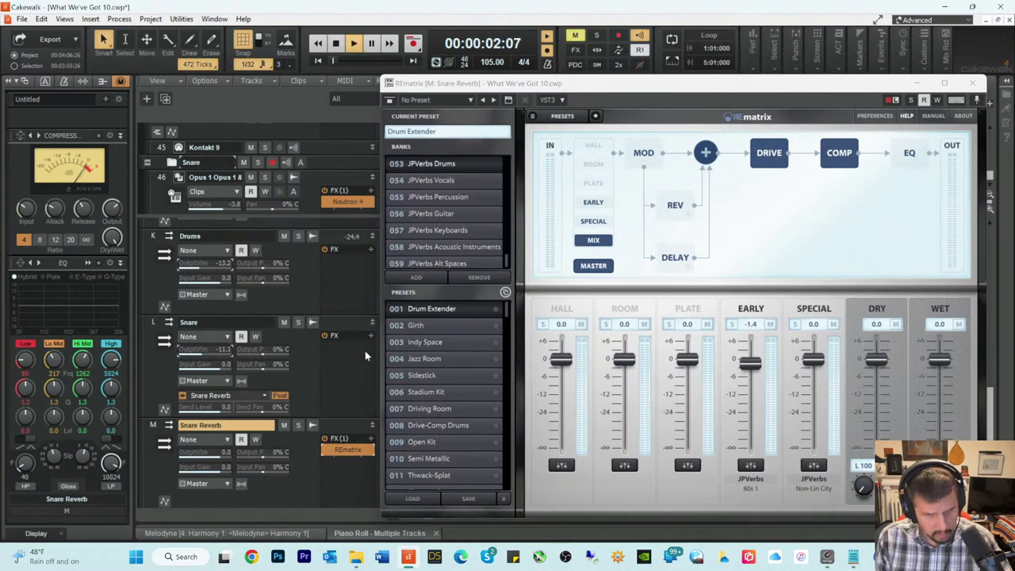
# Step: Load the Girth preset in REmatrix and set its dry level to -∞ and wet level to 6.0
pyautogui.click(415, 325)
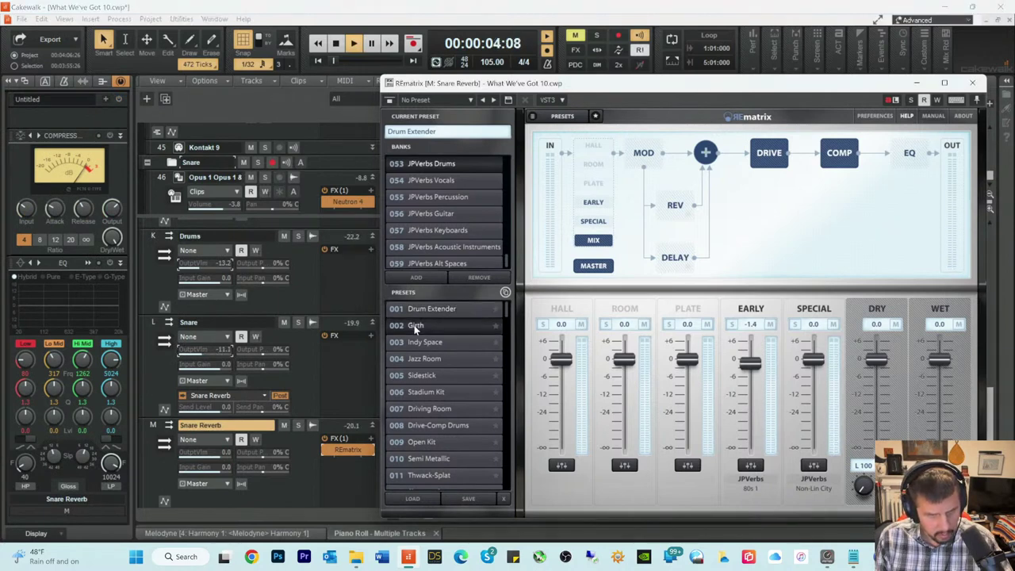
pyautogui.moveTo(876, 359); pyautogui.dragTo(873, 449)
pyautogui.moveTo(937, 360); pyautogui.dragTo(938, 342)
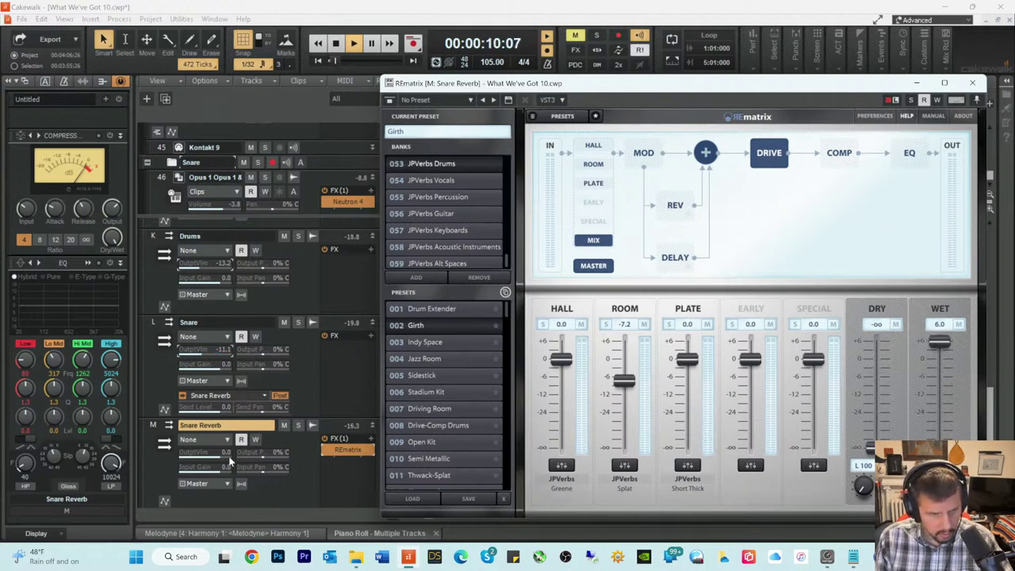
# Step: Set the output volume of the Snare Reverb bus to -5.8 and of the Snare bus to -12.6 during playback
pyautogui.moveTo(228, 456); pyautogui.dragTo(220, 455)
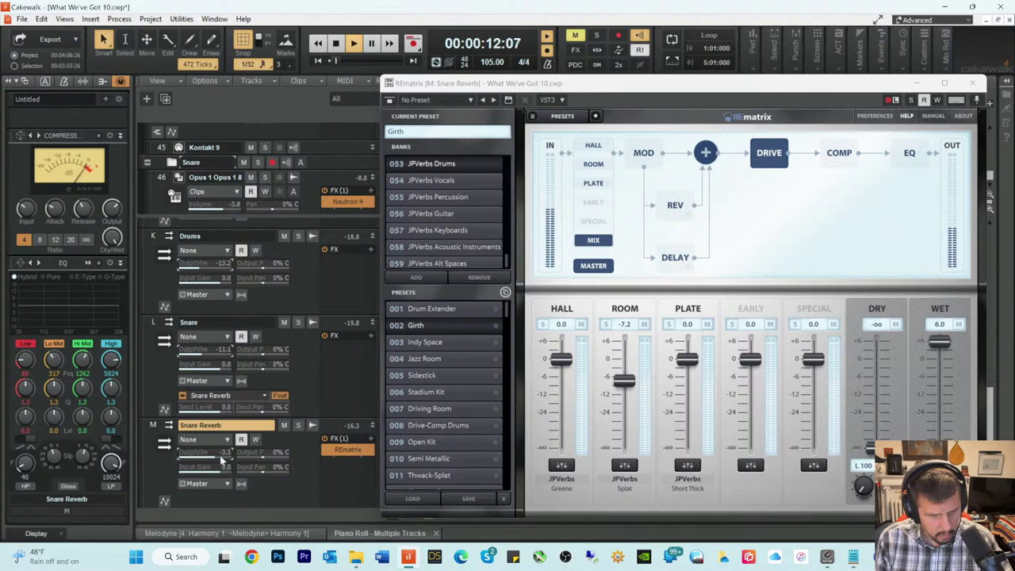
pyautogui.moveTo(228, 456); pyautogui.dragTo(224, 458)
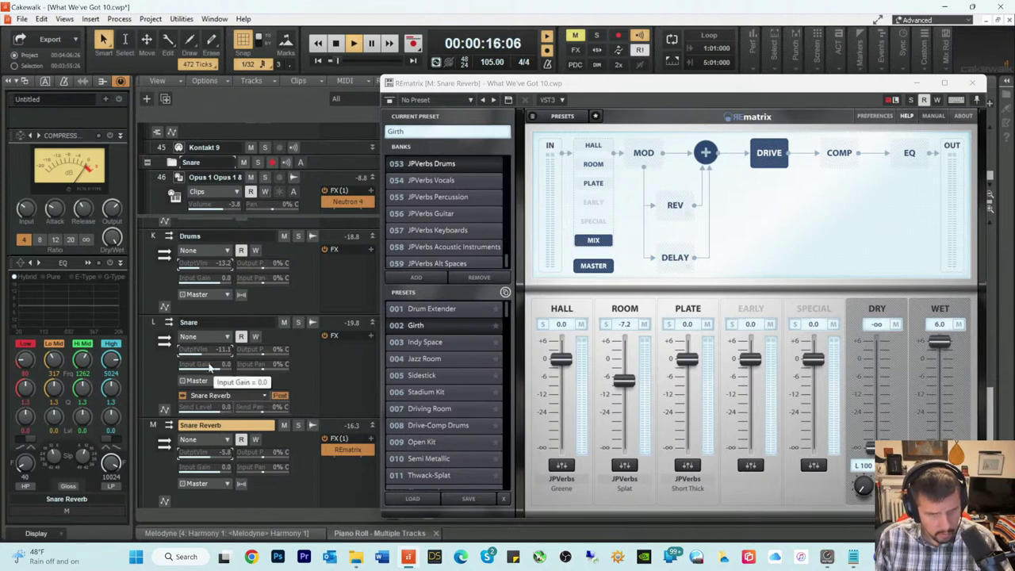
pyautogui.moveTo(203, 355); pyautogui.dragTo(200, 355)
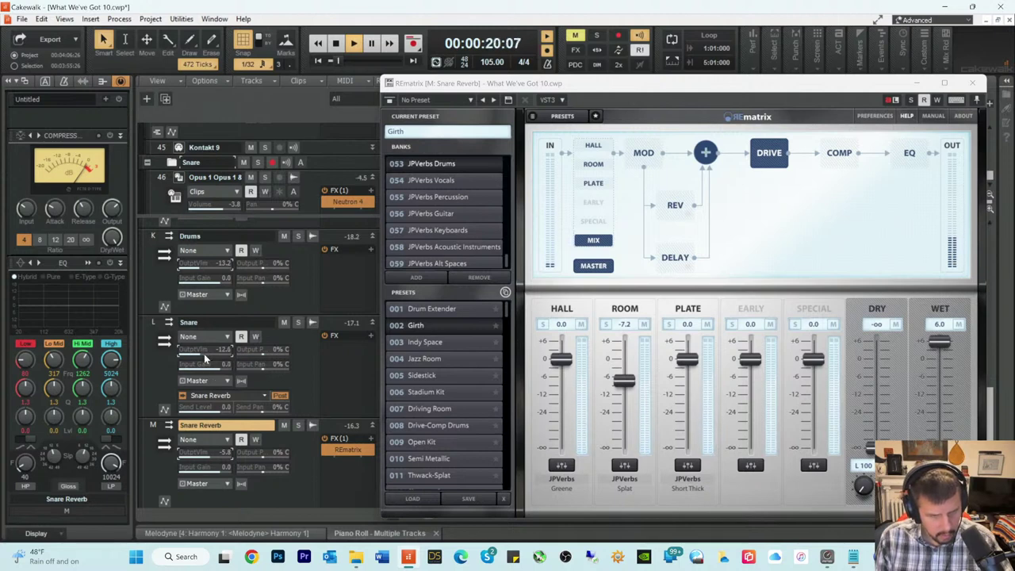
pyautogui.press('space')
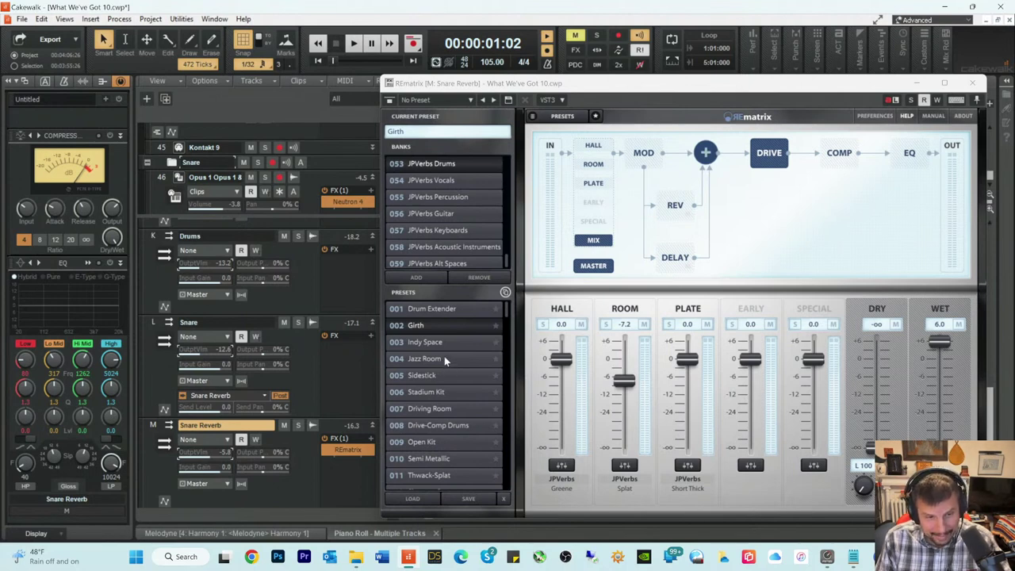
# Step: Audition the Stadium Kit and Drum Extender presets on the Snare Reverb bus against the song
pyautogui.click(440, 393)
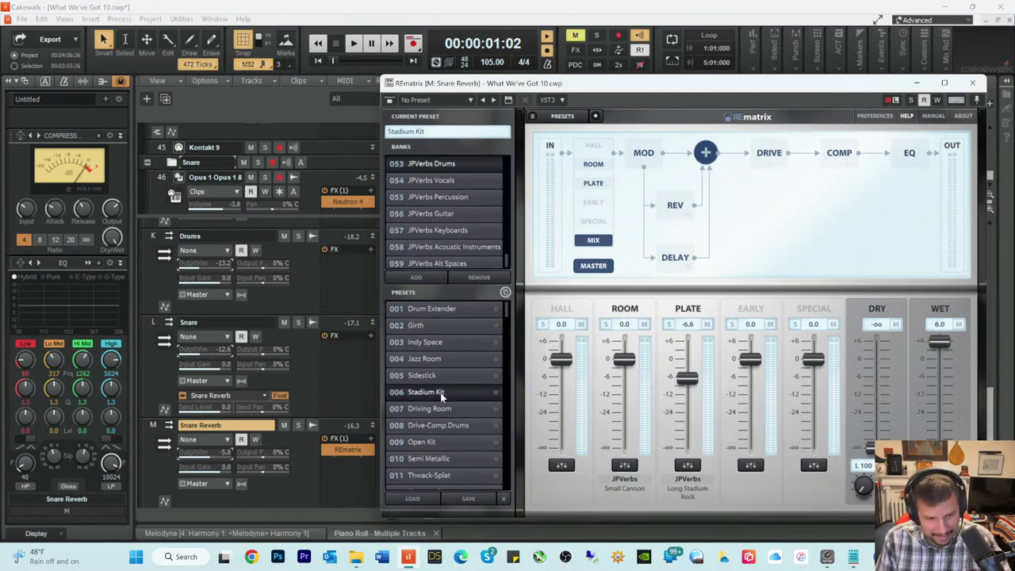
pyautogui.press('space')
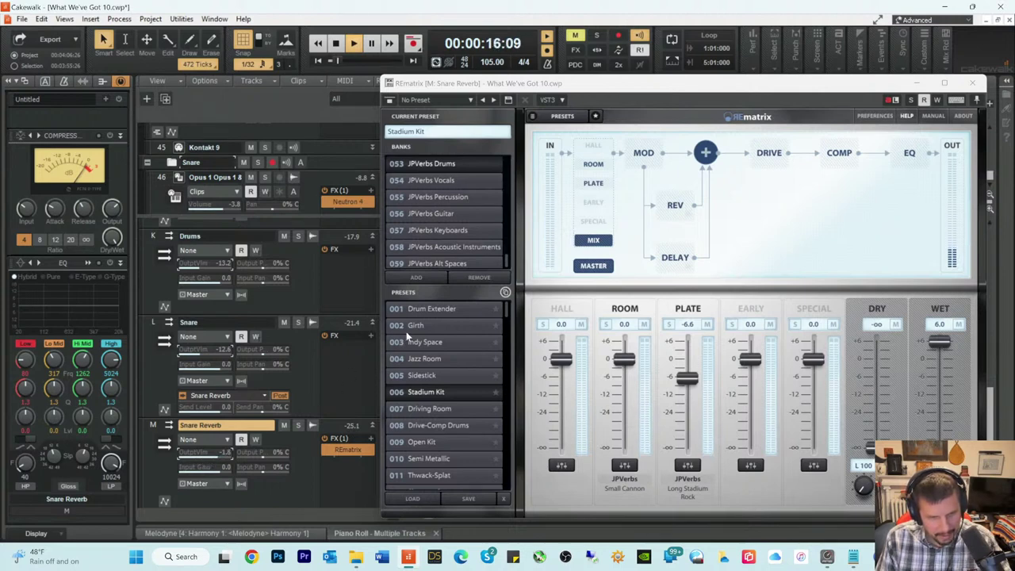
pyautogui.press('space')
pyautogui.click(422, 308)
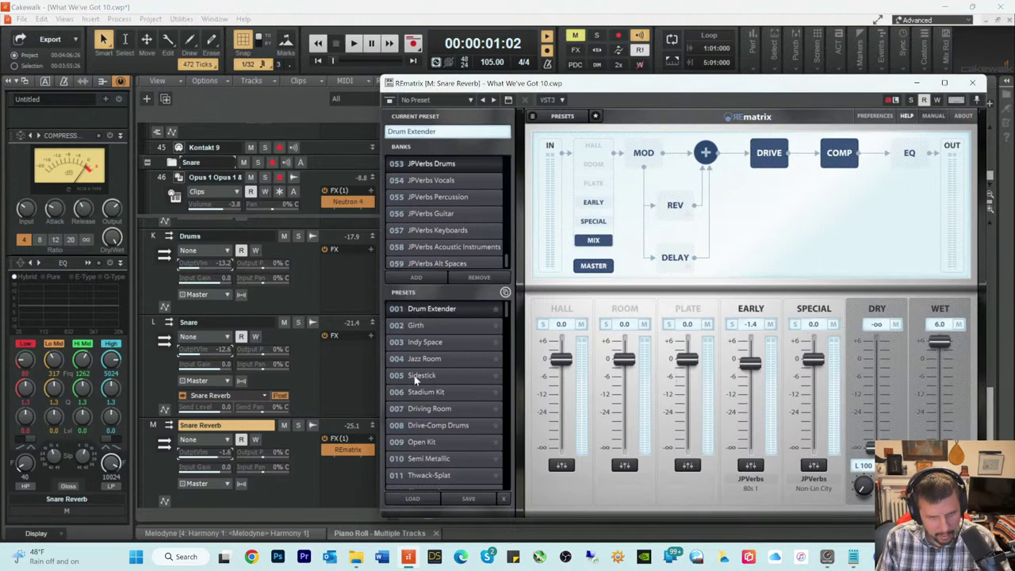
pyautogui.press('space')
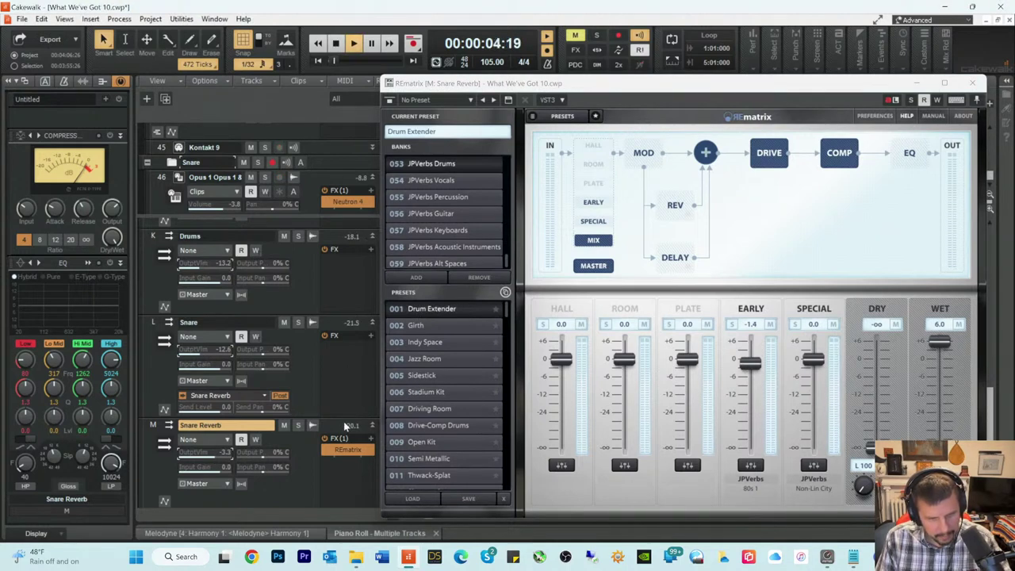
pyautogui.press('space')
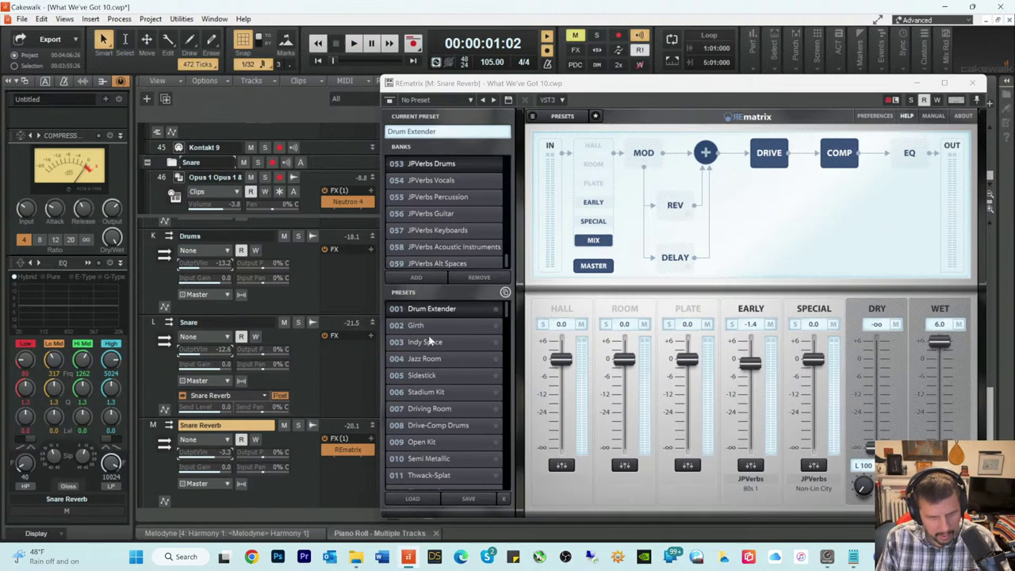
# Step: Load the Indy Space preset in REmatrix and set the Snare Reverb bus's output volume to -4.3 during playback
pyautogui.click(429, 341)
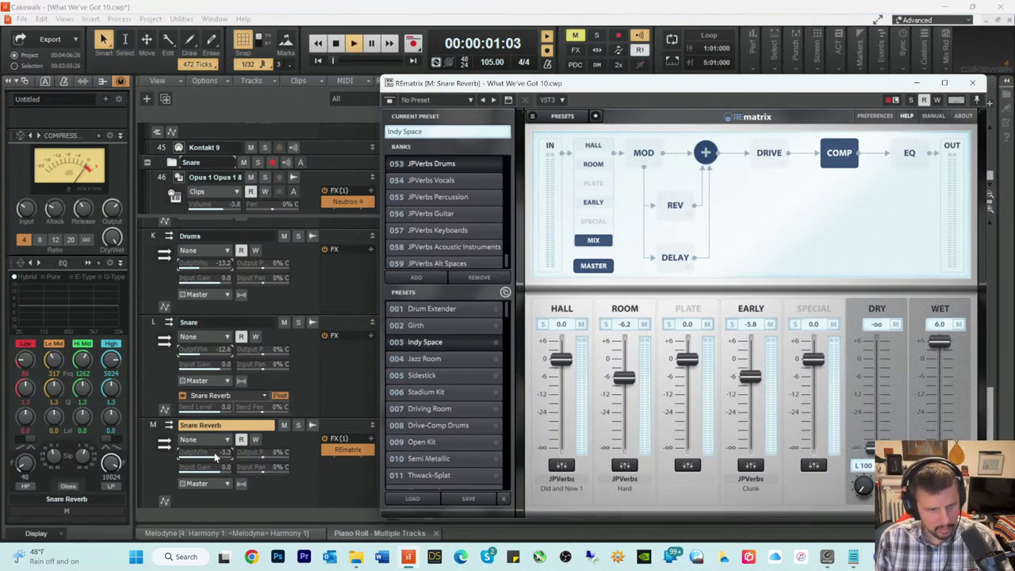
pyautogui.moveTo(214, 458); pyautogui.dragTo(227, 458)
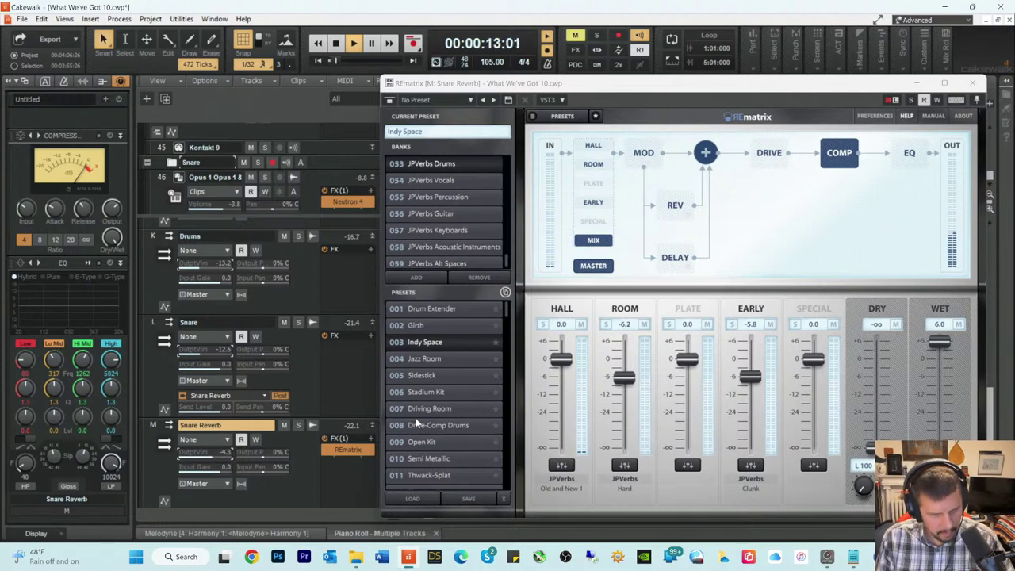
# Step: Audition the Driving Room preset in REmatrix with the Snare Reverb bus's output volume at -6.2
pyautogui.click(421, 411)
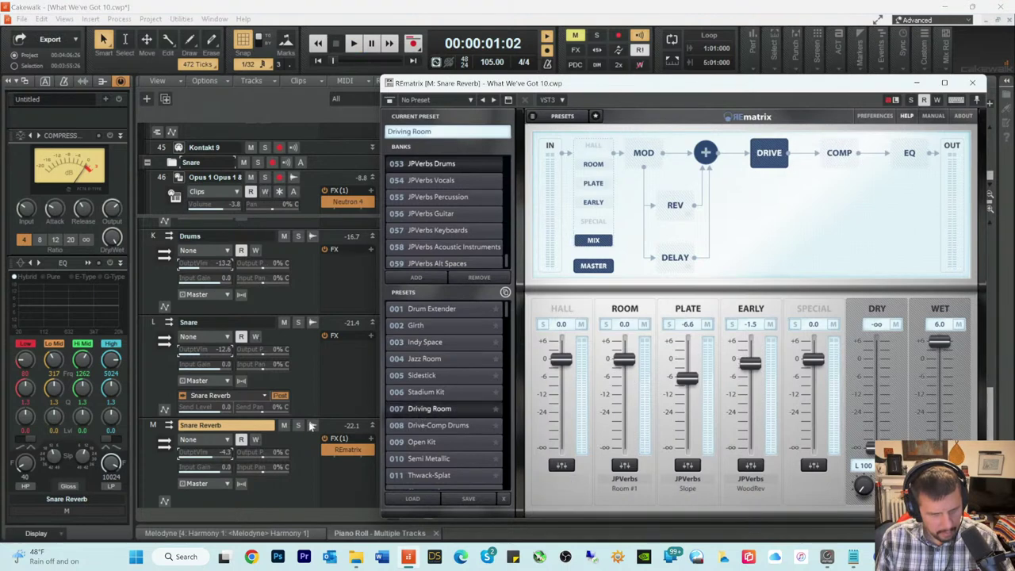
pyautogui.moveTo(208, 459); pyautogui.dragTo(208, 456)
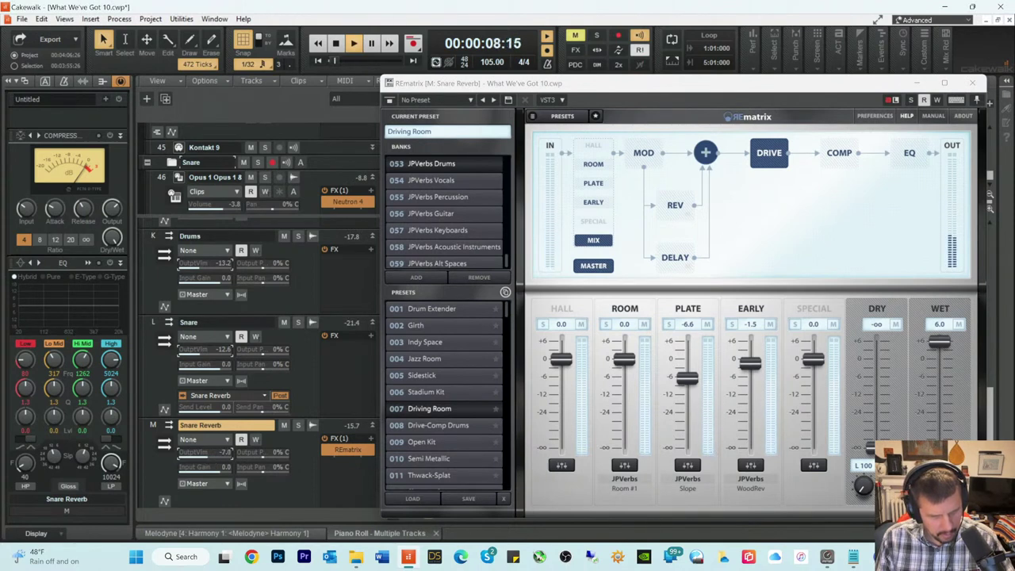
pyautogui.scroll(-4, 419, 458)
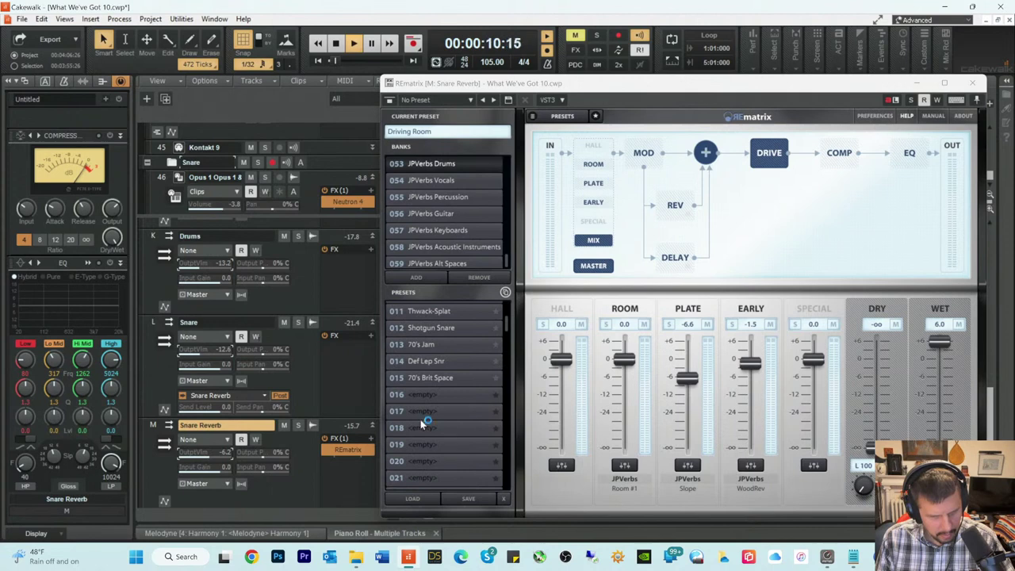
pyautogui.press('space')
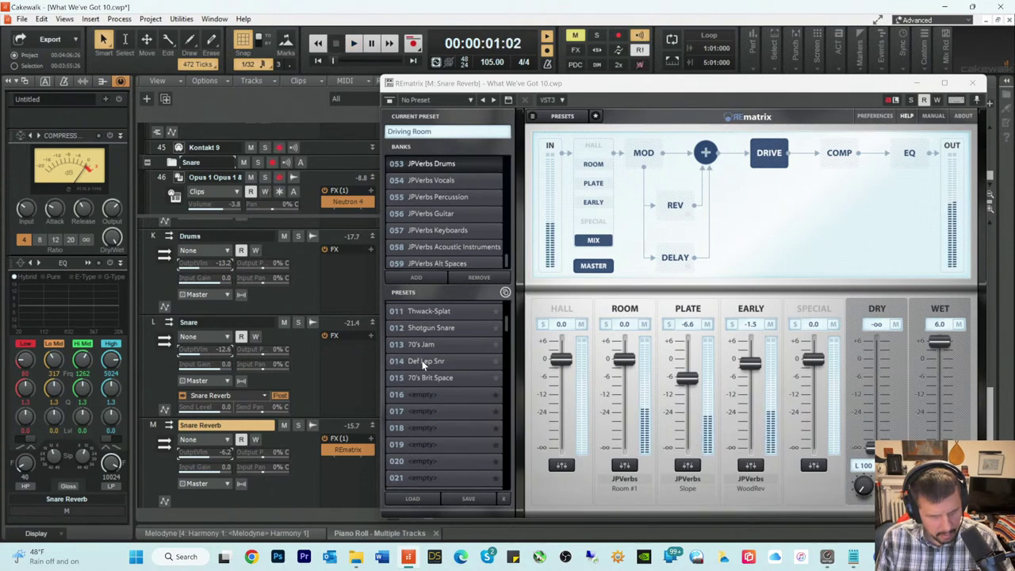
# Step: Audition the Def Lep Snr preset with the Snare Reverb bus's output volume at 0.1 and the Snare bus's at -13.8
pyautogui.click(420, 361)
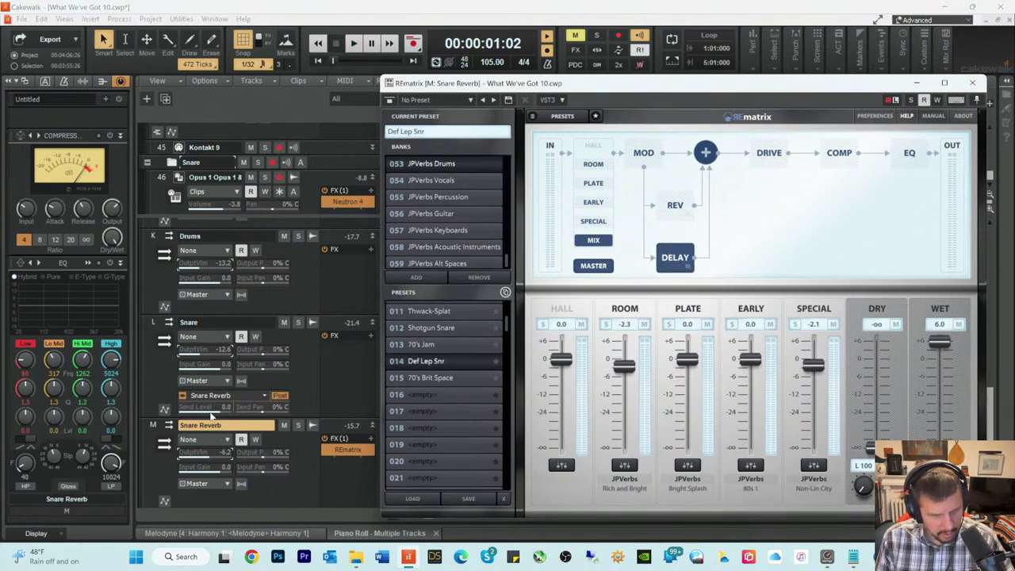
pyautogui.press('space')
pyautogui.moveTo(210, 460); pyautogui.dragTo(226, 460)
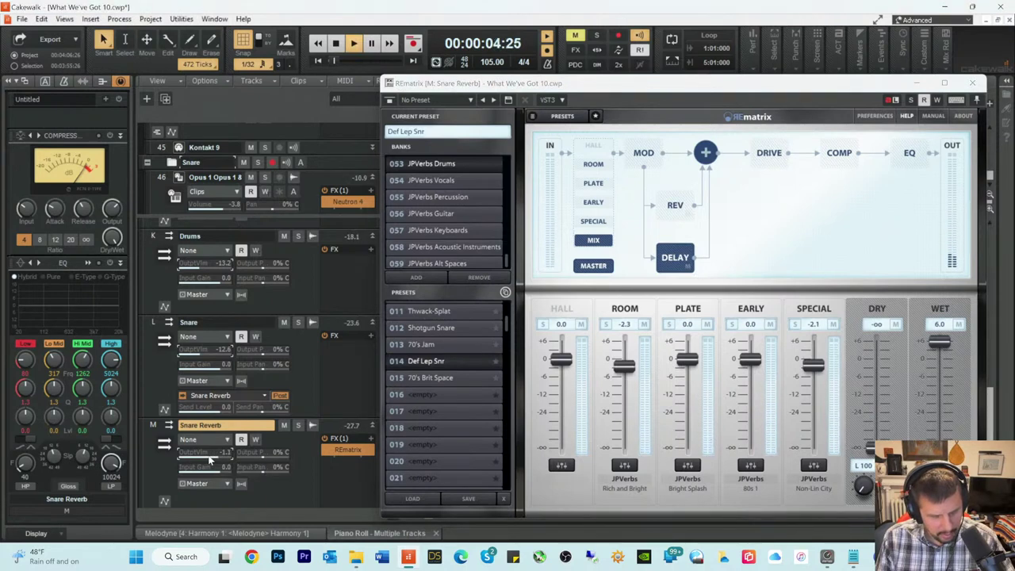
pyautogui.scroll(3, 212, 460)
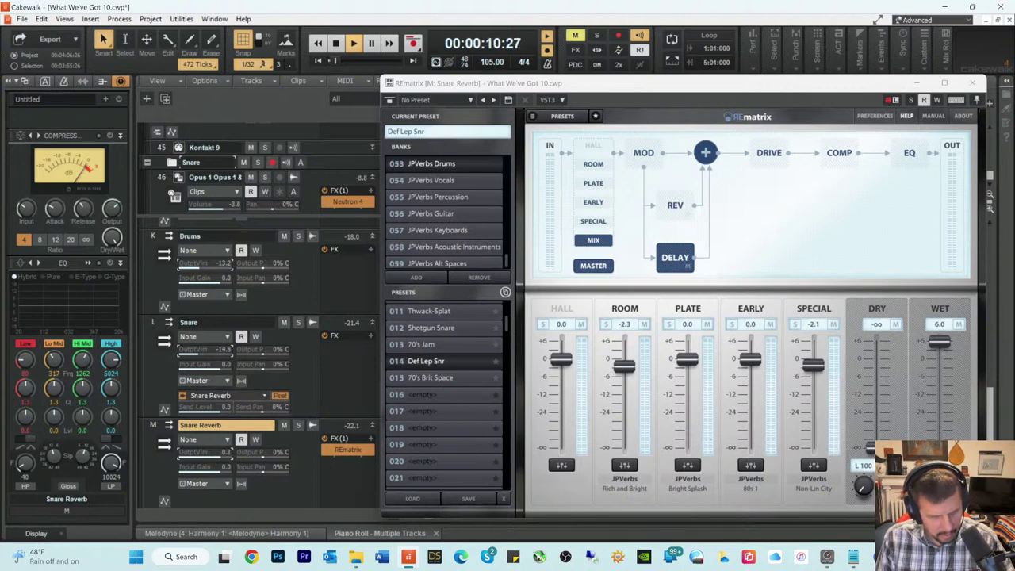
pyautogui.scroll(-2, 205, 352)
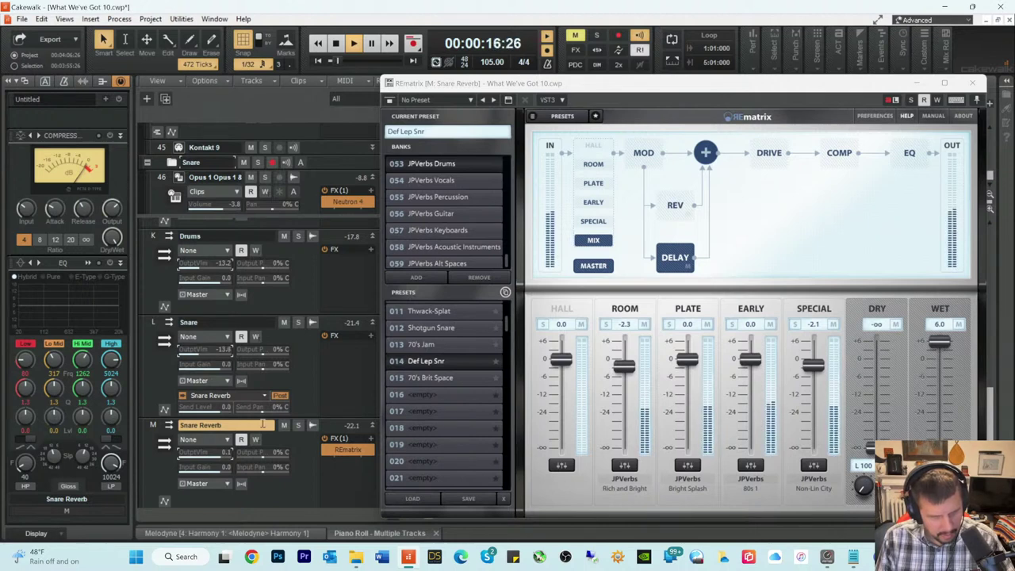
pyautogui.press('space')
# Step: Audition the 70's Brit Space preset during playback with the Snare bus's output volume at -12.6
pyautogui.click(416, 380)
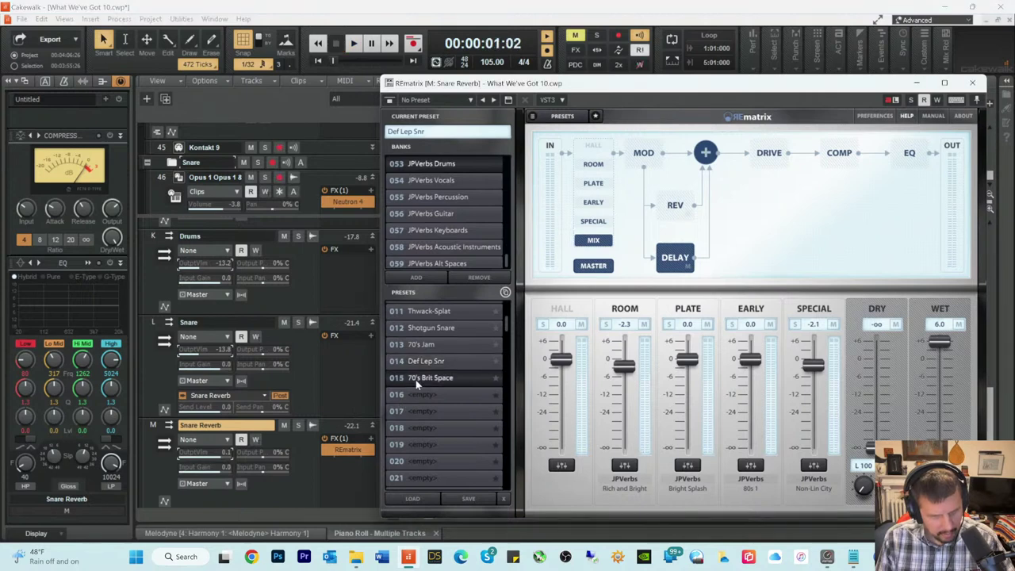
pyautogui.press('space')
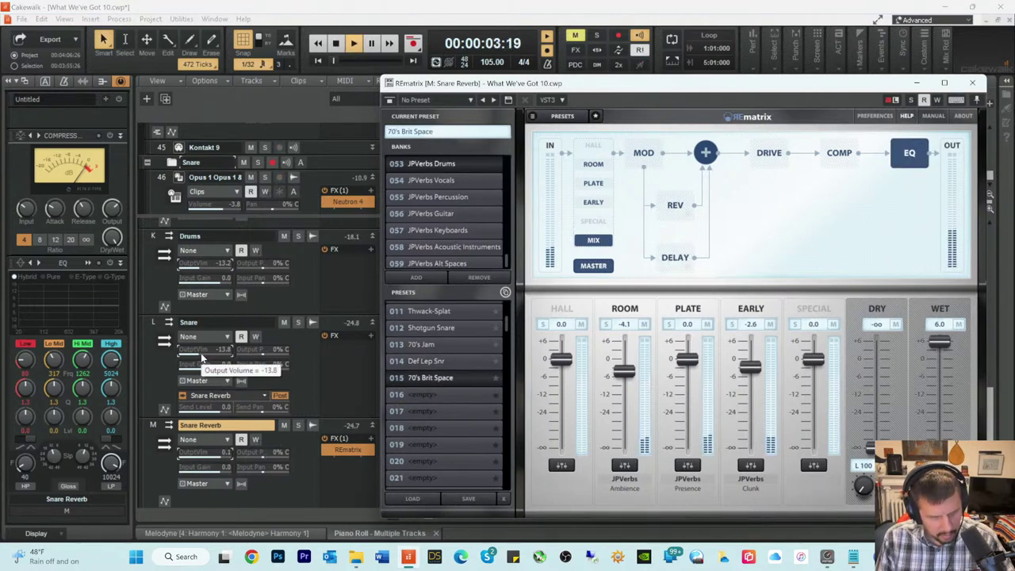
pyautogui.moveTo(202, 354); pyautogui.dragTo(230, 355)
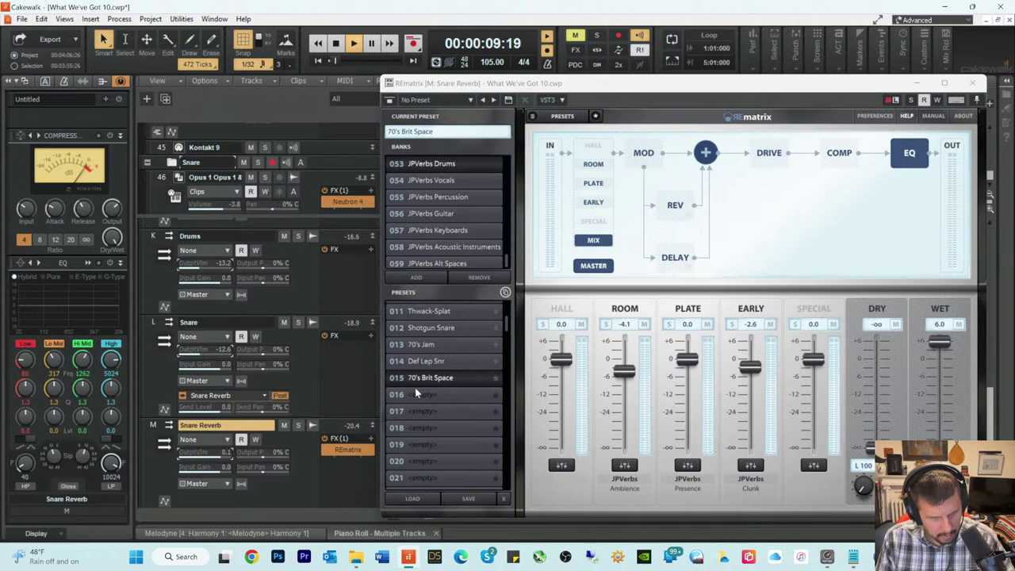
# Step: Reload the Indy Space preset and set the output volume of the Snare bus to -10.7 and of the Snare Reverb bus to -4.7
pyautogui.scroll(3, 462, 389)
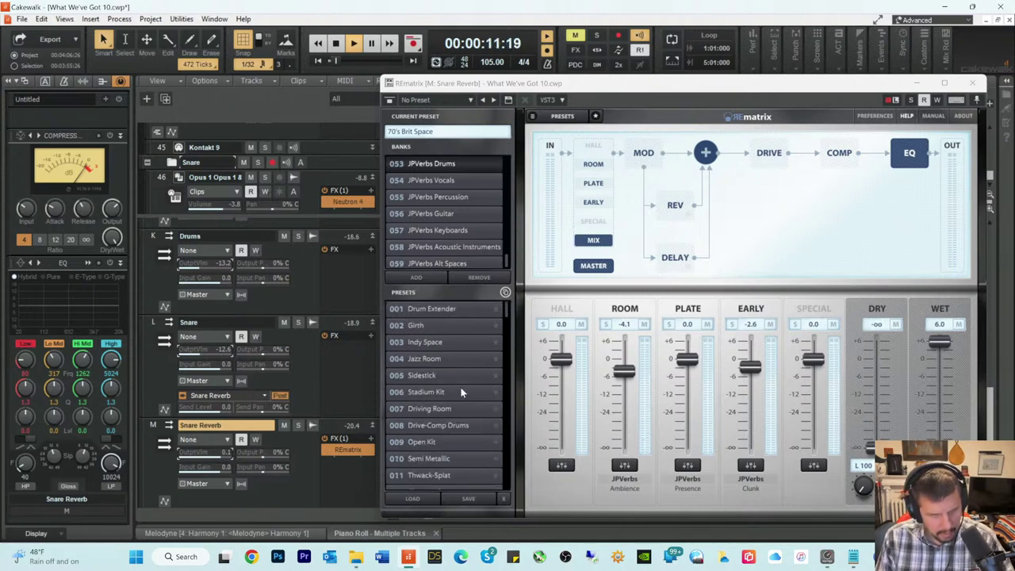
pyautogui.press('space')
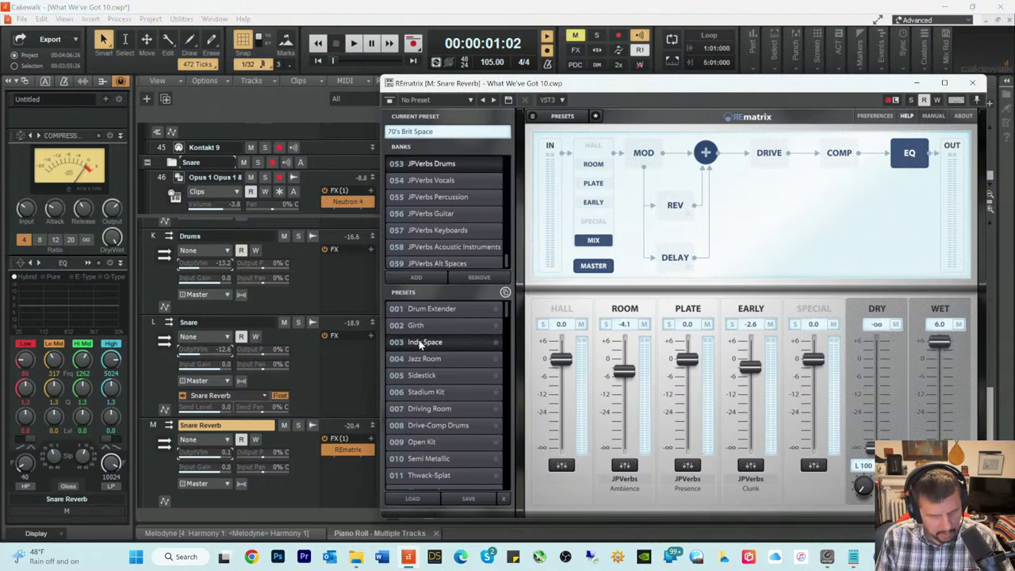
pyautogui.click(420, 341)
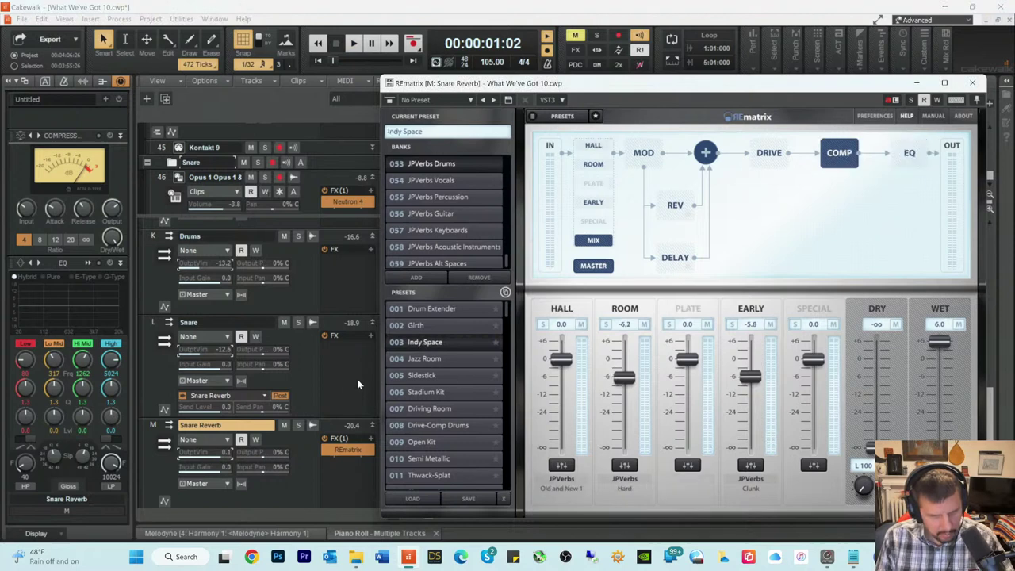
pyautogui.press('space')
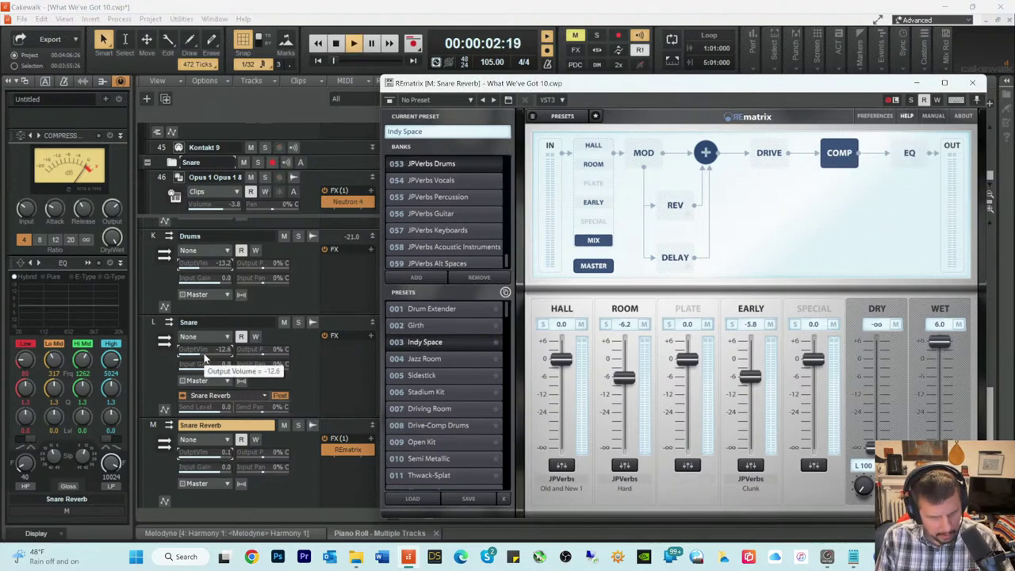
pyautogui.moveTo(204, 358); pyautogui.dragTo(214, 358)
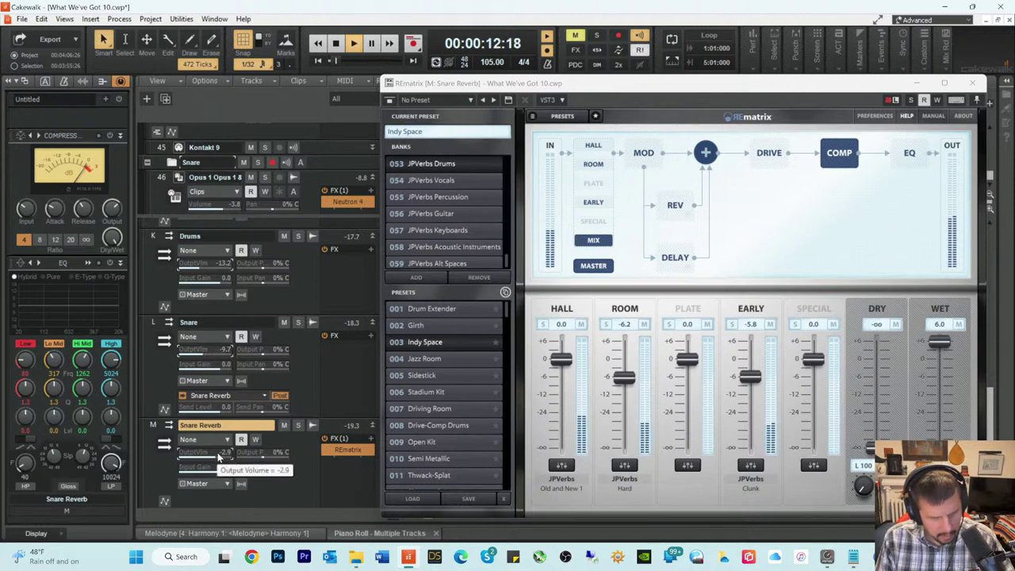
pyautogui.moveTo(218, 456); pyautogui.dragTo(214, 456)
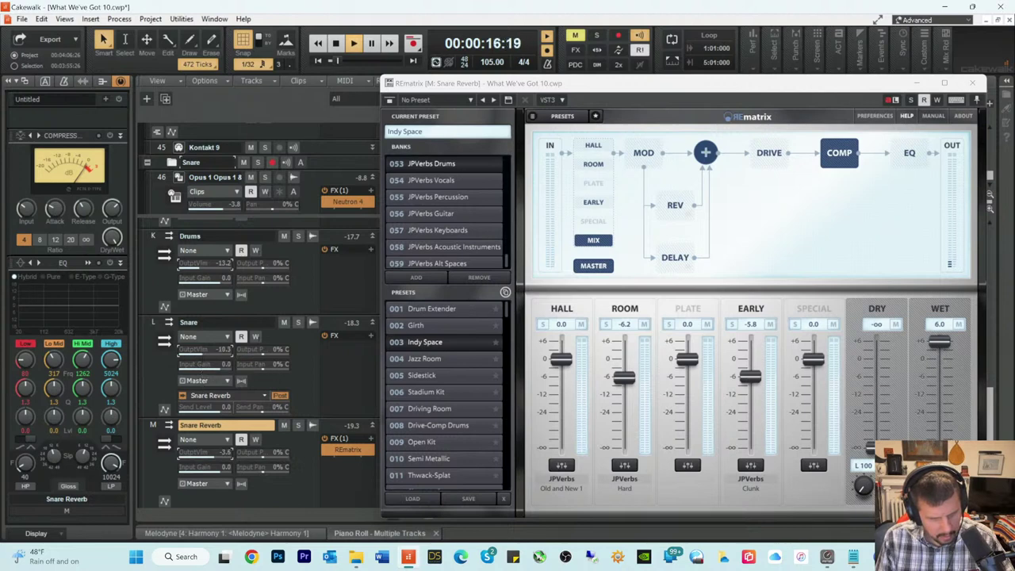
pyautogui.moveTo(222, 456); pyautogui.dragTo(218, 455)
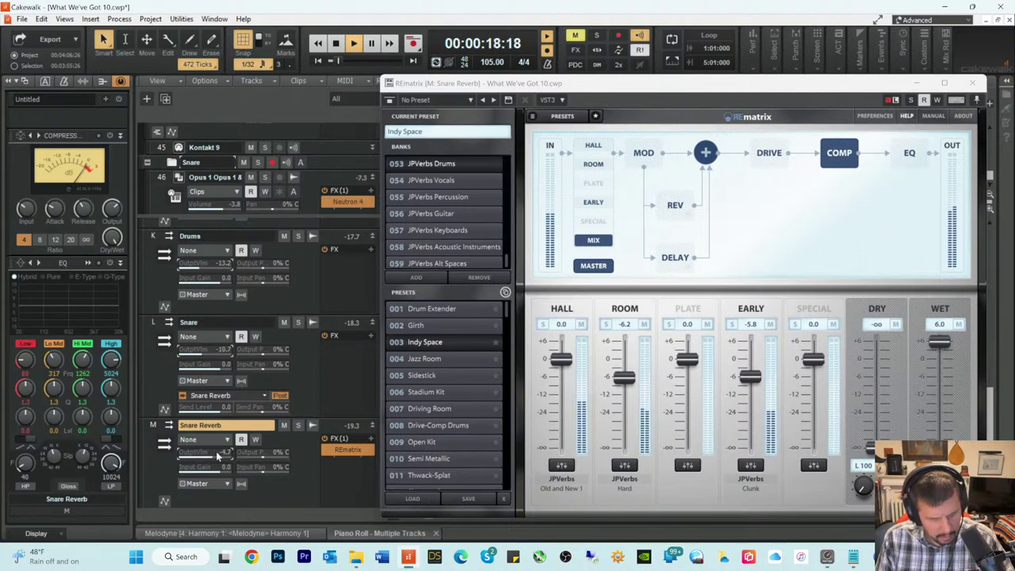
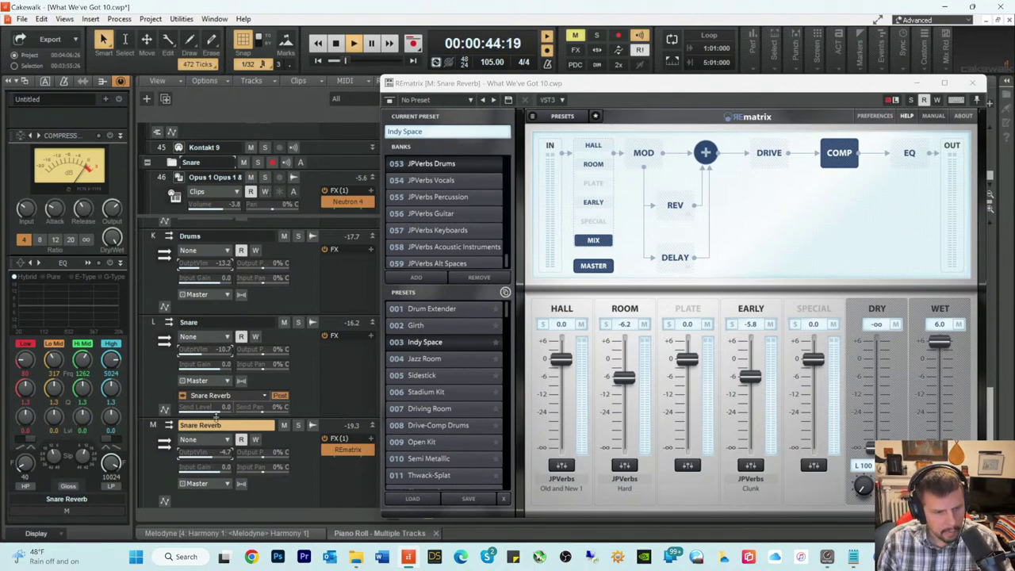
# Step: Put the REmatrix window away and set the output volume of the Snare bus to -13.2 and of the Snare Reverb bus to -6.1
pyautogui.click(916, 83)
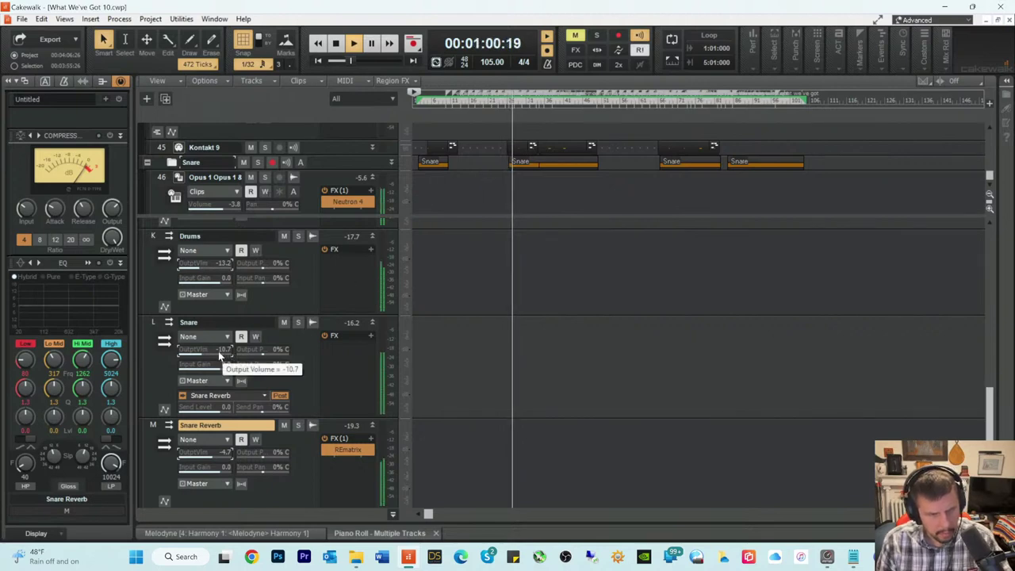
pyautogui.moveTo(213, 356); pyautogui.dragTo(212, 356)
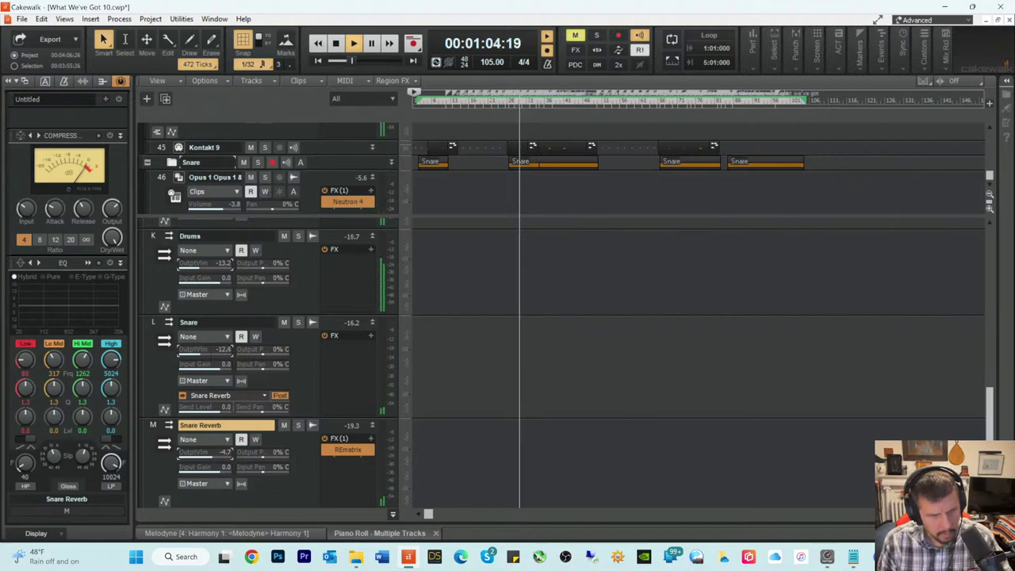
pyautogui.scroll(-2, 213, 356)
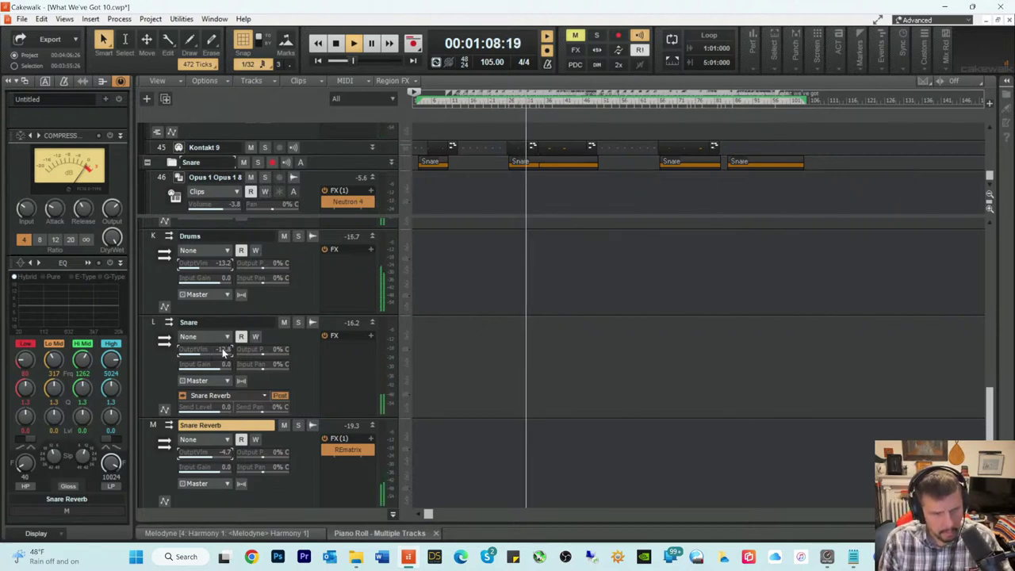
pyautogui.scroll(-1, 212, 356)
pyautogui.scroll(-3, 213, 356)
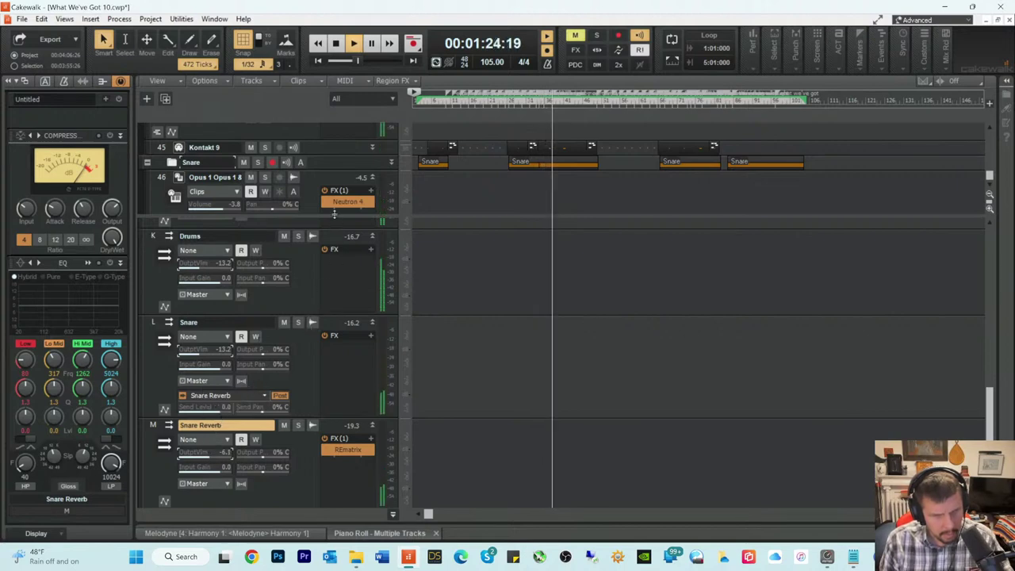
# Step: Open Neutron 4 on the Opus 1 audio track and raise the gain of equalizer band 7 at 2287 Hz to 3.0 dB
pyautogui.moveTo(334, 212); pyautogui.dragTo(392, 379)
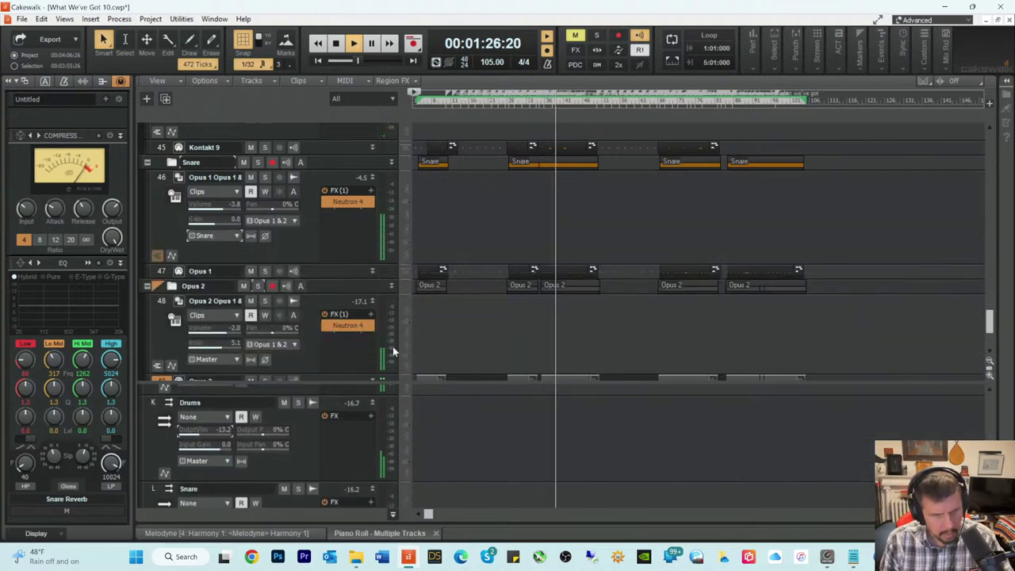
pyautogui.scroll(-3, 447, 297)
pyautogui.scroll(3, 447, 297)
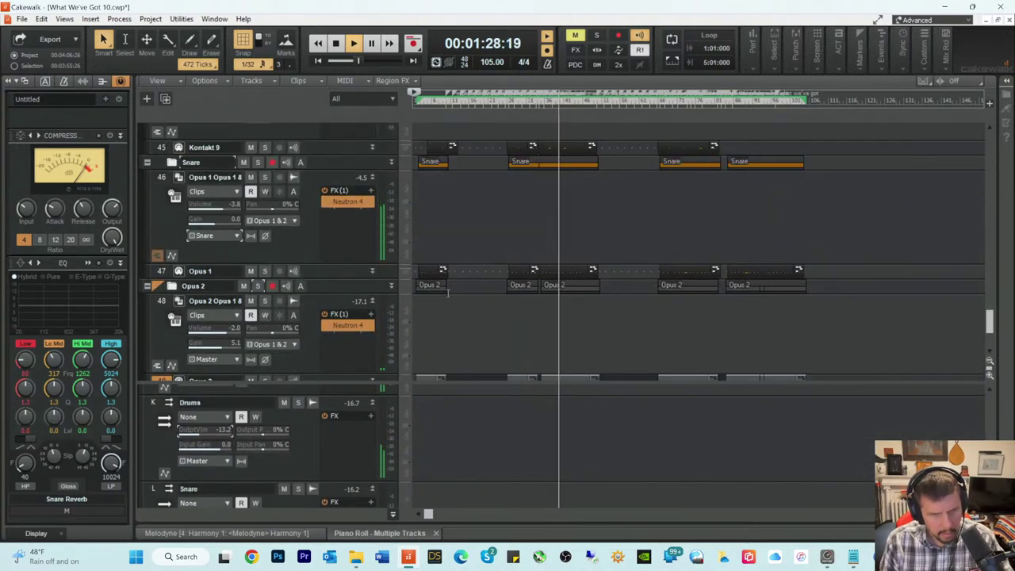
pyautogui.scroll(-1, 448, 293)
pyautogui.scroll(1, 447, 293)
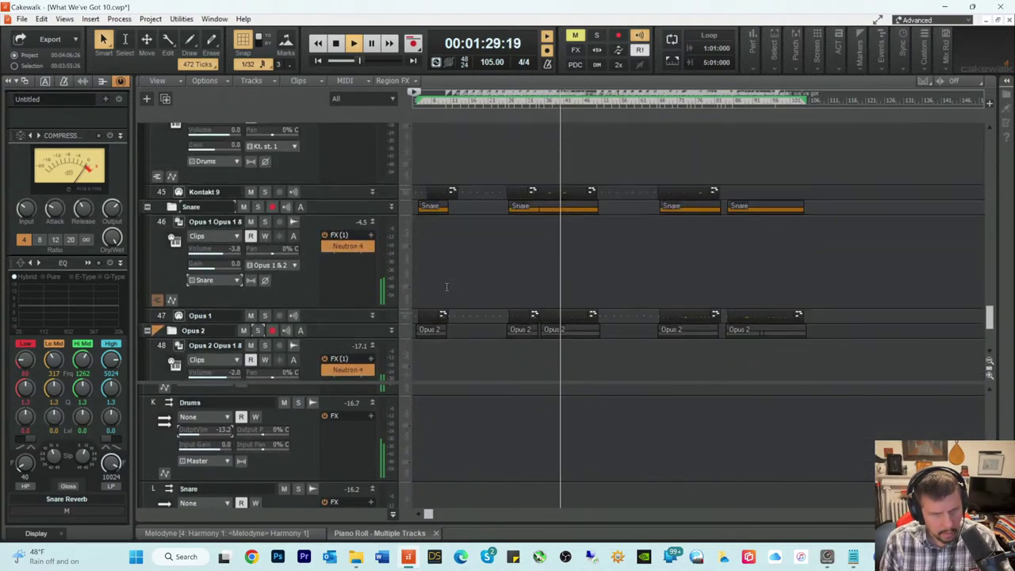
pyautogui.click(351, 247)
pyautogui.doubleClick(354, 249)
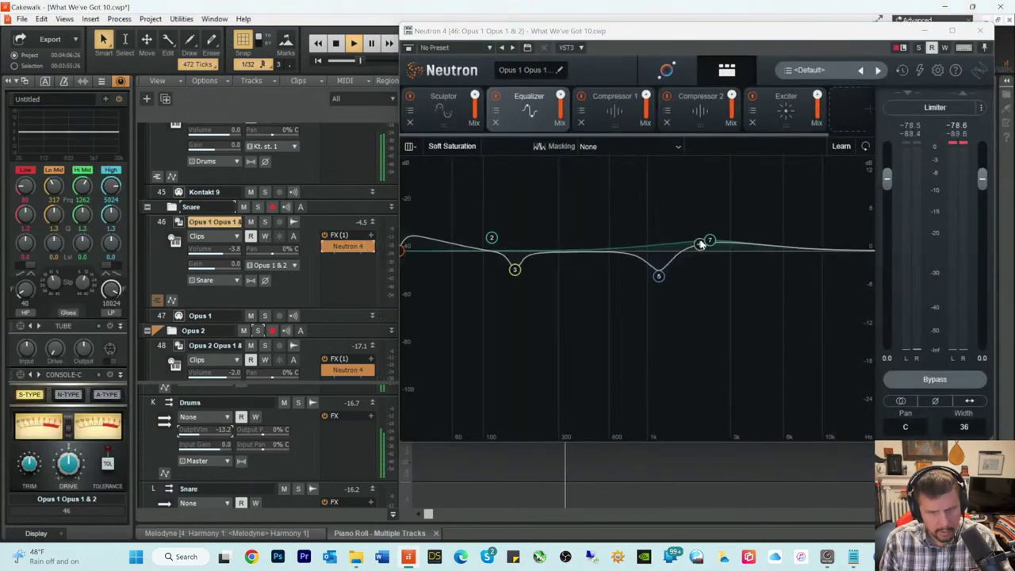
pyautogui.moveTo(709, 244); pyautogui.dragTo(709, 236)
# Step: Relearn the Opus 1 track in Neutron's assistant with the Snare percussion target while the song plays, and close the plug-in
pyautogui.press('space')
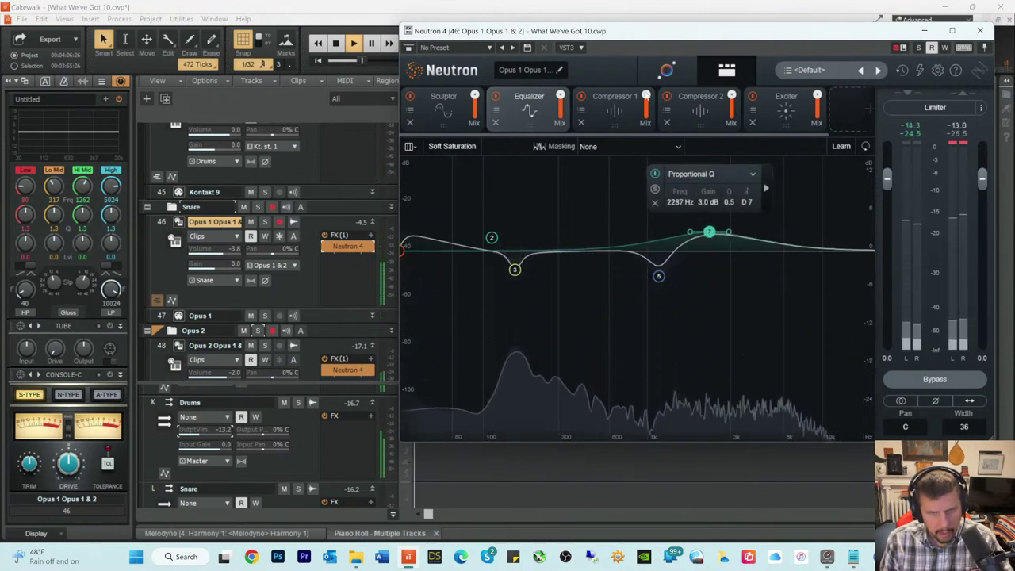
pyautogui.click(666, 70)
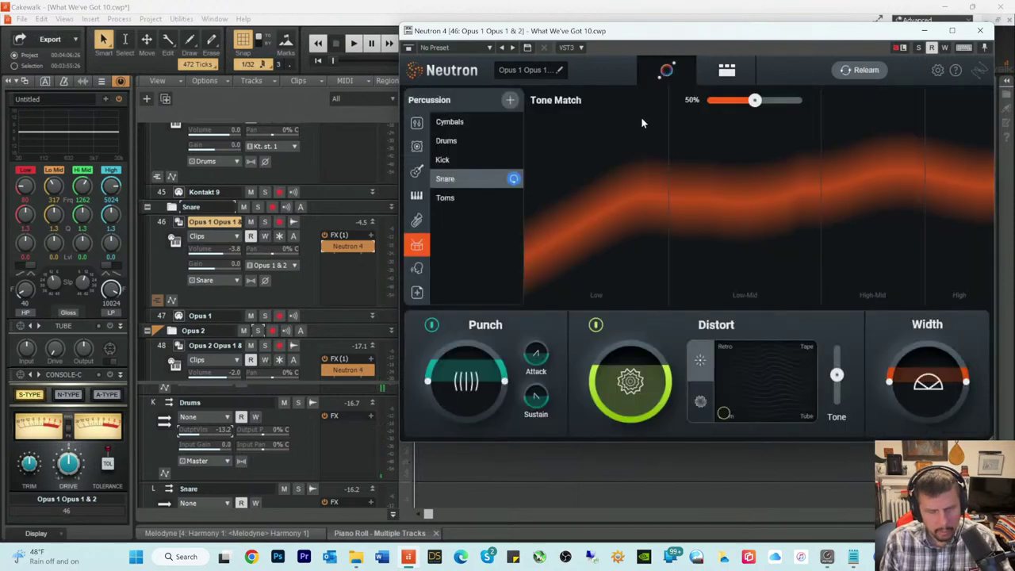
pyautogui.click(853, 70)
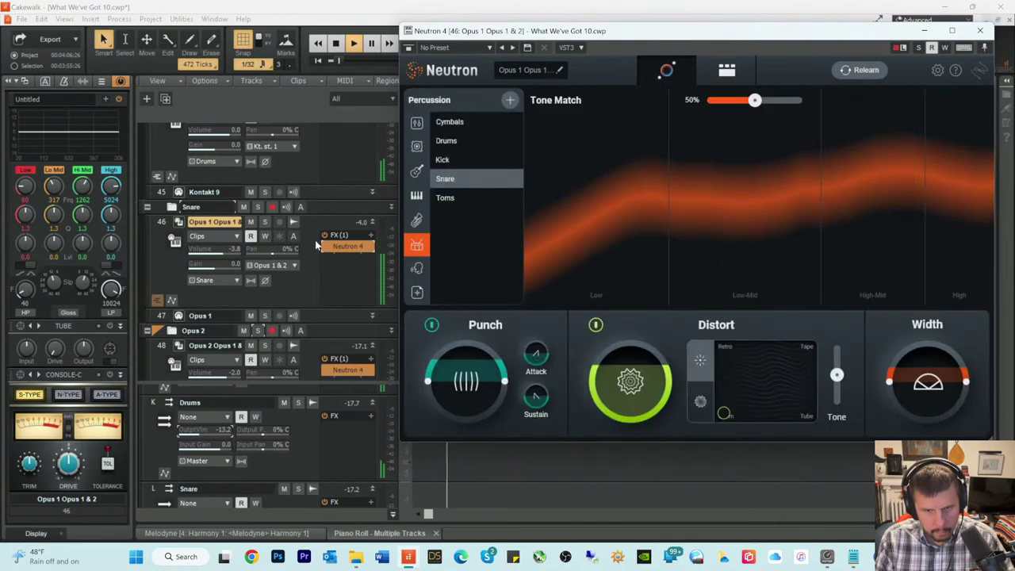
pyautogui.click(980, 30)
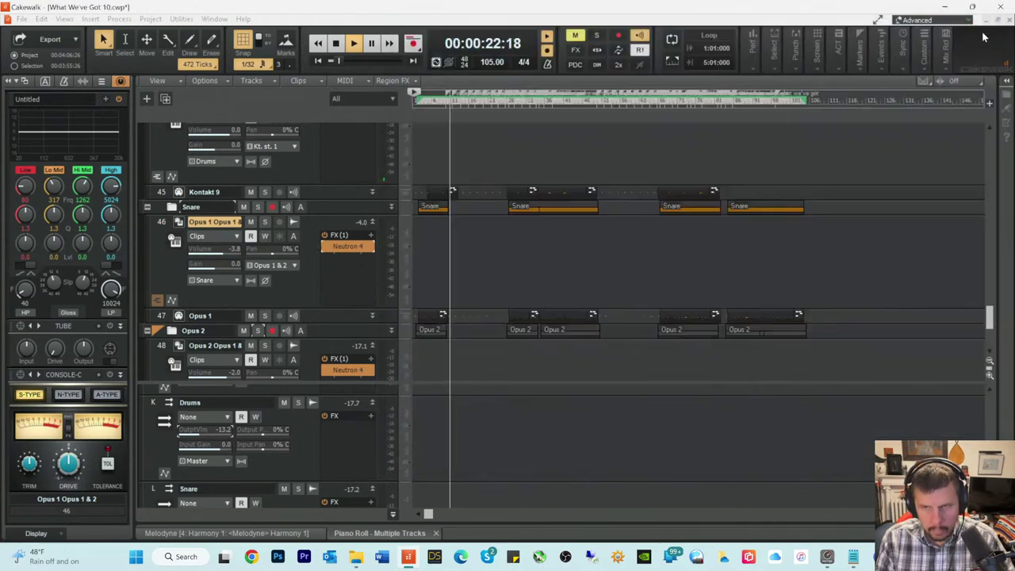
# Step: Play from the later Snare clip and set the output volume of the Snare bus to -11.7 and of the Snare Reverb bus to -3.5
pyautogui.click(501, 103)
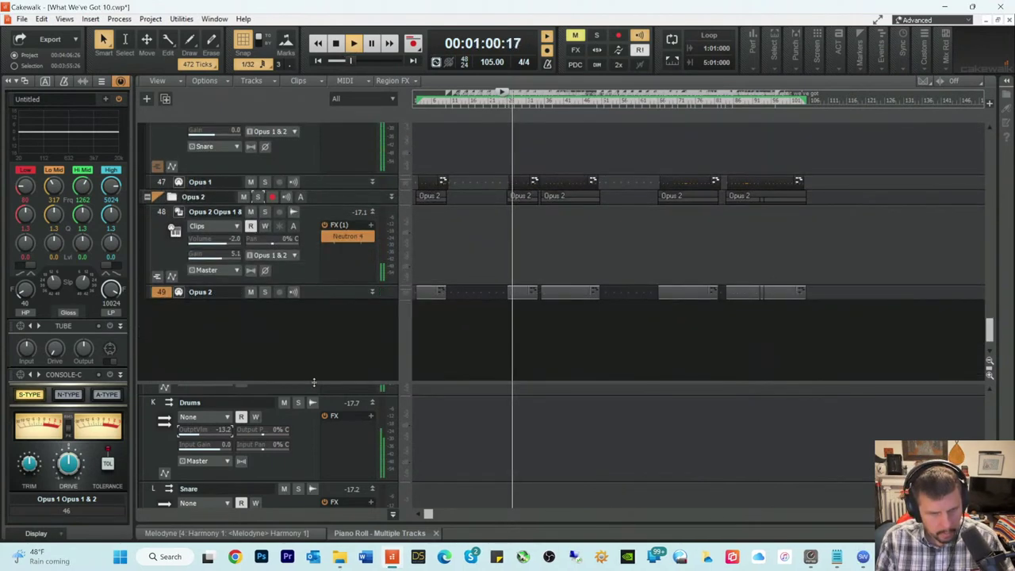
pyautogui.moveTo(308, 385); pyautogui.dragTo(349, 153)
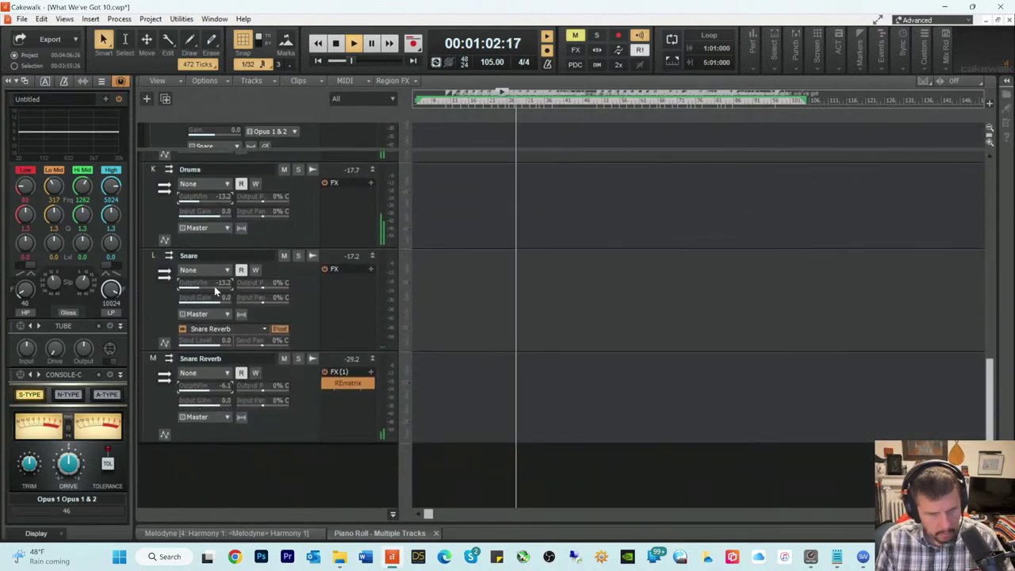
pyautogui.click(226, 386)
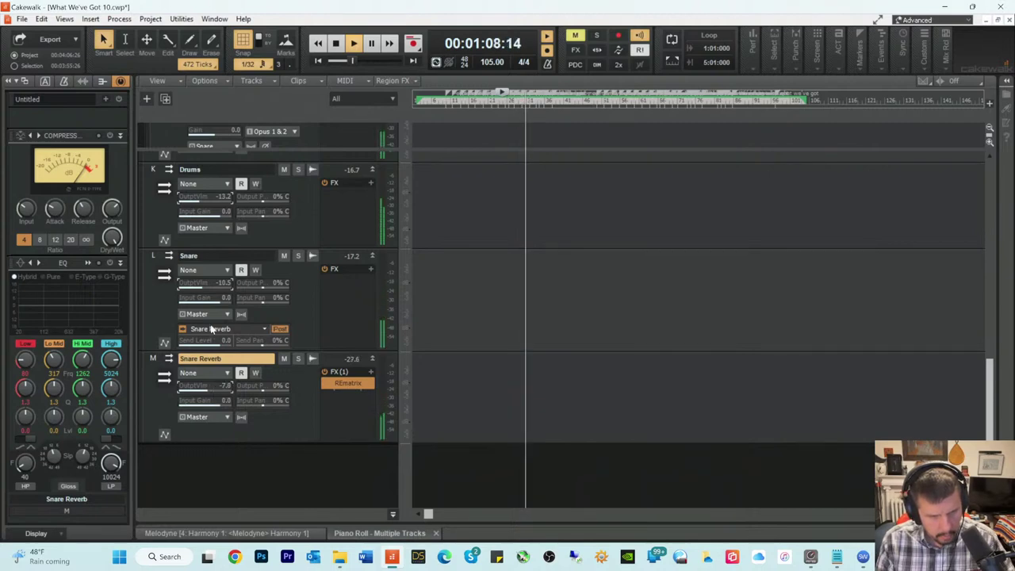
pyautogui.scroll(5, 213, 394)
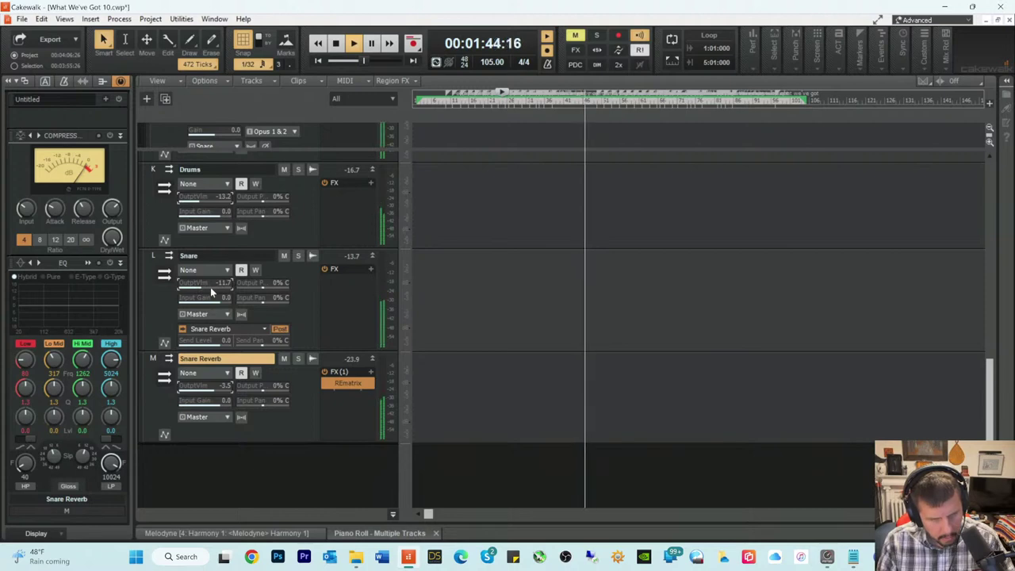
# Step: Set the output volume of the Snare bus to -12.8 and replay the song from around measure 45
pyautogui.press('space')
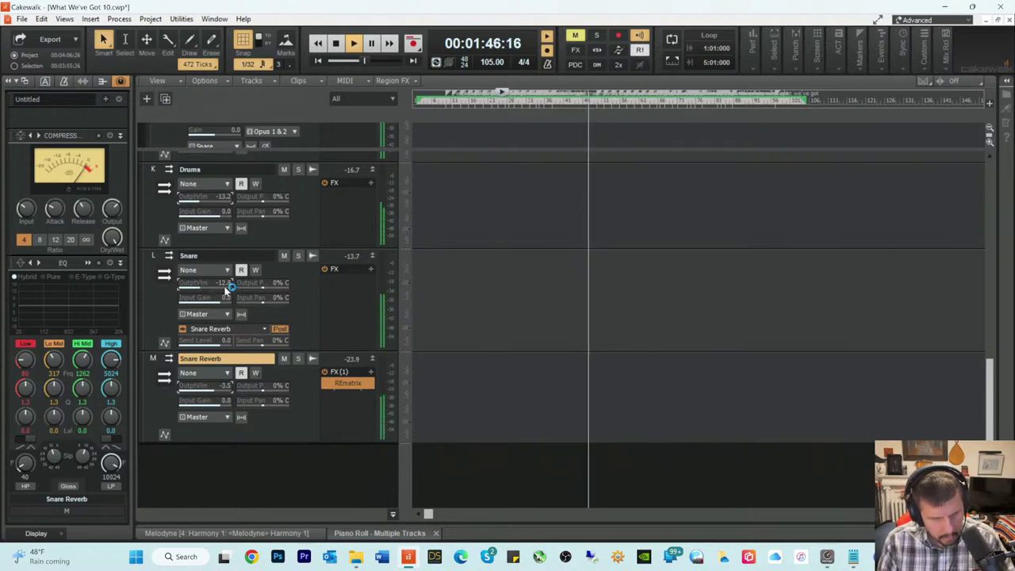
pyautogui.moveTo(226, 289); pyautogui.dragTo(212, 290)
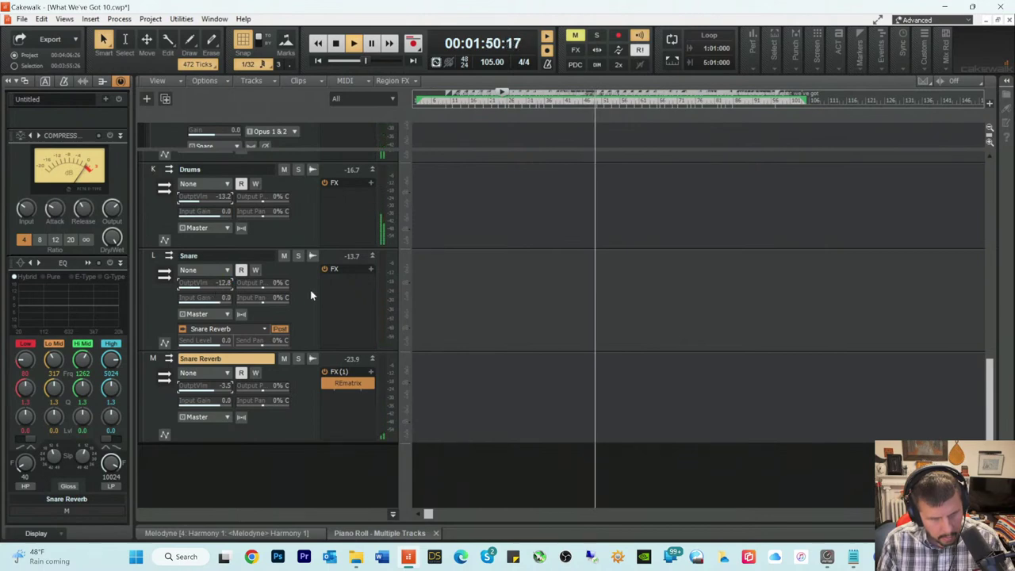
pyautogui.click(501, 101)
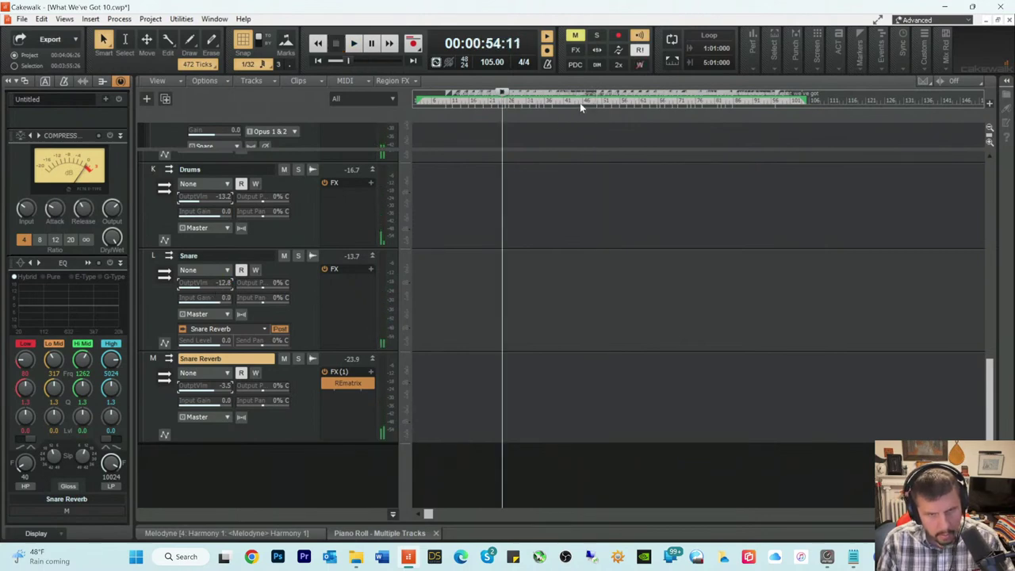
pyautogui.click(580, 101)
pyautogui.press('space')
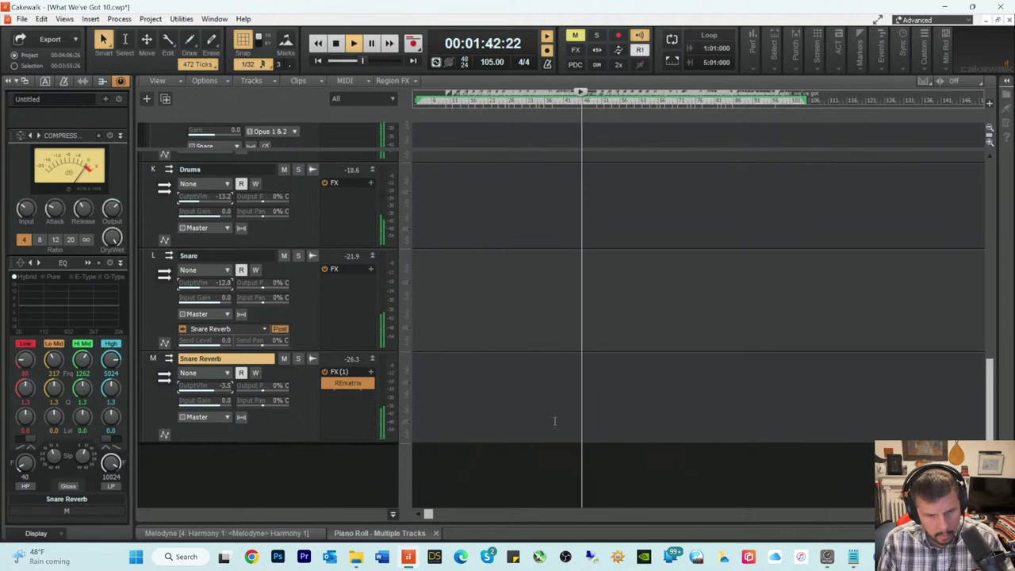
# Step: Rename the Opus 2 track folder to BD and save the project
pyautogui.click(380, 533)
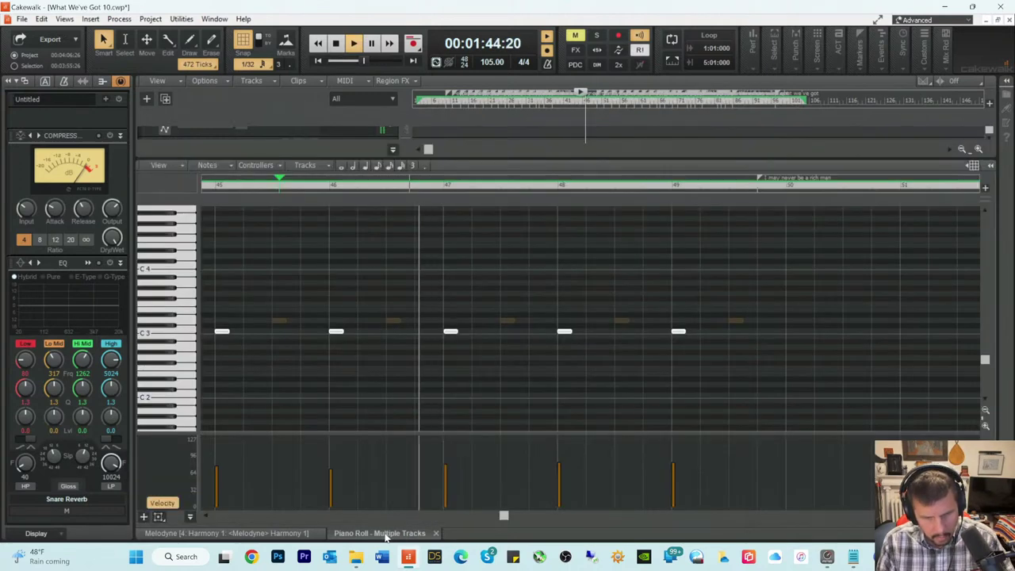
pyautogui.press('d')
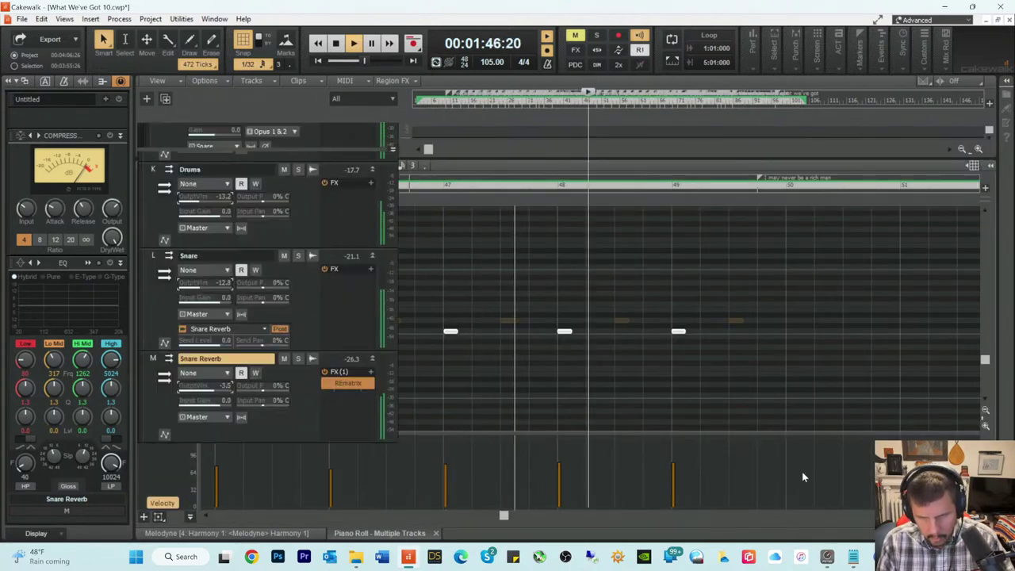
pyautogui.scroll(5, 347, 176)
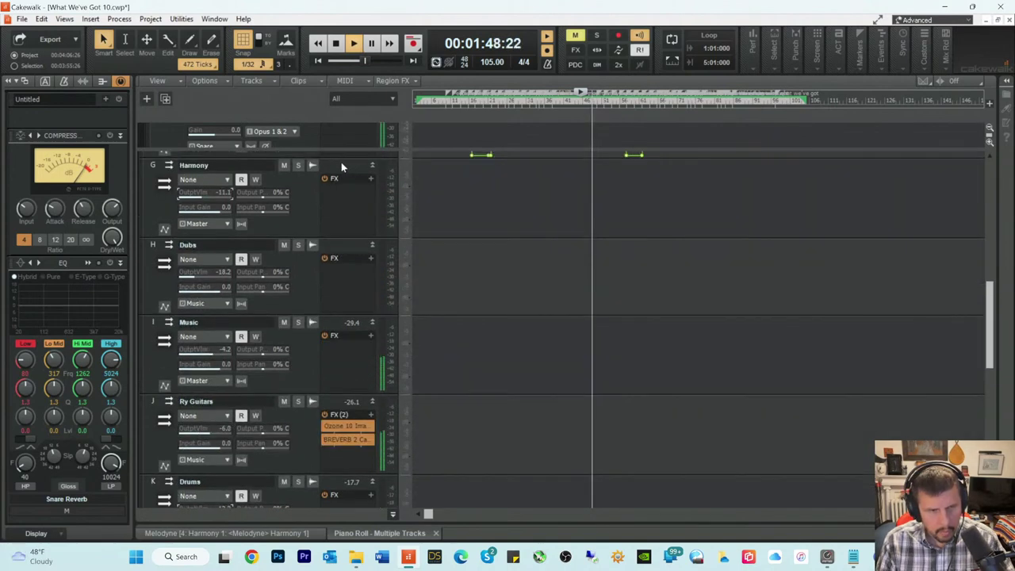
pyautogui.scroll(3, 339, 159)
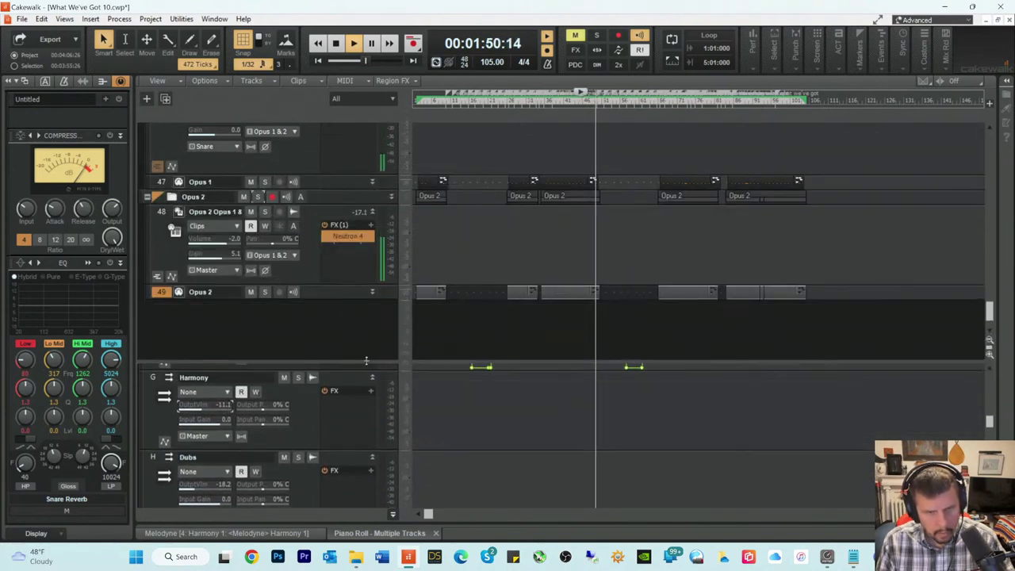
pyautogui.click(582, 102)
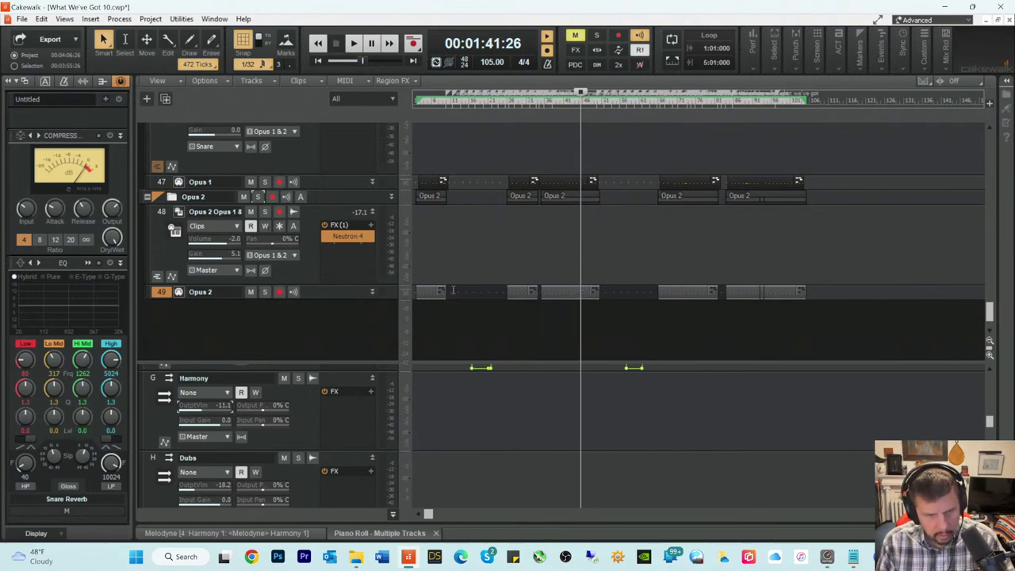
pyautogui.doubleClick(222, 198)
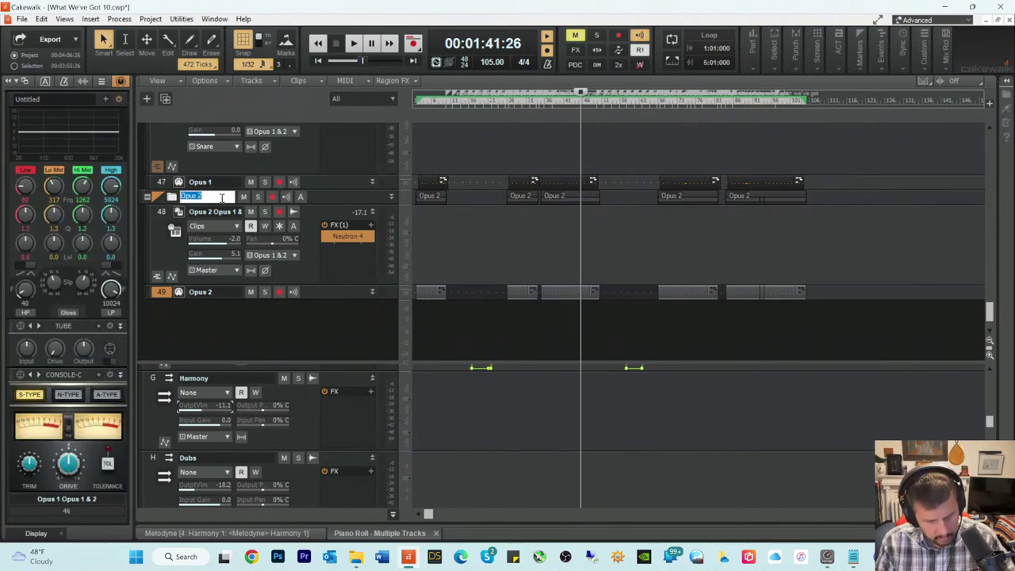
pyautogui.press('Return')
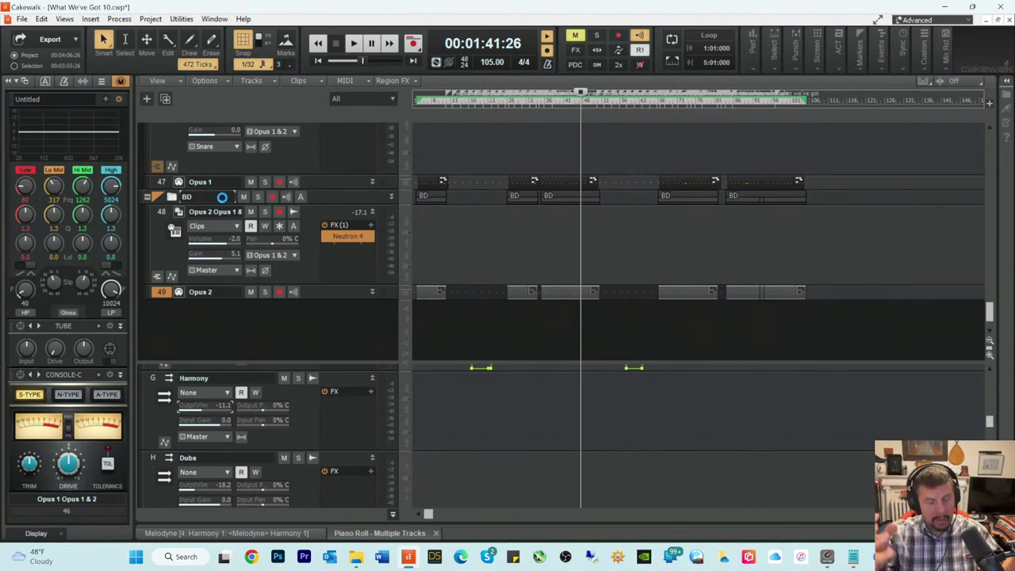
pyautogui.hotkey('ctrl', 's')
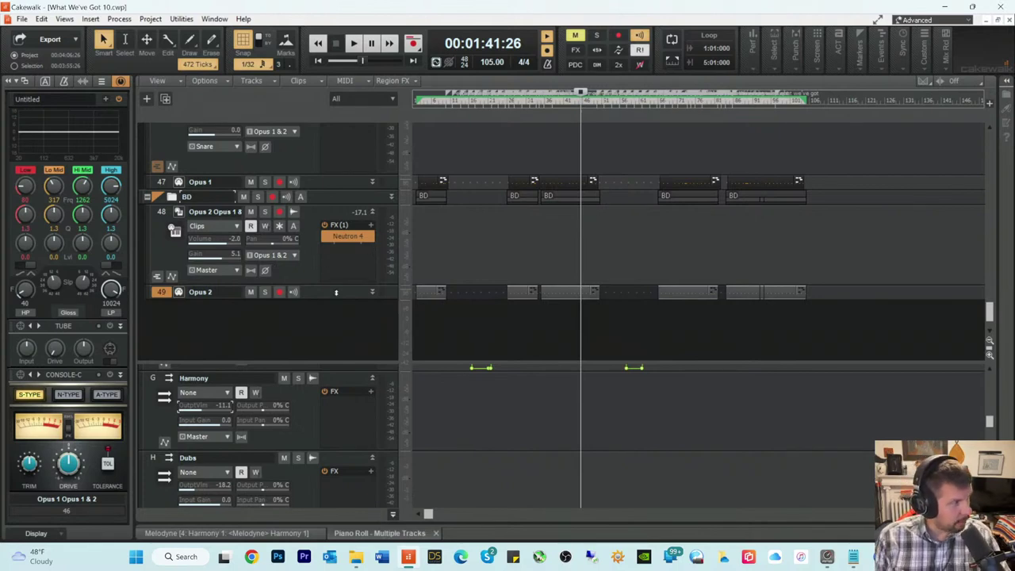
# Step: Add a C3 note just before measure 49 in the Opus 2 MIDI track and play it back
pyautogui.doubleClick(581, 292)
pyautogui.press('space')
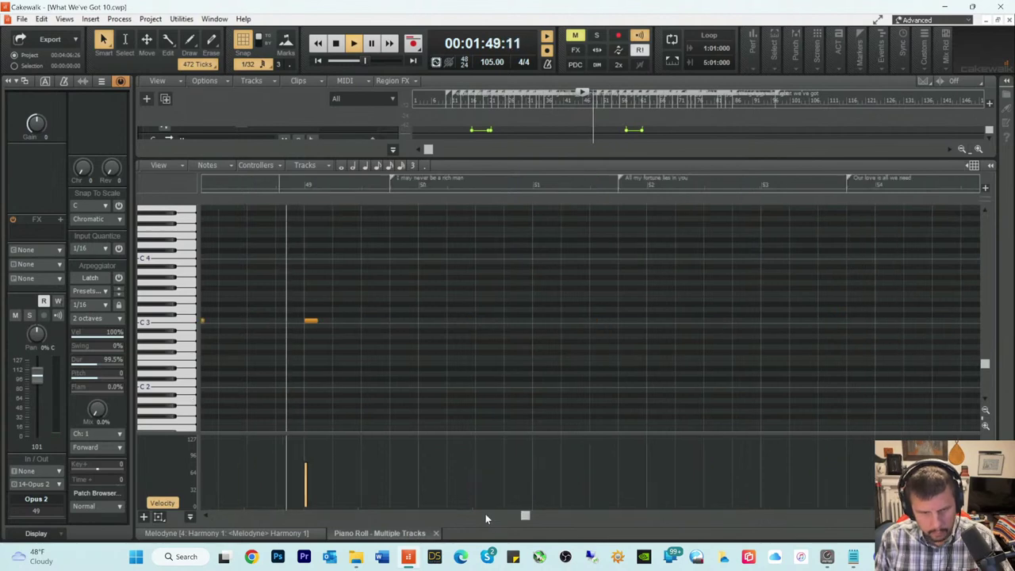
pyautogui.click(258, 184)
pyautogui.click(279, 320)
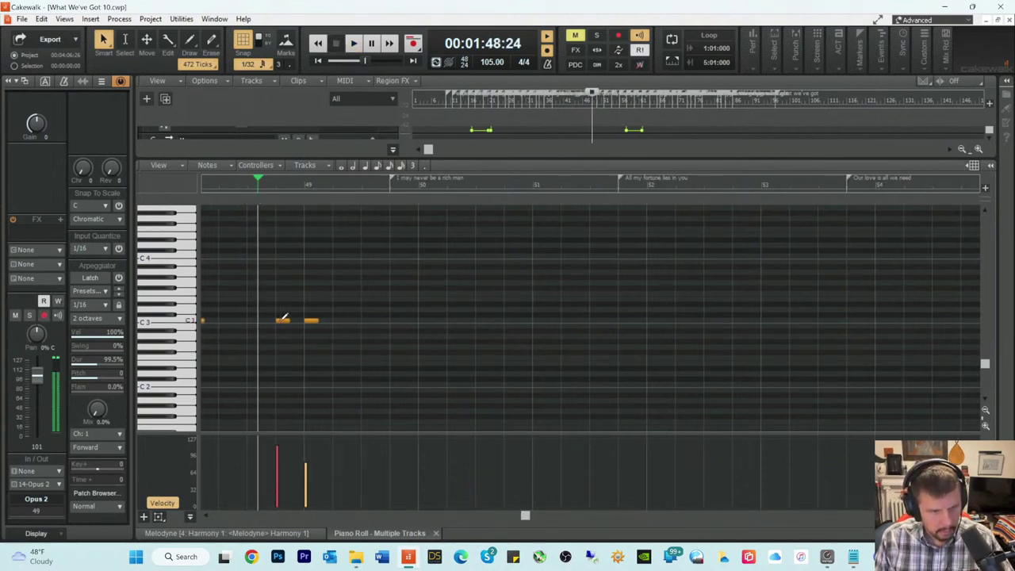
pyautogui.press('space')
pyautogui.press('space')
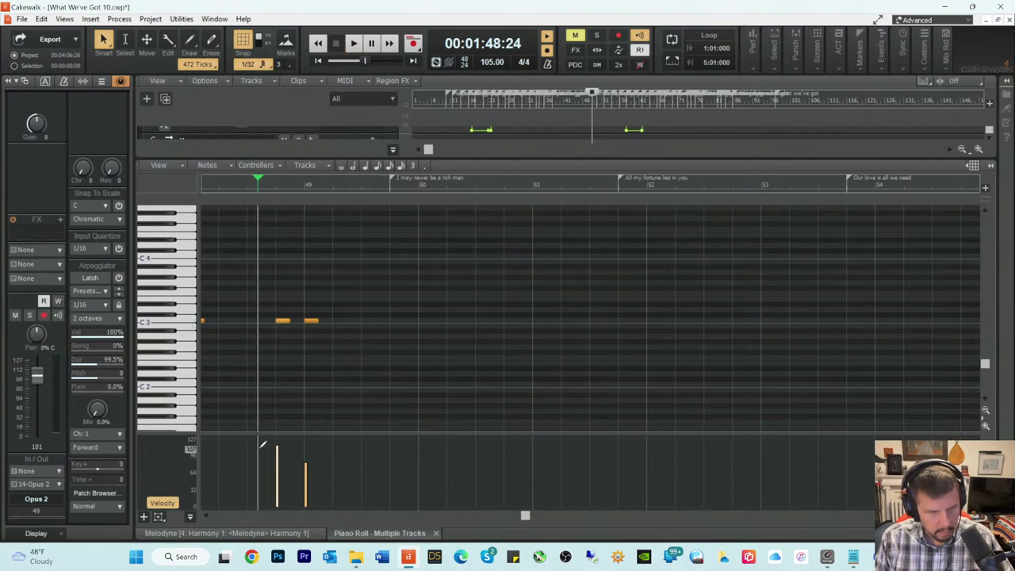
# Step: Match the added note's velocity to the following note at measure 49, play the passage, and close the piano roll
pyautogui.press('space')
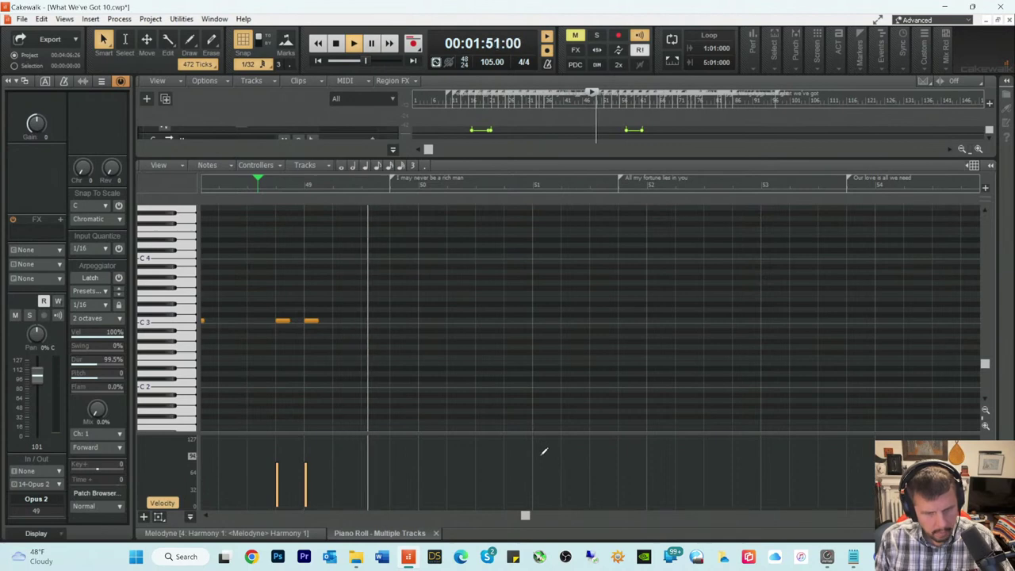
pyautogui.press('space')
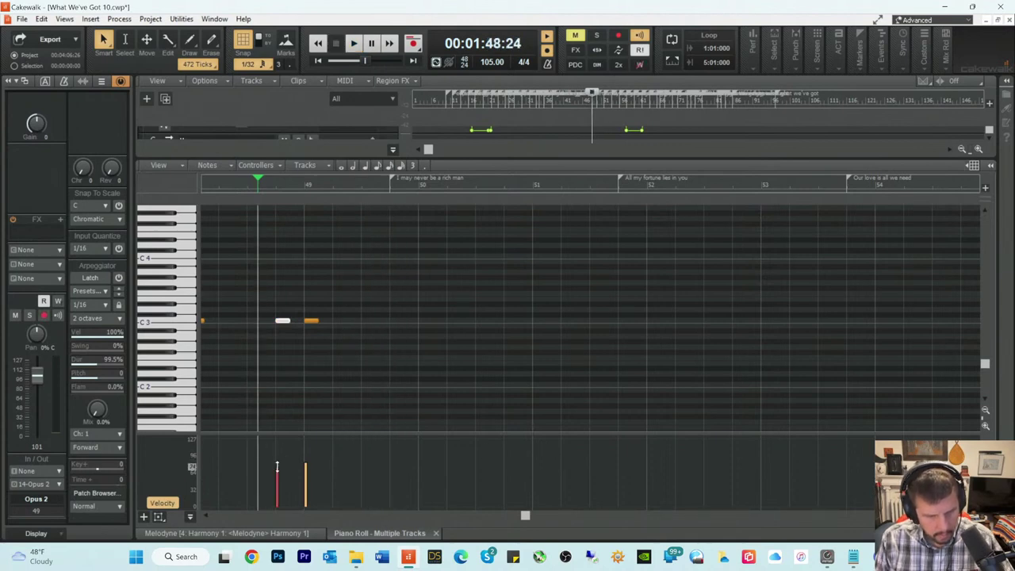
pyautogui.press('space')
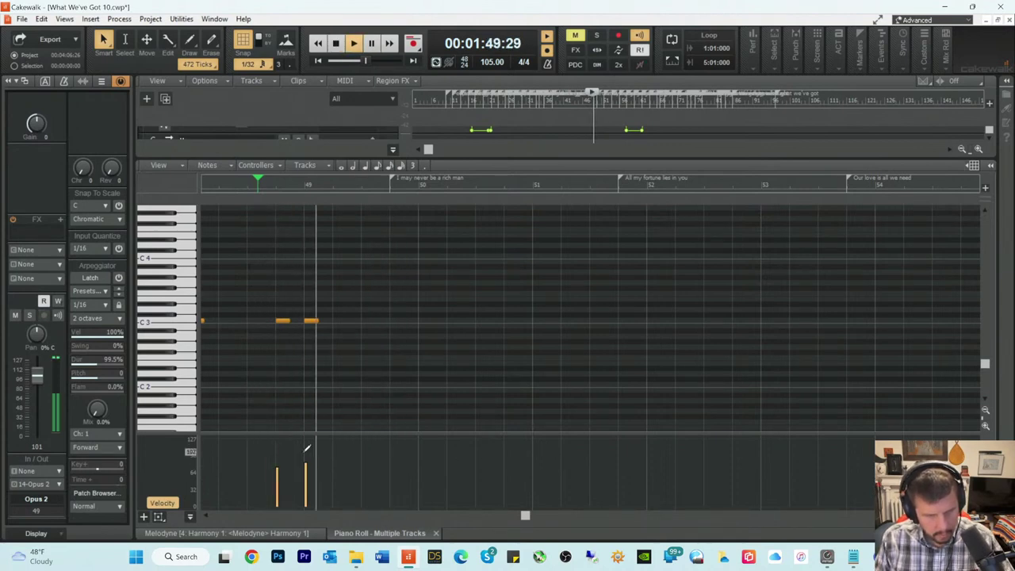
pyautogui.press('space')
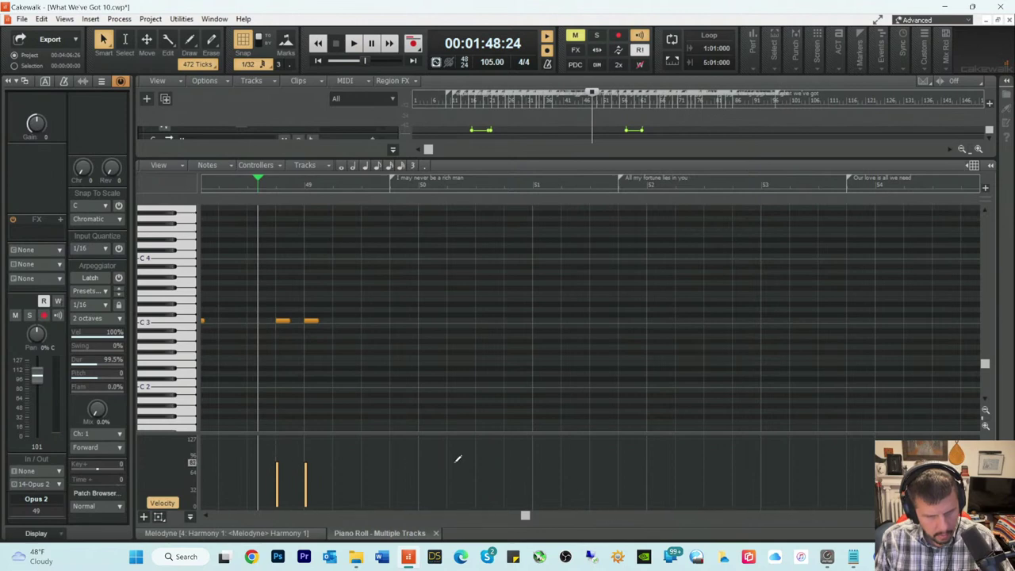
pyautogui.press('space')
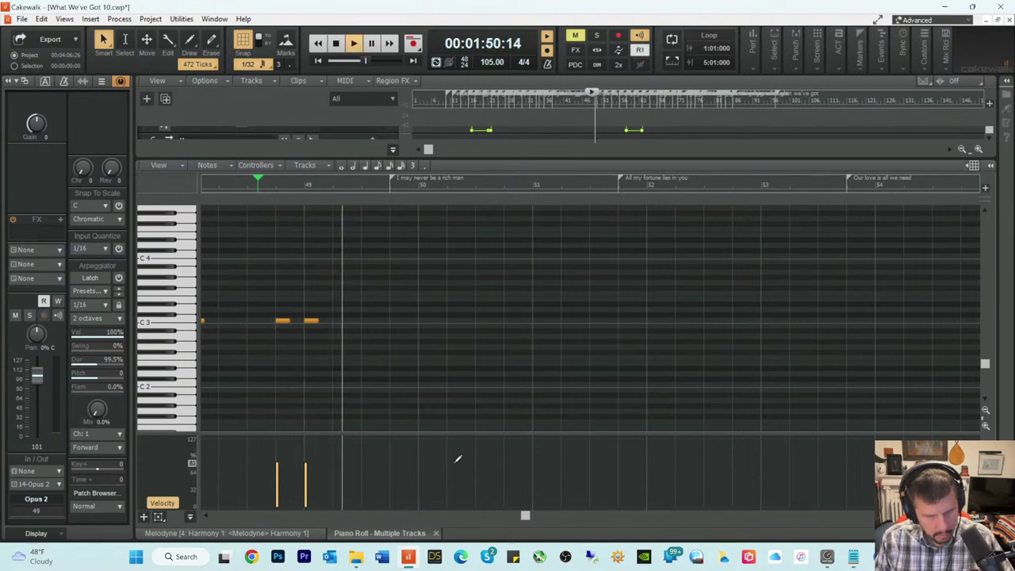
pyautogui.press('d')
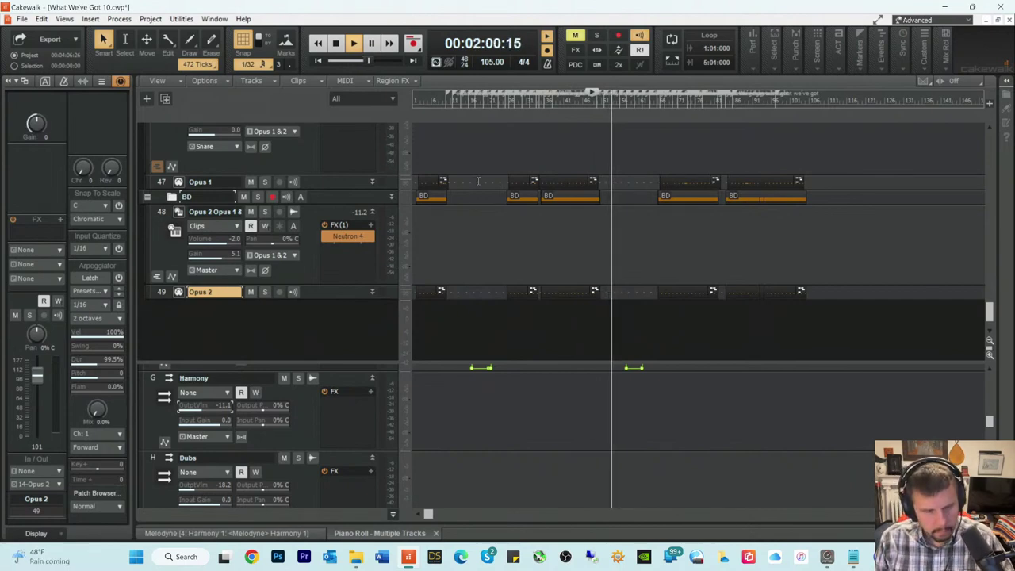
# Step: Insert the Waves Kaleidoscopes Stereo effect on the Lead Vocal track and play the song through it
pyautogui.scroll(8, 468, 174)
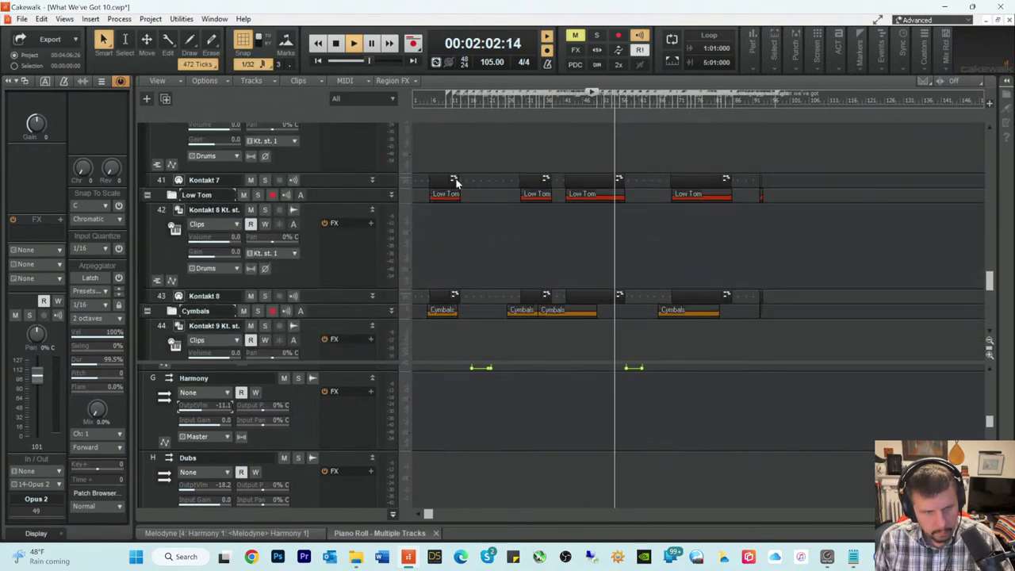
pyautogui.scroll(15, 476, 198)
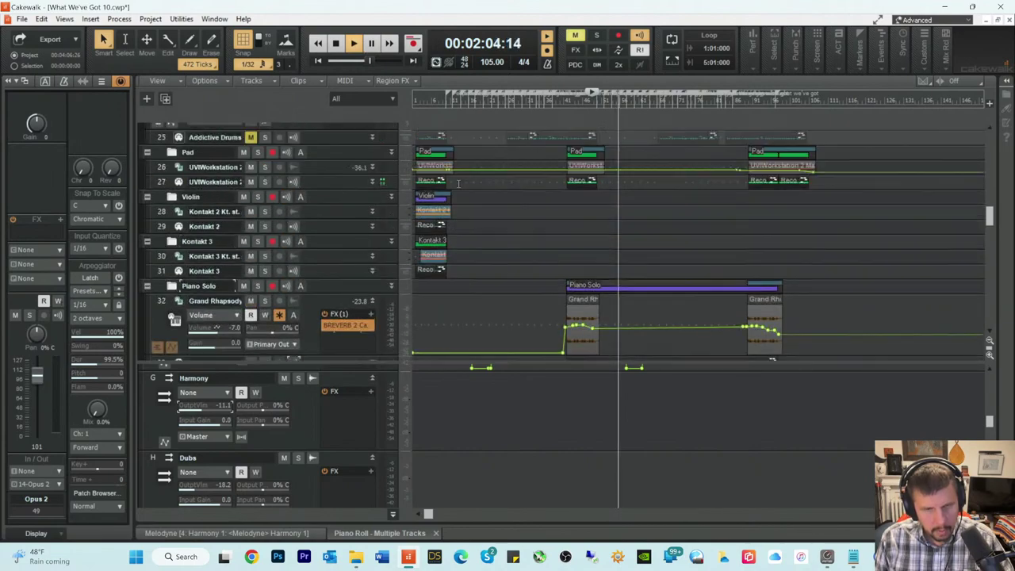
pyautogui.press('space')
pyautogui.scroll(12, 487, 208)
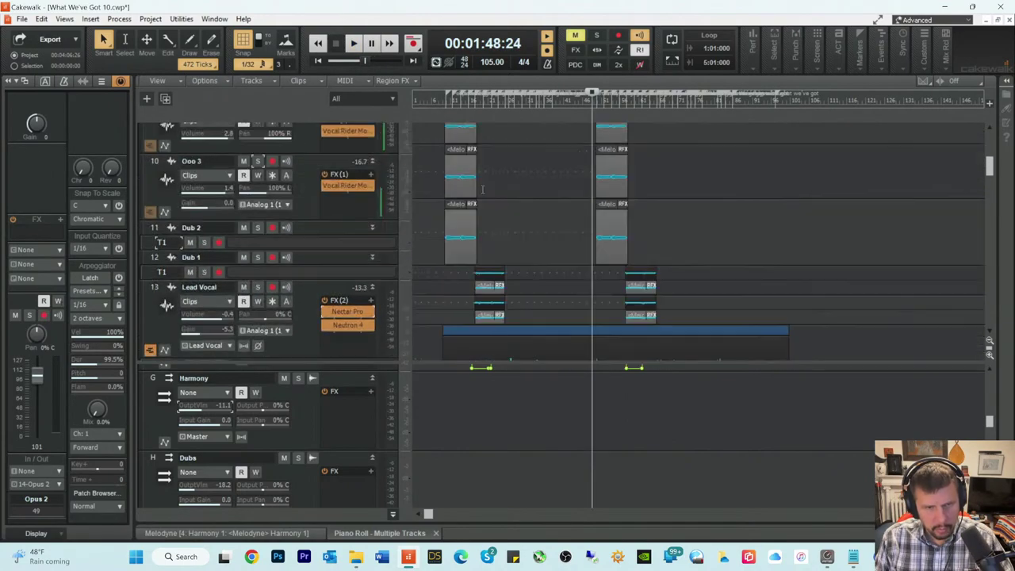
pyautogui.scroll(-3, 478, 201)
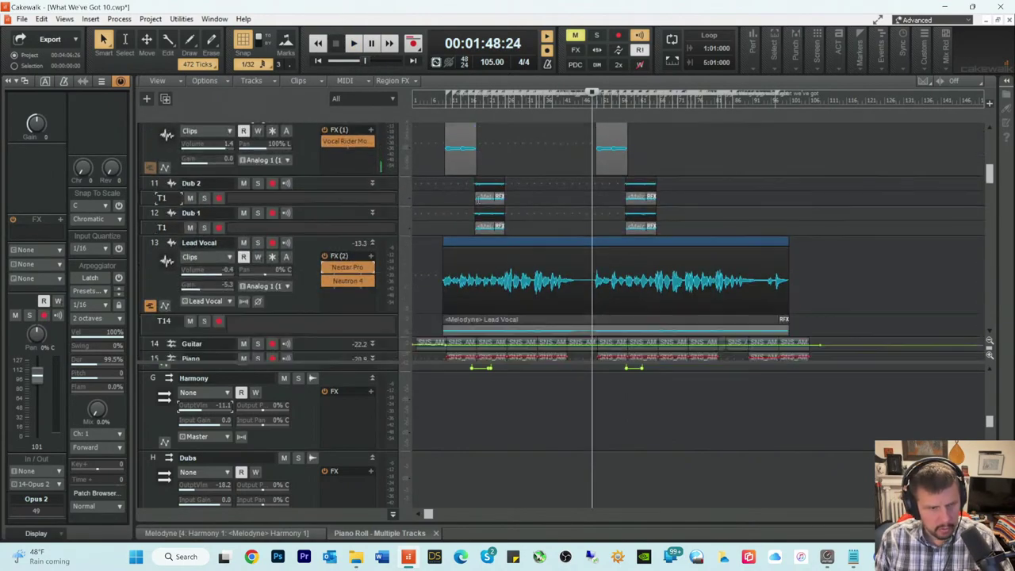
pyautogui.rightClick(333, 287)
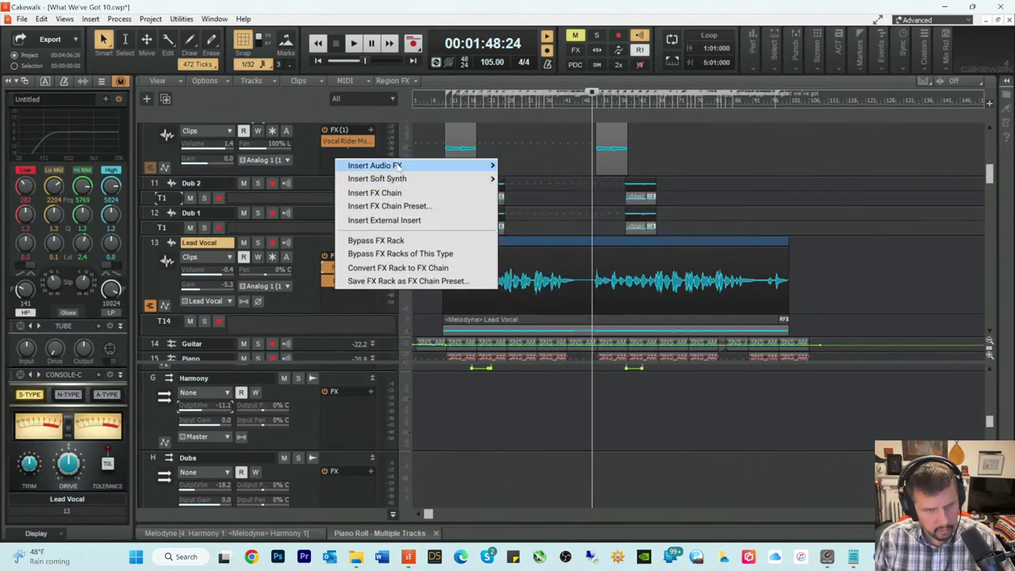
pyautogui.moveTo(469, 168)
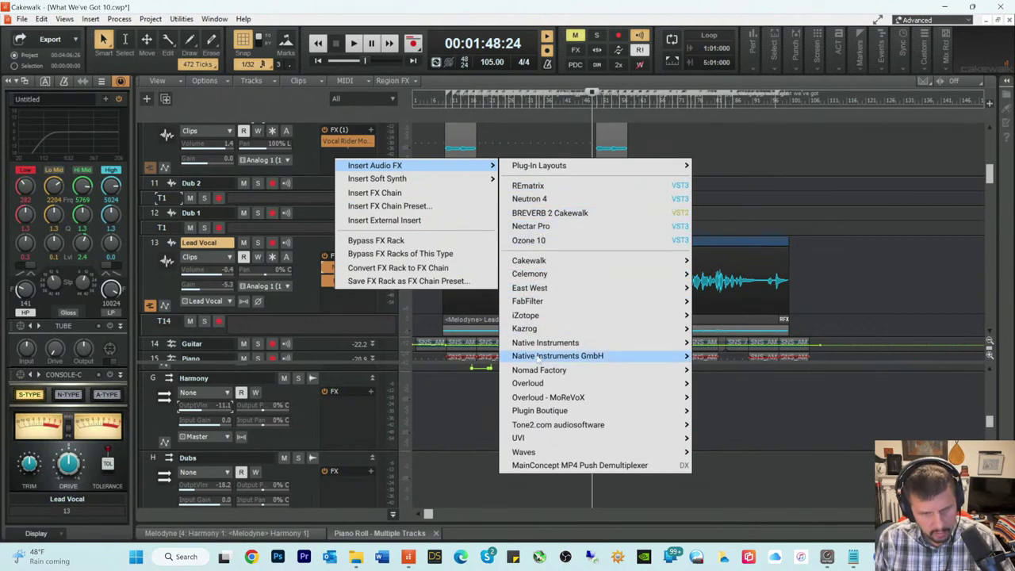
pyautogui.moveTo(538, 458)
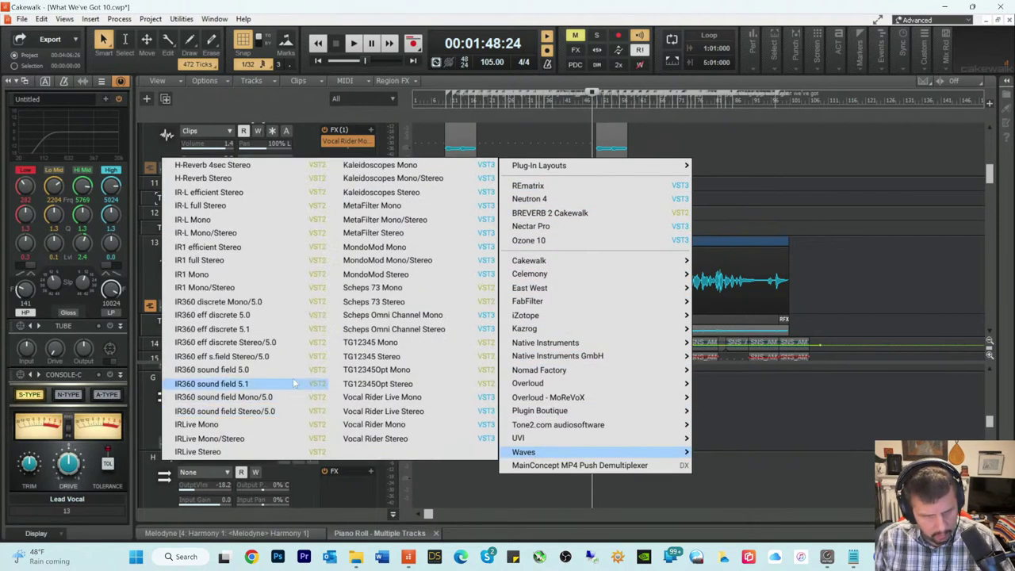
pyautogui.click(382, 199)
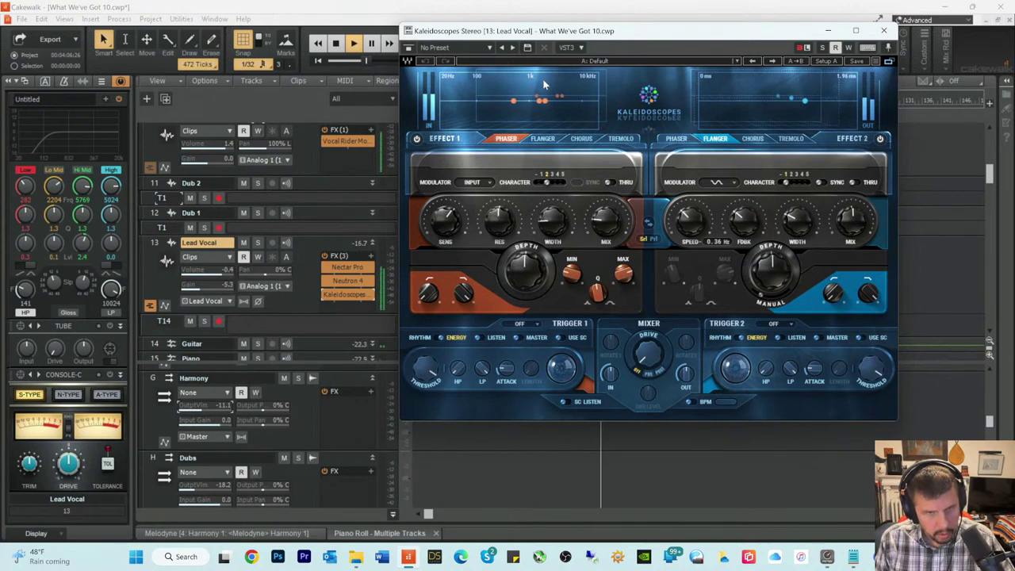
pyautogui.press('space')
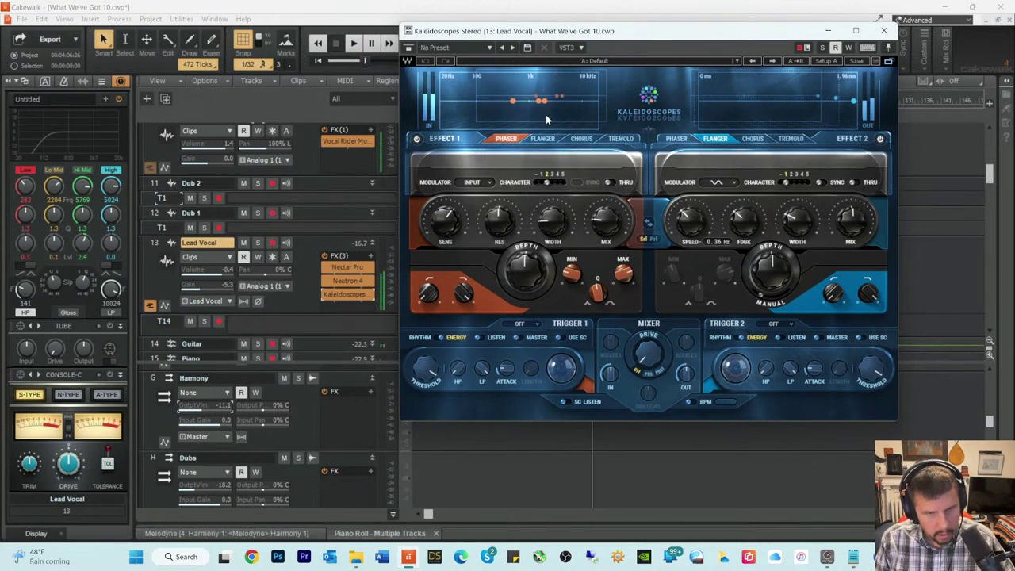
# Step: Load the Warm Chorus preset in Kaleidoscopes and listen to the Lead Vocal with it
pyautogui.click(489, 49)
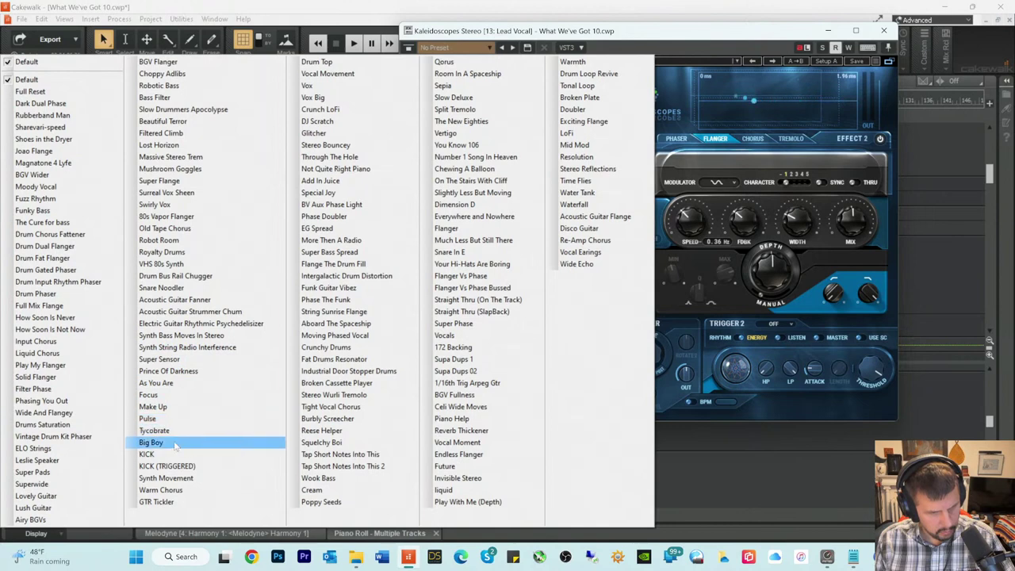
pyautogui.click(175, 489)
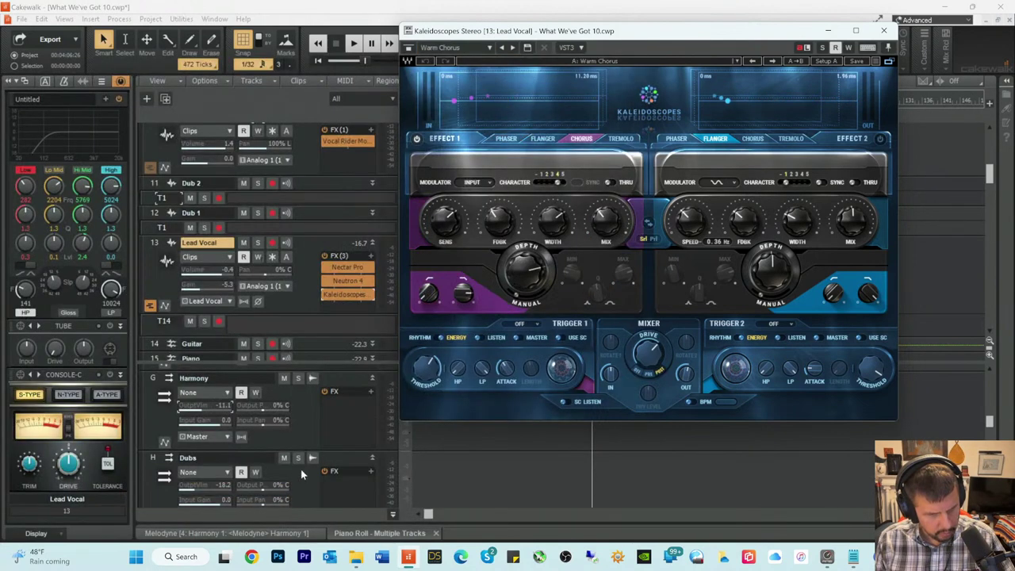
pyautogui.press('space')
pyautogui.moveTo(624, 33); pyautogui.dragTo(683, 78)
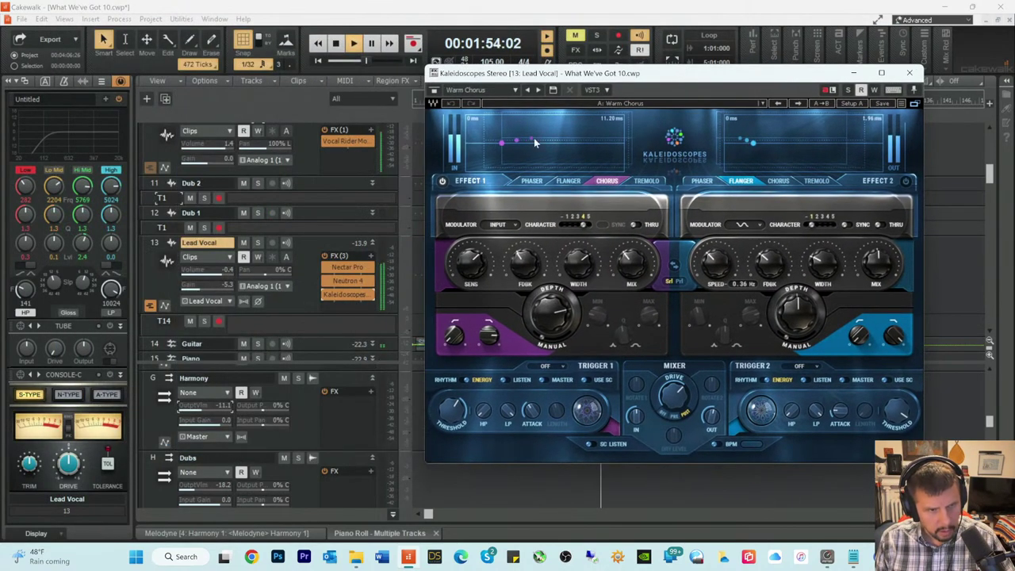
pyautogui.moveTo(222, 274)
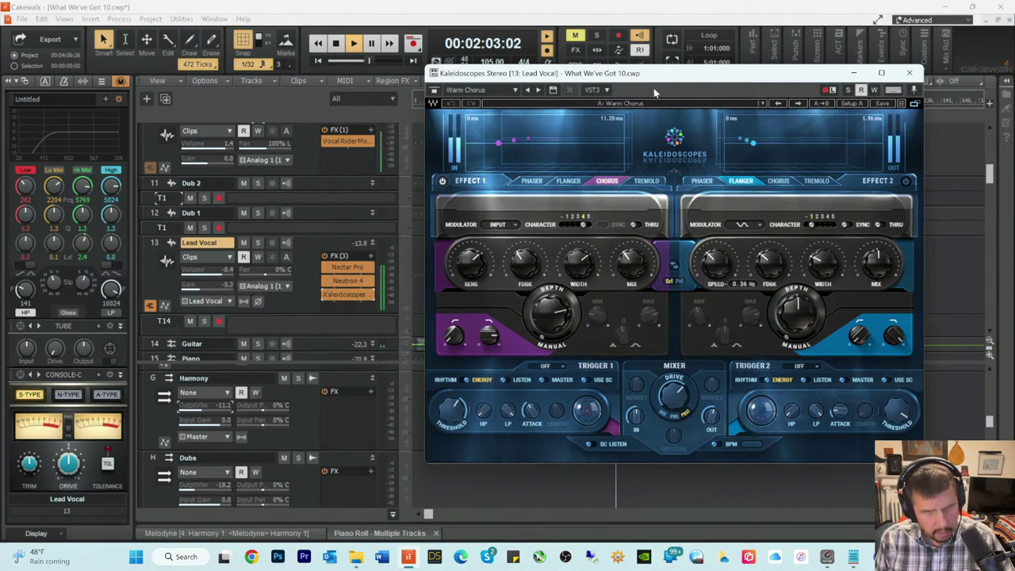
pyautogui.press('space')
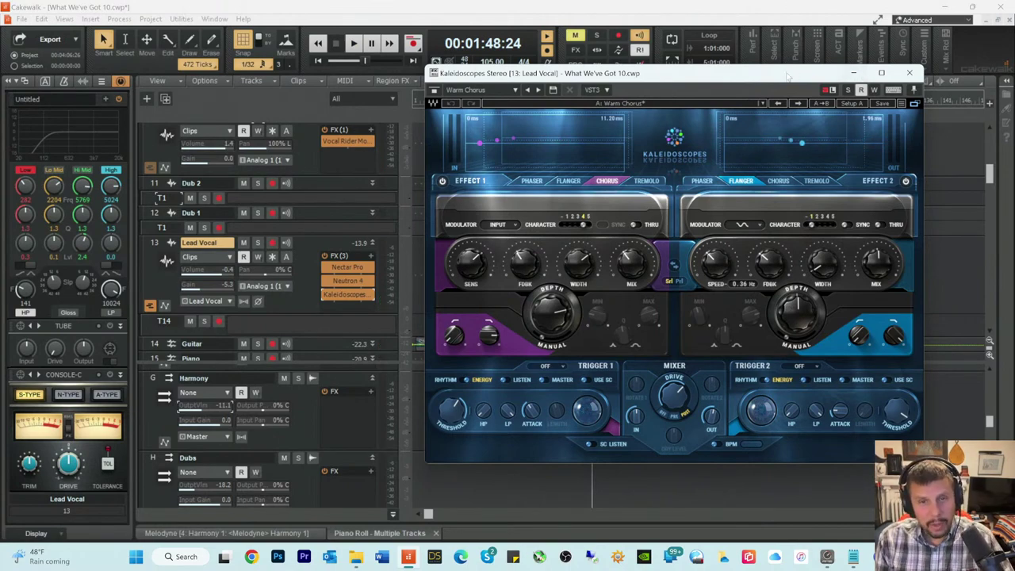
# Step: Insert a new stereo bus directly above the Ooo bus and enlarge its strip to show its controls
pyautogui.moveTo(788, 75); pyautogui.dragTo(821, 40)
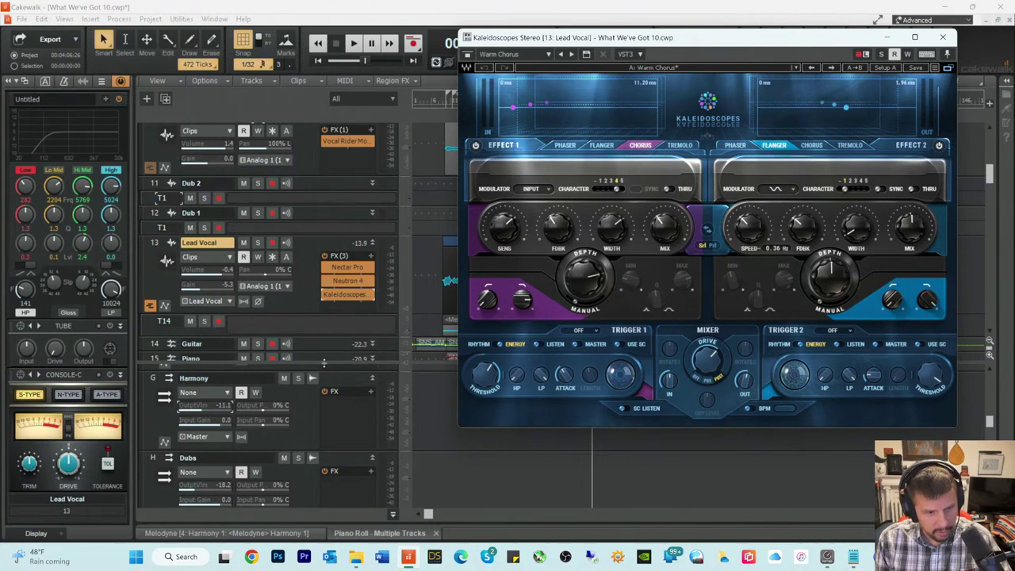
pyautogui.scroll(3, 336, 420)
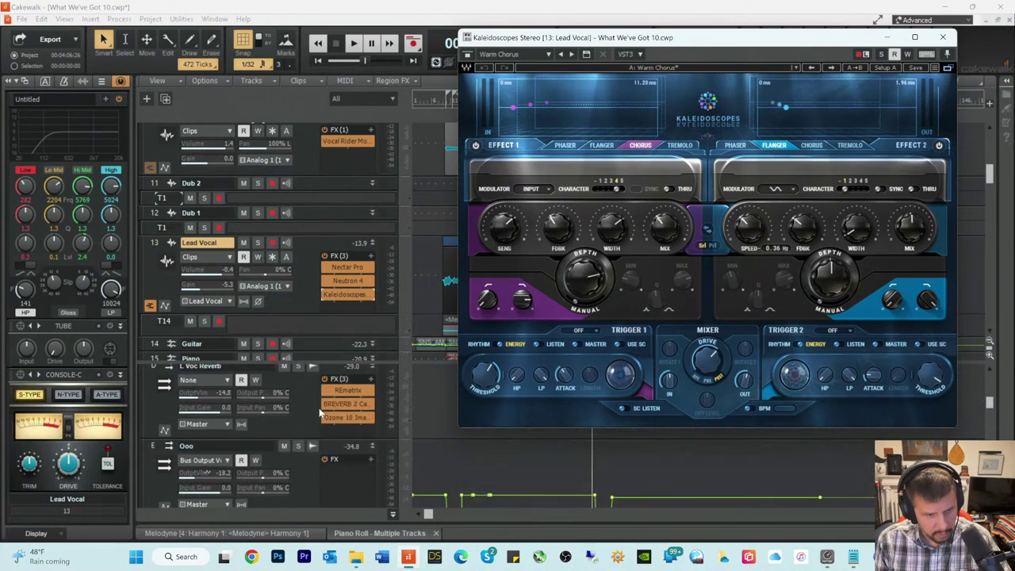
pyautogui.scroll(2, 320, 412)
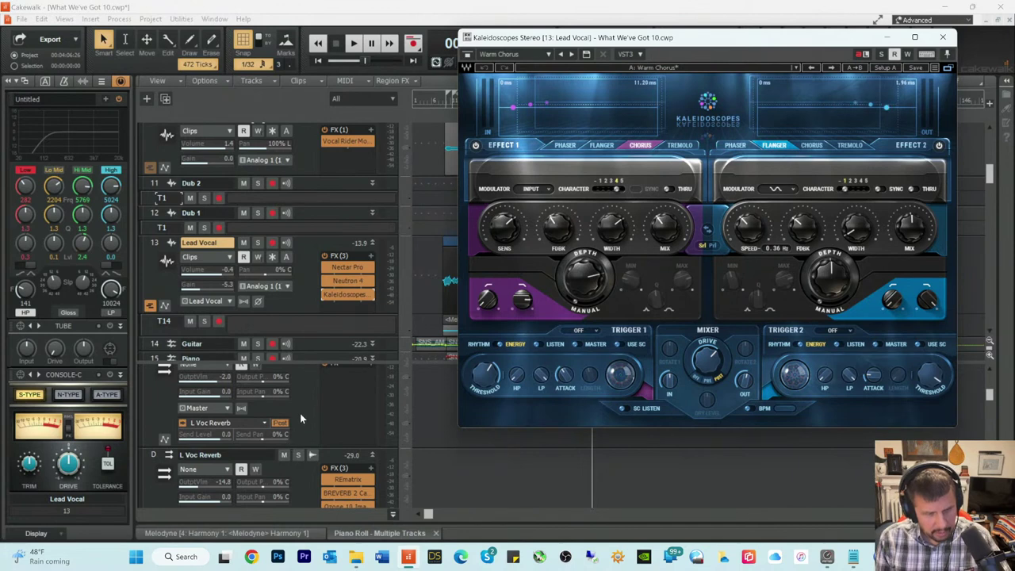
pyautogui.scroll(-1, 299, 413)
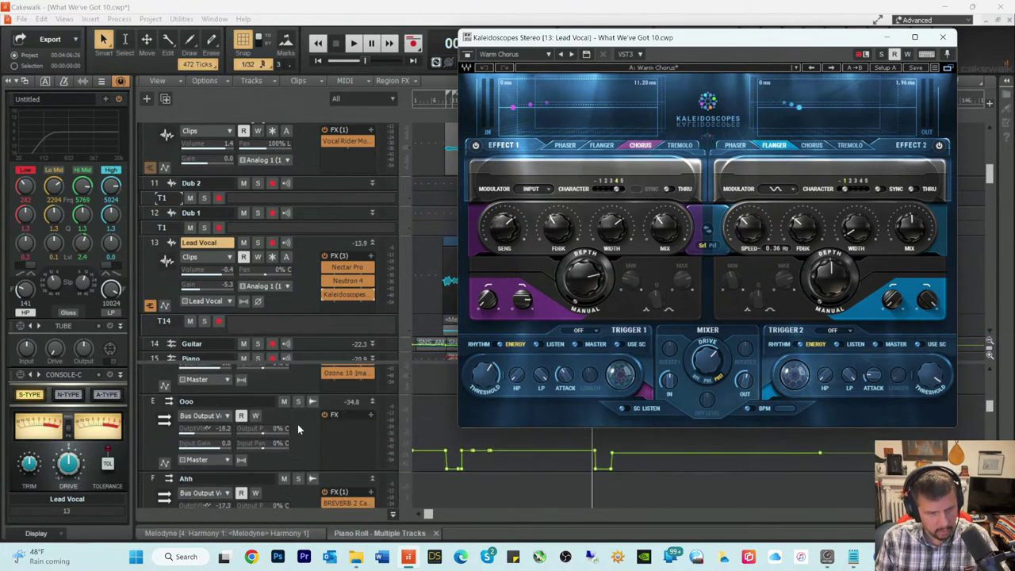
pyautogui.scroll(-1, 297, 424)
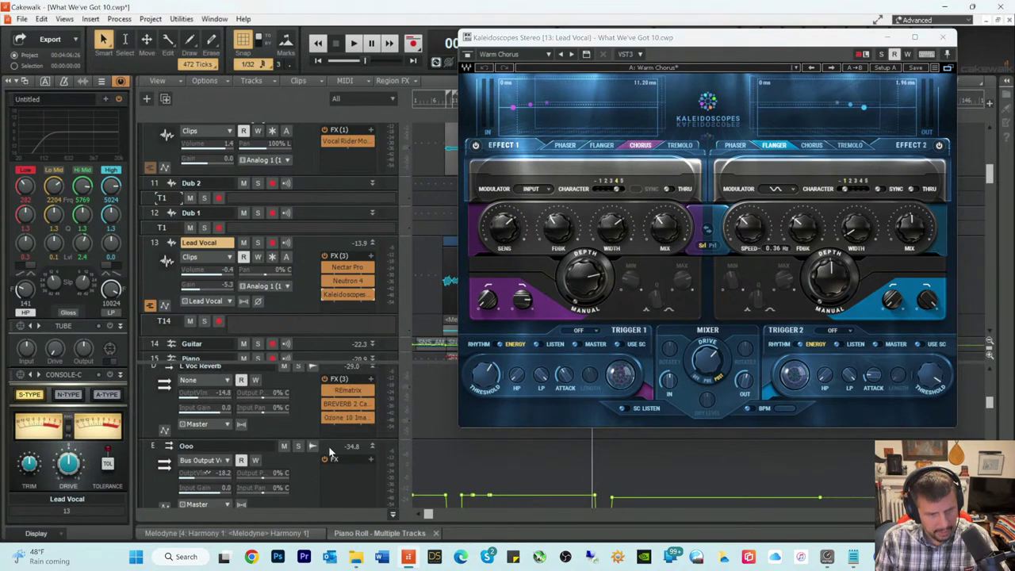
pyautogui.rightClick(328, 447)
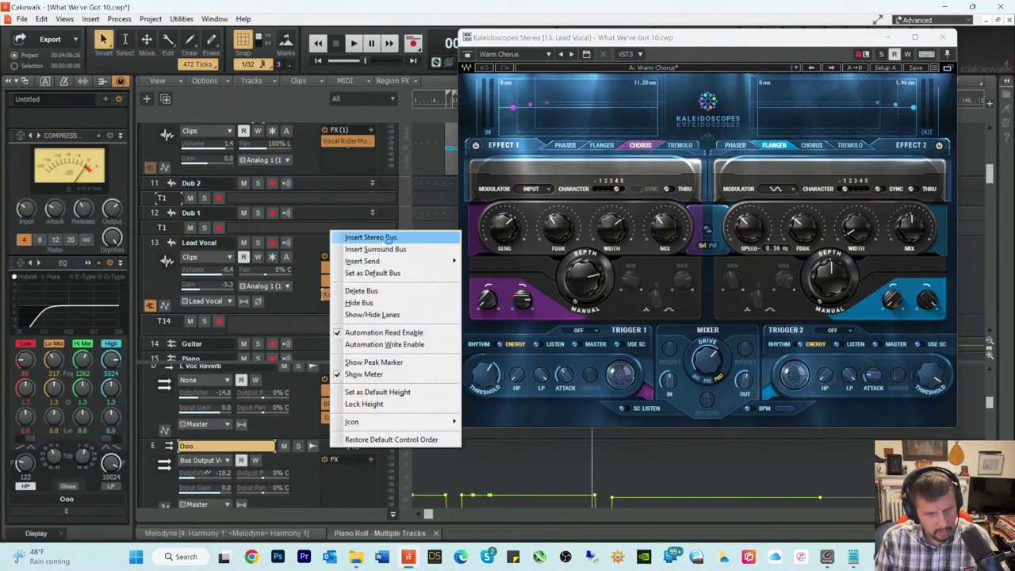
pyautogui.click(389, 238)
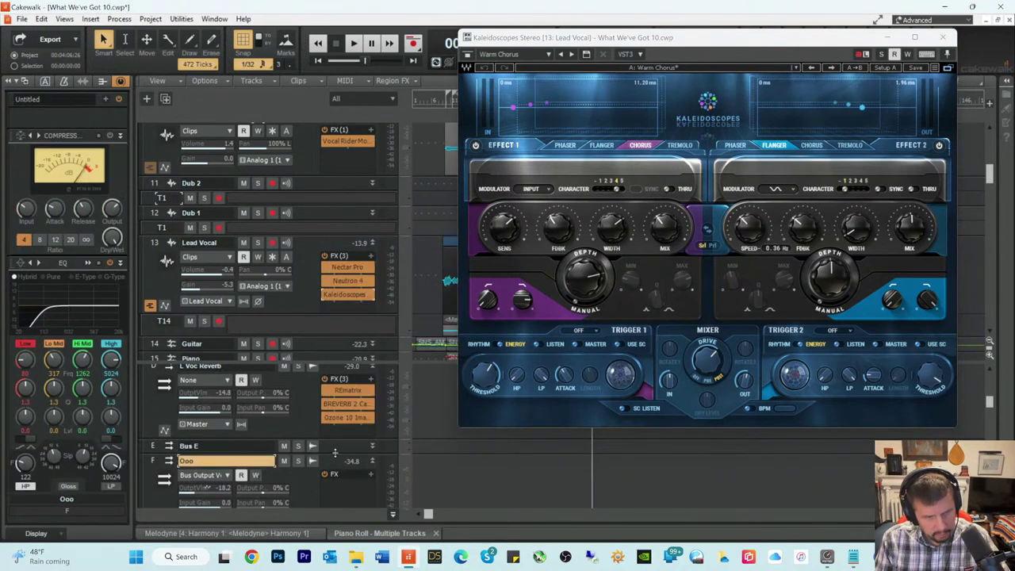
pyautogui.moveTo(335, 452); pyautogui.dragTo(335, 509)
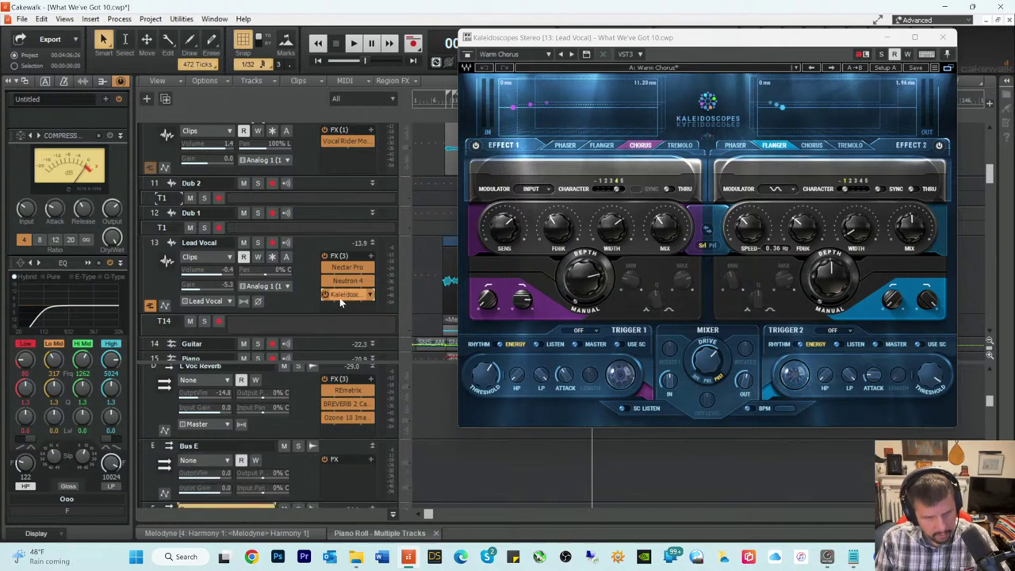
# Step: Move the Kaleidoscopes effect from the Lead Vocal track to the new bus and raise both effects' Mix to maximum
pyautogui.moveTo(340, 301); pyautogui.dragTo(345, 466)
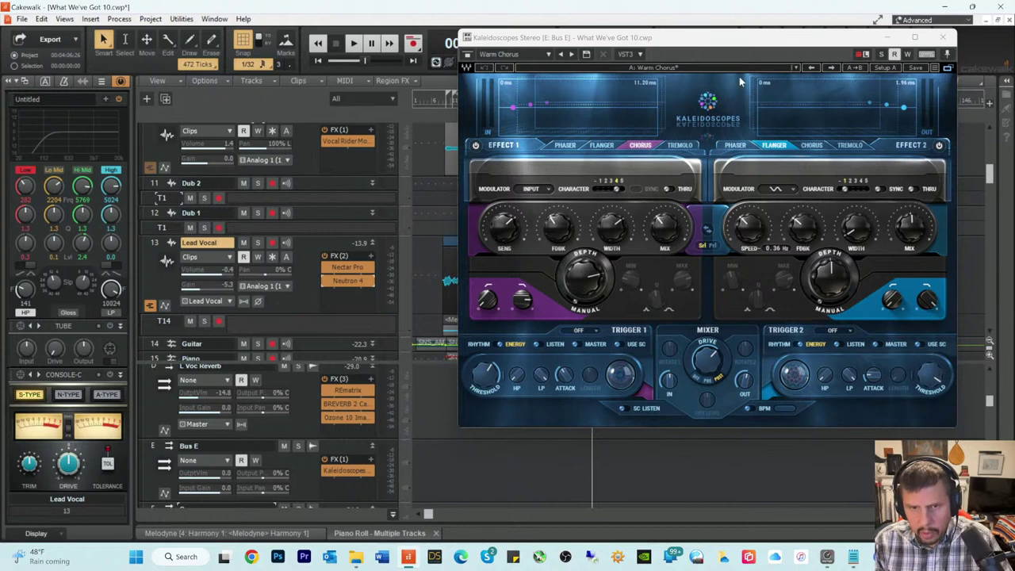
pyautogui.moveTo(682, 49); pyautogui.dragTo(675, 80)
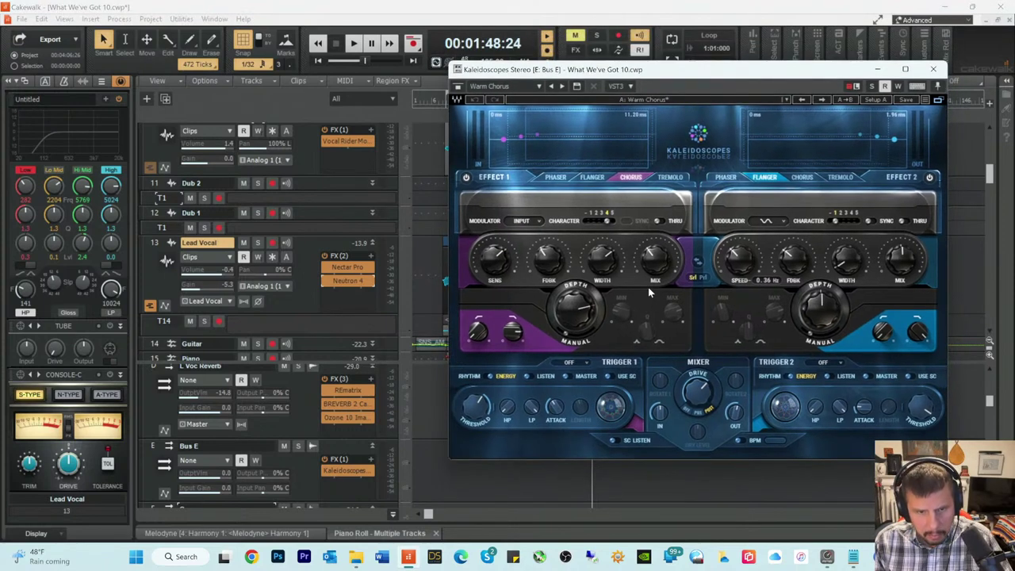
pyautogui.moveTo(654, 259)
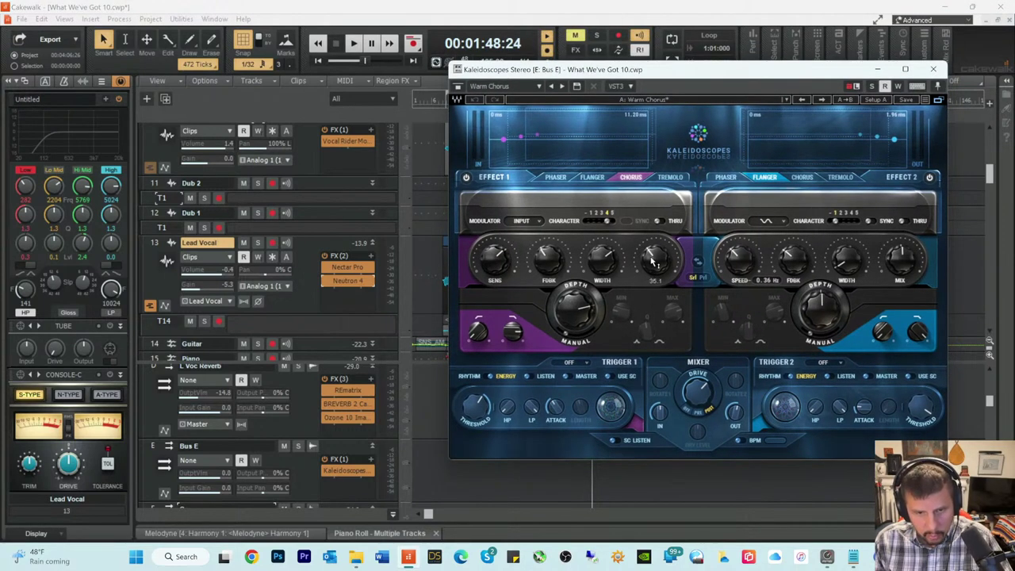
pyautogui.moveTo(653, 262); pyautogui.dragTo(654, 254)
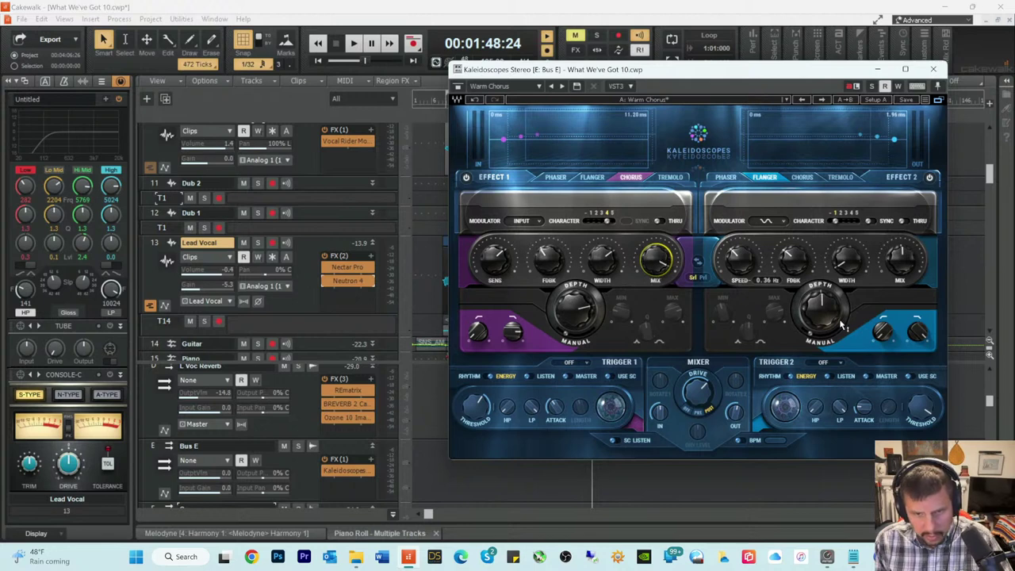
pyautogui.click(899, 270)
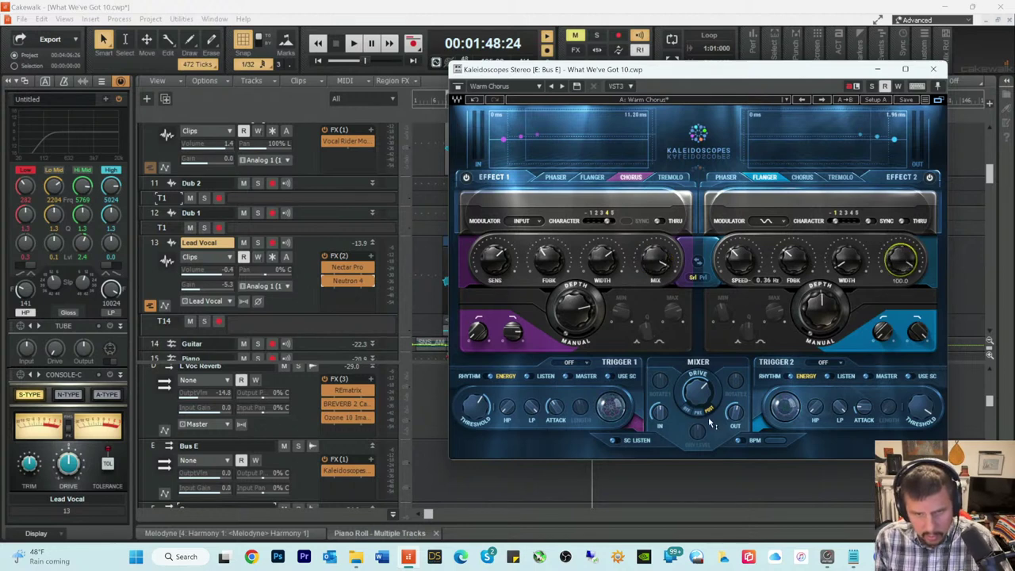
pyautogui.press('space')
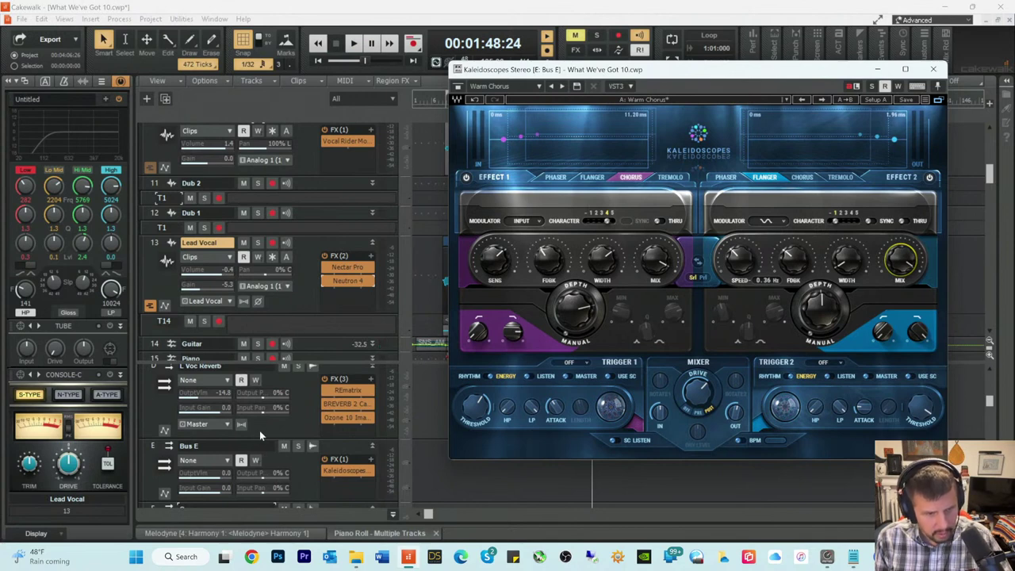
# Step: Rename the new bus as Vocal Chorus
pyautogui.scroll(1, 262, 428)
pyautogui.click(293, 475)
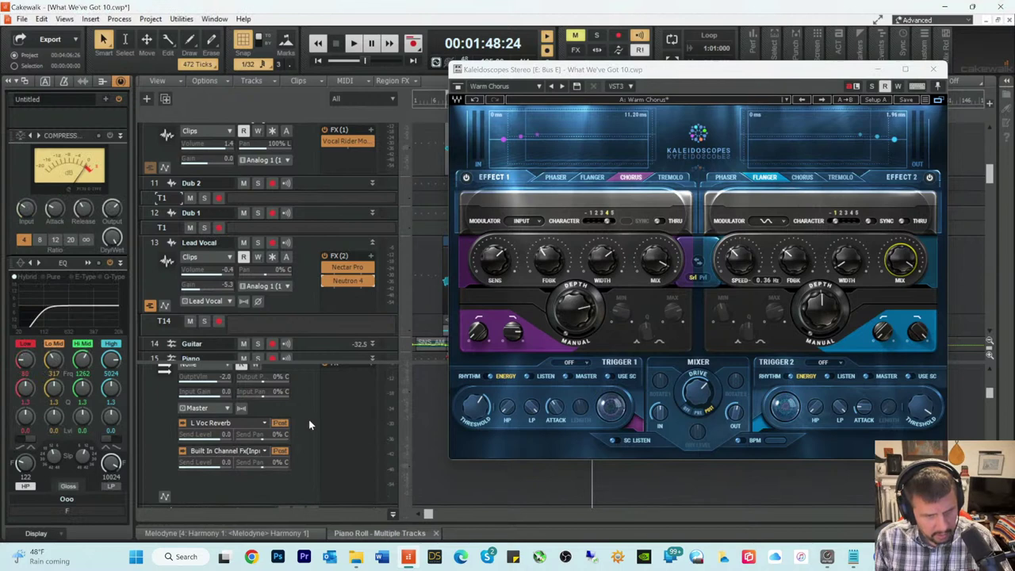
pyautogui.scroll(-3, 273, 433)
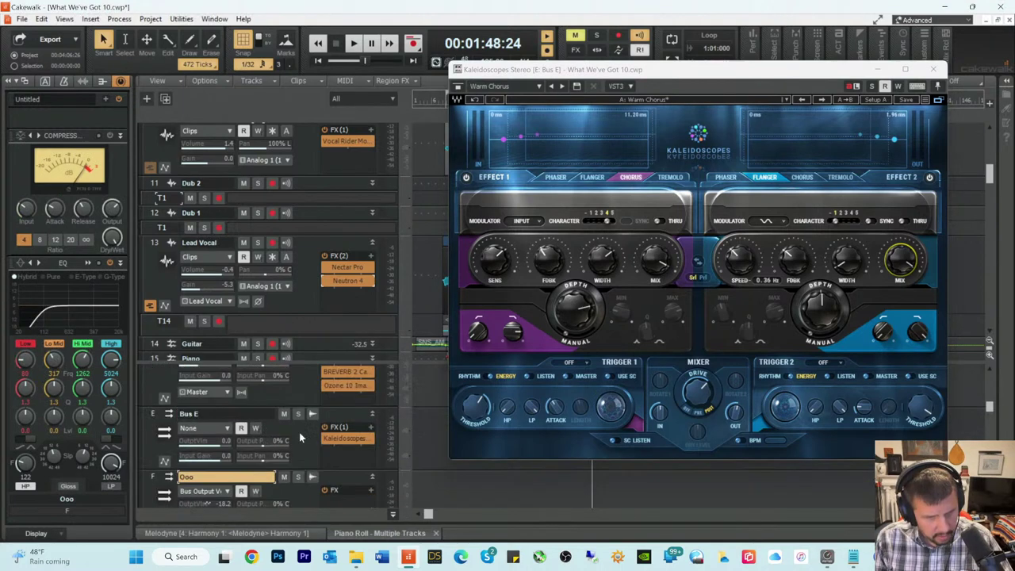
pyautogui.doubleClick(217, 414)
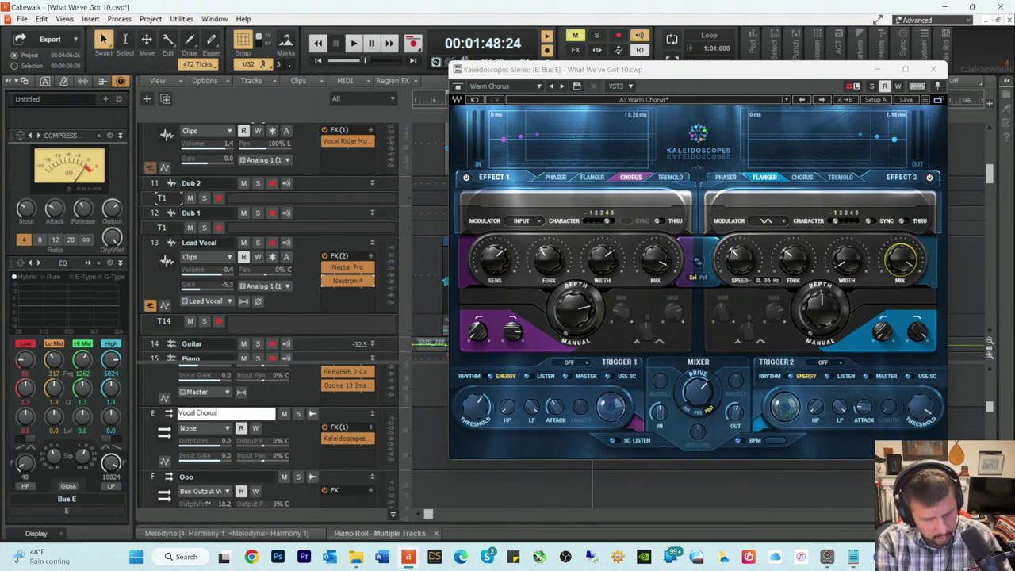
pyautogui.press('Return')
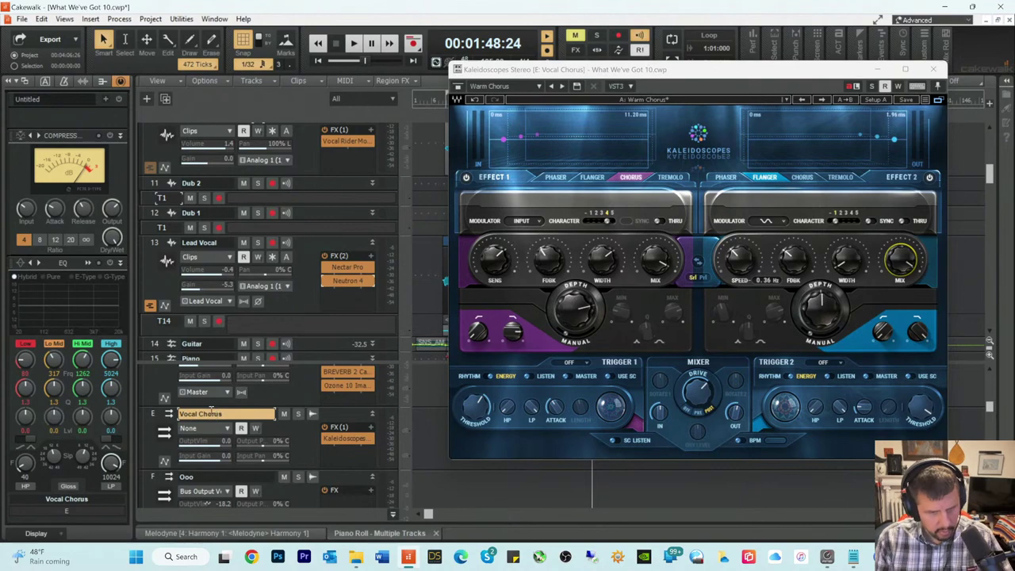
# Step: Add a send from the Lead Vocal bus to the Vocal Chorus bus
pyautogui.scroll(3, 276, 411)
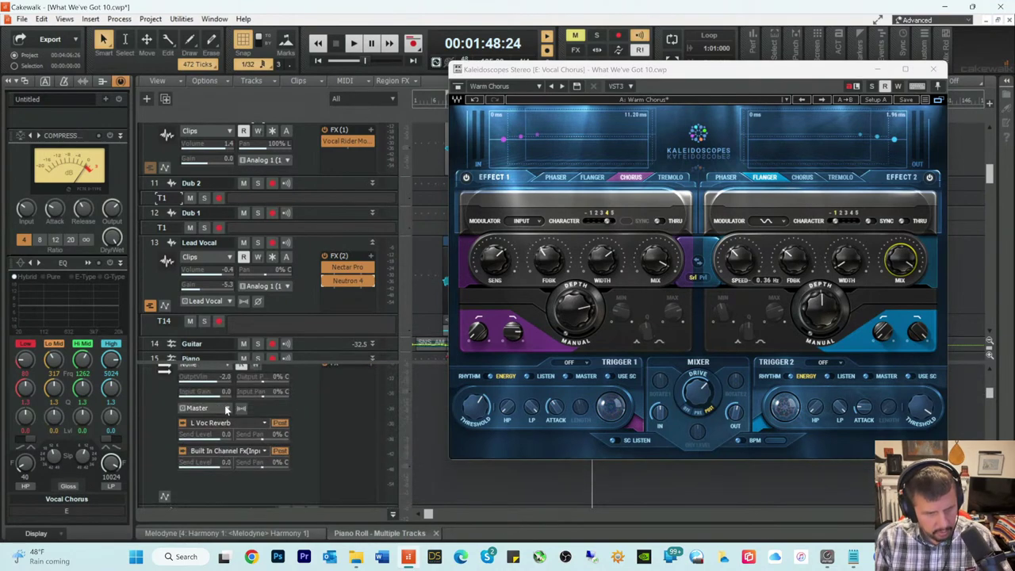
pyautogui.rightClick(187, 442)
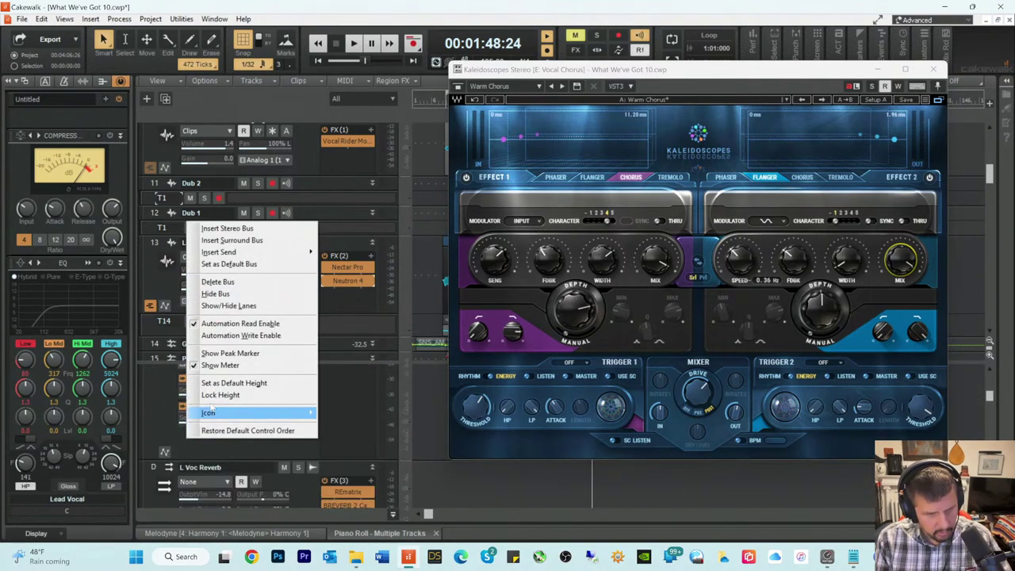
pyautogui.moveTo(229, 251)
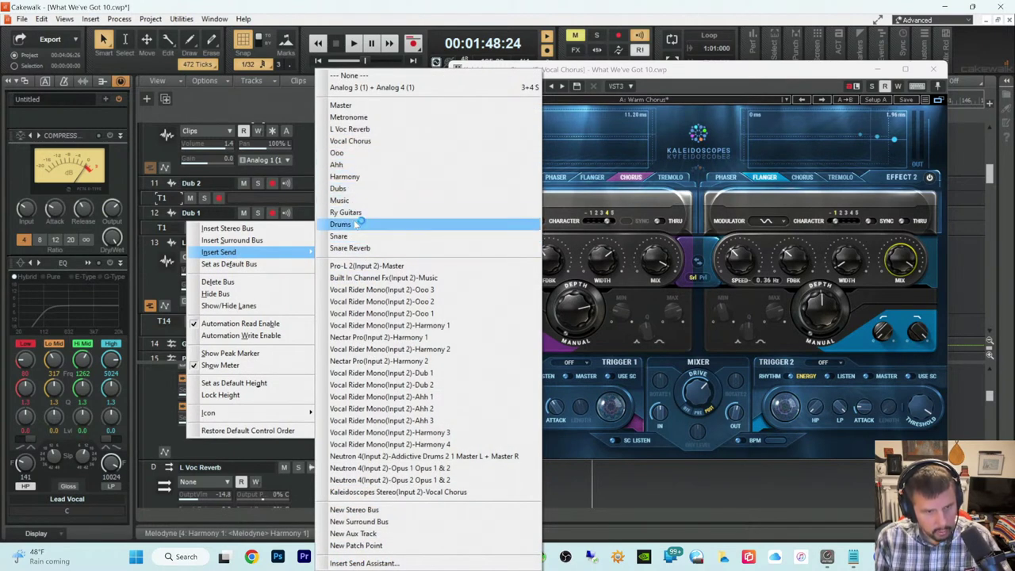
pyautogui.click(353, 140)
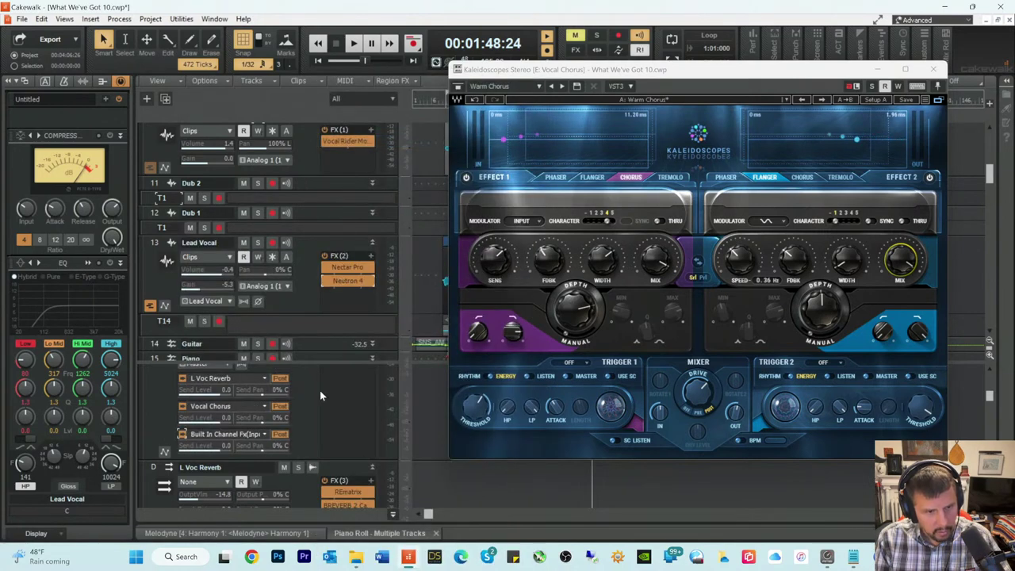
# Step: Lower the Vocal Chorus bus output volume to -10.9 while playing the song
pyautogui.scroll(-5, 312, 320)
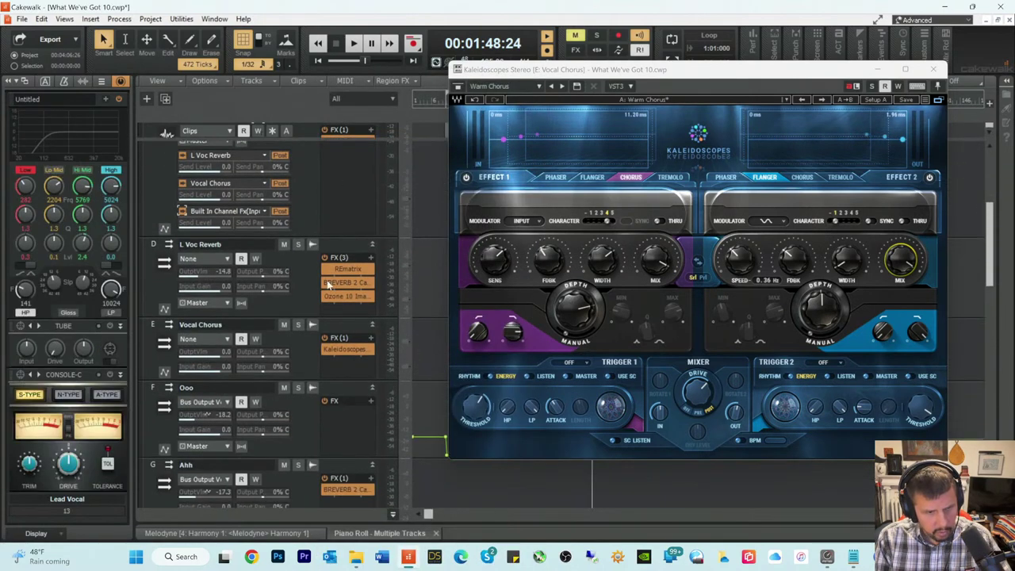
pyautogui.moveTo(208, 348)
pyautogui.mouseDown()
pyautogui.moveTo(189, 350)
pyautogui.moveTo(205, 354)
pyautogui.mouseUp()
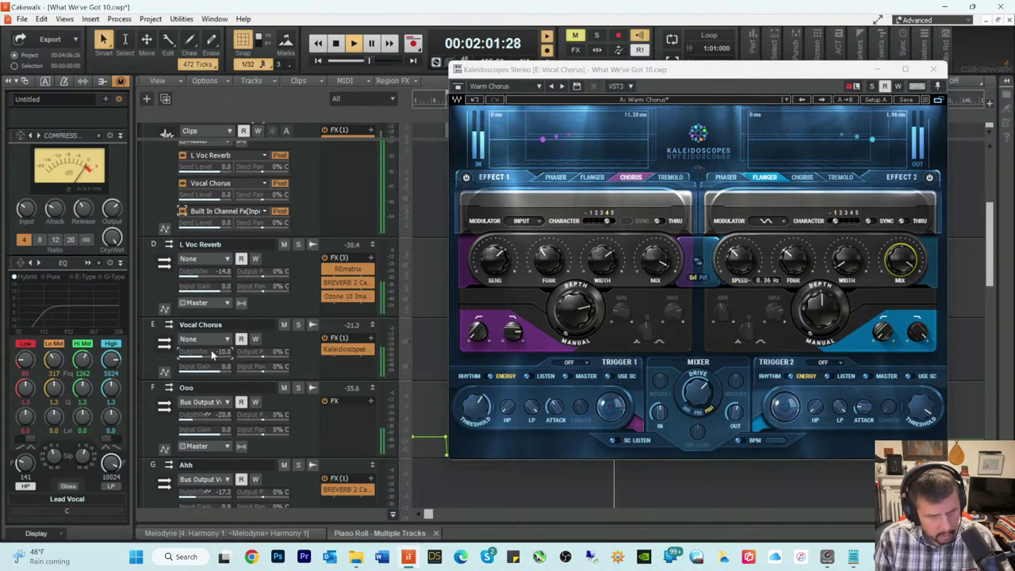
pyautogui.moveTo(208, 352); pyautogui.dragTo(208, 352)
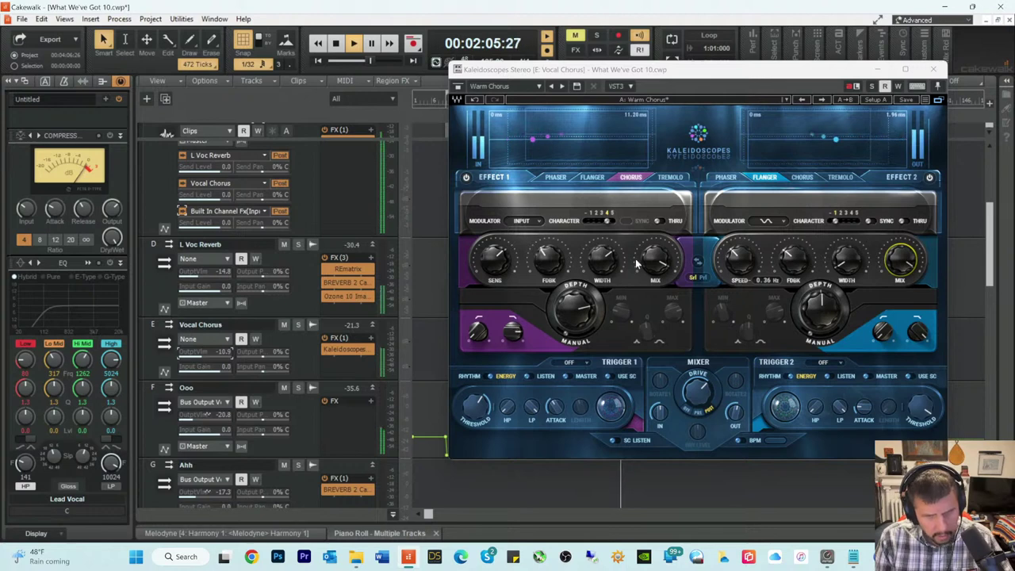
# Step: Reduce the Effect 1 chorus Mix slightly and adjust the Effect 2 flanger Width in Kaleidoscopes during playback
pyautogui.moveTo(645, 262); pyautogui.dragTo(658, 262)
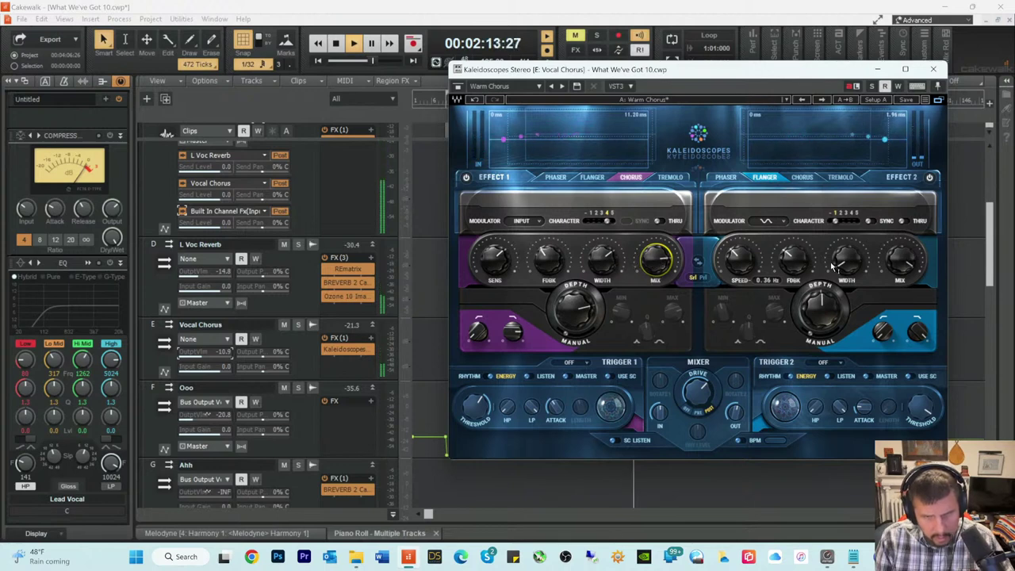
pyautogui.moveTo(844, 260); pyautogui.dragTo(847, 266)
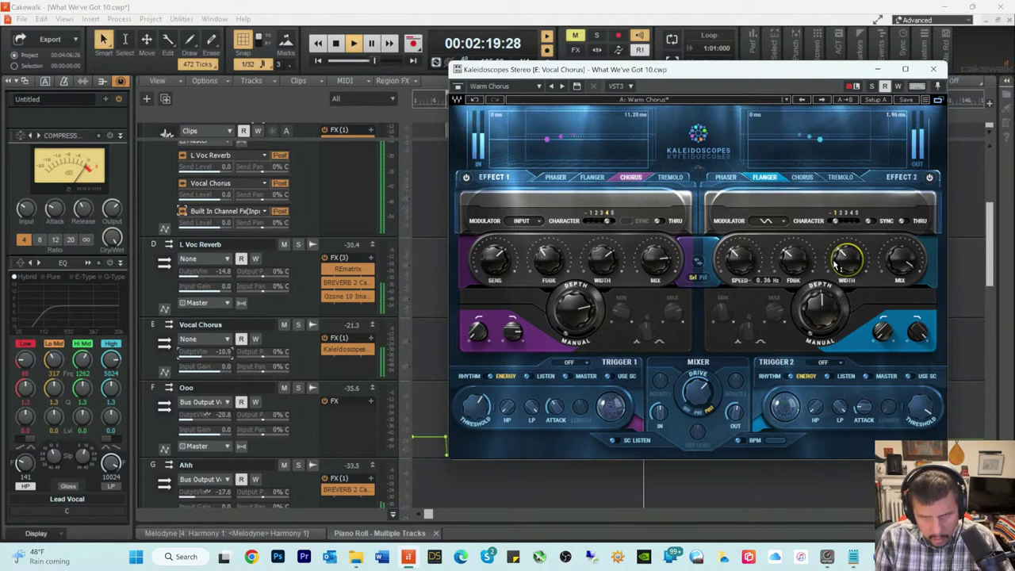
pyautogui.moveTo(830, 266); pyautogui.dragTo(831, 252)
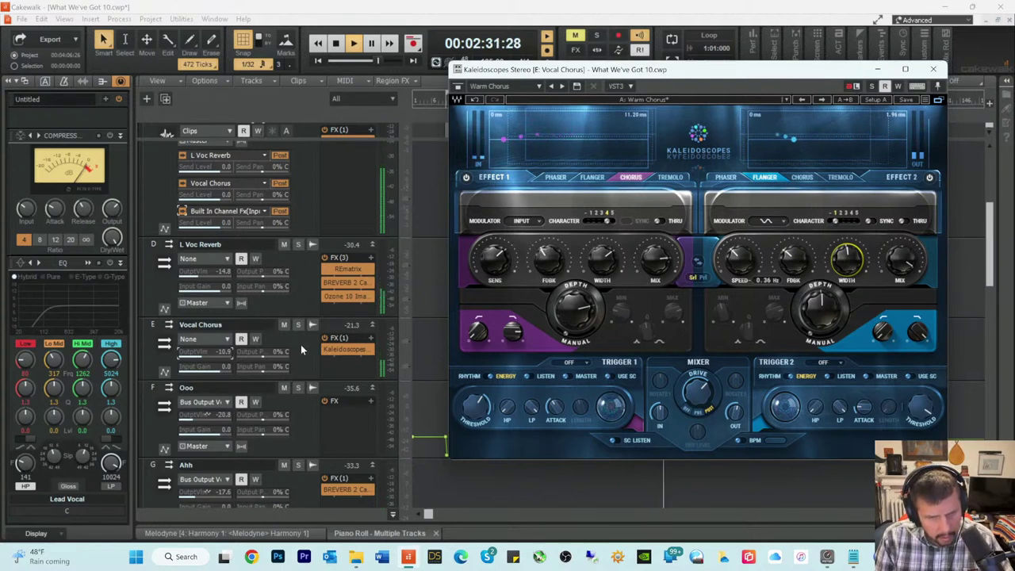
# Step: Raise the L Voc Reverb bus output volume to -9.8, listen to the song, and stop playback
pyautogui.click(190, 277)
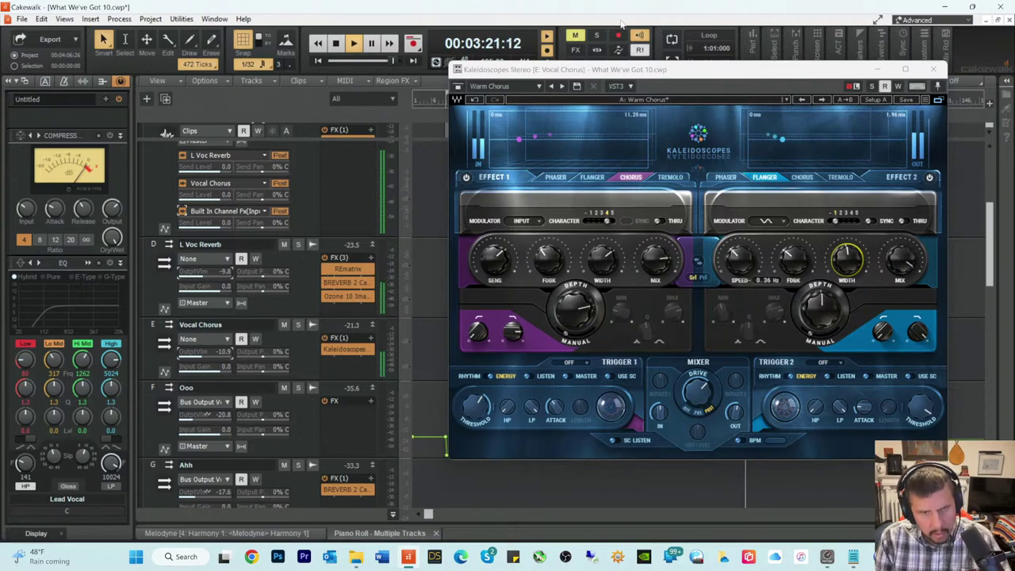
pyautogui.press('space')
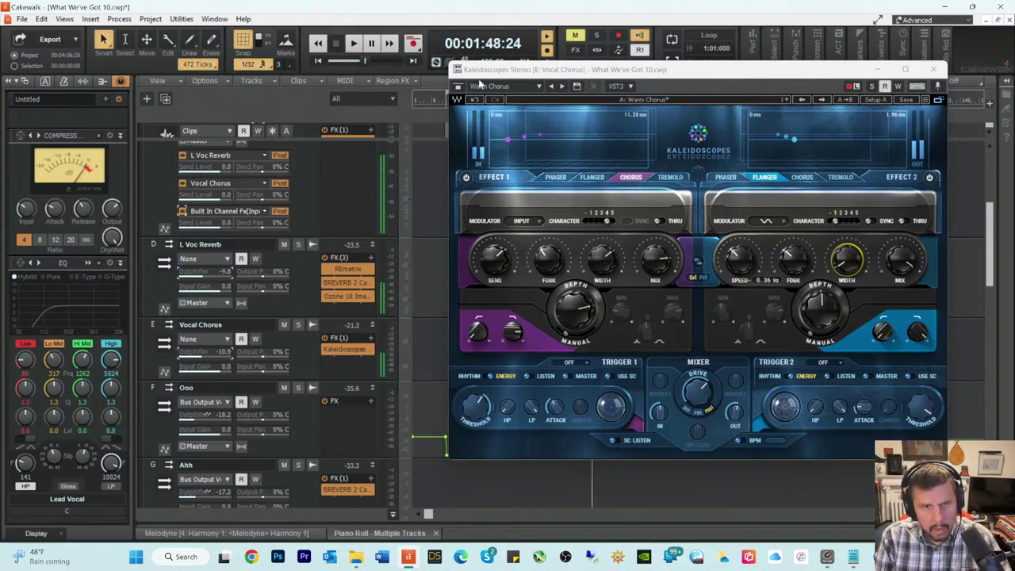
# Step: Play the song, lower the Snare bus output volume to -15.8, and minimize the Kaleidoscopes window
pyautogui.scroll(-4, 419, 373)
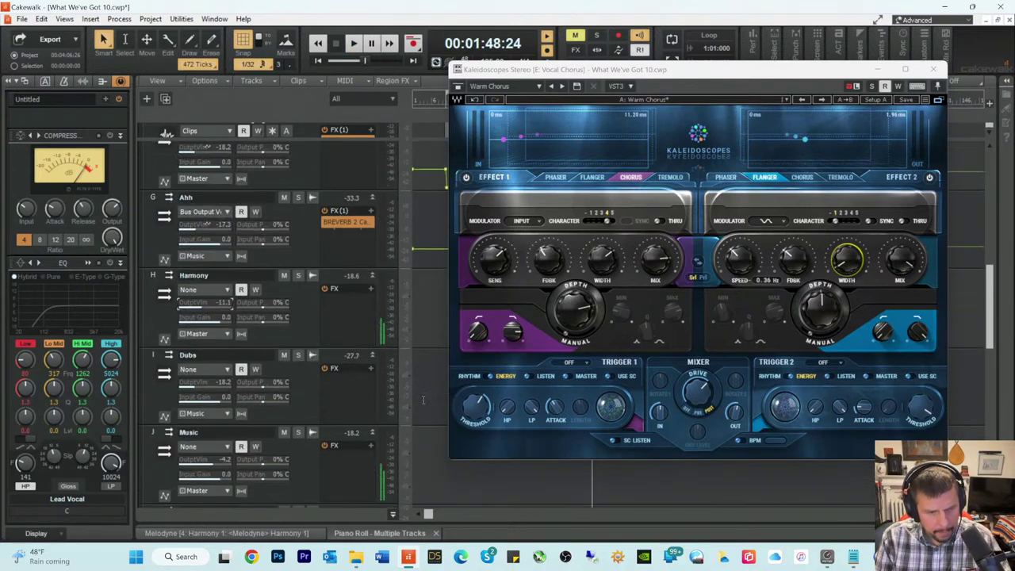
pyautogui.scroll(-5, 421, 406)
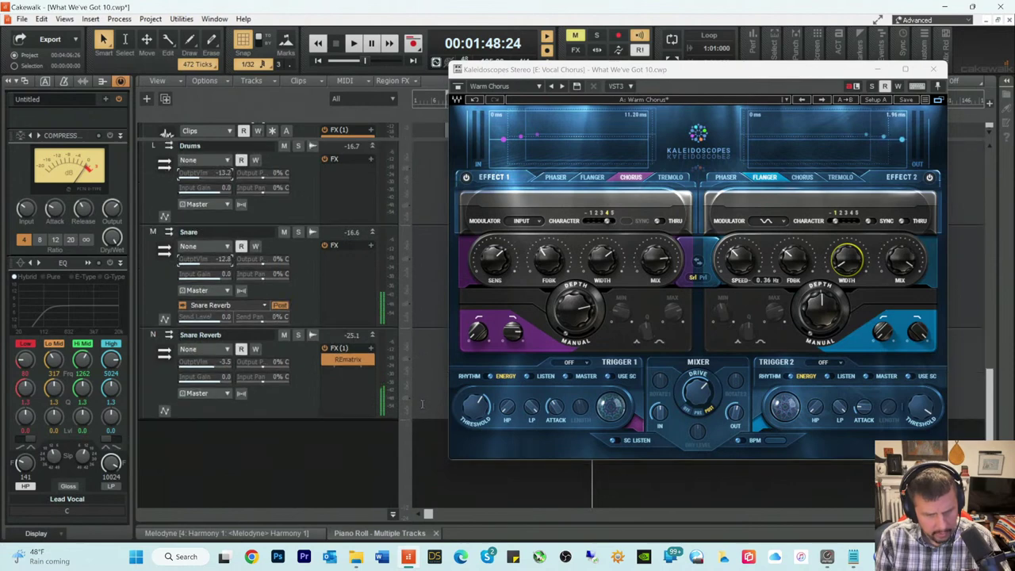
pyautogui.scroll(1, 412, 392)
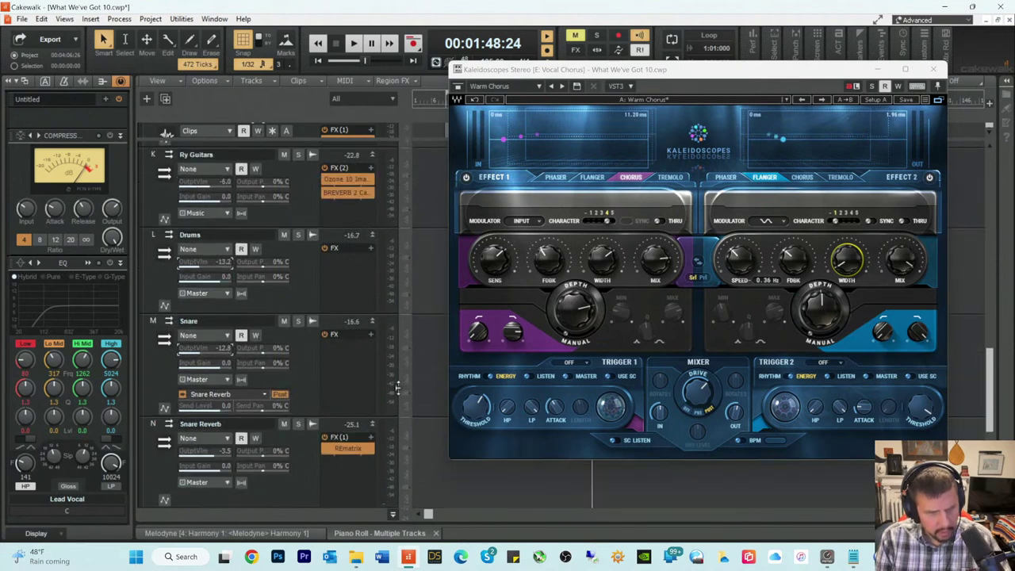
pyautogui.click(308, 358)
pyautogui.press('space')
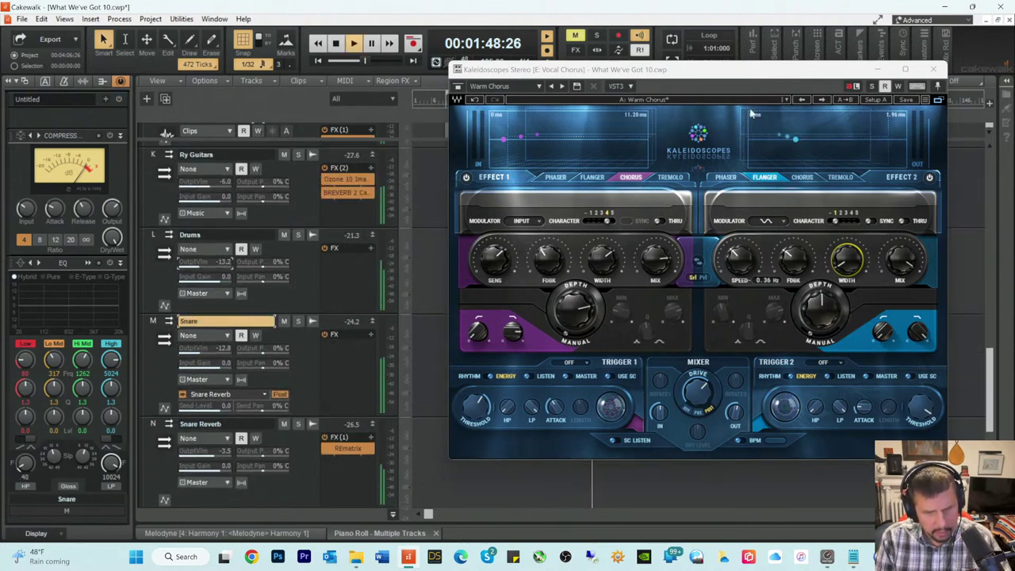
pyautogui.click(872, 70)
pyautogui.click(876, 69)
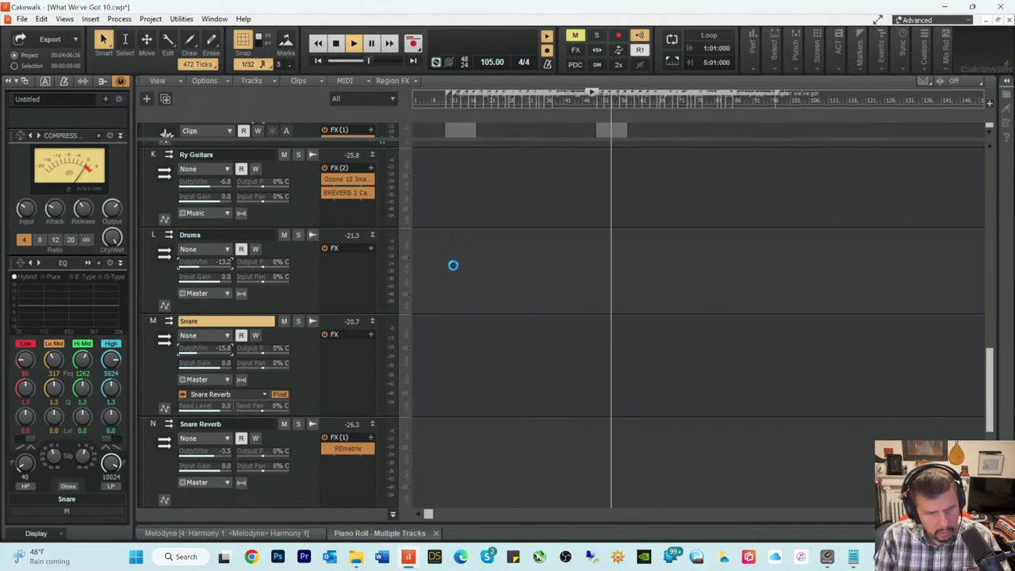
# Step: Open Kaleidoscopes on the Vocal Chorus bus and lower that bus's output volume to -14.0 while the song plays
pyautogui.scroll(5, 452, 265)
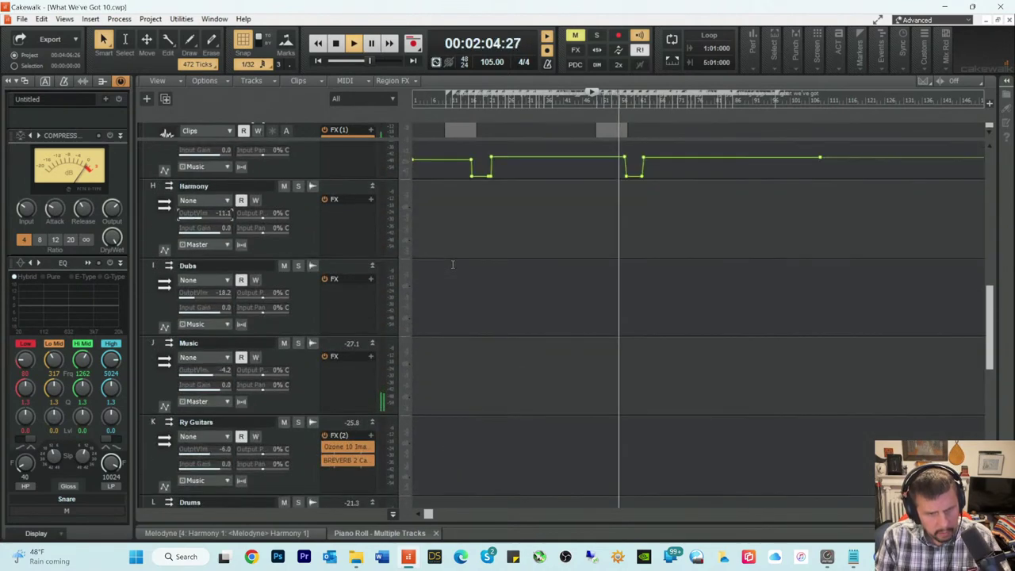
pyautogui.scroll(3, 453, 265)
pyautogui.scroll(1, 450, 264)
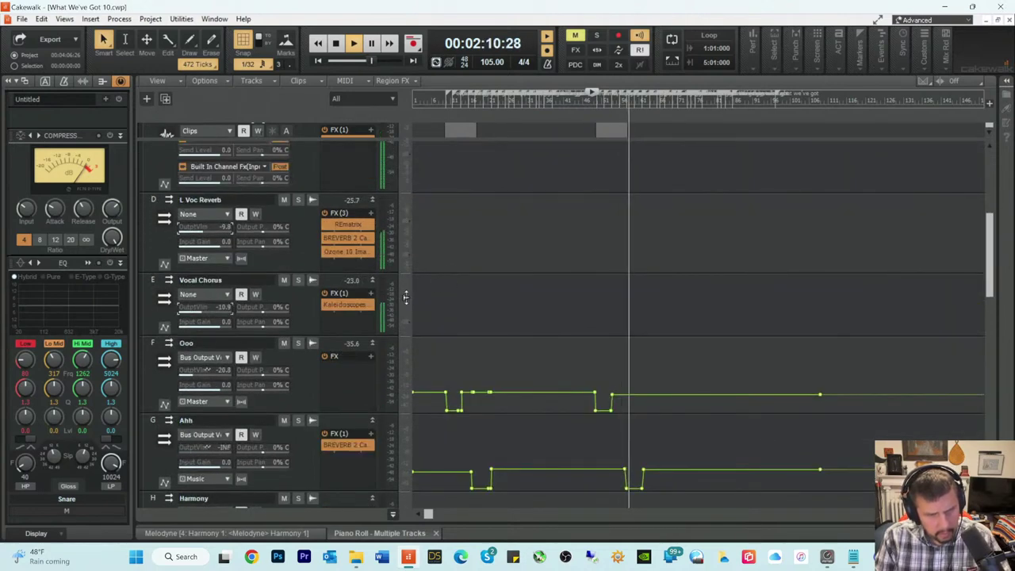
pyautogui.doubleClick(342, 306)
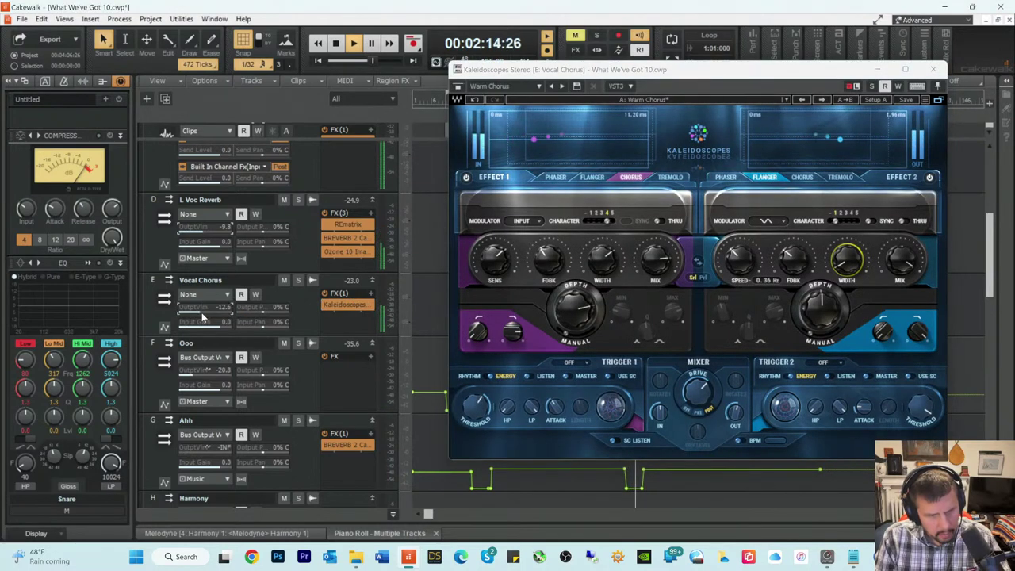
pyautogui.scroll(-2, 206, 311)
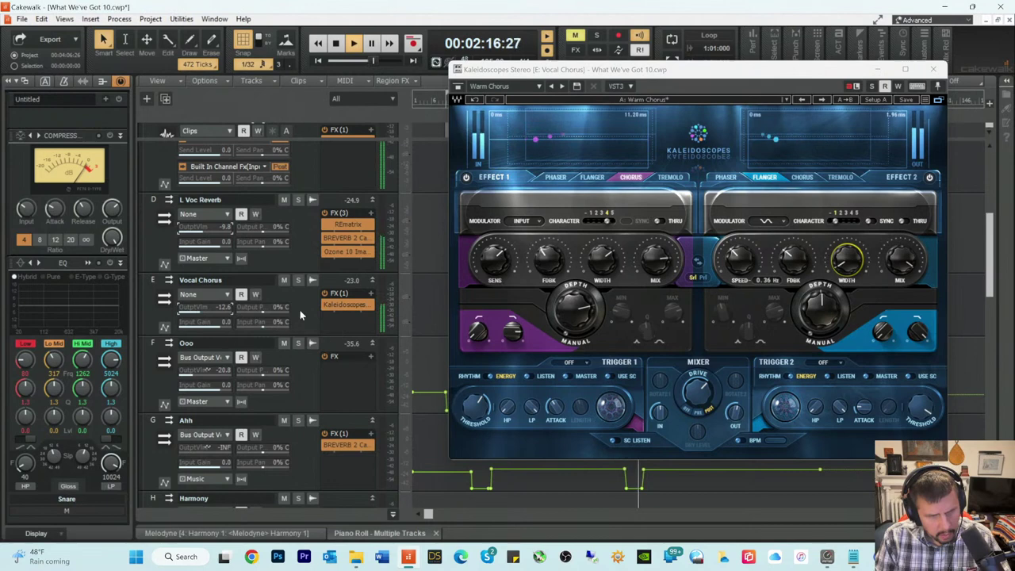
pyautogui.scroll(2, 205, 308)
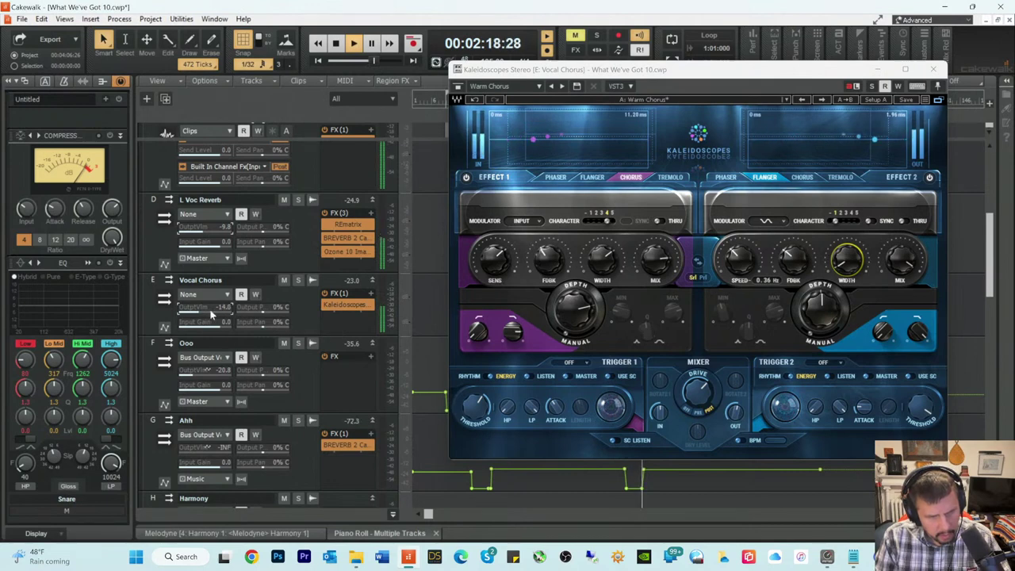
pyautogui.scroll(-5, 207, 311)
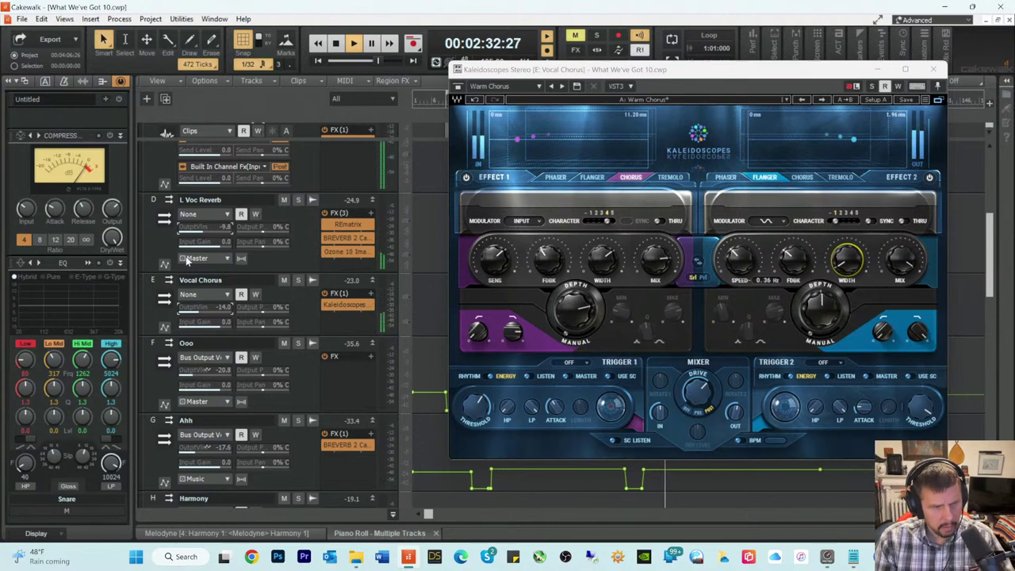
# Step: Lower the L Voc Reverb bus output volume to -10.5 during playback, stop the song, and minimize the Kaleidoscopes window
pyautogui.scroll(3, 290, 213)
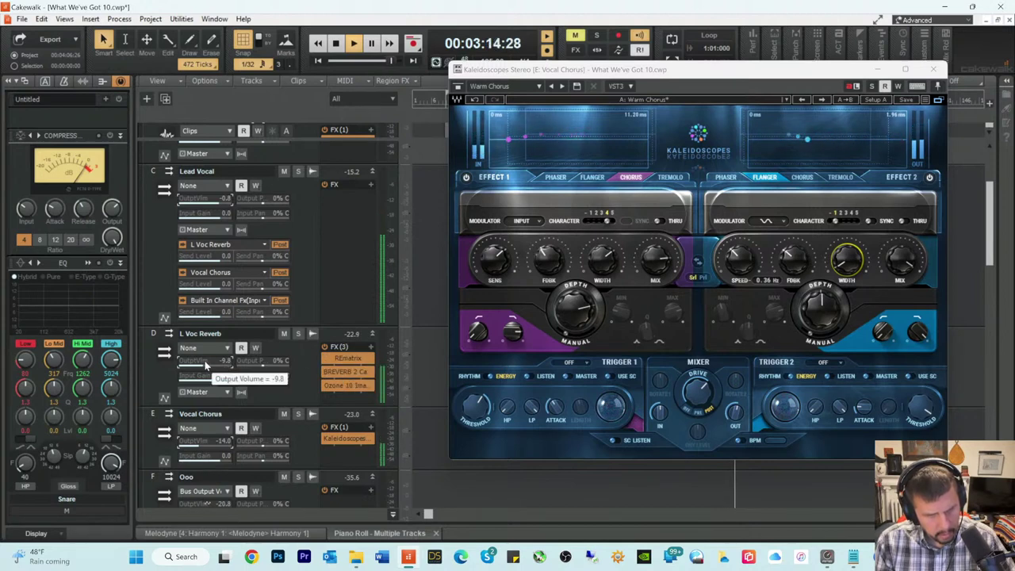
pyautogui.scroll(-3, 205, 360)
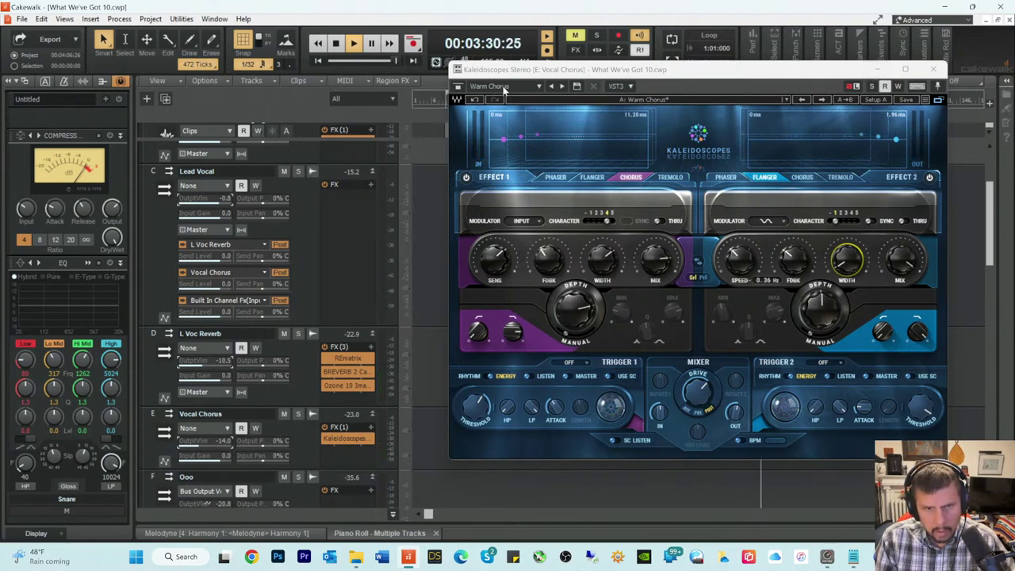
pyautogui.click(309, 243)
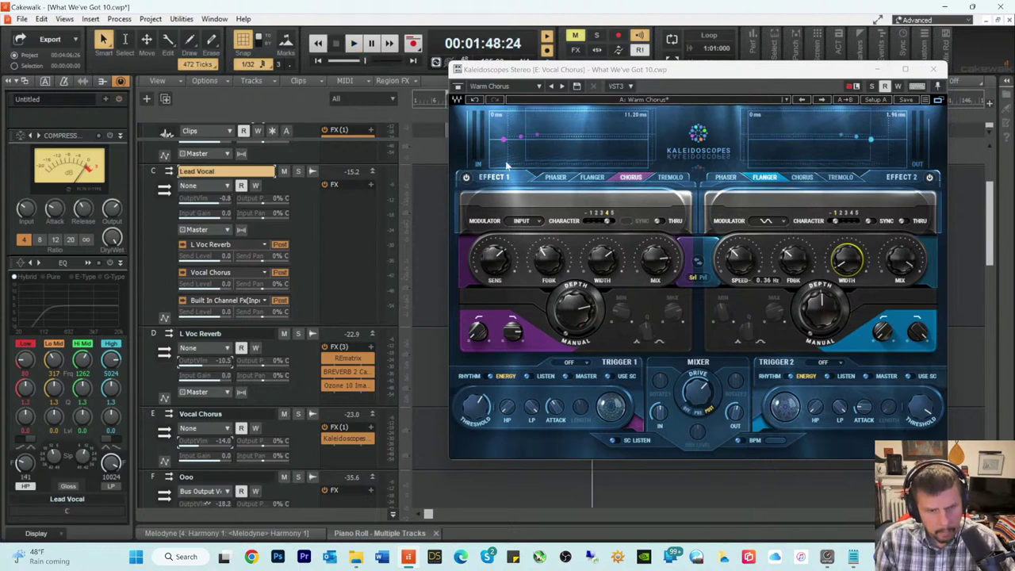
pyautogui.click(878, 69)
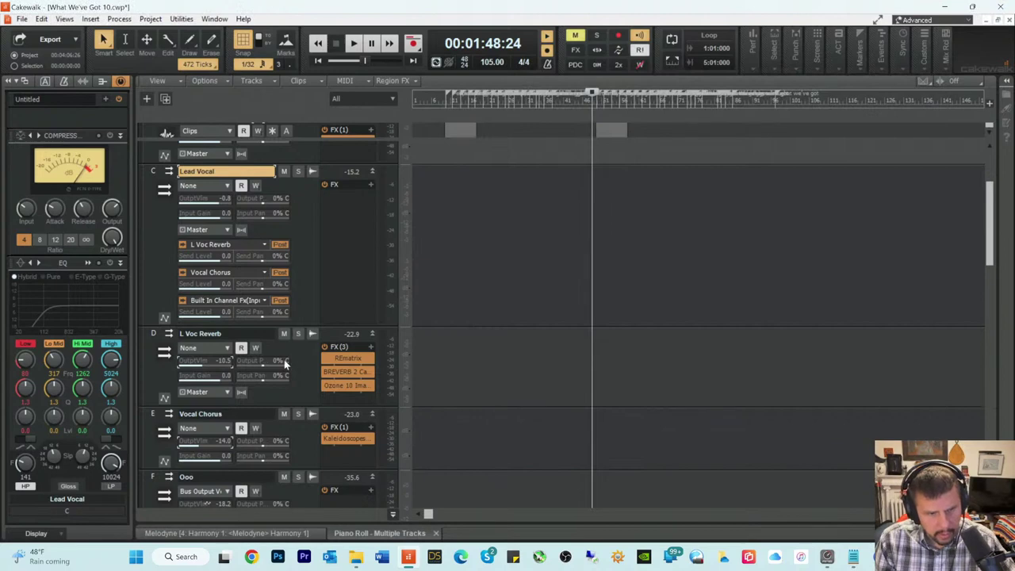
# Step: Insert a new stereo bus below the Snare Reverb bus
pyautogui.scroll(-10, 287, 369)
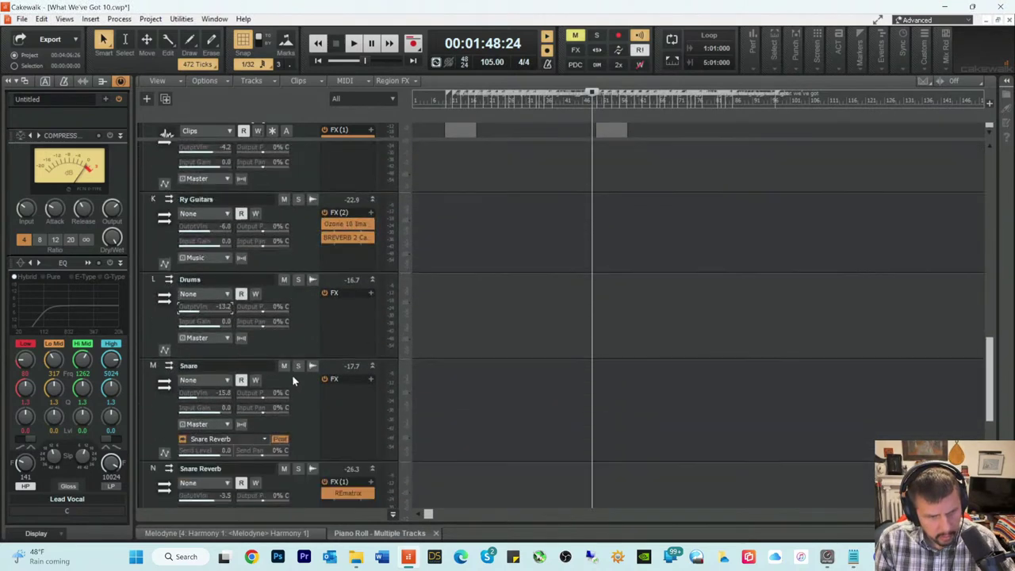
pyautogui.scroll(-2, 292, 374)
pyautogui.scroll(3, 293, 374)
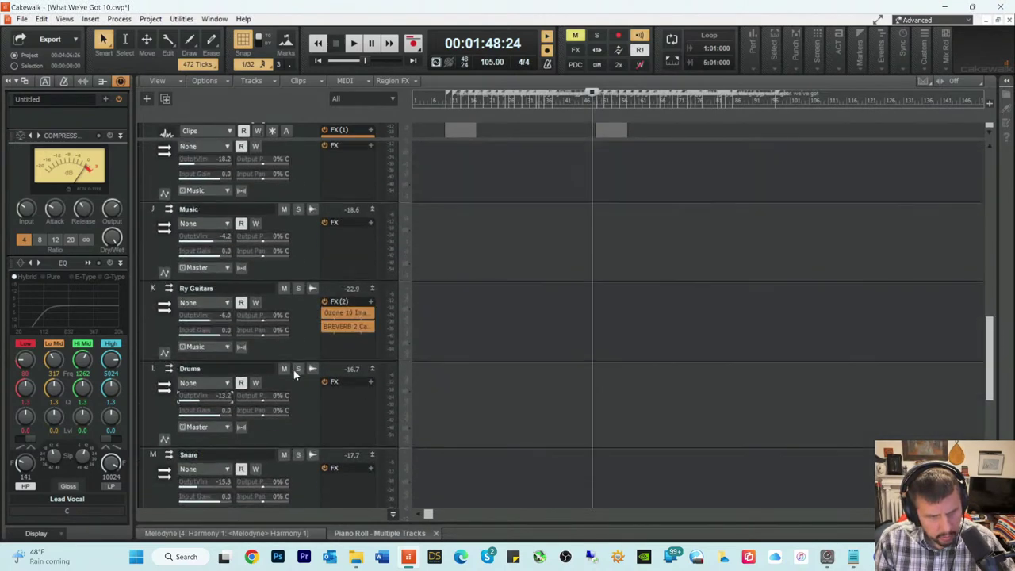
pyautogui.scroll(5, 294, 369)
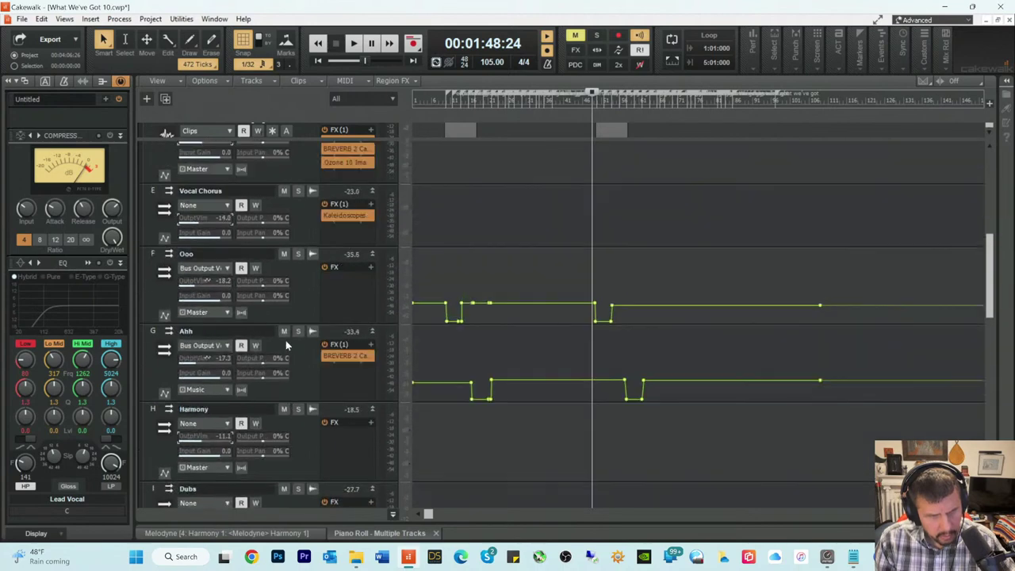
pyautogui.scroll(4, 286, 340)
pyautogui.scroll(-8, 283, 333)
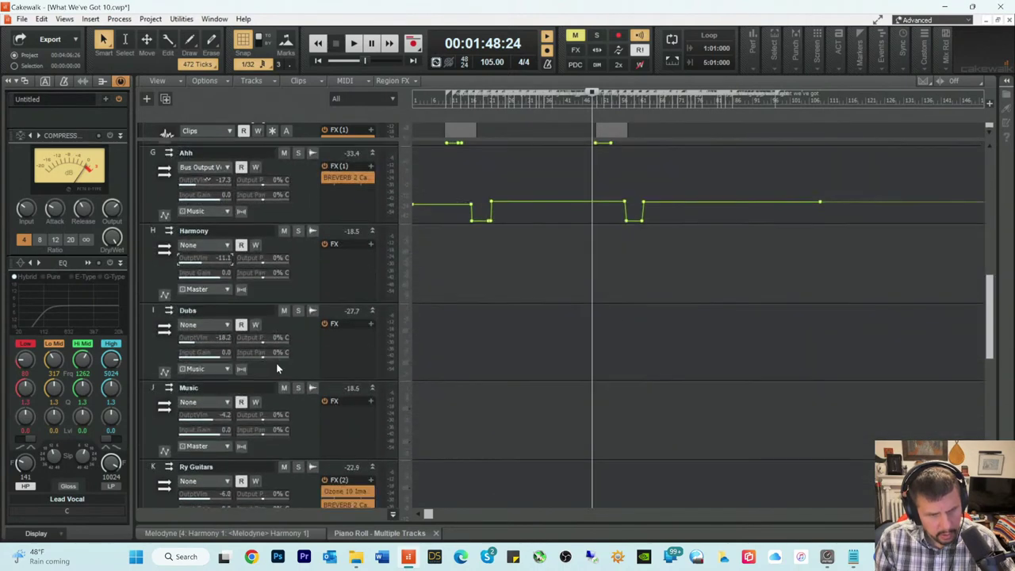
pyautogui.scroll(-8, 277, 368)
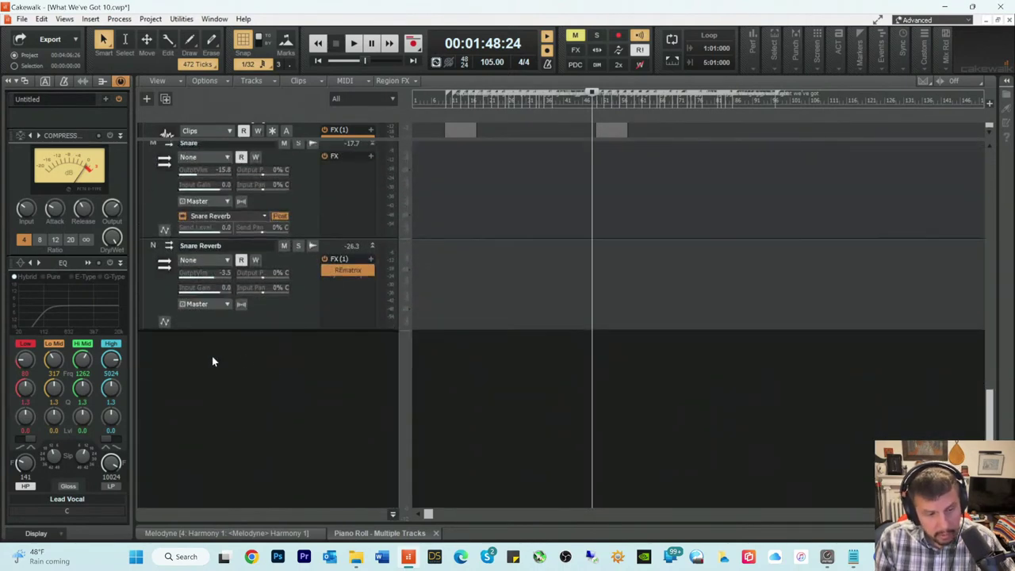
pyautogui.rightClick(211, 358)
pyautogui.click(246, 363)
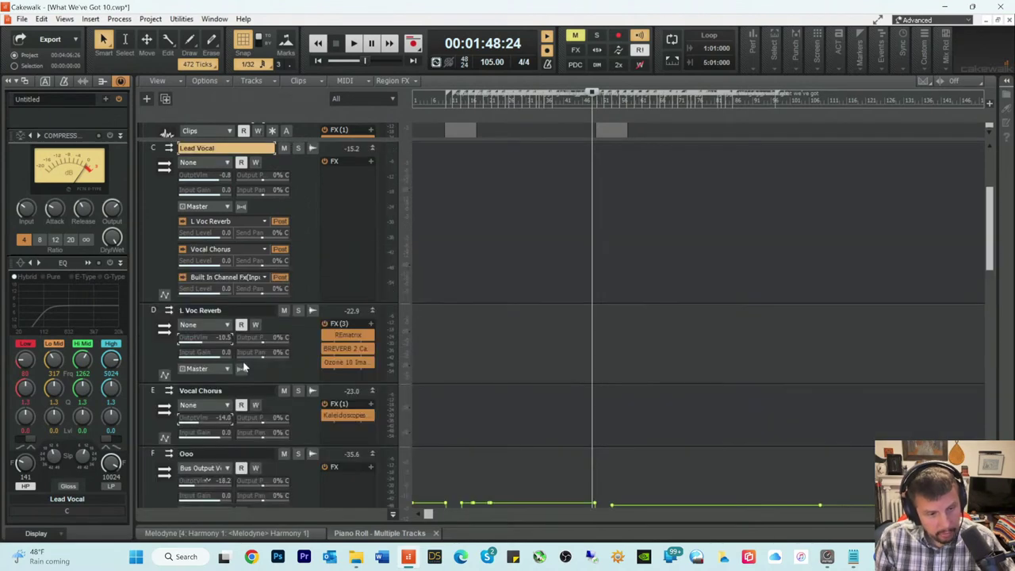
# Step: Rename the new bus below Snare Reverb as Piano Solo
pyautogui.scroll(-6, 252, 354)
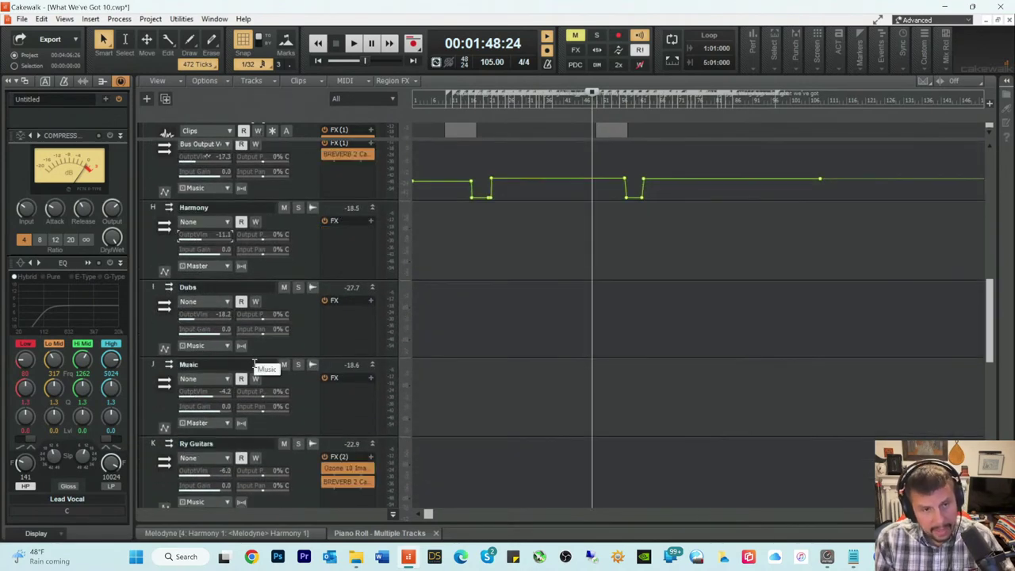
pyautogui.scroll(-6, 249, 379)
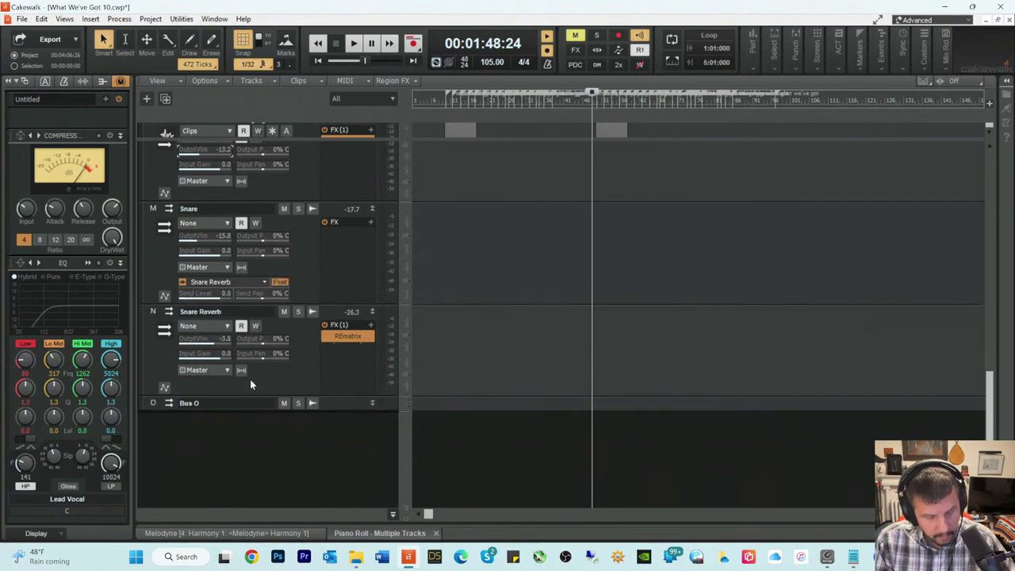
pyautogui.doubleClick(219, 400)
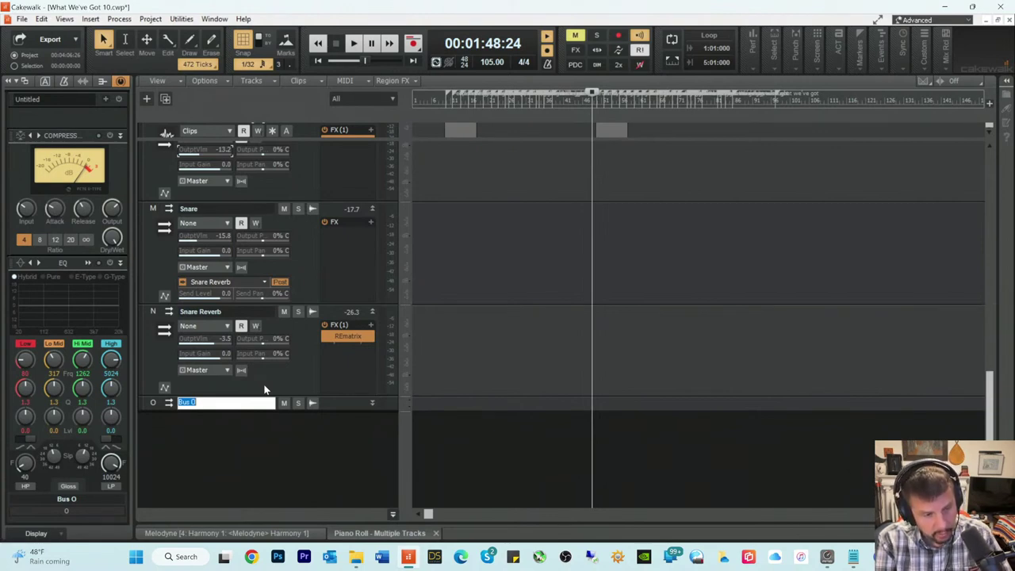
pyautogui.write('Piano Solo')
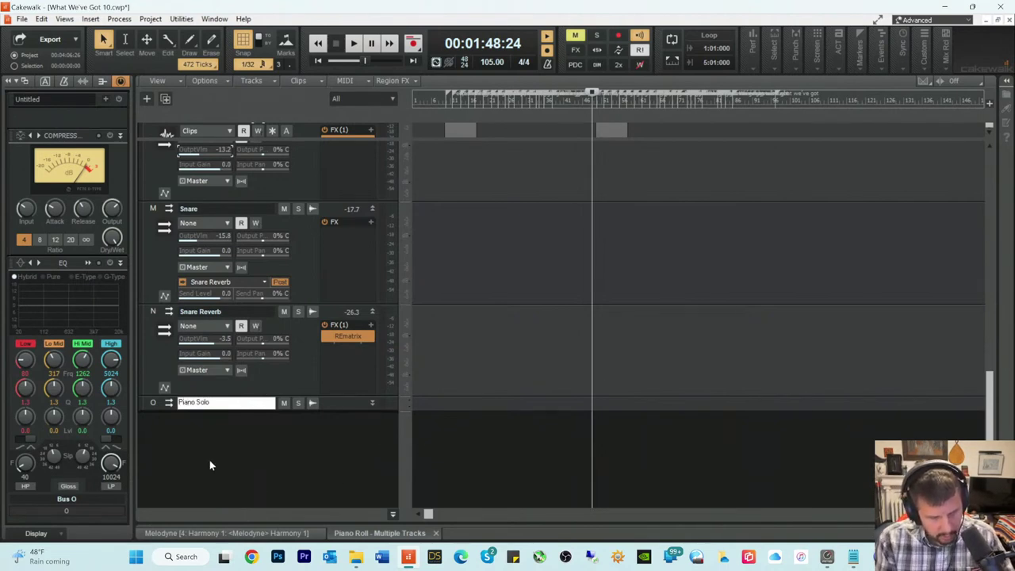
pyautogui.press('Return')
# Step: Insert another stereo bus below Piano Solo and name it Piano Solo CHorus
pyautogui.rightClick(189, 432)
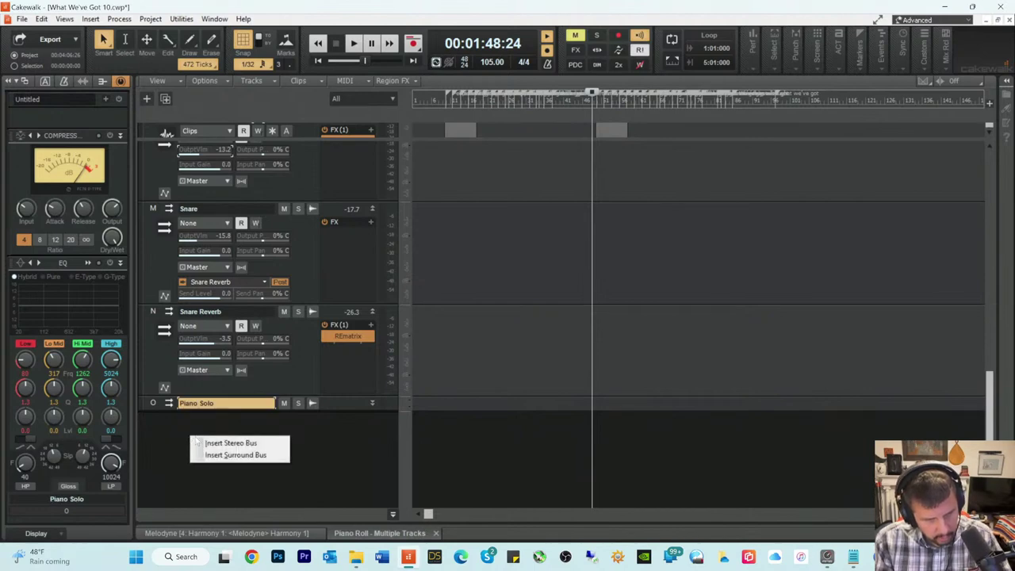
pyautogui.click(208, 443)
pyautogui.doubleClick(207, 418)
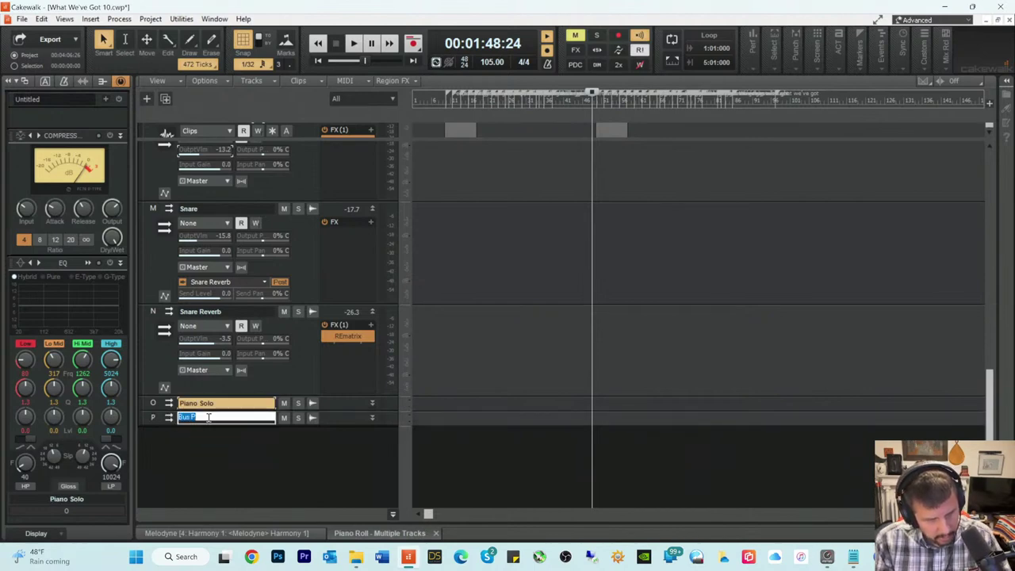
pyautogui.write('Or')
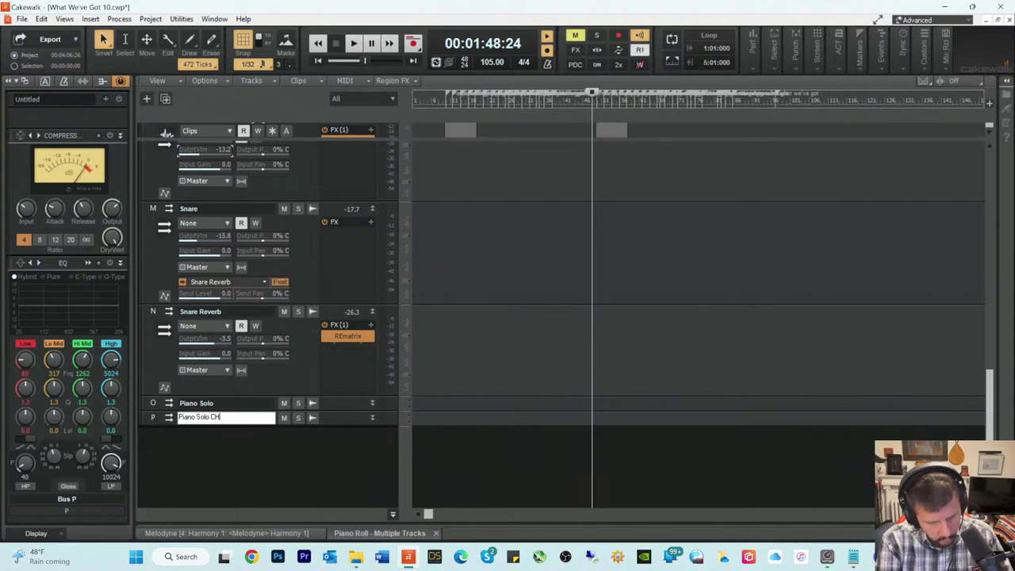
pyautogui.write('s')
pyautogui.press('Return')
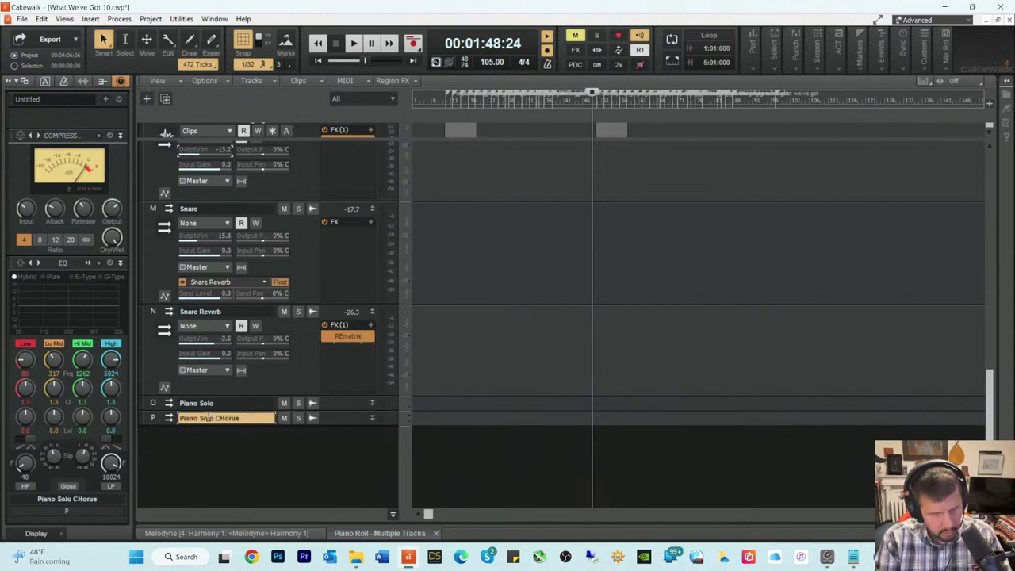
# Step: Correct the capitalization of the last bus's name so it reads Piano Solo Chorus
pyautogui.doubleClick(224, 417)
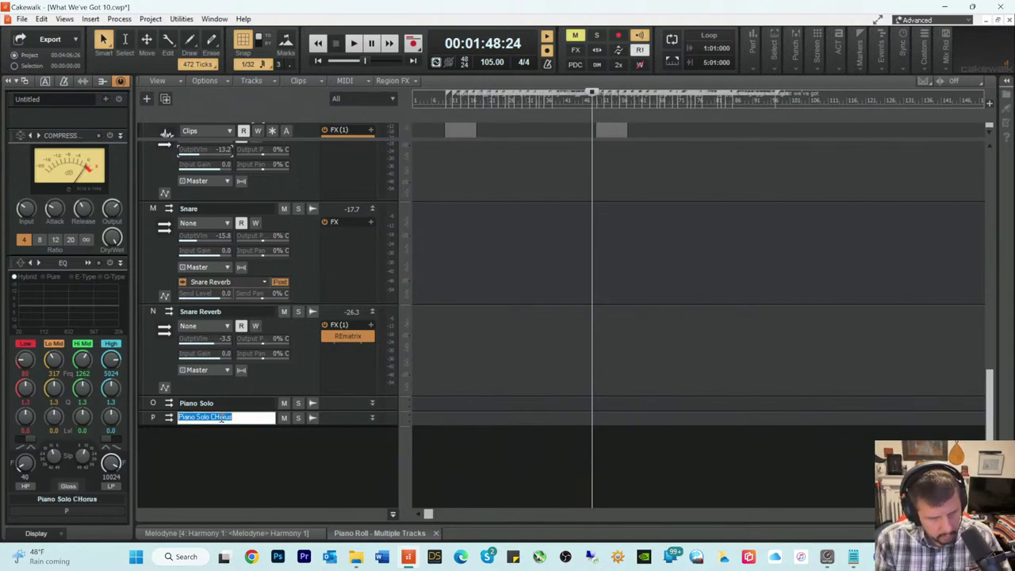
pyautogui.click(216, 417)
pyautogui.press('BackSpace')
pyautogui.write('h')
pyautogui.press('Return')
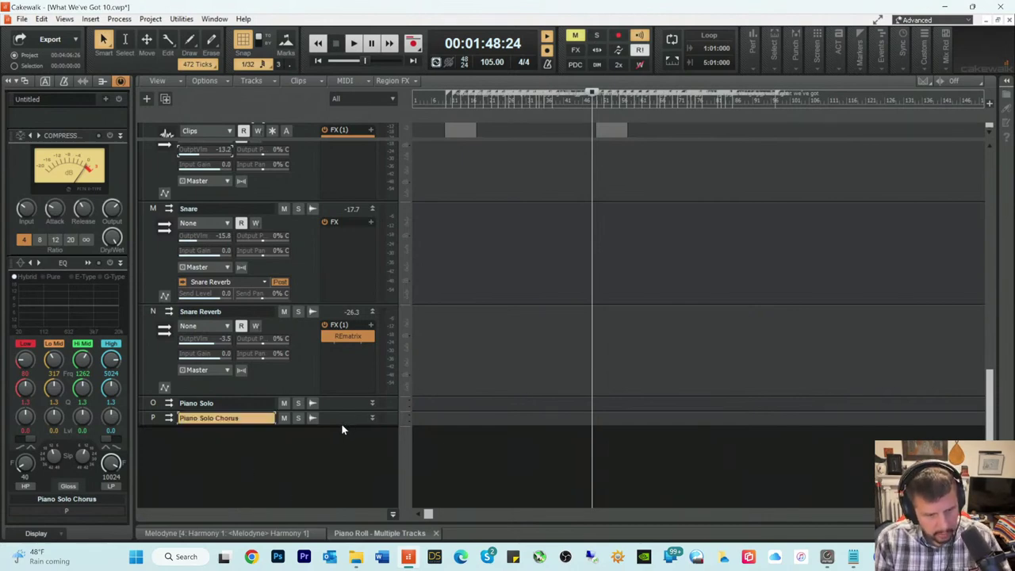
# Step: Copy the Kaleidoscopes effect from the Vocal Chorus bus to the Piano Solo Chorus bus, expanding the collapsed piano buses
pyautogui.scroll(-3, 342, 396)
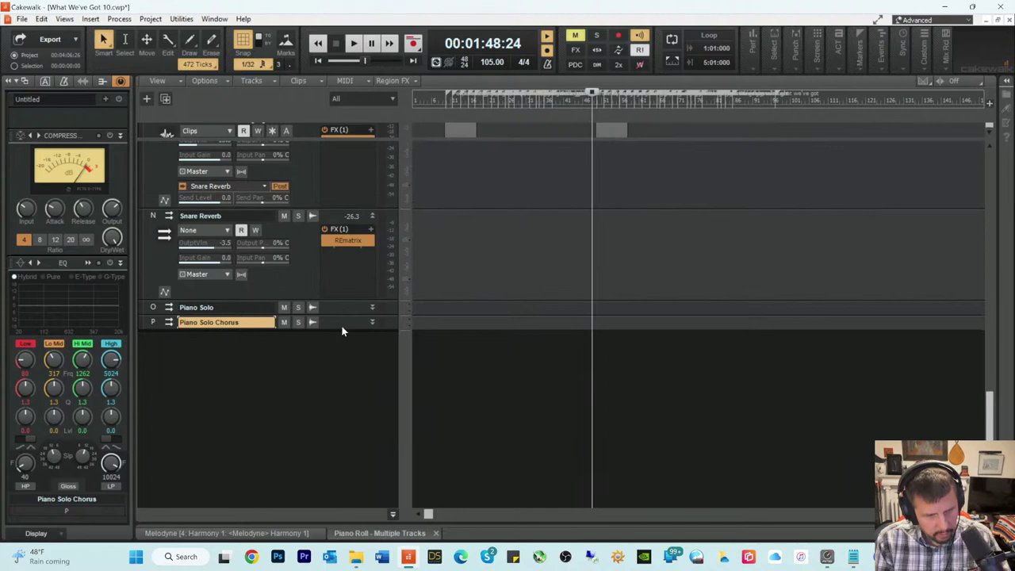
pyautogui.scroll(10, 333, 328)
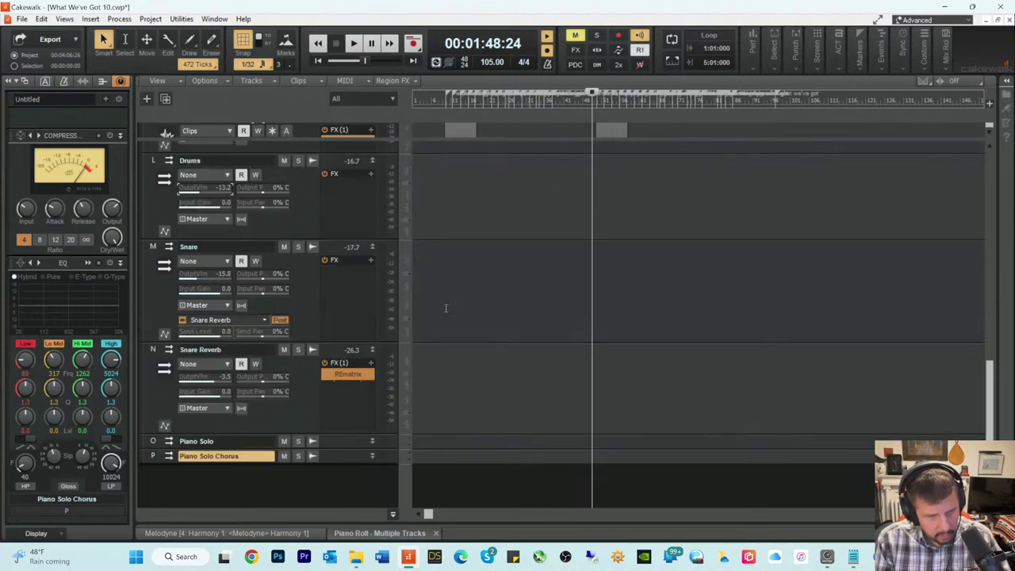
pyautogui.scroll(10, 401, 289)
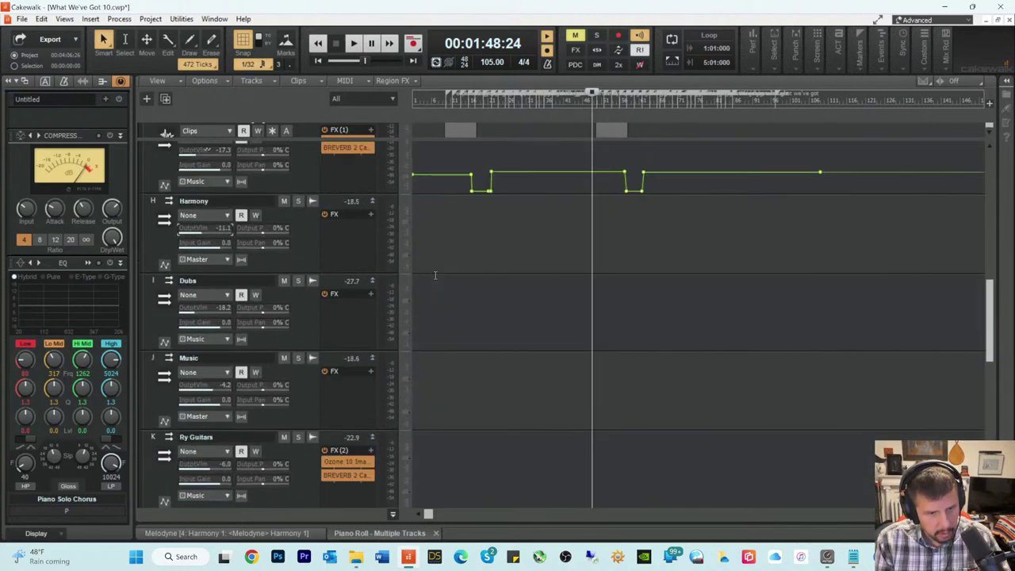
pyautogui.scroll(4, 419, 272)
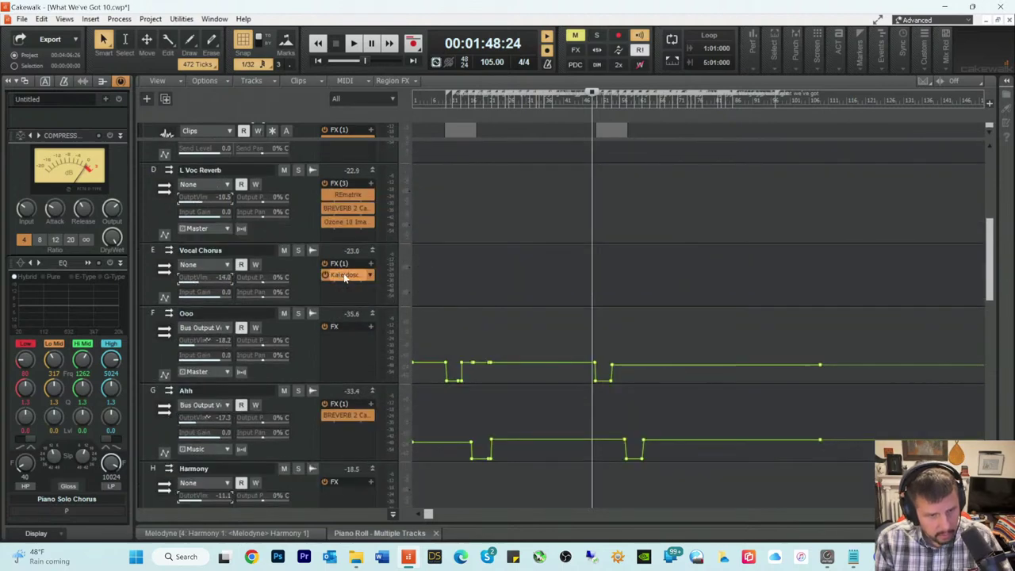
pyautogui.moveTo(344, 276); pyautogui.dragTo(347, 428)
pyautogui.scroll(-6, 399, 425)
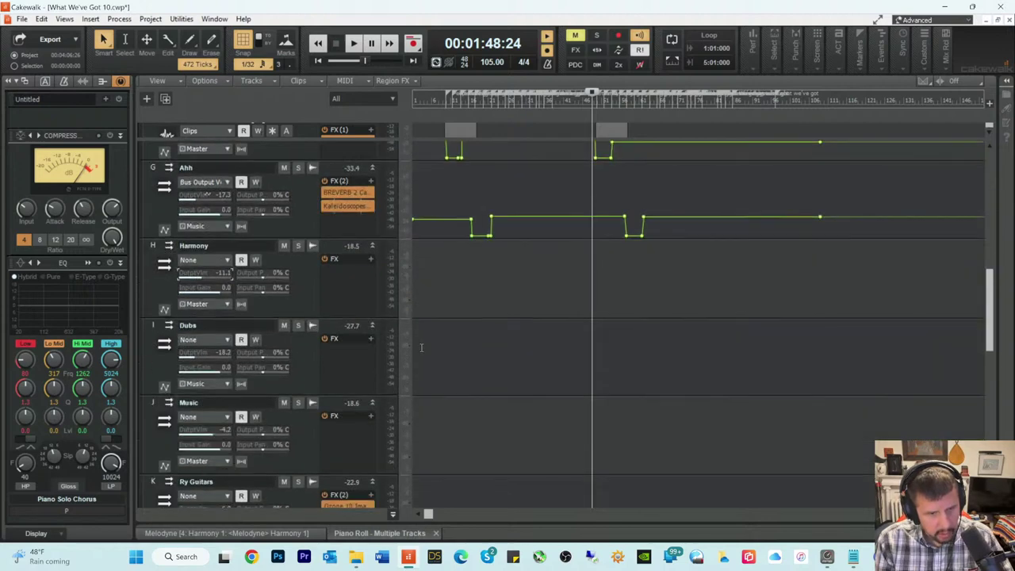
pyautogui.moveTo(344, 207); pyautogui.dragTo(346, 429)
pyautogui.scroll(-5, 456, 418)
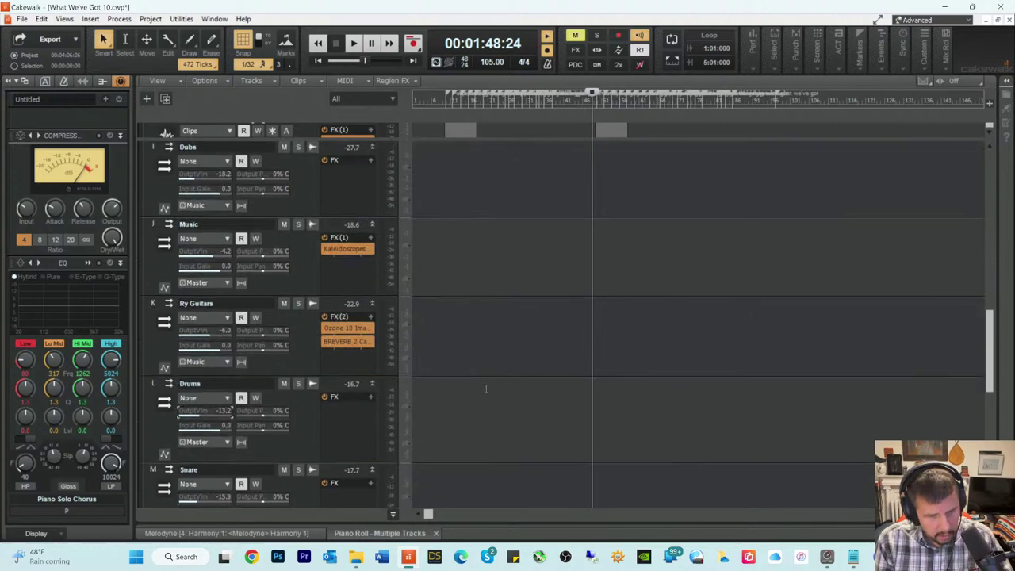
pyautogui.moveTo(347, 249)
pyautogui.mouseDown()
pyautogui.moveTo(351, 408)
pyautogui.moveTo(341, 490)
pyautogui.mouseUp()
pyautogui.scroll(-7, 496, 411)
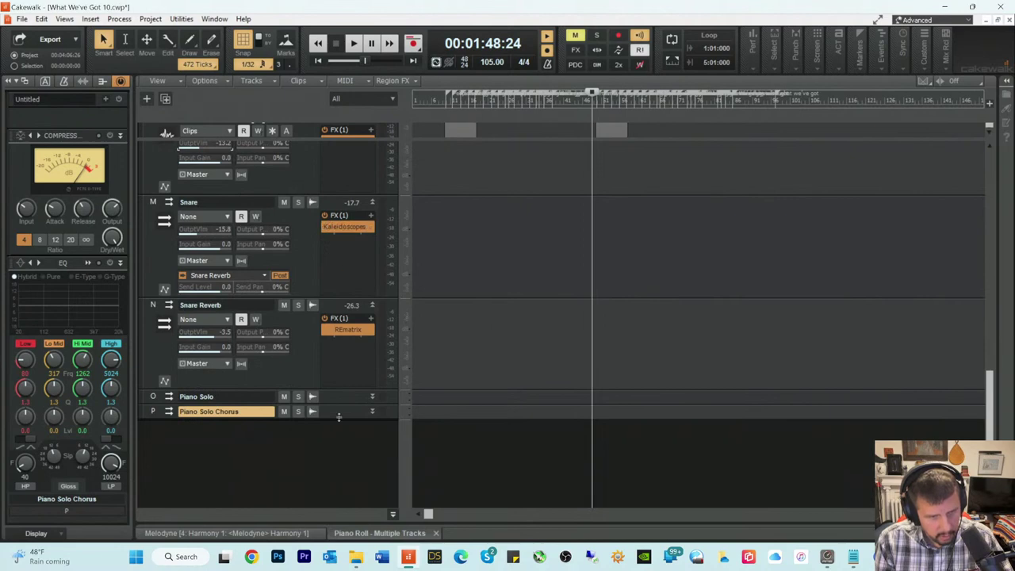
pyautogui.moveTo(338, 416); pyautogui.dragTo(342, 482)
pyautogui.moveTo(339, 236); pyautogui.dragTo(253, 471)
# Step: Try to insert a send from the Piano Solo bus to the Piano Solo Chorus bus
pyautogui.rightClick(210, 472)
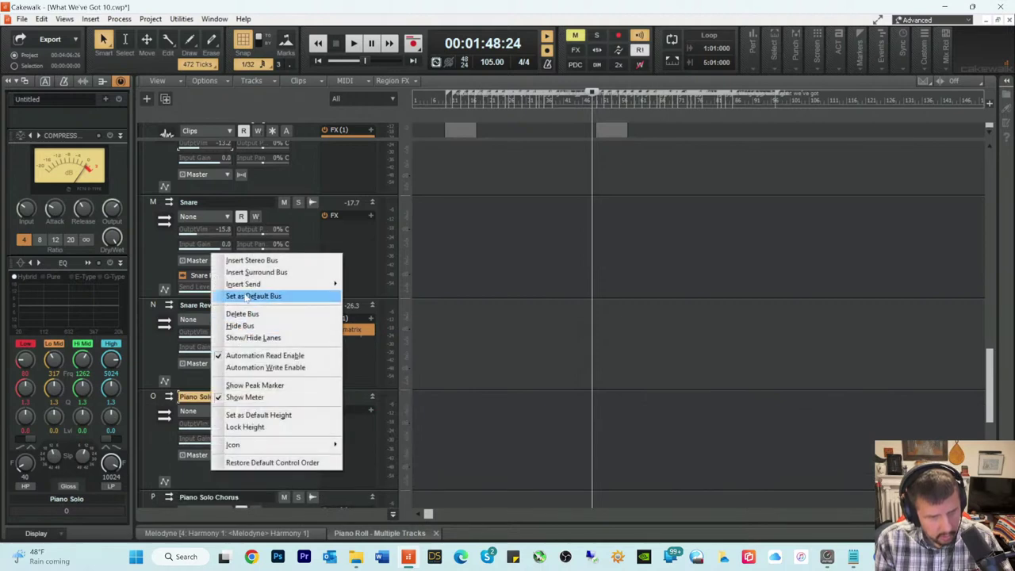
pyautogui.moveTo(262, 284)
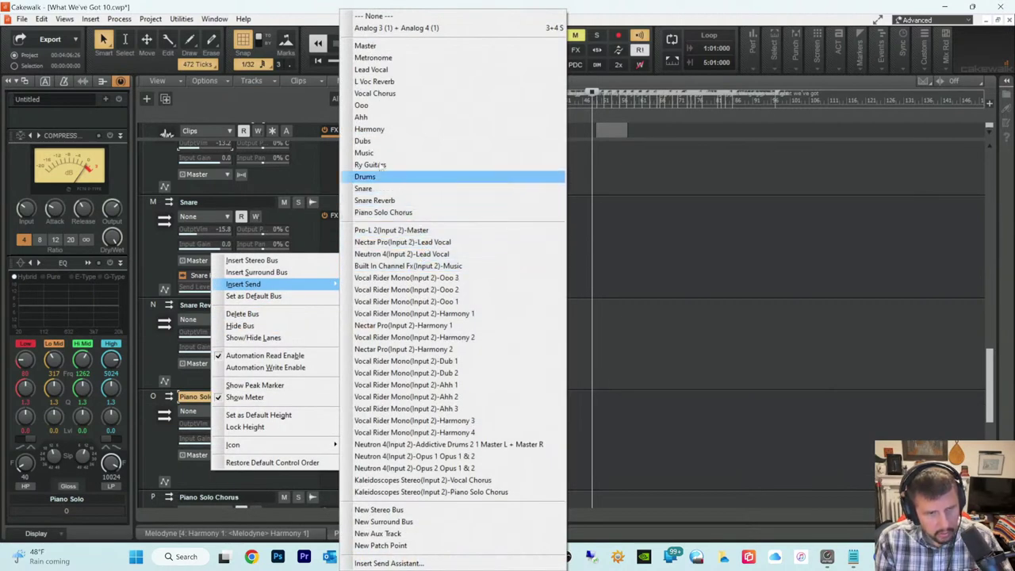
pyautogui.click(368, 212)
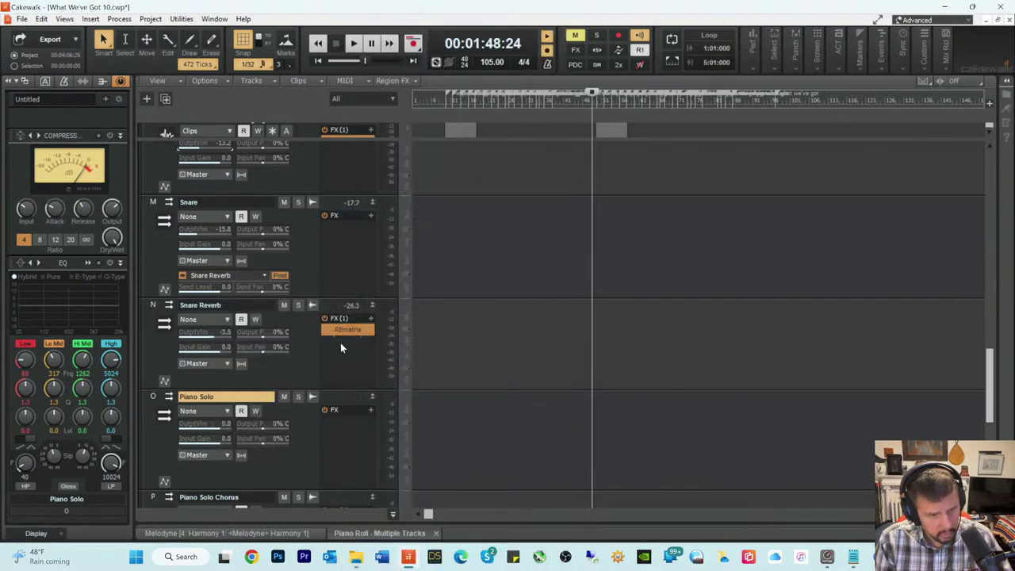
# Step: Delete the muted Drums track folder together with its two Addictive Drums tracks
pyautogui.scroll(5, 365, 317)
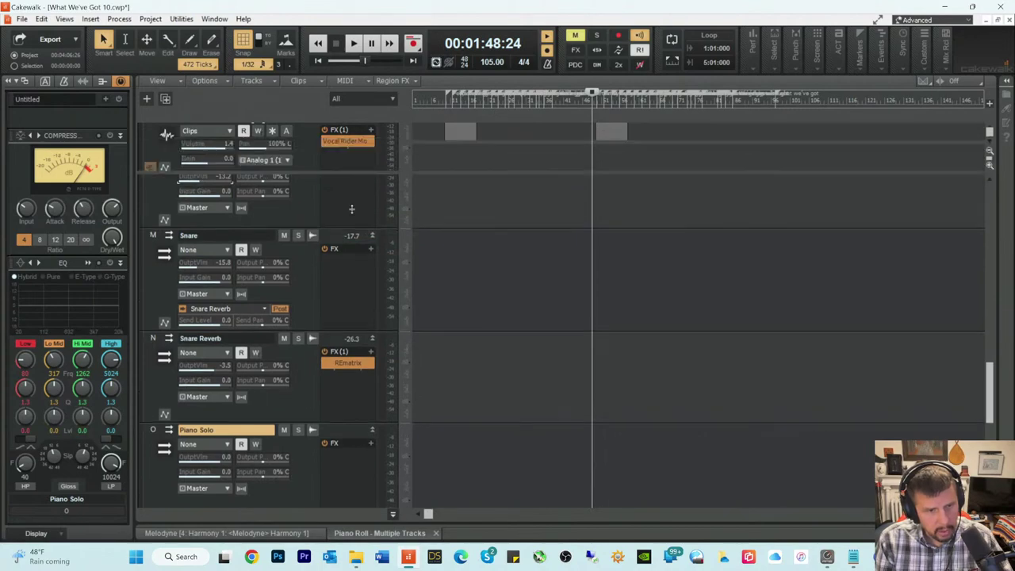
pyautogui.scroll(-6, 367, 396)
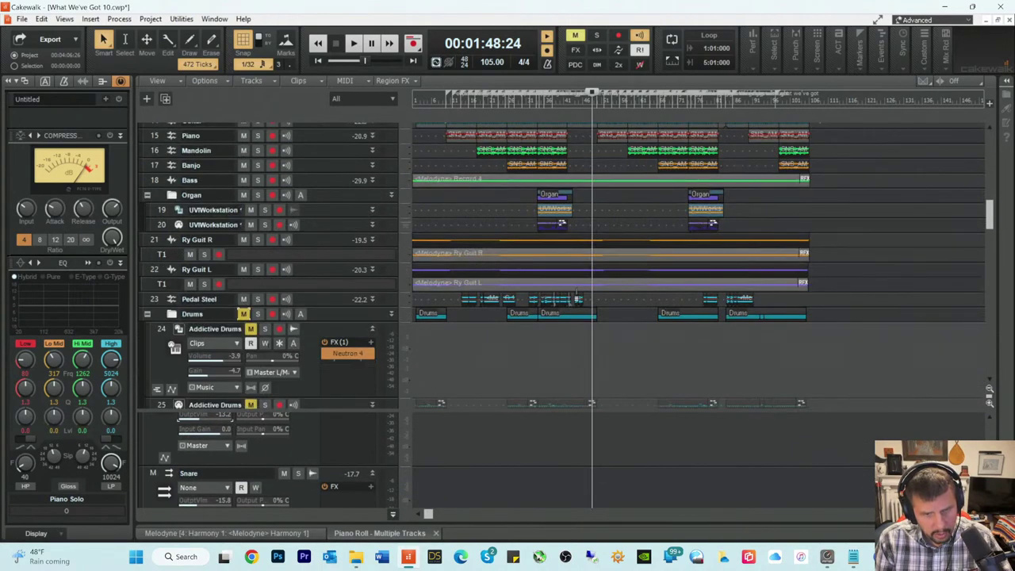
pyautogui.scroll(-3, 420, 249)
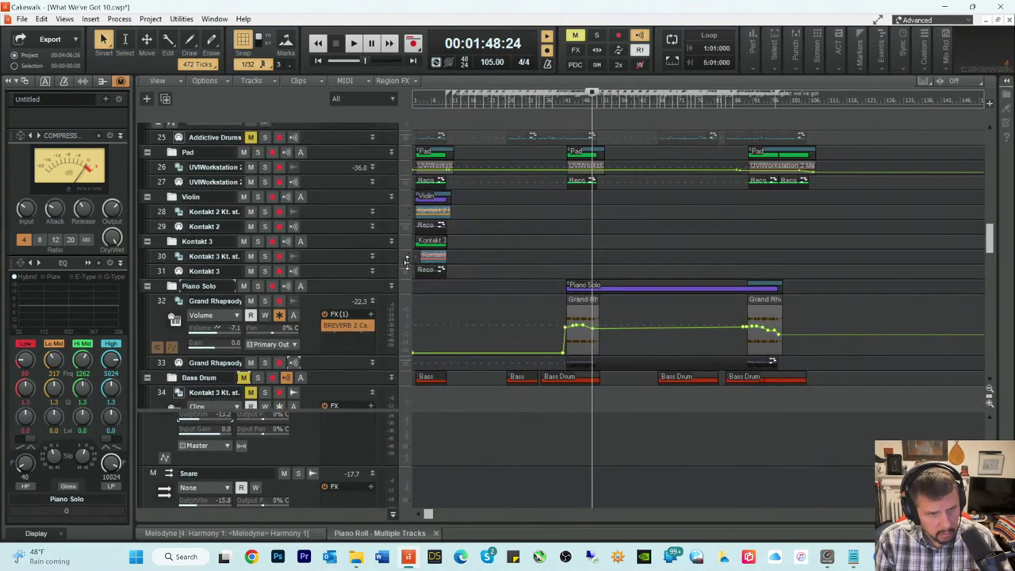
pyautogui.scroll(3, 401, 252)
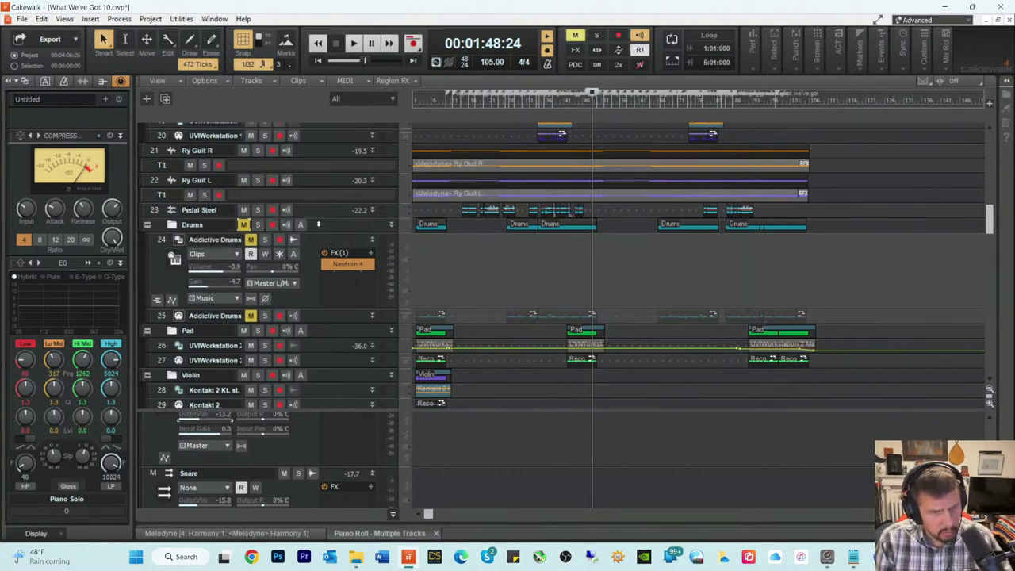
pyautogui.rightClick(322, 225)
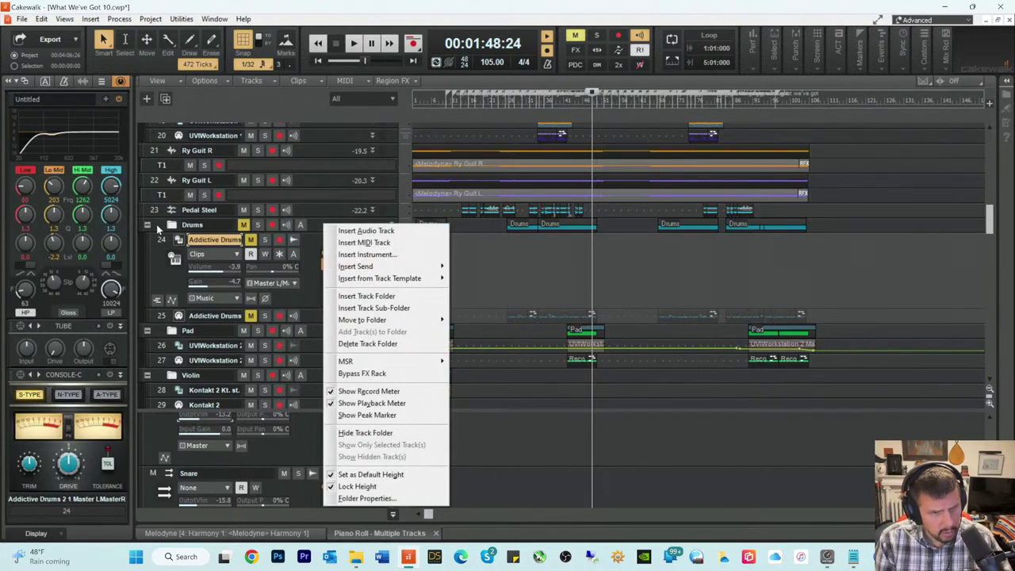
pyautogui.click(157, 227)
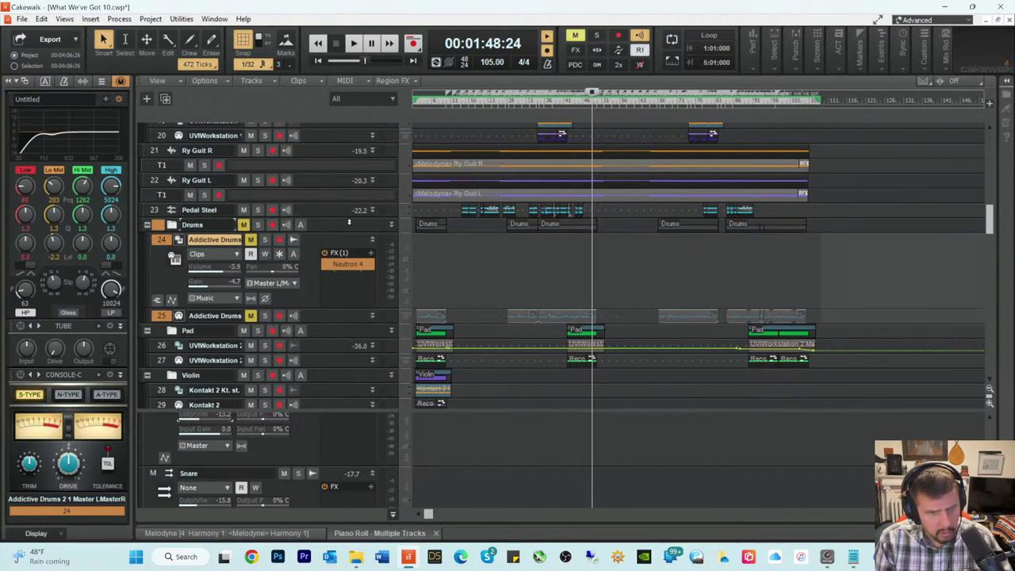
pyautogui.rightClick(349, 223)
pyautogui.click(406, 343)
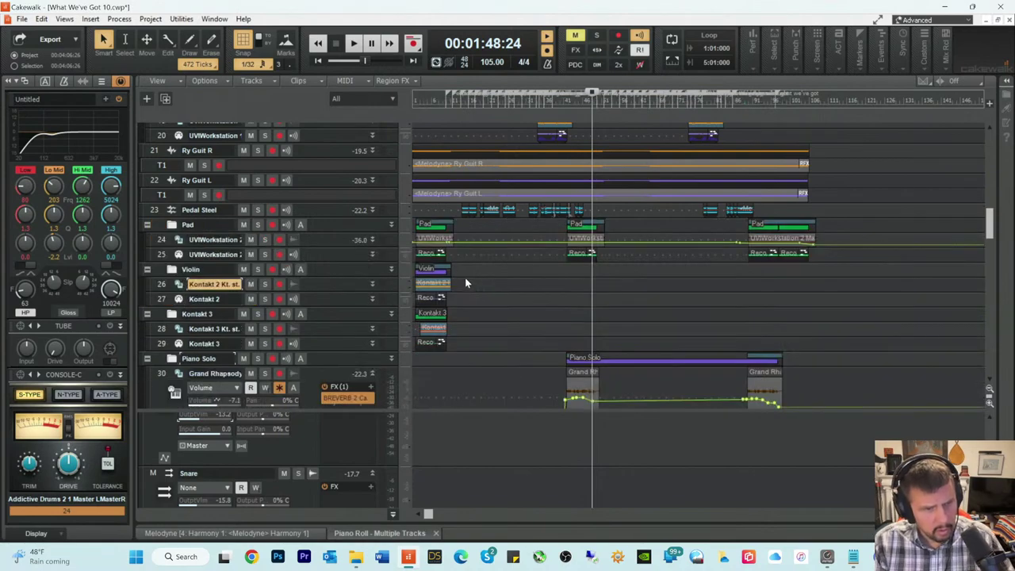
# Step: Enlarge the first Grand Rhapsody track in the Piano Solo folder and route its output to the Piano Solo bus
pyautogui.scroll(-10, 515, 284)
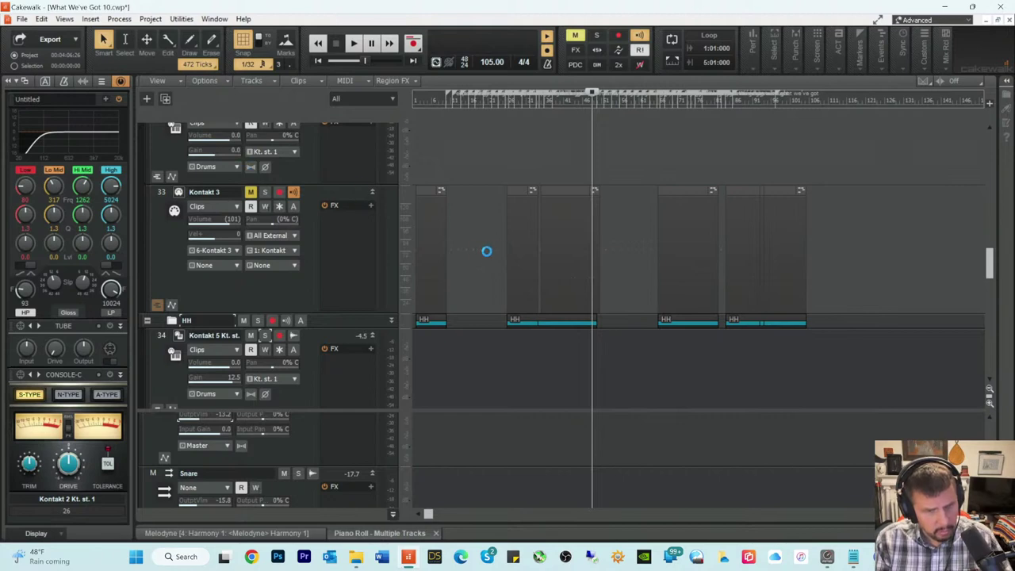
pyautogui.scroll(1, 495, 250)
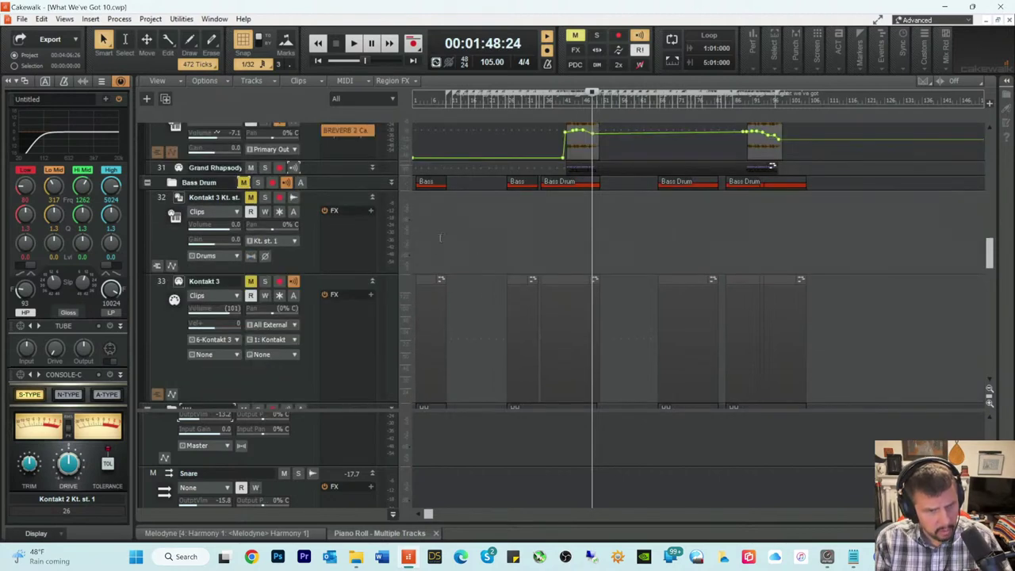
pyautogui.scroll(-5, 470, 228)
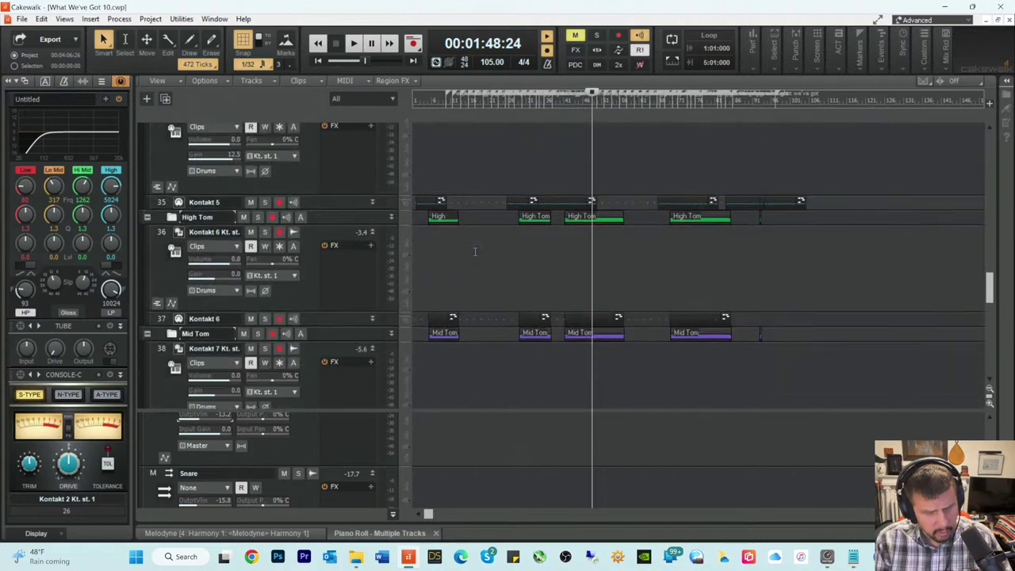
pyautogui.scroll(-6, 475, 252)
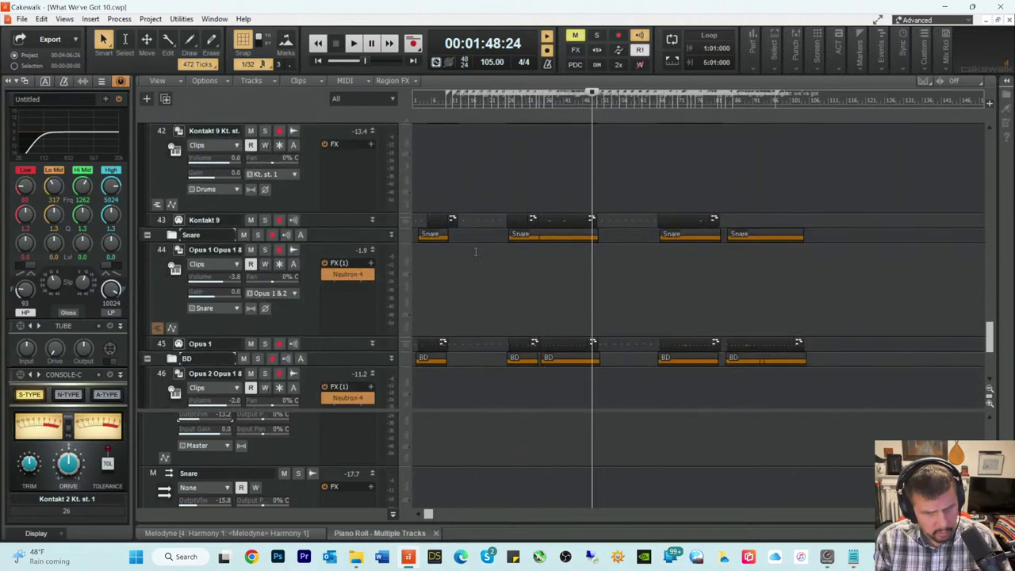
pyautogui.scroll(7, 476, 252)
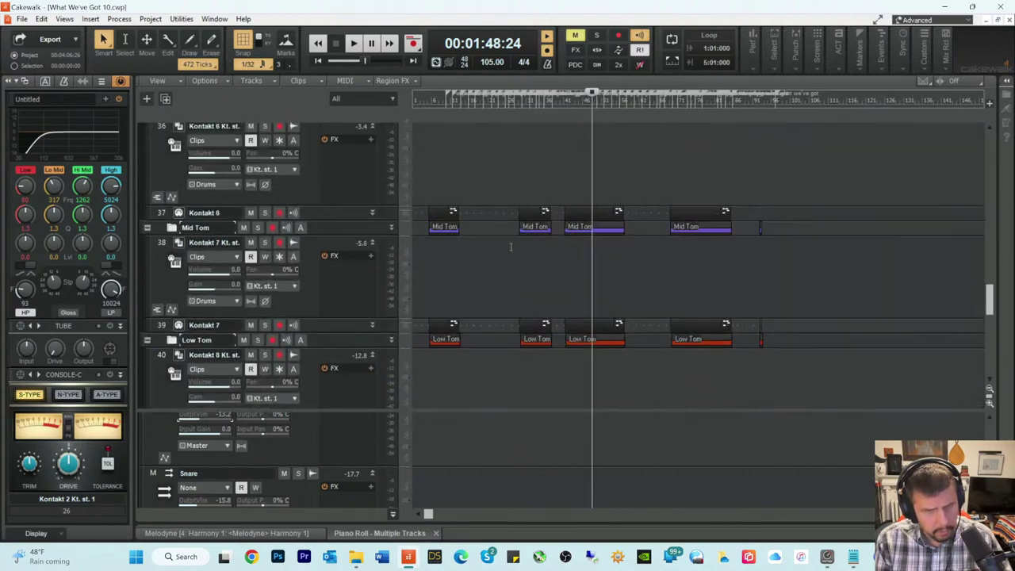
pyautogui.scroll(2, 510, 246)
pyautogui.scroll(2, 512, 250)
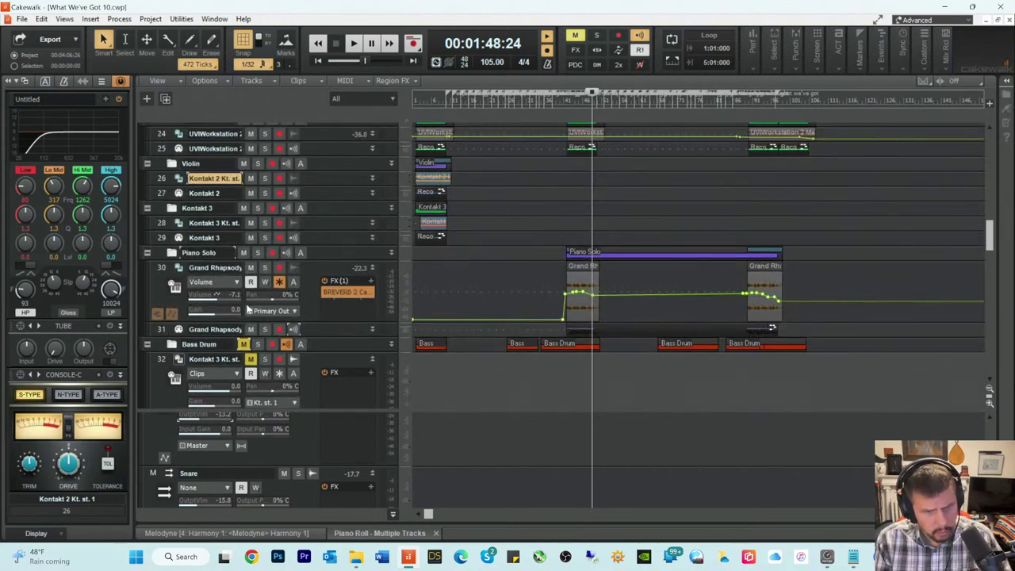
pyautogui.moveTo(315, 323); pyautogui.dragTo(315, 365)
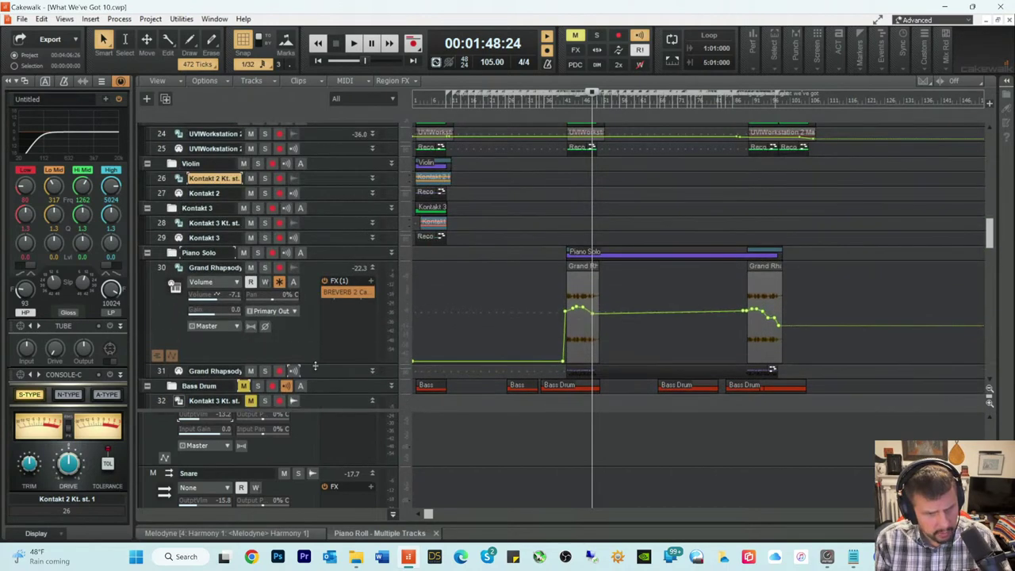
pyautogui.click(237, 326)
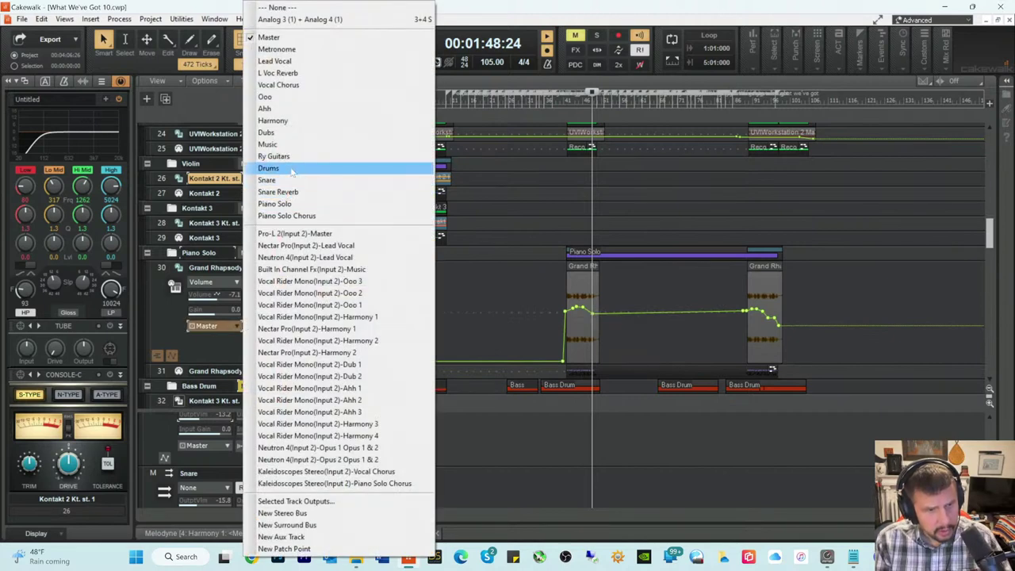
pyautogui.click(277, 204)
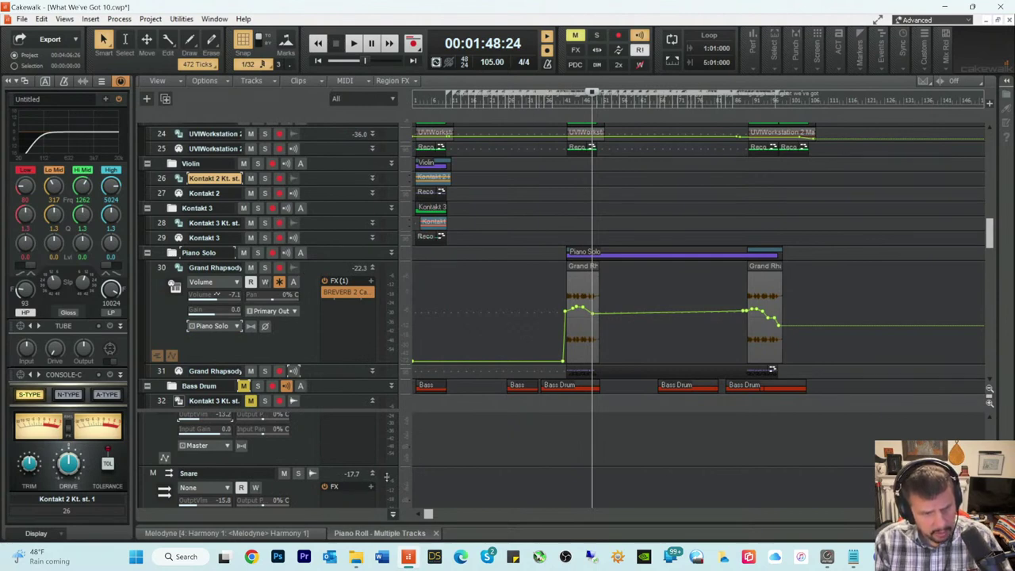
pyautogui.scroll(-3, 474, 461)
pyautogui.scroll(2, 474, 461)
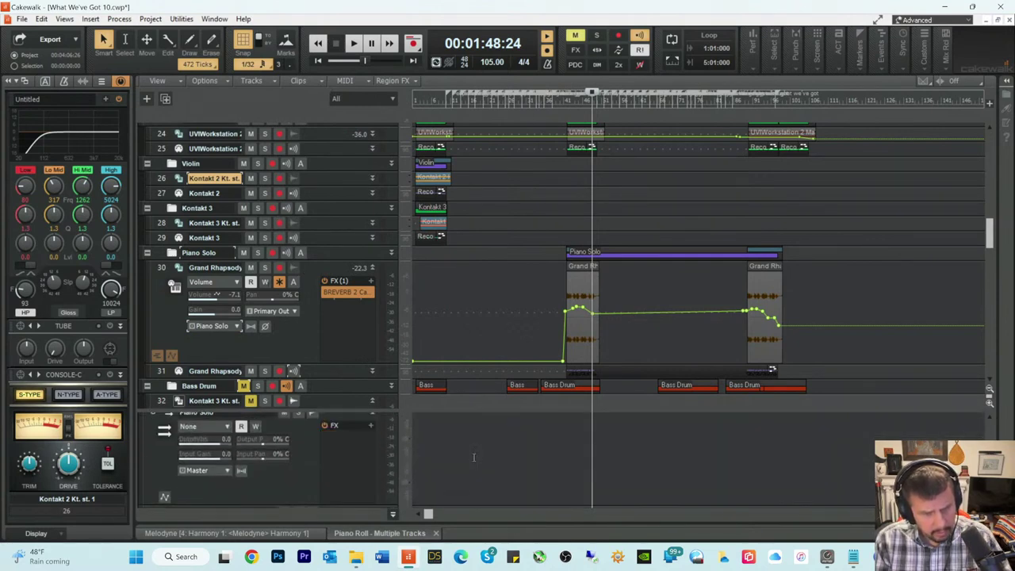
# Step: Set the output volume of the Piano Solo Chorus bus to -15.0 and the Piano Solo bus to -3.6 during playback
pyautogui.moveTo(337, 409); pyautogui.dragTo(341, 245)
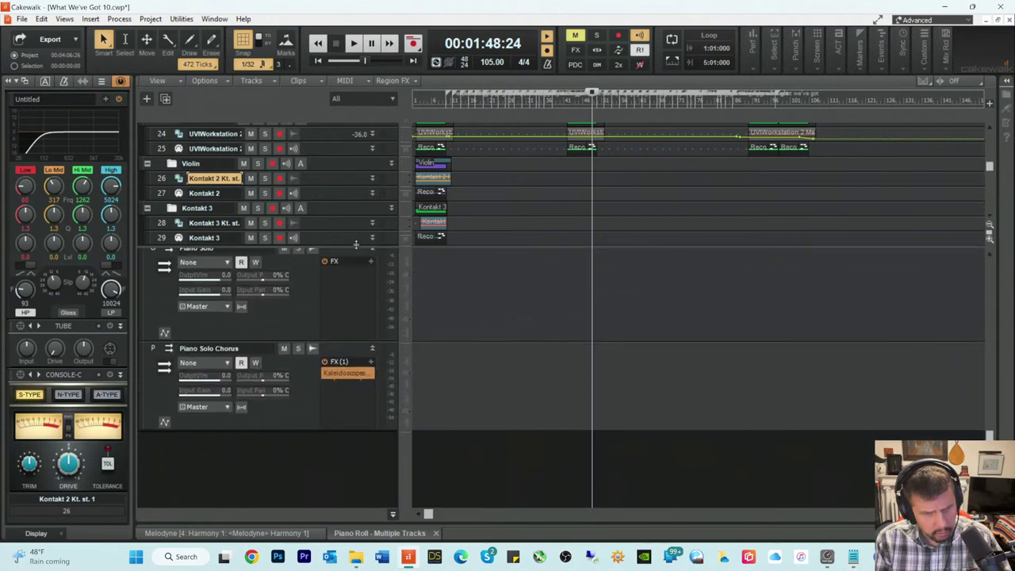
pyautogui.click(563, 104)
pyautogui.press('space')
pyautogui.scroll(5, 585, 215)
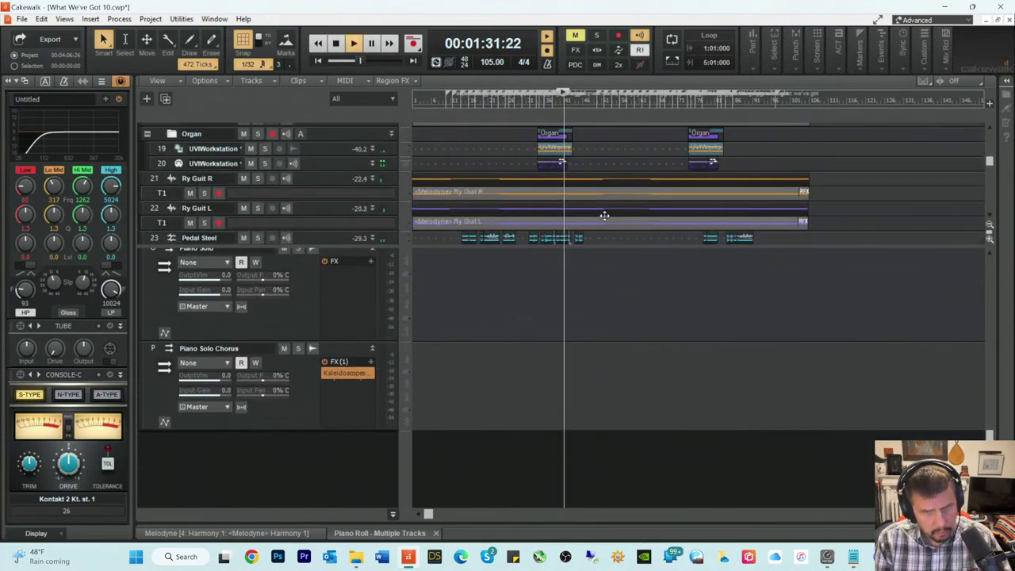
pyautogui.scroll(-1, 600, 193)
pyautogui.scroll(-3, 600, 193)
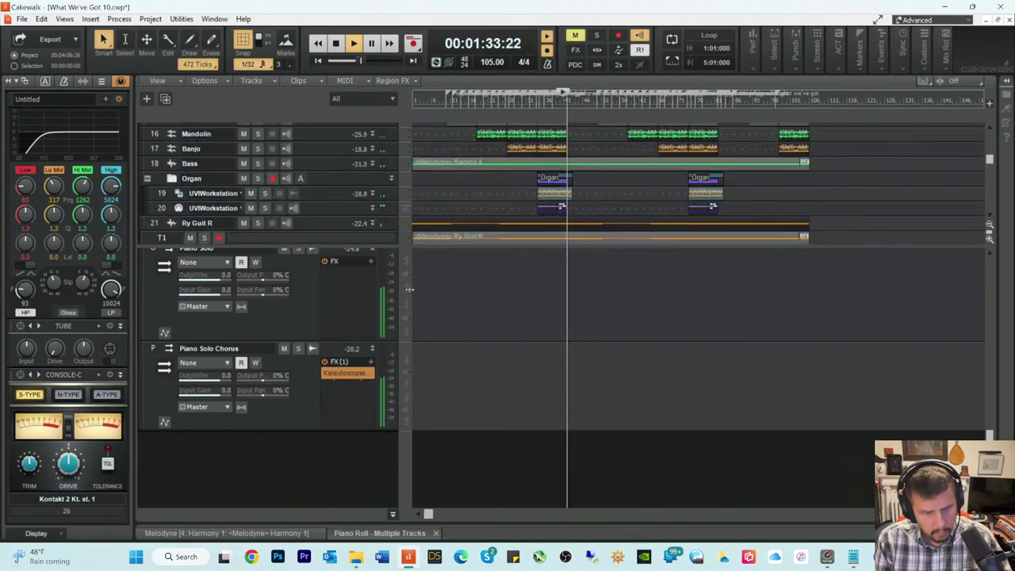
pyautogui.moveTo(212, 384)
pyautogui.mouseDown()
pyautogui.moveTo(188, 384)
pyautogui.moveTo(216, 382)
pyautogui.mouseUp()
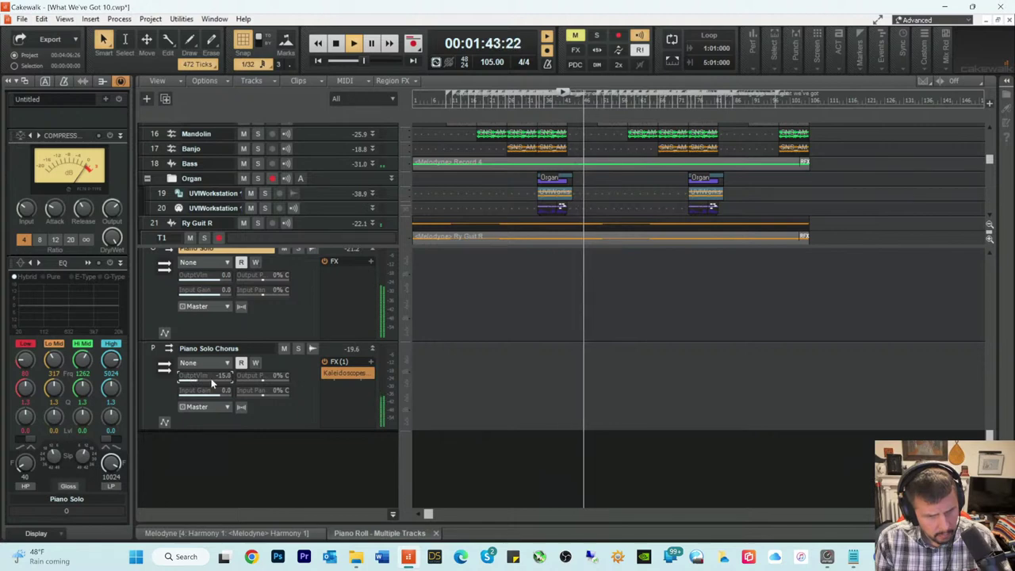
pyautogui.moveTo(224, 275); pyautogui.dragTo(222, 275)
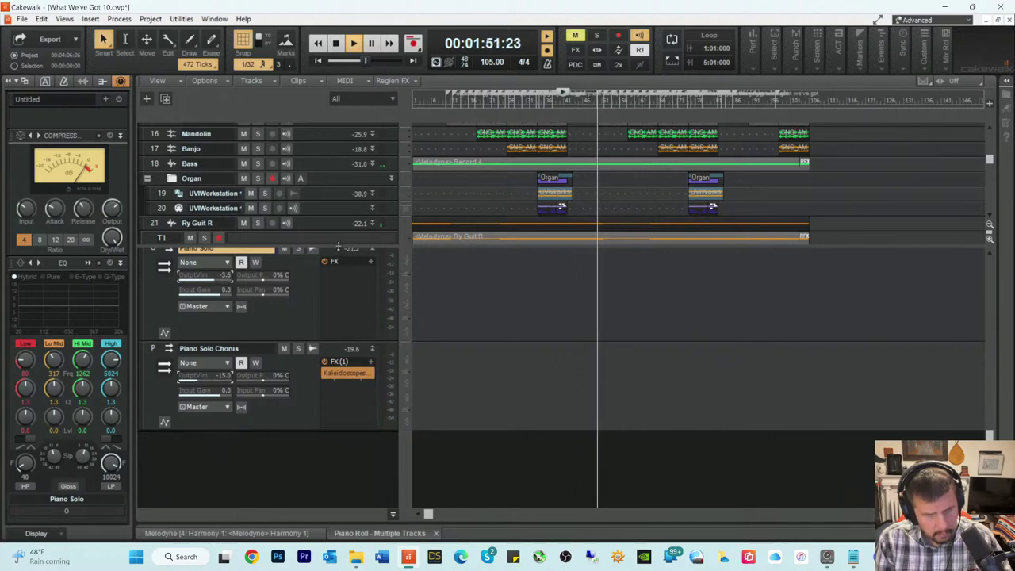
pyautogui.moveTo(338, 246); pyautogui.dragTo(338, 396)
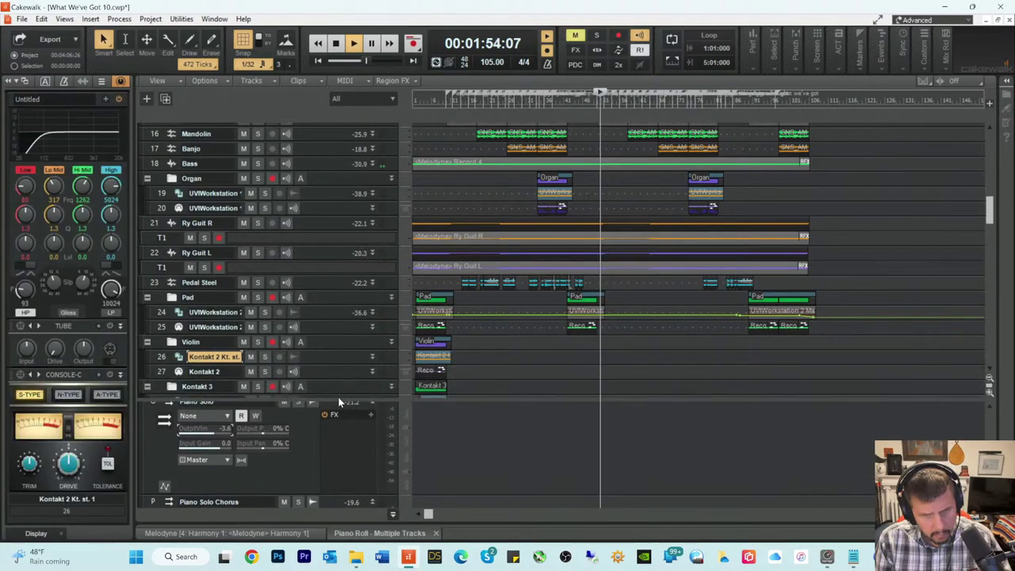
# Step: Play back the end of the piano solo and look through the tracks down to the snare and BD drum tracks
pyautogui.click(581, 106)
pyautogui.scroll(-3, 636, 267)
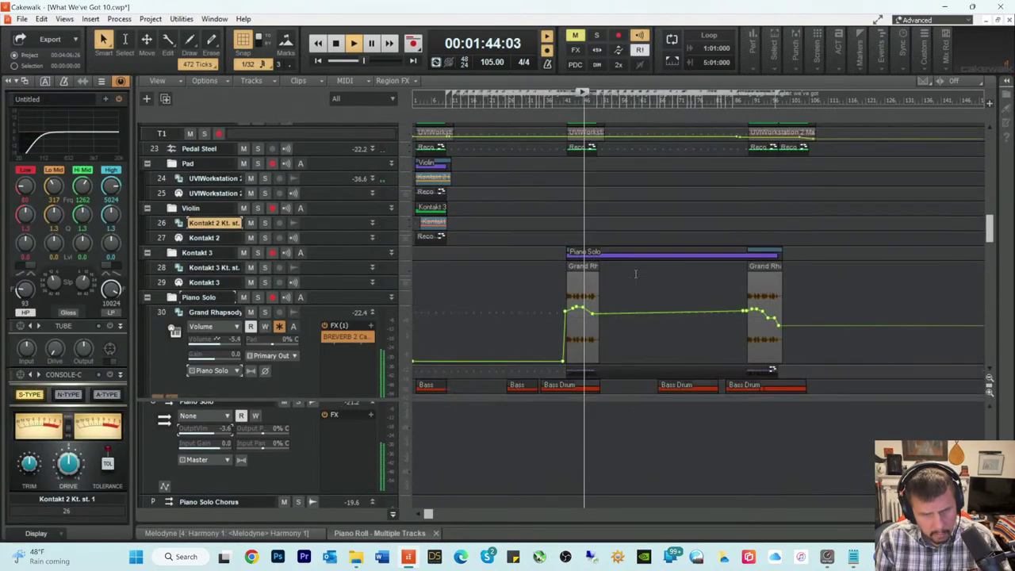
pyautogui.scroll(-4, 635, 274)
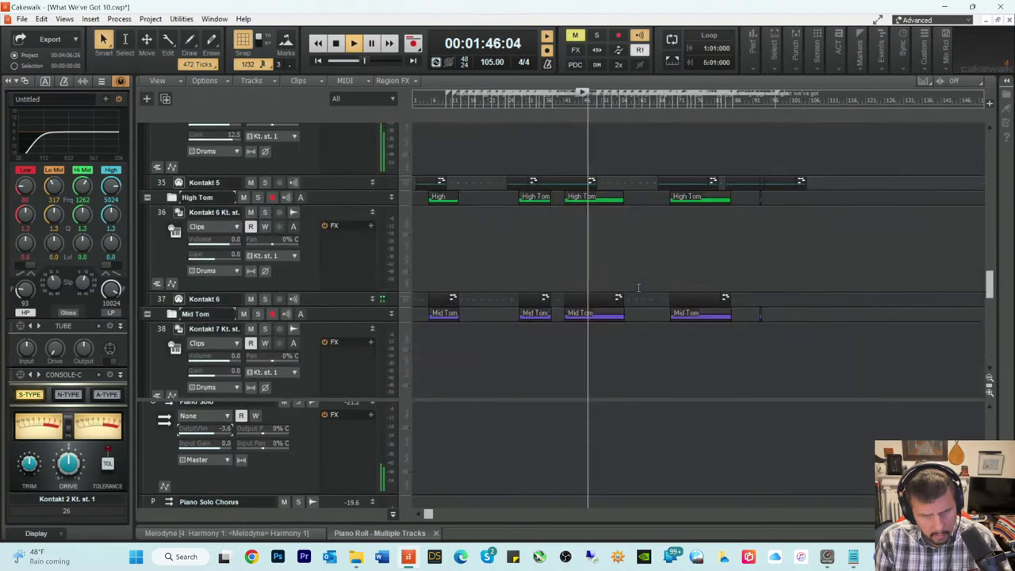
pyautogui.scroll(-5, 638, 287)
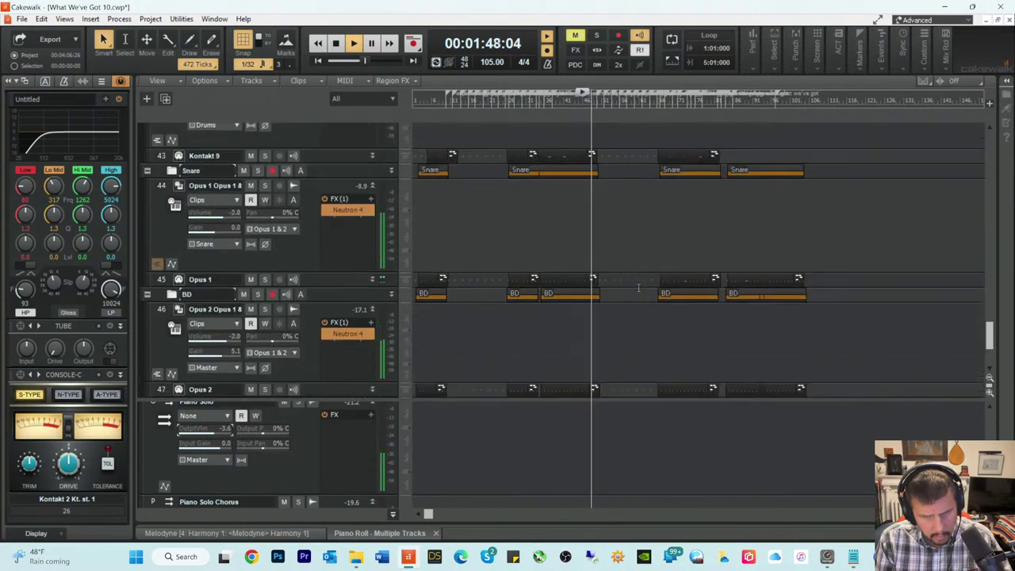
pyautogui.scroll(-2, 638, 287)
pyautogui.scroll(1, 638, 287)
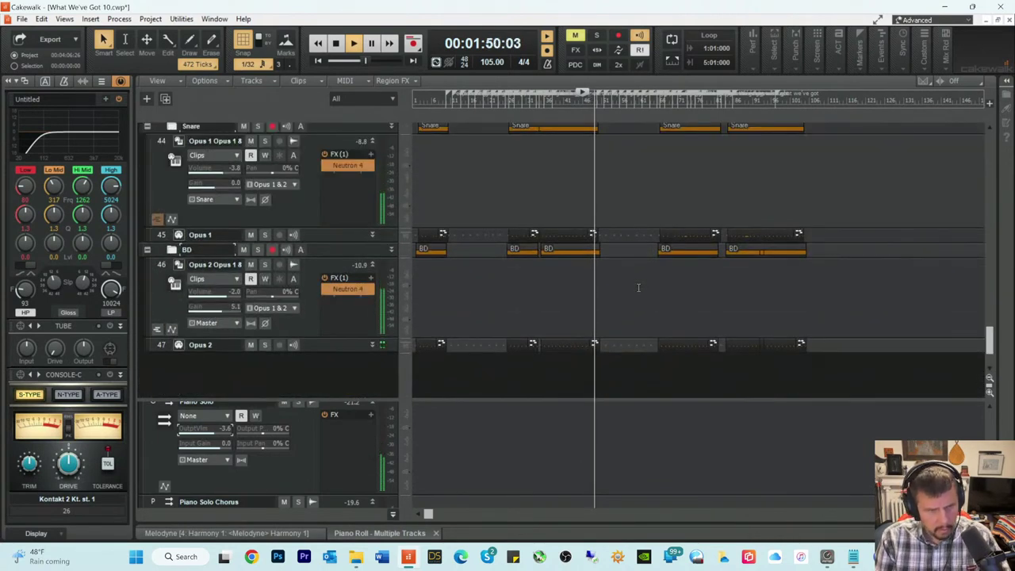
pyautogui.click(585, 102)
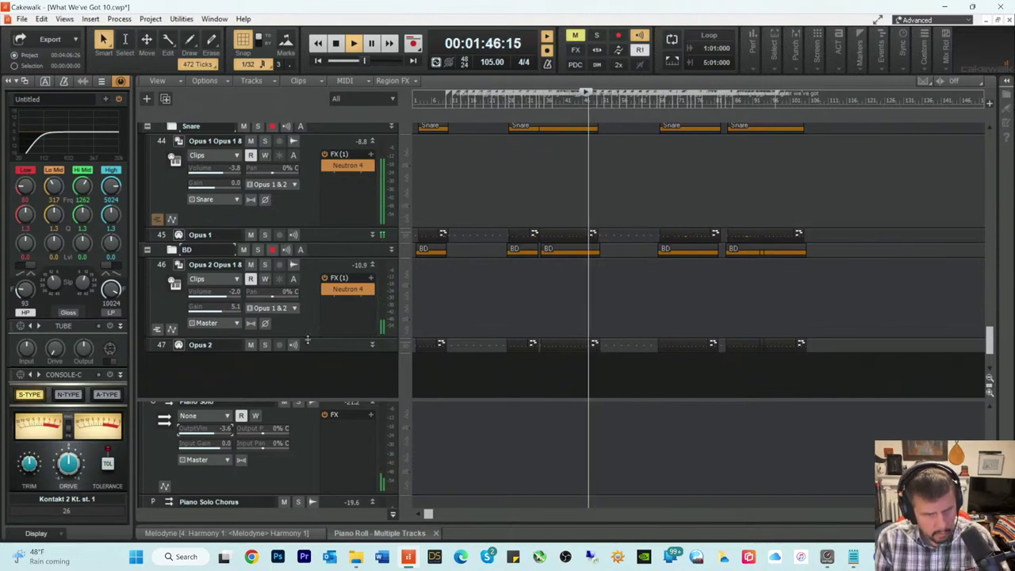
pyautogui.press('space')
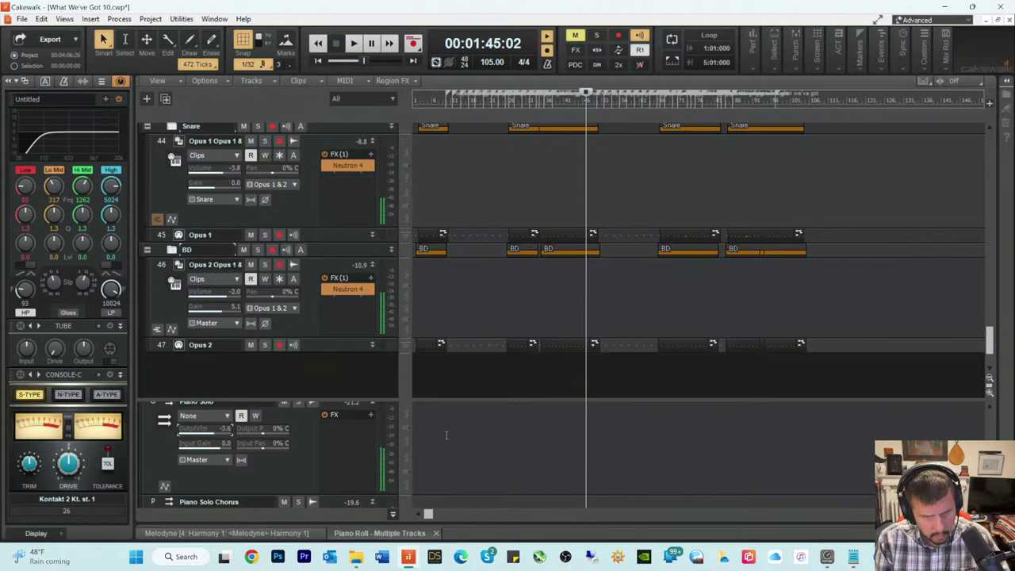
# Step: Close the docked Melodyne and Piano Roll editors
pyautogui.click(372, 532)
pyautogui.click(301, 531)
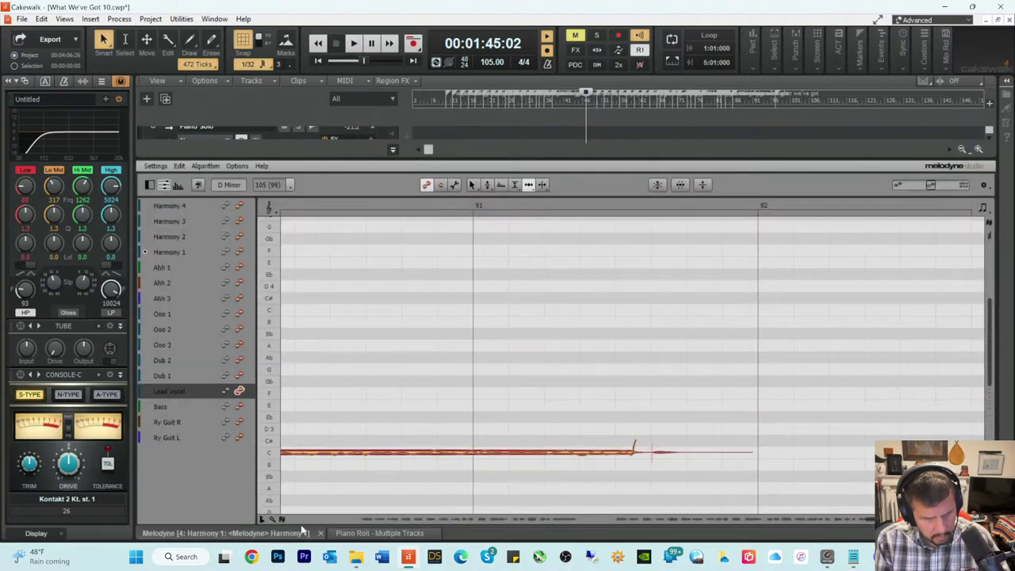
pyautogui.click(320, 533)
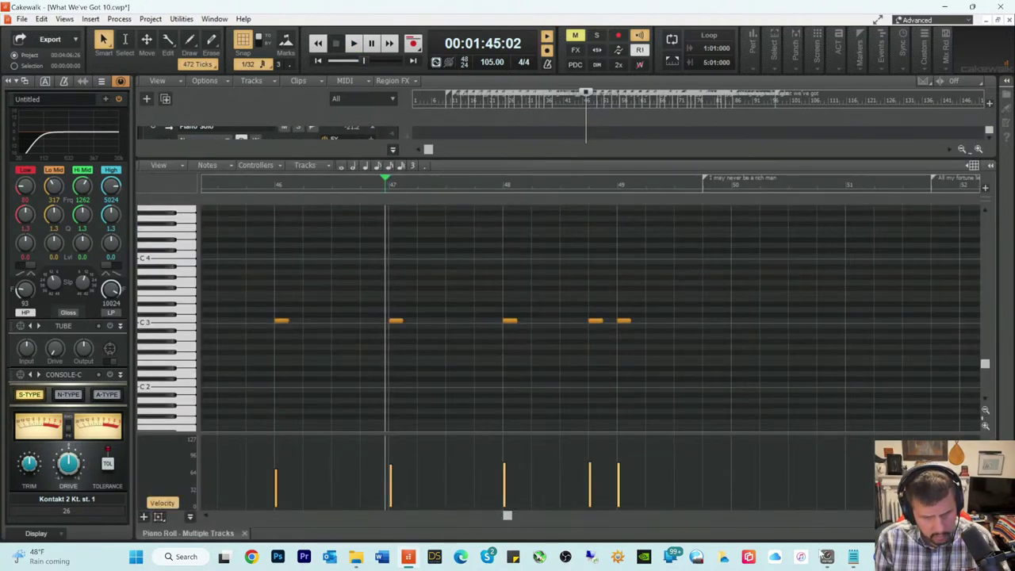
pyautogui.click(244, 533)
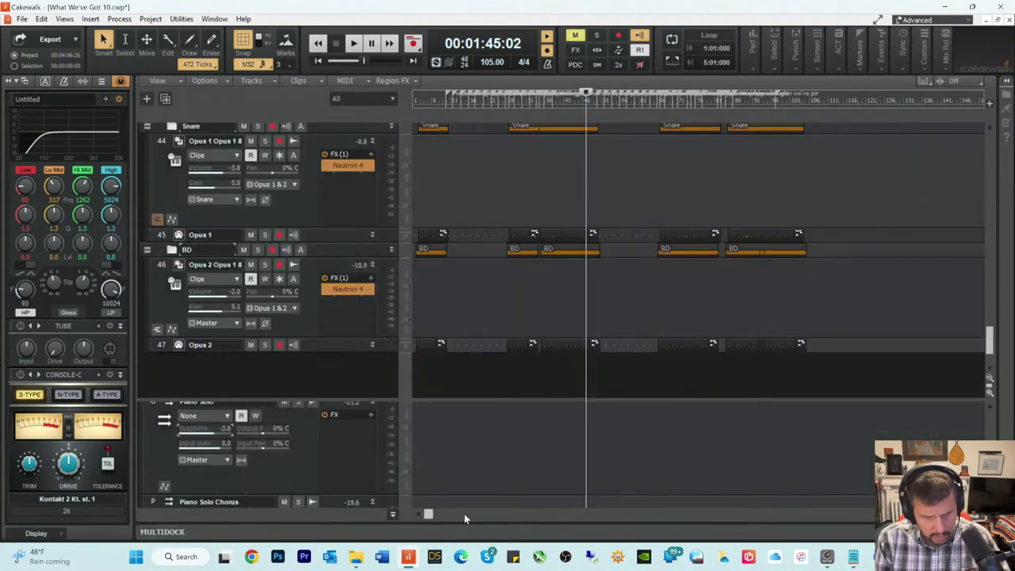
# Step: Open the Opus 2 bass drum MIDI clip at the end of the piano solo in the Piano Roll
pyautogui.press('space')
pyautogui.press('t')
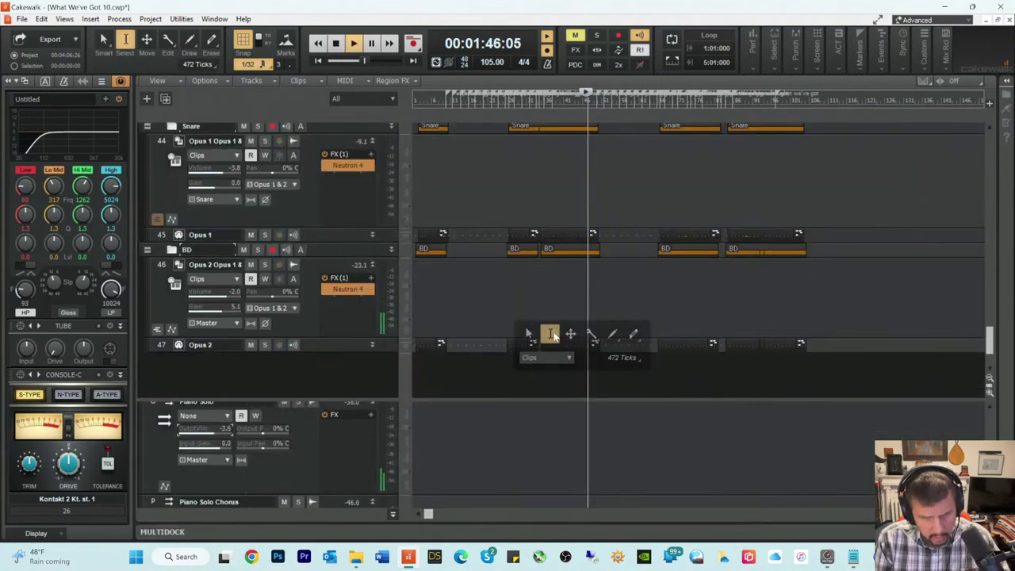
pyautogui.click(549, 333)
pyautogui.click(586, 350)
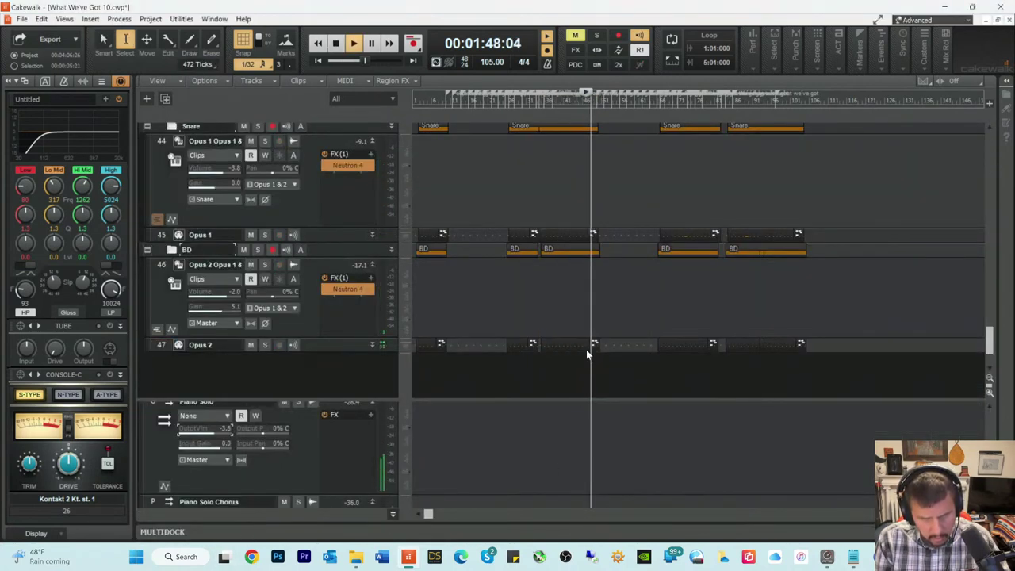
pyautogui.doubleClick(586, 350)
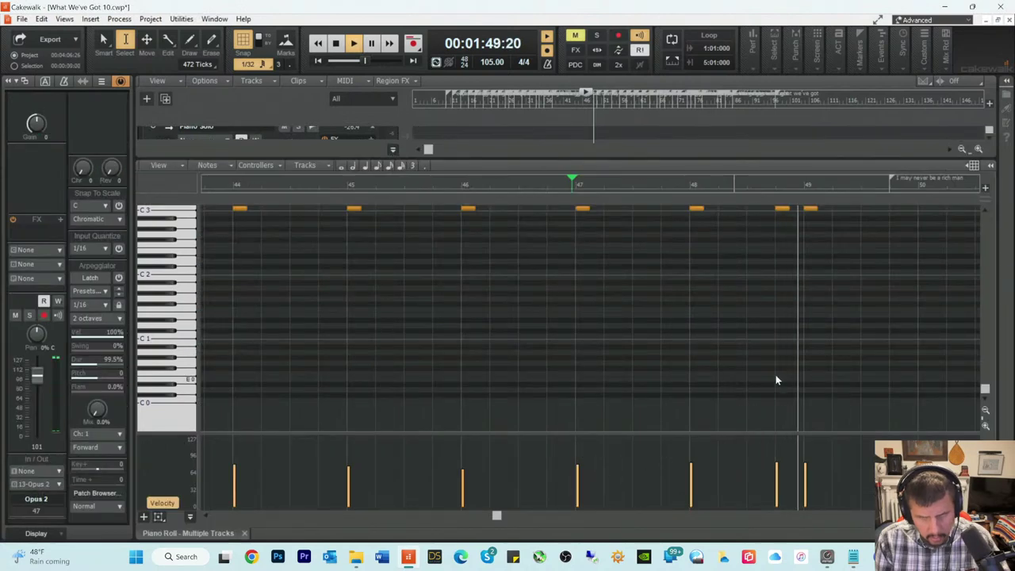
# Step: Stop playback and use the Smart tool to lower the velocity of the C3 bass drum note just before bar 49
pyautogui.press('space')
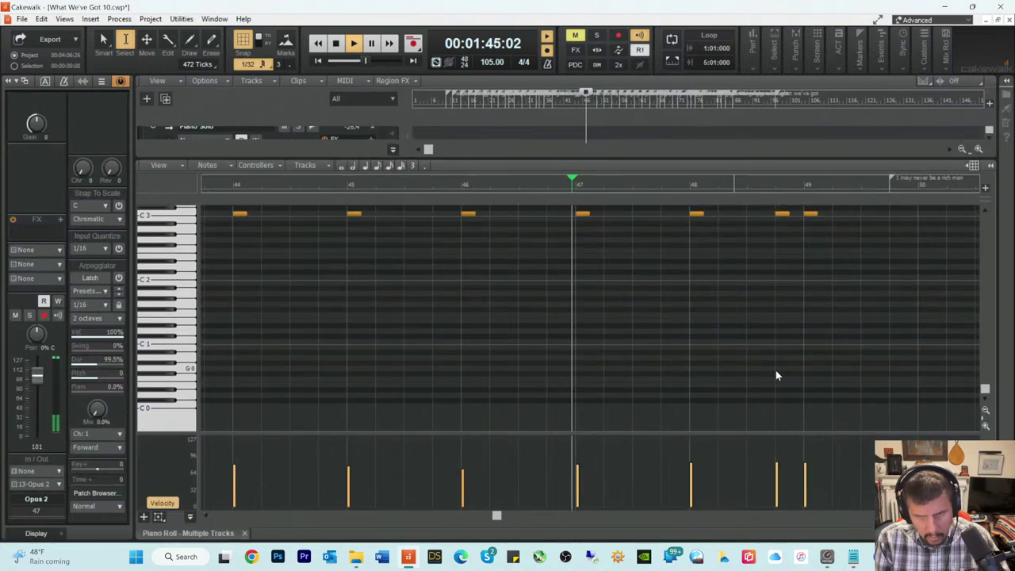
pyautogui.scroll(1, 794, 251)
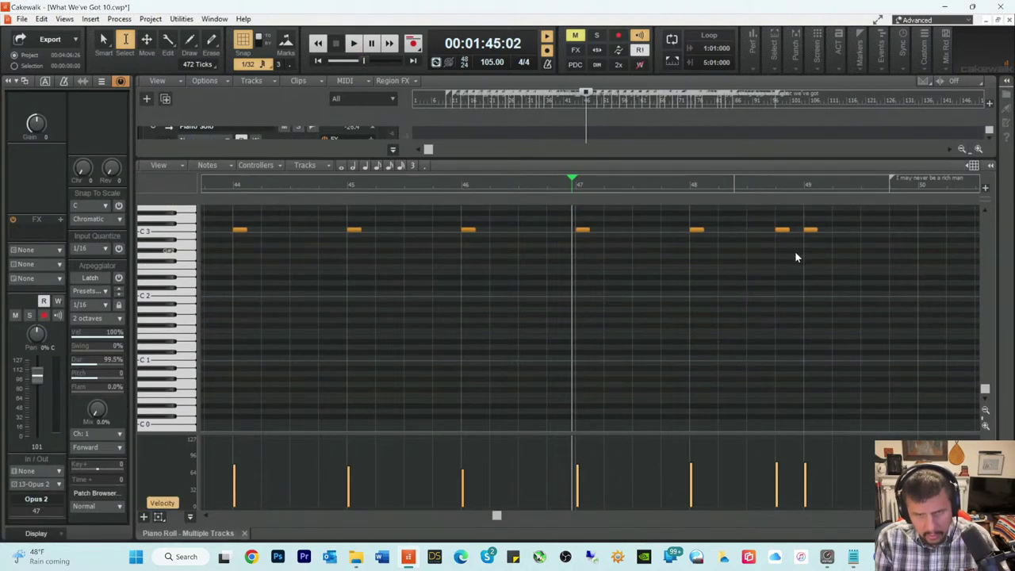
pyautogui.rightClick(785, 235)
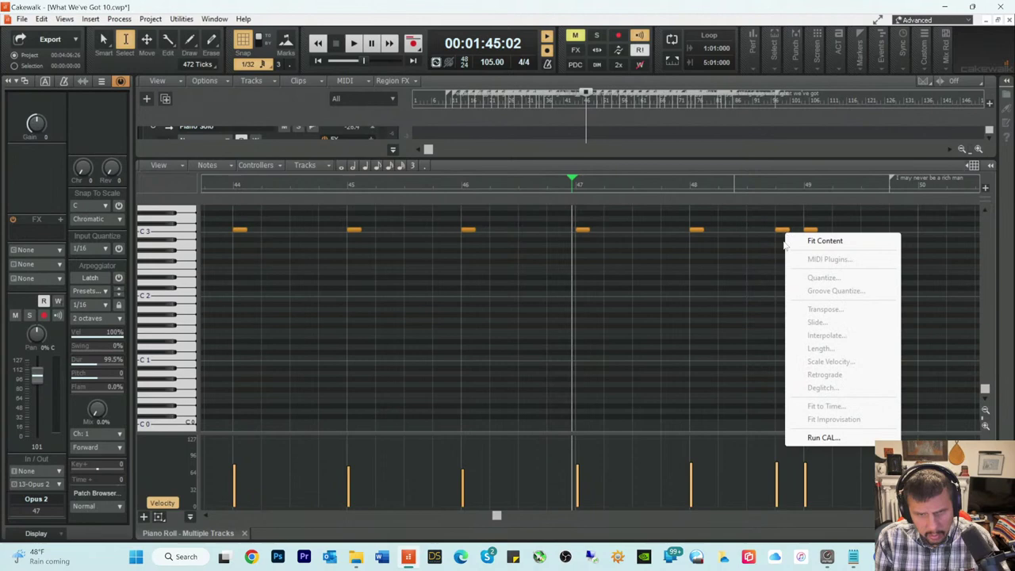
pyautogui.click(780, 245)
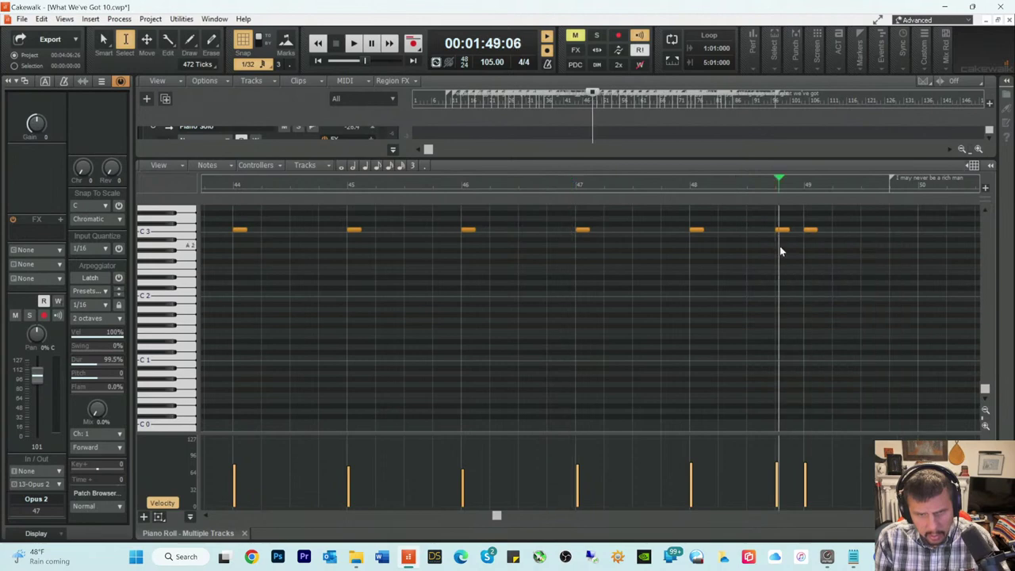
pyautogui.press('t')
pyautogui.click(728, 236)
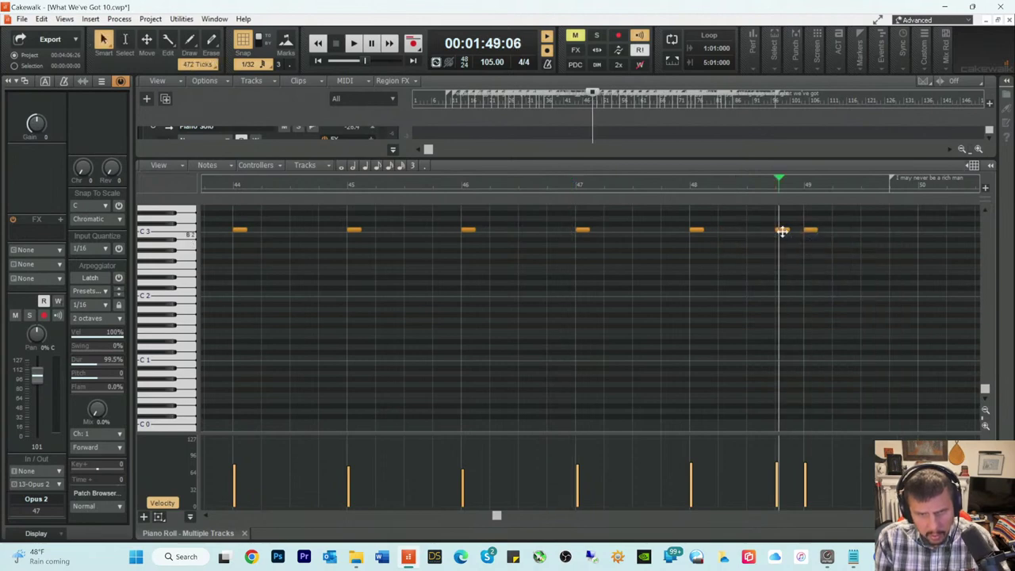
pyautogui.moveTo(782, 230); pyautogui.dragTo(782, 232)
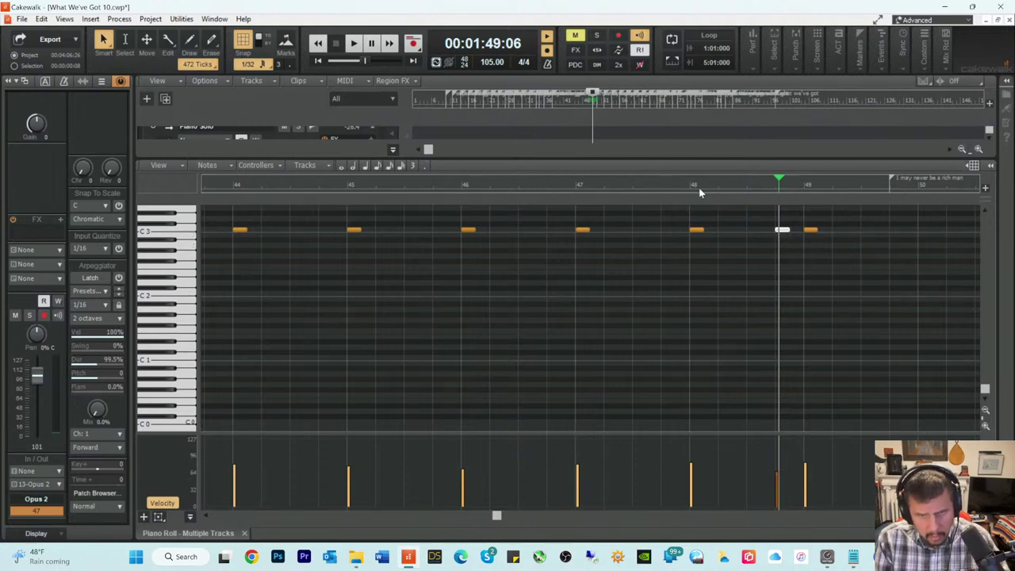
# Step: Set the selected bass drum note's velocity to about 72 while auditioning the passage from just after bar 48
pyautogui.click(699, 192)
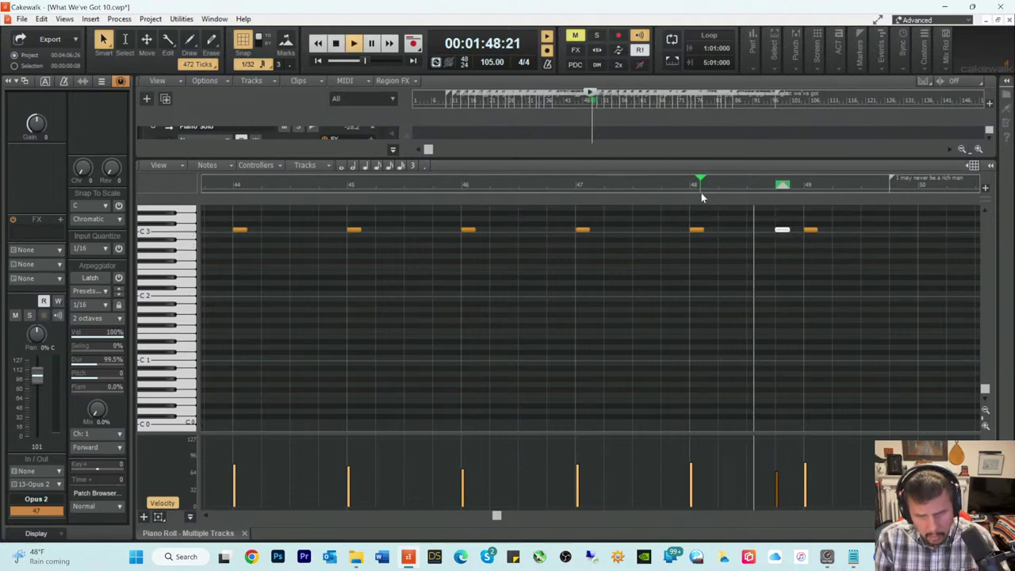
pyautogui.press('space')
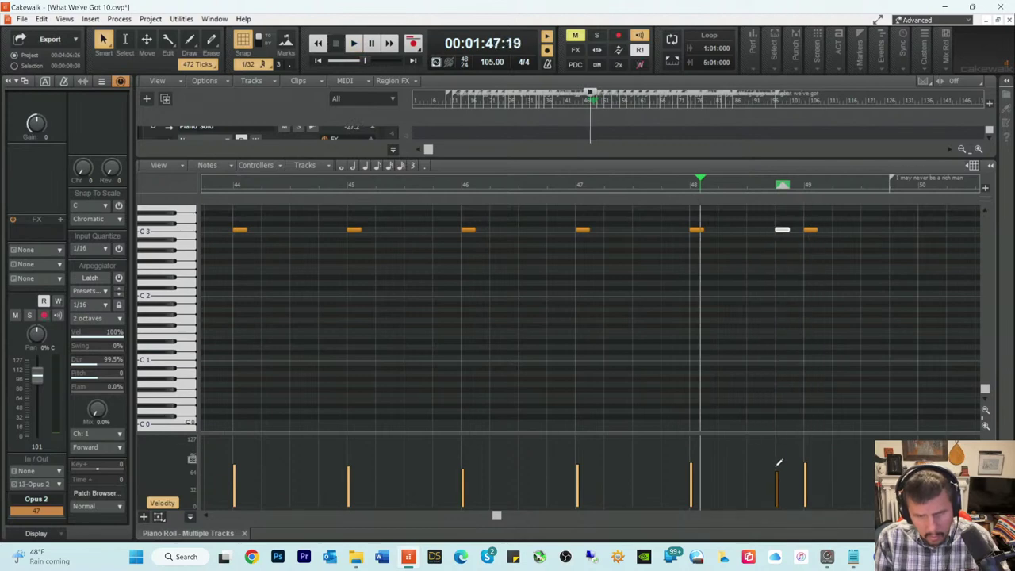
pyautogui.press('space')
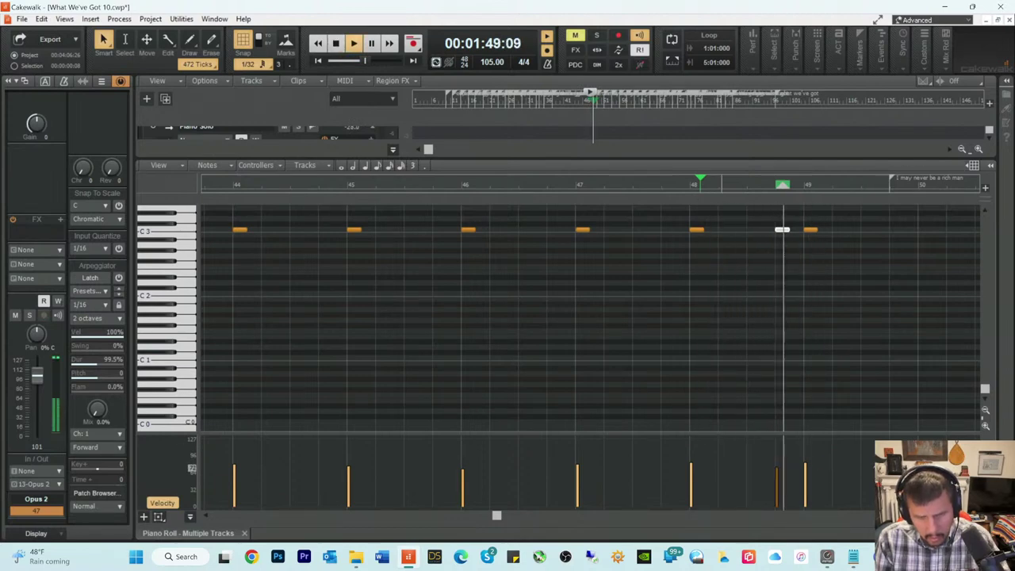
pyautogui.press('space')
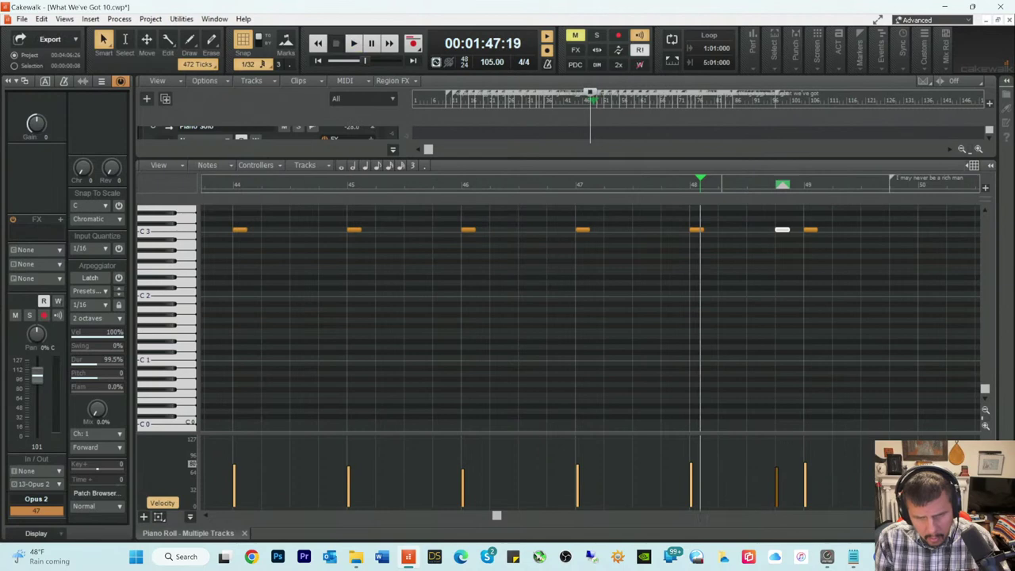
pyautogui.press('space')
# Step: Collapse the docked note editor and save the project
pyautogui.press('d')
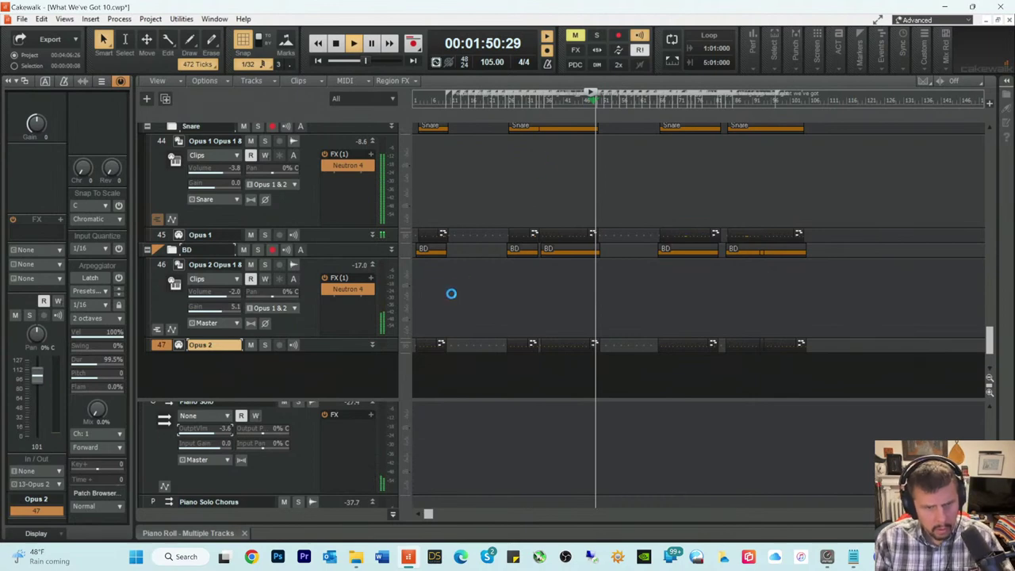
pyautogui.hotkey('ctrl', 's')
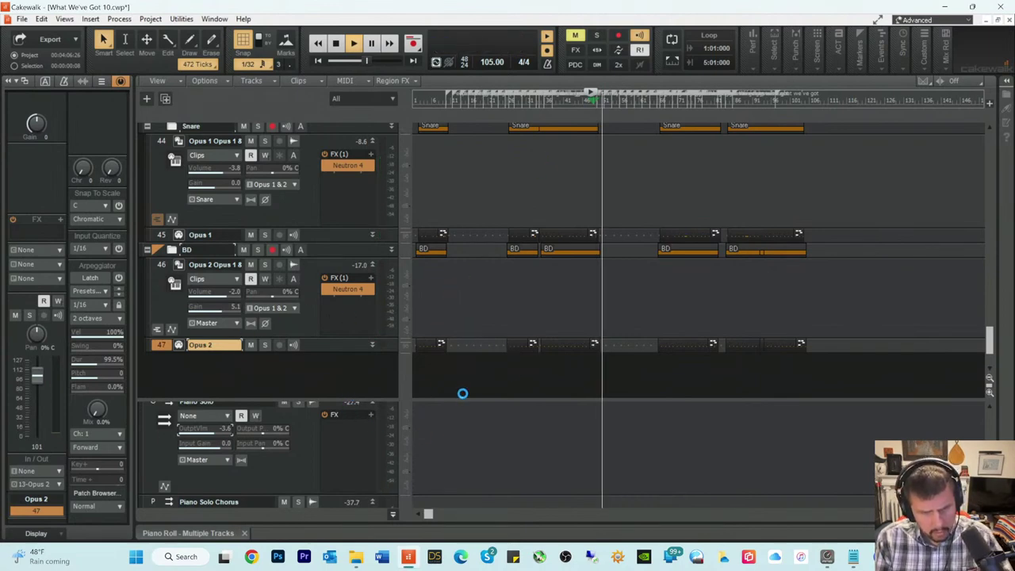
# Step: Set the Lead Vocal bus output volume to -2.6 and the L Voc Reverb bus output volume to -13.6, and save the project
pyautogui.scroll(-2, 453, 412)
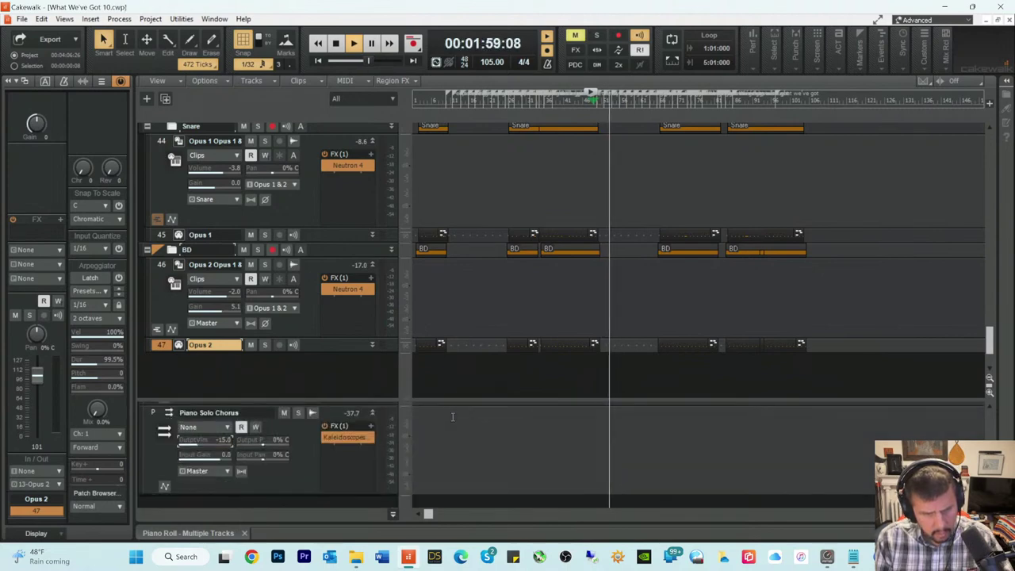
pyautogui.scroll(-4, 453, 417)
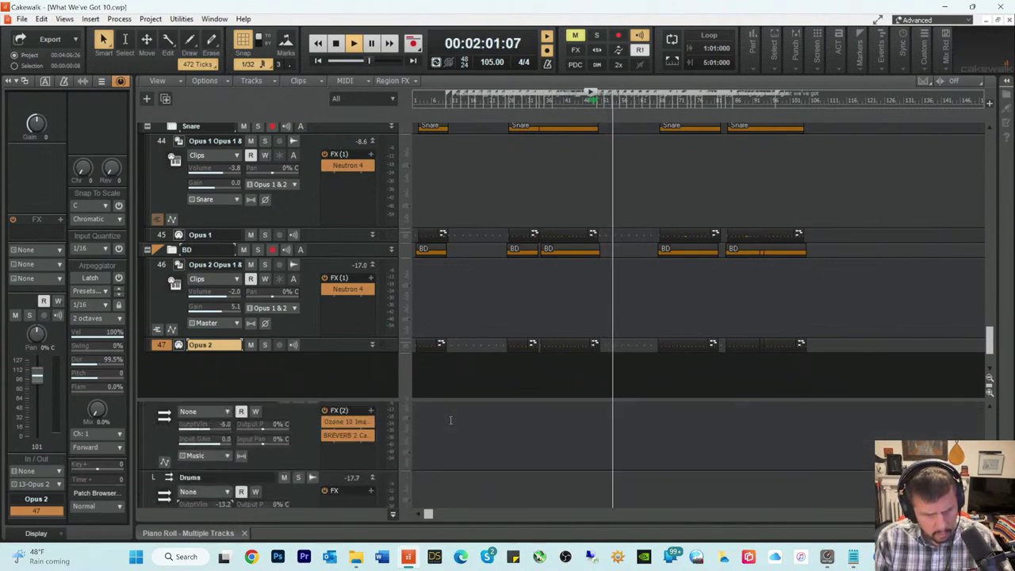
pyautogui.scroll(-3, 450, 419)
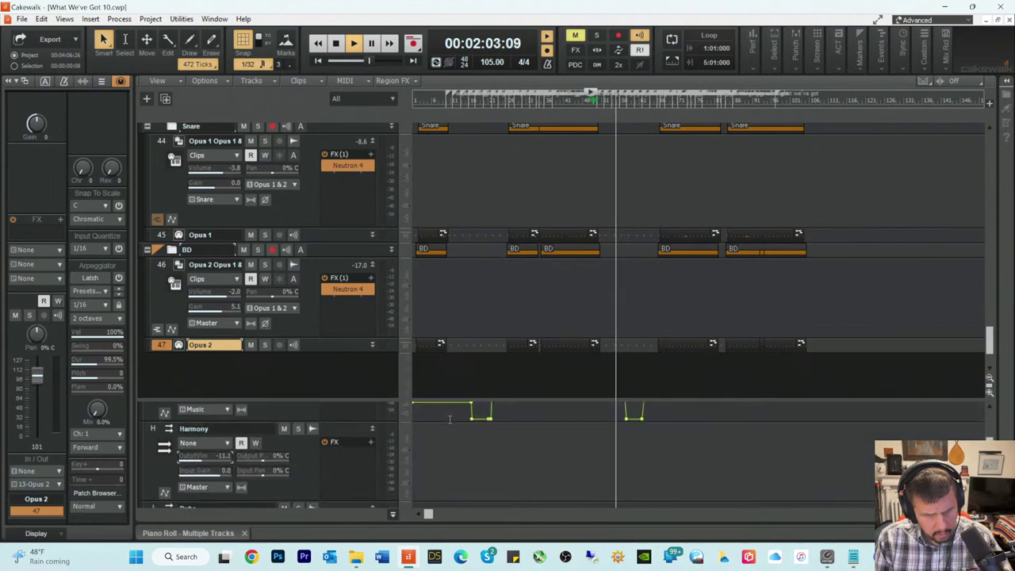
pyautogui.scroll(-3, 449, 420)
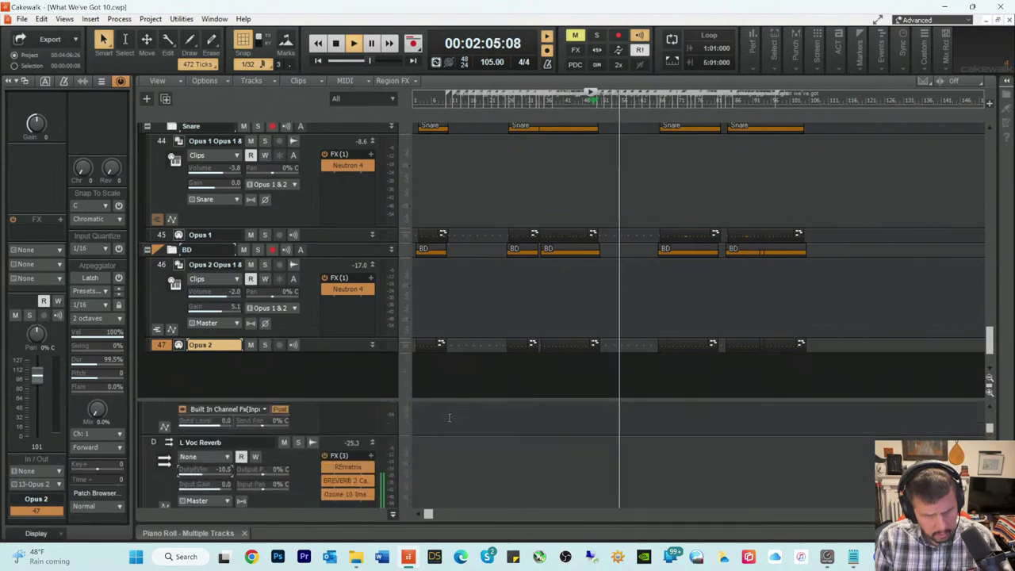
pyautogui.scroll(4, 449, 418)
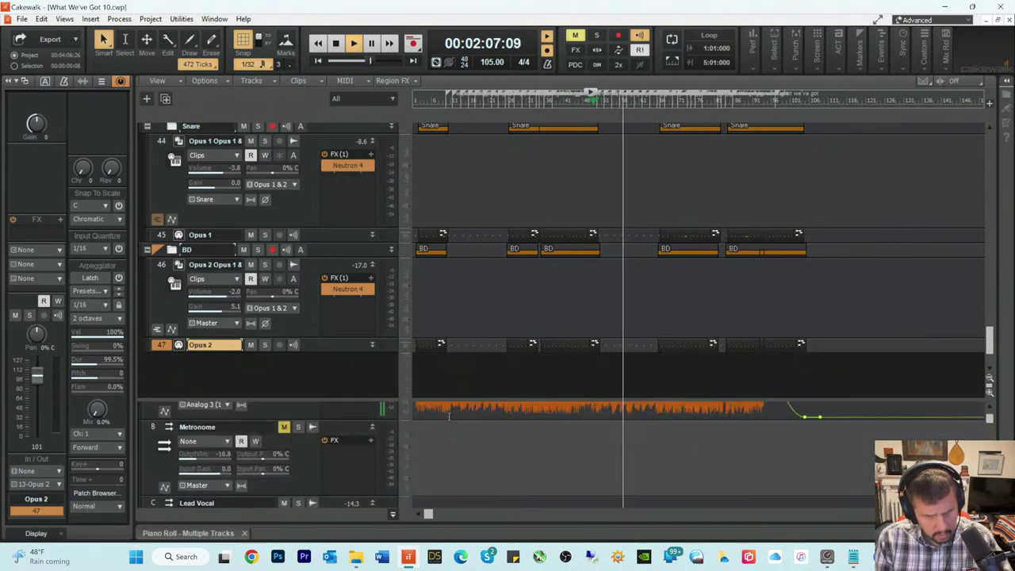
pyautogui.scroll(-2, 449, 415)
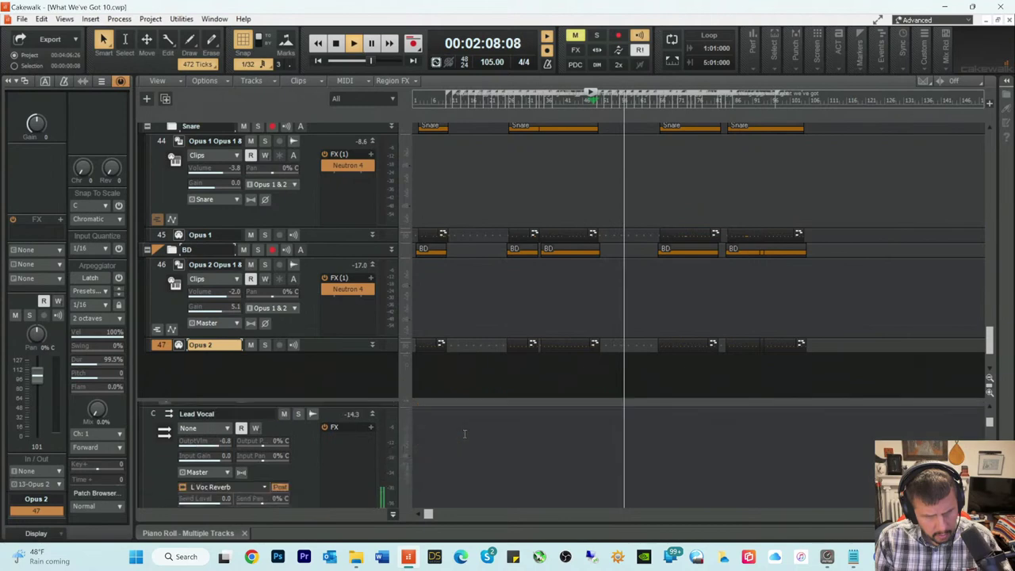
pyautogui.click(222, 442)
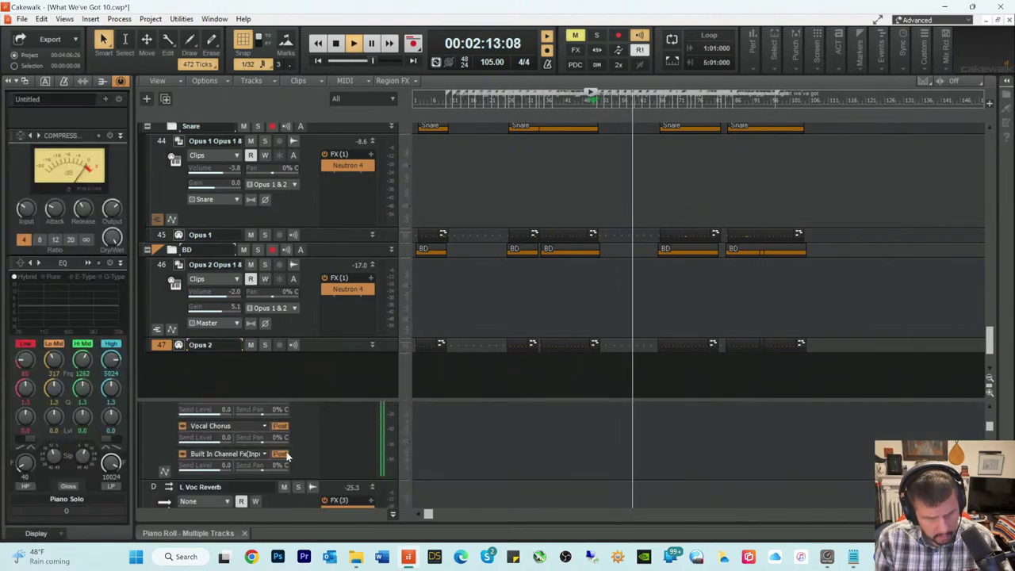
pyautogui.scroll(-3, 285, 452)
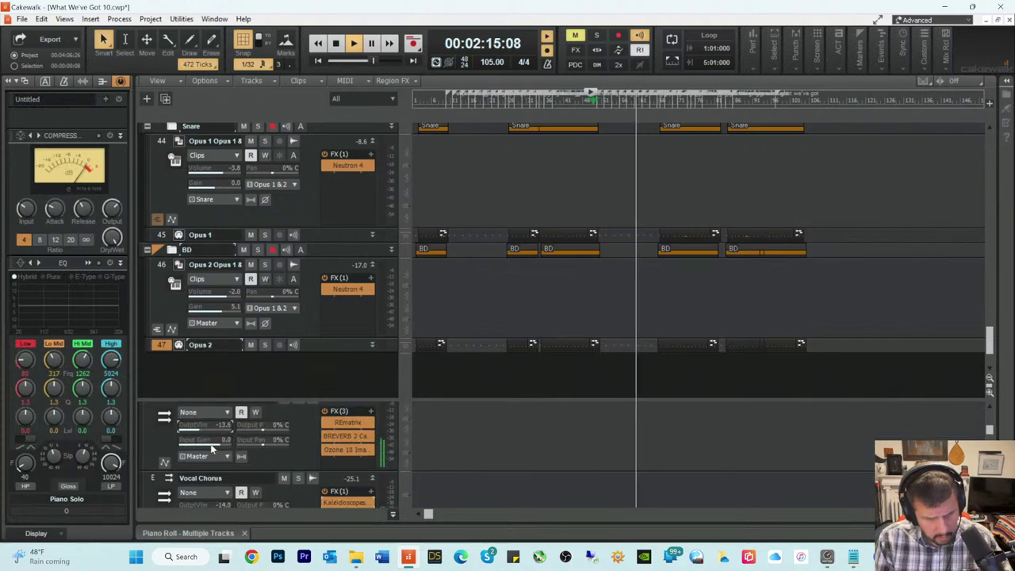
pyautogui.scroll(-1, 265, 455)
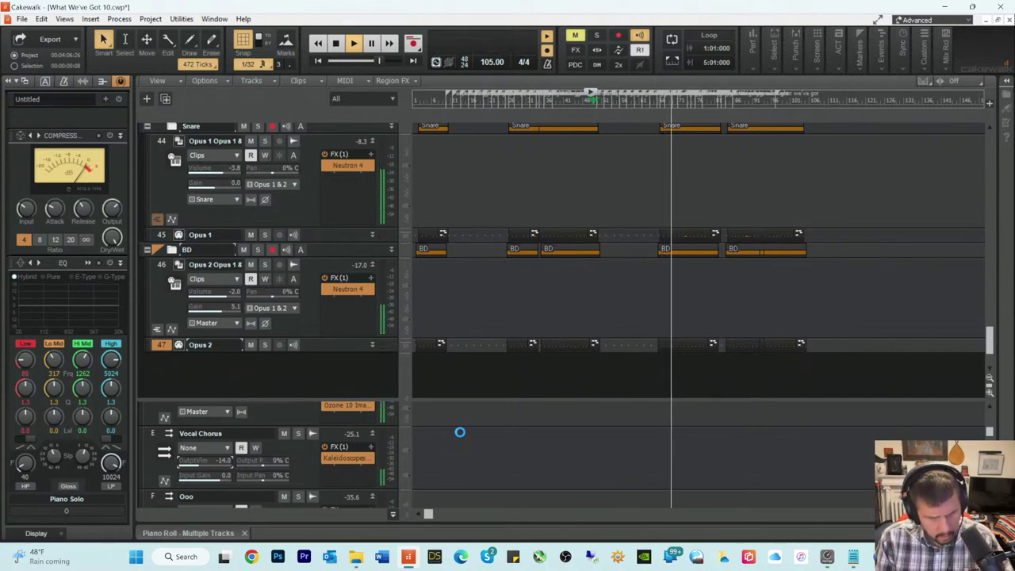
# Step: Set the volume of the Opus 2 bass drum instrument track to -4.0 during playback, and stop the playback
pyautogui.scroll(-2, 460, 432)
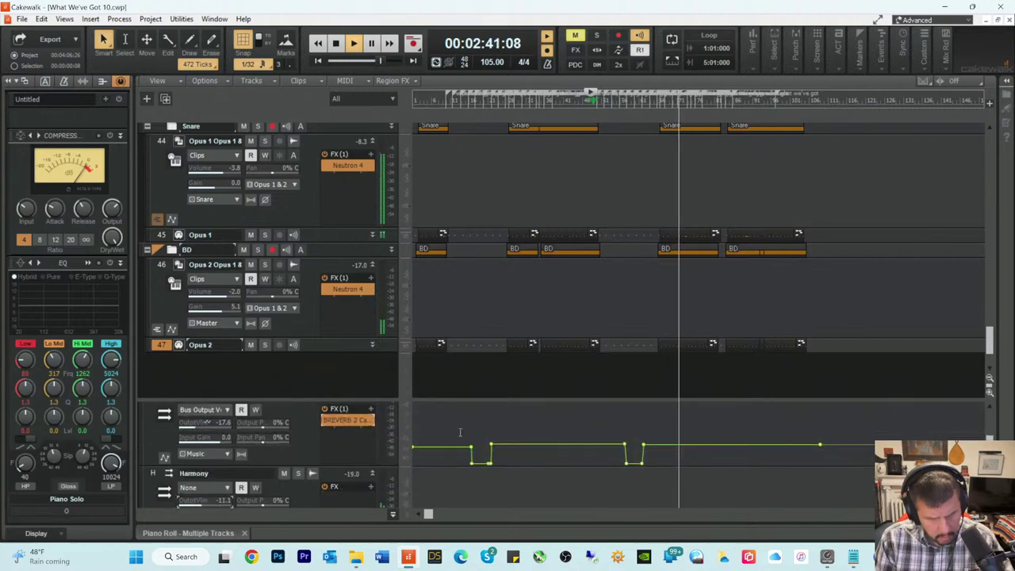
pyautogui.scroll(-3, 458, 436)
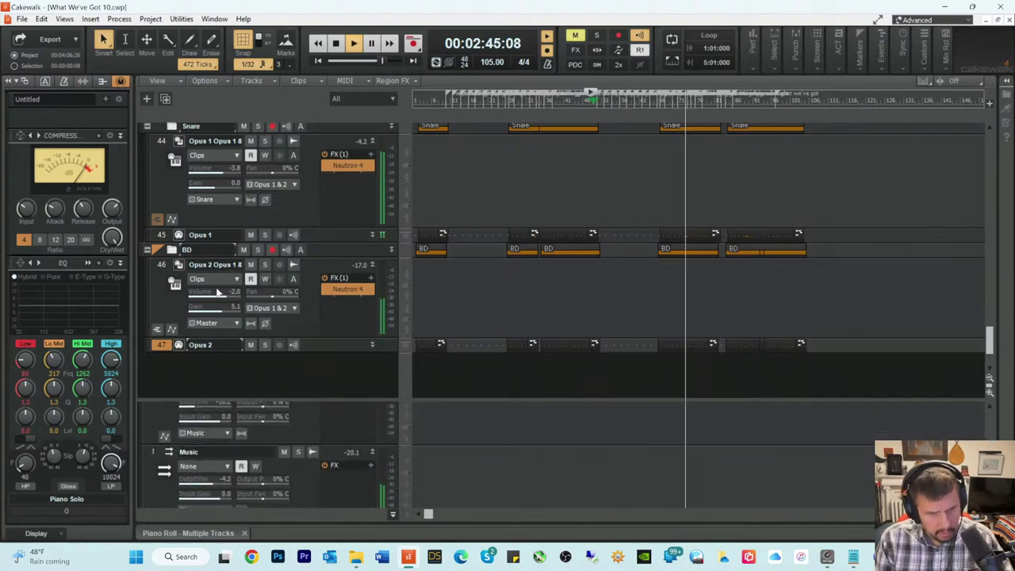
pyautogui.click(226, 349)
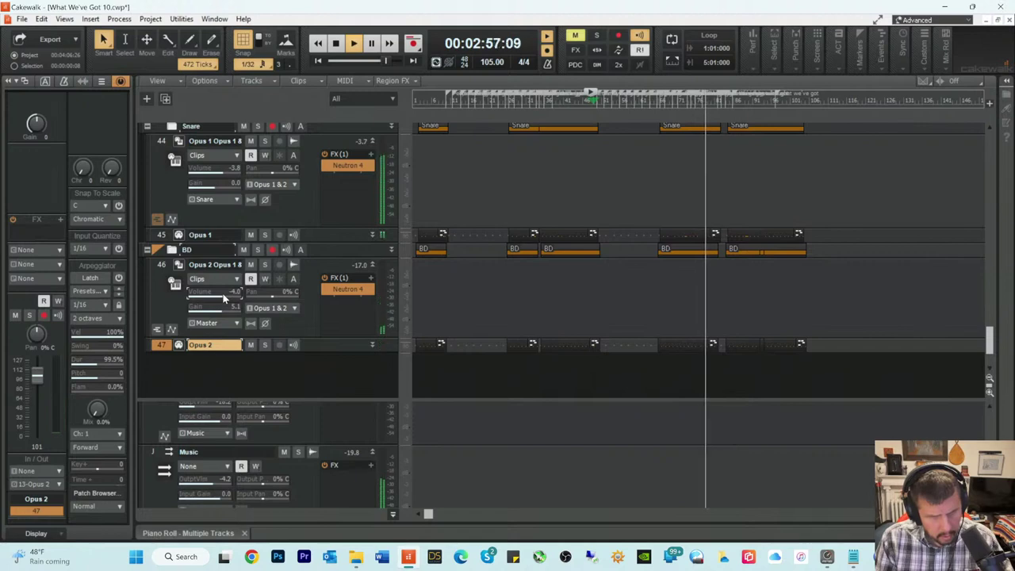
pyautogui.press('space')
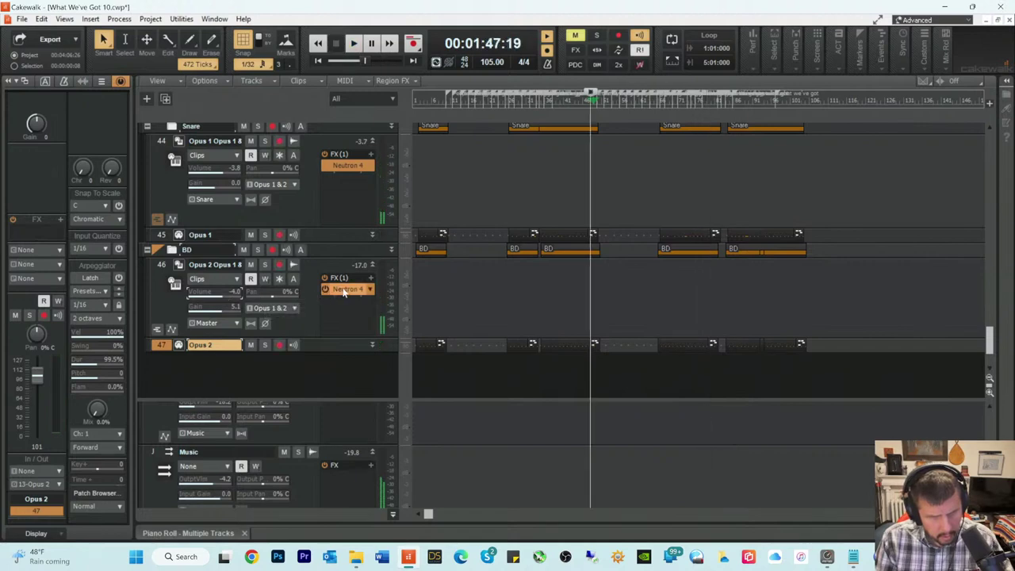
# Step: Open Neutron 4 on the bass drum's audio track and change its Tone Match target from Deep Bass to Bass
pyautogui.doubleClick(349, 291)
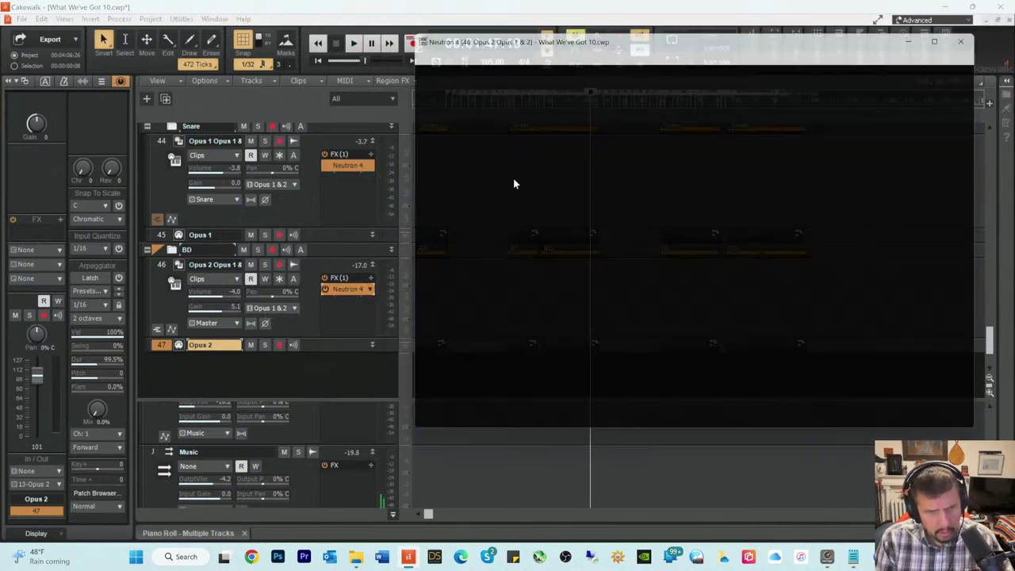
pyautogui.click(724, 73)
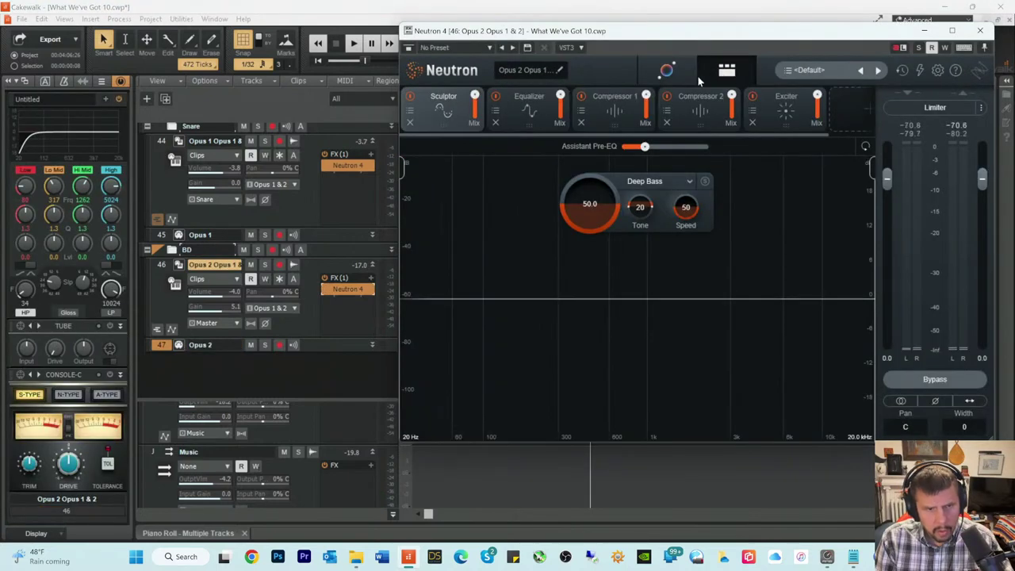
pyautogui.click(666, 72)
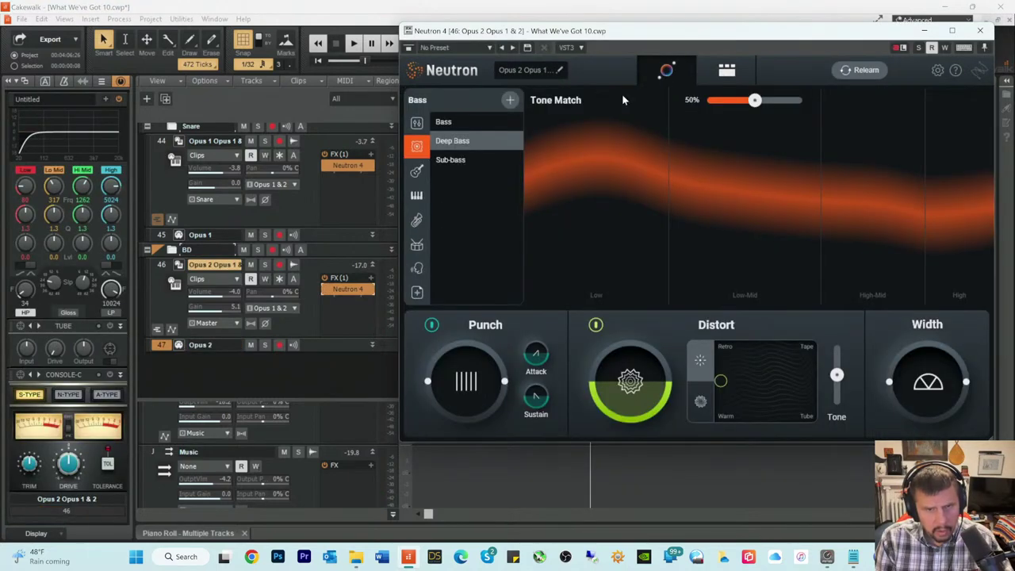
pyautogui.click(445, 124)
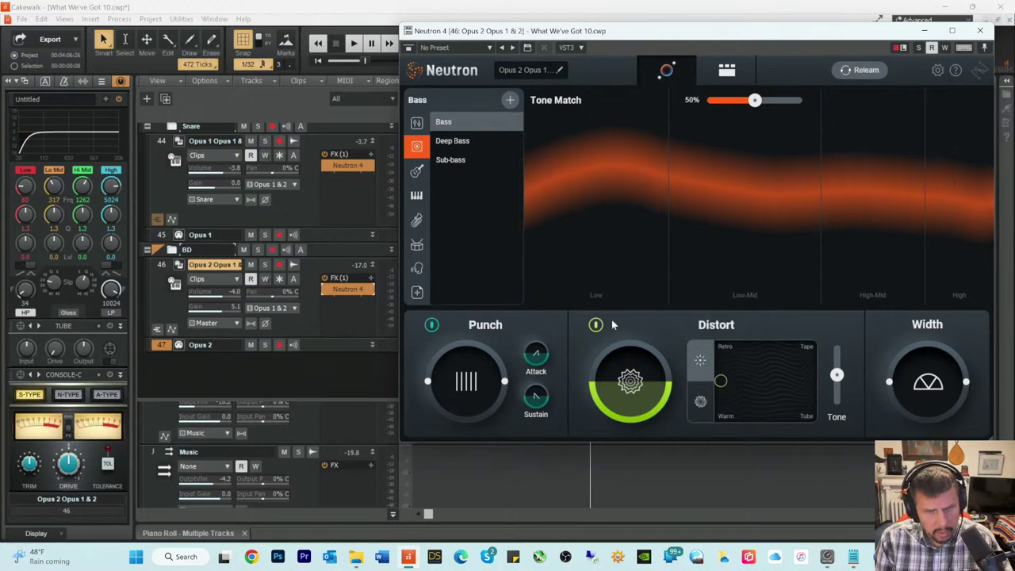
# Step: Audition the passage with the new Neutron setting and set the bass drum track's volume to -4.5
pyautogui.press('space')
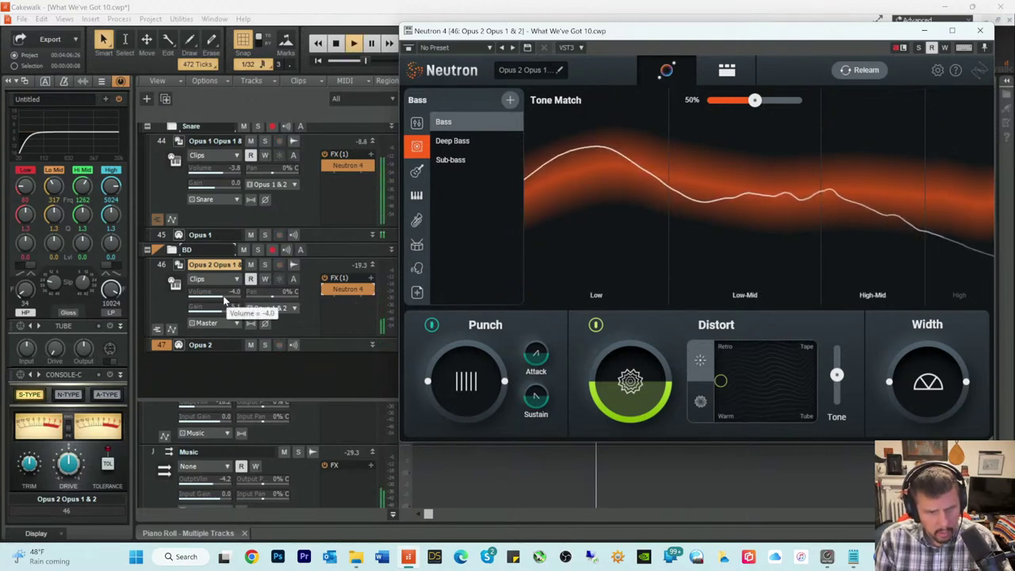
pyautogui.moveTo(230, 299); pyautogui.dragTo(225, 299)
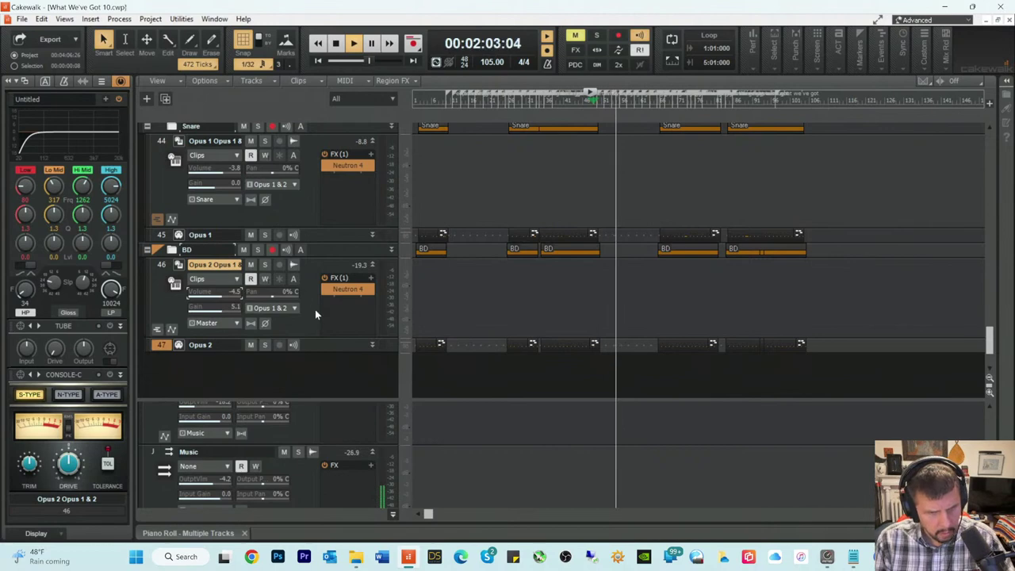
pyautogui.moveTo(322, 402); pyautogui.dragTo(347, 406)
pyautogui.scroll(5, 347, 380)
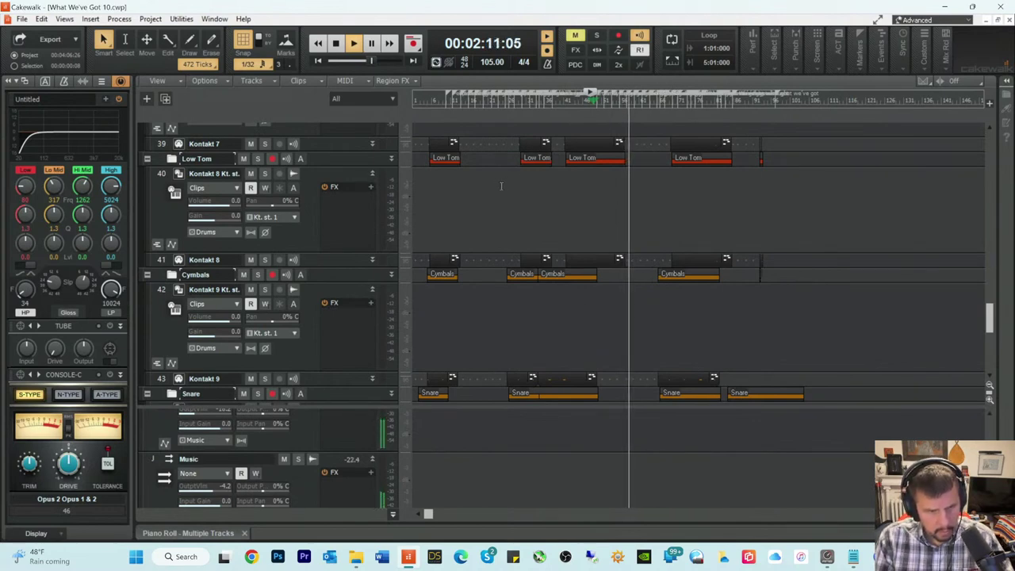
pyautogui.press('space')
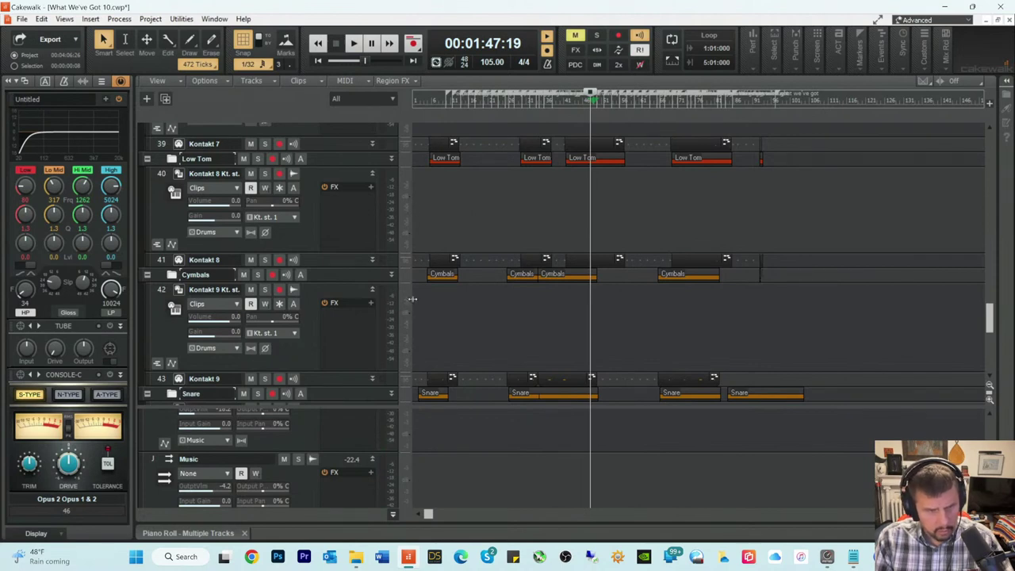
# Step: Insert a new stereo bus below the Piano Solo Chorus bus and name it Toms
pyautogui.scroll(-5, 418, 326)
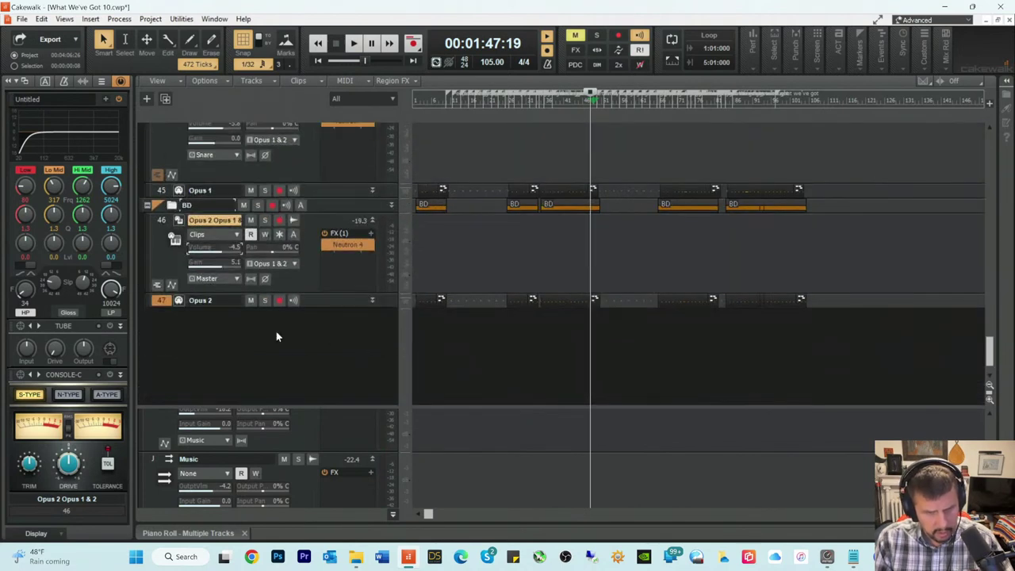
pyautogui.scroll(-2, 276, 332)
pyautogui.moveTo(286, 409); pyautogui.dragTo(287, 157)
pyautogui.scroll(-10, 314, 331)
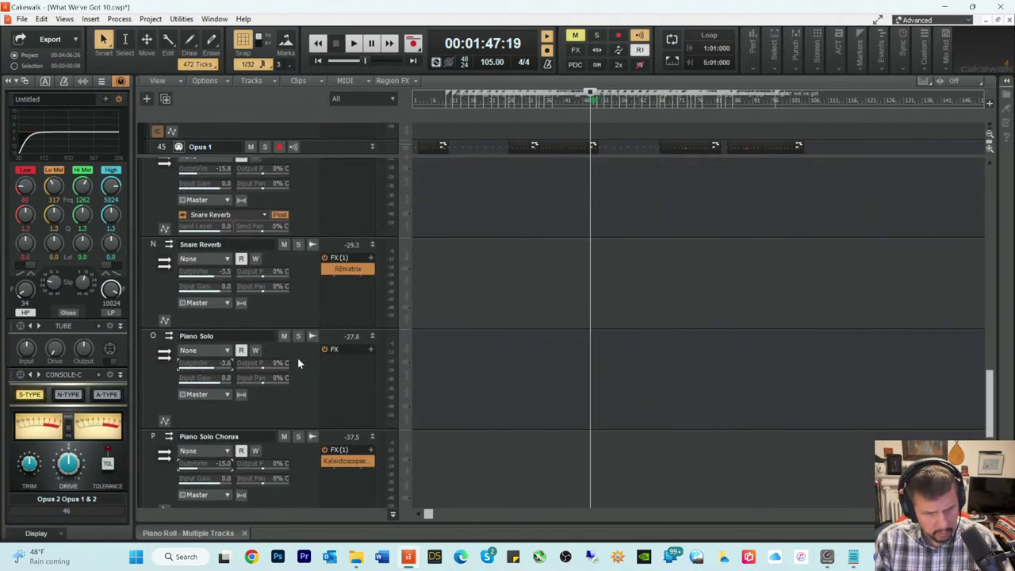
pyautogui.scroll(-5, 297, 358)
pyautogui.rightClick(184, 346)
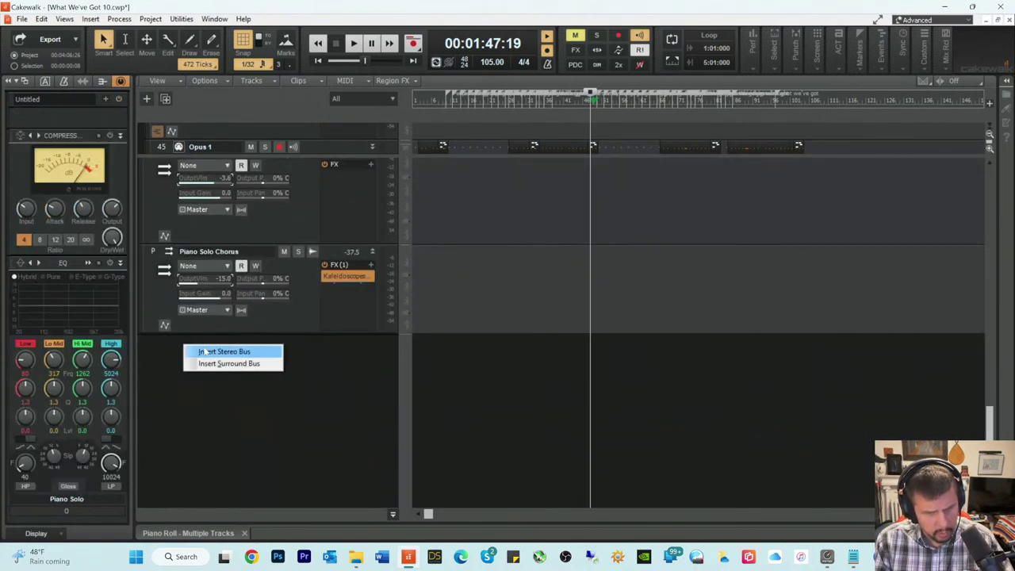
pyautogui.click(204, 352)
pyautogui.doubleClick(225, 354)
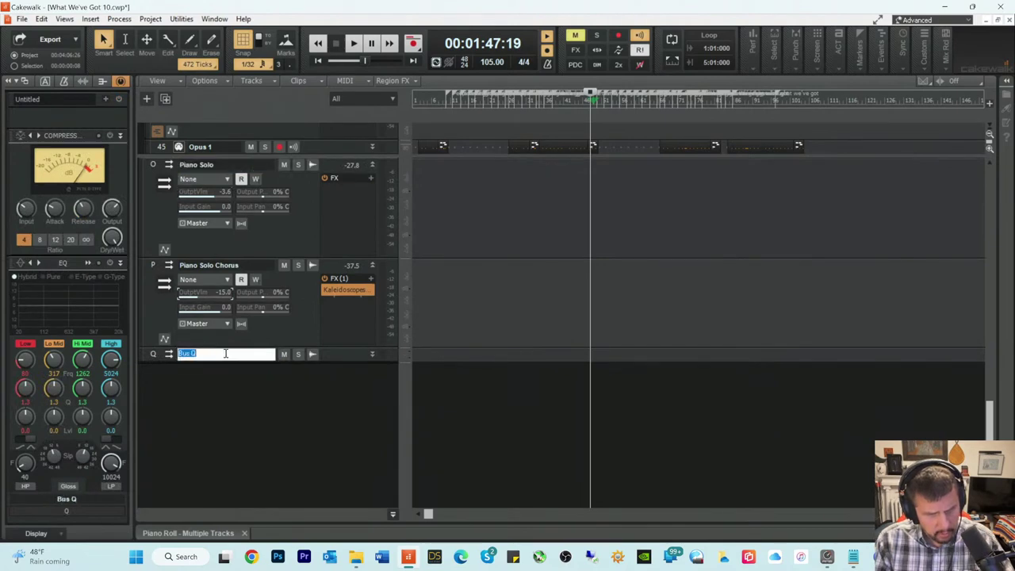
pyautogui.write('Toms')
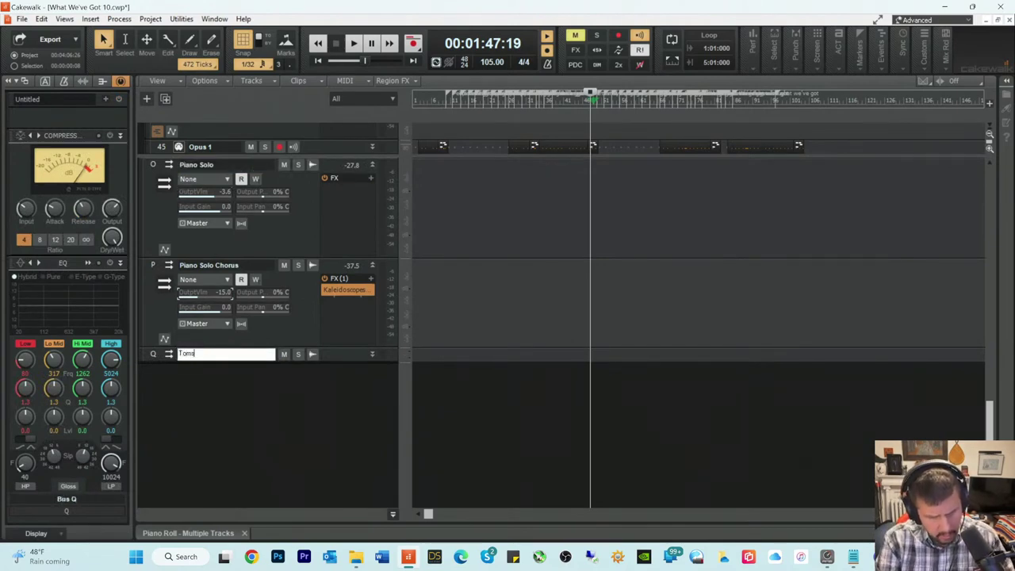
pyautogui.press('Return')
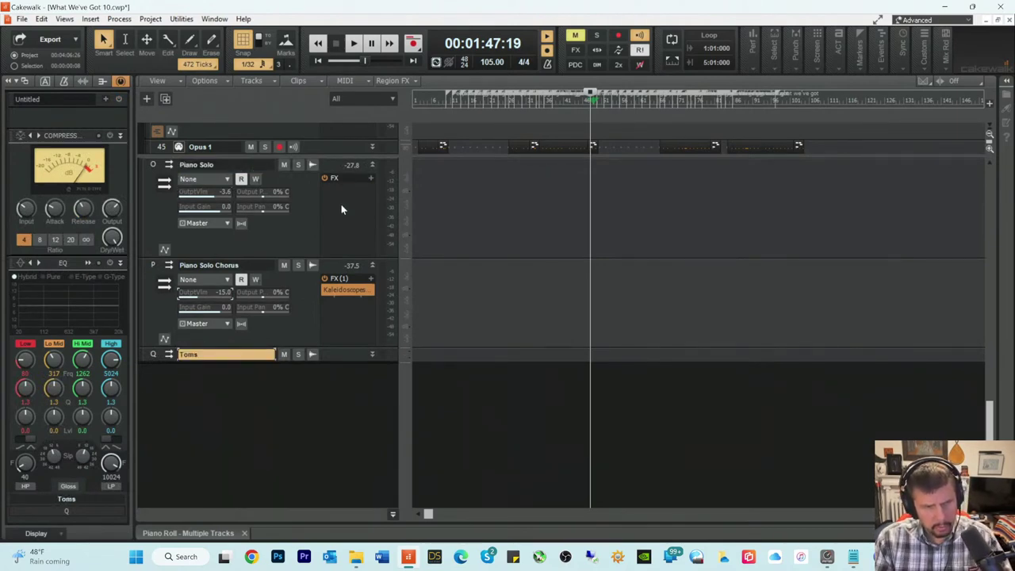
# Step: Route the output of the High Tom audio track (Kontakt 6) to the Toms bus
pyautogui.scroll(3, 492, 242)
pyautogui.scroll(10, 492, 242)
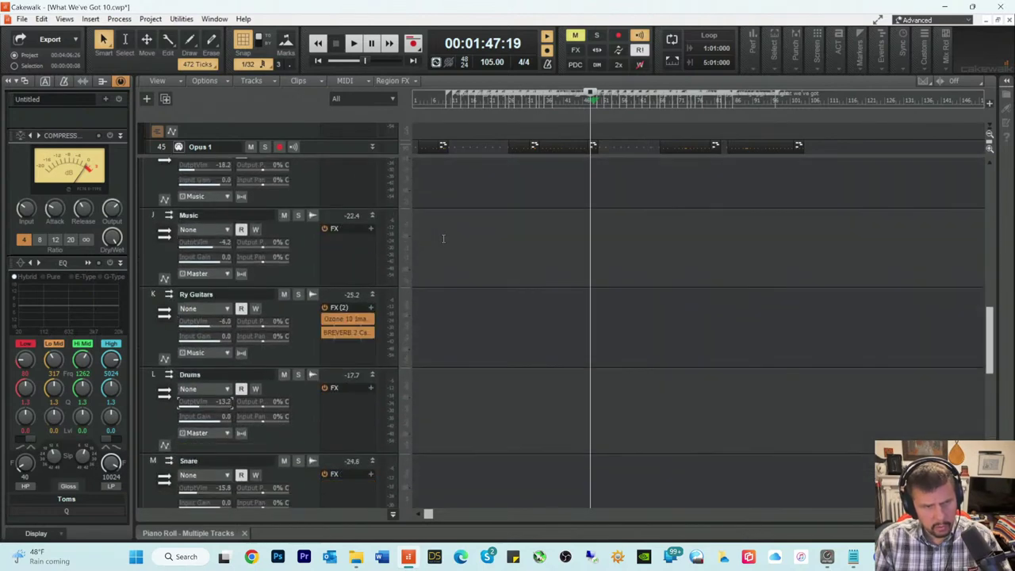
pyautogui.scroll(10, 432, 238)
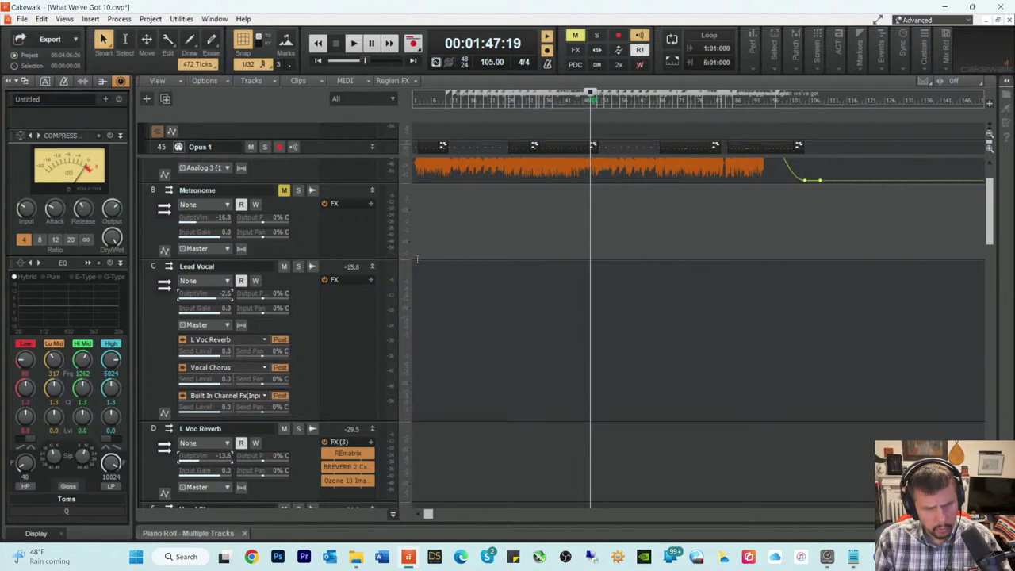
pyautogui.scroll(-3, 441, 324)
pyautogui.scroll(5, 380, 250)
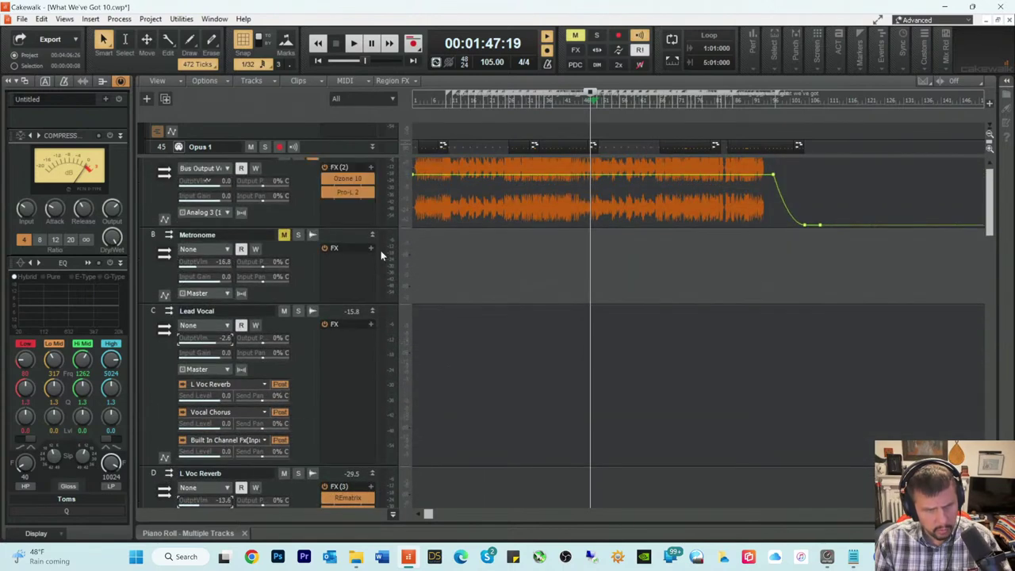
pyautogui.scroll(4, 368, 389)
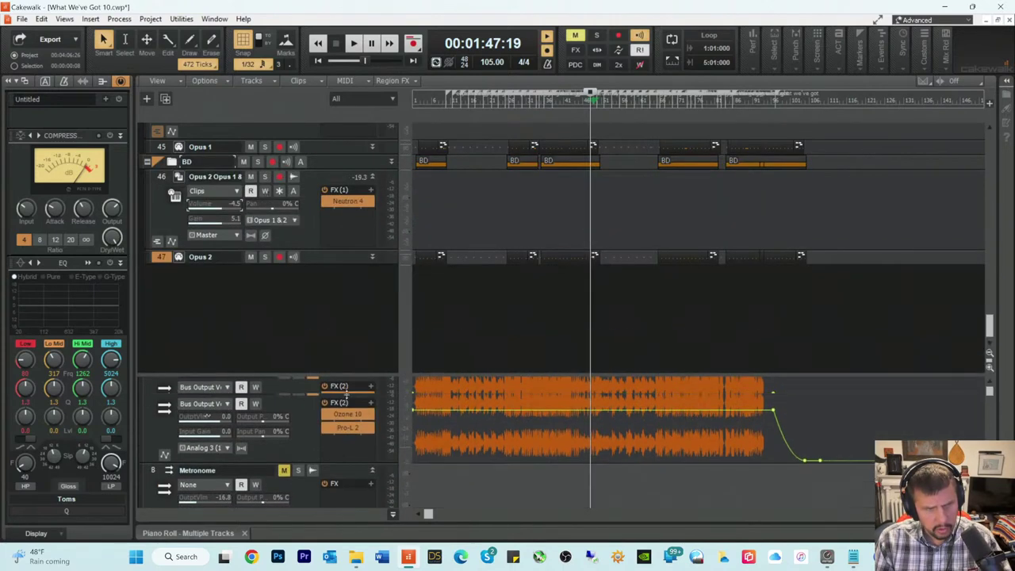
pyautogui.scroll(5, 369, 389)
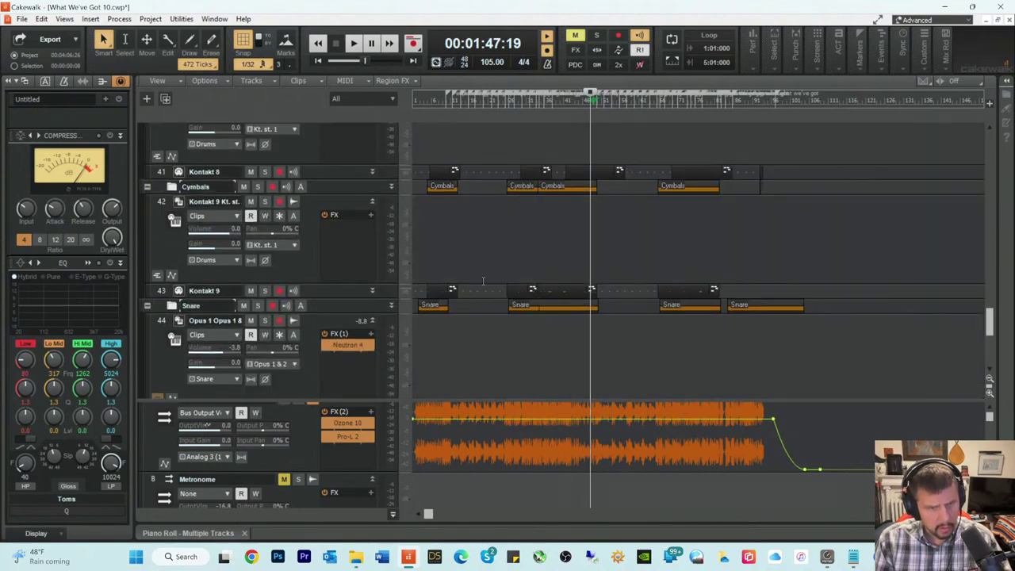
pyautogui.scroll(4, 483, 281)
pyautogui.scroll(3, 442, 257)
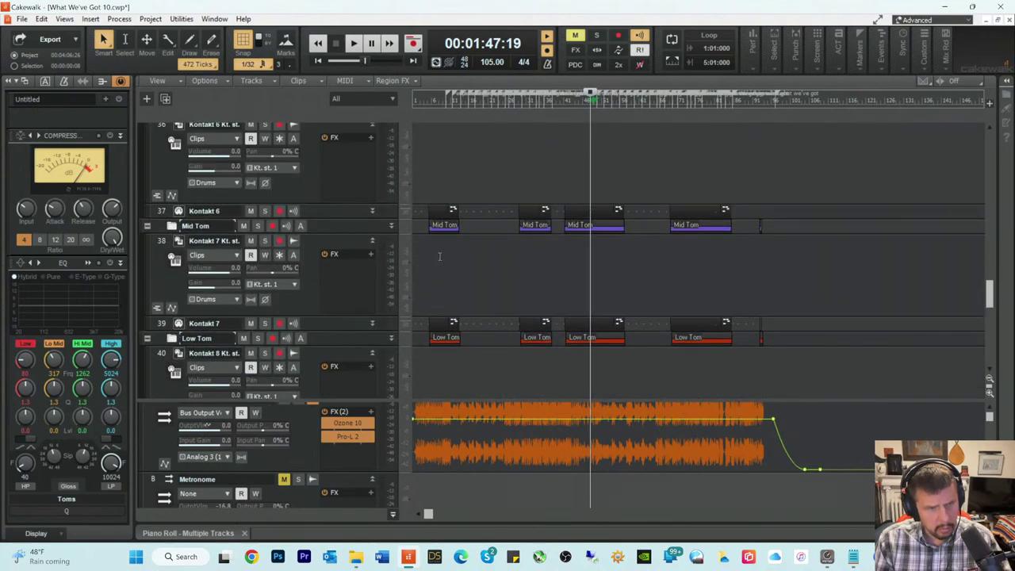
pyautogui.scroll(3, 441, 257)
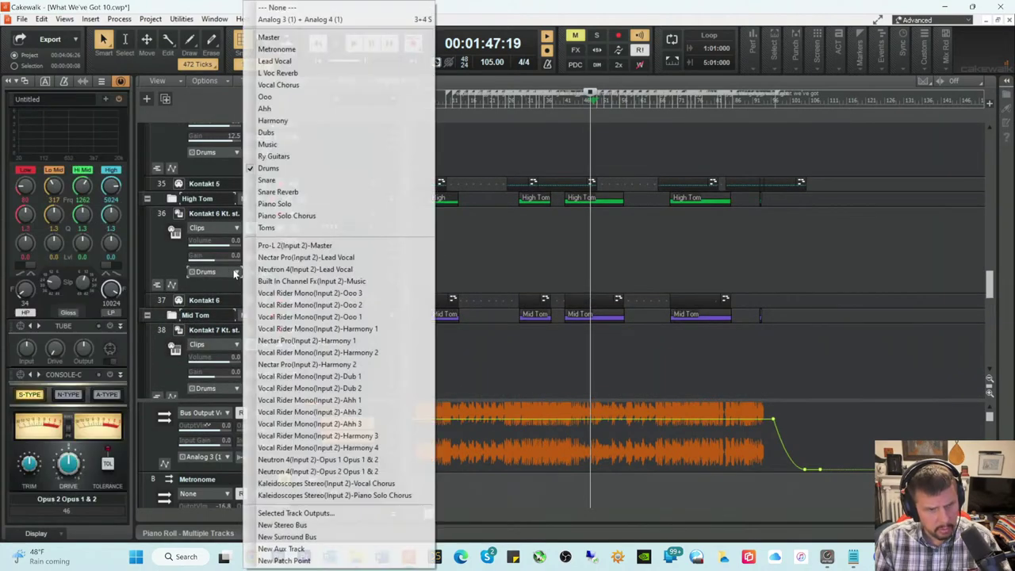
pyautogui.click(235, 271)
pyautogui.click(282, 229)
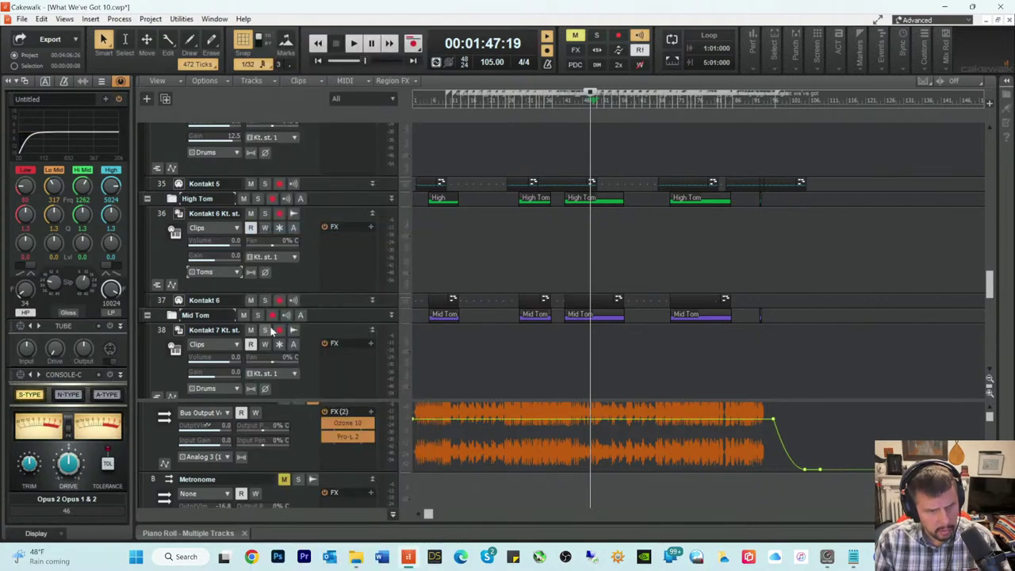
# Step: Route the outputs of the Mid Tom (Kontakt 7) and Low Tom (Kontakt 8) audio tracks to the Toms bus
pyautogui.scroll(-1, 246, 309)
pyautogui.click(235, 299)
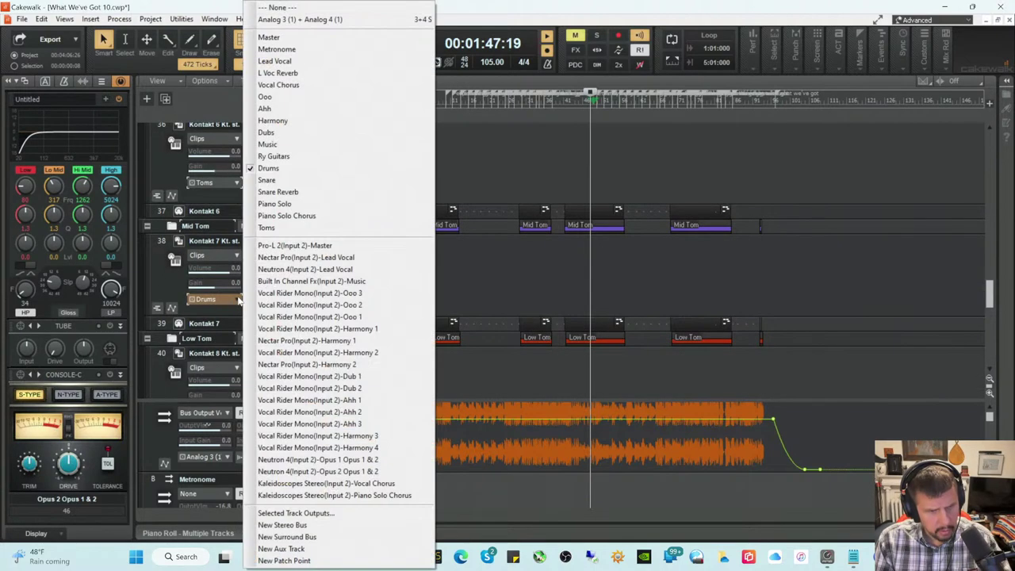
pyautogui.click(276, 229)
pyautogui.scroll(-1, 281, 290)
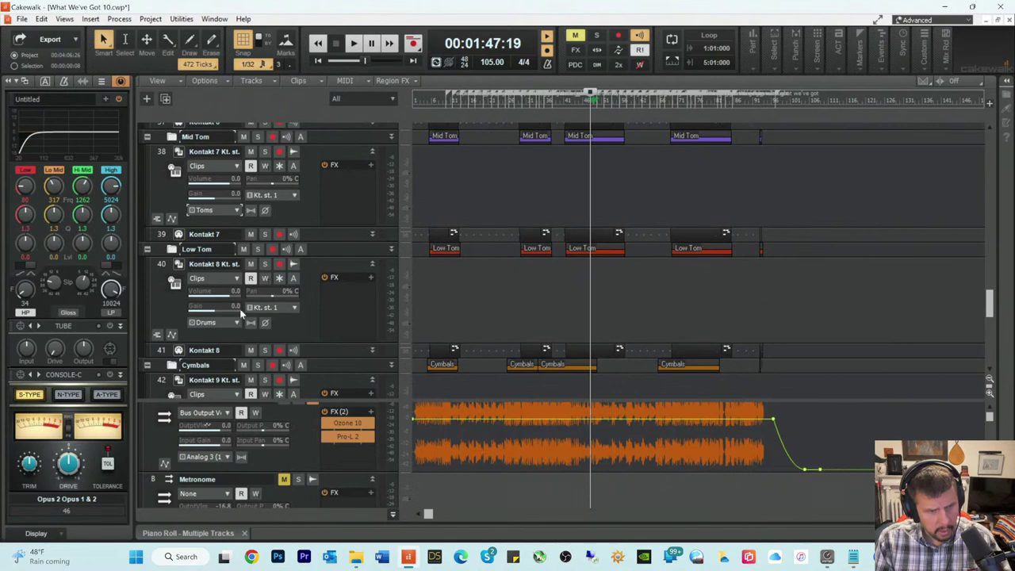
pyautogui.click(236, 322)
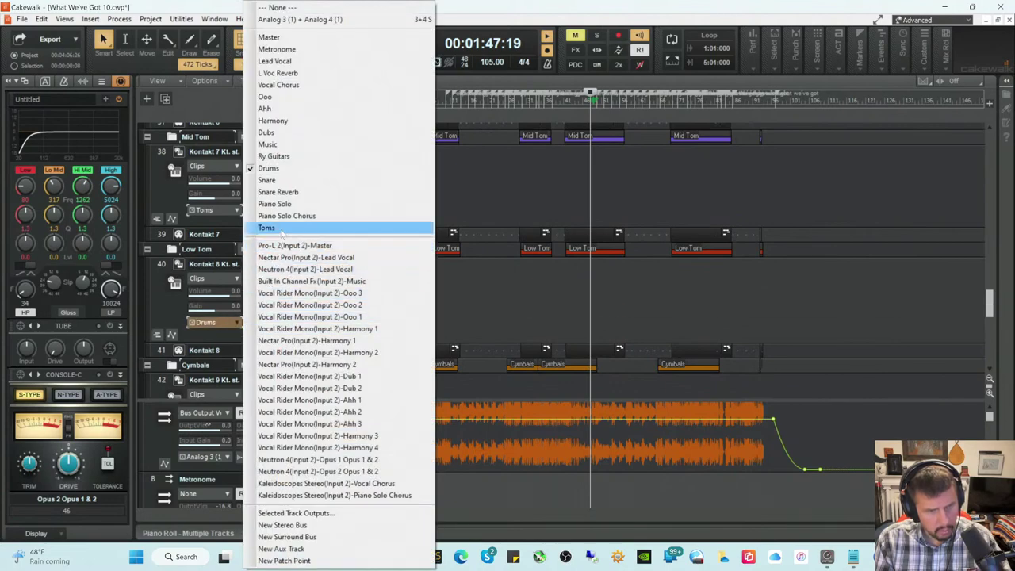
pyautogui.click(281, 229)
# Step: Insert a new stereo bus below the Toms bus and name it Toms Reverb
pyautogui.scroll(-2, 410, 351)
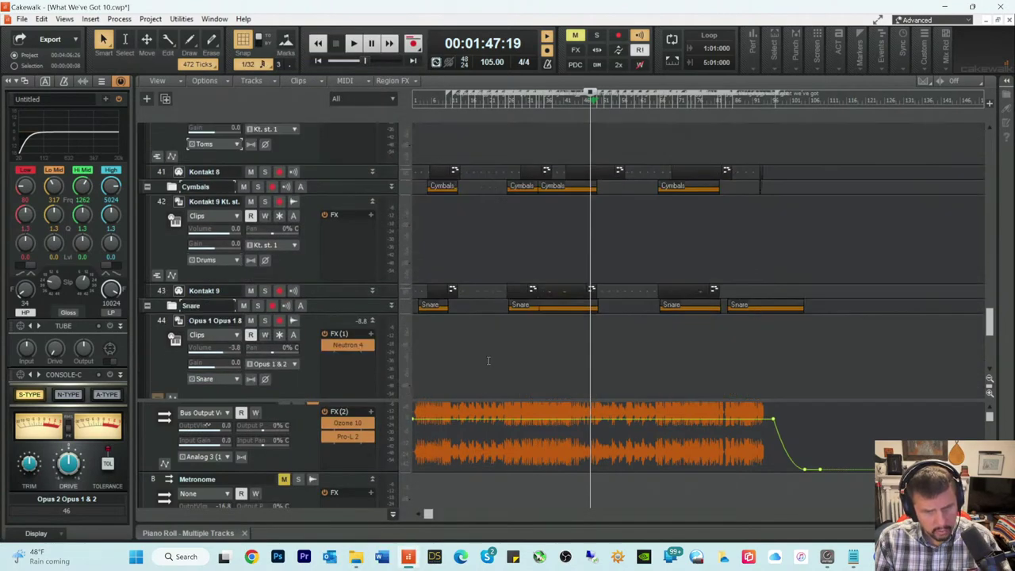
pyautogui.scroll(-2, 385, 341)
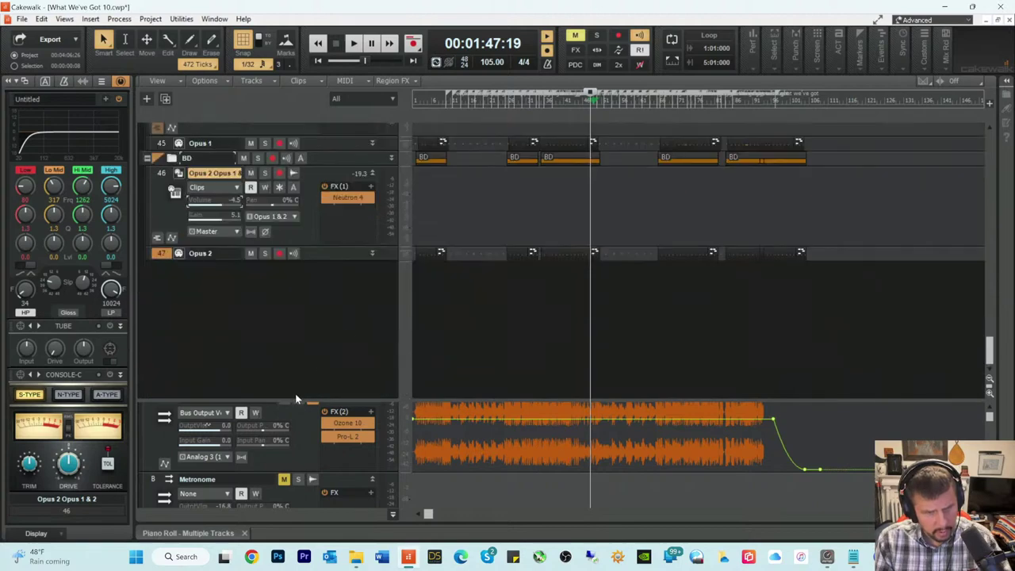
pyautogui.moveTo(295, 396); pyautogui.dragTo(301, 154)
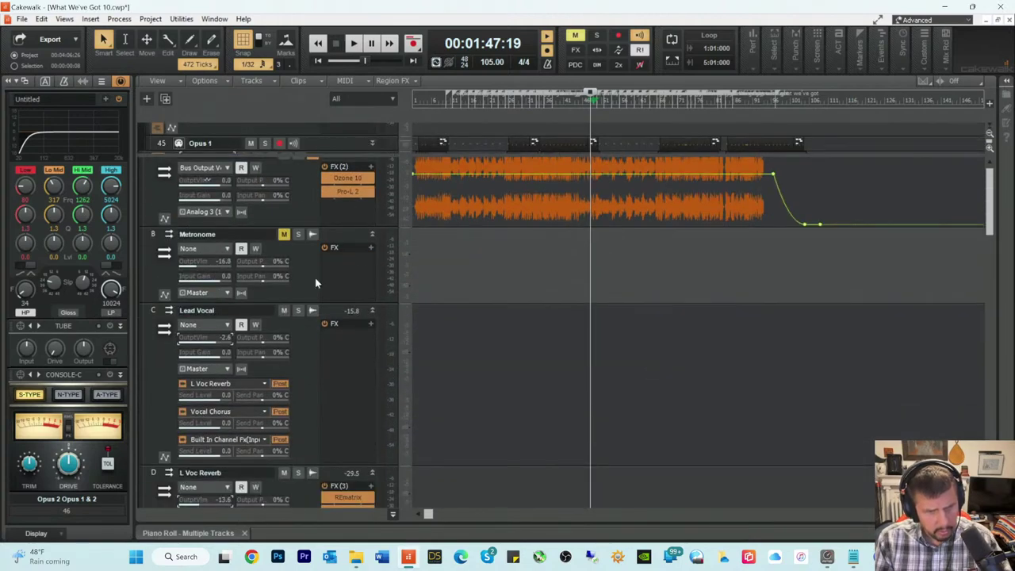
pyautogui.scroll(-3, 315, 371)
pyautogui.scroll(-10, 315, 371)
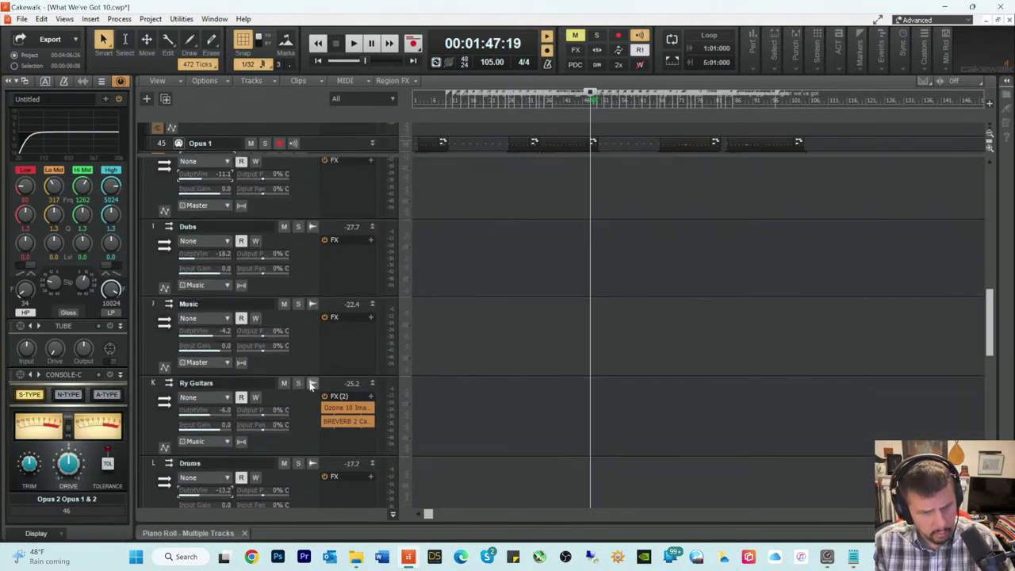
pyautogui.scroll(-8, 309, 387)
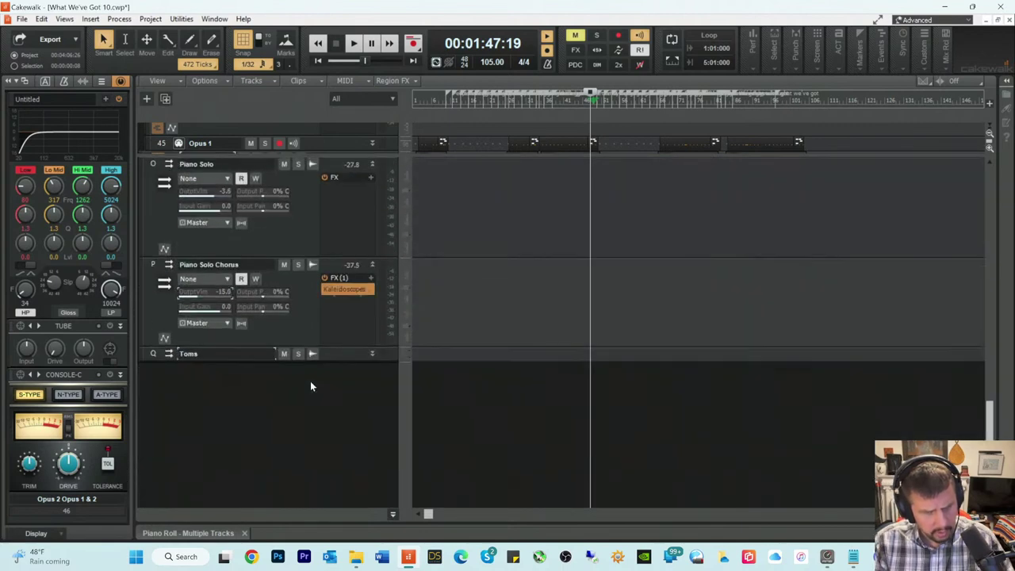
pyautogui.rightClick(186, 388)
pyautogui.click(214, 390)
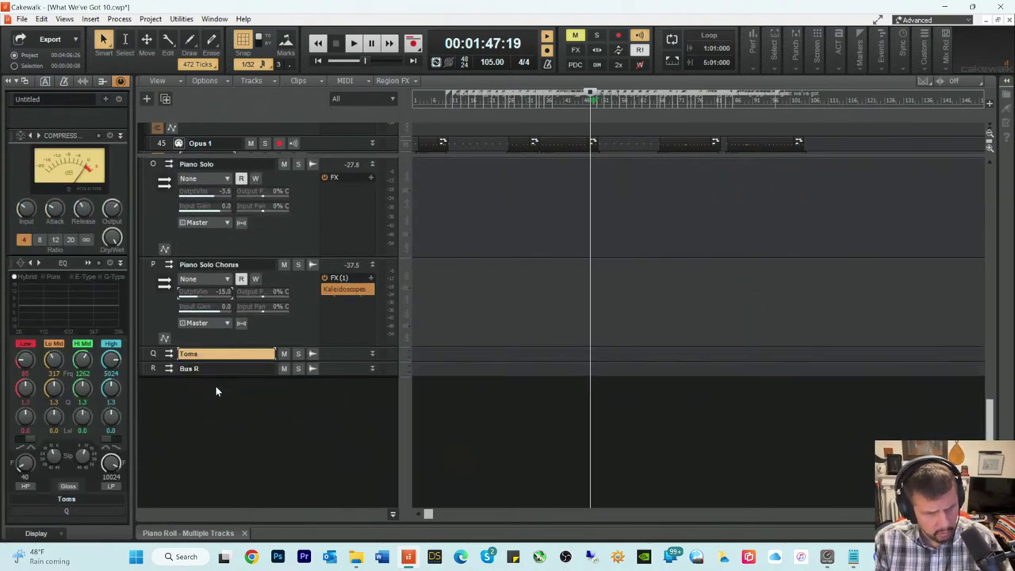
pyautogui.doubleClick(209, 371)
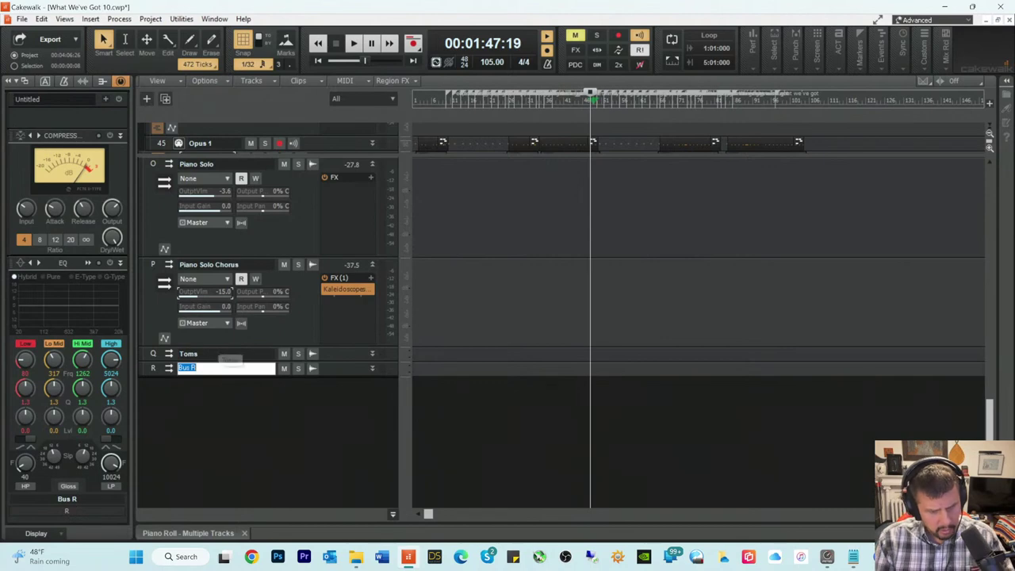
pyautogui.write('Toms Reverb')
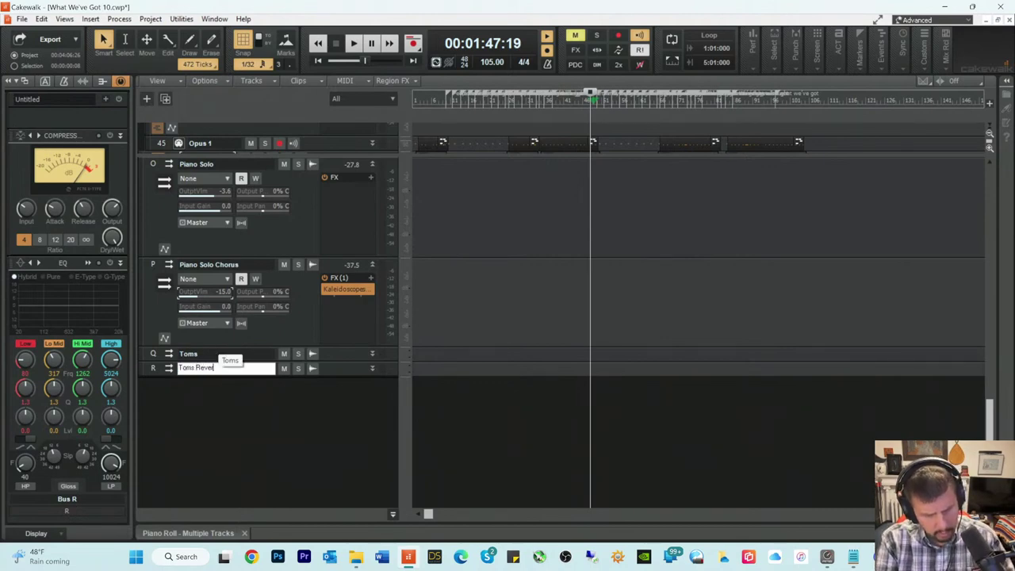
pyautogui.press('Return')
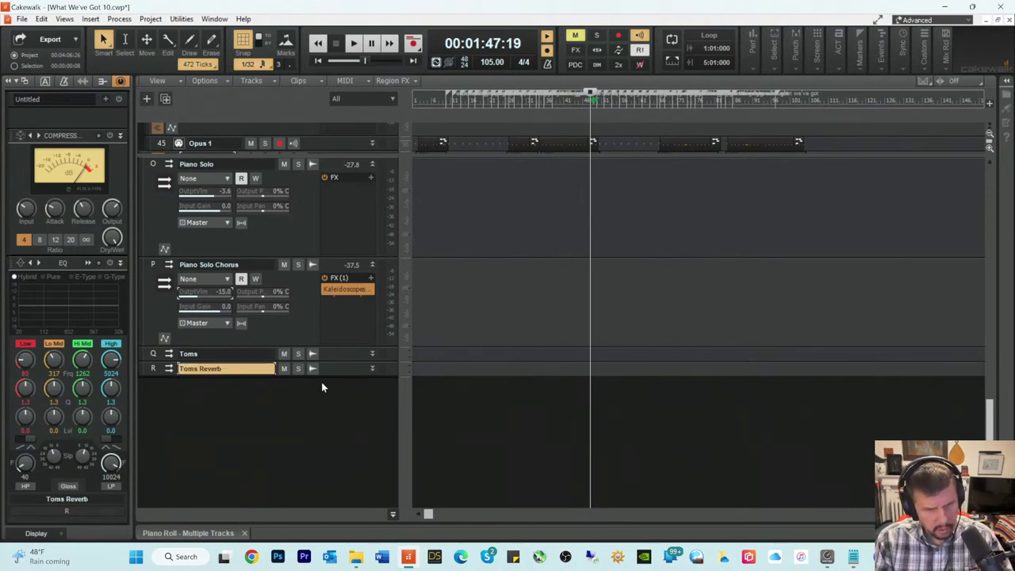
# Step: Expand the Toms Reverb bus and insert the REmatrix reverb as its audio effect
pyautogui.moveTo(337, 375); pyautogui.dragTo(334, 453)
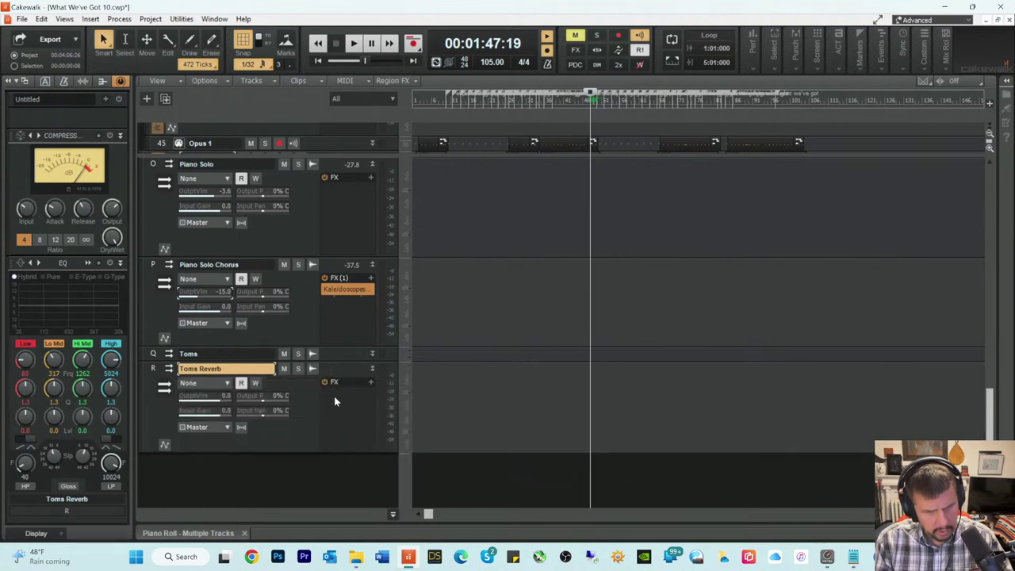
pyautogui.rightClick(333, 396)
pyautogui.moveTo(396, 275)
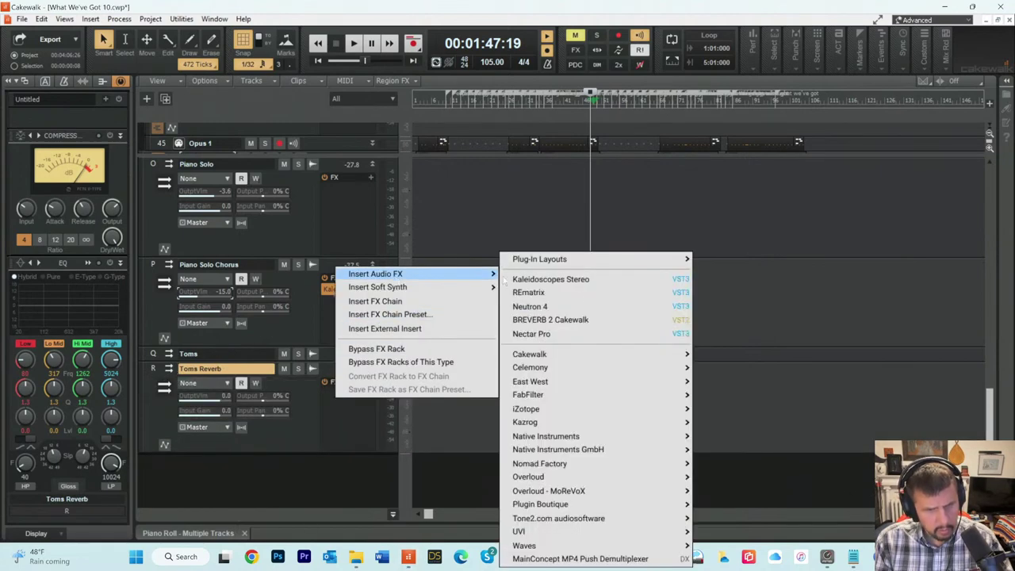
pyautogui.click(530, 294)
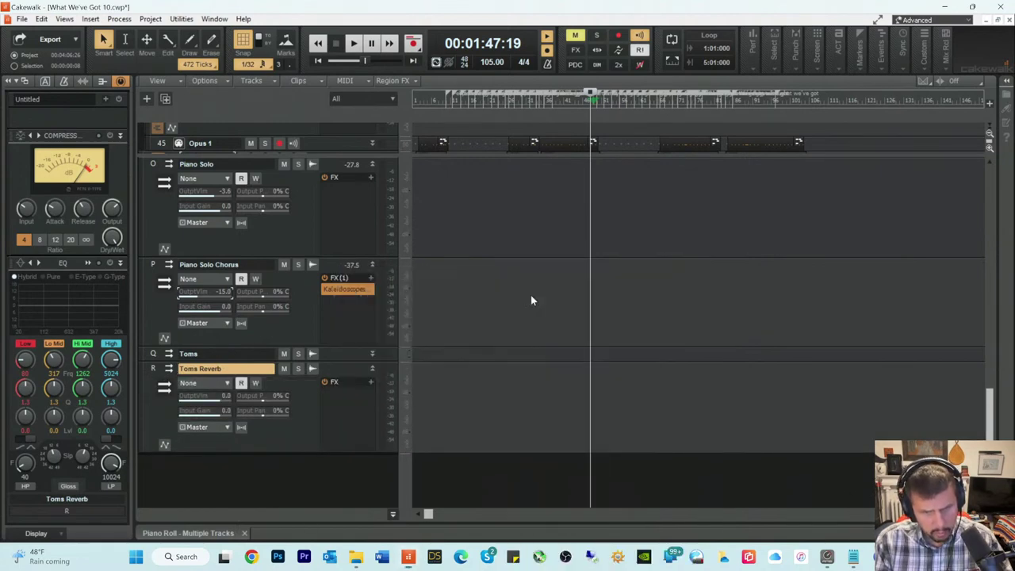
# Step: Select the JPVerbs Drums bank in REmatrix's preset browser
pyautogui.scroll(-10, 456, 171)
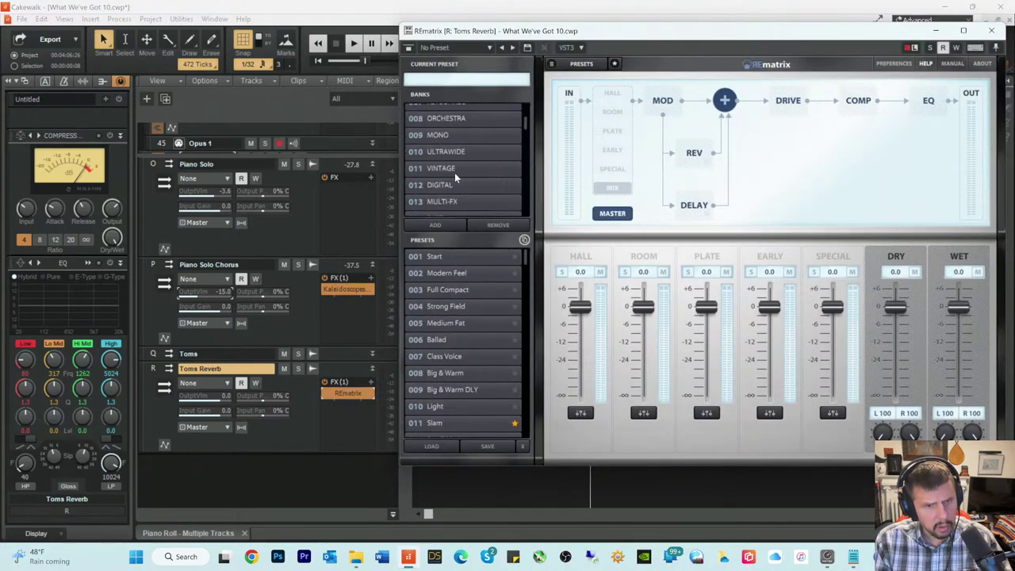
pyautogui.scroll(-6, 451, 189)
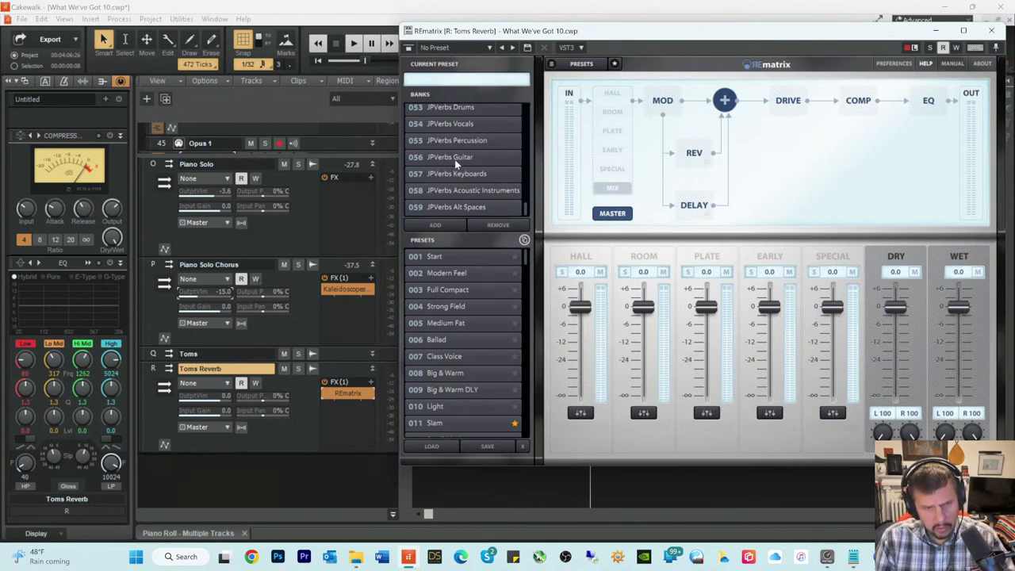
pyautogui.click(449, 110)
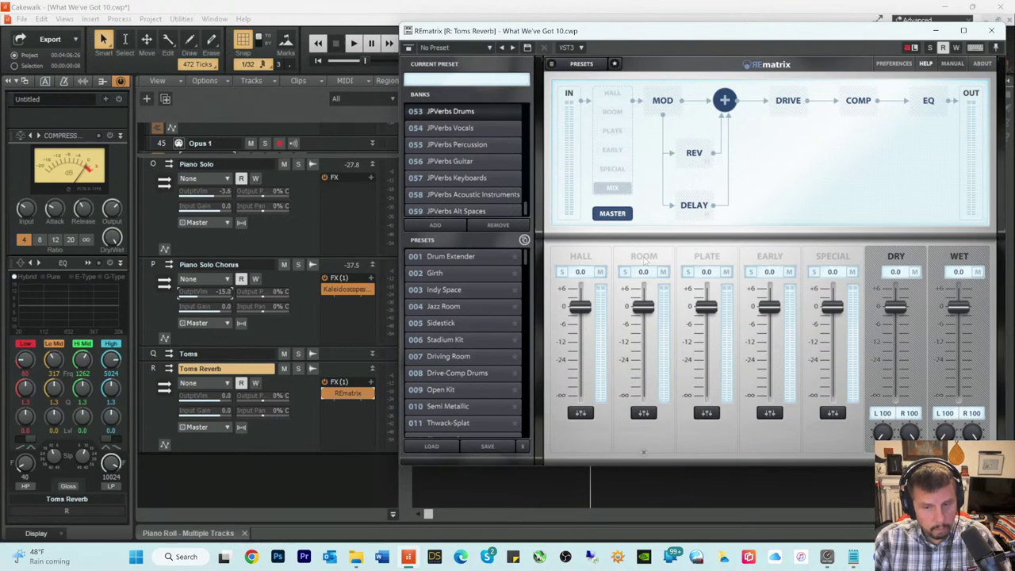
pyautogui.scroll(-1, 469, 195)
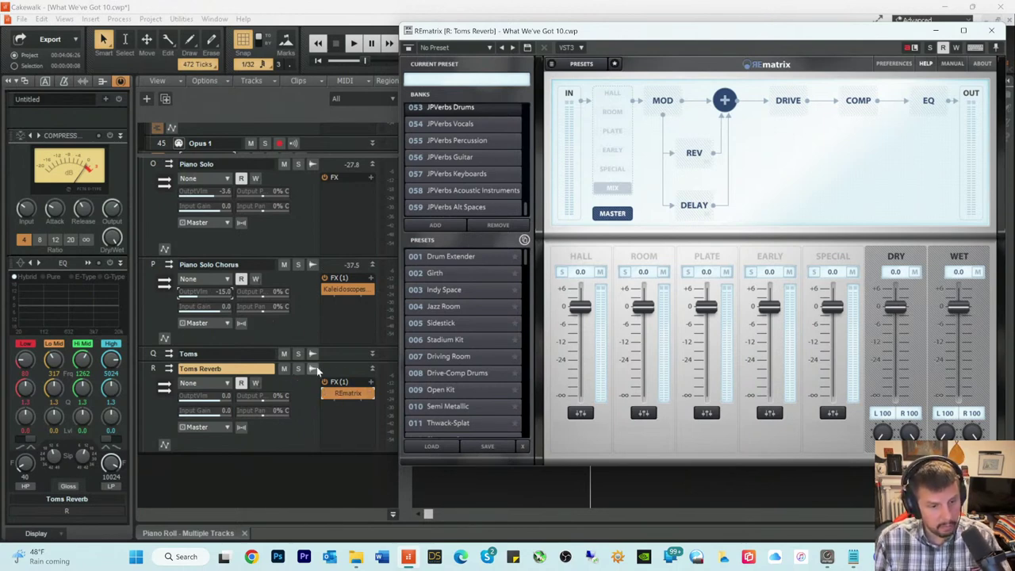
# Step: Expand the Toms bus and add a send from it to the Toms Reverb bus
pyautogui.moveTo(325, 362); pyautogui.dragTo(314, 460)
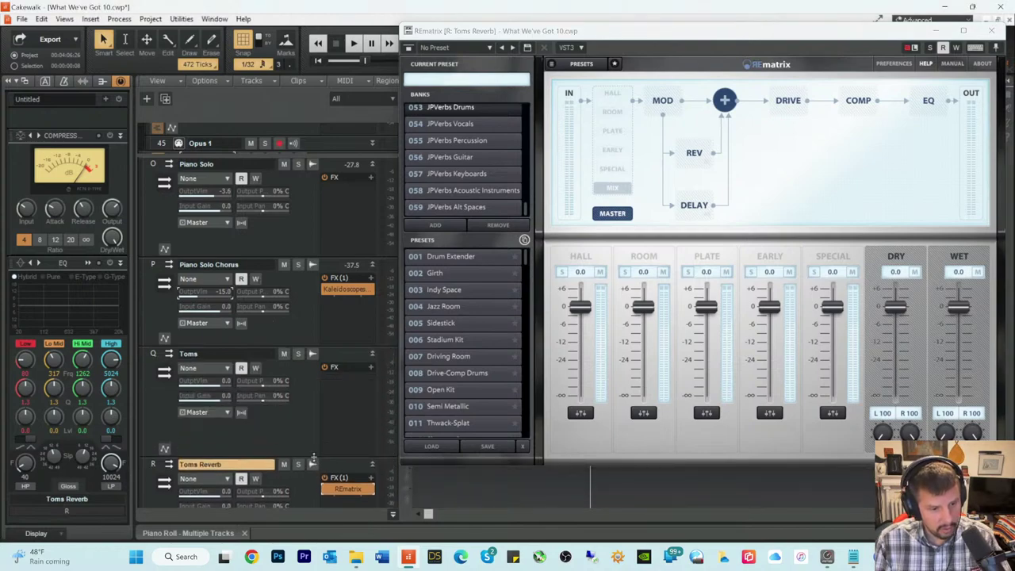
pyautogui.rightClick(182, 422)
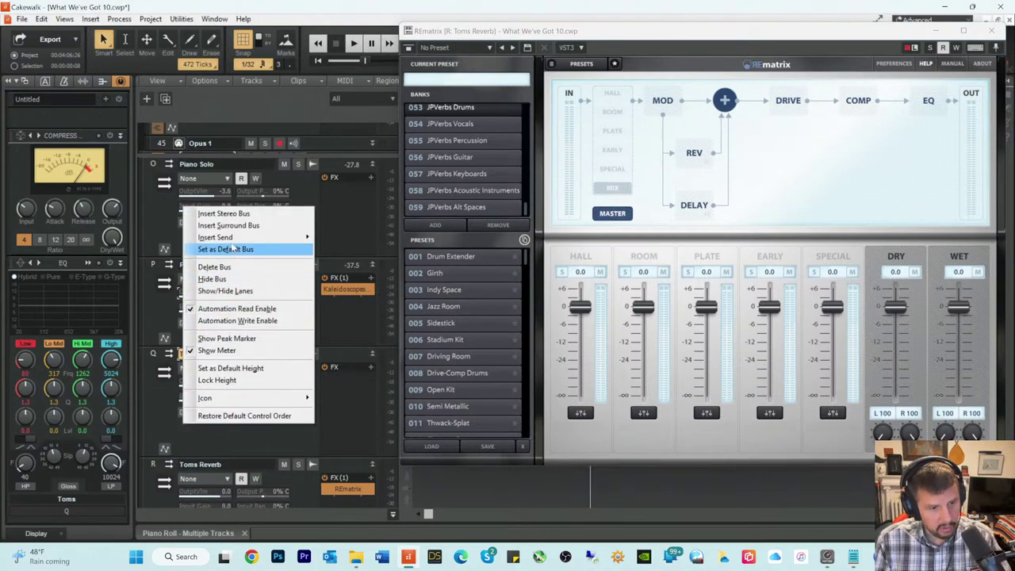
pyautogui.moveTo(238, 237)
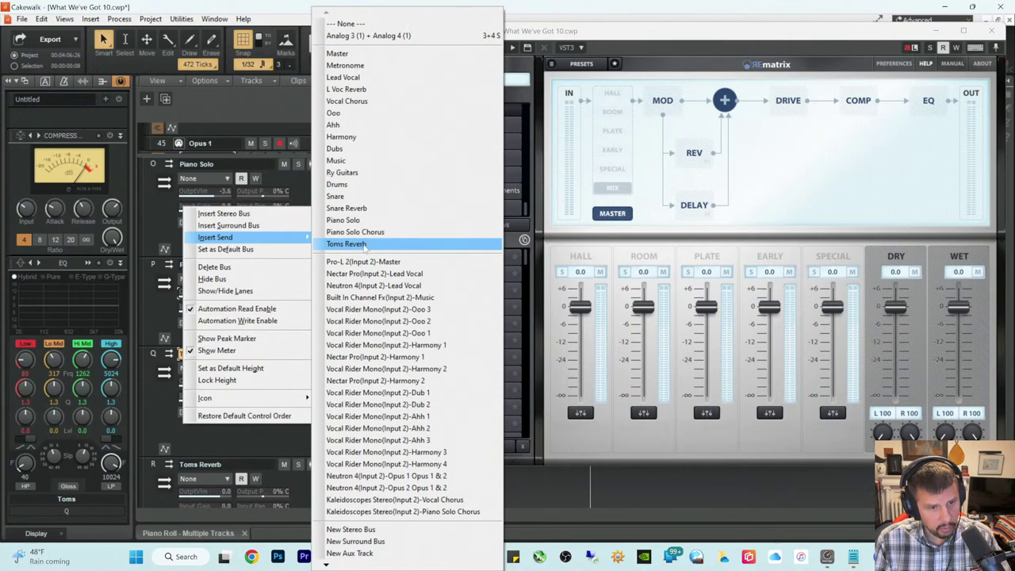
pyautogui.click(363, 244)
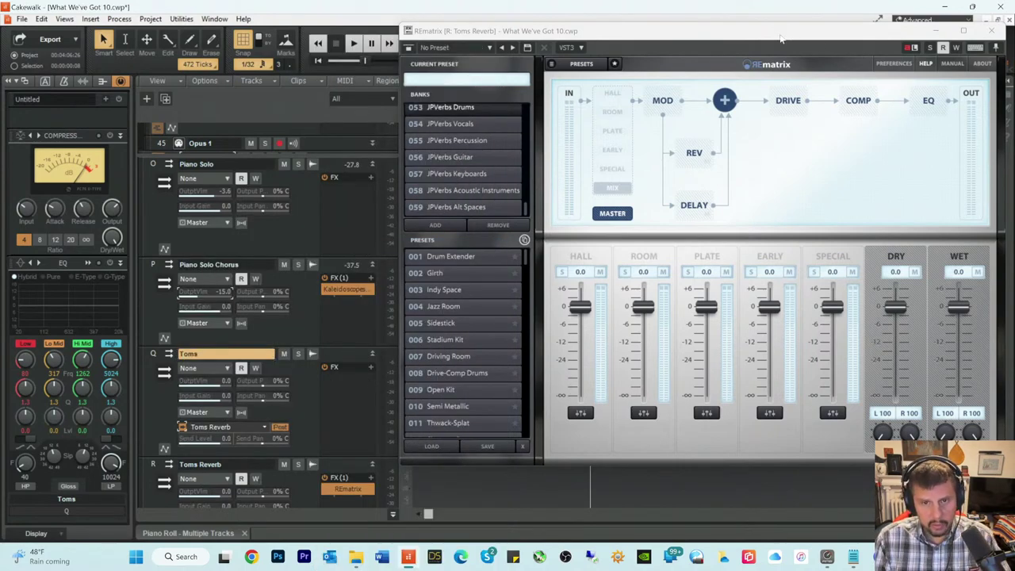
# Step: Load REmatrix's Indy Space preset, lower its Dry level to -∞ and raise Wet slightly, closing the plug-in when done
pyautogui.moveTo(781, 38); pyautogui.dragTo(773, 58)
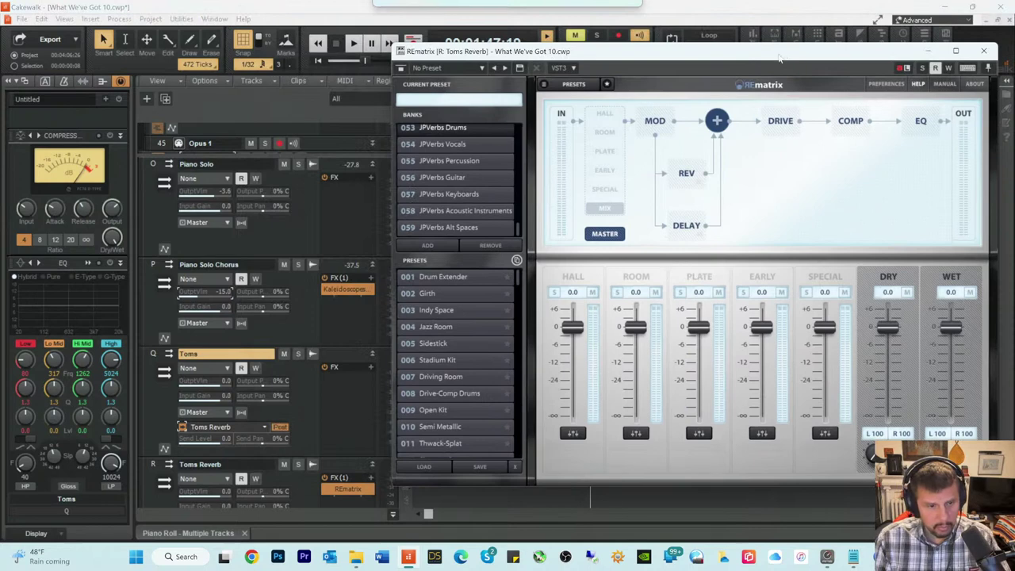
pyautogui.click(431, 310)
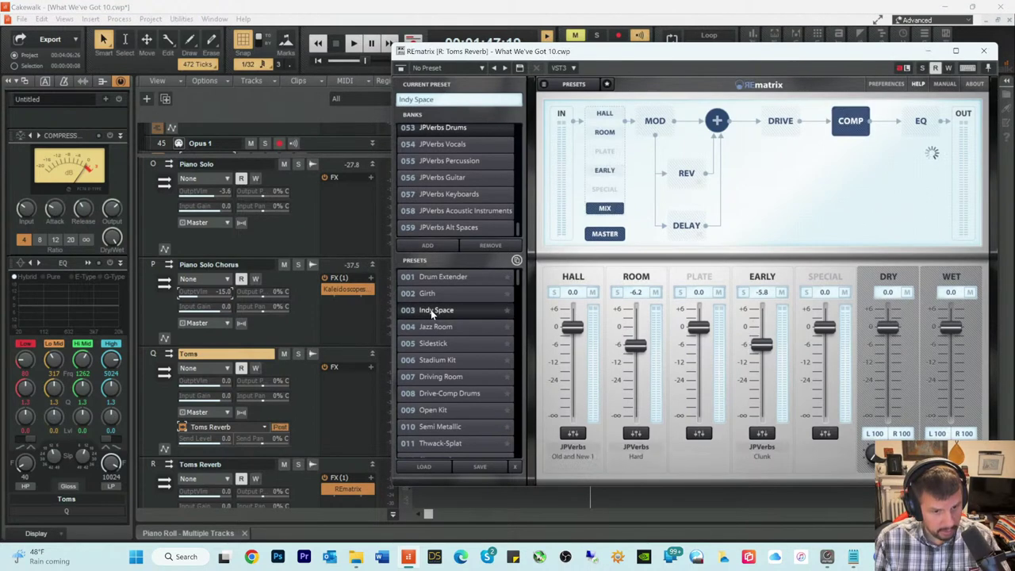
pyautogui.click(889, 325)
pyautogui.moveTo(888, 326); pyautogui.dragTo(888, 416)
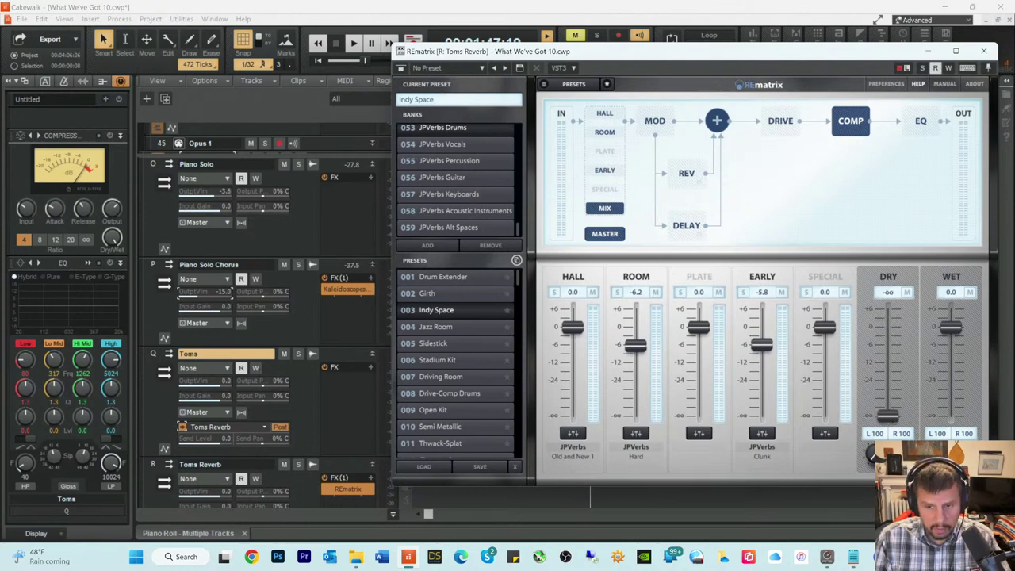
pyautogui.moveTo(951, 326); pyautogui.dragTo(951, 310)
pyautogui.click(983, 50)
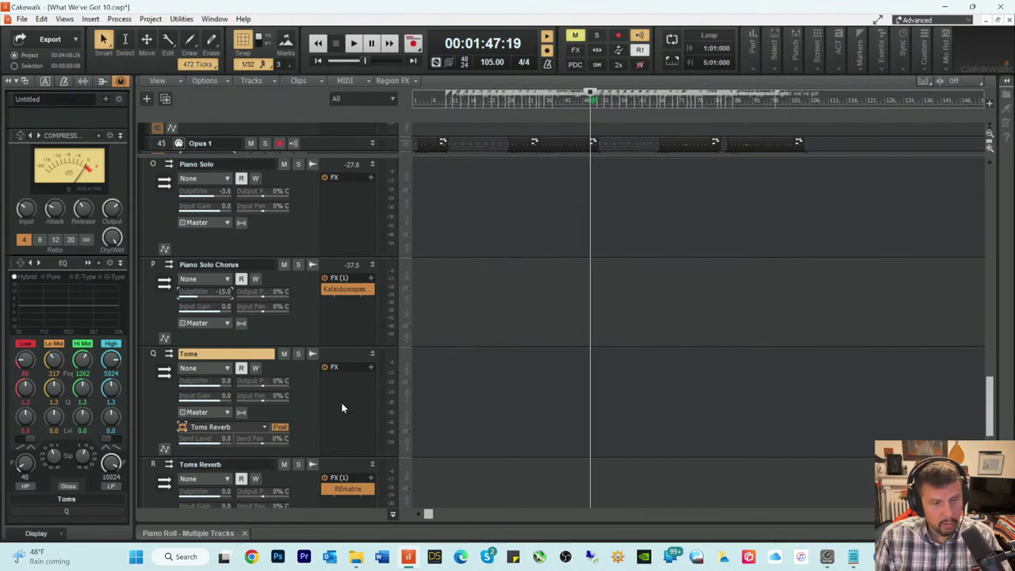
# Step: Audition the song with the new toms routing, skipping playback ahead to about 2:45, and bring the drum tracks into view
pyautogui.scroll(-2, 297, 382)
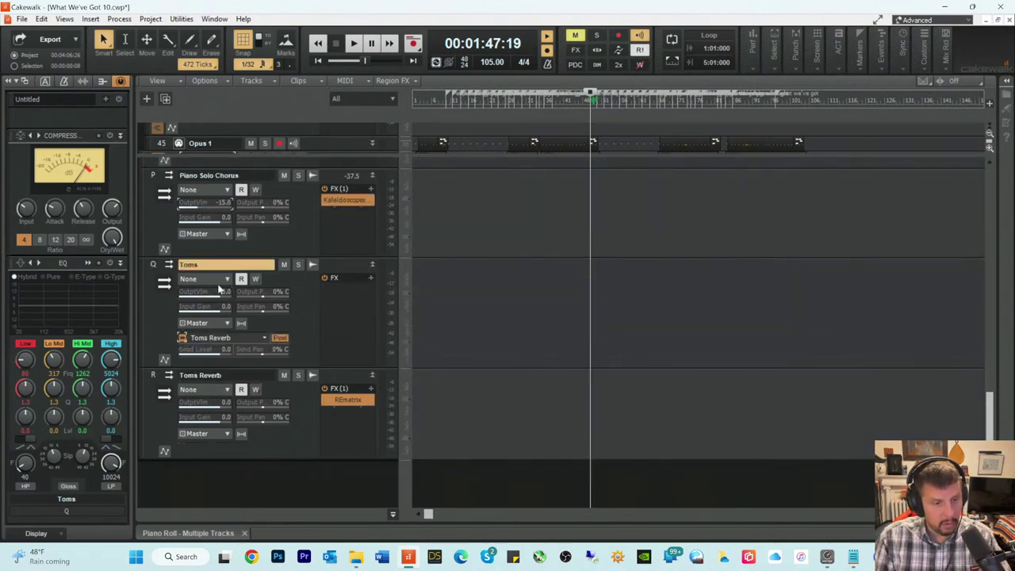
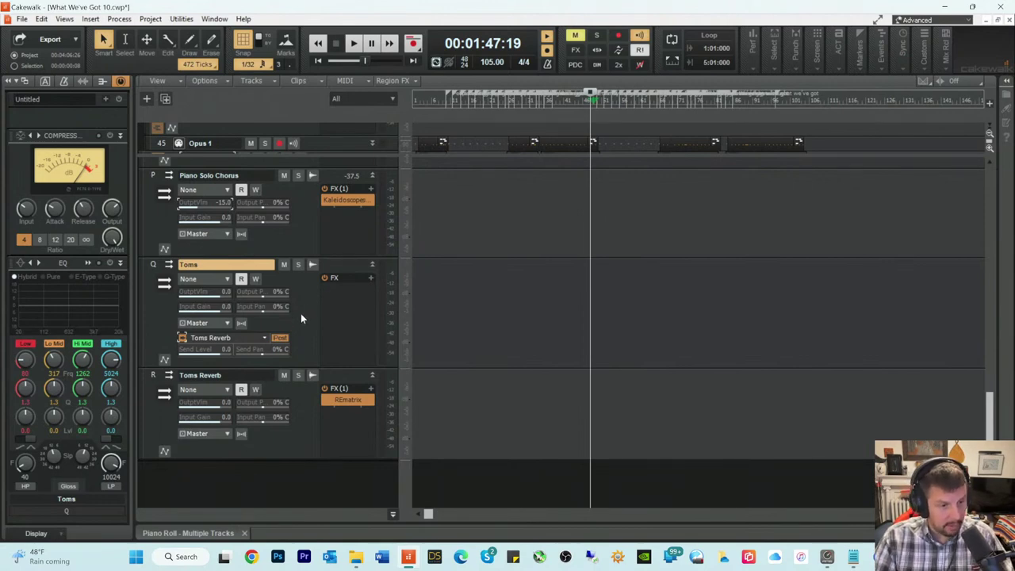
pyautogui.press('space')
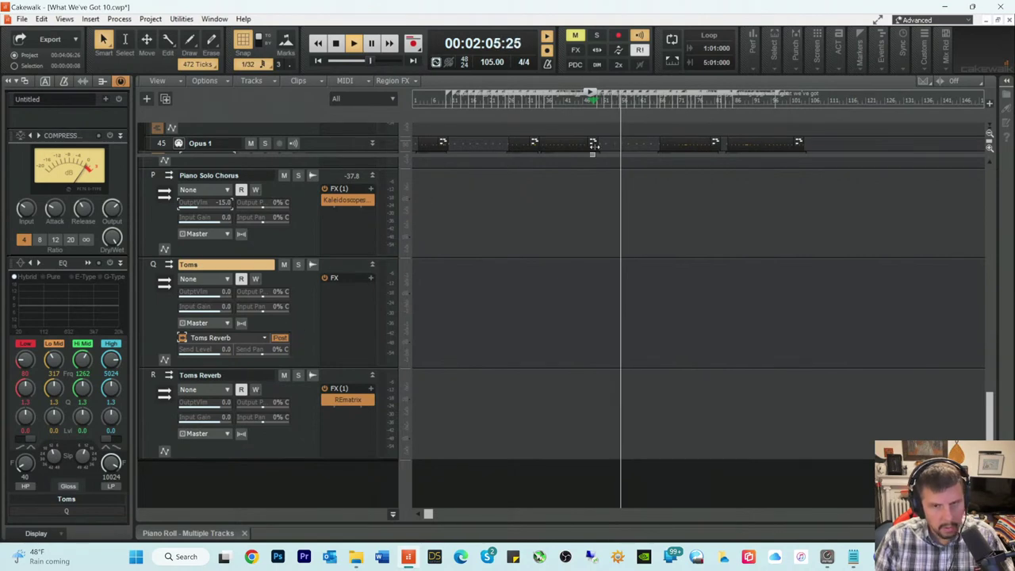
pyautogui.click(682, 101)
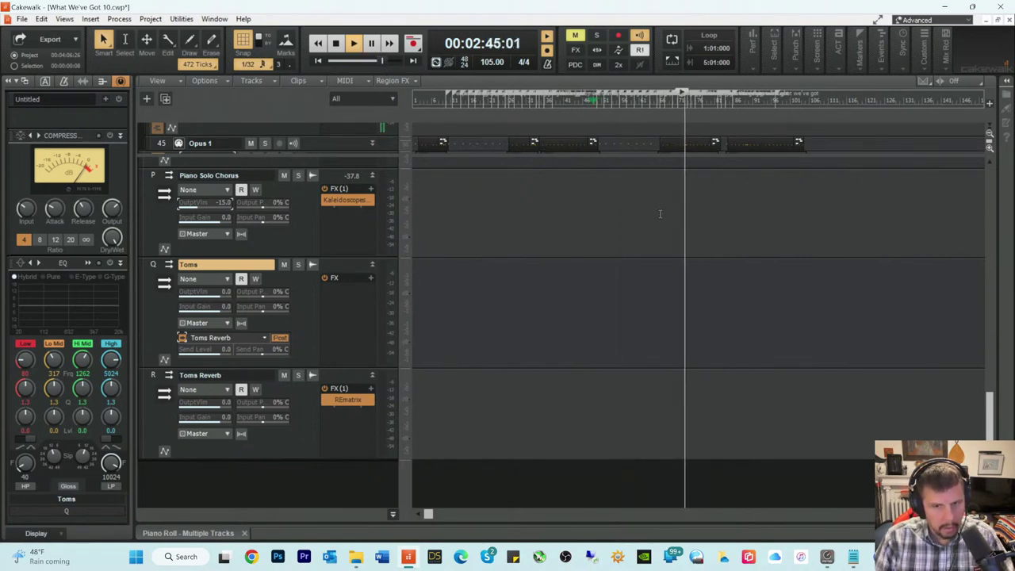
pyautogui.scroll(1, 650, 166)
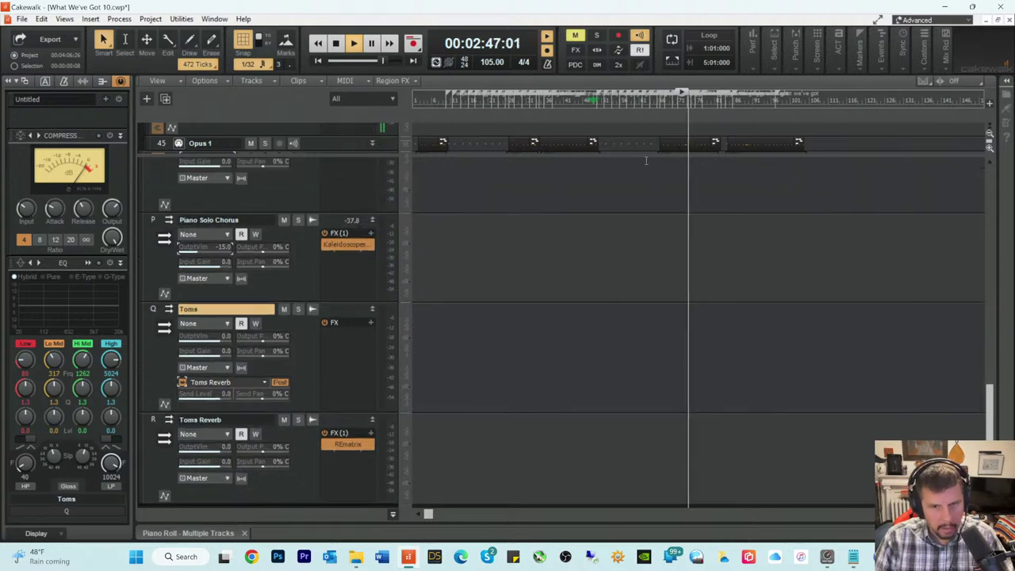
pyautogui.scroll(1, 641, 190)
pyautogui.scroll(3, 638, 262)
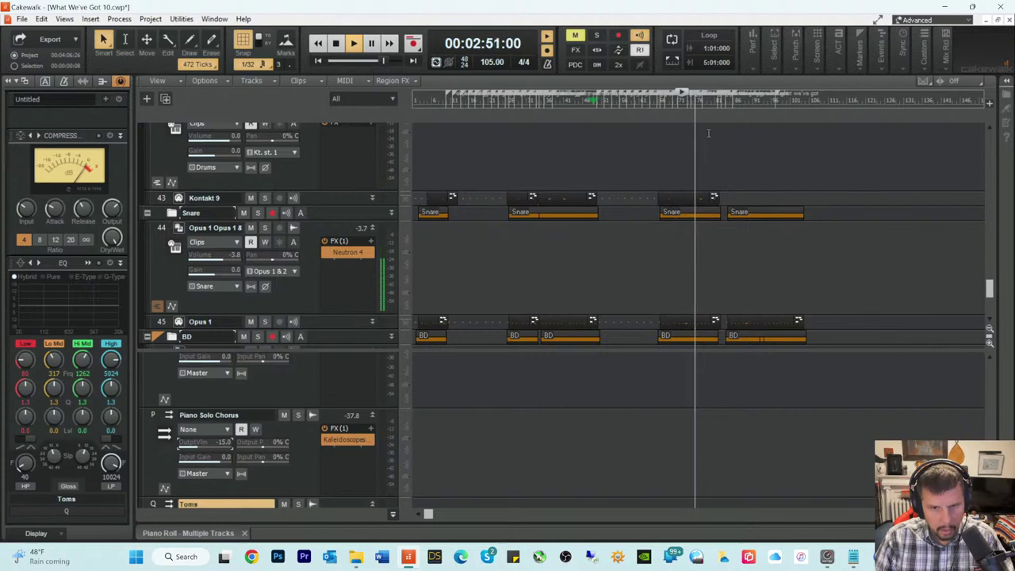
pyautogui.press('space')
# Step: Move the playback position to 00:02:53:26, near the end of the third Snare clip
pyautogui.click(703, 103)
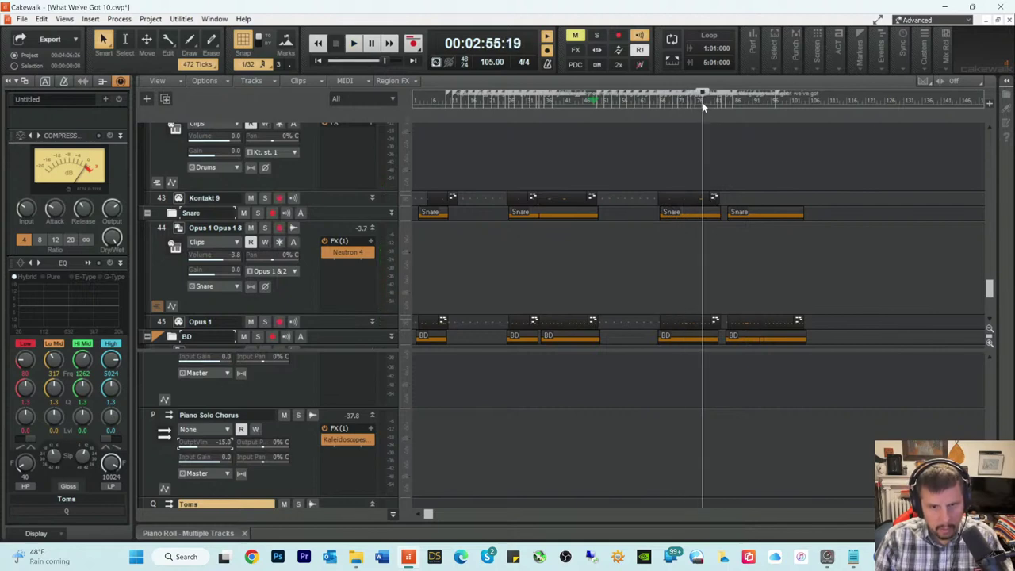
pyautogui.click(699, 104)
pyautogui.click(699, 104)
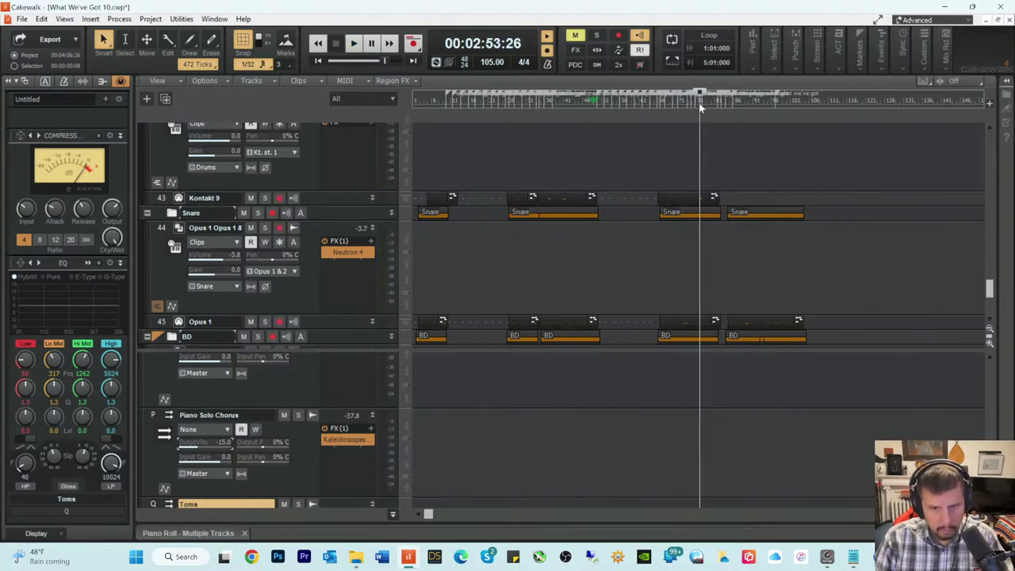
# Step: Bring the Low Tom and Cymbals tracks into view and audition the toms from 00:03:02:04
pyautogui.scroll(3, 686, 179)
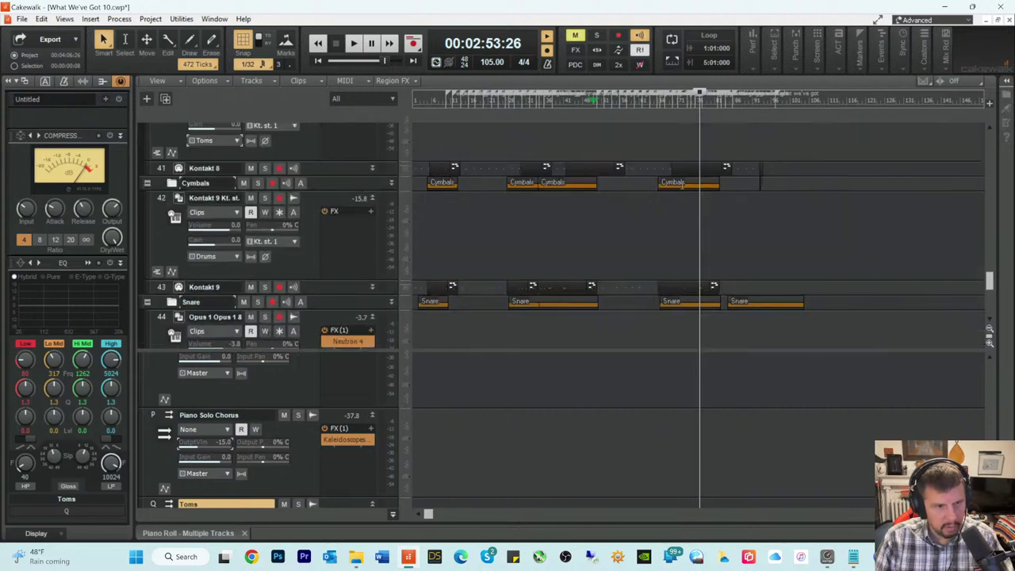
pyautogui.scroll(3, 681, 188)
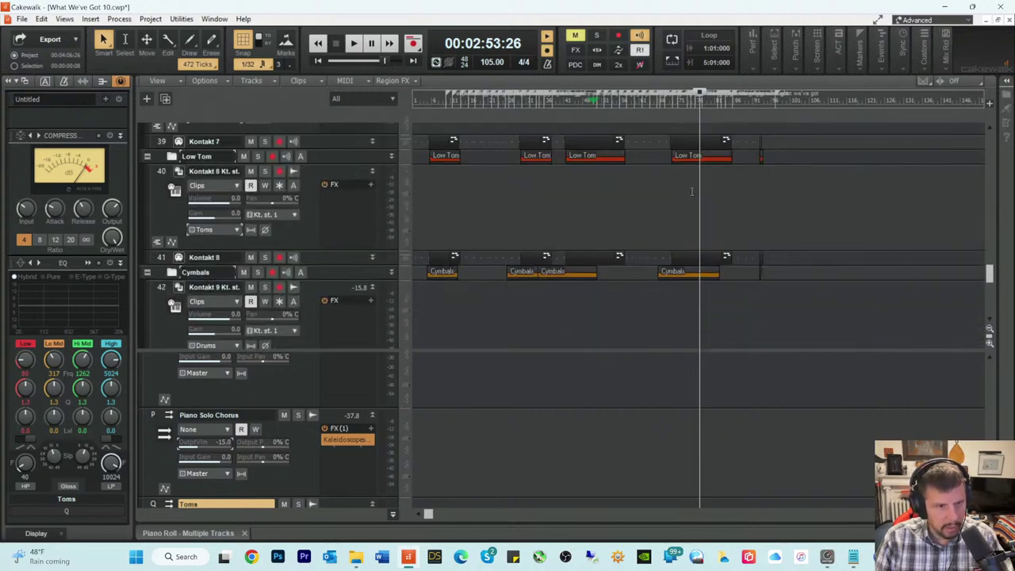
pyautogui.click(713, 101)
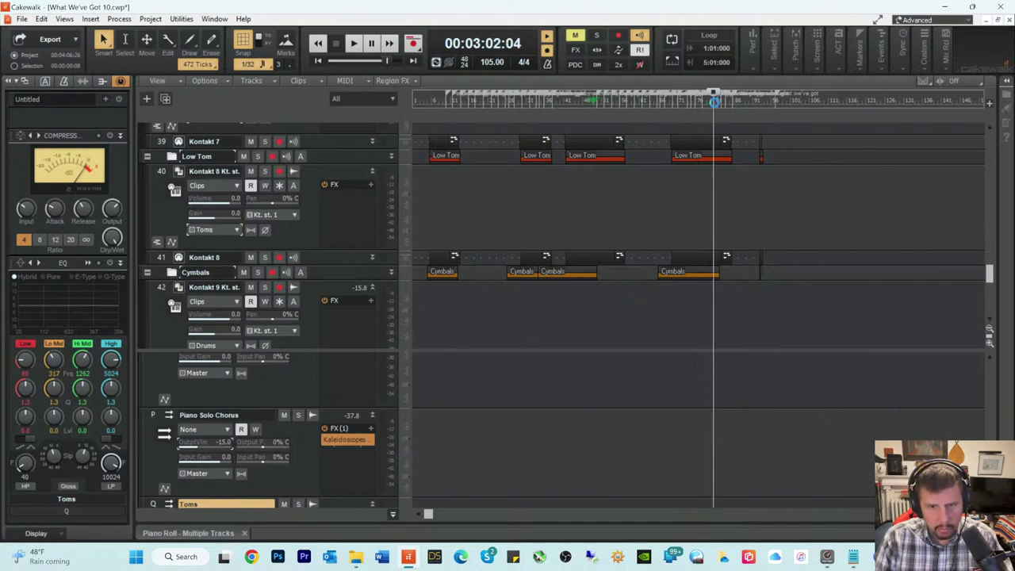
pyautogui.press('space')
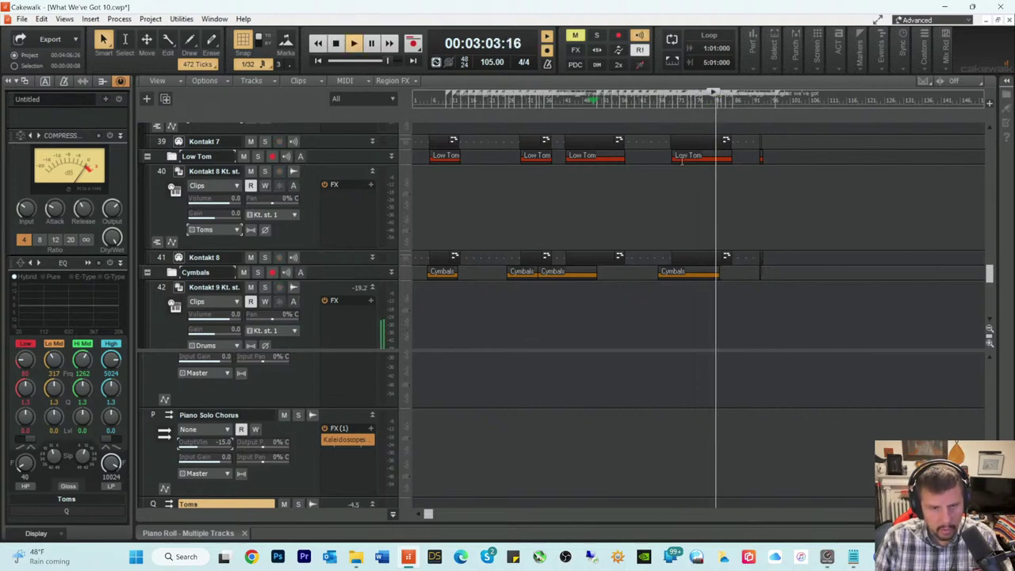
pyautogui.press('space')
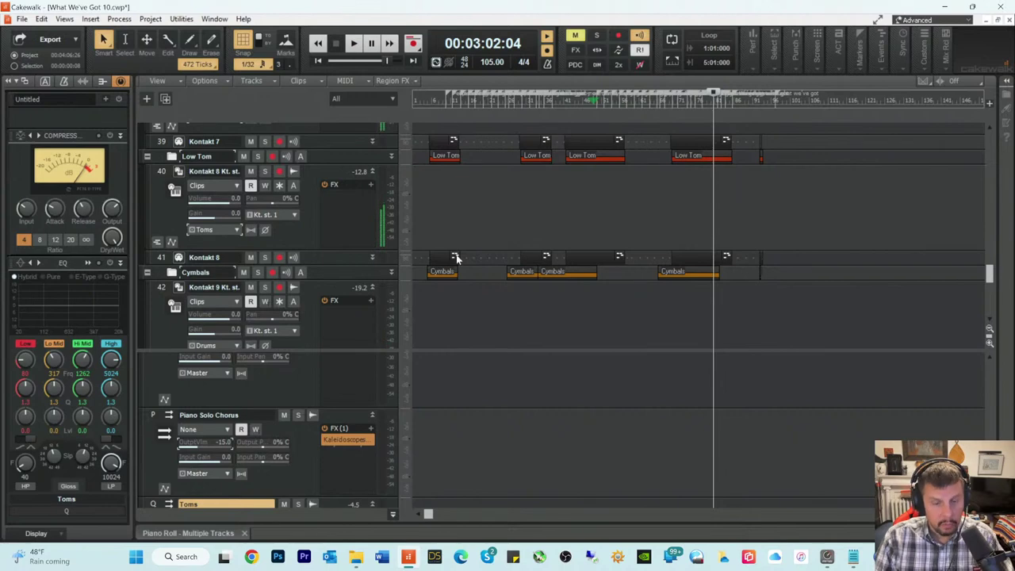
# Step: Enlarge the bus area to show Toms and Toms Reverb, and lower the Toms Reverb output volume to -20.1, auditioning the change
pyautogui.scroll(-3, 341, 359)
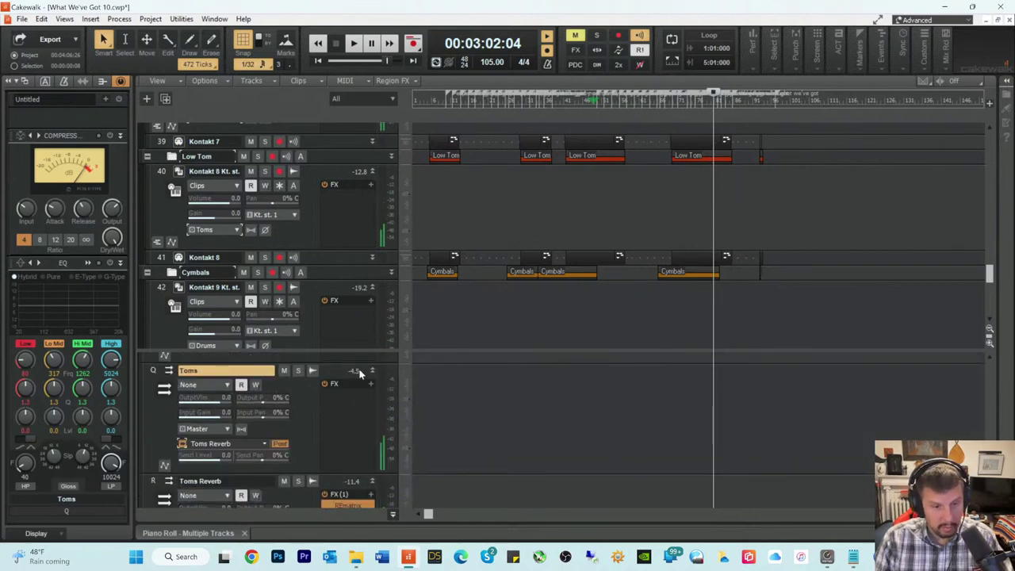
pyautogui.moveTo(348, 349); pyautogui.dragTo(317, 152)
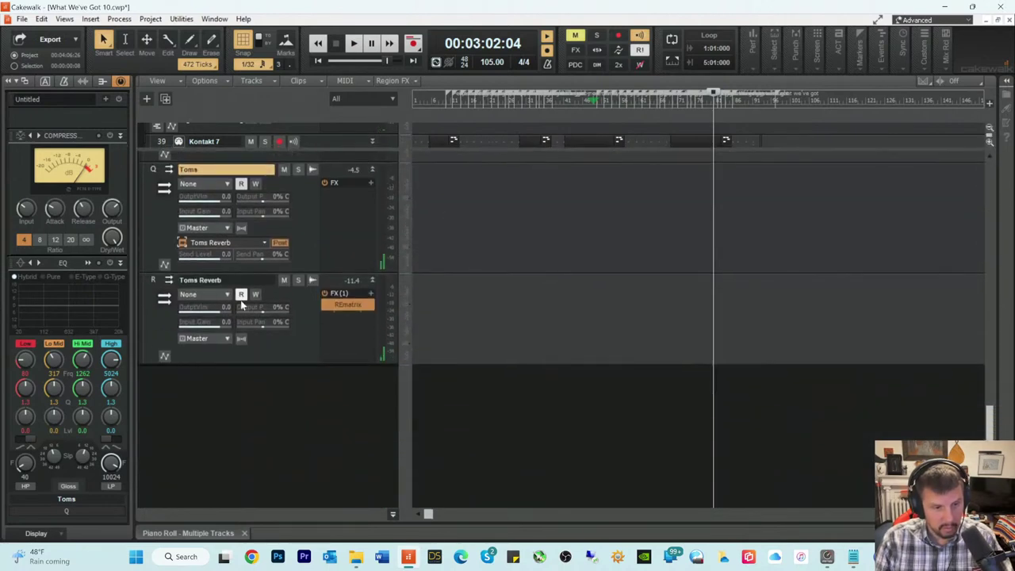
pyautogui.moveTo(223, 311); pyautogui.dragTo(186, 313)
pyautogui.press('space')
pyautogui.press('space')
# Step: Balance the buses during playback, setting the Toms output volume to -10.5 and the Toms Reverb output volume to -8.8
pyautogui.moveTo(228, 198); pyautogui.dragTo(221, 199)
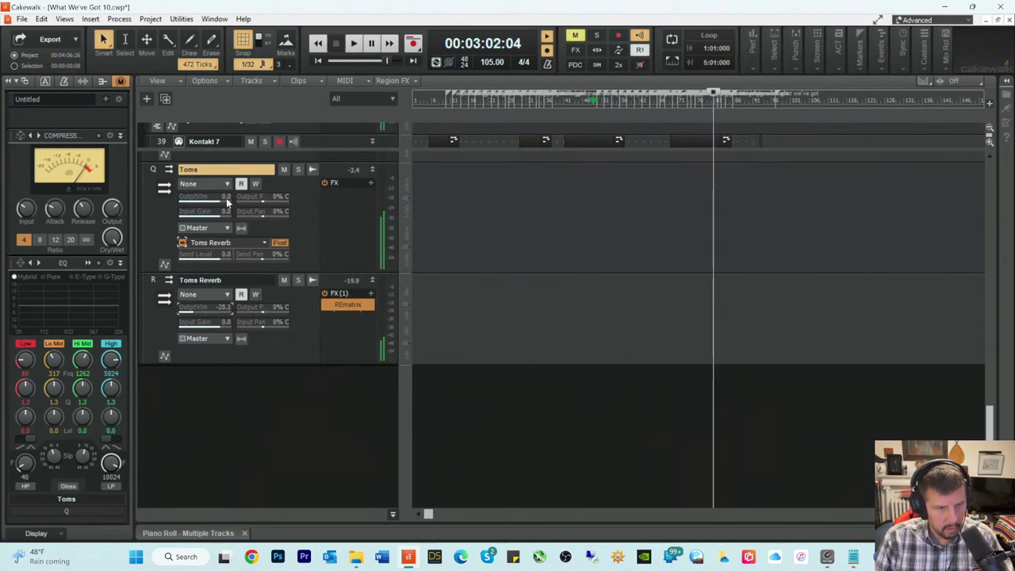
pyautogui.press('space')
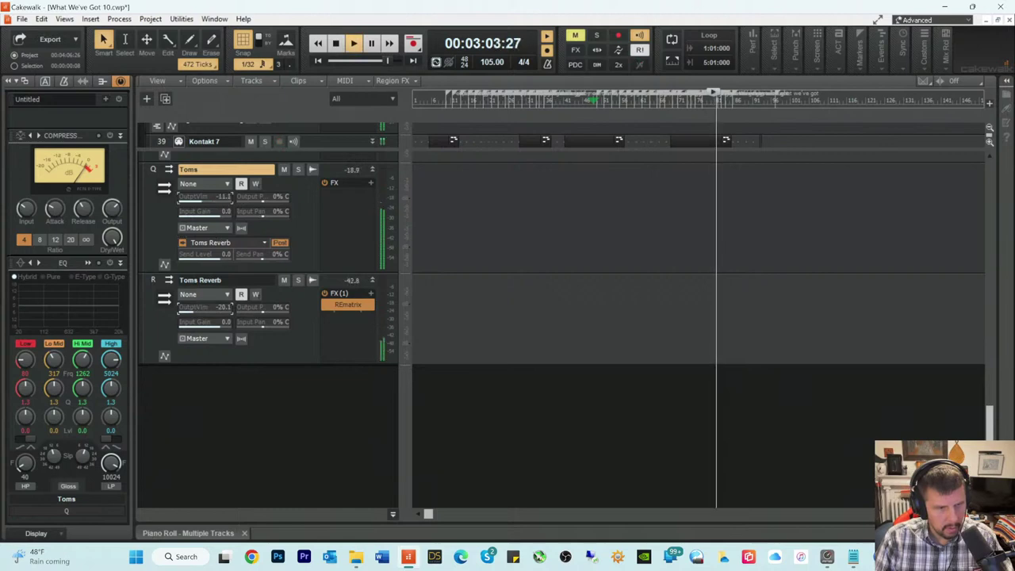
pyautogui.press('space')
pyautogui.press('space')
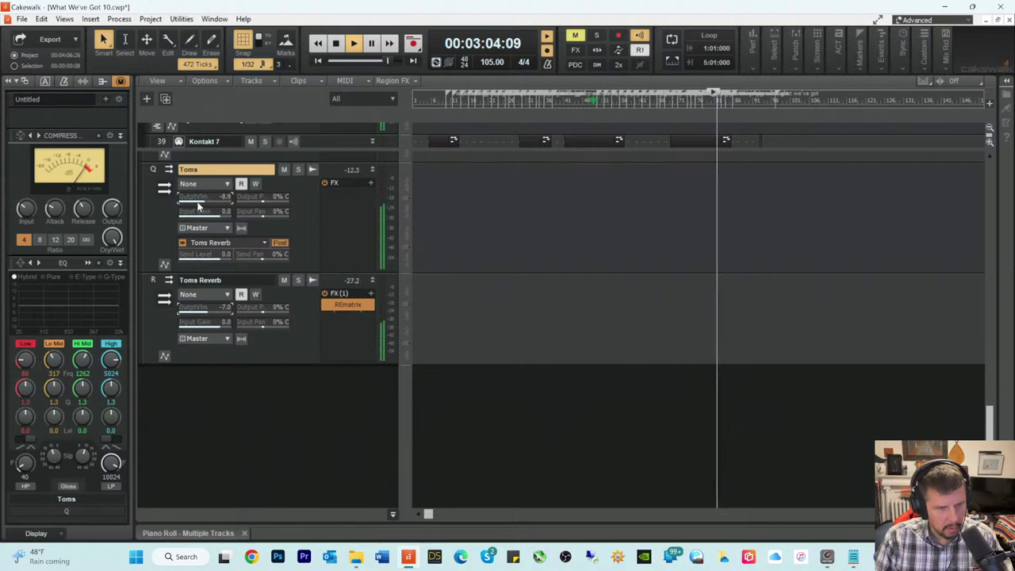
pyautogui.press('space')
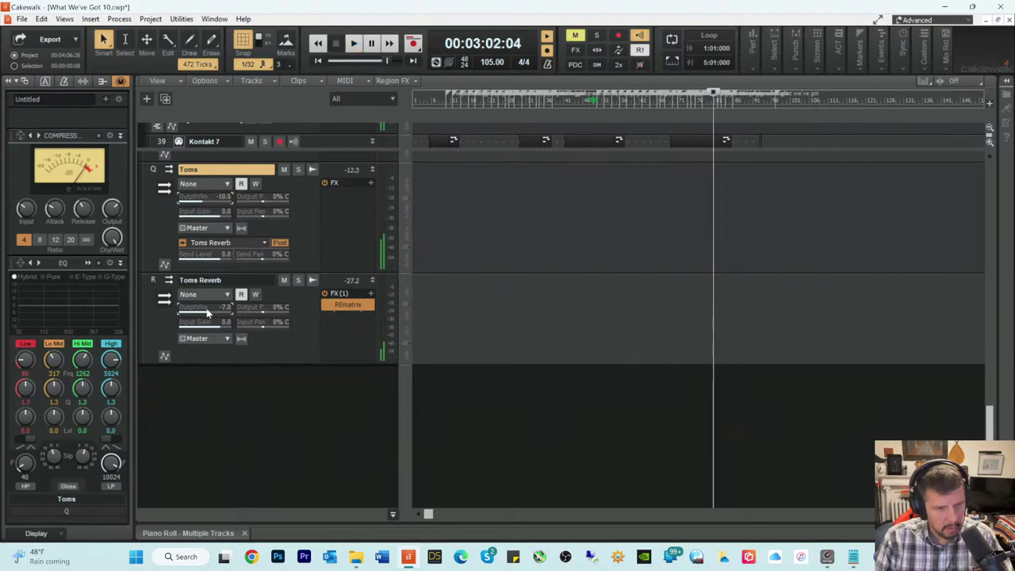
pyautogui.press('space')
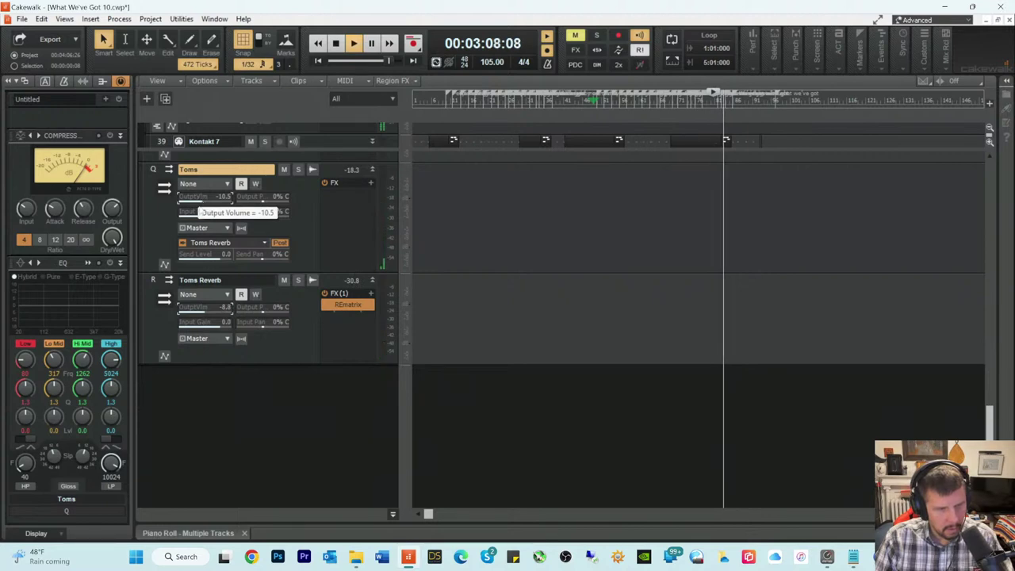
pyautogui.press('space')
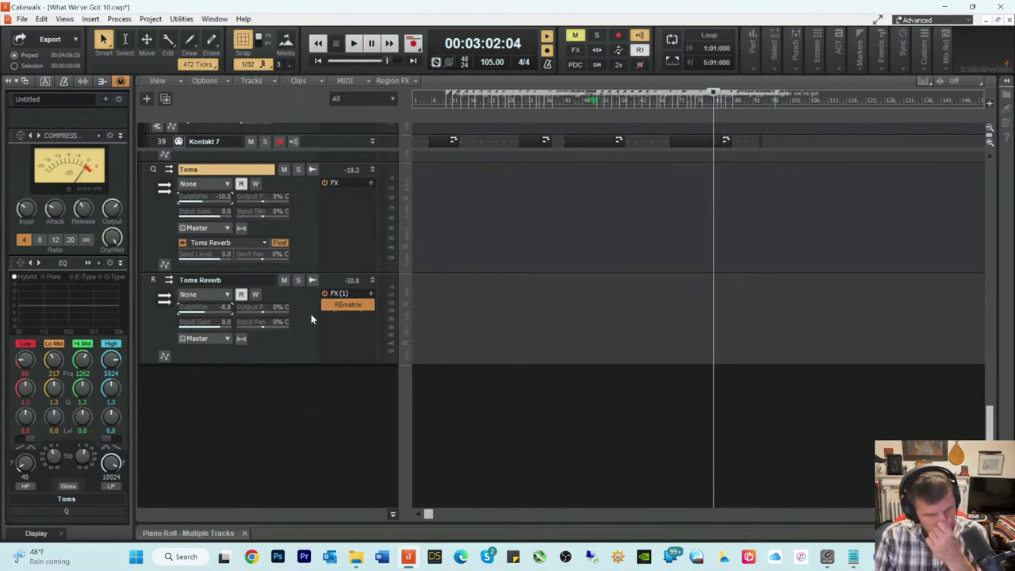
# Step: Insert Neutron 4 on the Toms bus and run its assistant on the toms playback to generate custom processing
pyautogui.rightClick(336, 192)
pyautogui.moveTo(364, 203)
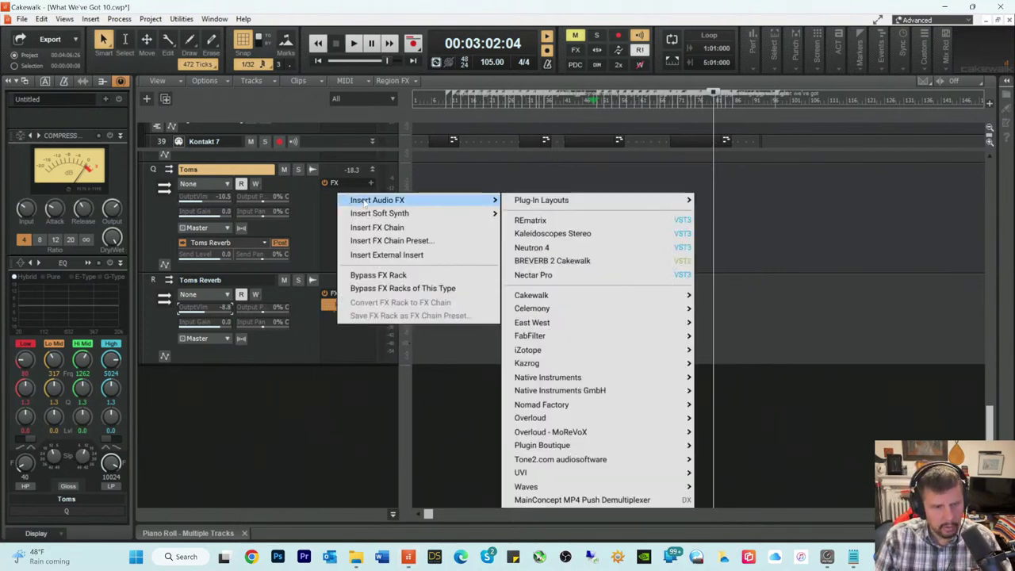
pyautogui.click(526, 249)
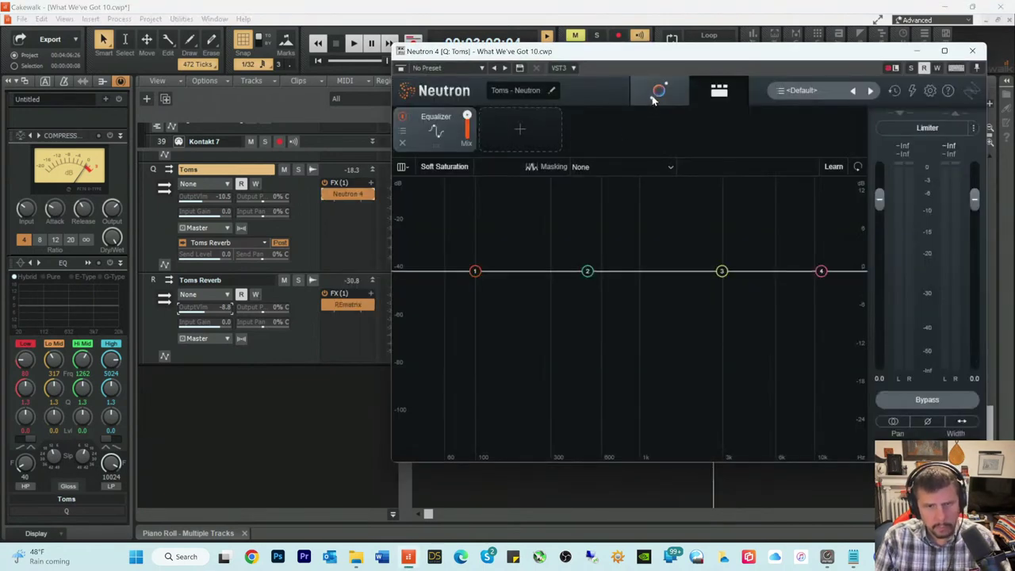
pyautogui.click(655, 95)
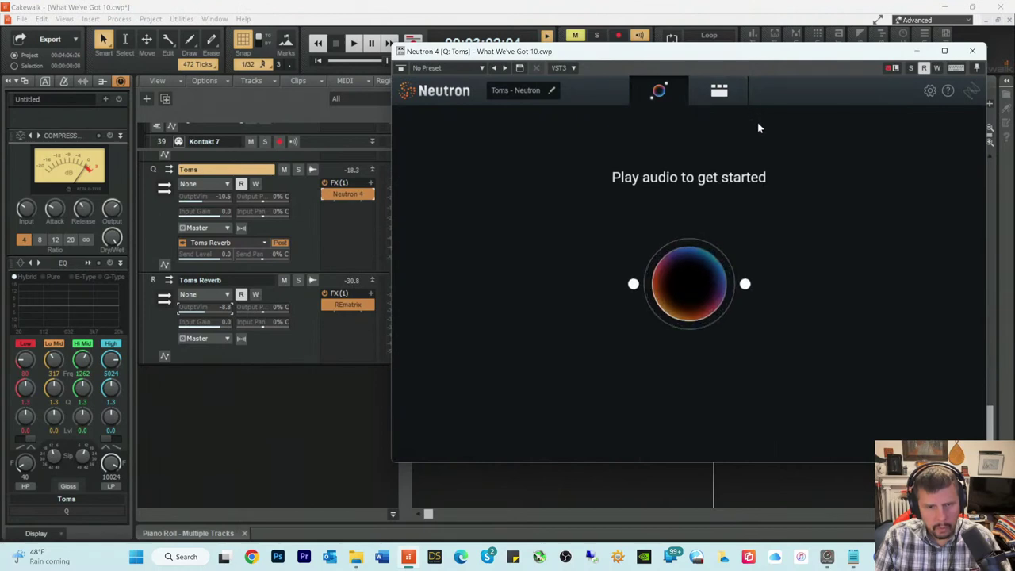
pyautogui.press('space')
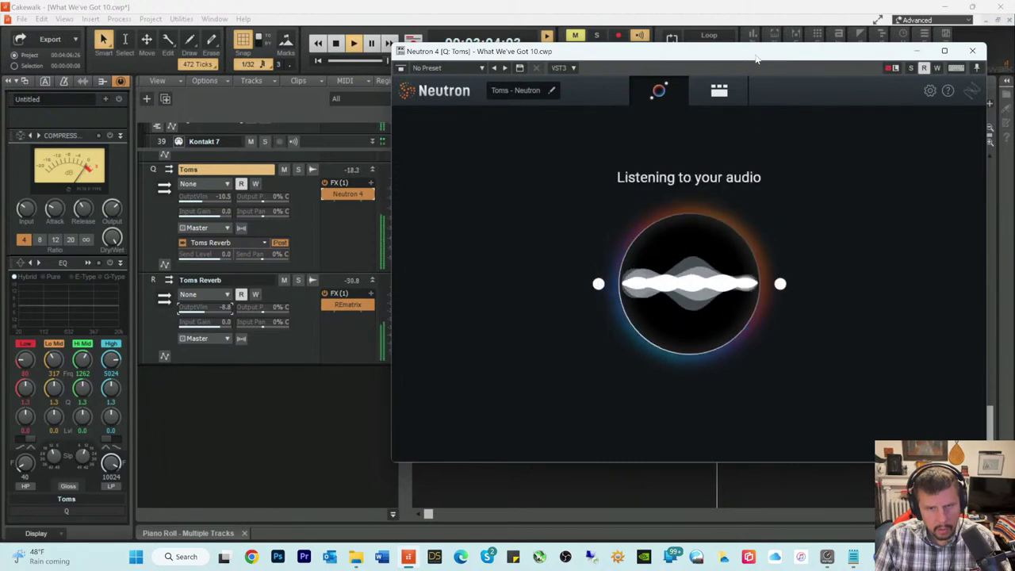
pyautogui.moveTo(757, 58); pyautogui.dragTo(468, 97)
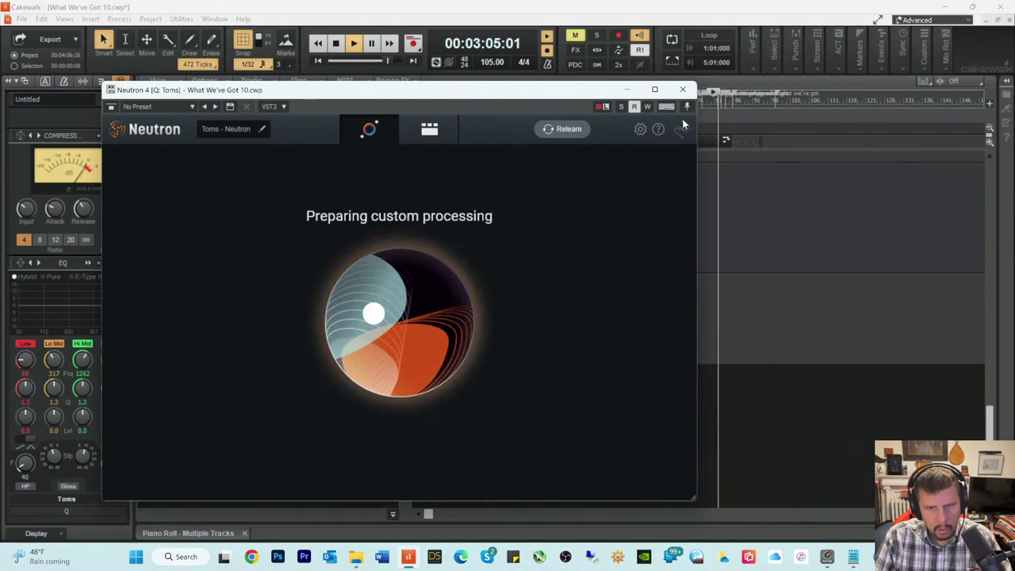
pyautogui.press('space')
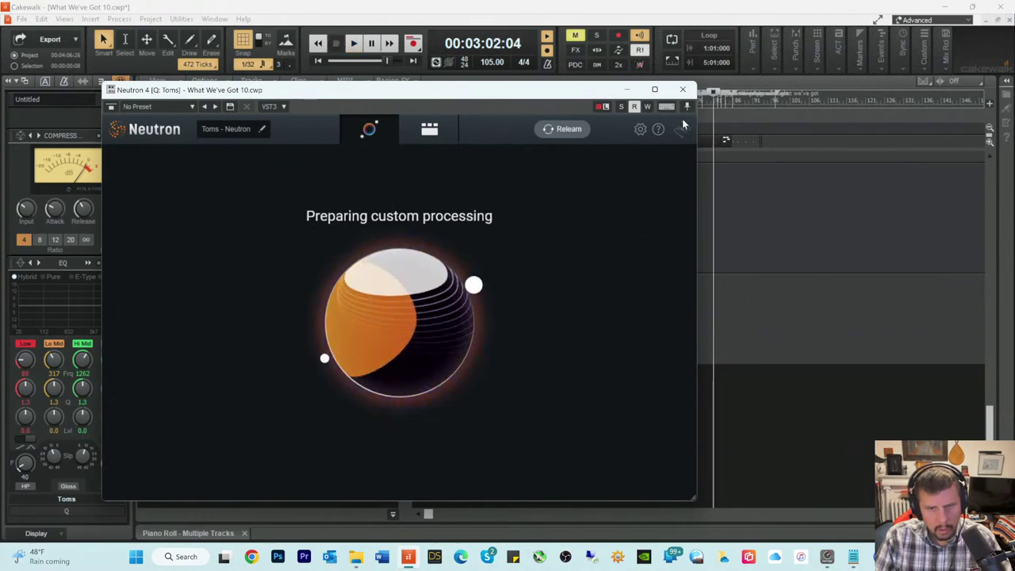
# Step: Set Neutron's percussion target to Toms, audition the processed sound and close the plug-in
pyautogui.press('space')
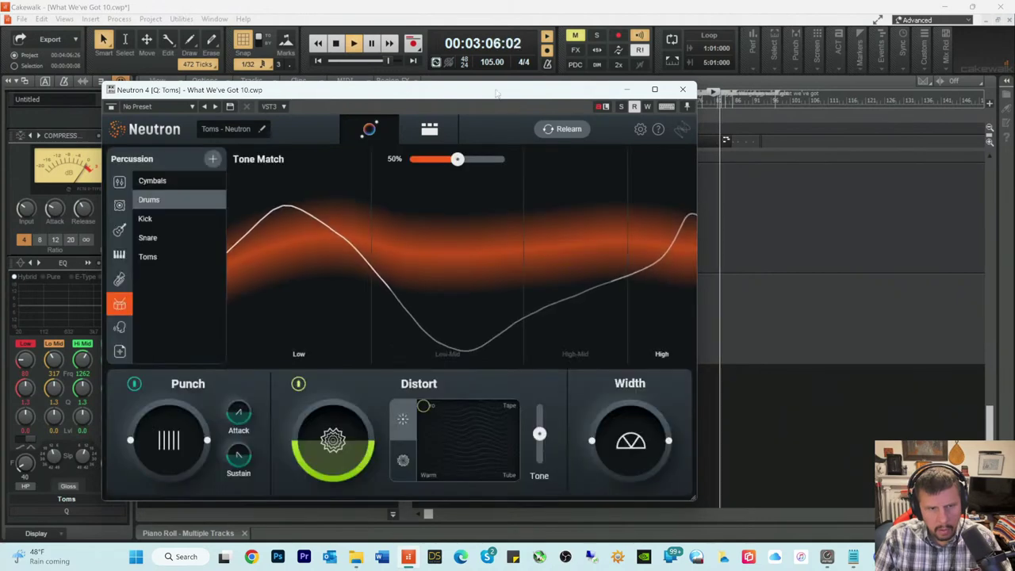
pyautogui.press('space')
pyautogui.moveTo(497, 94); pyautogui.dragTo(727, 98)
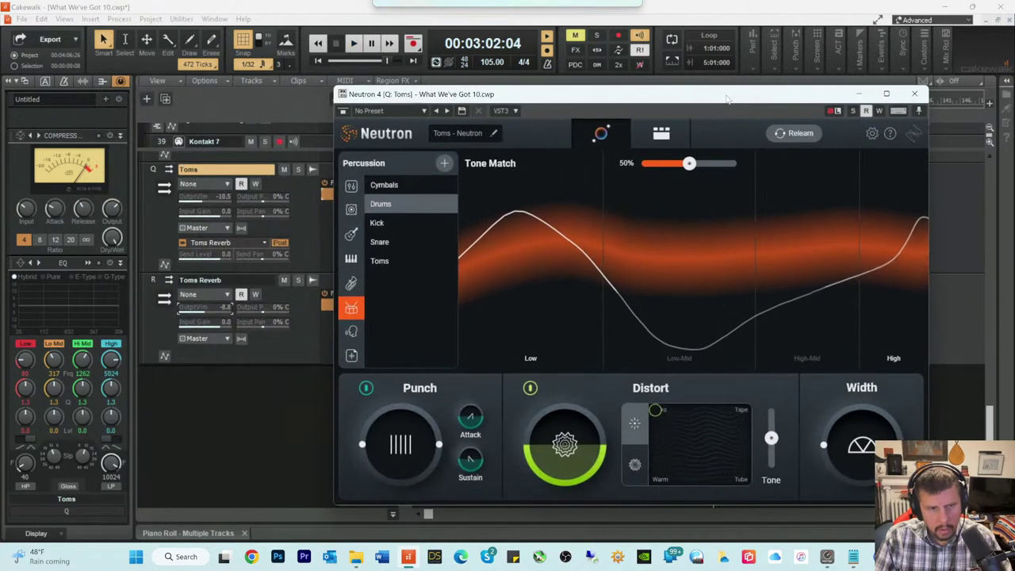
pyautogui.click(378, 262)
pyautogui.press('space')
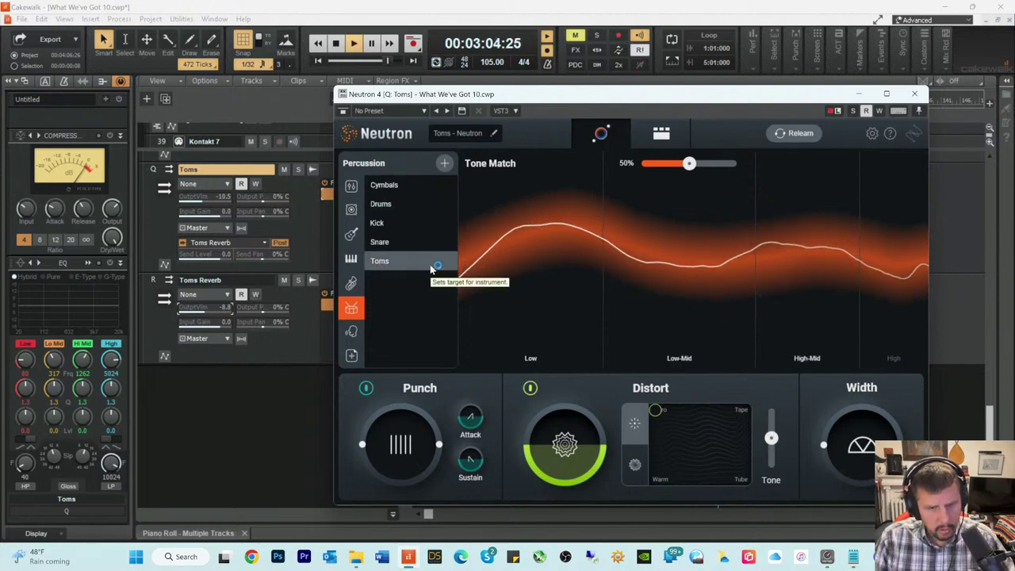
pyautogui.click(917, 94)
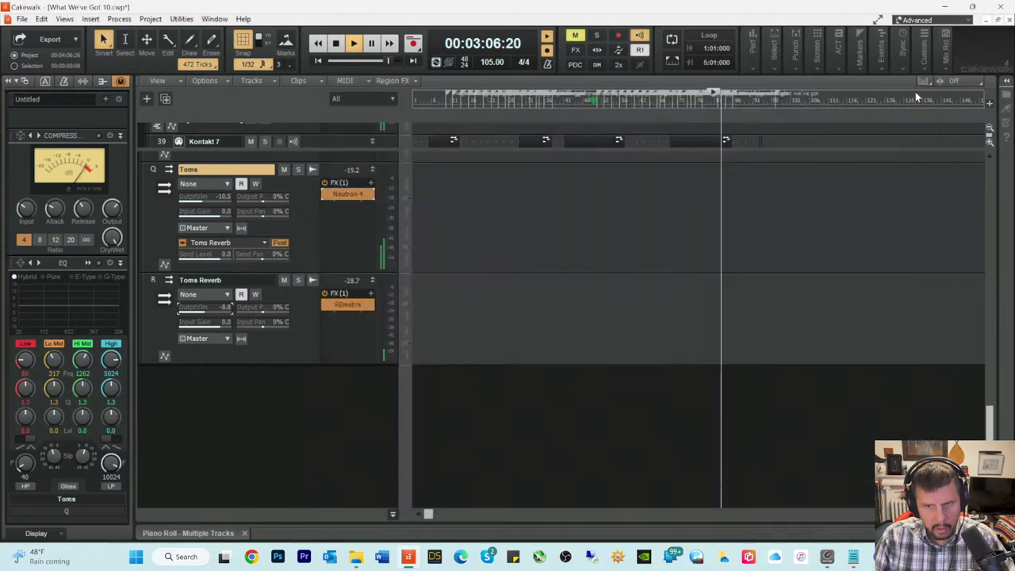
# Step: Raise the Toms Reverb output volume to -6.4 and slightly readjust the Toms bus output volume while auditioning
pyautogui.press('space')
pyautogui.press('space')
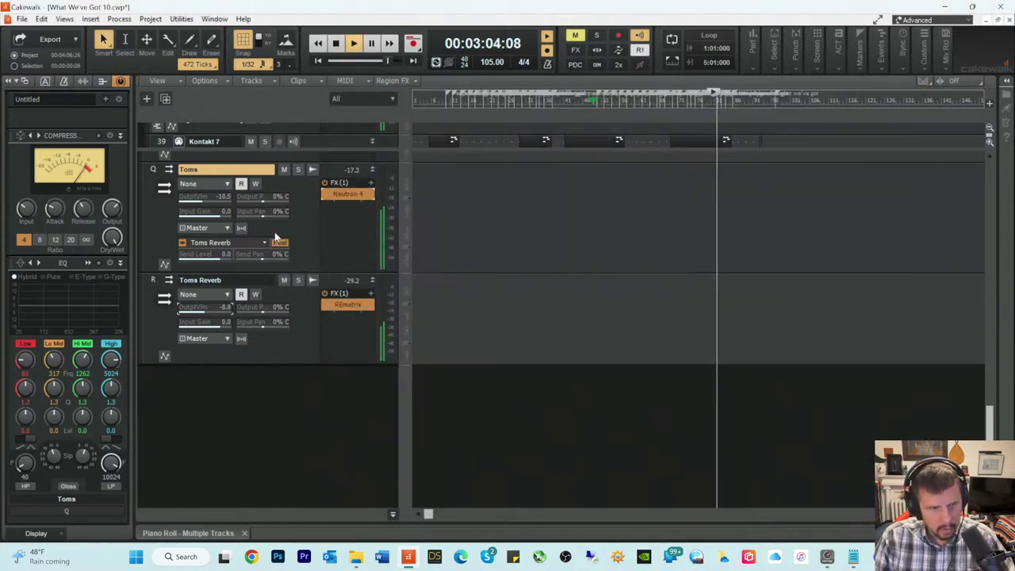
pyautogui.press('space')
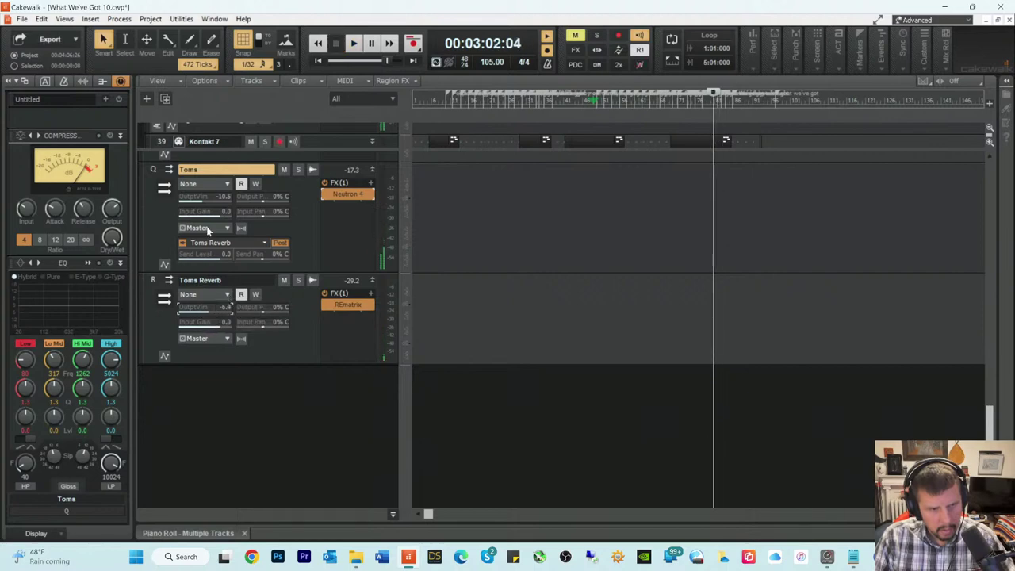
pyautogui.press('space')
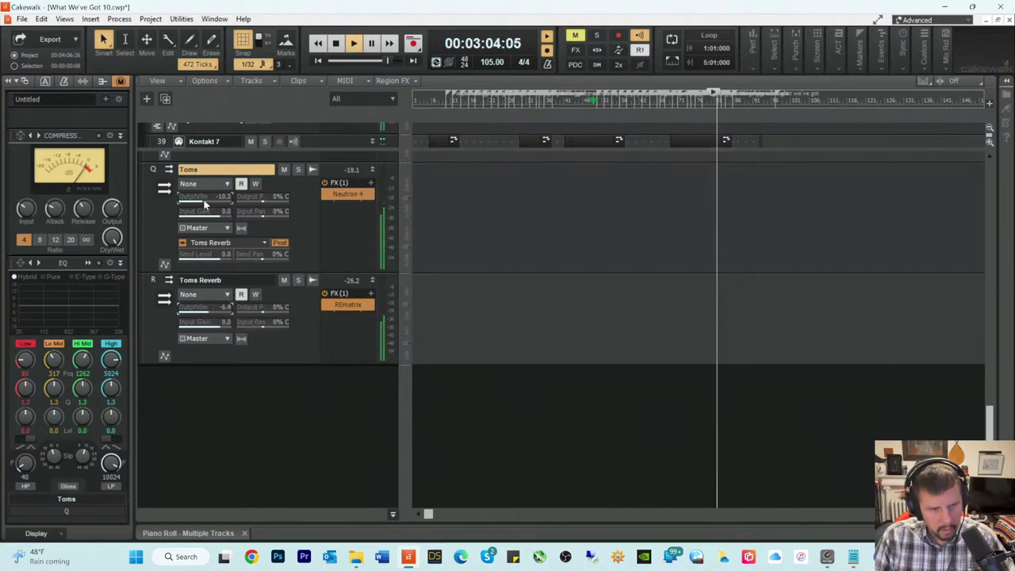
pyautogui.press('space')
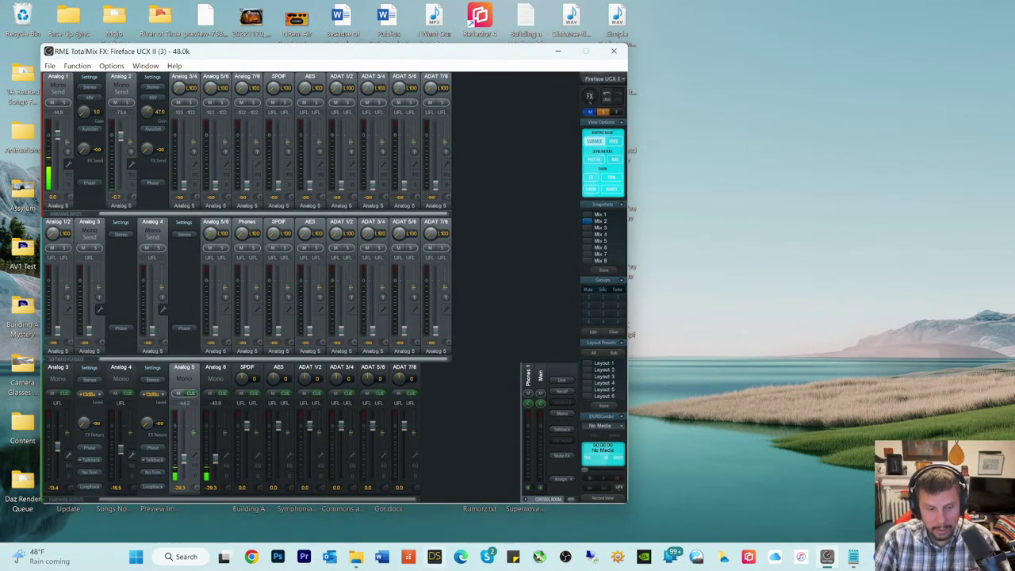
# Step: Relaunch Cakewalk, open "What We've Got 10.cwp" from the What We've Got project folder and close the Neutron 4 window
pyautogui.click(409, 560)
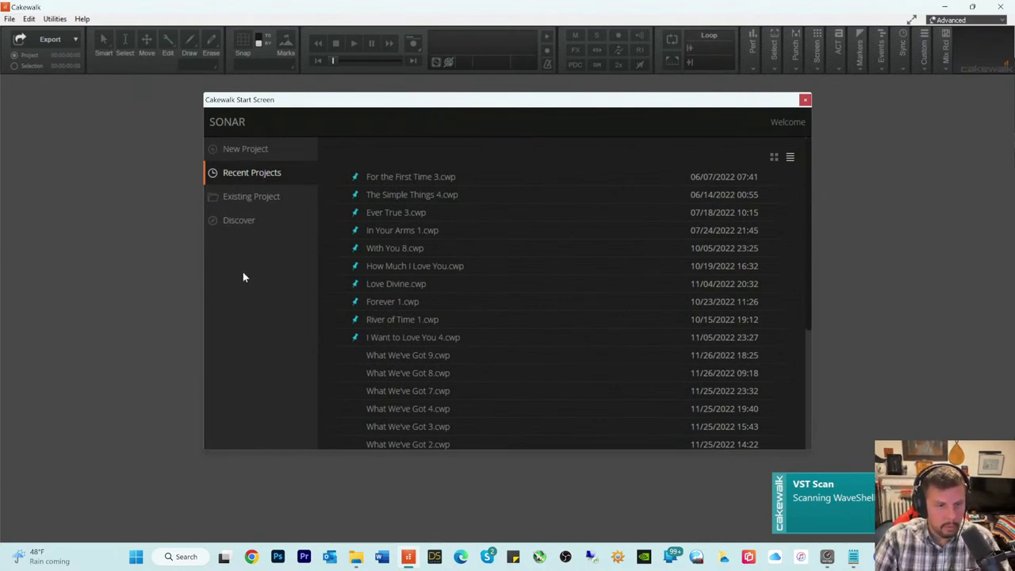
pyautogui.click(252, 197)
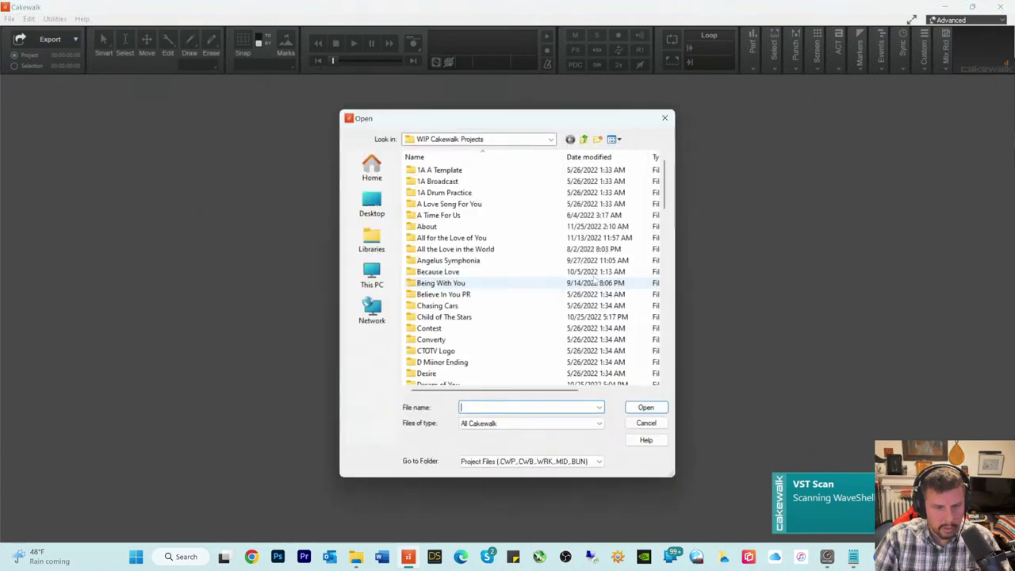
pyautogui.scroll(-20, 492, 317)
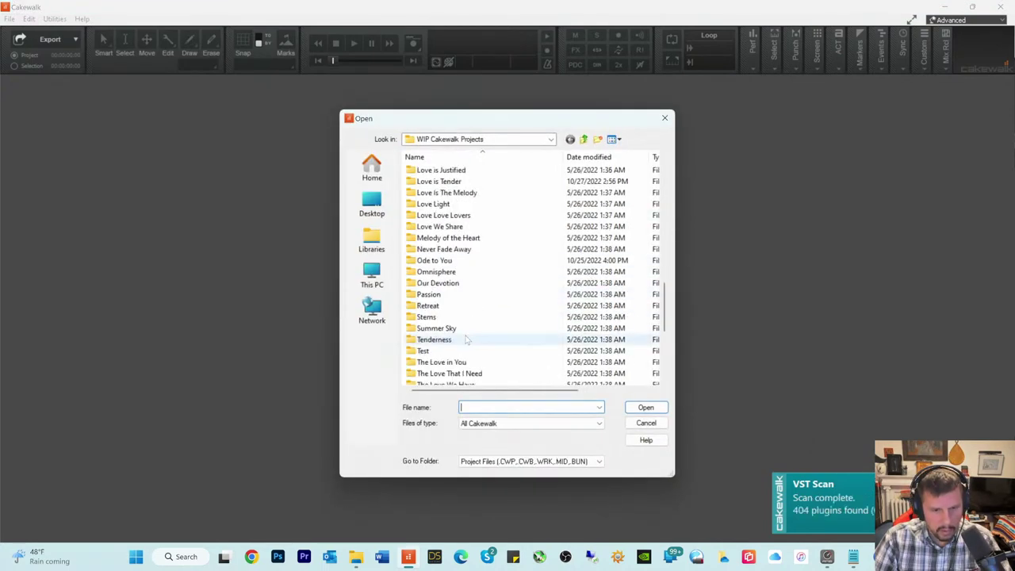
pyautogui.scroll(-6, 467, 340)
pyautogui.doubleClick(442, 339)
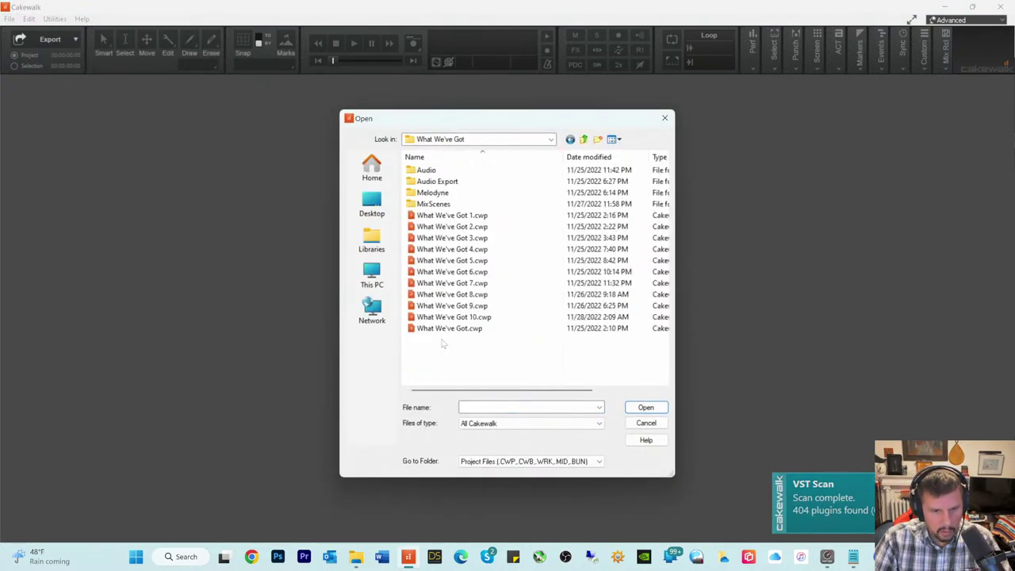
pyautogui.doubleClick(434, 315)
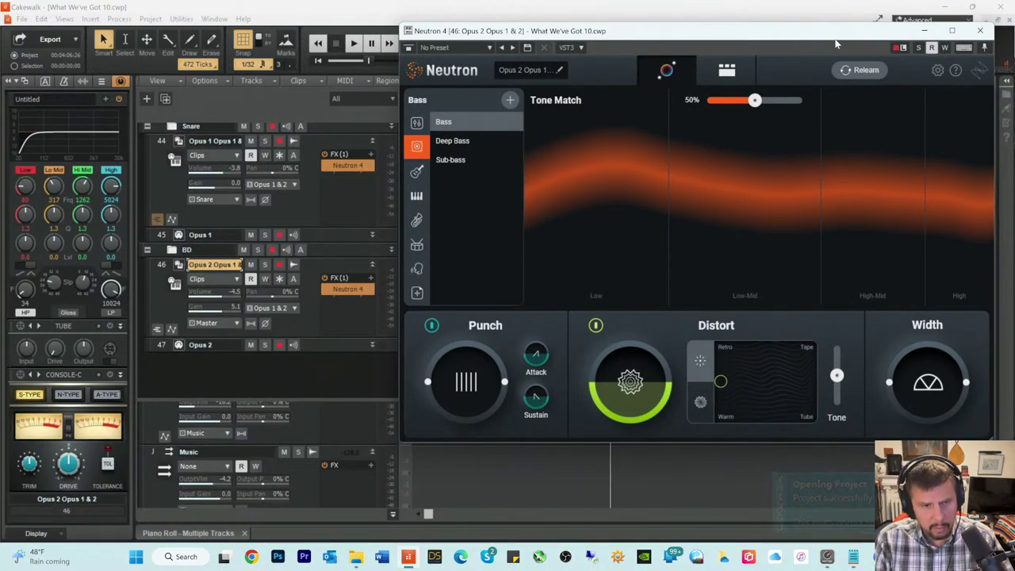
pyautogui.click(980, 32)
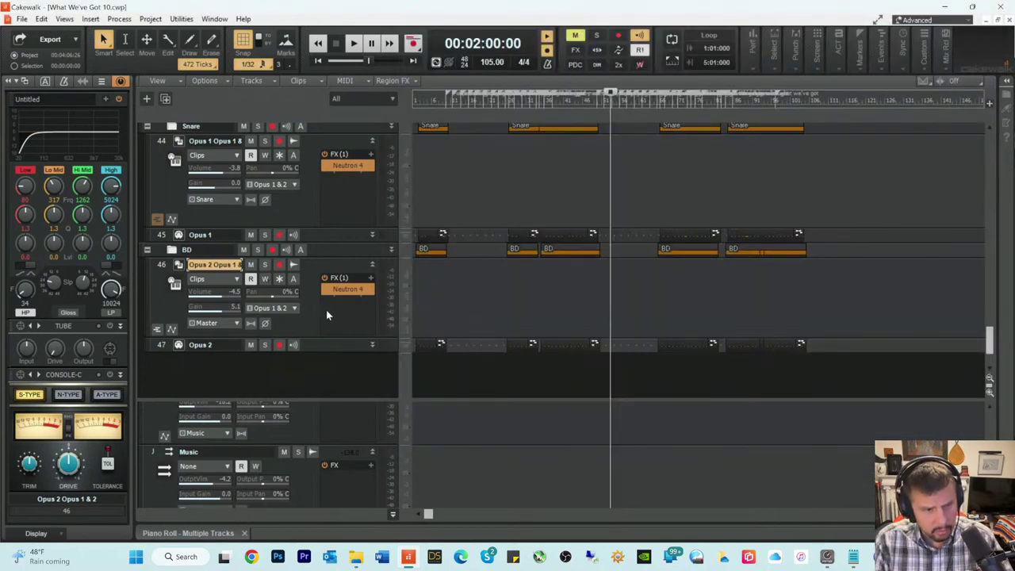
# Step: Briefly play the reopened project and move the playback position to 00:01:45:24
pyautogui.press('space')
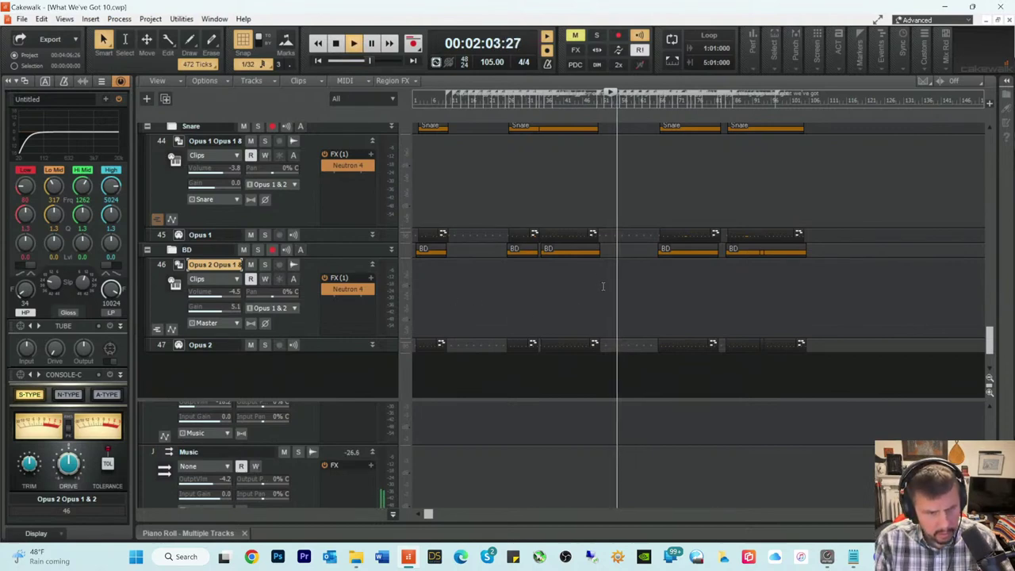
pyautogui.press('space')
pyautogui.click(588, 101)
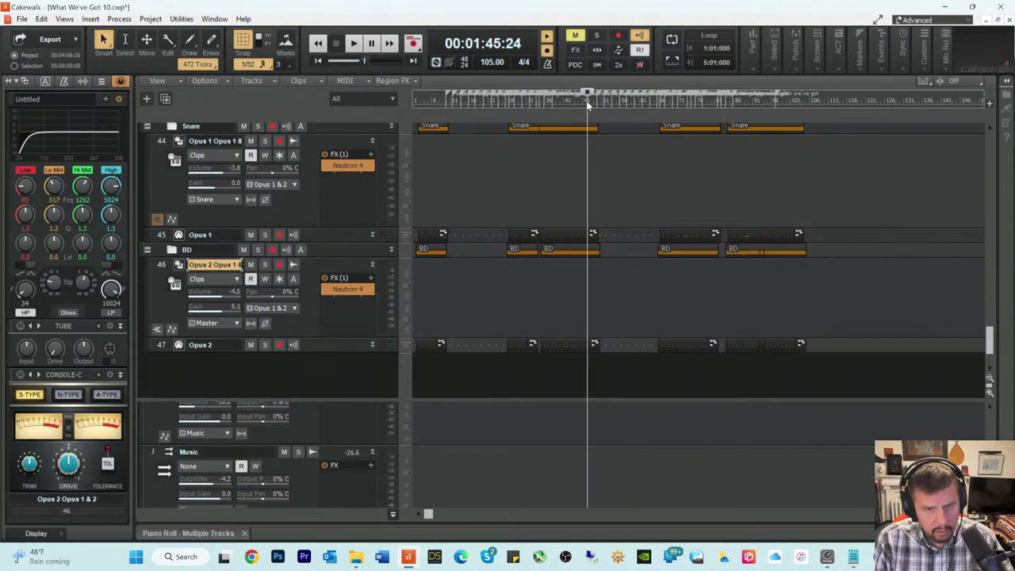
# Step: Play the song from 00:01:45:24 and examine the bass drum notes of track Opus 2 in the piano roll, closing it when done
pyautogui.press('space')
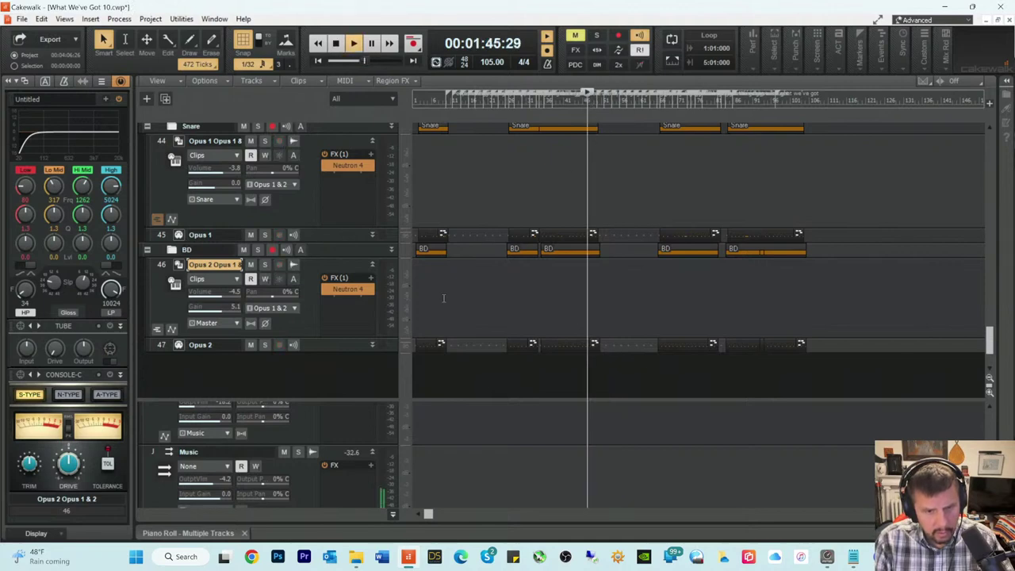
pyautogui.press('space')
pyautogui.doubleClick(589, 345)
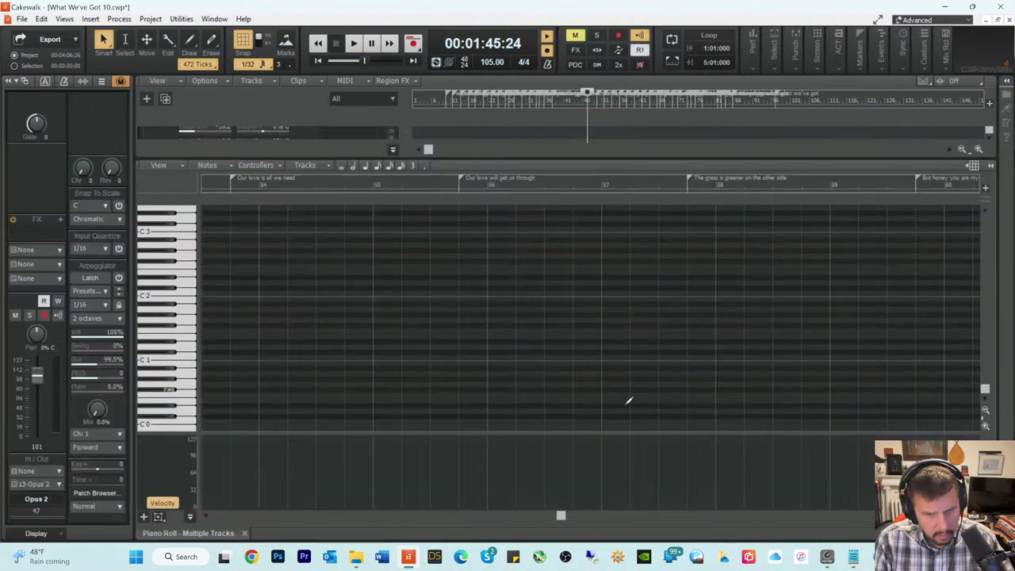
pyautogui.press('space')
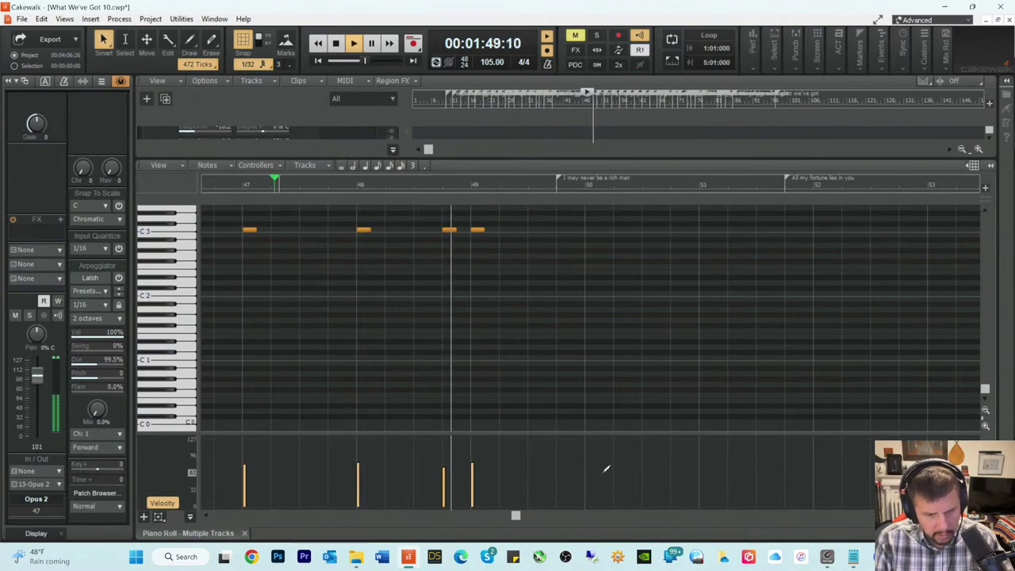
pyautogui.press('space')
pyautogui.press('d')
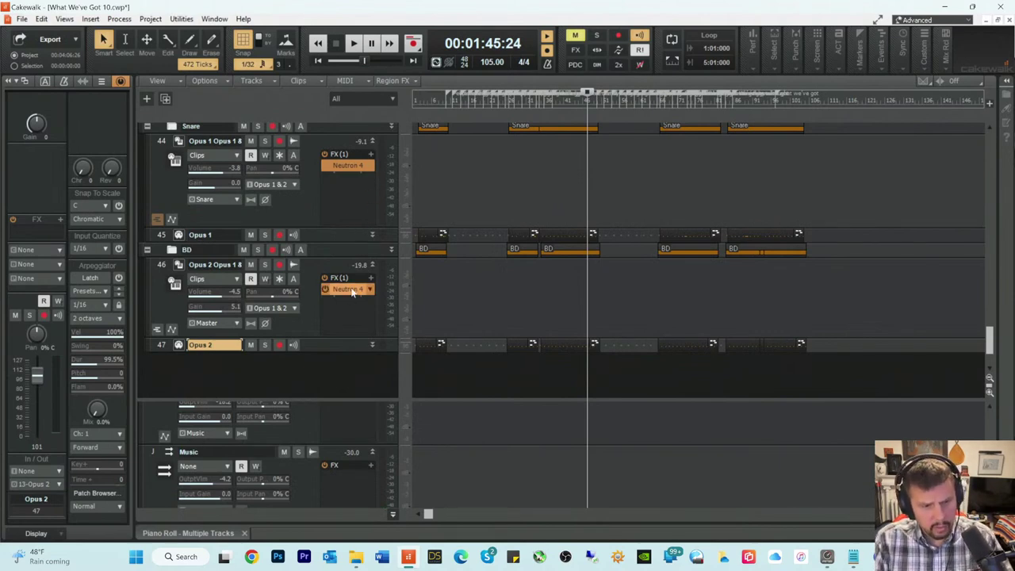
# Step: Enlarge the bus area and insert two new stereo buses below the Piano Solo Chorus bus
pyautogui.scroll(3, 334, 317)
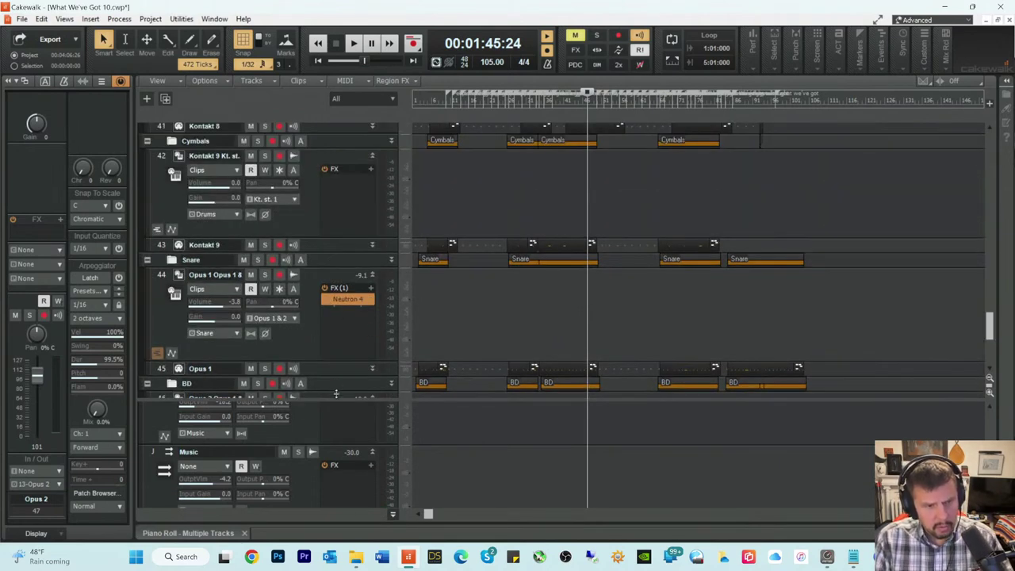
pyautogui.moveTo(338, 398); pyautogui.dragTo(338, 165)
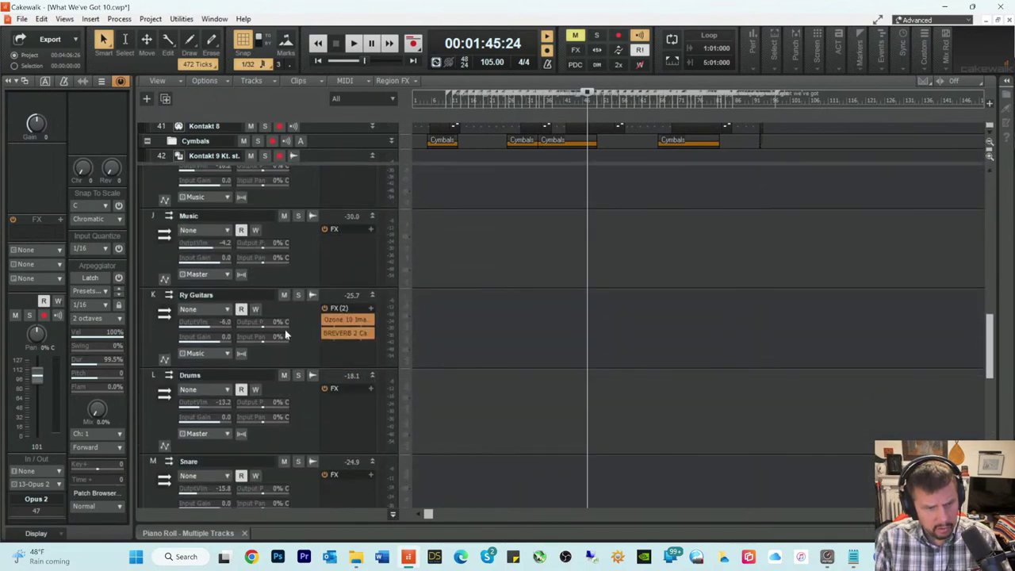
pyautogui.scroll(-2, 271, 377)
pyautogui.scroll(-3, 271, 372)
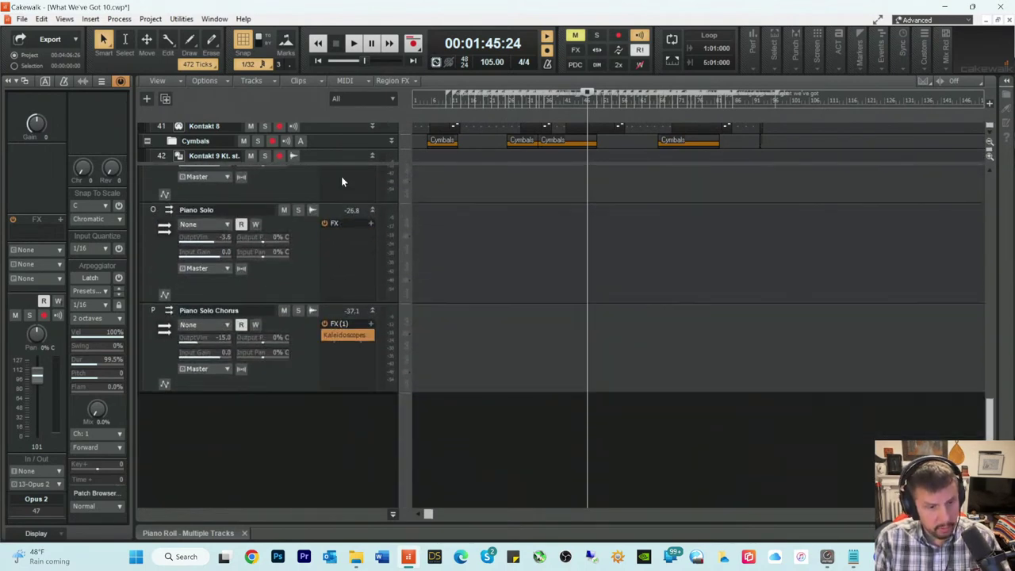
pyautogui.rightClick(228, 408)
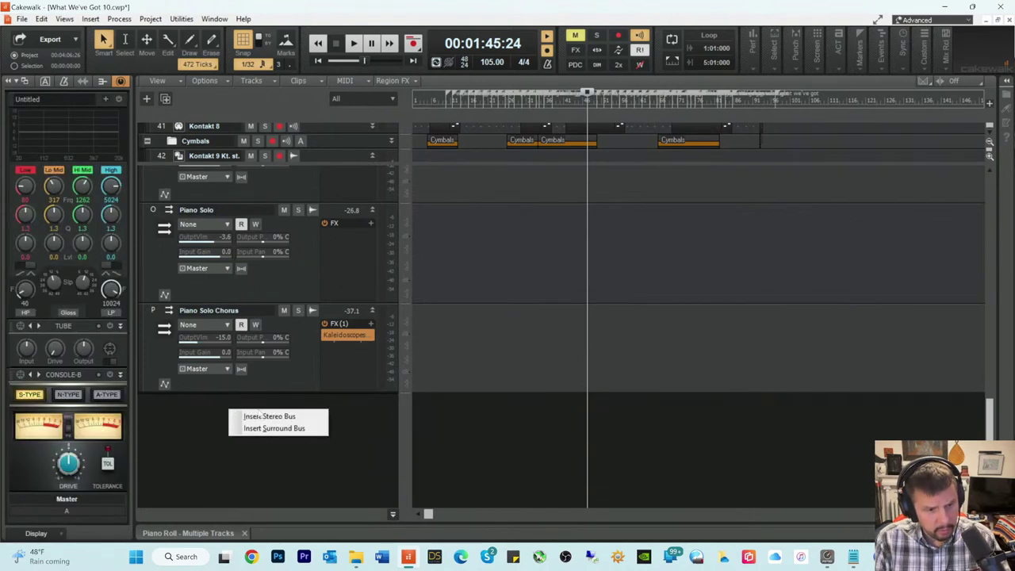
pyautogui.click(257, 416)
pyautogui.scroll(-3, 266, 379)
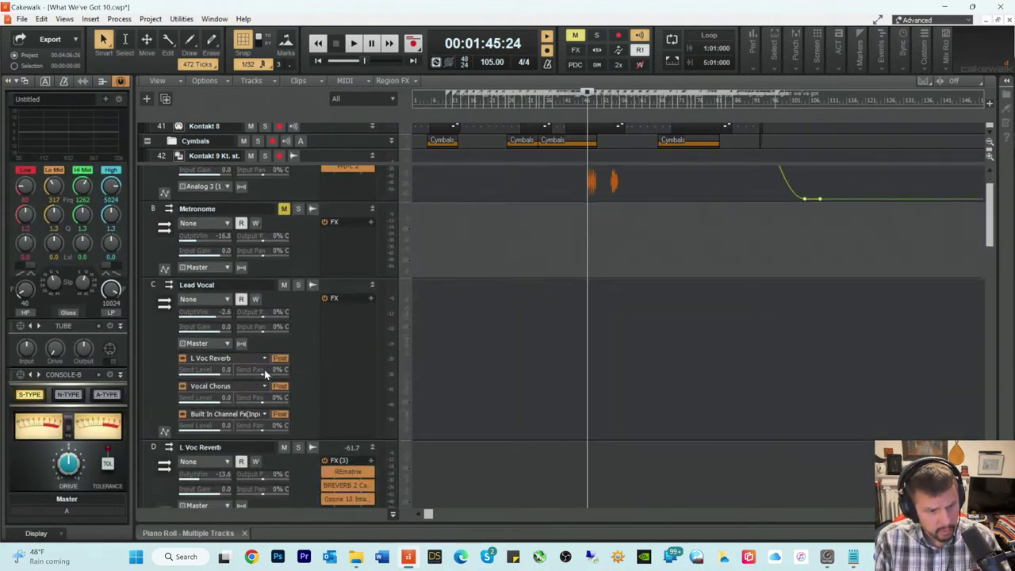
pyautogui.scroll(-10, 267, 379)
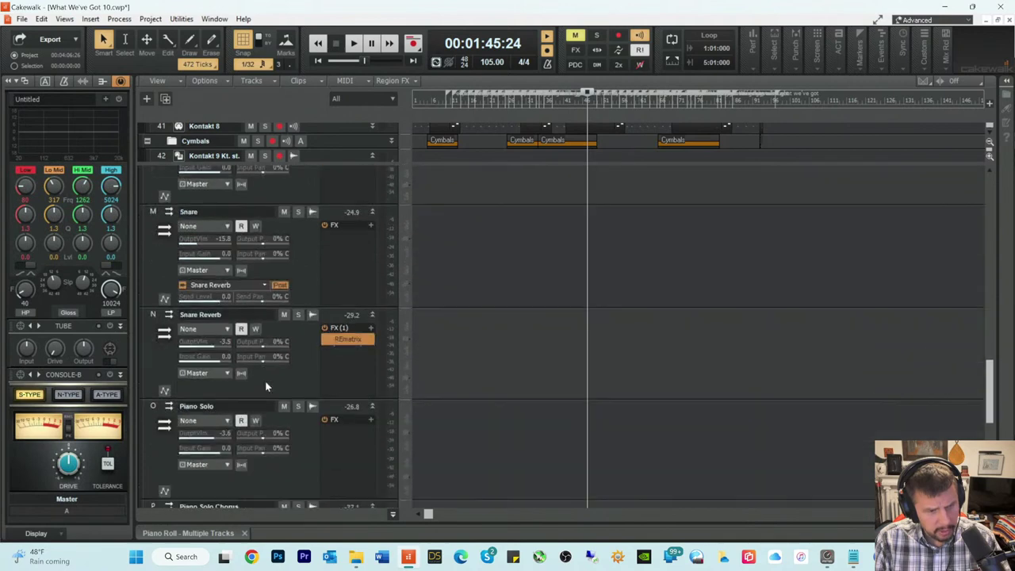
pyautogui.rightClick(236, 396)
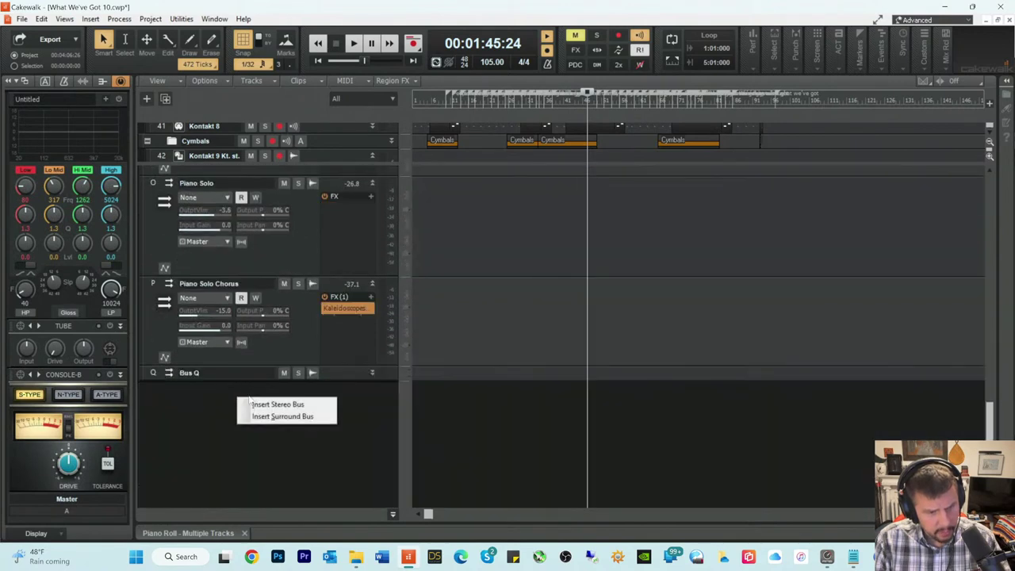
pyautogui.click(266, 403)
pyautogui.scroll(-10, 261, 388)
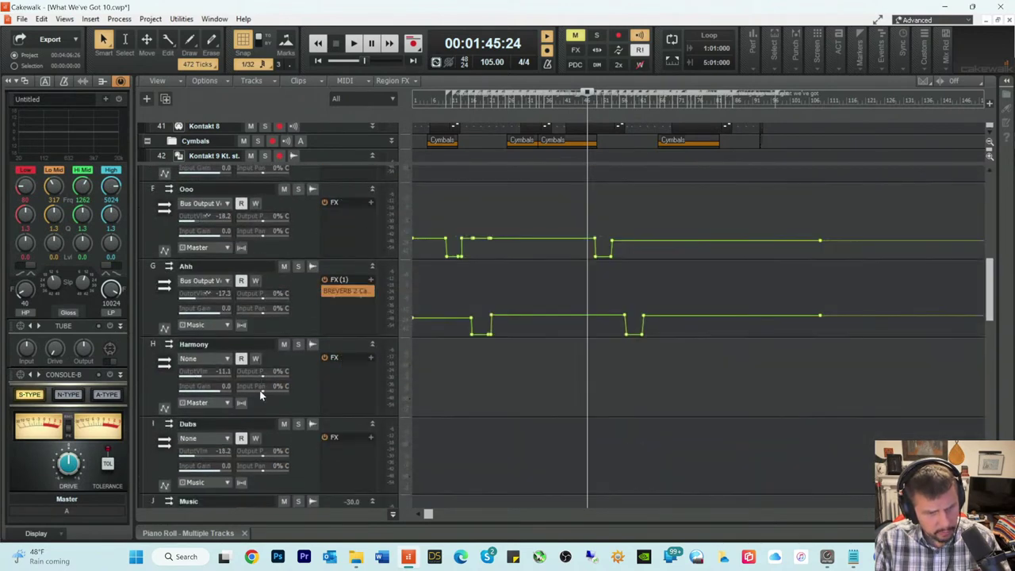
pyautogui.scroll(-10, 259, 391)
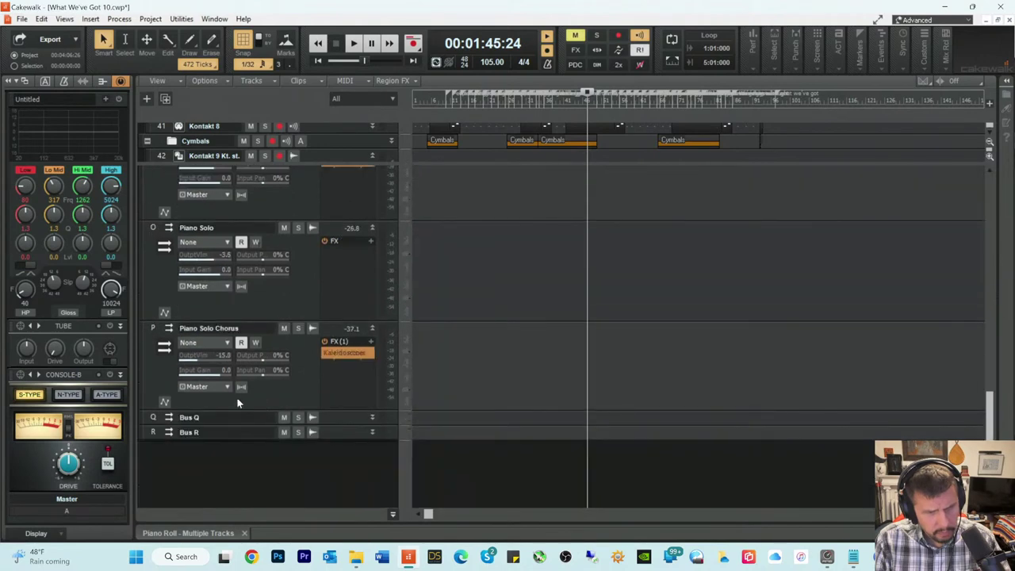
# Step: Rename the two new buses Toms and Toms Reverb
pyautogui.doubleClick(196, 416)
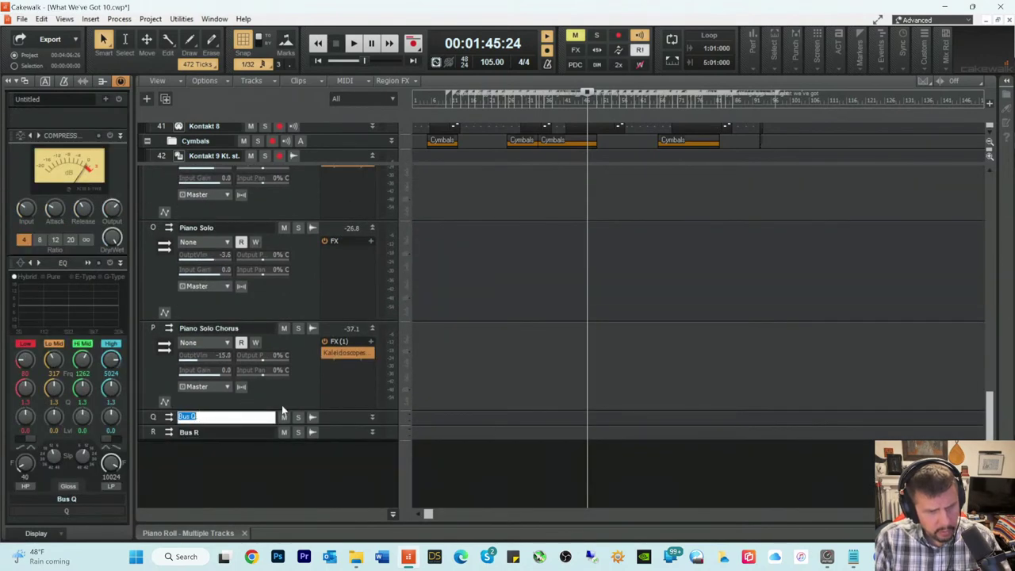
pyautogui.write('Toms')
pyautogui.press('Return')
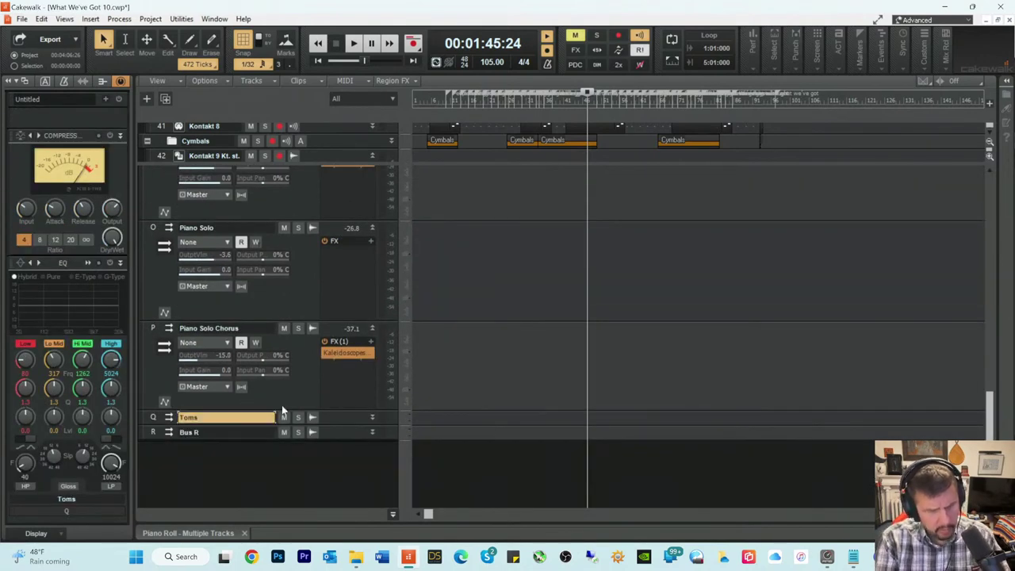
pyautogui.doubleClick(209, 432)
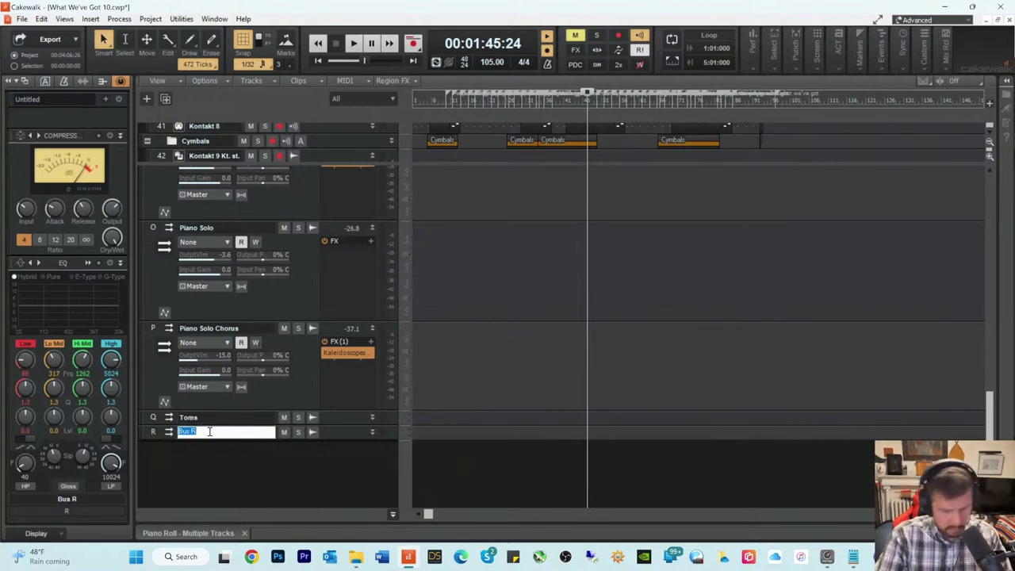
pyautogui.write('Tom')
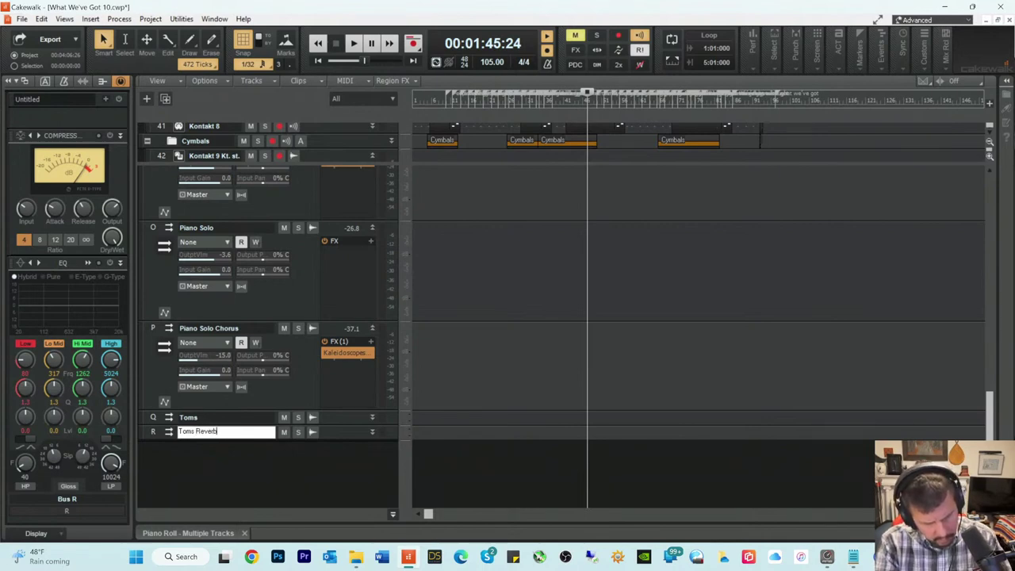
pyautogui.press('Return')
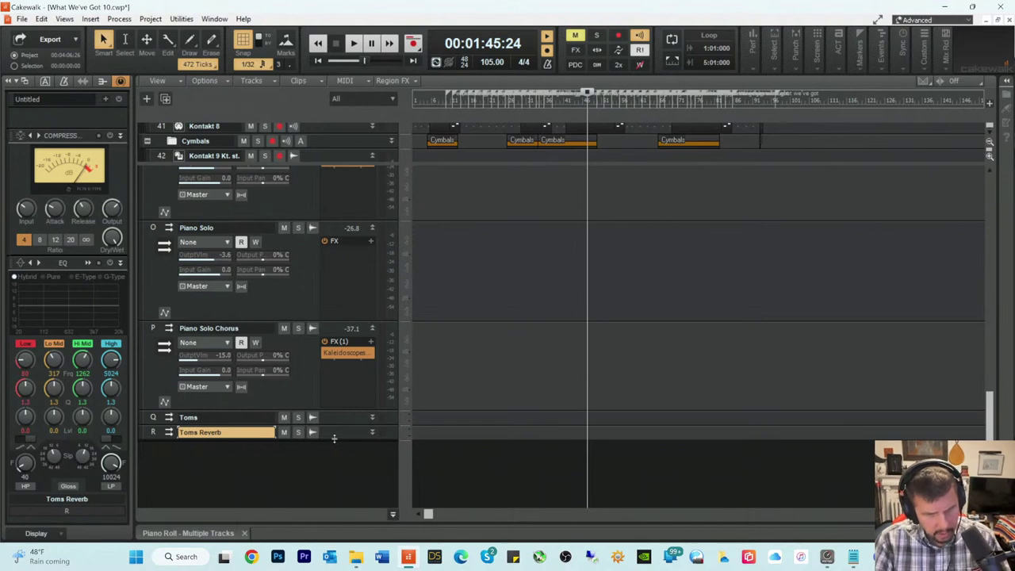
# Step: Expand the Toms Reverb bus strip and insert the REmatrix reverb into its effects rack
pyautogui.moveTo(334, 438); pyautogui.dragTo(335, 473)
pyautogui.rightClick(336, 468)
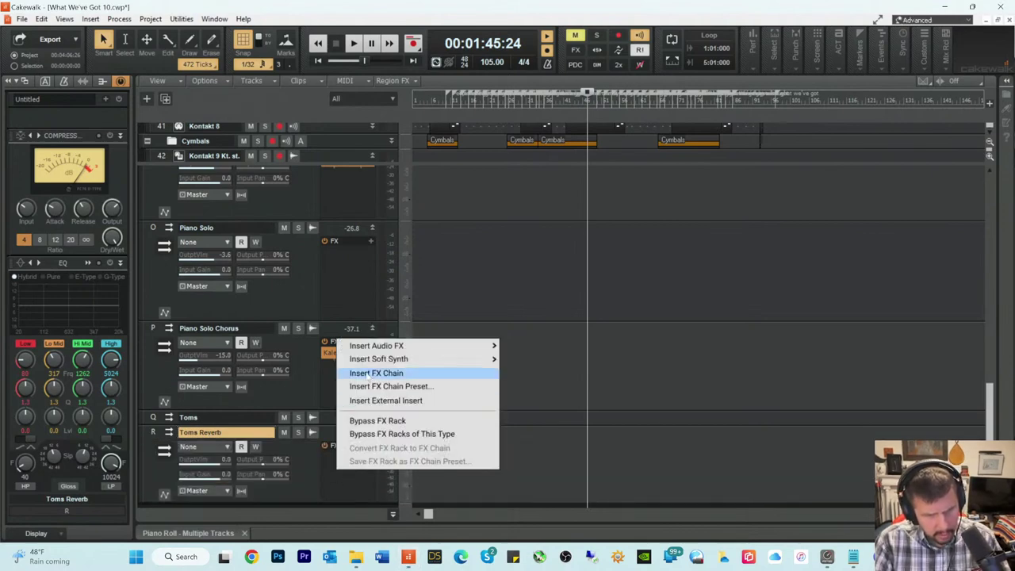
pyautogui.moveTo(378, 348)
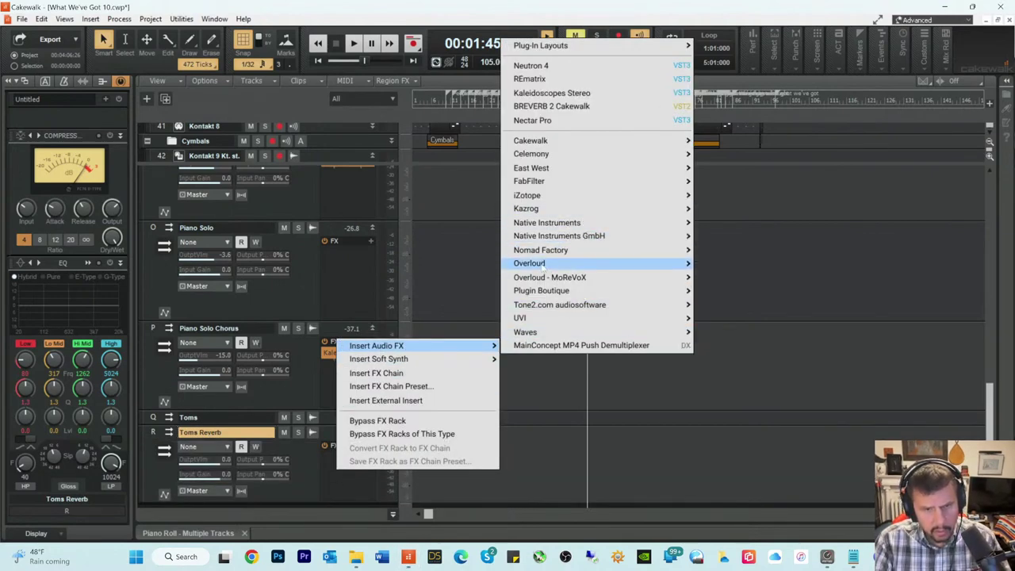
pyautogui.moveTo(555, 277)
pyautogui.click(753, 276)
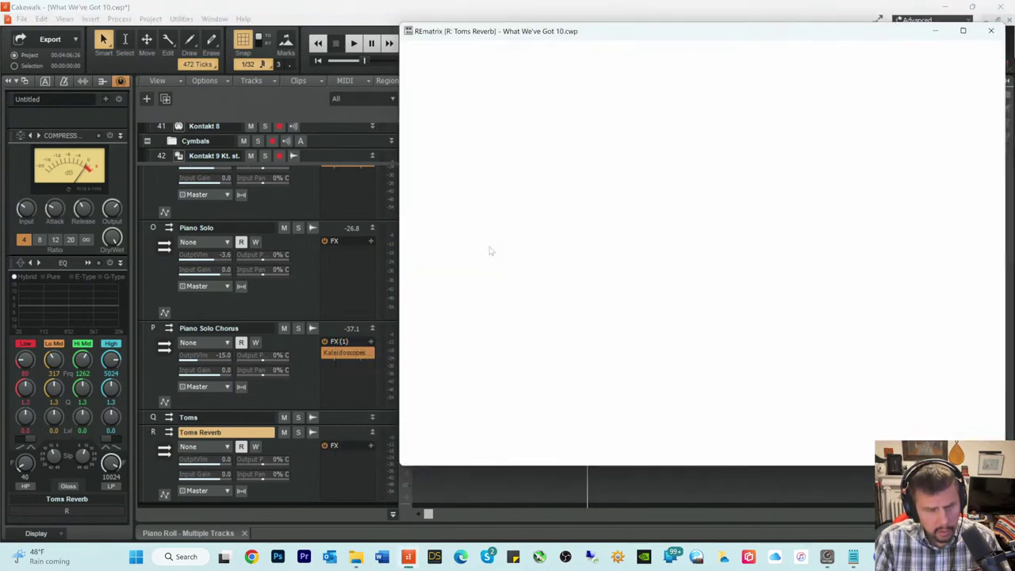
# Step: Load REmatrix's Indy Space preset from the JPVerbs Drums bank, cut the dry level completely, raise the wet level and close the plug-in
pyautogui.scroll(-5, 444, 178)
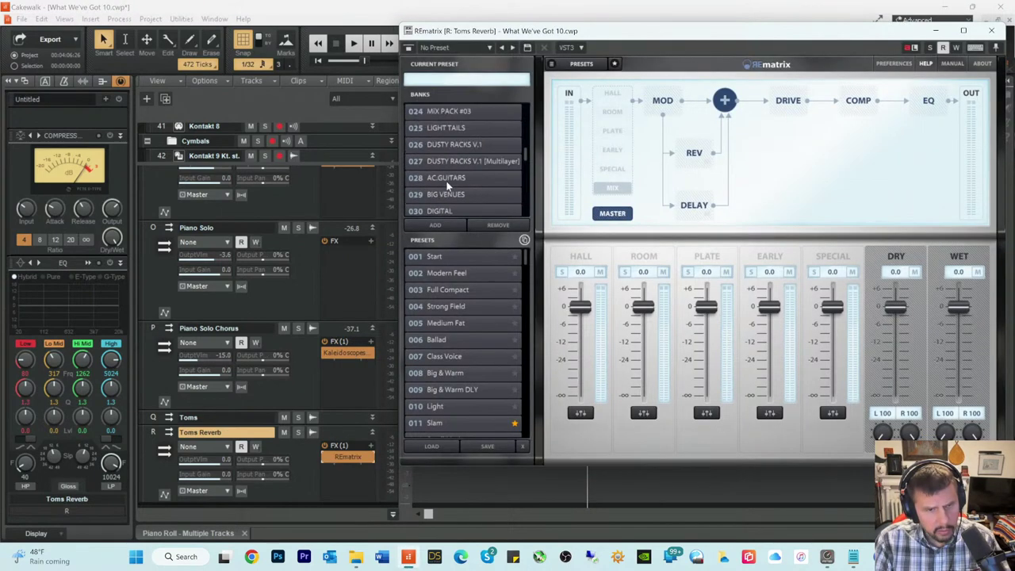
pyautogui.scroll(-8, 447, 187)
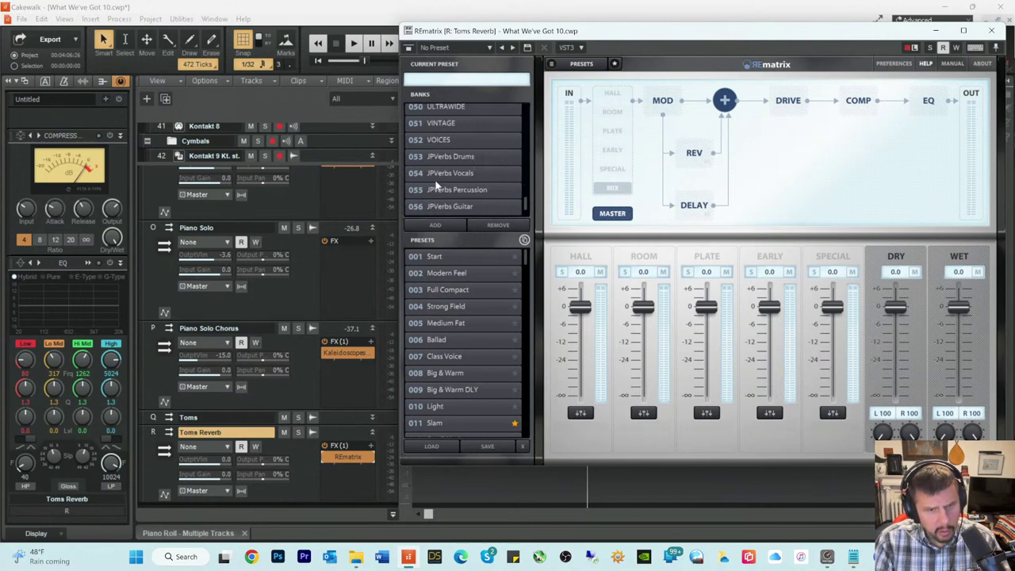
pyautogui.click(436, 157)
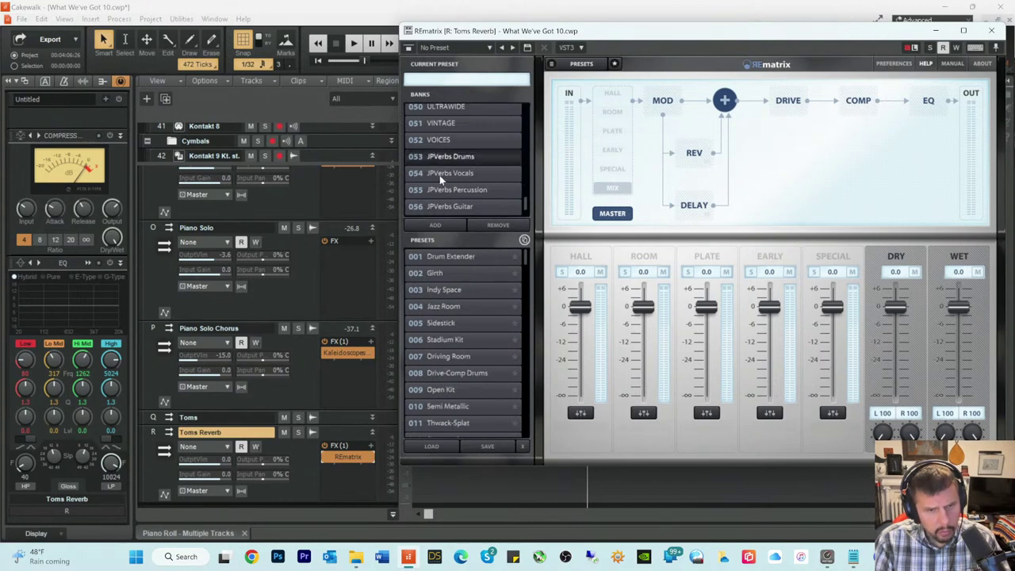
pyautogui.click(435, 290)
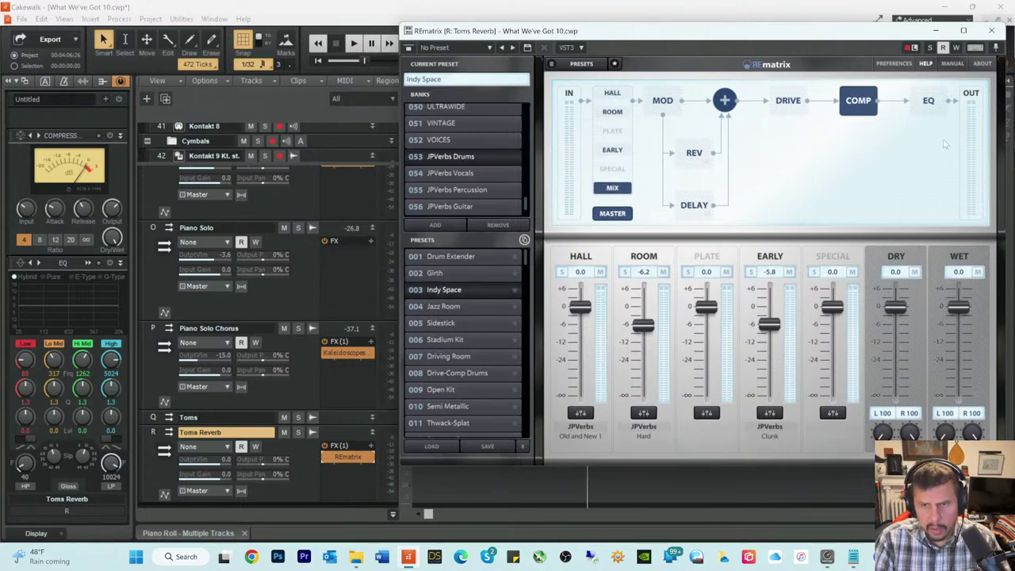
pyautogui.moveTo(895, 309); pyautogui.dragTo(896, 396)
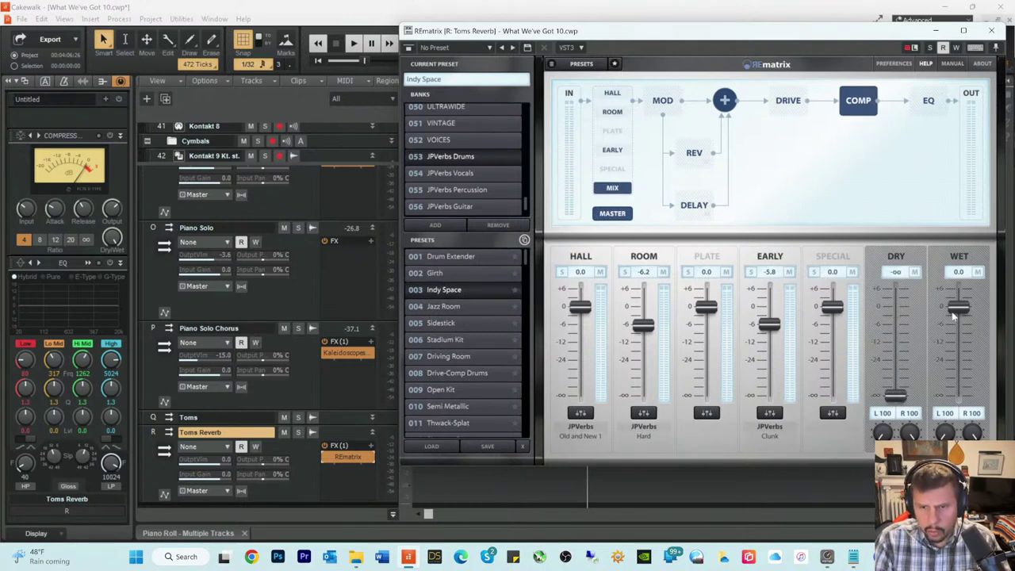
pyautogui.moveTo(958, 307); pyautogui.dragTo(967, 145)
pyautogui.click(991, 30)
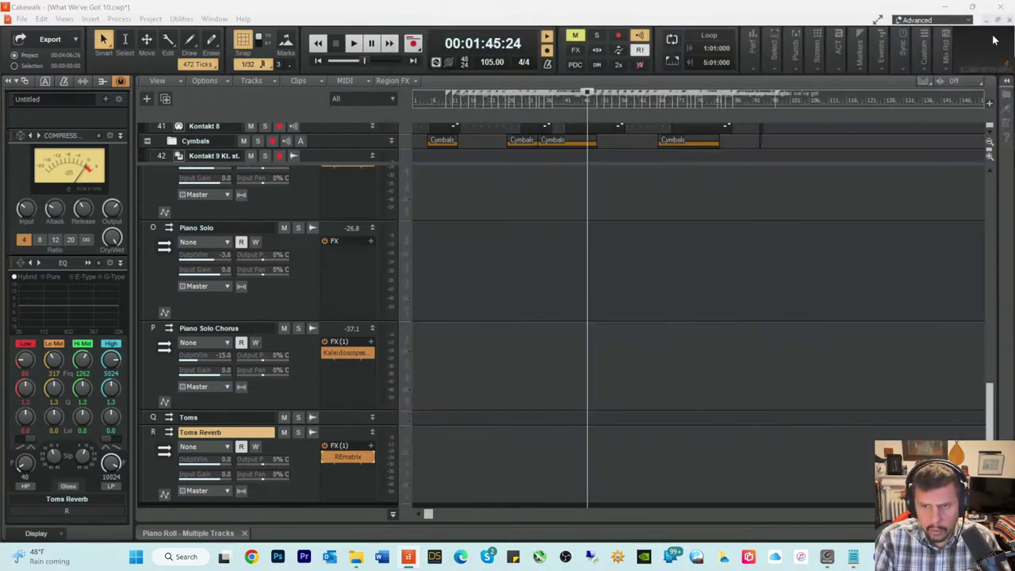
# Step: Lower the Toms Reverb output volume to -7.7 and add a send from the Toms bus to Toms Reverb
pyautogui.moveTo(225, 466); pyautogui.dragTo(216, 466)
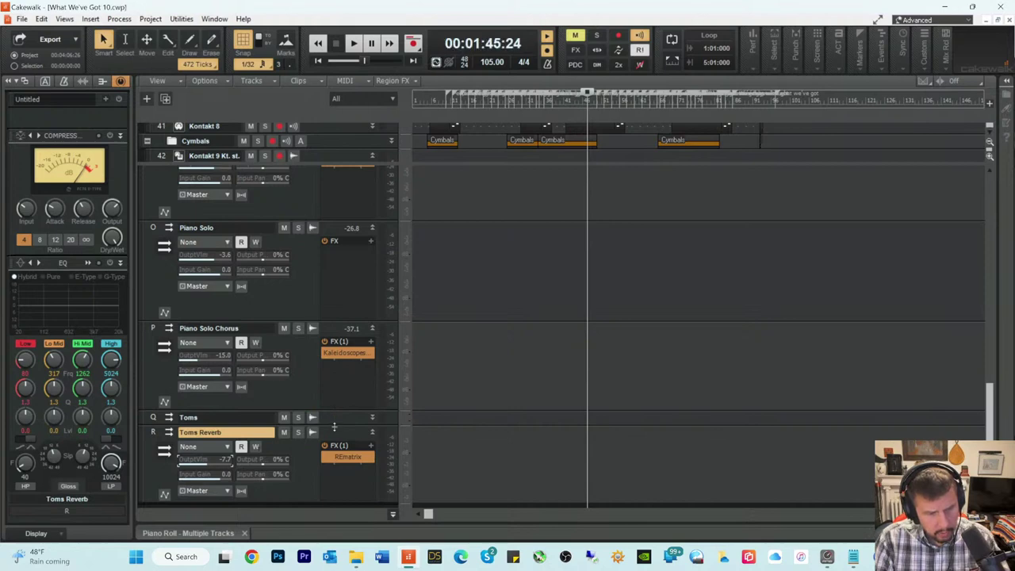
pyautogui.moveTo(334, 427); pyautogui.dragTo(337, 501)
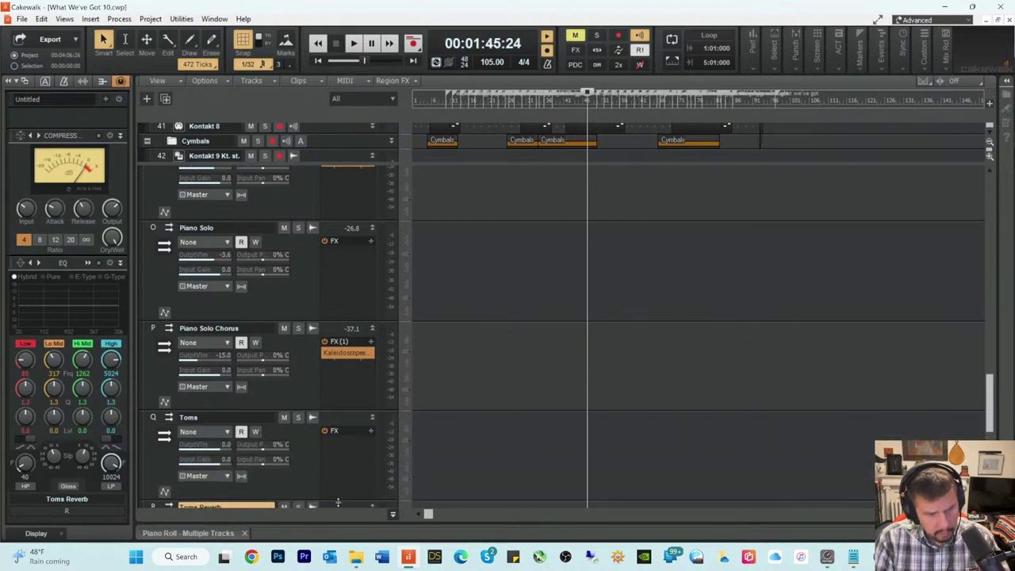
pyautogui.rightClick(211, 492)
pyautogui.moveTo(323, 311)
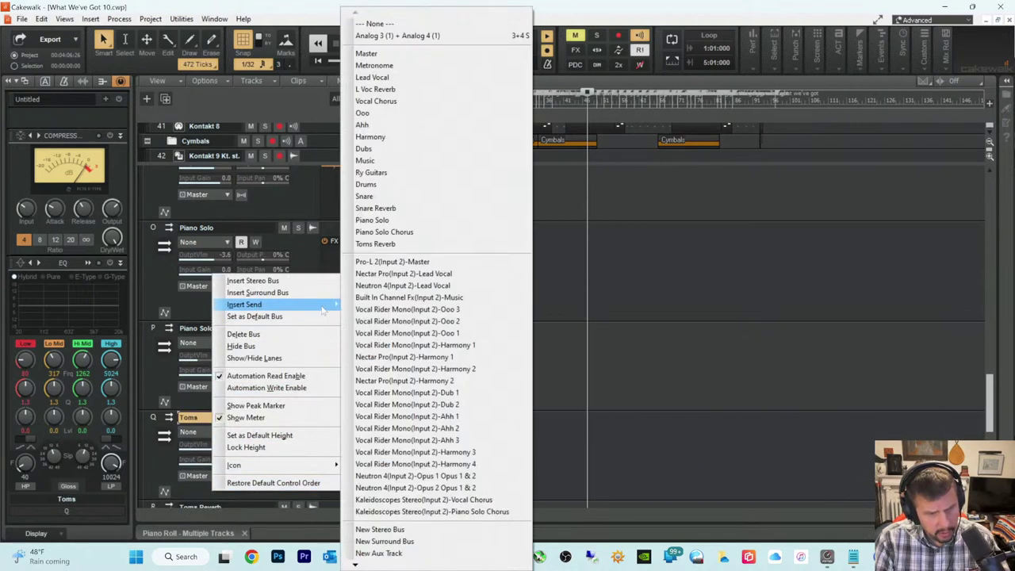
pyautogui.click(389, 243)
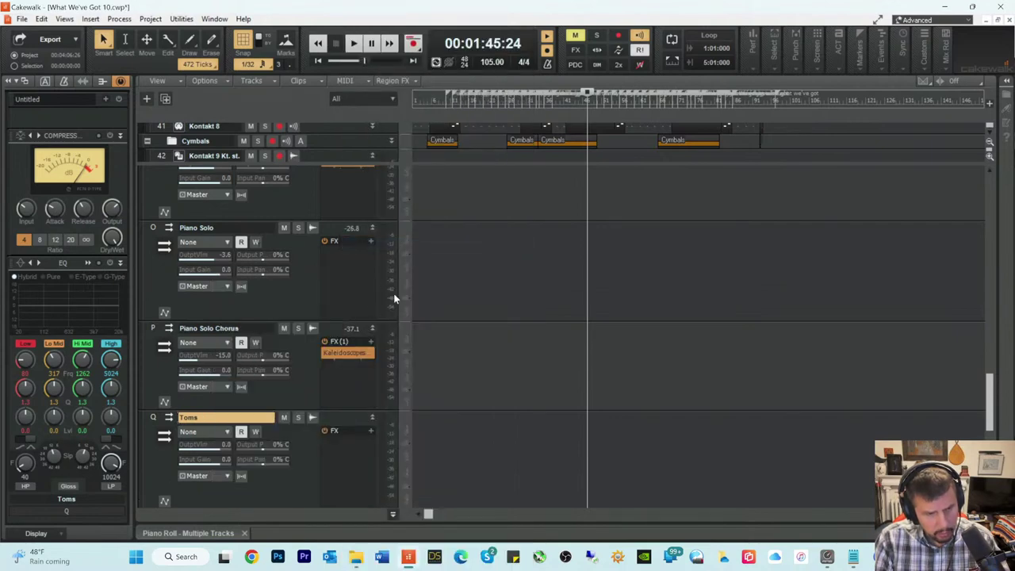
# Step: Route the outputs of the High Tom, Mid Tom and Low Tom Kontakt audio tracks to the Toms bus
pyautogui.scroll(5, 336, 290)
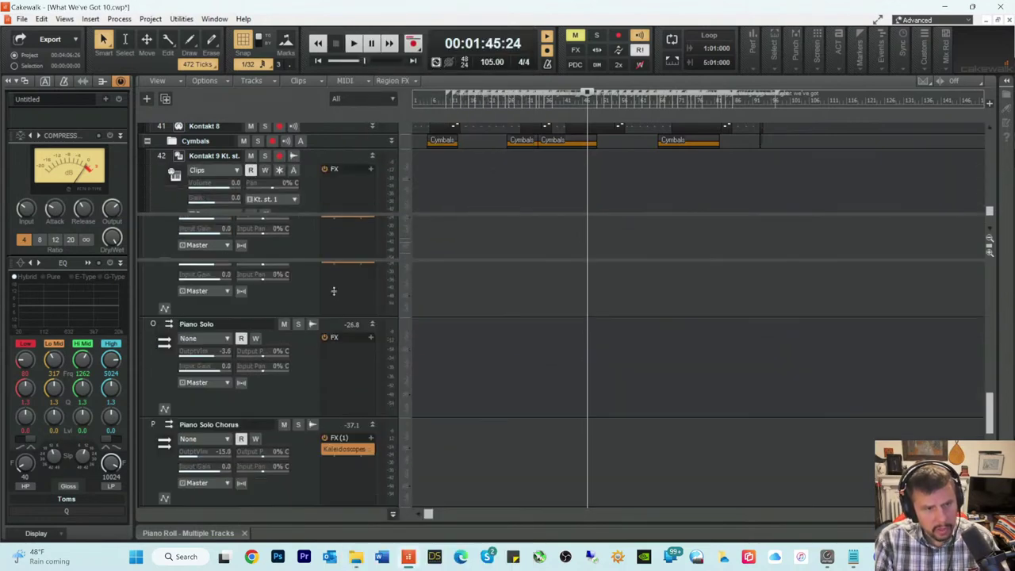
pyautogui.scroll(-3, 318, 315)
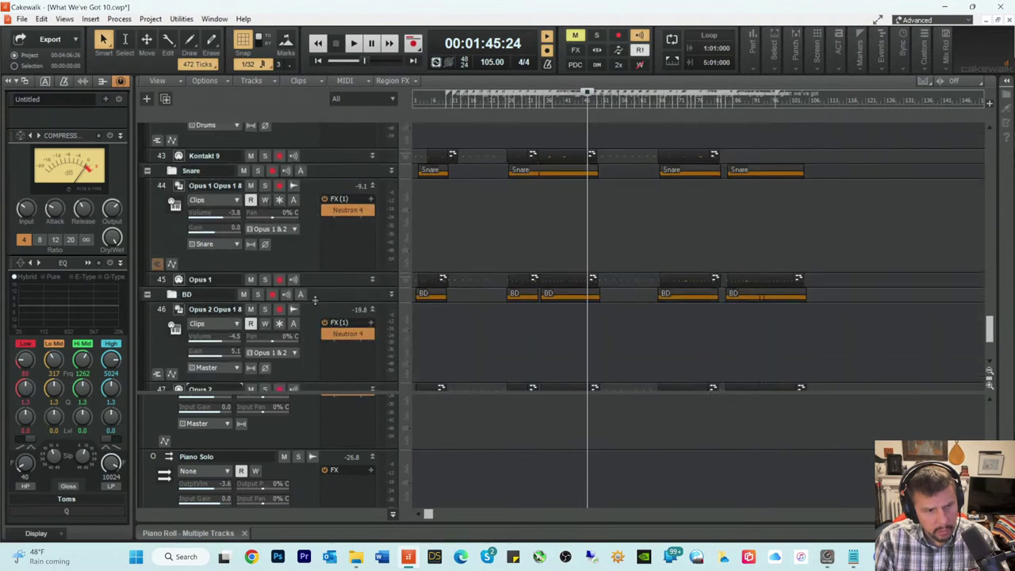
pyautogui.scroll(12, 315, 299)
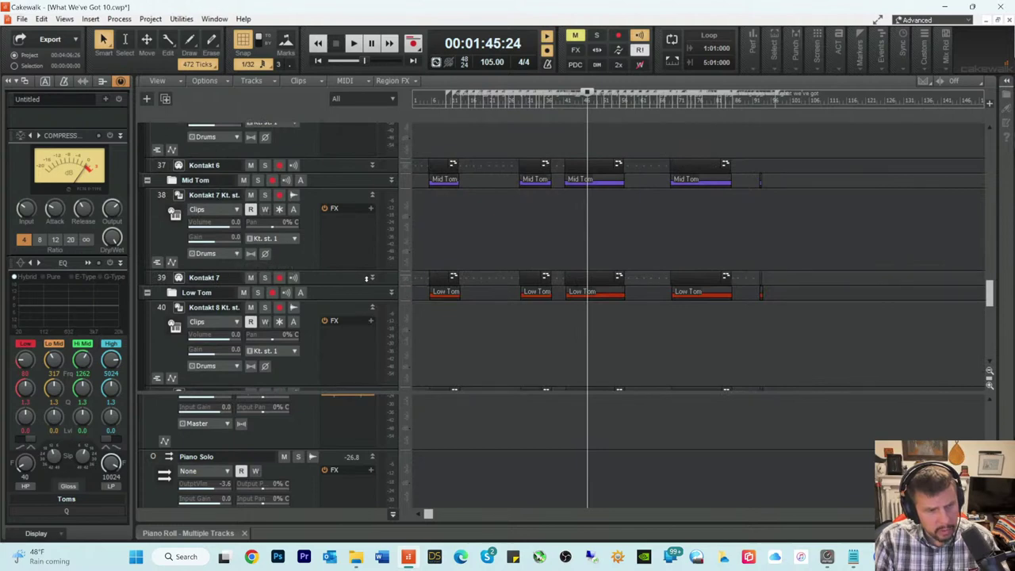
pyautogui.scroll(3, 367, 277)
pyautogui.click(242, 228)
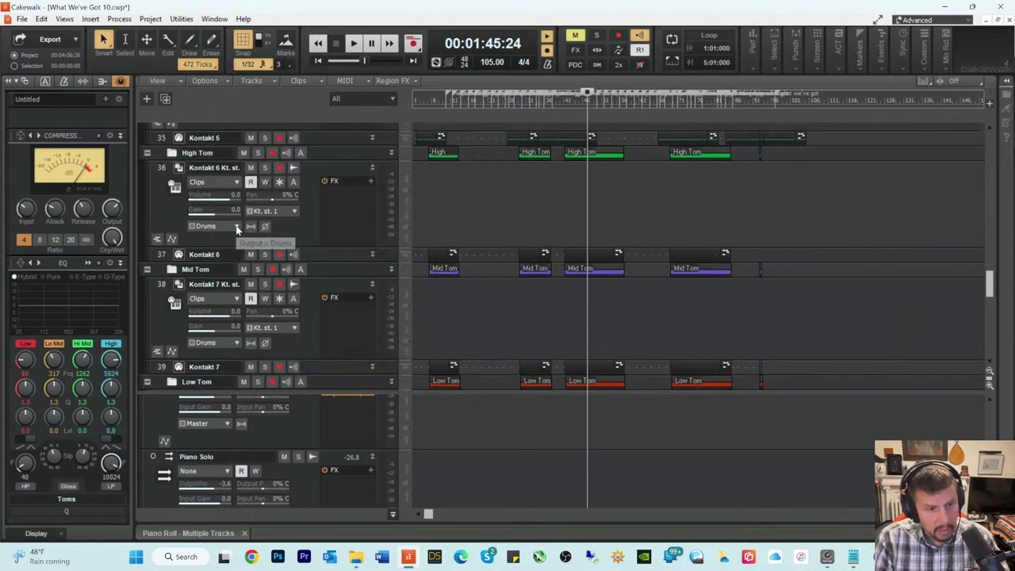
pyautogui.click(269, 237)
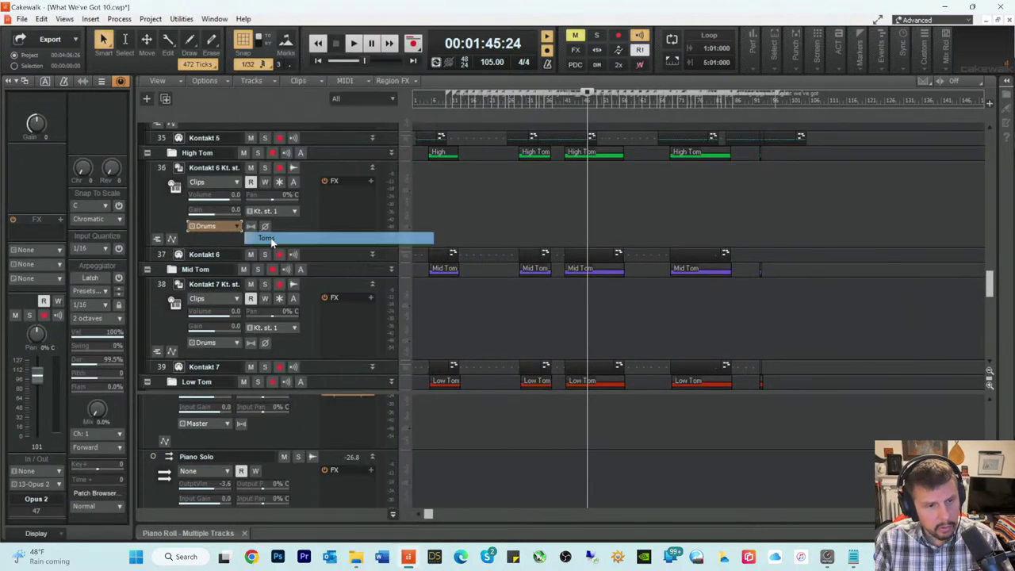
pyautogui.click(235, 344)
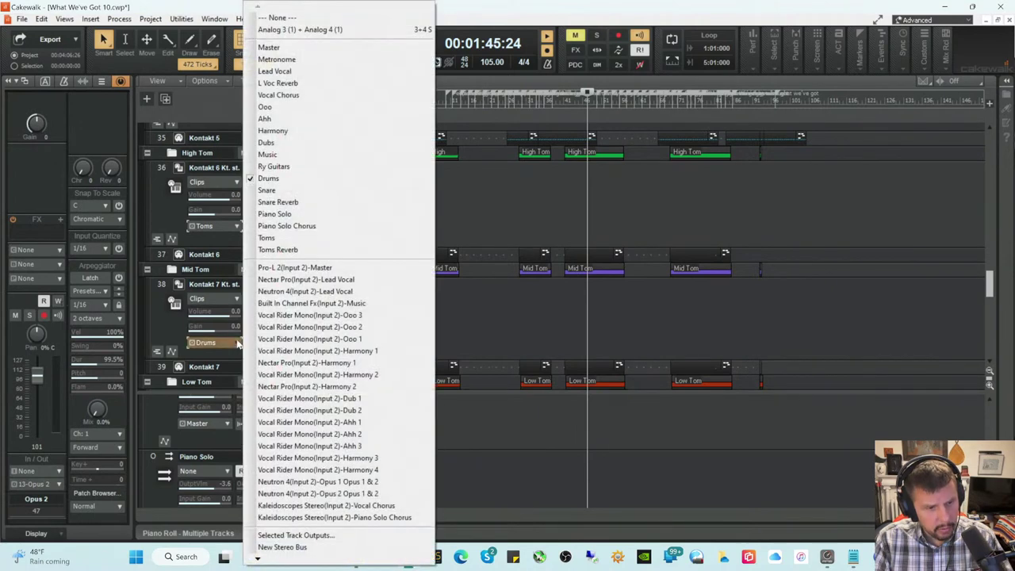
pyautogui.click(270, 237)
pyautogui.scroll(-3, 297, 321)
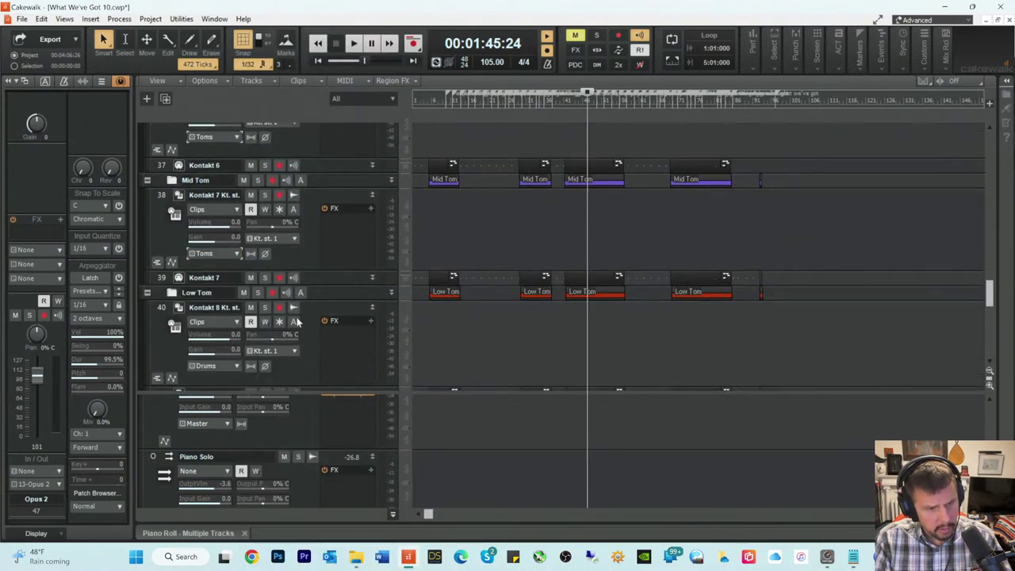
pyautogui.click(237, 368)
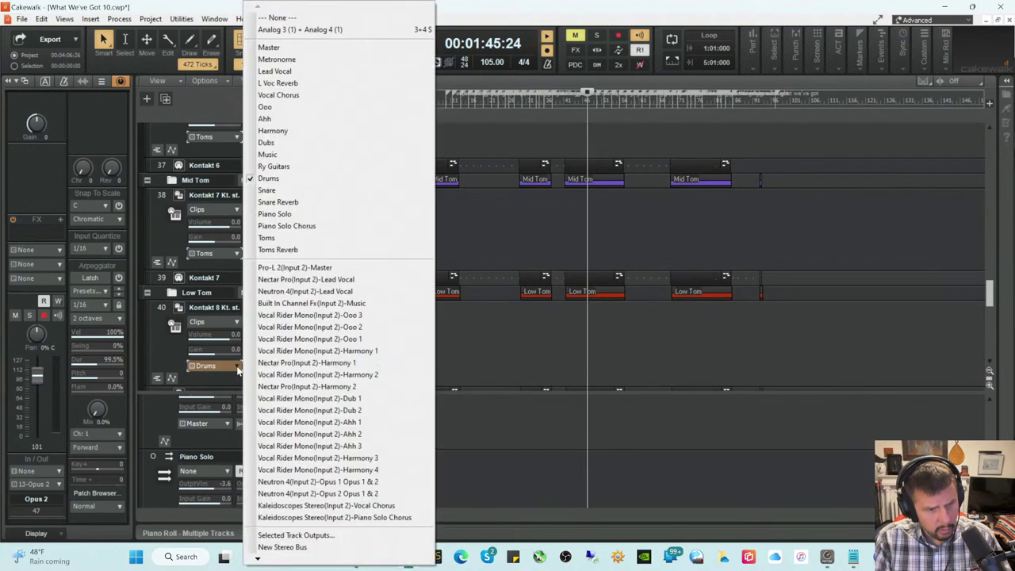
pyautogui.click(279, 238)
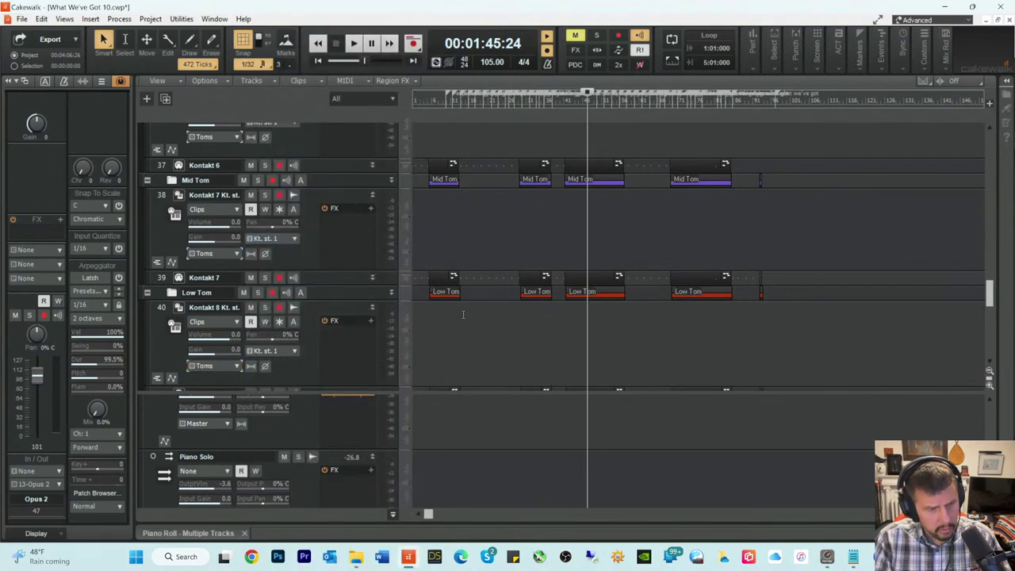
# Step: Place the playhead at 00:03:02:26, near the end of the fourth Low Tom clip
pyautogui.scroll(-10, 458, 352)
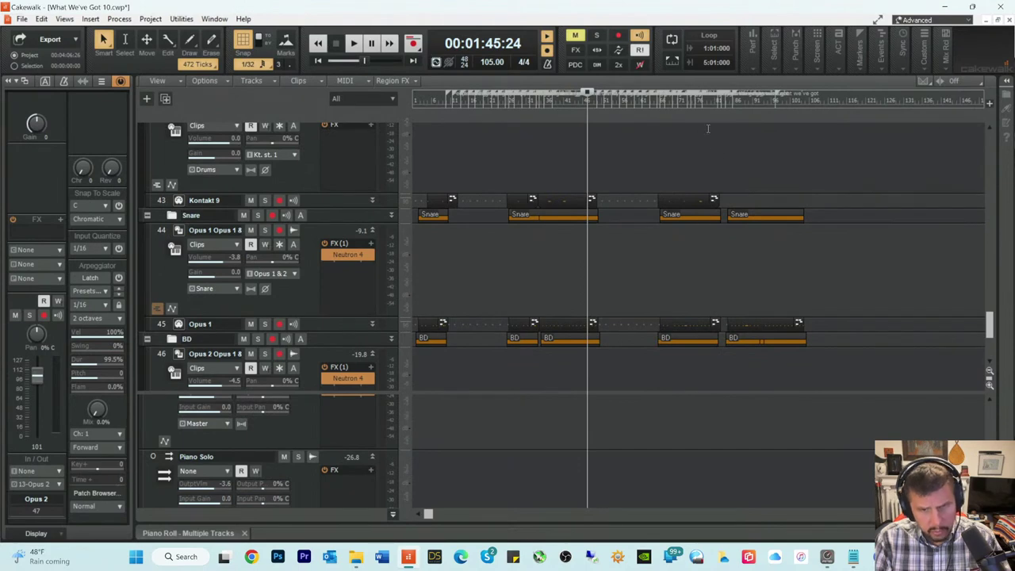
pyautogui.scroll(5, 665, 202)
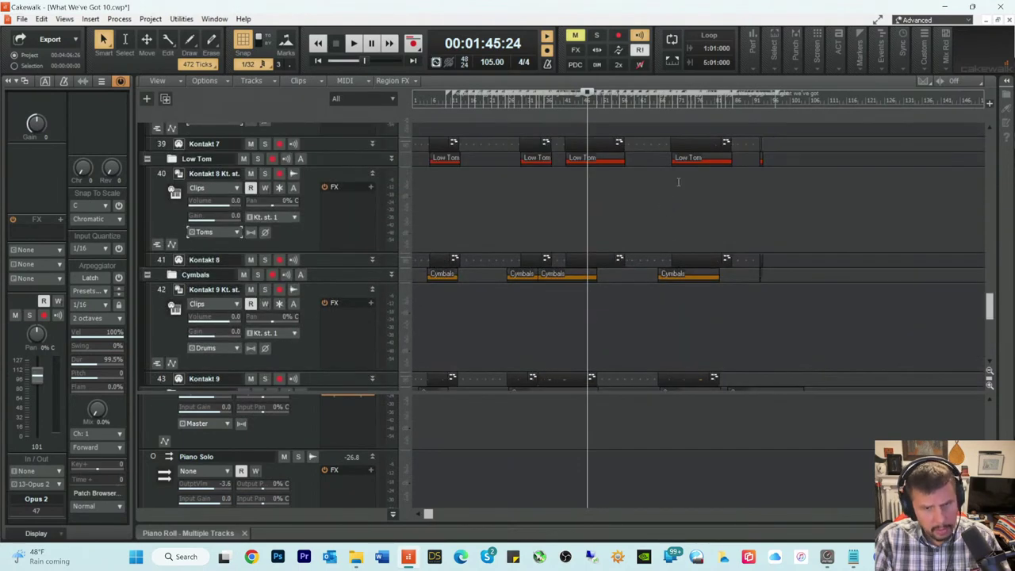
pyautogui.click(710, 104)
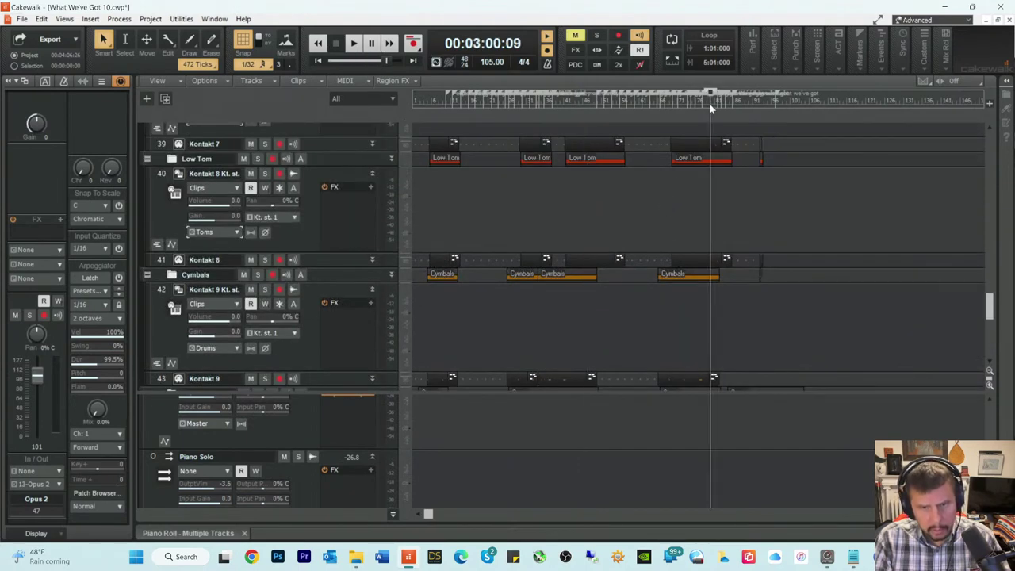
pyautogui.click(714, 103)
pyautogui.click(715, 102)
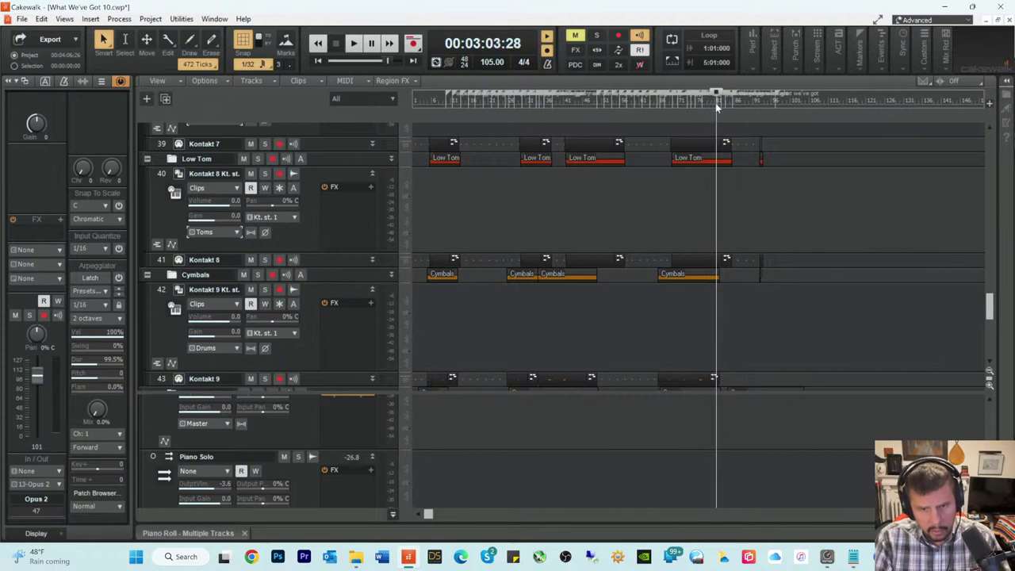
pyautogui.click(714, 103)
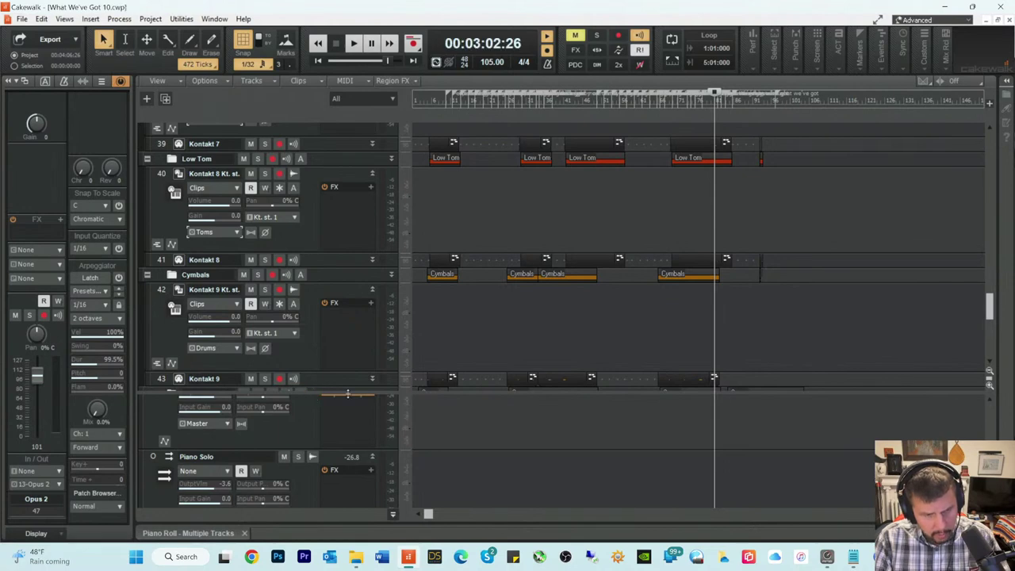
# Step: Enlarge the bus area, insert Neutron 4 into the Toms bus effects rack and switch it to the Assistant View
pyautogui.moveTo(303, 391); pyautogui.dragTo(329, 163)
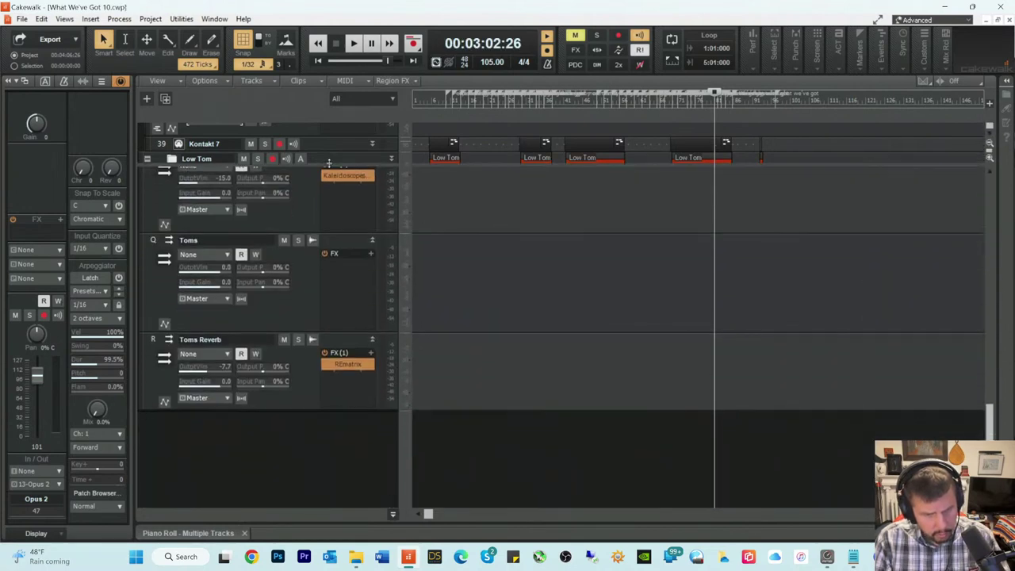
pyautogui.rightClick(331, 269)
pyautogui.moveTo(373, 272)
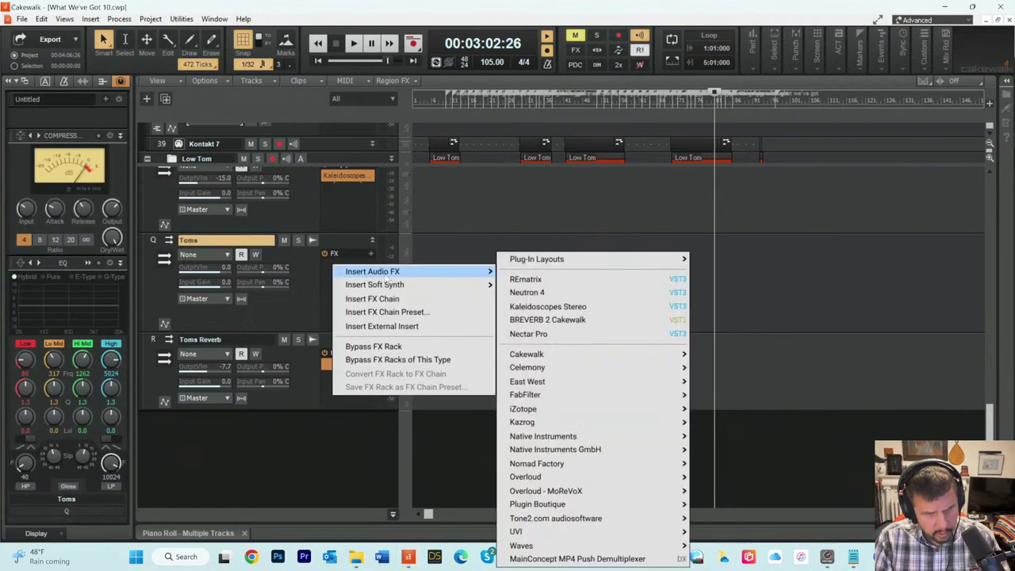
pyautogui.click(524, 293)
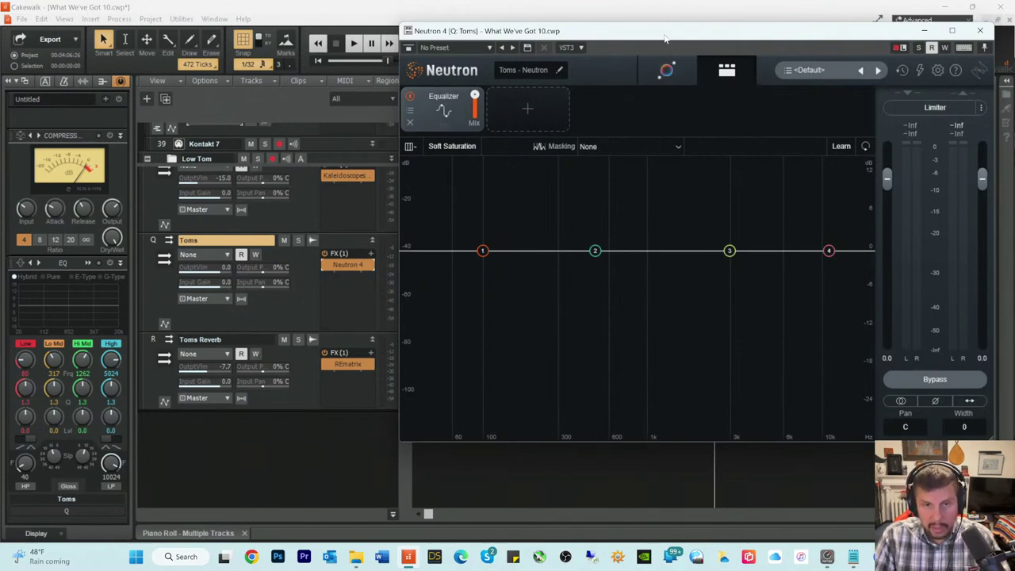
pyautogui.moveTo(666, 40); pyautogui.dragTo(624, 53)
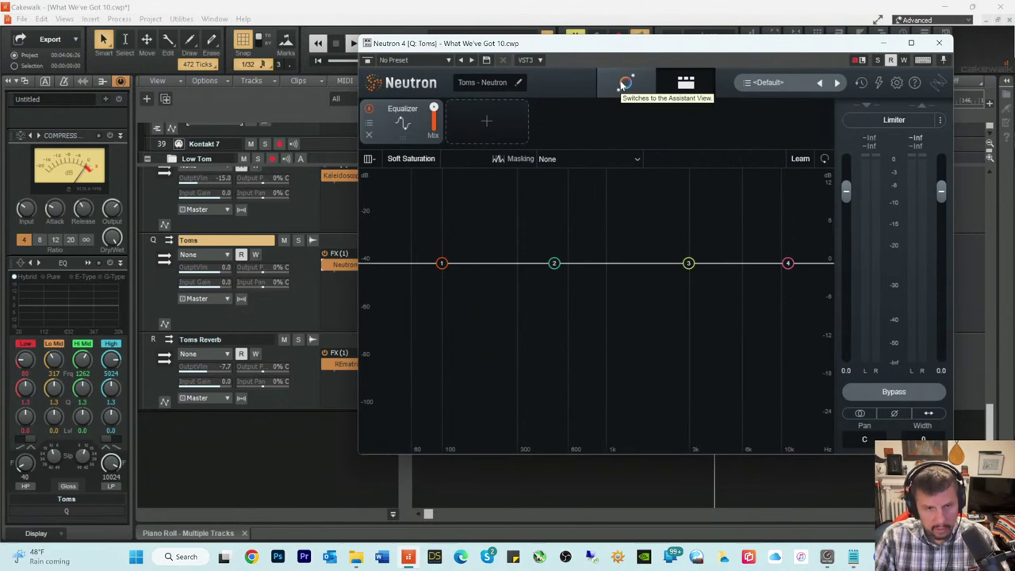
pyautogui.click(624, 84)
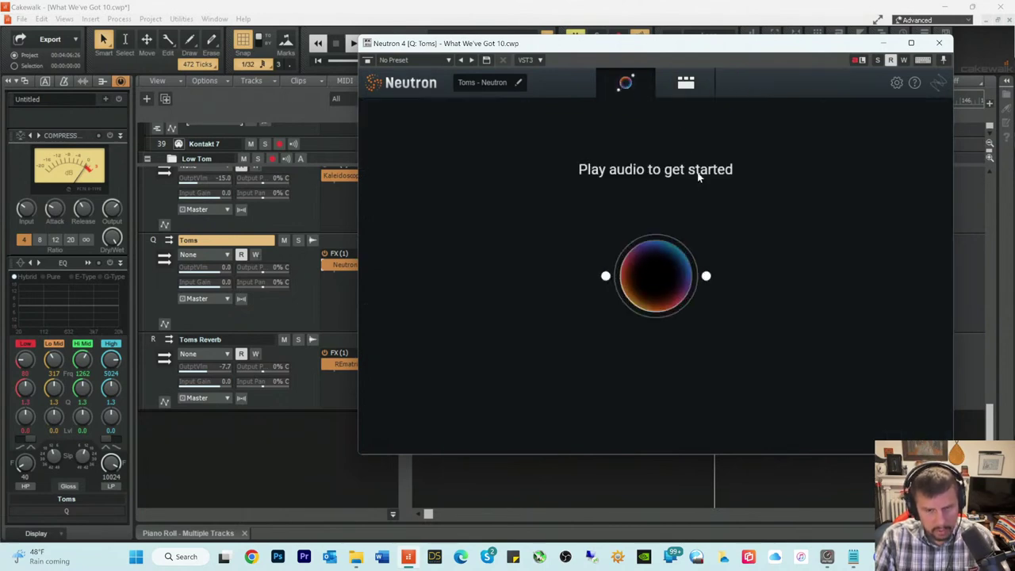
# Step: Let Neutron's assistant analyze the toms during playback, choose the Percussion Toms target and audition the result
pyautogui.press('space')
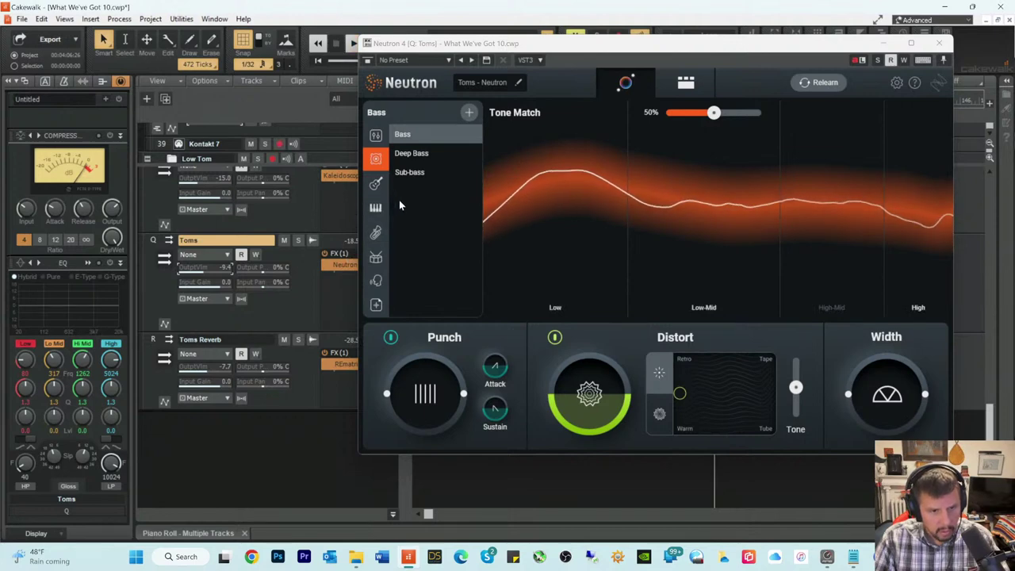
pyautogui.click(376, 257)
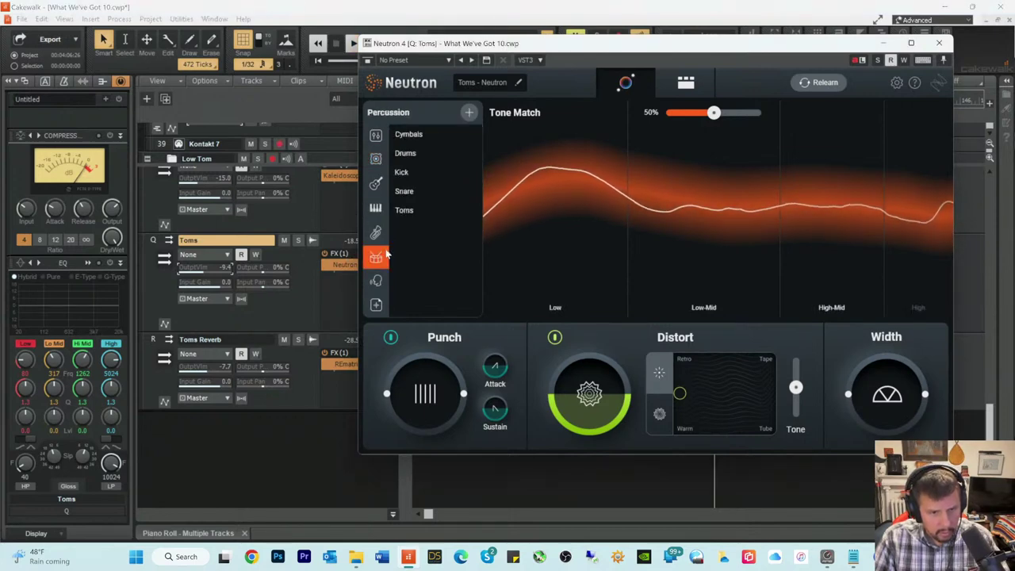
pyautogui.click(405, 212)
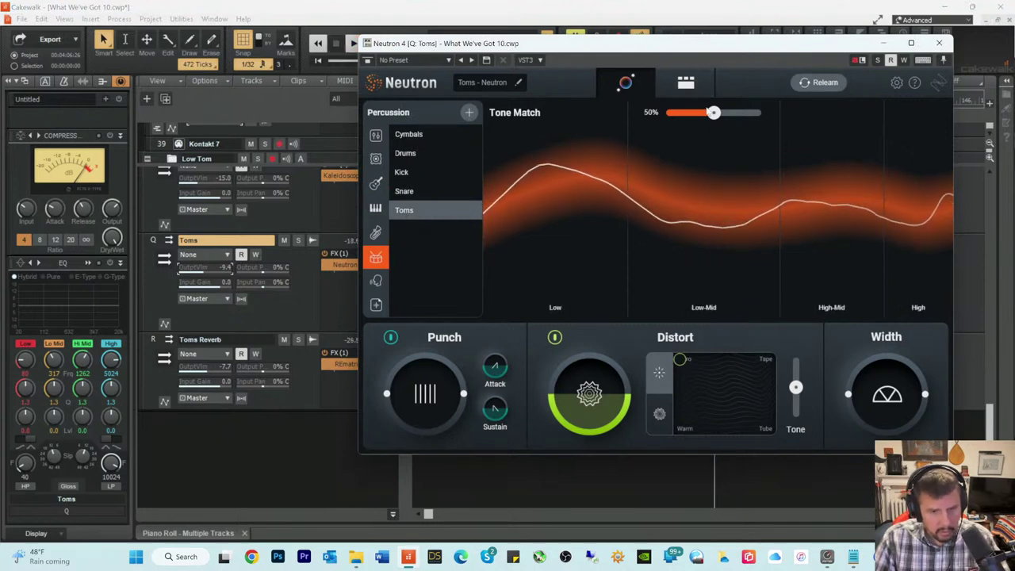
pyautogui.moveTo(726, 50); pyautogui.dragTo(746, 95)
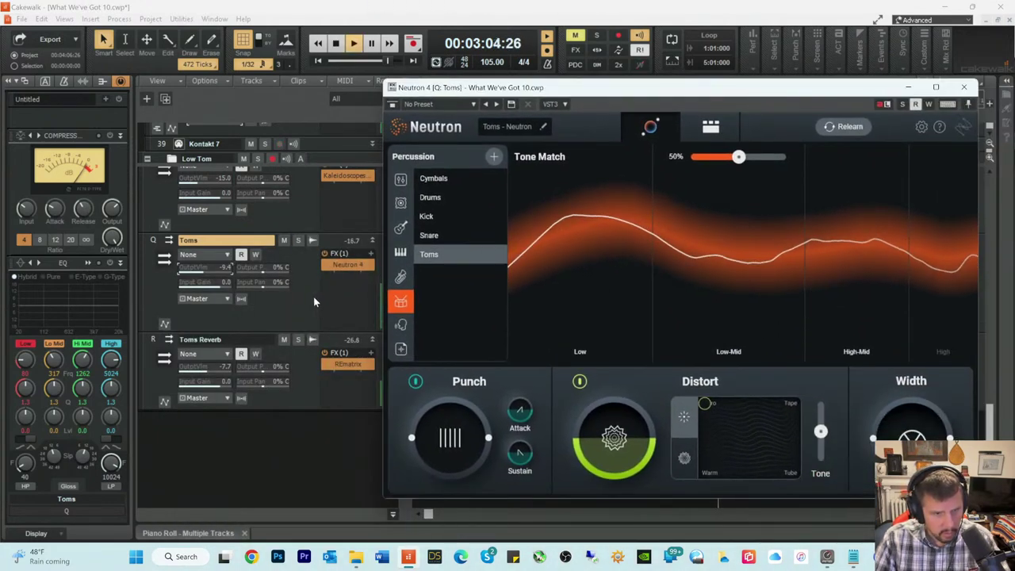
pyautogui.press('space')
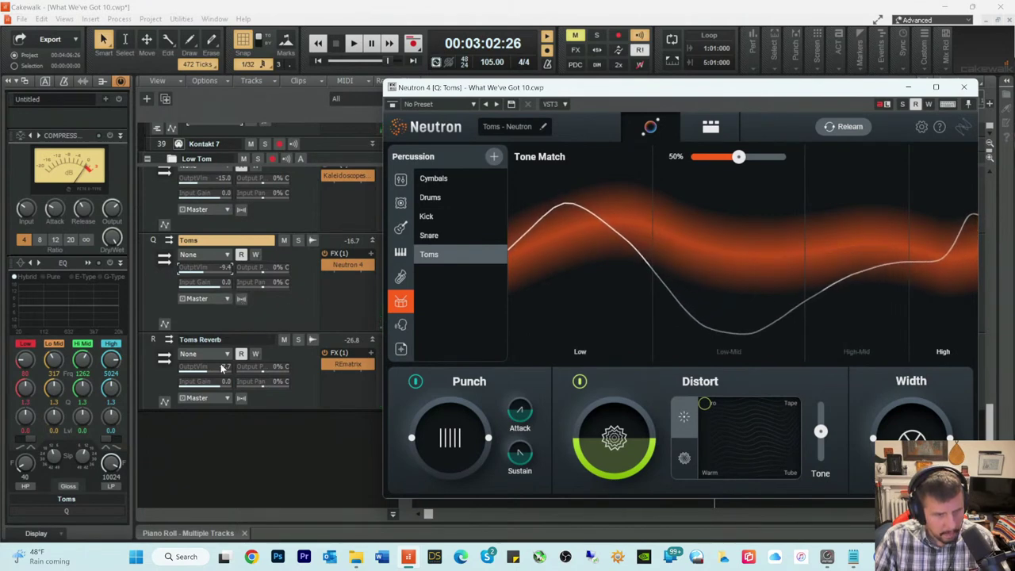
# Step: Make Neutron relearn the Toms bus by playing the same tom passage repeatedly until its custom processing is ready
pyautogui.click(846, 127)
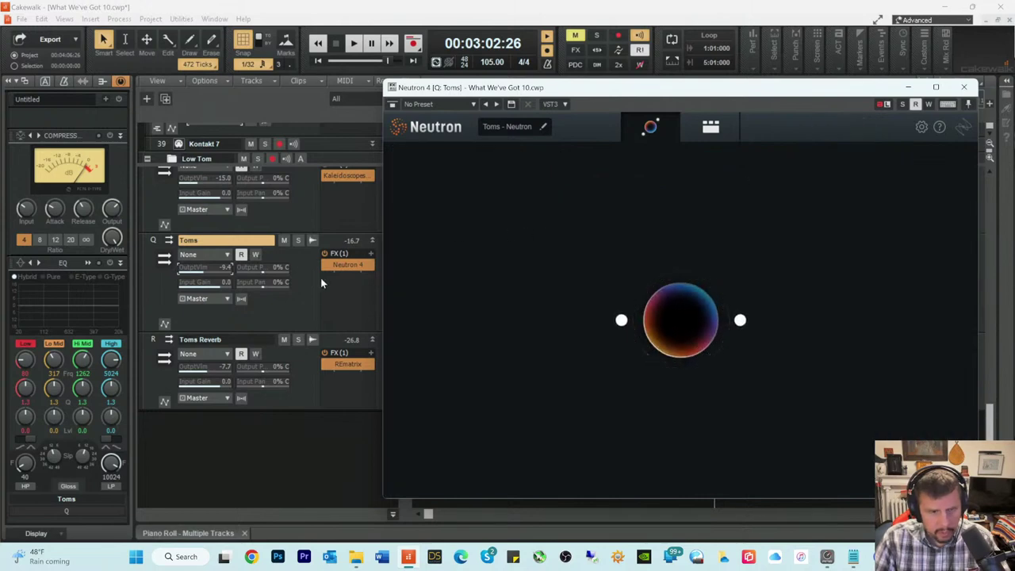
pyautogui.click(302, 304)
pyautogui.press('space')
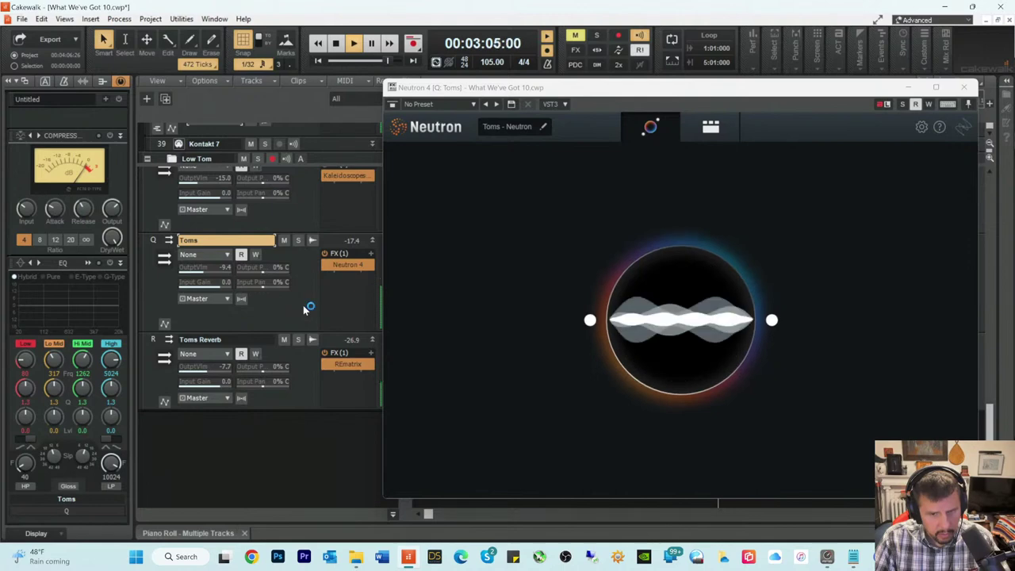
pyautogui.press('space')
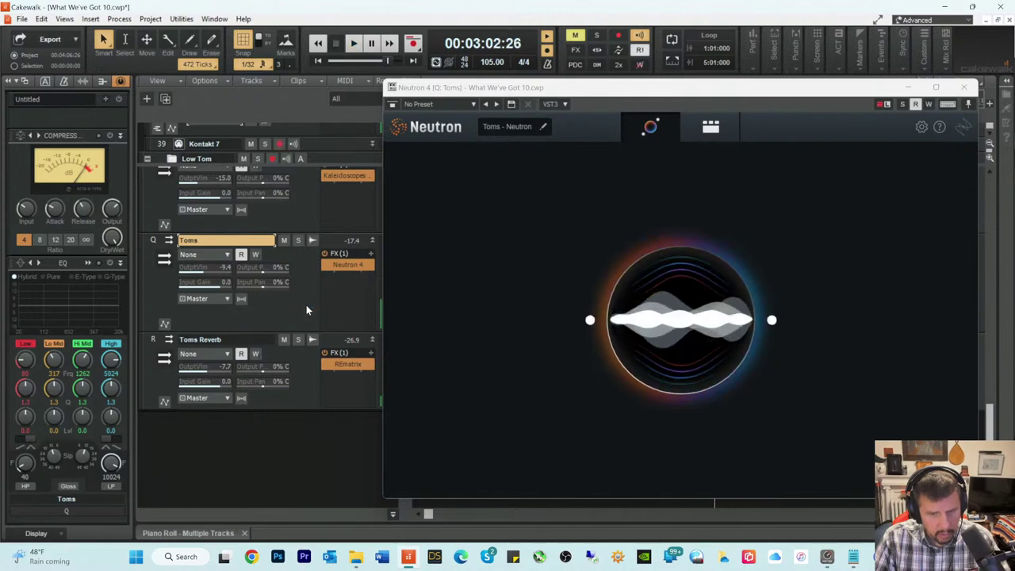
pyautogui.press('space')
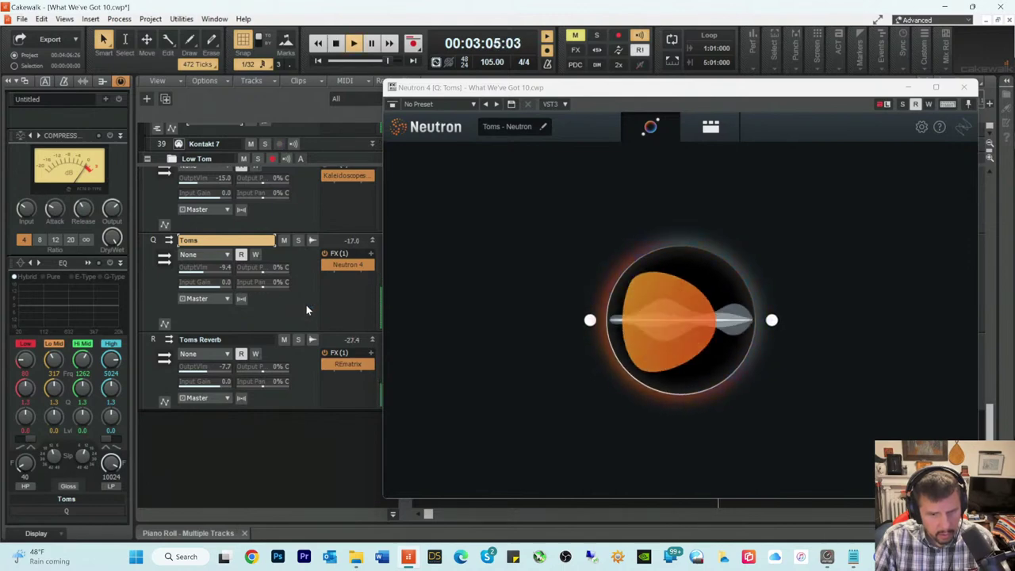
pyautogui.press('space')
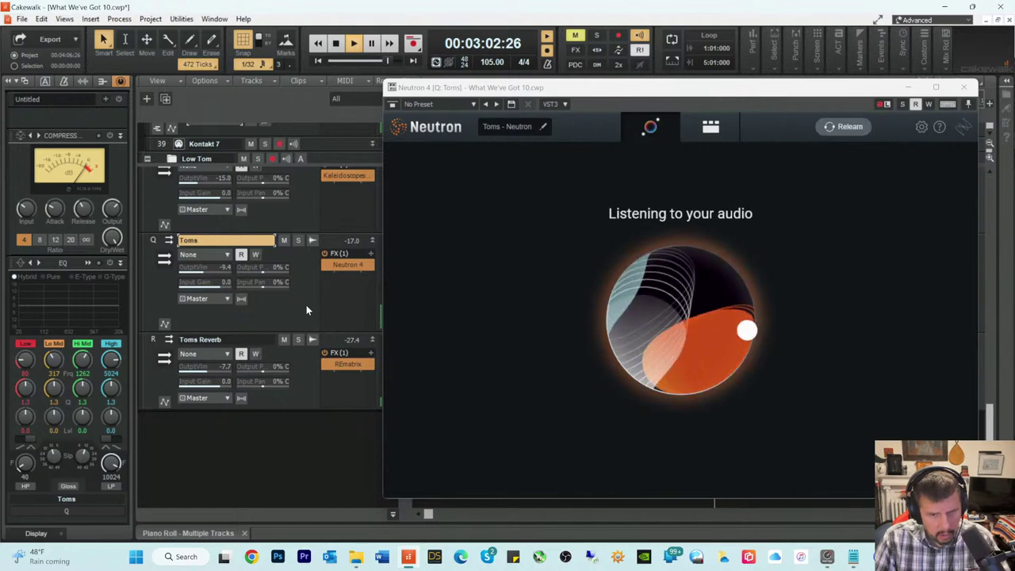
pyautogui.press('space')
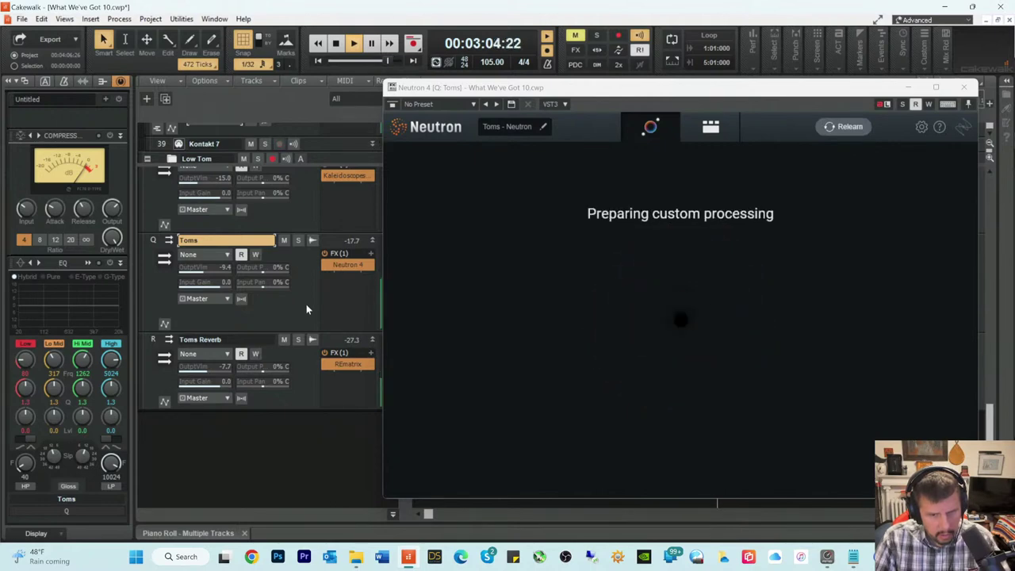
pyautogui.press('space')
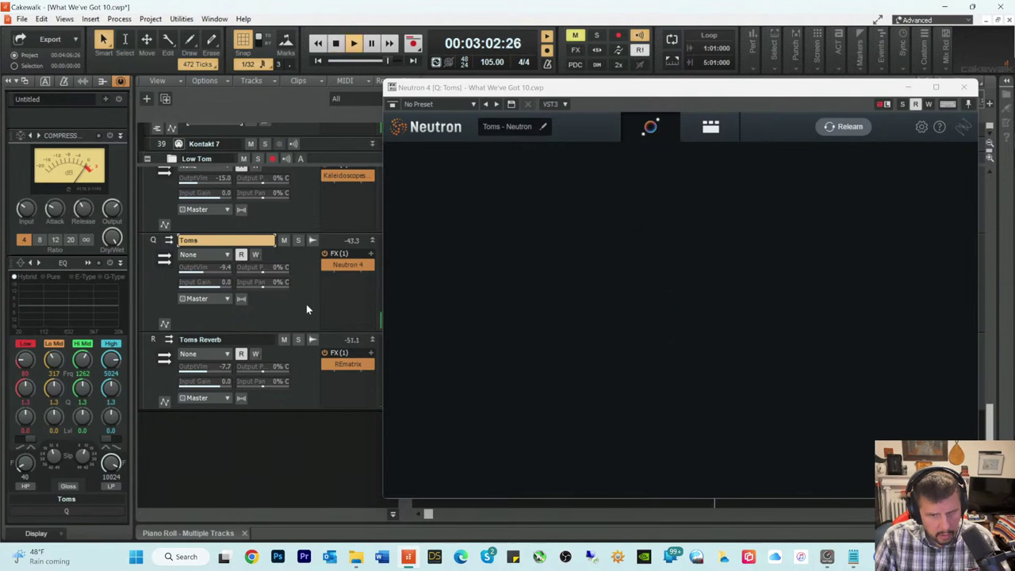
pyautogui.press('space')
pyautogui.press('space')
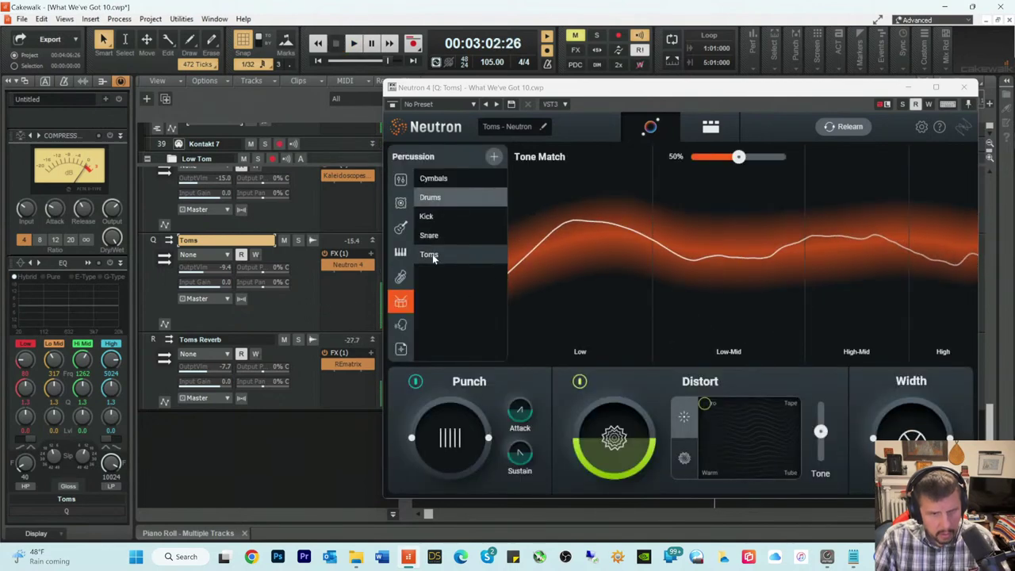
# Step: Set Neutron's Tone Match target to Toms in the Percussion category and audition the passage
pyautogui.click(431, 254)
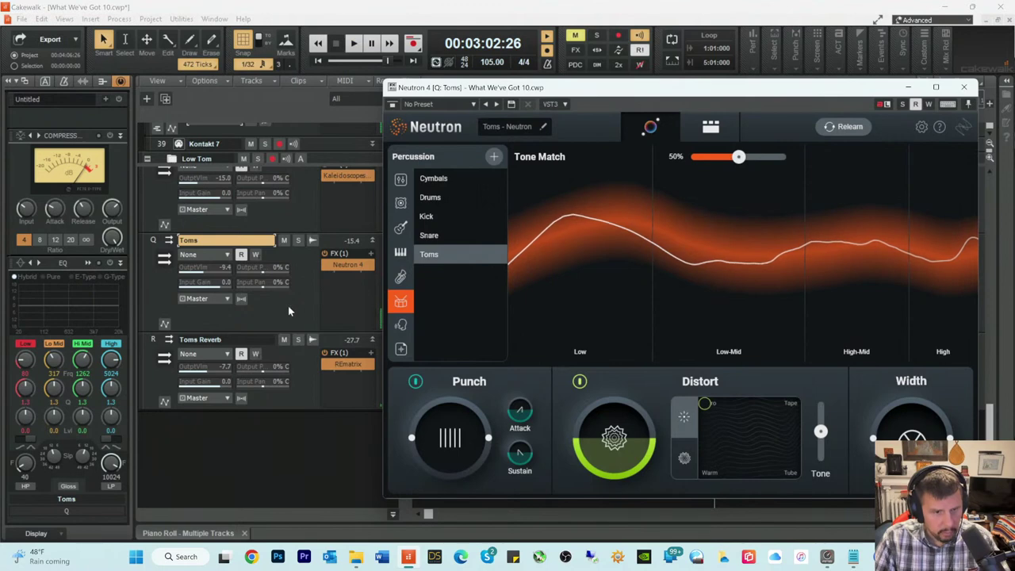
pyautogui.press('space')
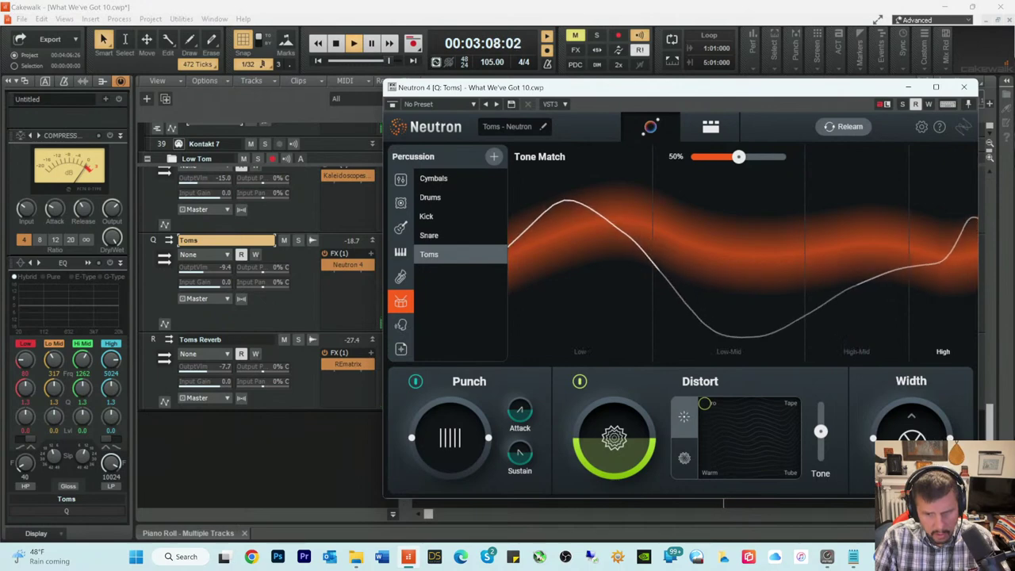
pyautogui.press('space')
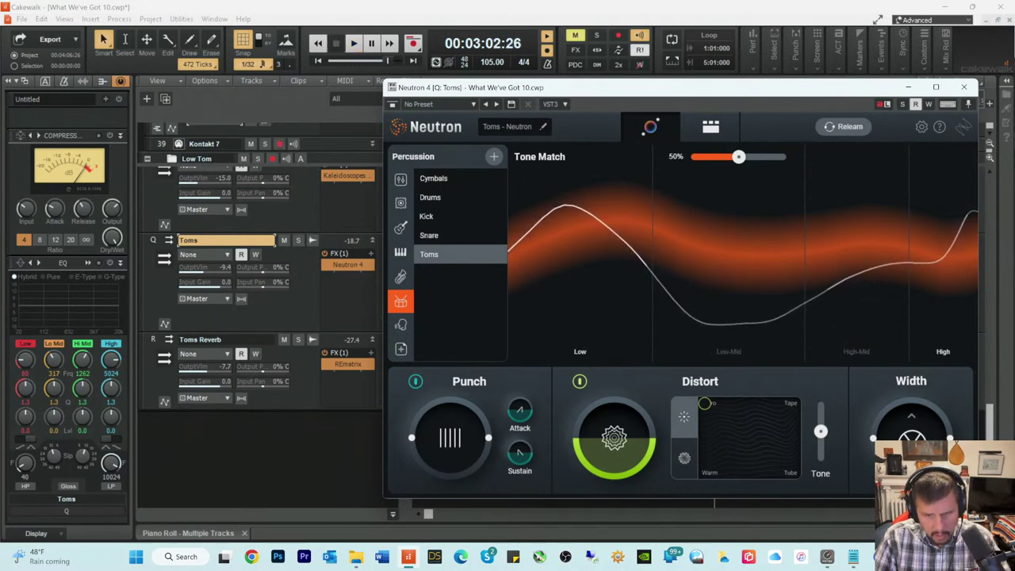
# Step: Audition the tom passage with the Toms Tone Match target and close the Neutron 4 window
pyautogui.press('space')
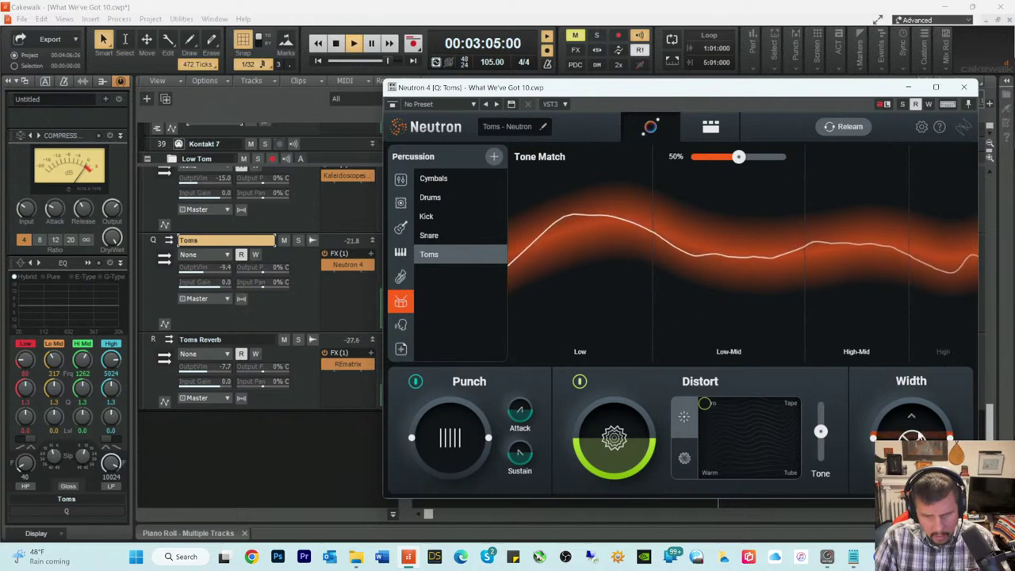
pyautogui.click(963, 87)
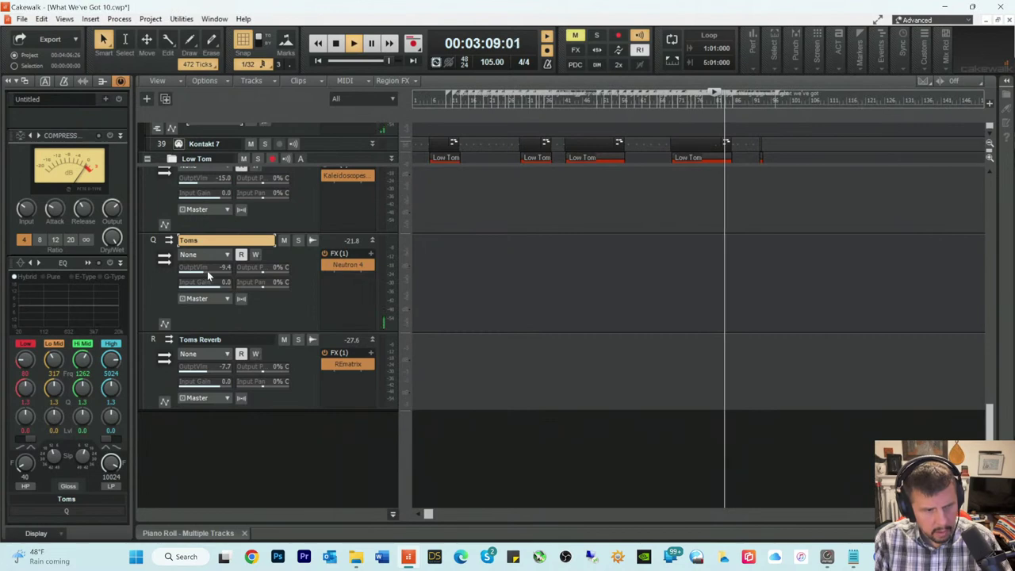
pyautogui.press('space')
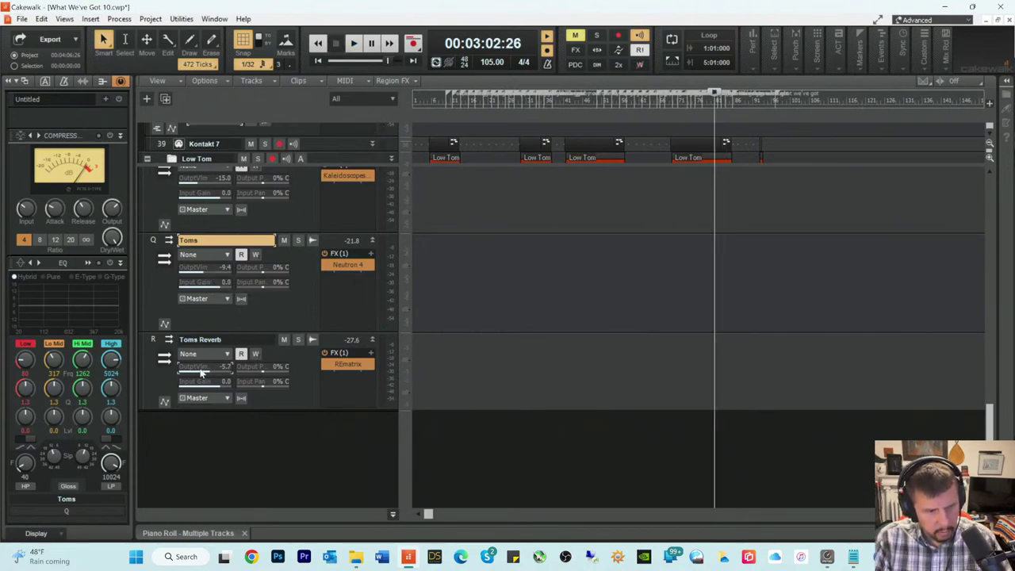
# Step: Balance the tom buses during repeated playback, setting output volume to -10.0 for Toms and -7.9 for Toms Reverb
pyautogui.press('space')
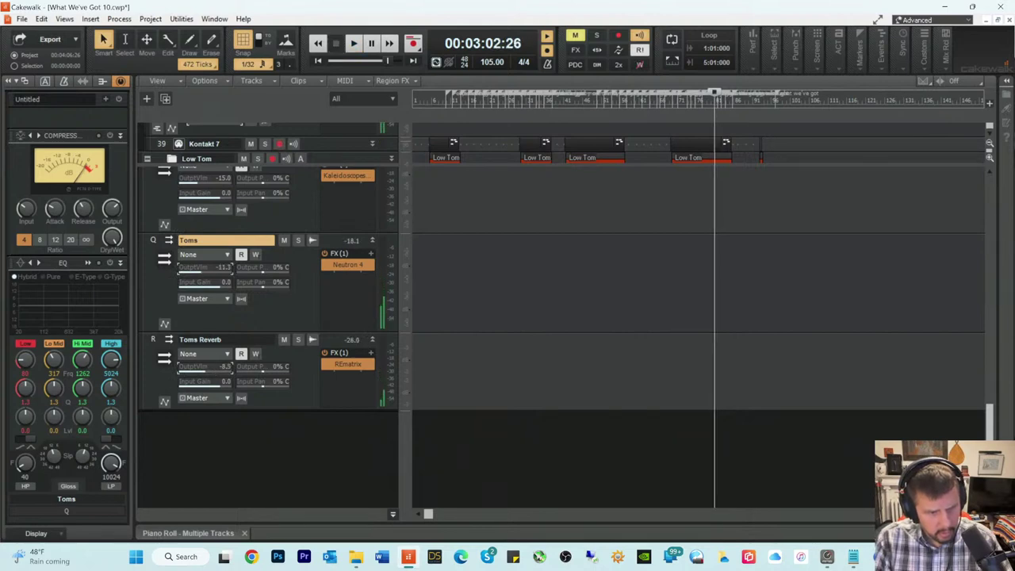
pyautogui.press('space')
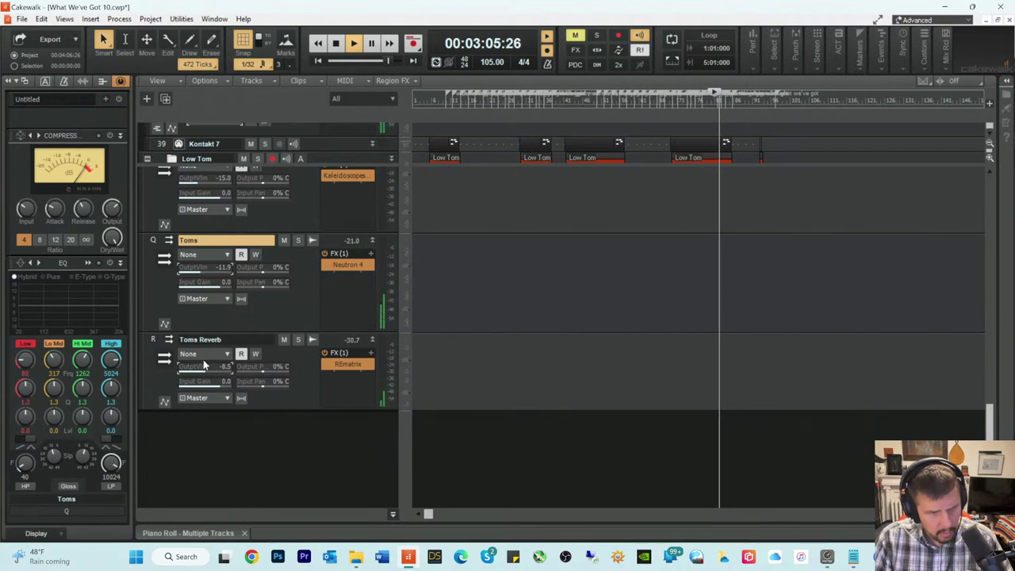
pyautogui.press('space')
pyautogui.press('space')
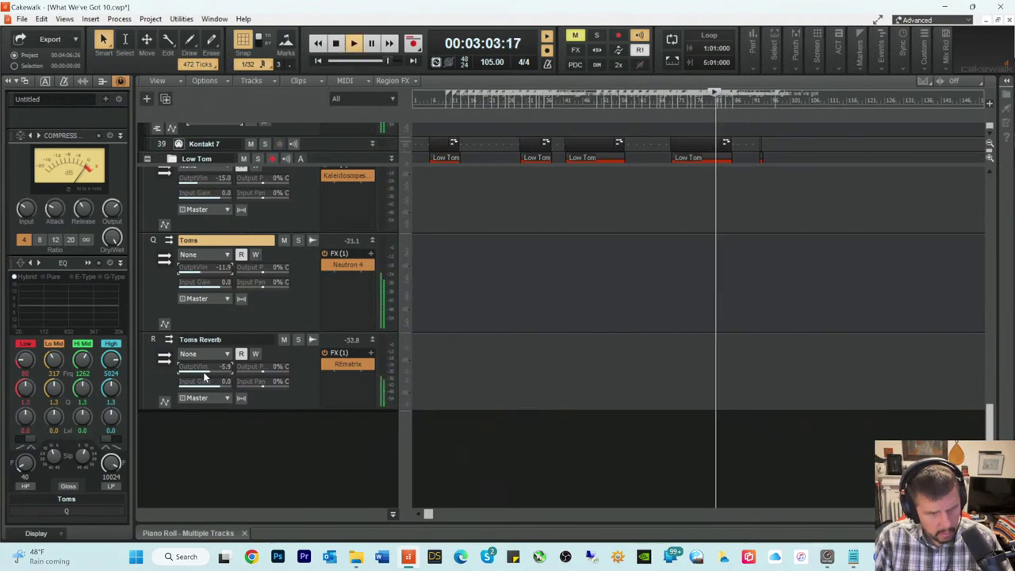
pyautogui.scroll(3, 204, 372)
pyautogui.scroll(-2, 205, 369)
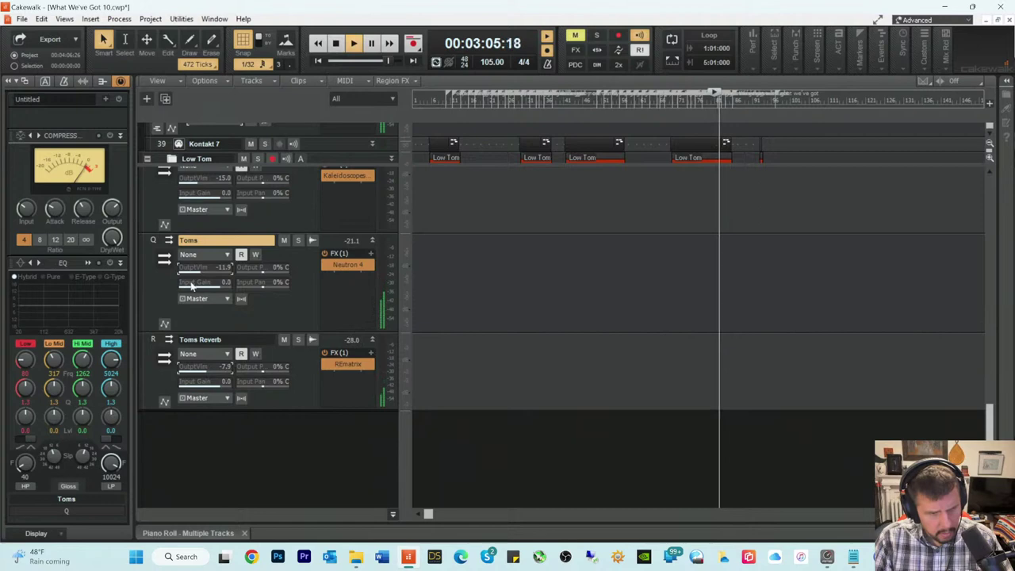
pyautogui.press('space')
pyautogui.press('space')
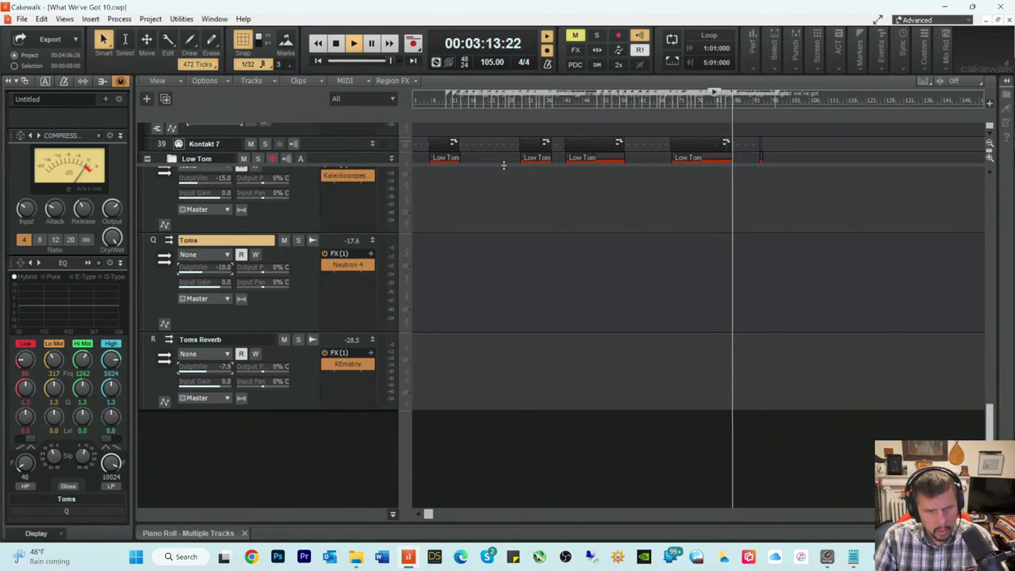
# Step: Set the output volume of the Piano Solo bus to 1.0 and Piano Solo Chorus to -16.6 during playback, and rewind the project
pyautogui.scroll(3, 375, 294)
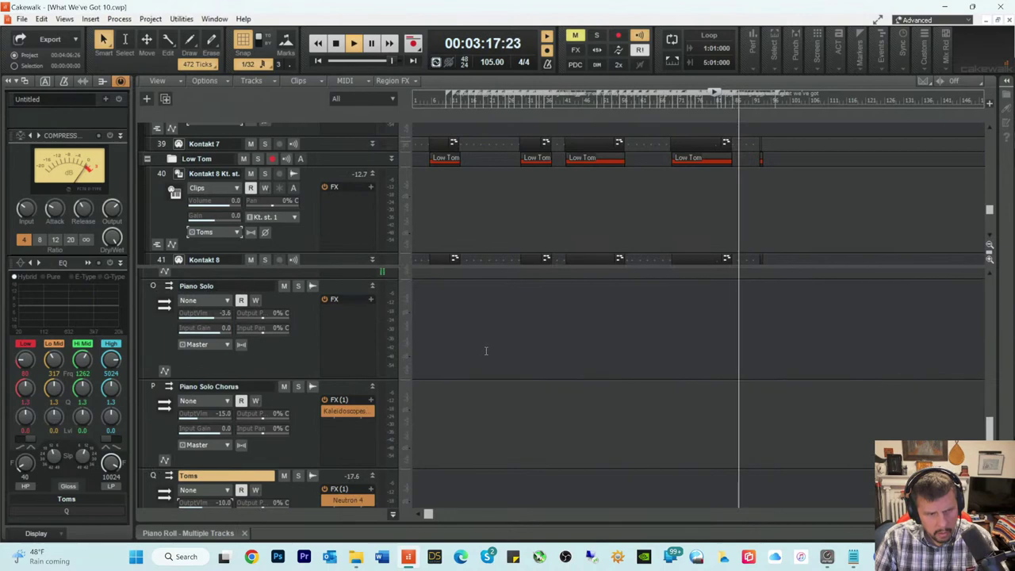
pyautogui.scroll(-1, 333, 349)
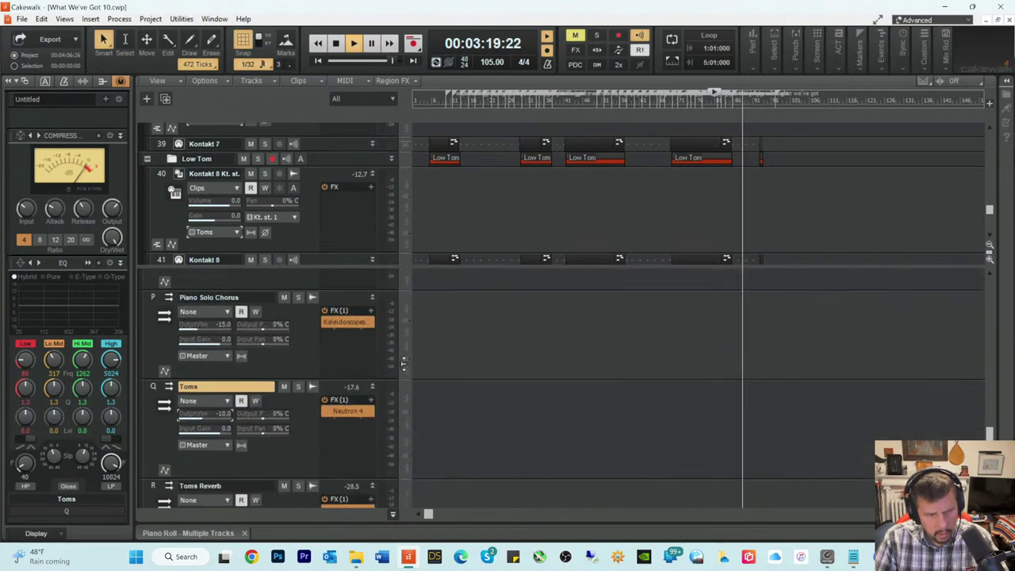
pyautogui.scroll(1, 468, 354)
pyautogui.scroll(1, 467, 353)
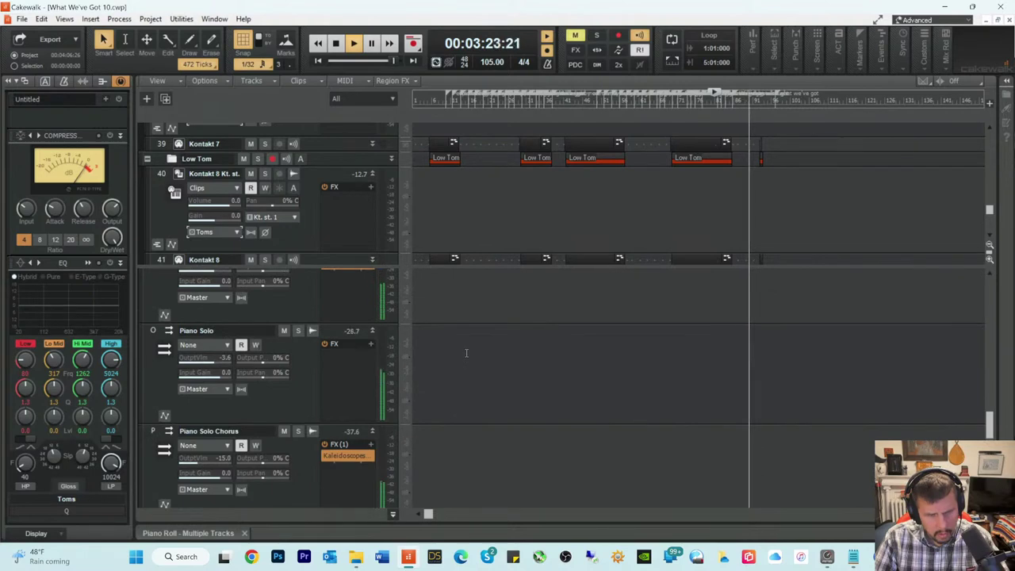
pyautogui.scroll(-2, 467, 353)
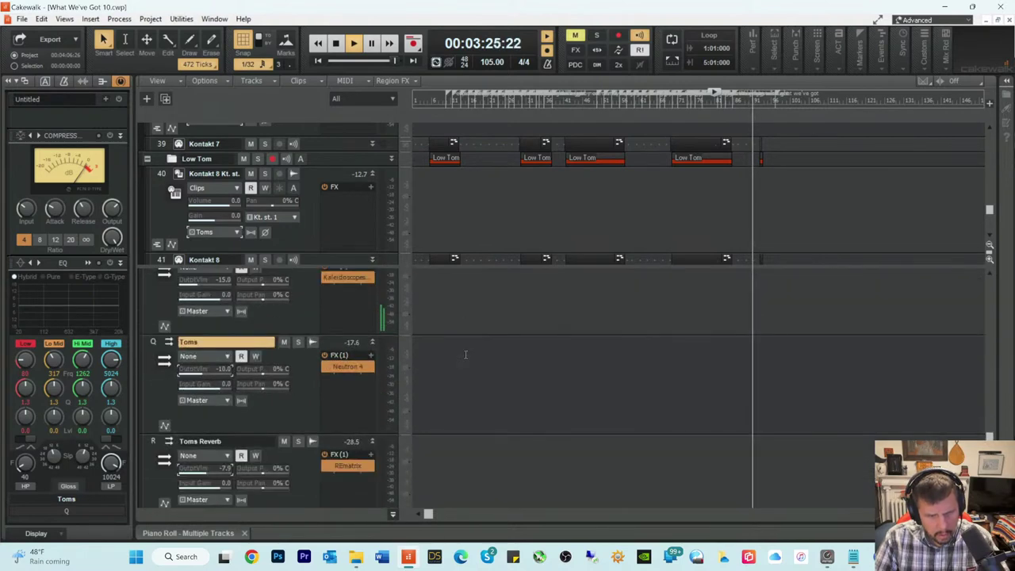
pyautogui.scroll(1, 464, 354)
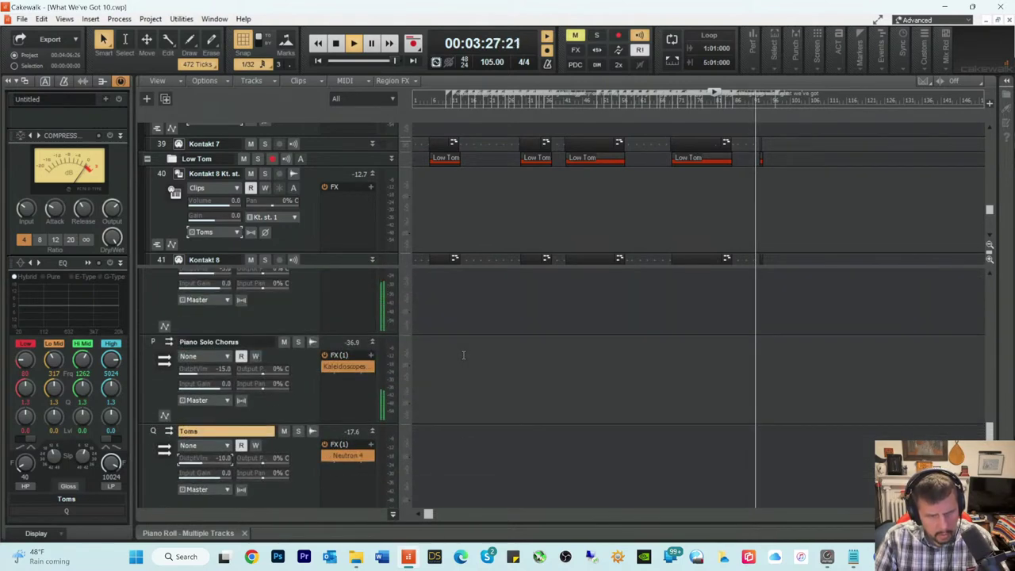
pyautogui.scroll(1, 463, 355)
pyautogui.scroll(1, 463, 355)
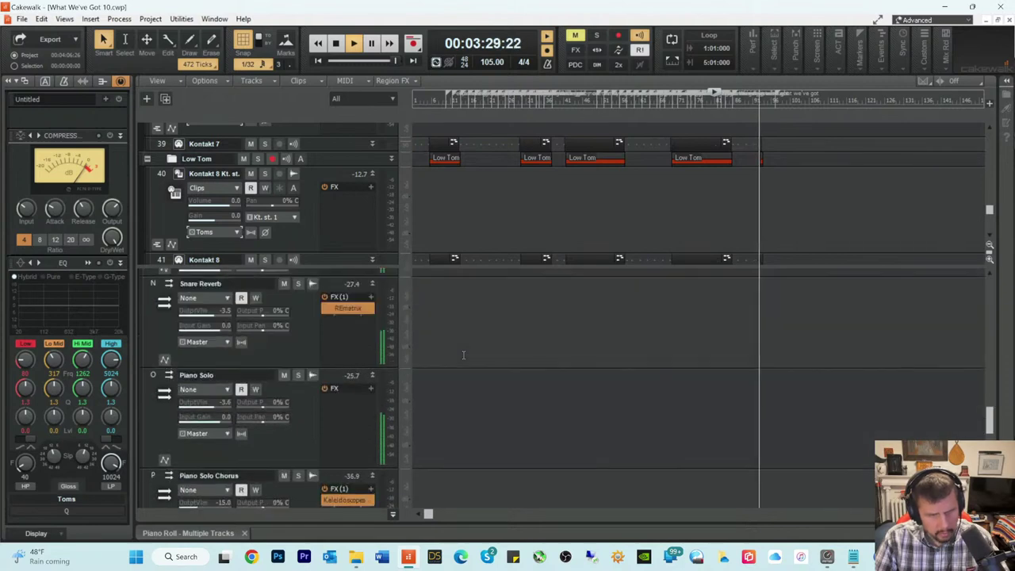
pyautogui.scroll(-1, 464, 355)
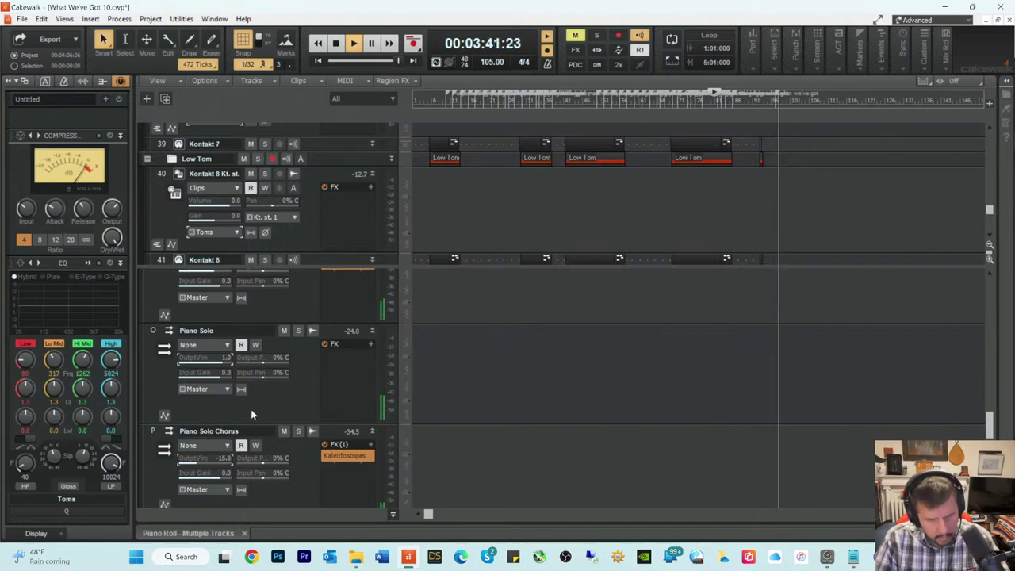
pyautogui.press('space')
pyautogui.press('w')
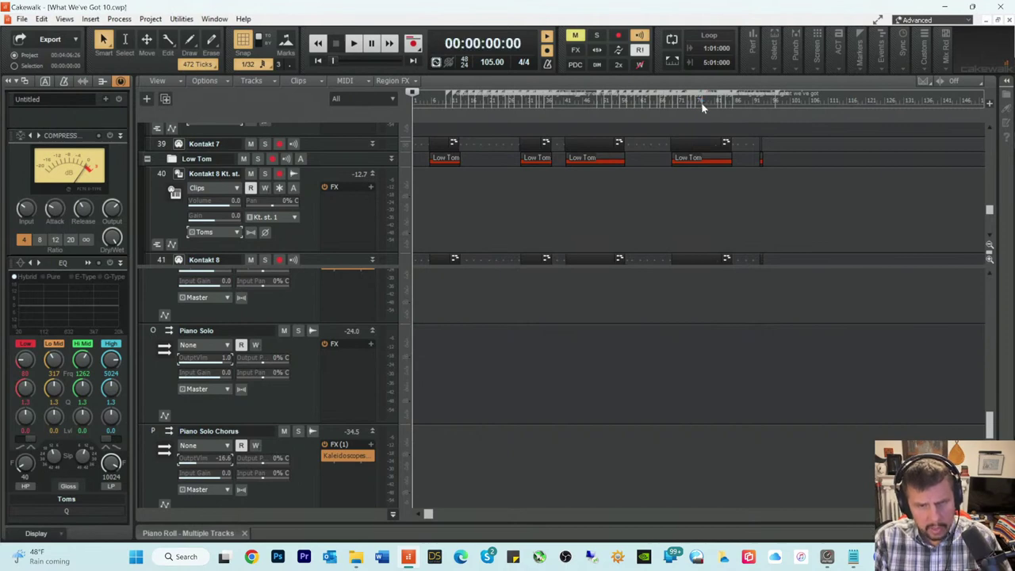
# Step: Play the passage from 02:55:09 and check the tom, cymbal and snare tracks
pyautogui.click(701, 100)
pyautogui.scroll(-2, 751, 224)
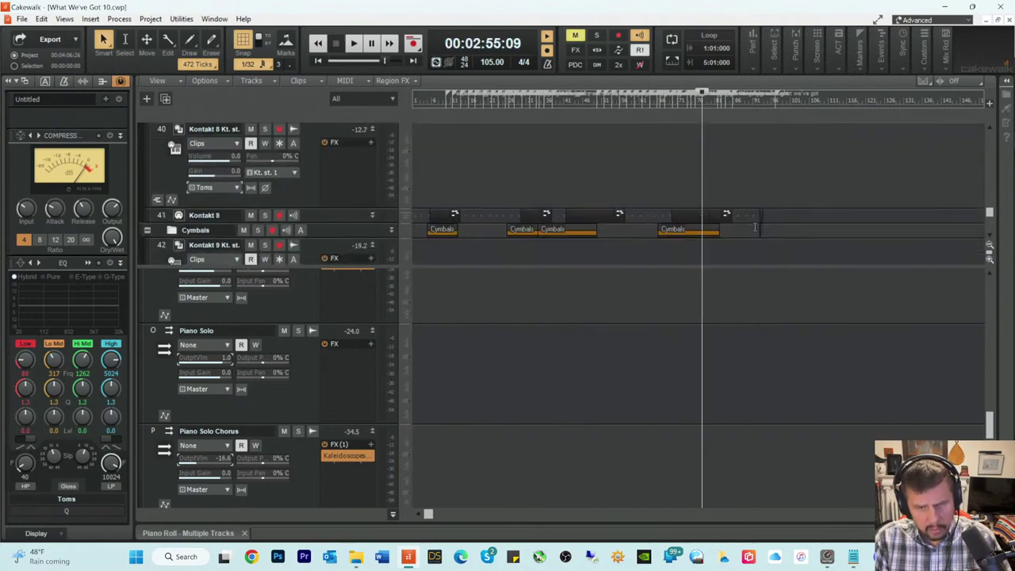
pyautogui.press('space')
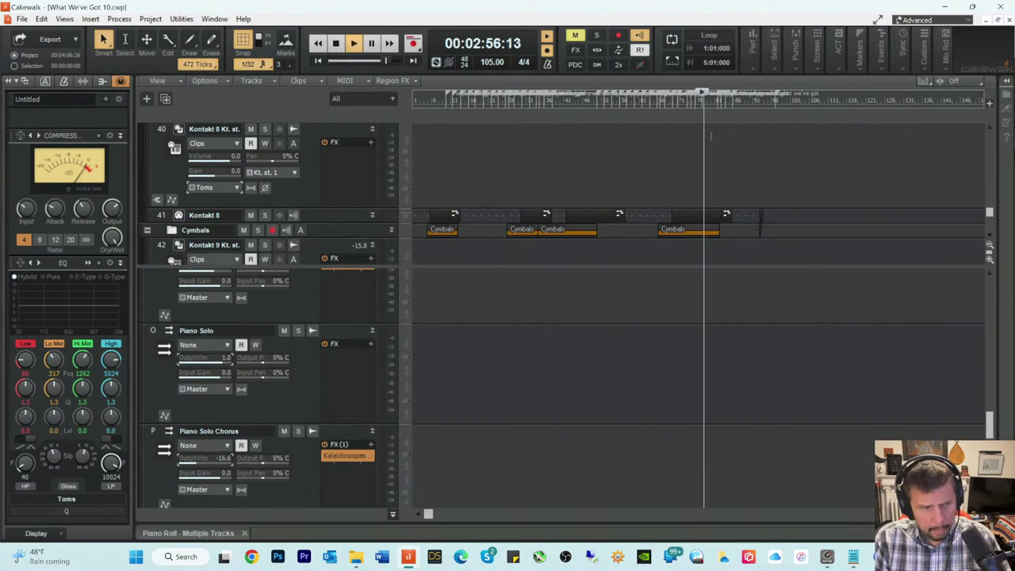
pyautogui.scroll(4, 709, 171)
pyautogui.scroll(-4, 708, 168)
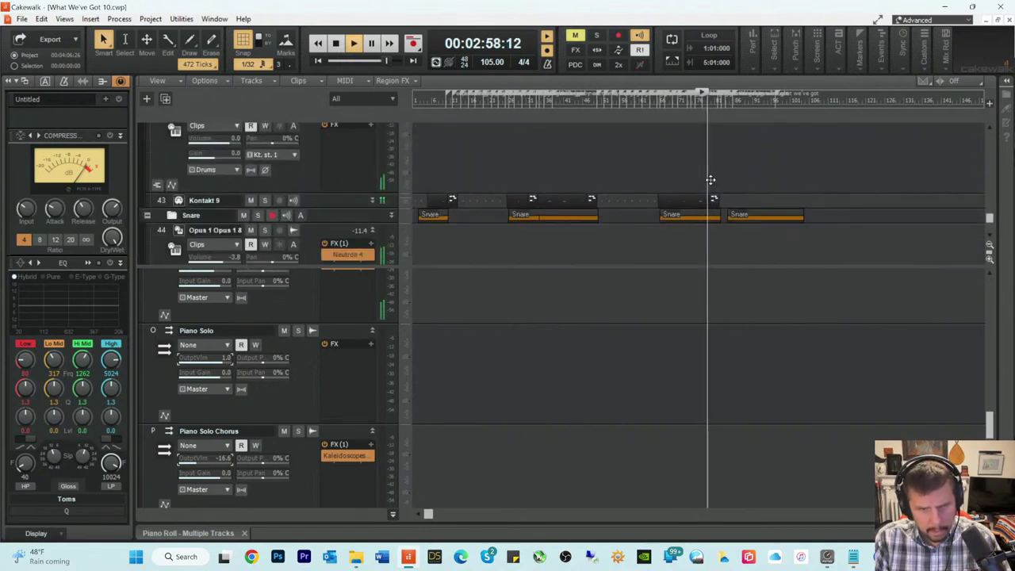
pyautogui.press('space')
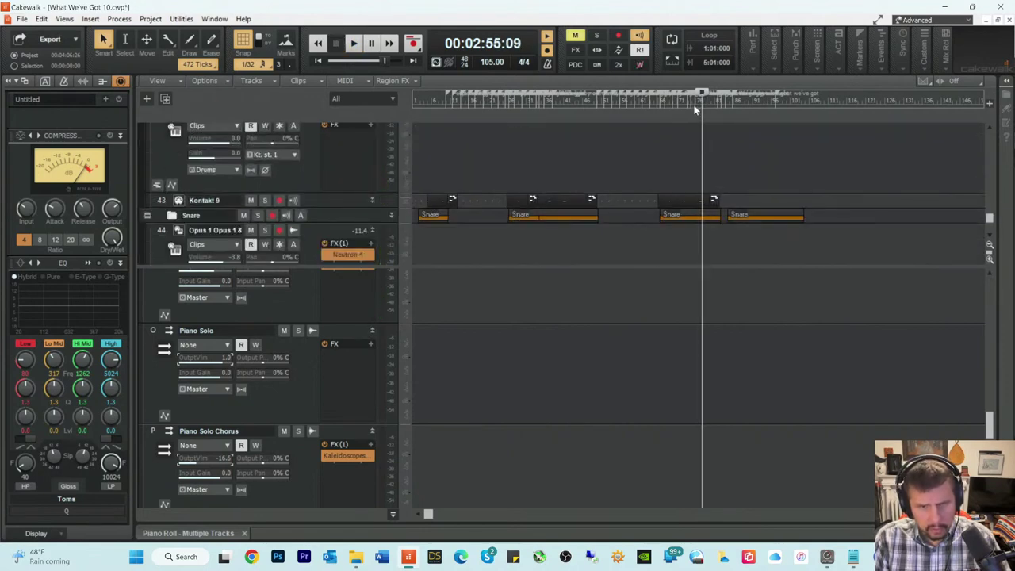
# Step: Replay the passage from 02:53:04 and inspect the Kontakt 9 instrument track in the Cymbals folder
pyautogui.click(695, 109)
pyautogui.click(698, 105)
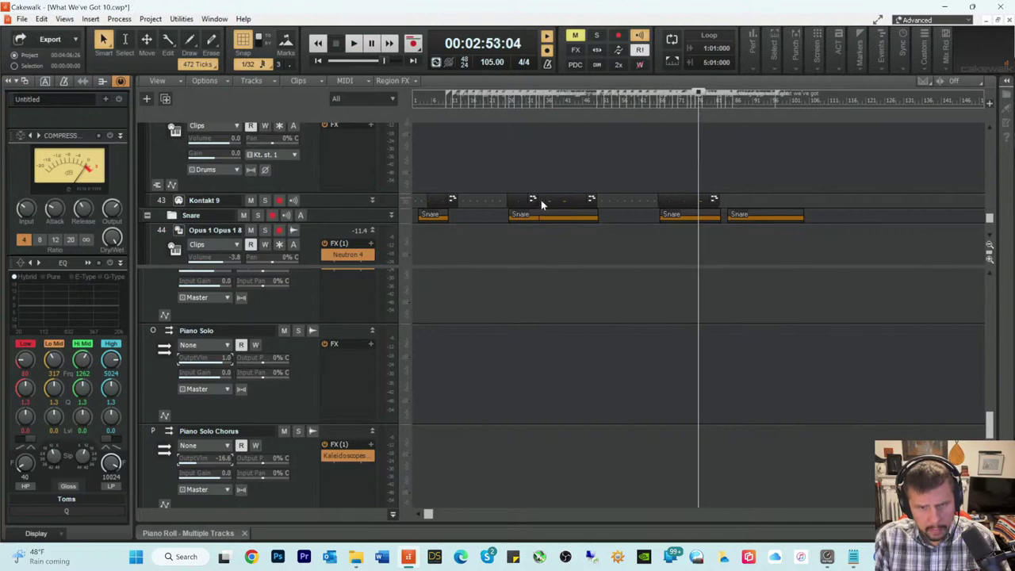
pyautogui.press('space')
pyautogui.scroll(2, 280, 230)
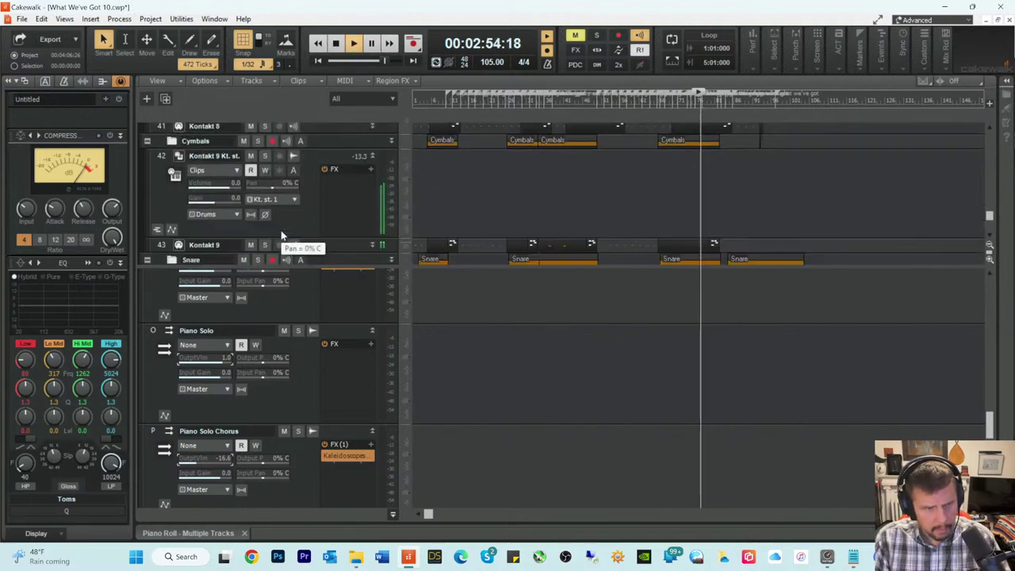
pyautogui.press('space')
pyautogui.scroll(-2, 281, 230)
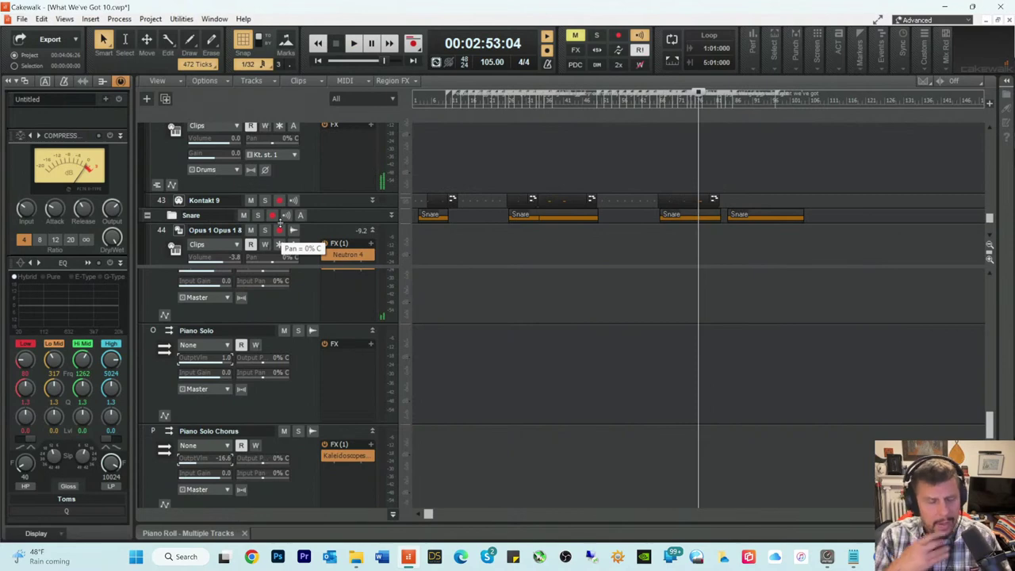
pyautogui.scroll(4, 325, 179)
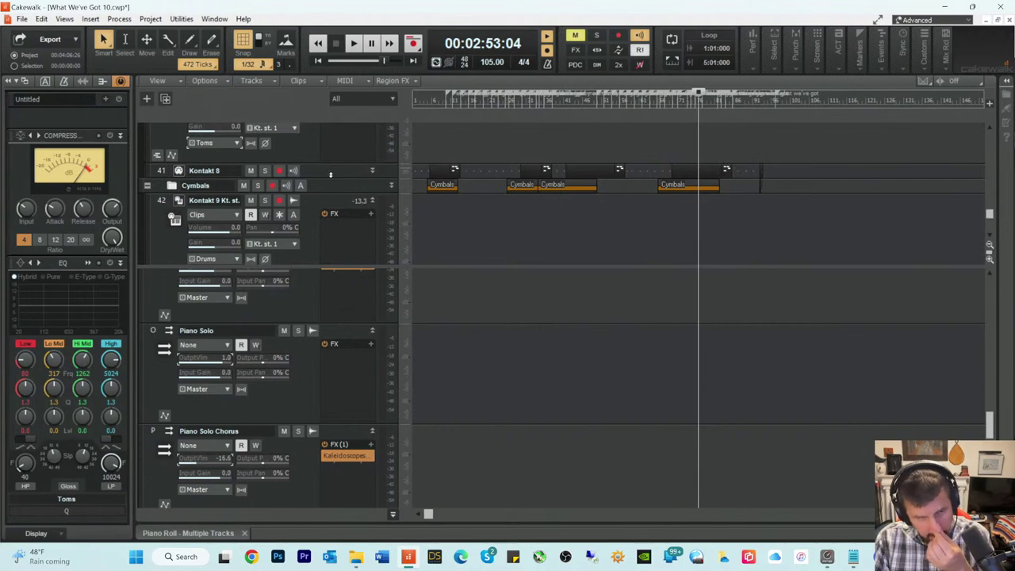
pyautogui.scroll(-2, 328, 182)
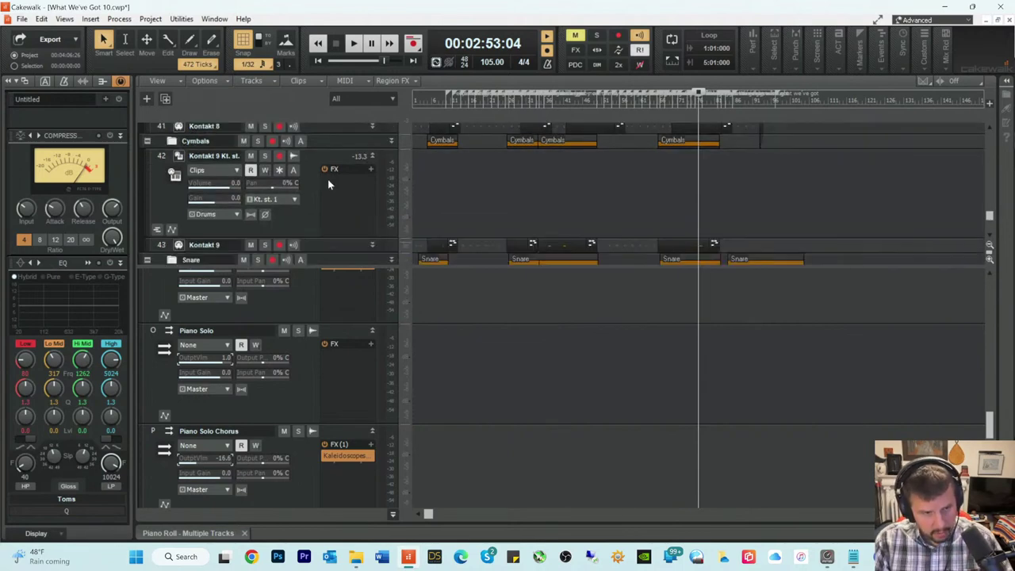
# Step: Insert a new Opus soft synth into the project and confirm its insert options
pyautogui.click(91, 18)
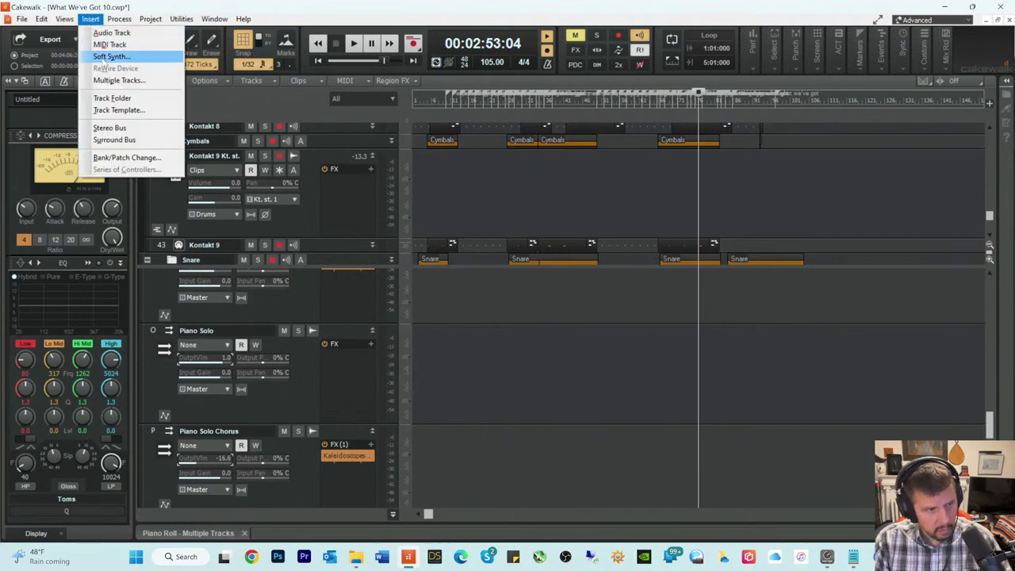
pyautogui.moveTo(119, 55)
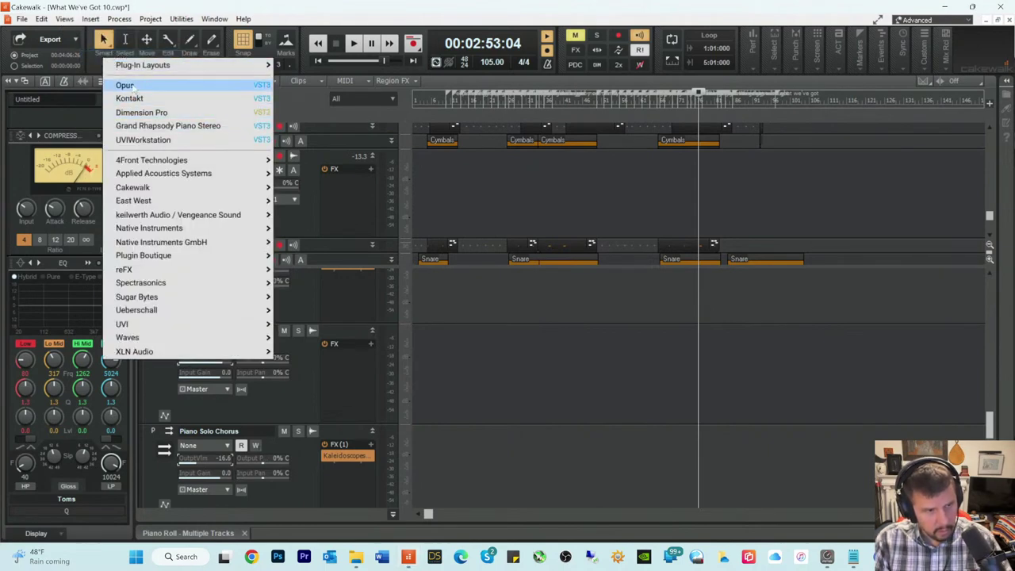
pyautogui.click(124, 84)
pyautogui.click(638, 168)
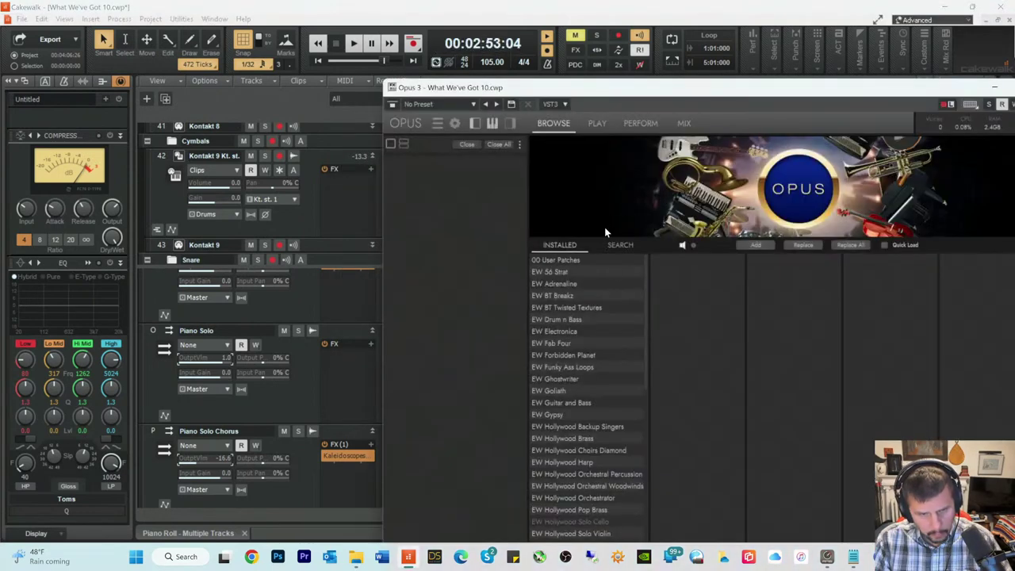
# Step: Select EWPD Spike Stent Kit 4 MASTER under EW ProDrummer Spike Stent, Kit 4 - EW Studio 3 A, and close the Opus 3 instrument window
pyautogui.scroll(-5, 583, 375)
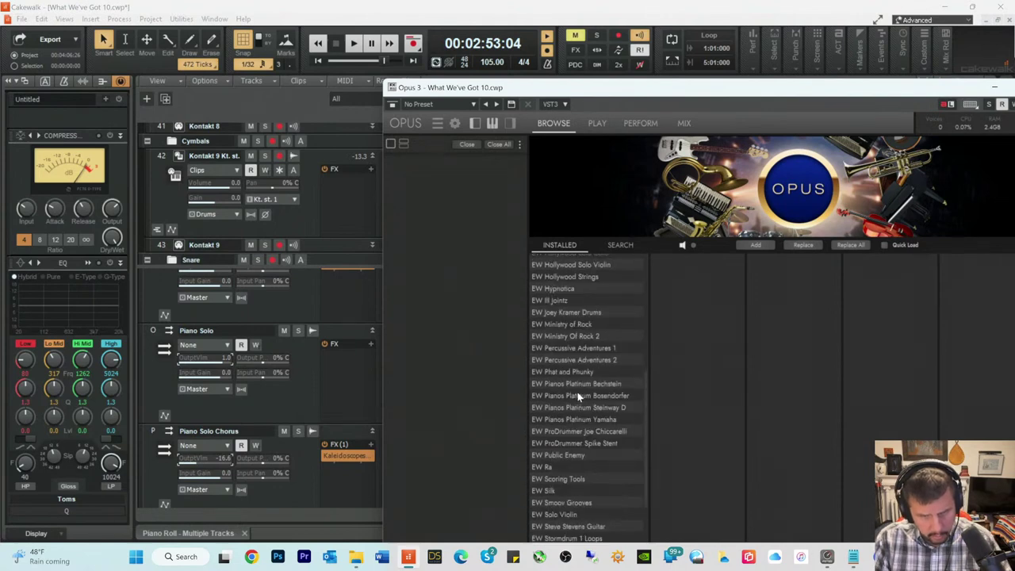
pyautogui.scroll(-3, 585, 358)
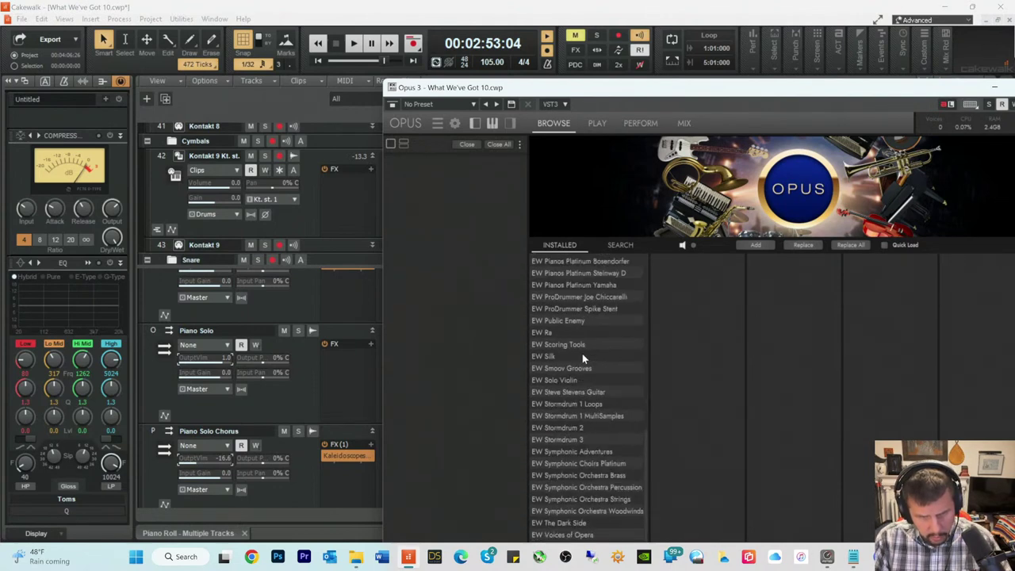
pyautogui.scroll(-1, 584, 363)
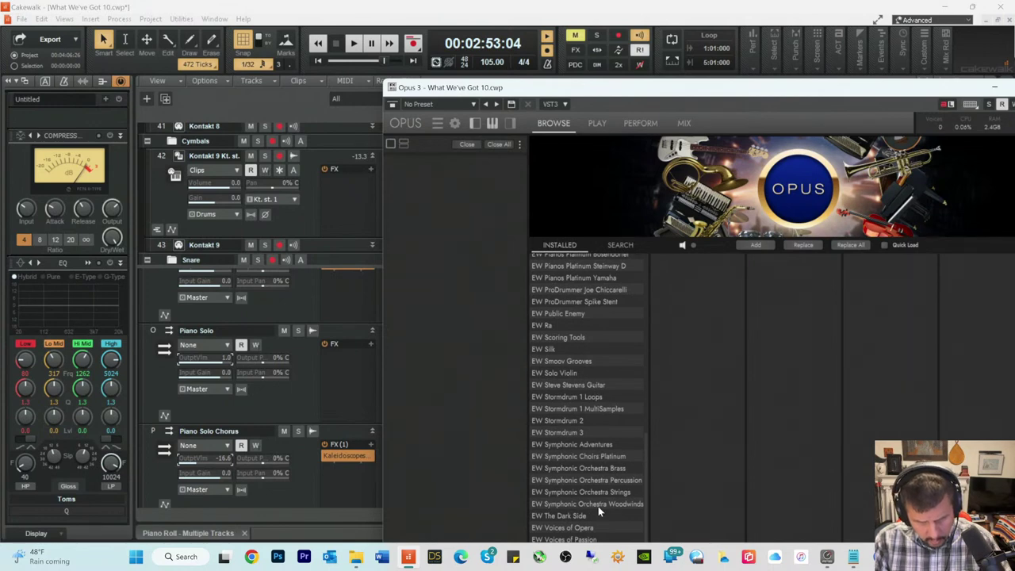
pyautogui.scroll(2, 585, 471)
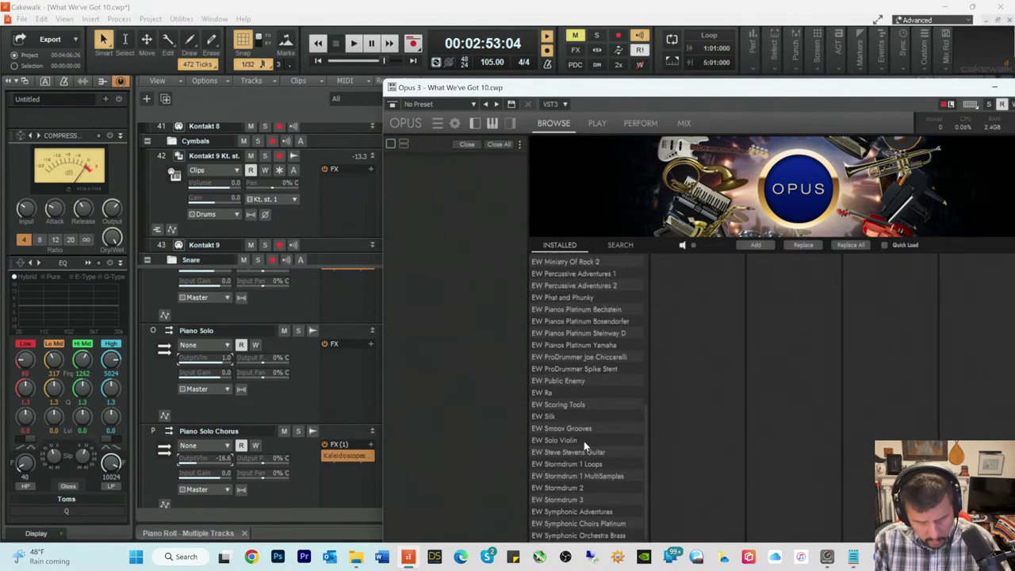
pyautogui.click(575, 370)
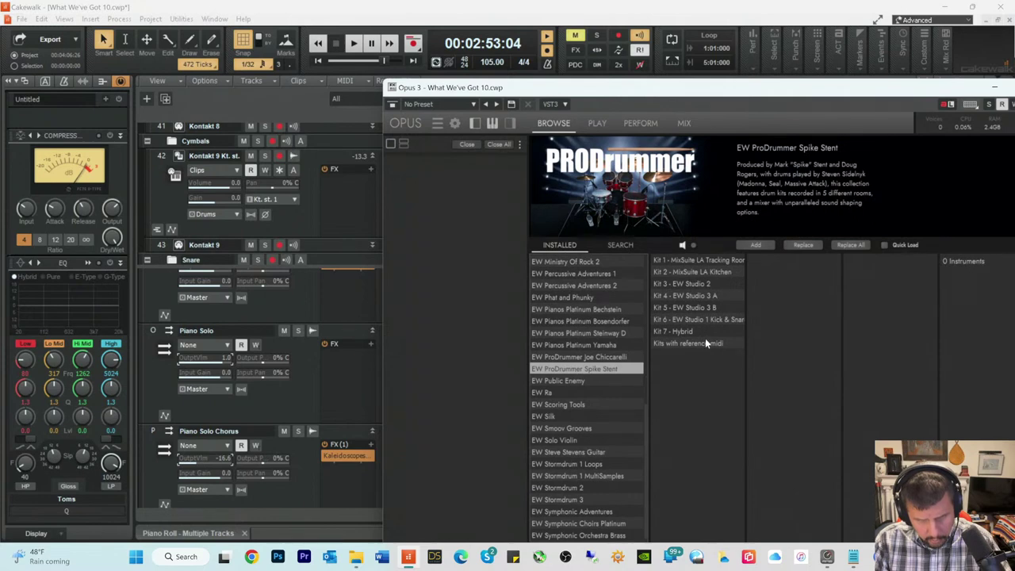
pyautogui.click(712, 297)
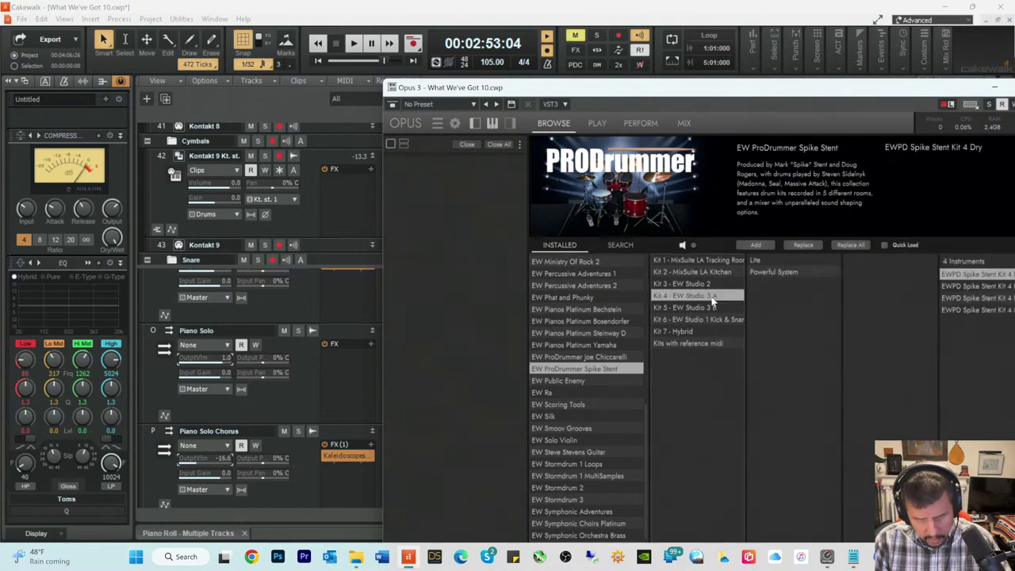
pyautogui.click(966, 310)
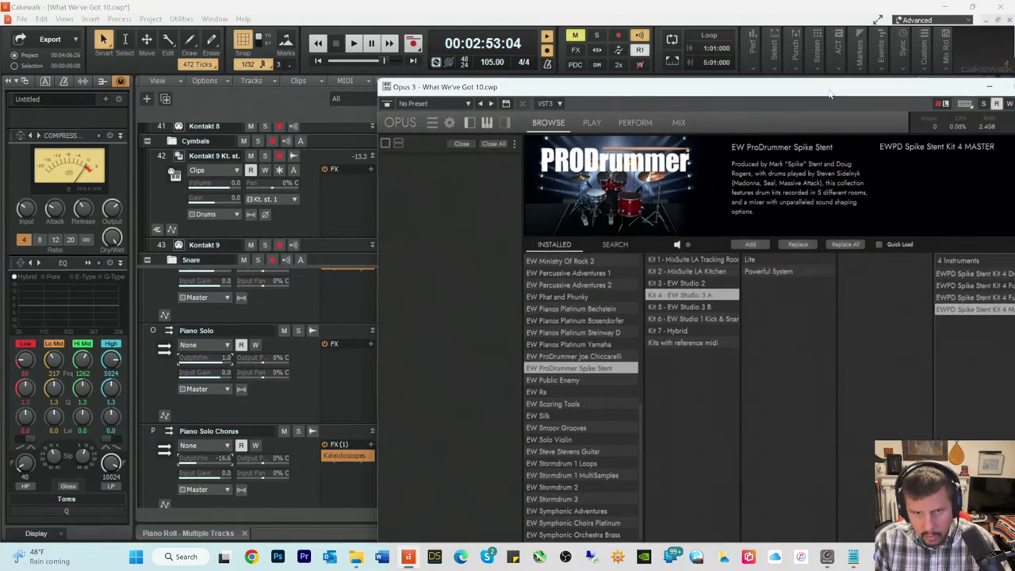
pyautogui.moveTo(836, 89); pyautogui.dragTo(709, 89)
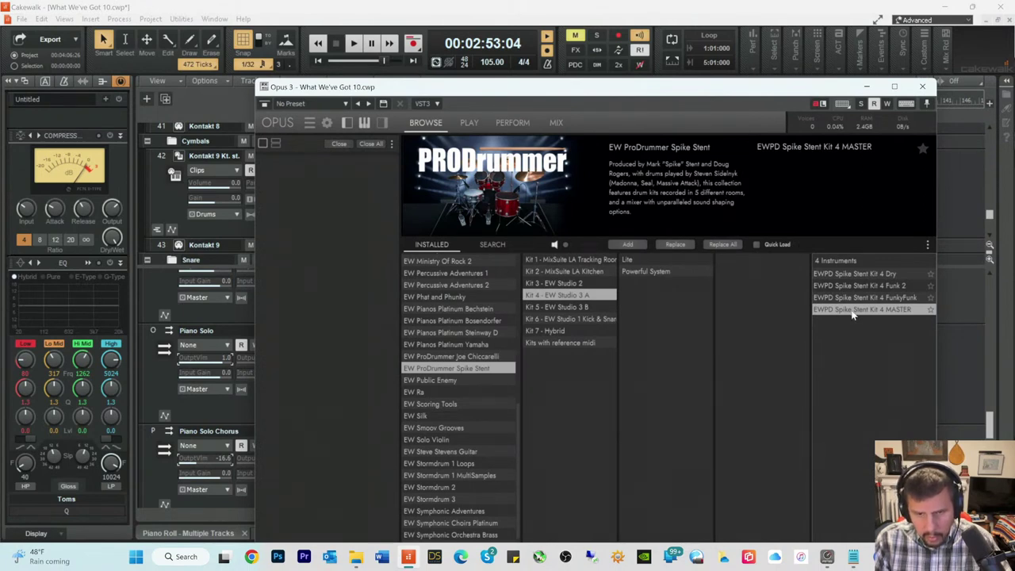
pyautogui.click(922, 87)
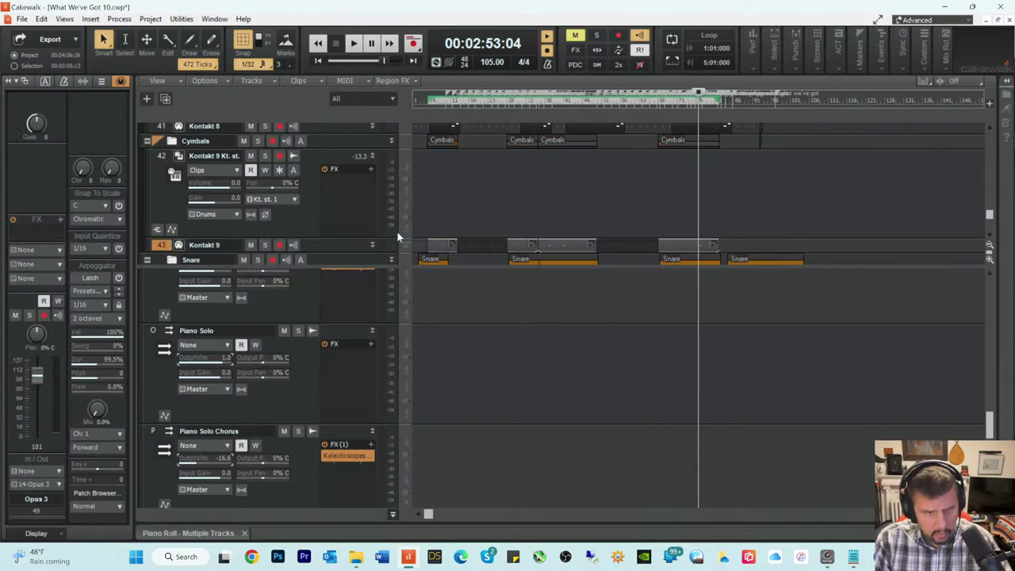
# Step: Mute the Cymbals folder and copy all clips of the Kontakt 9 MIDI track onto the Opus 3 MIDI track
pyautogui.click(244, 141)
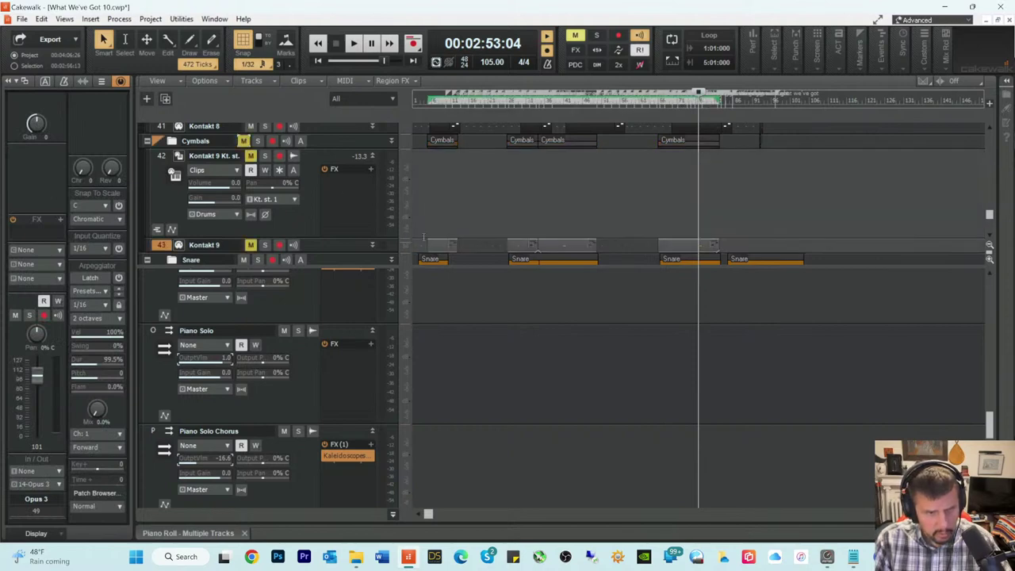
pyautogui.click(704, 248)
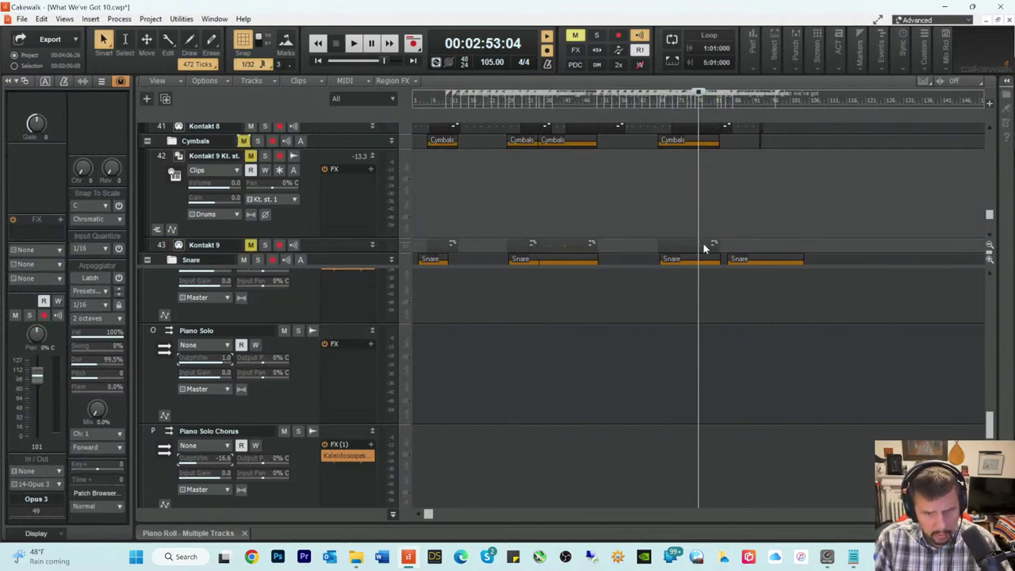
pyautogui.click(421, 247)
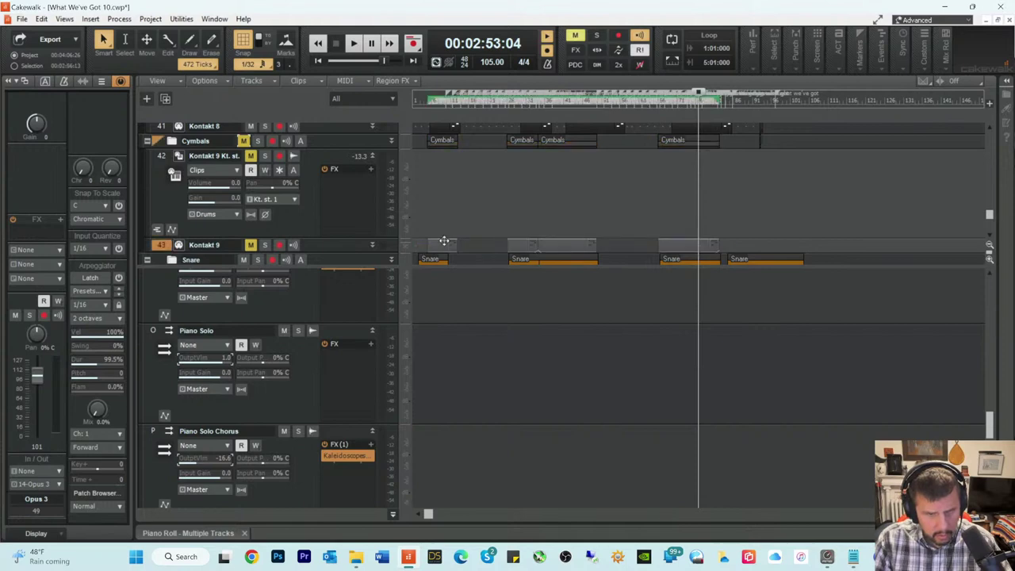
pyautogui.scroll(4, 438, 273)
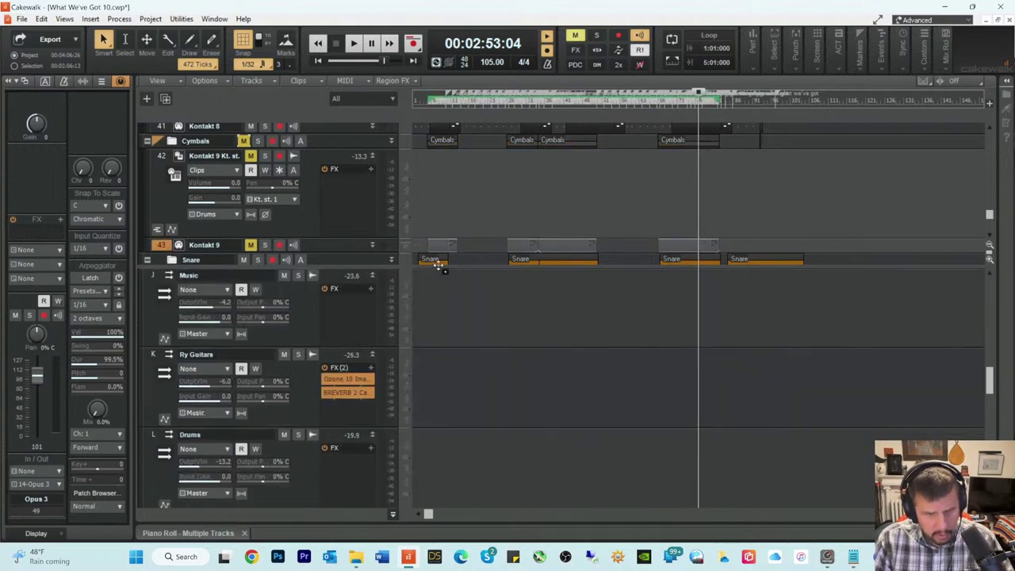
pyautogui.scroll(-5, 439, 265)
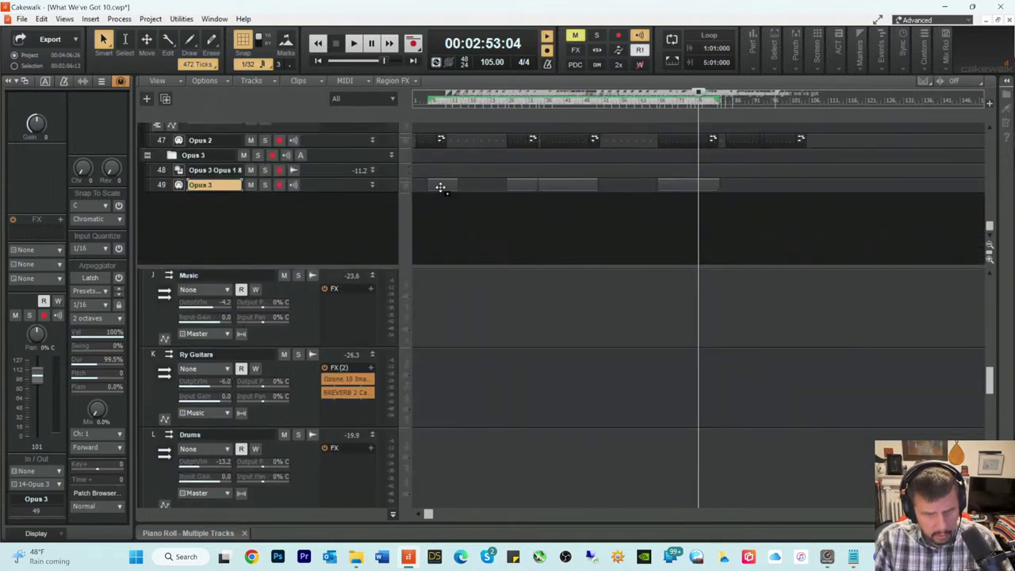
pyautogui.click(440, 187)
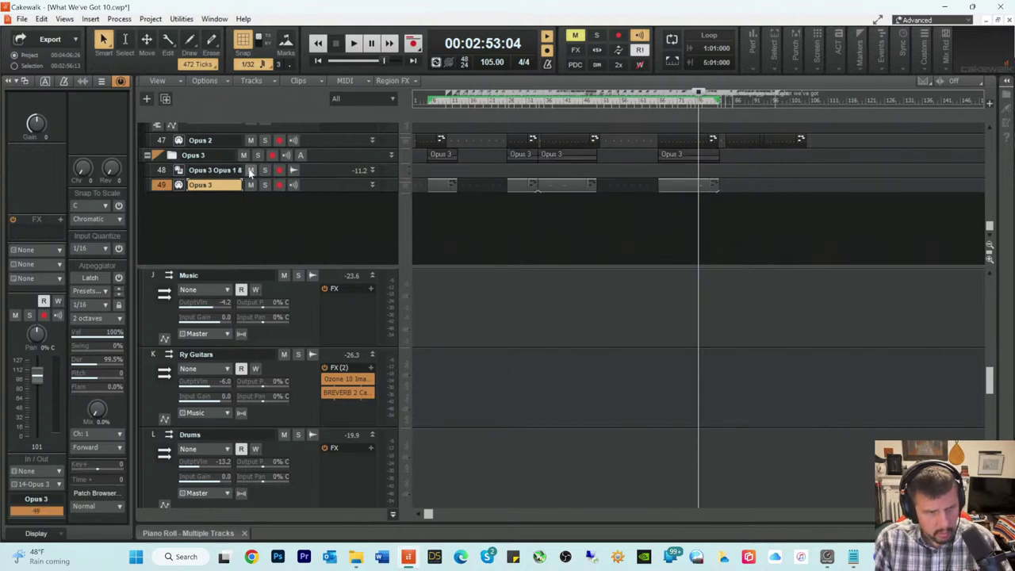
# Step: Solo the Opus 3 track and audition its copied clips from 00:00:07:06
pyautogui.scroll(6, 466, 206)
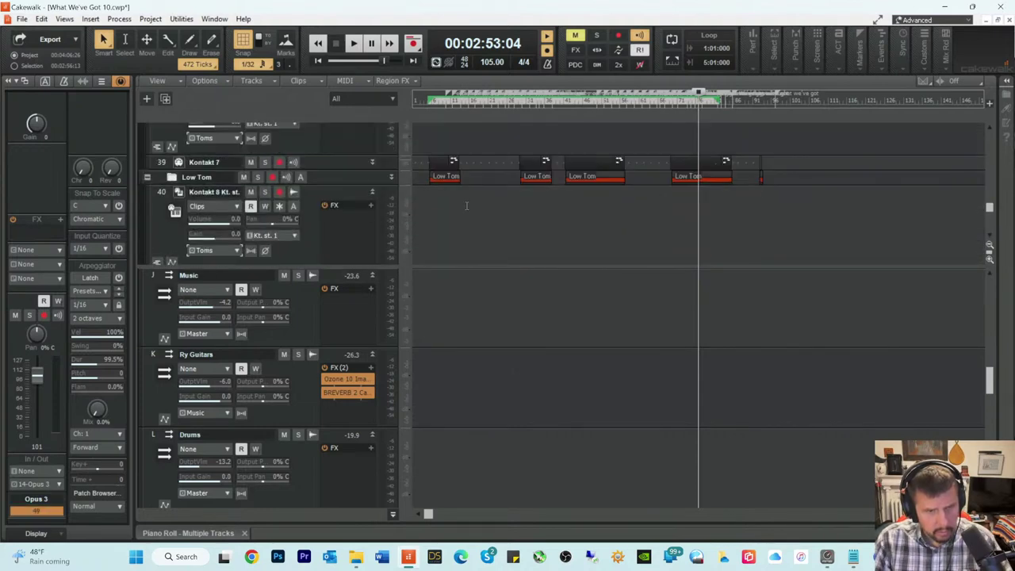
pyautogui.scroll(-2, 466, 205)
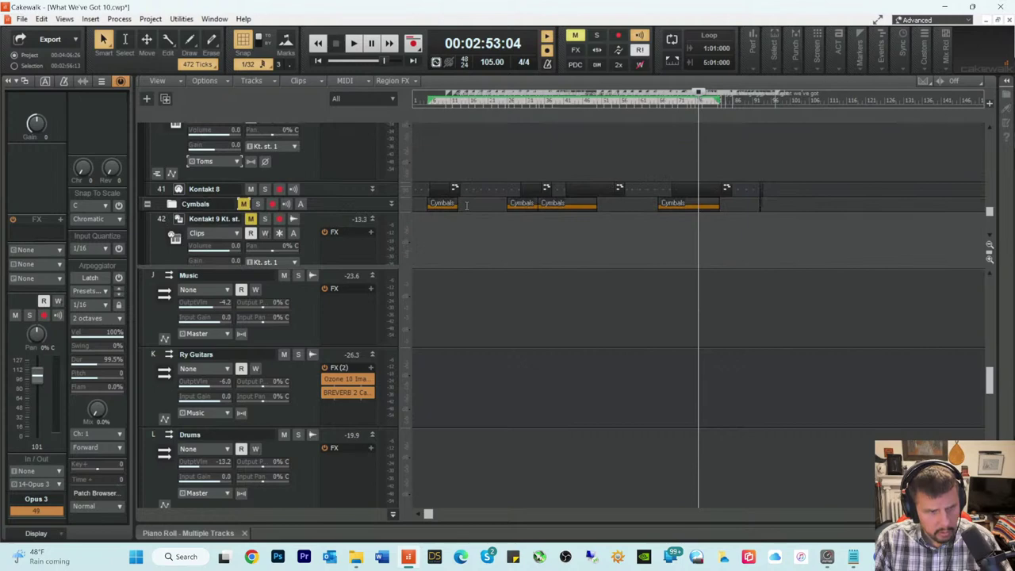
pyautogui.scroll(-5, 466, 206)
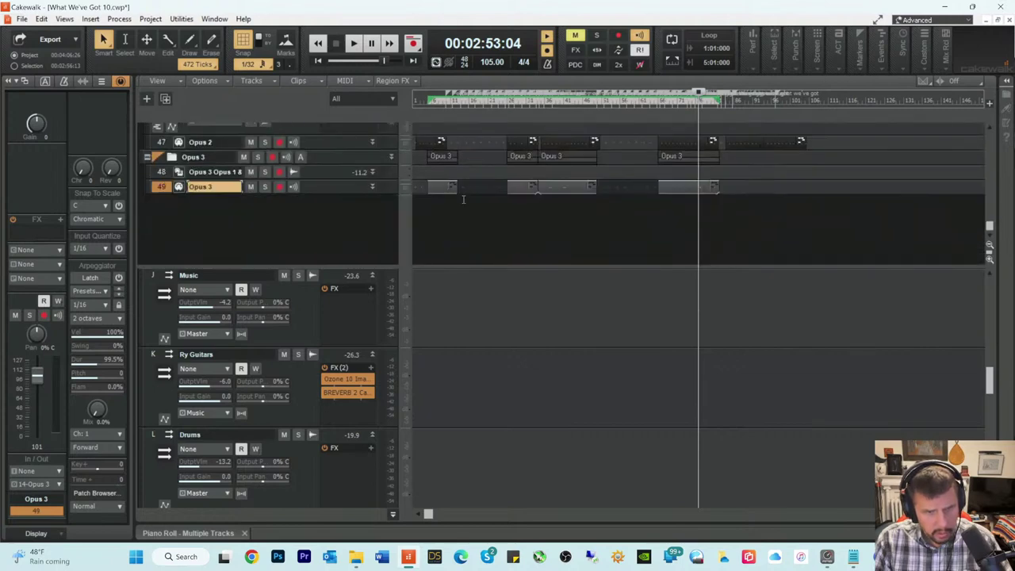
pyautogui.click(423, 103)
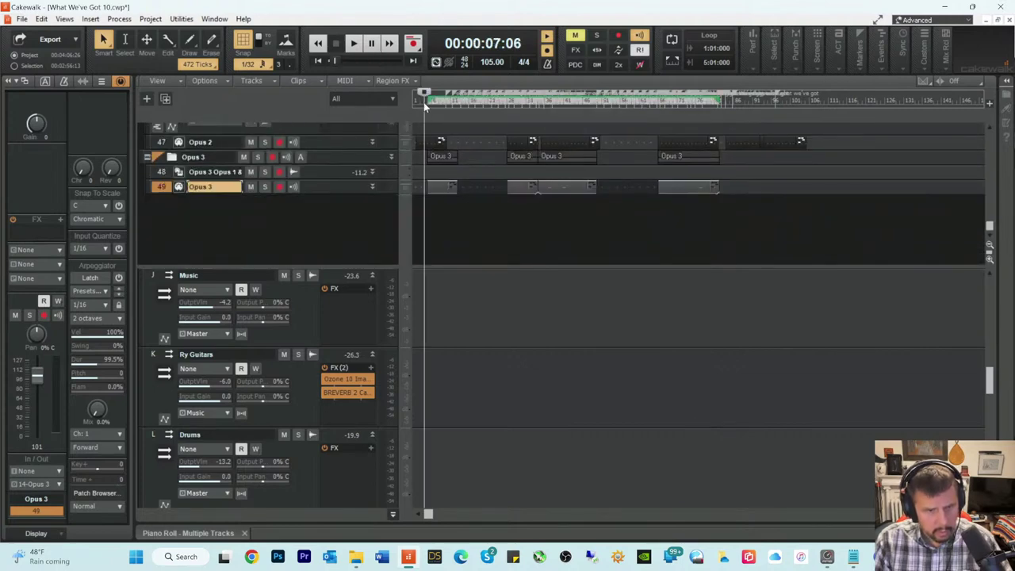
pyautogui.click(264, 187)
pyautogui.press('space')
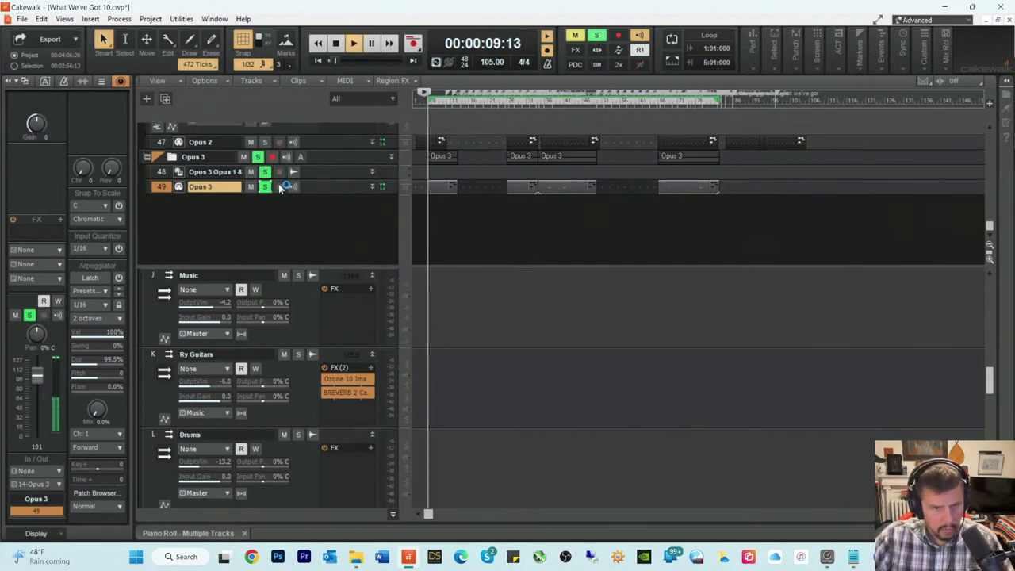
pyautogui.press('space')
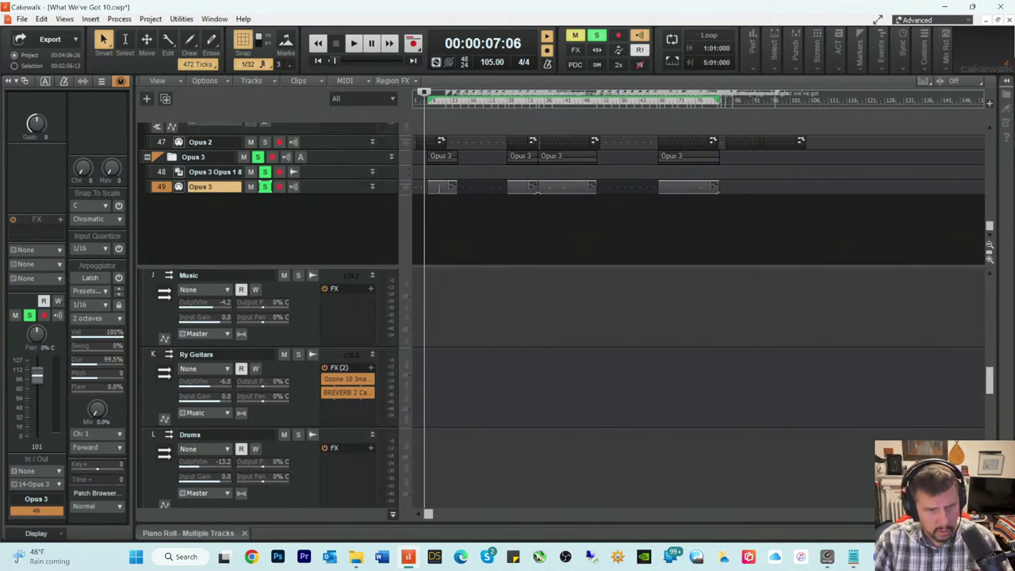
# Step: Try moving all E4 notes of the Opus 3 track to a lower octave in the piano roll, and undo the move
pyautogui.click(441, 186)
pyautogui.doubleClick(441, 186)
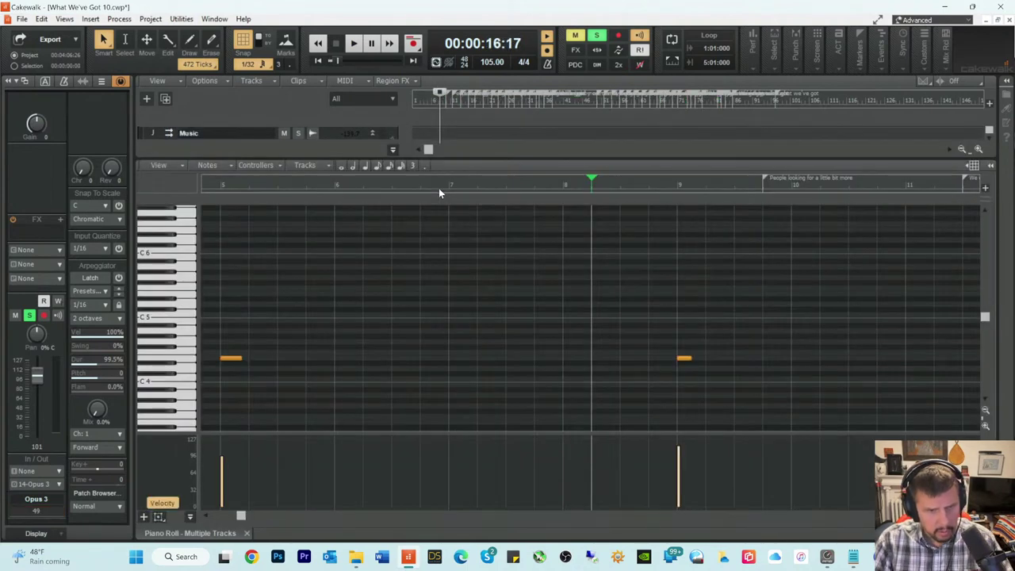
pyautogui.click(191, 360)
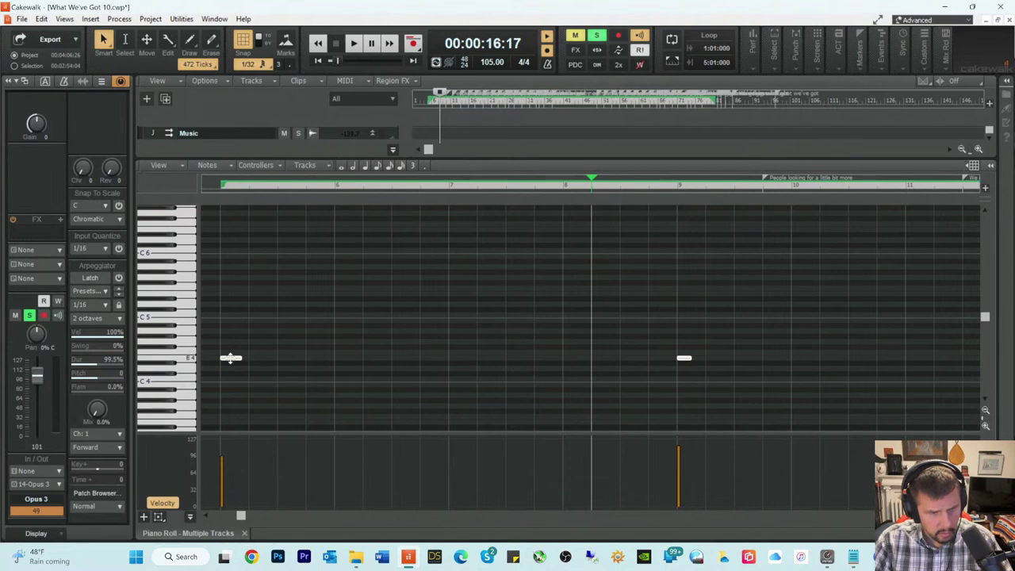
pyautogui.moveTo(230, 357); pyautogui.dragTo(230, 256)
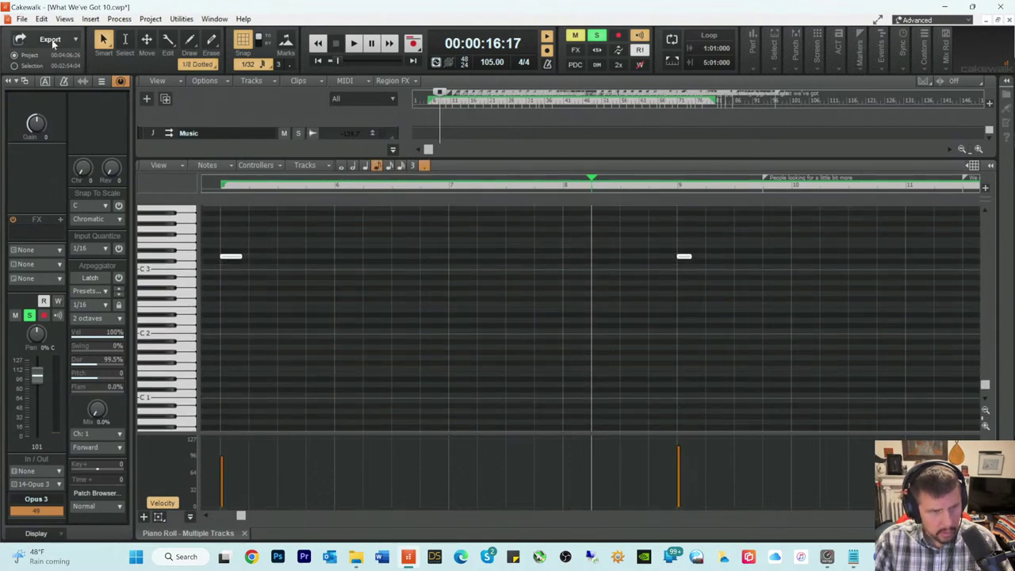
pyautogui.click(41, 19)
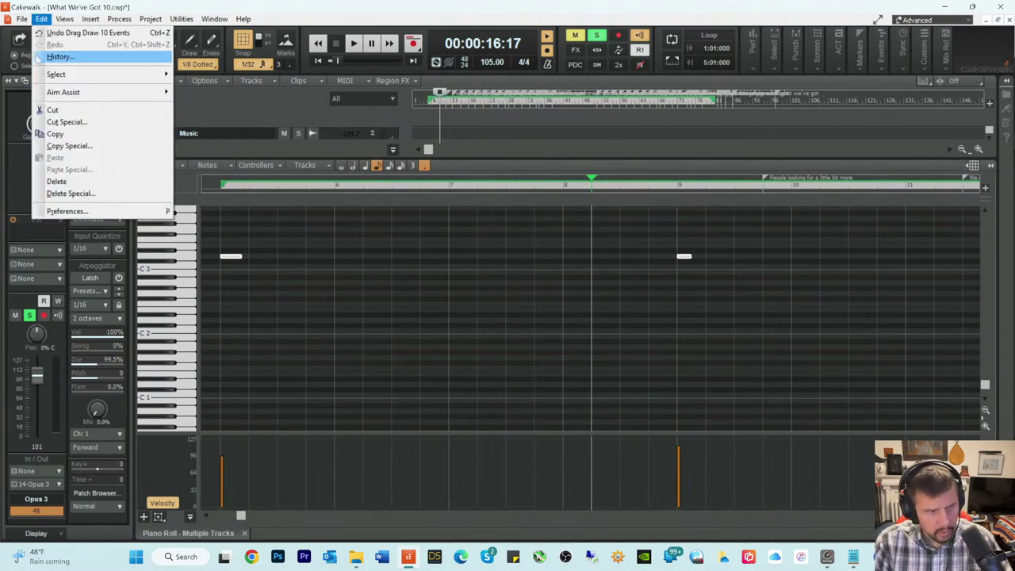
pyautogui.click(73, 34)
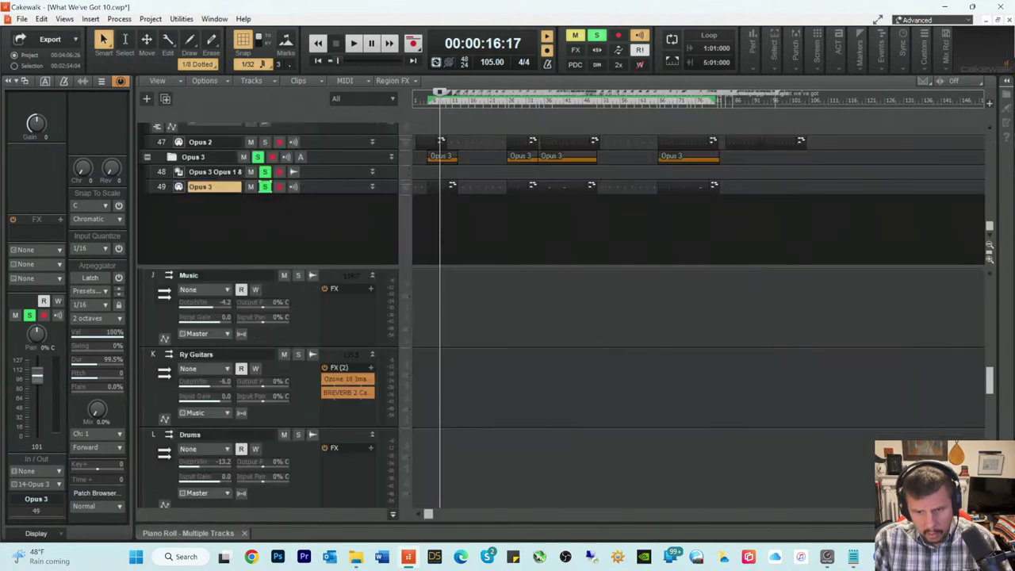
pyautogui.press('d')
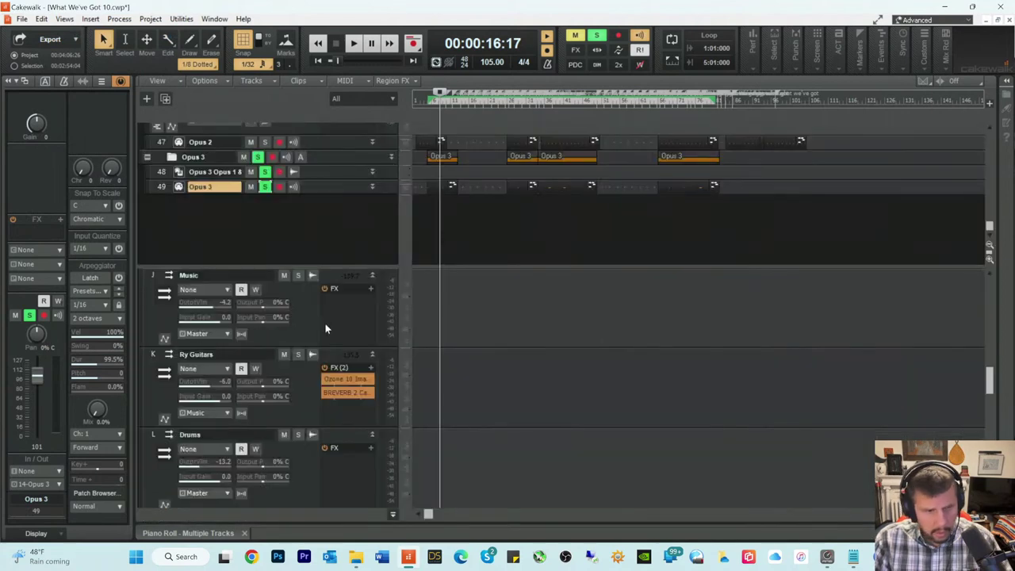
# Step: Load EWPD Spike Stent Kit 4 MASTER PS from the Powerful System folder into the Opus 3 instrument
pyautogui.click(179, 171)
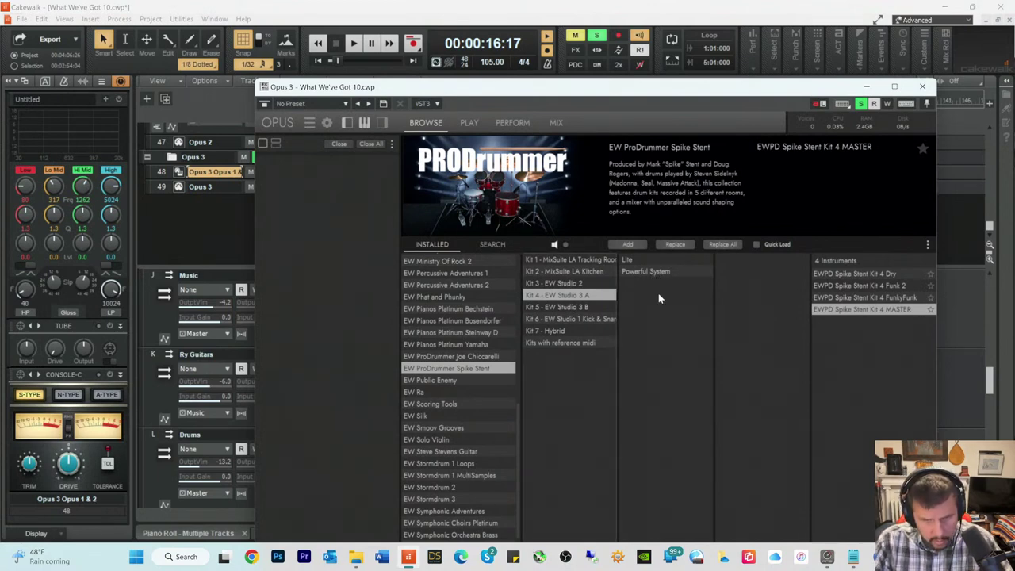
pyautogui.click(661, 272)
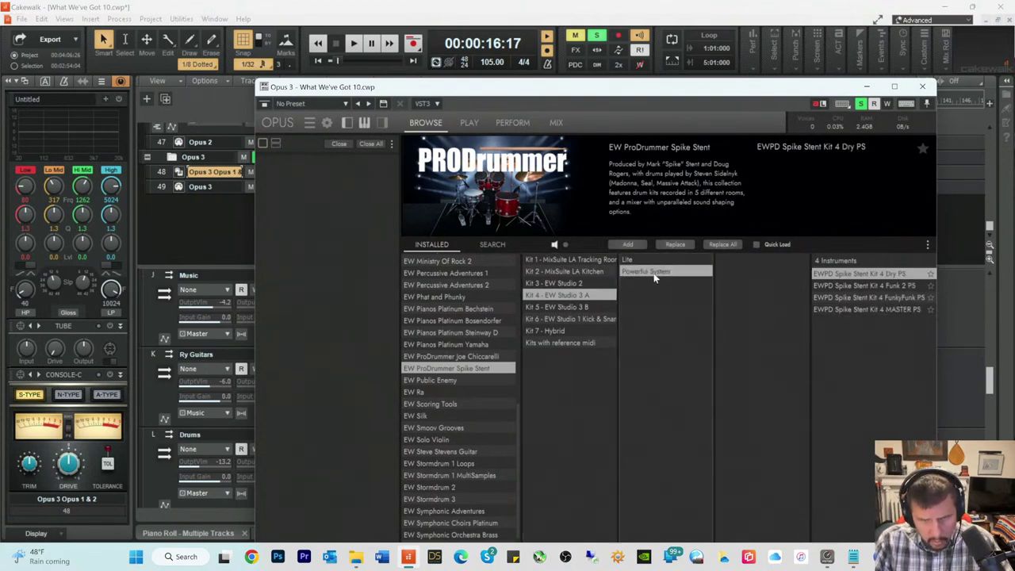
pyautogui.click(856, 308)
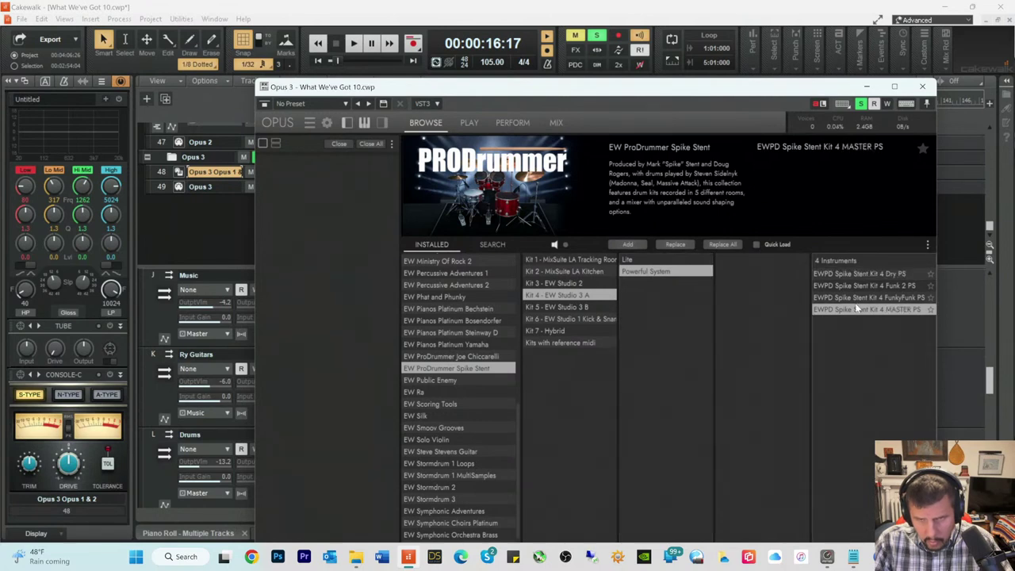
pyautogui.doubleClick(857, 308)
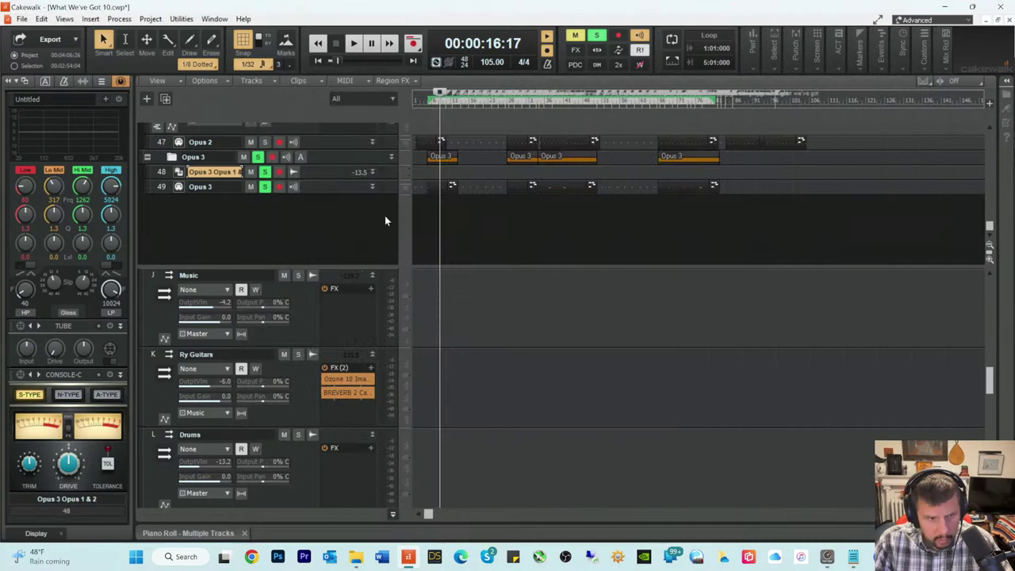
# Step: Select the E4 notes of the Opus 3 track in the piano roll and audition them from 00:00:08:11
pyautogui.doubleClick(437, 188)
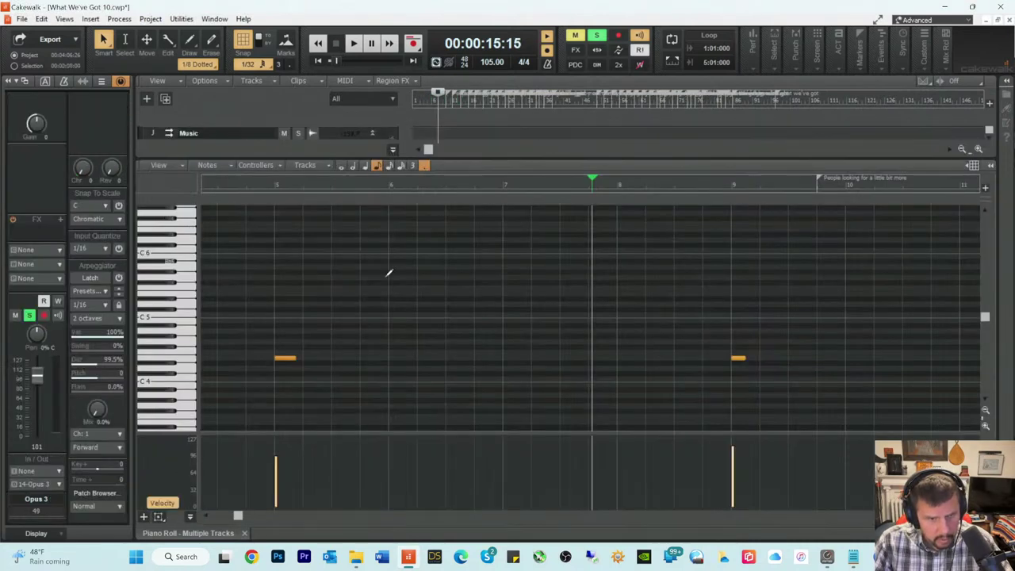
pyautogui.click(190, 363)
pyautogui.click(193, 361)
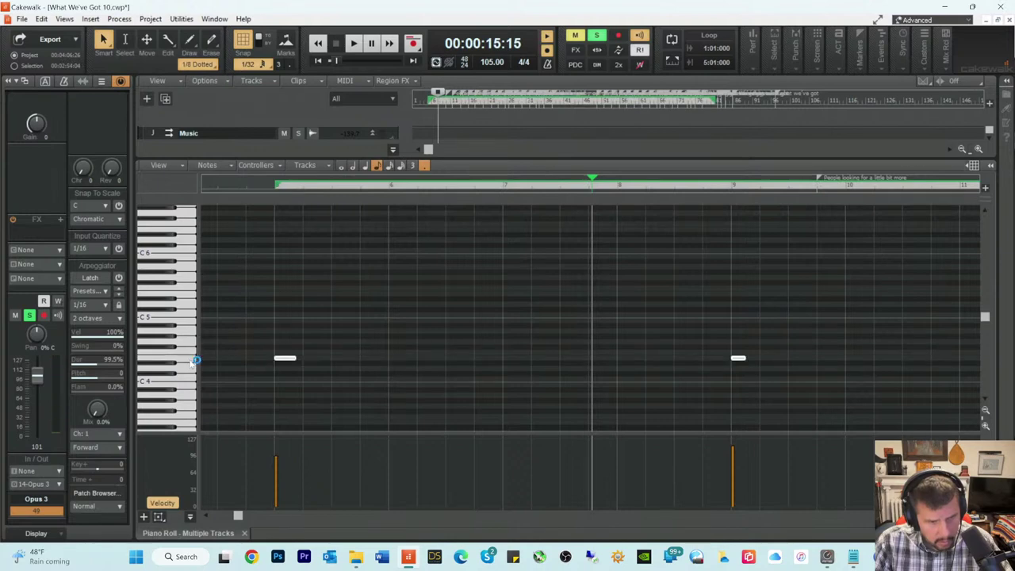
pyautogui.click(235, 184)
pyautogui.press('space')
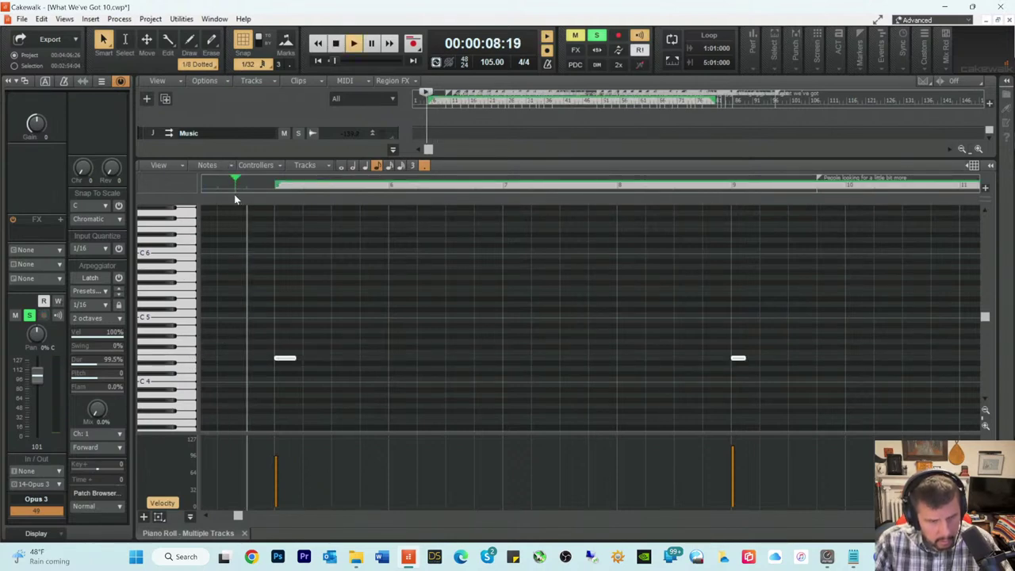
pyautogui.press('space')
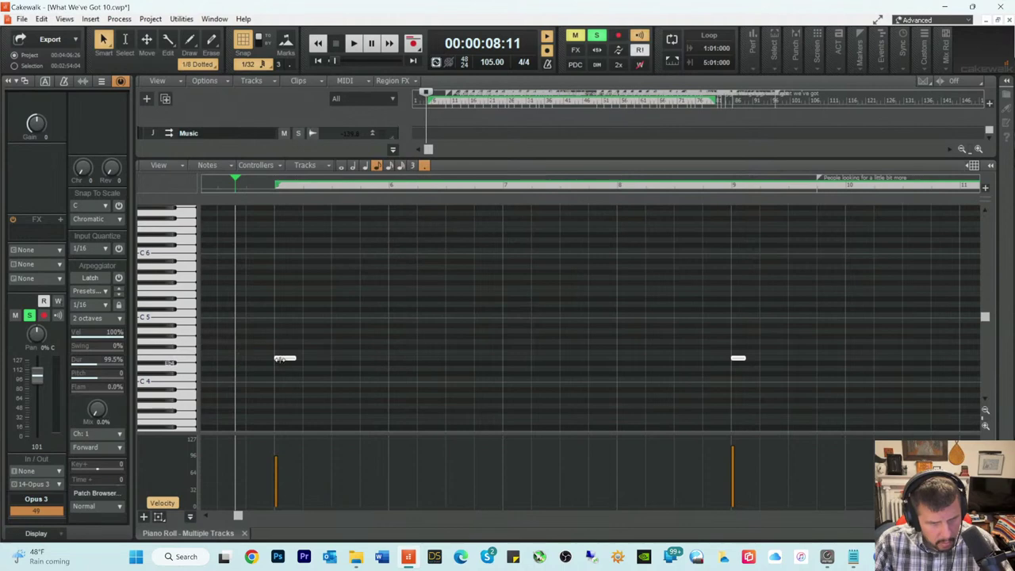
# Step: Move the selected E4 notes of the Opus 3 track up two semitones and audition the soloed track
pyautogui.moveTo(284, 358); pyautogui.dragTo(283, 347)
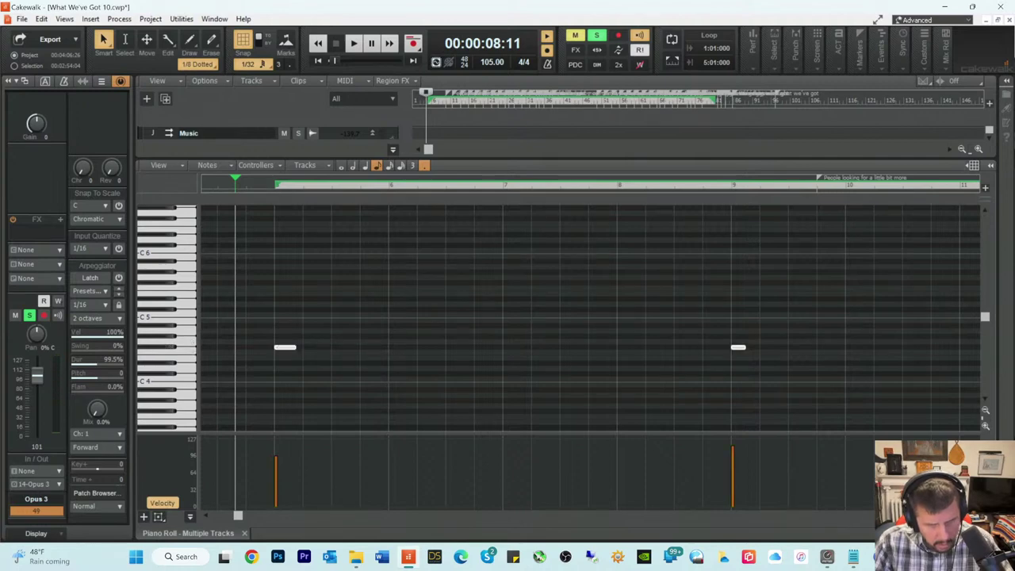
pyautogui.press('d')
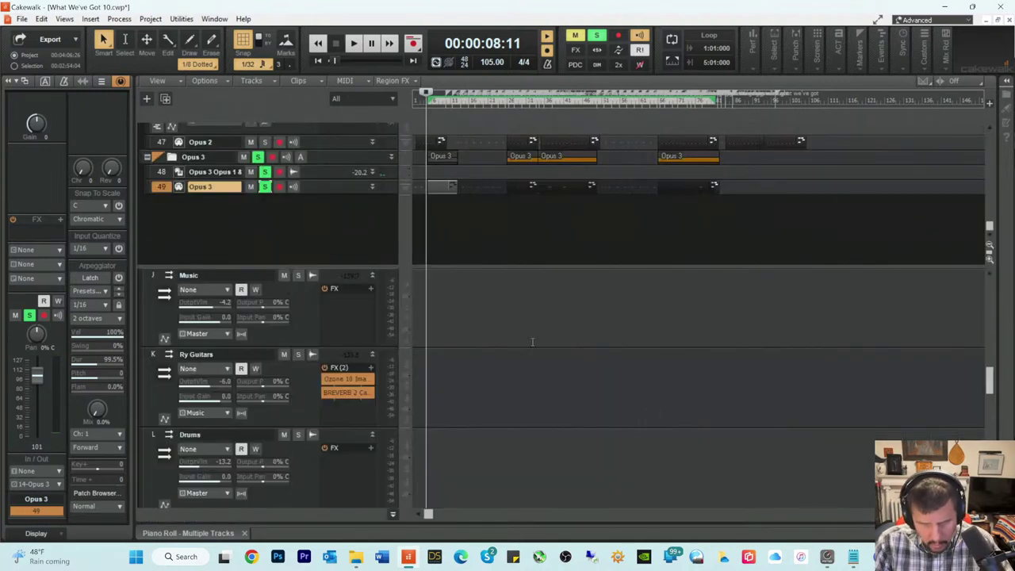
pyautogui.moveTo(305, 177); pyautogui.dragTo(303, 227)
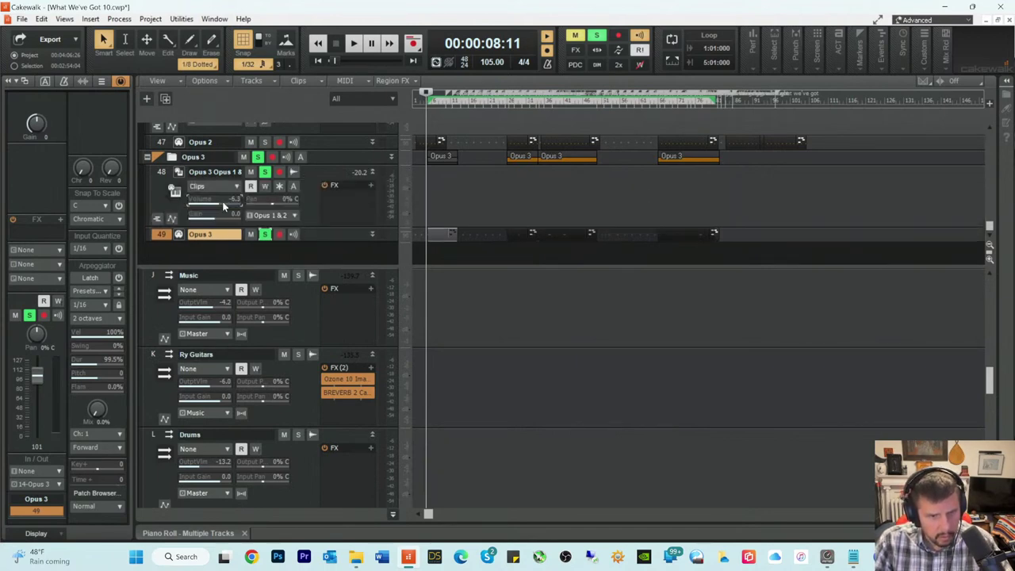
pyautogui.press('space')
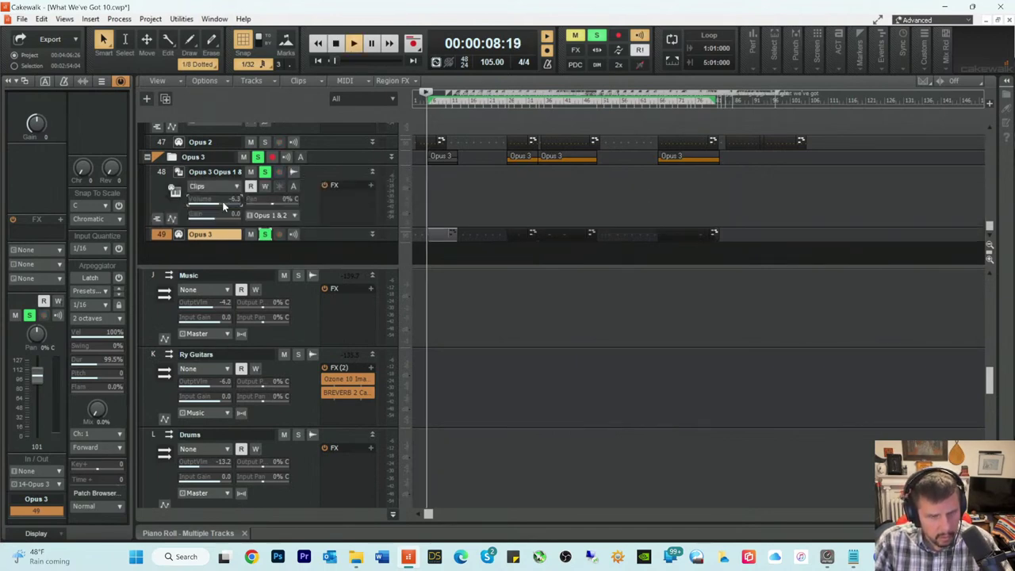
pyautogui.press('space')
# Step: Unsolo the Opus 3 tracks and lower audio track 48's volume to -9.2 while auditioning it in the full mix
pyautogui.click(267, 171)
pyautogui.press('space')
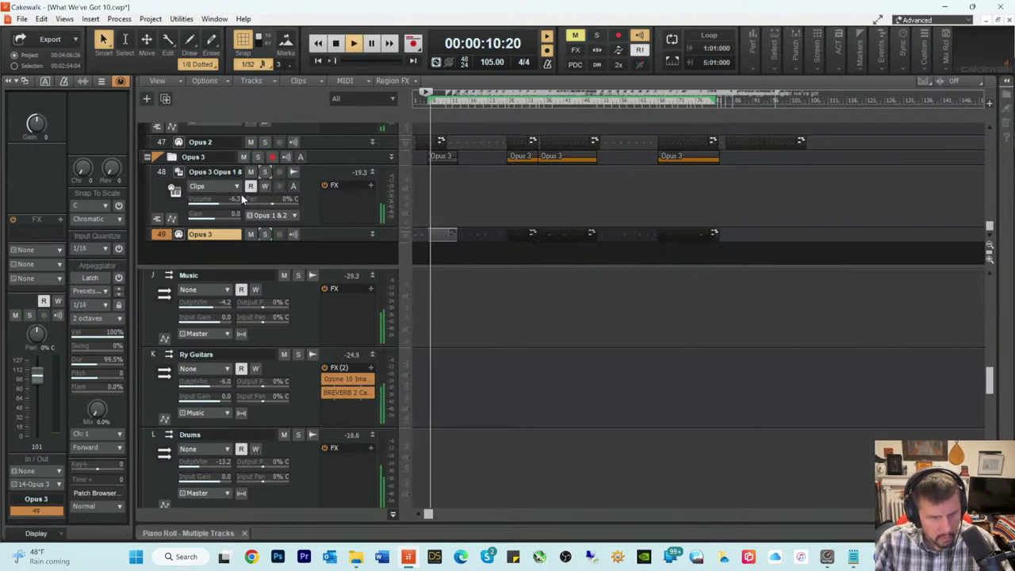
pyautogui.press('space')
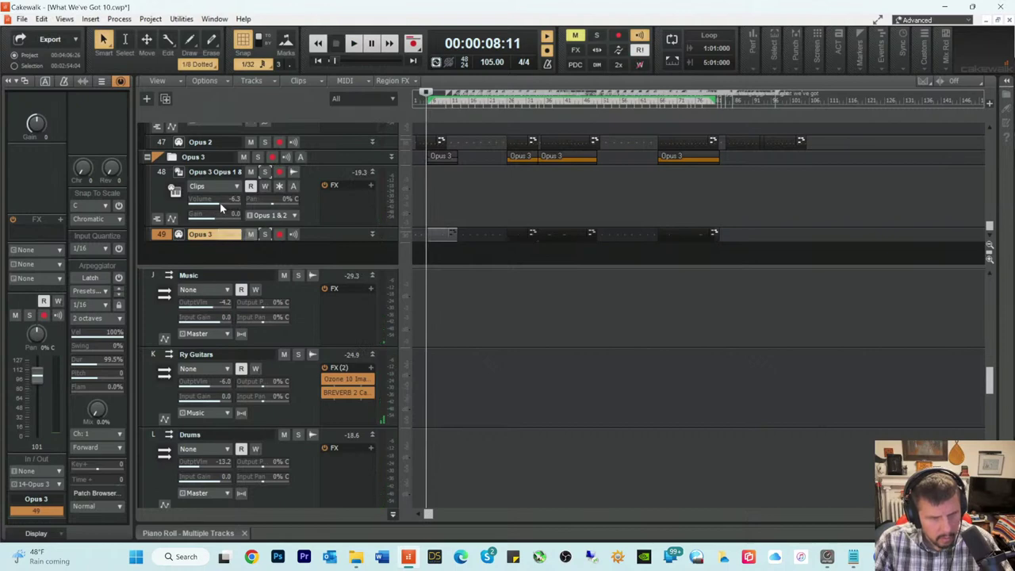
pyautogui.press('space')
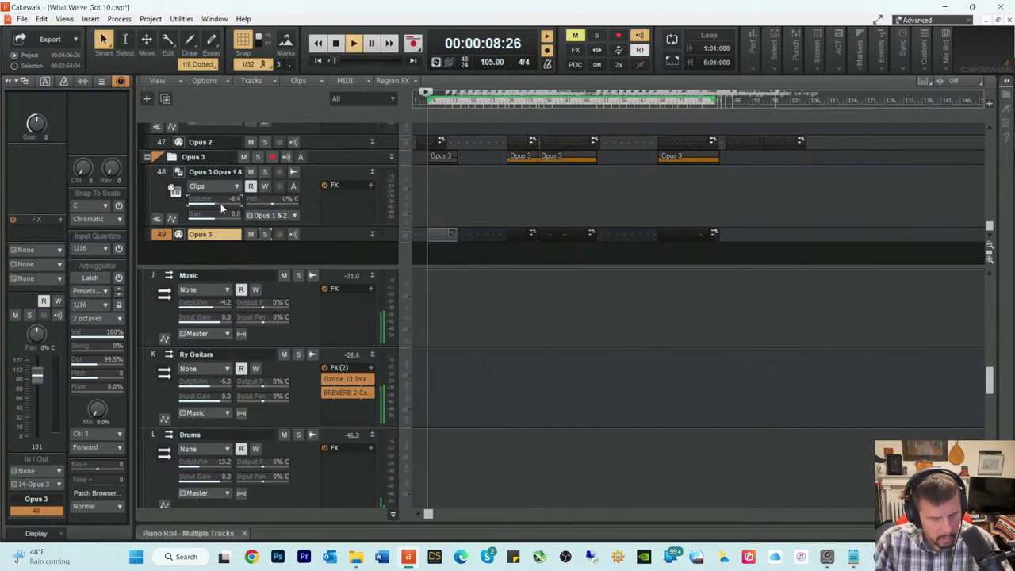
pyautogui.press('space')
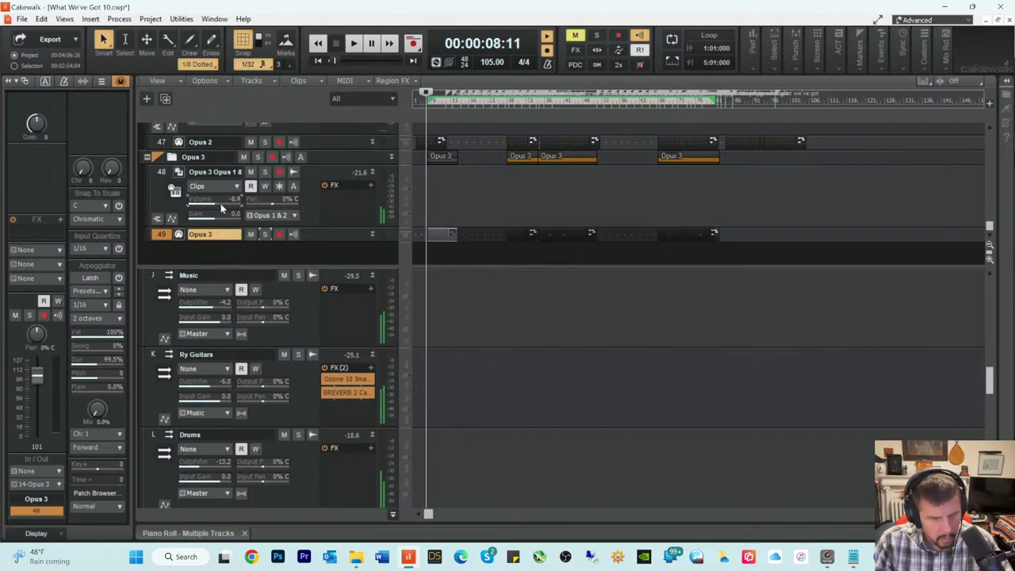
pyautogui.press('space')
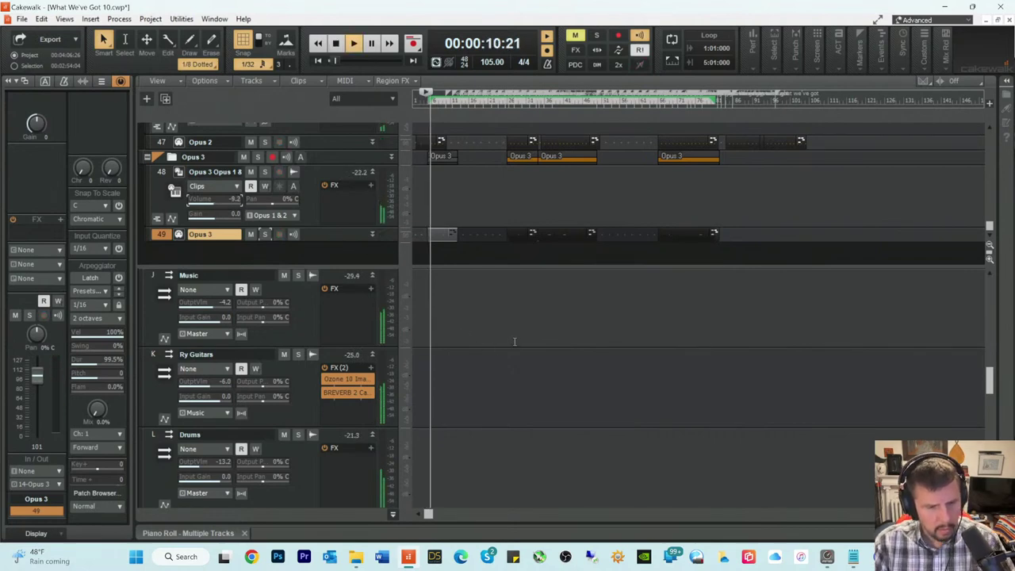
pyautogui.press('space')
# Step: Lower the Toms Reverb bus output volume to -12.4 and audition the change from 00:00:08:11
pyautogui.scroll(-3, 397, 379)
pyautogui.scroll(-10, 354, 393)
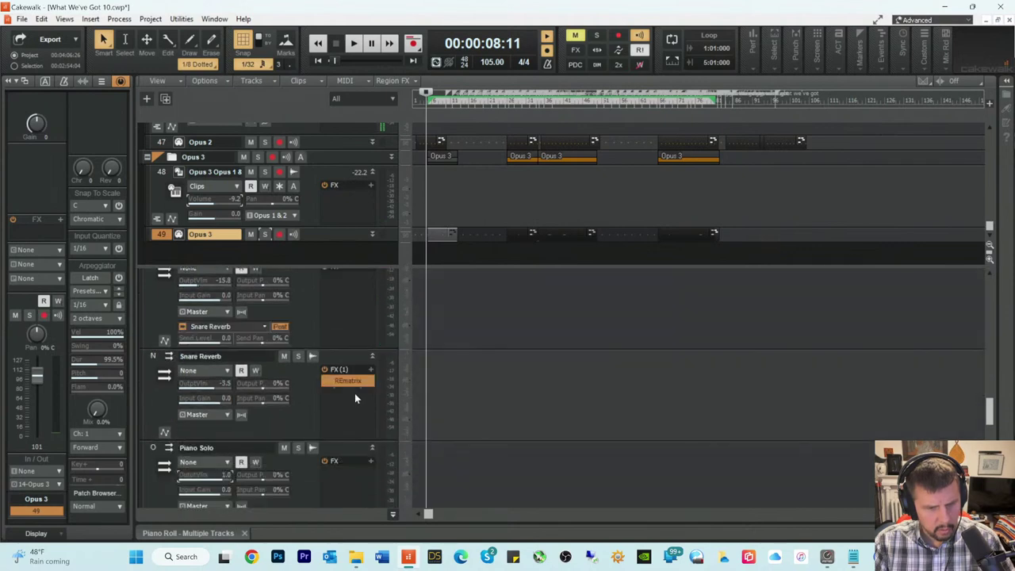
pyautogui.scroll(-1, 362, 388)
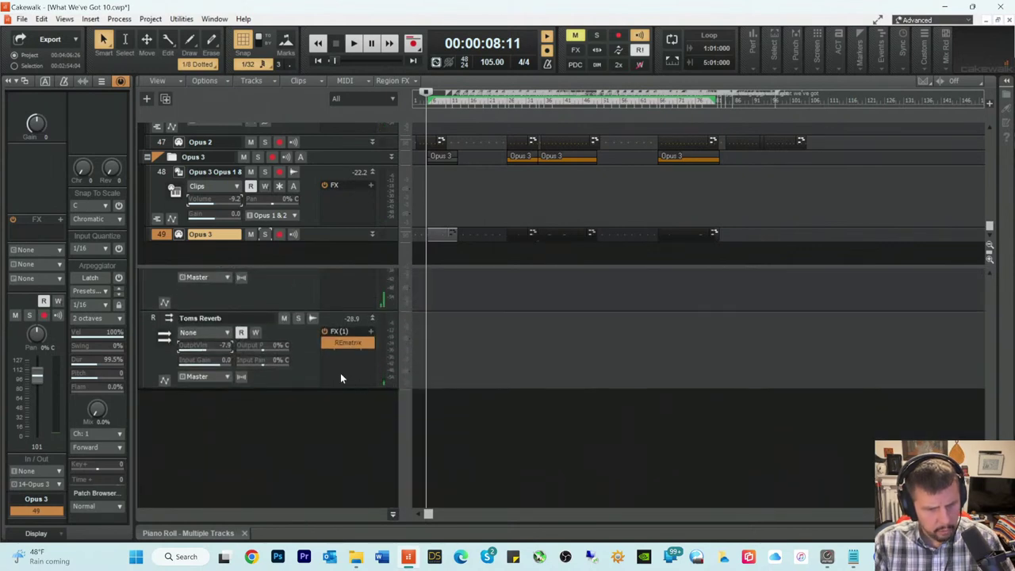
pyautogui.moveTo(212, 353); pyautogui.dragTo(210, 355)
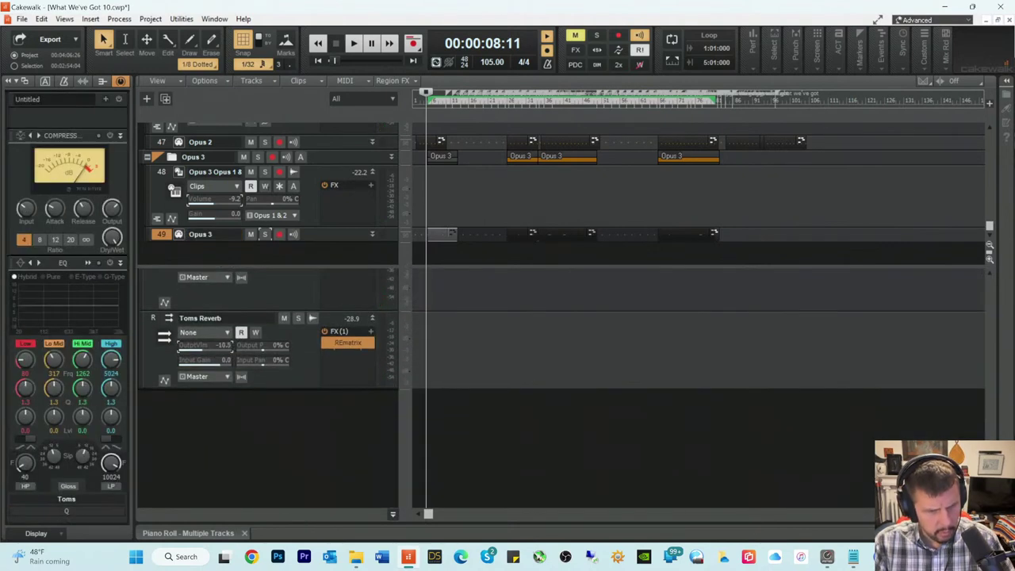
pyautogui.press('space')
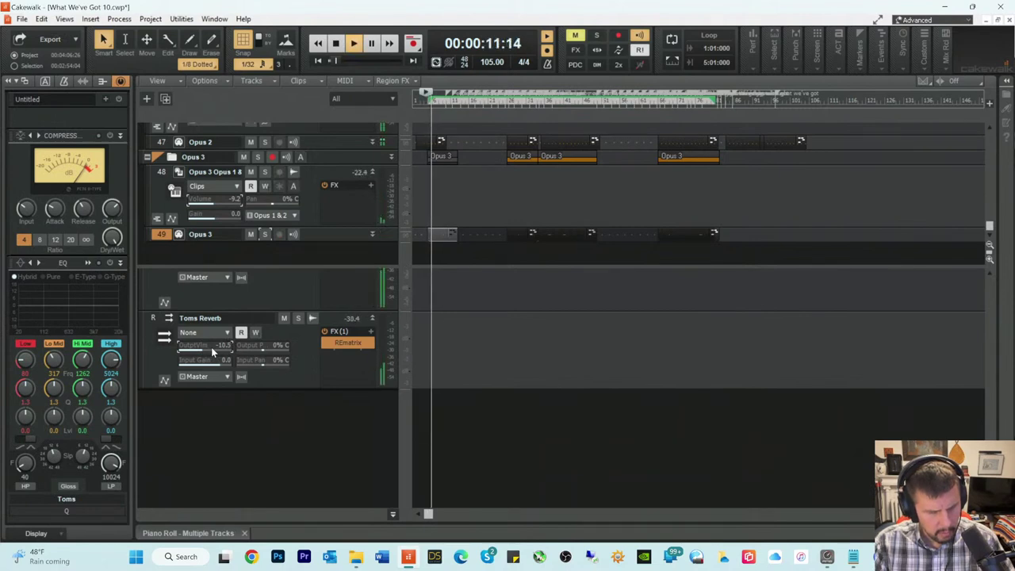
pyautogui.press('space')
pyautogui.moveTo(213, 352); pyautogui.dragTo(211, 353)
pyautogui.press('space')
pyautogui.scroll(3, 250, 298)
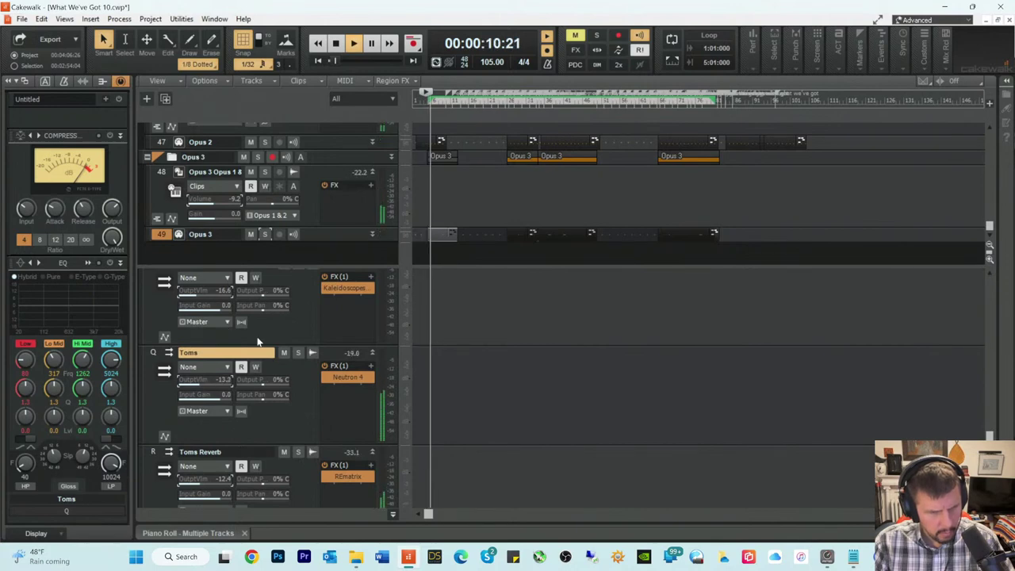
pyautogui.press('space')
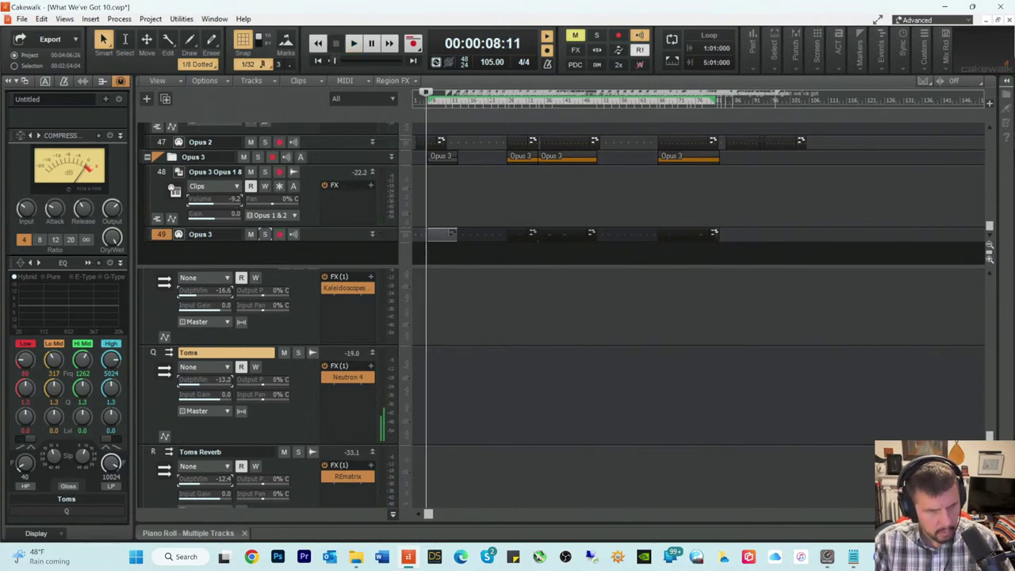
# Step: Lower the volume of the Opus 3 audio track 48 to -17.0 and audition it in the mix
pyautogui.click(199, 234)
pyautogui.press('space')
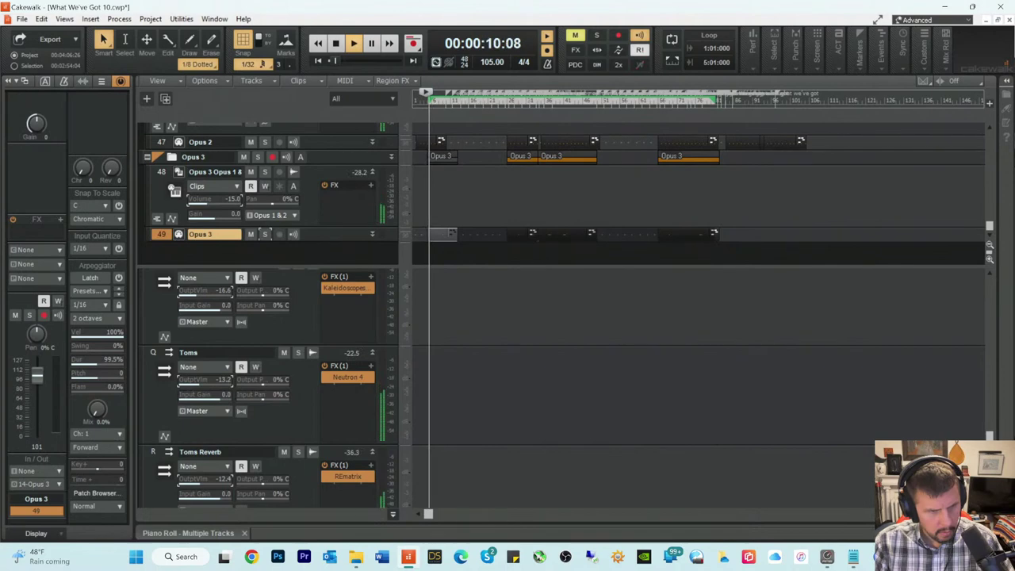
pyautogui.press('space')
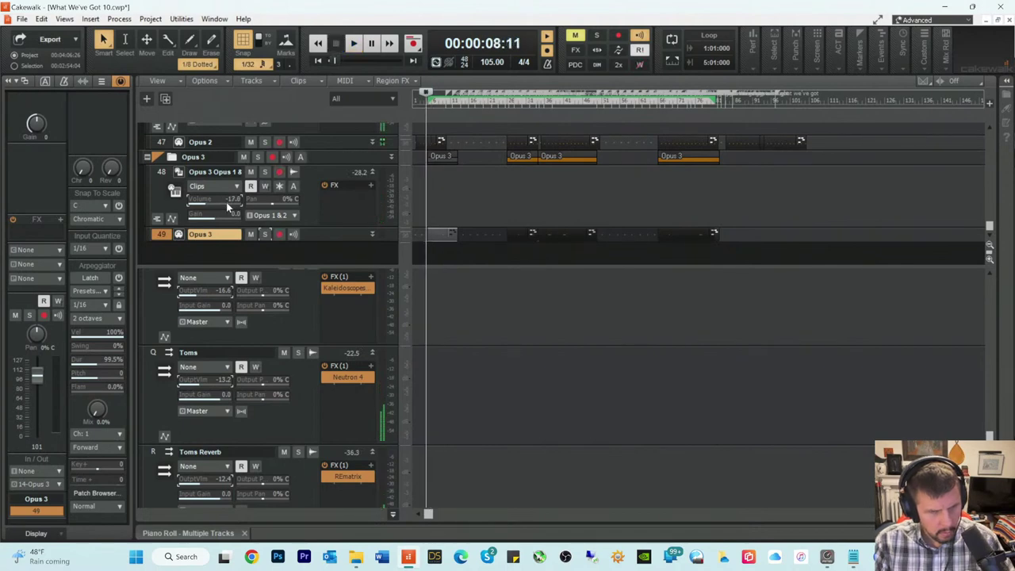
pyautogui.press('space')
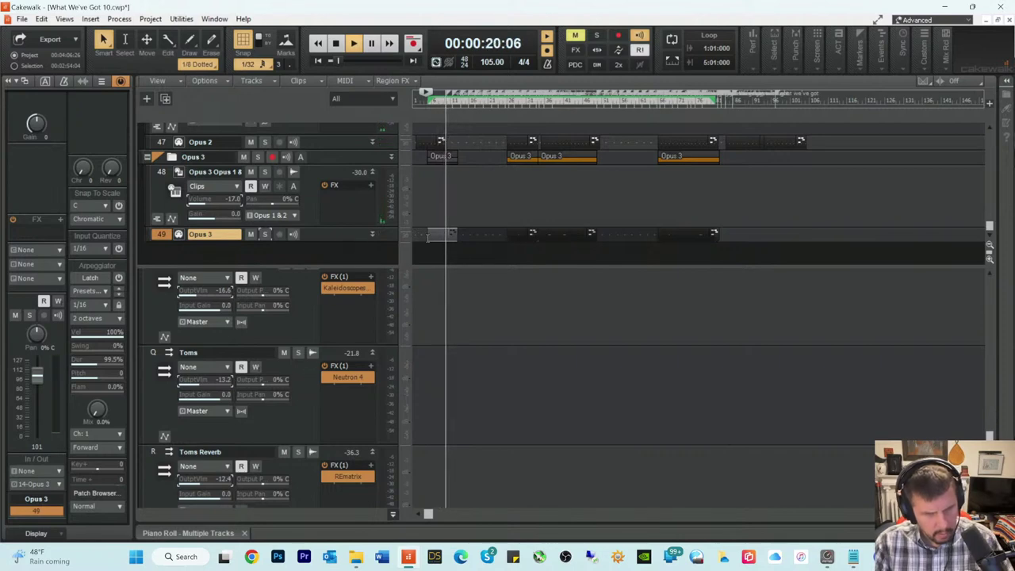
pyautogui.press('space')
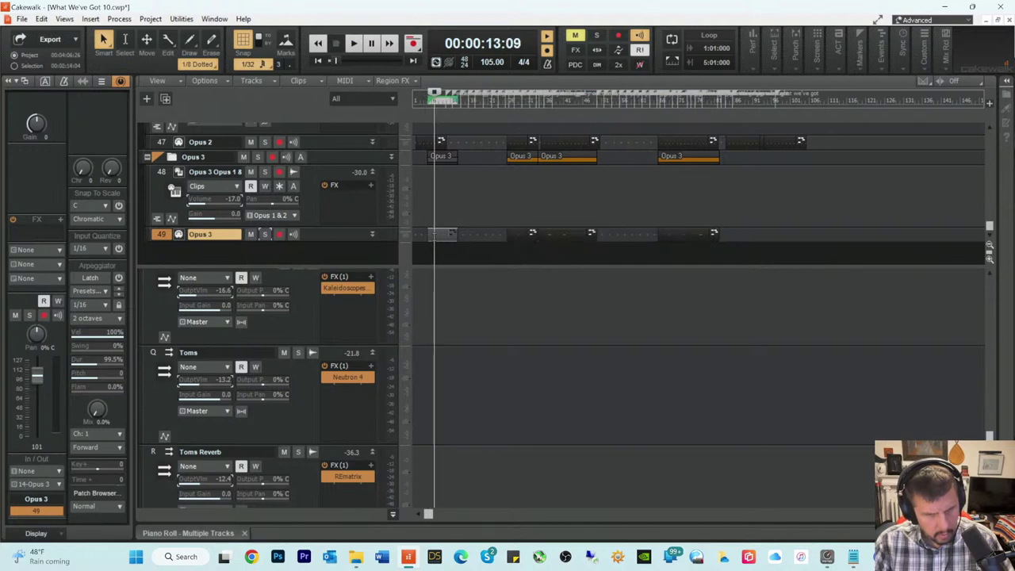
# Step: Select all cymbal notes on the Opus 3 track's current key, move them up two more semitones, and audition them from 00:00:08:04
pyautogui.doubleClick(436, 235)
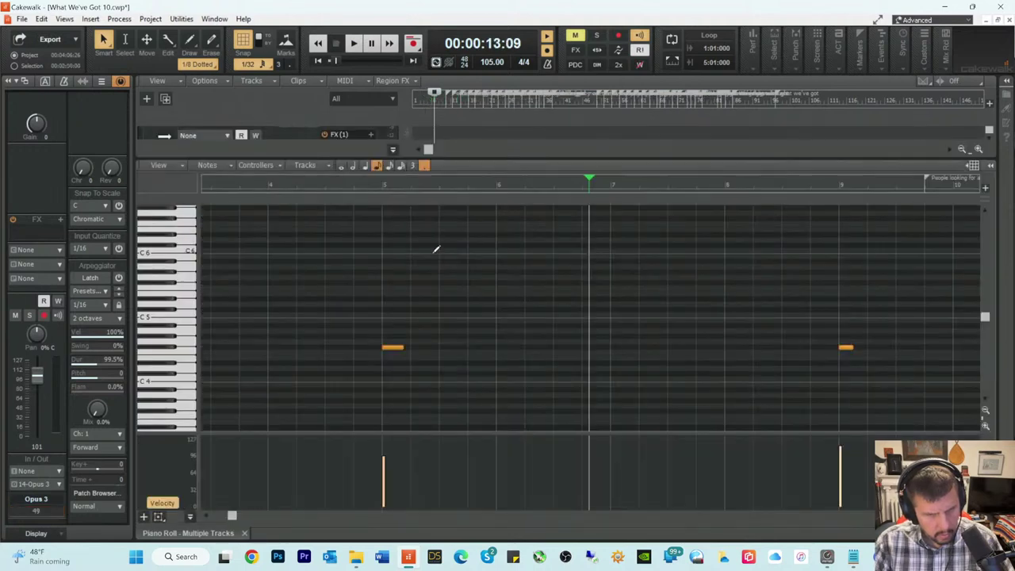
pyautogui.click(193, 346)
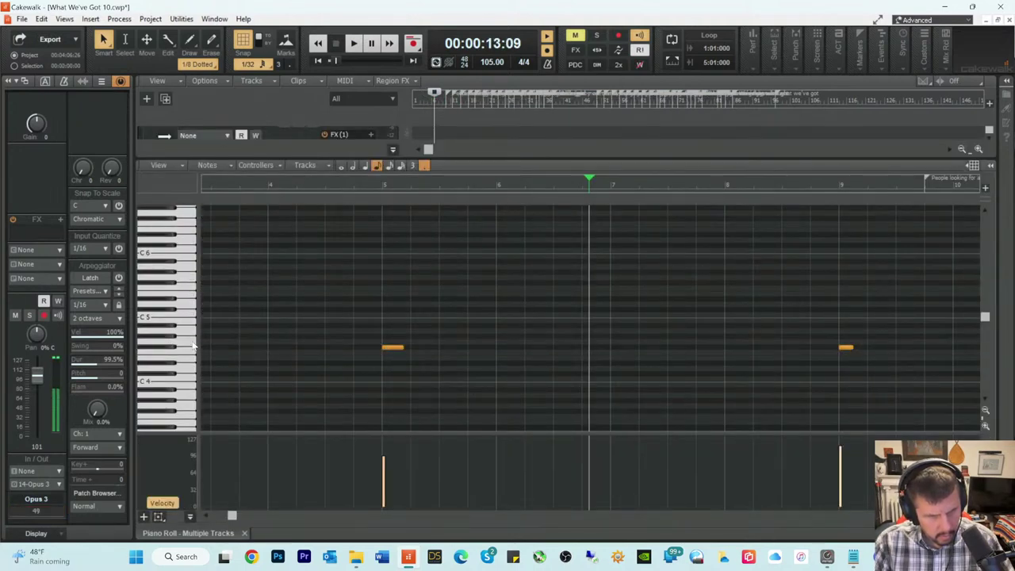
pyautogui.click(171, 348)
pyautogui.click(171, 348)
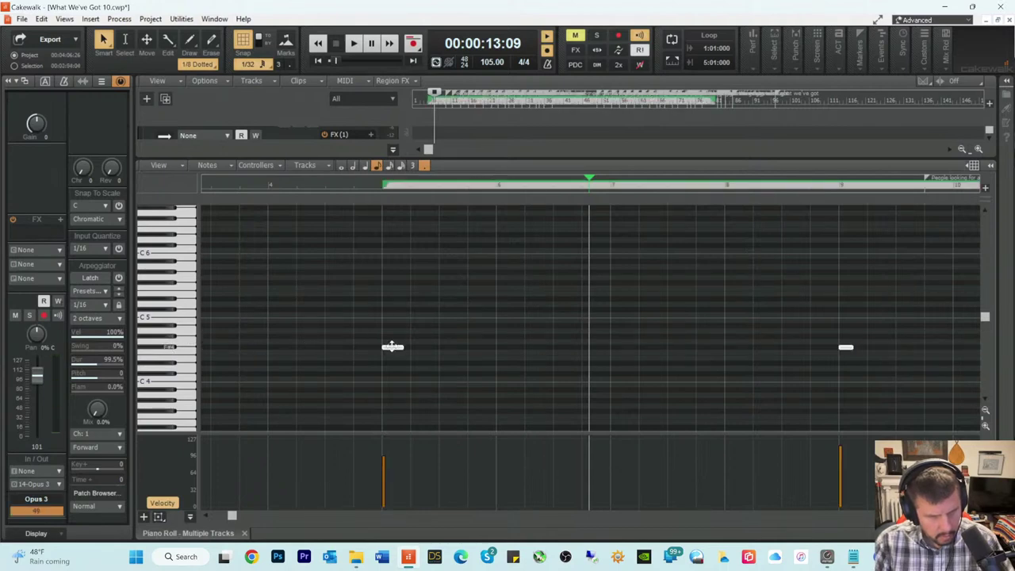
pyautogui.moveTo(392, 346)
pyautogui.mouseDown()
pyautogui.moveTo(389, 369)
pyautogui.moveTo(392, 311)
pyautogui.moveTo(390, 335)
pyautogui.mouseUp()
pyautogui.click(383, 230)
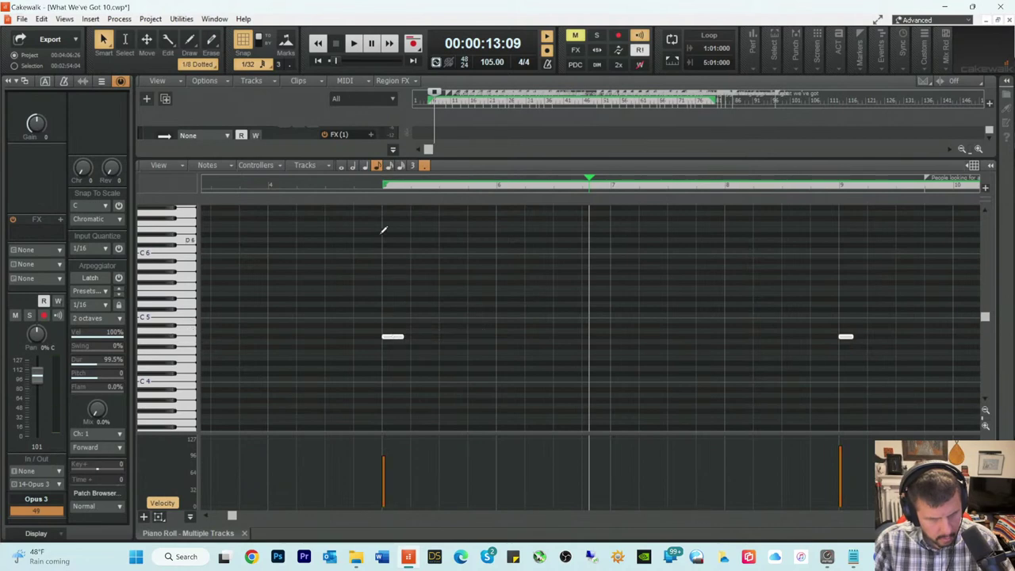
pyautogui.click(330, 187)
pyautogui.press('space')
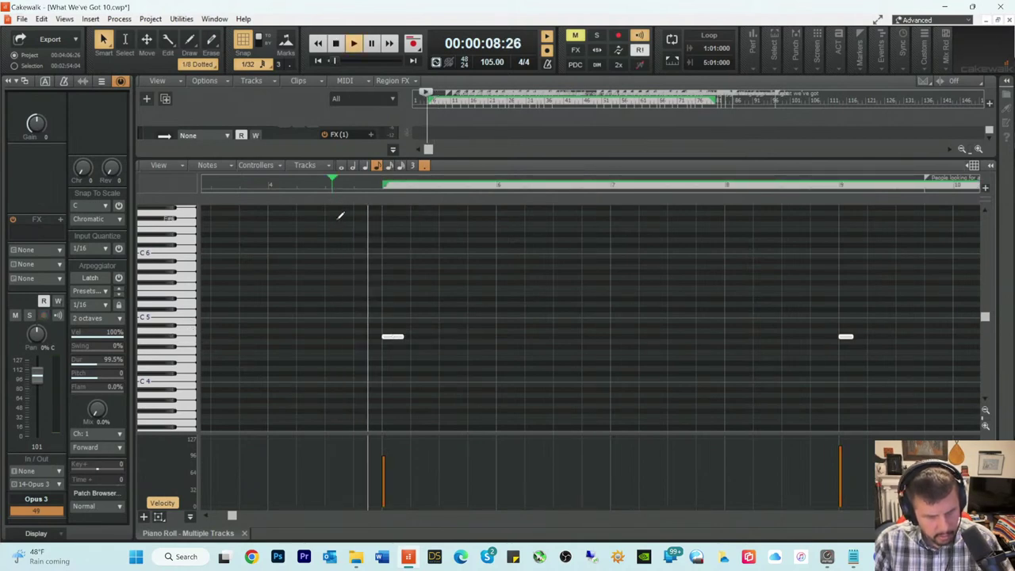
pyautogui.press('space')
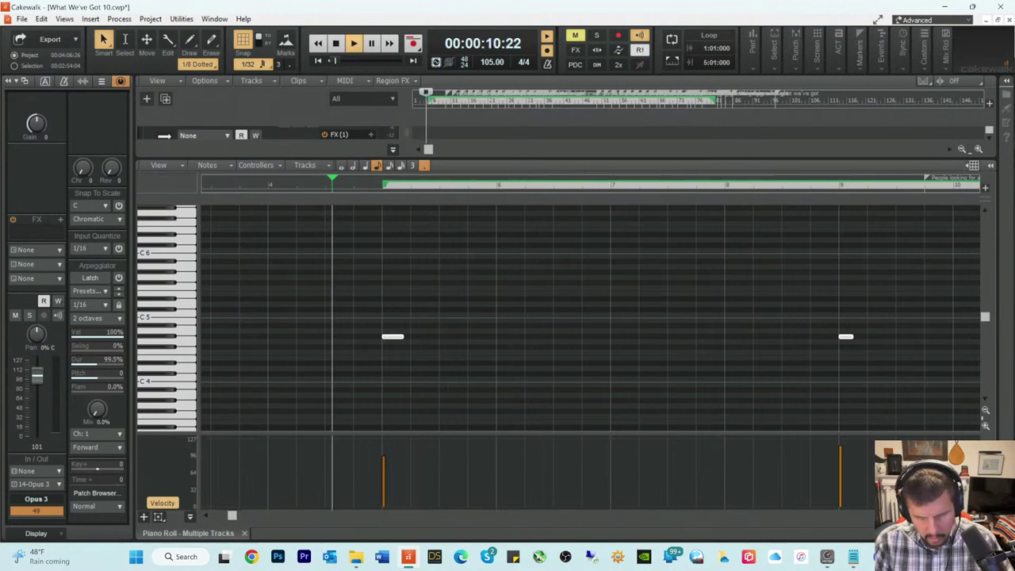
pyautogui.press('d')
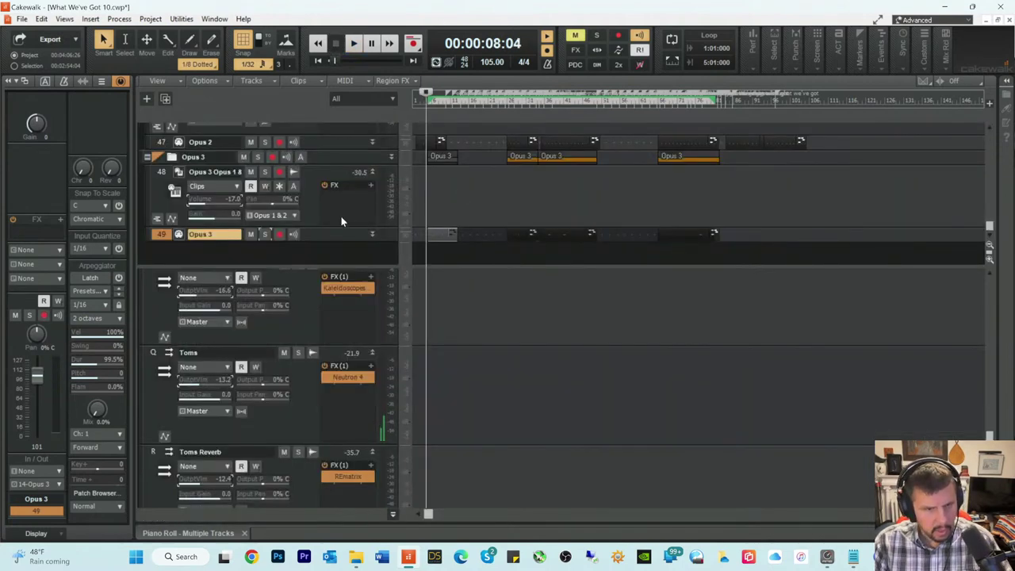
# Step: Insert the Neutron 4 effect on the Opus 3 audio track 48 and open its assistant view
pyautogui.rightClick(338, 195)
pyautogui.moveTo(362, 203)
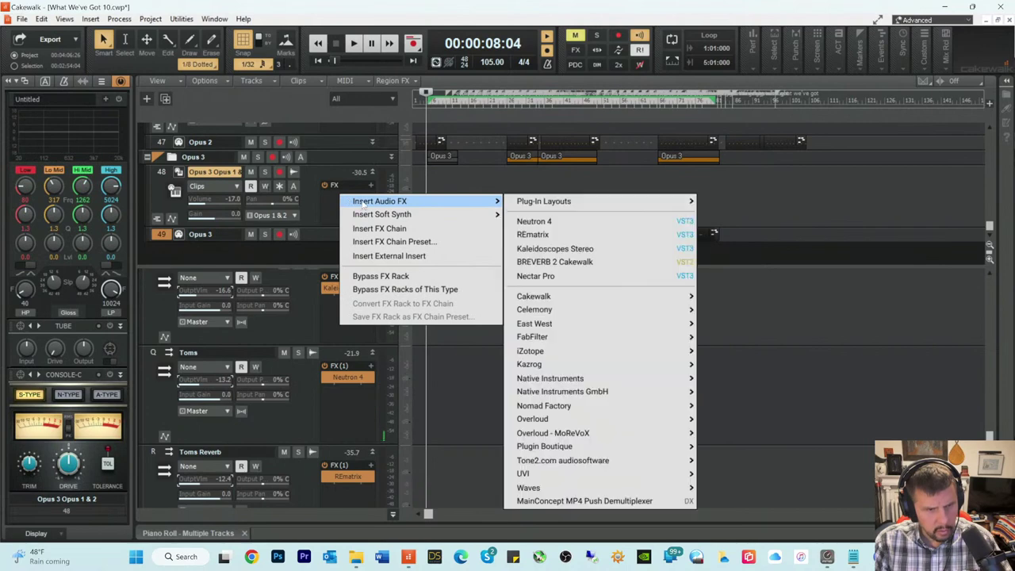
pyautogui.click(545, 221)
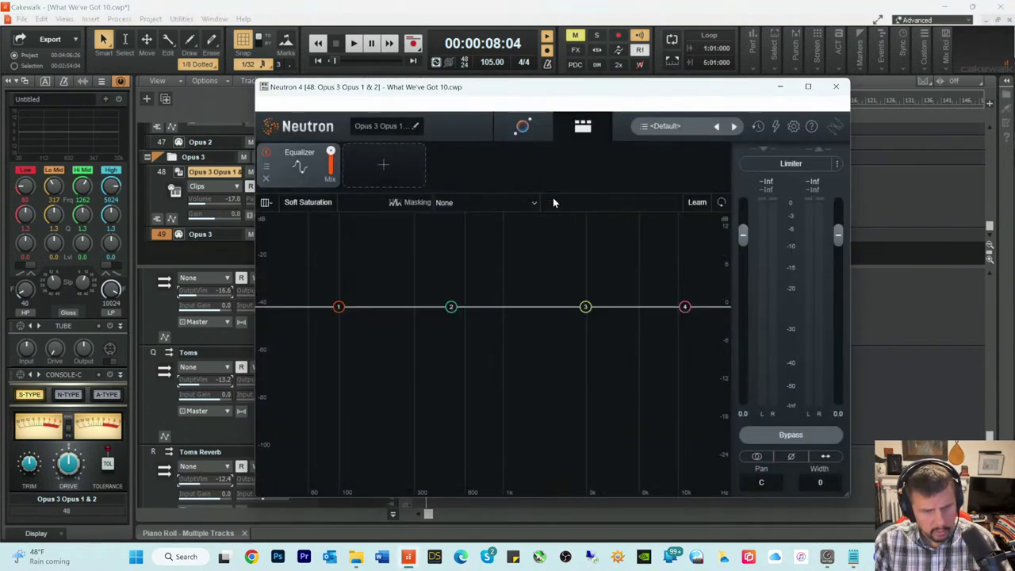
pyautogui.click(528, 137)
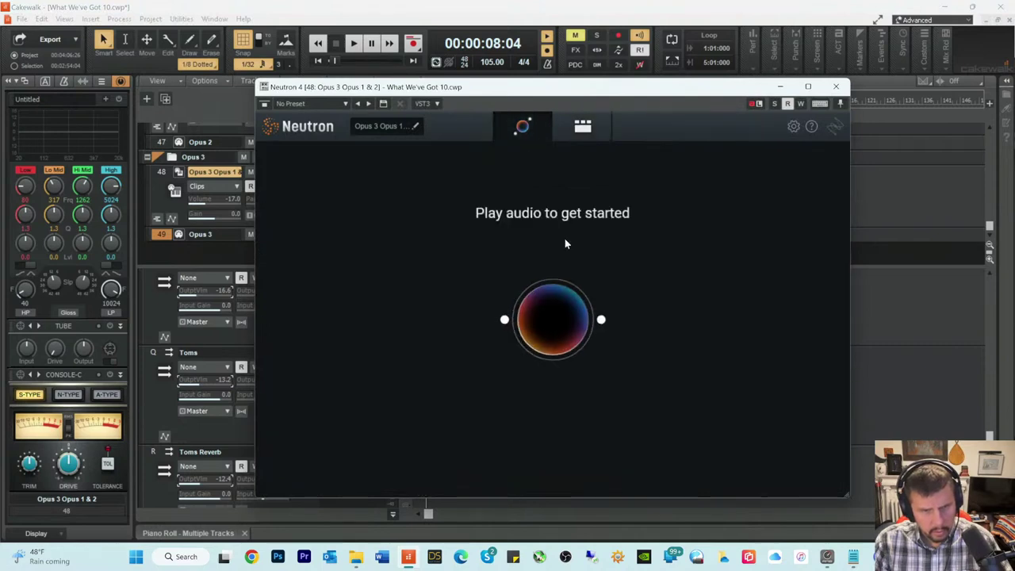
# Step: Play the cymbal passage from 00:00:08:04 repeatedly so Neutron 4's assistant can analyze the track and create its custom processing
pyautogui.press('space')
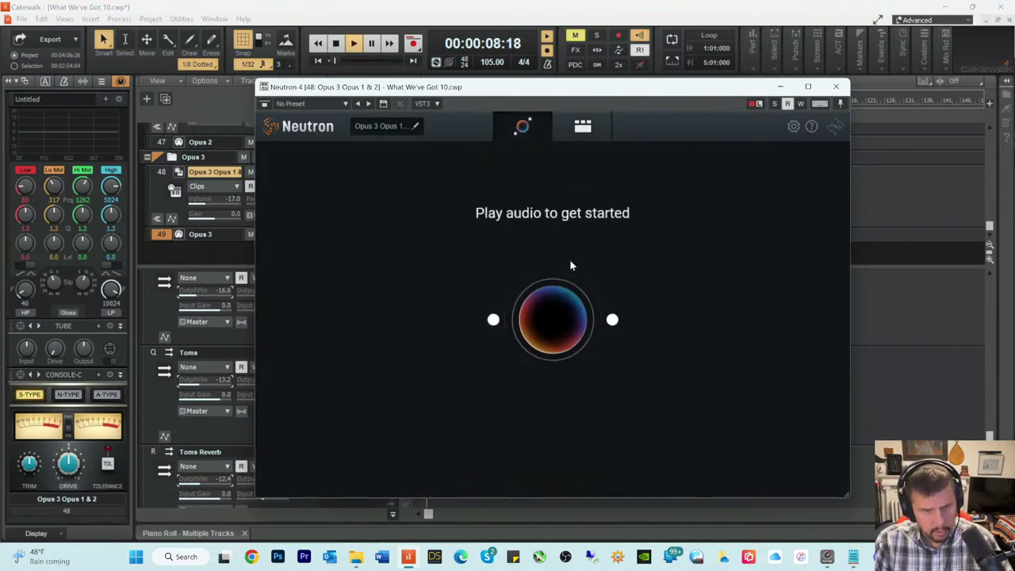
pyautogui.press('space')
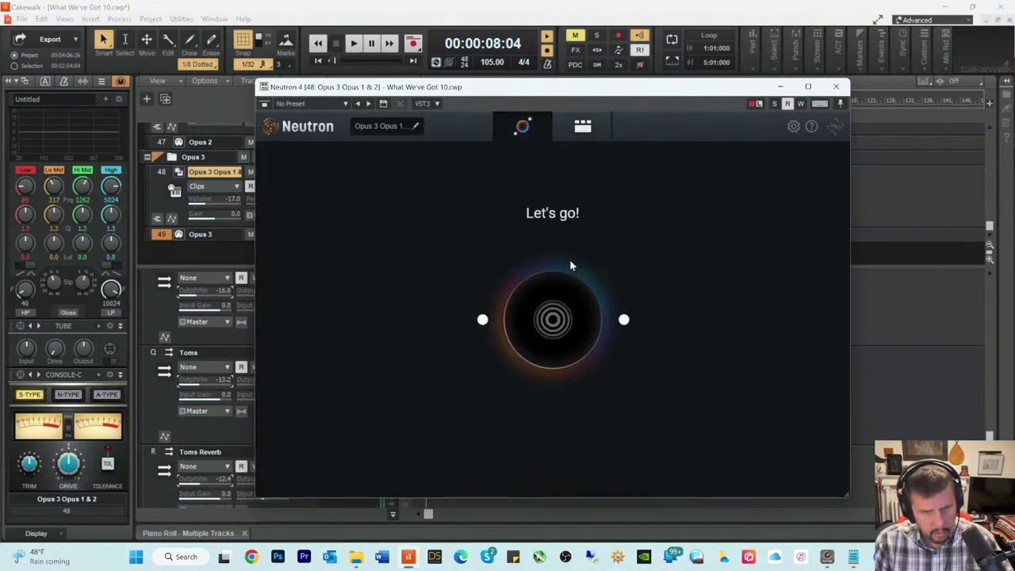
pyautogui.press('space')
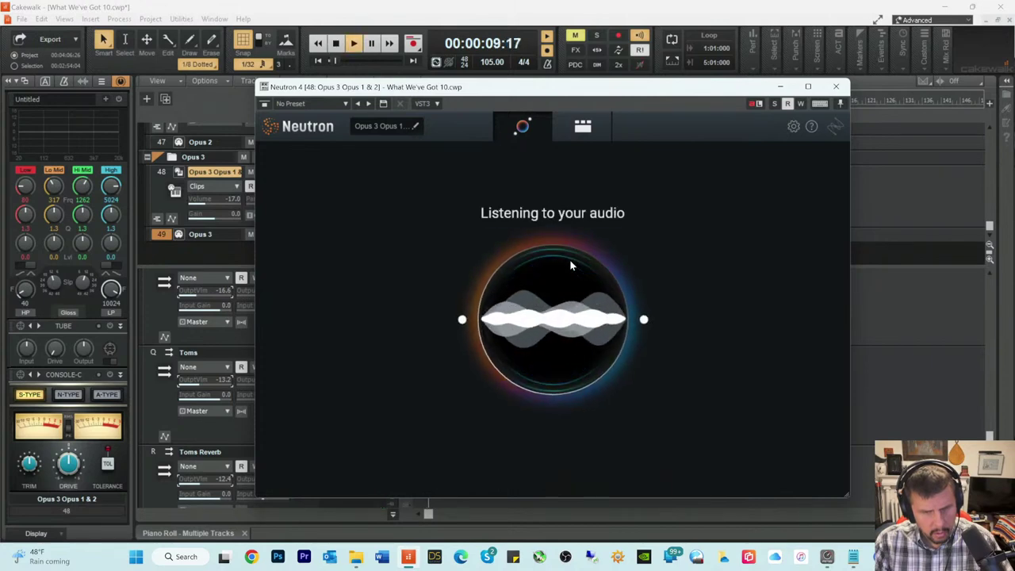
pyautogui.press('space')
pyautogui.press('space')
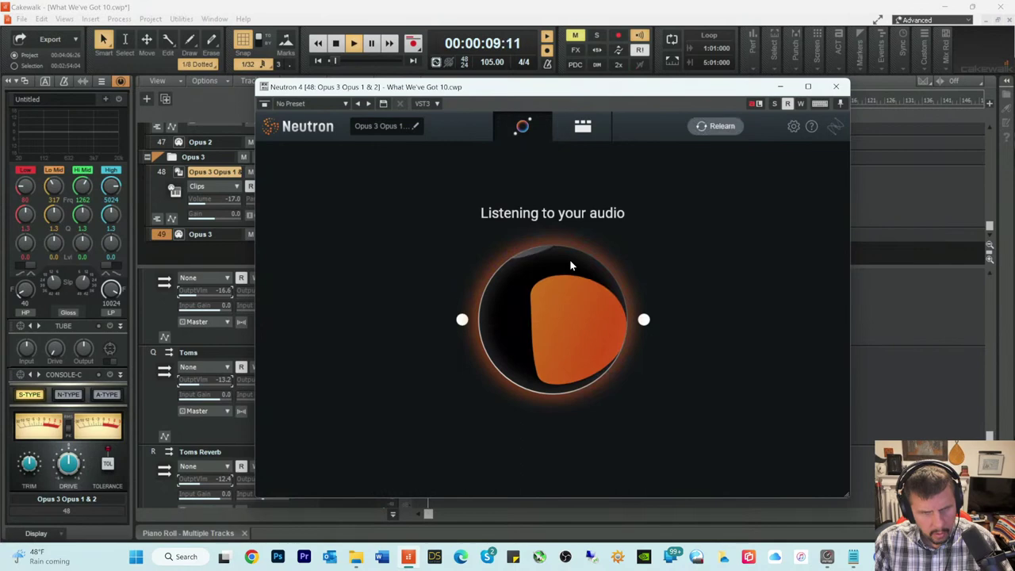
pyautogui.press('space')
pyautogui.press('space')
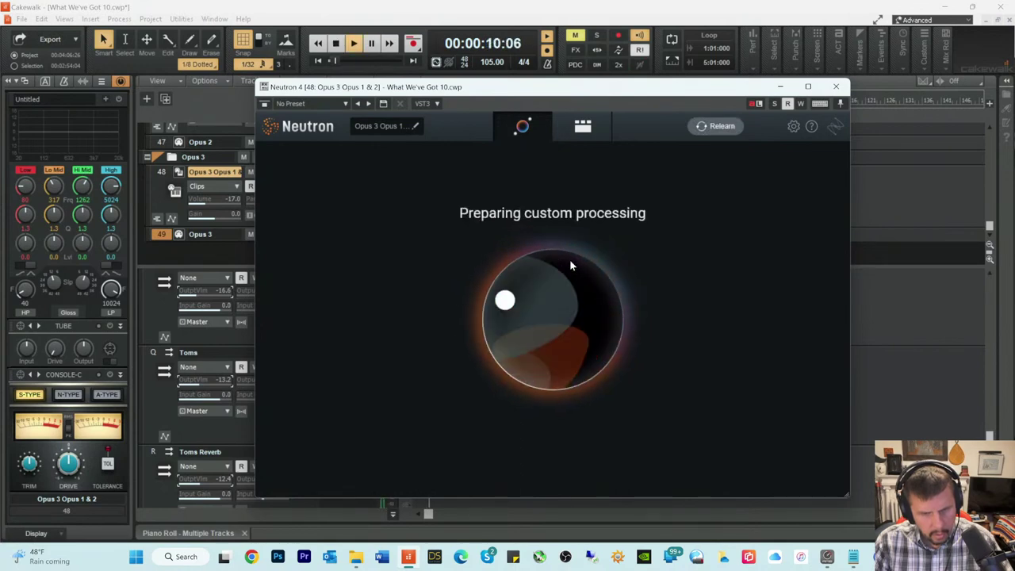
pyautogui.press('space')
pyautogui.press('space')
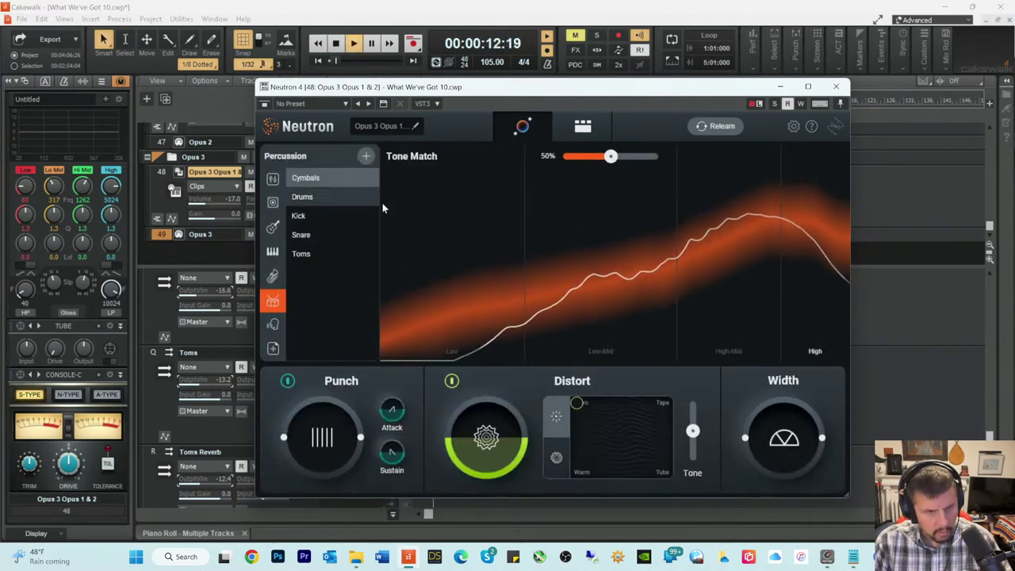
# Step: Close Neutron 4 on the Opus 3 audio track 48 and audition the cymbal passage from 00:00:08:04 in the mix
pyautogui.press('space')
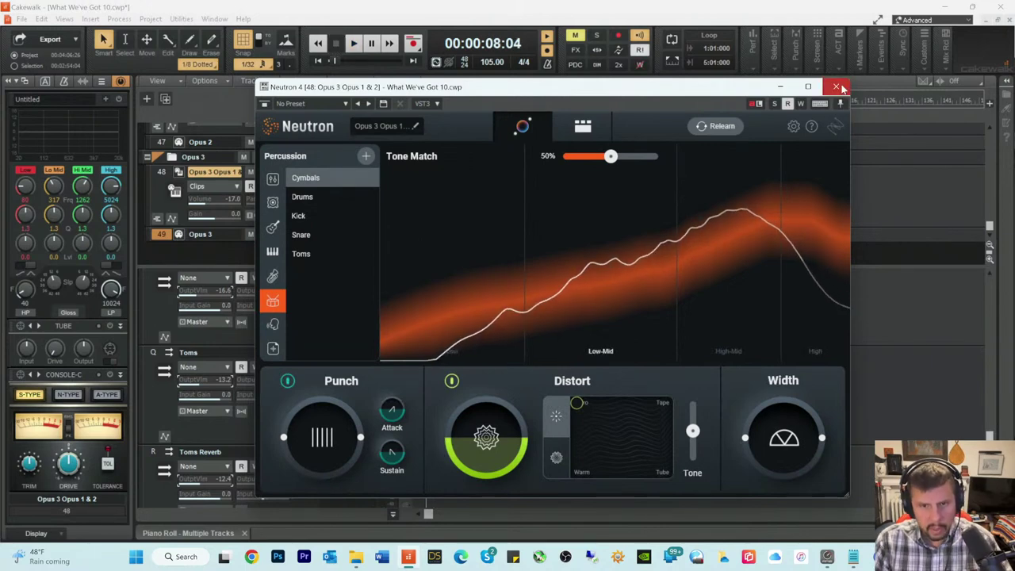
pyautogui.click(837, 87)
pyautogui.press('space')
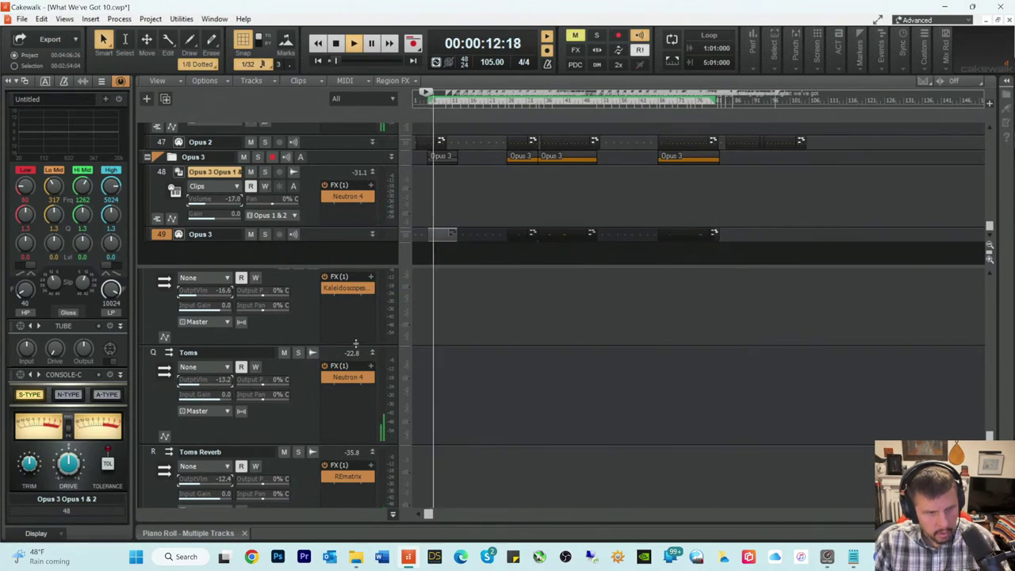
pyautogui.press('space')
# Step: Lower the Toms bus output volume to -16.2 while auditioning the passage from 00:00:08:04
pyautogui.scroll(-3, 466, 357)
pyautogui.scroll(3, 467, 347)
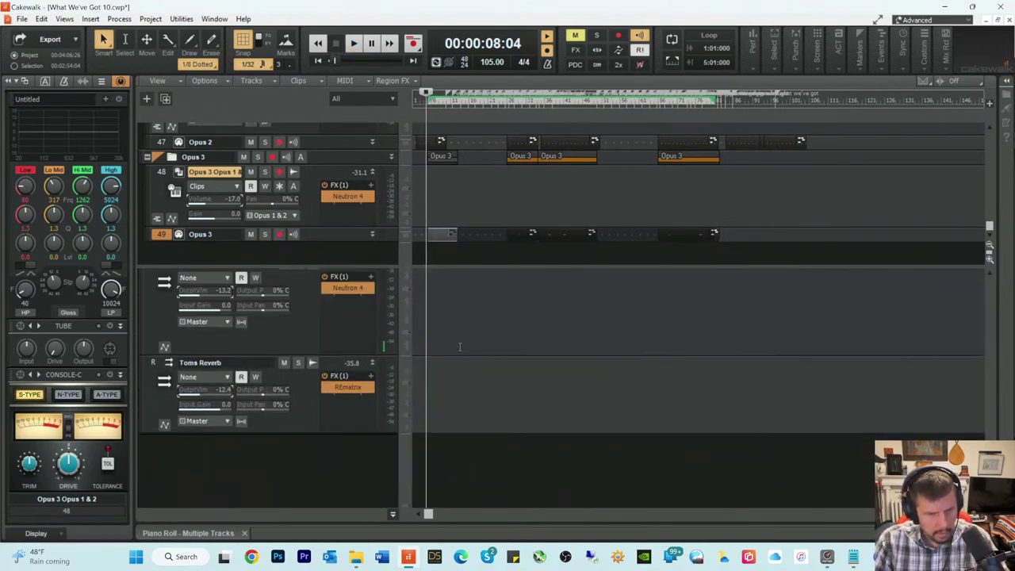
pyautogui.click(210, 382)
pyautogui.press('space')
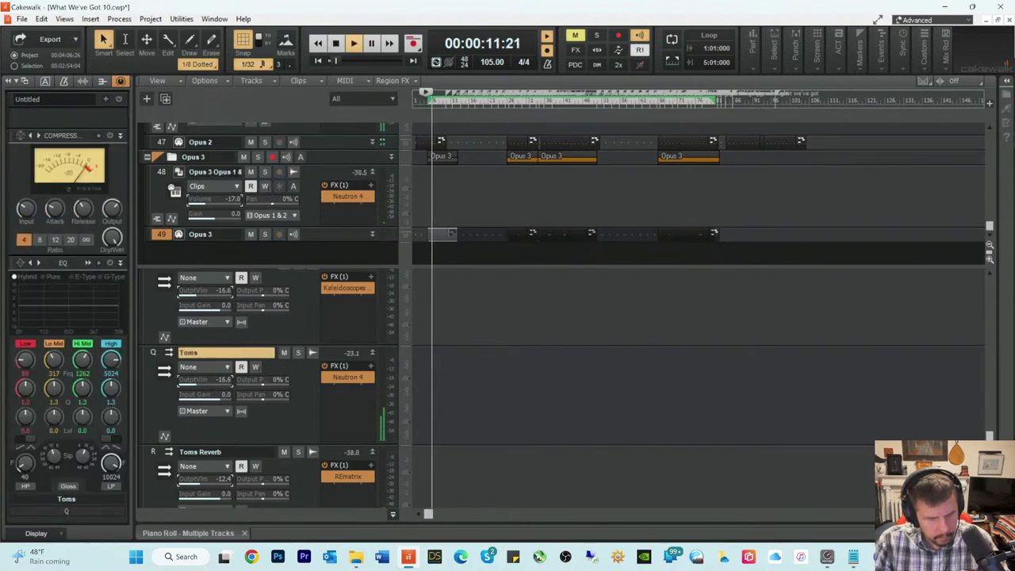
pyautogui.press('space')
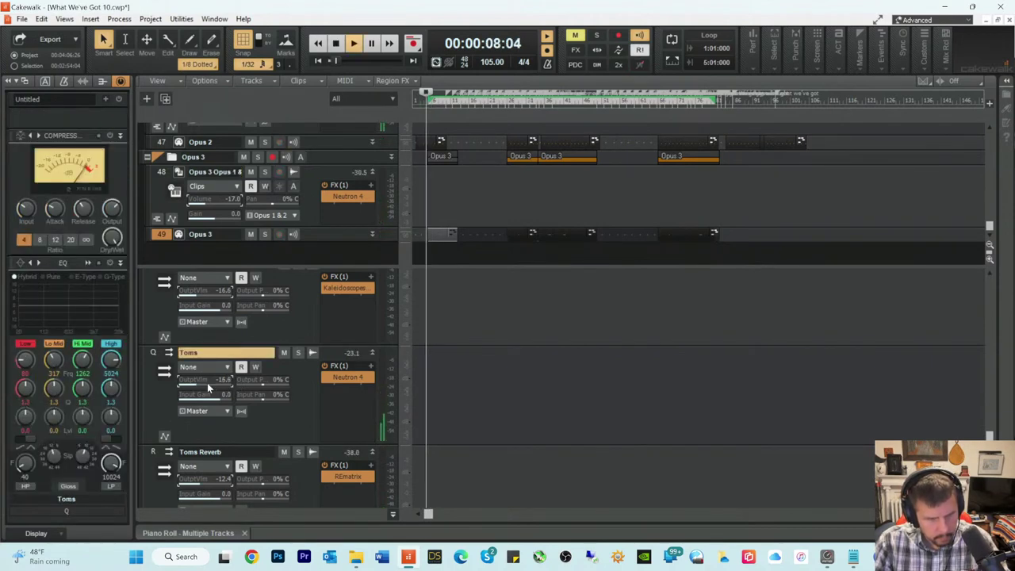
pyautogui.press('space')
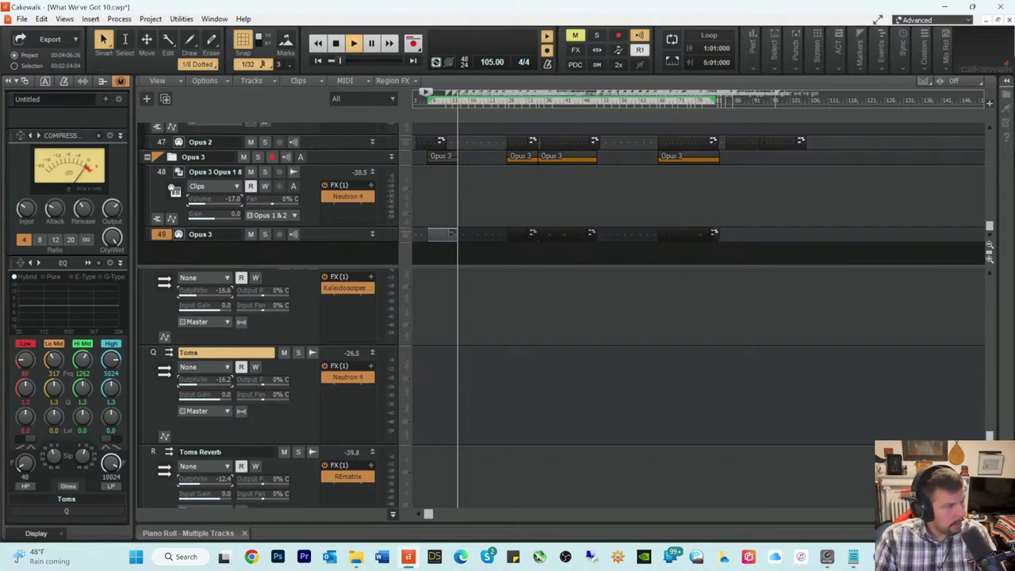
pyautogui.press('space')
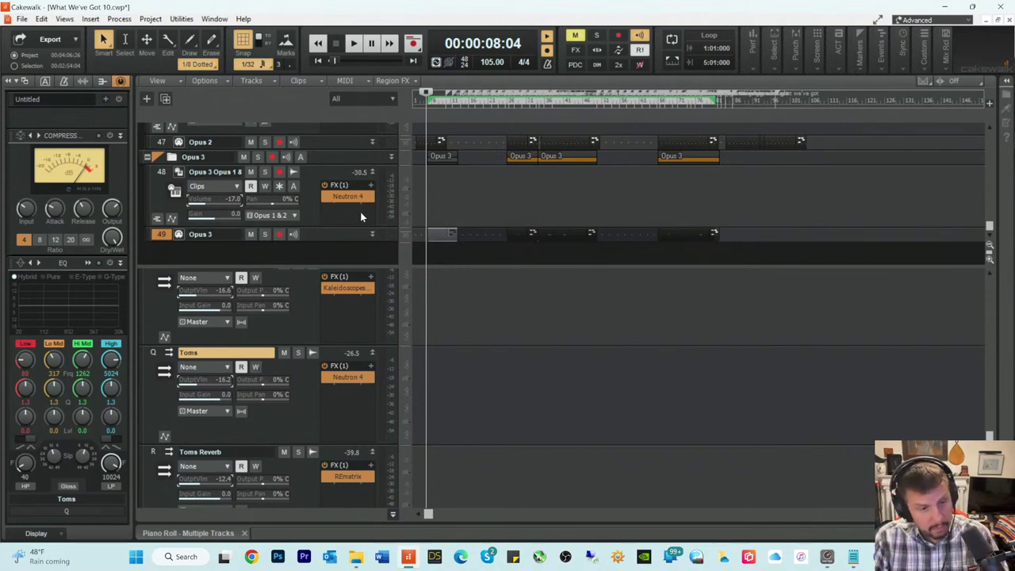
# Step: Select the Opus 3 audio track 48 and play the mix from 00:00:01:13
pyautogui.click(423, 102)
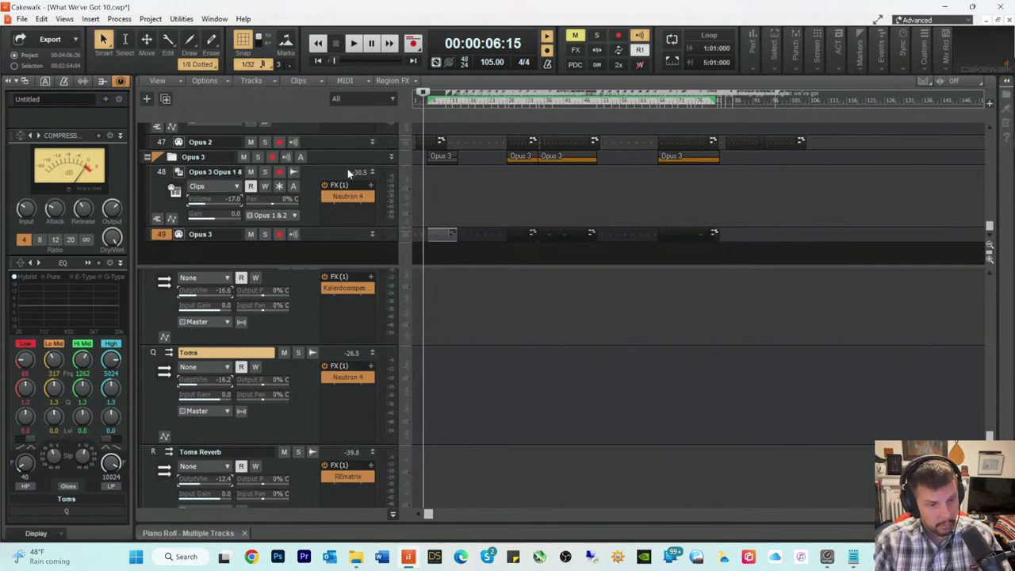
pyautogui.click(309, 218)
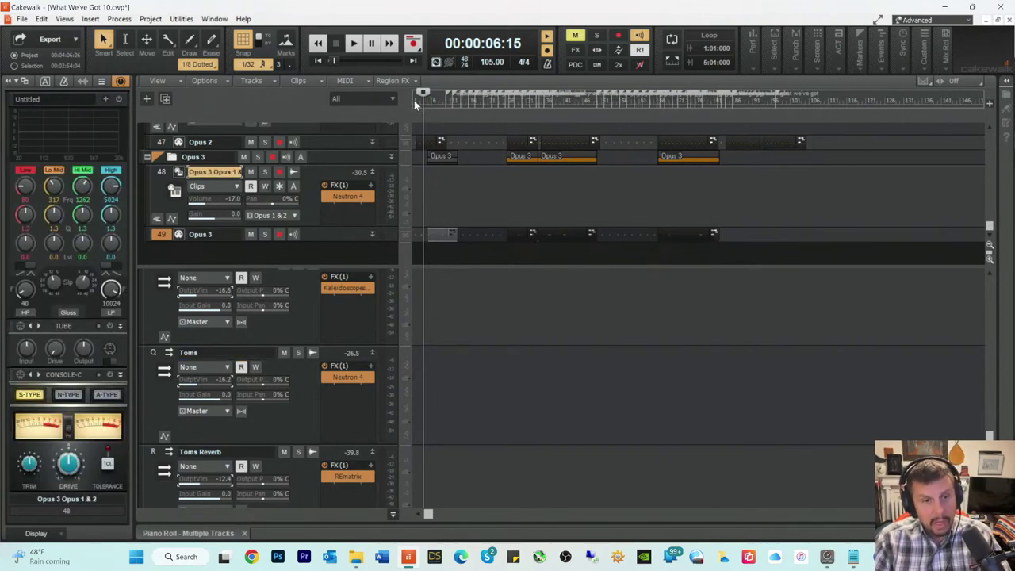
pyautogui.click(414, 100)
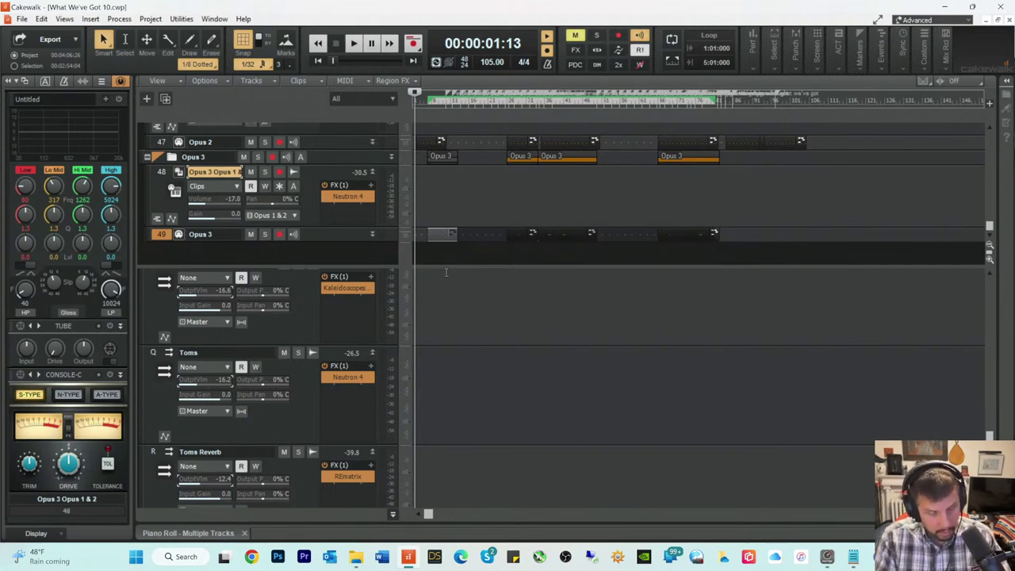
pyautogui.press('space')
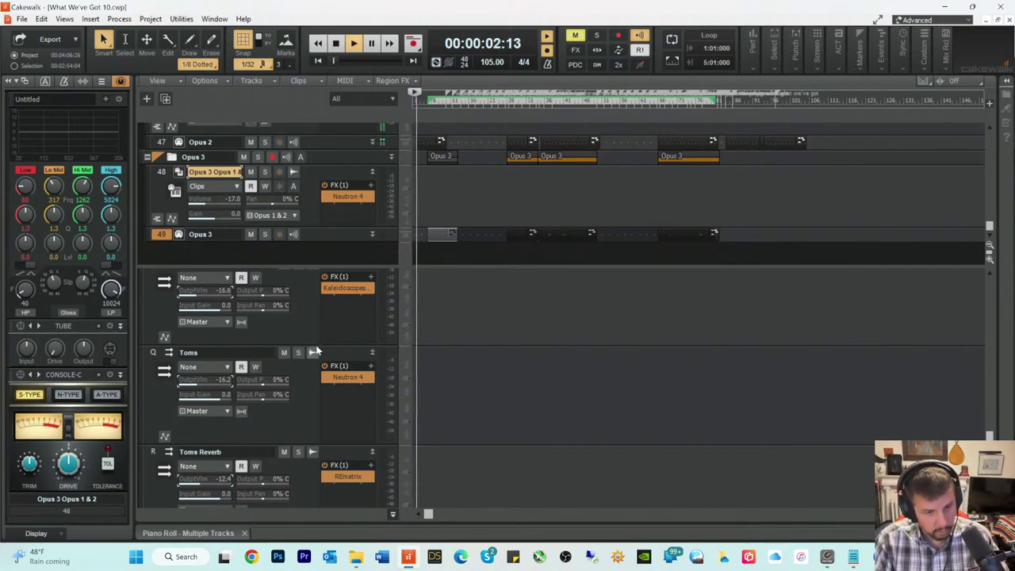
pyautogui.press('space')
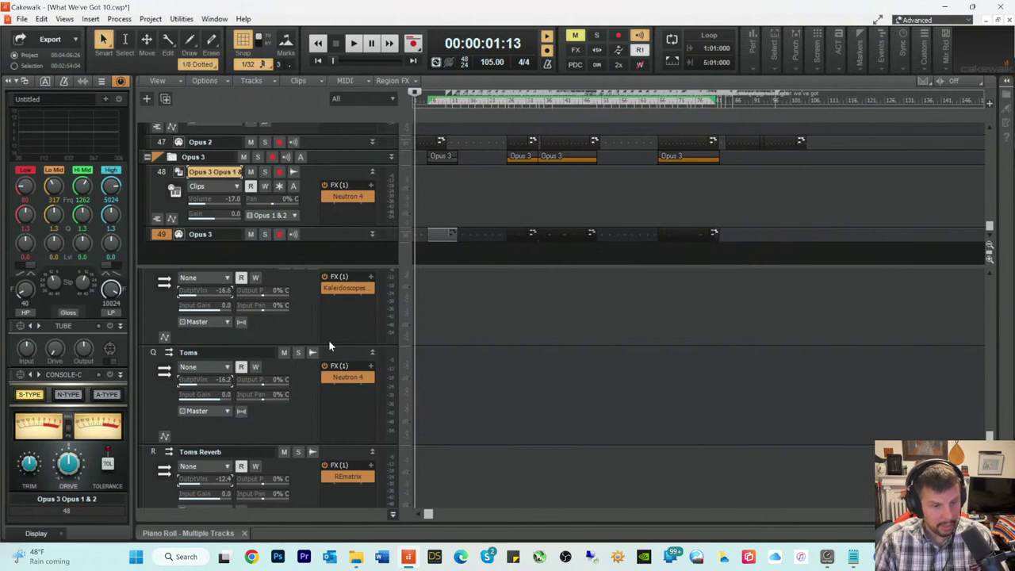
pyautogui.press('space')
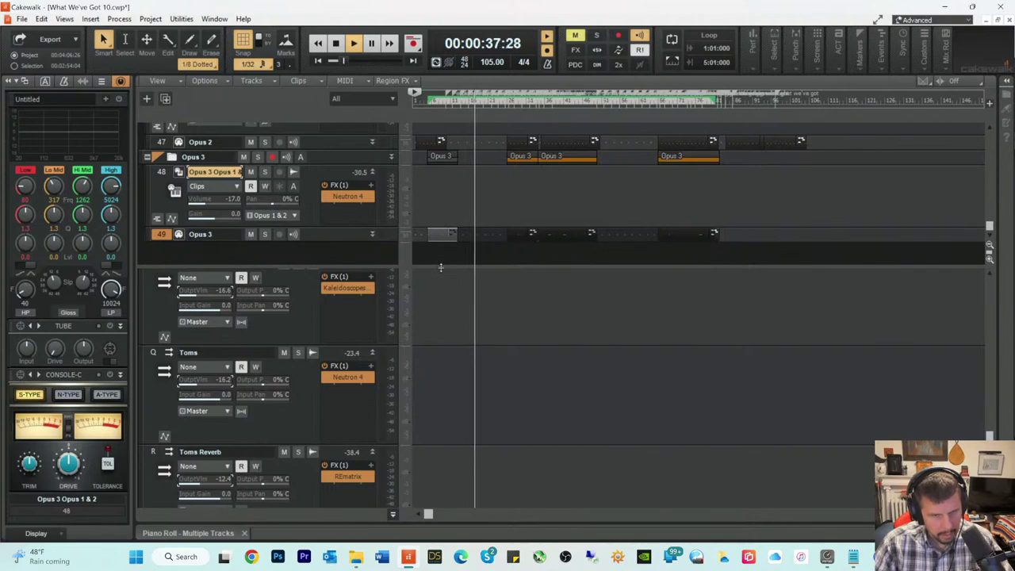
# Step: Enlarge the bus pane and raise the Vocal Chorus bus output volume to -12.4 during playback
pyautogui.moveTo(441, 267)
pyautogui.mouseDown()
pyautogui.moveTo(438, 279)
pyautogui.moveTo(435, 249)
pyautogui.mouseUp()
pyautogui.scroll(-5, 337, 336)
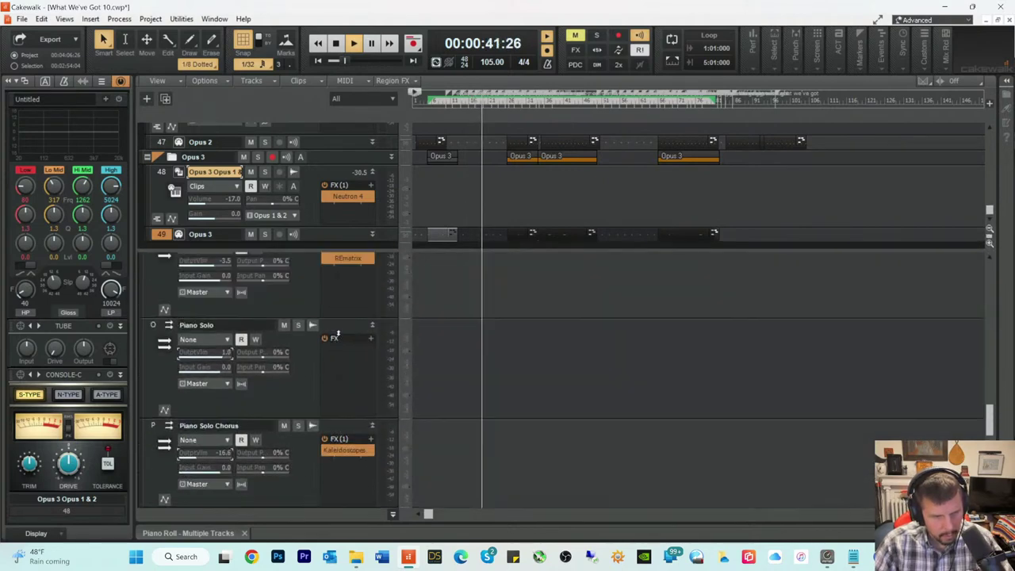
pyautogui.scroll(4, 338, 330)
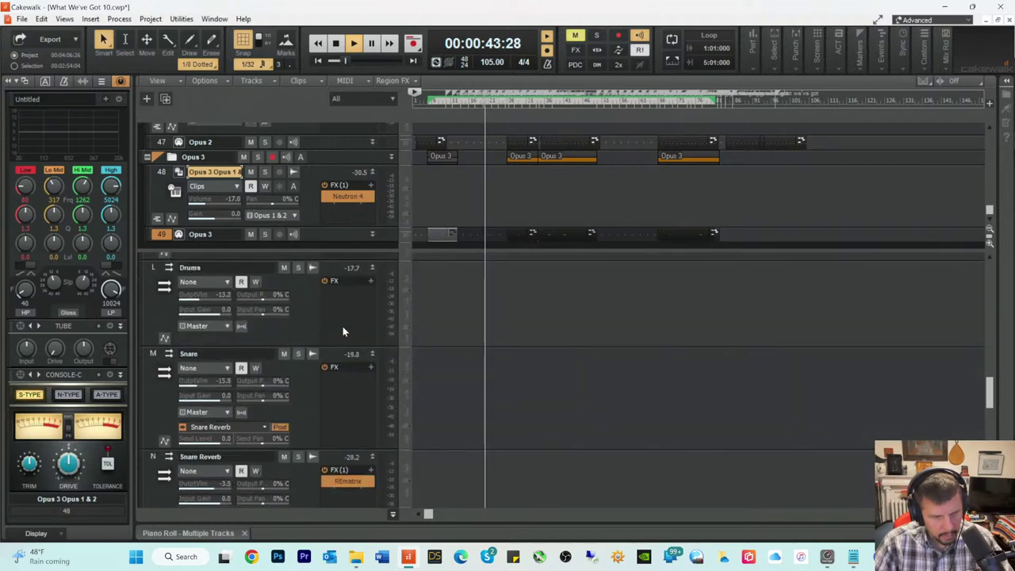
pyautogui.scroll(5, 359, 326)
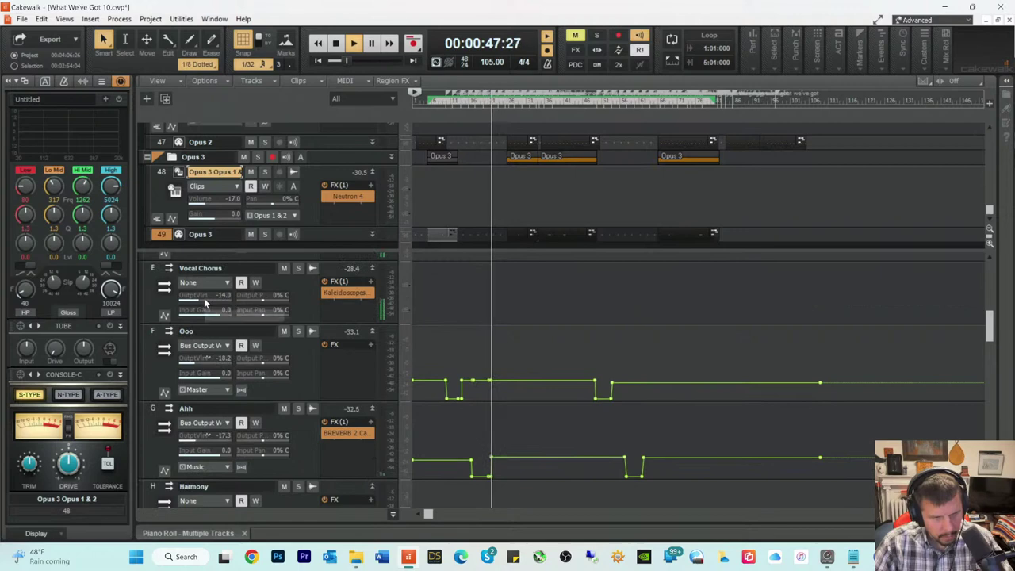
pyautogui.click(203, 298)
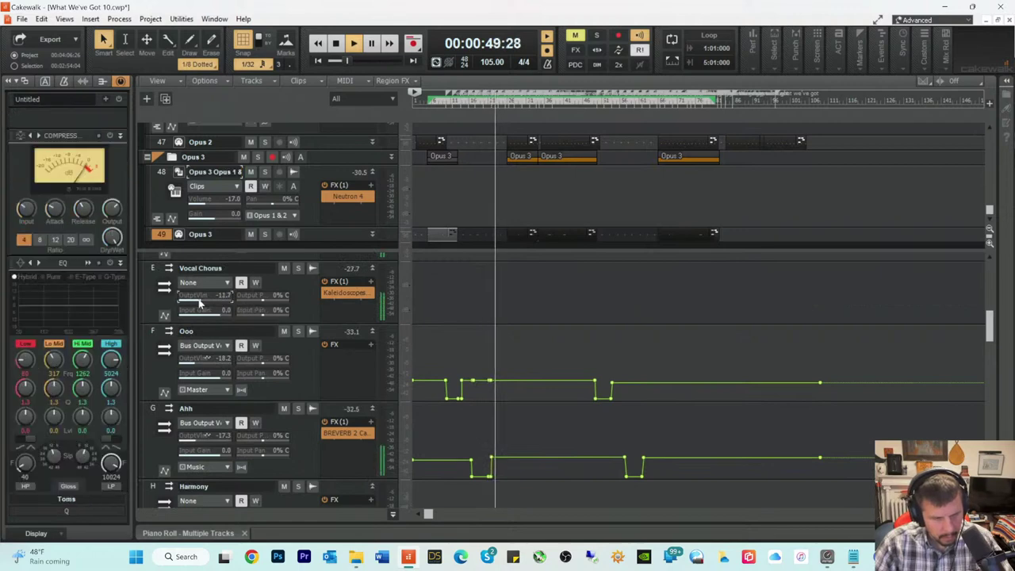
pyautogui.moveTo(224, 295); pyautogui.dragTo(227, 294)
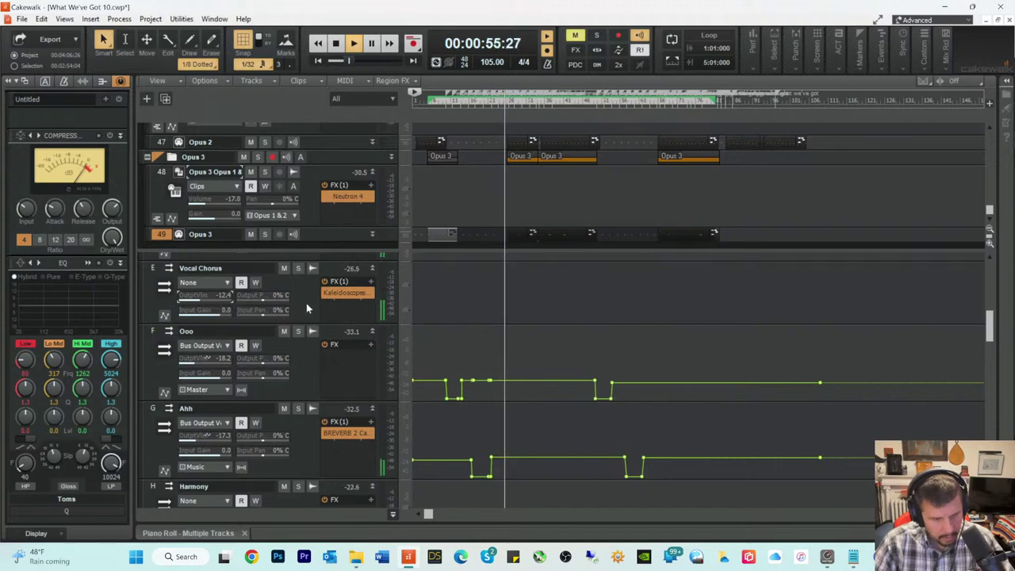
pyautogui.press('space')
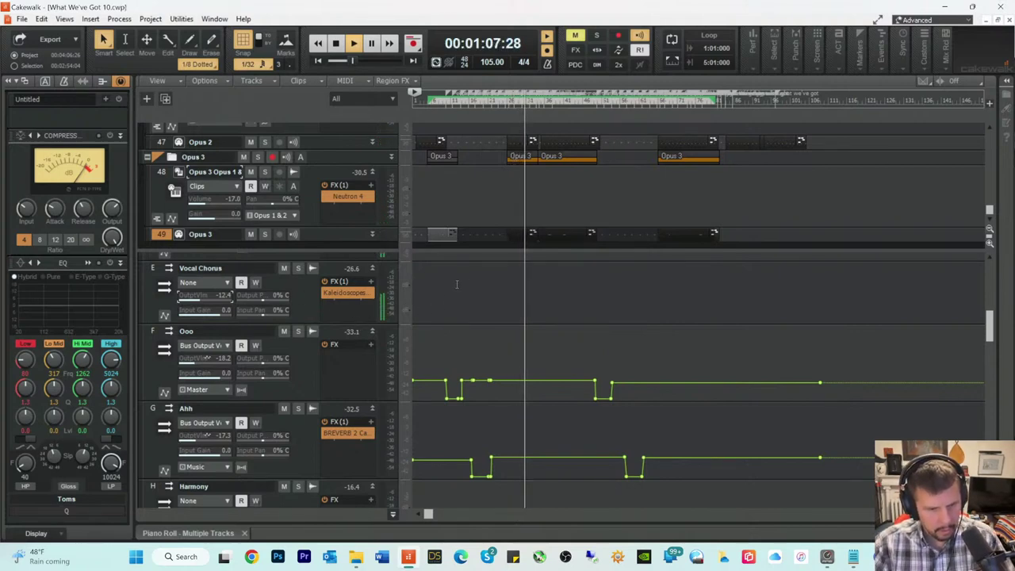
# Step: Make the Snare bus strip taller and lower its output volume to -16.4 while the mix plays
pyautogui.scroll(-3, 464, 317)
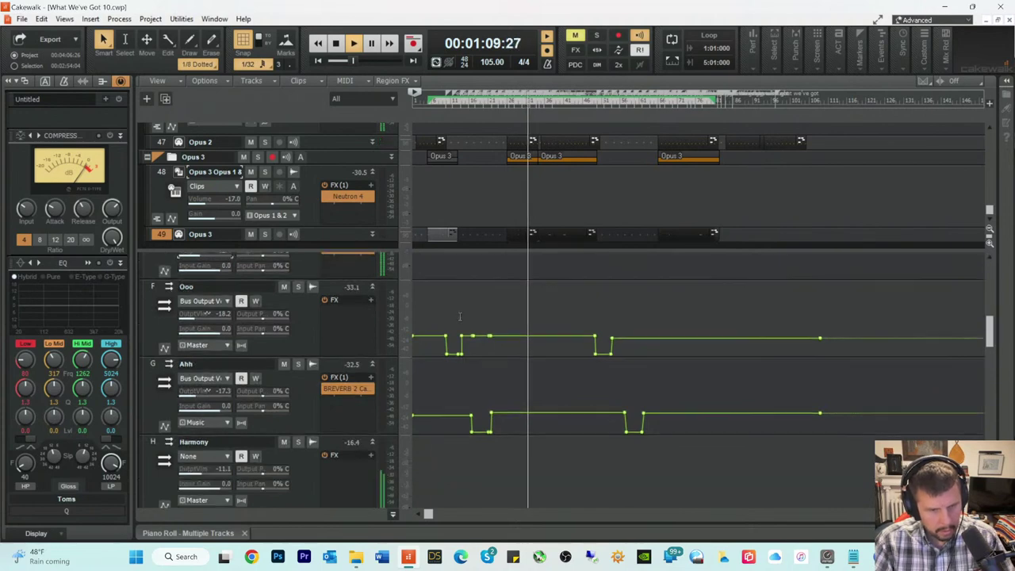
pyautogui.scroll(-2, 441, 370)
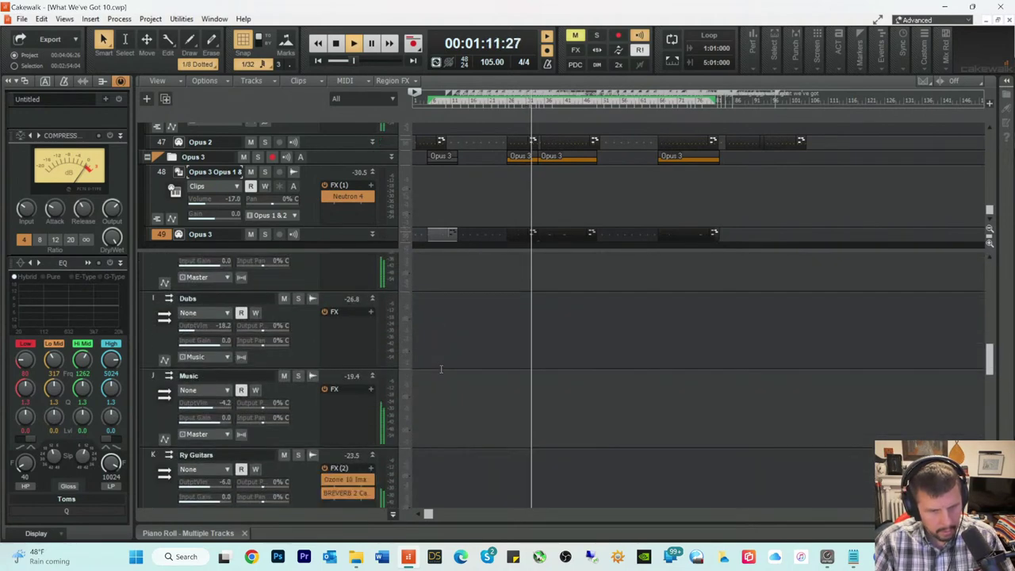
pyautogui.scroll(-1, 440, 368)
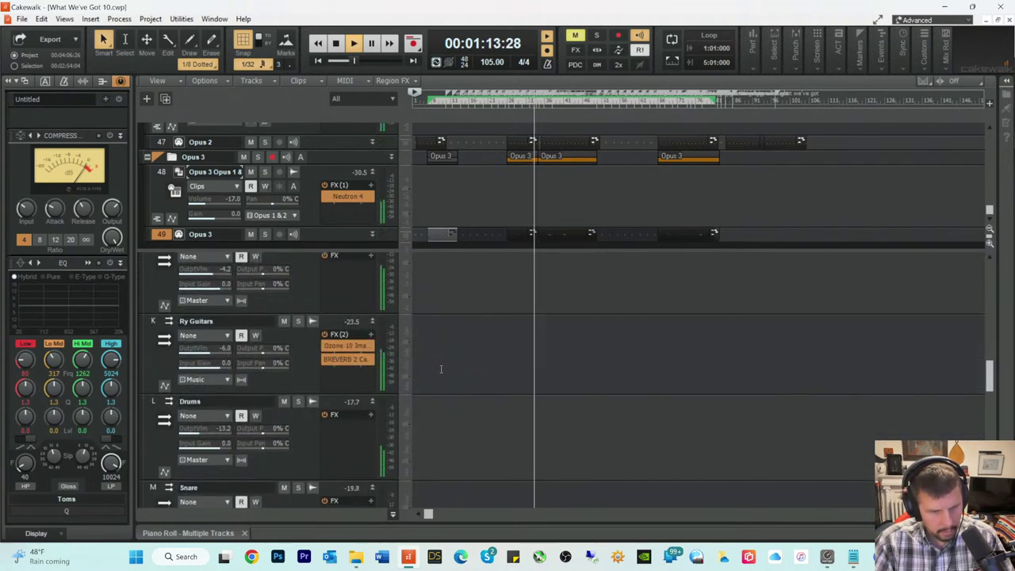
pyautogui.scroll(-1, 441, 367)
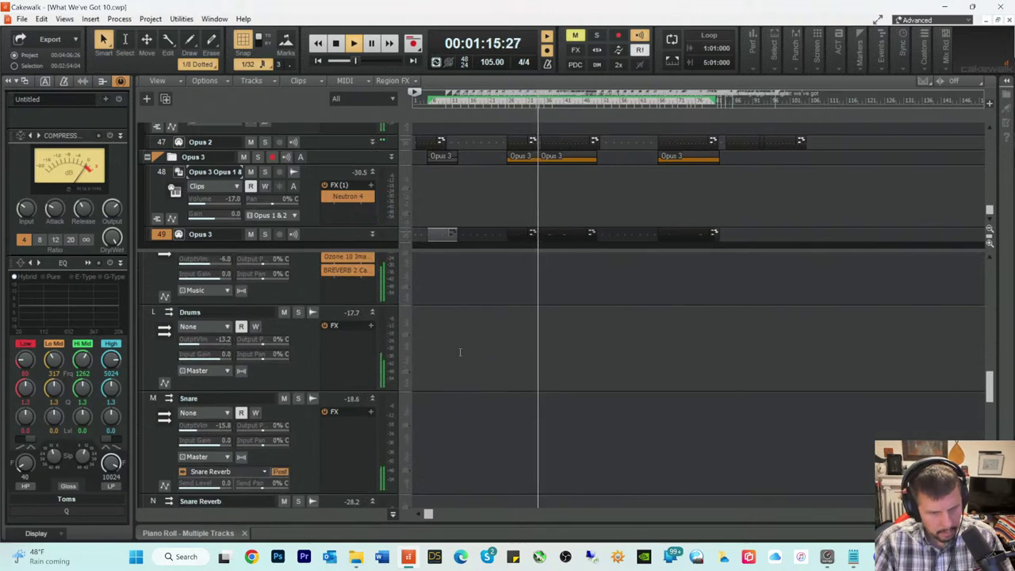
pyautogui.scroll(-1, 459, 352)
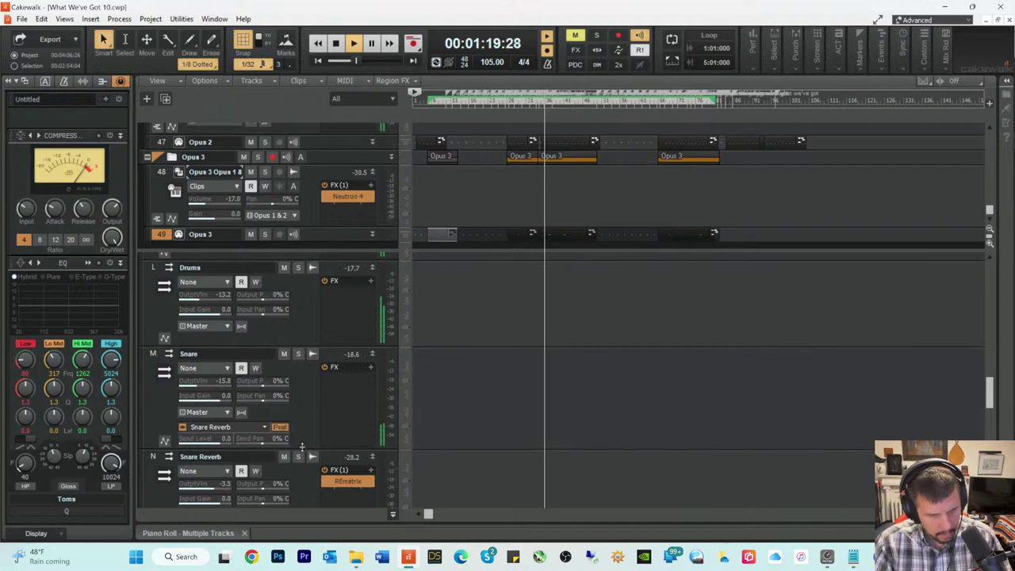
pyautogui.moveTo(301, 449); pyautogui.dragTo(298, 472)
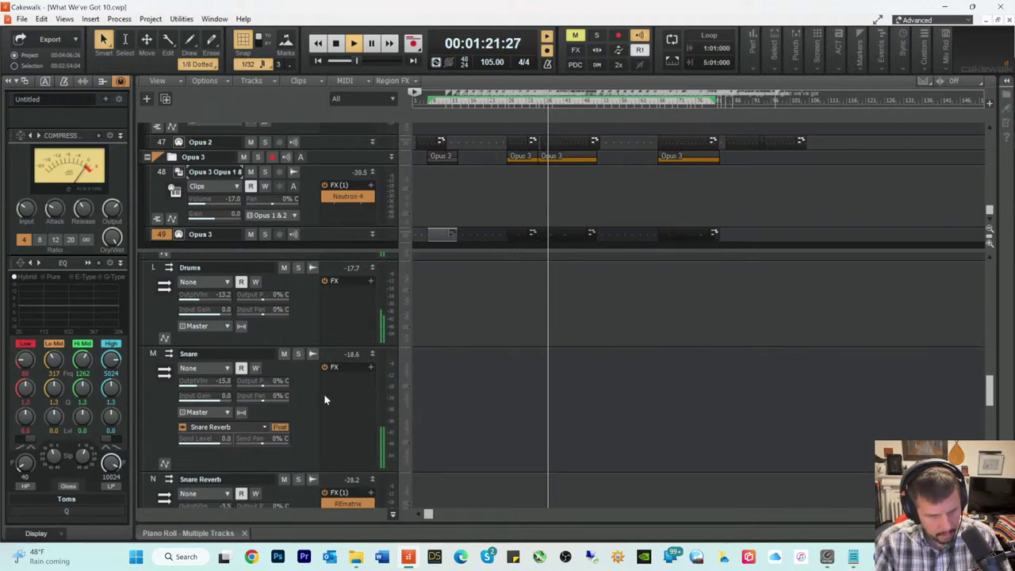
pyautogui.moveTo(210, 387); pyautogui.dragTo(206, 386)
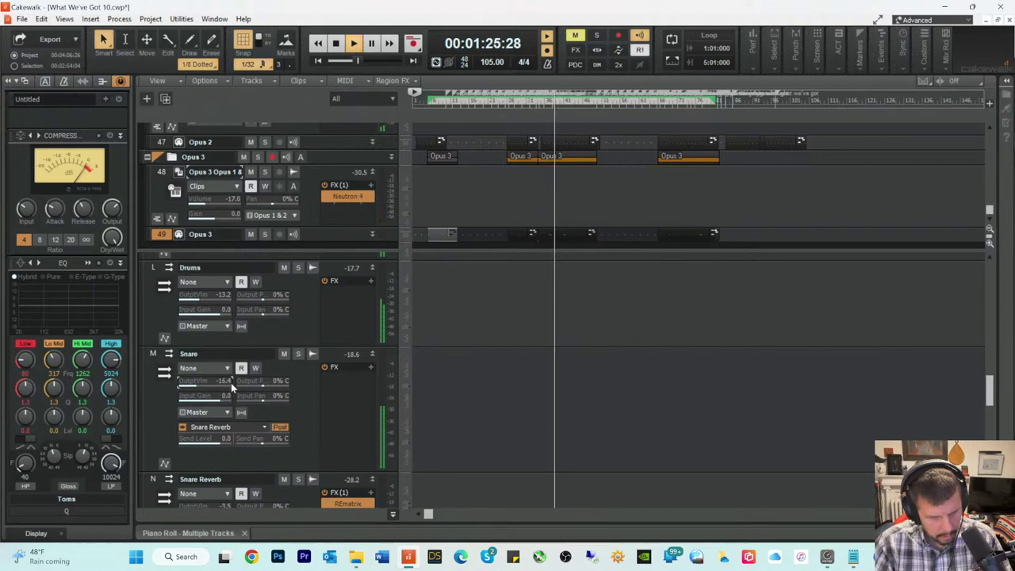
# Step: Check the Snare Reverb, Piano Solo Chorus, Toms and Toms Reverb bus levels during playback, and stop the song
pyautogui.scroll(-3, 469, 406)
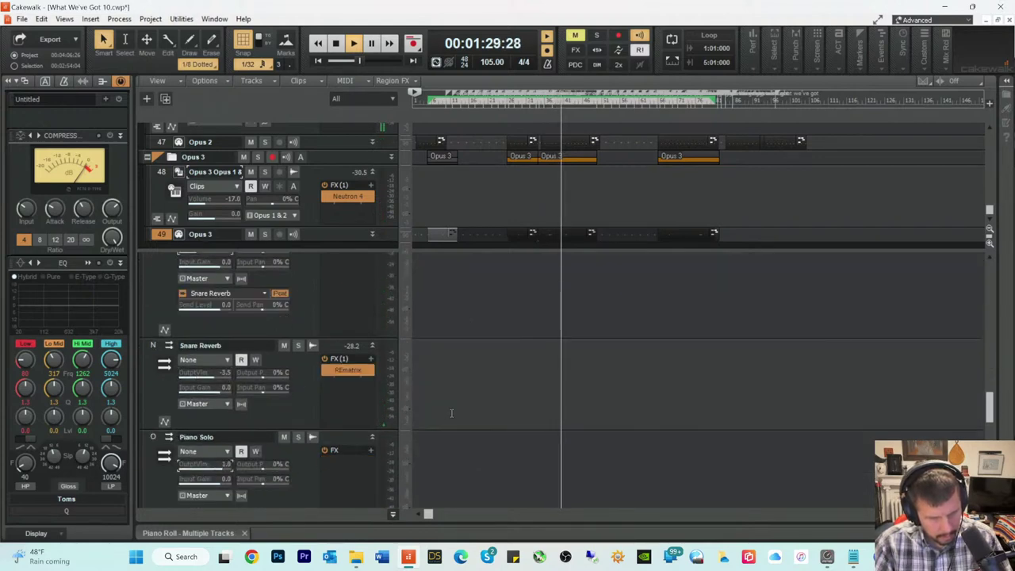
pyautogui.scroll(-2, 462, 412)
pyautogui.scroll(-7, 464, 412)
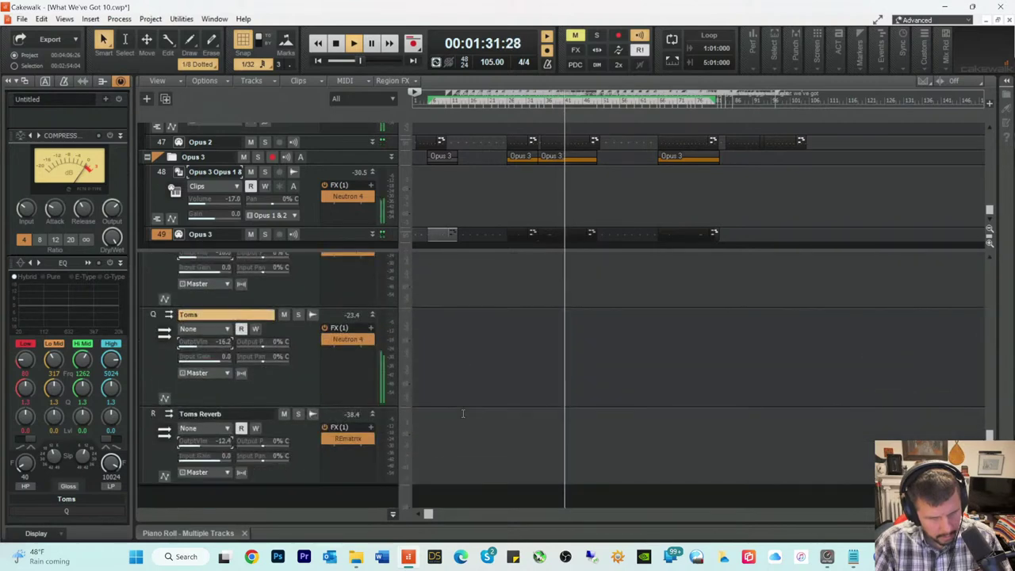
pyautogui.scroll(2, 460, 409)
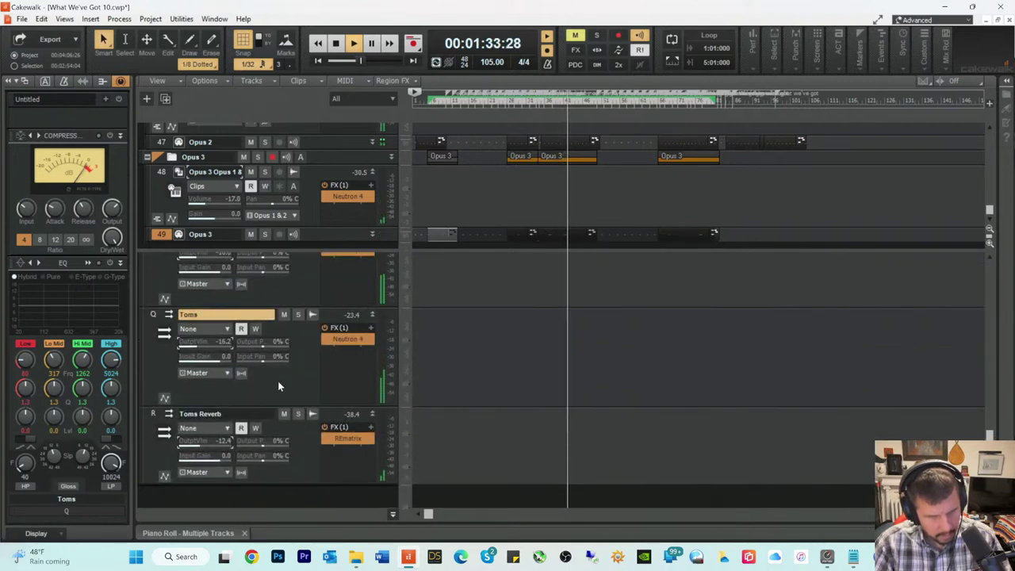
pyautogui.scroll(1, 426, 344)
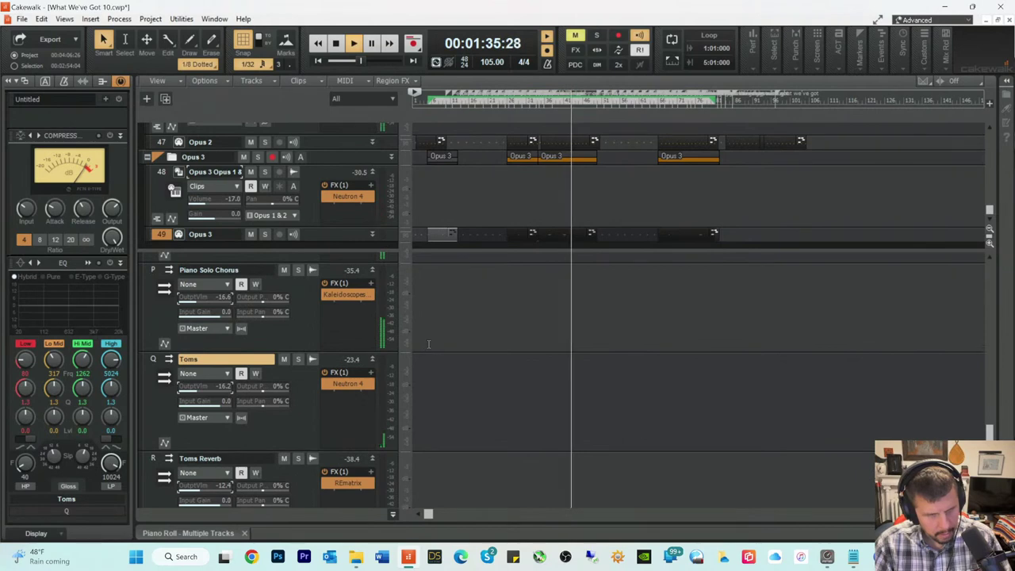
pyautogui.press('space')
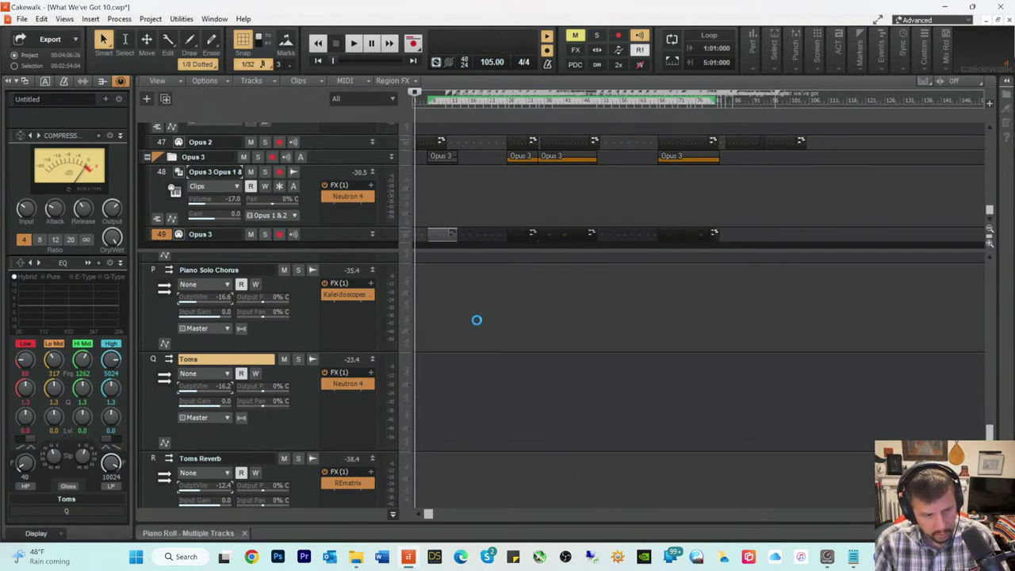
# Step: Enlarge the track pane above the buses and bring the Low Tom and Cymbals tracks into view
pyautogui.scroll(5, 478, 327)
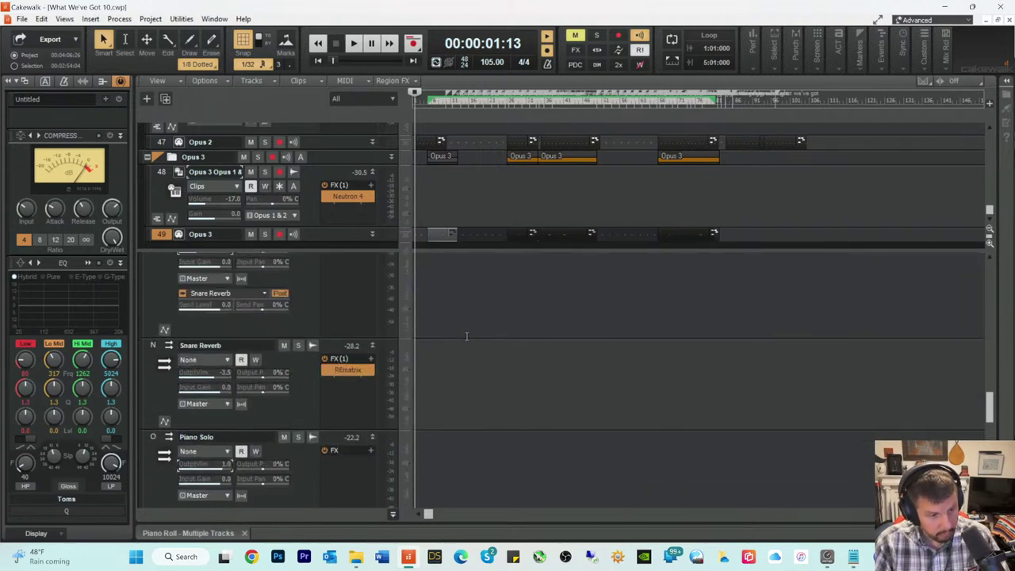
pyautogui.scroll(1, 466, 336)
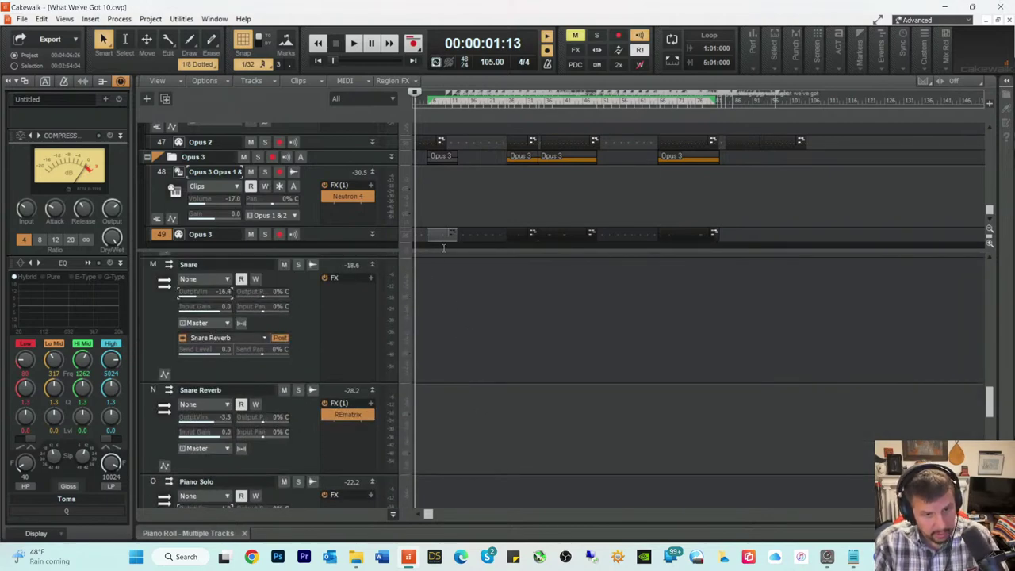
pyautogui.moveTo(443, 248); pyautogui.dragTo(439, 273)
pyautogui.moveTo(432, 389); pyautogui.dragTo(432, 392)
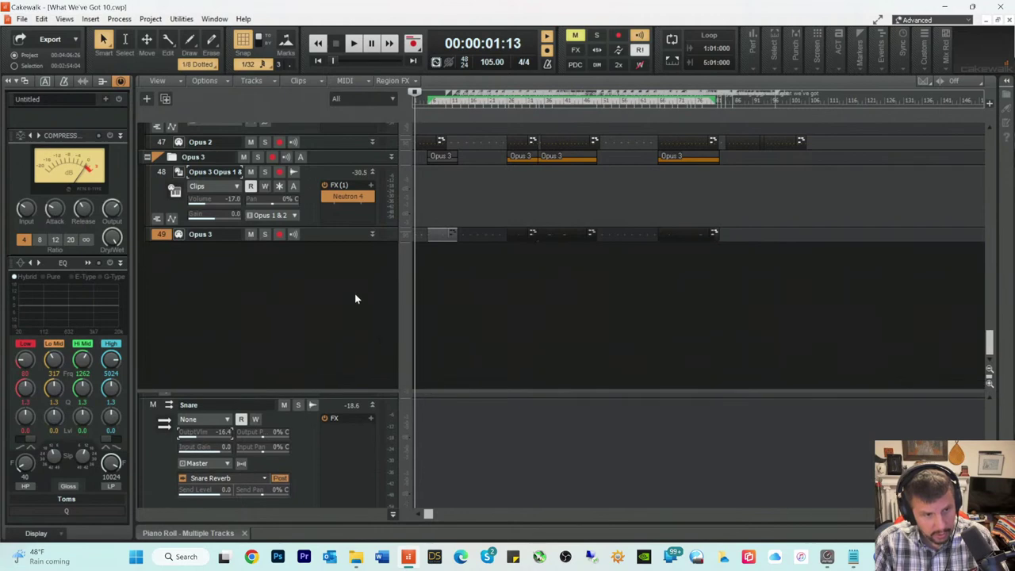
pyautogui.scroll(5, 356, 297)
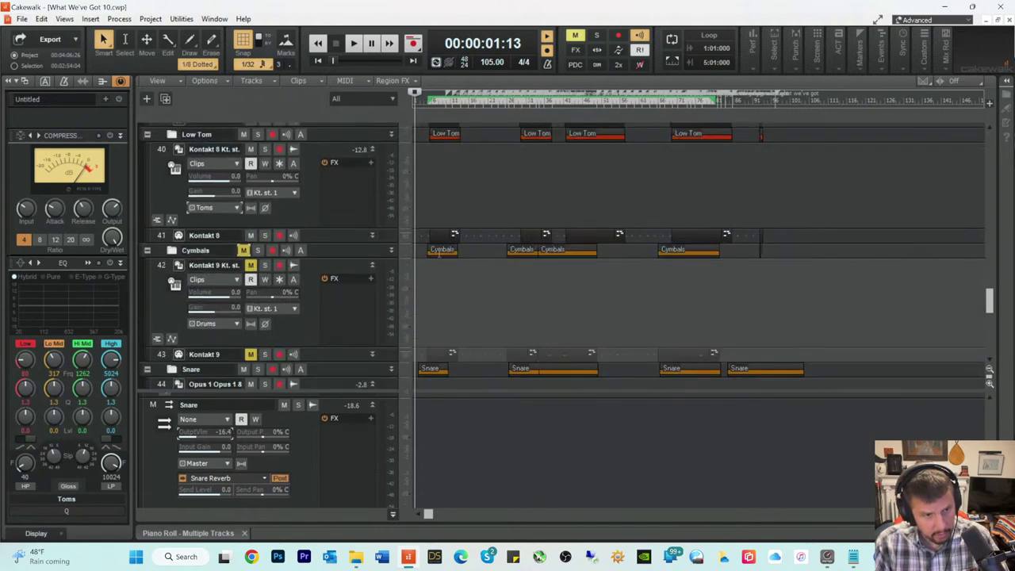
# Step: Delete the muted Cymbals track folder together with the Kontakt 9 tracks inside it
pyautogui.click(323, 252)
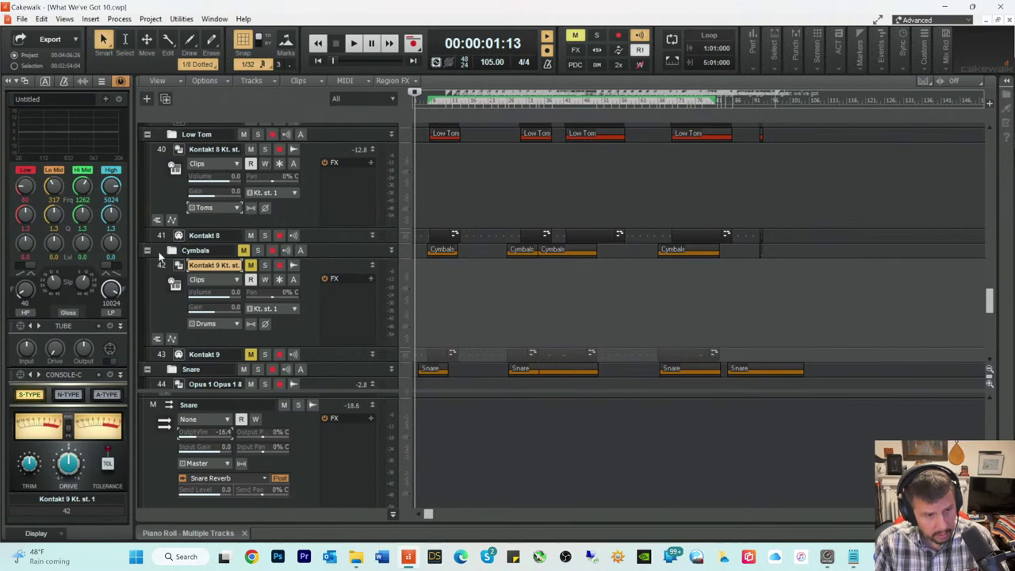
pyautogui.click(160, 252)
pyautogui.rightClick(327, 252)
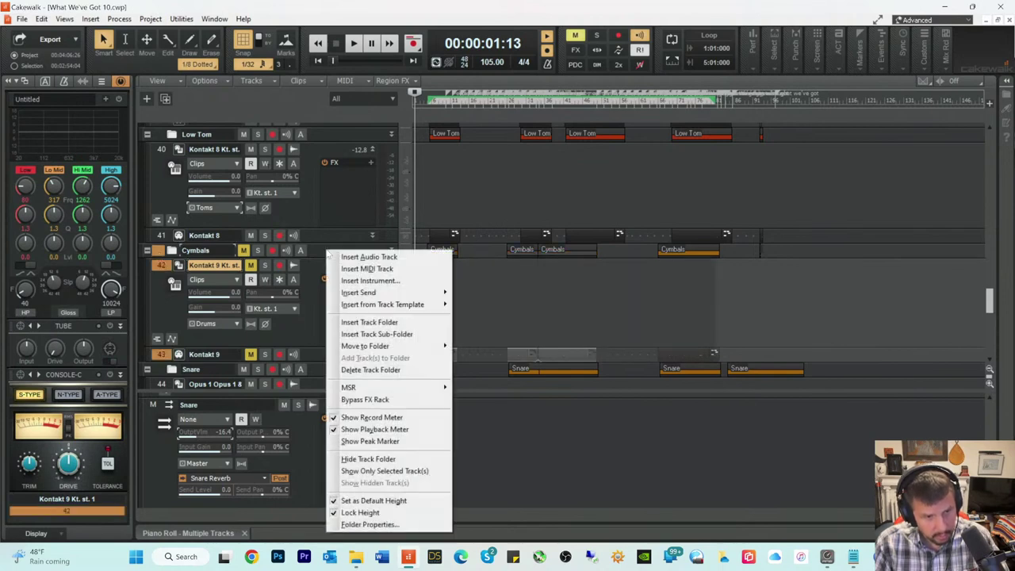
pyautogui.click(361, 371)
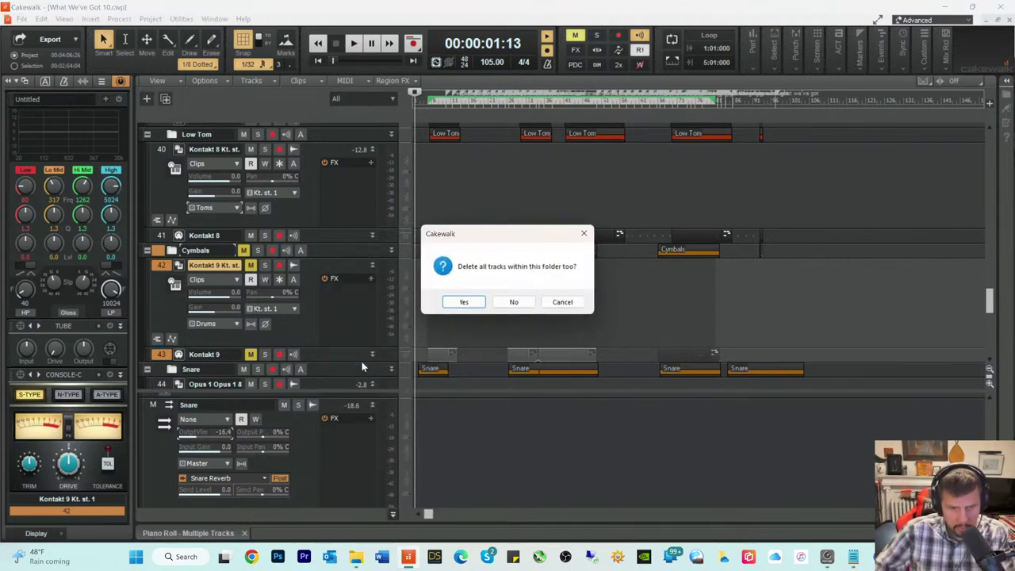
pyautogui.click(468, 309)
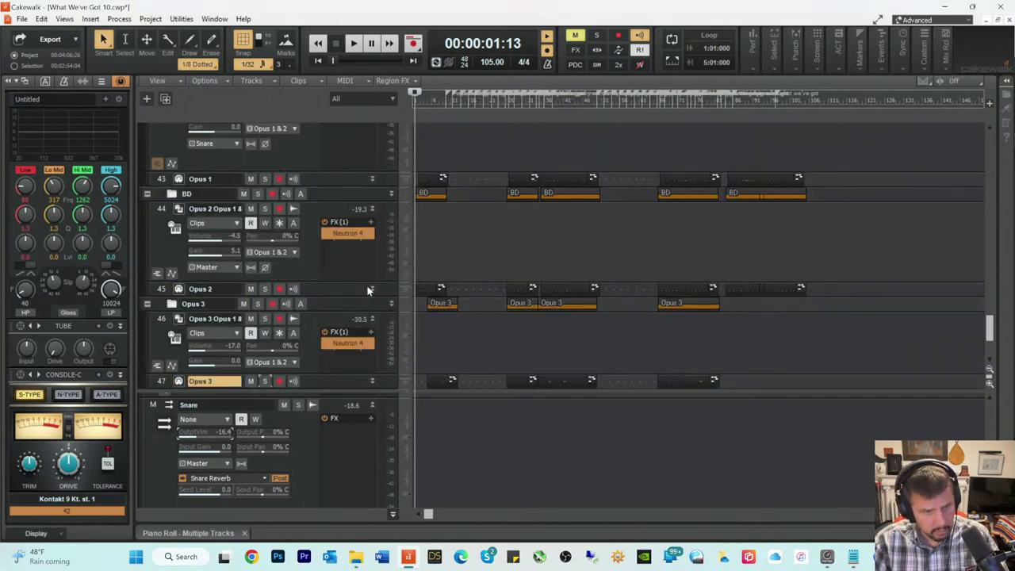
# Step: Rename the Opus 3 track folder as Cymbals, playing the song briefly while doing so
pyautogui.scroll(2, 484, 300)
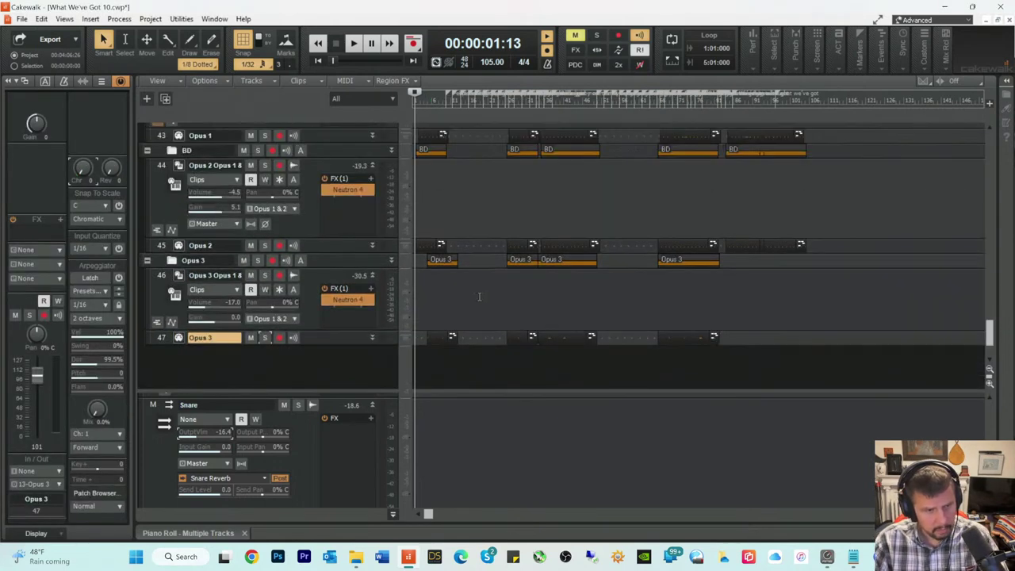
pyautogui.press('space')
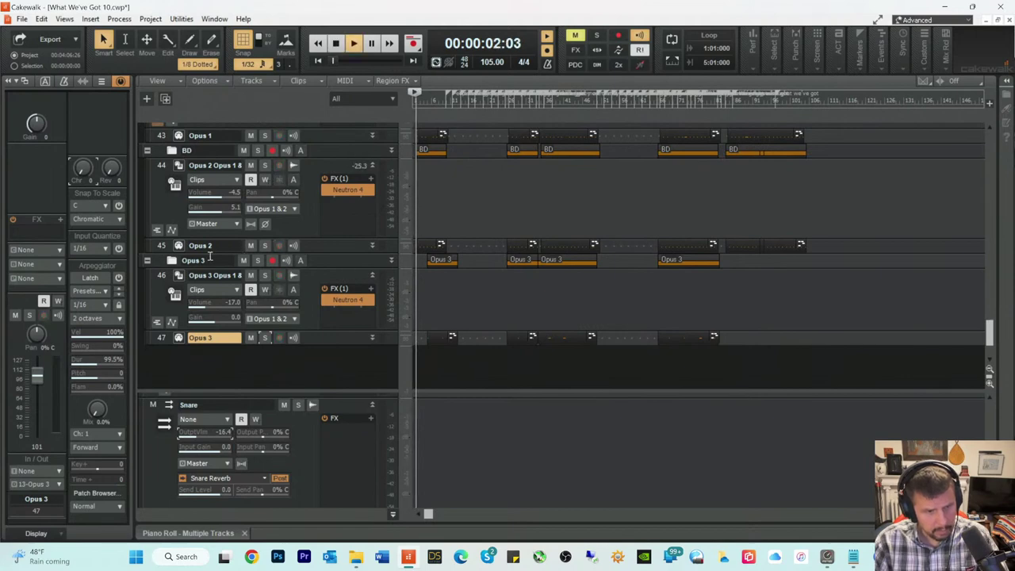
pyautogui.doubleClick(209, 260)
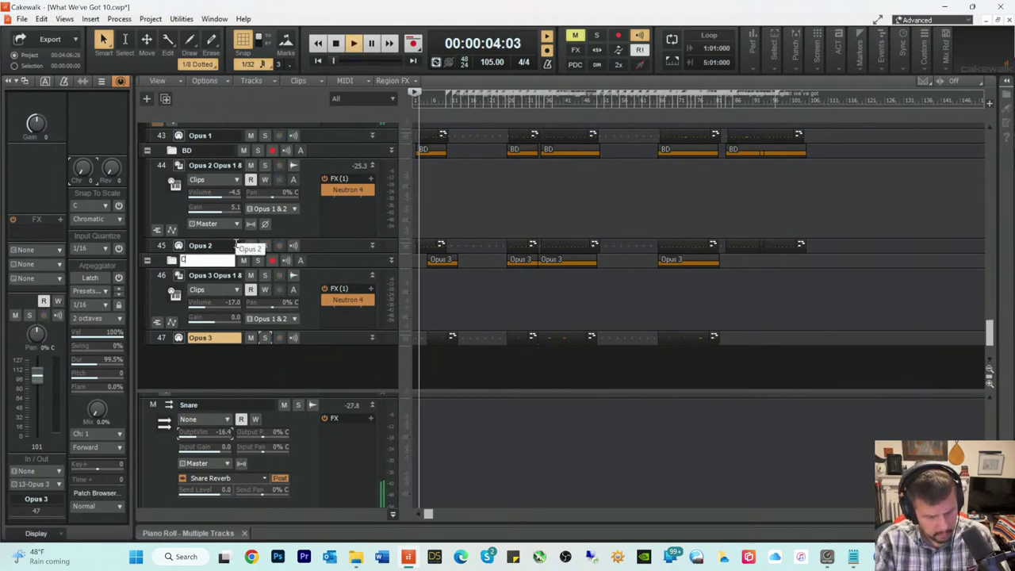
pyautogui.write('Cymbals')
pyautogui.press('Return')
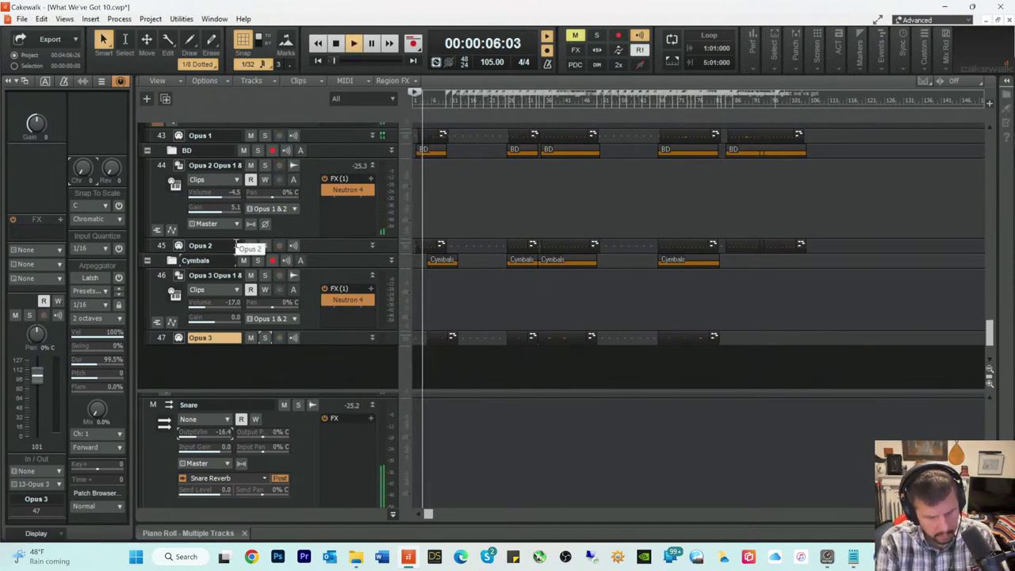
pyautogui.press('space')
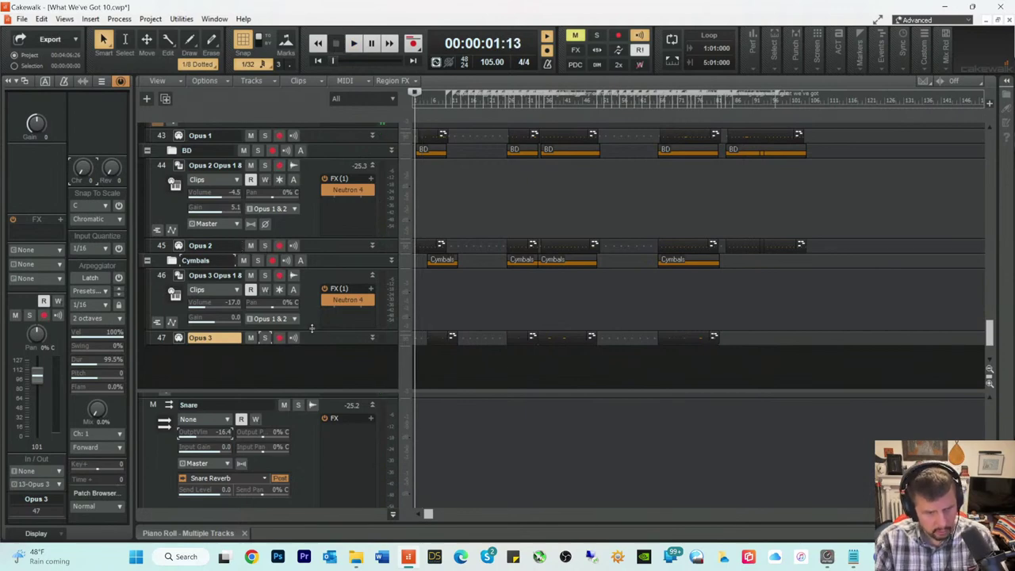
# Step: Enlarge the bus pane and look through the buses between Ry Guitars and Toms Reverb
pyautogui.scroll(-2, 484, 318)
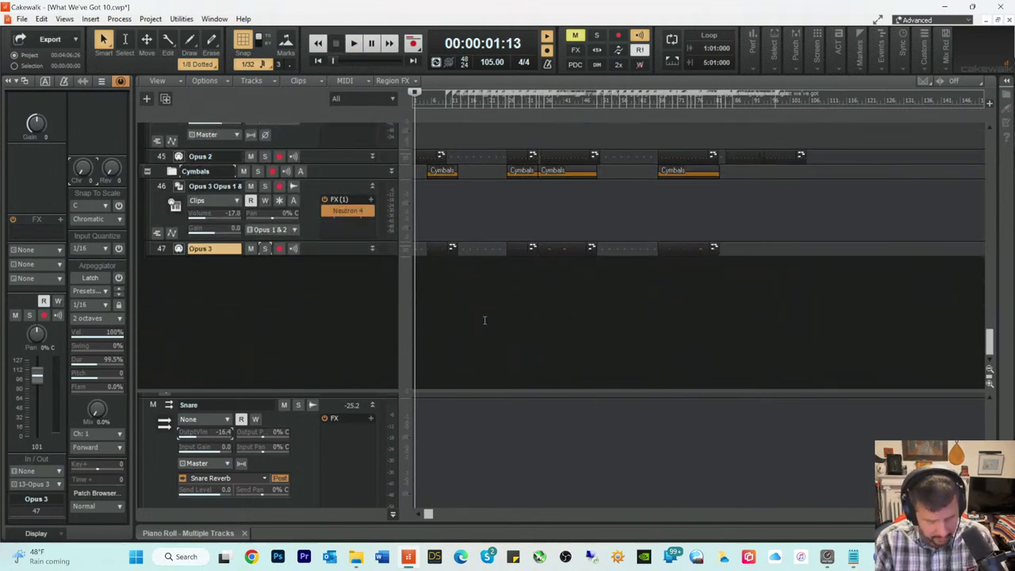
pyautogui.moveTo(316, 388); pyautogui.dragTo(341, 234)
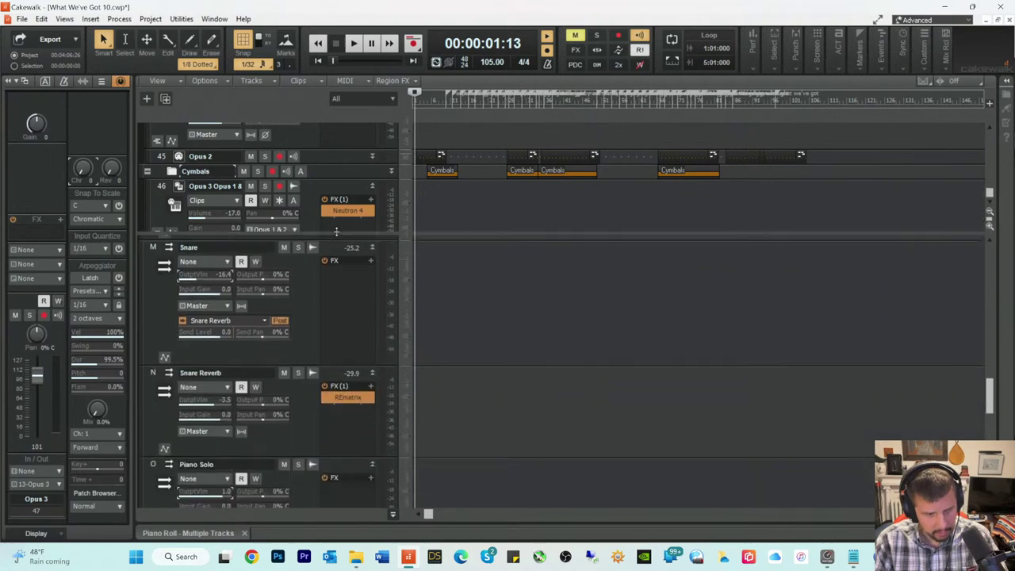
pyautogui.scroll(-6, 487, 325)
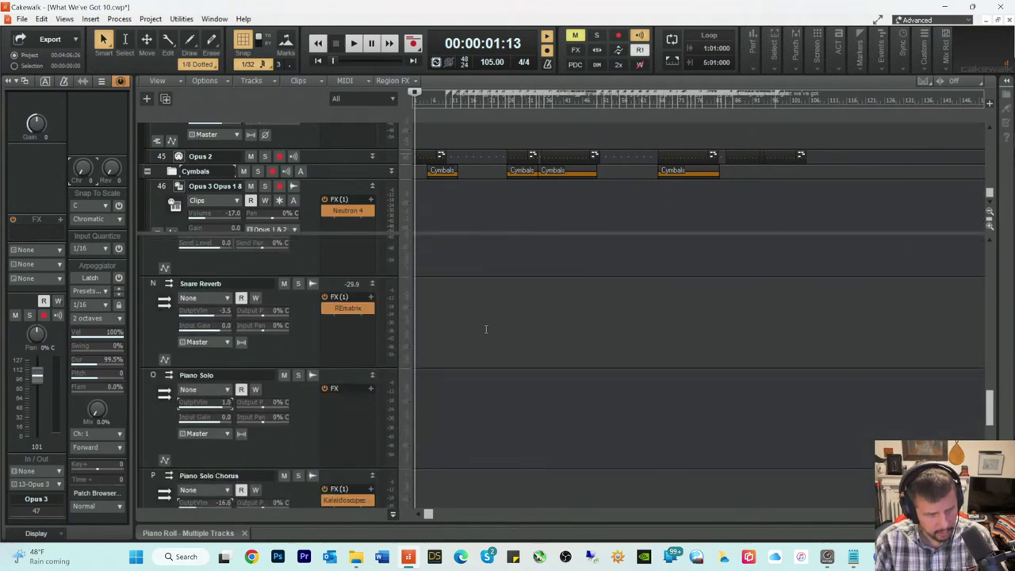
pyautogui.scroll(-3, 490, 334)
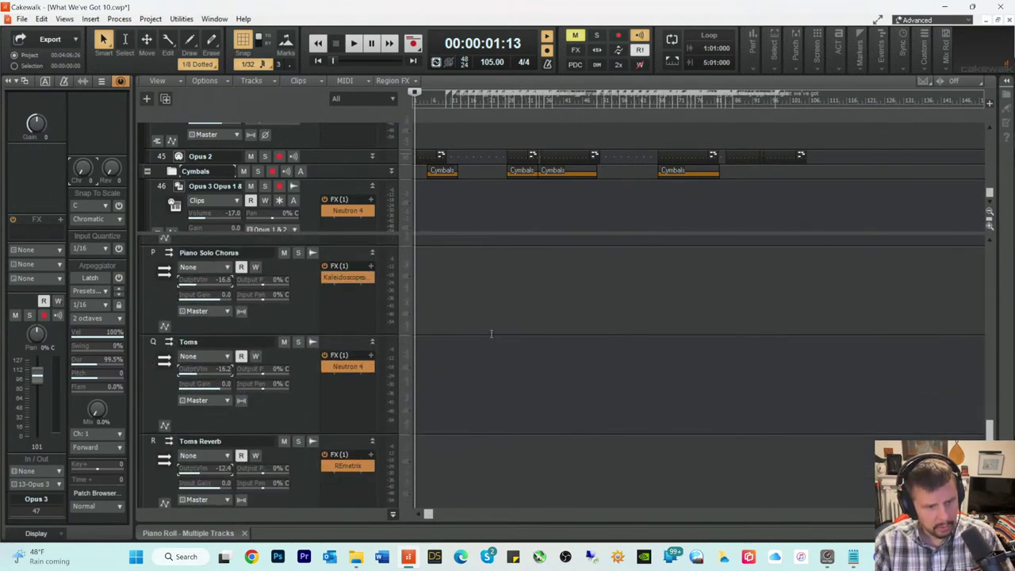
pyautogui.scroll(6, 491, 331)
pyautogui.scroll(1, 492, 330)
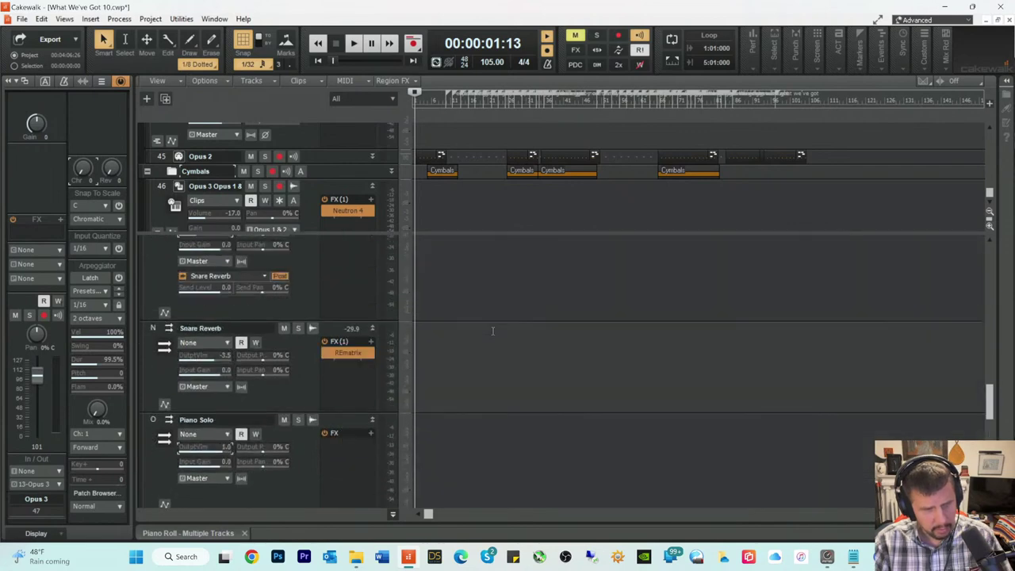
pyautogui.scroll(1, 493, 331)
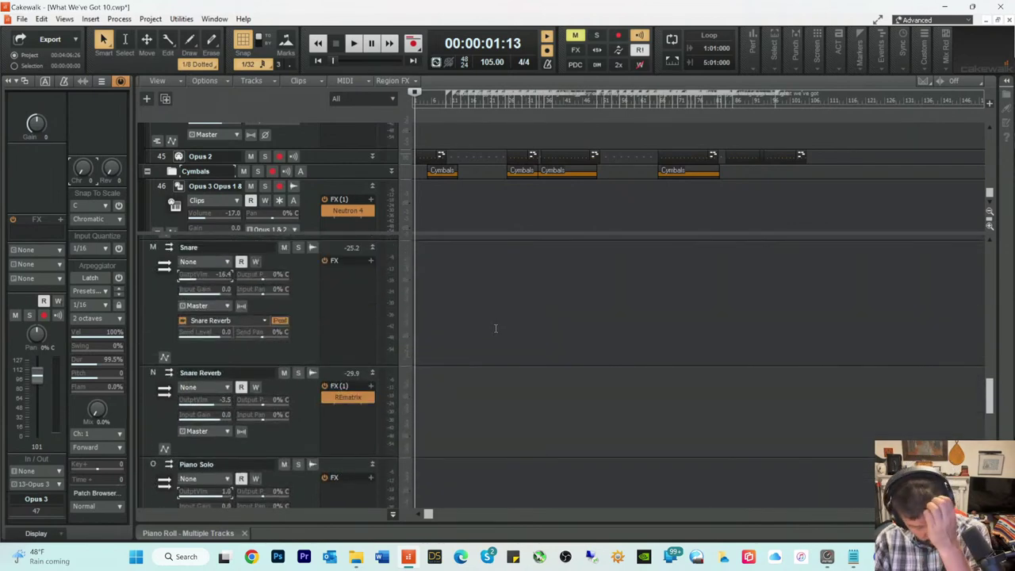
pyautogui.scroll(1, 455, 313)
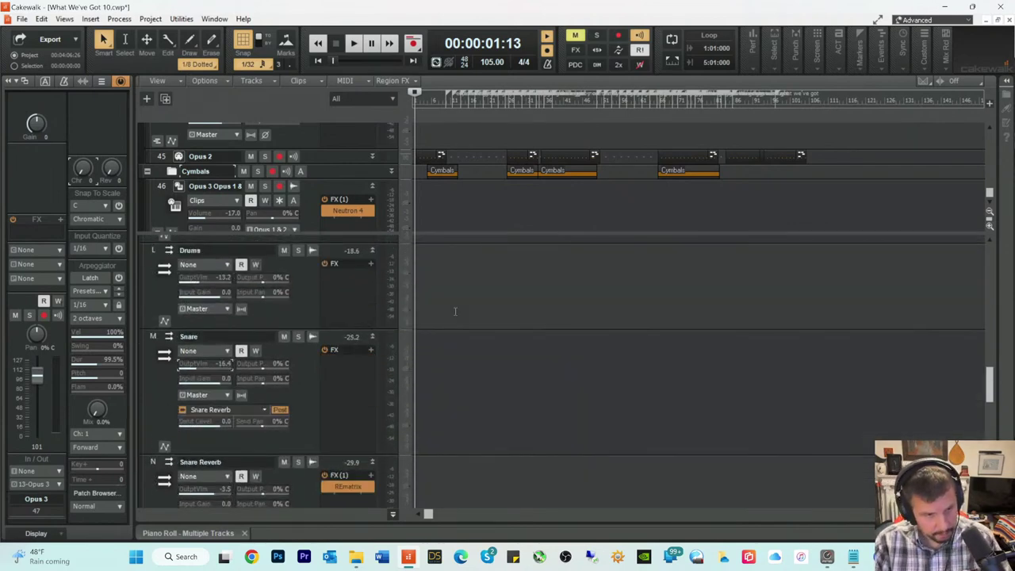
pyautogui.scroll(1, 455, 311)
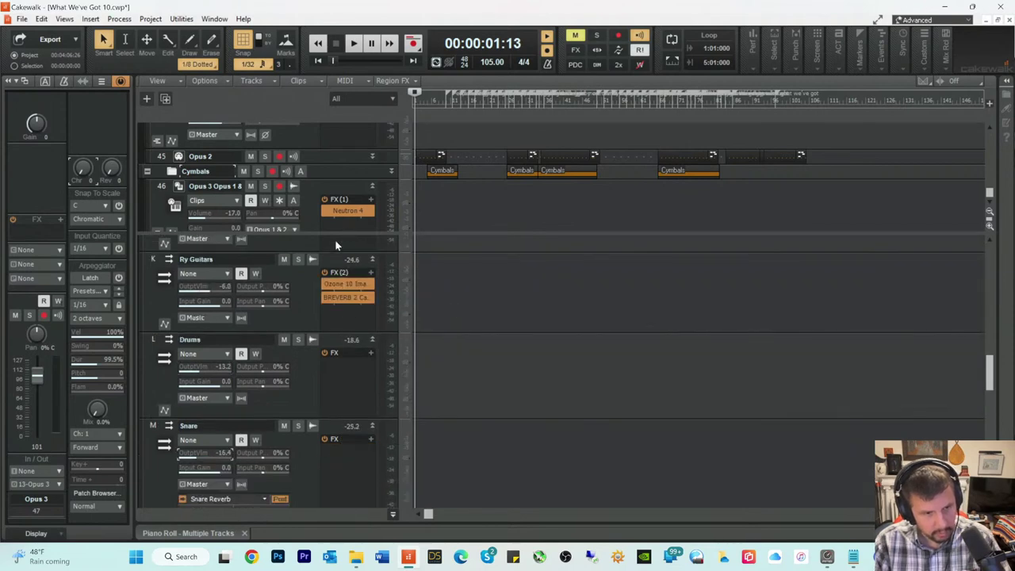
# Step: Give the track pane somewhat more room and rename the Drums bus as HH
pyautogui.moveTo(339, 233); pyautogui.dragTo(345, 295)
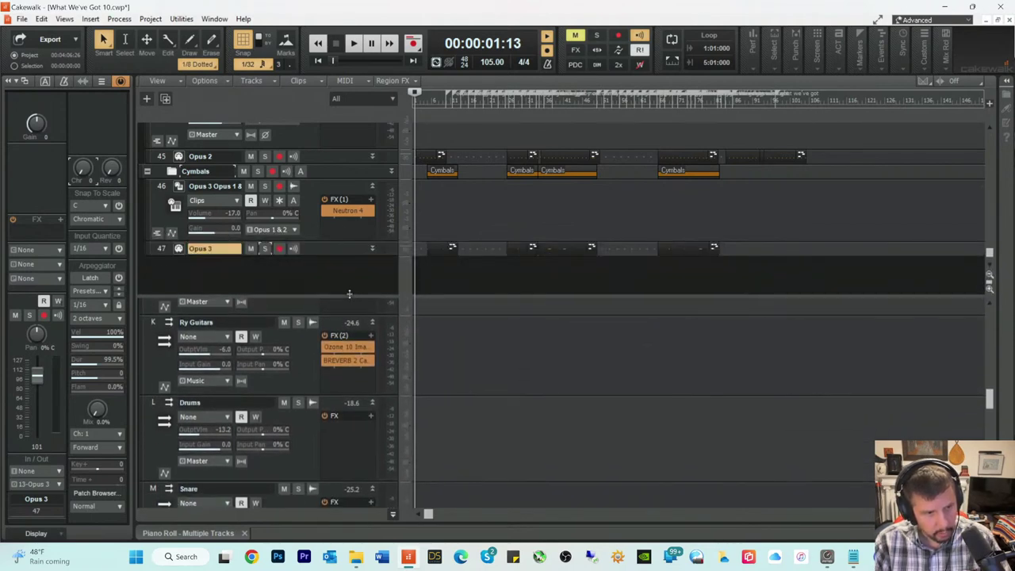
pyautogui.doubleClick(208, 401)
pyautogui.write('HH')
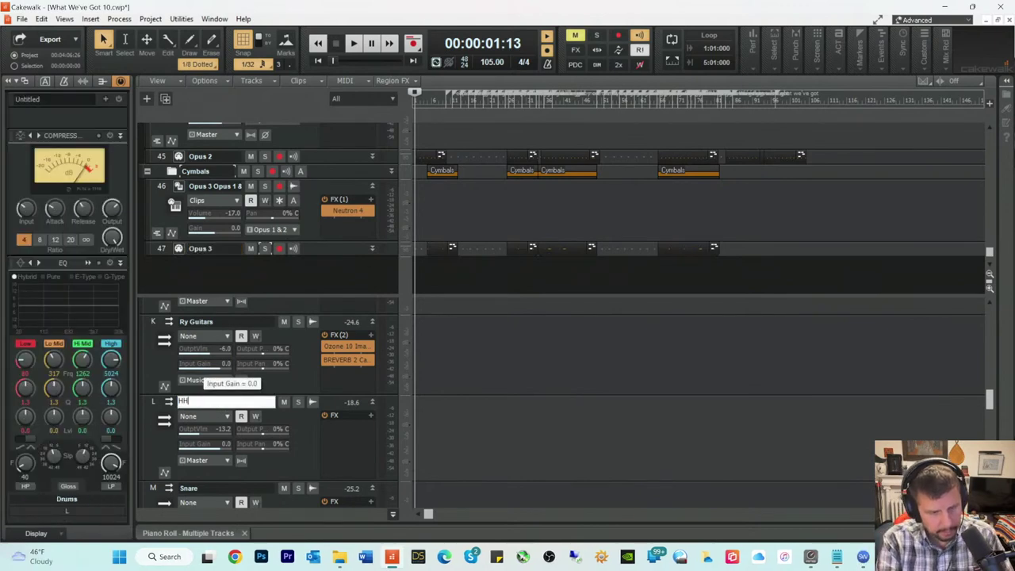
pyautogui.press('Return')
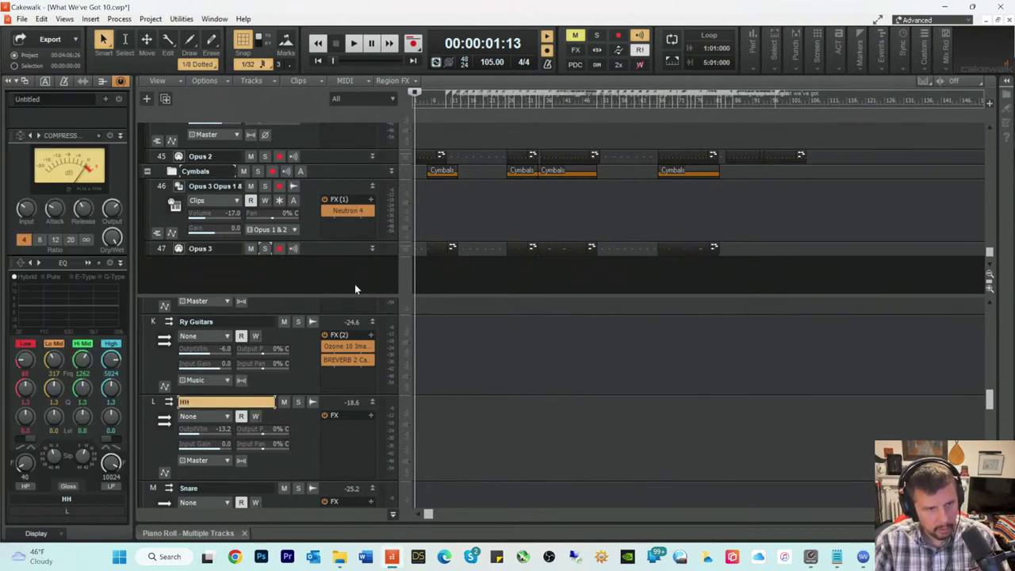
# Step: Extend the bus pane over the tracks and insert a new stereo bus after Toms Reverb
pyautogui.moveTo(319, 294); pyautogui.dragTo(305, 125)
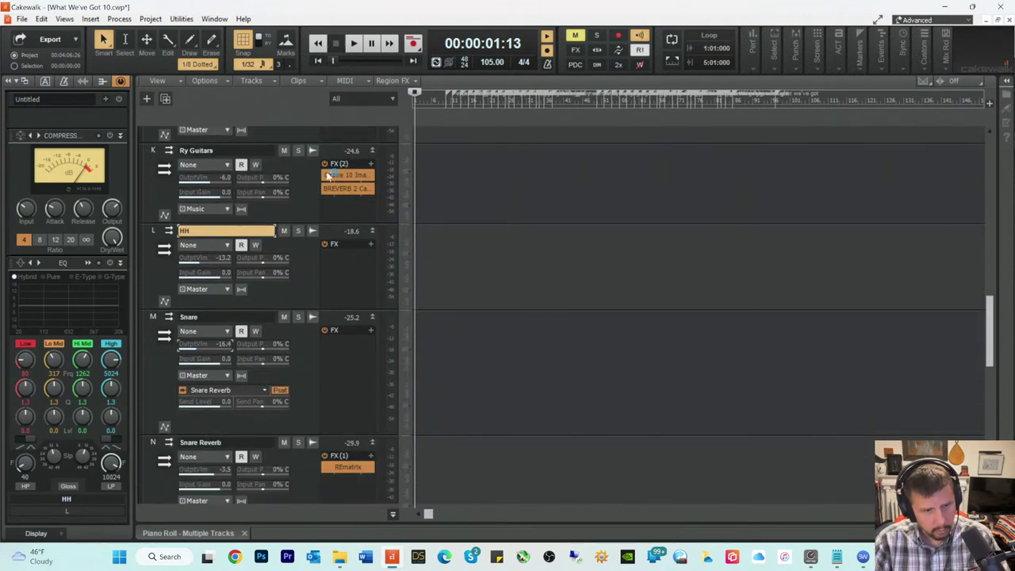
pyautogui.scroll(-10, 296, 375)
pyautogui.scroll(-3, 294, 382)
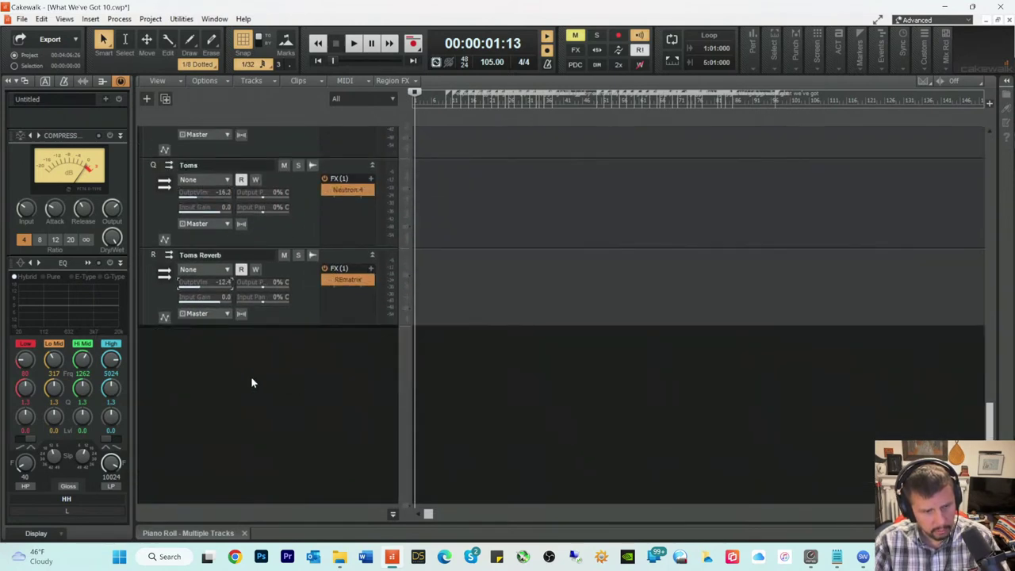
pyautogui.rightClick(194, 347)
pyautogui.click(214, 349)
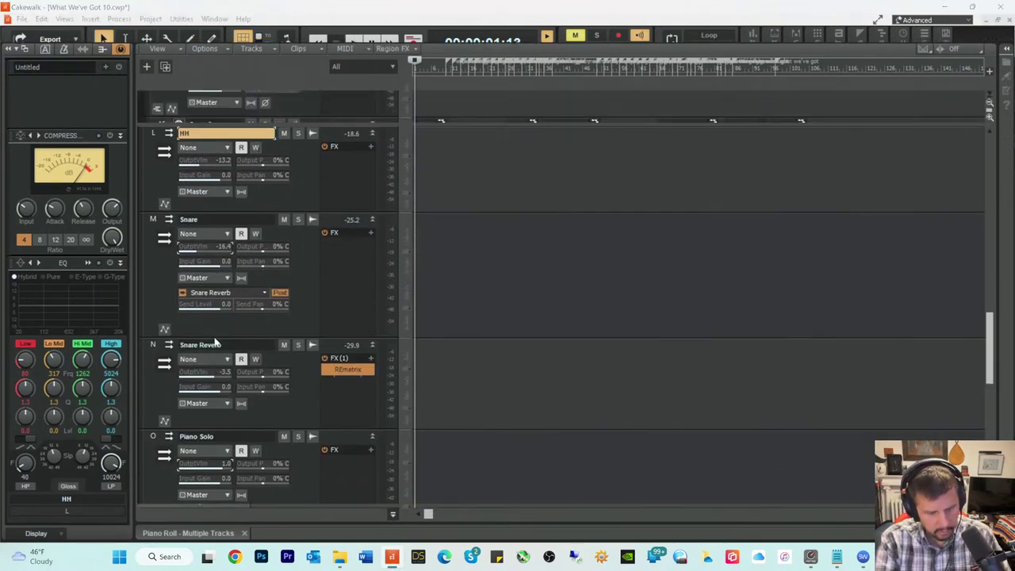
pyautogui.press('b')
pyautogui.press('F11')
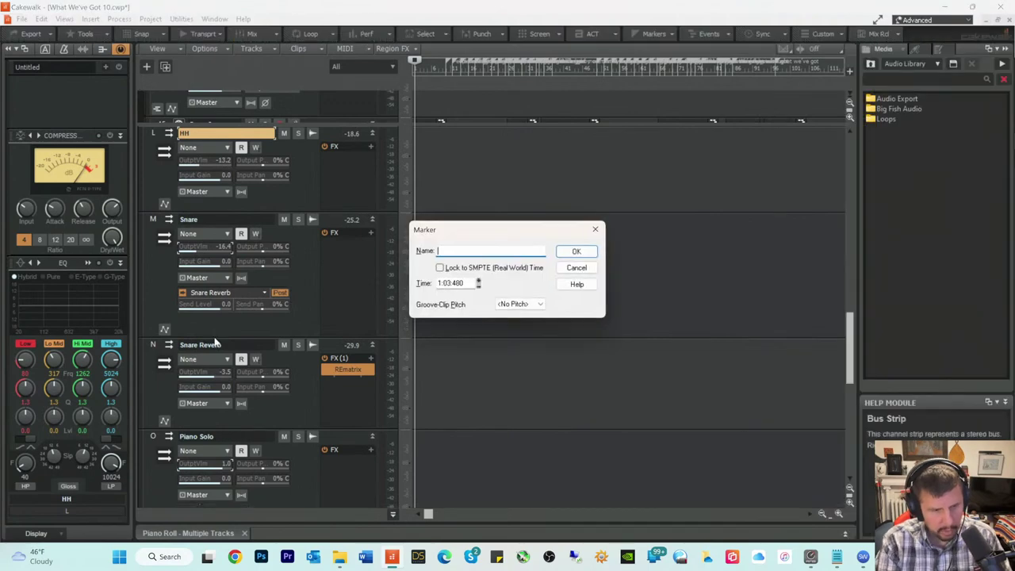
pyautogui.click(594, 229)
# Step: Name the new bus below Toms Reverb Cymbals and expand its strip to show the output and gain controls
pyautogui.scroll(-6, 501, 266)
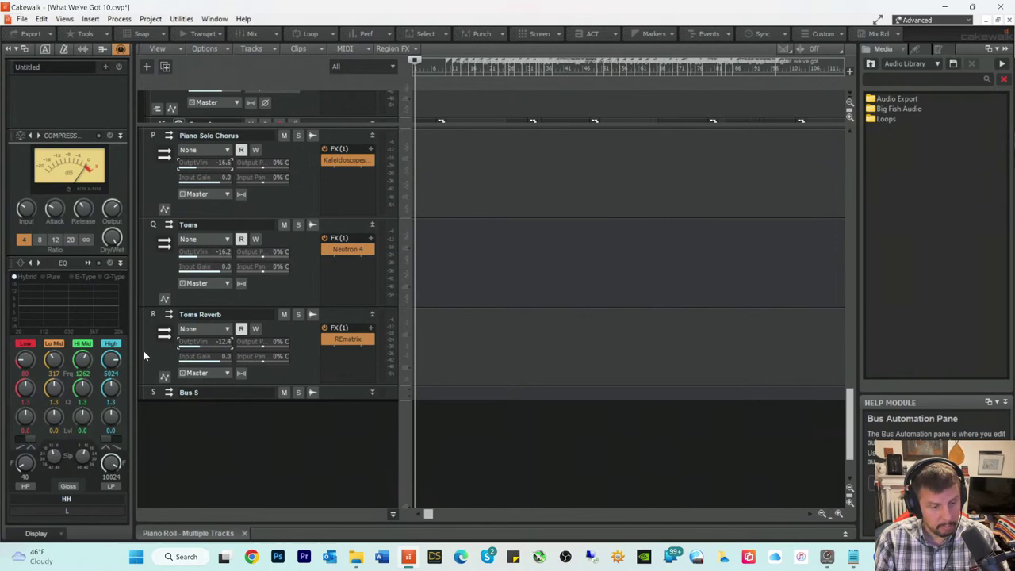
pyautogui.doubleClick(213, 389)
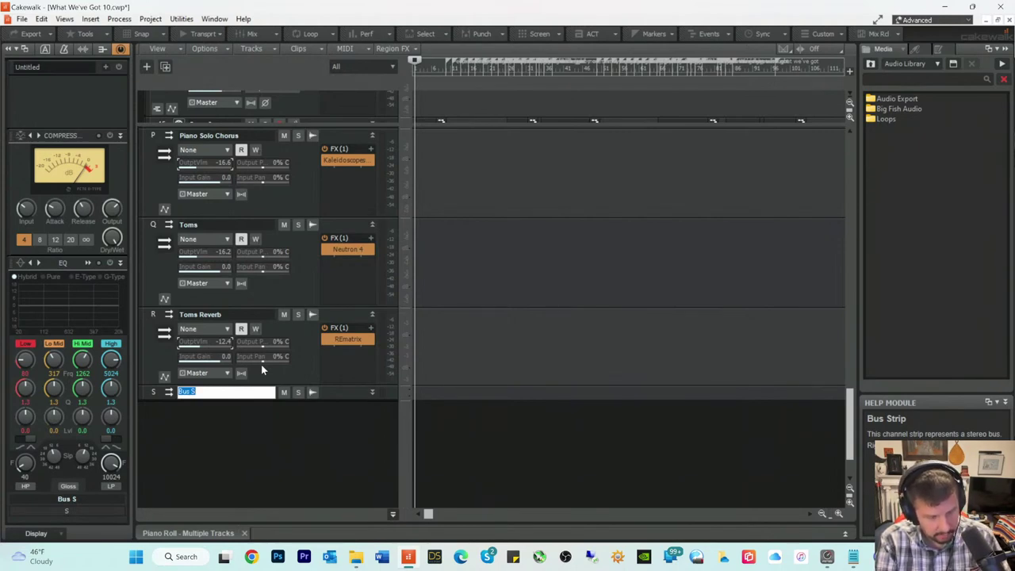
pyautogui.write('Cymbals')
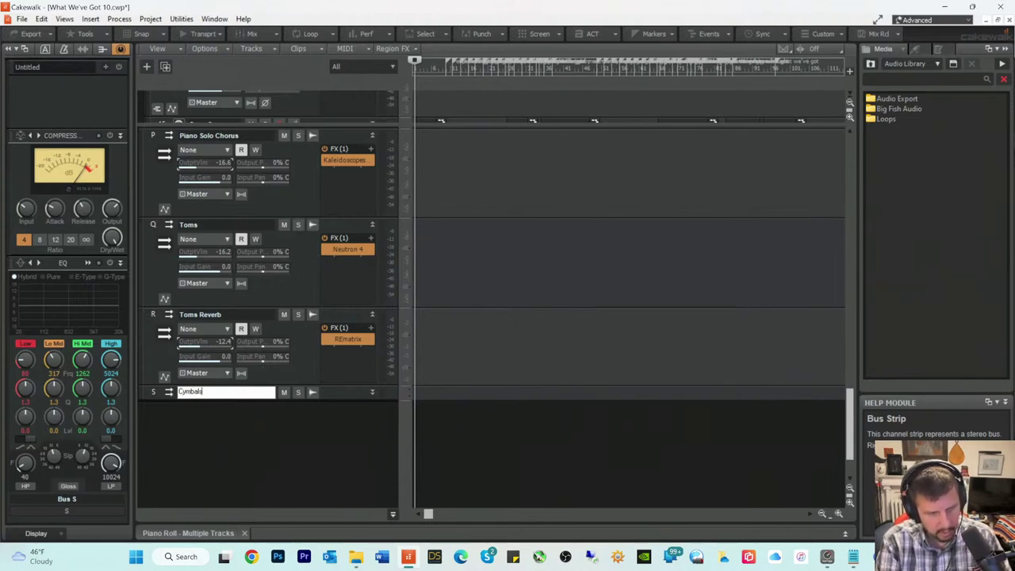
pyautogui.press('Return')
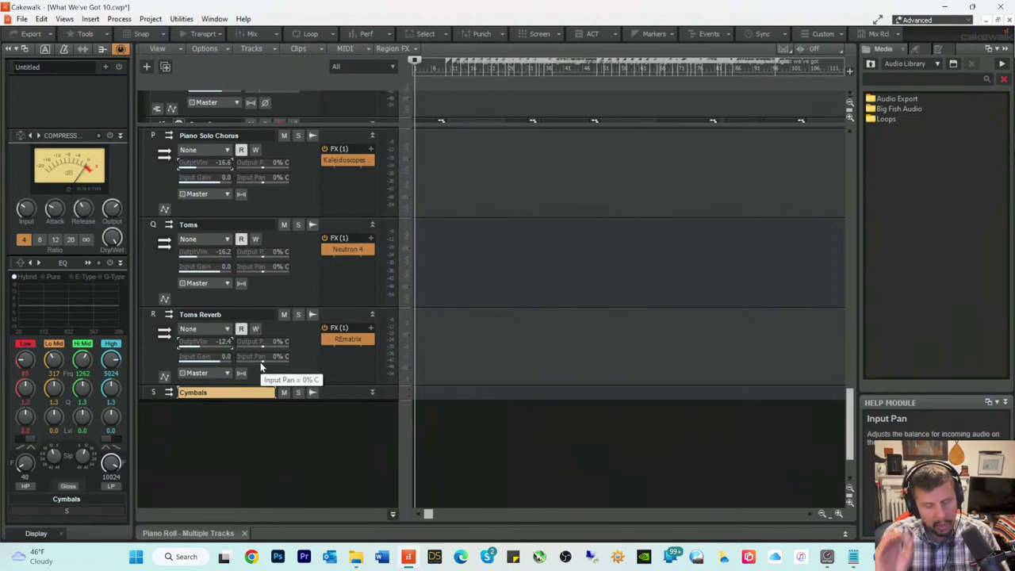
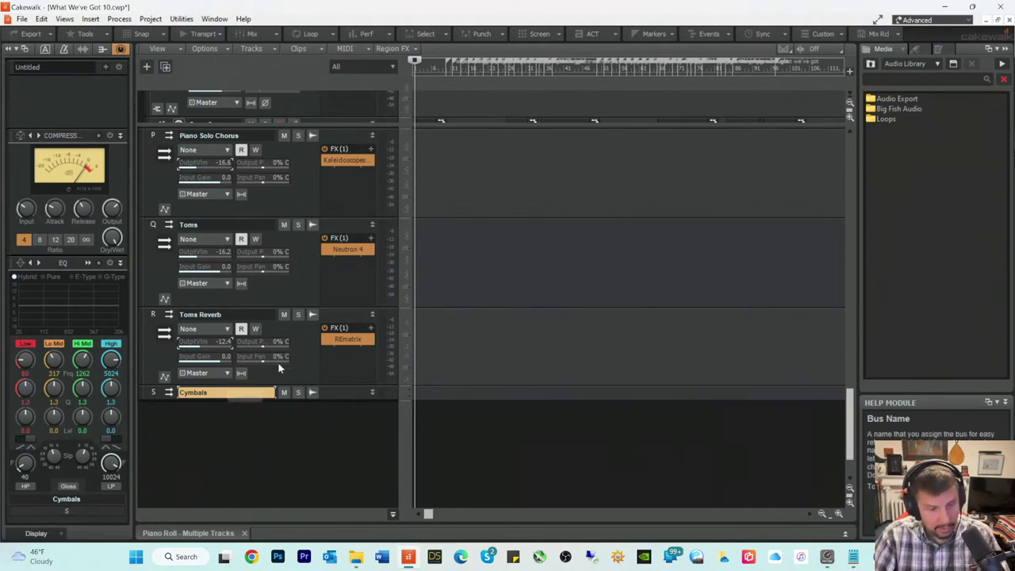
pyautogui.scroll(-1, 392, 324)
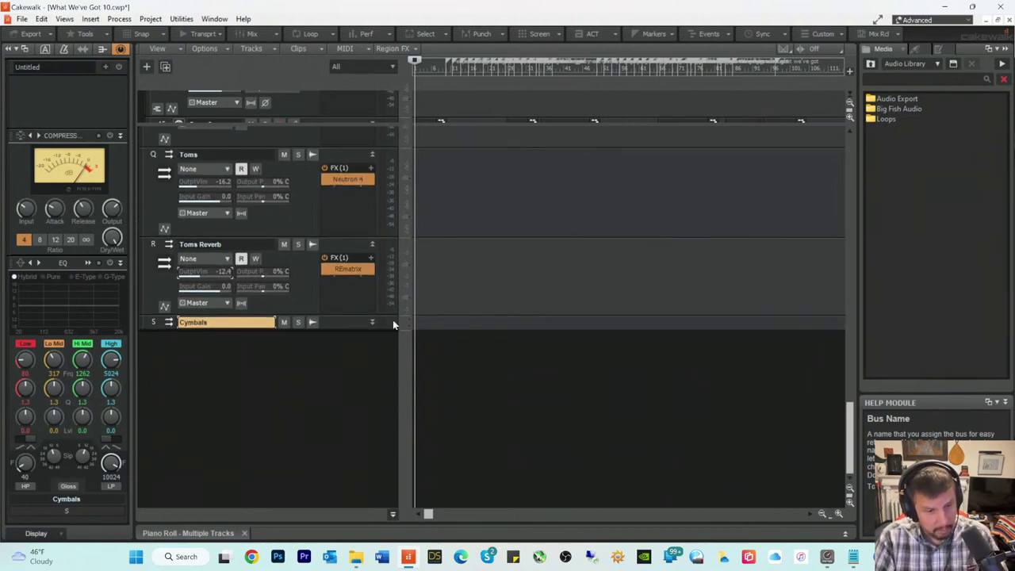
pyautogui.moveTo(328, 326); pyautogui.dragTo(323, 397)
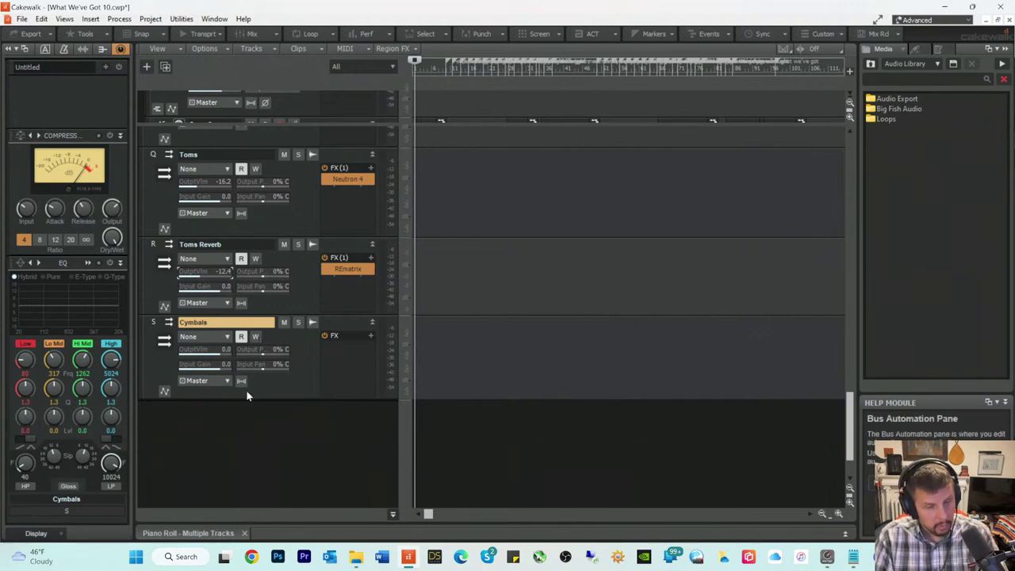
# Step: Insert another stereo bus below the Cymbals bus and name it Cymbals reverb
pyautogui.rightClick(201, 412)
pyautogui.click(242, 420)
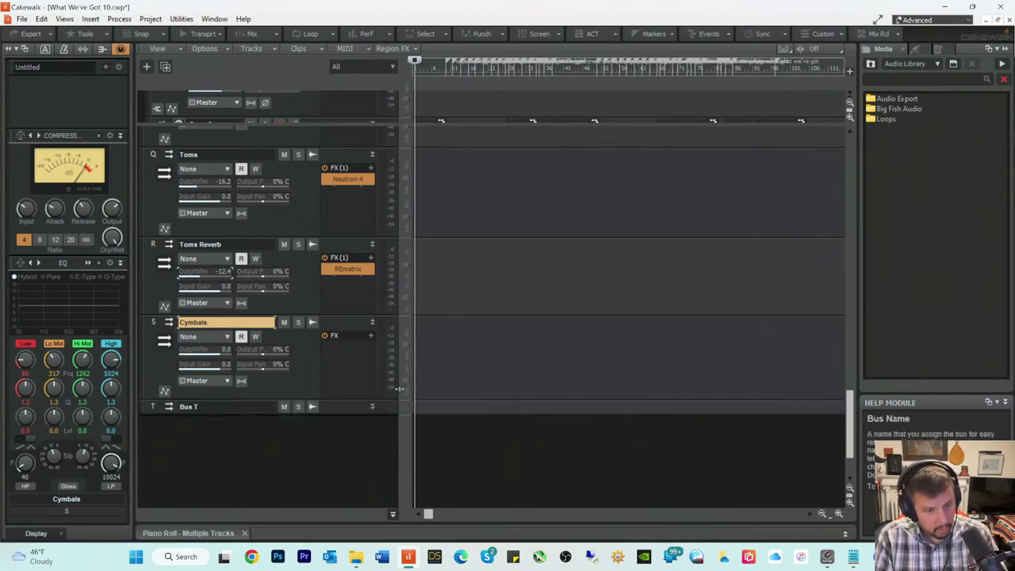
pyautogui.doubleClick(201, 405)
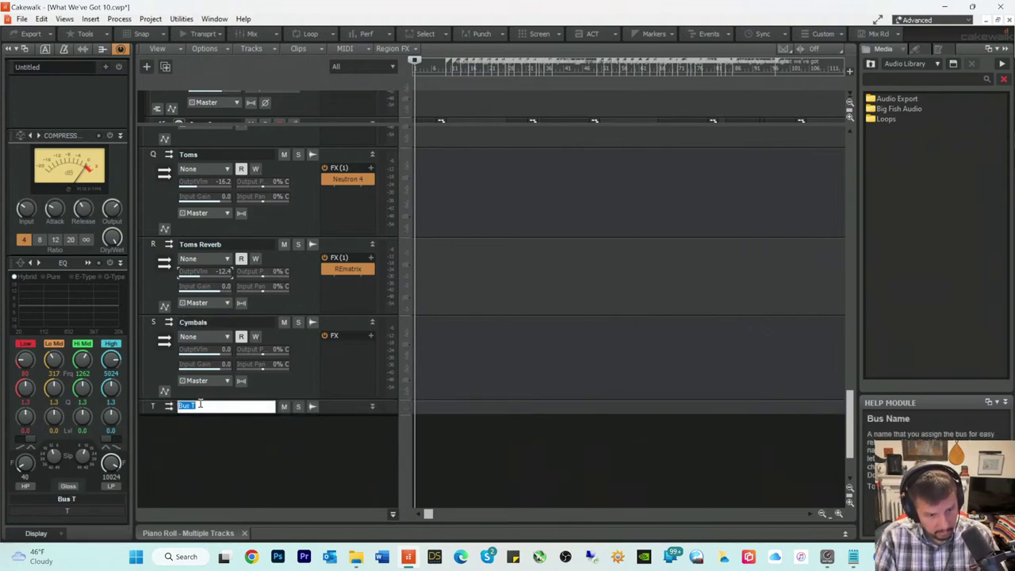
pyautogui.write('Cymbals')
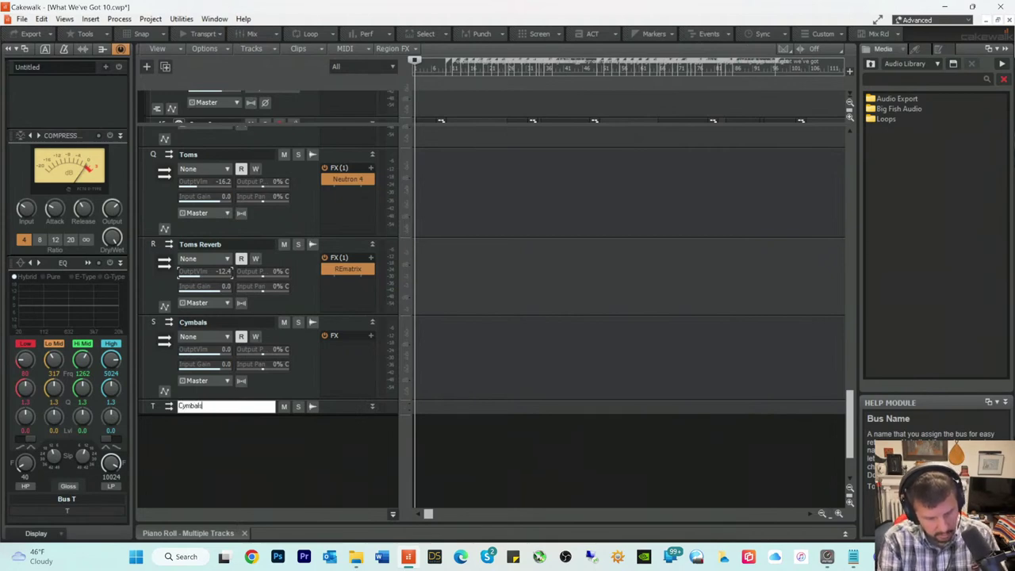
pyautogui.write(' reverb')
pyautogui.press('Return')
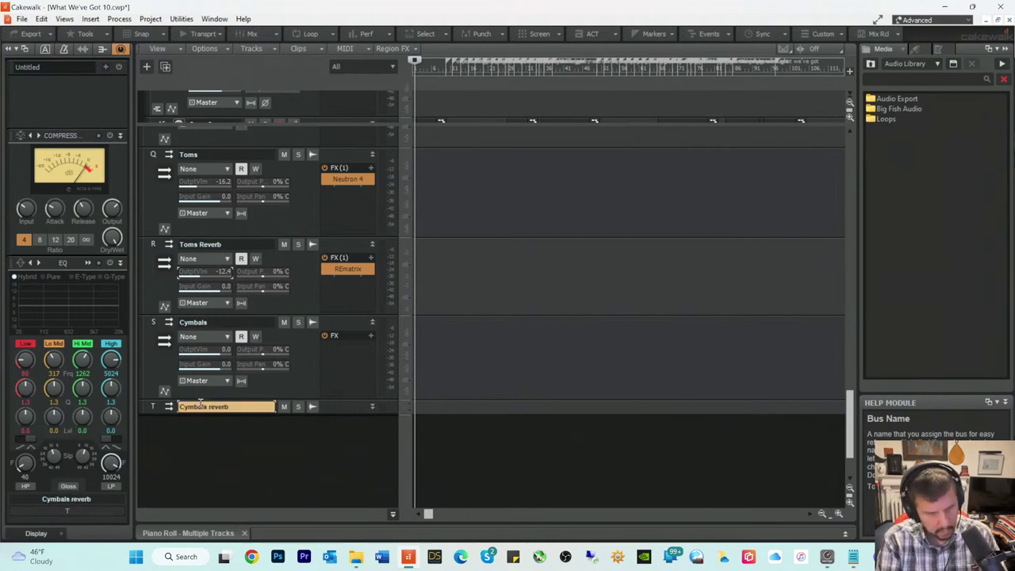
# Step: Correct the last bus's name to Cymbals Reverb and copy the REmatrix effect from Toms Reverb into its expanded strip
pyautogui.doubleClick(218, 406)
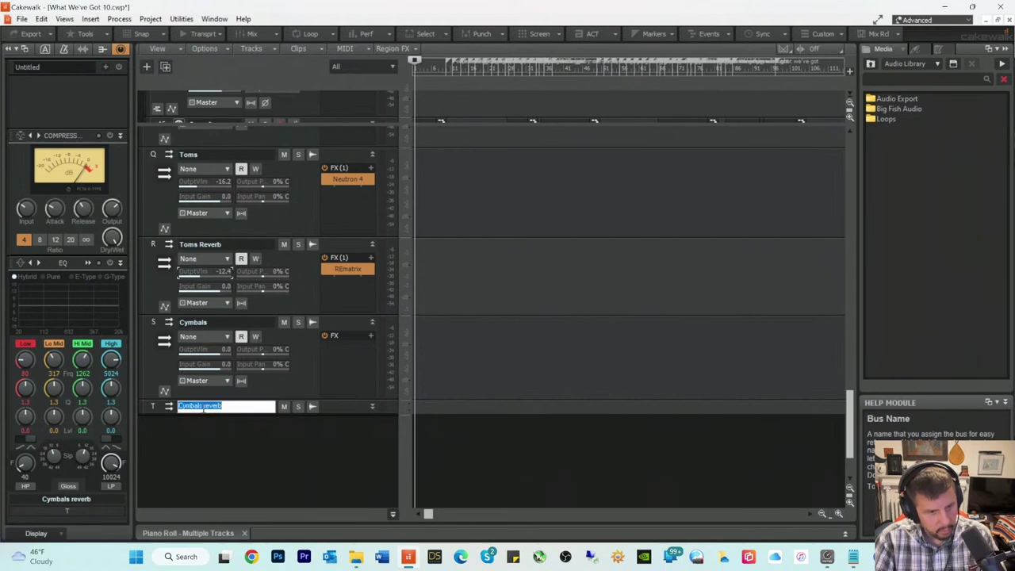
pyautogui.click(204, 405)
pyautogui.press('Delete')
pyautogui.write('R')
pyautogui.moveTo(853, 556)
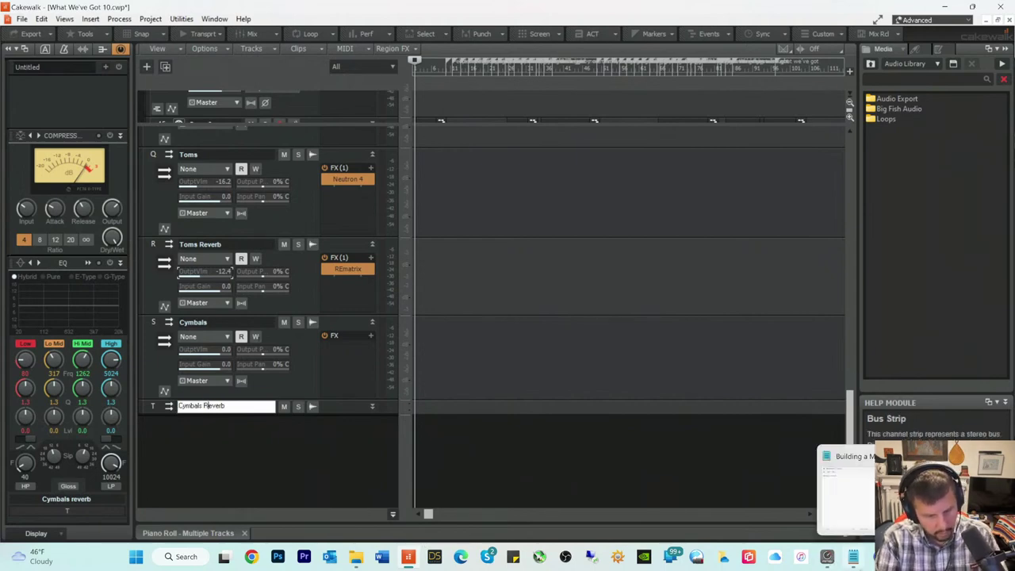
pyautogui.press('Return')
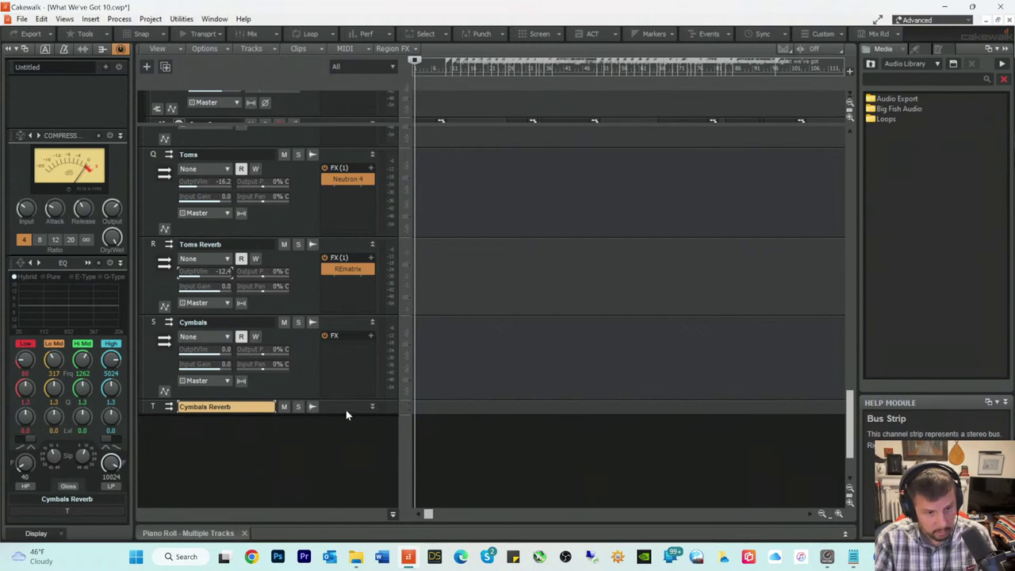
pyautogui.moveTo(337, 410); pyautogui.dragTo(343, 481)
pyautogui.moveTo(346, 275); pyautogui.dragTo(346, 433)
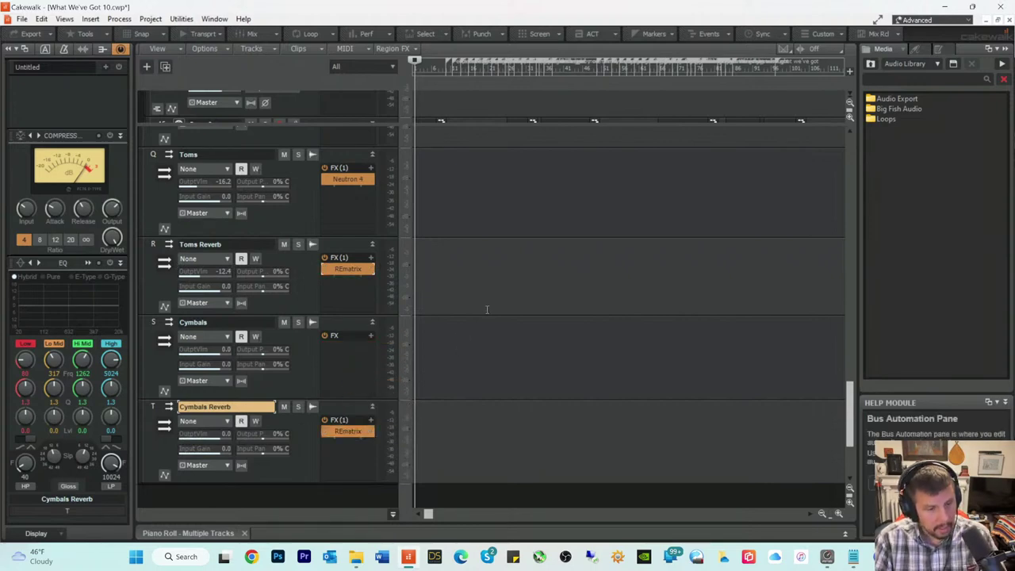
# Step: Give the track pane more room, enlarge the Opus 3 audio track's strip and route its output to the Cymbals bus
pyautogui.scroll(10, 487, 310)
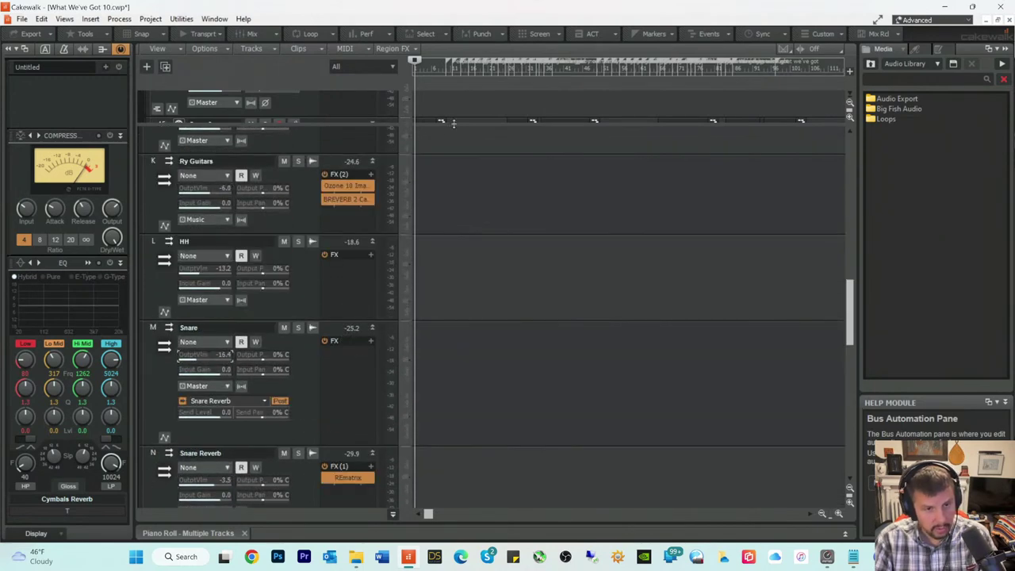
pyautogui.scroll(3, 445, 279)
pyautogui.moveTo(446, 279); pyautogui.dragTo(442, 327)
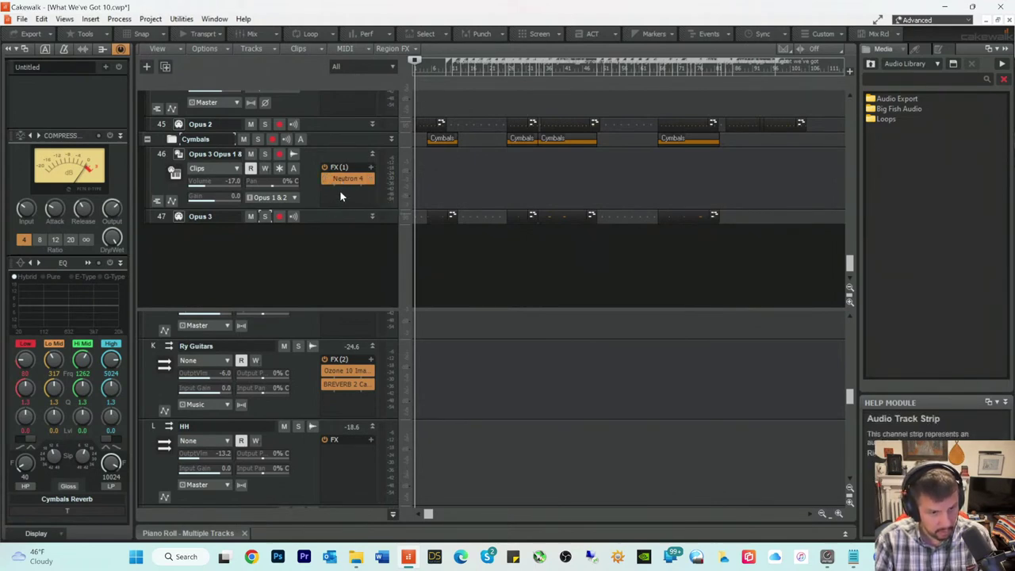
pyautogui.moveTo(302, 210); pyautogui.dragTo(305, 246)
pyautogui.click(219, 213)
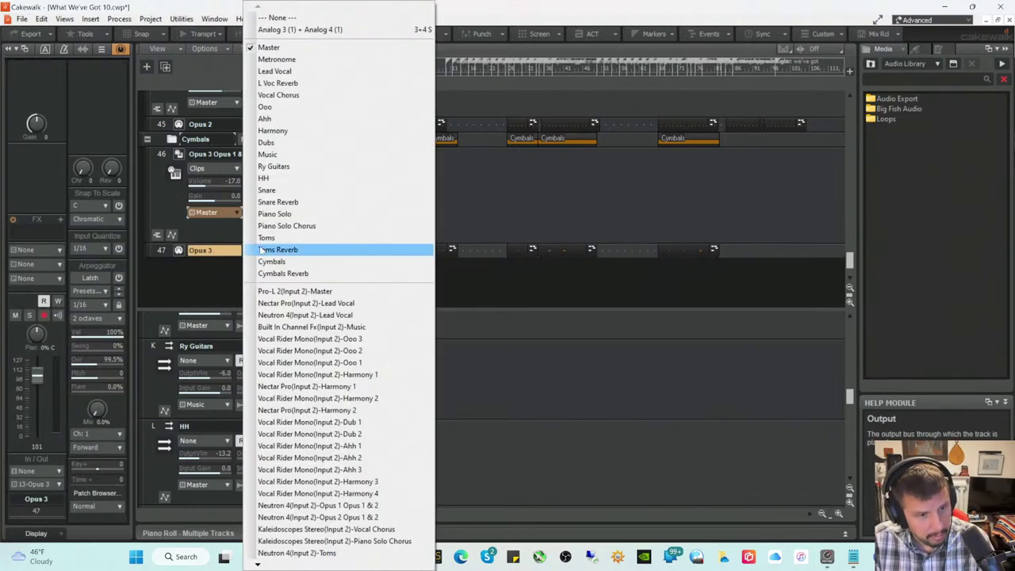
pyautogui.click(281, 262)
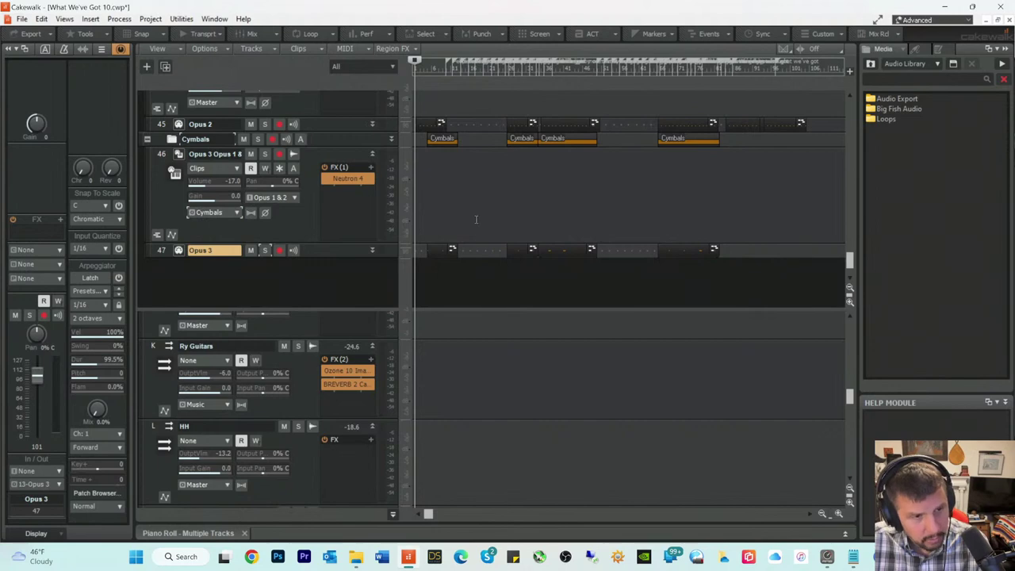
# Step: Audition the Kontakt 5 audio track in the HH folder soloed, set its volume to -0.5, unsolo it and save the project
pyautogui.scroll(5, 449, 225)
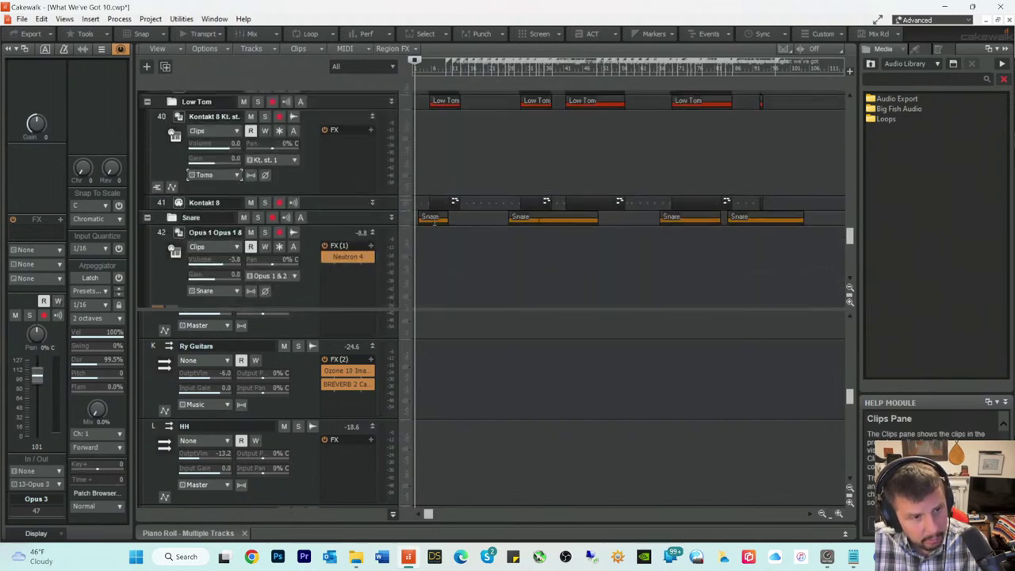
pyautogui.scroll(1, 433, 222)
pyautogui.scroll(3, 434, 221)
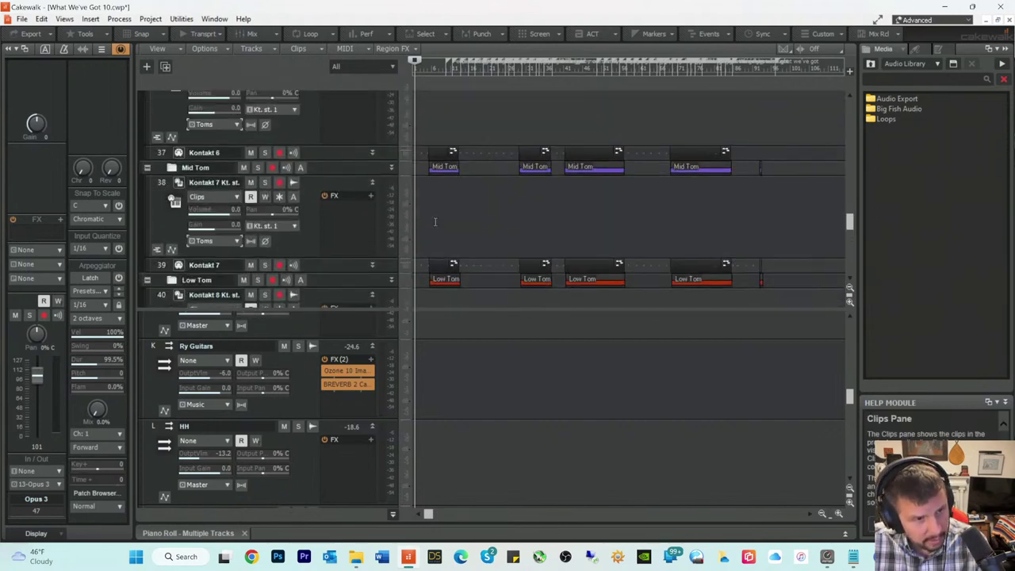
pyautogui.scroll(1, 438, 221)
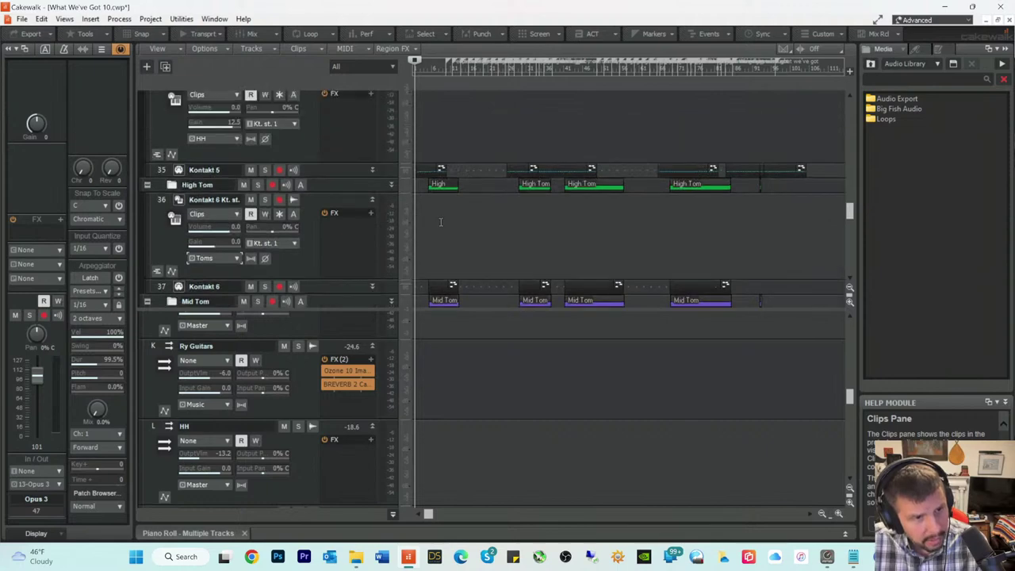
pyautogui.scroll(3, 461, 222)
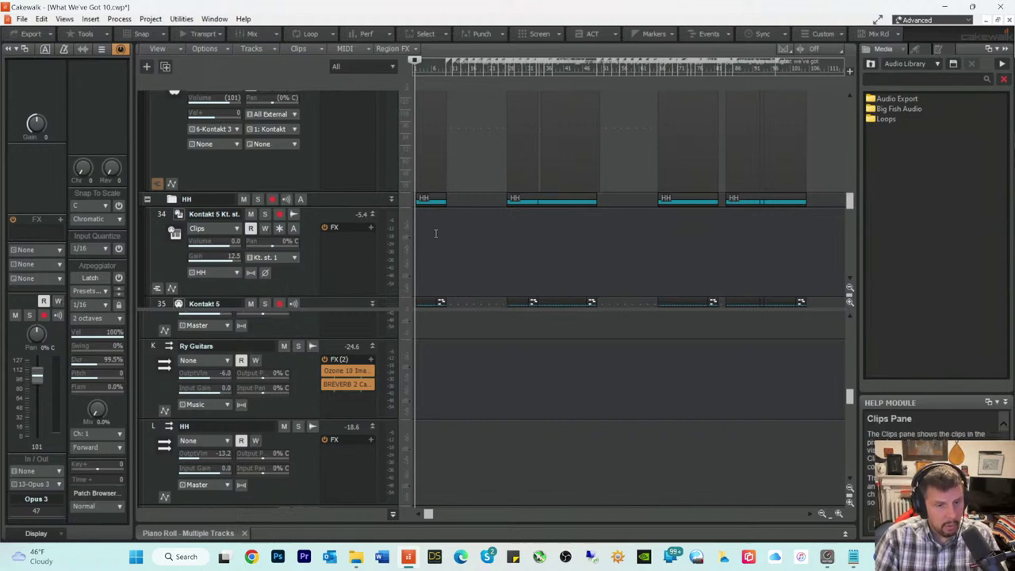
pyautogui.scroll(-1, 438, 235)
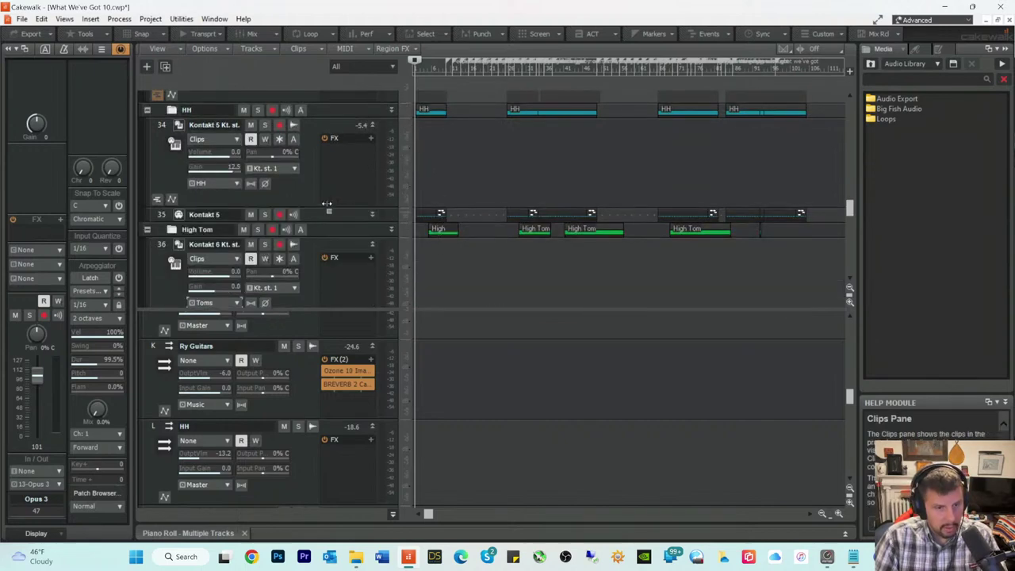
pyautogui.click(265, 125)
pyautogui.press('space')
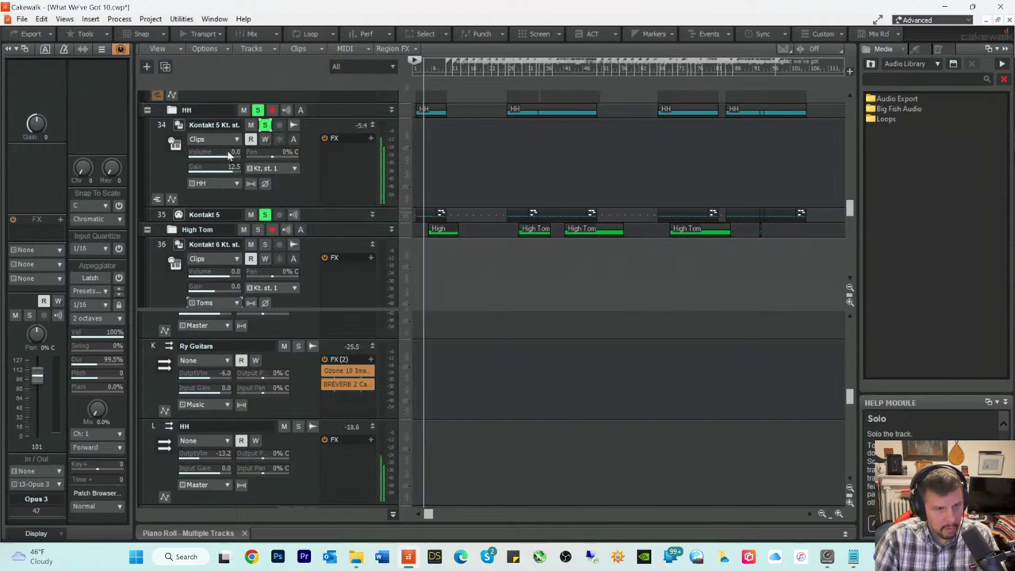
pyautogui.scroll(-2, 236, 153)
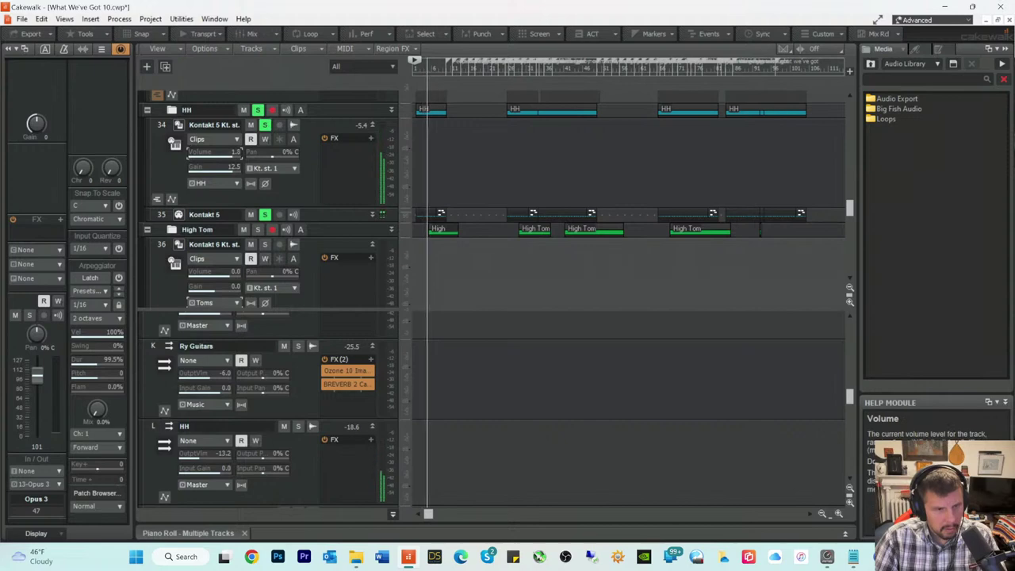
pyautogui.click(265, 125)
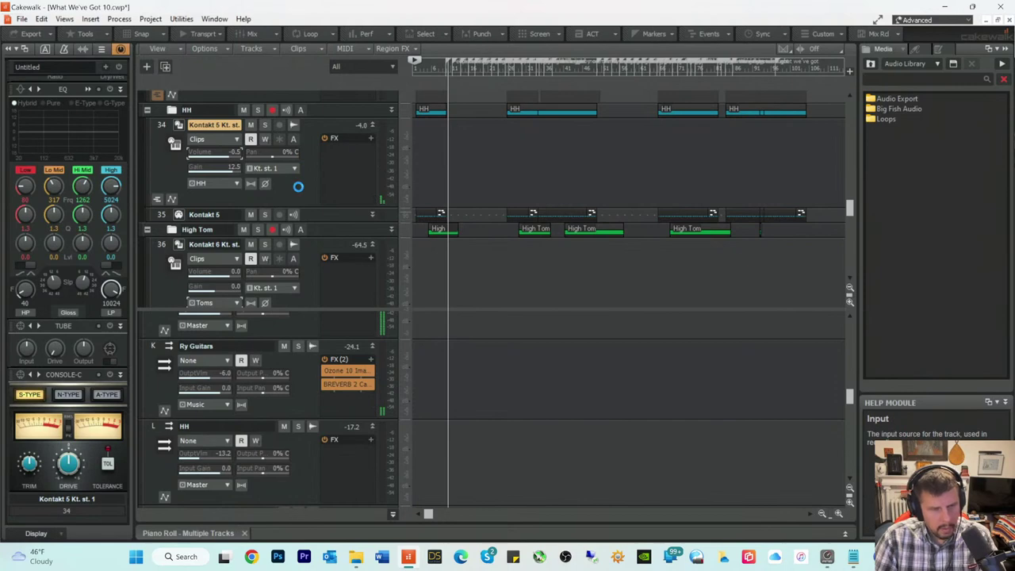
pyautogui.hotkey('ctrl', 's')
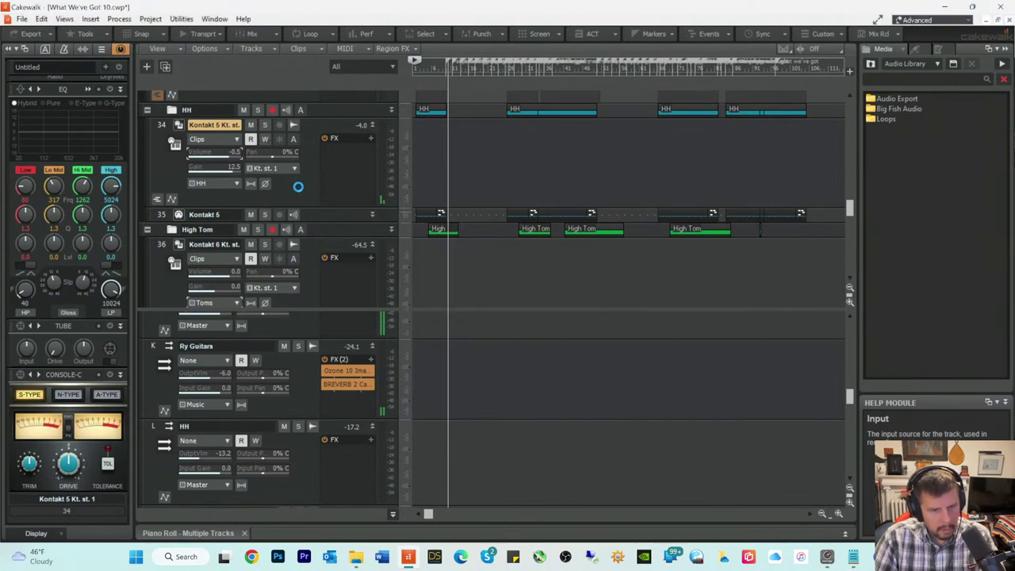
pyautogui.press('space')
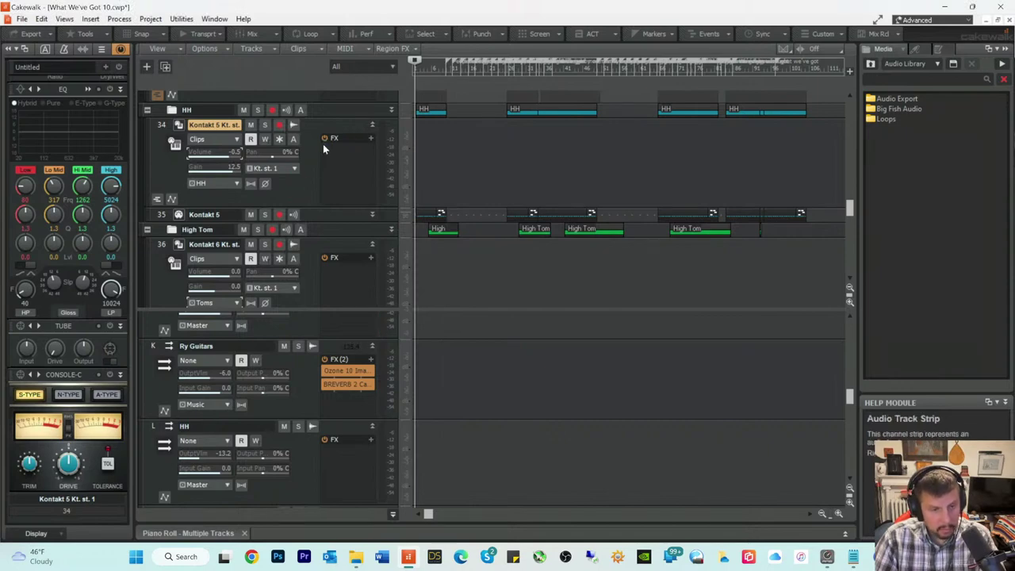
# Step: Insert Neutron 4 on the Kontakt 5 audio track and let its Assistant analyse the playing audio
pyautogui.rightClick(328, 148)
pyautogui.moveTo(346, 158)
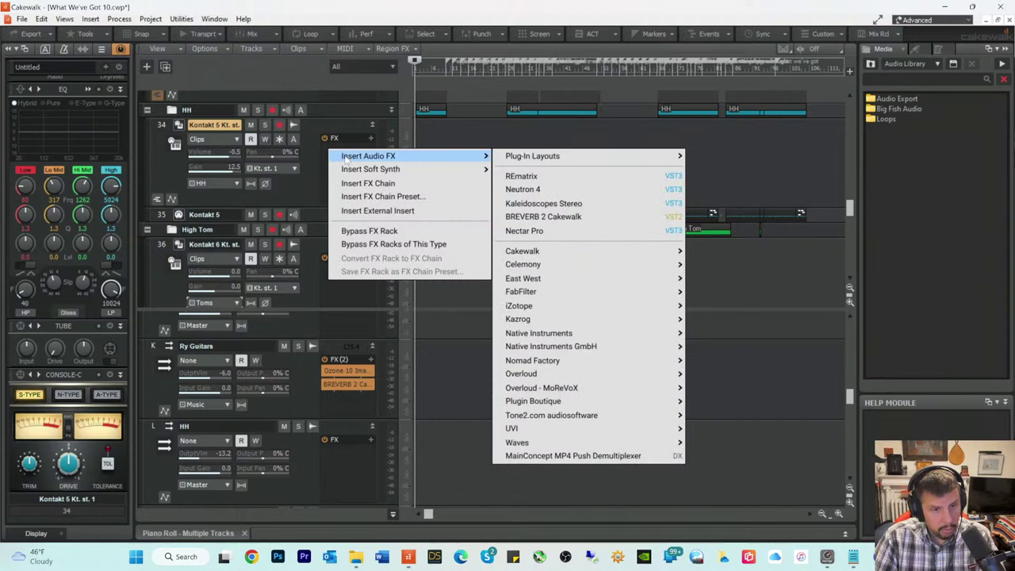
pyautogui.click(521, 189)
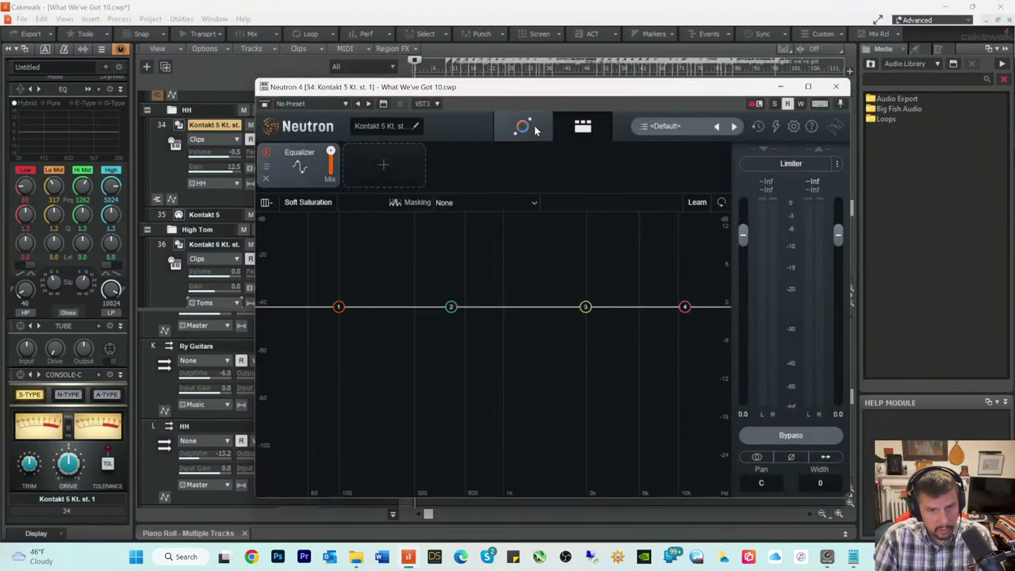
pyautogui.click(535, 131)
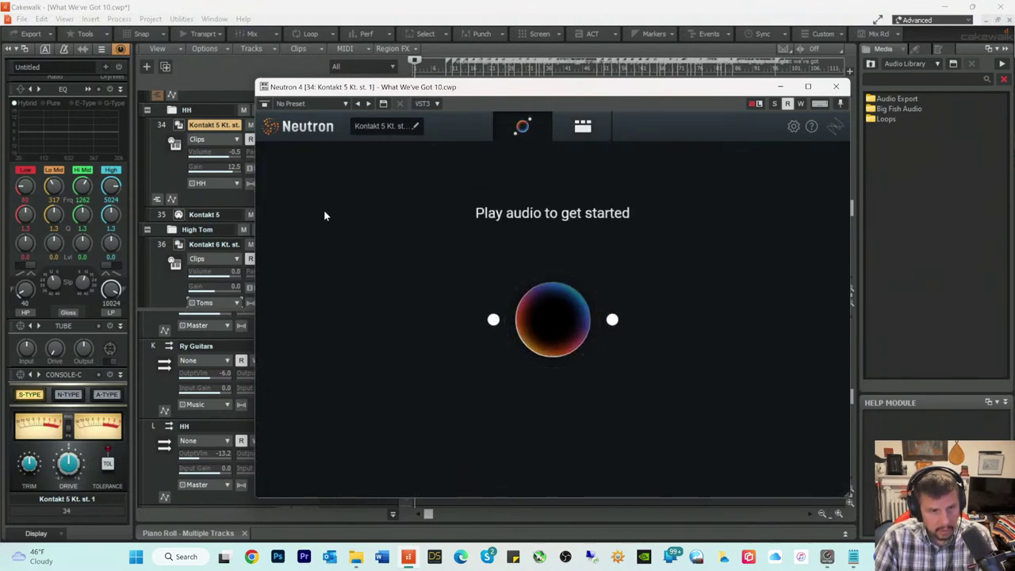
pyautogui.press('space')
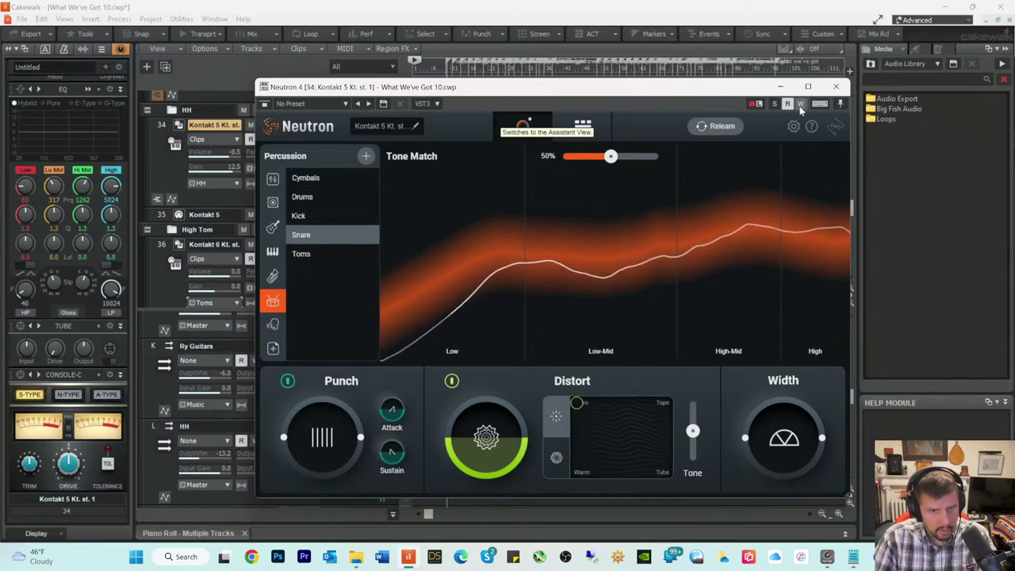
pyautogui.click(837, 87)
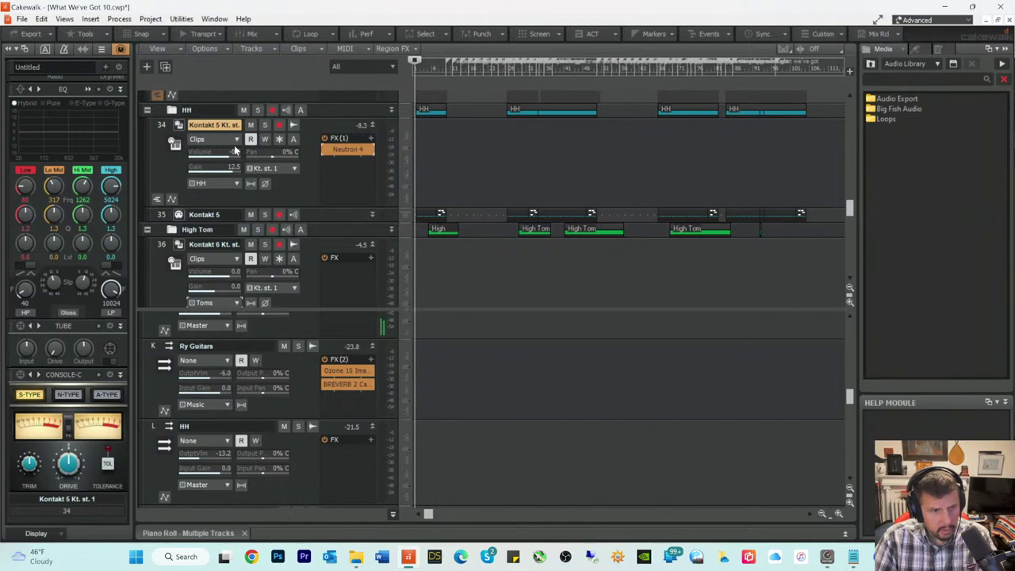
# Step: Solo the Kontakt 5 audio track, compare it with Neutron 4 bypassed and active during playback, and set its volume to -6.3
pyautogui.click(265, 124)
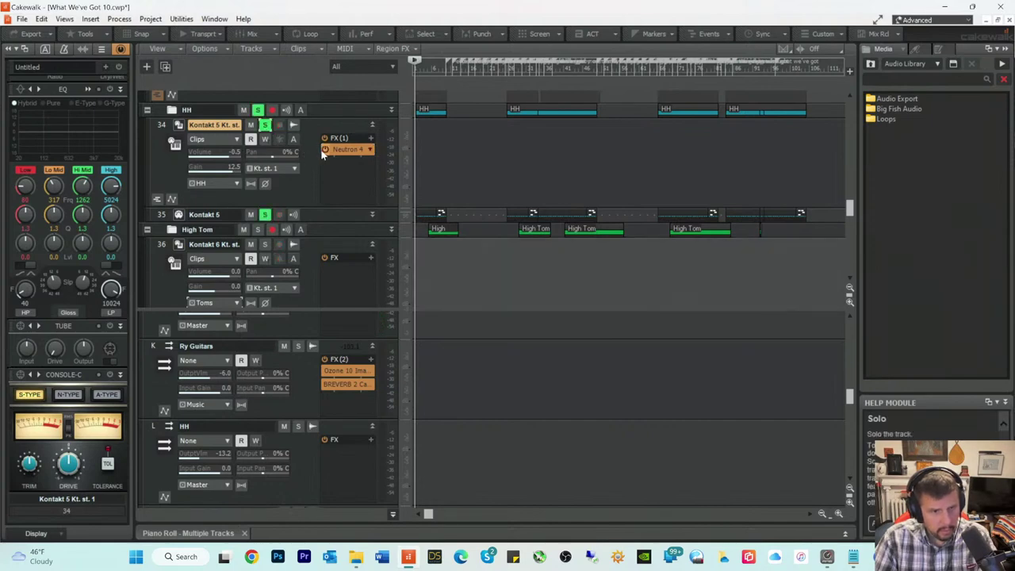
pyautogui.press('space')
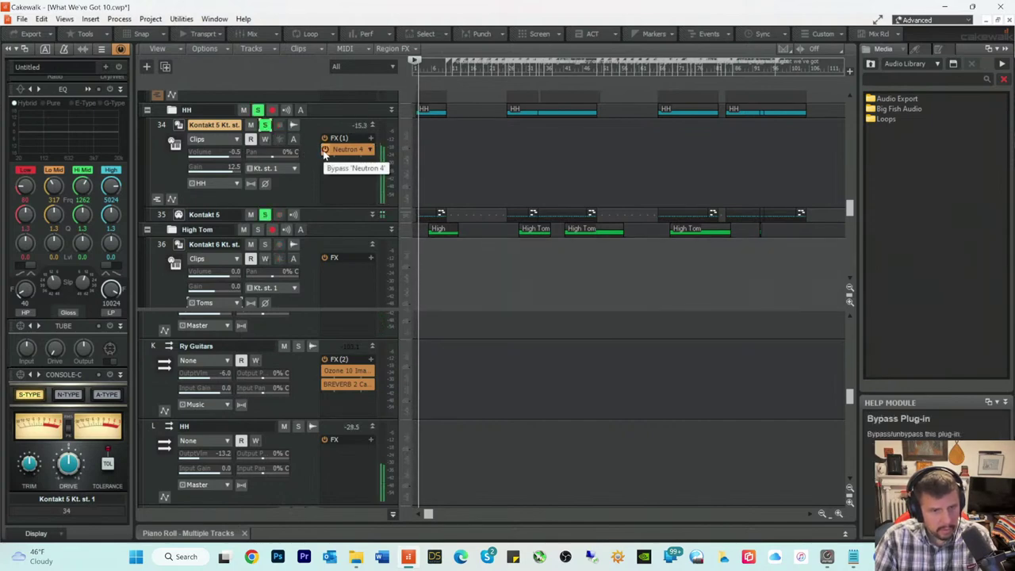
pyautogui.click(325, 150)
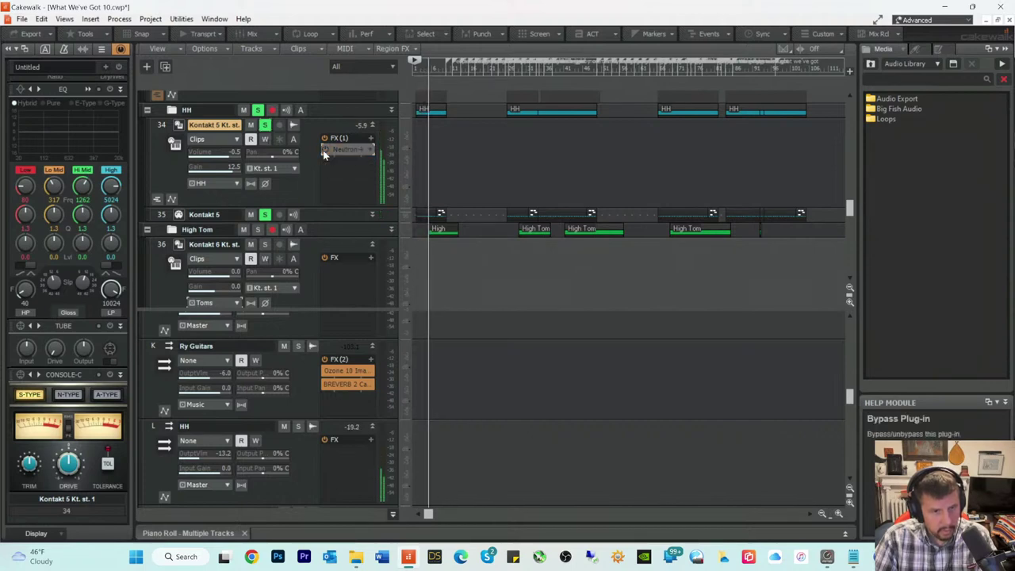
pyautogui.click(324, 150)
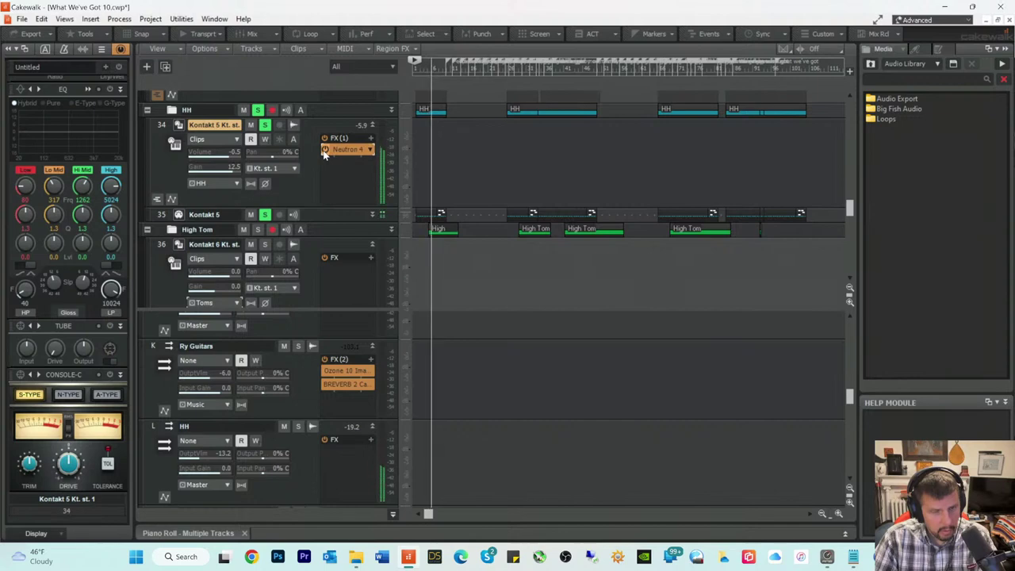
pyautogui.moveTo(212, 152); pyautogui.dragTo(227, 157)
pyautogui.press('space')
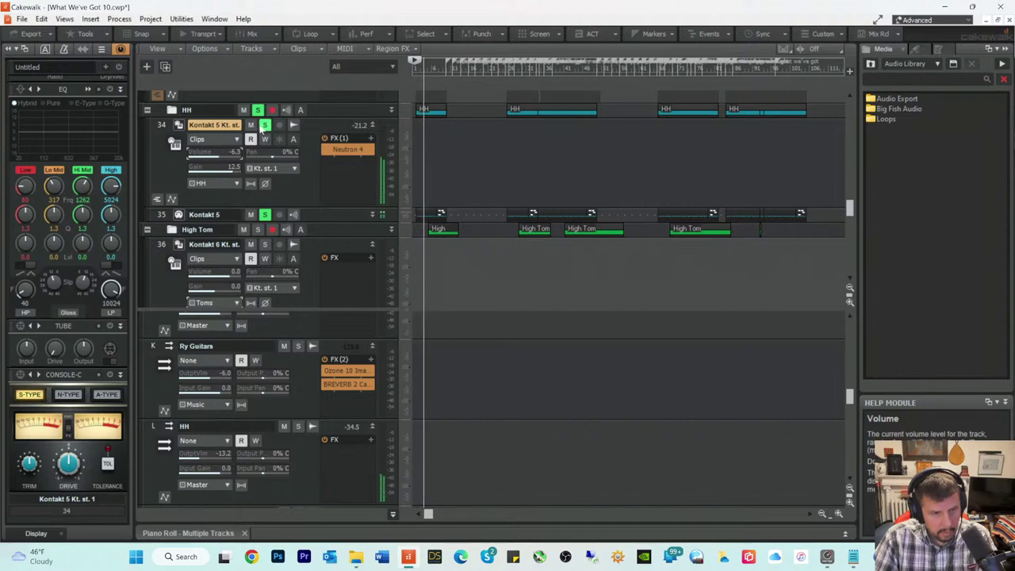
# Step: Turn off solo on hi-hat track 34, stop playback, and enlarge the bus area to reveal the Cymbals buses
pyautogui.click(264, 125)
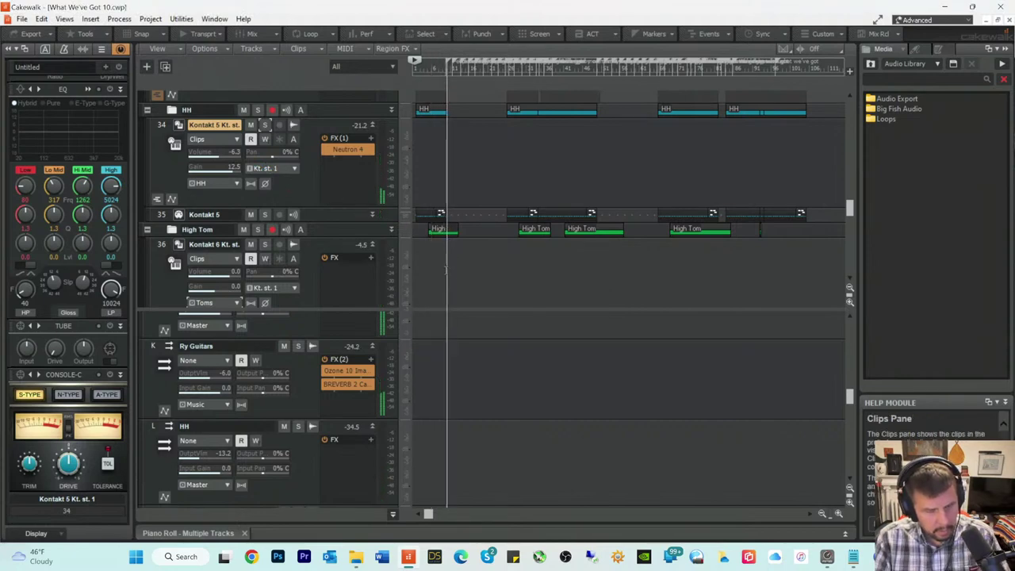
pyautogui.press('space')
pyautogui.scroll(-4, 456, 266)
pyautogui.scroll(-8, 462, 260)
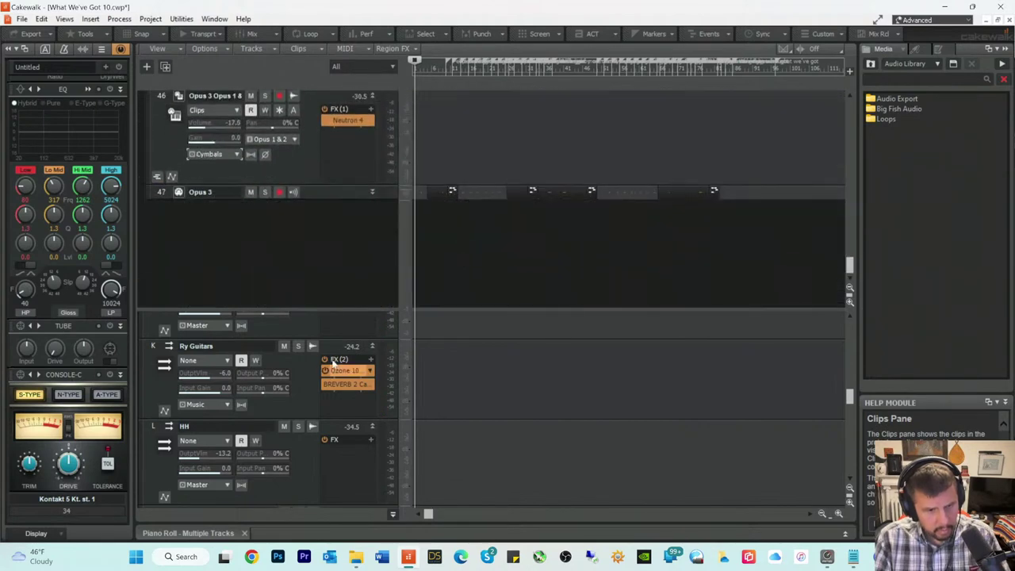
pyautogui.moveTo(338, 310); pyautogui.dragTo(349, 213)
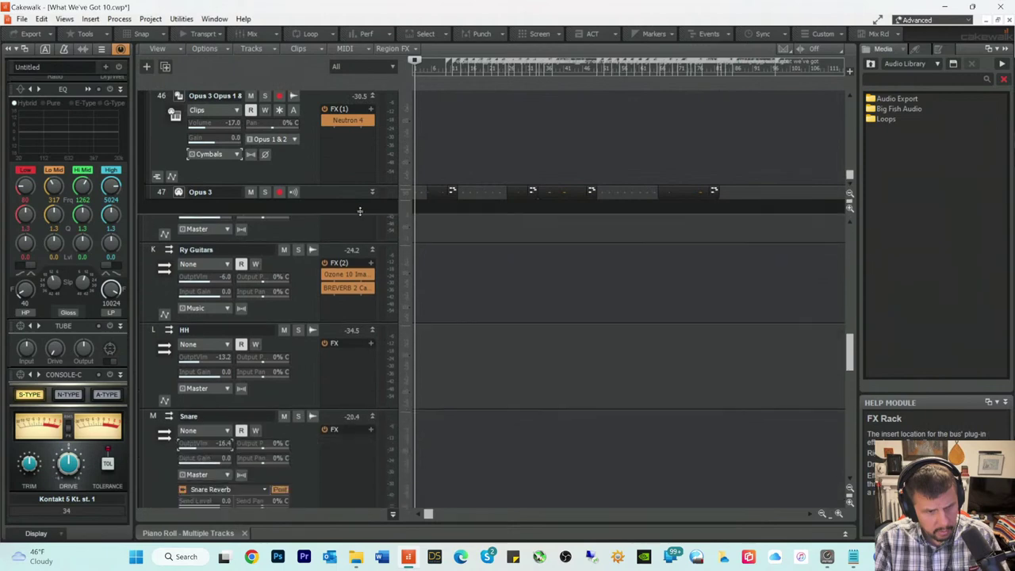
pyautogui.scroll(-10, 301, 344)
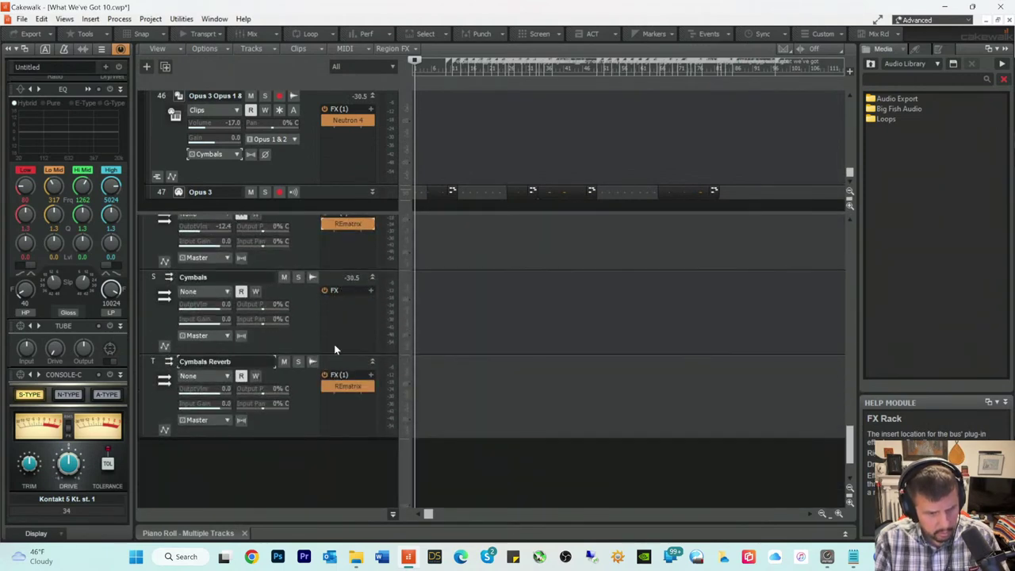
# Step: Insert the Neutron 4 effect on the Cymbals bus and minimise its plug-in window
pyautogui.rightClick(333, 306)
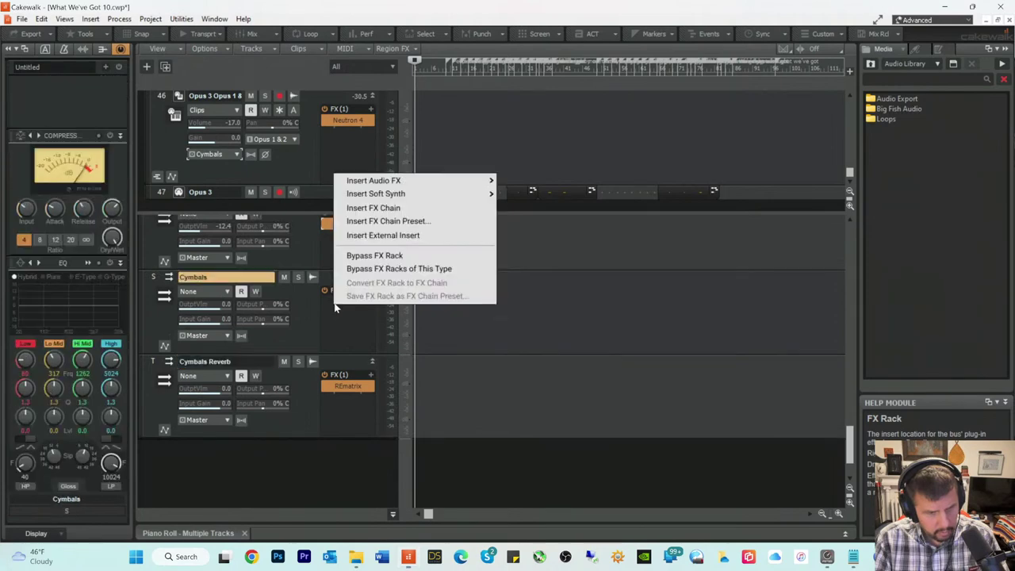
pyautogui.moveTo(368, 184)
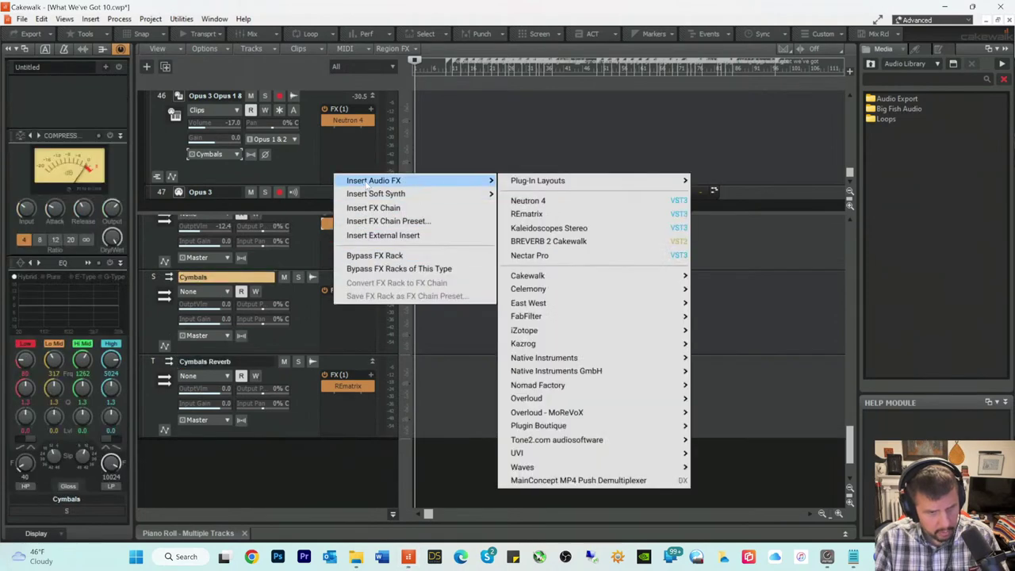
pyautogui.click(544, 201)
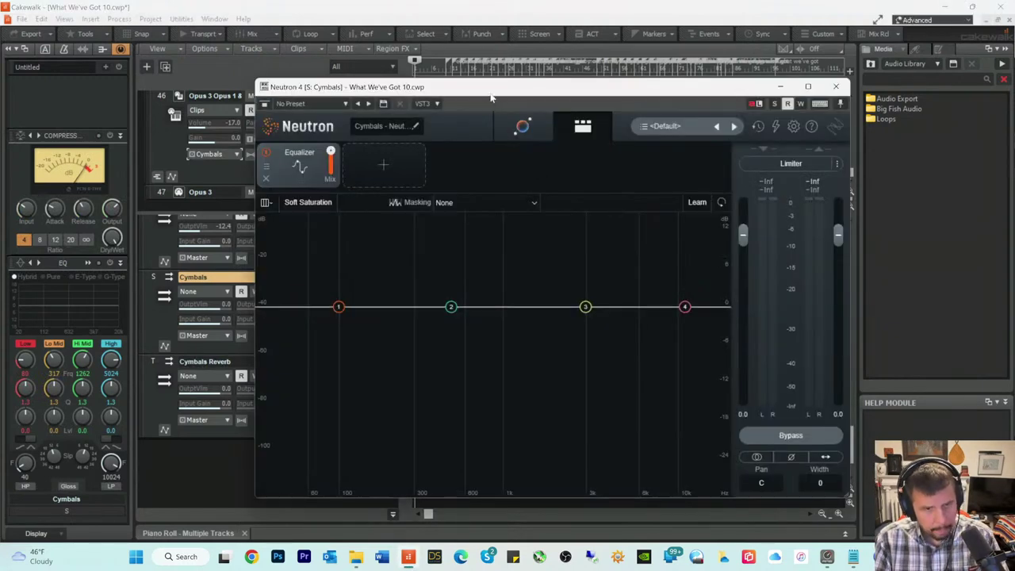
pyautogui.moveTo(492, 98); pyautogui.dragTo(463, 276)
pyautogui.scroll(3, 450, 160)
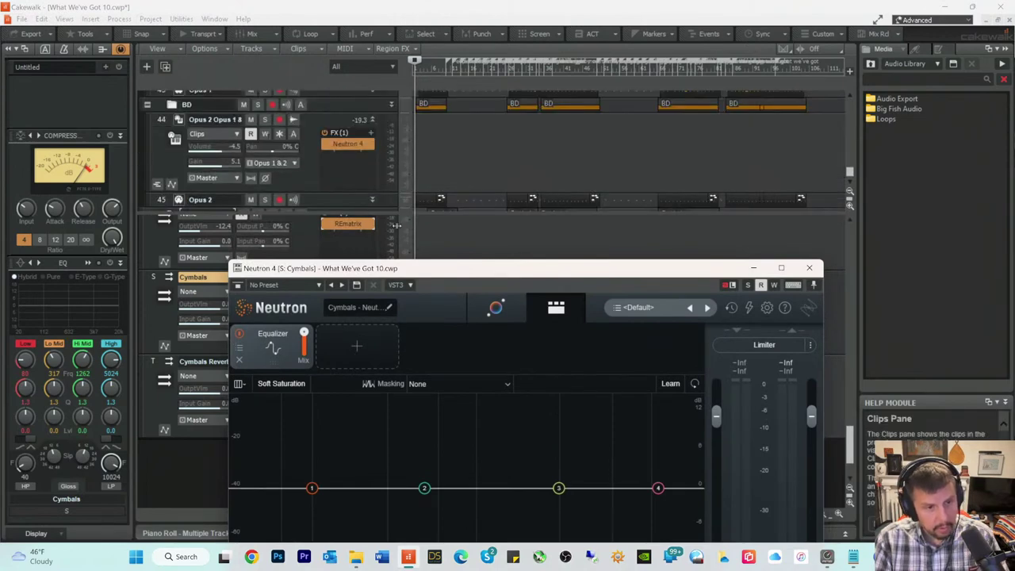
pyautogui.moveTo(409, 270); pyautogui.dragTo(440, 163)
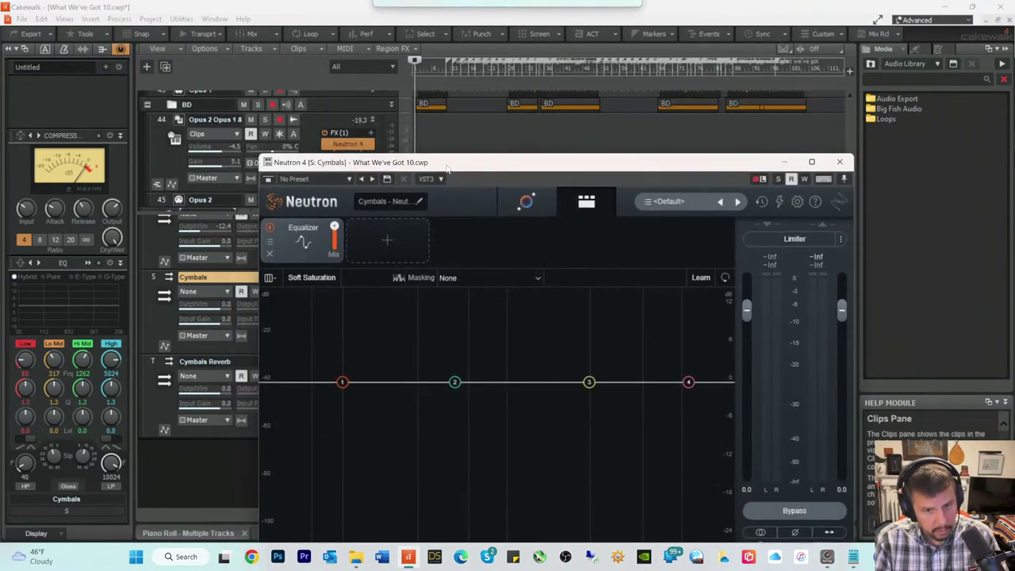
pyautogui.click(784, 162)
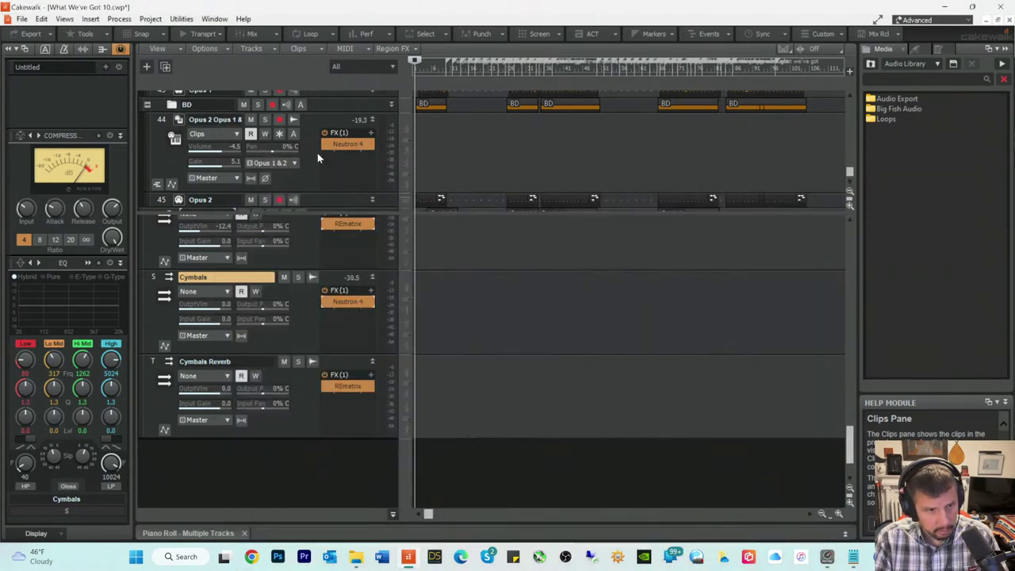
# Step: Delete the Neutron 4 effect from the Cymbals bus
pyautogui.scroll(-3, 316, 160)
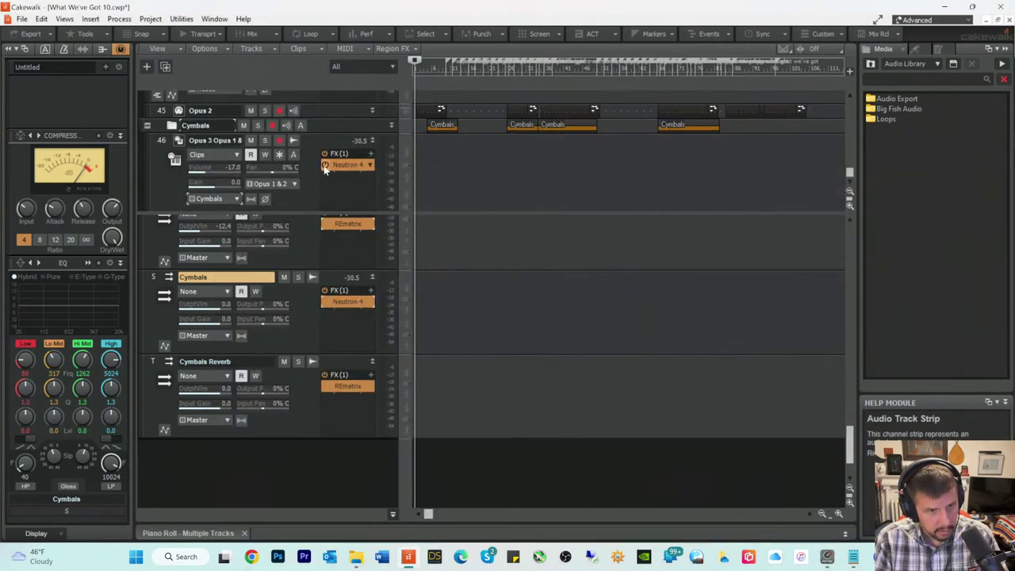
pyautogui.rightClick(344, 308)
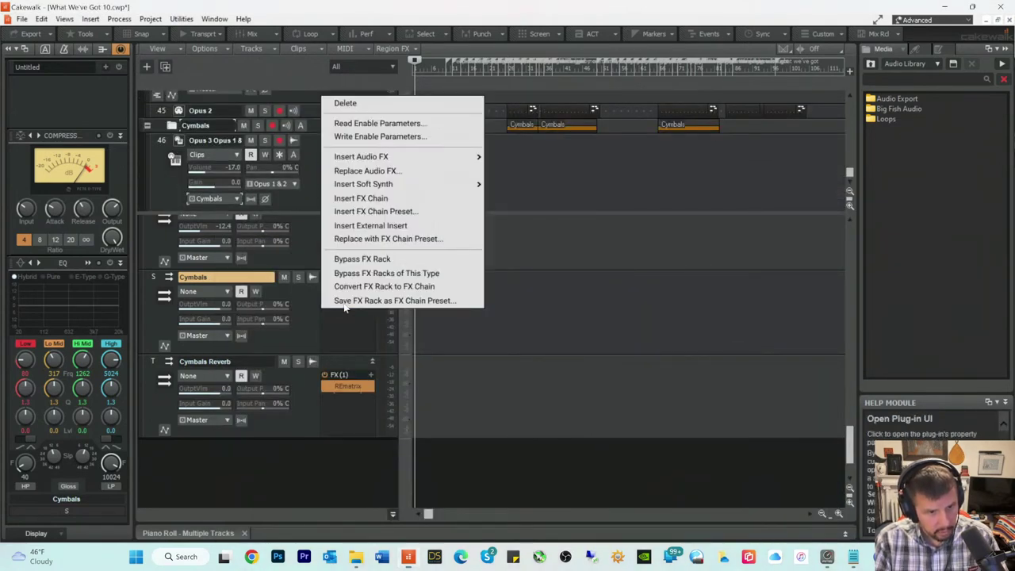
pyautogui.click(366, 105)
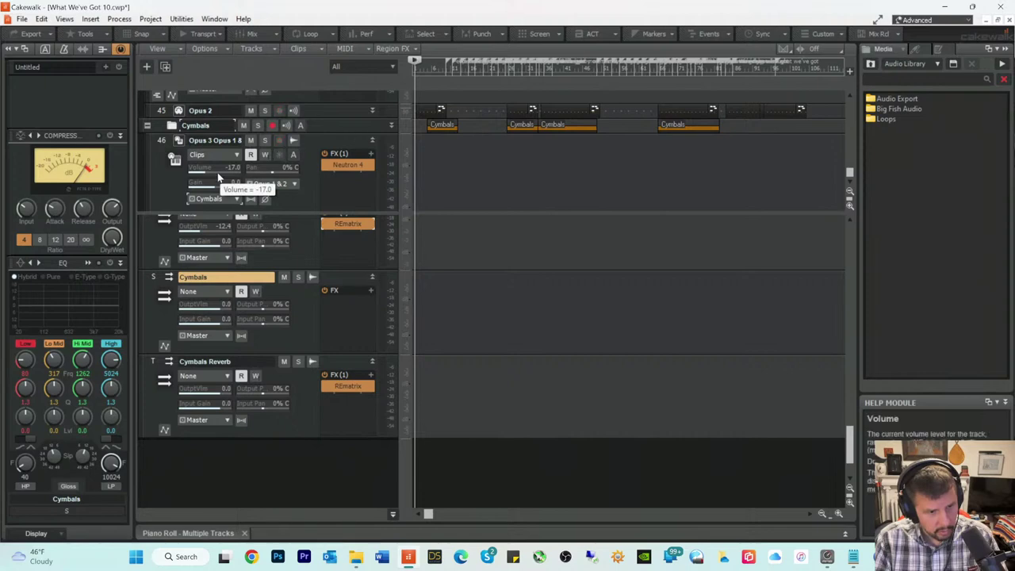
# Step: Solo the Opus 3 cymbals track 46 and audition it from about measure 4
pyautogui.click(265, 140)
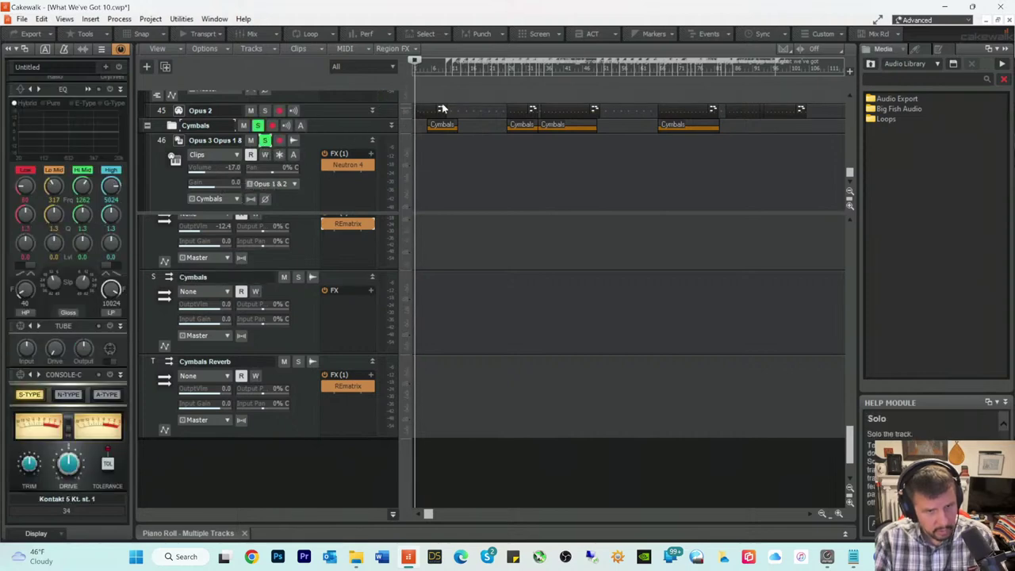
pyautogui.scroll(-2, 444, 135)
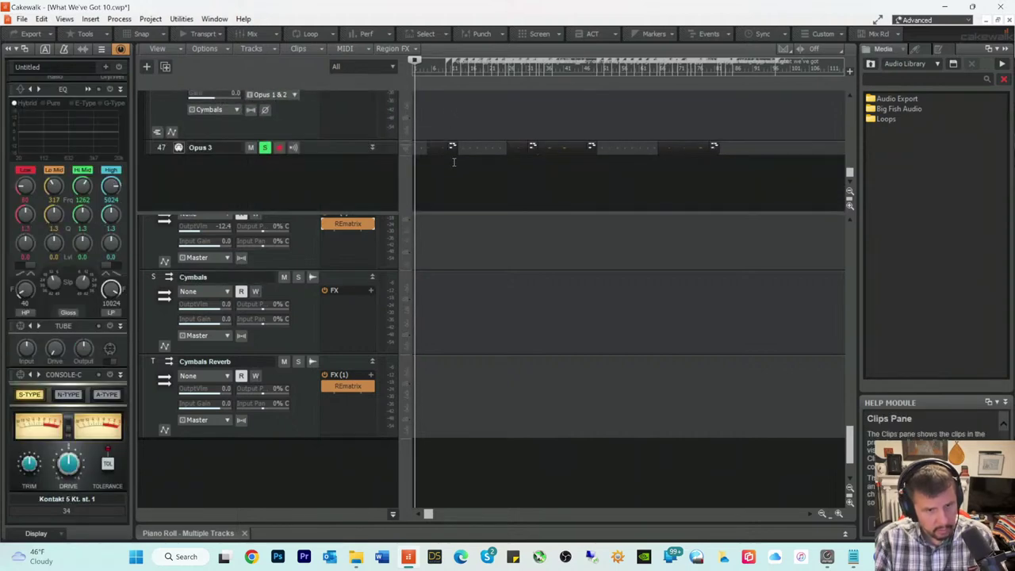
pyautogui.click(427, 70)
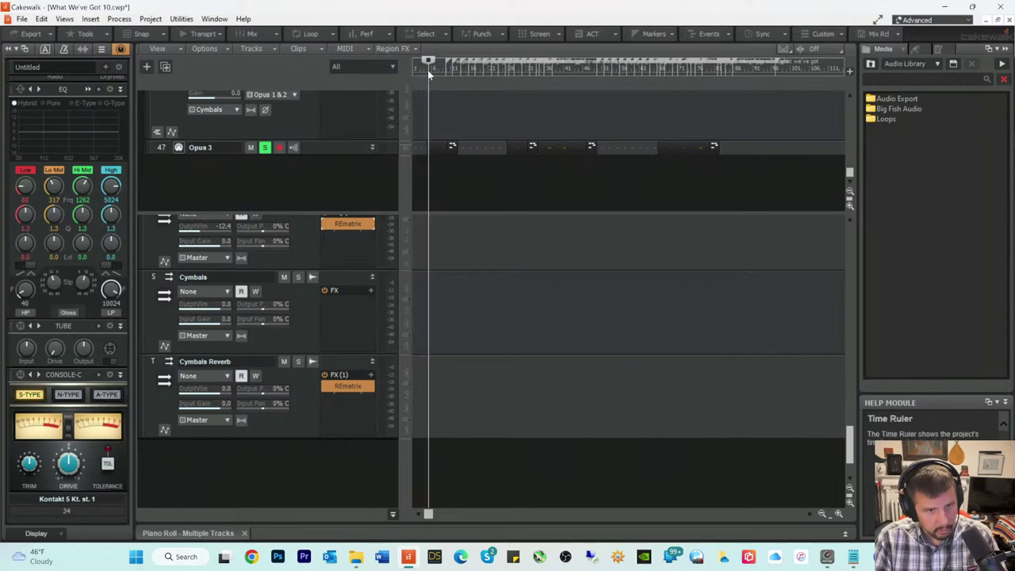
pyautogui.click(419, 70)
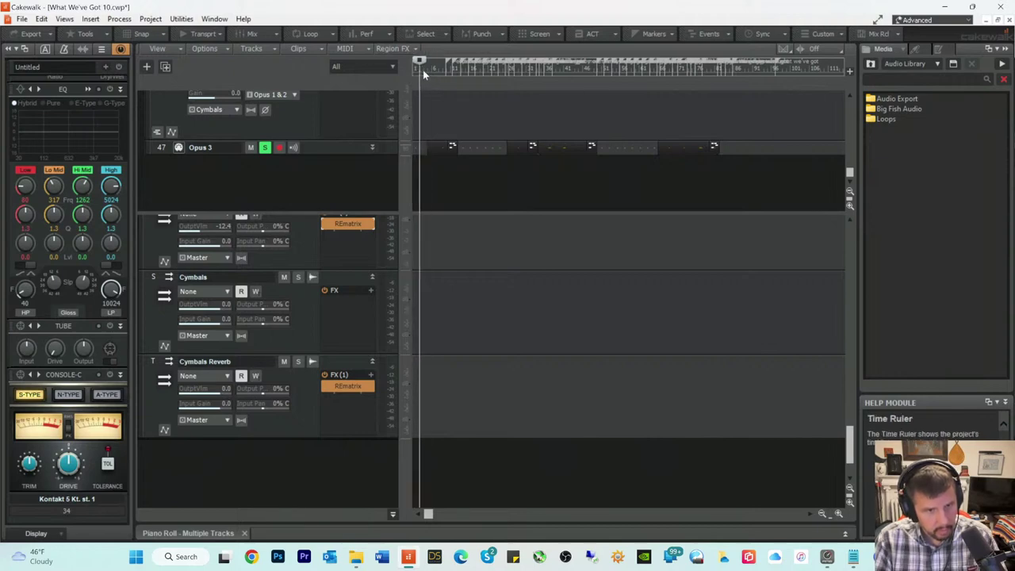
pyautogui.click(423, 70)
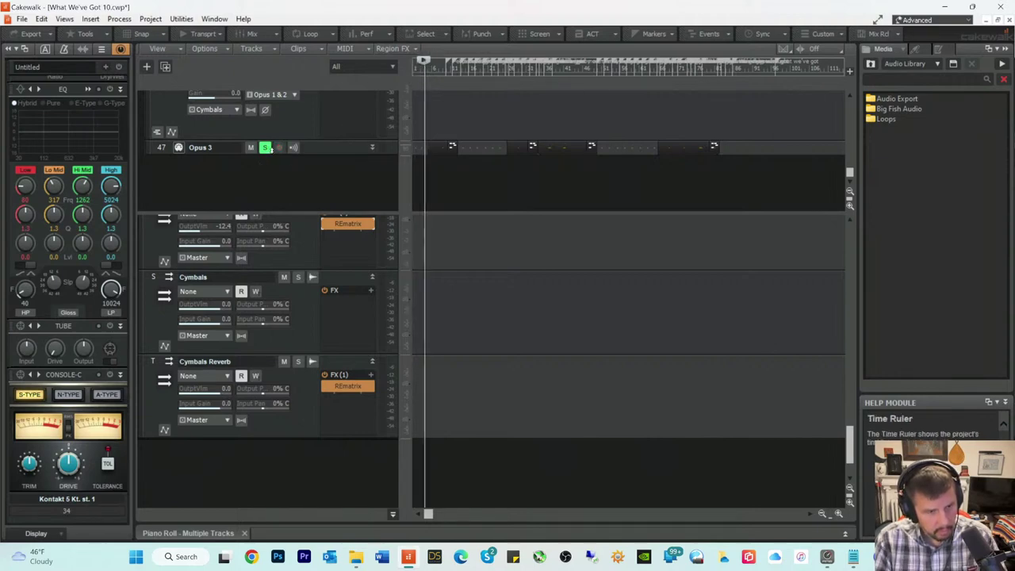
pyautogui.scroll(3, 283, 144)
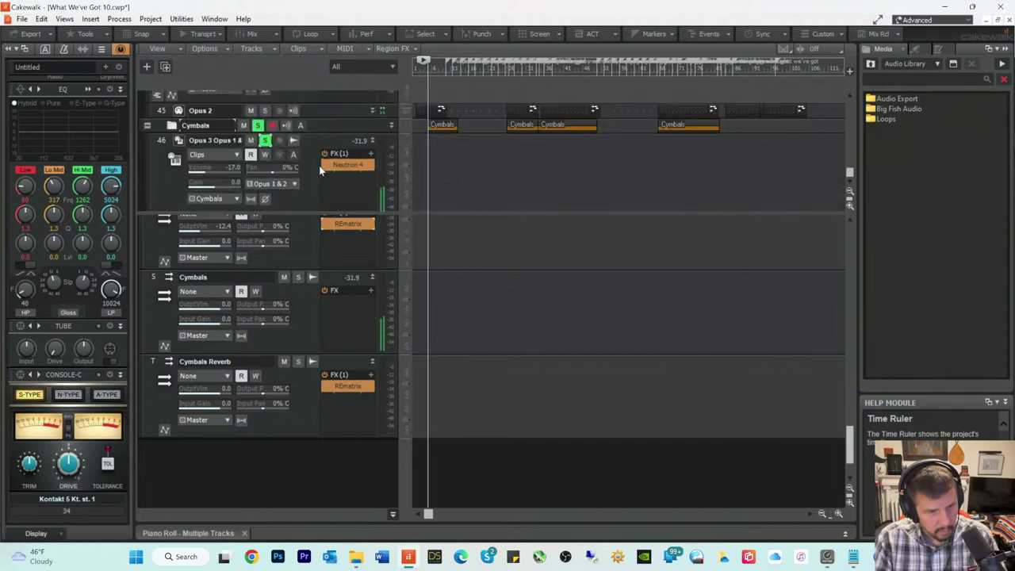
pyautogui.press('space')
# Step: Zoom in on the timeline, place the playhead just before measure 5, and audition the soloed cymbals
pyautogui.scroll(-1, 445, 163)
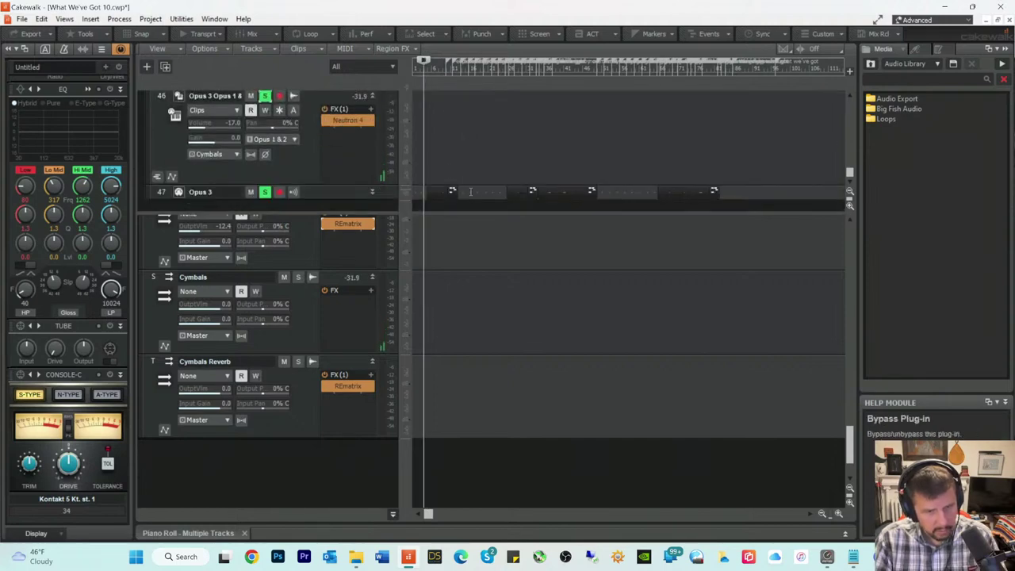
pyautogui.click(838, 513)
pyautogui.click(838, 514)
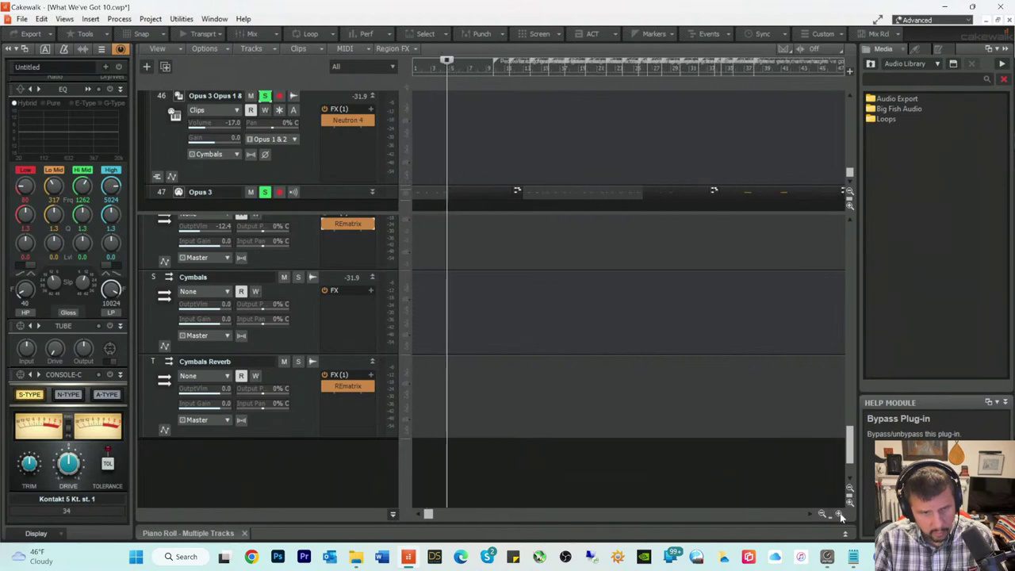
pyautogui.click(481, 67)
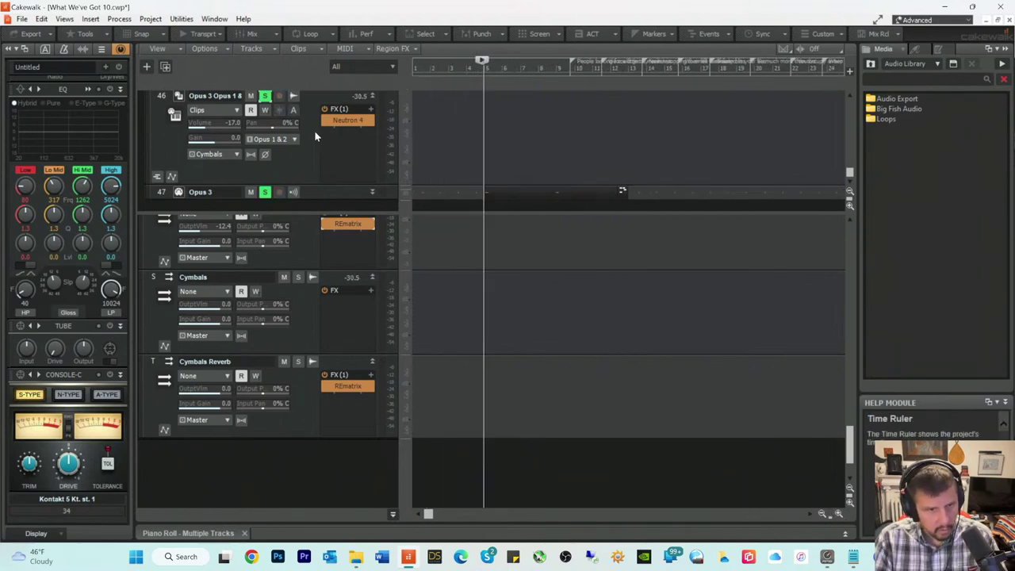
pyautogui.press('space')
pyautogui.press('space')
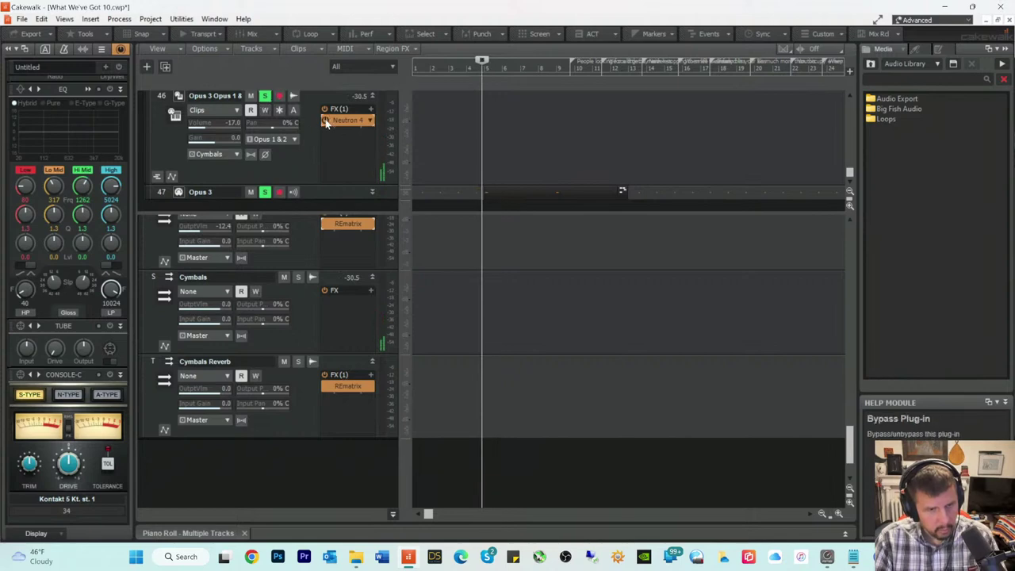
# Step: Compare the soloed cymbals with Neutron 4 bypassed and re-enabled on track 46
pyautogui.press('space')
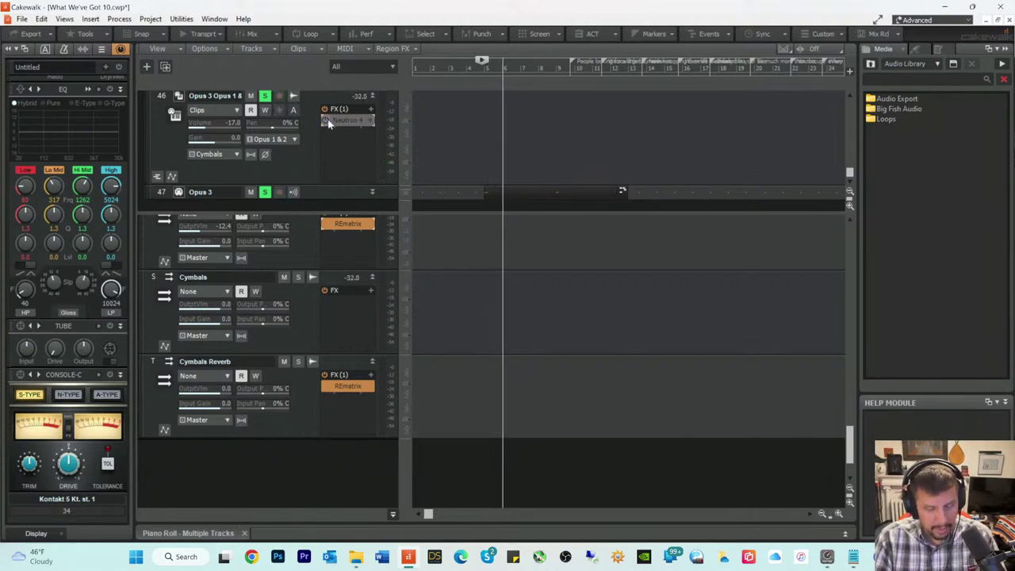
pyautogui.press('space')
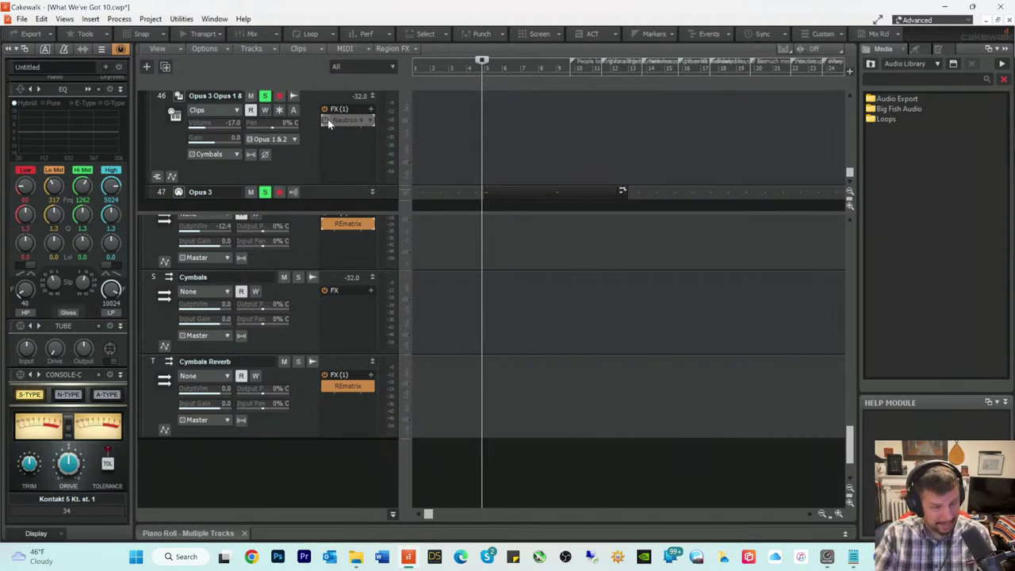
pyautogui.click(324, 120)
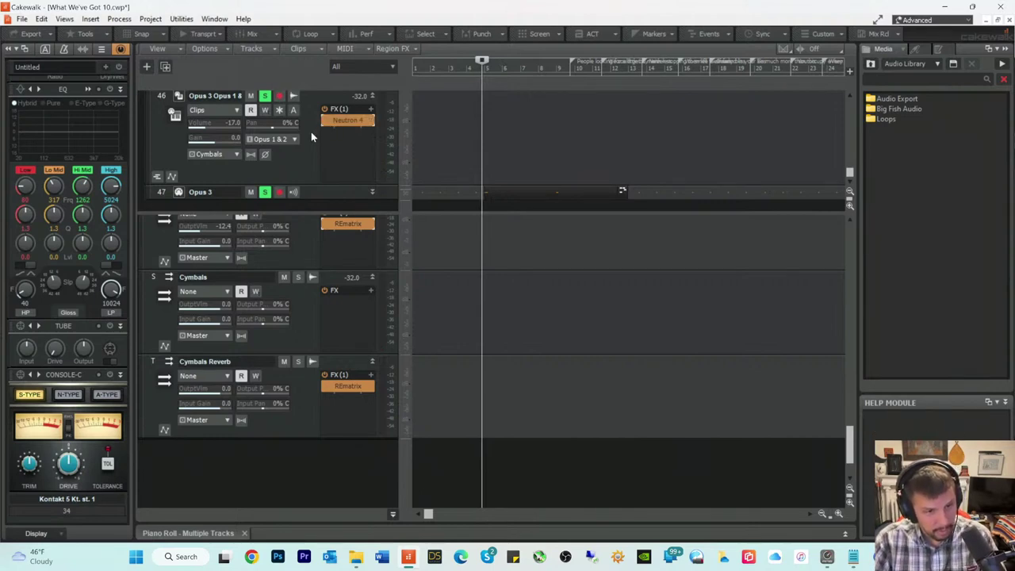
pyautogui.press('space')
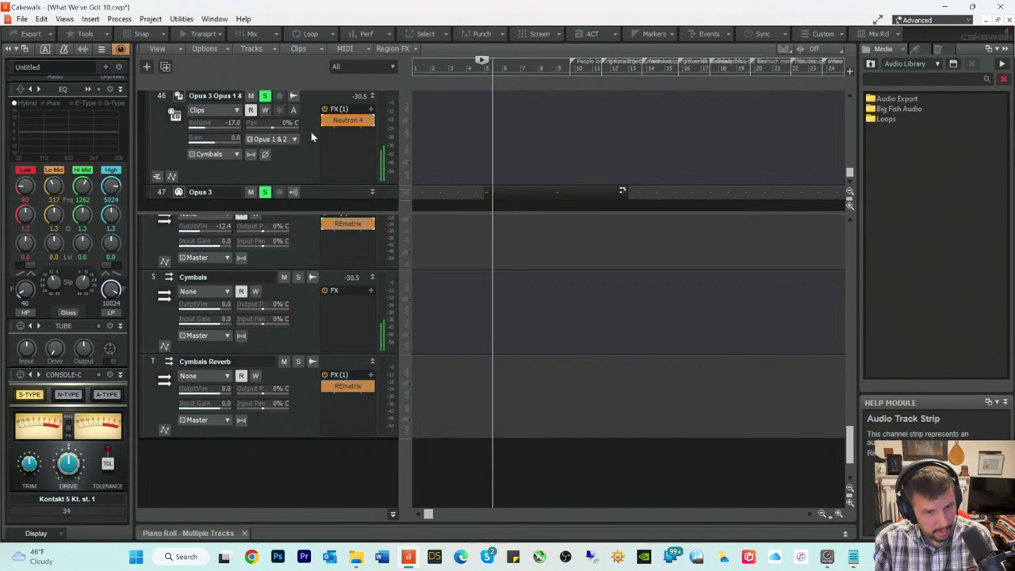
pyautogui.press('space')
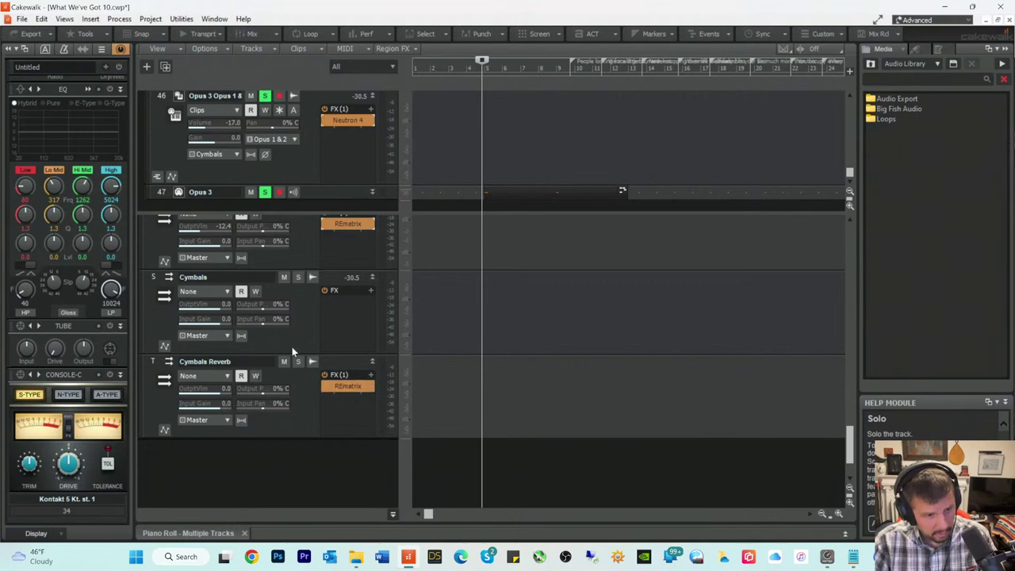
# Step: Expand the Cymbals bus strip and insert a send from it to the Cymbals Reverb bus
pyautogui.click(228, 337)
pyautogui.click(169, 331)
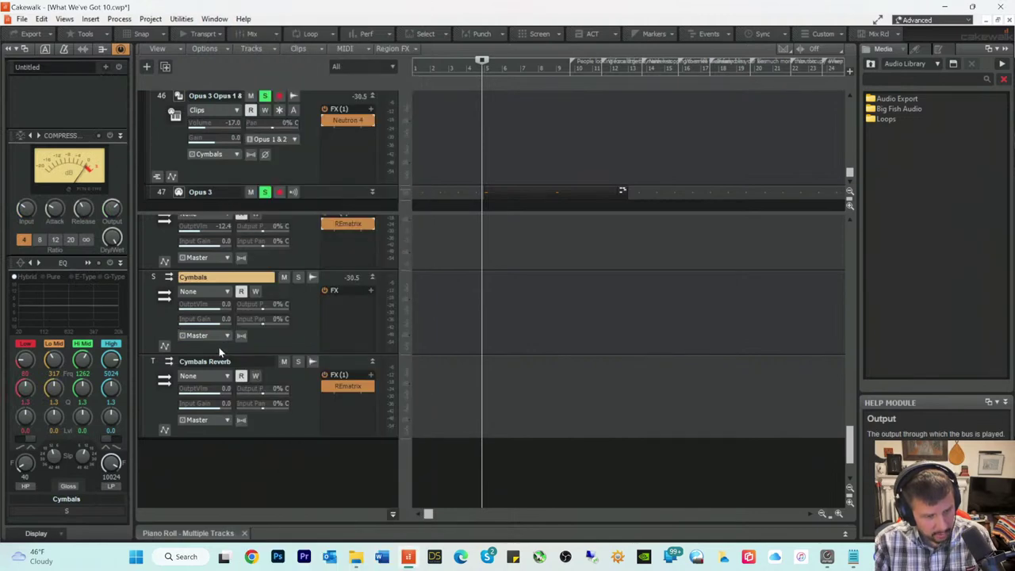
pyautogui.moveTo(218, 351); pyautogui.dragTo(211, 385)
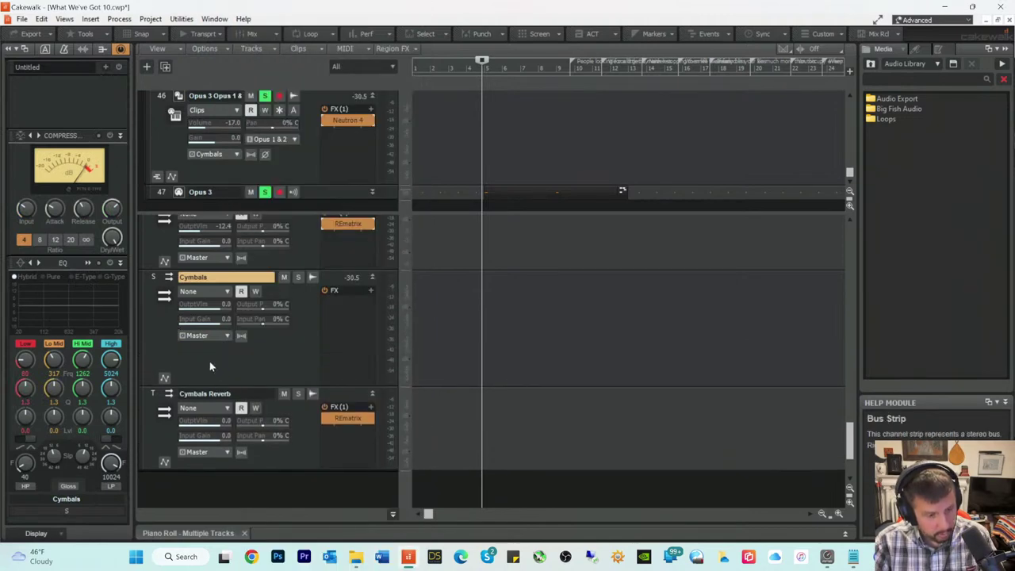
pyautogui.rightClick(194, 352)
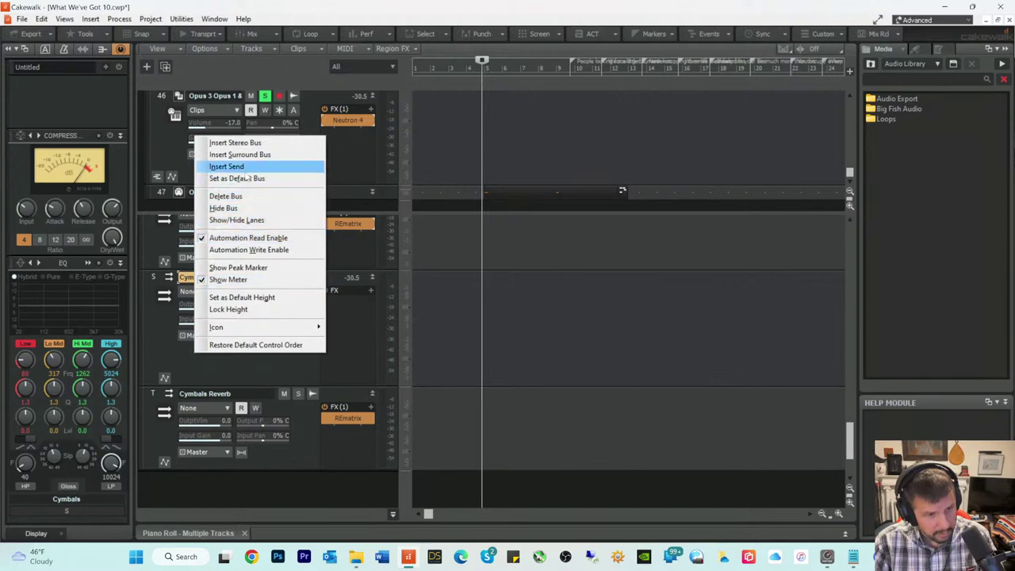
pyautogui.moveTo(247, 169)
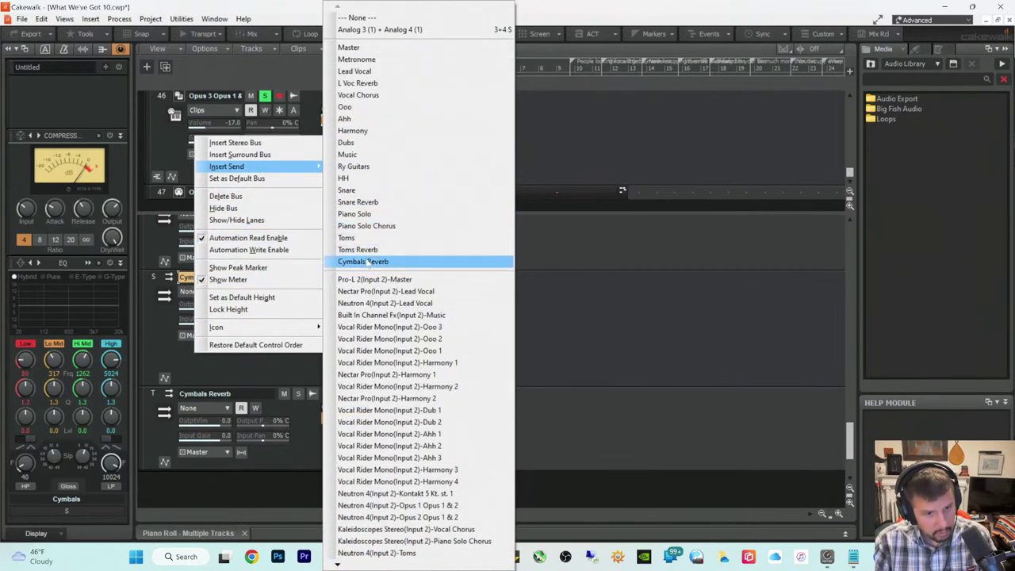
pyautogui.click(366, 261)
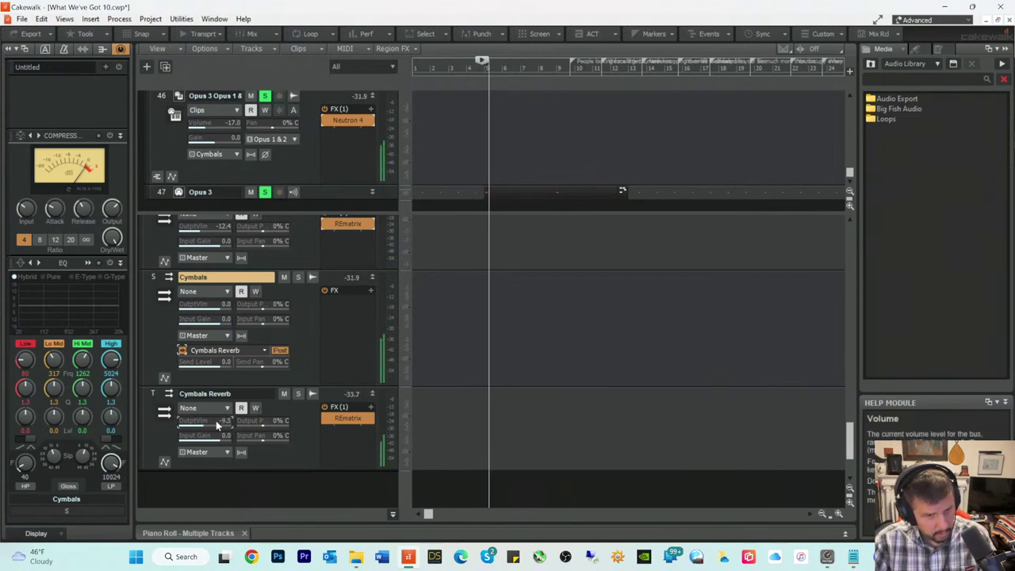
# Step: Set the Cymbals Reverb bus output volume to about -3.7 while replaying the soloed cymbals
pyautogui.moveTo(216, 420); pyautogui.dragTo(208, 422)
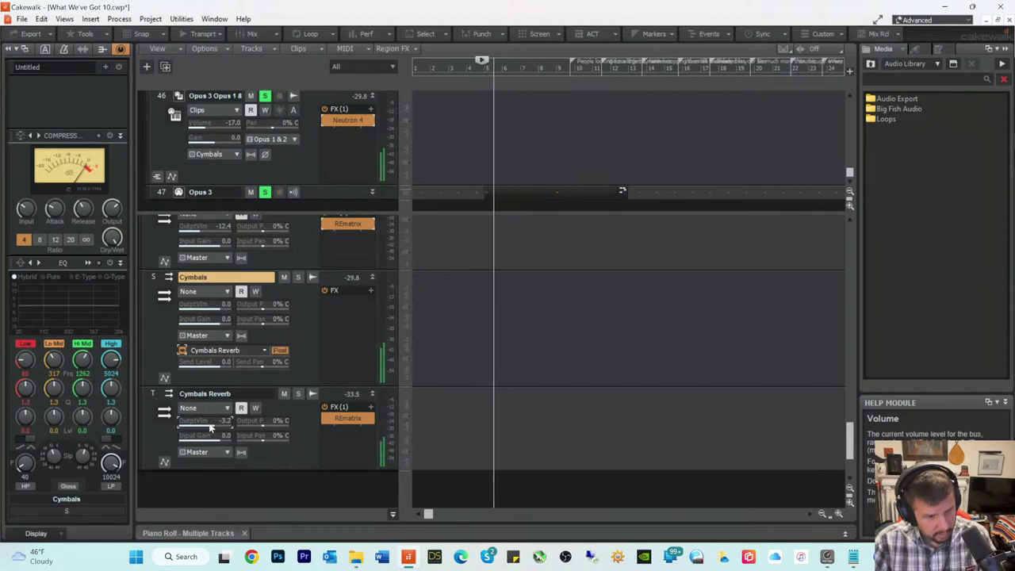
pyautogui.press('space')
pyautogui.press('space')
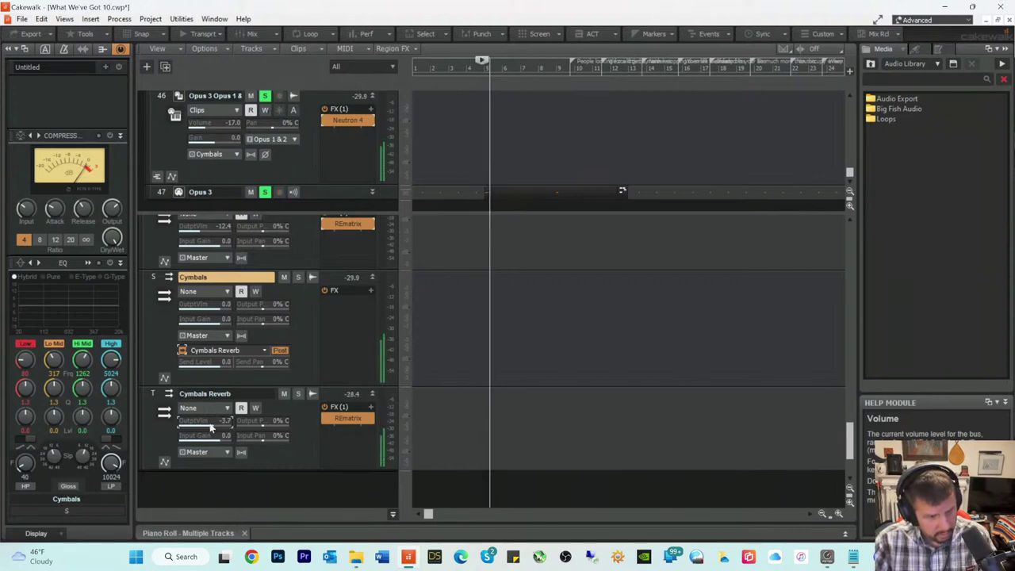
# Step: Set the Cymbals Reverb bus output volume to -4.3, then unsolo the cymbals and replay them in the full mix
pyautogui.press('space')
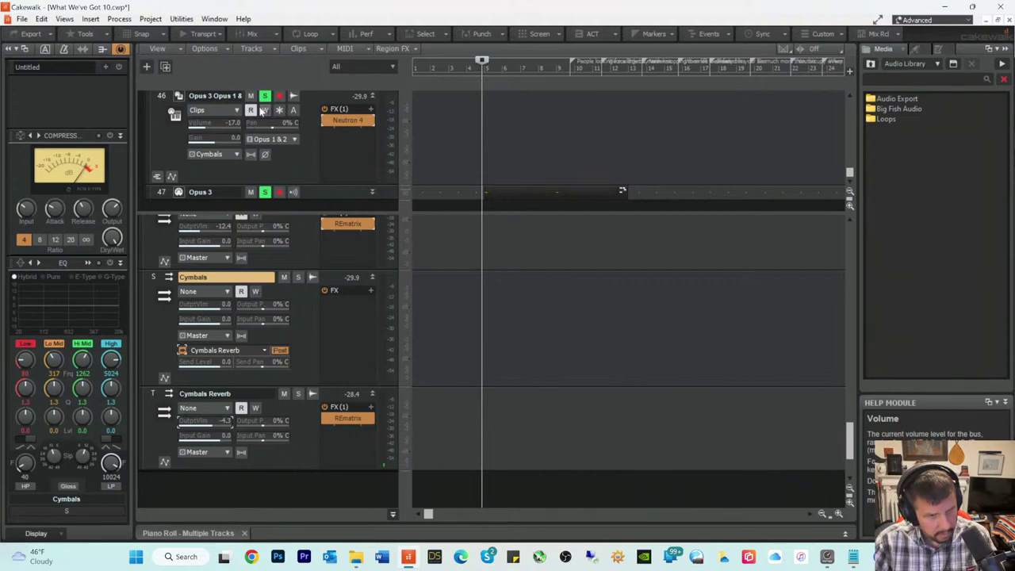
pyautogui.click(265, 96)
pyautogui.press('space')
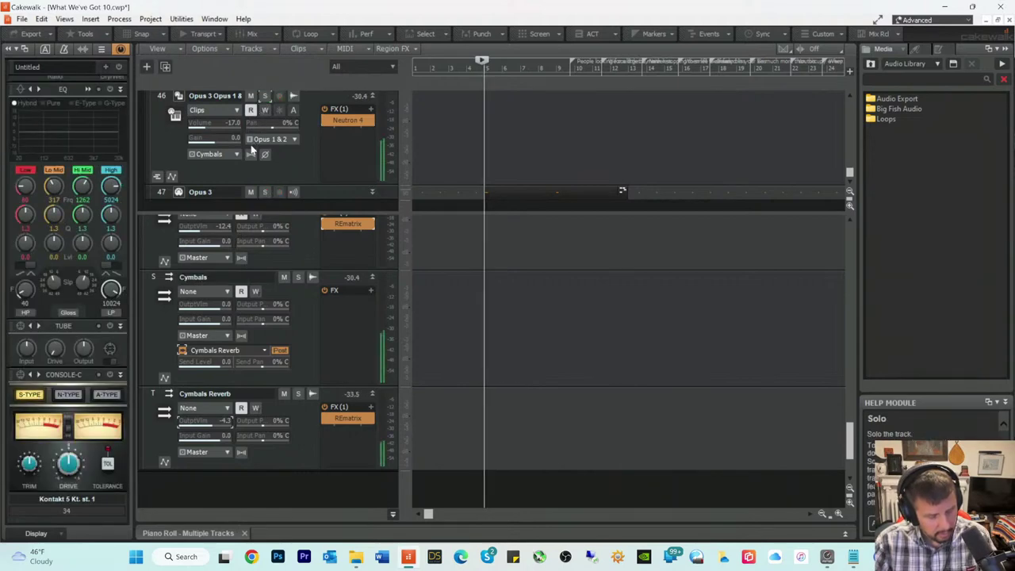
# Step: Set the volume of cymbal track 46 to -17.2 while replaying the full mix
pyautogui.press('space')
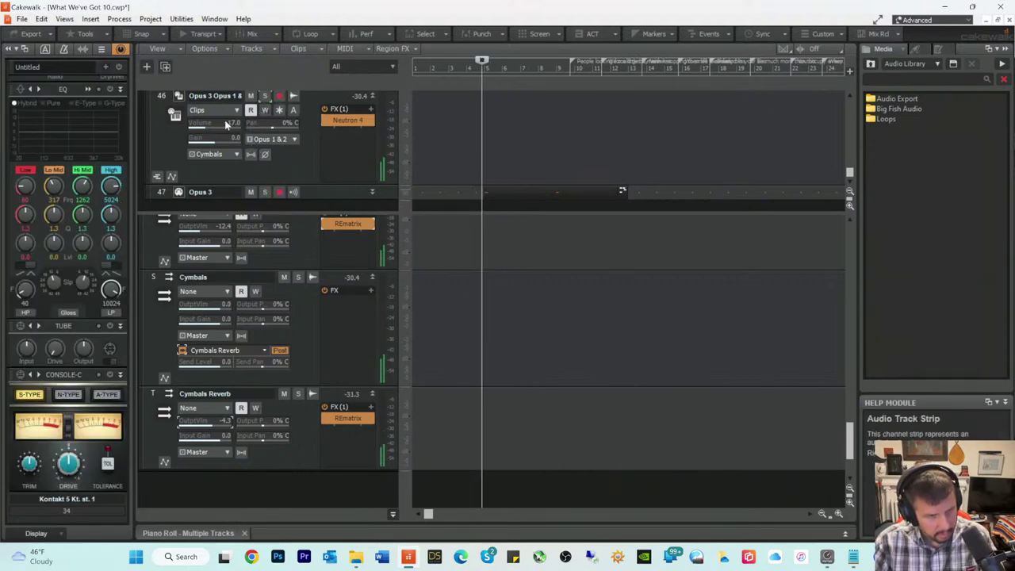
pyautogui.press('space')
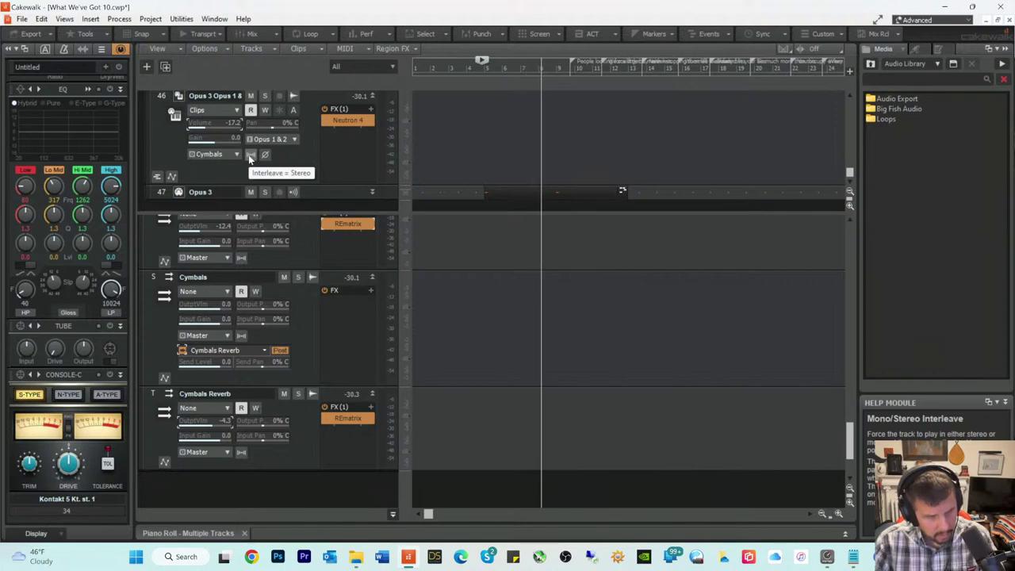
pyautogui.scroll(-1, 248, 155)
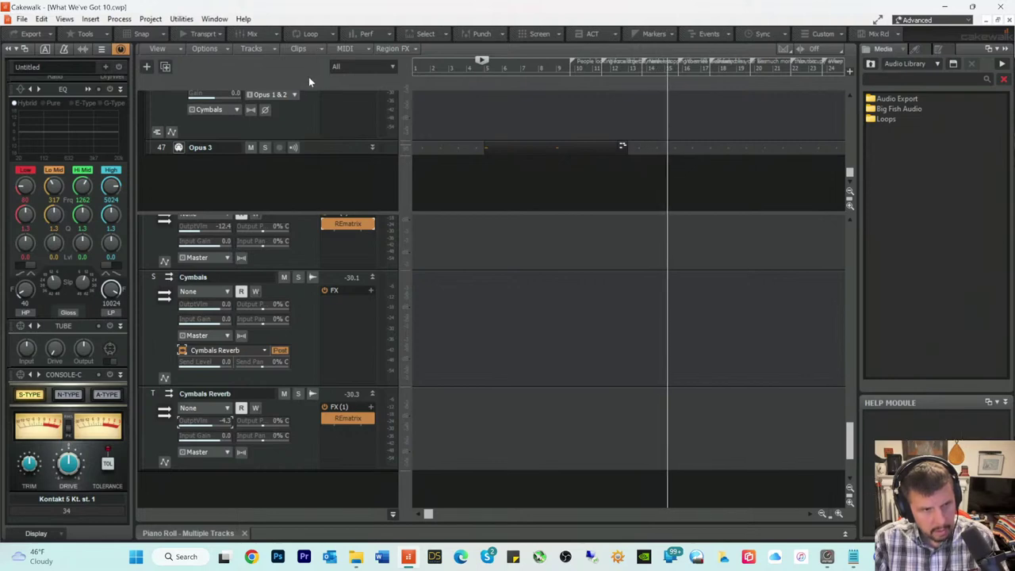
# Step: Hide the control bar, and switch the window to full screen and back
pyautogui.press('c')
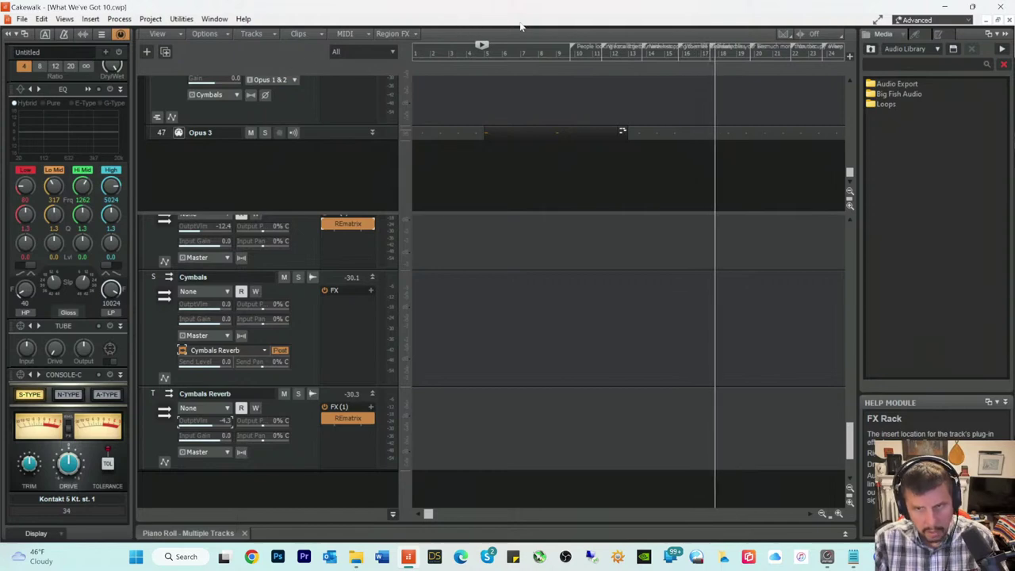
pyautogui.click(880, 19)
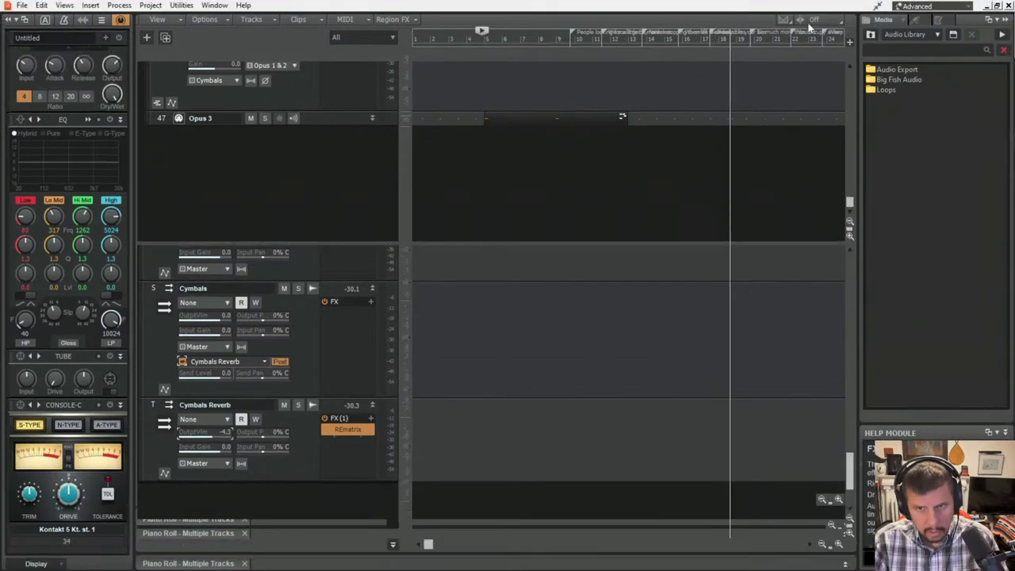
pyautogui.click(877, 6)
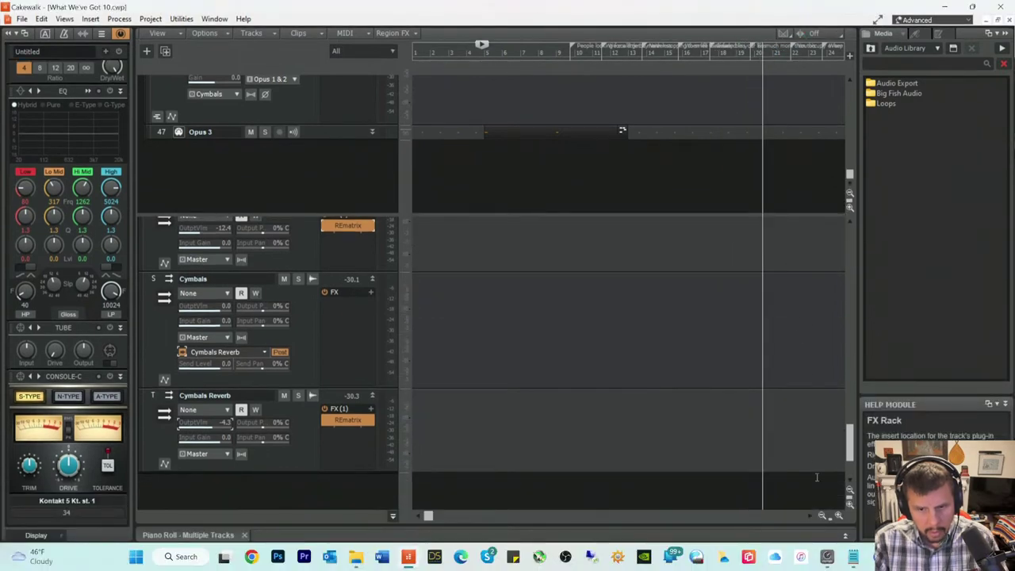
# Step: Zoom out the timeline, place the playhead at about measure 23, and close the Piano Roll view
pyautogui.click(822, 515)
pyautogui.click(822, 517)
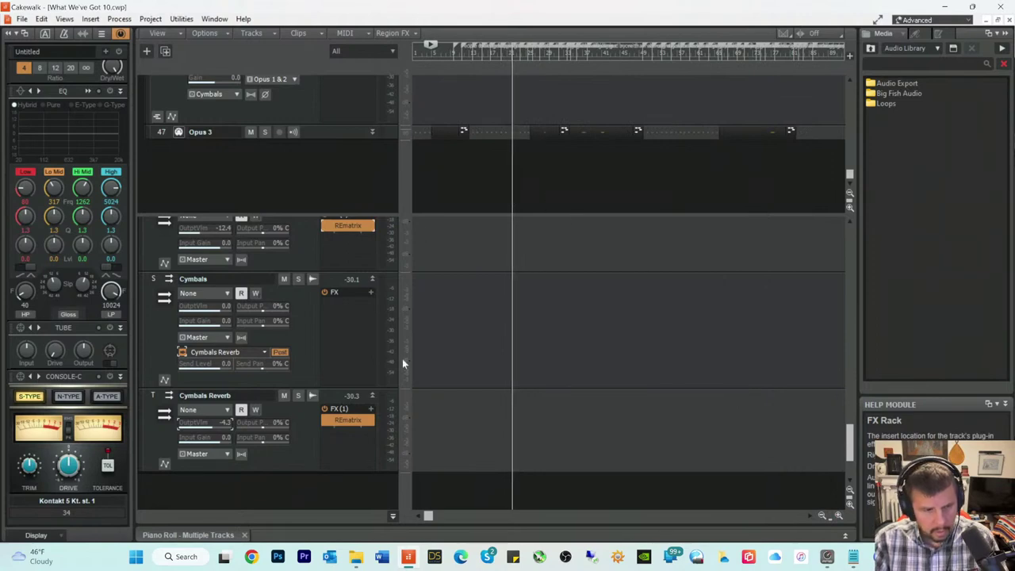
pyautogui.scroll(3, 393, 318)
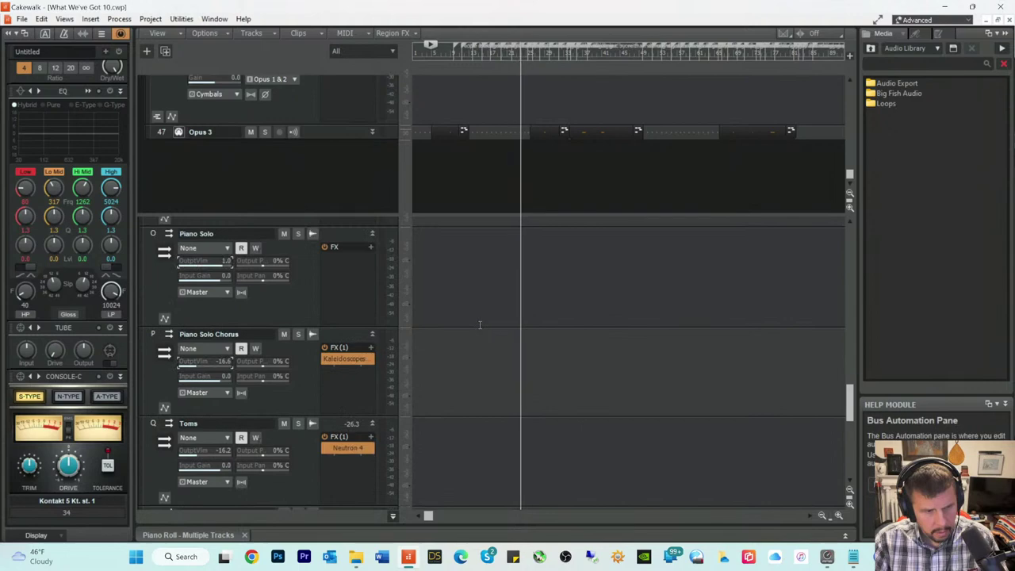
pyautogui.scroll(4, 447, 306)
pyautogui.scroll(2, 447, 306)
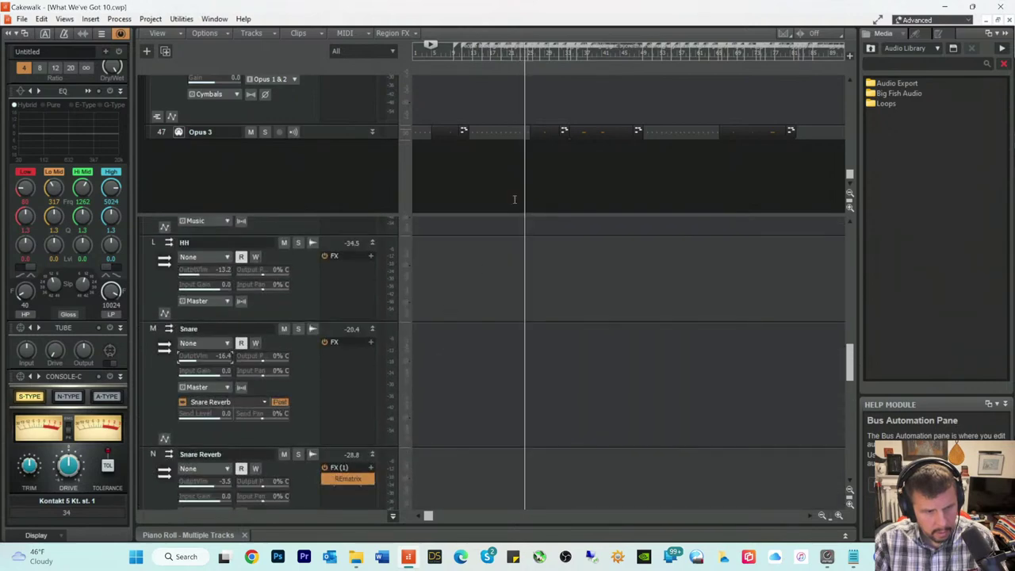
pyautogui.click(515, 52)
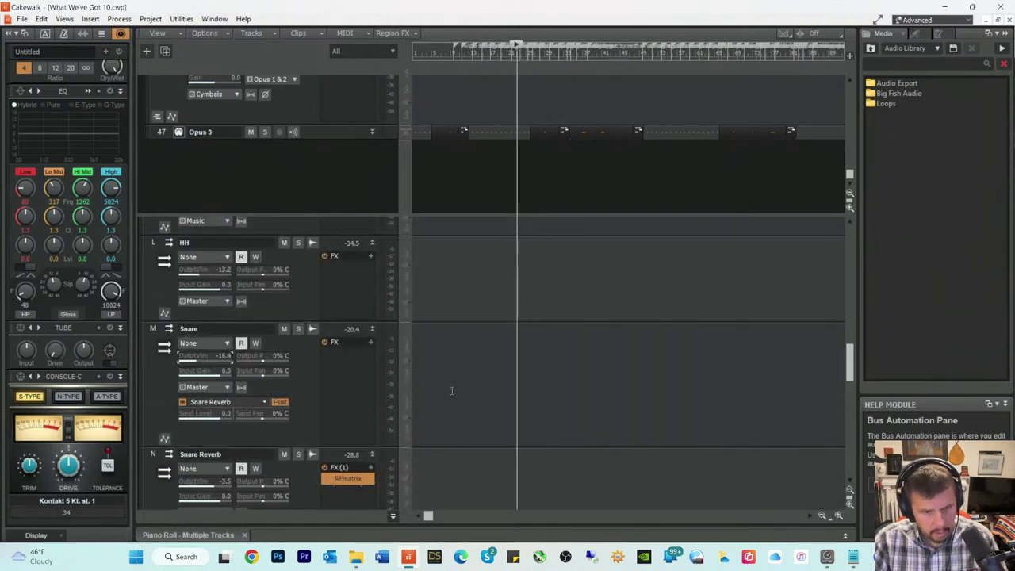
pyautogui.click(243, 536)
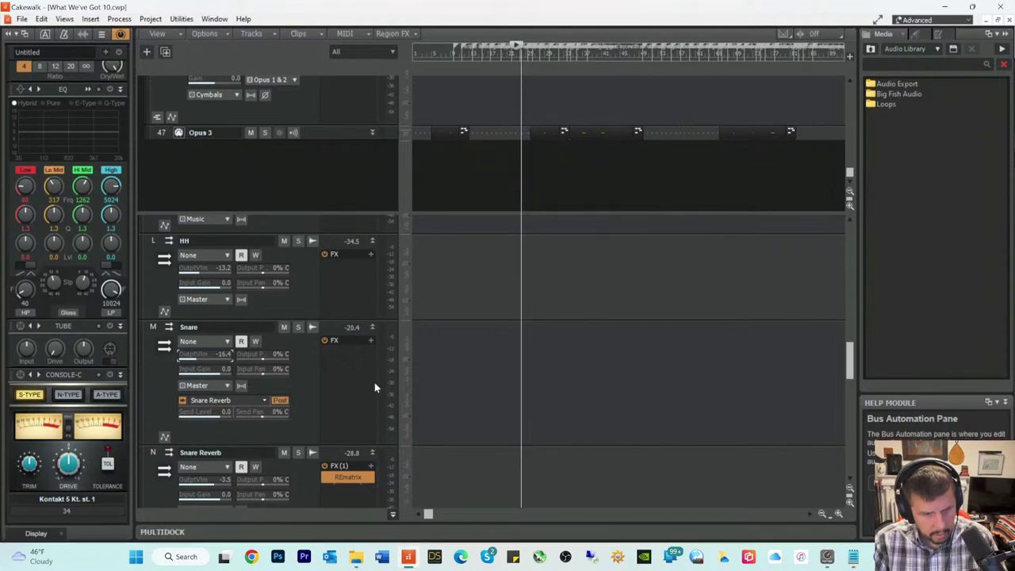
pyautogui.press('space')
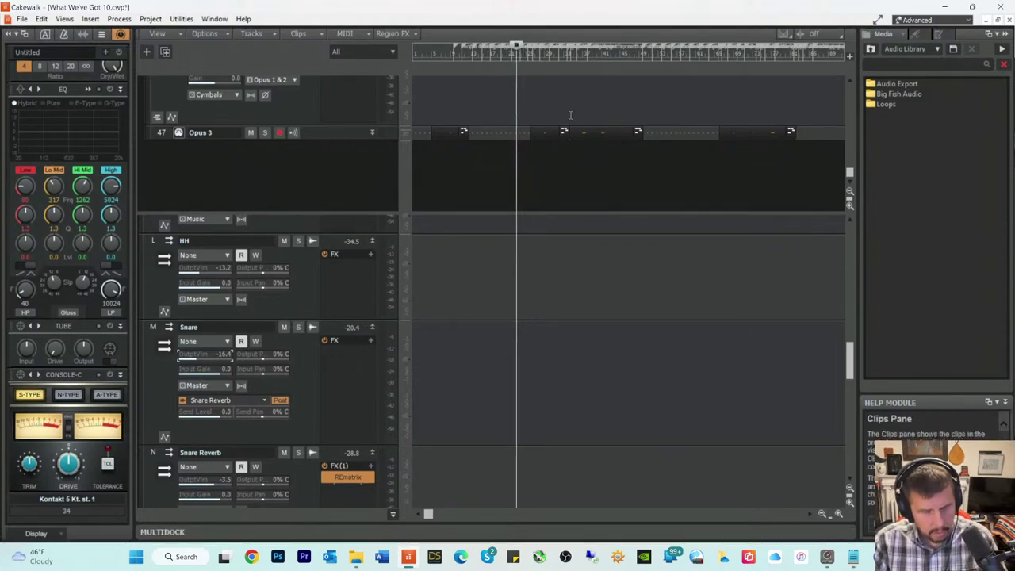
# Step: Open the first clip of the Dub 1 vocal on track 12 in the Melodyne editor
pyautogui.scroll(10, 379, 187)
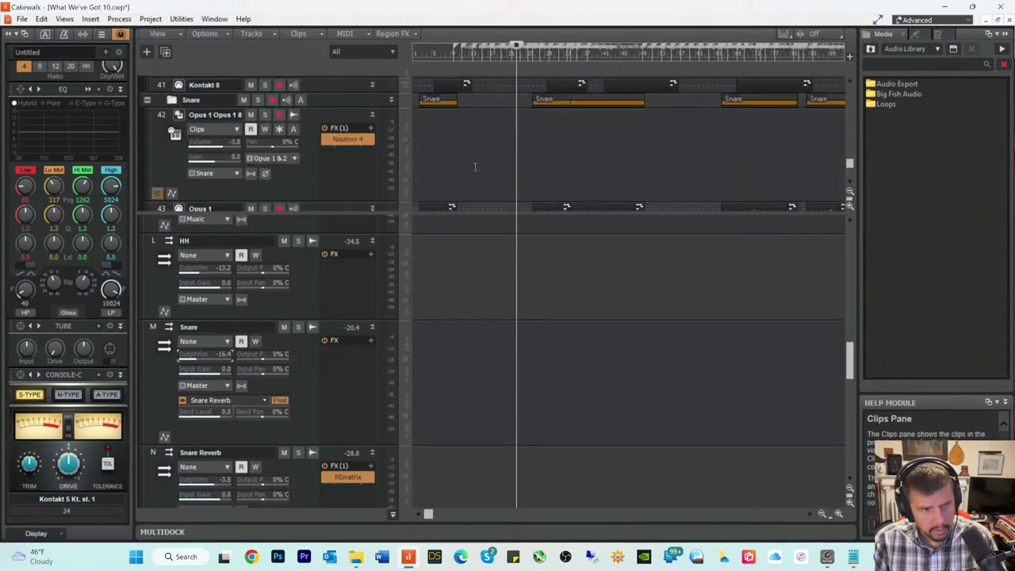
pyautogui.scroll(8, 477, 165)
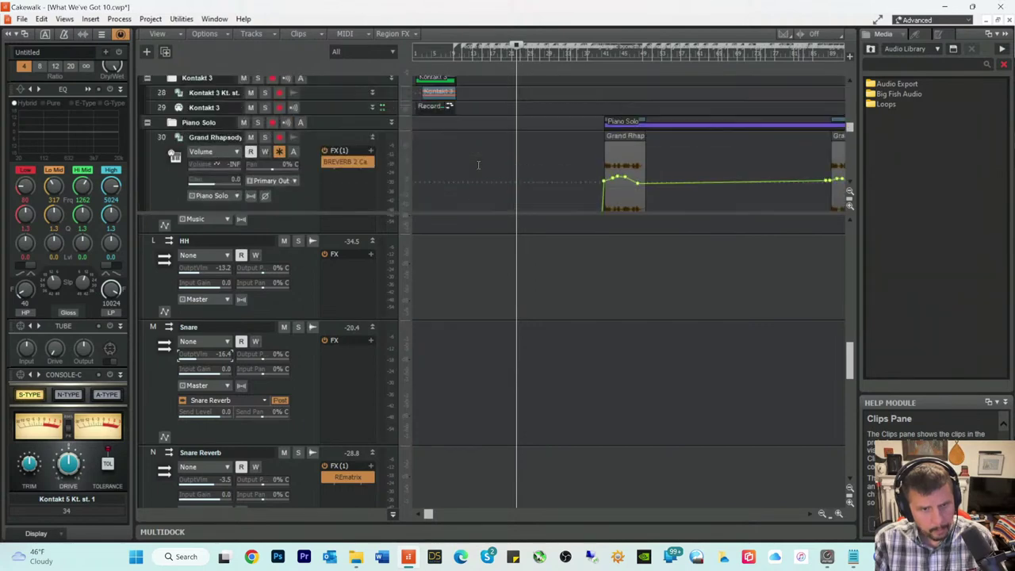
pyautogui.scroll(10, 478, 164)
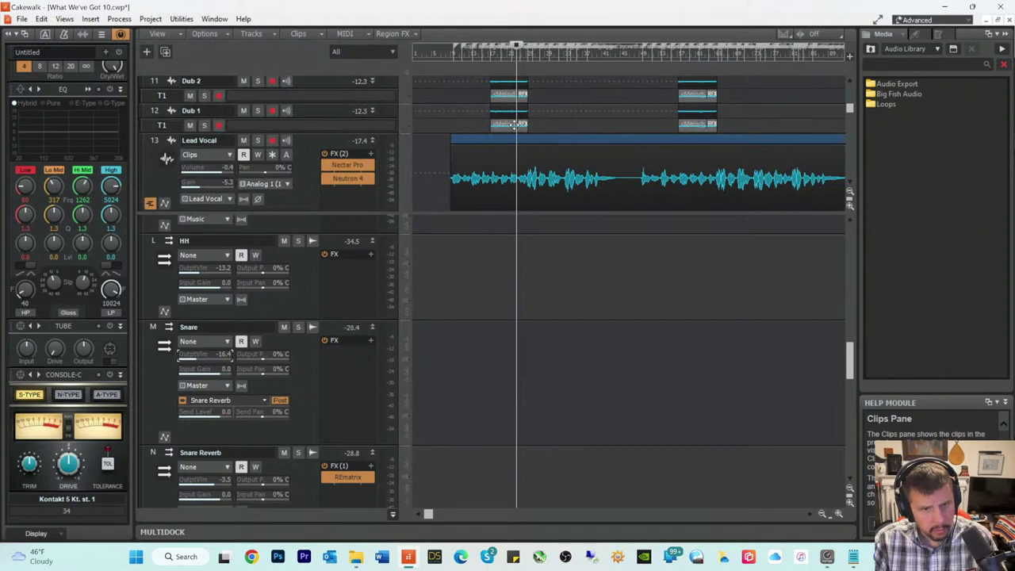
pyautogui.press('t')
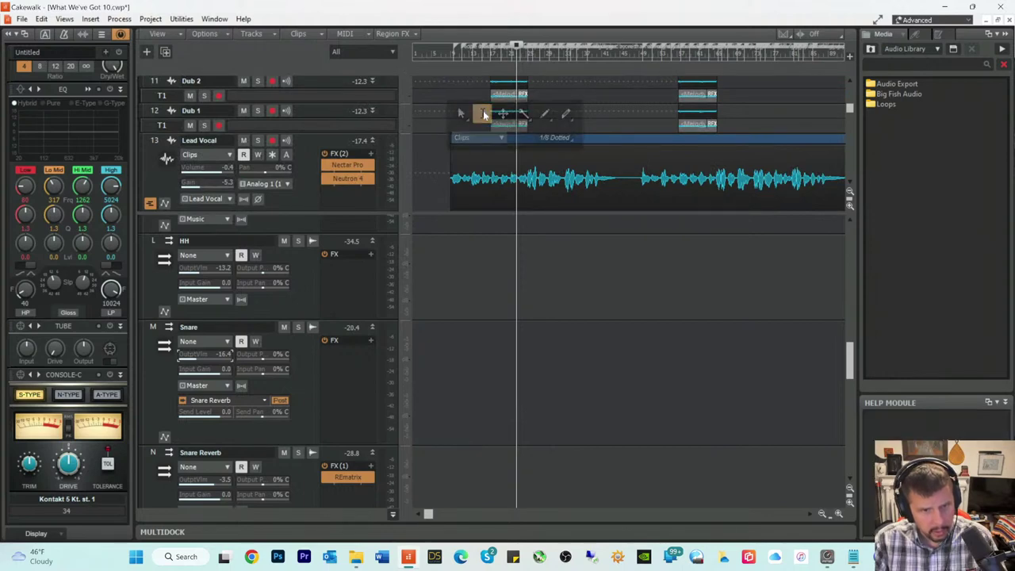
pyautogui.click(490, 117)
pyautogui.click(513, 125)
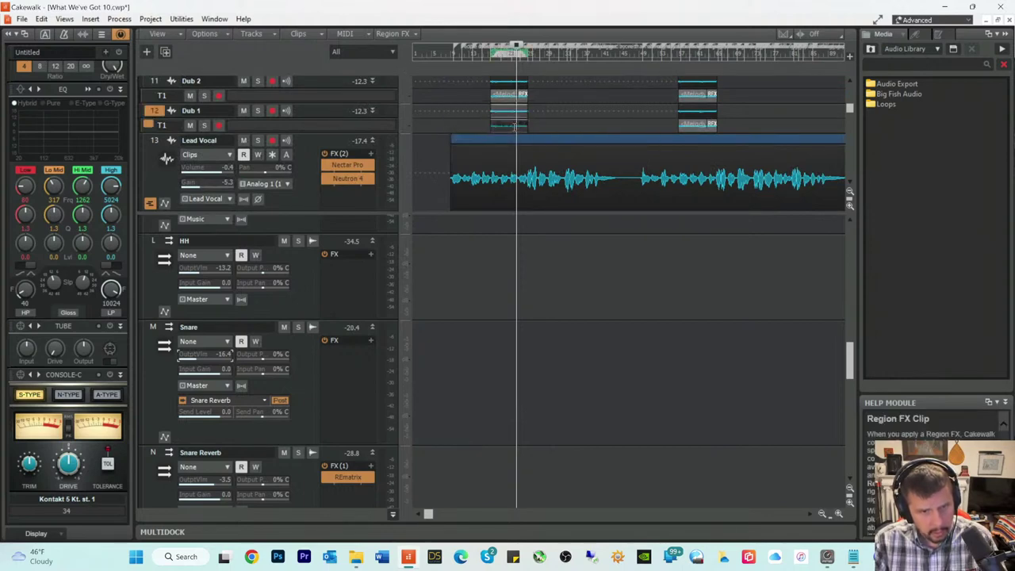
pyautogui.doubleClick(515, 126)
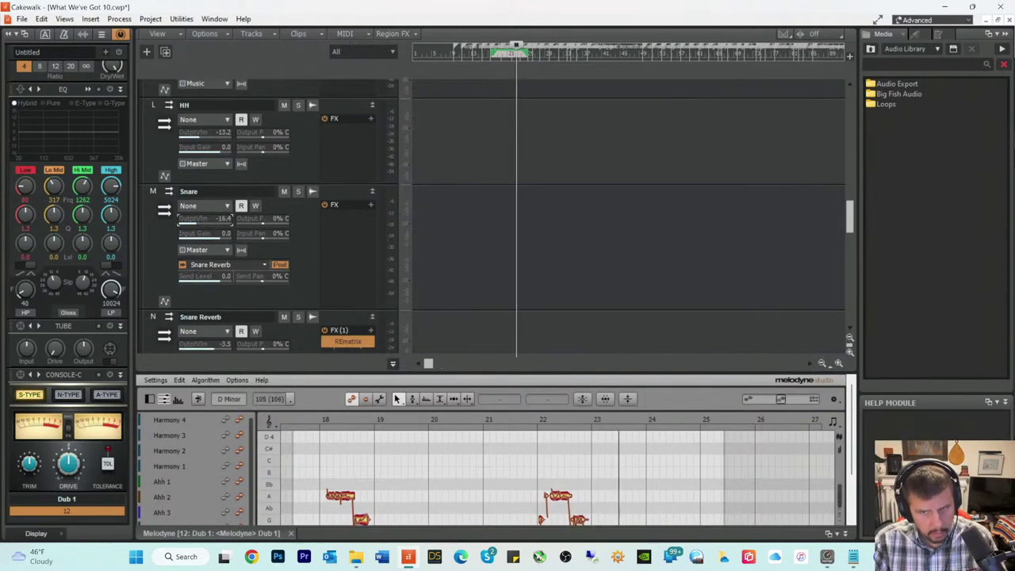
# Step: Collapse the media browser and enlarge the Melodyne editor to fill most of the window
pyautogui.click(878, 19)
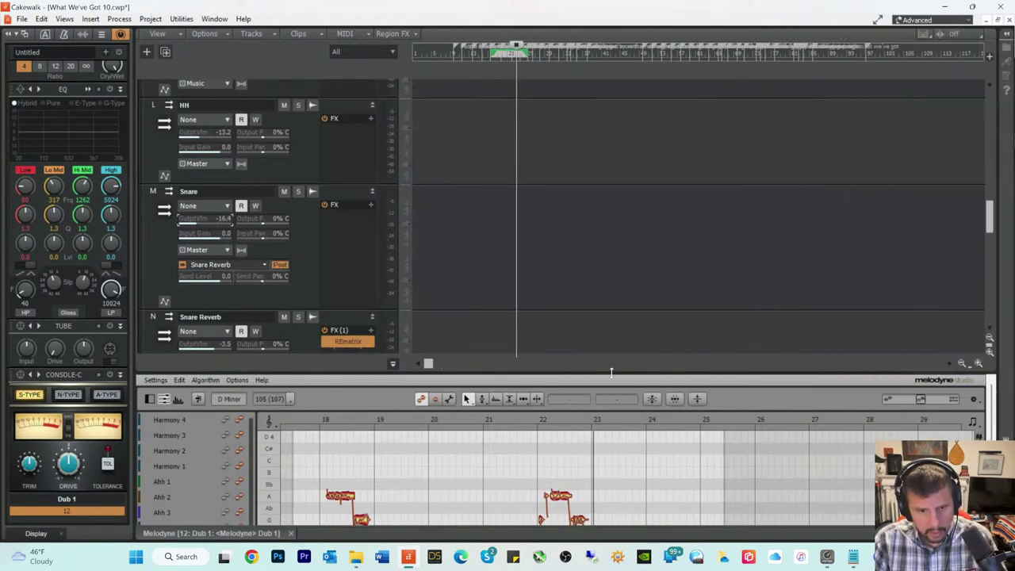
pyautogui.moveTo(611, 371); pyautogui.dragTo(642, 150)
pyautogui.click(214, 451)
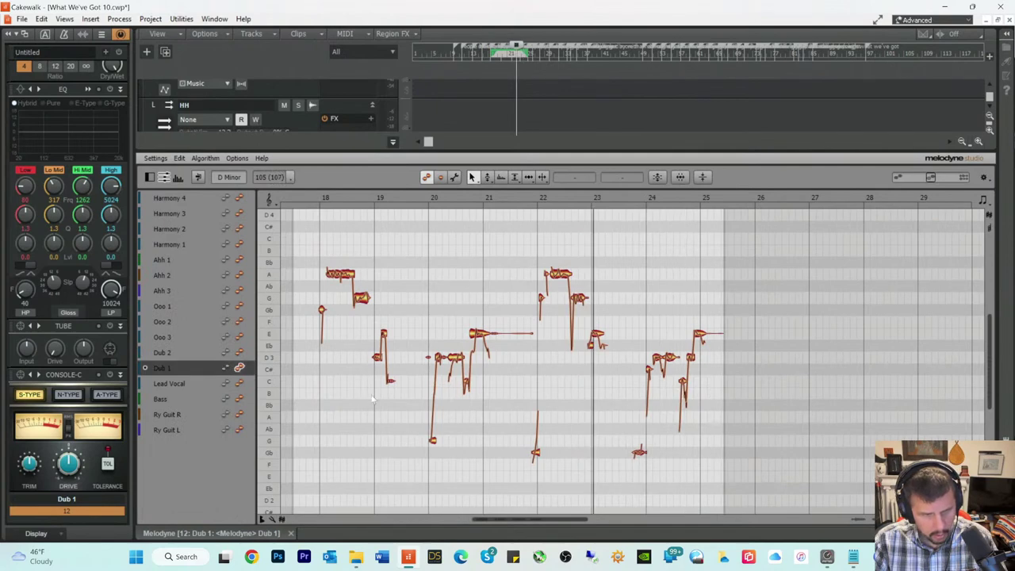
# Step: Make Dub 2 editable alongside Dub 1 and display the Lead Vocal as a reference, with the playhead about halfway through measure 23
pyautogui.click(239, 354)
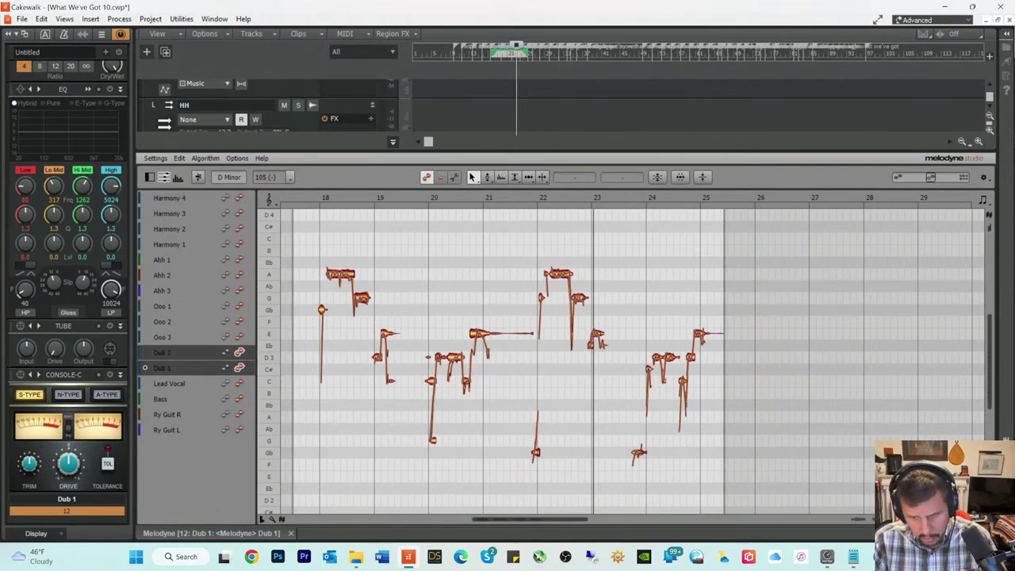
pyautogui.moveTo(586, 520); pyautogui.dragTo(553, 521)
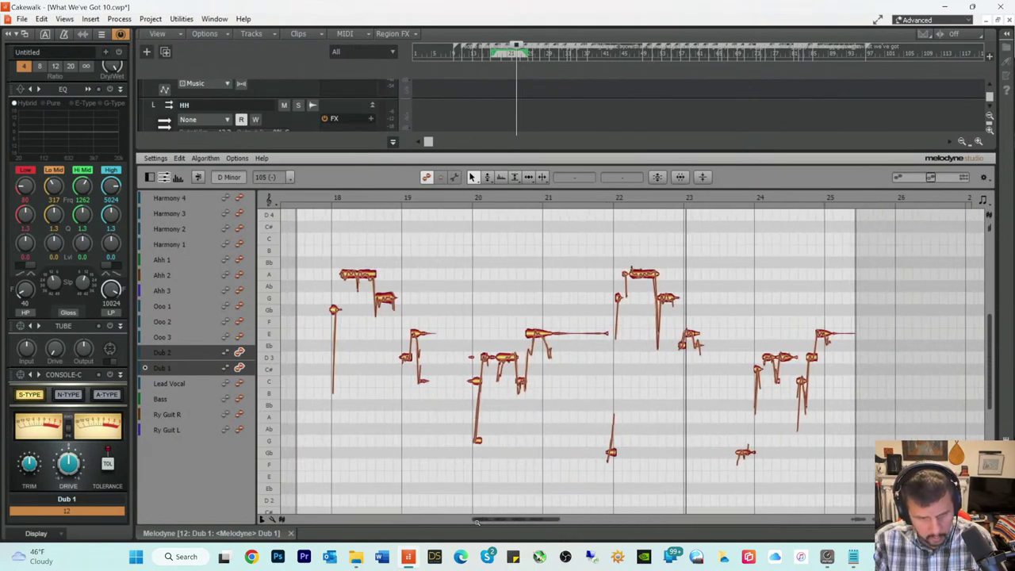
pyautogui.moveTo(476, 522); pyautogui.dragTo(535, 531)
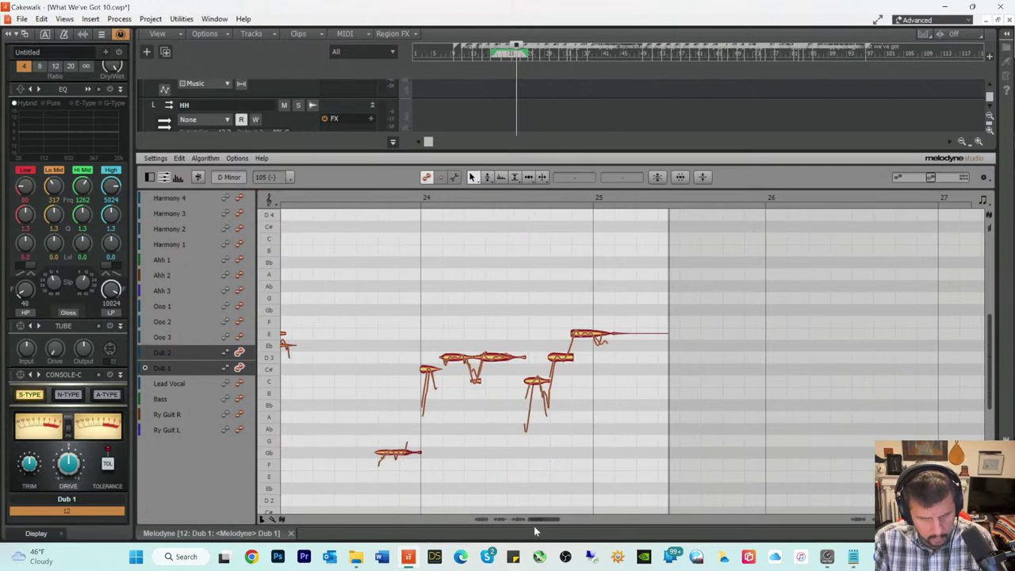
pyautogui.click(339, 196)
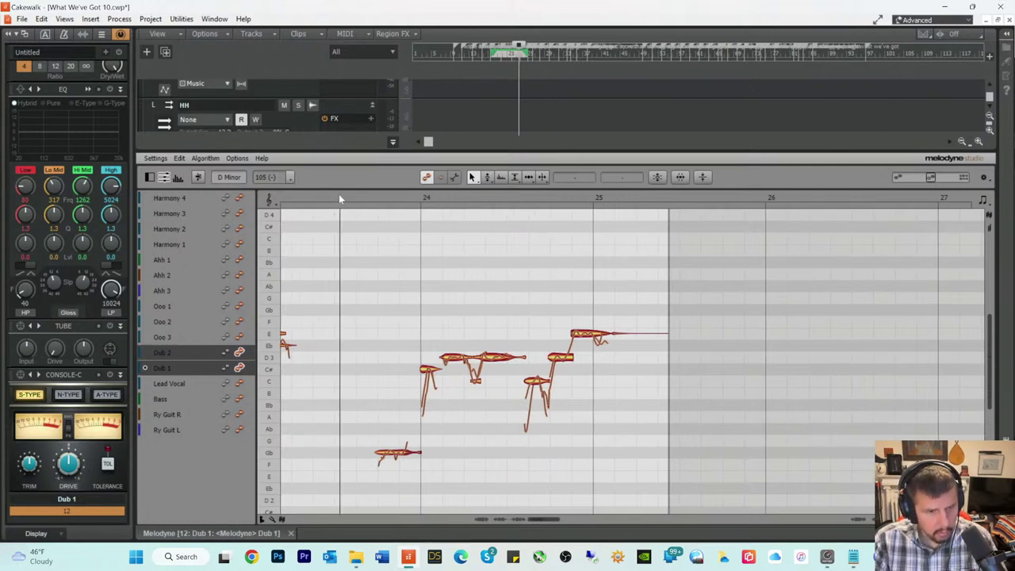
pyautogui.click(226, 384)
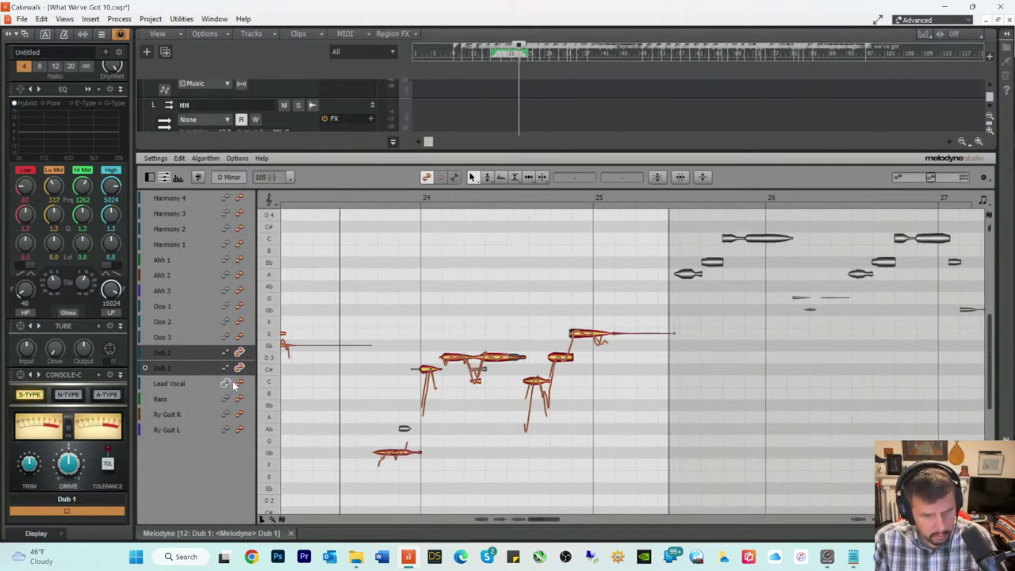
# Step: Adjust the timing of the dub notes in measure 24 against the Lead Vocal using Melodyne's Time tool
pyautogui.click(490, 358)
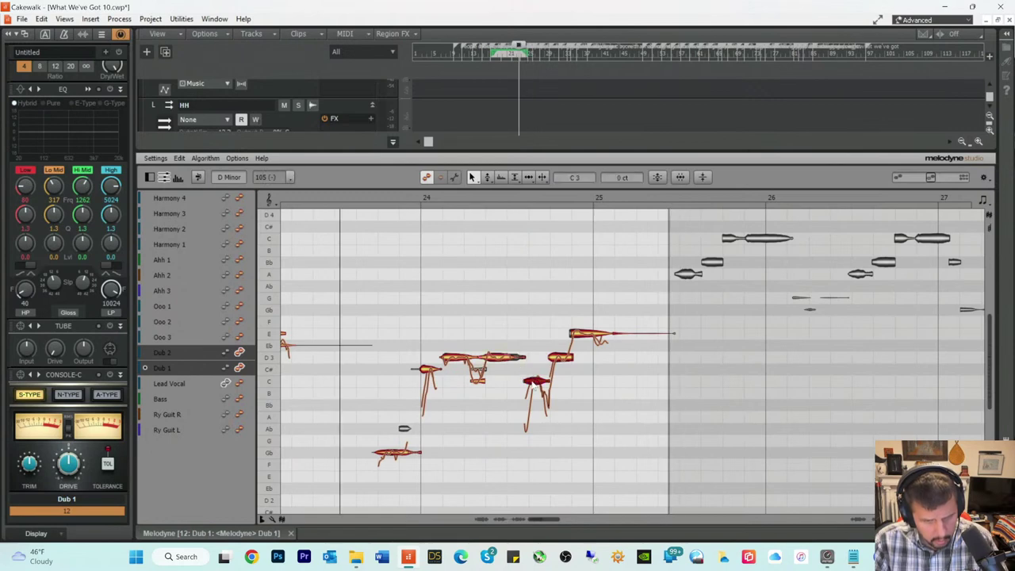
pyautogui.rightClick(534, 384)
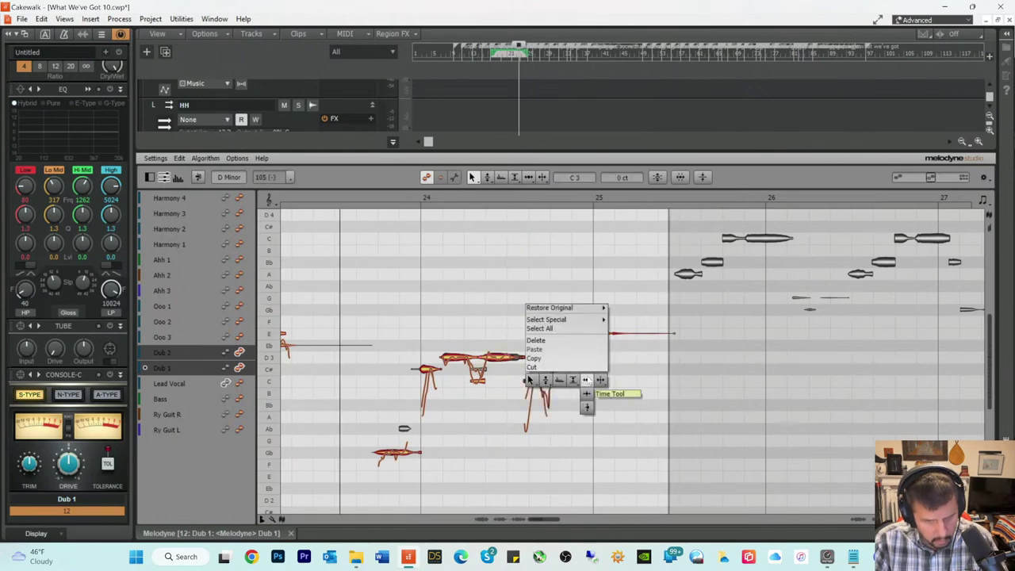
pyautogui.click(572, 380)
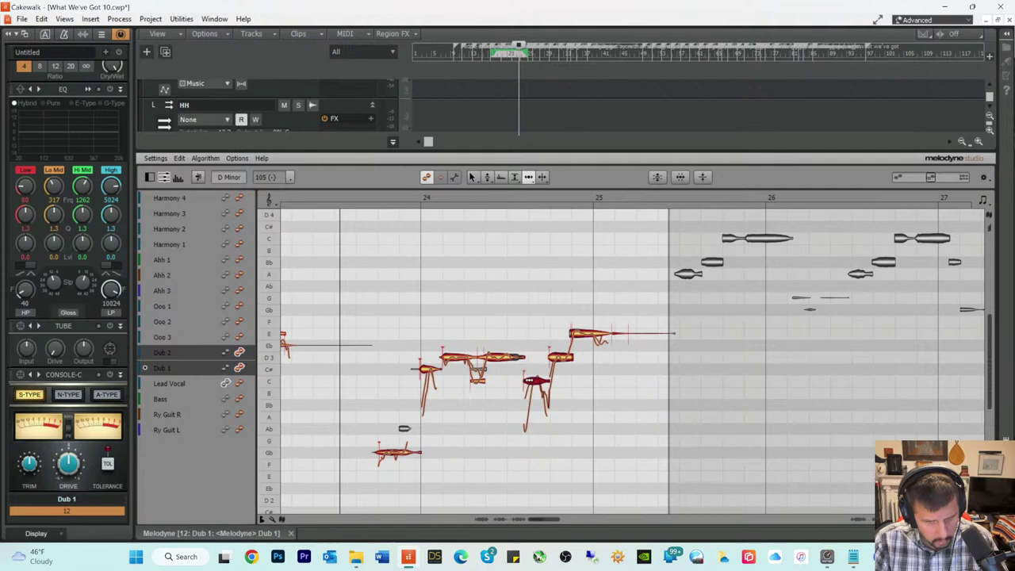
pyautogui.rightClick(512, 369)
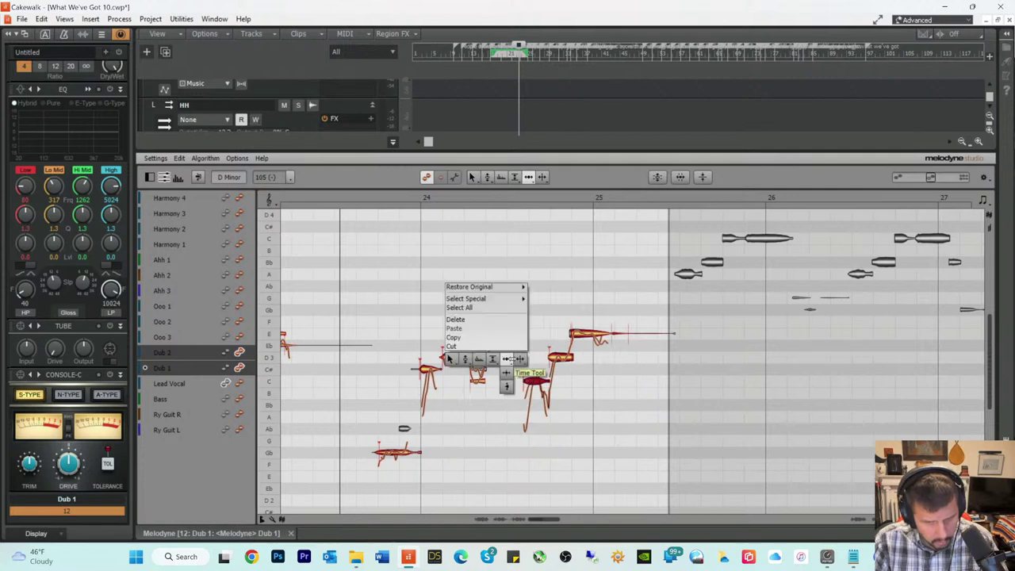
pyautogui.rightClick(516, 359)
pyautogui.click(518, 361)
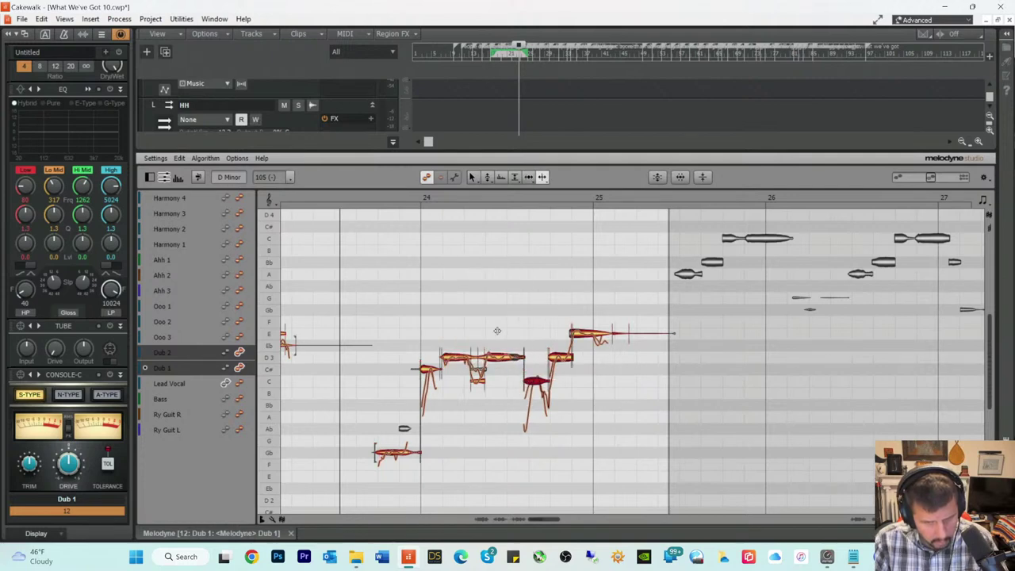
pyautogui.rightClick(490, 390)
pyautogui.click(478, 398)
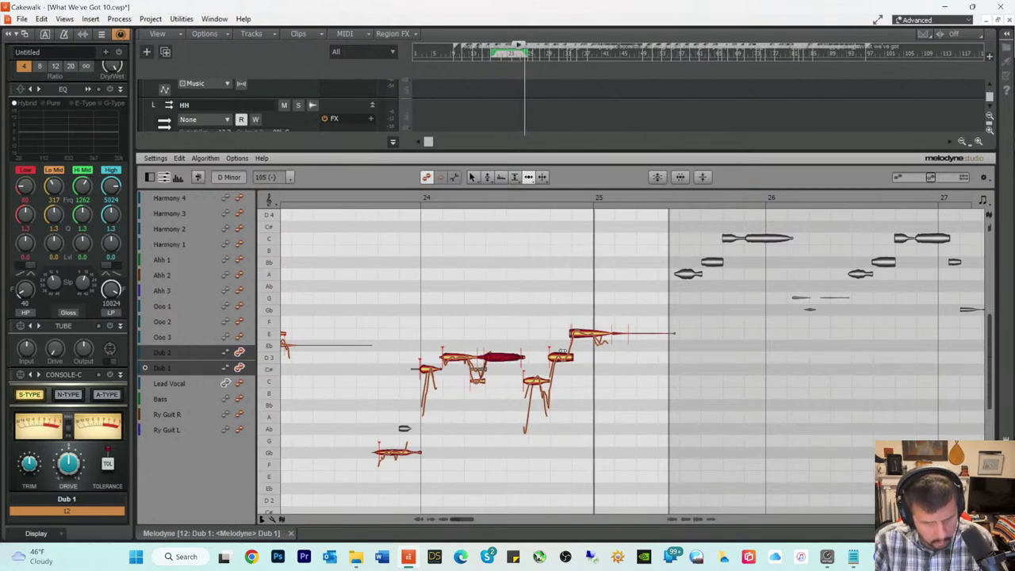
# Step: Replay the dubs in the mix, select the last E3 note of measure 24, and collapse the Melodyne editor
pyautogui.press('space')
pyautogui.click(584, 334)
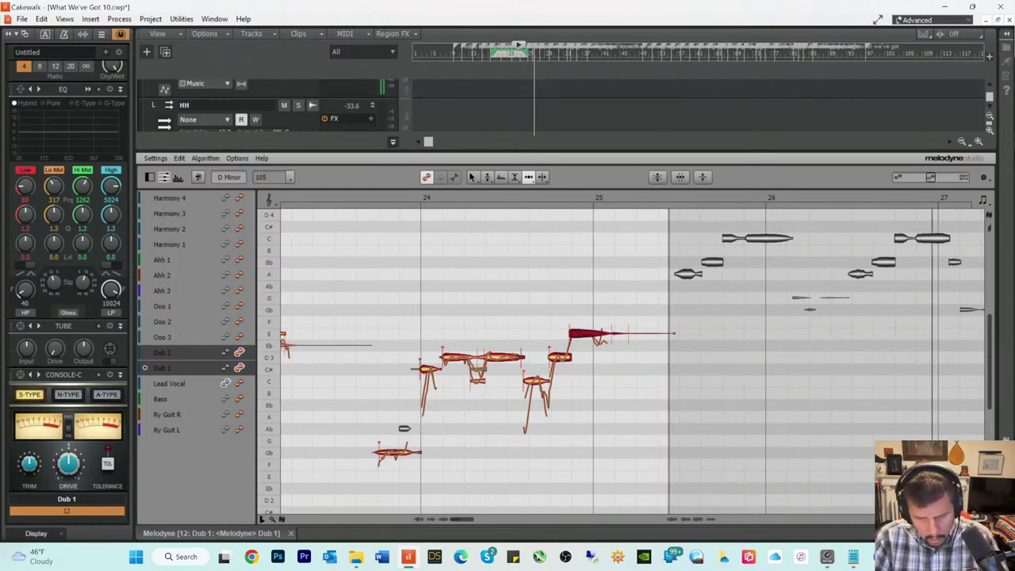
pyautogui.press('d')
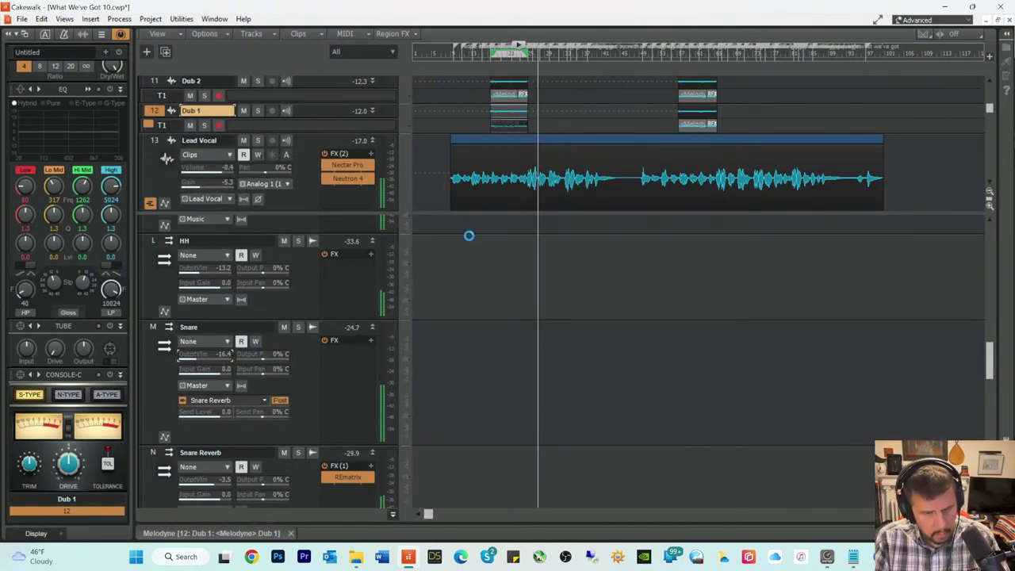
# Step: Save the project and replay the mix from just after the first dub clips while checking the snare and piano buses
pyautogui.hotkey('ctrl', 's')
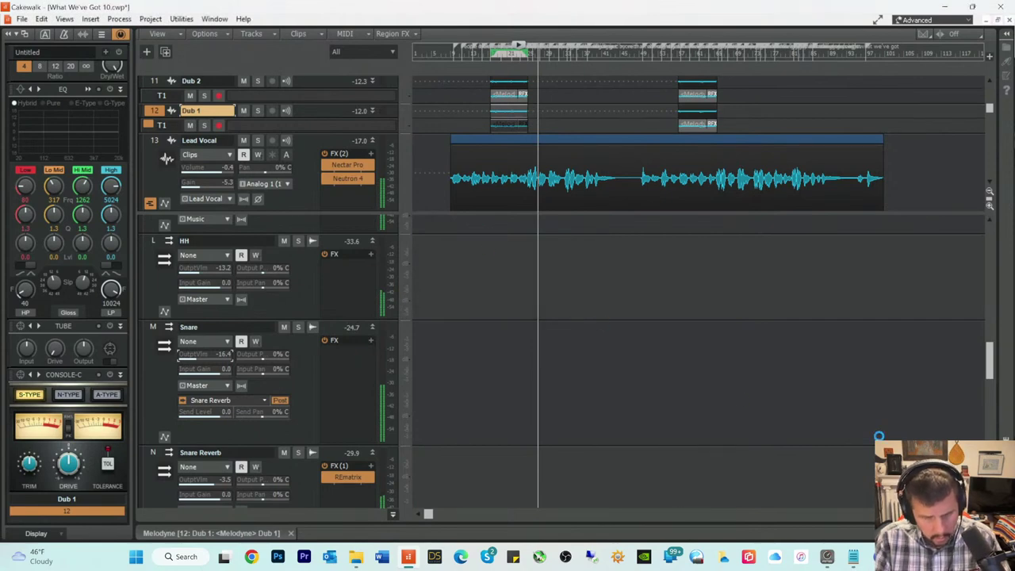
pyautogui.click(531, 57)
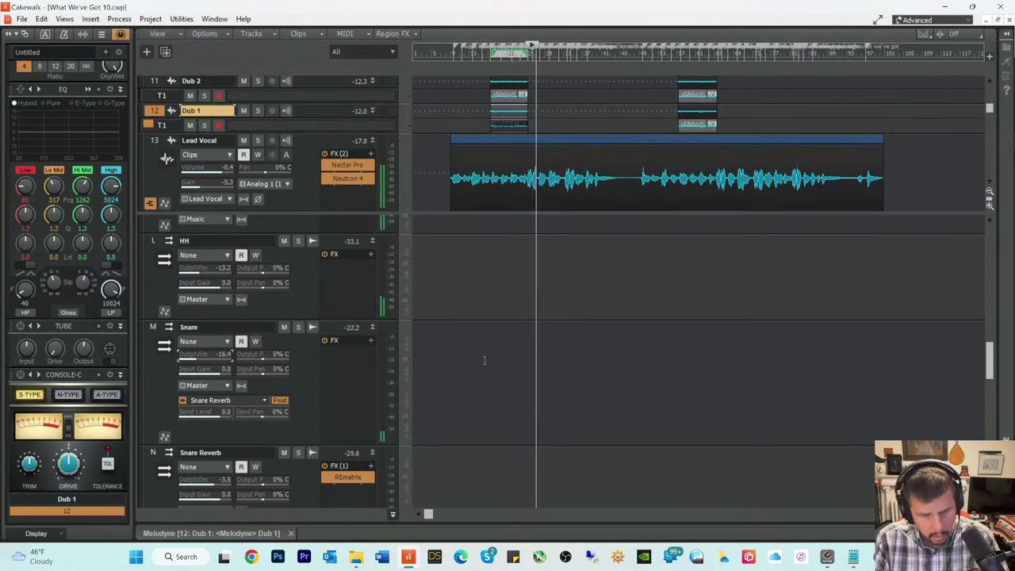
pyautogui.scroll(-4, 483, 356)
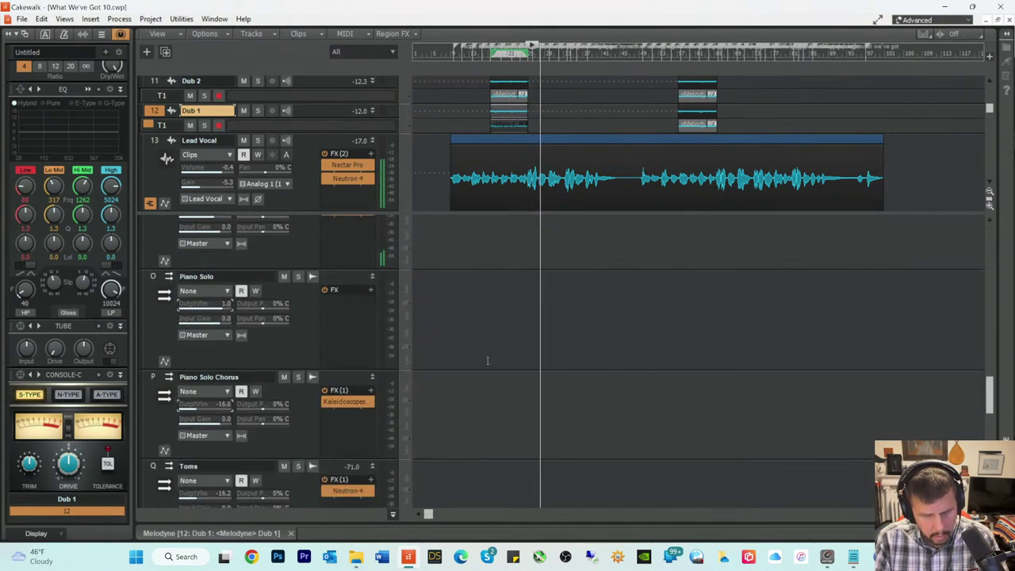
pyautogui.scroll(1, 488, 359)
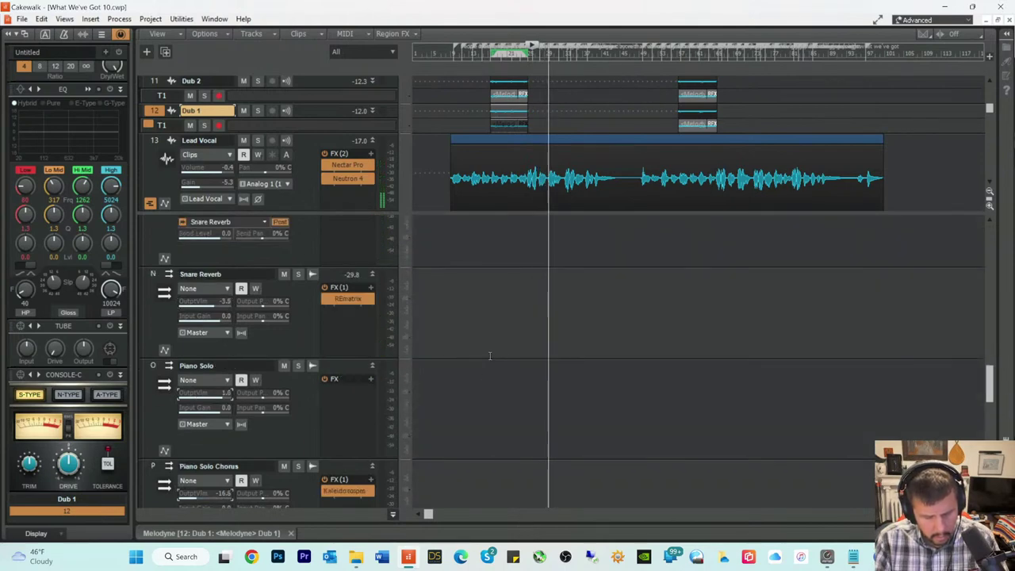
pyautogui.press('r')
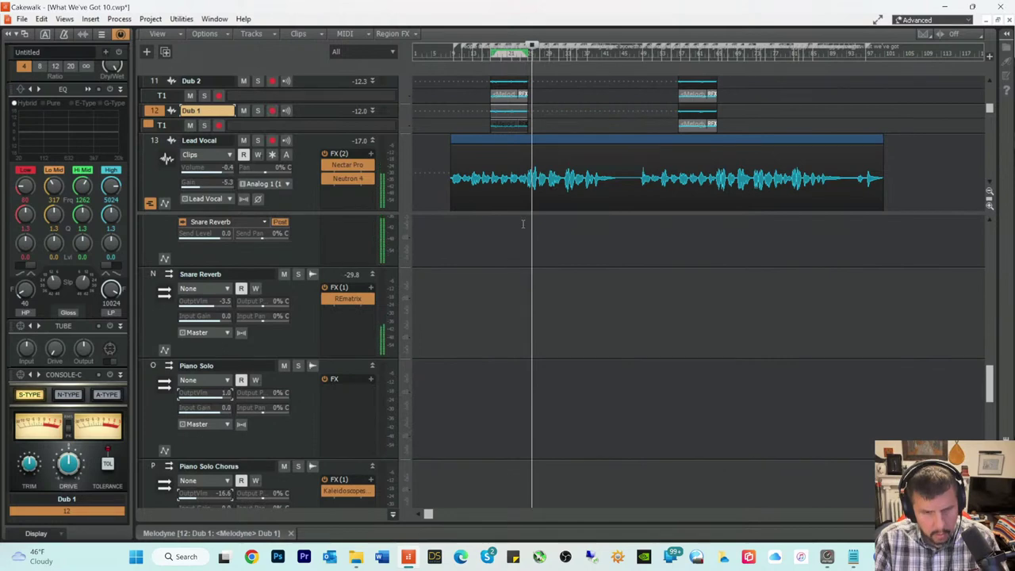
# Step: Enlarge the tracks area over the buses, bring the Cymbals folder with tracks 46 and 47 into view, and save the project
pyautogui.moveTo(521, 212); pyautogui.dragTo(524, 384)
pyautogui.scroll(-3, 568, 307)
pyautogui.scroll(-12, 567, 306)
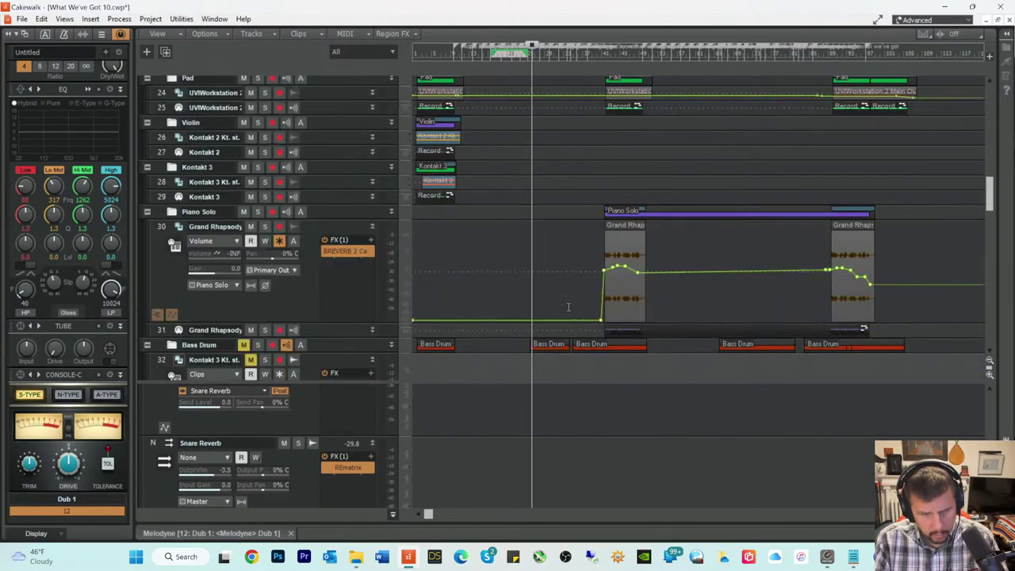
pyautogui.scroll(-6, 568, 306)
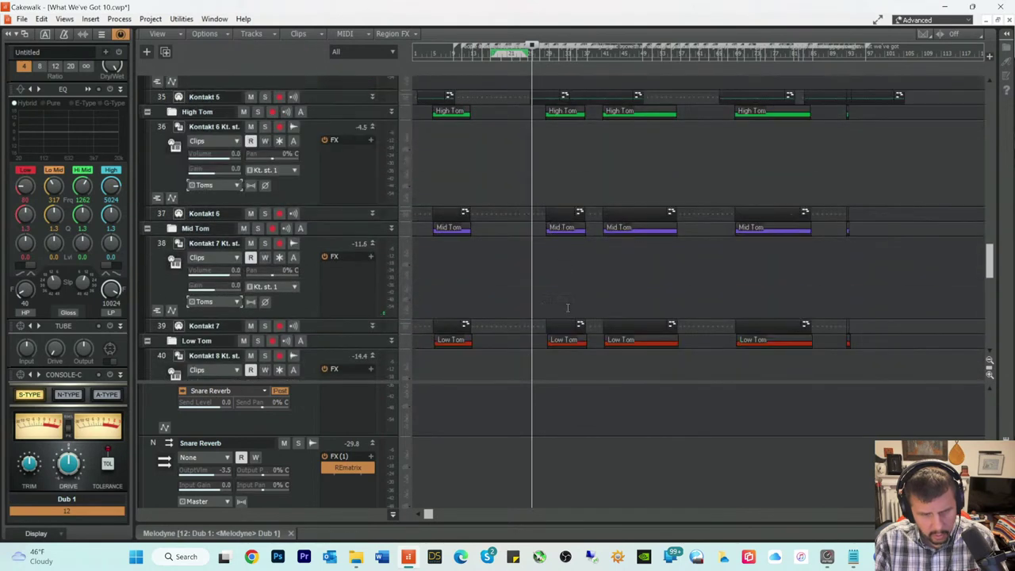
pyautogui.scroll(-3, 568, 307)
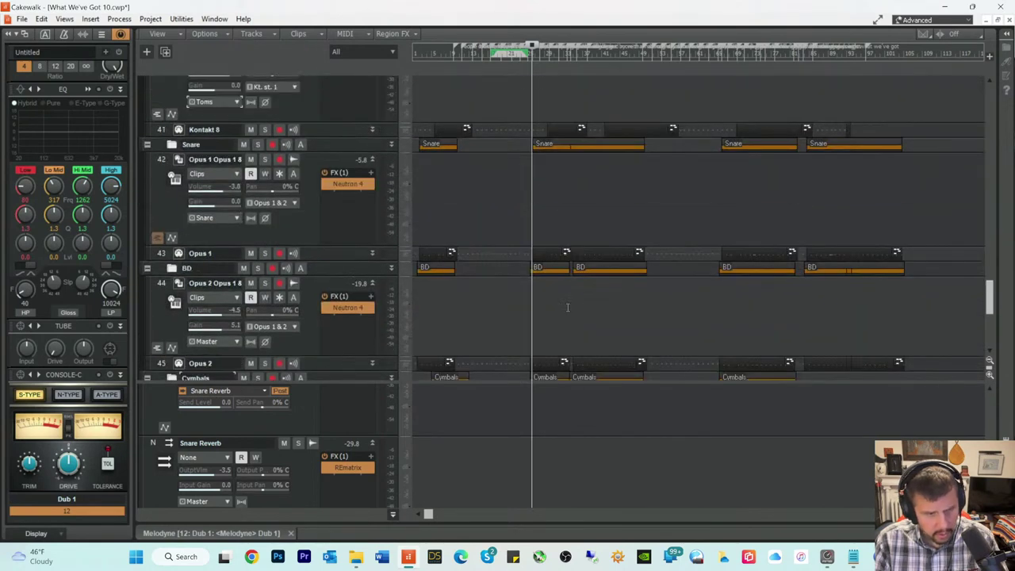
pyautogui.scroll(-5, 567, 307)
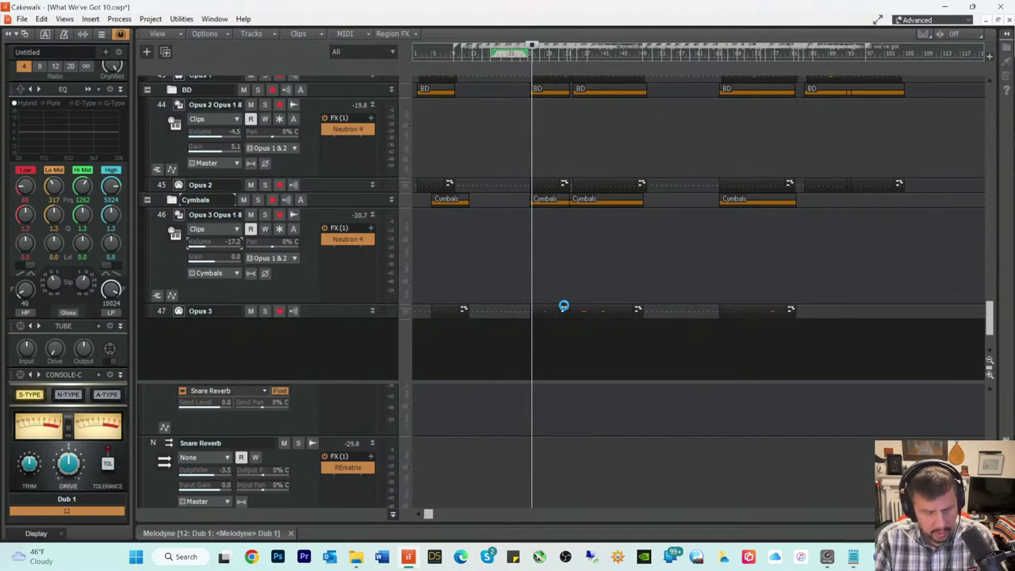
pyautogui.hotkey('ctrl', 's')
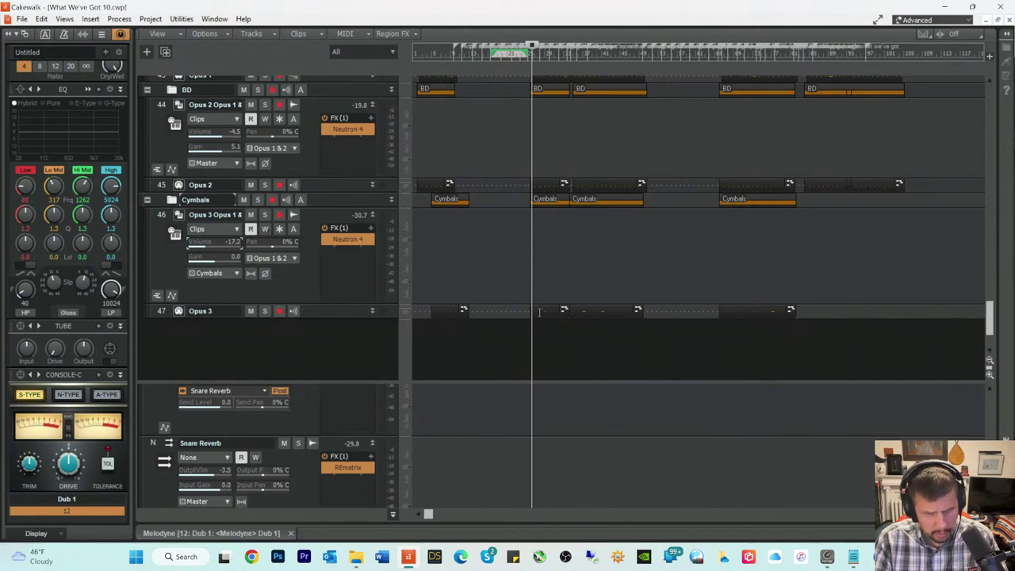
# Step: Open the Opus 3 cymbal MIDI clip in the Piano Roll and place the playhead about halfway through measure 28
pyautogui.doubleClick(540, 312)
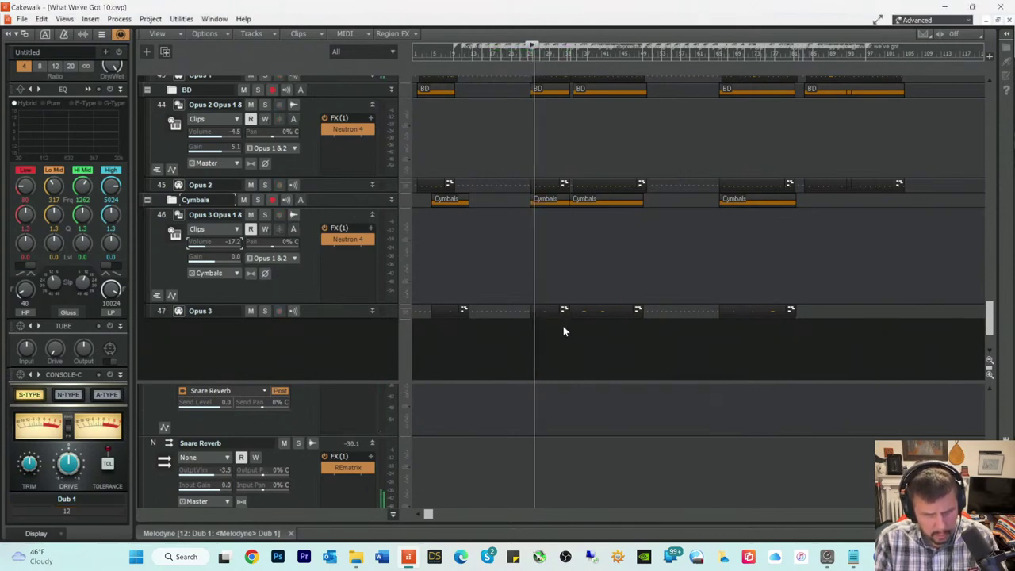
pyautogui.press('space')
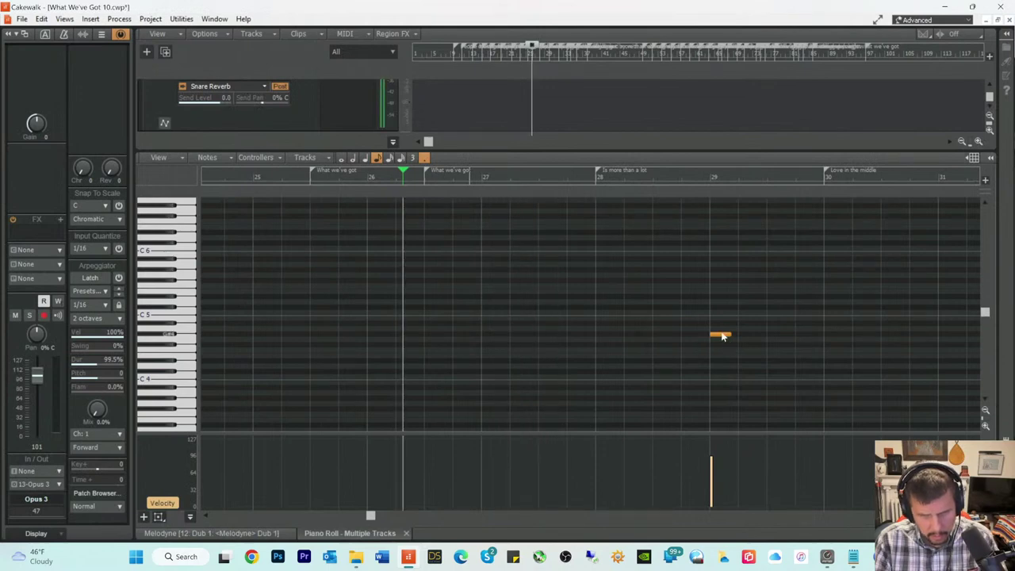
pyautogui.moveTo(371, 516); pyautogui.dragTo(378, 516)
pyautogui.click(517, 180)
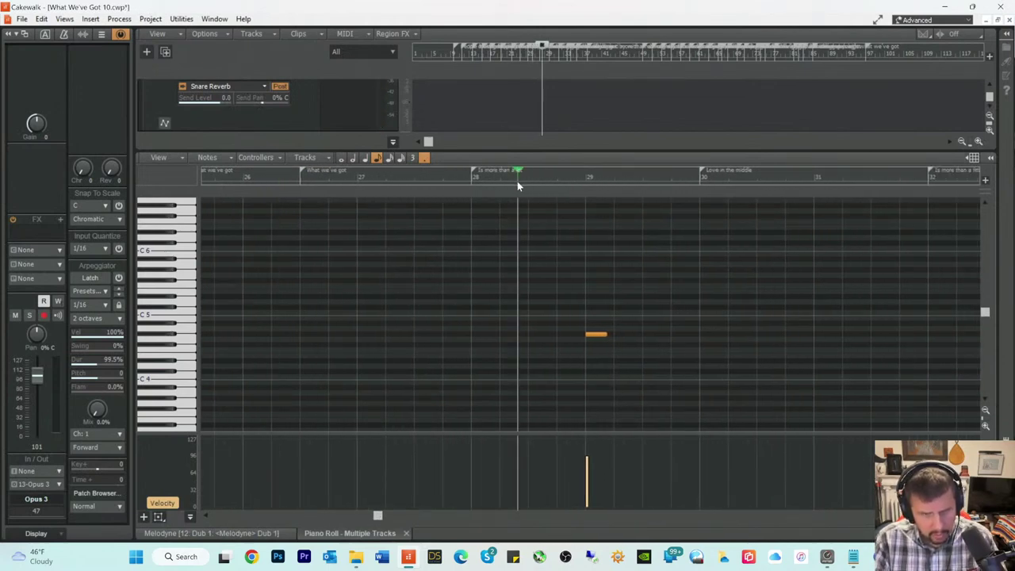
pyautogui.press('t')
pyautogui.click(585, 303)
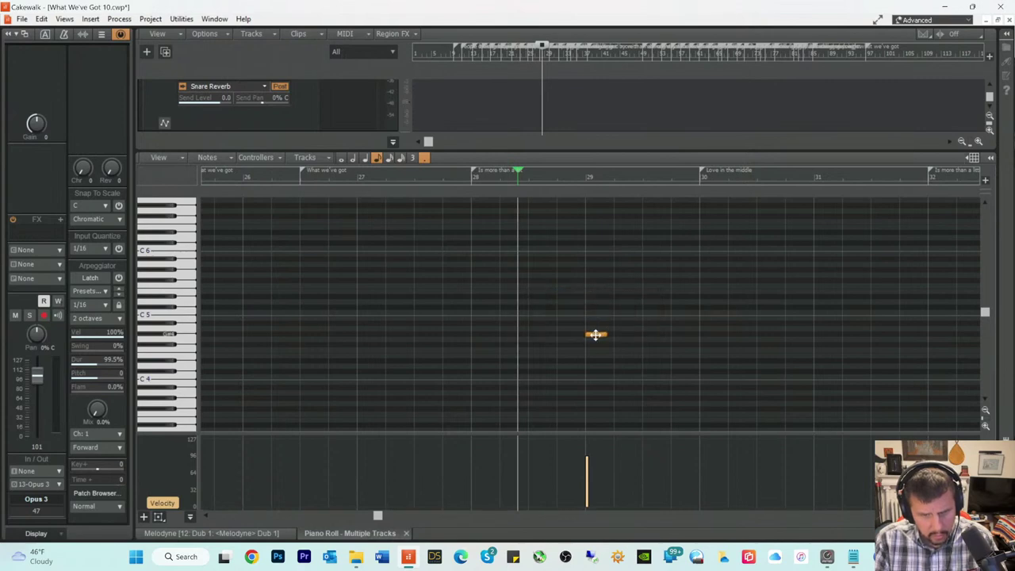
# Step: Try the cymbal note from the start of measure 29 at the start of measure 30, listen, and move it back
pyautogui.moveTo(594, 334); pyautogui.dragTo(711, 334)
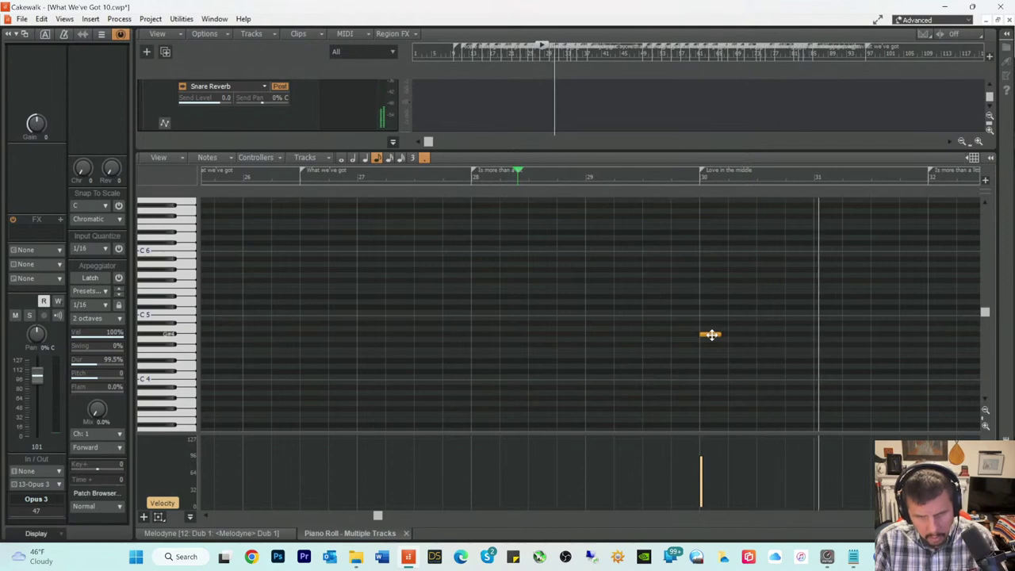
pyautogui.press('space')
pyautogui.press('space')
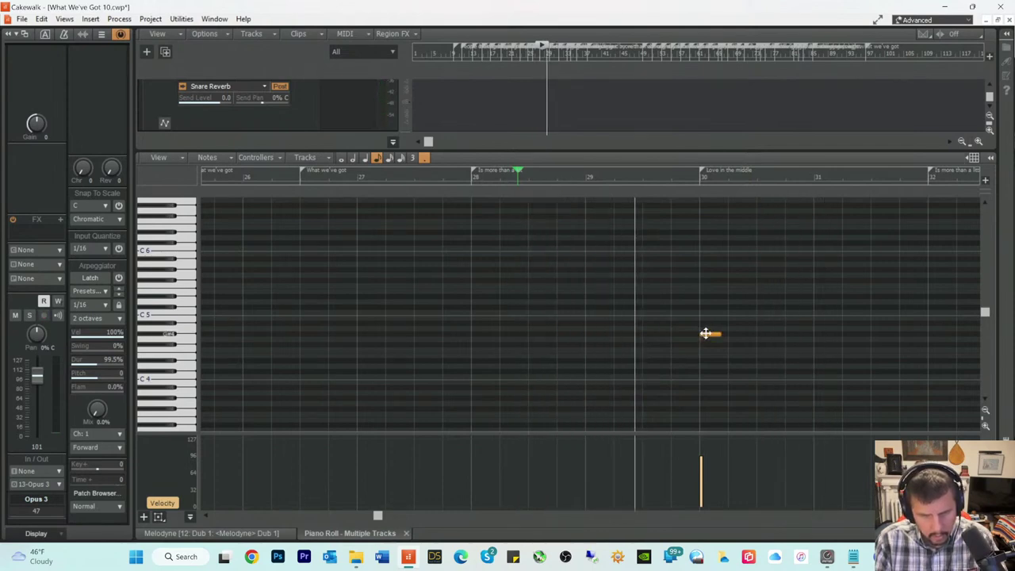
pyautogui.press('space')
pyautogui.moveTo(705, 333); pyautogui.dragTo(616, 333)
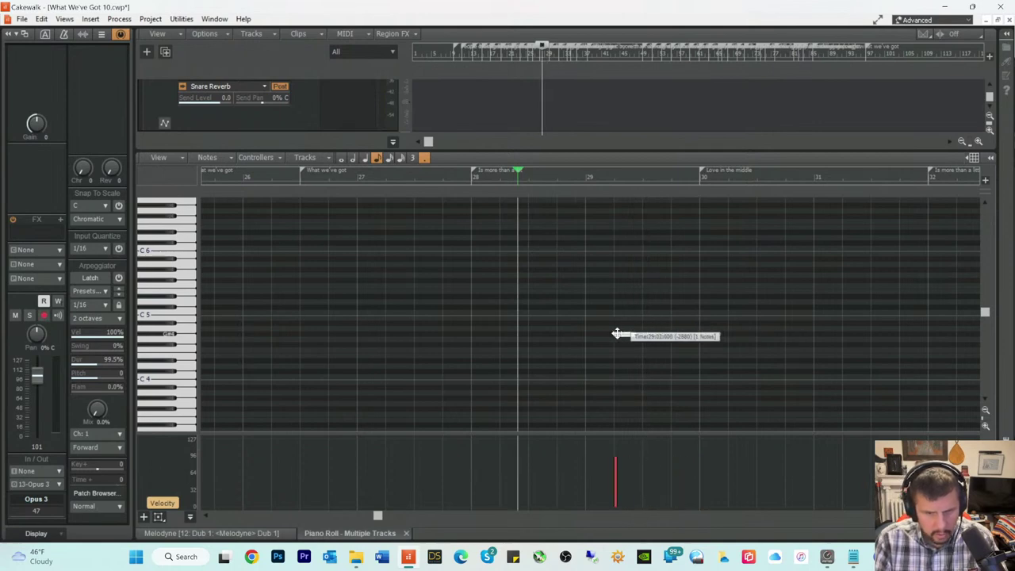
pyautogui.press('space')
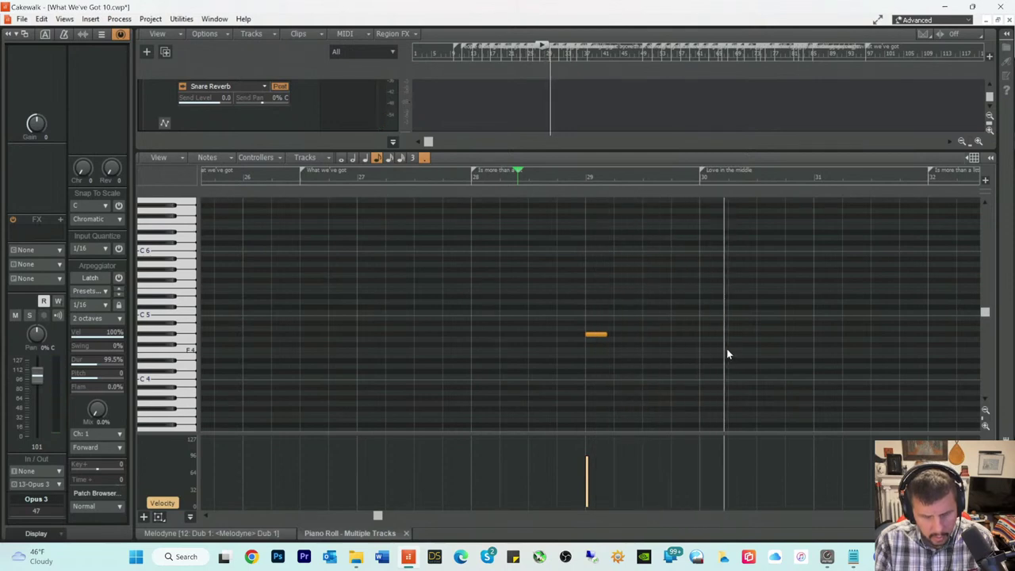
pyautogui.press('space')
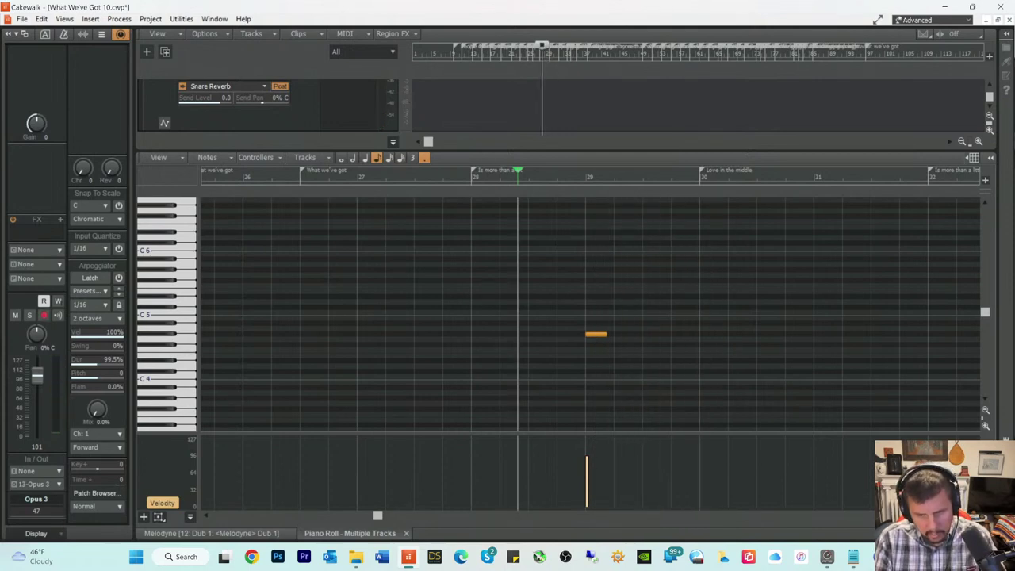
# Step: Collapse the Piano Roll, lower the volume of Cymbals track 46 to -24.4 while listening to the mix, and save the project
pyautogui.press('d')
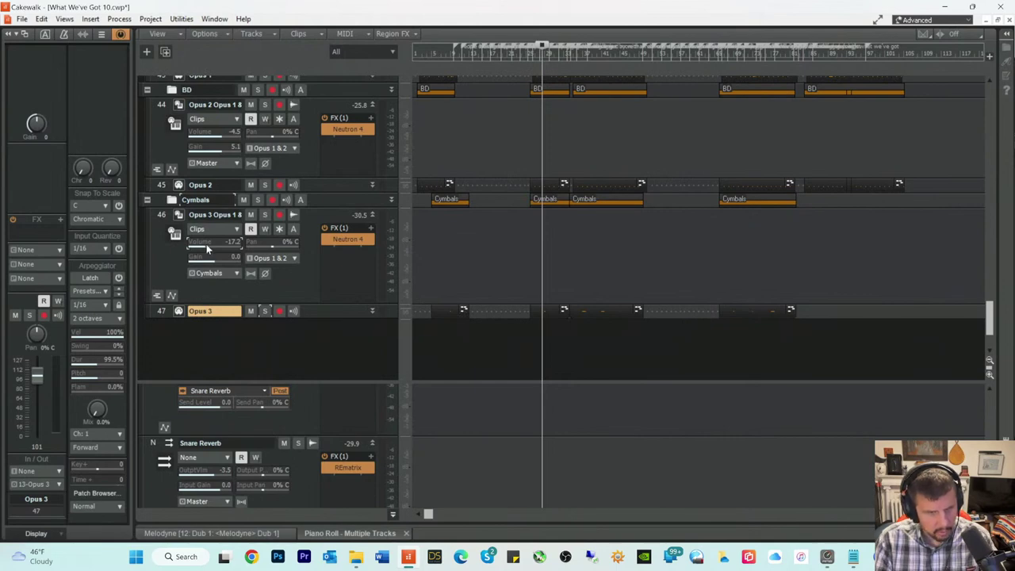
pyautogui.press('space')
pyautogui.moveTo(226, 243); pyautogui.dragTo(211, 248)
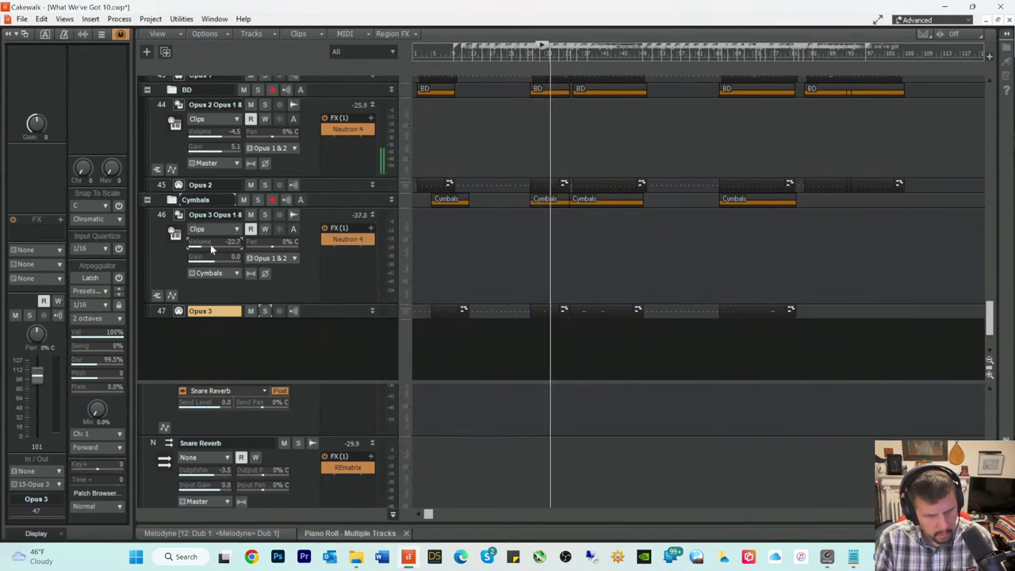
pyautogui.press('space')
pyautogui.press('space')
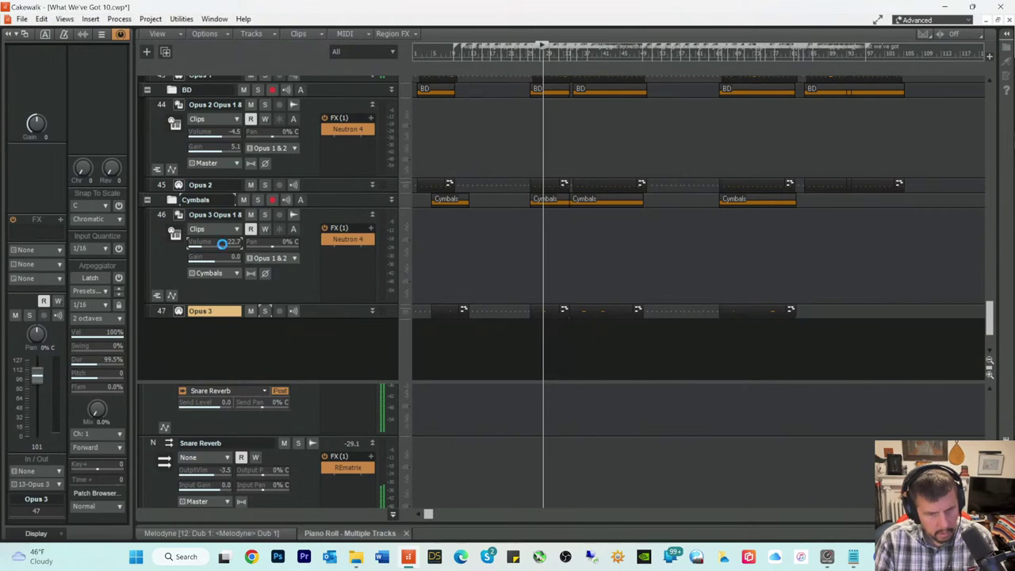
pyautogui.press('space')
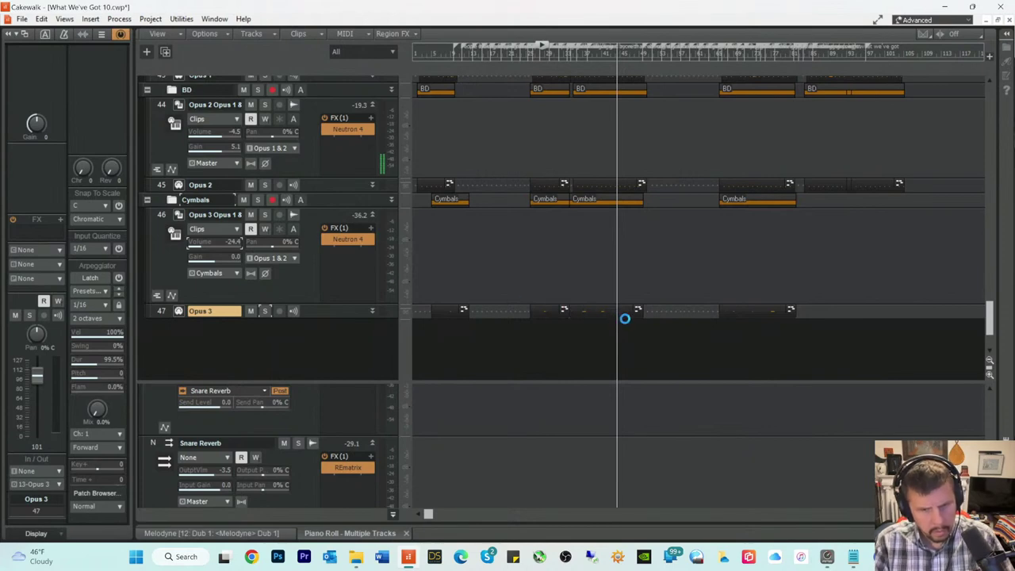
pyautogui.hotkey('ctrl', 's')
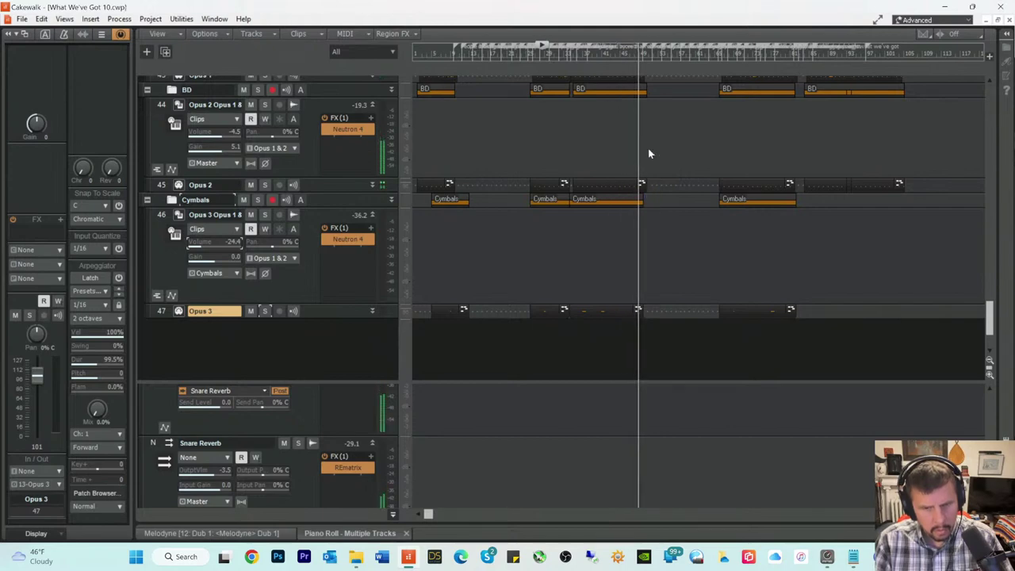
# Step: Open the Opus 3 cymbal clip in the Piano Roll at measure 48 and listen to the transition from there
pyautogui.press('space')
pyautogui.click(632, 54)
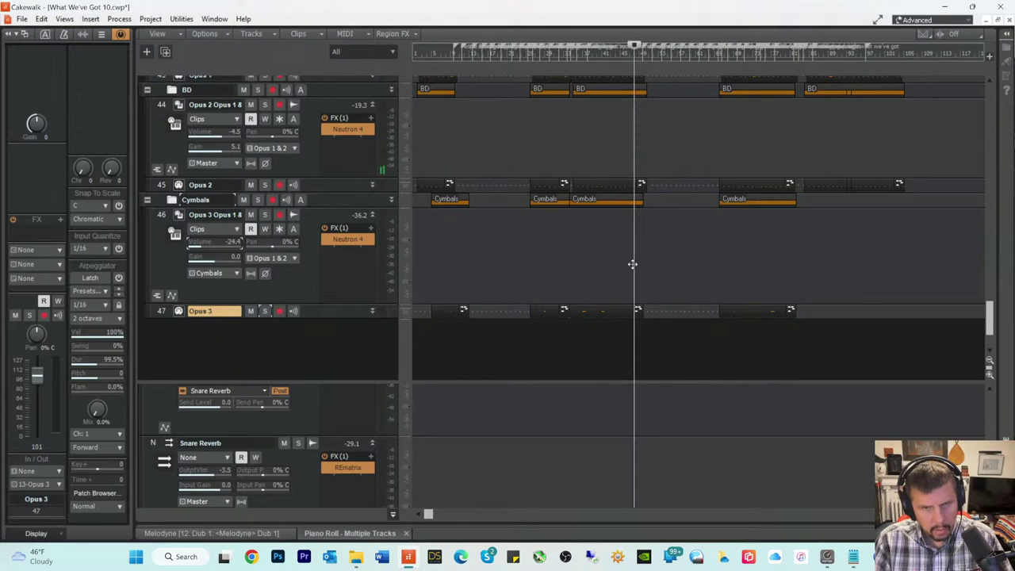
pyautogui.doubleClick(632, 309)
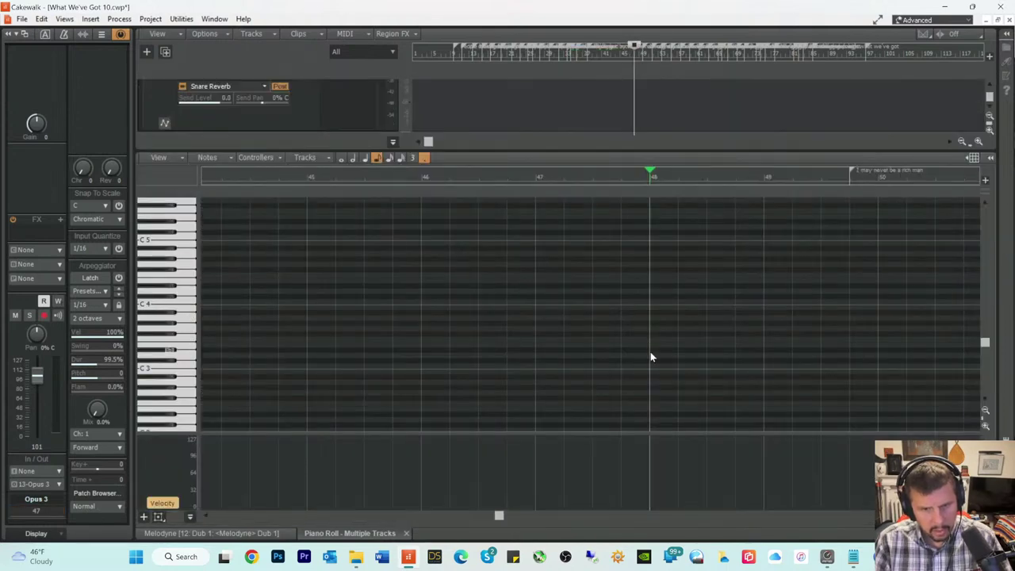
pyautogui.press('space')
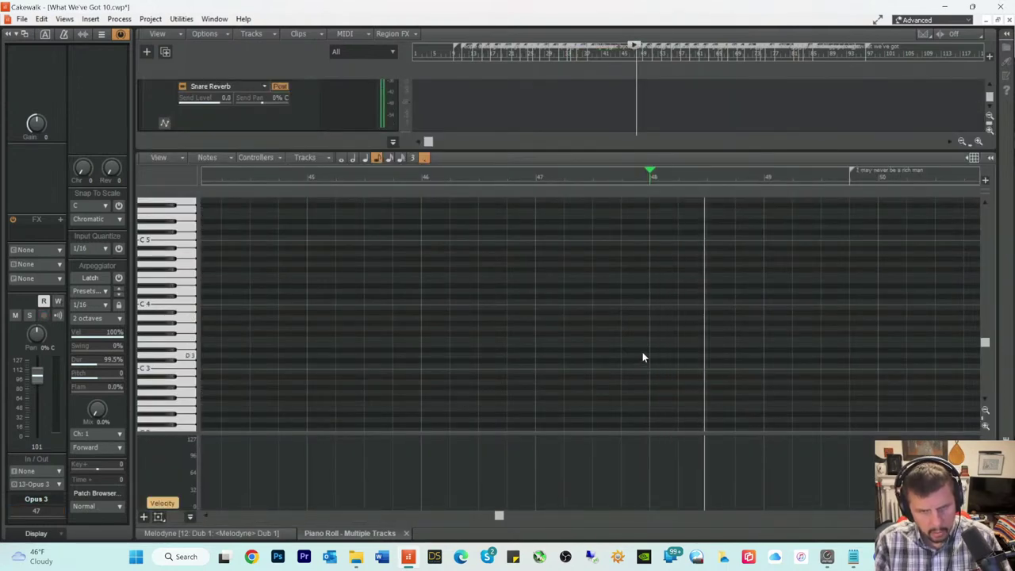
pyautogui.press('space')
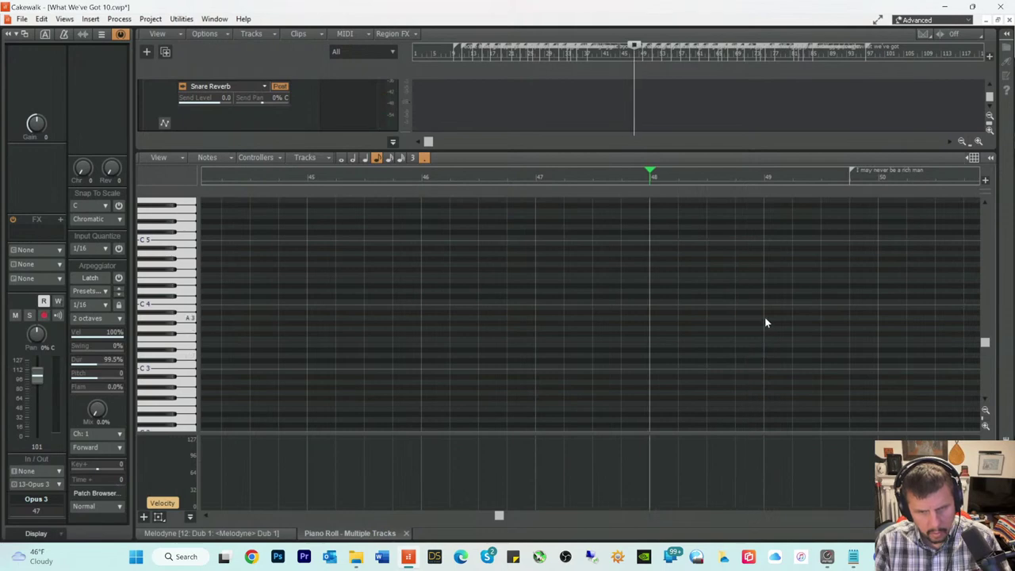
# Step: Draw a cymbal note at the start of measure 49 on the same pitch as the other cymbal hits
pyautogui.click(777, 321)
pyautogui.press('t')
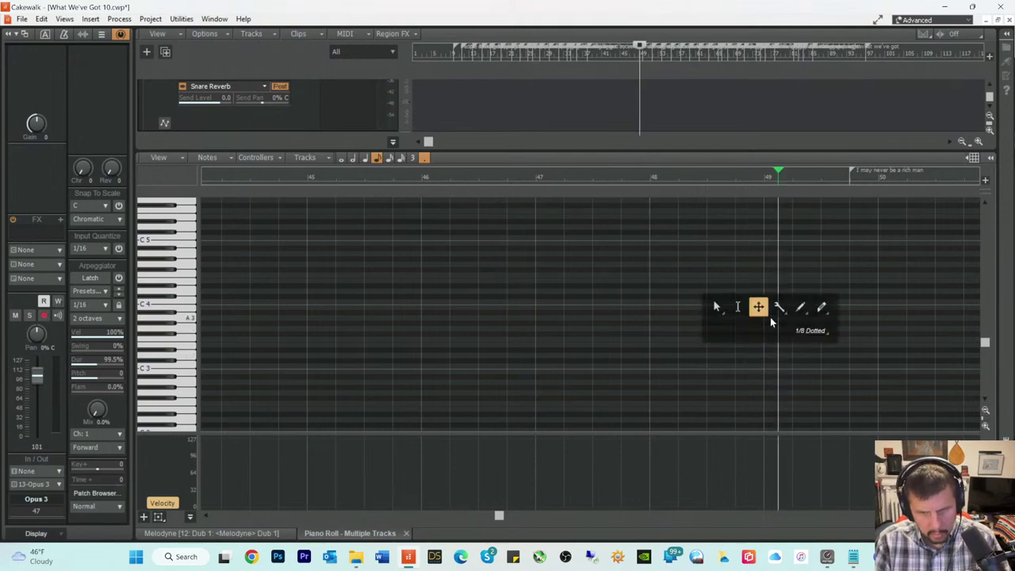
pyautogui.click(715, 307)
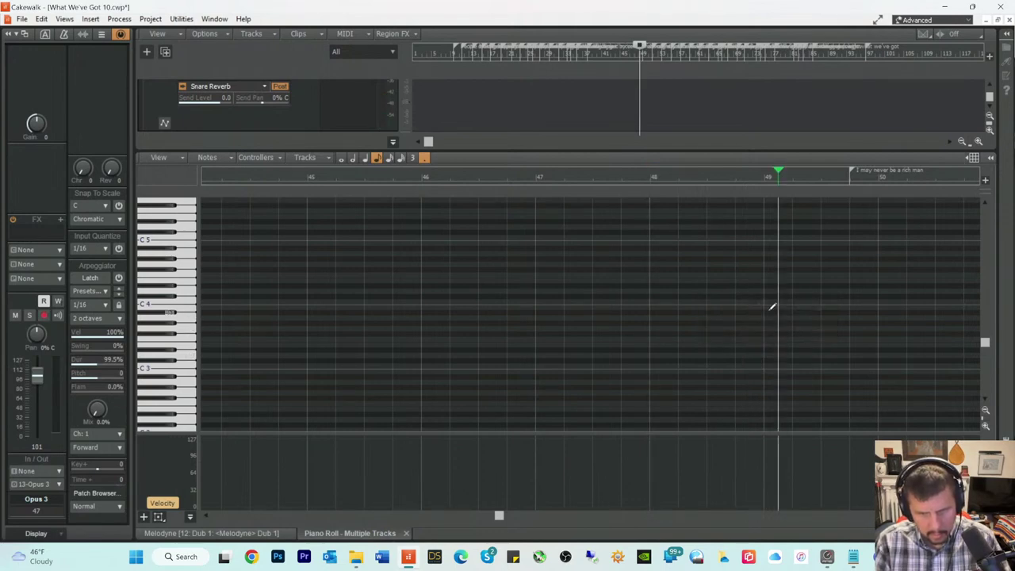
pyautogui.moveTo(767, 310)
pyautogui.mouseDown()
pyautogui.moveTo(797, 313)
pyautogui.moveTo(781, 309)
pyautogui.moveTo(782, 252)
pyautogui.moveTo(781, 261)
pyautogui.mouseUp()
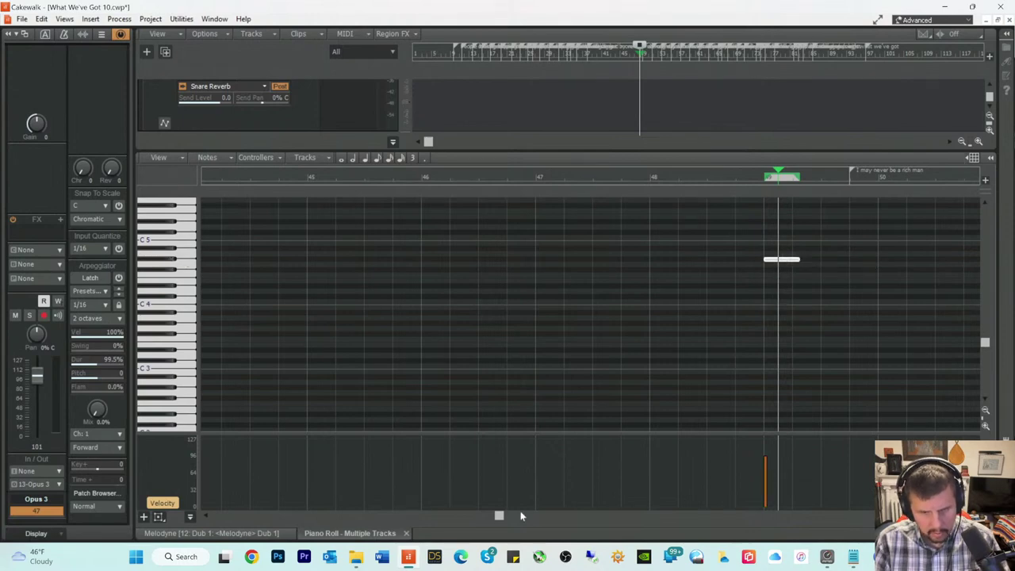
# Step: Compare the new measure 49 note with the surrounding cymbal hits and play the passage from measure 46
pyautogui.hotkey('ctrl', 'Left')
pyautogui.hotkey('ctrl', 'Left')
pyautogui.hotkey('ctrl', 'Left')
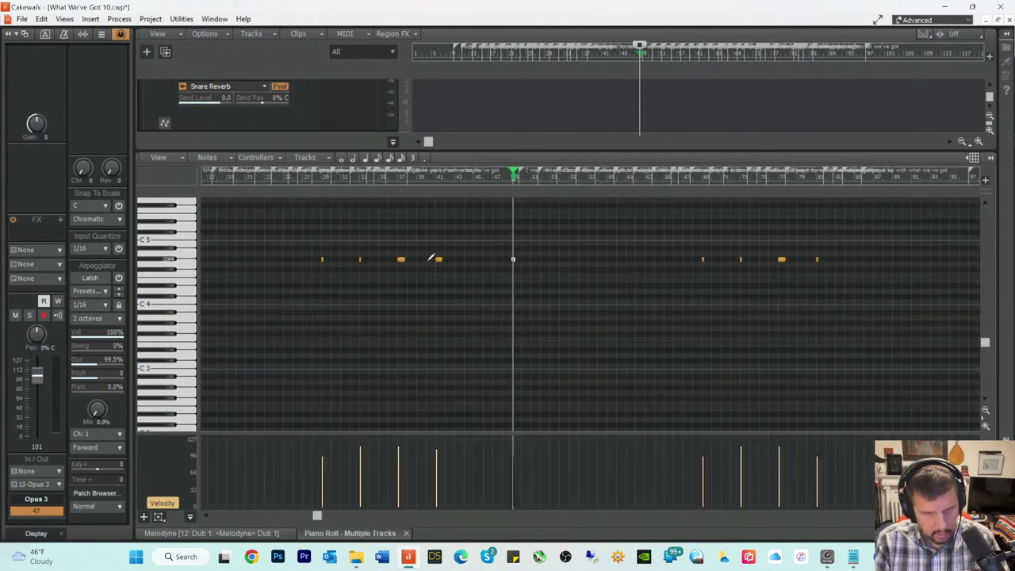
pyautogui.hotkey('ctrl', 'Right')
pyautogui.hotkey('ctrl', 'Right')
pyautogui.hotkey('ctrl', 'Right')
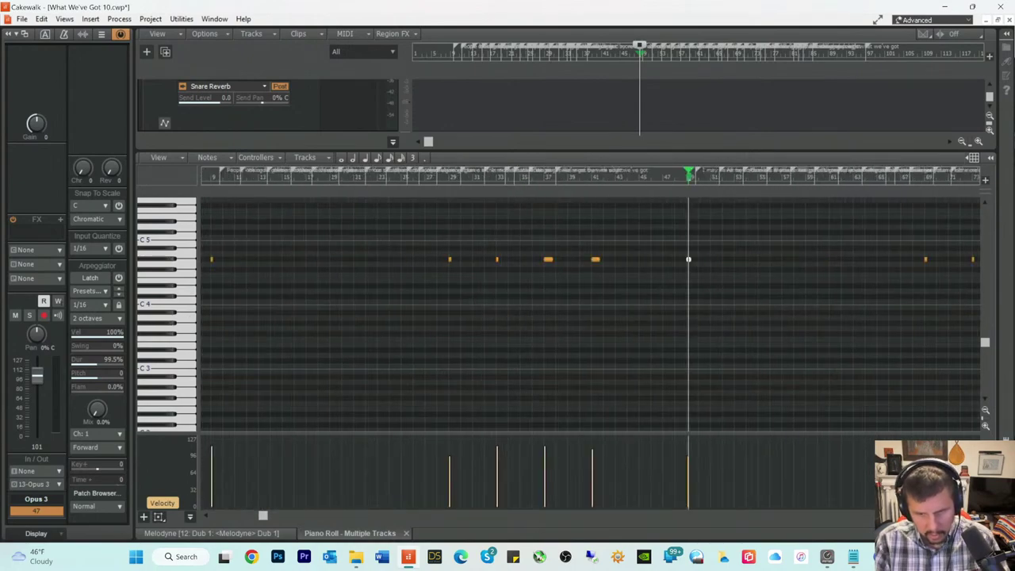
pyautogui.click(464, 176)
pyautogui.press('space')
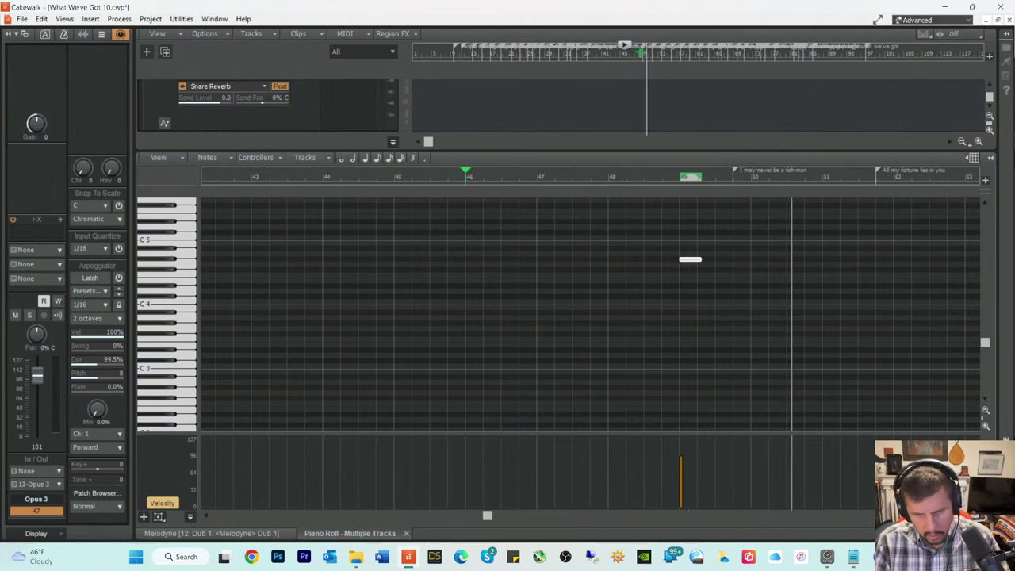
pyautogui.hotkey('ctrl', 'Left')
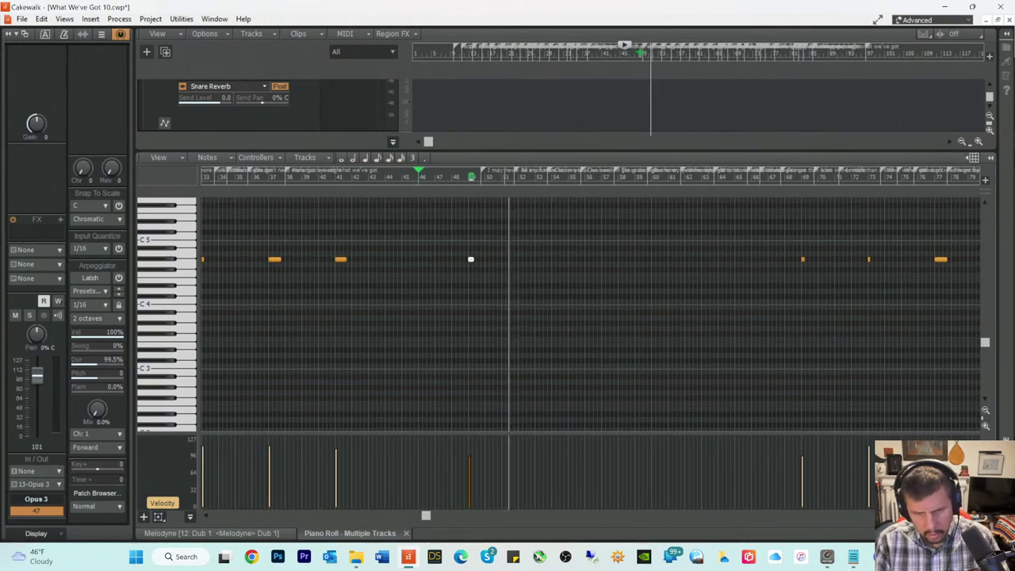
# Step: Collapse the Piano Roll and set the volume of Organ track 19 to -24.8 while listening from around measure 72
pyautogui.press('d')
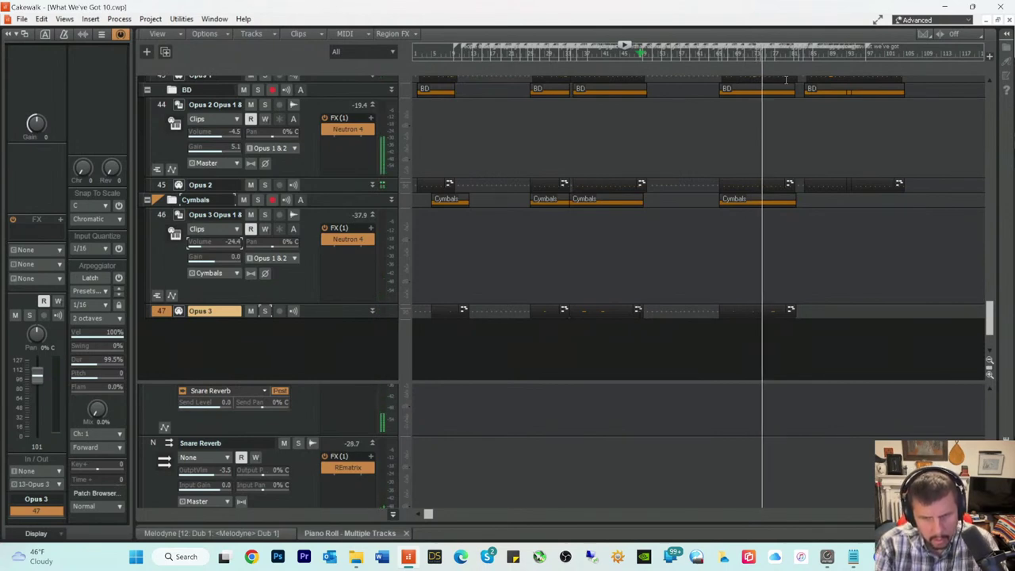
pyautogui.click(750, 56)
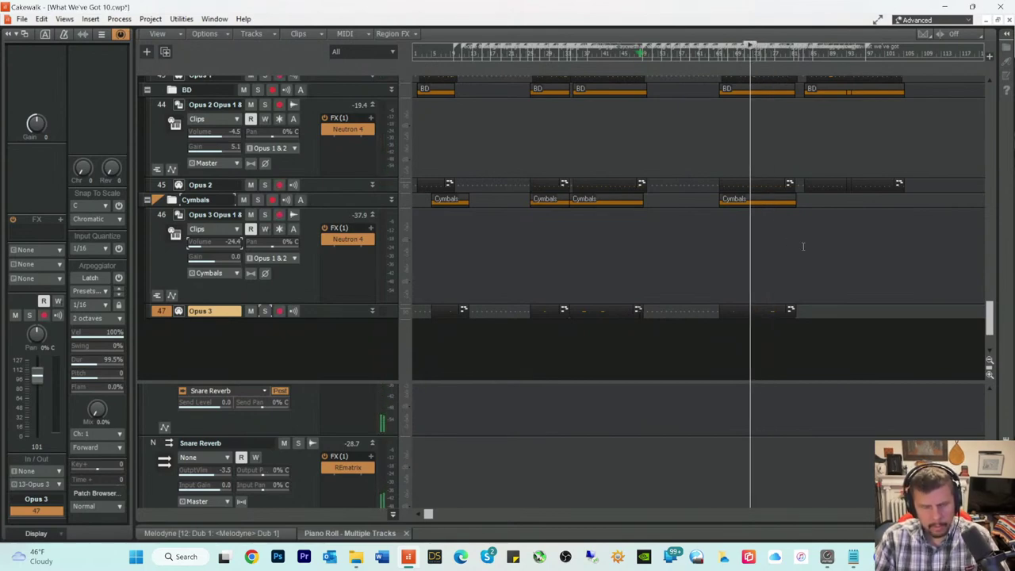
pyautogui.scroll(6, 802, 247)
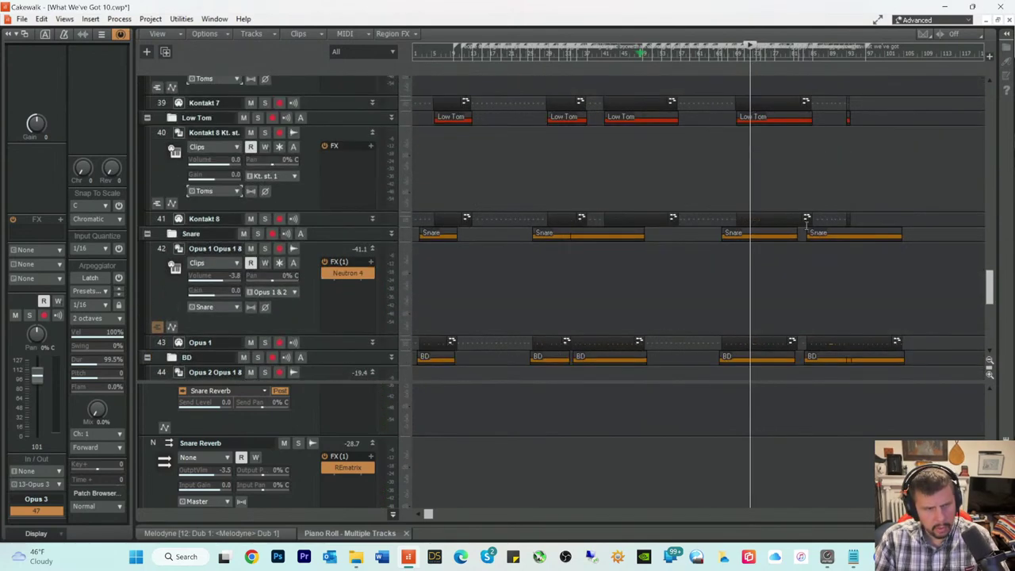
pyautogui.scroll(3, 806, 225)
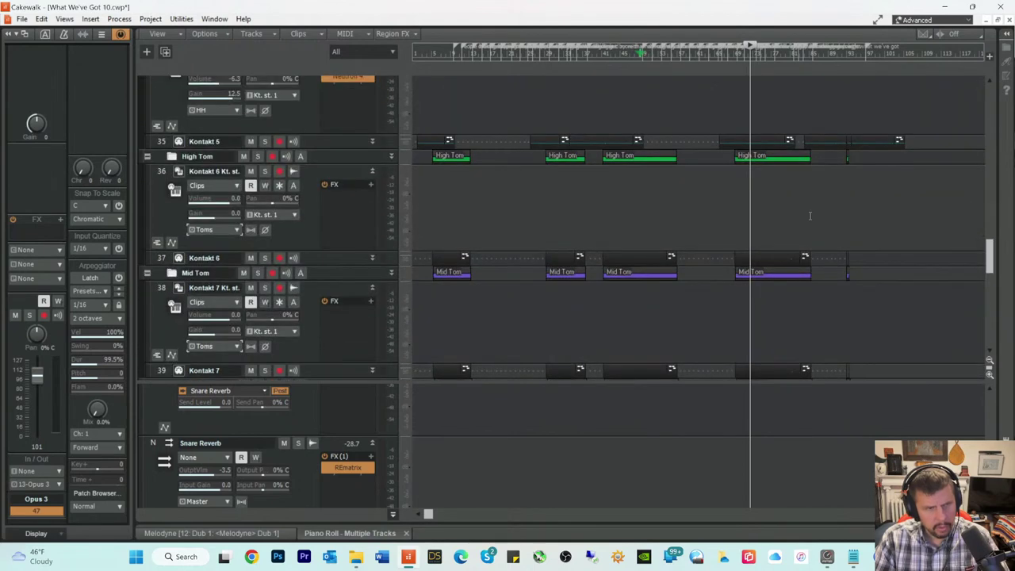
pyautogui.scroll(4, 810, 214)
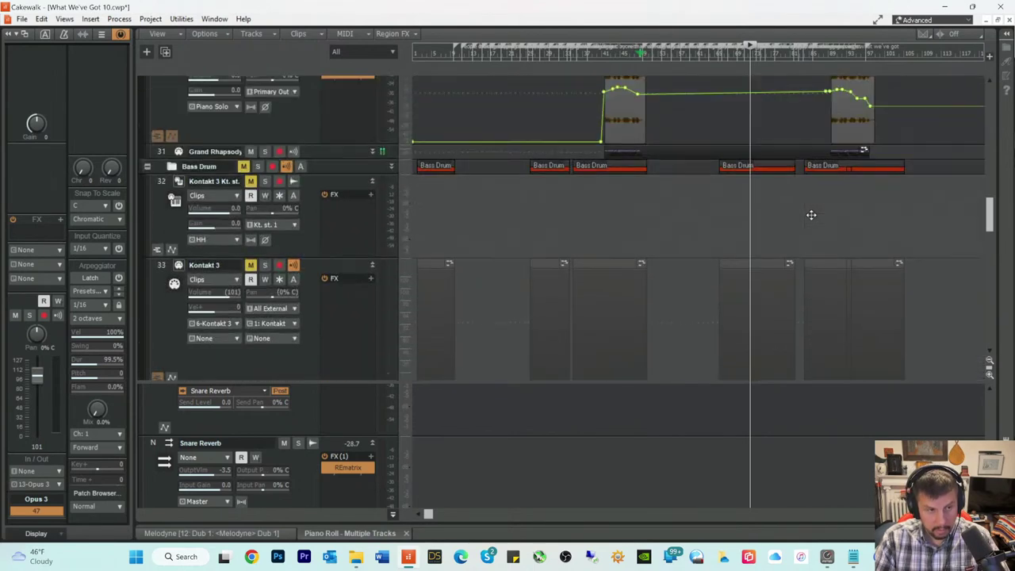
pyautogui.scroll(3, 810, 214)
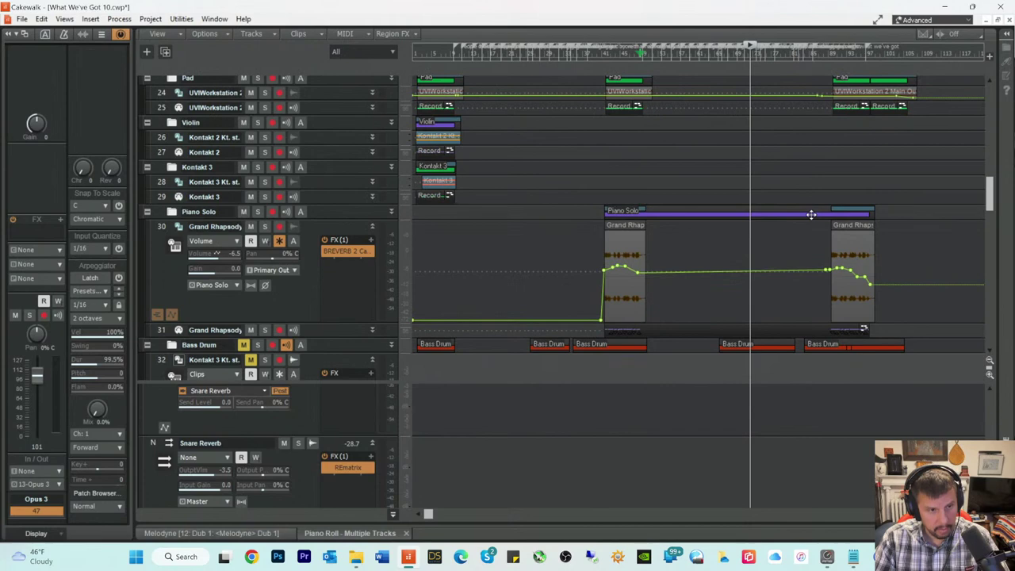
pyautogui.scroll(2, 810, 214)
pyautogui.scroll(2, 810, 214)
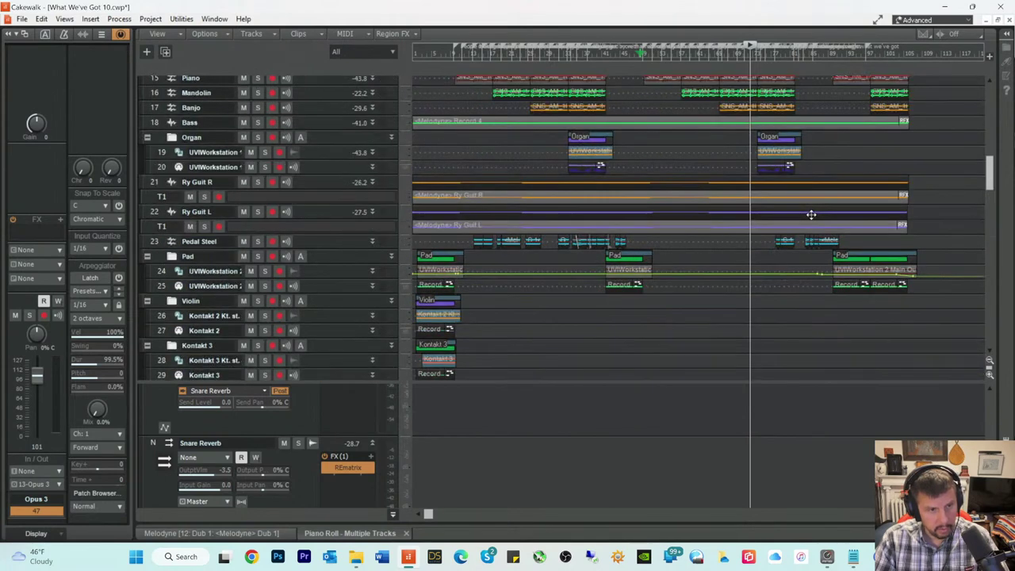
pyautogui.scroll(2, 810, 214)
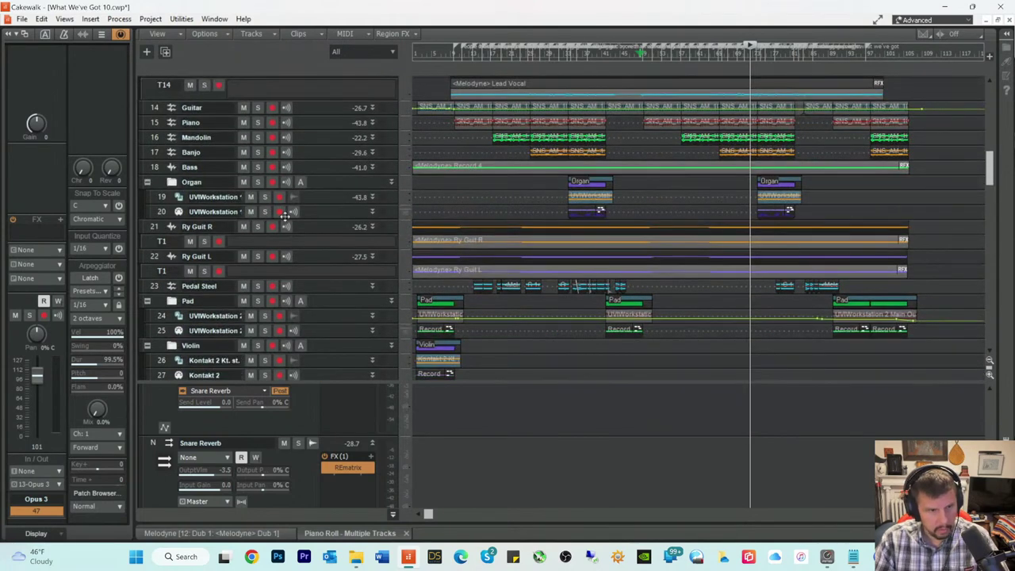
pyautogui.keyDown('ctrl'); pyautogui.click(279, 211); pyautogui.keyUp('ctrl')
pyautogui.moveTo(316, 205); pyautogui.dragTo(199, 227)
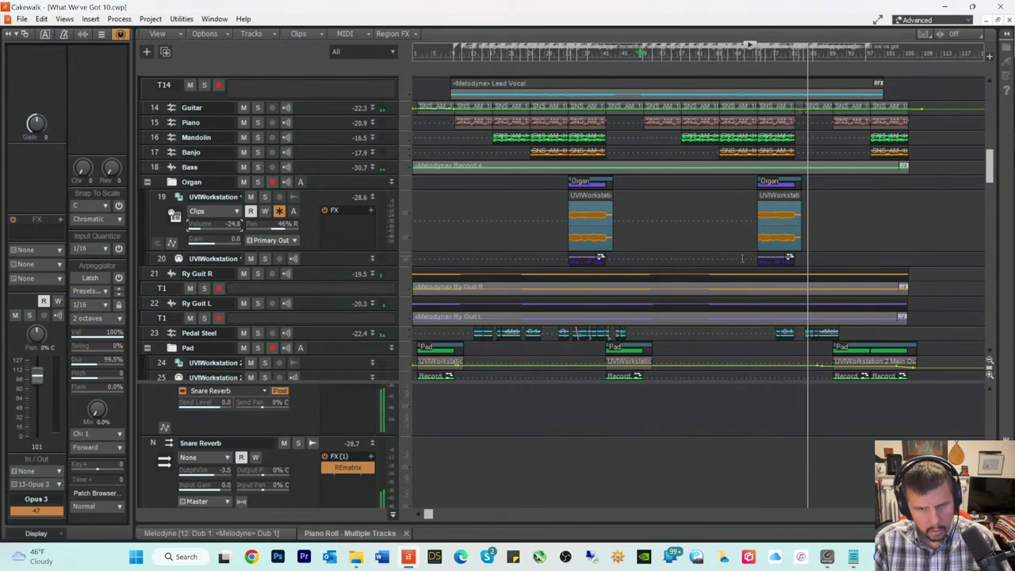
# Step: Return to the Cymbals track and play the transition from around measure 83, after the last cymbal clip
pyautogui.scroll(-10, 741, 261)
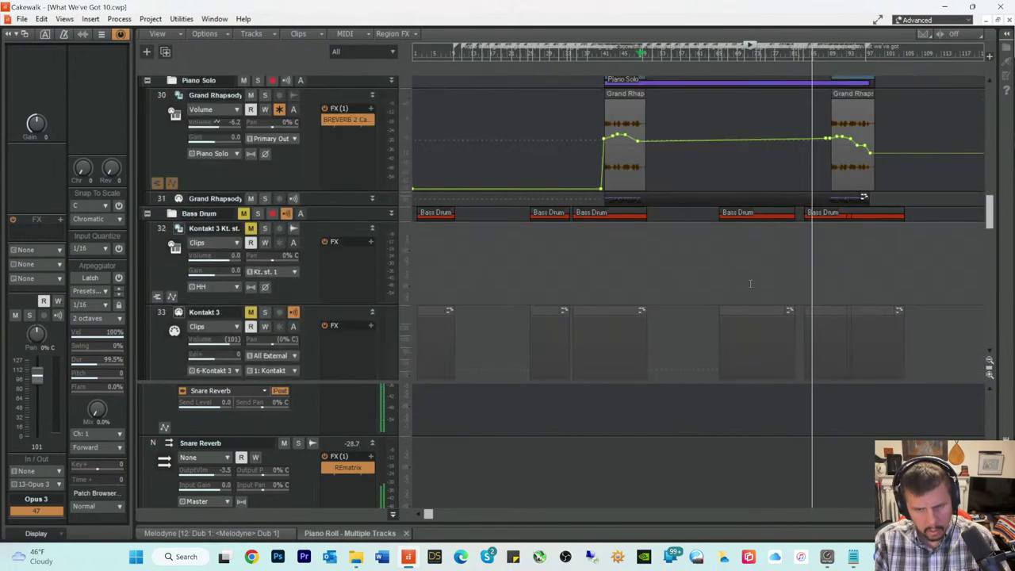
pyautogui.scroll(-6, 750, 283)
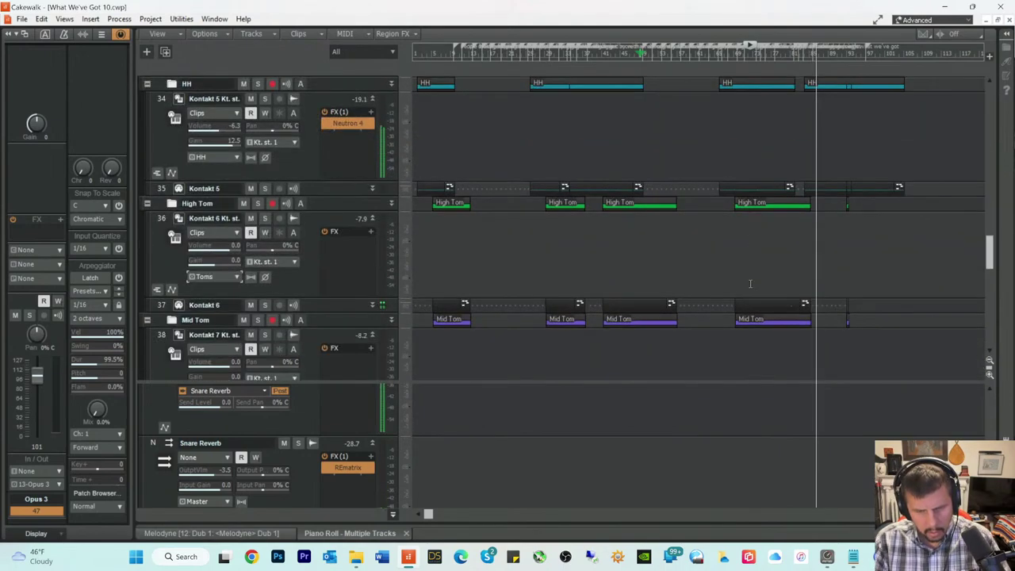
pyautogui.scroll(-3, 750, 283)
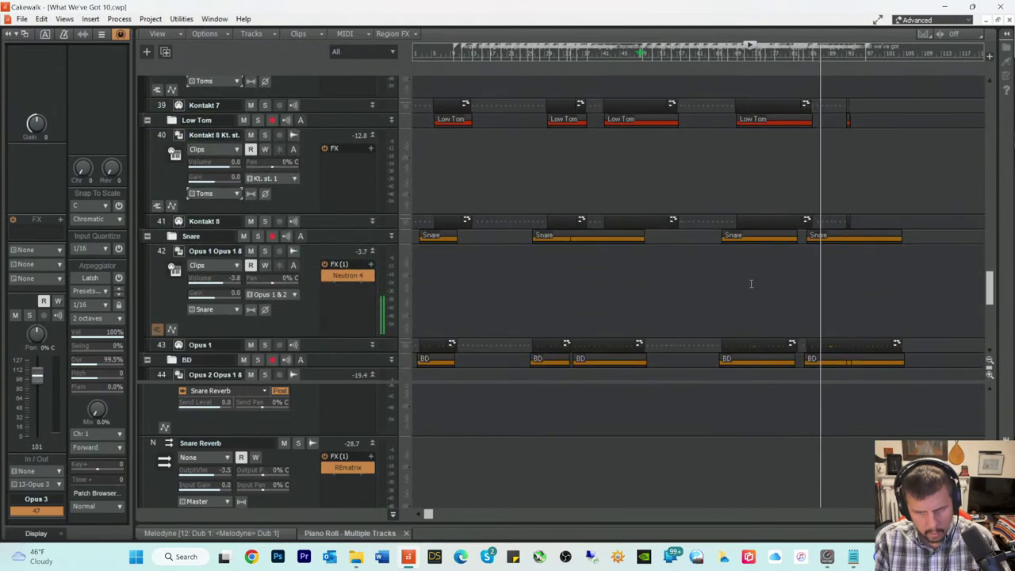
pyautogui.scroll(-4, 750, 283)
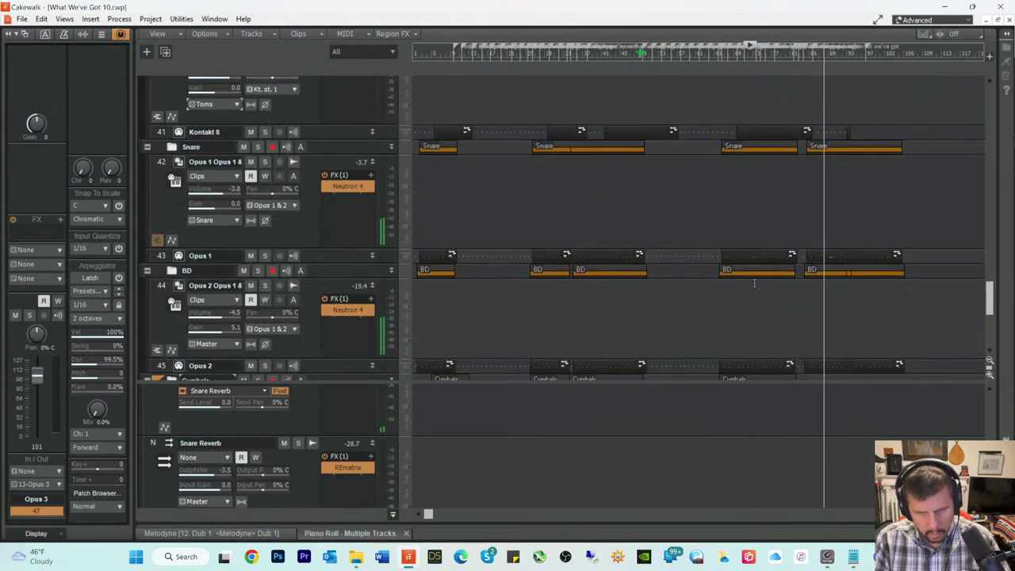
pyautogui.scroll(-1, 784, 281)
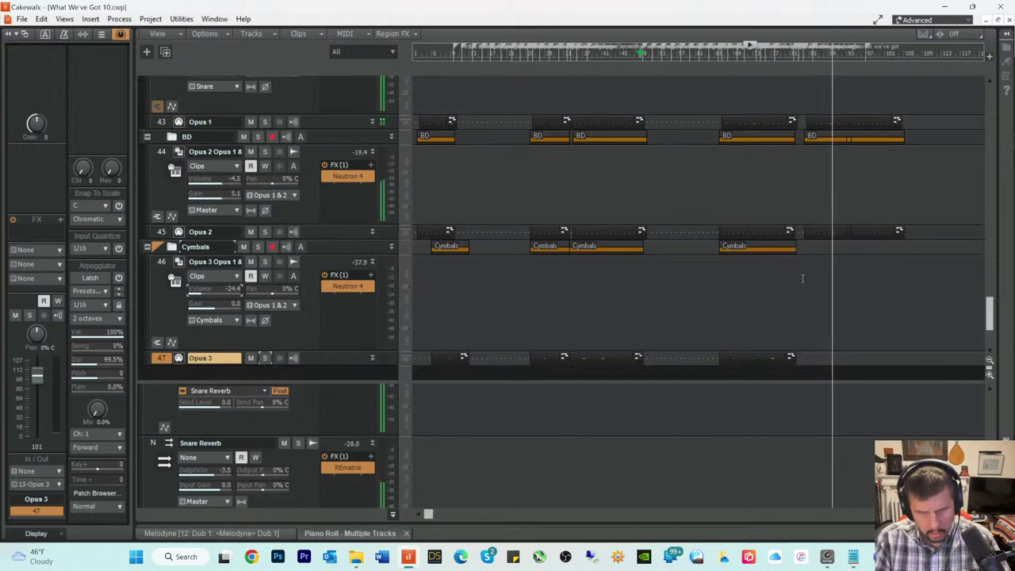
pyautogui.press('space')
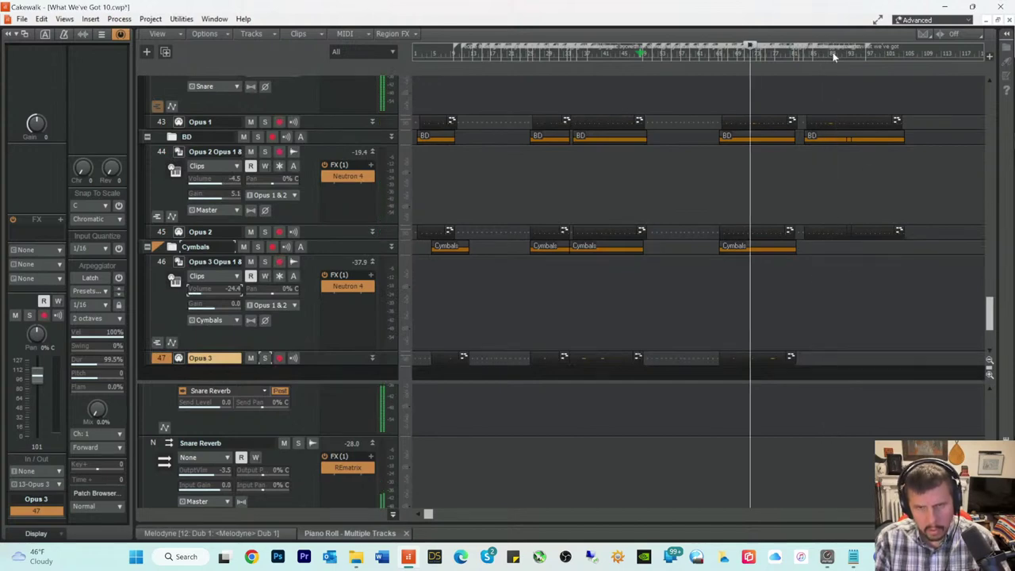
pyautogui.click(833, 53)
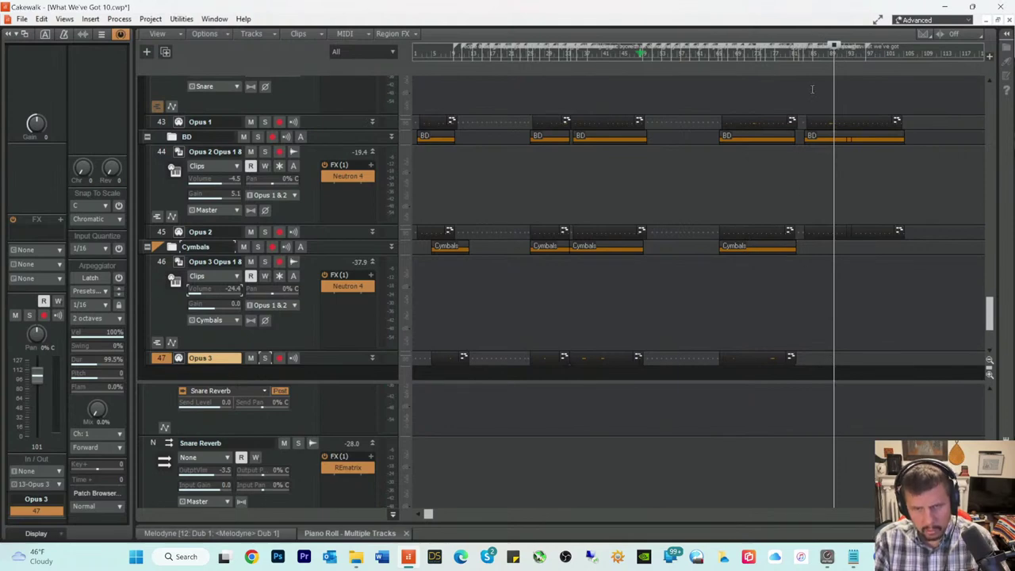
pyautogui.click(803, 52)
pyautogui.press('space')
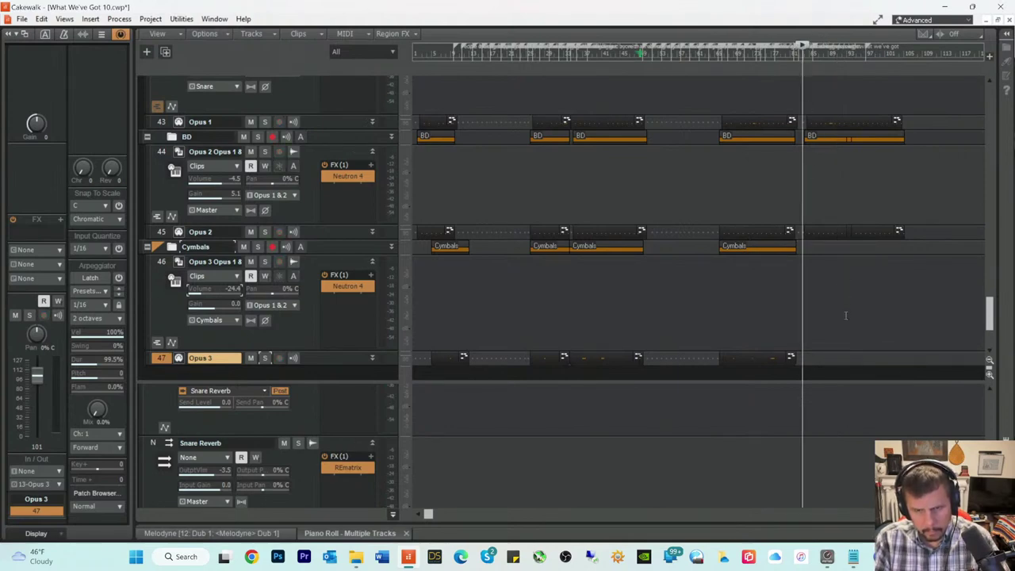
pyautogui.press('space')
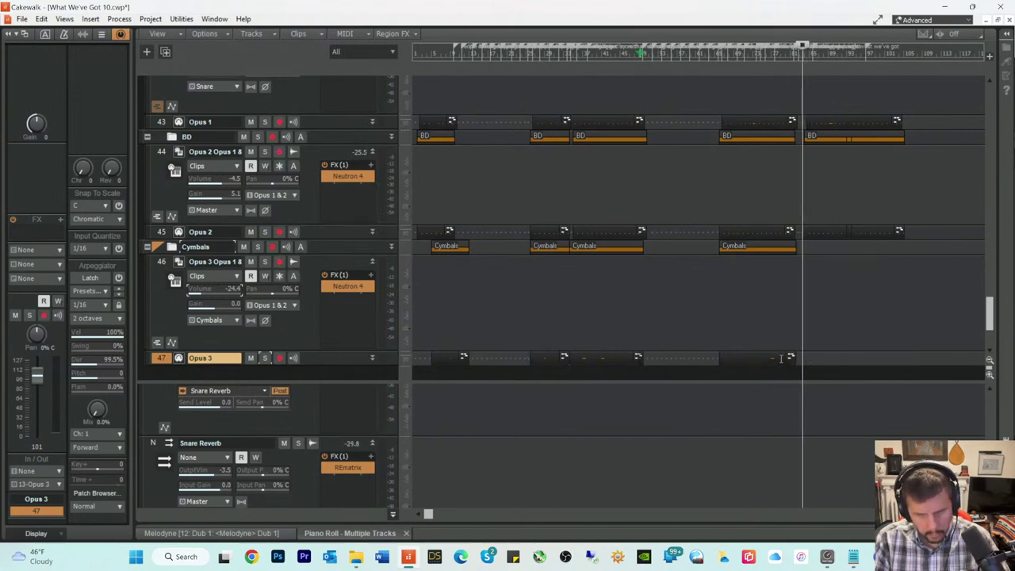
# Step: Open the last Opus 3 cymbal clip in the Piano Roll and draw a note at measure 84 on the same pitch
pyautogui.press('t')
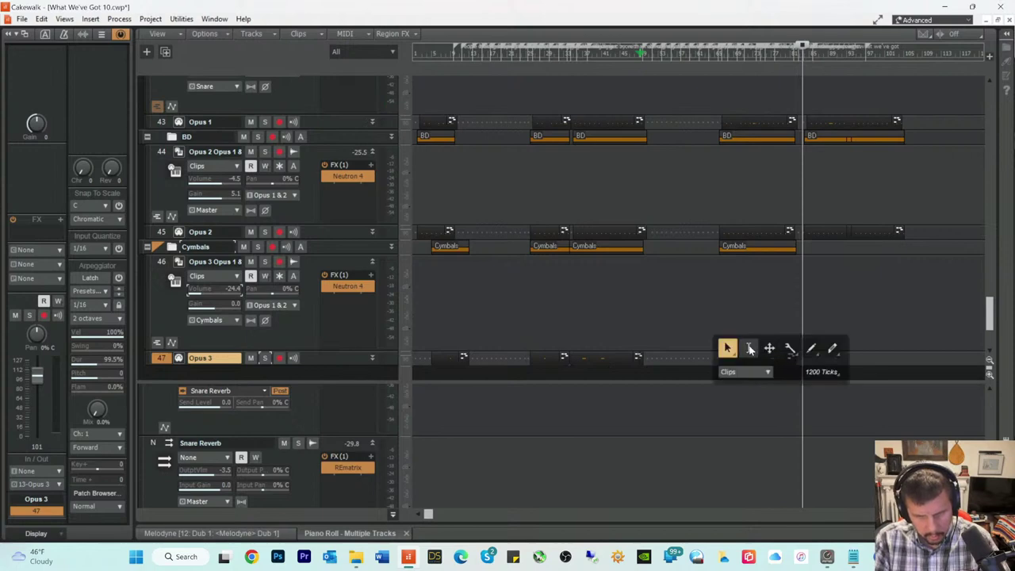
pyautogui.click(750, 349)
pyautogui.doubleClick(779, 357)
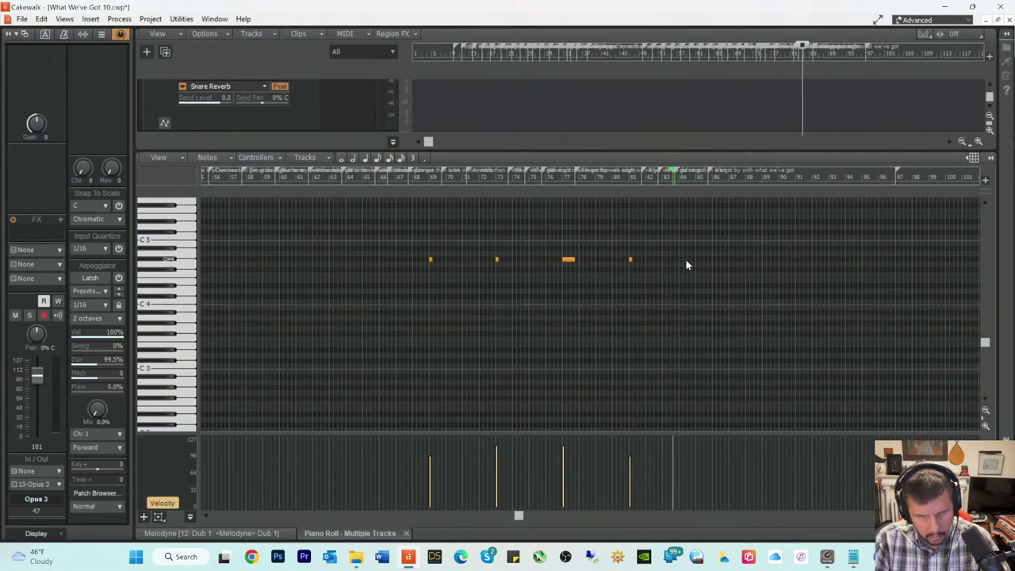
pyautogui.press('t')
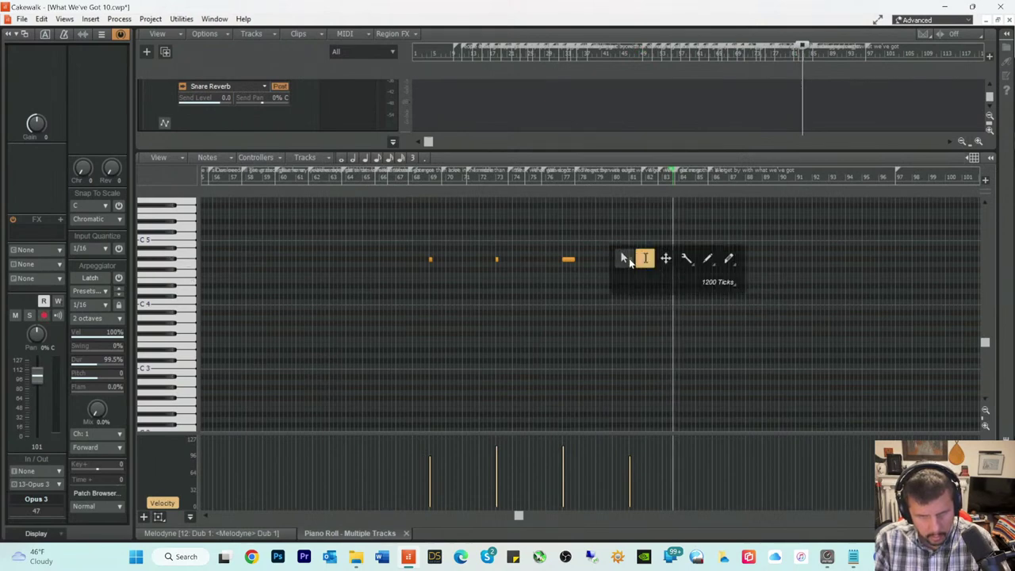
pyautogui.click(683, 257)
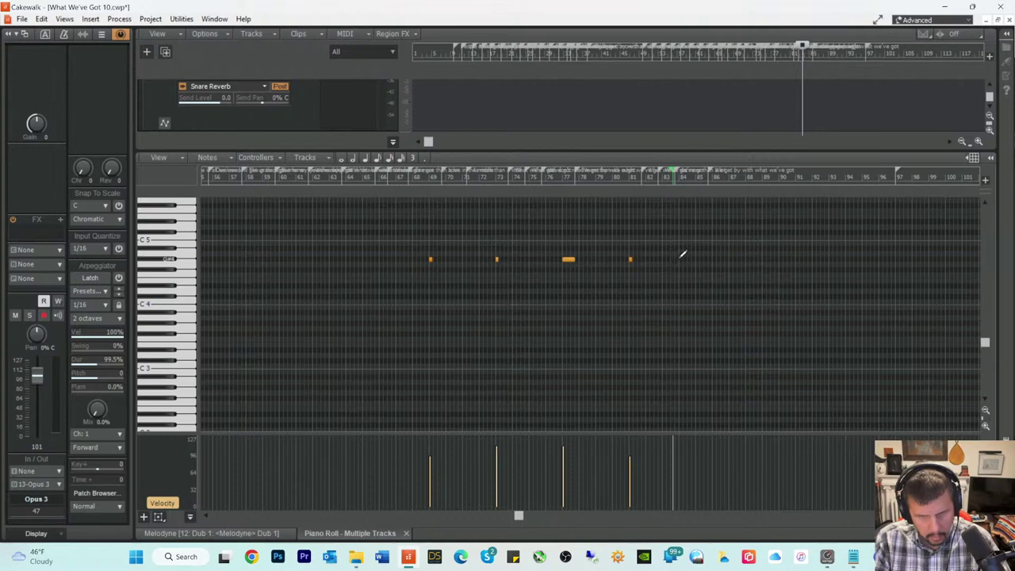
pyautogui.click(681, 259)
pyautogui.click(686, 262)
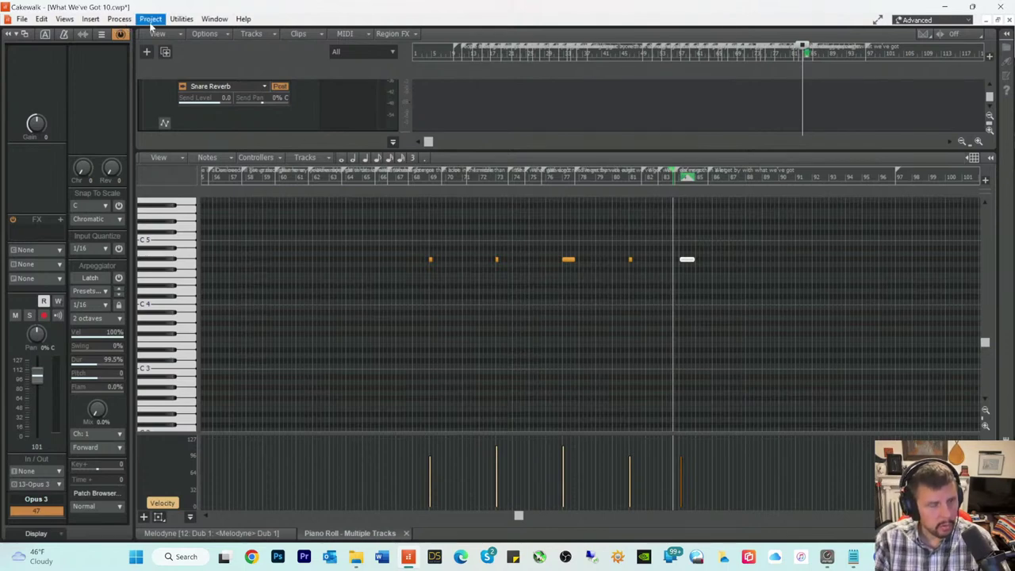
# Step: Expand the control bar, set the snap resolution to 1/2, and align the new cymbal note to the start of measure 84 as a half note
pyautogui.press('c')
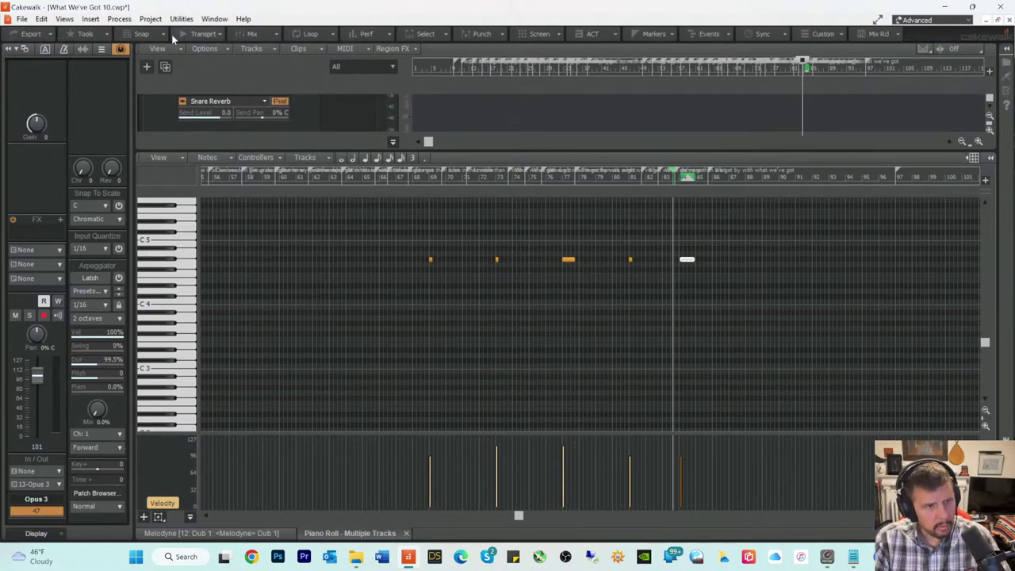
pyautogui.rightClick(917, 35)
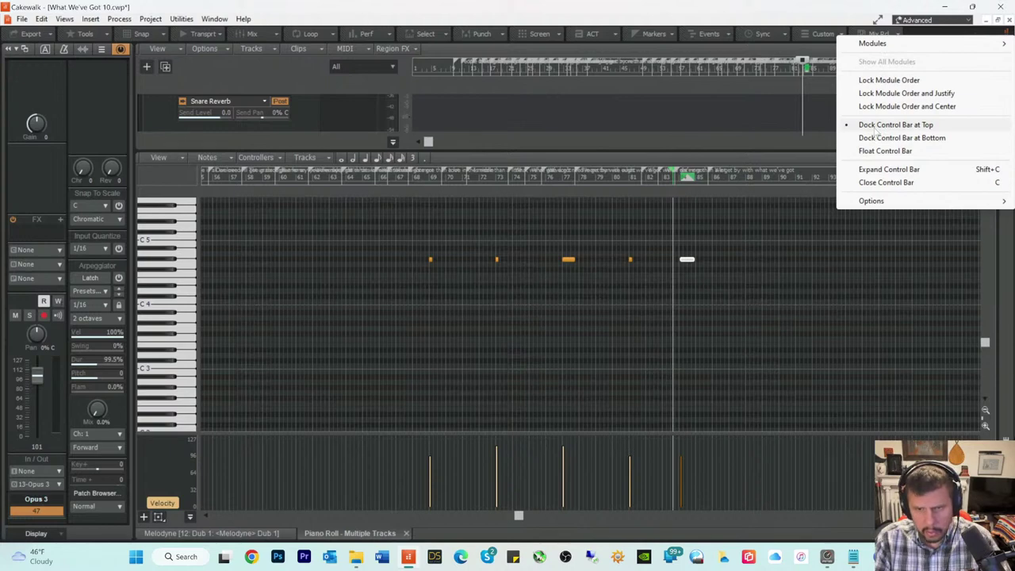
pyautogui.click(888, 169)
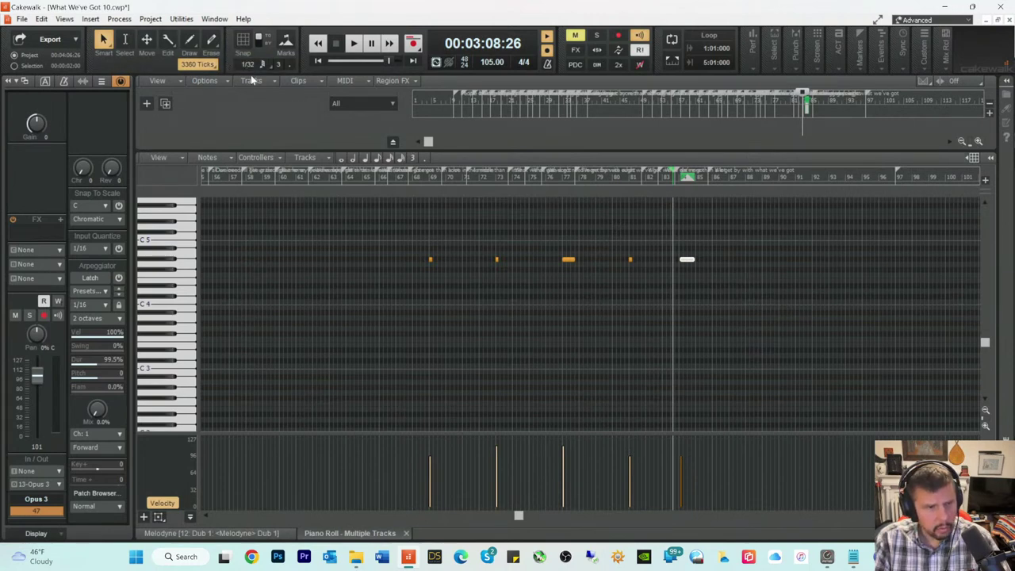
pyautogui.click(247, 63)
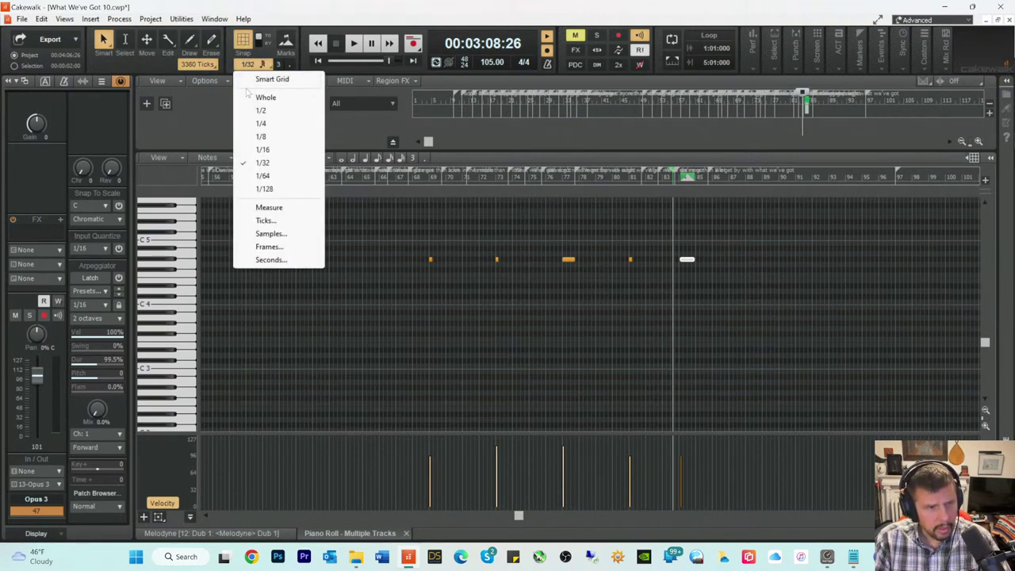
pyautogui.click(260, 111)
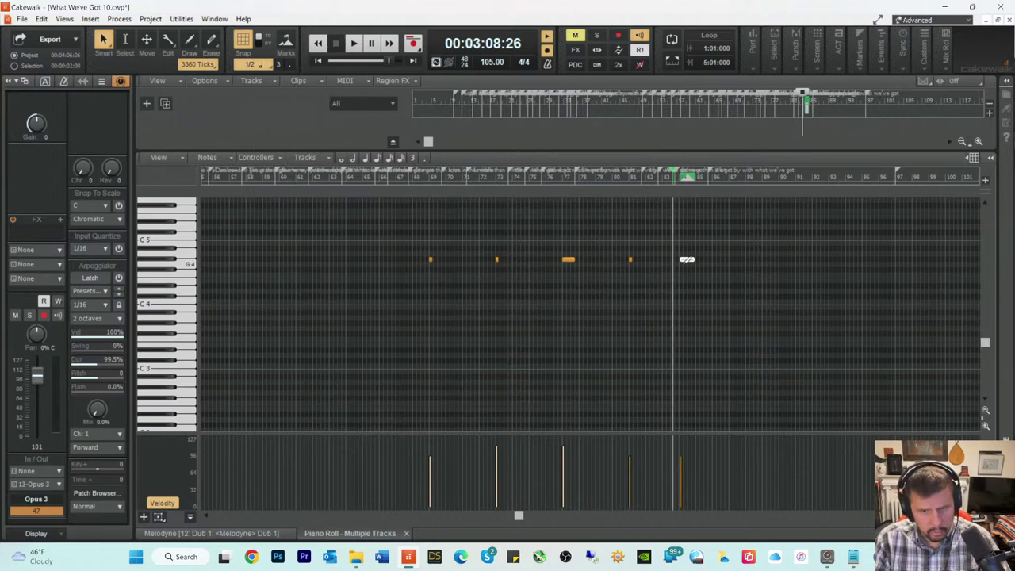
pyautogui.click(687, 259)
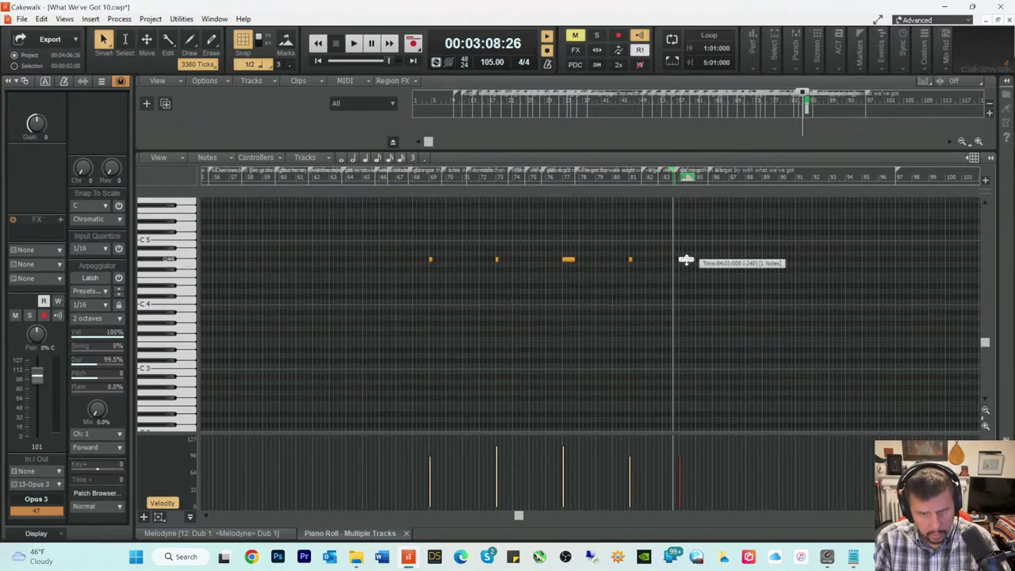
# Step: Listen on from measure 83, draw a whole-note cymbal hit at the start of measure 90, and play it from measure 89
pyautogui.press('space')
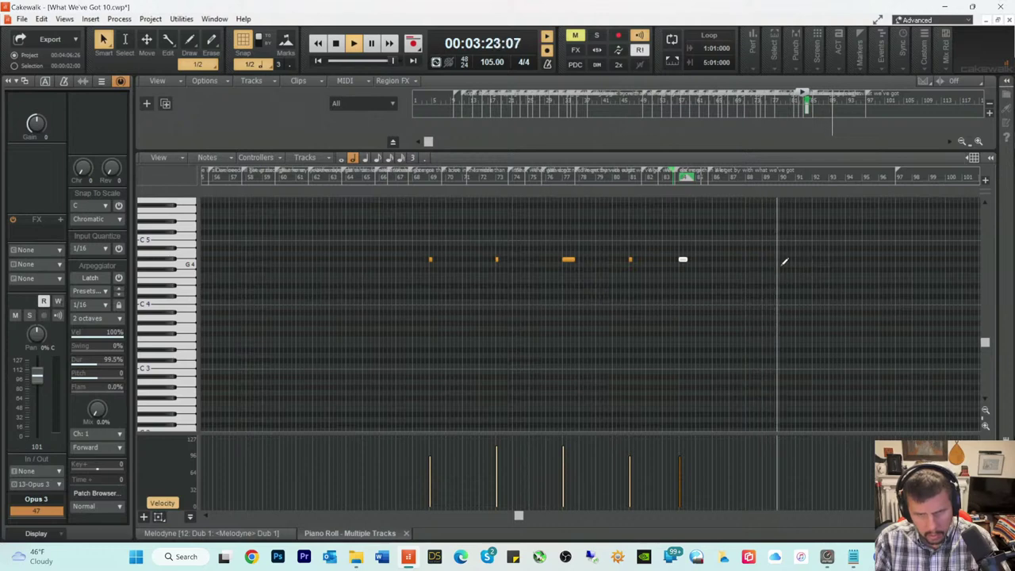
pyautogui.press('space')
pyautogui.moveTo(781, 265); pyautogui.dragTo(786, 262)
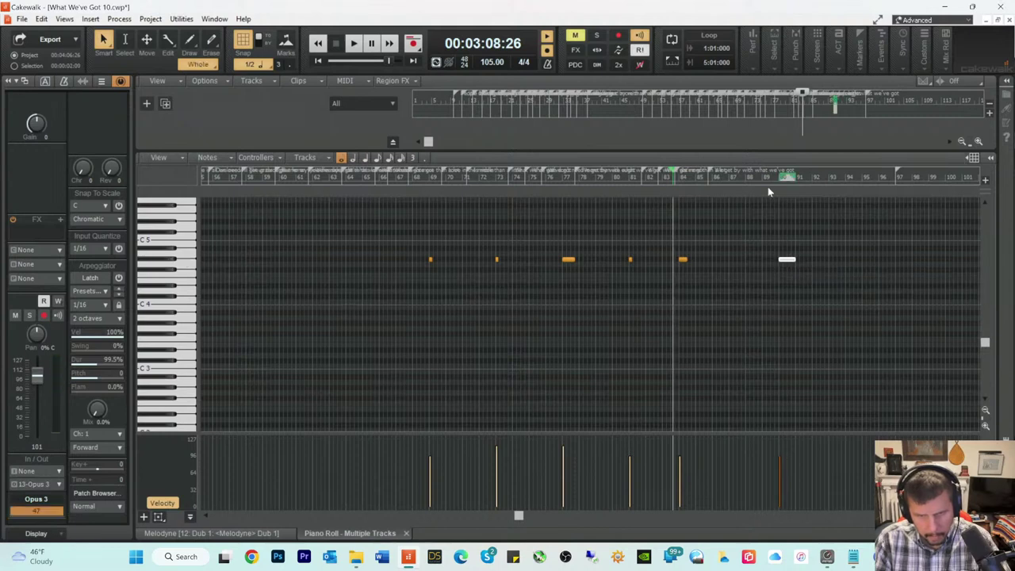
pyautogui.click(764, 180)
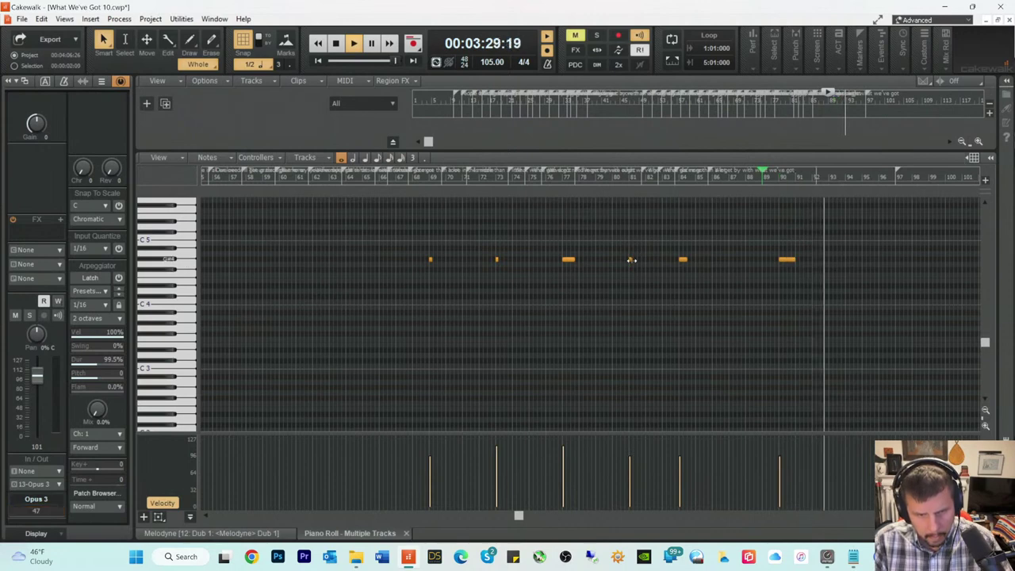
# Step: Lengthen the short cymbal notes at measures 81, 73 and 69 to half notes, and stop playback with the playhead at measure 98
pyautogui.moveTo(634, 259); pyautogui.dragTo(638, 259)
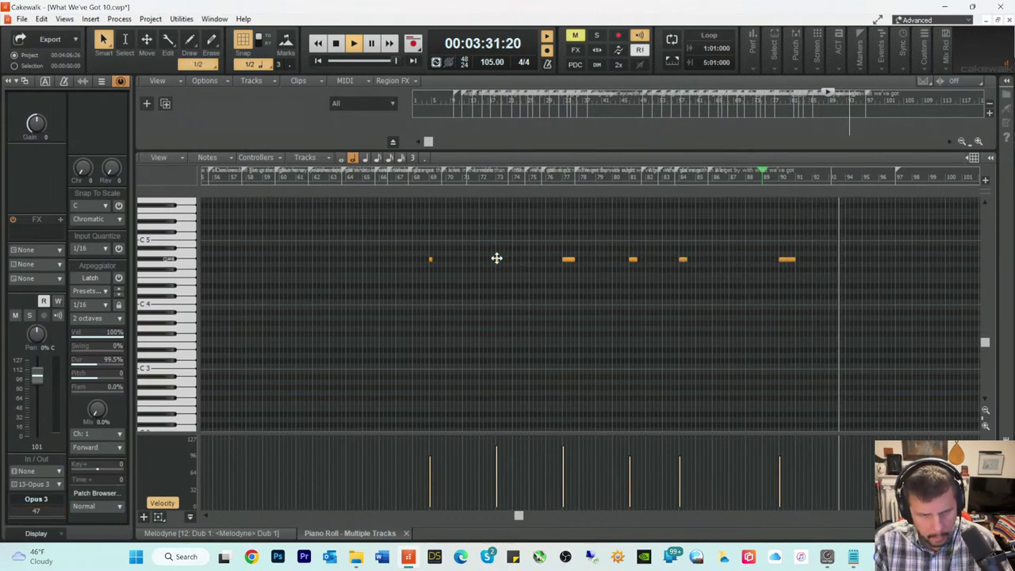
pyautogui.moveTo(497, 259); pyautogui.dragTo(502, 259)
pyautogui.moveTo(431, 259); pyautogui.dragTo(437, 259)
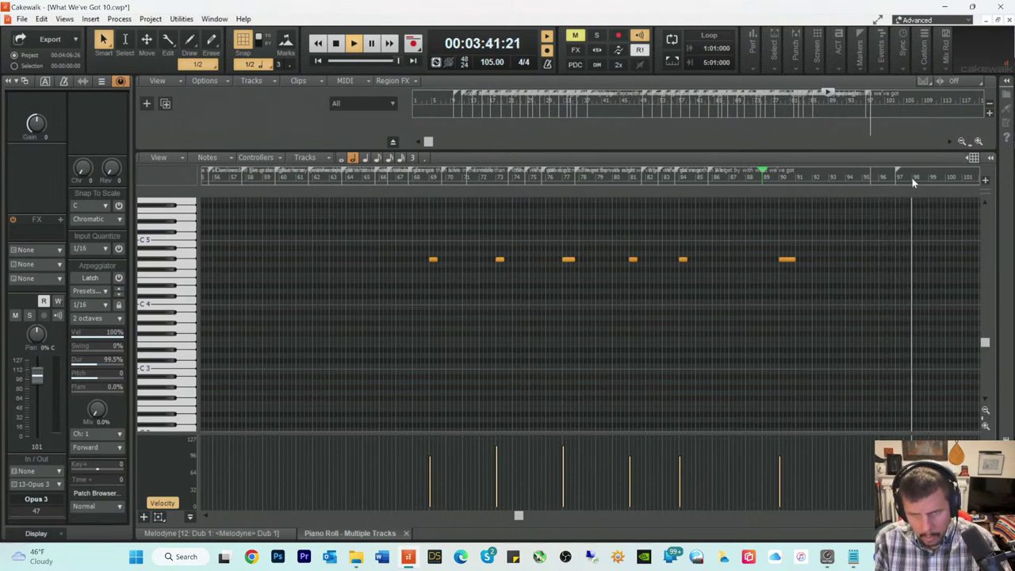
pyautogui.click(912, 178)
pyautogui.press('space')
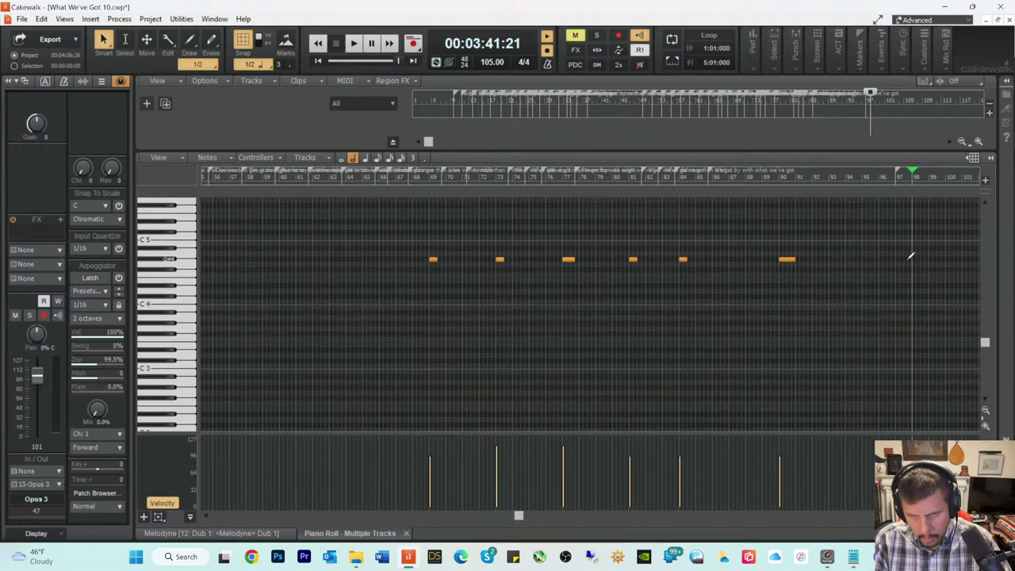
# Step: Draw a whole-note cymbal hit at the start of measure 98 on the same pitch and play it from measure 97
pyautogui.moveTo(914, 259); pyautogui.dragTo(929, 260)
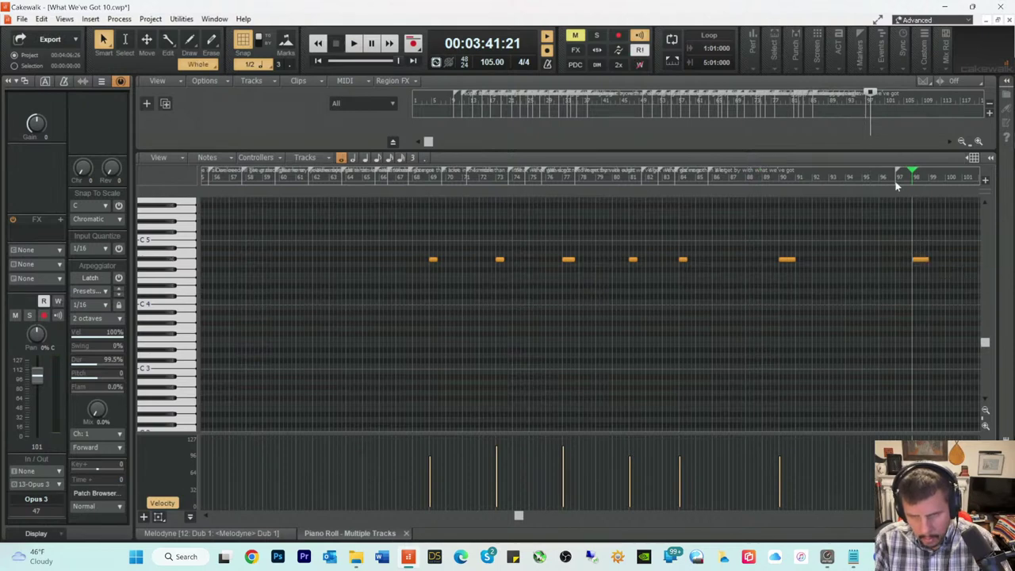
pyautogui.press('space')
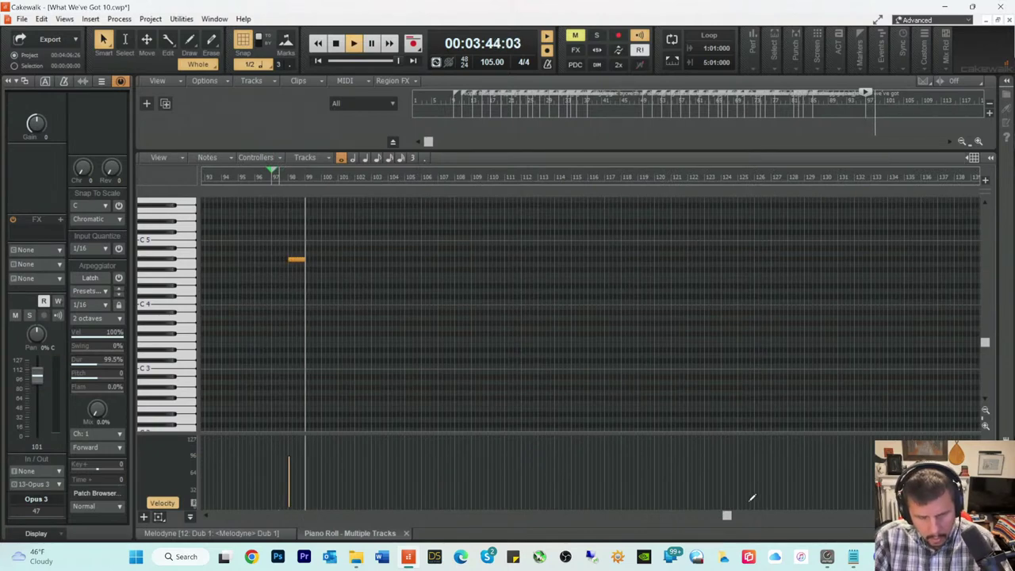
pyautogui.press('space')
# Step: Move the new whole-note cymbal hit to the start of measure 97 and play it from measure 96
pyautogui.moveTo(727, 517); pyautogui.dragTo(675, 517)
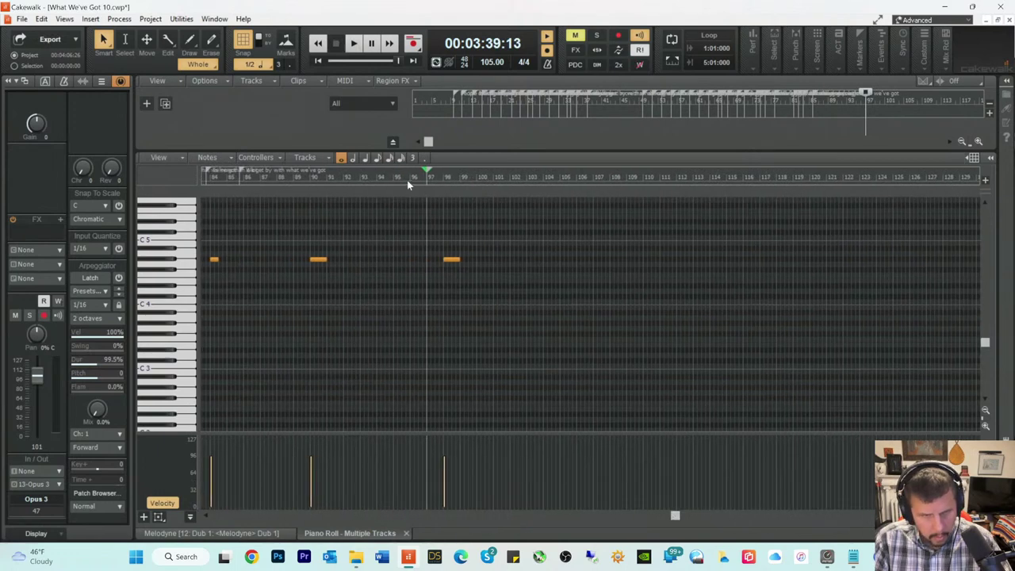
pyautogui.click(406, 180)
pyautogui.press('space')
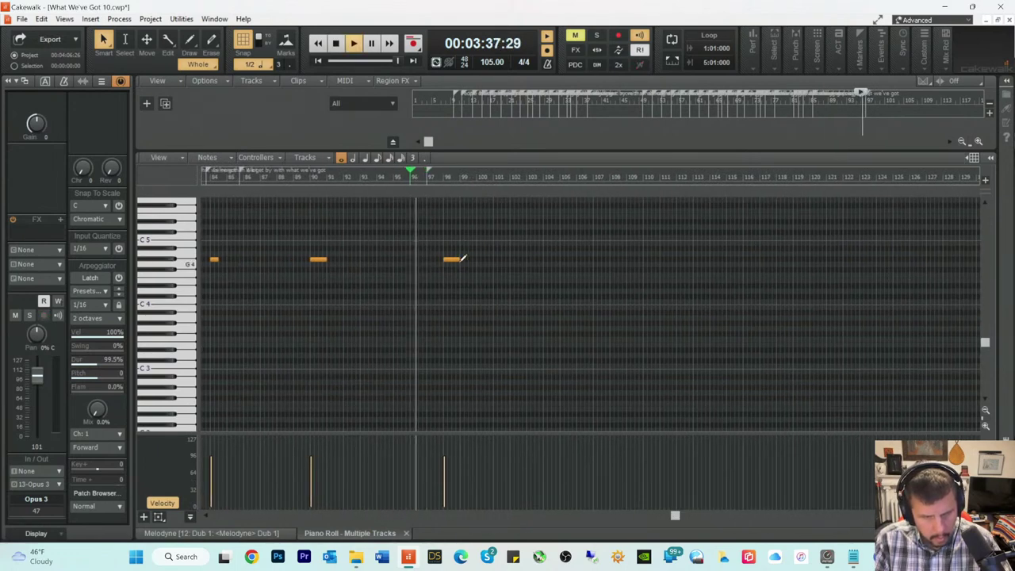
pyautogui.press('space')
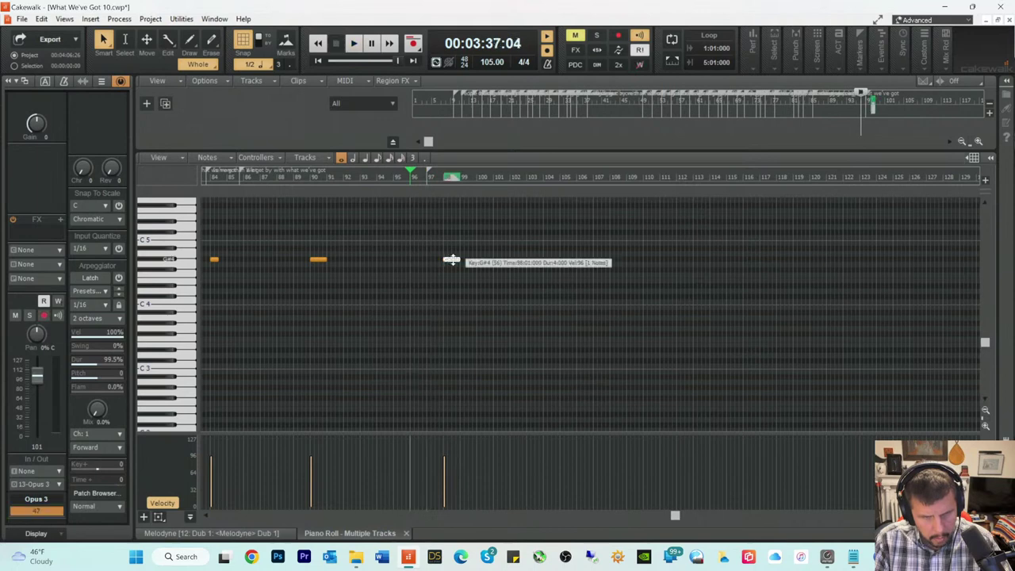
pyautogui.moveTo(452, 259); pyautogui.dragTo(436, 259)
pyautogui.press('space')
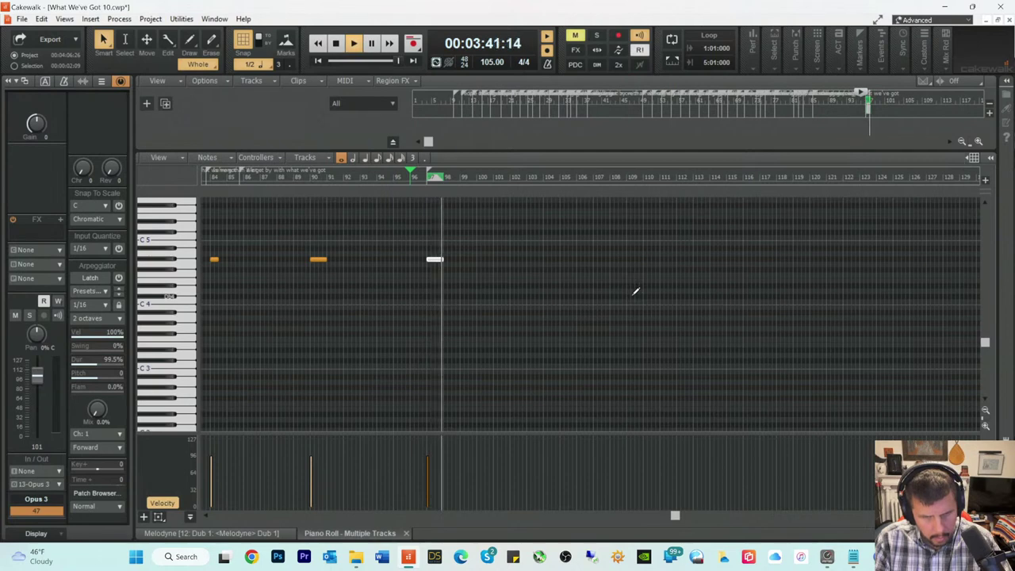
pyautogui.press('space')
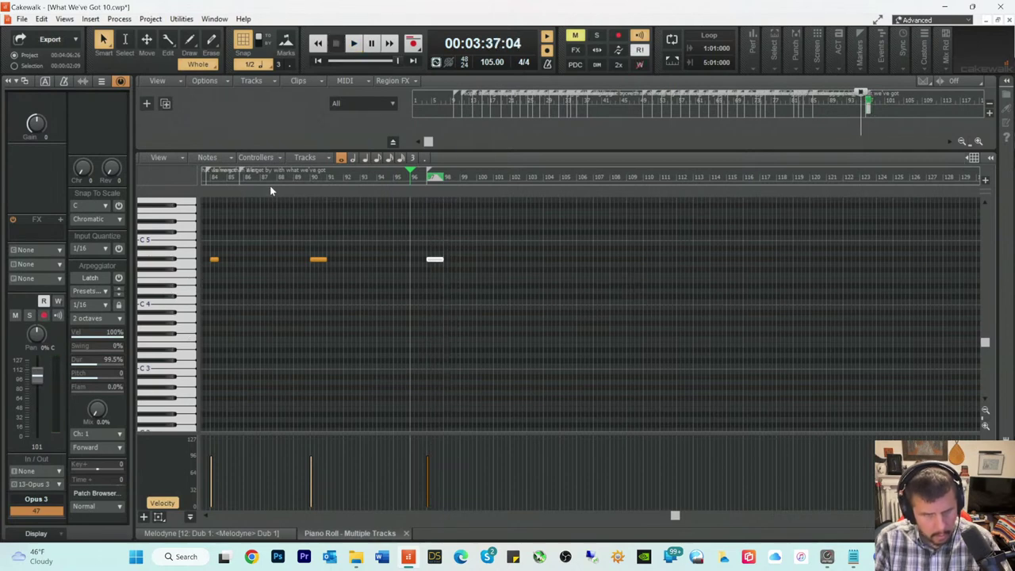
# Step: Move the cymbal hit at measure 90 to the start of measure 89 and listen to it from measure 88
pyautogui.click(283, 178)
pyautogui.press('space')
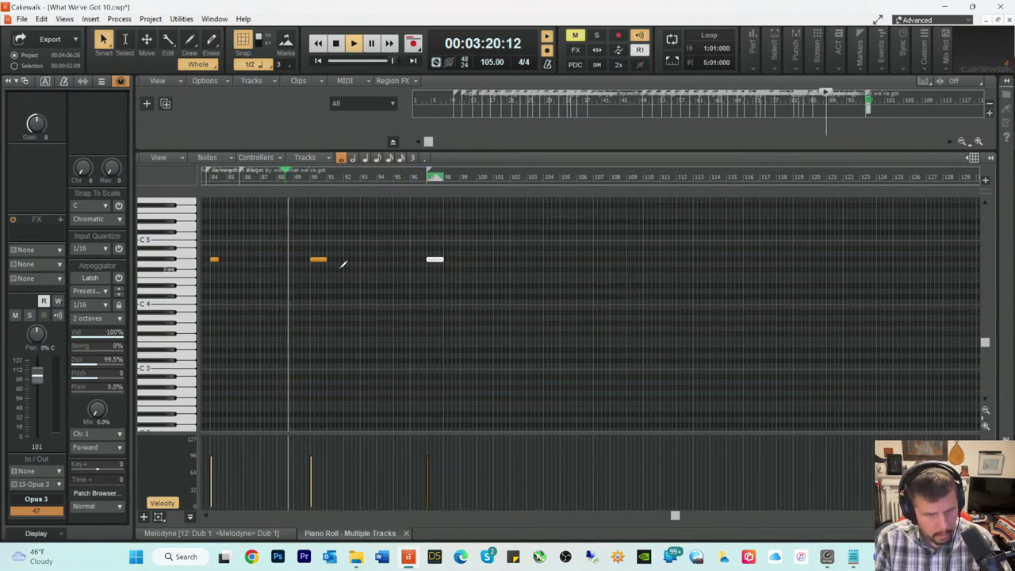
pyautogui.press('space')
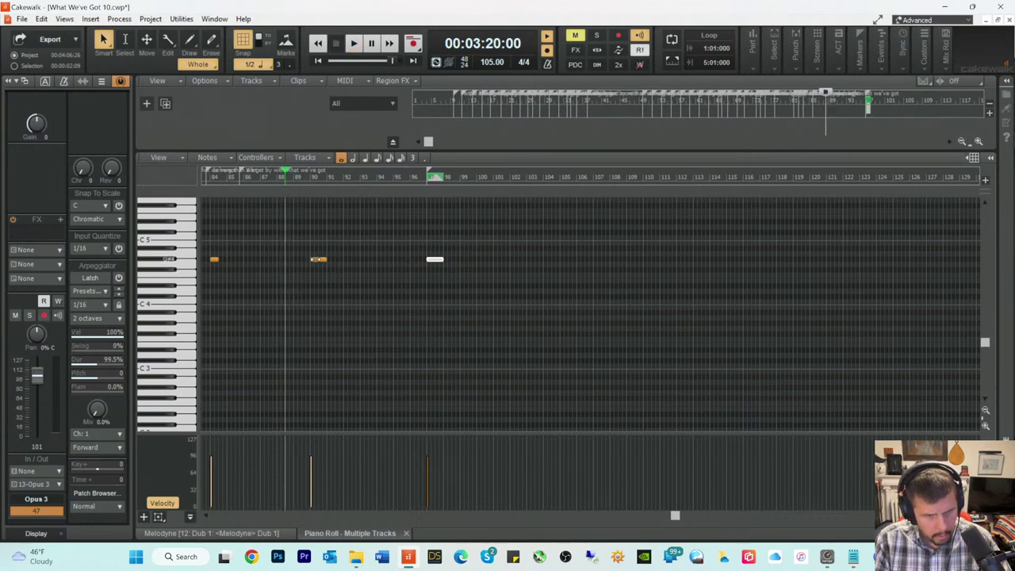
pyautogui.moveTo(317, 258); pyautogui.dragTo(295, 258)
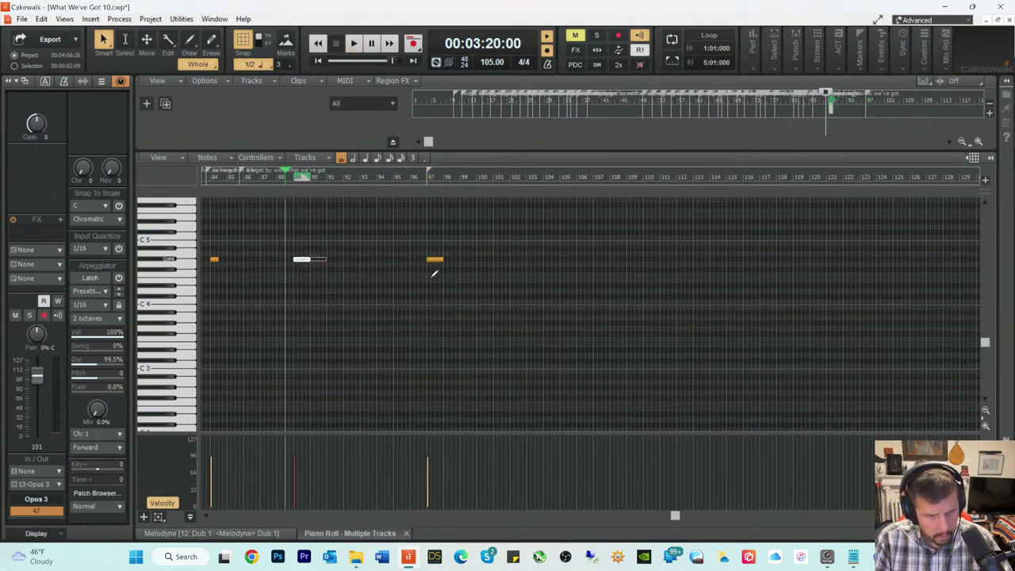
pyautogui.press('space')
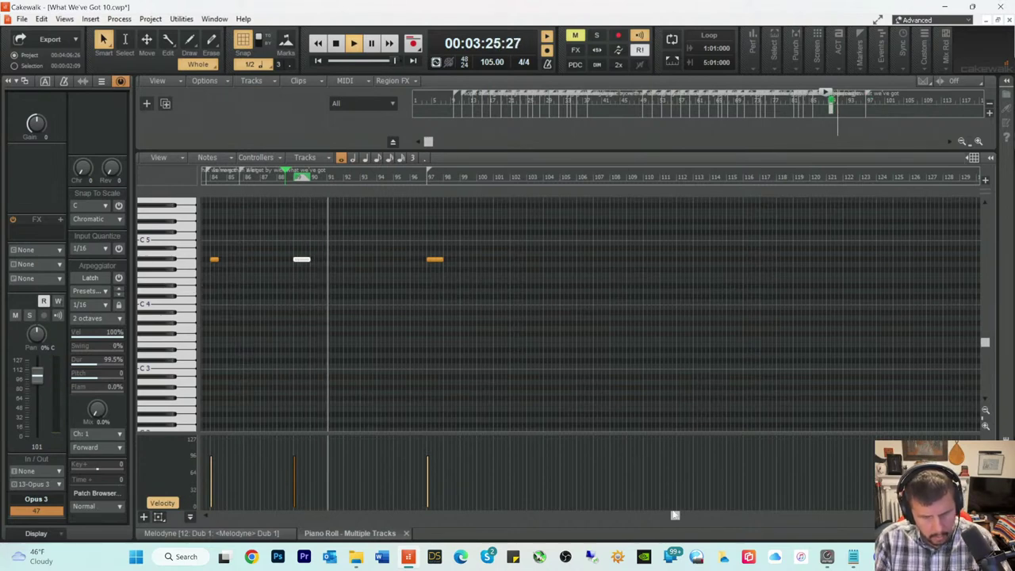
pyautogui.press('space')
# Step: Play from measure 3 and lengthen the short cymbal notes at measures 5 and 9 to half notes
pyautogui.moveTo(674, 515); pyautogui.dragTo(178, 445)
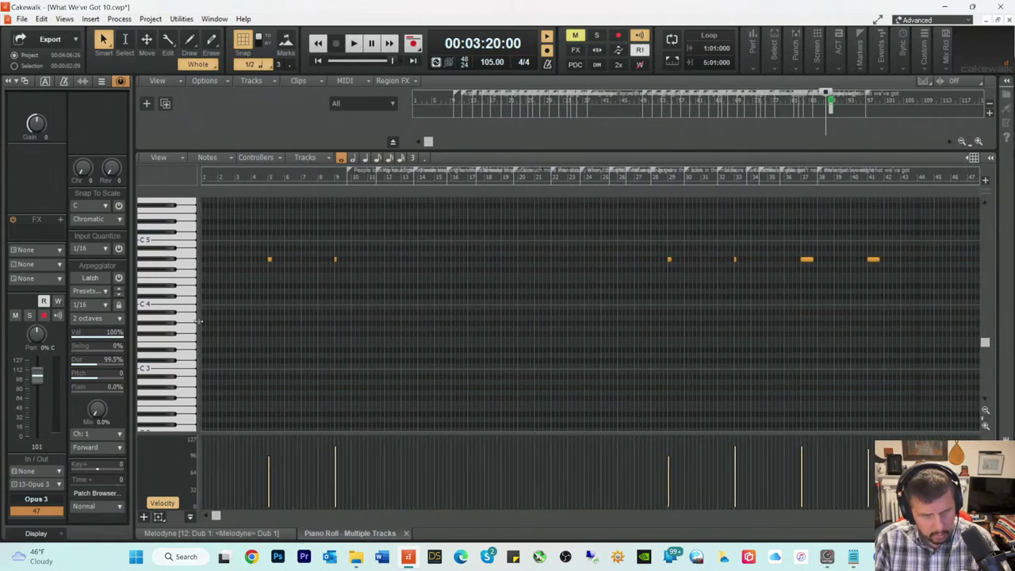
pyautogui.click(234, 181)
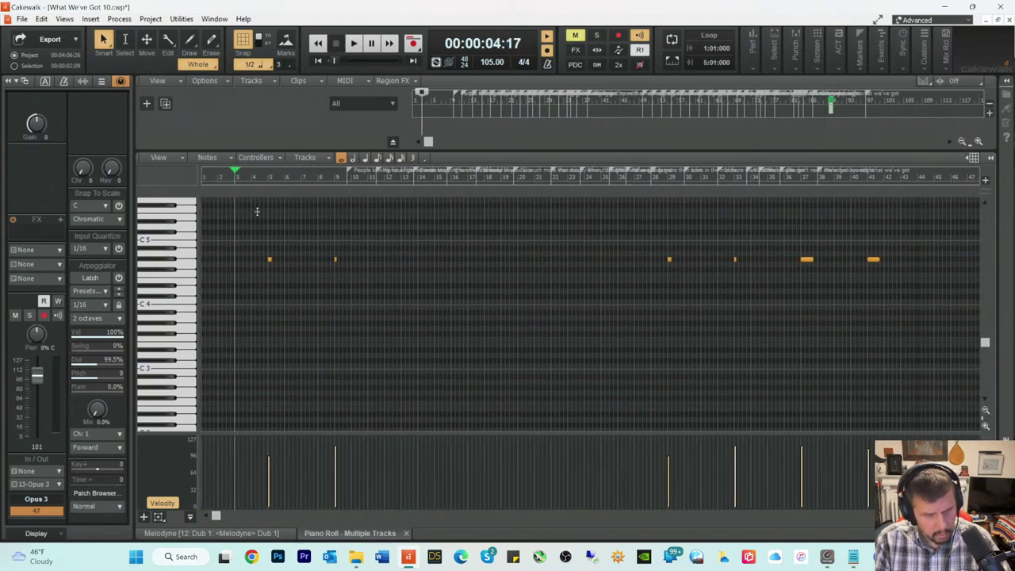
pyautogui.press('space')
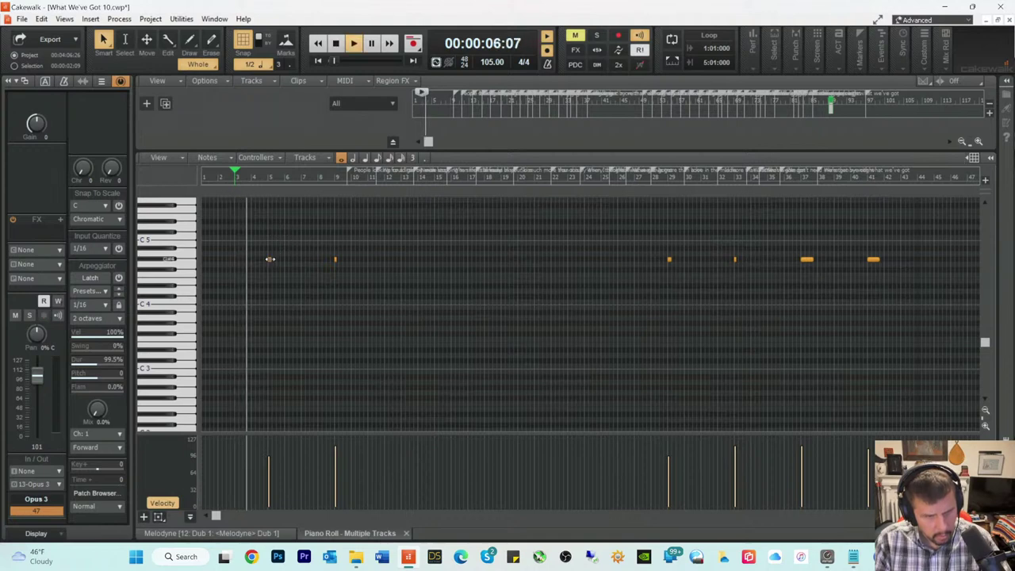
pyautogui.click(270, 260)
pyautogui.press('2')
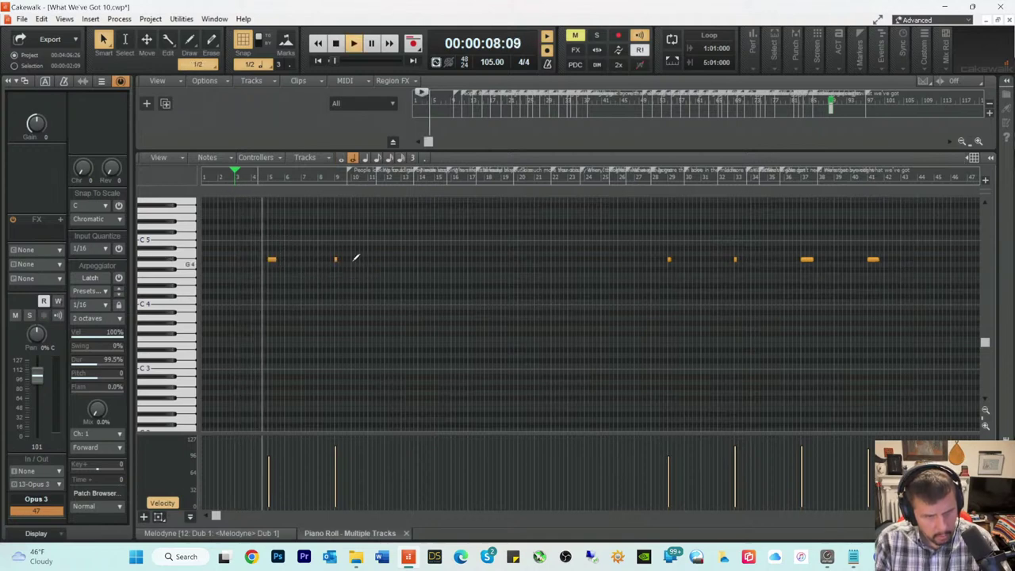
pyautogui.click(338, 259)
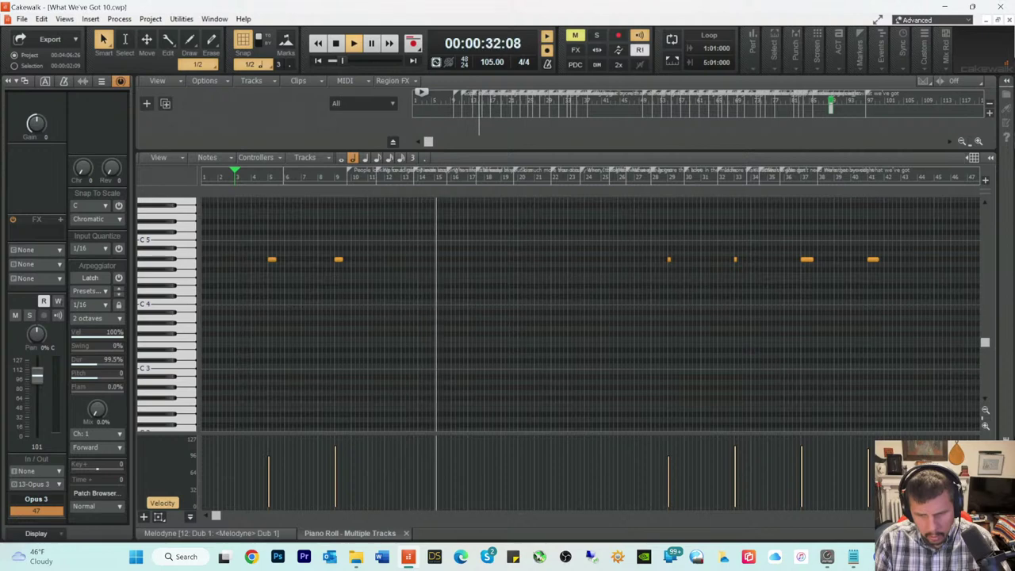
# Step: Hide the Piano Roll, enlarge the bus pane to show Cymbals Reverb, and audition the section from just before the second Cymbals clip
pyautogui.press('d')
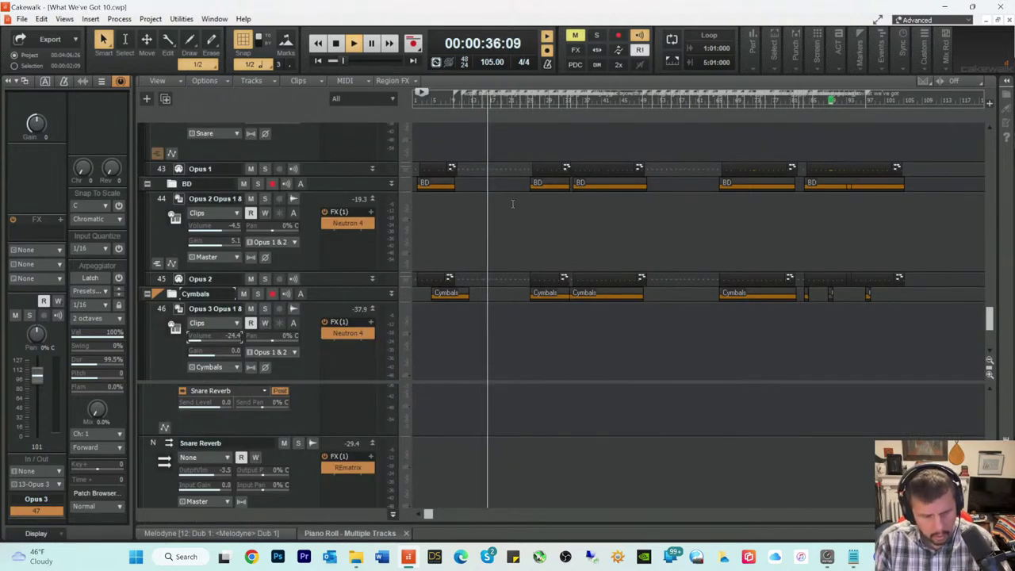
pyautogui.scroll(-2, 512, 203)
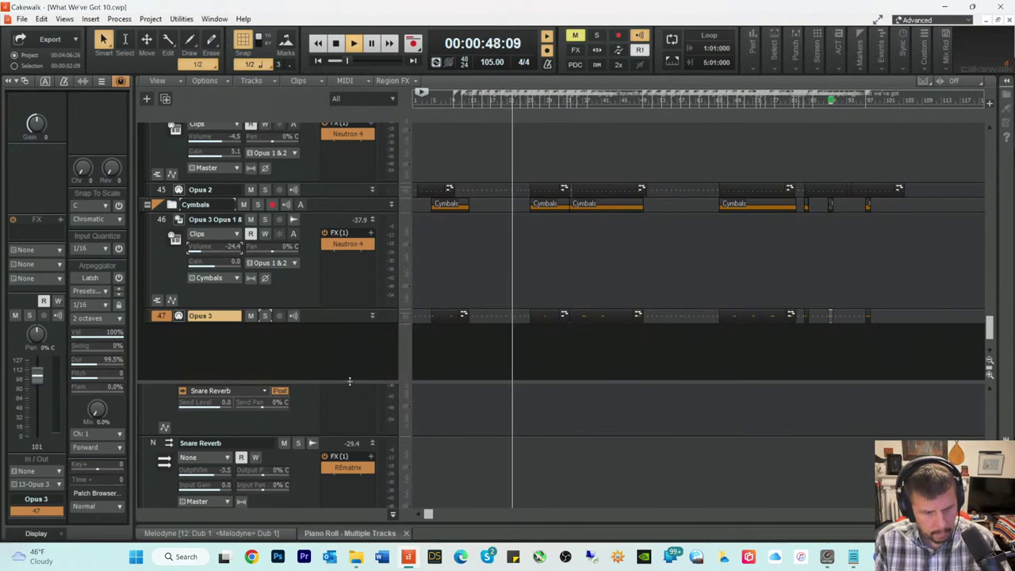
pyautogui.moveTo(348, 381); pyautogui.dragTo(375, 268)
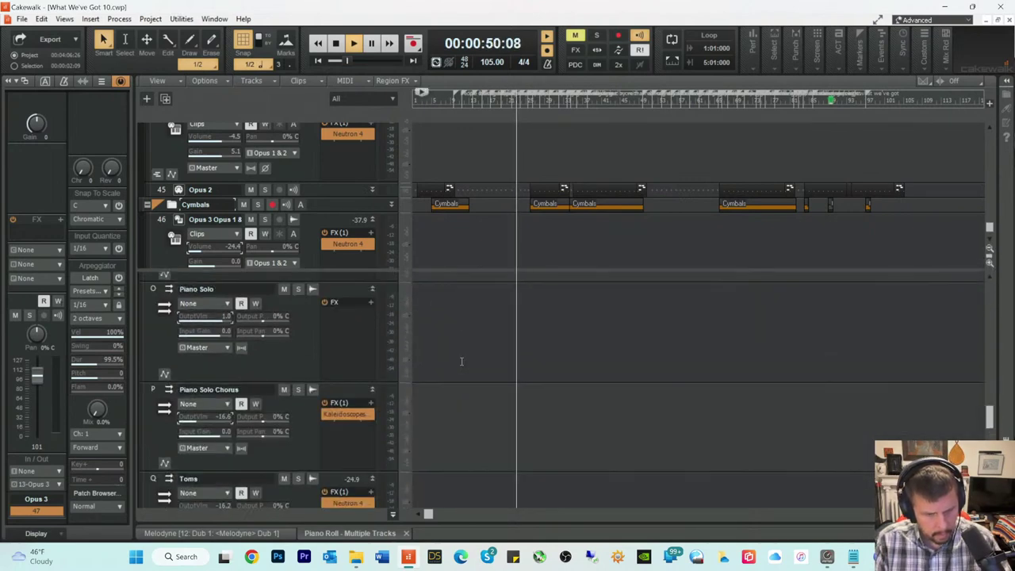
pyautogui.scroll(-5, 470, 348)
pyautogui.scroll(-3, 473, 378)
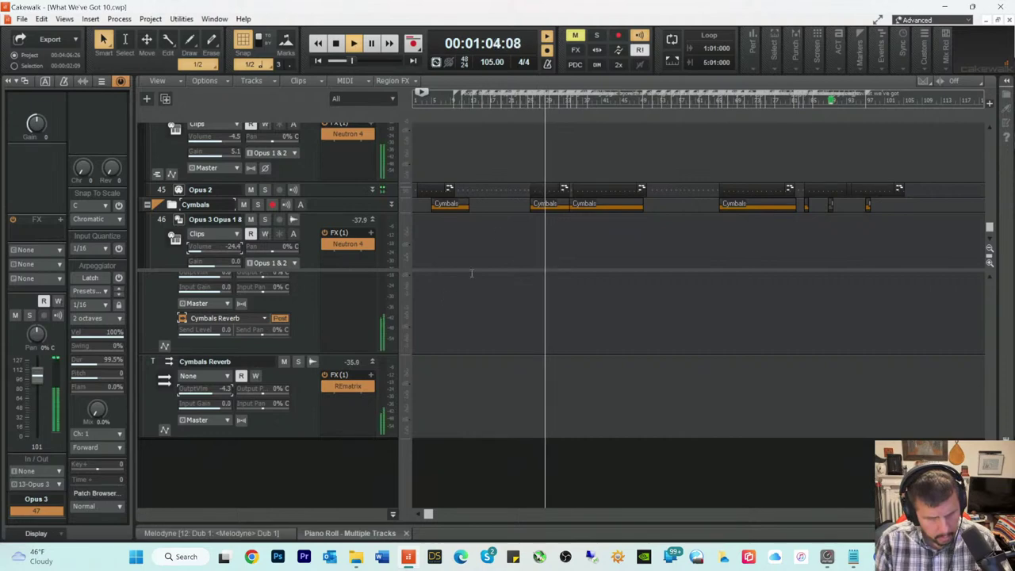
pyautogui.click(529, 100)
pyautogui.click(522, 100)
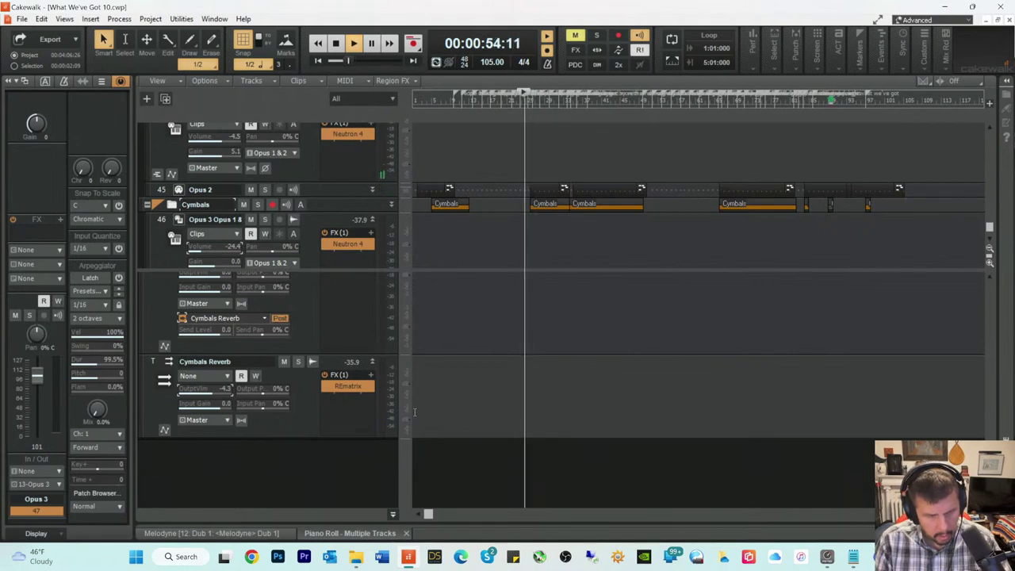
pyautogui.press('space')
# Step: Insert the Neutron 4 audio effect on the Harmony bus
pyautogui.scroll(3, 466, 362)
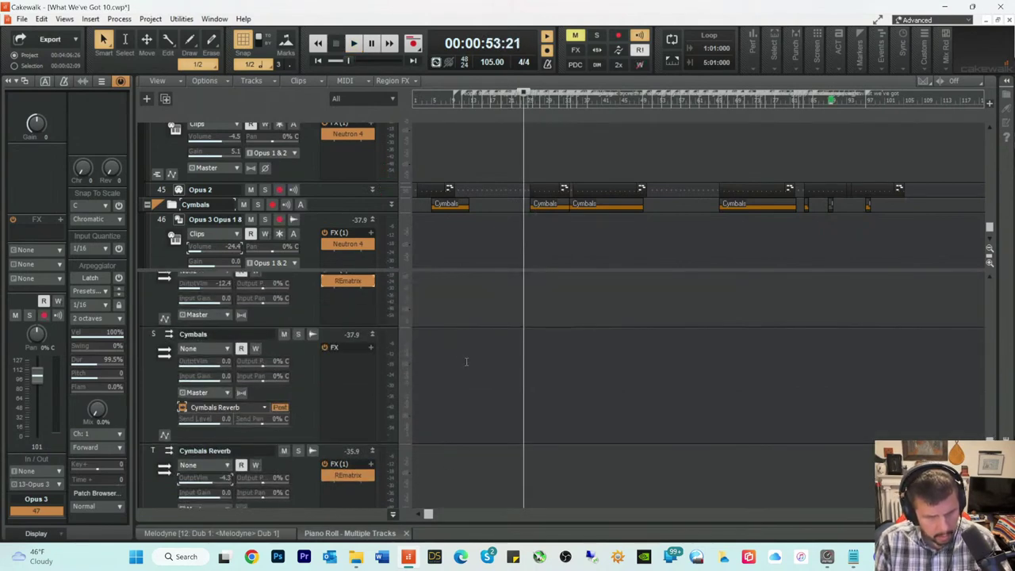
pyautogui.scroll(1, 466, 362)
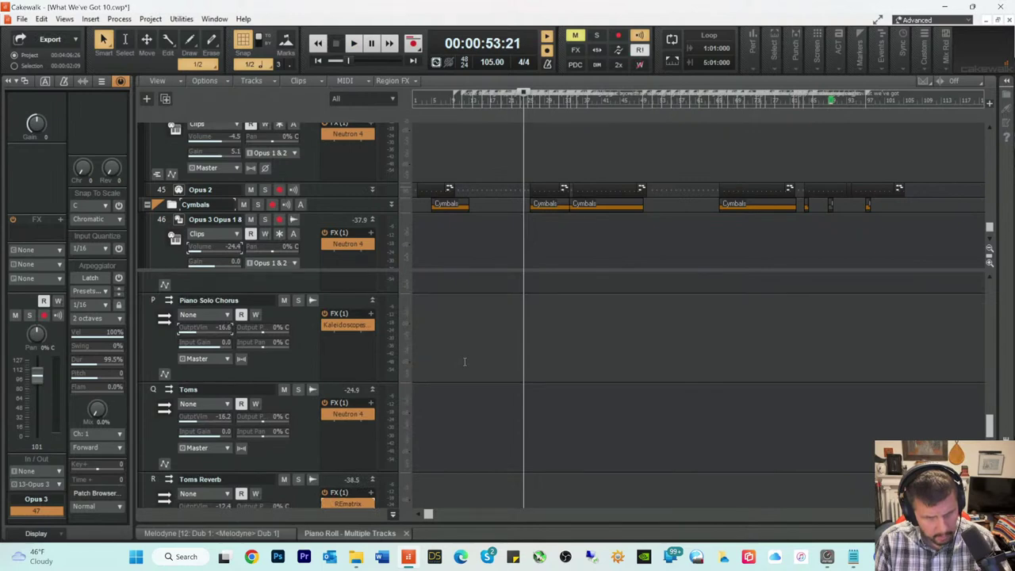
pyautogui.scroll(4, 465, 361)
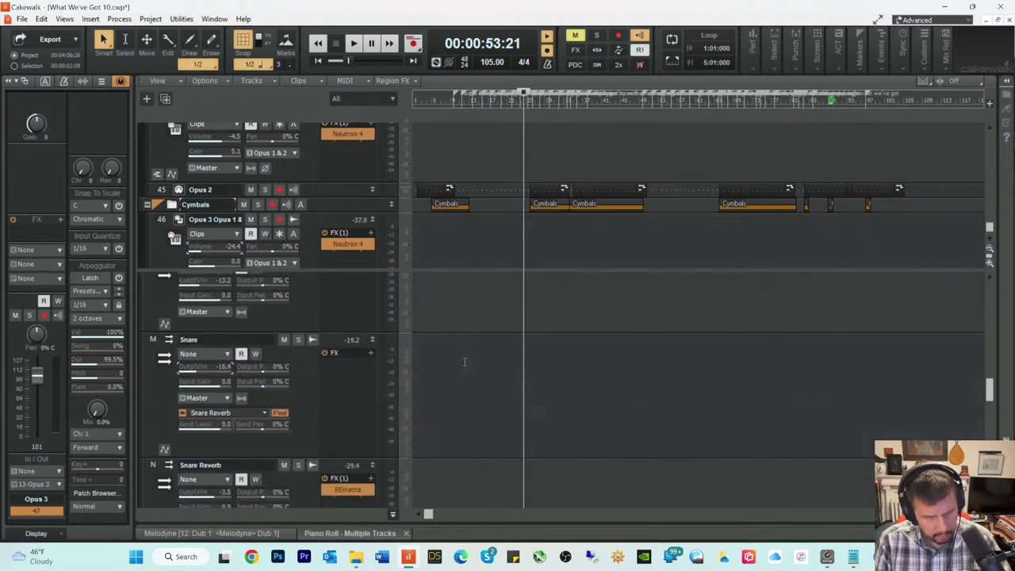
pyautogui.scroll(4, 465, 361)
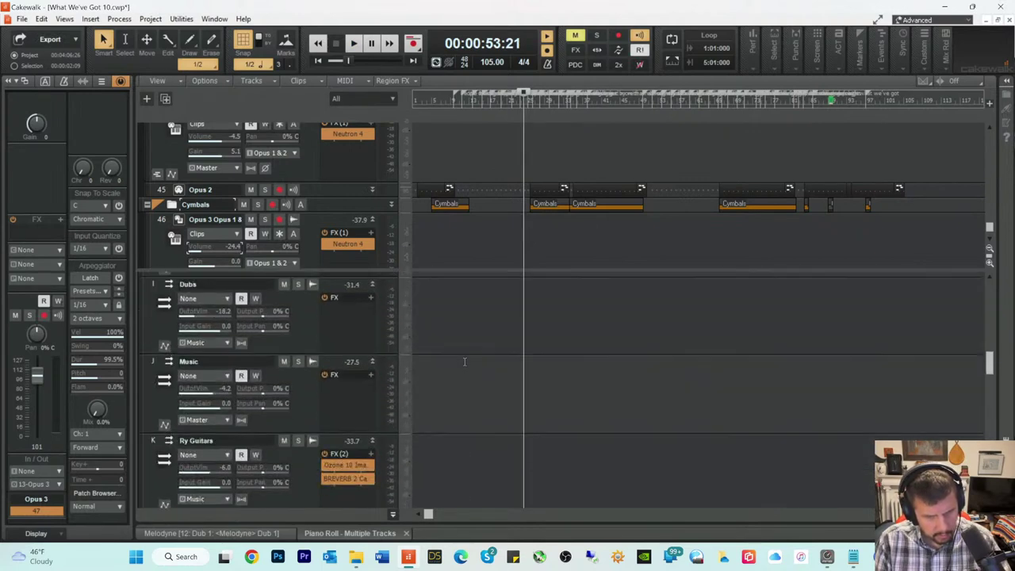
pyautogui.scroll(2, 465, 361)
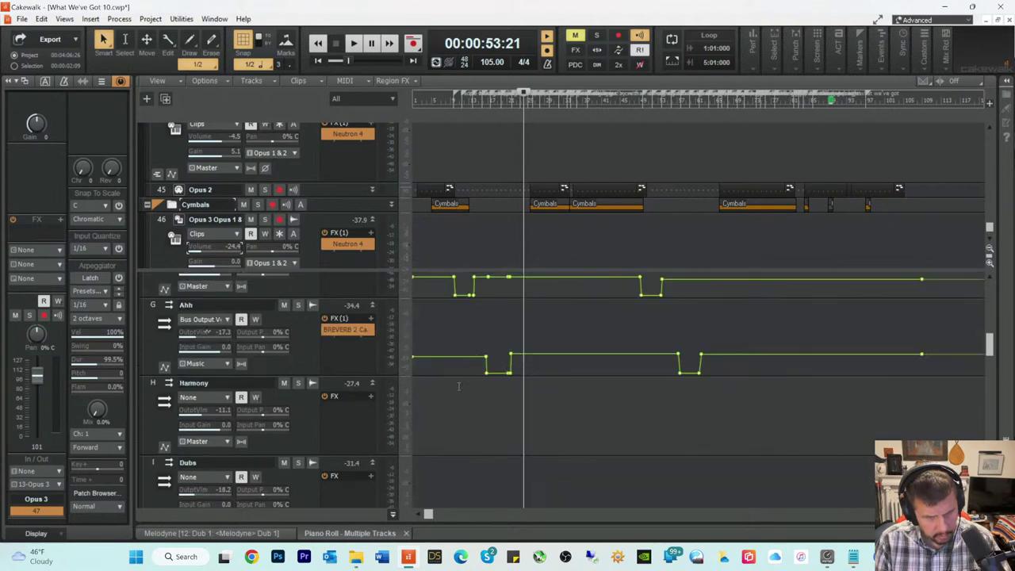
pyautogui.rightClick(334, 410)
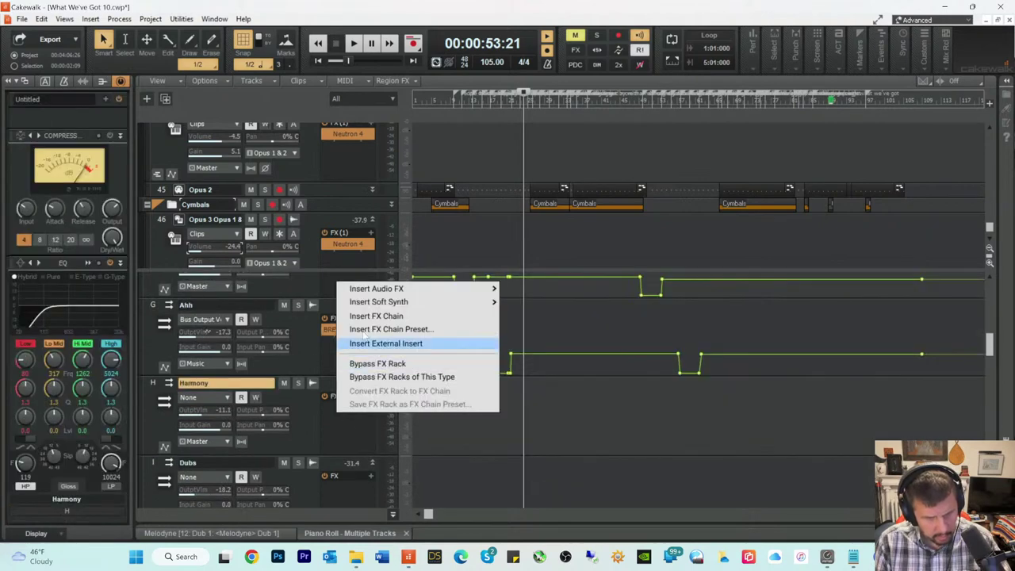
pyautogui.moveTo(373, 290)
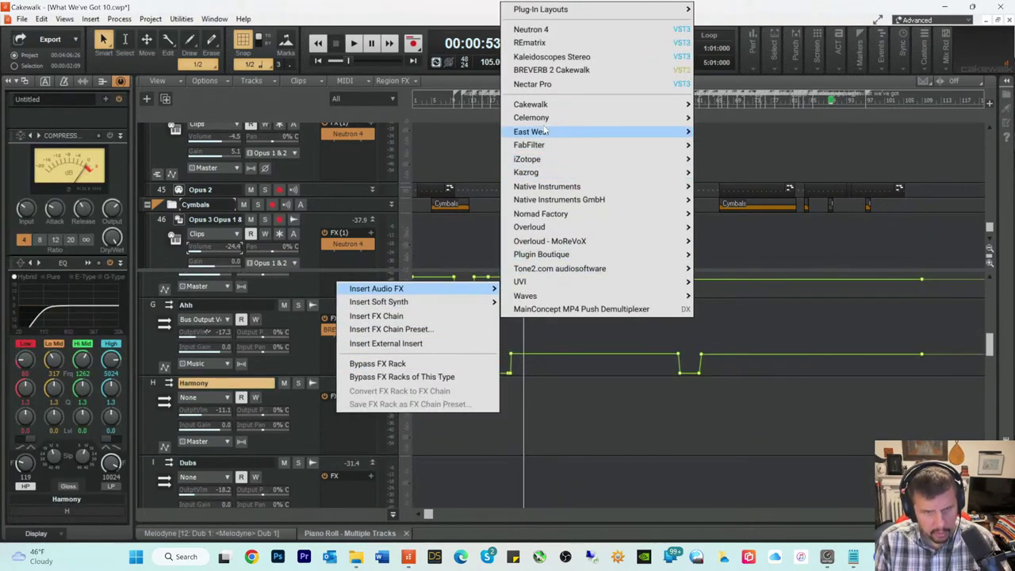
pyautogui.moveTo(545, 132)
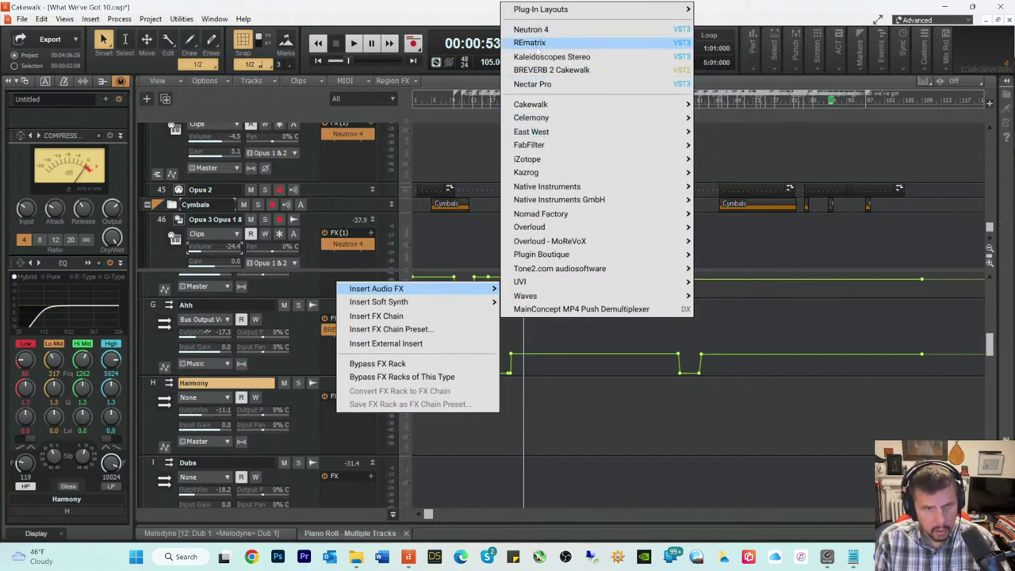
pyautogui.click(542, 43)
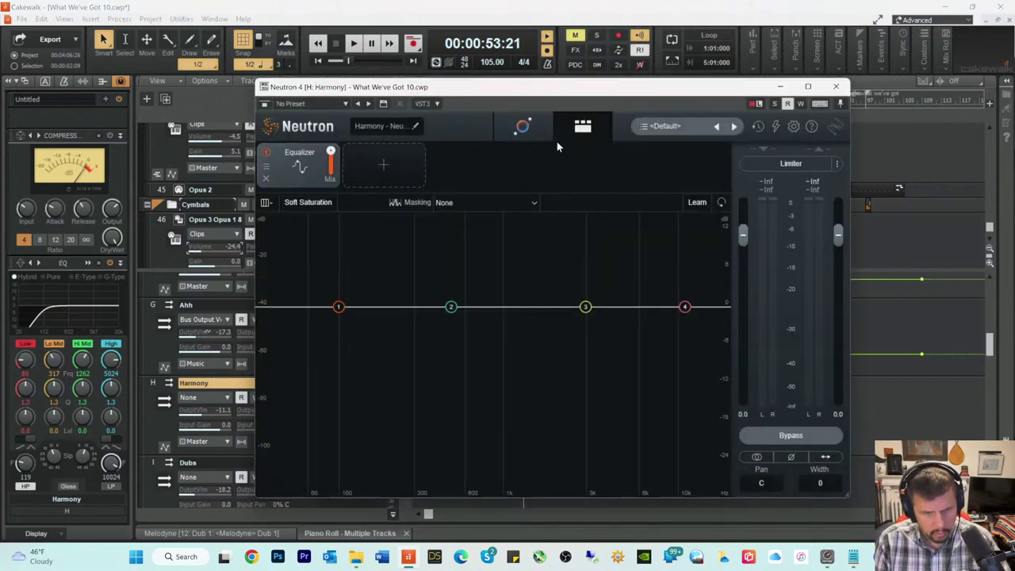
# Step: Run Neutron's assistant on the Harmony bus during playback until its custom processing is prepared, close the plug-in, and stop playback
pyautogui.click(519, 125)
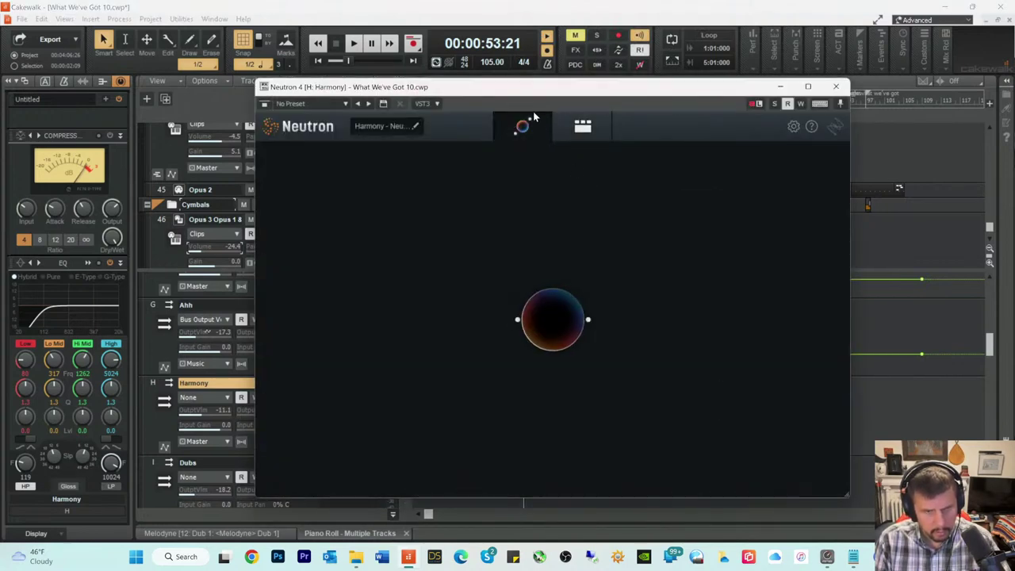
pyautogui.moveTo(524, 101); pyautogui.dragTo(724, 179)
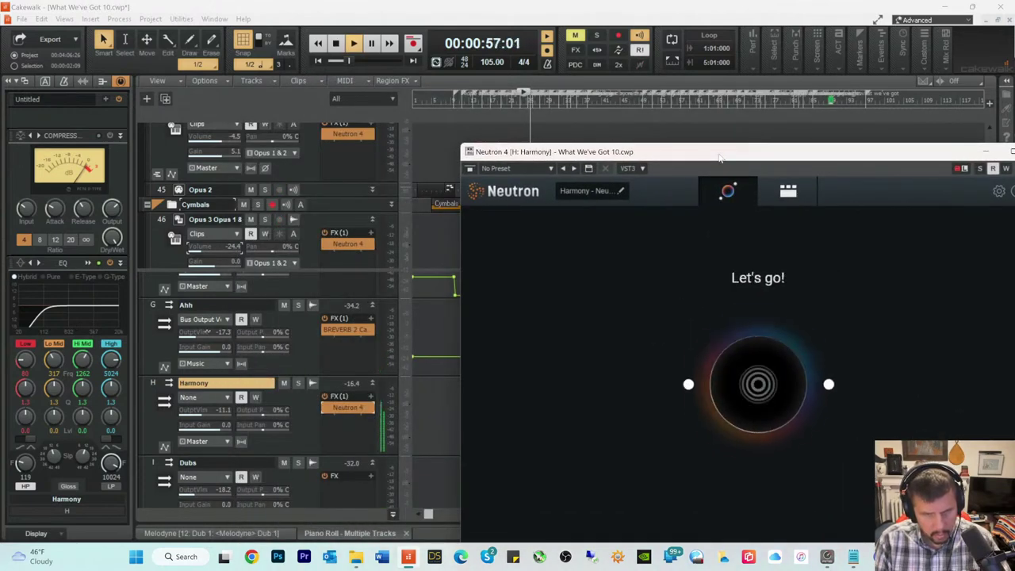
pyautogui.moveTo(719, 158); pyautogui.dragTo(656, 143)
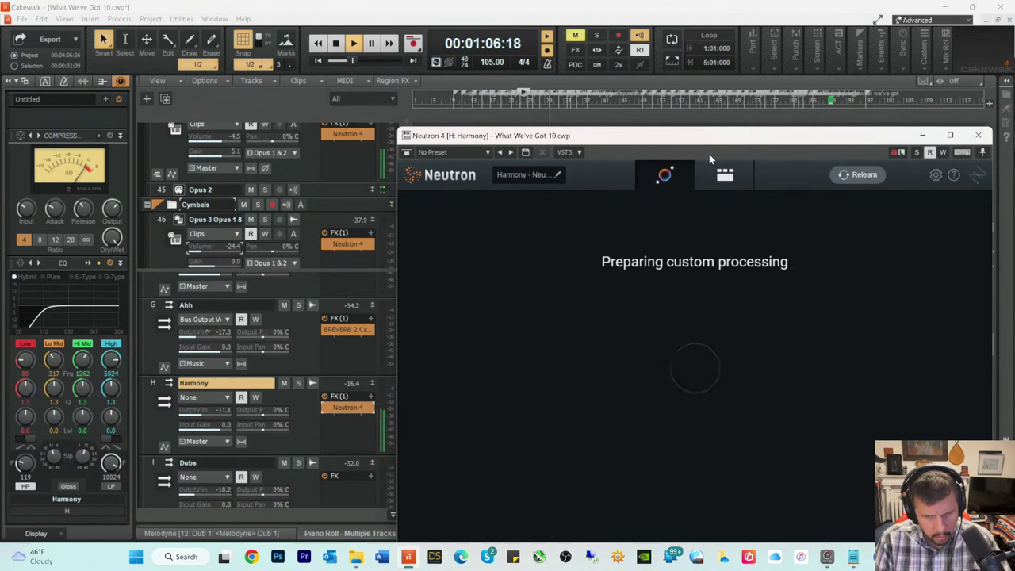
pyautogui.click(978, 135)
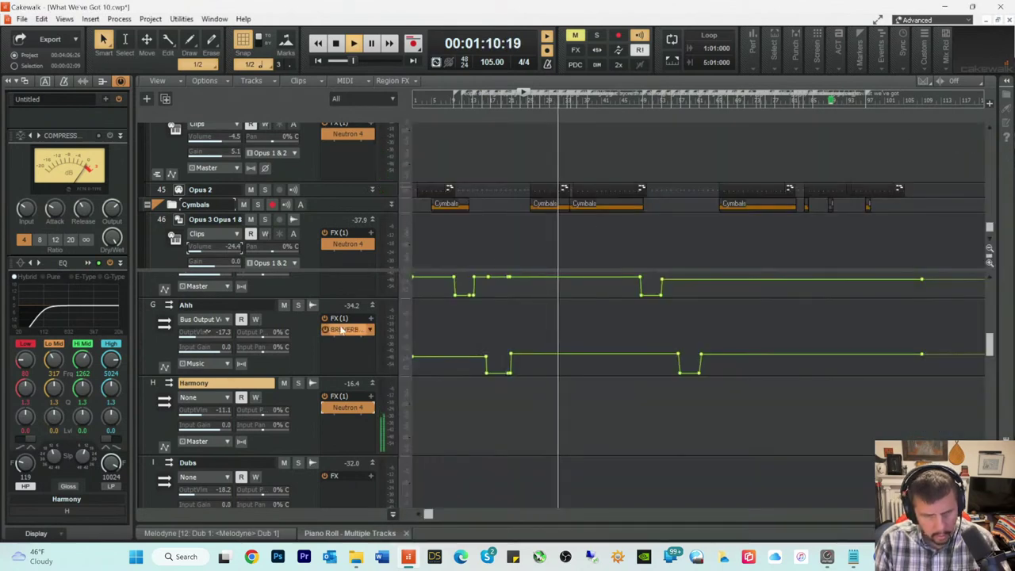
pyautogui.press('space')
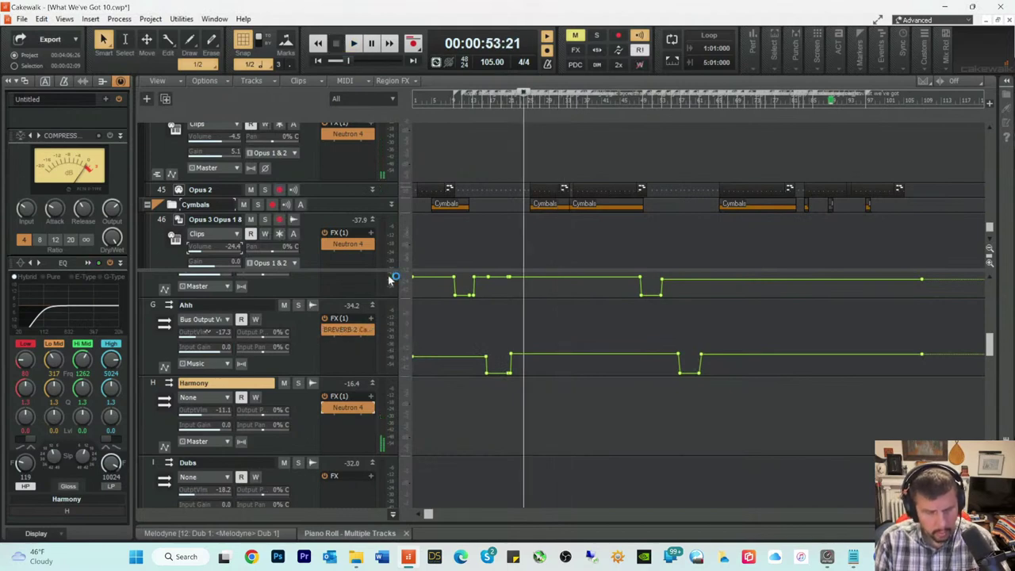
# Step: Audition the section from just before the second Cymbals clip and lower the Harmony bus output volume to -12.2
pyautogui.press('space')
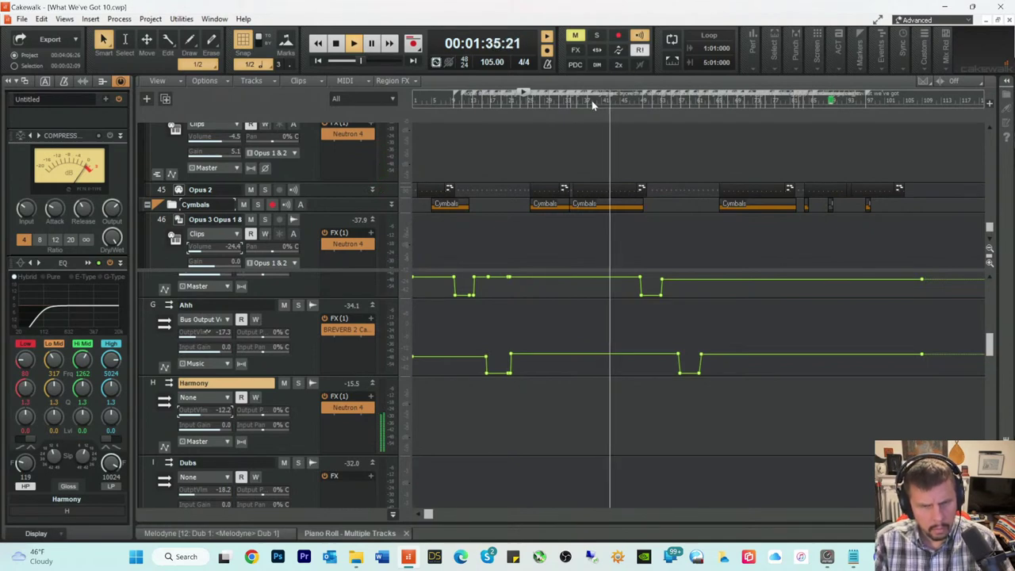
pyautogui.press('space')
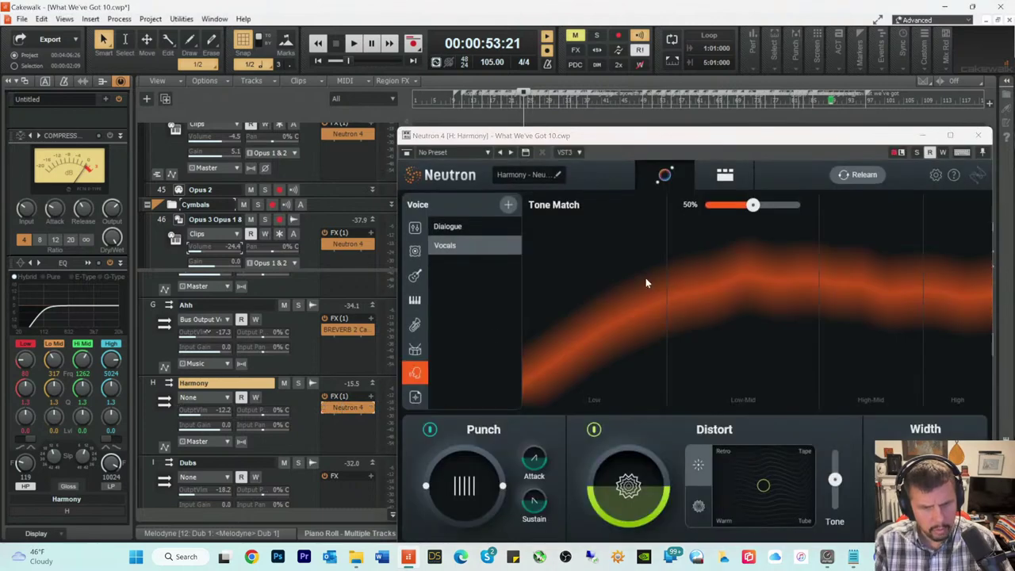
# Step: Check which modules can be added to Neutron's chain on the Harmony bus, and close the plug-in
pyautogui.click(724, 178)
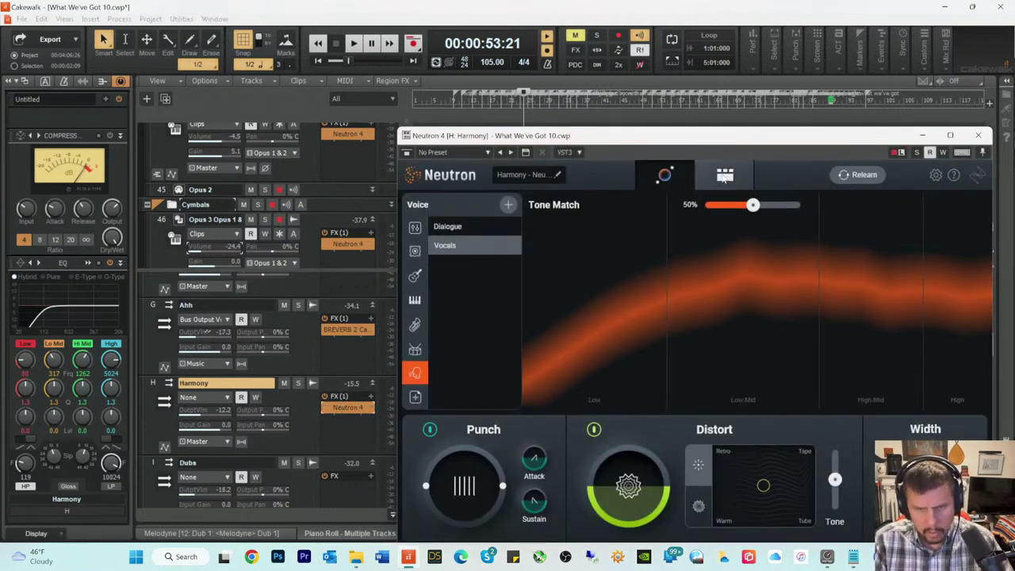
pyautogui.click(851, 219)
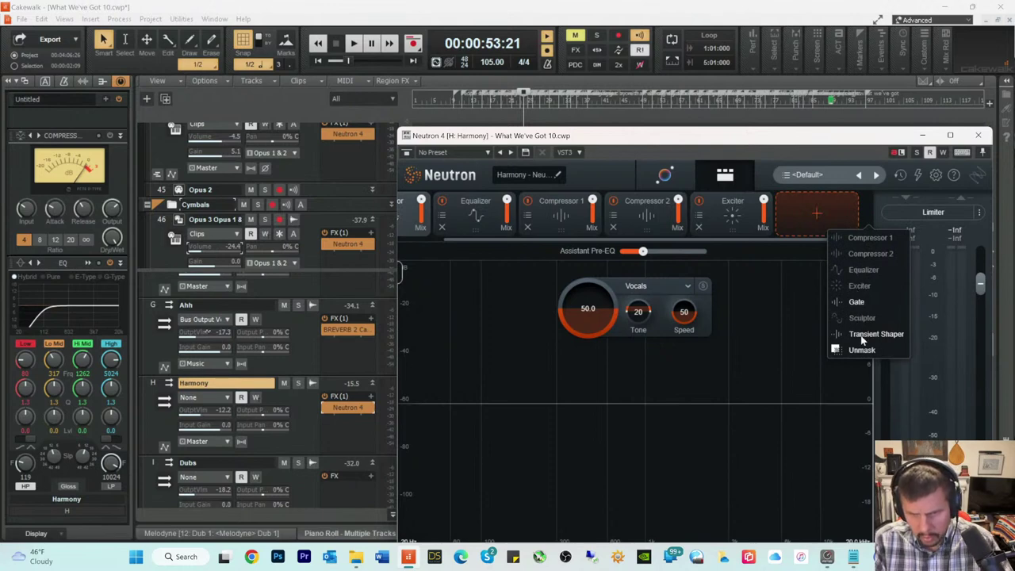
pyautogui.click(818, 228)
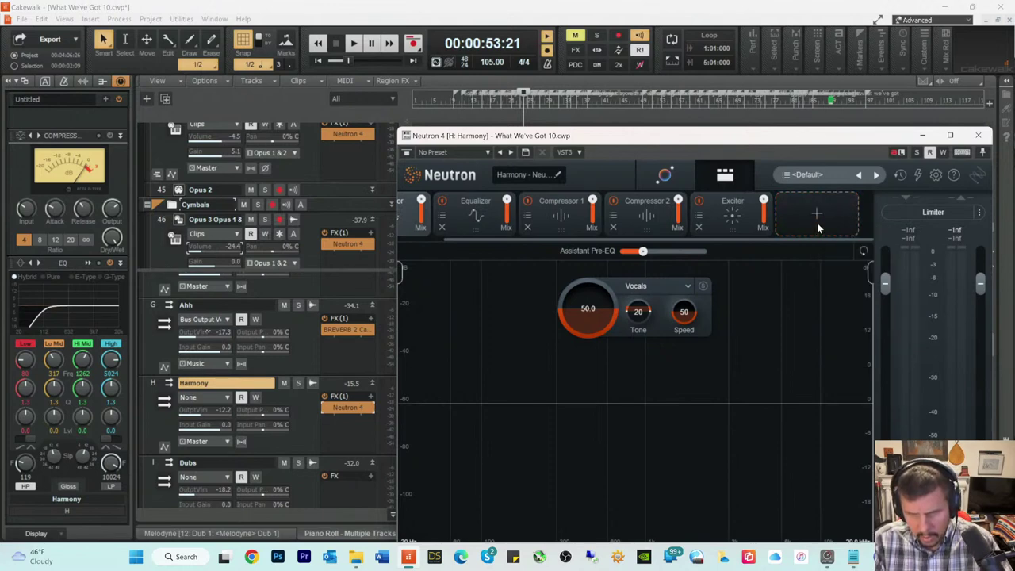
pyautogui.click(980, 135)
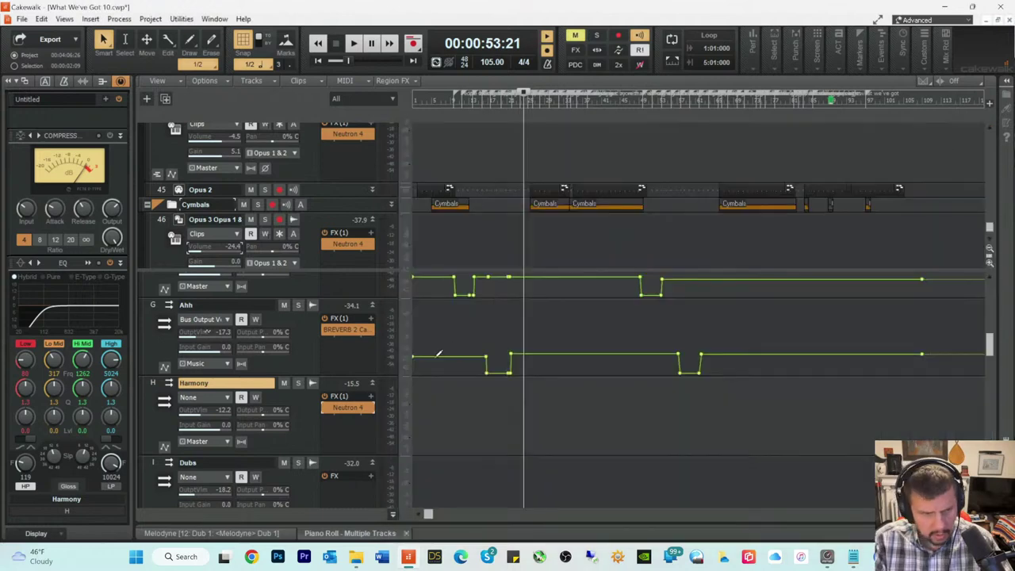
# Step: Insert the Nectar Pro audio effect ahead of Neutron 4 on the Harmony bus
pyautogui.rightClick(344, 410)
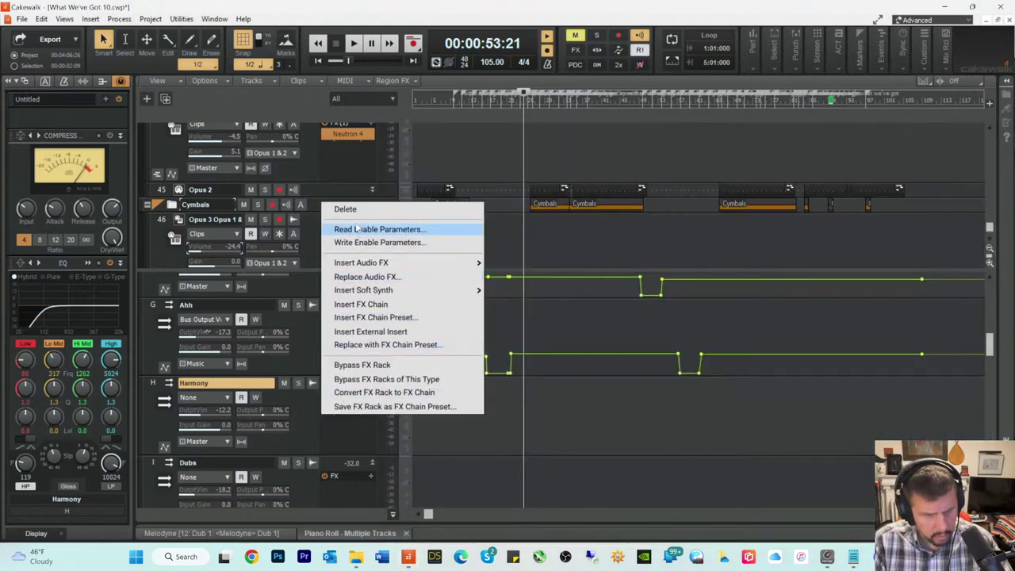
pyautogui.moveTo(355, 264)
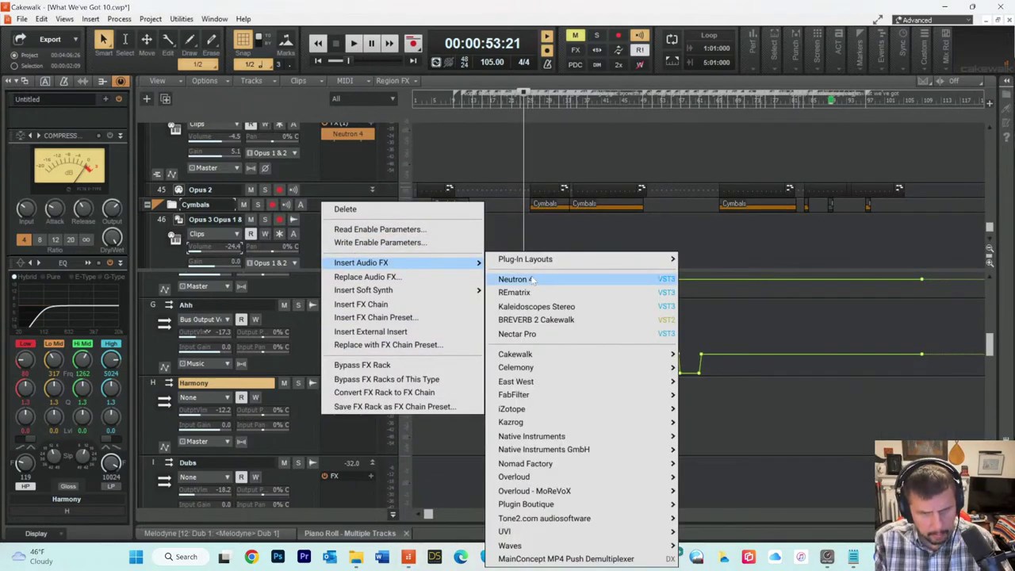
pyautogui.click(520, 334)
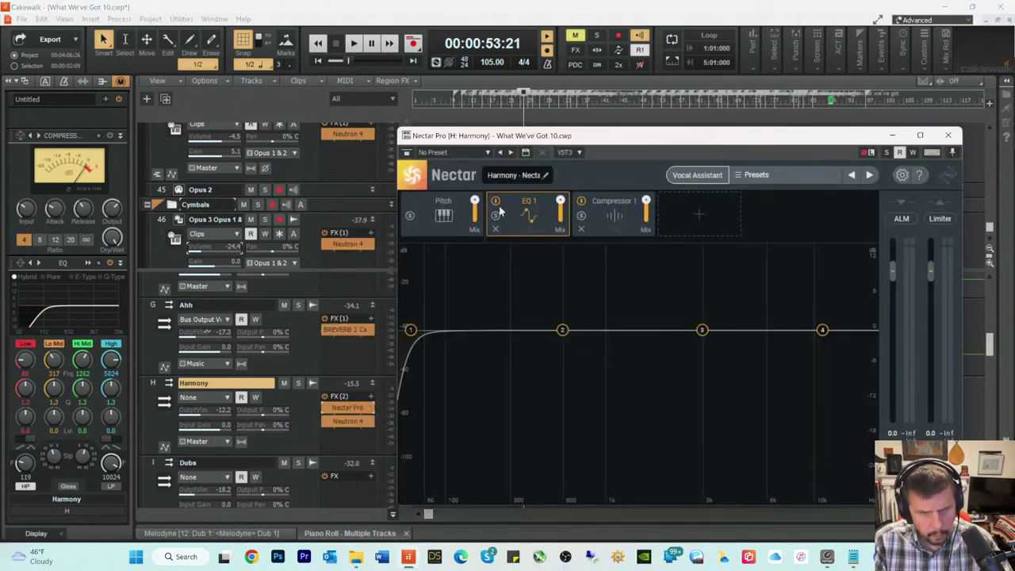
# Step: Switch off Nectar Pro's EQ 1 and Compressor 1 modules and add a De-Esser to its chain
pyautogui.click(495, 202)
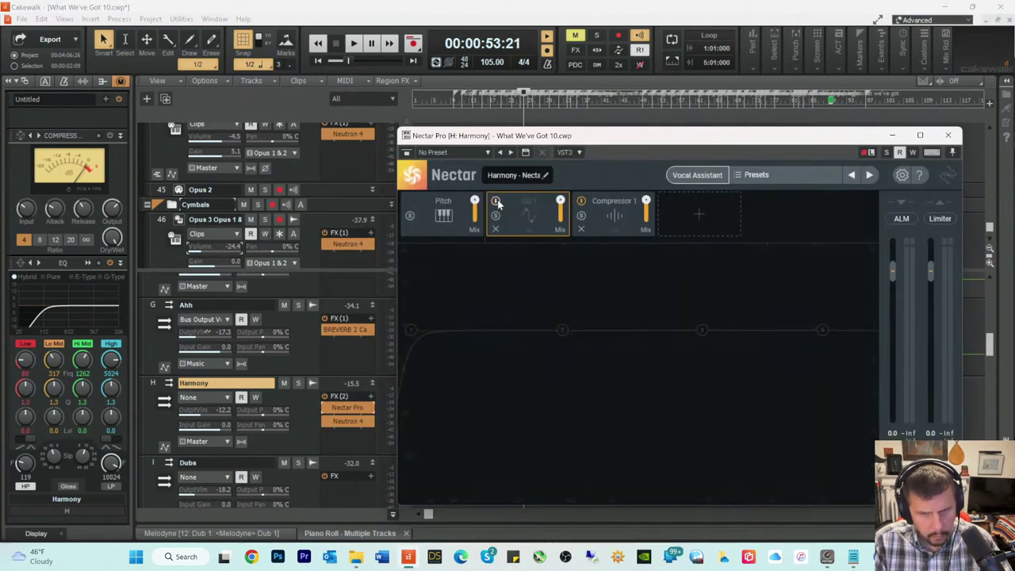
pyautogui.click(576, 203)
pyautogui.click(581, 202)
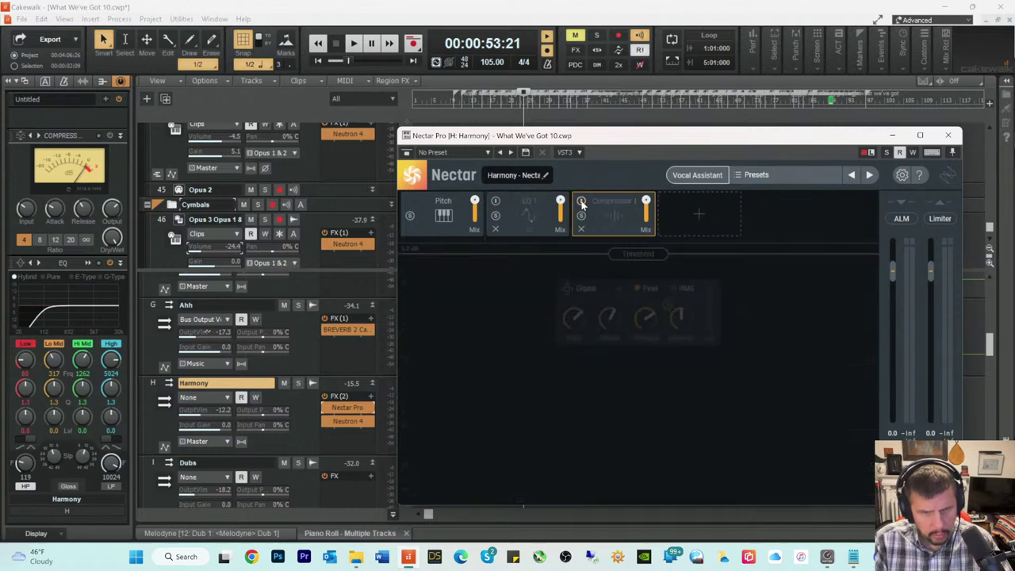
pyautogui.click(694, 215)
pyautogui.click(690, 254)
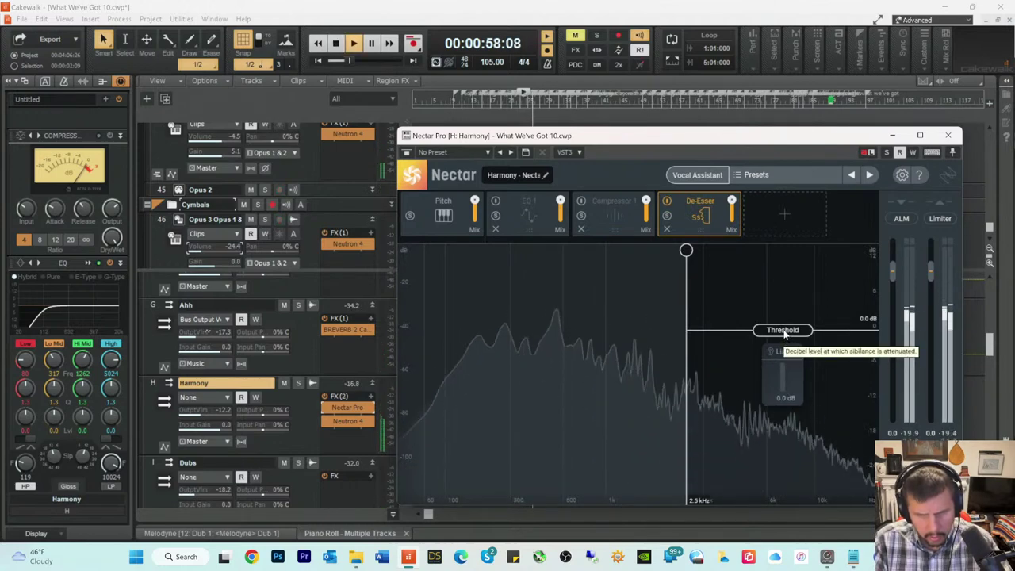
# Step: Adjust the De-Esser threshold during playback, settling at -8.0 dB
pyautogui.moveTo(783, 333); pyautogui.dragTo(781, 350)
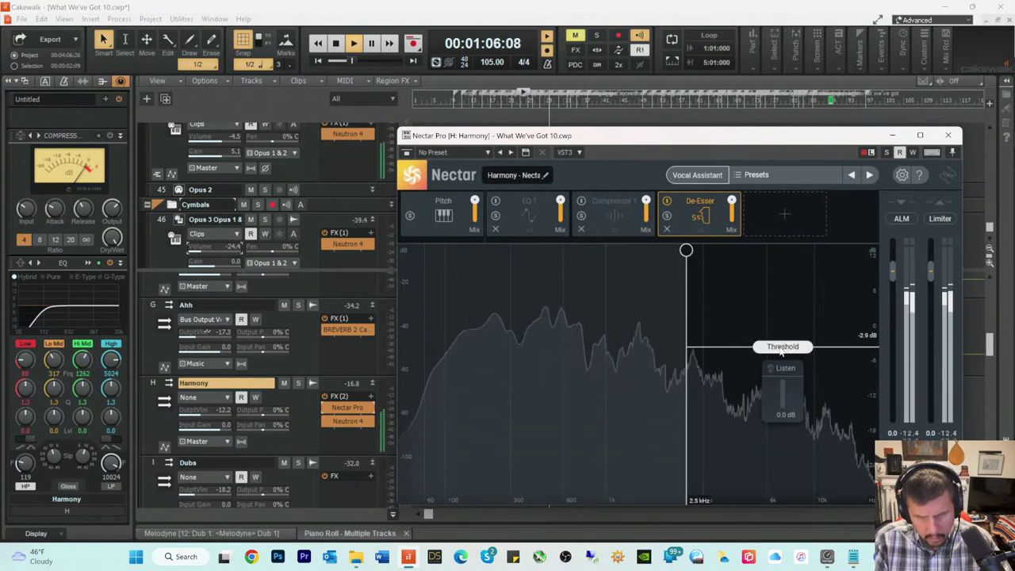
pyautogui.moveTo(781, 351); pyautogui.dragTo(775, 383)
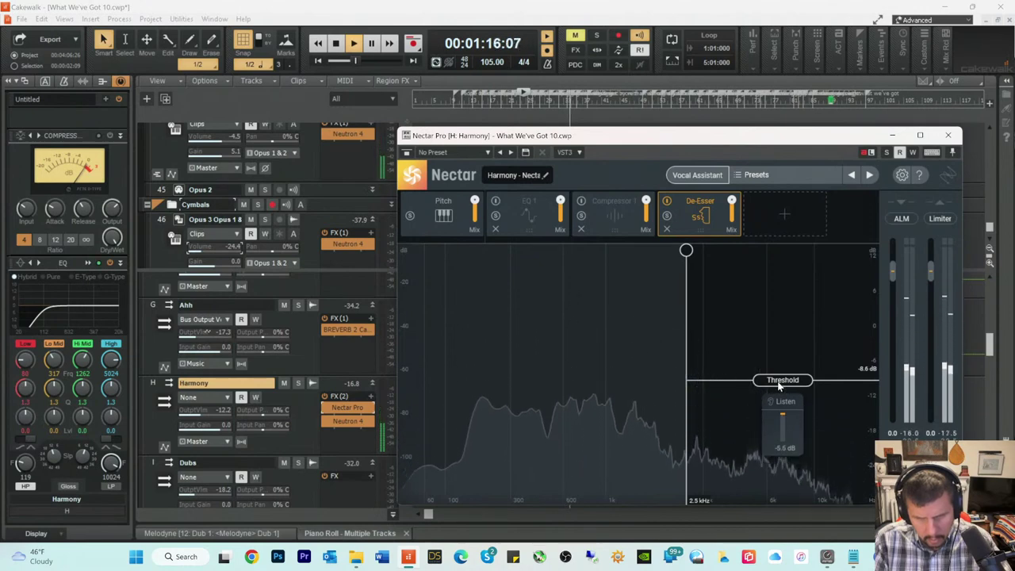
pyautogui.moveTo(778, 385); pyautogui.dragTo(780, 378)
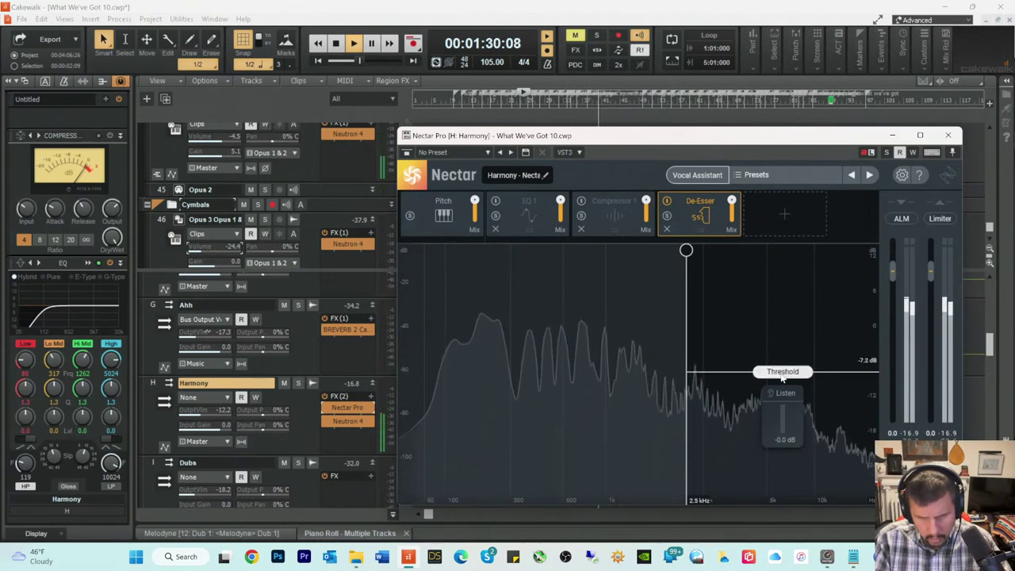
pyautogui.moveTo(781, 379); pyautogui.dragTo(778, 383)
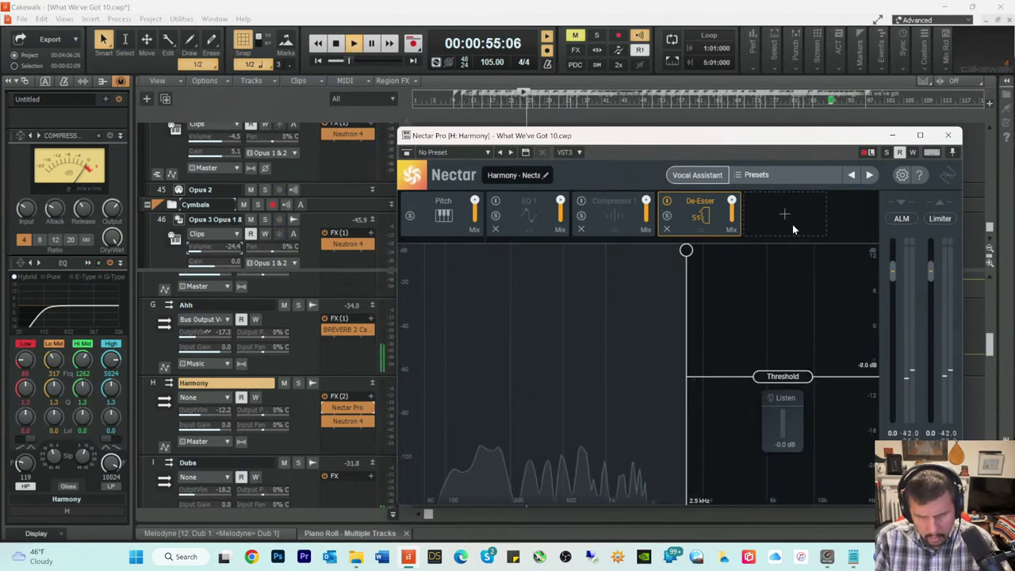
# Step: Close the Nectar Pro window, audition the Harmony bus with the effect bypassed, and stop playback
pyautogui.moveTo(801, 139); pyautogui.dragTo(682, 170)
pyautogui.click(830, 166)
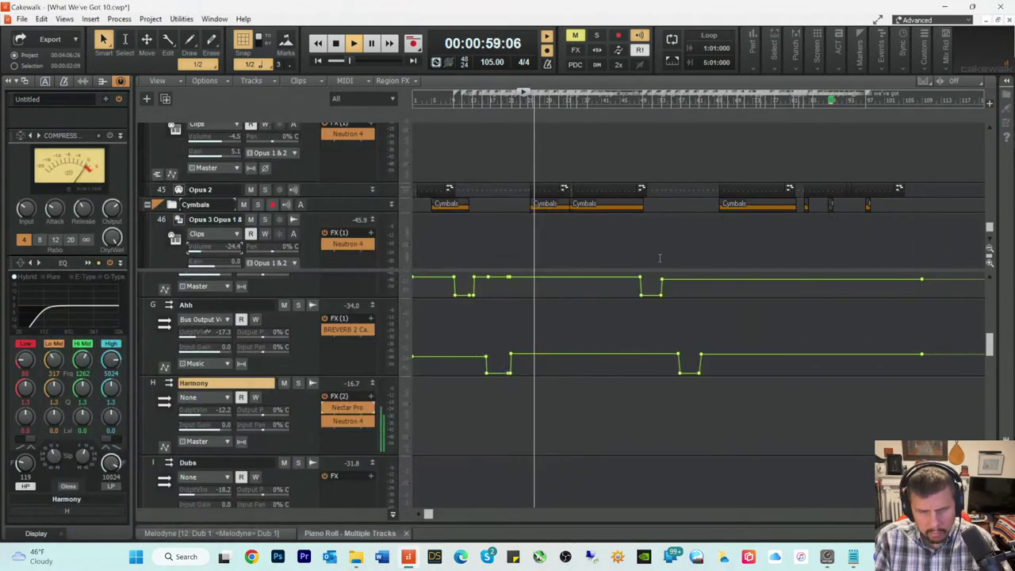
pyautogui.press('space')
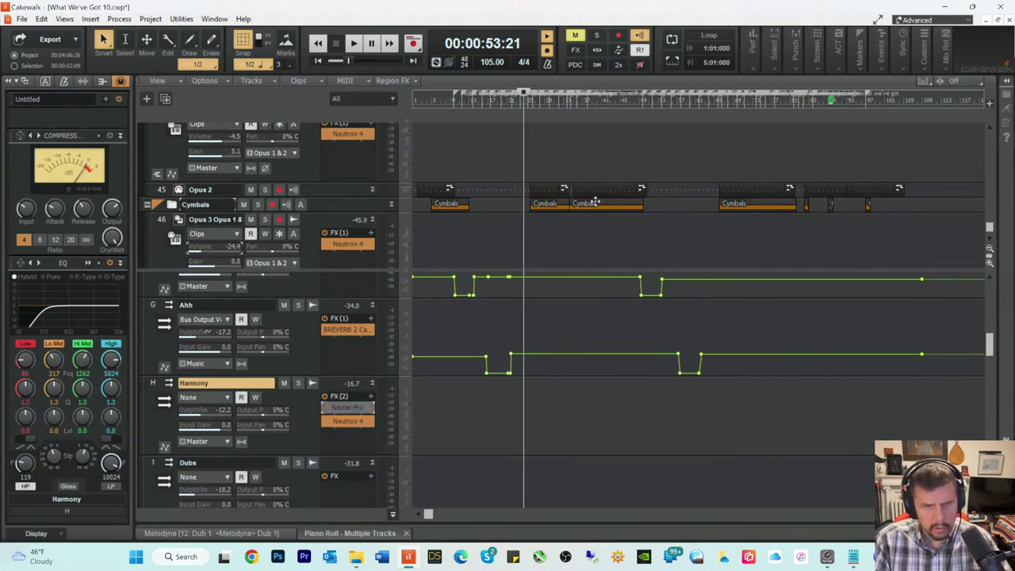
# Step: Close the Piano Roll view and bring up the Melodyne editor for Dub 1
pyautogui.scroll(-2, 580, 224)
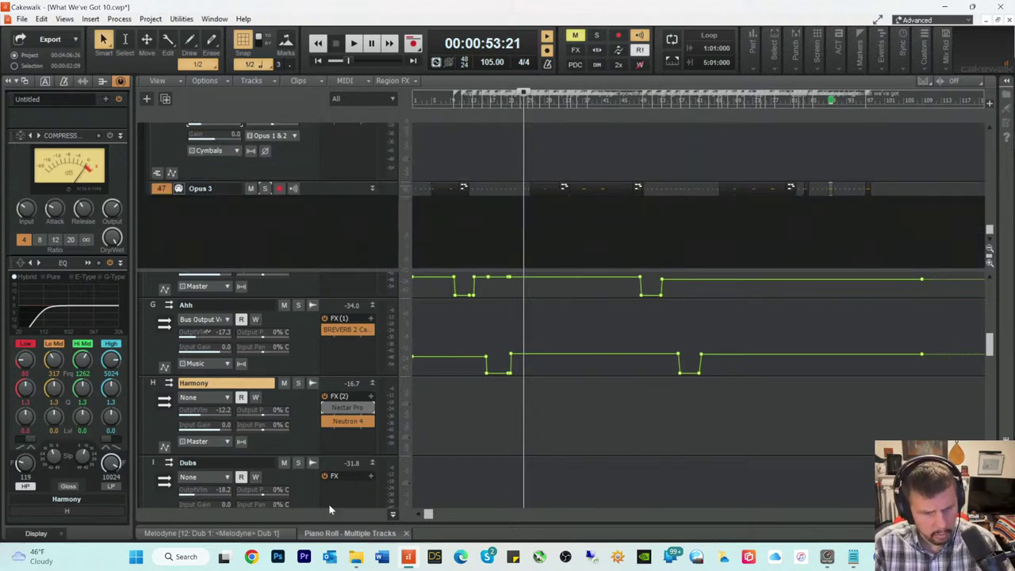
pyautogui.click(403, 532)
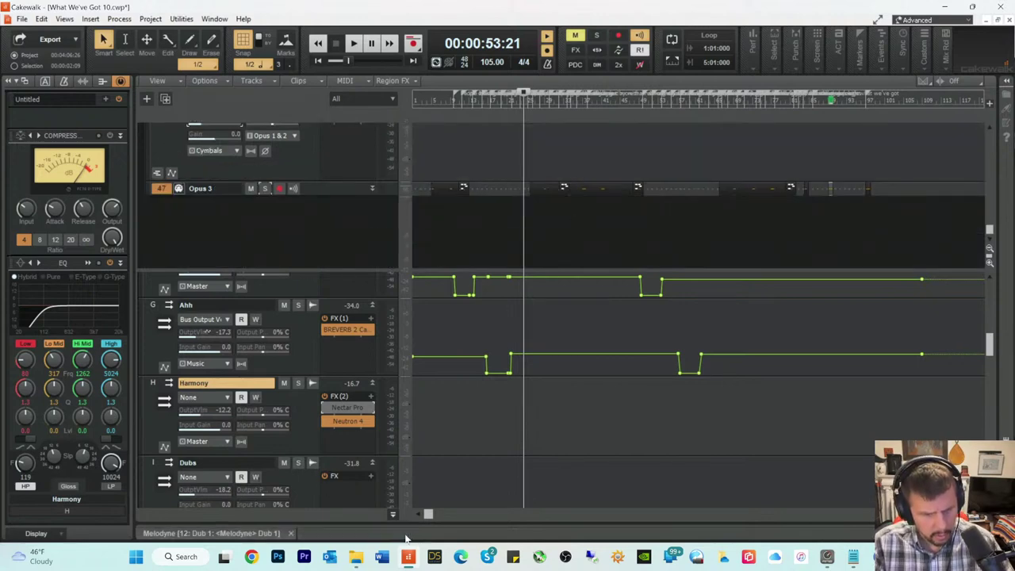
pyautogui.click(263, 535)
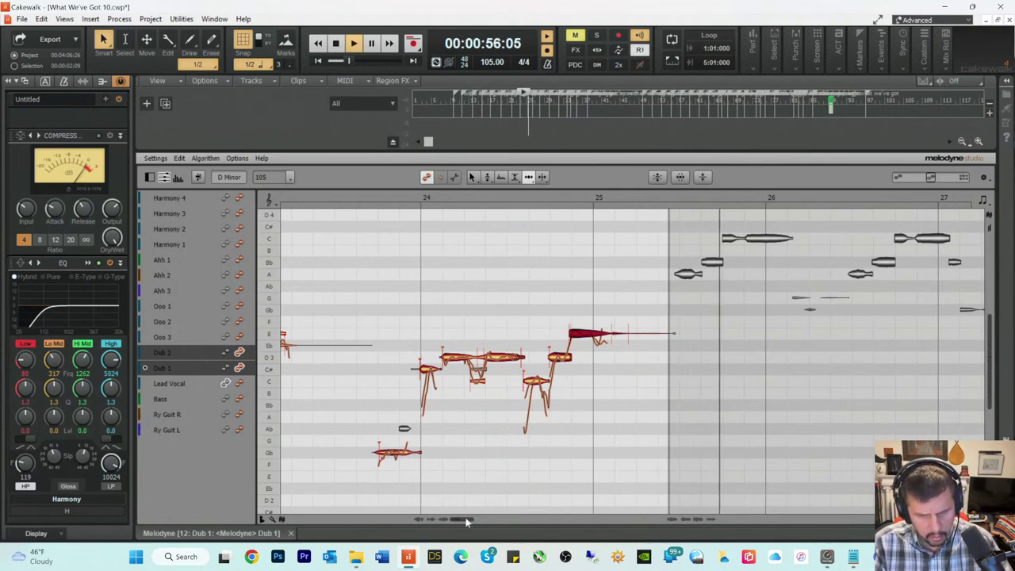
# Step: Adjust the timing of the final Dub 1 and Dub 2 notes near bar 25 with the Time tool, and check them in playback
pyautogui.press('space')
pyautogui.click(615, 295)
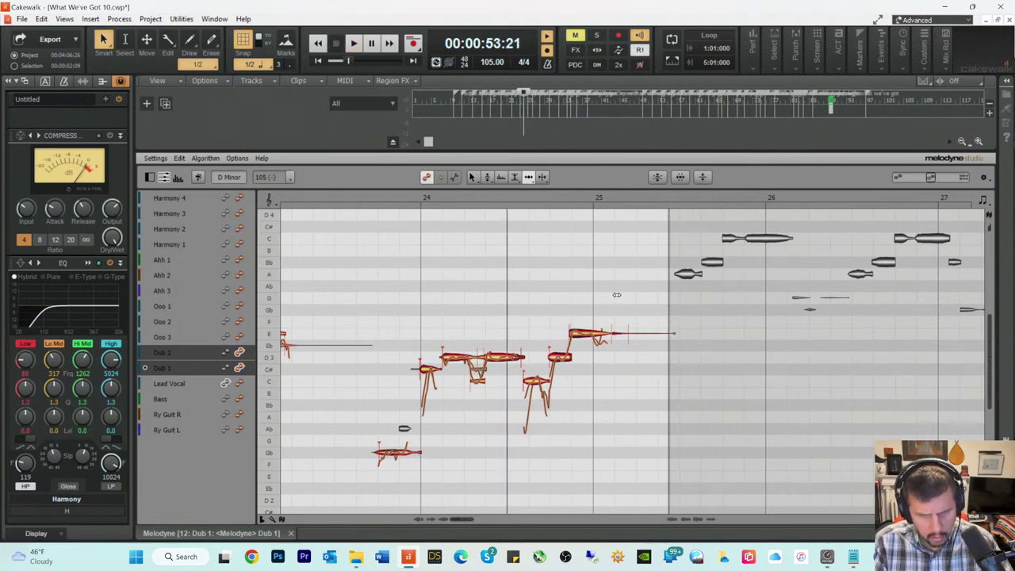
pyautogui.moveTo(617, 294); pyautogui.dragTo(614, 352)
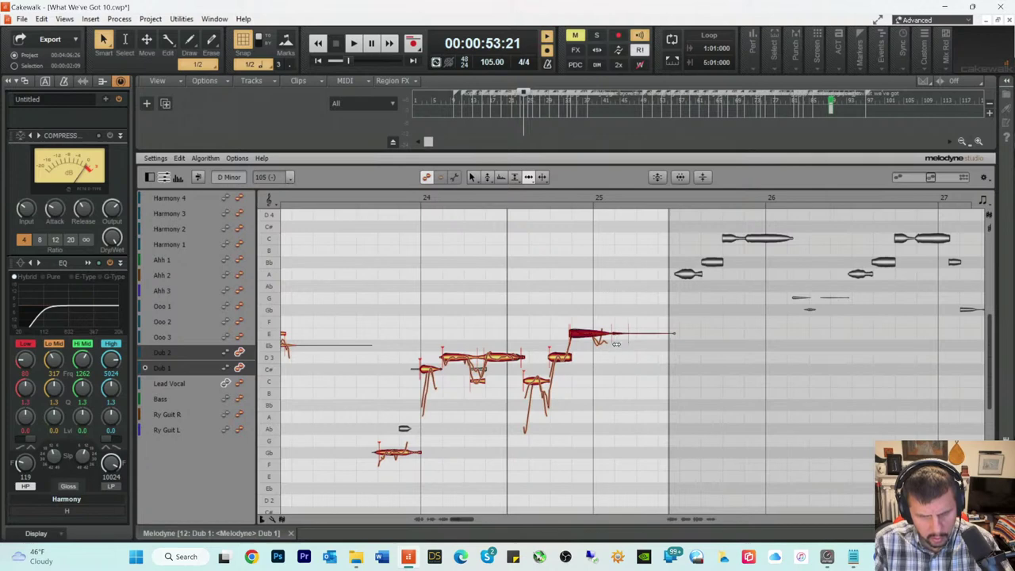
pyautogui.rightClick(615, 345)
pyautogui.click(619, 310)
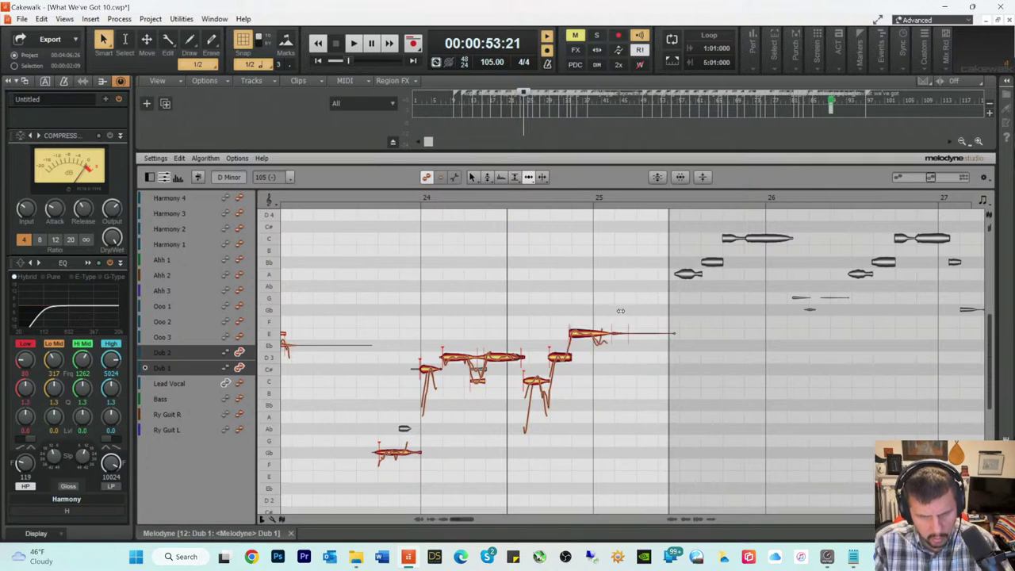
pyautogui.click(619, 339)
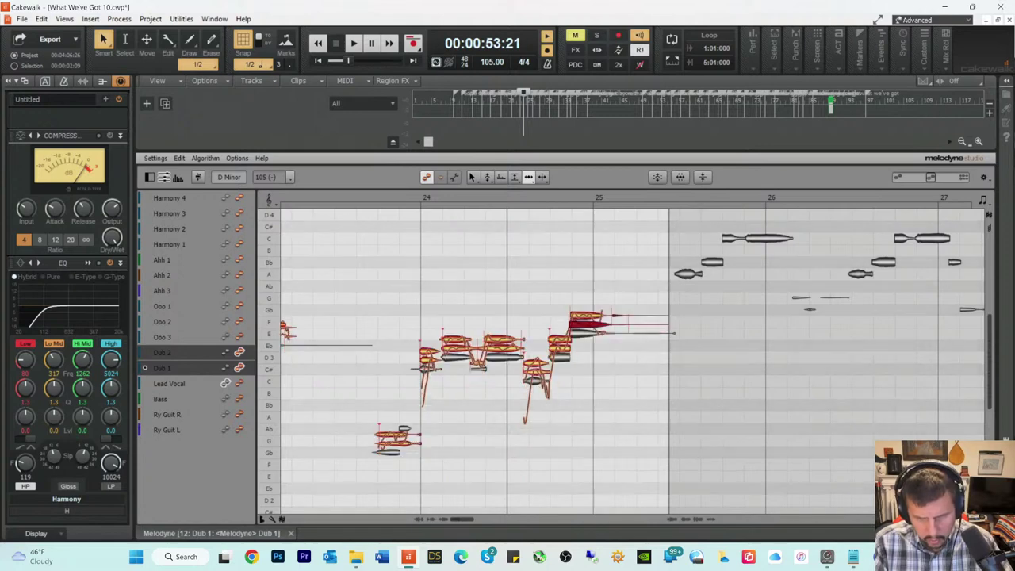
pyautogui.rightClick(625, 322)
pyautogui.click(637, 320)
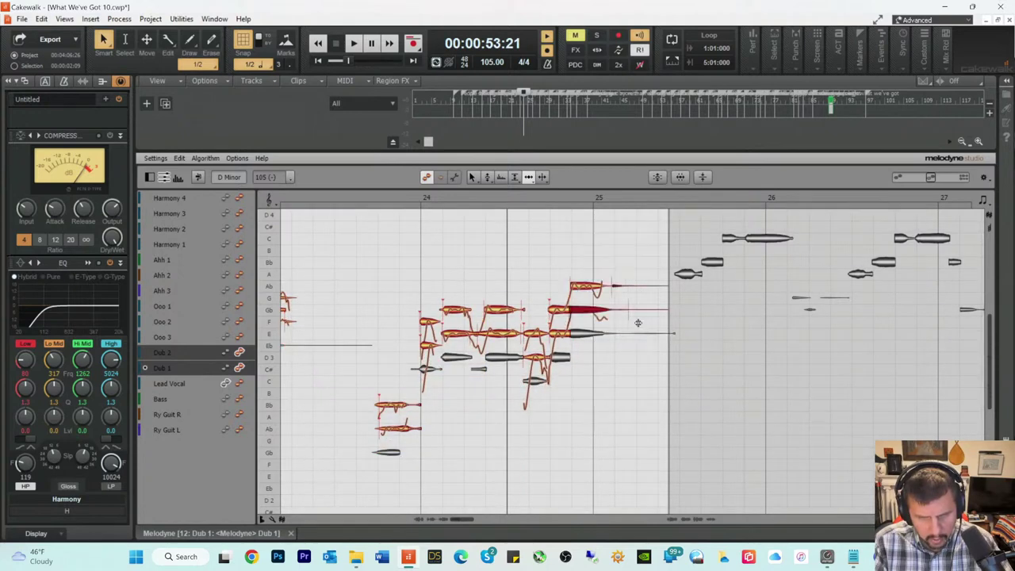
pyautogui.rightClick(625, 351)
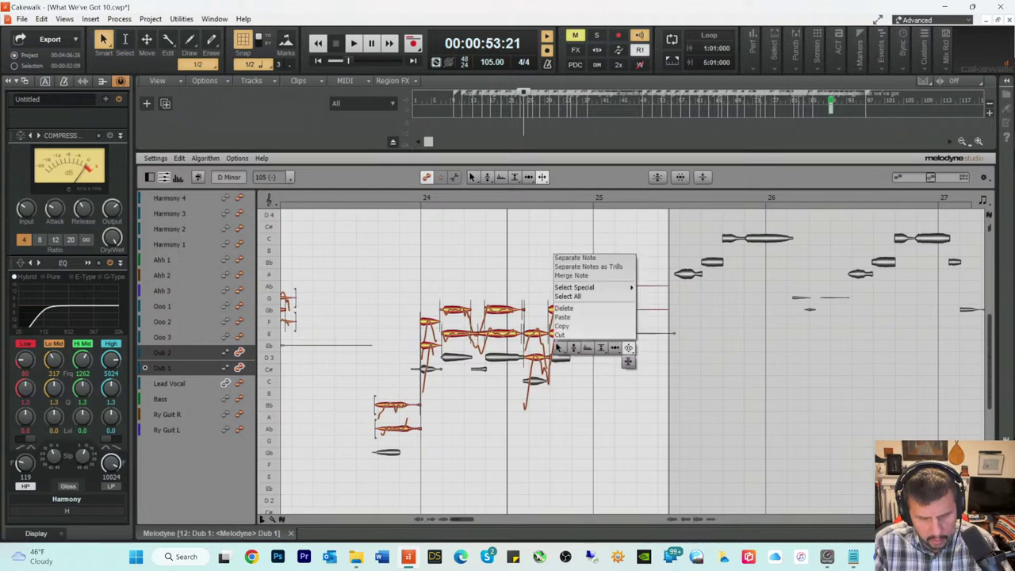
pyautogui.click(613, 346)
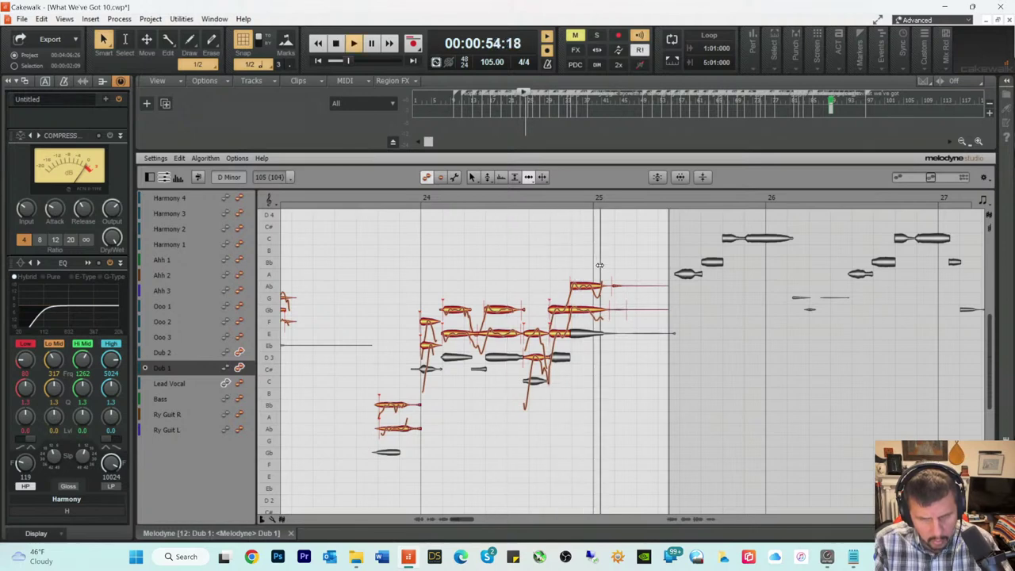
pyautogui.press('space')
# Step: Use the Amplitude tool to lower the last dub note at bar 25 by about 2 dB, auditioning the phrase first
pyautogui.rightClick(627, 284)
pyautogui.click(607, 296)
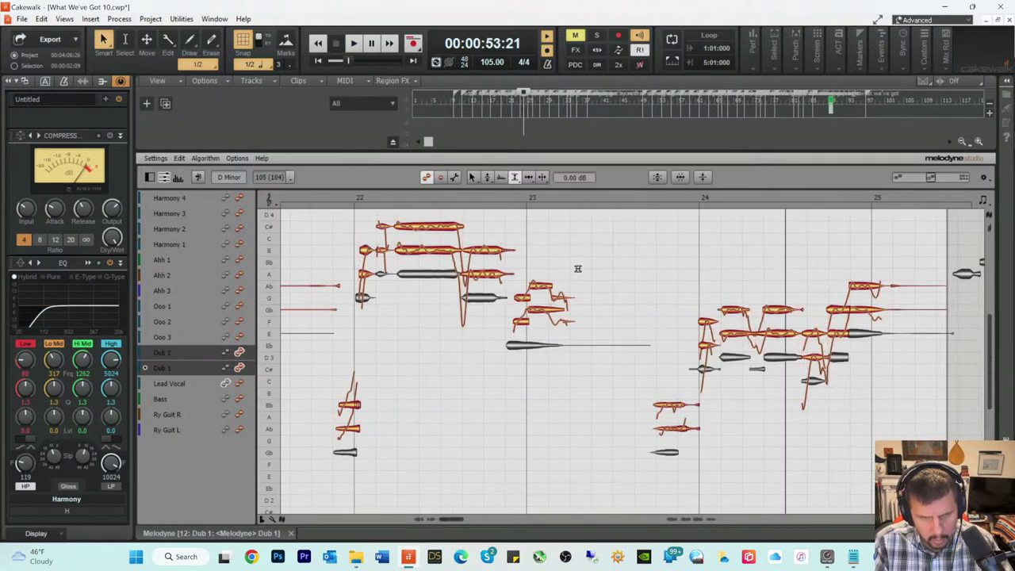
pyautogui.press('space')
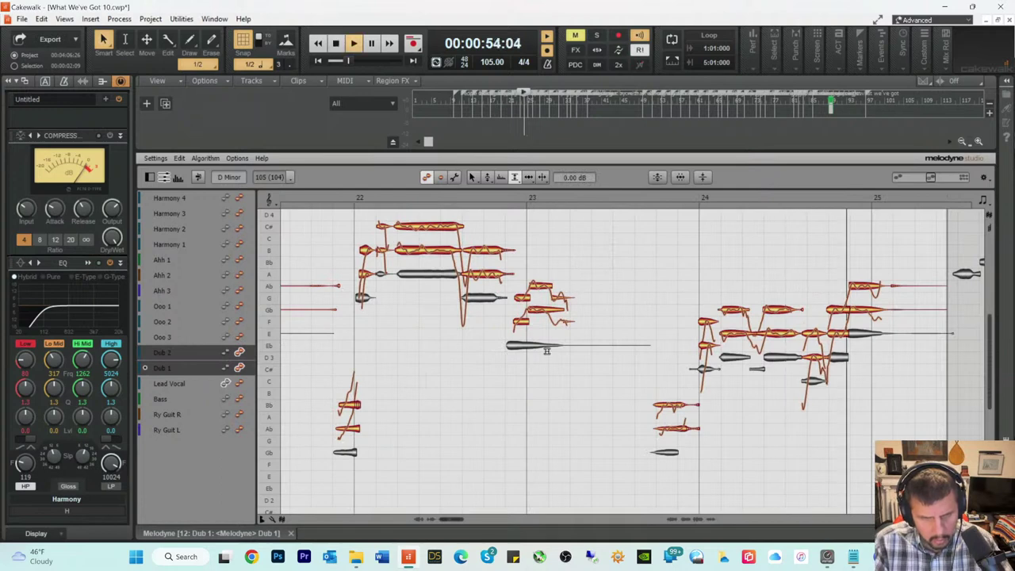
pyautogui.press('space')
pyautogui.moveTo(893, 285); pyautogui.dragTo(891, 295)
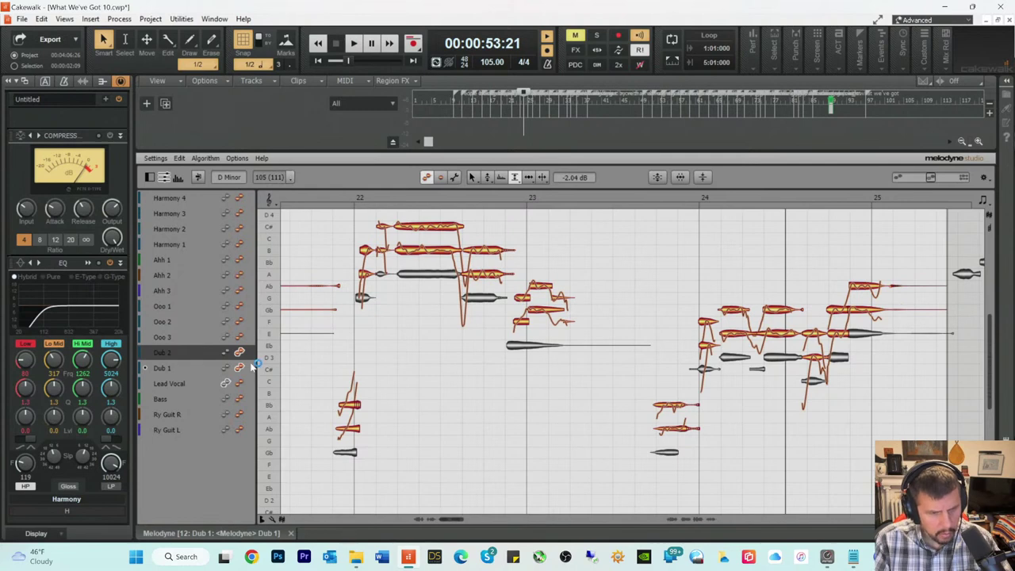
# Step: Show the Harmony 1 to 4 tracks for editing in Melodyne and audition them from just after the start of bar 25
pyautogui.click(234, 245)
pyautogui.keyDown('shift'); pyautogui.click(241, 213); pyautogui.keyUp('shift')
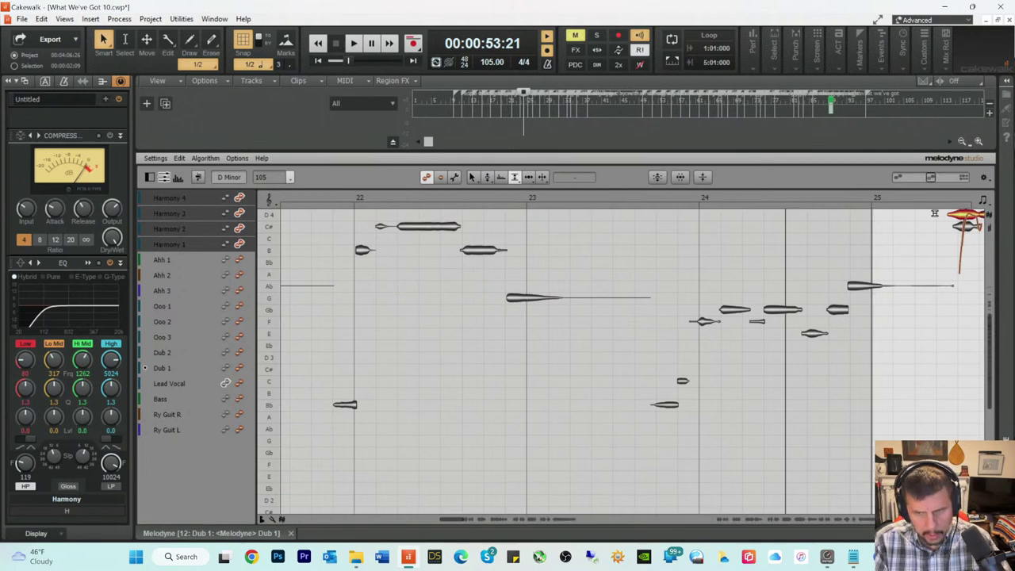
pyautogui.click(917, 196)
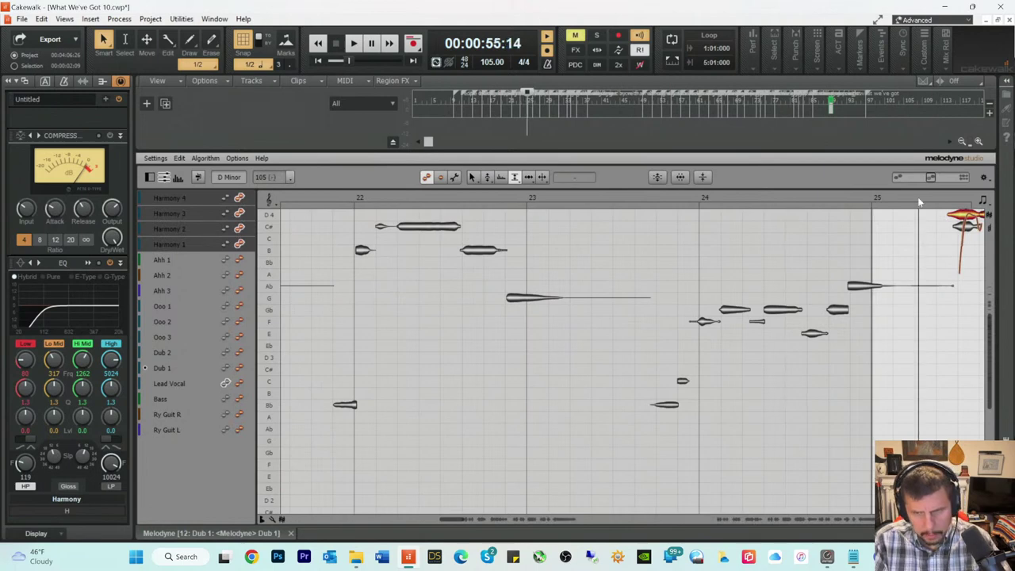
pyautogui.press('space')
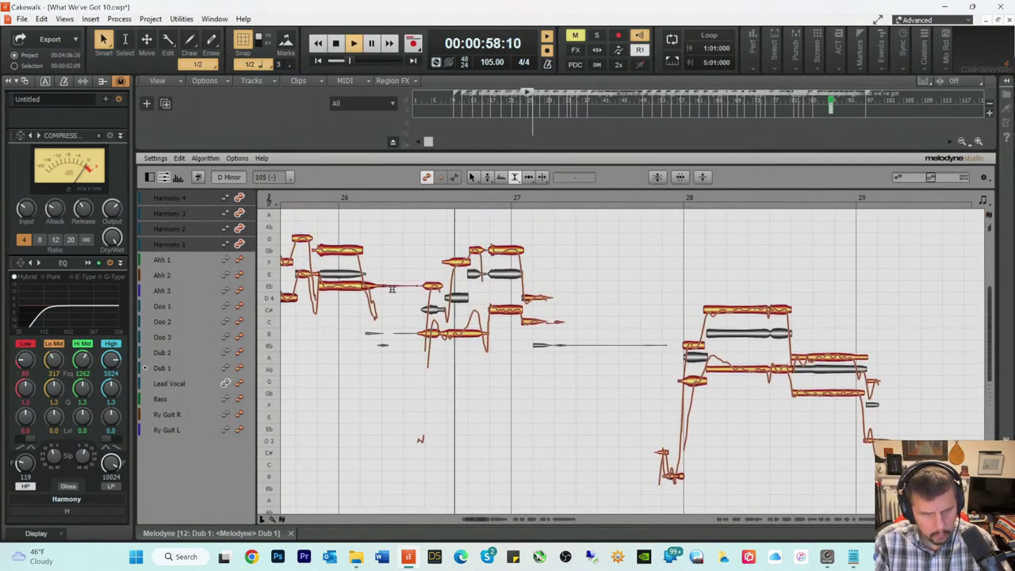
pyautogui.press('space')
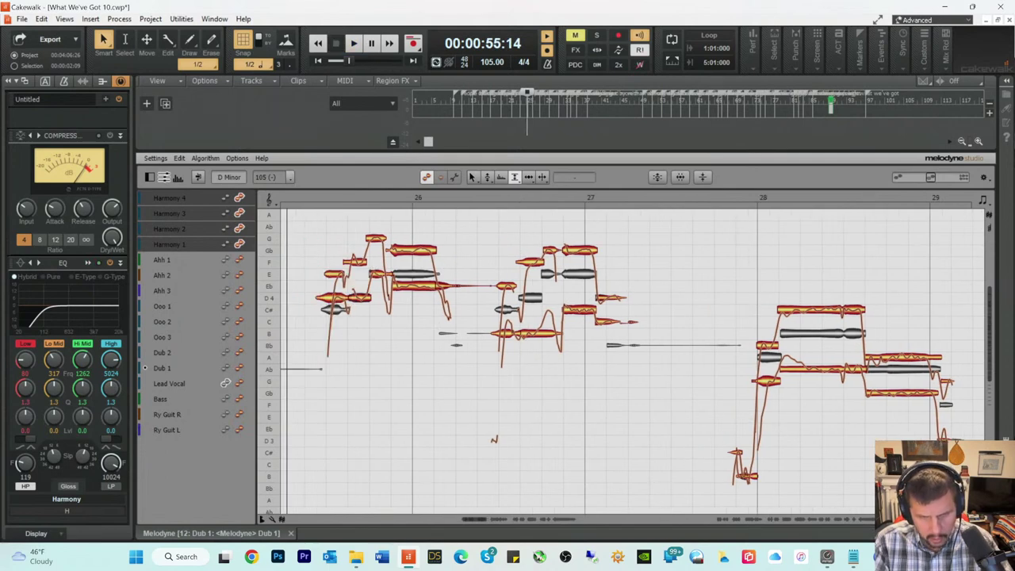
# Step: Use the Note Separation tool to split off the tails of the sustained Harmony 1 and Harmony 2 notes just after bar 26
pyautogui.scroll(2, 632, 378)
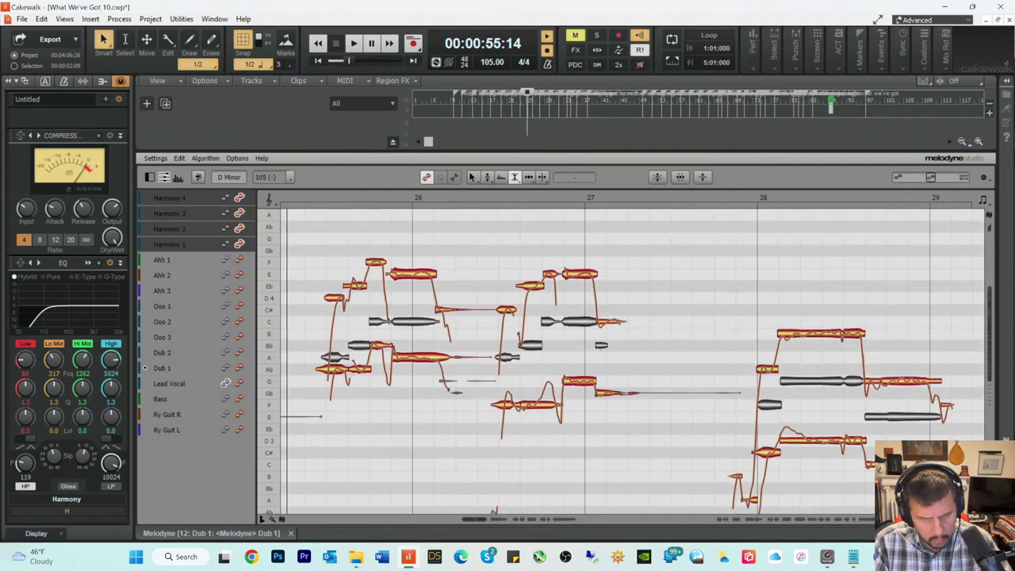
pyautogui.rightClick(481, 297)
pyautogui.click(469, 304)
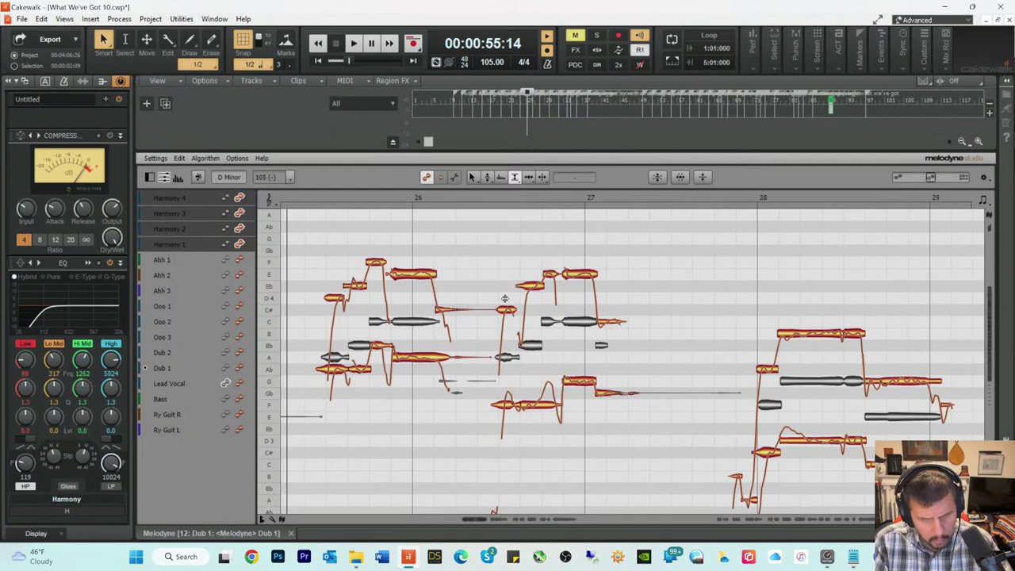
pyautogui.click(457, 316)
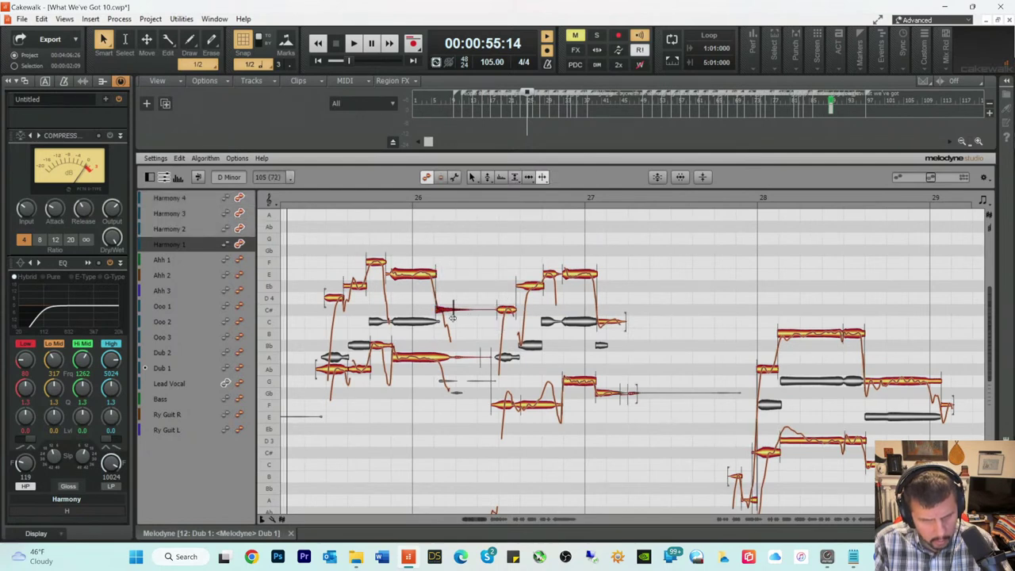
pyautogui.click(449, 359)
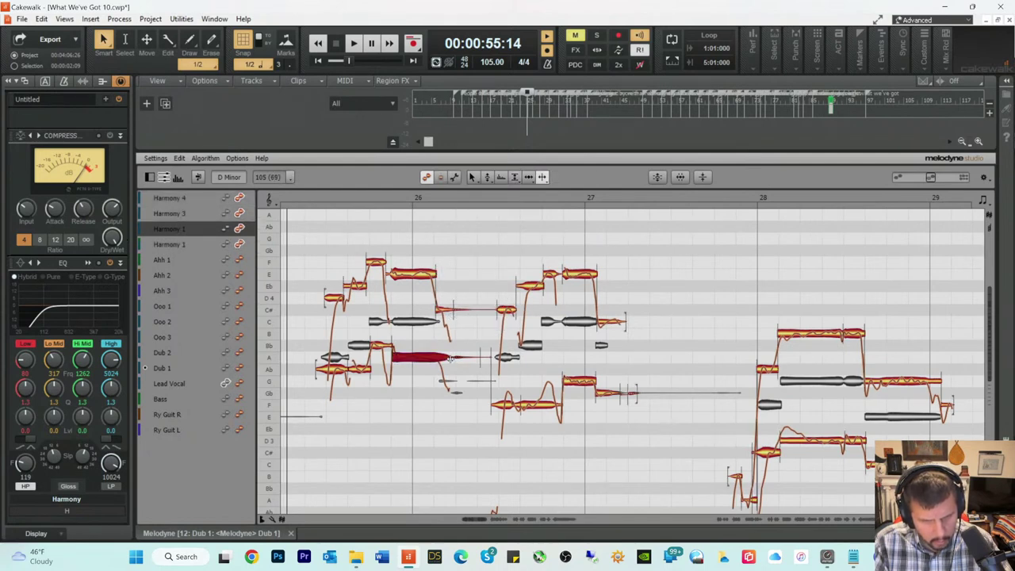
# Step: With the Amplitude tool, lower the tails after bar 26 by 2.88 dB on Harmony 2 and 2.16 dB on Harmony 1, then audition them
pyautogui.rightClick(456, 388)
pyautogui.click(429, 389)
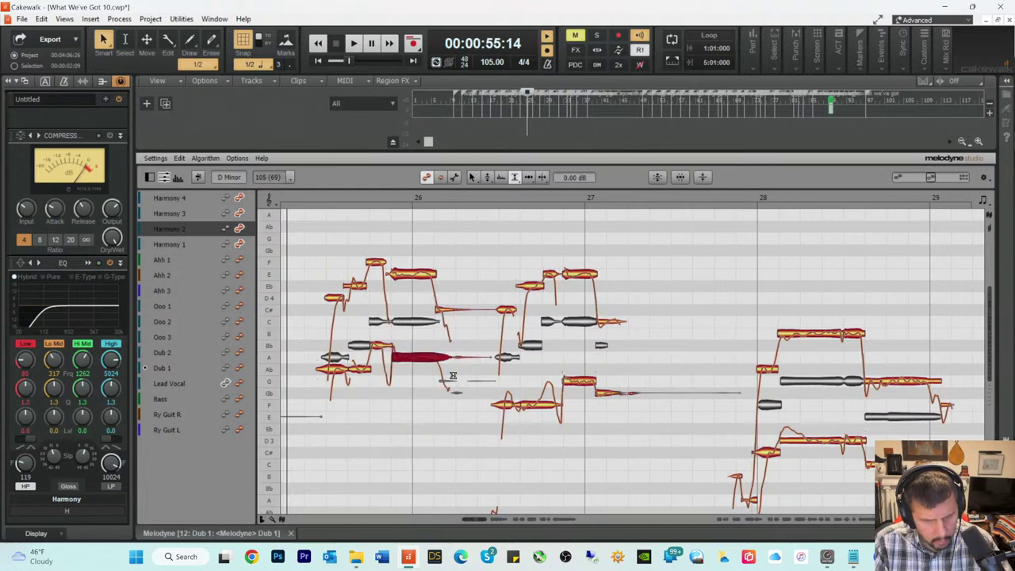
pyautogui.moveTo(458, 357); pyautogui.dragTo(454, 369)
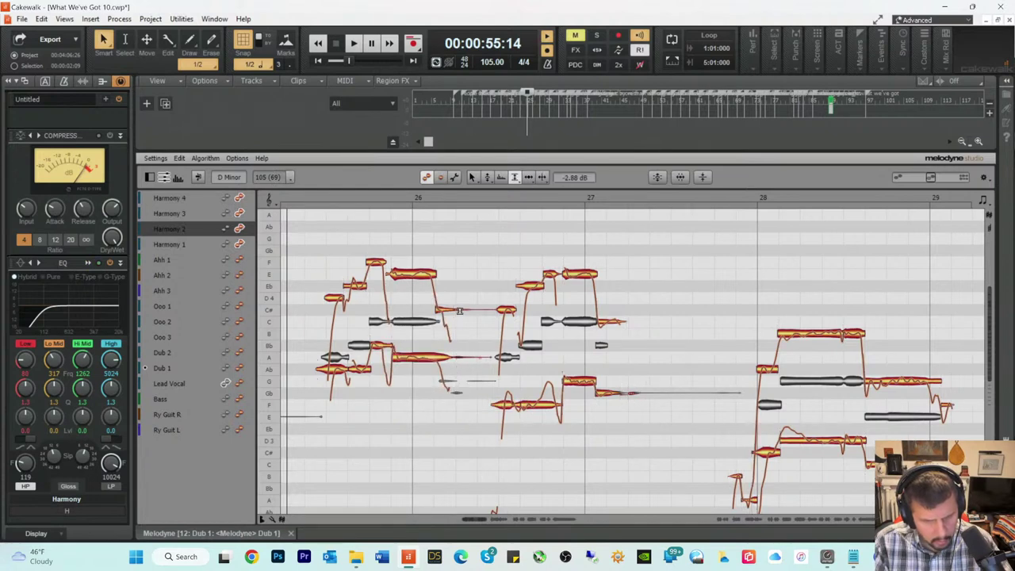
pyautogui.moveTo(458, 310); pyautogui.dragTo(456, 320)
pyautogui.press('space')
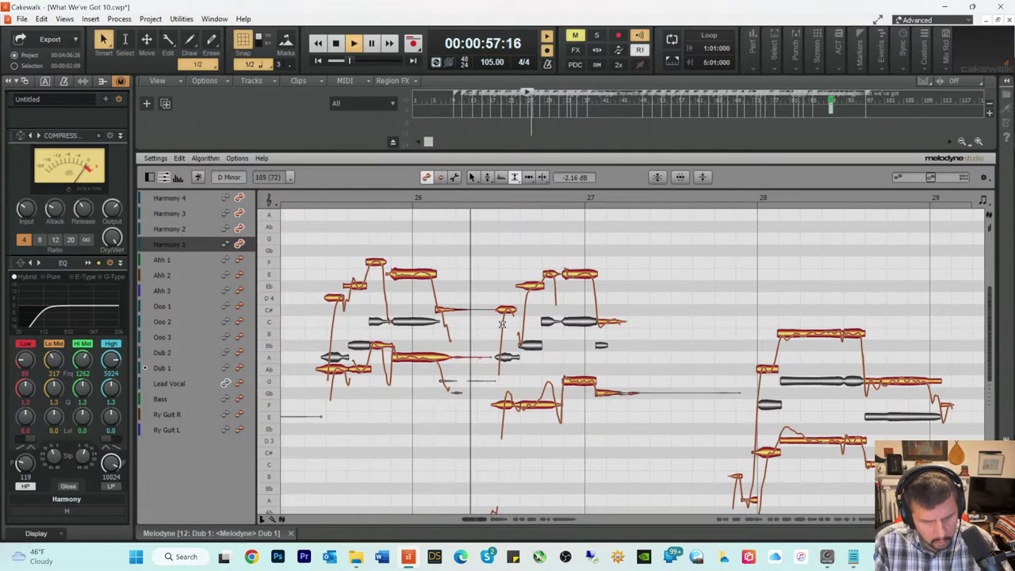
pyautogui.press('space')
# Step: Lower the small tail note just after bar 27 by 7.32 dB with the Amplitude tool, playing the phrase between adjustments
pyautogui.click(632, 394)
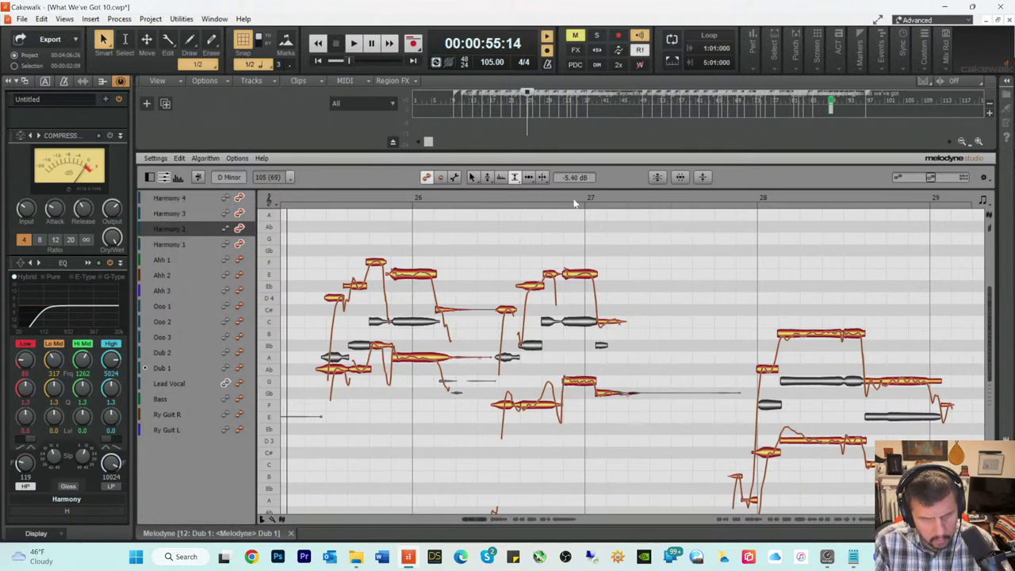
pyautogui.press('space')
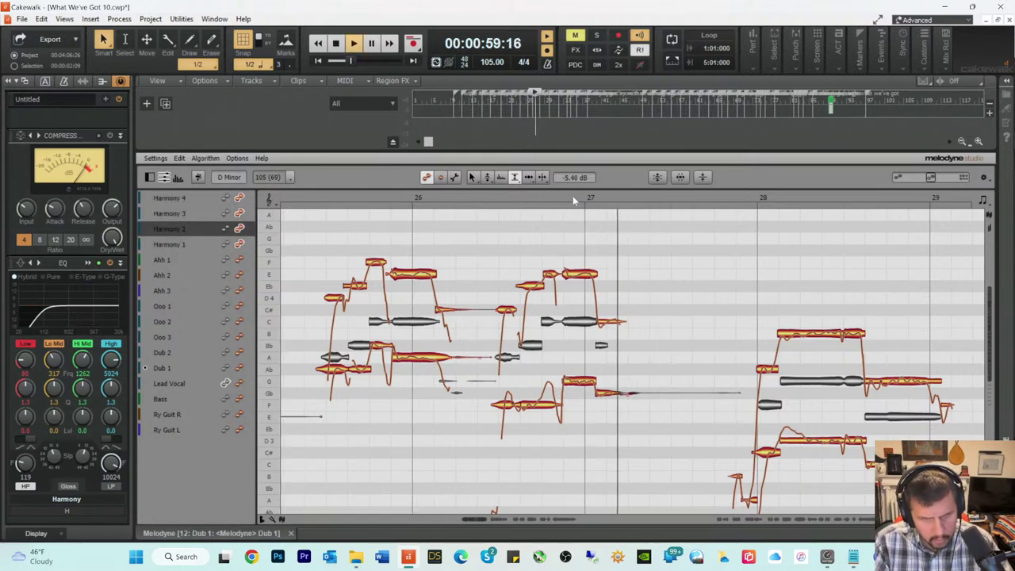
pyautogui.click(634, 394)
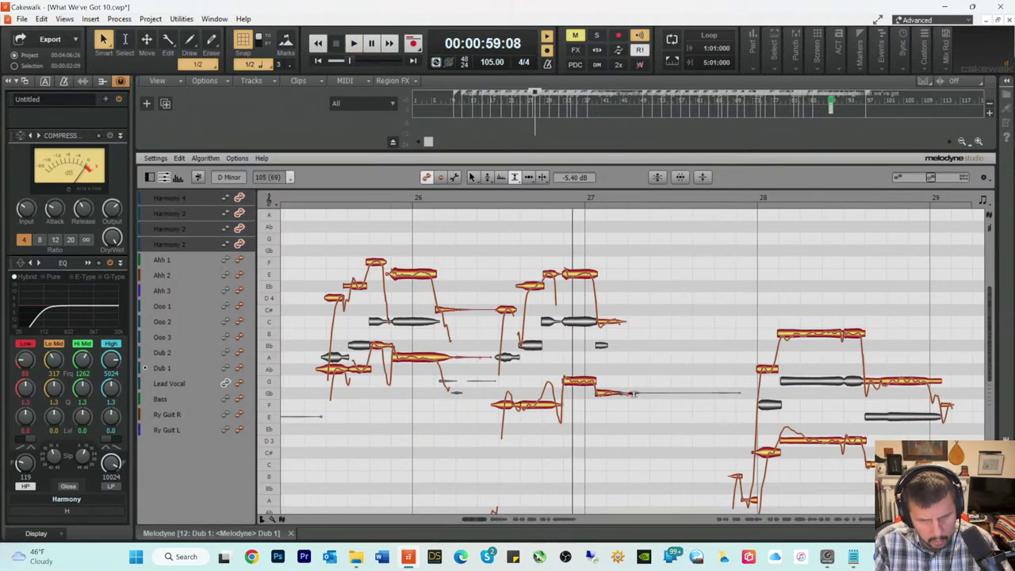
# Step: Audition the harmonies from just before bar 27 to just before bar 34, following the notes along the timeline
pyautogui.press('space')
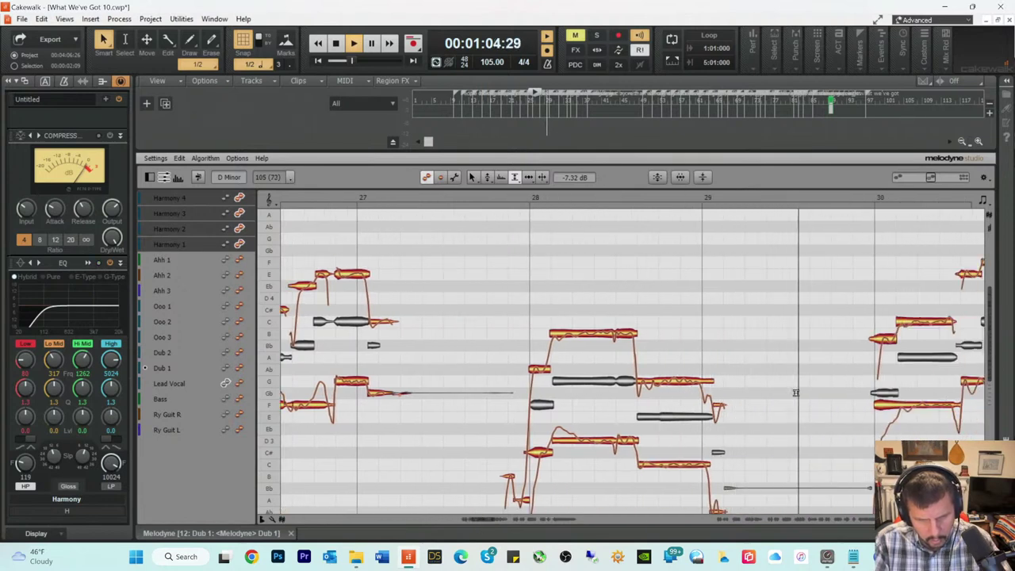
pyautogui.scroll(-1, 795, 393)
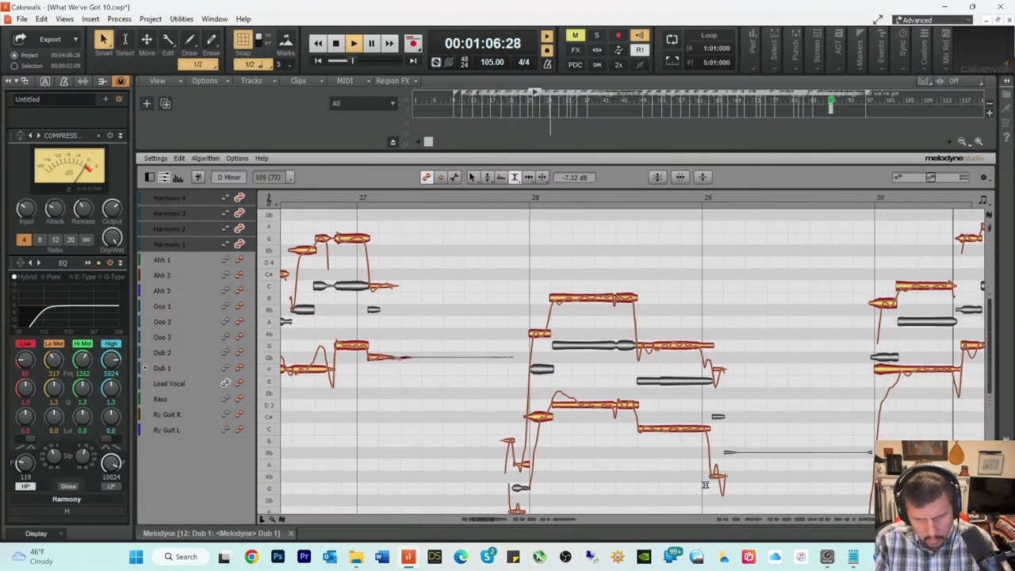
pyautogui.moveTo(484, 520); pyautogui.dragTo(503, 524)
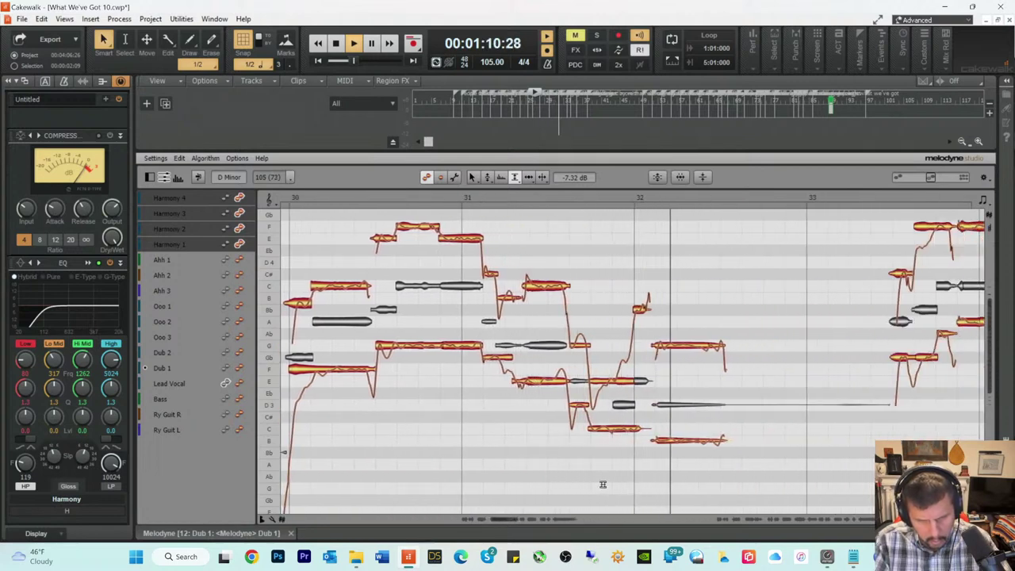
pyautogui.moveTo(505, 517); pyautogui.dragTo(520, 520)
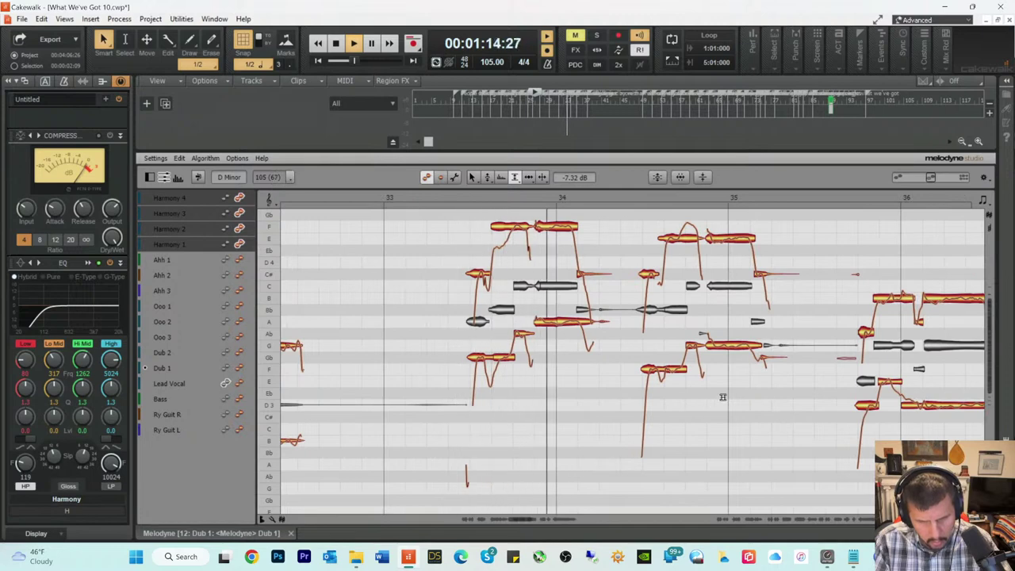
pyautogui.press('space')
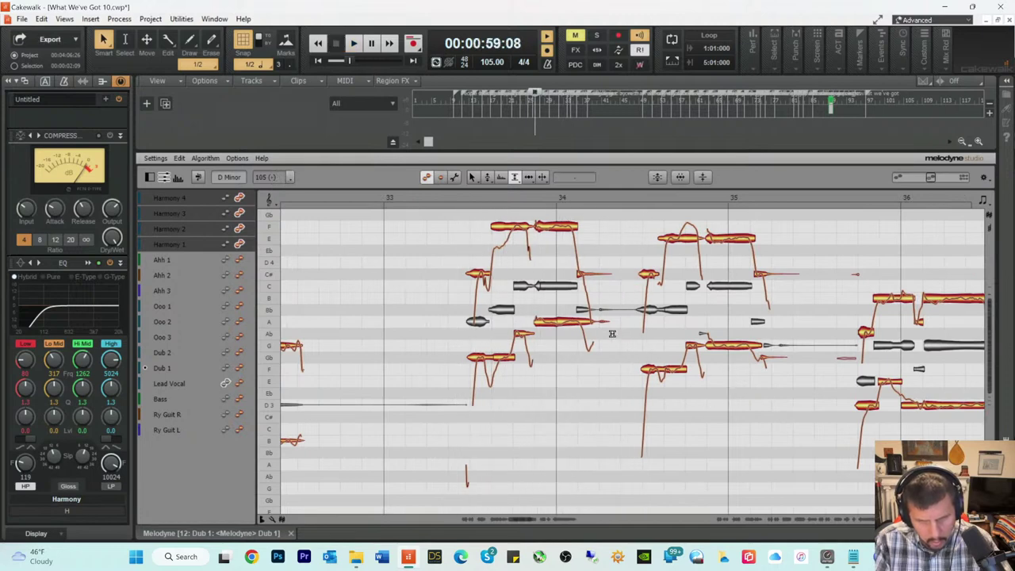
# Step: Split off the Harmony 2 note tail just after bar 34, lower it by 3.60 dB, and audition the phrase
pyautogui.click(601, 321)
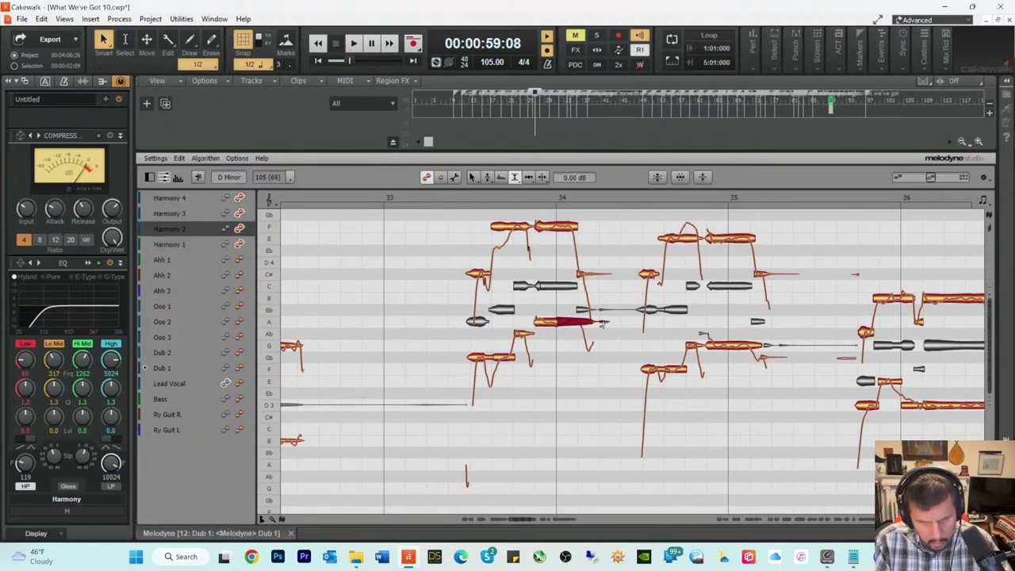
pyautogui.rightClick(601, 322)
pyautogui.click(635, 340)
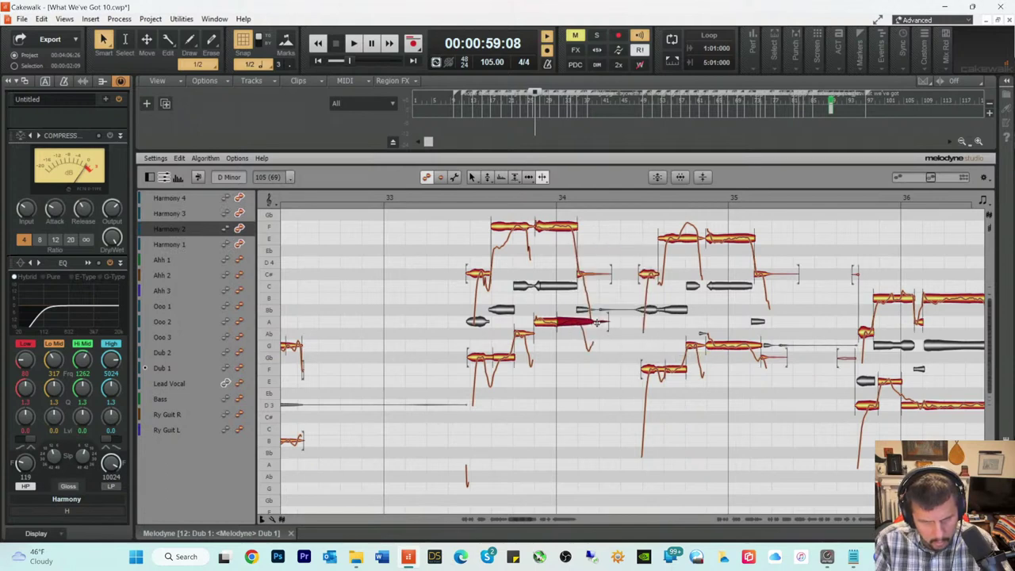
pyautogui.rightClick(594, 348)
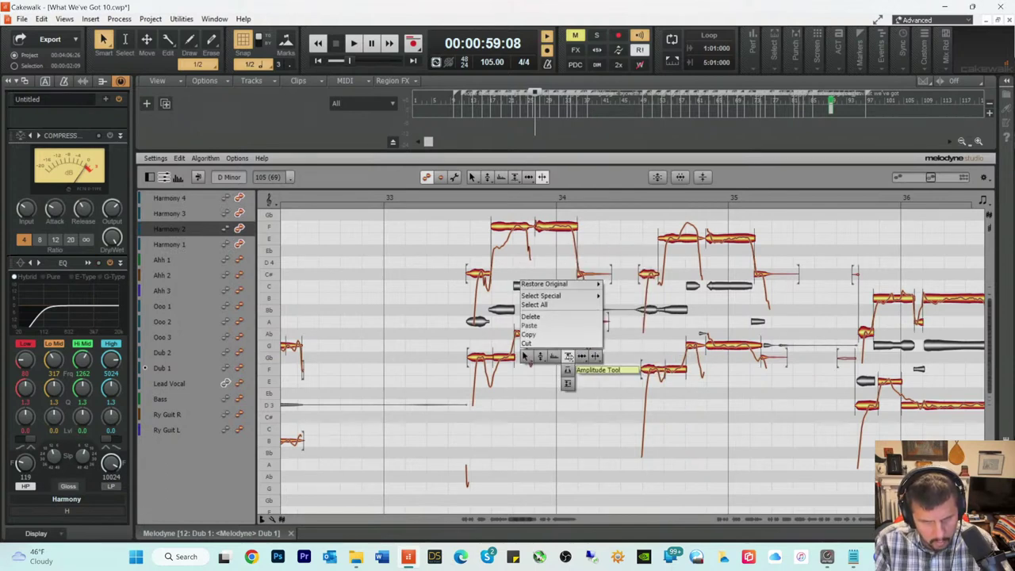
pyautogui.click(581, 353)
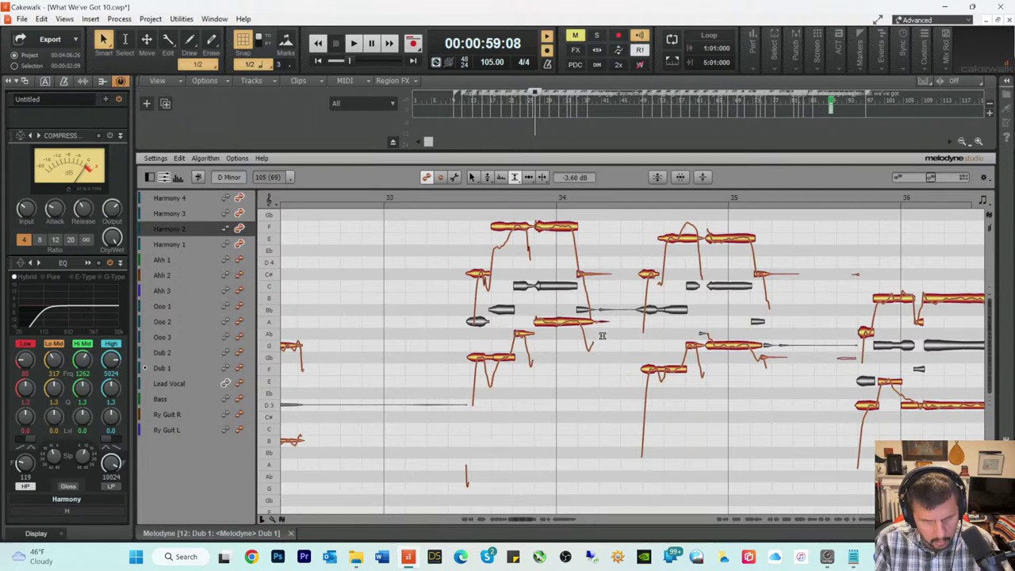
pyautogui.click(505, 198)
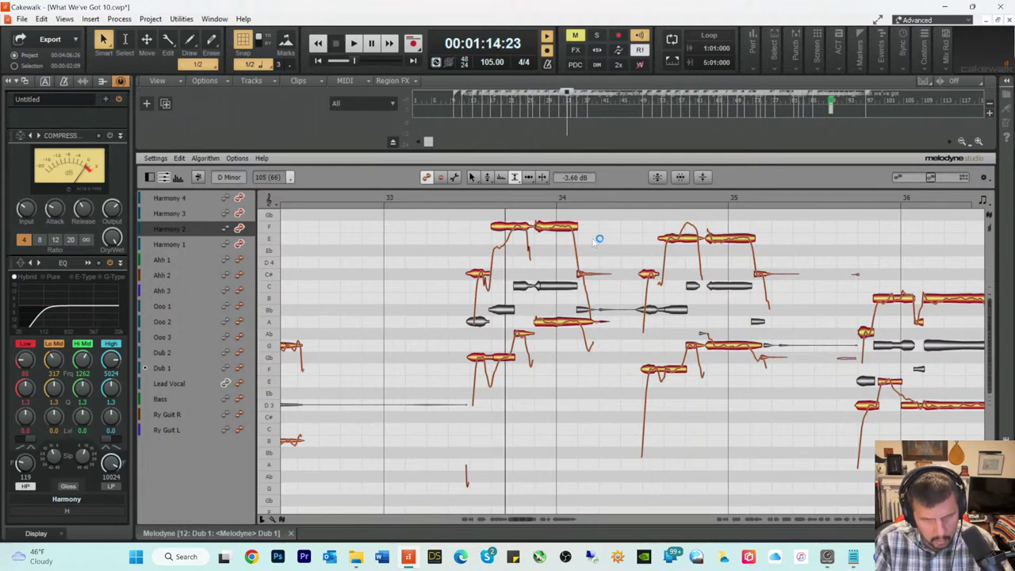
pyautogui.press('space')
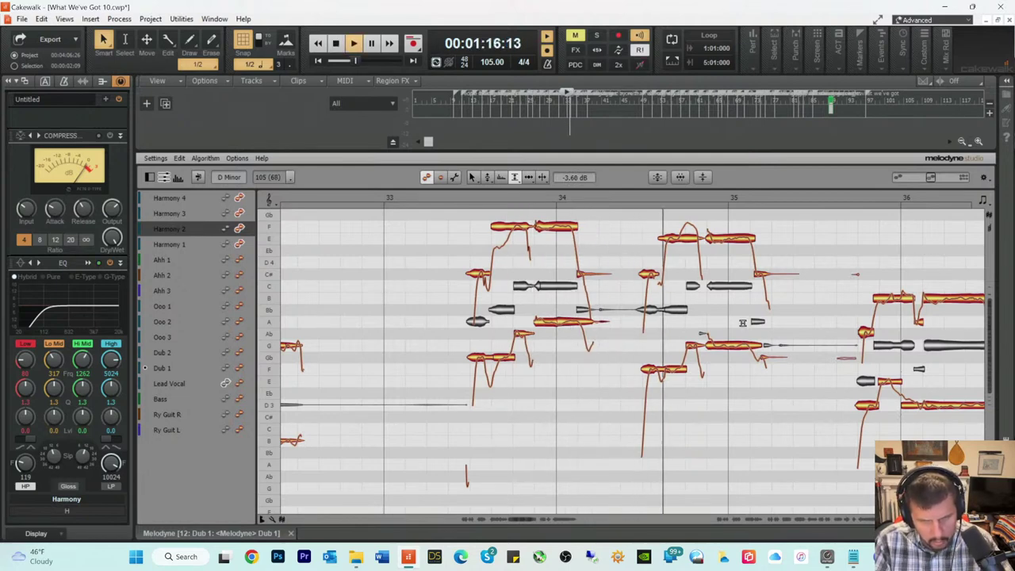
pyautogui.press('space')
# Step: Separate the Harmony 2 note tail after bar 35, lower it by 3.36 dB, and audition the harmonies from bar 35 onward
pyautogui.rightClick(802, 369)
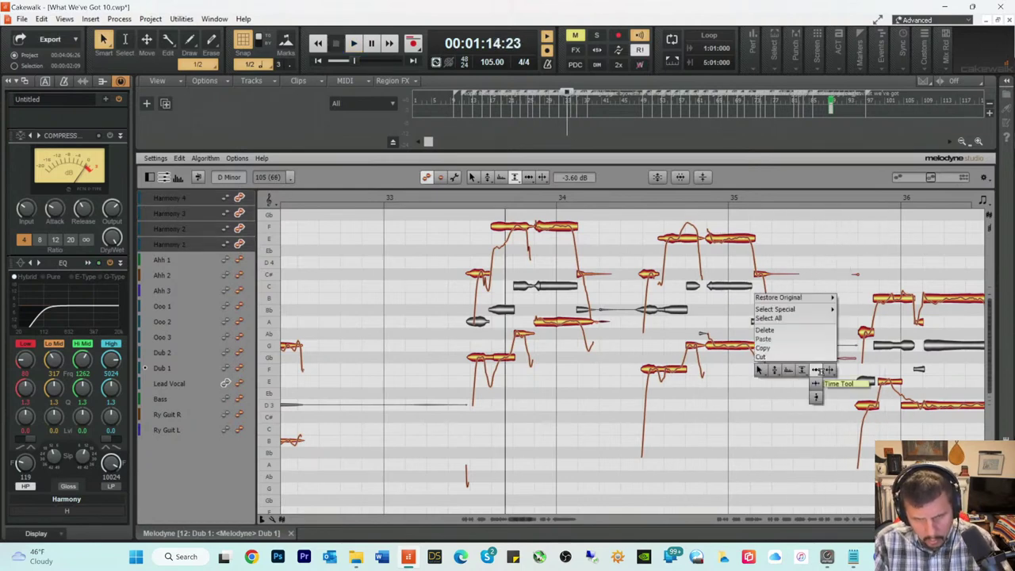
pyautogui.click(817, 370)
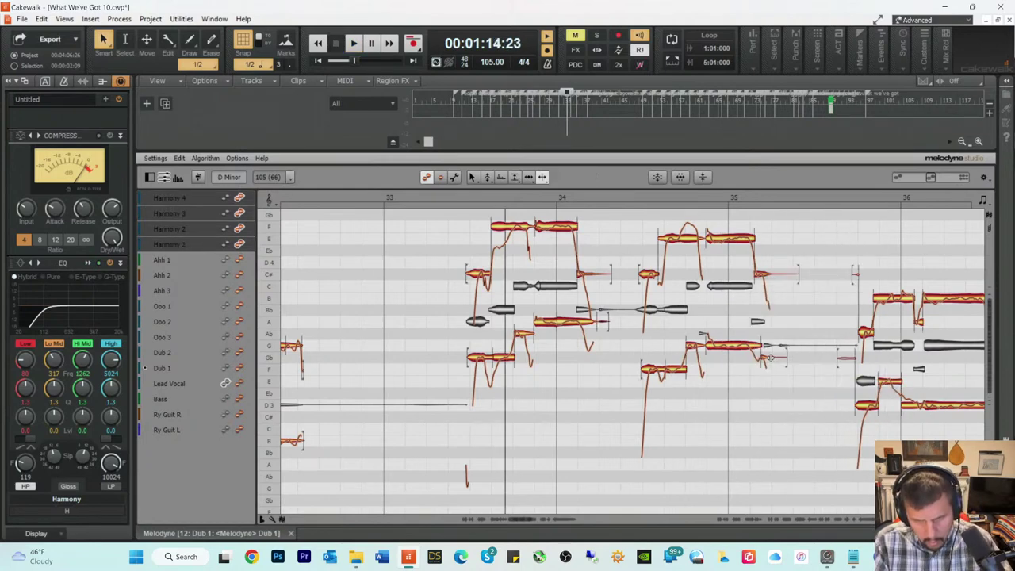
pyautogui.rightClick(766, 396)
pyautogui.click(766, 397)
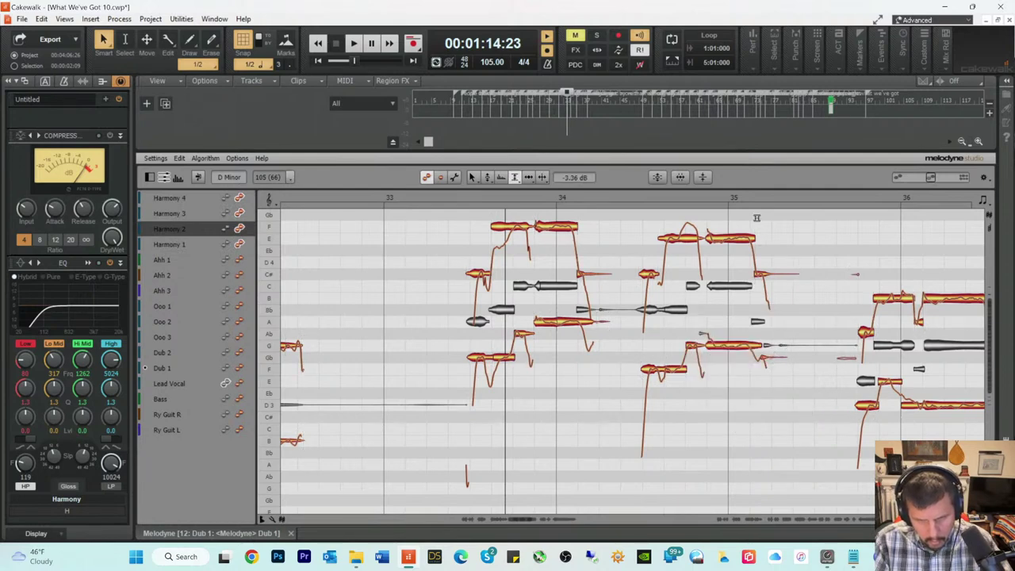
pyautogui.click(736, 197)
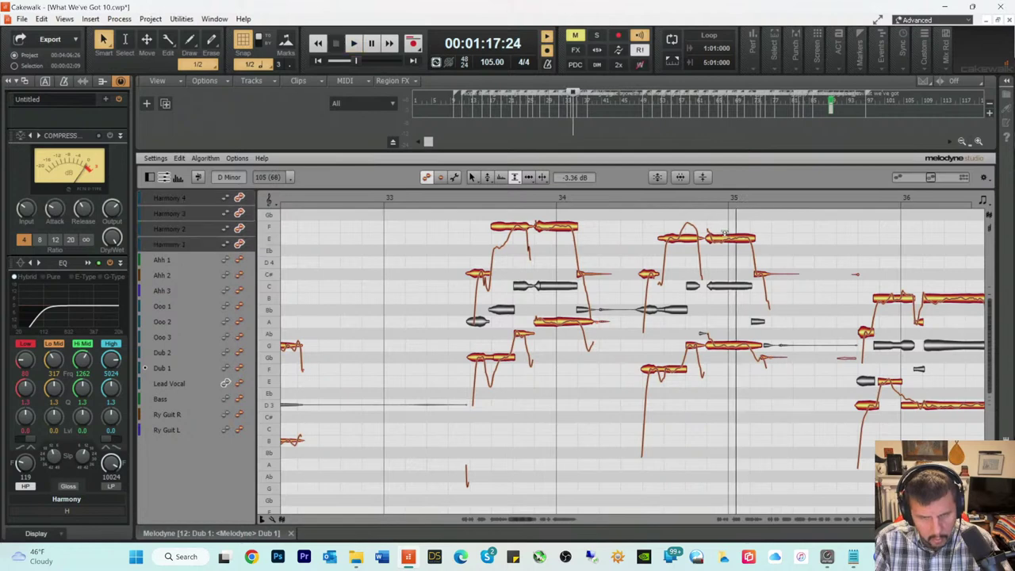
pyautogui.click(726, 237)
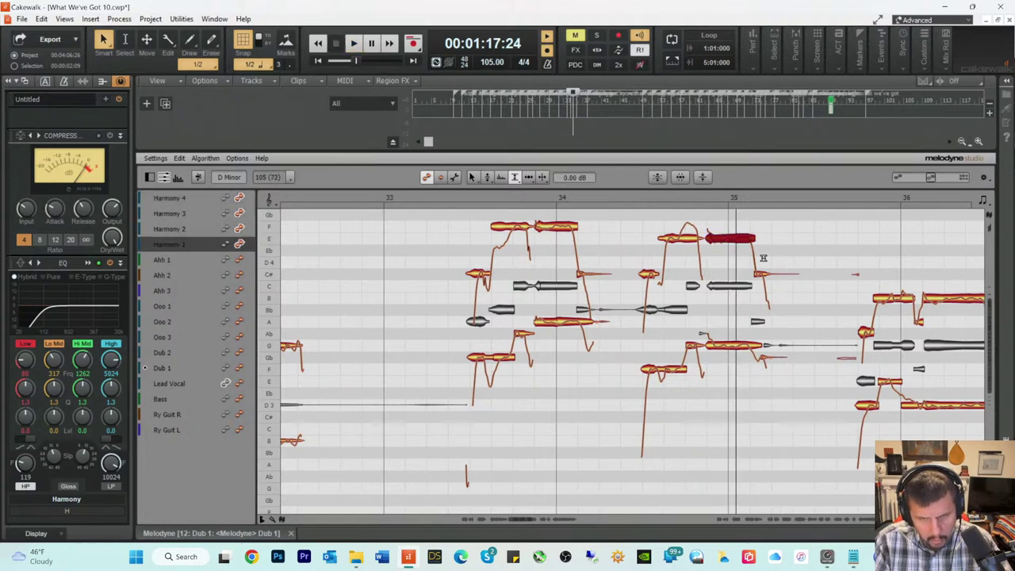
pyautogui.press('space')
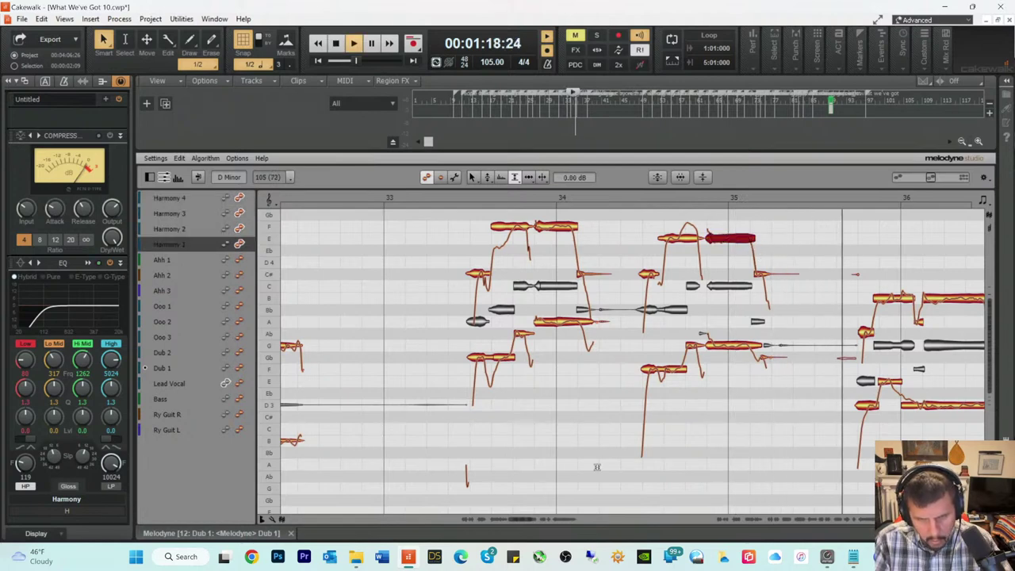
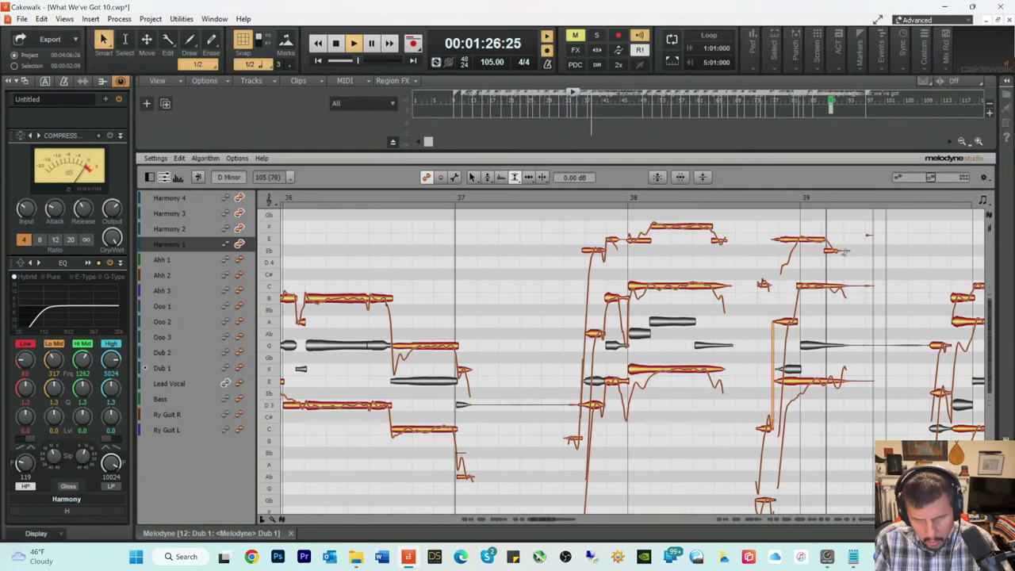
pyautogui.press('space')
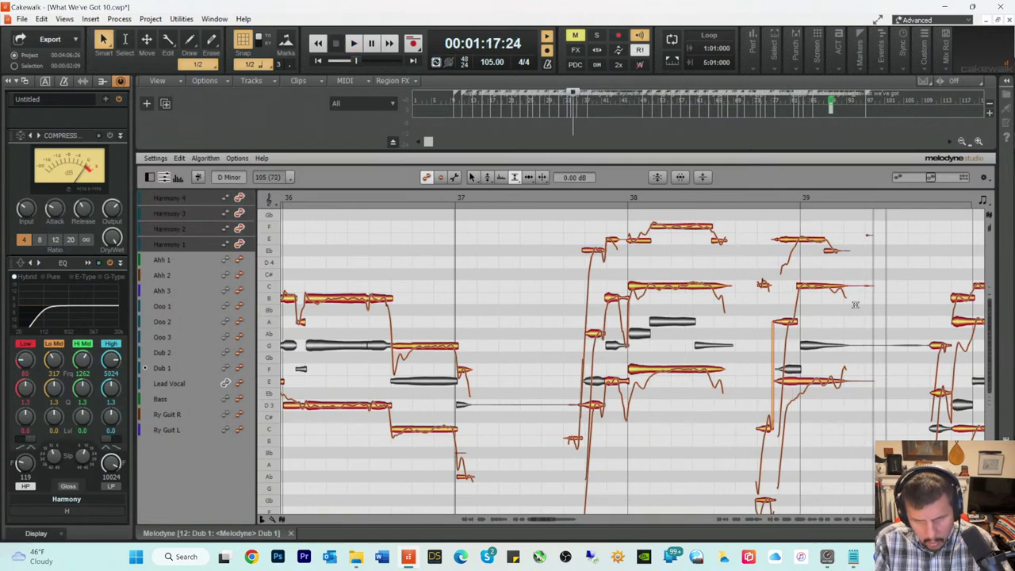
# Step: Audition the harmony phrase from just before bar 39, replaying it to hear the note tails after bar 39
pyautogui.click(760, 197)
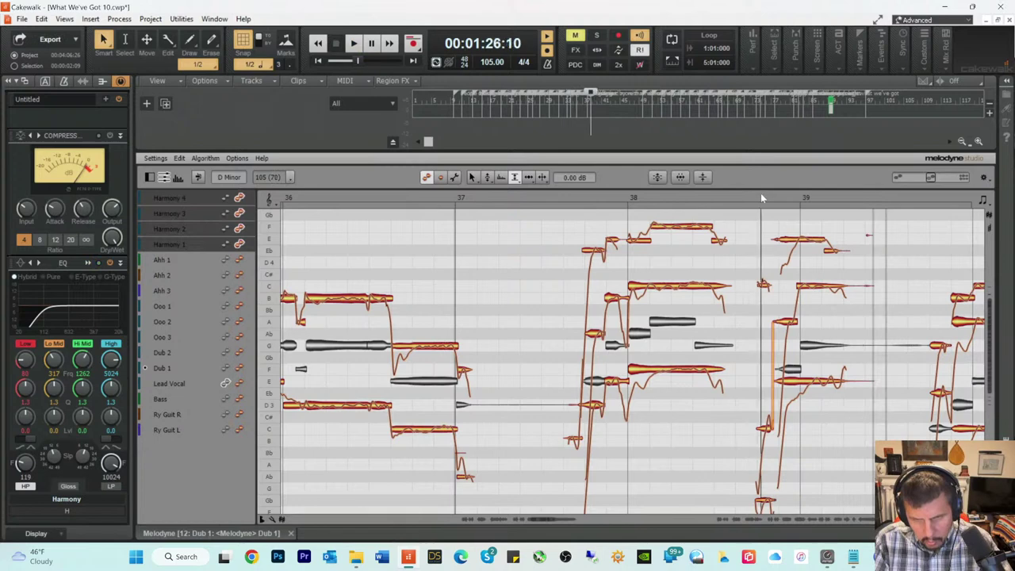
pyautogui.press('space')
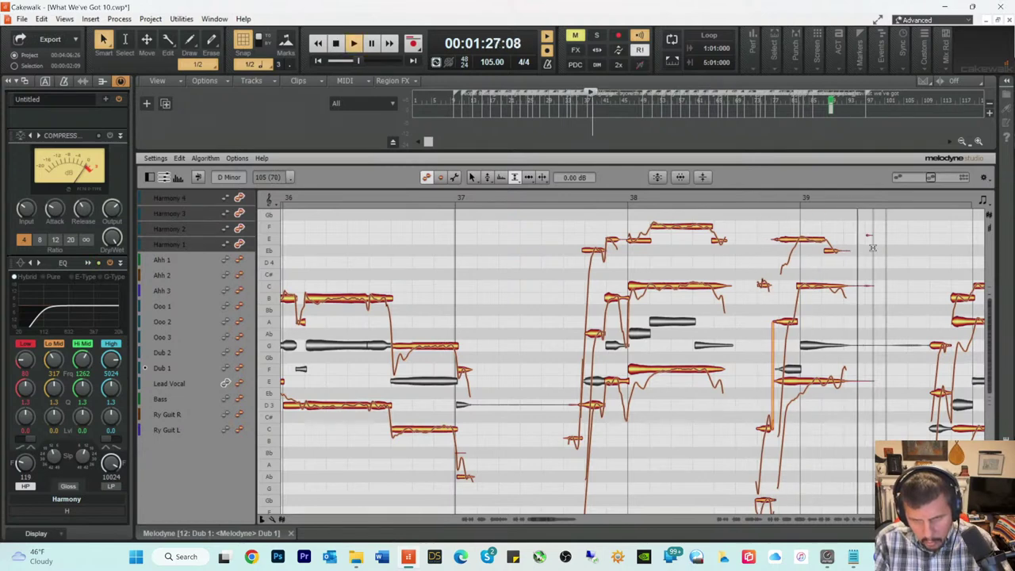
pyautogui.press('space')
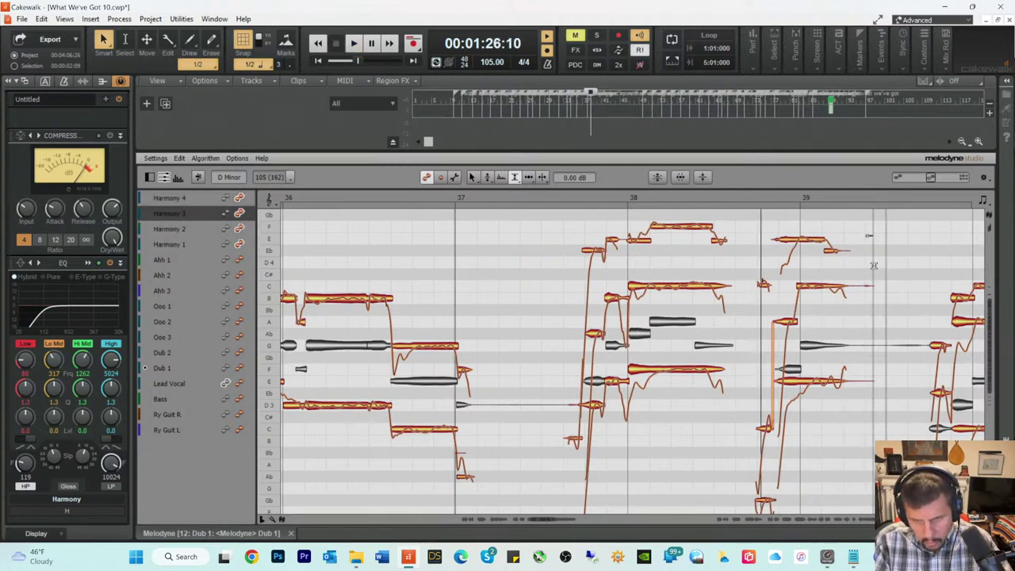
pyautogui.press('space')
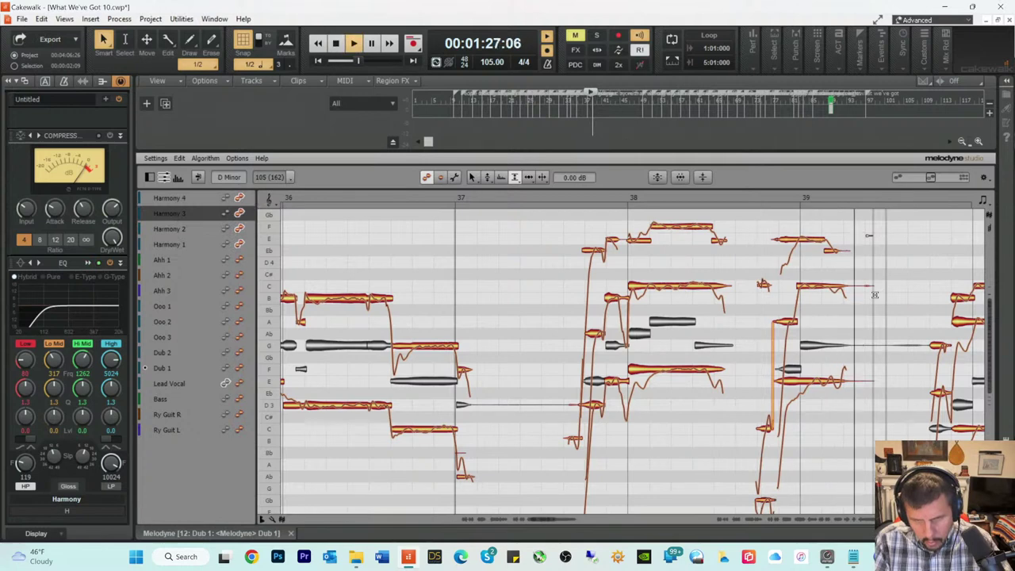
pyautogui.press('space')
# Step: Separate the tail of the Harmony 1 note after bar 39 and lower it by 4.80 dB with the Amplitude tool
pyautogui.rightClick(866, 289)
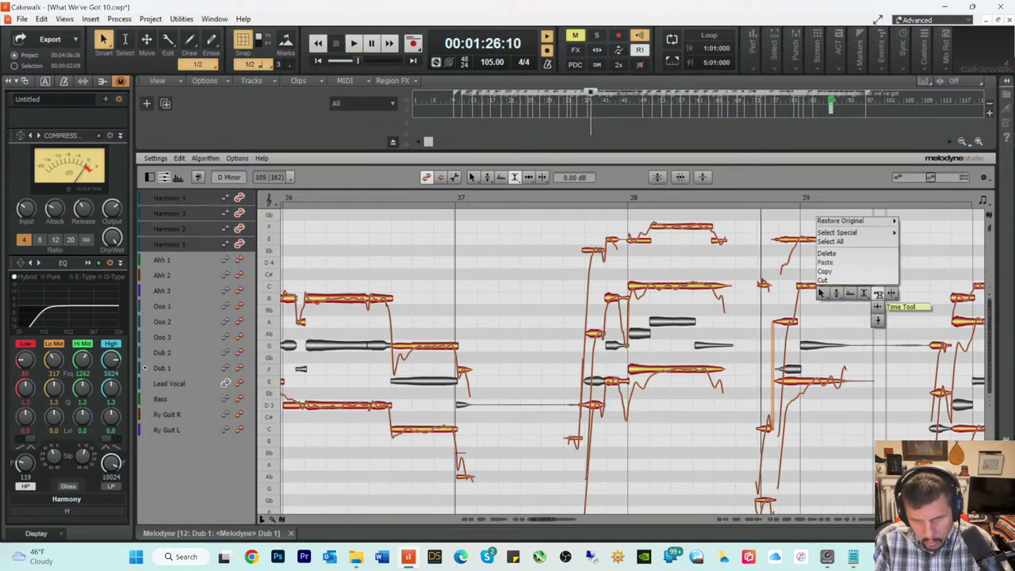
pyautogui.click(872, 291)
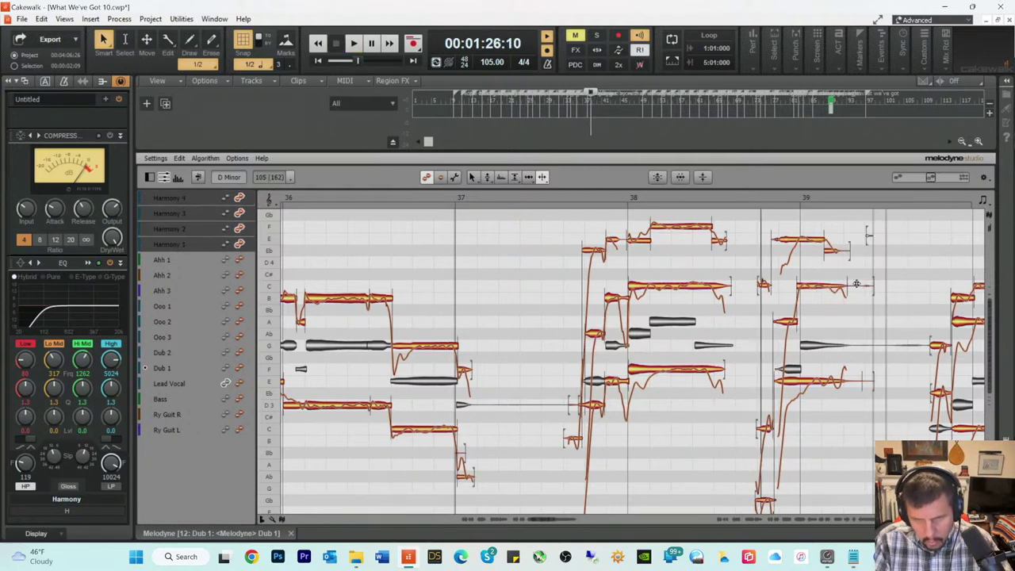
pyautogui.rightClick(853, 293)
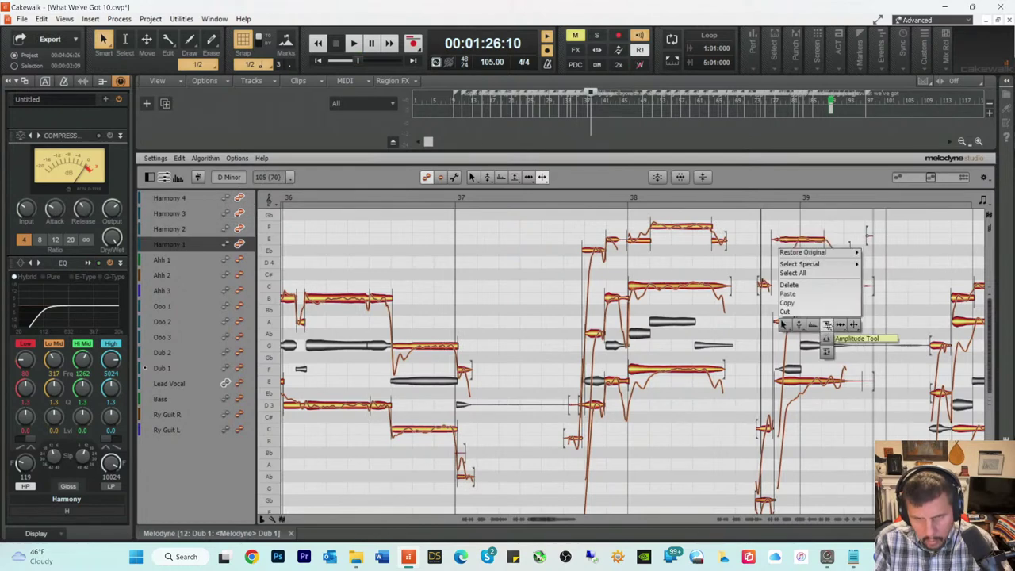
pyautogui.click(827, 327)
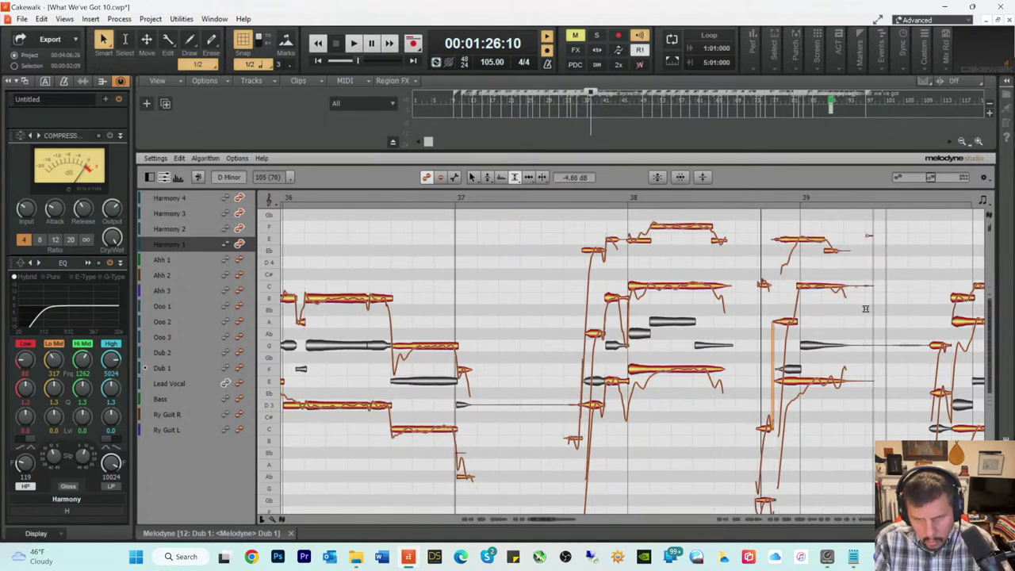
# Step: Lower the small Harmony 3 note on E after bar 39 by 9.60 dB with the Amplitude tool, playing the phrase between adjustments
pyautogui.rightClick(870, 255)
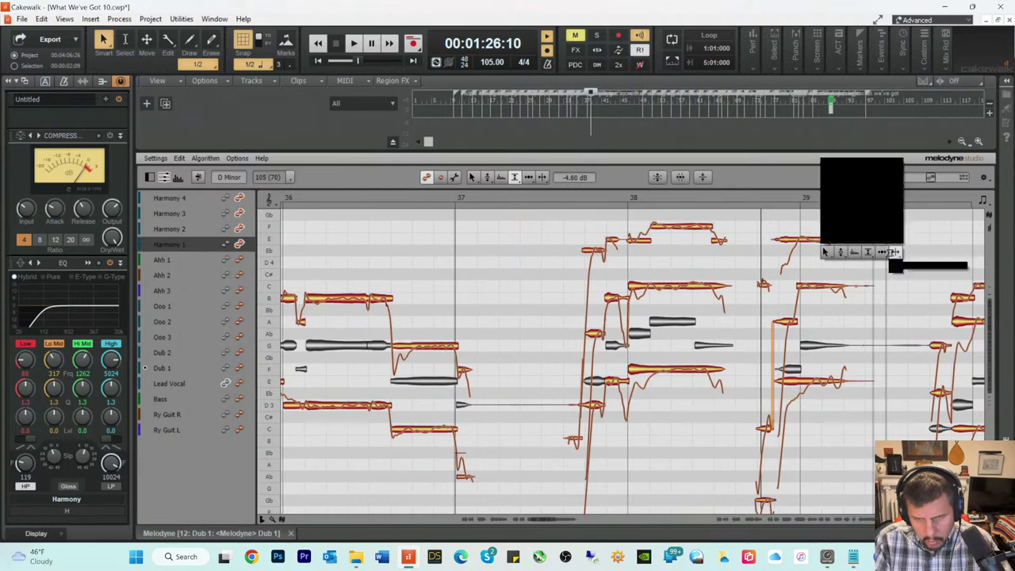
pyautogui.rightClick(886, 246)
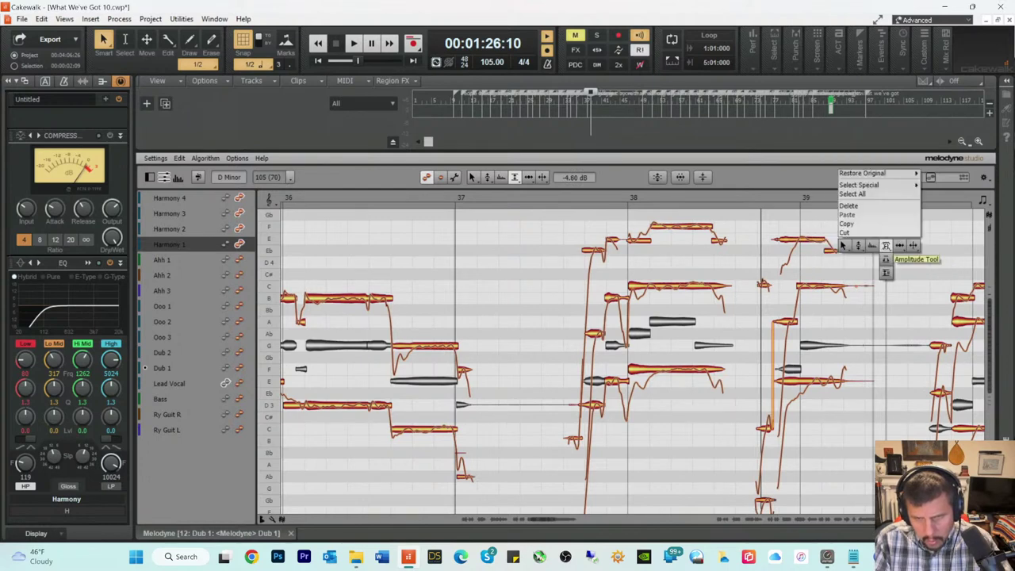
pyautogui.click(885, 245)
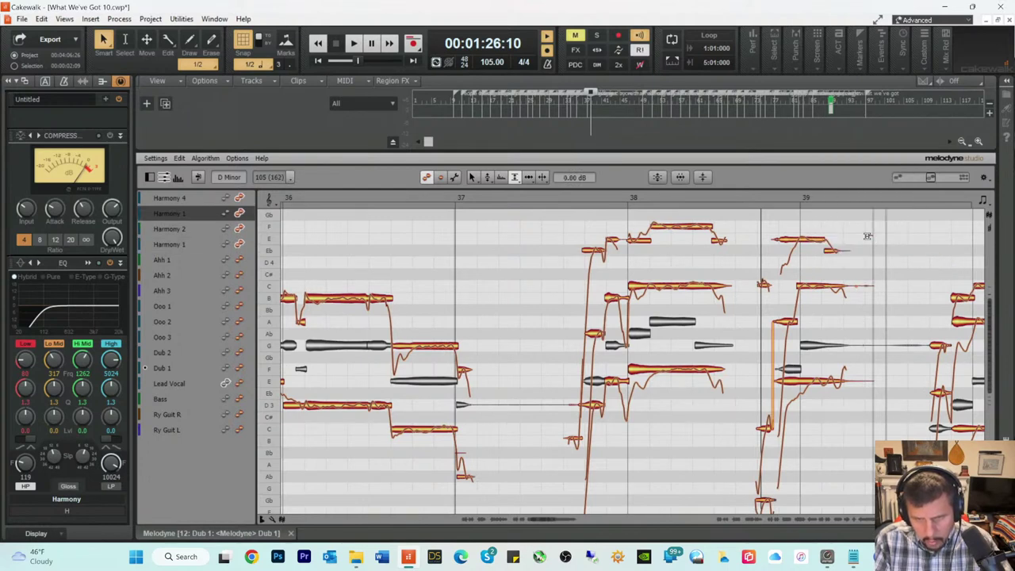
pyautogui.rightClick(874, 256)
pyautogui.click(876, 257)
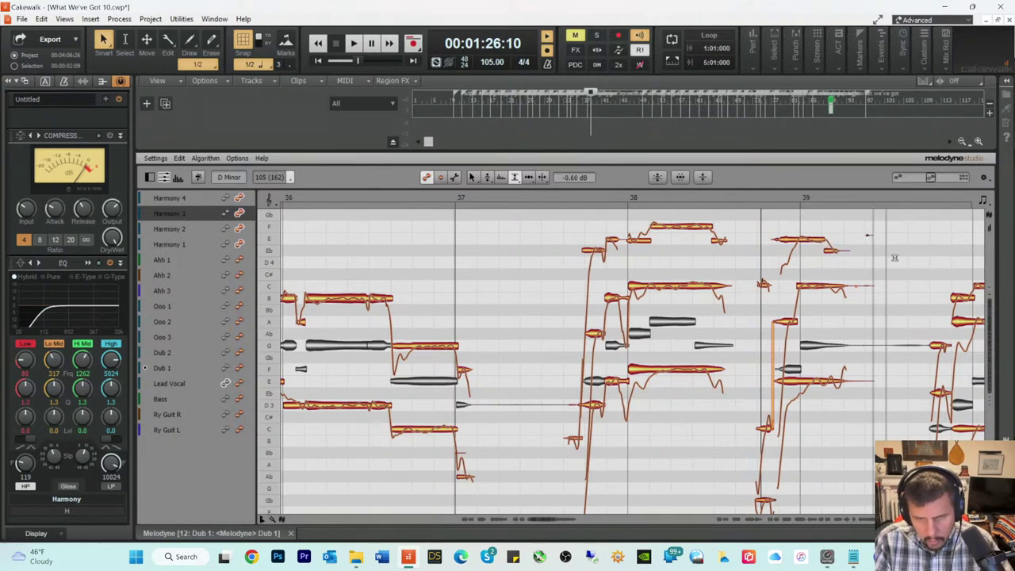
pyautogui.press('space')
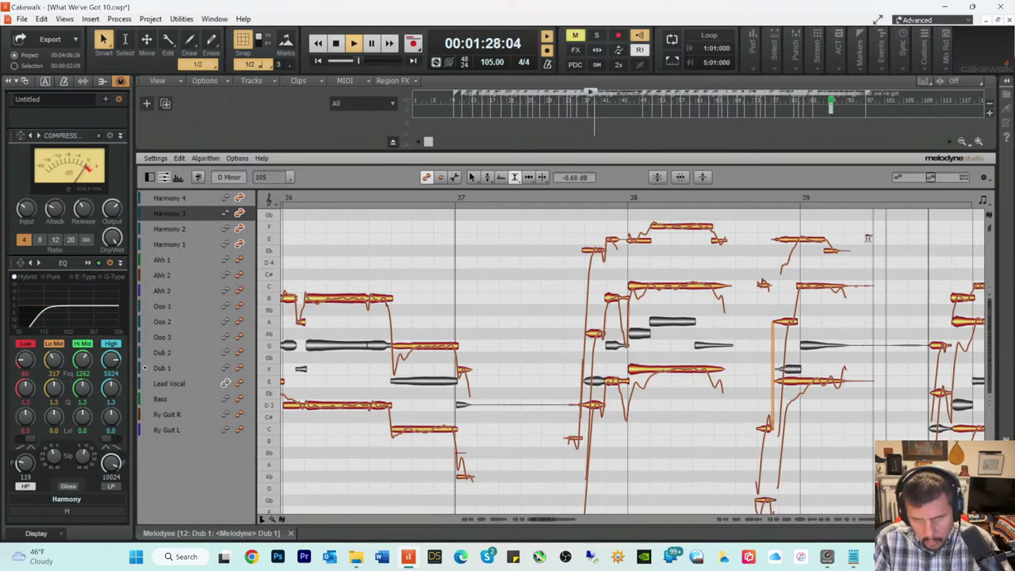
pyautogui.press('space')
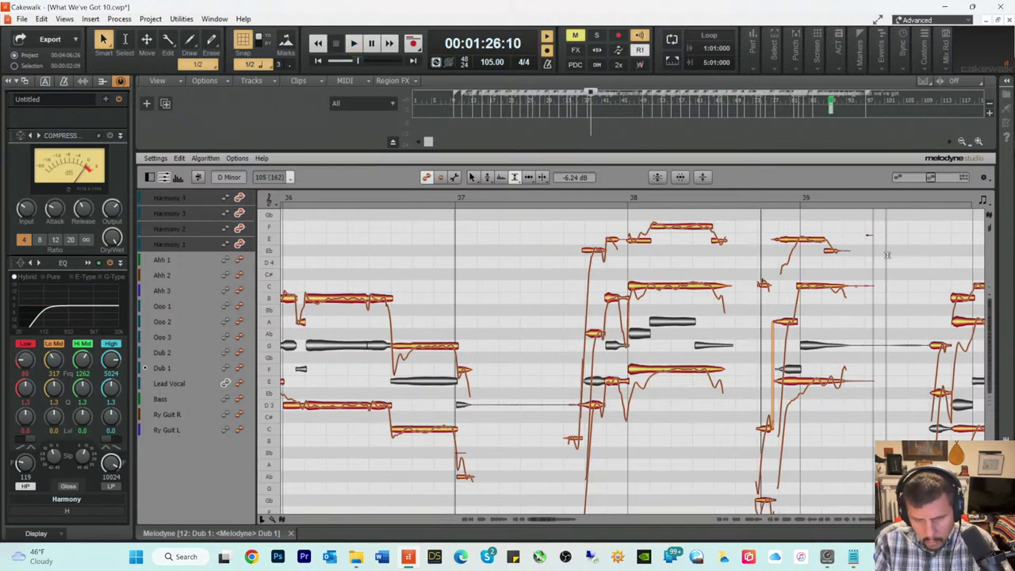
pyautogui.press('space')
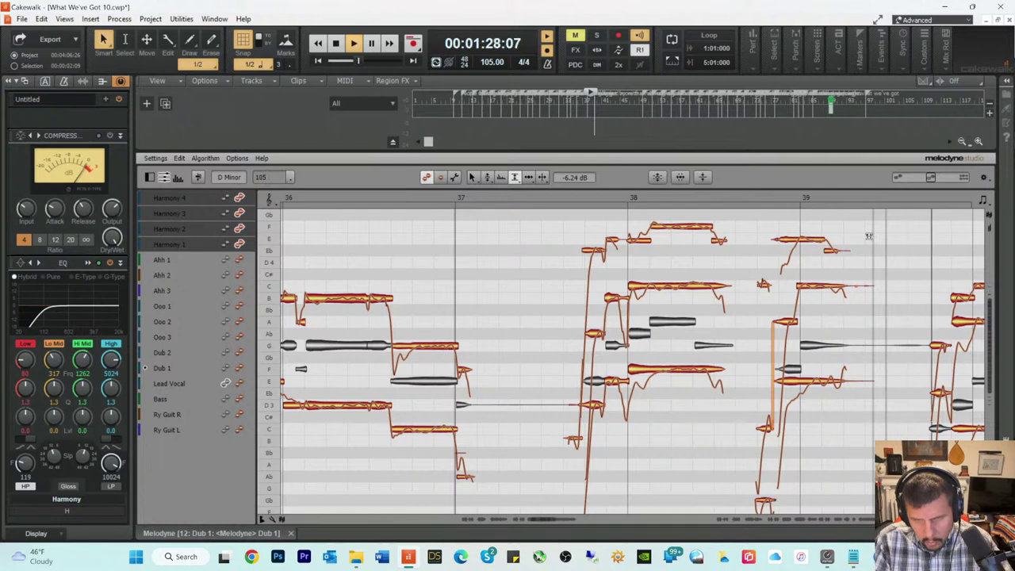
pyautogui.press('space')
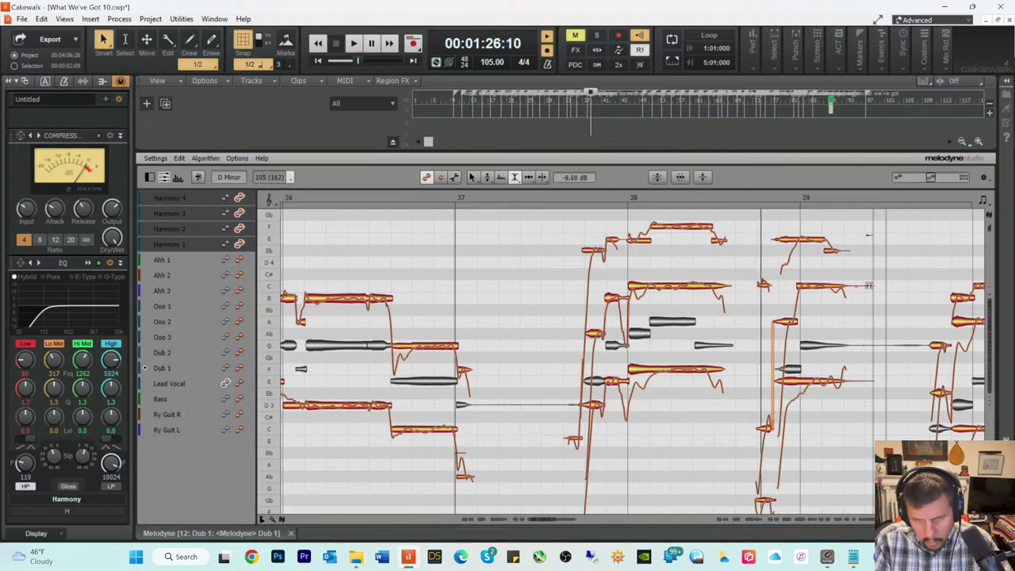
# Step: Set the Harmony 1 tail after bar 39 to -5.52 dB and the small Harmony 3 note to -11.64 dB while replaying the phrase
pyautogui.press('space')
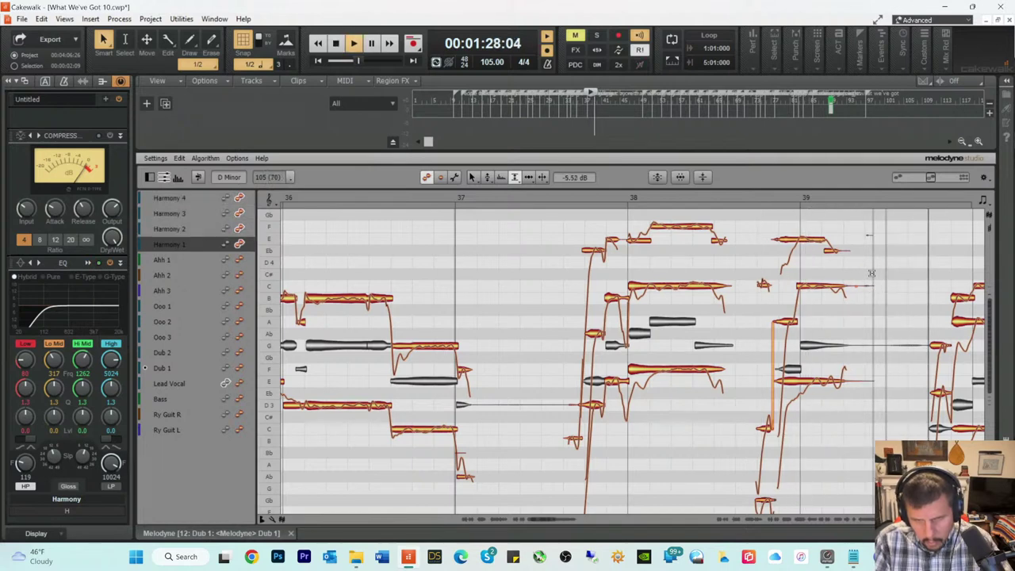
pyautogui.press('space')
pyautogui.click(866, 239)
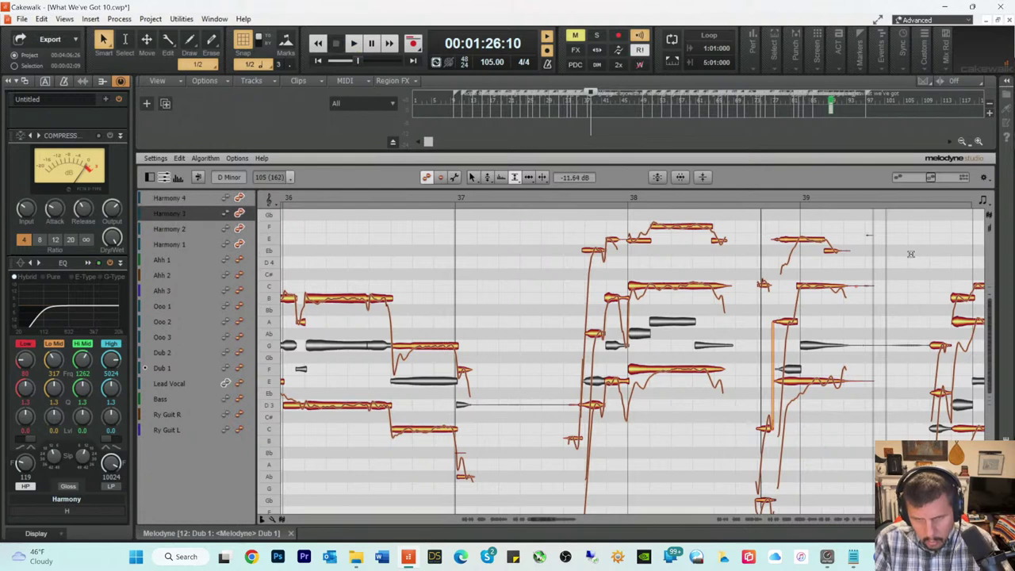
# Step: Audition the harmonies from just before bar 39 through the phrase ending after bar 43
pyautogui.press('space')
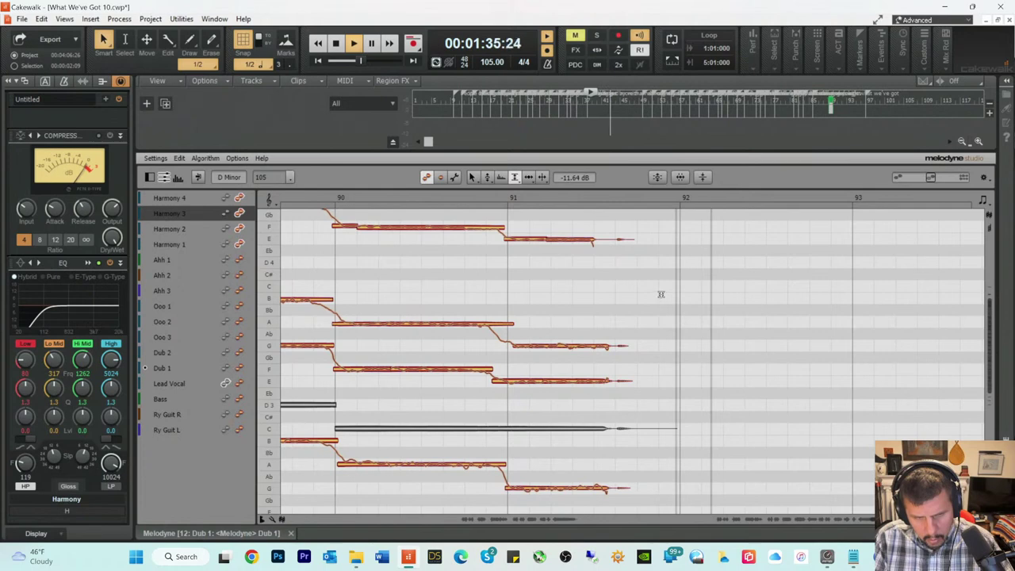
pyautogui.press('space')
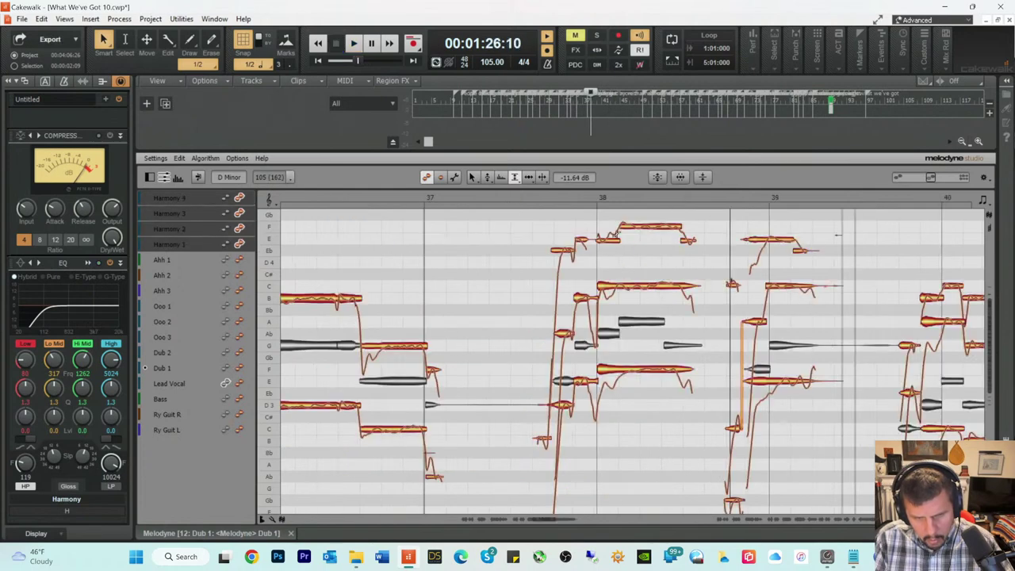
pyautogui.press('space')
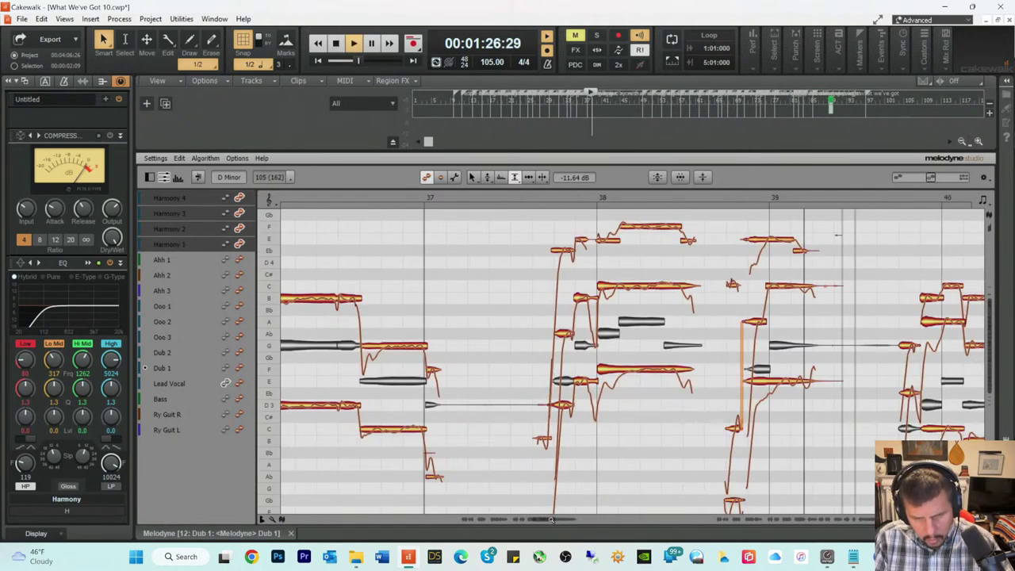
pyautogui.moveTo(543, 521); pyautogui.dragTo(570, 526)
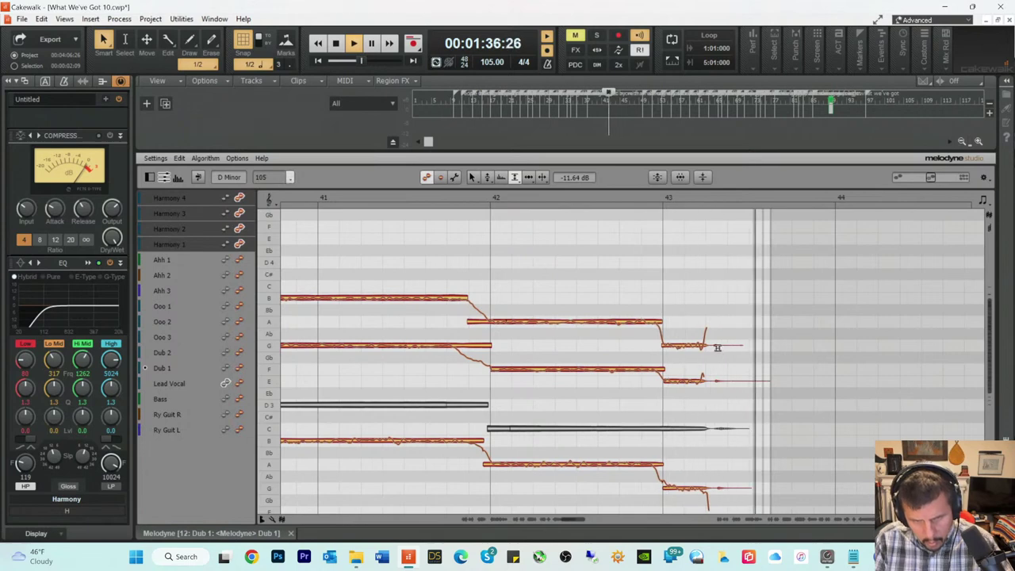
pyautogui.press('space')
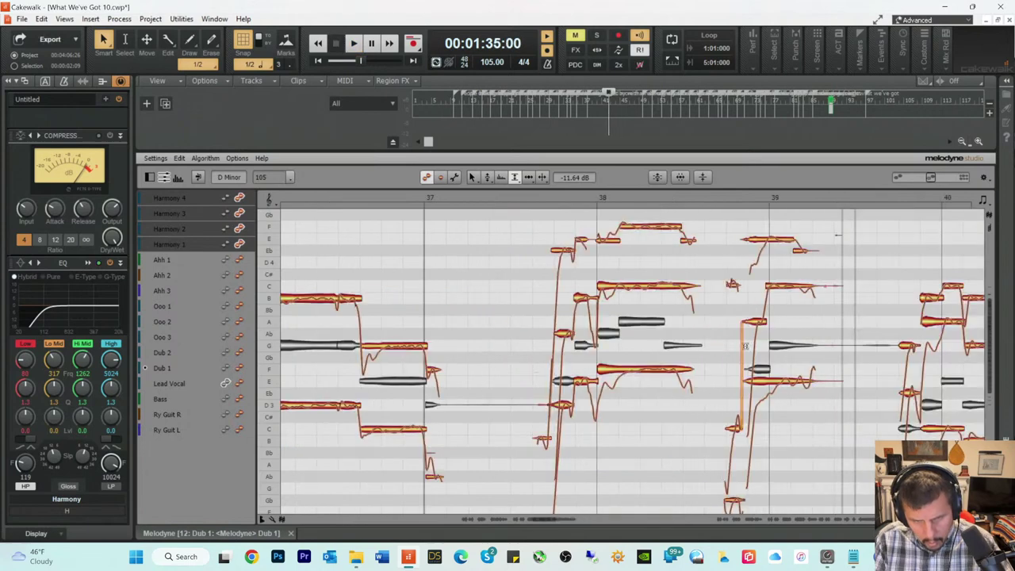
pyautogui.press('space')
pyautogui.press('space')
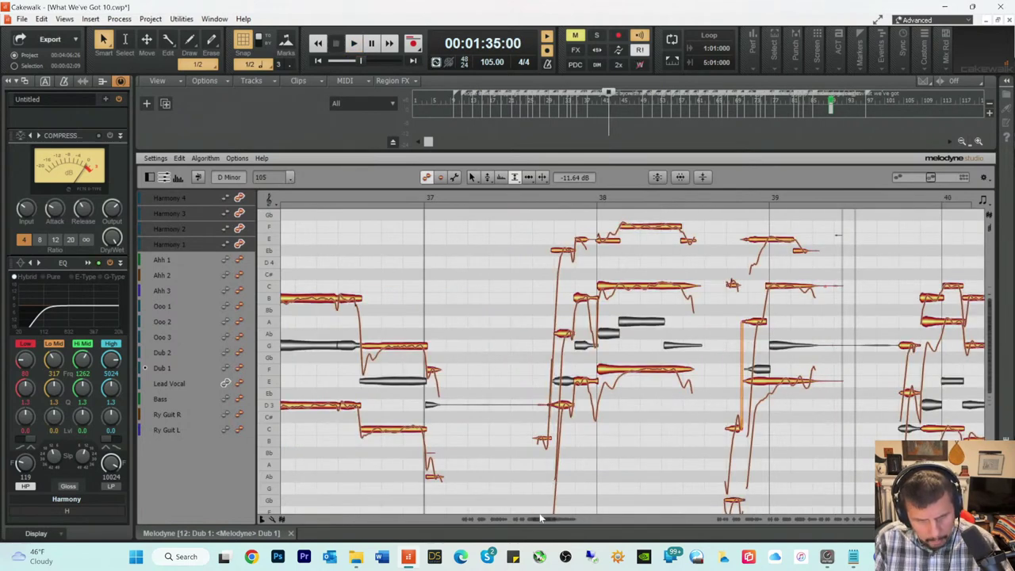
# Step: Lower the tails after bar 43 by 2.40 dB on Harmony 3, 3.96 dB on Harmony 1 and 4.08 dB on Harmony 2, and audition them
pyautogui.moveTo(541, 524); pyautogui.dragTo(563, 523)
pyautogui.click(600, 195)
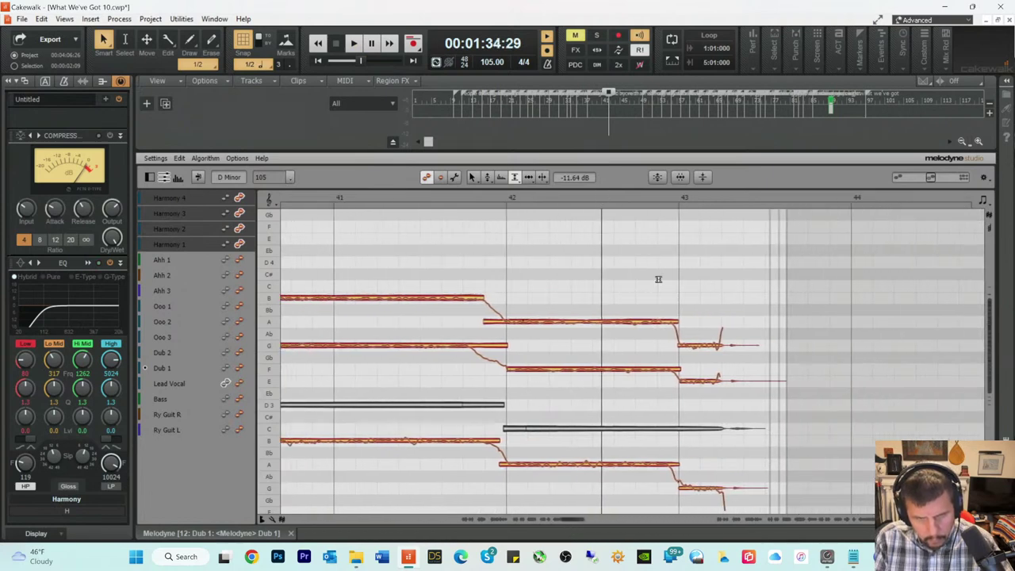
pyautogui.click(731, 346)
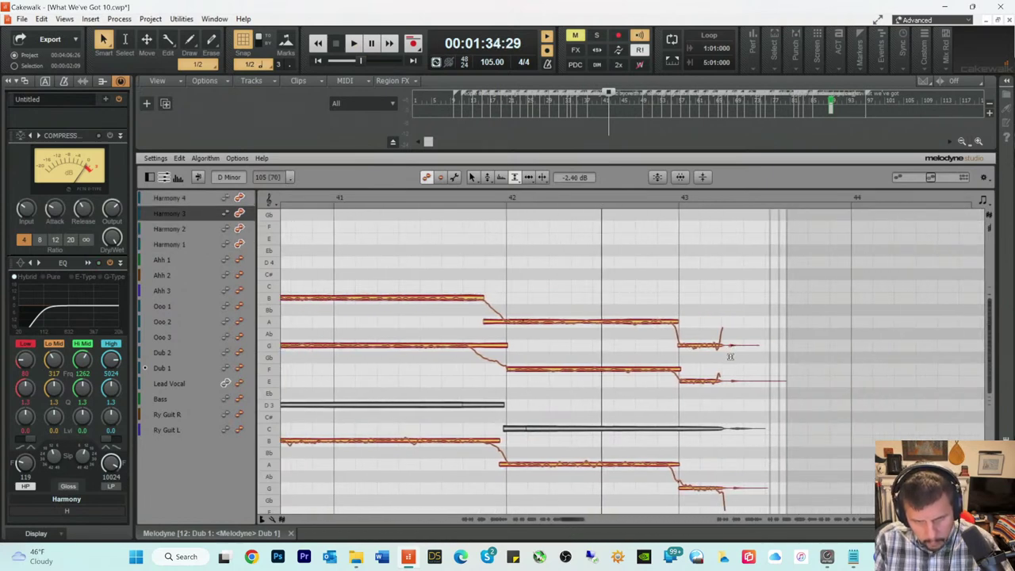
pyautogui.click(731, 379)
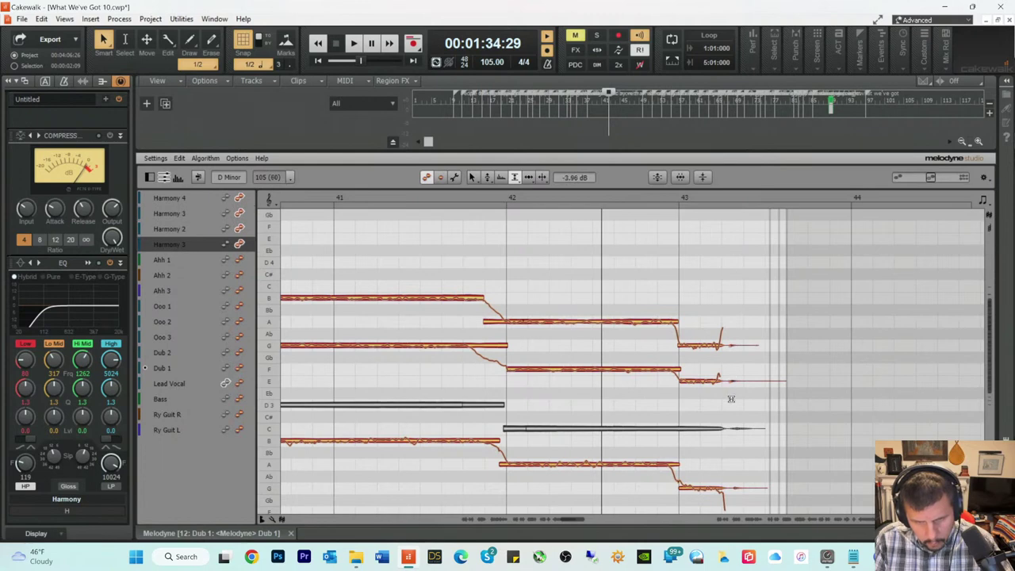
pyautogui.click(736, 490)
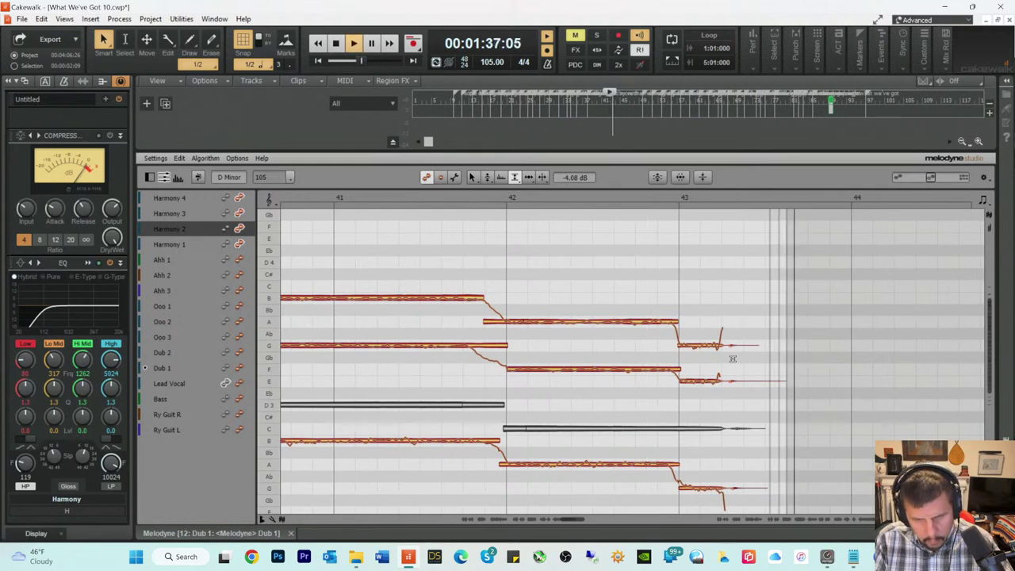
pyautogui.press('space')
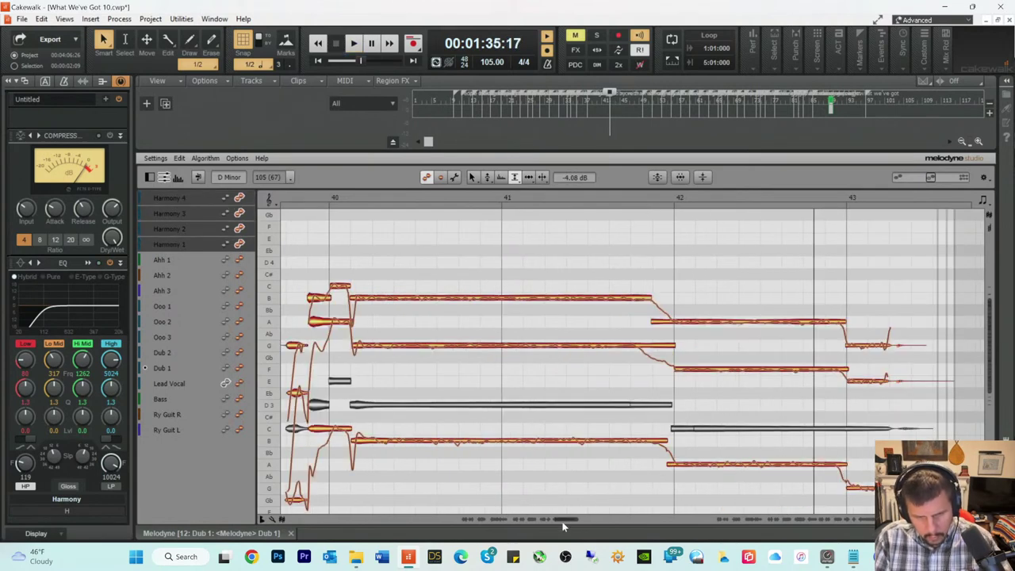
# Step: Audition the harmonies from between bars 65 and 66 onward, and move the playhead to the phrase start between bars 66 and 67
pyautogui.moveTo(564, 524); pyautogui.dragTo(716, 521)
pyautogui.click(599, 204)
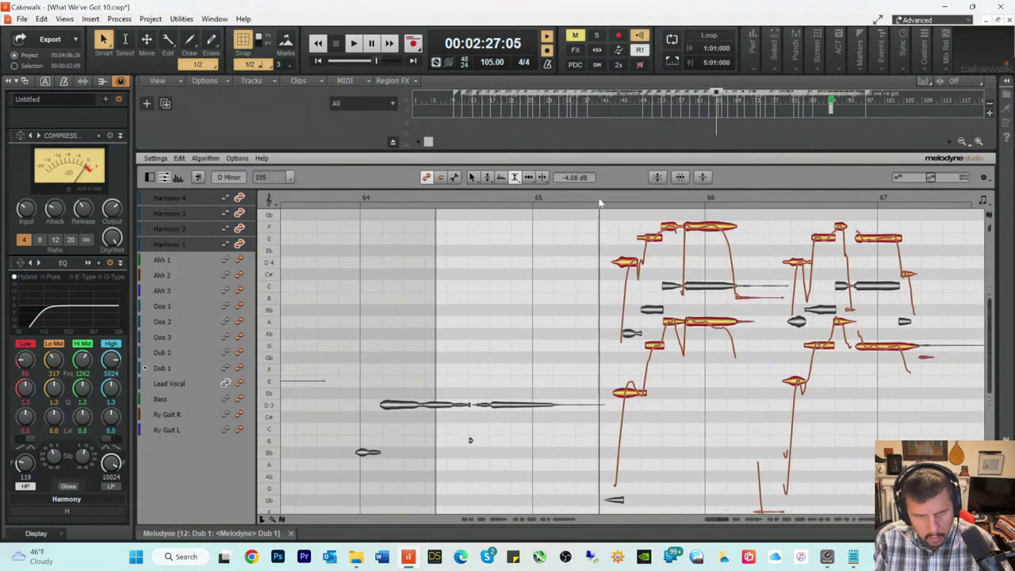
pyautogui.press('space')
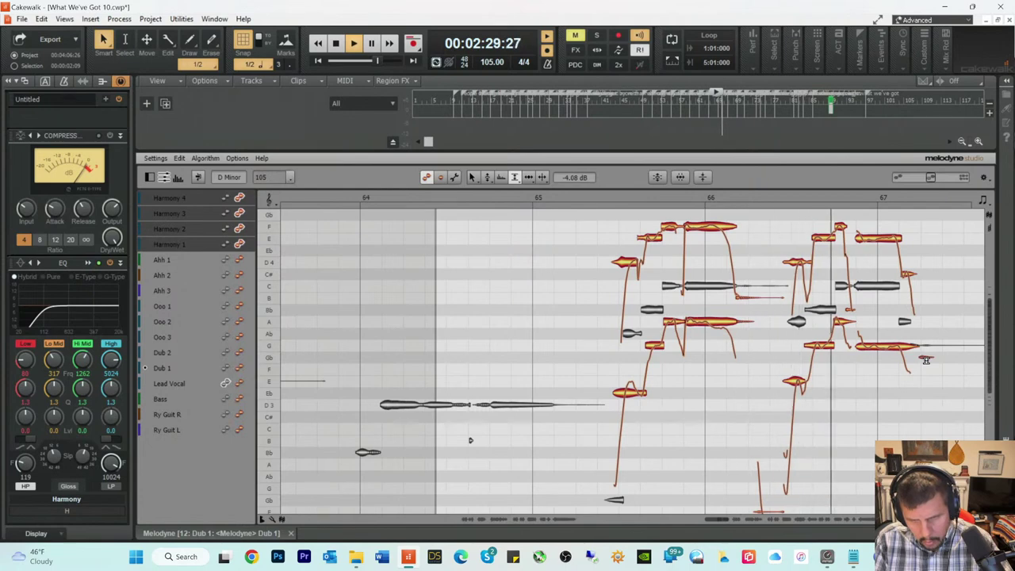
pyautogui.press('space')
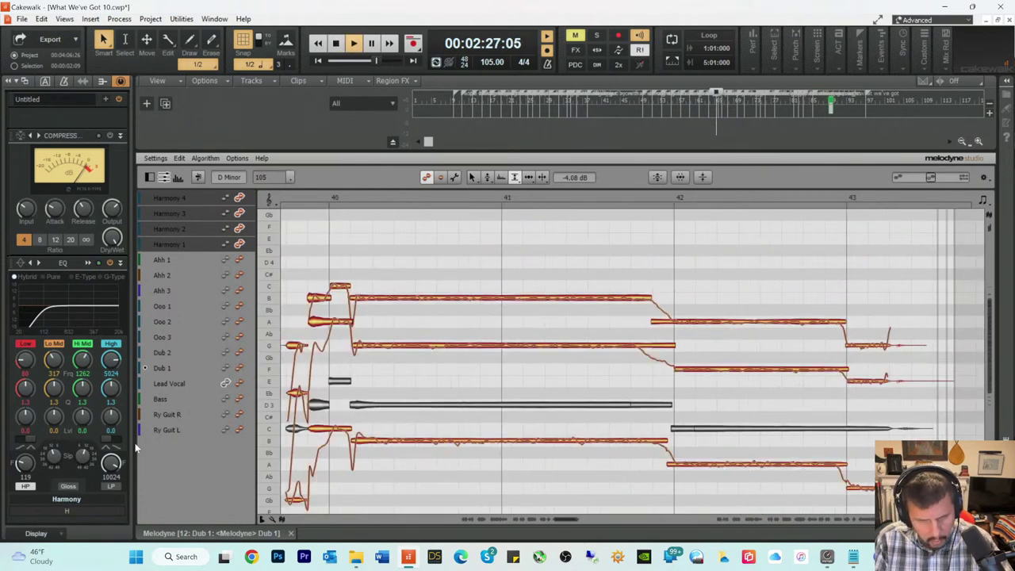
pyautogui.press('space')
pyautogui.press('space')
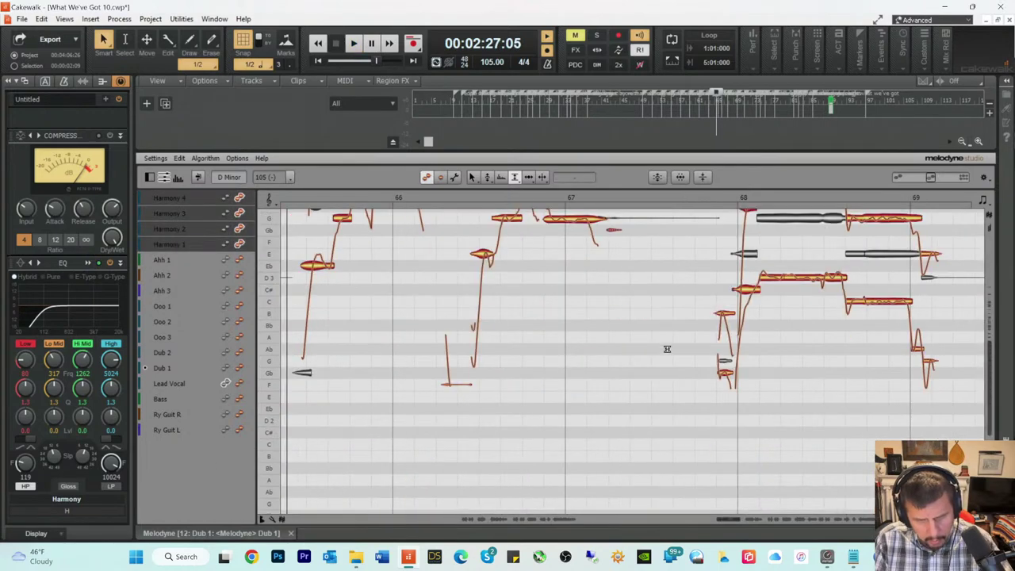
pyautogui.scroll(4, 641, 331)
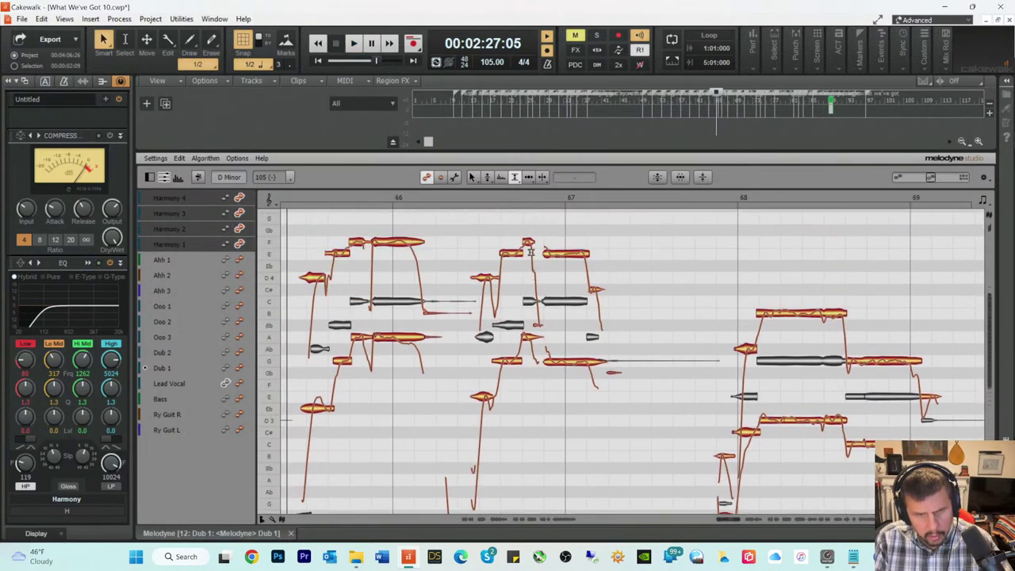
pyautogui.click(473, 197)
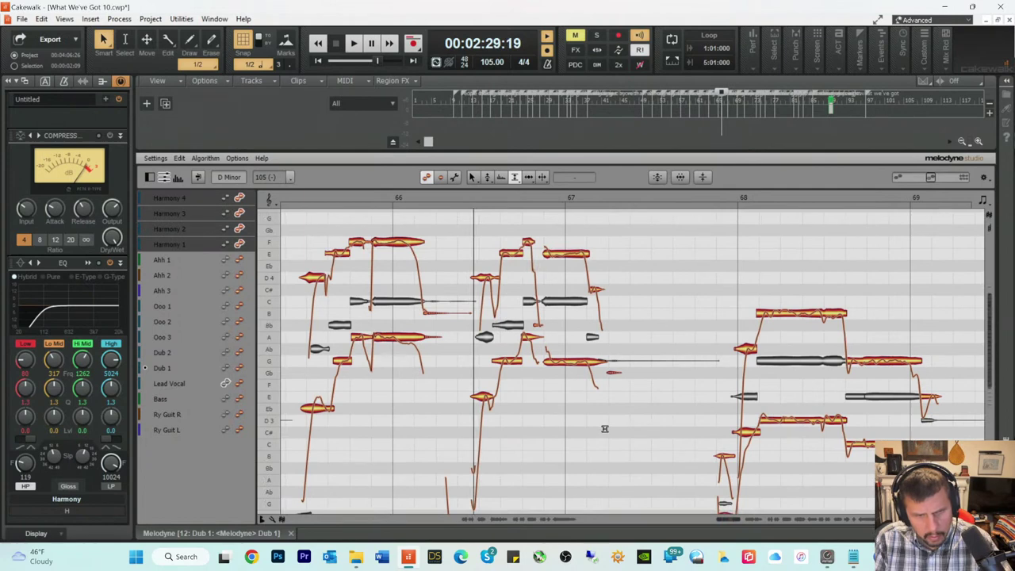
# Step: Lower the small Harmony 2 tail just after bar 67 to -7.32 dB and audition the harmonies from bar 66 into bar 70
pyautogui.click(611, 374)
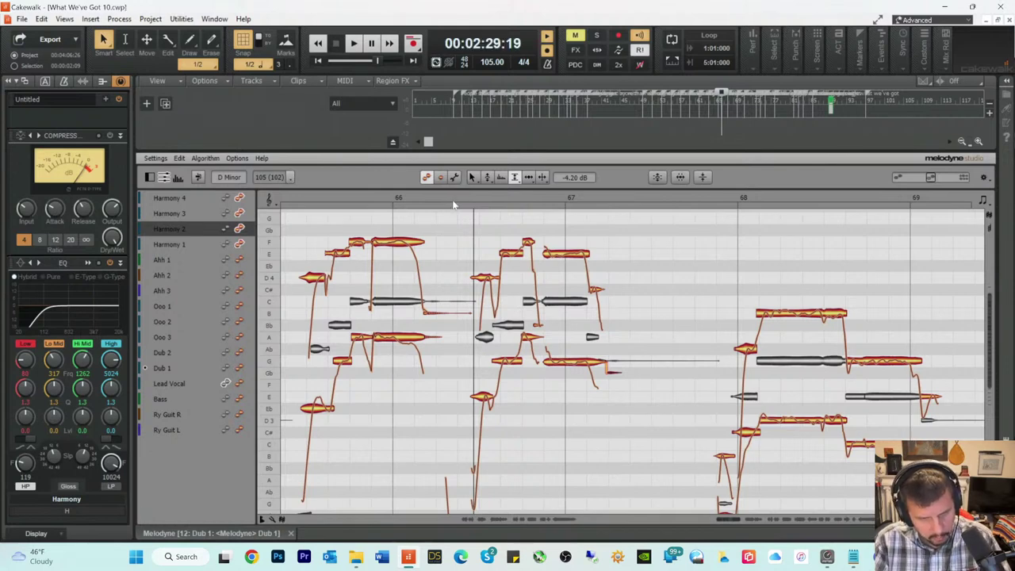
pyautogui.click(450, 204)
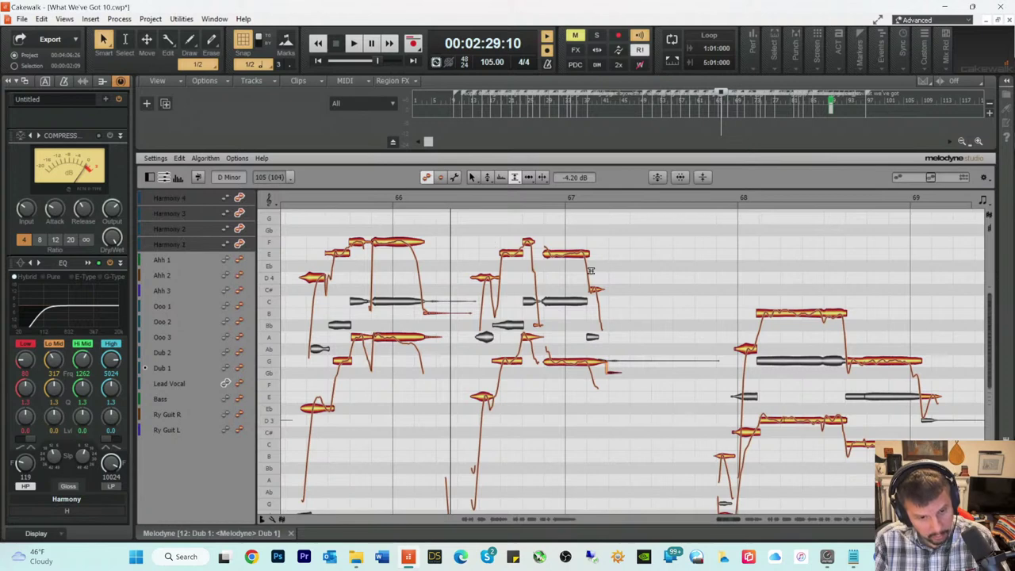
pyautogui.press('space')
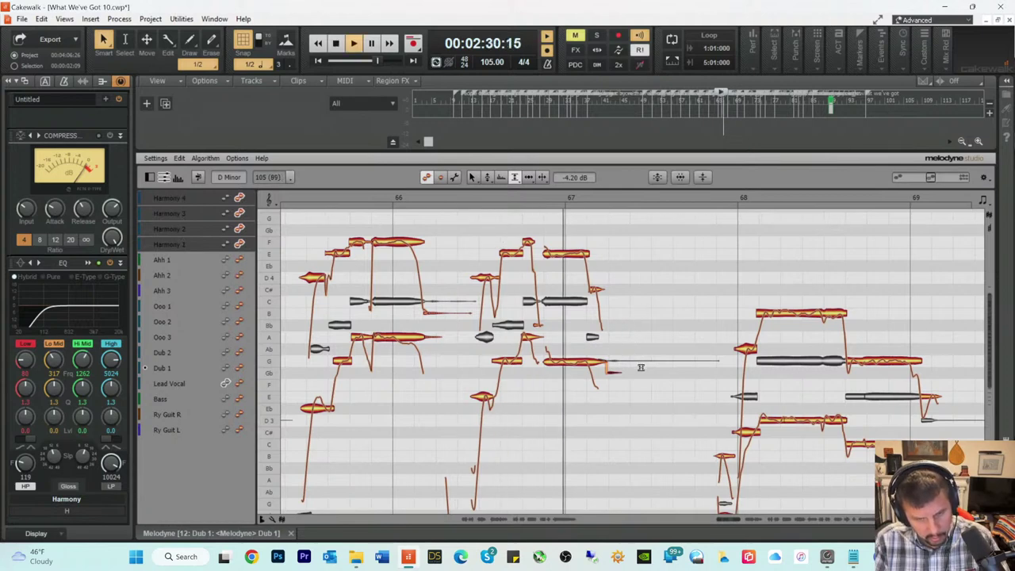
pyautogui.press('space')
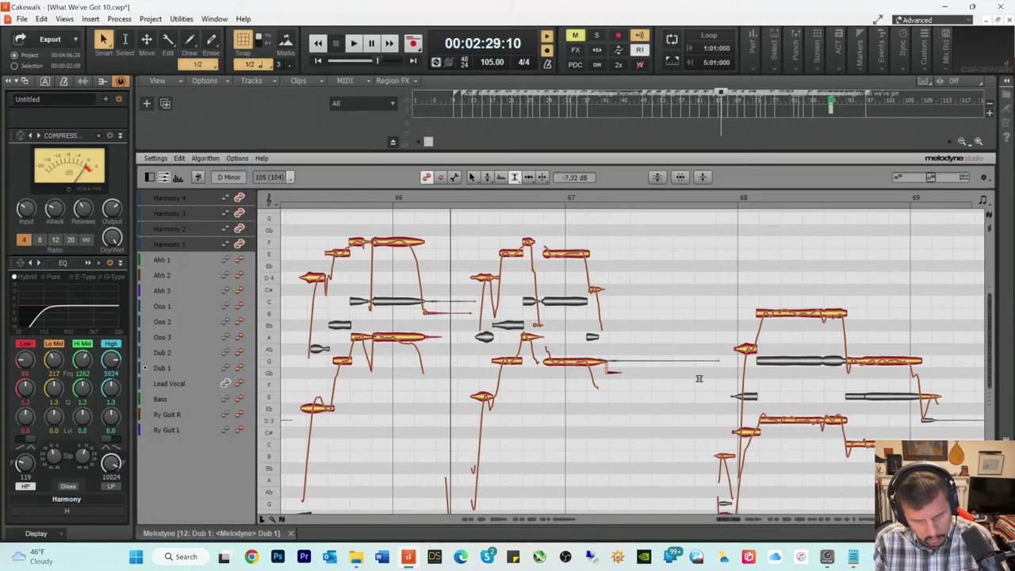
pyautogui.press('space')
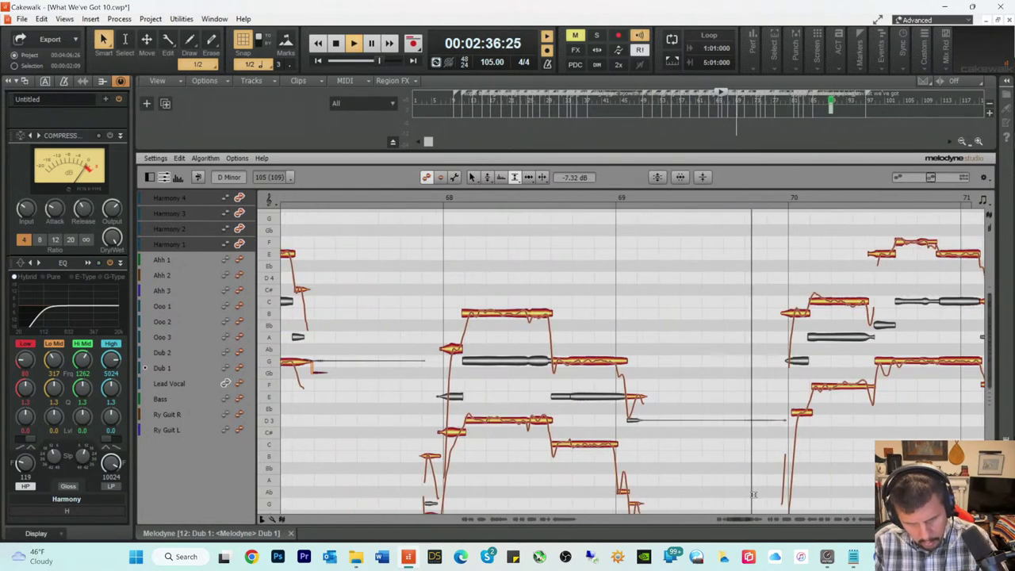
pyautogui.moveTo(740, 517); pyautogui.dragTo(750, 520)
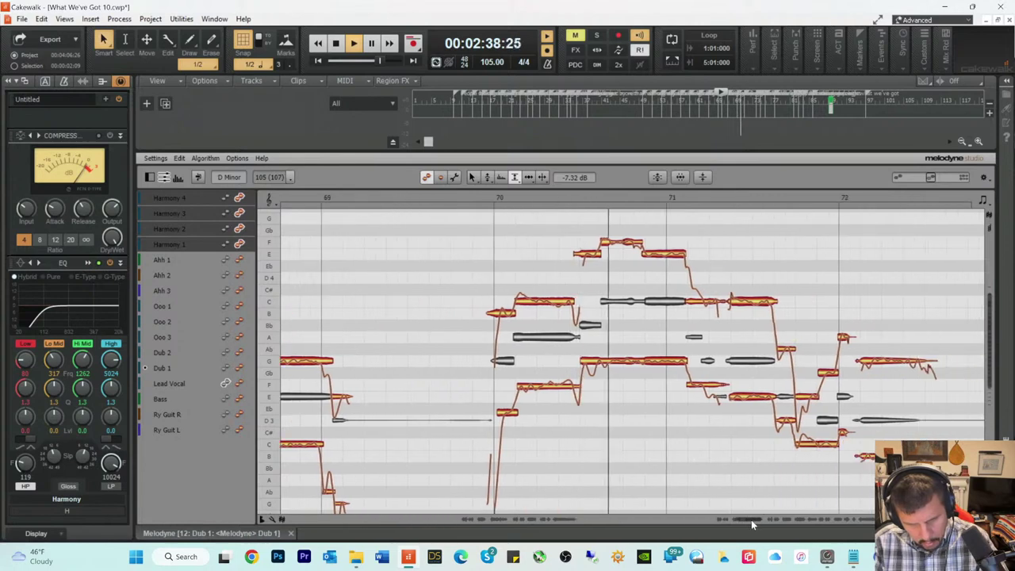
pyautogui.press('space')
# Step: Adjust the pitch fluctuation of two long Harmony 2 notes after bar 70, setting the first to -16.0% and the second to 15.0%
pyautogui.rightClick(545, 404)
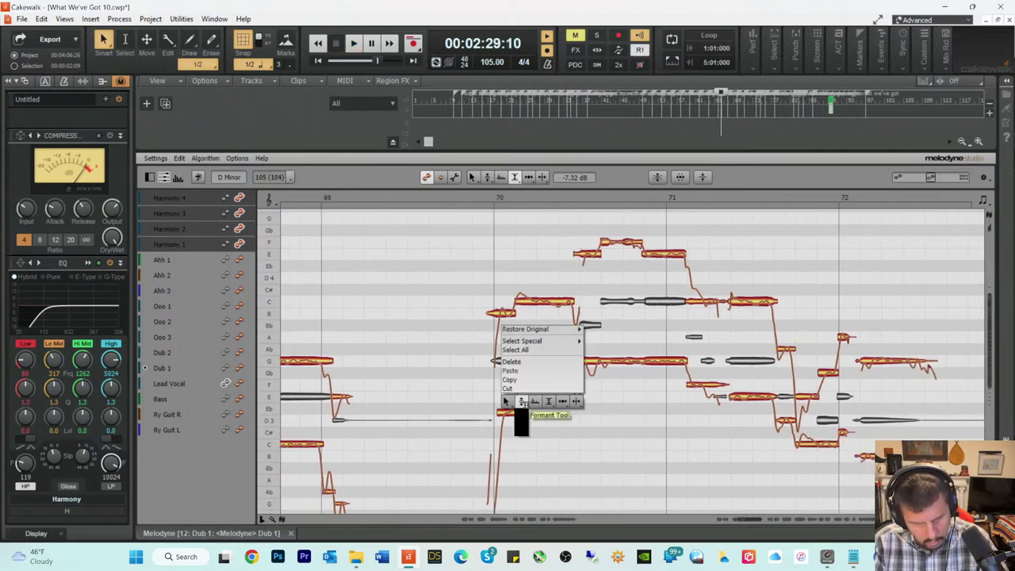
pyautogui.click(522, 401)
pyautogui.moveTo(549, 384); pyautogui.dragTo(531, 430)
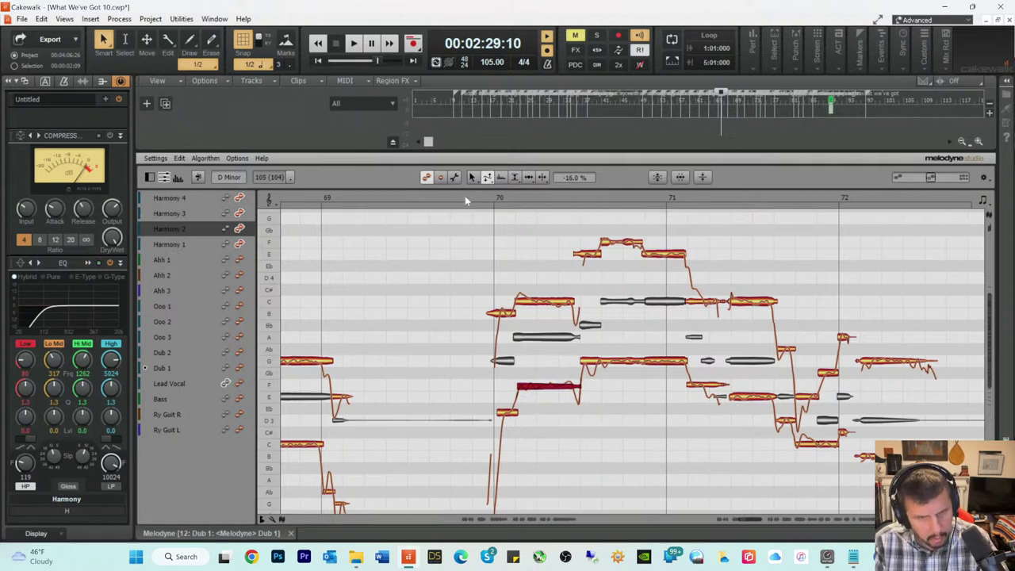
pyautogui.moveTo(612, 361); pyautogui.dragTo(606, 387)
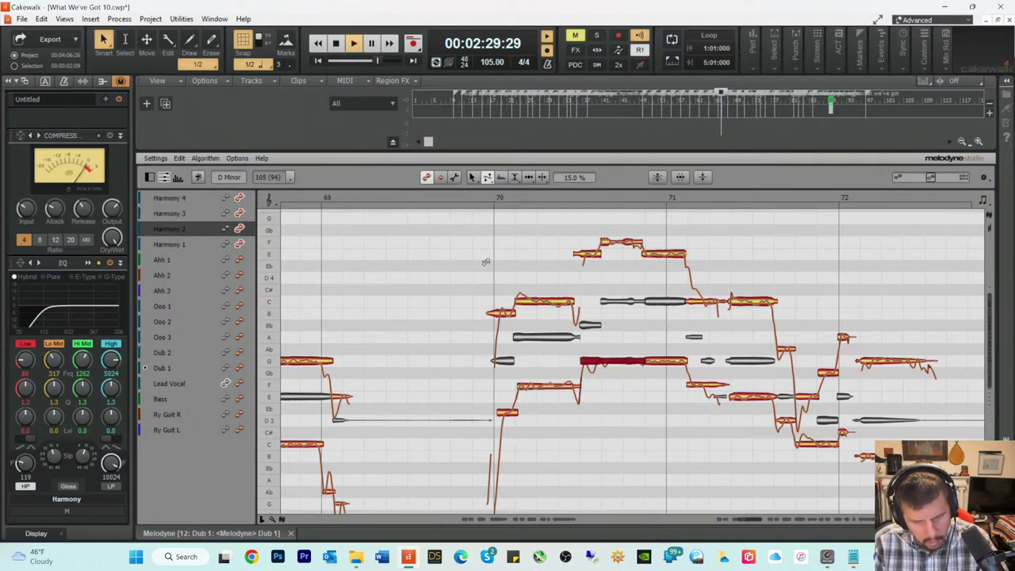
# Step: Audition the harmonies from just before bar 70 into bar 73, and replay them from just before bar 72
pyautogui.click(474, 197)
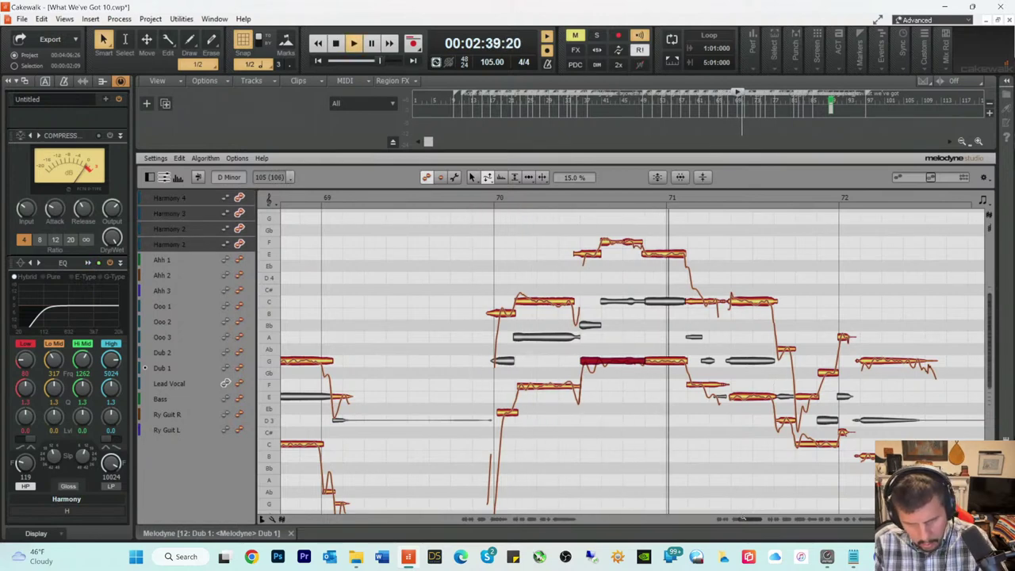
pyautogui.moveTo(742, 518); pyautogui.dragTo(765, 524)
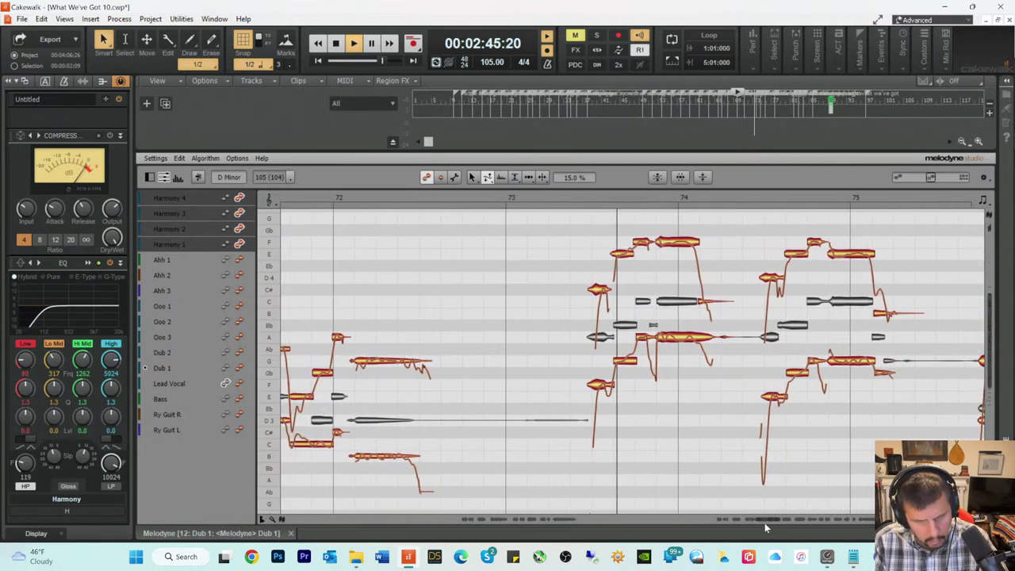
pyautogui.press('space')
pyautogui.click(314, 196)
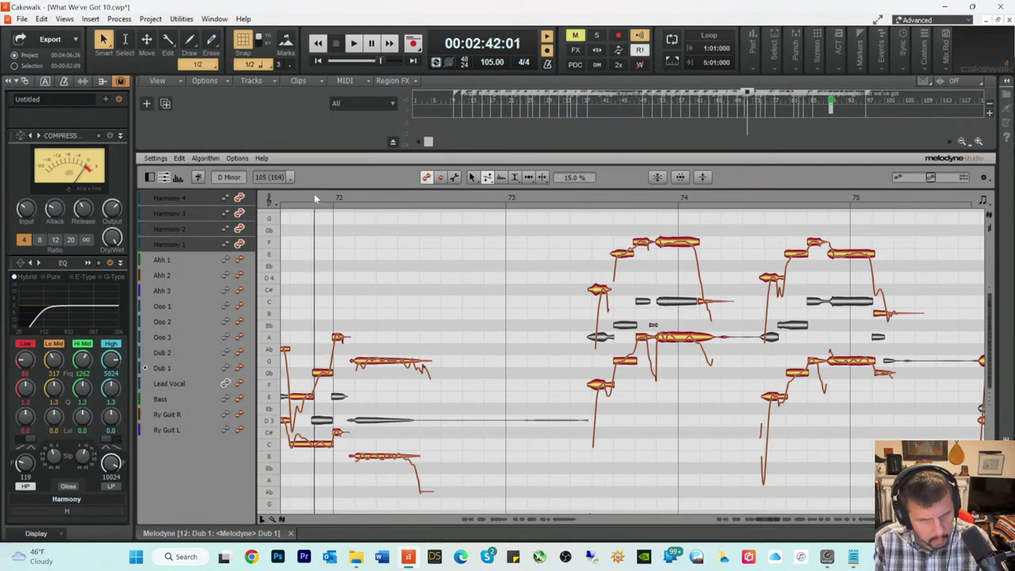
pyautogui.press('space')
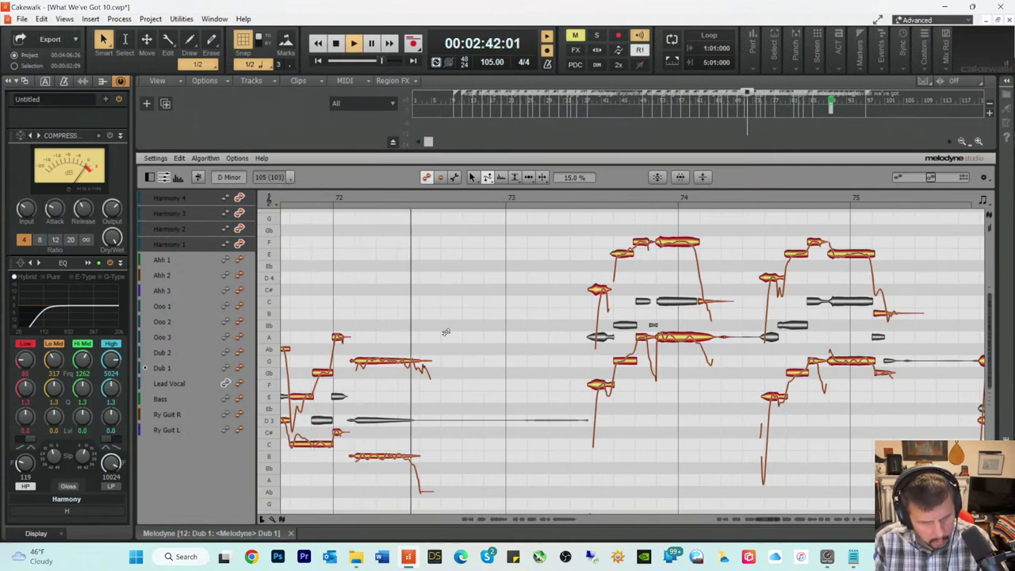
# Step: Separate the short onsets from the long Harmony 2 and Harmony 1 notes that begin after bar 72
pyautogui.rightClick(439, 389)
pyautogui.click(501, 377)
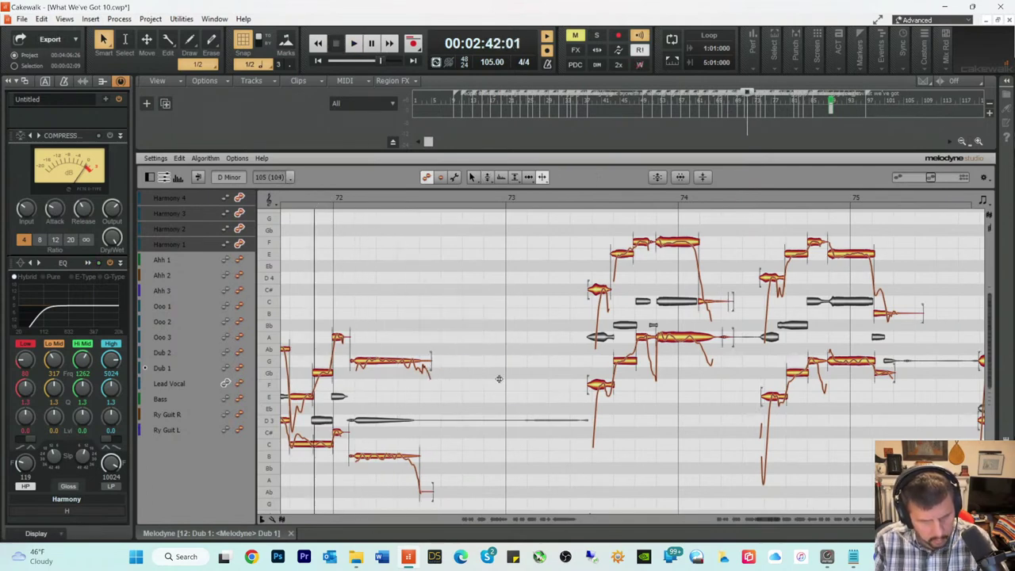
pyautogui.click(355, 455)
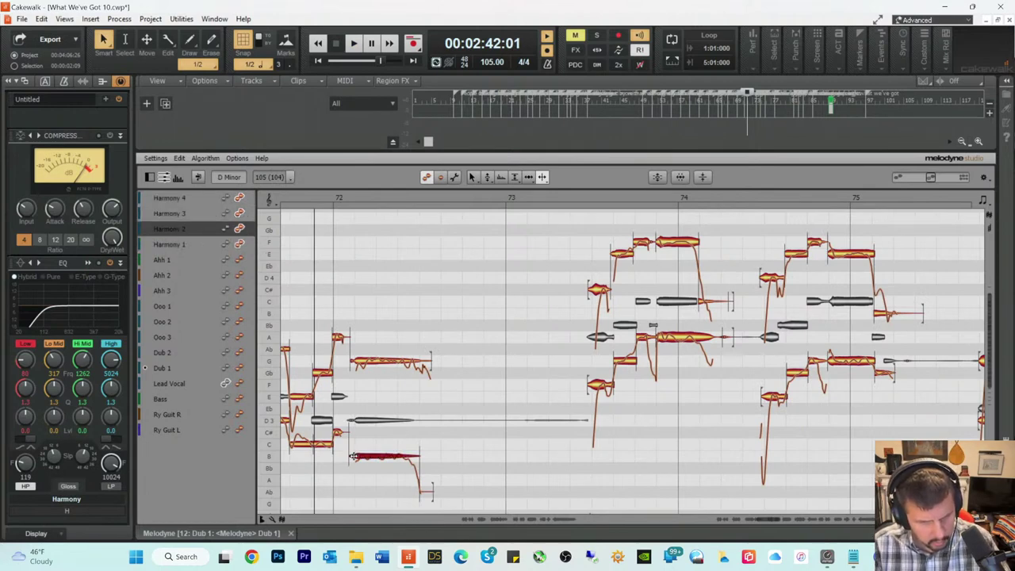
pyautogui.click(352, 361)
# Step: Lower the small split-off Harmony 1 and Harmony 2 notes after bar 72 by 1.92 dB and replay the phrase
pyautogui.rightClick(338, 415)
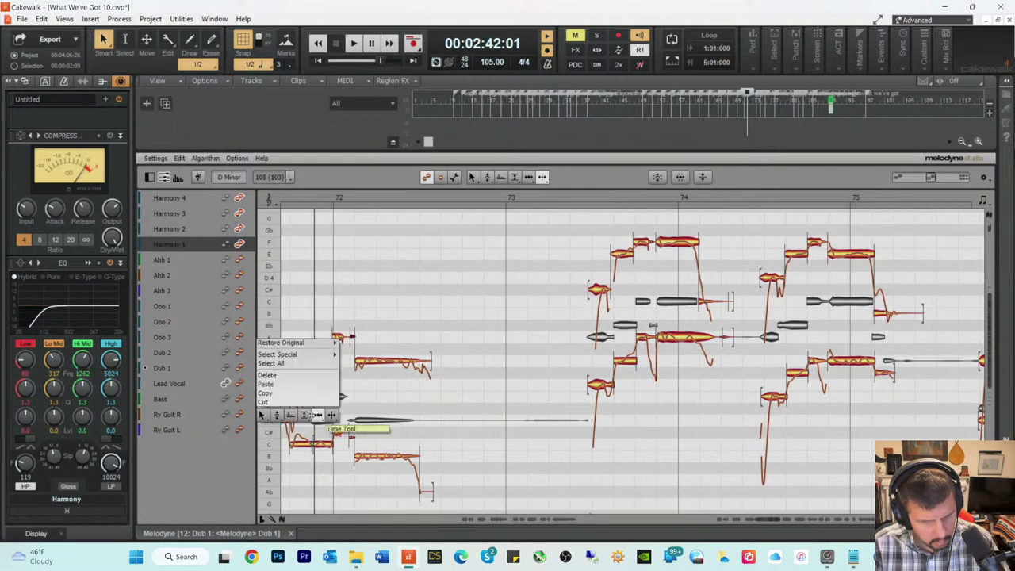
pyautogui.click(308, 410)
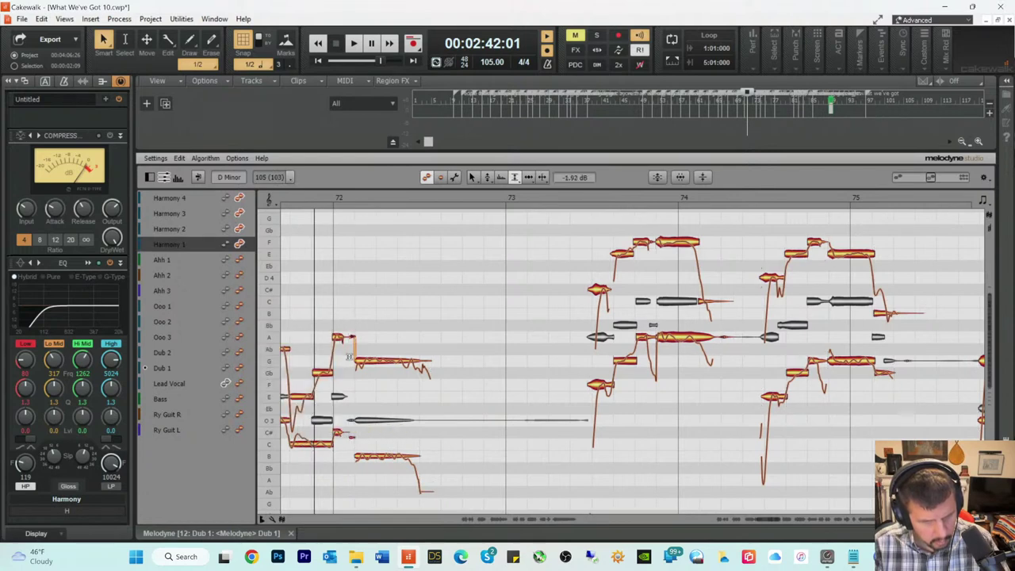
pyautogui.click(347, 446)
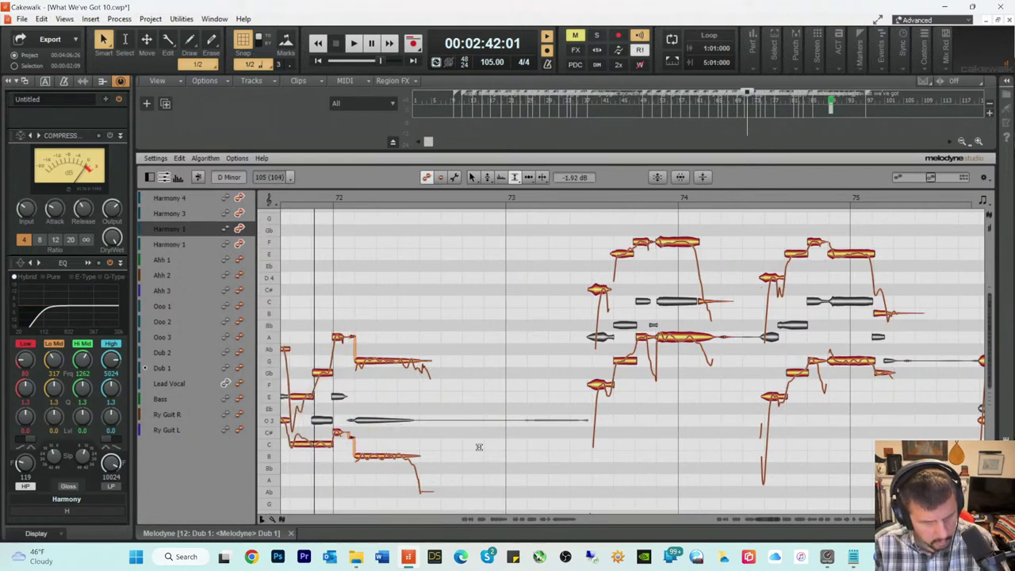
pyautogui.press('space')
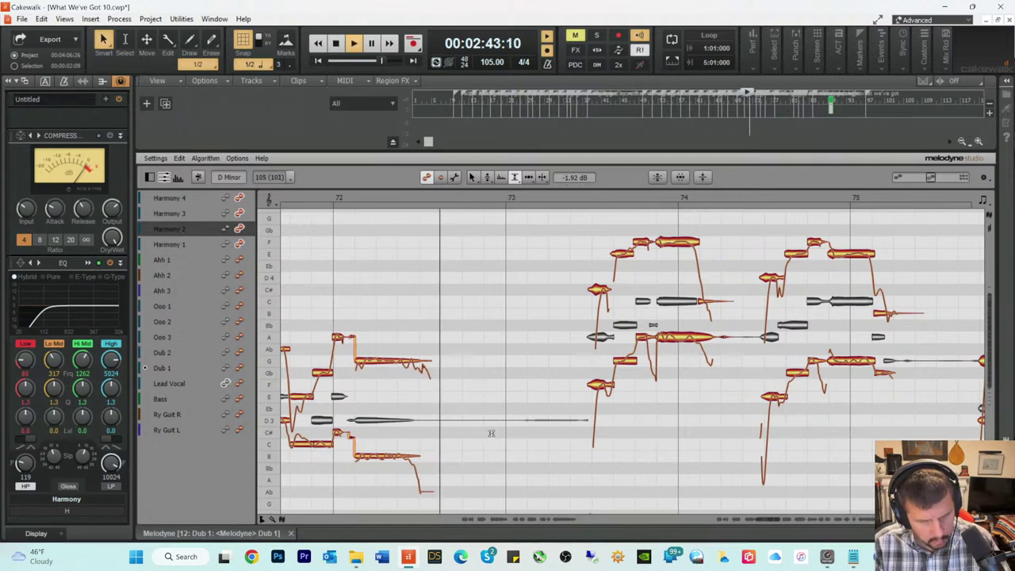
pyautogui.press('space')
# Step: Move the separation before the Harmony 2 tail after bar 74 slightly earlier and replay the phrase
pyautogui.rightClick(721, 354)
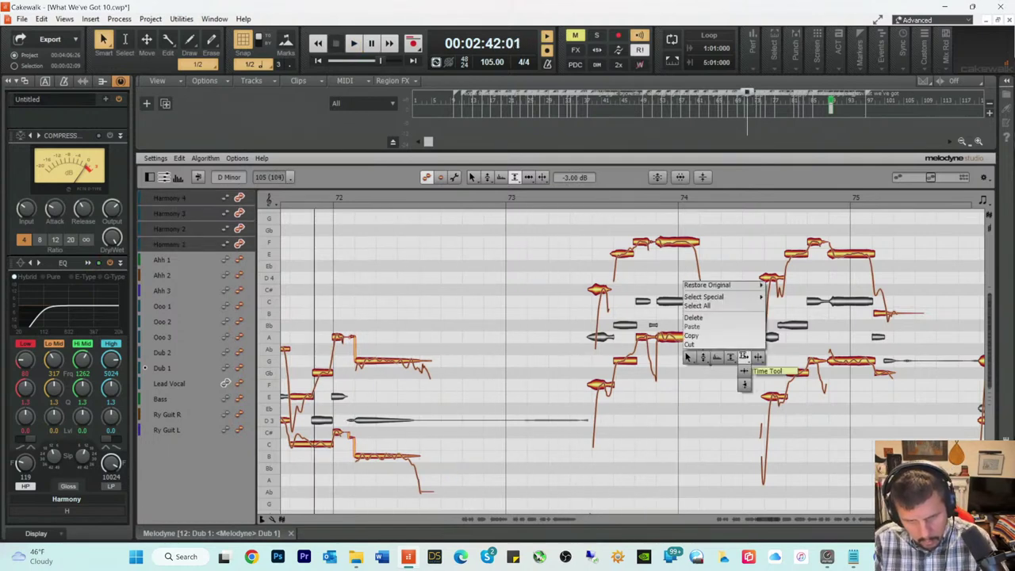
pyautogui.click(755, 357)
pyautogui.click(713, 341)
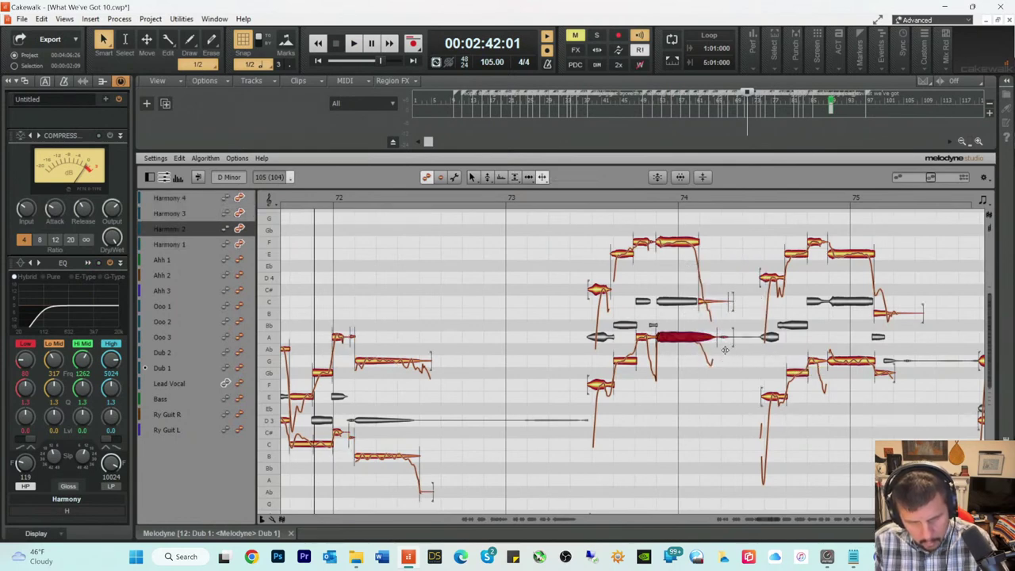
pyautogui.press('space')
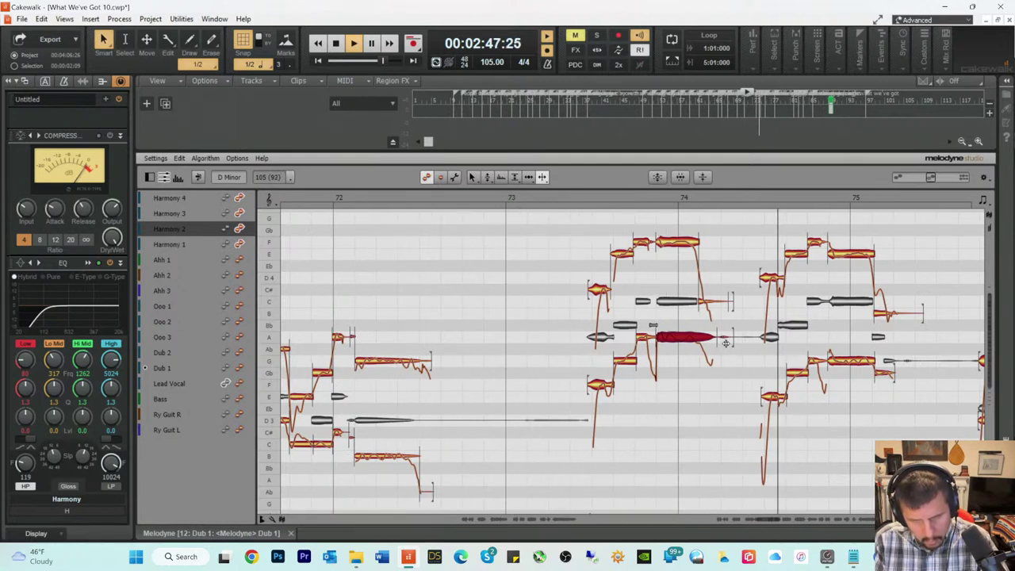
pyautogui.press('space')
# Step: Lower the Harmony 2 tail after bar 74 to -4.56 dB and audition the harmonies through bar 78
pyautogui.rightClick(696, 354)
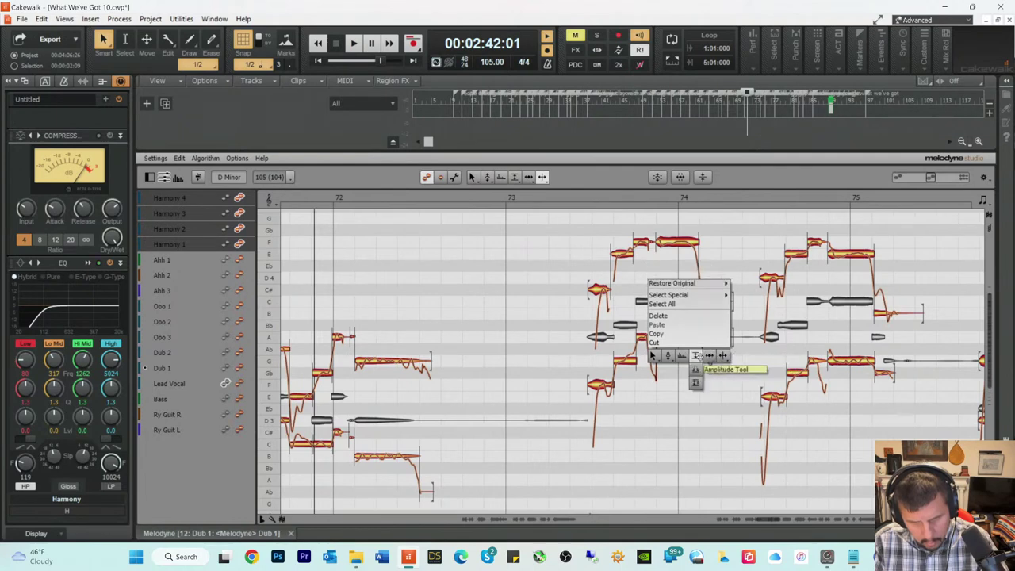
pyautogui.click(696, 356)
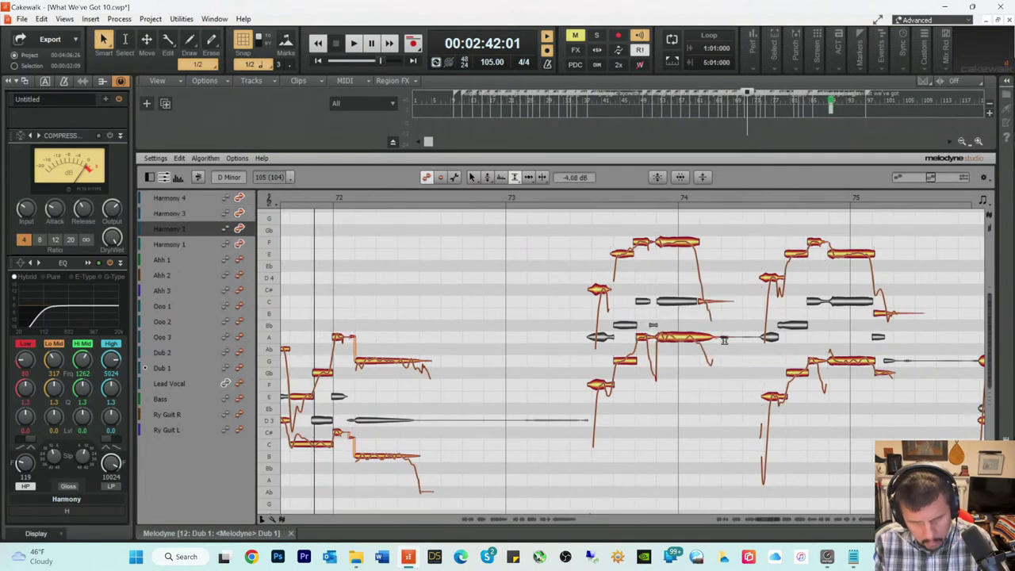
pyautogui.press('space')
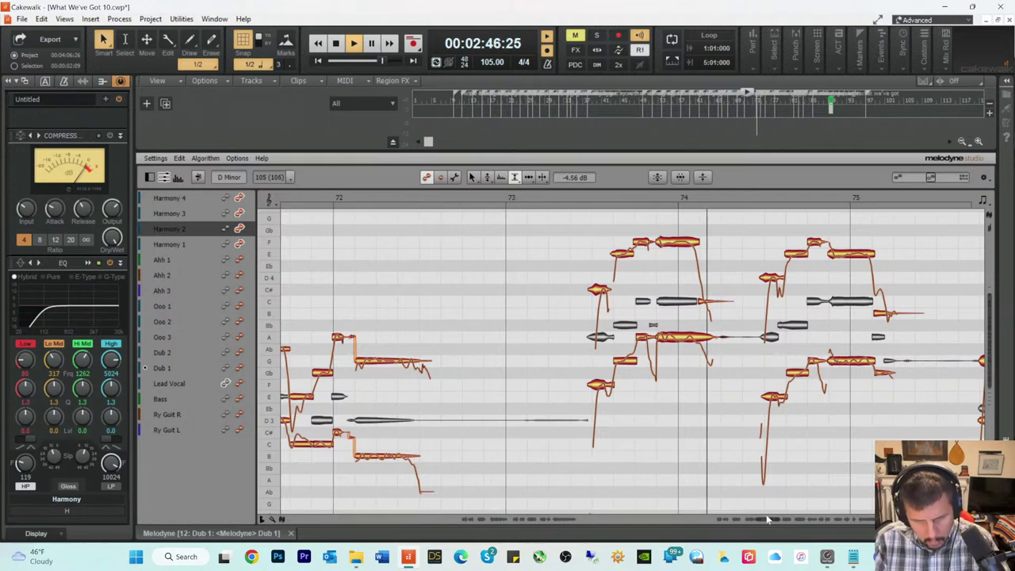
pyautogui.moveTo(765, 517); pyautogui.dragTo(780, 517)
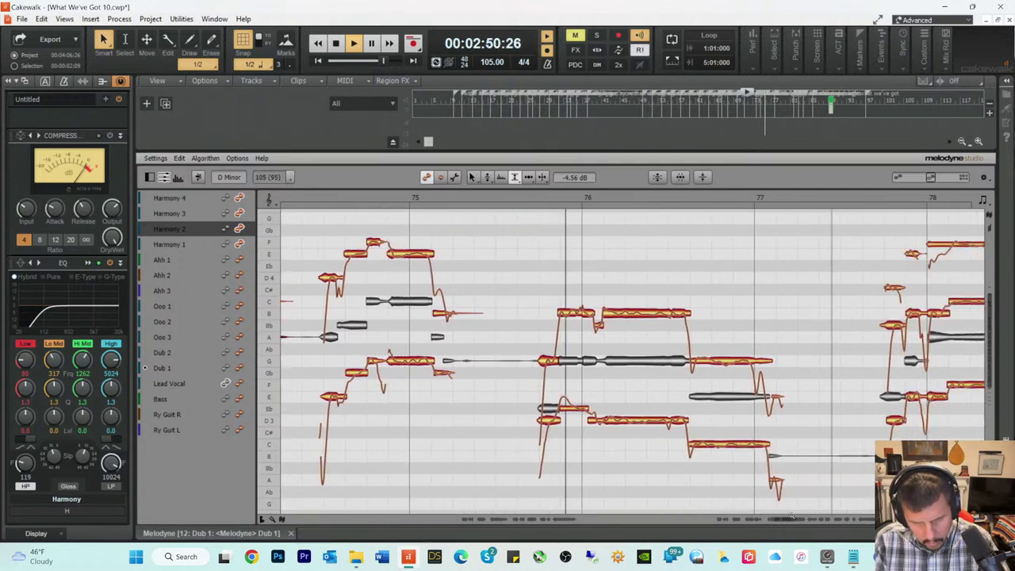
pyautogui.moveTo(785, 513); pyautogui.dragTo(801, 525)
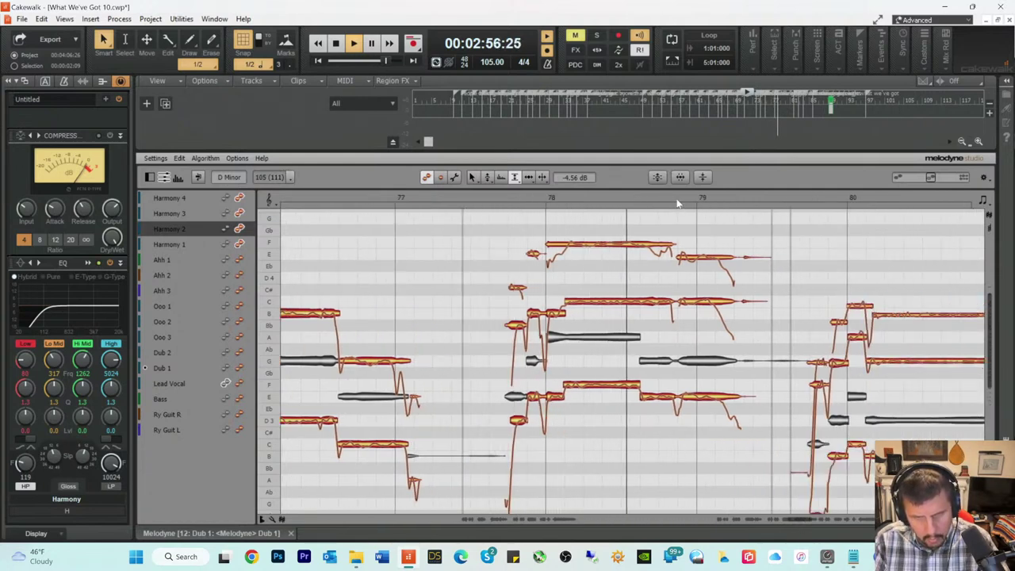
pyautogui.press('space')
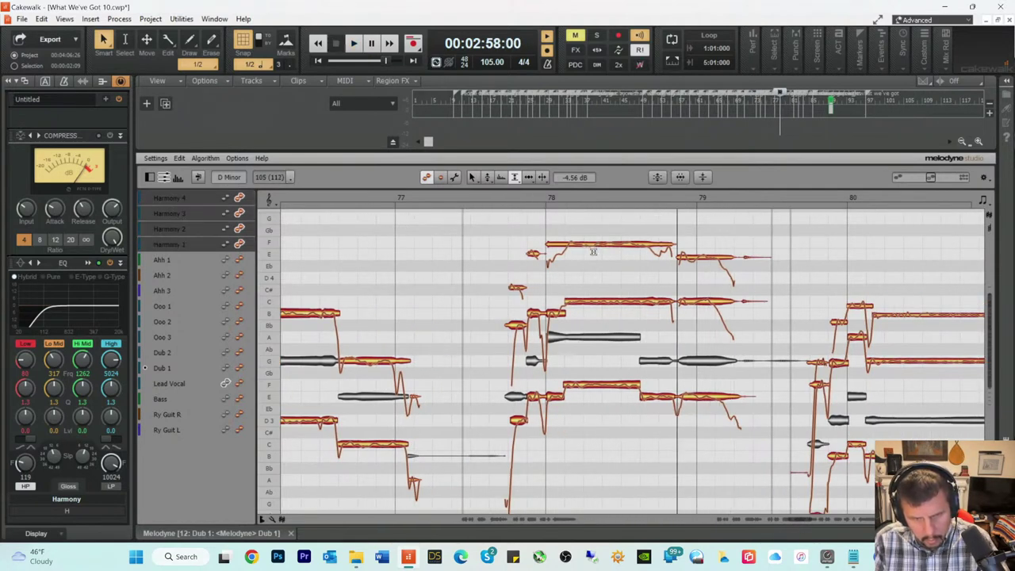
# Step: Split the long Harmony 3 note after bar 78 into a short E and a long F, and lower their level to -1.68 dB
pyautogui.rightClick(593, 256)
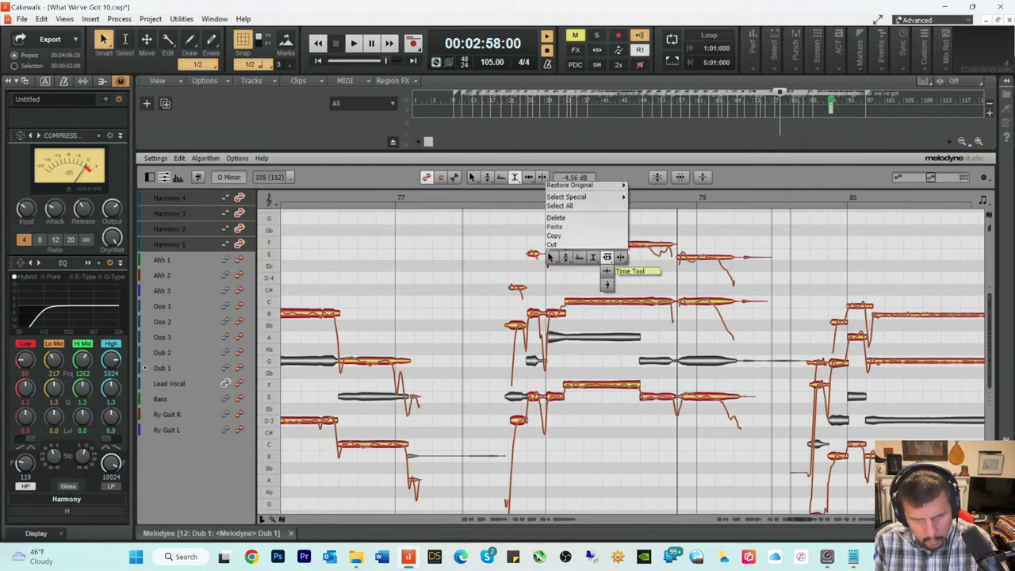
pyautogui.click(606, 257)
pyautogui.click(567, 247)
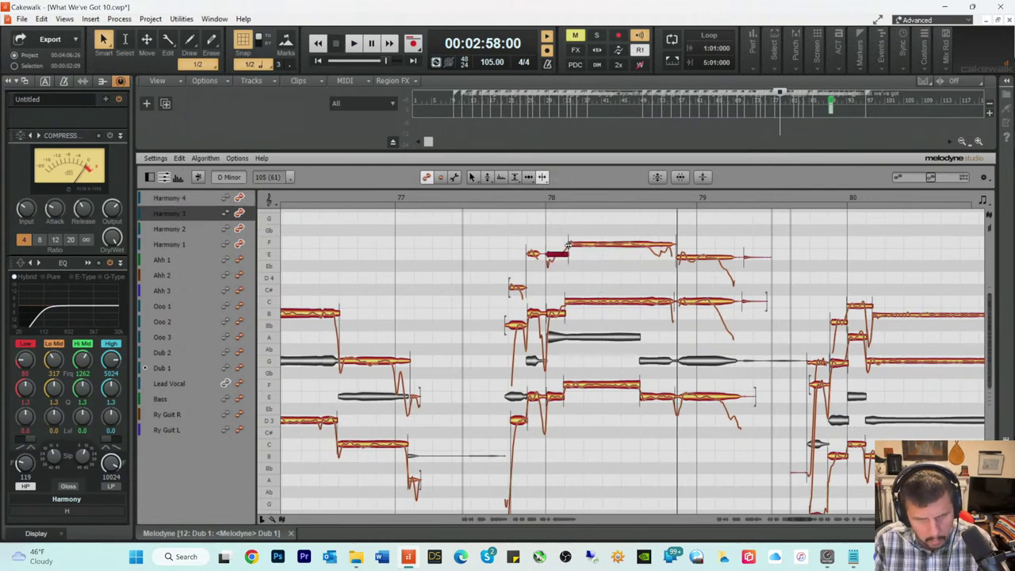
pyautogui.rightClick(563, 254)
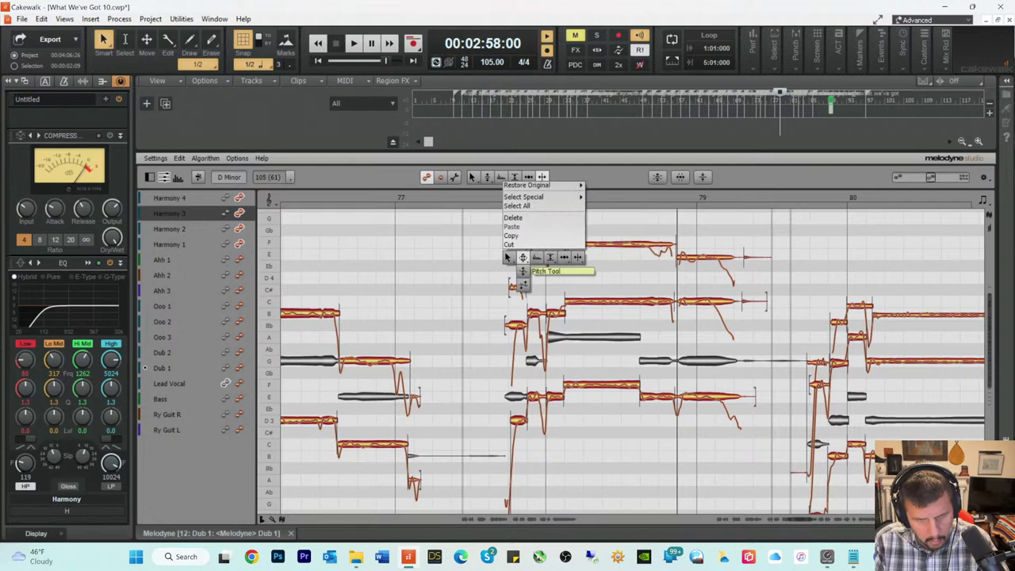
pyautogui.click(555, 231)
pyautogui.moveTo(558, 232); pyautogui.dragTo(596, 246)
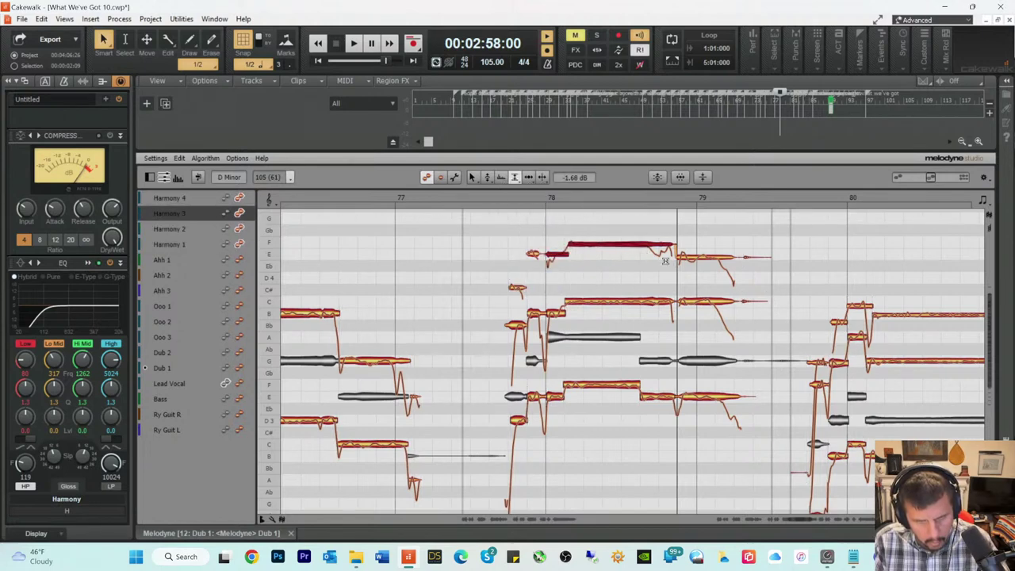
# Step: Replay the harmonies from the phrase start just before bar 78 and lower the Harmony 3 tail after bar 79
pyautogui.press('space')
pyautogui.press('space')
pyautogui.click(511, 203)
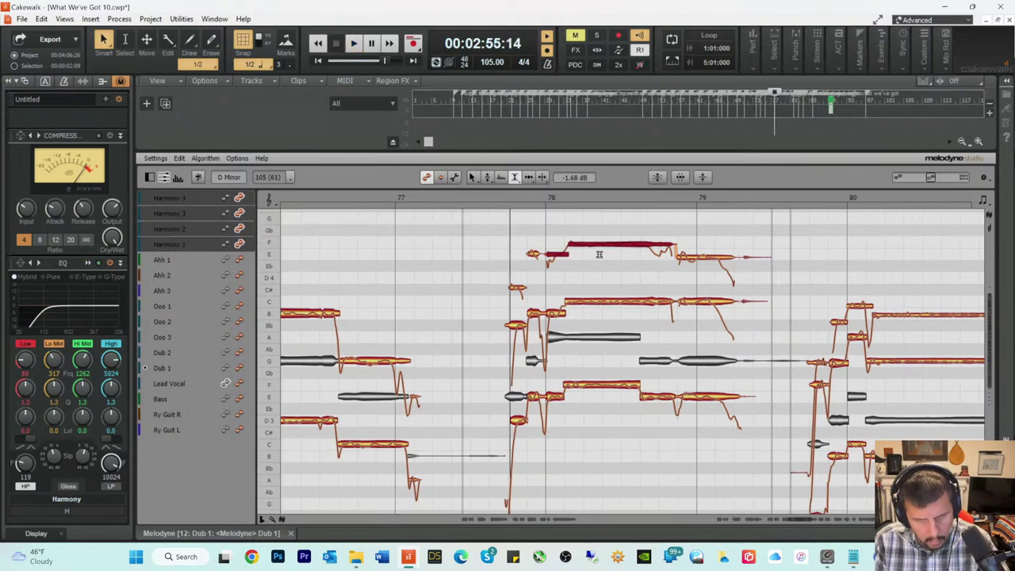
pyautogui.press('space')
pyautogui.press('space')
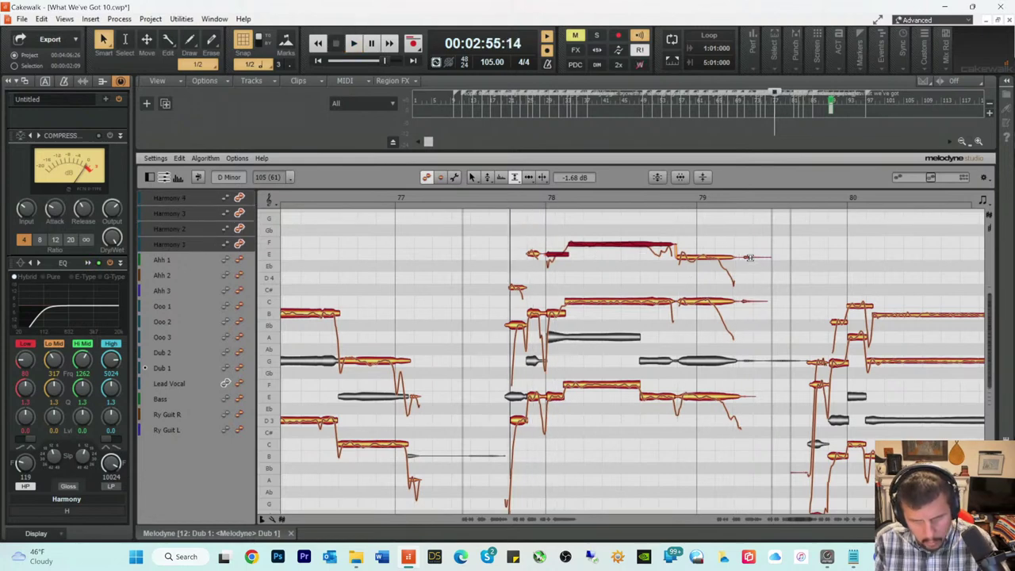
pyautogui.click(748, 258)
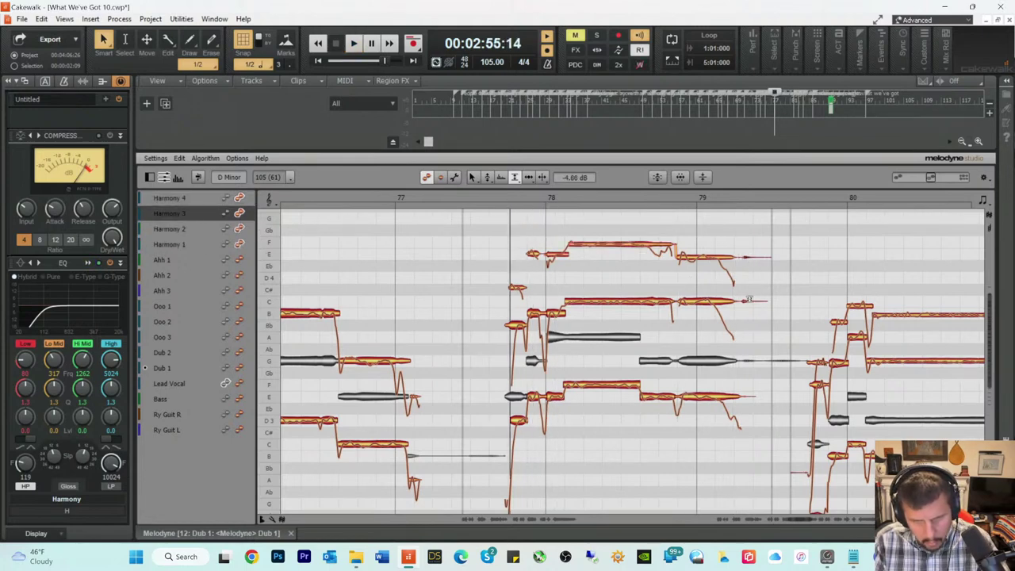
# Step: Lower the Harmony 1 tail after bar 79 to -4.80 dB and the Harmony 3 tail to -5.40 dB, replaying the phrase
pyautogui.click(744, 301)
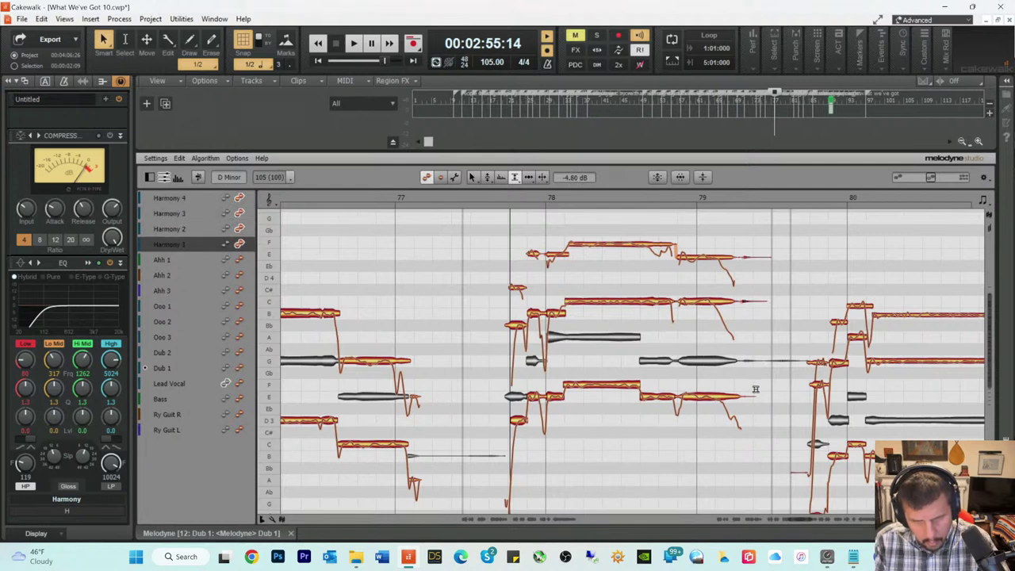
pyautogui.press('space')
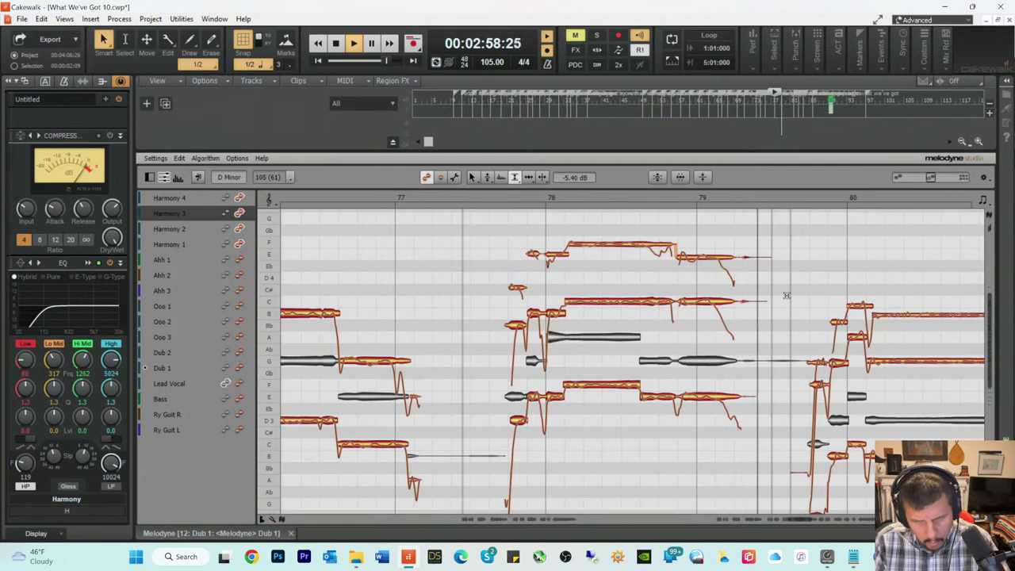
pyautogui.press('space')
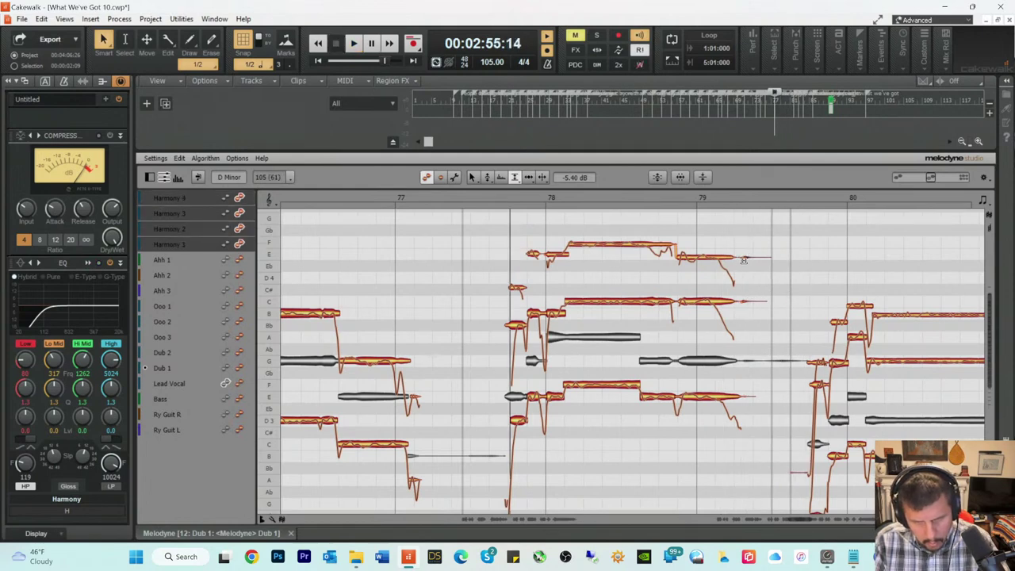
# Step: Move the note separations before the Harmony 3 and Harmony 1 tails after bar 79 slightly earlier
pyautogui.rightClick(746, 266)
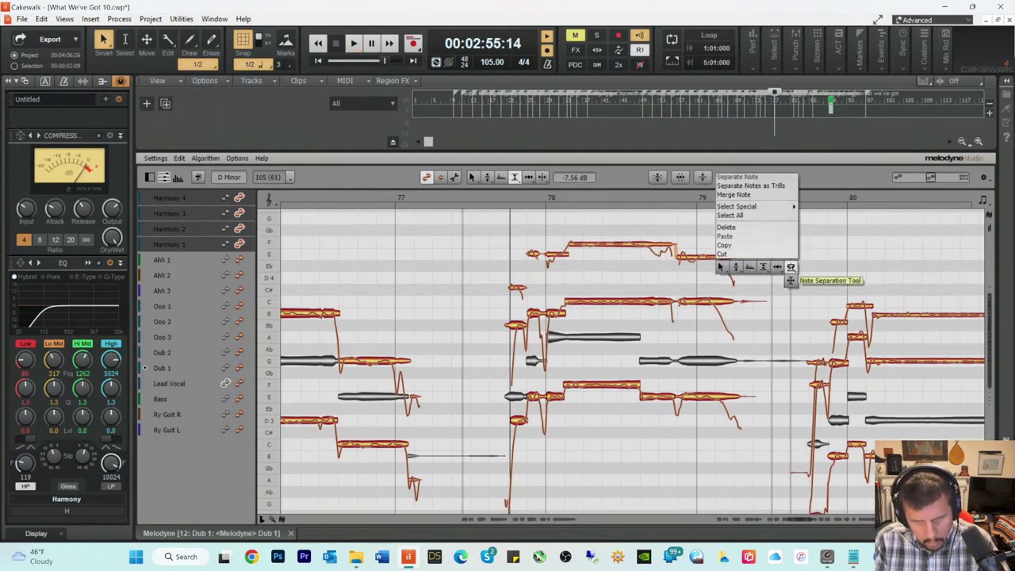
pyautogui.click(760, 264)
pyautogui.click(744, 261)
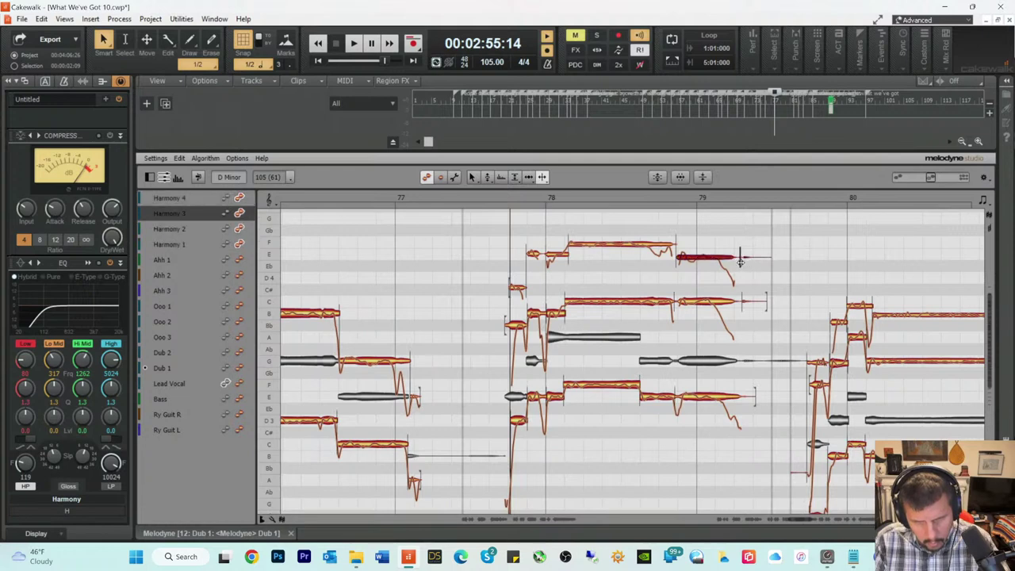
pyautogui.click(741, 305)
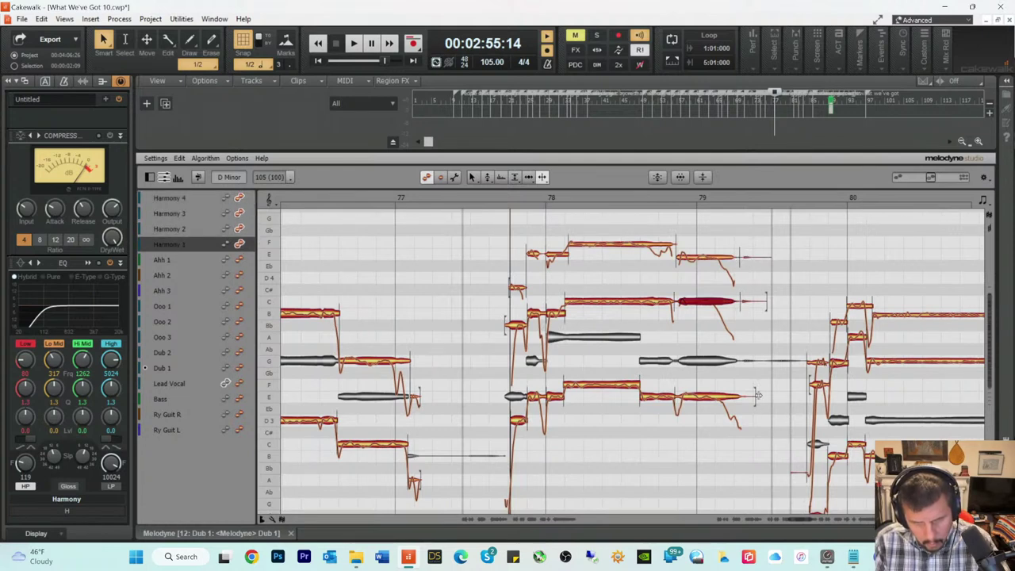
# Step: Lower the tails after bar 79 to -10.32 dB on Harmony 3 and -7.20 dB on Harmony 1, and replay the phrase
pyautogui.rightClick(747, 283)
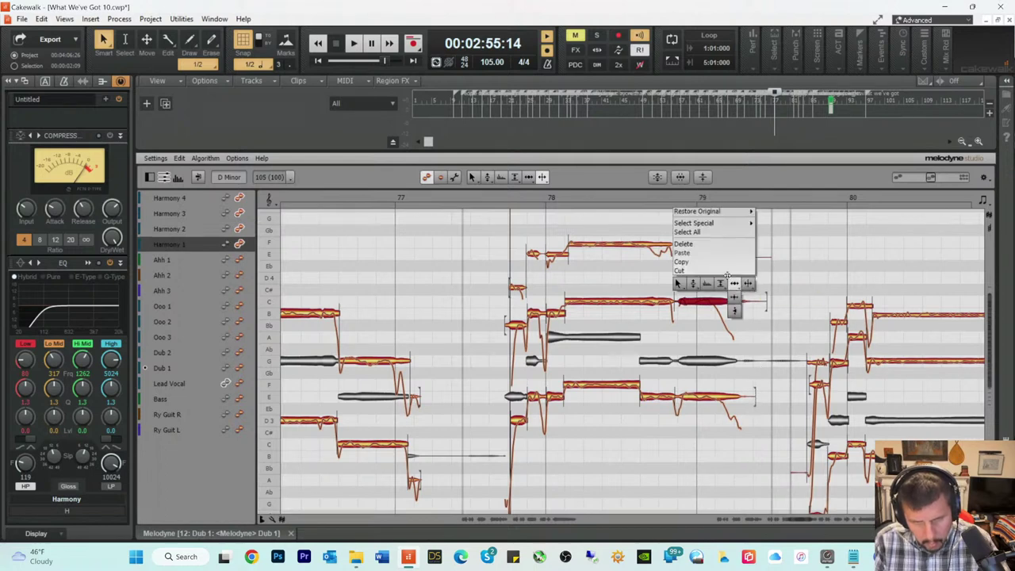
pyautogui.click(734, 272)
pyautogui.click(746, 257)
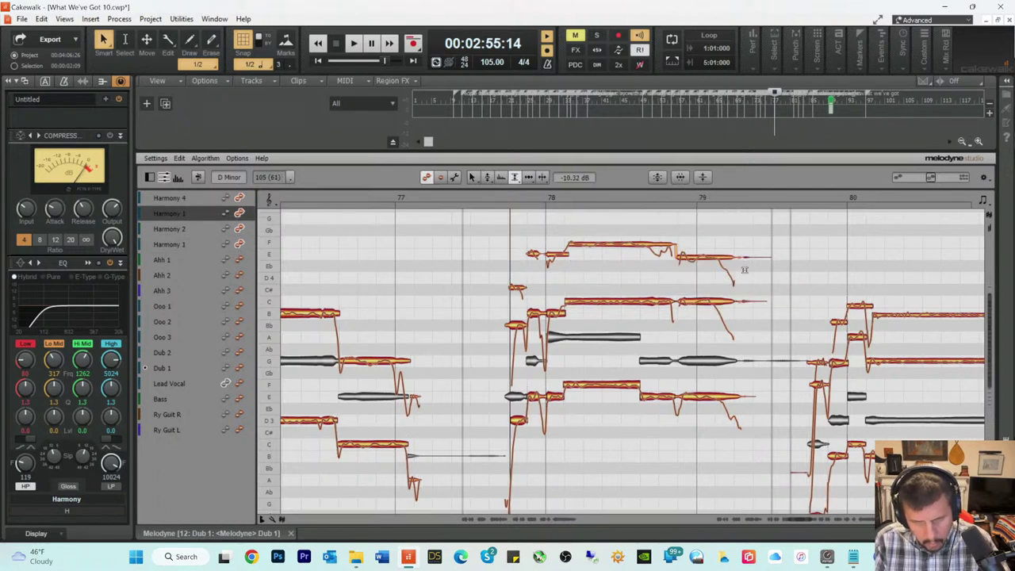
pyautogui.click(747, 304)
pyautogui.press('space')
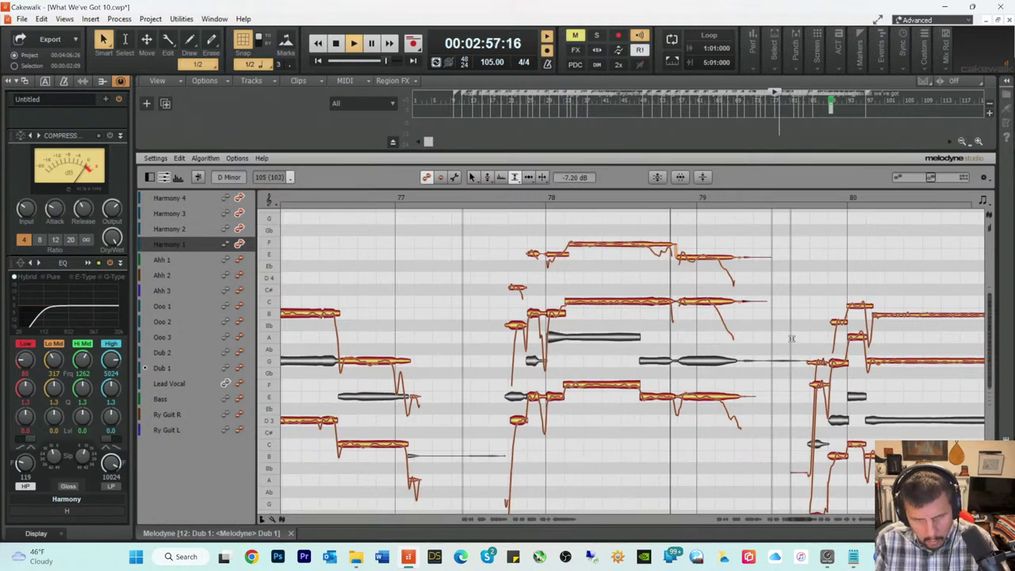
pyautogui.press('space')
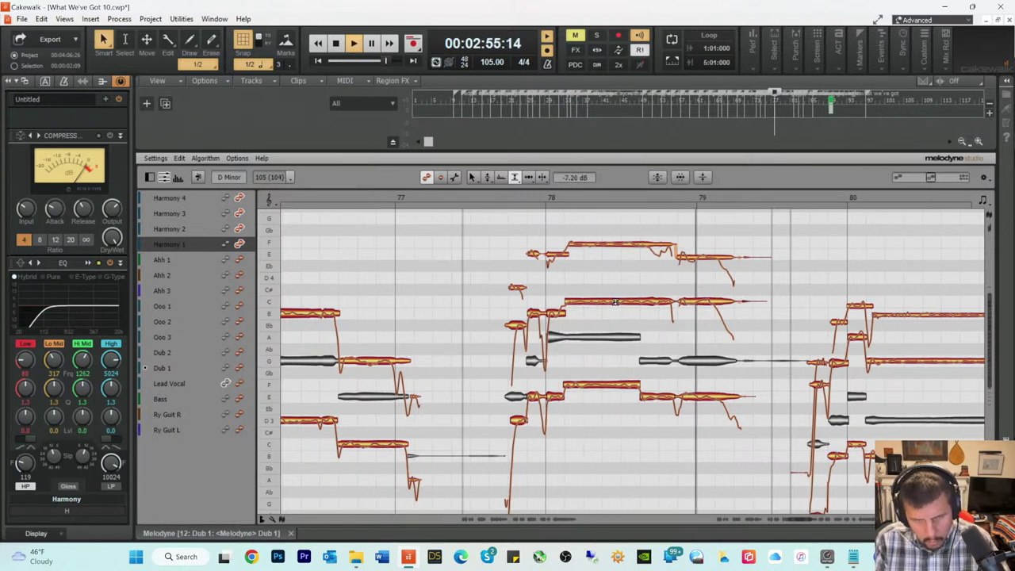
# Step: Raise the long Harmony 1 note after bar 78 to +1.08 dB and the Harmony 2 F and E notes to +1.66 and +0.60 dB
pyautogui.click(615, 302)
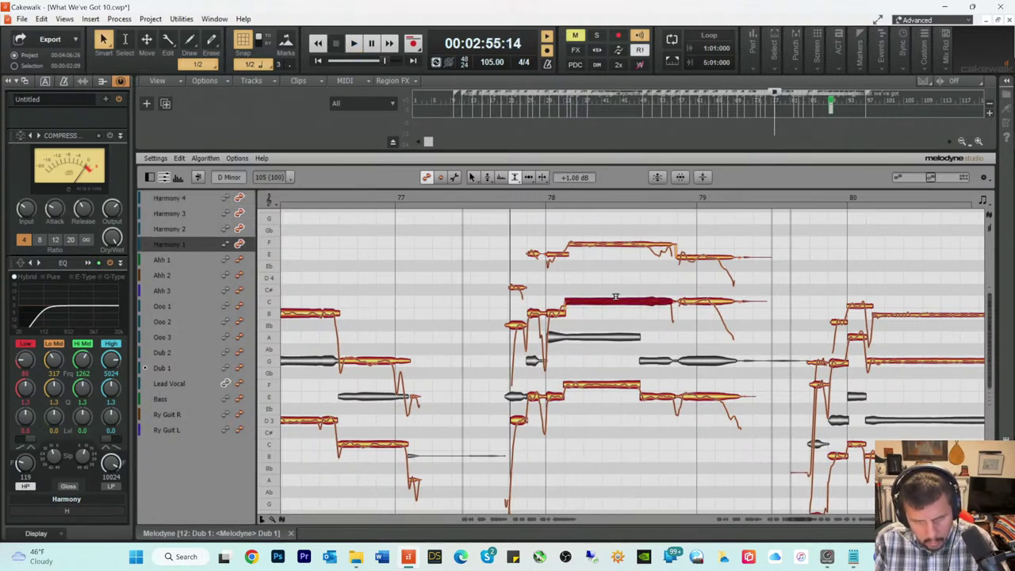
pyautogui.click(596, 385)
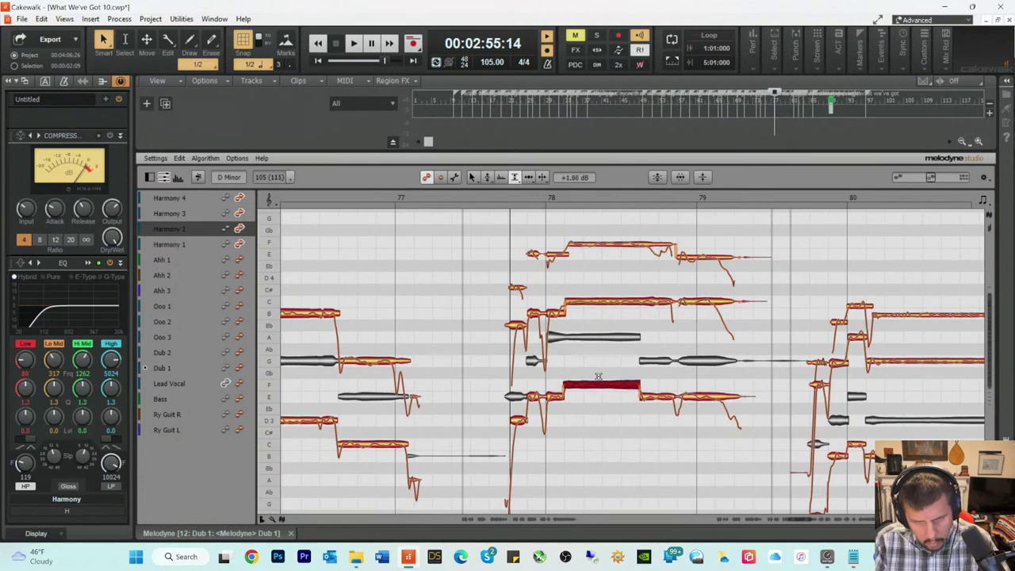
pyautogui.click(659, 397)
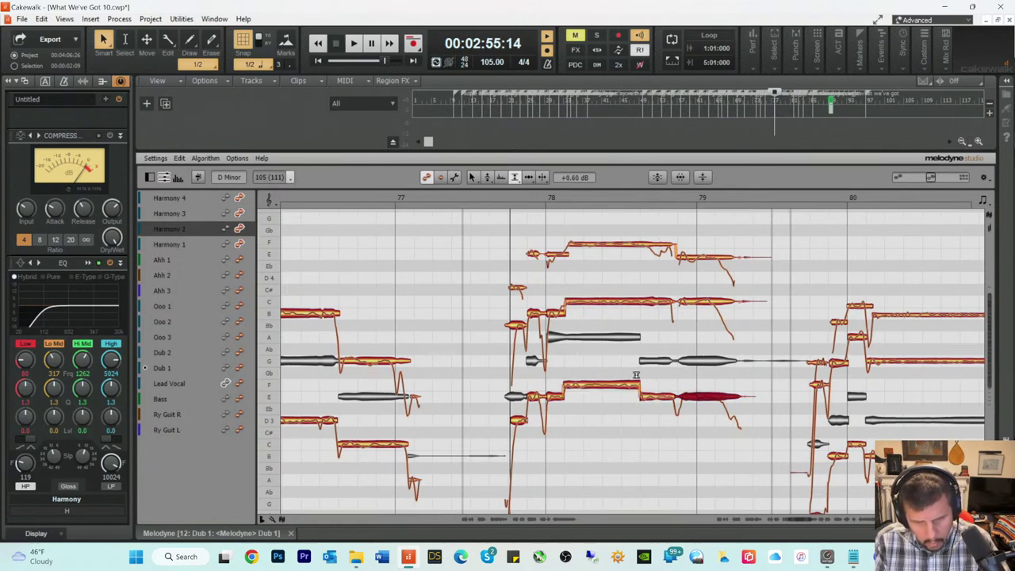
pyautogui.press('space')
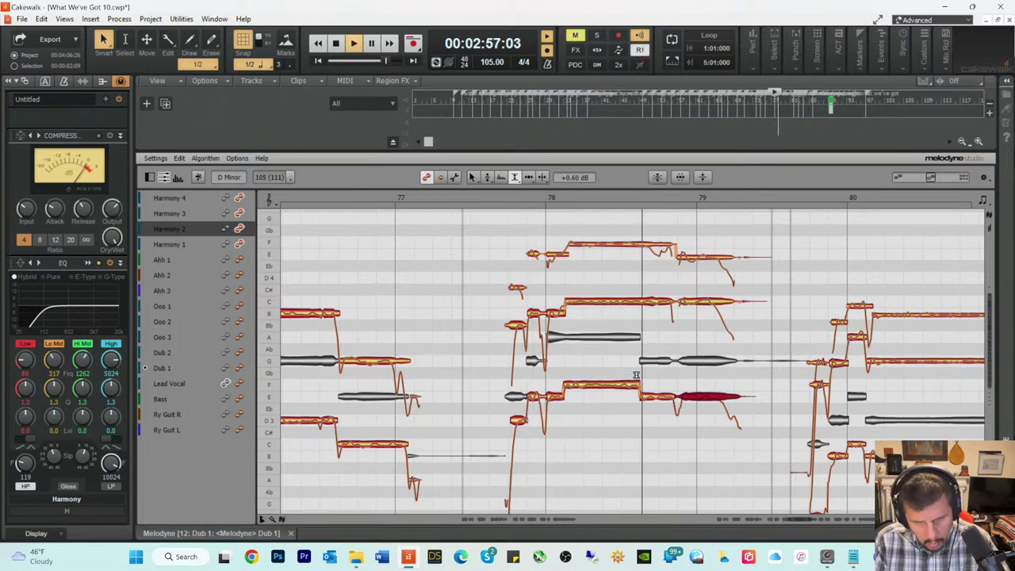
# Step: Snap the upper Harmony 3 notes from just before bar 78 through bar 79 to their pitch centers and audition them
pyautogui.click(569, 254)
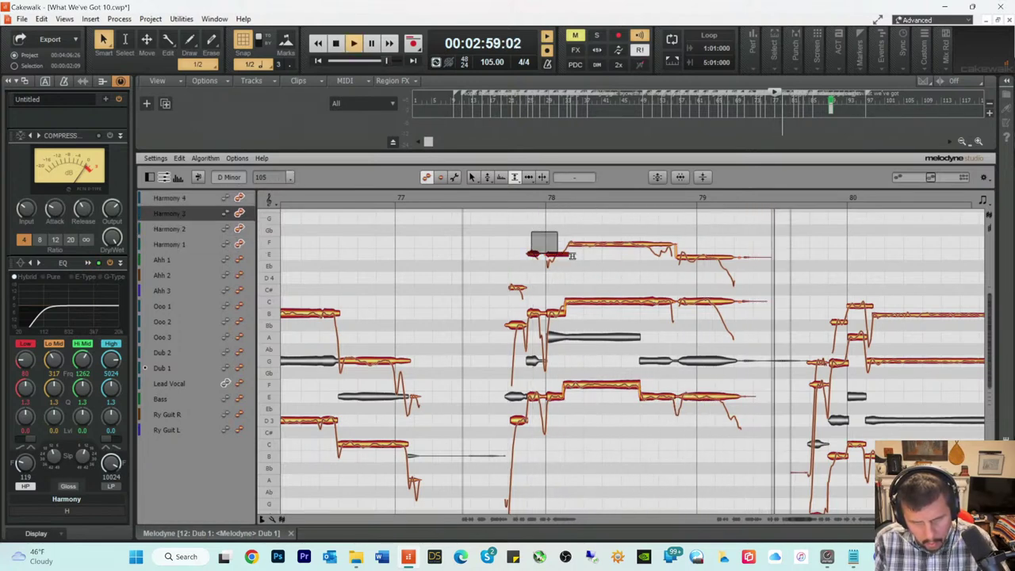
pyautogui.moveTo(570, 254); pyautogui.dragTo(747, 268)
pyautogui.press('space')
pyautogui.click(750, 270)
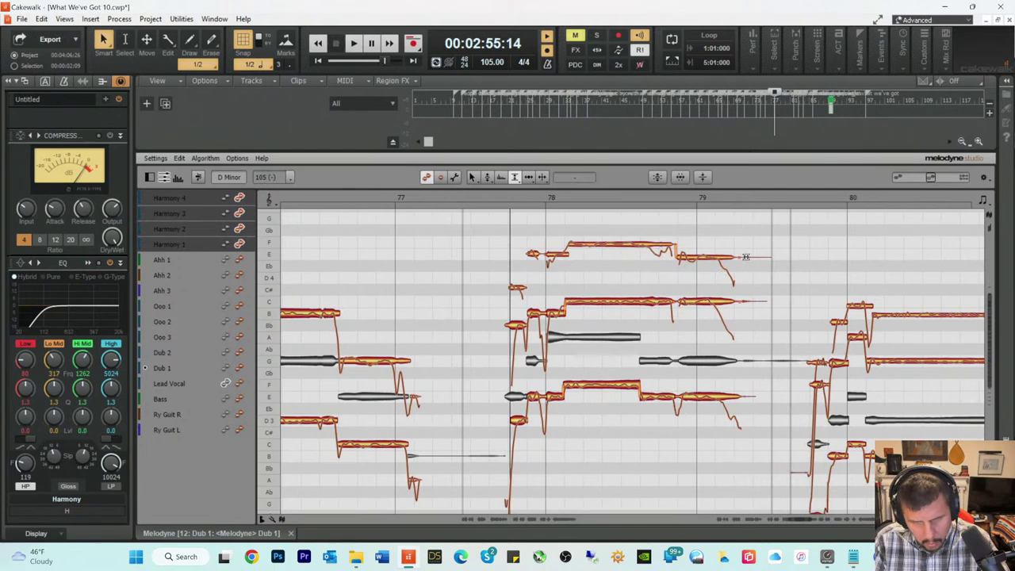
pyautogui.click(746, 257)
pyautogui.moveTo(526, 223); pyautogui.dragTo(738, 279)
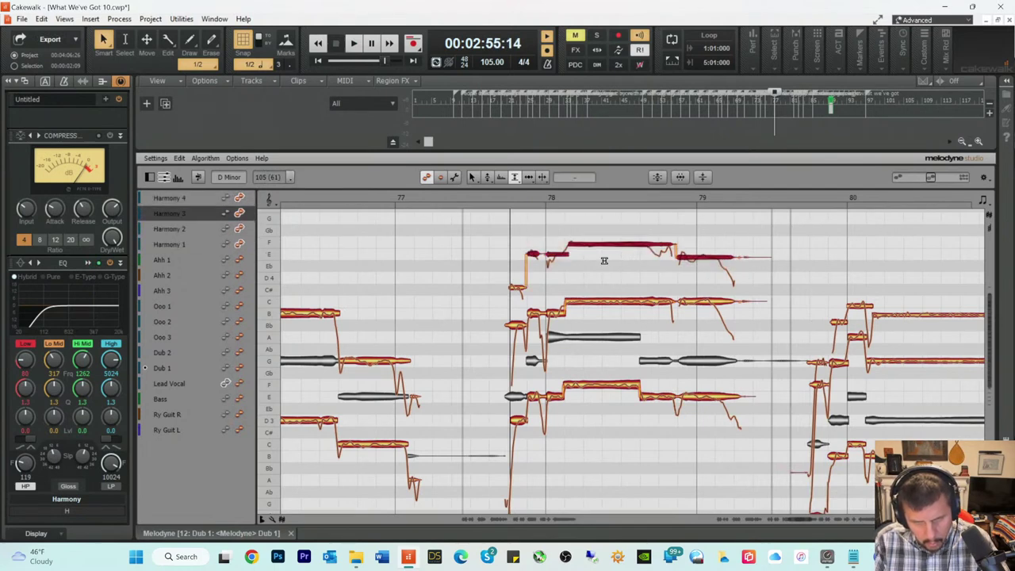
pyautogui.rightClick(605, 260)
pyautogui.click(581, 262)
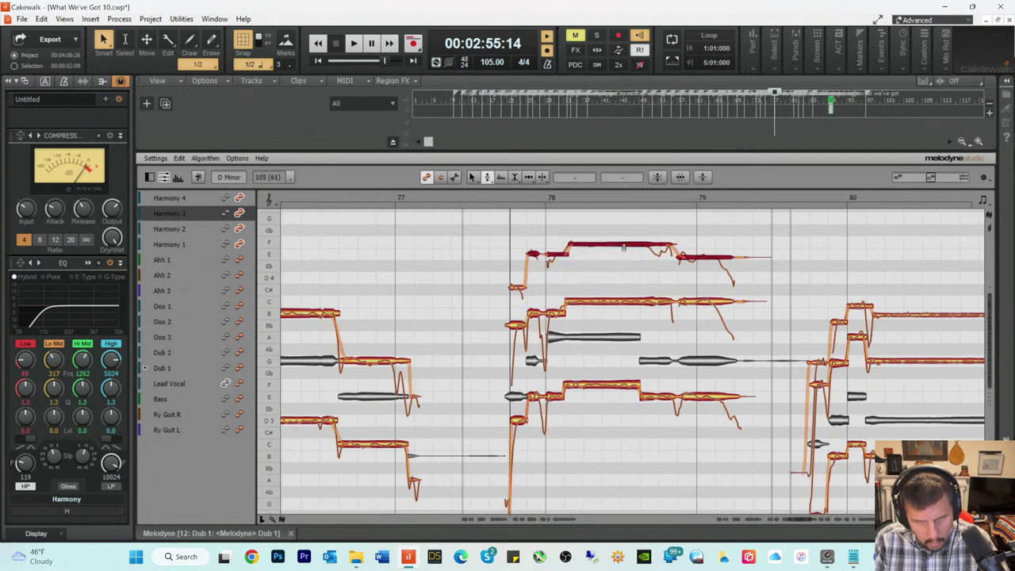
pyautogui.click(623, 247)
pyautogui.press('space')
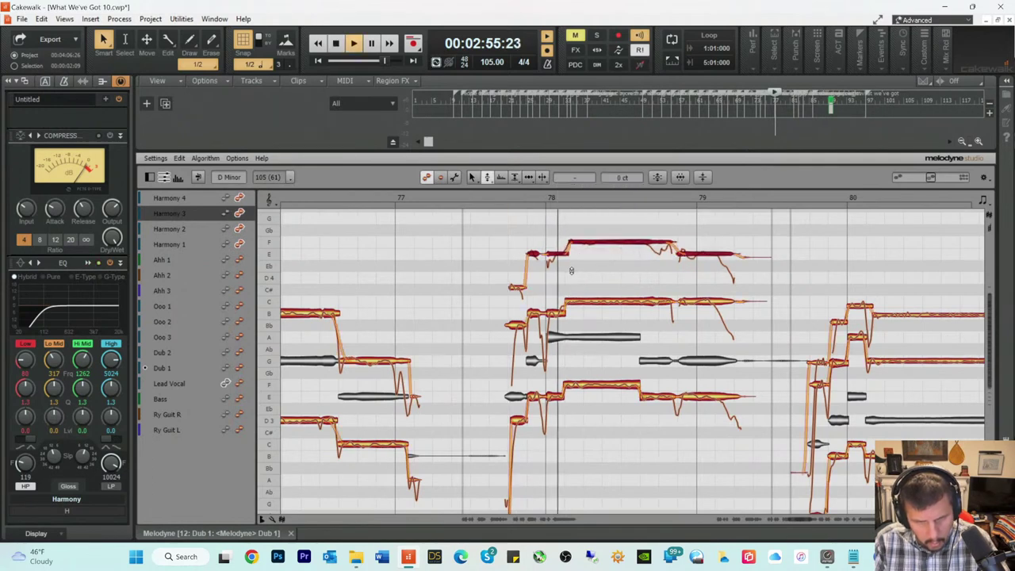
pyautogui.press('space')
# Step: Snap the remaining harmony notes from bar 78 through the held notes at bar 80 to pitch, and replay from just before bar 78
pyautogui.click(500, 201)
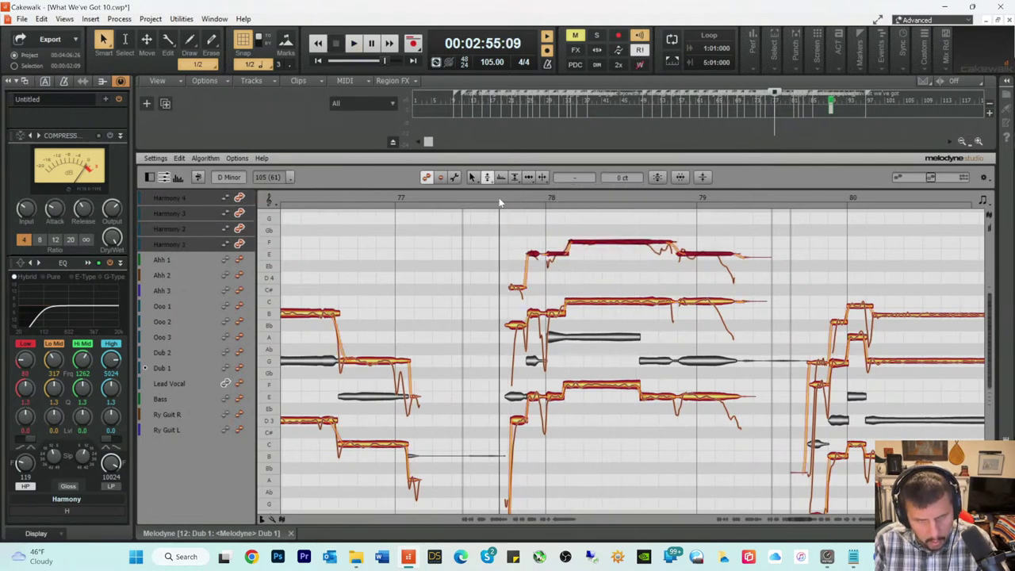
pyautogui.moveTo(483, 221); pyautogui.dragTo(755, 491)
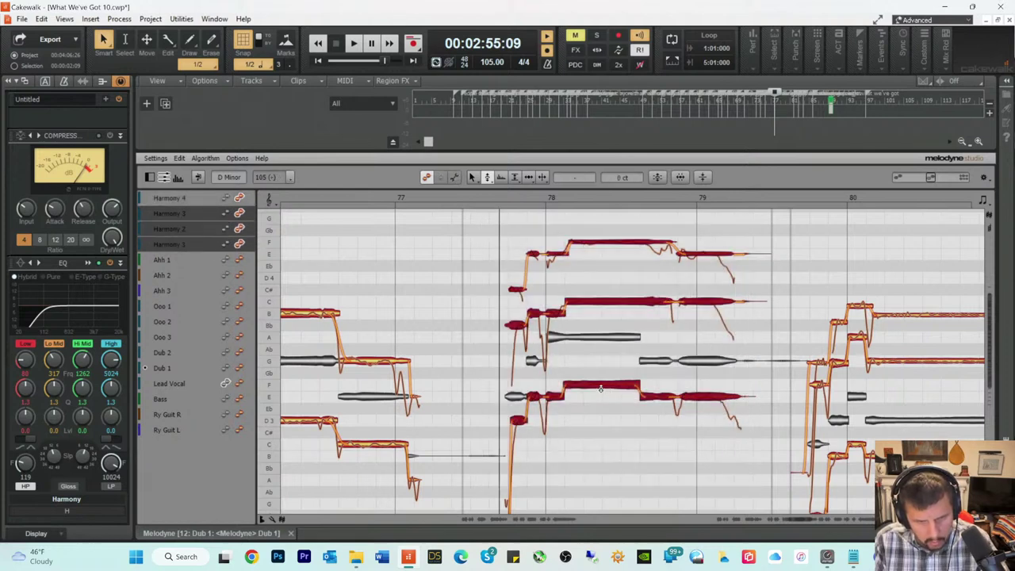
pyautogui.moveTo(908, 472); pyautogui.dragTo(921, 485)
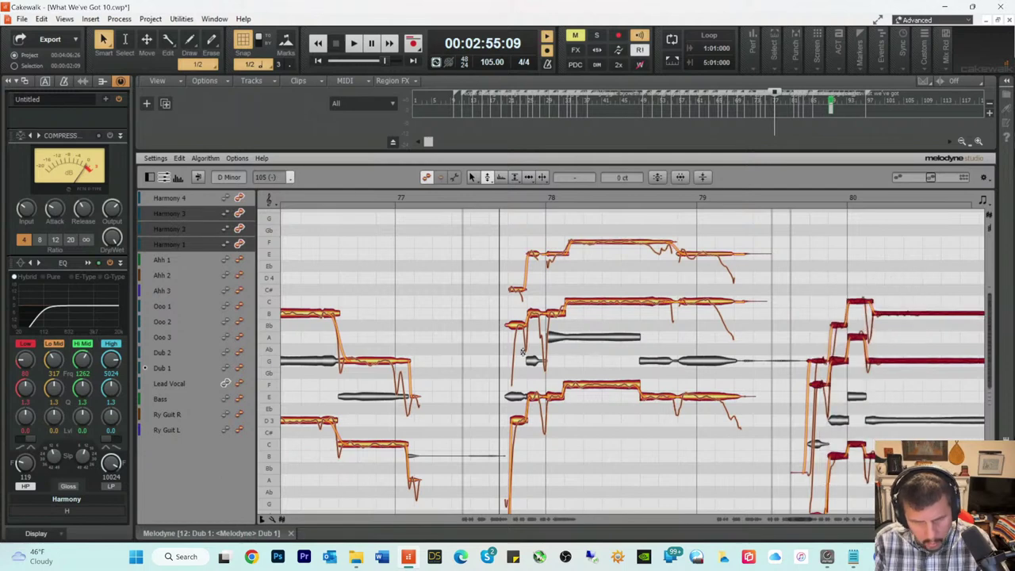
pyautogui.press('space')
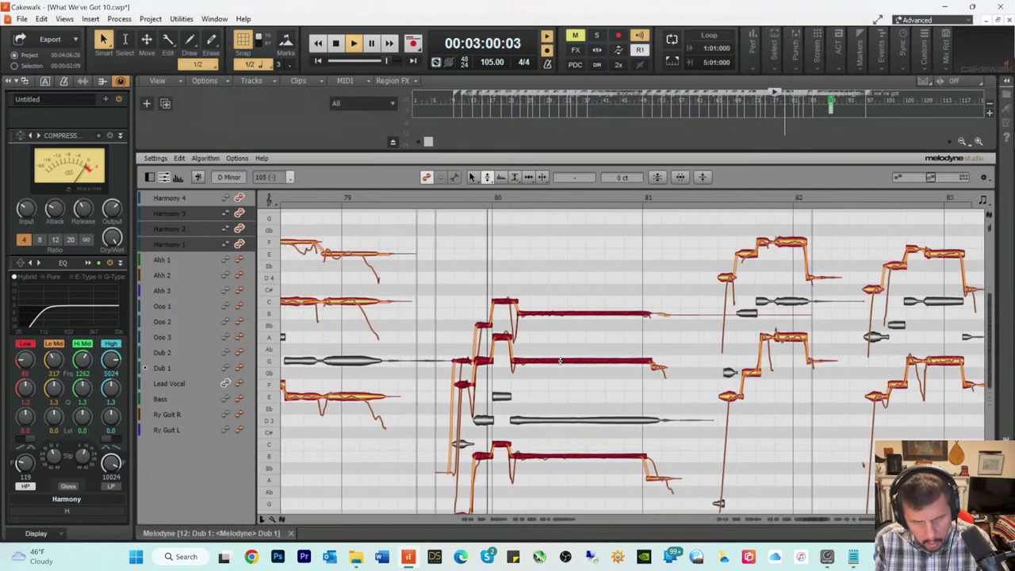
pyautogui.press('space')
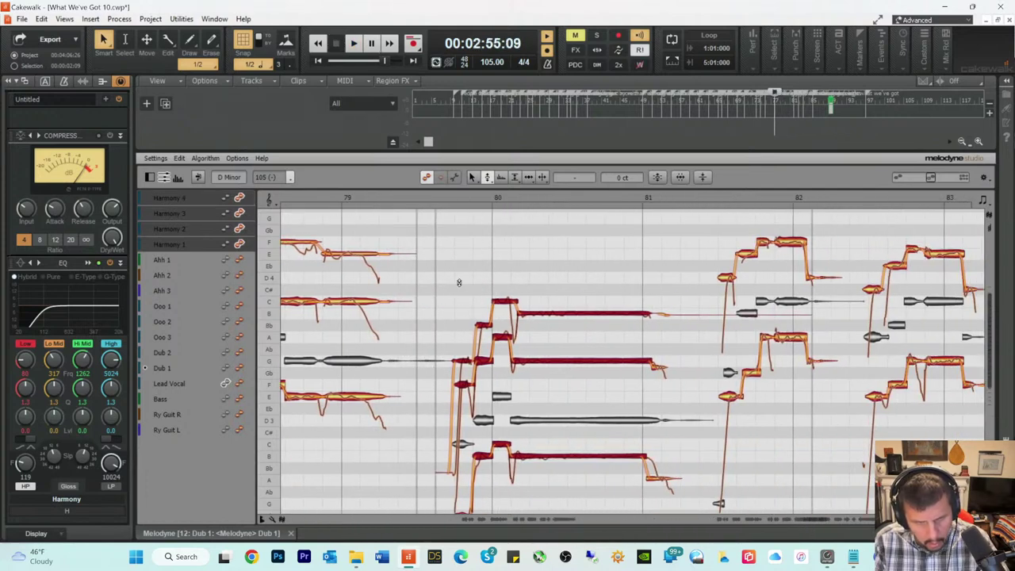
# Step: Lower the Harmony 3 tail after bar 79 to -17.04 dB and replay the harmonies from just before that bar
pyautogui.rightClick(394, 255)
pyautogui.click(392, 263)
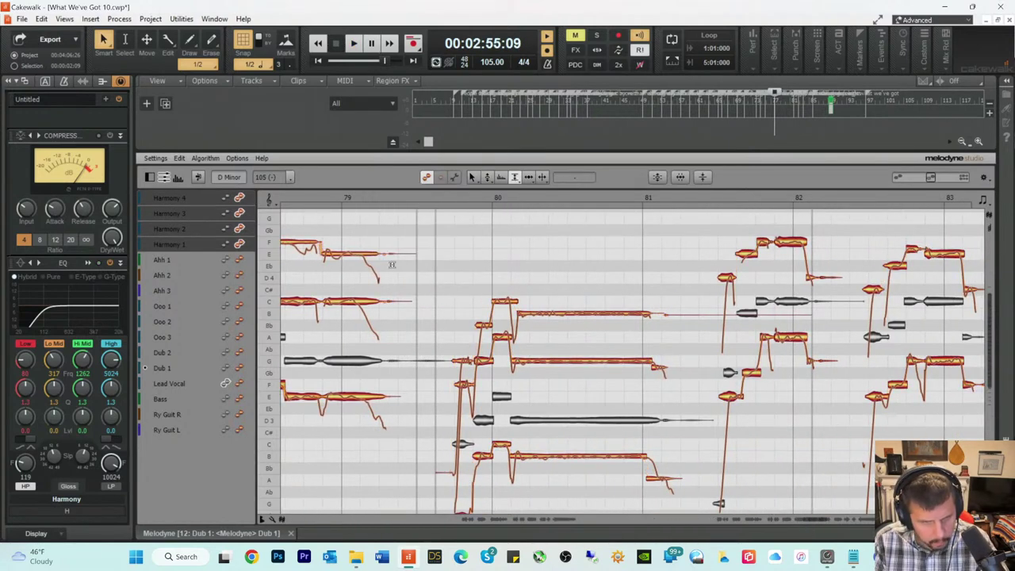
pyautogui.click(390, 255)
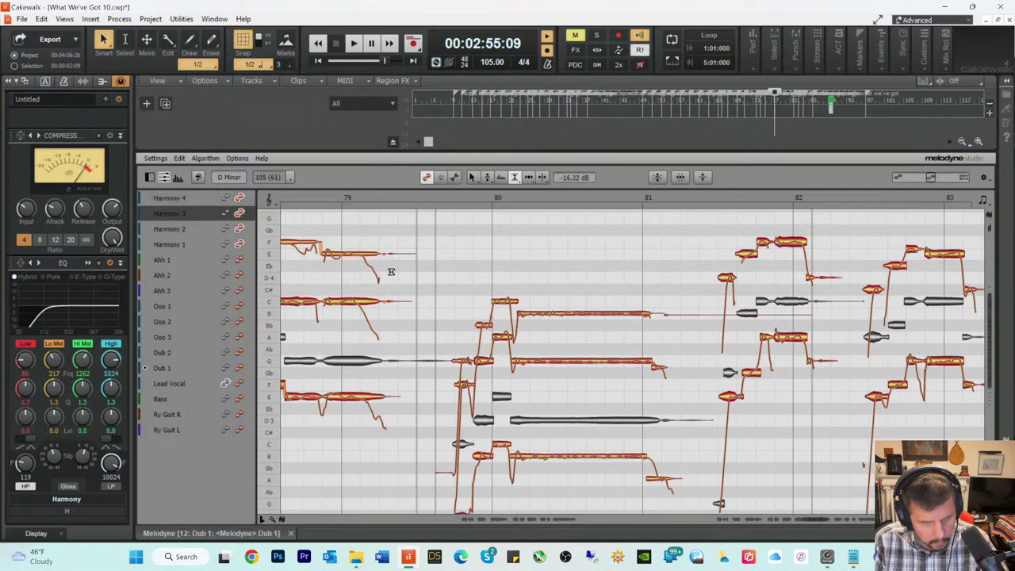
pyautogui.click(315, 202)
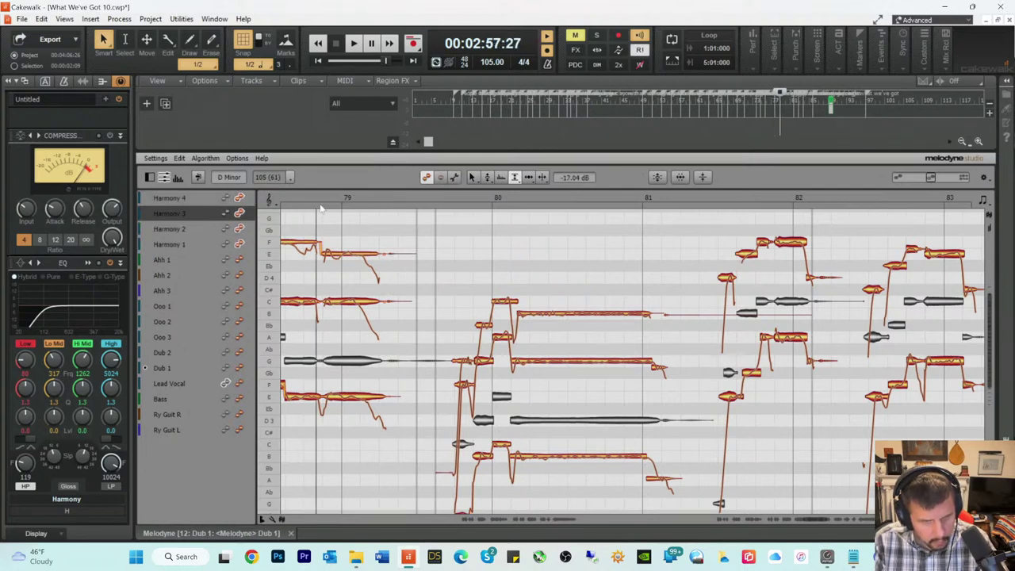
pyautogui.press('space')
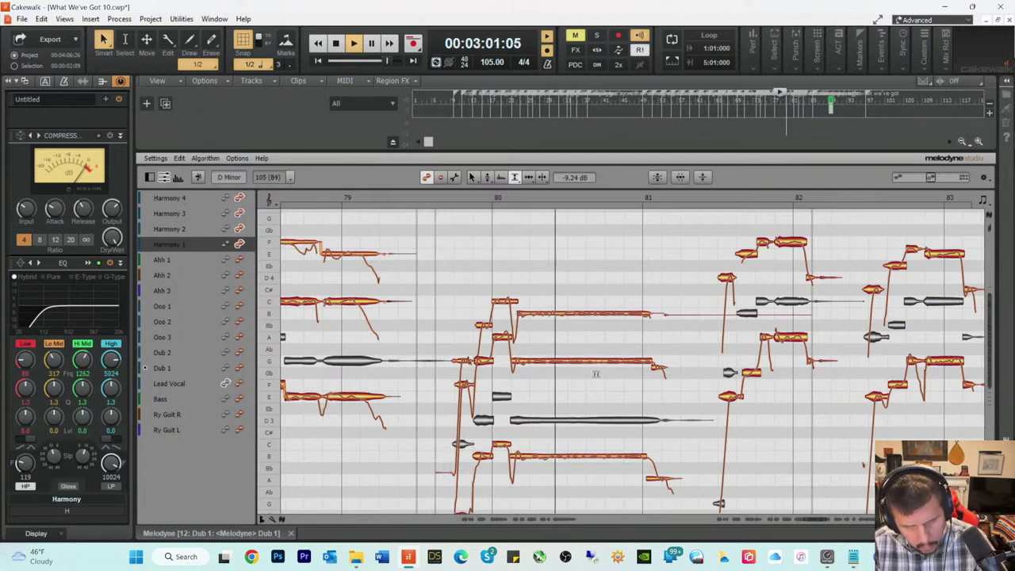
# Step: Snap the harmony notes between bars 81 and 84 to their pitch centers and audition from the held notes before bar 81
pyautogui.moveTo(679, 215); pyautogui.dragTo(980, 499)
pyautogui.press('space')
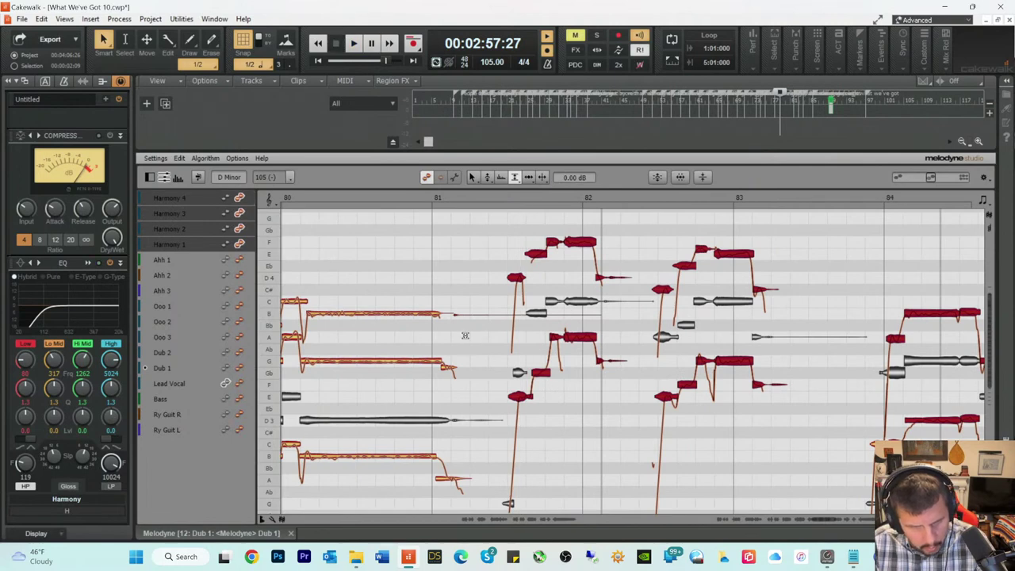
pyautogui.rightClick(537, 254)
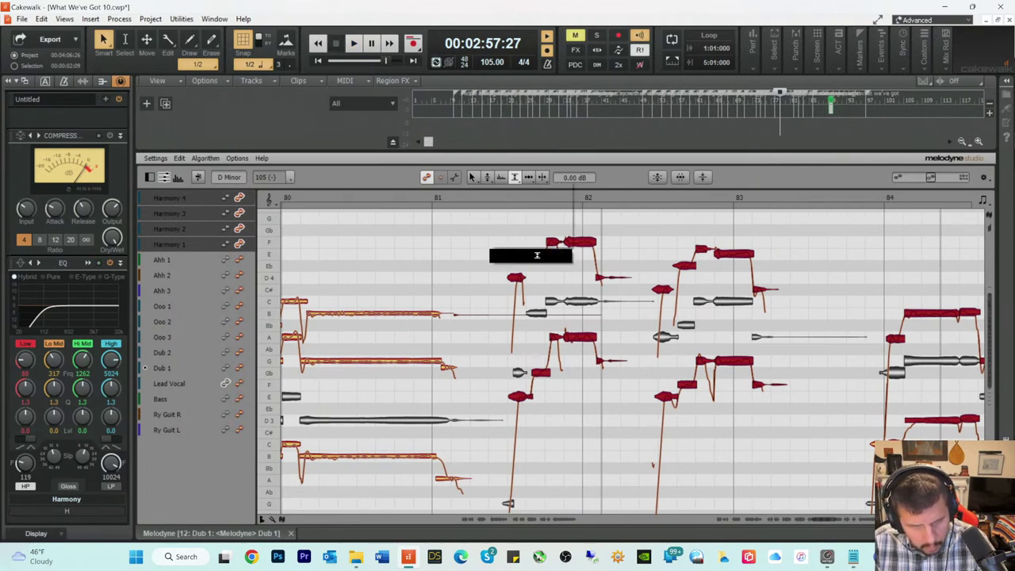
pyautogui.click(524, 258)
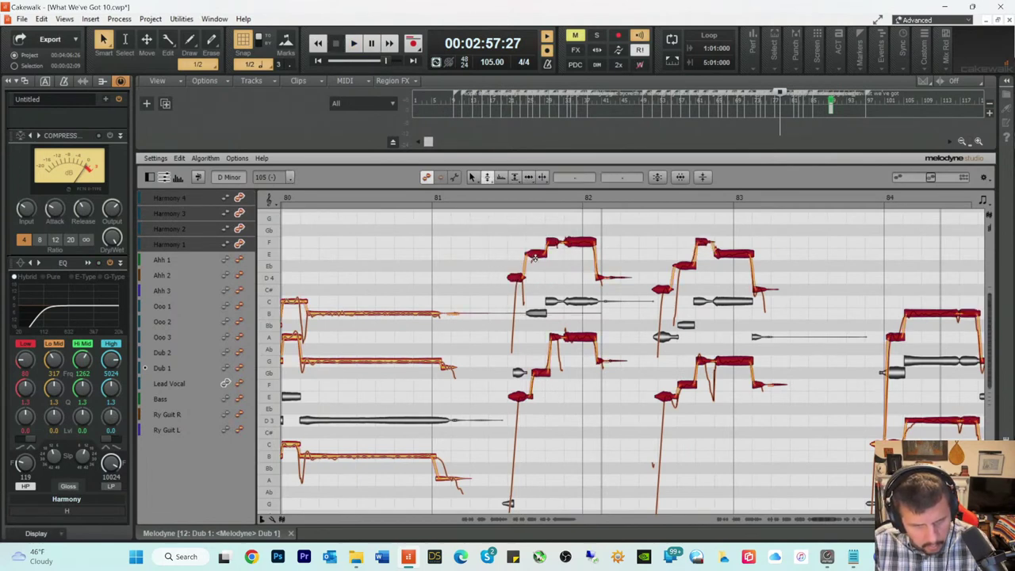
pyautogui.click(385, 198)
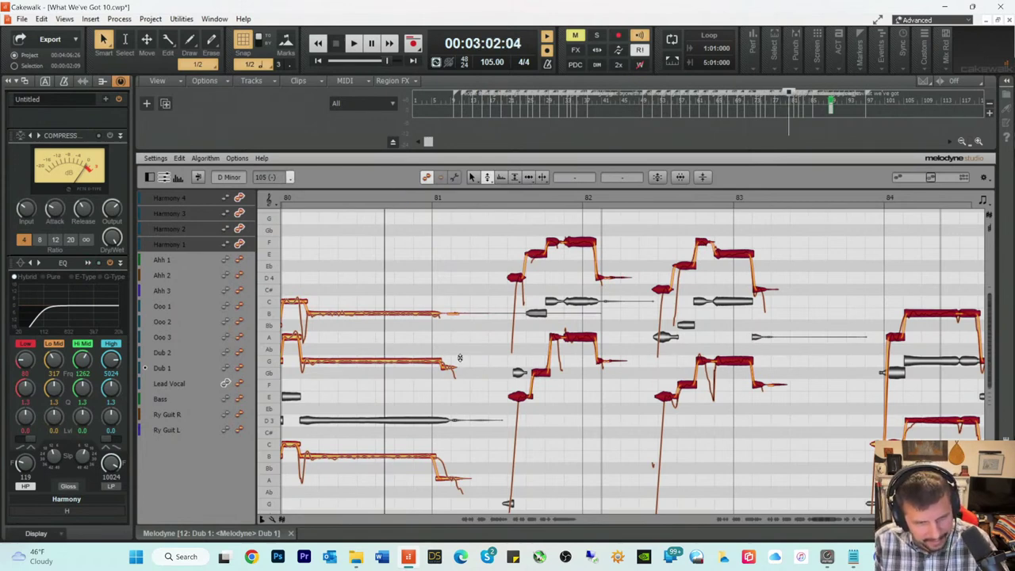
pyautogui.press('space')
pyautogui.press('space')
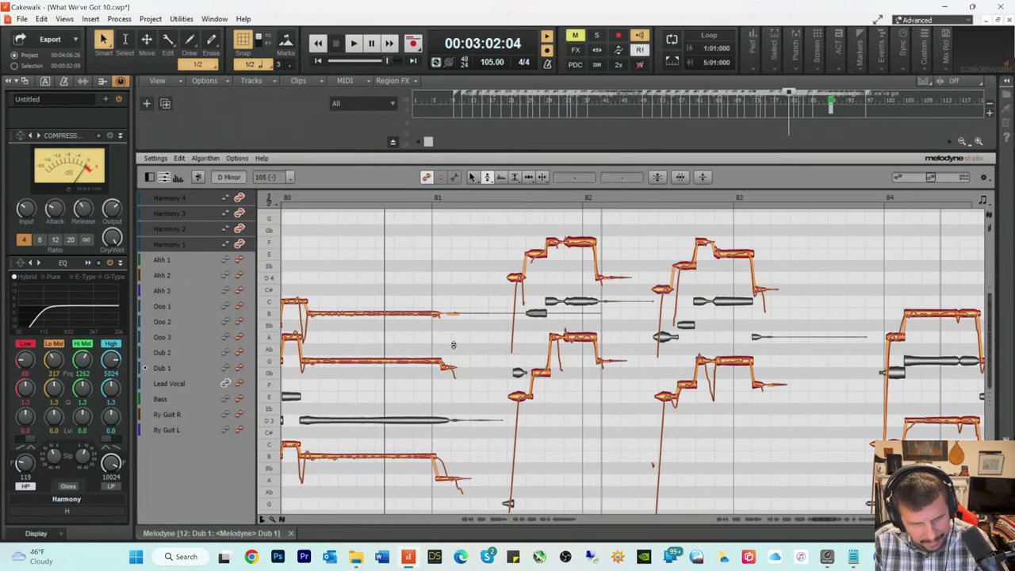
# Step: Move the note separation at the start of the Harmony 3 tail just after bar 81 slightly earlier
pyautogui.rightClick(456, 335)
pyautogui.click(481, 329)
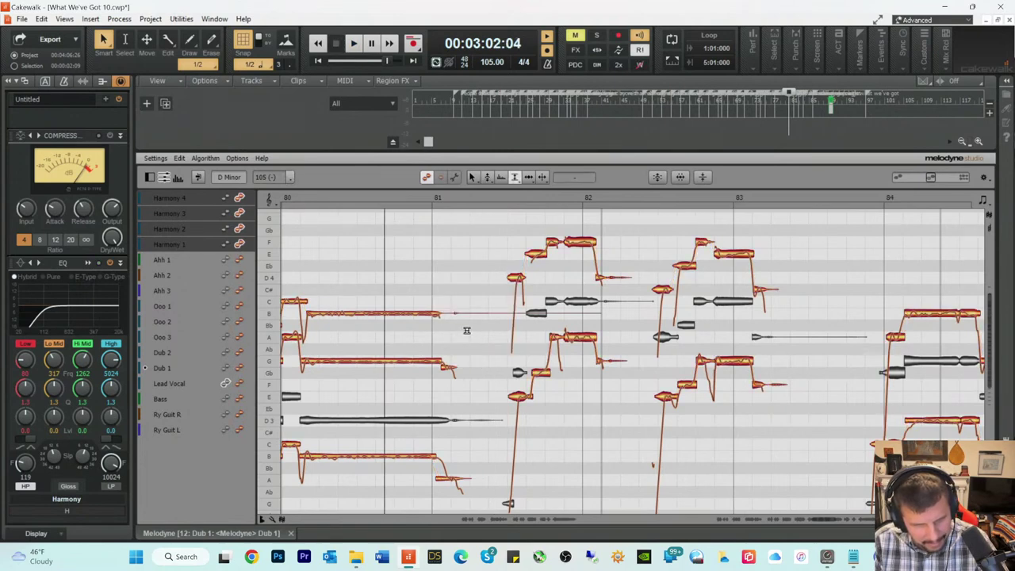
pyautogui.rightClick(481, 331)
pyautogui.click(481, 344)
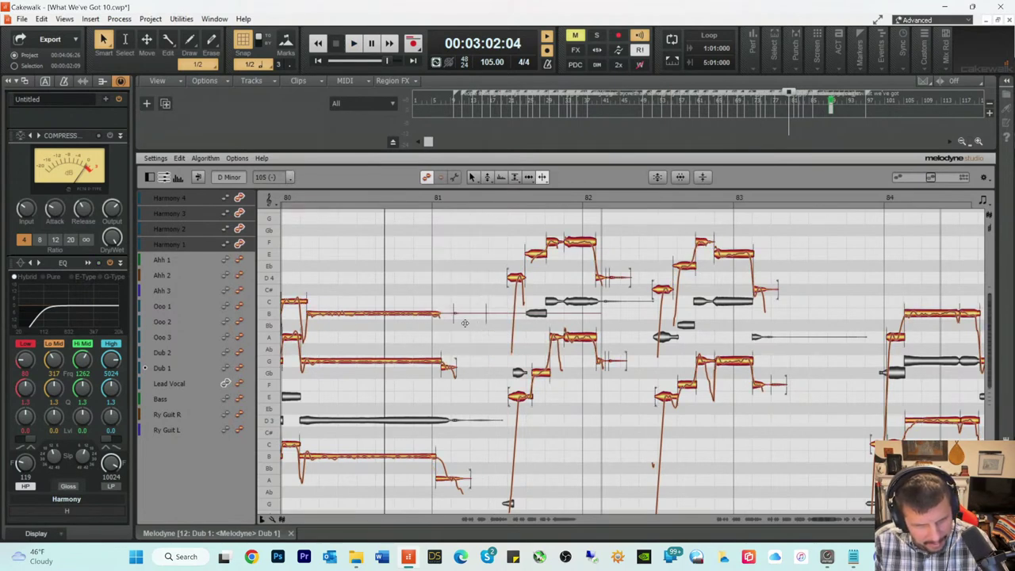
pyautogui.click(446, 317)
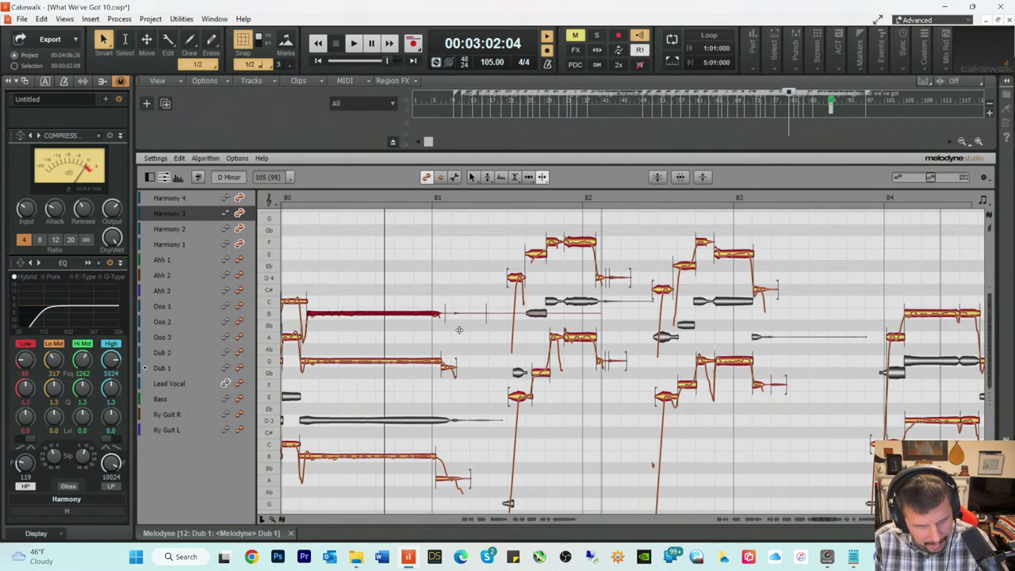
# Step: Lower the Harmony 3 tail just after bar 81 to -8.52 dB, replaying the phrase between adjustments
pyautogui.rightClick(458, 329)
pyautogui.click(437, 329)
pyautogui.click(456, 315)
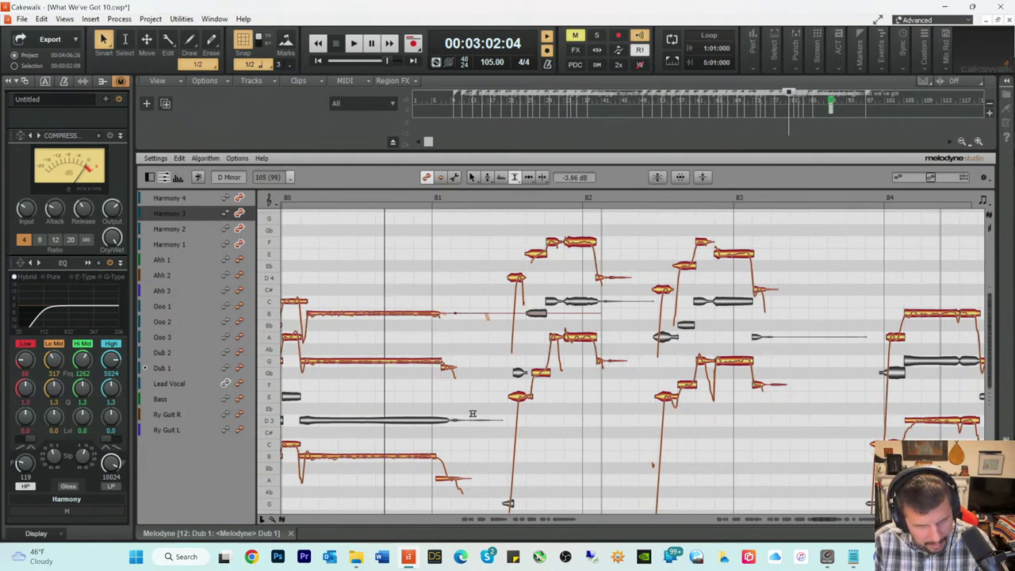
pyautogui.press('space')
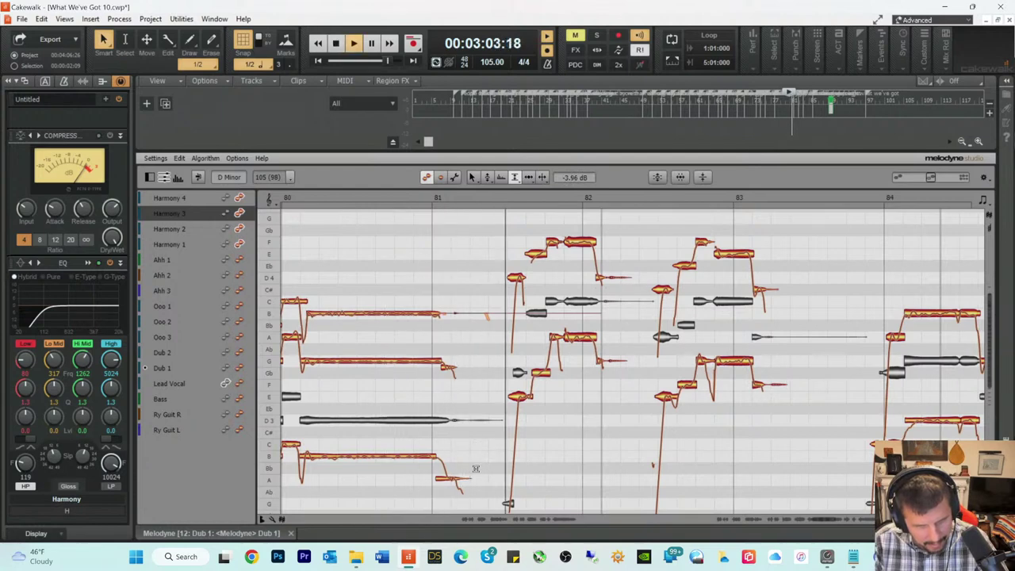
pyautogui.press('space')
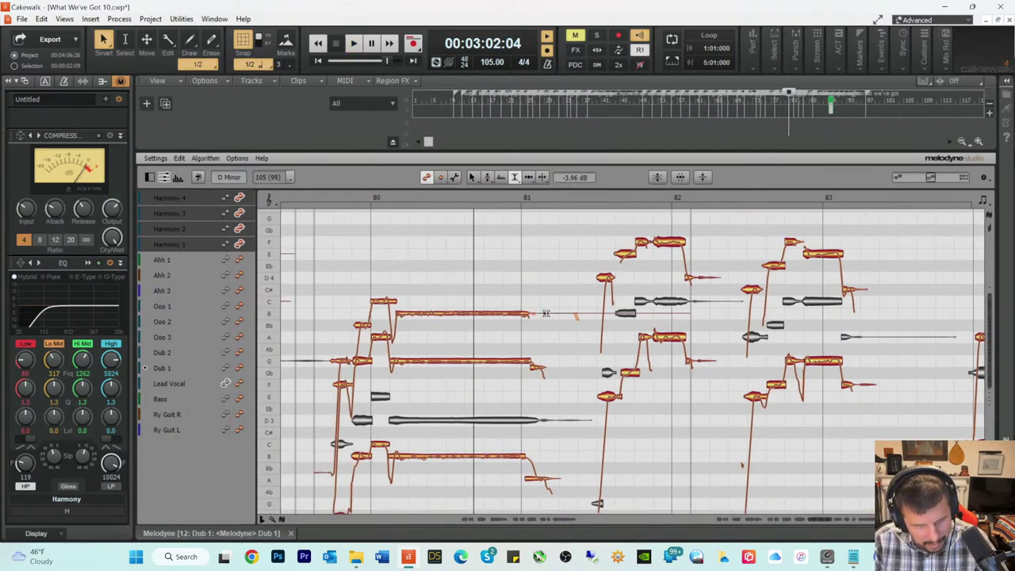
pyautogui.press('space')
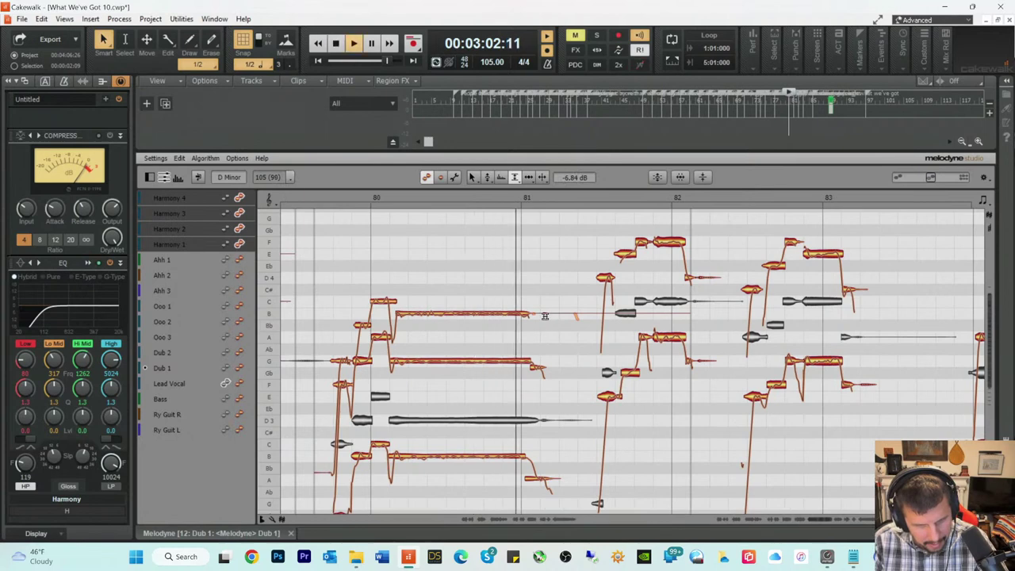
pyautogui.press('space')
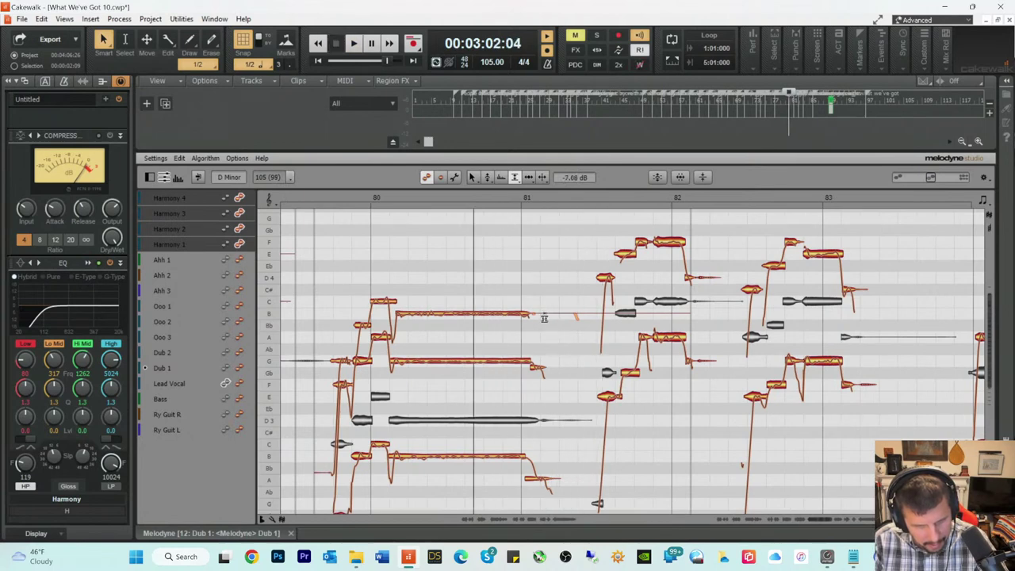
pyautogui.press('space')
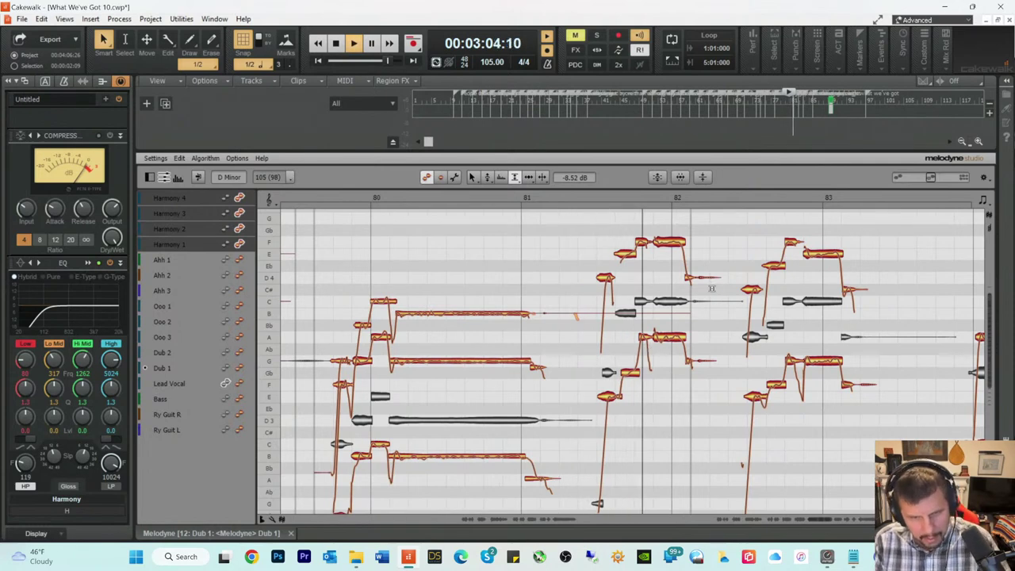
pyautogui.press('space')
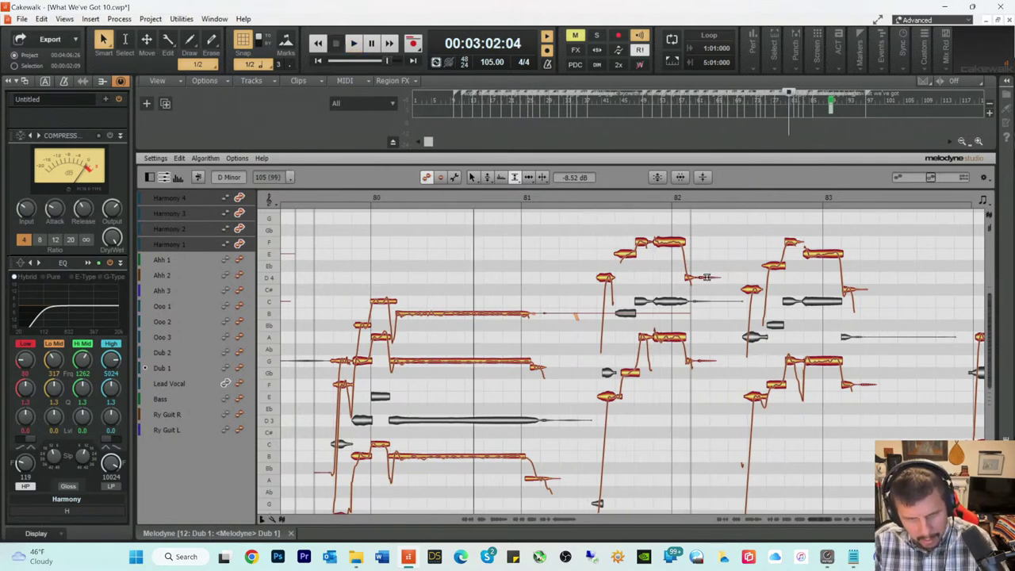
# Step: Lower the tails just after bar 82 to -1.60 dB in Harmony 1 and -2.76 dB in Harmony 2, and replay the phrase
pyautogui.click(705, 278)
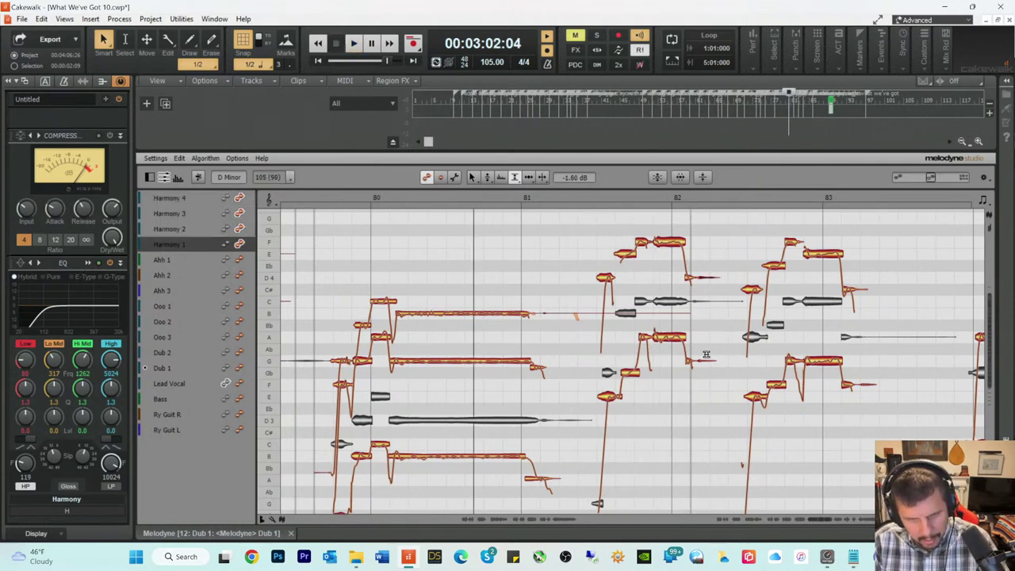
pyautogui.click(704, 360)
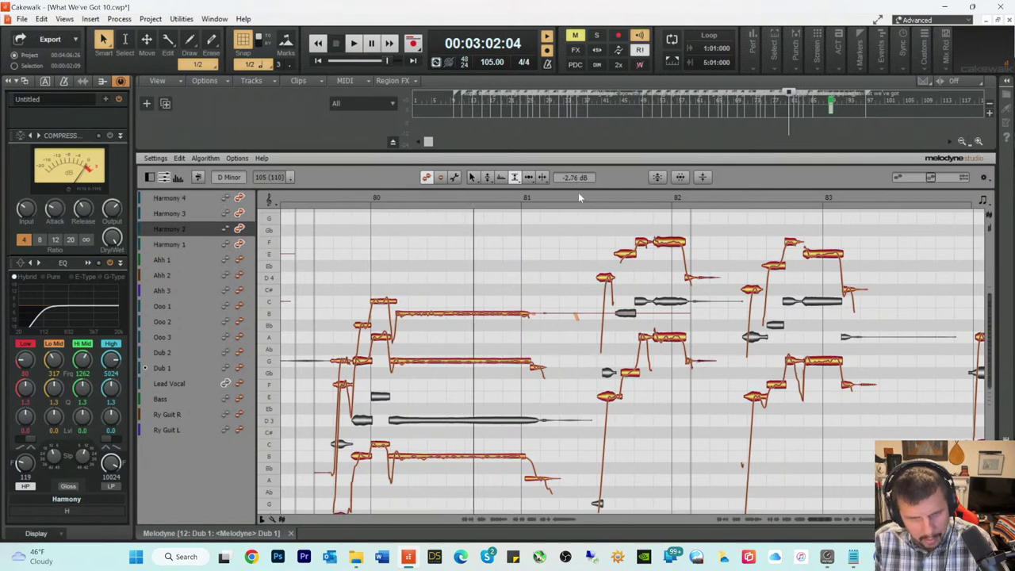
pyautogui.press('space')
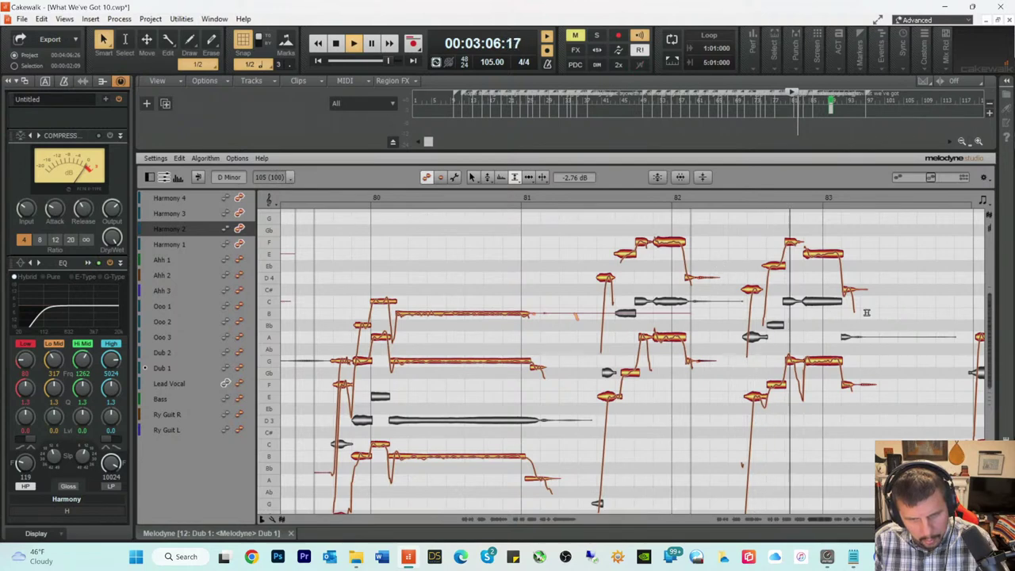
pyautogui.press('space')
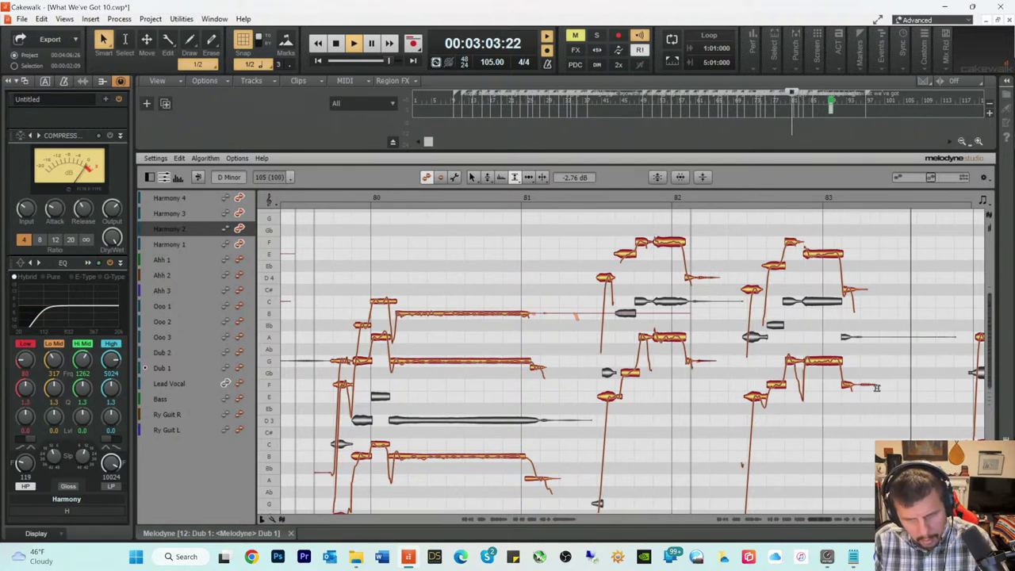
# Step: Shorten the Harmony 2 tail just after bar 83, lower it to -2.64 dB and replay the harmonies
pyautogui.rightClick(873, 387)
pyautogui.click(910, 388)
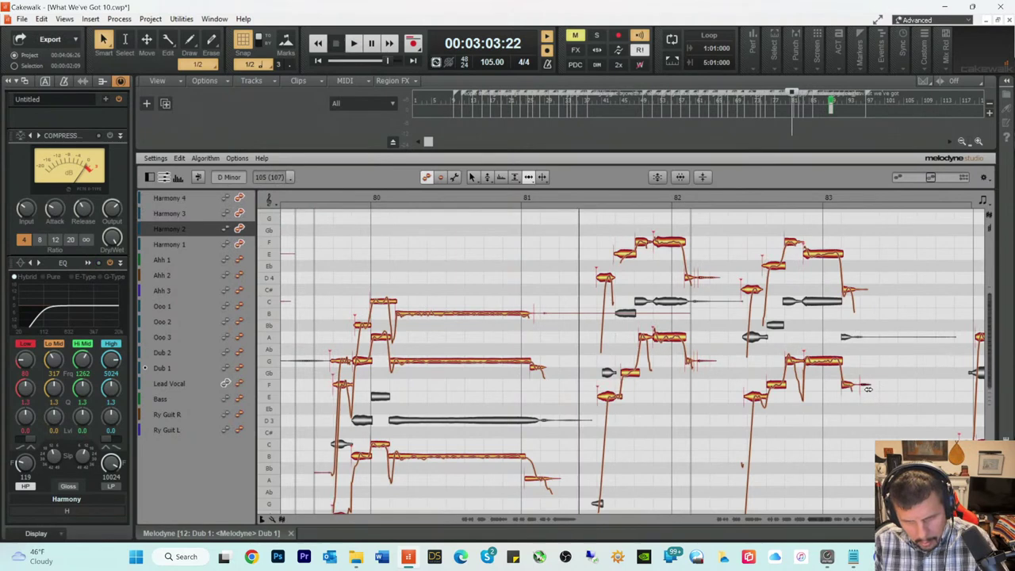
pyautogui.rightClick(868, 388)
pyautogui.click(865, 386)
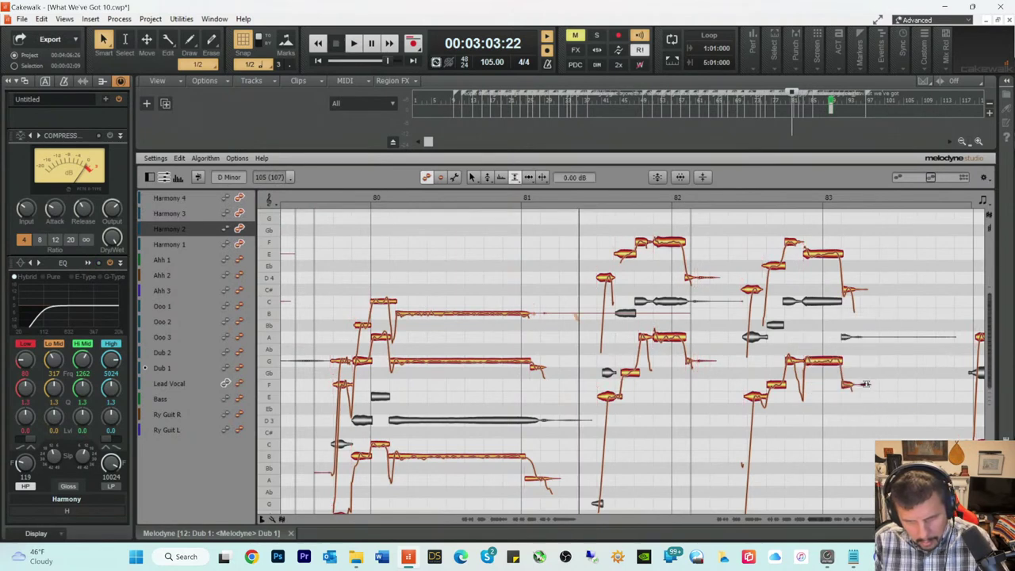
pyautogui.press('space')
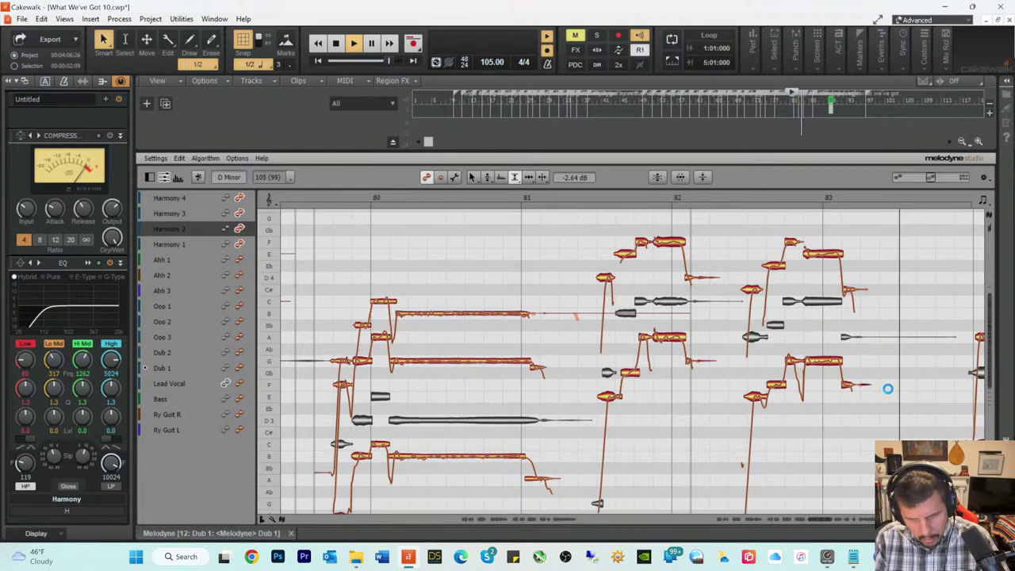
pyautogui.press('space')
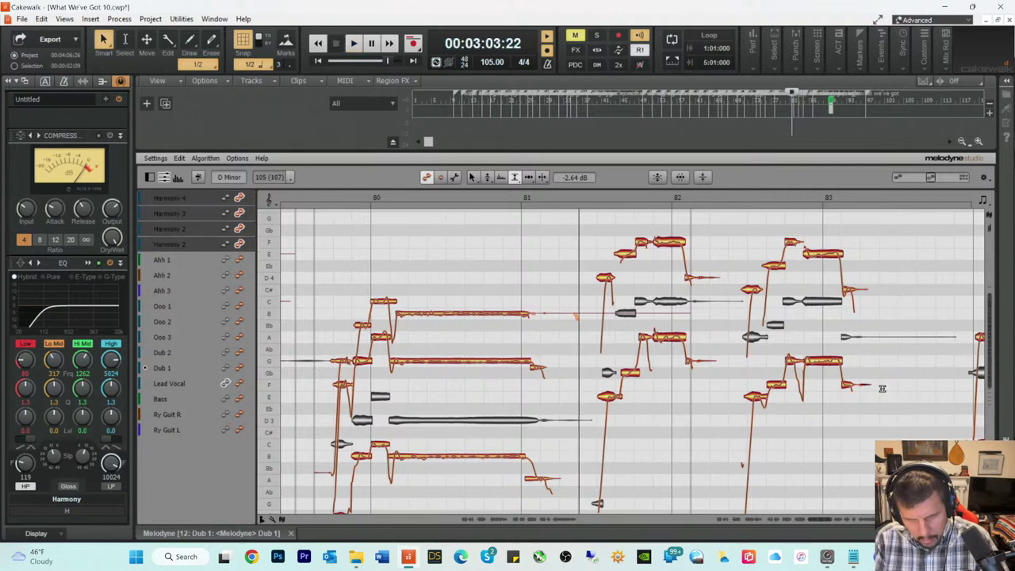
# Step: Shorten the Harmony 2 tail after bar 83 a little more, reduce it to -4.20 dB and audition it
pyautogui.rightClick(882, 388)
pyautogui.click(866, 388)
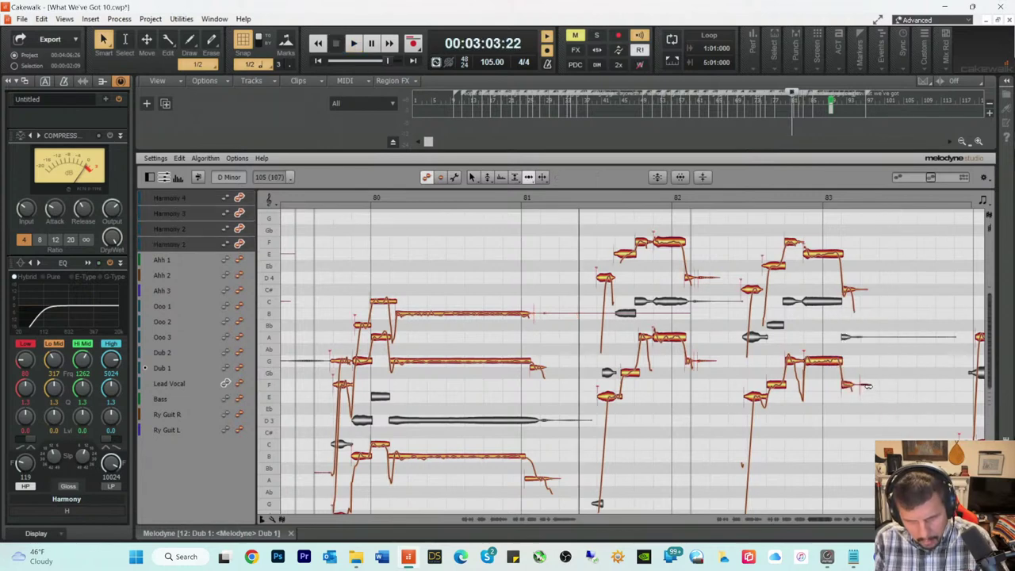
pyautogui.press('space')
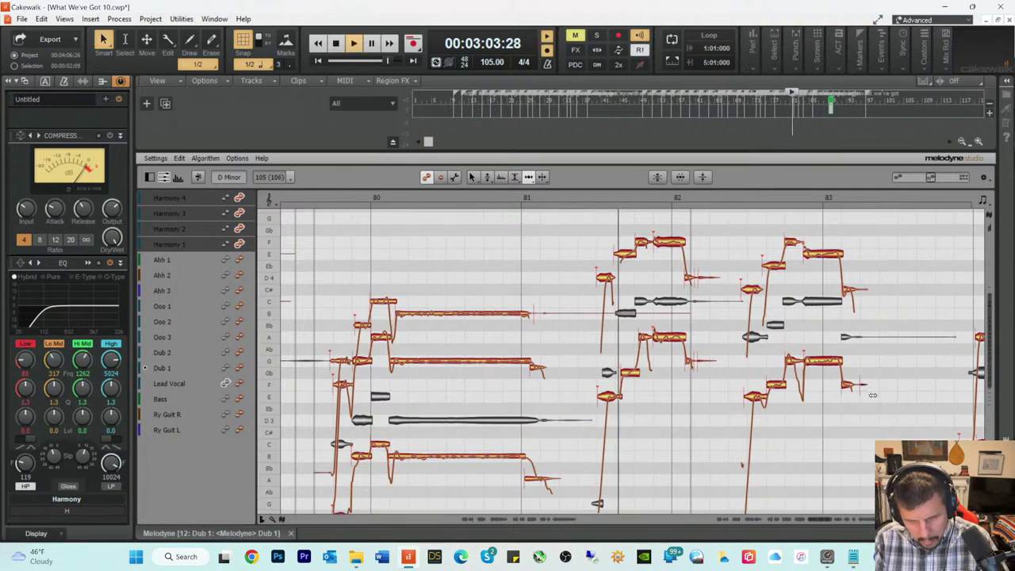
pyautogui.rightClick(864, 395)
pyautogui.click(859, 397)
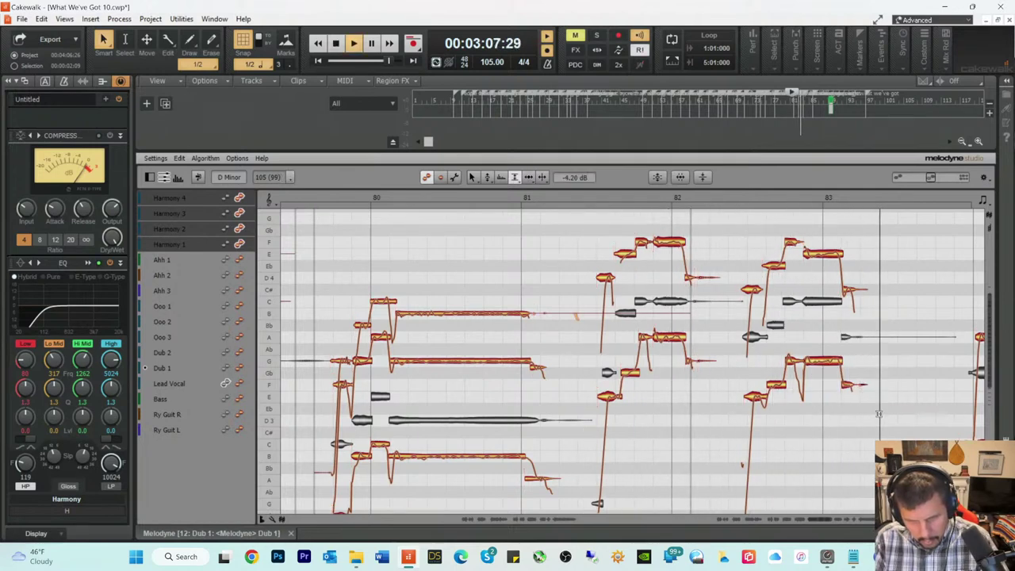
pyautogui.moveTo(824, 521); pyautogui.dragTo(833, 520)
pyautogui.press('space')
# Step: Adjust the timing of the short Harmony 2 C note at bar 84 and play from just before that bar
pyautogui.scroll(-2, 703, 451)
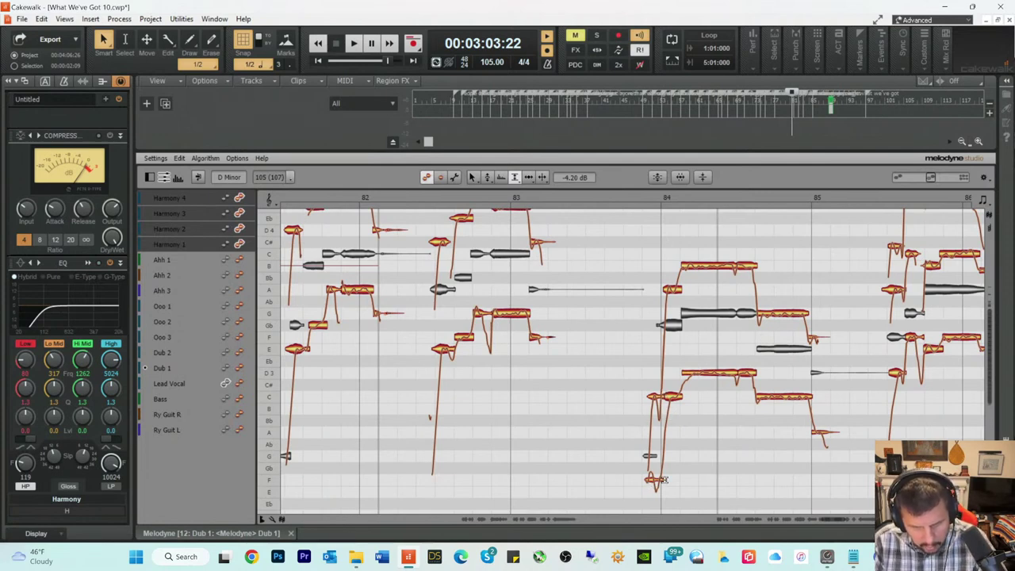
pyautogui.rightClick(680, 424)
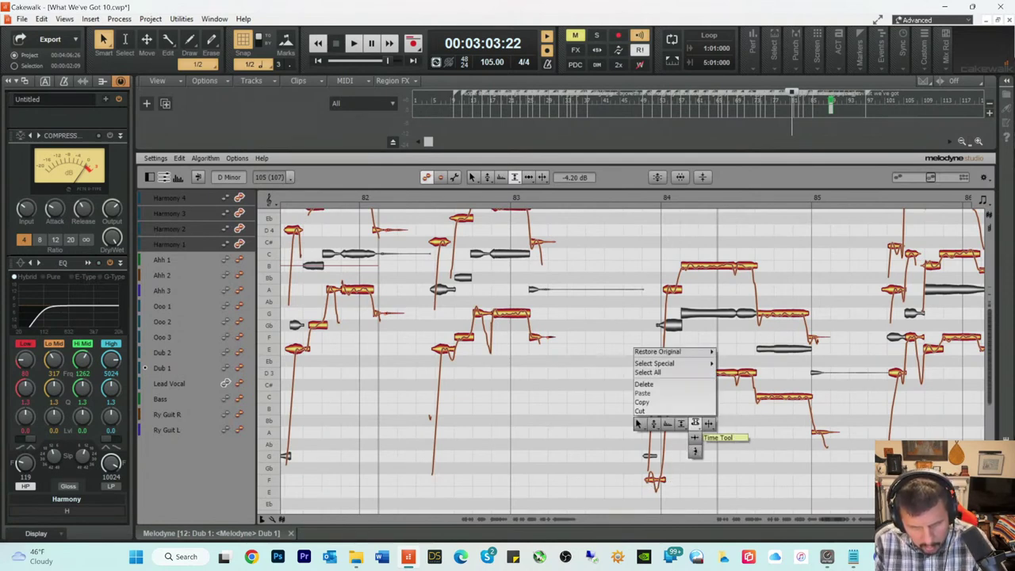
pyautogui.click(698, 408)
pyautogui.click(670, 397)
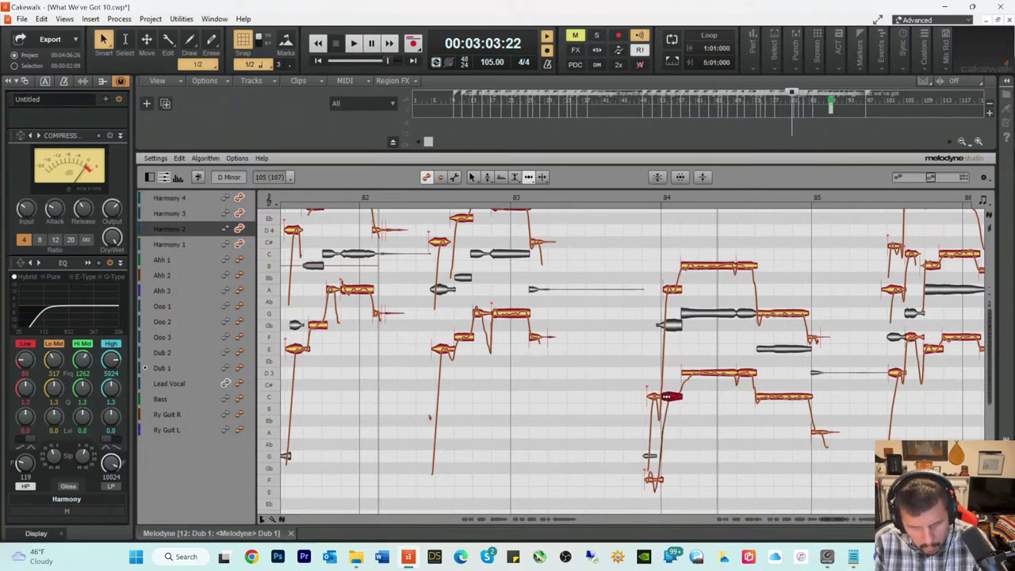
pyautogui.click(615, 198)
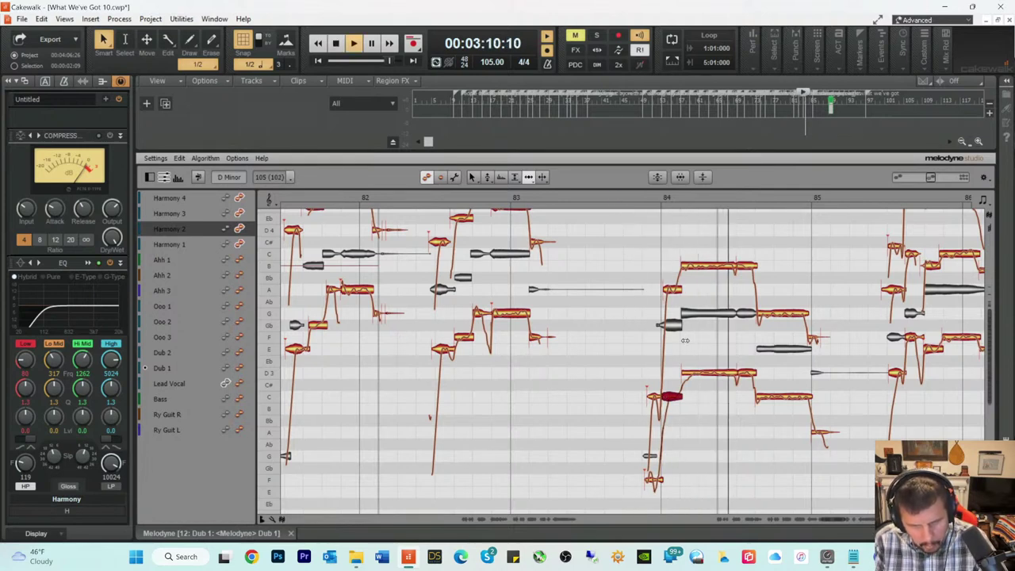
# Step: Fine-tune the timing of the held Harmony 2 D3 notes in bar 84 and replay from just before that bar
pyautogui.press('space')
pyautogui.click(695, 375)
pyautogui.press('space')
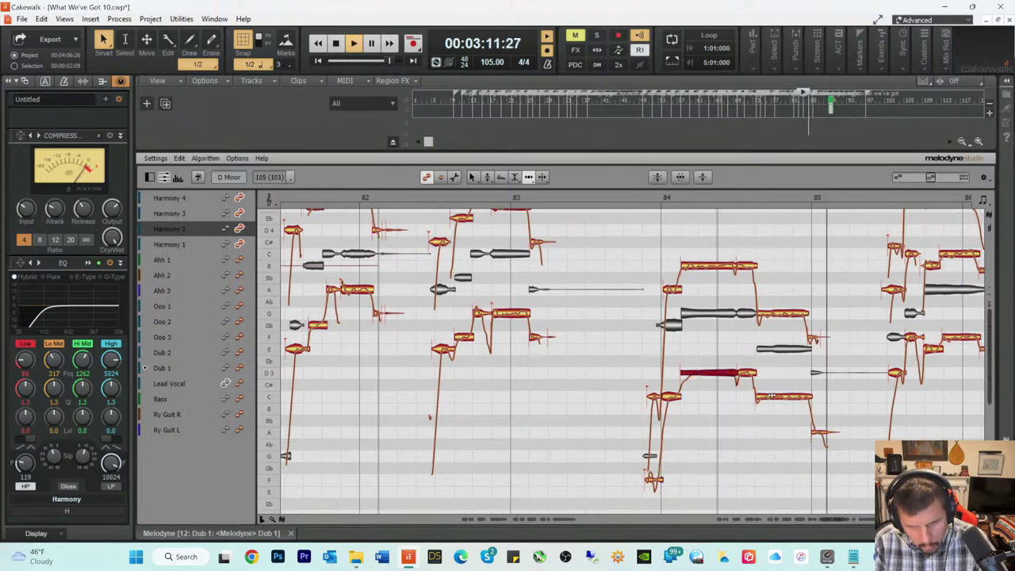
pyautogui.press('space')
pyautogui.press('space')
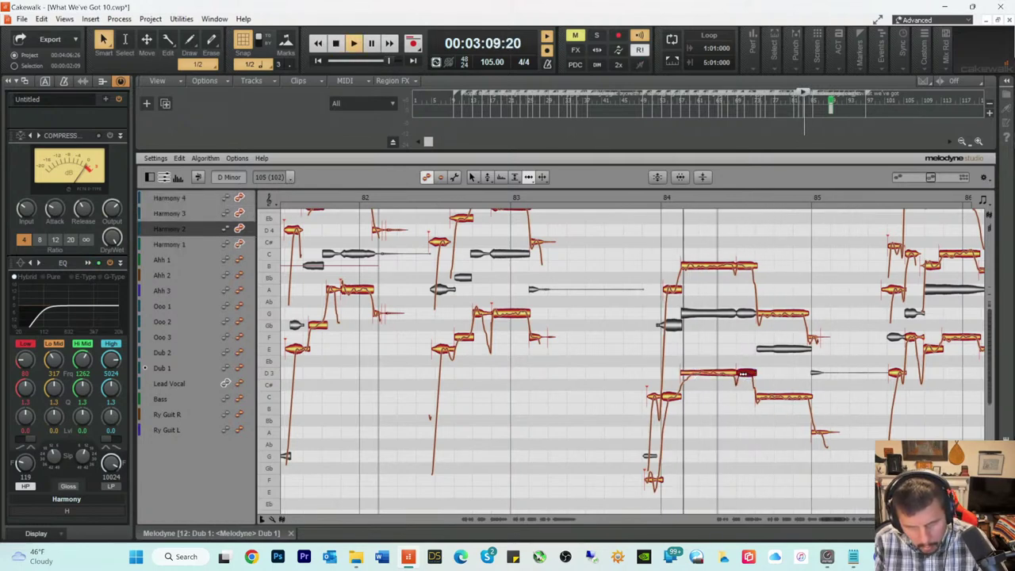
# Step: Shorten the low Harmony 2 tail just after bar 85 and listen on through the following phrase
pyautogui.click(828, 432)
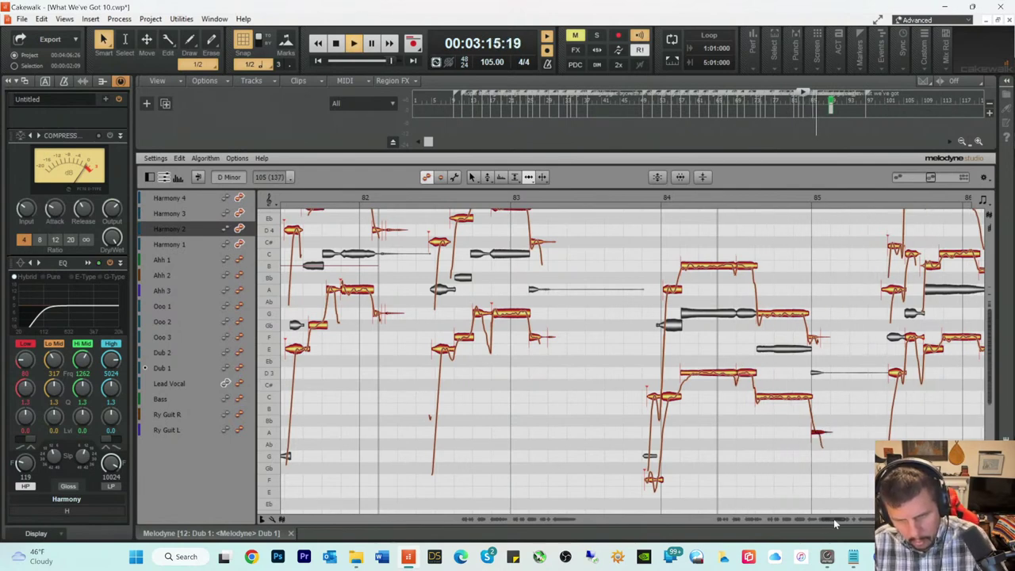
pyautogui.scroll(2, 811, 426)
pyautogui.press('space')
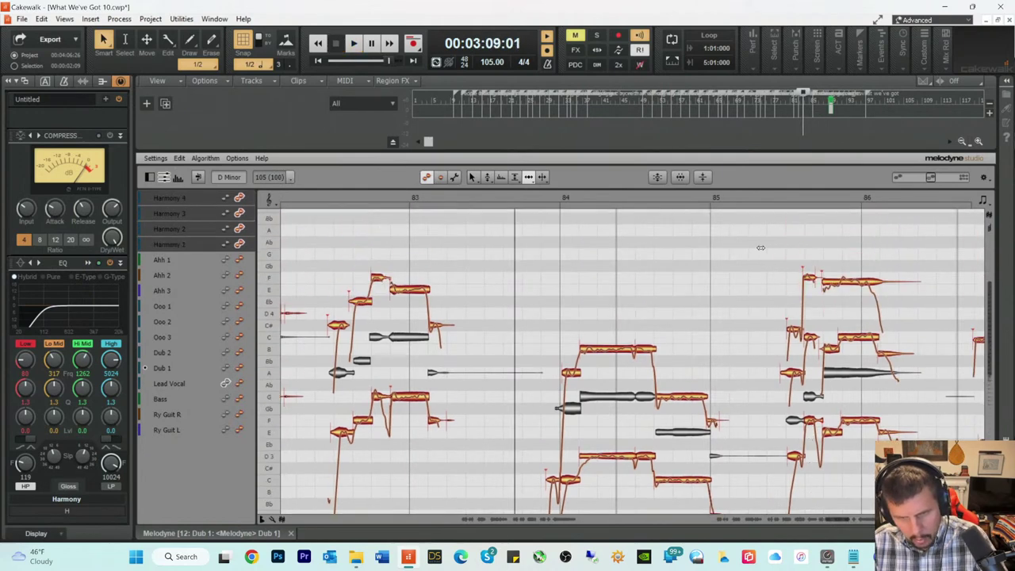
# Step: Snap the upper Harmony 1 and Harmony 3 notes around bar 86 to their pitch centers with the Pitch tool
pyautogui.moveTo(760, 249); pyautogui.dragTo(922, 380)
pyautogui.rightClick(797, 373)
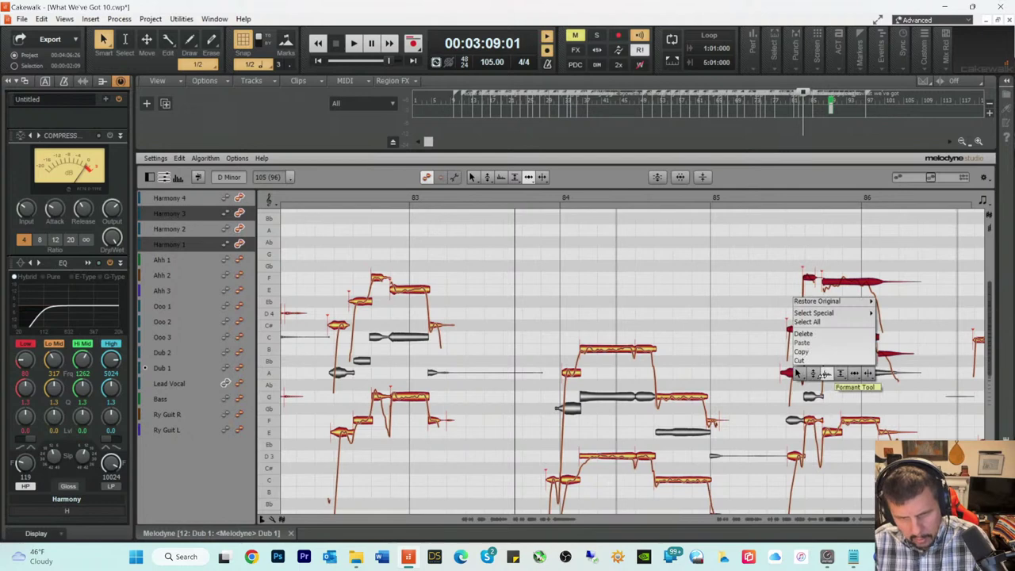
pyautogui.click(810, 373)
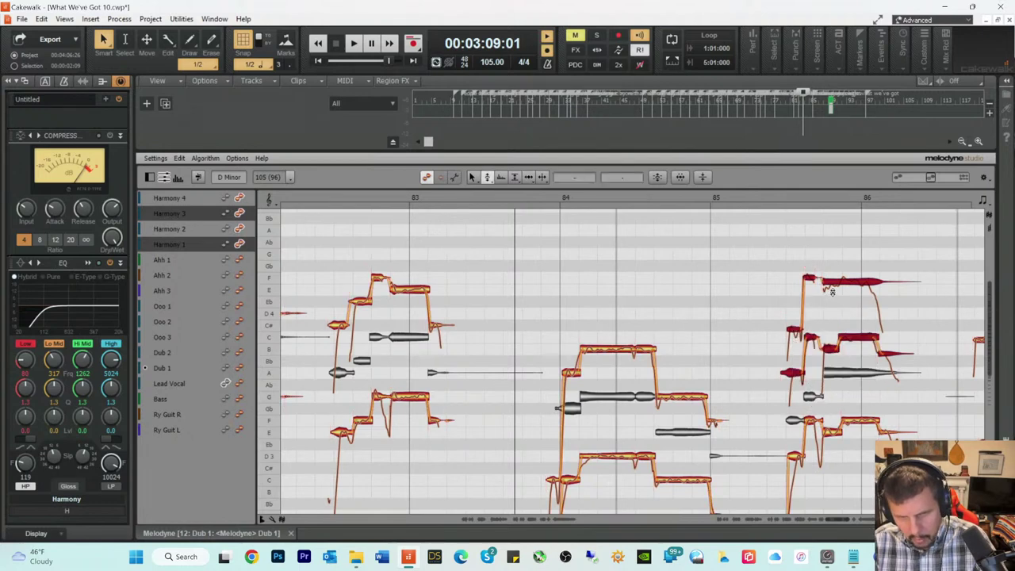
pyautogui.moveTo(845, 281); pyautogui.dragTo(845, 280)
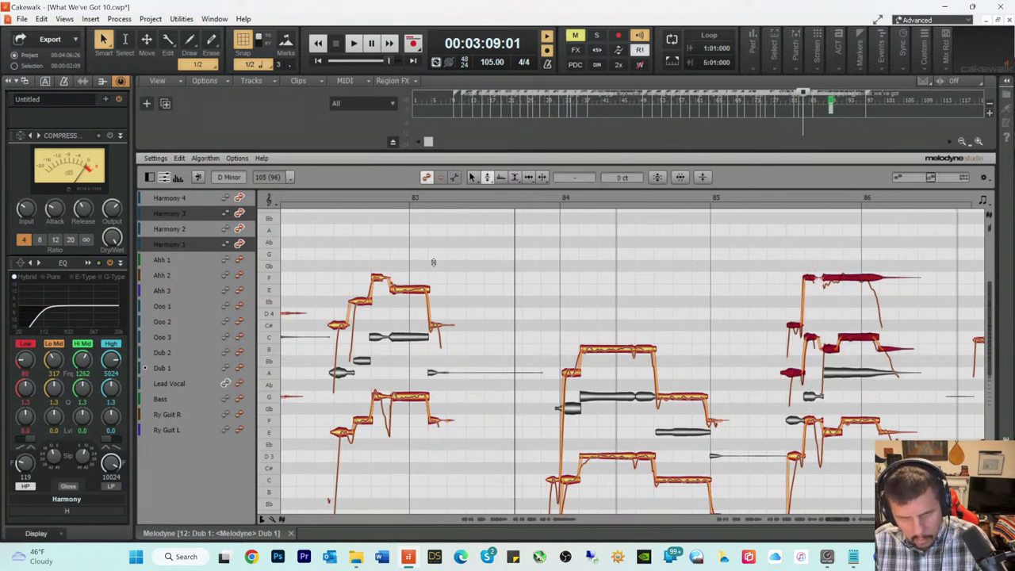
# Step: Select the upper harmony phrase around bar 83 and audition the harmonies from between bars 85 and 86
pyautogui.moveTo(328, 261); pyautogui.dragTo(476, 403)
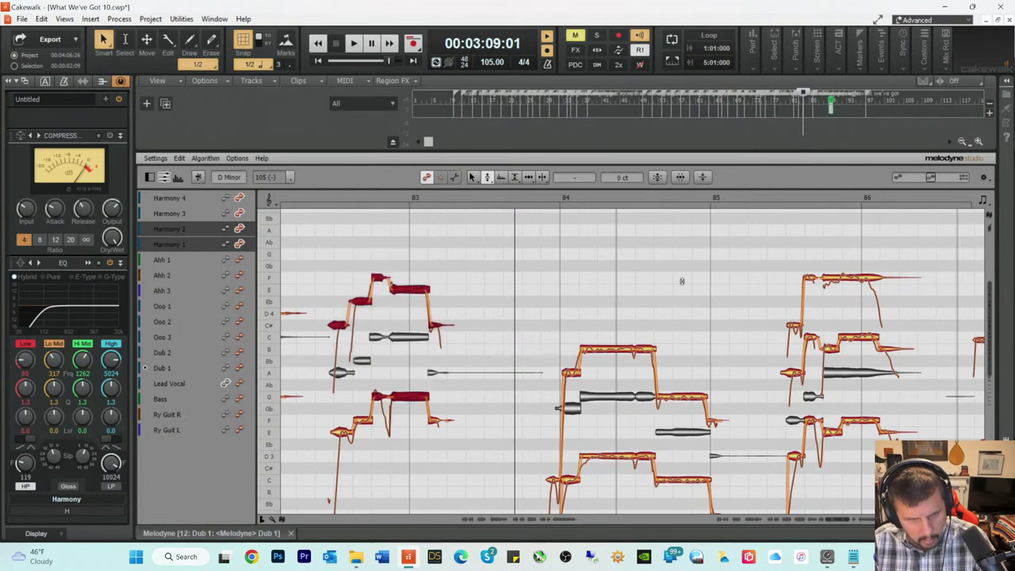
pyautogui.click(773, 197)
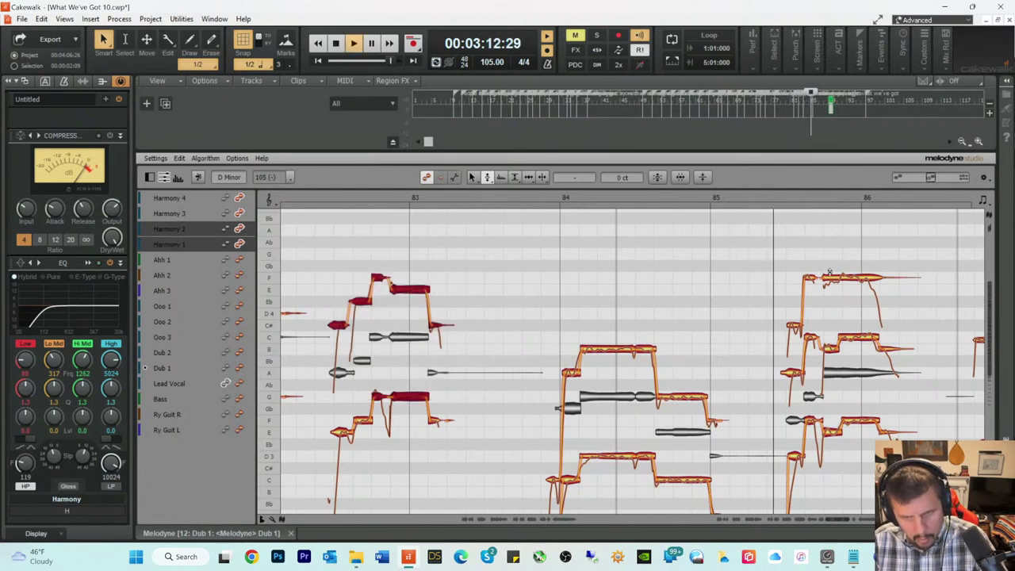
pyautogui.press('space')
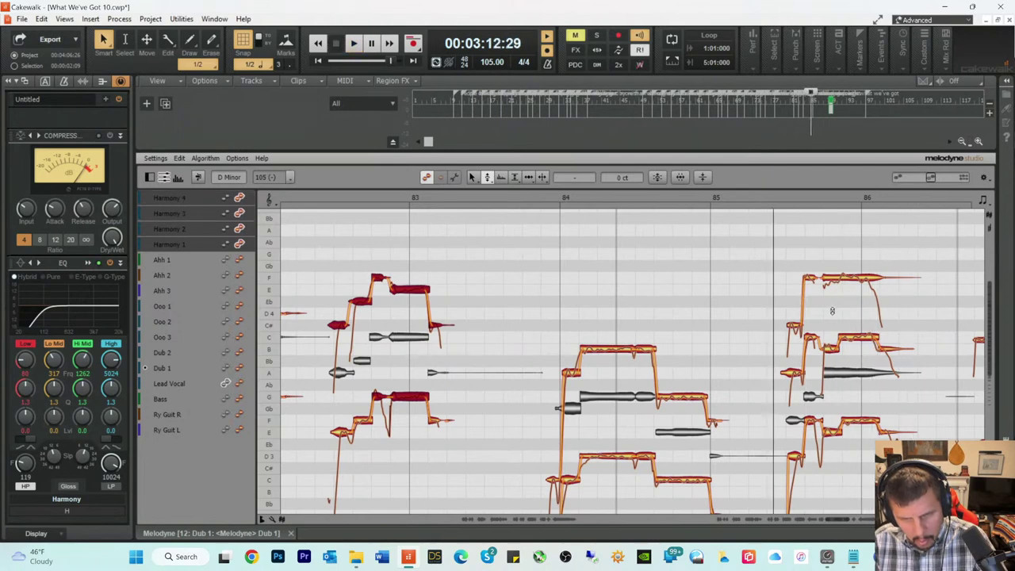
# Step: Set the level of the held Harmony 3 F4 note around bar 86 to -3.68 dB with the Amplitude tool and audition it
pyautogui.moveTo(837, 240); pyautogui.dragTo(877, 299)
pyautogui.rightClick(849, 313)
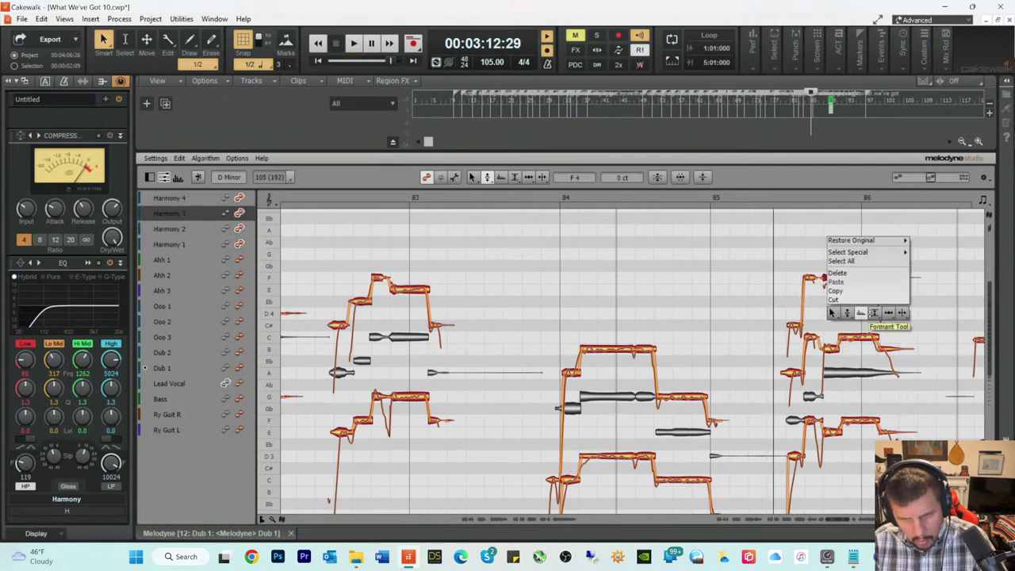
pyautogui.click(874, 313)
pyautogui.moveTo(854, 280); pyautogui.dragTo(852, 297)
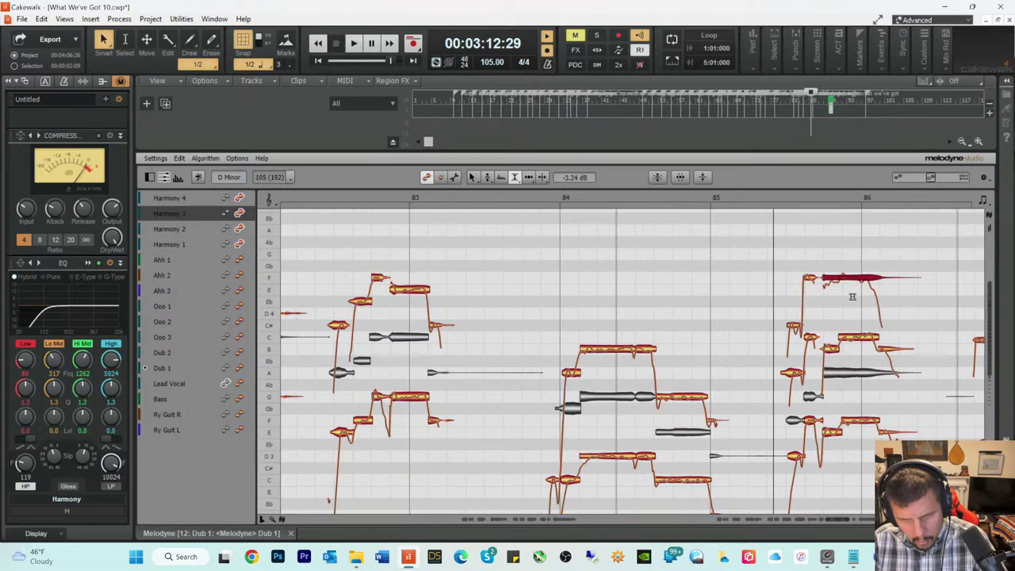
pyautogui.press('space')
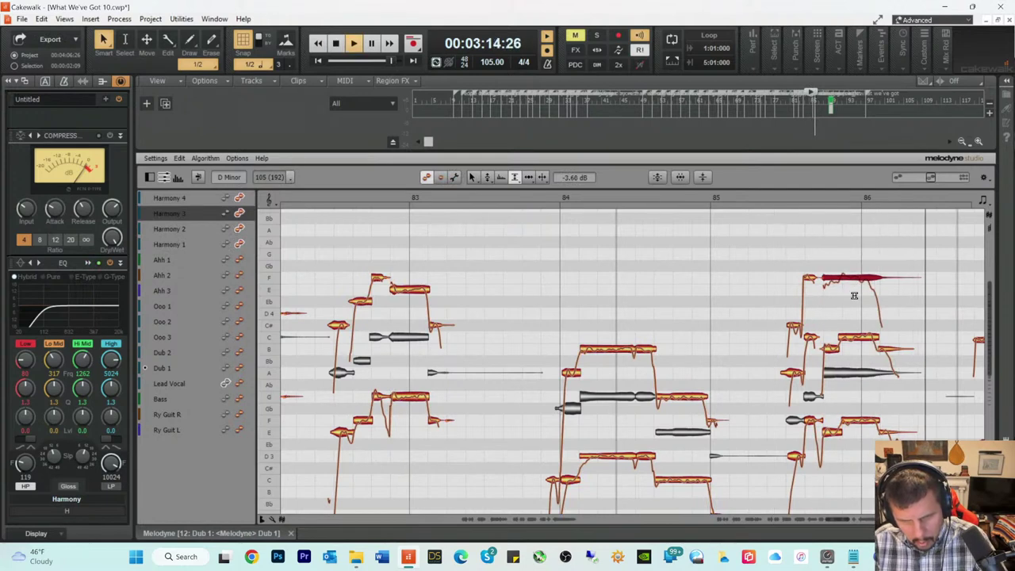
pyautogui.press('space')
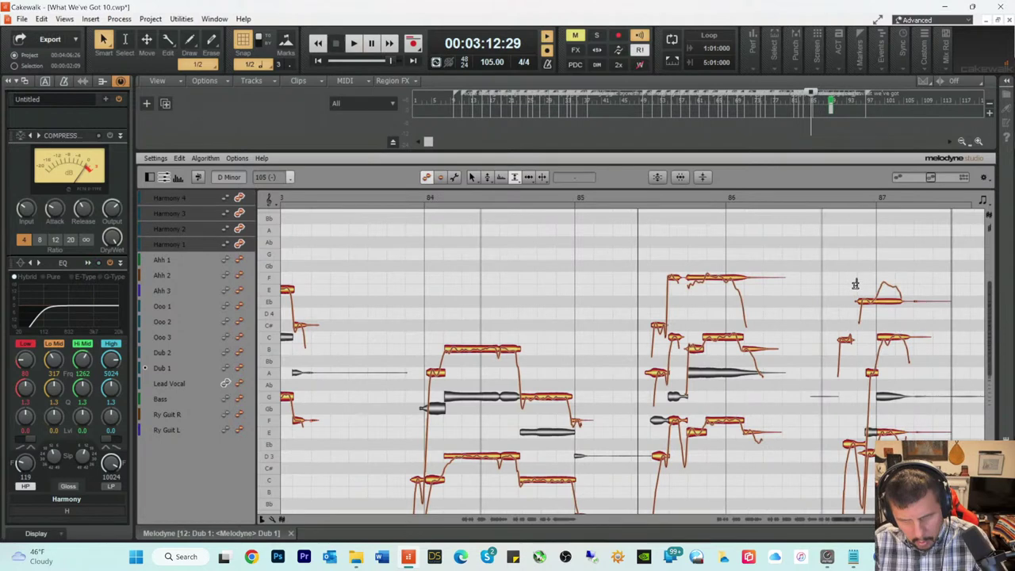
# Step: Select both Harmony 3 F4 notes around bar 86 and audition the phrase through bar 87
pyautogui.press('space')
pyautogui.click(673, 277)
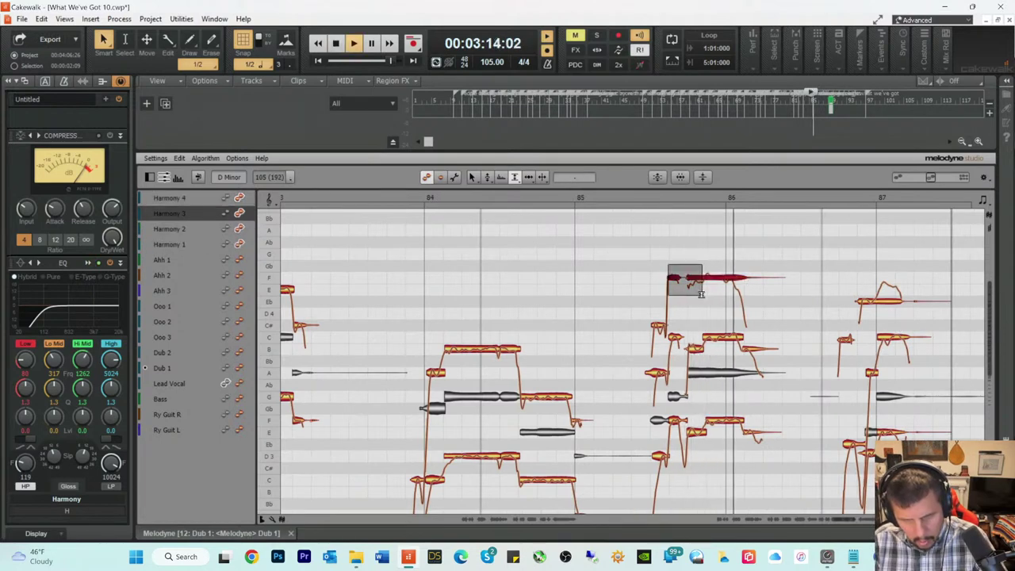
pyautogui.press('space')
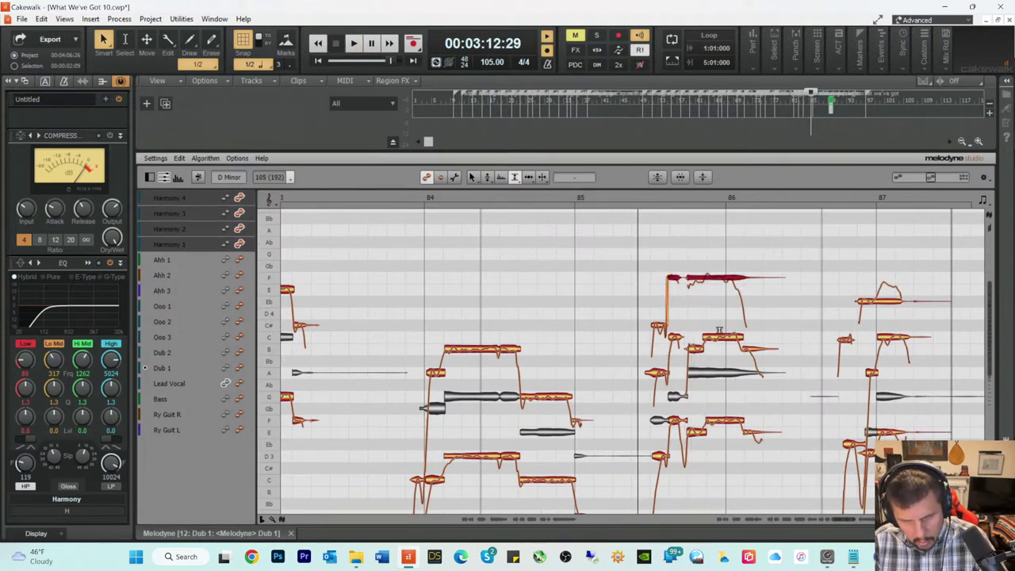
pyautogui.press('space')
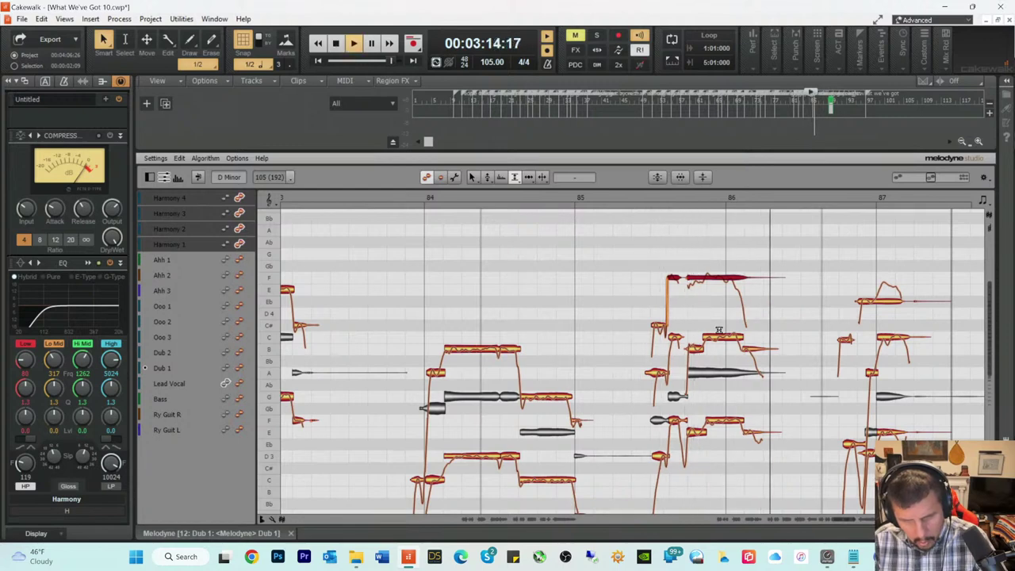
pyautogui.press('space')
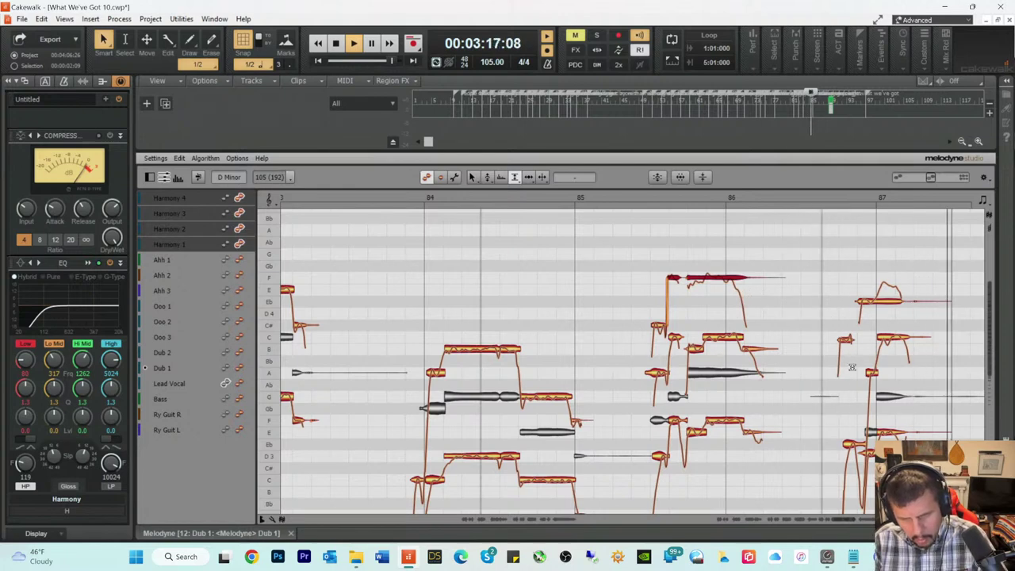
pyautogui.press('space')
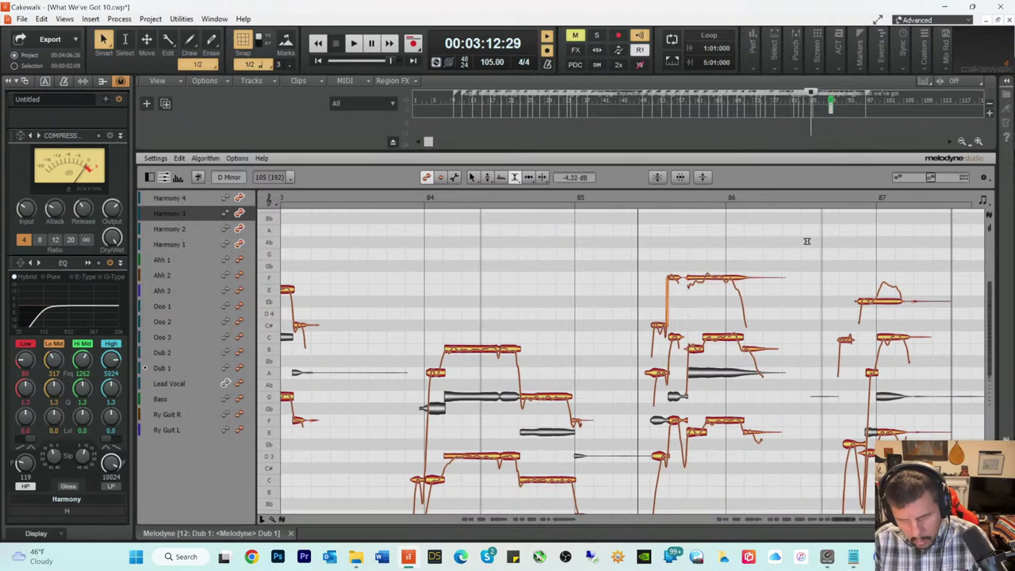
# Step: Audition the harmonies from between bars 86 and 87
pyautogui.click(815, 200)
pyautogui.press('space')
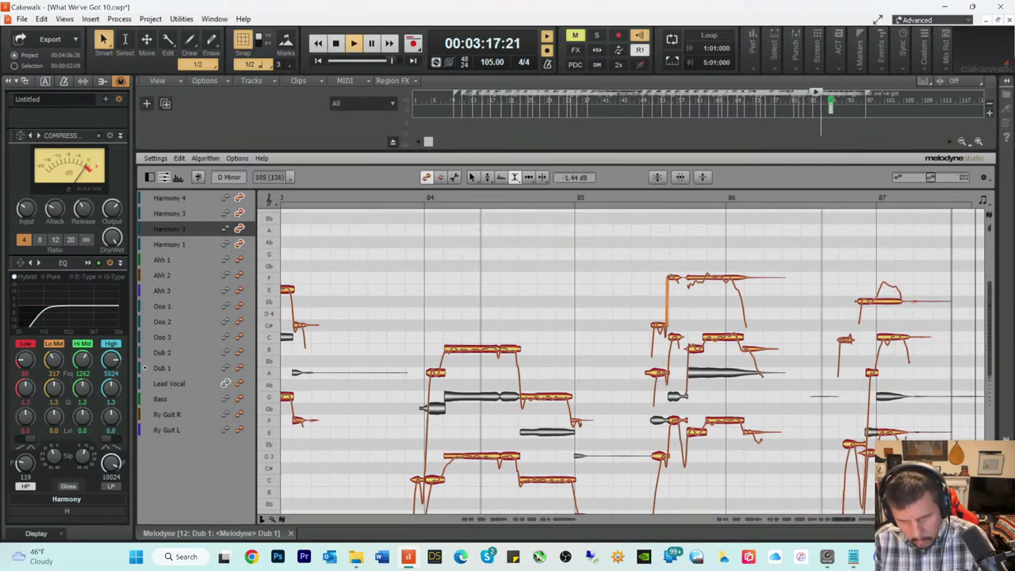
pyautogui.press('space')
# Step: Separate the tail of the Harmony 3 Eb4 note just after bar 87 and set its level to -8.04 dB
pyautogui.rightClick(939, 343)
pyautogui.click(939, 316)
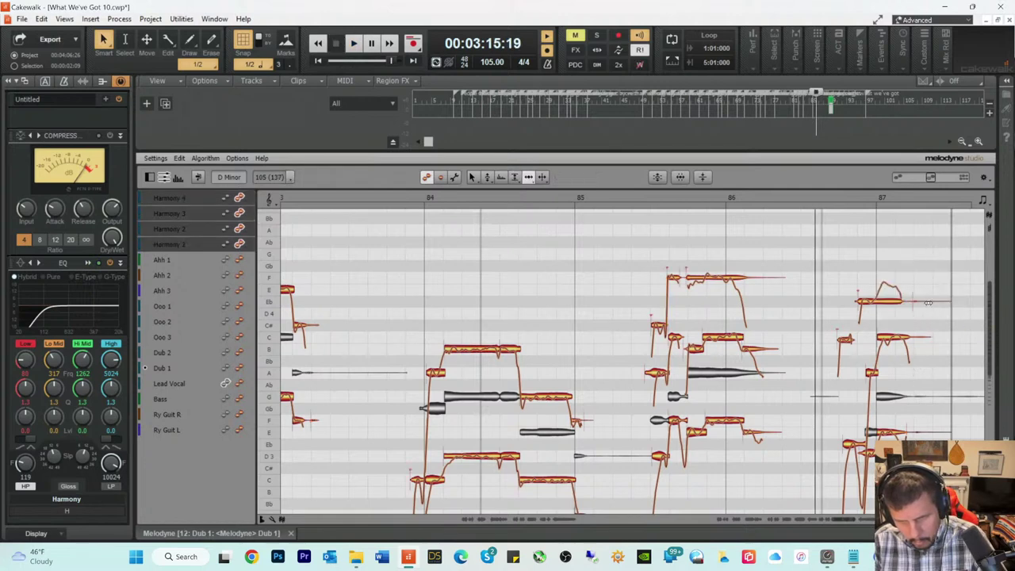
pyautogui.rightClick(915, 305)
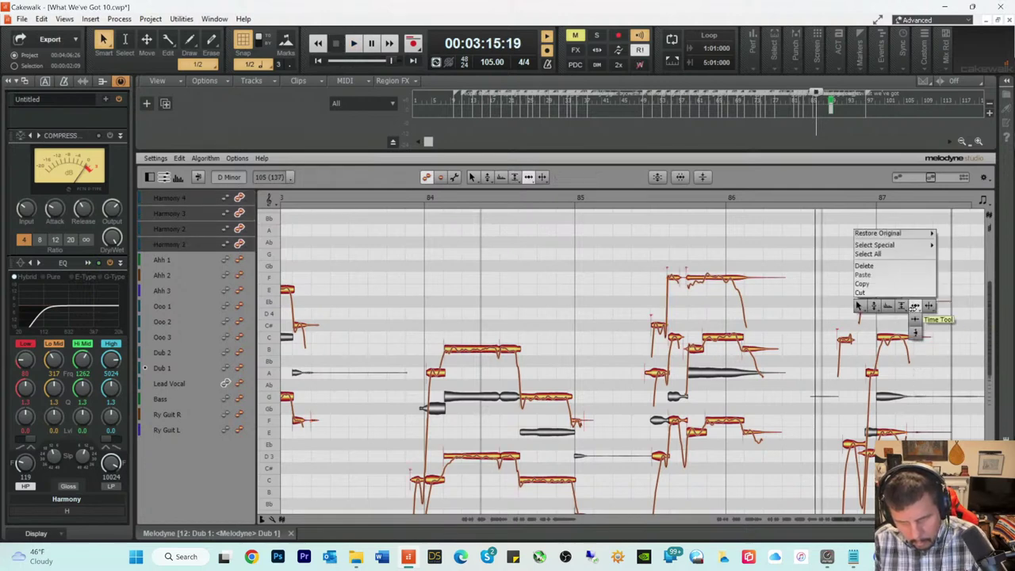
pyautogui.rightClick(913, 306)
pyautogui.click(913, 306)
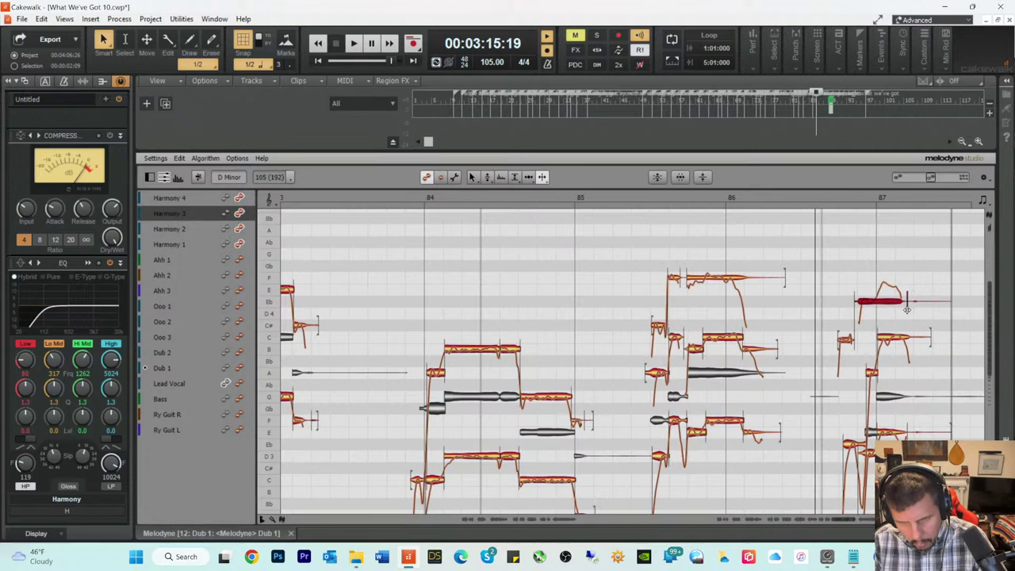
pyautogui.rightClick(937, 302)
pyautogui.click(904, 323)
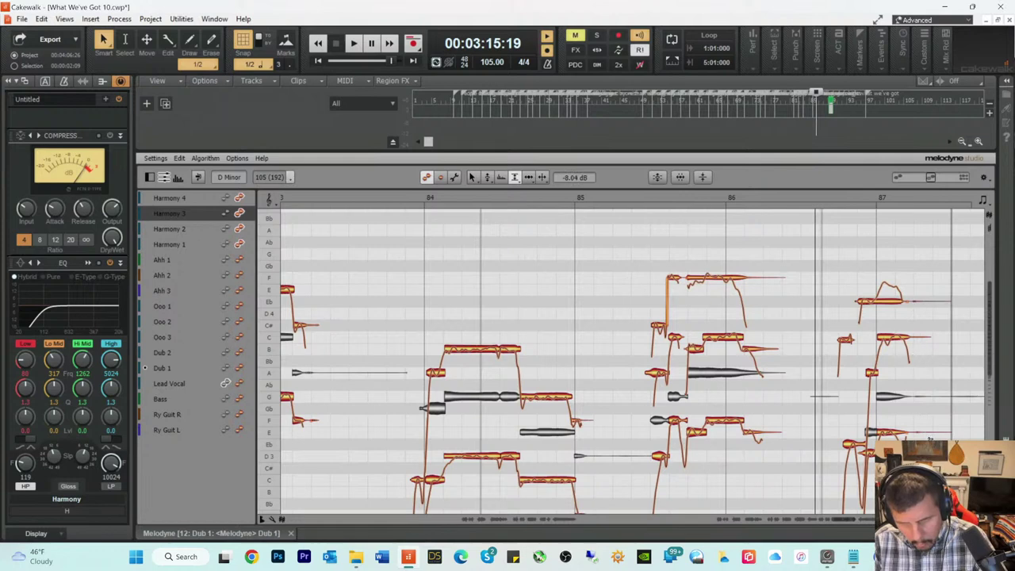
# Step: Lower the separated Harmony 3 tail after bar 87 further to -10.32 dB while auditioning the harmonies
pyautogui.press('space')
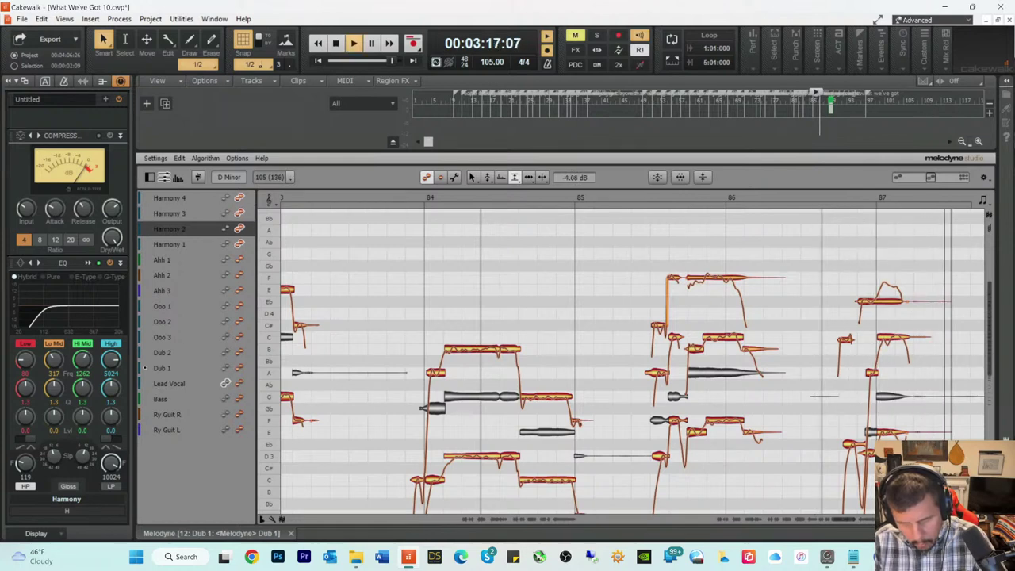
pyautogui.press('space')
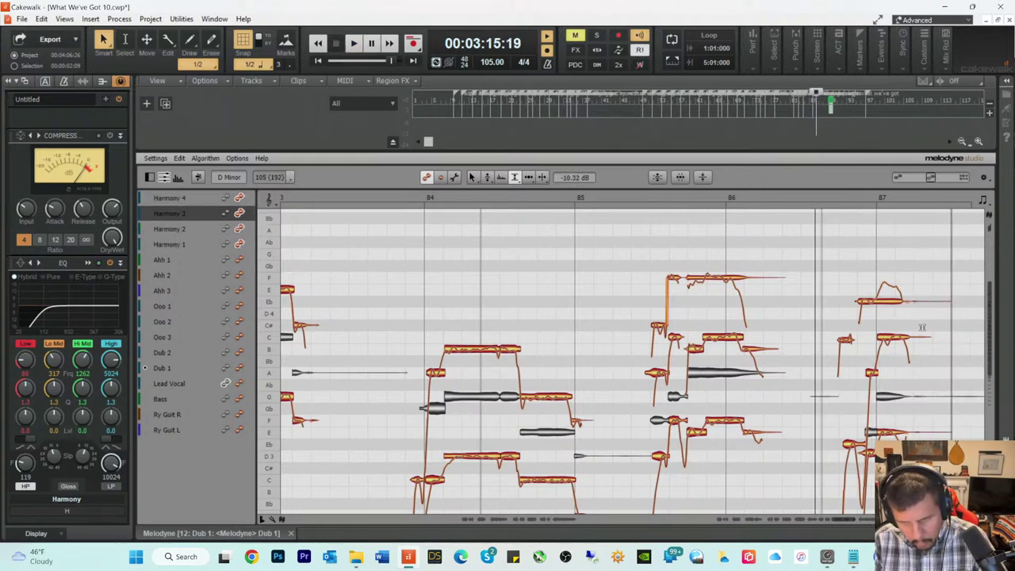
pyautogui.press('space')
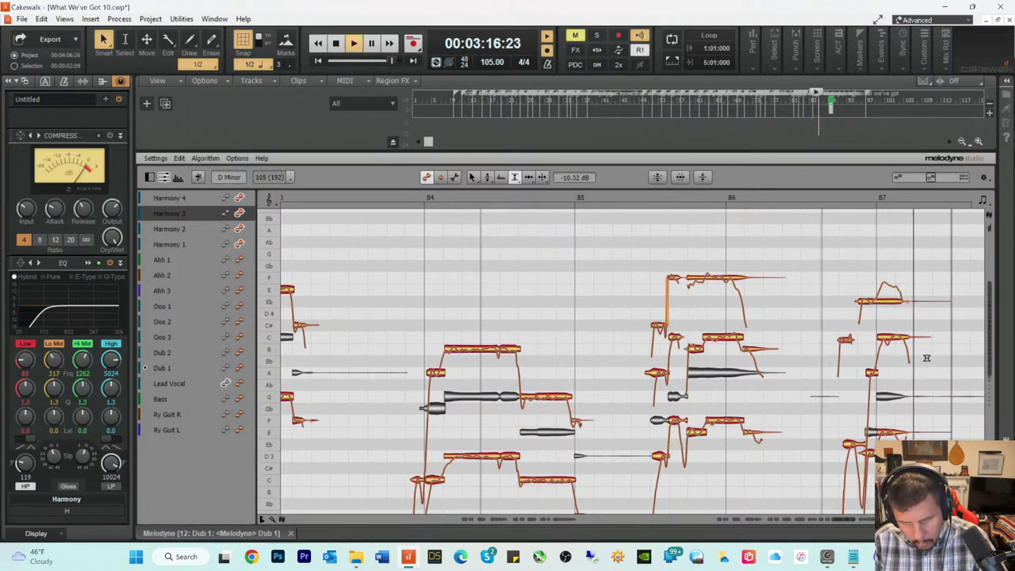
pyautogui.press('space')
# Step: Separate the tail of the Harmony 1 C4 note just after bar 87 with the Note Separation tool
pyautogui.rightClick(926, 359)
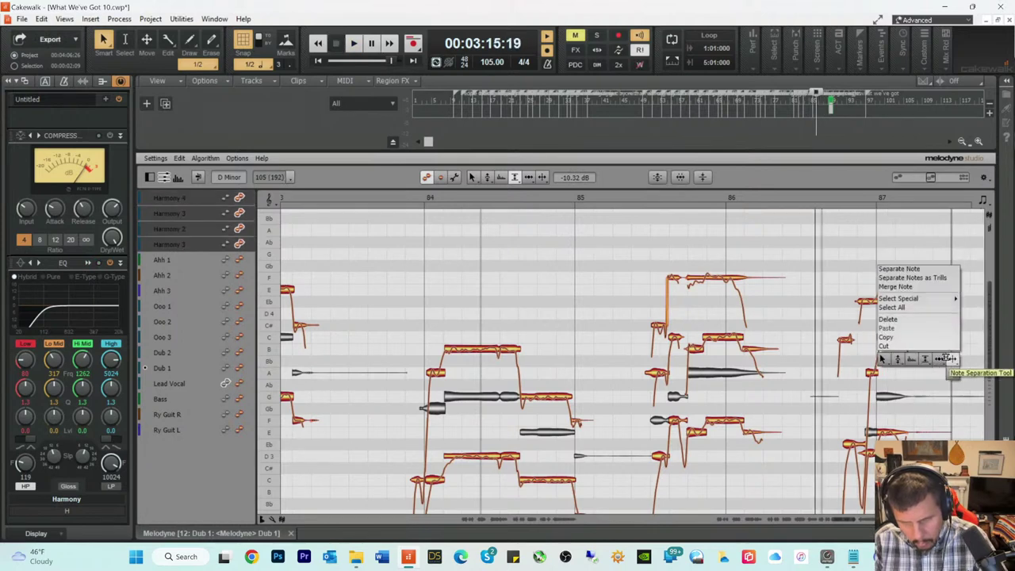
pyautogui.click(949, 359)
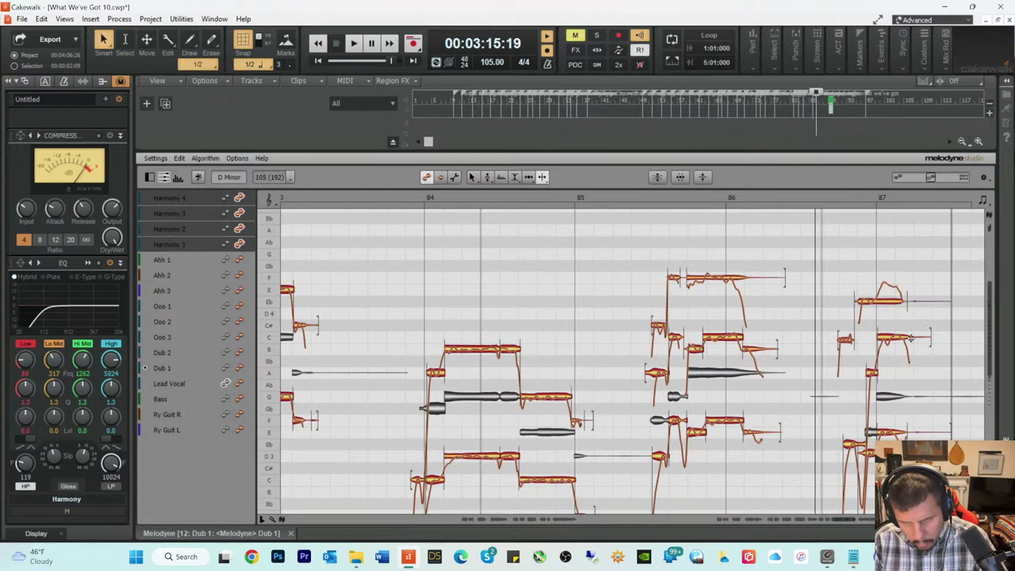
pyautogui.click(913, 338)
pyautogui.rightClick(907, 389)
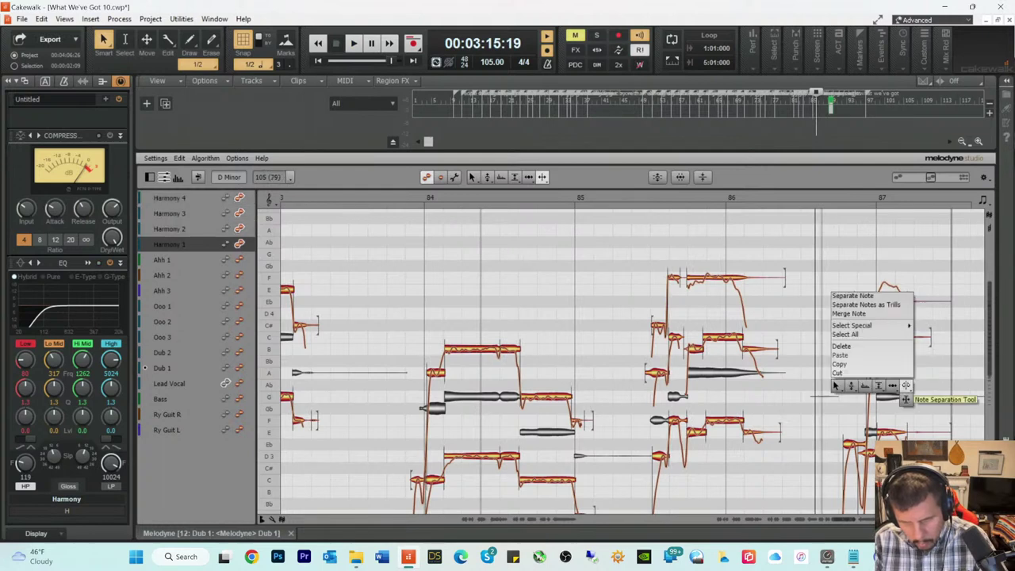
# Step: Lower the separated tail of Harmony 3's Eb note after bar 87 to -12.24 dB with the Amplitude tool and audition it
pyautogui.click(892, 388)
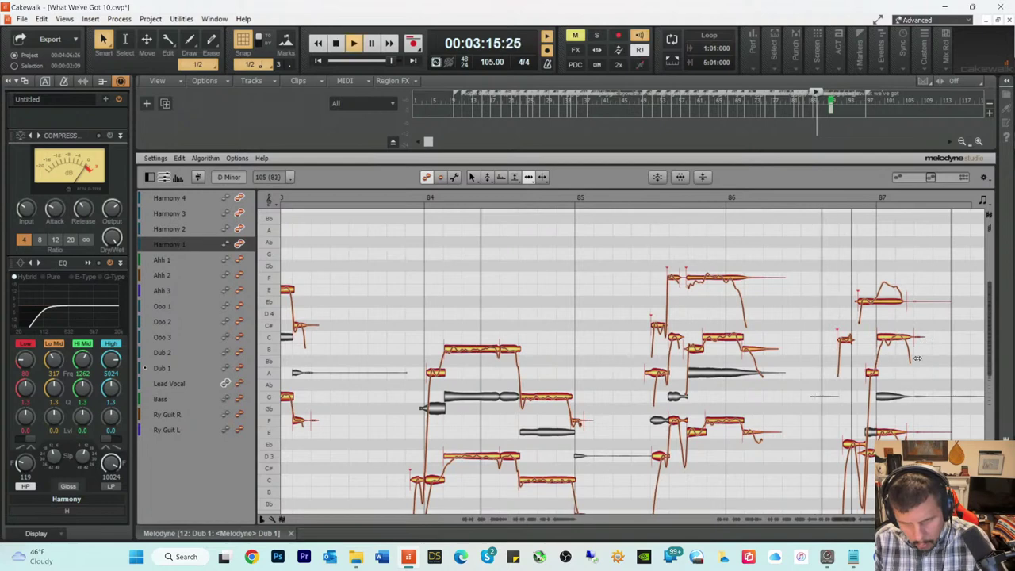
pyautogui.rightClick(904, 360)
pyautogui.press('space')
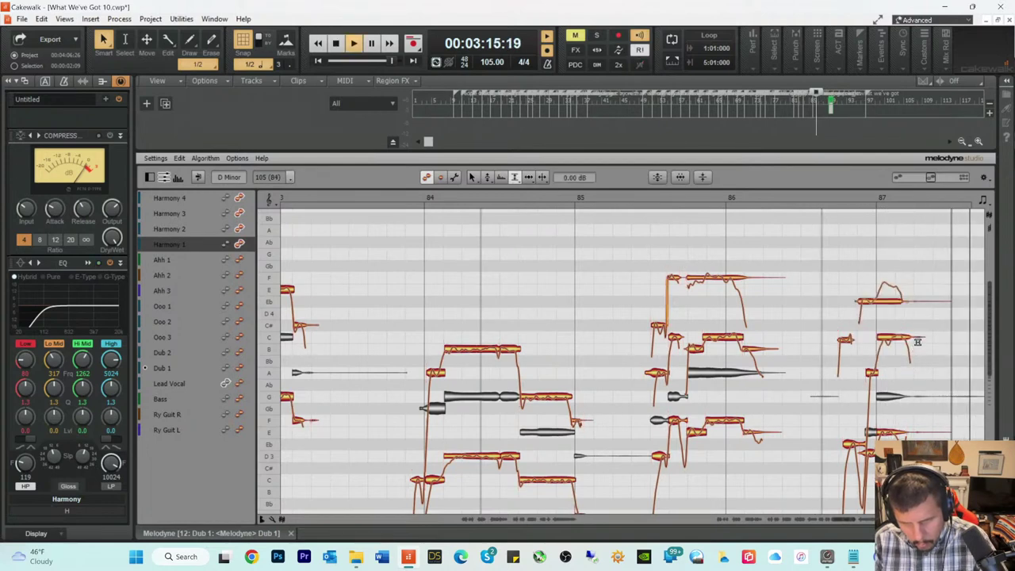
pyautogui.press('space')
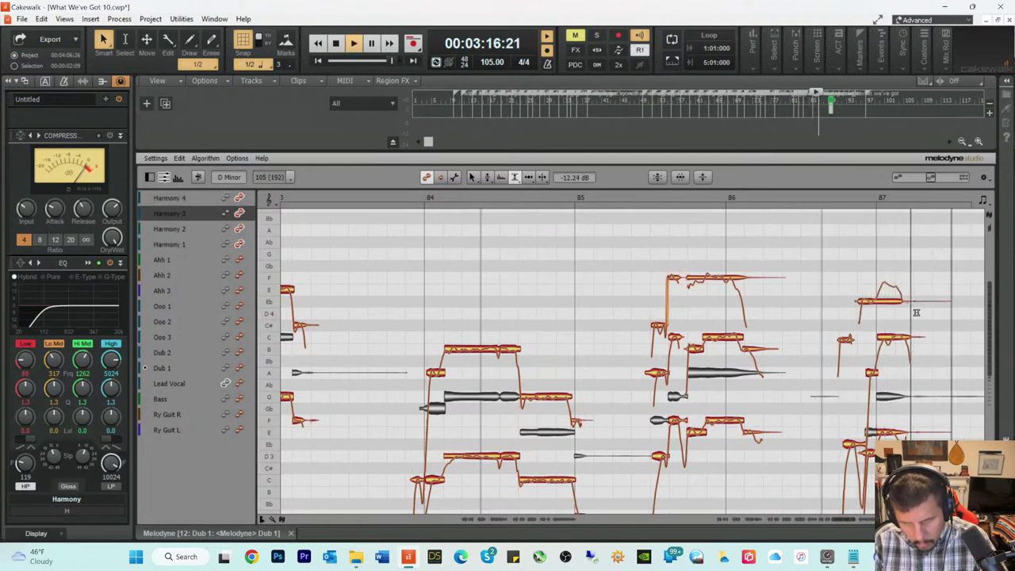
pyautogui.press('space')
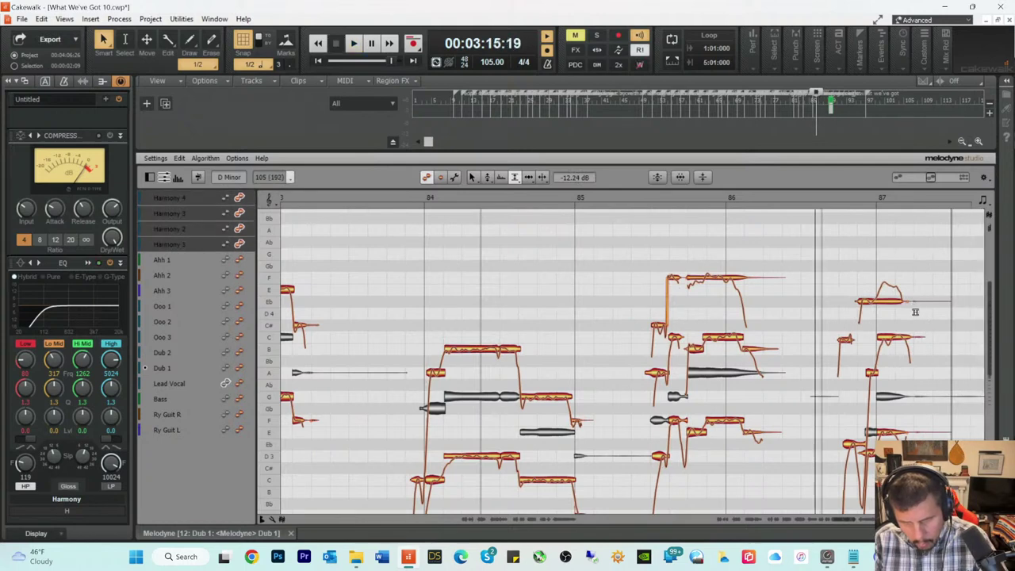
pyautogui.press('space')
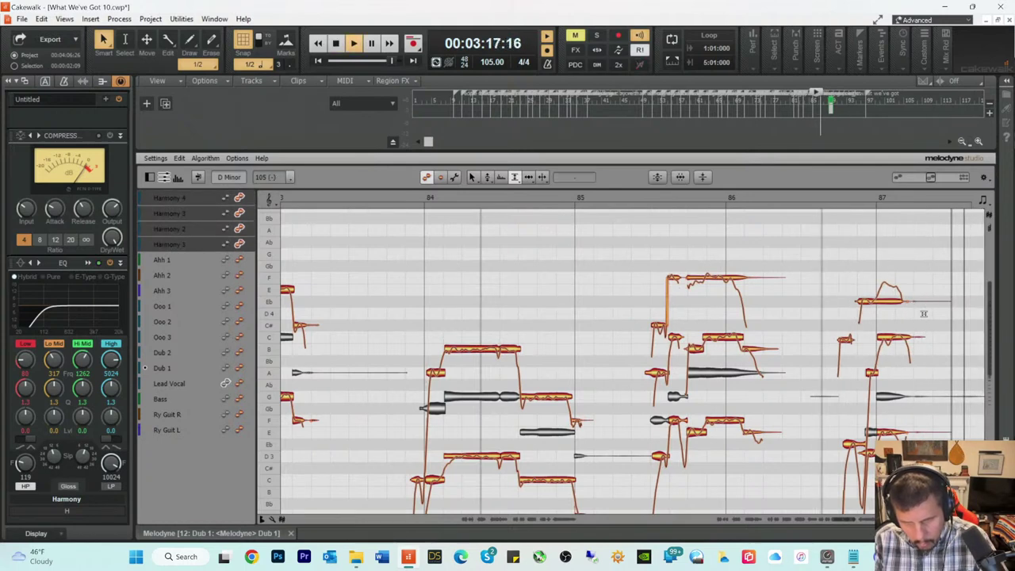
pyautogui.press('space')
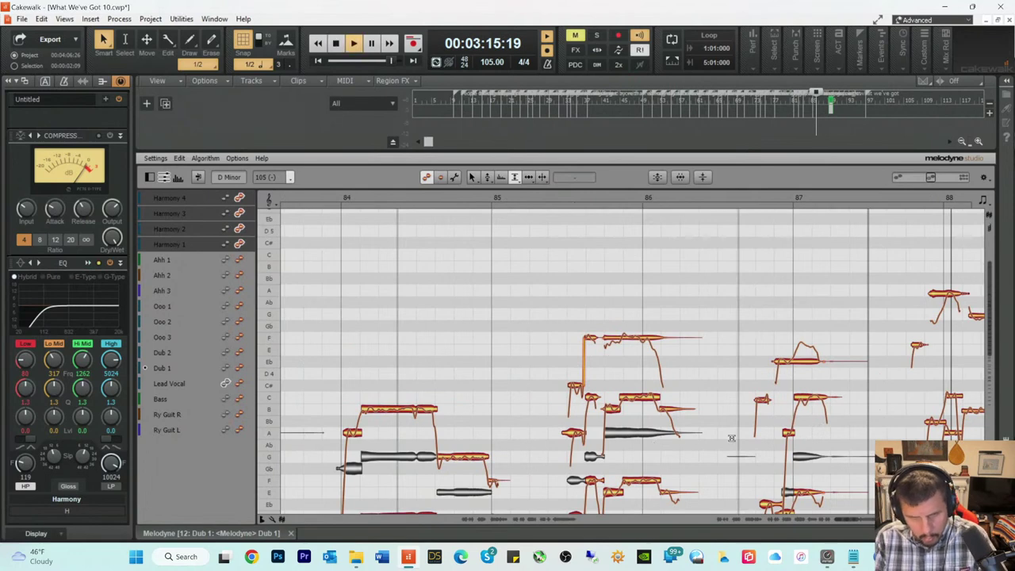
# Step: Separate the tail of Harmony 2's E note just after bar 87 with the Note Separation tool
pyautogui.scroll(-4, 759, 389)
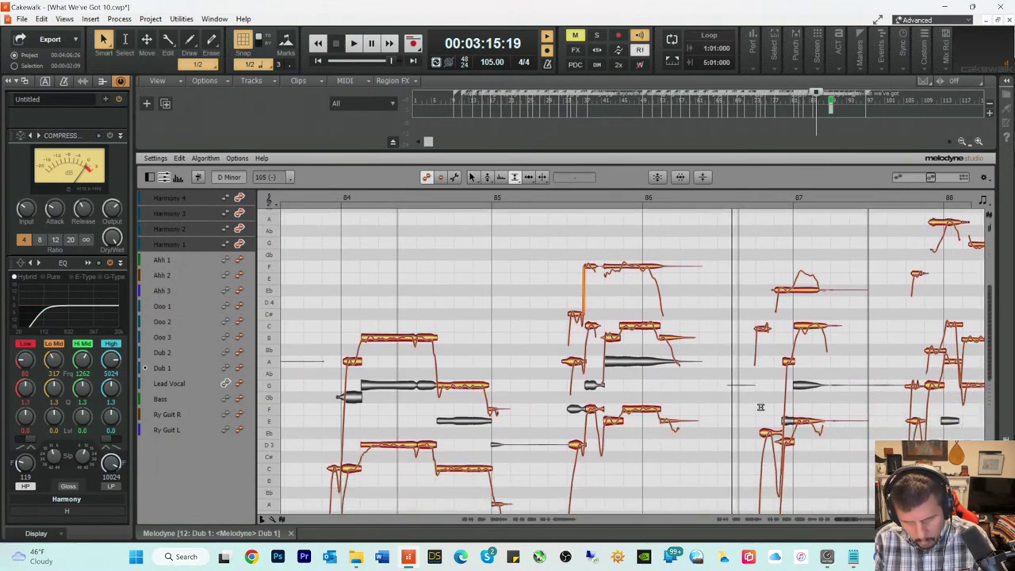
pyautogui.rightClick(827, 447)
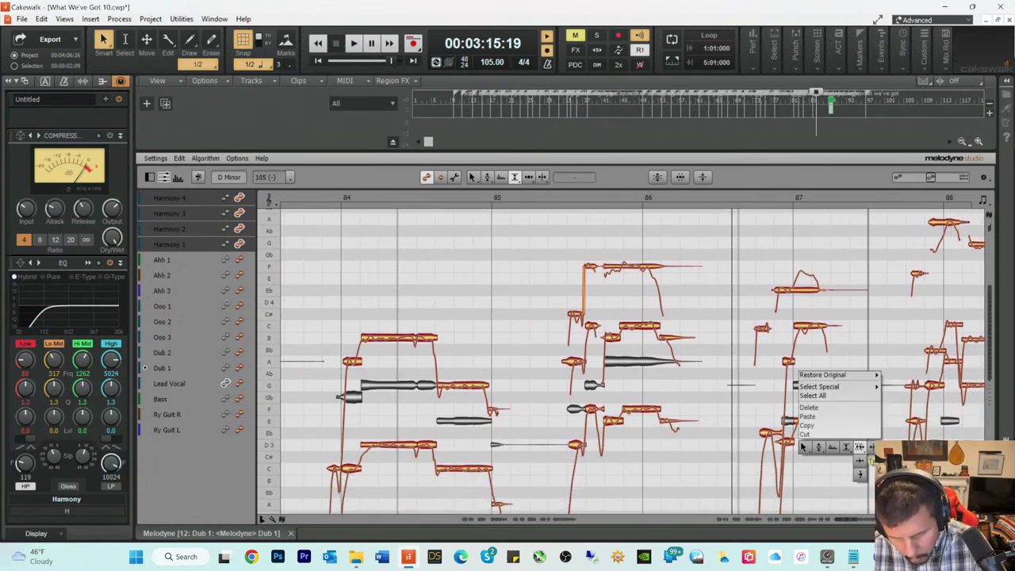
pyautogui.click(864, 447)
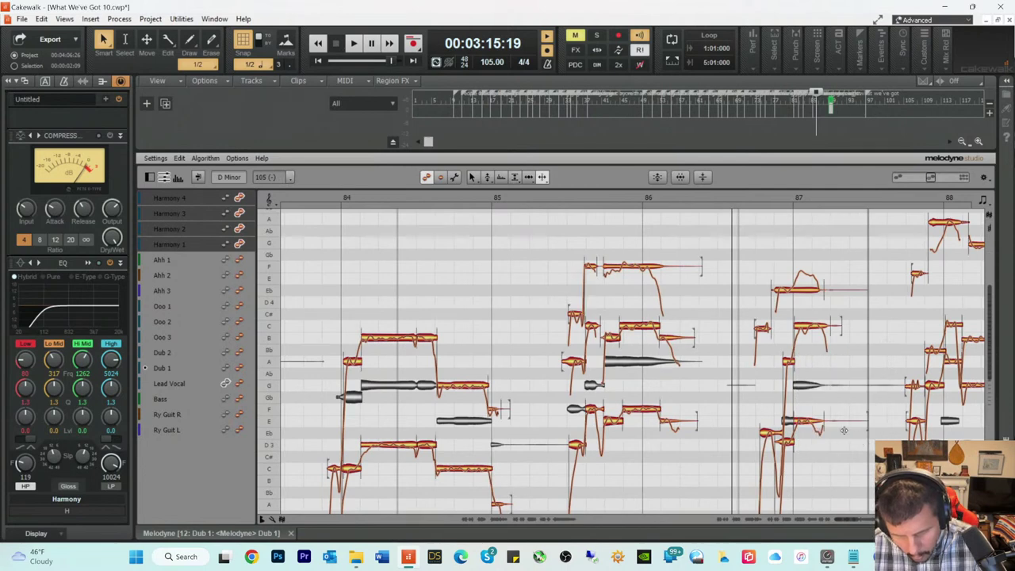
pyautogui.rightClick(844, 430)
pyautogui.click(849, 428)
pyautogui.rightClick(862, 423)
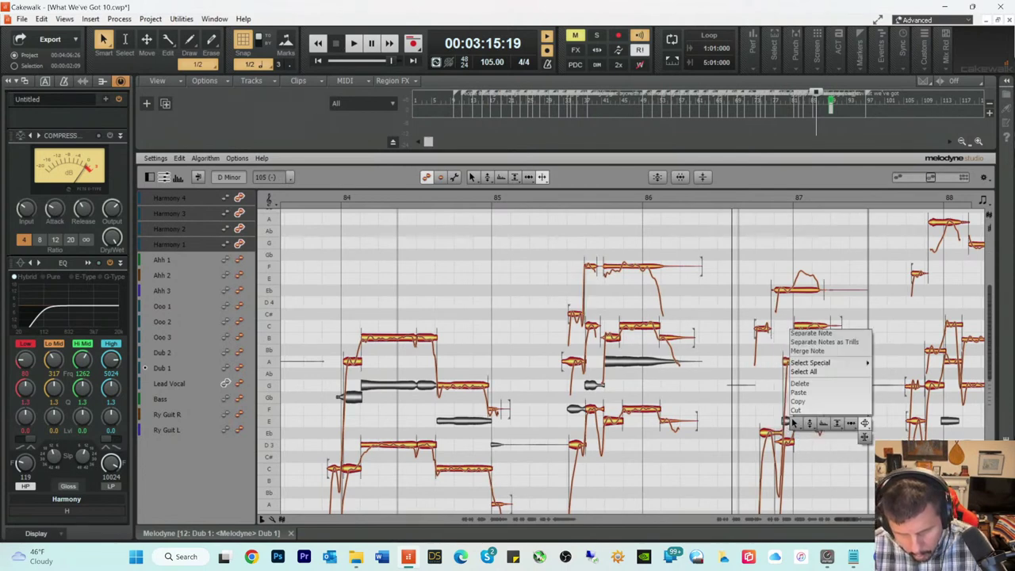
pyautogui.click(862, 422)
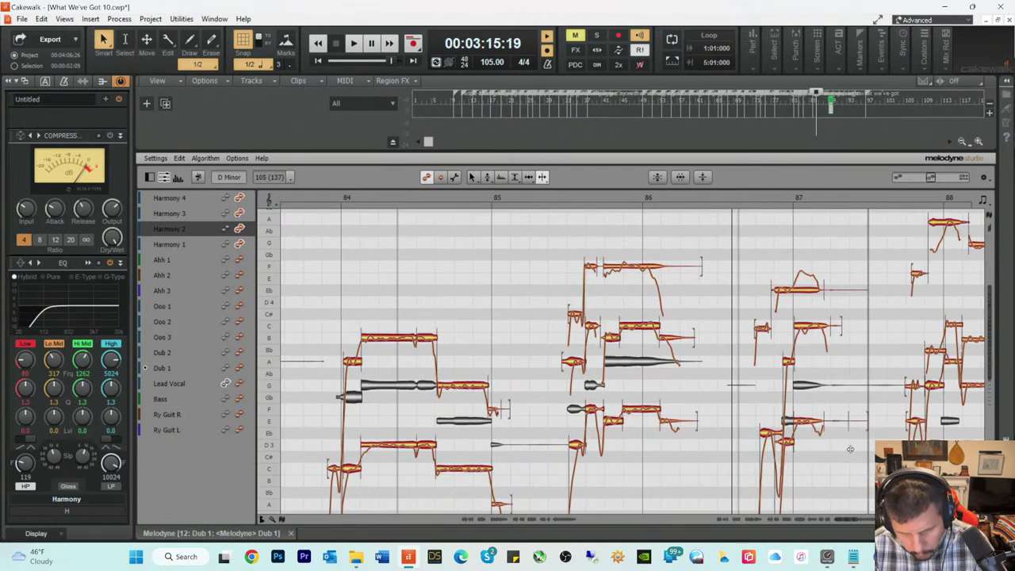
# Step: Tighten the timing of Harmony 2's separated E tail after bar 87 with the Time tool and play the phrase back
pyautogui.rightClick(850, 449)
pyautogui.click(850, 456)
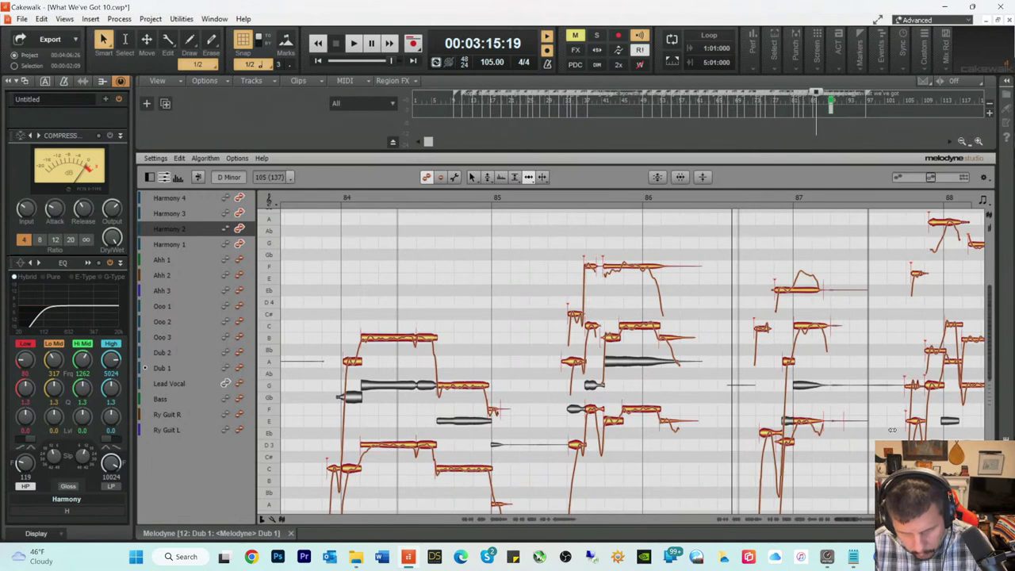
pyautogui.press('space')
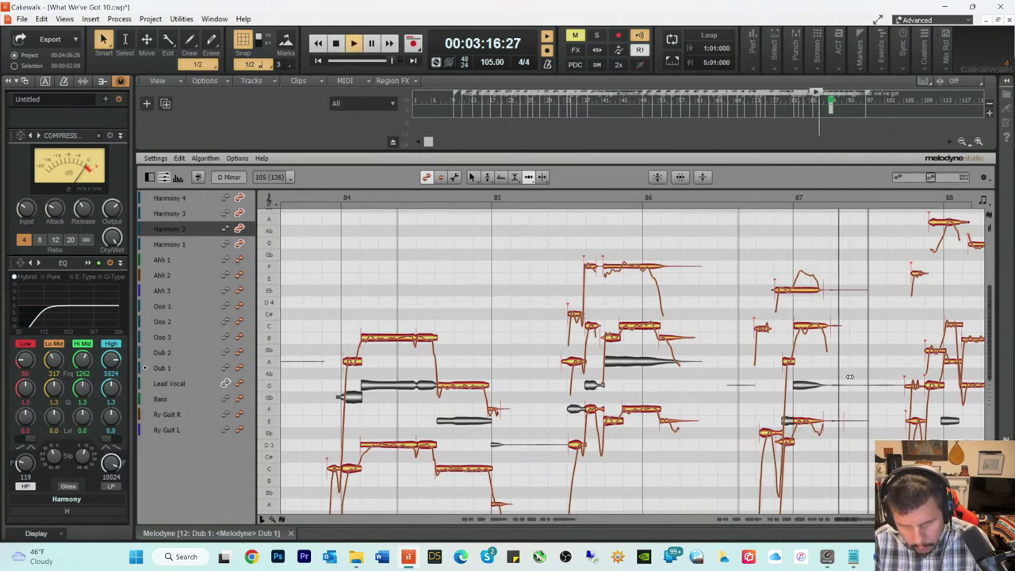
# Step: Lower the tail of Harmony 1's C note after bar 87 to -3.84 dB with the Amplitude tool and audition it
pyautogui.rightClick(819, 349)
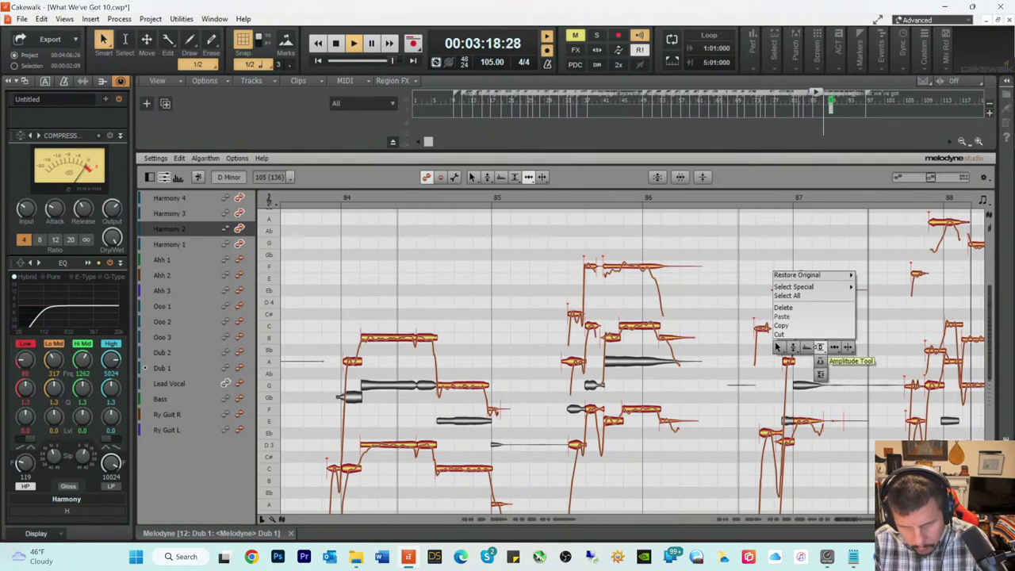
pyautogui.click(819, 347)
pyautogui.press('space')
pyautogui.press('space')
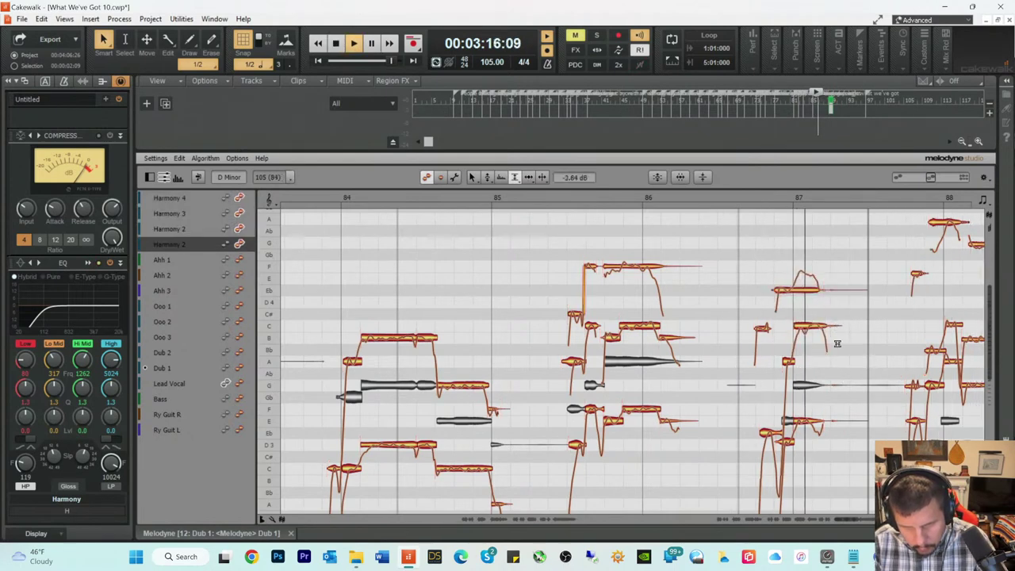
pyautogui.press('space')
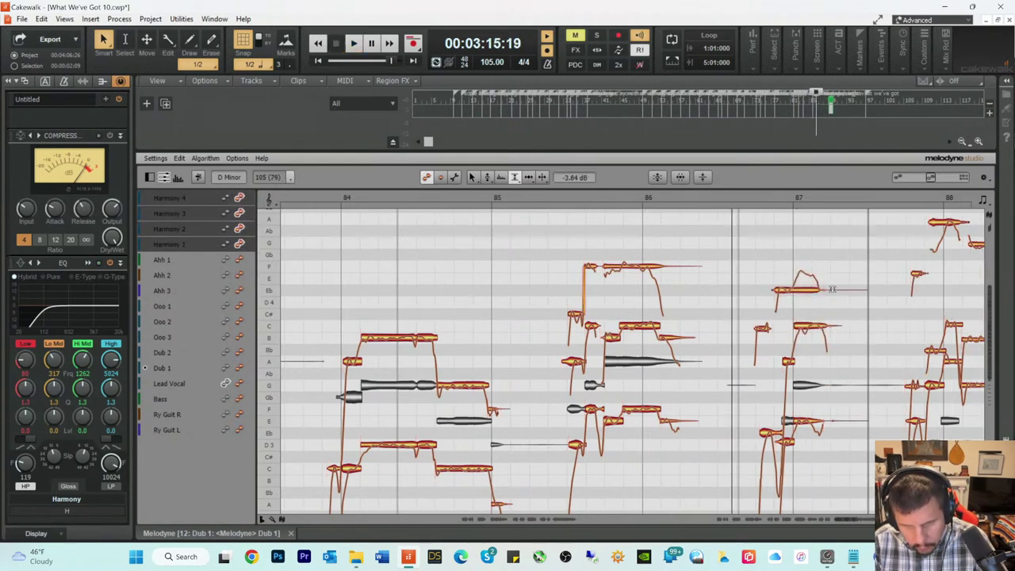
# Step: Lower the note tails after bar 87 to -15.24 dB for Harmony 3 and -7.44 dB for Harmony 2
pyautogui.press('space')
pyautogui.click(832, 309)
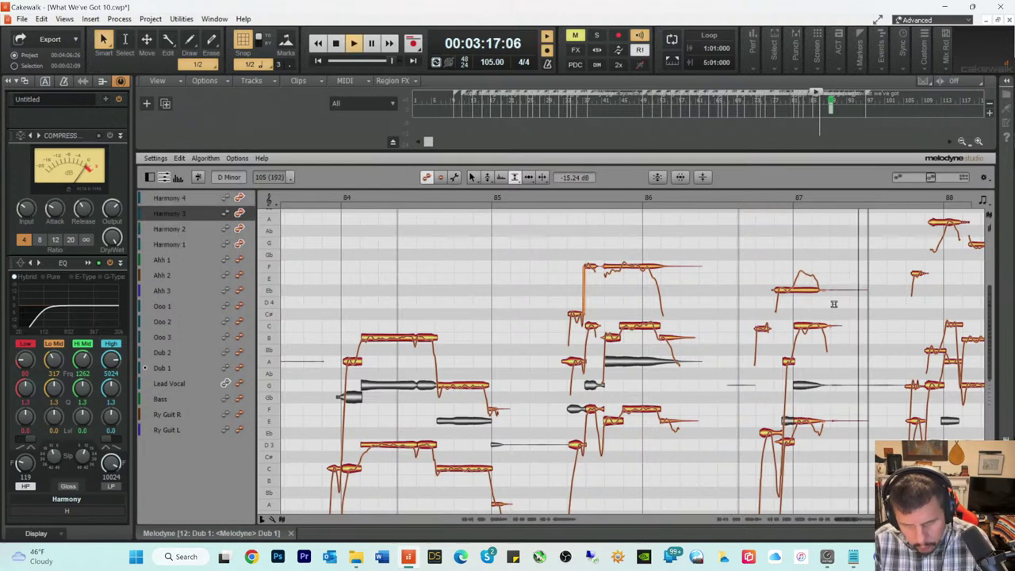
pyautogui.press('space')
pyautogui.click(840, 424)
pyautogui.press('space')
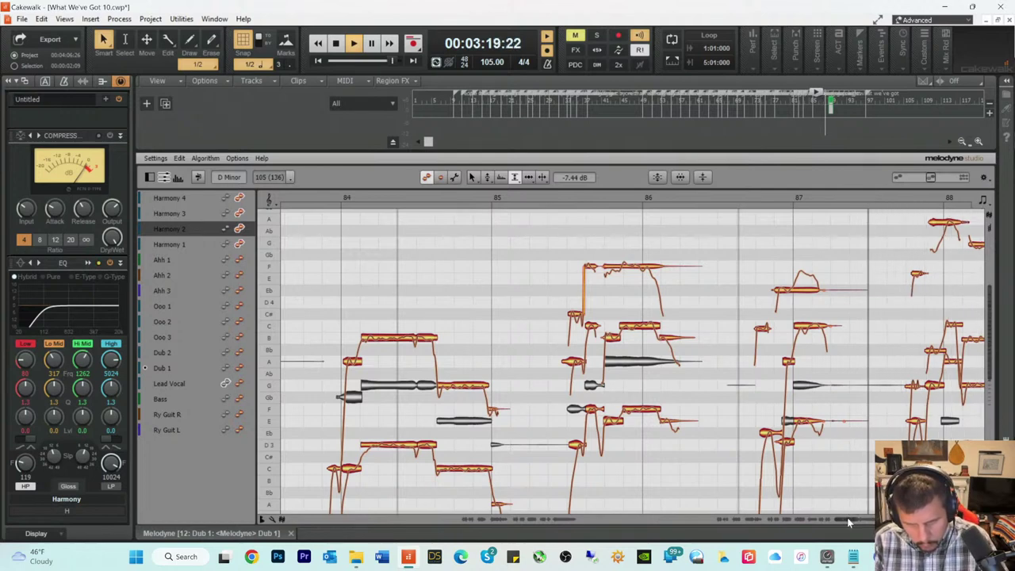
# Step: Reposition the note separation in the tail of Harmony 4's last E note, between bars 91 and 92, and shorten the tail's timing
pyautogui.moveTo(847, 517); pyautogui.dragTo(880, 523)
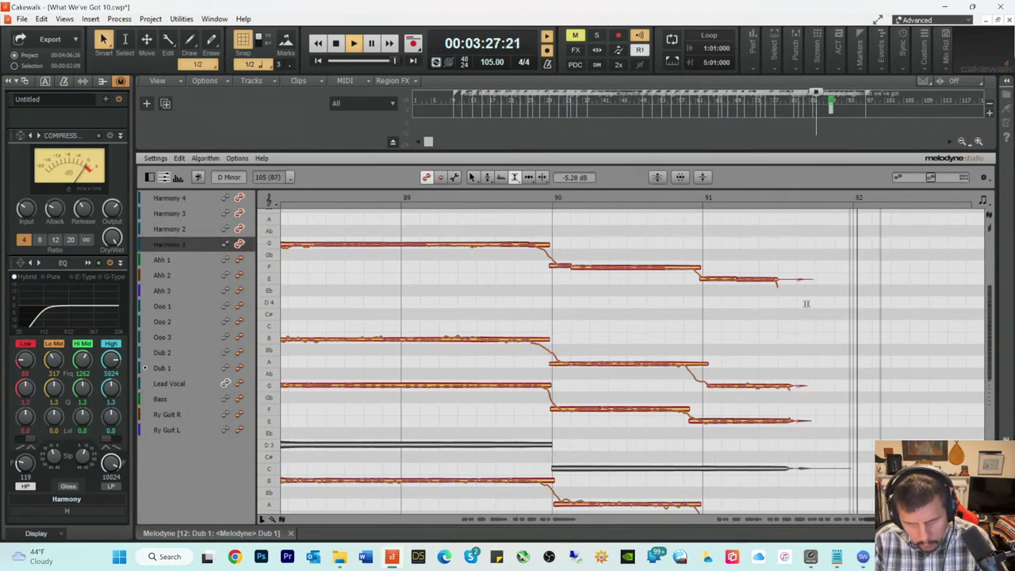
pyautogui.press('space')
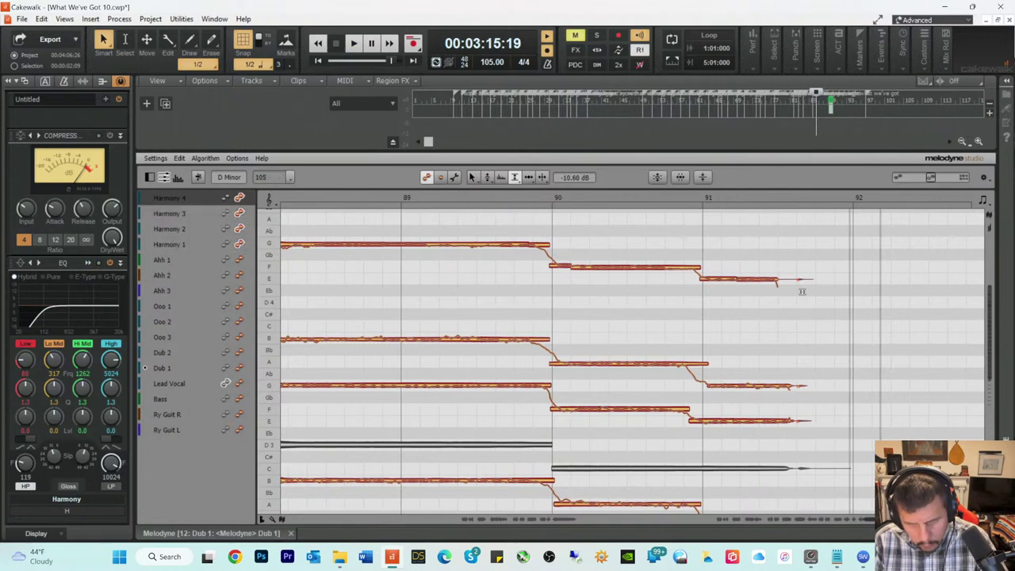
pyautogui.rightClick(802, 291)
pyautogui.click(799, 283)
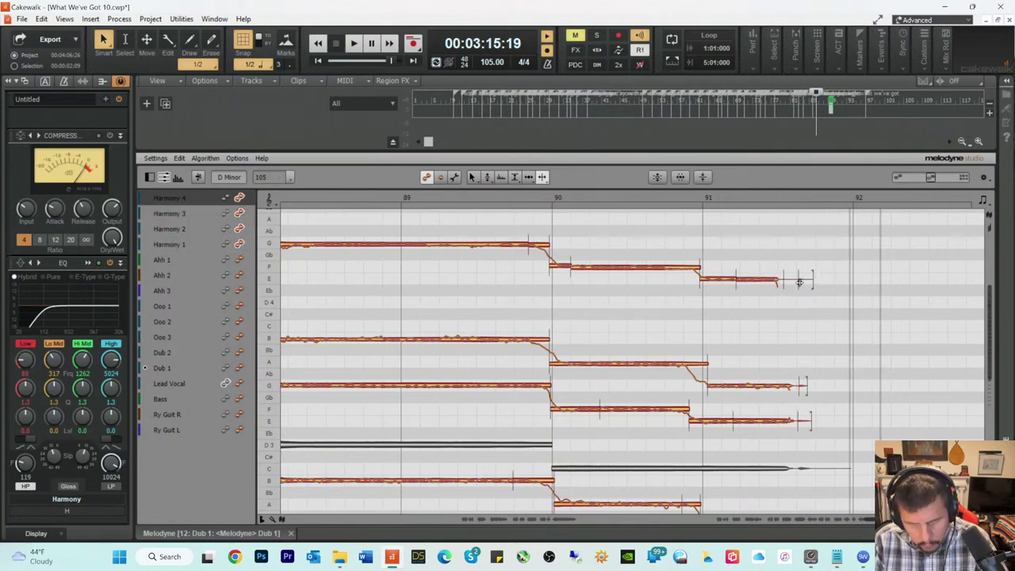
pyautogui.rightClick(801, 318)
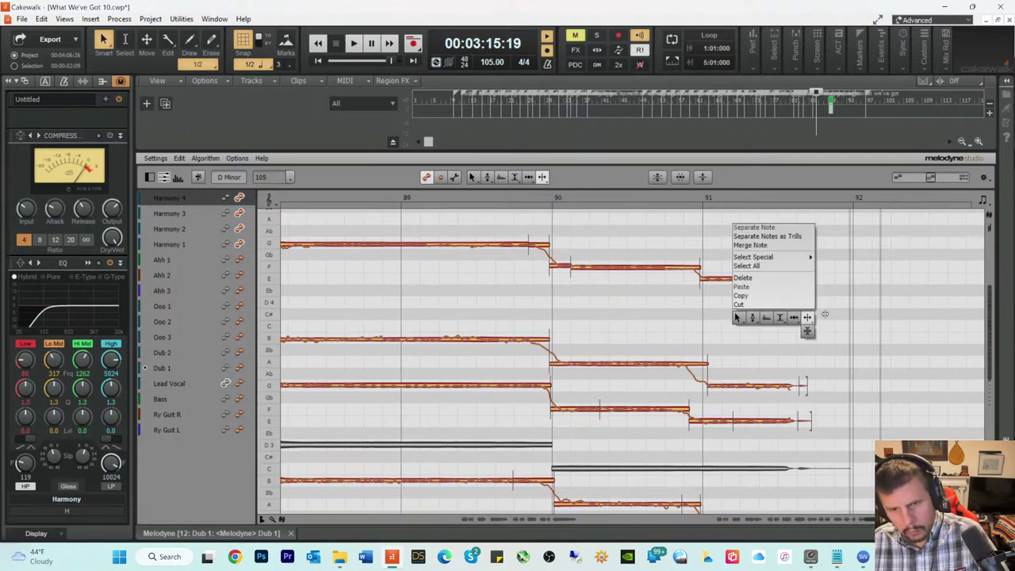
pyautogui.click(800, 319)
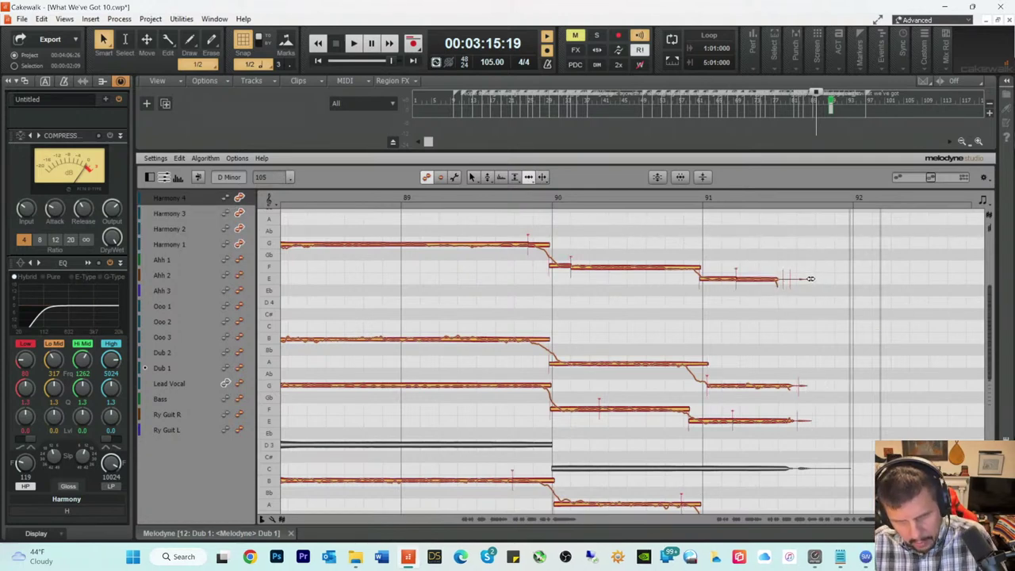
# Step: Move the note separations at the tails of Harmony 3's last G note and Harmony 1's last E note slightly earlier
pyautogui.rightClick(801, 391)
pyautogui.click(805, 396)
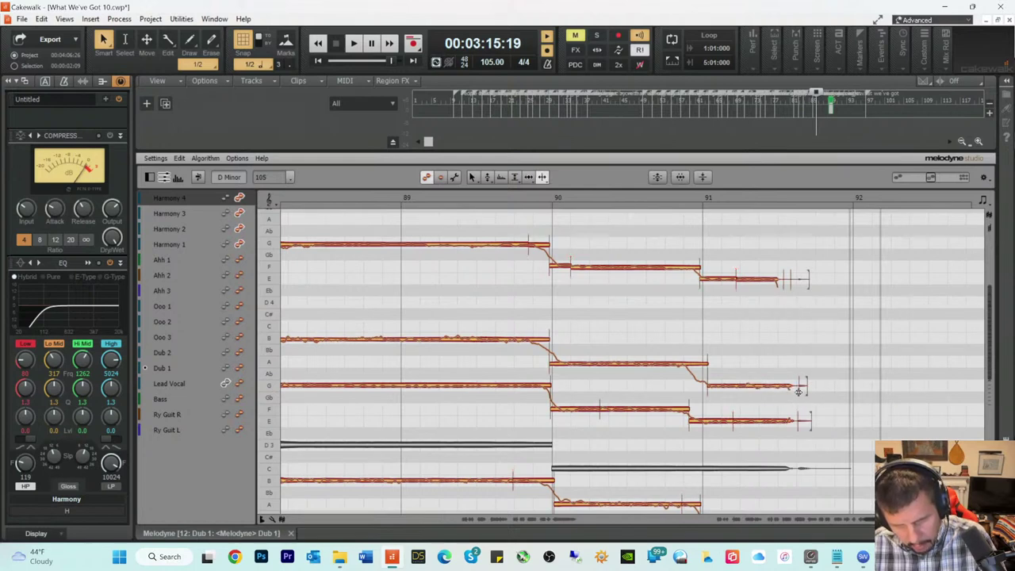
pyautogui.click(799, 390)
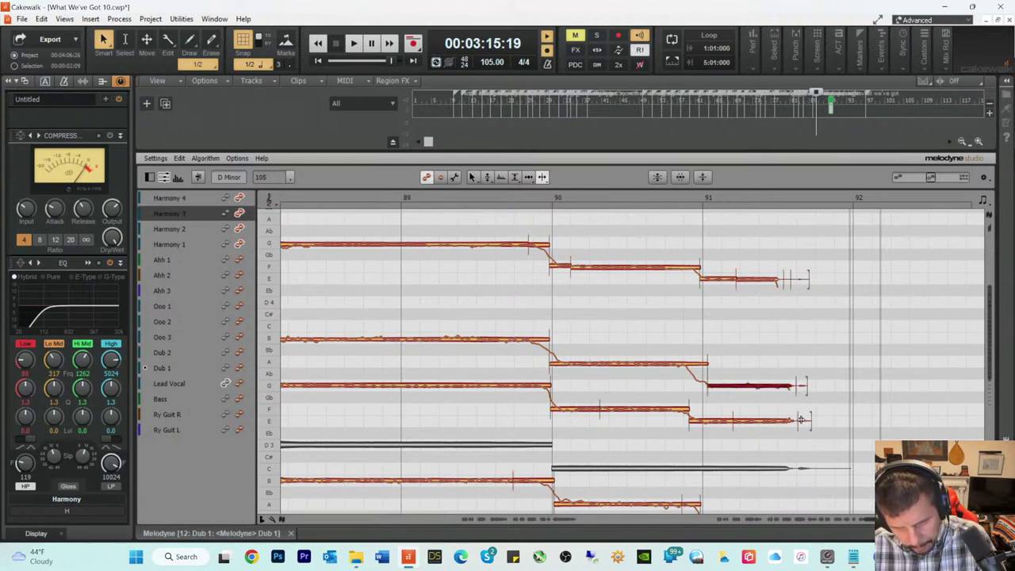
pyautogui.click(796, 425)
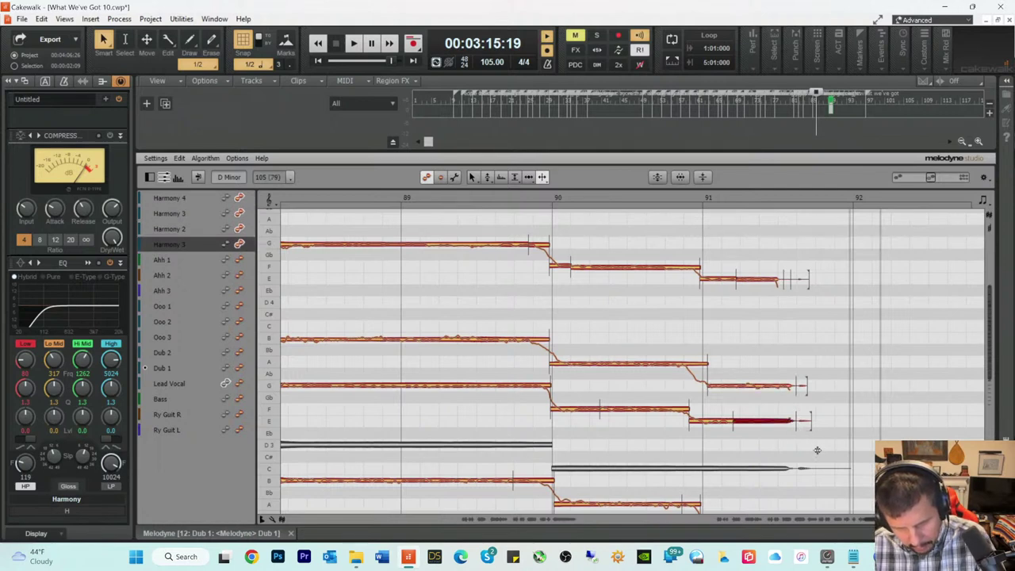
# Step: Audition the phrase ending from bar 91 and tighten the timing of Harmony 4's final E tail with the Time tool
pyautogui.press('space')
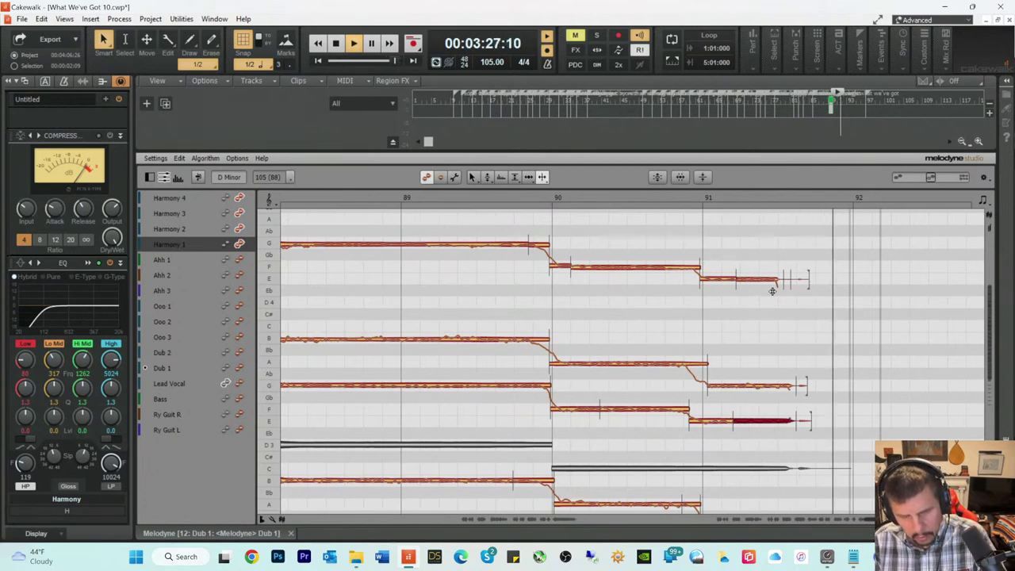
pyautogui.press('space')
pyautogui.rightClick(781, 314)
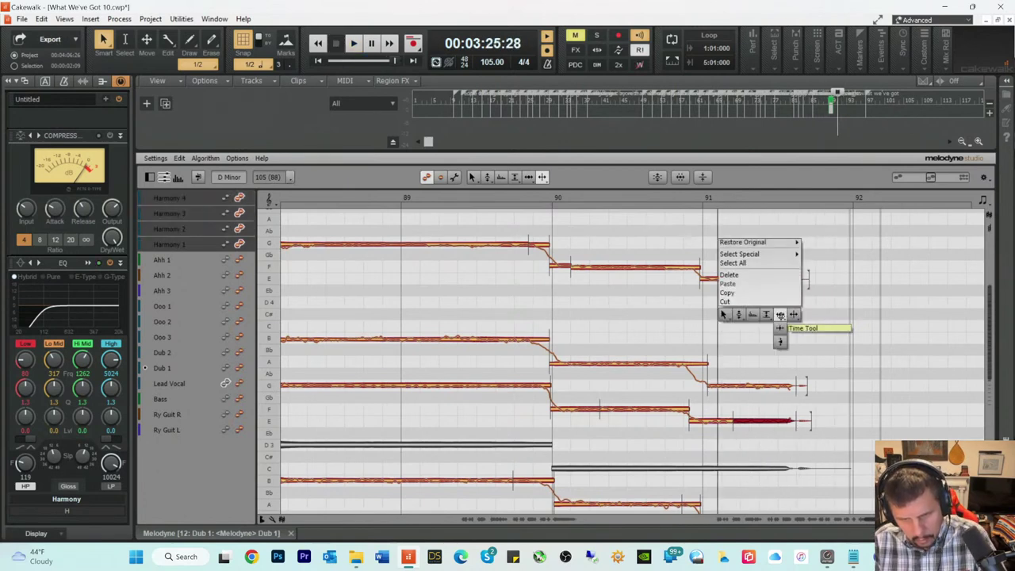
pyautogui.click(780, 315)
pyautogui.click(807, 278)
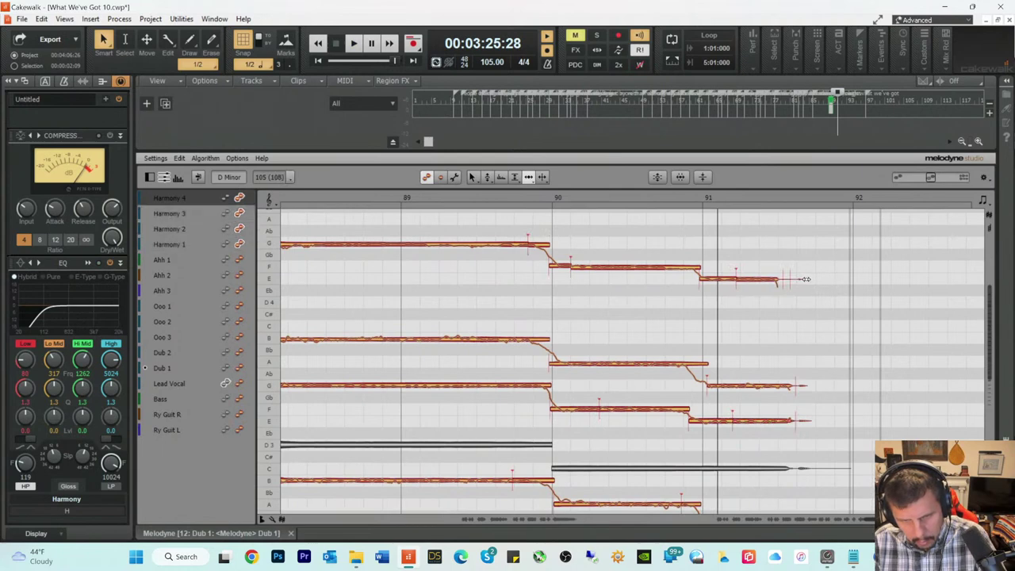
pyautogui.click(806, 282)
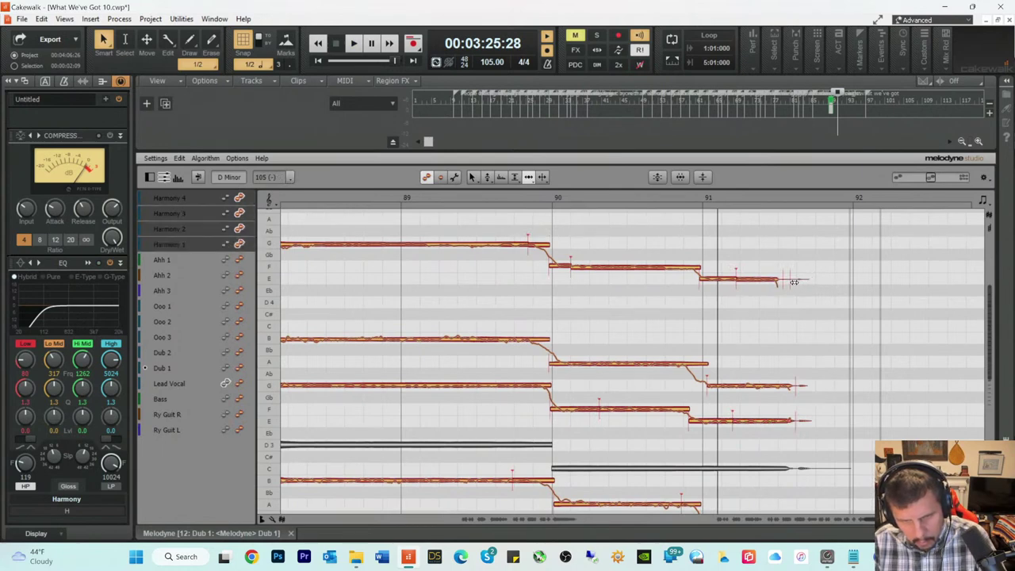
pyautogui.click(791, 280)
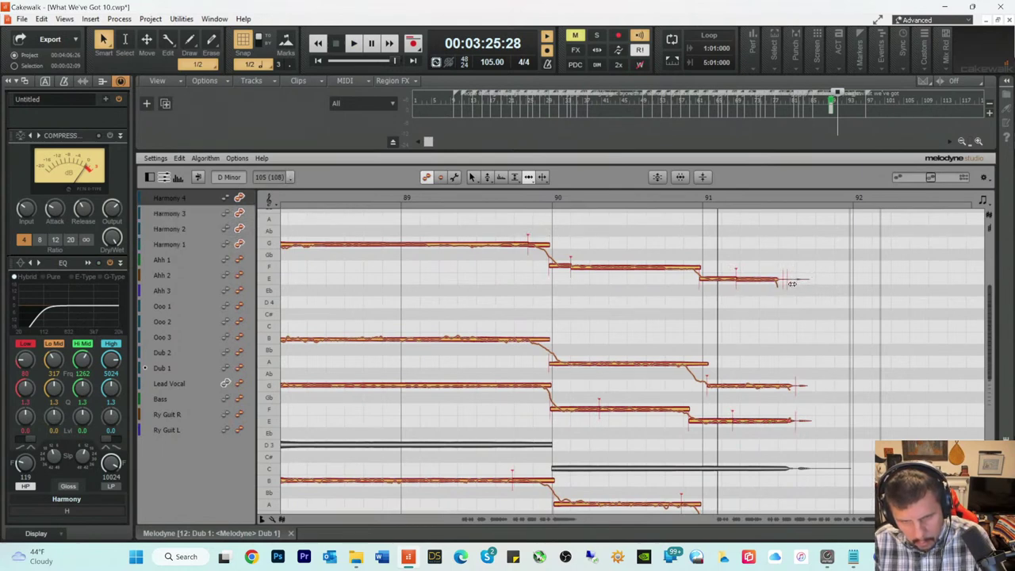
# Step: Lower the final tails before bar 92 to -11.64 dB for Harmony 4 and -3.84 dB for Harmony 3, auditioning the result
pyautogui.press('space')
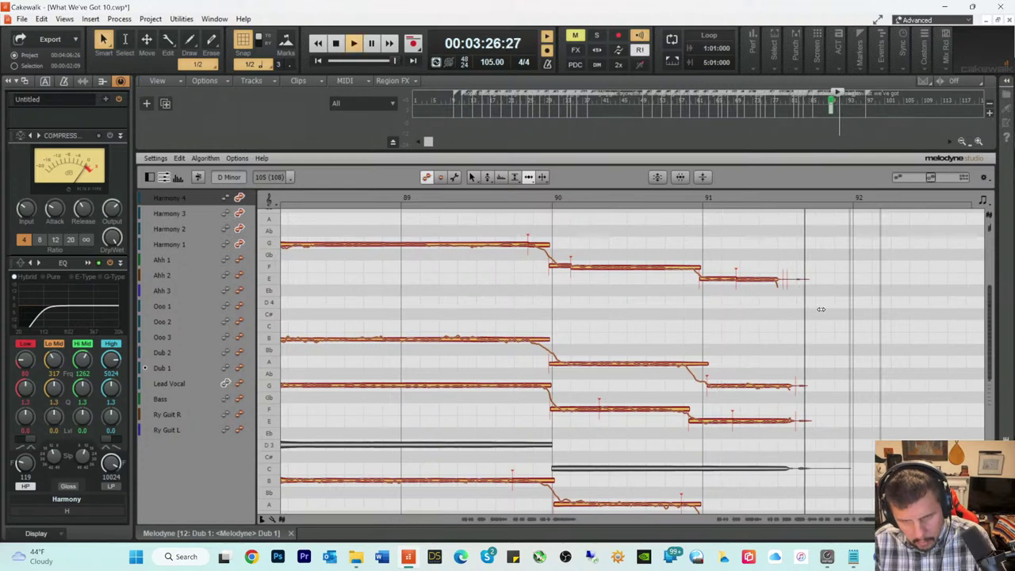
pyautogui.press('space')
pyautogui.rightClick(795, 309)
pyautogui.click(797, 307)
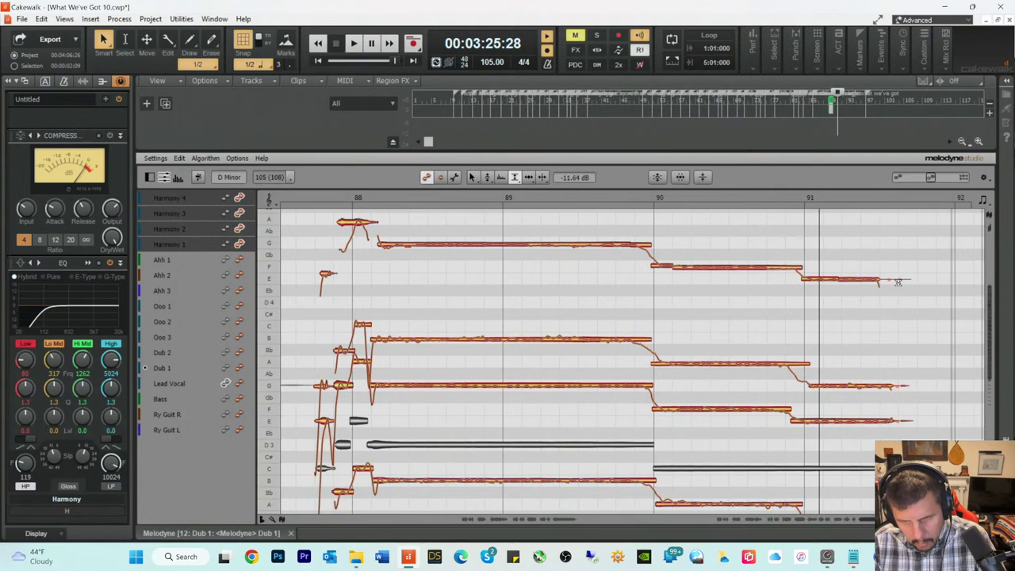
pyautogui.press('space')
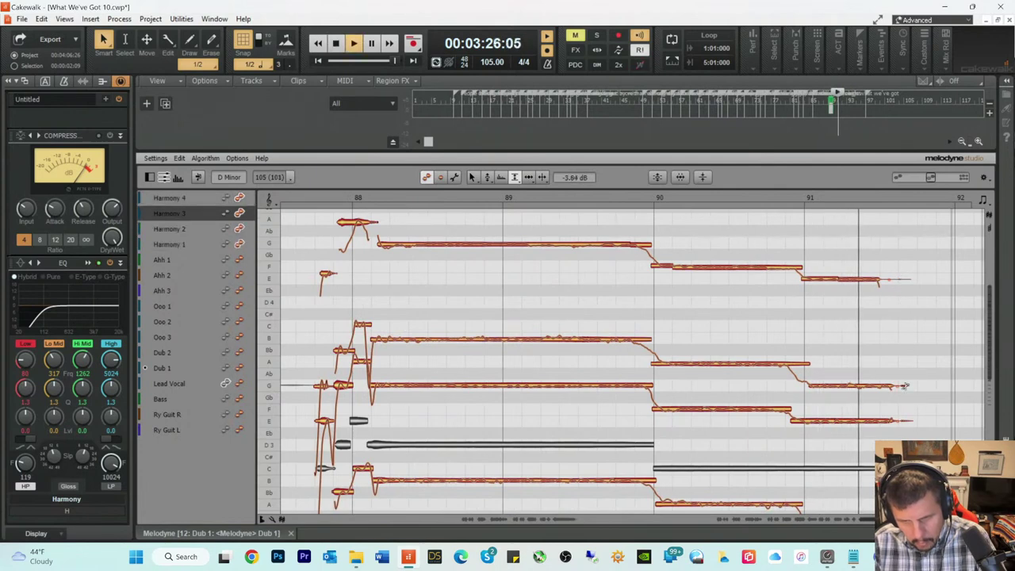
pyautogui.press('space')
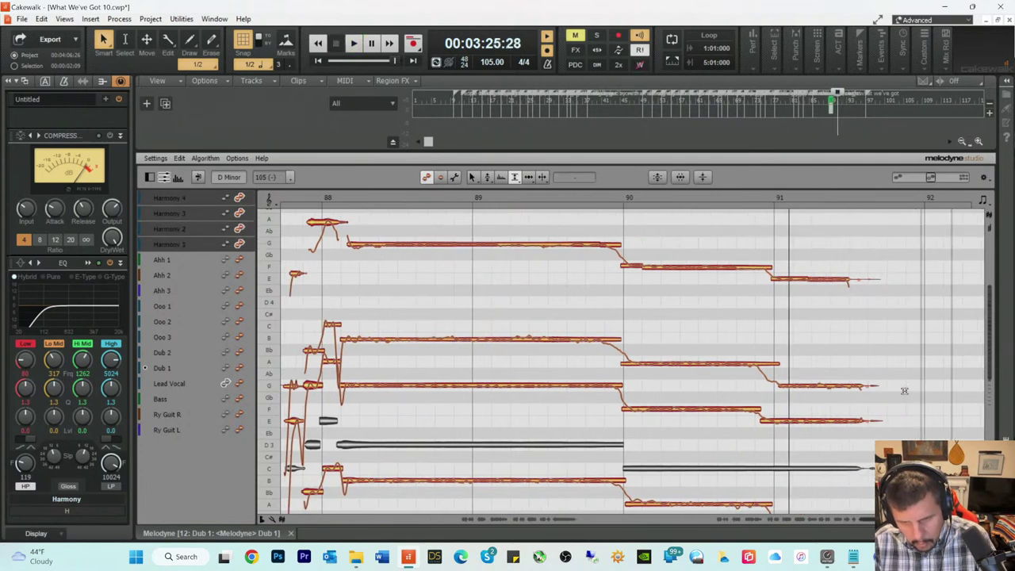
# Step: Lower the final tails to -9.00 dB for Harmony 3's G note and -8.52 dB for Harmony 1's E note, auditioning the ending
pyautogui.moveTo(871, 386); pyautogui.dragTo(871, 402)
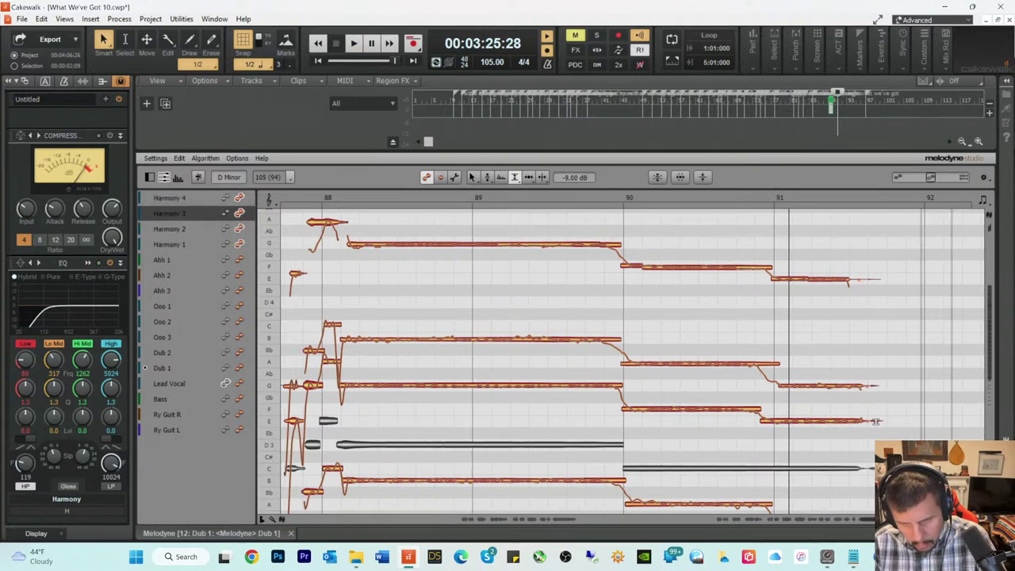
pyautogui.press('space')
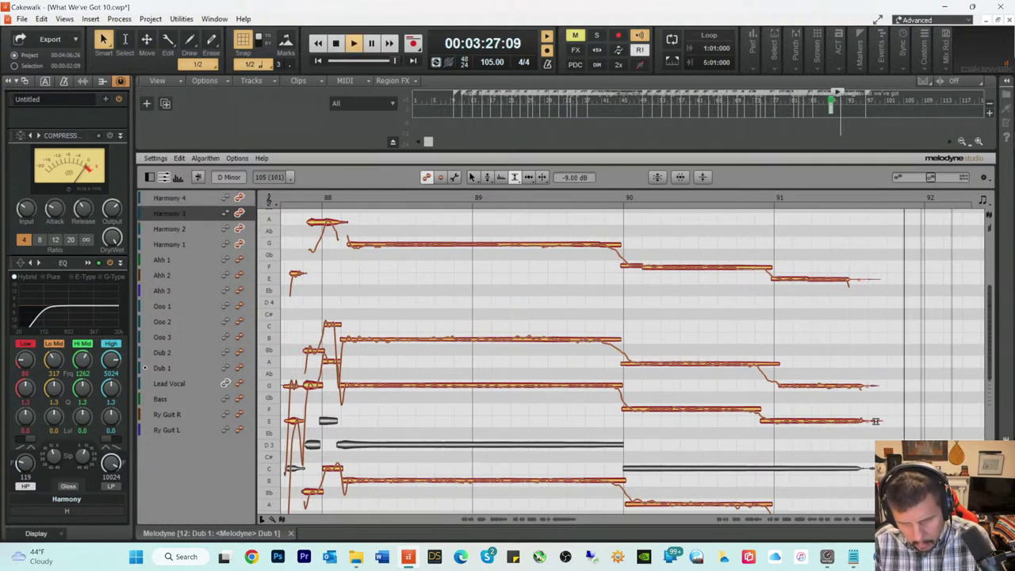
pyautogui.press('space')
pyautogui.click(876, 420)
# Step: Refine the note separation and timing of Harmony 1's final E tail before bar 92, and audition the ending
pyautogui.rightClick(903, 428)
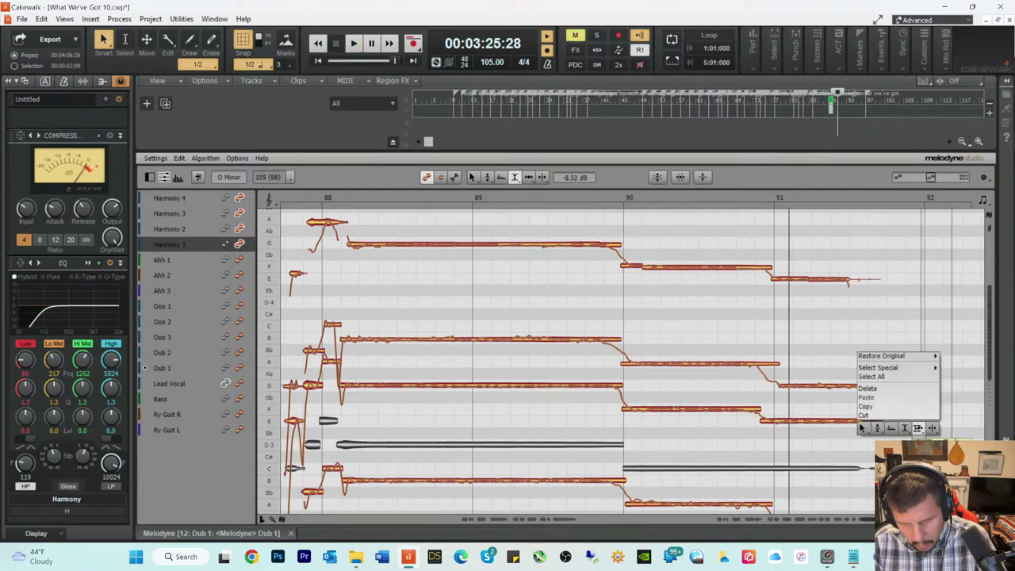
pyautogui.click(921, 427)
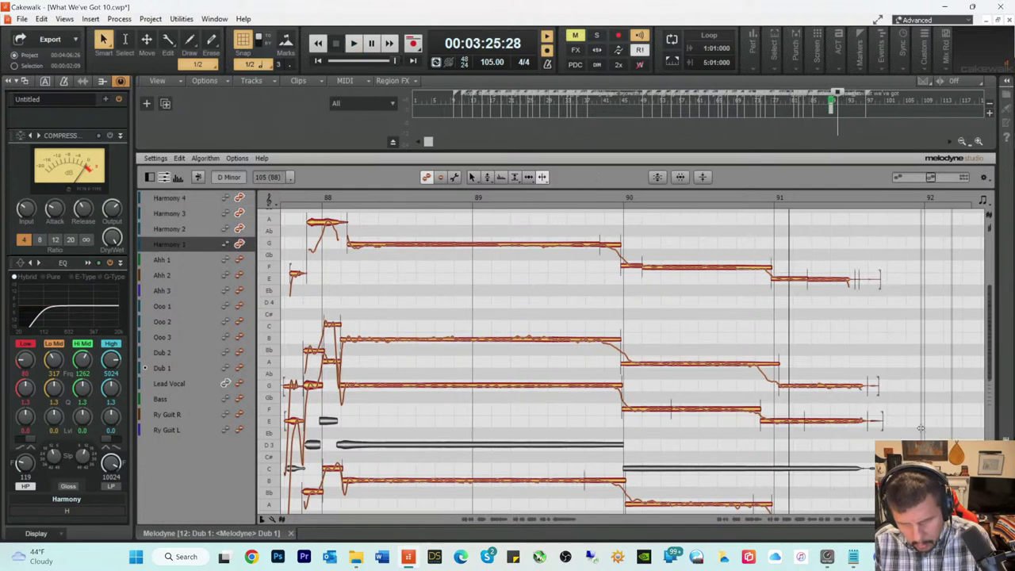
pyautogui.rightClick(870, 422)
pyautogui.click(878, 420)
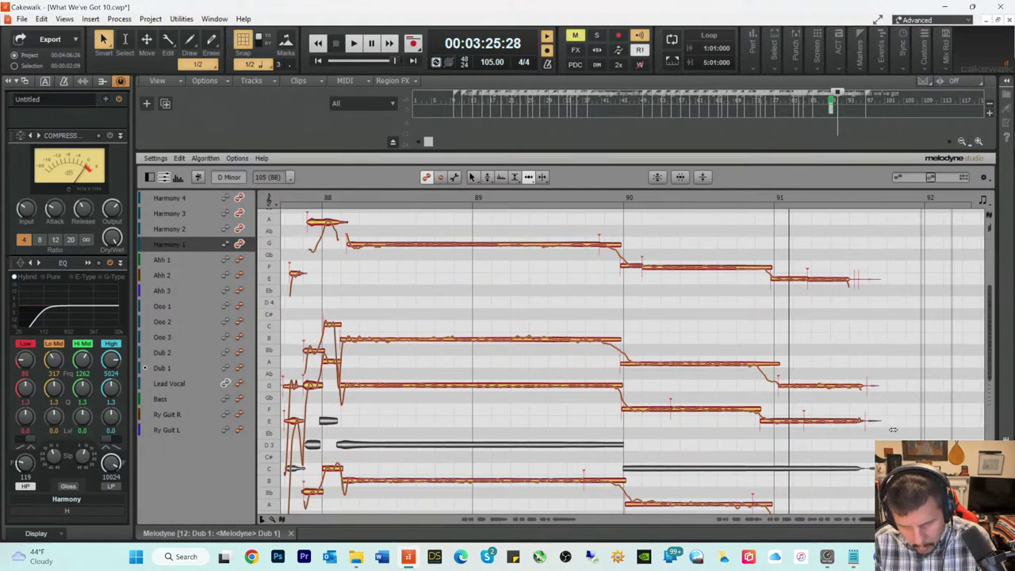
pyautogui.press('space')
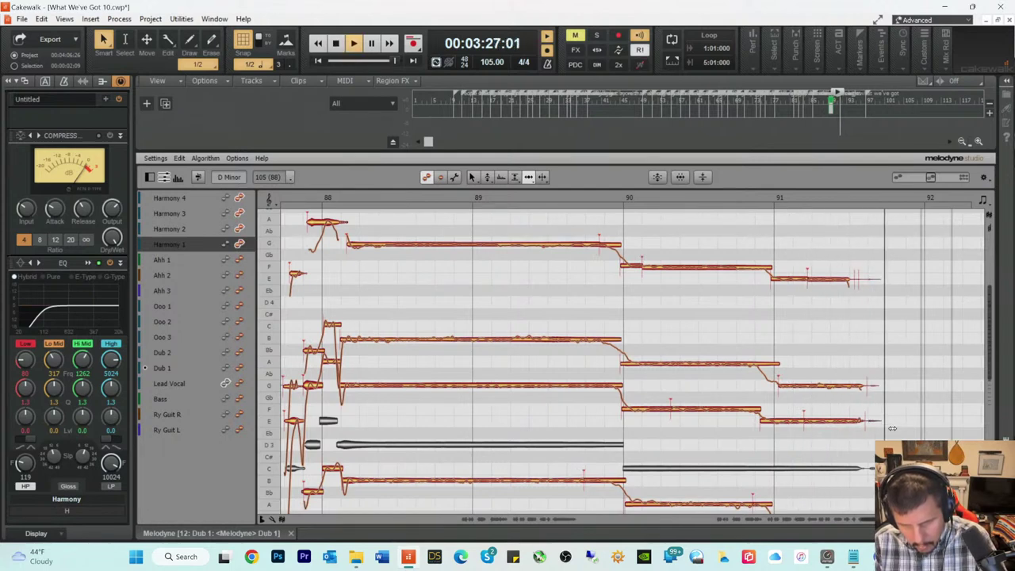
pyautogui.press('space')
# Step: Lower Harmony 4's final E tail to -24.12 dB and Harmony 3's final G tail to -12.96 dB with the Amplitude Tool, auditioning the ending
pyautogui.rightClick(888, 428)
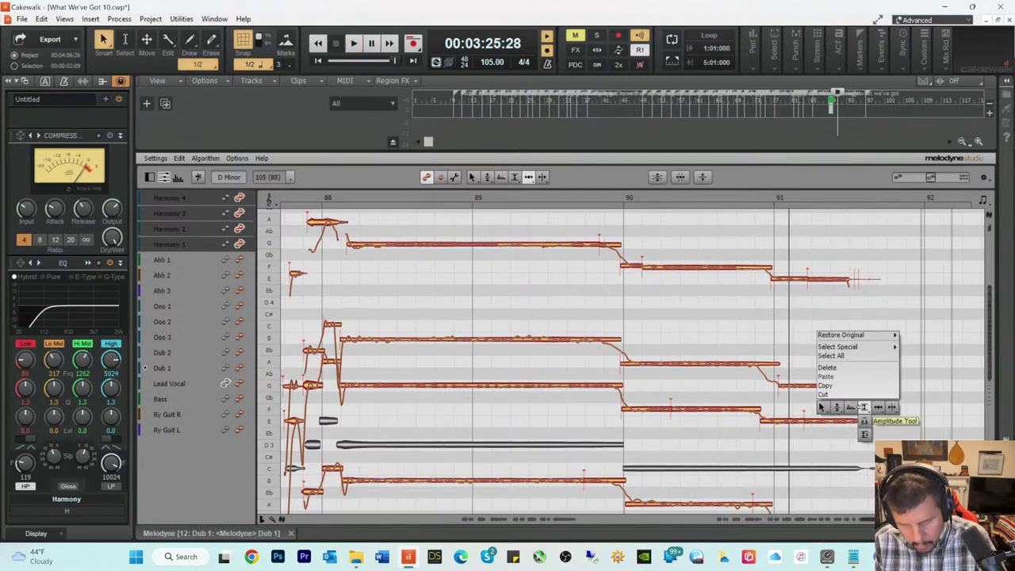
pyautogui.click(865, 420)
pyautogui.click(870, 277)
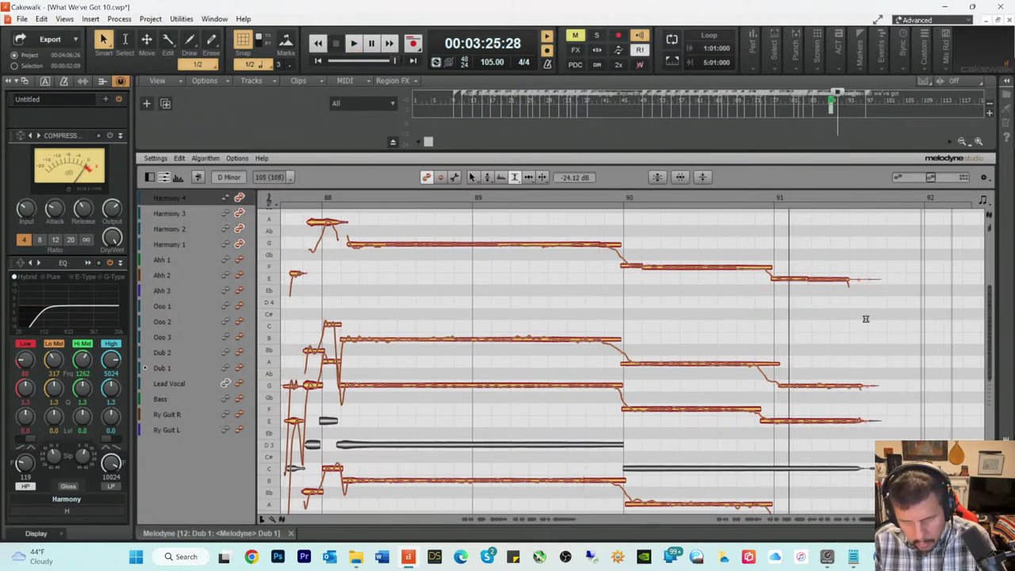
pyautogui.press('space')
pyautogui.click(873, 385)
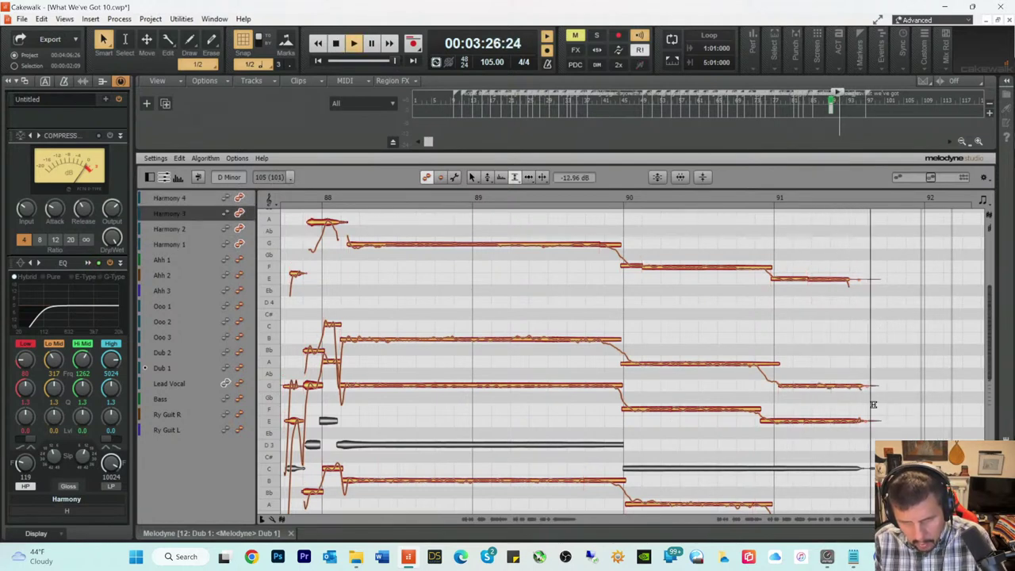
pyautogui.press('space')
# Step: Lower Harmony 3's final G tail to -15.48 dB, and audition the ending with Harmony 4's tail selected
pyautogui.click(875, 394)
pyautogui.press('space')
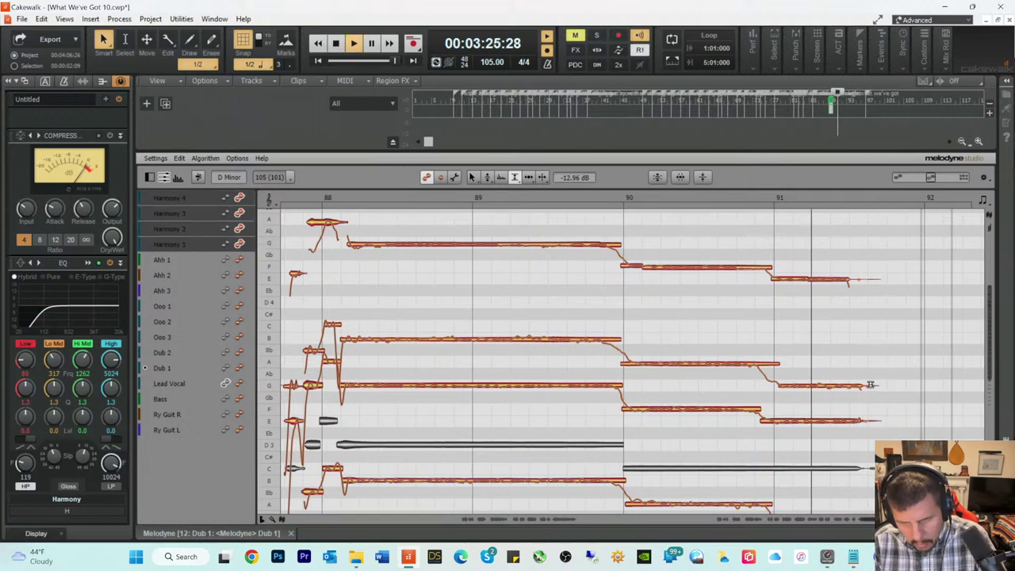
pyautogui.press('space')
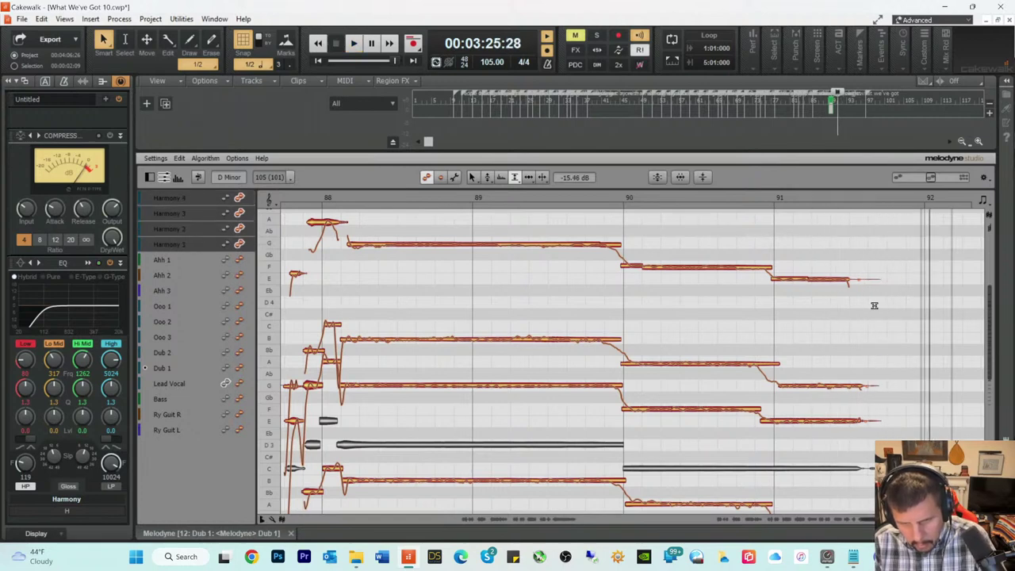
pyautogui.click(872, 282)
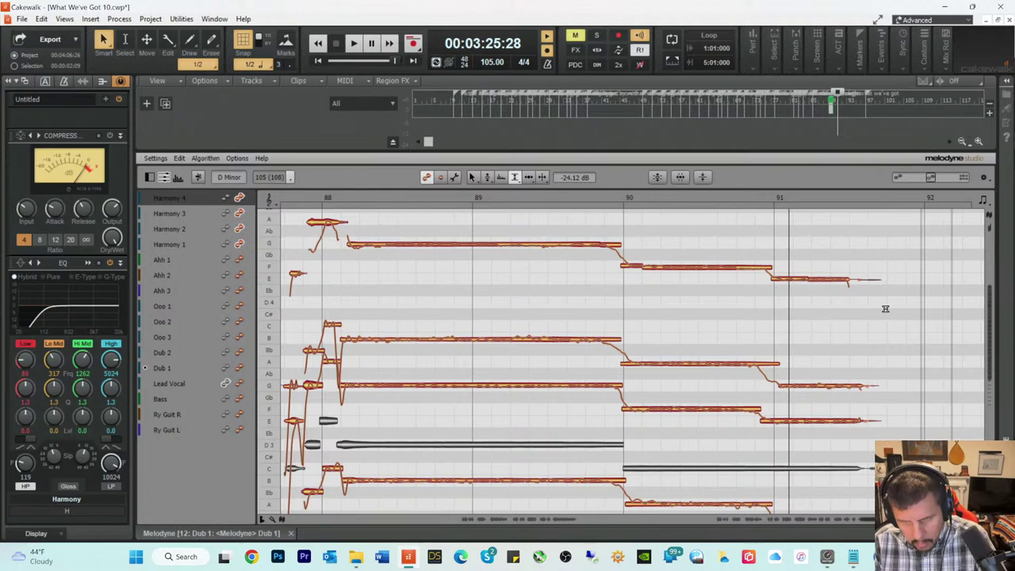
pyautogui.press('space')
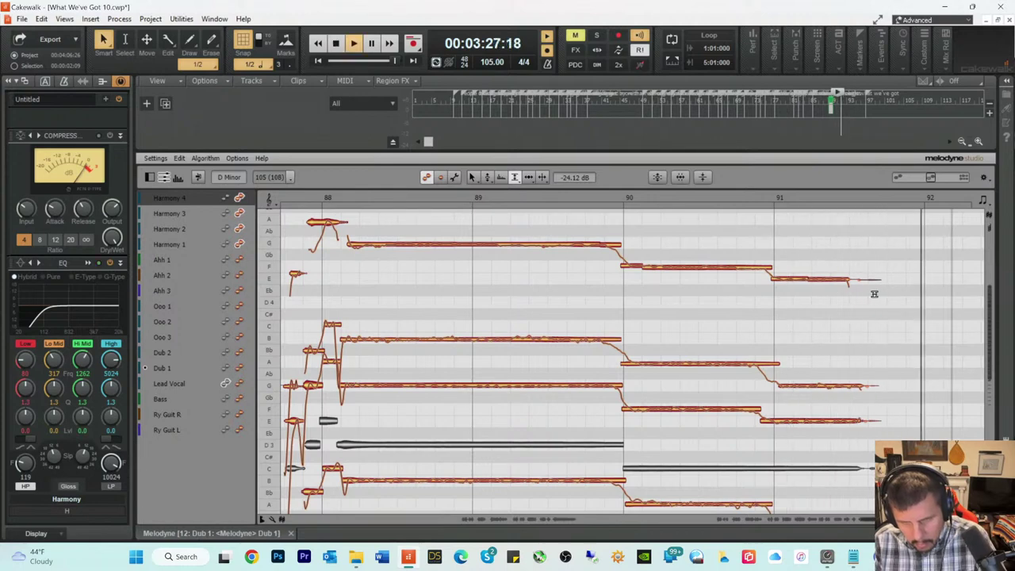
pyautogui.press('space')
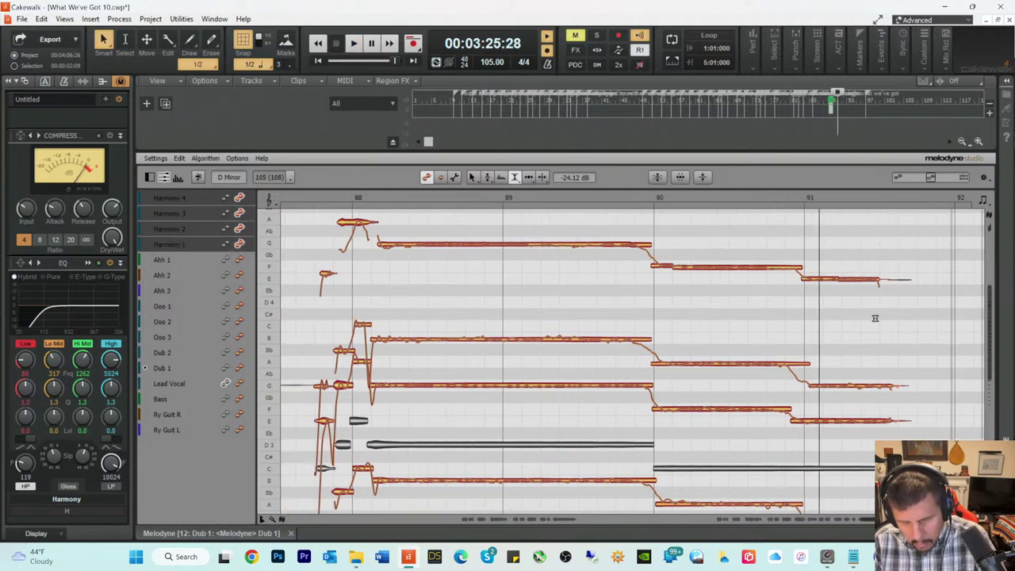
# Step: Check the levels of Harmony 3's last G tail and Harmony 1's last E tail, auditioning the ending from bar 91
pyautogui.click(901, 386)
pyautogui.press('space')
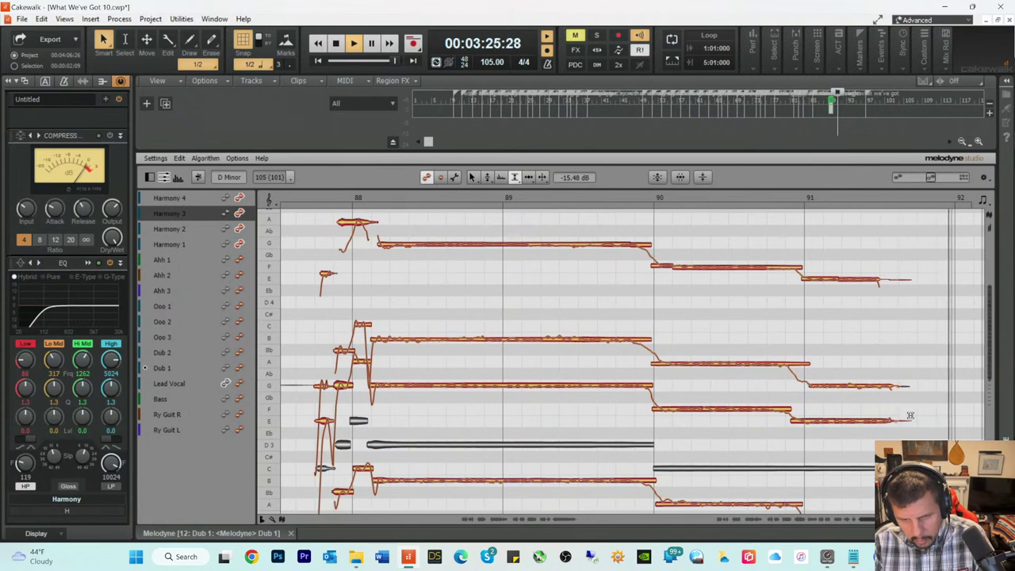
pyautogui.press('space')
pyautogui.click(873, 419)
pyautogui.press('space')
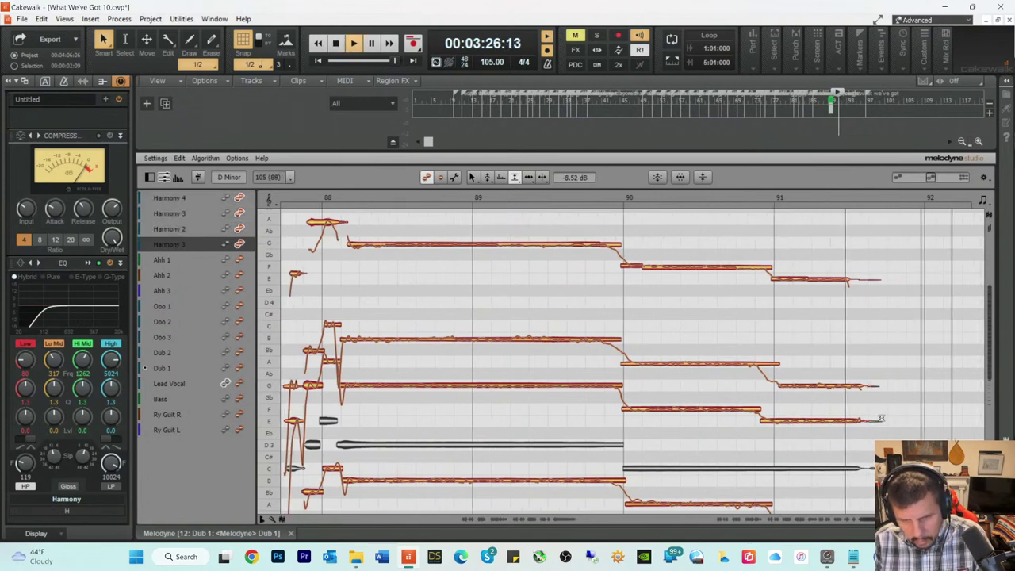
pyautogui.press('space')
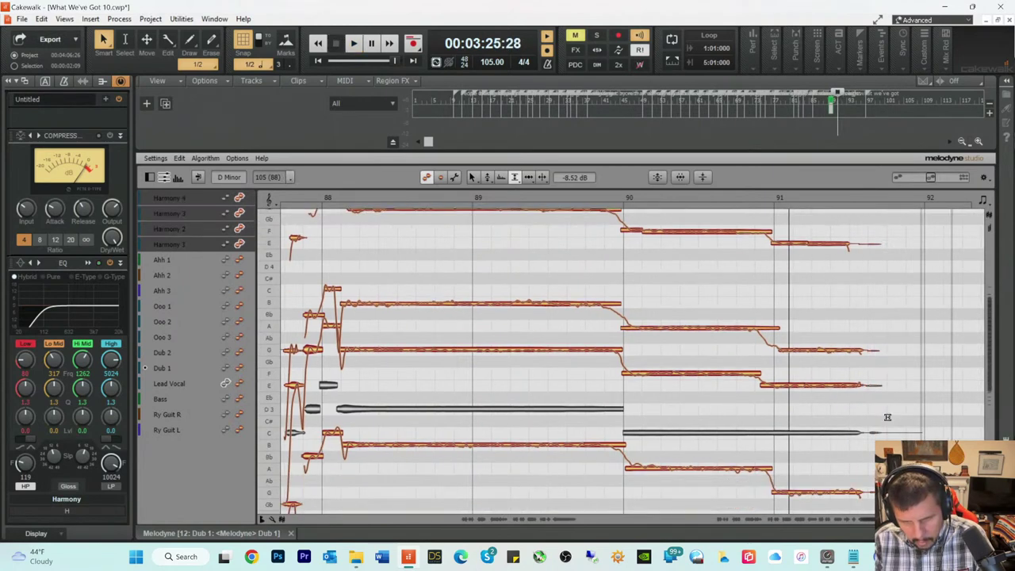
# Step: Separate the tail of Harmony 2's last G note between bars 91 and 92, and adjust its timing with the Time tool
pyautogui.rightClick(851, 410)
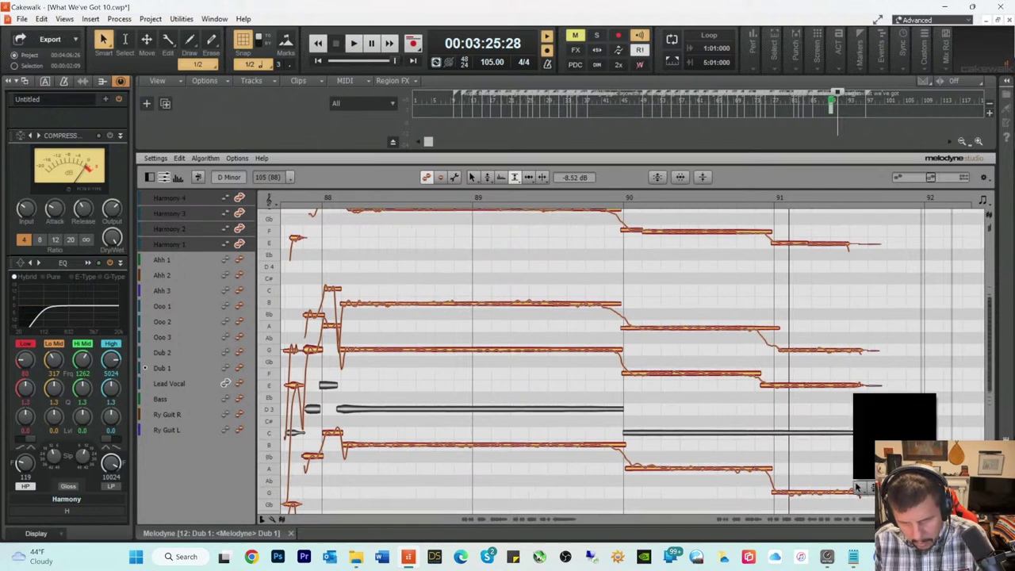
pyautogui.click(872, 440)
pyautogui.click(866, 494)
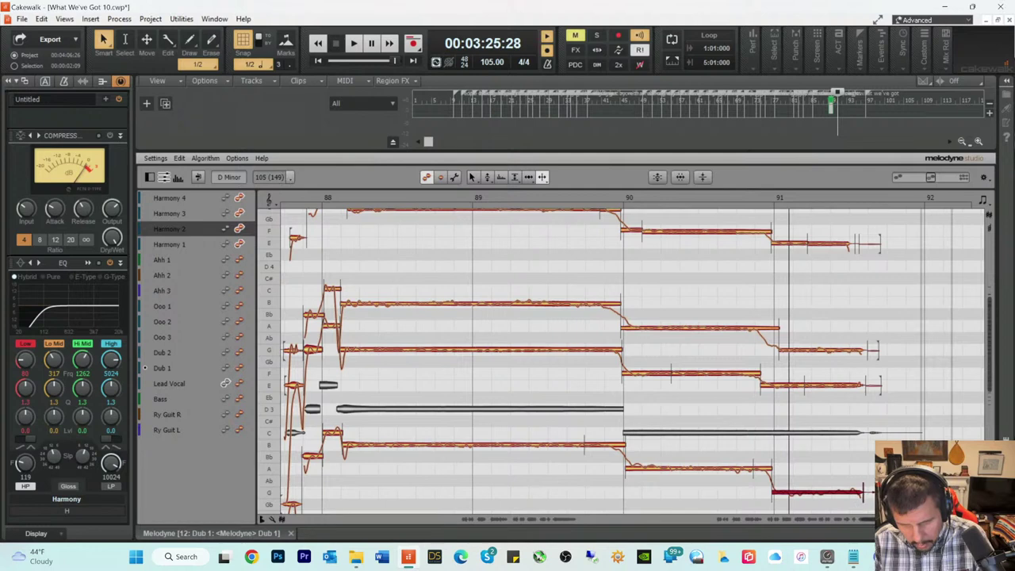
pyautogui.rightClick(864, 492)
pyautogui.click(840, 444)
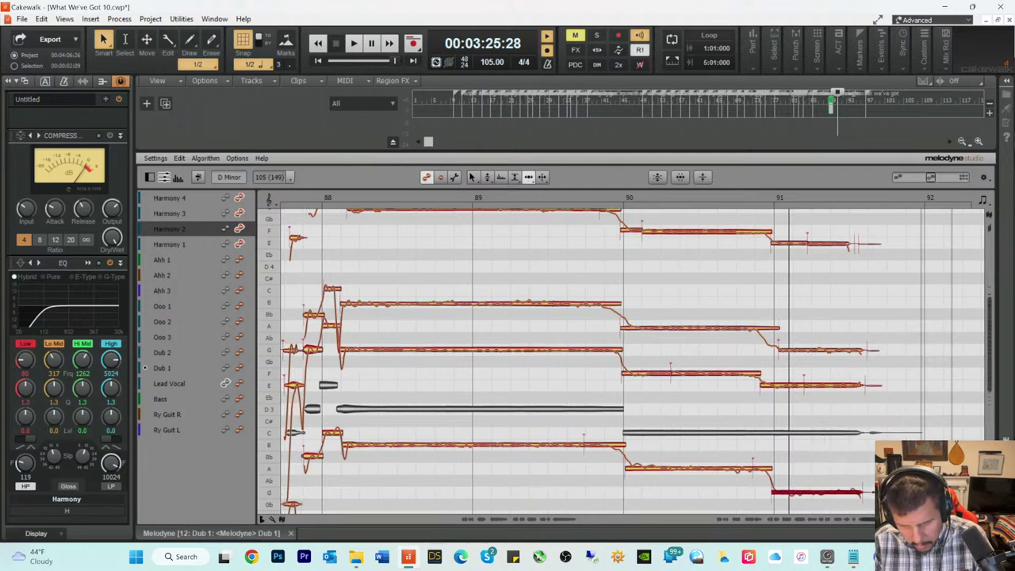
pyautogui.click(872, 492)
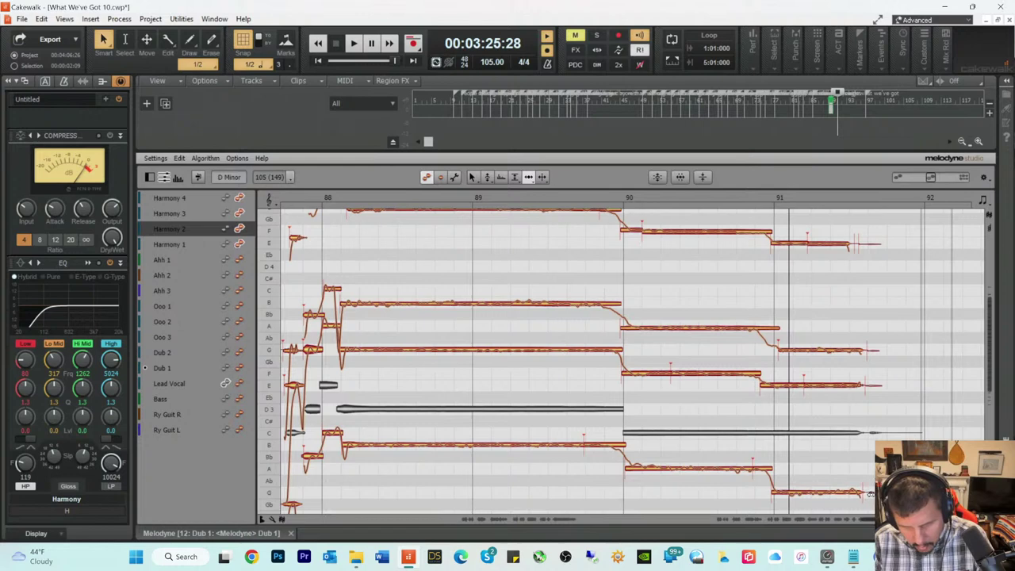
# Step: Lower Harmony 2's separated G tail to -6.48 dB with the Amplitude Tool, auditioning the ending from bar 91
pyautogui.rightClick(870, 492)
pyautogui.click(862, 495)
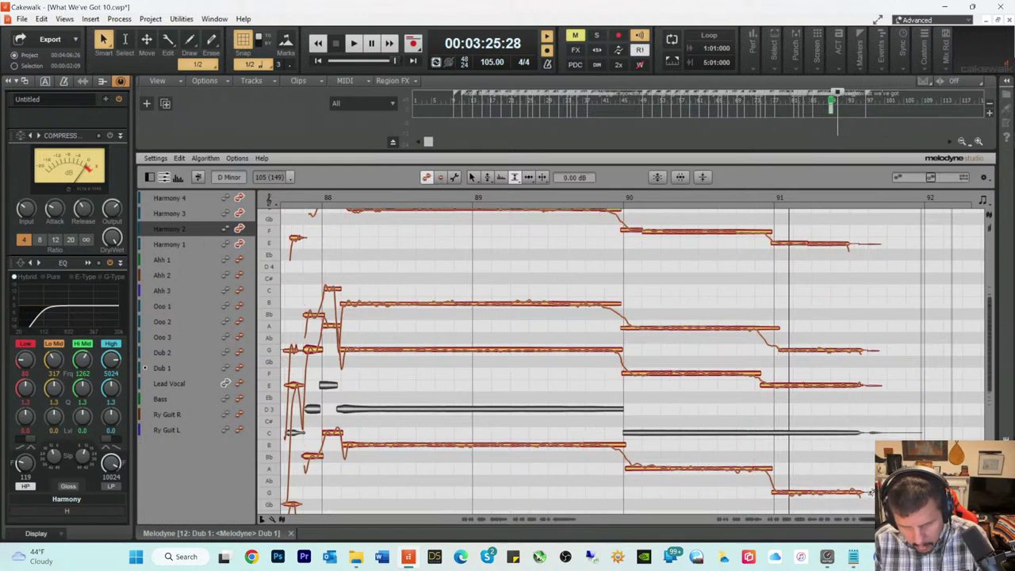
pyautogui.rightClick(871, 492)
pyautogui.click(870, 493)
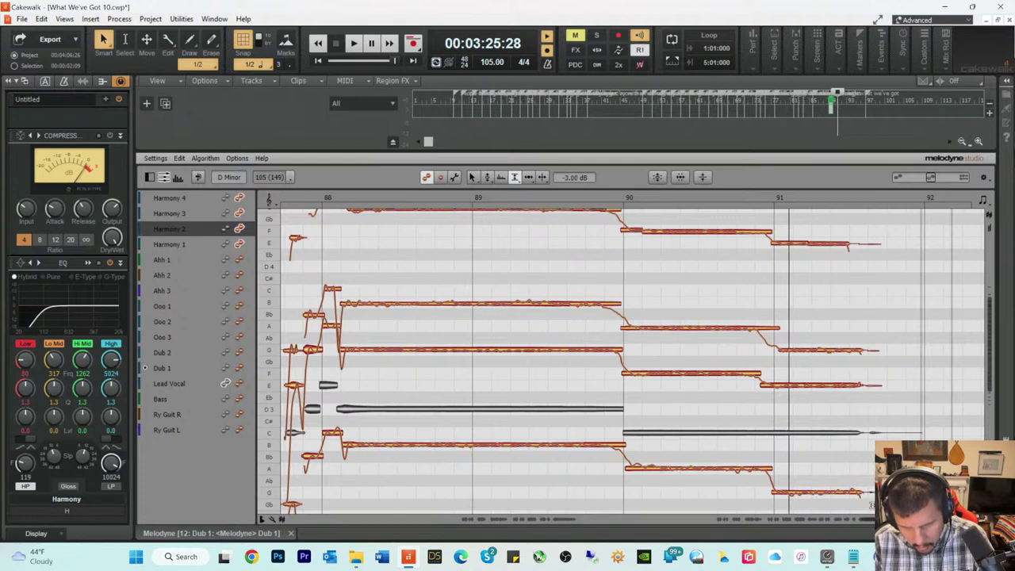
pyautogui.press('space')
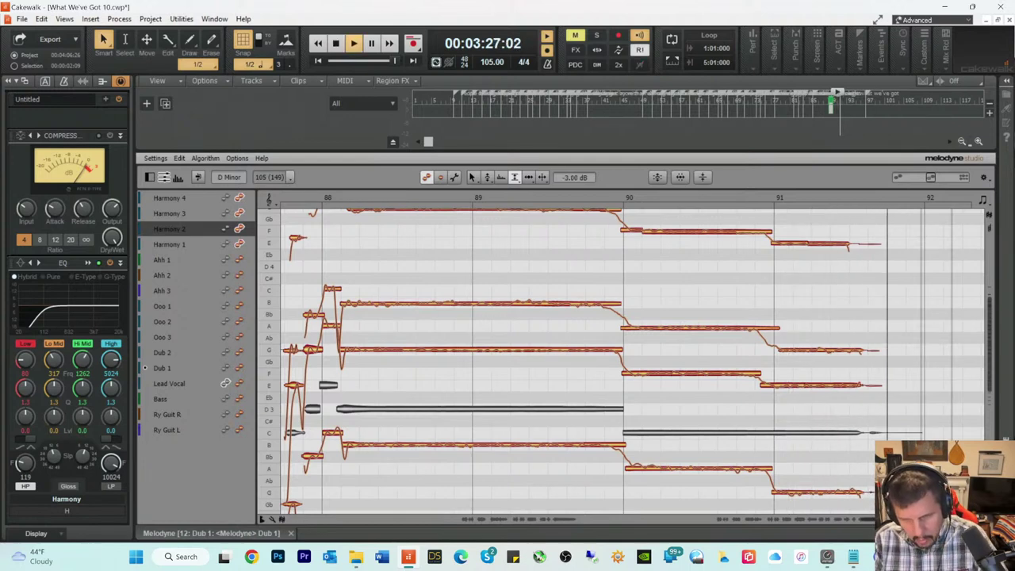
pyautogui.press('space')
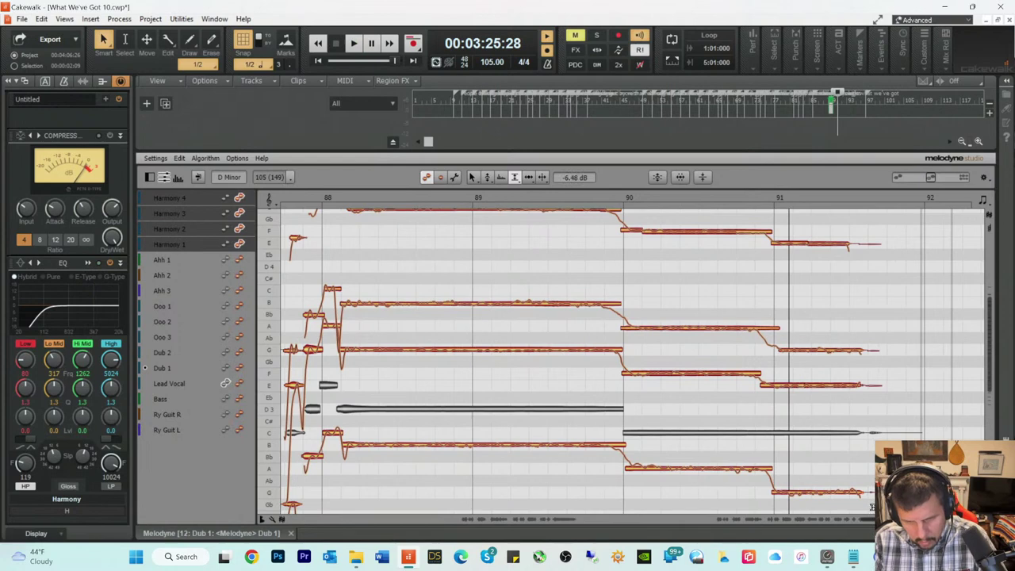
pyautogui.press('space')
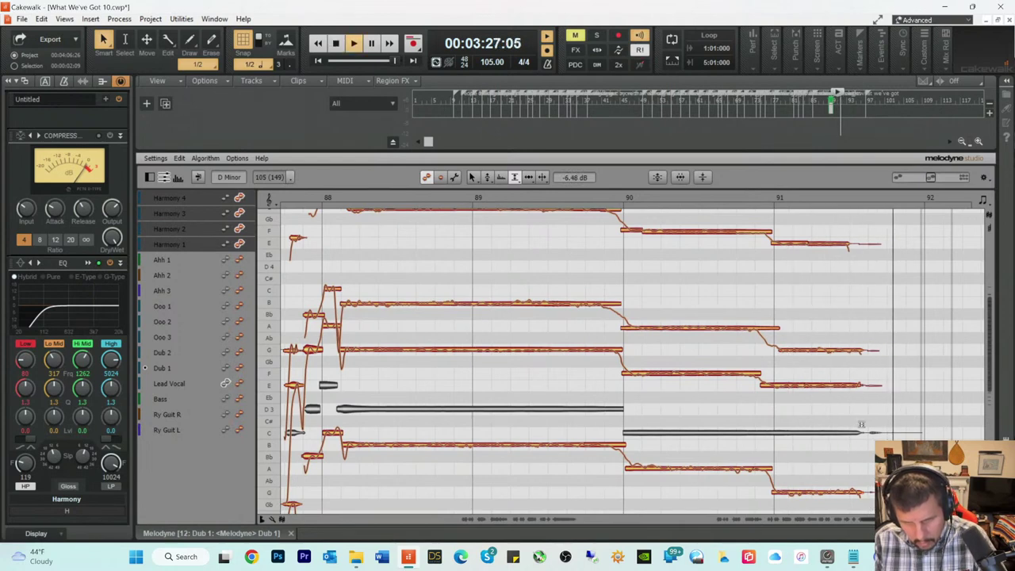
pyautogui.press('space')
# Step: Compare the tail levels of Harmony 3, Harmony 1 and Harmony 4 before bar 92 while auditioning the ending
pyautogui.click(872, 350)
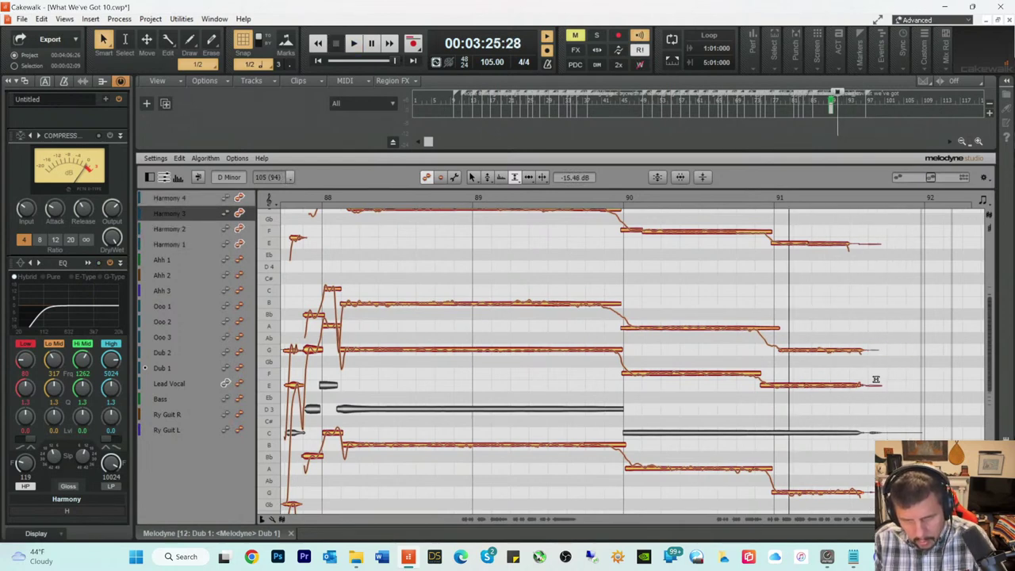
pyautogui.click(872, 384)
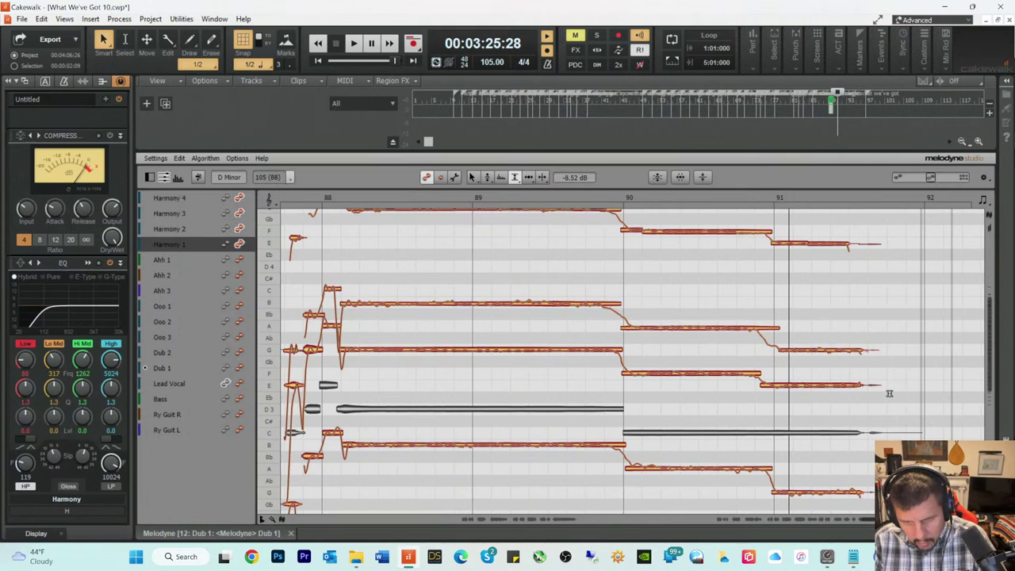
pyautogui.press('space')
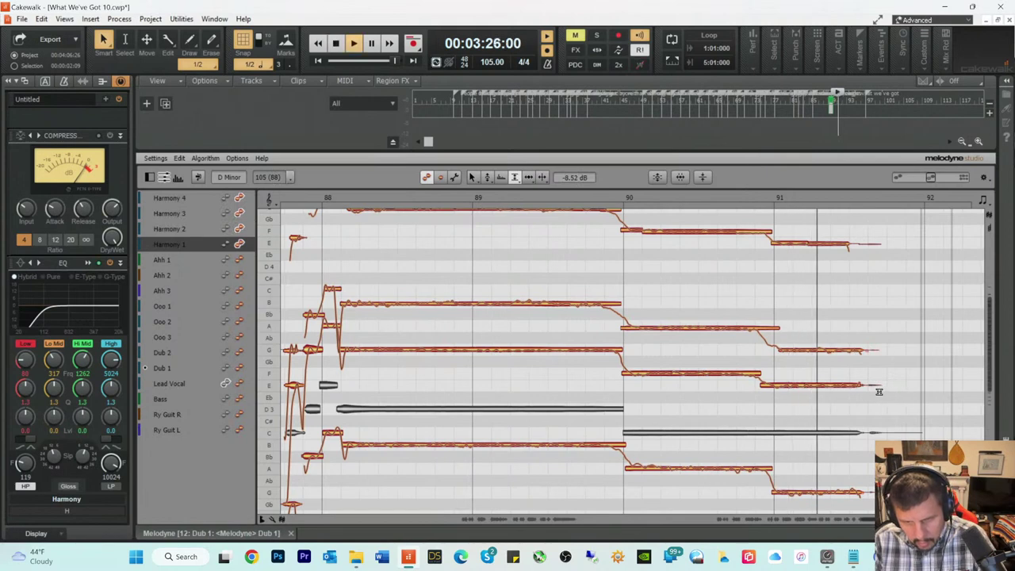
pyautogui.press('space')
pyautogui.click(868, 244)
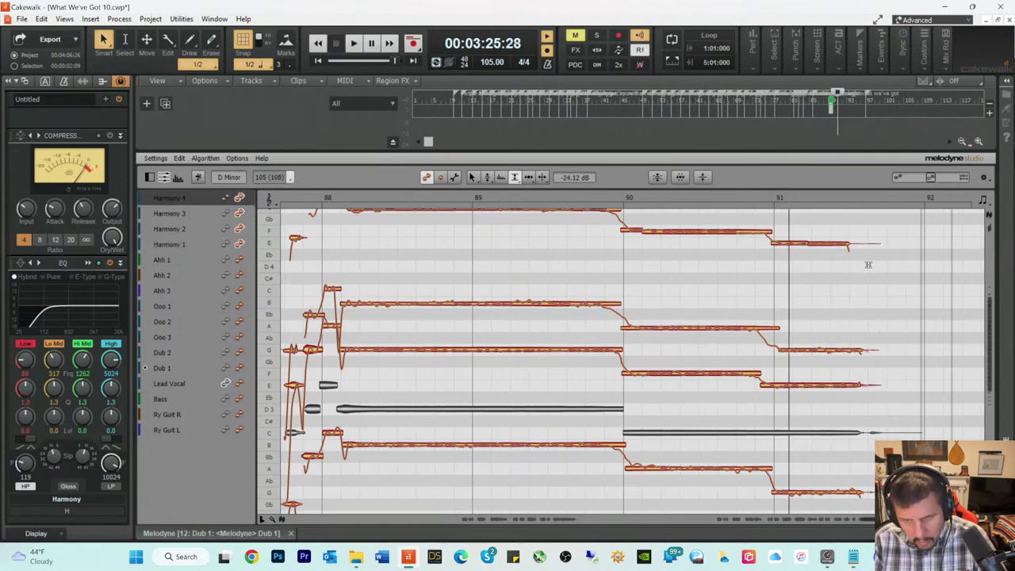
pyautogui.press('space')
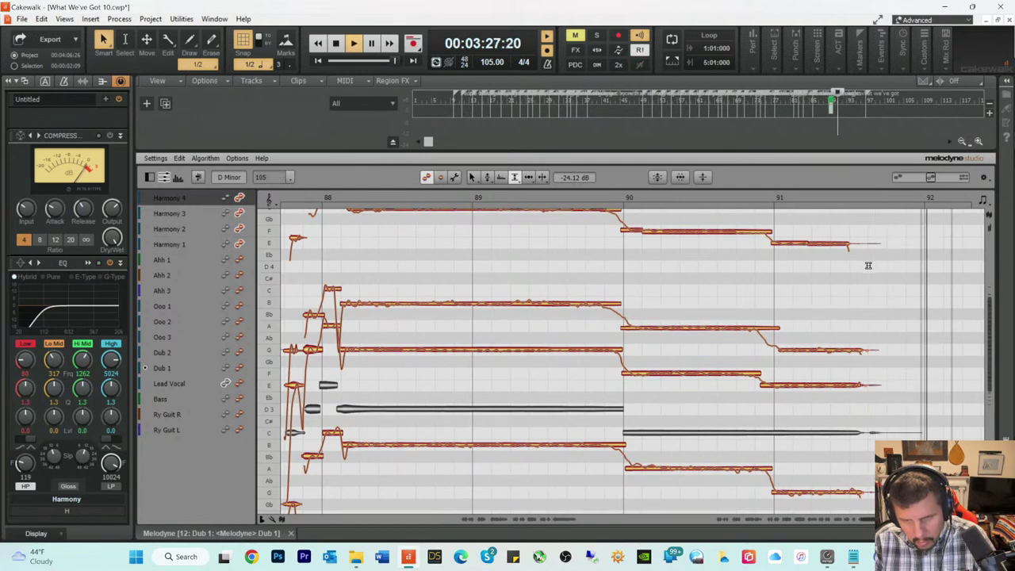
pyautogui.press('space')
# Step: Audition the complete four-part ending from bar 91 and review the note tails from Harmony 4 down to Harmony 2
pyautogui.scroll(5, 868, 268)
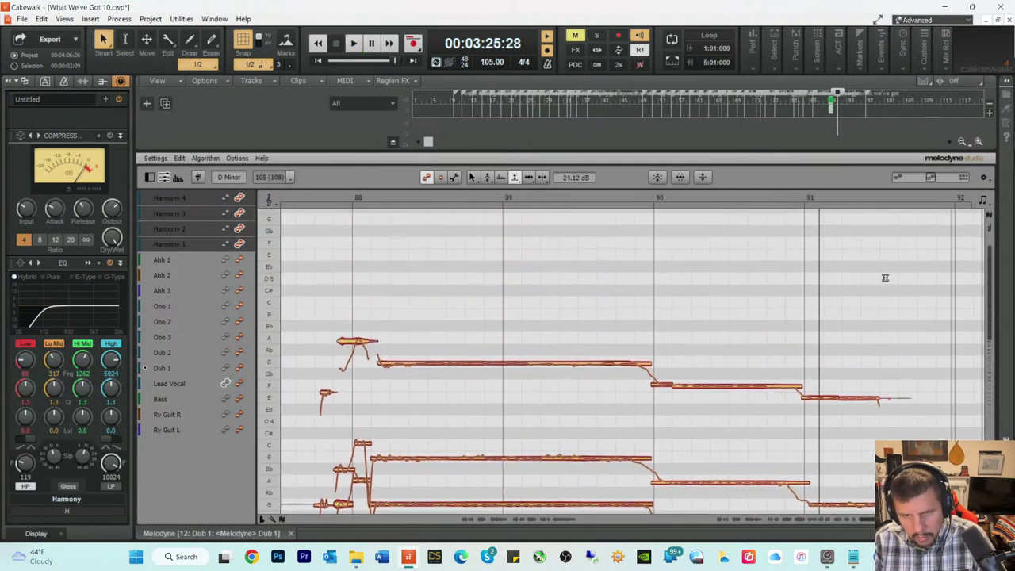
pyautogui.moveTo(990, 280); pyautogui.dragTo(996, 361)
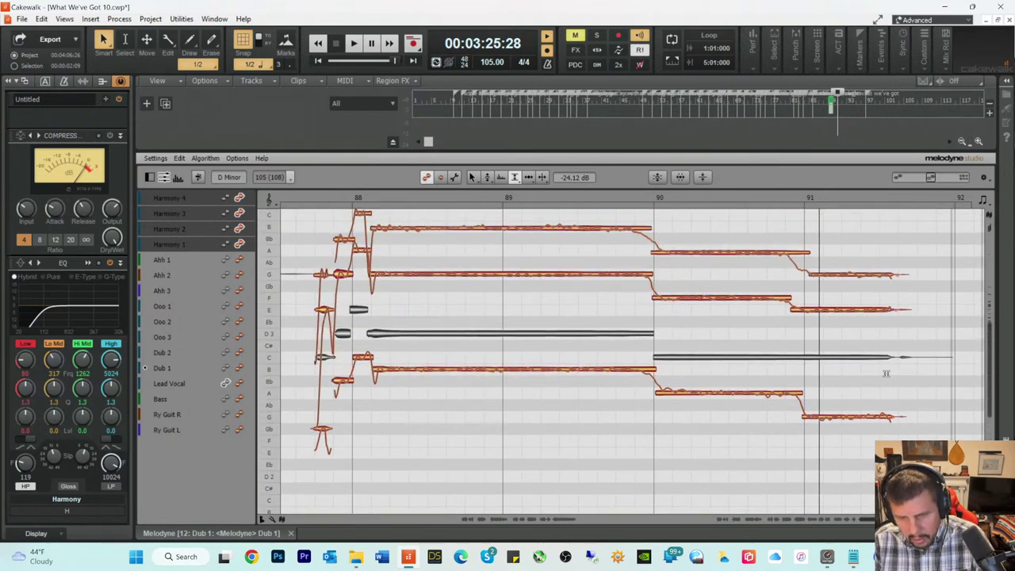
pyautogui.press('space')
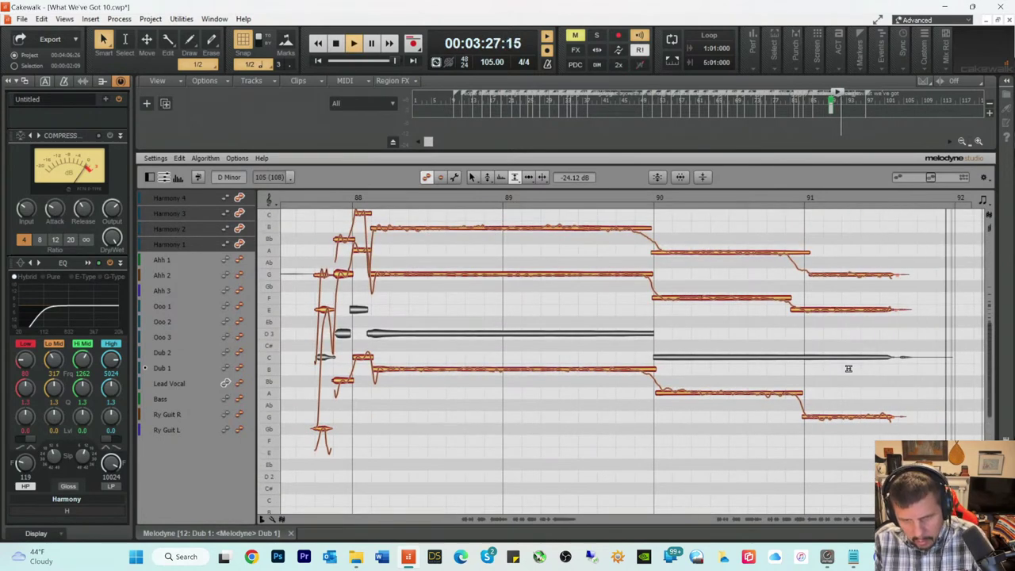
pyautogui.press('space')
pyautogui.scroll(3, 864, 371)
pyautogui.scroll(-1, 892, 378)
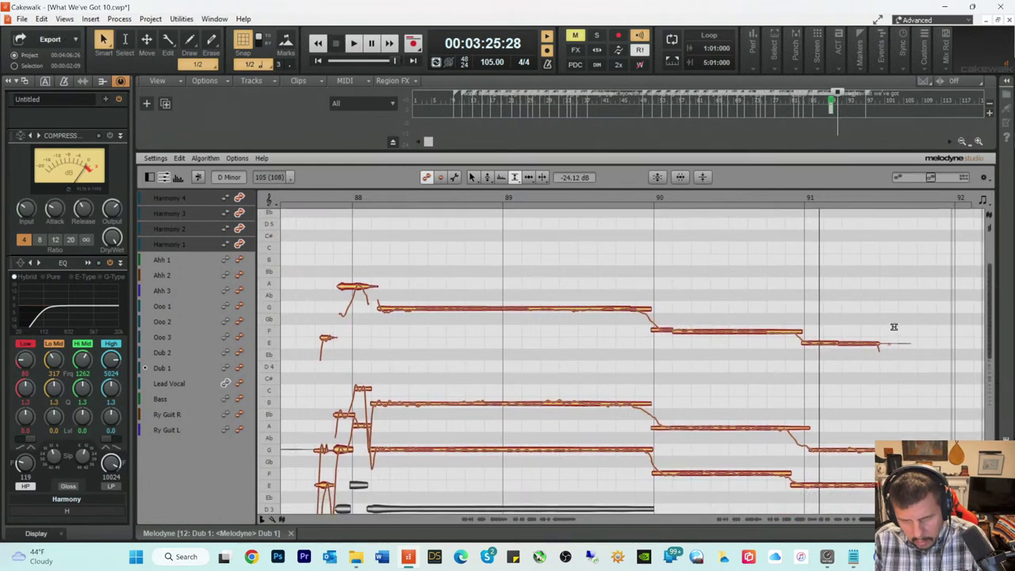
# Step: Try removing the separated tails of Harmony 4's E note and Harmony 3's G note before bar 92, auditioning the ending after each
pyautogui.moveTo(893, 326); pyautogui.dragTo(904, 355)
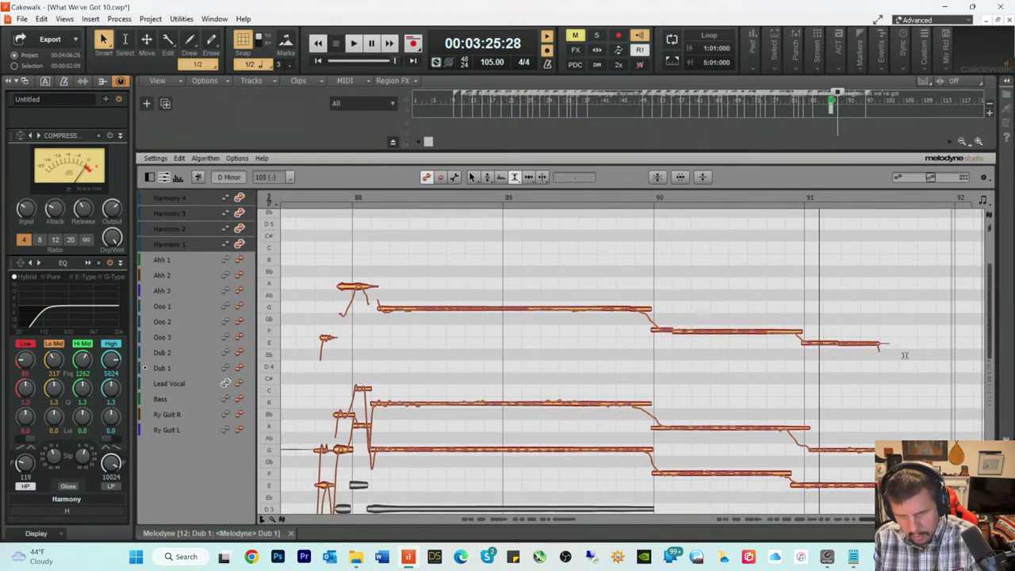
pyautogui.press('space')
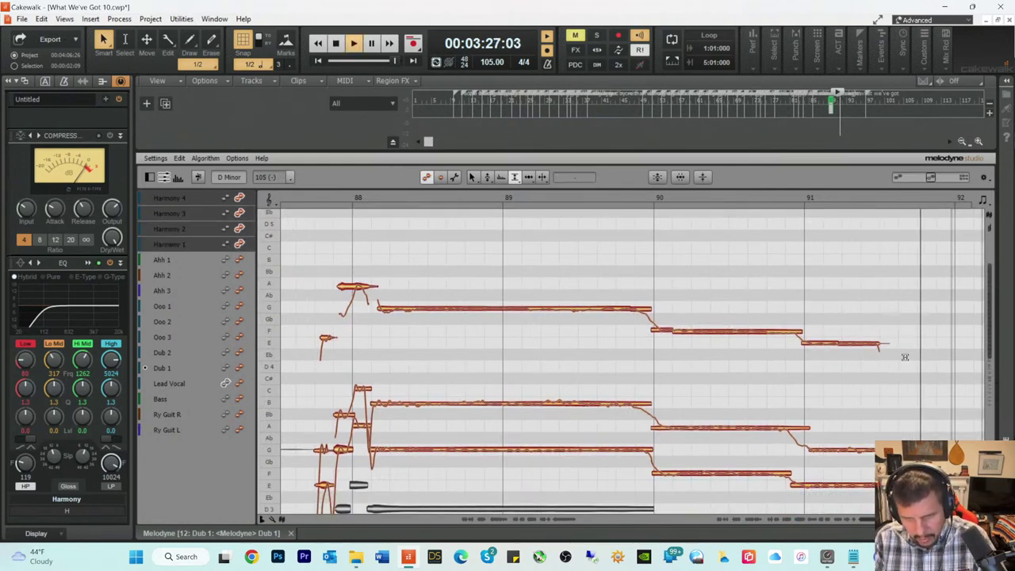
pyautogui.press('space')
pyautogui.click(904, 433)
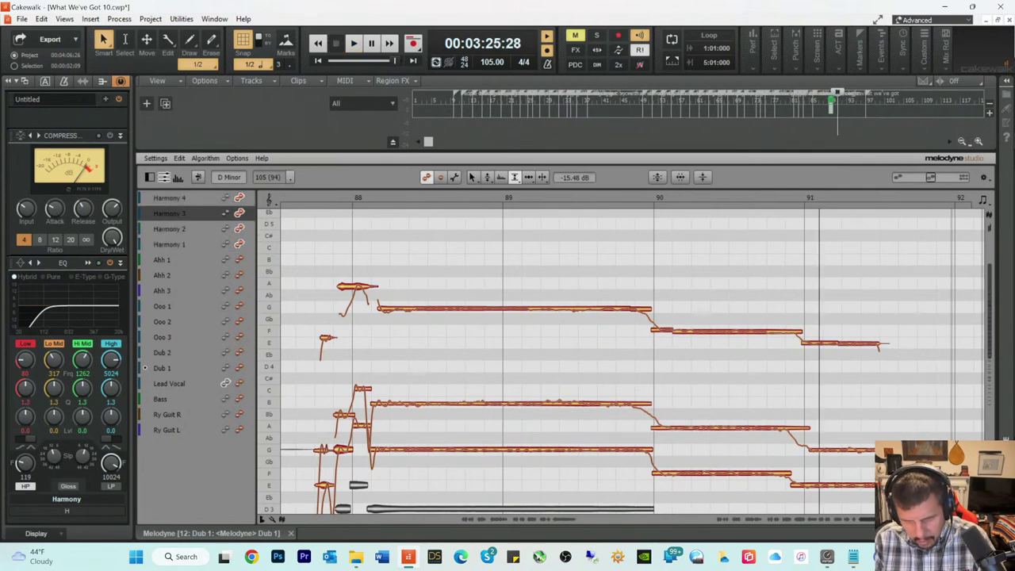
pyautogui.press('Escape')
pyautogui.press('space')
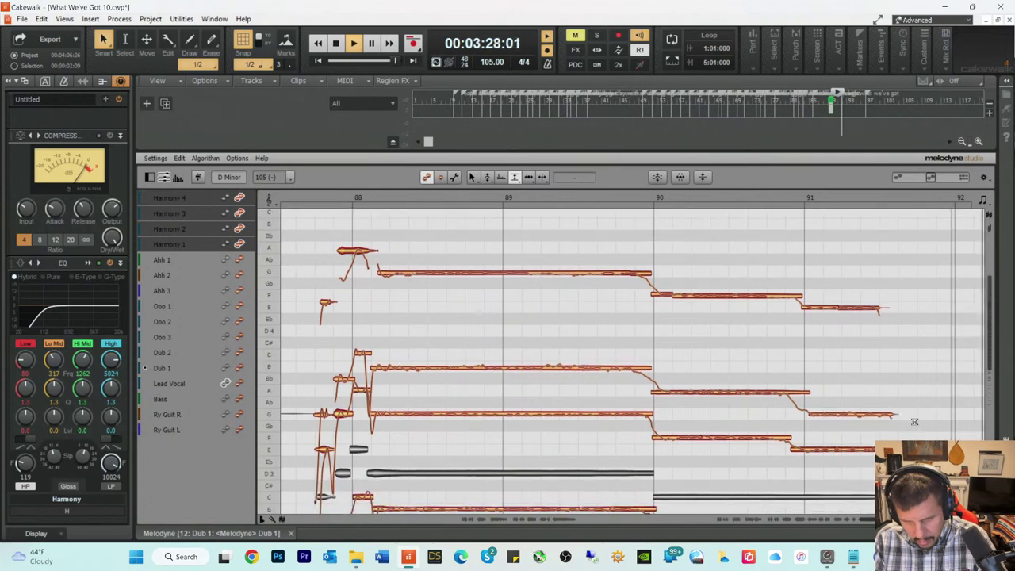
pyautogui.press('space')
# Step: Try removing the separated tails of Harmony 1's E note and Harmony 2's low G note before bar 92, auditioning the ending
pyautogui.click(874, 445)
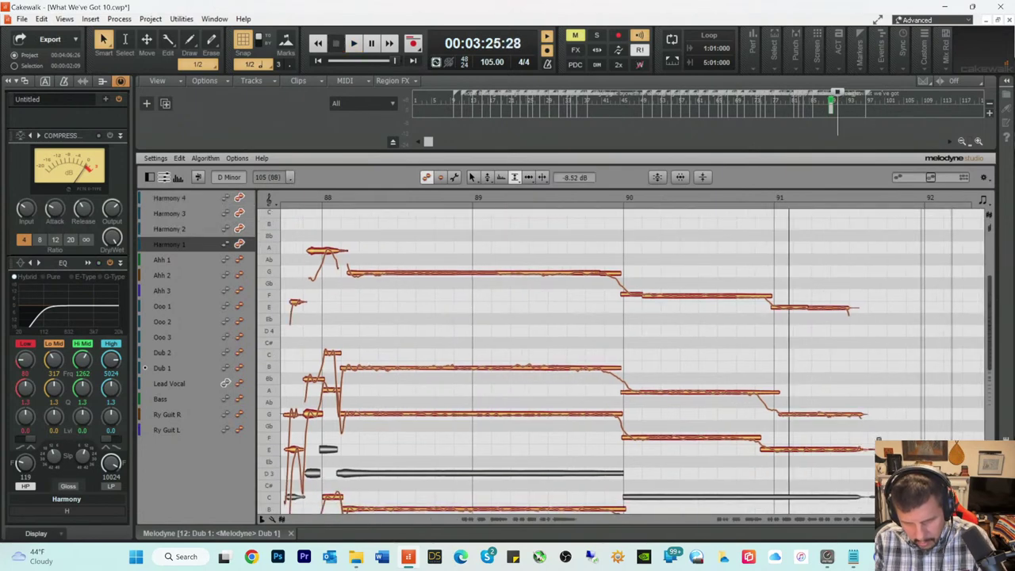
pyautogui.press('Escape')
pyautogui.press('space')
pyautogui.scroll(-4, 888, 436)
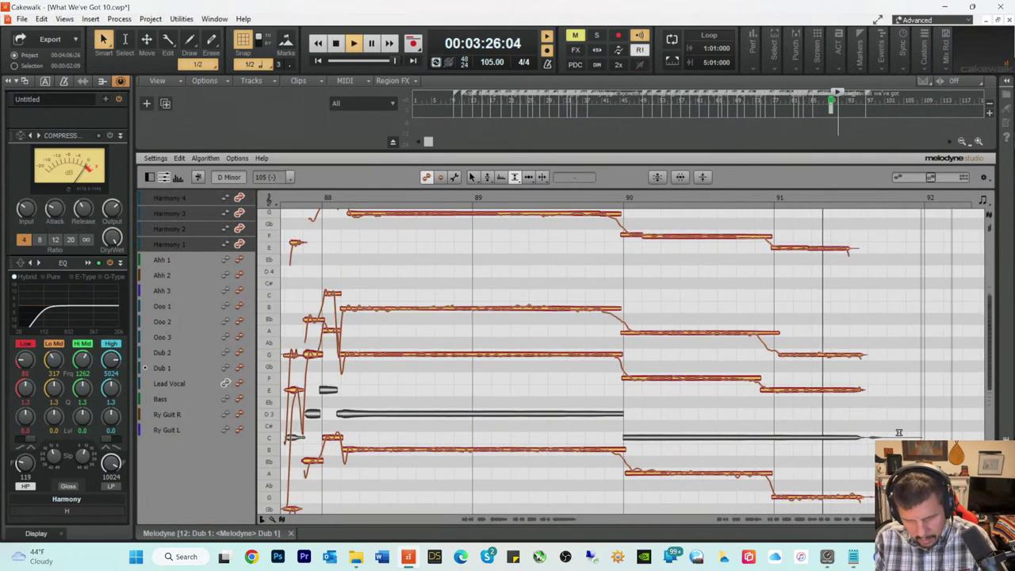
pyautogui.press('space')
pyautogui.click(869, 464)
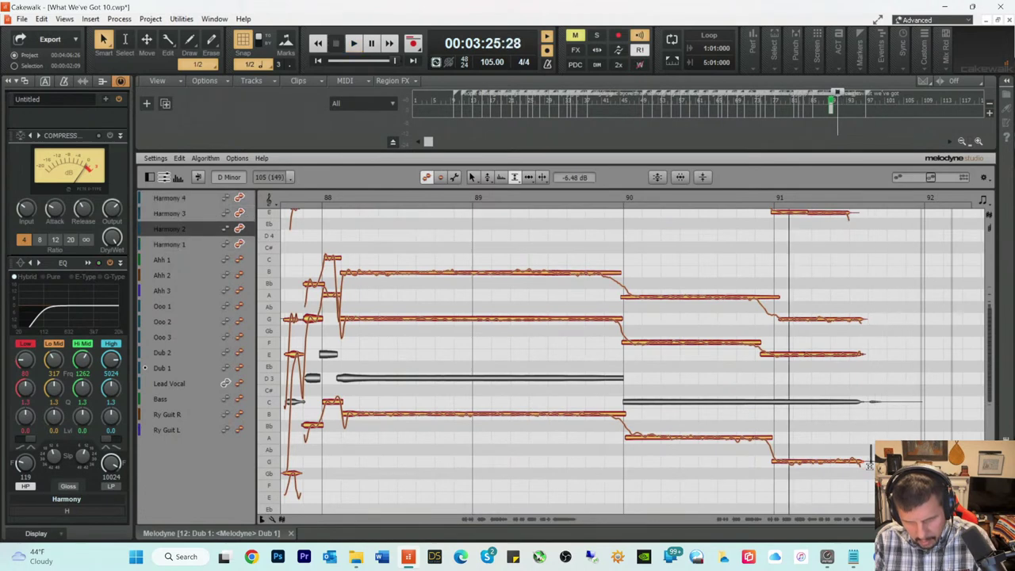
pyautogui.press('Escape')
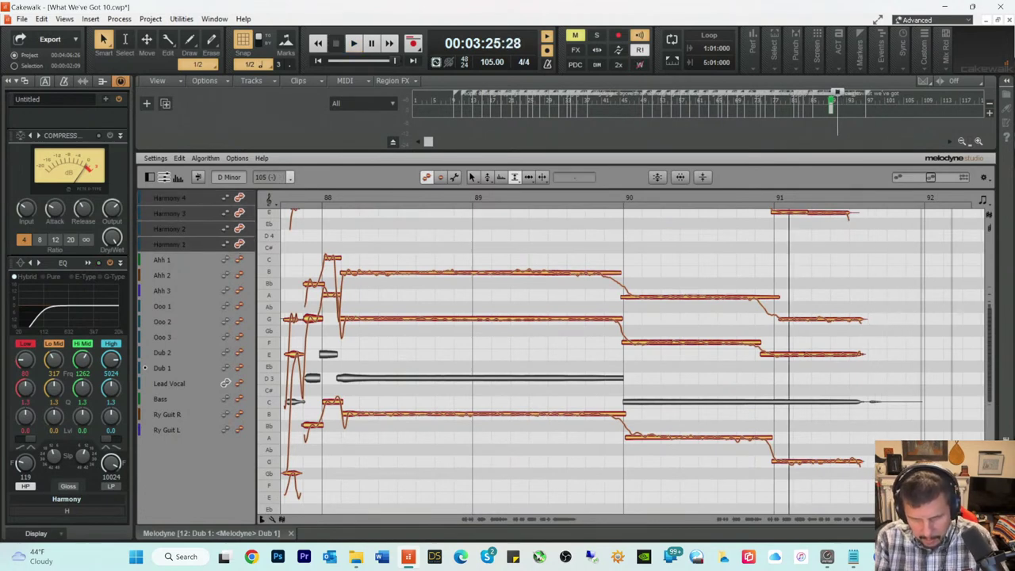
pyautogui.press('space')
pyautogui.press('space')
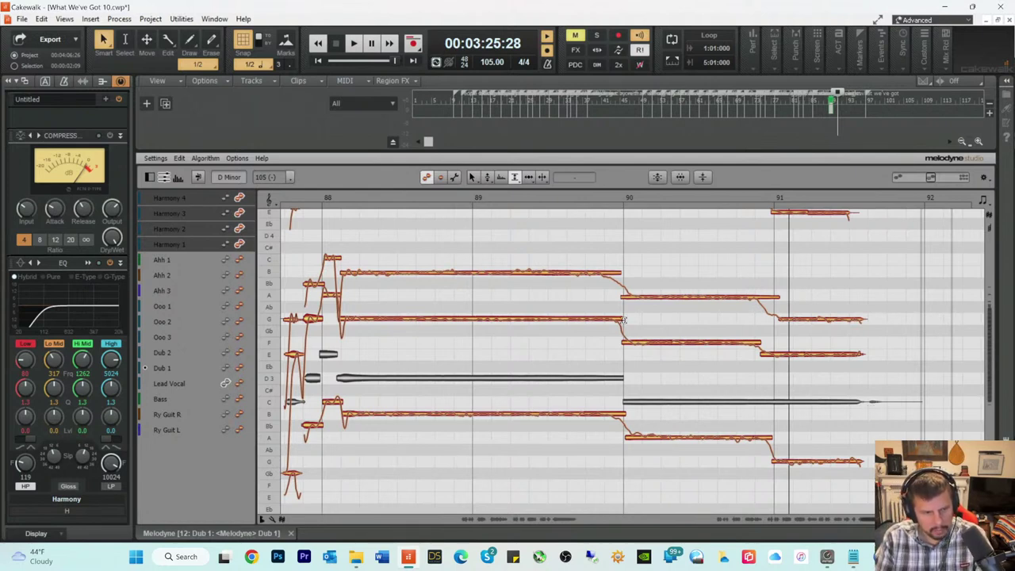
# Step: Undo the four tail removals in Melodyne and audition the harmony ending from bar 91 again
pyautogui.click(180, 162)
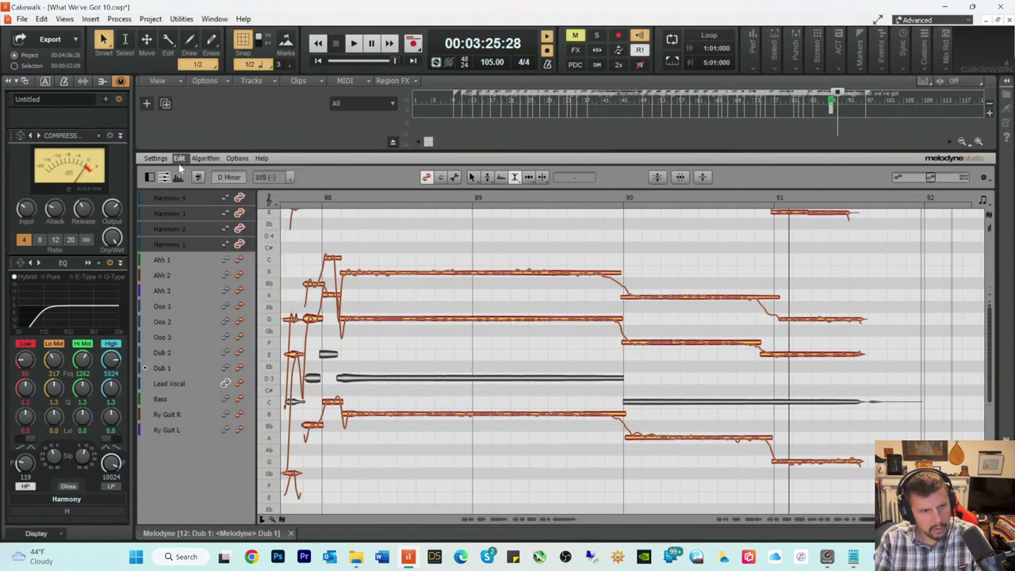
pyautogui.click(179, 159)
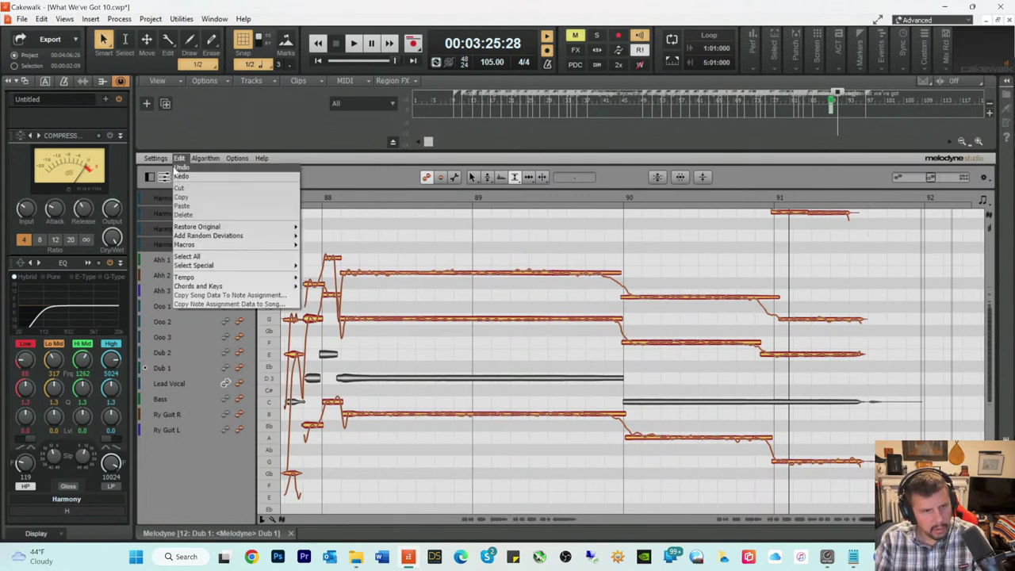
pyautogui.click(178, 159)
pyautogui.click(178, 159)
pyautogui.click(176, 162)
pyautogui.click(176, 163)
pyautogui.click(176, 163)
pyautogui.click(176, 162)
pyautogui.click(177, 161)
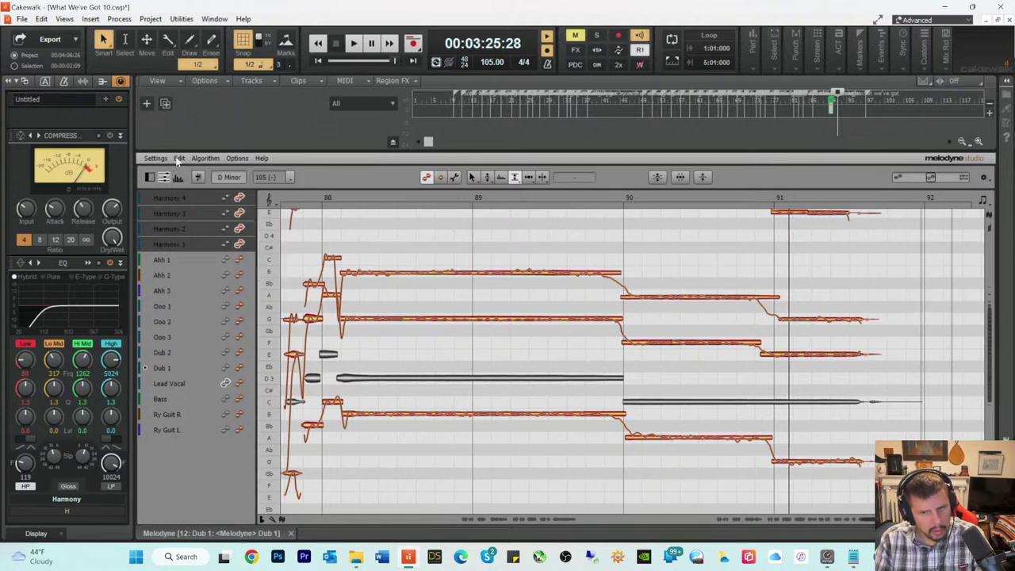
pyautogui.click(178, 160)
pyautogui.click(179, 161)
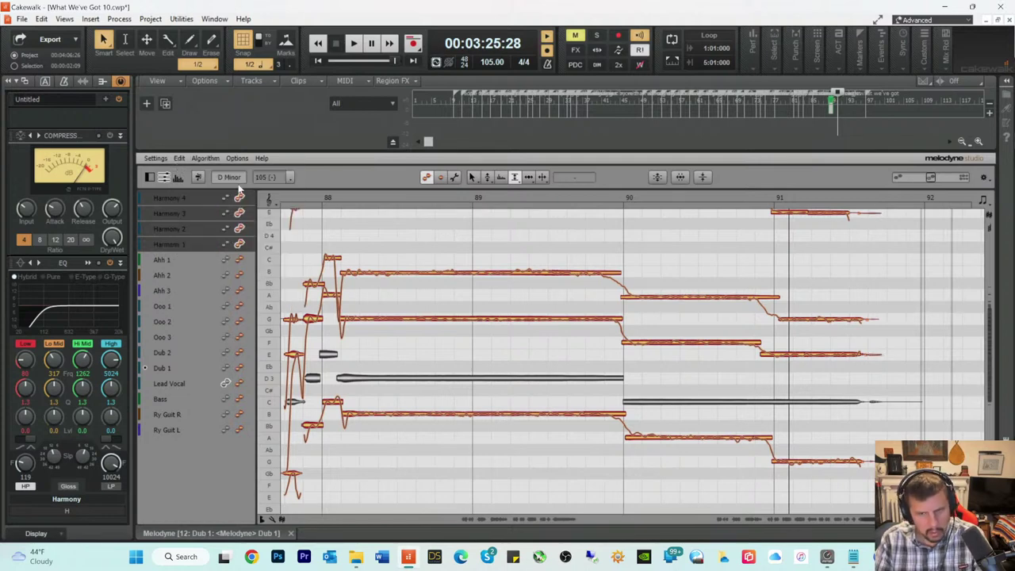
pyautogui.scroll(2, 774, 364)
pyautogui.press('space')
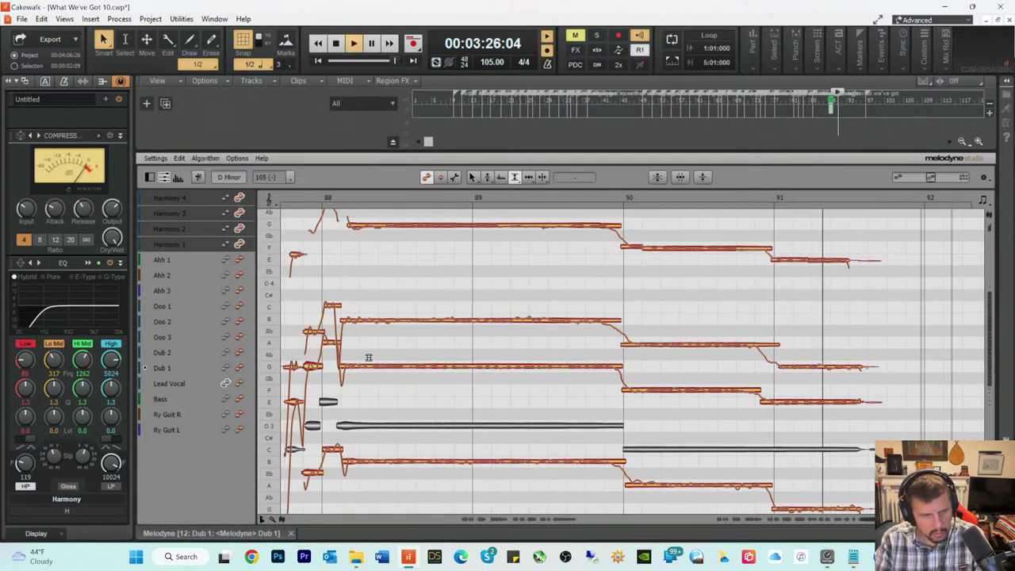
pyautogui.press('space')
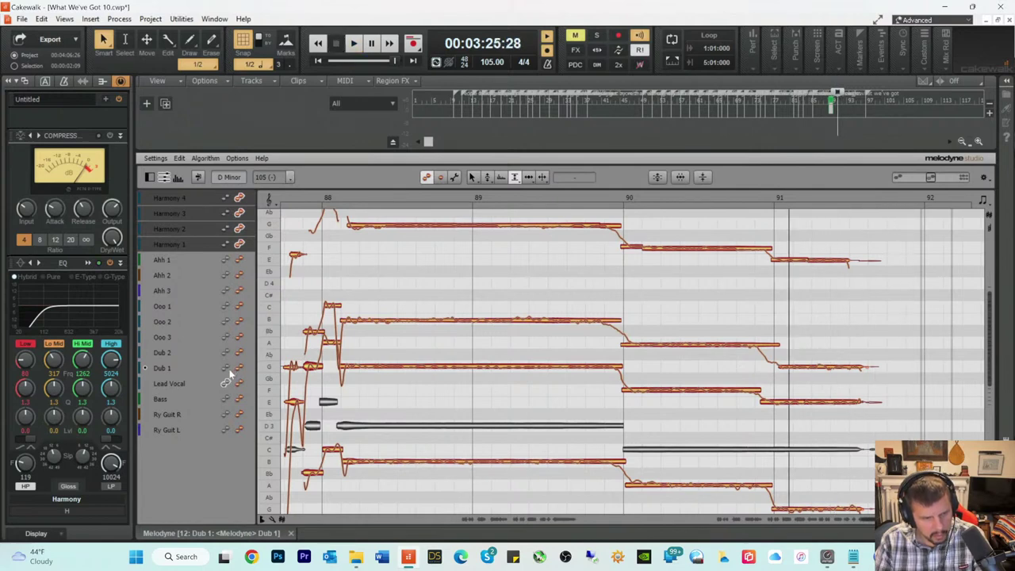
# Step: Check the Dub 1, Ahh and Ooo tracks for notes around bar 91 and audition the ending
pyautogui.click(238, 368)
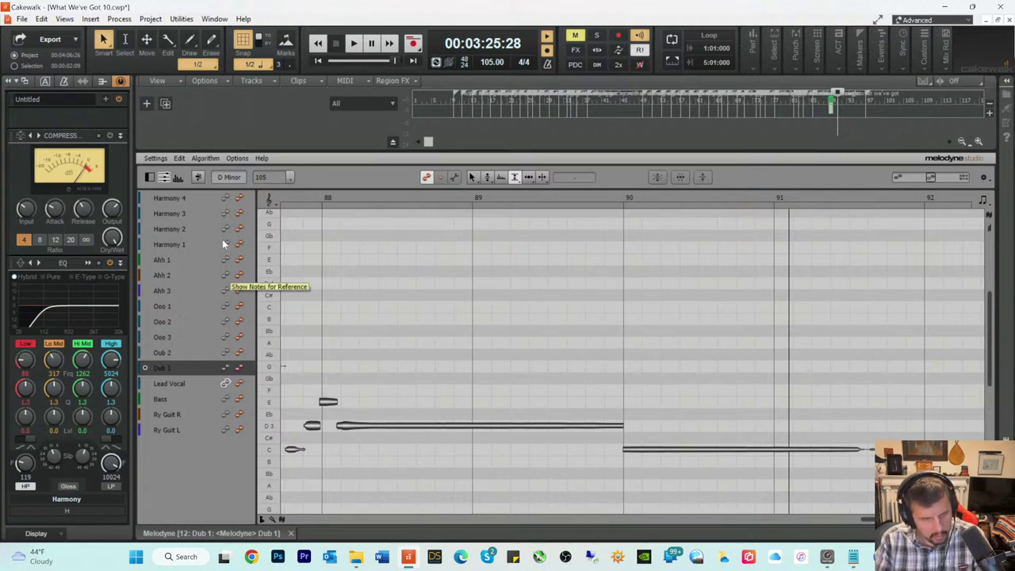
pyautogui.click(238, 261)
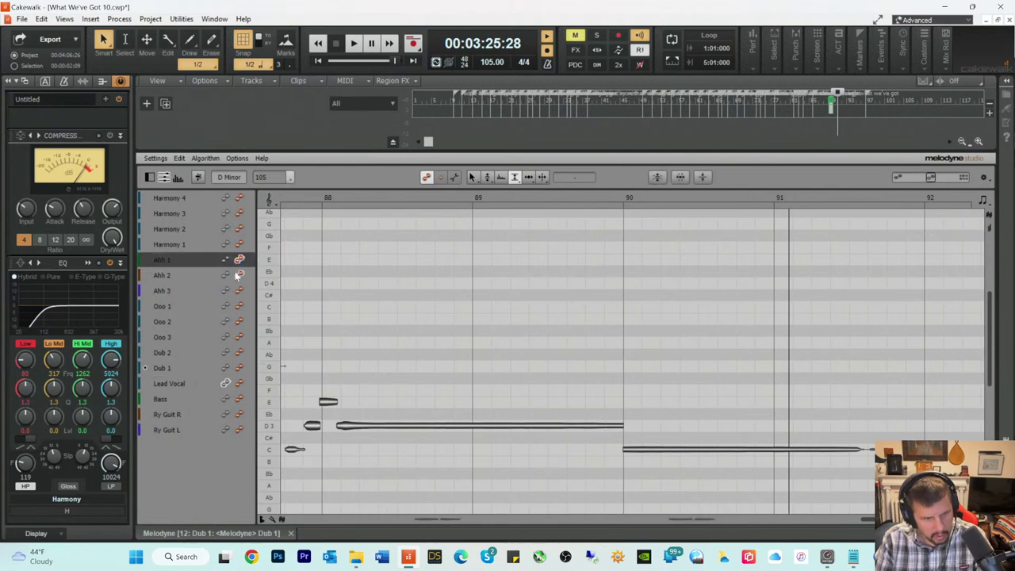
pyautogui.click(236, 272)
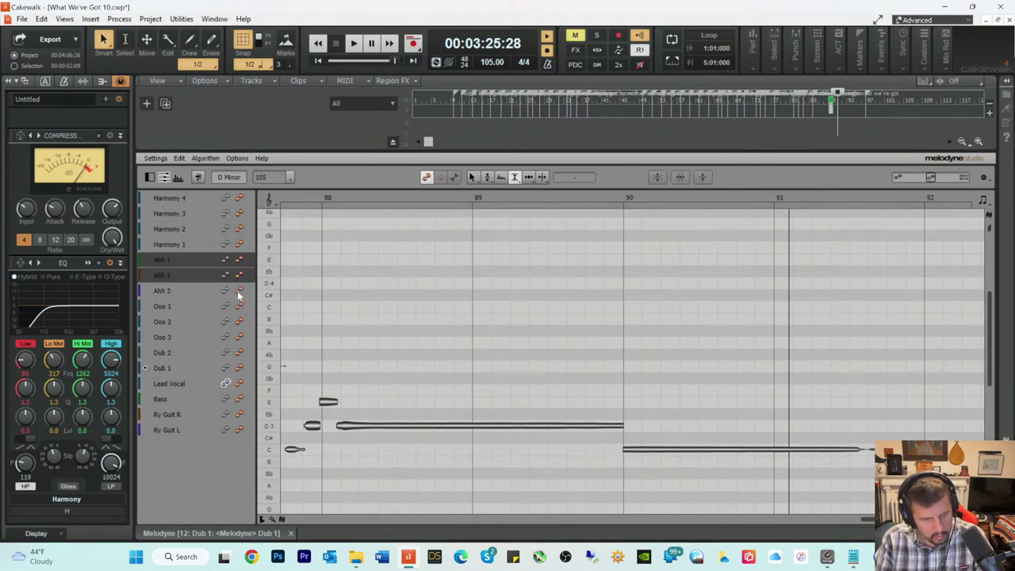
pyautogui.click(237, 291)
pyautogui.click(238, 307)
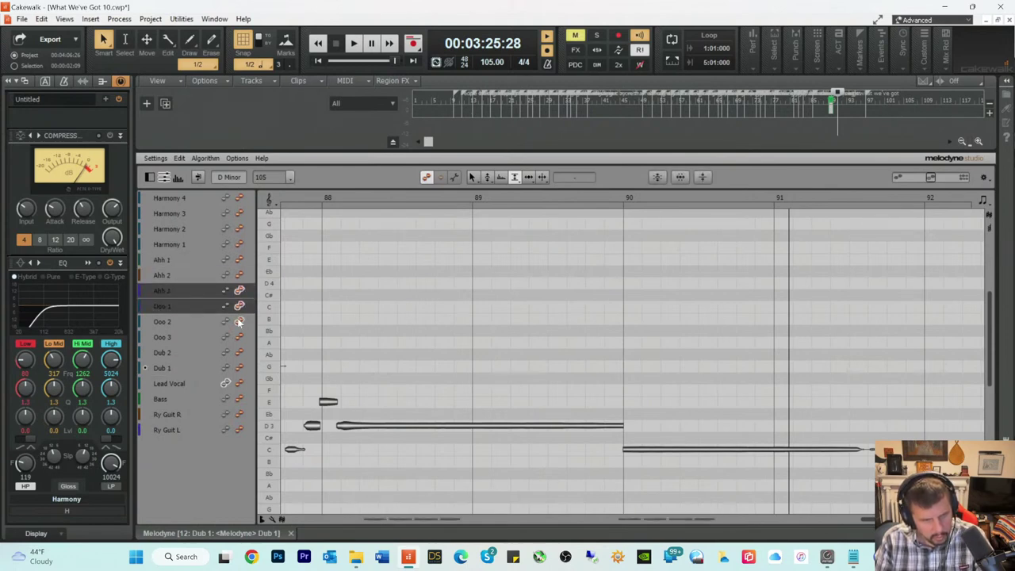
pyautogui.click(238, 322)
pyautogui.click(239, 337)
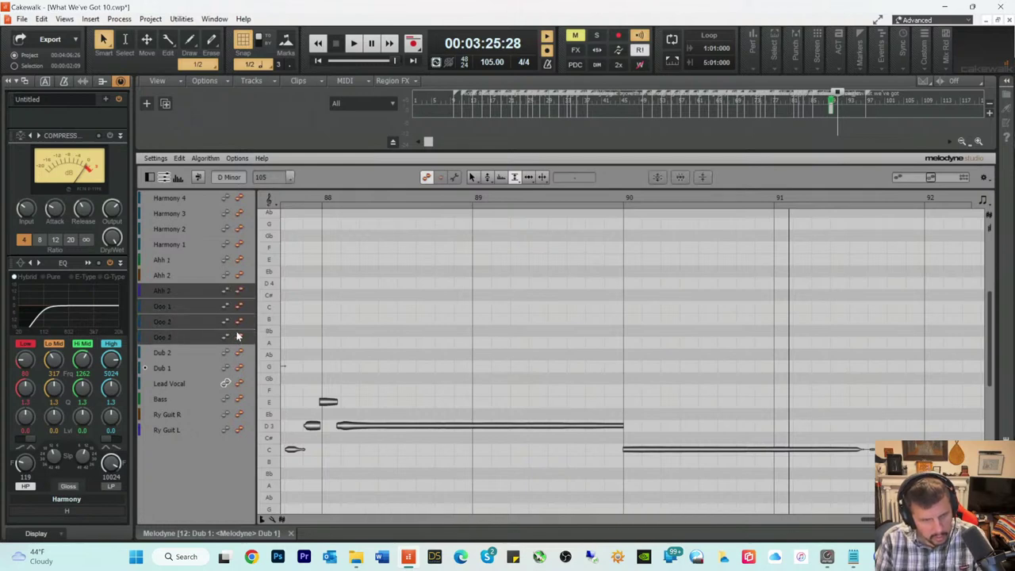
pyautogui.click(238, 333)
pyautogui.click(238, 291)
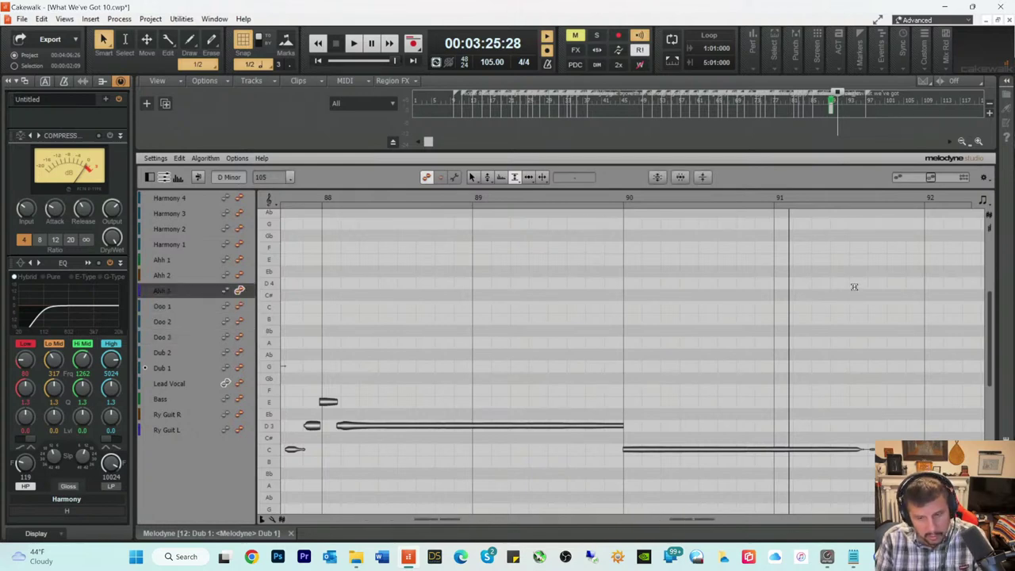
pyautogui.scroll(3, 853, 283)
pyautogui.click(793, 197)
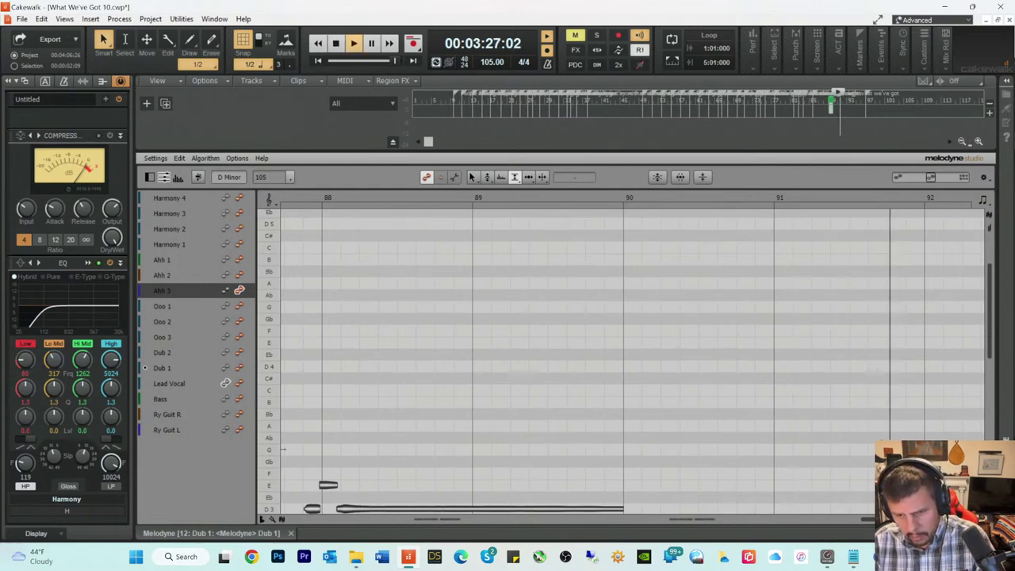
pyautogui.press('space')
# Step: Enlarge the Harmony 3 track in the track view and hide its take lanes
pyautogui.press('d')
pyautogui.scroll(5, 890, 248)
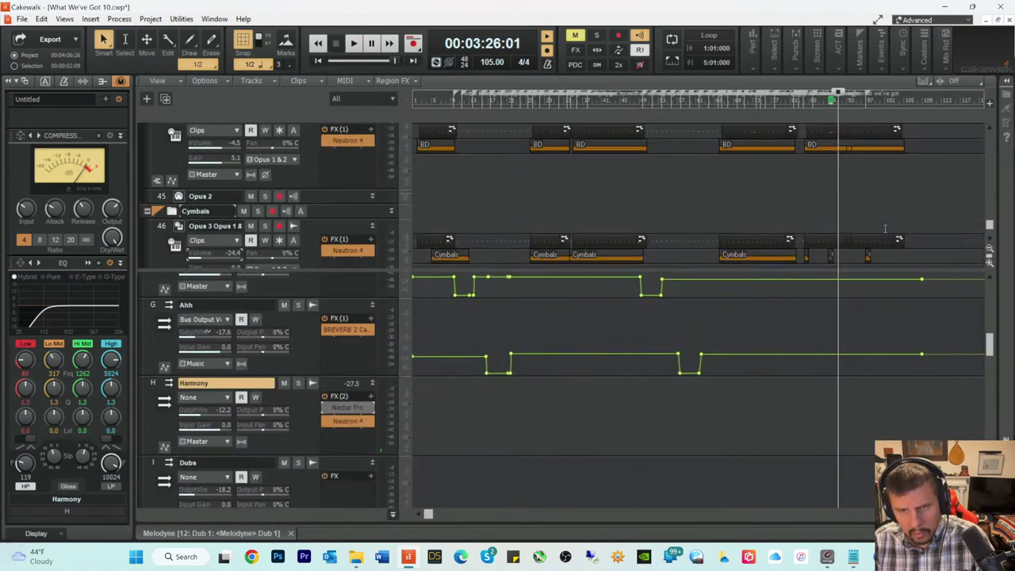
pyautogui.scroll(8, 914, 179)
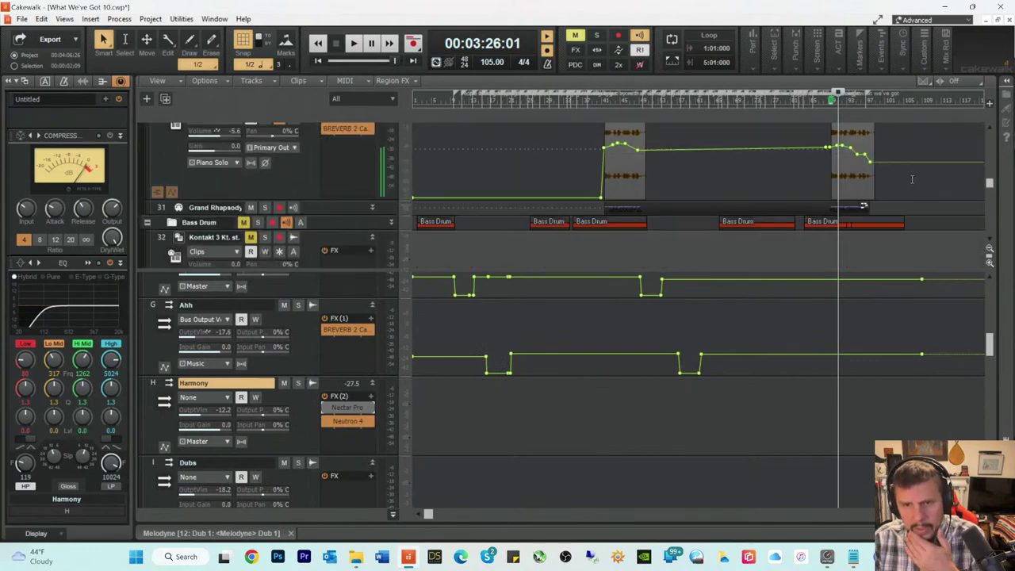
pyautogui.scroll(5, 911, 180)
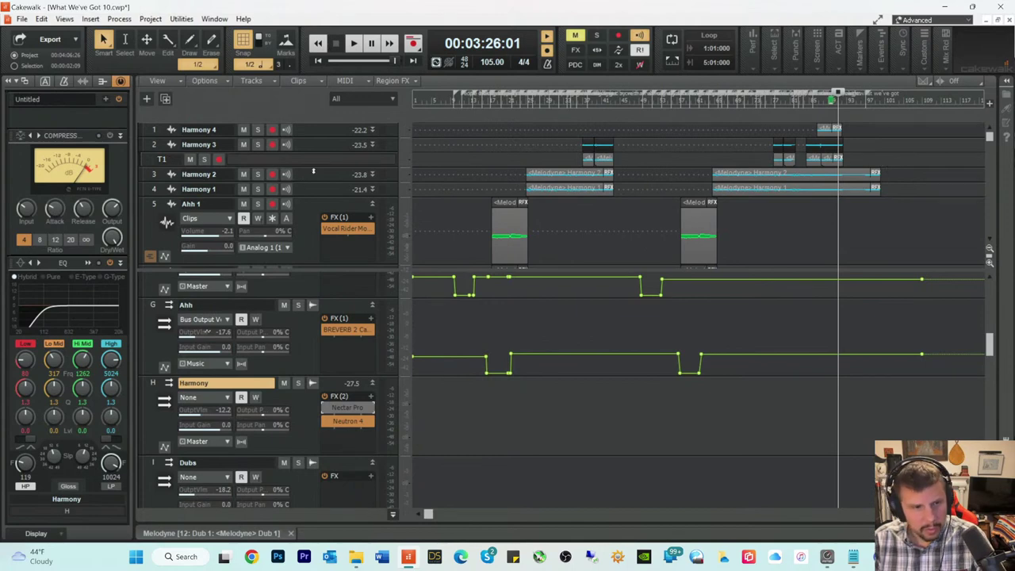
pyautogui.moveTo(329, 151); pyautogui.dragTo(318, 235)
pyautogui.moveTo(901, 184); pyautogui.dragTo(554, 184)
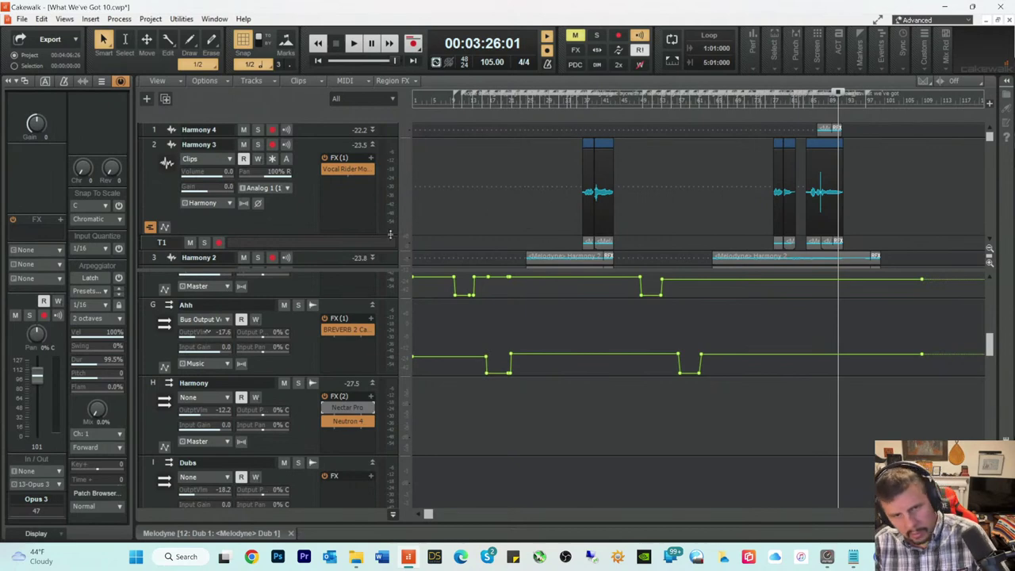
pyautogui.click(150, 227)
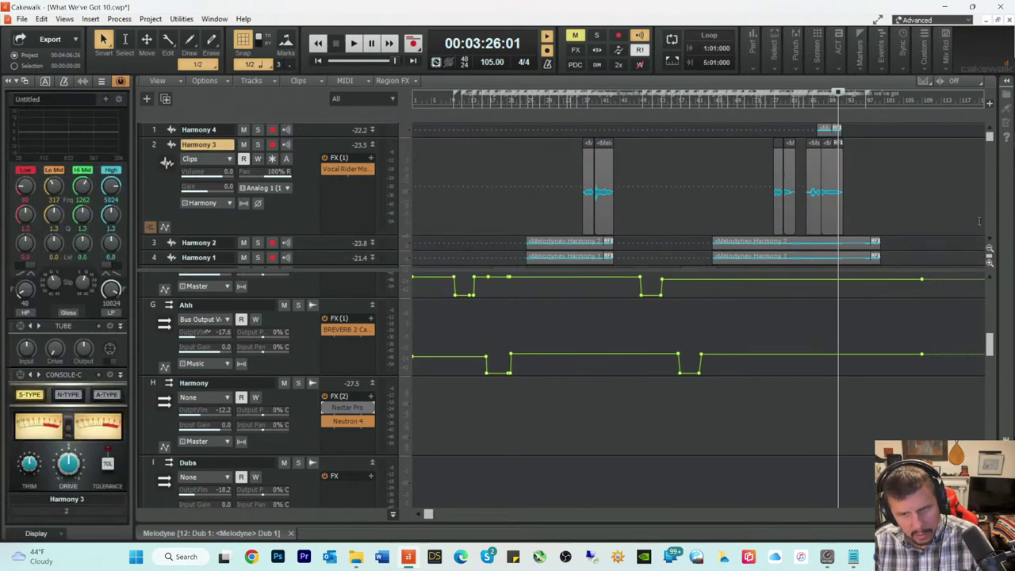
pyautogui.scroll(-3, 909, 172)
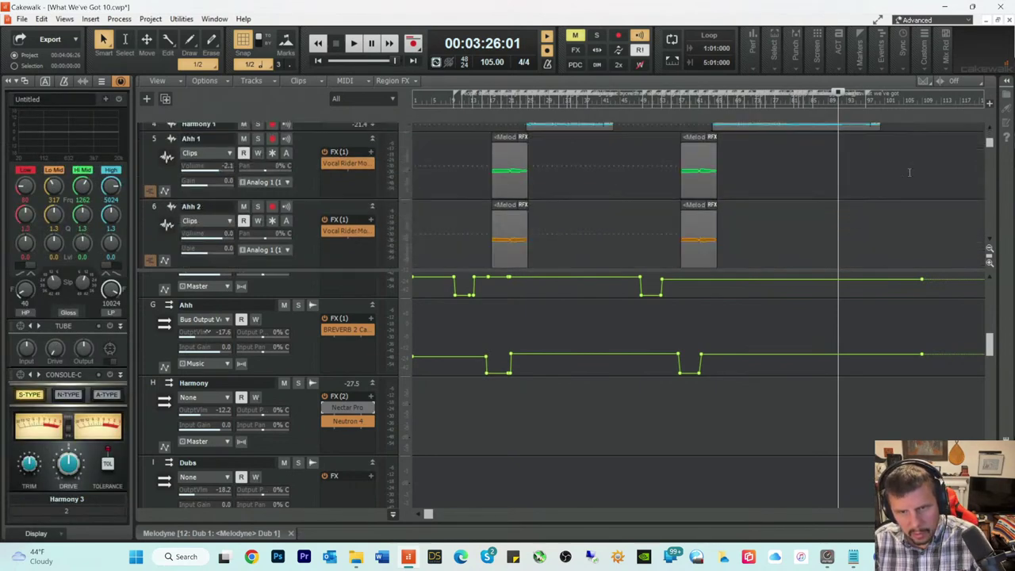
pyautogui.scroll(3, 909, 172)
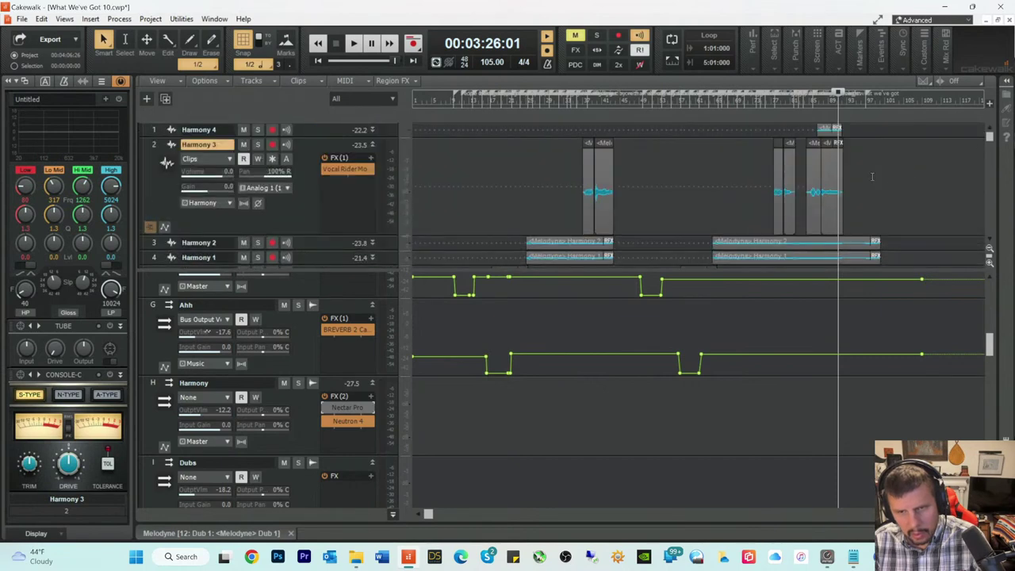
# Step: Audition the harmony ending around bar 91, playing it with Harmony 3 and Harmony 4 soloed in turn
pyautogui.press('space')
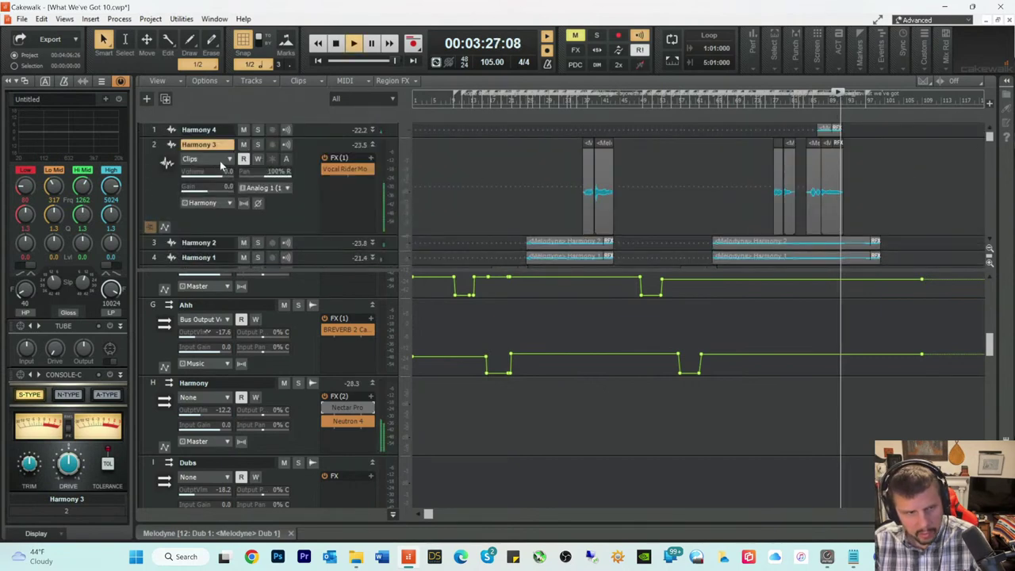
pyautogui.press('space')
pyautogui.press('space')
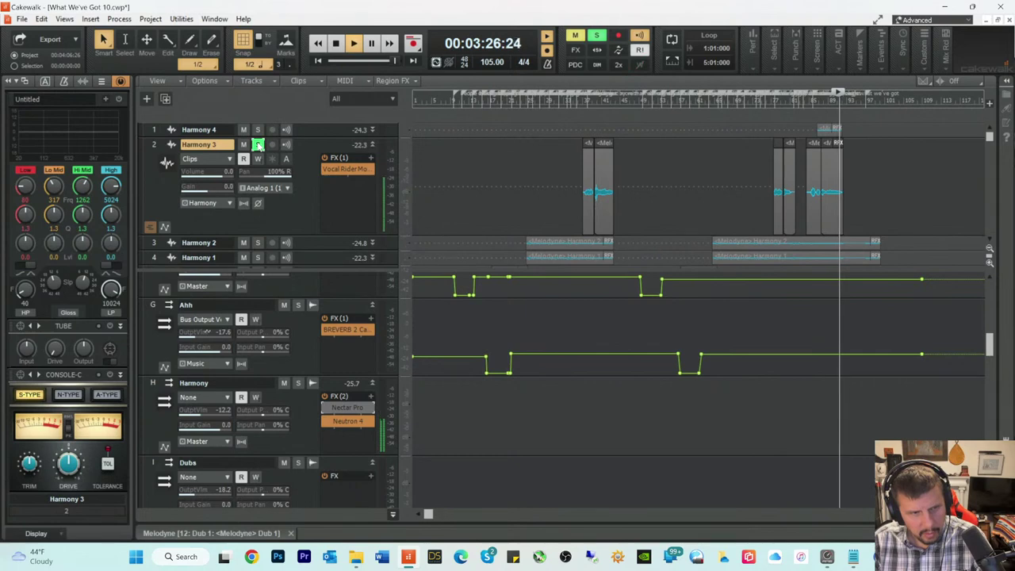
pyautogui.press('space')
pyautogui.click(257, 130)
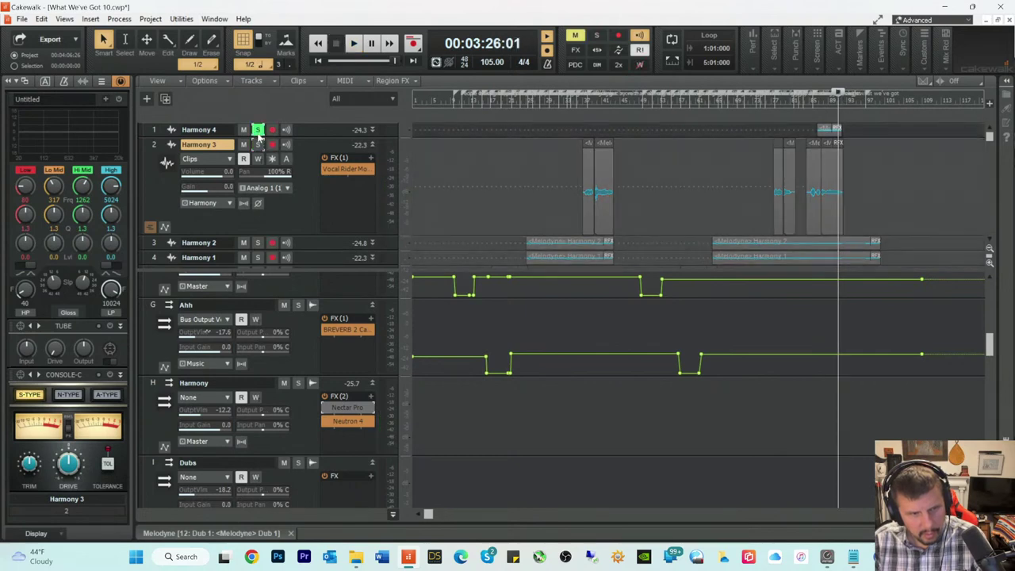
pyautogui.press('space')
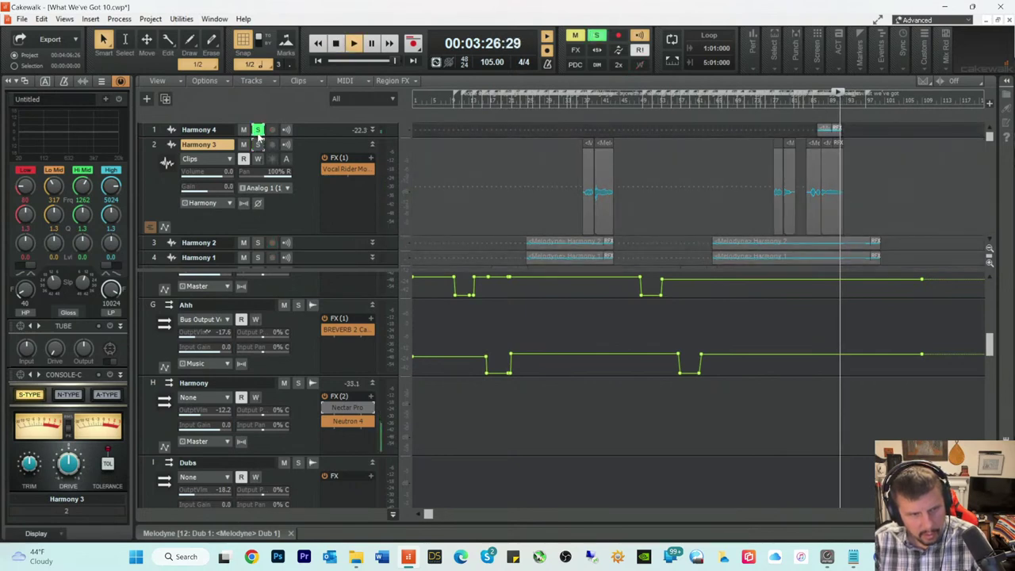
pyautogui.press('space')
pyautogui.click(258, 130)
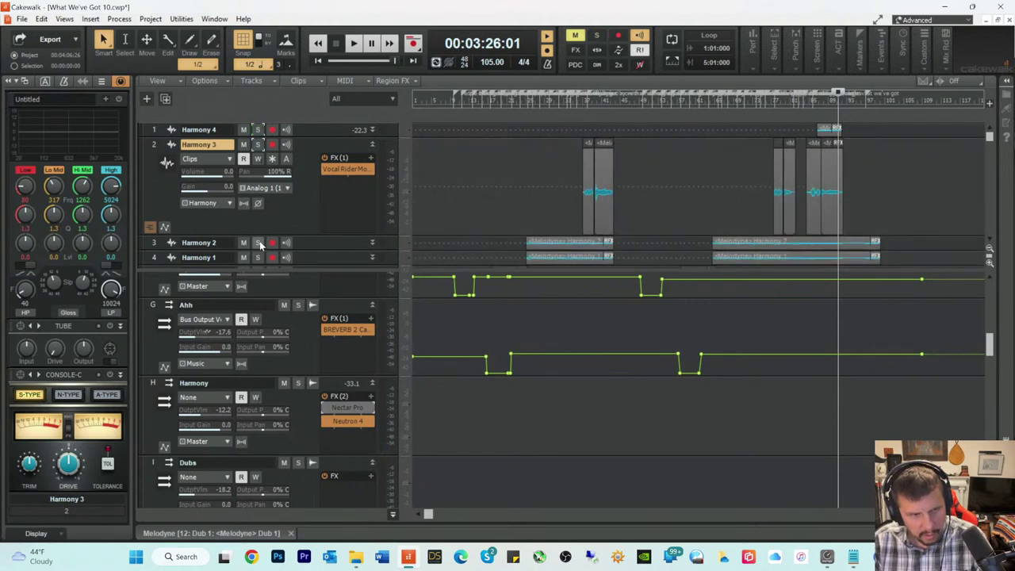
# Step: Audition the ending around bar 91 with Harmony 2 and Harmony 1 soloed in turn, keeping Harmony 1 soloed
pyautogui.click(257, 242)
pyautogui.press('space')
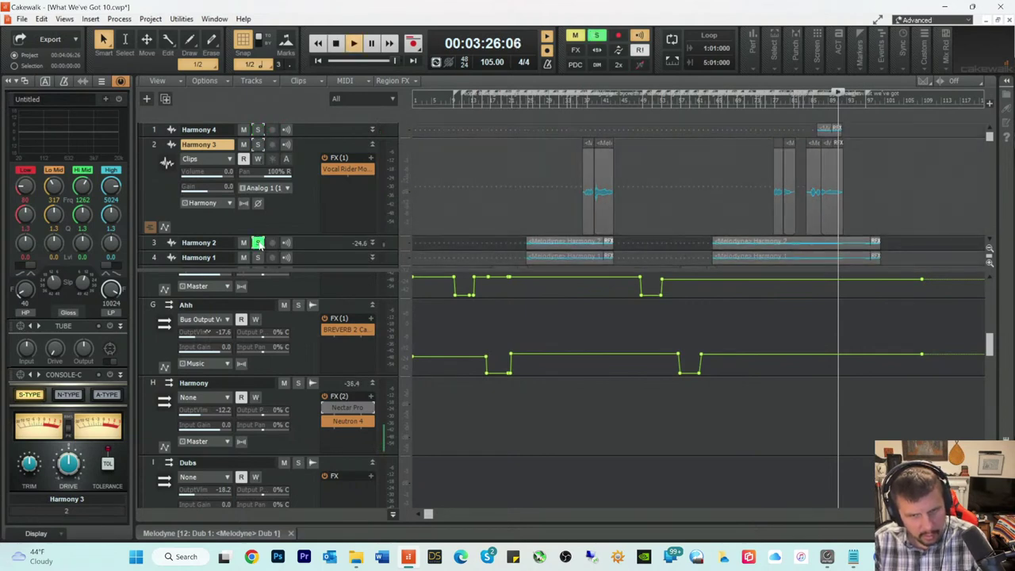
pyautogui.click(258, 242)
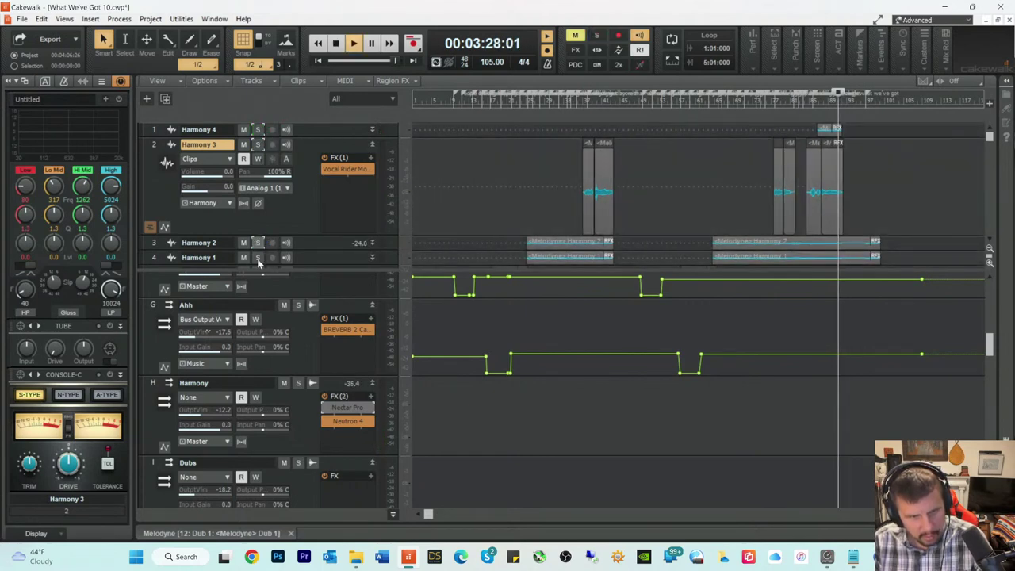
pyautogui.press('space')
pyautogui.click(258, 257)
pyautogui.press('space')
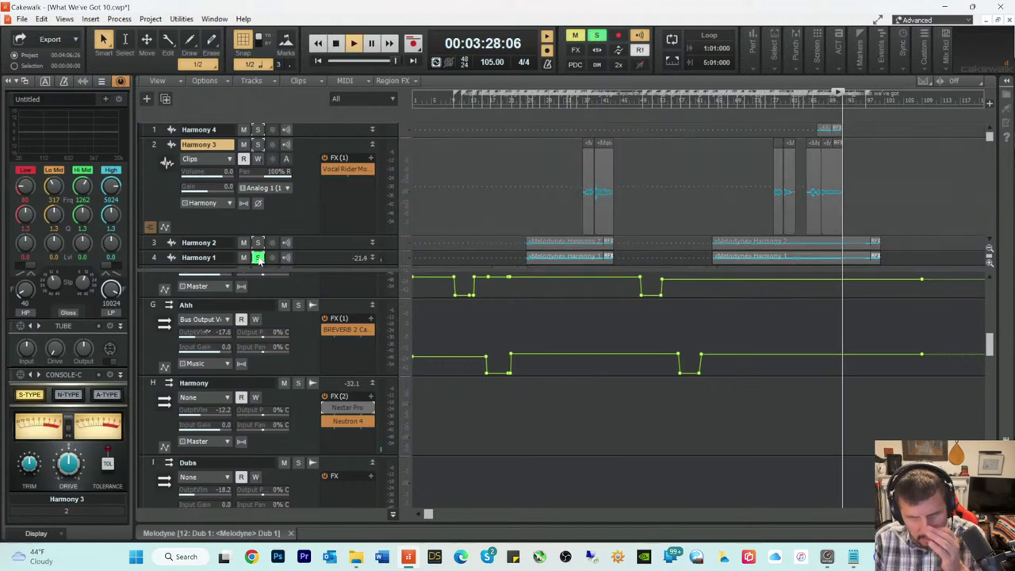
pyautogui.press('space')
# Step: Enlarge the Harmony 1 track in the track view and audition it soloed from just before its first clip
pyautogui.scroll(-3, 439, 182)
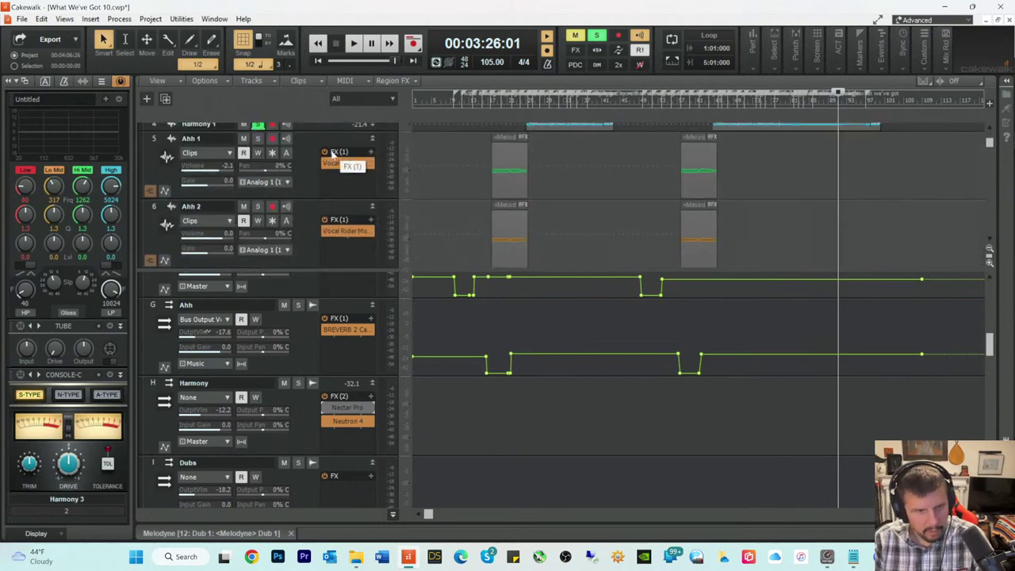
pyautogui.moveTo(329, 129); pyautogui.dragTo(327, 230)
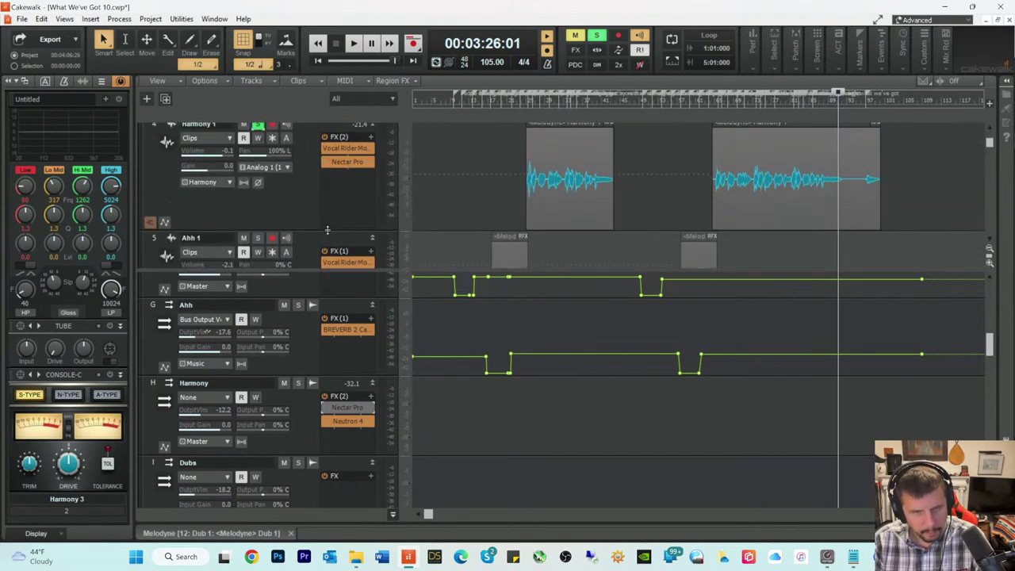
pyautogui.click(520, 102)
pyautogui.press('space')
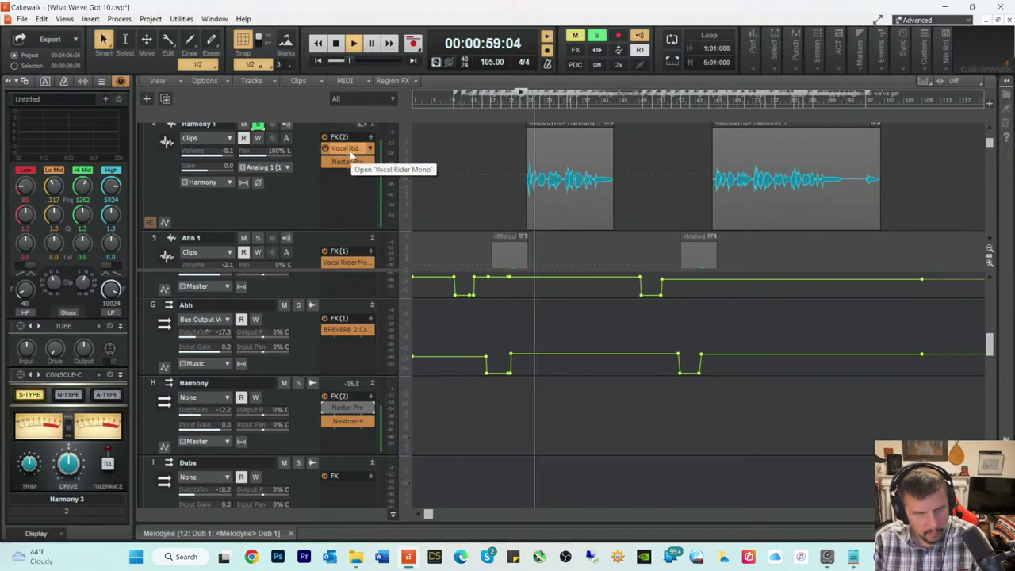
pyautogui.press('space')
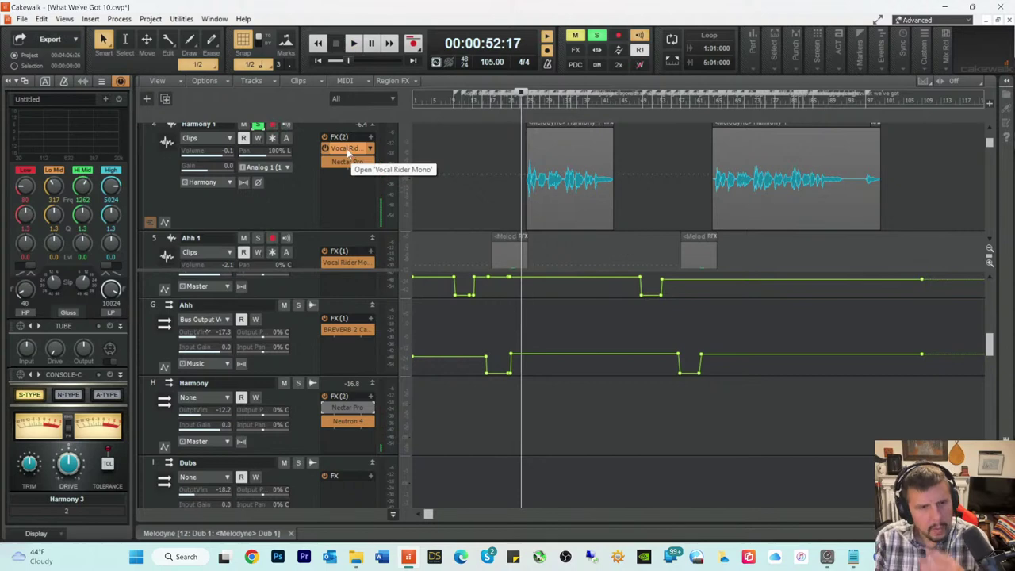
# Step: Open Harmony 1's Vocal Rider Mono, enable automation writing in the plug-in and on its track, and unsolo Harmony 1
pyautogui.doubleClick(347, 148)
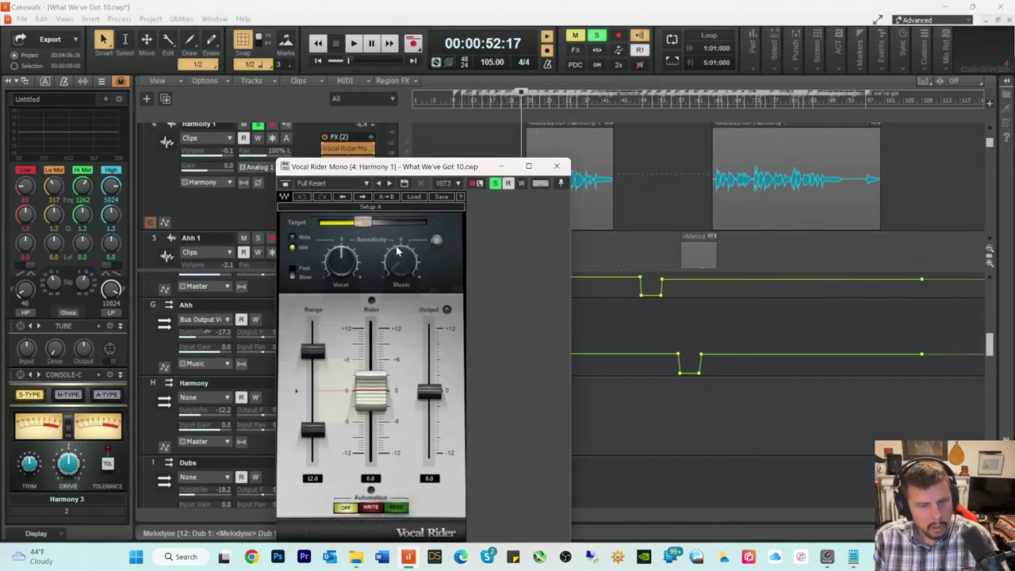
pyautogui.click(362, 224)
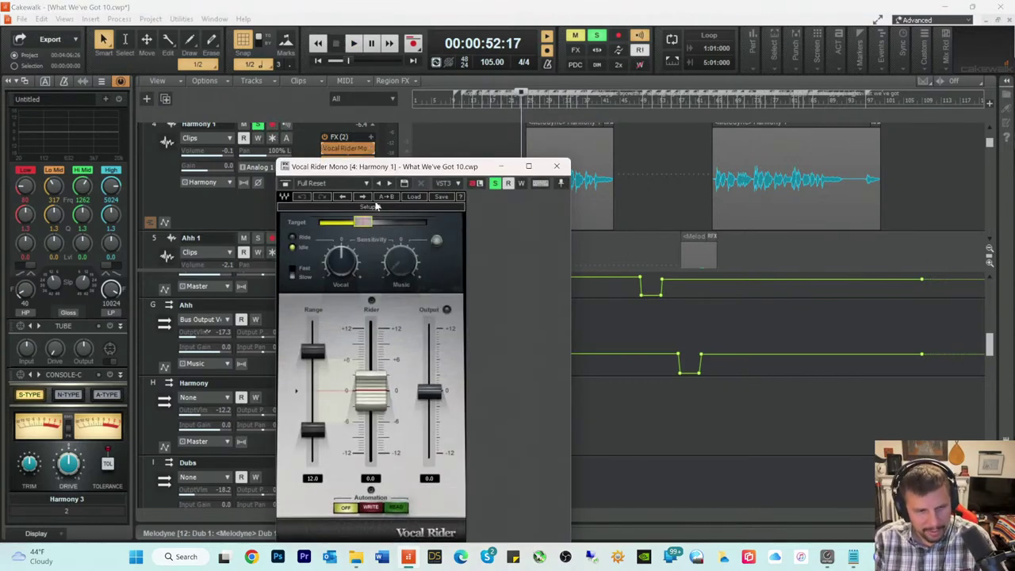
pyautogui.moveTo(411, 168); pyautogui.dragTo(627, 177)
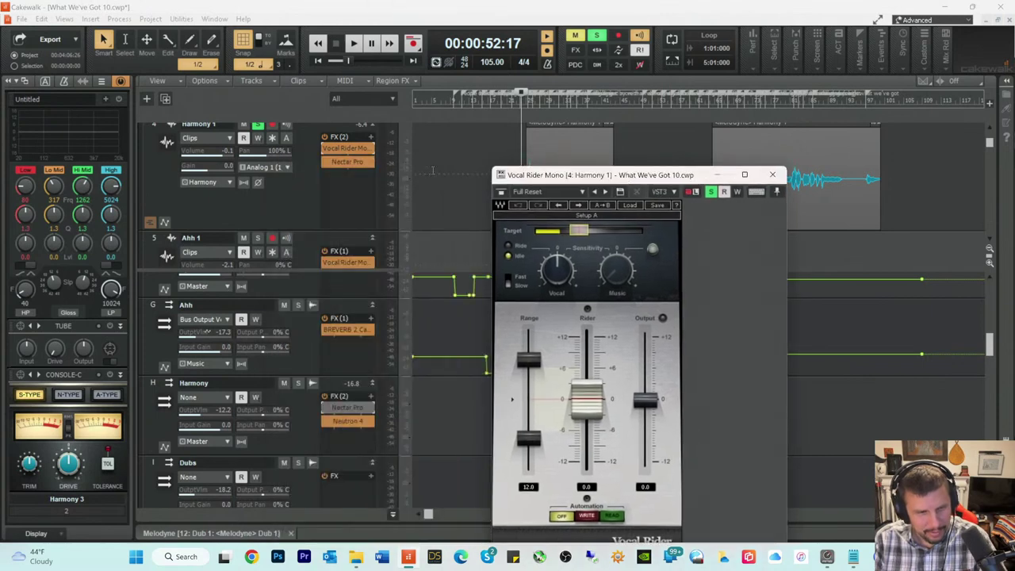
pyautogui.scroll(3, 301, 174)
pyautogui.scroll(-1, 302, 174)
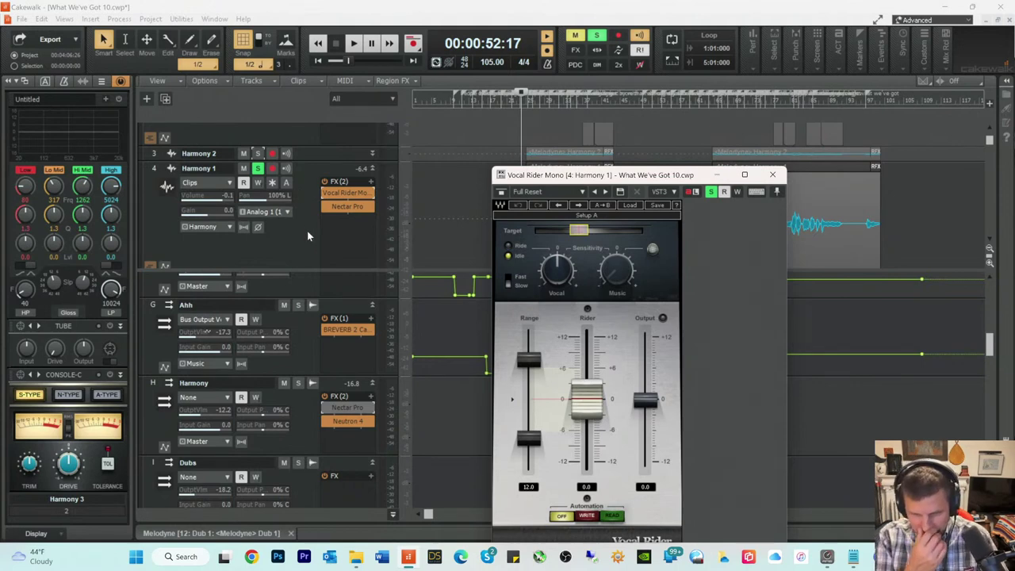
pyautogui.click(591, 515)
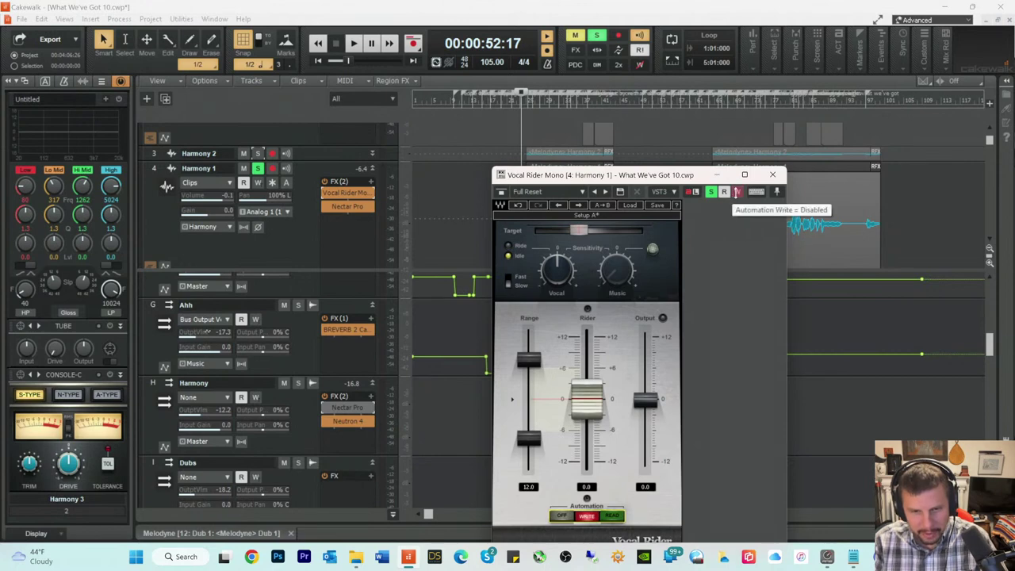
pyautogui.click(737, 192)
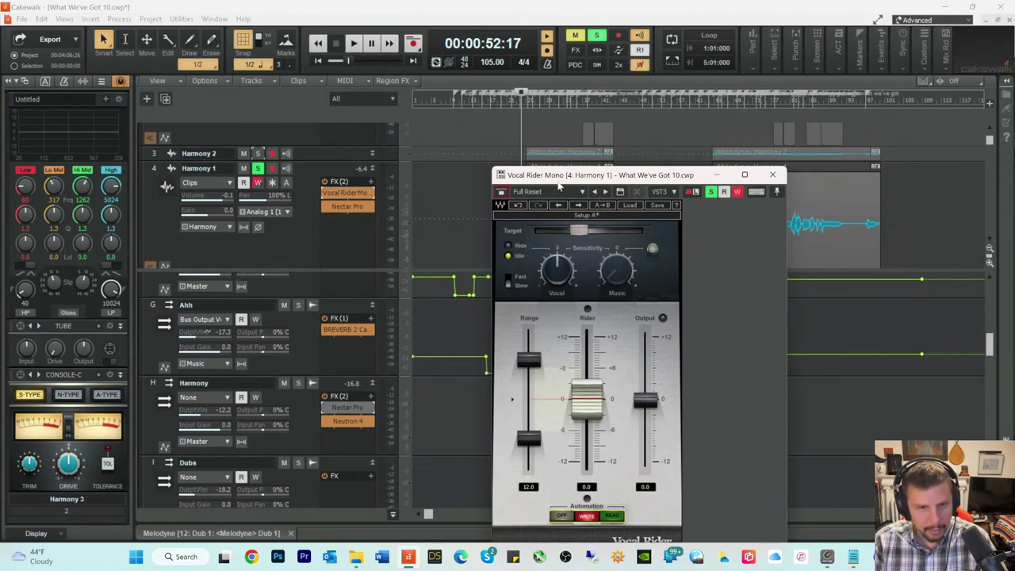
pyautogui.moveTo(557, 179); pyautogui.dragTo(632, 229)
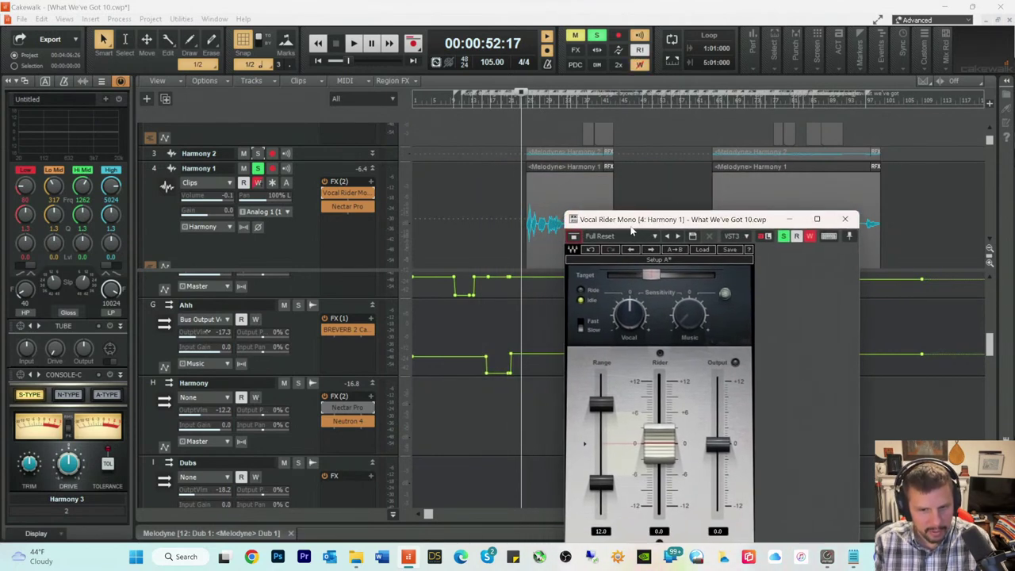
pyautogui.click(258, 169)
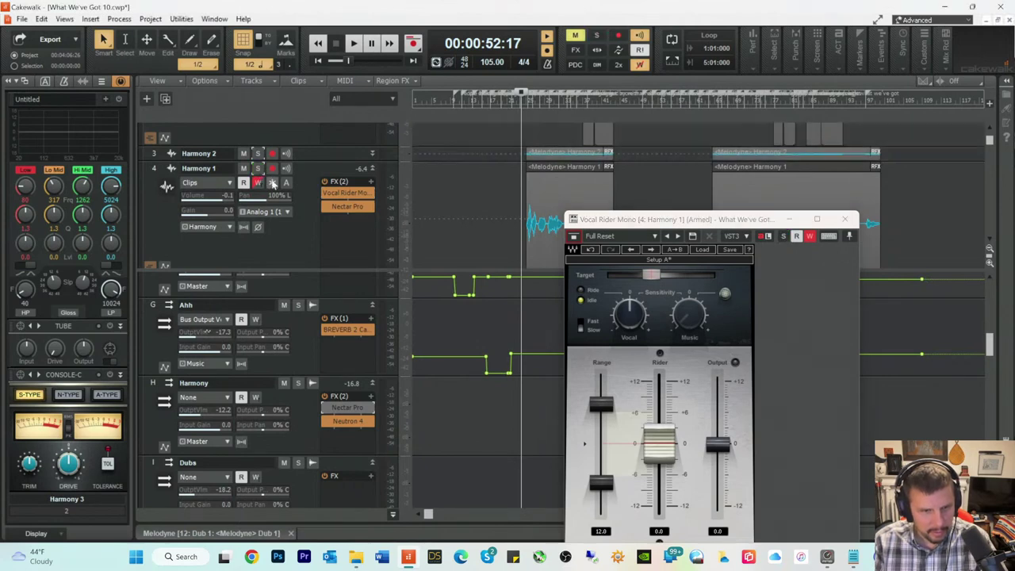
# Step: Write Vocal Rider automation across both Harmony 1 clips during playback and switch the plug-in's automation to Read
pyautogui.press('space')
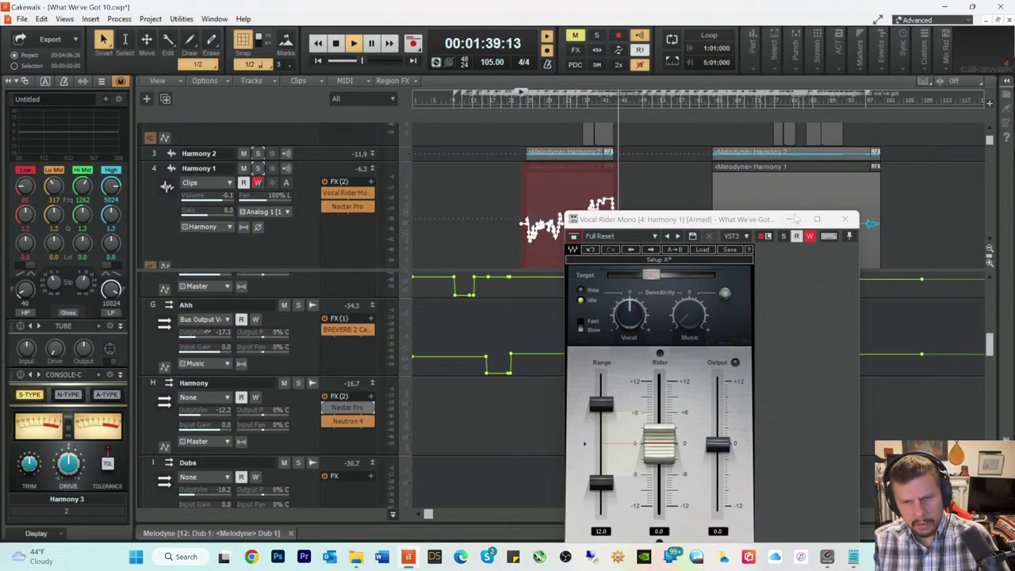
pyautogui.click(709, 102)
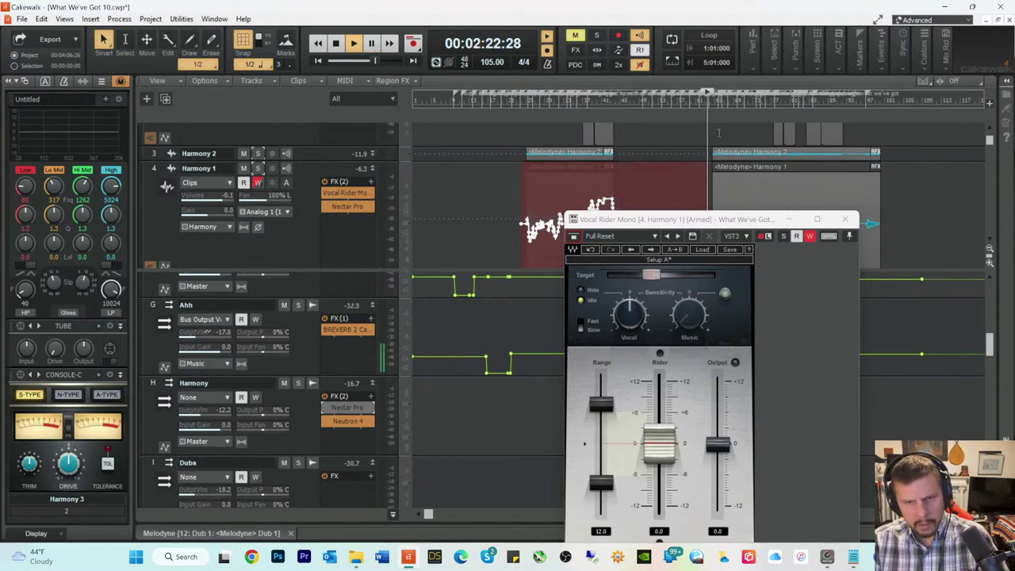
pyautogui.moveTo(745, 220); pyautogui.dragTo(387, 144)
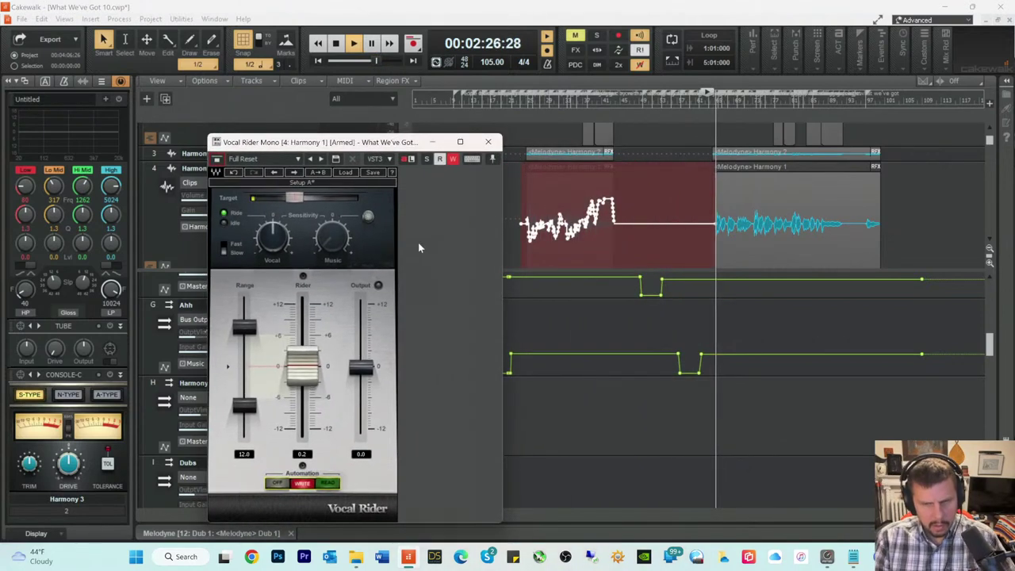
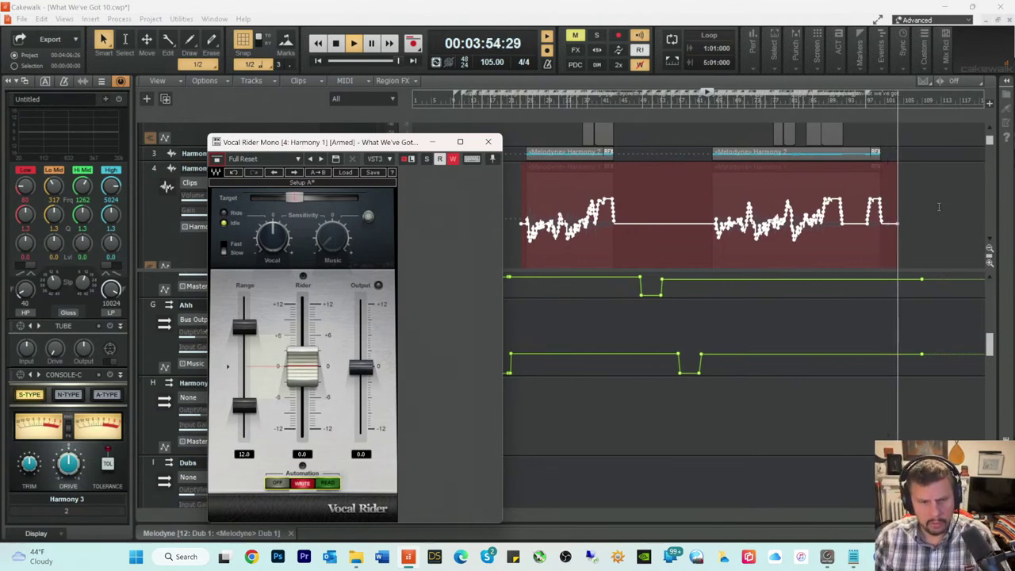
pyautogui.press('space')
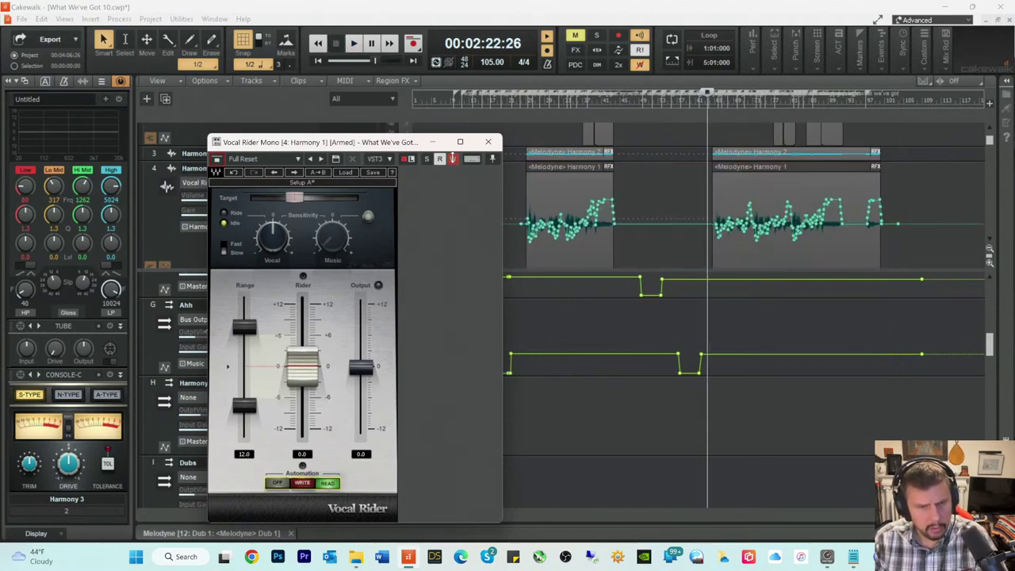
# Step: Audition the written Vocal Rider automation from before Harmony 1's first clip and at the ending around bar 91
pyautogui.click(519, 102)
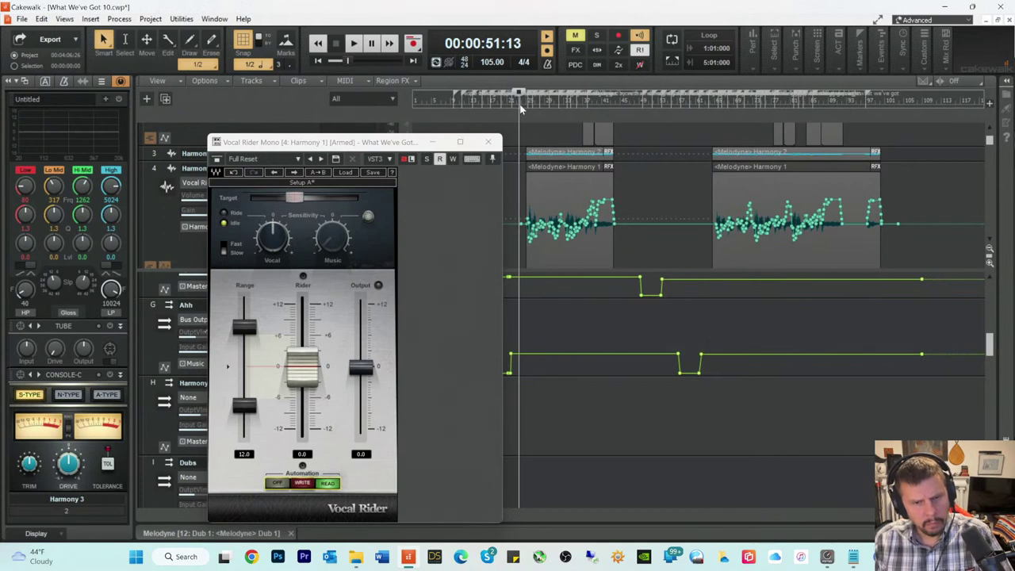
pyautogui.press('space')
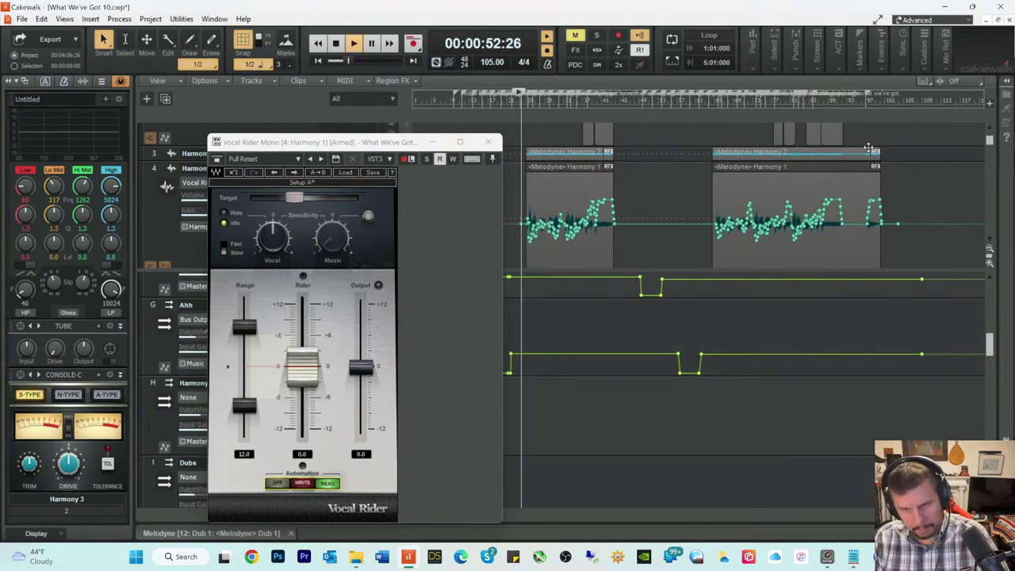
pyautogui.click(845, 103)
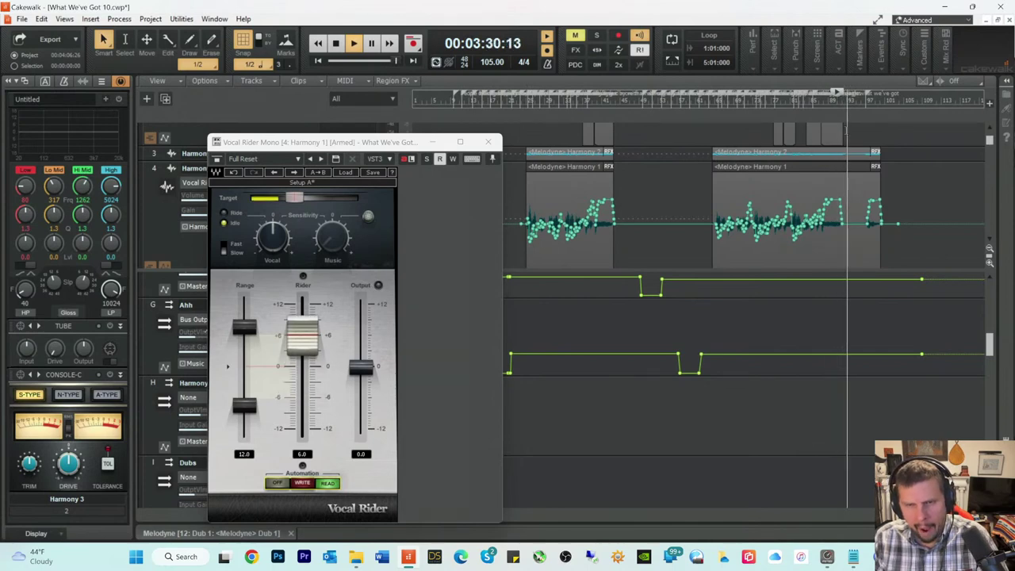
pyautogui.click(840, 101)
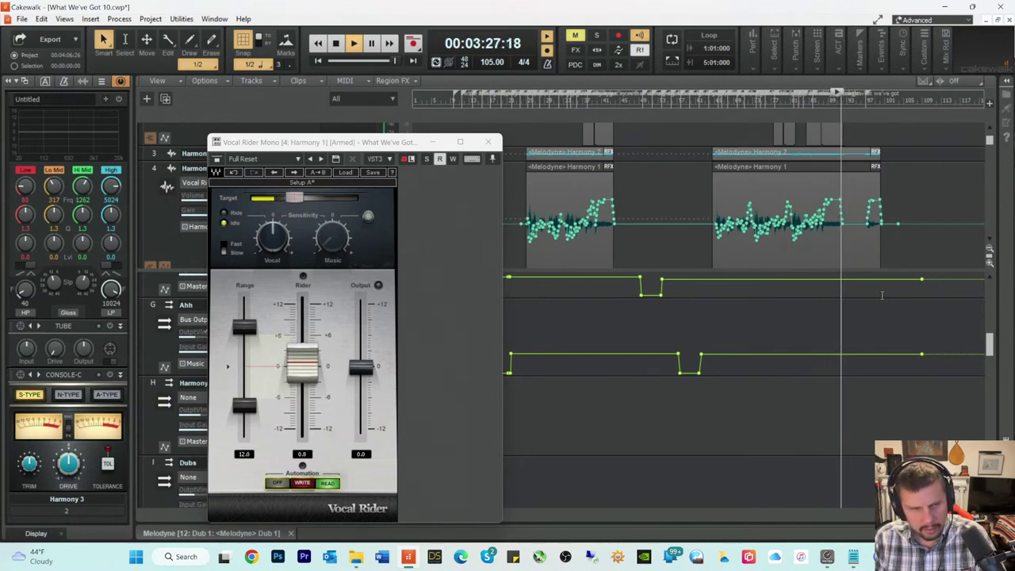
pyautogui.press('space')
pyautogui.press('space')
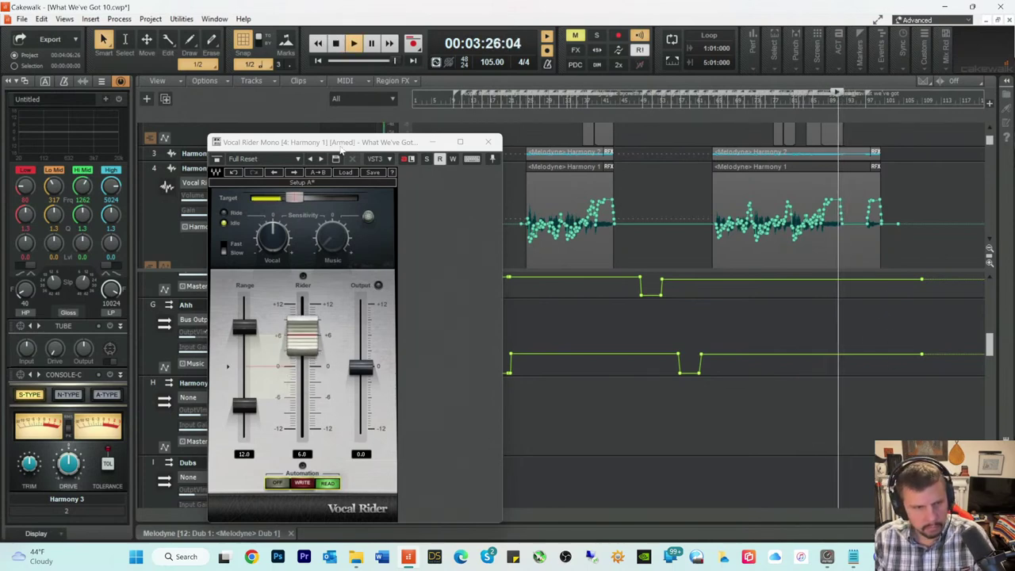
# Step: Solo Harmony 1, close its Vocal Rider window and audition the track's ending around bar 91
pyautogui.moveTo(318, 142); pyautogui.dragTo(510, 152)
pyautogui.press('space')
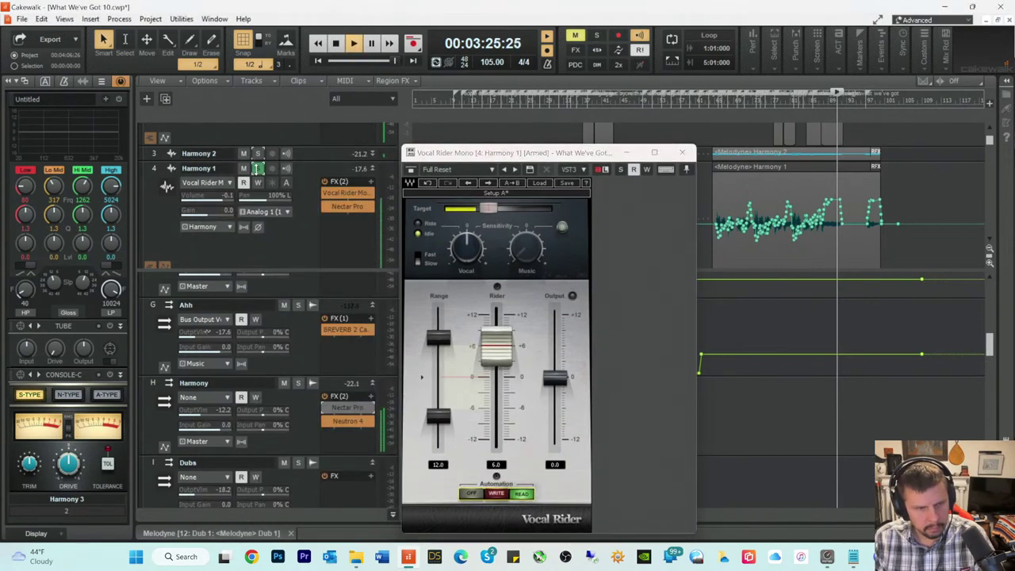
pyautogui.click(257, 168)
pyautogui.press('space')
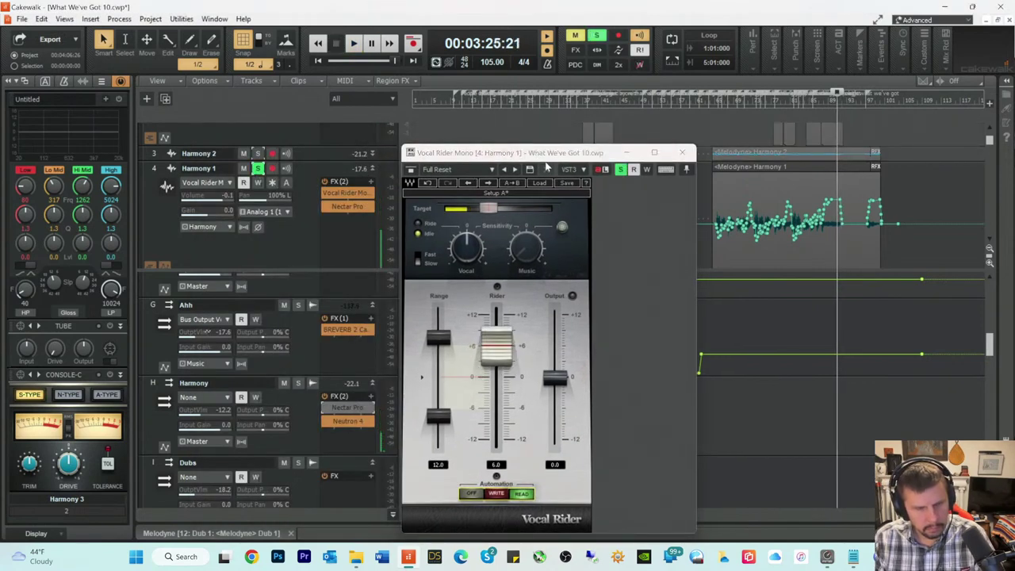
pyautogui.click(681, 153)
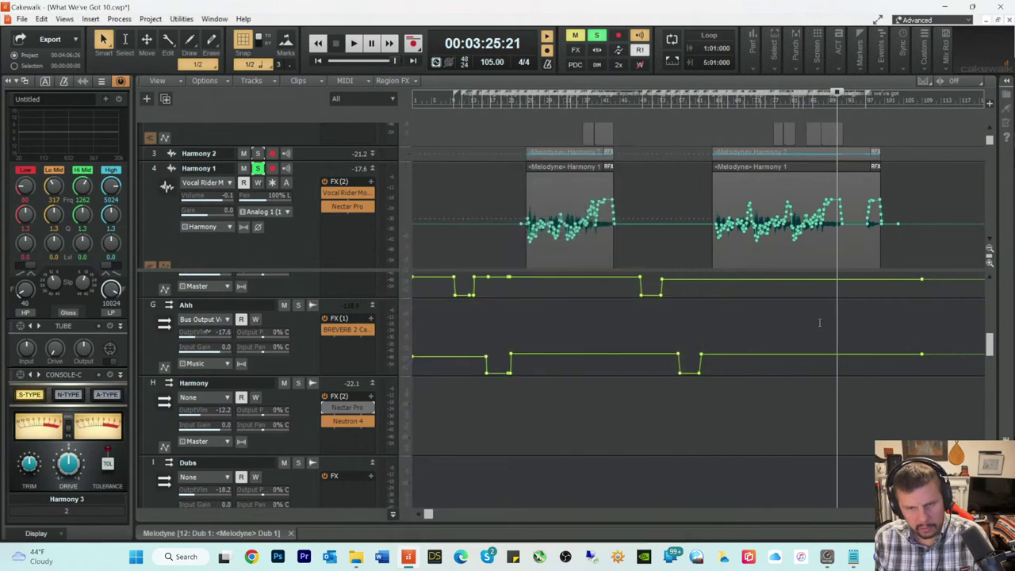
pyautogui.press('space')
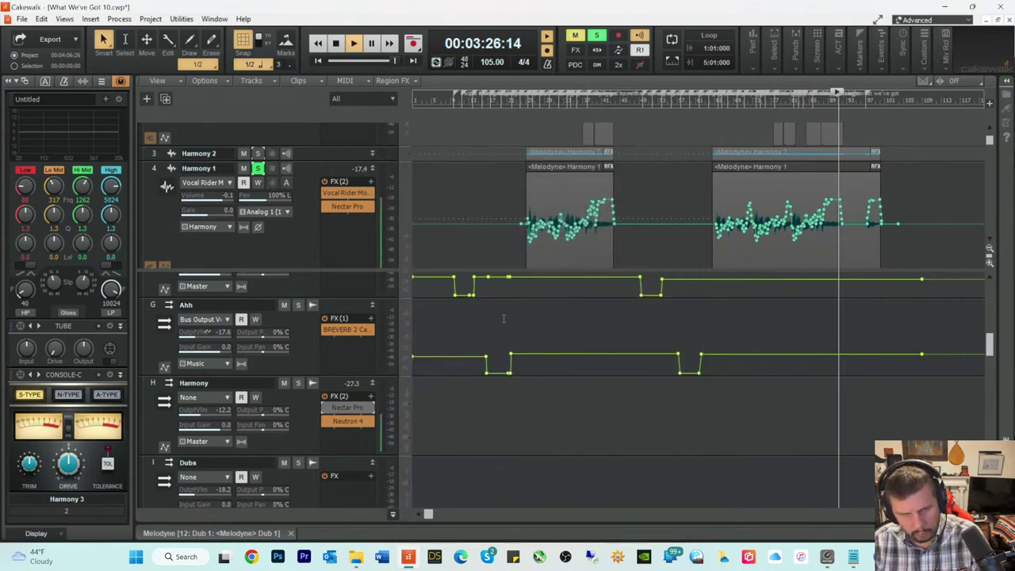
pyautogui.press('space')
# Step: Open Melodyne, make Harmony 1's notes editable and audition the end of its held E note in bar 91
pyautogui.click(242, 532)
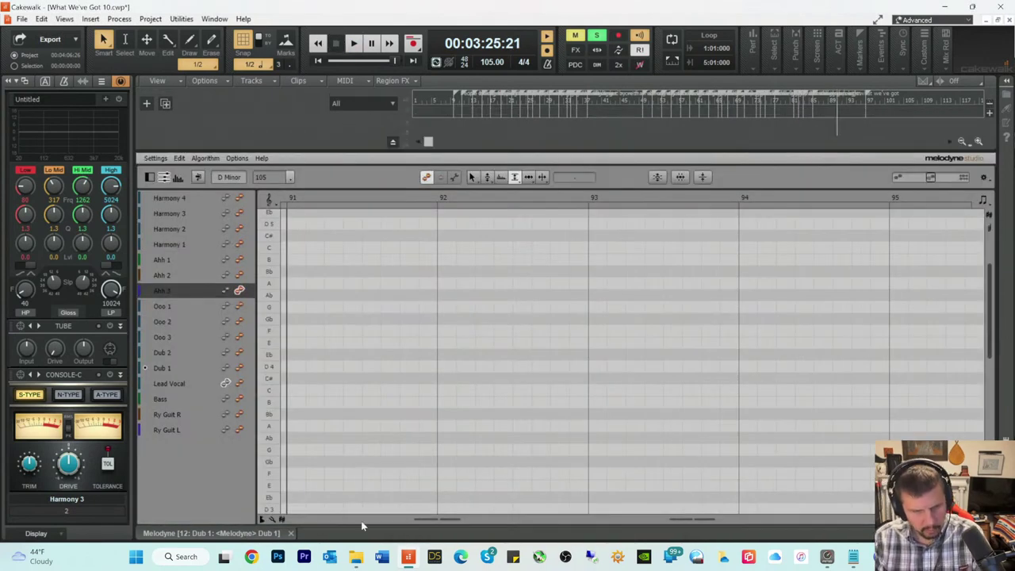
pyautogui.press('space')
pyautogui.press('space')
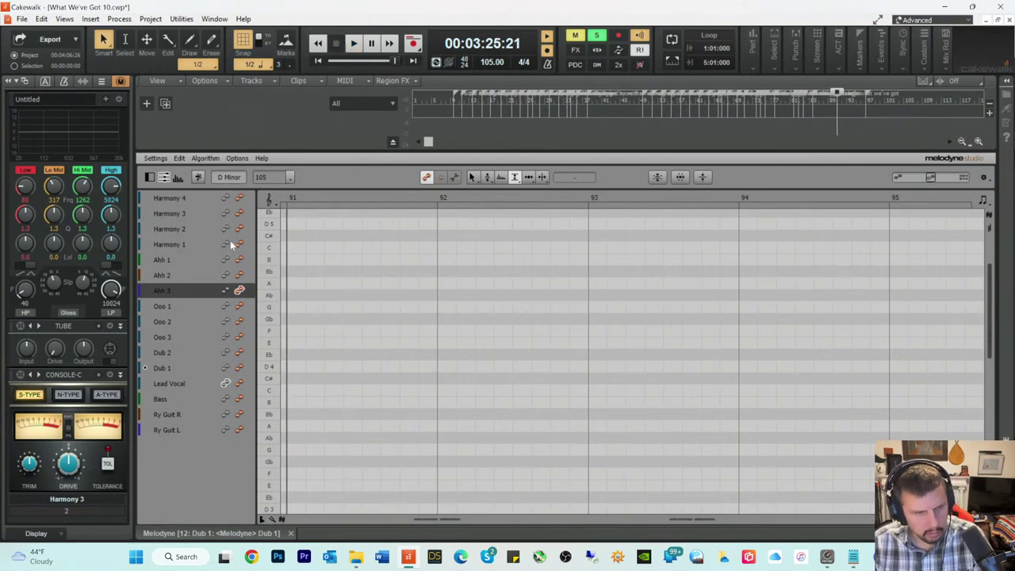
pyautogui.click(235, 241)
pyautogui.press('space')
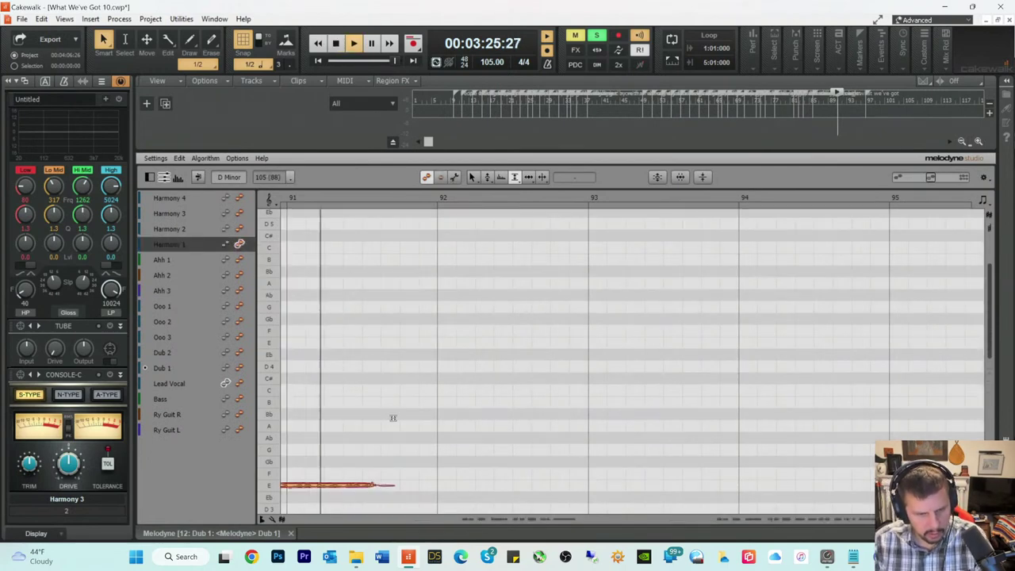
pyautogui.press('space')
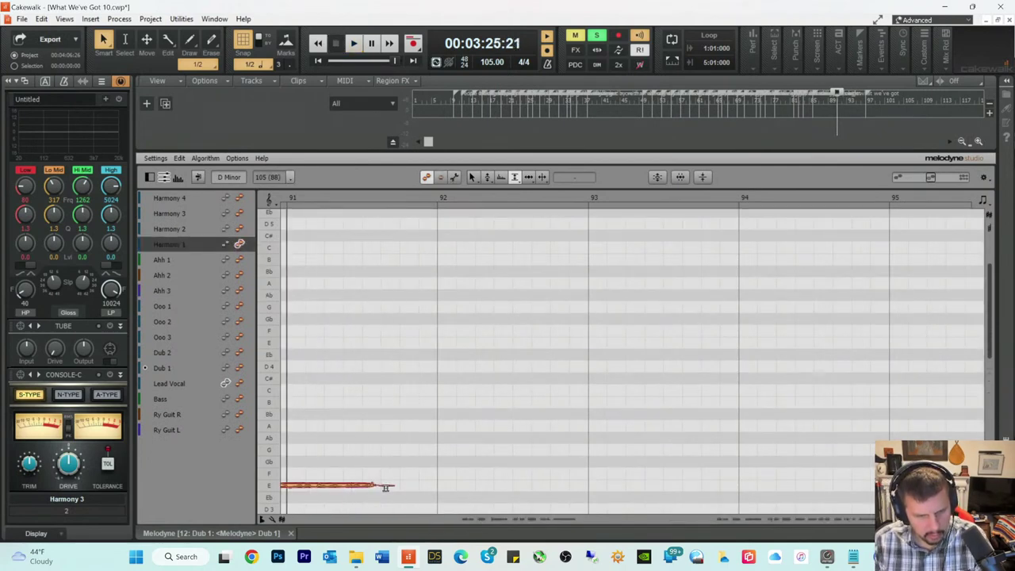
pyautogui.press('space')
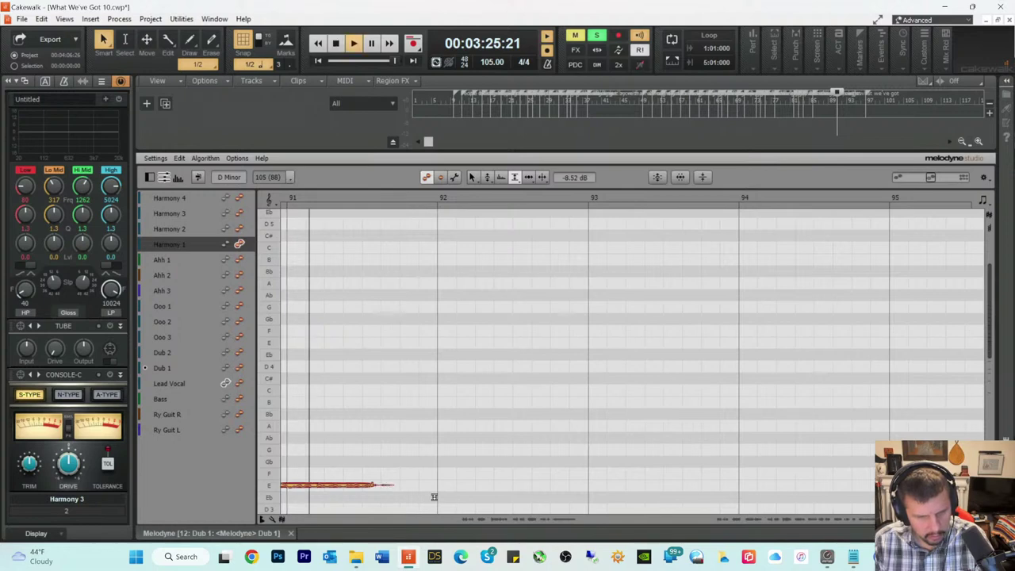
pyautogui.press('space')
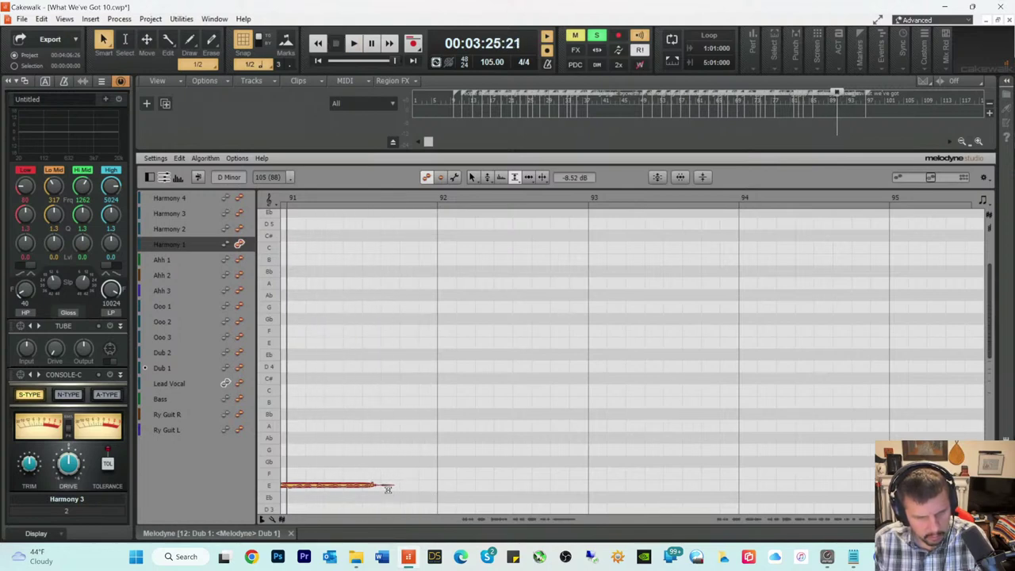
# Step: Extend the end of Harmony 1's quiet E tail toward bar 92 with the note separation tool, return to the amplitude tool and audition it
pyautogui.scroll(-1, 430, 381)
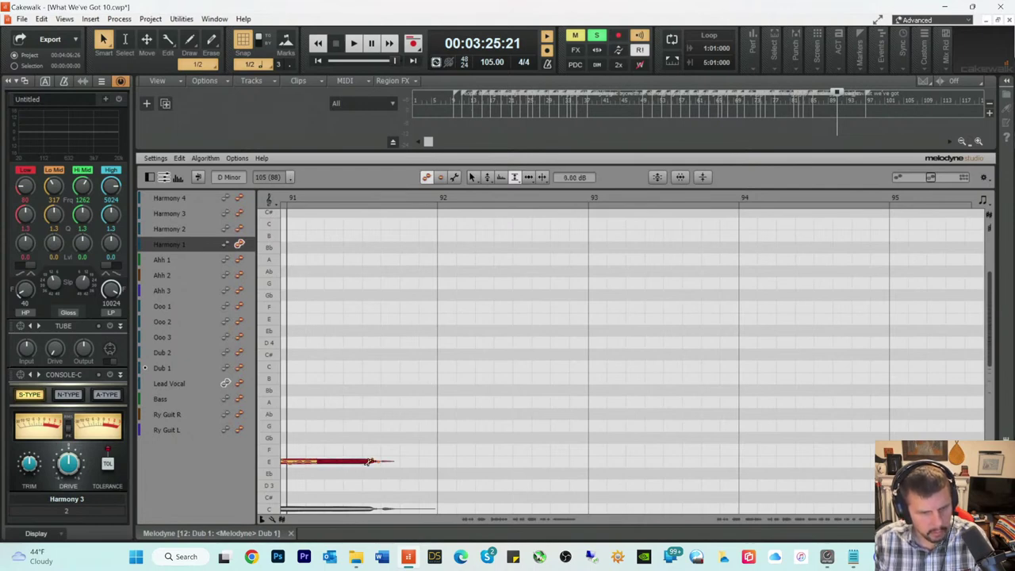
pyautogui.rightClick(405, 470)
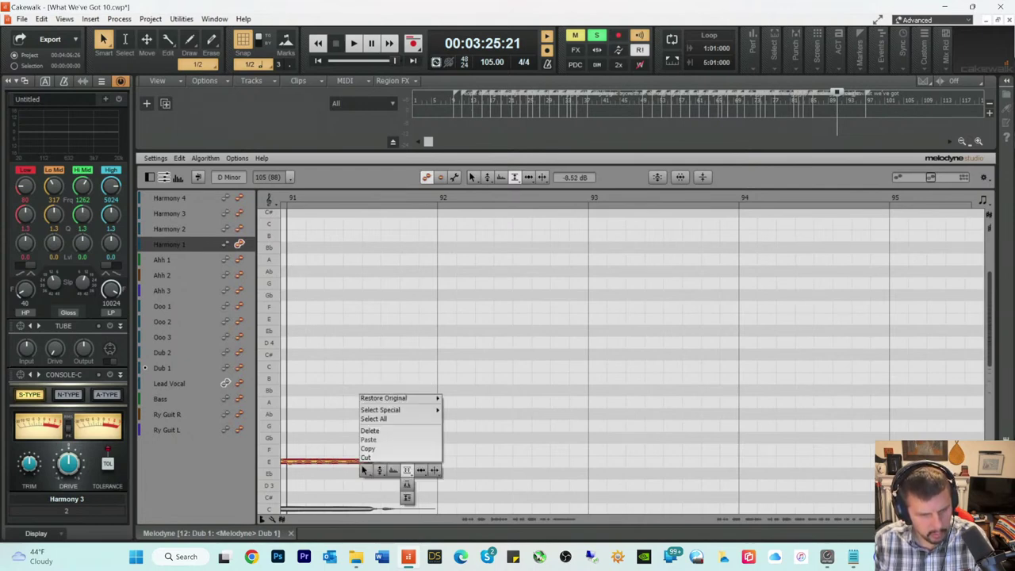
pyautogui.click(429, 468)
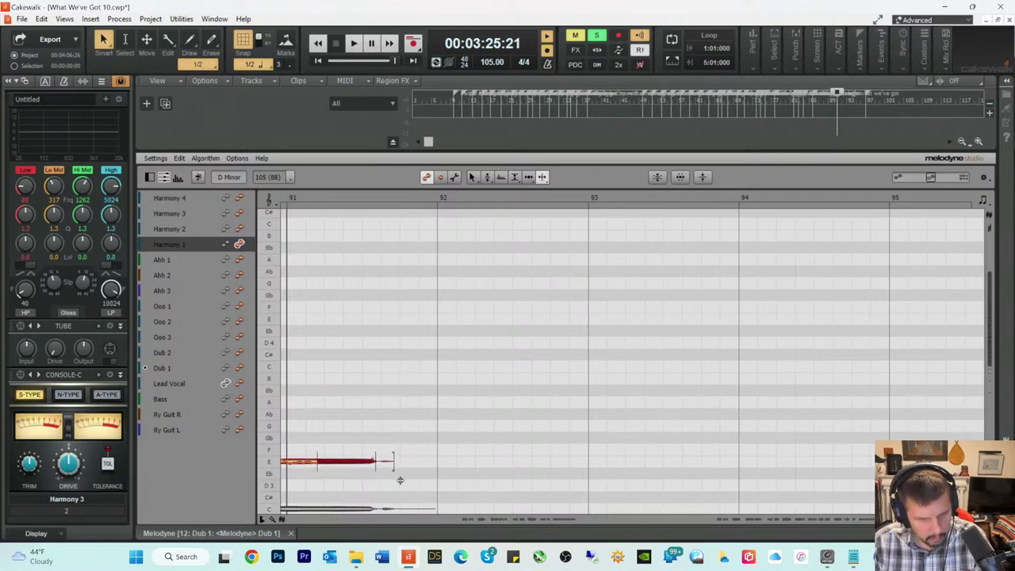
pyautogui.press('space')
pyautogui.moveTo(395, 469); pyautogui.dragTo(413, 469)
pyautogui.press('space')
pyautogui.rightClick(387, 475)
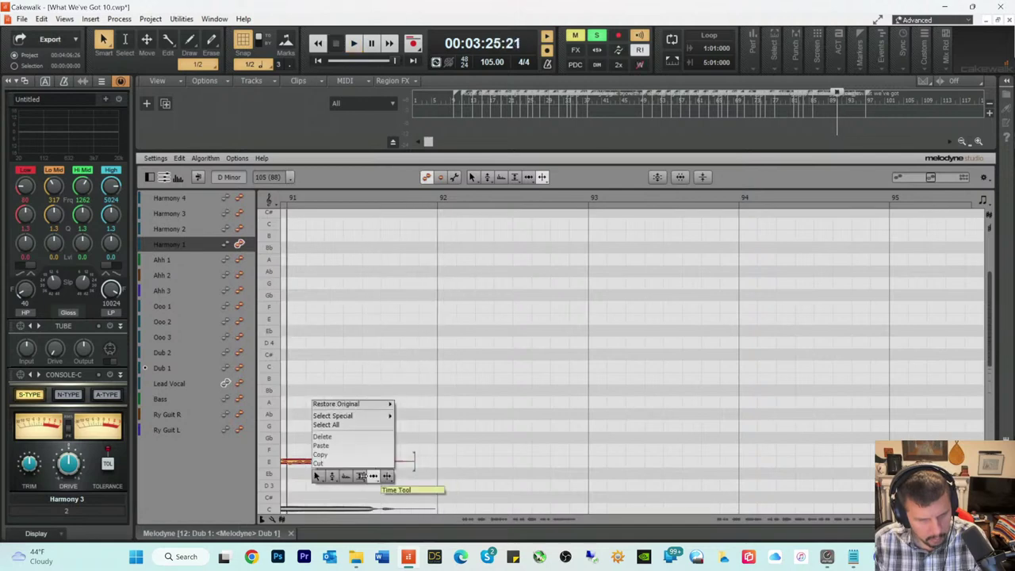
pyautogui.click(376, 468)
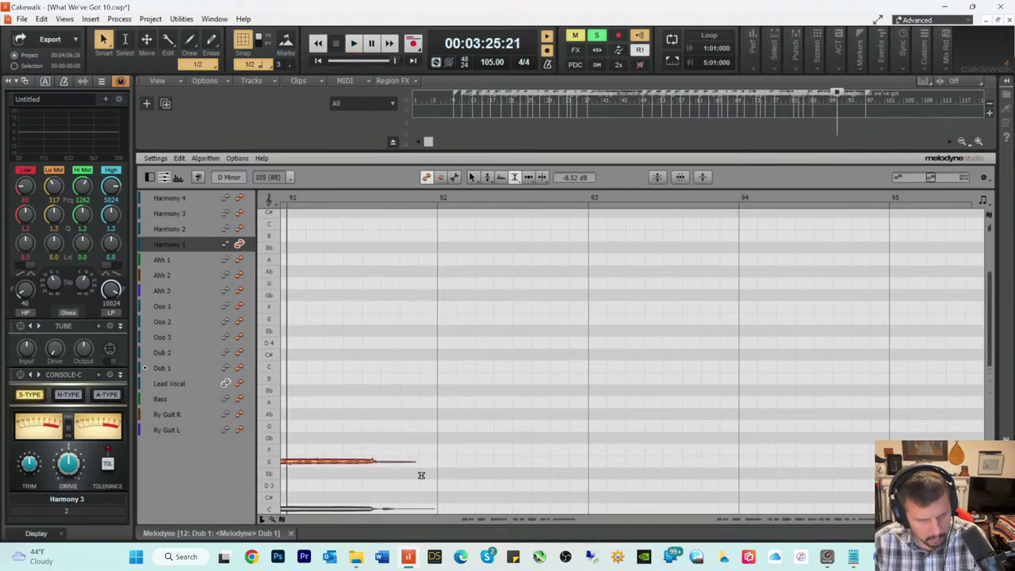
pyautogui.press('space')
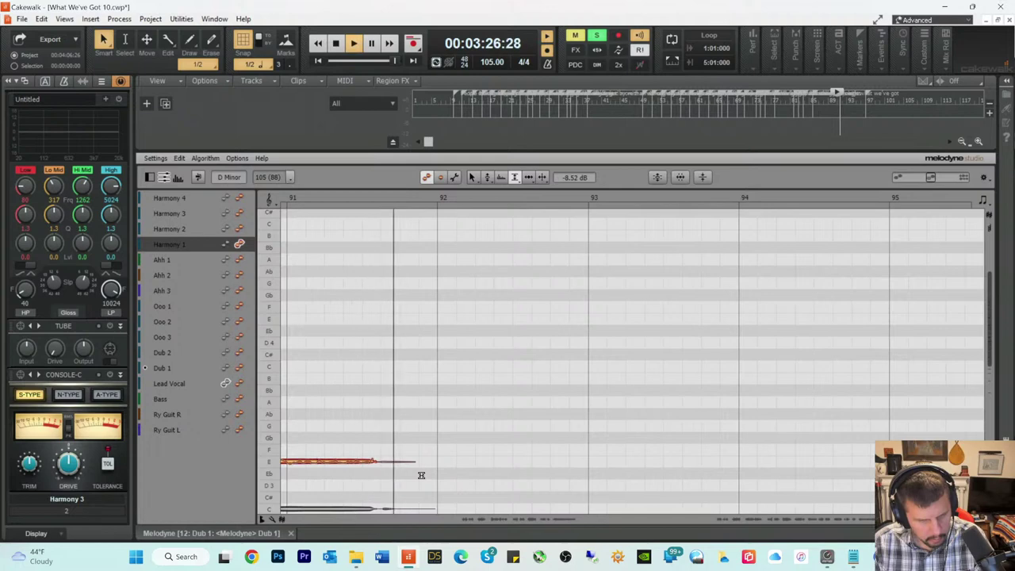
pyautogui.press('space')
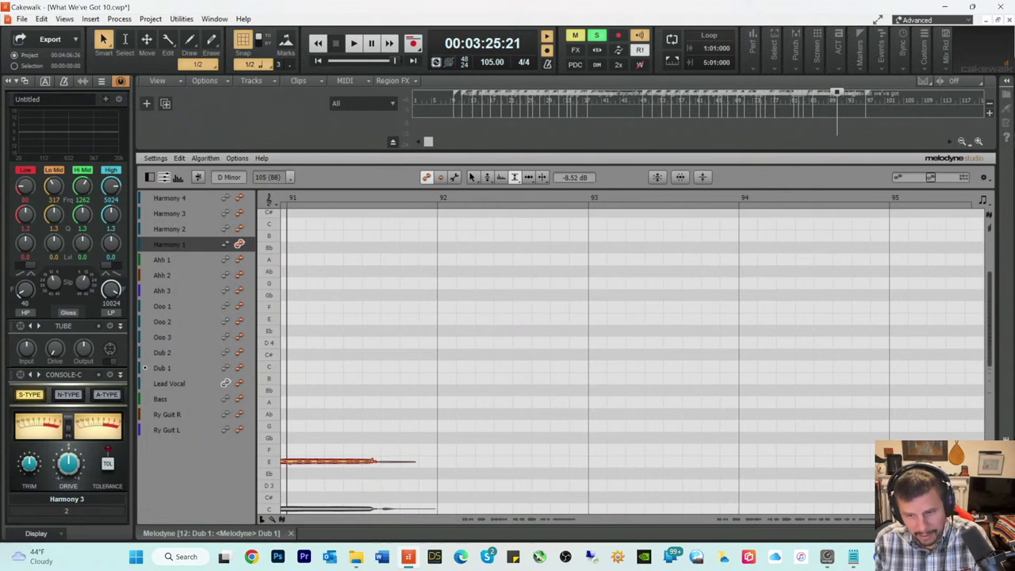
# Step: Return to the tracks, pull Harmony 1's Vocal Rider automation down to about -7.0 dB at the note's end in bar 91, and audition it
pyautogui.press('d')
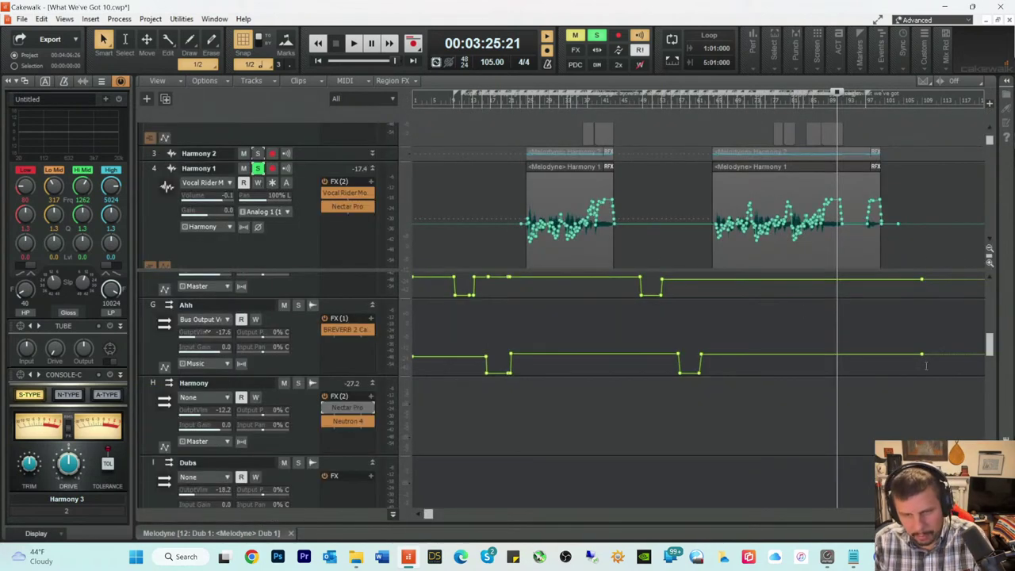
pyautogui.hotkey('ctrl', 'Right')
pyautogui.hotkey('ctrl', 'Right')
pyautogui.hotkey('ctrl', 'Right')
pyautogui.hotkey('ctrl', 'Right')
pyautogui.hotkey('ctrl', 'Right')
pyautogui.hotkey('ctrl', 'Right')
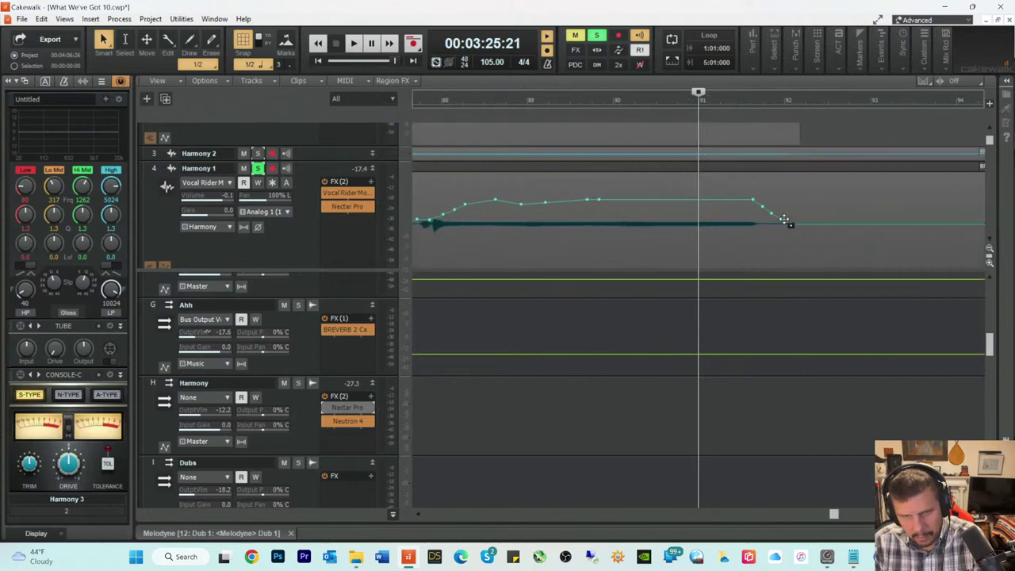
pyautogui.moveTo(760, 200); pyautogui.dragTo(752, 214)
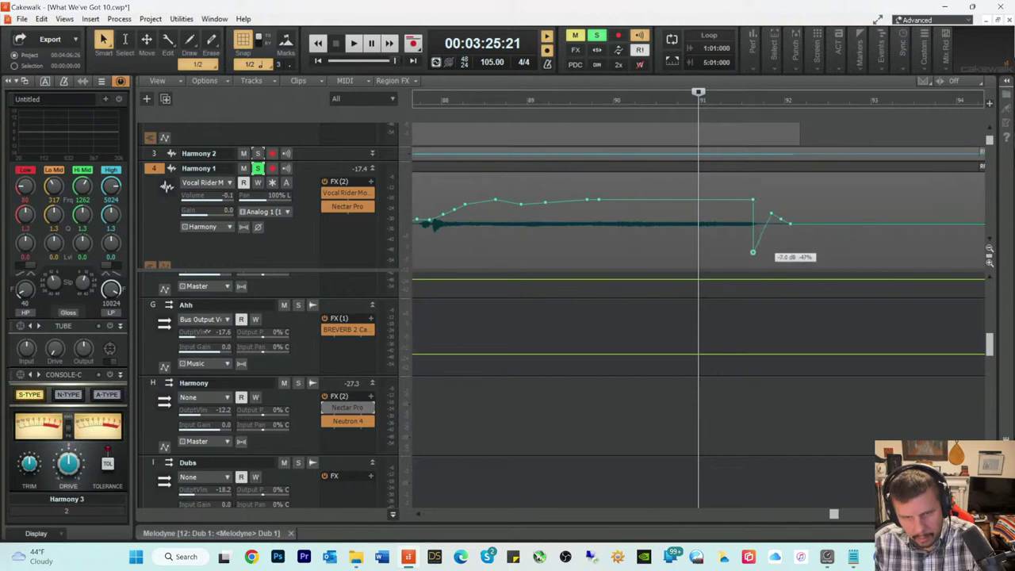
pyautogui.press('space')
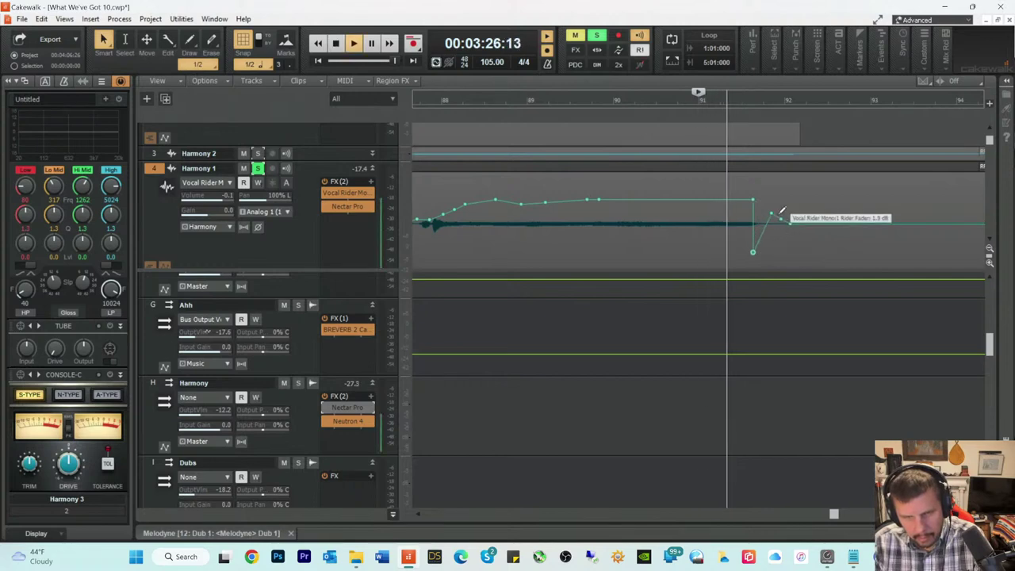
pyautogui.press('space')
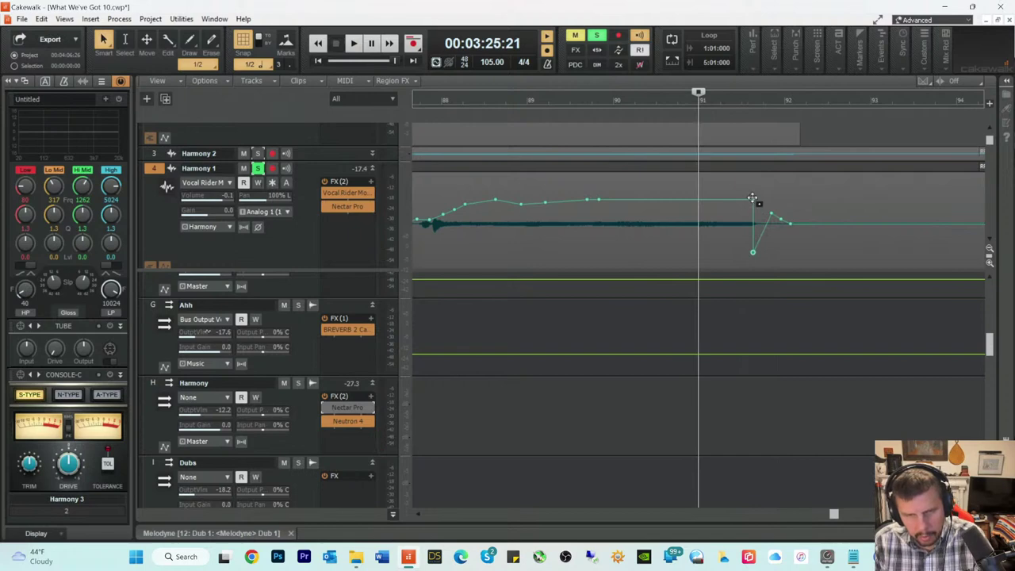
# Step: Move the automation node before the dip earlier at about 5.6 dB, lower the nodes after it to near 0 dB, and audition the ending
pyautogui.moveTo(751, 199); pyautogui.dragTo(740, 199)
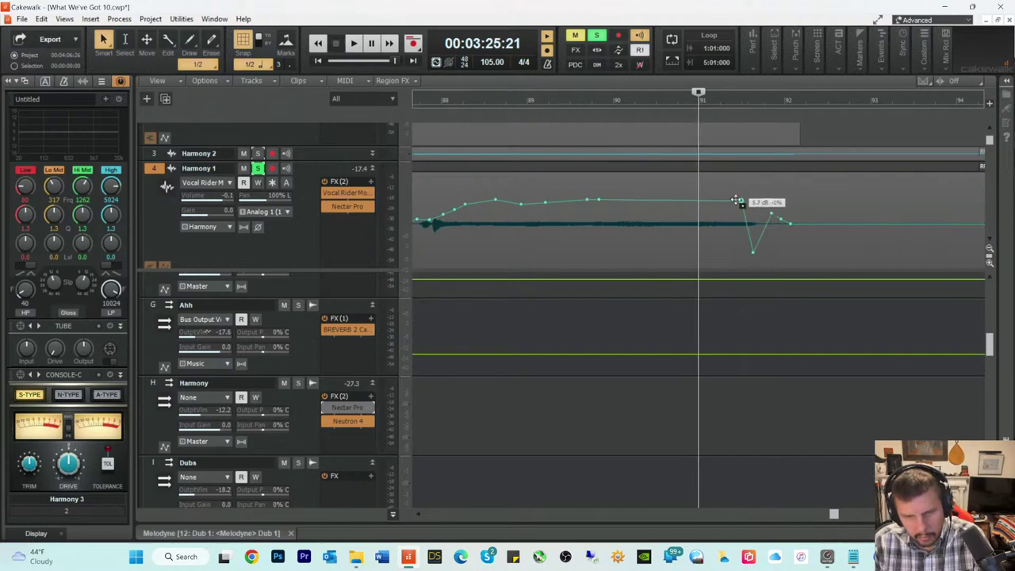
pyautogui.press('space')
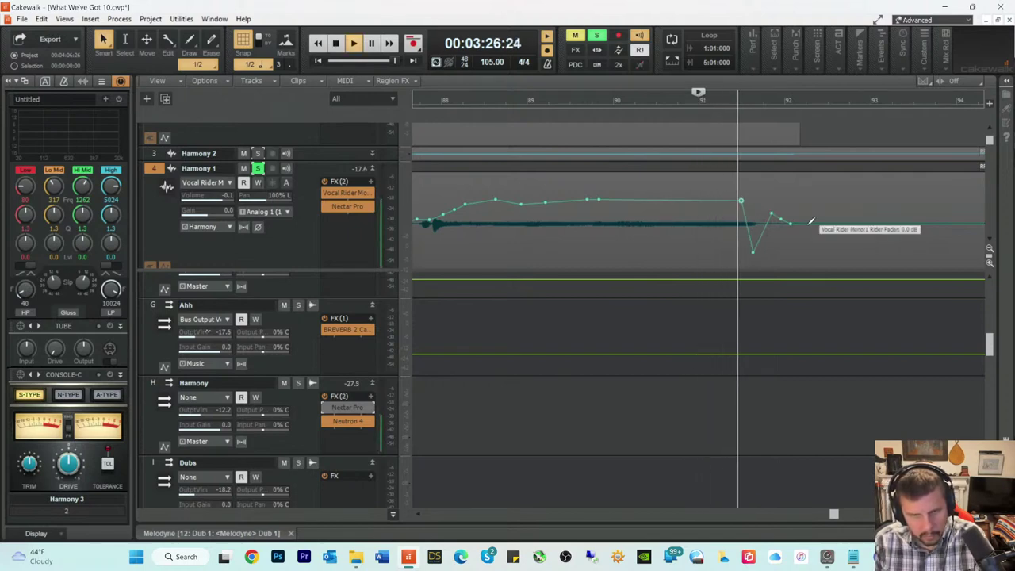
pyautogui.press('space')
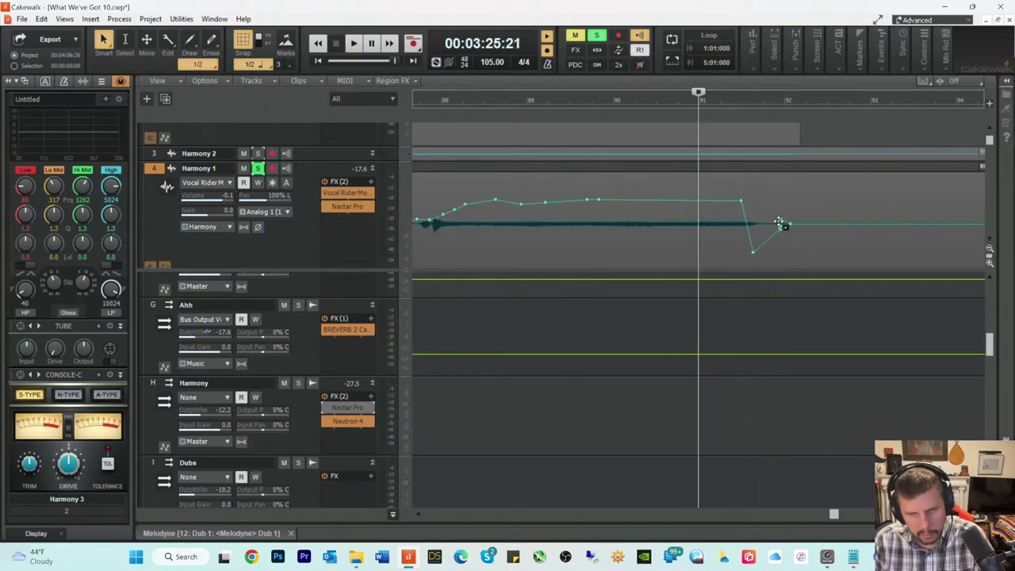
pyautogui.press('space')
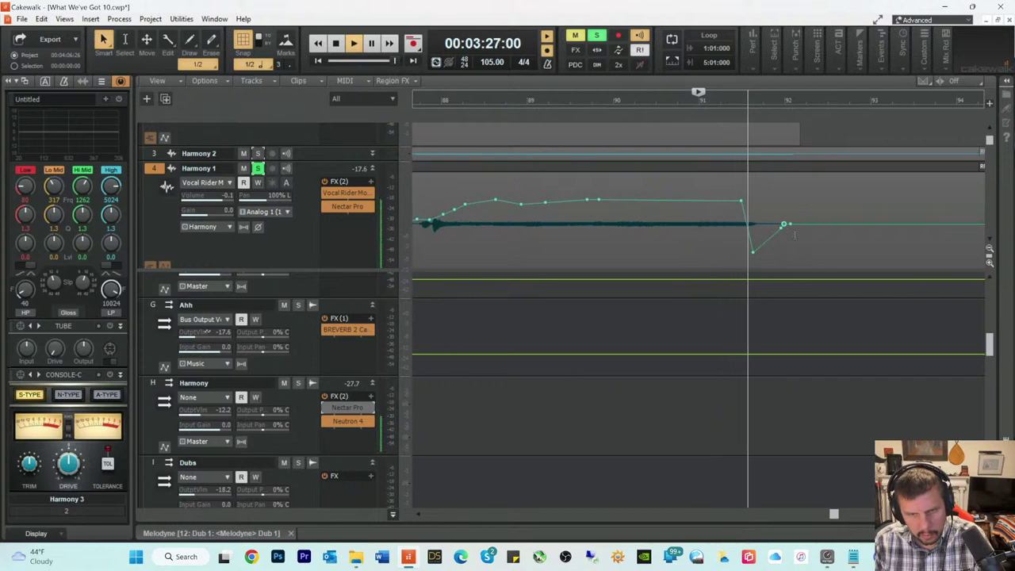
pyautogui.press('space')
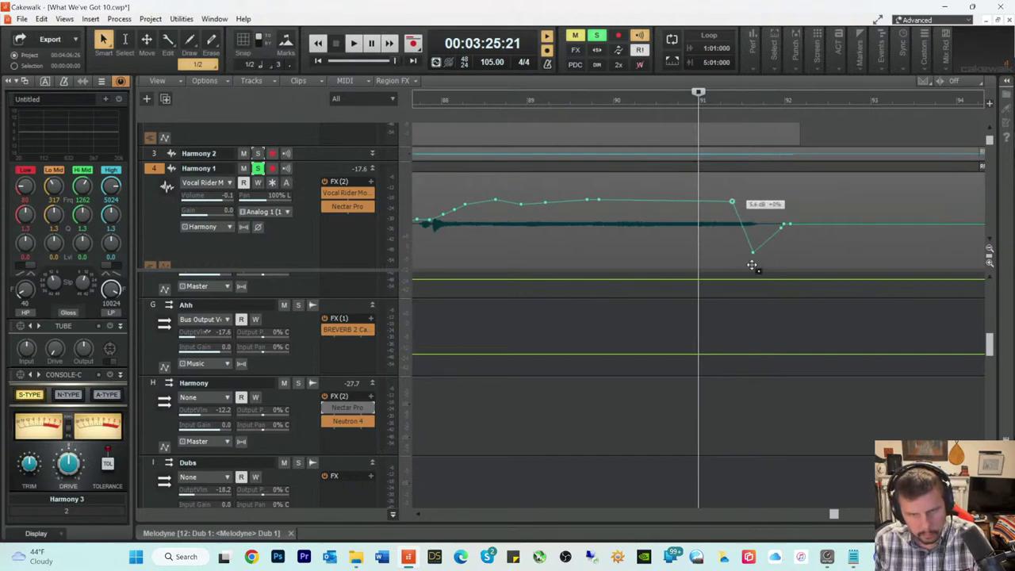
# Step: Shift the dip's lowest automation node later in bar 91, pull down the node just before bar 92, and audition the fade
pyautogui.press('space')
pyautogui.moveTo(751, 265); pyautogui.dragTo(781, 255)
pyautogui.press('space')
pyautogui.press('space')
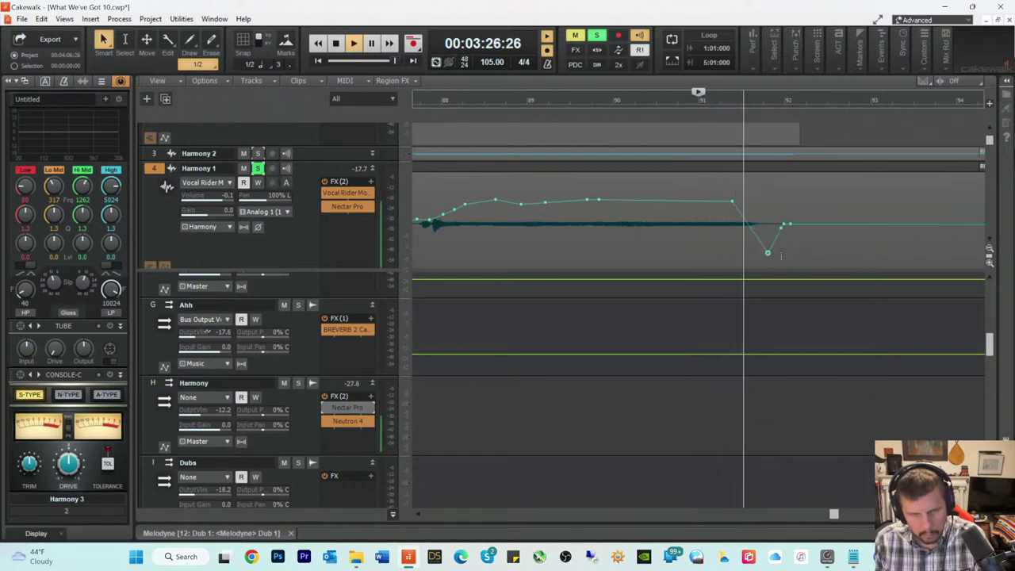
pyautogui.press('space')
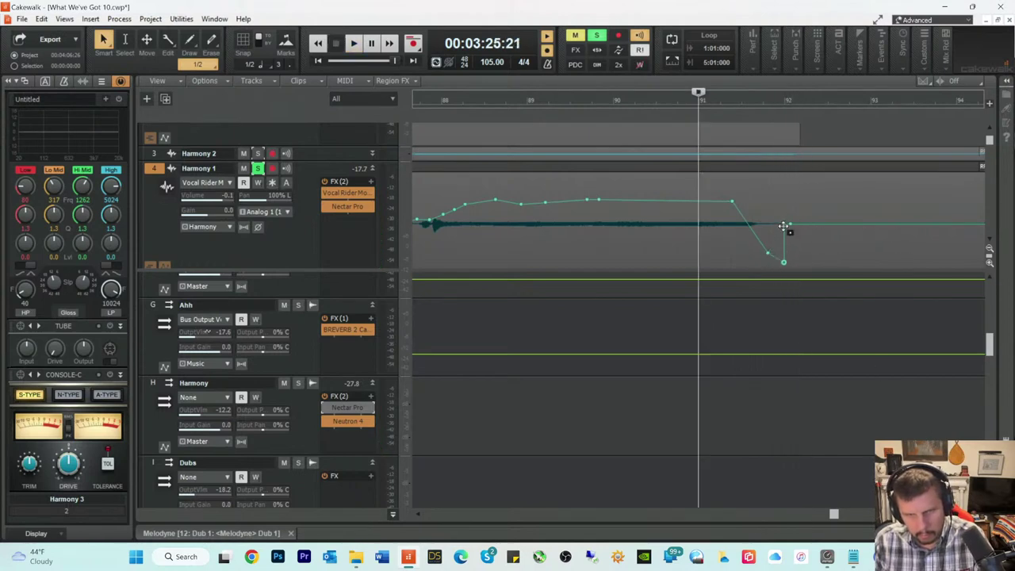
# Step: Lower Harmony 1's remaining automation nodes around bar 92, set a node just after bar 93 to about 0.1 dB, and audition the curve
pyautogui.moveTo(790, 225); pyautogui.dragTo(793, 235)
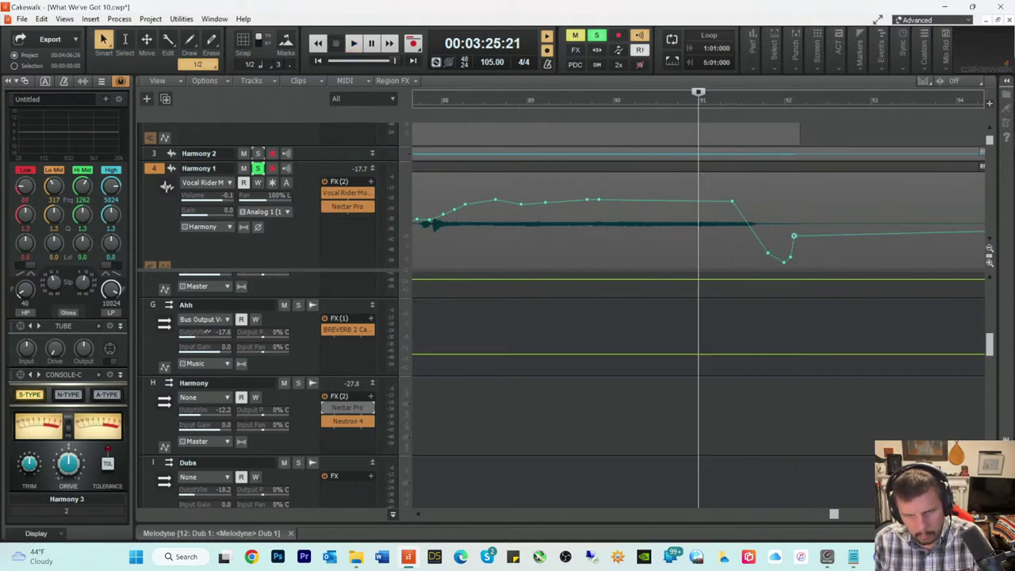
pyautogui.press('space')
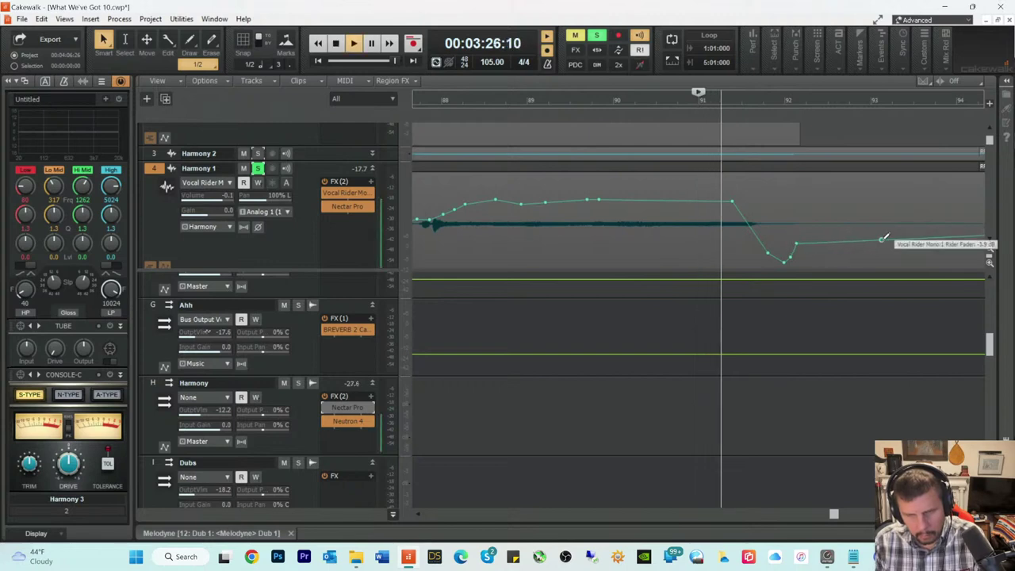
pyautogui.moveTo(880, 241); pyautogui.dragTo(881, 224)
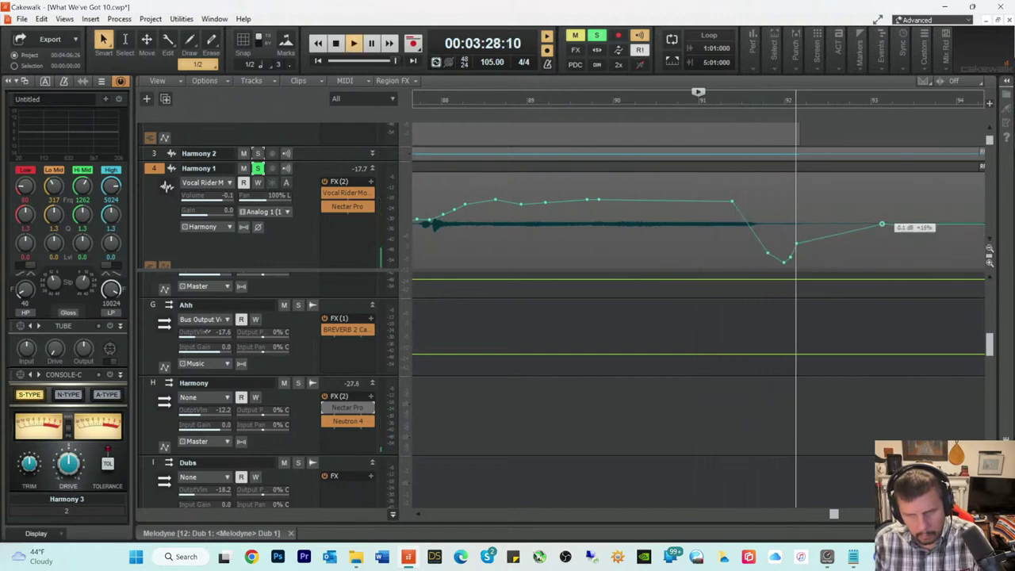
pyautogui.press('space')
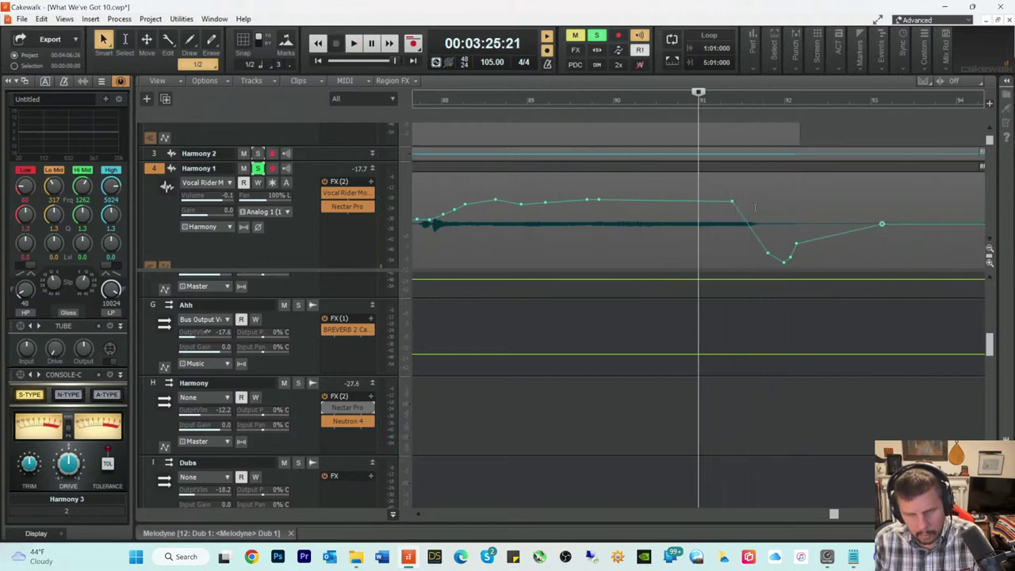
# Step: Clear all solos, listen to the full mix from bar 91 through Harmony 1's final phrase, and bring Harmony 3's clips into view
pyautogui.click(597, 36)
pyautogui.press('space')
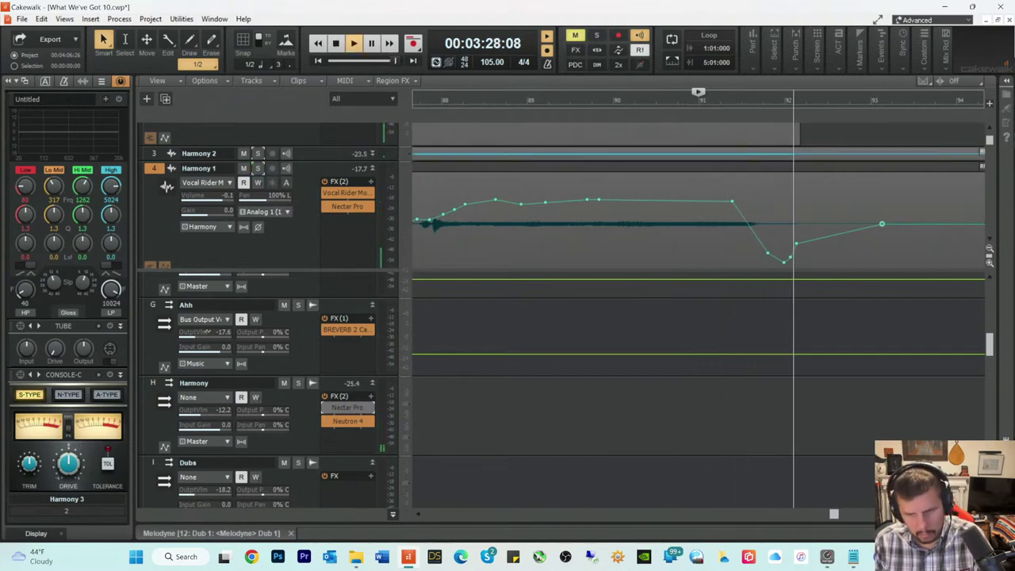
pyautogui.press('d')
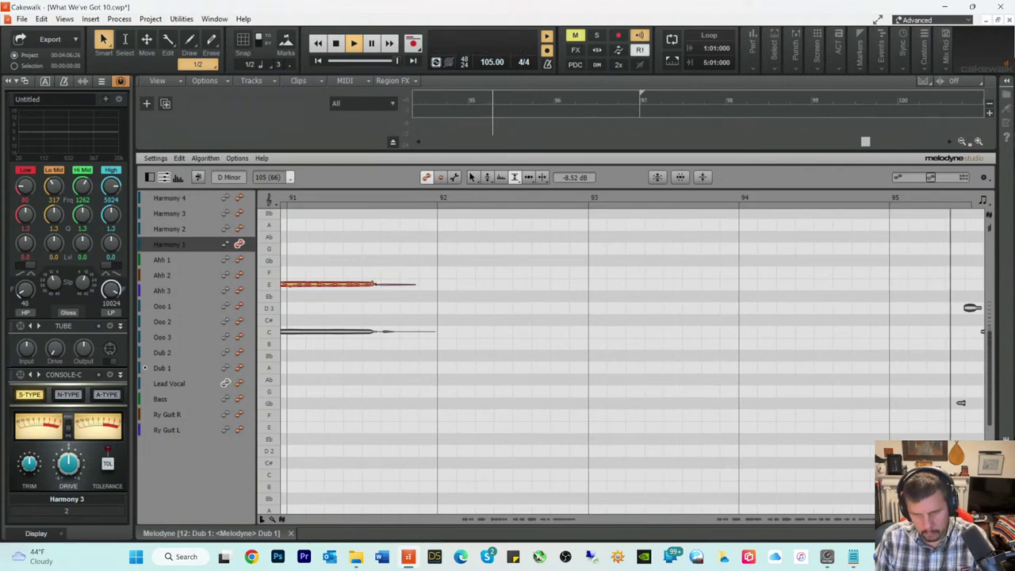
pyautogui.press('d')
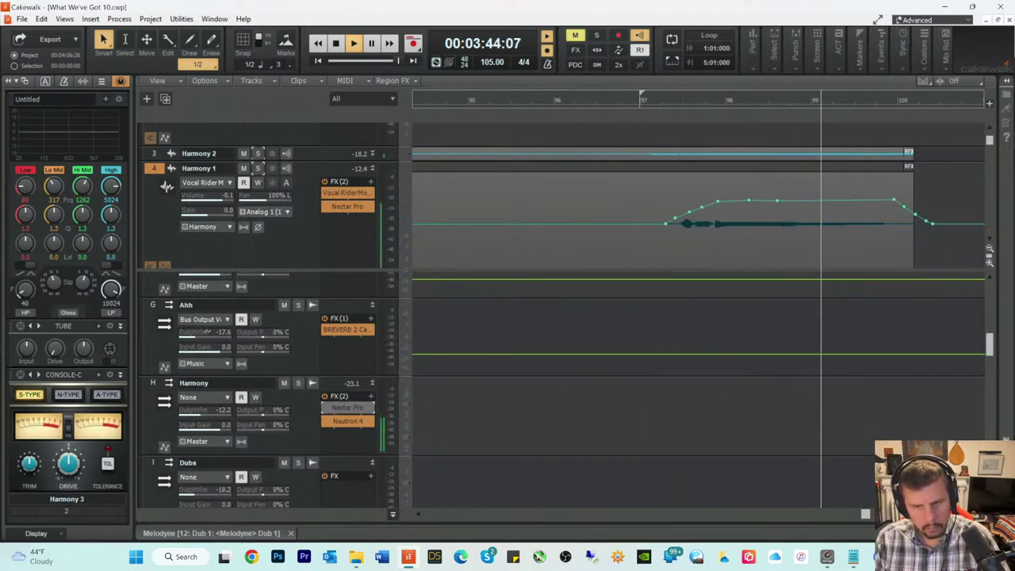
pyautogui.press('space')
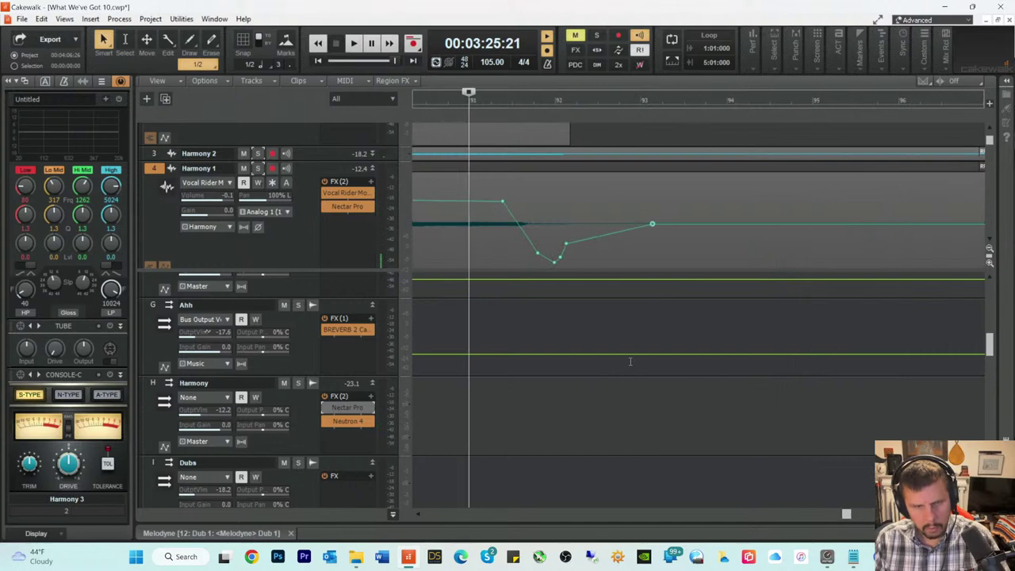
pyautogui.scroll(3, 369, 185)
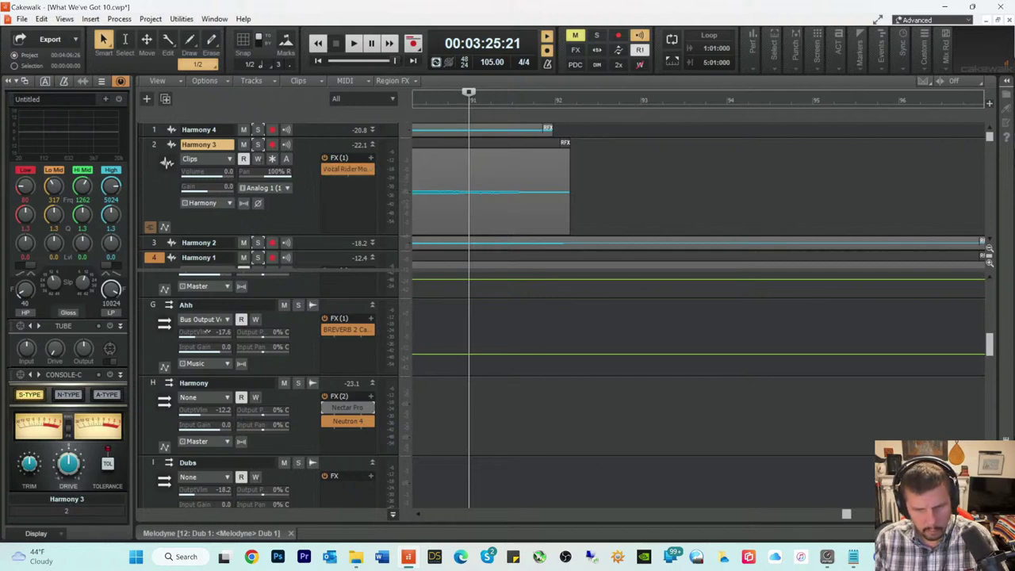
pyautogui.keyDown('ctrl'); pyautogui.scroll(-5, 769, 271); pyautogui.keyUp('ctrl')
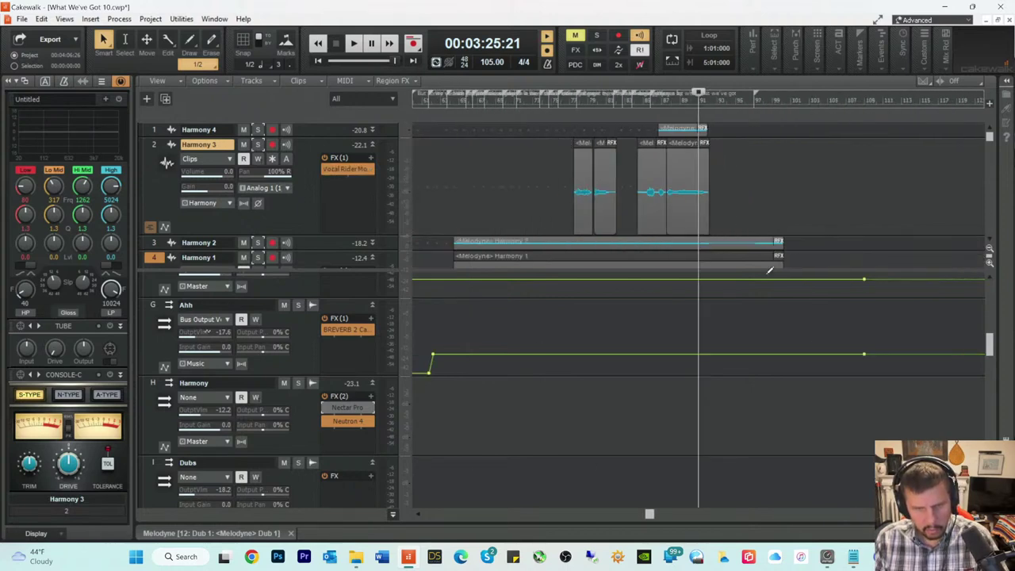
# Step: Play the mix from about bar 77 to check Harmony 3's first phrase, then mute the Harmony 3 track
pyautogui.click(569, 102)
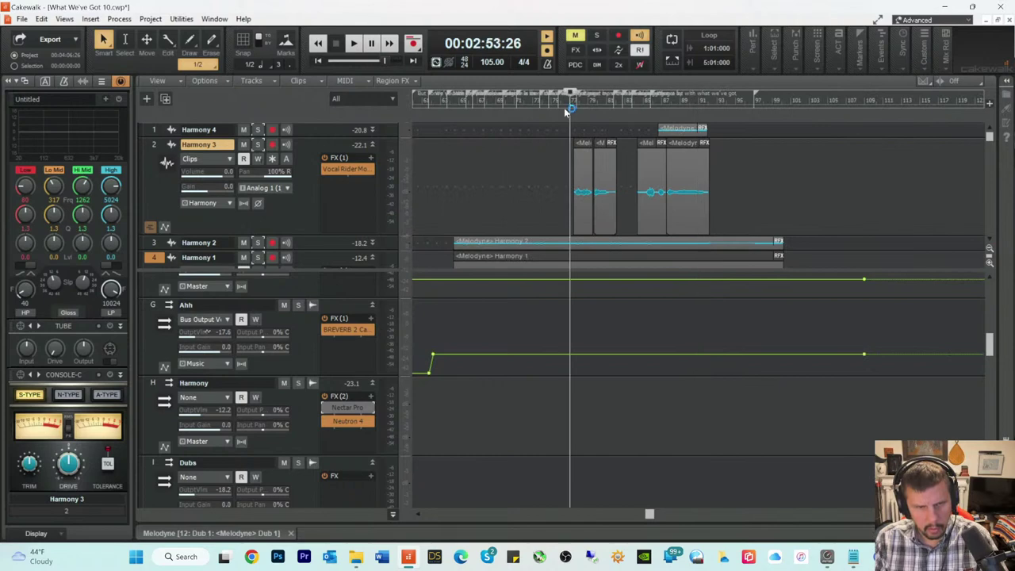
pyautogui.press('space')
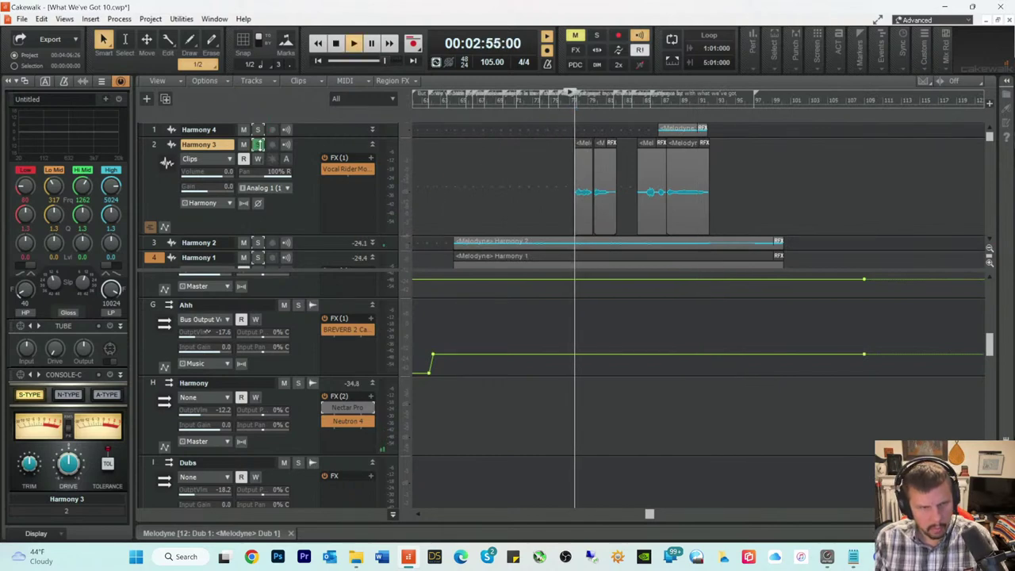
pyautogui.click(258, 144)
pyautogui.click(258, 144)
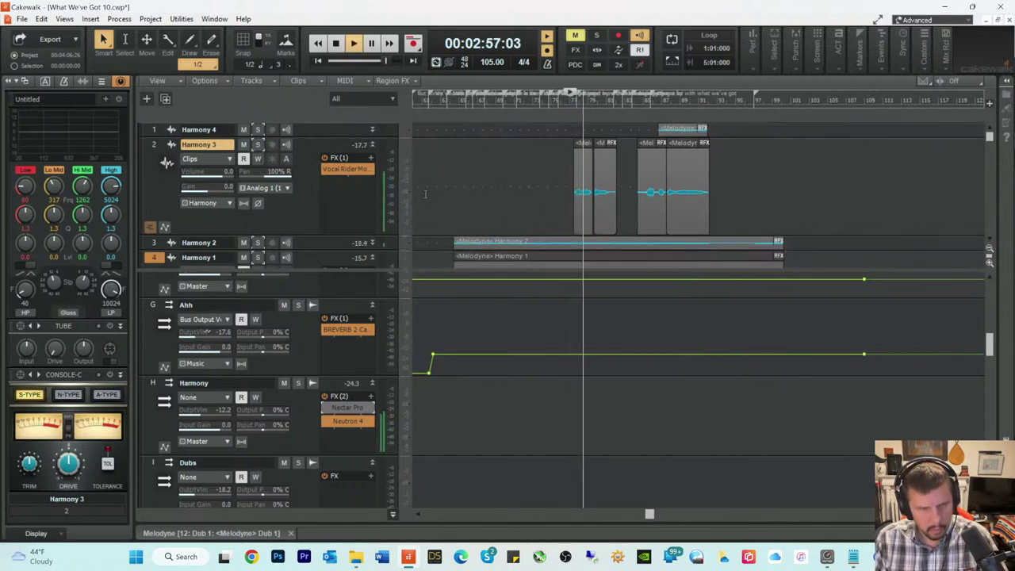
pyautogui.click(244, 144)
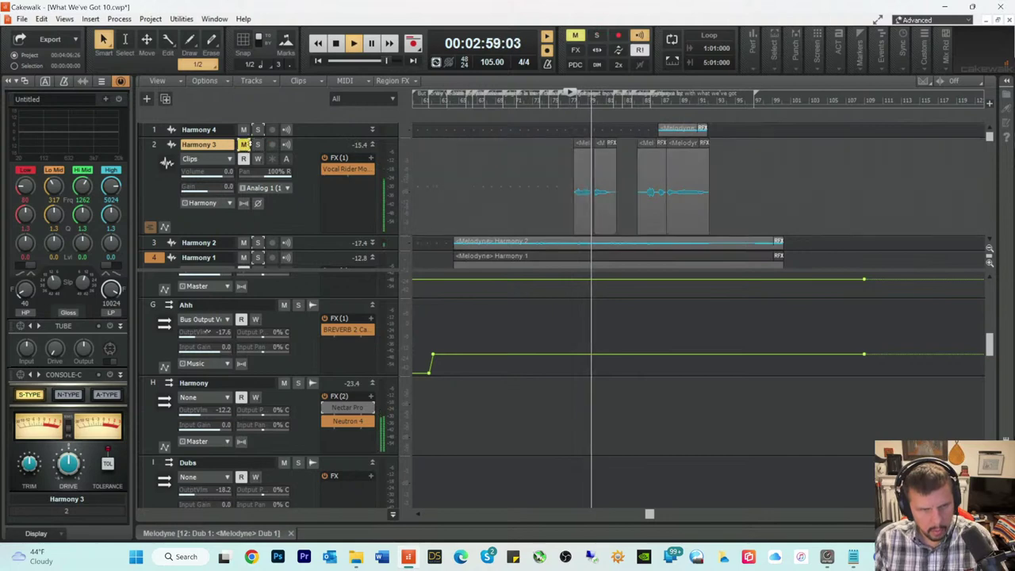
pyautogui.press('space')
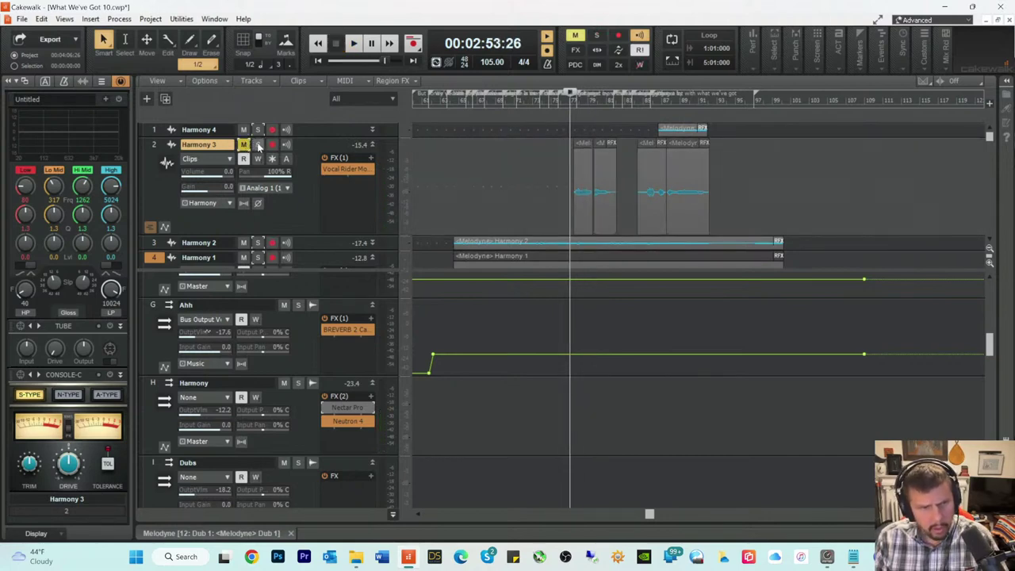
# Step: Replay the phrase from about bar 77 several times with Harmony 3 muted to rehearse the replacement part
pyautogui.press('space')
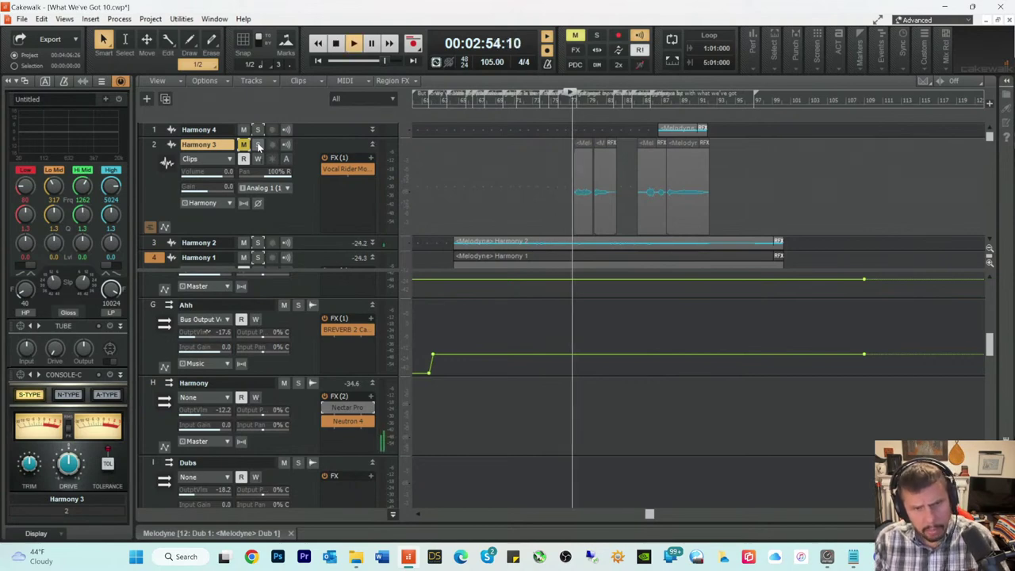
pyautogui.press('space')
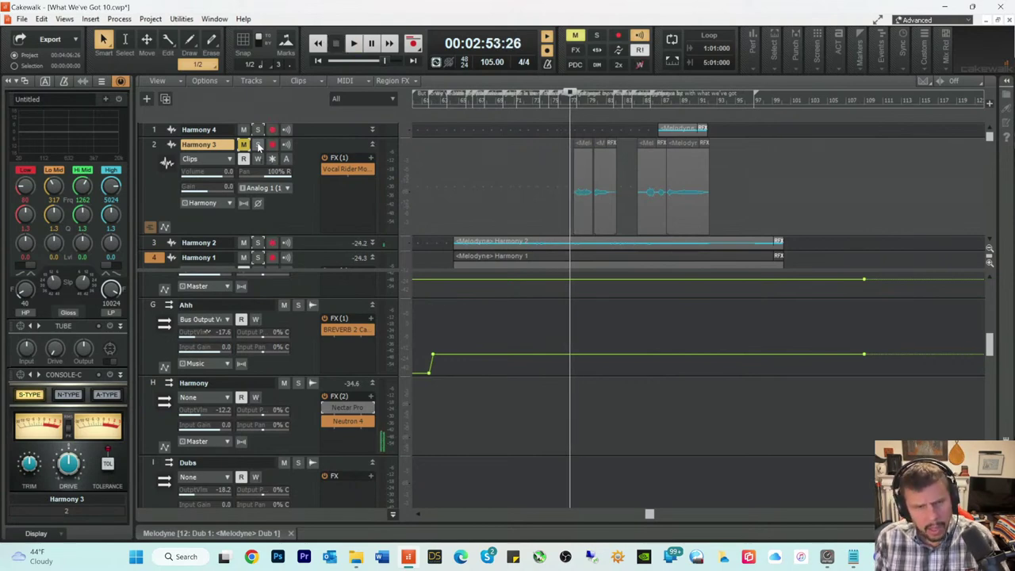
pyautogui.press('space')
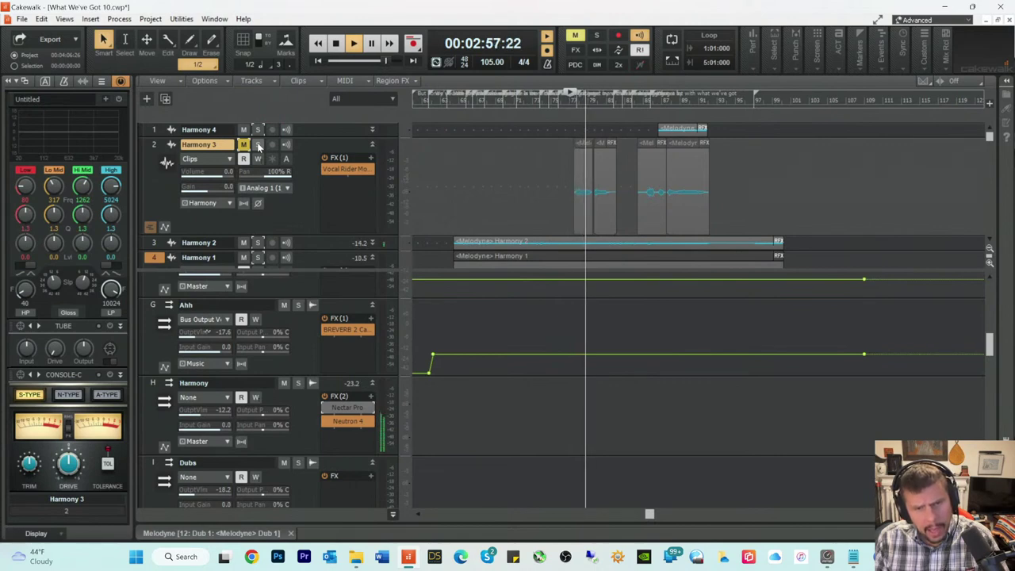
pyautogui.press('space')
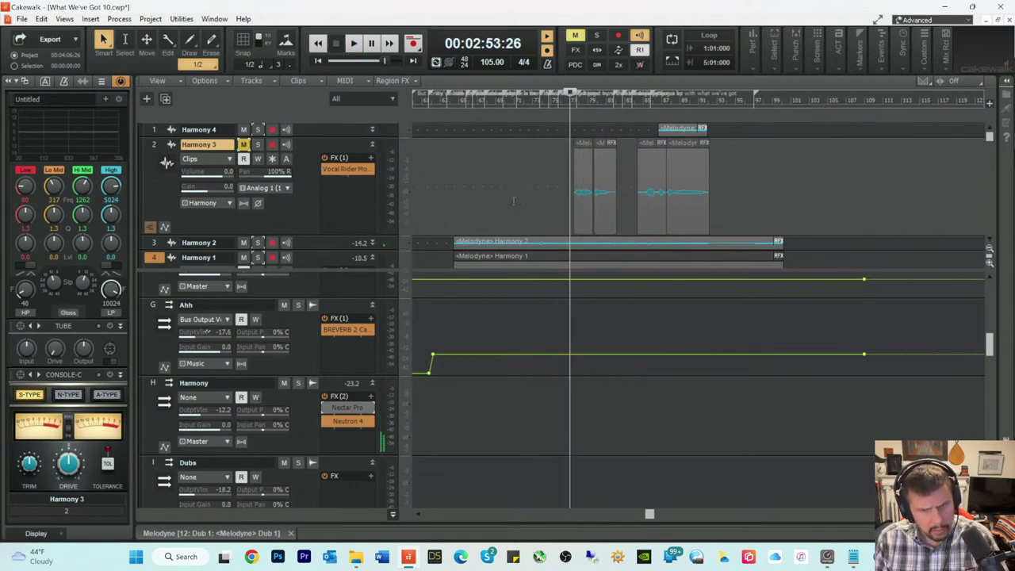
pyautogui.press('space')
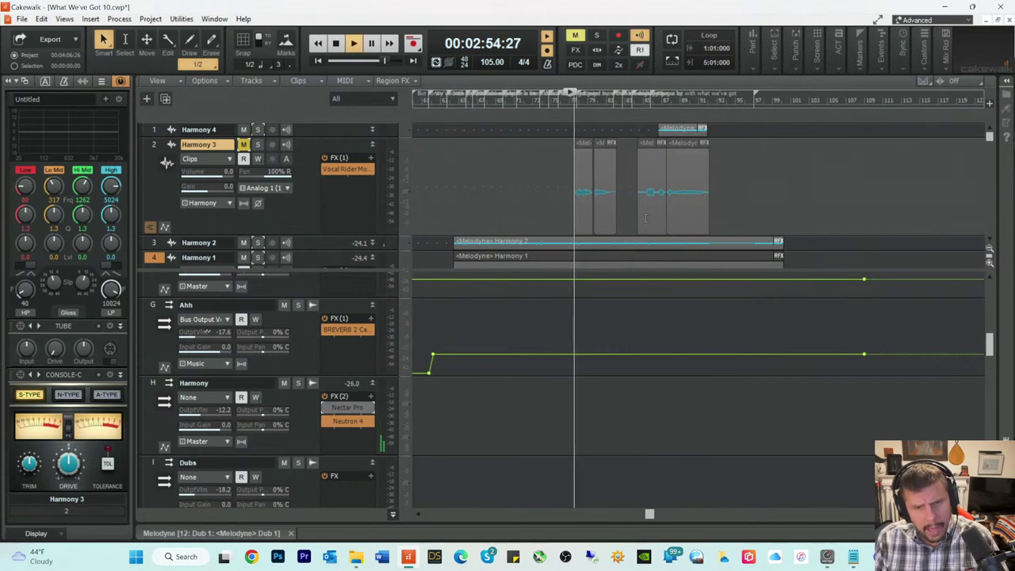
pyautogui.press('space')
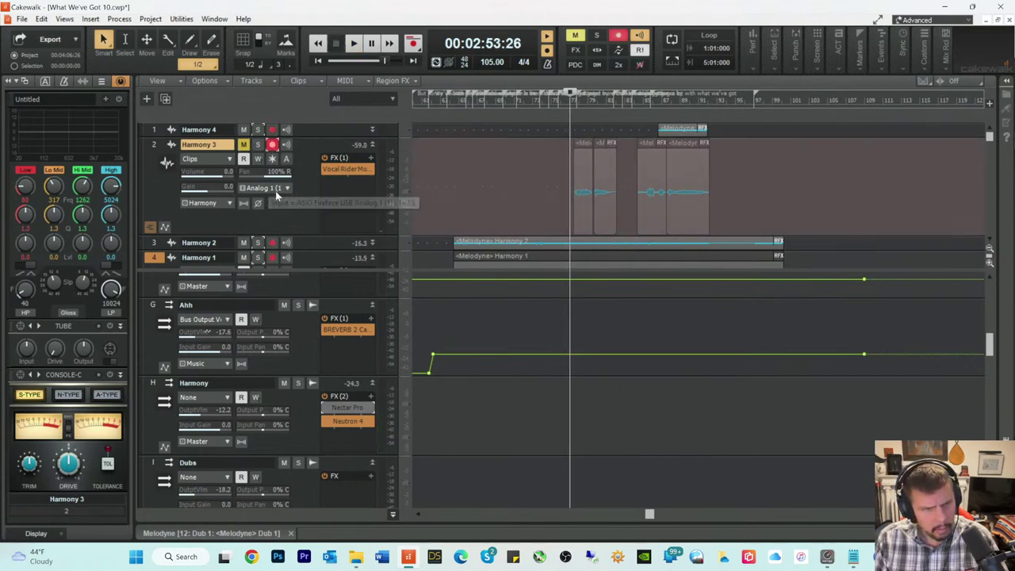
# Step: Unmute and arm Harmony 3 for recording, and set the record mode to Comping
pyautogui.click(272, 144)
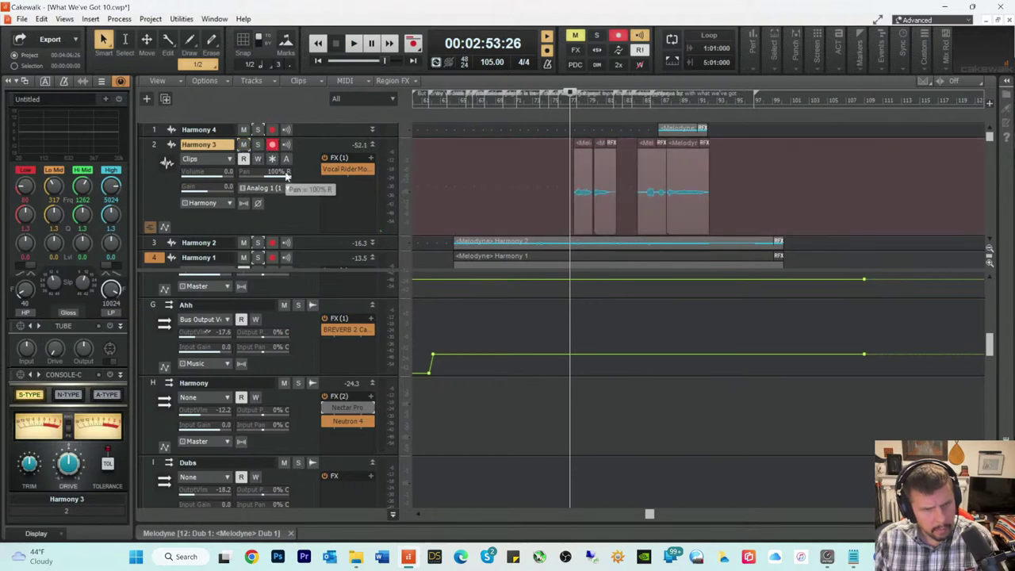
pyautogui.rightClick(413, 46)
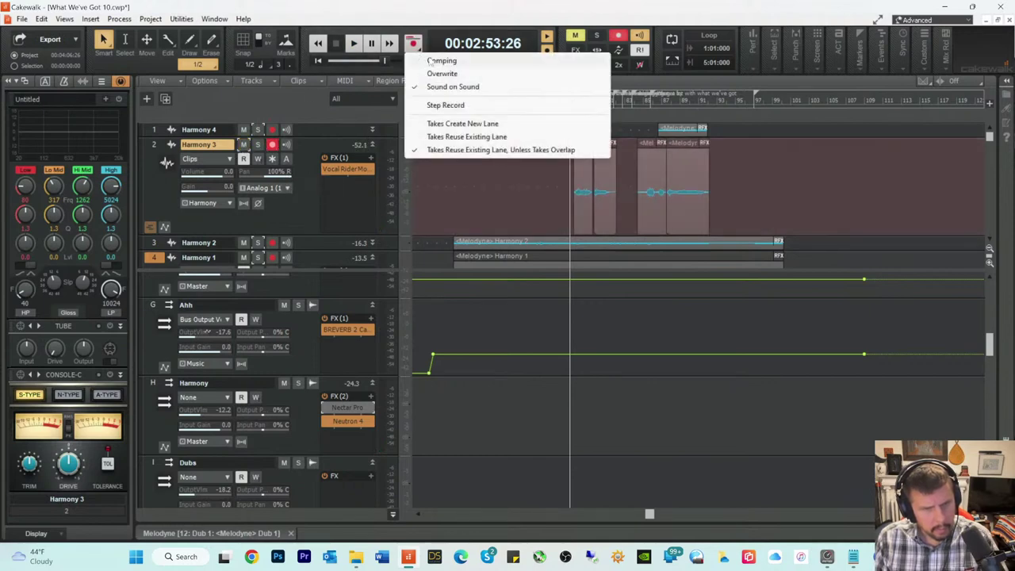
pyautogui.click(421, 102)
# Step: Try recording a Harmony 3 take from about bar 77, then undo the recording
pyautogui.press('r')
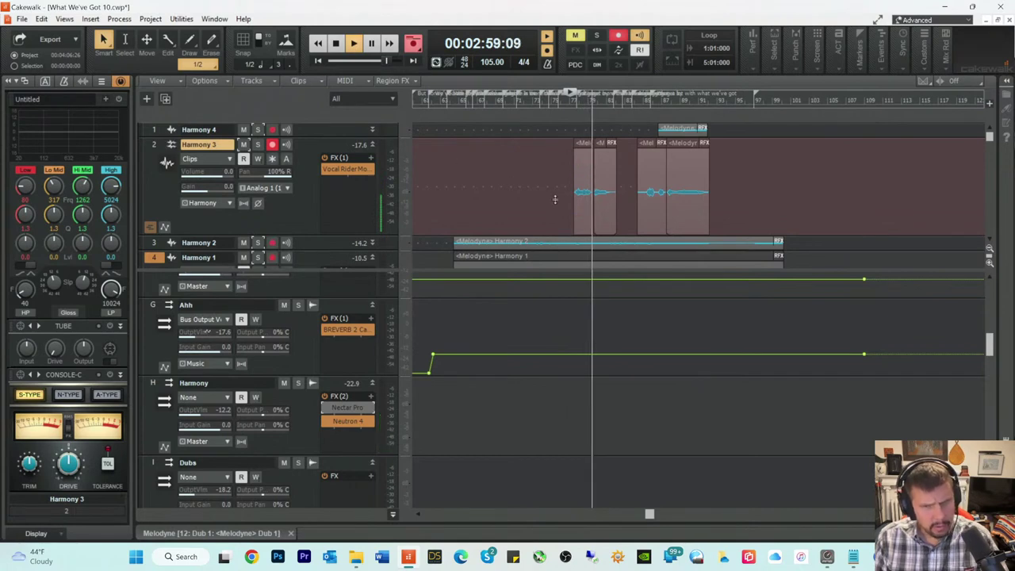
pyautogui.press('space')
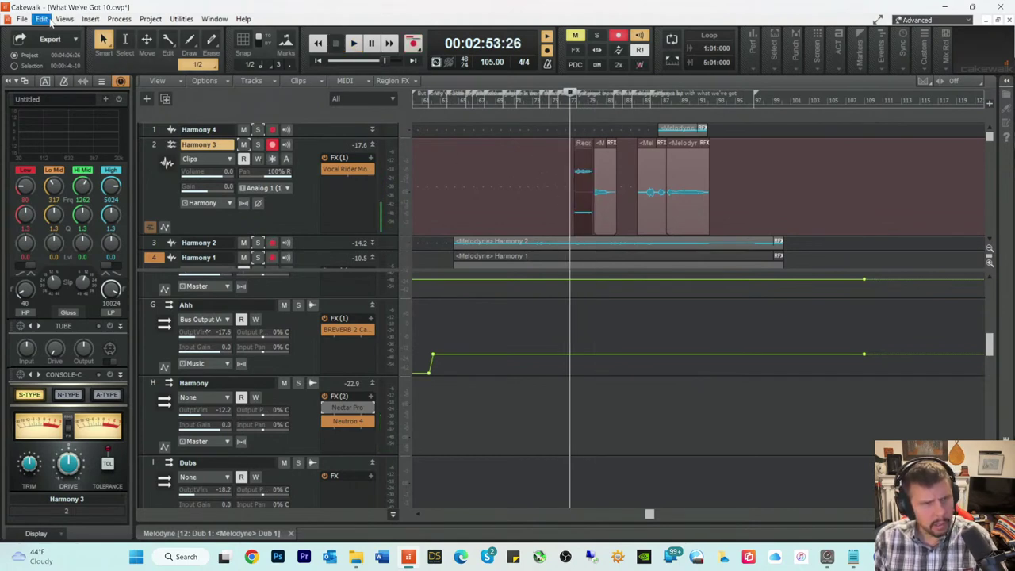
pyautogui.click(42, 20)
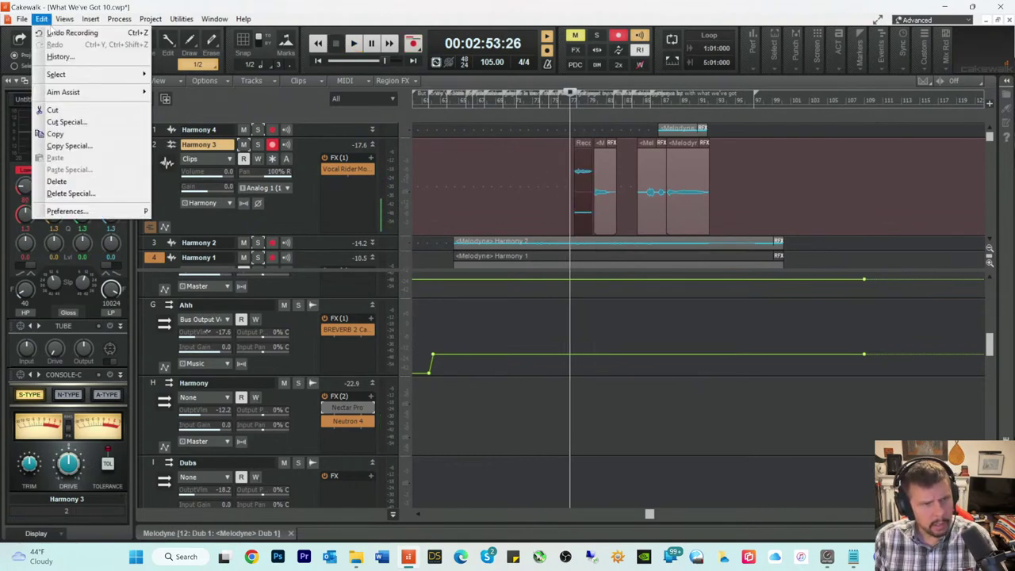
pyautogui.click(197, 149)
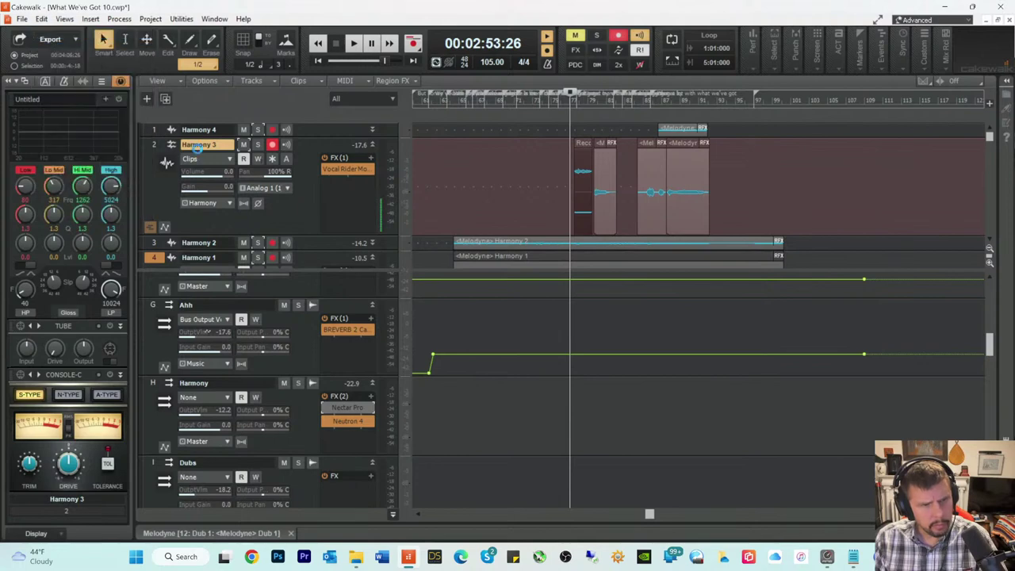
# Step: Change Harmony 3's recording input to a single Analog 1 channel on the ASIO Fireface USB interface
pyautogui.click(288, 190)
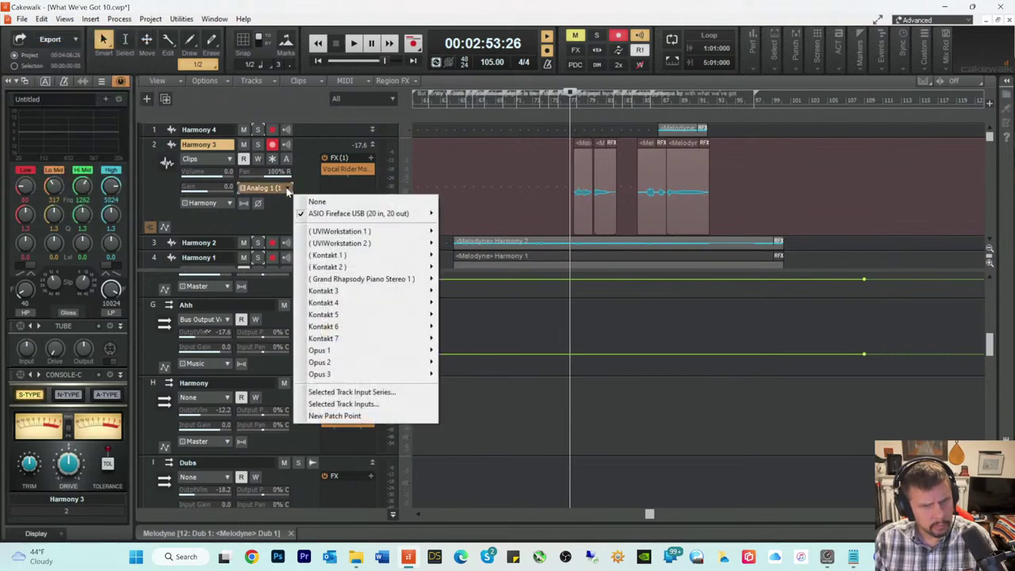
pyautogui.moveTo(317, 214)
pyautogui.click(457, 215)
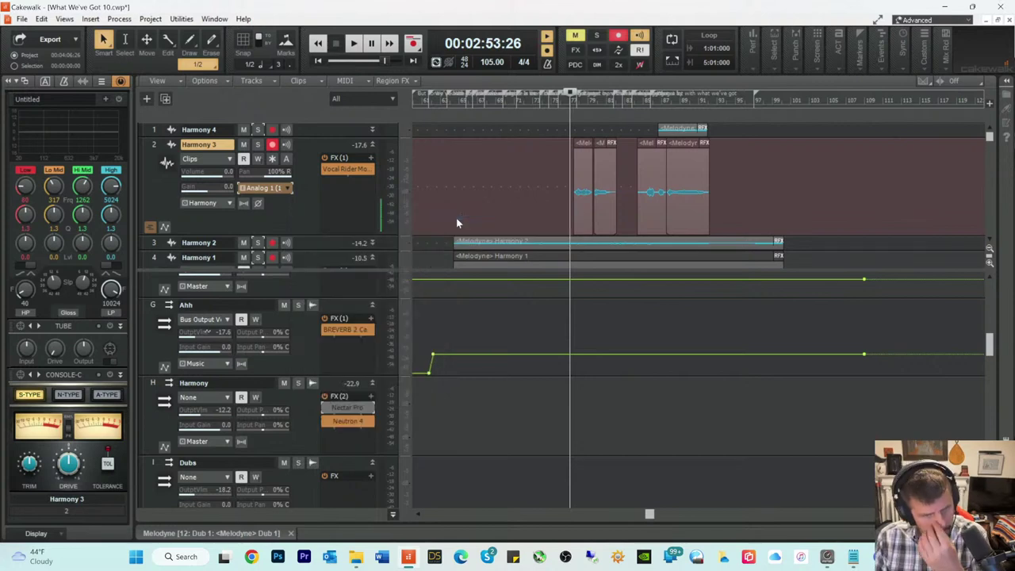
# Step: Record a new Harmony 3 take of the phrase from about bar 77 to bar 79 and play it back
pyautogui.press('space')
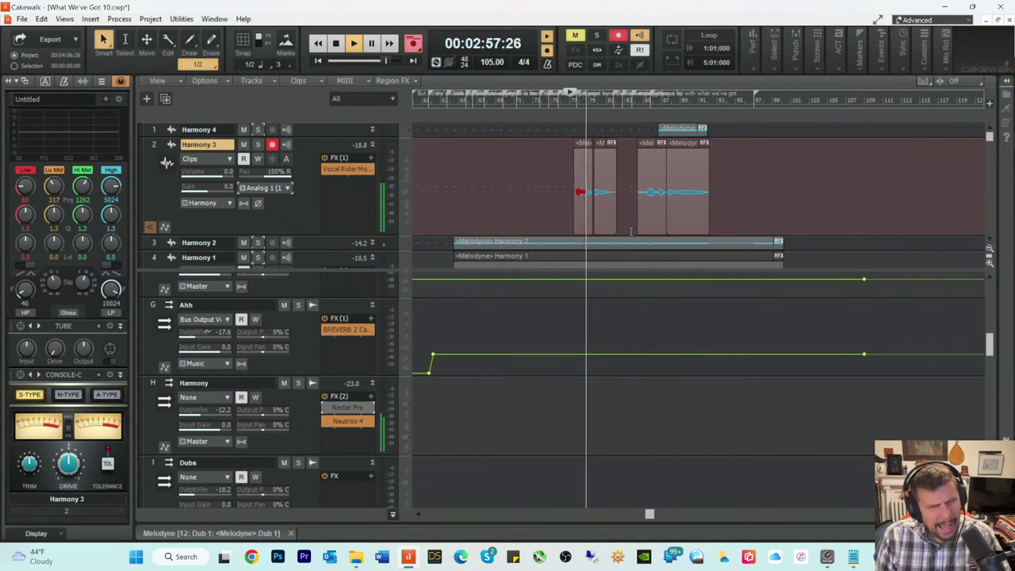
pyautogui.press('space')
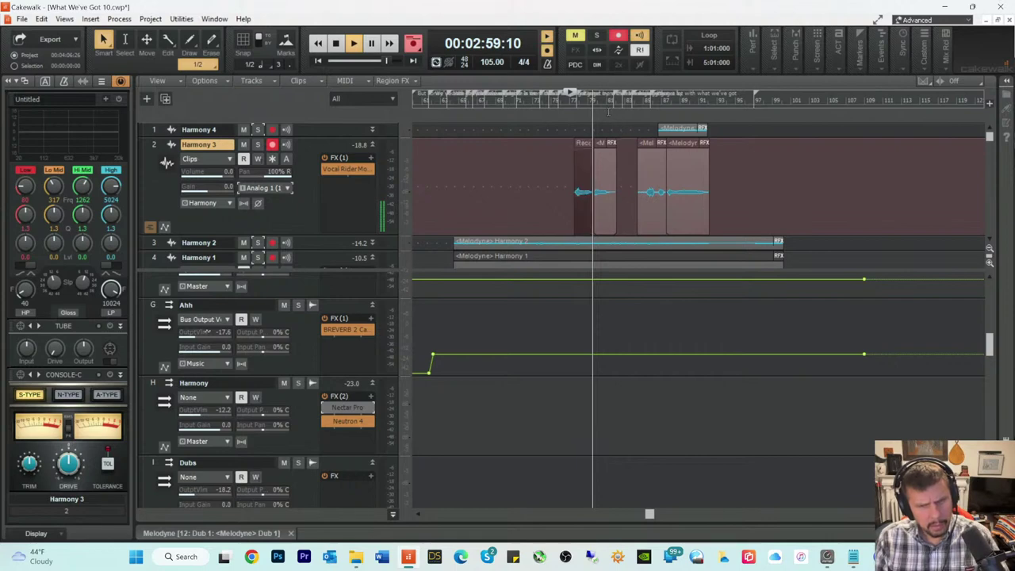
pyautogui.press('space')
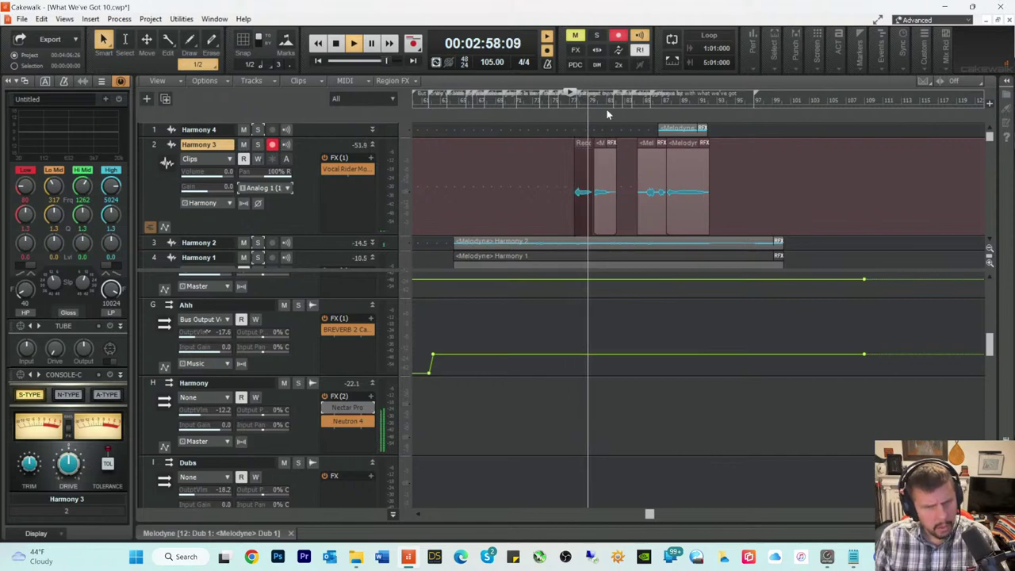
pyautogui.press('space')
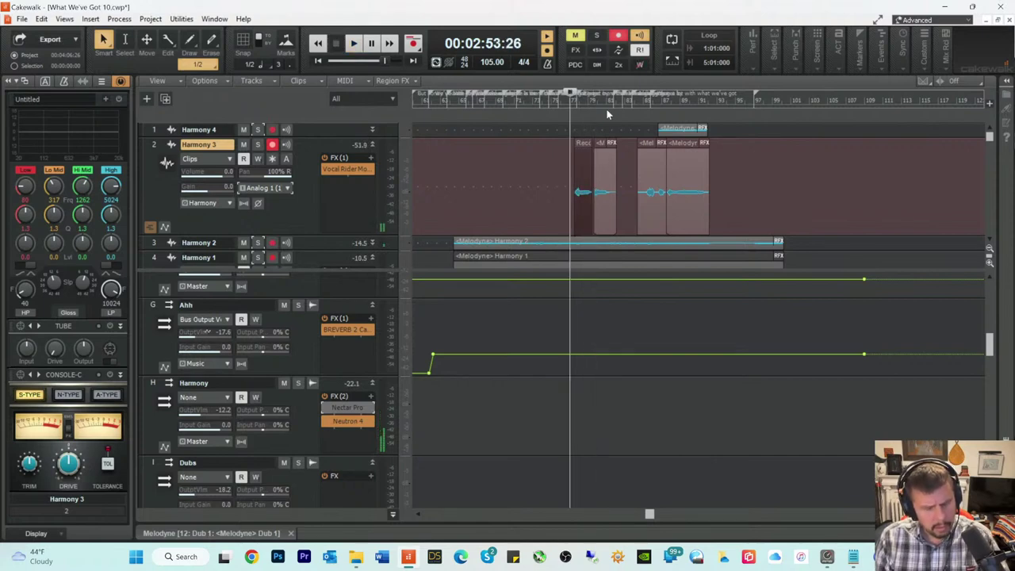
# Step: Record another Harmony 3 take over the same phrase and listen to it through the following clip
pyautogui.press('space')
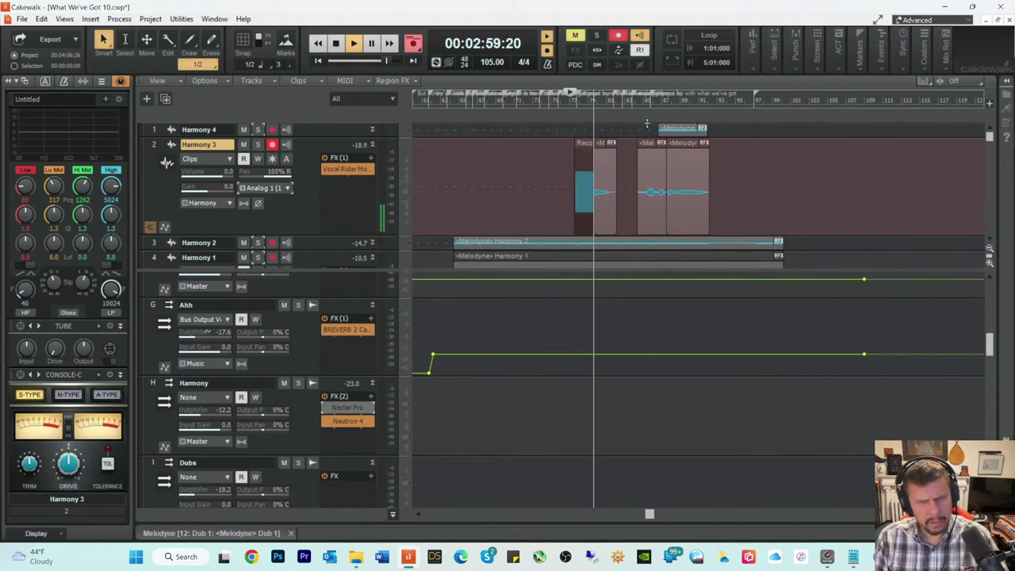
pyautogui.press('space')
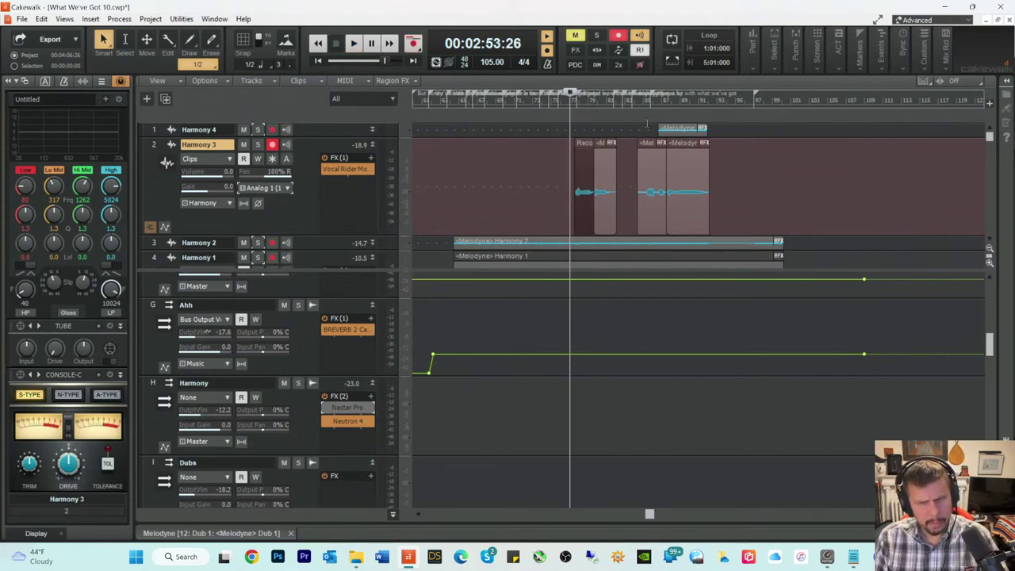
pyautogui.press('space')
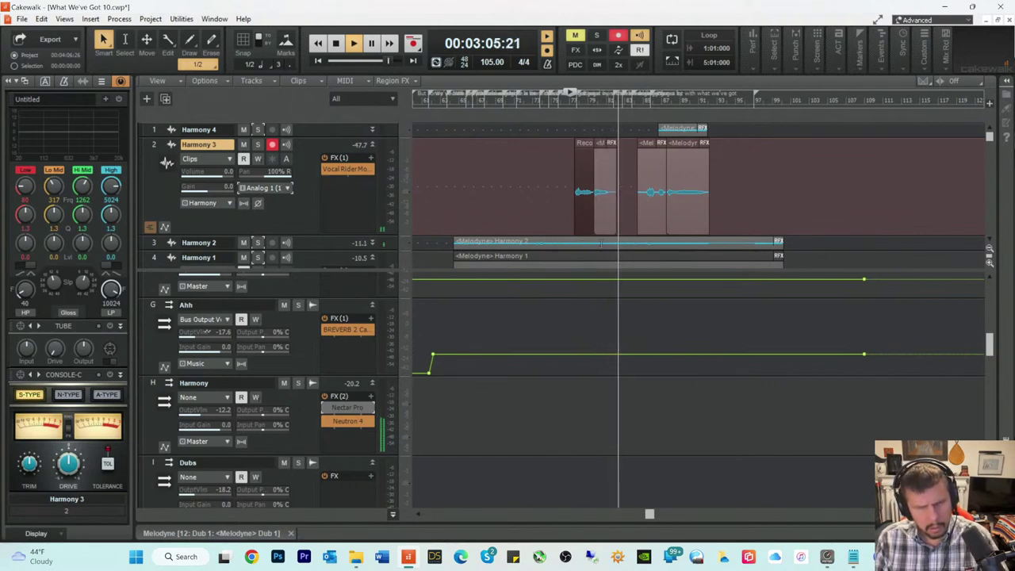
pyautogui.press('space')
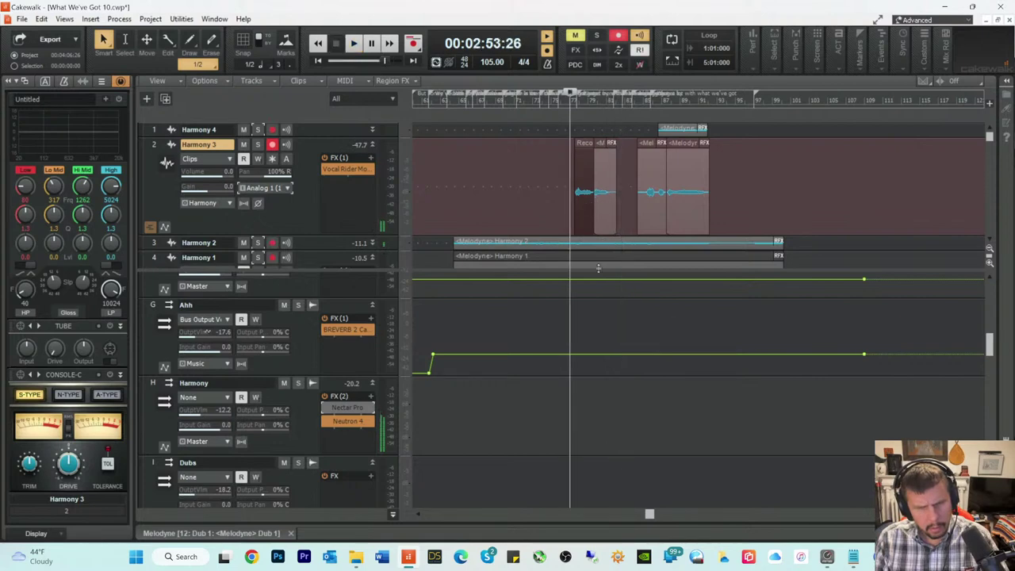
# Step: Show Harmony 3's take lanes and delete the old Melodyne clip in T1 and the Record 2 take in T2 beneath Record 3
pyautogui.hotkey('ctrl', 'Right')
pyautogui.hotkey('ctrl', 'Right')
pyautogui.hotkey('ctrl', 'Right')
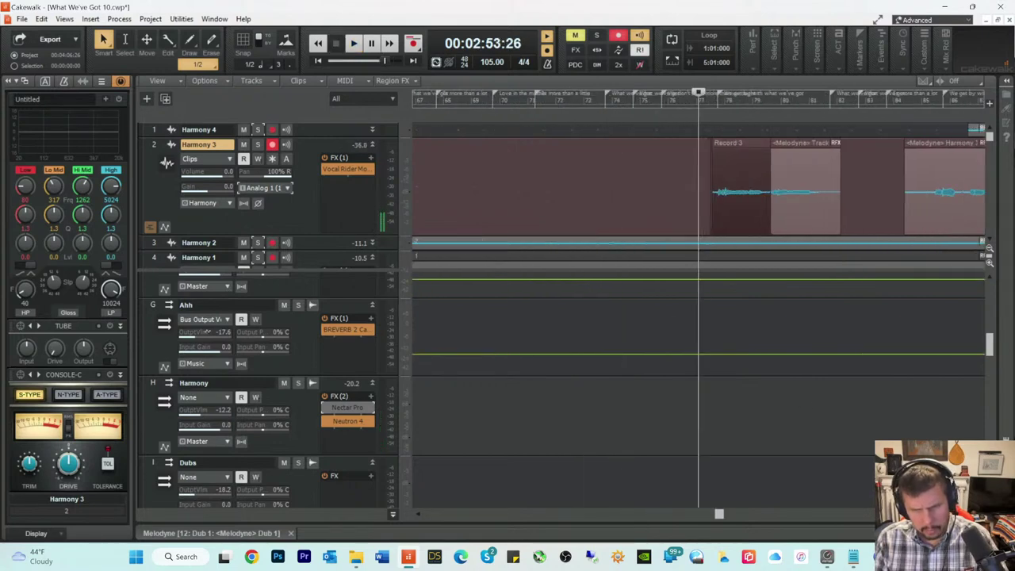
pyautogui.click(149, 226)
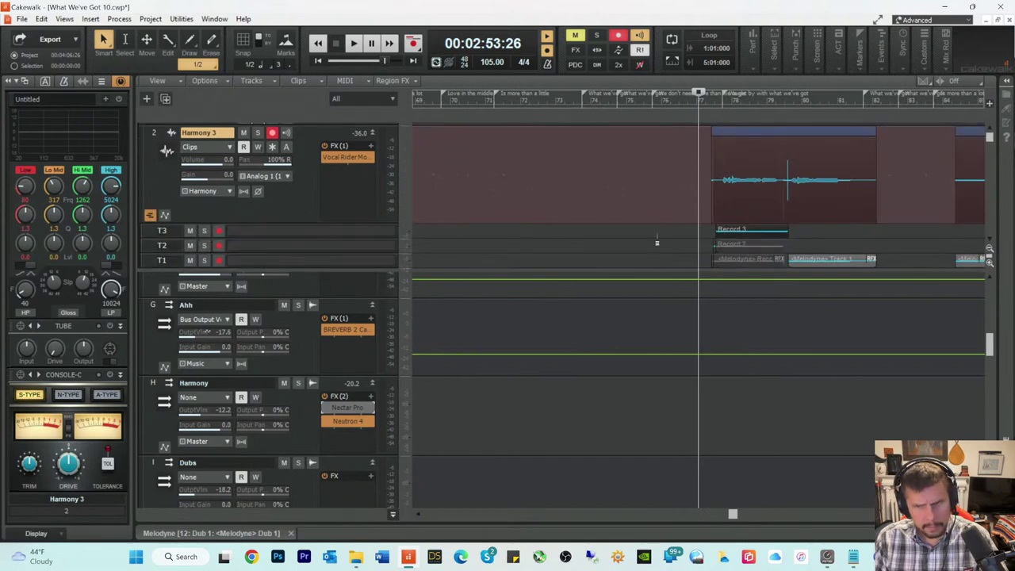
pyautogui.moveTo(686, 243); pyautogui.dragTo(784, 264)
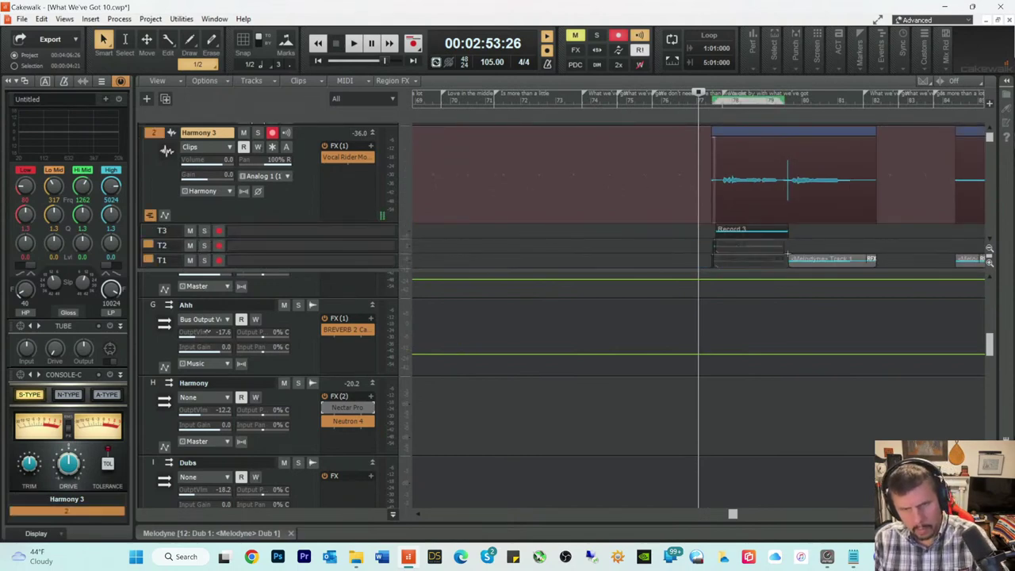
pyautogui.press('Delete')
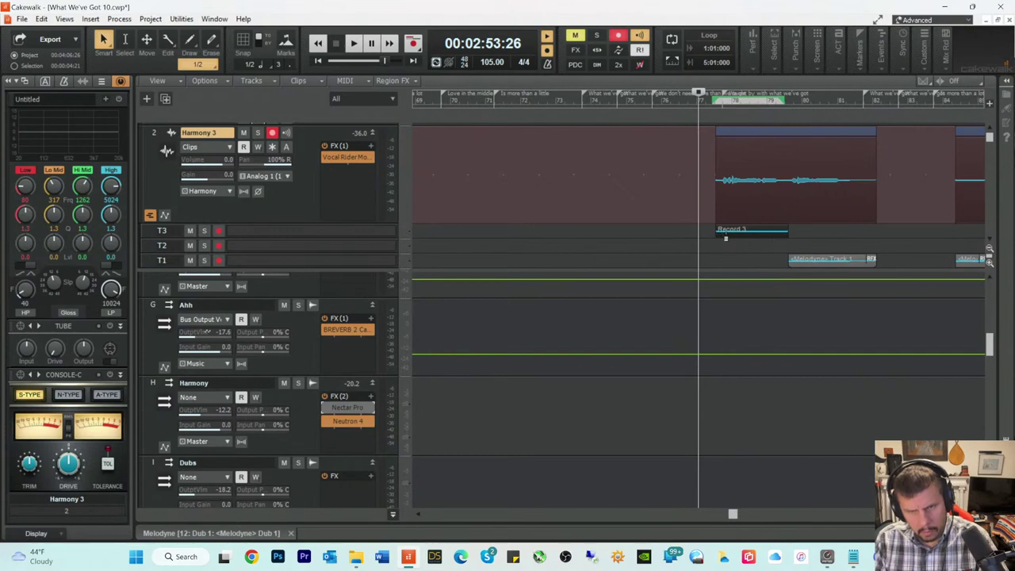
# Step: Try to butt the end of Record 3 against the start of the following Melodyne clip in T1 near bar 79.5
pyautogui.click(784, 241)
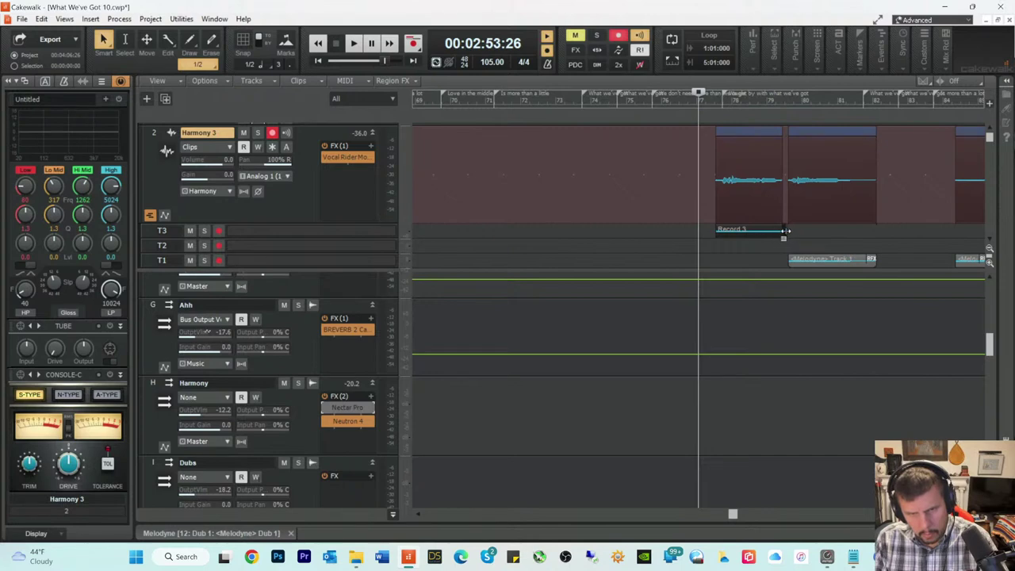
pyautogui.click(784, 230)
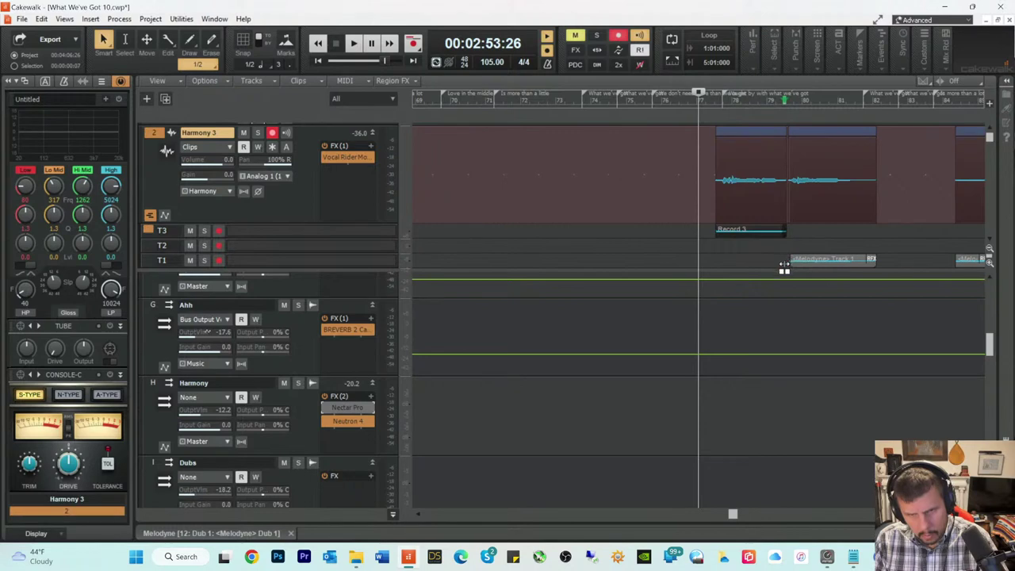
pyautogui.click(776, 268)
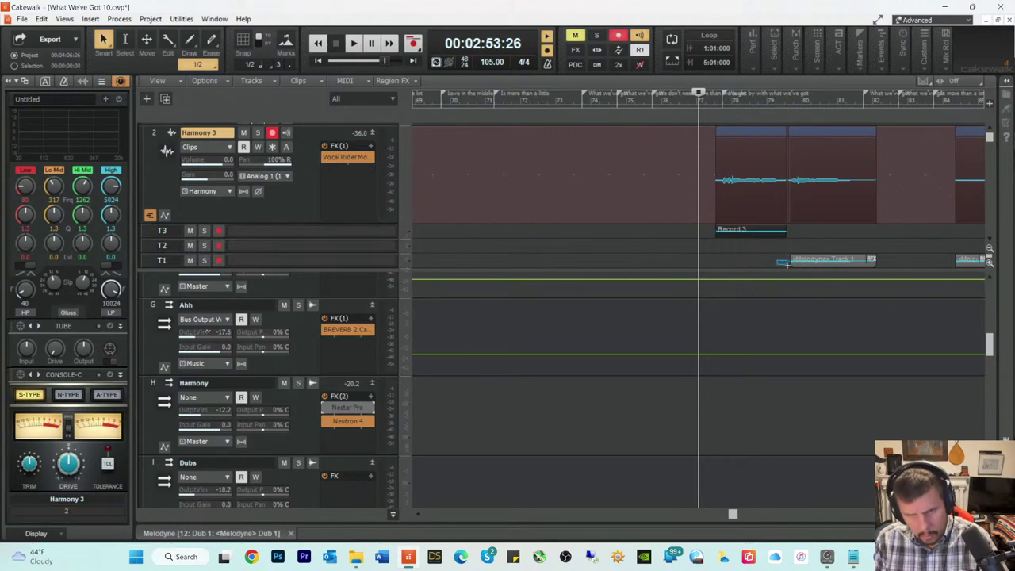
pyautogui.click(787, 265)
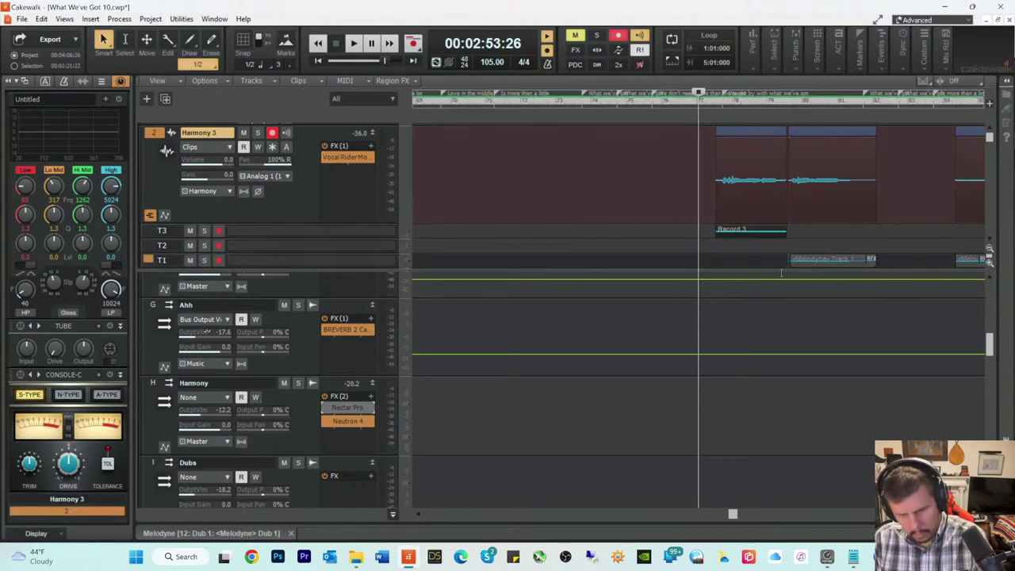
pyautogui.click(790, 260)
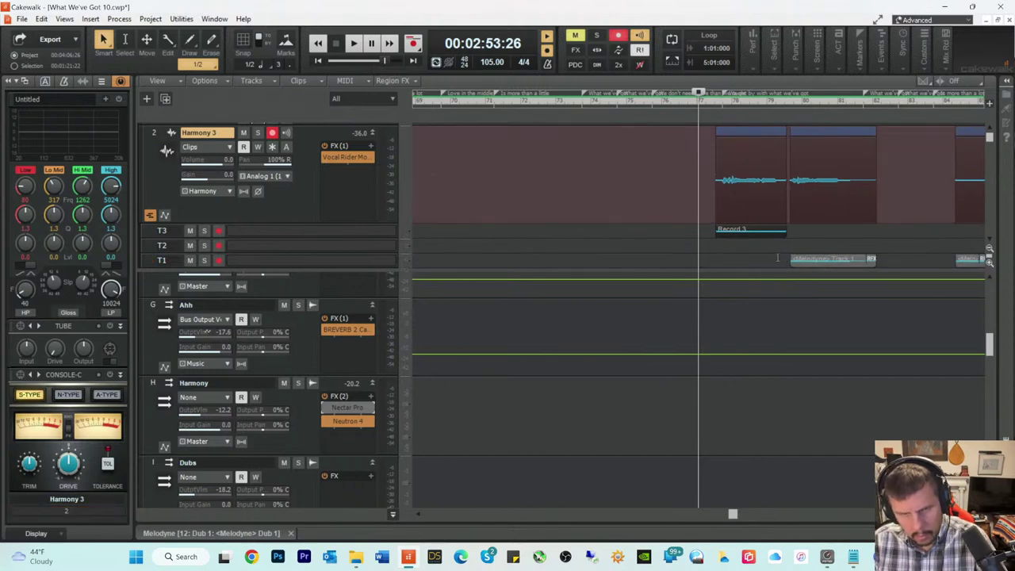
# Step: Undo the last trim and extend the start of the T1 Melodyne clip back to about bar 79.5
pyautogui.scroll(-2, 777, 257)
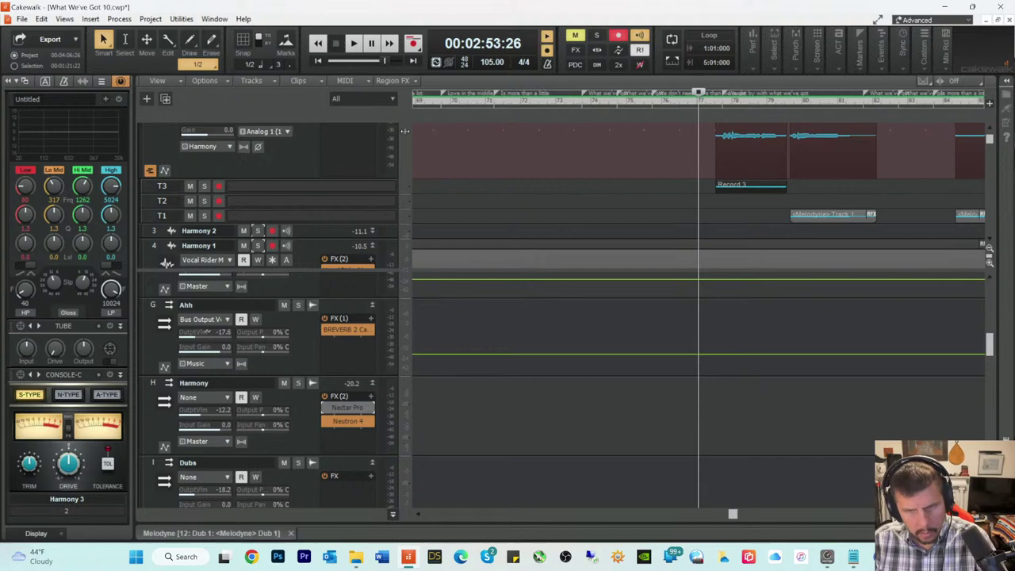
pyautogui.click(38, 22)
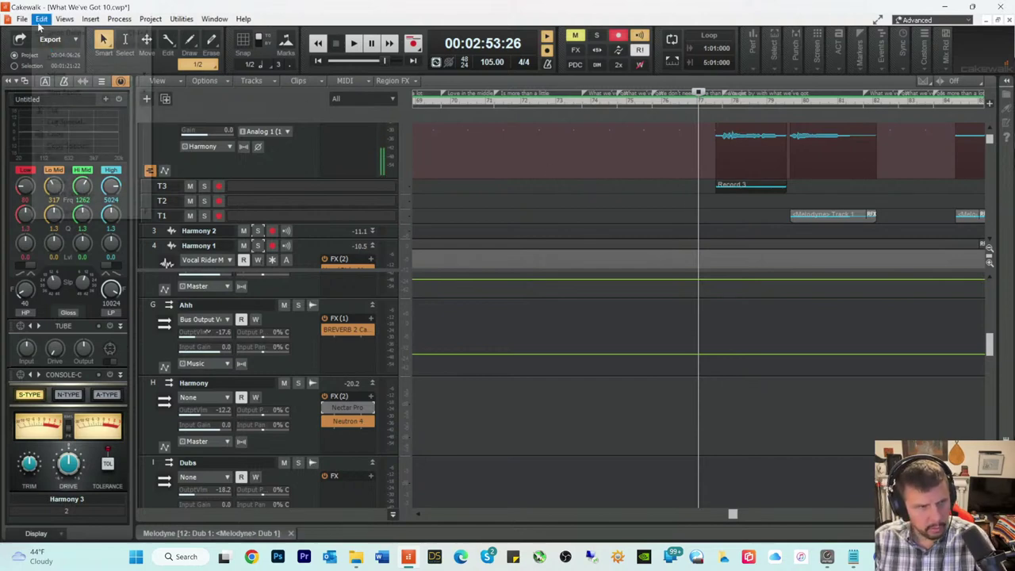
pyautogui.click(54, 32)
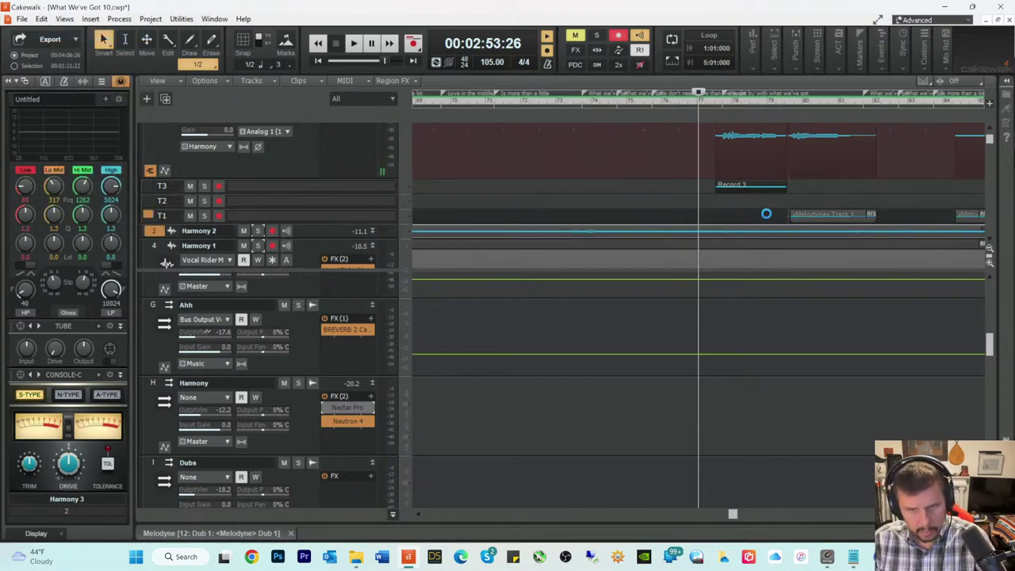
pyautogui.rightClick(767, 217)
pyautogui.click(738, 214)
pyautogui.click(741, 214)
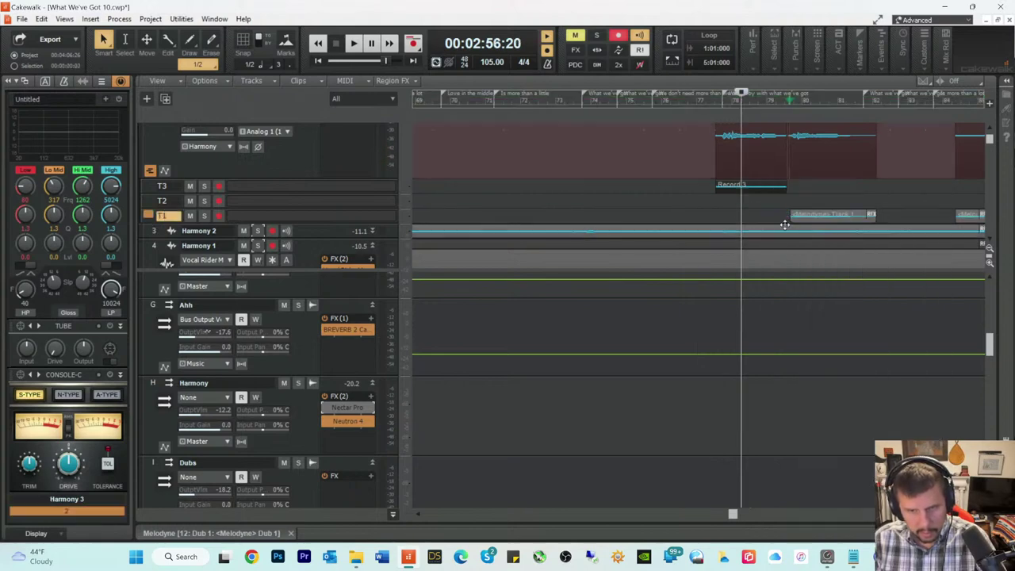
pyautogui.click(776, 215)
pyautogui.click(793, 217)
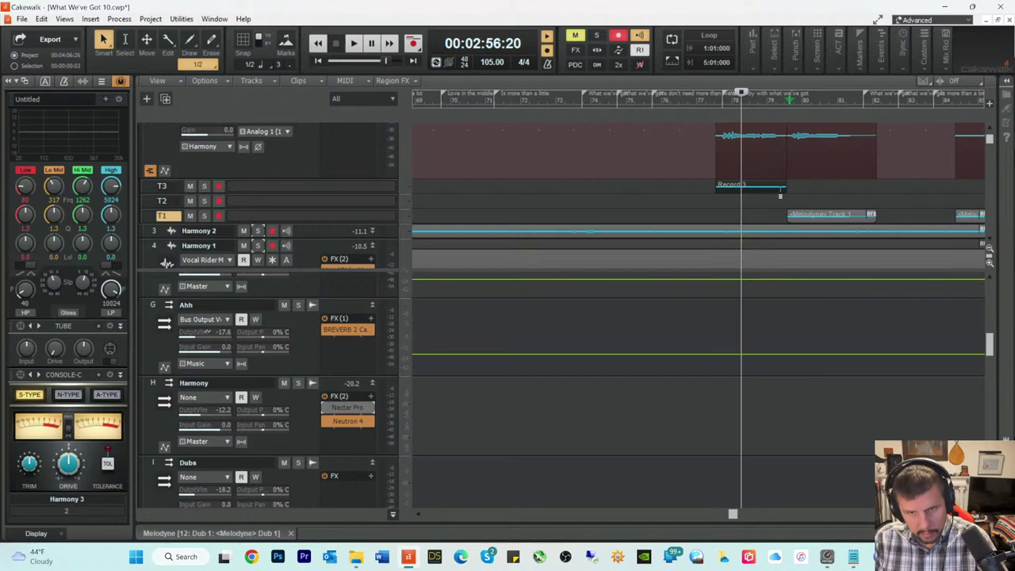
# Step: Shorten the end of Record 3 to about bar 79.3 and move it into lane T1, joined to the following Melodyne clip
pyautogui.moveTo(784, 186); pyautogui.dragTo(780, 190)
pyautogui.click(750, 185)
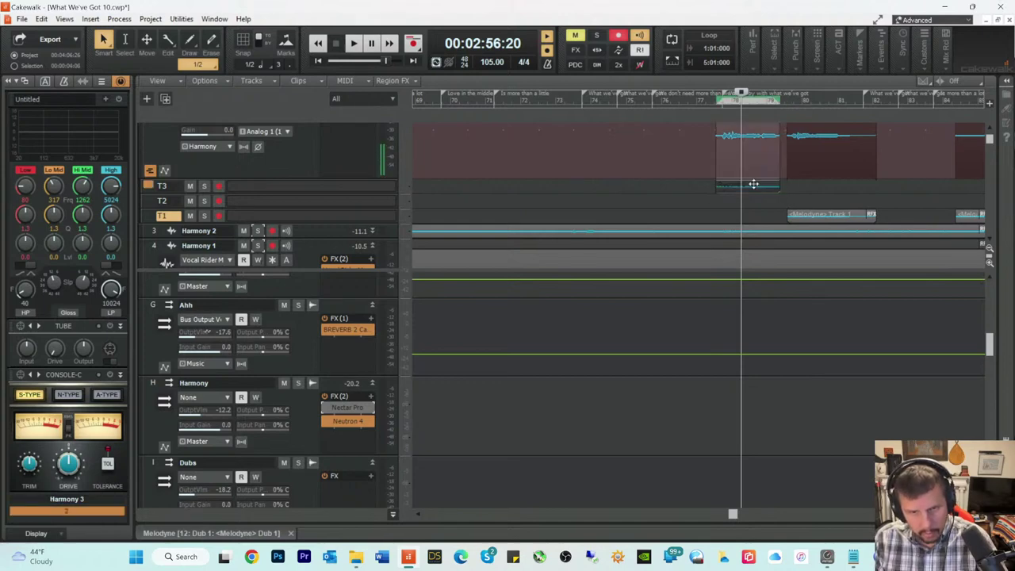
pyautogui.moveTo(751, 186); pyautogui.dragTo(783, 224)
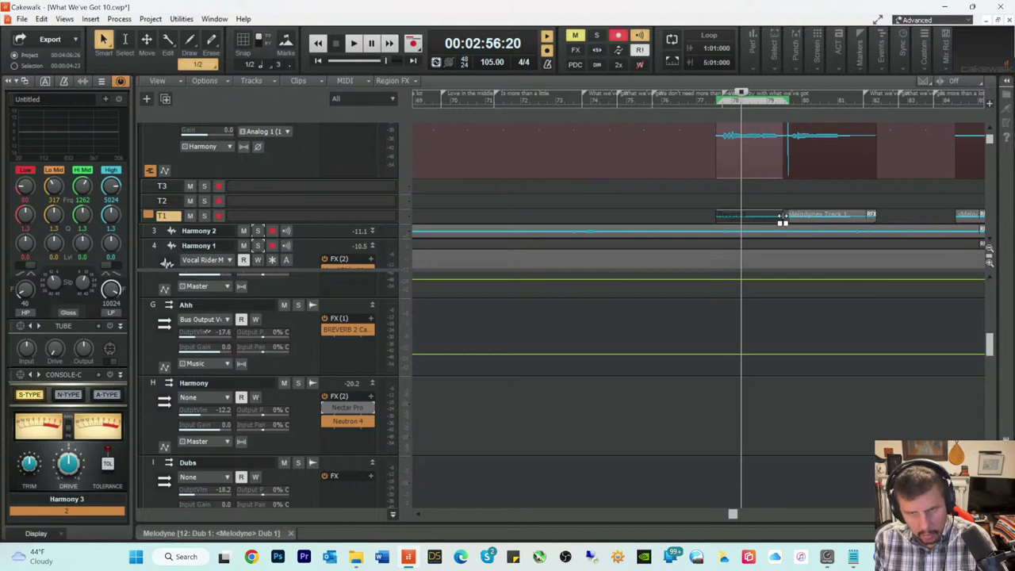
# Step: Play Harmony 3 from about bar 77 to check the phrase now placed in T1
pyautogui.click(720, 193)
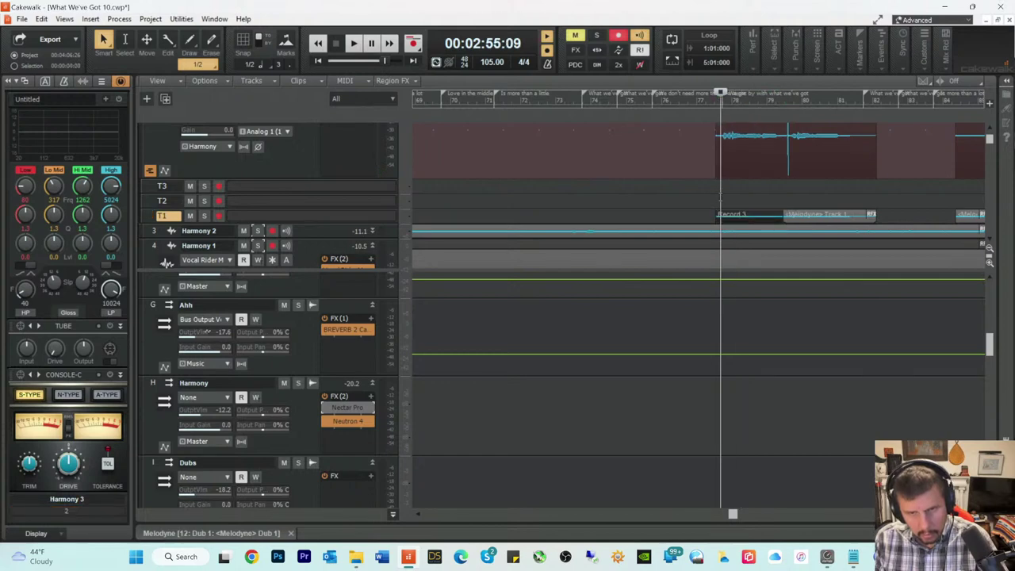
pyautogui.click(706, 103)
pyautogui.press('space')
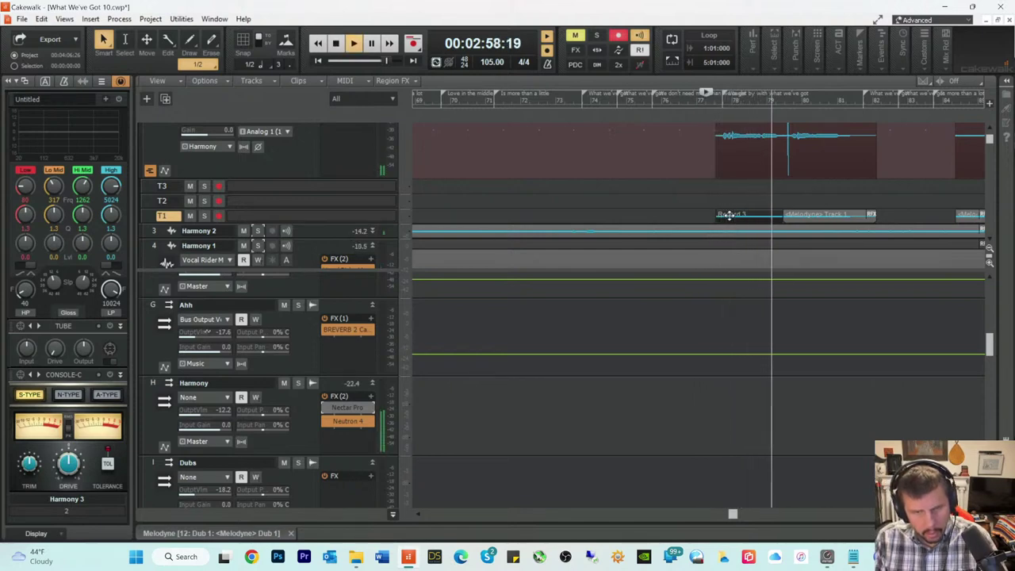
pyautogui.press('space')
# Step: Create a Melodyne region effect on the Record 3 clip in lane T1
pyautogui.click(729, 216)
pyautogui.rightClick(729, 220)
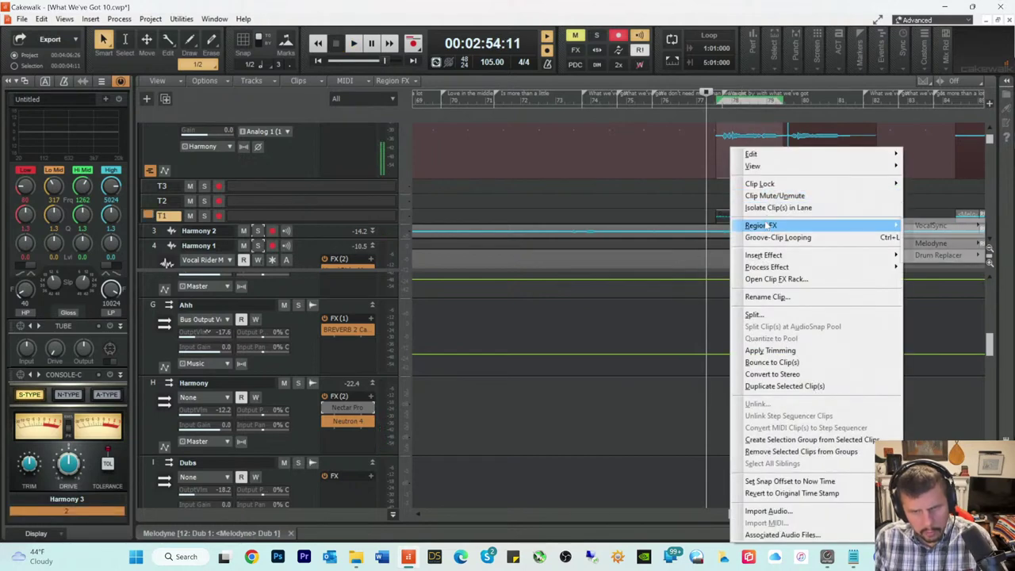
pyautogui.moveTo(765, 225)
pyautogui.moveTo(930, 242)
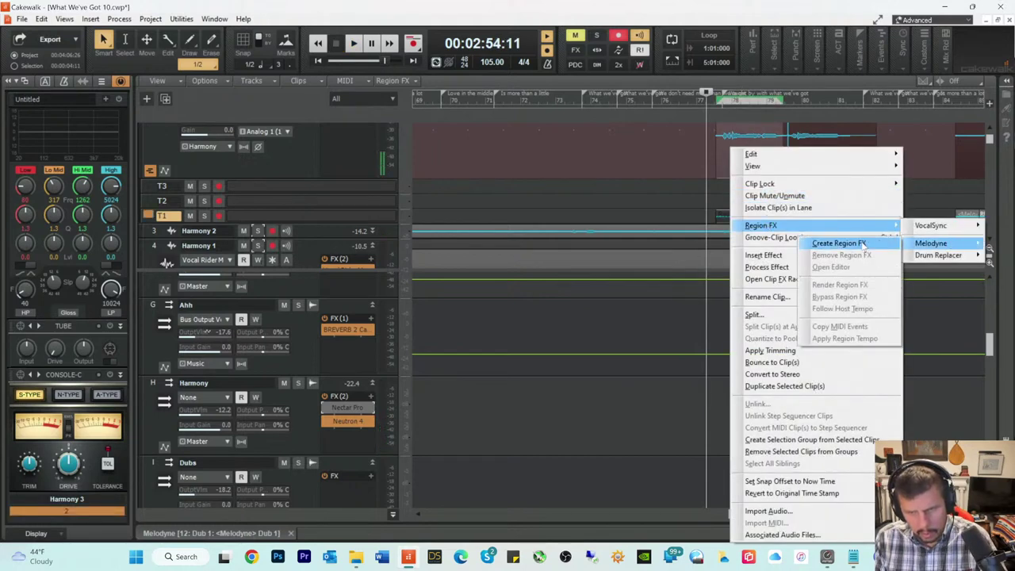
pyautogui.click(864, 244)
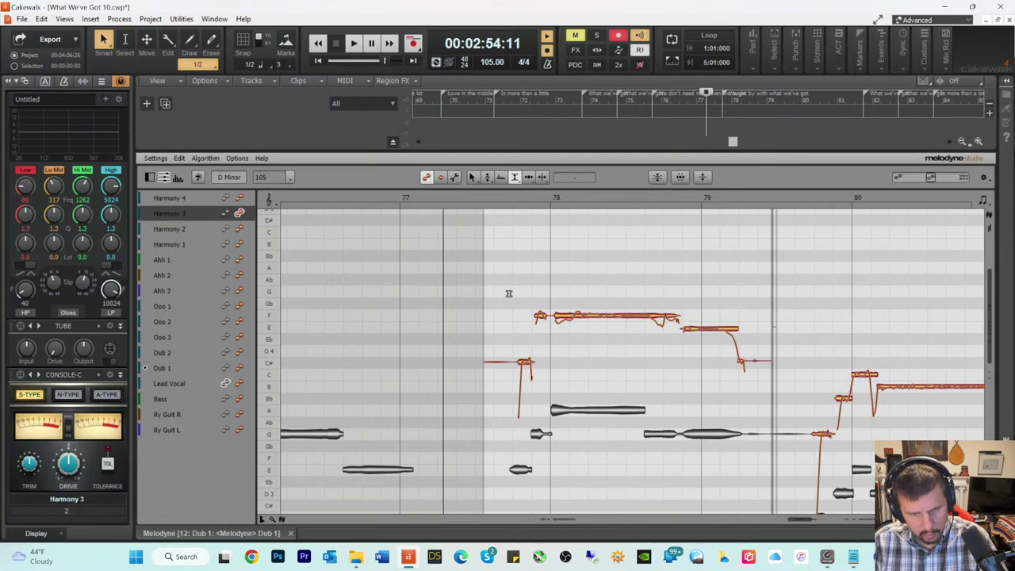
# Step: Tune the phrase's notes in Melodyne, splitting the long F4 note just after bar 78 and setting its first part to E4
pyautogui.moveTo(508, 293); pyautogui.dragTo(731, 385)
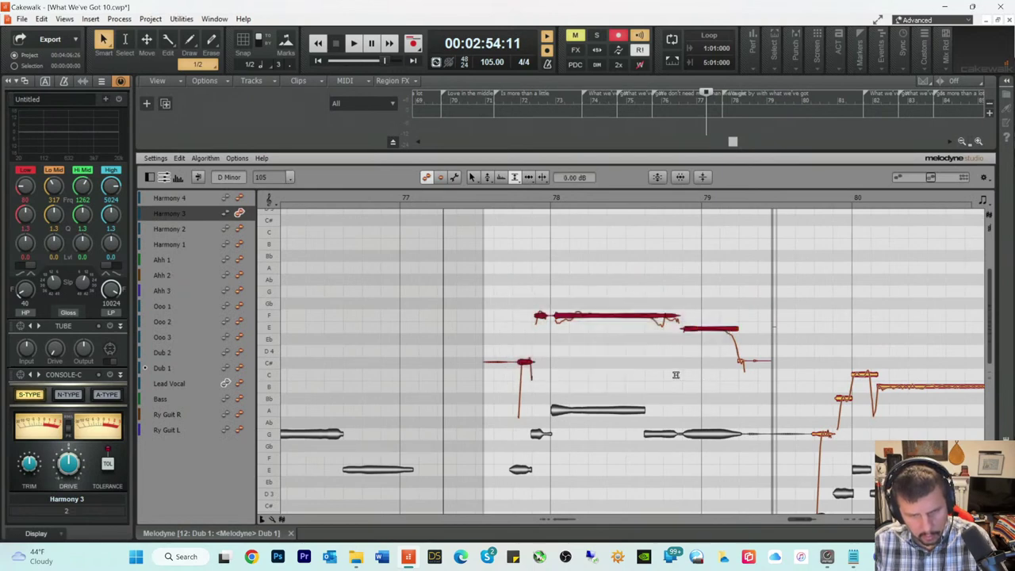
pyautogui.rightClick(676, 375)
pyautogui.click(618, 328)
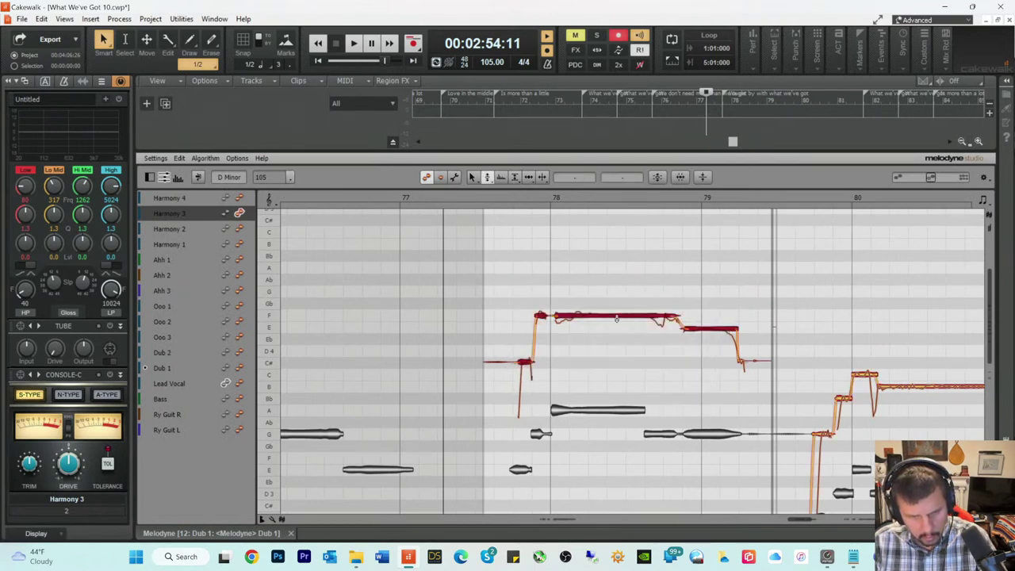
pyautogui.rightClick(591, 344)
pyautogui.click(631, 344)
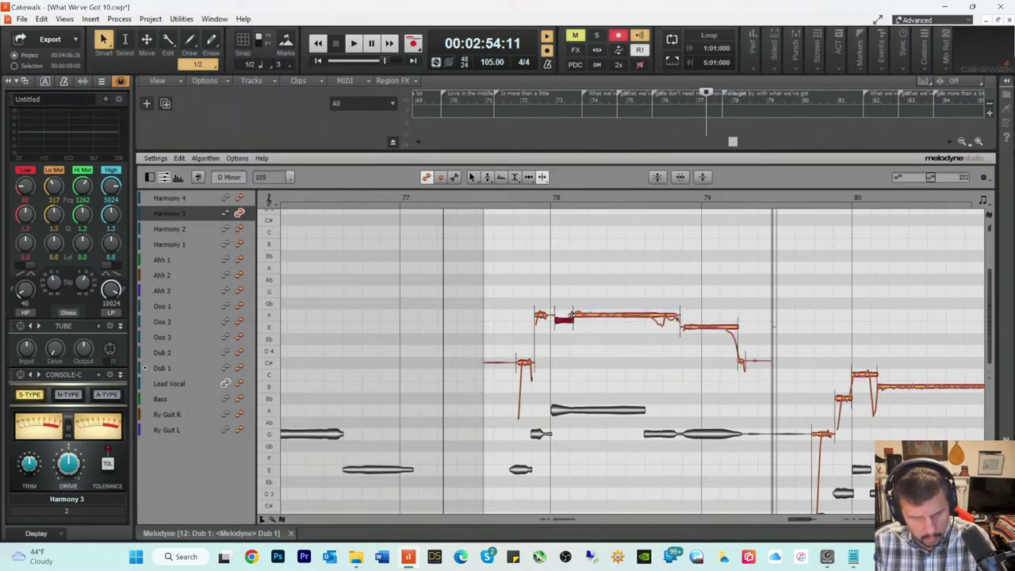
pyautogui.rightClick(565, 312)
pyautogui.click(506, 304)
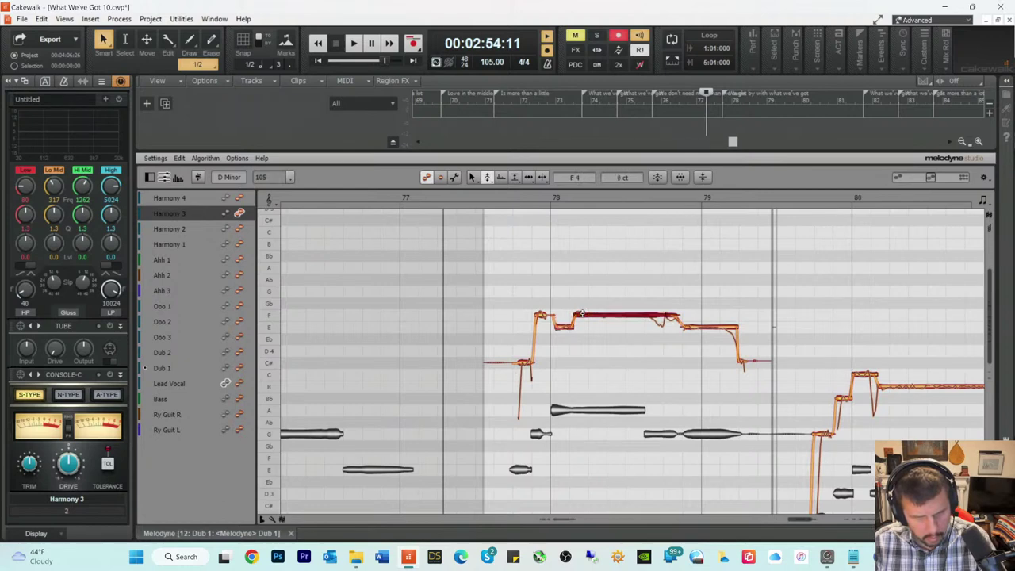
# Step: Play back the tuned phrase and reduce the amplitude of its trailing C#4 note after bar 79 to -7.68 dB
pyautogui.press('space')
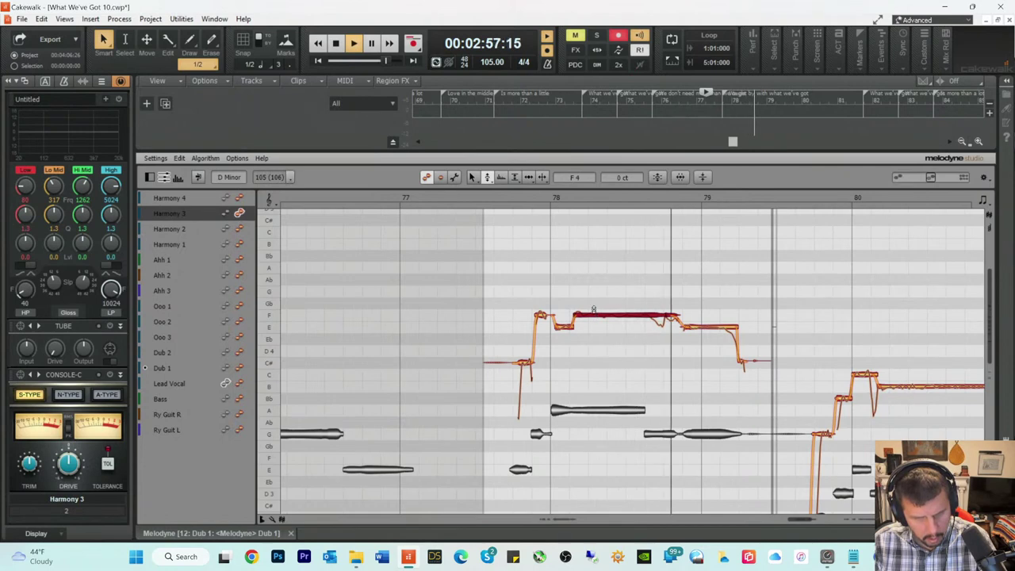
pyautogui.rightClick(575, 309)
pyautogui.click(632, 308)
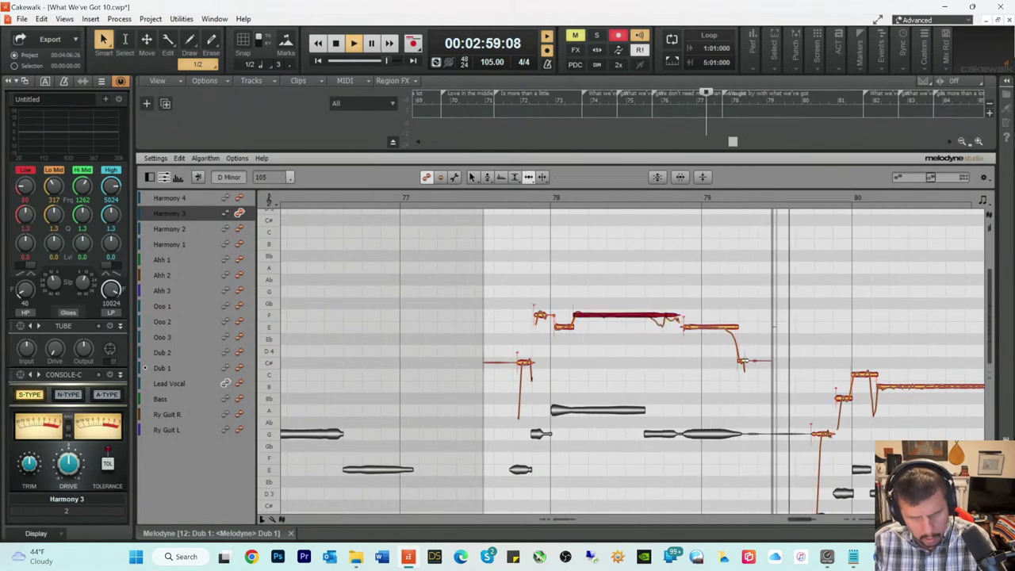
pyautogui.press('space')
pyautogui.rightClick(758, 375)
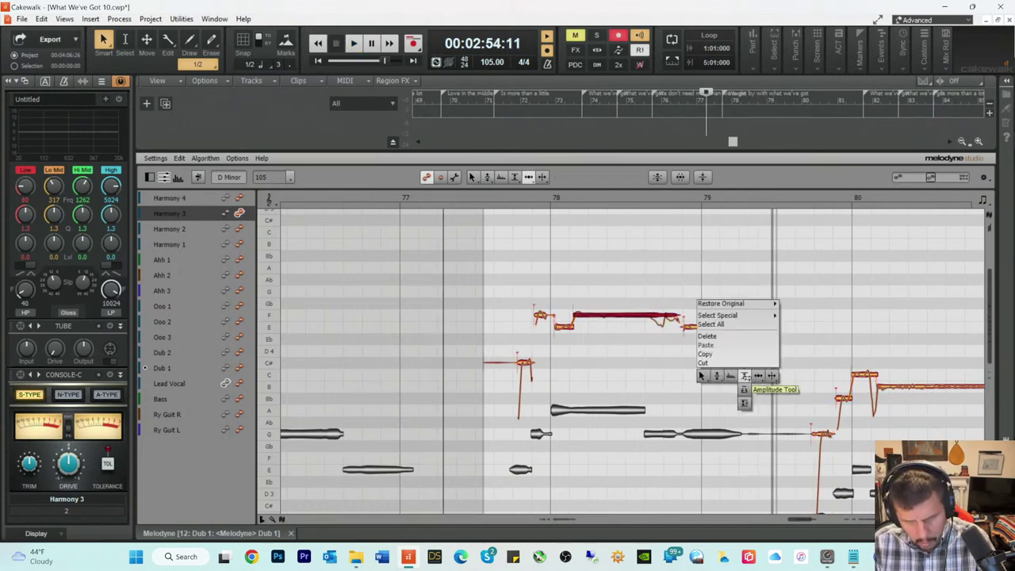
pyautogui.click(745, 376)
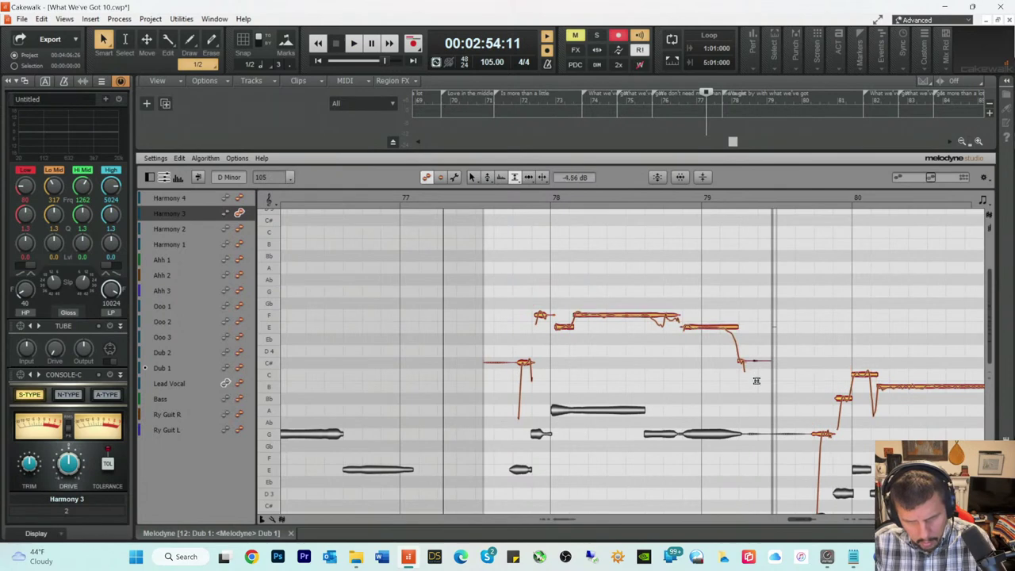
pyautogui.press('space')
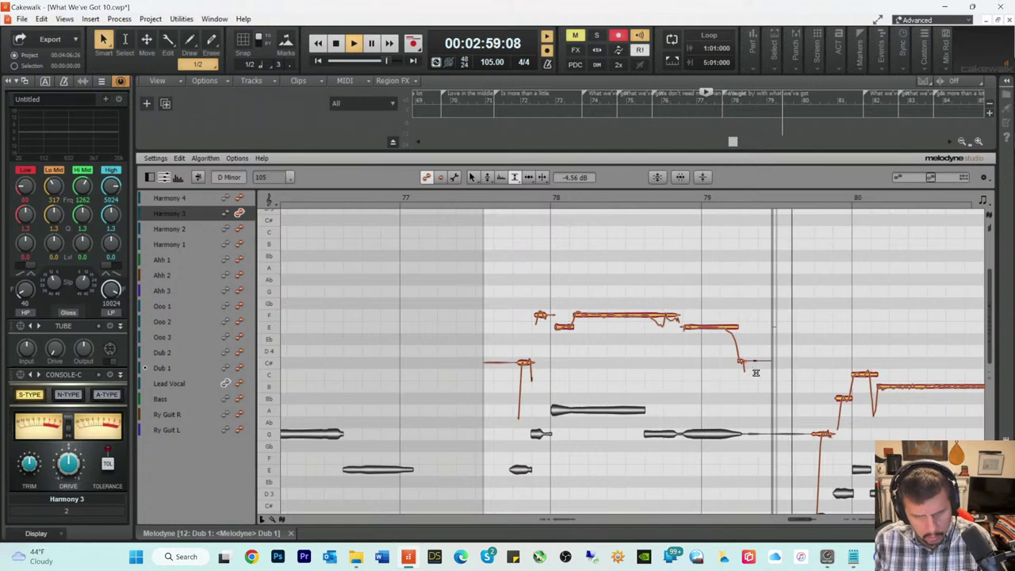
pyautogui.press('space')
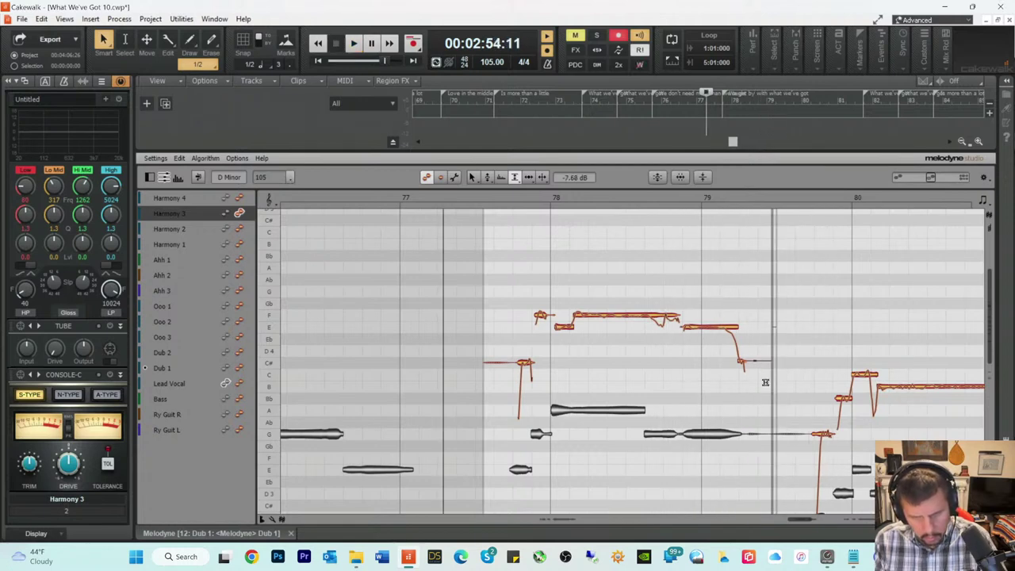
# Step: Play the edited phrase through the following clip and return from the Melodyne editor to the track view
pyautogui.press('space')
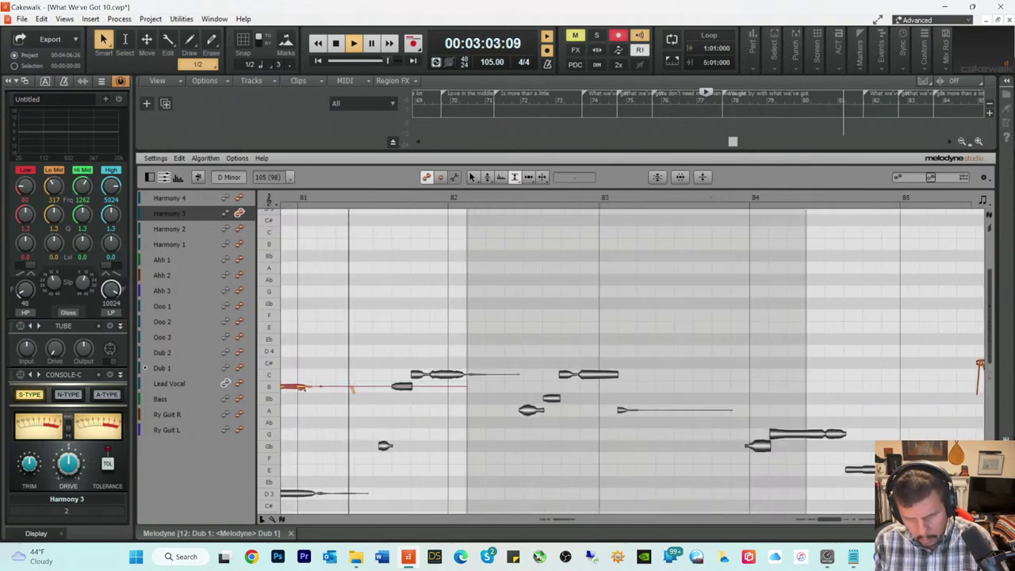
pyautogui.press('d')
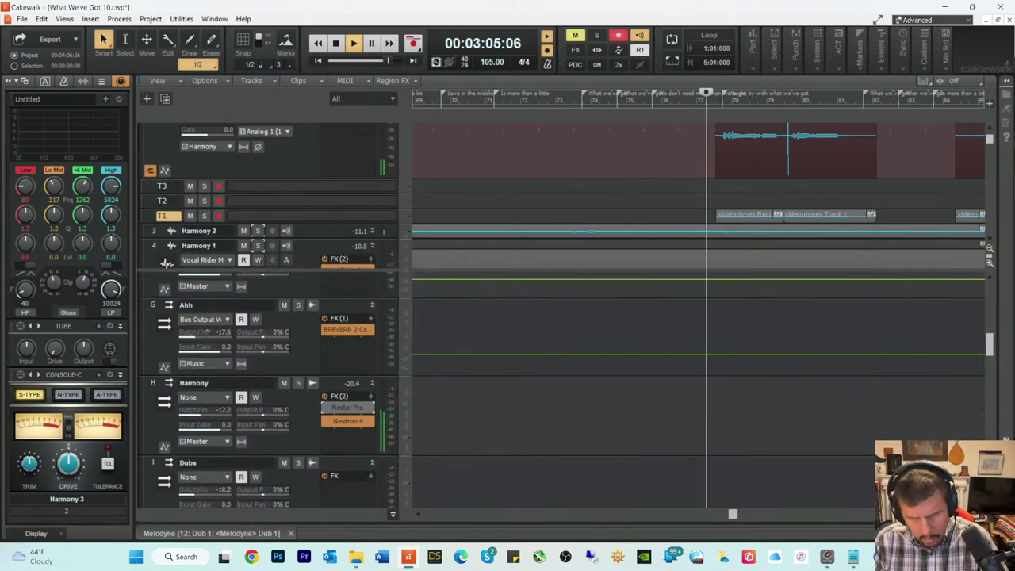
pyautogui.press('space')
pyautogui.press('d')
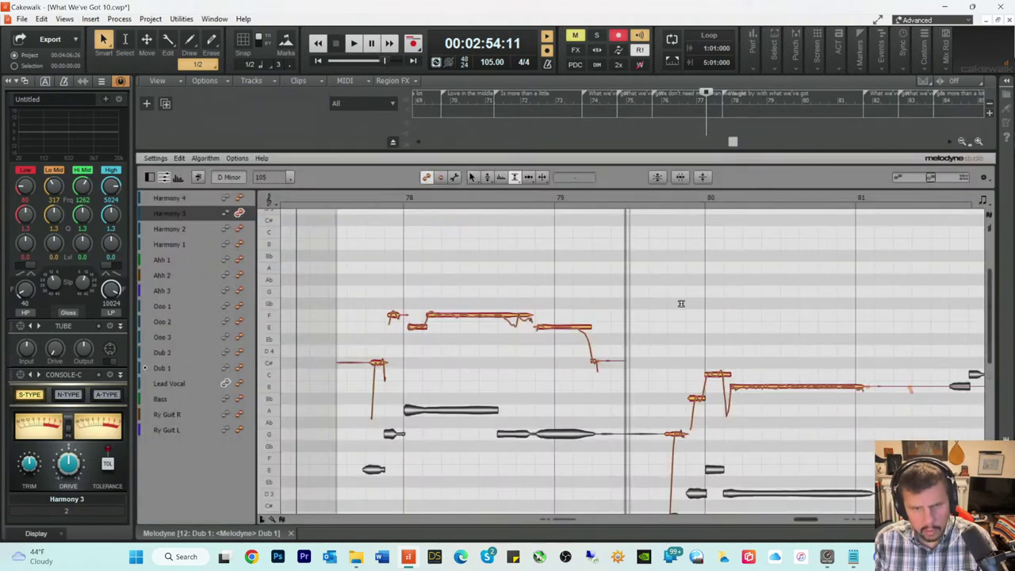
pyautogui.press('d')
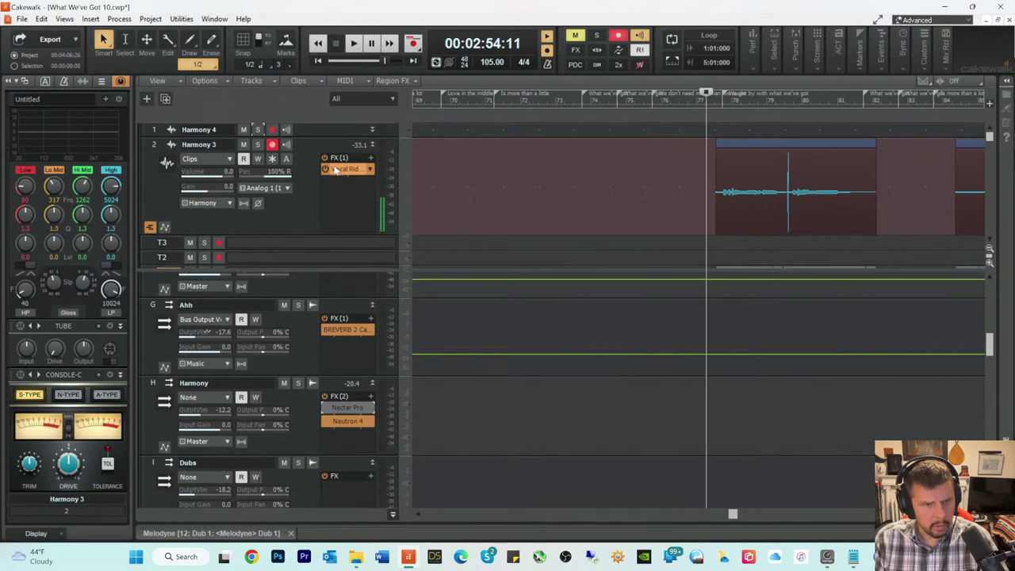
# Step: Open Harmony 3's Vocal Rider, enable automation writing in host and plug-in, and record its level ride from bar 77 to about bar 81
pyautogui.doubleClick(337, 168)
pyautogui.click(271, 146)
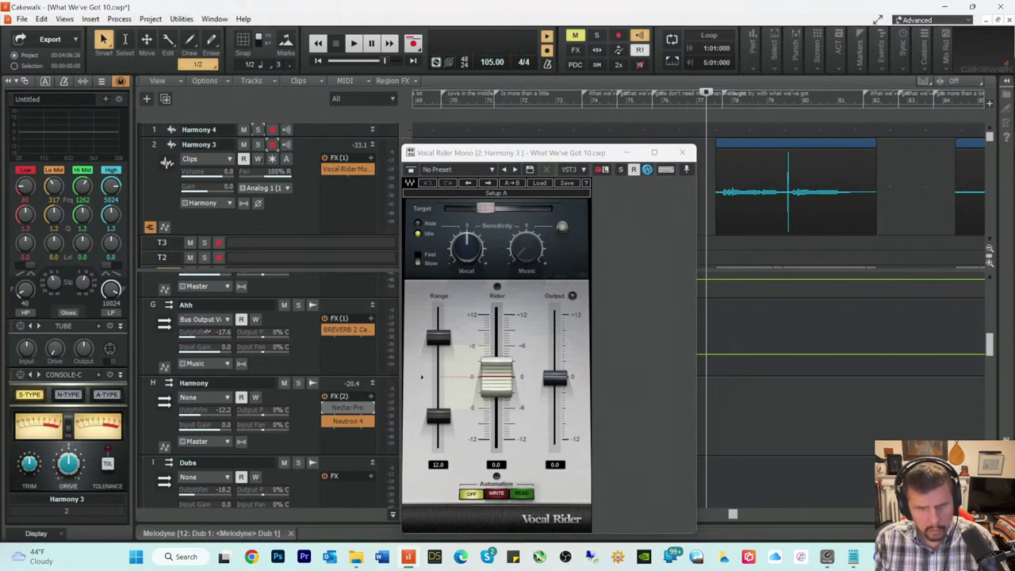
pyautogui.click(647, 169)
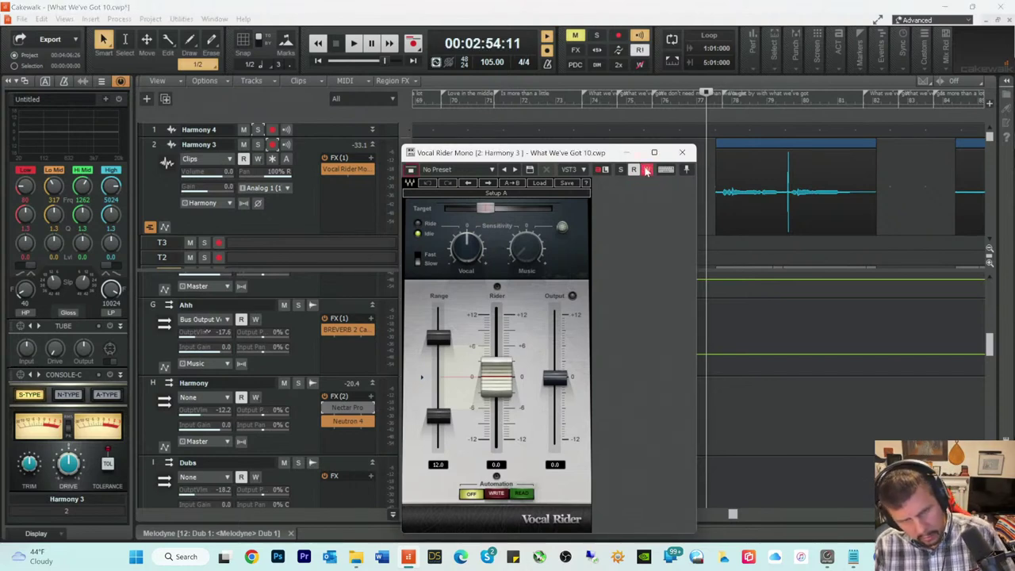
pyautogui.click(496, 493)
pyautogui.press('space')
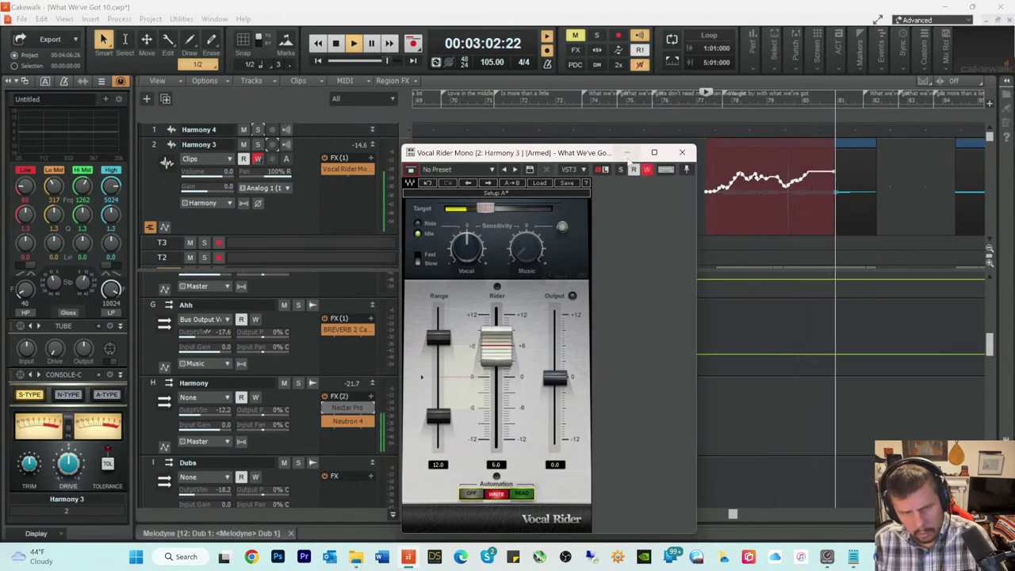
pyautogui.press('space')
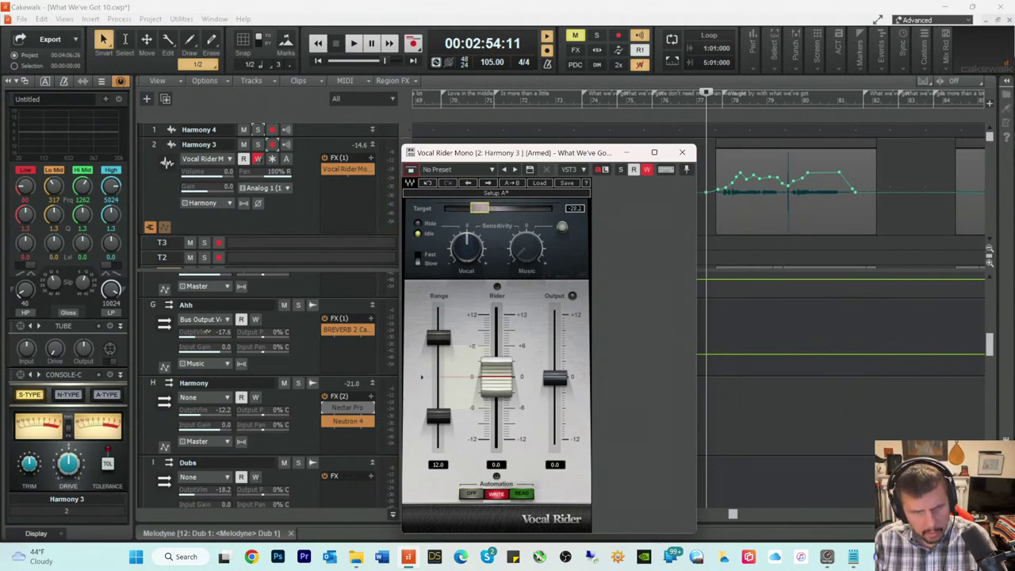
# Step: Lower Harmony 3's Vocal Rider target to -31.1 and record its level rides over the phrases starting at bar 77 and bar 84
pyautogui.press('space')
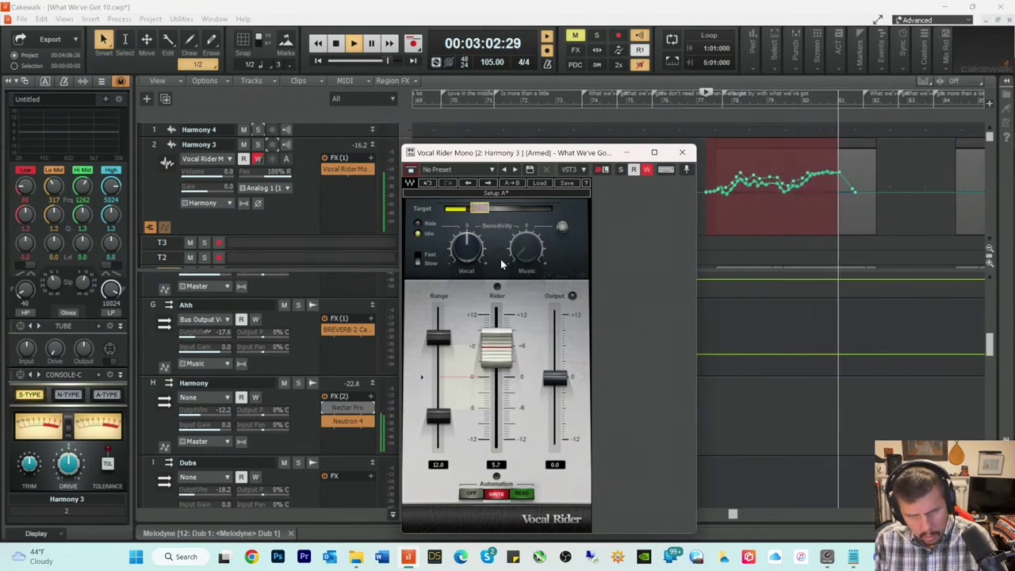
pyautogui.press('space')
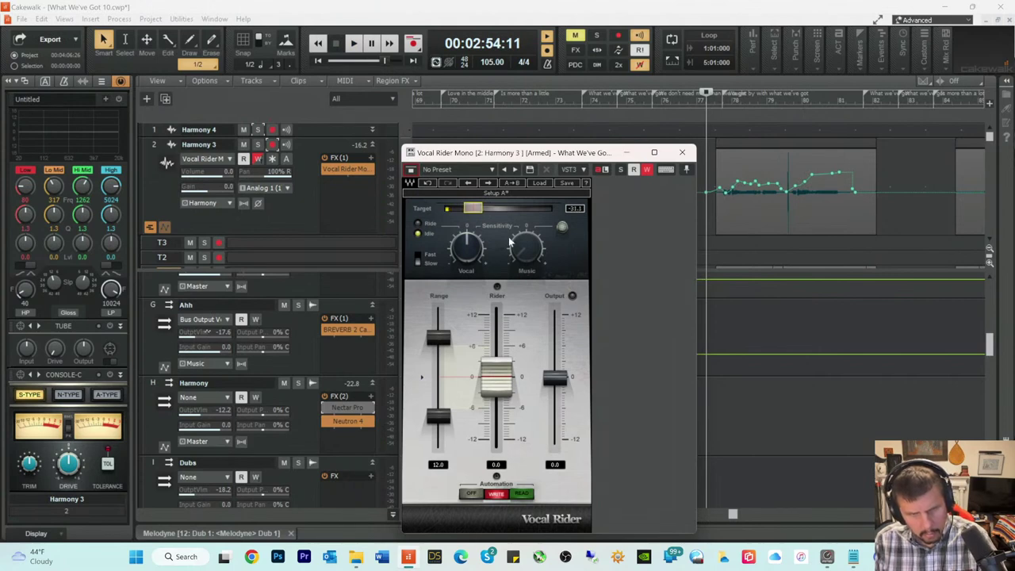
pyautogui.press('space')
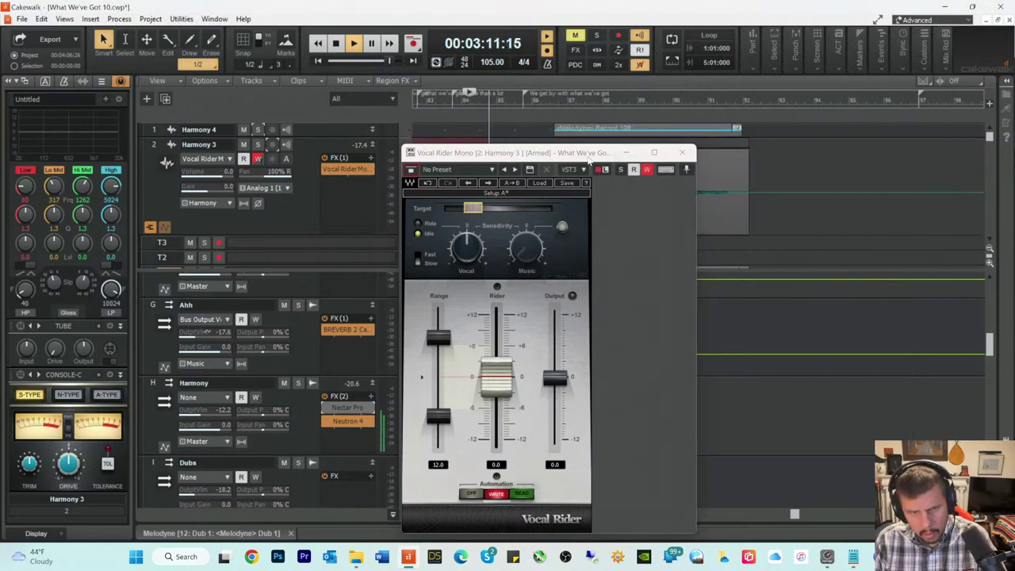
pyautogui.moveTo(588, 160); pyautogui.dragTo(840, 179)
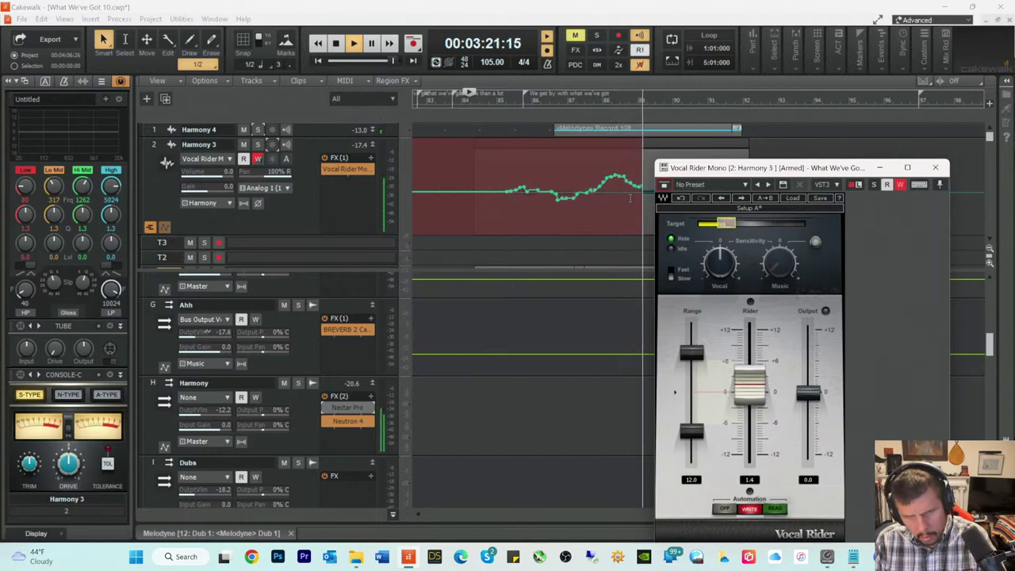
pyautogui.moveTo(735, 174); pyautogui.dragTo(378, 177)
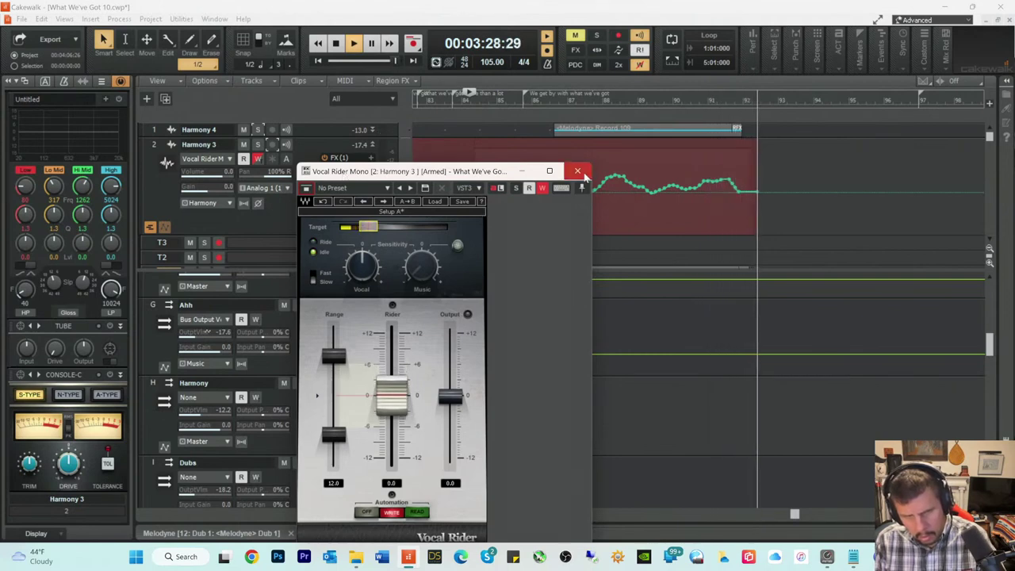
# Step: Disable host automation writing after the bar 84 phrase, stop playback, and set Harmony 3's Vocal Rider to Read before closing it
pyautogui.click(541, 188)
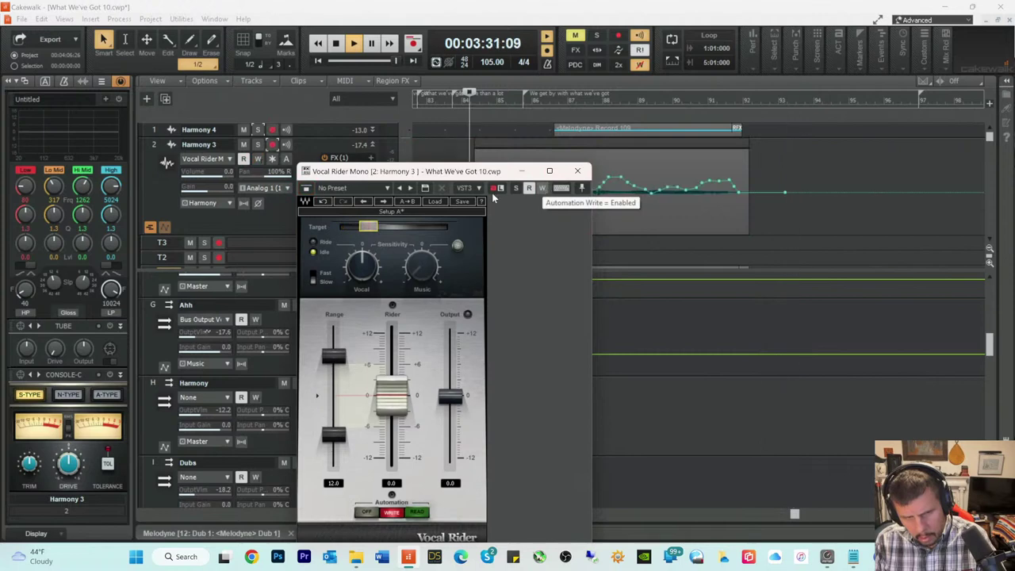
pyautogui.press('space')
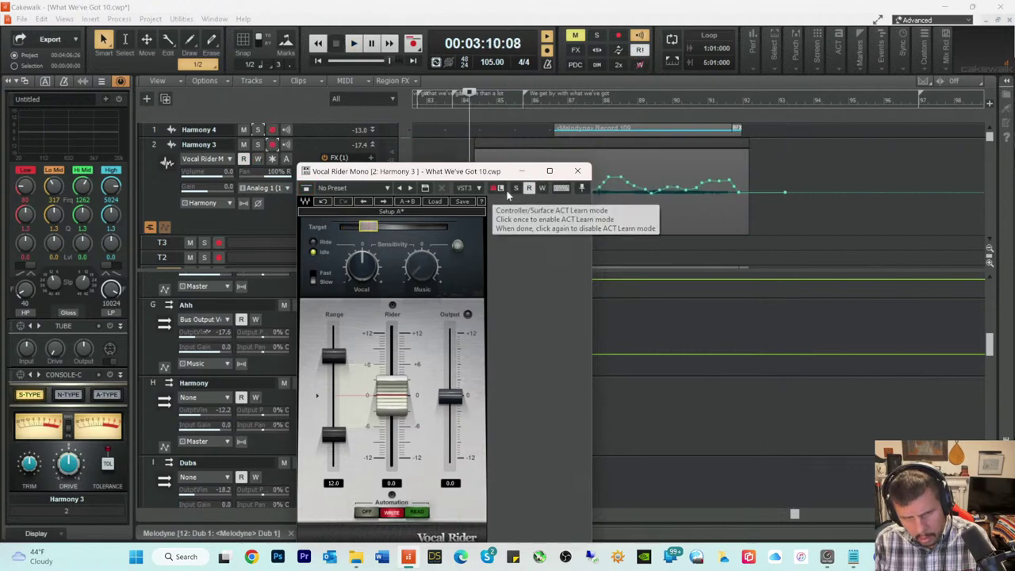
pyautogui.click(417, 512)
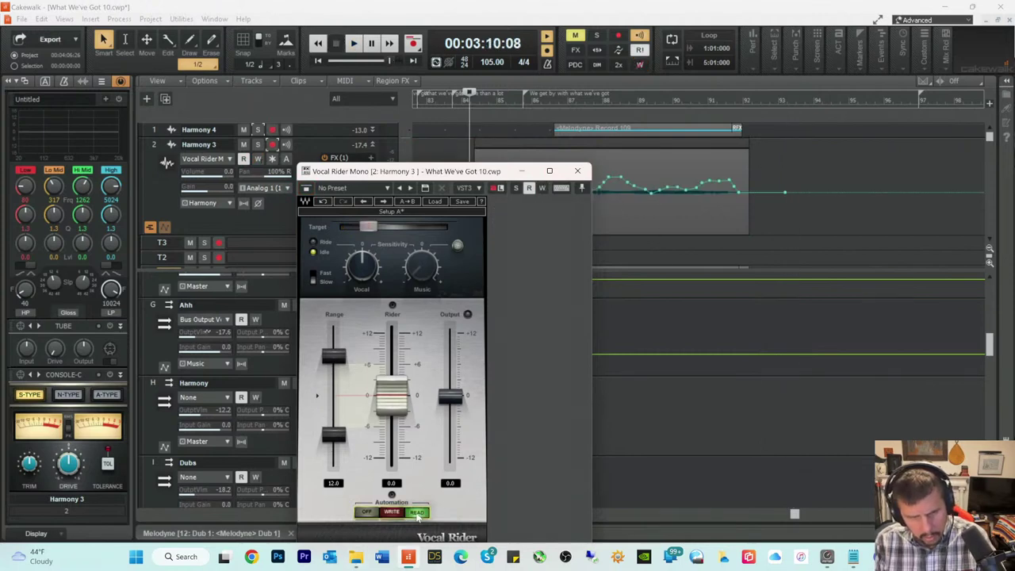
pyautogui.click(577, 172)
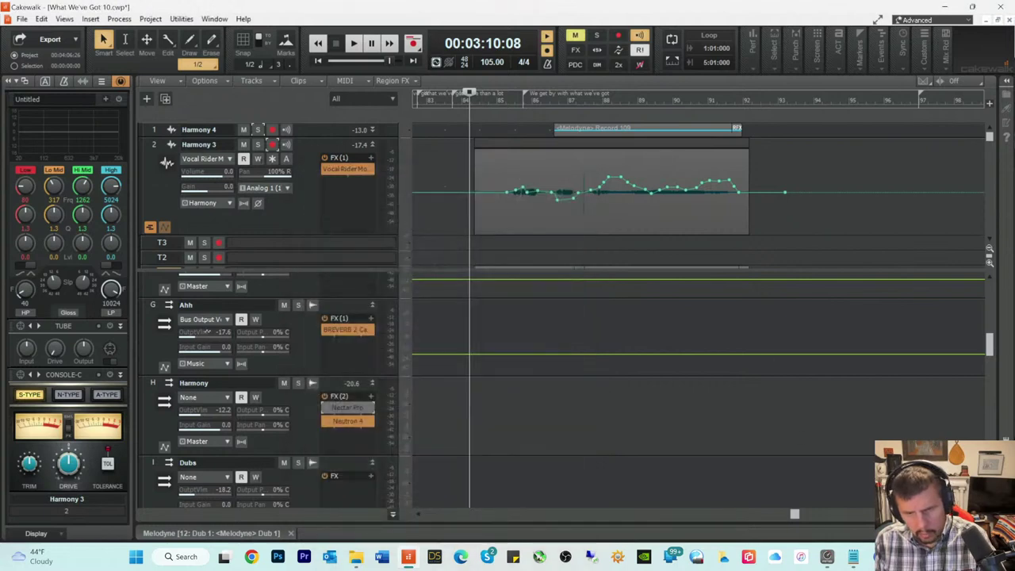
# Step: Survey the harmony tracks across the song and expand the Harmony 2 track so that its clips show at full height
pyautogui.hotkey('ctrl', 'Left')
pyautogui.hotkey('ctrl', 'Left')
pyautogui.hotkey('ctrl', 'Left')
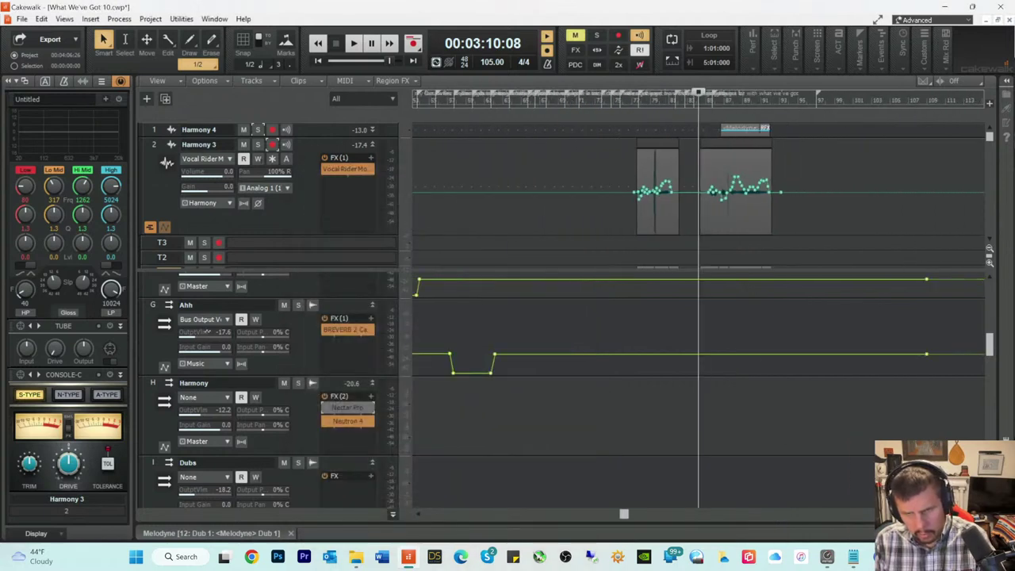
pyautogui.scroll(-4, 836, 238)
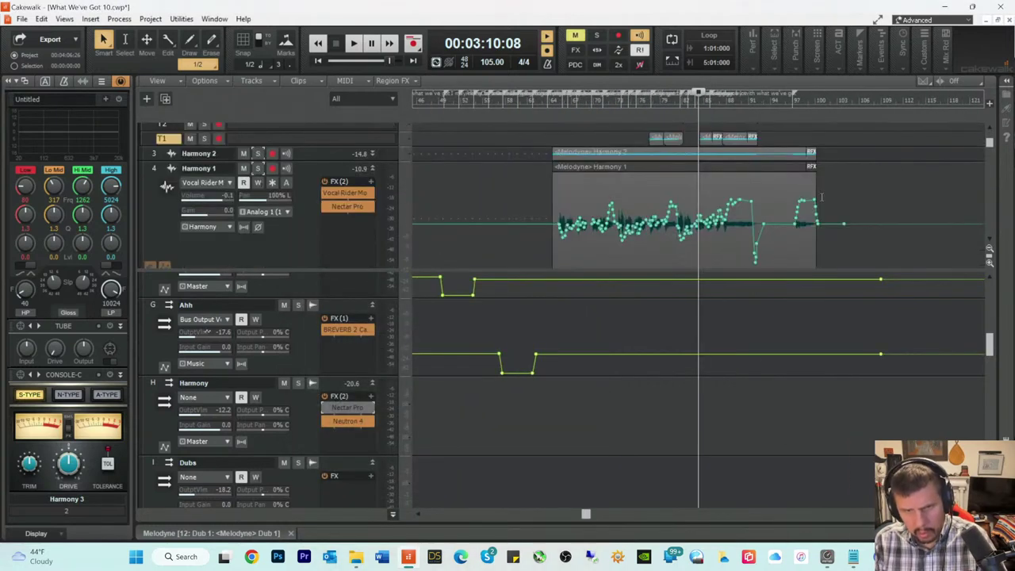
pyautogui.scroll(3, 821, 197)
pyautogui.scroll(-3, 822, 196)
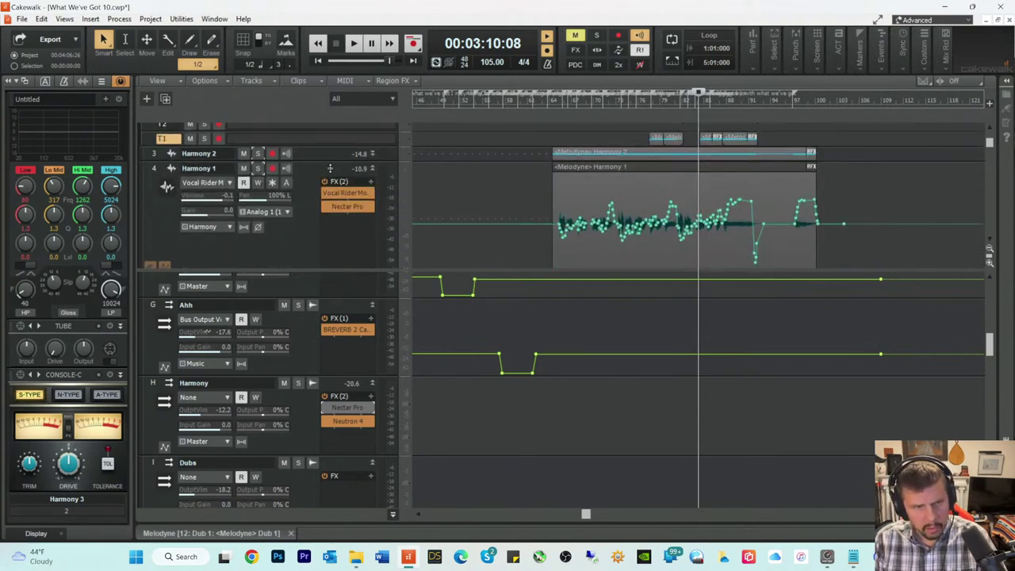
pyautogui.moveTo(330, 168); pyautogui.dragTo(330, 251)
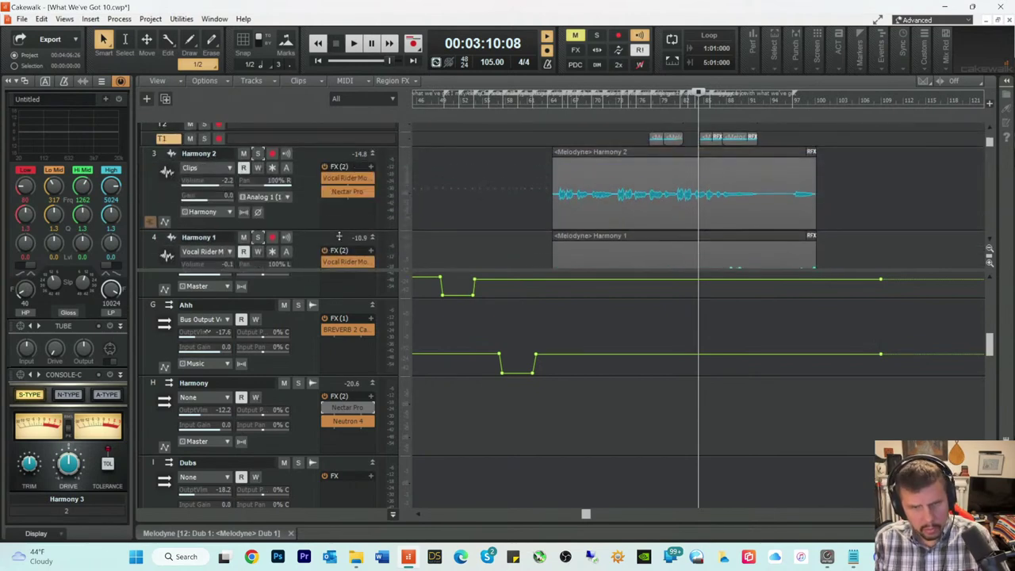
# Step: Record Harmony 3's Vocal Rider level ride over its earlier phrase from about bar 36 to bar 43, ending with automation writing disabled
pyautogui.click(529, 100)
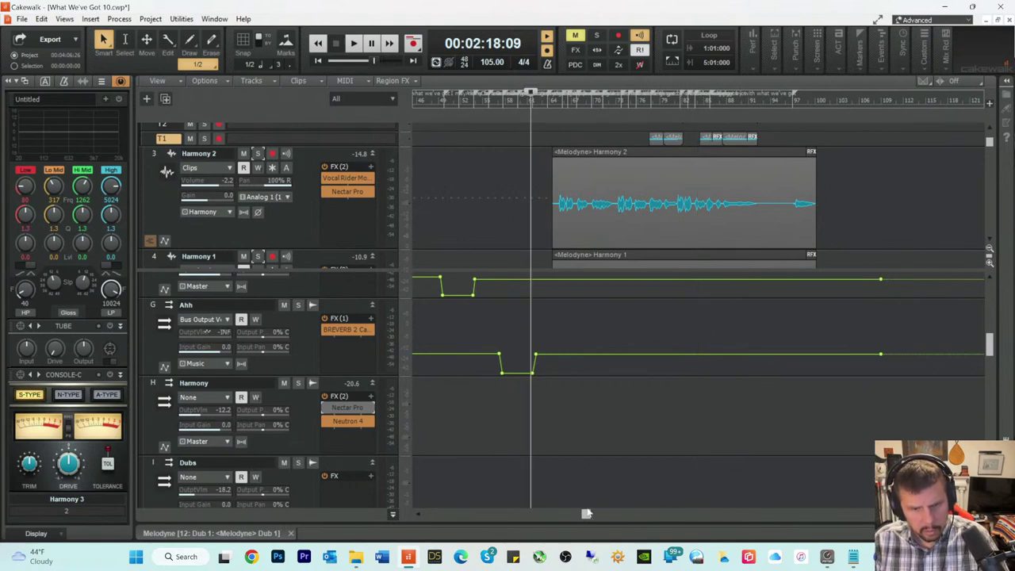
pyautogui.moveTo(587, 514); pyautogui.dragTo(468, 515)
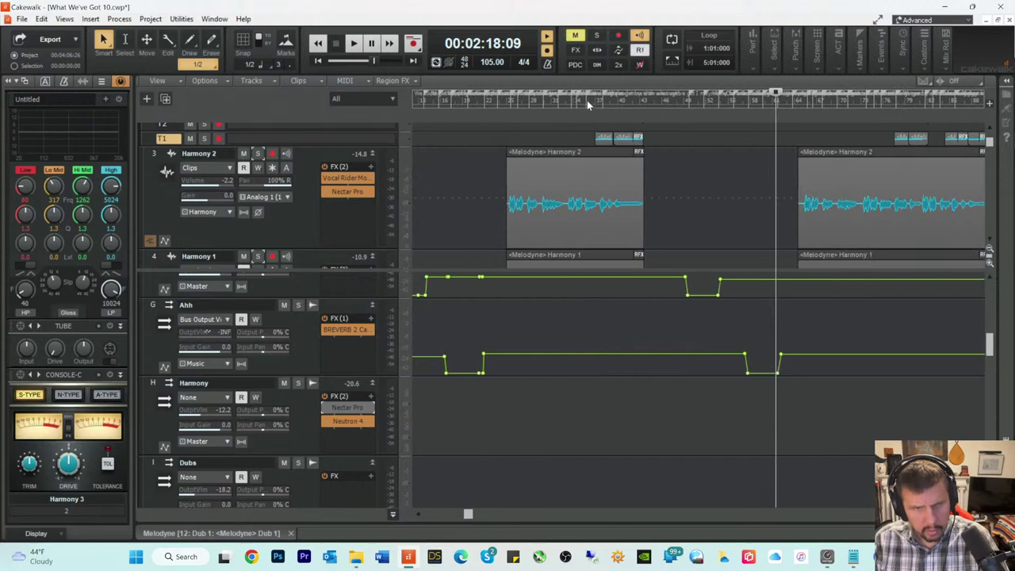
pyautogui.click(587, 100)
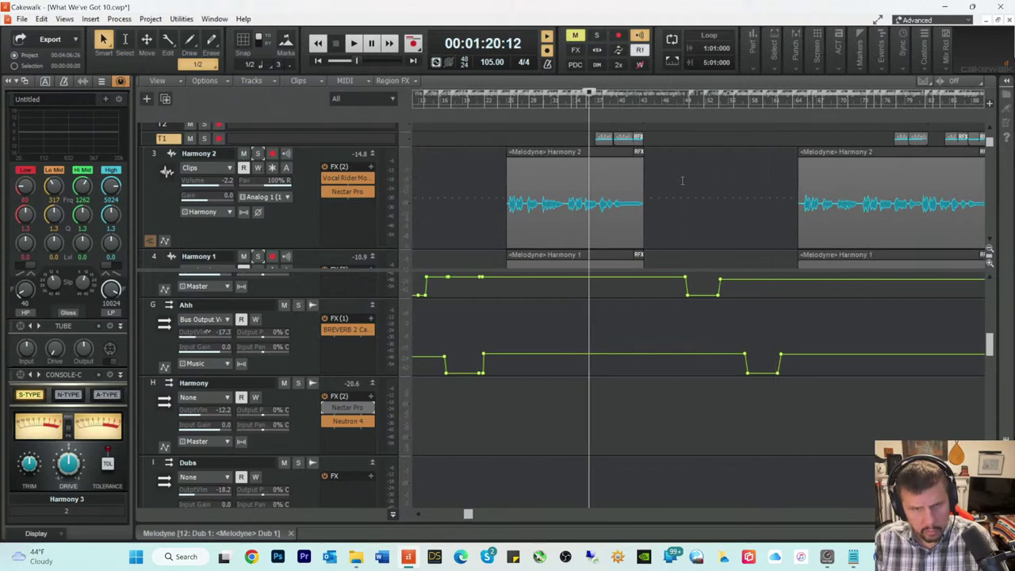
pyautogui.scroll(3, 684, 181)
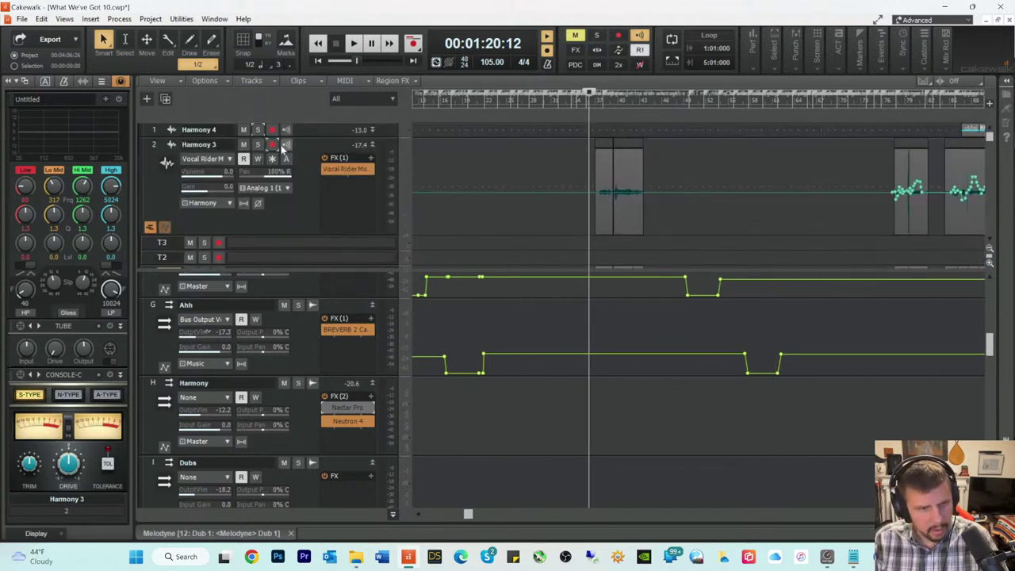
pyautogui.doubleClick(344, 170)
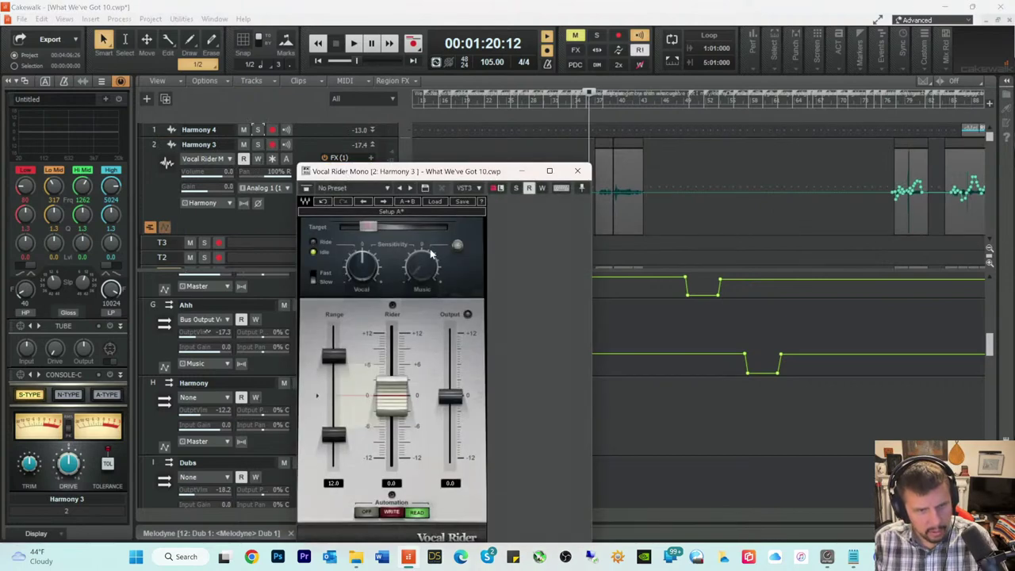
pyautogui.click(541, 187)
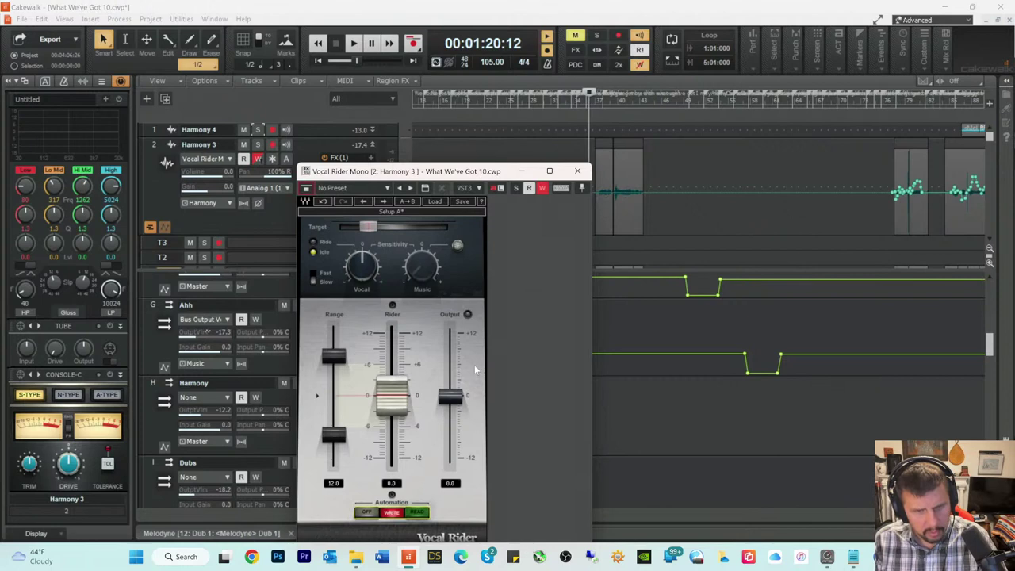
pyautogui.press('space')
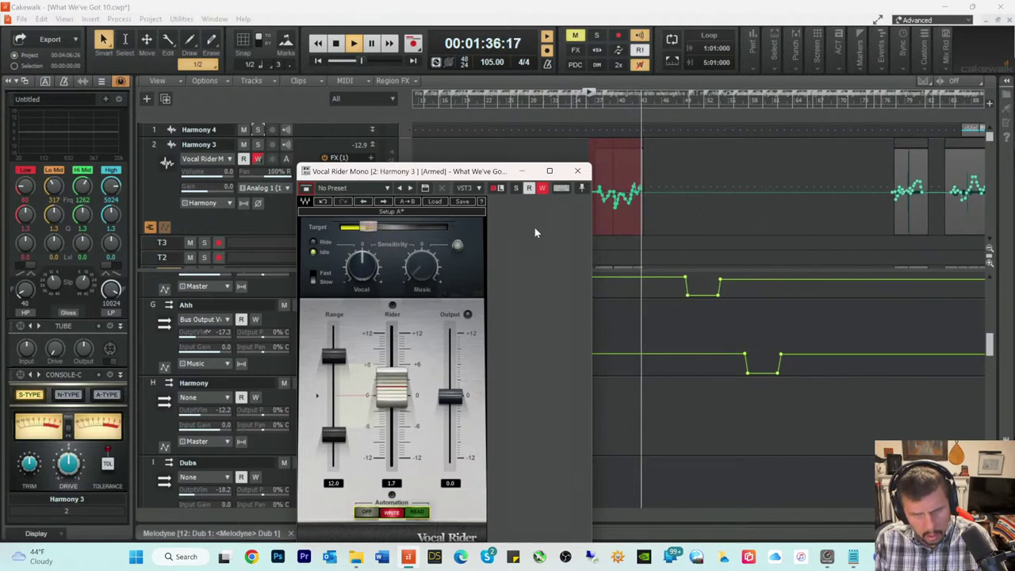
pyautogui.press('space')
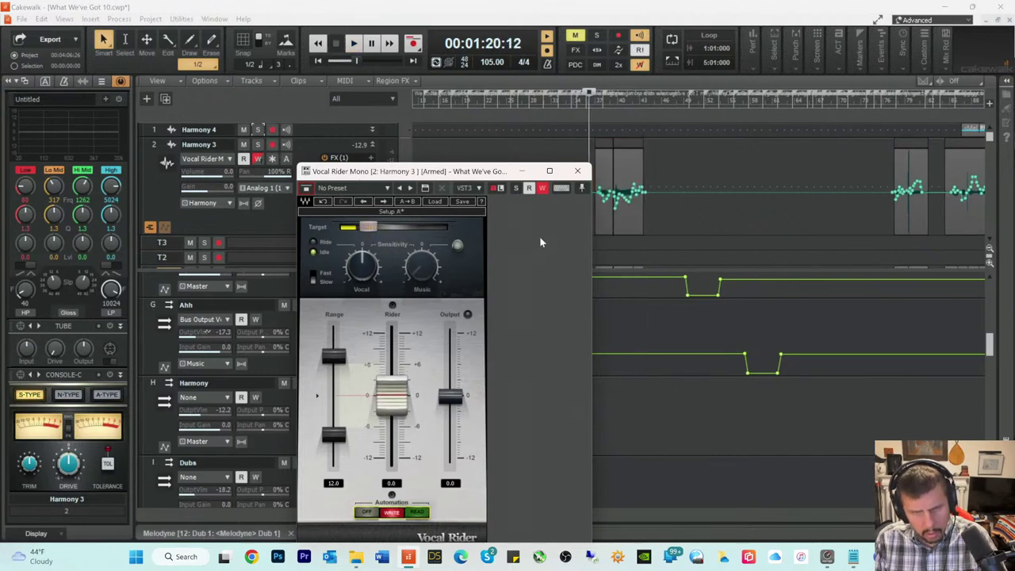
pyautogui.click(541, 189)
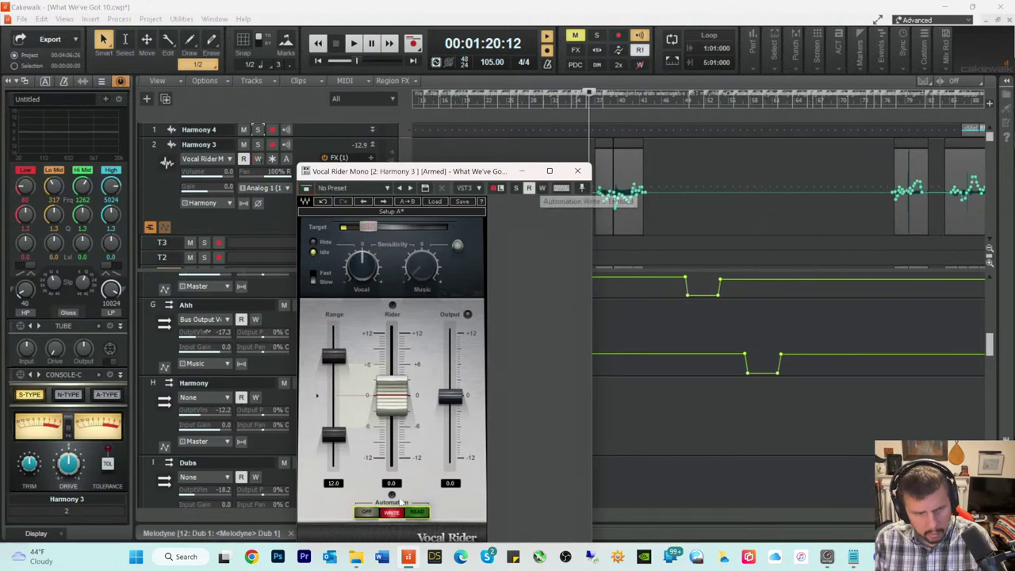
pyautogui.click(576, 172)
# Step: Remove the empty take lanes from the Harmony 3 track and save the project
pyautogui.scroll(-2, 642, 198)
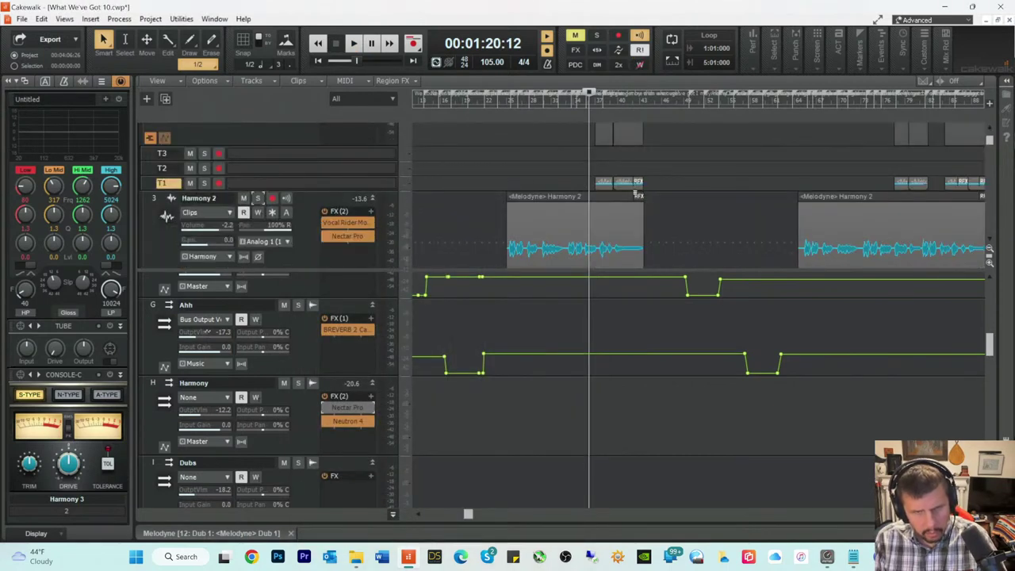
pyautogui.scroll(2, 269, 189)
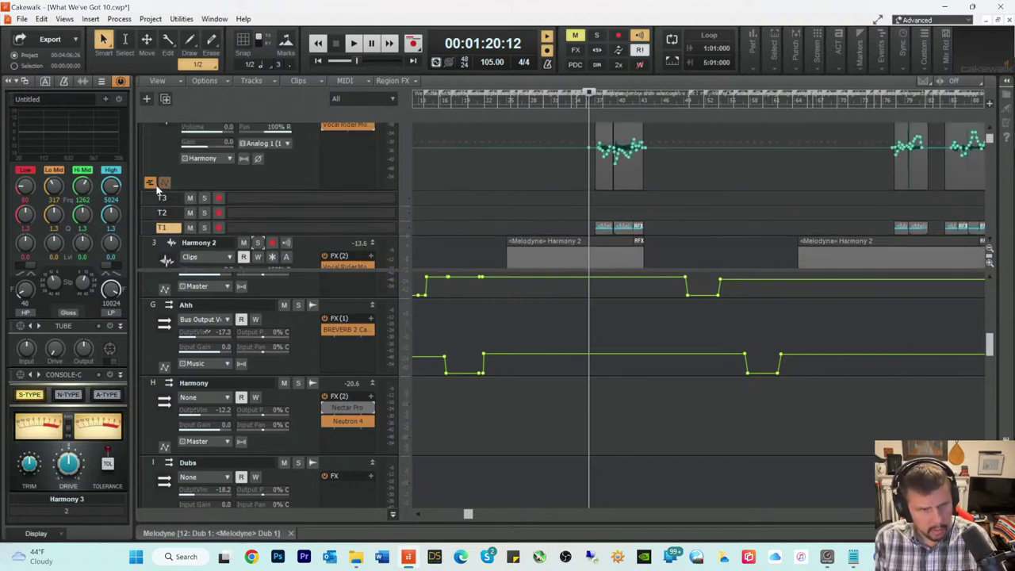
pyautogui.rightClick(626, 178)
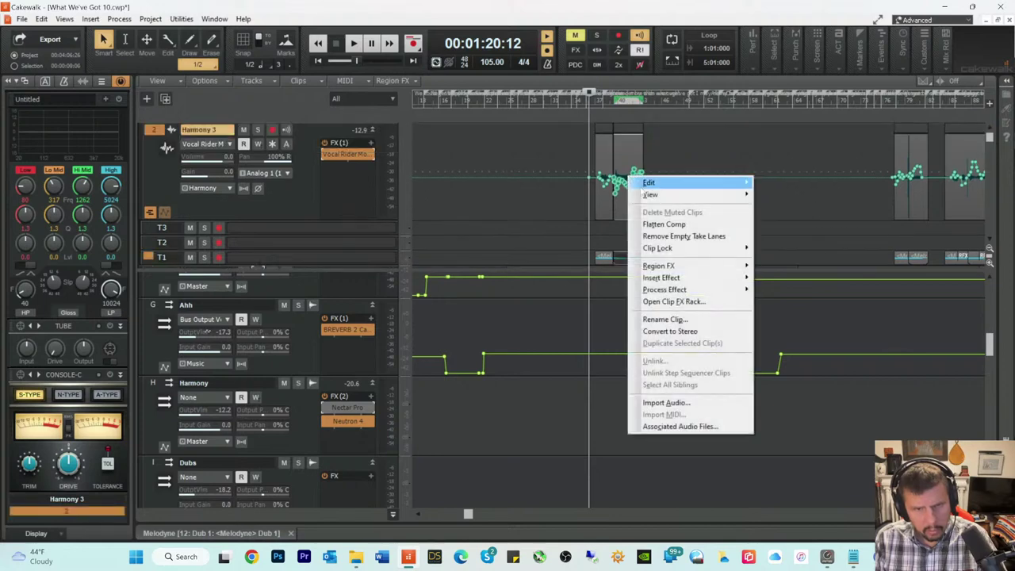
pyautogui.click(655, 237)
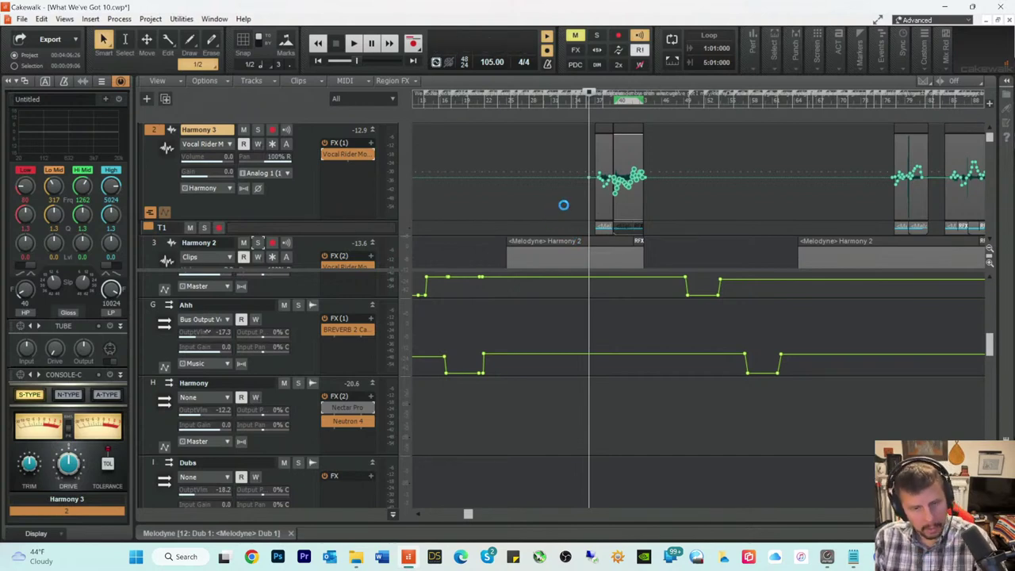
# Step: Position playback just before Harmony 2's first clip and open its Vocal Rider with automation writing enabled in host and plug-in
pyautogui.scroll(-1, 570, 182)
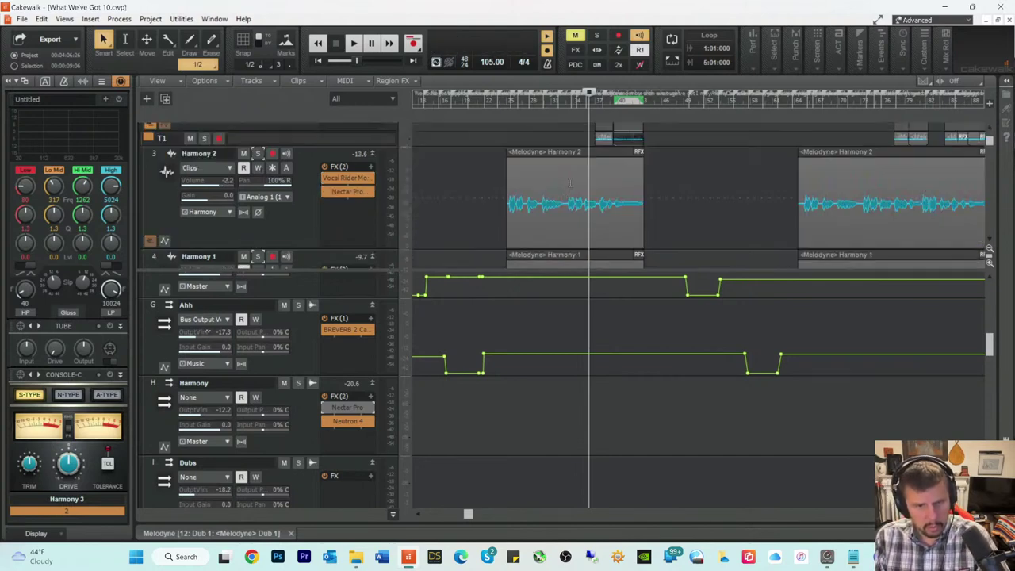
pyautogui.click(501, 100)
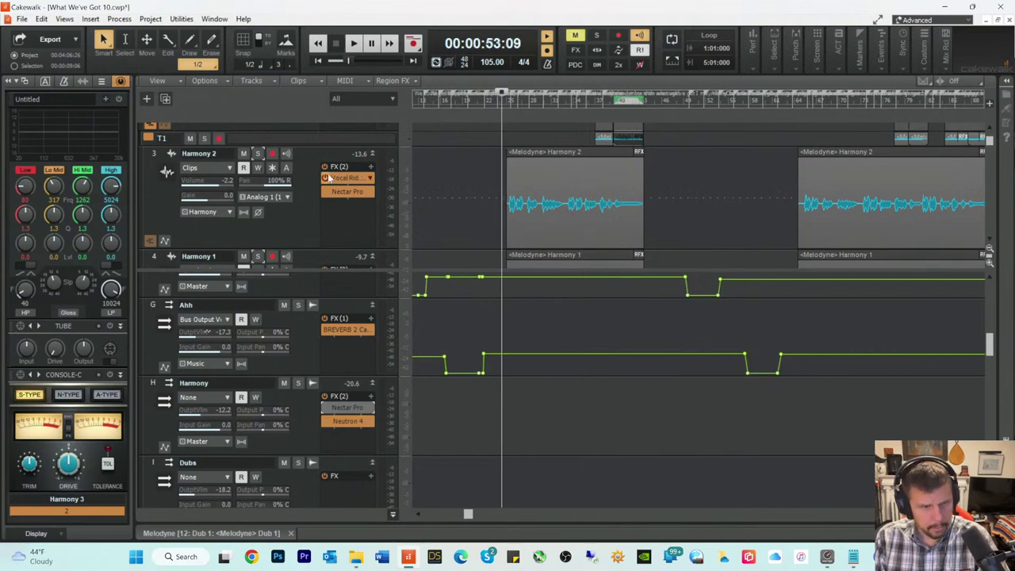
pyautogui.click(334, 178)
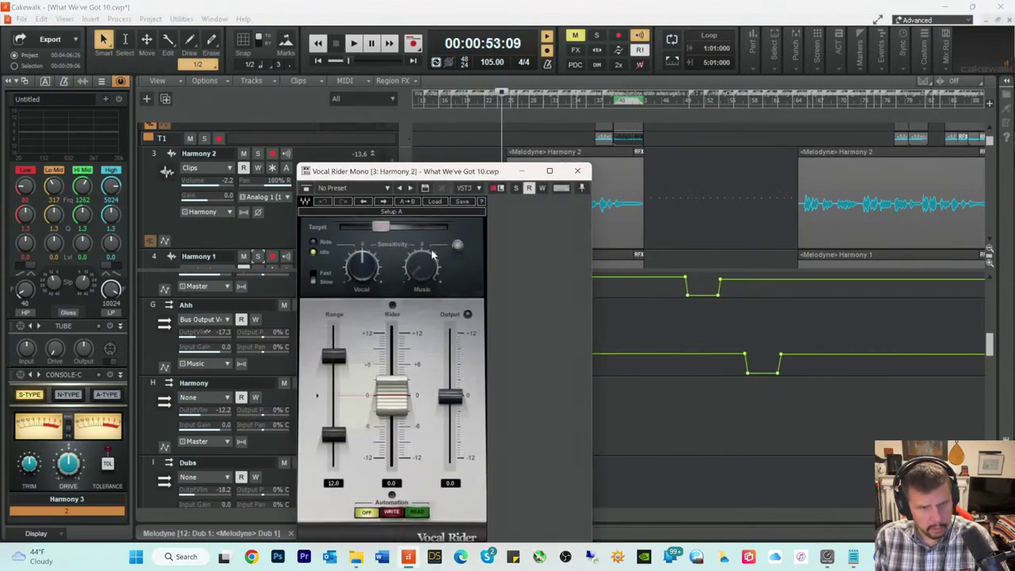
pyautogui.click(542, 188)
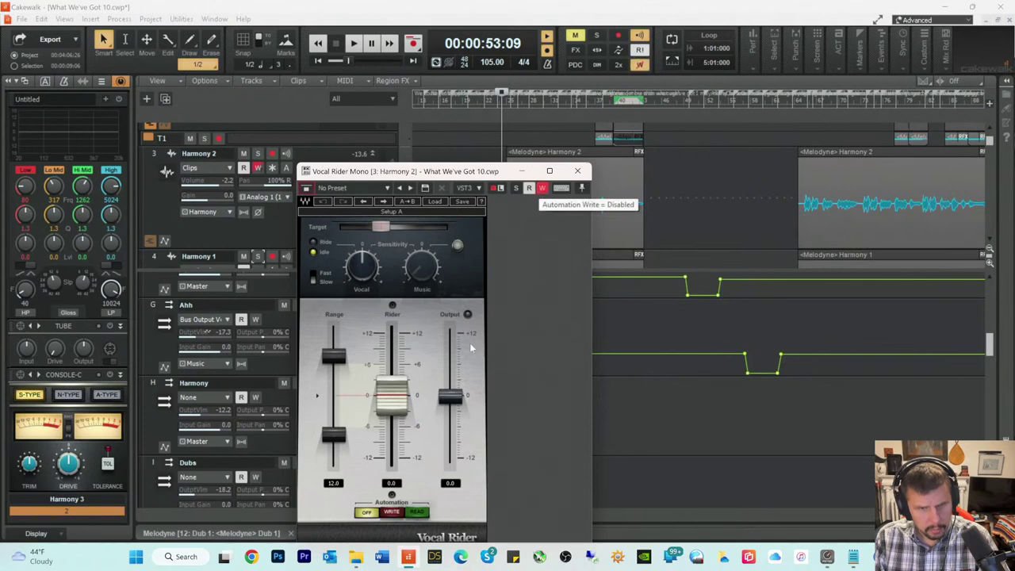
pyautogui.click(392, 512)
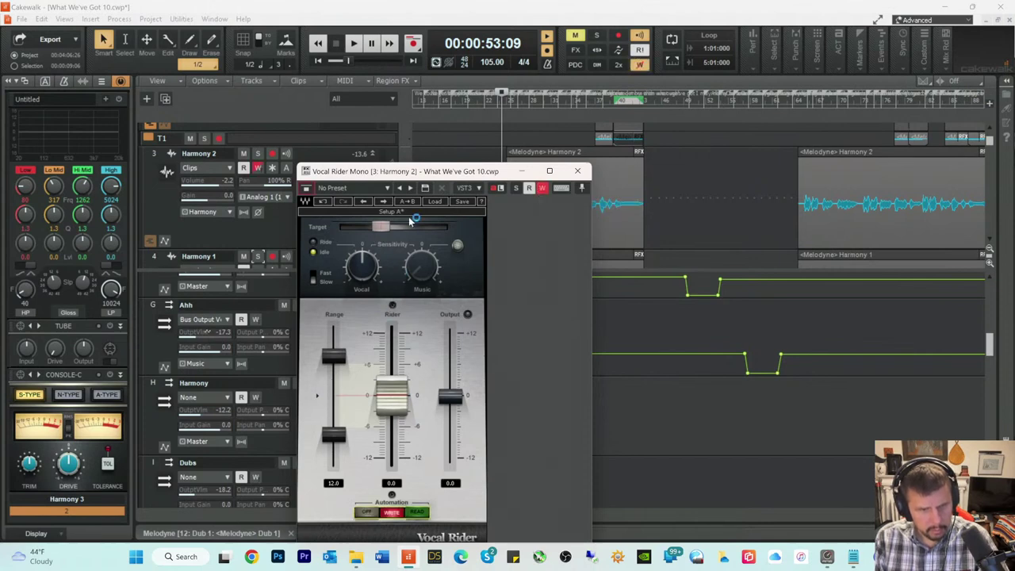
pyautogui.moveTo(411, 171); pyautogui.dragTo(294, 160)
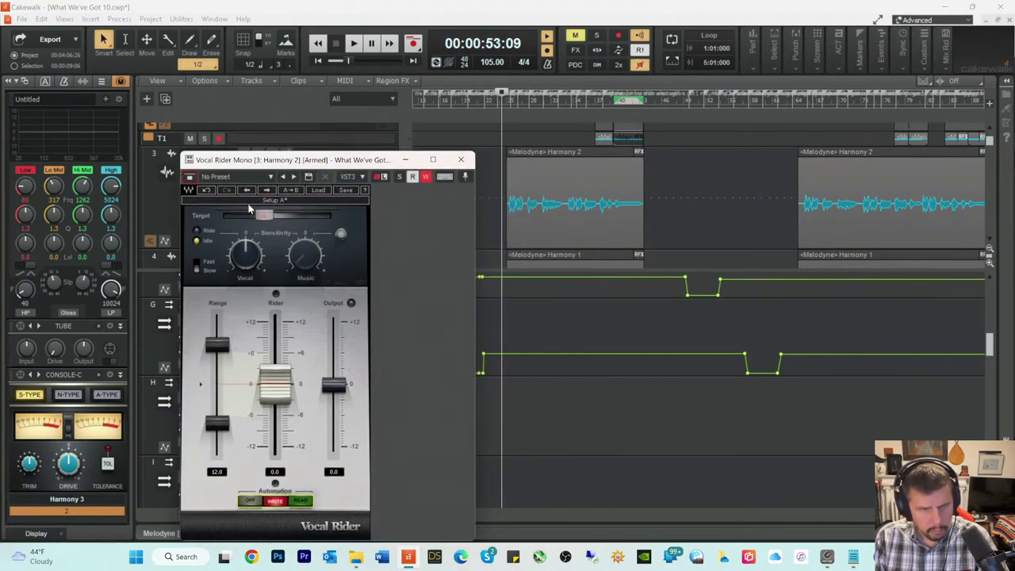
pyautogui.press('space')
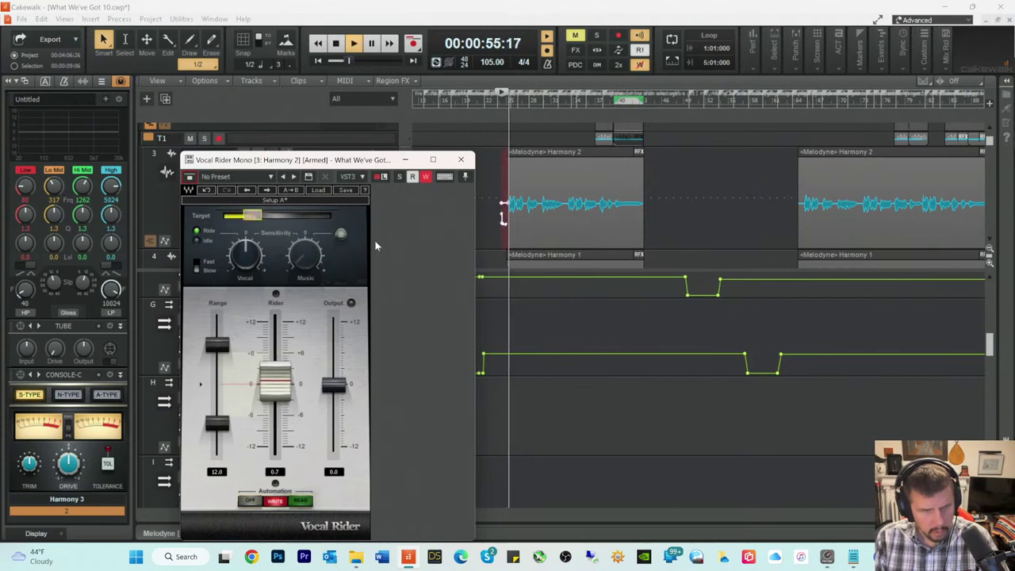
pyautogui.press('space')
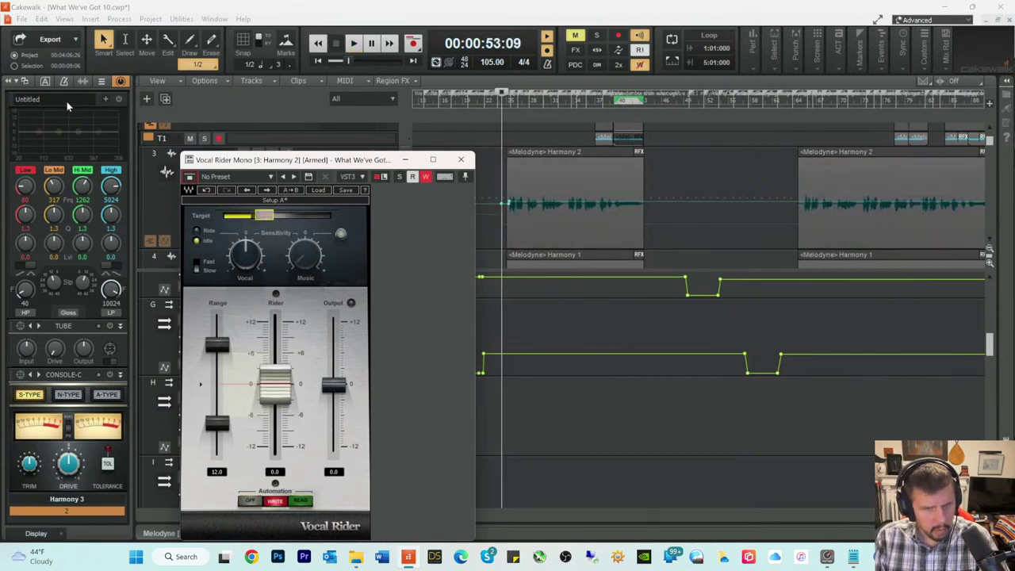
pyautogui.click(40, 19)
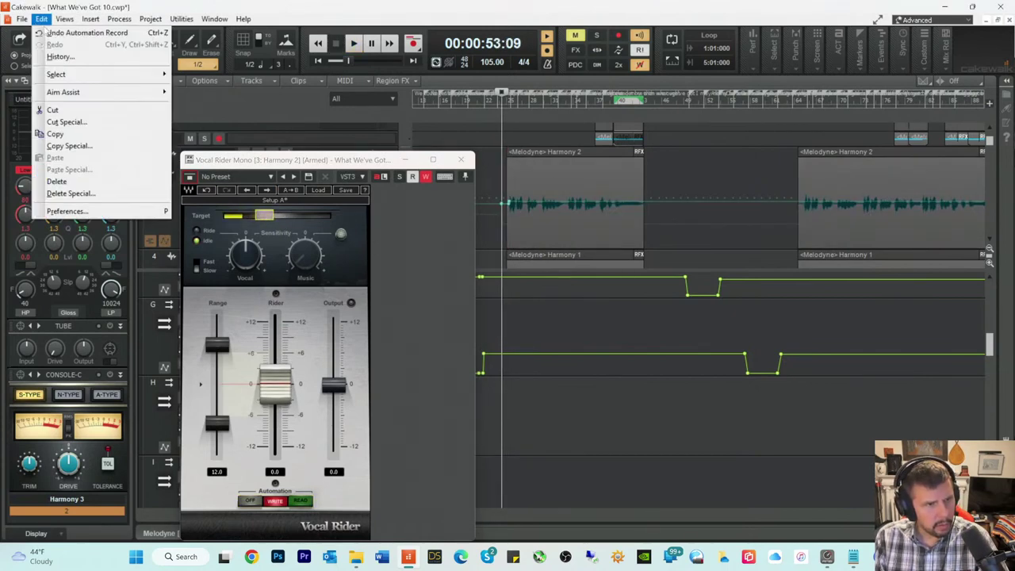
pyautogui.click(49, 32)
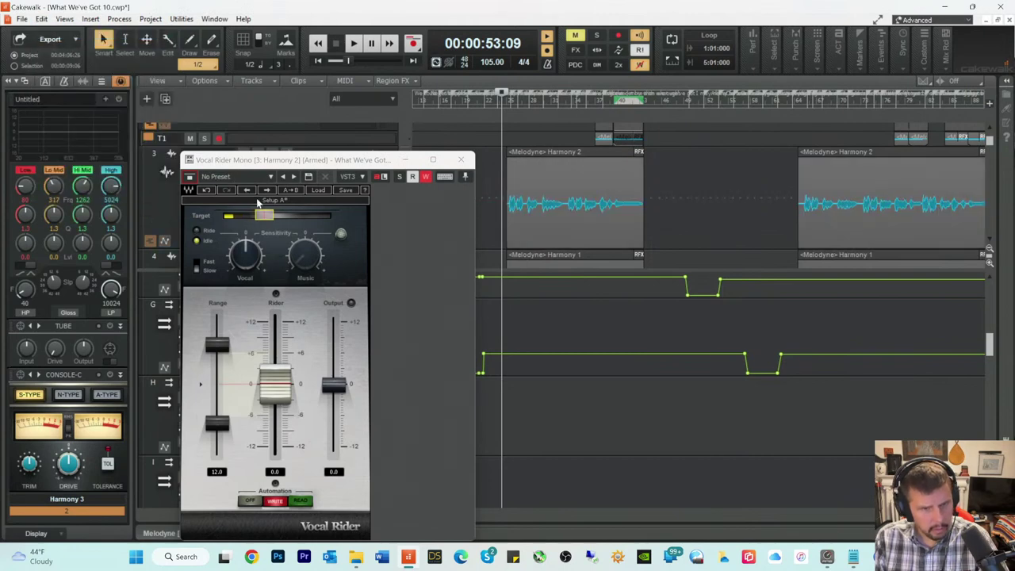
# Step: Lower Harmony 2's Vocal Rider target slightly and record its level ride over the first clip, from about bar 25 to bar 43
pyautogui.click(264, 216)
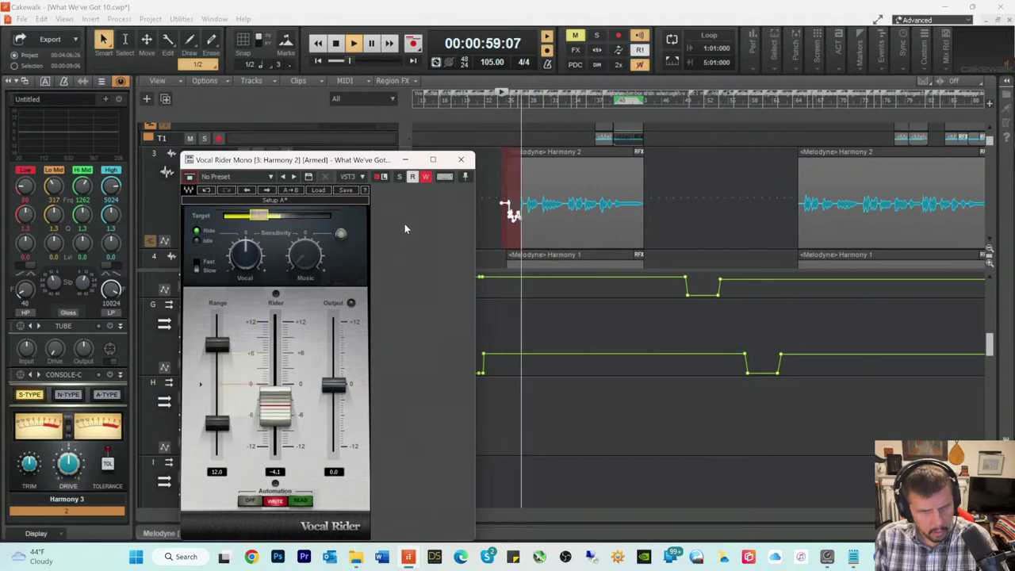
pyautogui.moveTo(266, 220)
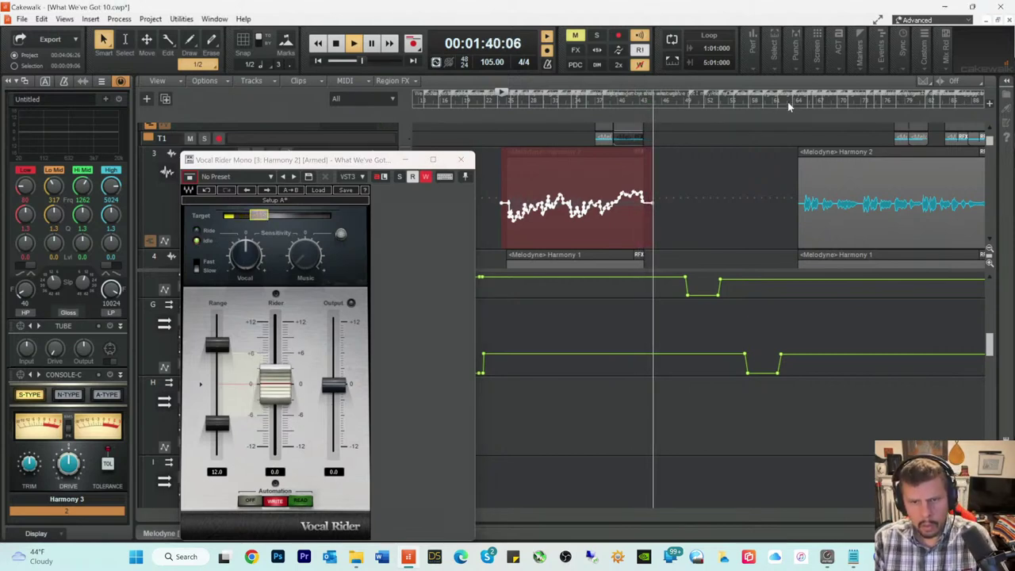
pyautogui.click(788, 103)
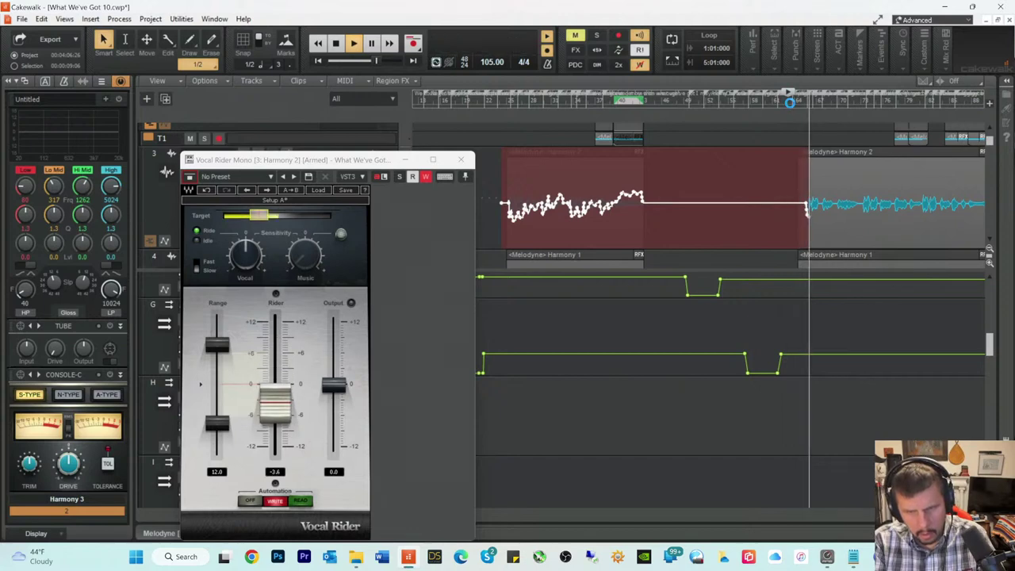
pyautogui.press('space')
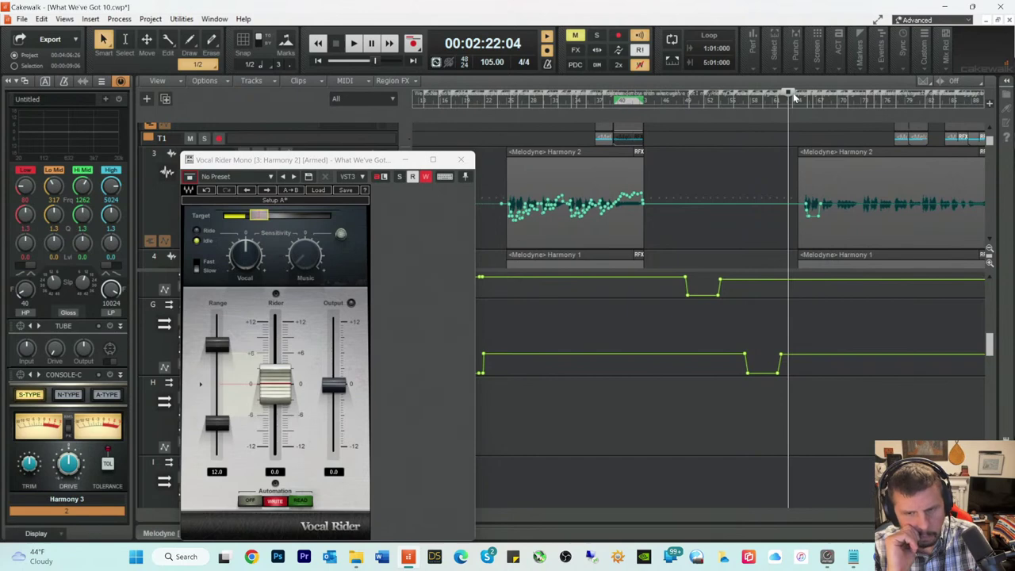
# Step: Record Harmony 2's Vocal Rider level ride over its second clip, skipping ahead through the silent gap before the final phrase
pyautogui.press('space')
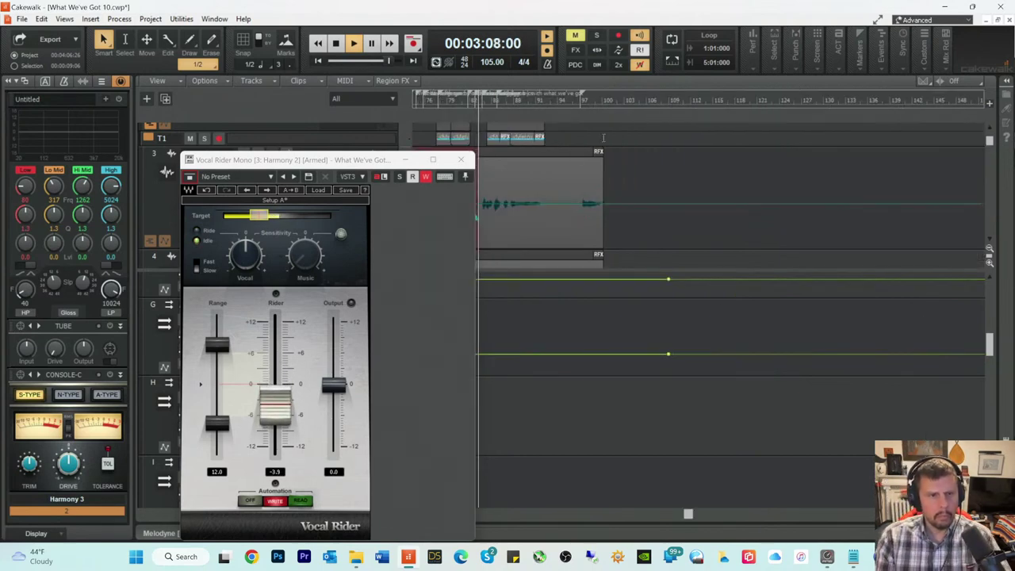
pyautogui.moveTo(364, 176); pyautogui.dragTo(343, 174)
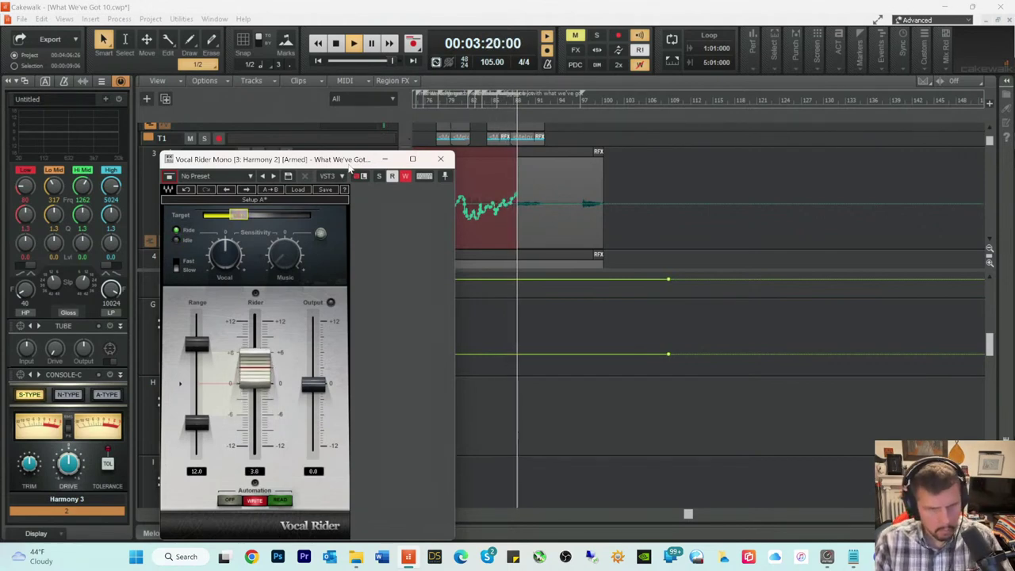
pyautogui.moveTo(348, 166); pyautogui.dragTo(341, 122)
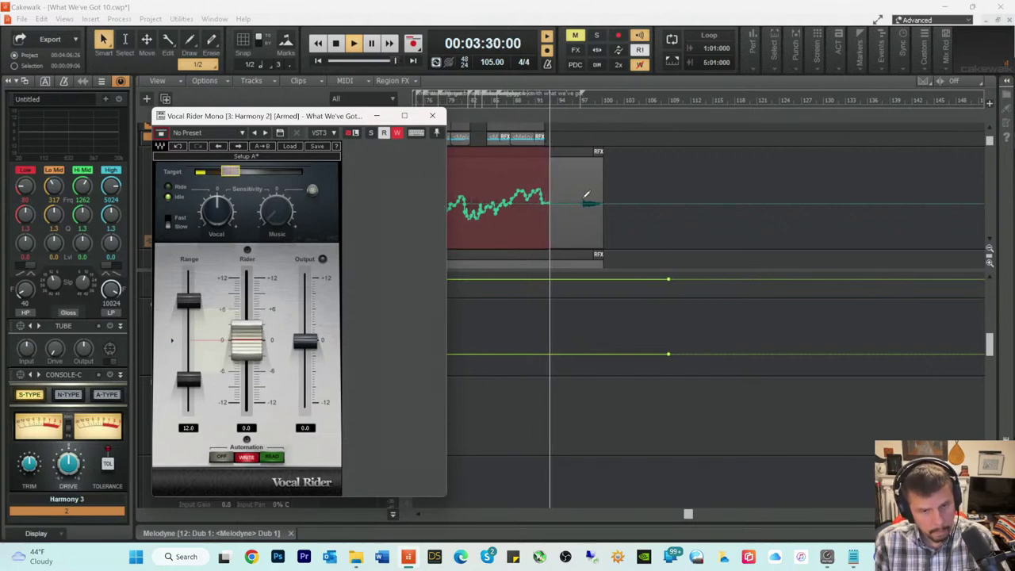
pyautogui.click(575, 99)
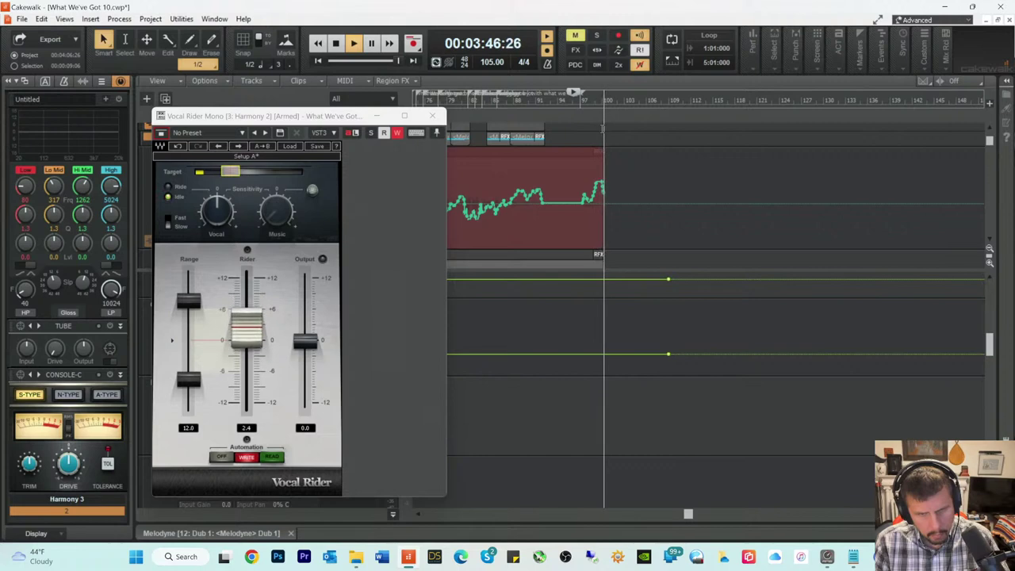
pyautogui.press('space')
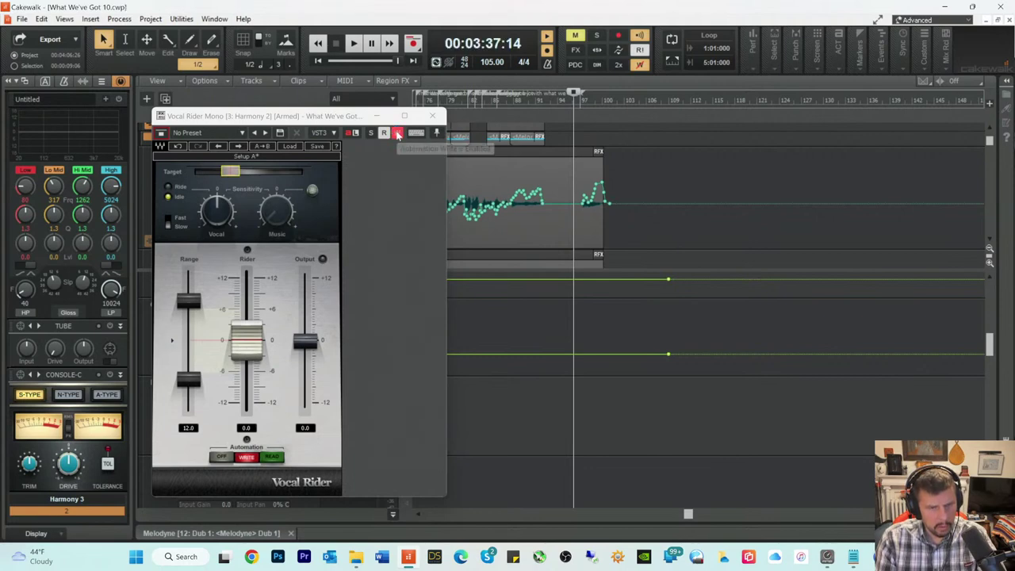
# Step: Disable host automation writing for Harmony 2's Vocal Rider, set the plug-in's automation to Read and close it
pyautogui.click(398, 135)
pyautogui.click(273, 458)
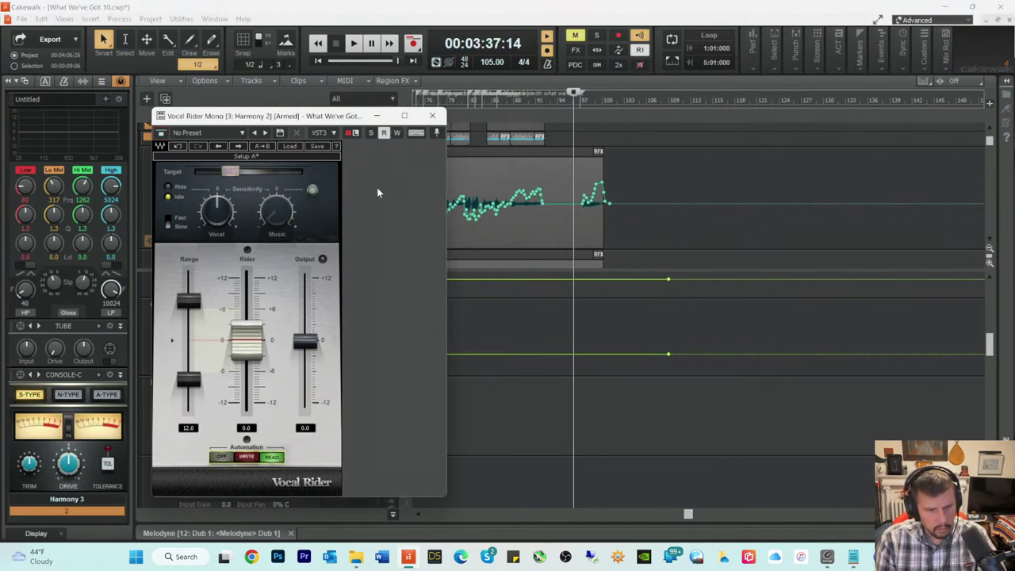
pyautogui.click(432, 117)
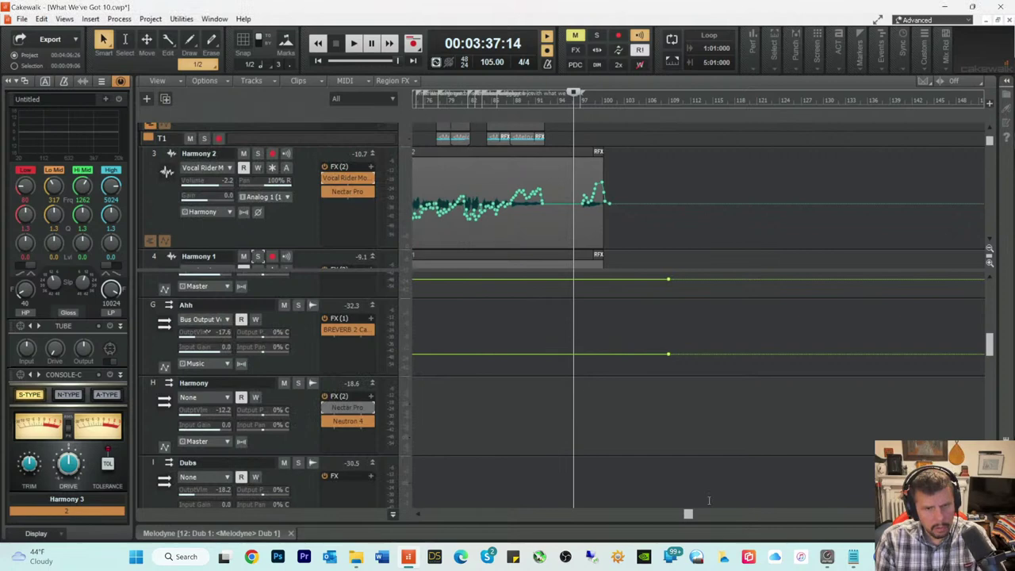
# Step: Position playback at about bar 85, just before Harmony 4's clip, and expand the Harmony 4 track to full height
pyautogui.moveTo(688, 515); pyautogui.dragTo(457, 278)
pyautogui.scroll(-2, 489, 230)
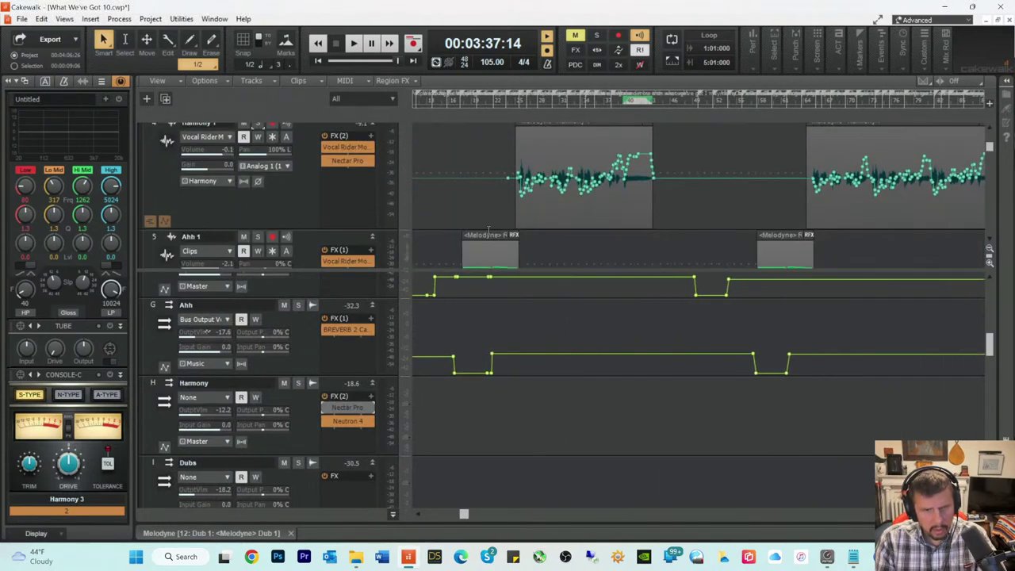
pyautogui.scroll(-2, 559, 210)
pyautogui.scroll(5, 559, 210)
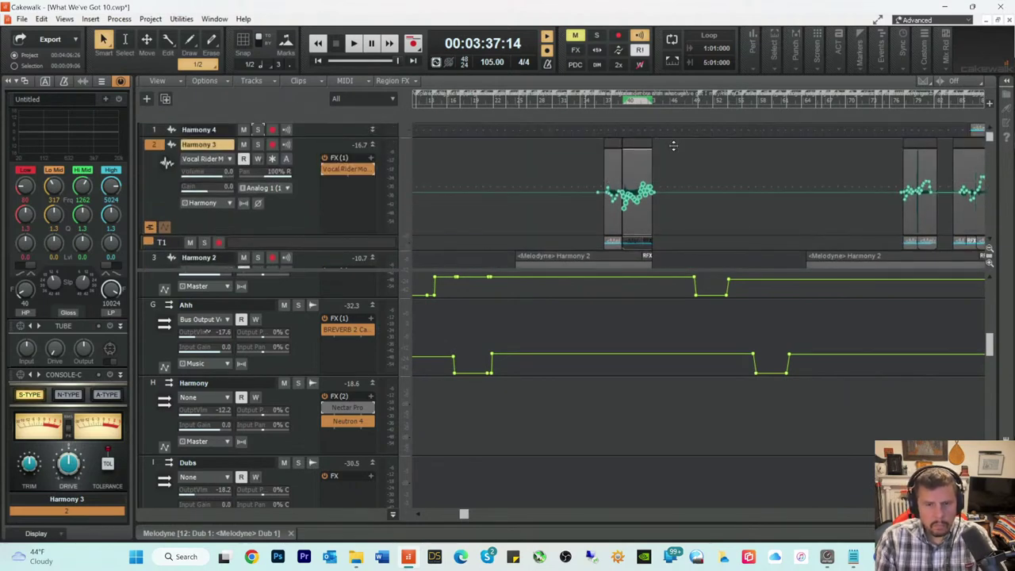
pyautogui.click(961, 100)
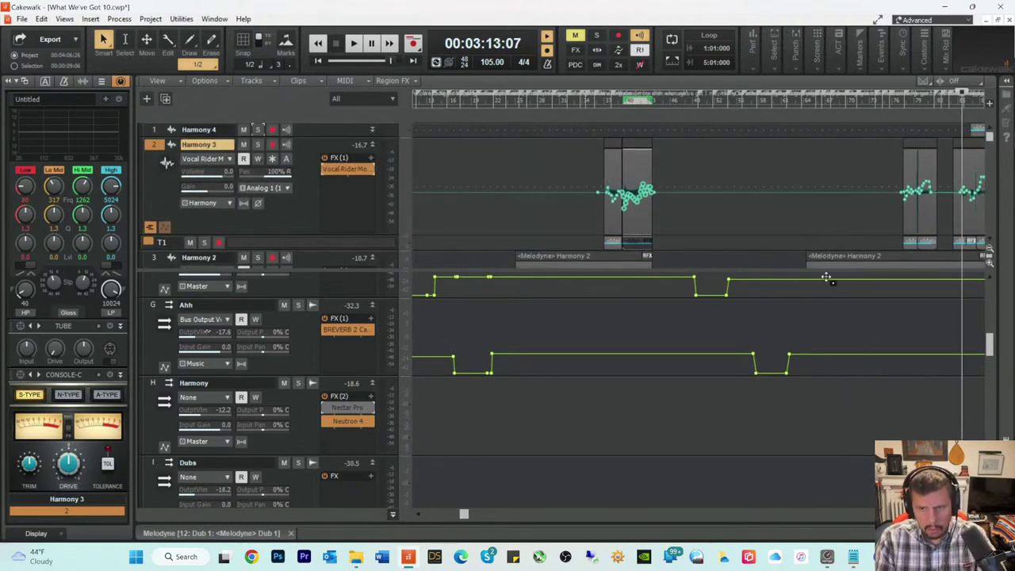
pyautogui.press('space')
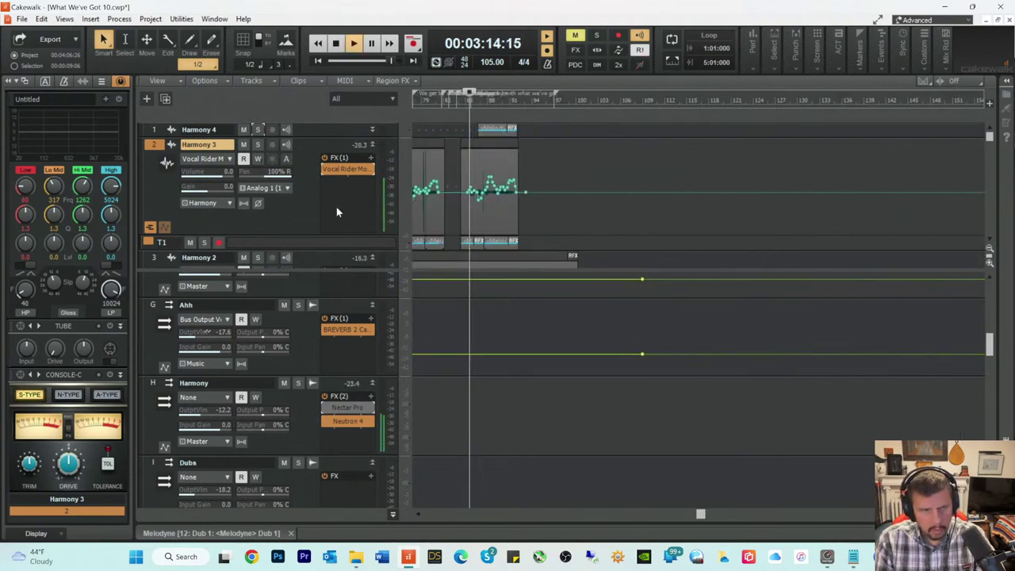
pyautogui.press('space')
pyautogui.moveTo(339, 139); pyautogui.dragTo(347, 216)
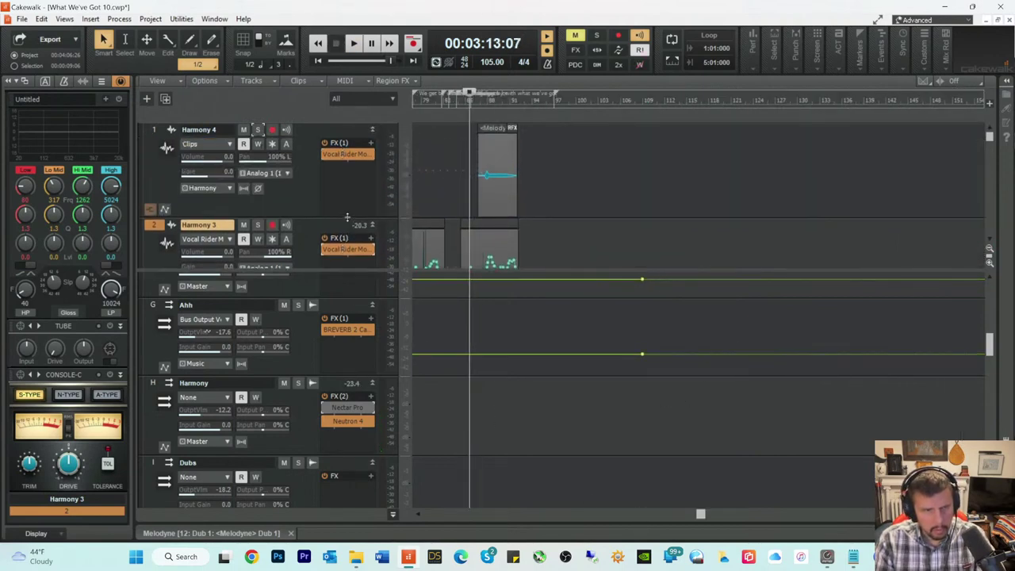
# Step: Open Harmony 4's Vocal Rider and enable automation writing in both the host and the plug-in
pyautogui.doubleClick(344, 155)
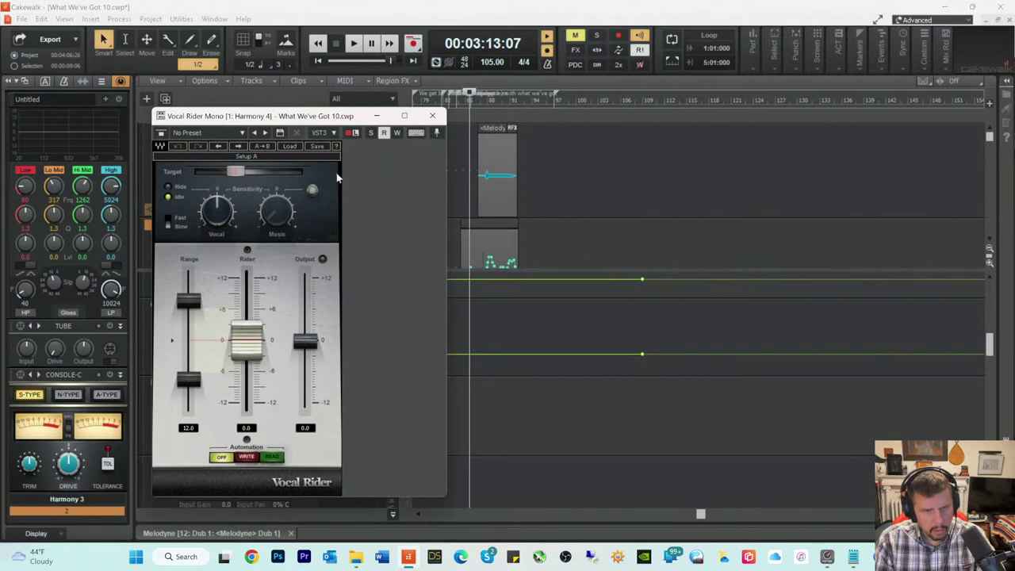
pyautogui.click(396, 133)
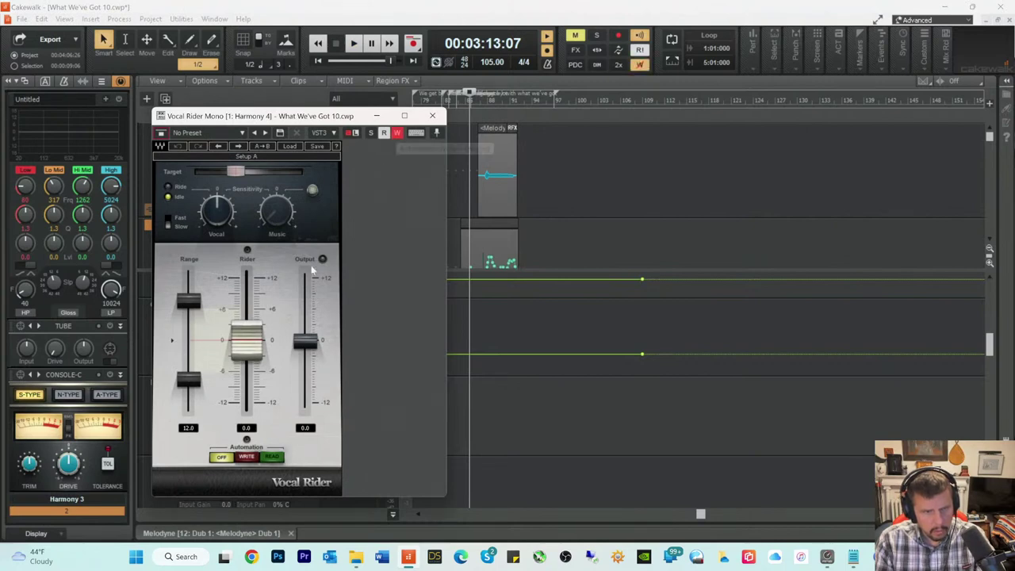
pyautogui.click(246, 457)
pyautogui.press('space')
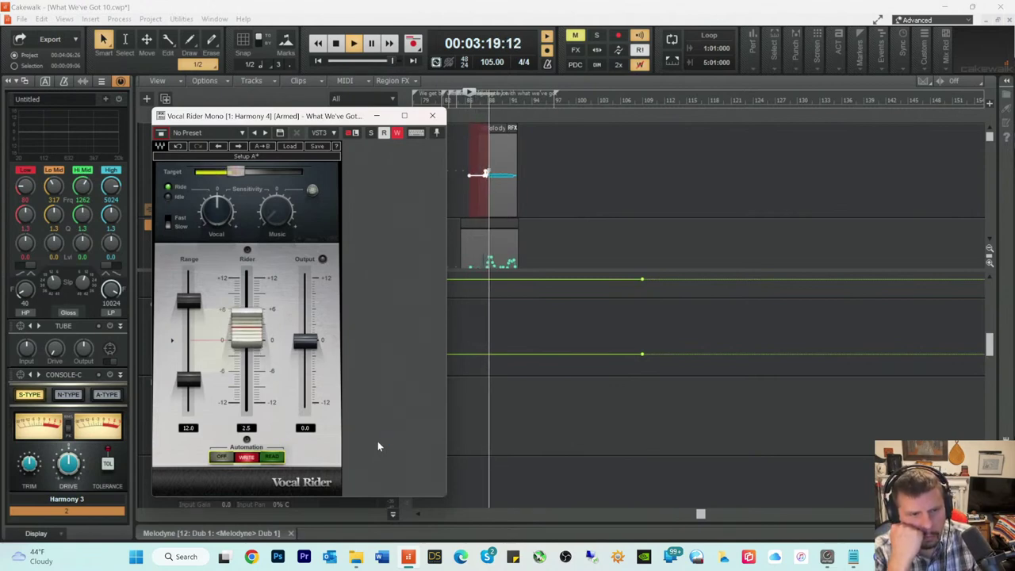
pyautogui.press('space')
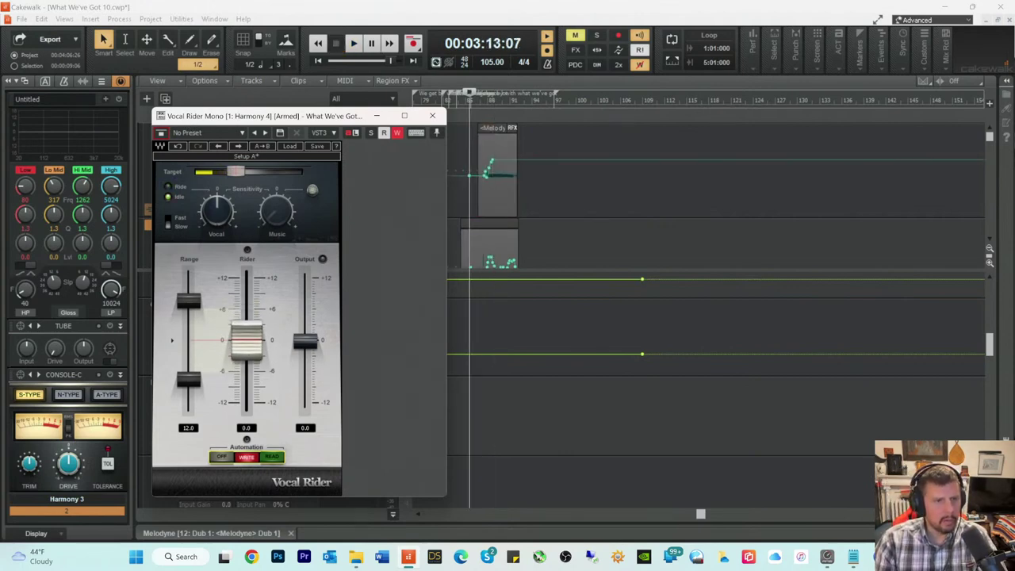
pyautogui.click(41, 19)
pyautogui.click(49, 33)
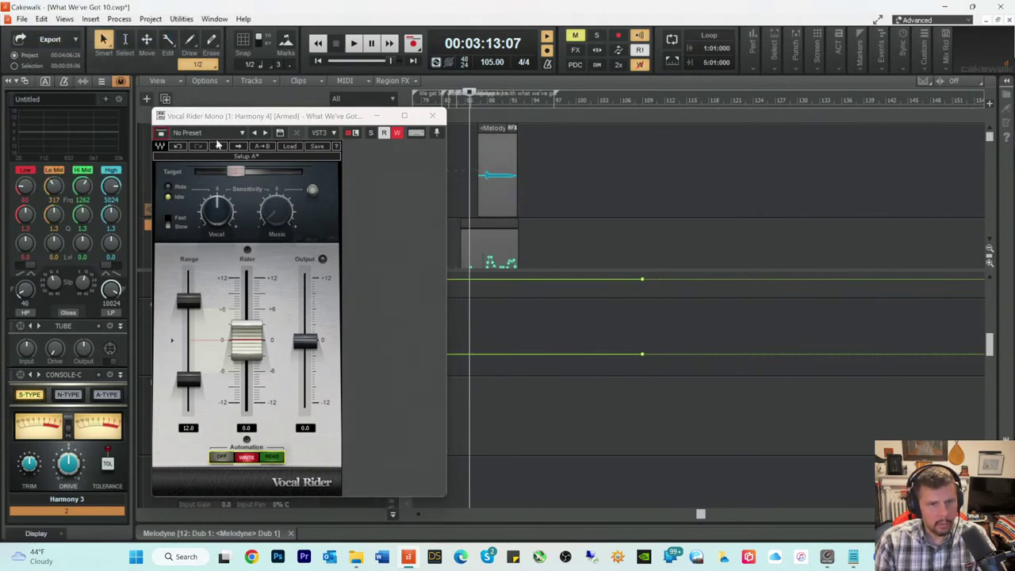
# Step: Set Harmony 4's Vocal Rider target to -29.1 and record its level ride over the whole clip
pyautogui.moveTo(236, 178); pyautogui.dragTo(234, 178)
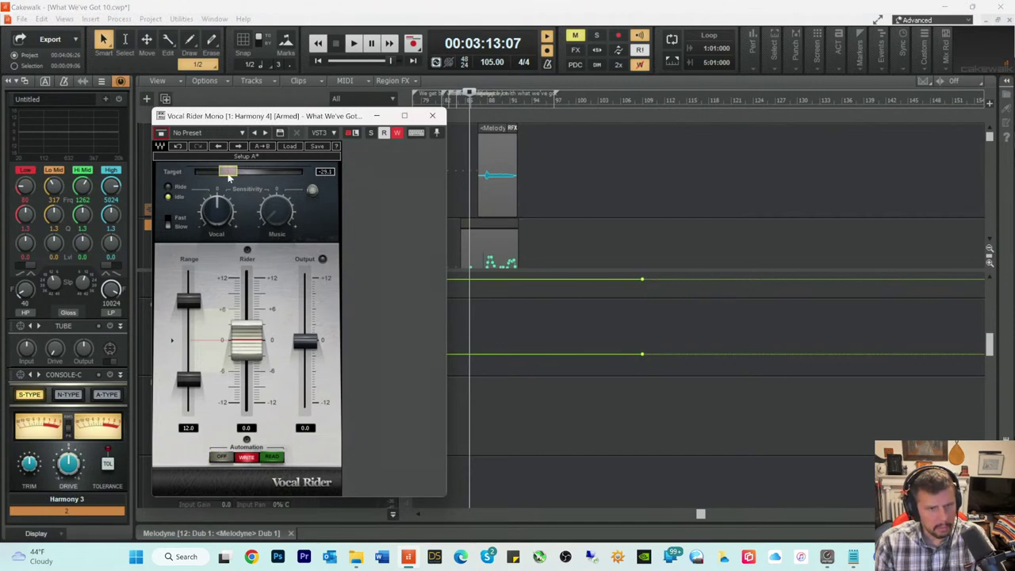
pyautogui.press('space')
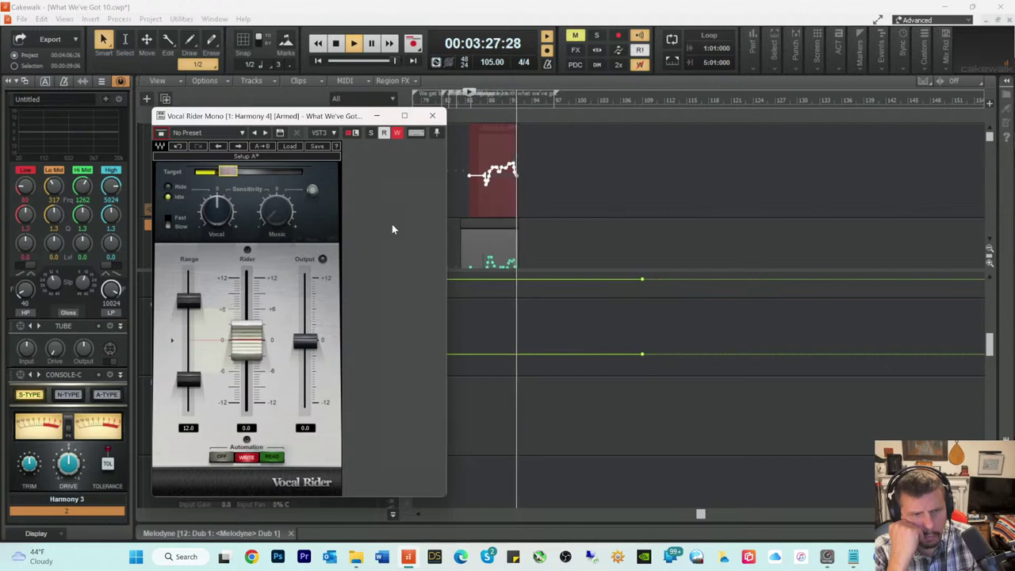
pyautogui.press('space')
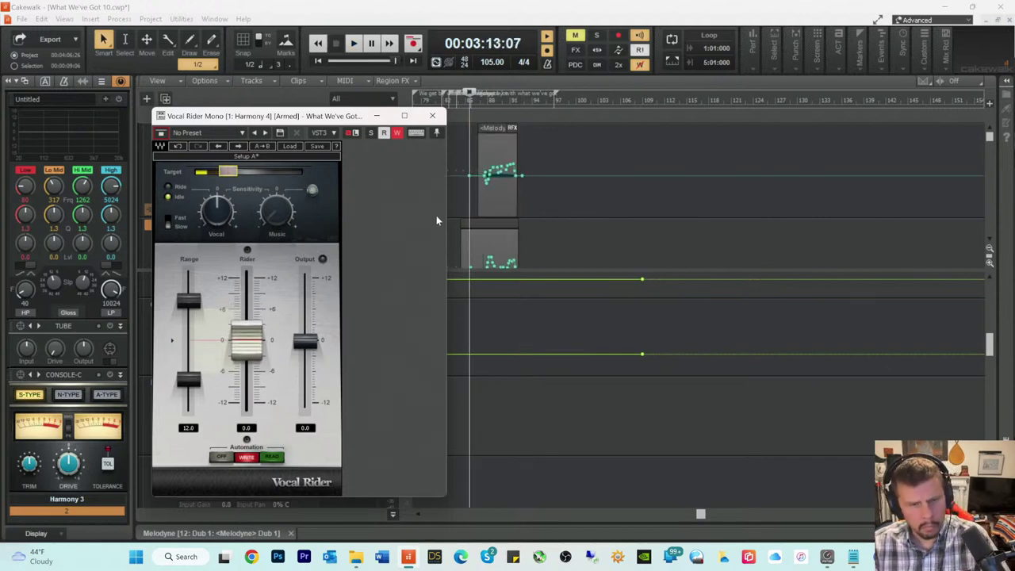
# Step: Set Harmony 4's Vocal Rider automation to Read, disable host automation writing and close the plug-in
pyautogui.click(273, 458)
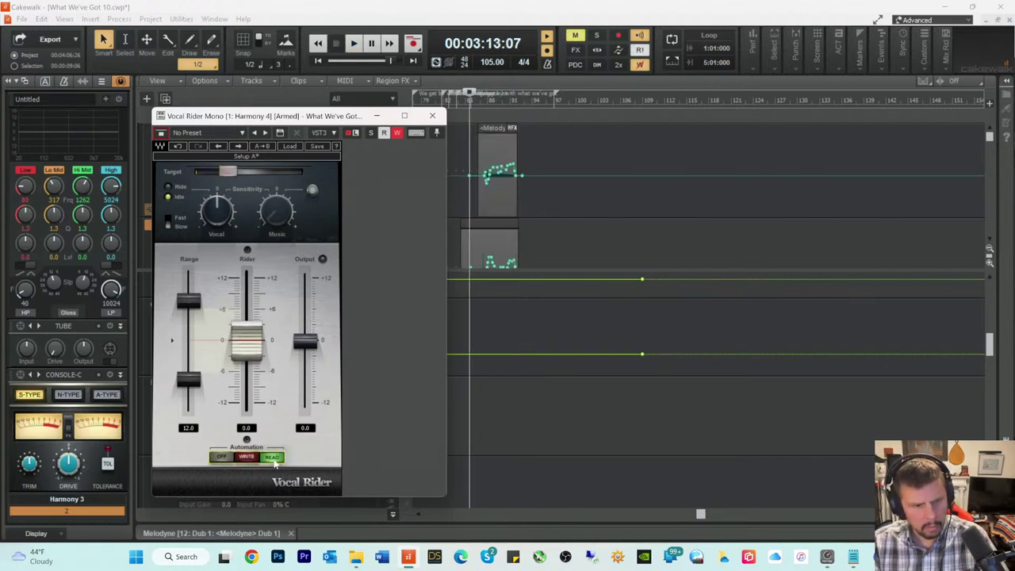
pyautogui.click(398, 132)
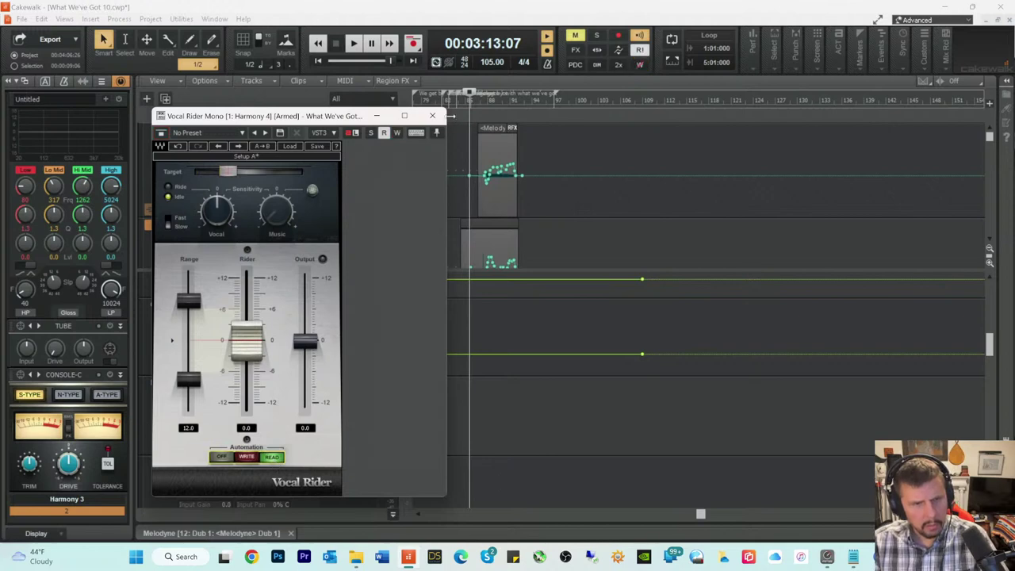
pyautogui.click(433, 117)
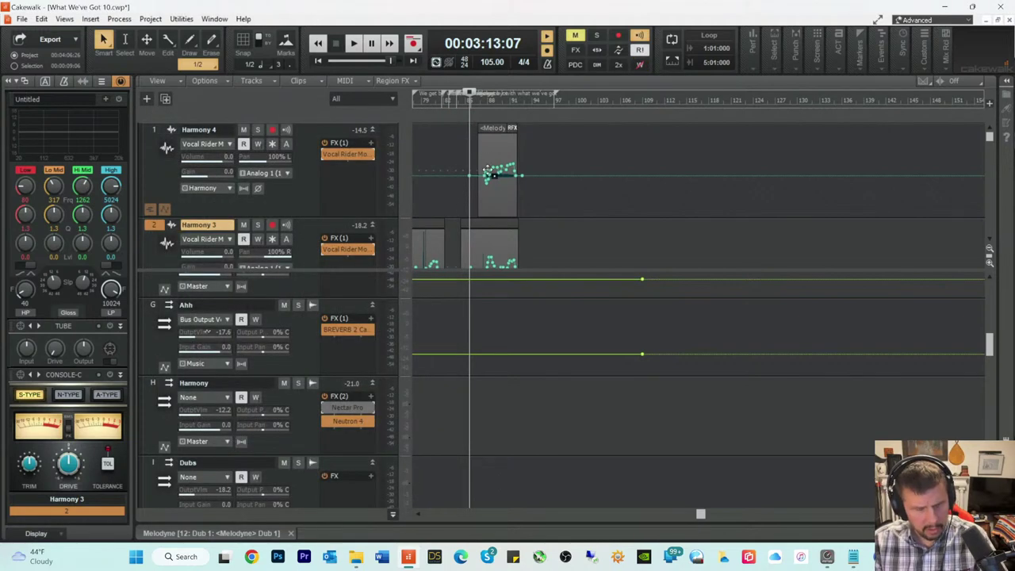
# Step: Review the level ride curves on the harmony tracks near the song's end and look over the backing vocal tracks below them
pyautogui.scroll(-2, 484, 200)
pyautogui.scroll(-1, 524, 228)
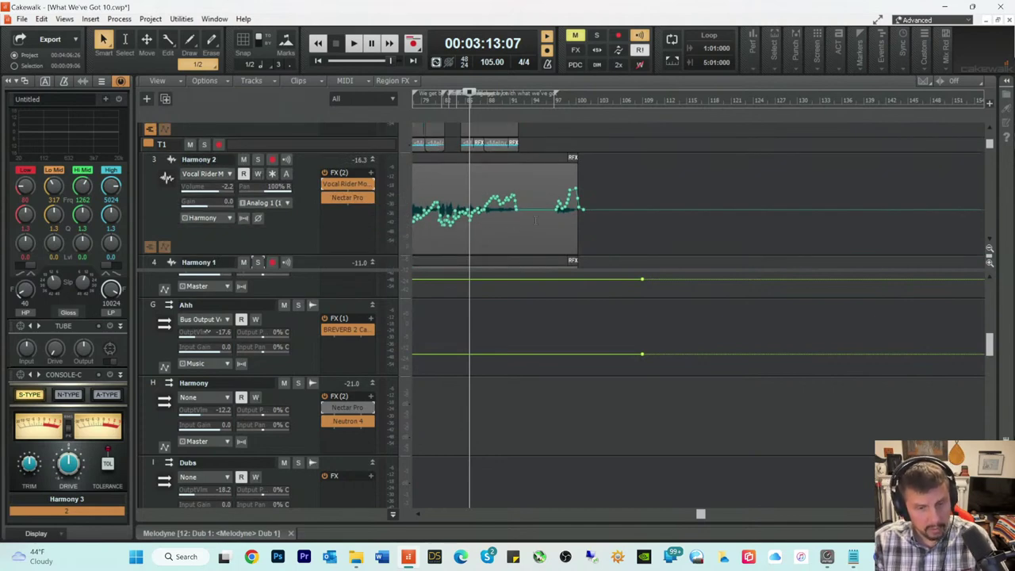
pyautogui.scroll(-2, 535, 221)
pyautogui.scroll(-2, 489, 210)
pyautogui.scroll(1, 488, 210)
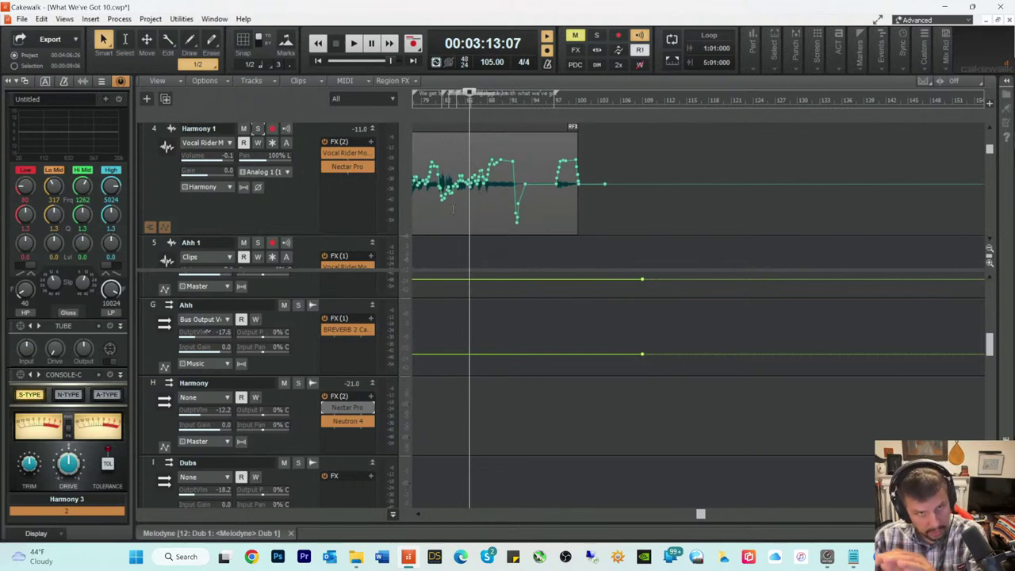
pyautogui.scroll(-2, 450, 207)
pyautogui.scroll(2, 490, 188)
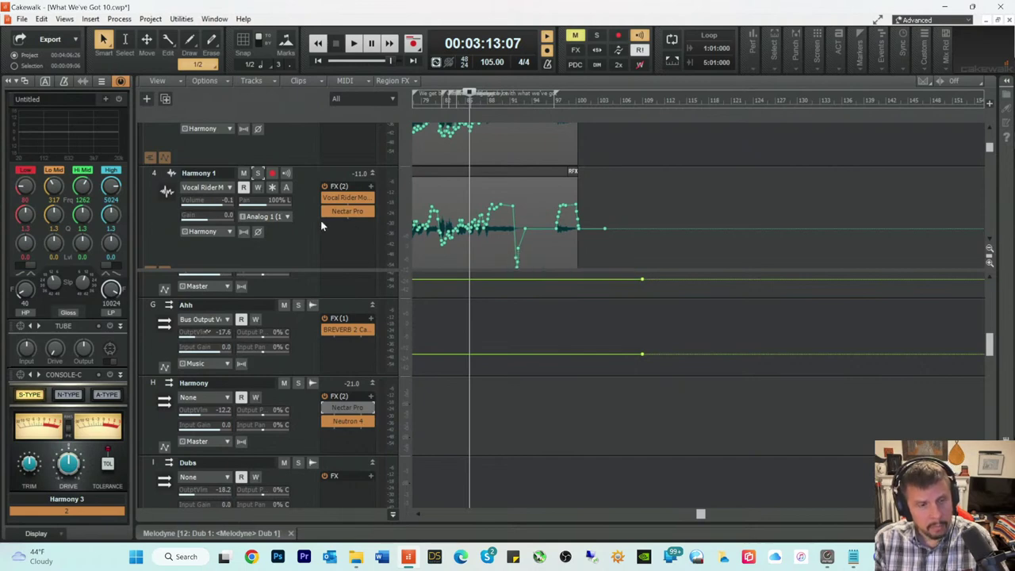
pyautogui.scroll(-6, 516, 214)
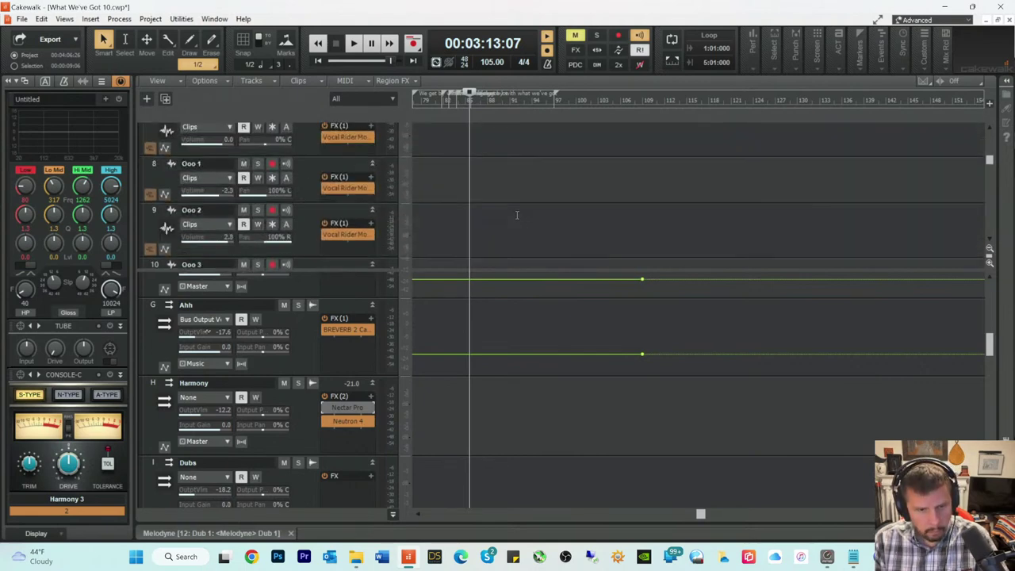
# Step: Examine the Ahh, Ooo, Dub and Lead Vocal tracks and their clips in the middle of the song
pyautogui.scroll(-4, 516, 215)
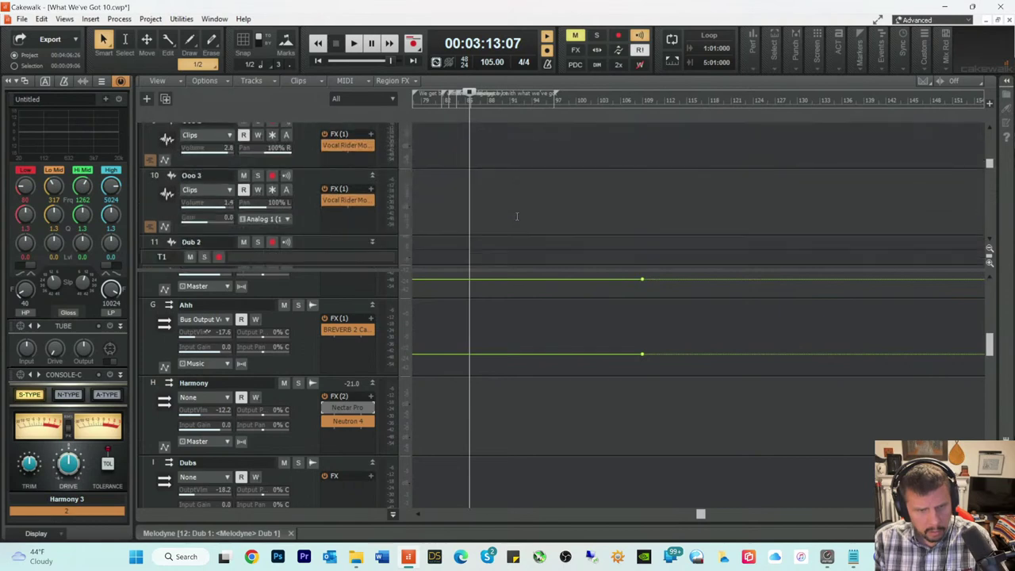
pyautogui.scroll(-3, 516, 214)
pyautogui.scroll(1, 515, 212)
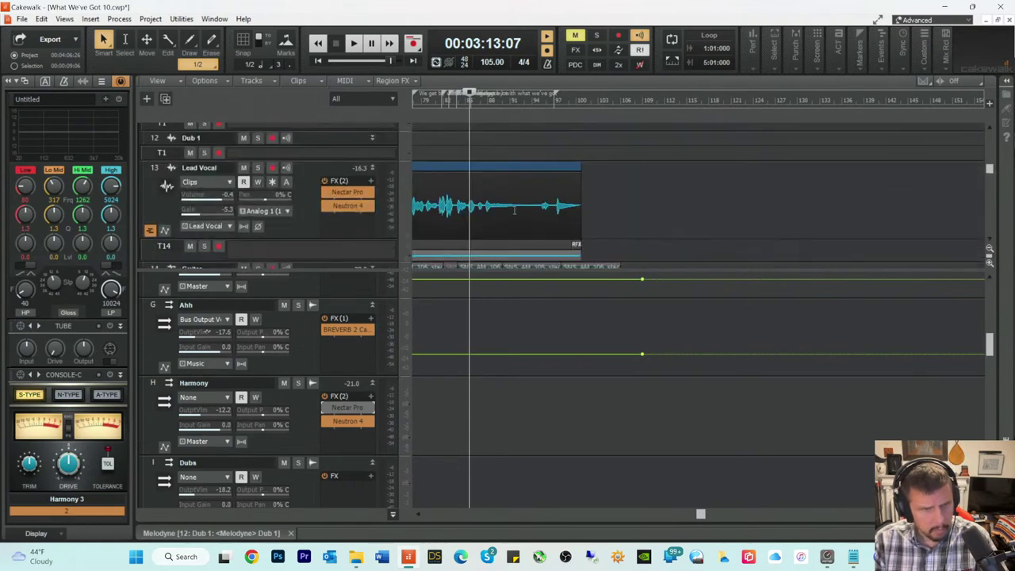
pyautogui.scroll(2, 514, 210)
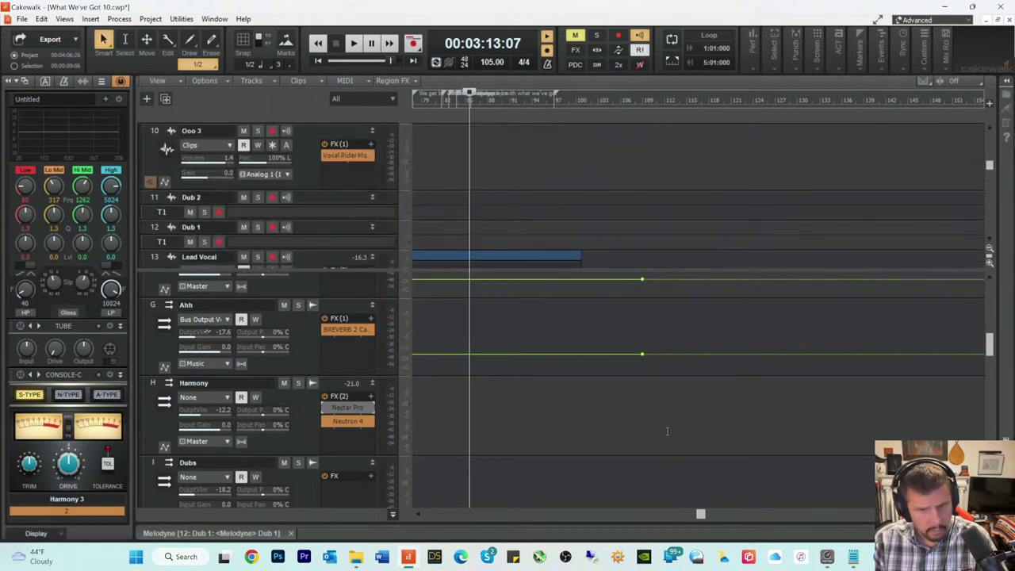
pyautogui.moveTo(706, 513); pyautogui.dragTo(561, 513)
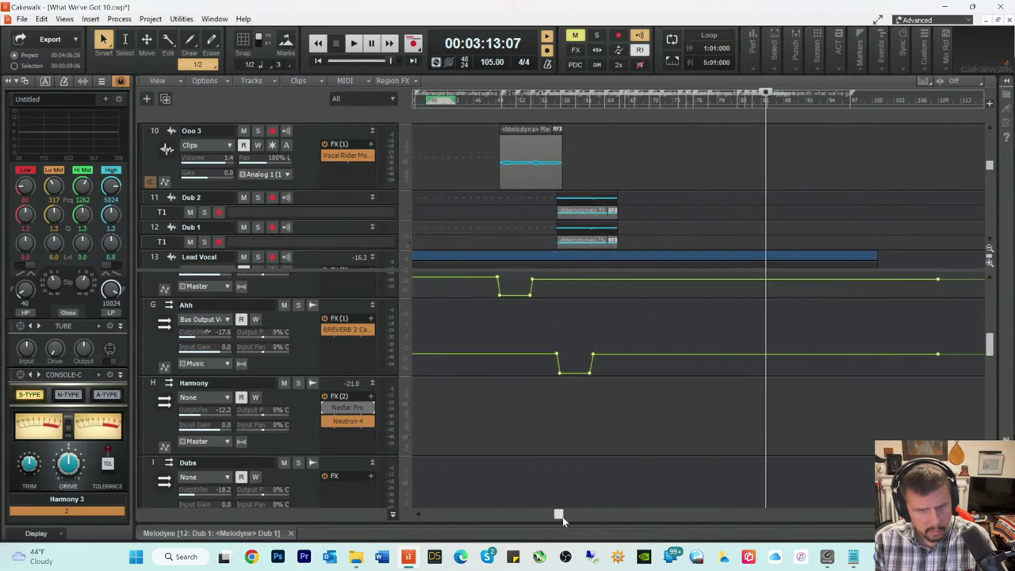
pyautogui.scroll(4, 531, 214)
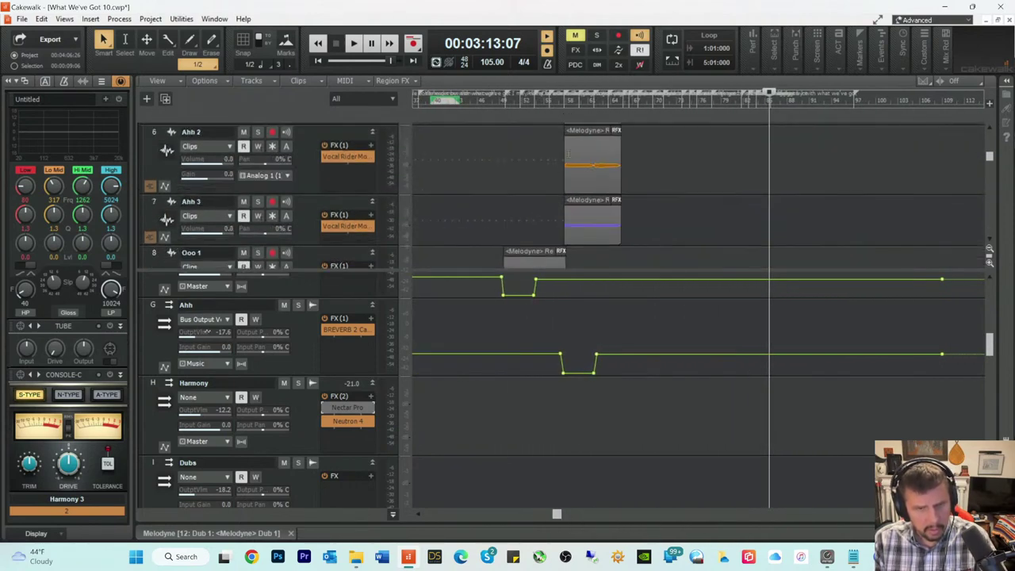
pyautogui.scroll(-4, 569, 152)
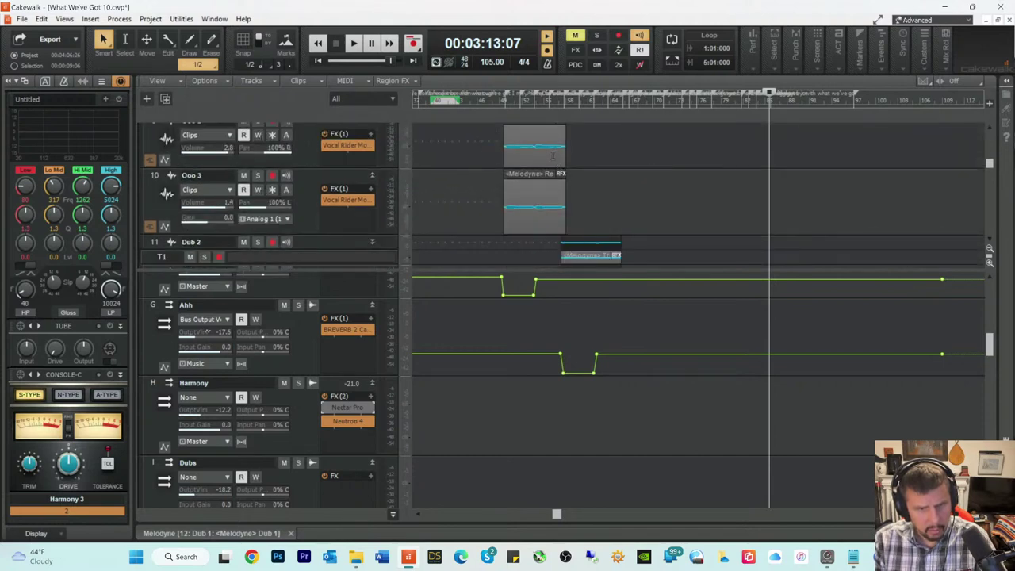
pyautogui.scroll(2, 547, 158)
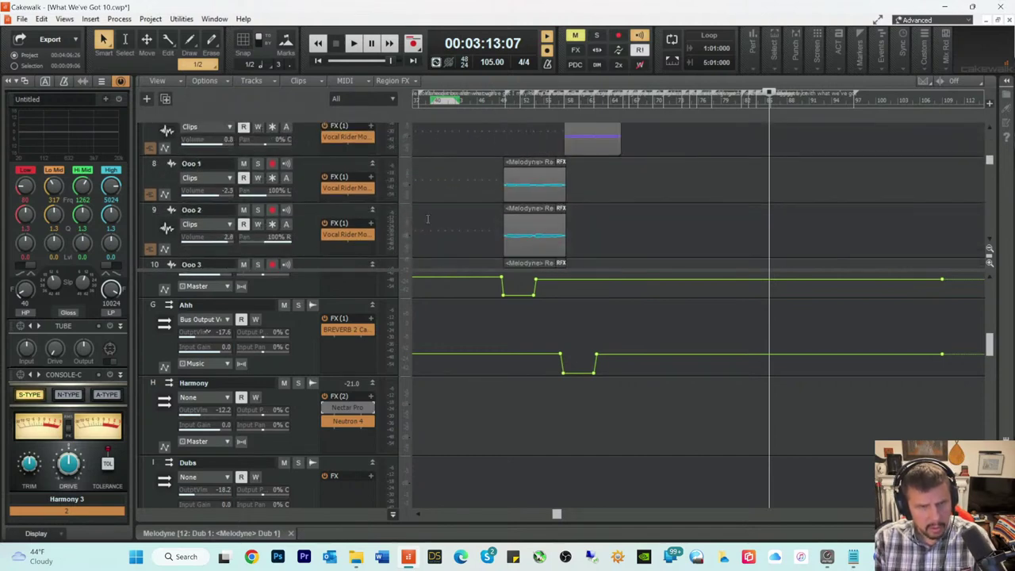
# Step: Look through the buses from Dubs down to Cymbals Reverb and back up to the Ooo bus
pyautogui.scroll(-5, 488, 342)
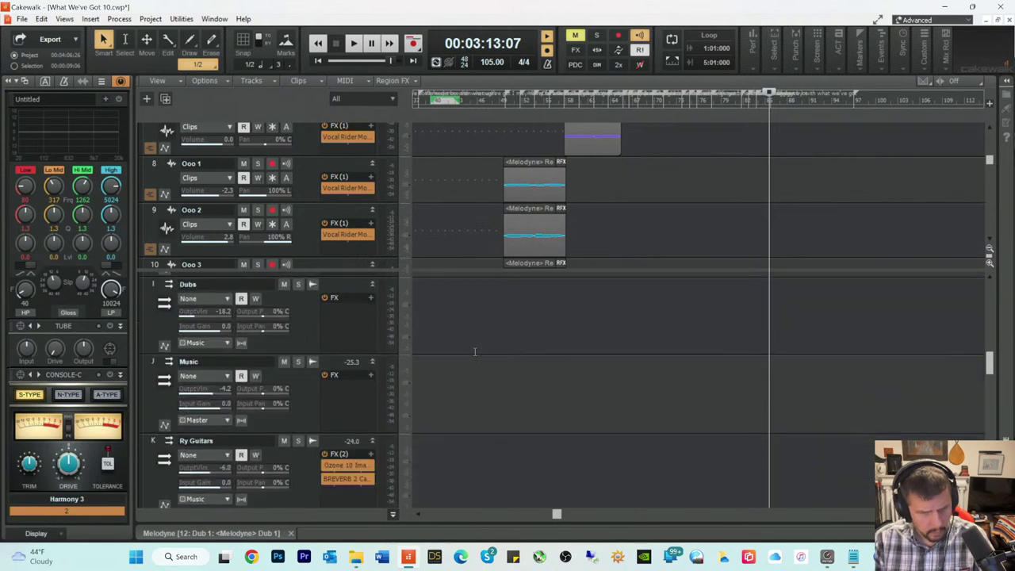
pyautogui.scroll(-8, 475, 351)
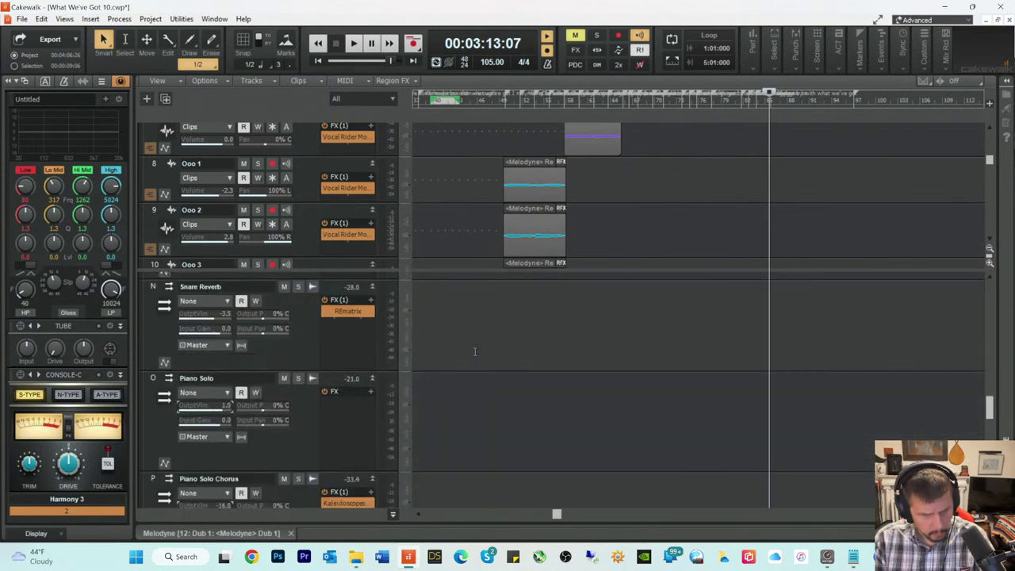
pyautogui.scroll(-8, 475, 351)
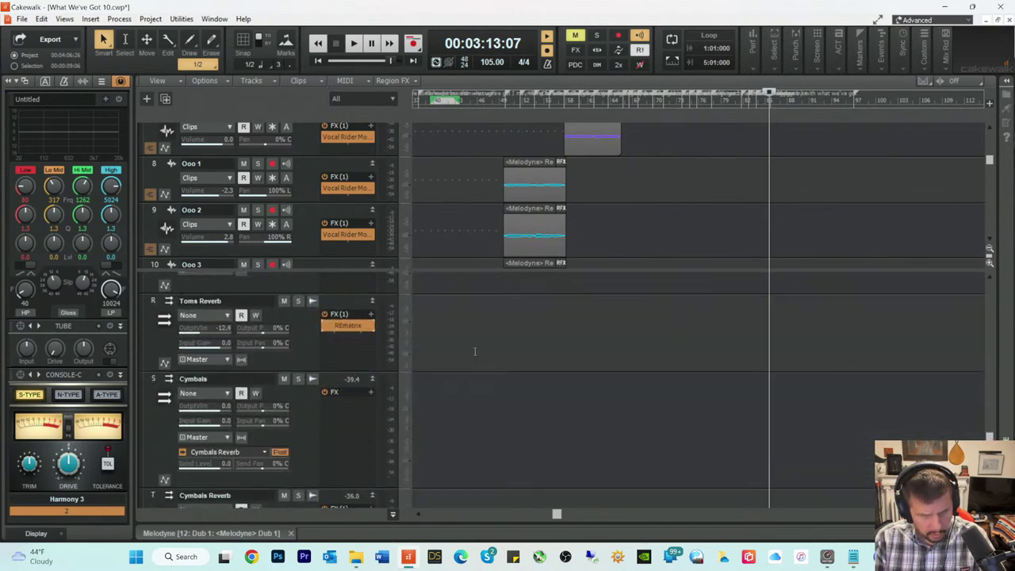
pyautogui.scroll(4, 475, 351)
pyautogui.scroll(4, 475, 350)
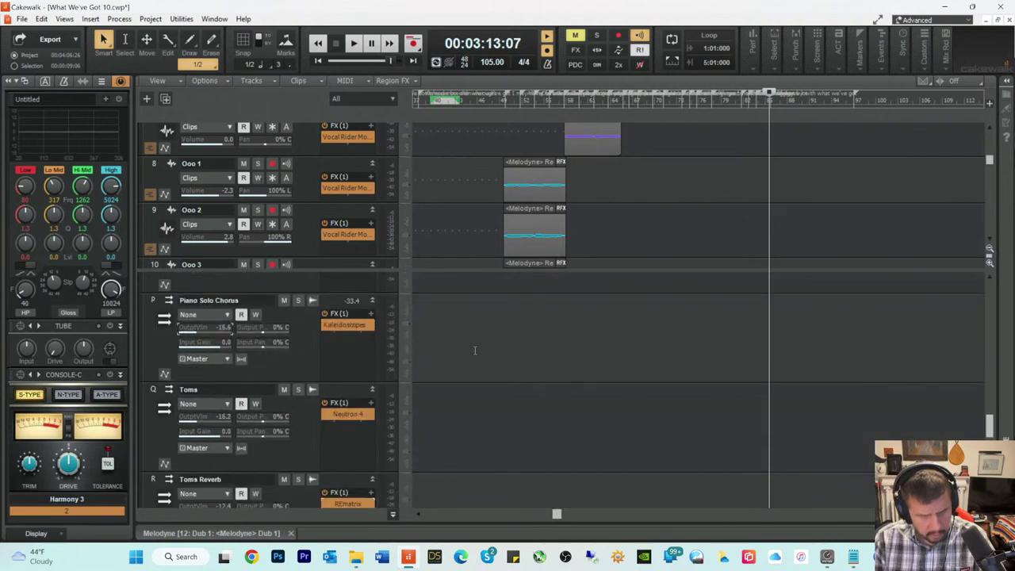
pyautogui.scroll(1, 475, 351)
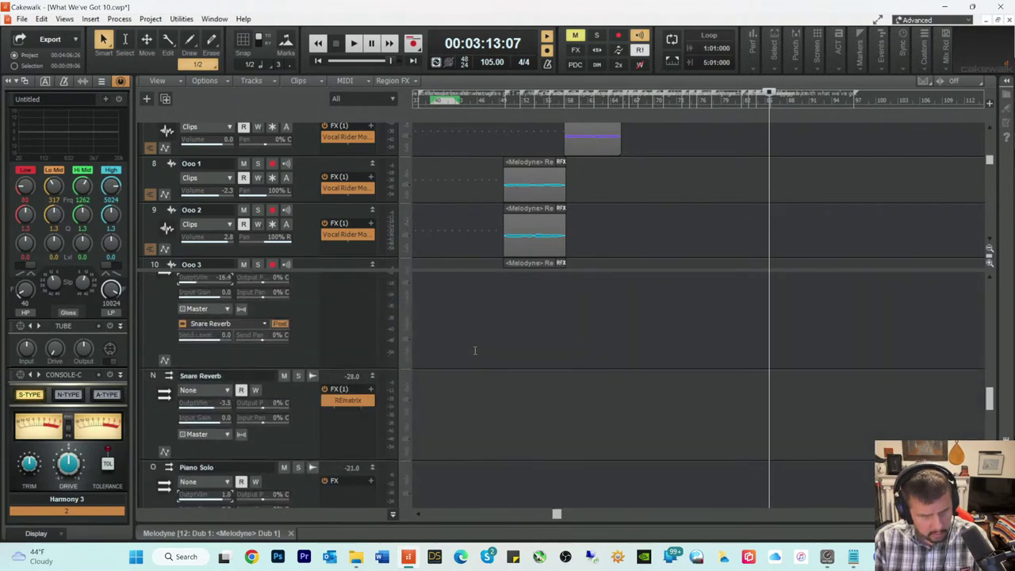
pyautogui.scroll(3, 475, 351)
pyautogui.scroll(4, 475, 351)
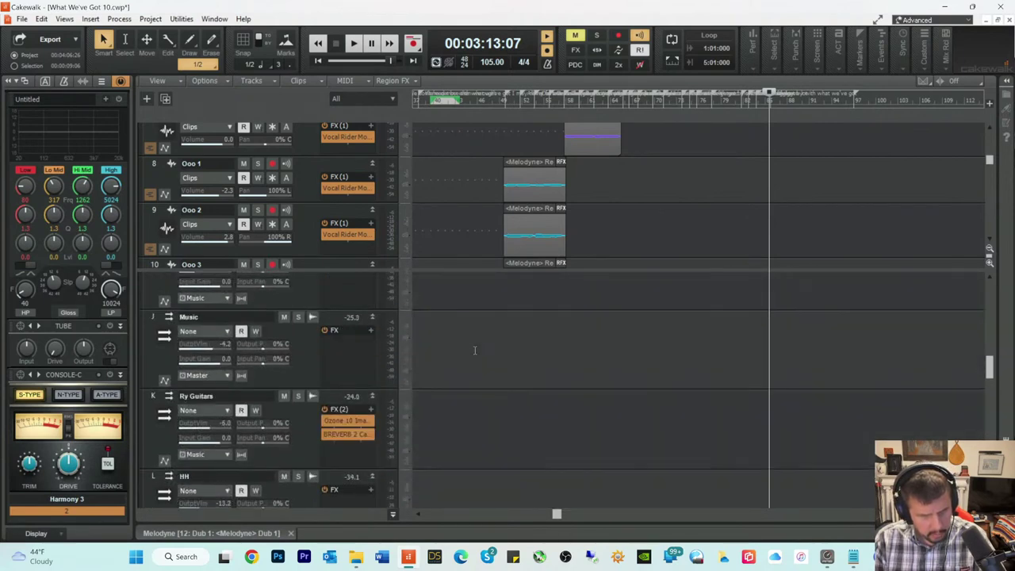
pyautogui.scroll(1, 475, 350)
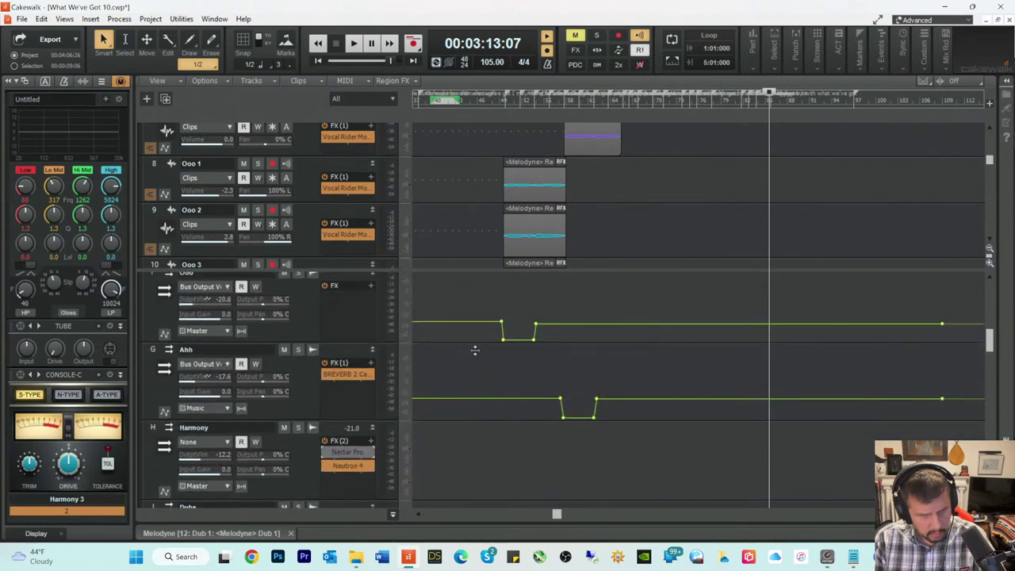
pyautogui.scroll(1, 475, 349)
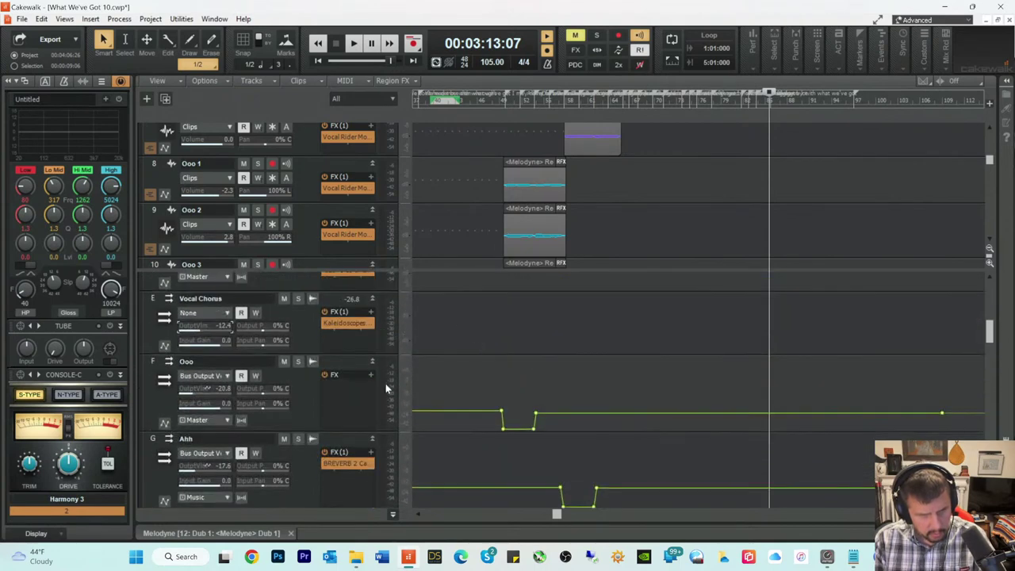
# Step: Insert Neutron 4 on the empty effects rack of the Ooo bus and keep the bus visible beside the plug-in
pyautogui.rightClick(336, 390)
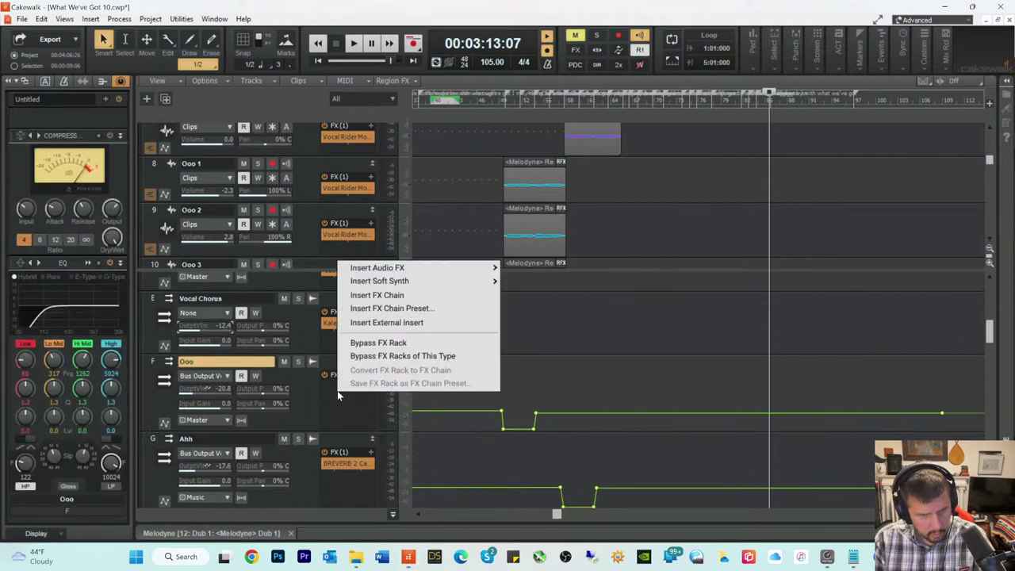
pyautogui.moveTo(381, 271)
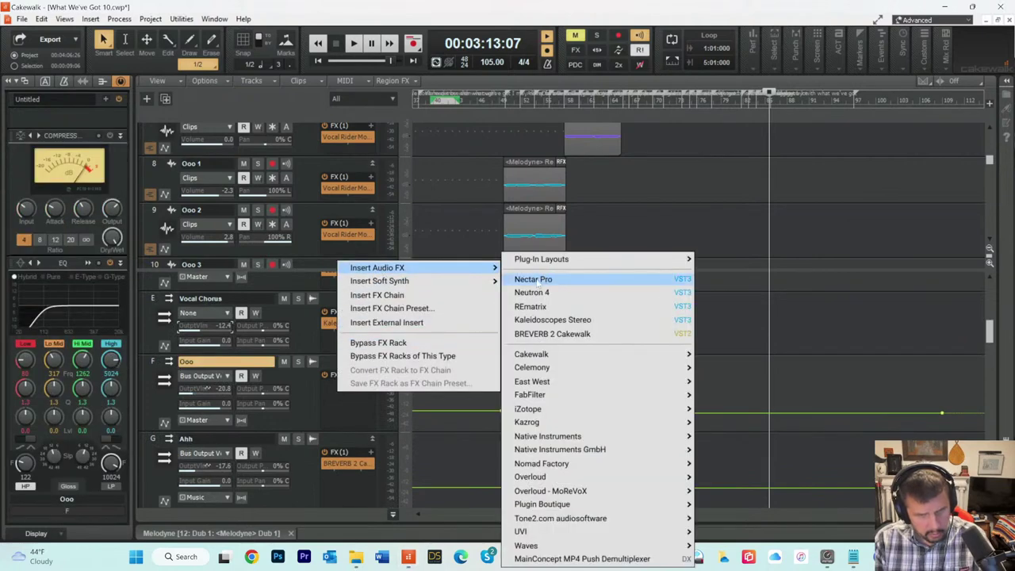
pyautogui.click(530, 294)
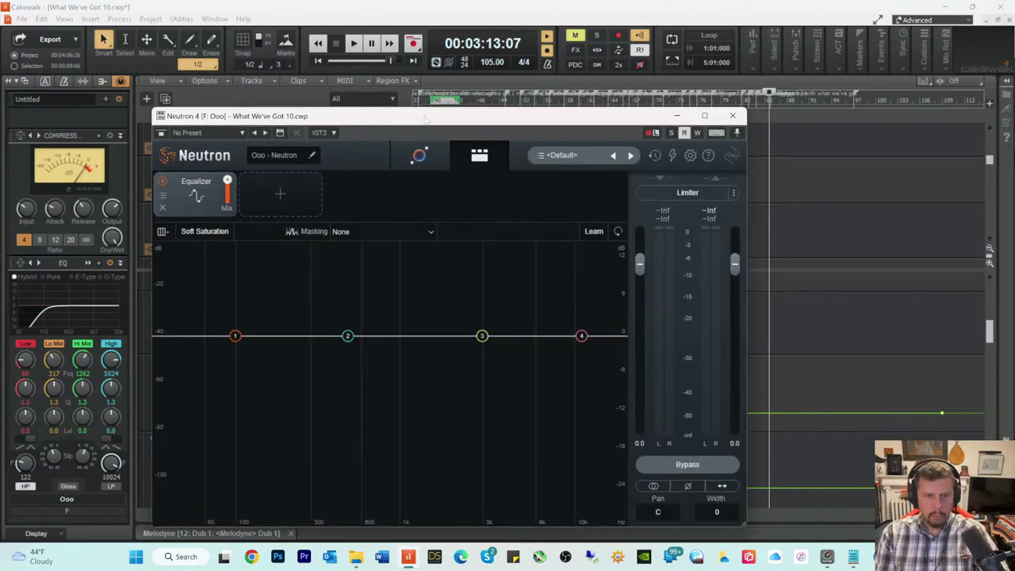
pyautogui.moveTo(423, 117); pyautogui.dragTo(711, 129)
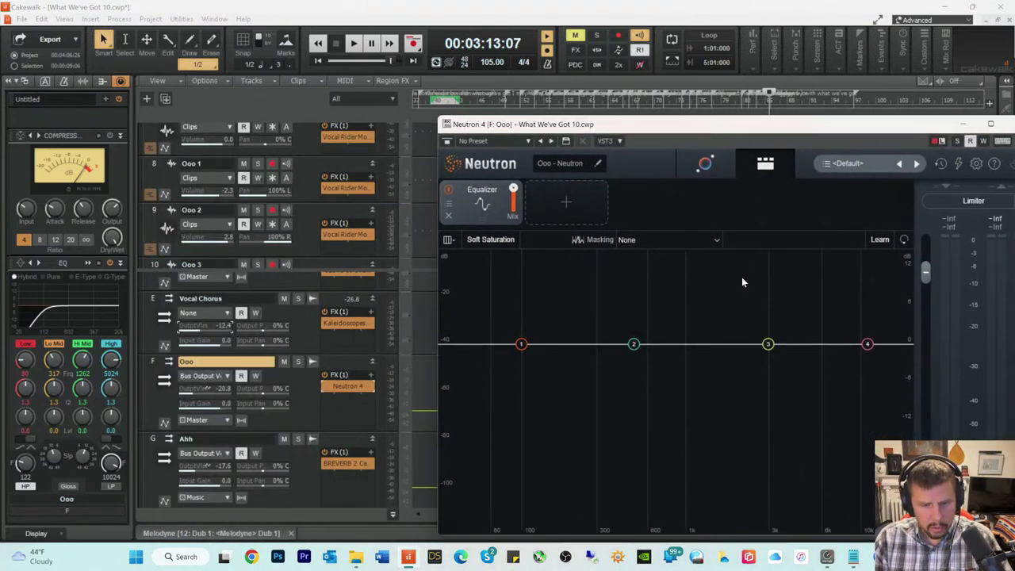
# Step: Run Neutron 4's Assistant on the Ooo bus while playing from 00:00:25:29, then close the plug-in
pyautogui.click(431, 16)
pyautogui.press('w')
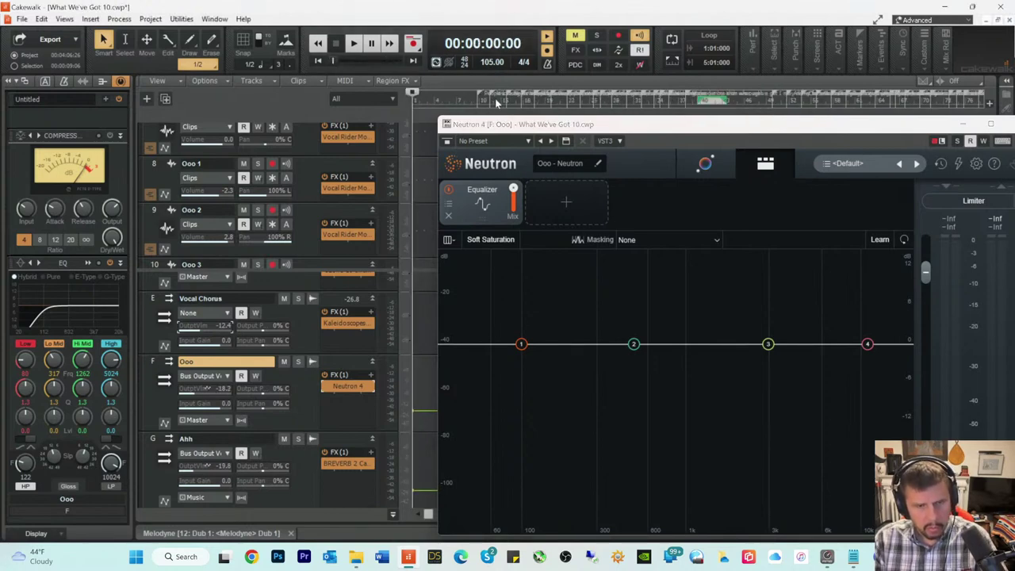
pyautogui.click(495, 98)
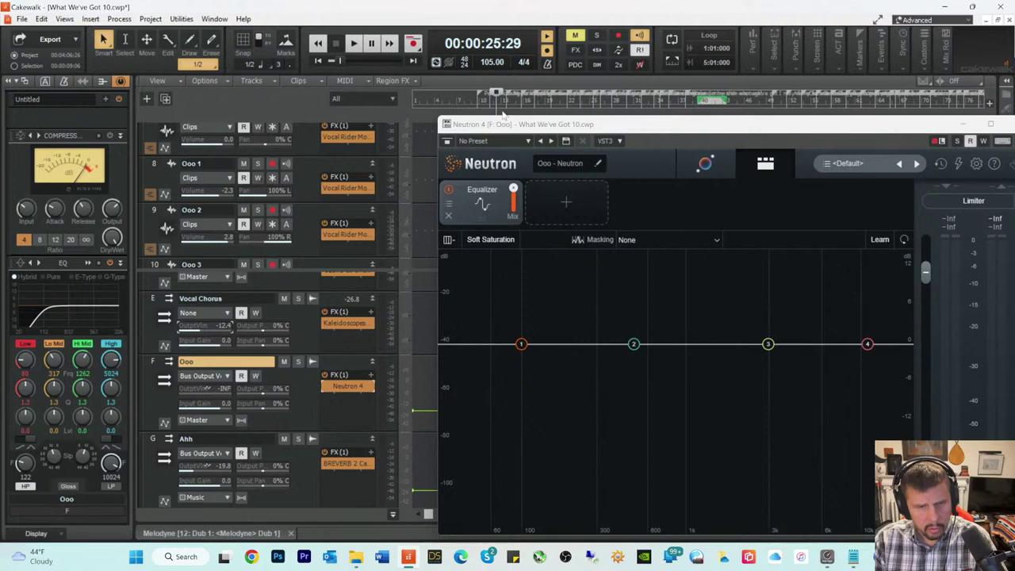
pyautogui.press('space')
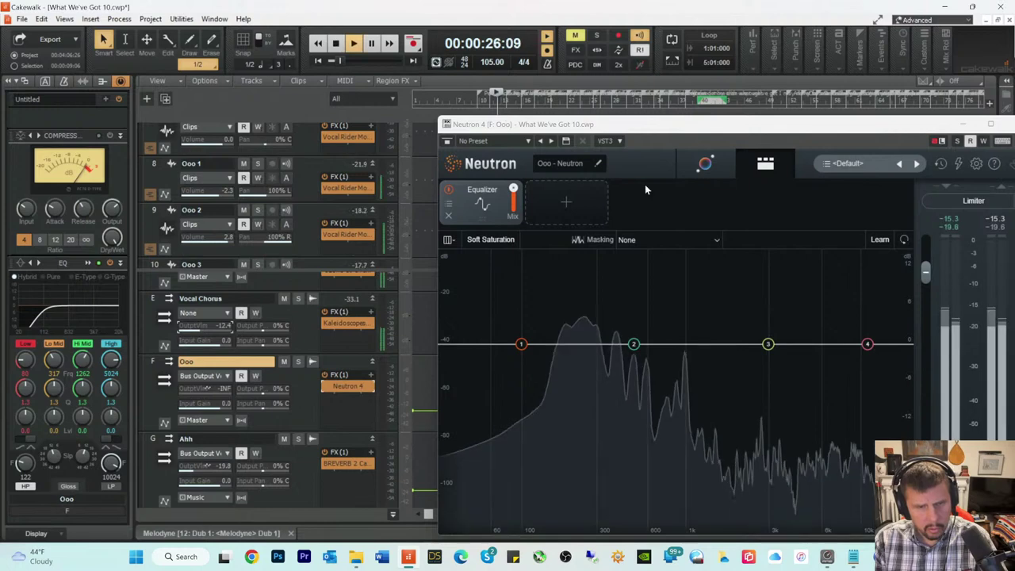
pyautogui.click(706, 171)
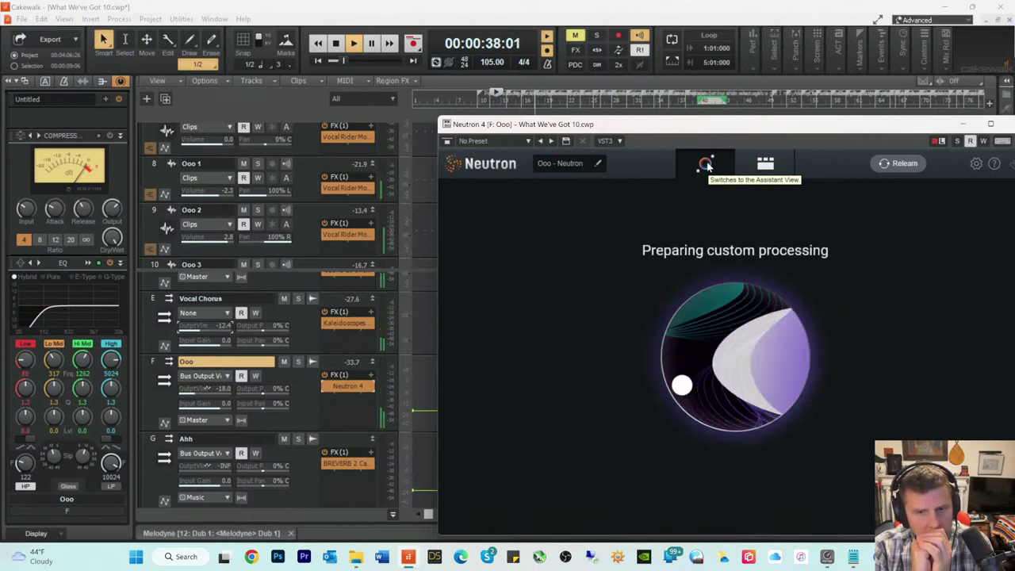
pyautogui.press('space')
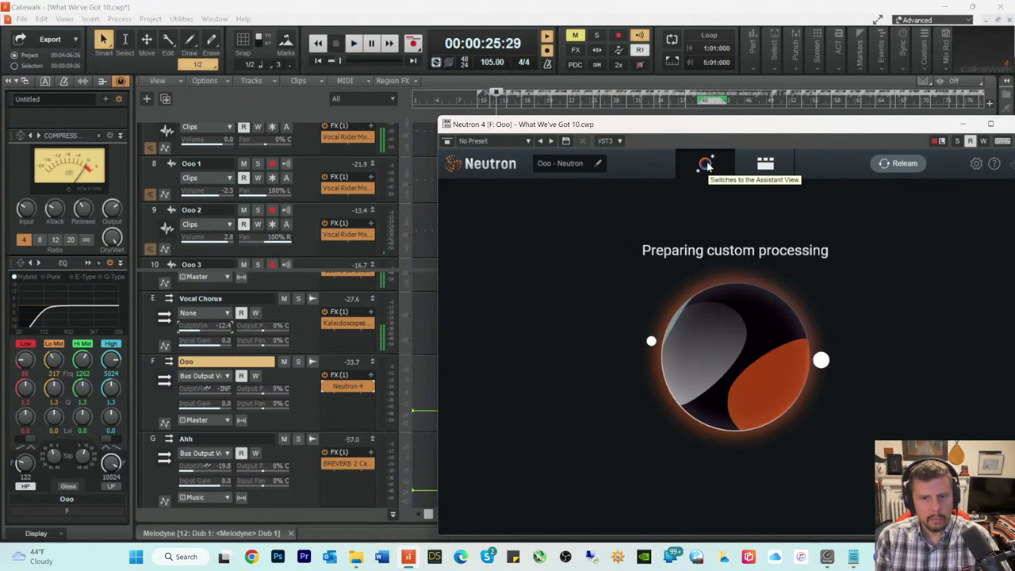
pyautogui.press('space')
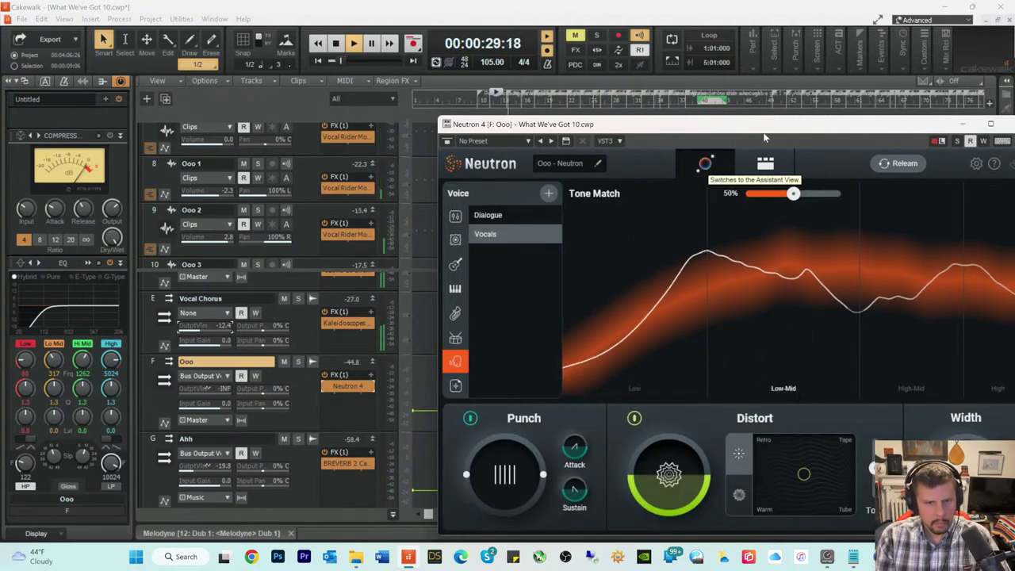
pyautogui.moveTo(697, 130); pyautogui.dragTo(609, 116)
pyautogui.click(932, 112)
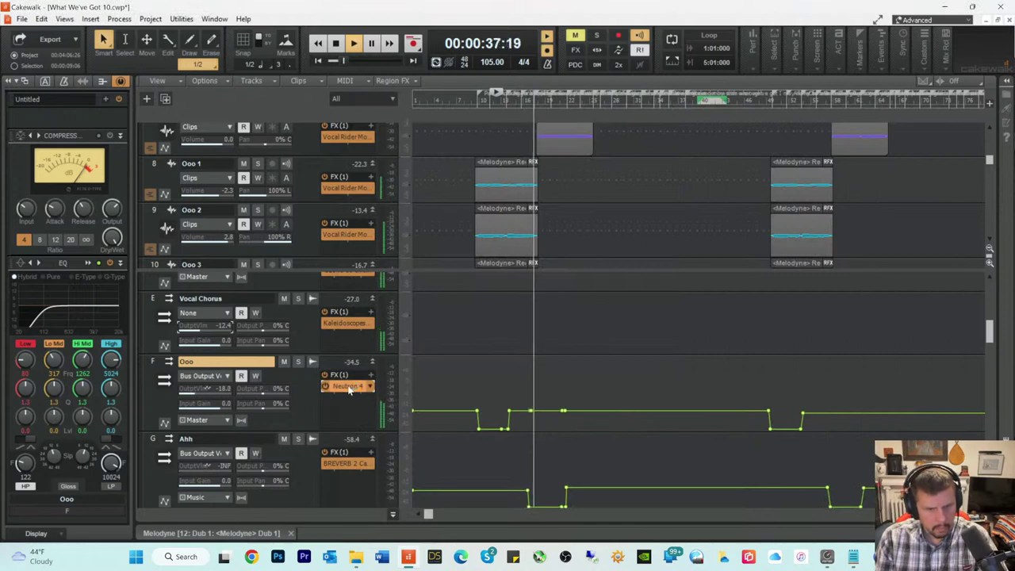
# Step: Stop playback and copy the Ooo bus's Neutron 4 to the Ahh bus, placing it before BREVERB 2
pyautogui.scroll(-1, 453, 329)
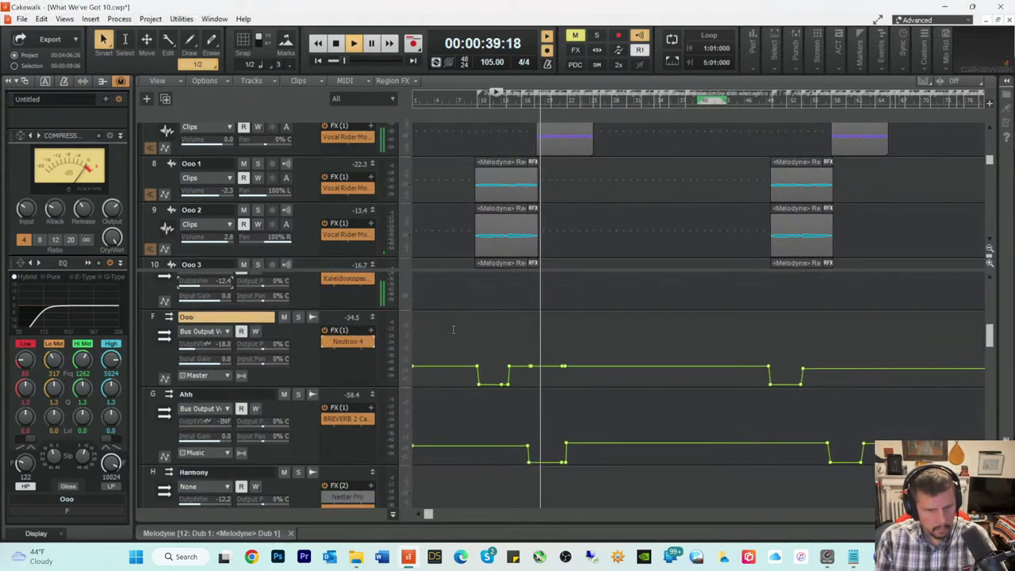
pyautogui.press('space')
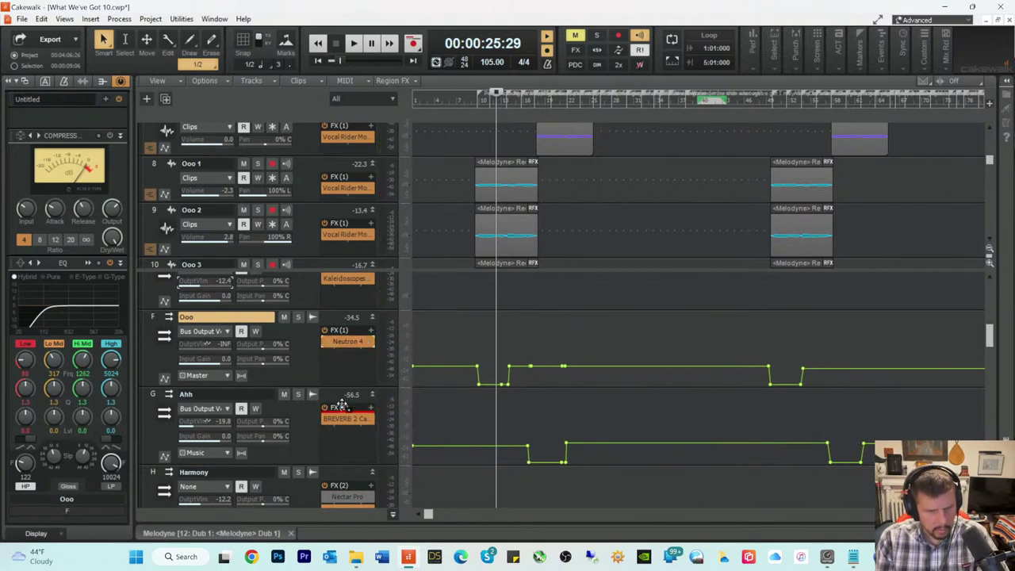
pyautogui.moveTo(342, 402); pyautogui.dragTo(345, 411)
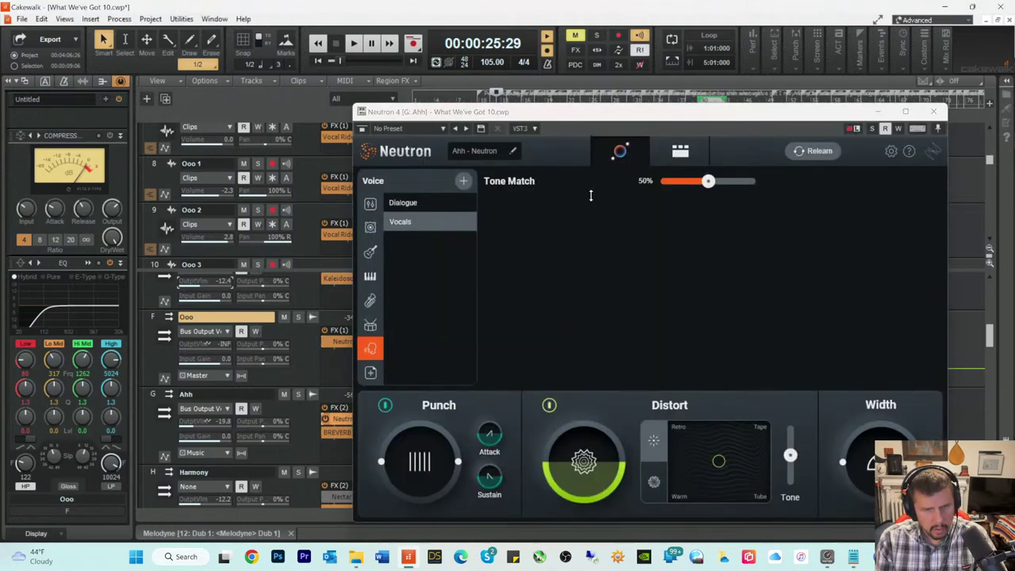
pyautogui.moveTo(591, 106); pyautogui.dragTo(296, 232)
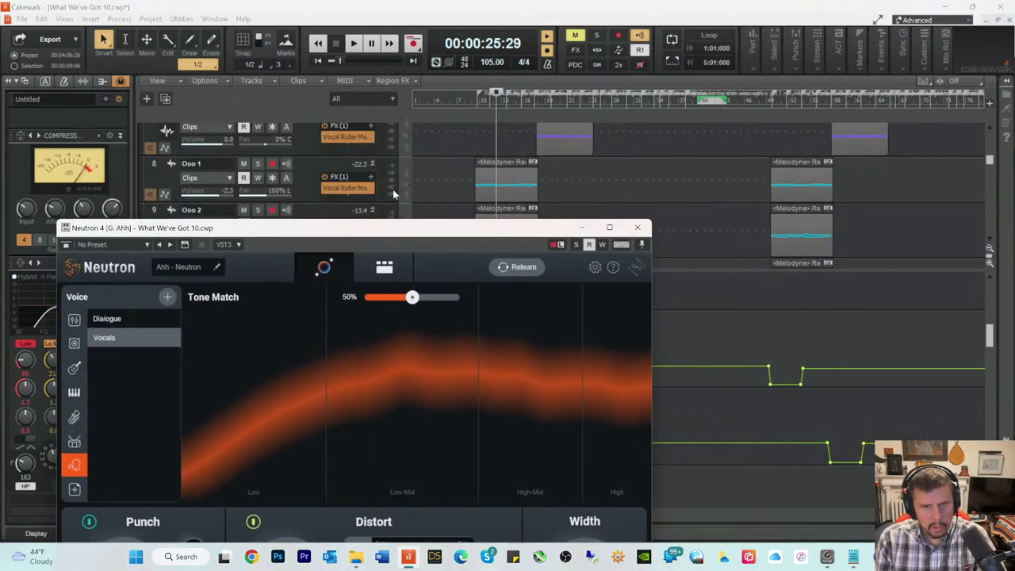
# Step: Relearn the Ahh bus's Neutron 4 Assistant while playing the Ahh section from 00:00:37:29, then close the plug-in
pyautogui.click(530, 102)
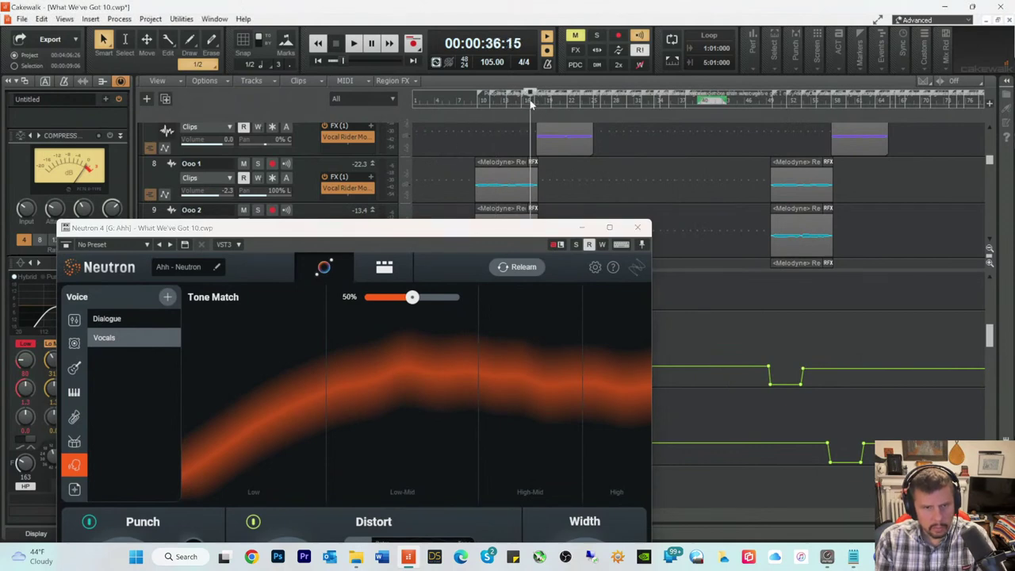
pyautogui.click(533, 100)
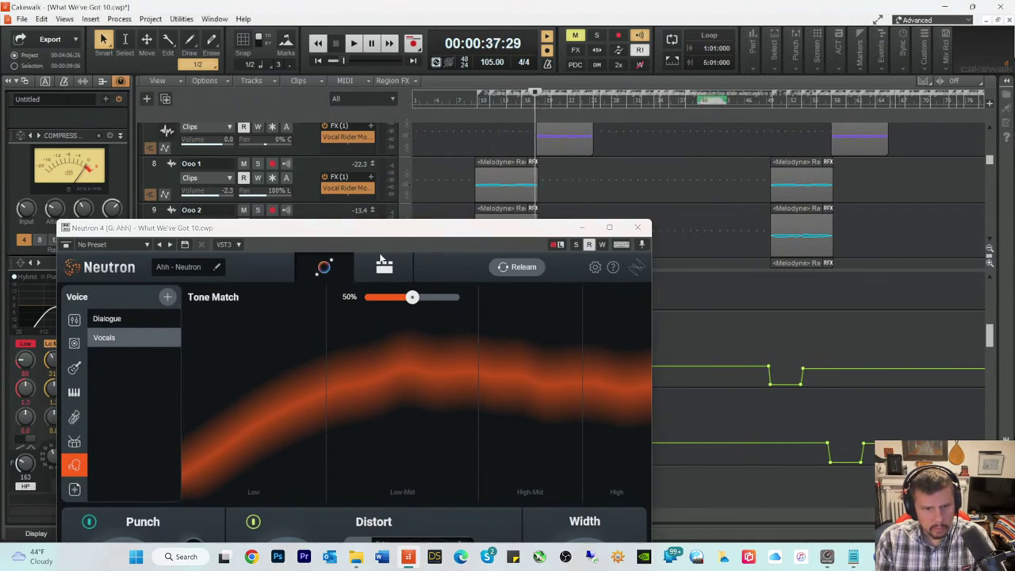
pyautogui.click(514, 271)
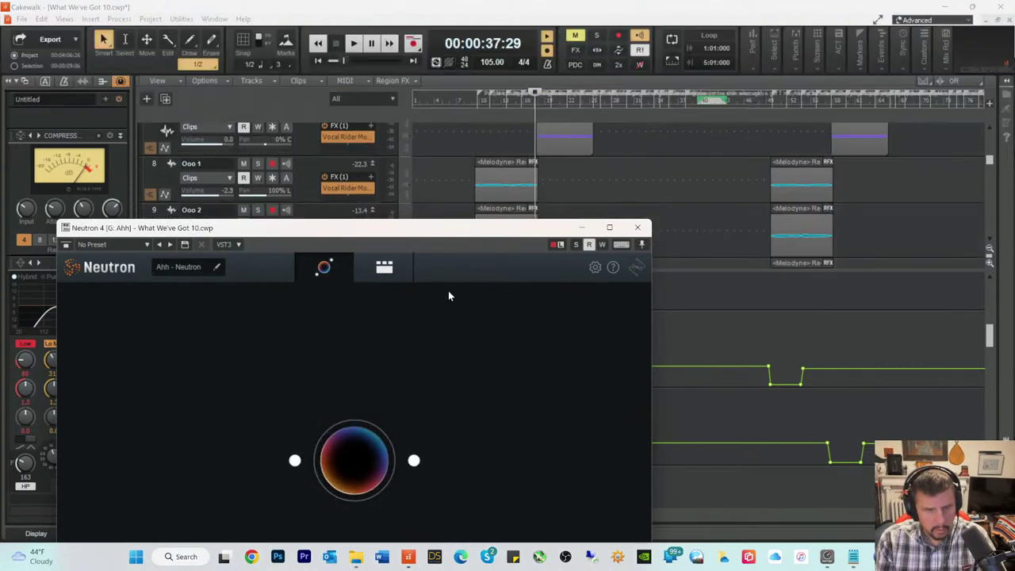
pyautogui.press('space')
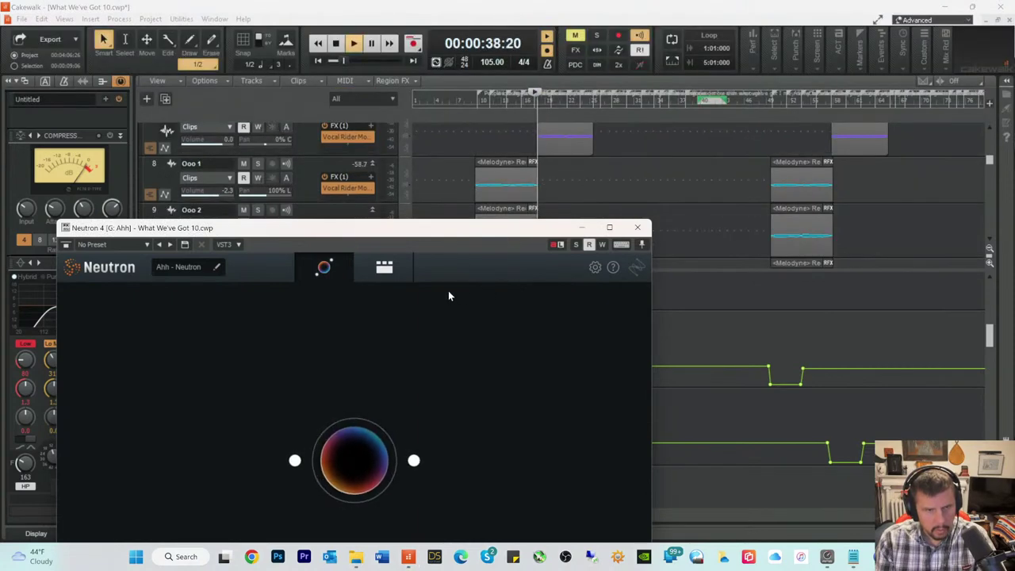
pyautogui.click(561, 103)
pyautogui.click(561, 102)
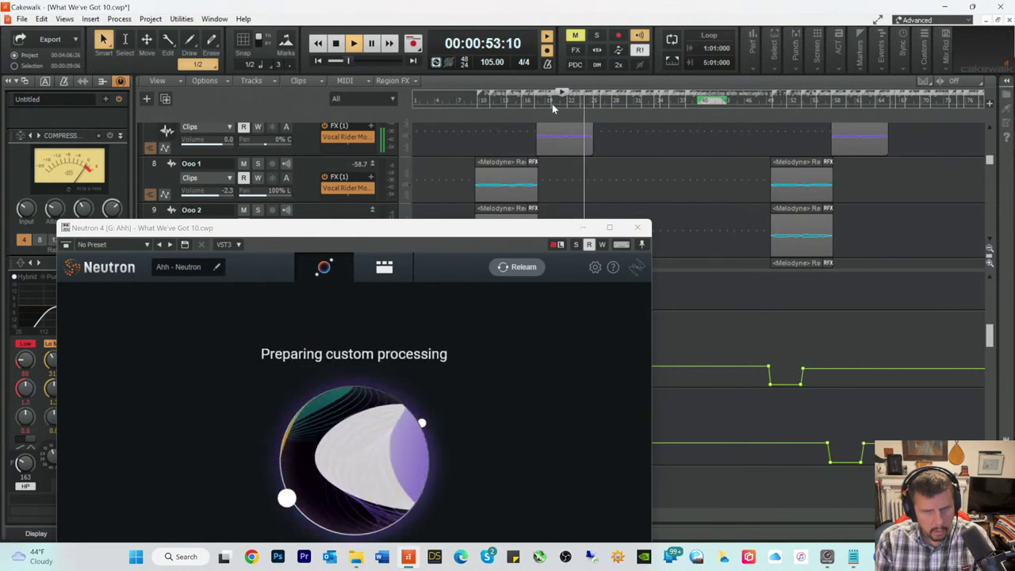
pyautogui.click(552, 104)
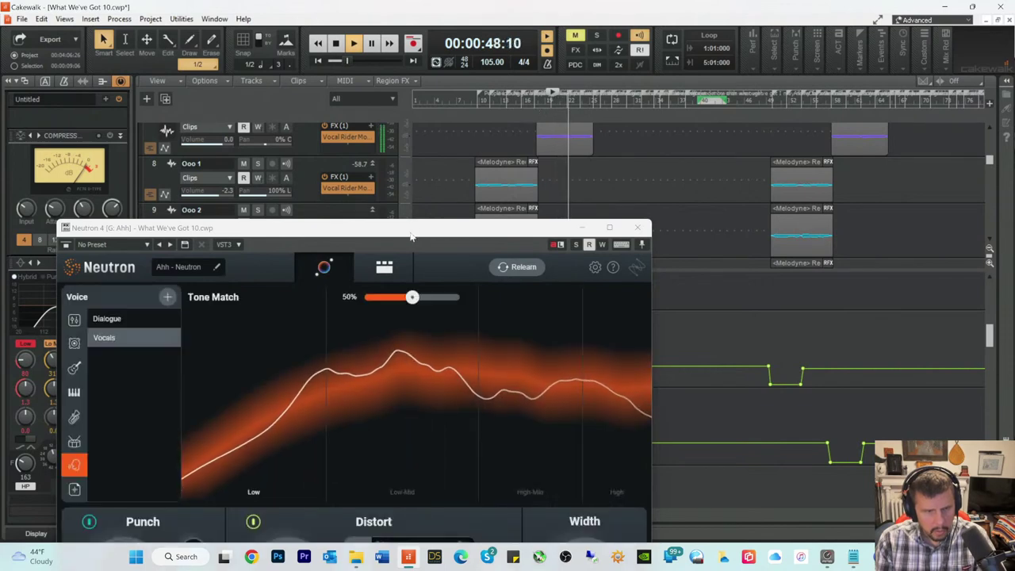
pyautogui.moveTo(412, 233); pyautogui.dragTo(610, 149)
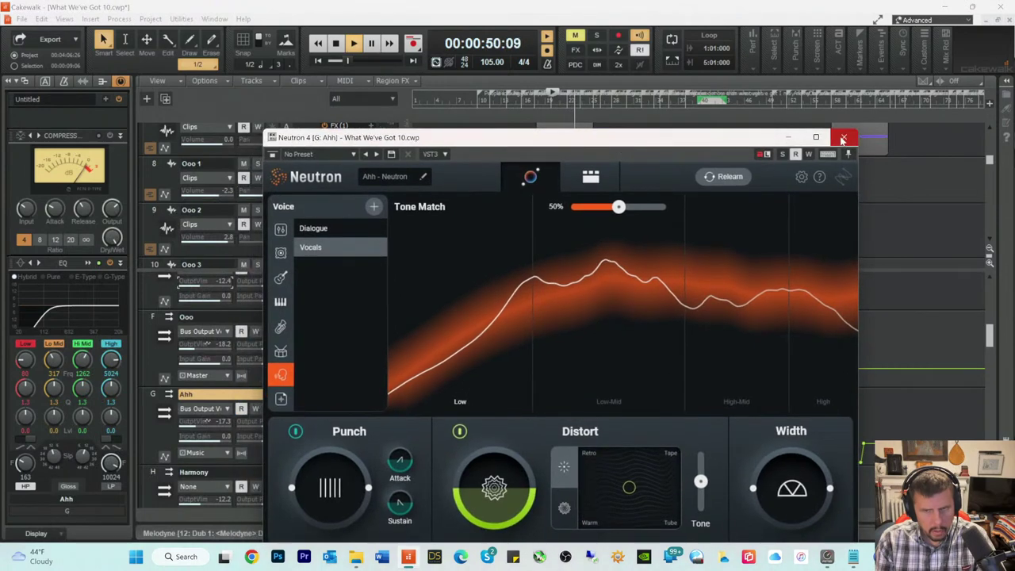
pyautogui.click(837, 140)
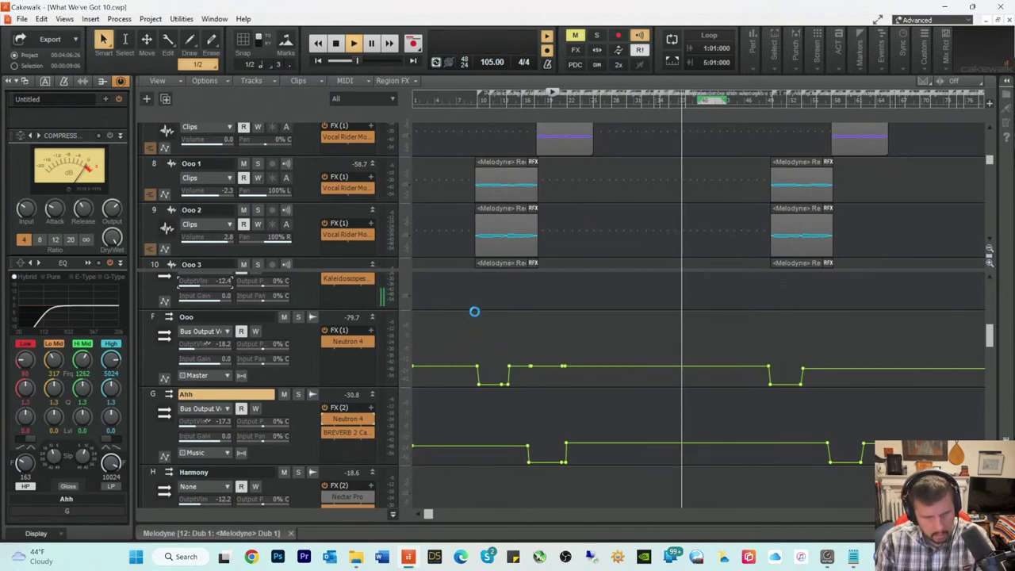
# Step: Delete the bypassed Nectar Pro from the Harmony bus and save the project
pyautogui.scroll(-3, 474, 312)
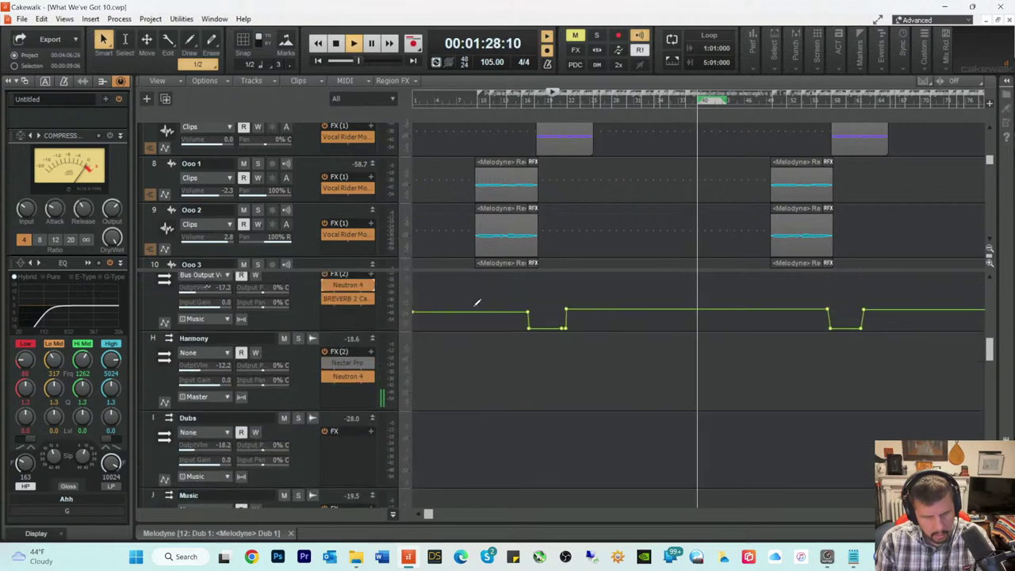
pyautogui.rightClick(346, 366)
pyautogui.click(355, 162)
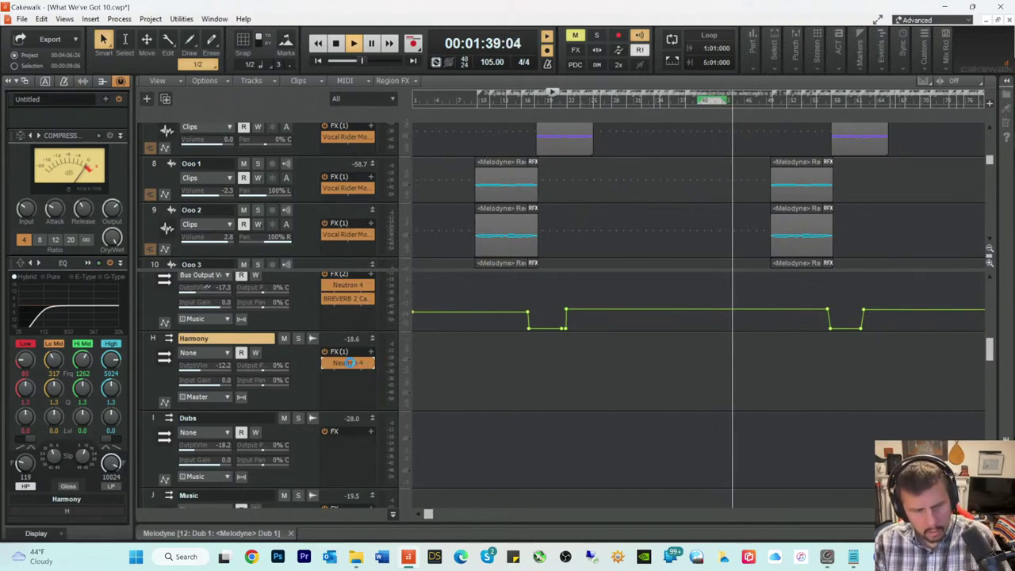
pyautogui.hotkey('ctrl', 's')
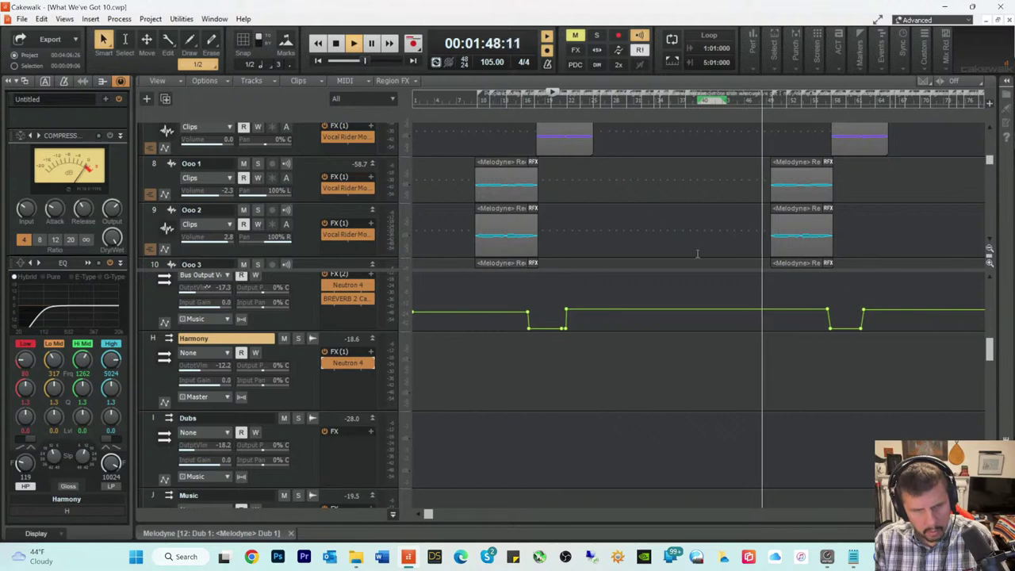
# Step: Insert a fresh Nectar Pro on the Harmony bus, ahead of Neutron 4
pyautogui.scroll(3, 697, 254)
pyautogui.scroll(1, 397, 210)
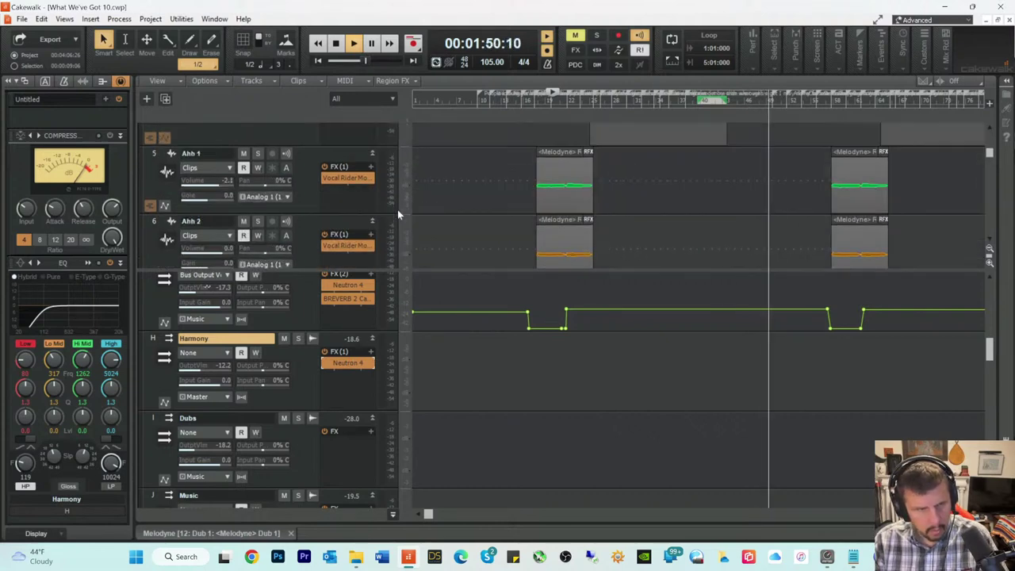
pyautogui.scroll(3, 398, 209)
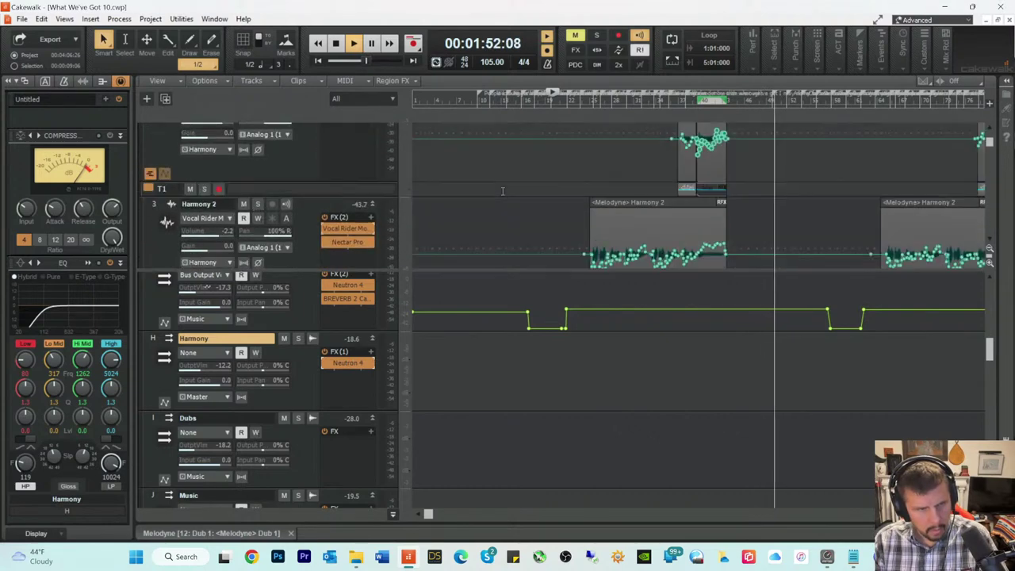
pyautogui.scroll(3, 502, 190)
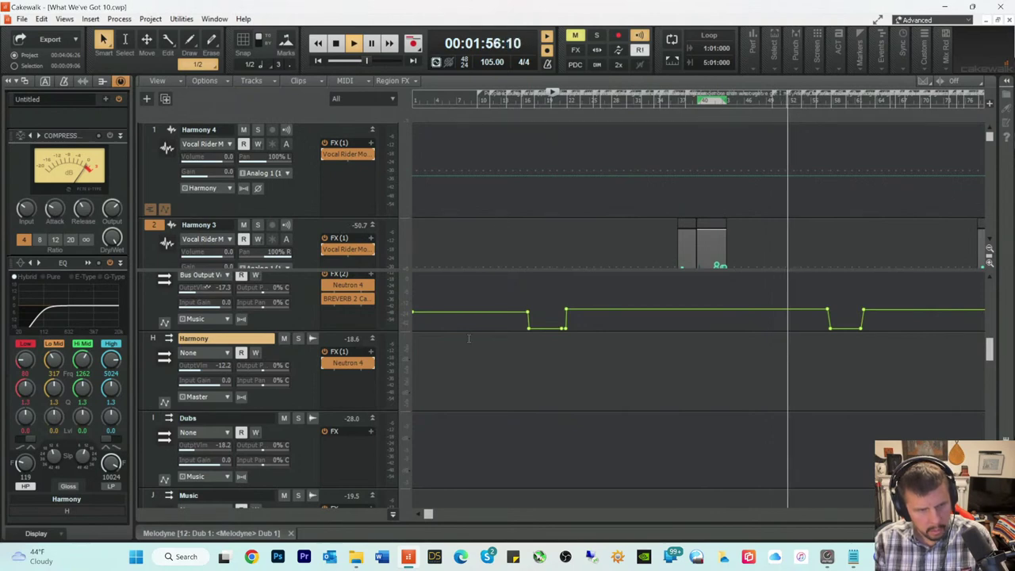
pyautogui.scroll(-1, 444, 349)
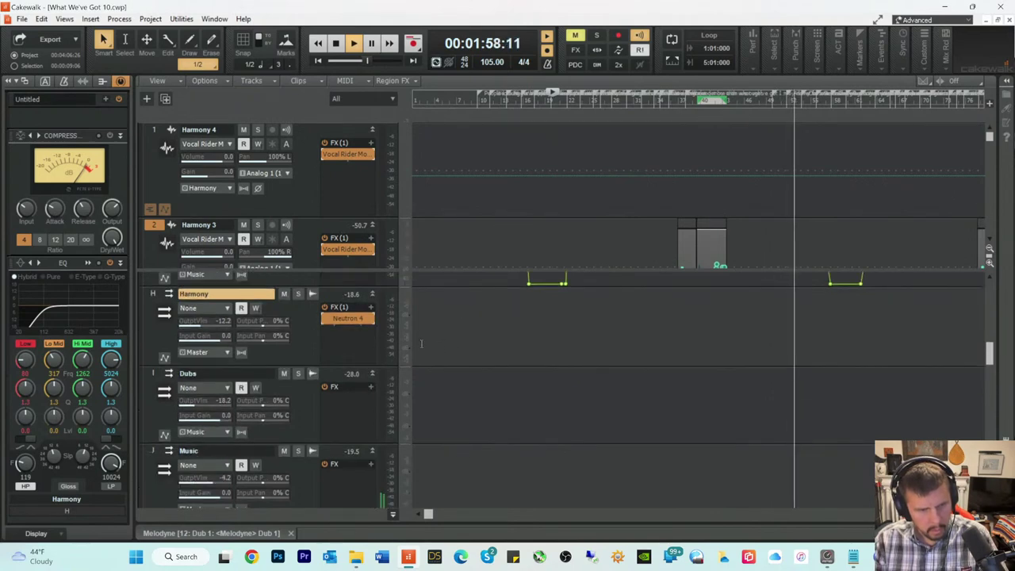
pyautogui.rightClick(343, 322)
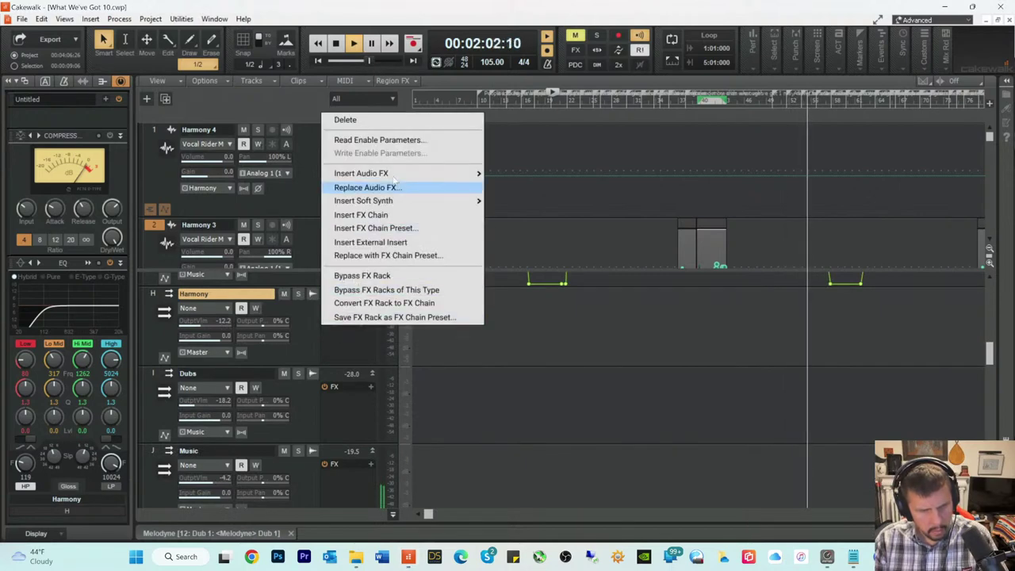
pyautogui.moveTo(353, 173)
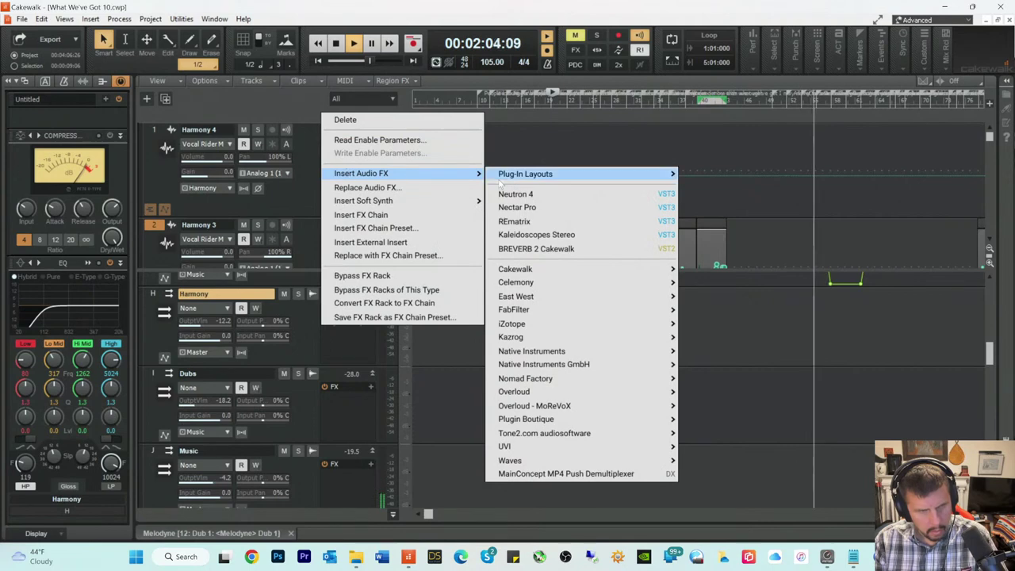
pyautogui.click(514, 207)
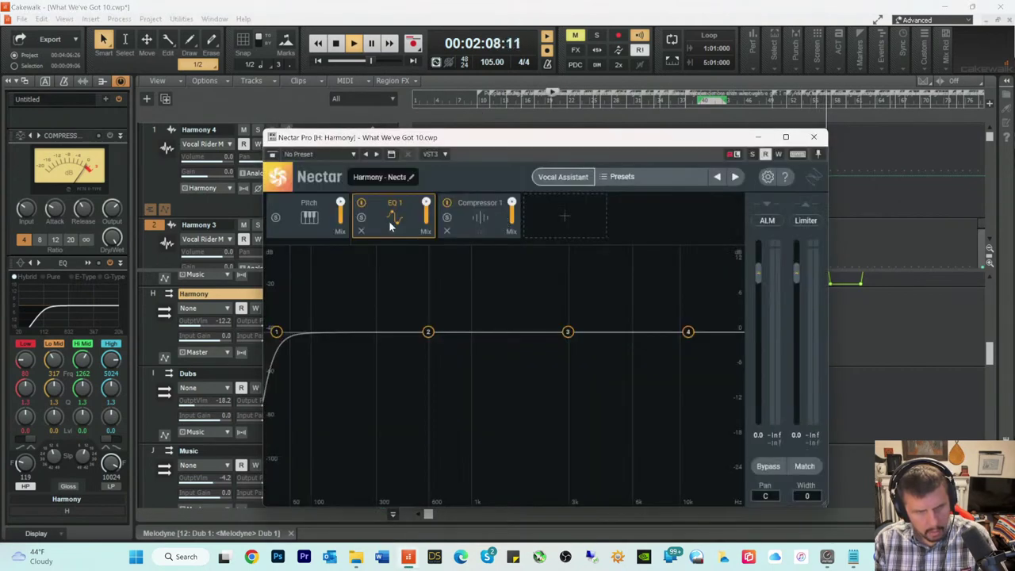
# Step: Bypass EQ 1 and Compressor 1 in the Harmony bus's Nectar Pro and add a De-Esser module
pyautogui.click(361, 203)
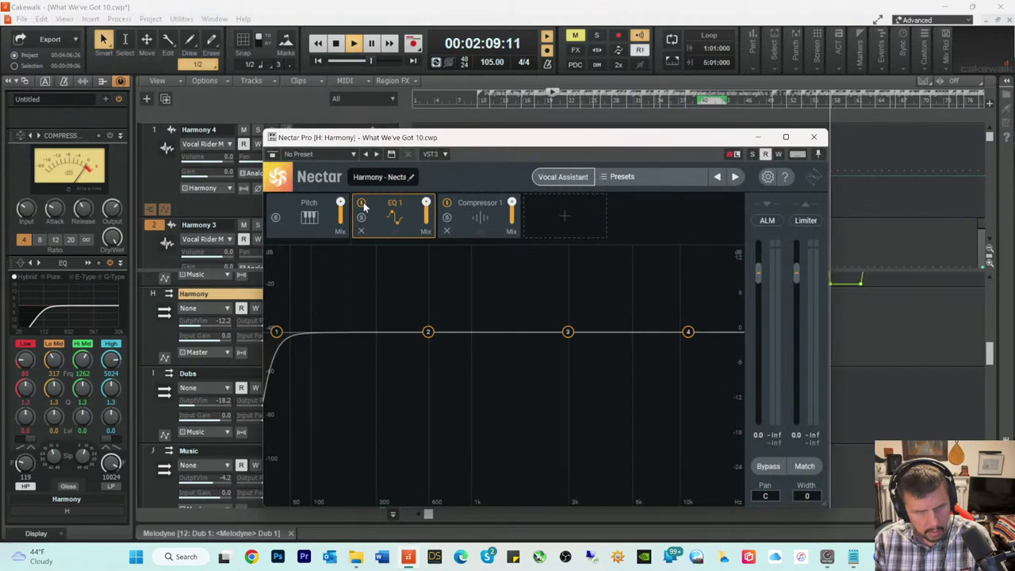
pyautogui.click(448, 203)
pyautogui.click(565, 214)
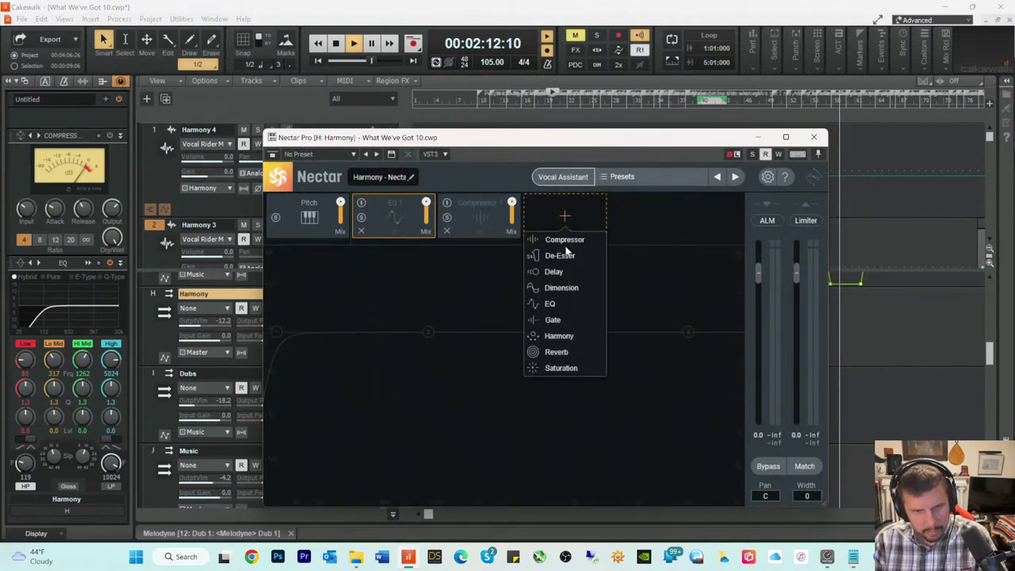
pyautogui.click(559, 256)
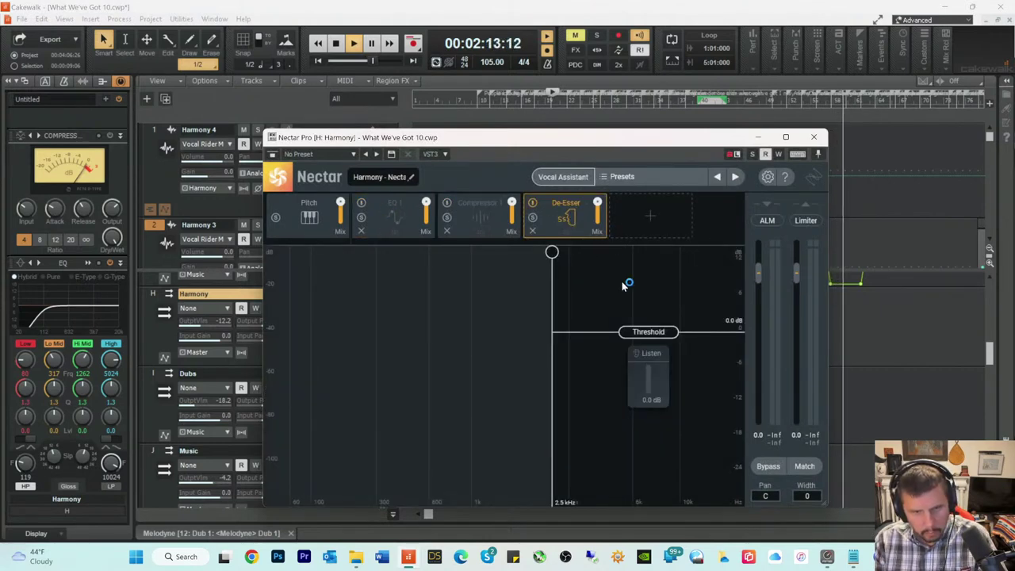
# Step: Set the De-Esser threshold to -9.1 dB while listening to the harmonies, then close Nectar Pro
pyautogui.moveTo(644, 327); pyautogui.dragTo(644, 370)
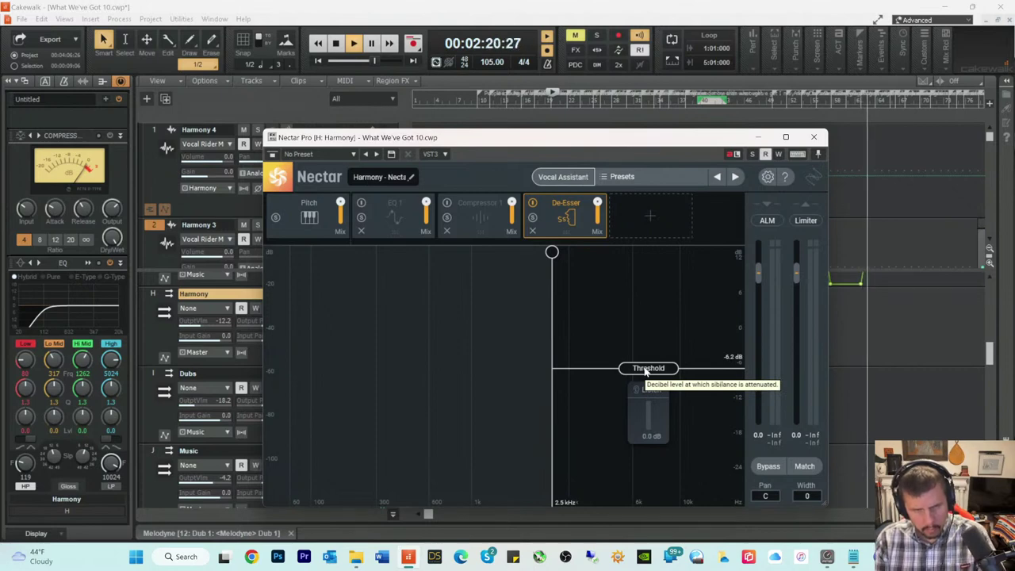
pyautogui.moveTo(491, 146); pyautogui.dragTo(584, 121)
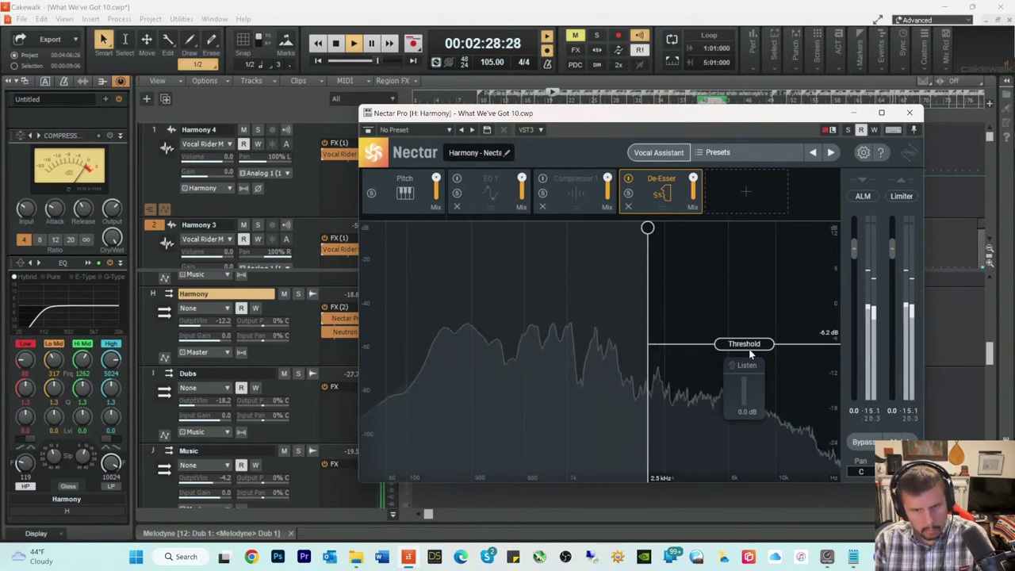
pyautogui.moveTo(745, 346); pyautogui.dragTo(743, 361)
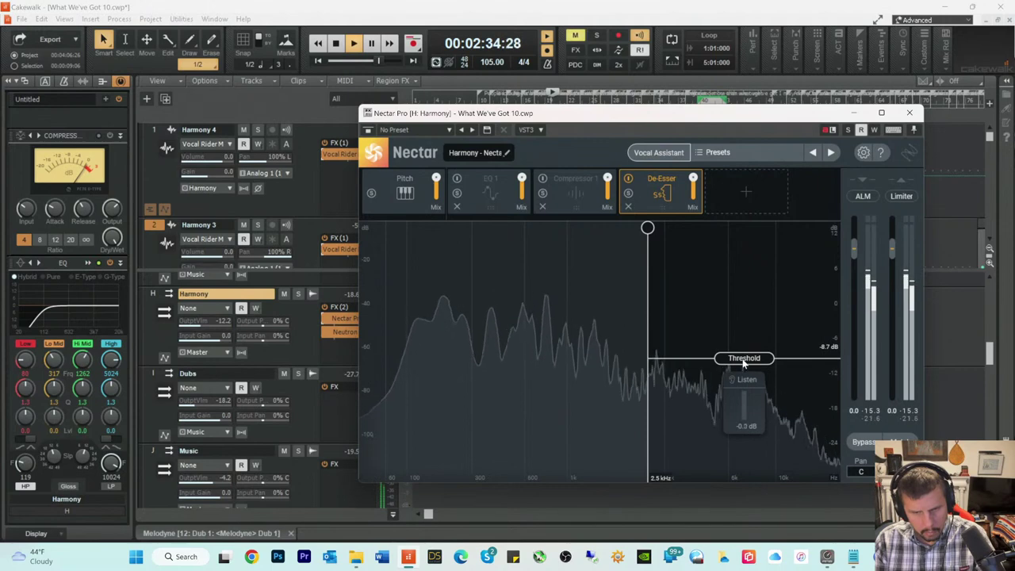
pyautogui.moveTo(743, 362); pyautogui.dragTo(743, 365)
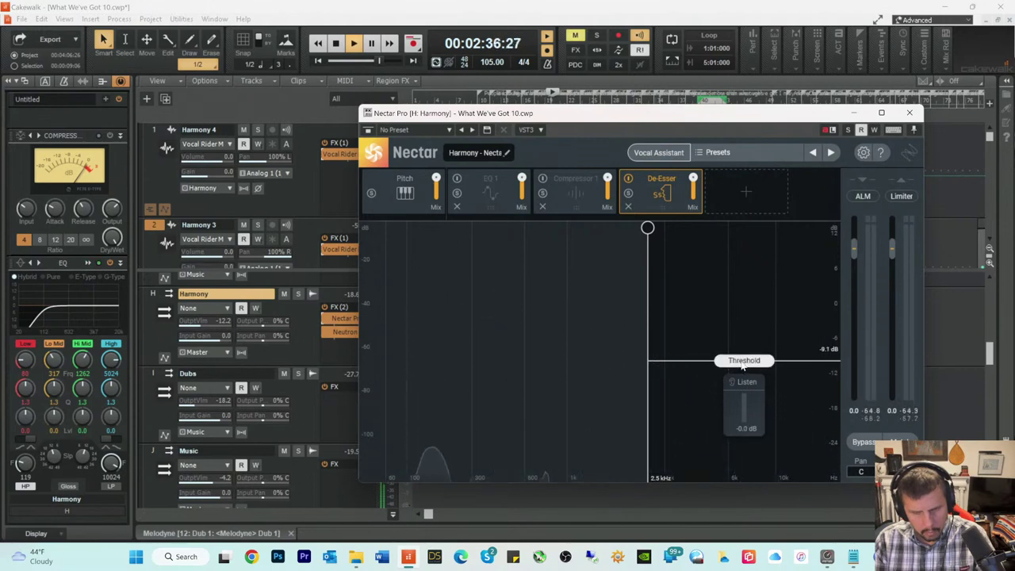
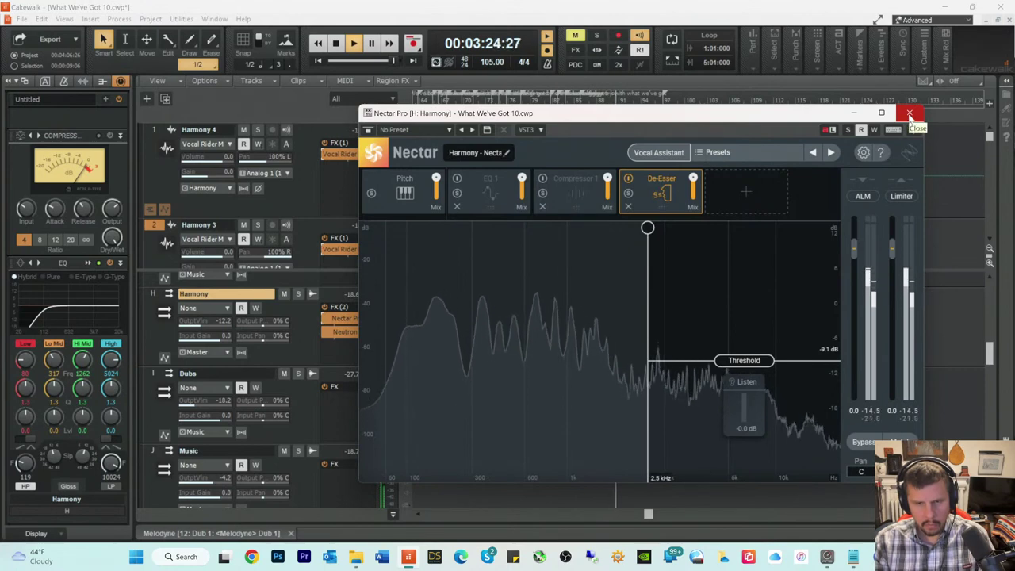
pyautogui.click(911, 115)
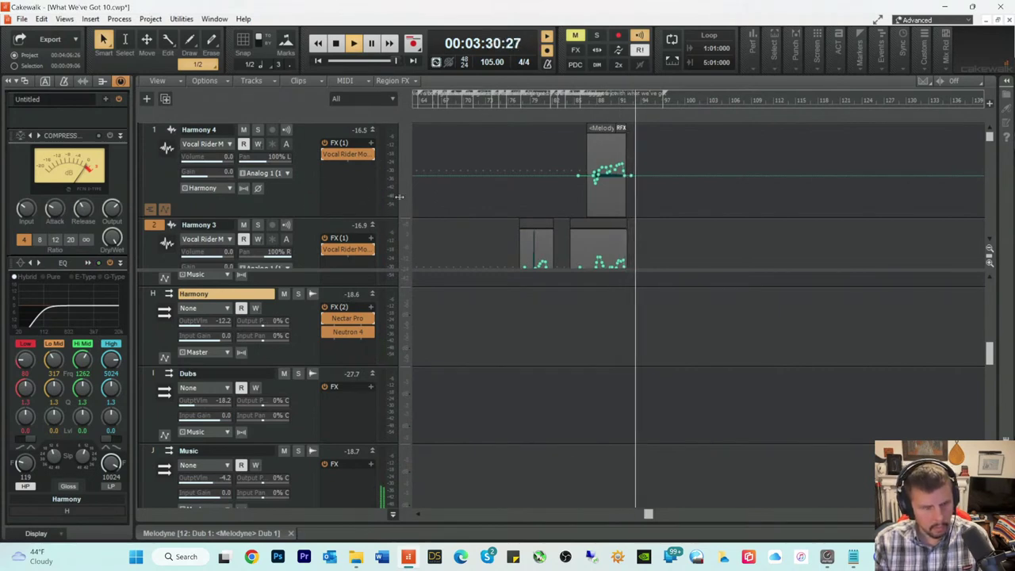
# Step: Stop playback and copy the Harmony bus's Nectar Pro to the empty effects rack of the Dubs bus
pyautogui.press('space')
pyautogui.scroll(-1, 458, 369)
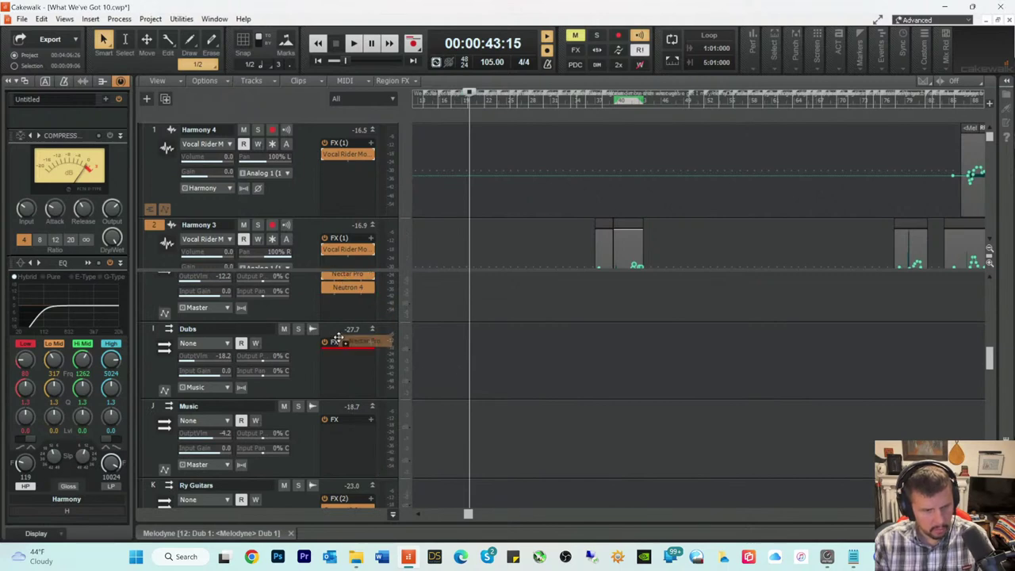
pyautogui.moveTo(338, 338); pyautogui.dragTo(336, 353)
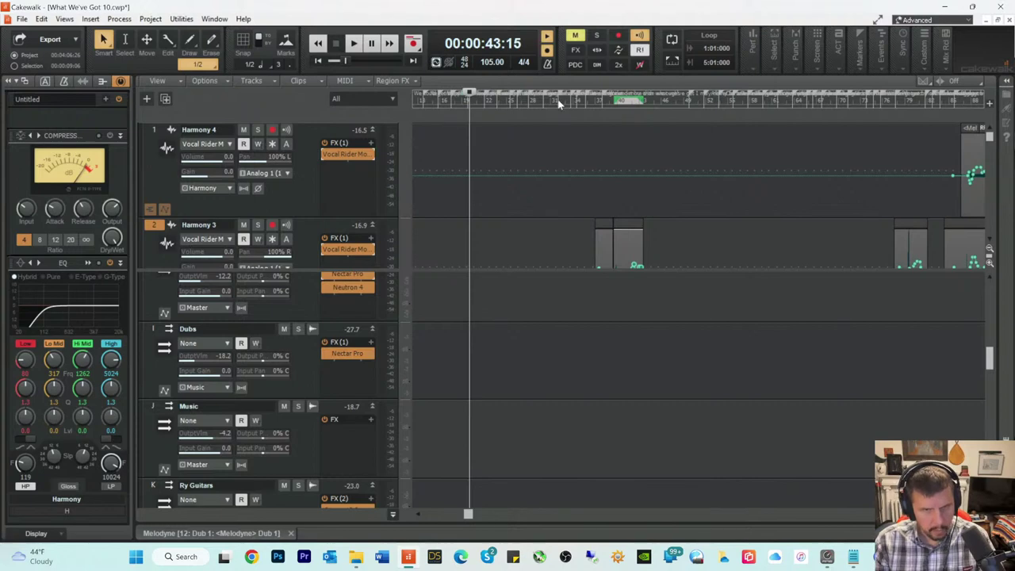
# Step: Play from 00:00:43:15 and raise the Ahh bus's output volume envelope between its two dips to -12.8 dB with the Move tool
pyautogui.press('space')
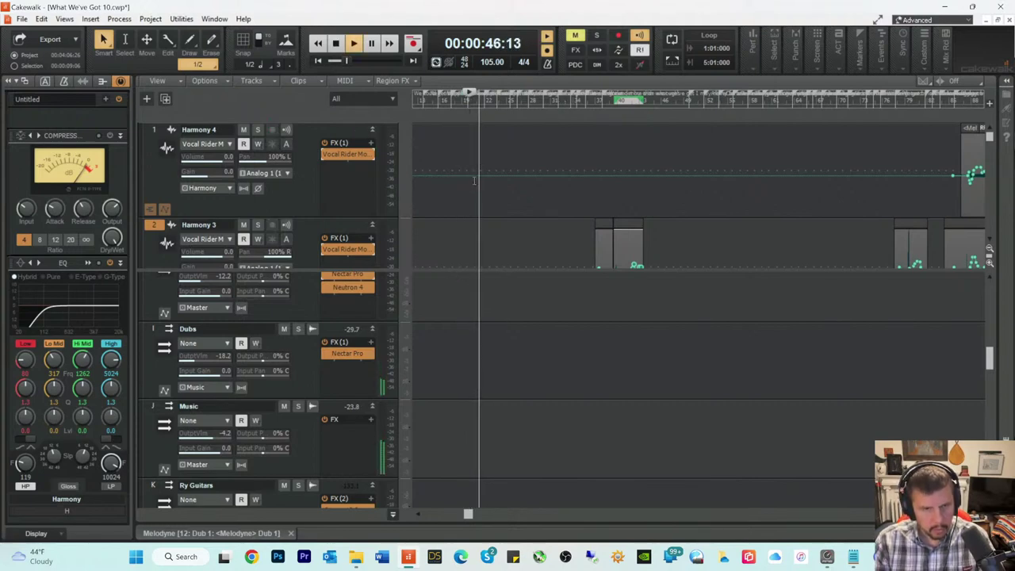
pyautogui.scroll(-2, 455, 221)
pyautogui.scroll(-5, 455, 220)
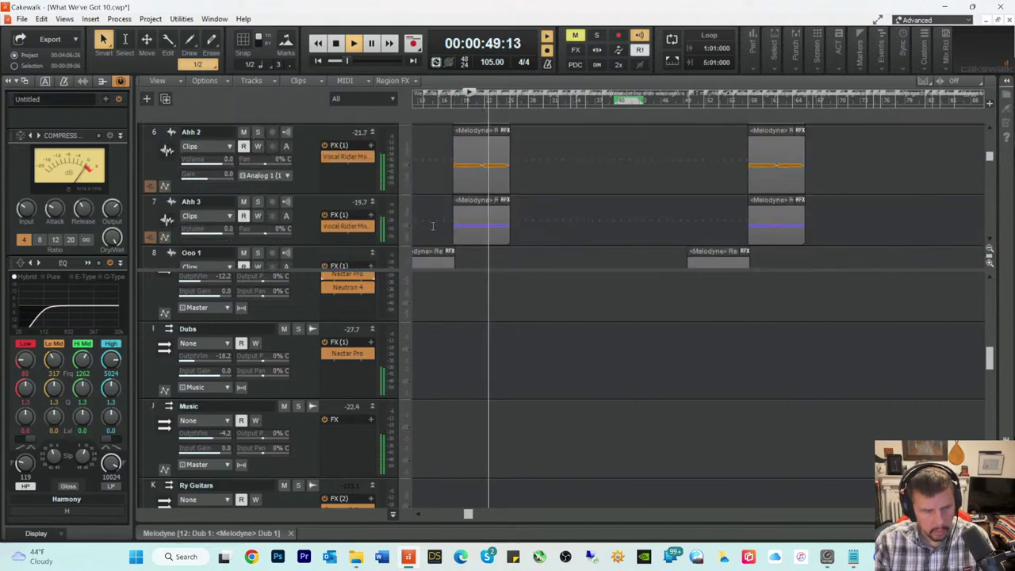
pyautogui.press('space')
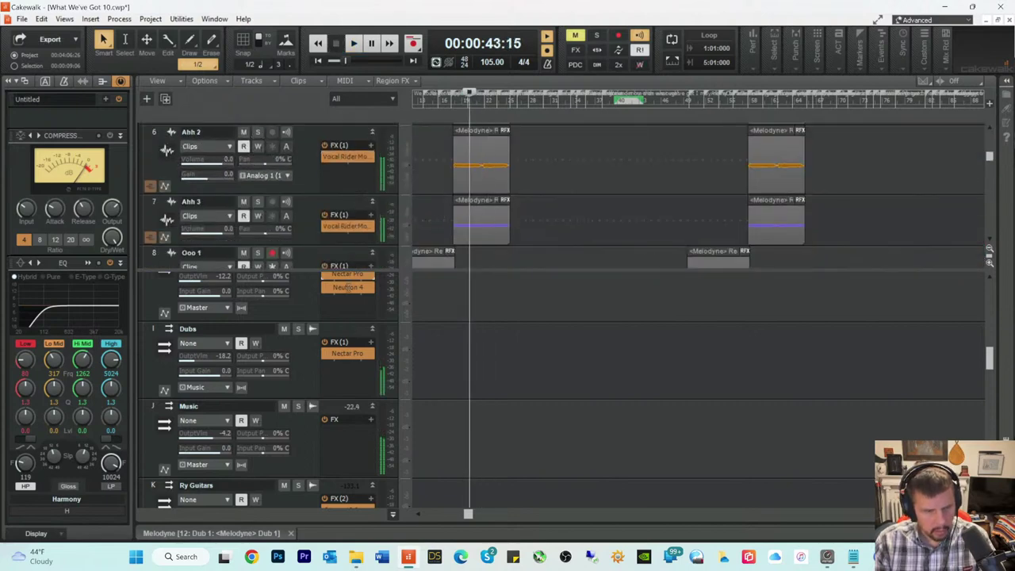
pyautogui.press('space')
pyautogui.scroll(3, 270, 380)
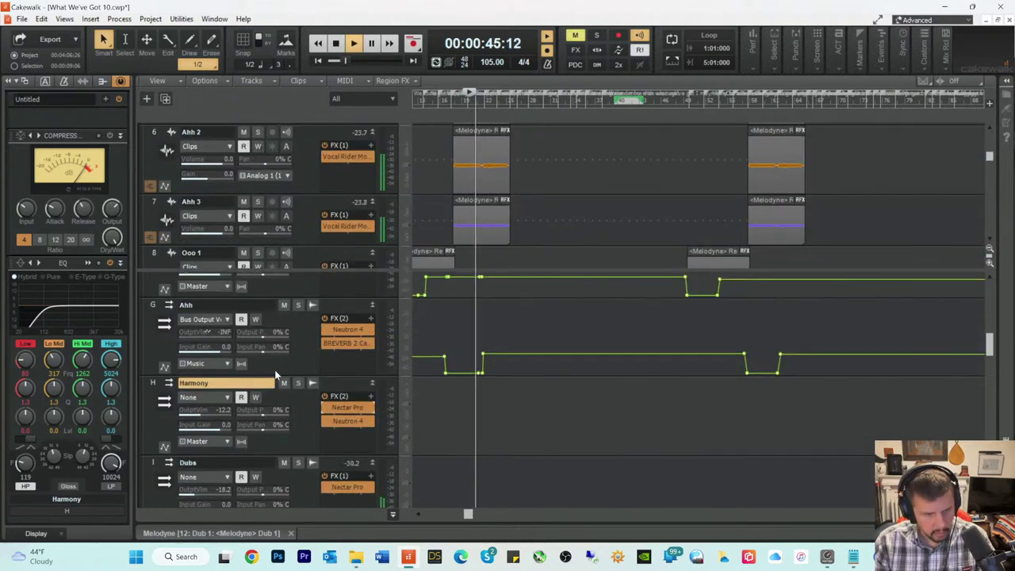
pyautogui.press('t')
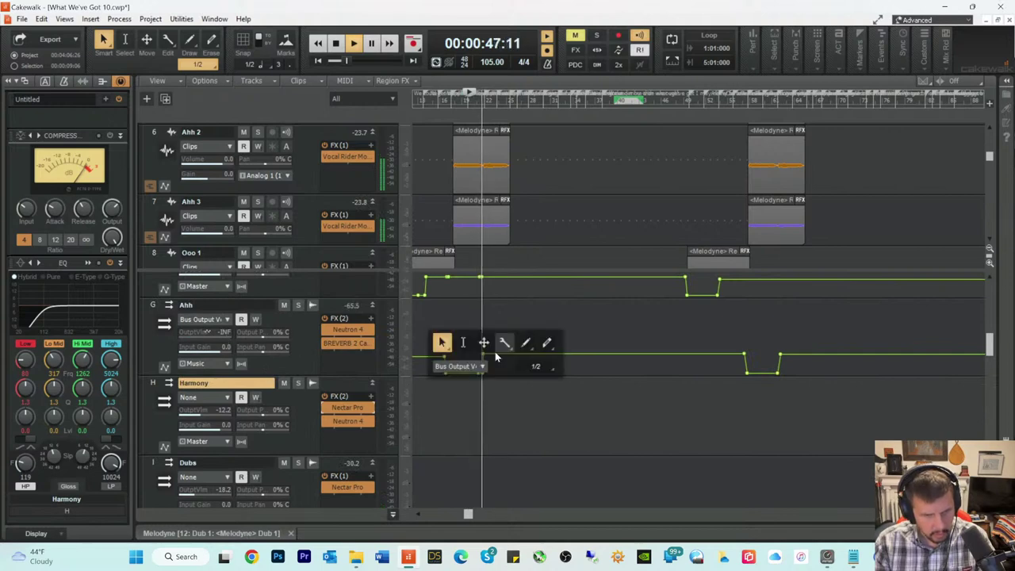
pyautogui.click(485, 343)
pyautogui.moveTo(493, 351)
pyautogui.mouseDown()
pyautogui.moveTo(492, 336)
pyautogui.moveTo(494, 352)
pyautogui.mouseUp()
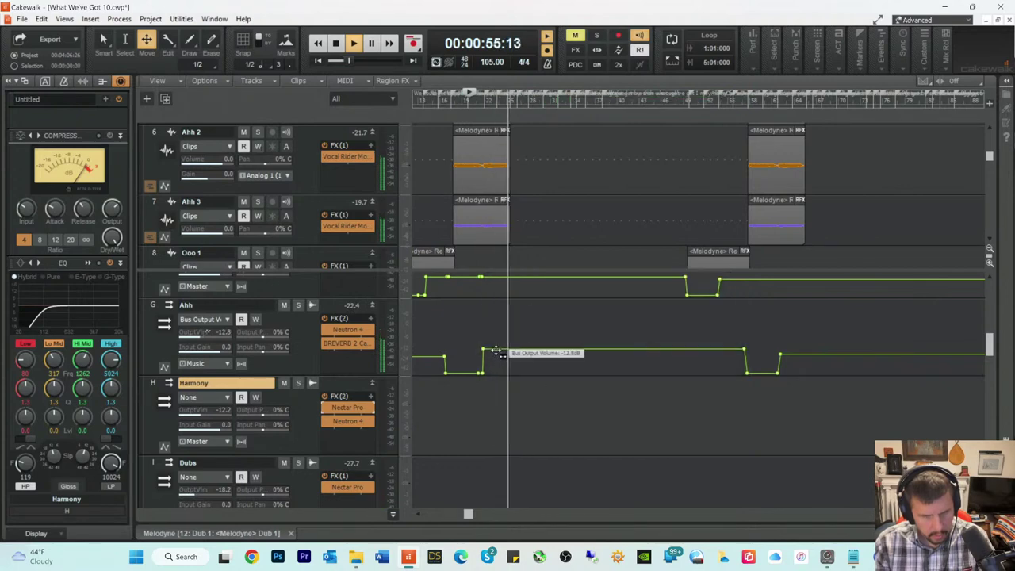
# Step: Lower the Ahh bus's output volume envelope between its two dips to -15.3 dB and raise the section after the second dip to a similar level
pyautogui.click(479, 104)
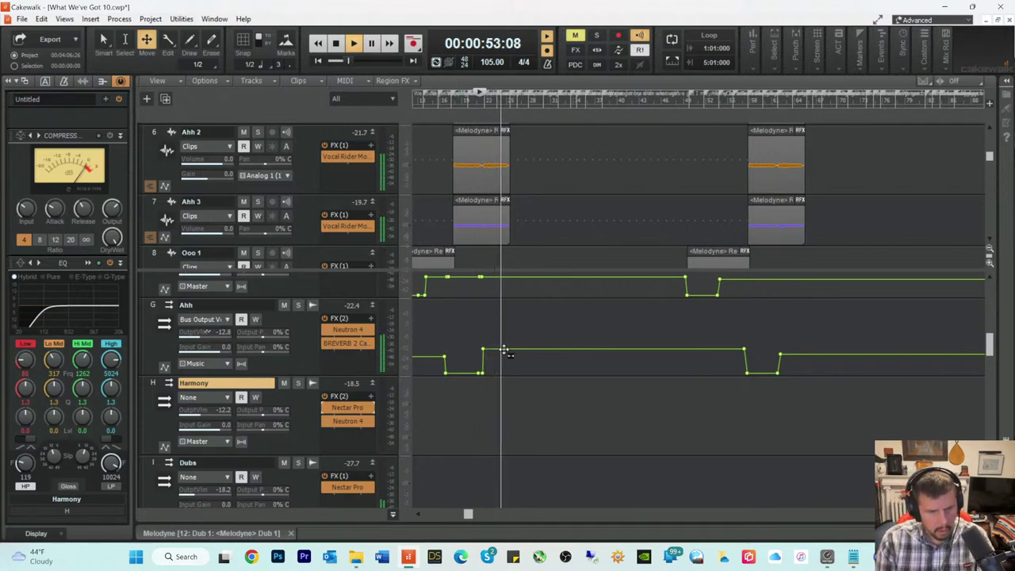
pyautogui.moveTo(504, 350); pyautogui.dragTo(507, 354)
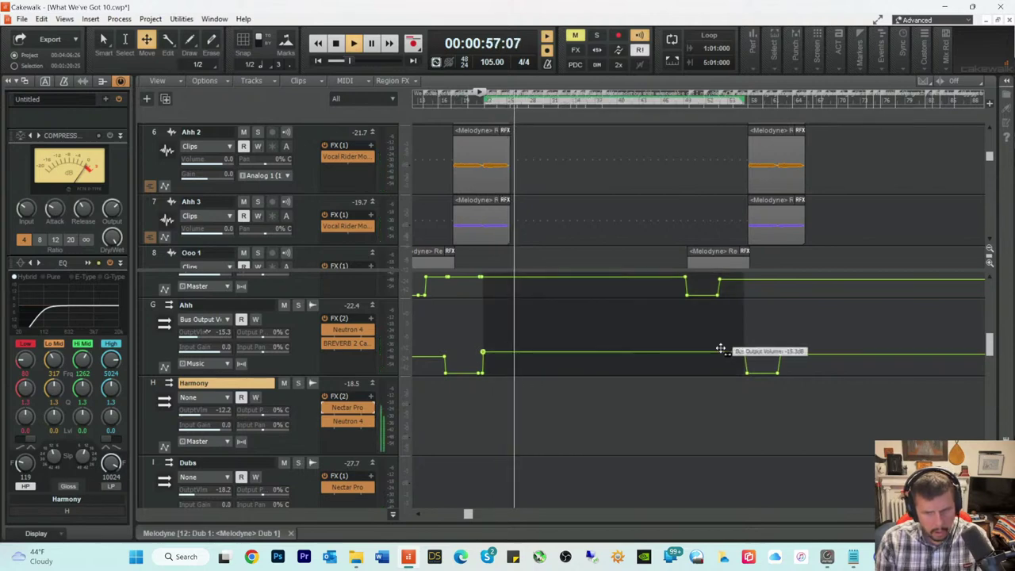
pyautogui.click(789, 355)
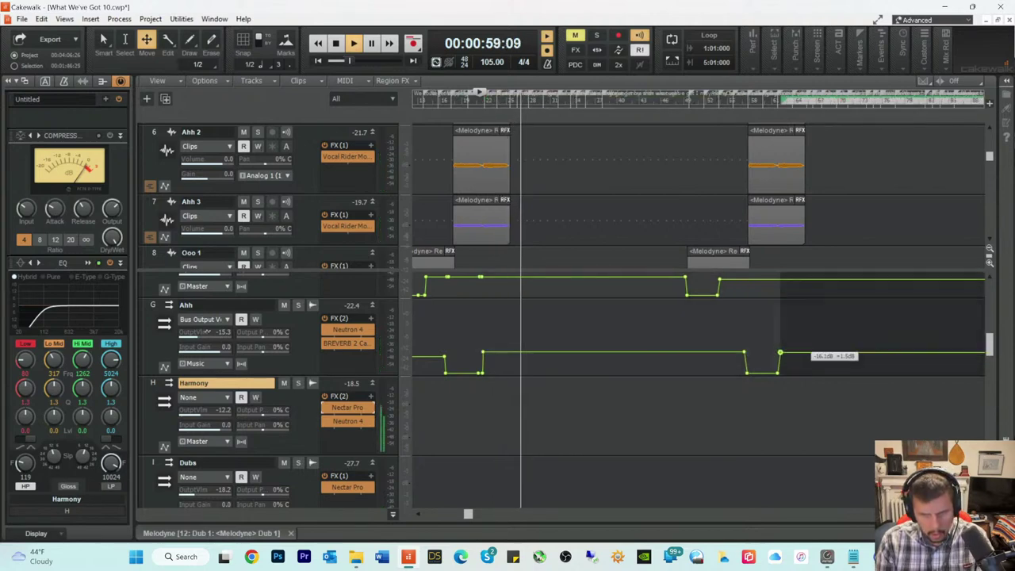
pyautogui.moveTo(789, 355); pyautogui.dragTo(789, 361)
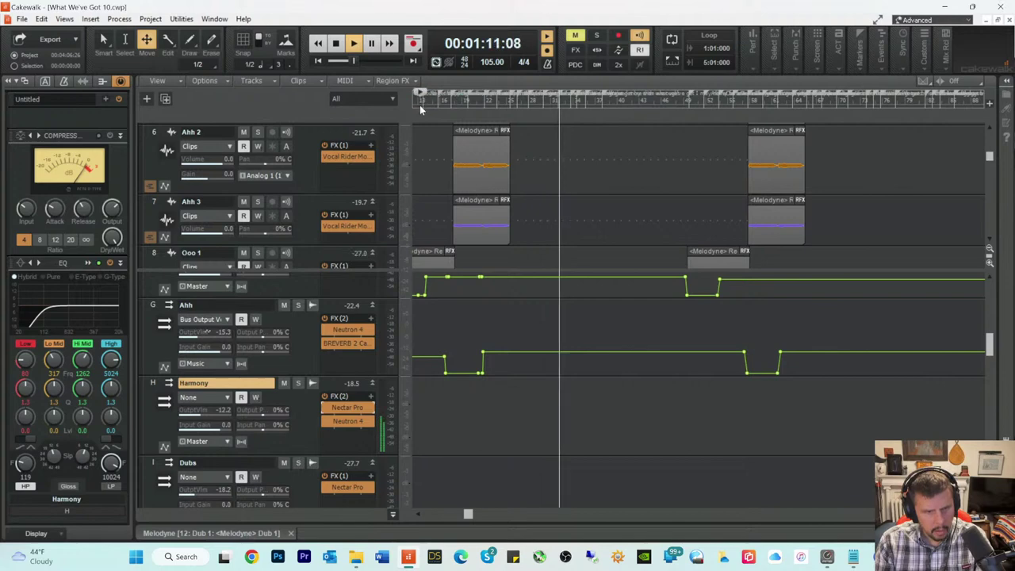
# Step: Solo the Dubs bus and listen to it from 00:00:36:09, just before the first Dub 1 and Dub 2 clips
pyautogui.click(420, 110)
pyautogui.scroll(-2, 428, 394)
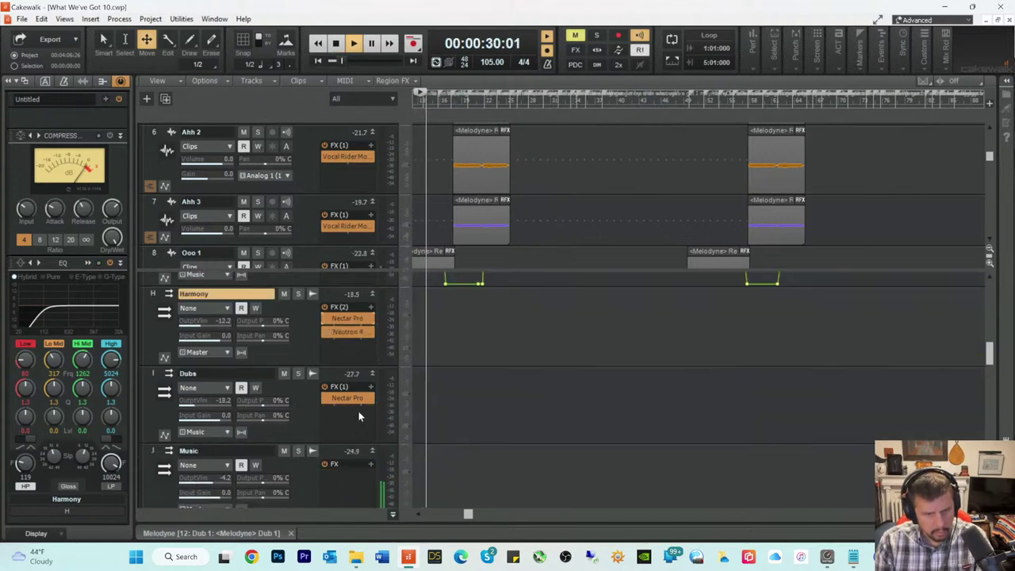
pyautogui.click(298, 373)
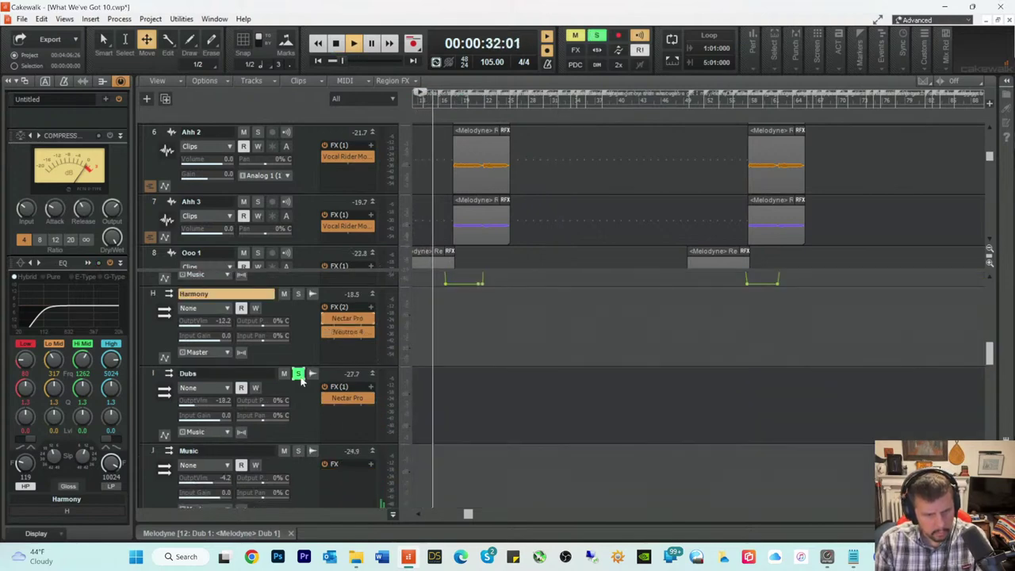
pyautogui.press('space')
pyautogui.moveTo(468, 515); pyautogui.dragTo(425, 523)
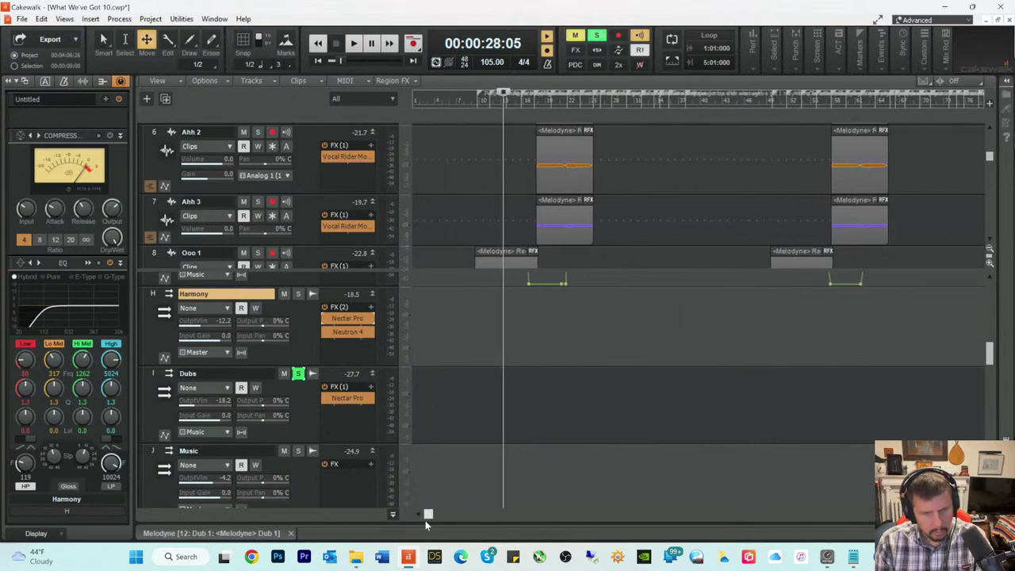
pyautogui.scroll(-5, 650, 205)
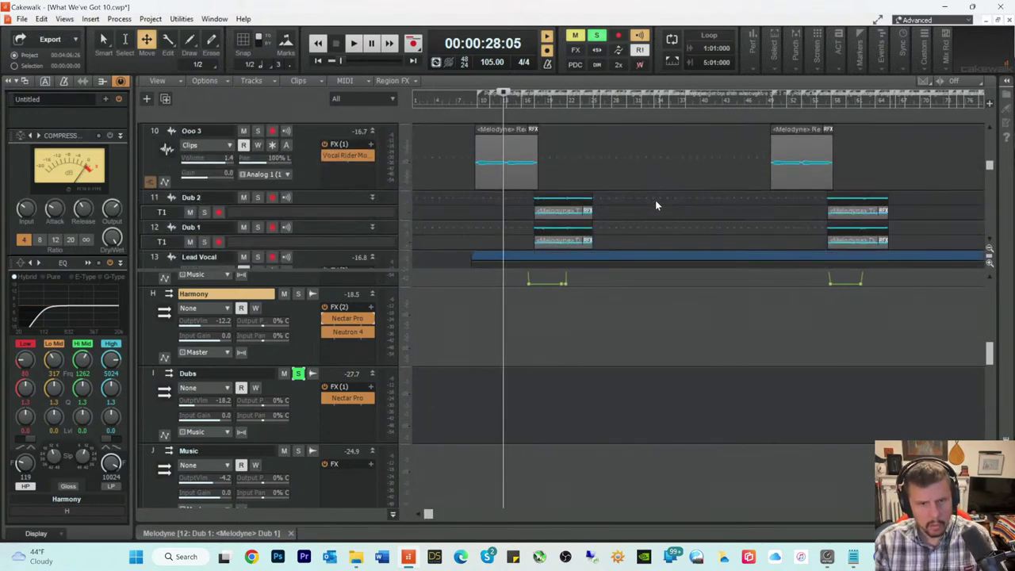
pyautogui.scroll(2, 655, 203)
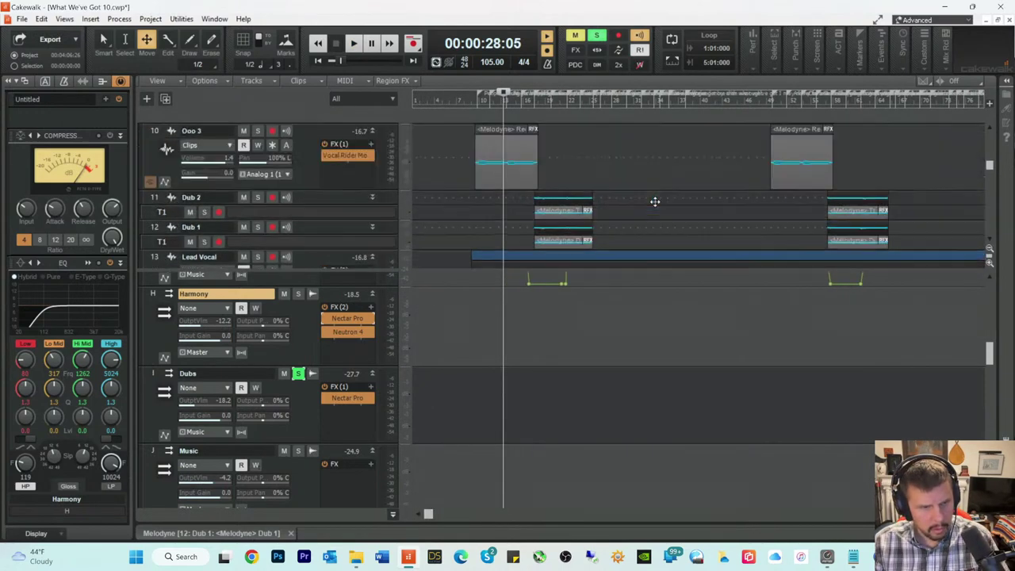
pyautogui.click(529, 101)
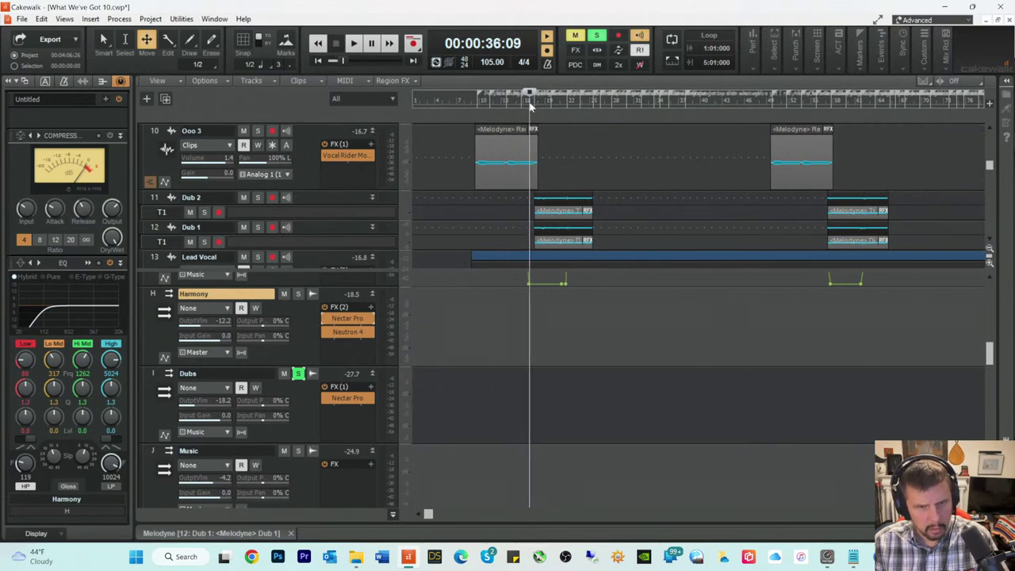
pyautogui.press('space')
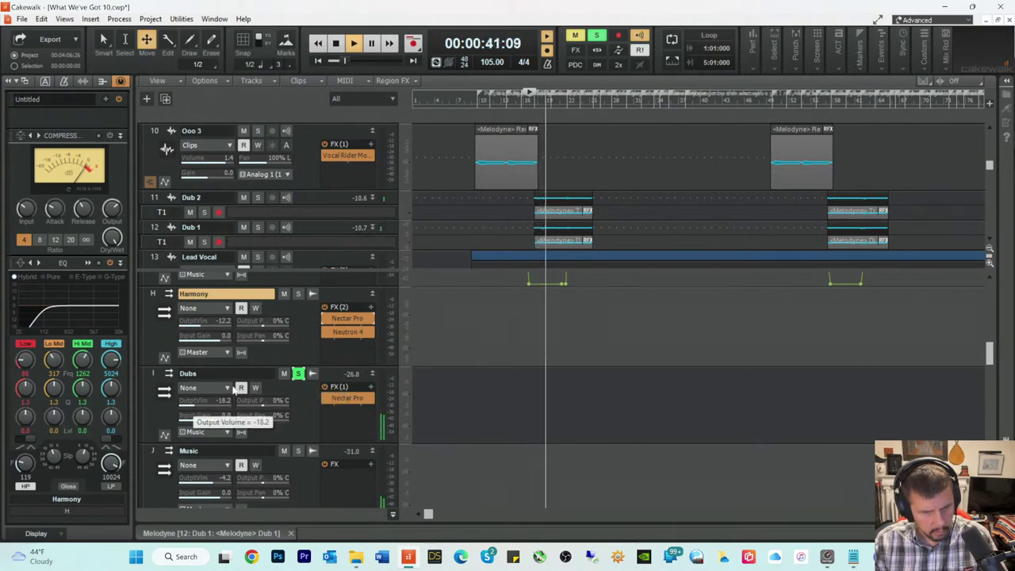
# Step: Unsolo the Dubs bus and raise its output volume to -14.0 dB while the full mix plays
pyautogui.click(298, 373)
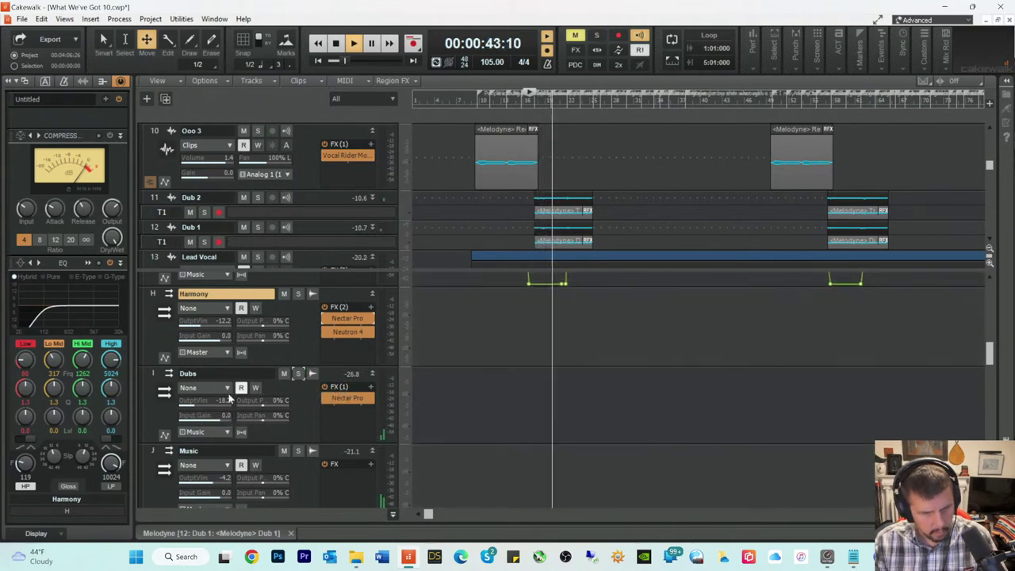
pyautogui.moveTo(214, 402); pyautogui.dragTo(229, 401)
pyautogui.scroll(2, 229, 401)
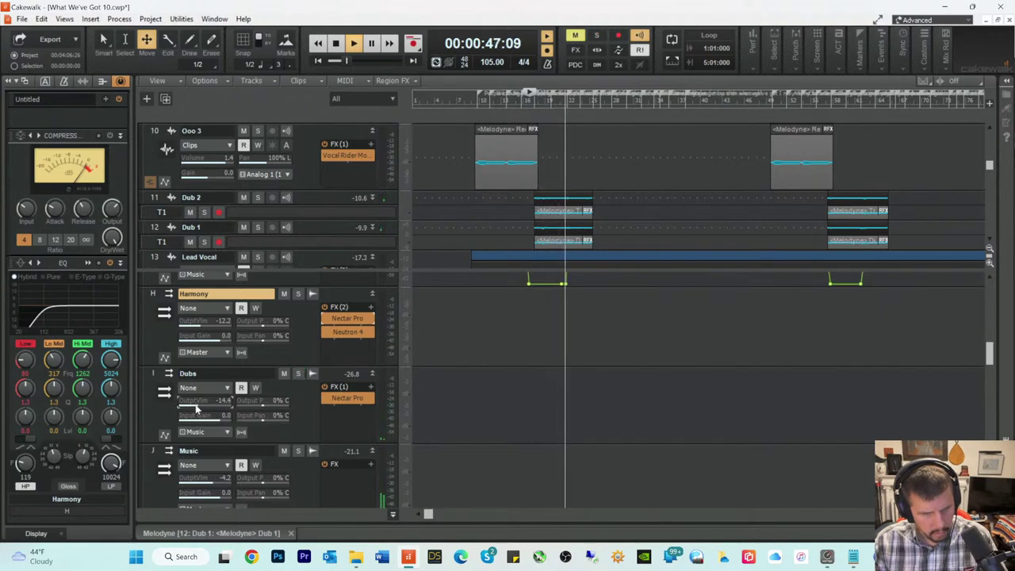
pyautogui.moveTo(199, 406); pyautogui.dragTo(225, 406)
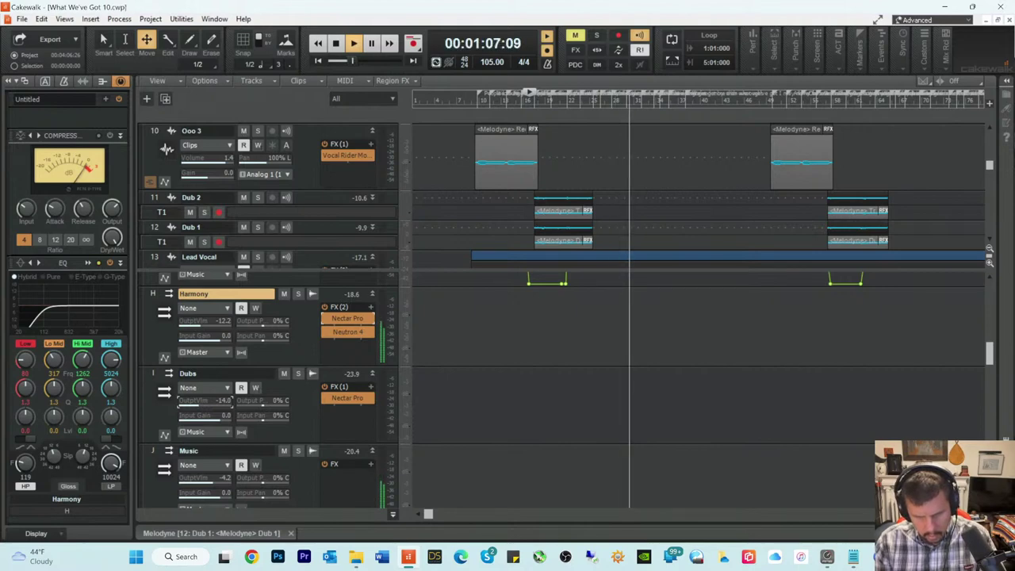
# Step: Zoom out the timeline, enlarge the track area above the buses and stop playback
pyautogui.hotkey('ctrl', 'Left')
pyautogui.hotkey('ctrl', 'Left')
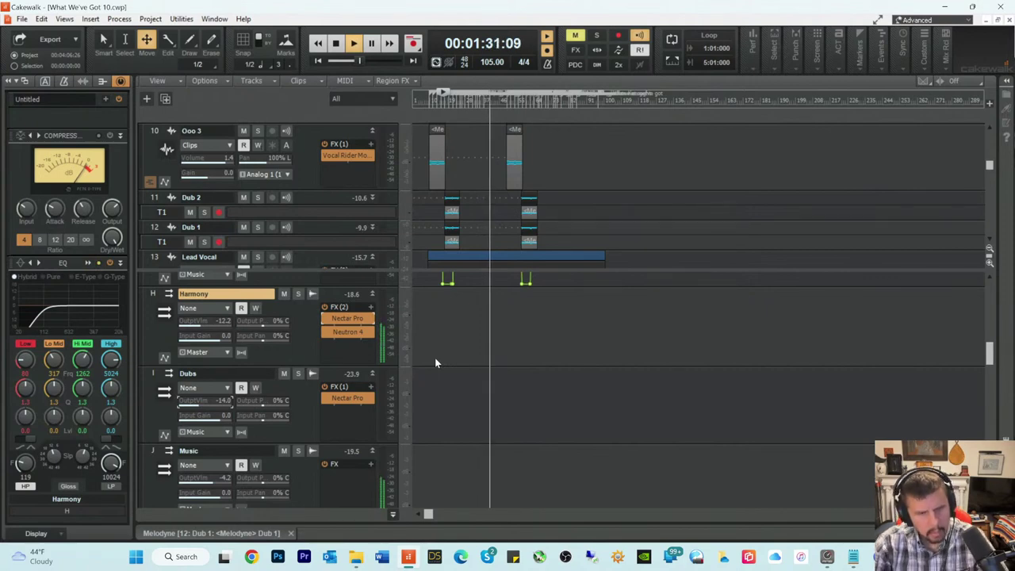
pyautogui.moveTo(335, 270); pyautogui.dragTo(336, 468)
pyautogui.press('space')
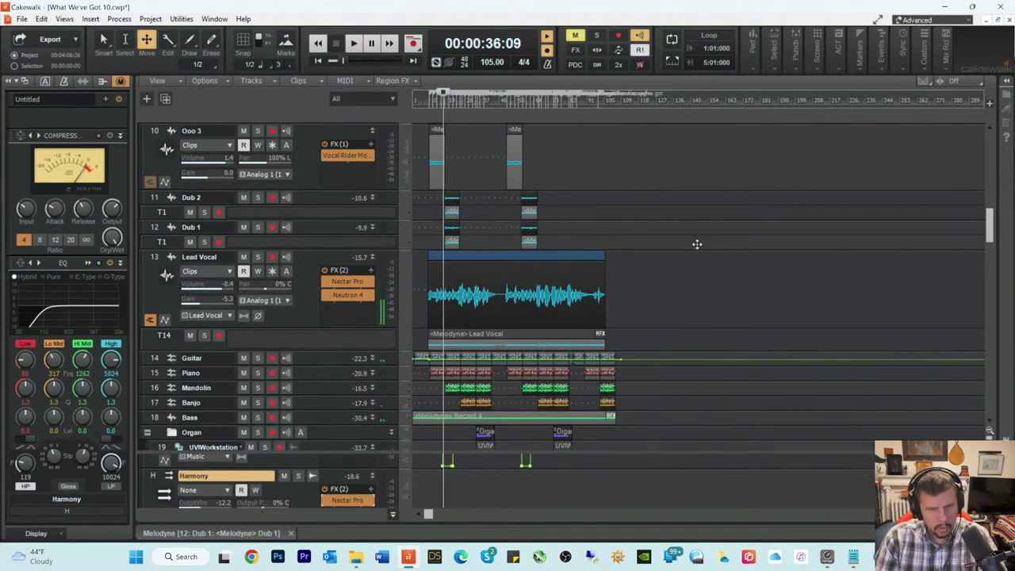
# Step: Delete the muted Bass Drum track folder together with all the tracks inside it
pyautogui.scroll(-10, 697, 244)
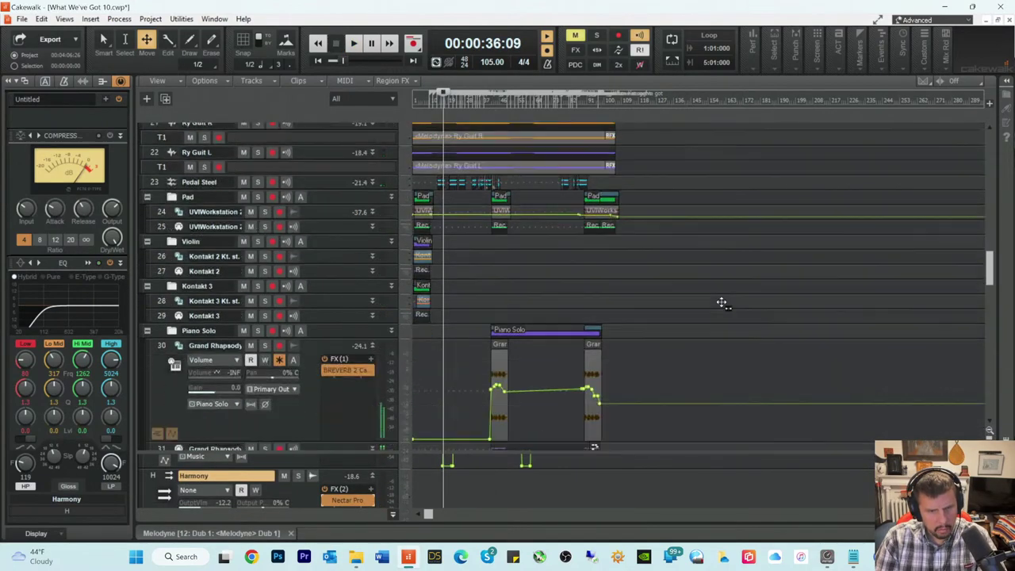
pyautogui.scroll(-10, 720, 302)
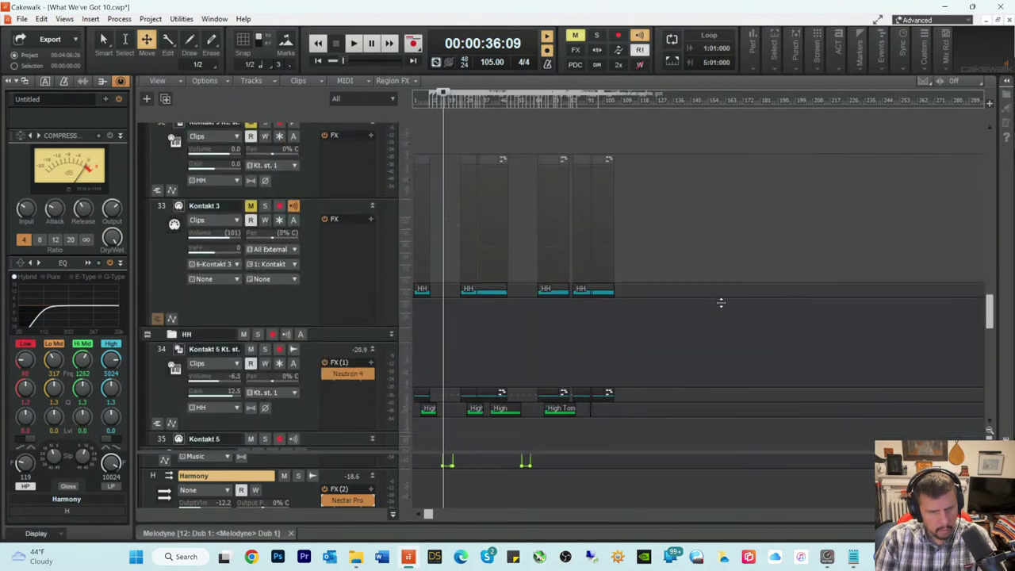
pyautogui.scroll(-2, 721, 302)
pyautogui.scroll(-4, 711, 289)
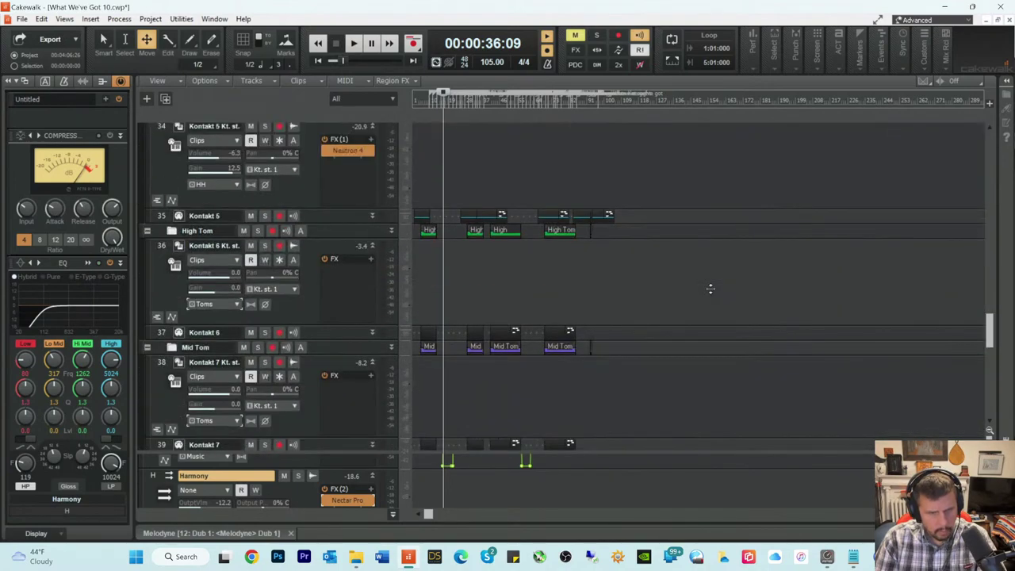
pyautogui.scroll(-3, 710, 288)
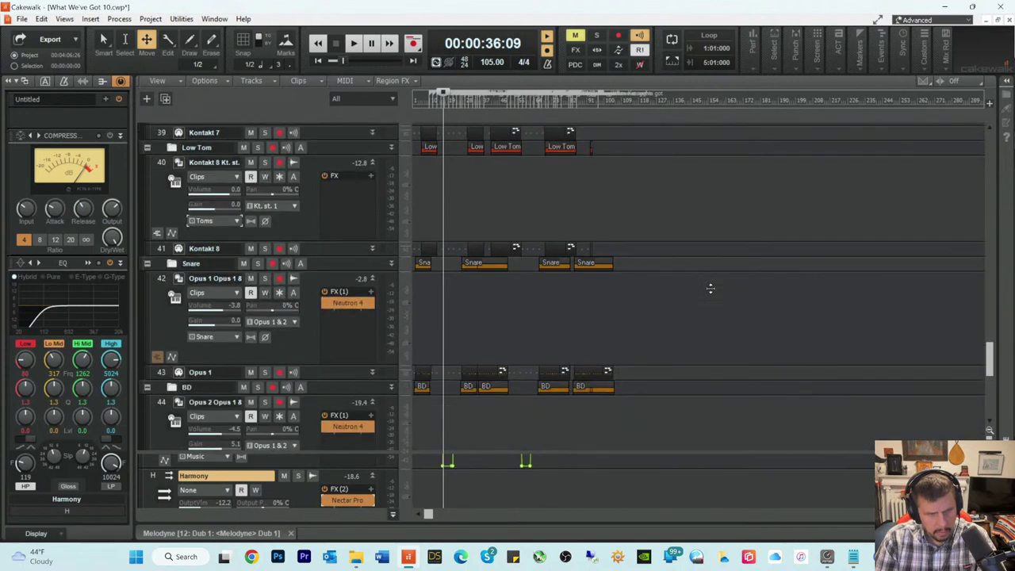
pyautogui.scroll(7, 710, 289)
pyautogui.scroll(5, 711, 289)
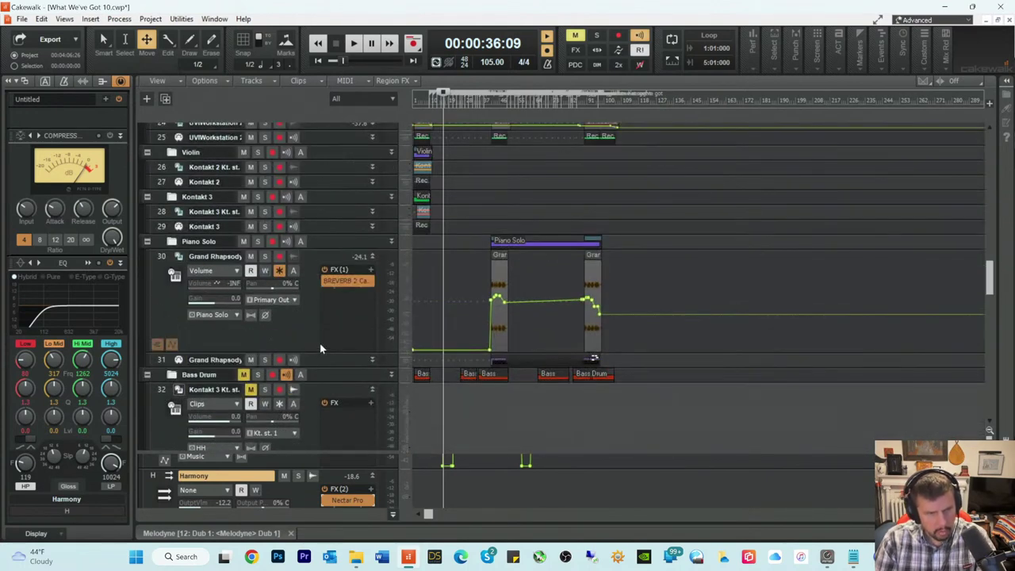
pyautogui.scroll(-2, 648, 369)
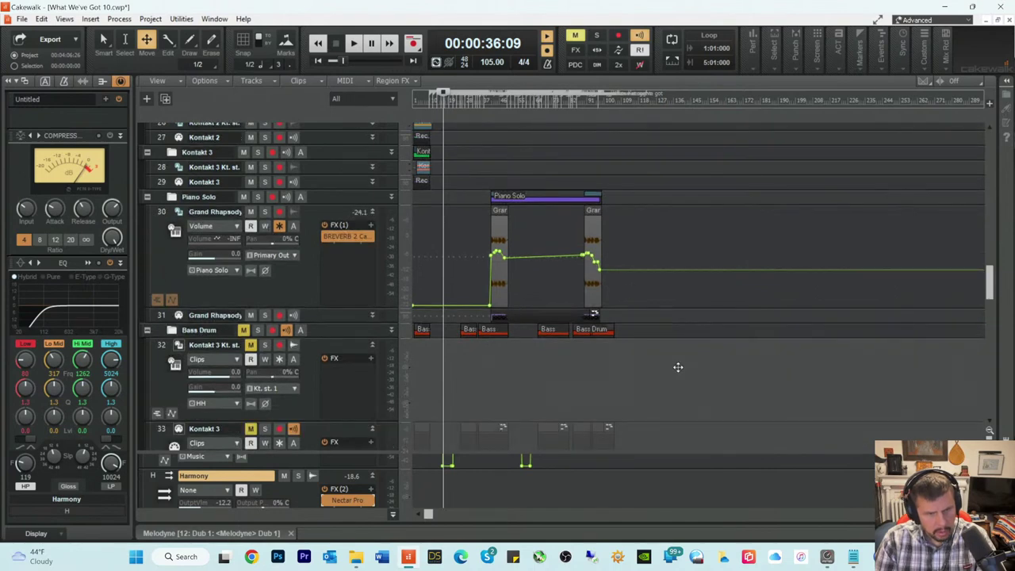
pyautogui.scroll(-2, 678, 367)
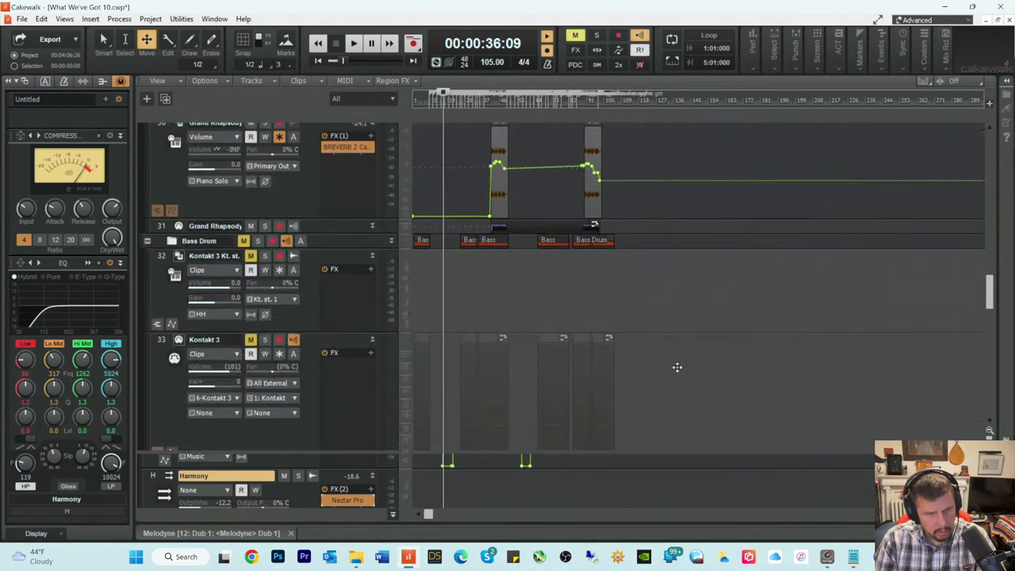
pyautogui.click(157, 243)
pyautogui.rightClick(327, 237)
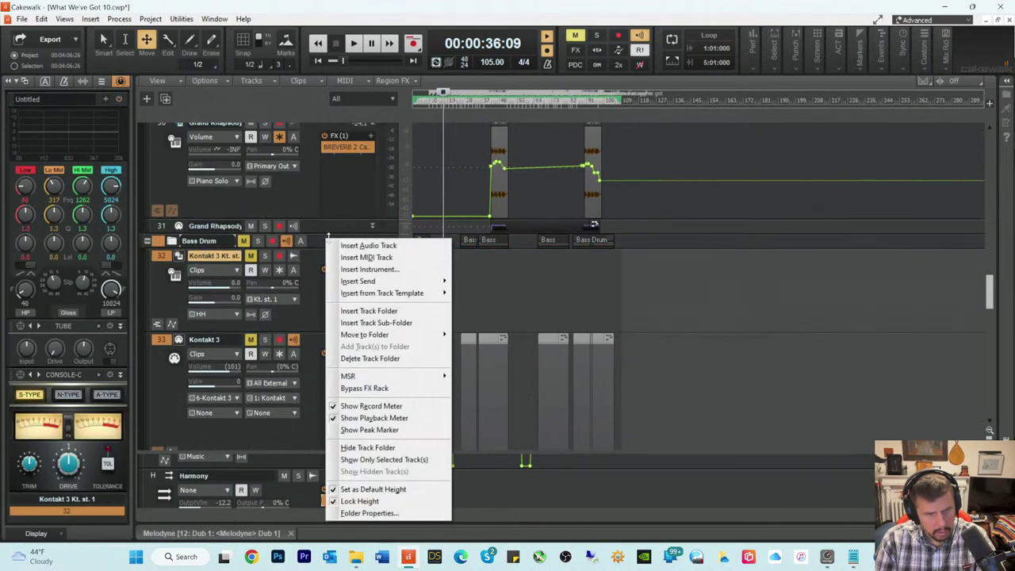
pyautogui.click(370, 358)
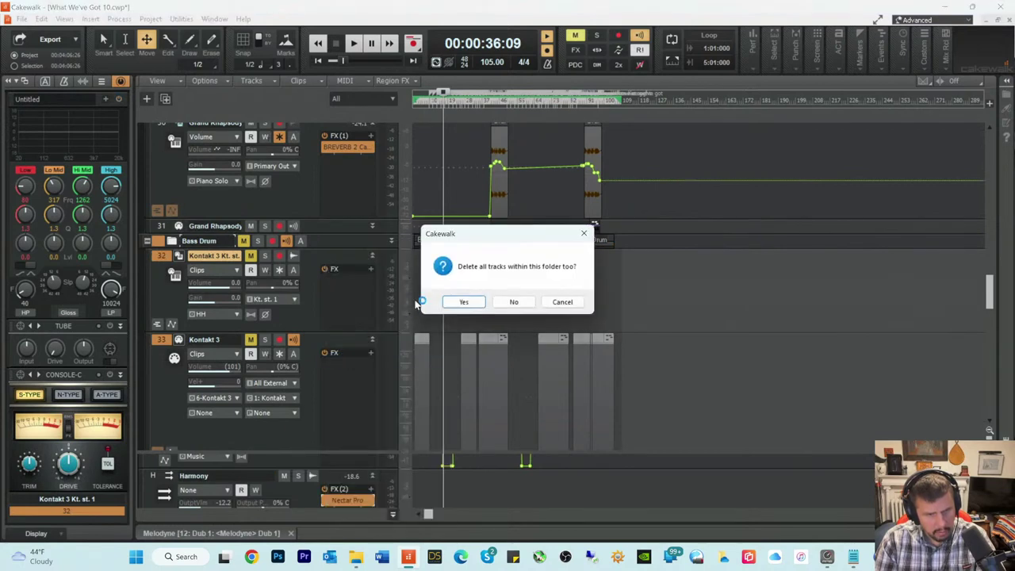
pyautogui.click(466, 302)
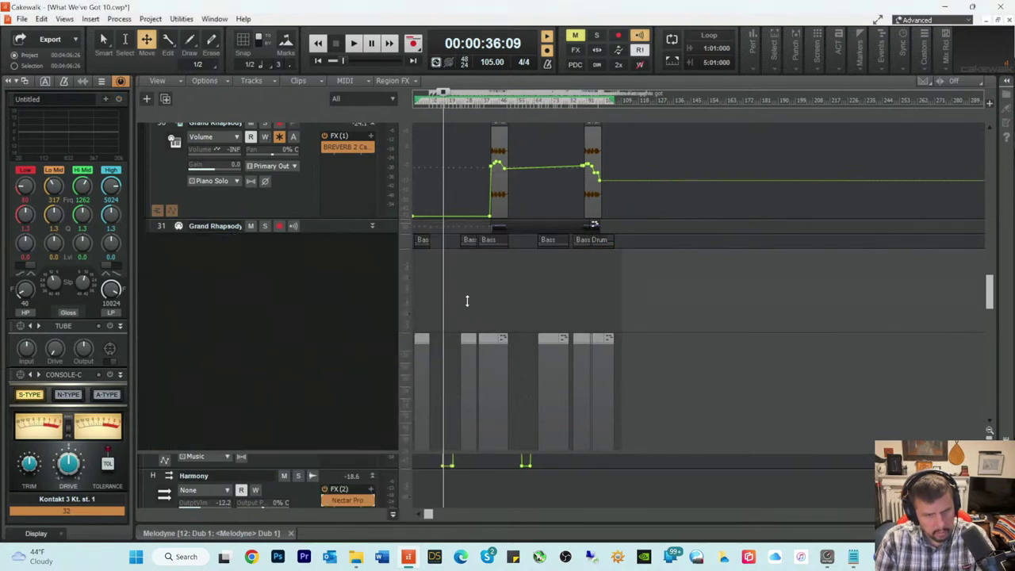
# Step: Look through the remaining drum, pad, guitar and organ tracks to check what else needs cleaning up
pyautogui.scroll(-3, 400, 264)
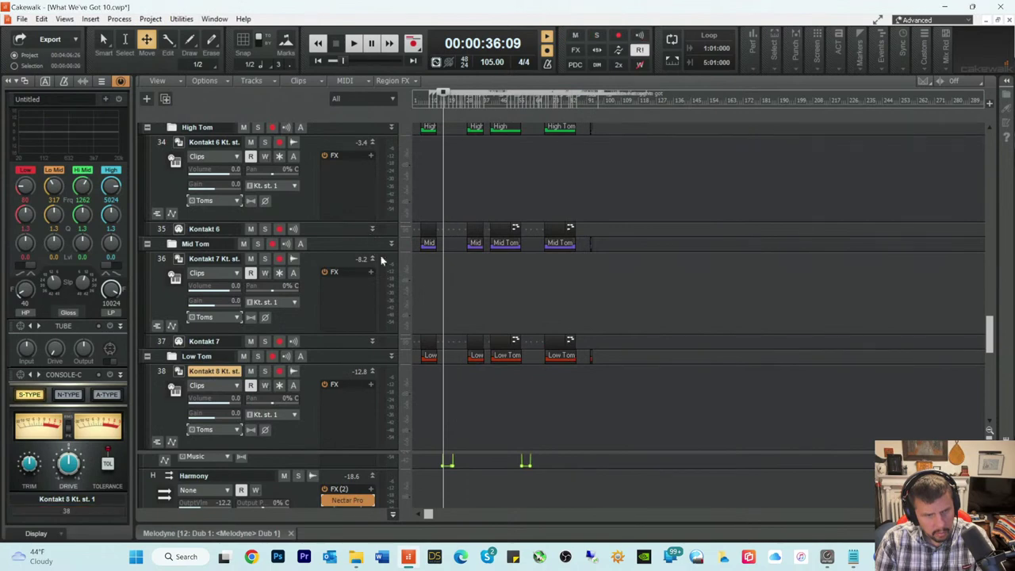
pyautogui.scroll(-5, 657, 304)
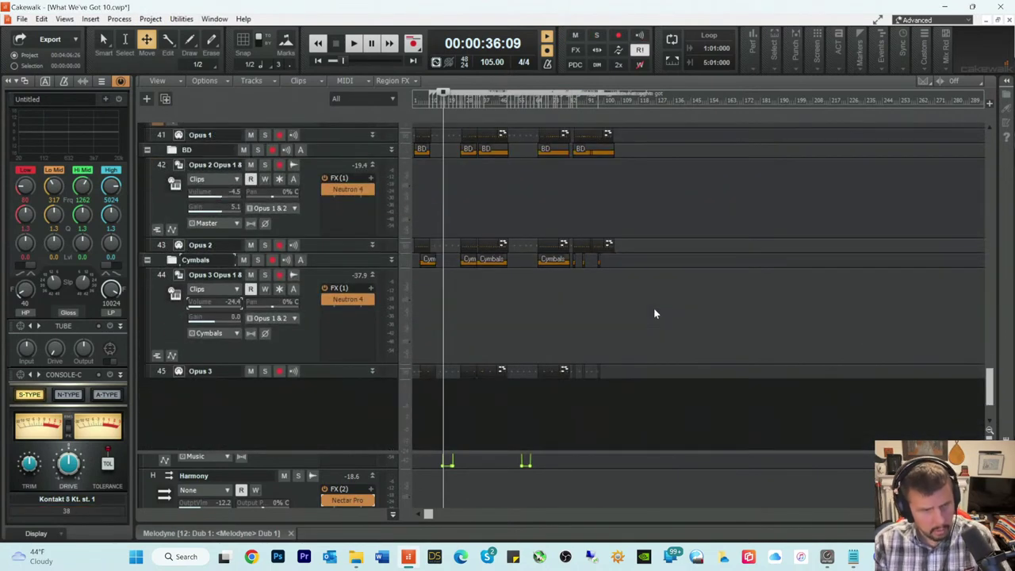
pyautogui.scroll(5, 654, 314)
pyautogui.scroll(6, 654, 311)
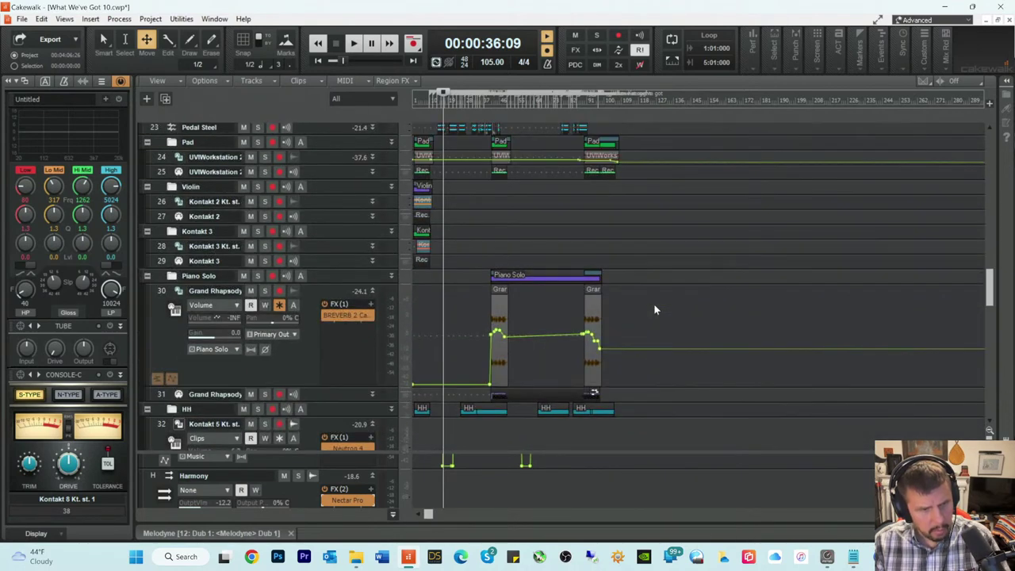
pyautogui.scroll(3, 653, 303)
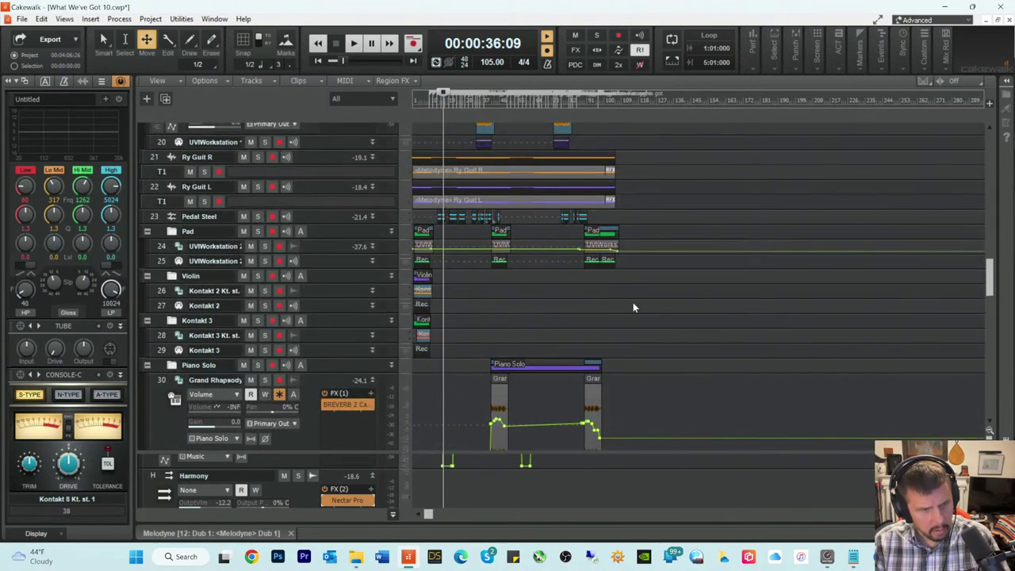
pyautogui.scroll(1, 632, 307)
pyautogui.scroll(-2, 633, 306)
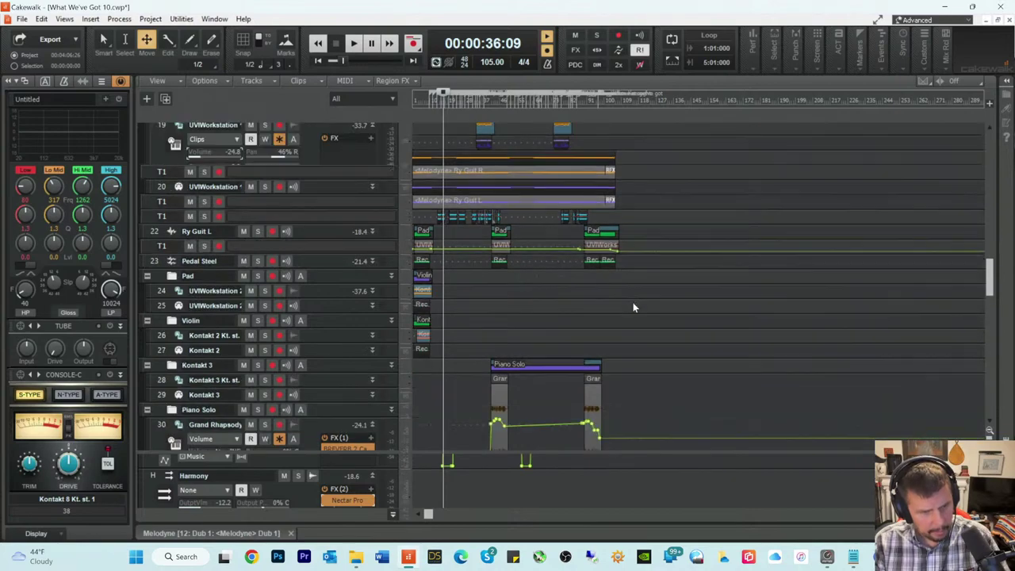
pyautogui.scroll(3, 635, 307)
pyautogui.scroll(2, 634, 306)
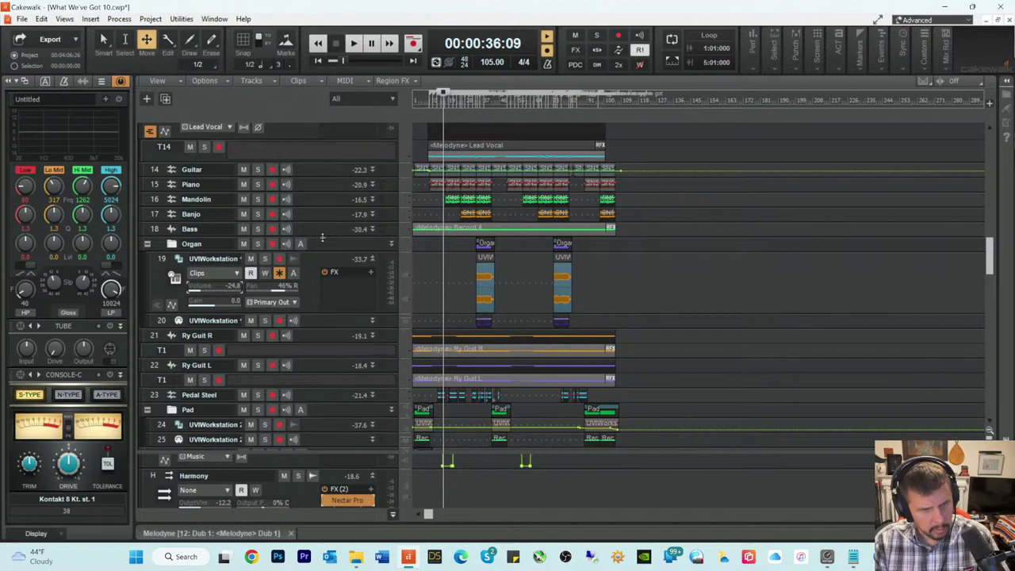
# Step: Enlarge the Bass track, insert Neutron 4 on it, and play the song so its assistant analyzes the bass
pyautogui.moveTo(323, 237); pyautogui.dragTo(323, 315)
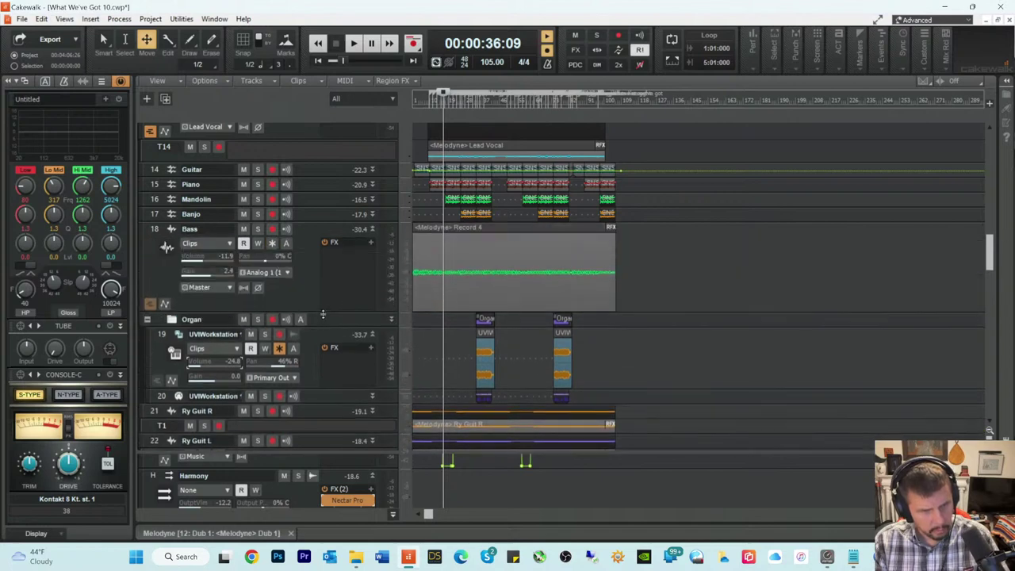
pyautogui.rightClick(336, 254)
pyautogui.moveTo(381, 264)
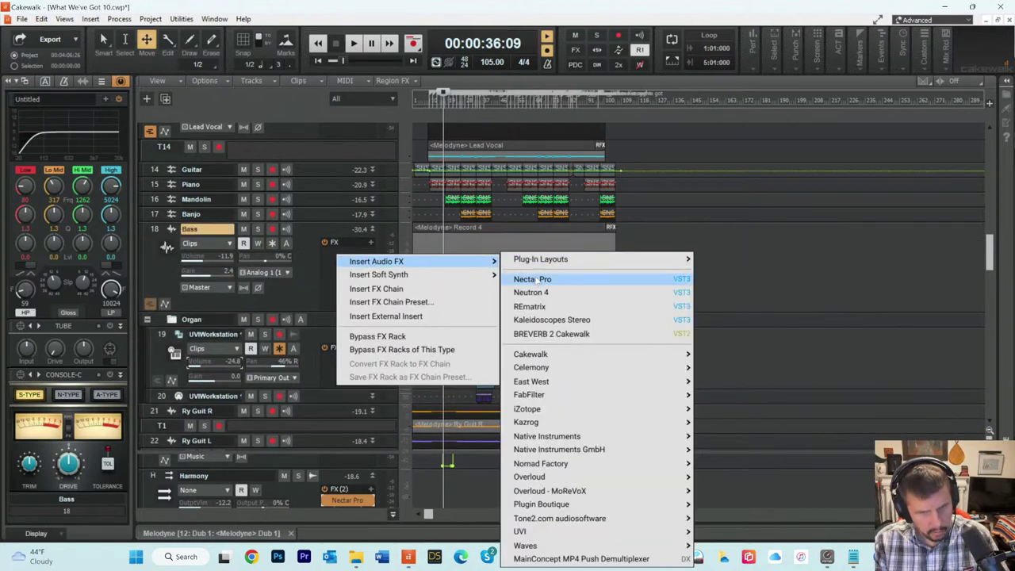
pyautogui.click(528, 293)
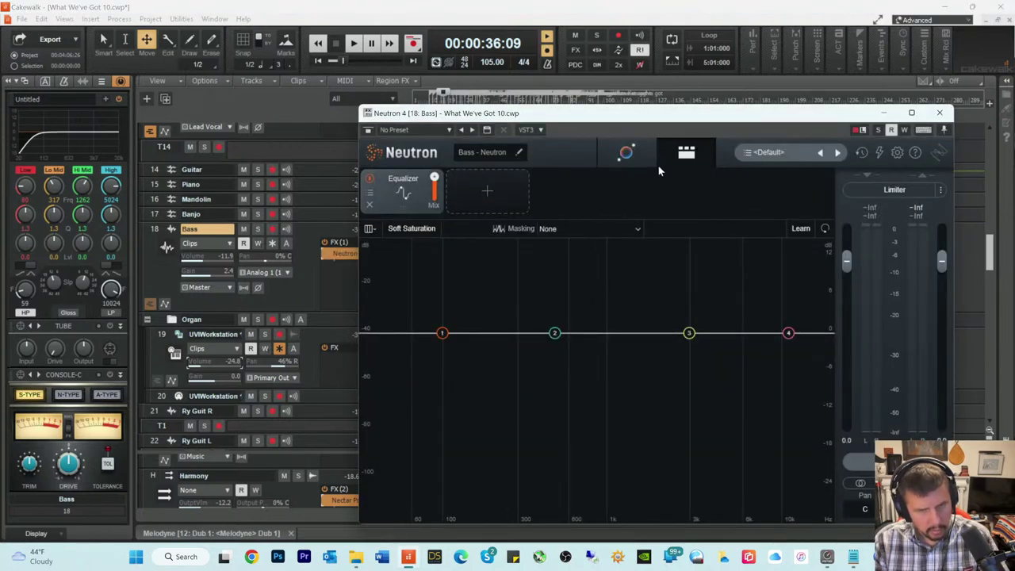
pyautogui.click(644, 158)
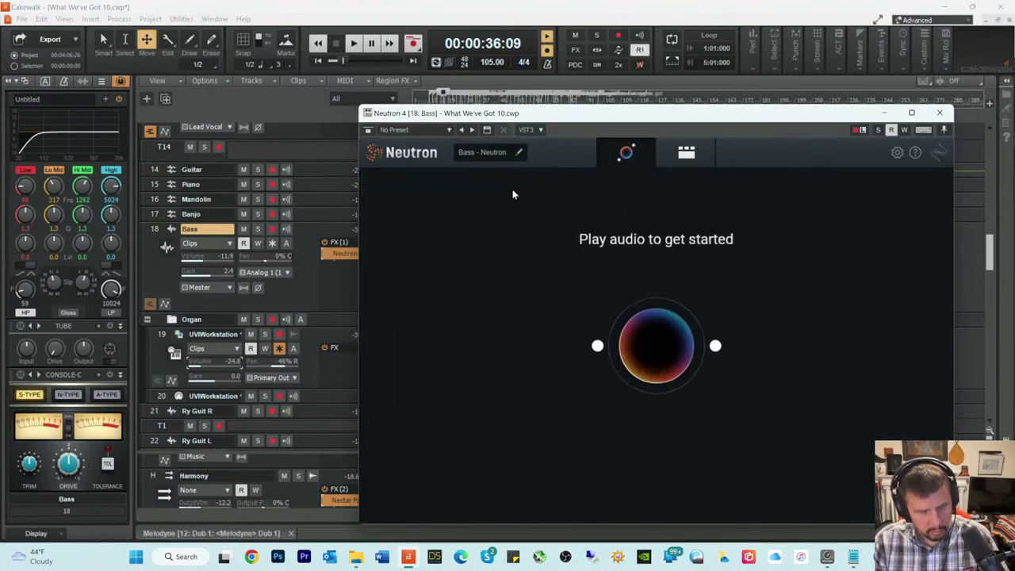
pyautogui.press('space')
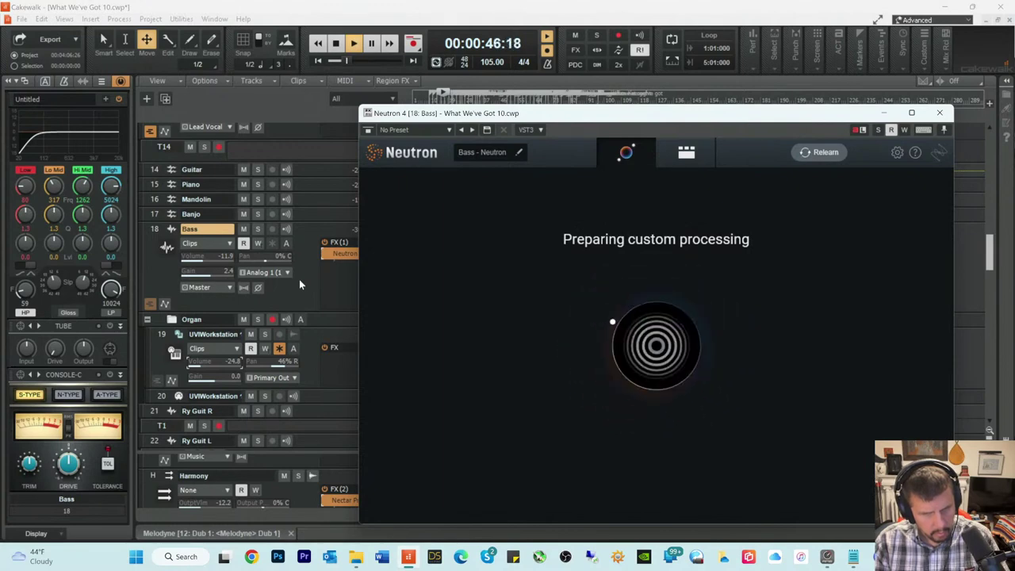
pyautogui.click(941, 112)
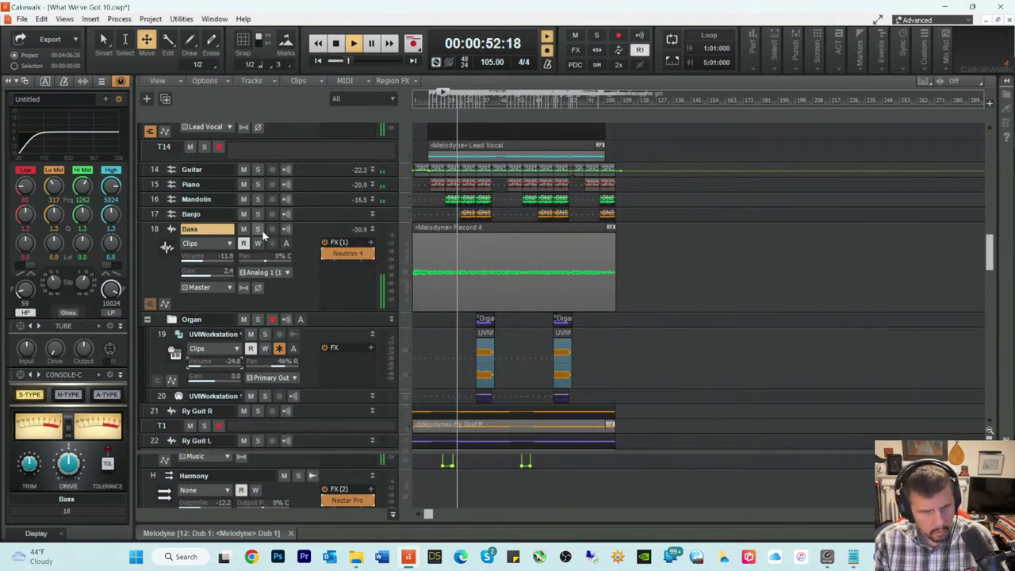
# Step: Solo the Bass track and compare its sound with Neutron 4 bypassed and re-enabled
pyautogui.click(256, 229)
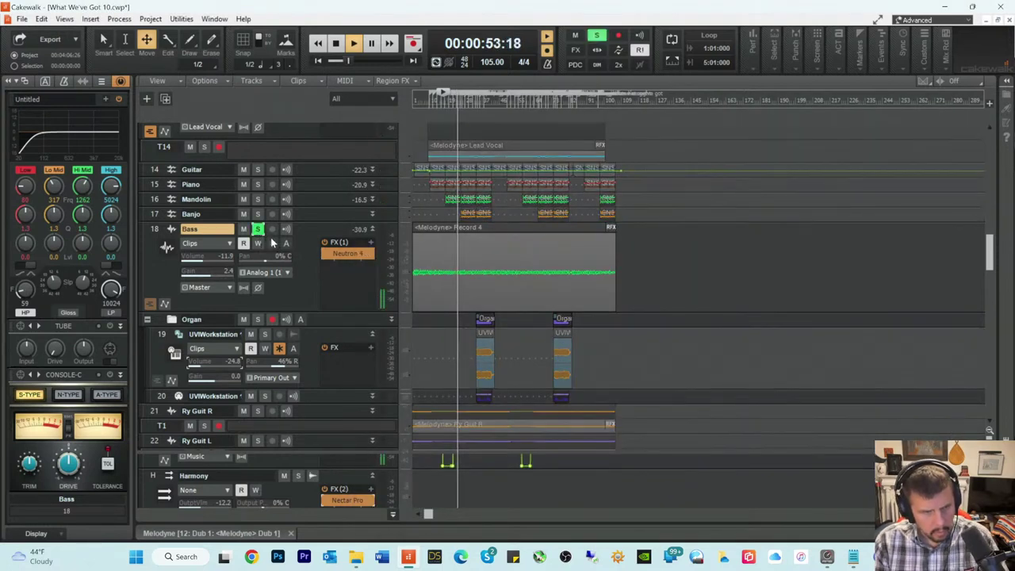
pyautogui.click(324, 254)
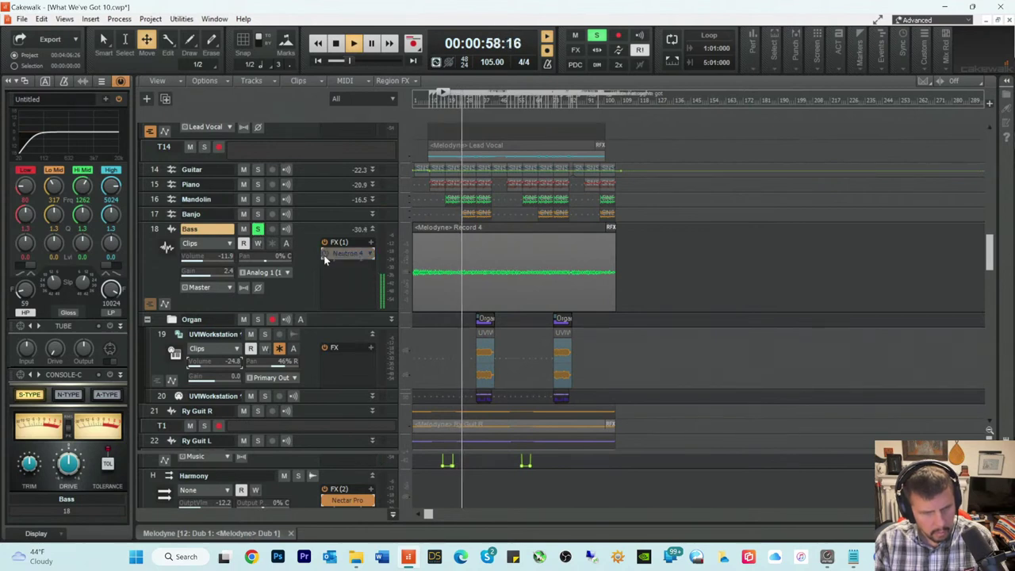
pyautogui.click(323, 253)
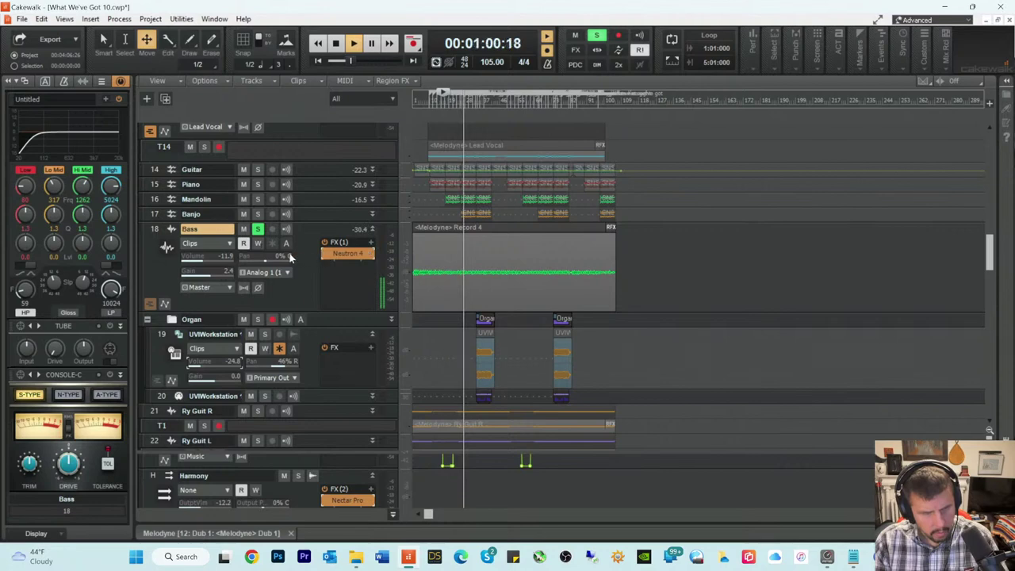
pyautogui.moveTo(292, 256)
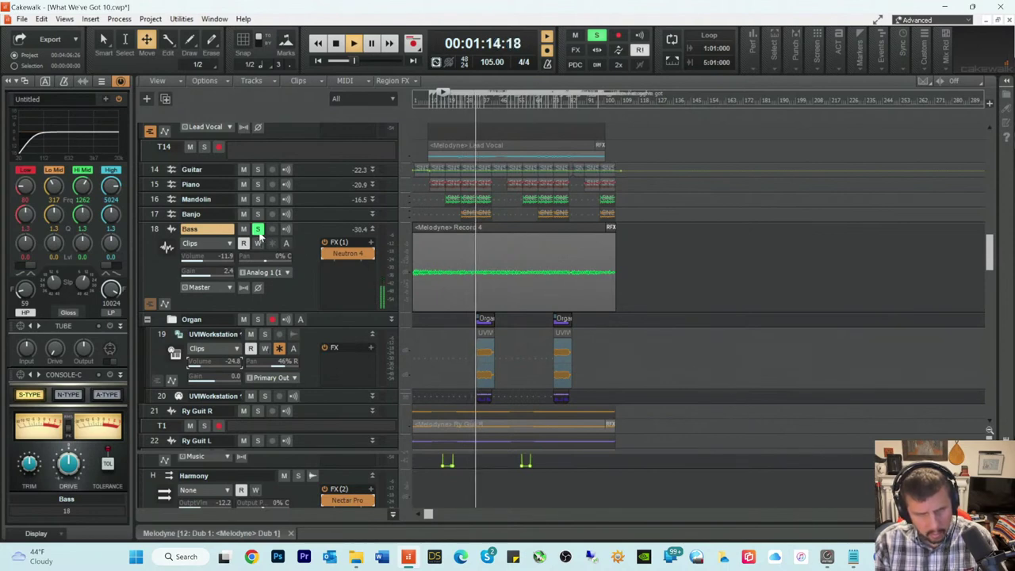
pyautogui.press('space')
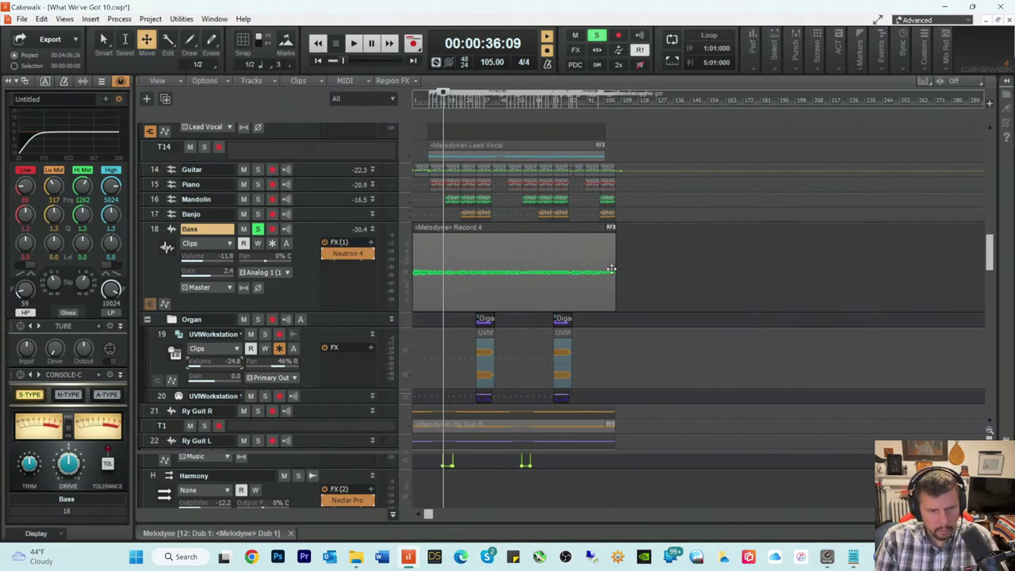
# Step: Bounce the Bass track's Melodyne clip to a rendered clip
pyautogui.rightClick(556, 264)
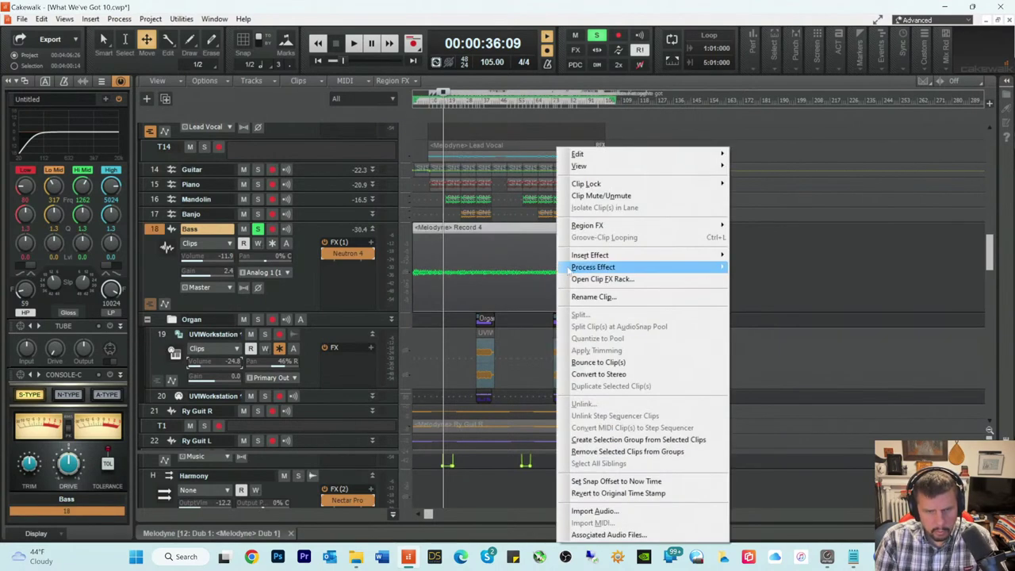
pyautogui.moveTo(590, 230)
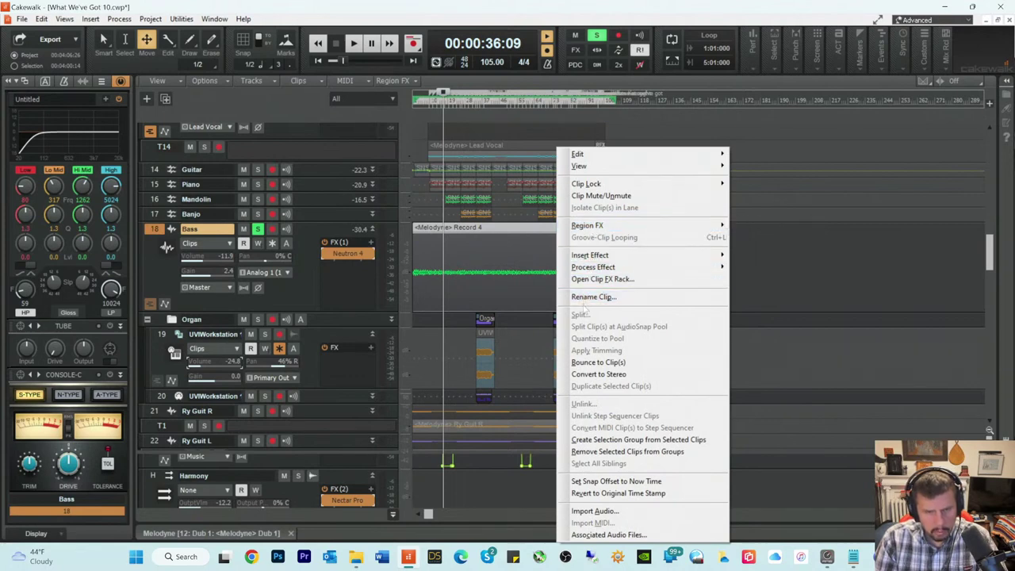
pyautogui.click(599, 362)
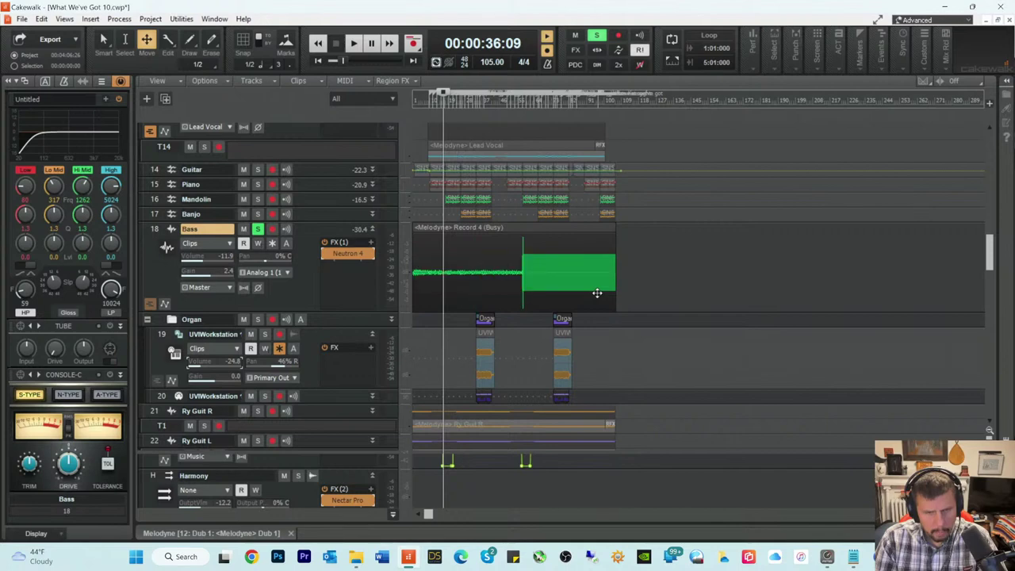
pyautogui.click(457, 274)
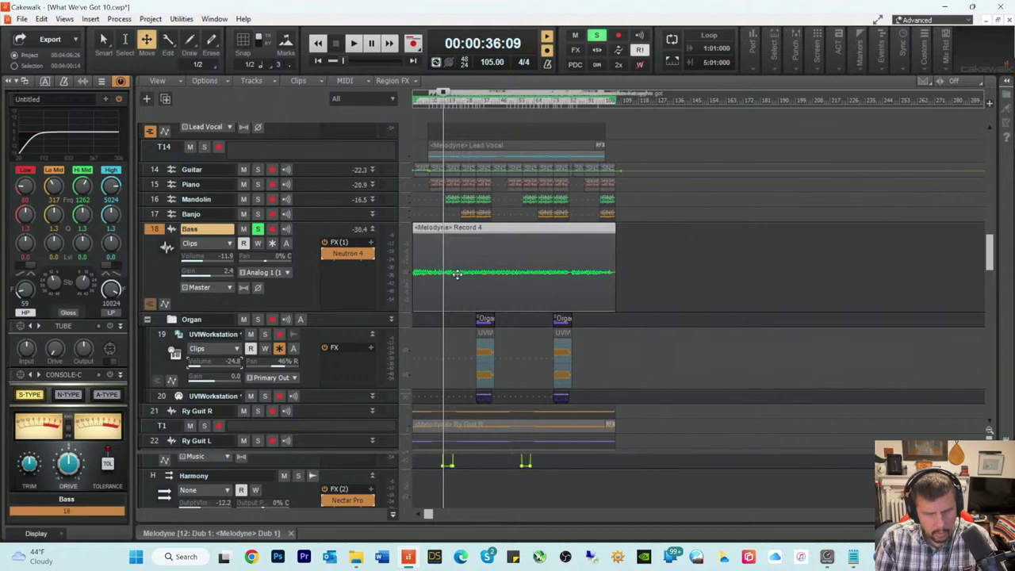
pyautogui.click(41, 18)
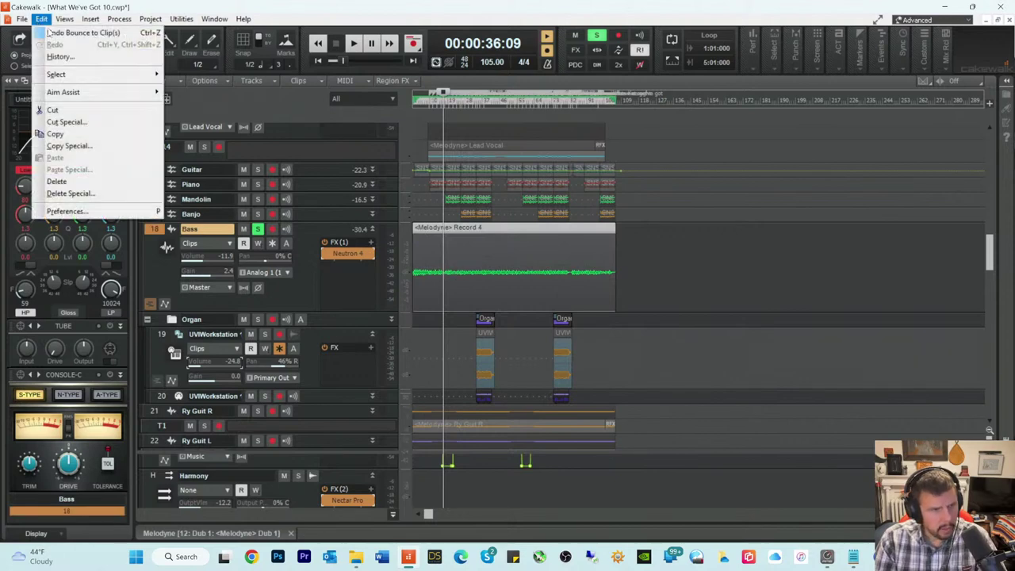
pyautogui.click(693, 271)
pyautogui.click(692, 271)
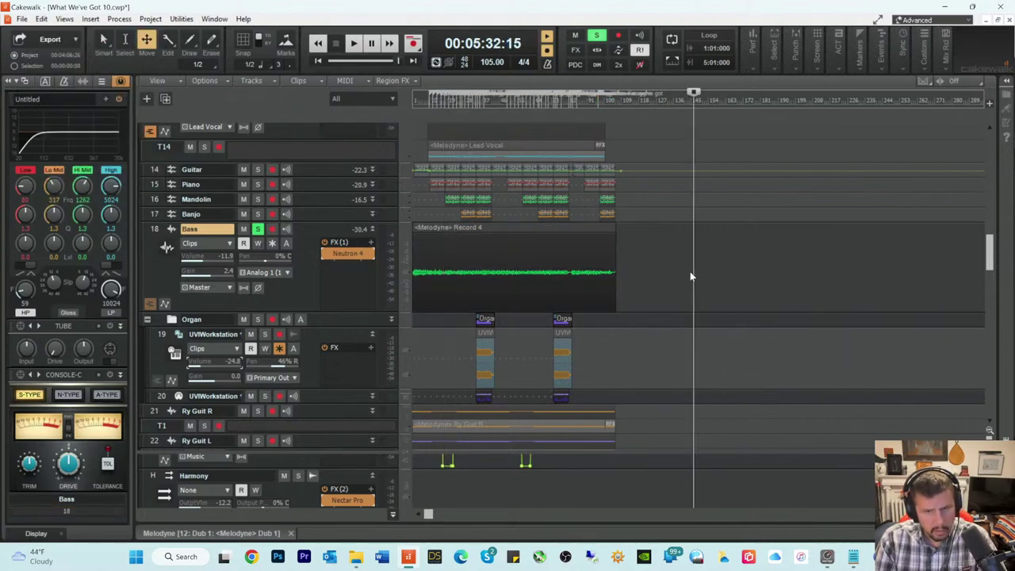
pyautogui.press('t')
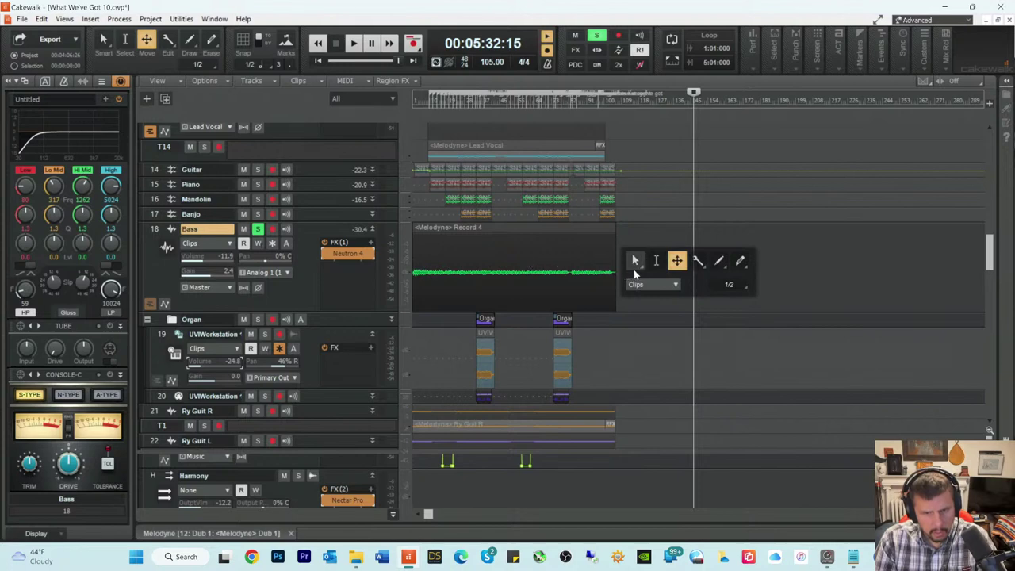
pyautogui.click(639, 266)
pyautogui.press('Escape')
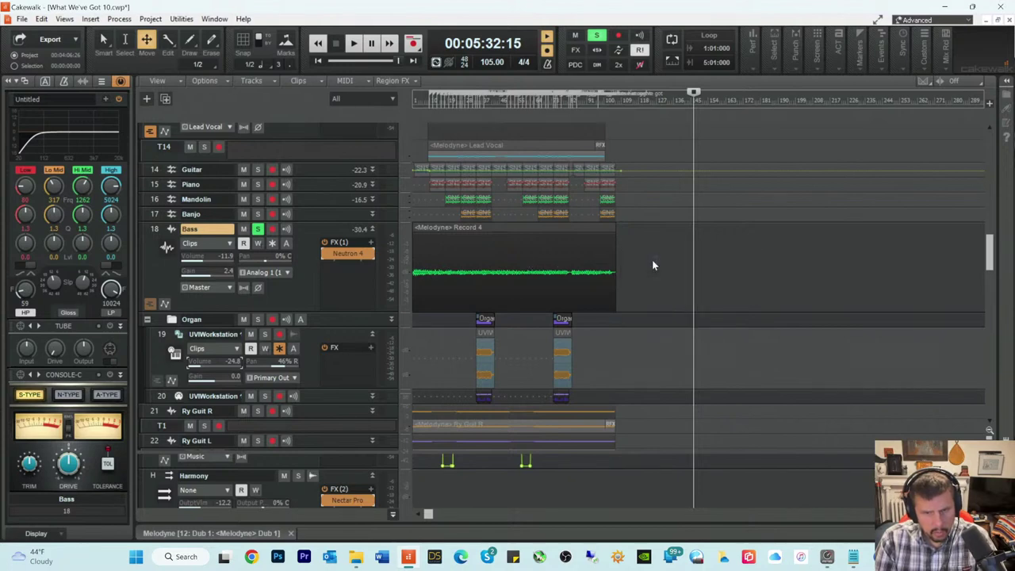
pyautogui.click(583, 267)
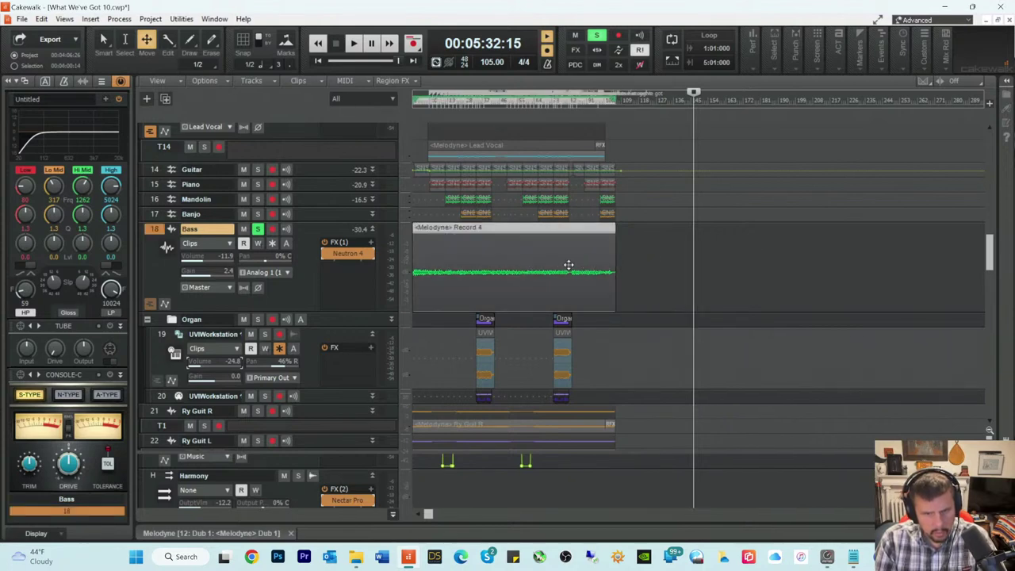
pyautogui.rightClick(568, 264)
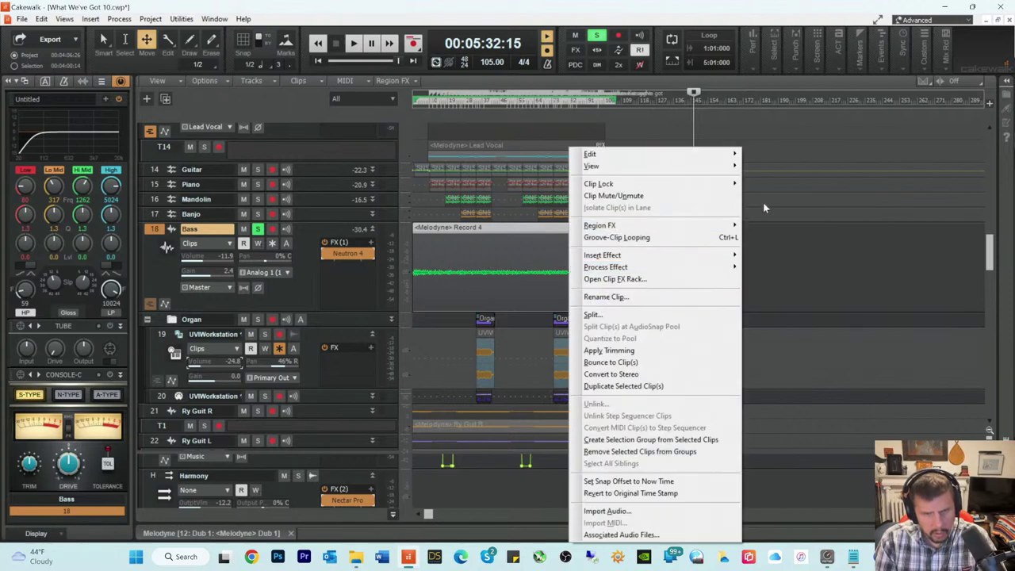
pyautogui.click(780, 248)
pyautogui.click(780, 247)
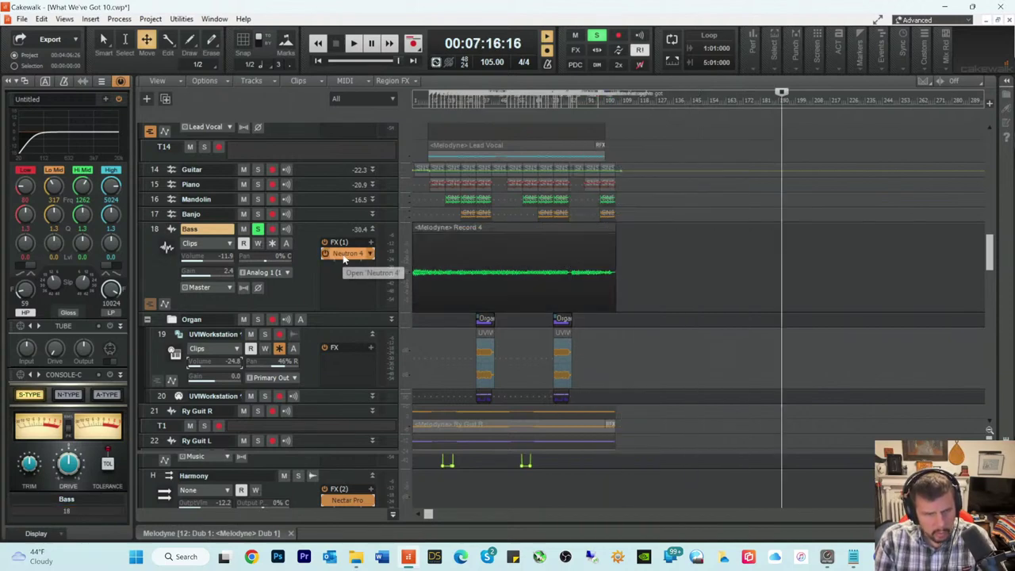
# Step: Insert iZotope RX 10 Spectral De-noise before Neutron 4 on the Bass track and move its window aside
pyautogui.rightClick(345, 255)
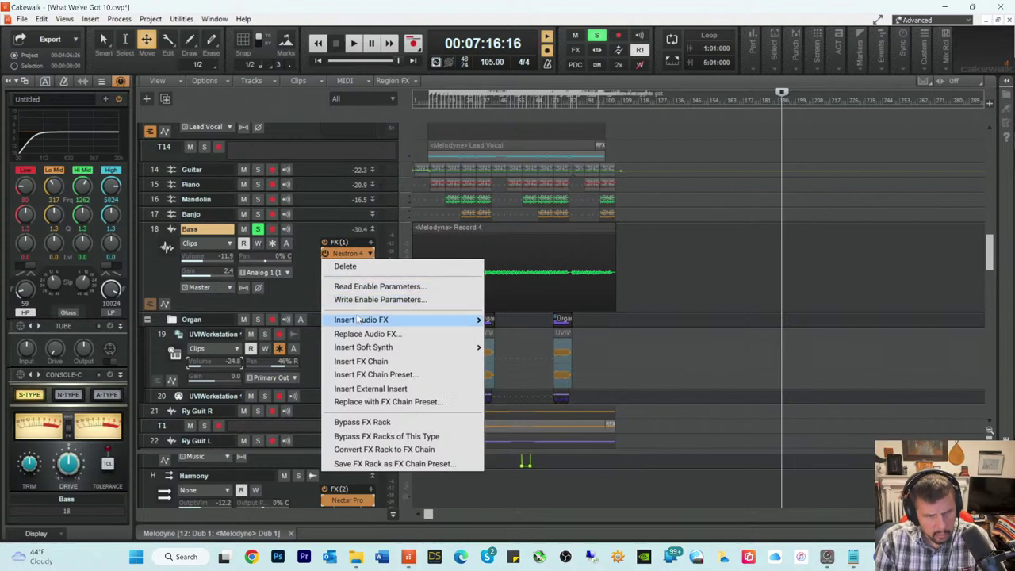
pyautogui.moveTo(359, 319)
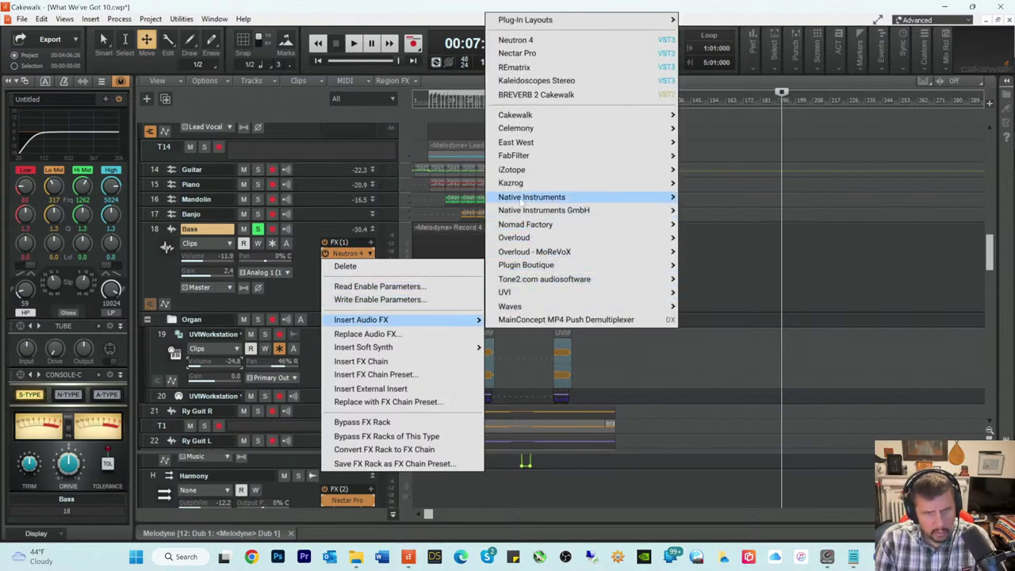
pyautogui.moveTo(523, 177)
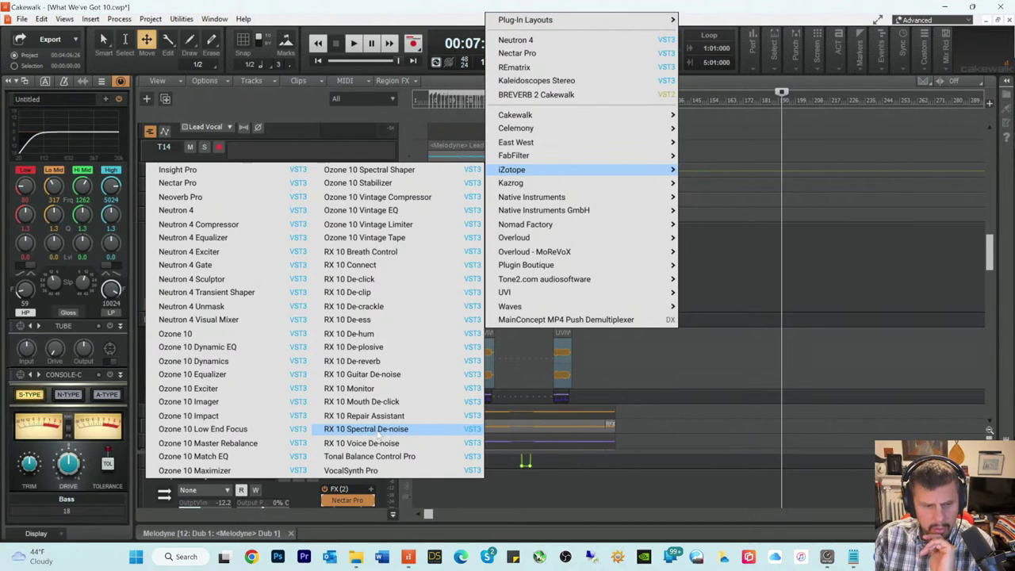
pyautogui.click(378, 429)
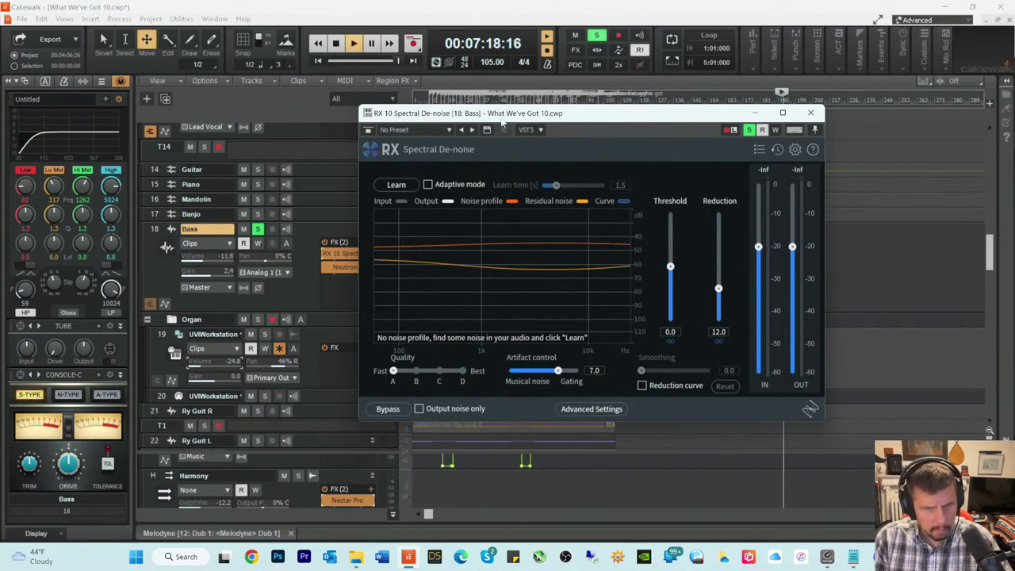
pyautogui.moveTo(502, 119); pyautogui.dragTo(658, 181)
# Step: Audition the denoised solo bass from about 00:01:12 and raise the Bass track's volume to -7.1
pyautogui.press('space')
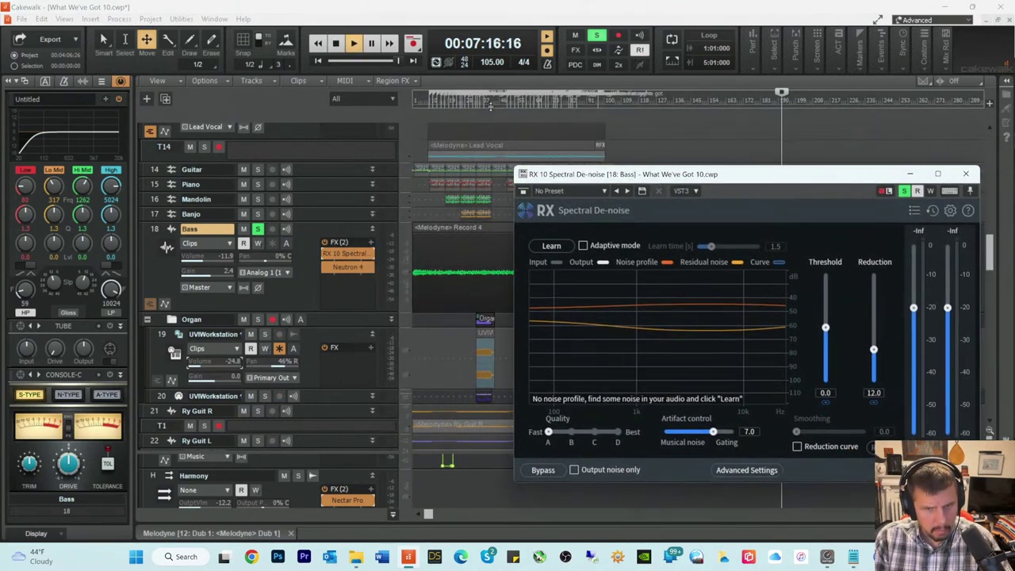
pyautogui.click(472, 103)
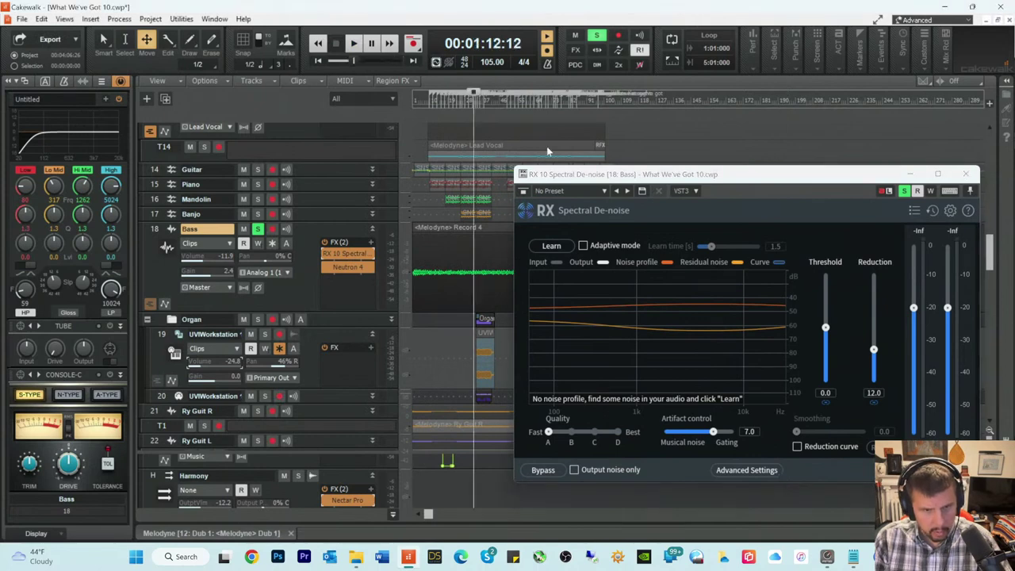
pyautogui.press('space')
pyautogui.moveTo(587, 174); pyautogui.dragTo(519, 143)
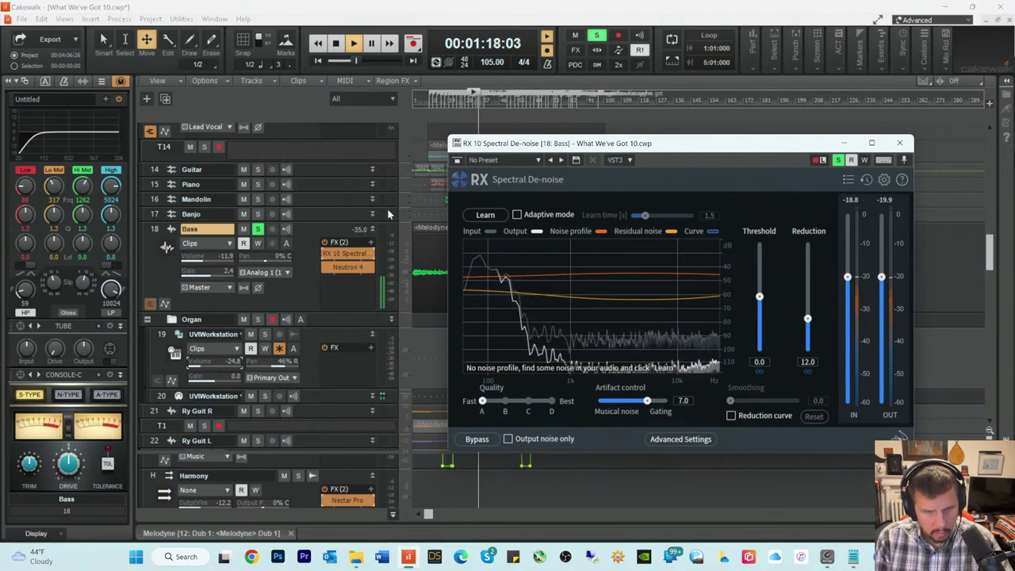
pyautogui.moveTo(208, 256)
pyautogui.mouseDown()
pyautogui.moveTo(221, 256)
pyautogui.moveTo(208, 264)
pyautogui.mouseUp()
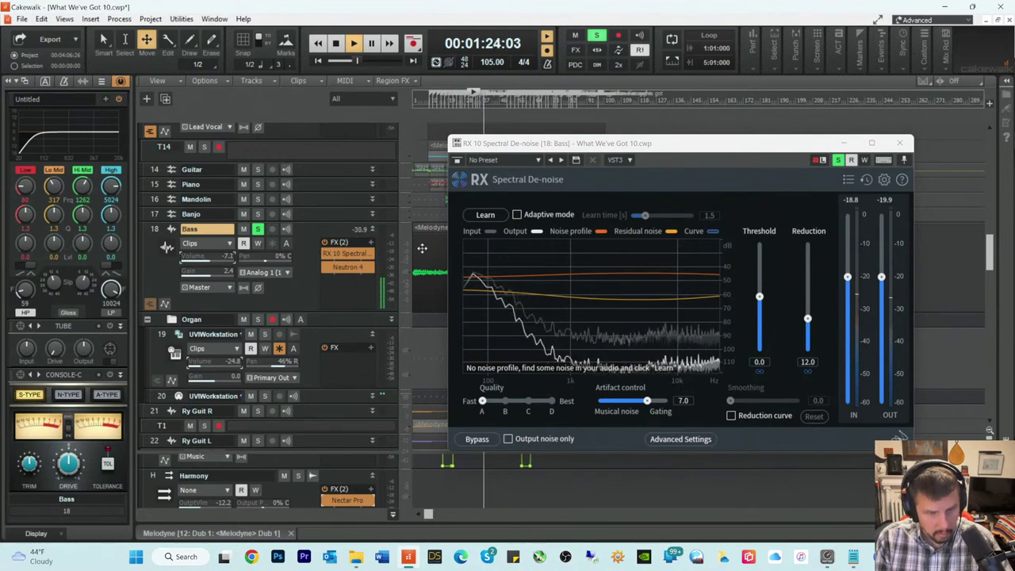
pyautogui.click(894, 145)
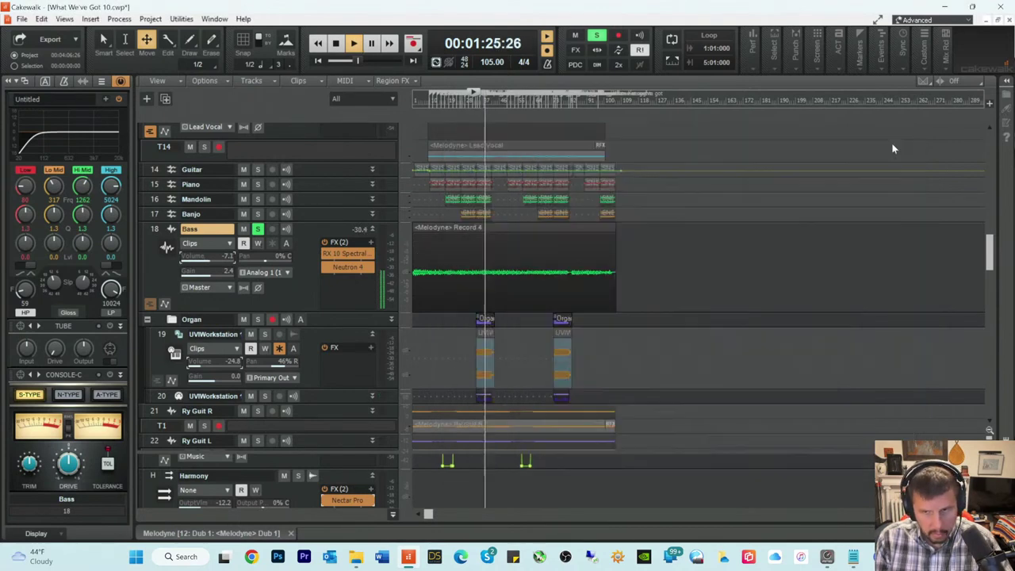
pyautogui.press('space')
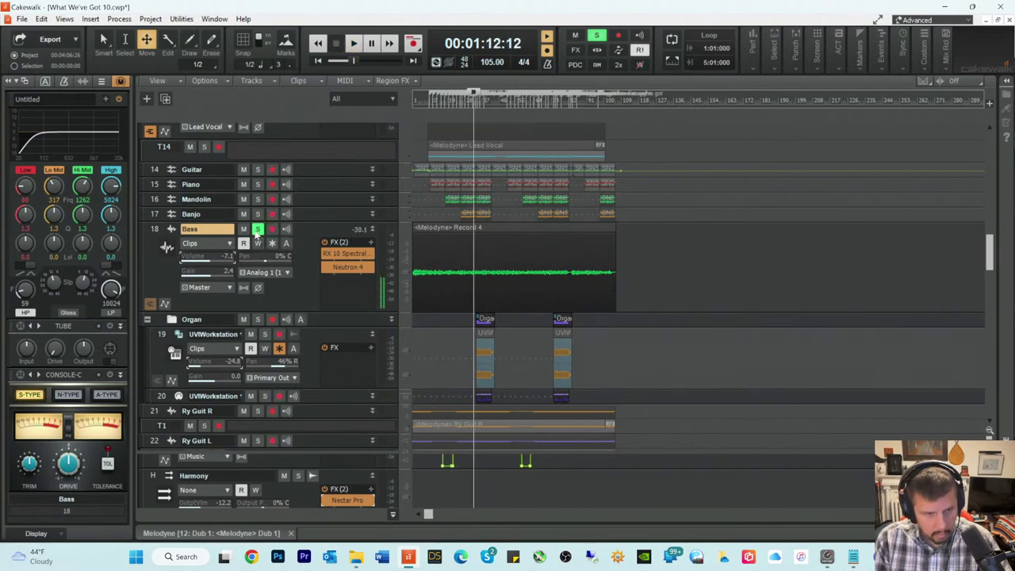
# Step: Unsolo the Bass track and lower its volume to about -14.4 while playing the full mix
pyautogui.click(257, 230)
pyautogui.press('space')
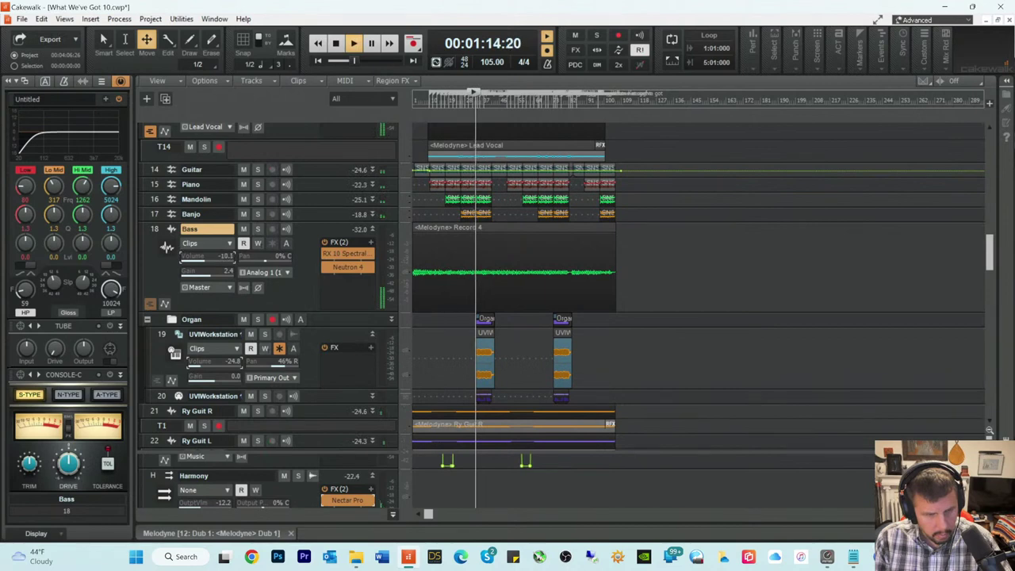
pyautogui.moveTo(207, 259); pyautogui.dragTo(205, 258)
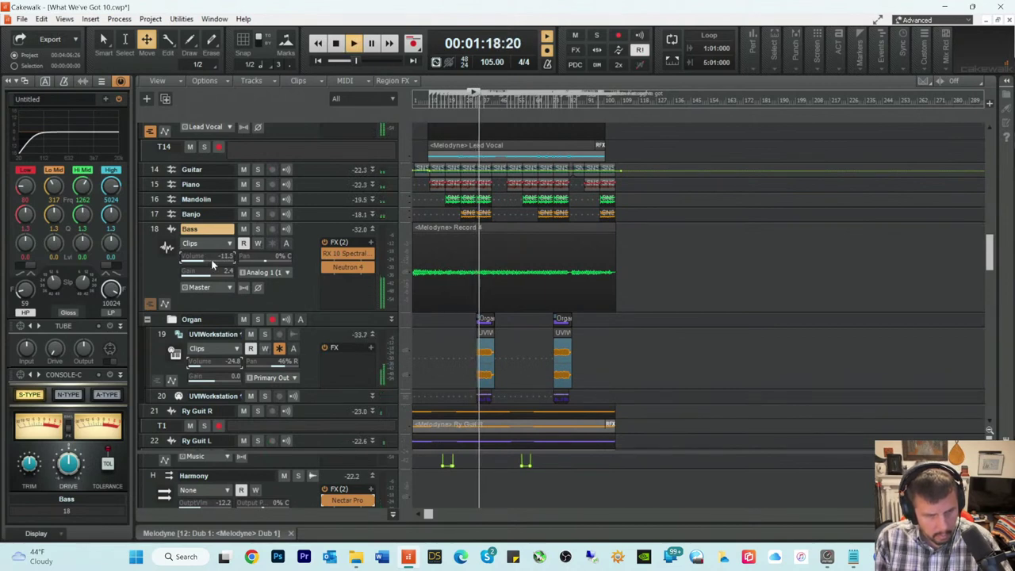
pyautogui.moveTo(204, 258); pyautogui.dragTo(213, 264)
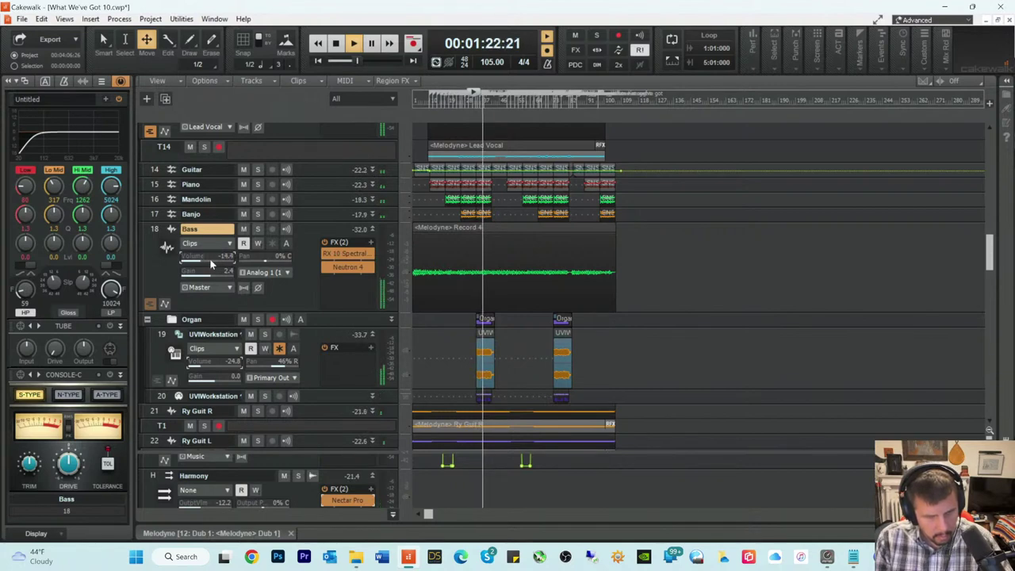
# Step: Rebalance the Bass track's volume to -14.2 while the full mix plays and save the project
pyautogui.moveTo(209, 258); pyautogui.dragTo(211, 258)
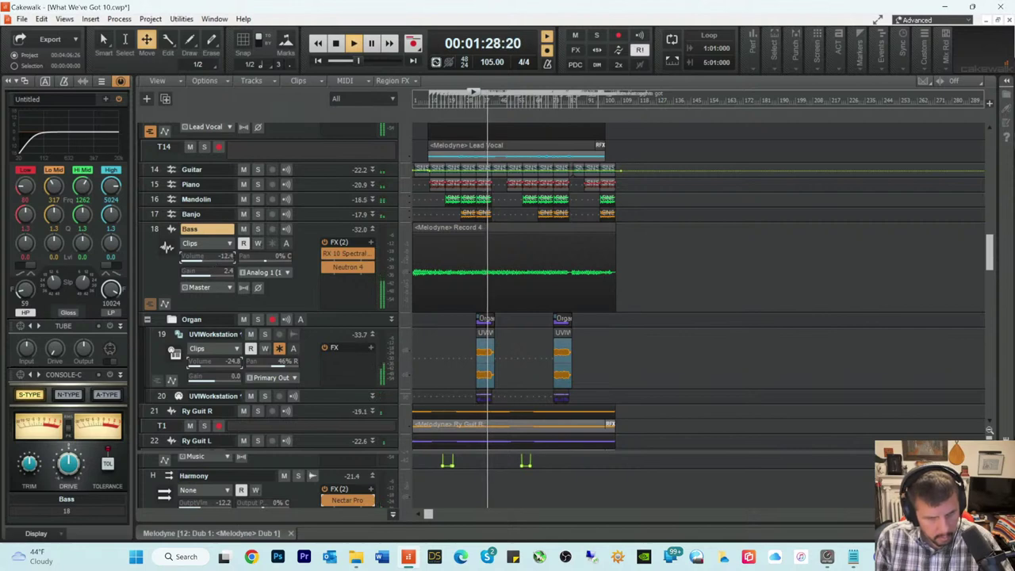
pyautogui.press('space')
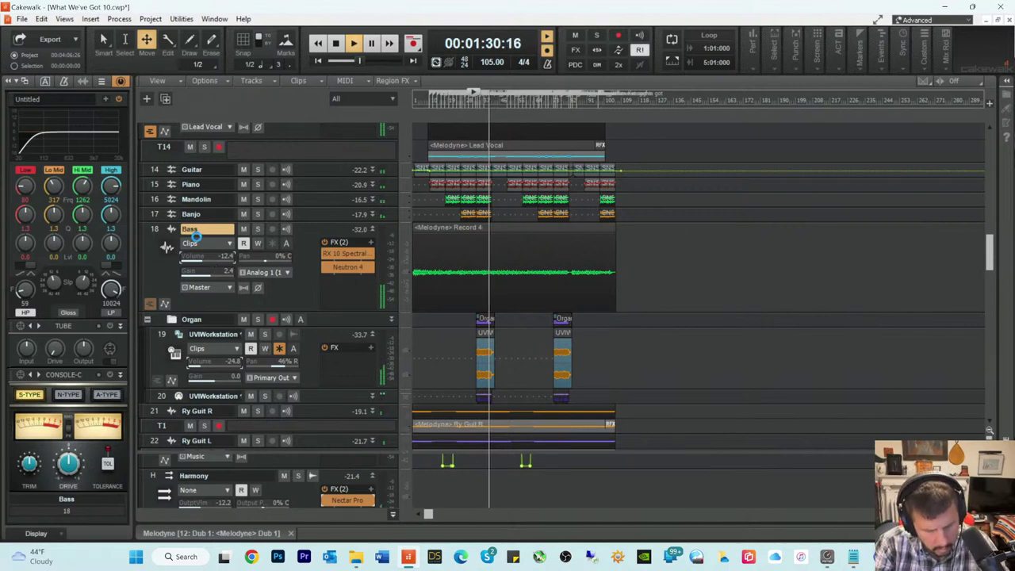
pyautogui.hotkey('ctrl', 's')
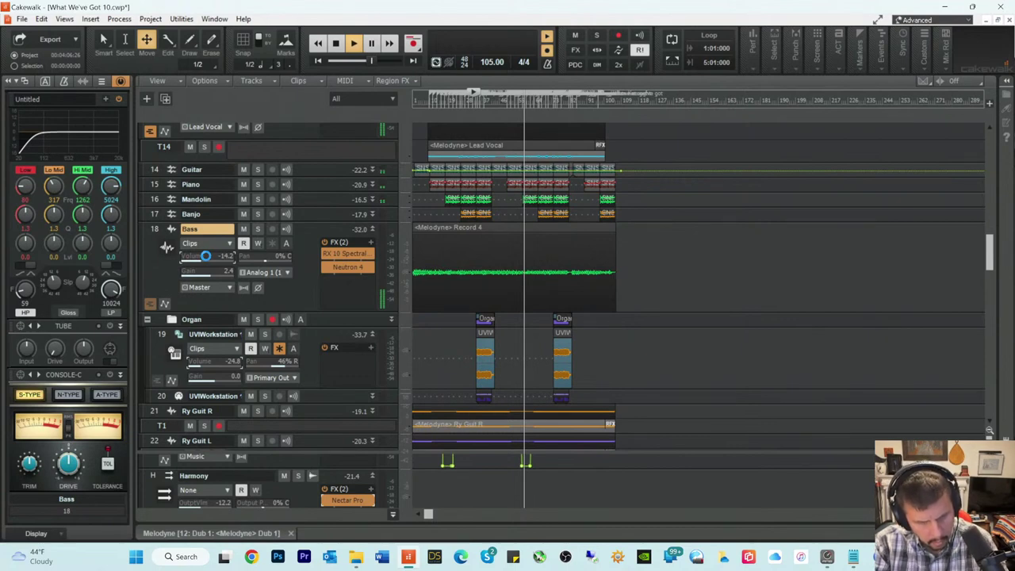
pyautogui.moveTo(208, 260)
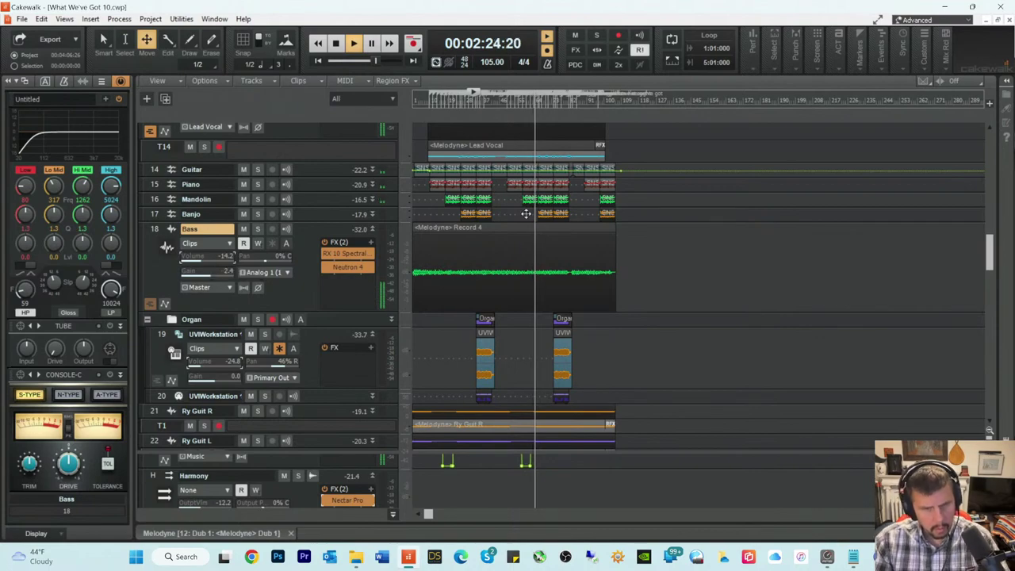
# Step: Expand the Guitar track and bypass its BREVERB 2 effect
pyautogui.scroll(5, 647, 249)
pyautogui.scroll(4, 648, 248)
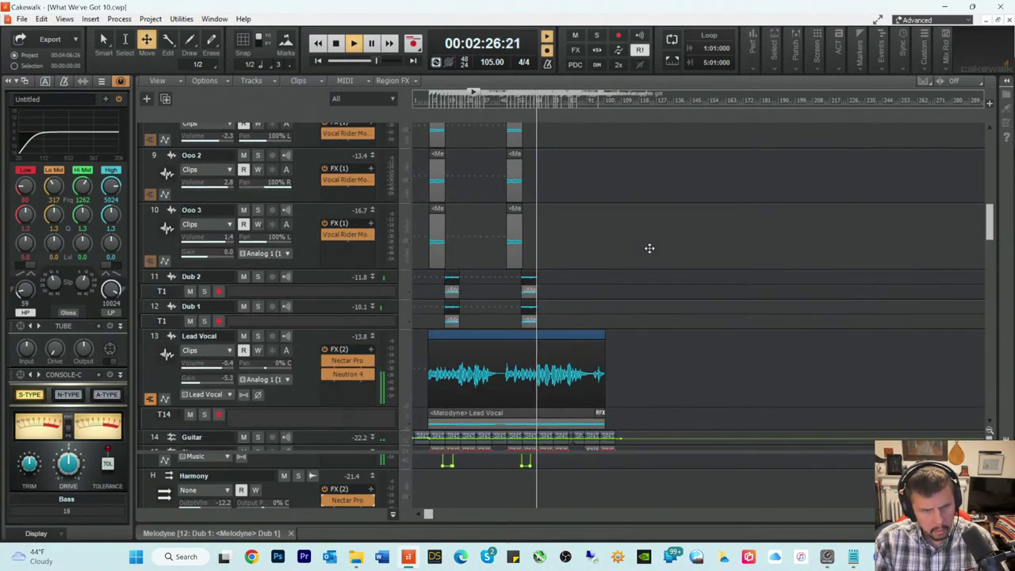
pyautogui.scroll(-2, 646, 253)
pyautogui.scroll(-3, 646, 255)
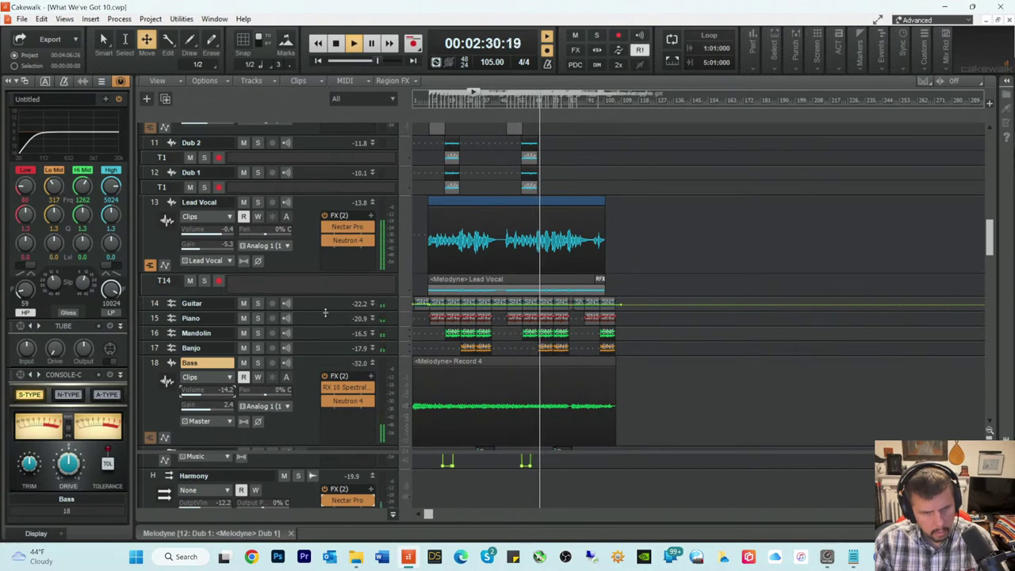
pyautogui.moveTo(325, 312); pyautogui.dragTo(325, 371)
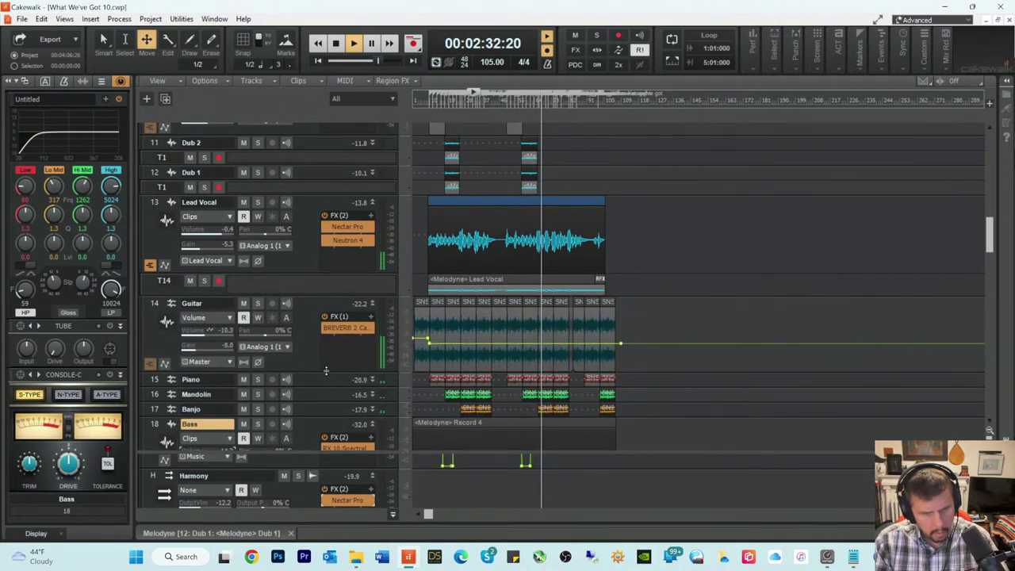
pyautogui.click(325, 328)
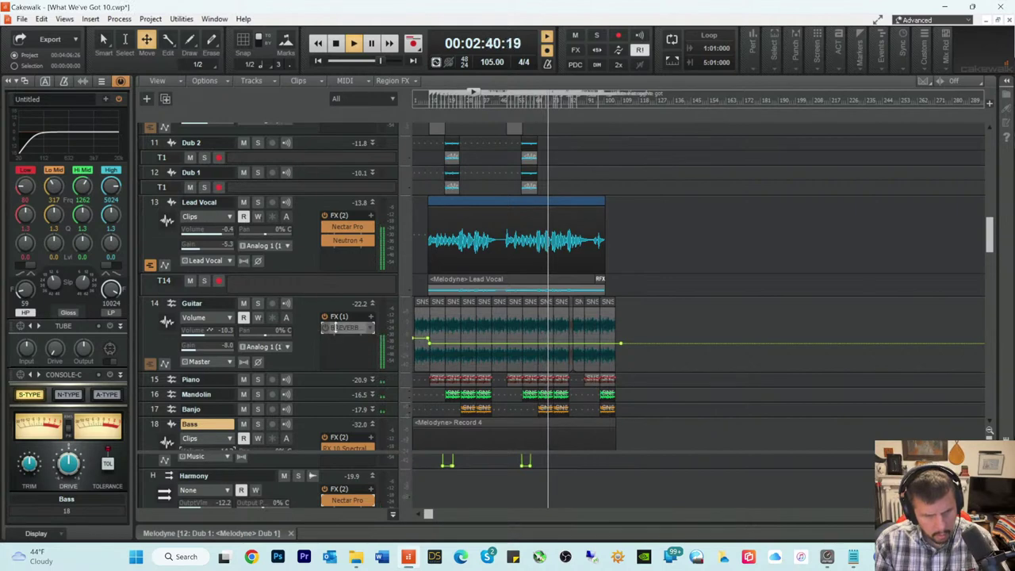
# Step: Insert Neutron 4 ahead of BREVERB 2 on the Guitar track and have its assistant analyse the audio from about 00:01:12
pyautogui.rightClick(337, 328)
pyautogui.moveTo(395, 186)
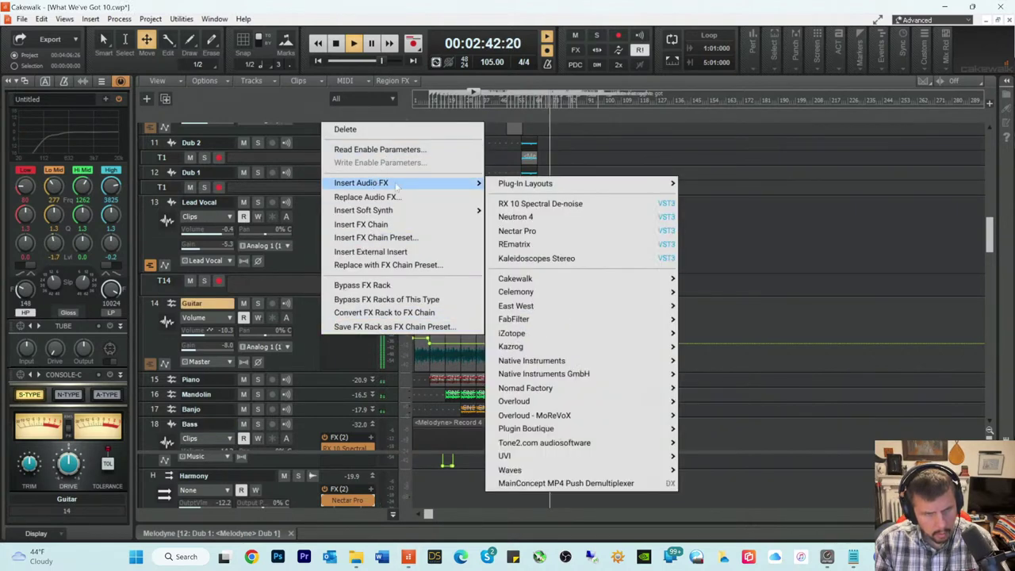
pyautogui.click(517, 217)
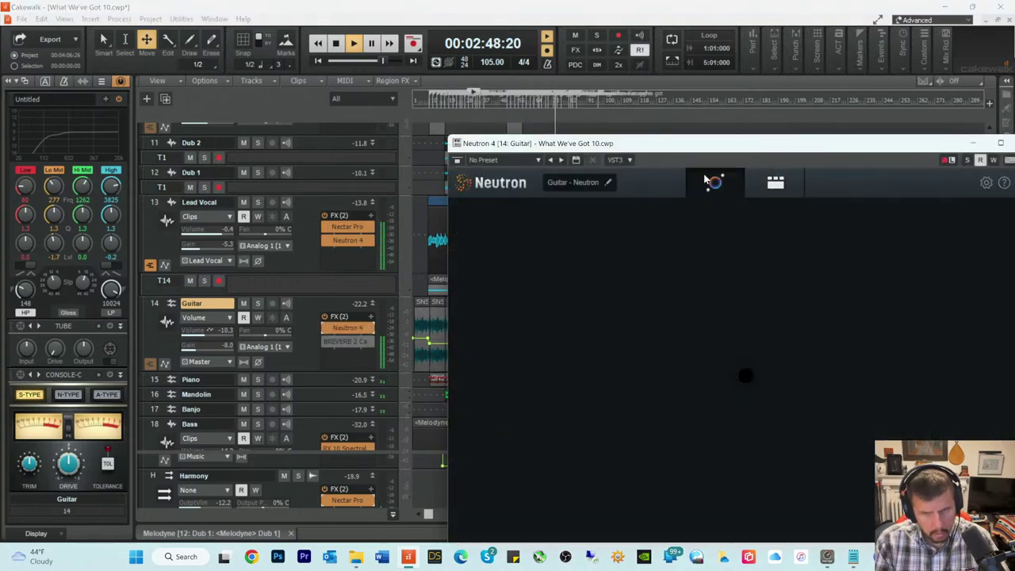
pyautogui.moveTo(686, 151); pyautogui.dragTo(580, 91)
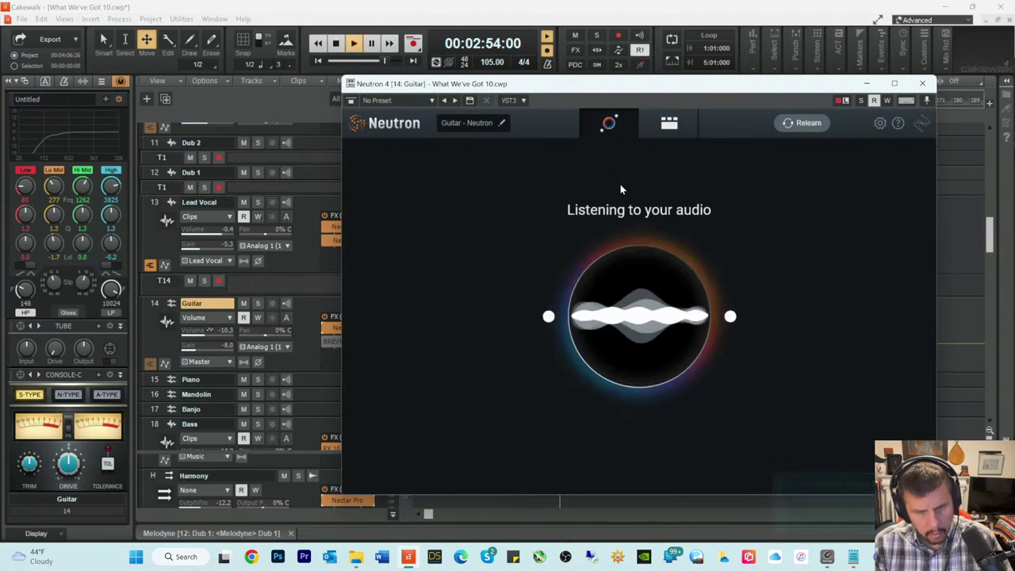
pyautogui.press('space')
pyautogui.press('space')
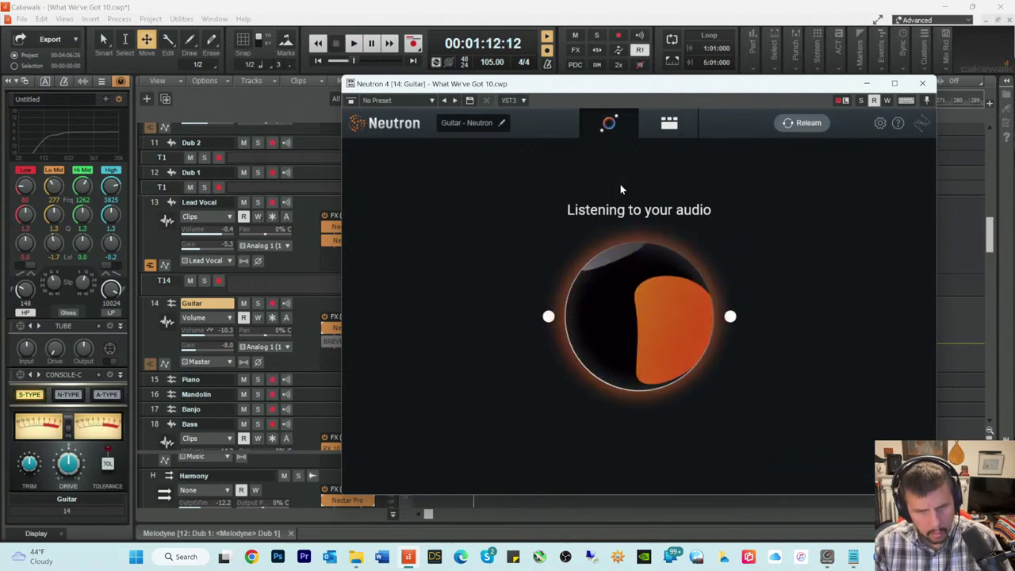
pyautogui.press('space')
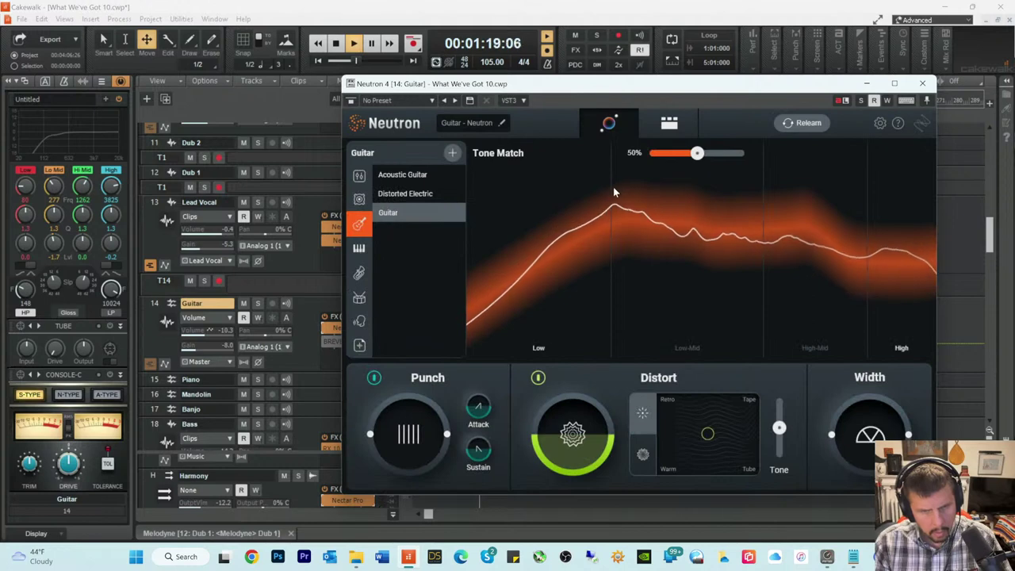
pyautogui.click(922, 83)
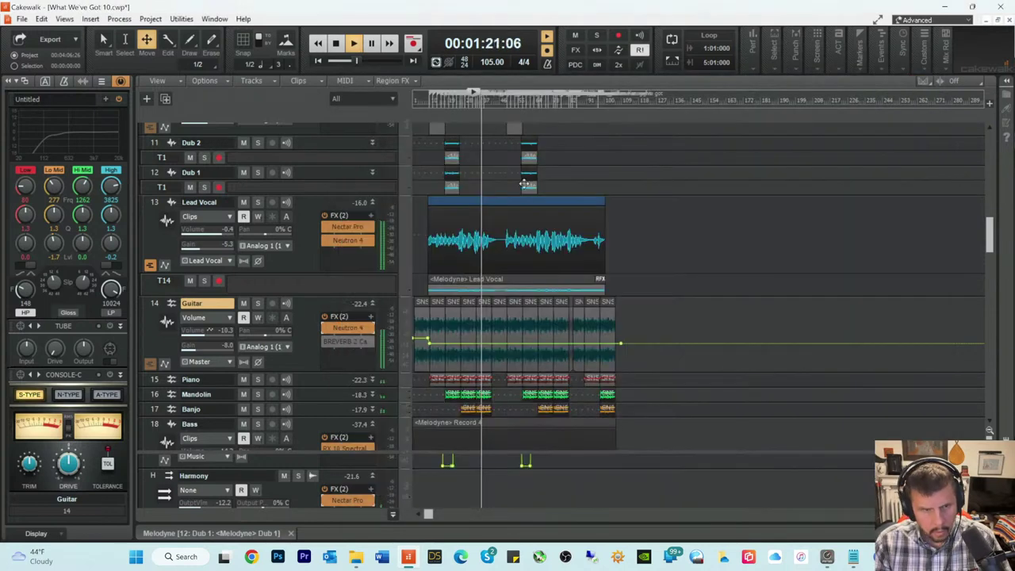
# Step: Compare the Lead Vocal with Nectar Pro bypassed and active, soloing the track briefly, and check the plug-in's settings
pyautogui.click(325, 228)
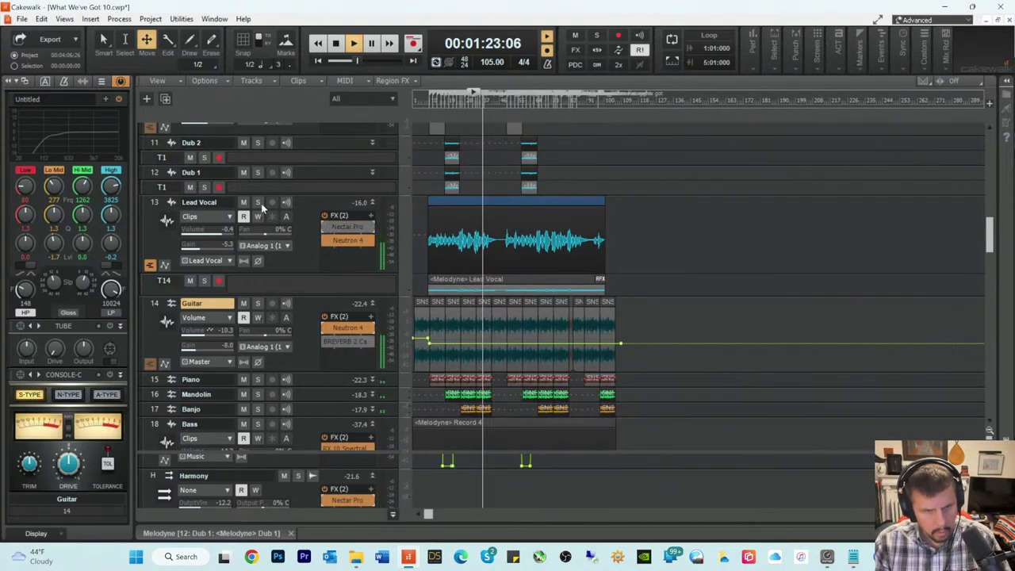
pyautogui.click(258, 202)
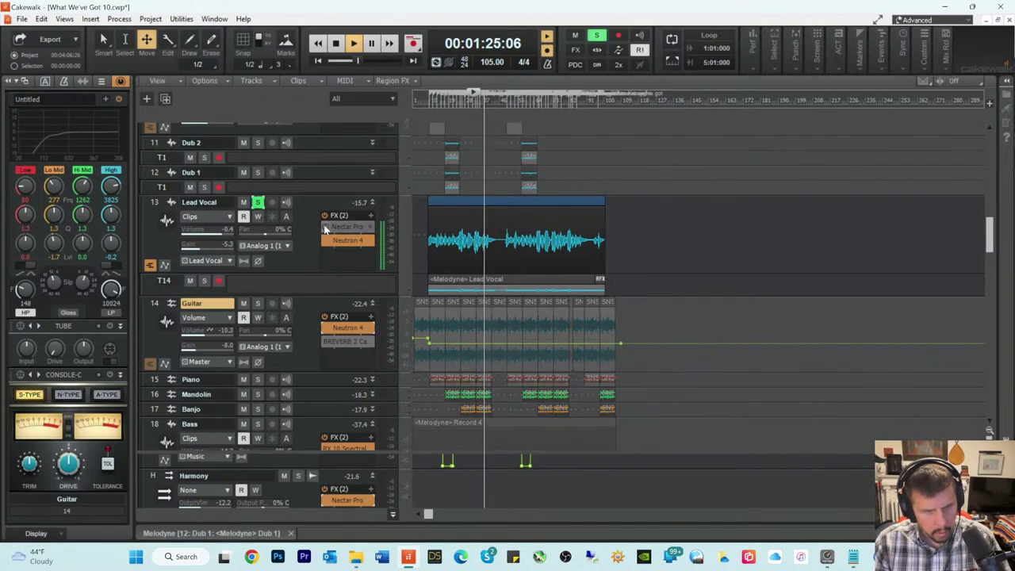
pyautogui.click(325, 227)
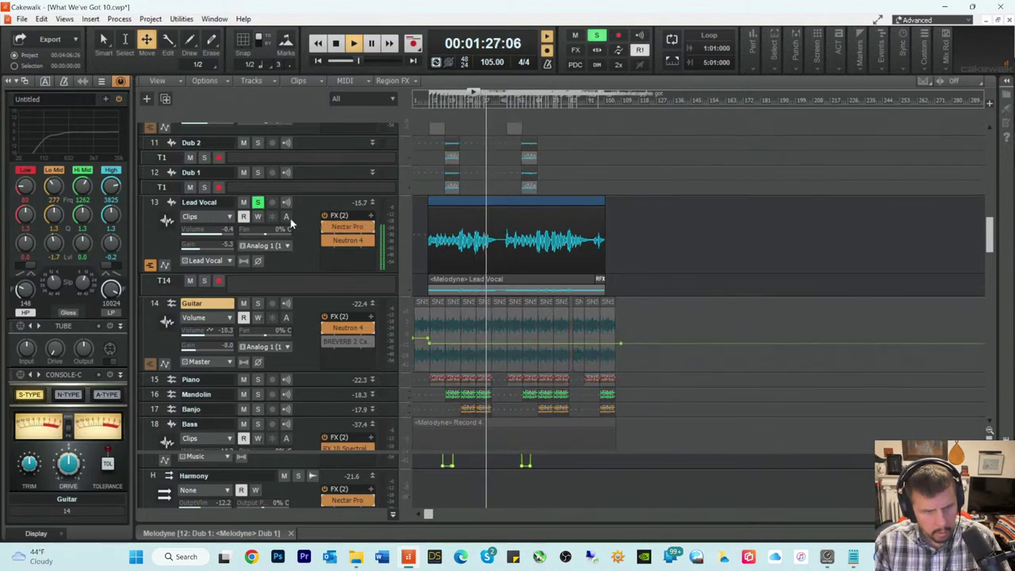
pyautogui.click(258, 202)
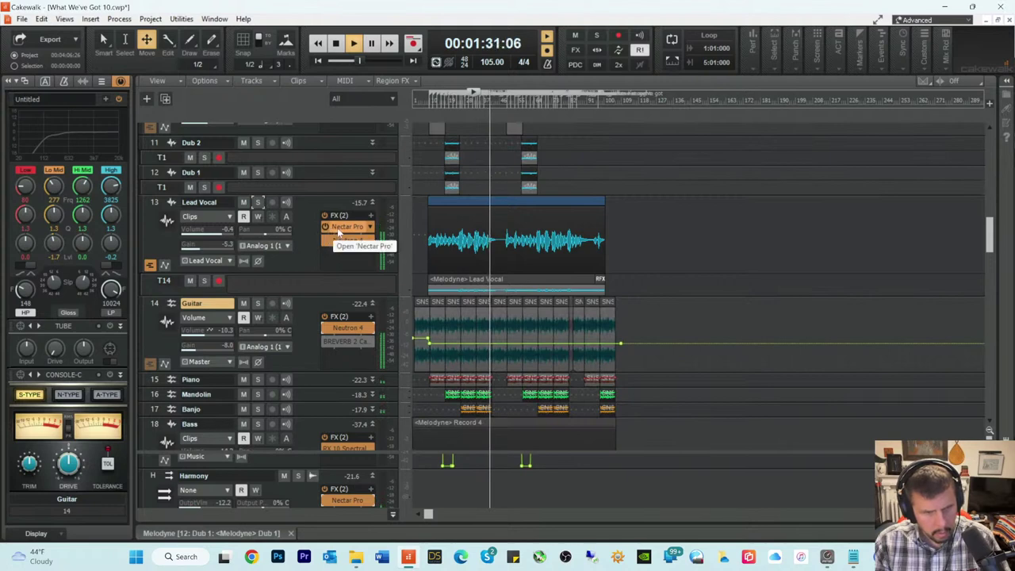
pyautogui.doubleClick(341, 228)
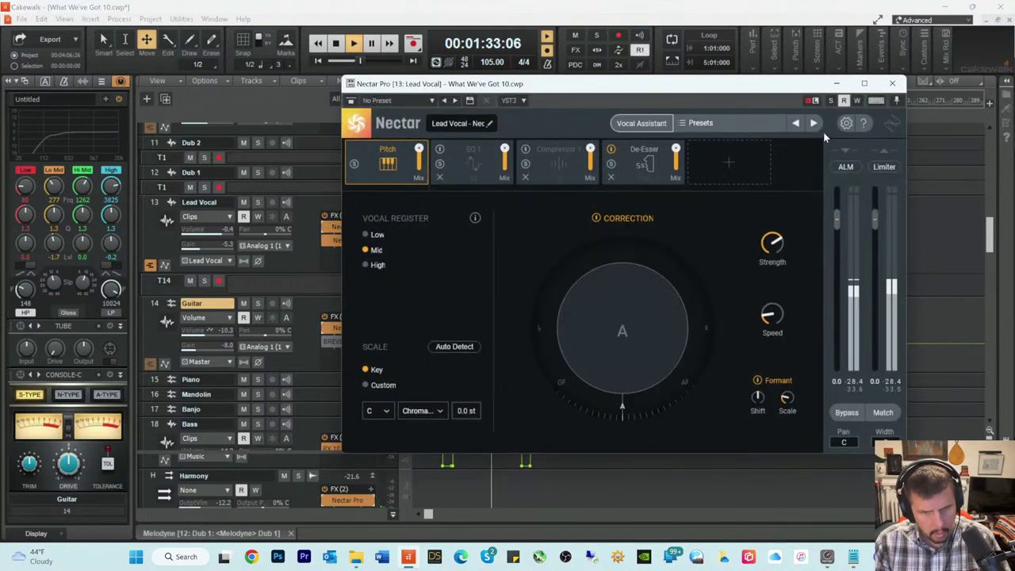
pyautogui.click(891, 84)
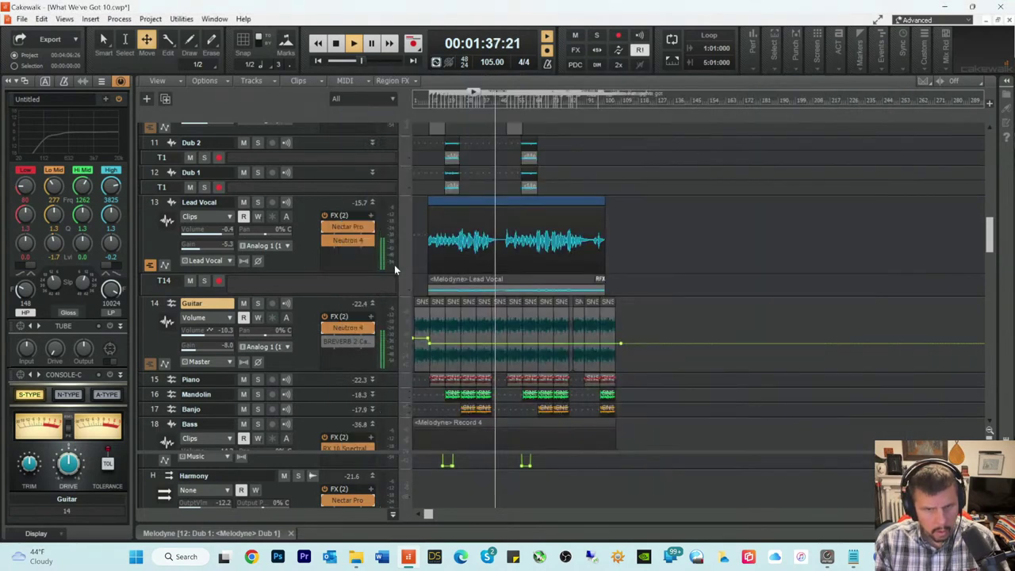
# Step: Audition the Guitar track in solo and in the mix with Neutron 4, and lower its volume envelope to about -12.0
pyautogui.press('space')
pyautogui.press('space')
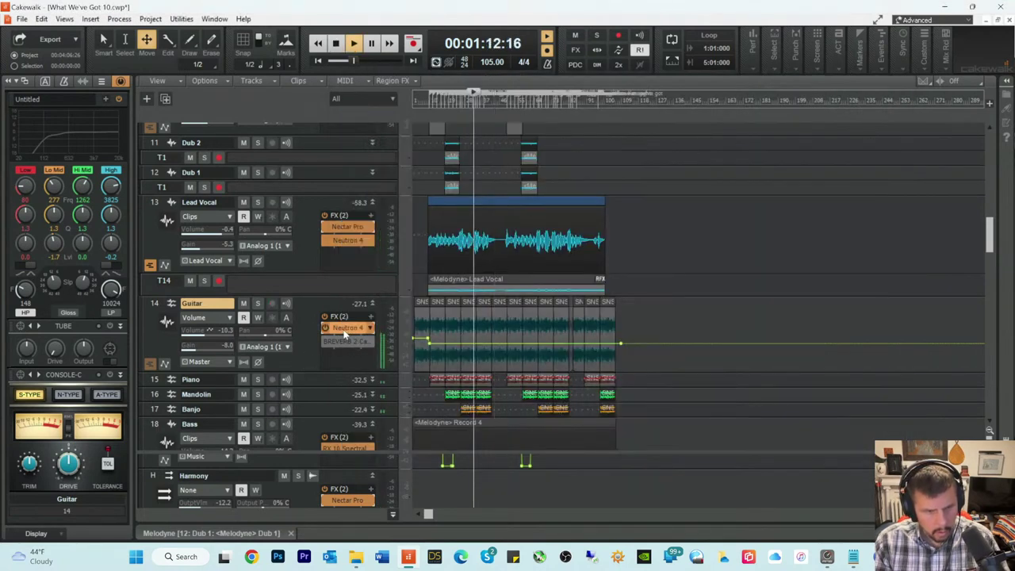
pyautogui.doubleClick(346, 328)
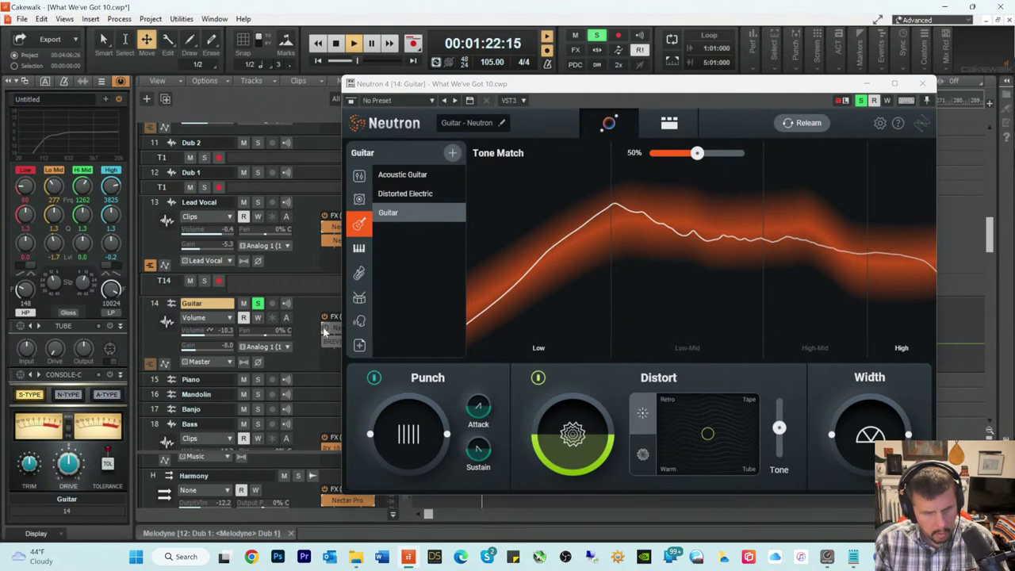
pyautogui.click(922, 83)
pyautogui.click(257, 303)
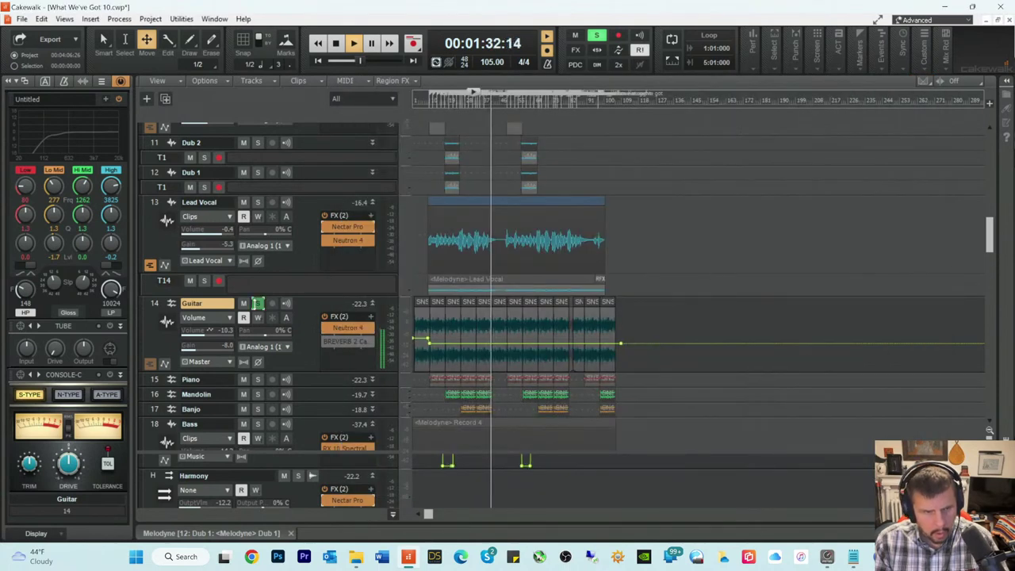
pyautogui.click(257, 304)
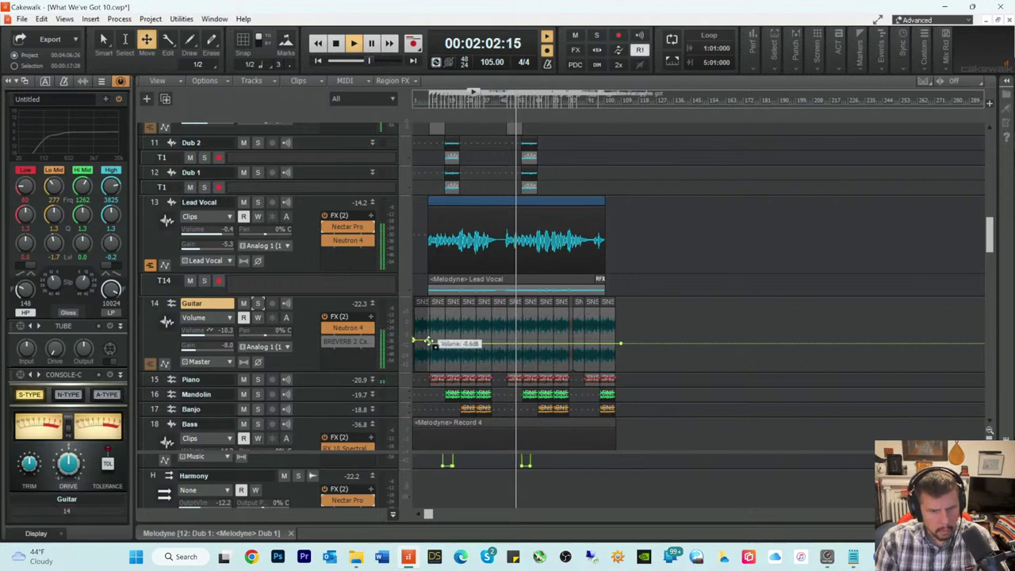
pyautogui.moveTo(428, 341); pyautogui.dragTo(452, 344)
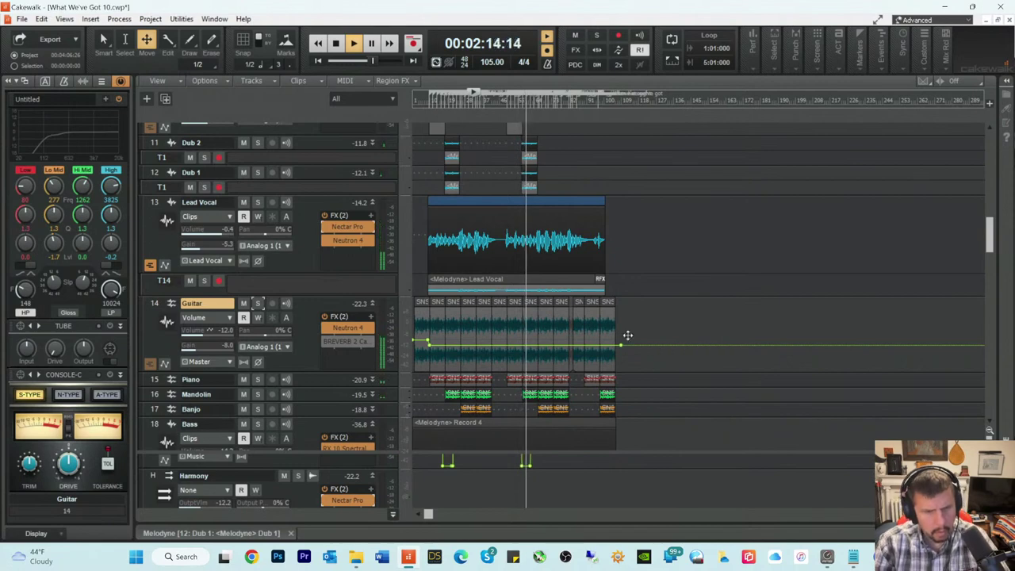
# Step: Expand and solo the Piano track and insert Neutron 4 on it
pyautogui.doubleClick(315, 387)
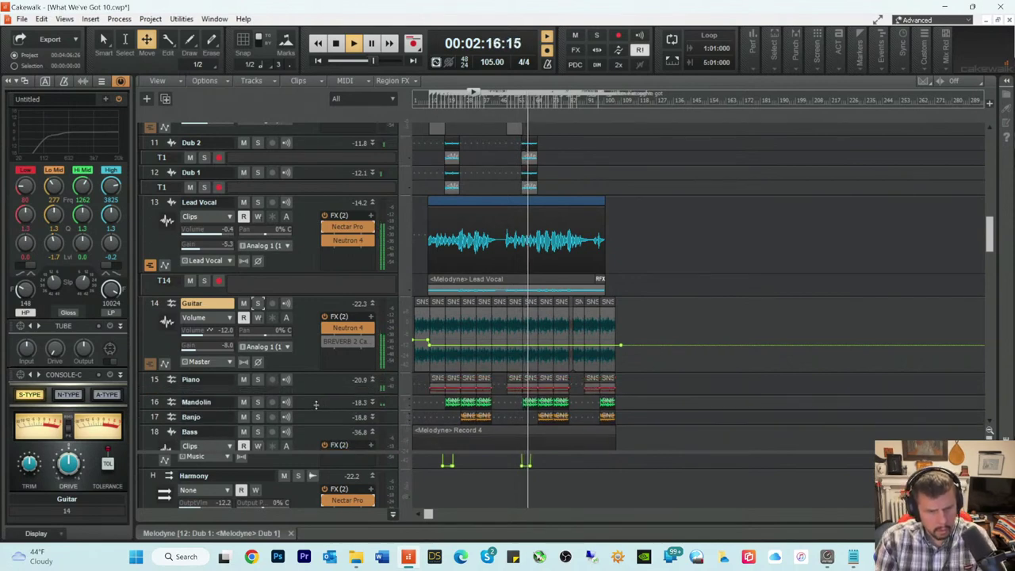
pyautogui.click(257, 380)
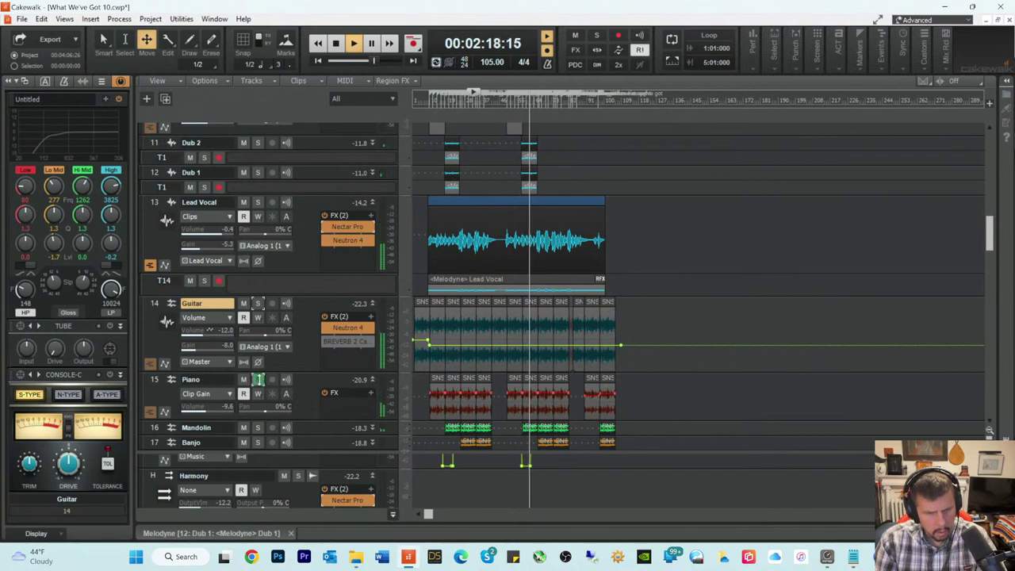
pyautogui.rightClick(335, 398)
pyautogui.moveTo(389, 277)
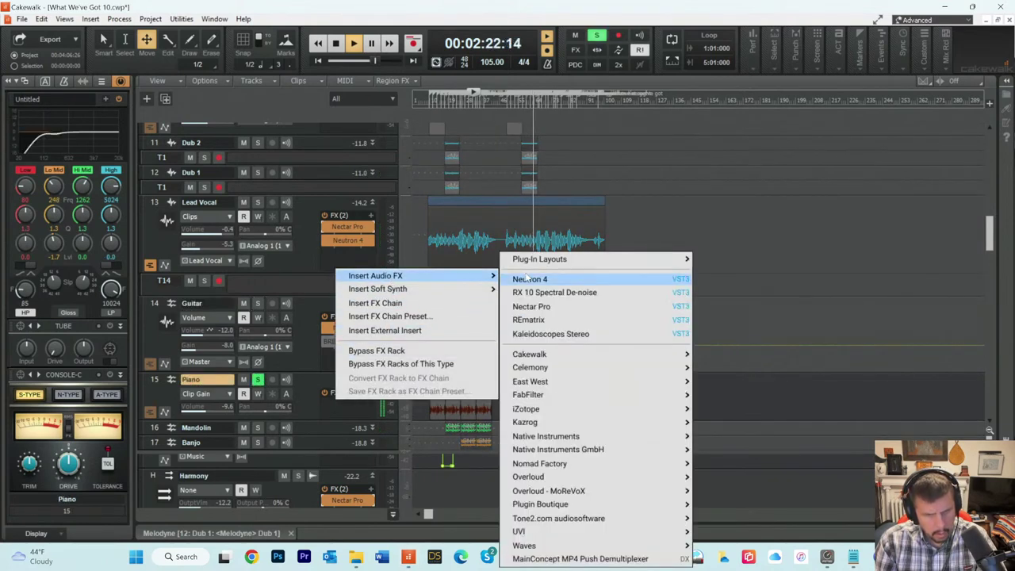
pyautogui.click(531, 279)
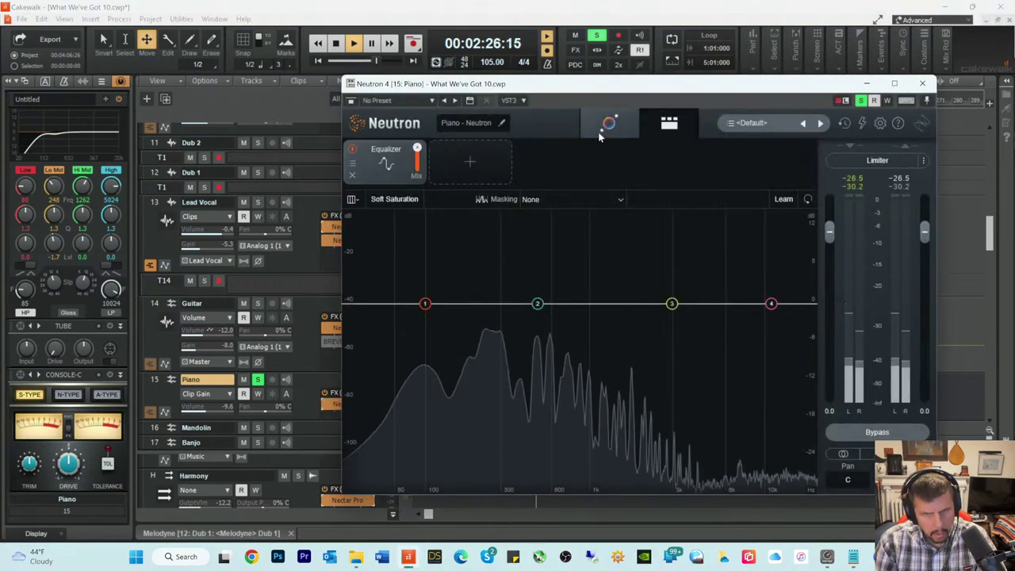
# Step: Run Neutron 4's assistant on the soloed piano, replaying the section from about 00:01:12, and close the plug-in window
pyautogui.click(607, 124)
pyautogui.moveTo(633, 90); pyautogui.dragTo(427, 87)
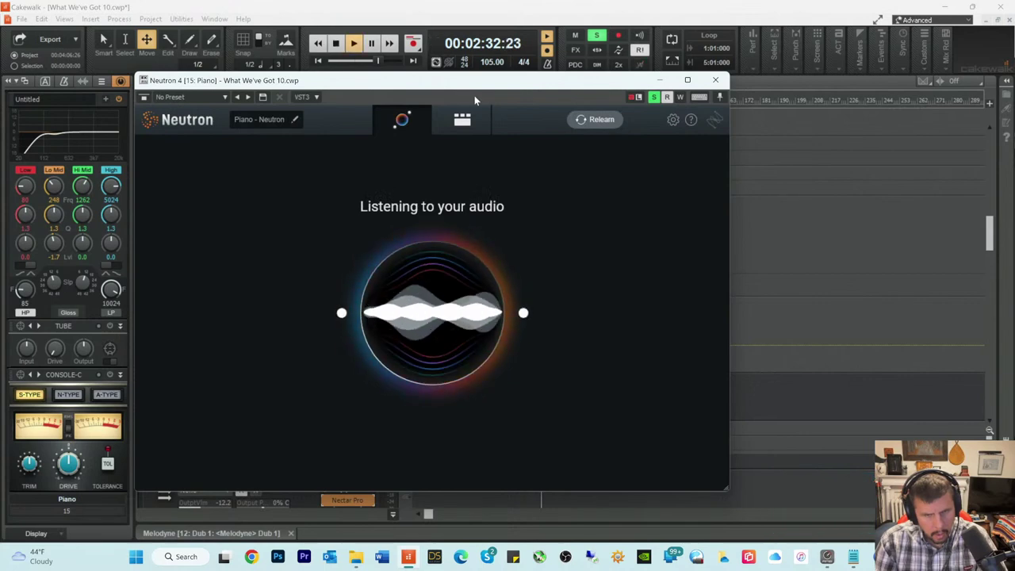
pyautogui.press('space')
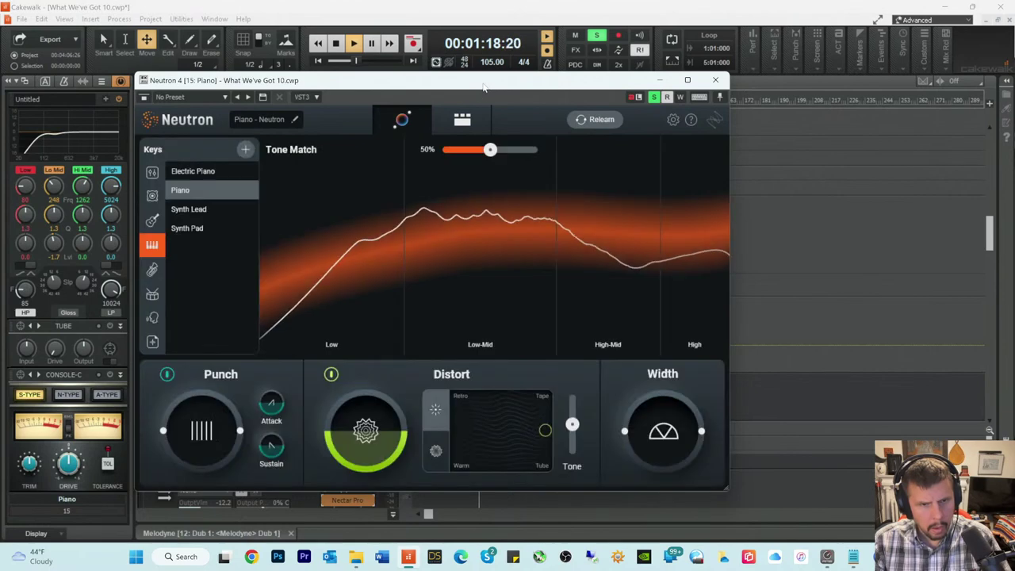
pyautogui.moveTo(475, 87); pyautogui.dragTo(682, 87)
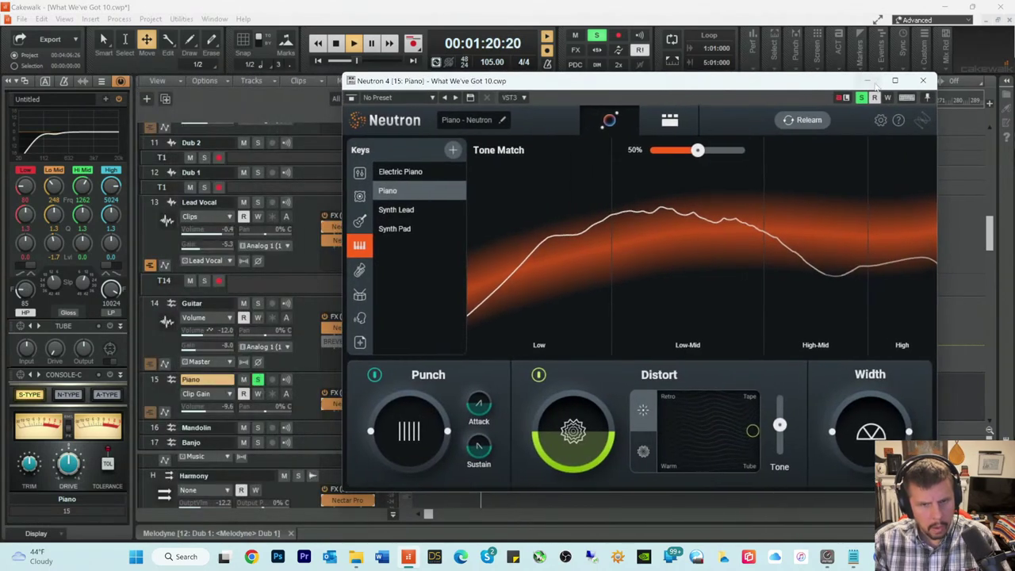
pyautogui.click(919, 80)
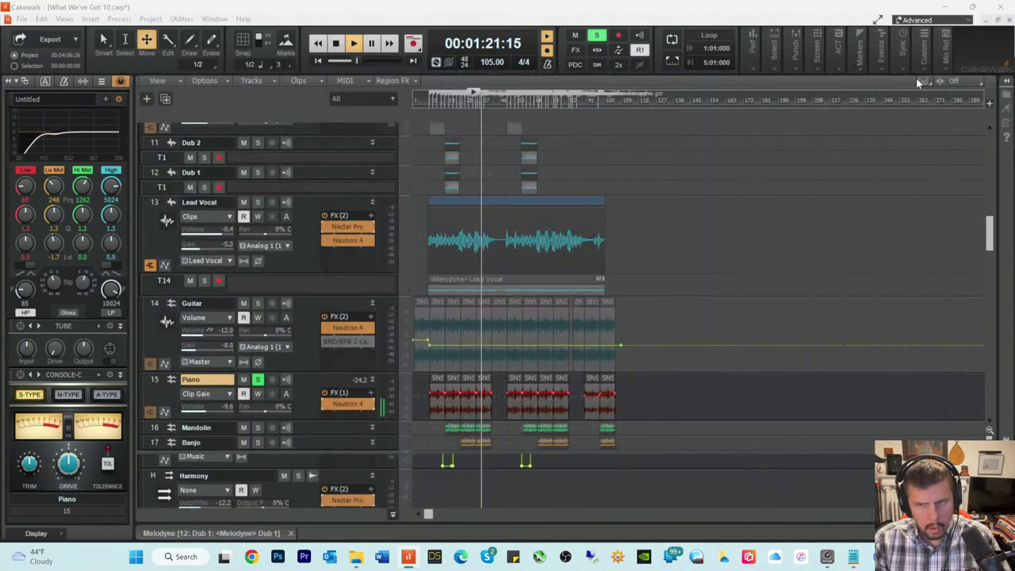
# Step: Compare the soloed Piano with Neutron 4 bypassed and active, stop playback and take the track out of solo
pyautogui.click(325, 329)
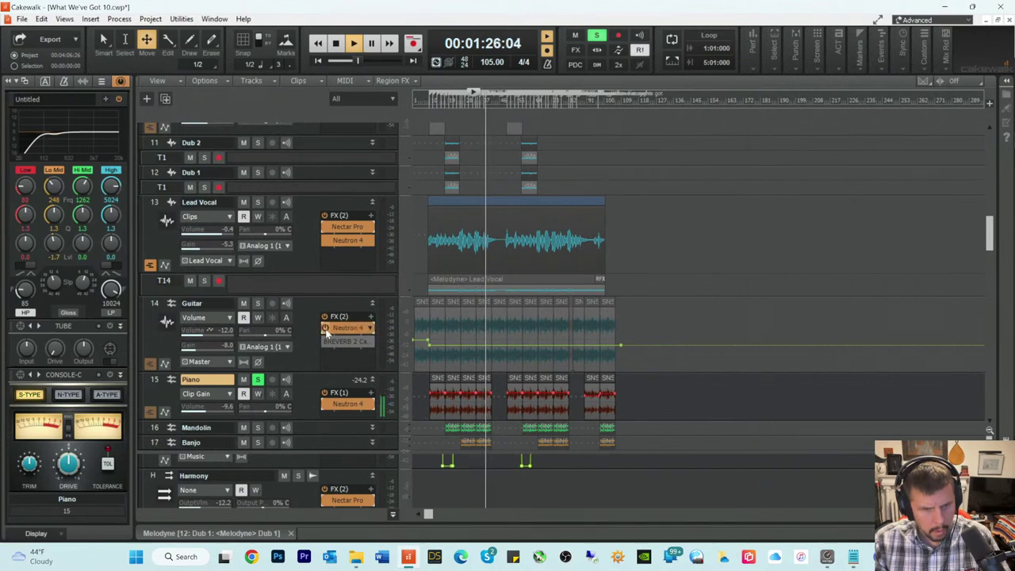
pyautogui.click(325, 404)
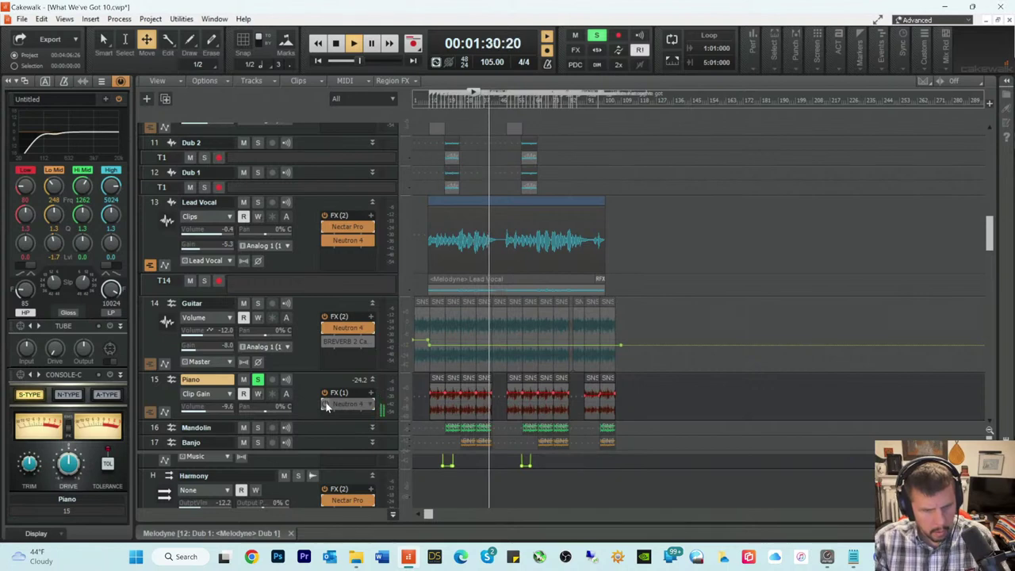
pyautogui.click(324, 403)
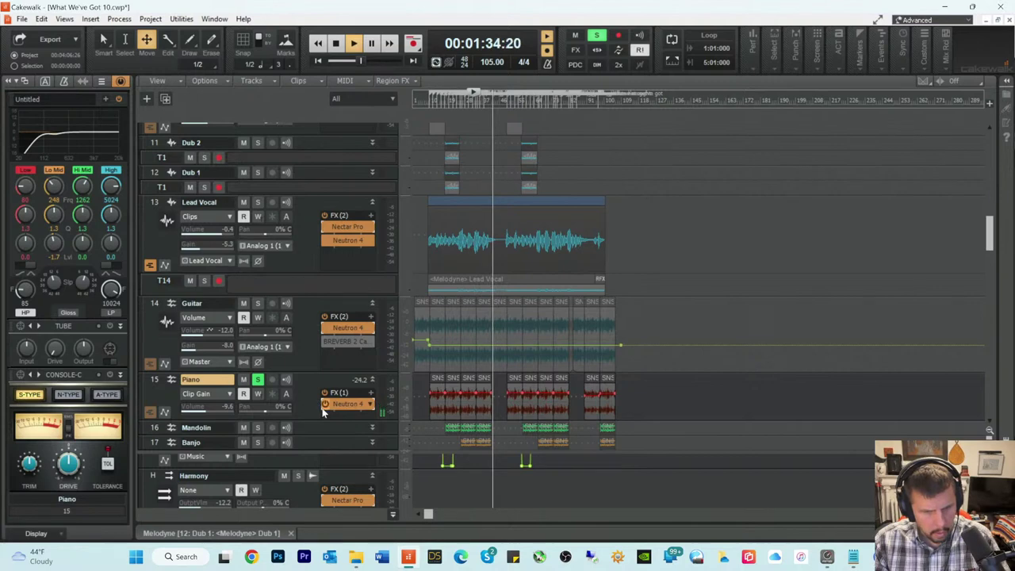
pyautogui.press('space')
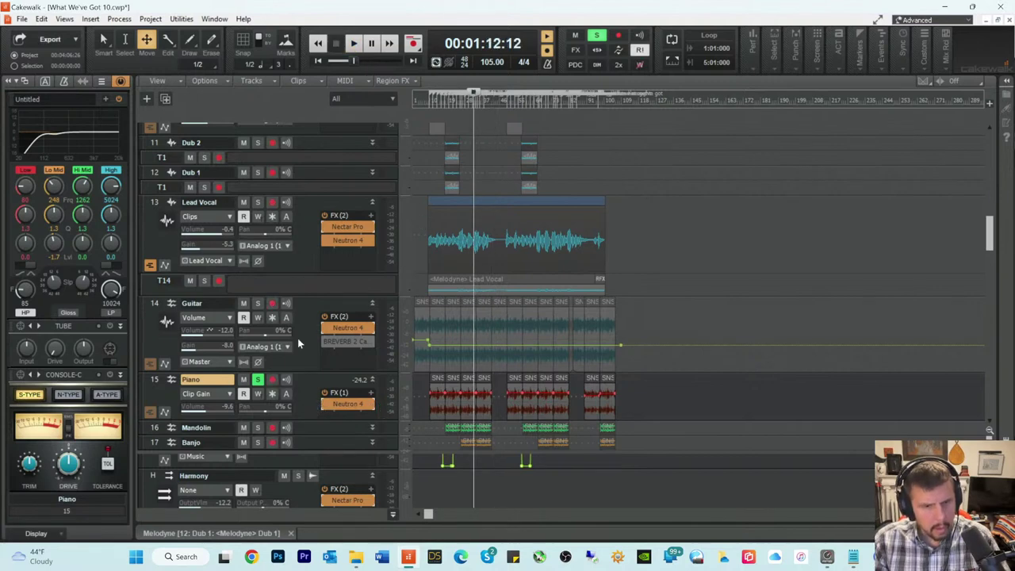
pyautogui.click(258, 379)
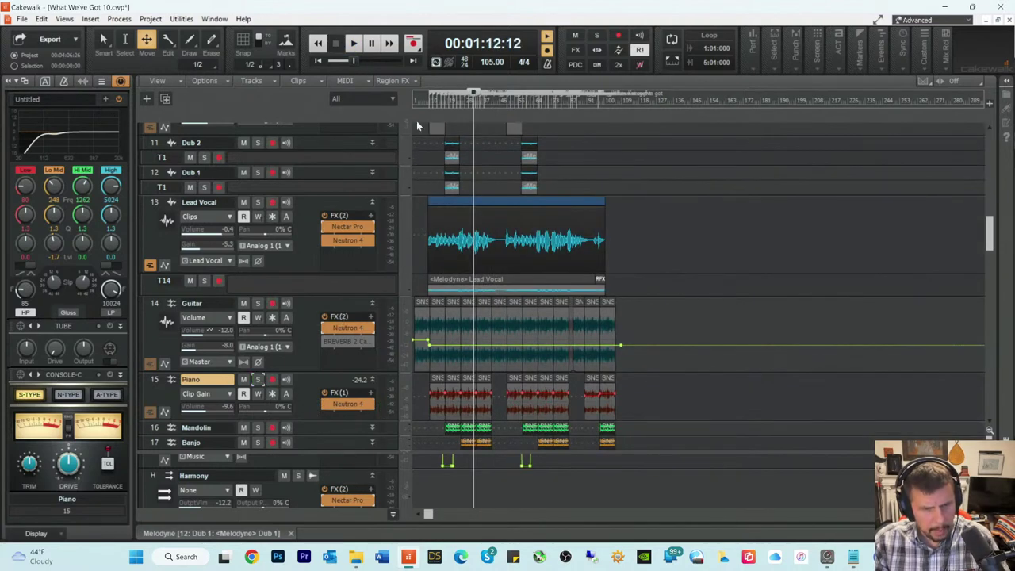
# Step: Play the full mix from about 00:00:24 and lower the Guitar track's volume envelope to about -14.2
pyautogui.press('space')
pyautogui.click(435, 108)
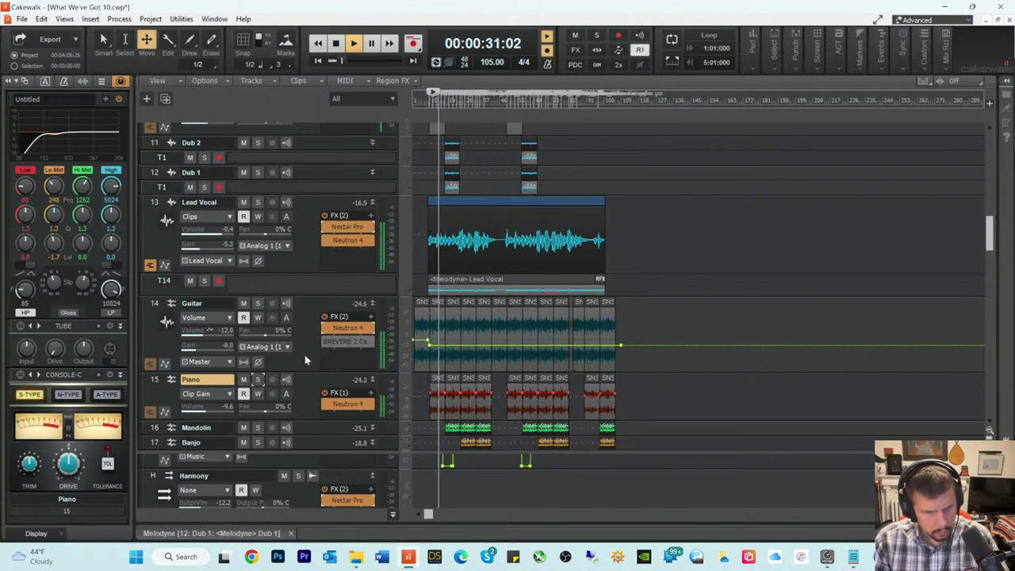
pyautogui.scroll(-1, 304, 354)
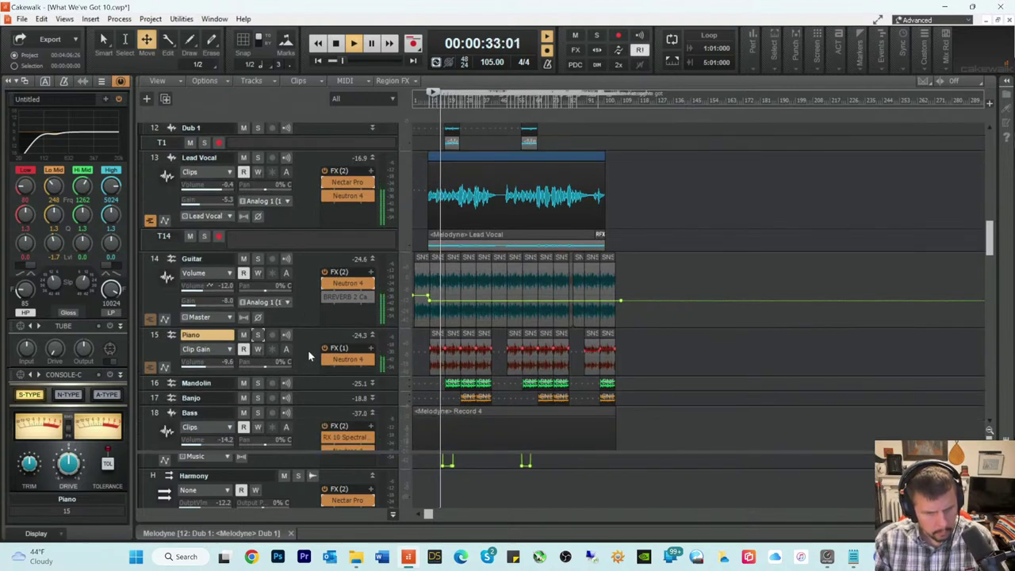
pyautogui.scroll(-1, 308, 355)
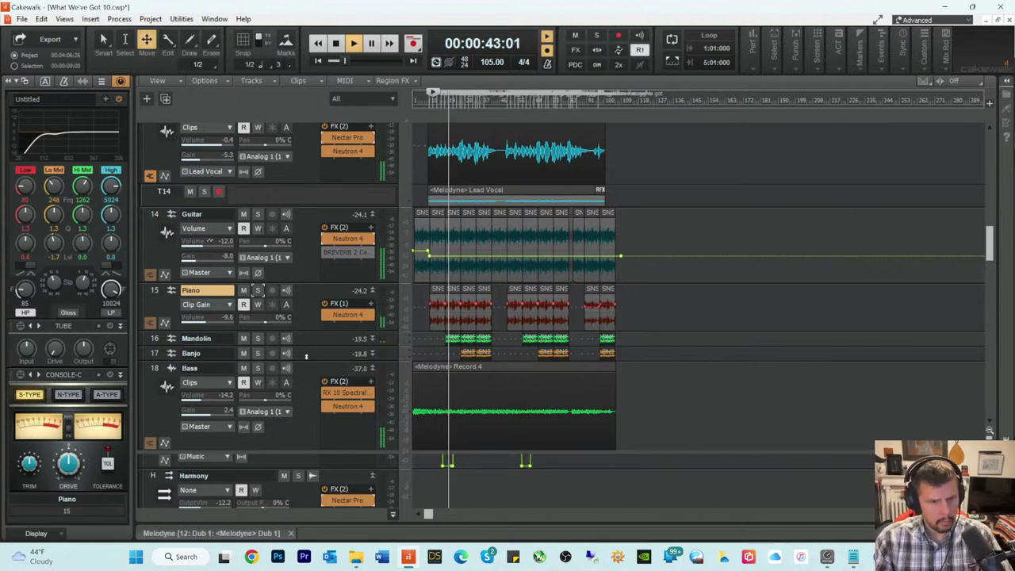
pyautogui.moveTo(460, 259); pyautogui.dragTo(426, 257)
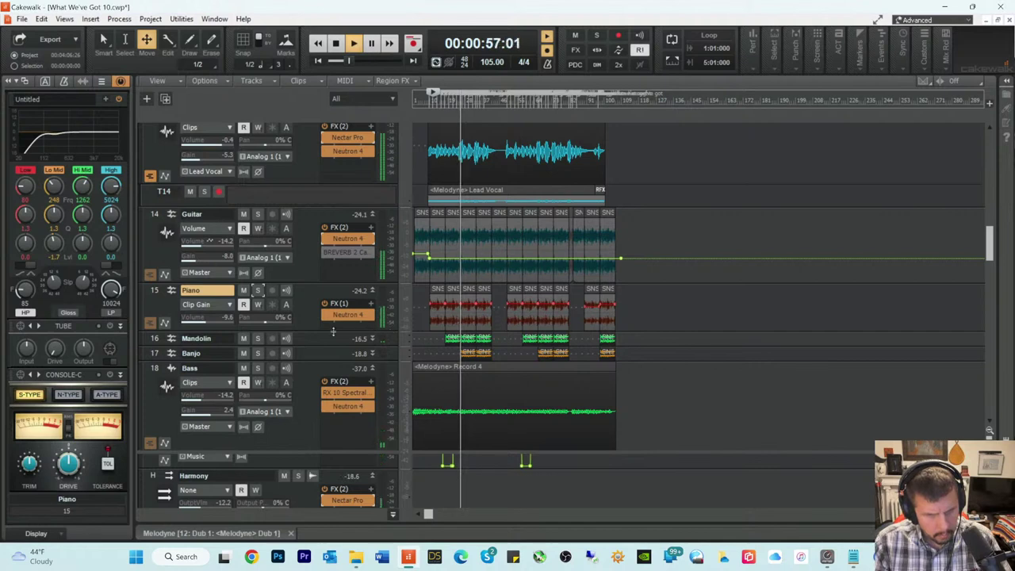
# Step: Expand the Mandolin track, copy the Piano's Neutron 4 onto it and stop playback
pyautogui.moveTo(309, 345); pyautogui.dragTo(309, 402)
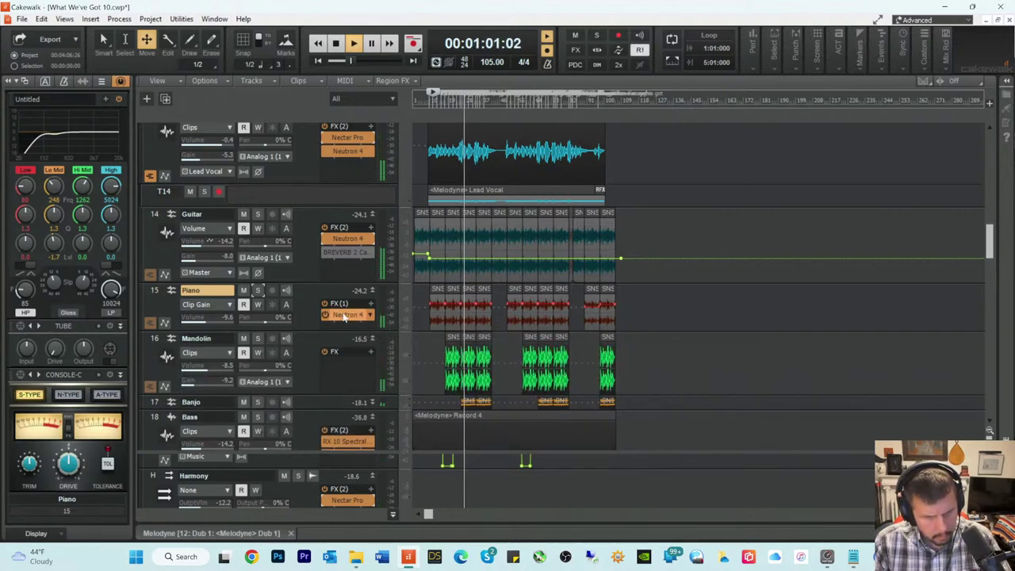
pyautogui.moveTo(344, 316); pyautogui.dragTo(339, 357)
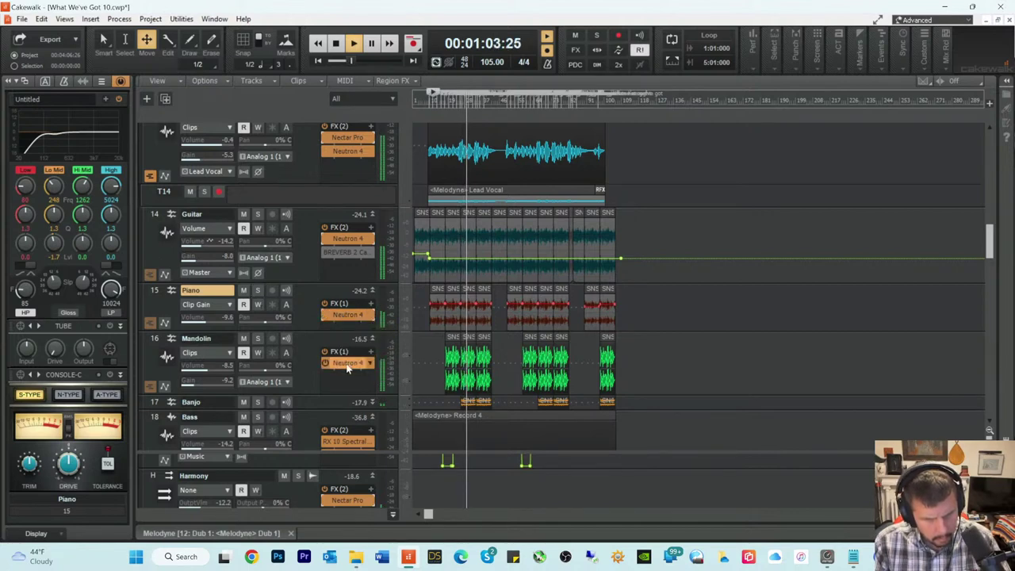
pyautogui.press('space')
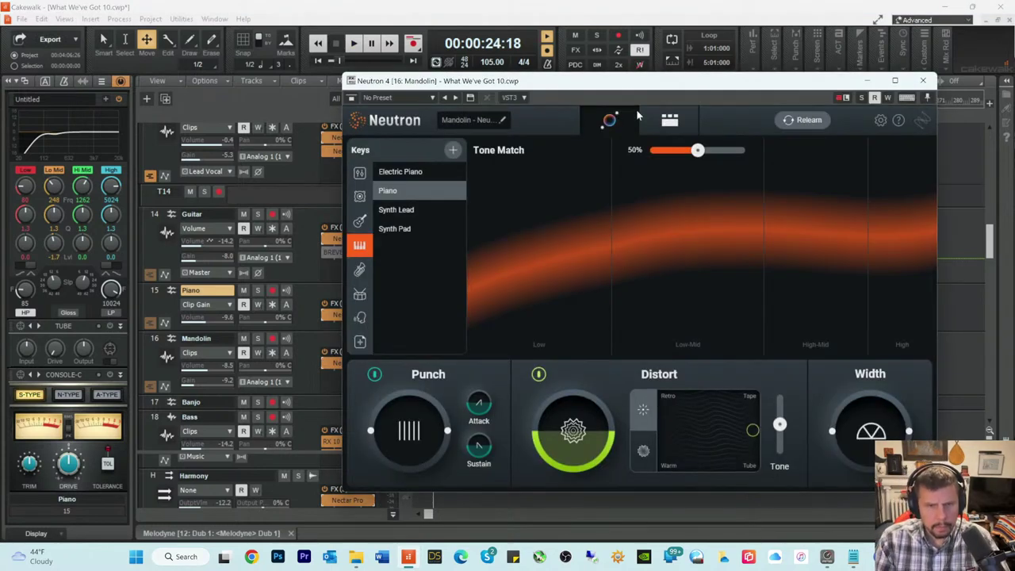
# Step: Relearn the Mandolin with Neutron 4's assistant while the song plays from about 00:00:24, and close the plug-in window
pyautogui.click(780, 123)
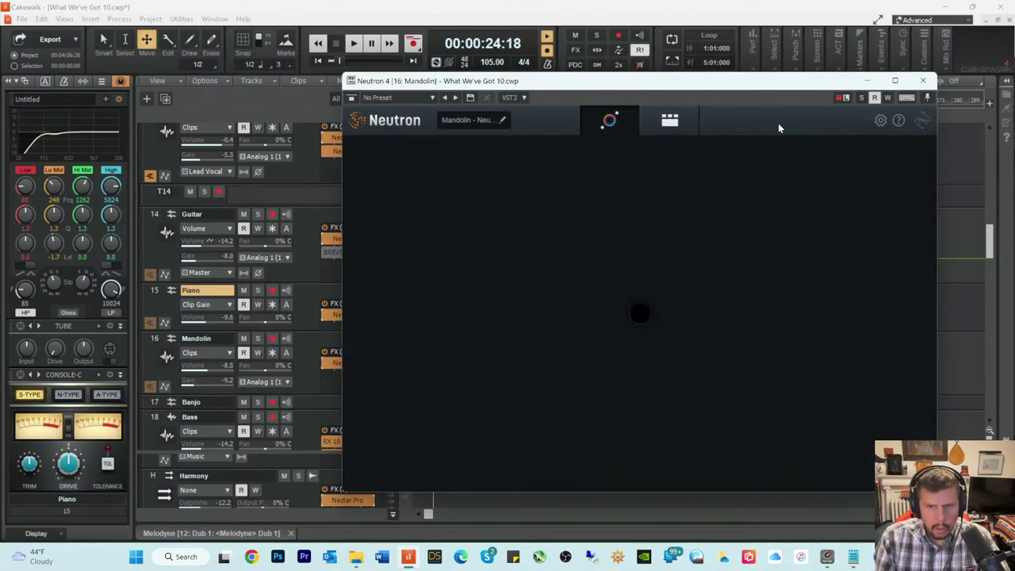
pyautogui.click(306, 353)
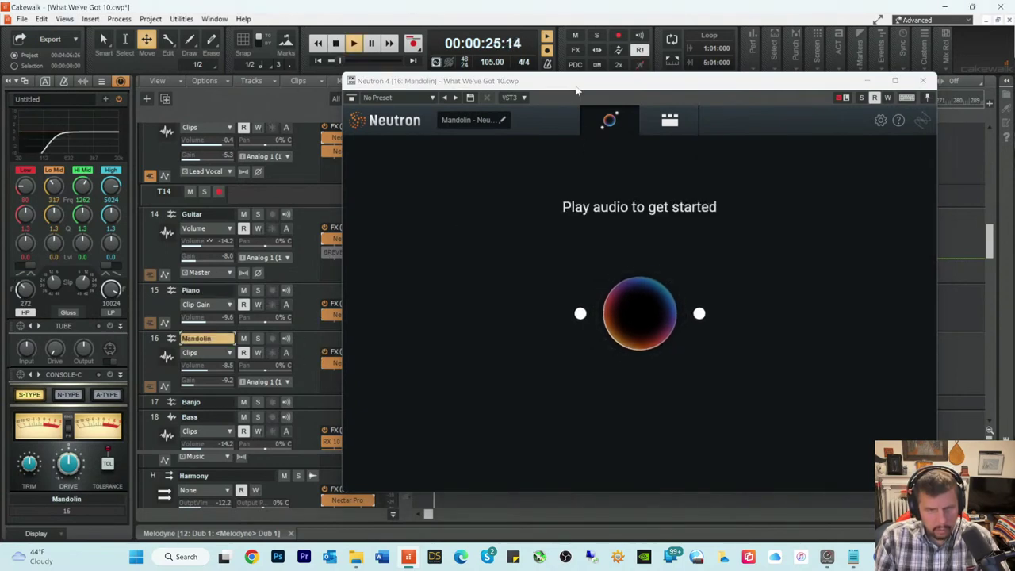
pyautogui.moveTo(779, 96); pyautogui.dragTo(753, 73)
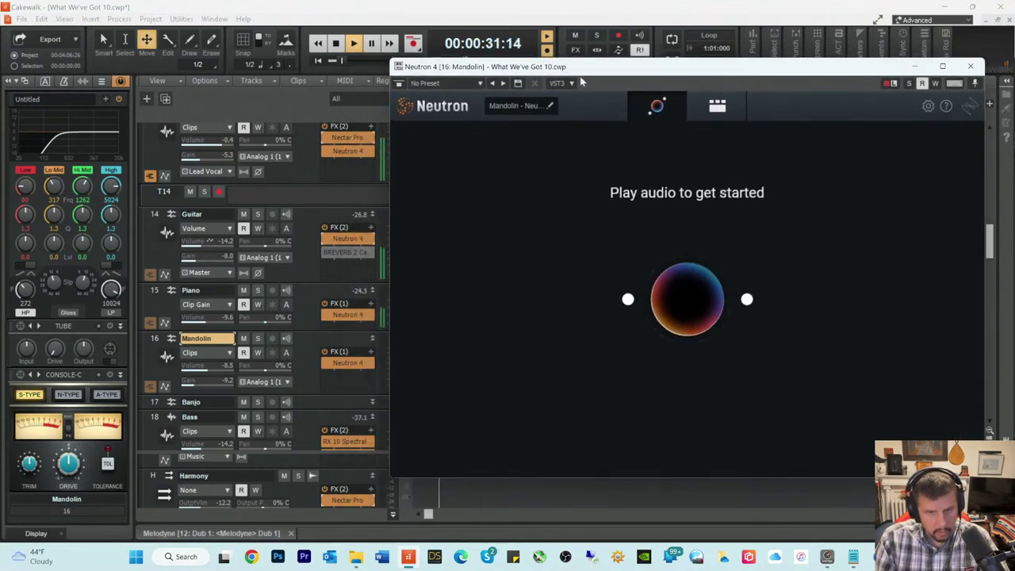
pyautogui.moveTo(581, 76); pyautogui.dragTo(284, 396)
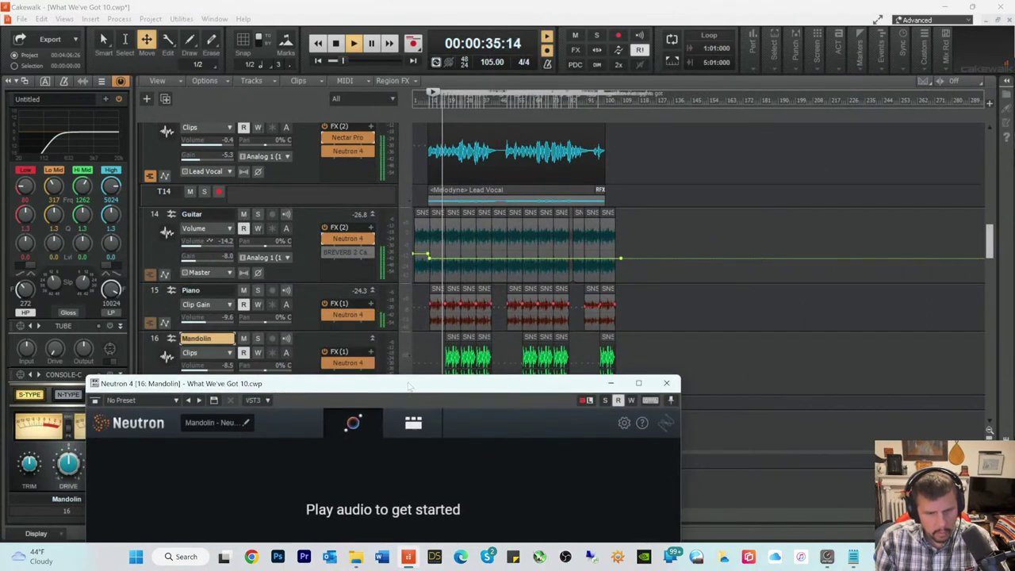
pyautogui.moveTo(423, 387); pyautogui.dragTo(445, 158)
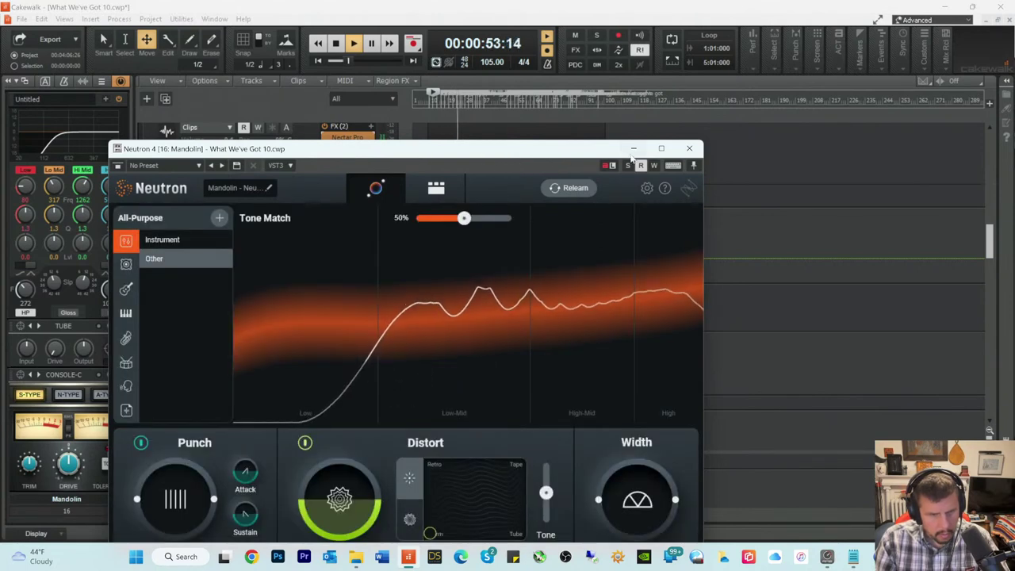
pyautogui.click(688, 148)
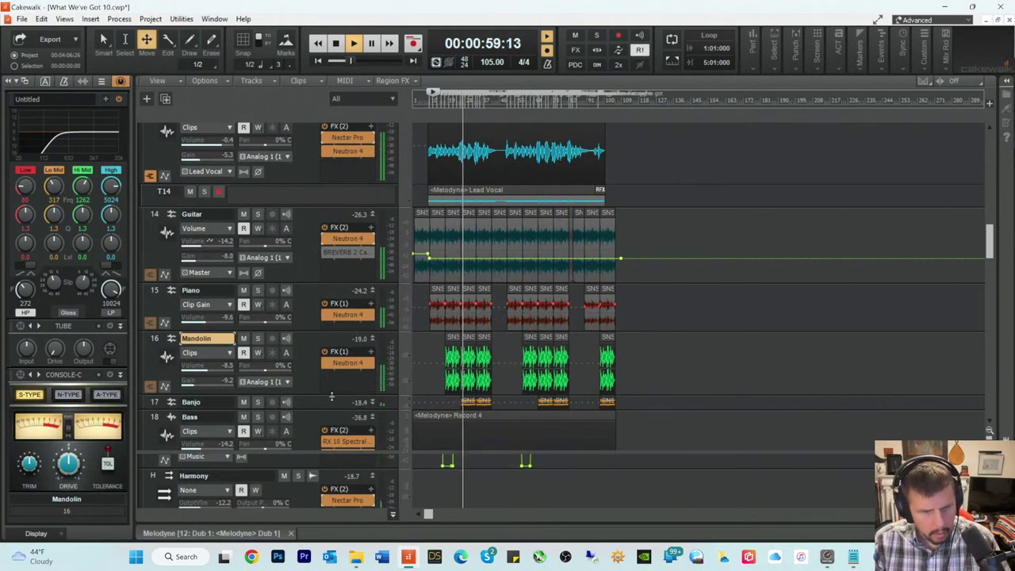
# Step: Stop playback, expand the Banjo track and copy the Mandolin's Neutron 4 onto it
pyautogui.press('space')
pyautogui.moveTo(335, 407); pyautogui.dragTo(333, 450)
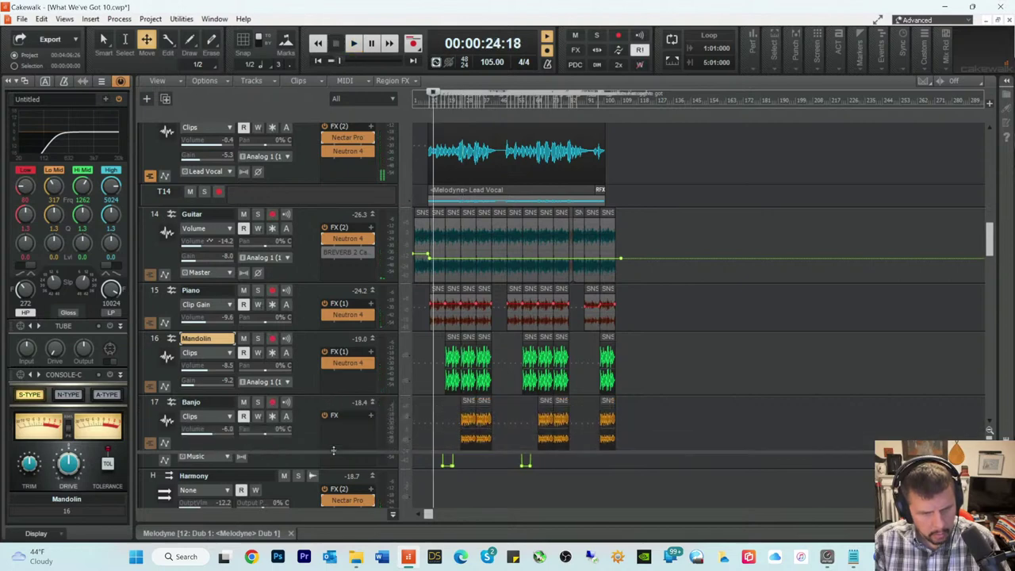
pyautogui.moveTo(343, 369); pyautogui.dragTo(323, 425)
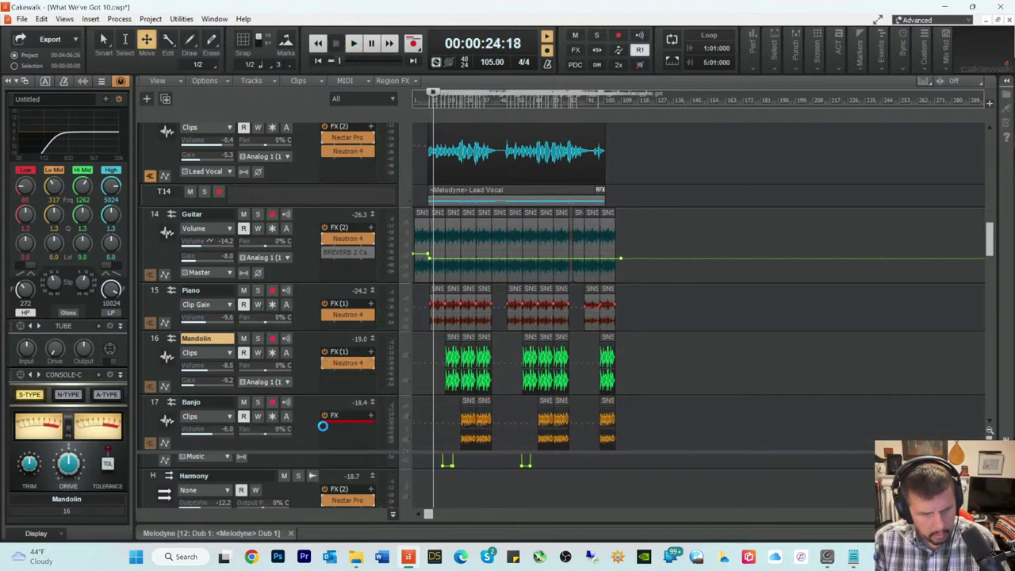
# Step: Relearn the Banjo with Neutron 4's assistant, playing the song from about 00:00:56, and close the plug-in window
pyautogui.click(468, 103)
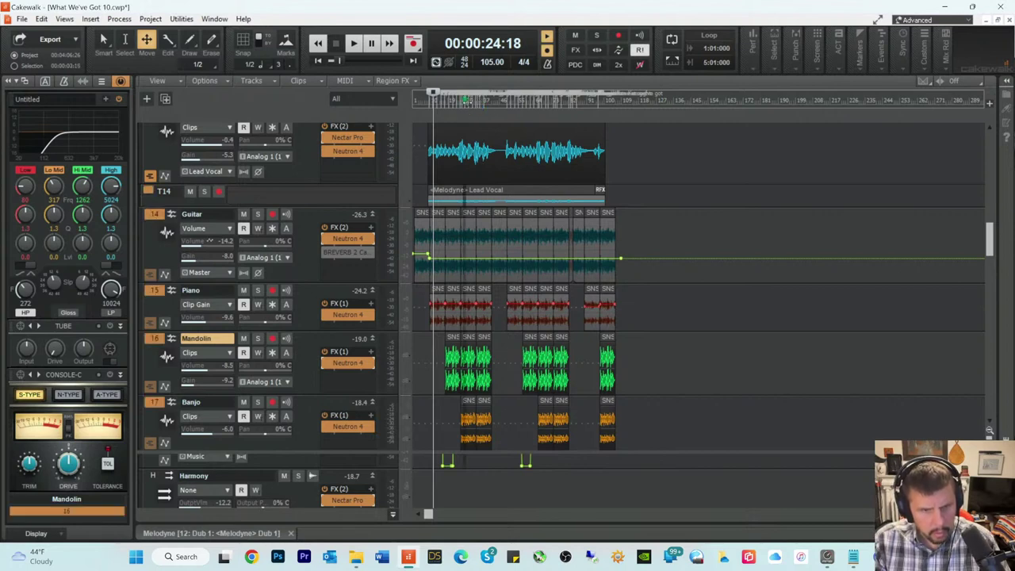
pyautogui.click(467, 105)
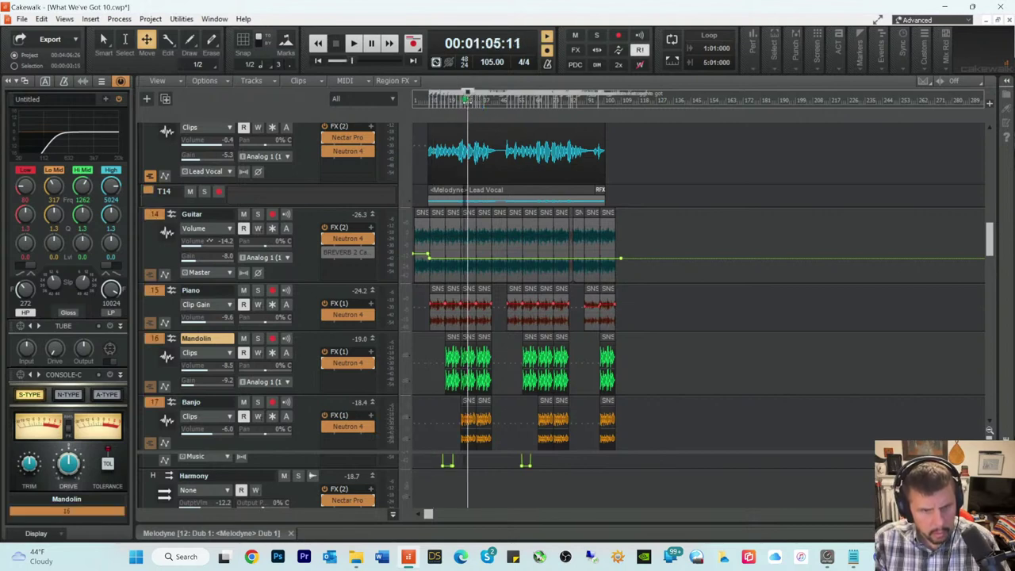
pyautogui.click(462, 106)
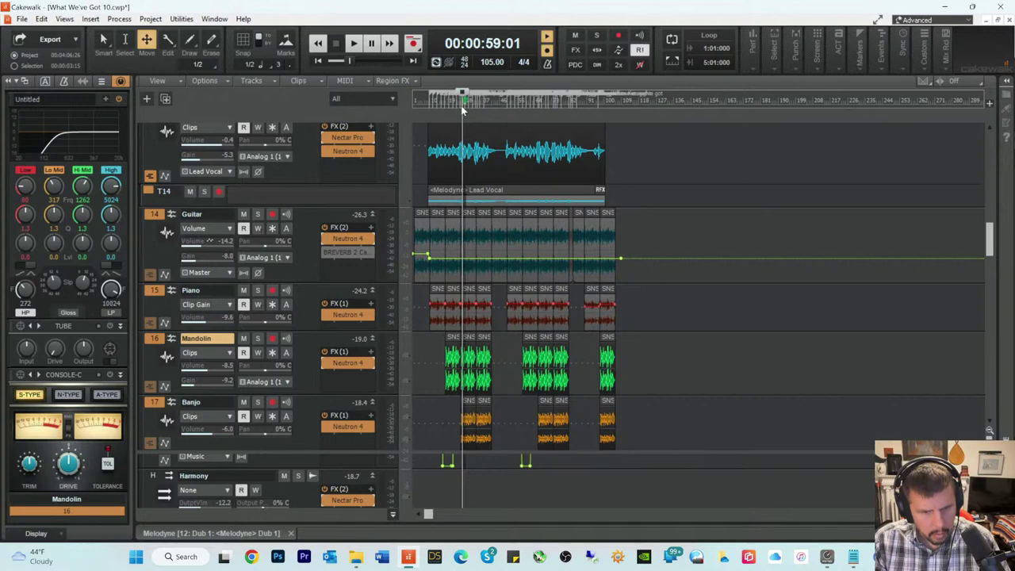
pyautogui.click(462, 106)
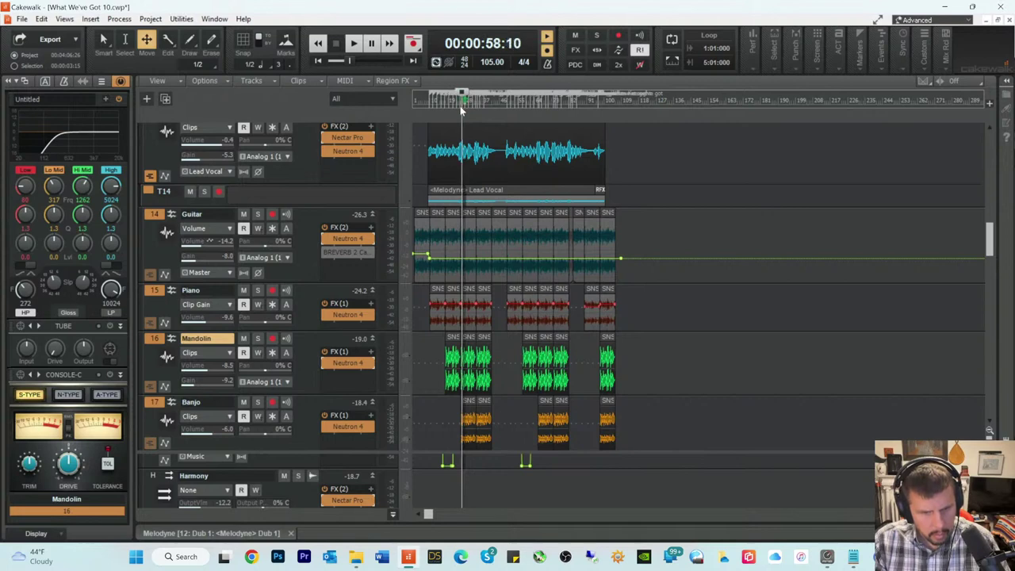
pyautogui.click(460, 104)
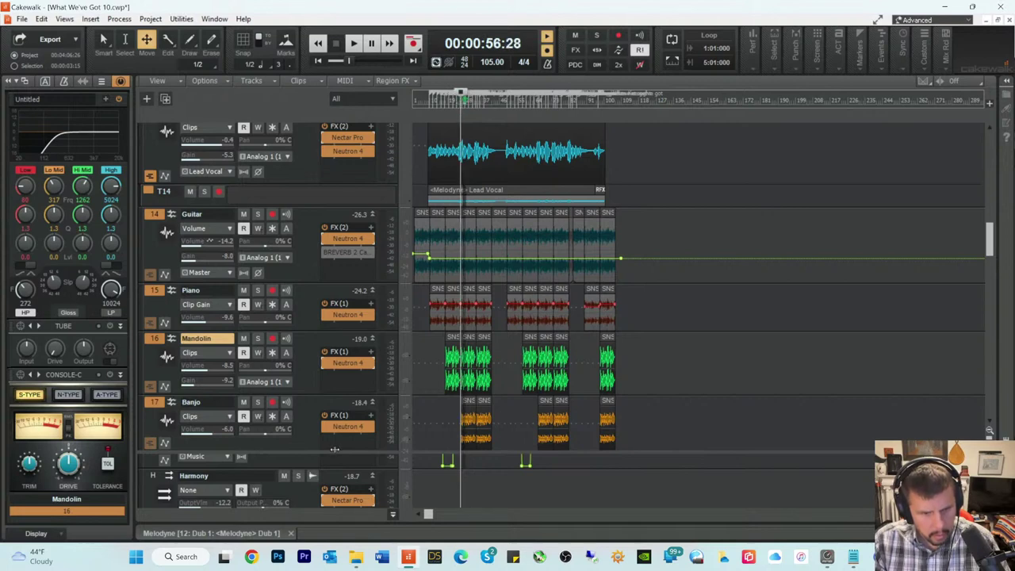
pyautogui.press('space')
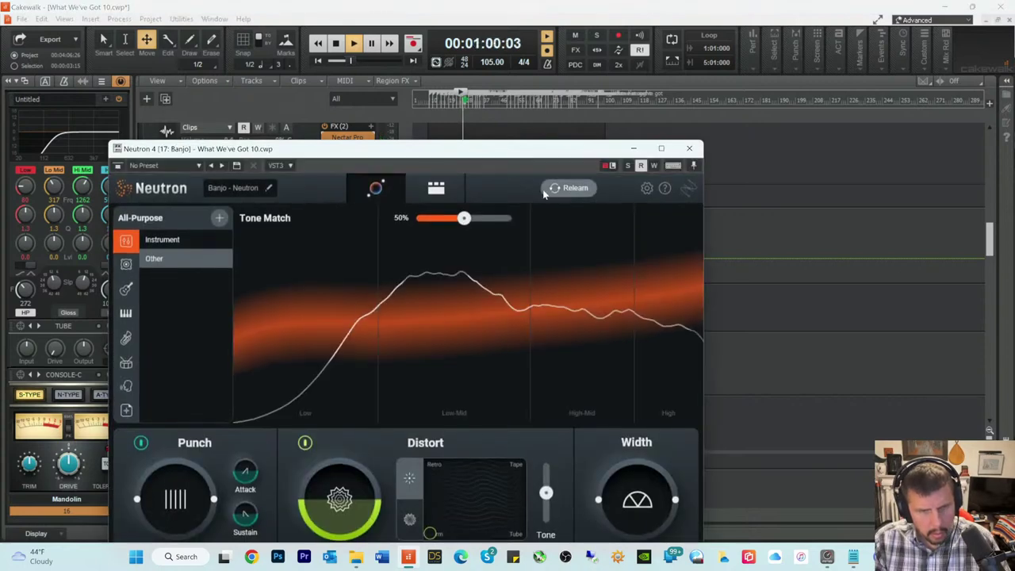
pyautogui.click(568, 186)
pyautogui.moveTo(545, 159); pyautogui.dragTo(658, 100)
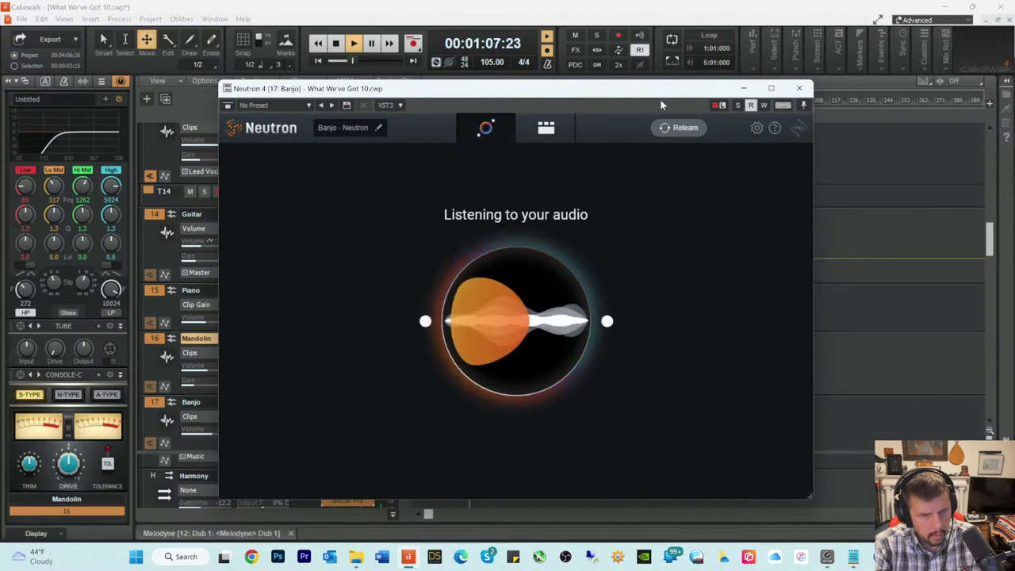
pyautogui.press('space')
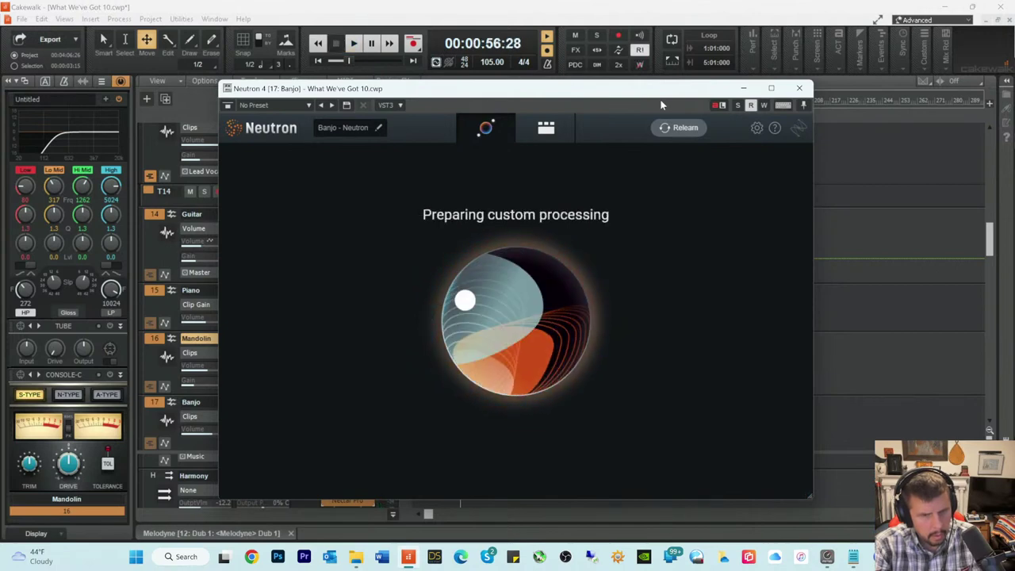
pyautogui.press('space')
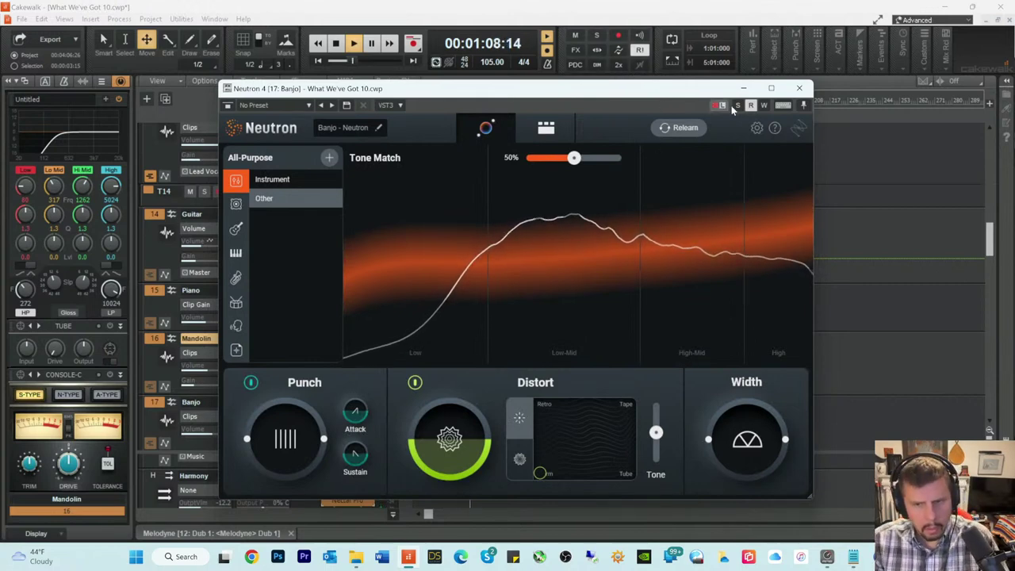
pyautogui.click(798, 88)
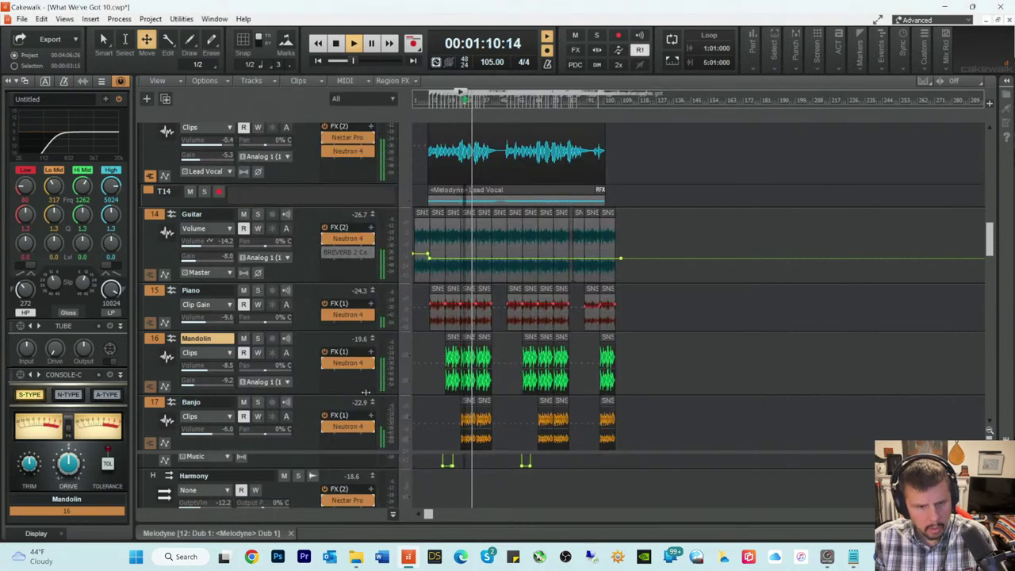
# Step: Enlarge the bus area, open Ozone 10 on the Master bus, save the project and switch the plug-in to its Assistant view
pyautogui.moveTo(346, 450); pyautogui.dragTo(373, 295)
pyautogui.scroll(-10, 486, 389)
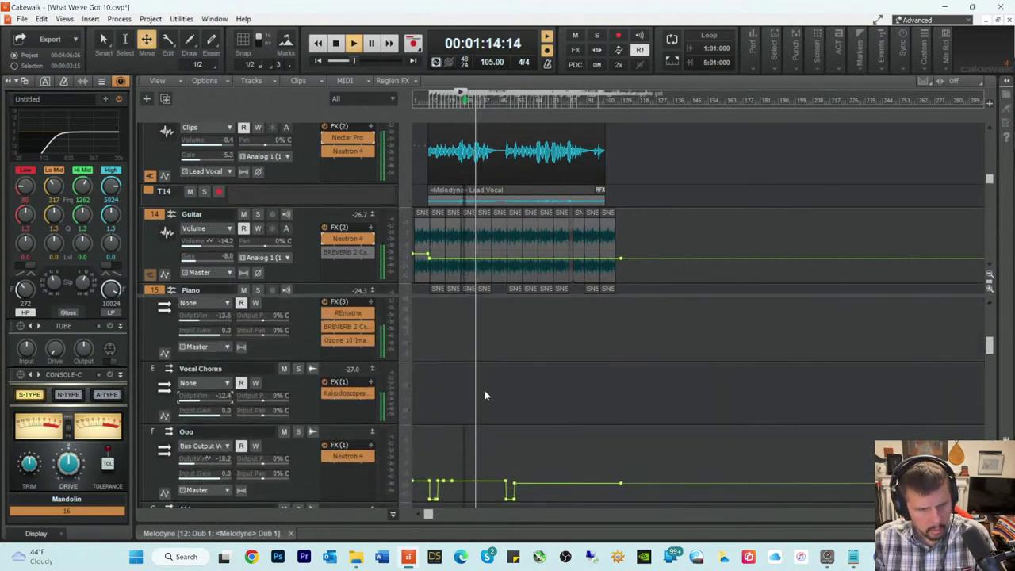
pyautogui.scroll(5, 485, 387)
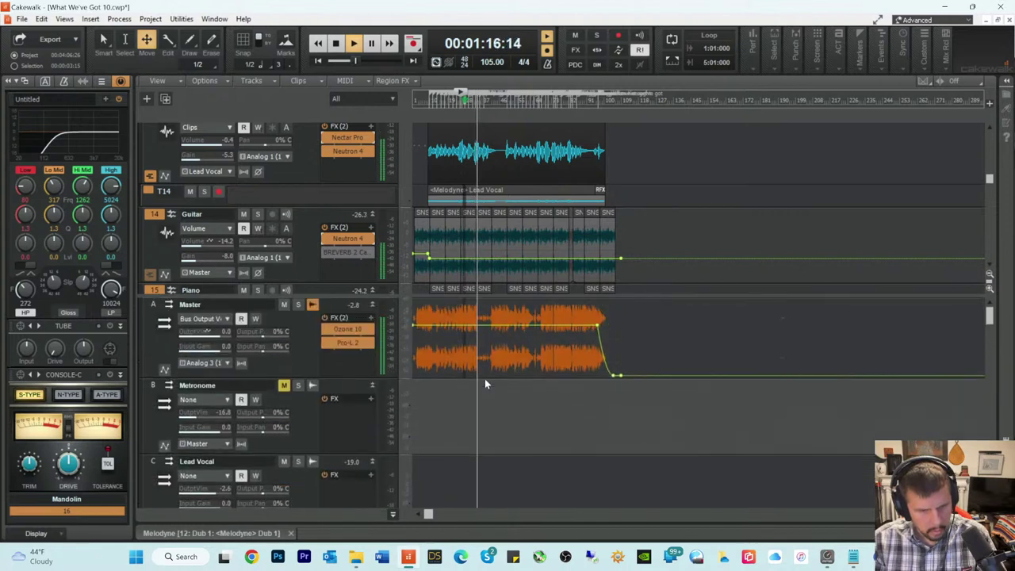
pyautogui.doubleClick(343, 330)
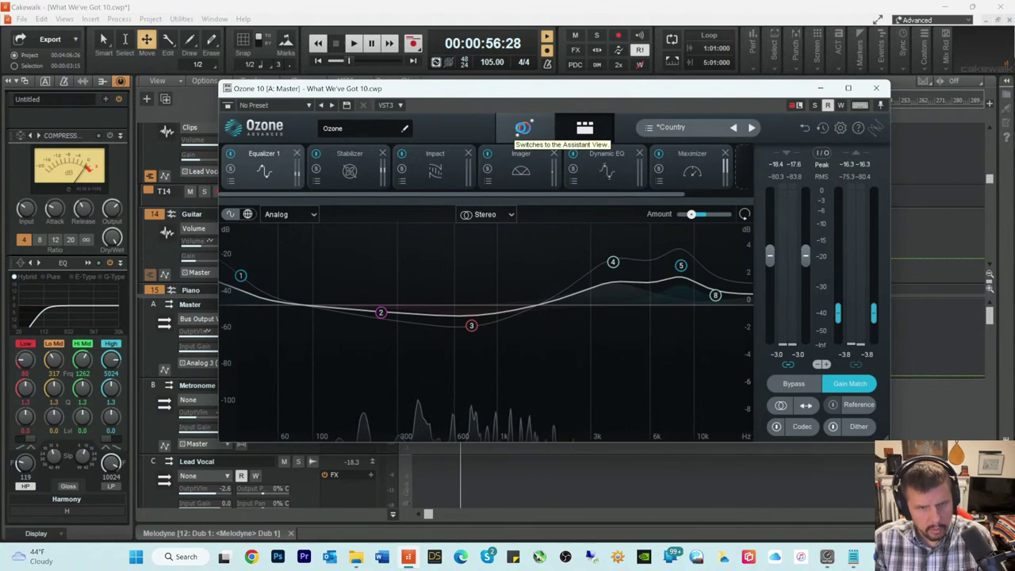
pyautogui.hotkey('ctrl', 's')
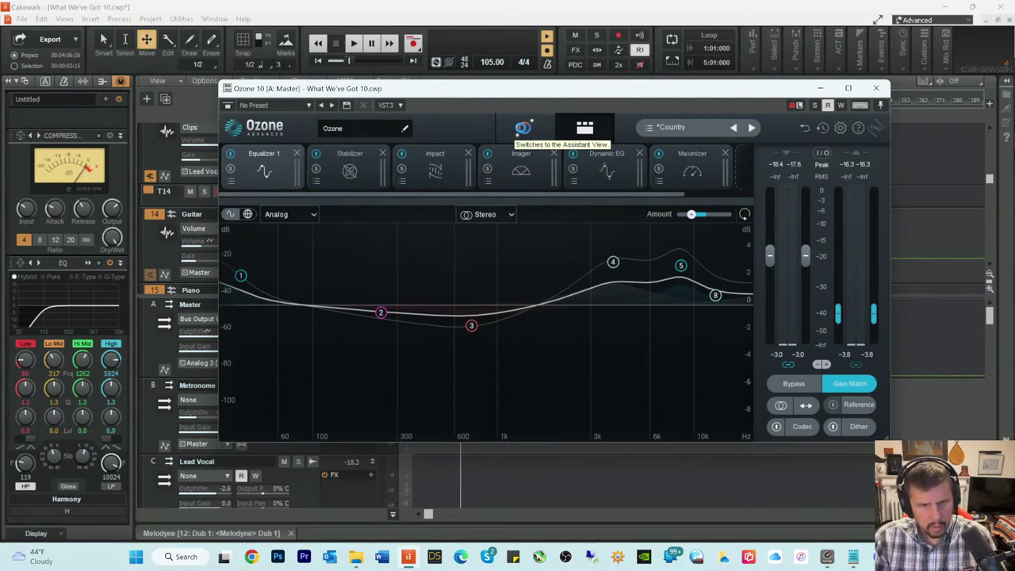
pyautogui.click(527, 129)
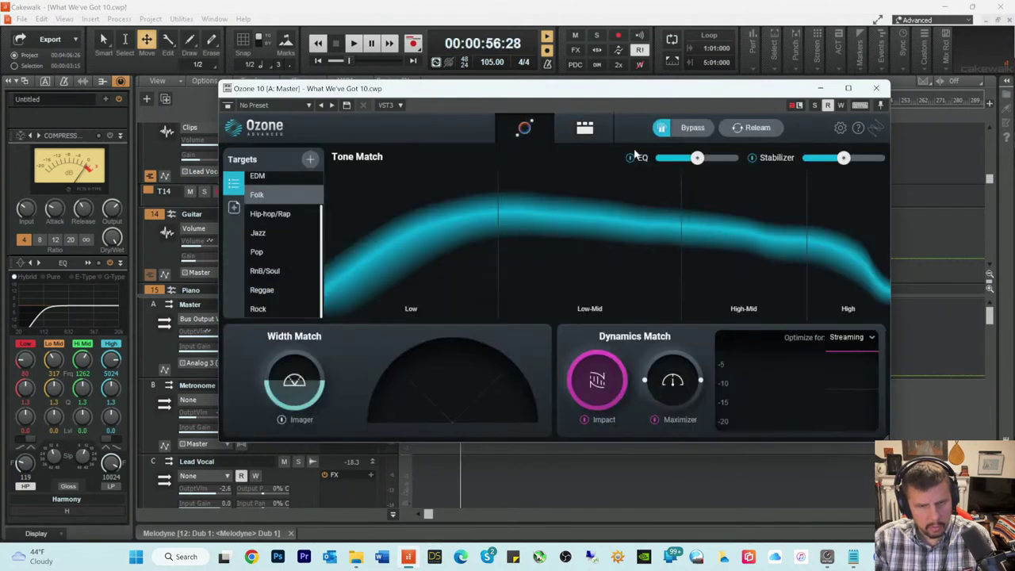
# Step: Relearn the Master bus with Ozone 10's assistant while the song plays and change the tone target to Country
pyautogui.click(749, 128)
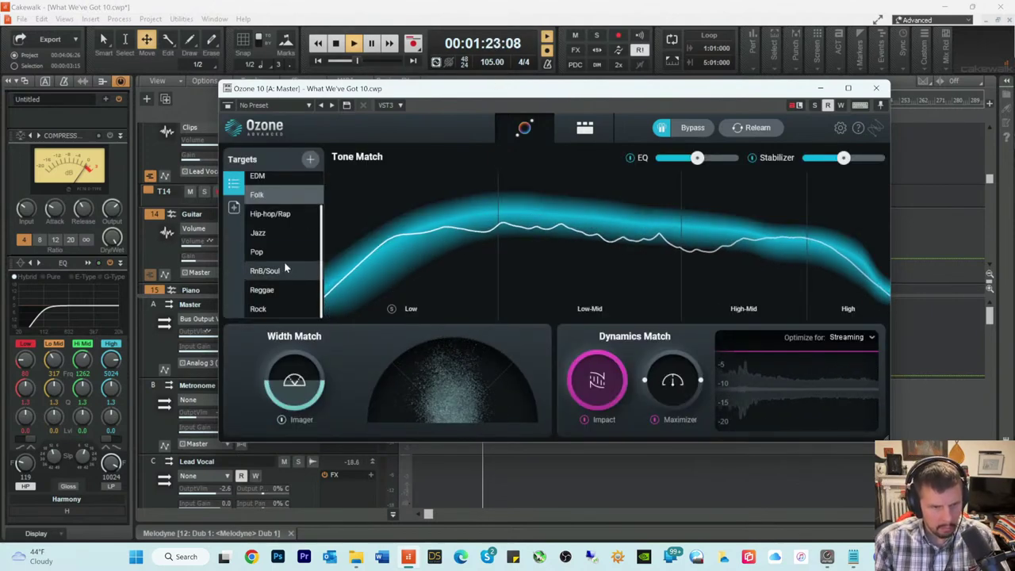
pyautogui.scroll(2, 284, 260)
pyautogui.click(267, 200)
pyautogui.scroll(-1, 266, 200)
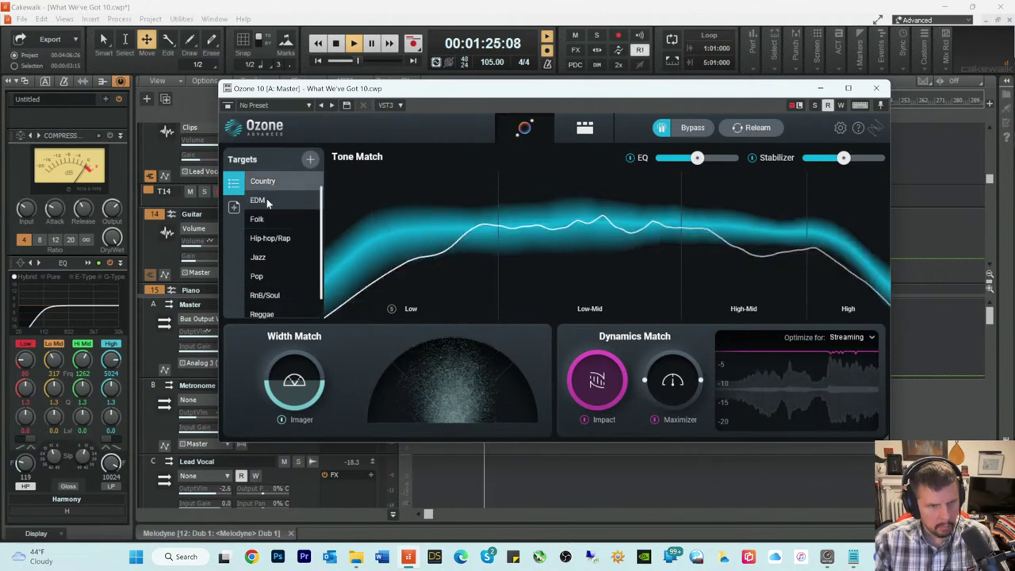
pyautogui.click(266, 200)
pyautogui.click(274, 183)
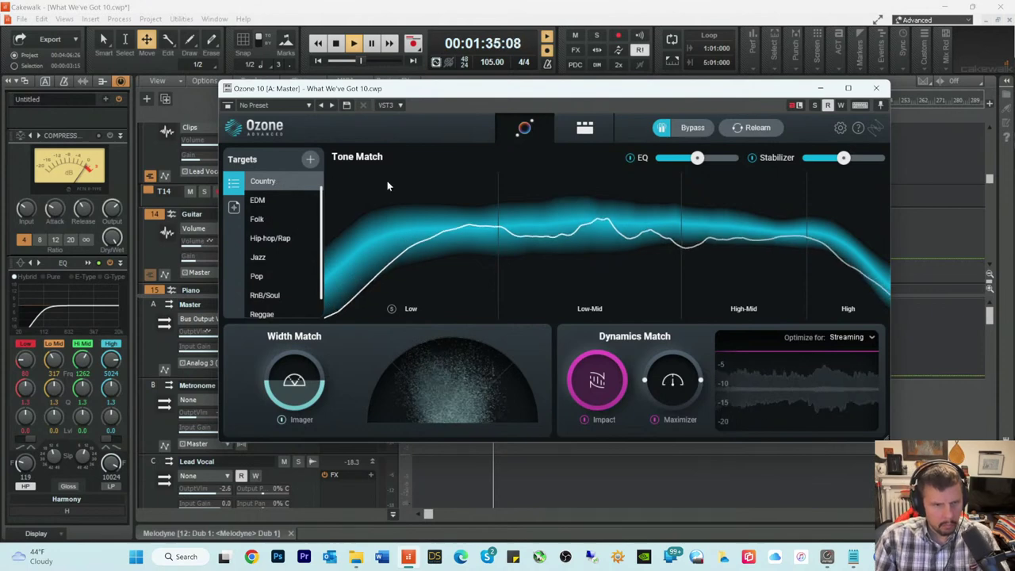
# Step: Relearn the master against the Country target, playing from about 00:00:56, then minimize Ozone 10 and stop playback
pyautogui.click(753, 127)
pyautogui.press('space')
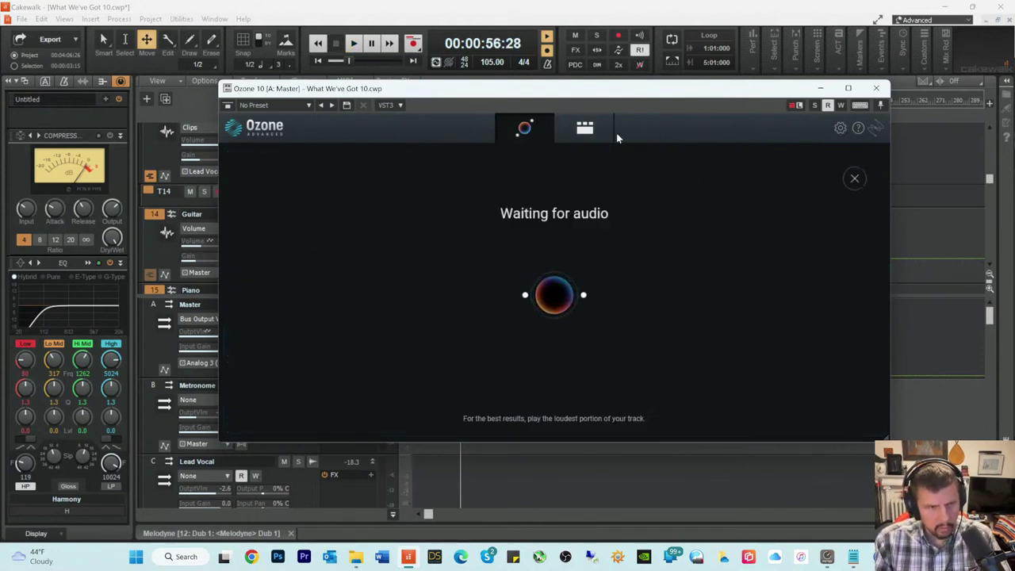
pyautogui.press('space')
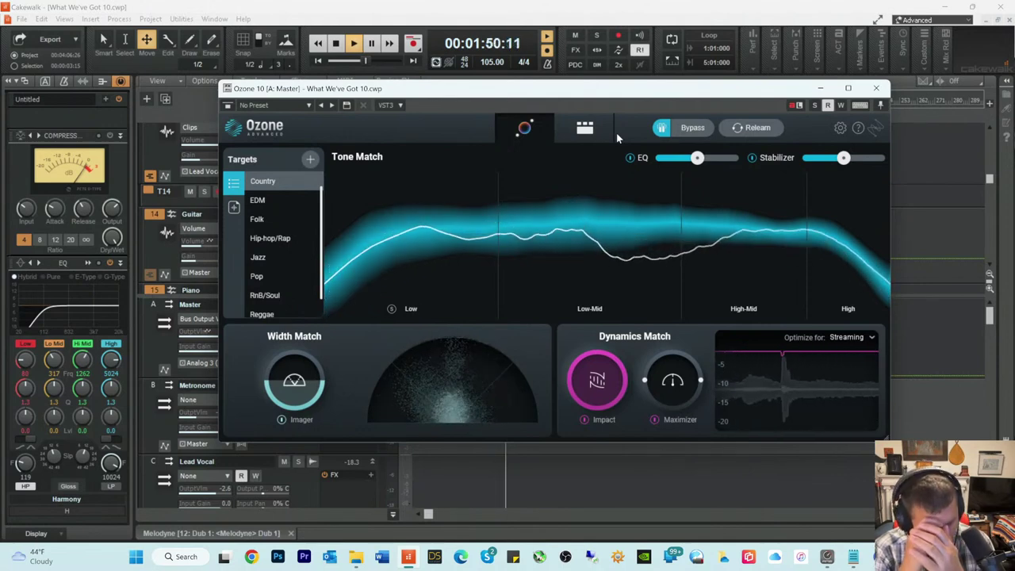
pyautogui.click(823, 88)
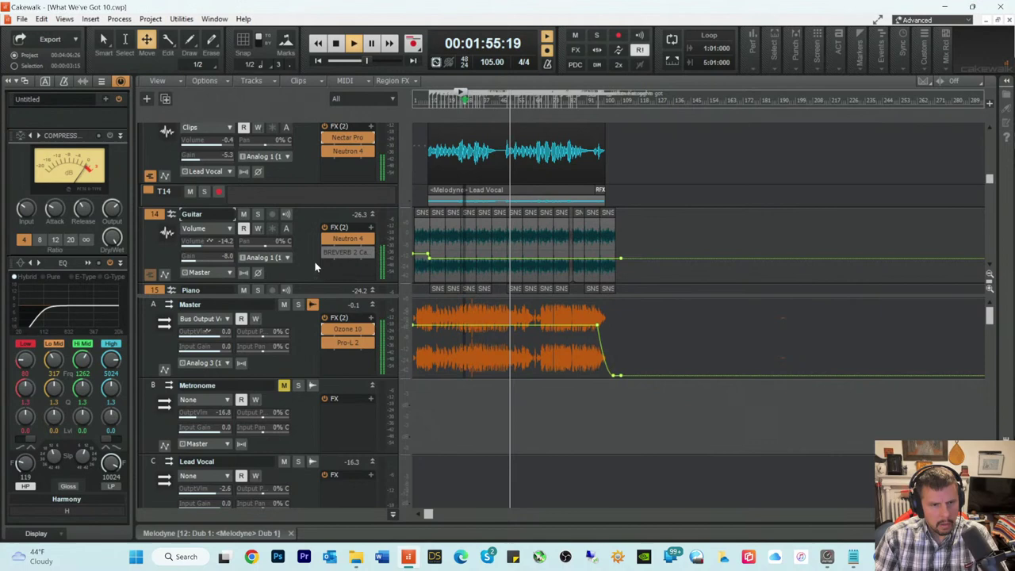
pyautogui.click(314, 261)
pyautogui.press('space')
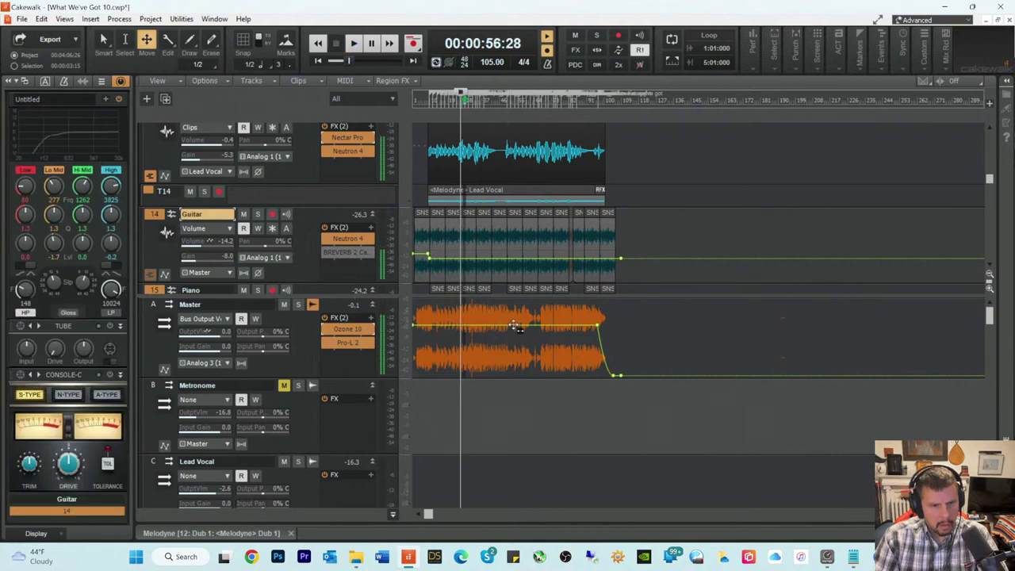
# Step: Insert Neutron 4 as the first effect on the Ry Guitars bus, ahead of the Ozone 10 imager
pyautogui.scroll(-10, 565, 360)
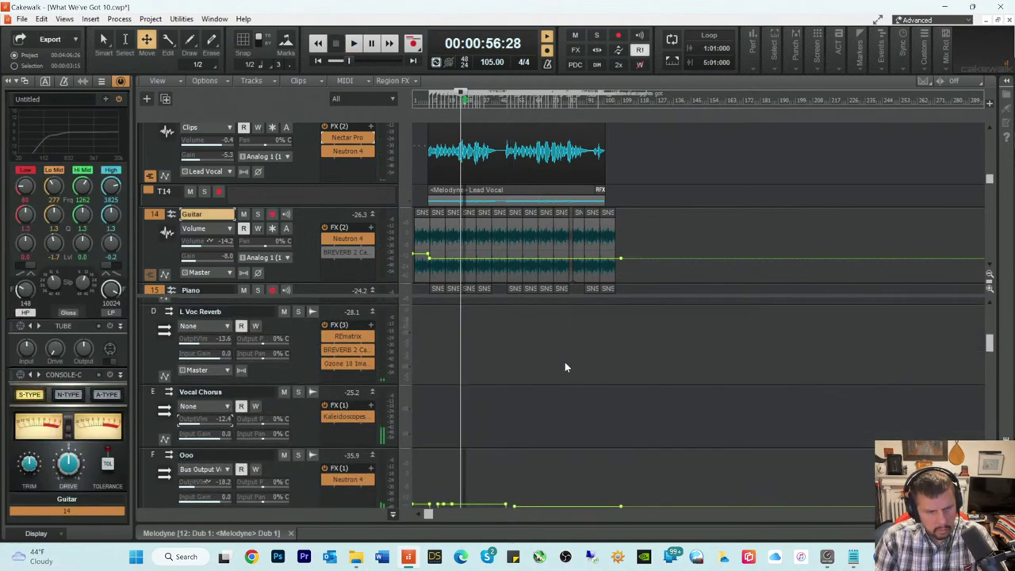
pyautogui.scroll(-5, 565, 364)
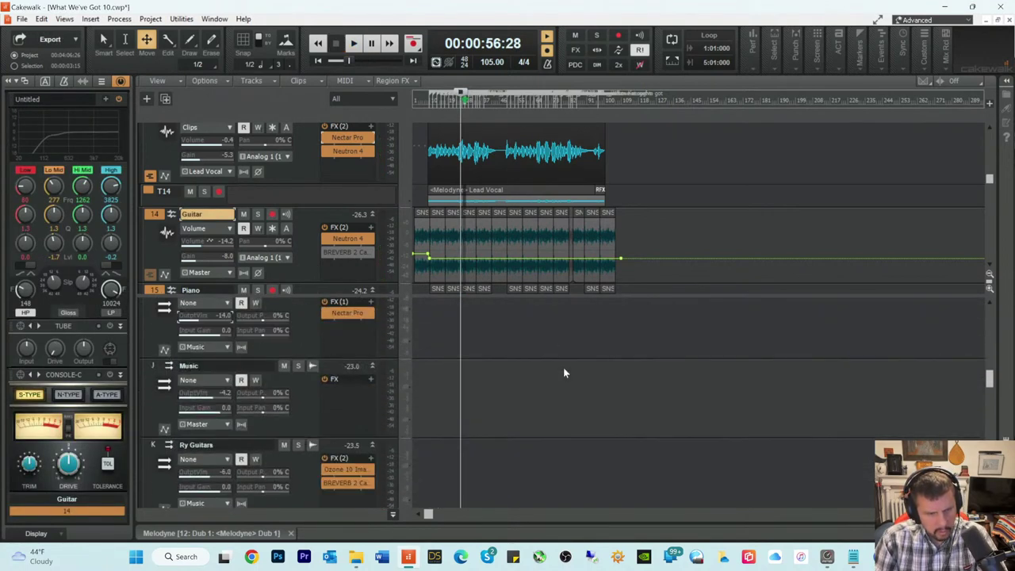
pyautogui.scroll(-3, 564, 372)
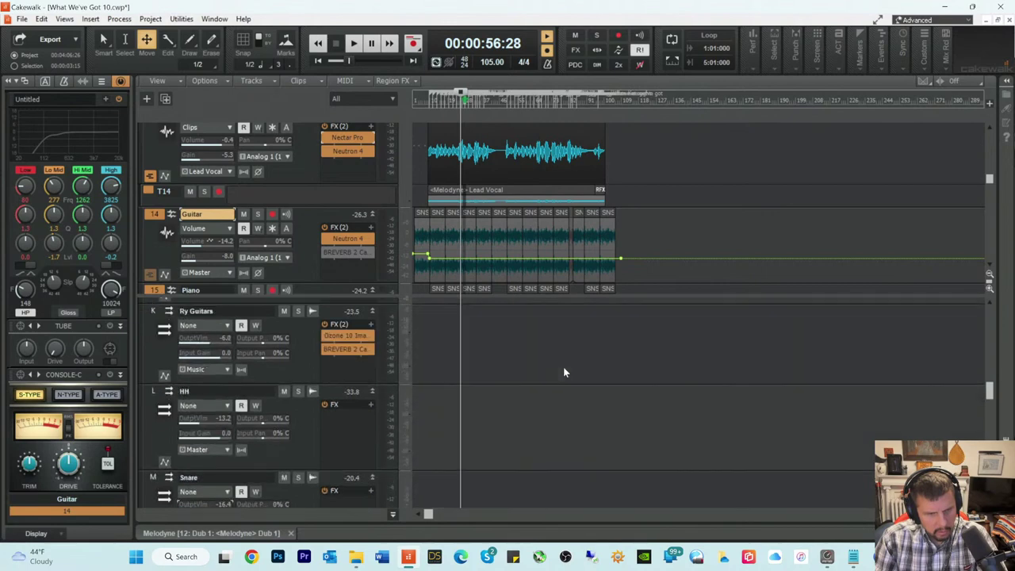
pyautogui.click(338, 342)
pyautogui.rightClick(325, 344)
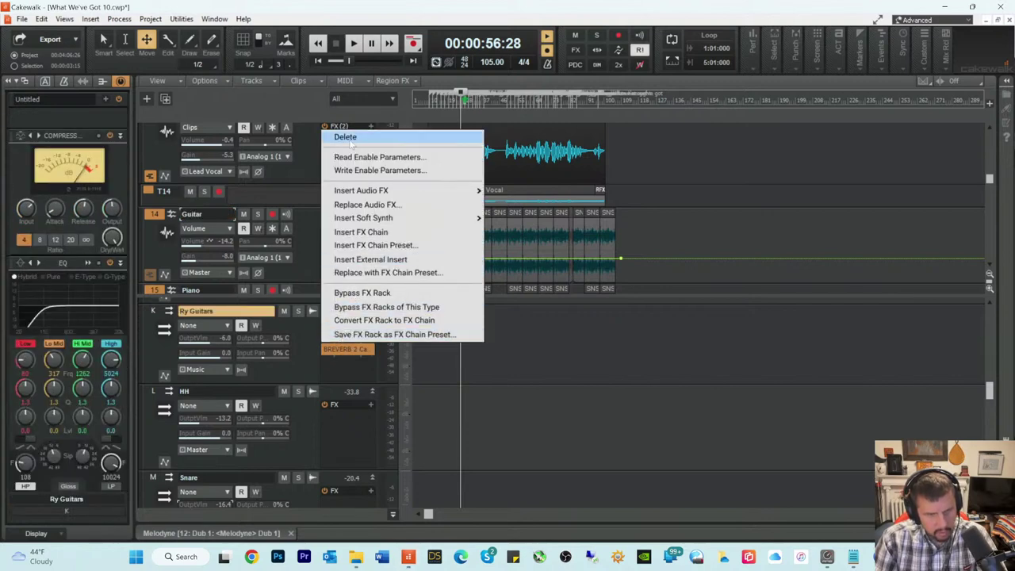
pyautogui.moveTo(353, 192)
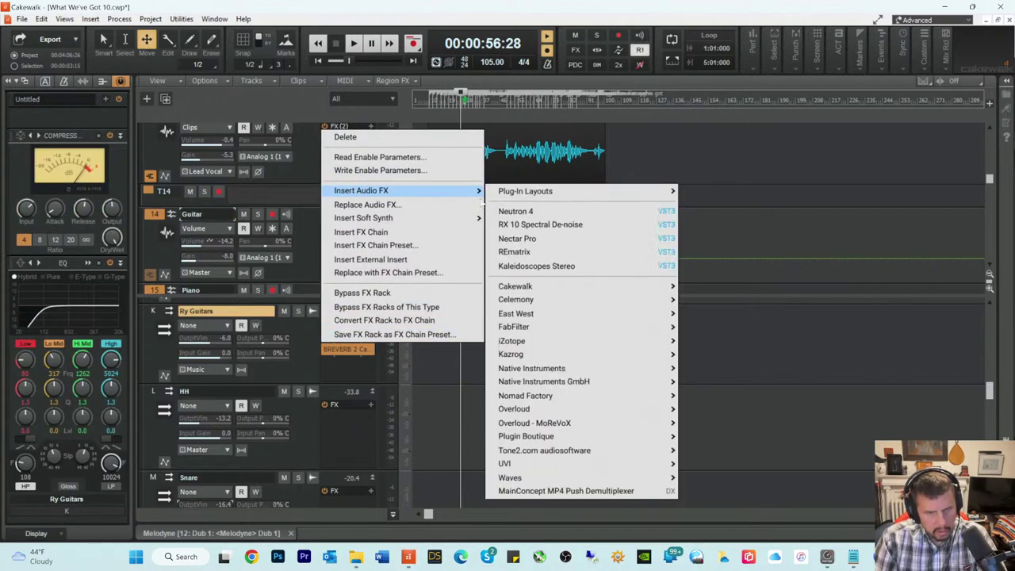
pyautogui.click(507, 211)
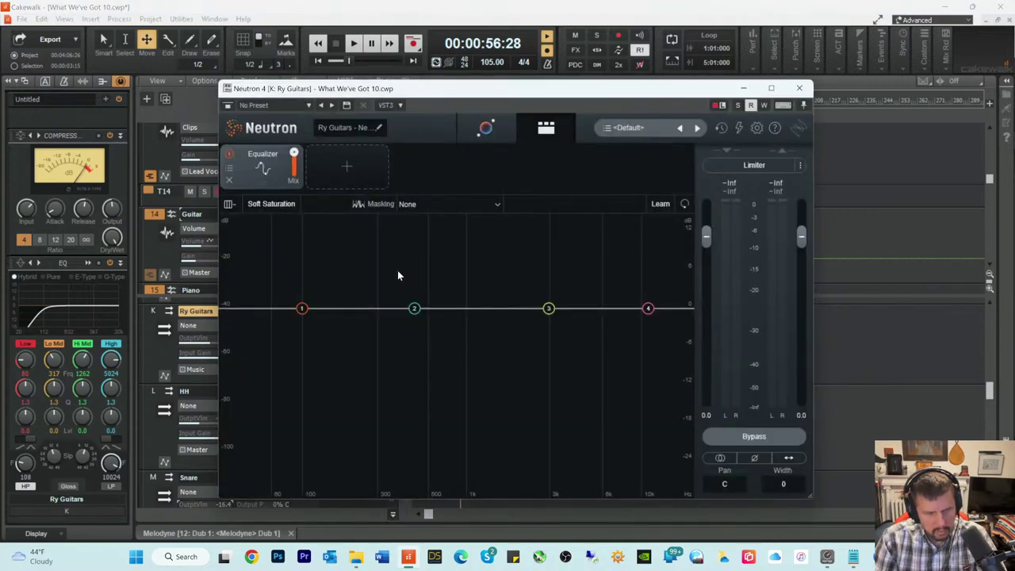
# Step: Run Neutron 4's assistant on the Ry Guitars bus, playing the song from about 00:00:56, and move the plug-in window aside
pyautogui.press('space')
pyautogui.click(485, 130)
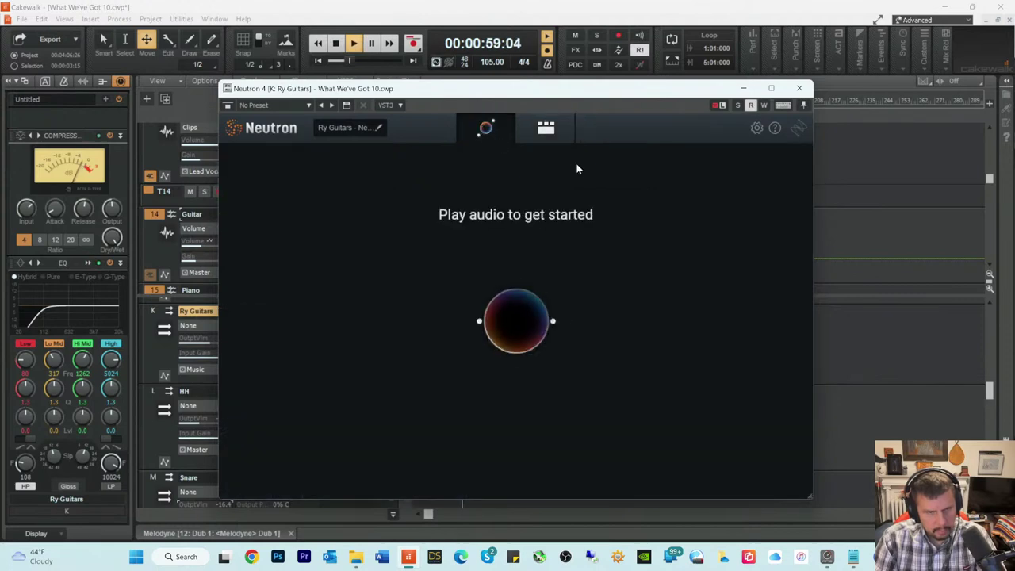
pyautogui.moveTo(524, 95); pyautogui.dragTo(655, 113)
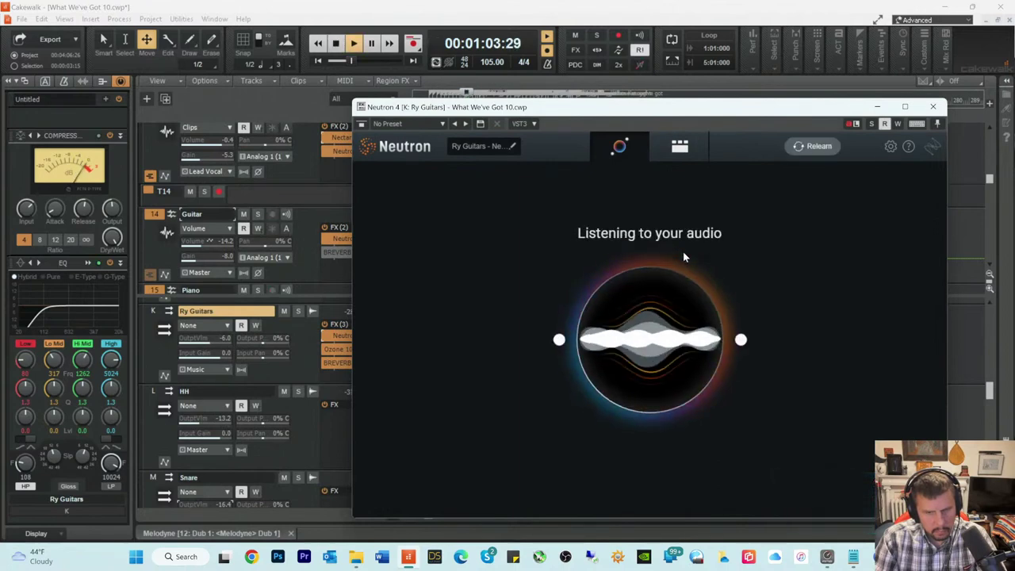
pyautogui.press('space')
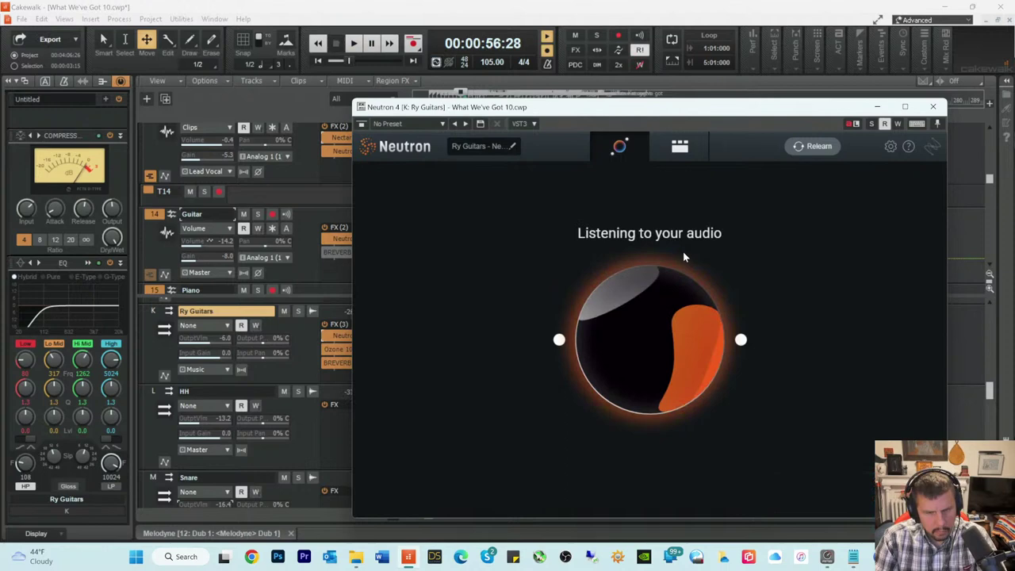
pyautogui.press('space')
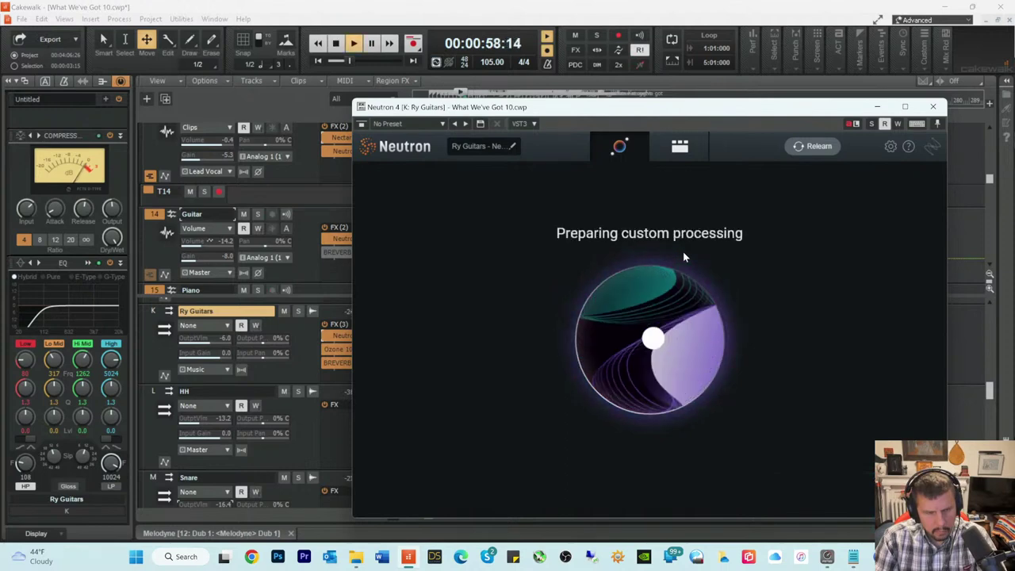
pyautogui.moveTo(644, 113); pyautogui.dragTo(829, 145)
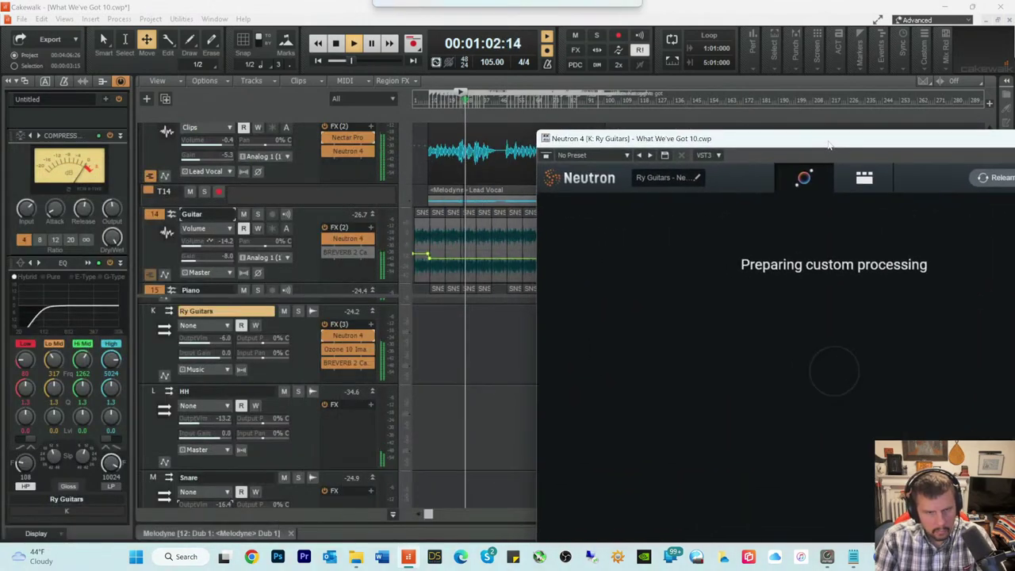
# Step: Look through the instrument and drum tracks and their effects while the song plays
pyautogui.scroll(-3, 500, 222)
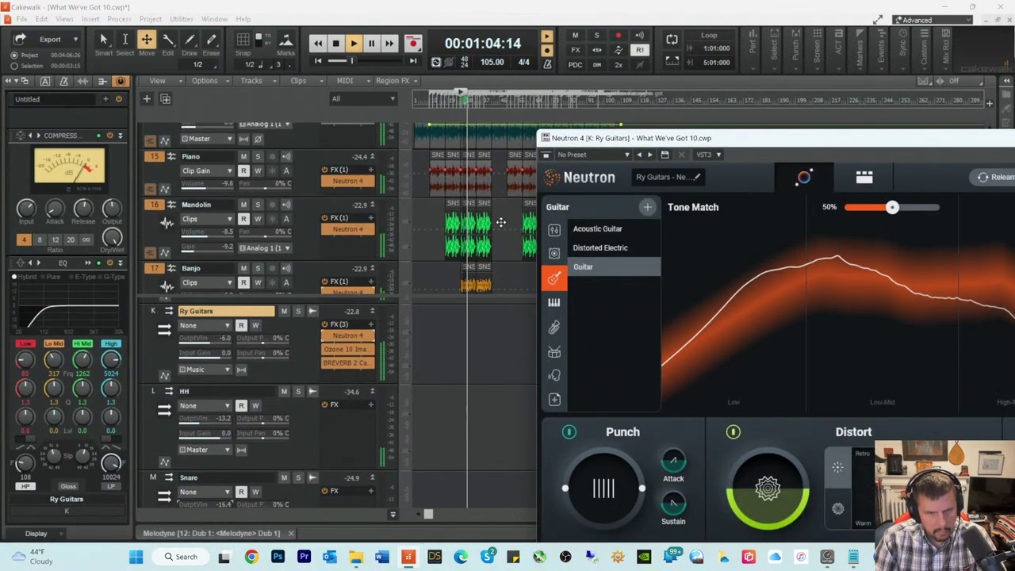
pyautogui.scroll(-3, 500, 222)
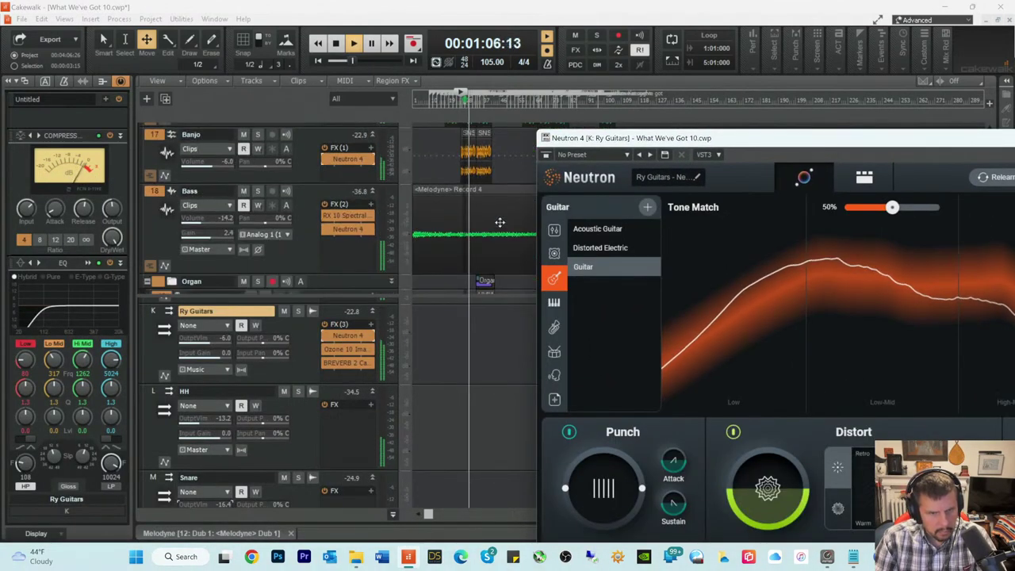
pyautogui.scroll(-5, 500, 222)
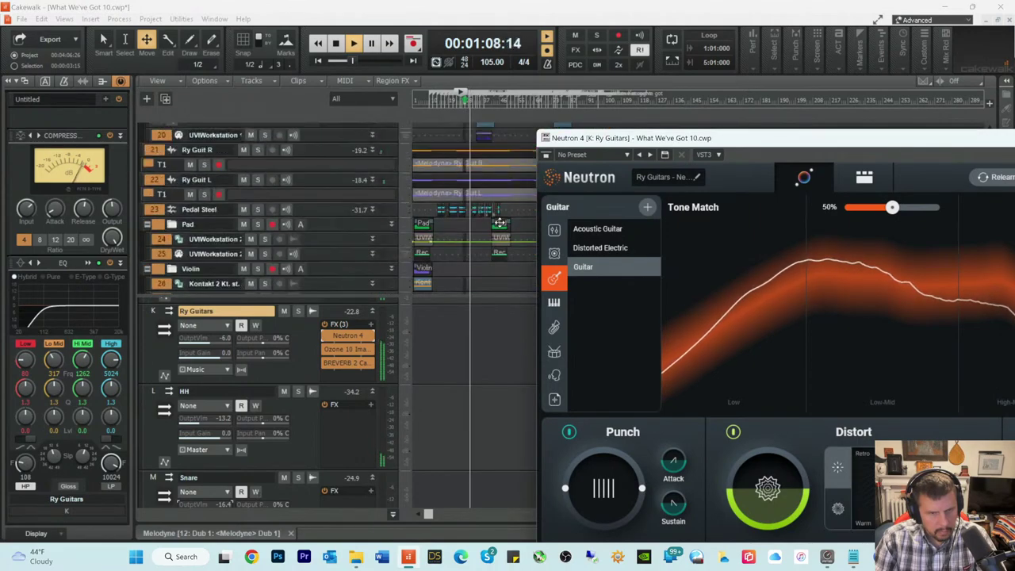
pyautogui.scroll(-3, 499, 221)
pyautogui.scroll(3, 499, 222)
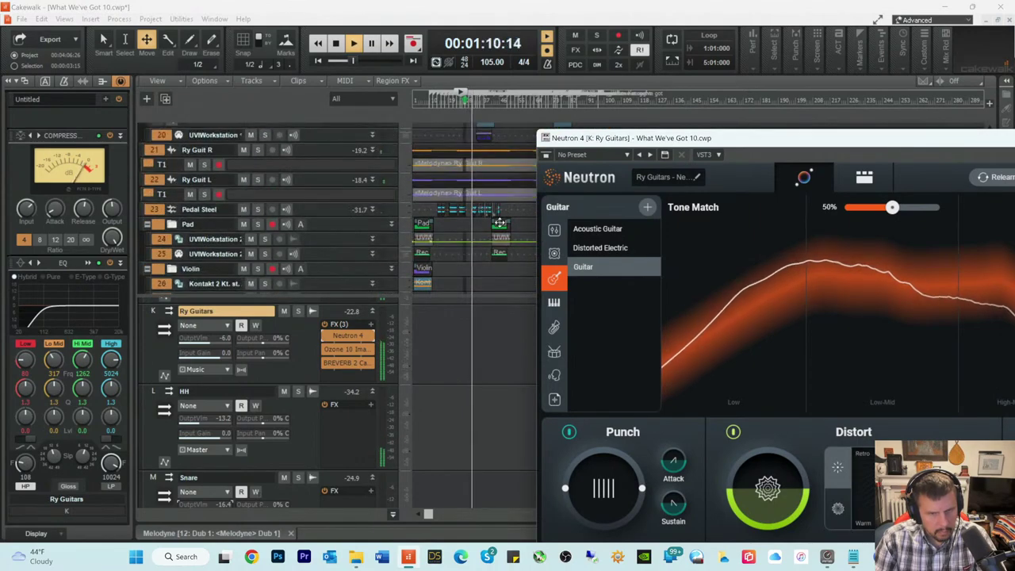
pyautogui.scroll(-5, 500, 222)
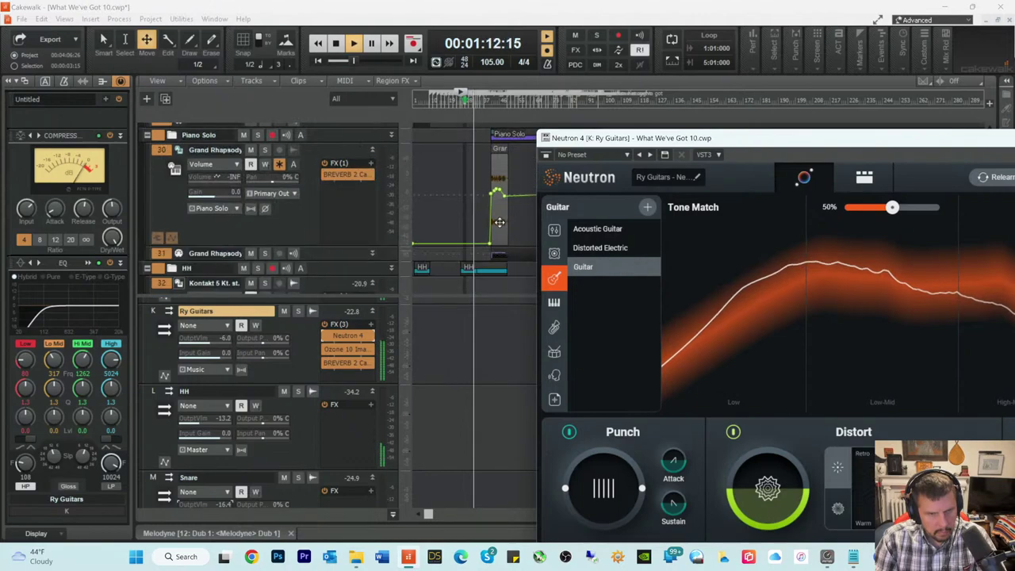
pyautogui.scroll(-3, 500, 222)
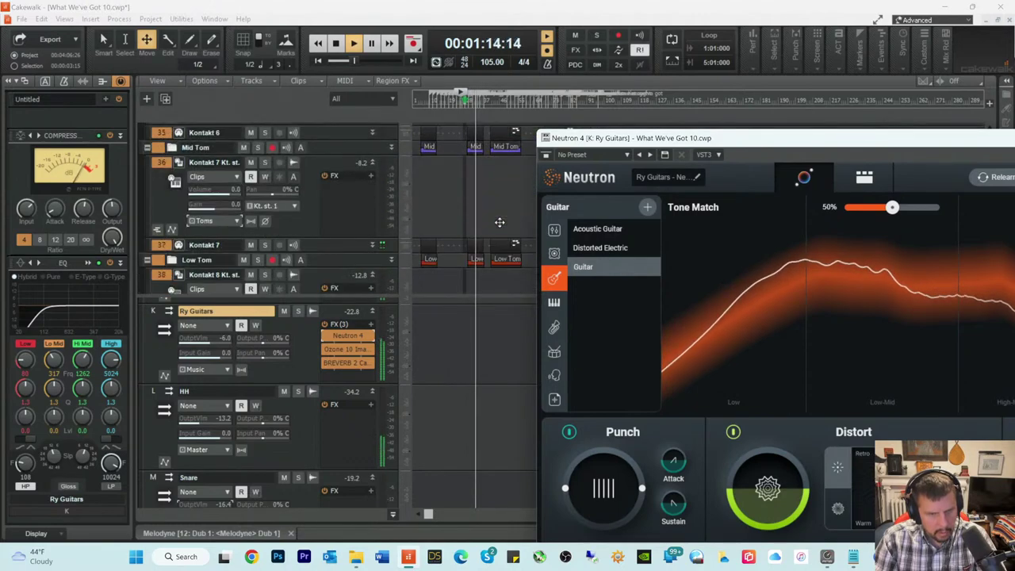
pyautogui.scroll(-1, 500, 222)
pyautogui.scroll(5, 499, 222)
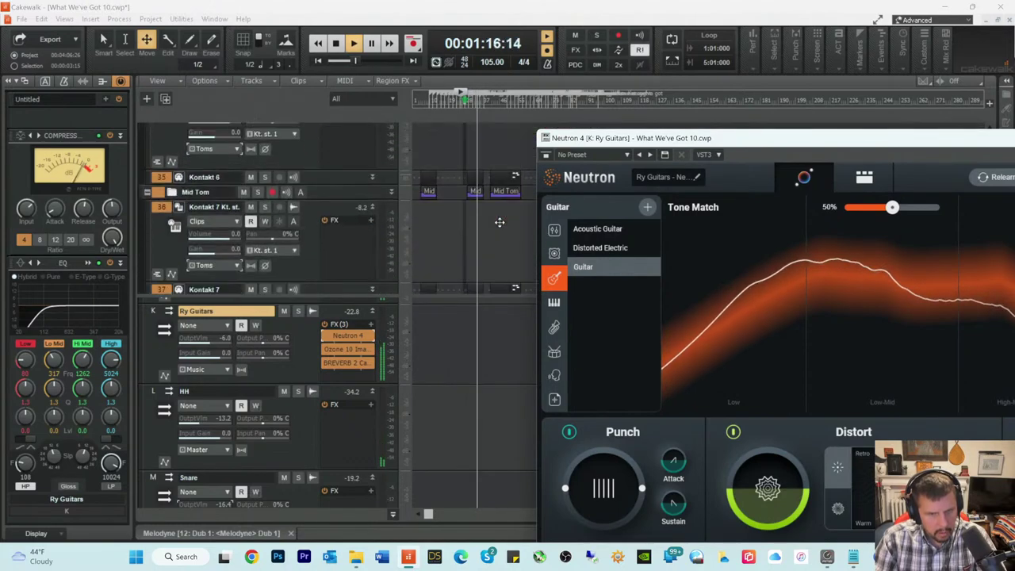
pyautogui.scroll(4, 499, 222)
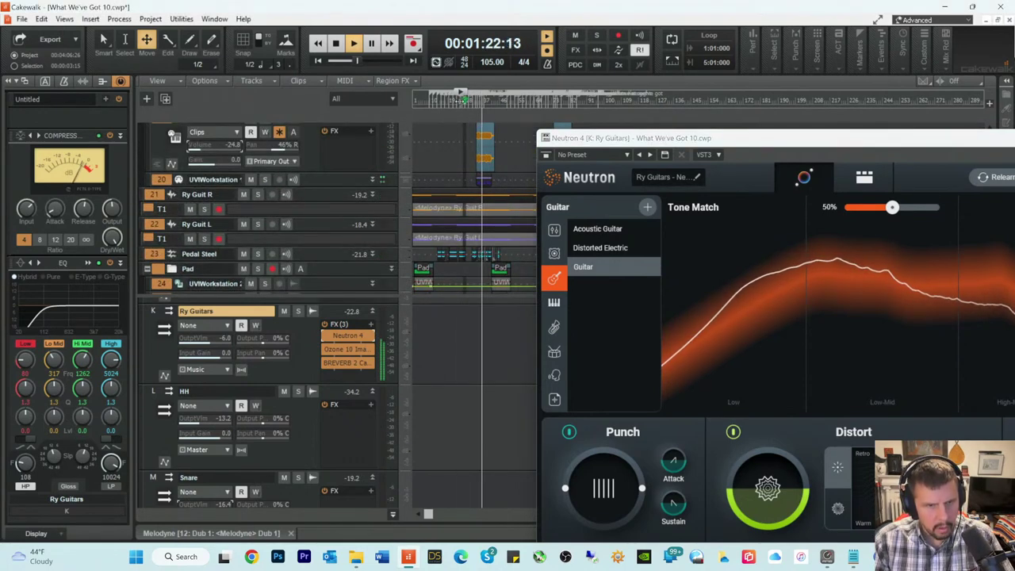
# Step: Replay the song from about 00:00:56 to hear Neutron 4 on the Ry Guitars bus and minimize the plug-in window
pyautogui.click(460, 103)
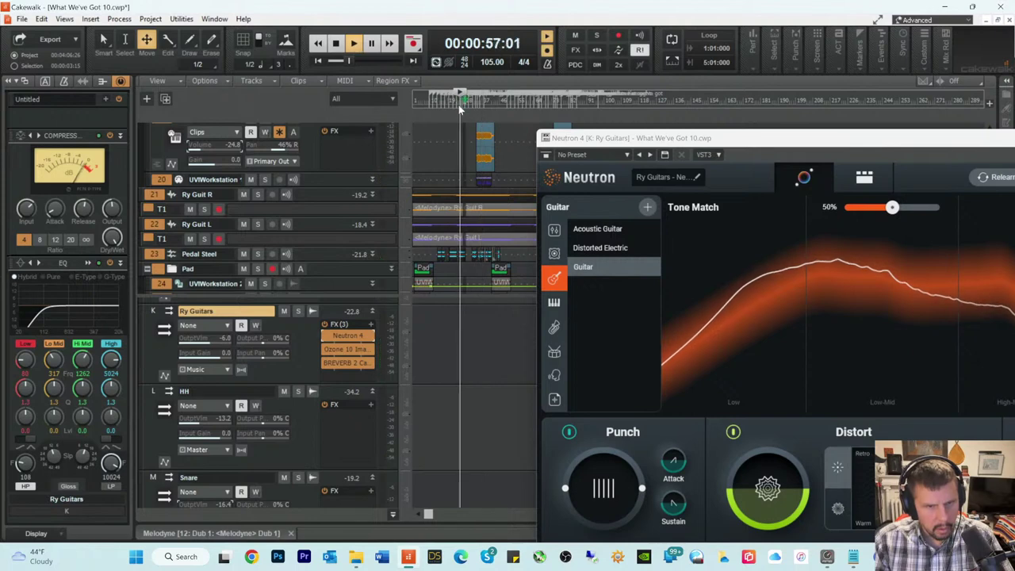
pyautogui.click(459, 103)
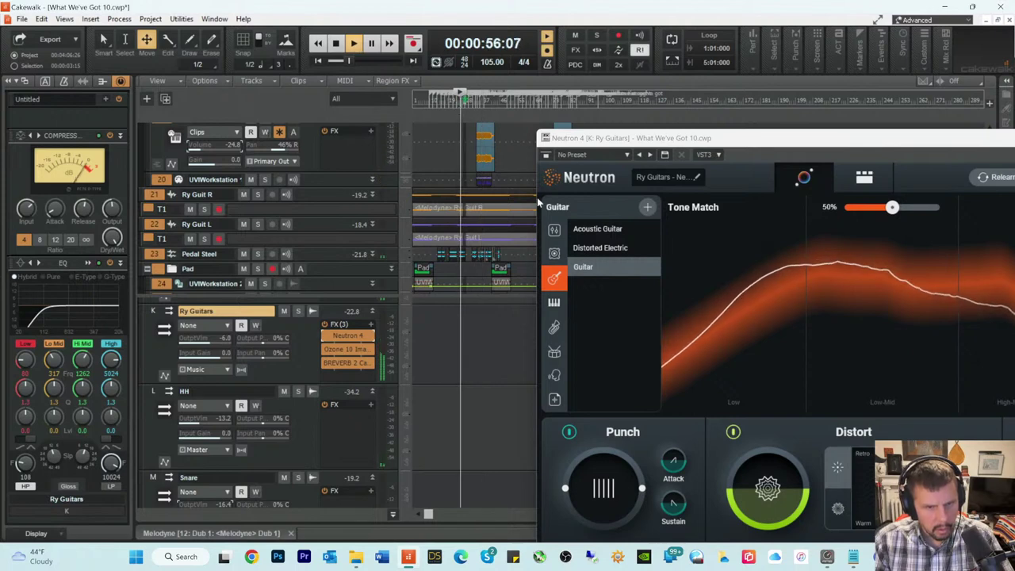
pyautogui.press('space')
pyautogui.moveTo(788, 143); pyautogui.dragTo(634, 108)
pyautogui.press('space')
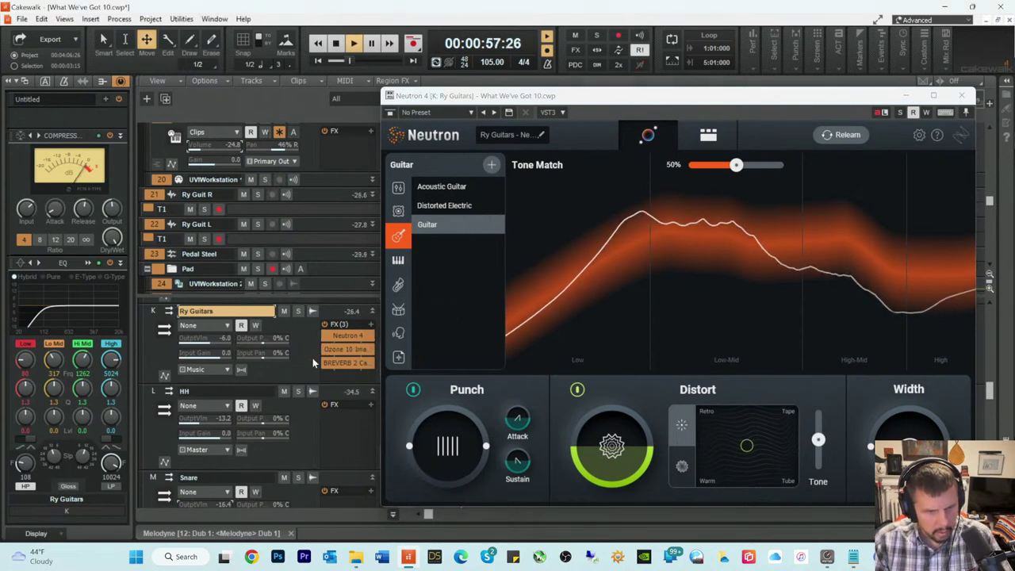
pyautogui.click(901, 96)
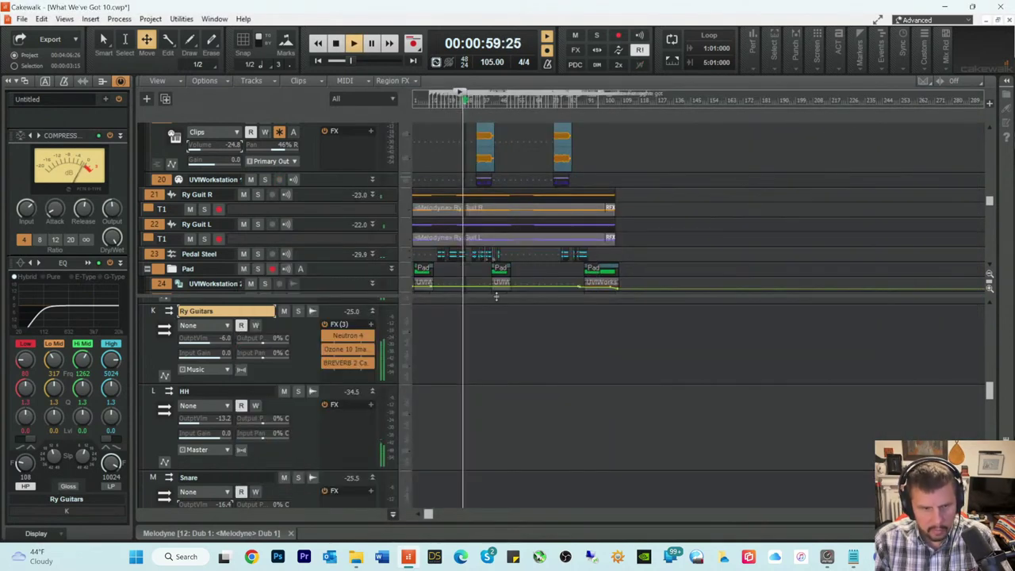
# Step: Solo the Ry Guitars bus to compare its sound with Neutron 4 bypassed and enabled, and end the solo
pyautogui.click(297, 311)
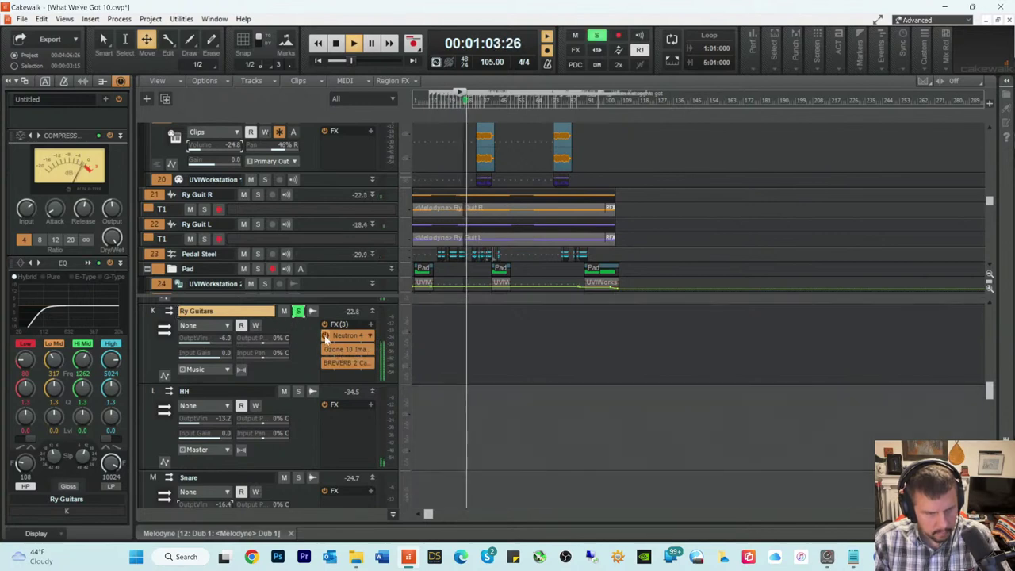
pyautogui.click(324, 336)
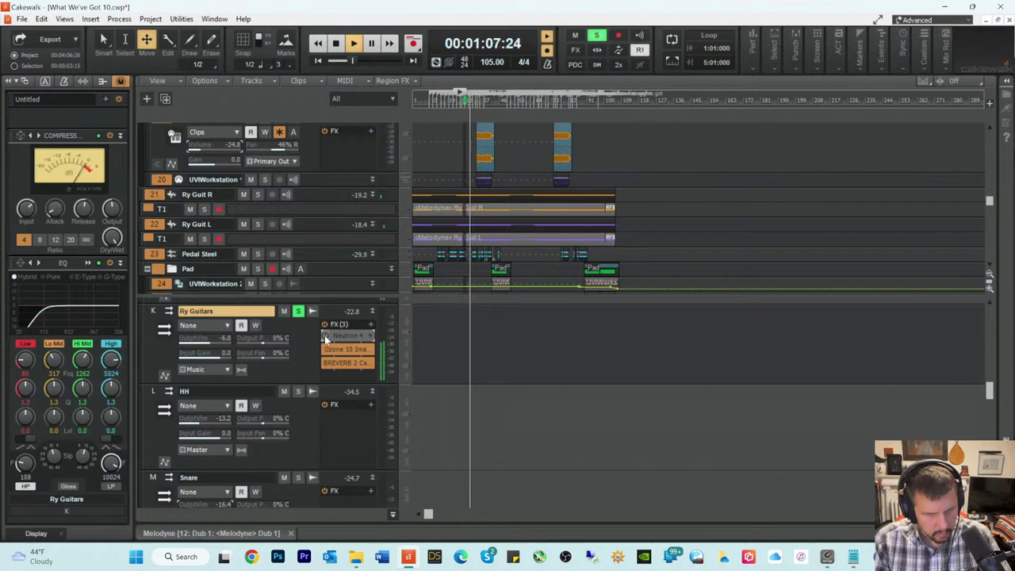
pyautogui.click(325, 335)
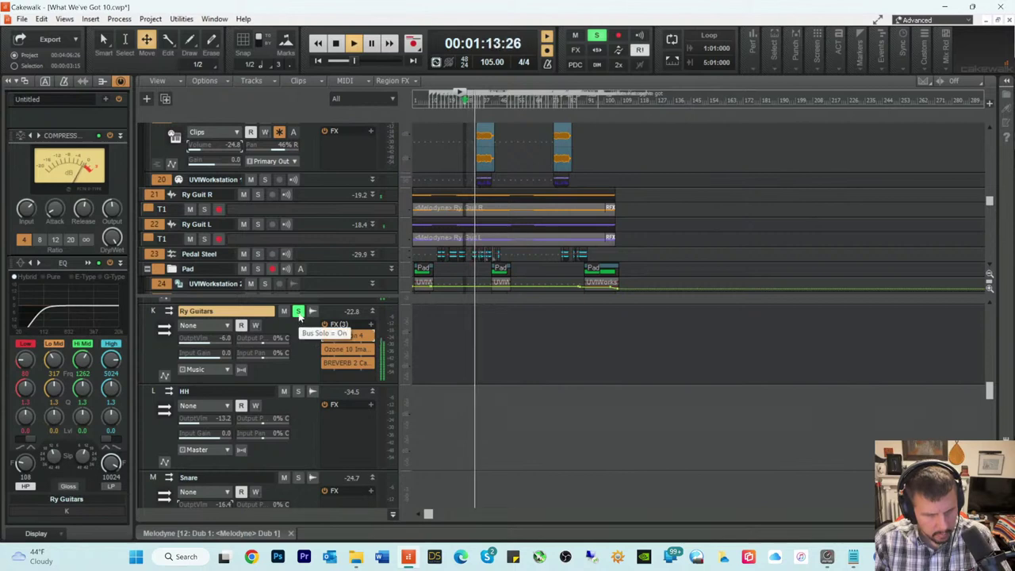
pyautogui.click(297, 311)
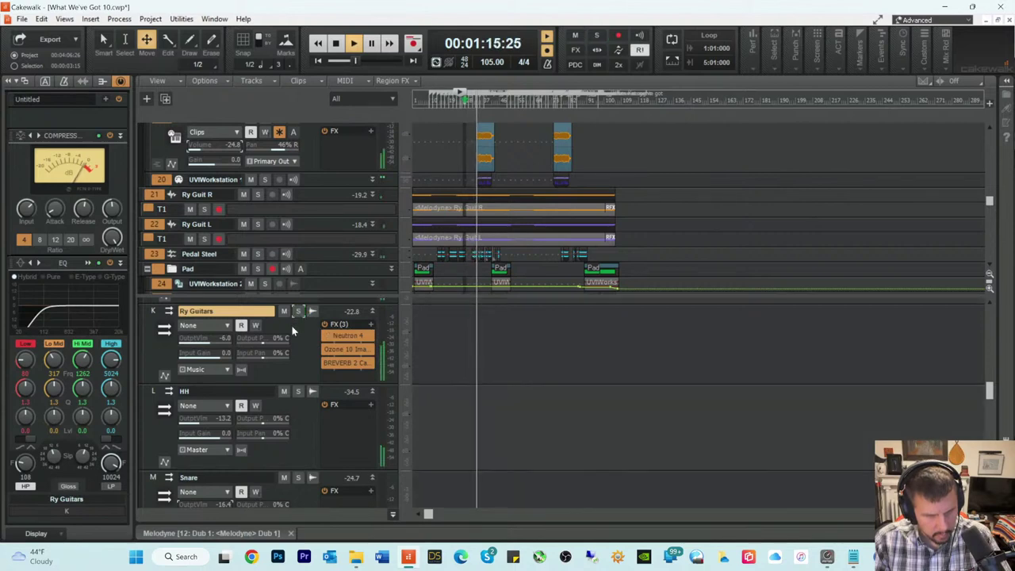
pyautogui.moveTo(213, 341)
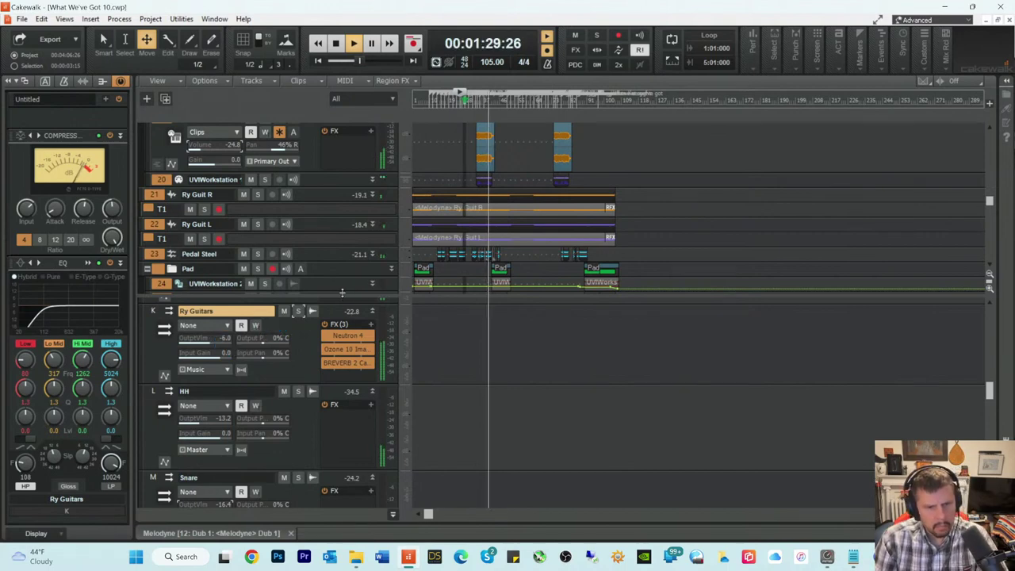
# Step: Enlarge the track pane and lower the volume of the BD drum track to -6.6 dB while the song plays
pyautogui.moveTo(341, 294); pyautogui.dragTo(341, 410)
pyautogui.scroll(-10, 474, 335)
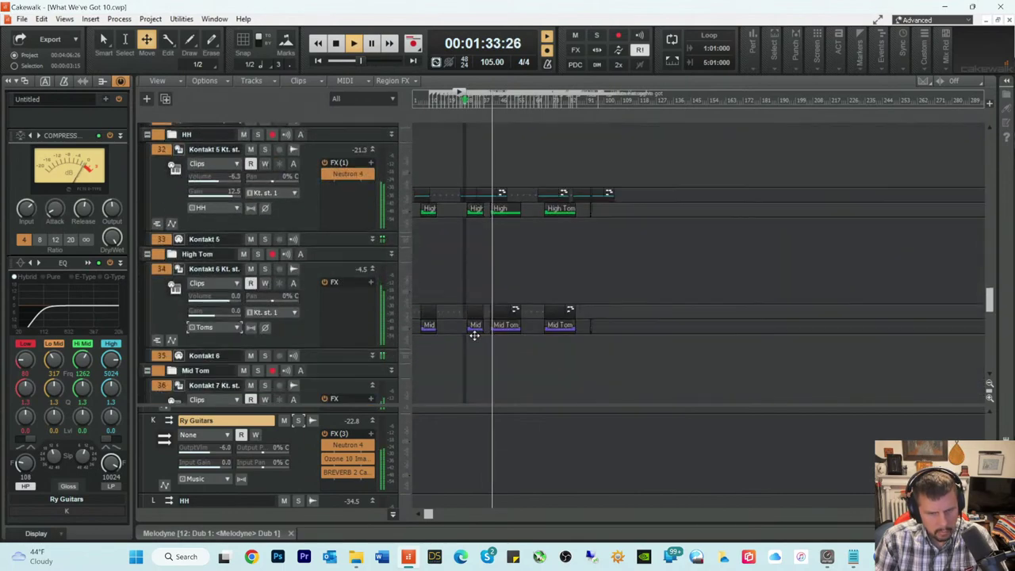
pyautogui.scroll(-6, 474, 335)
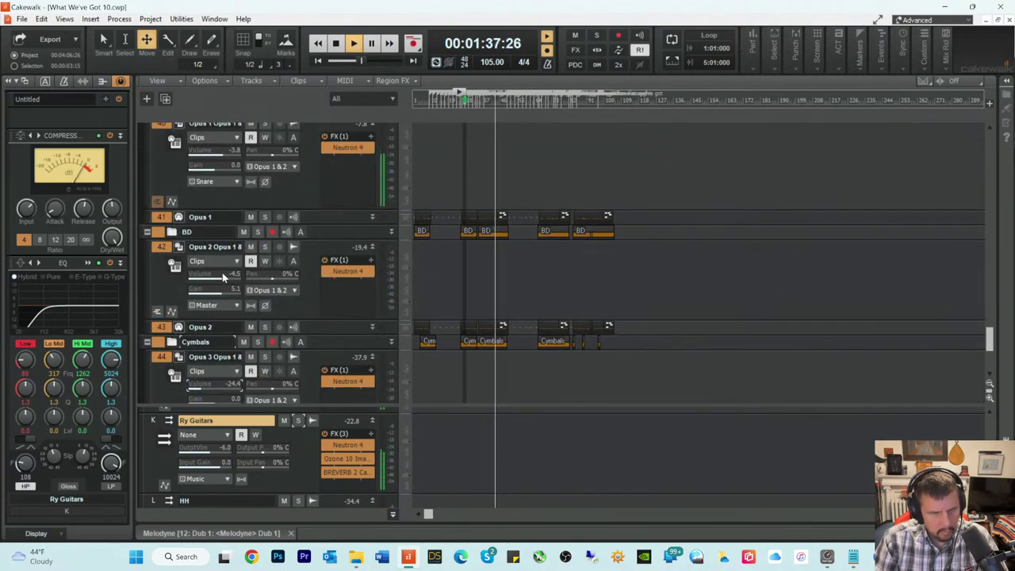
pyautogui.click(435, 278)
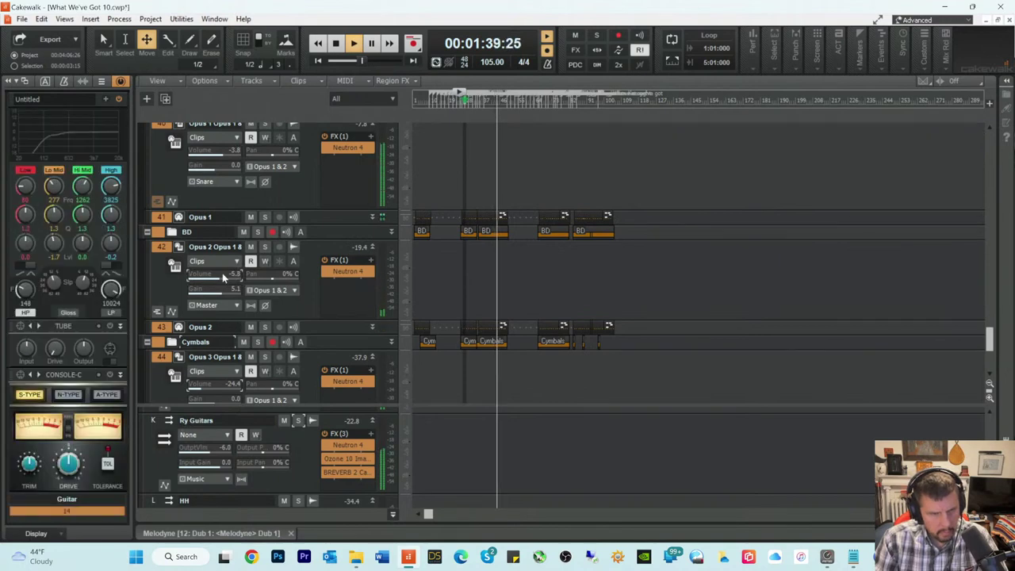
pyautogui.scroll(-2, 223, 276)
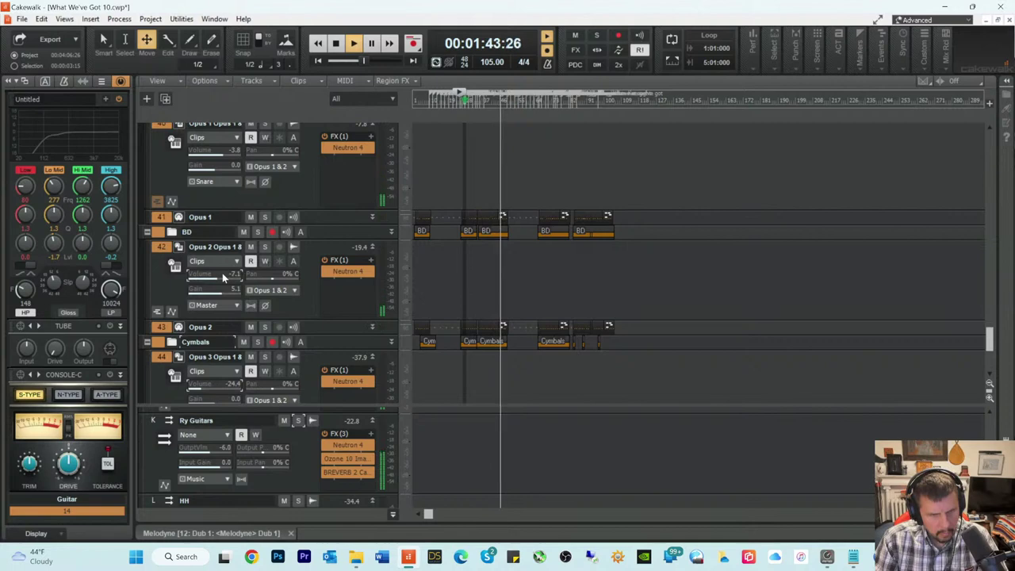
pyautogui.scroll(-1, 224, 276)
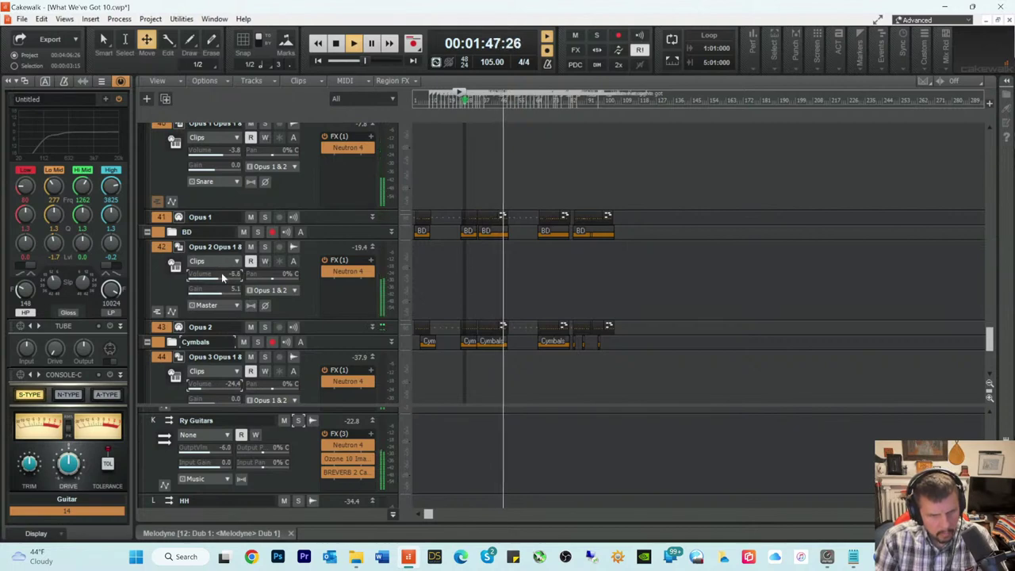
pyautogui.scroll(-1, 222, 272)
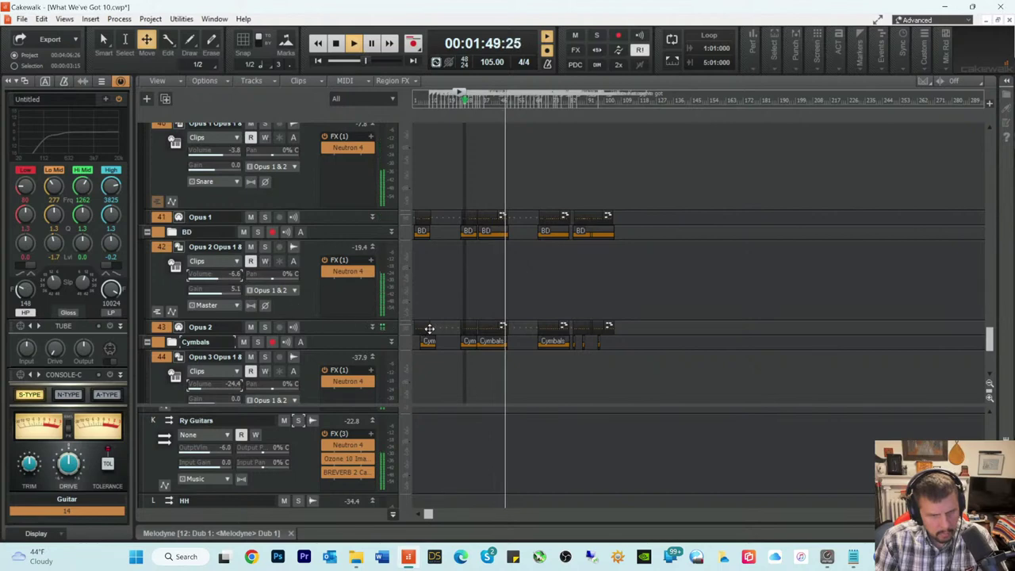
pyautogui.scroll(-1, 425, 328)
# Step: Replay the song from about 00:01:00, lower the Snare drum track's volume to -5.3 dB and save the project
pyautogui.scroll(2, 425, 324)
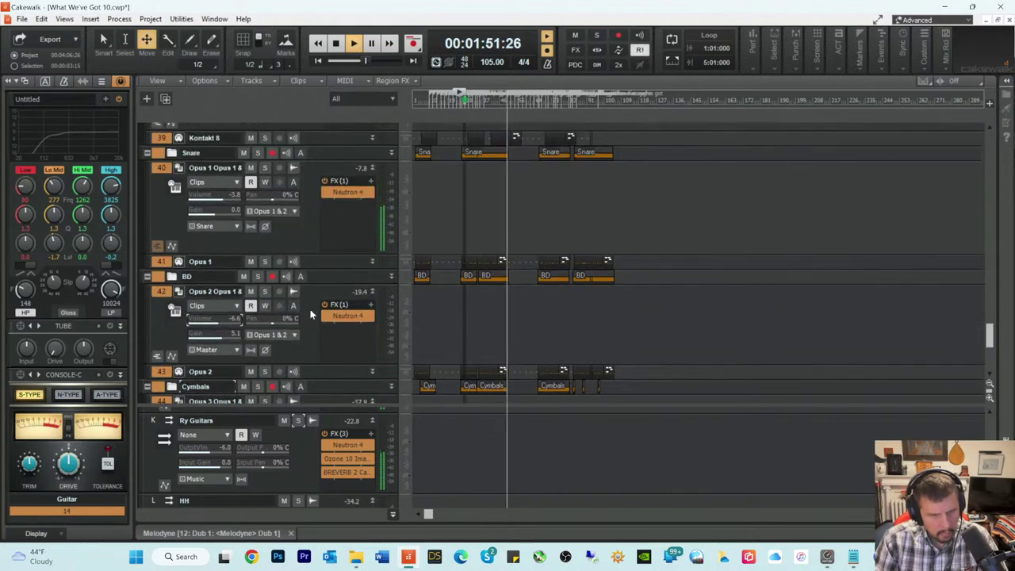
pyautogui.click(461, 106)
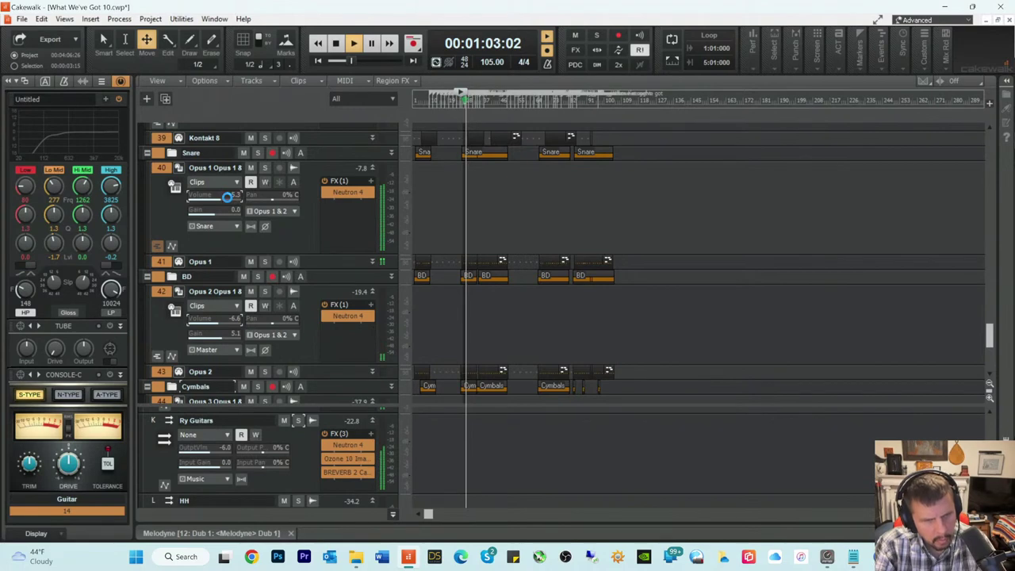
pyautogui.hotkey('ctrl', 's')
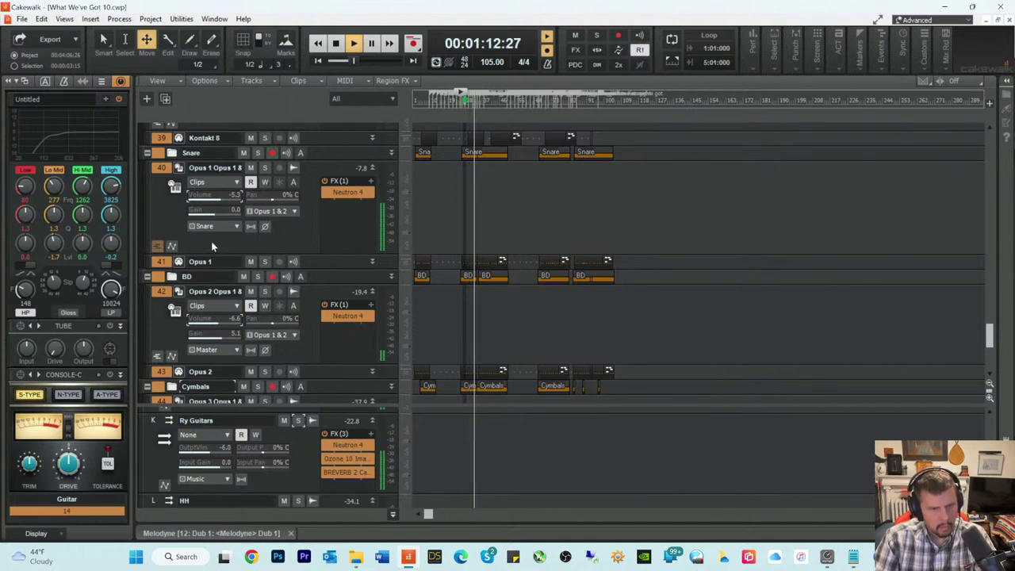
# Step: Insert a send from the Snare drum track to Built In Channel Fx (Input 2) on the Music bus
pyautogui.rightClick(211, 246)
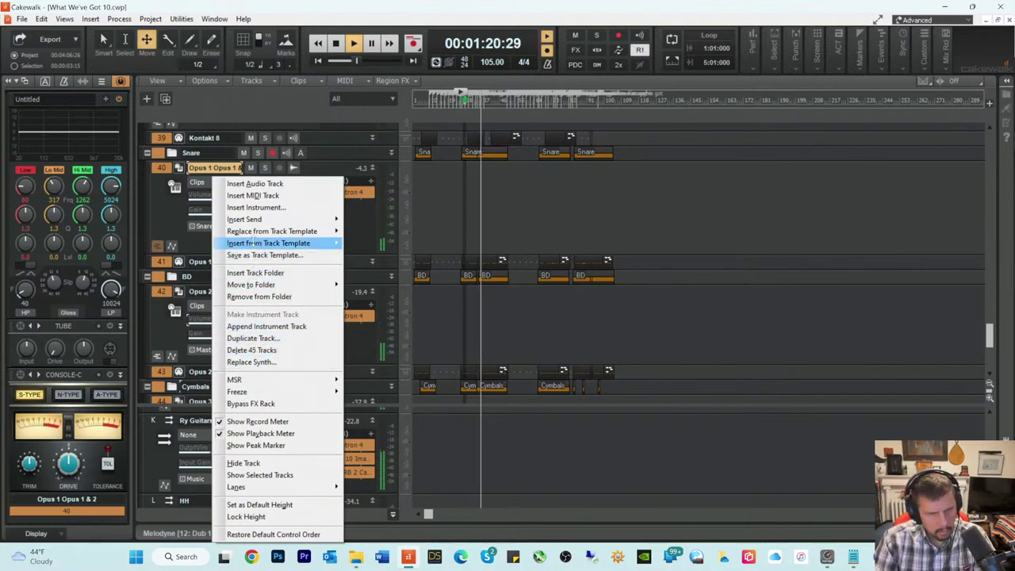
pyautogui.moveTo(252, 219)
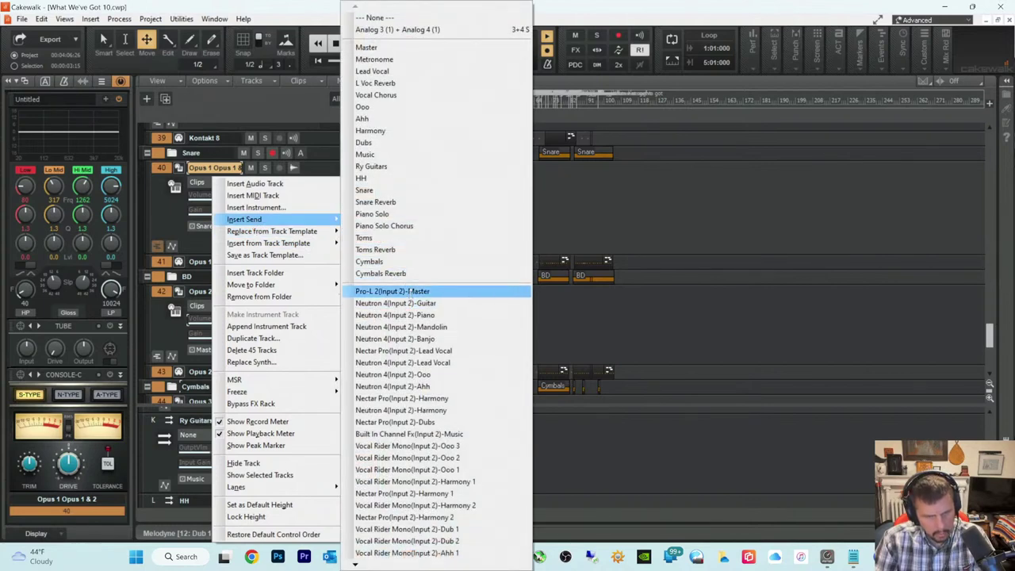
pyautogui.click(409, 435)
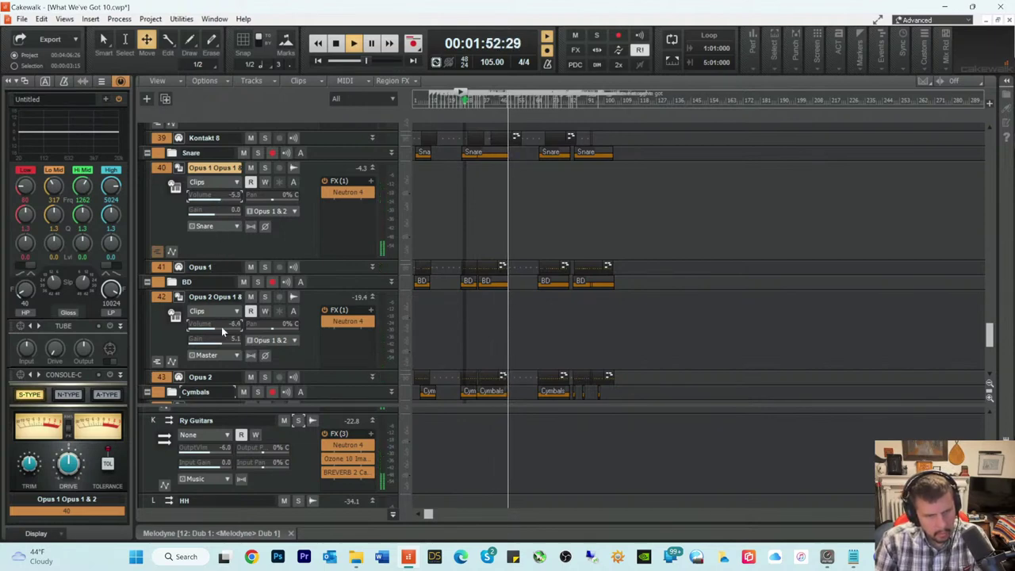
# Step: Play from about 00:02:21 and lower the BD track's volume to -8.4 dB and the Ry Guitars bus output to -7.4 dB
pyautogui.click(532, 101)
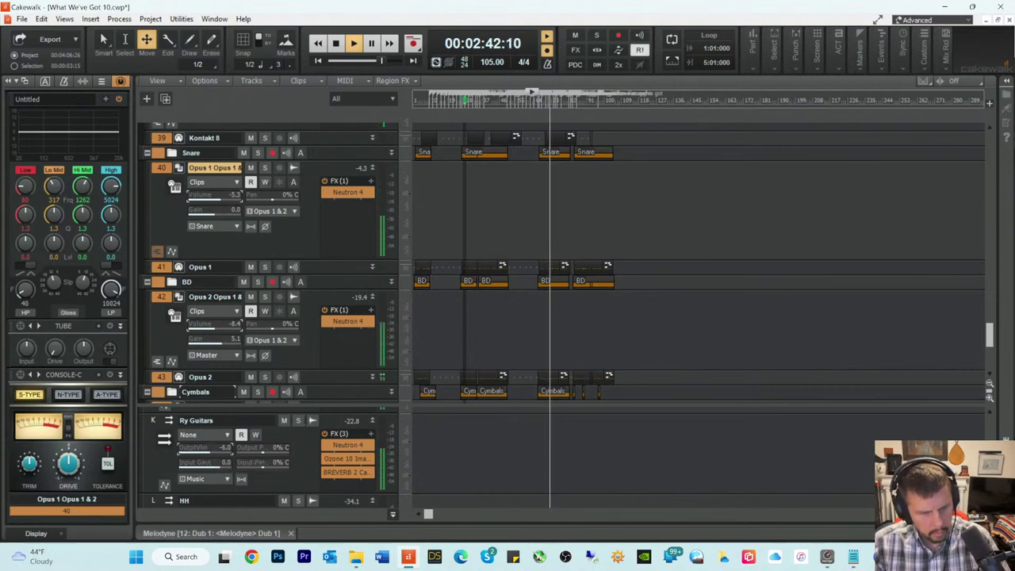
pyautogui.moveTo(205, 449); pyautogui.dragTo(201, 450)
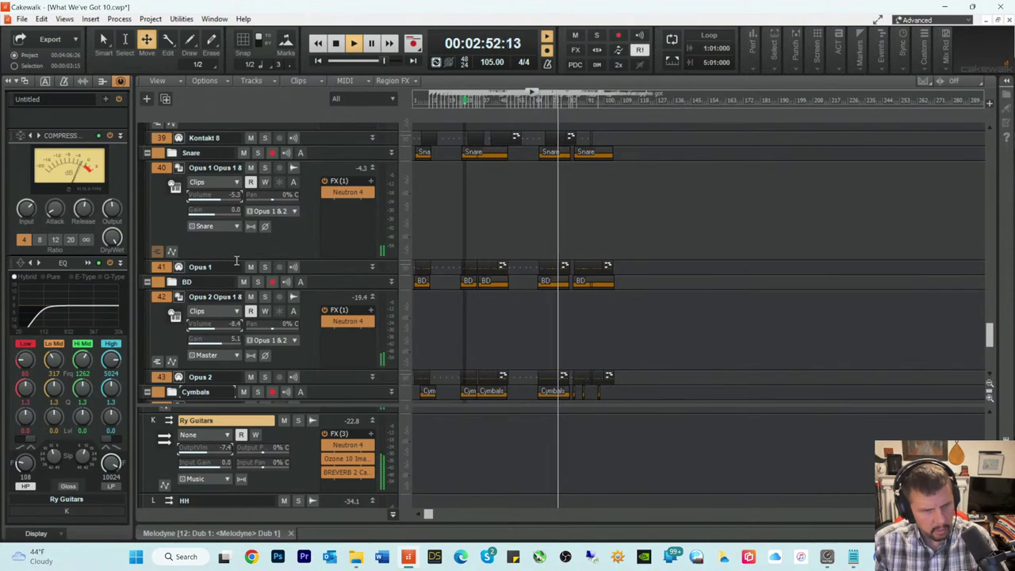
# Step: Delete the Built In Channel Fx send from the Snare drum track and return the track to its shorter height
pyautogui.moveTo(236, 257); pyautogui.dragTo(237, 283)
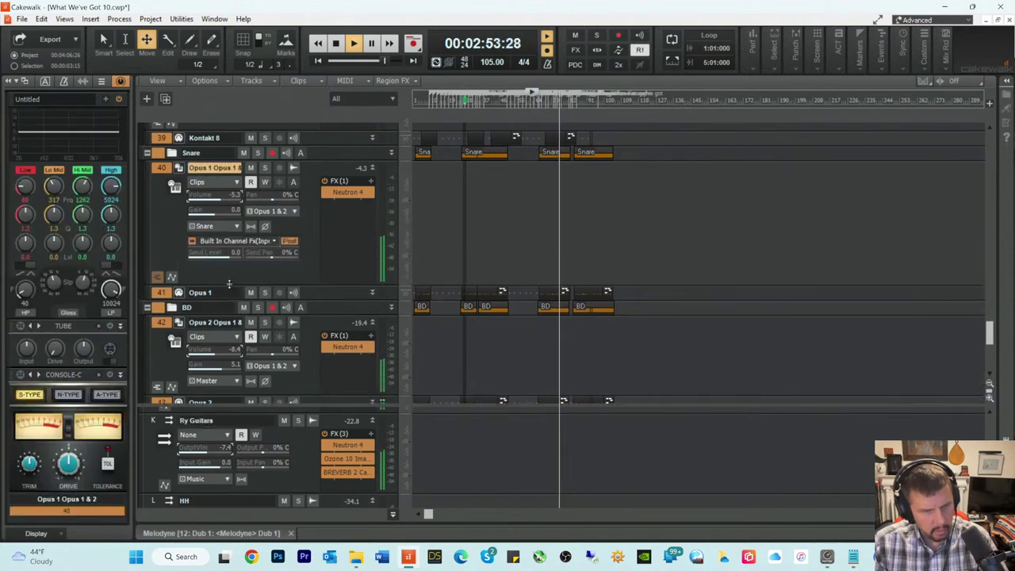
pyautogui.click(273, 241)
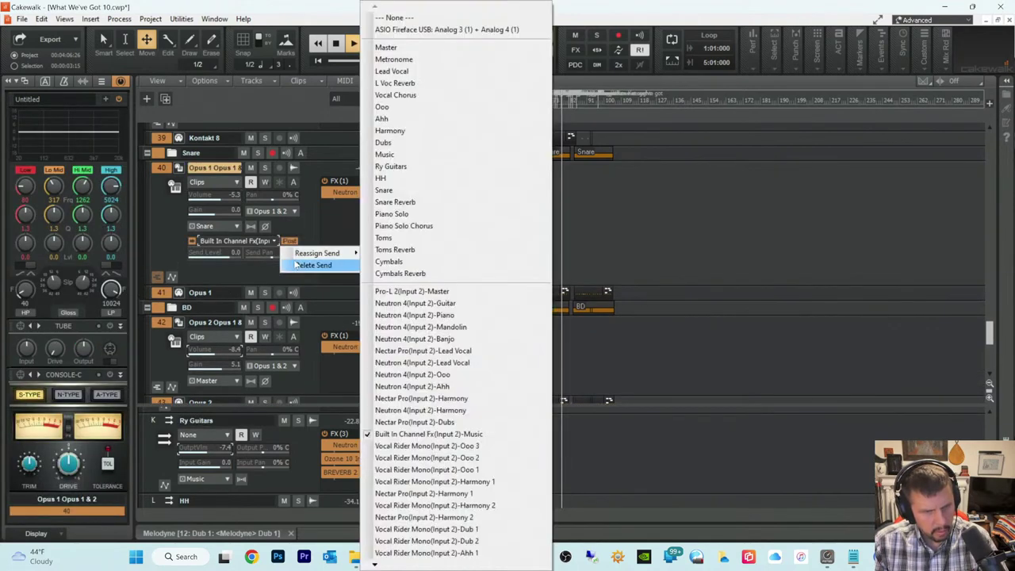
pyautogui.click(294, 264)
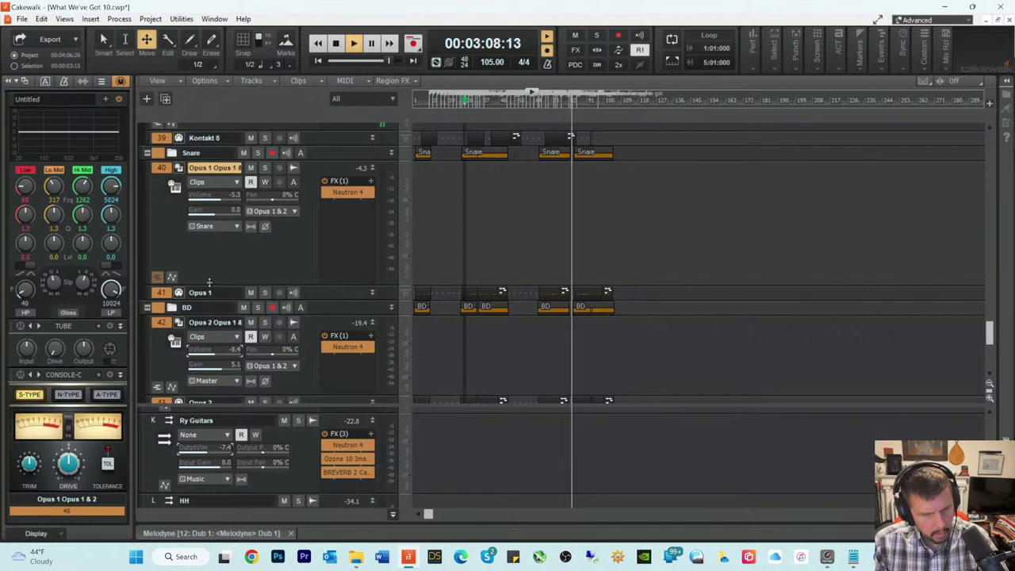
pyautogui.moveTo(209, 282); pyautogui.dragTo(208, 252)
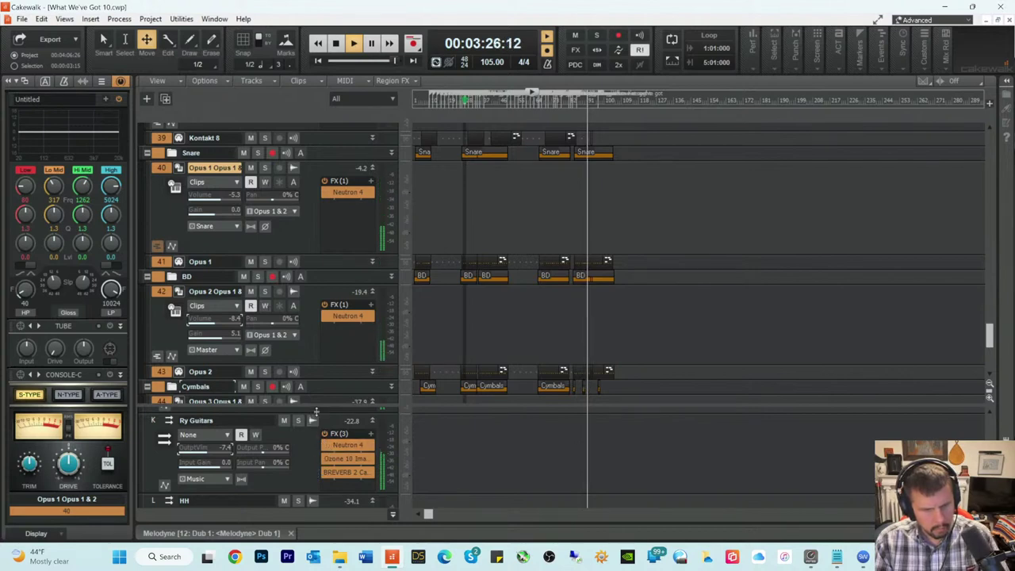
# Step: Enlarge the bus pane and compare BREVERB 2 on and off on the Ry Guitars bus, leaving it bypassed
pyautogui.moveTo(325, 391); pyautogui.dragTo(325, 302)
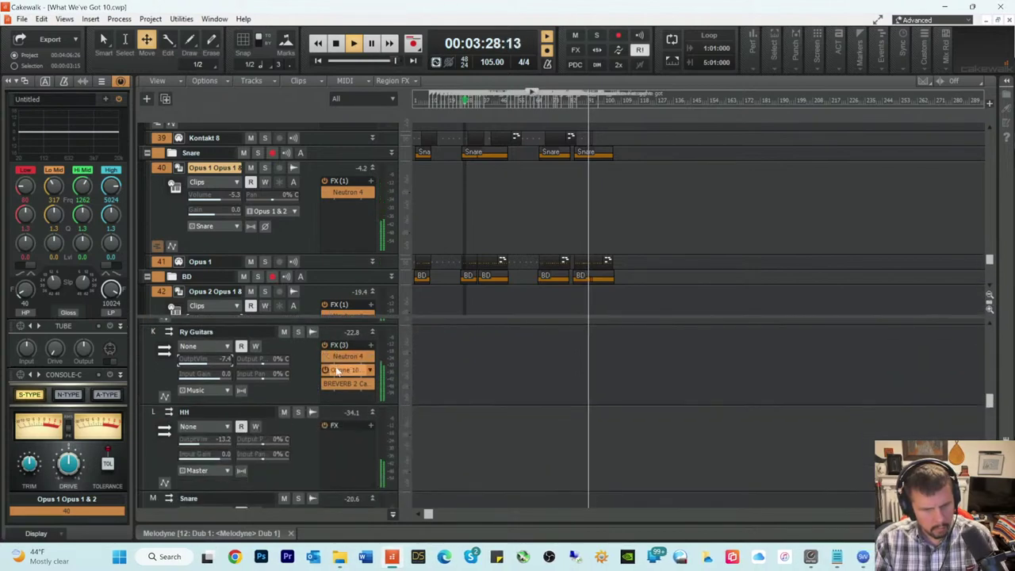
pyautogui.click(325, 384)
pyautogui.click(325, 384)
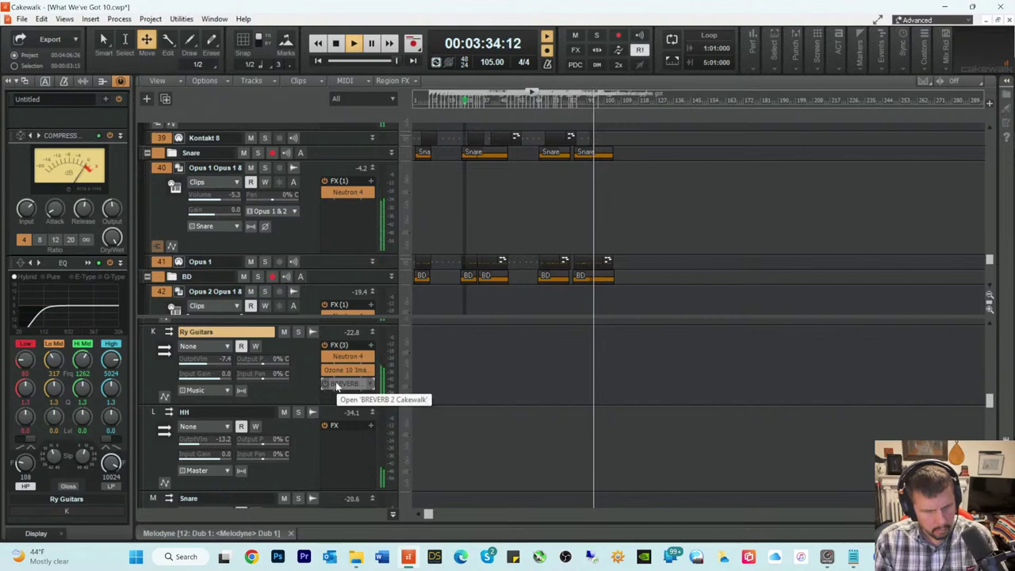
pyautogui.click(325, 384)
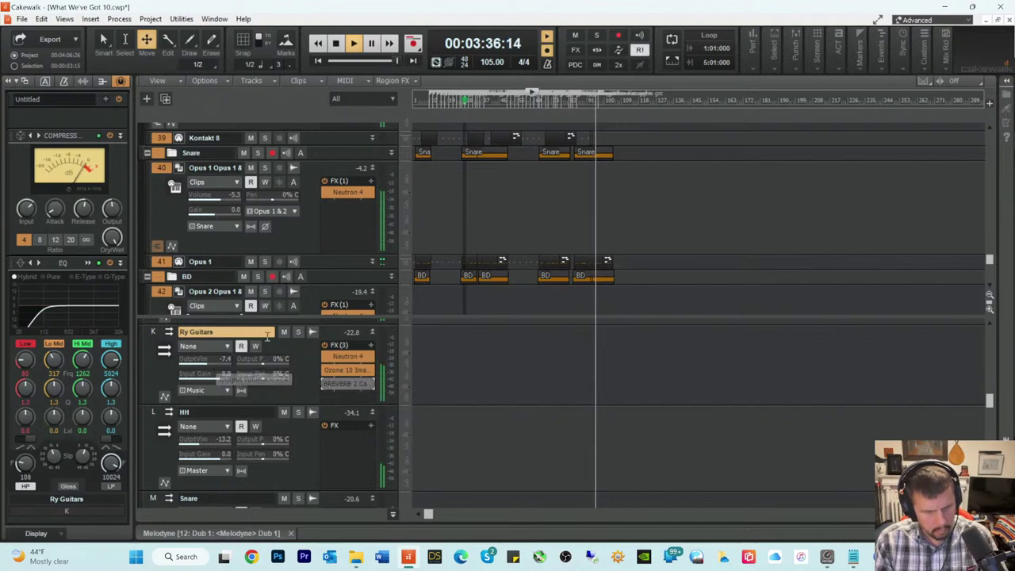
# Step: Audition the Ry Guitars bus soloed from about 00:02:37, end the solo and set its output volume to -7.7 dB
pyautogui.click(298, 331)
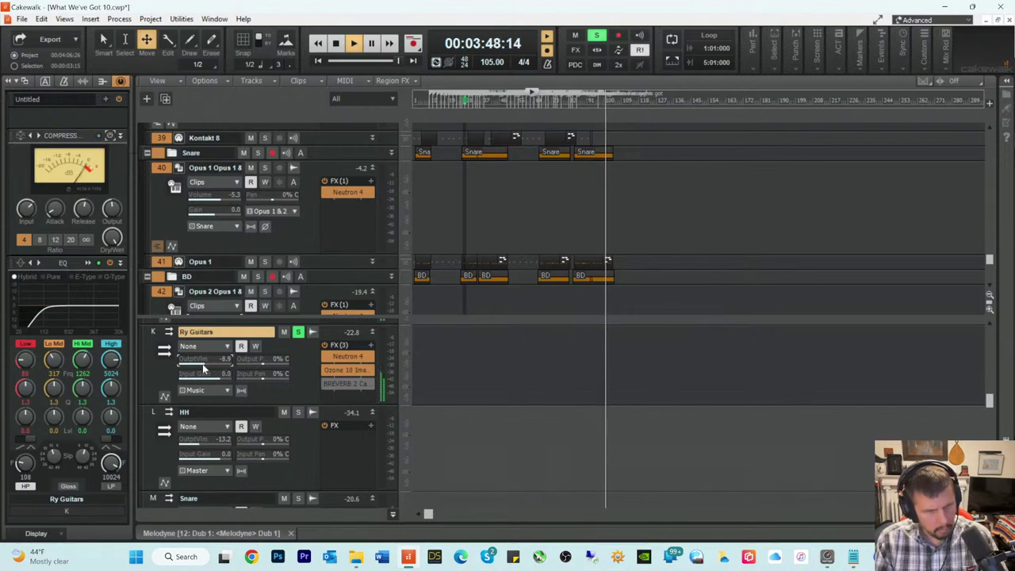
pyautogui.press('space')
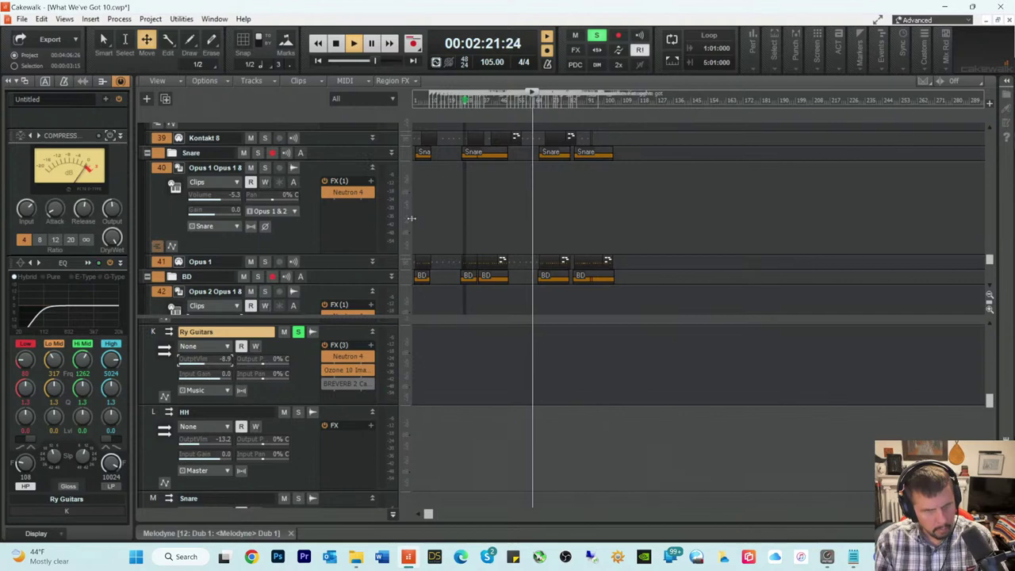
pyautogui.press('space')
pyautogui.press('space')
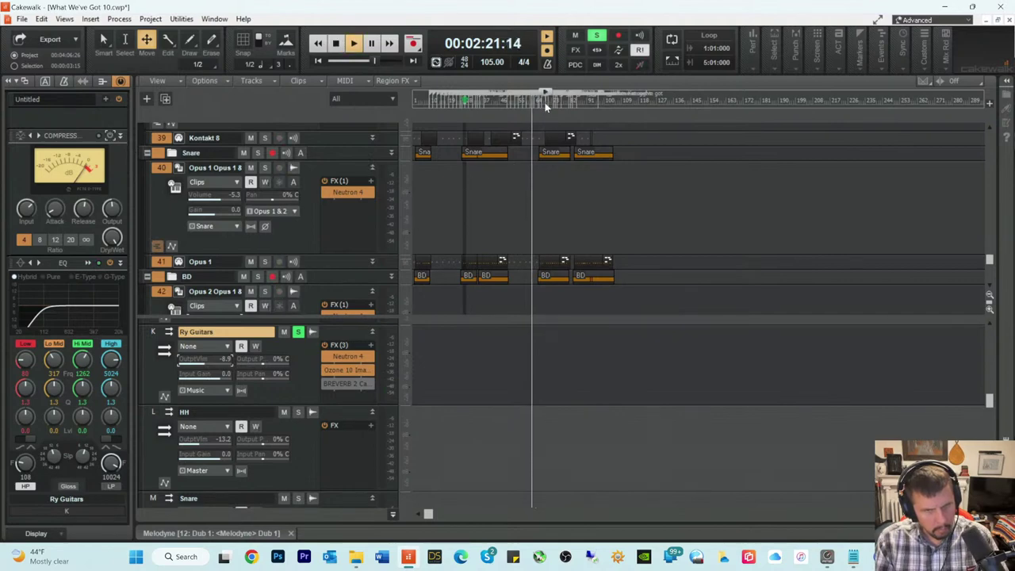
pyautogui.click(545, 106)
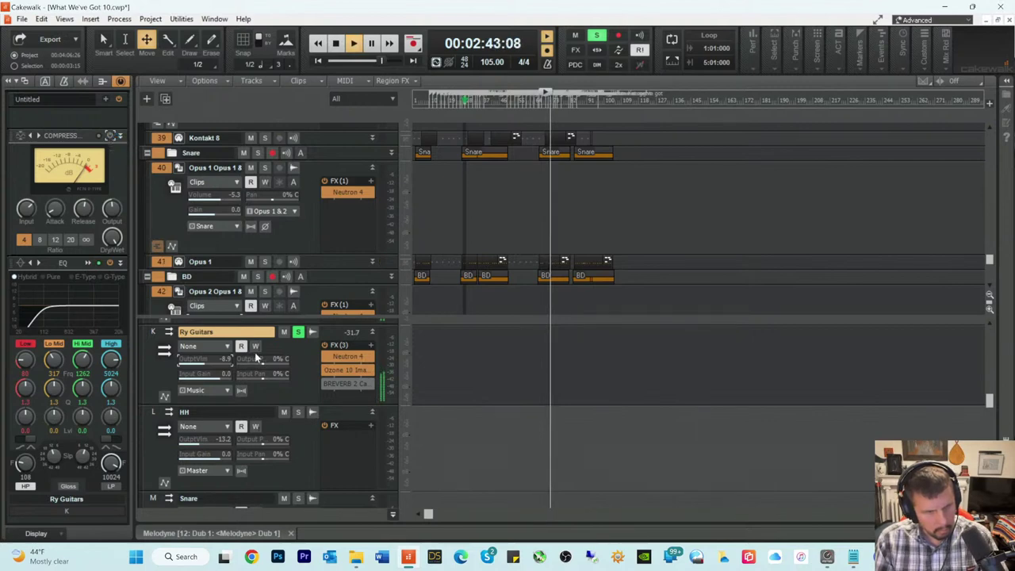
pyautogui.click(297, 331)
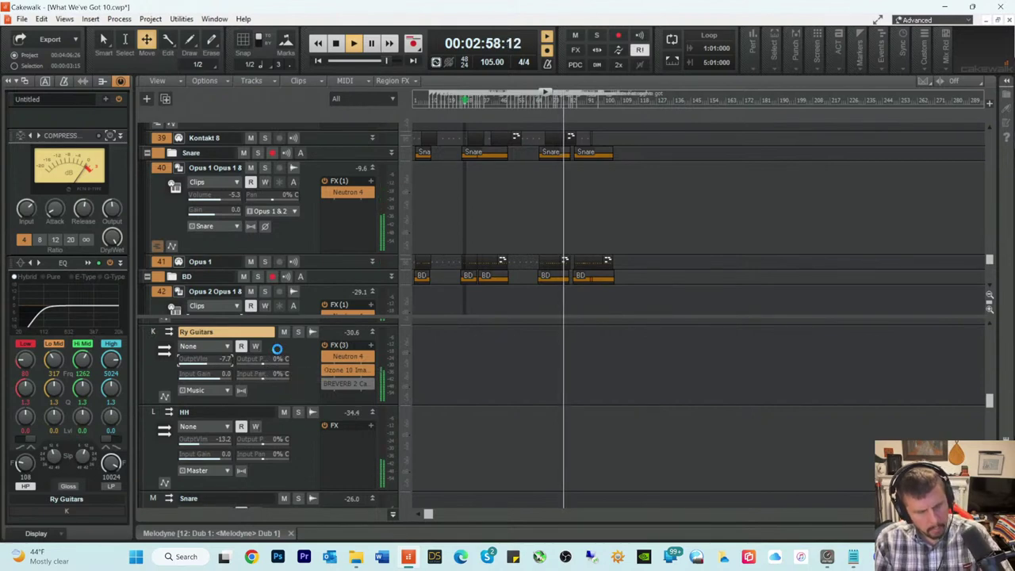
# Step: Check the Ozone 10 Imager's stereo width and vectorscope on the Ry Guitars bus during playback, and close the plug-in
pyautogui.doubleClick(346, 369)
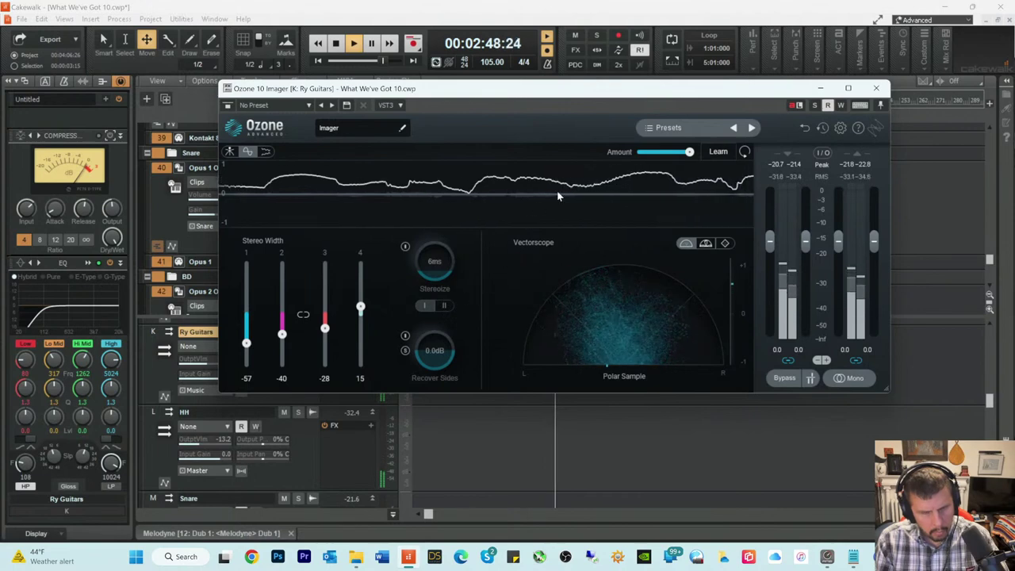
pyautogui.click(876, 89)
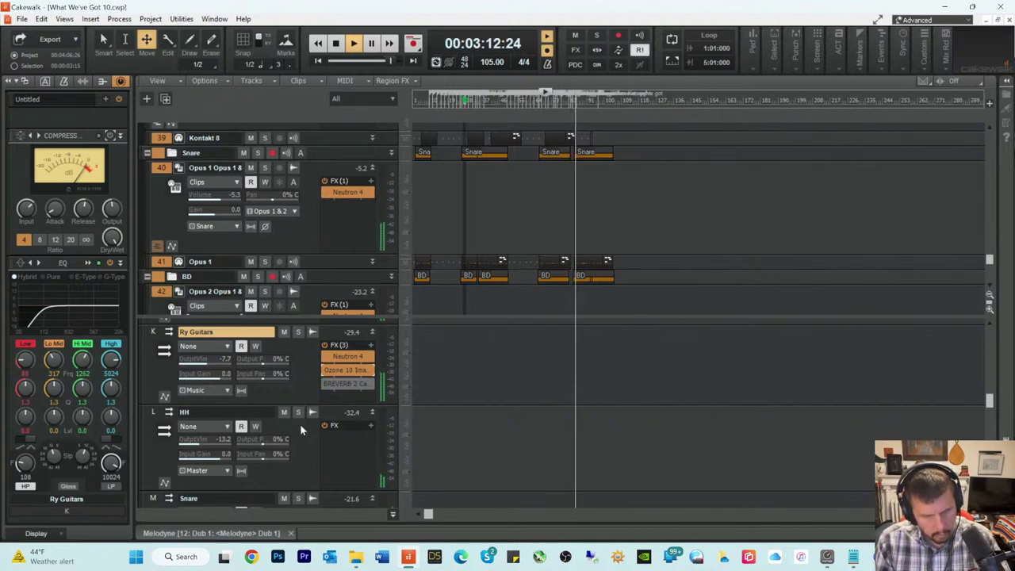
# Step: Lower the Snare bus output volume to -17.4 dB while the song plays
pyautogui.scroll(-1, 306, 435)
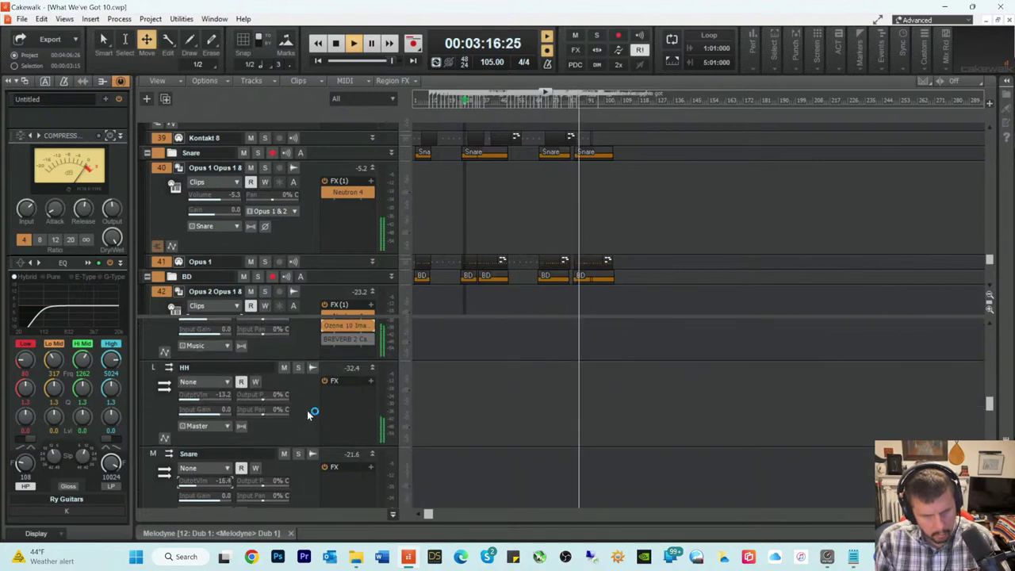
pyautogui.scroll(-2, 307, 408)
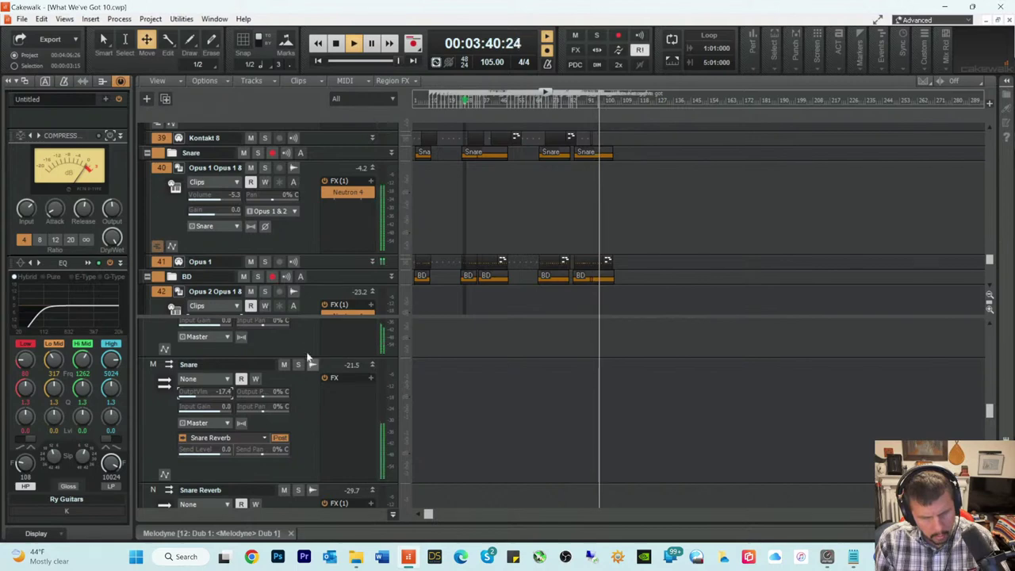
# Step: Enlarge the track pane, look through the drum tracks up to the Piano Solo track's volume envelope, and stop playback
pyautogui.moveTo(304, 315); pyautogui.dragTo(305, 365)
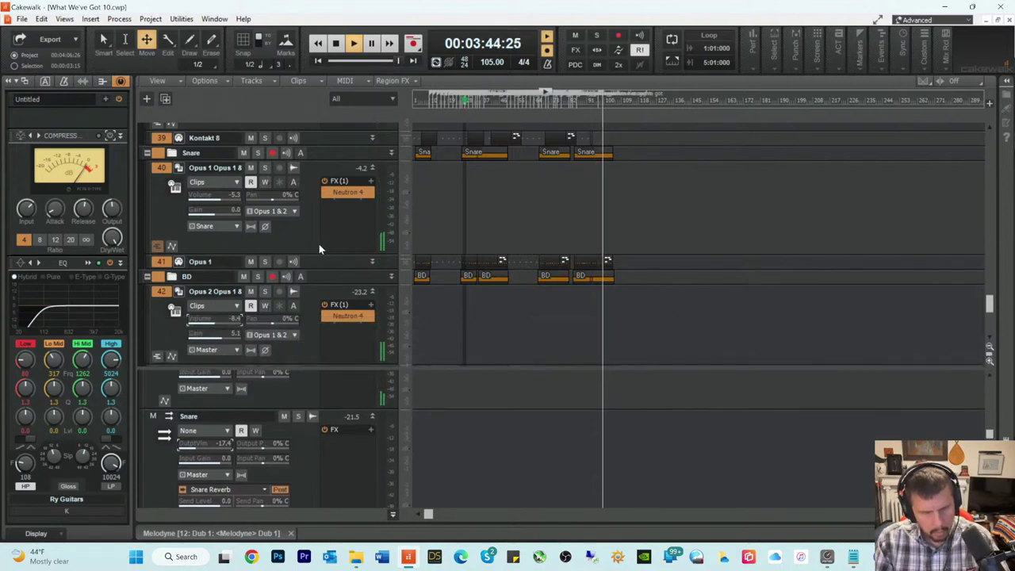
pyautogui.scroll(3, 314, 240)
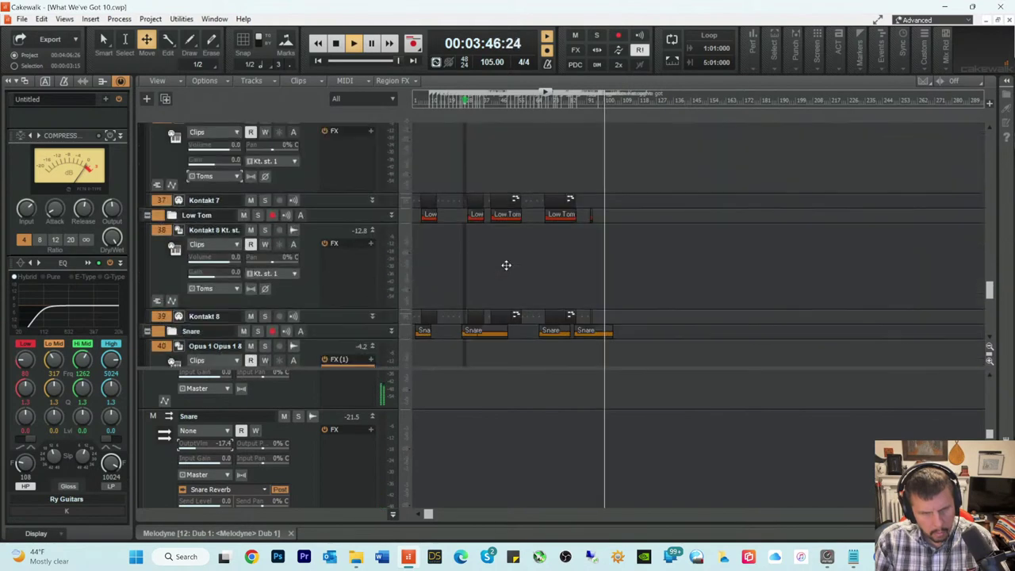
pyautogui.scroll(3, 519, 265)
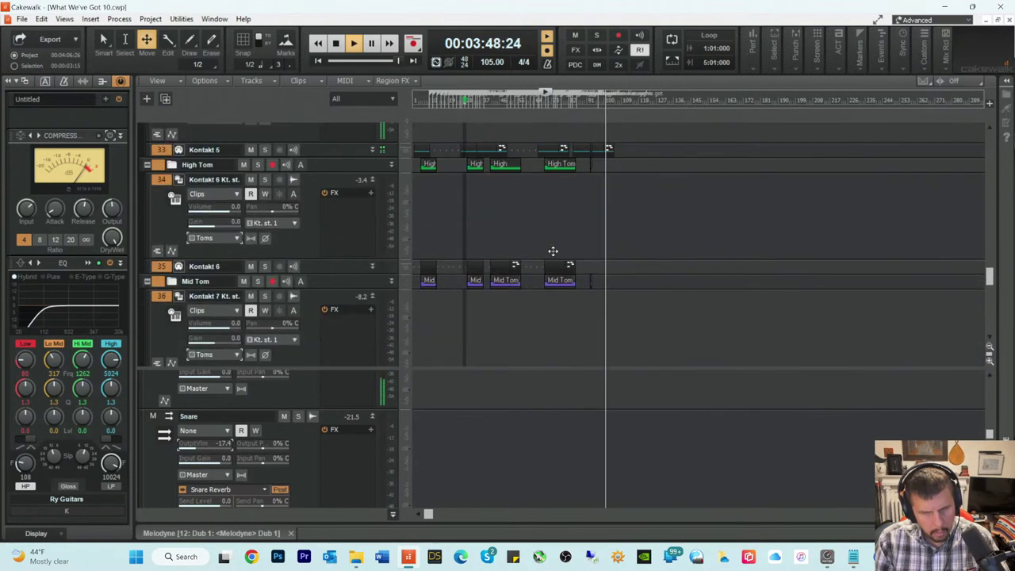
pyautogui.scroll(3, 586, 254)
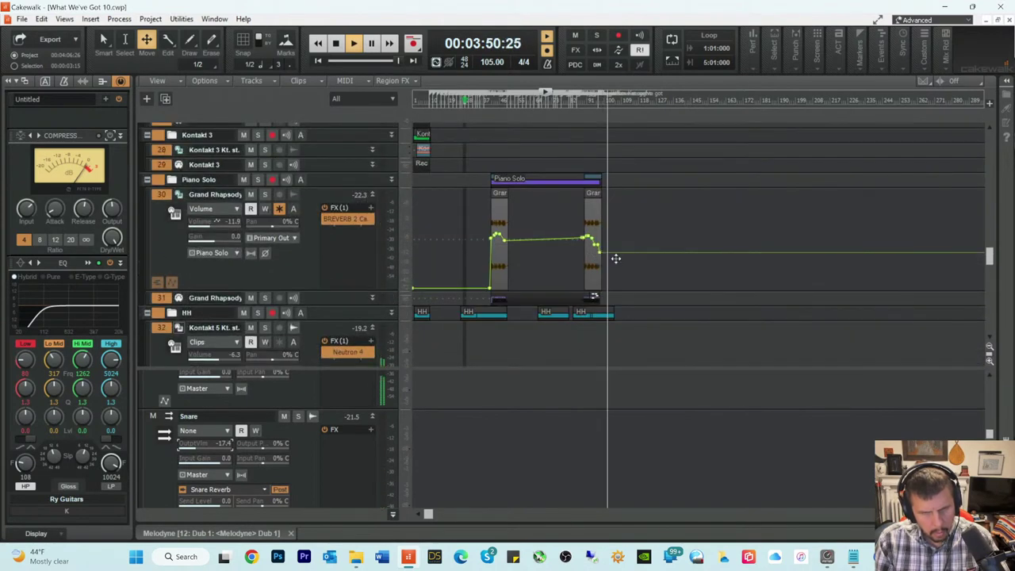
pyautogui.press('space')
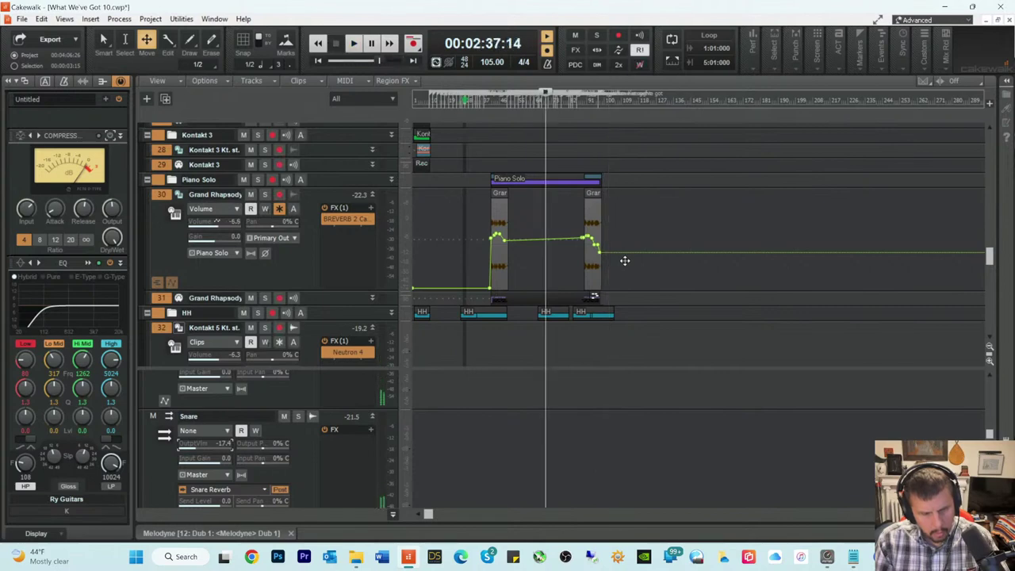
# Step: Return to the song start, shorten the Piano Solo Grand Rhapsody track's height and enlarge the bus pane
pyautogui.press('w')
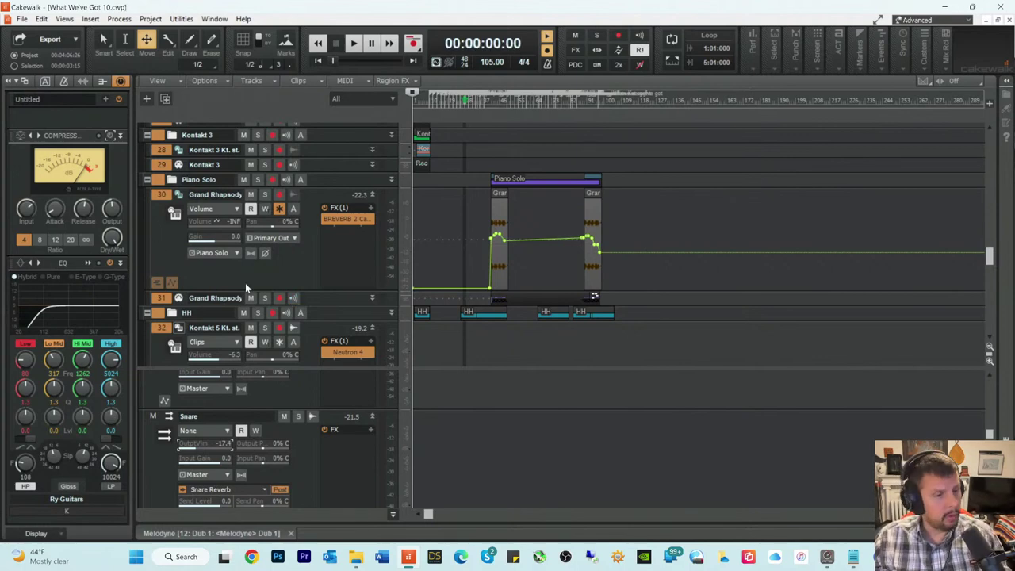
pyautogui.moveTo(310, 290); pyautogui.dragTo(311, 273)
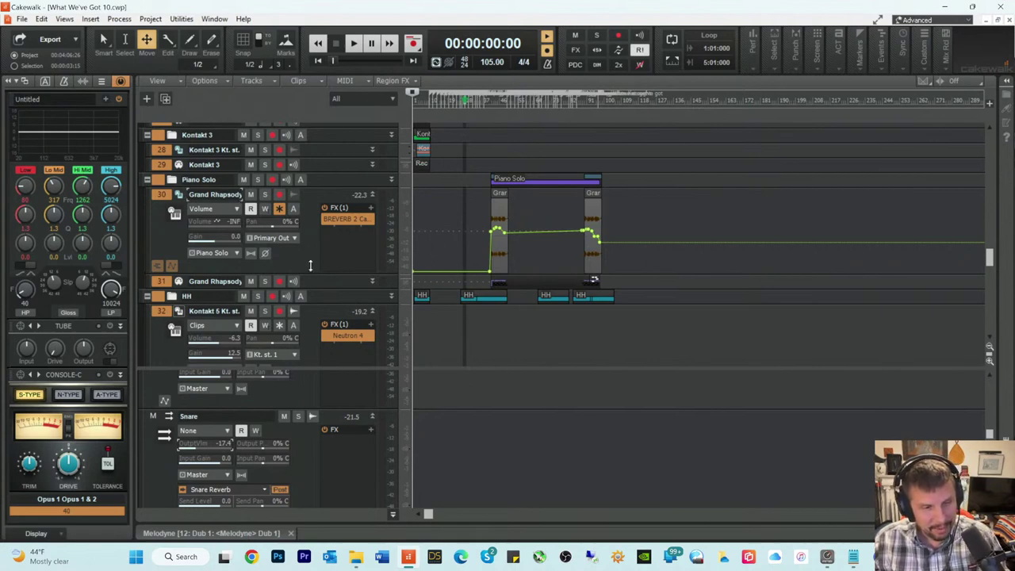
pyautogui.click(310, 265)
pyautogui.click(437, 277)
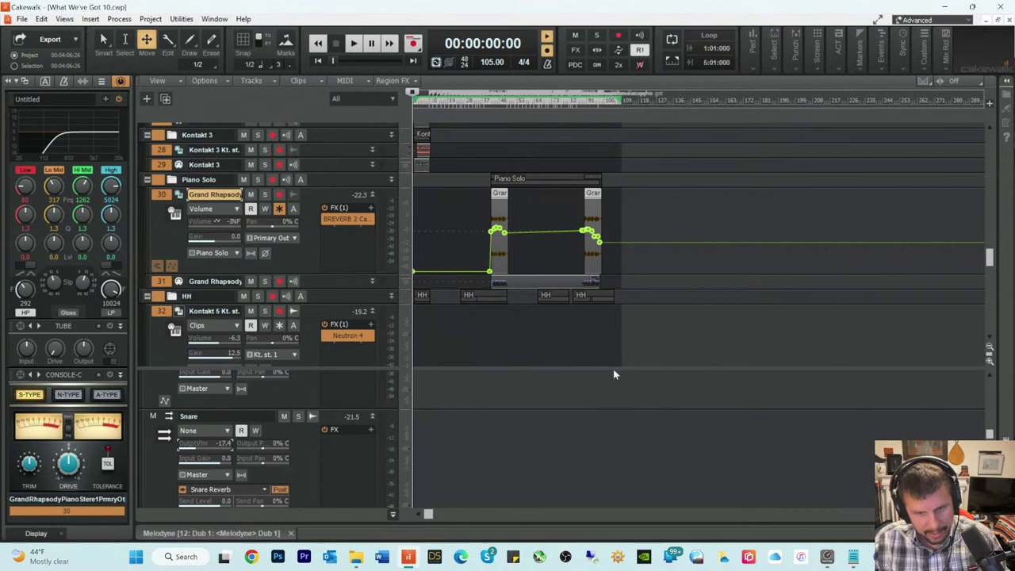
pyautogui.moveTo(616, 367); pyautogui.dragTo(619, 405)
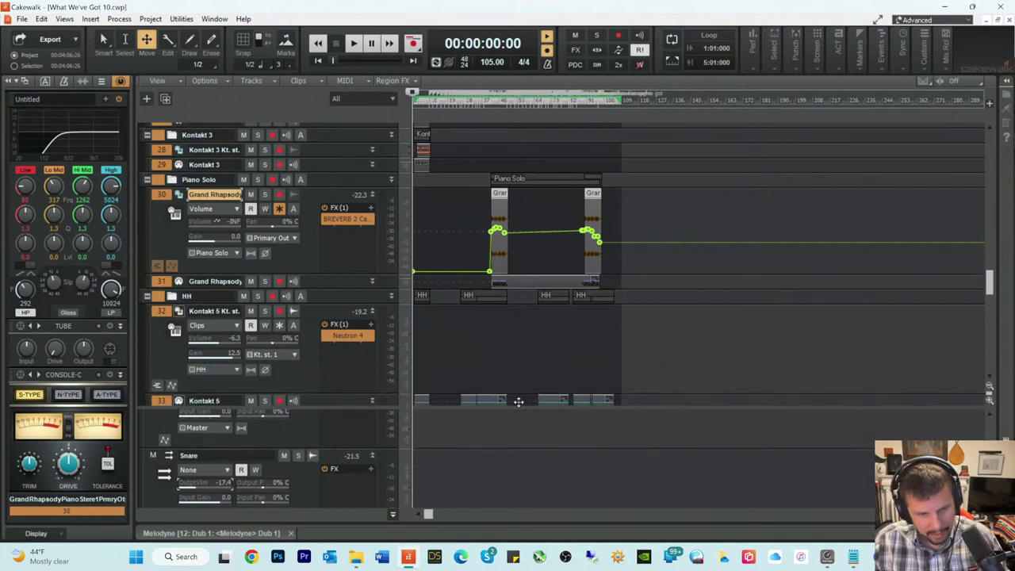
pyautogui.moveTo(369, 408); pyautogui.dragTo(377, 347)
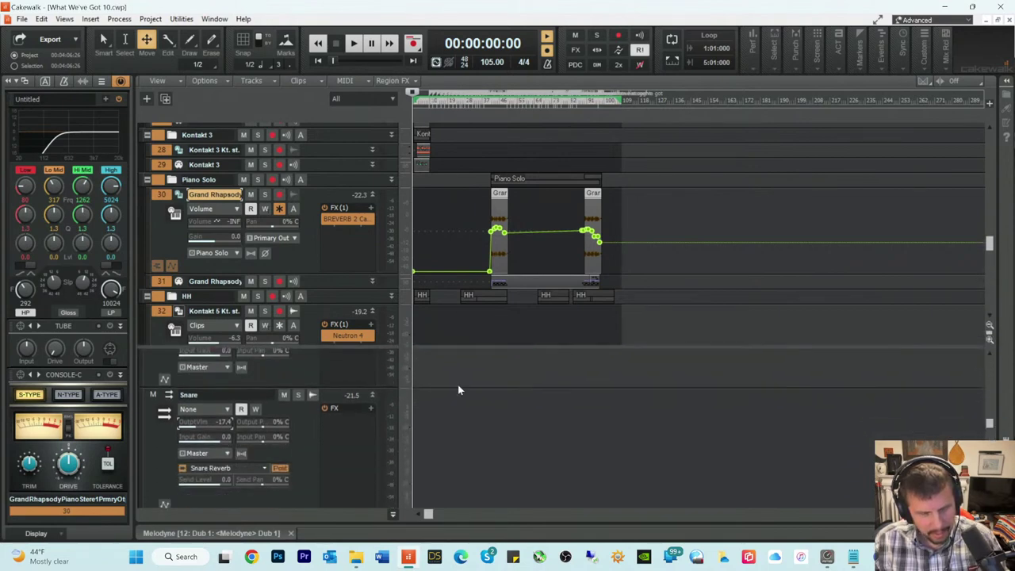
# Step: Bring the Master bus into view and audition the song's opening from the start for about 17 seconds
pyautogui.scroll(-3, 467, 385)
pyautogui.scroll(10, 467, 384)
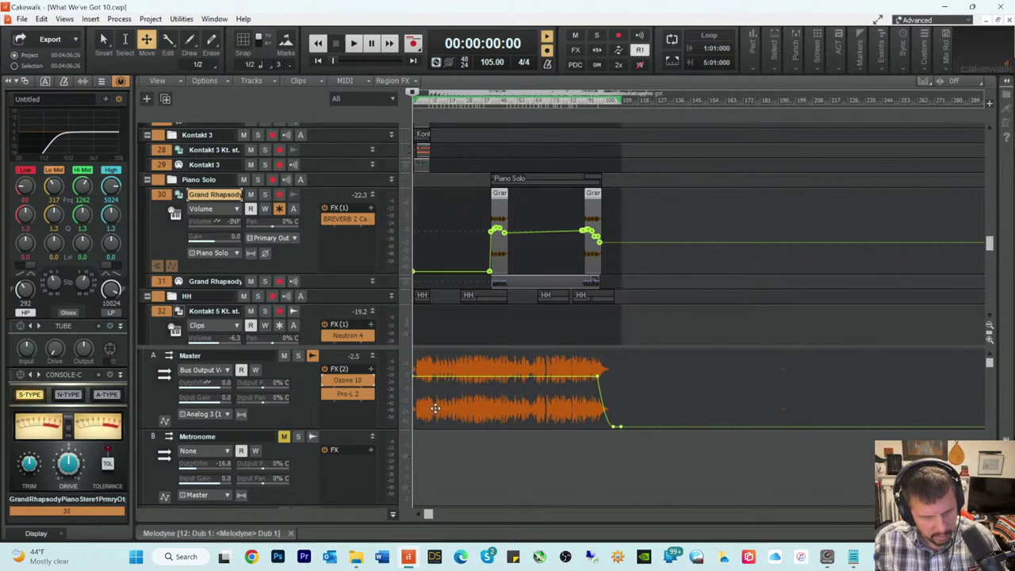
pyautogui.press('space')
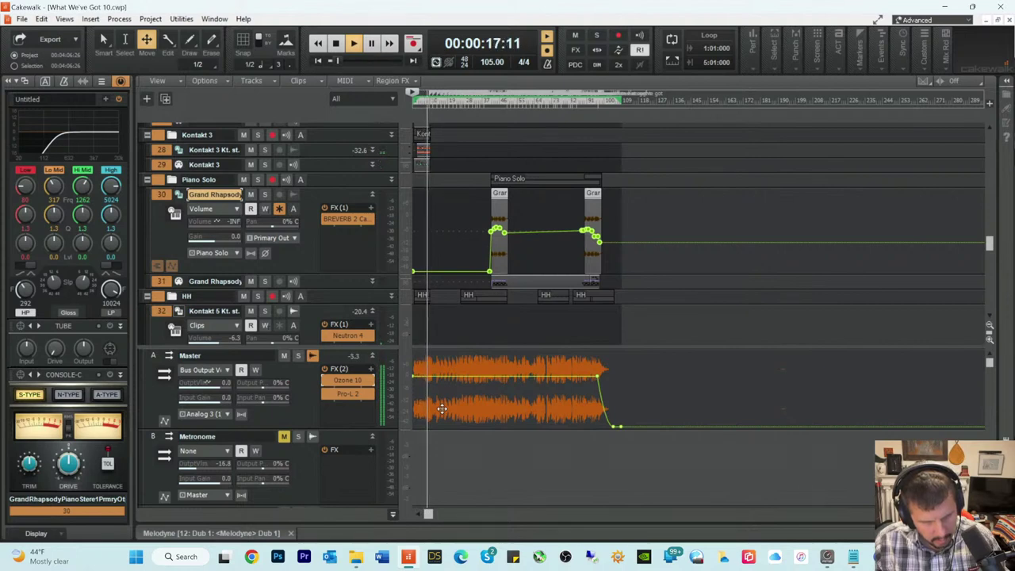
pyautogui.press('space')
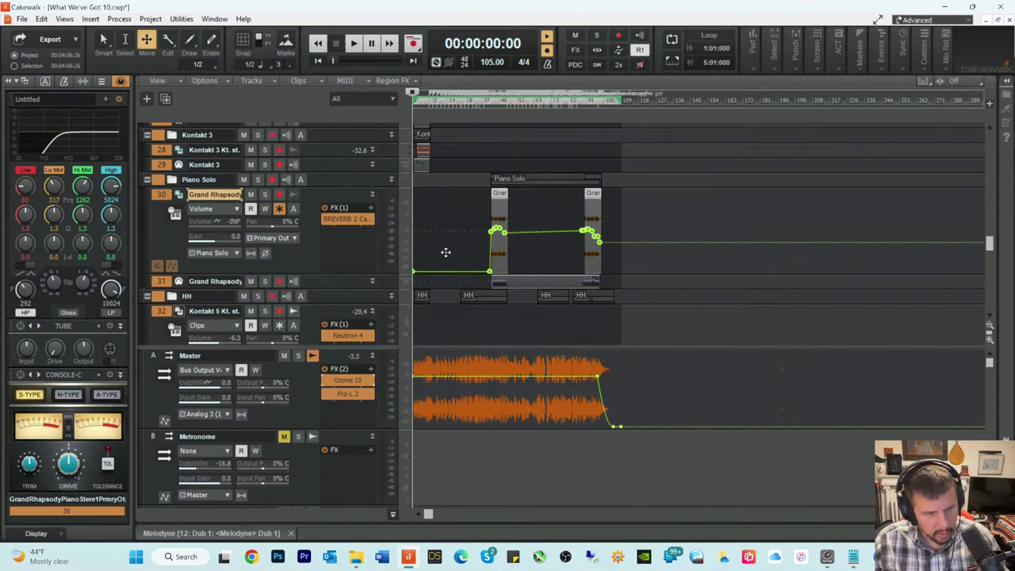
# Step: Freeze the synth on the Opus 3 track in the Cymbals folder
pyautogui.scroll(-4, 446, 255)
pyautogui.scroll(-8, 447, 259)
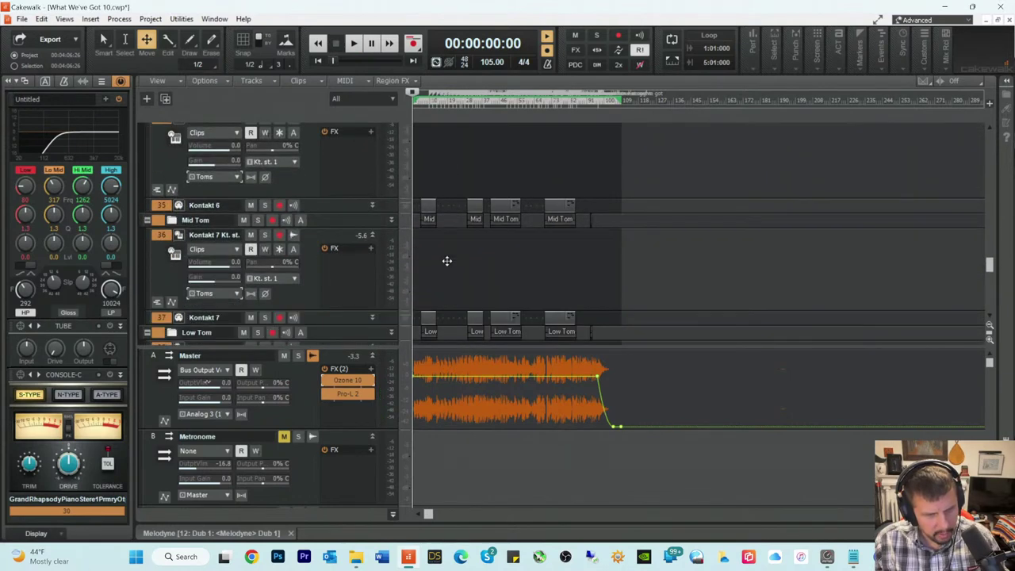
pyautogui.scroll(-3, 446, 260)
pyautogui.scroll(-6, 447, 260)
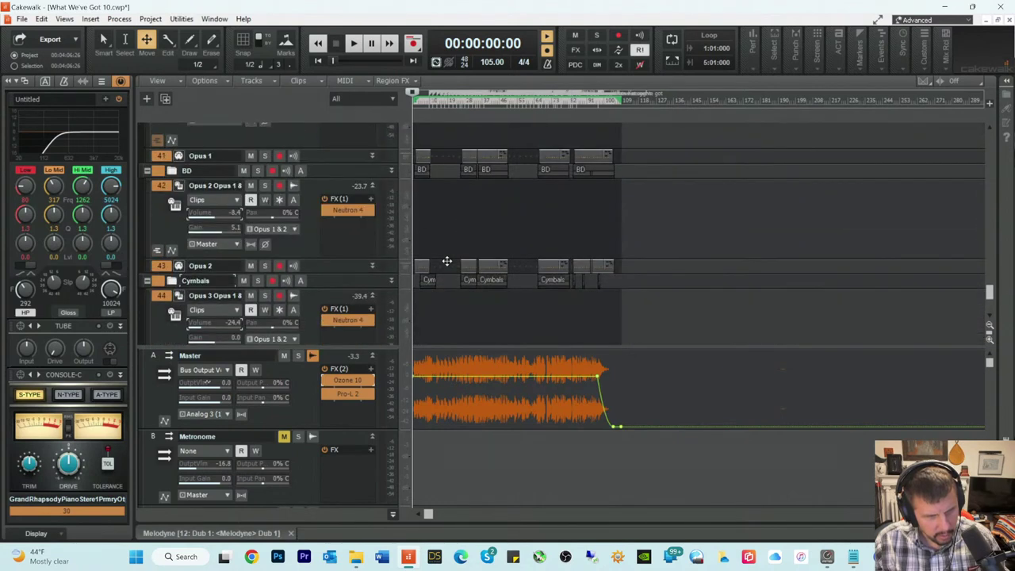
pyautogui.scroll(4, 447, 261)
pyautogui.scroll(-8, 447, 262)
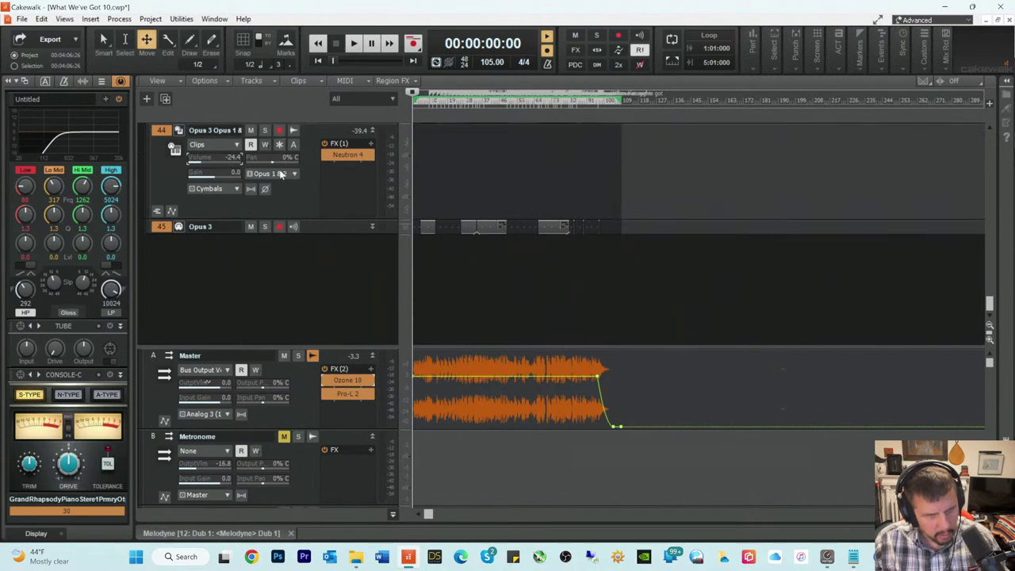
pyautogui.scroll(3, 316, 219)
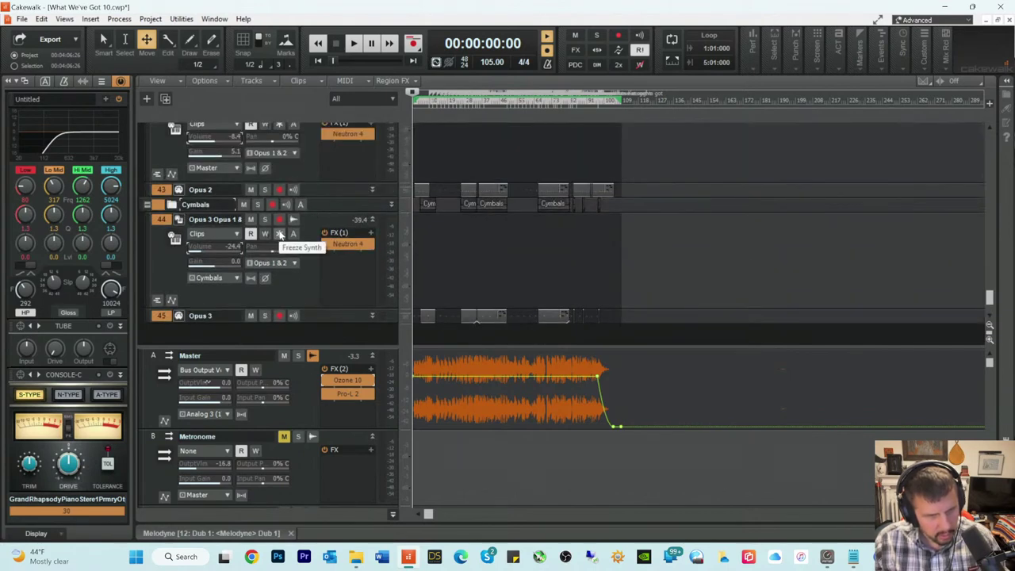
pyautogui.click(279, 233)
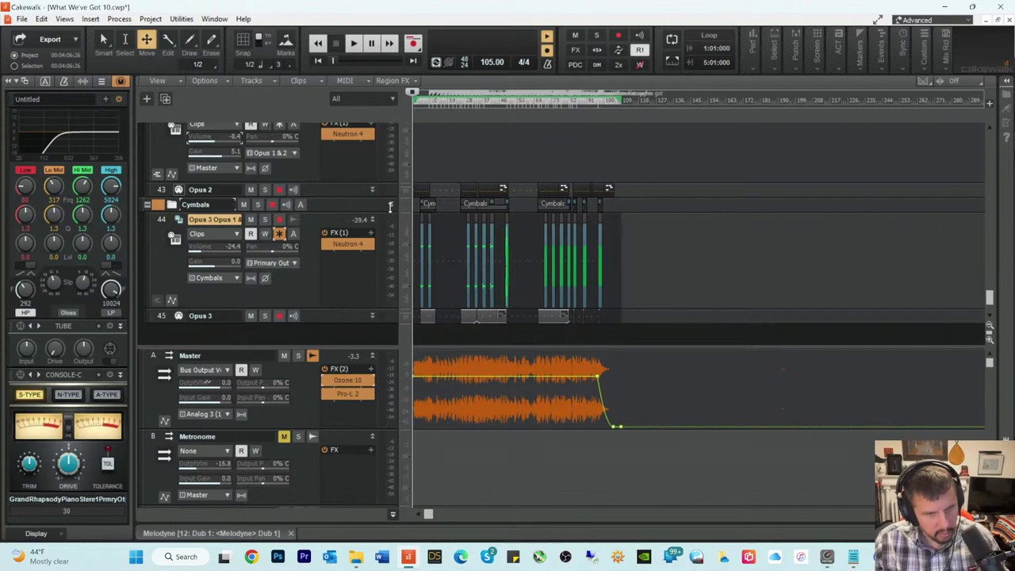
# Step: Freeze the Kontakt 5 synth in the HH folder and the Kontakt 6 synth in the High Tom folder
pyautogui.scroll(5, 397, 211)
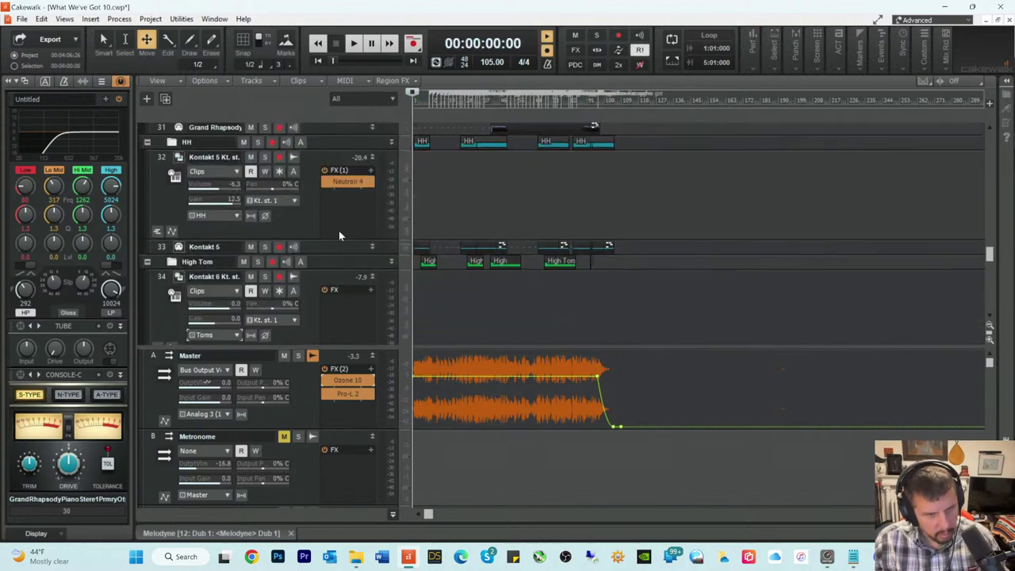
pyautogui.click(279, 171)
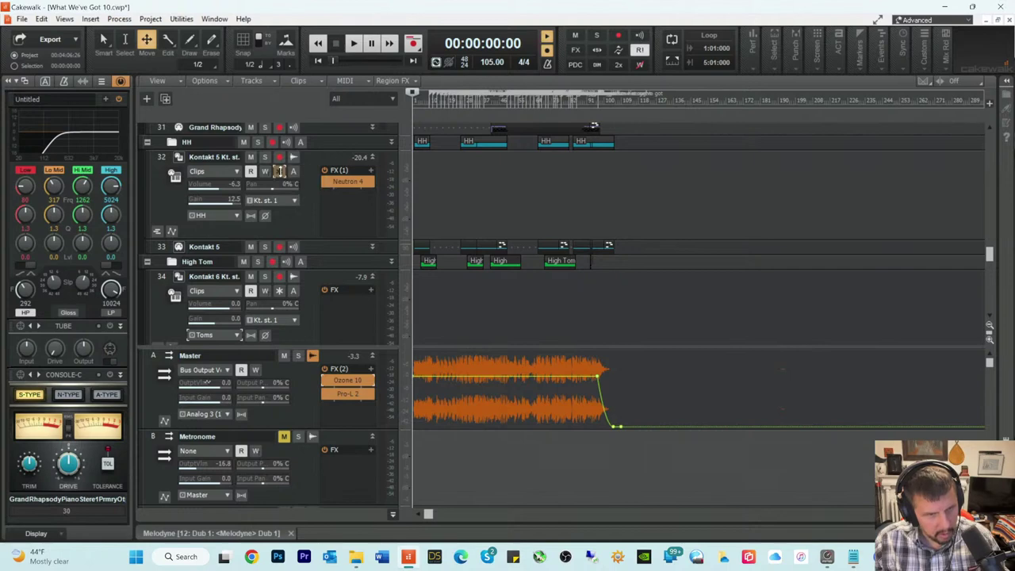
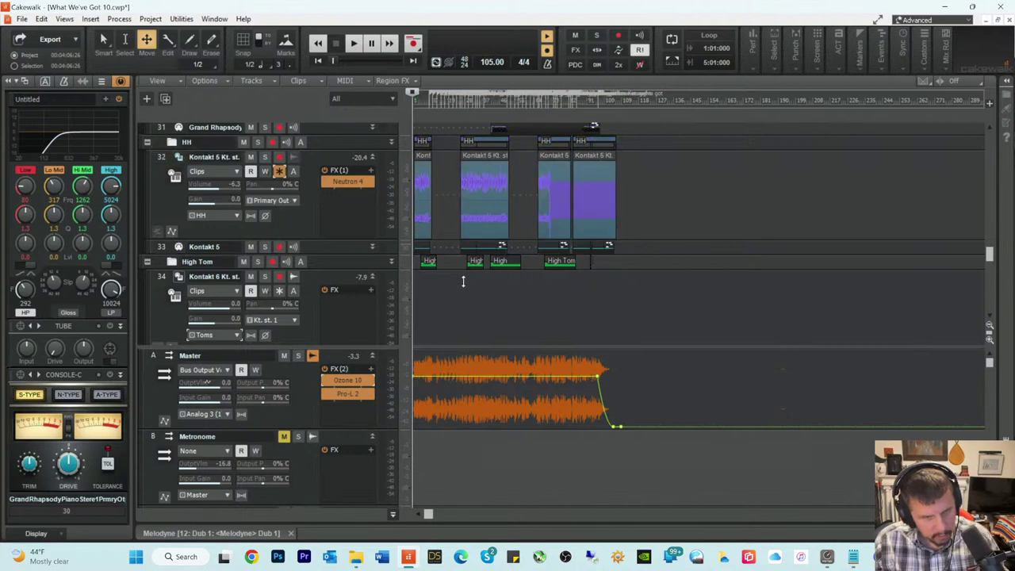
pyautogui.scroll(-3, 461, 278)
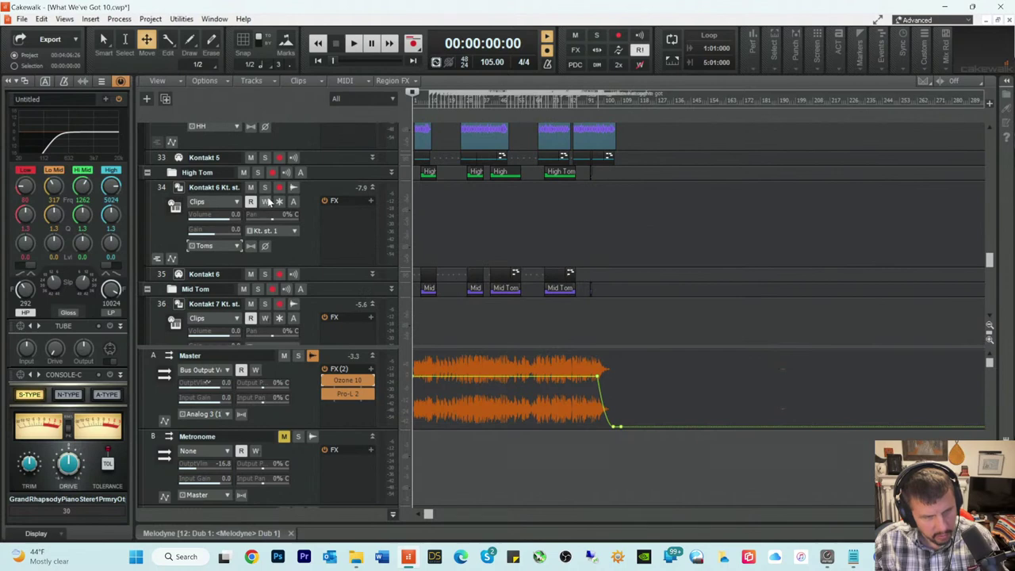
pyautogui.click(278, 200)
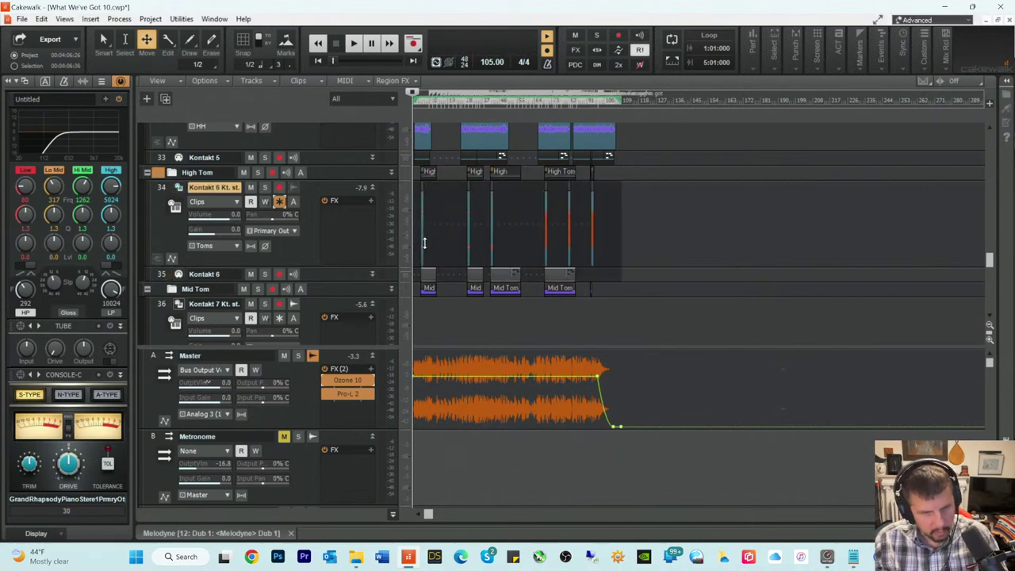
# Step: Freeze the Kontakt 7 synth in the Mid Tom folder and the Kontakt 8 synth in the Low Tom folder
pyautogui.scroll(3, 422, 243)
pyautogui.scroll(-3, 421, 249)
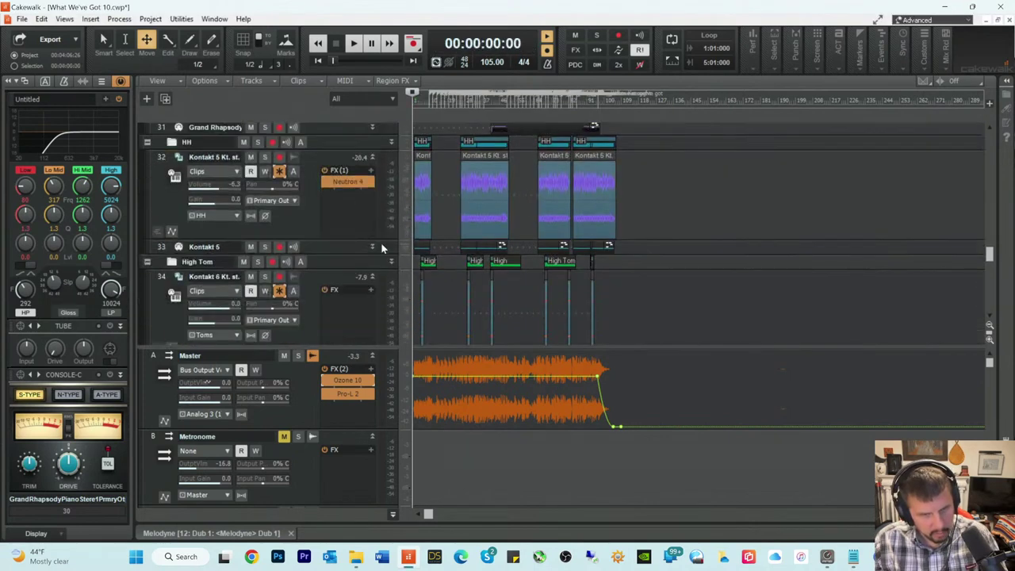
pyautogui.scroll(-3, 421, 251)
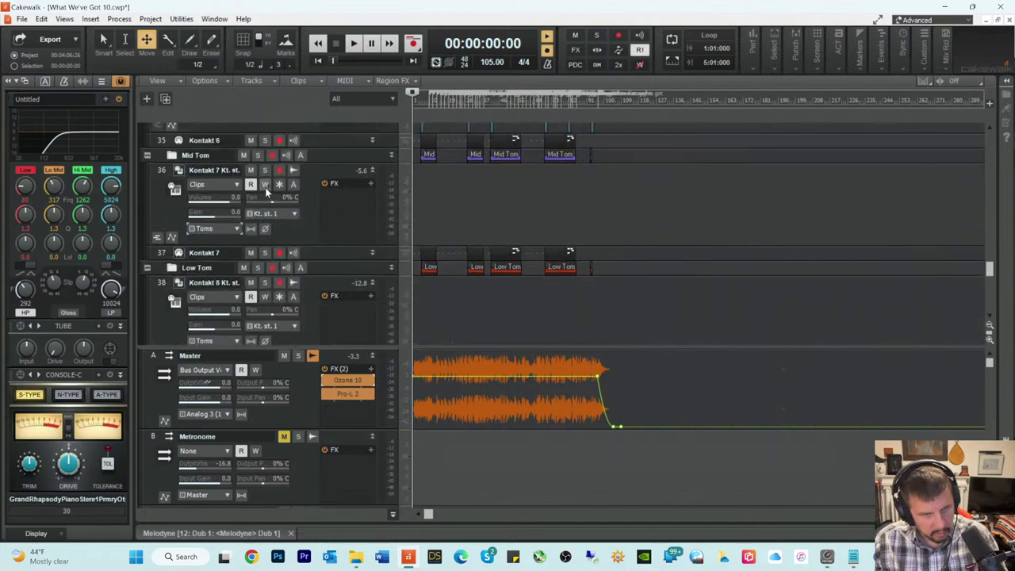
pyautogui.click(277, 184)
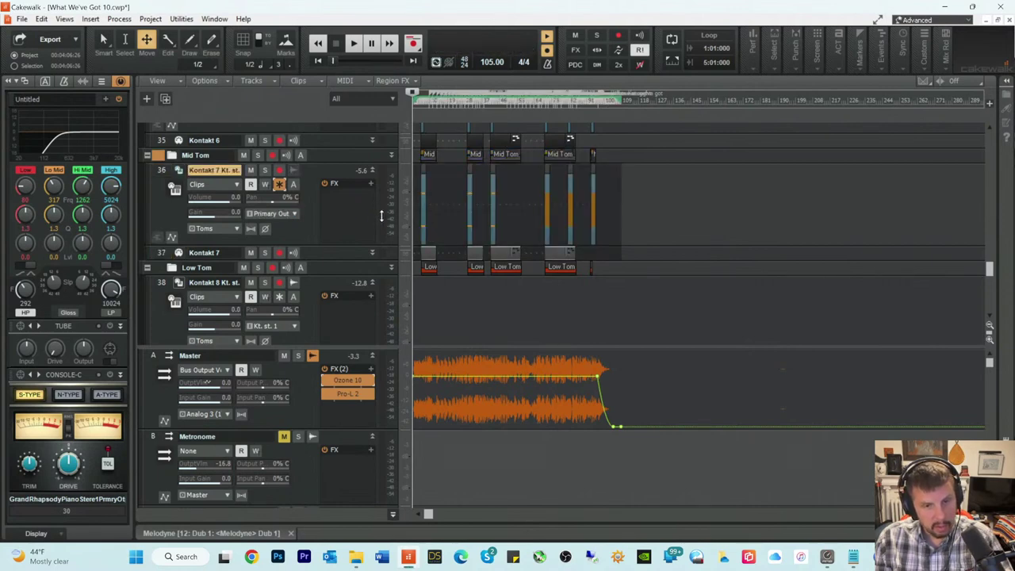
pyautogui.scroll(3, 381, 213)
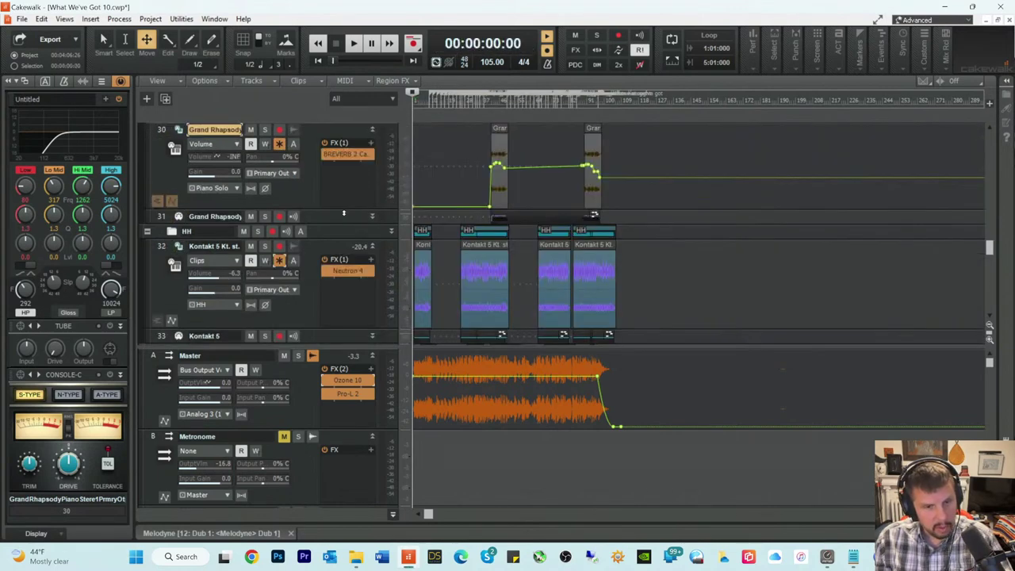
pyautogui.scroll(-2, 457, 248)
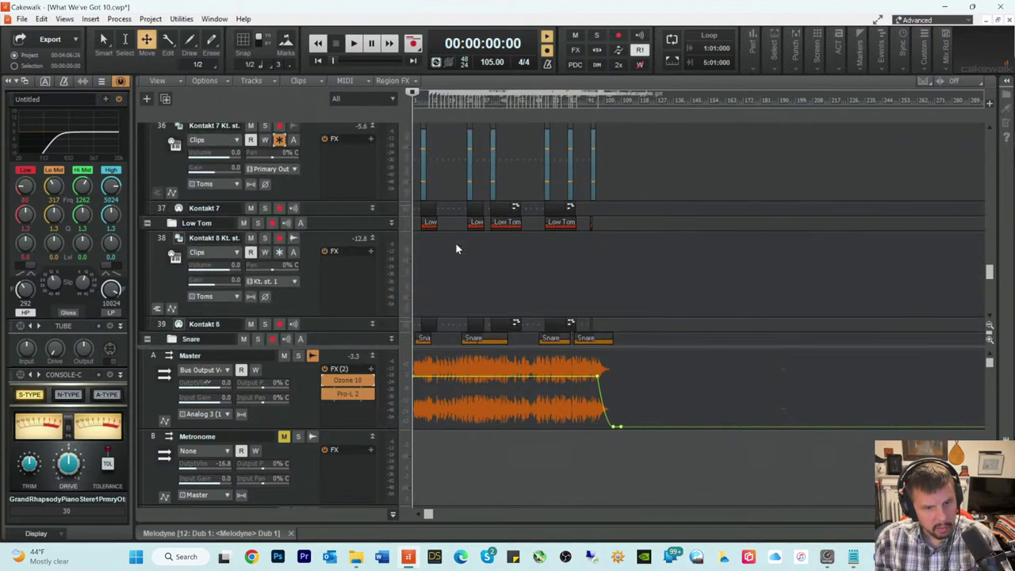
pyautogui.click(279, 252)
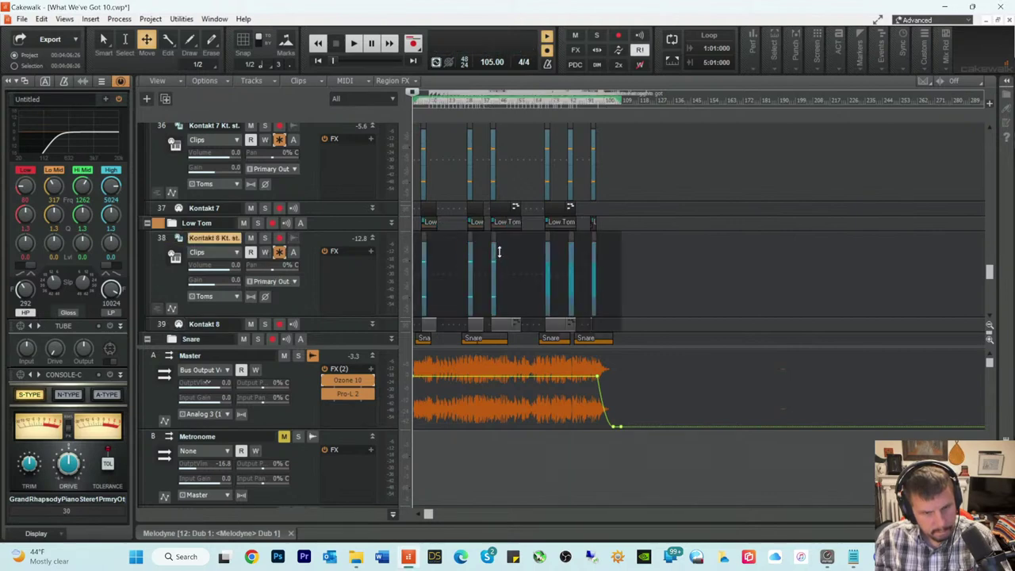
# Step: Freeze the synth on the Opus 1 track in the Snare folder
pyautogui.scroll(5, 510, 259)
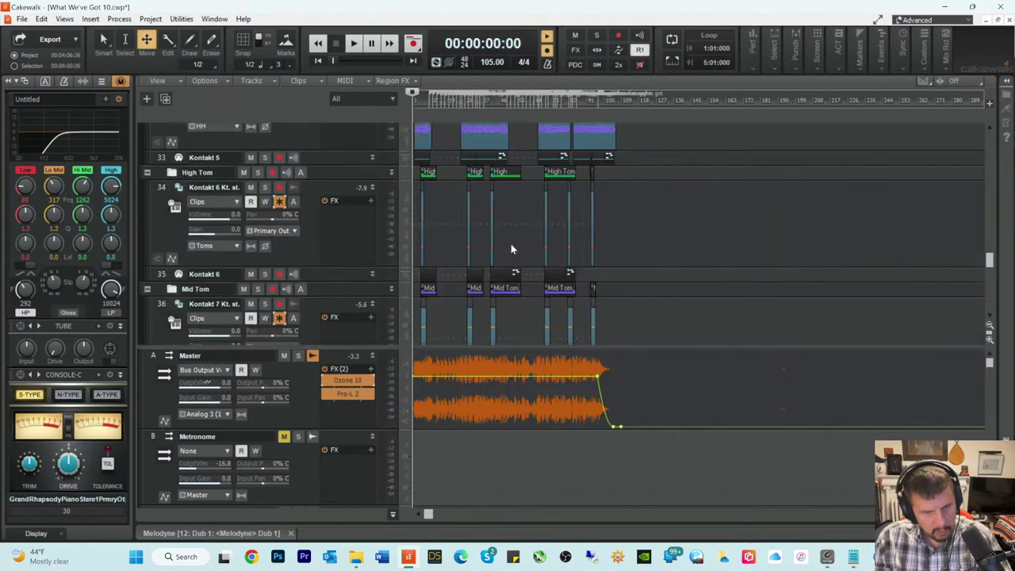
pyautogui.scroll(3, 510, 237)
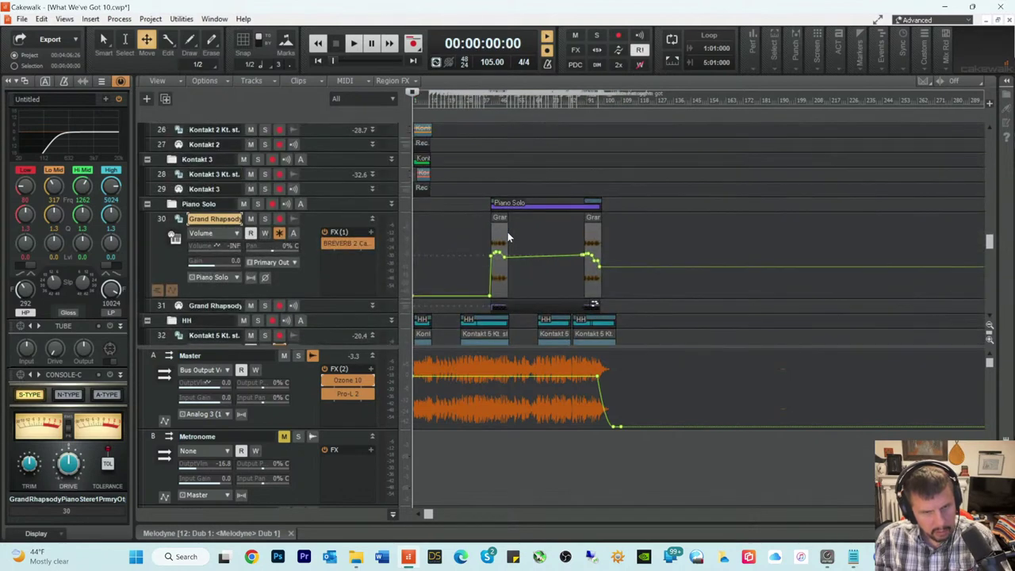
pyautogui.scroll(-2, 470, 220)
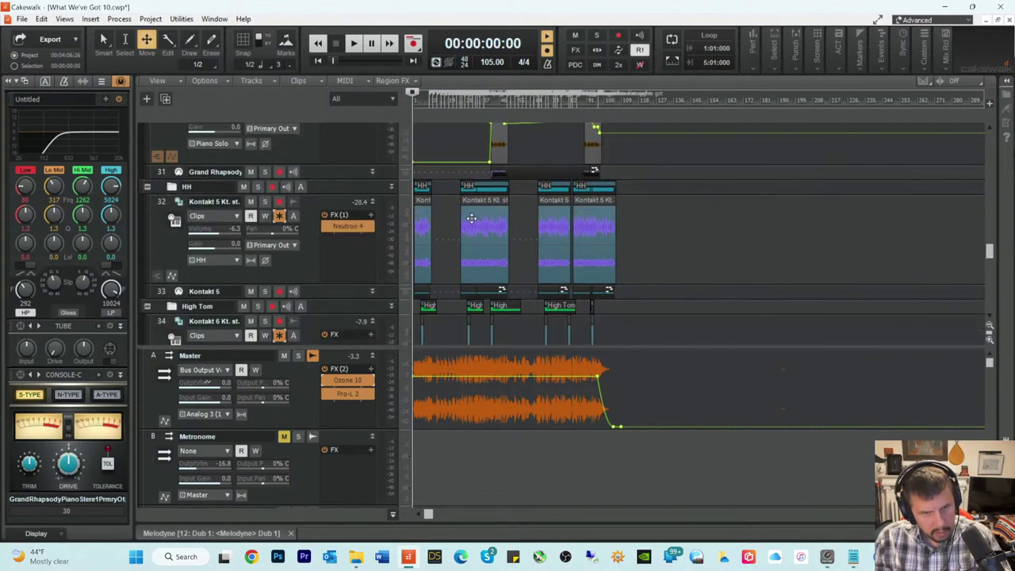
pyautogui.scroll(-4, 470, 220)
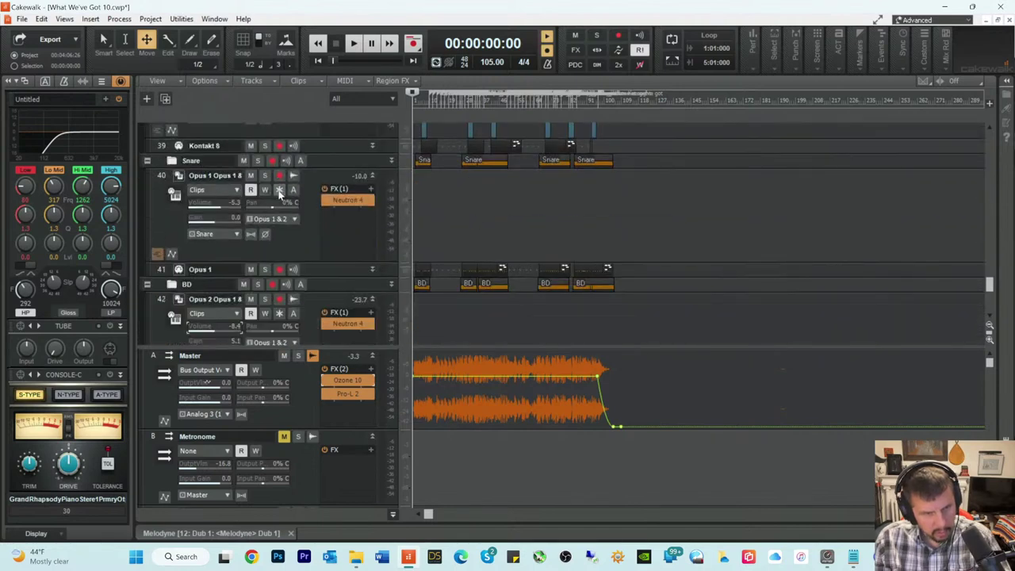
pyautogui.click(277, 190)
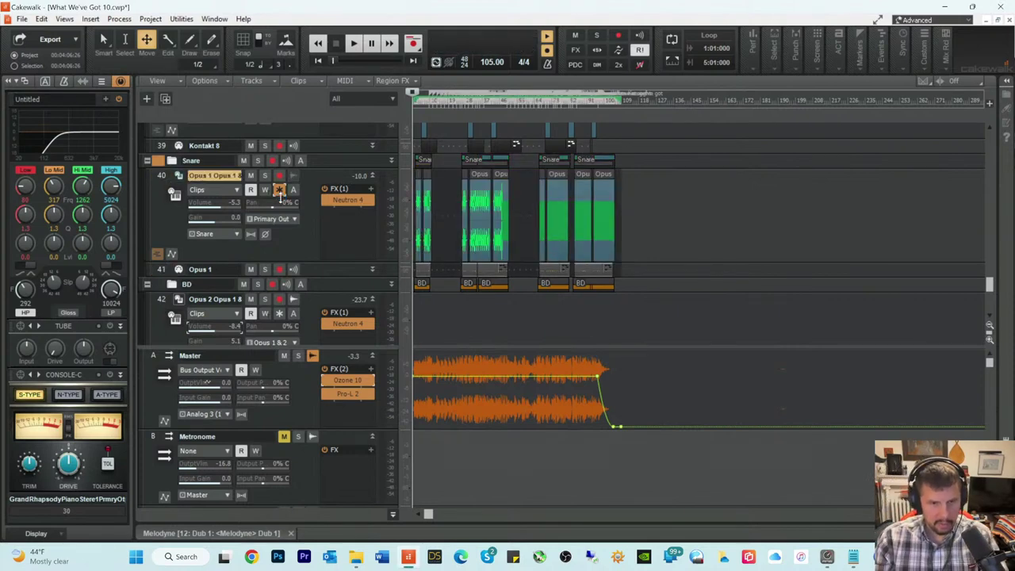
# Step: Freeze the synth on the Opus 2 track in the BD folder and look over the frozen drum tracks
pyautogui.scroll(6, 381, 242)
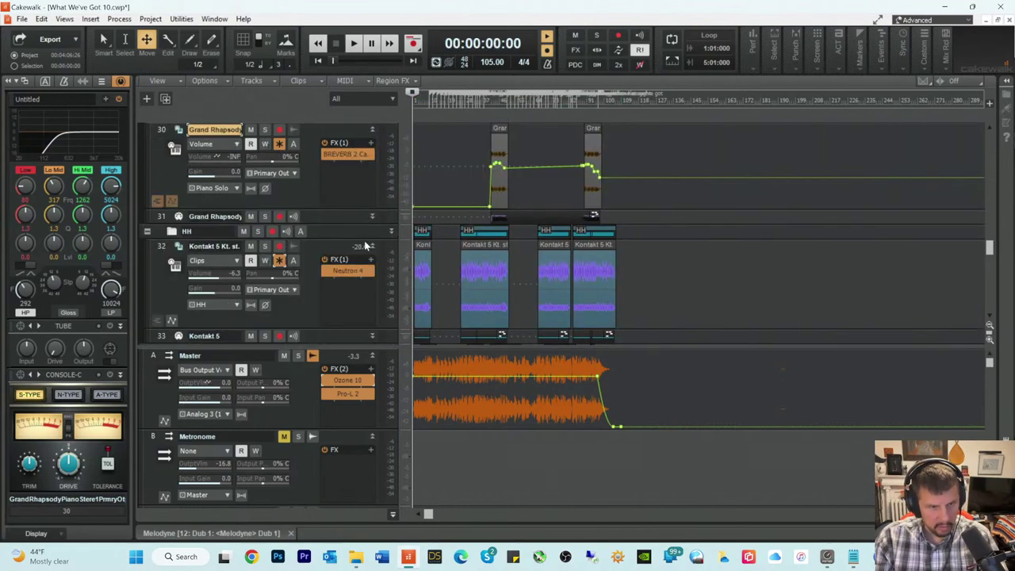
pyautogui.scroll(-7, 537, 251)
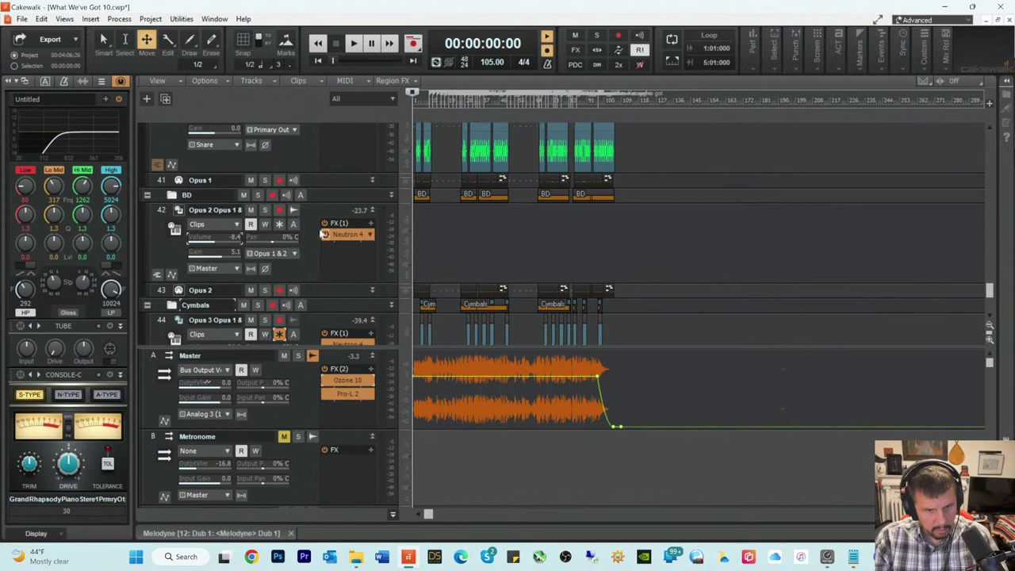
pyautogui.click(278, 223)
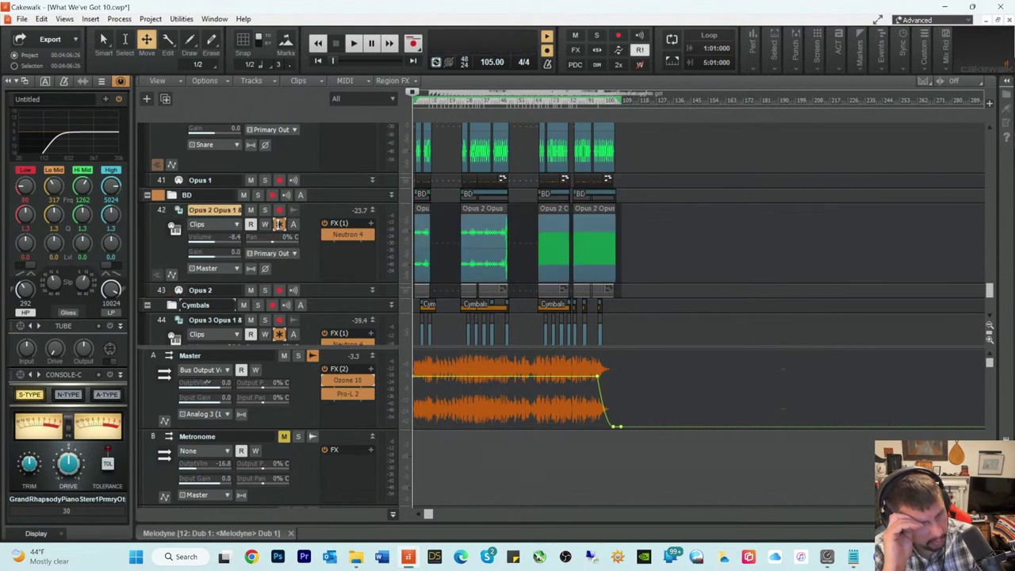
pyautogui.scroll(5, 279, 225)
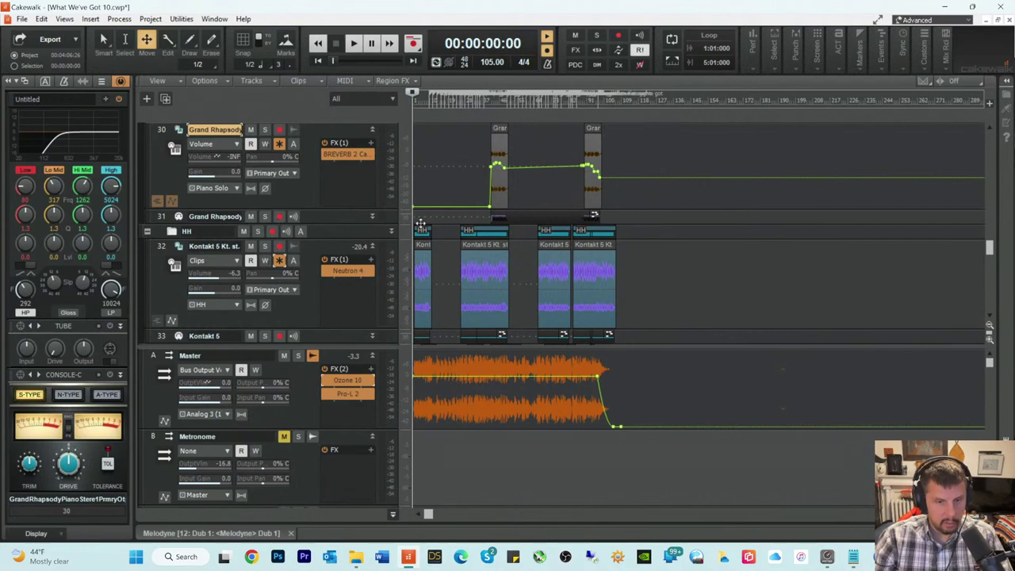
pyautogui.scroll(-1, 510, 209)
pyautogui.scroll(-8, 510, 209)
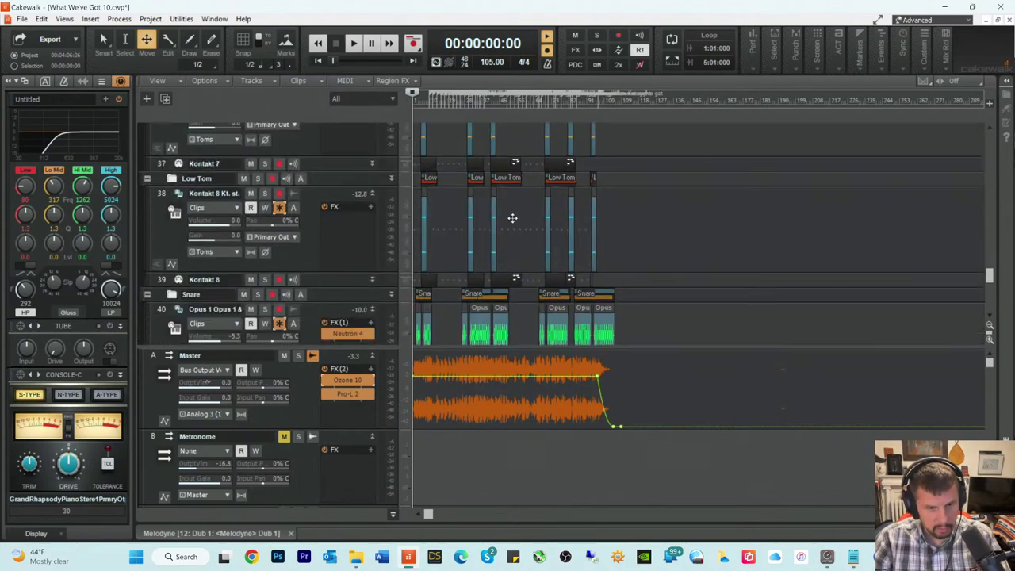
pyautogui.scroll(5, 514, 216)
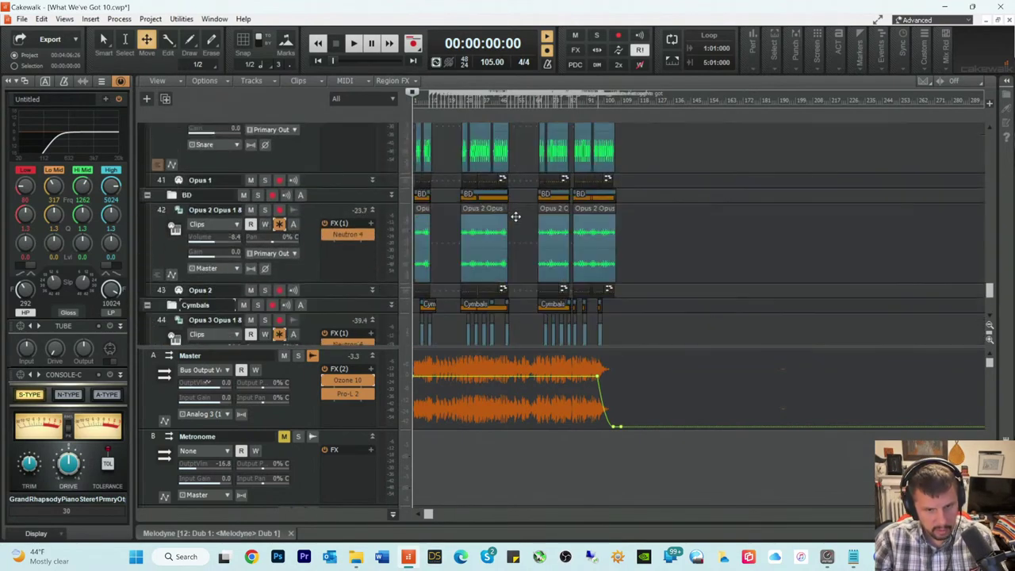
# Step: Save the project under the new name What We've Got 11.cwp in the What We've Got folder
pyautogui.scroll(6, 516, 217)
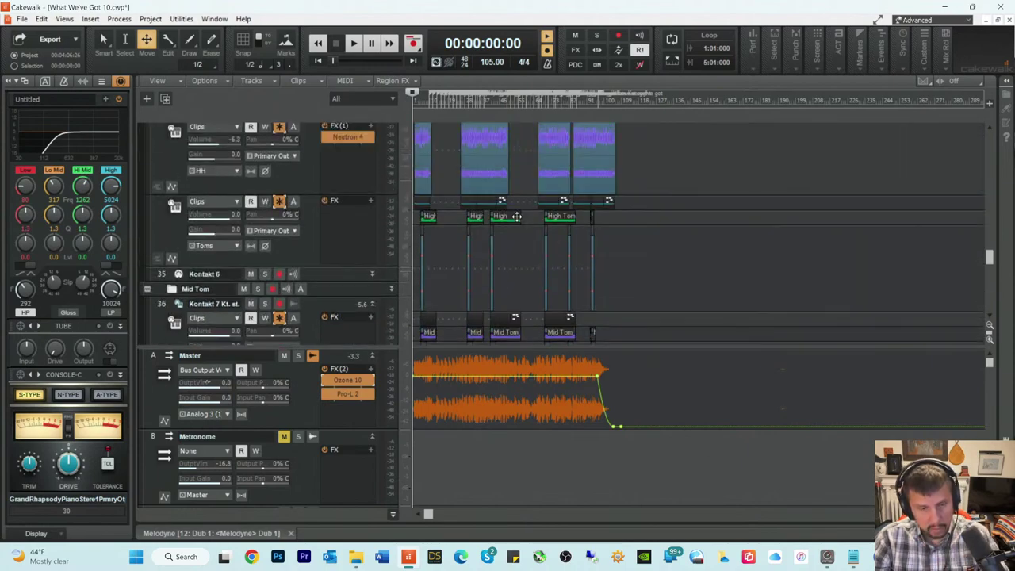
pyautogui.scroll(3, 516, 215)
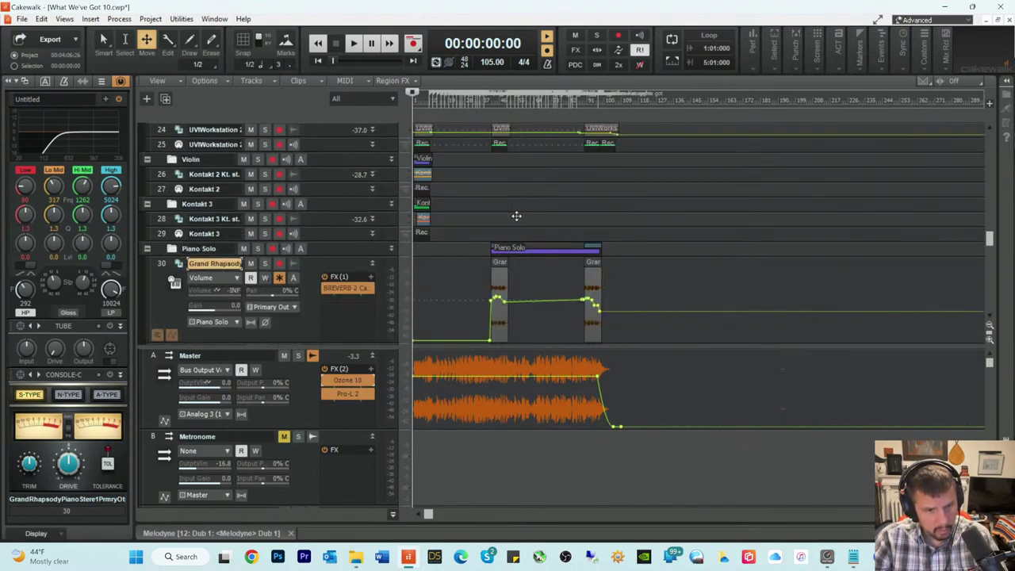
pyautogui.scroll(6, 516, 215)
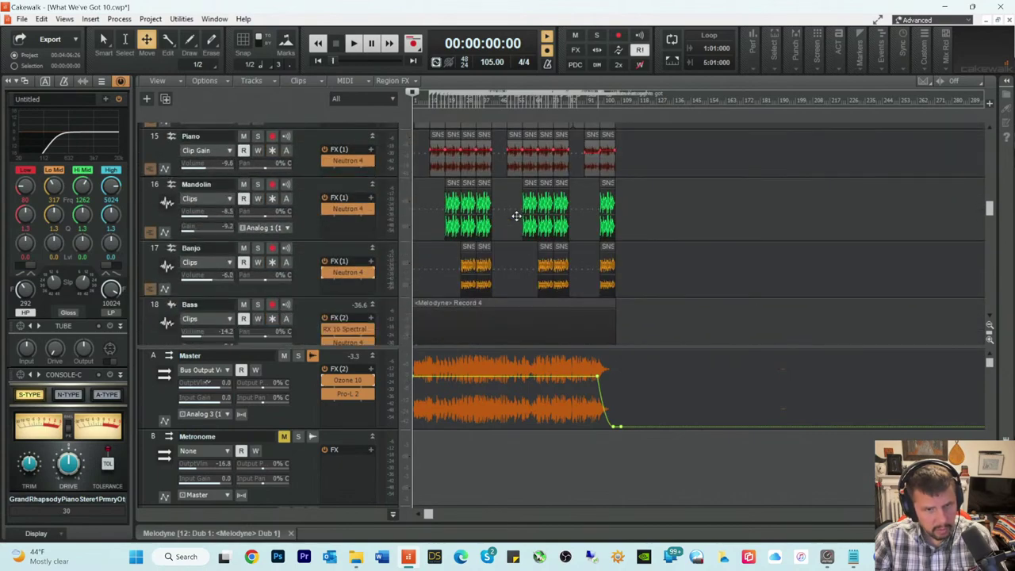
pyautogui.scroll(6, 516, 216)
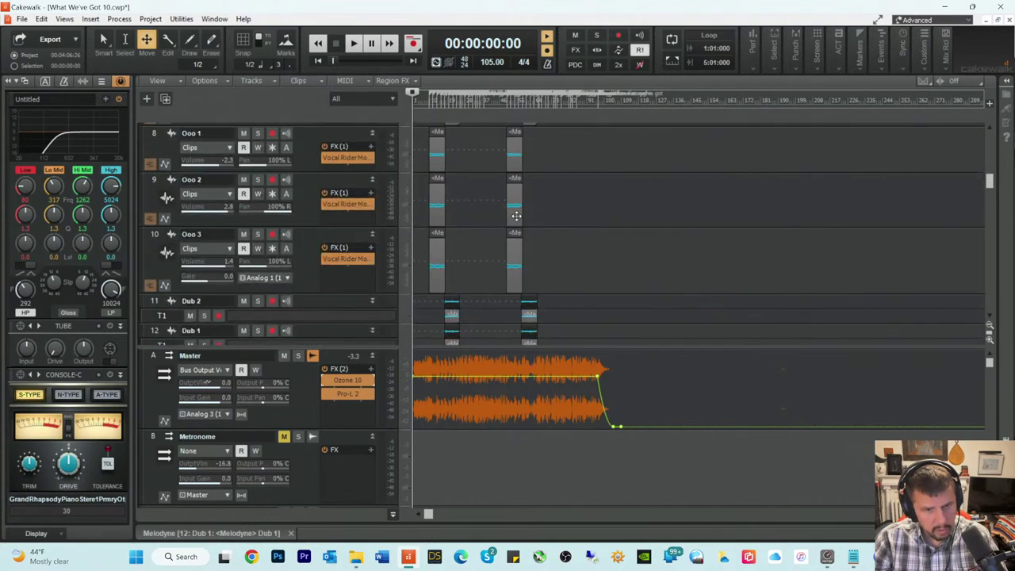
pyautogui.scroll(5, 517, 216)
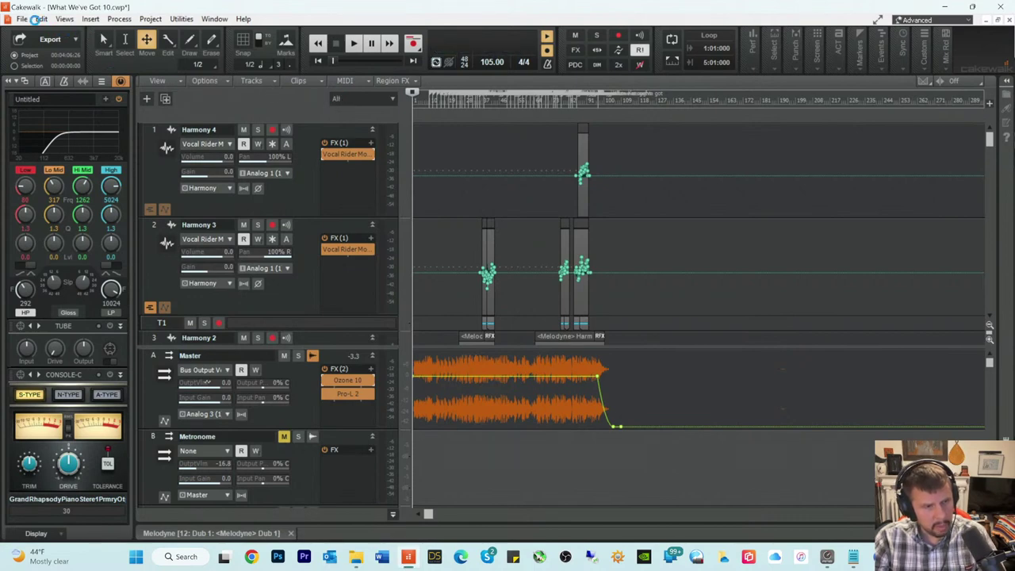
pyautogui.click(22, 19)
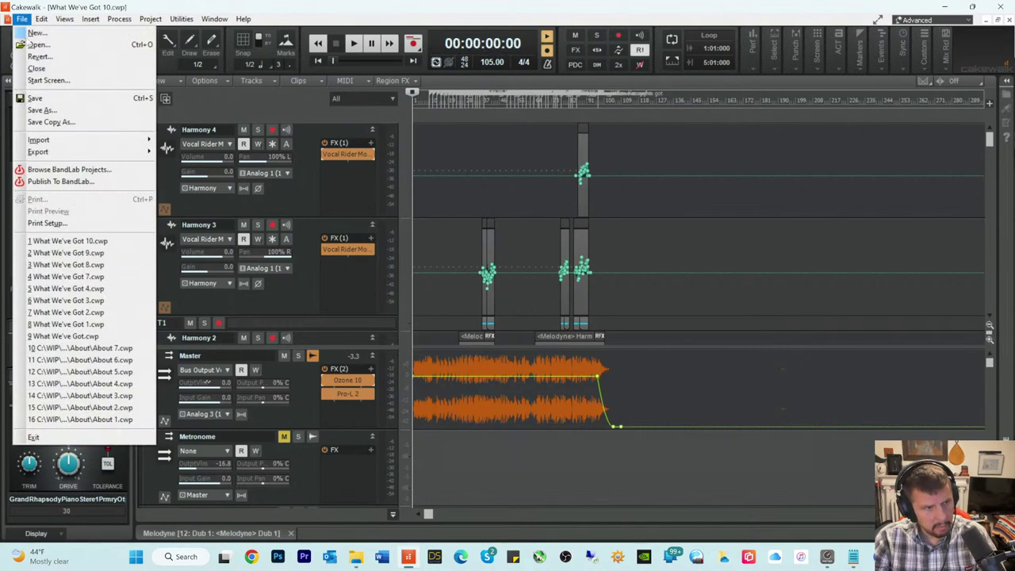
pyautogui.click(43, 111)
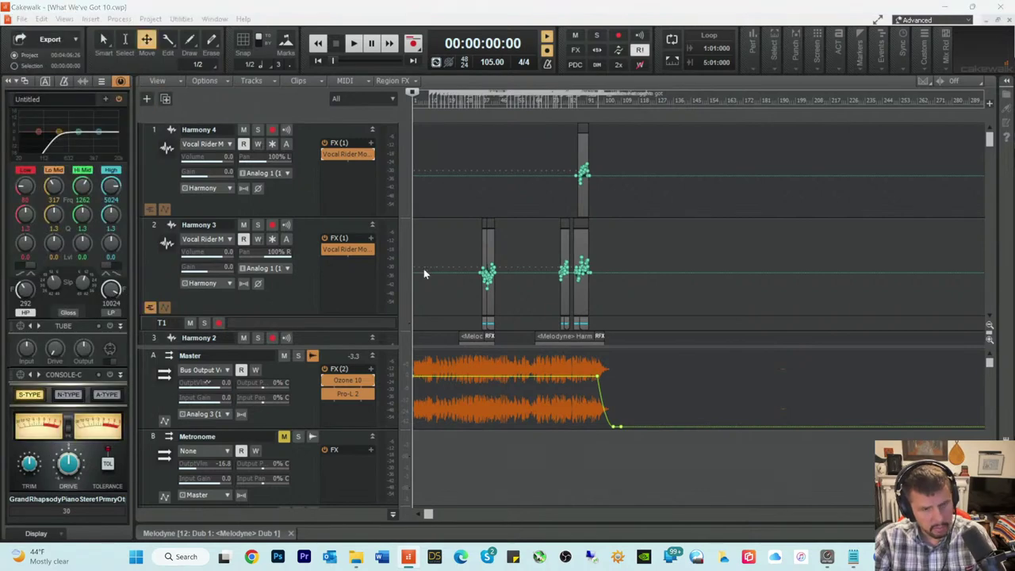
pyautogui.click(513, 361)
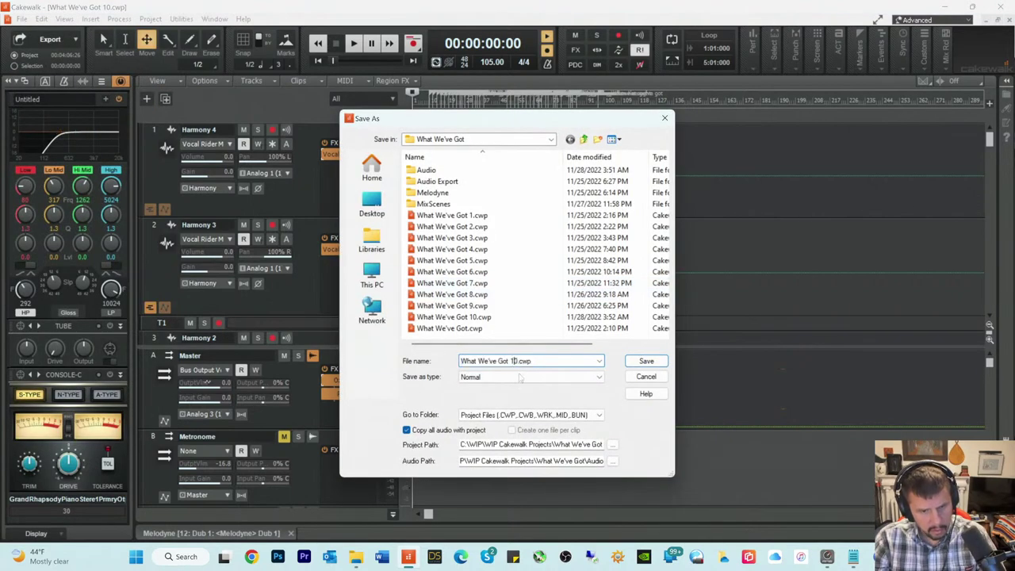
pyautogui.press('Delete')
pyautogui.press('Return')
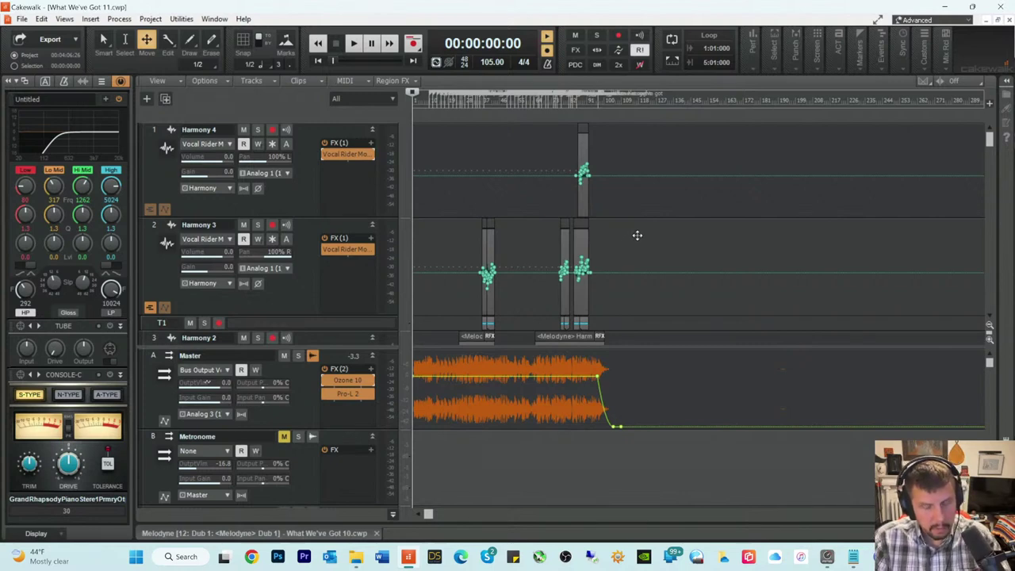
# Step: Select all tracks to check how far the project extends, and place the playhead at 00:03:57:18 near the song's end
pyautogui.scroll(-10, 639, 227)
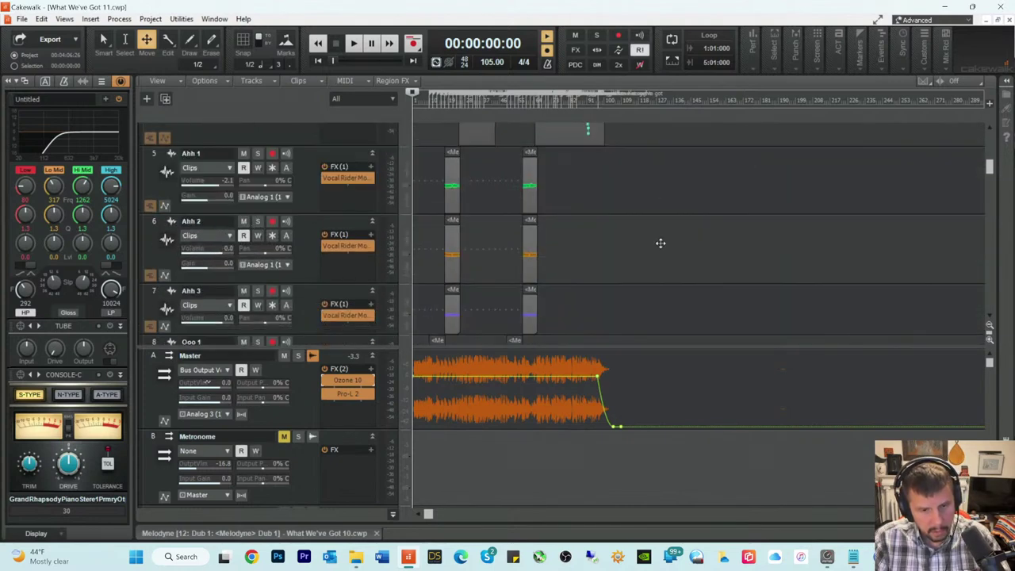
pyautogui.scroll(-3, 650, 250)
pyautogui.scroll(-15, 649, 249)
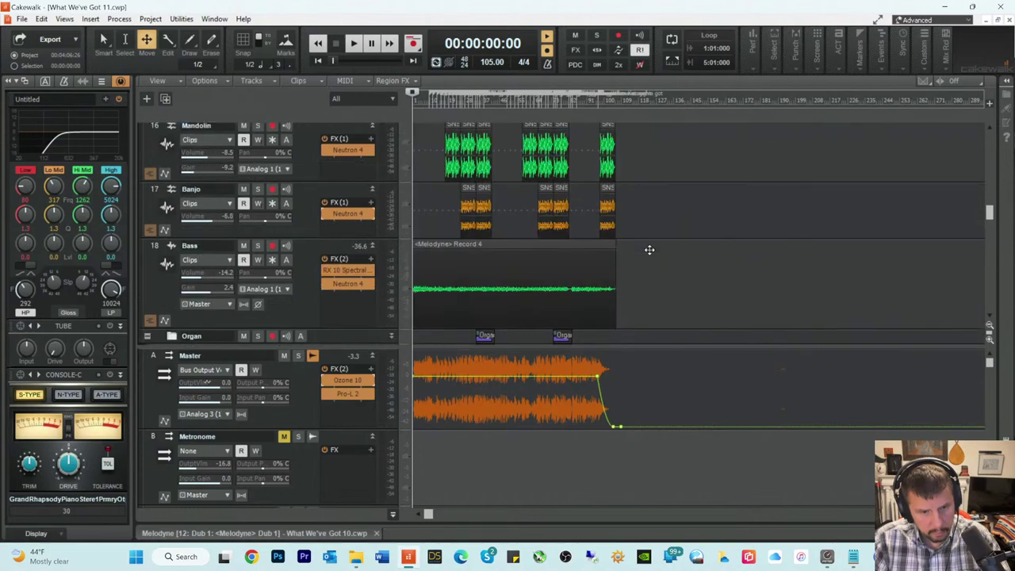
pyautogui.scroll(-10, 649, 250)
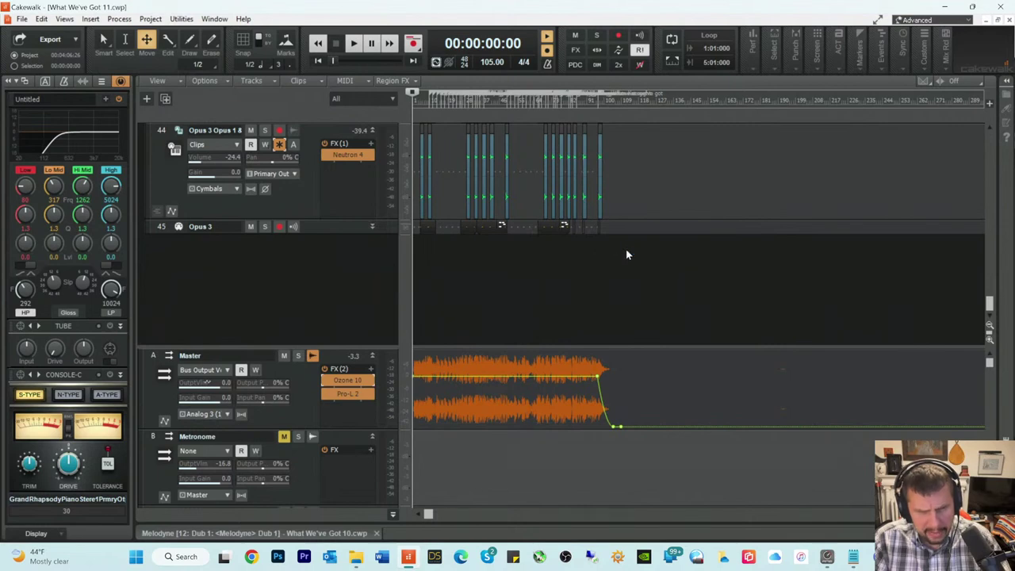
pyautogui.scroll(3, 626, 249)
pyautogui.scroll(-3, 623, 242)
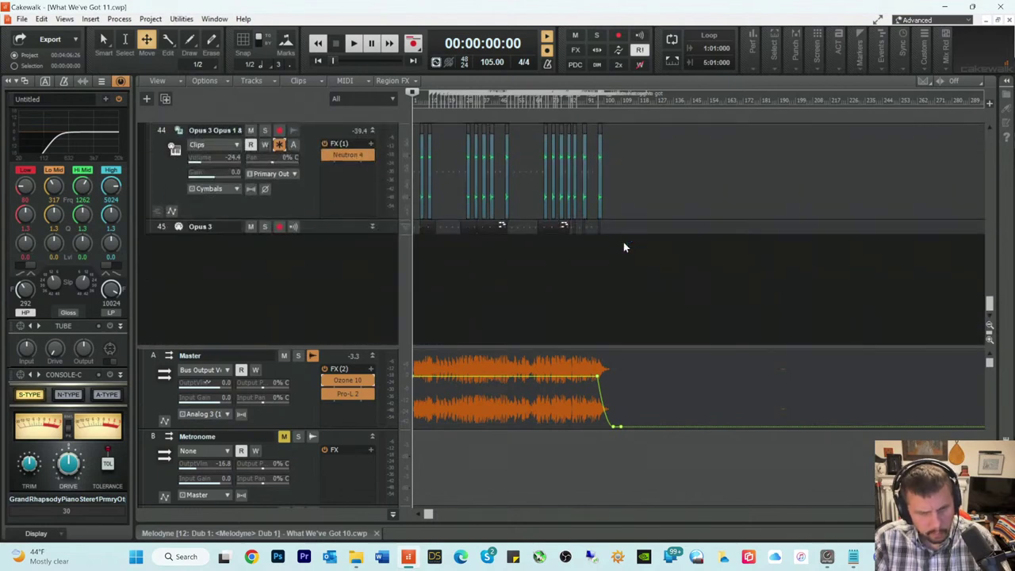
pyautogui.click(288, 202)
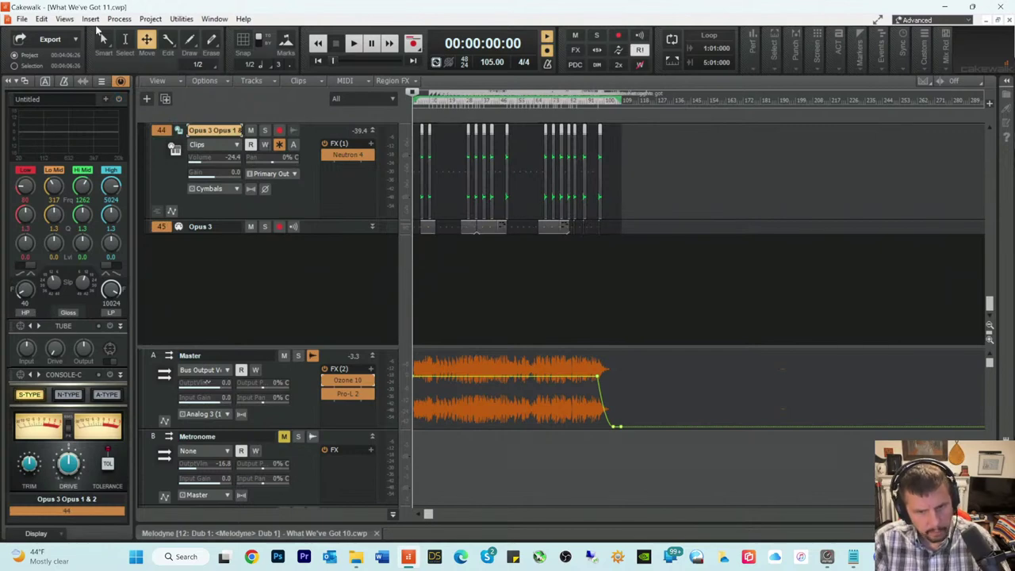
pyautogui.click(613, 102)
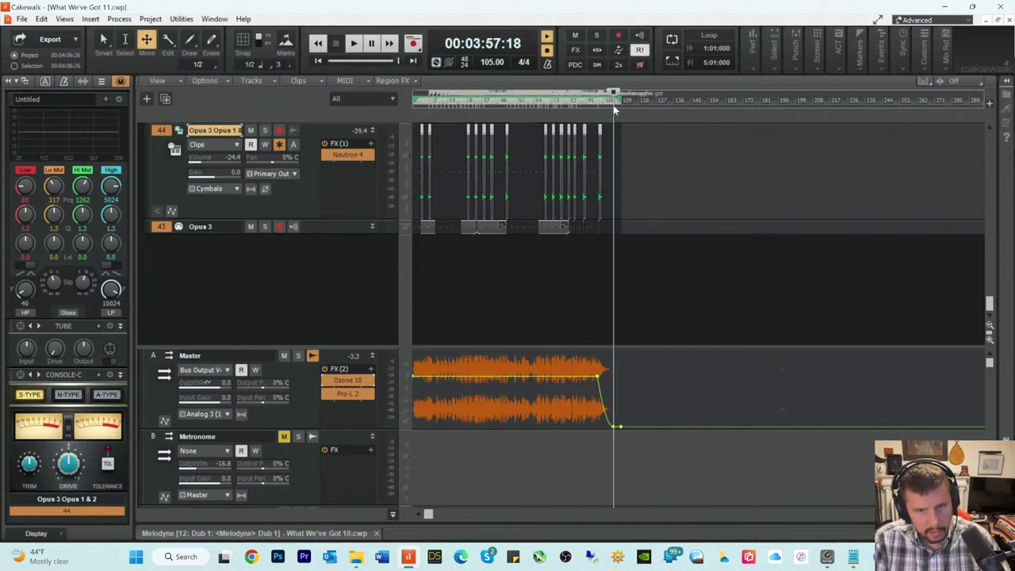
# Step: Delete the last volume envelope node on the Guitar track, just past the end of its clips
pyautogui.scroll(3, 738, 284)
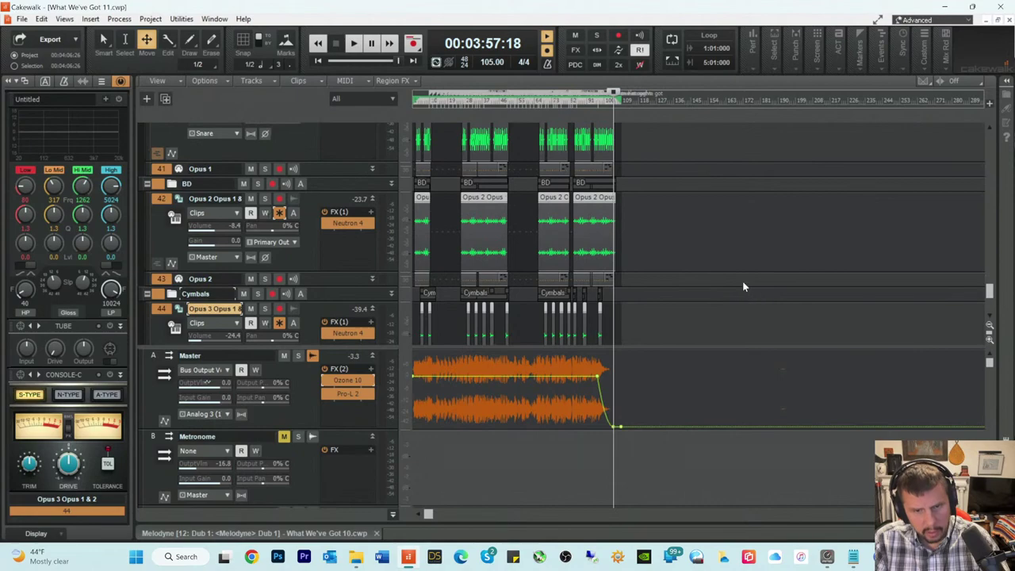
pyautogui.scroll(2, 741, 281)
pyautogui.scroll(7, 742, 281)
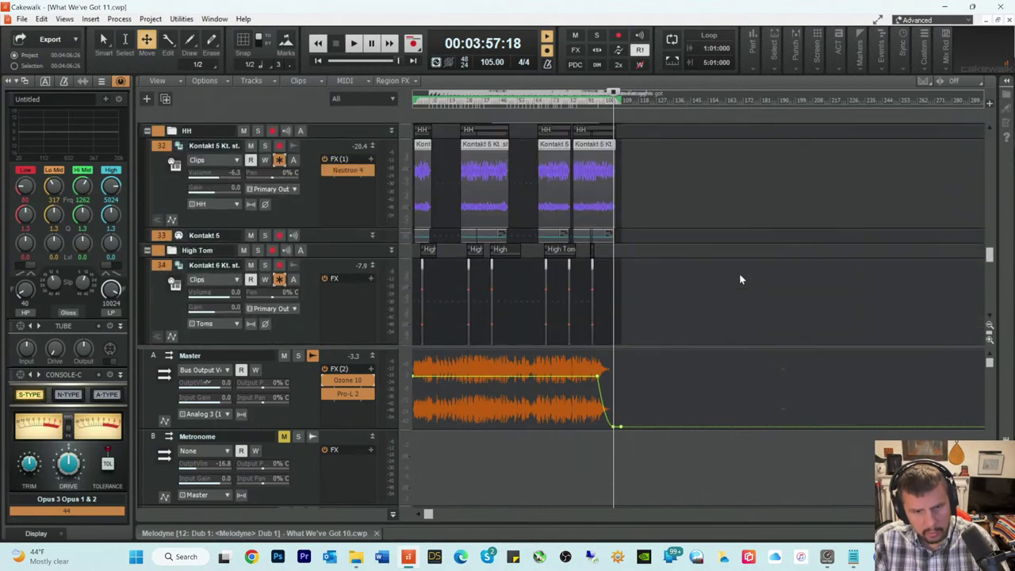
pyautogui.scroll(7, 739, 276)
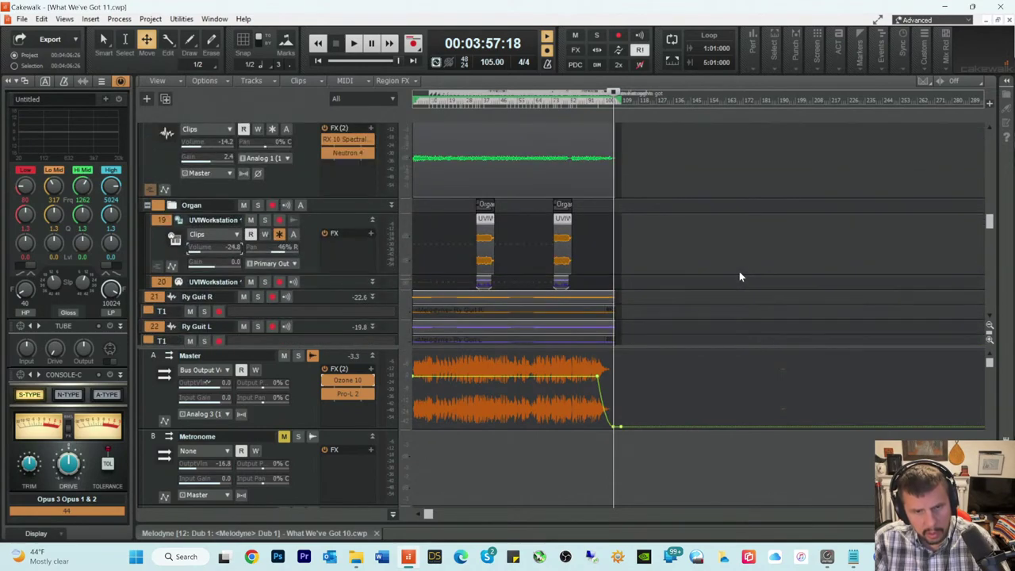
pyautogui.scroll(4, 739, 273)
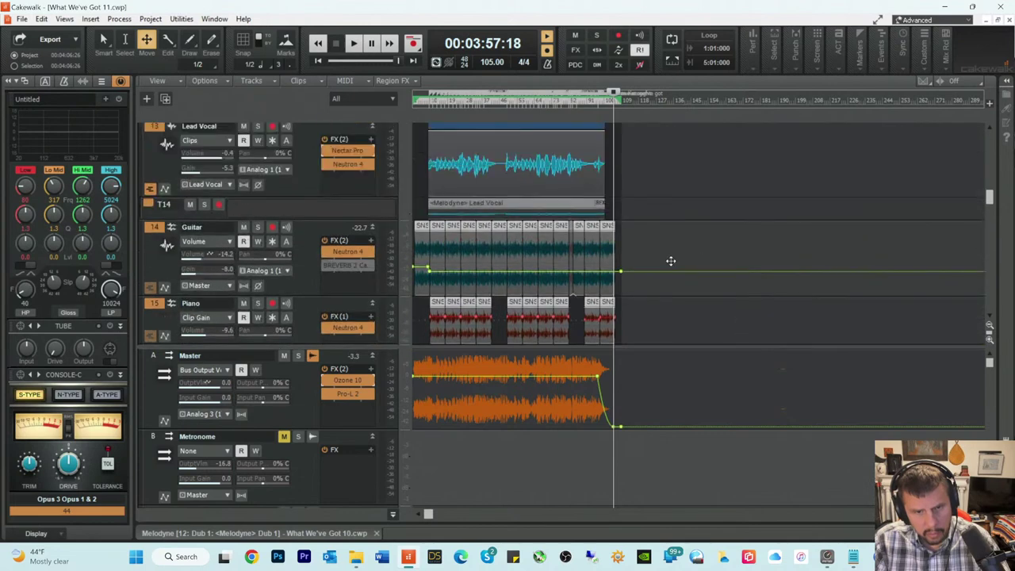
pyautogui.click(615, 273)
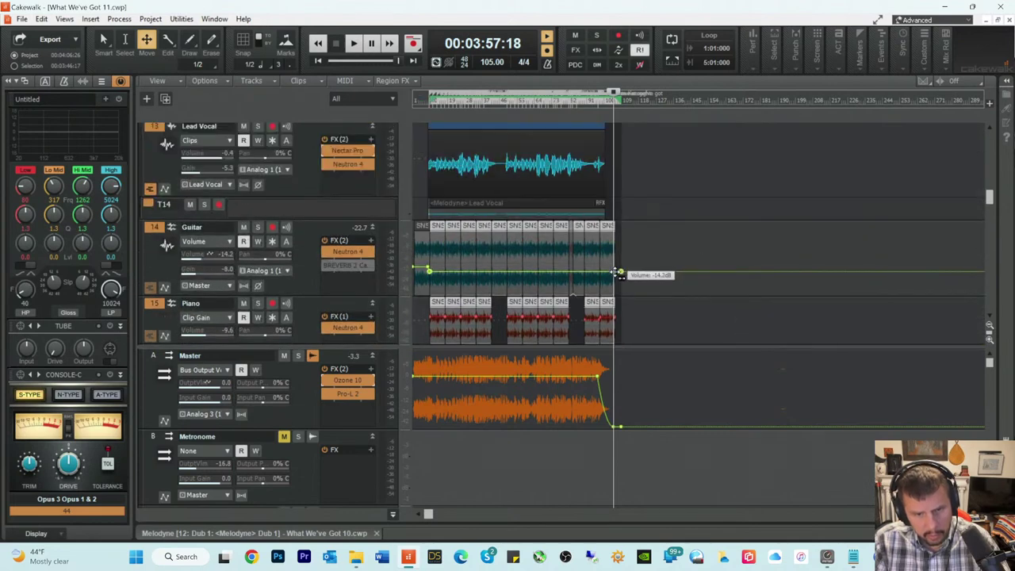
pyautogui.rightClick(620, 273)
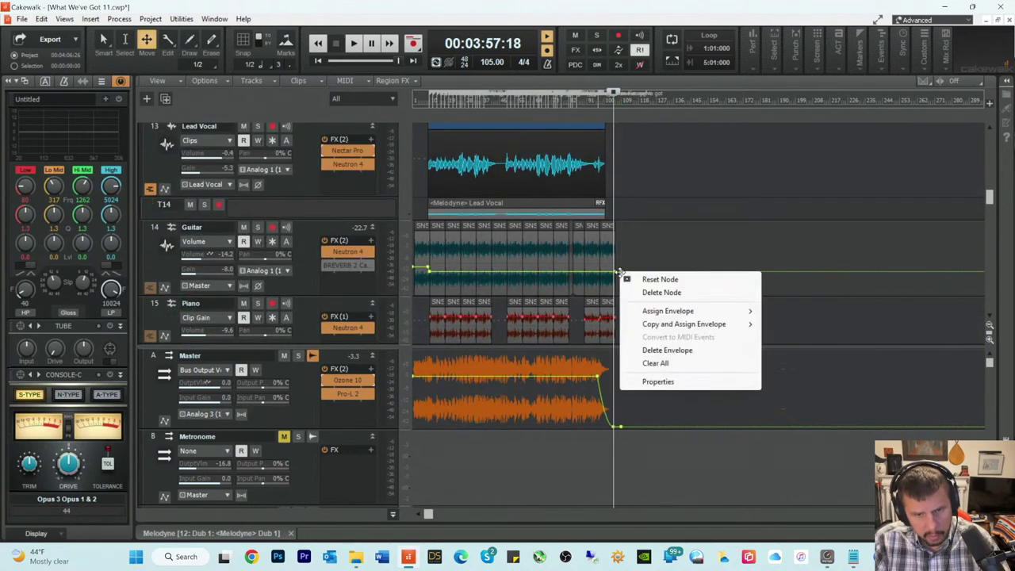
pyautogui.click(645, 291)
# Step: Delete the stray Vocal Rider automation node after the last clip on the Harmony 1 track
pyautogui.scroll(10, 637, 254)
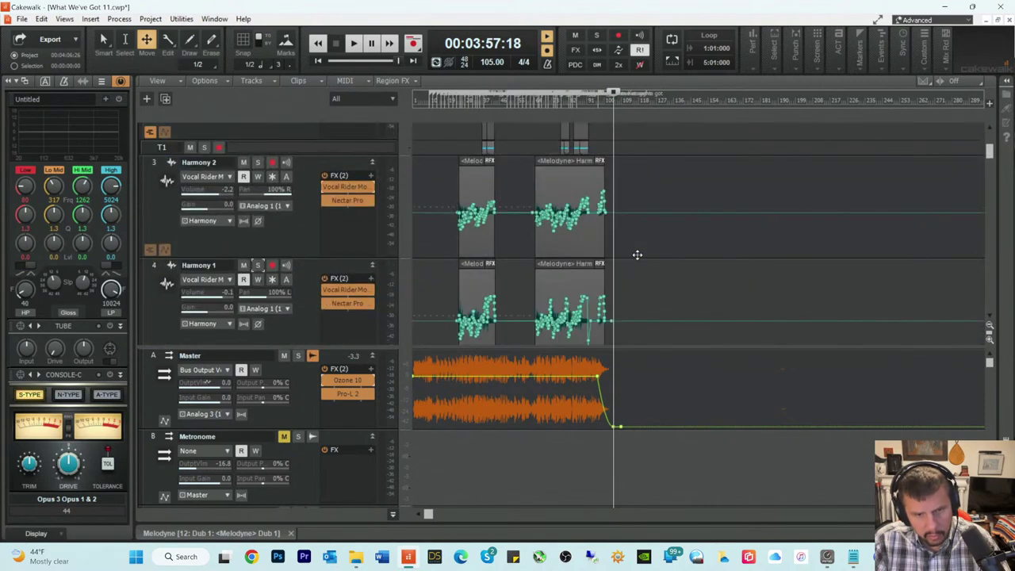
pyautogui.rightClick(615, 320)
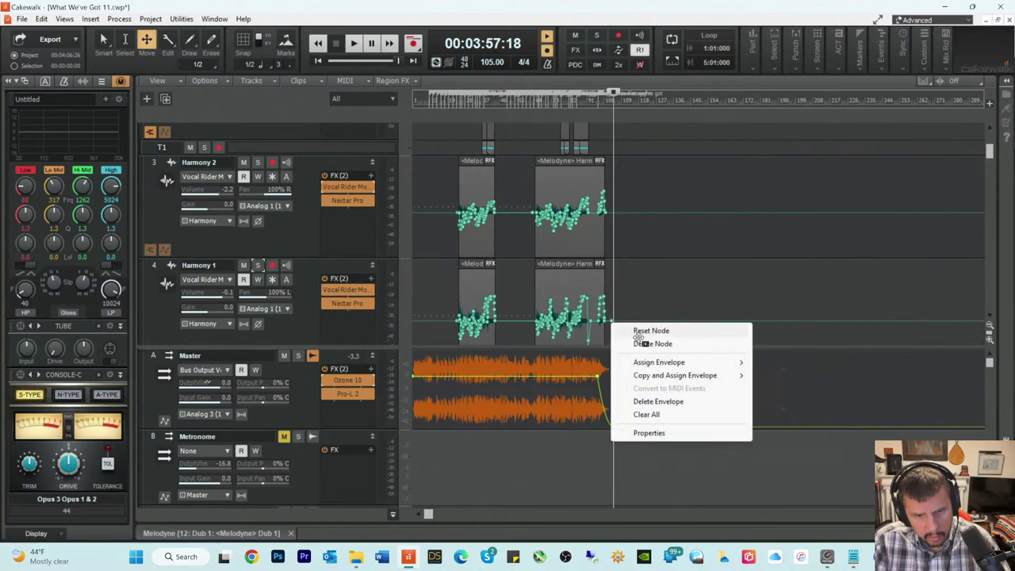
pyautogui.click(638, 342)
pyautogui.scroll(3, 627, 261)
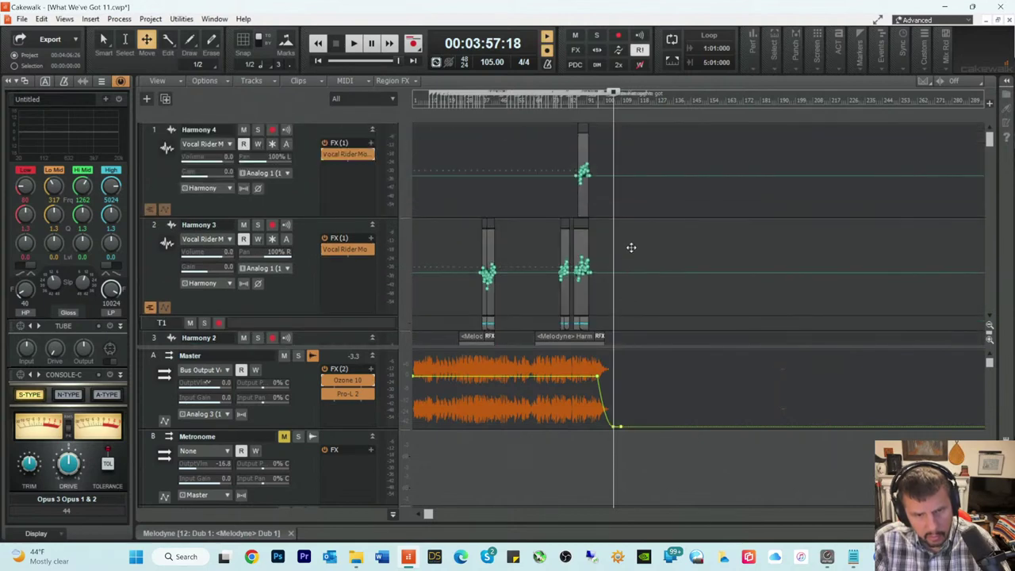
# Step: Delete the stray node at the far end of the Master bus output volume envelope, near measure 109
pyautogui.scroll(-5, 632, 251)
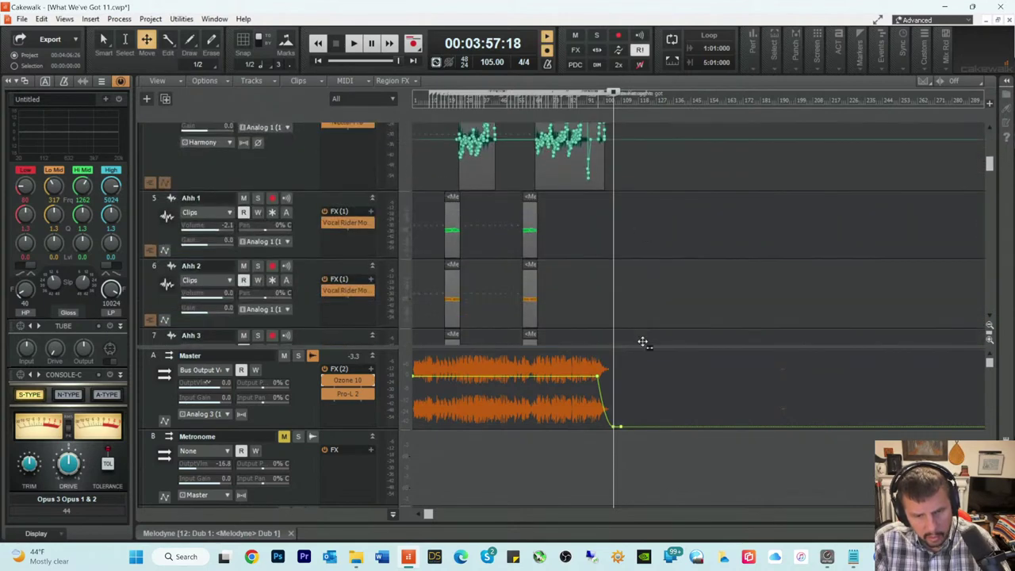
pyautogui.hotkey('ctrl', 'Right')
pyautogui.hotkey('ctrl', 'Right')
pyautogui.hotkey('ctrl', 'Right')
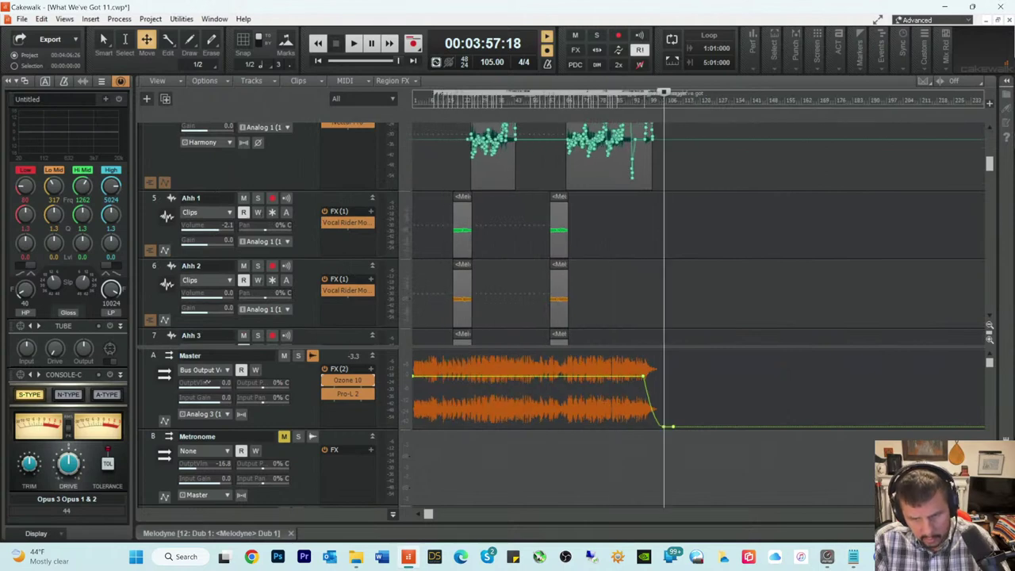
pyautogui.doubleClick(722, 426)
pyautogui.rightClick(755, 427)
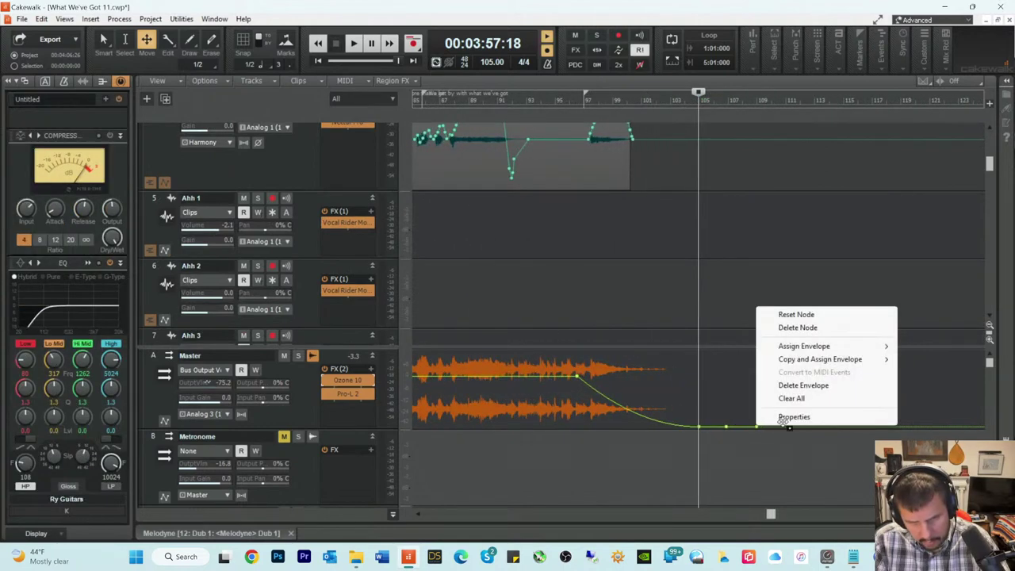
pyautogui.click(789, 327)
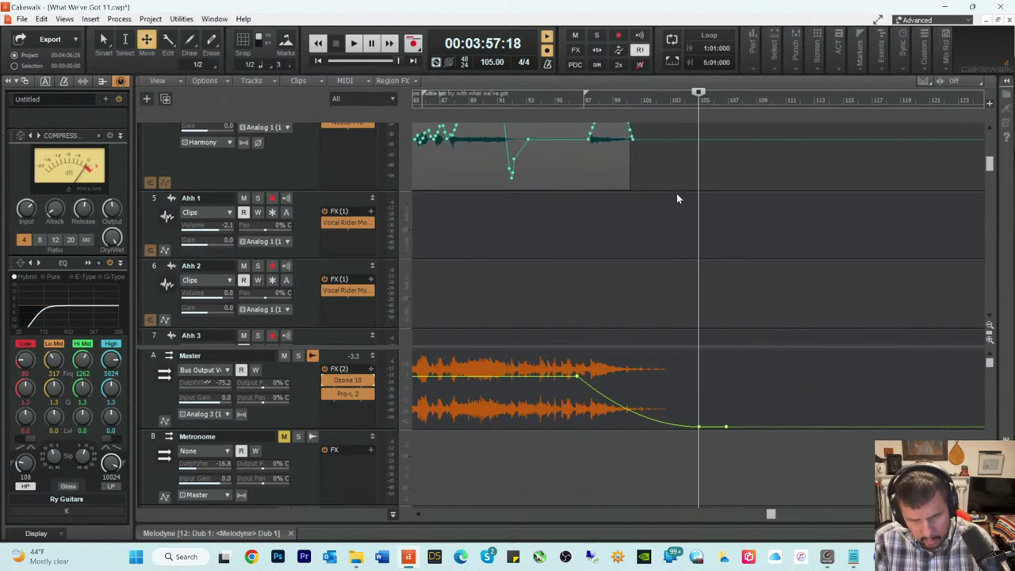
# Step: Place the playhead at 00:03:43:13, select all tracks, and examine the vocal, guitar and bass tracks for content extending past the song's end
pyautogui.click(609, 104)
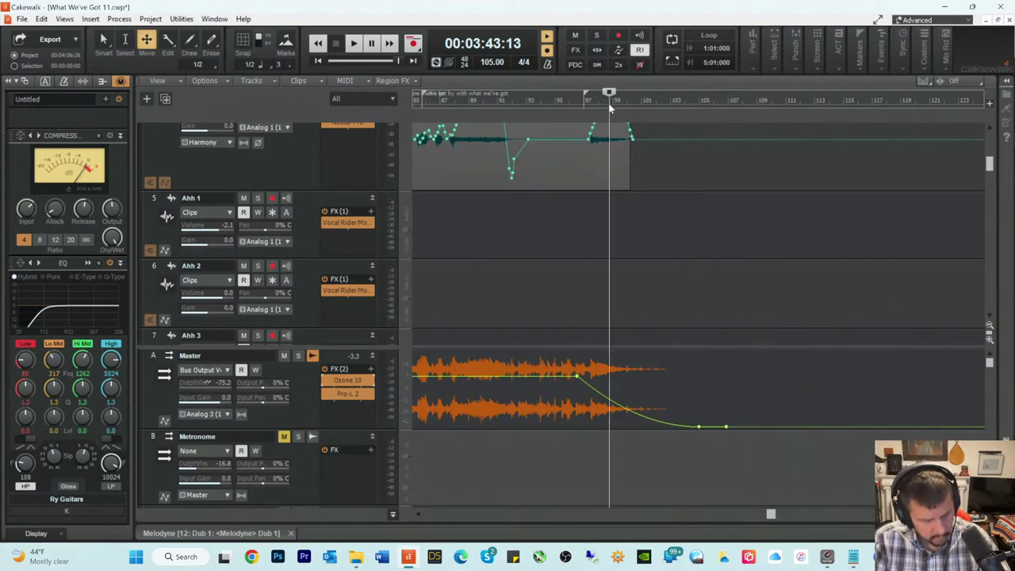
pyautogui.hotkey('ctrl', 'a')
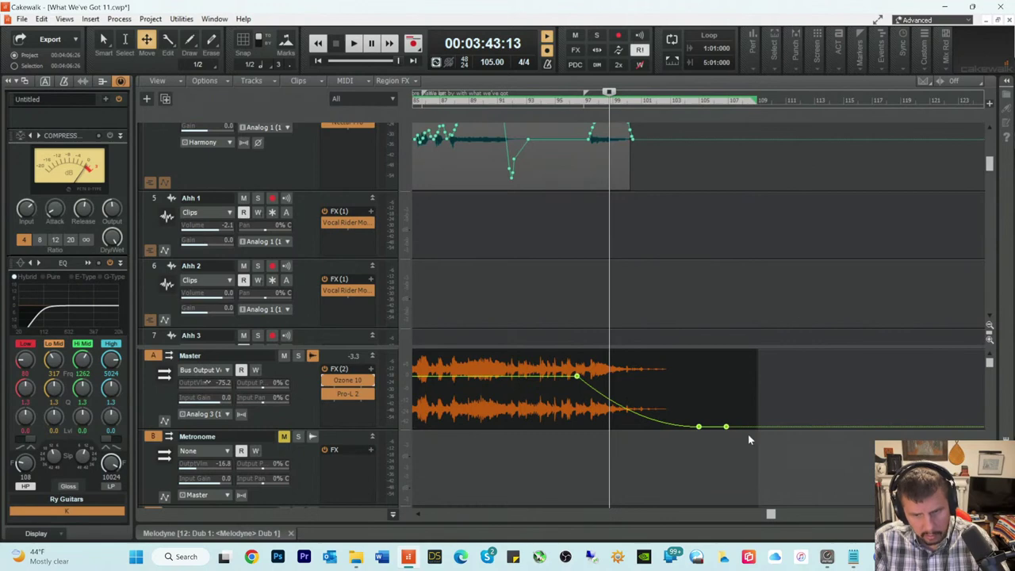
pyautogui.scroll(5, 731, 306)
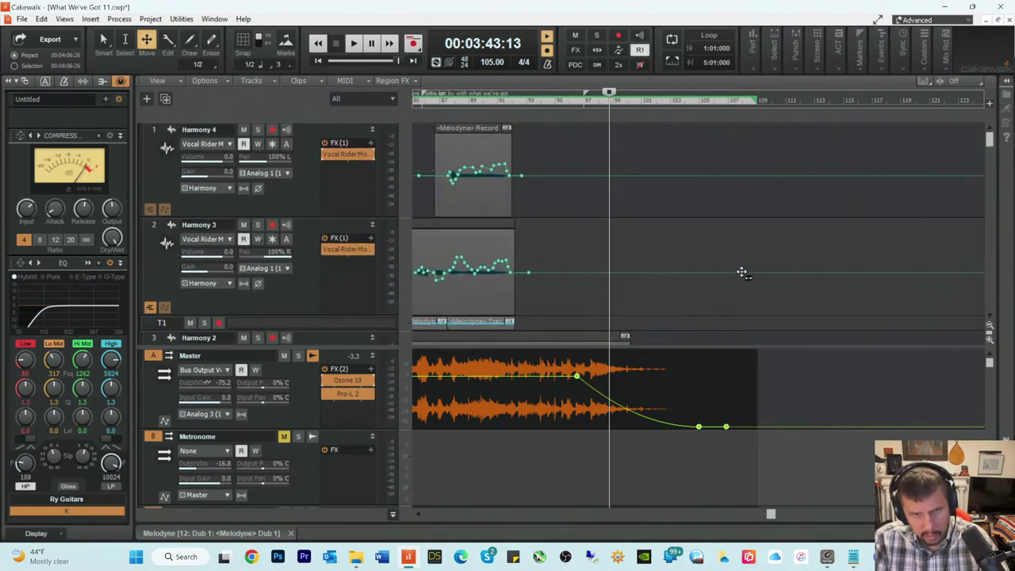
pyautogui.scroll(-3, 739, 272)
pyautogui.scroll(3, 739, 268)
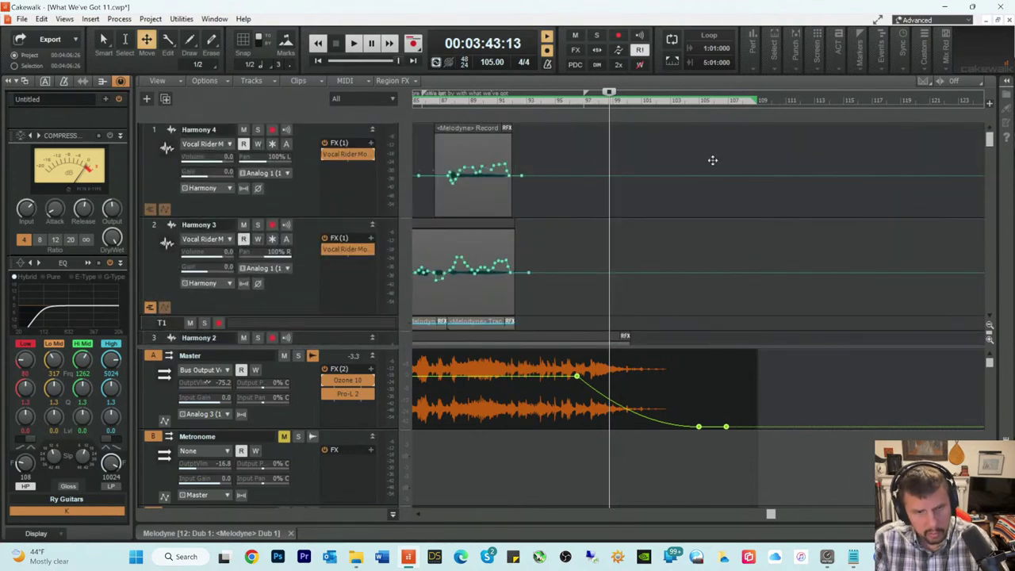
pyautogui.scroll(-8, 709, 188)
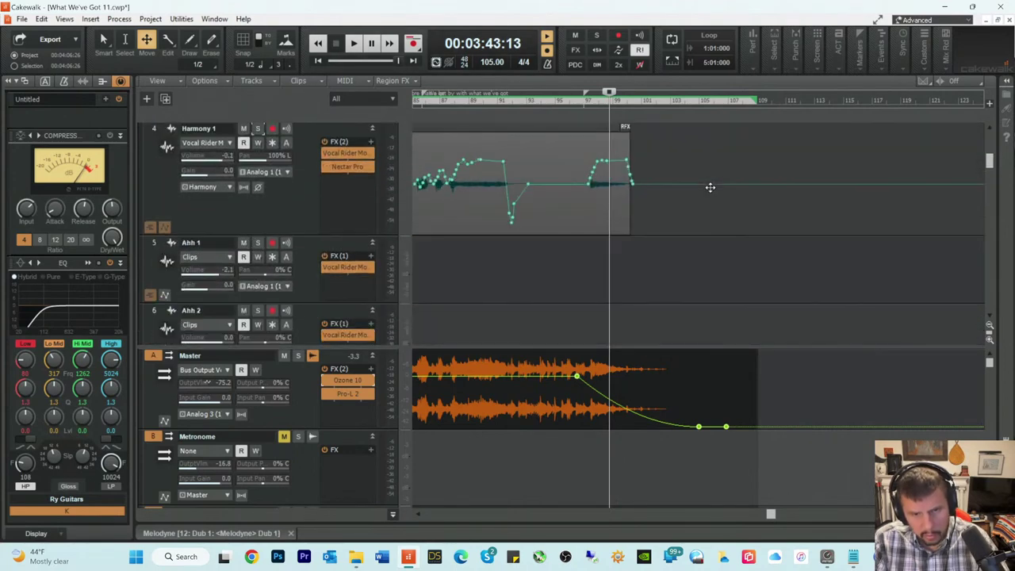
pyautogui.scroll(-6, 710, 187)
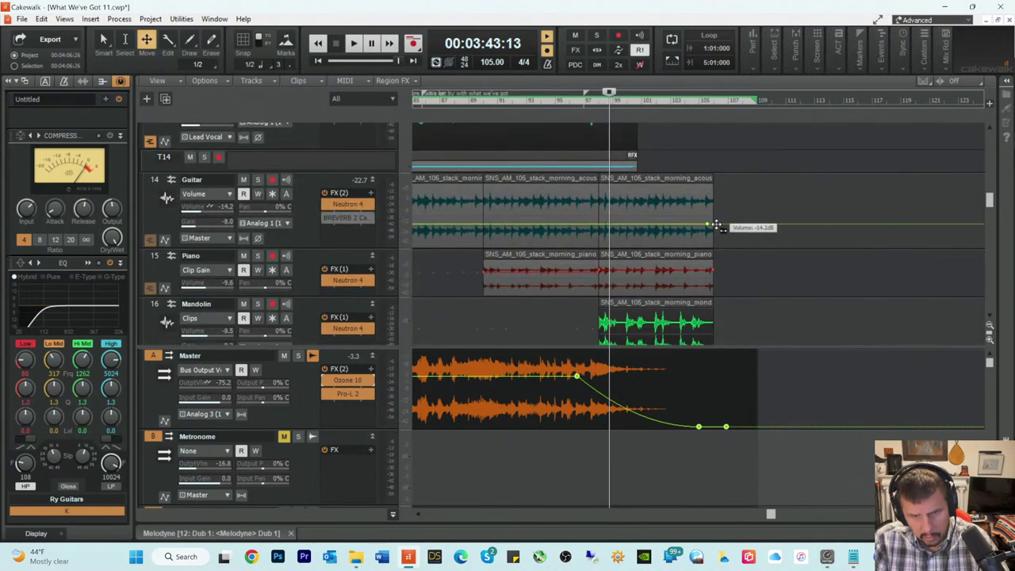
pyautogui.scroll(-5, 743, 226)
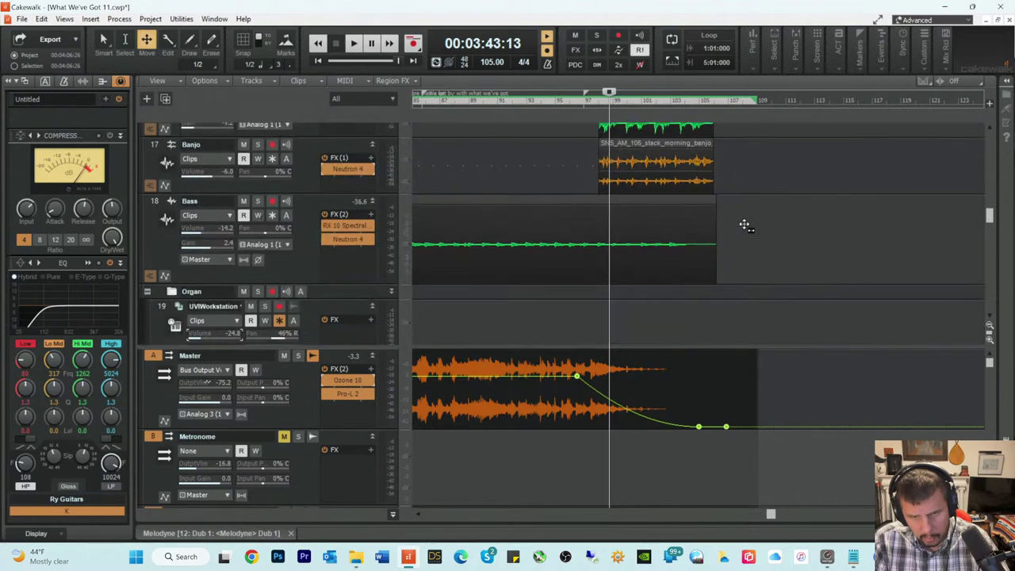
# Step: Delete the last volume envelope node on the Pad folder's UVIWorkstation 2 track, near the end of its frozen audio clip
pyautogui.scroll(-6, 721, 242)
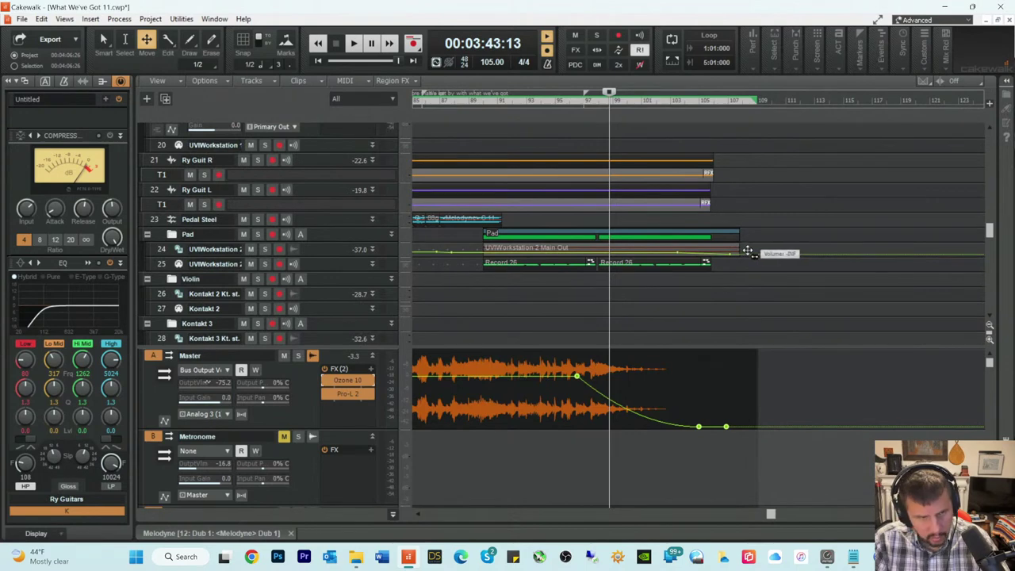
pyautogui.press('t')
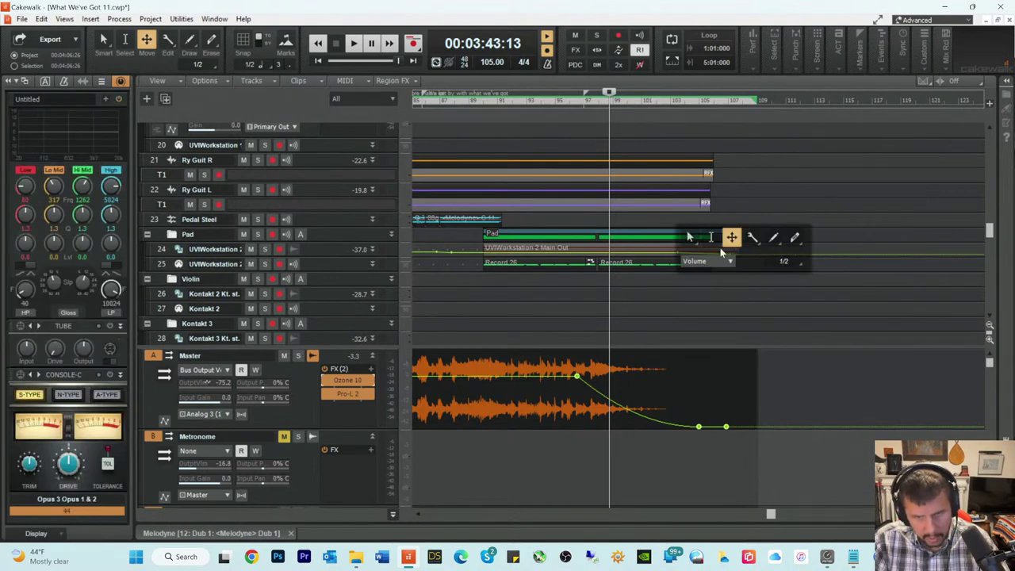
pyautogui.click(689, 237)
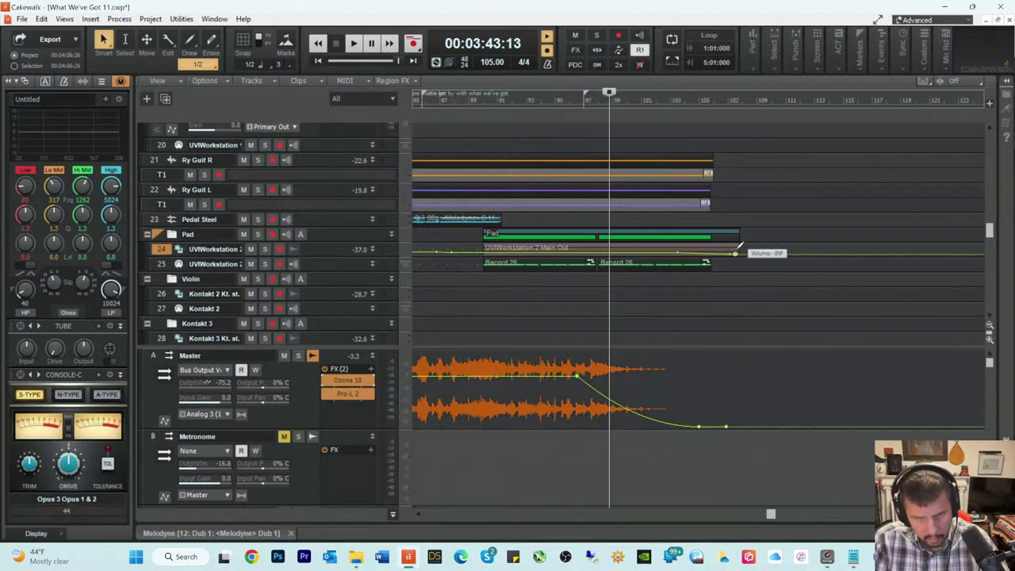
pyautogui.rightClick(736, 253)
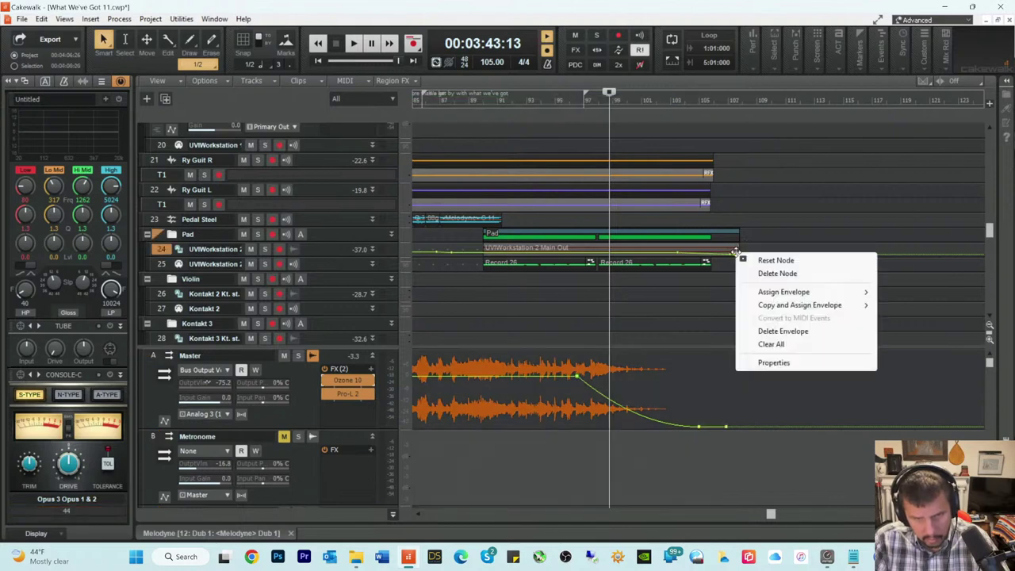
pyautogui.click(777, 273)
# Step: Switch the Pad folder's UVIWorkstation 2 track to clip editing and trim its frozen audio clip's end back to about measure 106
pyautogui.press('t')
pyautogui.click(726, 263)
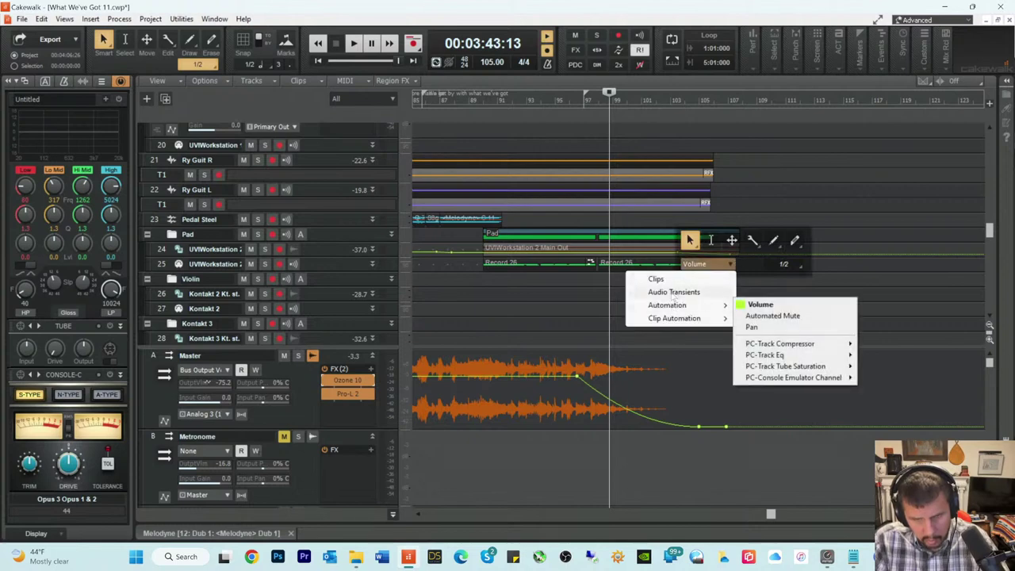
pyautogui.click(723, 265)
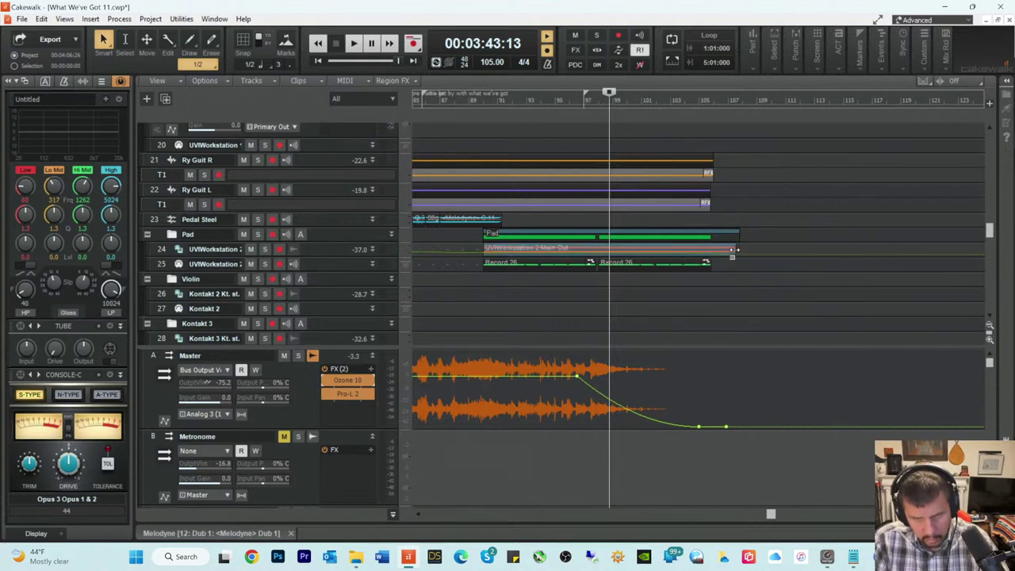
pyautogui.moveTo(734, 250); pyautogui.dragTo(719, 258)
# Step: Place the playhead at 00:03:56:28, select all tracks, and examine the piano and drum tracks for anything reaching measure 109
pyautogui.click(694, 102)
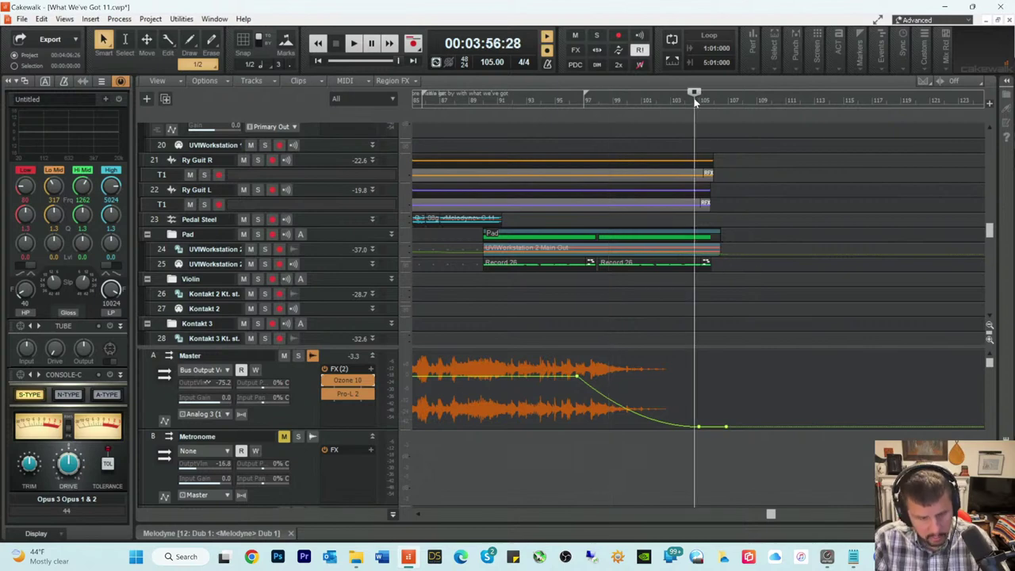
pyautogui.hotkey('ctrl', 'a')
pyautogui.scroll(-6, 743, 247)
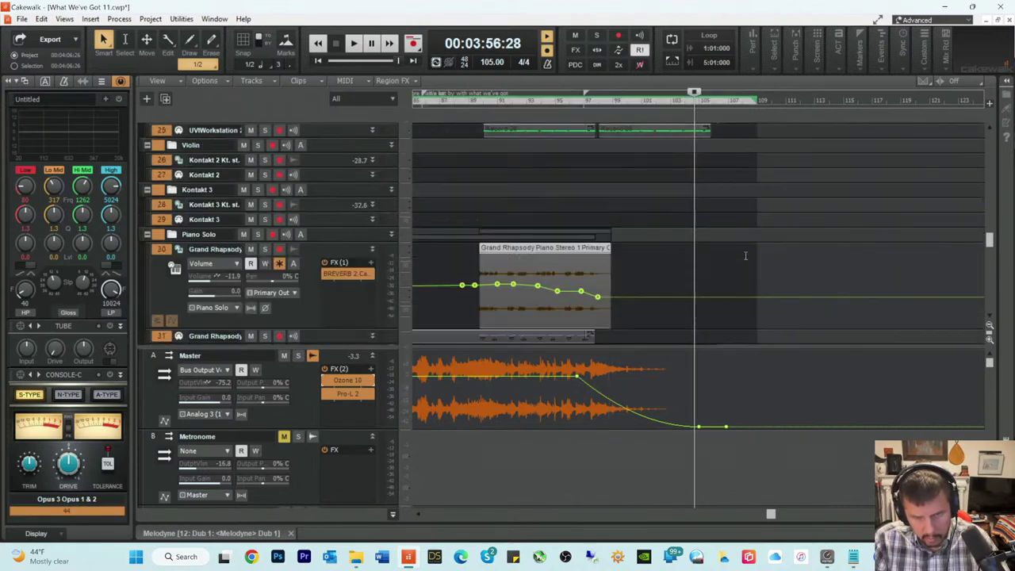
pyautogui.scroll(-6, 748, 259)
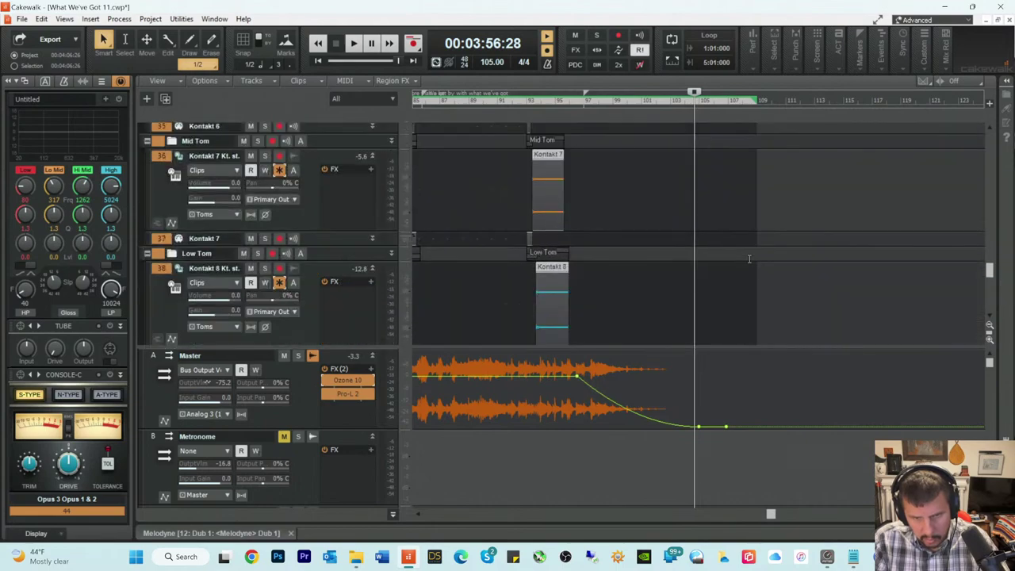
pyautogui.scroll(-2, 749, 259)
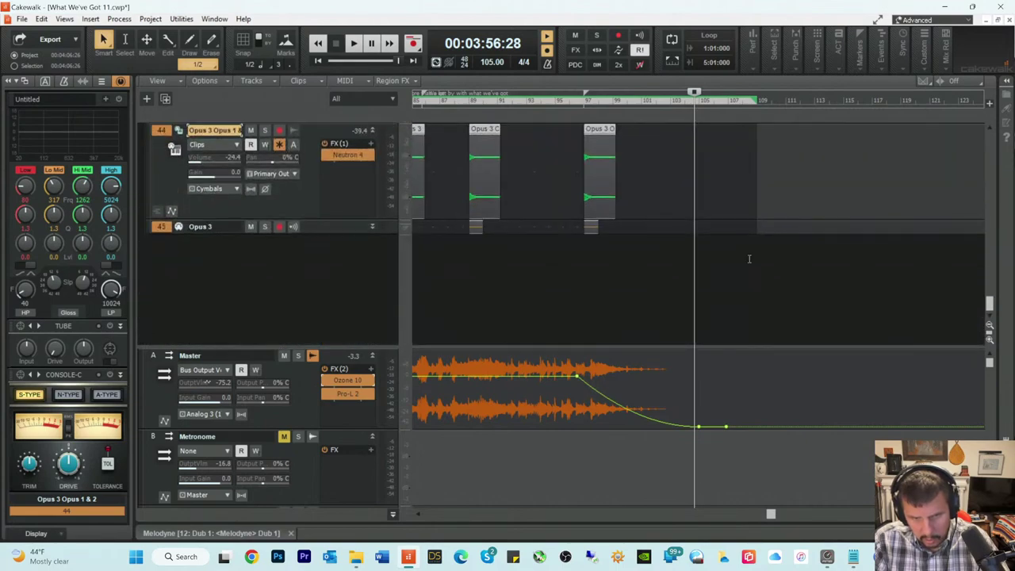
pyautogui.scroll(5, 749, 258)
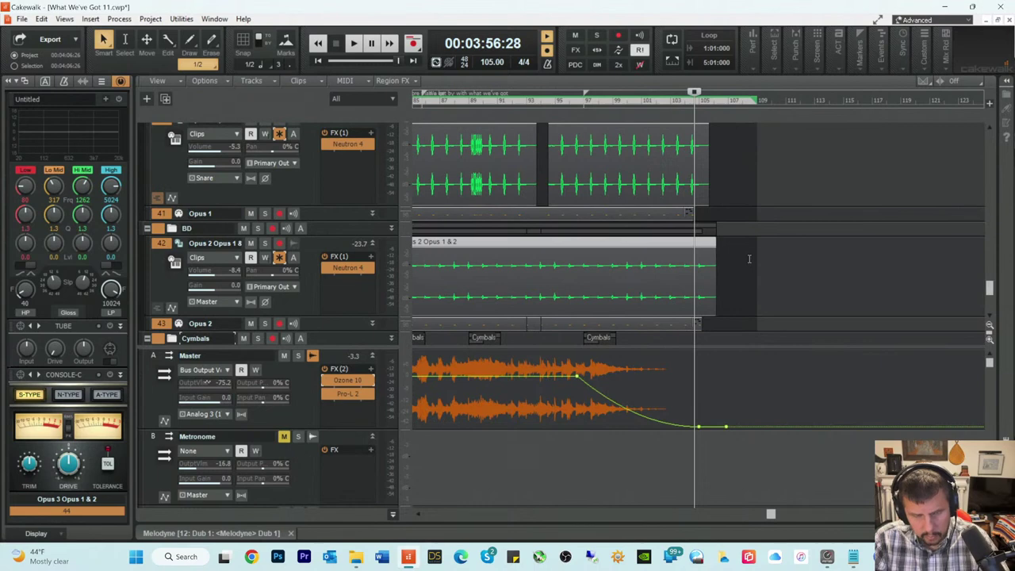
# Step: Show the BD synth track's volume automation lane, add a node near measure 106 and delete the stray node at measure 109
pyautogui.click(172, 307)
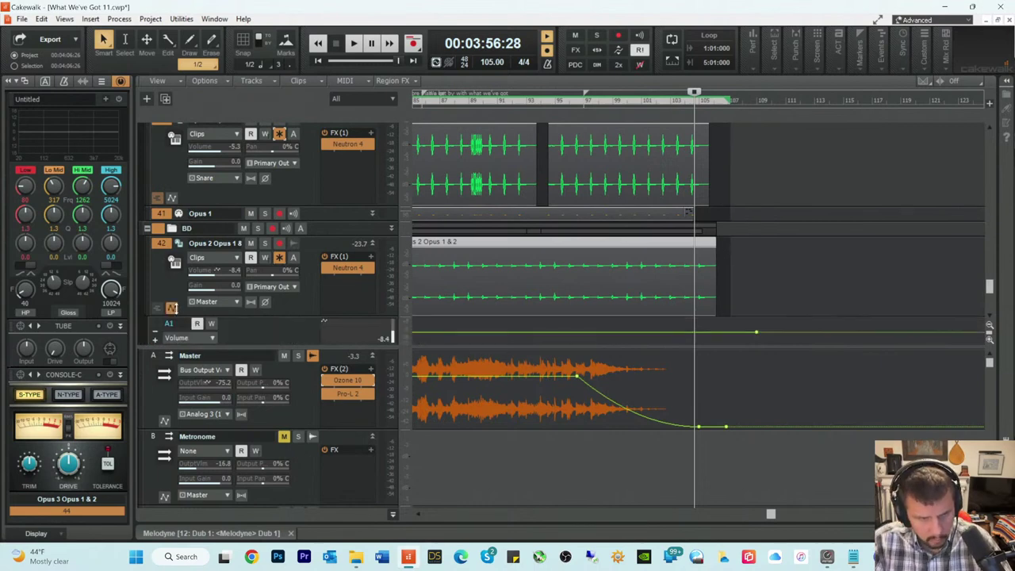
pyautogui.click(719, 329)
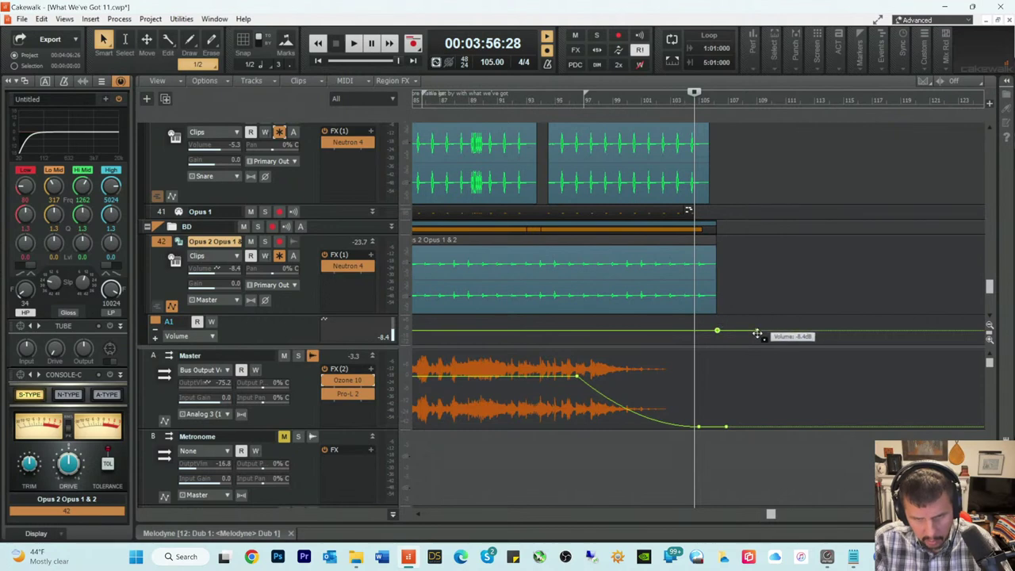
pyautogui.rightClick(757, 334)
pyautogui.click(788, 355)
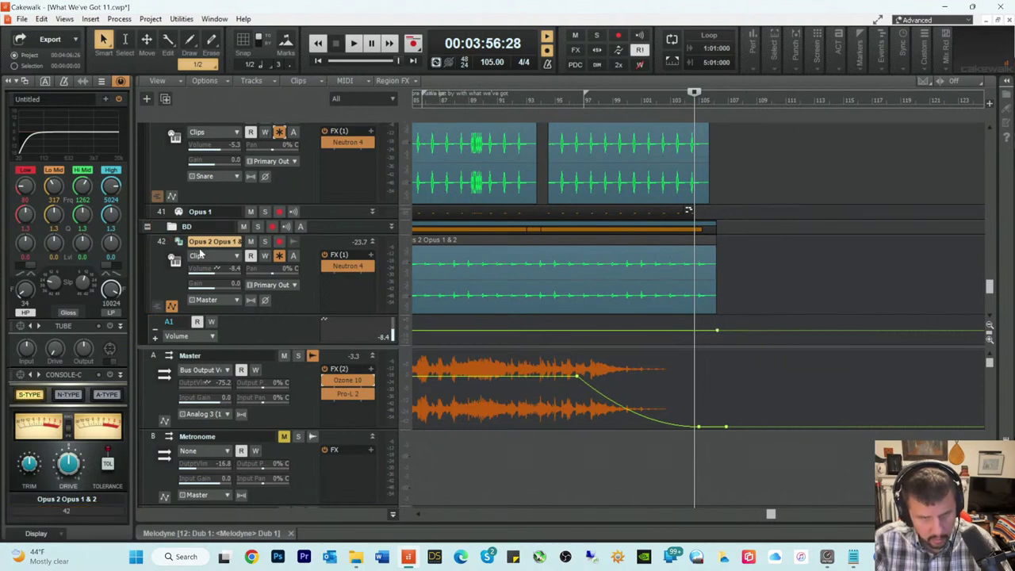
# Step: Show the Snare synth track's volume automation lane, add a node just past its last clip and delete the stray node at measure 109
pyautogui.click(171, 196)
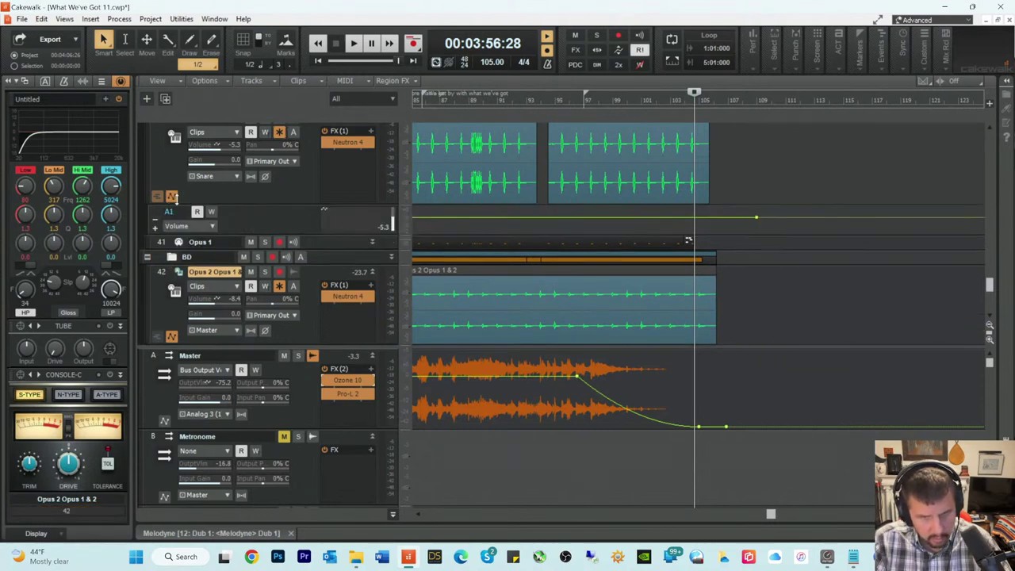
pyautogui.click(716, 230)
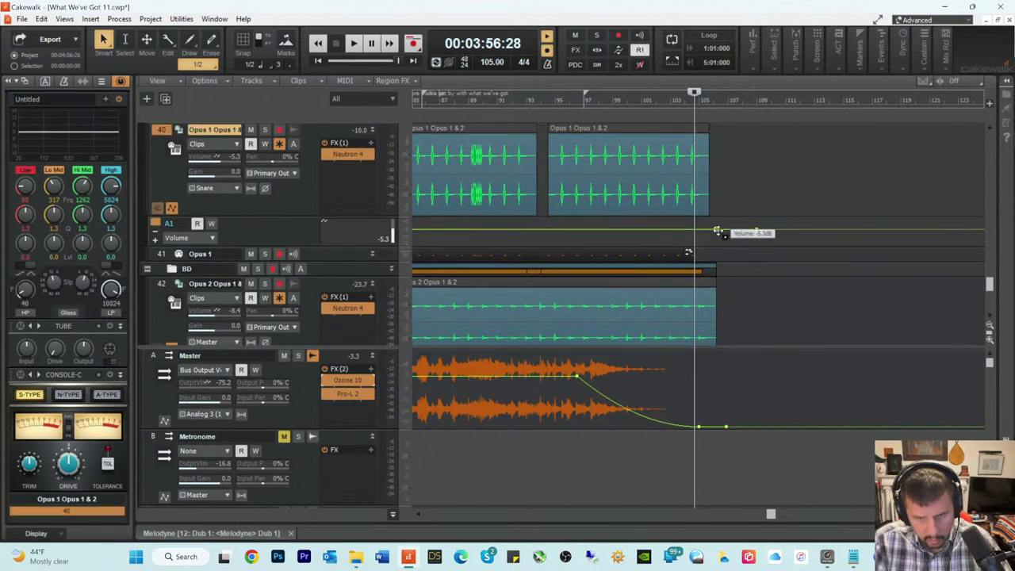
pyautogui.rightClick(757, 231)
pyautogui.click(798, 252)
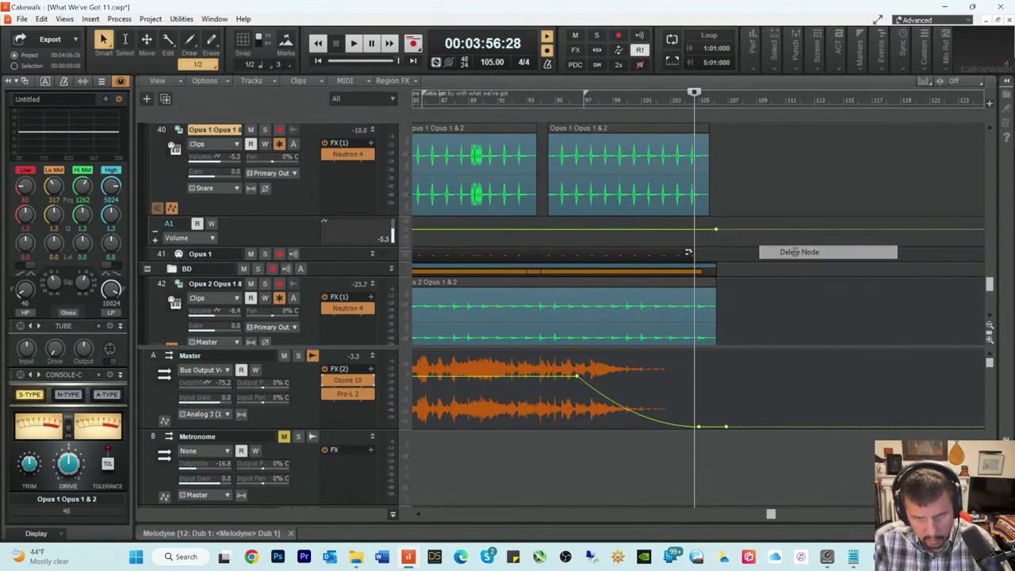
# Step: Show the Low Tom synth track's volume automation lane, add a node between measures 105 and 106, and delete the stray one at measure 109
pyautogui.scroll(3, 607, 242)
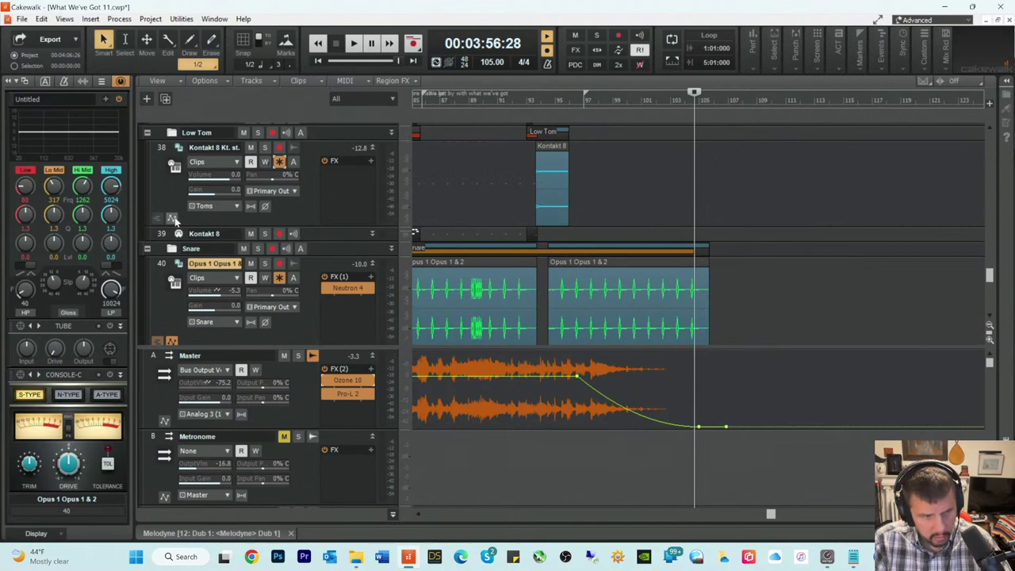
pyautogui.click(171, 217)
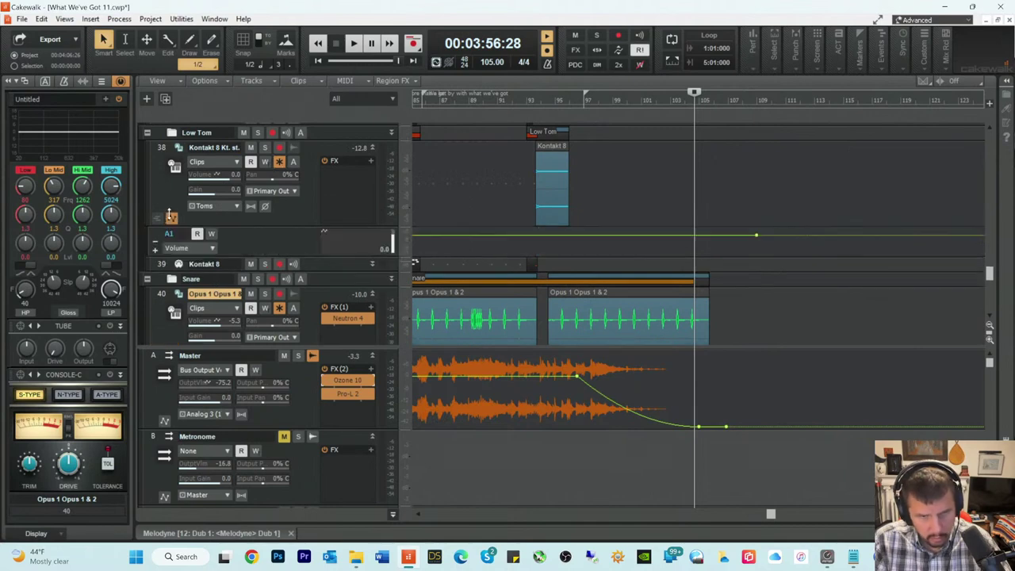
pyautogui.doubleClick(709, 234)
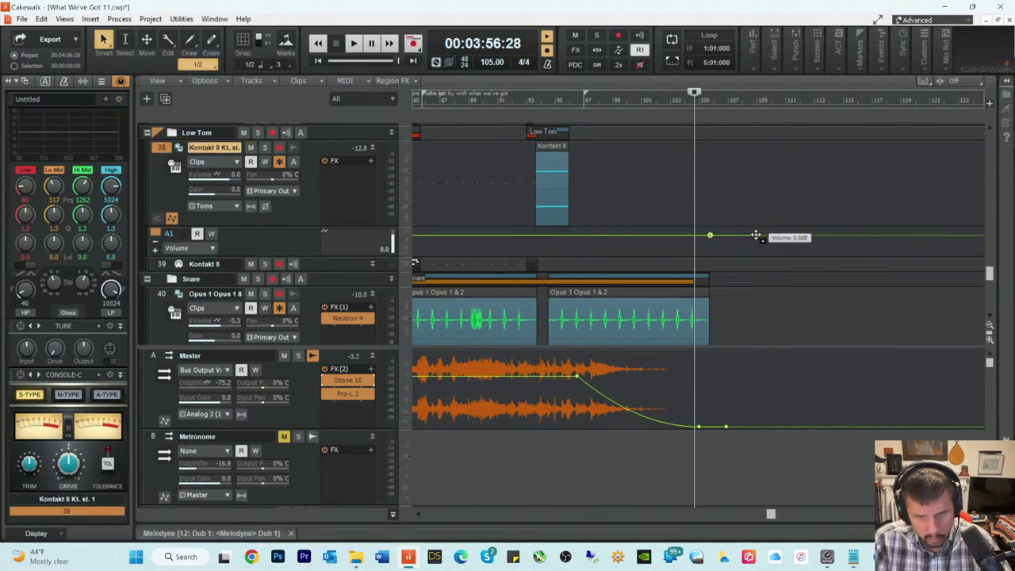
pyautogui.rightClick(756, 235)
pyautogui.click(754, 256)
# Step: Show the High Tom synth track's volume automation lane, add a node near measure 105 and delete the stray node at measure 109
pyautogui.scroll(3, 589, 241)
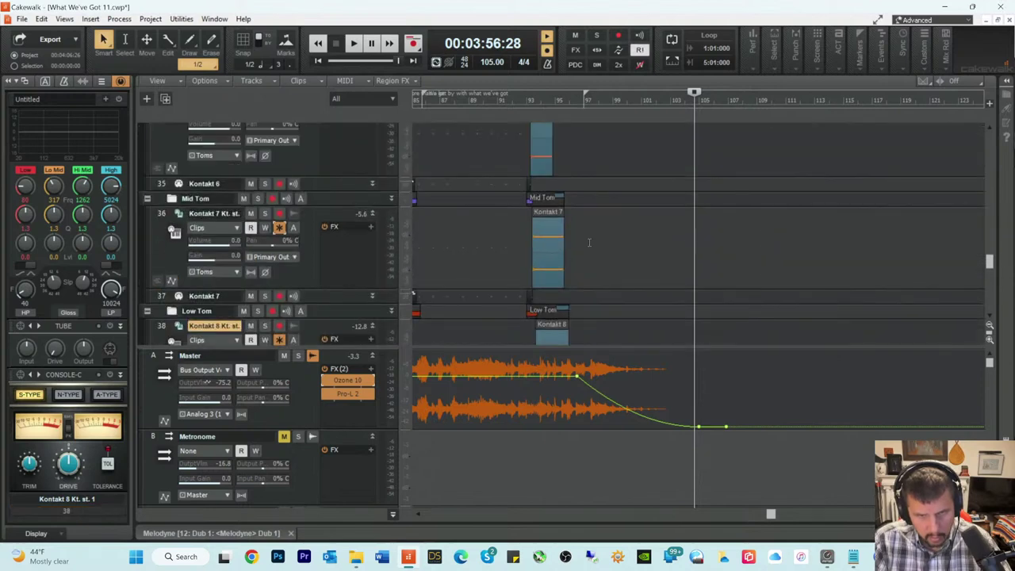
pyautogui.click(171, 169)
pyautogui.scroll(1, 171, 169)
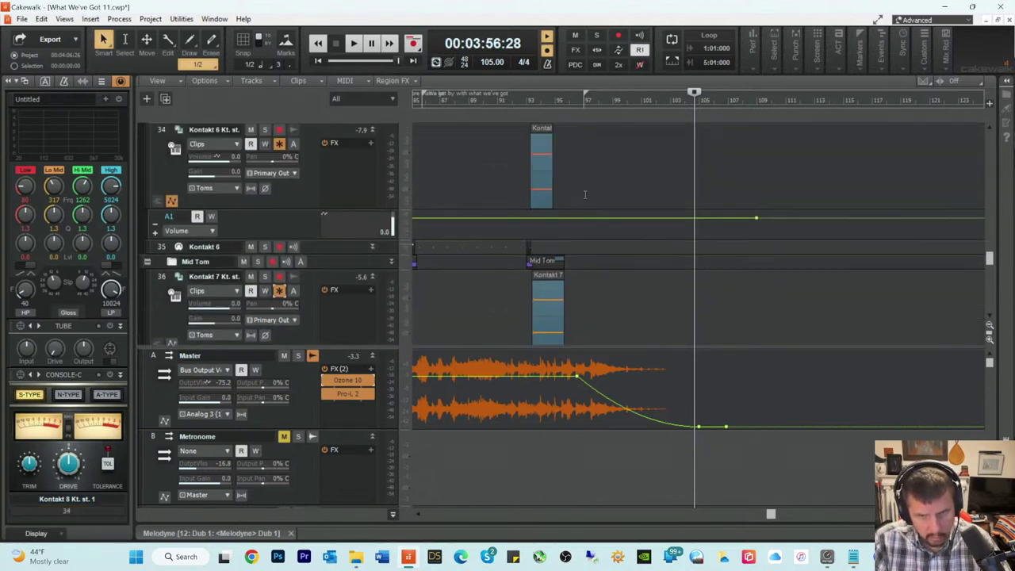
pyautogui.doubleClick(698, 217)
pyautogui.rightClick(755, 218)
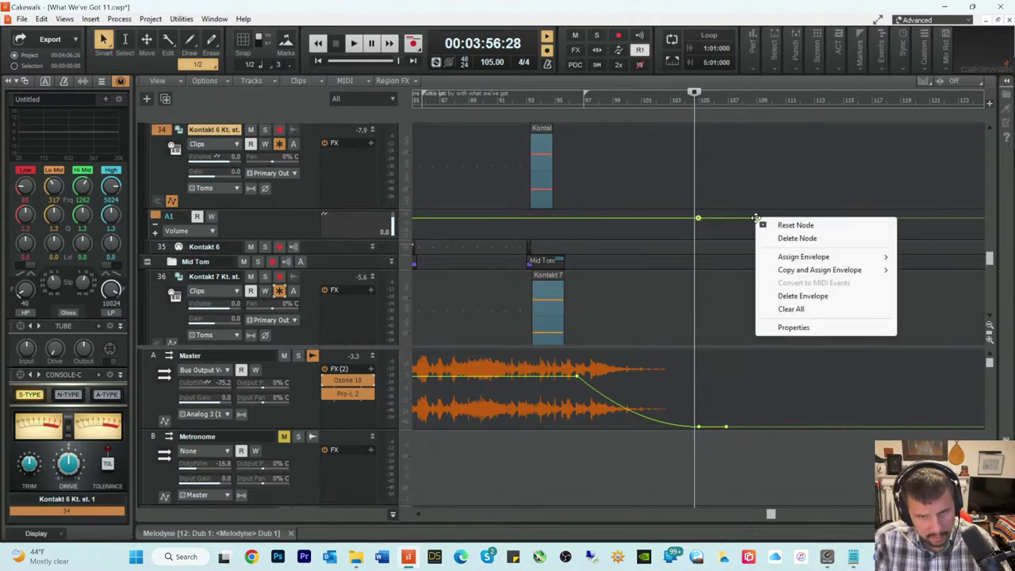
pyautogui.click(782, 238)
# Step: Show the HH synth track's volume automation lane, add a node near measure 105 and delete the stray node at measure 109
pyautogui.scroll(4, 734, 214)
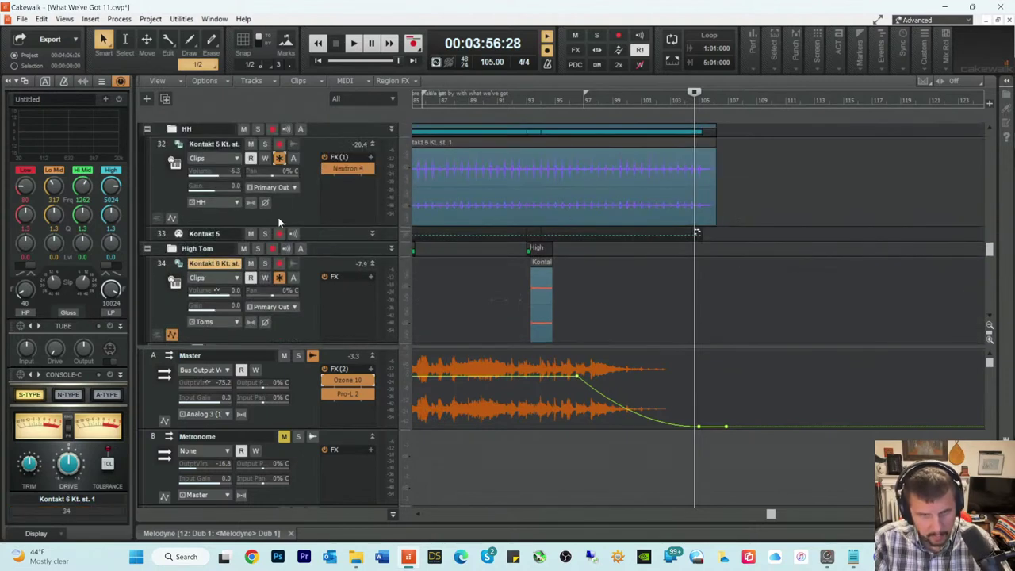
pyautogui.click(172, 218)
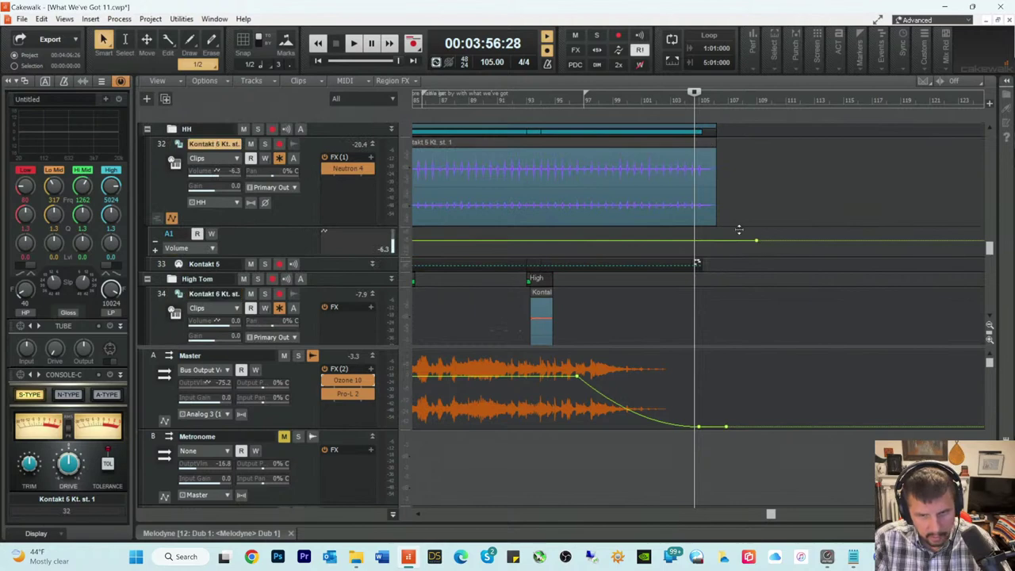
pyautogui.doubleClick(700, 240)
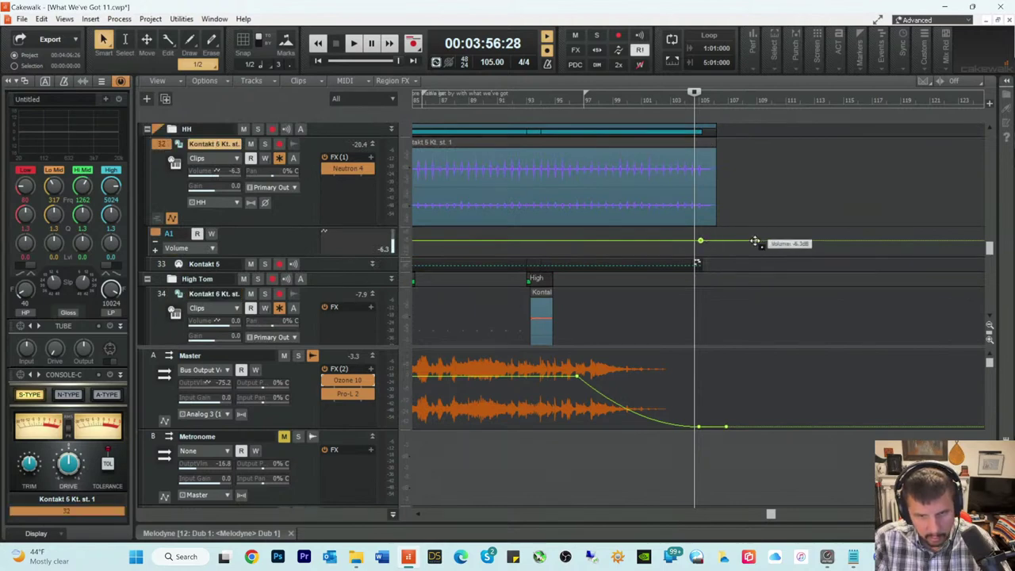
pyautogui.rightClick(755, 241)
pyautogui.click(765, 261)
# Step: Show the Piano Solo synth track's volume automation lane and place the playhead in measure 87
pyautogui.scroll(4, 626, 232)
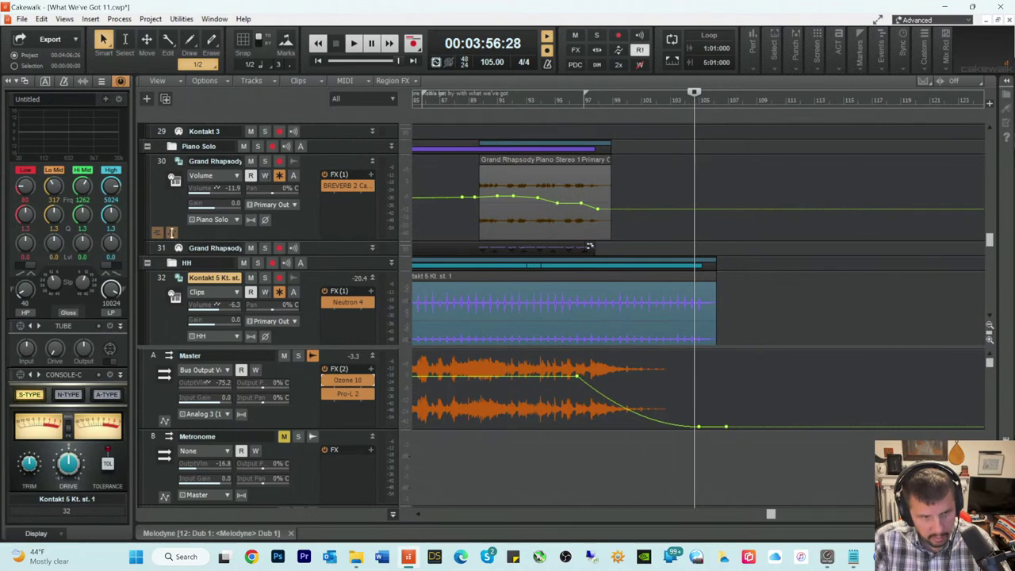
pyautogui.click(171, 233)
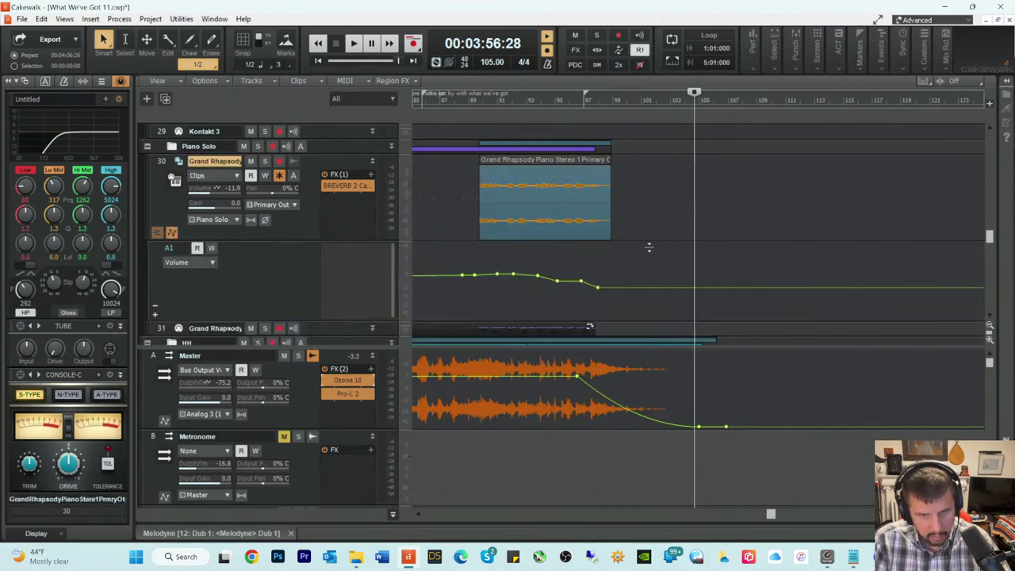
pyautogui.scroll(3, 649, 248)
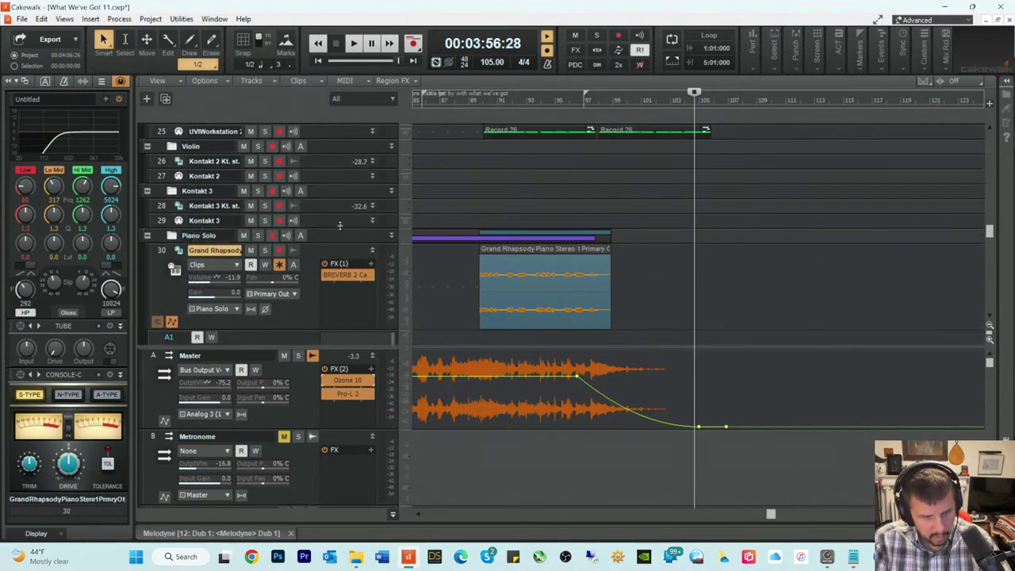
pyautogui.click(447, 95)
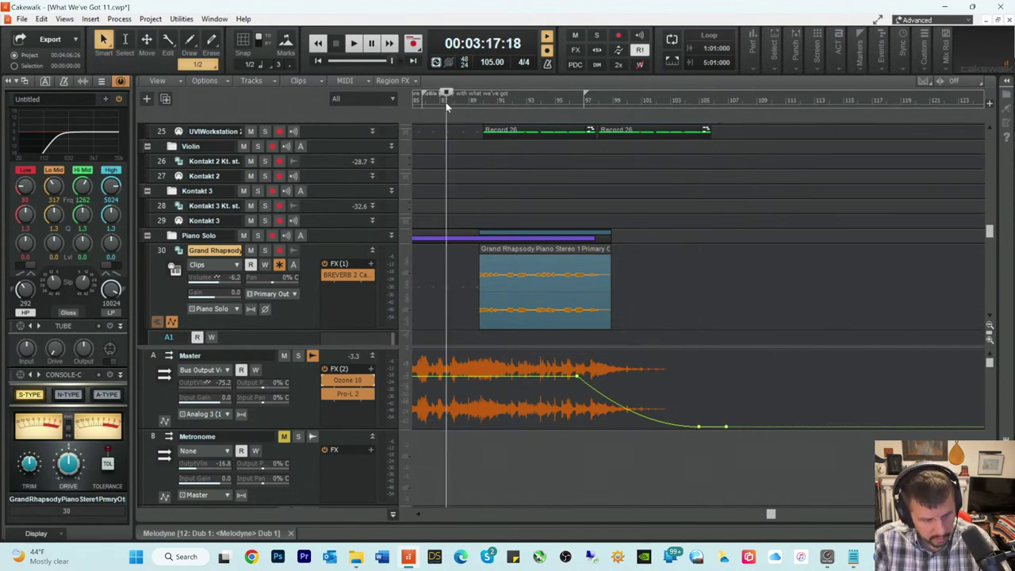
pyautogui.click(447, 109)
# Step: Enlarge the synth audio track in the Pad folder and show its volume automation lane
pyautogui.scroll(3, 727, 233)
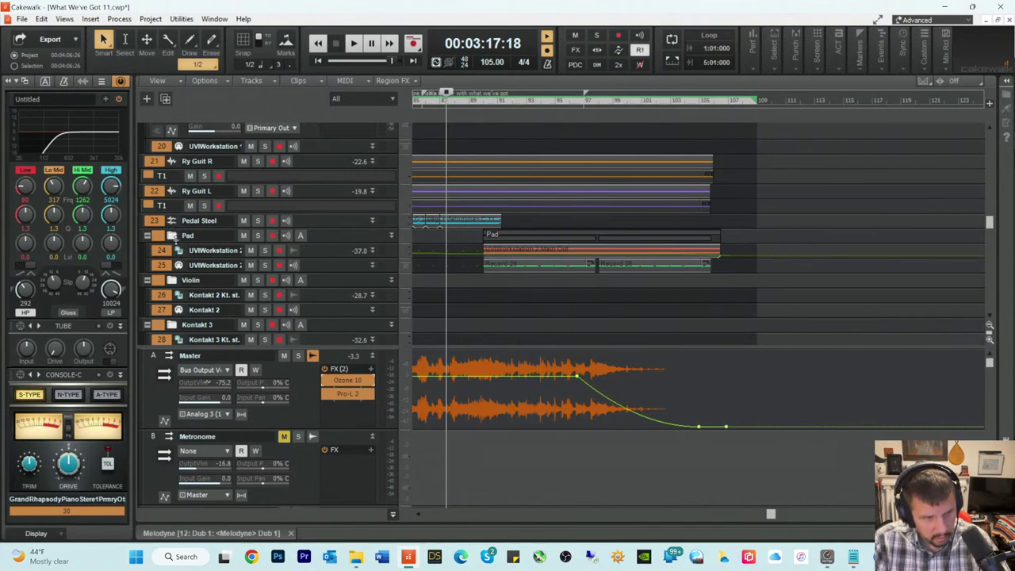
pyautogui.click(172, 237)
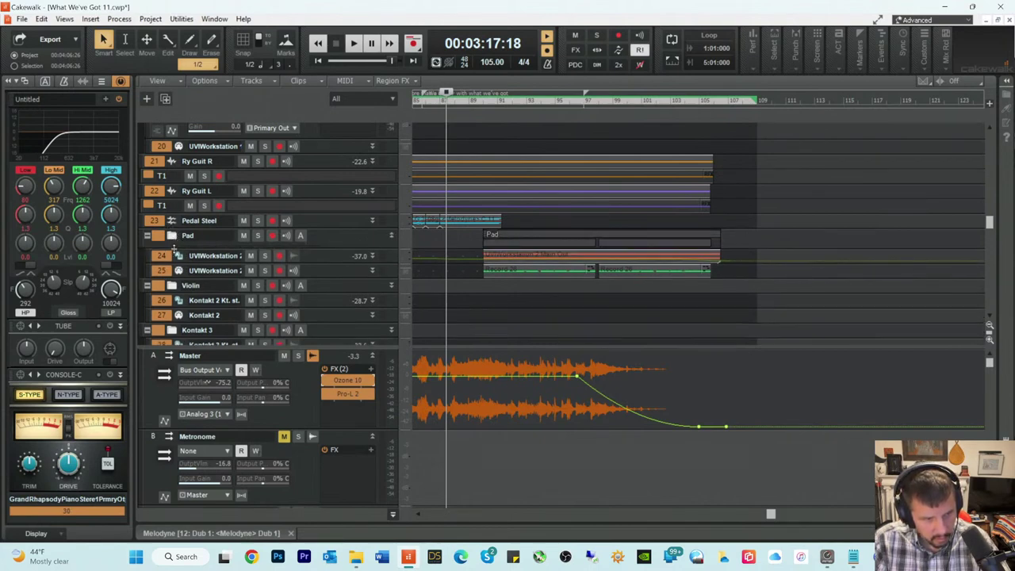
pyautogui.click(172, 223)
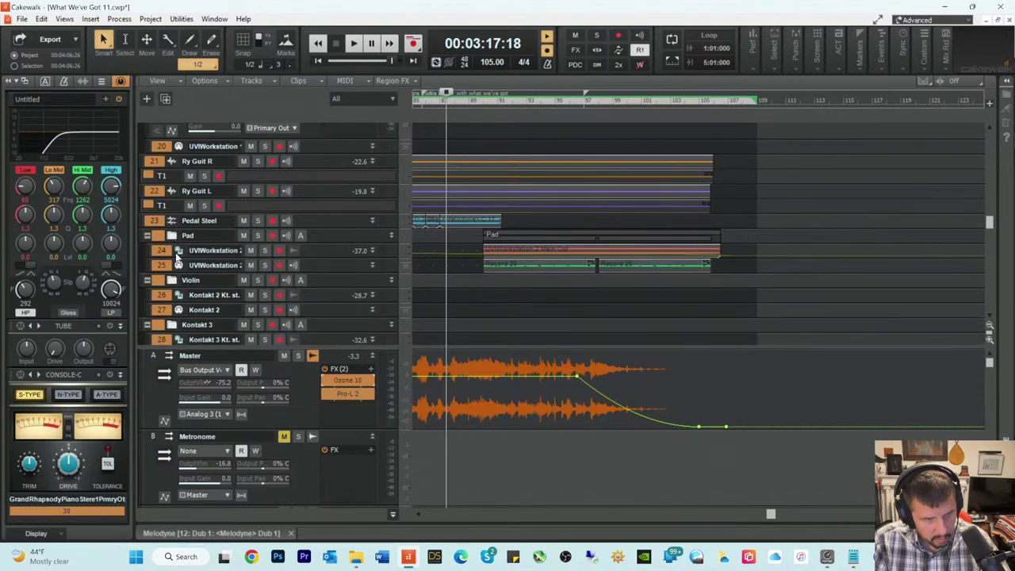
pyautogui.moveTo(176, 270); pyautogui.dragTo(178, 292)
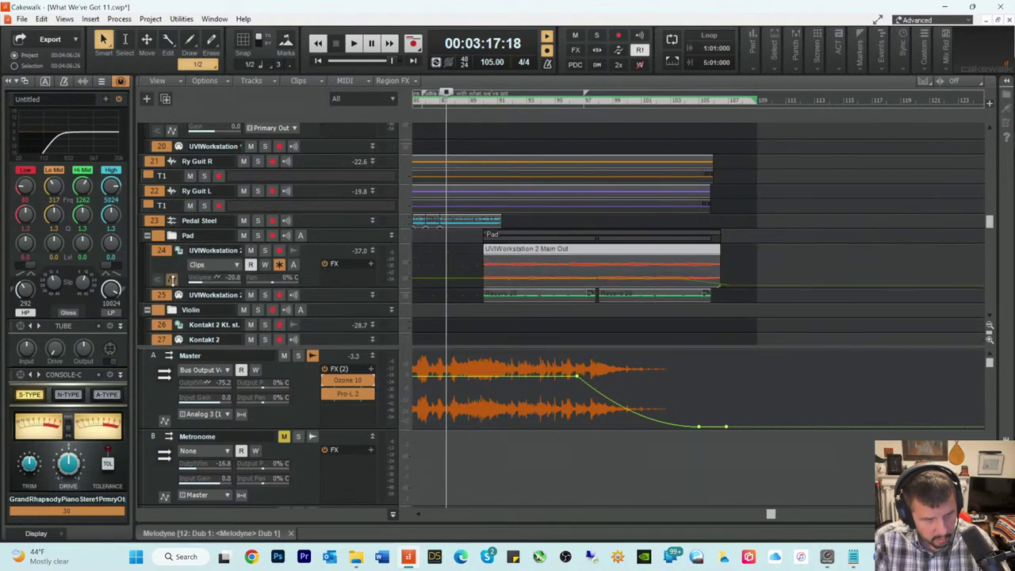
pyautogui.click(171, 279)
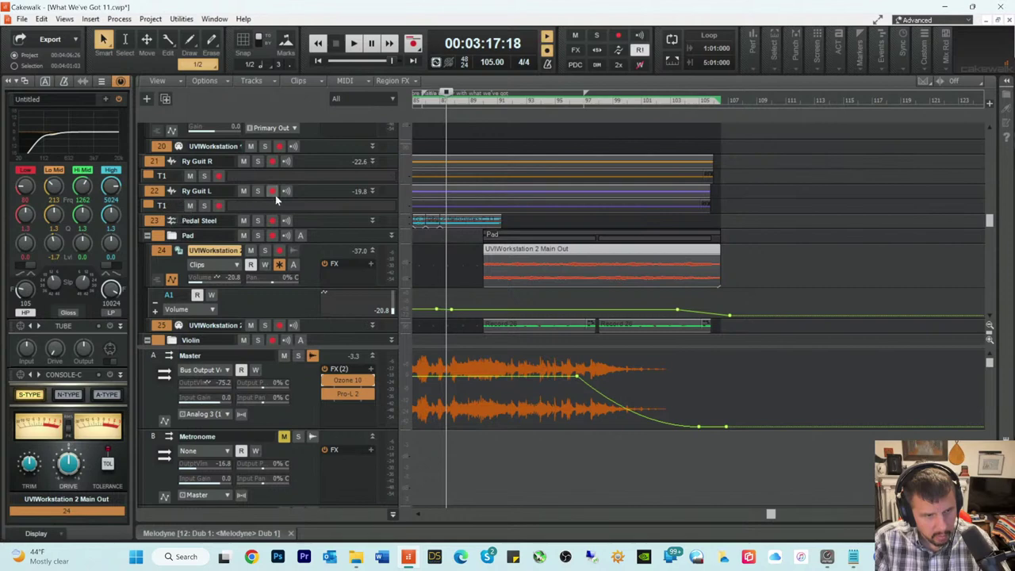
# Step: Show the Bass track's volume automation lane, add a node just past its last clip and delete the stray node at measure 109
pyautogui.scroll(4, 274, 198)
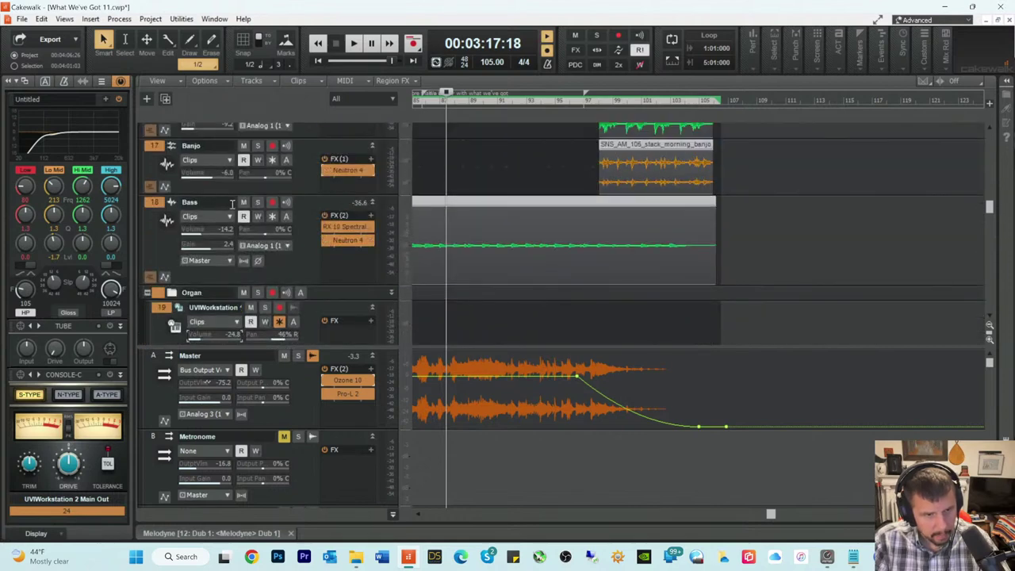
pyautogui.click(166, 276)
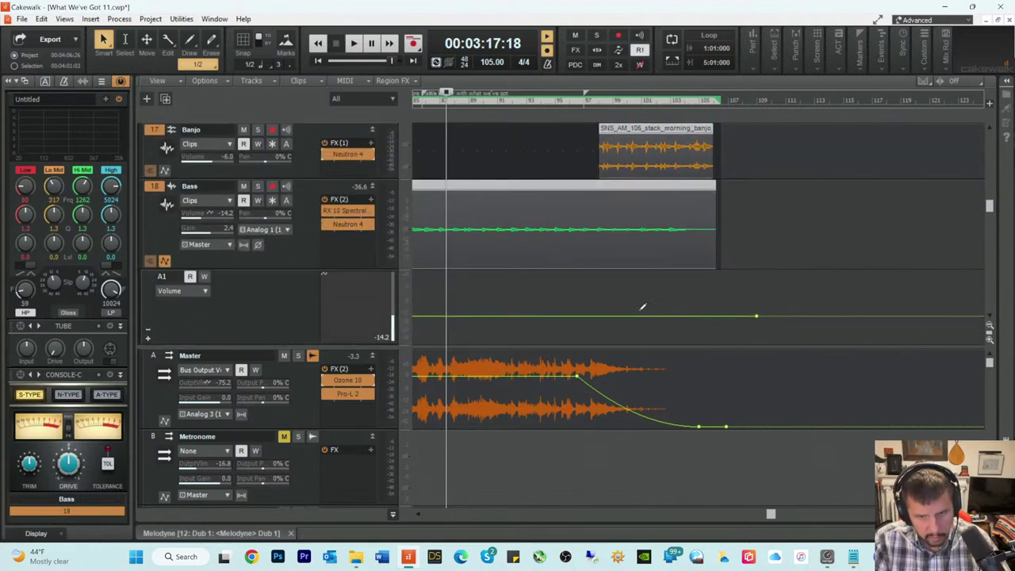
pyautogui.click(719, 316)
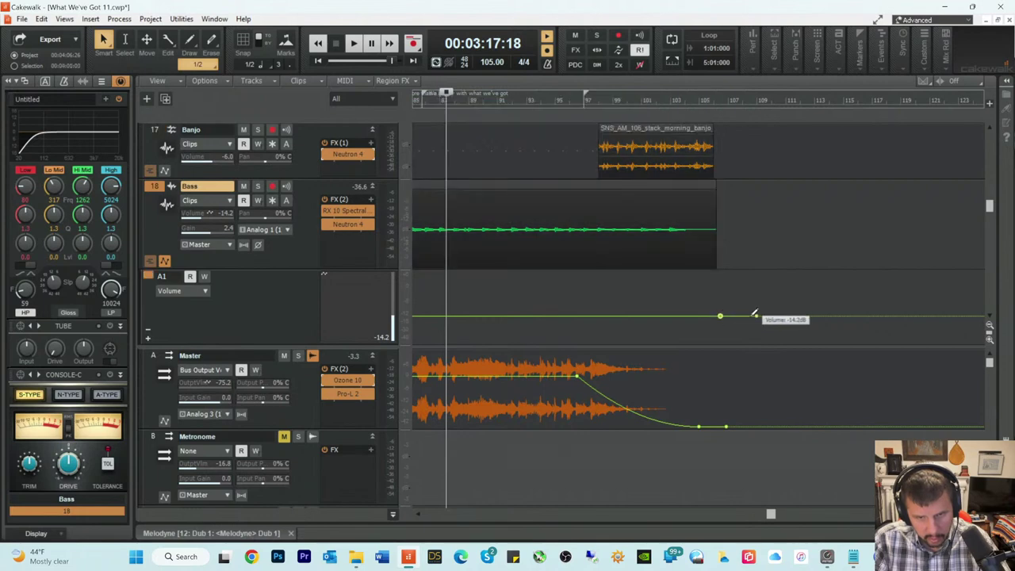
pyautogui.rightClick(756, 317)
pyautogui.click(798, 338)
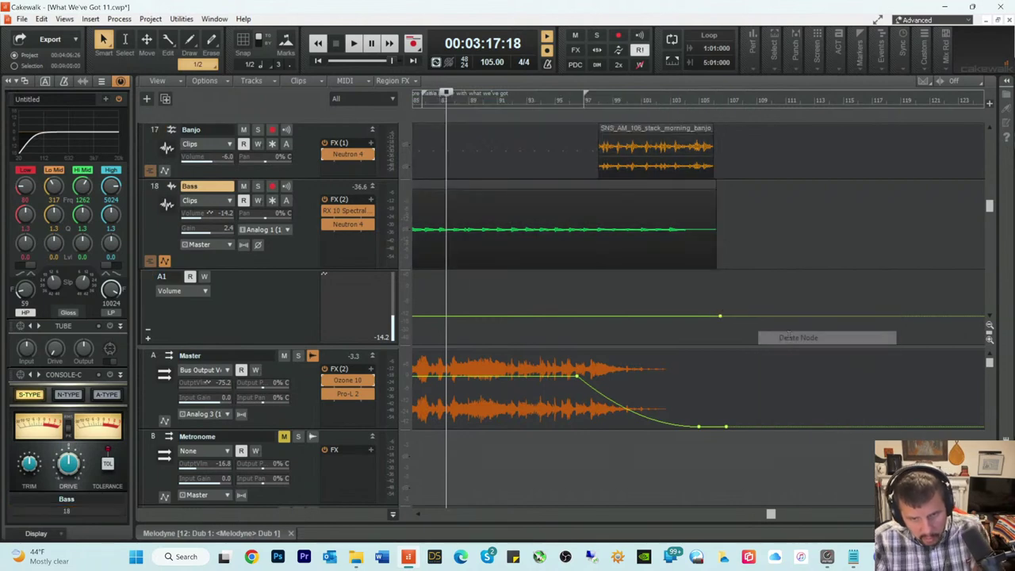
# Step: Show the Banjo track's volume automation lane, add a node near measure 106 and delete the stray node at measure 109
pyautogui.scroll(3, 179, 222)
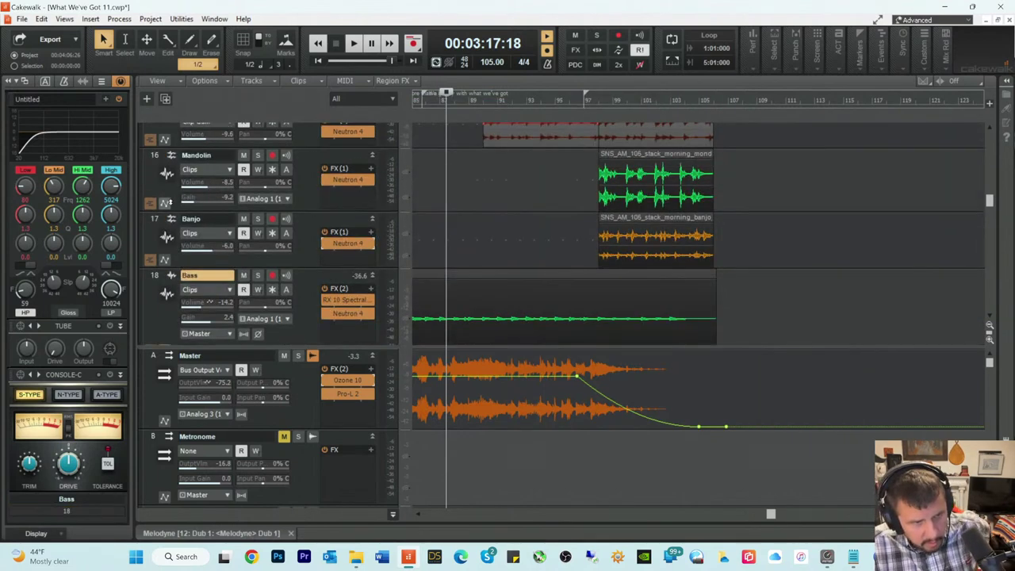
pyautogui.click(165, 260)
pyautogui.click(715, 281)
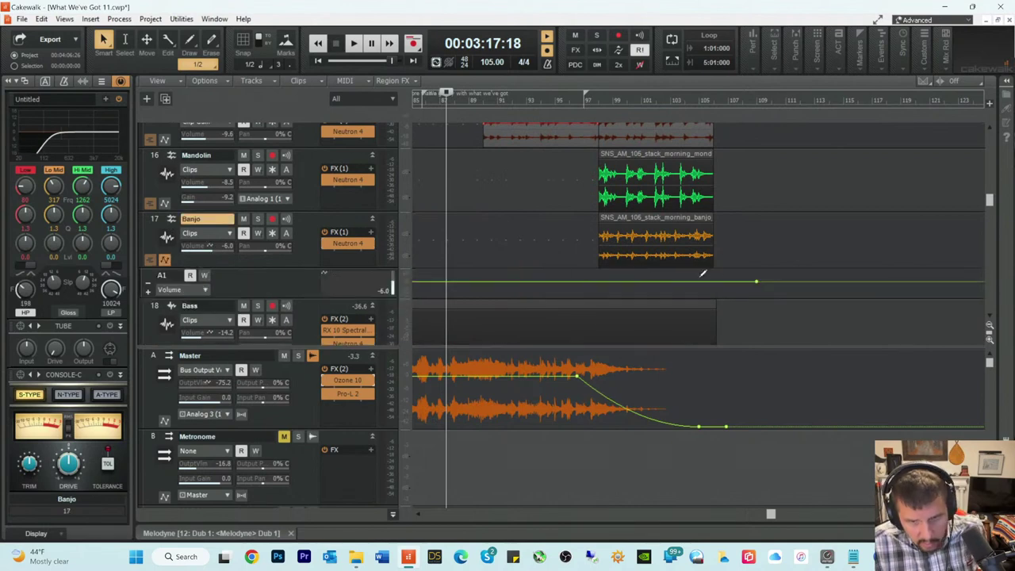
pyautogui.rightClick(756, 283)
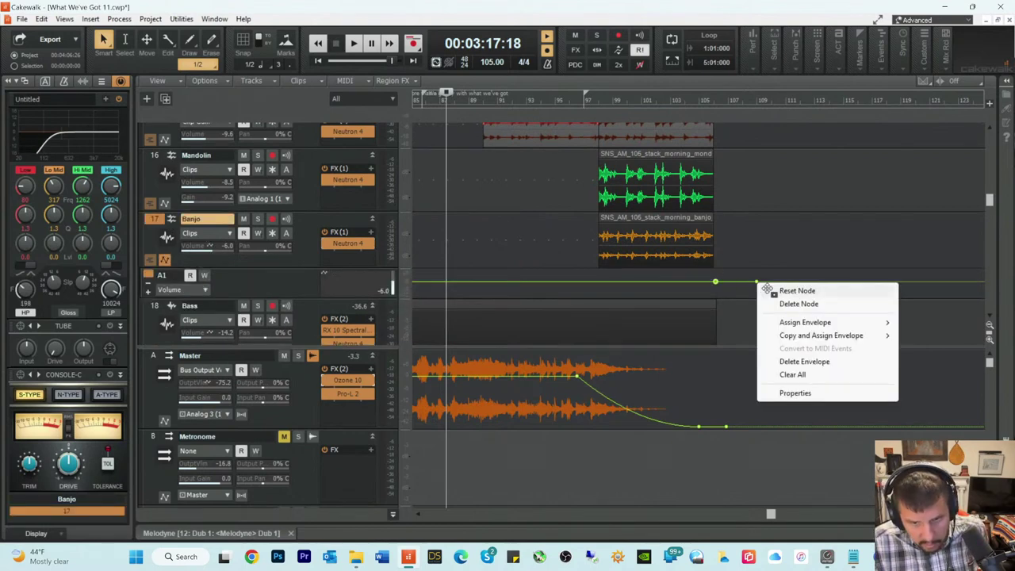
pyautogui.click(797, 304)
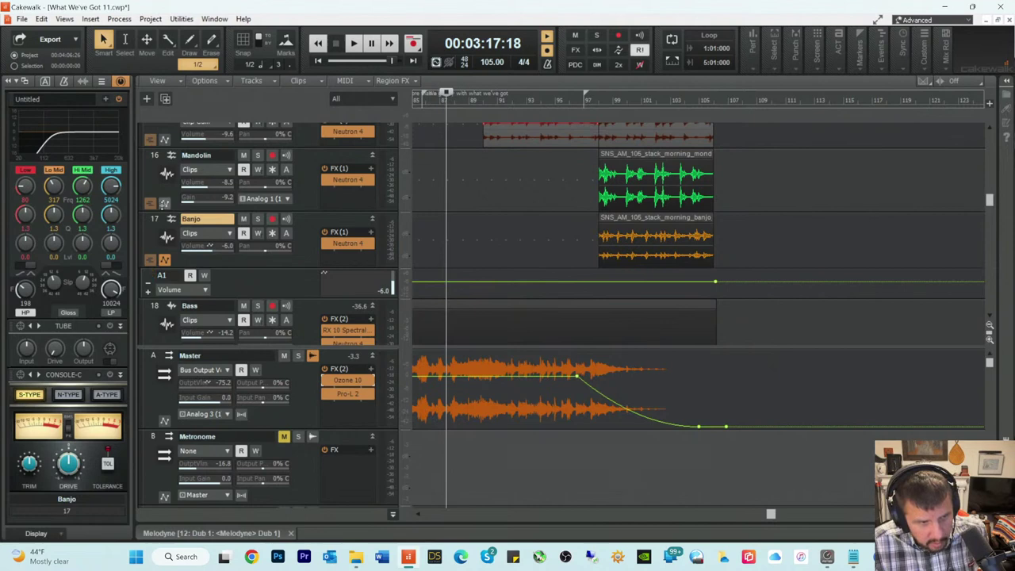
# Step: Show the Mandolin track's volume automation lane, add a node near measure 106 and delete the stray node at measure 109
pyautogui.click(164, 203)
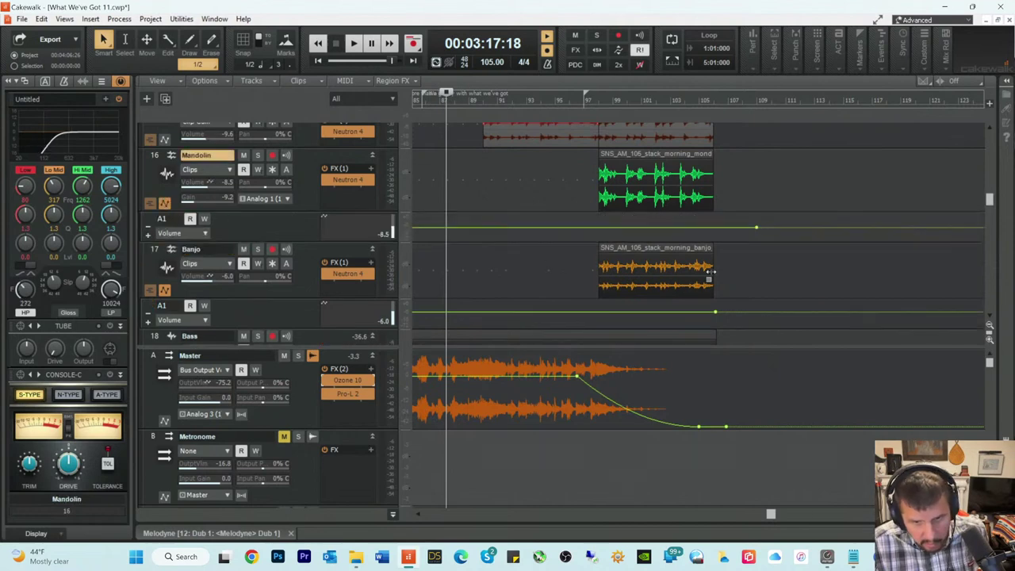
pyautogui.rightClick(756, 229)
pyautogui.click(778, 249)
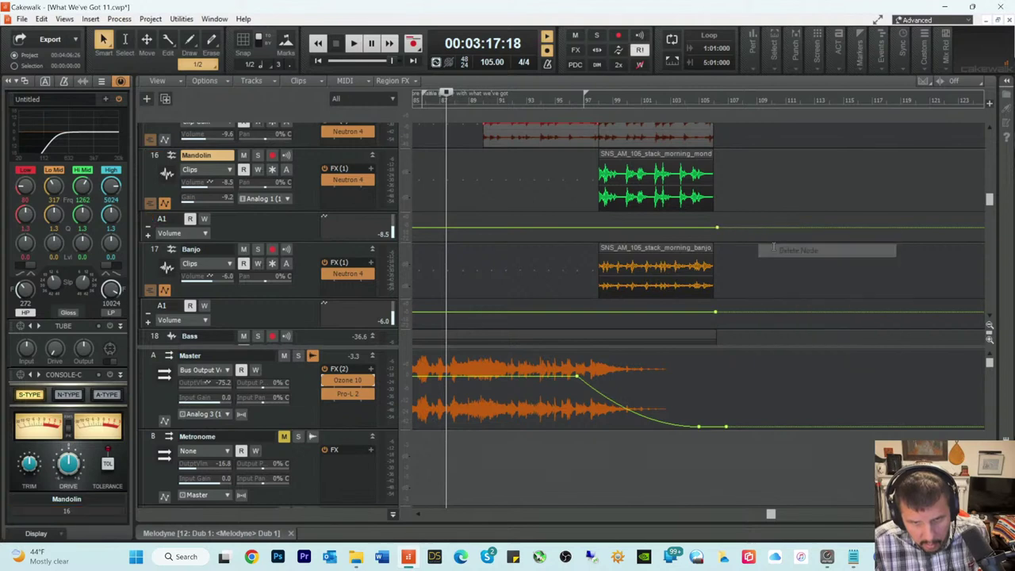
# Step: Show the Piano track's volume automation lane, add a node at its last clip's end and delete the stray node at measure 109
pyautogui.scroll(3, 752, 224)
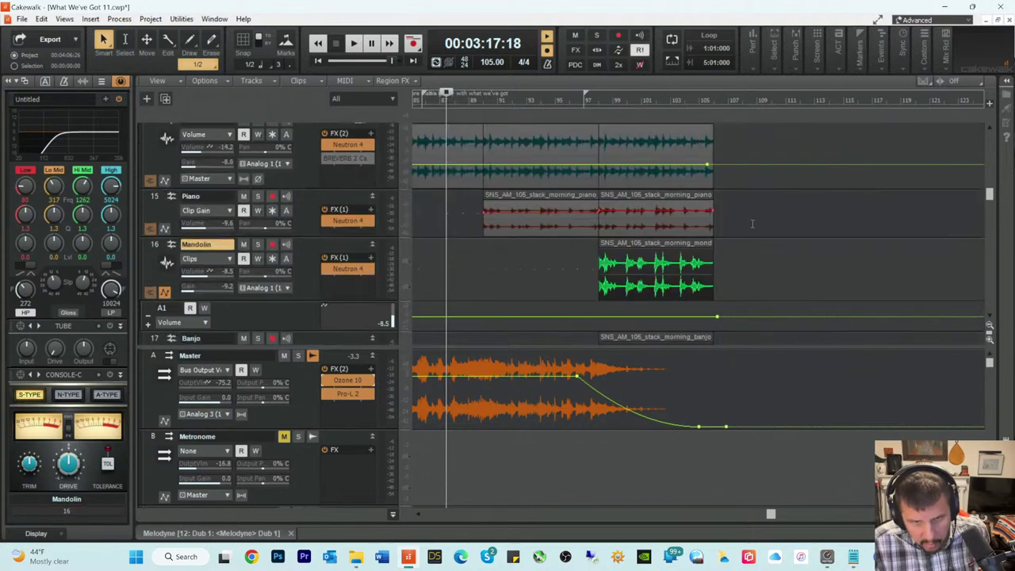
pyautogui.click(150, 230)
pyautogui.doubleClick(712, 252)
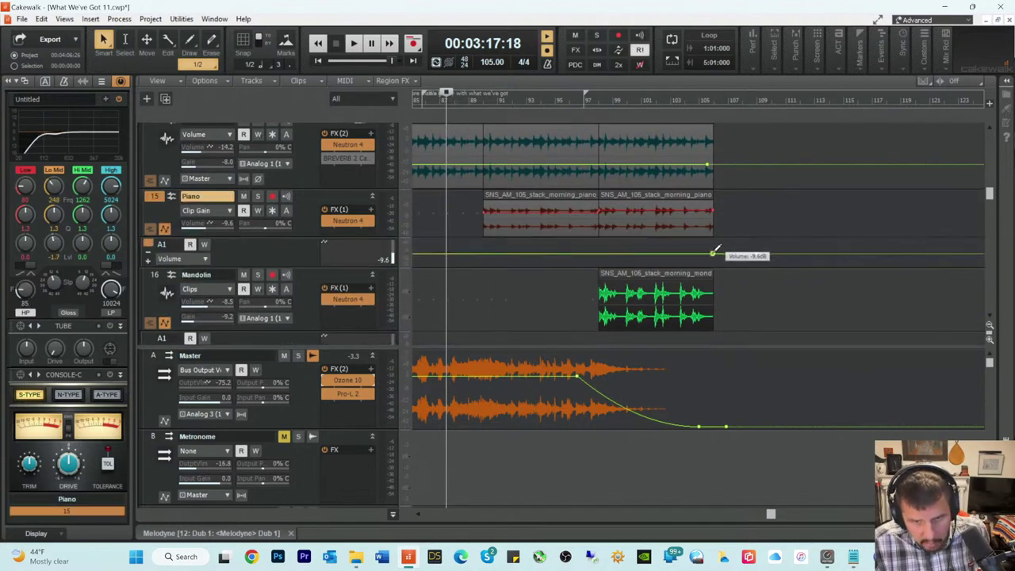
pyautogui.rightClick(757, 256)
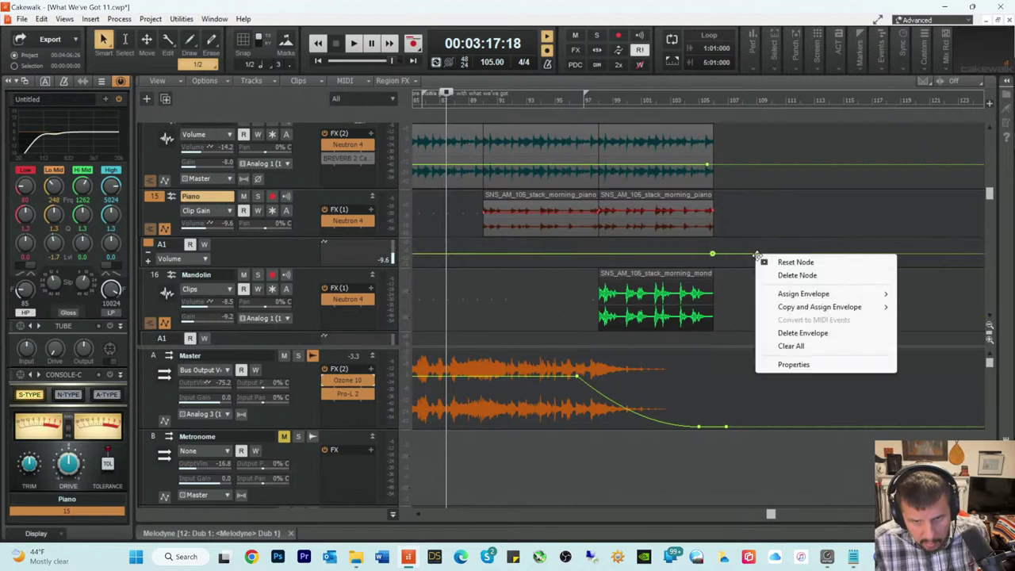
pyautogui.click(793, 275)
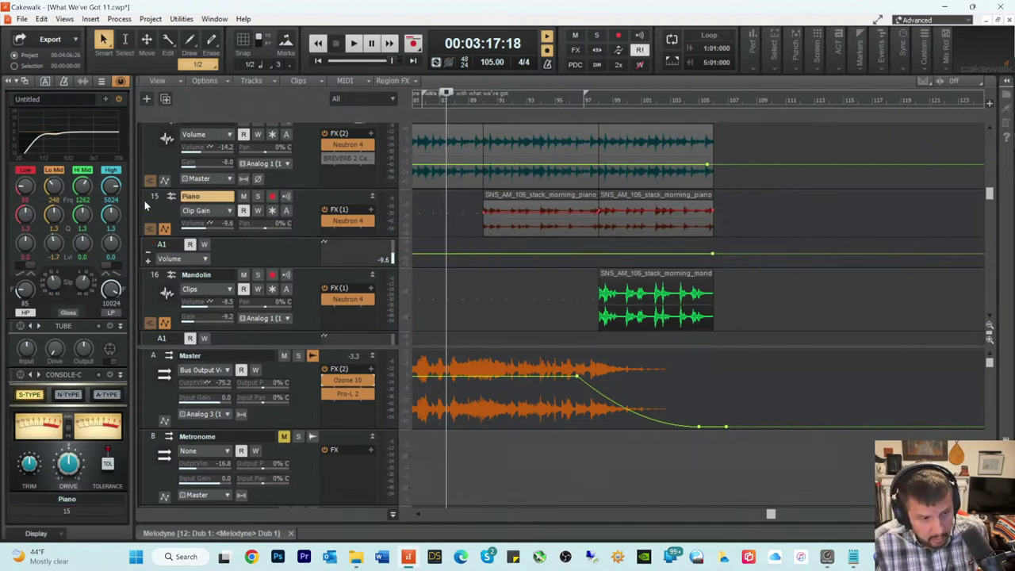
# Step: Show the Guitar track's volume automation lane
pyautogui.scroll(1, 143, 201)
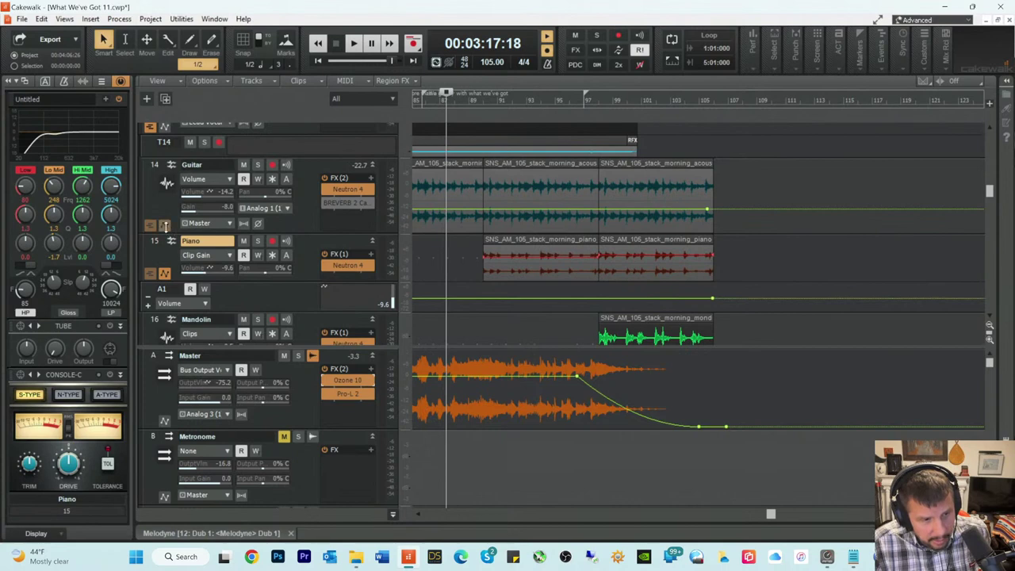
pyautogui.click(164, 225)
# Step: Show the Lead Vocal track's volume automation lane, add a node near measure 106 and delete the stray node at measure 109
pyautogui.scroll(2, 711, 239)
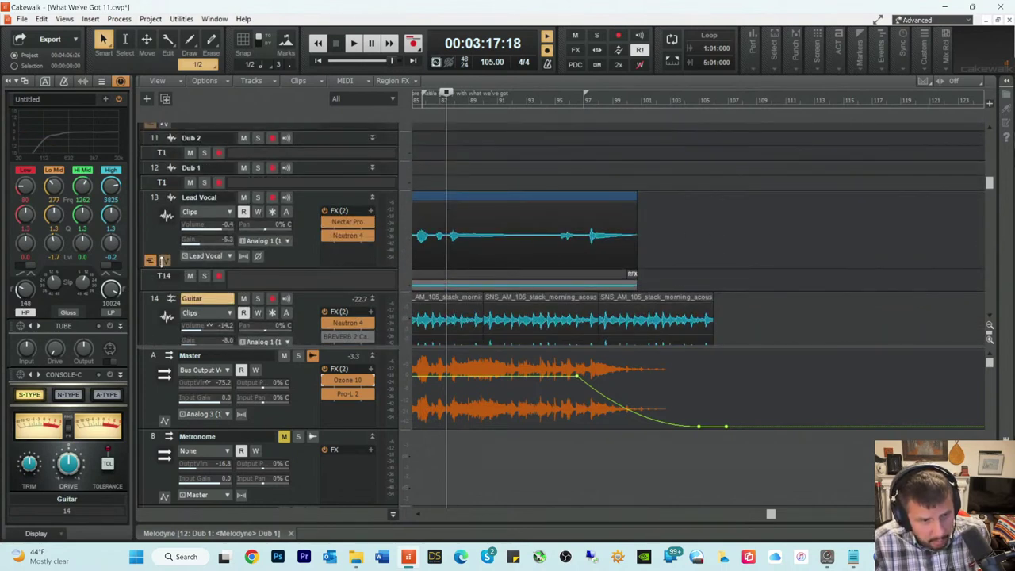
pyautogui.click(162, 260)
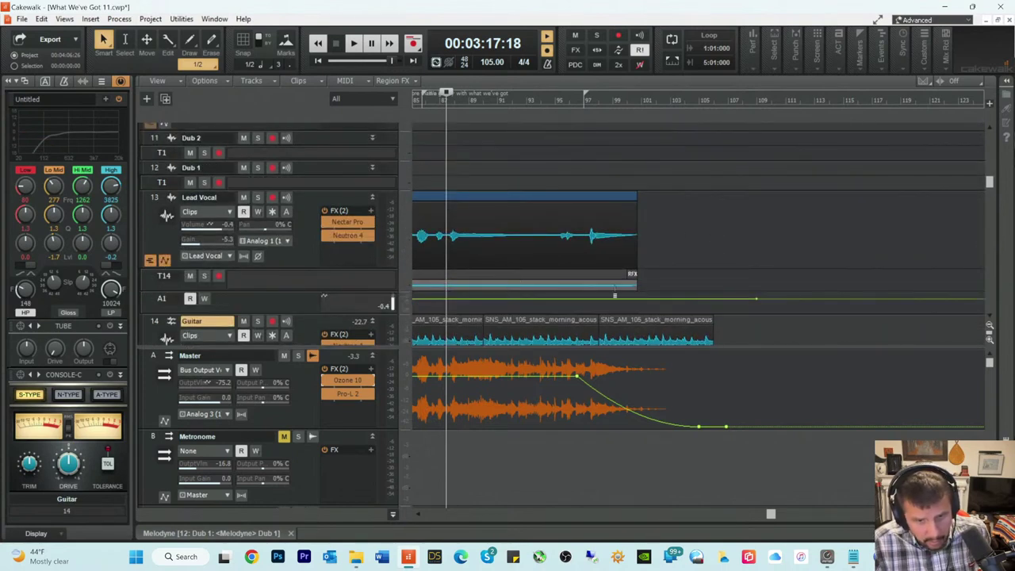
pyautogui.click(713, 298)
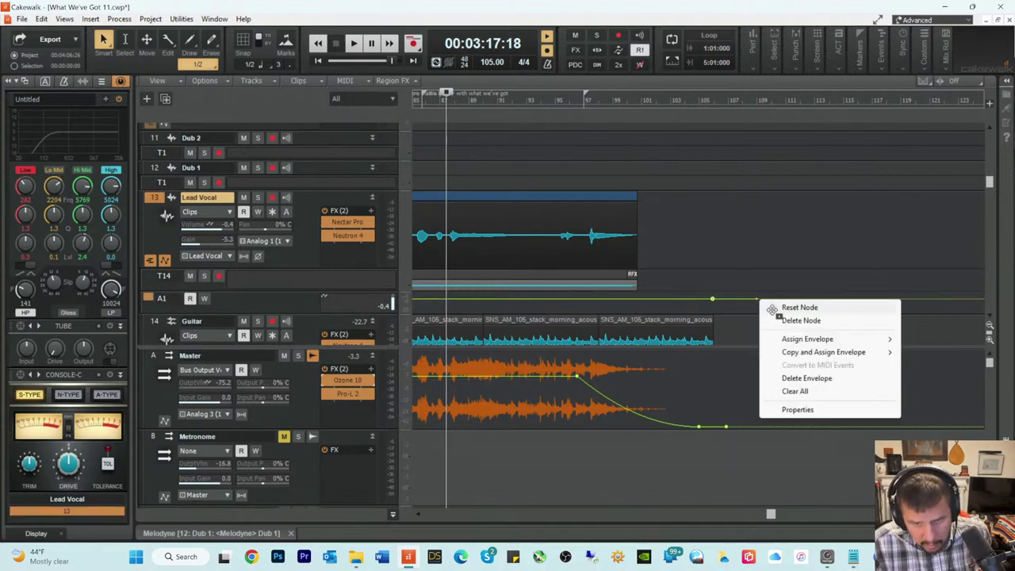
pyautogui.click(801, 320)
# Step: Show the Ahh 1 track's volume automation lane, add a node near measure 106 and delete the stray node at measure 109
pyautogui.scroll(3, 720, 296)
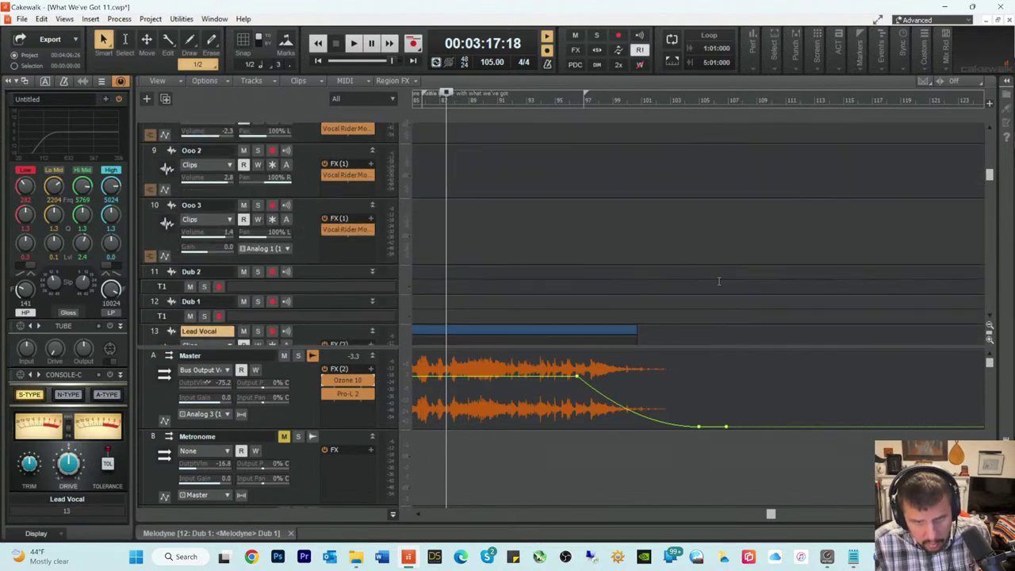
pyautogui.scroll(2, 715, 278)
pyautogui.scroll(5, 715, 278)
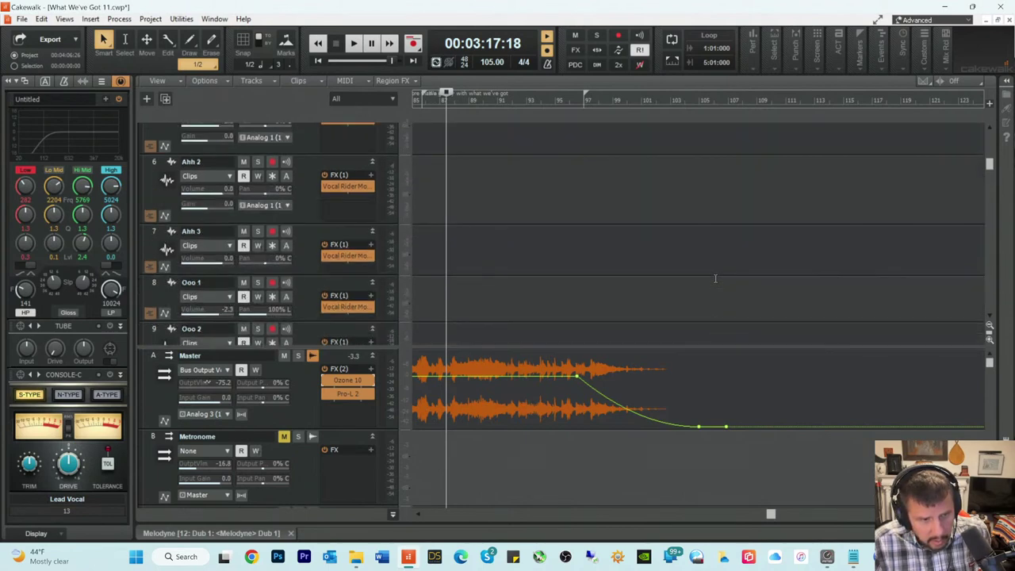
pyautogui.scroll(-4, 715, 279)
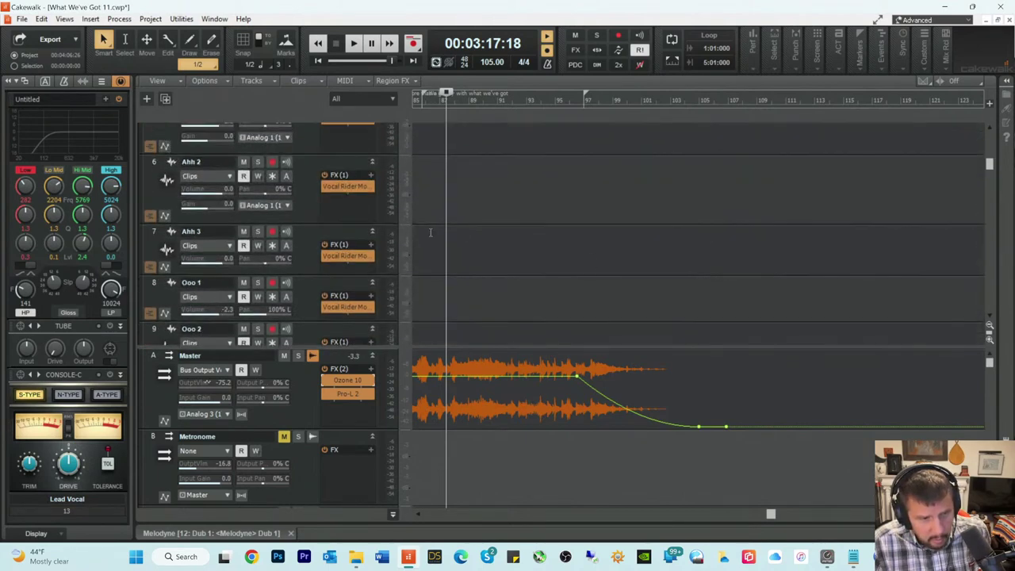
pyautogui.scroll(1, 430, 232)
pyautogui.click(165, 191)
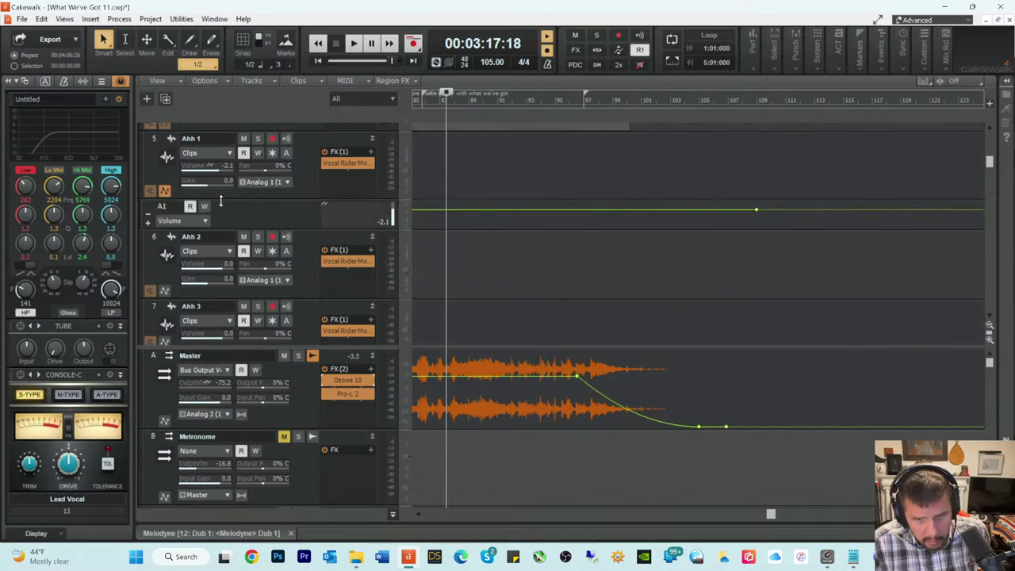
pyautogui.doubleClick(714, 208)
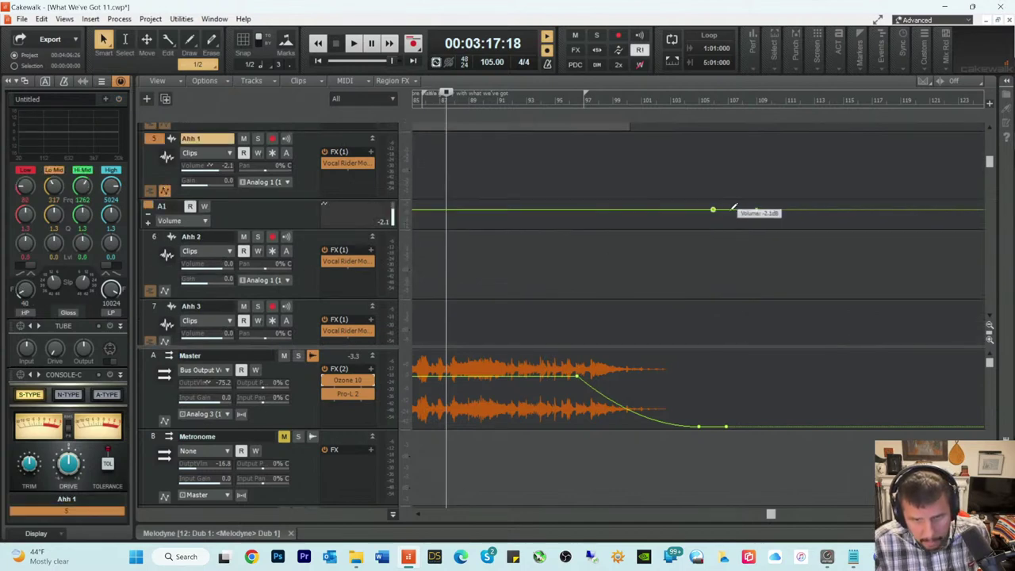
pyautogui.rightClick(757, 210)
pyautogui.click(797, 229)
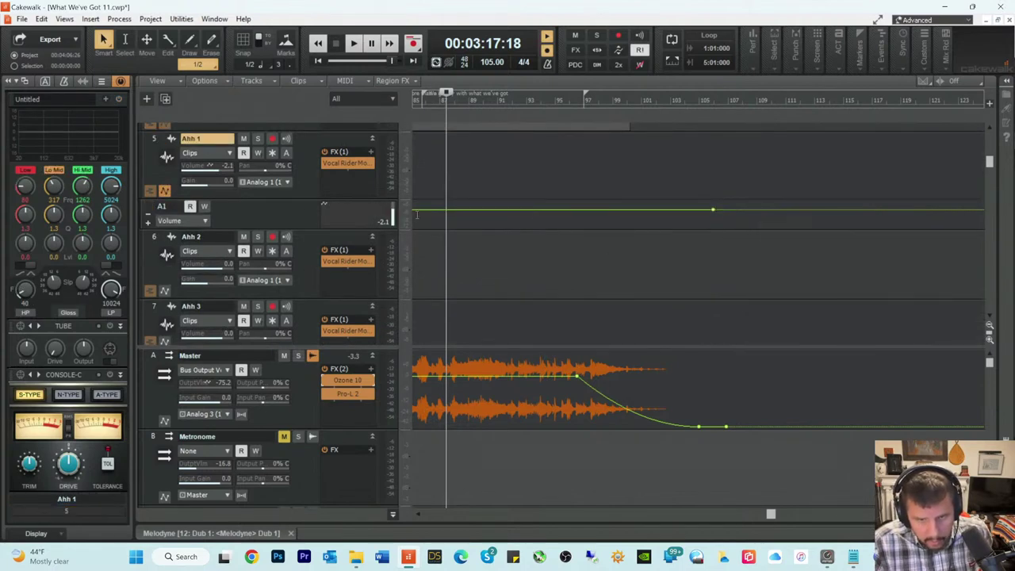
# Step: Show the Ahh 2 track's volume automation lane, adding a node near measure 106 and deleting the stray node at measure 109
pyautogui.click(165, 290)
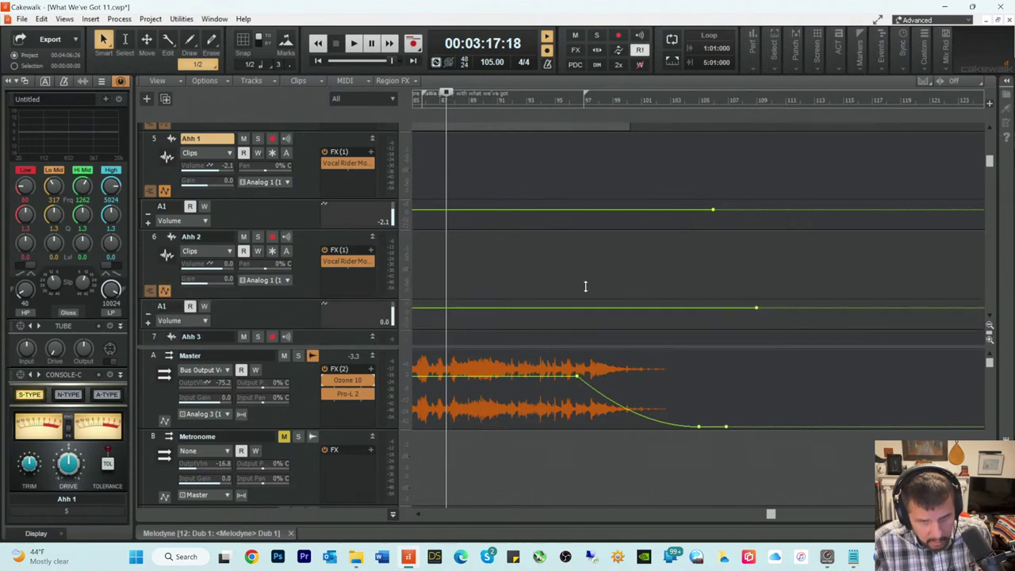
pyautogui.doubleClick(710, 307)
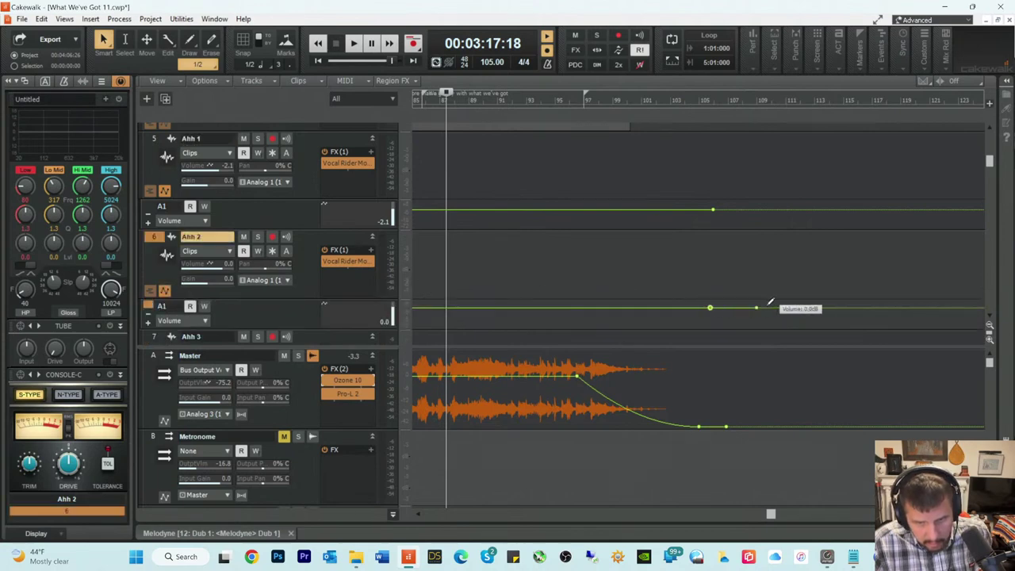
pyautogui.rightClick(758, 308)
pyautogui.click(785, 328)
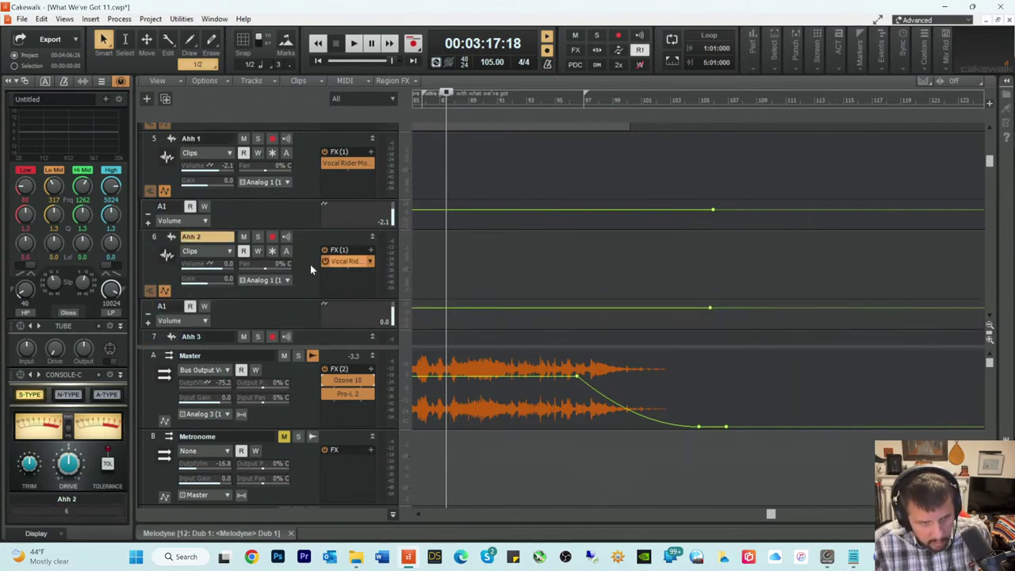
# Step: Show the Ahh 3 track's volume automation lane, adding a node near measure 106 and deleting the stray node at measure 109
pyautogui.scroll(-3, 238, 270)
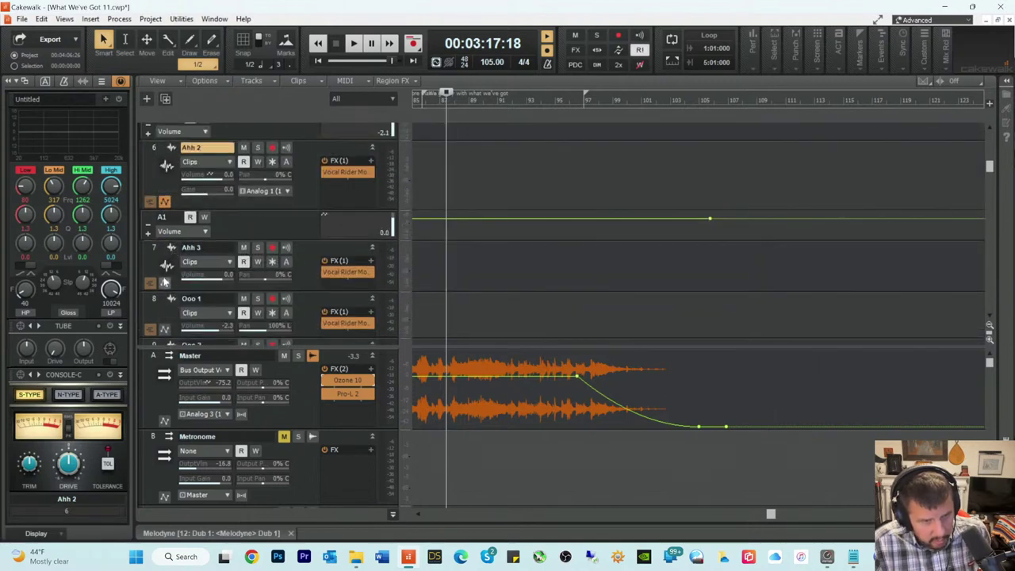
pyautogui.click(164, 283)
pyautogui.doubleClick(710, 300)
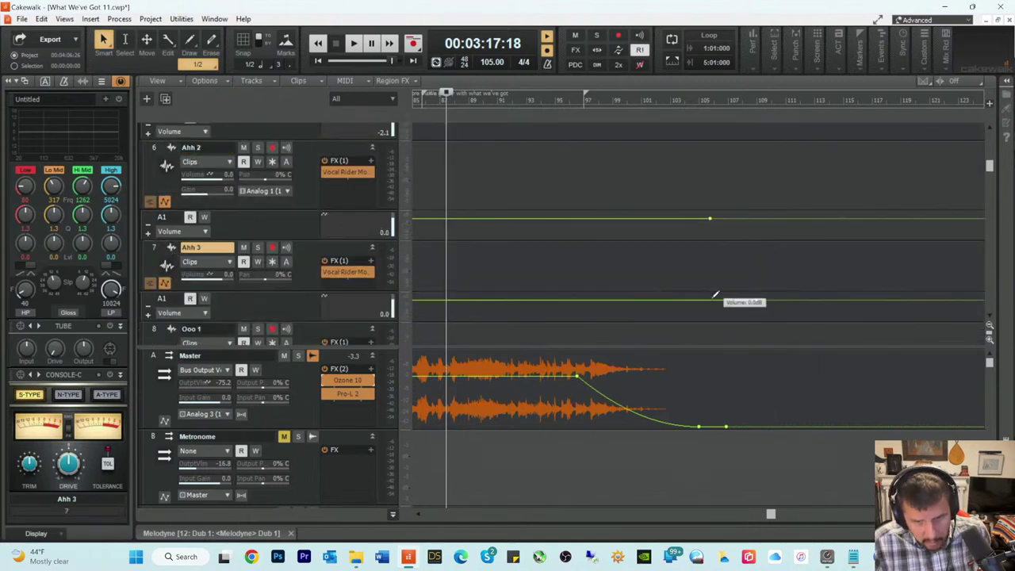
pyautogui.rightClick(758, 299)
pyautogui.click(774, 322)
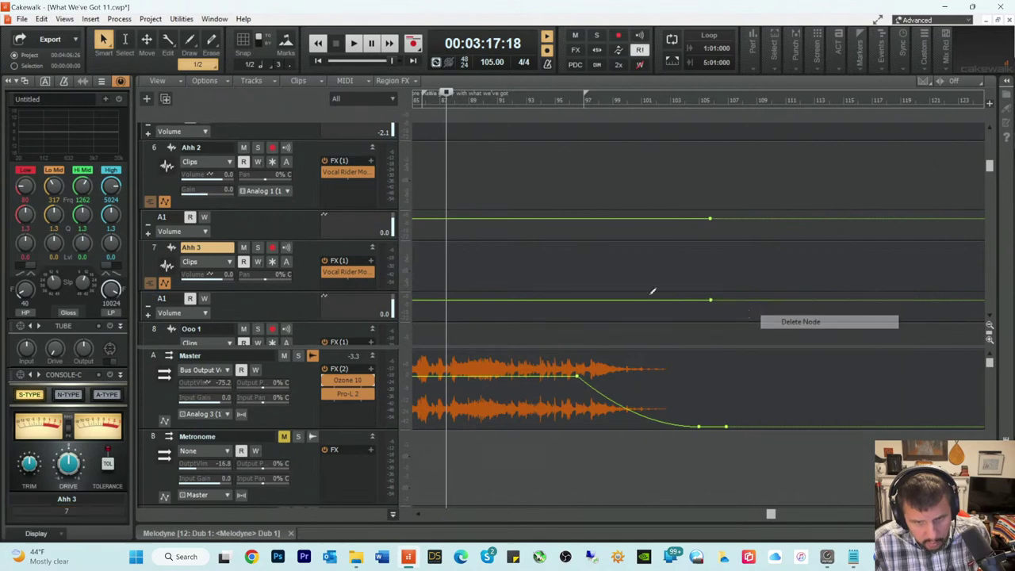
# Step: Show the Ooo 1 track's volume automation lane, adding a node near measure 106 and deleting the stray node at measure 109
pyautogui.scroll(-2, 295, 238)
pyautogui.scroll(-2, 296, 237)
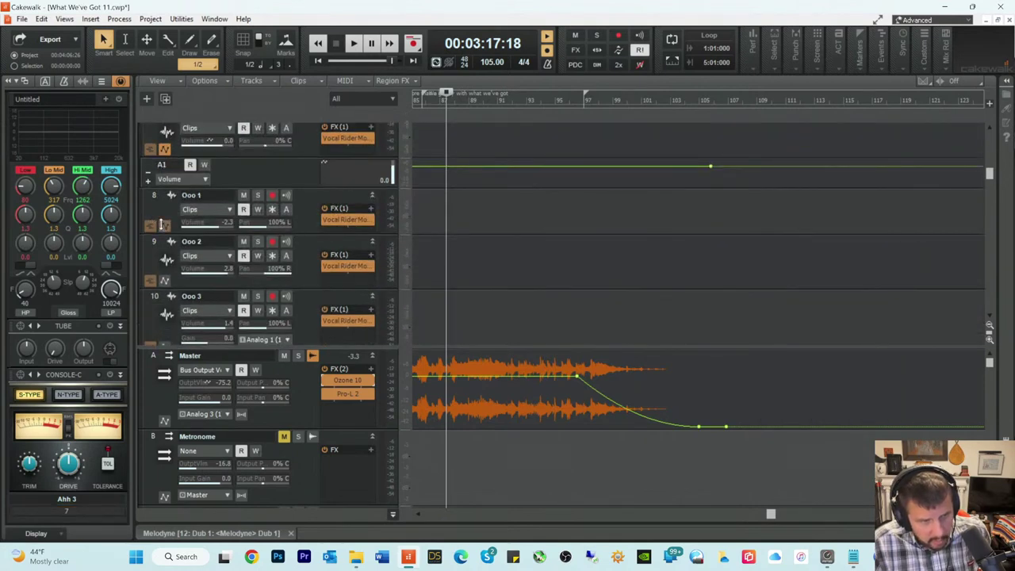
pyautogui.click(161, 227)
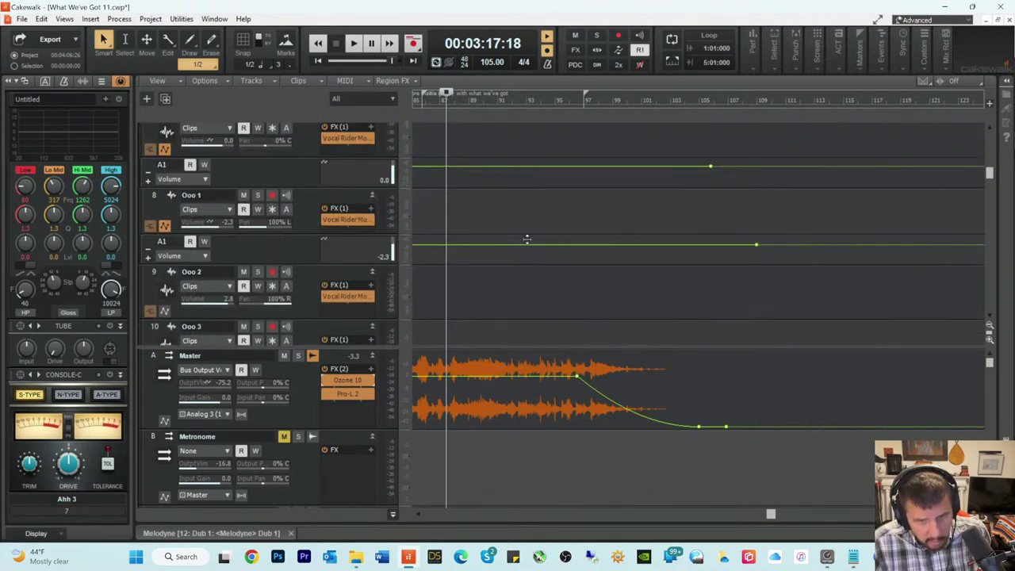
pyautogui.doubleClick(711, 245)
pyautogui.rightClick(754, 244)
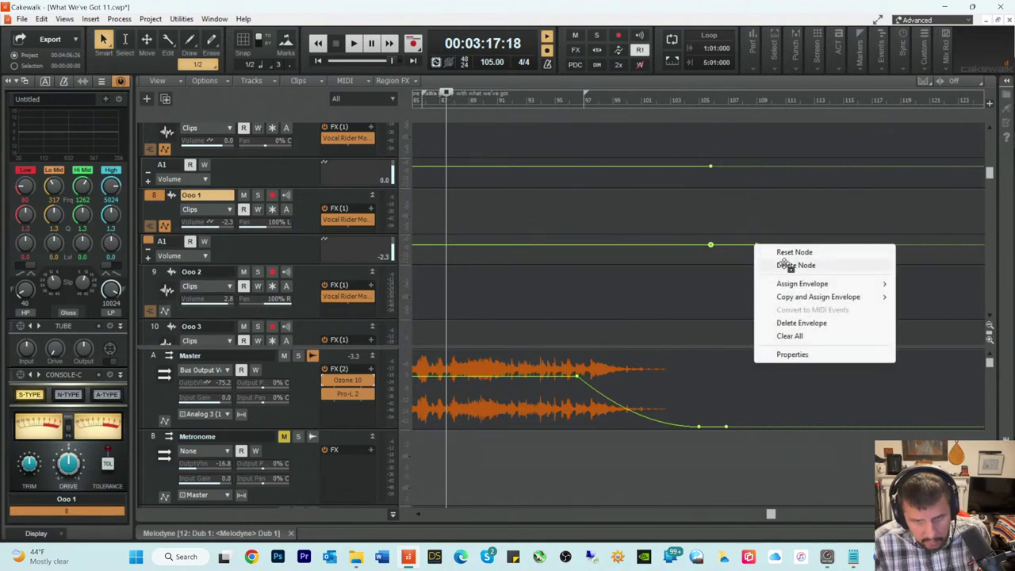
pyautogui.click(529, 258)
# Step: Show the Ooo 2 track's volume automation lane, adding a node near measure 106 and deleting the stray node at measure 109
pyautogui.scroll(-1, 265, 257)
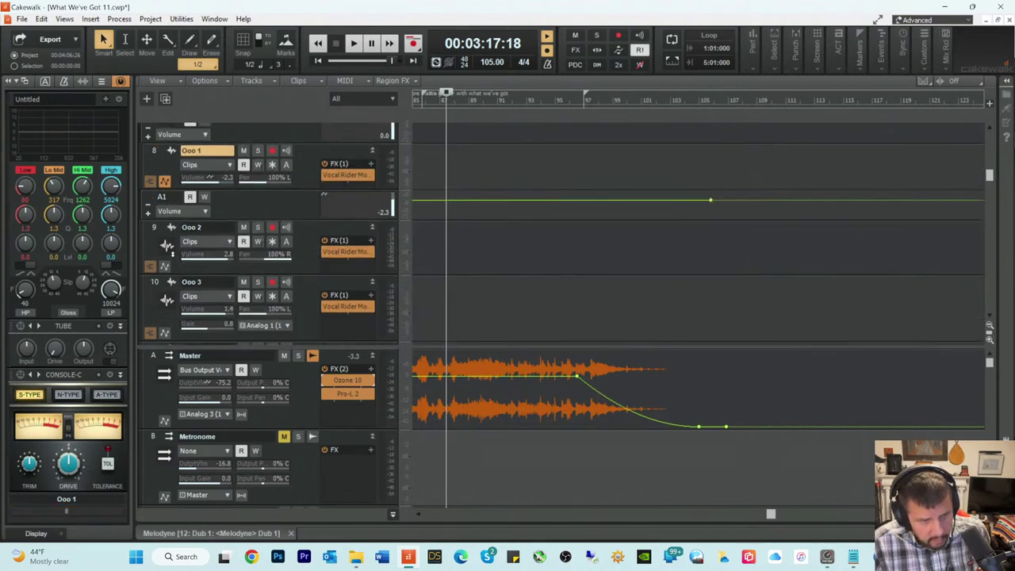
pyautogui.click(165, 266)
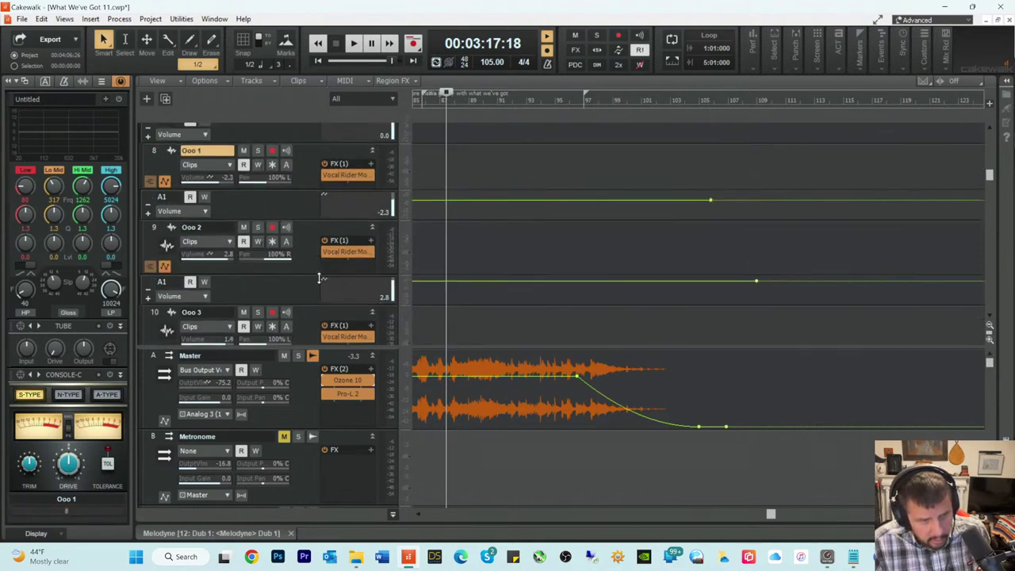
pyautogui.click(711, 280)
pyautogui.rightClick(756, 281)
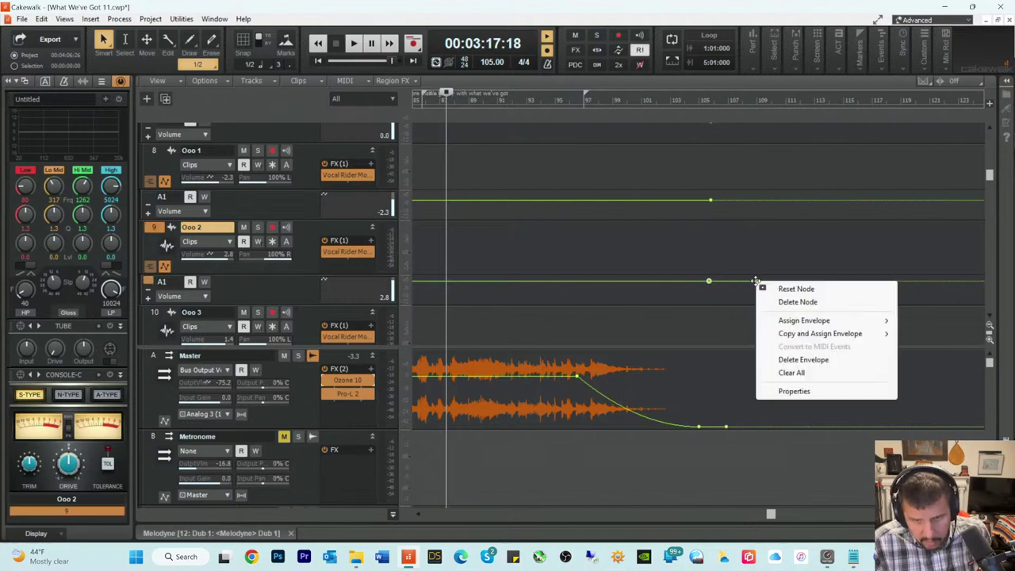
pyautogui.click(787, 302)
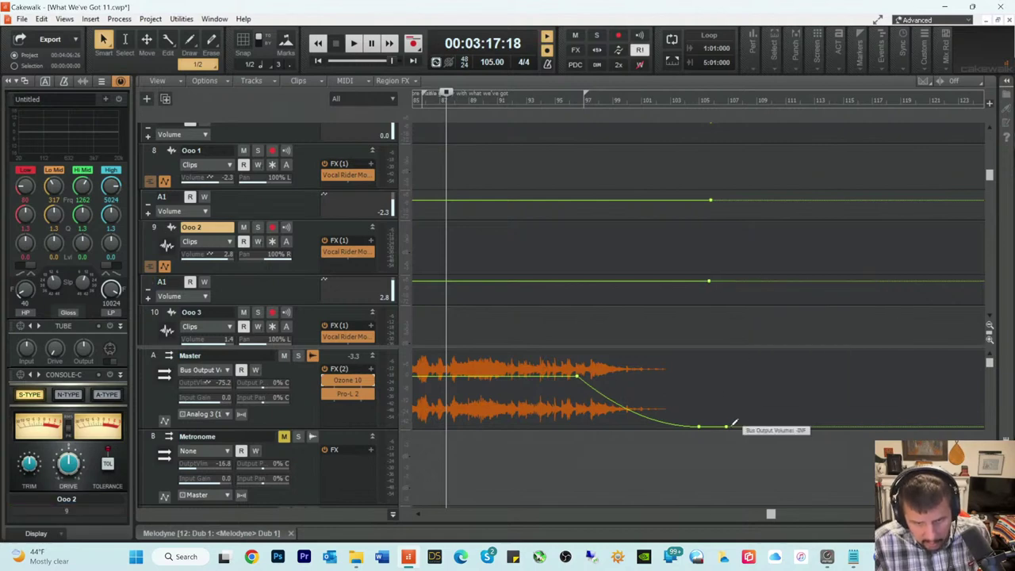
# Step: Show the Ooo 3 track's volume automation lane, adding a node between measures 105 and 106 and deleting the stray node at measure 109
pyautogui.scroll(-3, 286, 244)
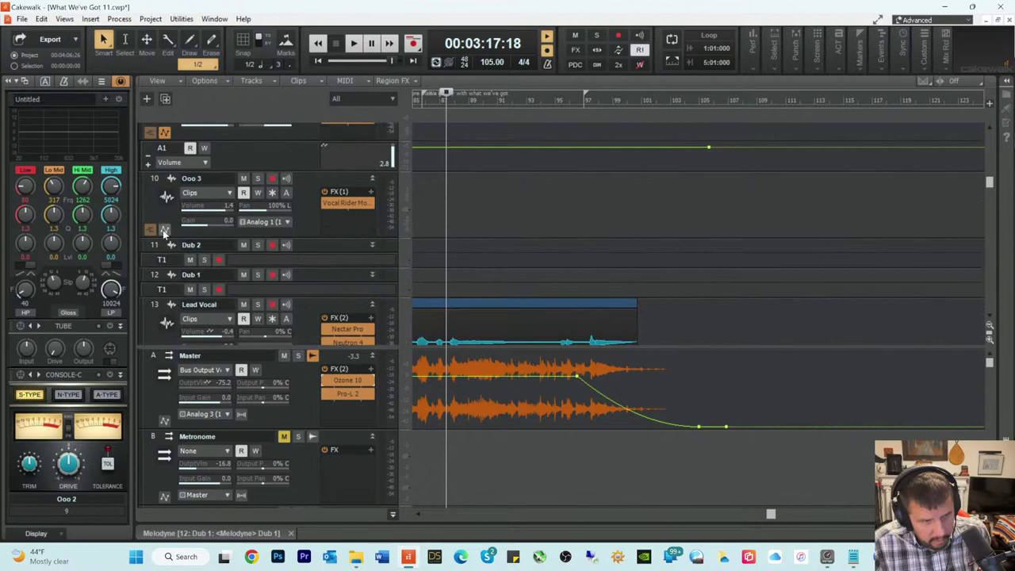
pyautogui.click(164, 230)
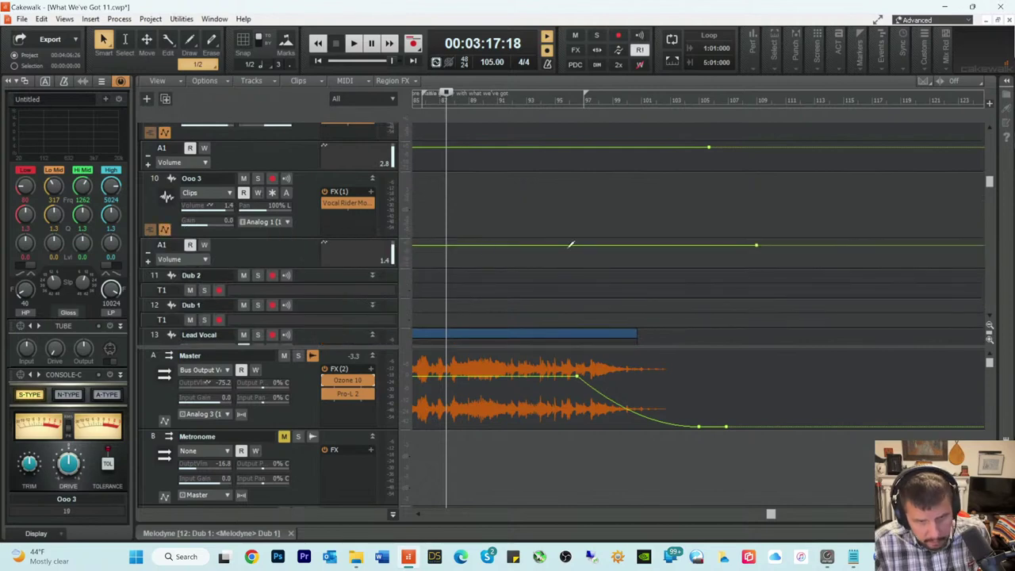
pyautogui.click(705, 245)
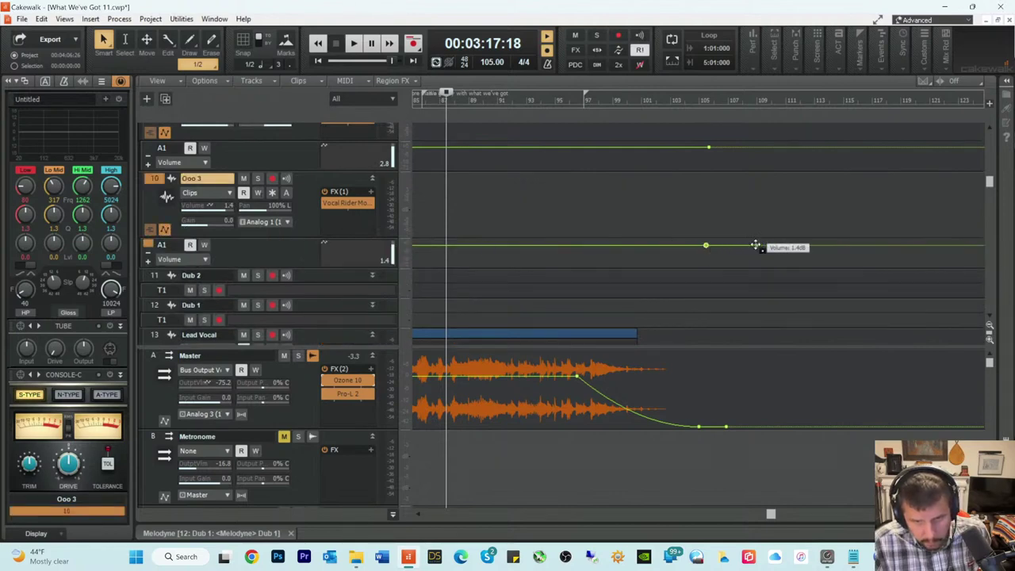
pyautogui.rightClick(754, 245)
pyautogui.click(789, 265)
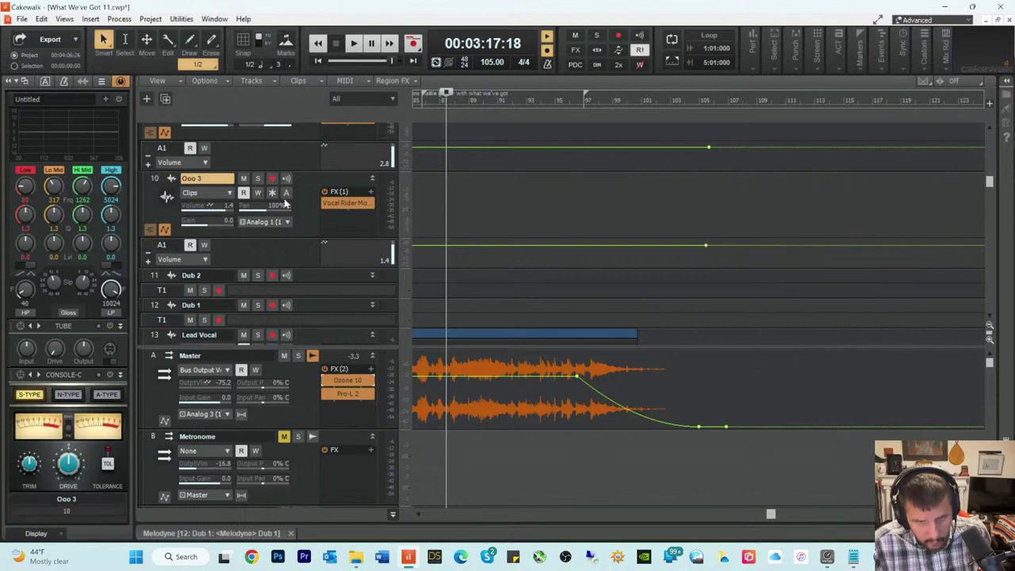
# Step: Expand the Dub 2 track and, in its volume automation lane, add a node near measure 106 and delete the stray node at measure 109
pyautogui.scroll(-2, 268, 205)
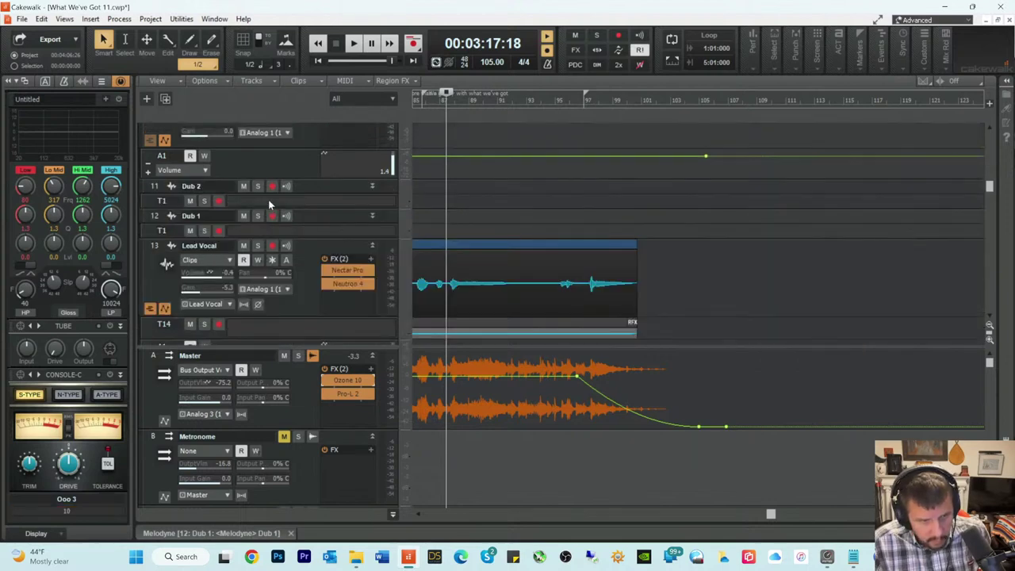
pyautogui.doubleClick(176, 192)
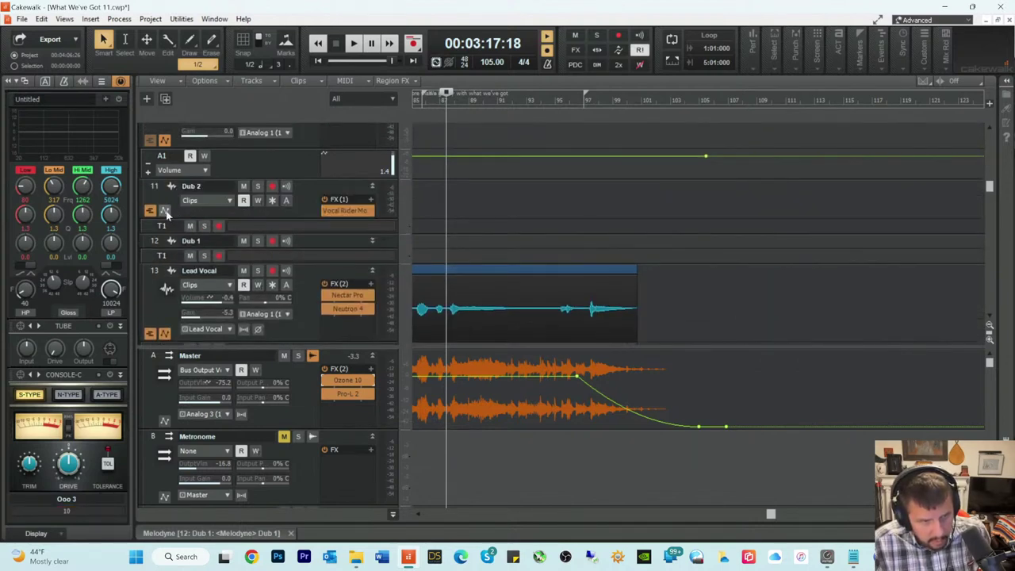
pyautogui.click(660, 235)
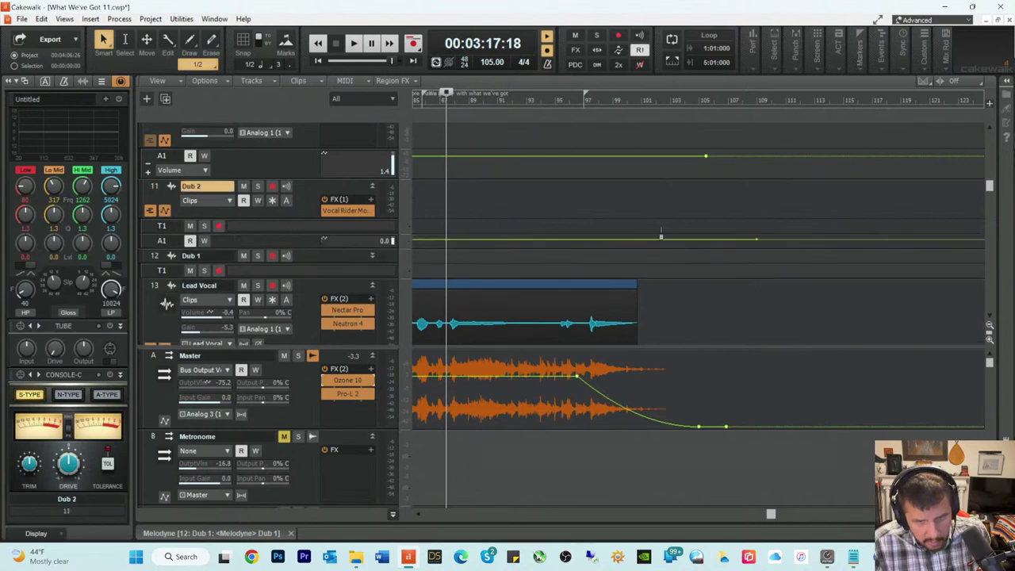
pyautogui.click(711, 240)
pyautogui.rightClick(754, 240)
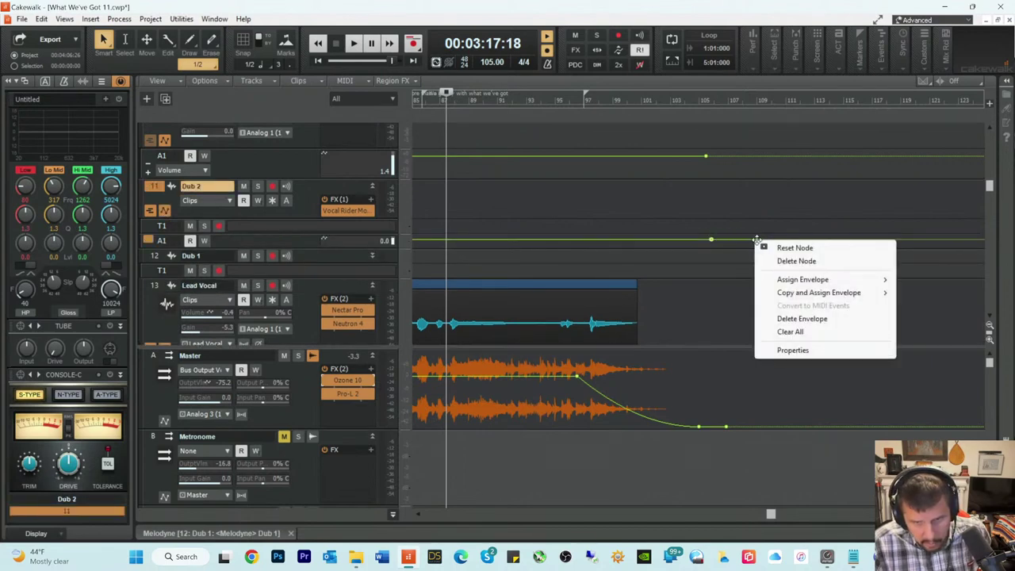
pyautogui.click(788, 261)
# Step: Expand the Dub 1 track and, in its volume automation lane, add a node near measure 105 and delete the stray node at measure 109
pyautogui.scroll(-2, 246, 234)
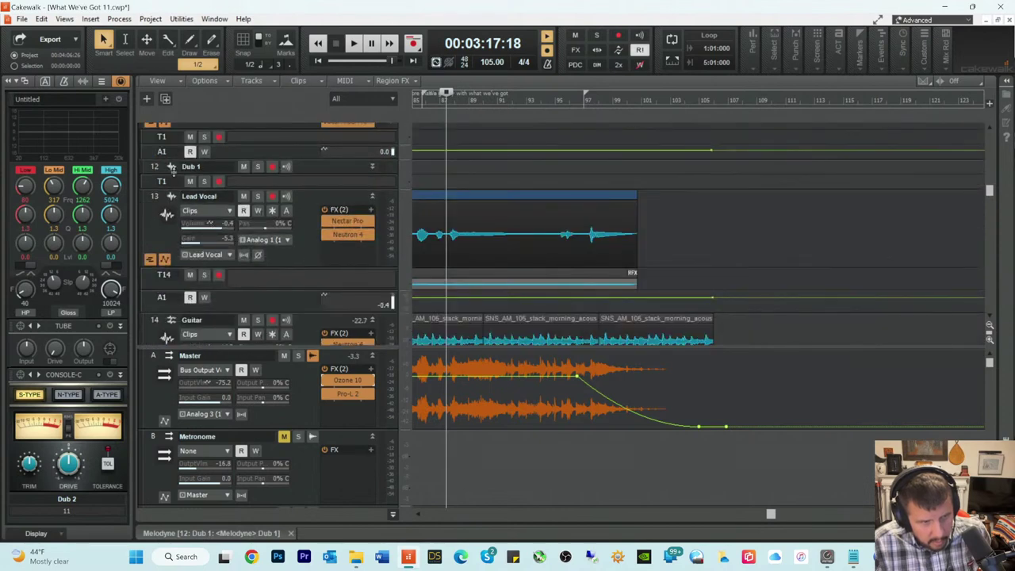
pyautogui.doubleClick(171, 168)
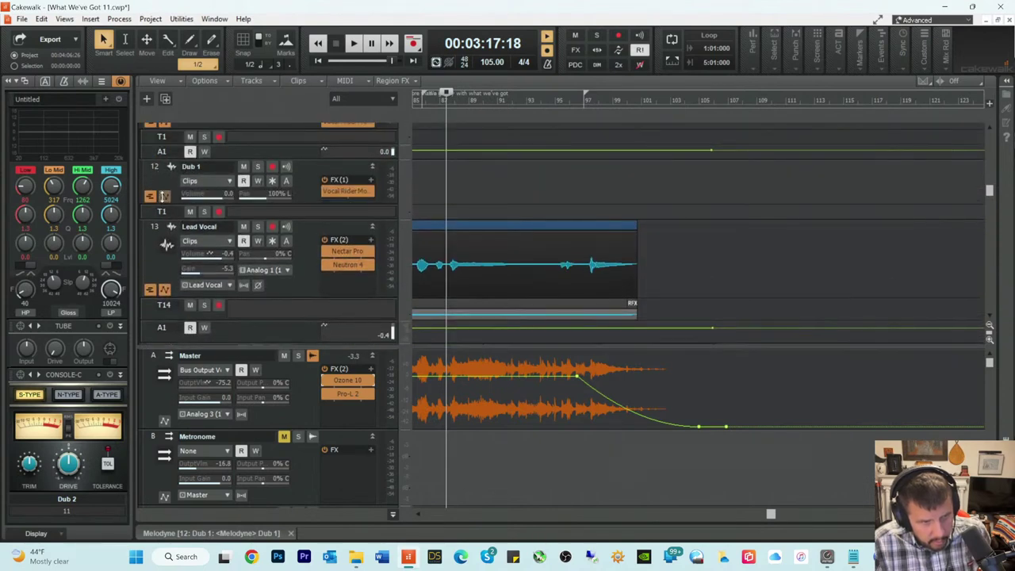
pyautogui.click(163, 196)
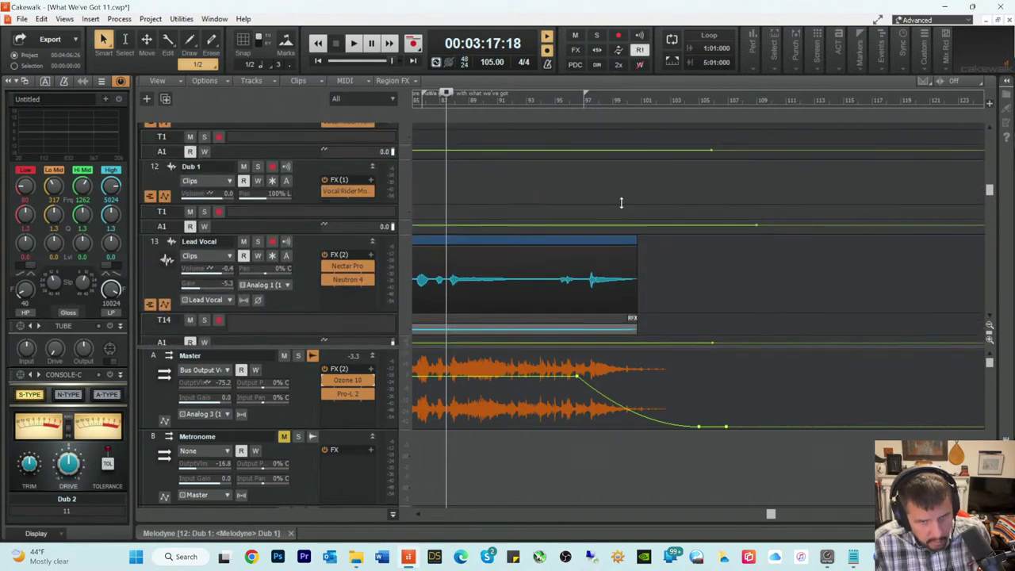
pyautogui.rightClick(755, 225)
pyautogui.click(782, 247)
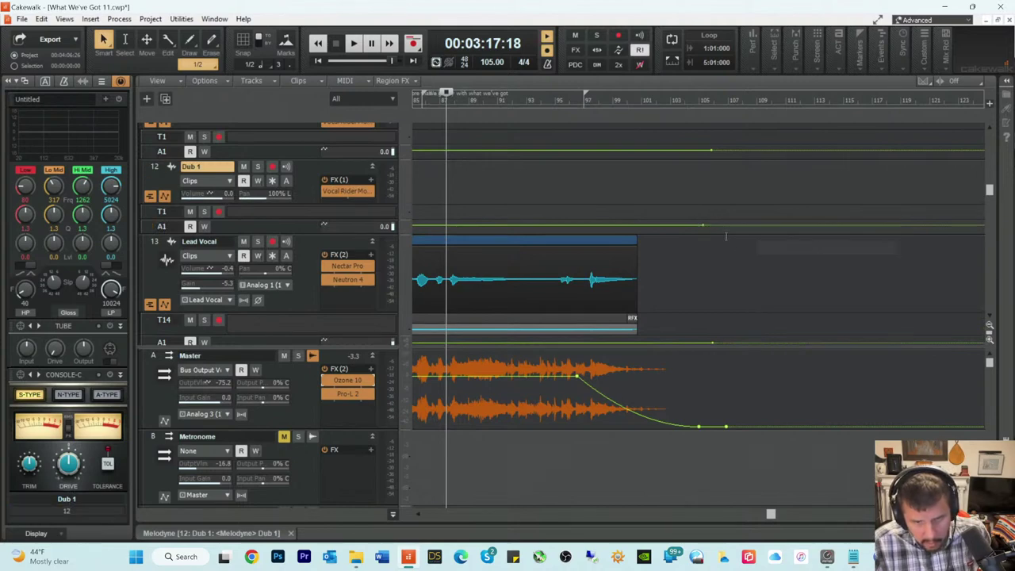
# Step: In the Organ folder's UVIWorkstation 1 Main Out volume automation lane, add a node near measure 106 and delete the stray node at measure 109
pyautogui.scroll(-2, 725, 235)
pyautogui.scroll(-2, 654, 224)
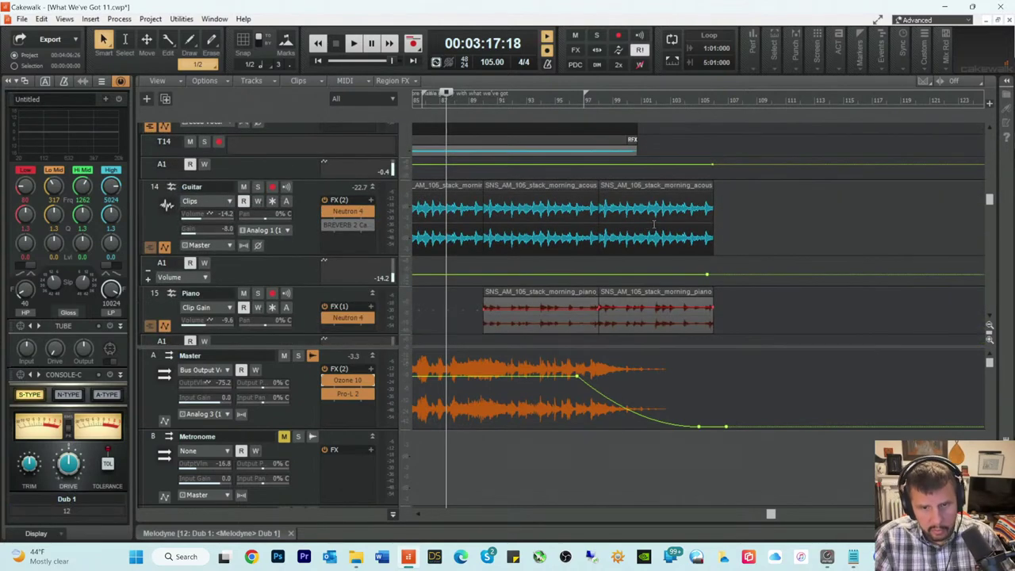
pyautogui.scroll(-2, 655, 236)
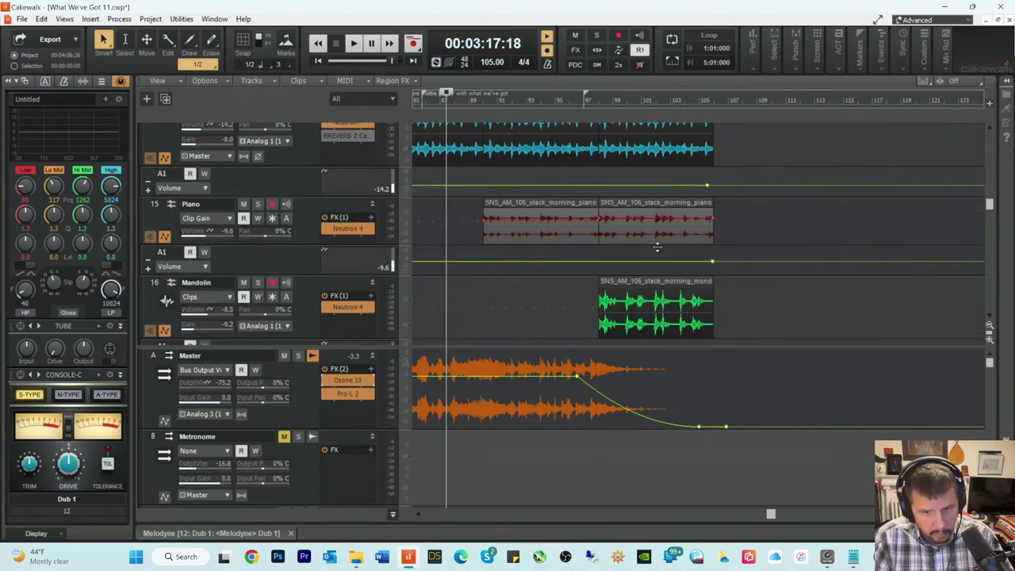
pyautogui.scroll(-4, 657, 247)
pyautogui.scroll(-2, 657, 247)
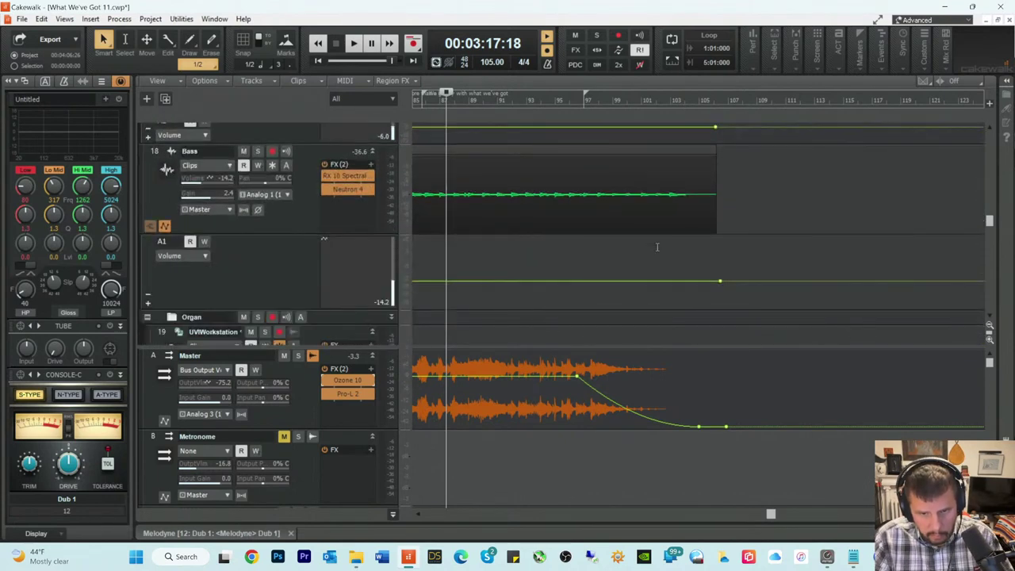
pyautogui.scroll(-2, 656, 246)
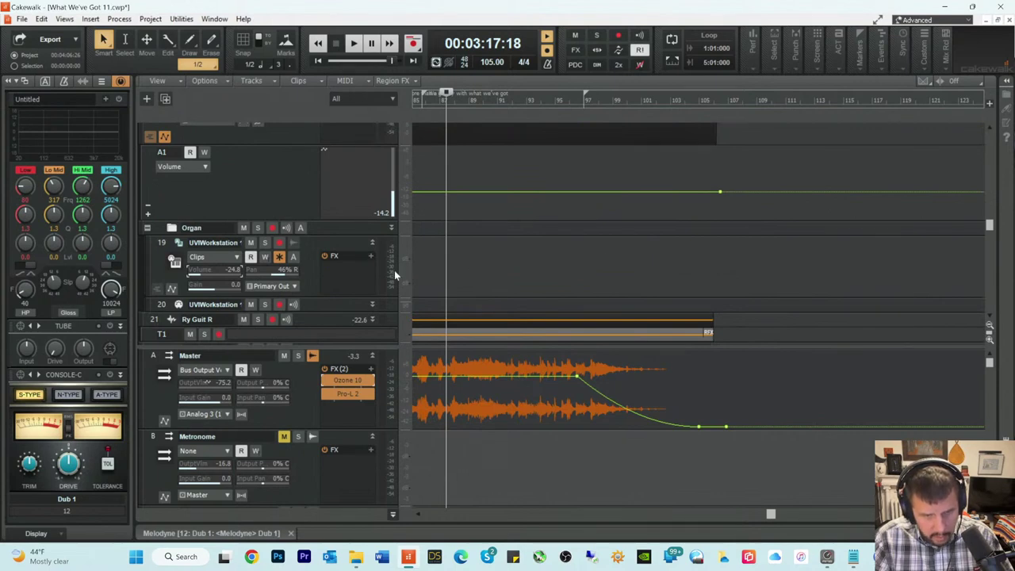
pyautogui.click(171, 287)
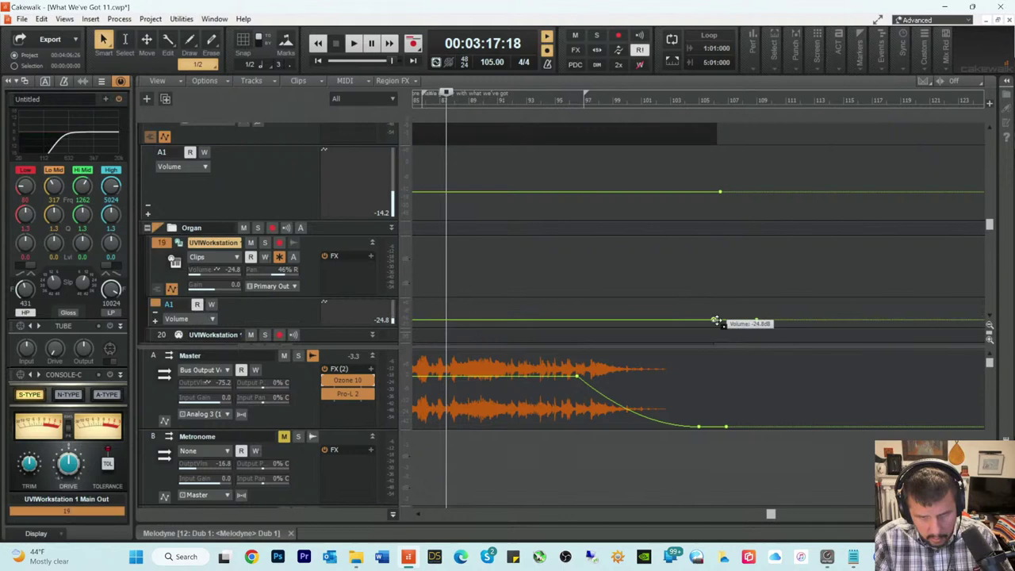
pyautogui.rightClick(756, 320)
pyautogui.click(782, 337)
# Step: Expand the Ry Guit R track and, in its volume automation lane, add a node between measures 105 and 106 and delete the stray node at measure 109
pyautogui.scroll(-3, 690, 252)
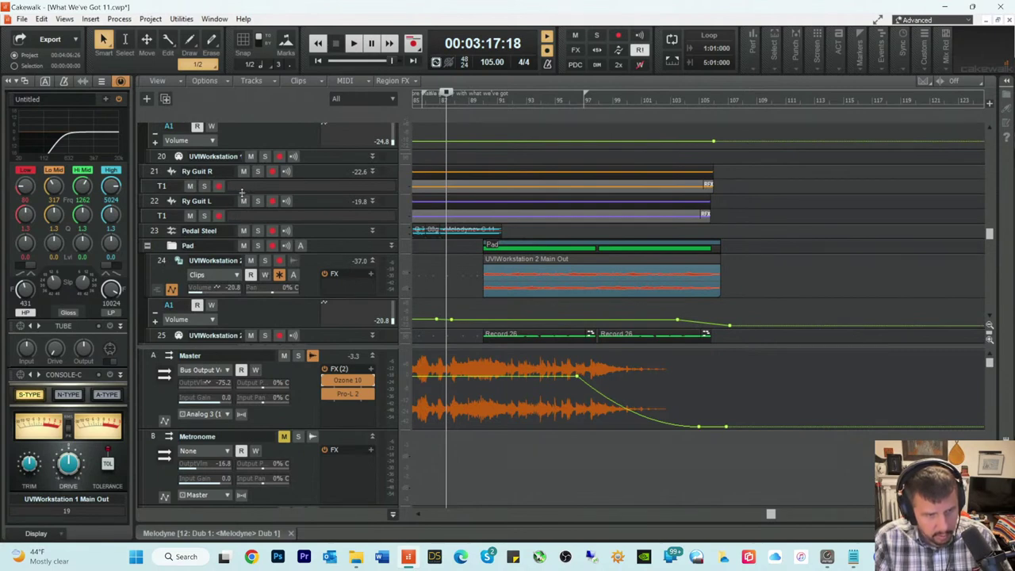
pyautogui.moveTo(241, 192)
pyautogui.mouseDown()
pyautogui.moveTo(241, 221)
pyautogui.moveTo(242, 192)
pyautogui.mouseUp()
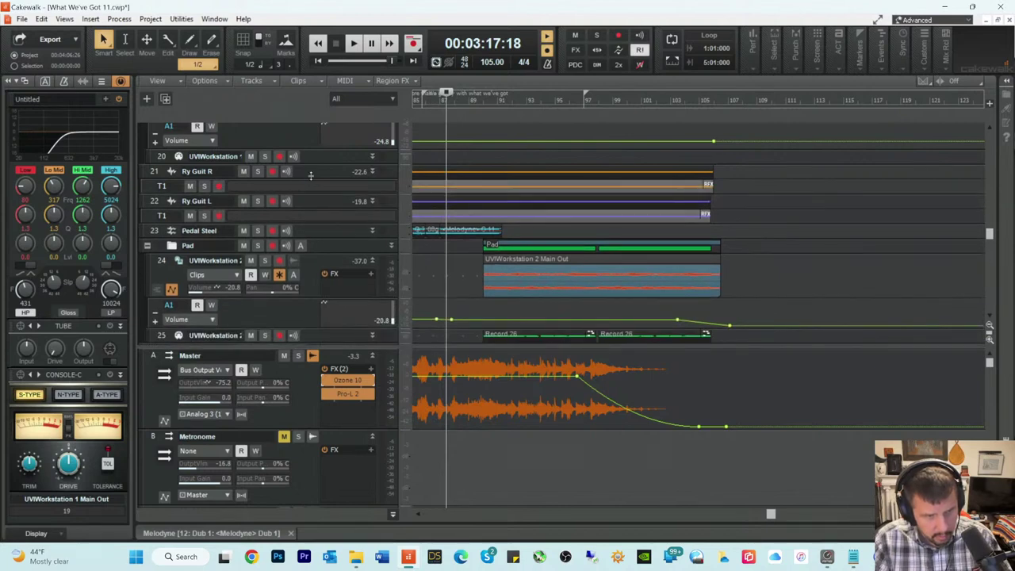
pyautogui.moveTo(309, 179); pyautogui.dragTo(309, 208)
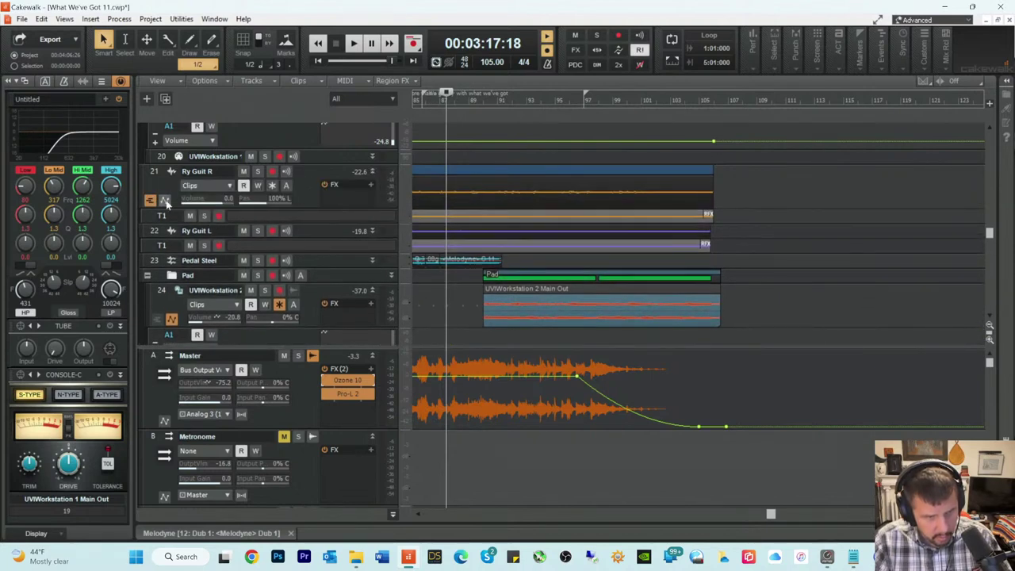
pyautogui.click(691, 234)
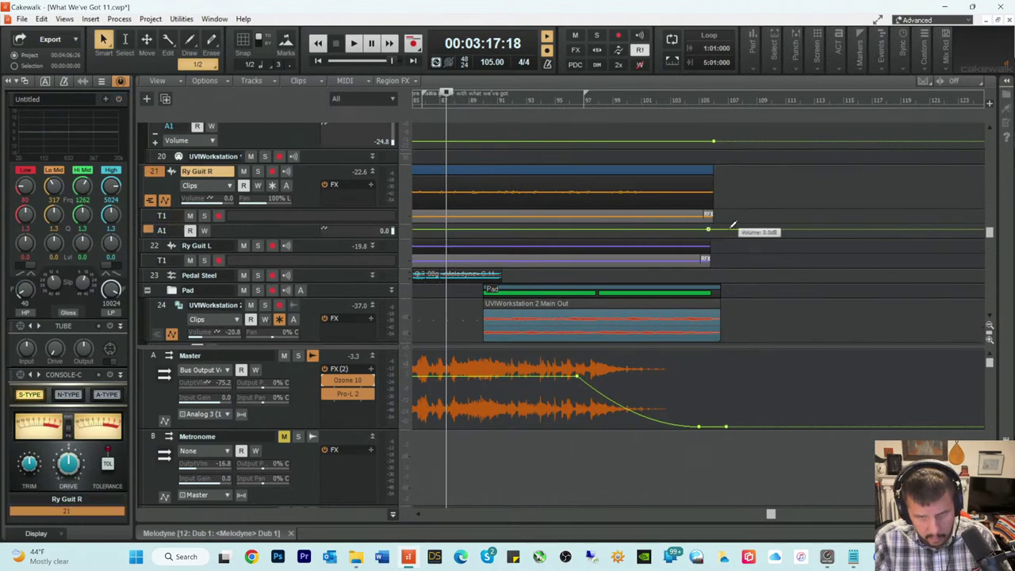
pyautogui.rightClick(755, 230)
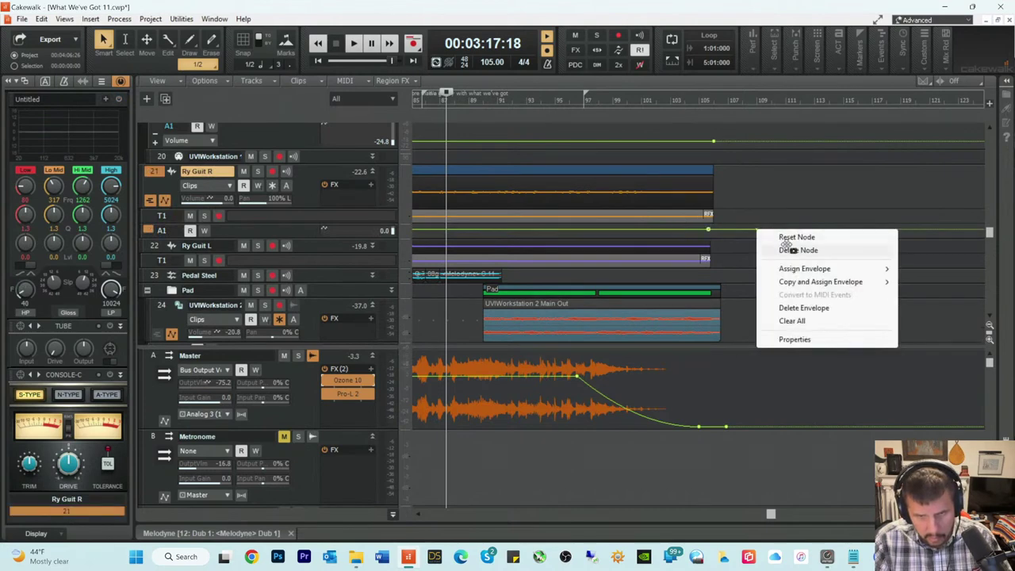
pyautogui.click(789, 249)
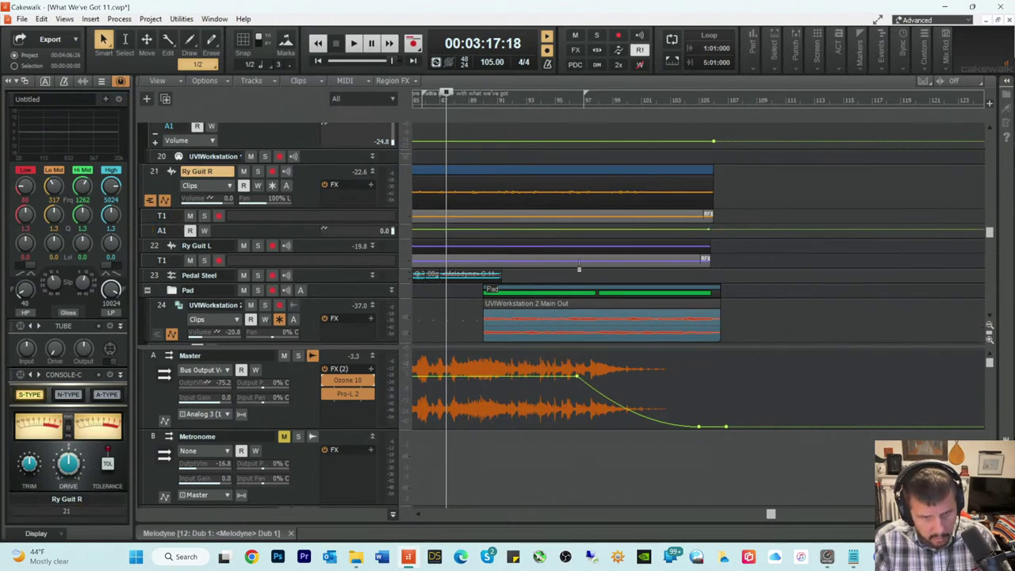
# Step: Trim the end of the Pad folder's UVIWorkstation 2 Main Out clip back to about measure 106
pyautogui.moveTo(717, 323); pyautogui.dragTo(710, 323)
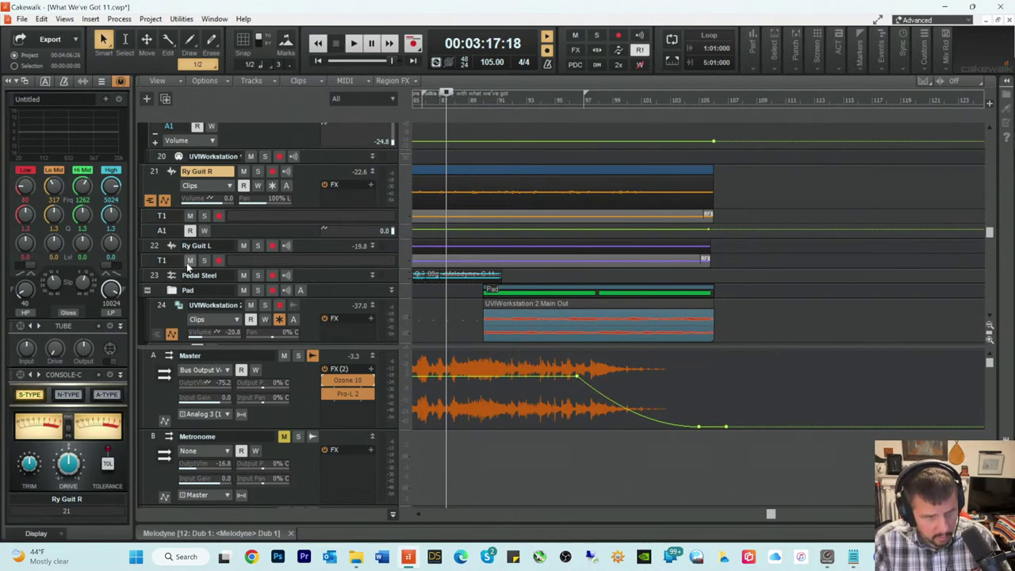
# Step: Show the Ry Guit L track's volume automation lane, adding a node near measure 106 and deleting the stray node at measure 109
pyautogui.click(165, 250)
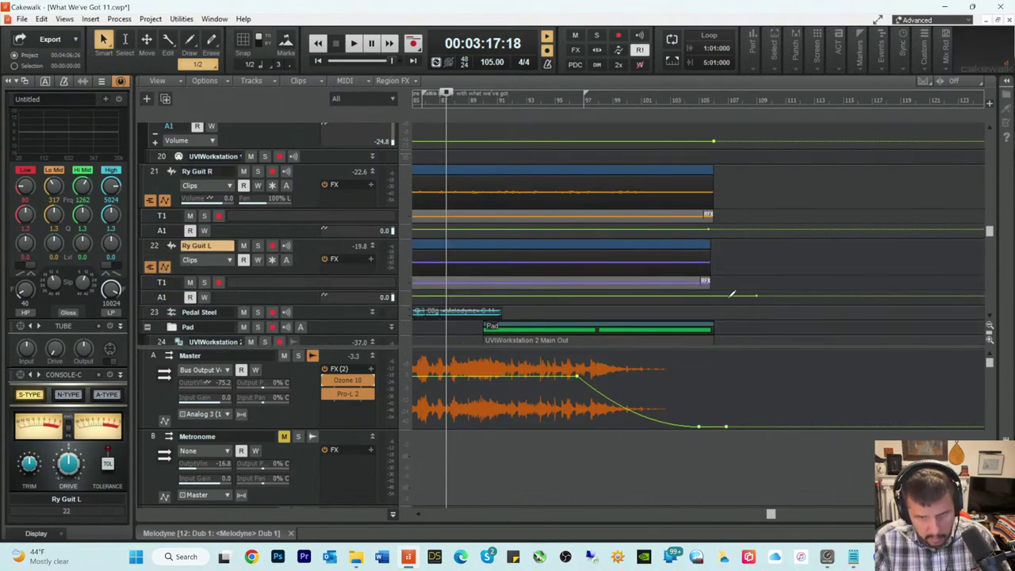
pyautogui.moveTo(756, 296); pyautogui.dragTo(716, 296)
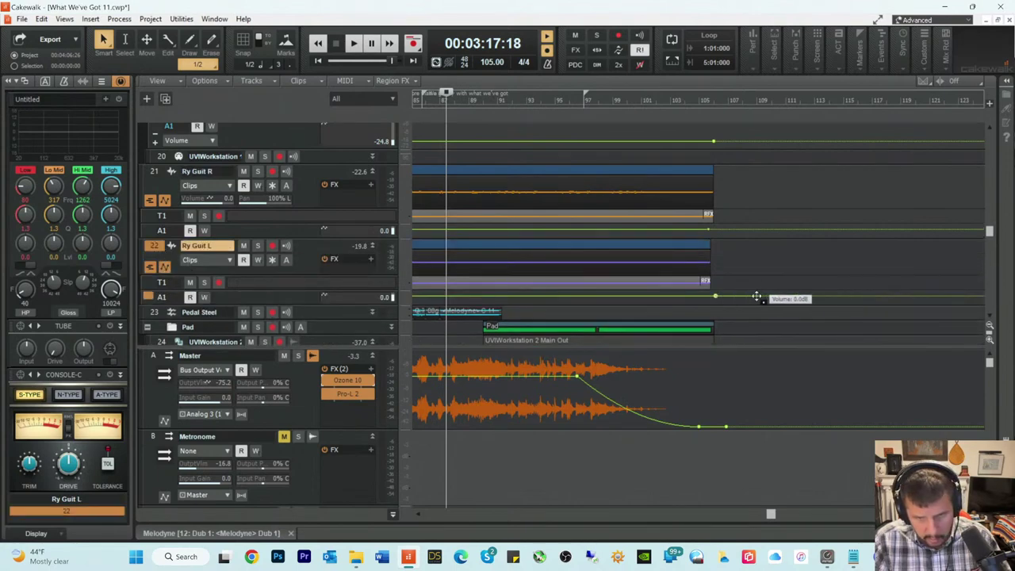
pyautogui.rightClick(754, 294)
pyautogui.click(782, 316)
# Step: Expand the Pad folder's UVIWorkstation 2 MIDI track holding the Record 26 clips
pyautogui.scroll(-2, 713, 256)
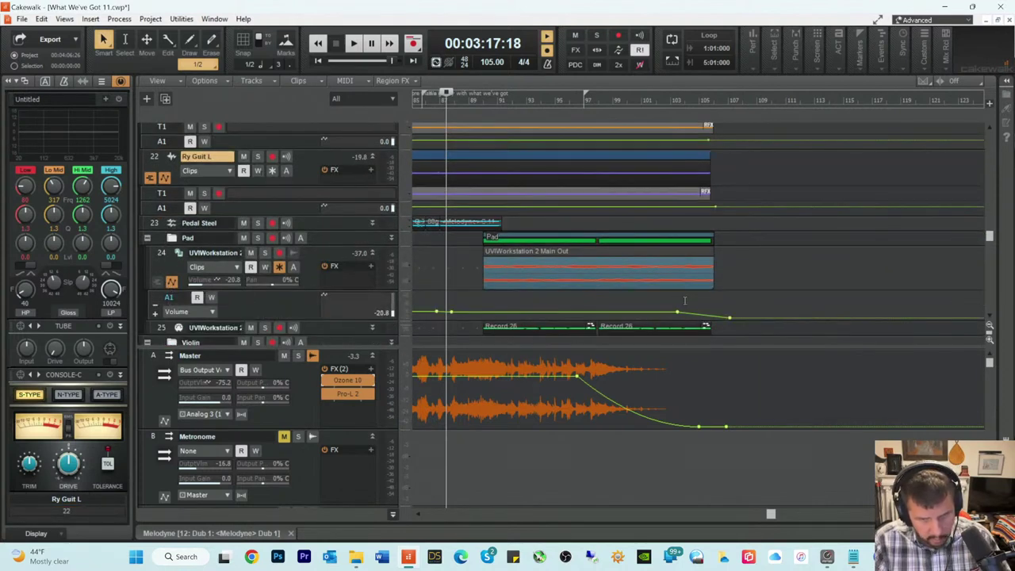
pyautogui.scroll(-3, 727, 285)
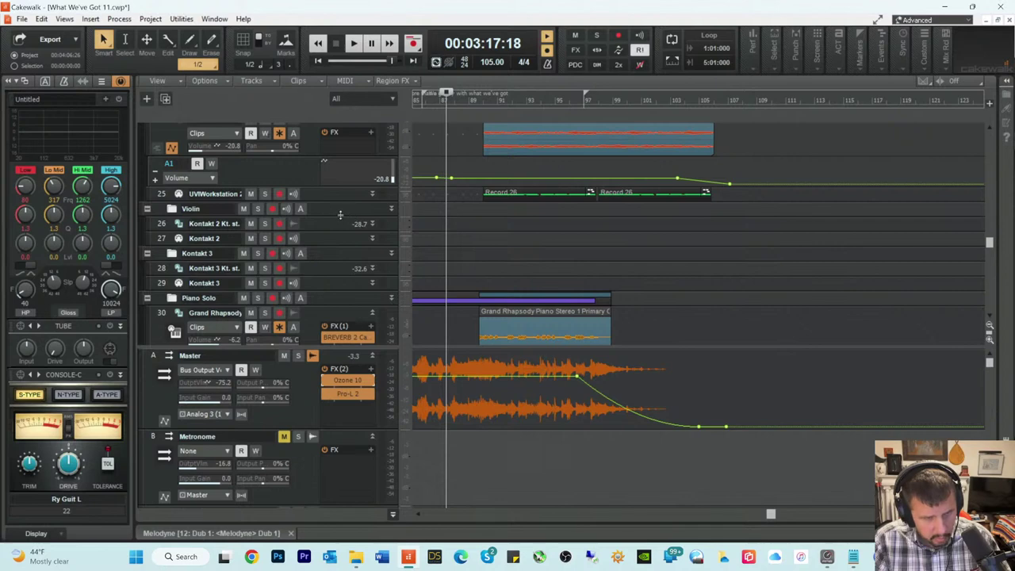
pyautogui.scroll(1, 337, 207)
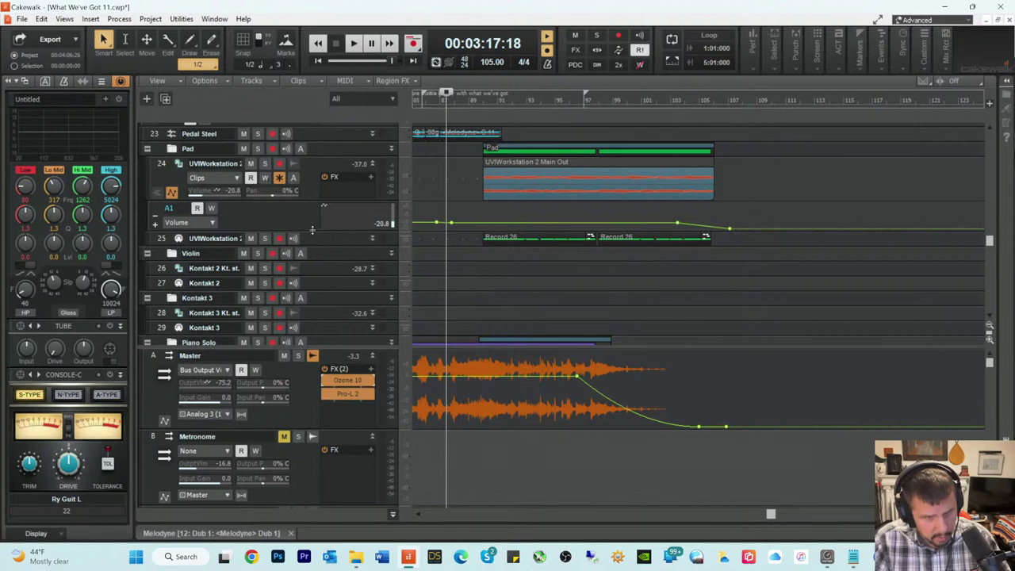
pyautogui.moveTo(313, 245); pyautogui.dragTo(335, 295)
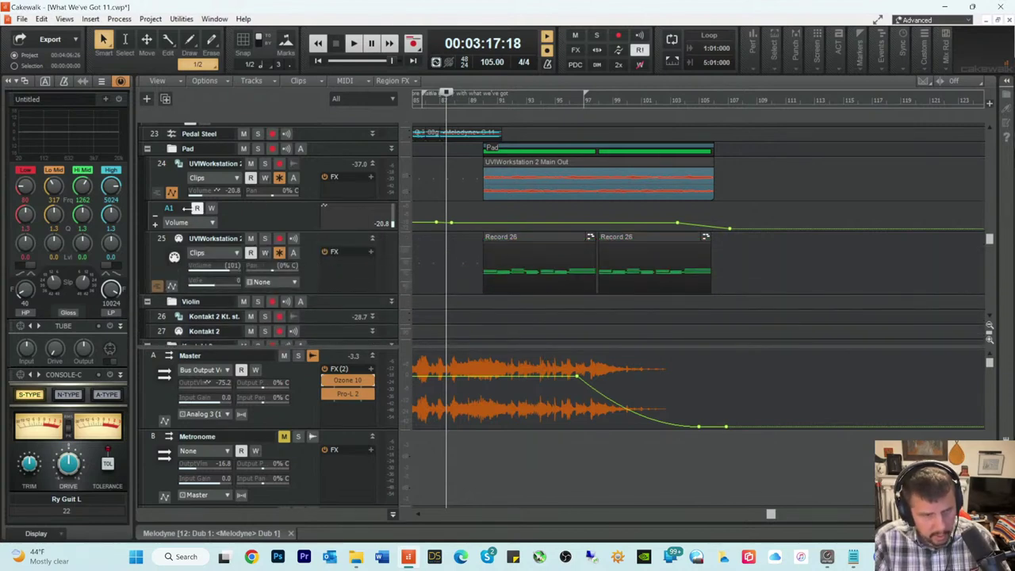
# Step: Expand the Violin folder's Kontakt 2 output track and, in its volume automation lane, add a node near measure 106 and delete the stray node at measure 109
pyautogui.scroll(-3, 643, 232)
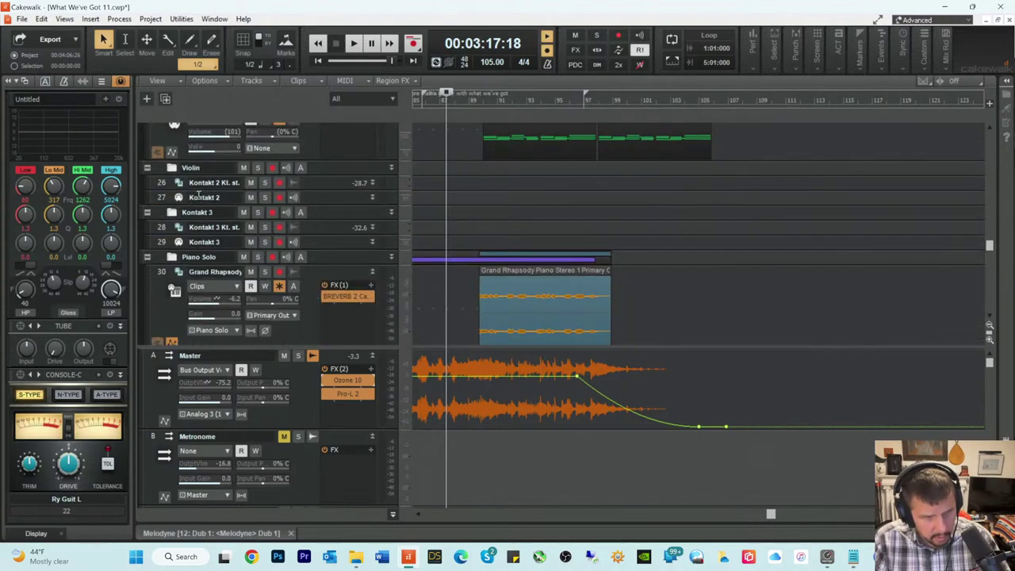
pyautogui.moveTo(206, 190); pyautogui.dragTo(209, 251)
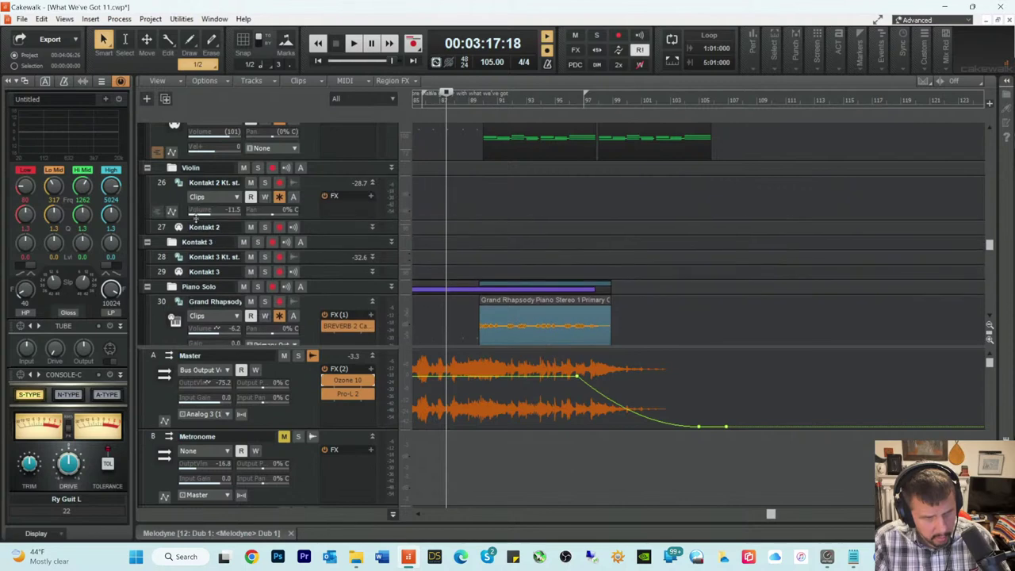
pyautogui.click(675, 229)
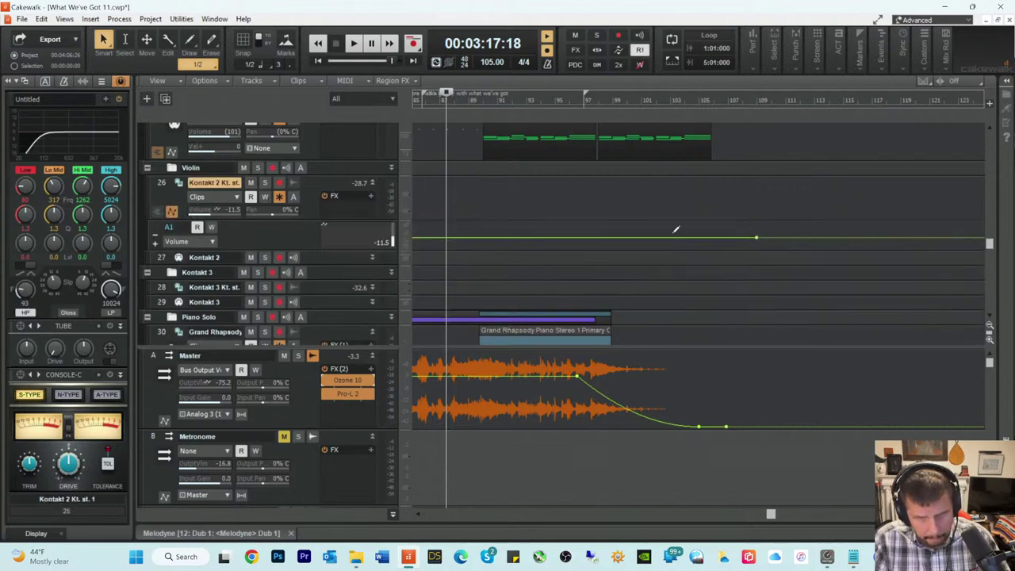
pyautogui.doubleClick(713, 237)
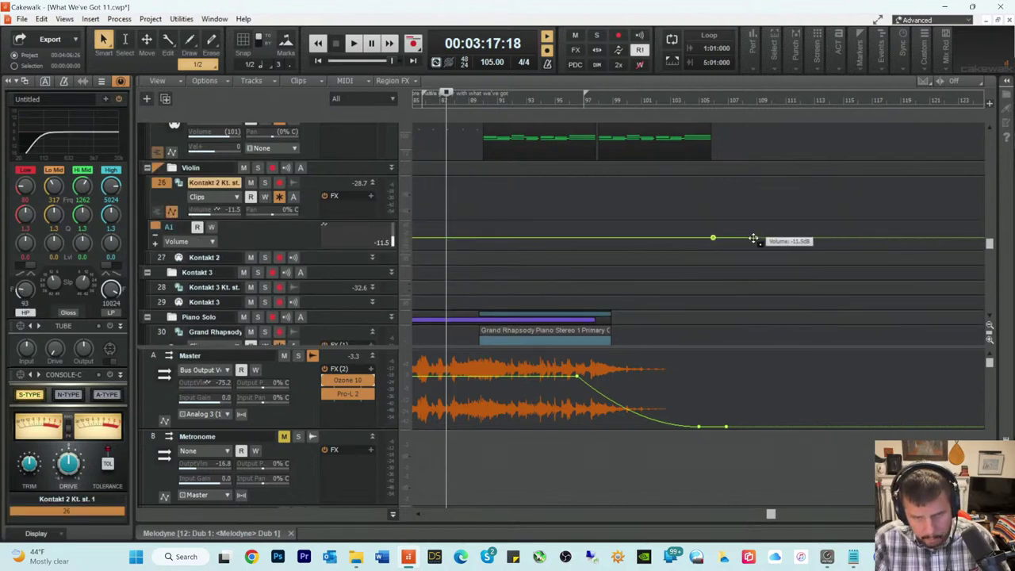
pyautogui.rightClick(756, 238)
pyautogui.click(785, 259)
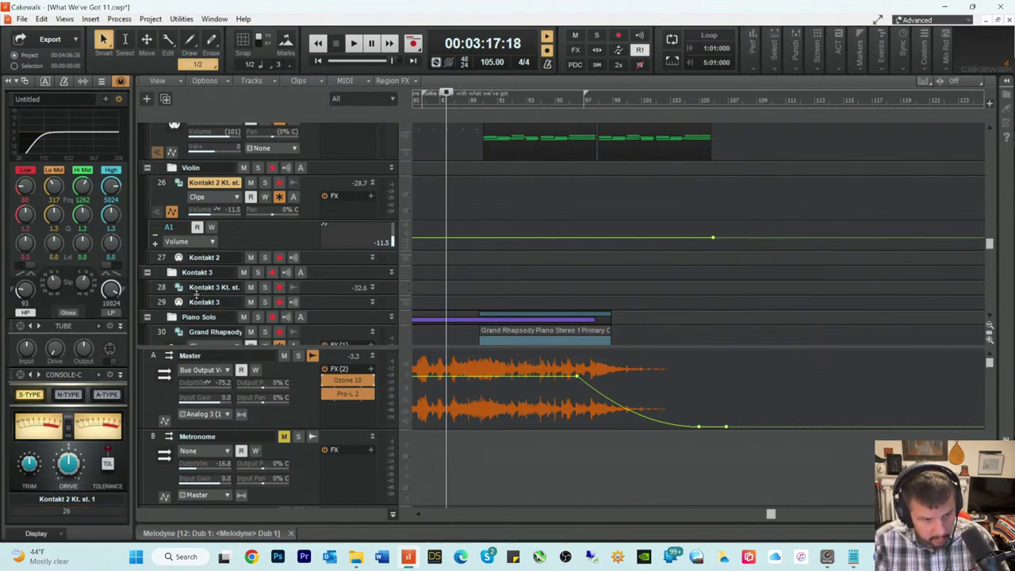
# Step: Expand the Kontakt 3 output track and, in its volume automation lane, add a node near measure 105 and delete the stray node at measure 109
pyautogui.moveTo(196, 294); pyautogui.dragTo(176, 319)
pyautogui.click(174, 319)
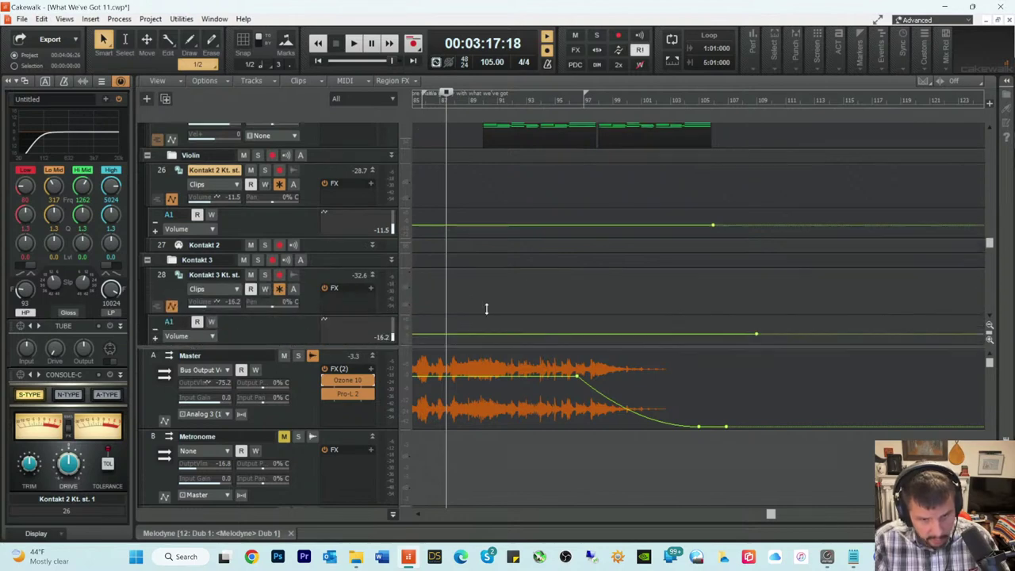
pyautogui.doubleClick(701, 334)
pyautogui.rightClick(758, 334)
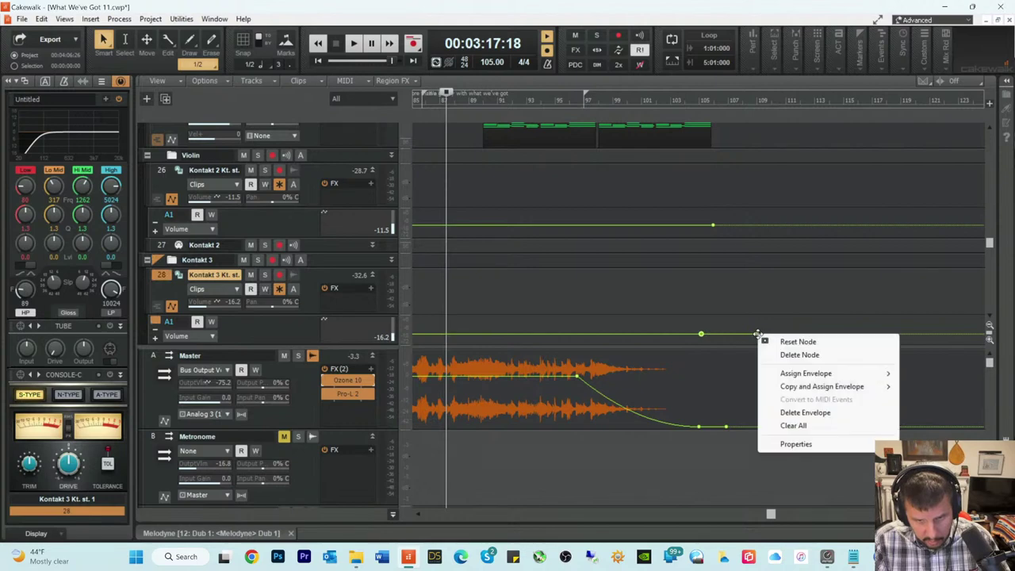
pyautogui.click(779, 354)
# Step: Show the Mid Tom folder's Kontakt 7 volume automation lane, adding a node between measures 105 and 106 and deleting the stray node at measure 109
pyautogui.scroll(-3, 714, 255)
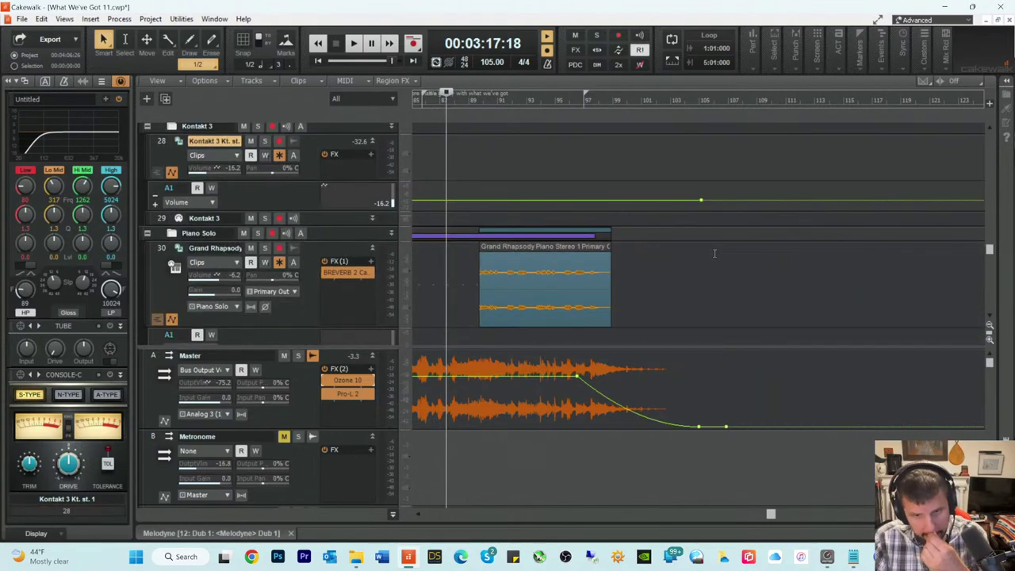
pyautogui.scroll(-2, 716, 243)
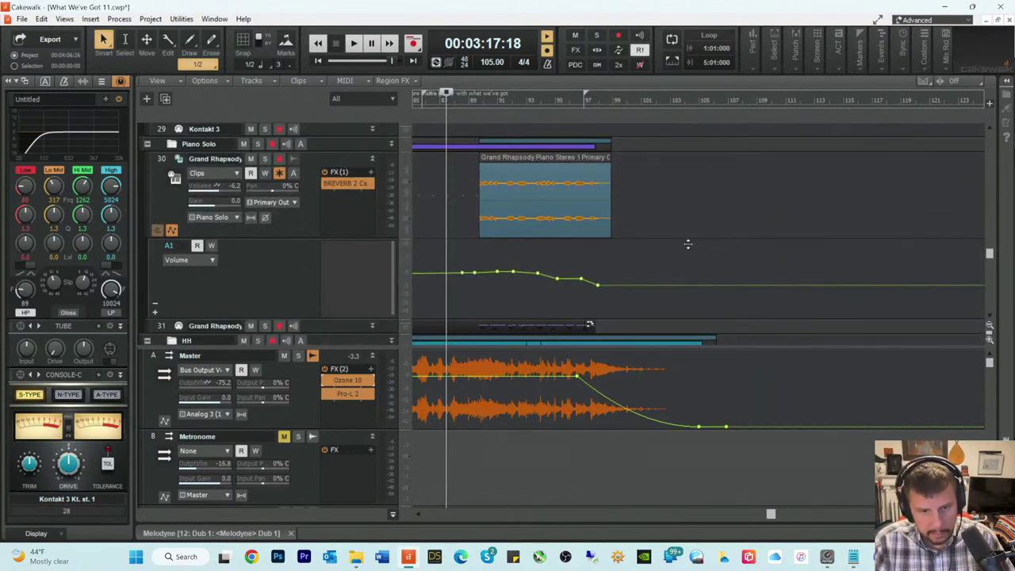
pyautogui.scroll(2, 688, 250)
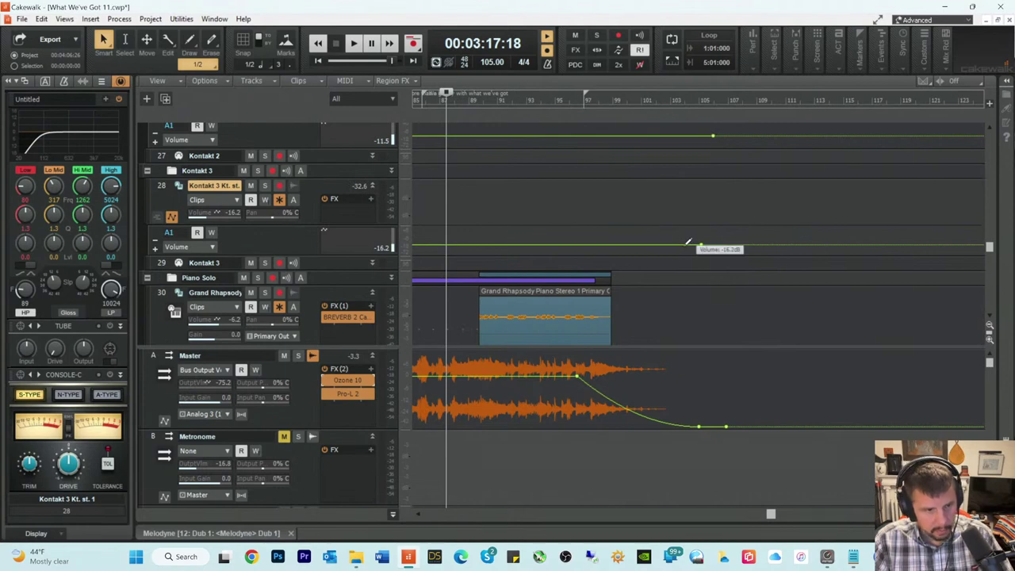
pyautogui.scroll(-5, 688, 242)
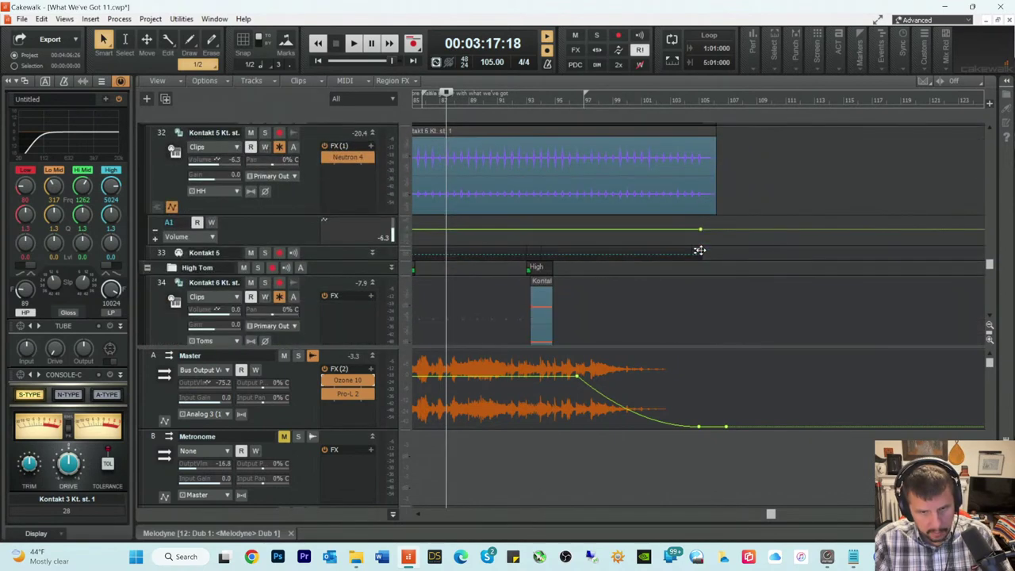
pyautogui.scroll(-1, 702, 250)
pyautogui.scroll(-2, 708, 249)
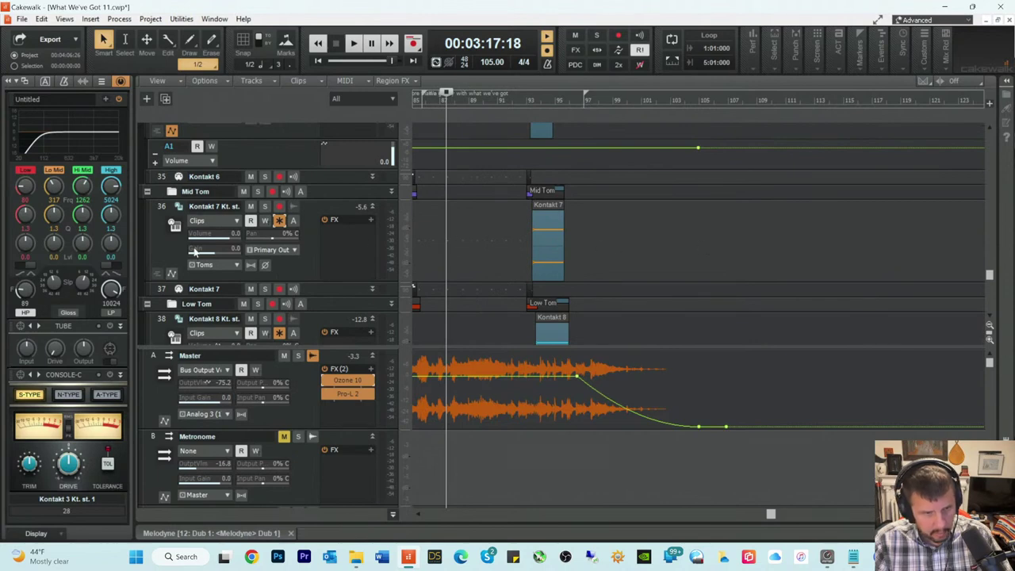
pyautogui.click(169, 273)
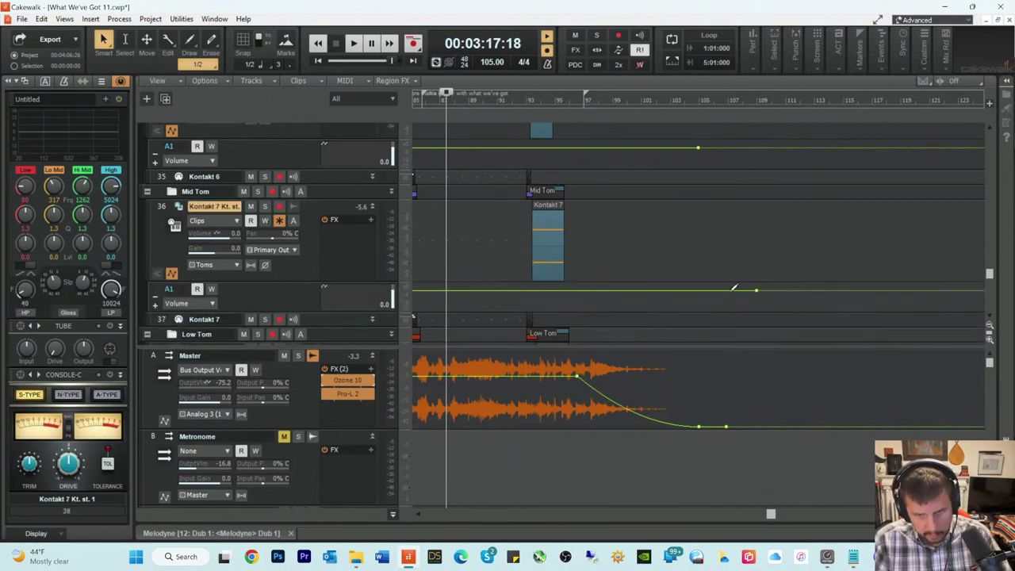
pyautogui.click(707, 290)
pyautogui.rightClick(757, 291)
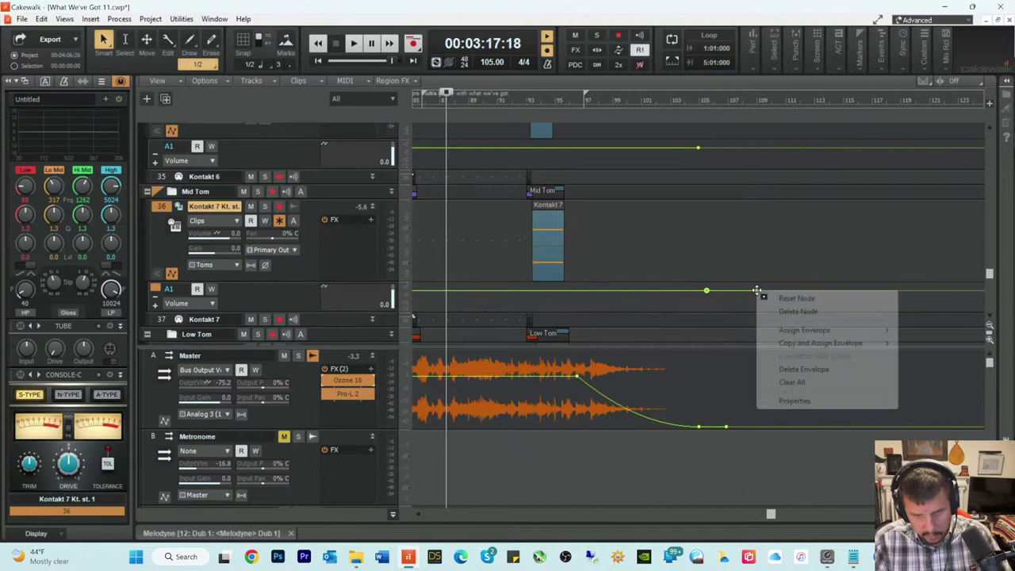
pyautogui.click(789, 311)
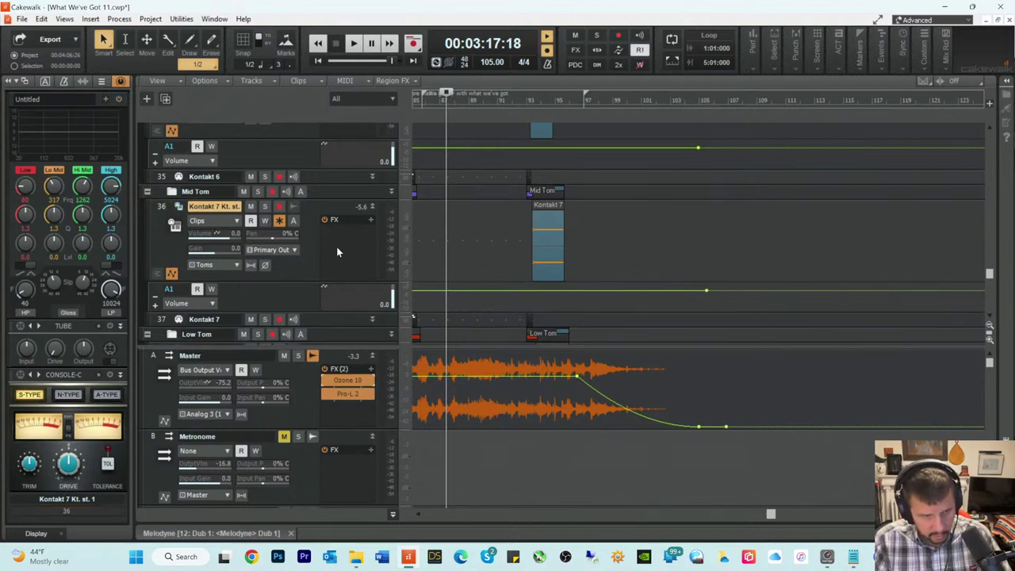
# Step: Show the Cymbals folder's Opus 3 volume automation lane, adding a node near measure 105 and deleting the stray node at measure 109
pyautogui.scroll(-1, 504, 242)
pyautogui.scroll(-3, 504, 242)
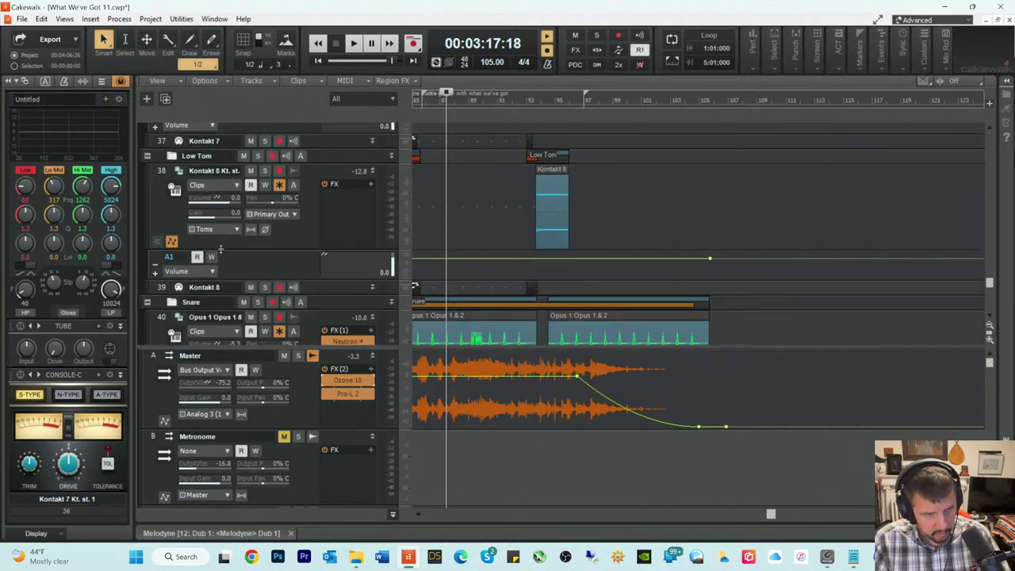
pyautogui.scroll(-4, 673, 242)
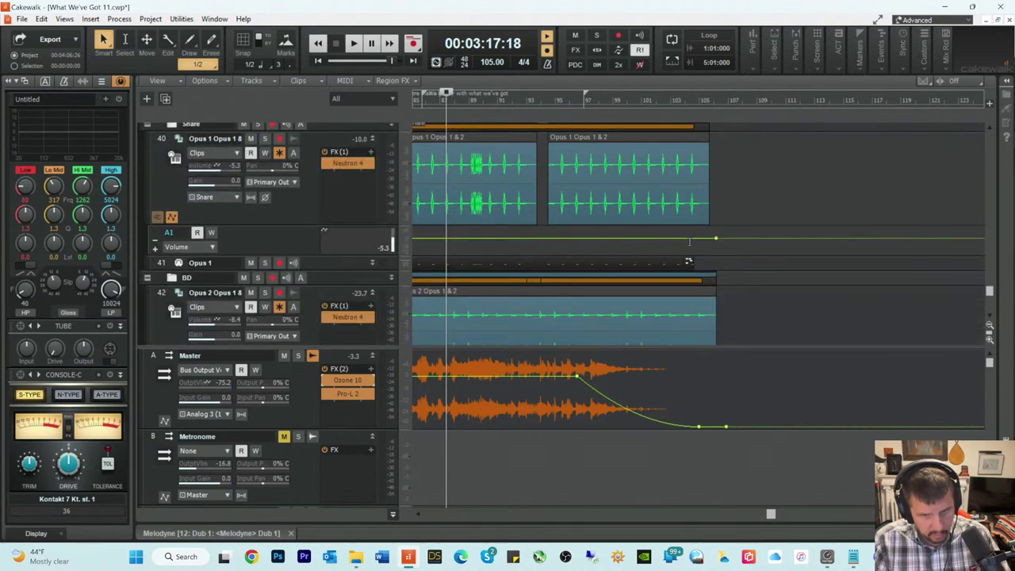
pyautogui.scroll(-5, 695, 243)
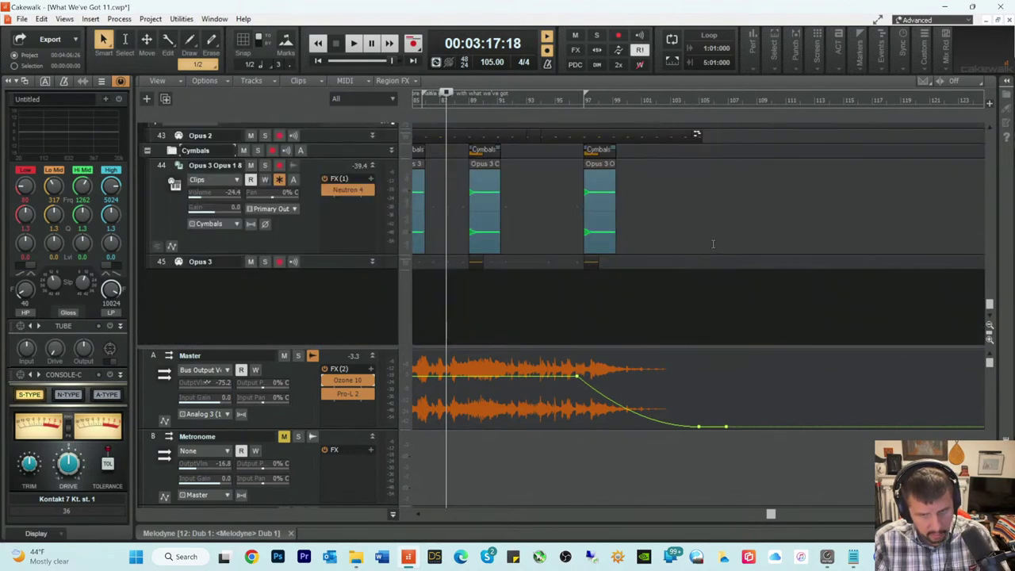
pyautogui.scroll(1, 713, 242)
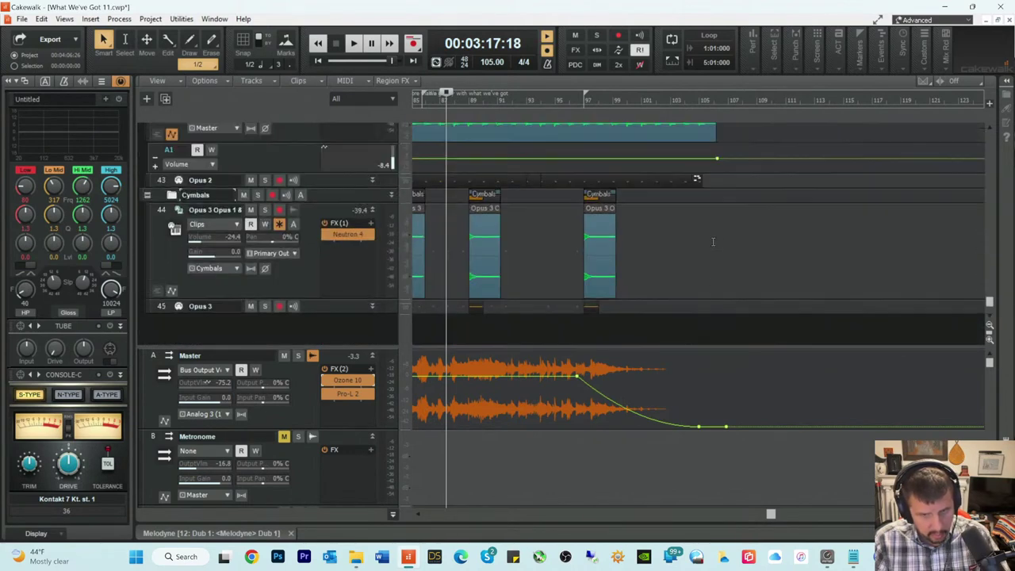
pyautogui.click(171, 290)
pyautogui.click(703, 321)
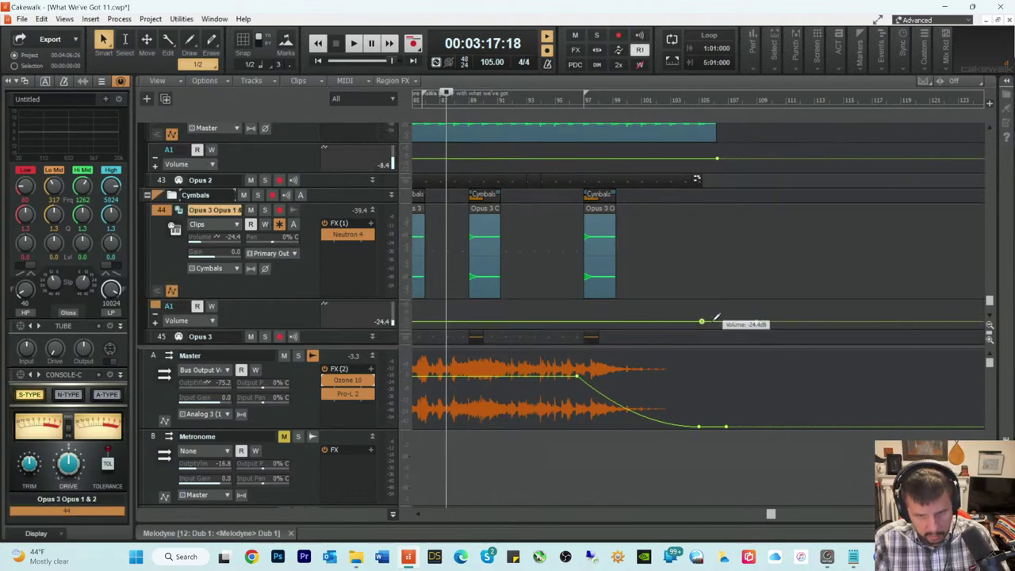
pyautogui.rightClick(757, 323)
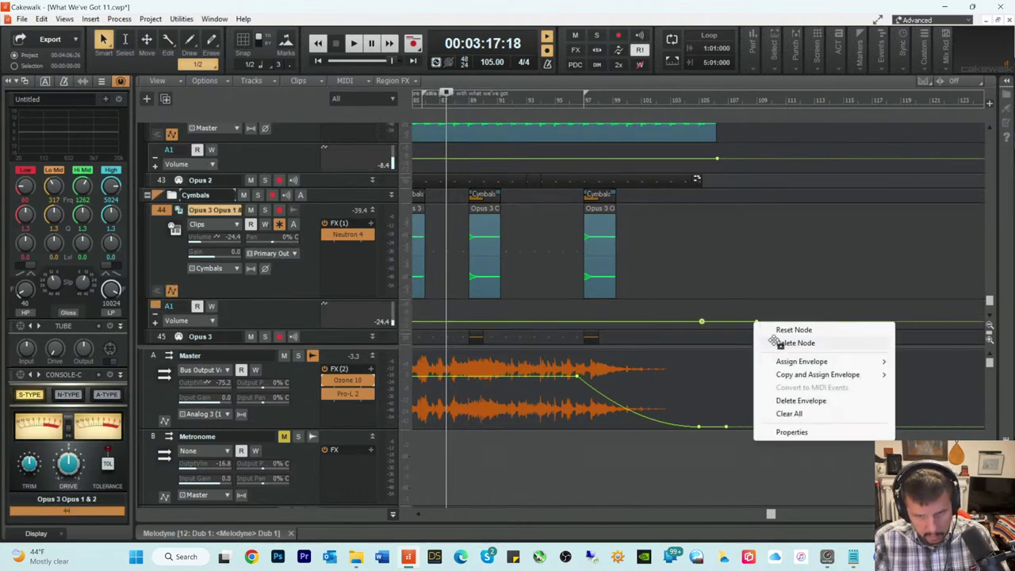
pyautogui.click(777, 342)
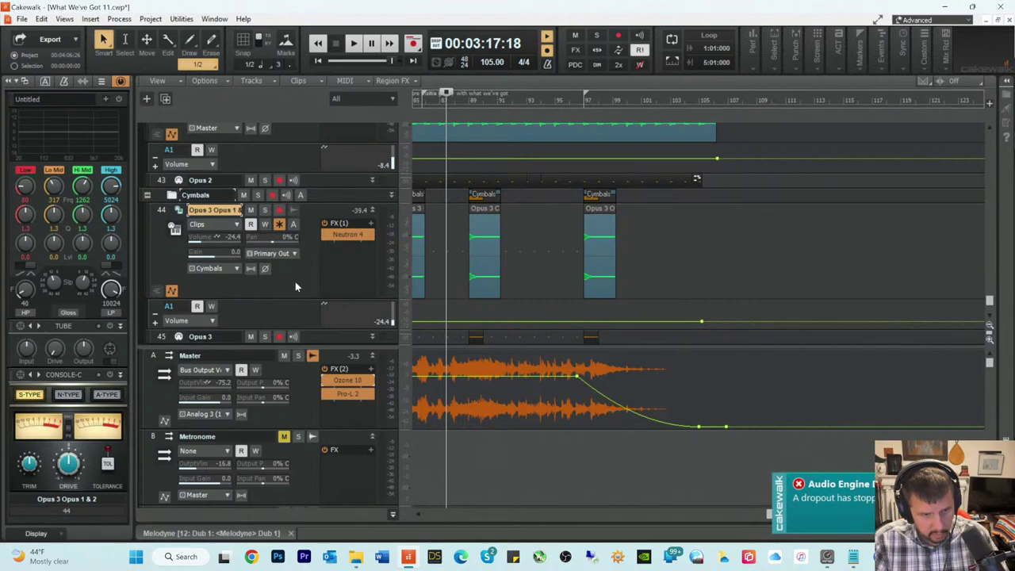
# Step: Select everything in the project and examine the tracks for automation nodes or clips still reaching measure 109
pyautogui.hotkey('ctrl', 'a')
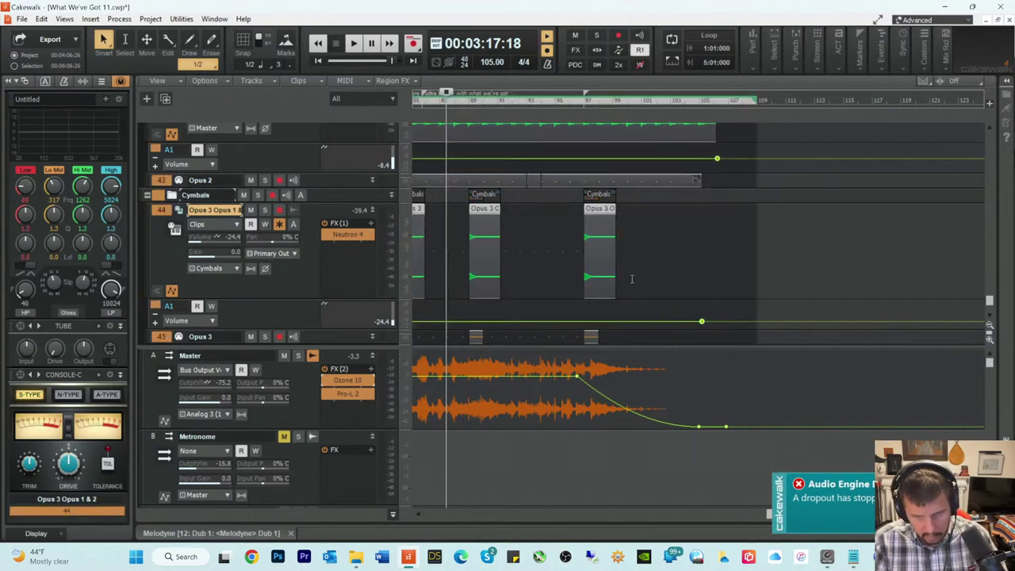
pyautogui.scroll(-2, 734, 285)
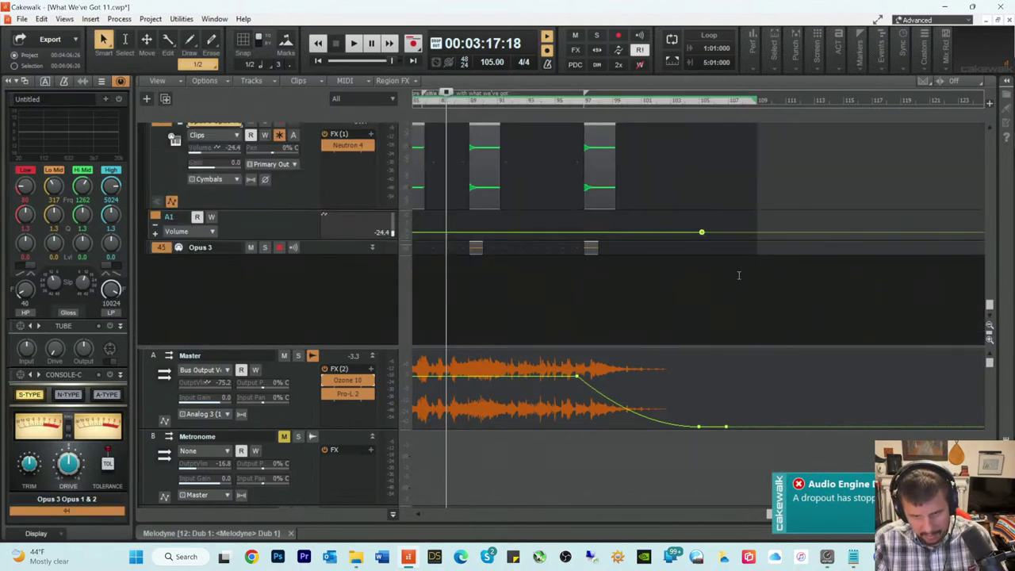
pyautogui.scroll(8, 743, 252)
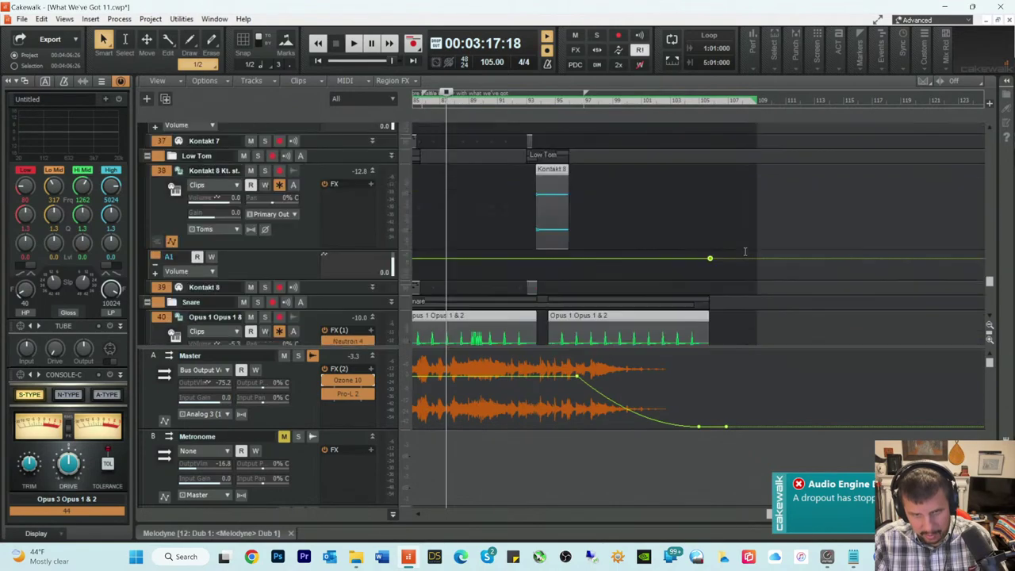
pyautogui.scroll(6, 745, 251)
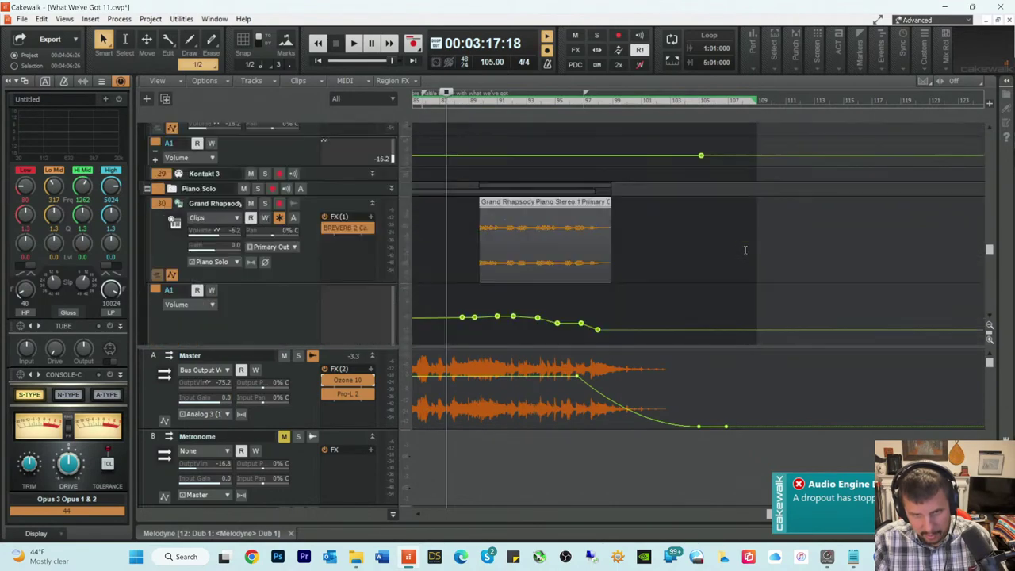
pyautogui.scroll(6, 745, 251)
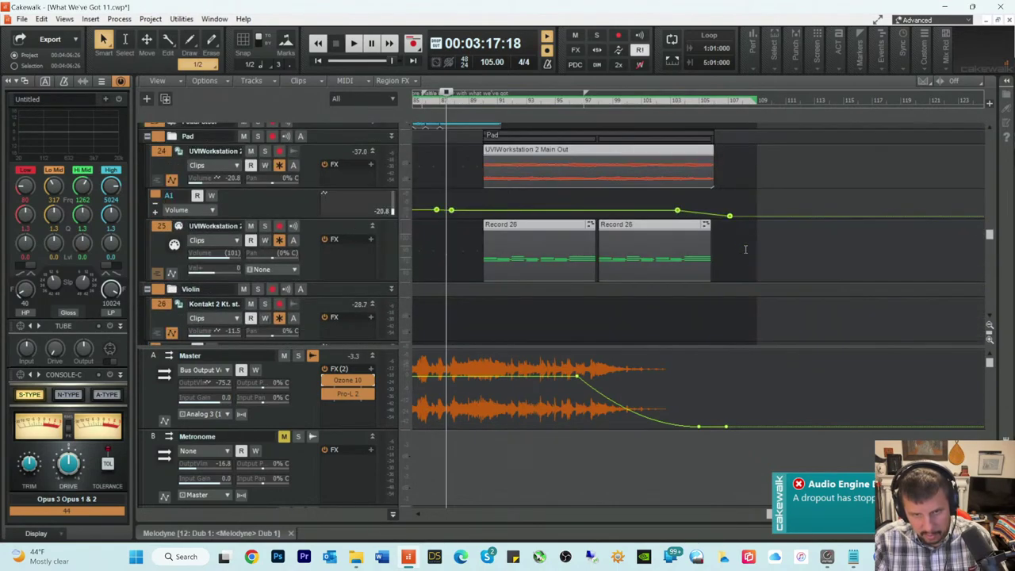
pyautogui.scroll(-3, 756, 389)
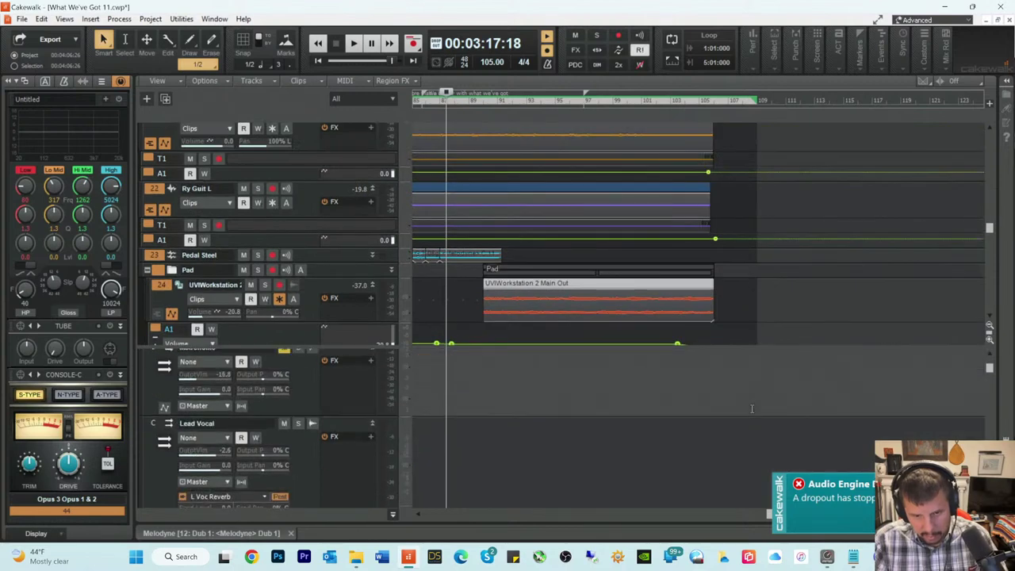
pyautogui.scroll(3, 753, 408)
# Step: On the Ooo bus's output volume envelope, add a node near measure 106 and delete the stray node at measure 109
pyautogui.scroll(-2, 754, 406)
pyautogui.scroll(-3, 754, 406)
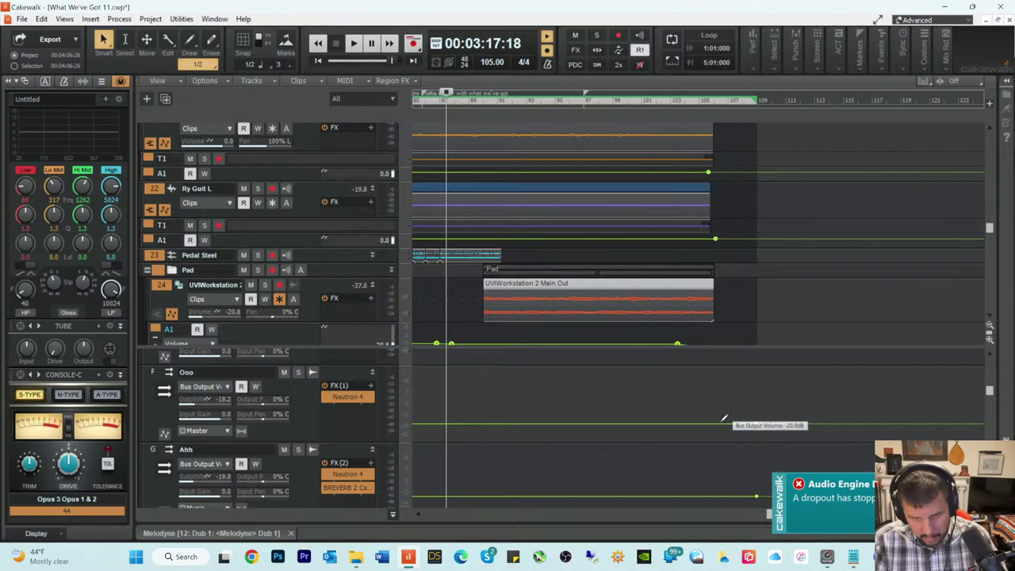
pyautogui.click(722, 423)
pyautogui.rightClick(756, 426)
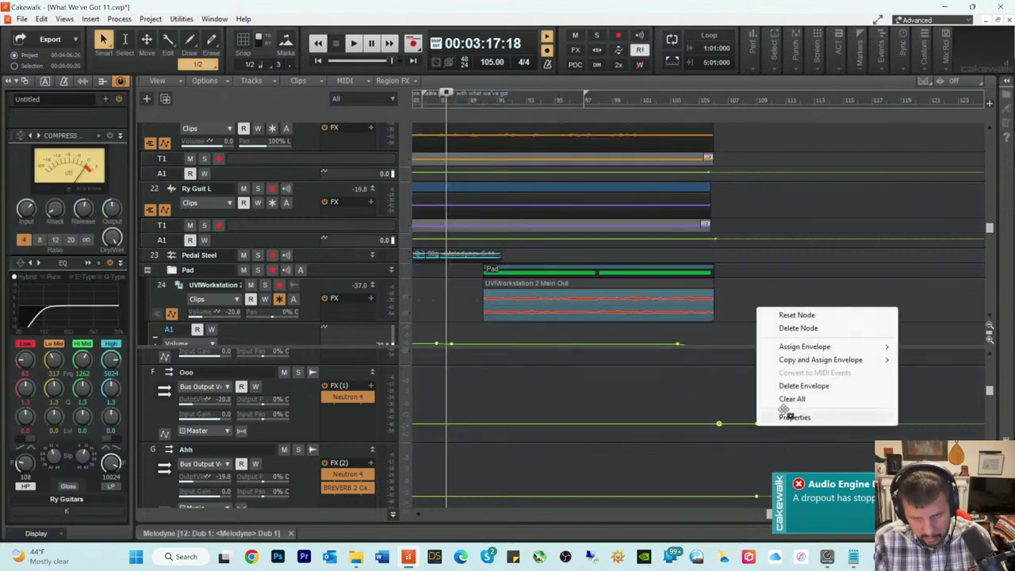
pyautogui.click(785, 328)
# Step: On the Ahh bus's output volume envelope, add a node near measure 106 and delete the stray node at measure 109
pyautogui.scroll(-1, 711, 428)
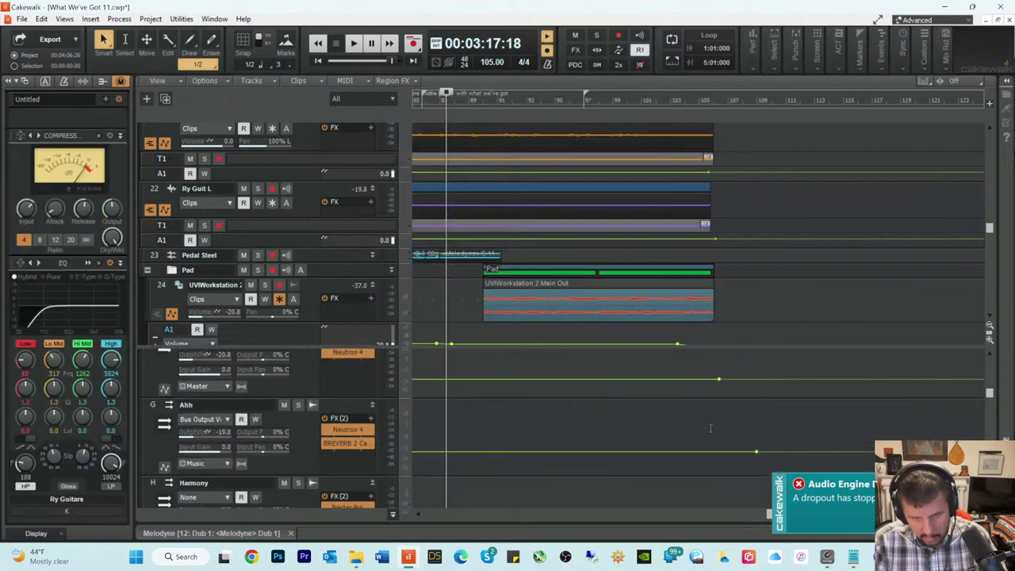
pyautogui.click(718, 451)
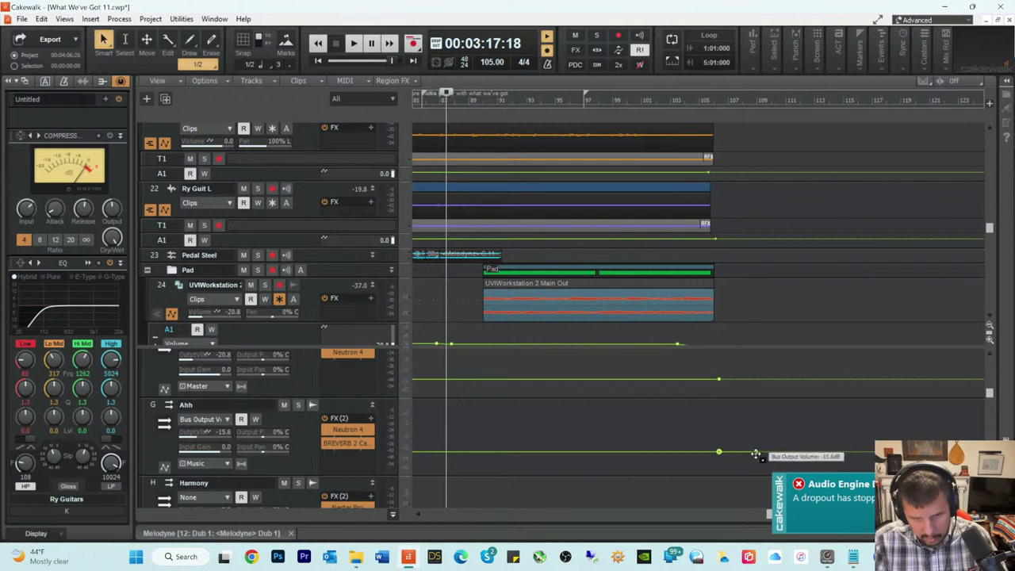
pyautogui.rightClick(756, 451)
pyautogui.click(794, 355)
# Step: Examine the remaining buses from Harmony down to Cymbals Reverb for stray automation nodes past the song's end
pyautogui.scroll(-3, 753, 341)
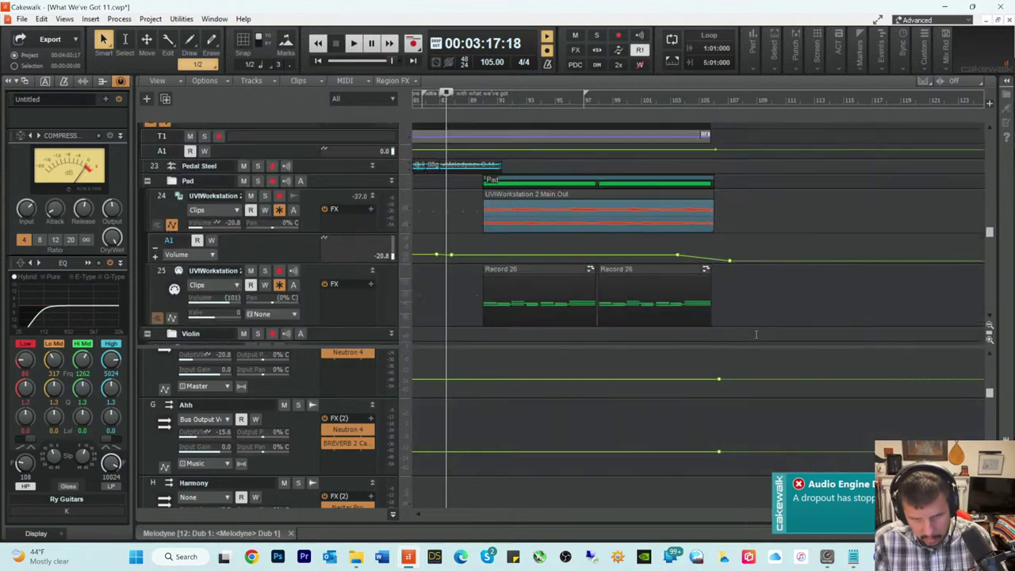
pyautogui.scroll(-6, 741, 402)
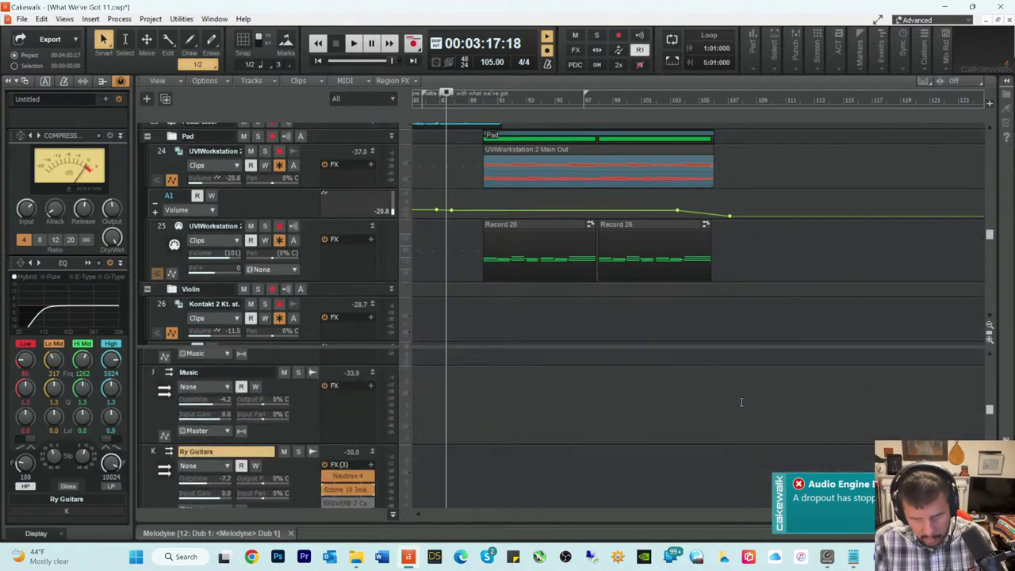
pyautogui.scroll(-6, 741, 402)
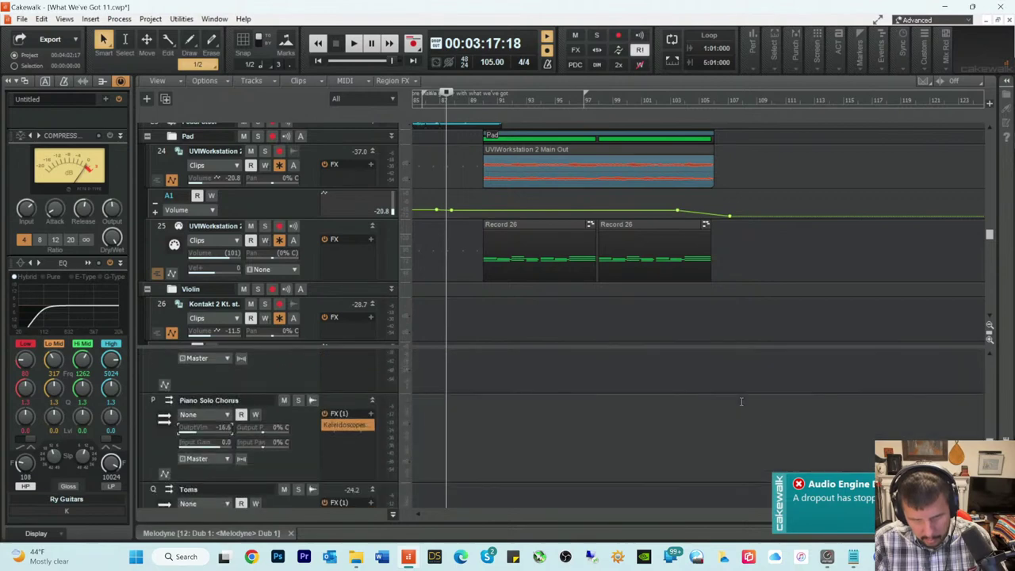
pyautogui.scroll(-3, 742, 402)
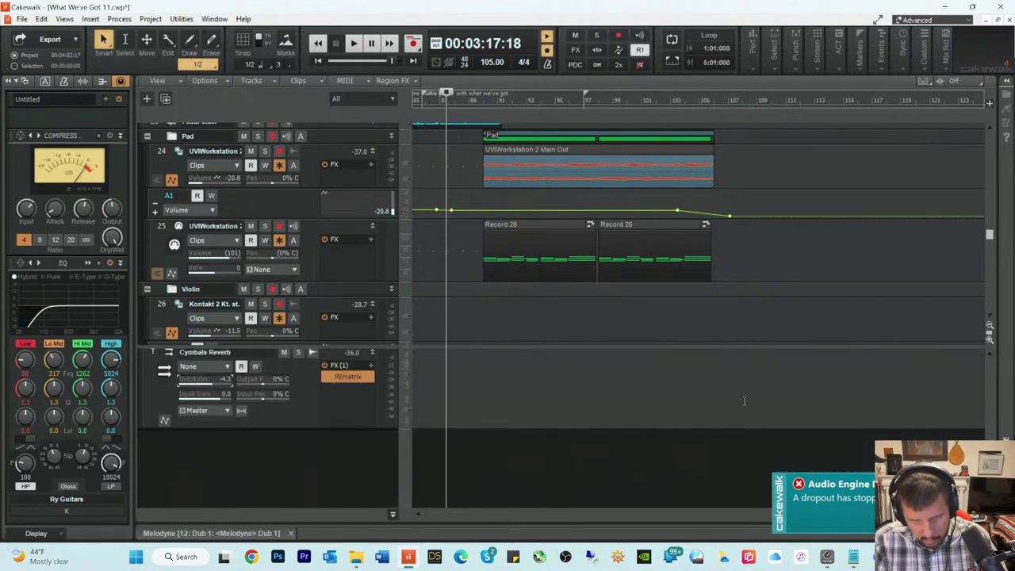
# Step: Select the whole project again and compare the end of the selection with the Pad automation and Master bus fade-out
pyautogui.click(290, 200)
pyautogui.click(308, 177)
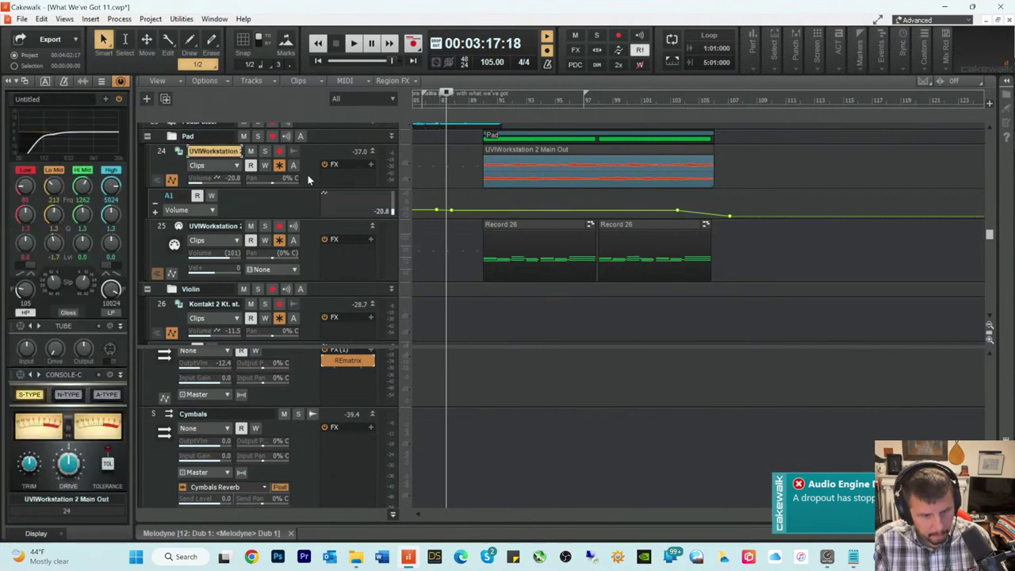
pyautogui.hotkey('ctrl', 'a')
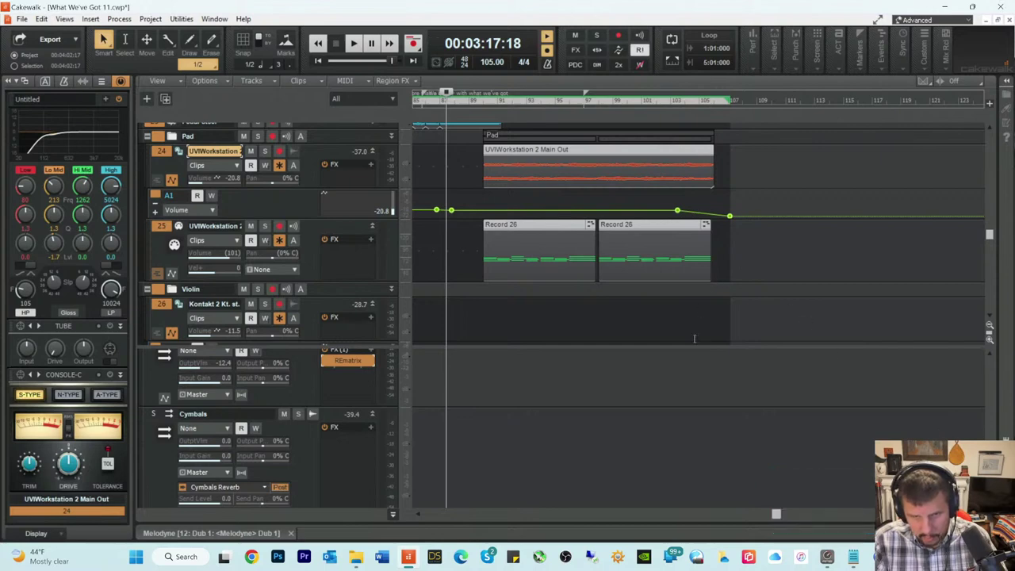
pyautogui.scroll(2, 767, 410)
pyautogui.scroll(10, 766, 410)
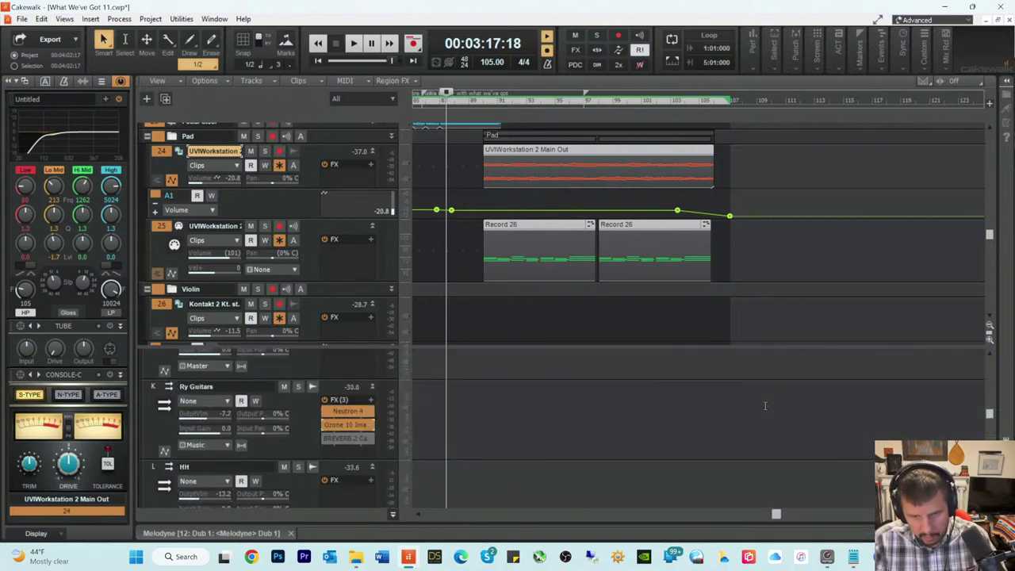
pyautogui.scroll(8, 765, 403)
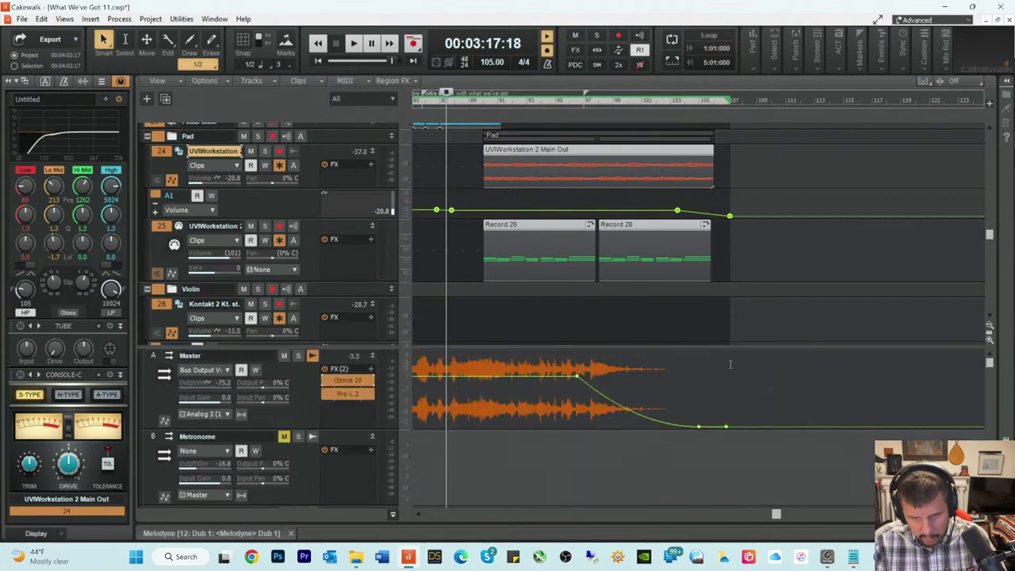
pyautogui.scroll(3, 722, 195)
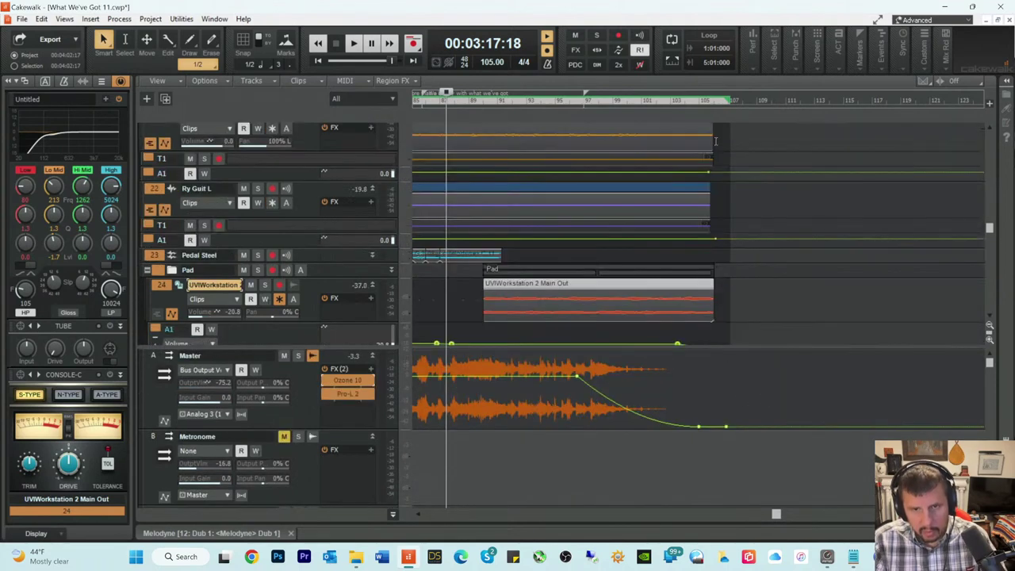
# Step: Play the ending from measure 97 through the fade-out and check playhead positions between measures 101 and 104
pyautogui.click(690, 103)
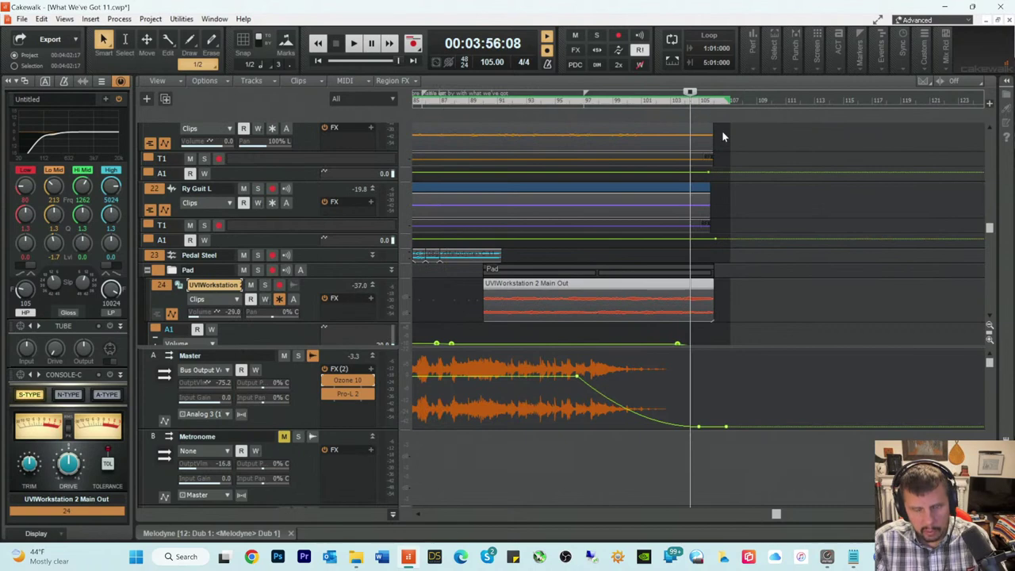
pyautogui.click(591, 103)
pyautogui.press('space')
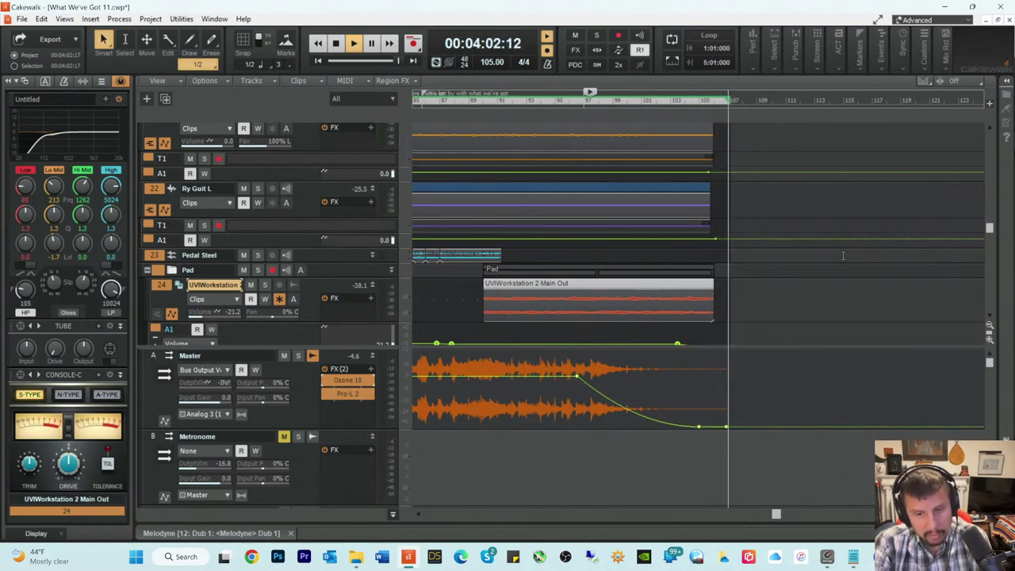
pyautogui.press('space')
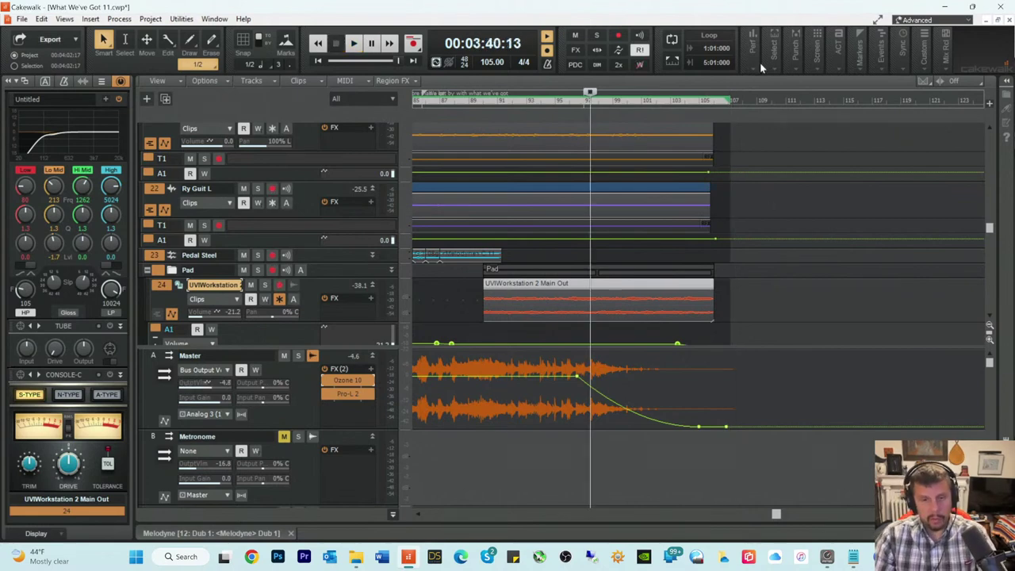
pyautogui.click(665, 102)
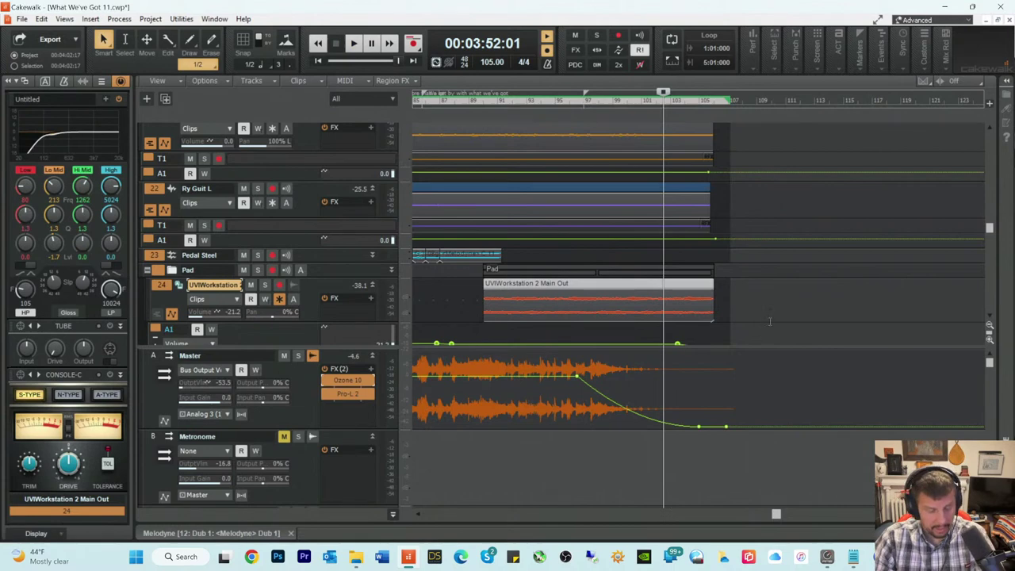
pyautogui.click(687, 102)
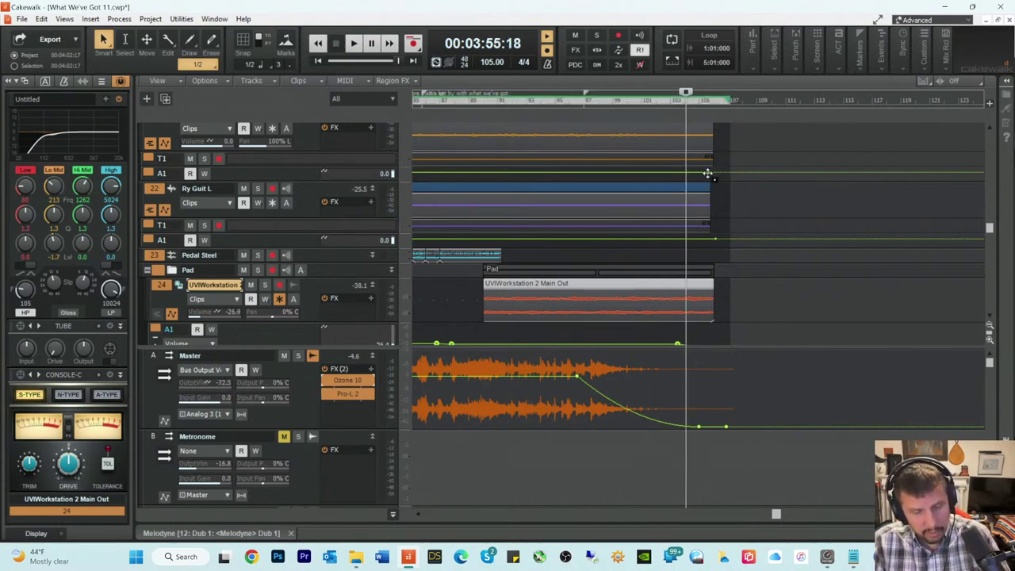
pyautogui.click(655, 102)
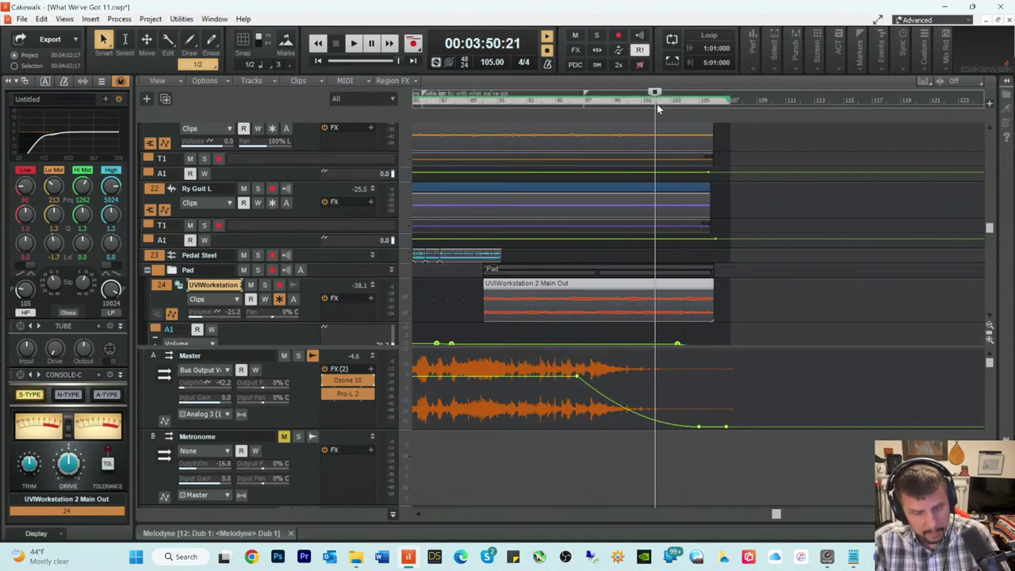
# Step: Return the playhead to the project start and export the time selection's entire mix as a 48000 Hz, 24-bit stereo Wave file
pyautogui.press('Home')
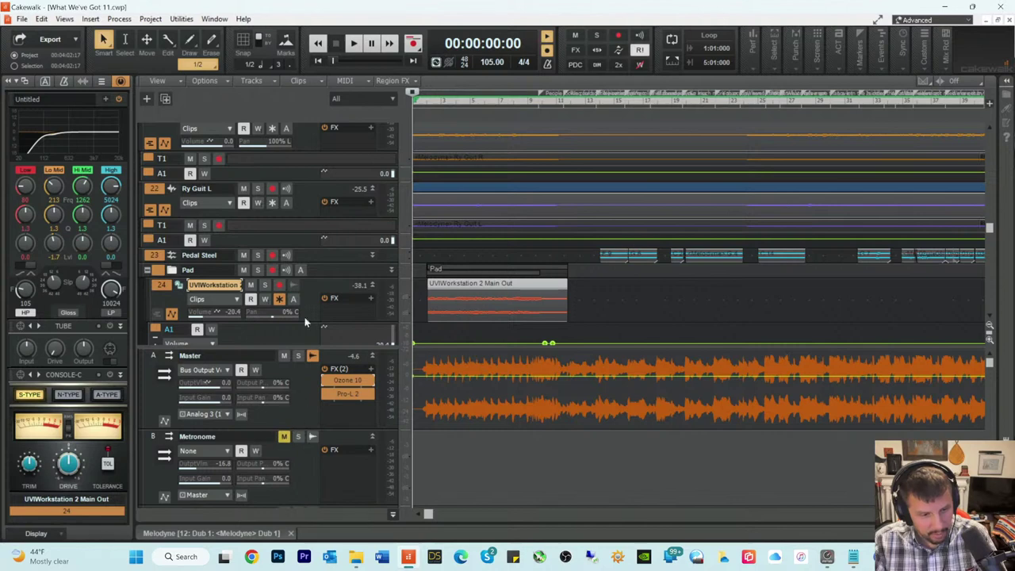
pyautogui.moveTo(297, 352); pyautogui.dragTo(290, 417)
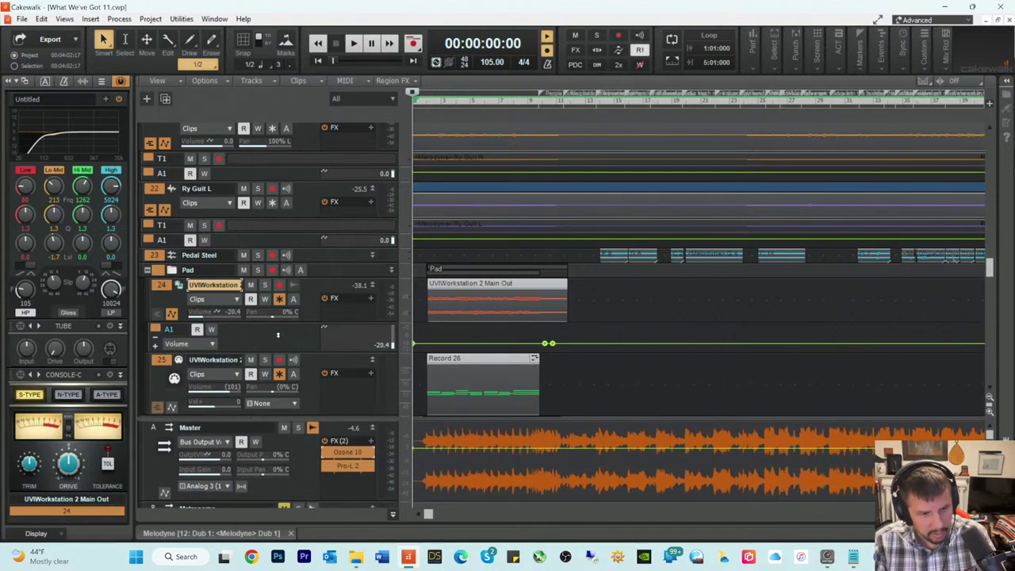
pyautogui.click(22, 19)
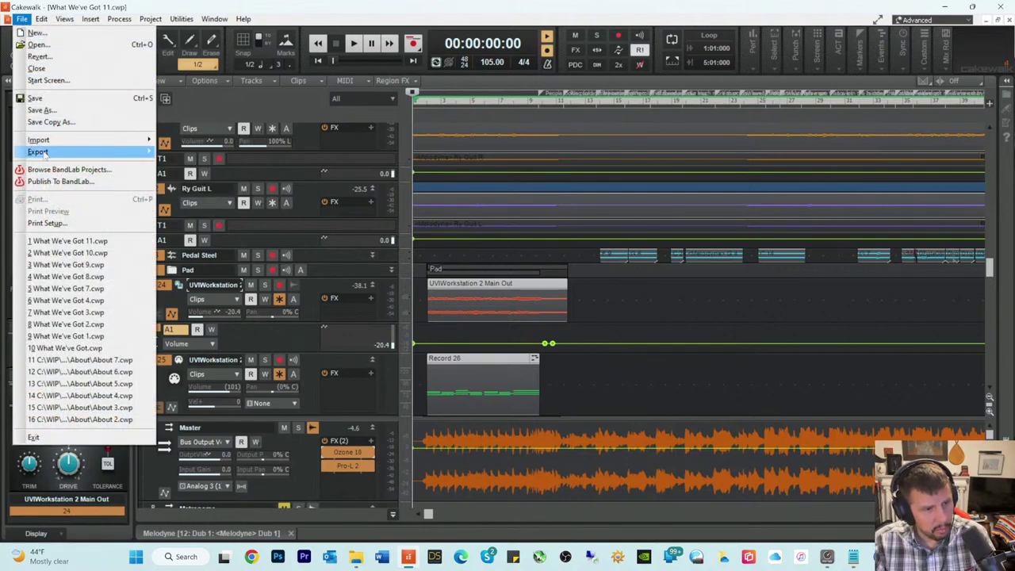
pyautogui.moveTo(46, 153)
pyautogui.click(179, 152)
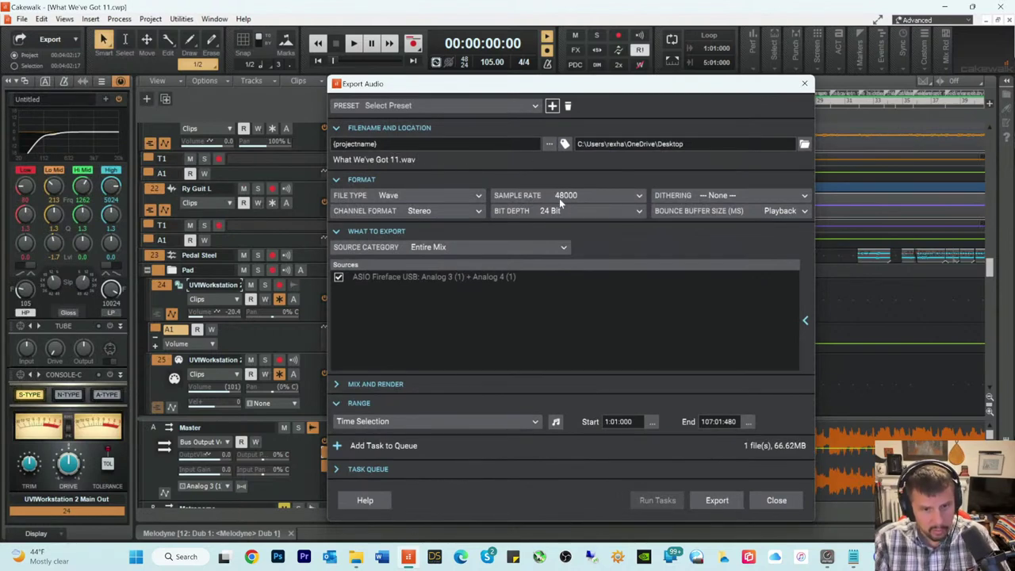
pyautogui.click(712, 499)
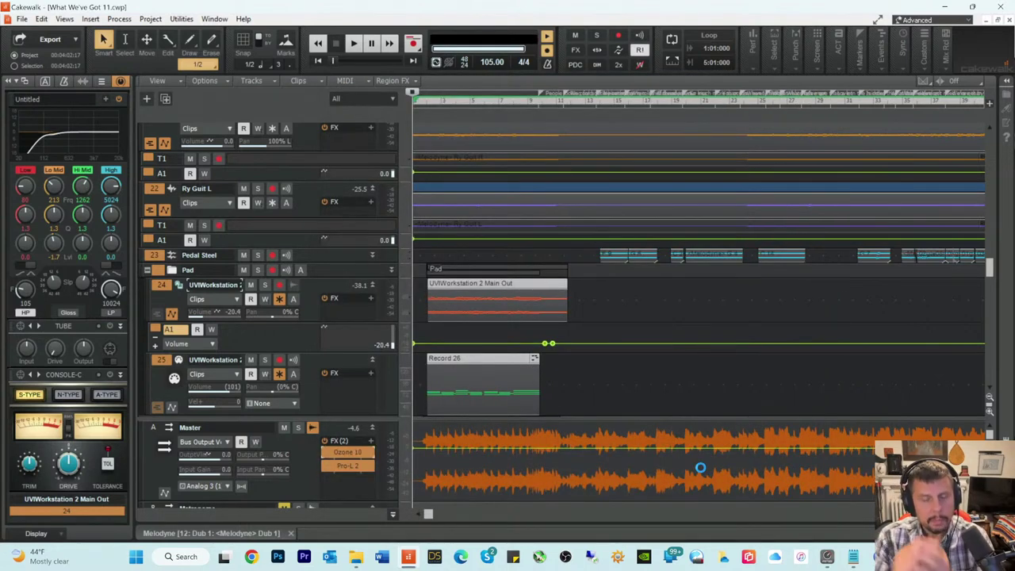